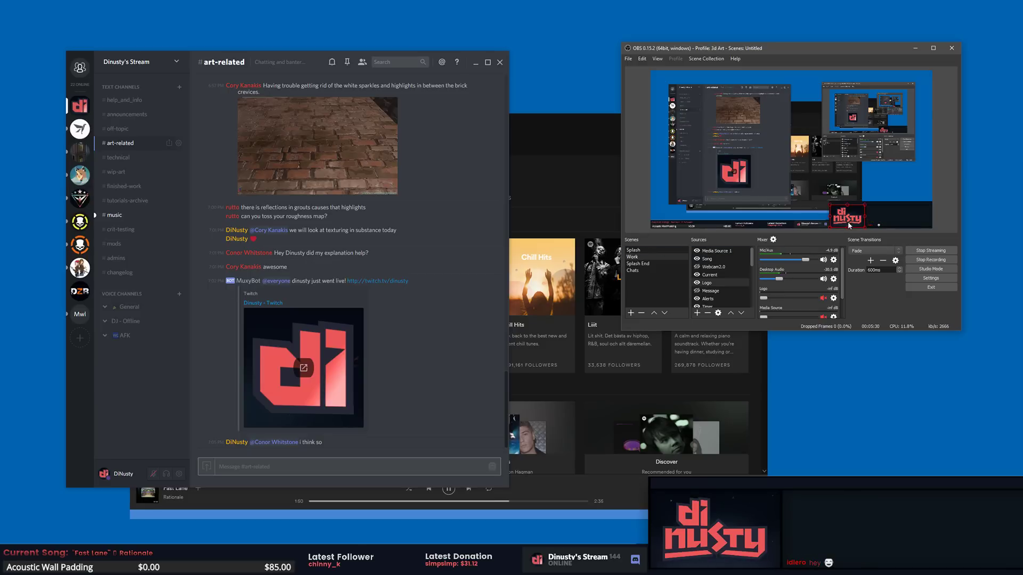
Step: Hide the Logo source over the webcam area and switch the stream to the Splash scene
left_click(698, 283)
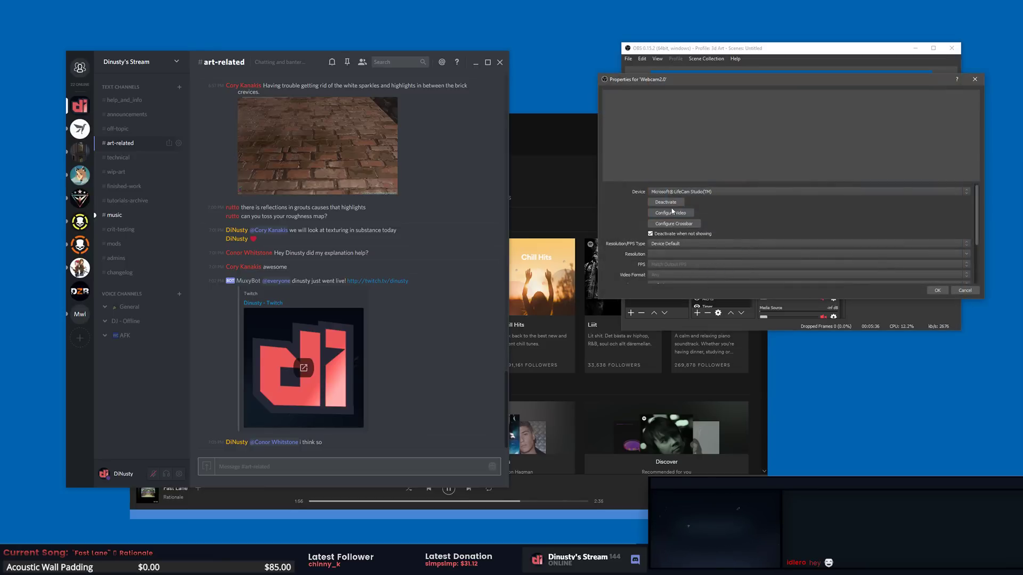
left_click(938, 291)
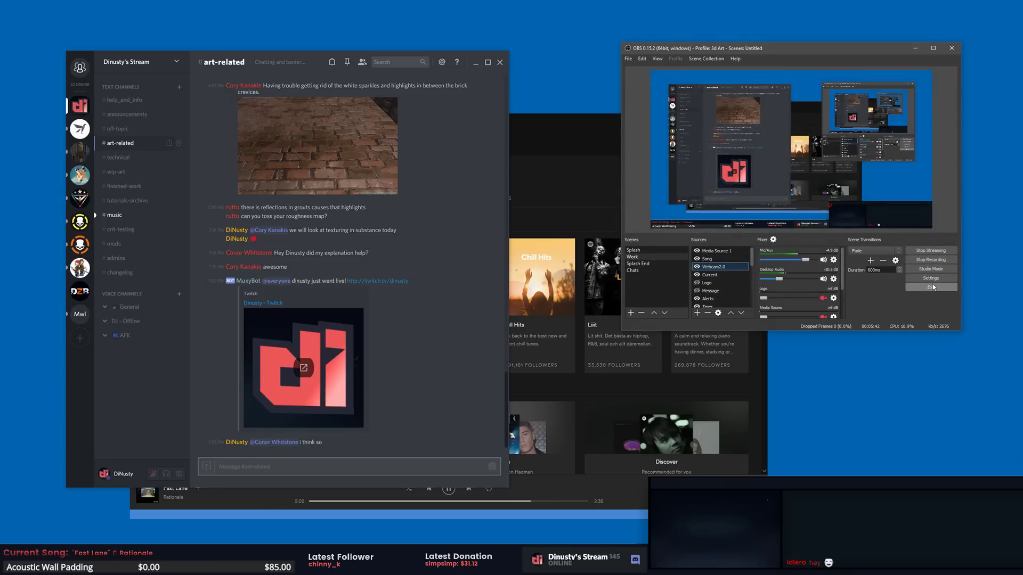
left_click(635, 250)
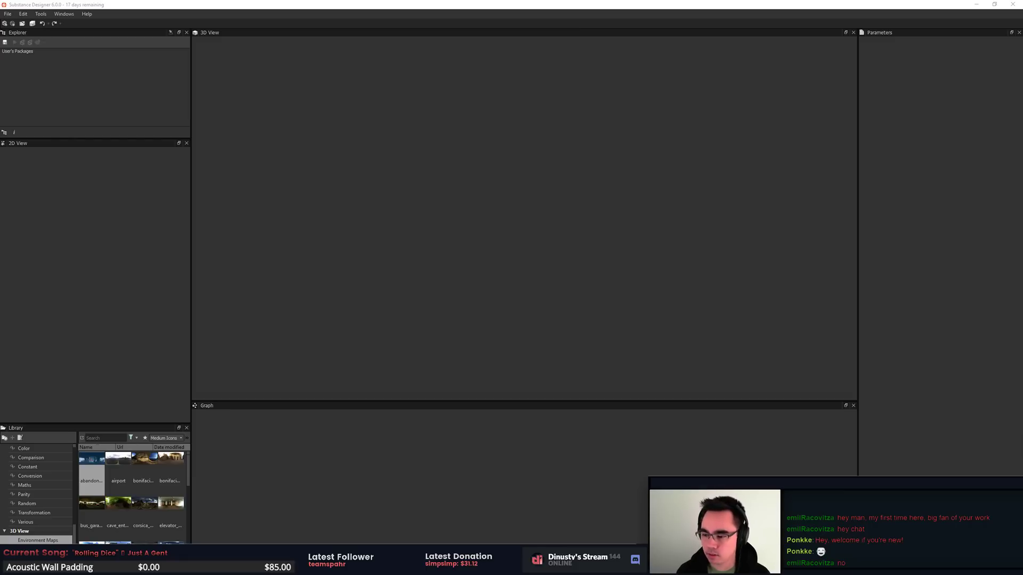
Step: Bring the OBS window onto the main display over Substance Designer and enlarge it
left_click(619, 394)
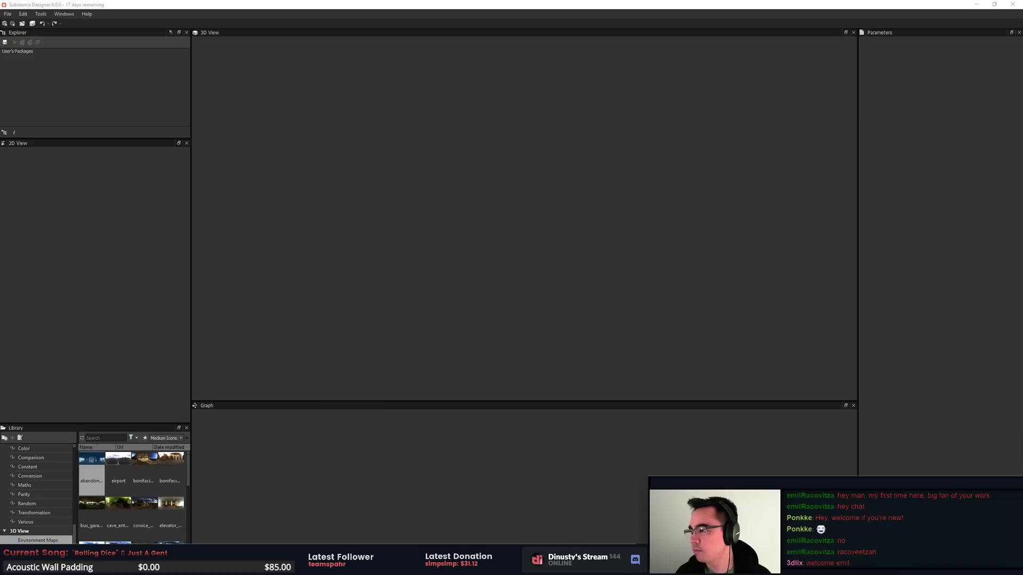
left_click_drag(1022, 266, 495, 126)
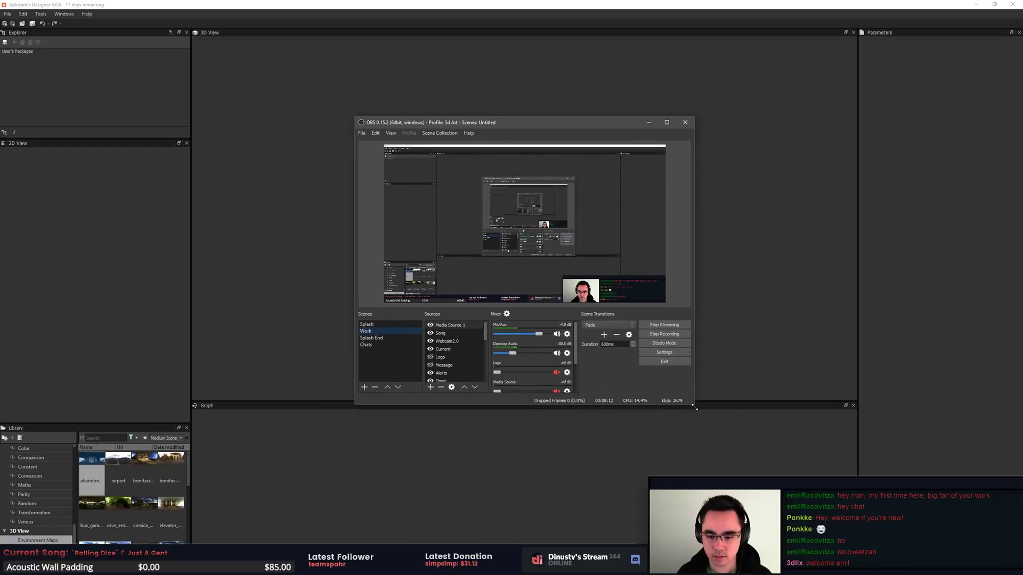
left_click_drag(694, 407, 815, 464)
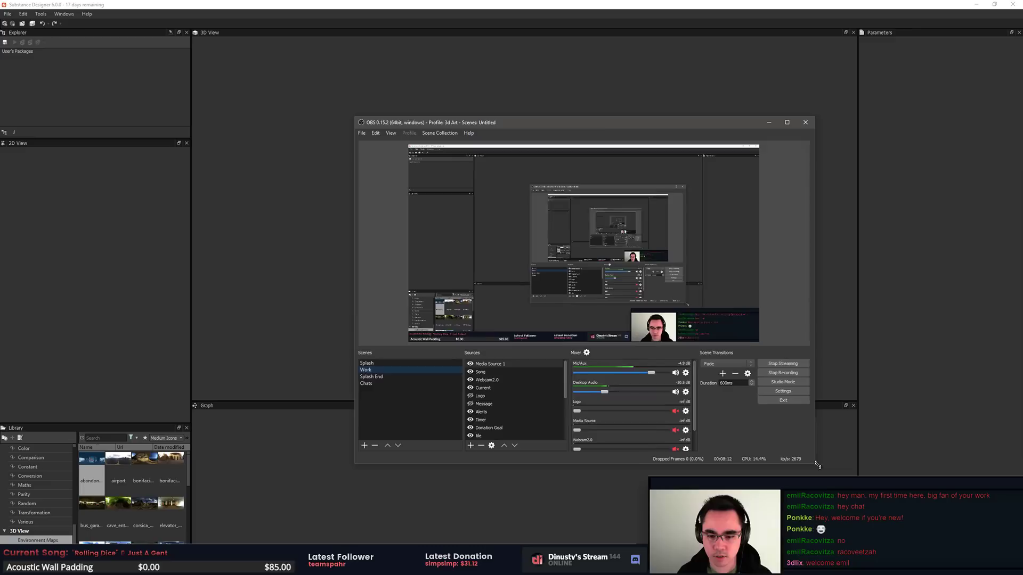
Step: Add the existing Music display capture as a visible source in the Work scene
left_click(470, 446)
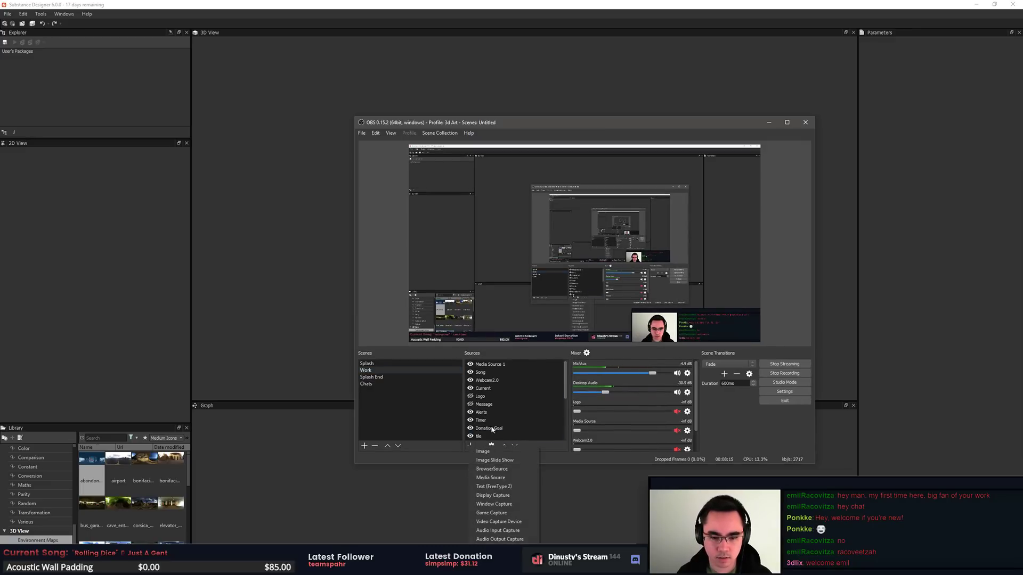
left_click(527, 497)
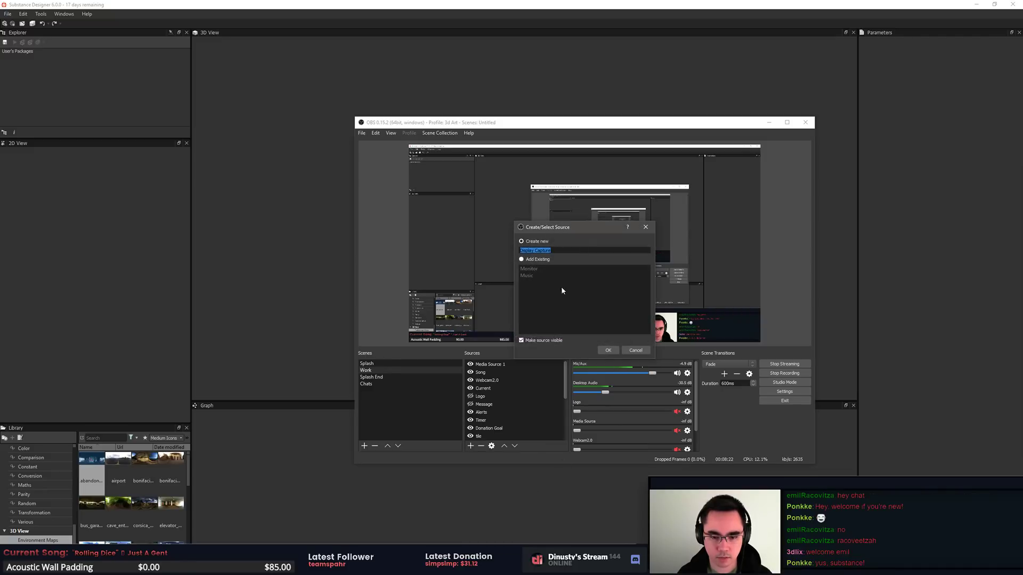
left_click(537, 259)
left_click(611, 350)
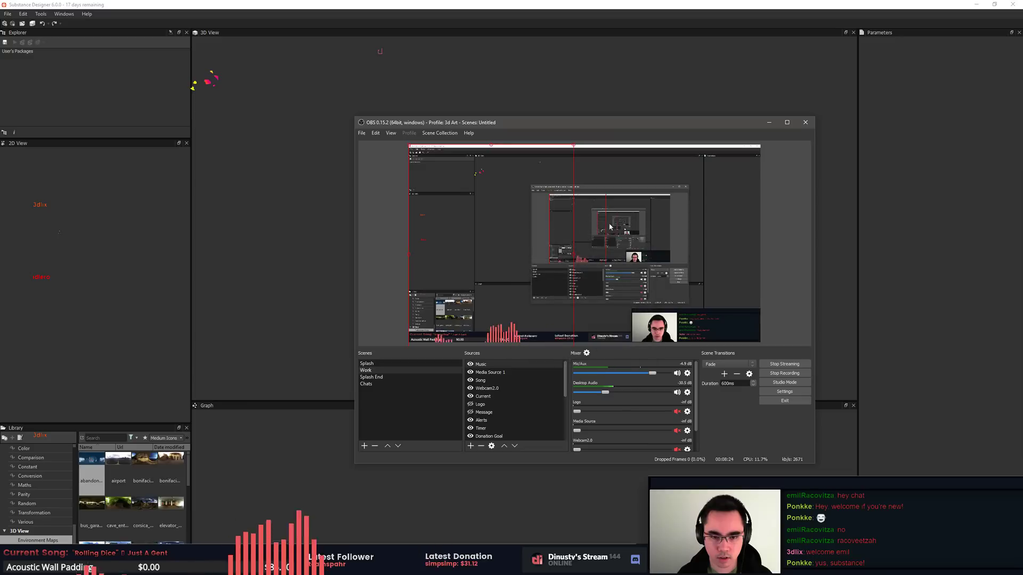
Step: Crop and scale down the Music visualizer in the preview and fit it over the chat box beside the webcam
left_click_drag(454, 160, 458, 168)
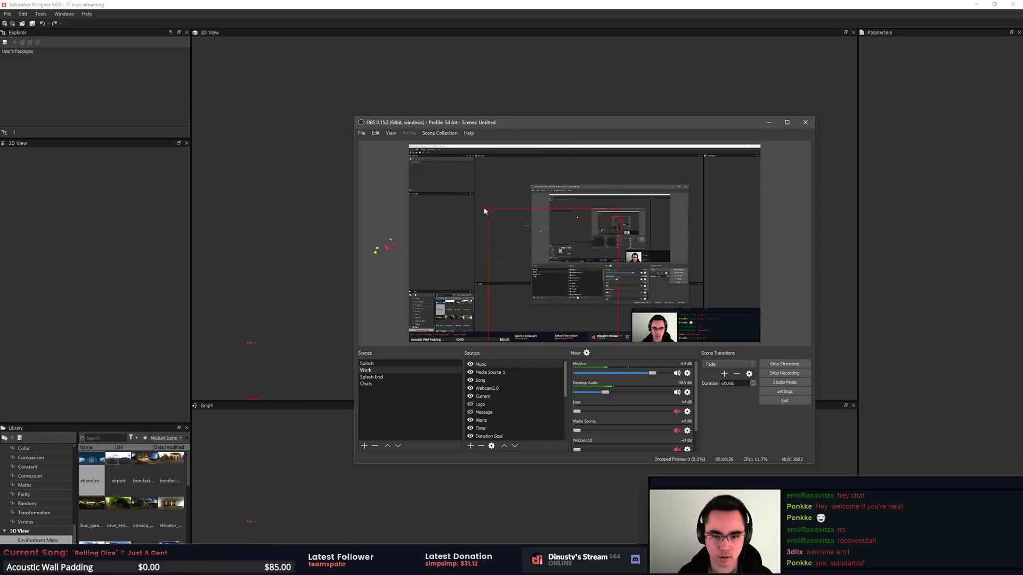
left_click_drag(484, 234, 456, 225)
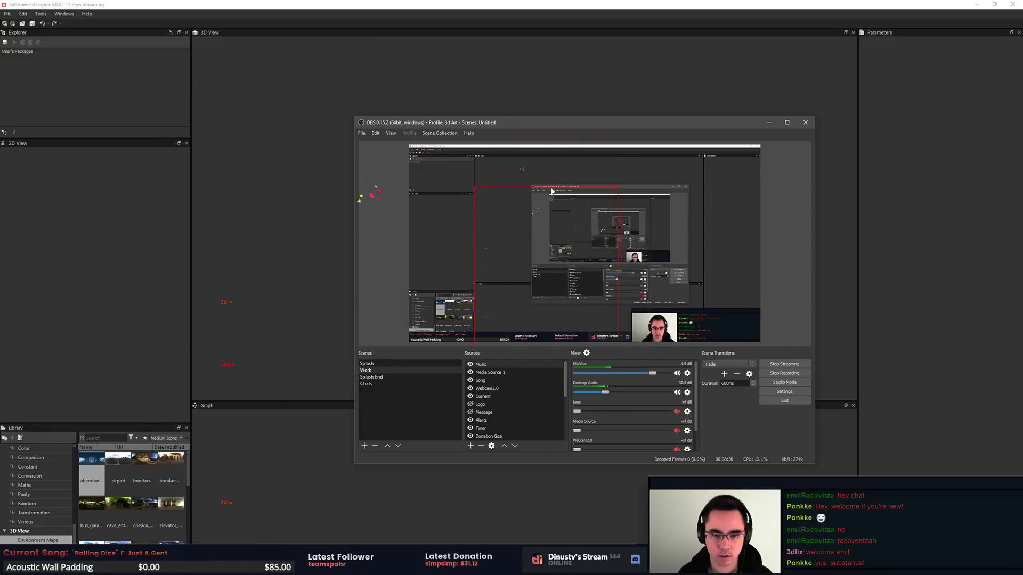
mouse_move(552, 190)
left_mouse_down()
mouse_move(555, 248)
mouse_move(550, 190)
left_mouse_up()
left_click(548, 194)
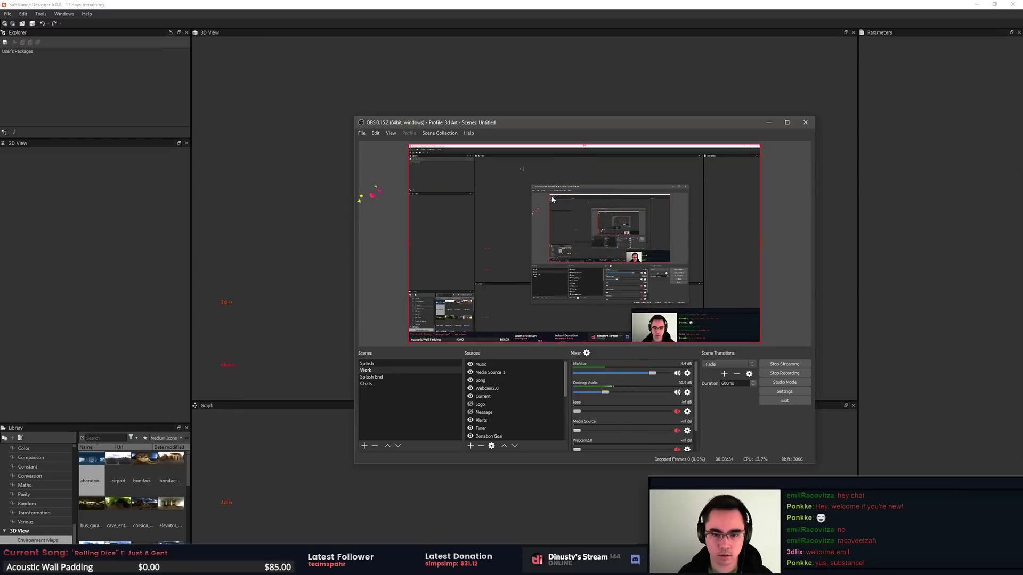
left_click(552, 200)
left_click_drag(551, 285, 582, 252)
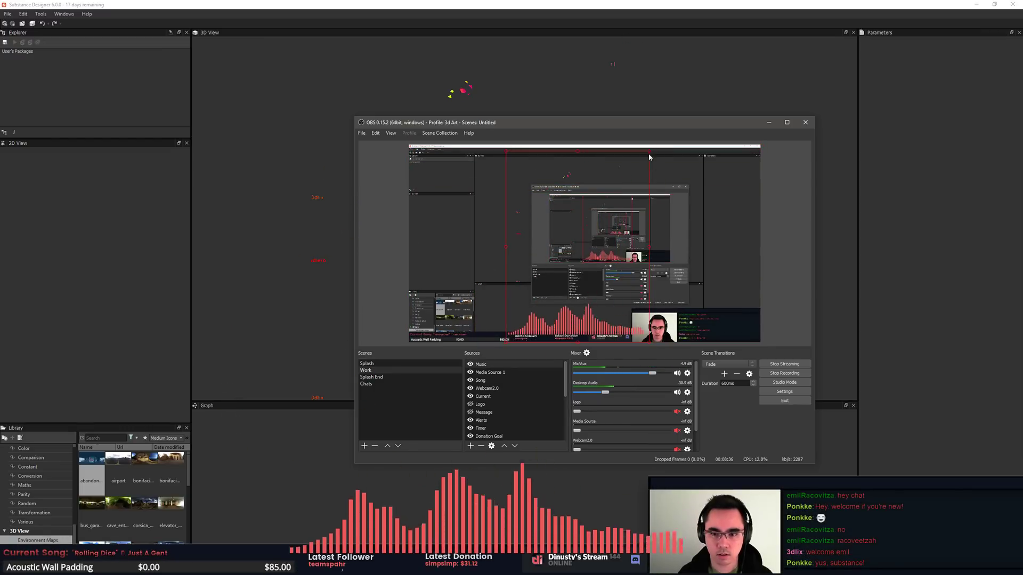
left_click_drag(648, 154, 591, 227)
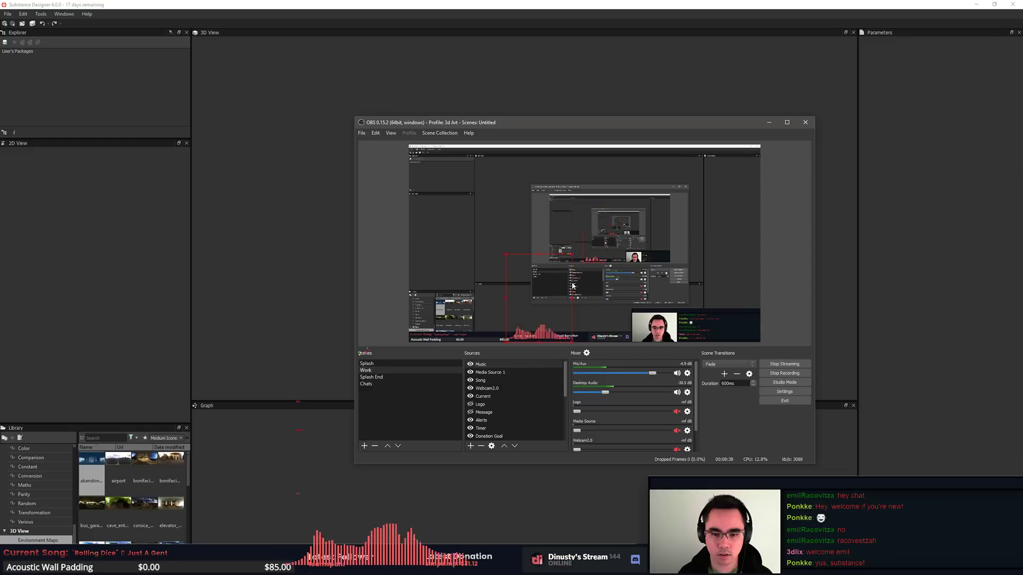
left_click_drag(566, 286, 692, 236)
left_click_drag(725, 177, 767, 313)
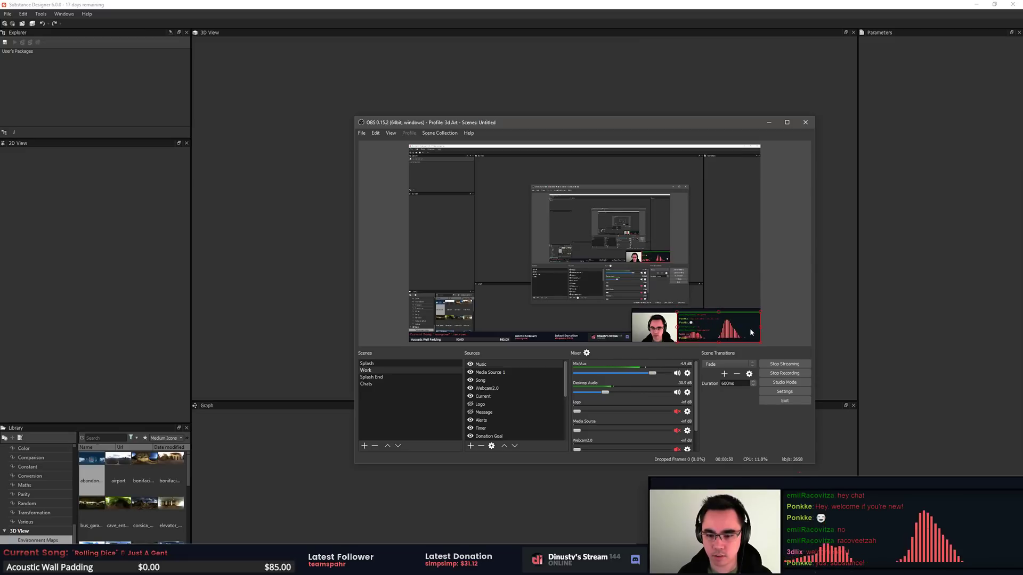
double_click(488, 364)
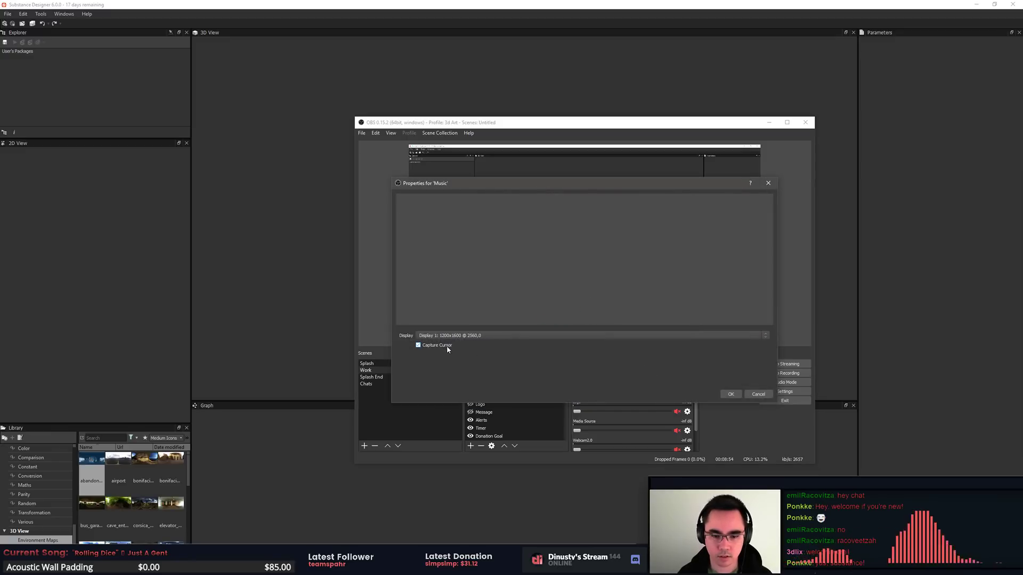
left_click(460, 335)
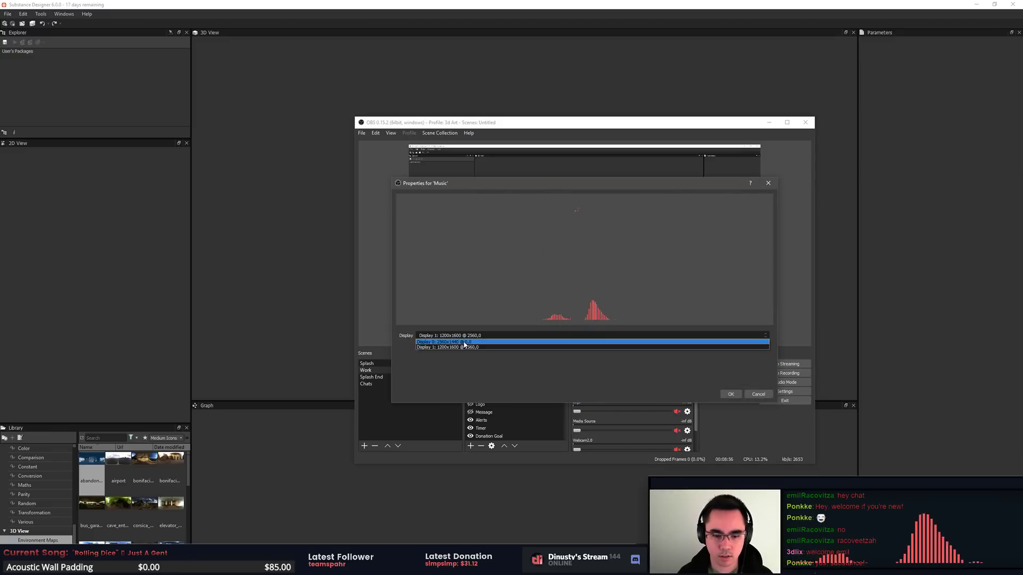
left_click(464, 347)
left_click(763, 395)
Step: Set the opacity of the Music source's Chroma Key filter to 25
right_click(483, 367)
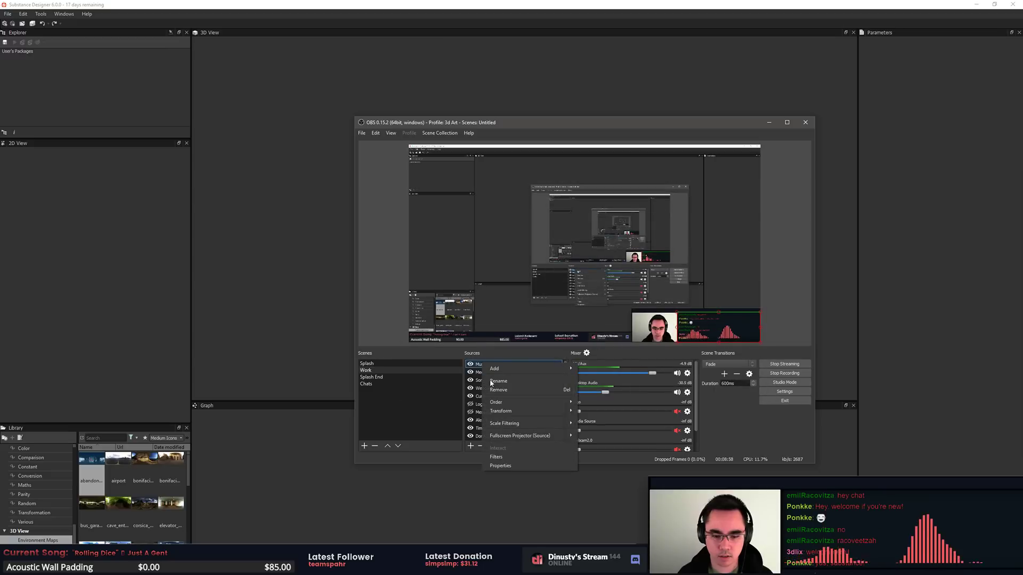
mouse_move(531, 426)
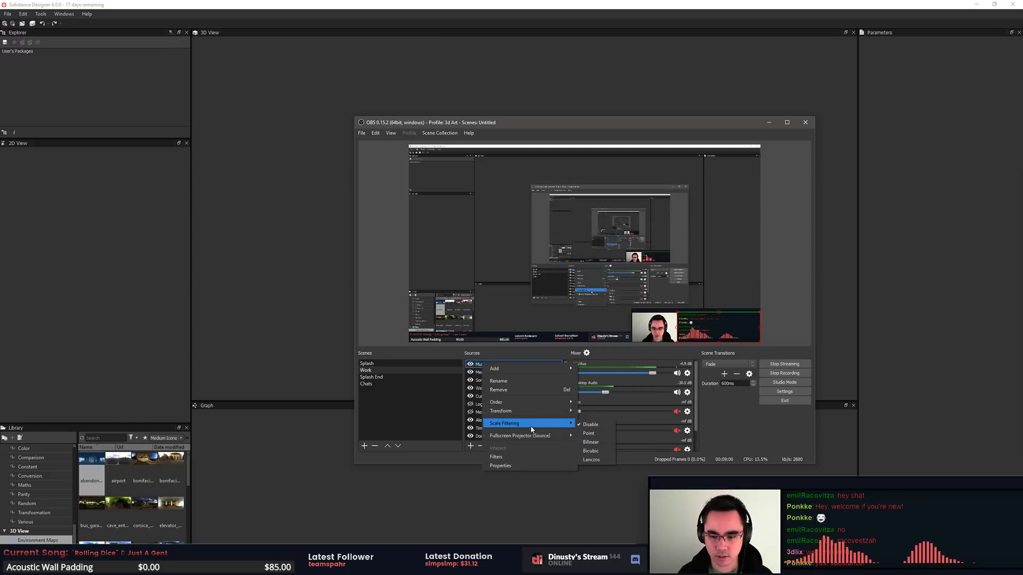
left_click(546, 457)
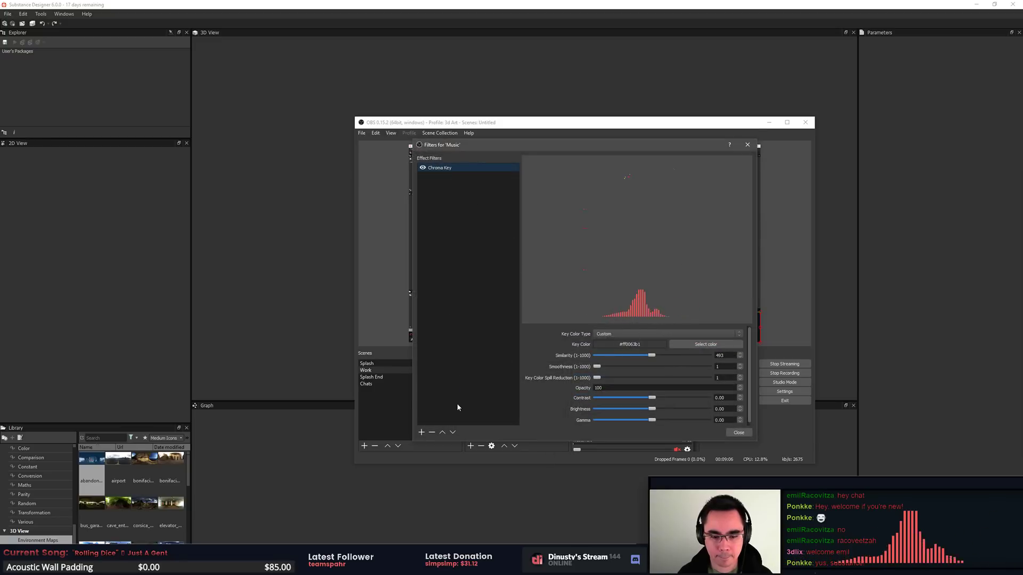
left_click(422, 432)
left_click(477, 373)
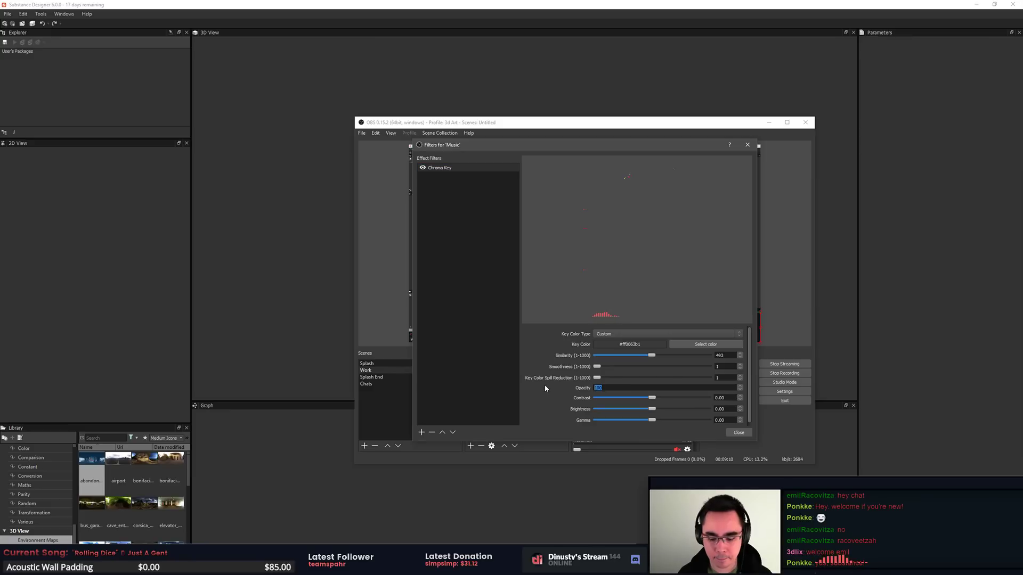
type("25")
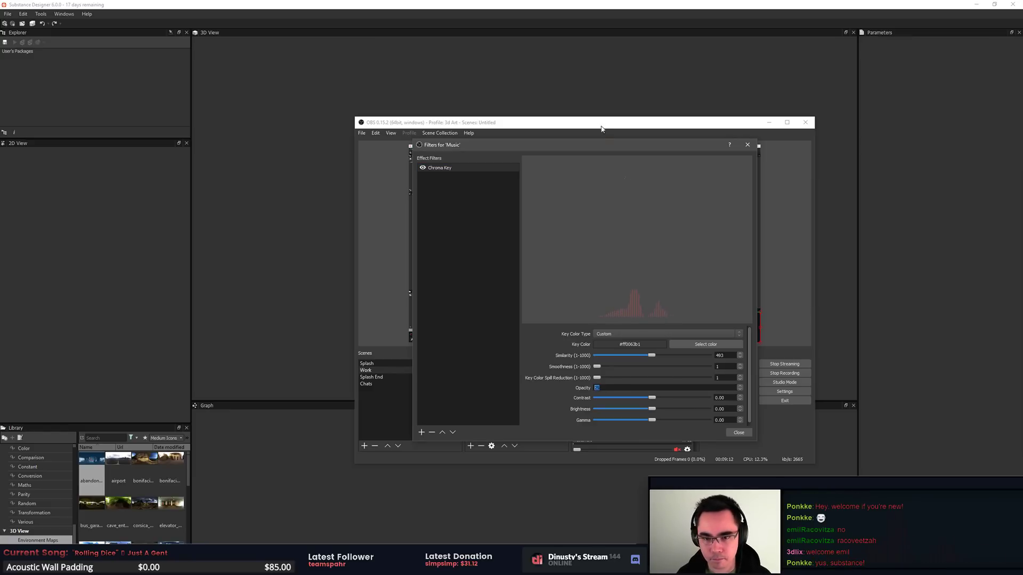
left_click_drag(604, 150, 318, 151)
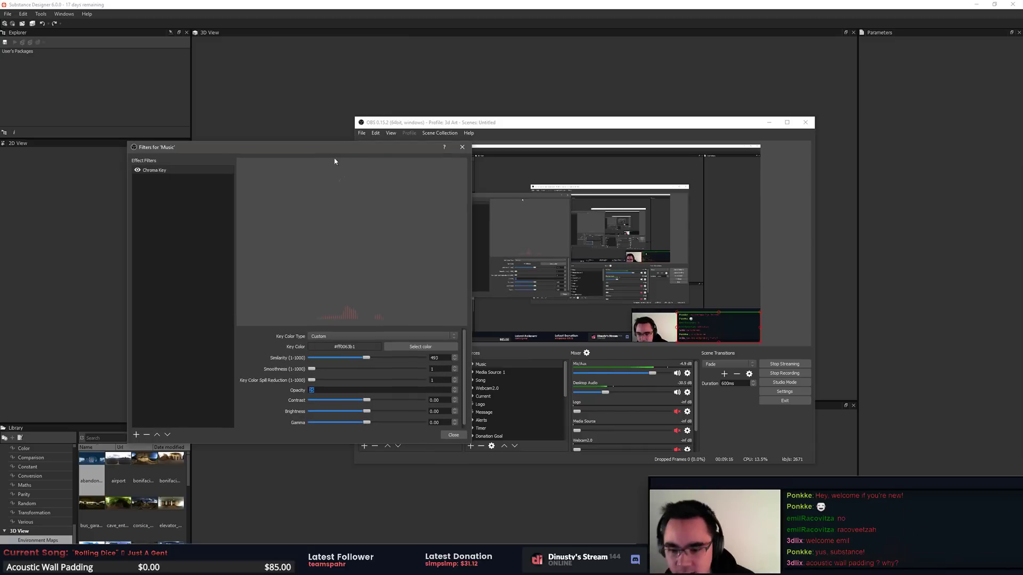
left_click(453, 434)
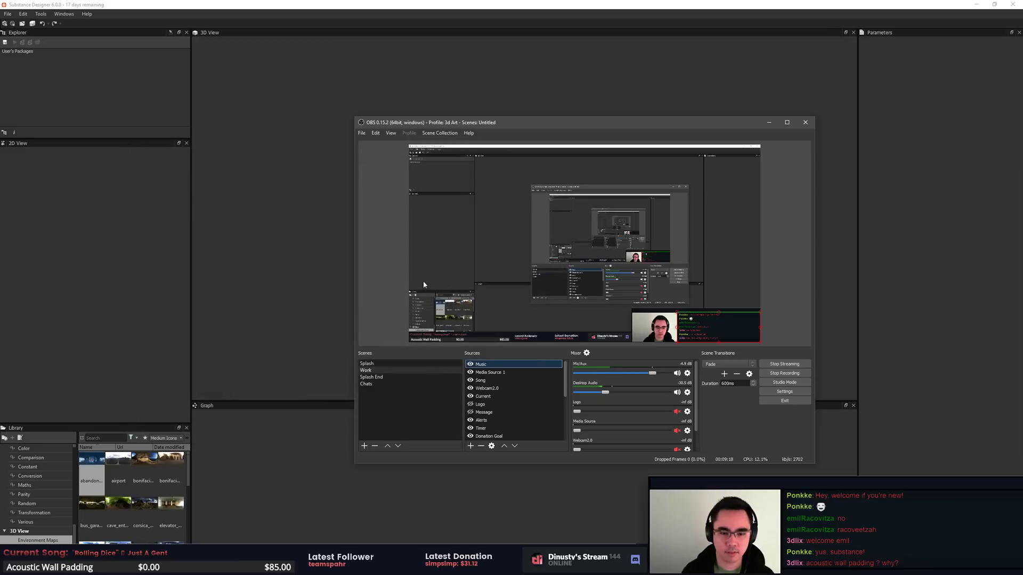
Step: Deselect the Music source, move the OBS window off the main display and switch to Substance Designer
left_click(384, 267)
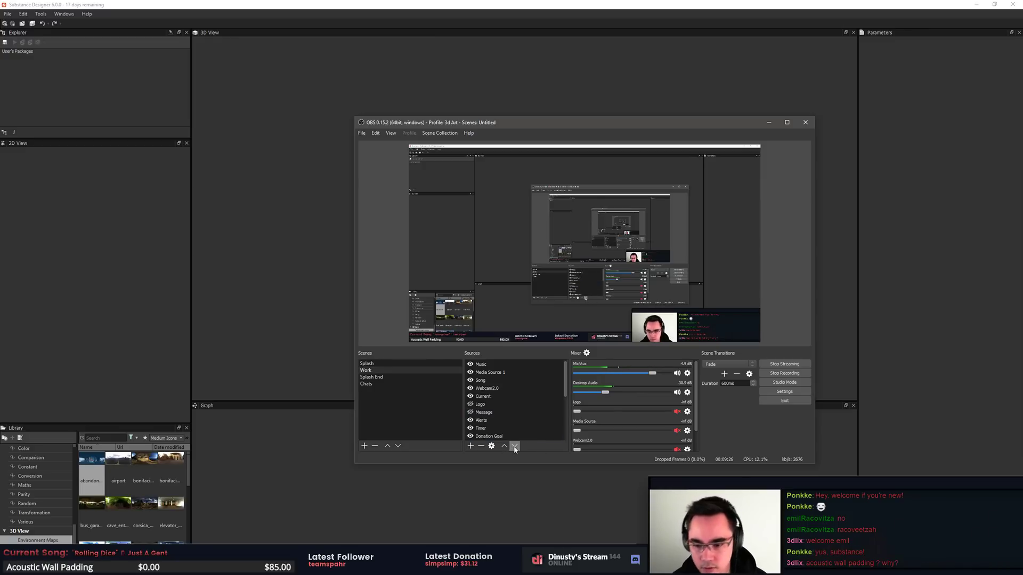
left_click_drag(611, 126, 1022, 115)
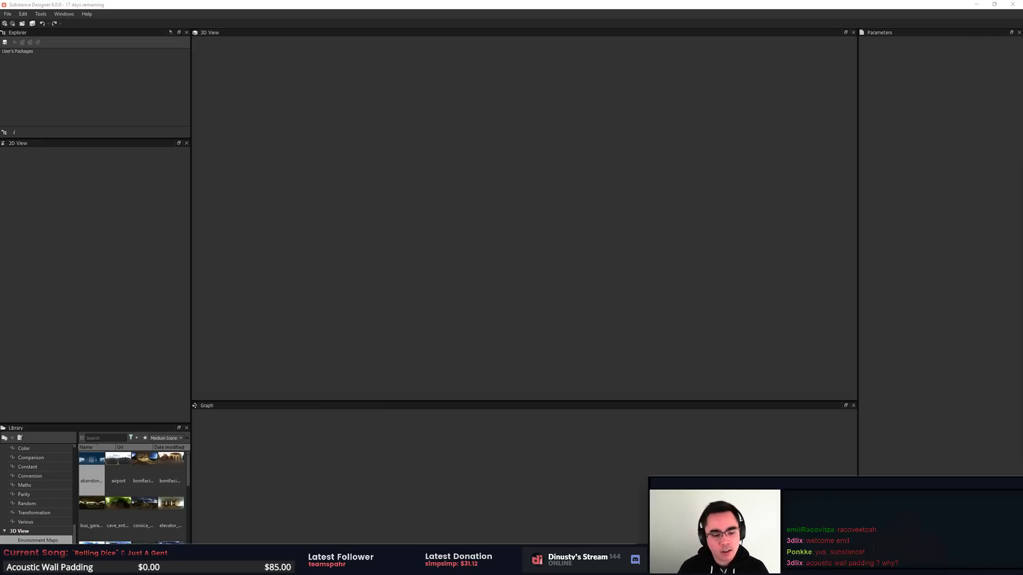
left_click(483, 443)
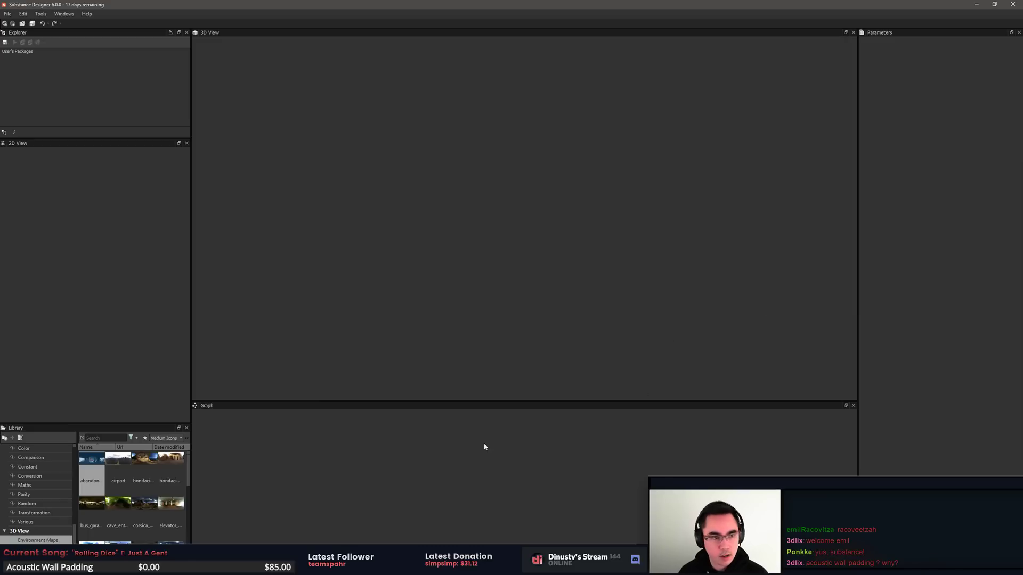
Step: Open the recent package Studies.sbs
left_click(8, 14)
mouse_move(41, 58)
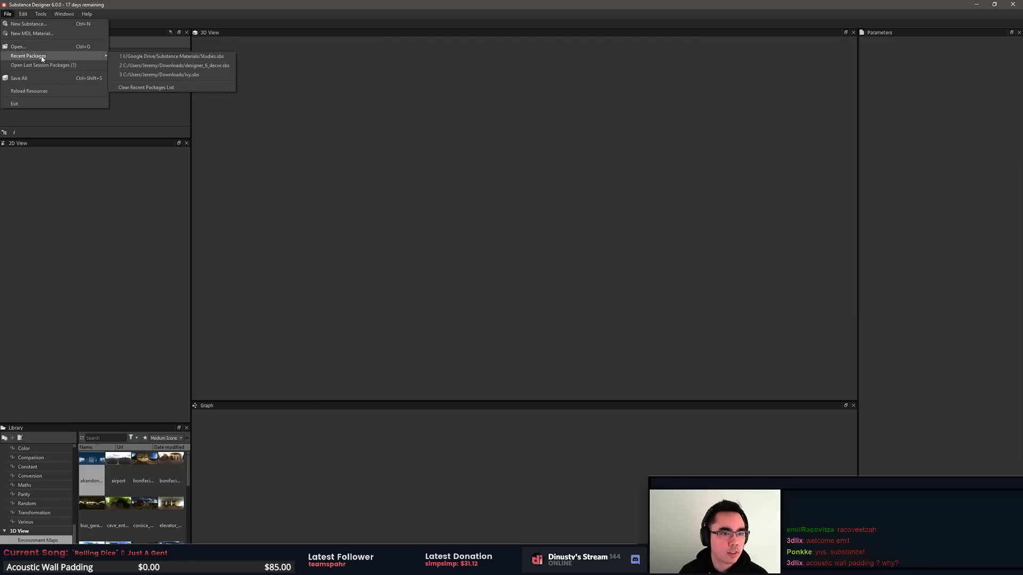
left_click(183, 58)
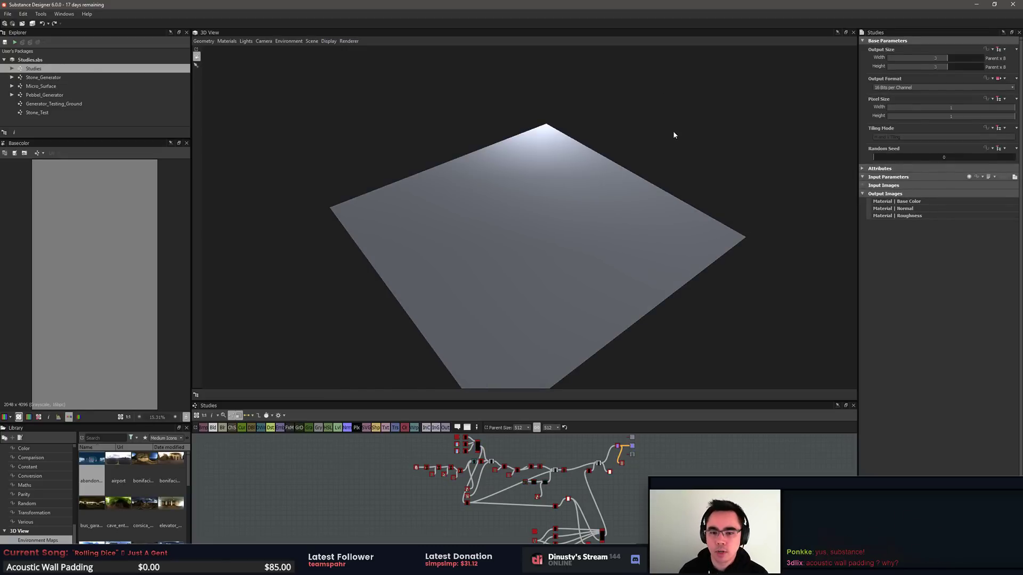
middle_click_drag(617, 234, 602, 176)
left_click_drag(602, 176, 603, 215)
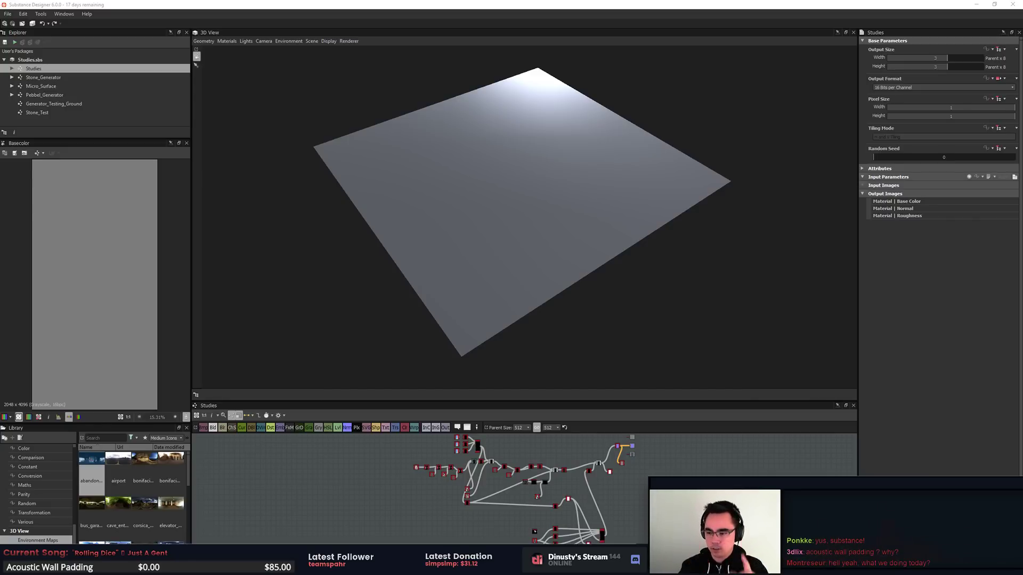
left_click(740, 336)
left_click_drag(633, 336, 655, 337)
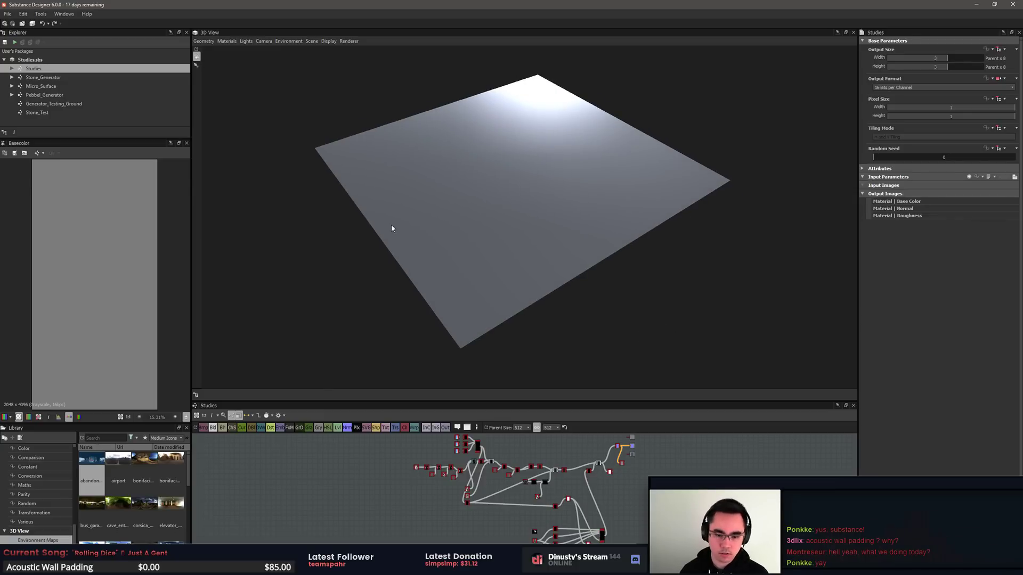
left_click_drag(461, 207, 495, 223)
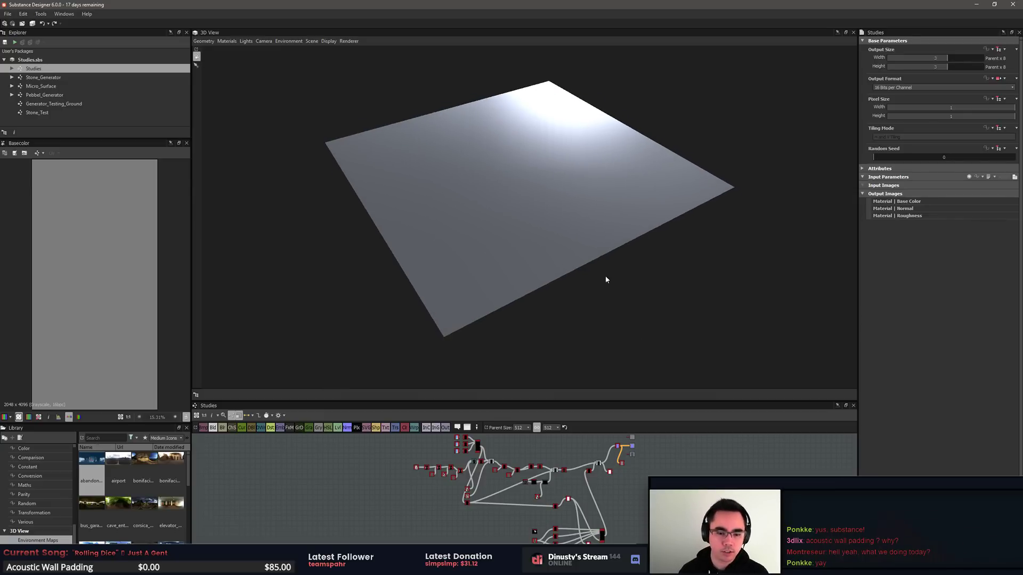
mouse_move(606, 278)
left_mouse_down()
mouse_move(685, 279)
mouse_move(688, 291)
left_mouse_up()
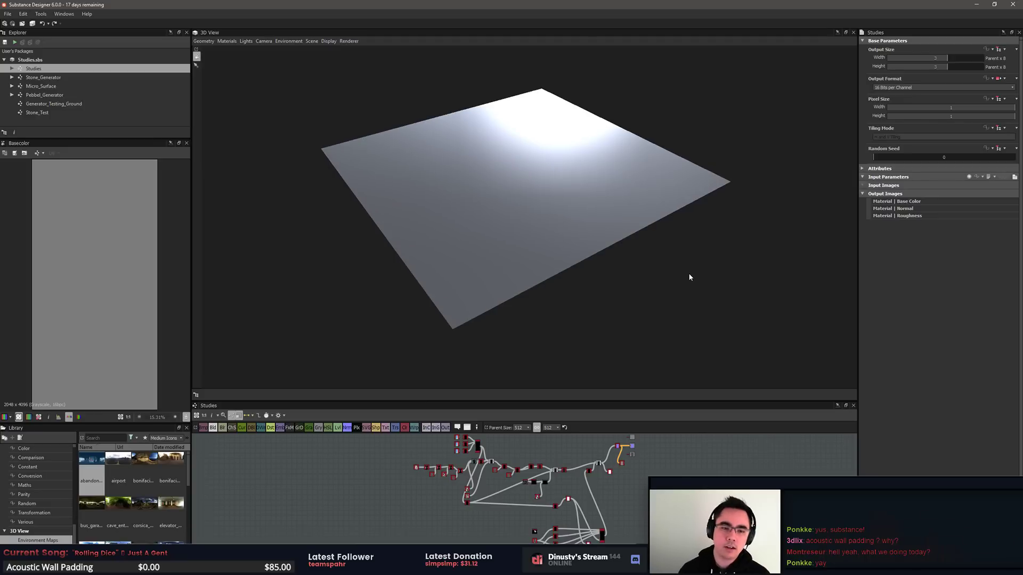
Step: Open the Generator_Testing_Ground graph from the Studies.sbs package
double_click(62, 104)
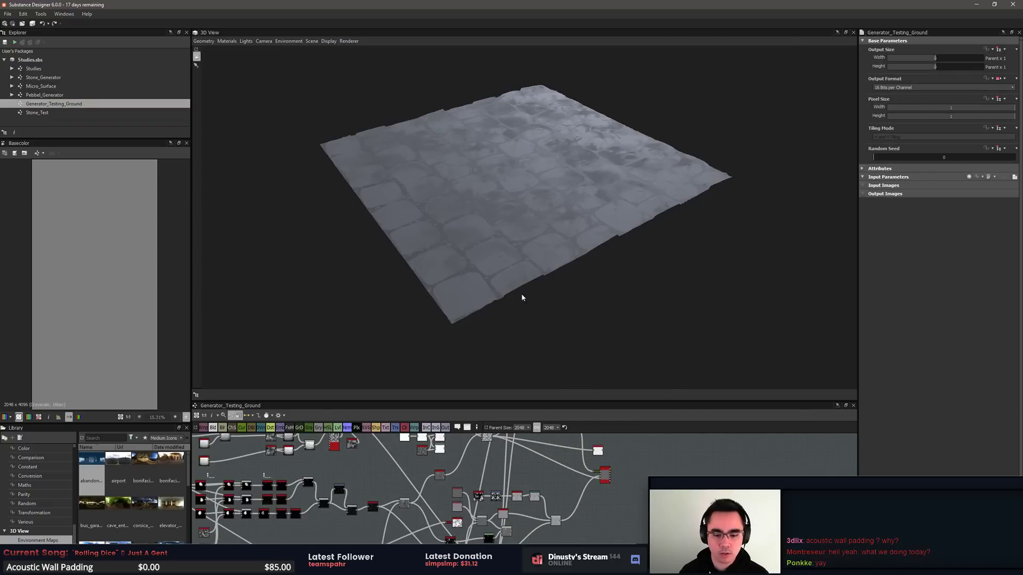
scroll(655, 469, "up", 1)
middle_click_drag(564, 439, 607, 488)
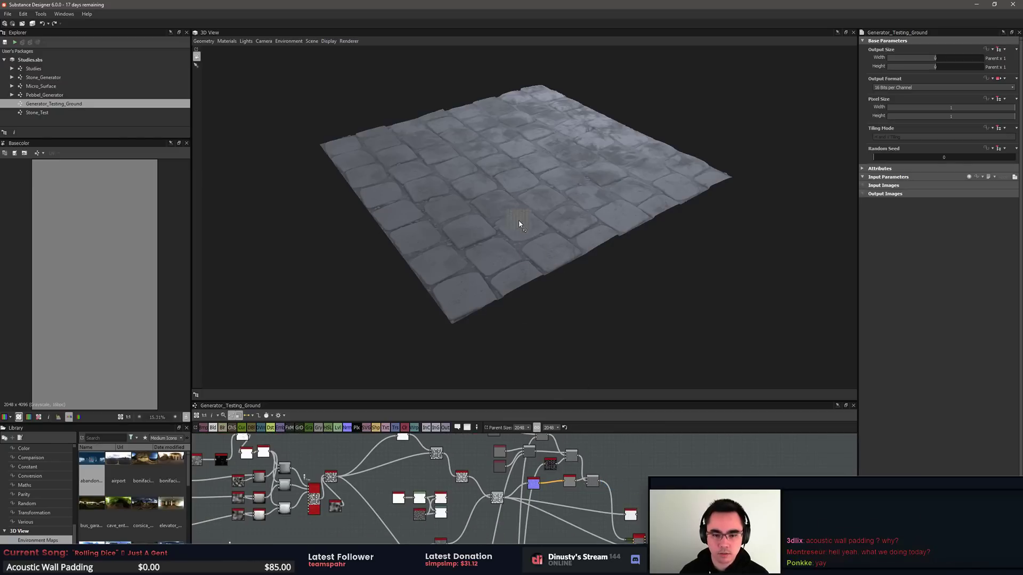
Step: Examine the cobblestone surface in the 3D view up close and from several angles
scroll(590, 488, "up", 1)
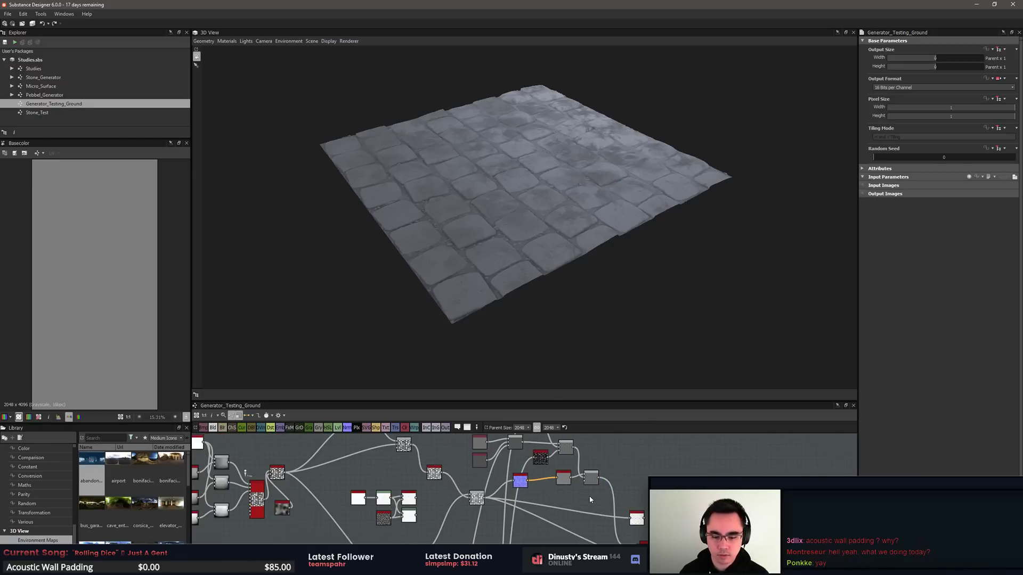
scroll(507, 258, "up", 5)
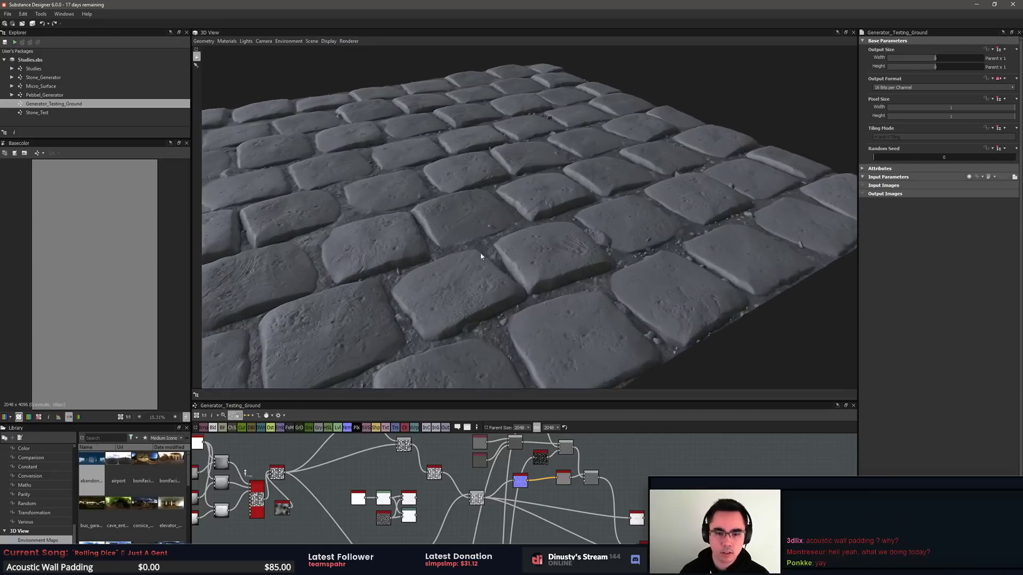
left_click_drag(481, 252, 498, 292)
scroll(486, 280, "up", 2)
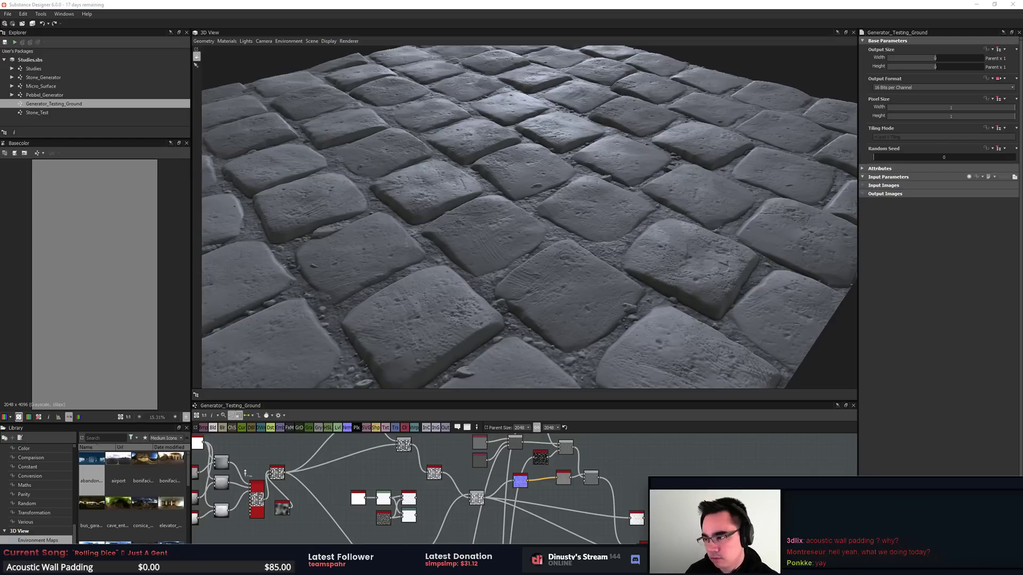
left_click_drag(749, 276, 650, 263)
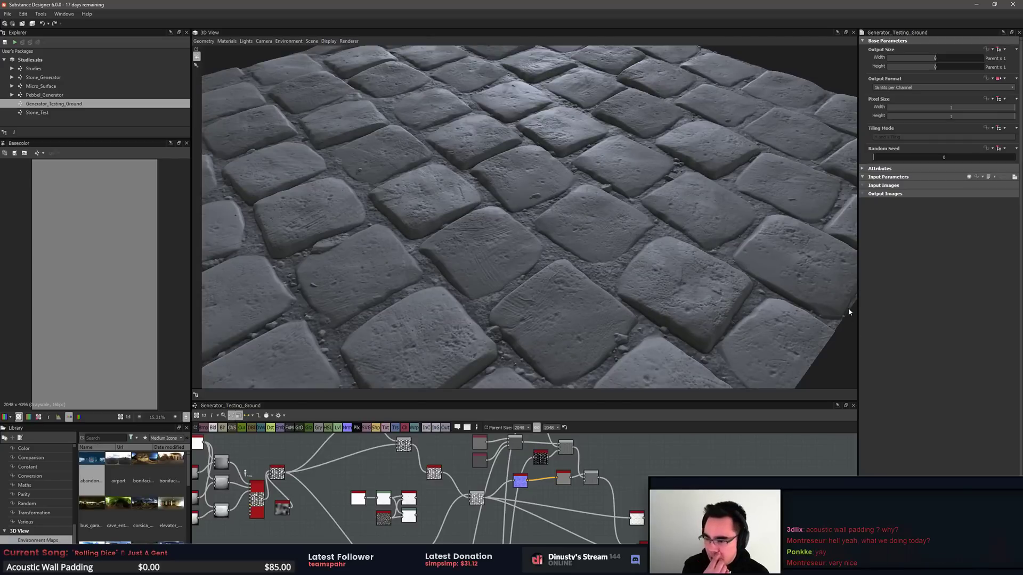
scroll(693, 273, "down", 2)
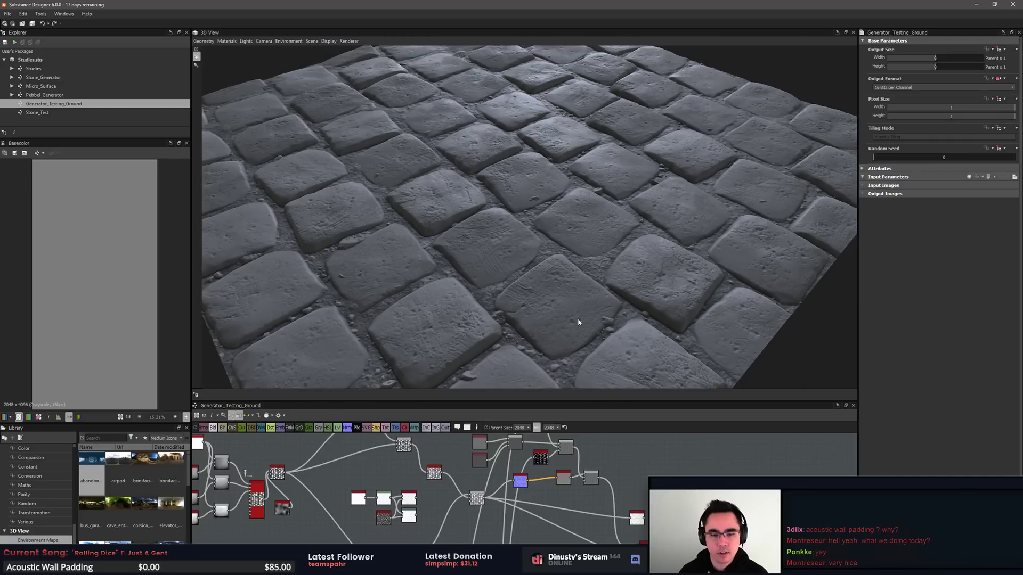
Step: Enlarge the graph area by reducing the height of the 3D view, and bring the pebble node rows into view
scroll(562, 366, "up", 1)
middle_click_drag(543, 485, 597, 458)
left_click_drag(599, 400, 597, 266)
middle_click_drag(455, 370, 599, 359)
scroll(529, 373, "down", 1)
middle_click_drag(525, 382, 552, 379)
scroll(394, 406, "up", 2)
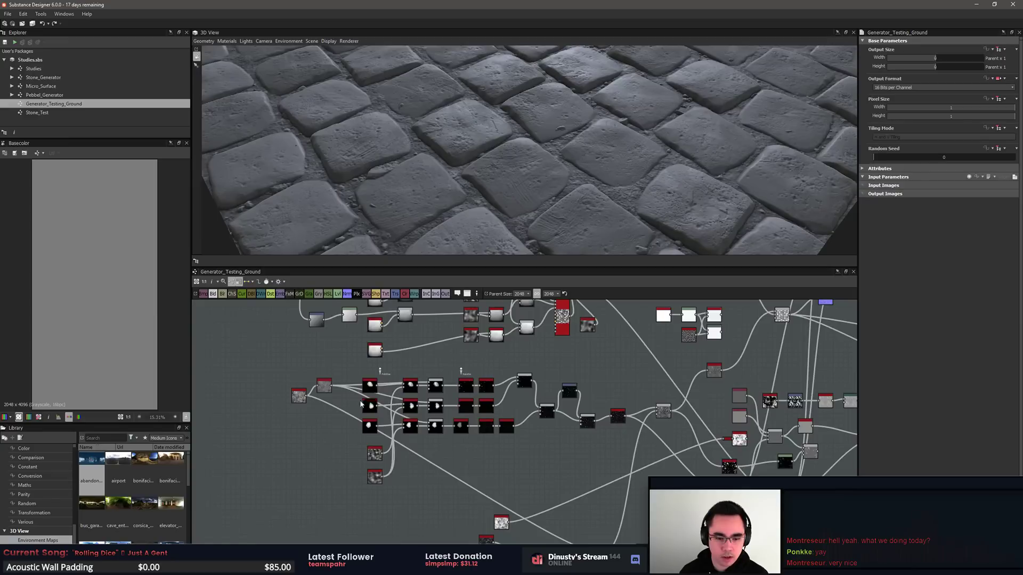
Step: Select the whole group of pebble and splatter nodes and move it away from the neighbouring node groups, down and to the left
left_click_drag(262, 357, 520, 457)
left_click_drag(257, 370, 612, 476)
middle_click_drag(609, 479, 610, 438)
scroll(605, 430, "down", 1)
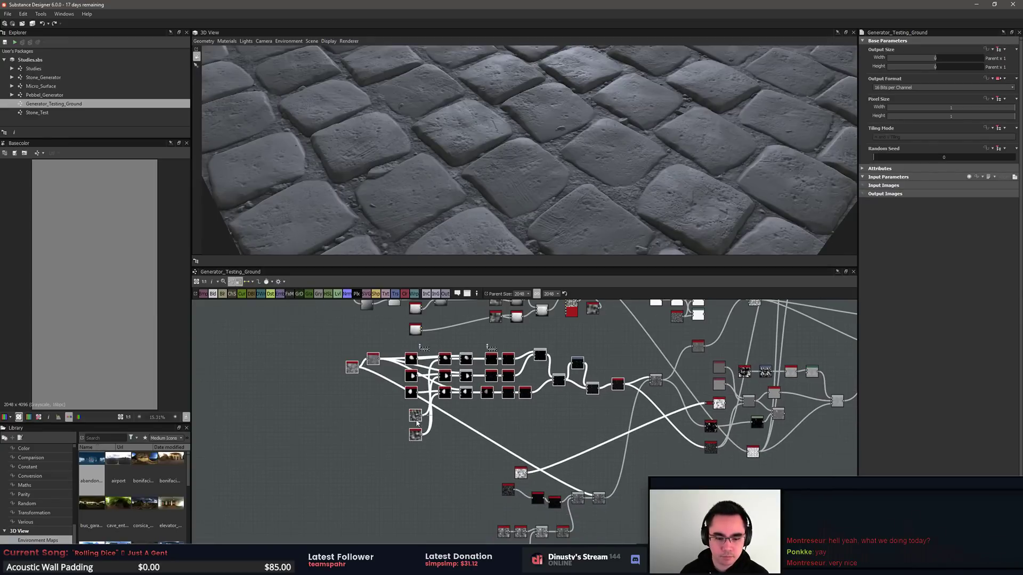
left_click_drag(414, 419, 341, 463)
Step: Select the separate node cluster below the pebble rows and move it further down to free up space
middle_click_drag(511, 496, 500, 458)
left_click_drag(438, 429, 613, 522)
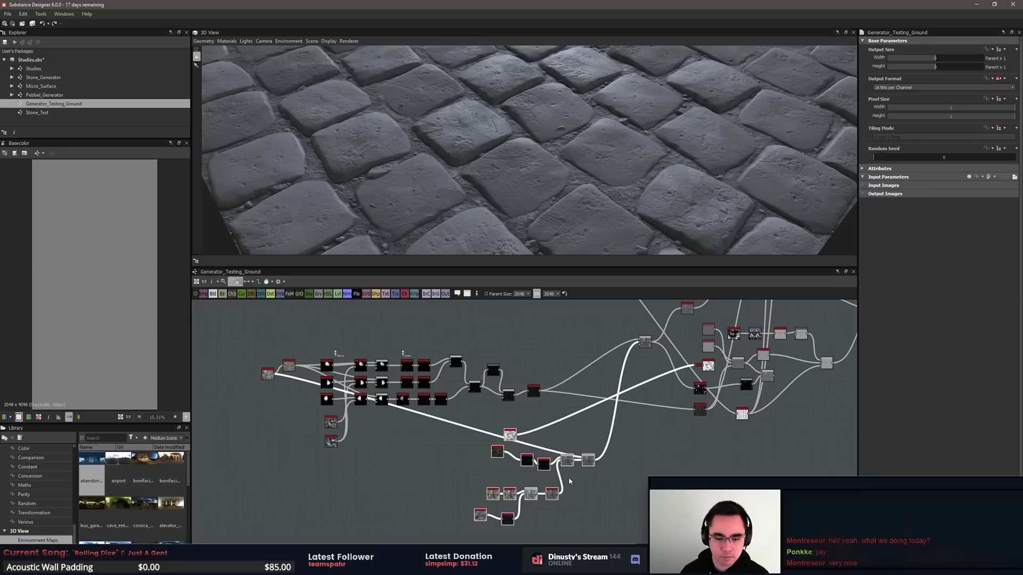
left_click_drag(588, 463, 620, 513)
left_click(693, 467)
middle_click_drag(694, 467, 609, 495)
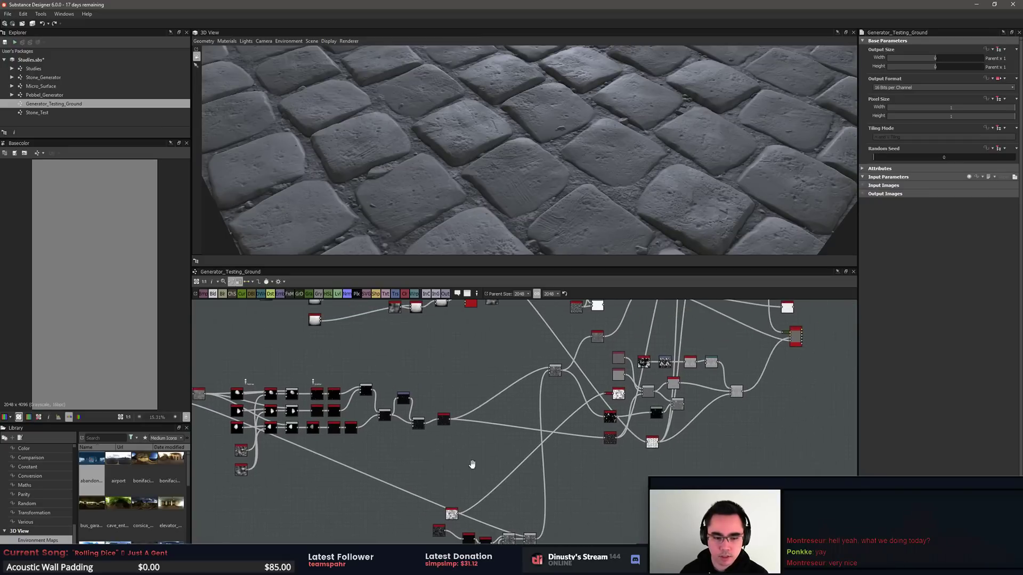
Step: Move the Splatter pin slightly higher above its node rows
scroll(398, 453, "up", 3)
middle_click_drag(398, 453, 611, 472)
scroll(498, 449, "up", 1)
scroll(533, 471, "up", 1)
middle_click_drag(532, 471, 622, 520)
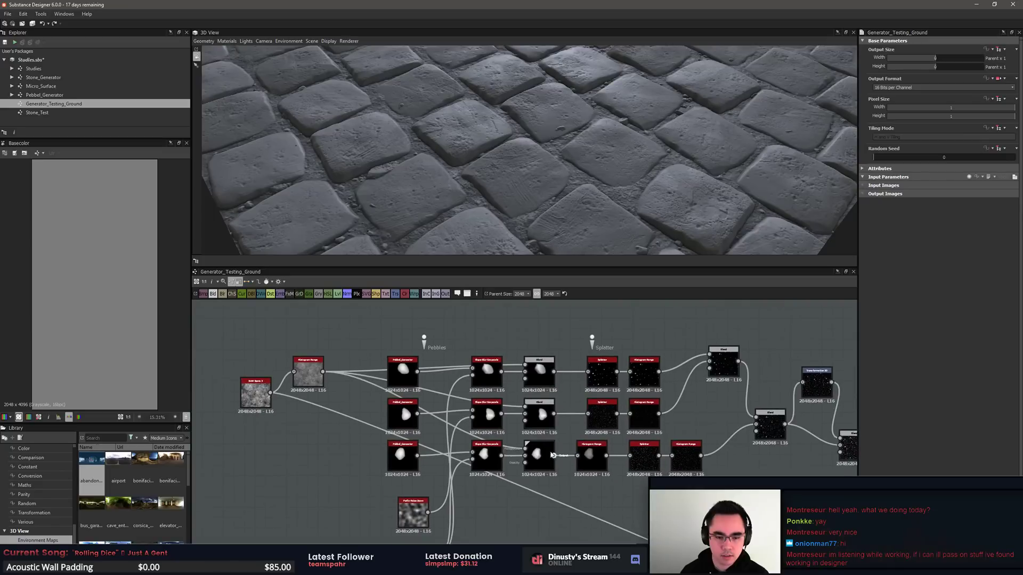
middle_click_drag(543, 437, 548, 462)
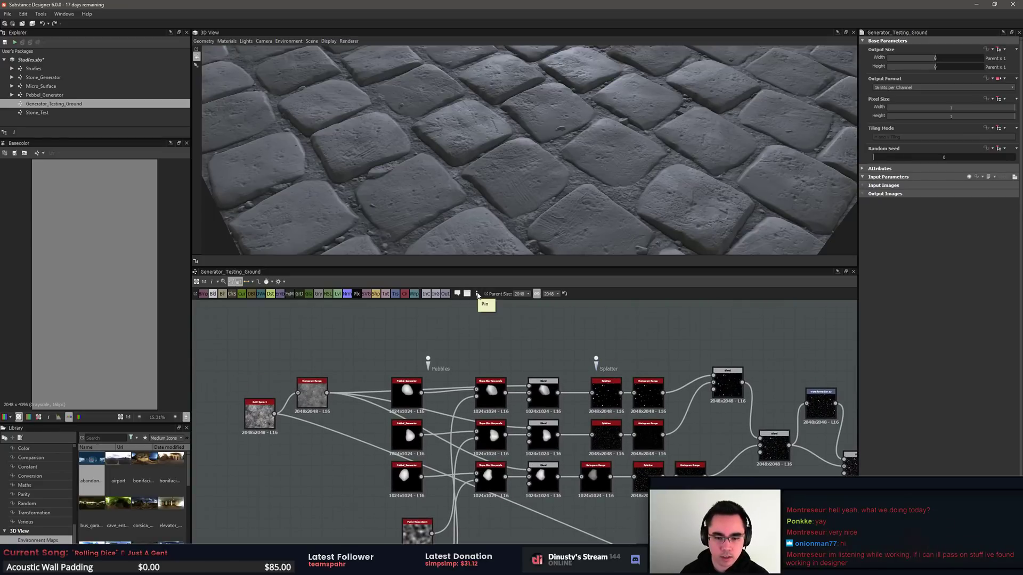
scroll(583, 386, "up", 2)
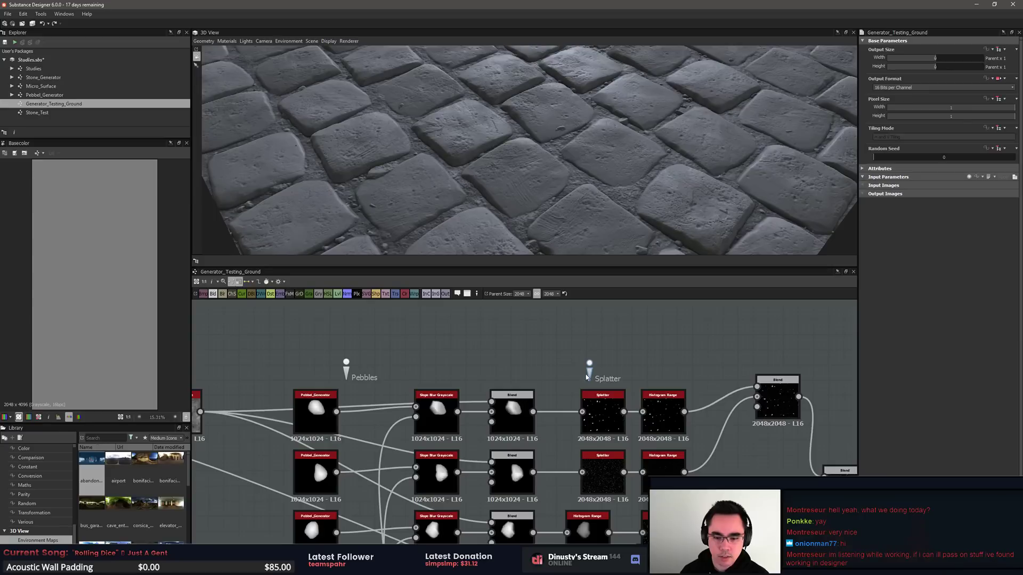
left_click_drag(590, 362, 590, 353)
scroll(627, 368, "up", 1)
middle_click_drag(610, 437, 543, 321)
Step: Dock the first Histogram Range node of the third pebble row onto its Splatter node
left_click_drag(594, 464, 492, 474)
left_click(430, 469)
left_click(468, 474)
key("d")
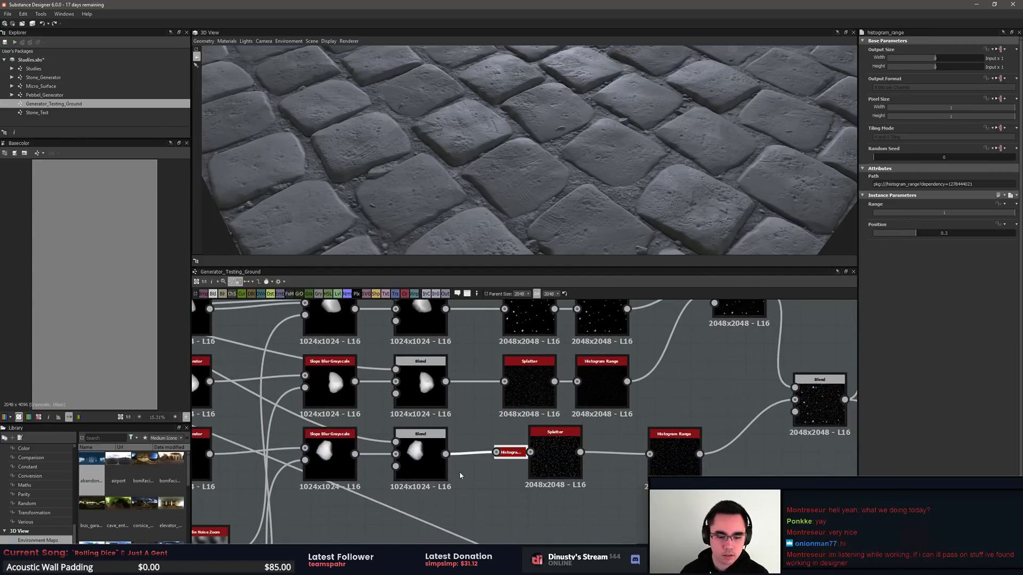
Step: Undock the third row's Histogram Range node and shift the row's Slope Blur Grayscale and Blend nodes closer to the Pebbel_Generator node
left_click(433, 466)
left_click_drag(545, 461, 495, 501)
left_click(434, 394)
left_click(481, 409)
middle_click_drag(528, 515, 605, 501)
left_click_drag(571, 503, 379, 462)
left_click_drag(465, 467, 446, 449)
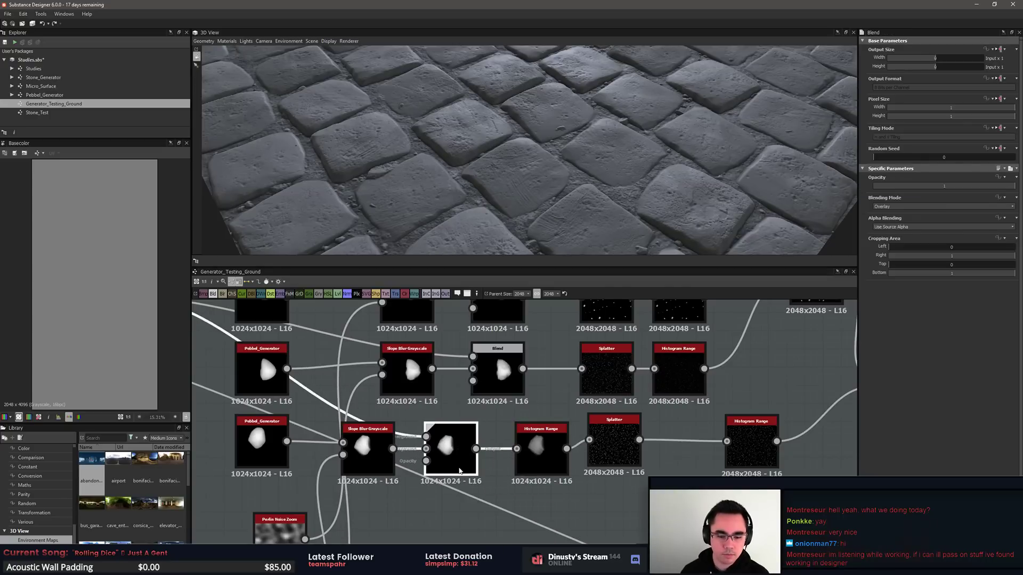
Step: Close the gaps in the third pebble row by moving both Histogram Range nodes and the Splatter node closer to the Blend node
left_click(497, 464)
left_click(564, 456)
mouse_move(613, 455)
left_mouse_down()
mouse_move(536, 461)
mouse_move(606, 458)
mouse_move(596, 459)
left_mouse_up()
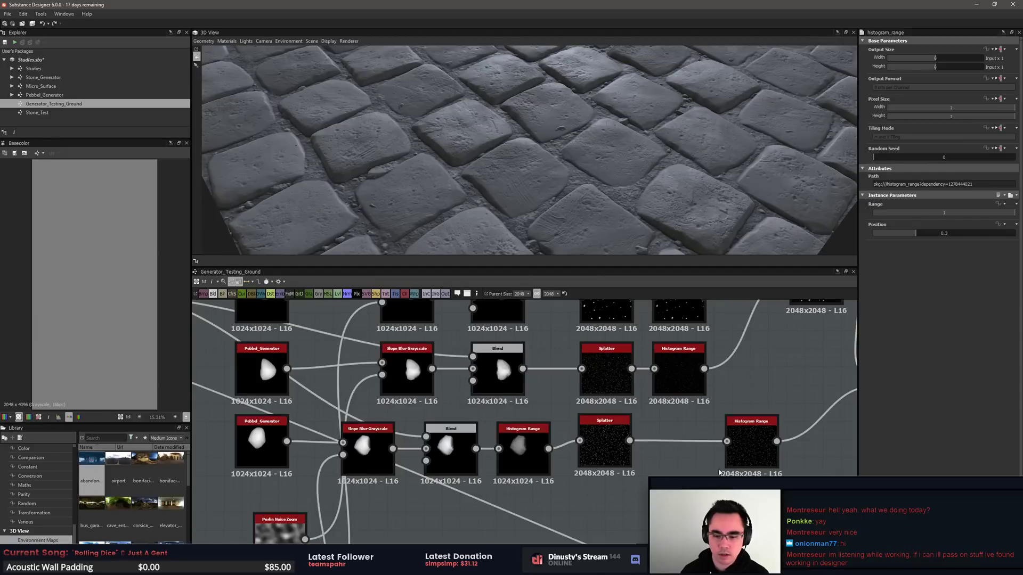
left_click_drag(747, 458, 683, 464)
left_click(720, 474)
Step: Cycle through the graph's pins to the Tiles section and look over the whole node network
key("F2")
key("F2")
key("F2")
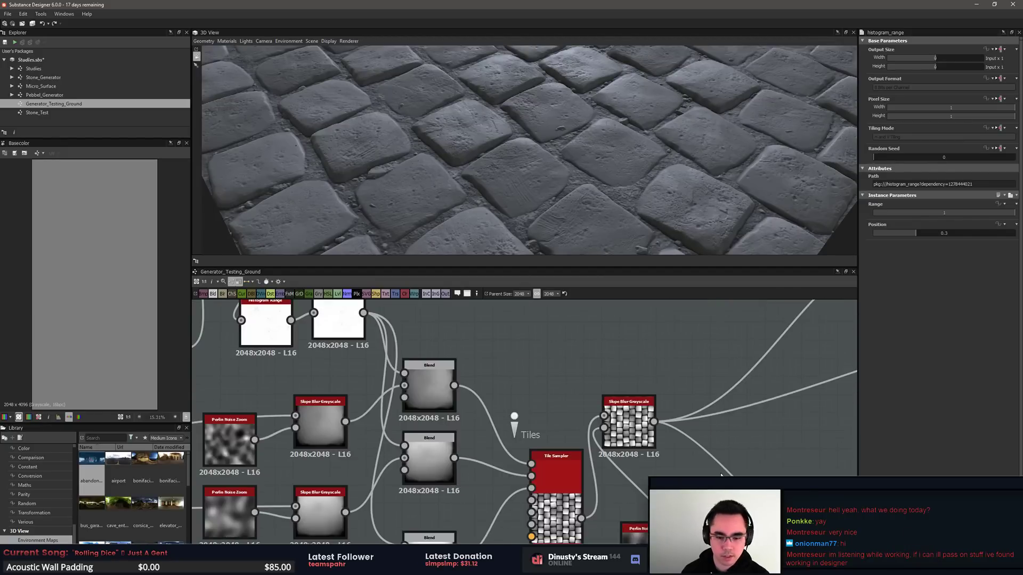
scroll(721, 474, "down", 3)
scroll(640, 469, "up", 3)
scroll(544, 462, "down", 5)
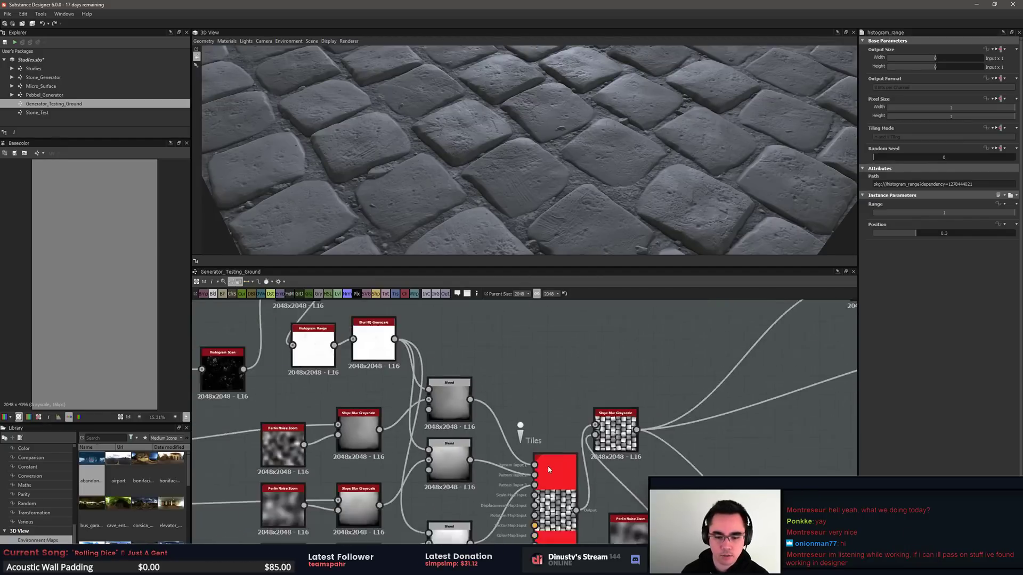
scroll(543, 462, "down", 4)
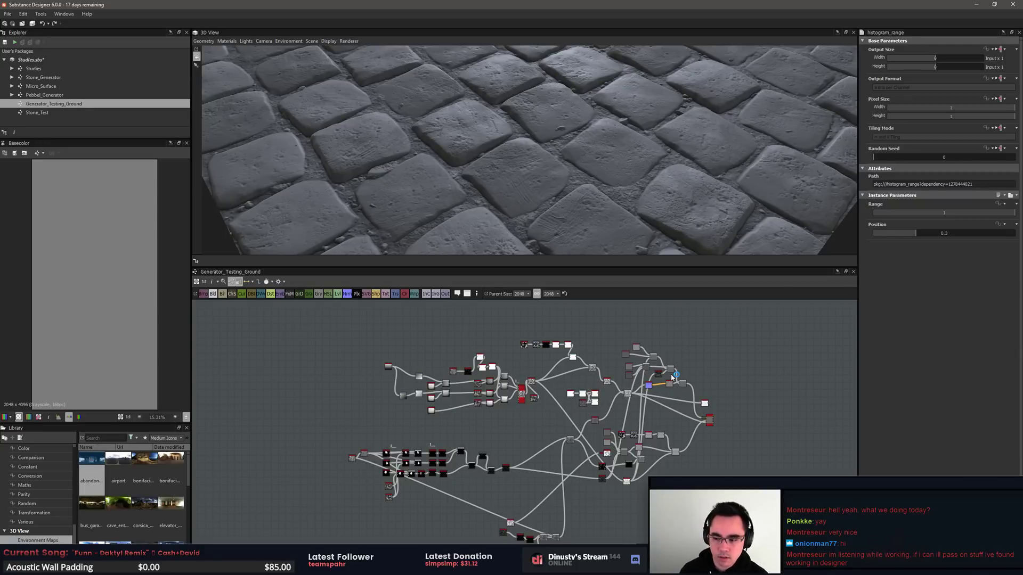
scroll(544, 424, "up", 5)
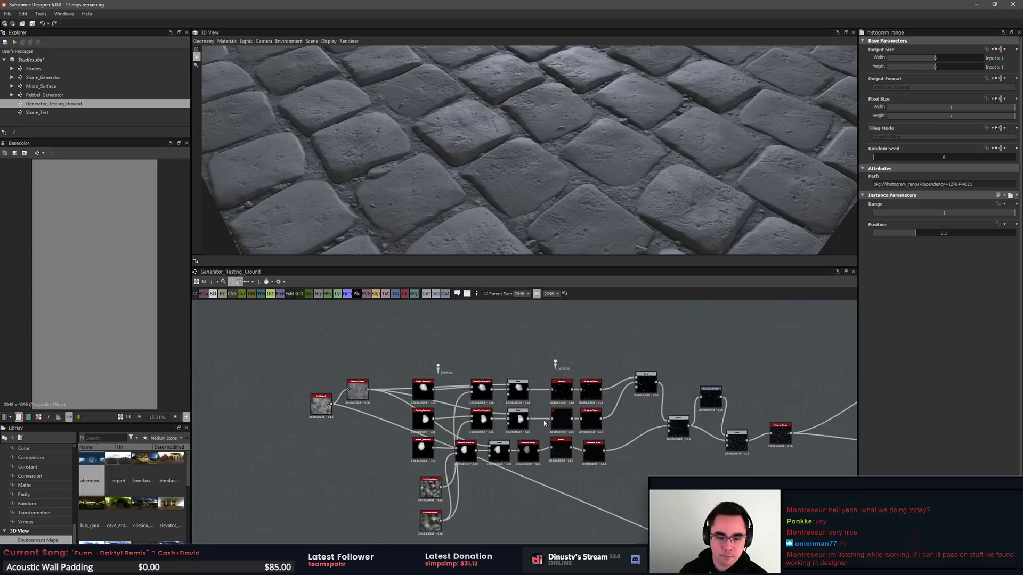
scroll(479, 421, "up", 5)
Step: Jump repeatedly between the Pebbles, Splatter and Tiles pins to review each section of the graph
key("F2")
key("F2")
key("F2")
key("F2")
key("F2")
key("F2")
key("F2")
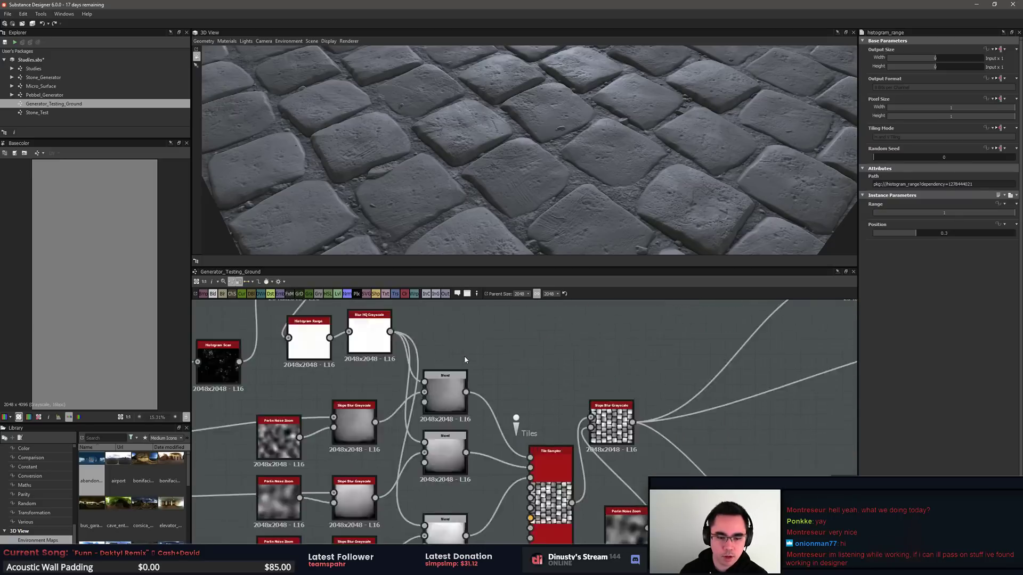
key("F2")
key("F2")
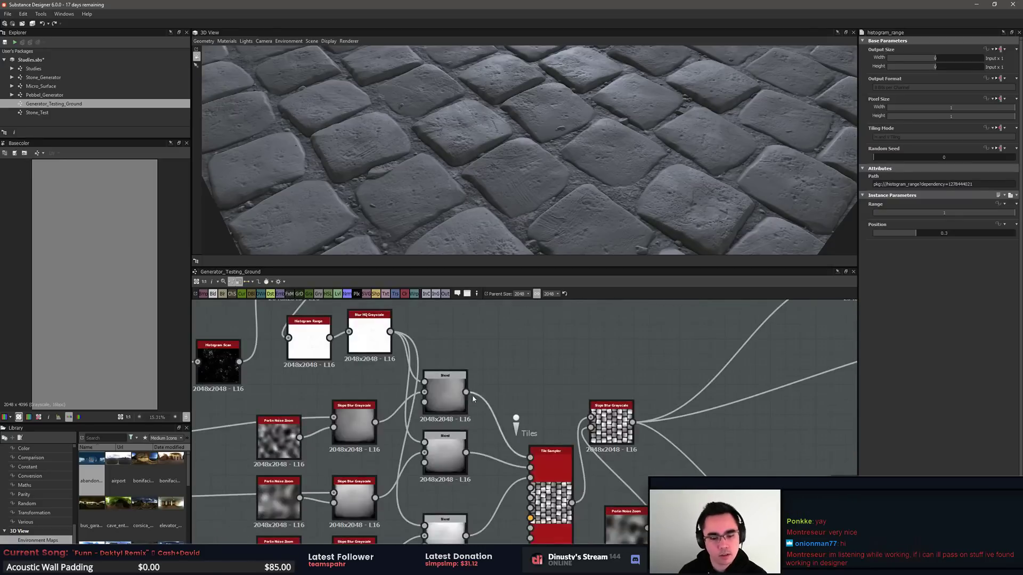
middle_click_drag(461, 433, 621, 426)
key("F2")
key("F2")
Step: Show the parameters of the first Pebbel_Generator node in the Pebbles section
middle_click_drag(516, 438, 540, 385)
scroll(540, 384, "up", 1)
middle_click_drag(383, 437, 450, 384)
scroll(448, 383, "up", 1)
middle_click_drag(578, 404, 416, 405)
scroll(420, 389, "up", 1)
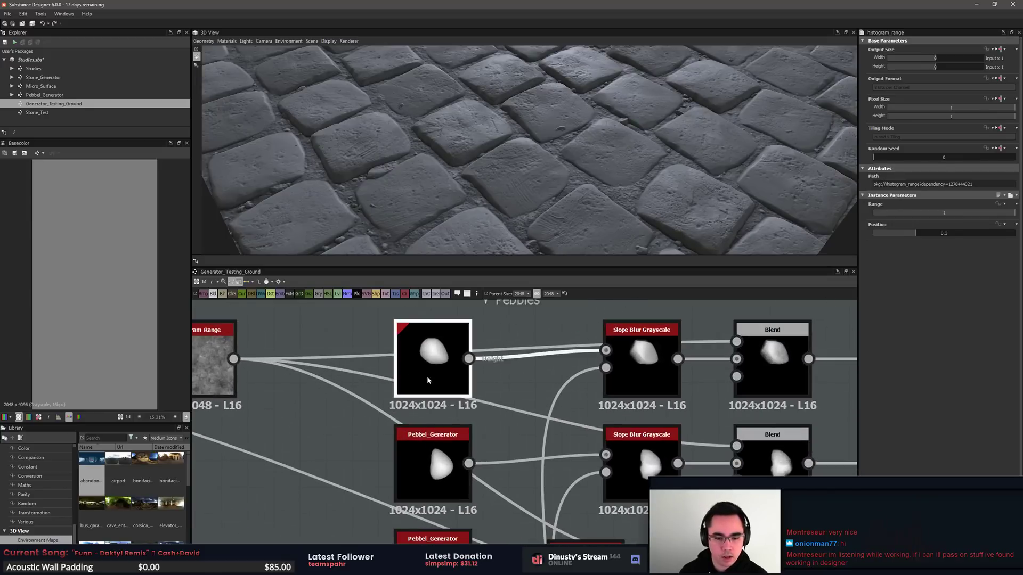
left_click(427, 376)
scroll(453, 381, "up", 2)
right_click(453, 382)
left_click(463, 347)
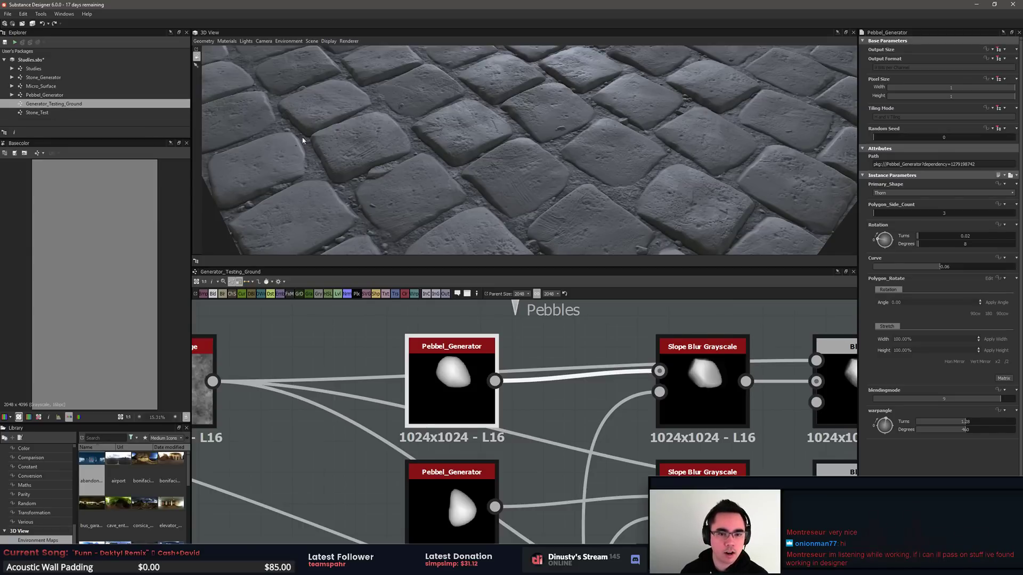
Step: View more of the cobblestone plane in 3D and look through the Stone_Test, Generator_Testing_Ground and Pebbel_Generator graphs in the package
scroll(481, 173, "down", 4)
left_click_drag(481, 175, 522, 184)
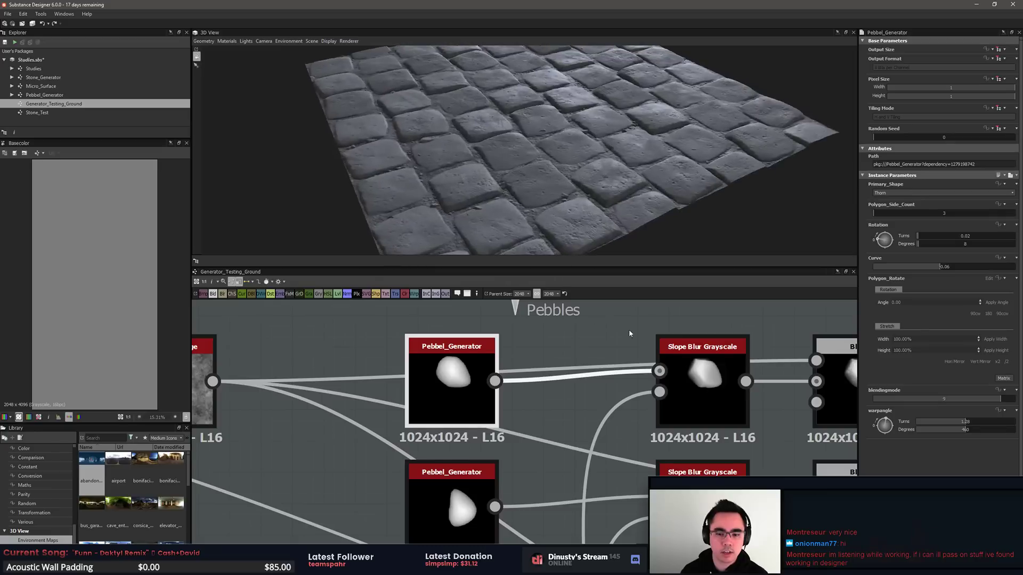
scroll(629, 330, "down", 5)
left_click(53, 114)
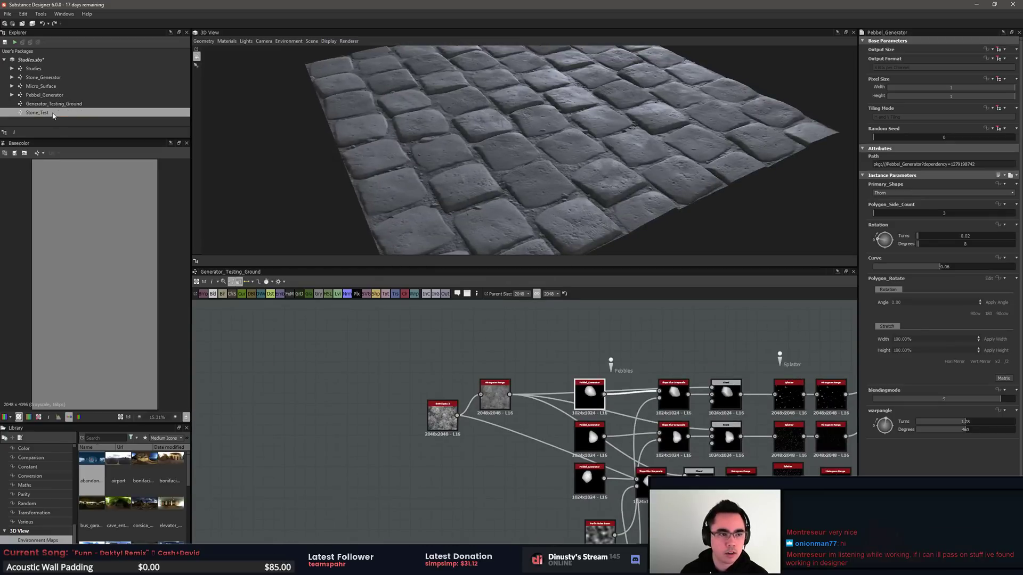
left_click(69, 86)
left_click(53, 105)
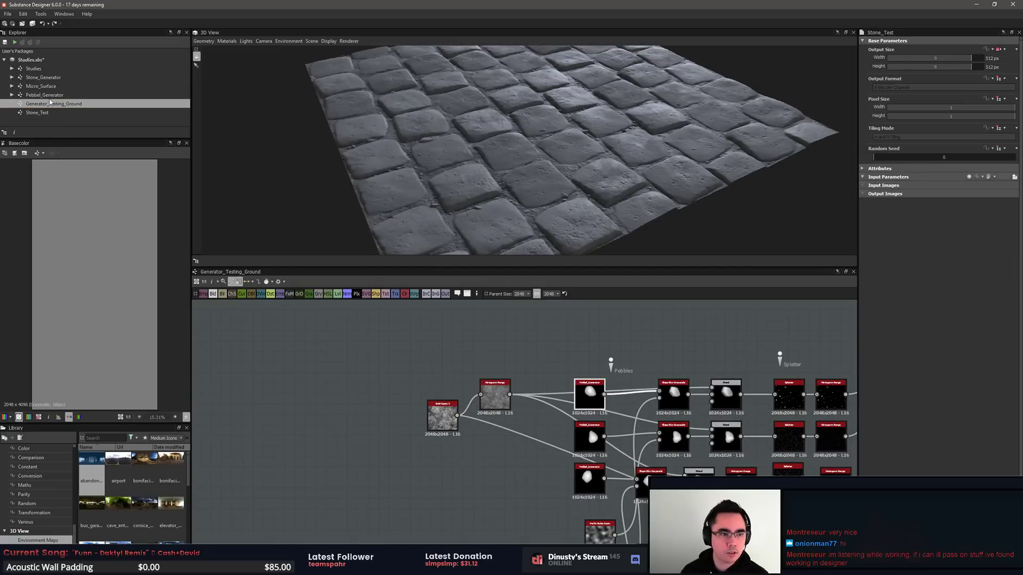
left_click(56, 96)
scroll(546, 377, "up", 4)
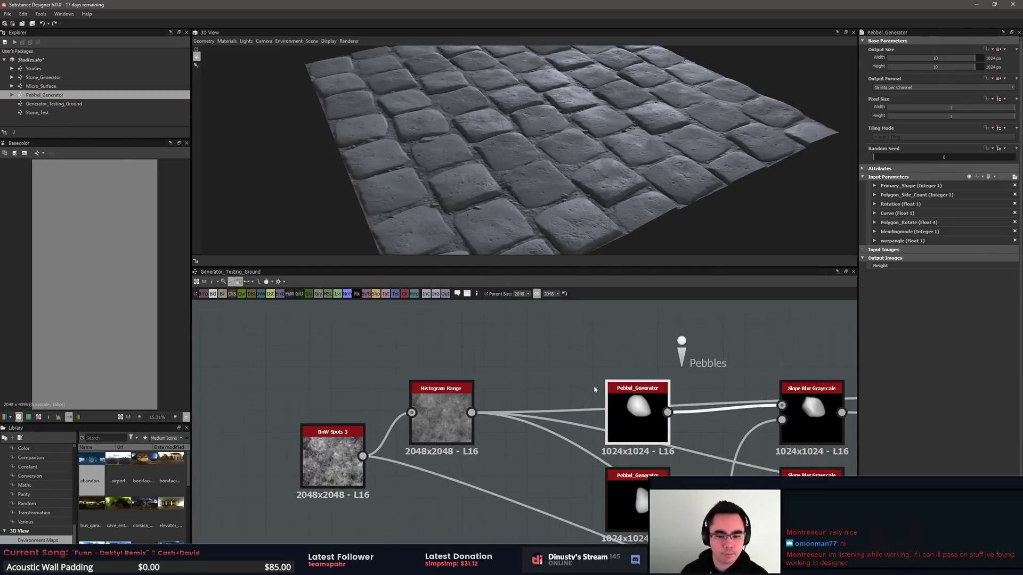
middle_click_drag(593, 386, 459, 352)
left_click(59, 85)
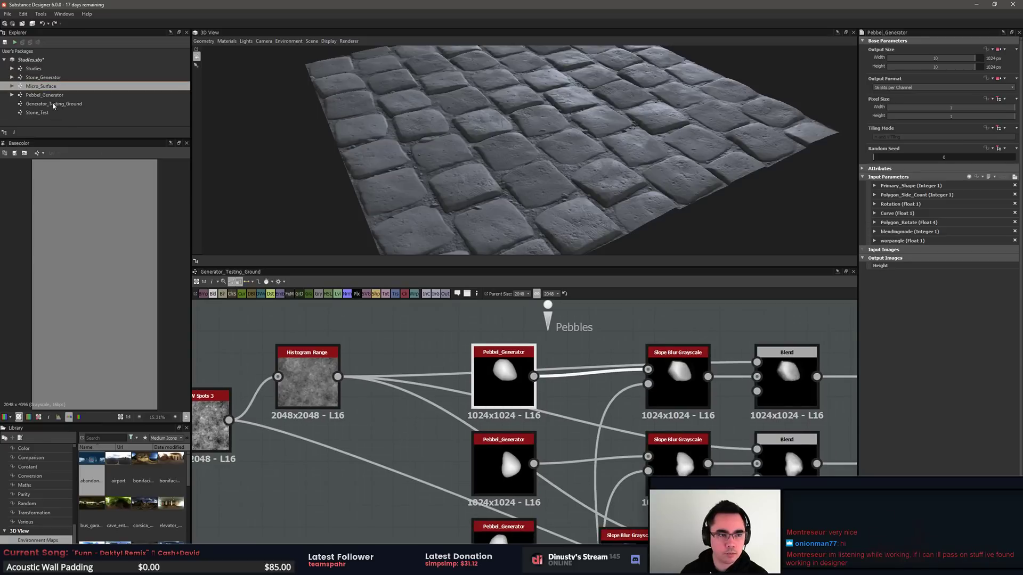
right_click(79, 104)
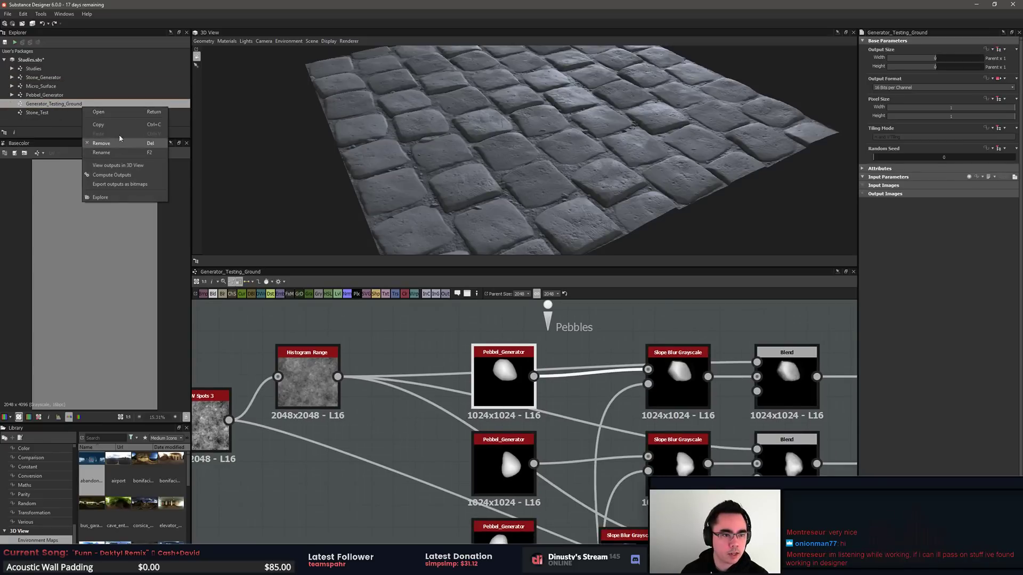
right_click(35, 60)
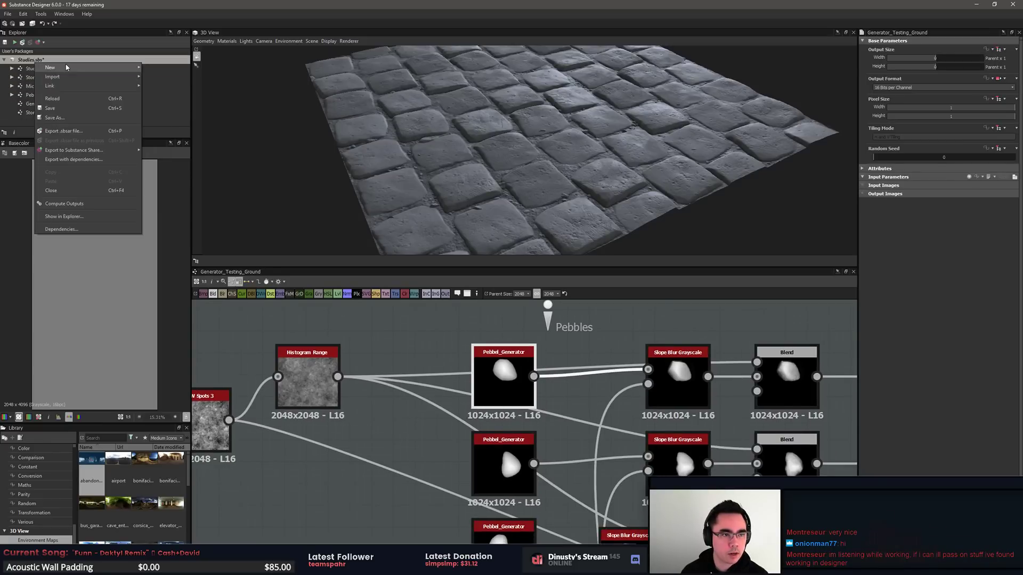
mouse_move(122, 68)
left_click(180, 69)
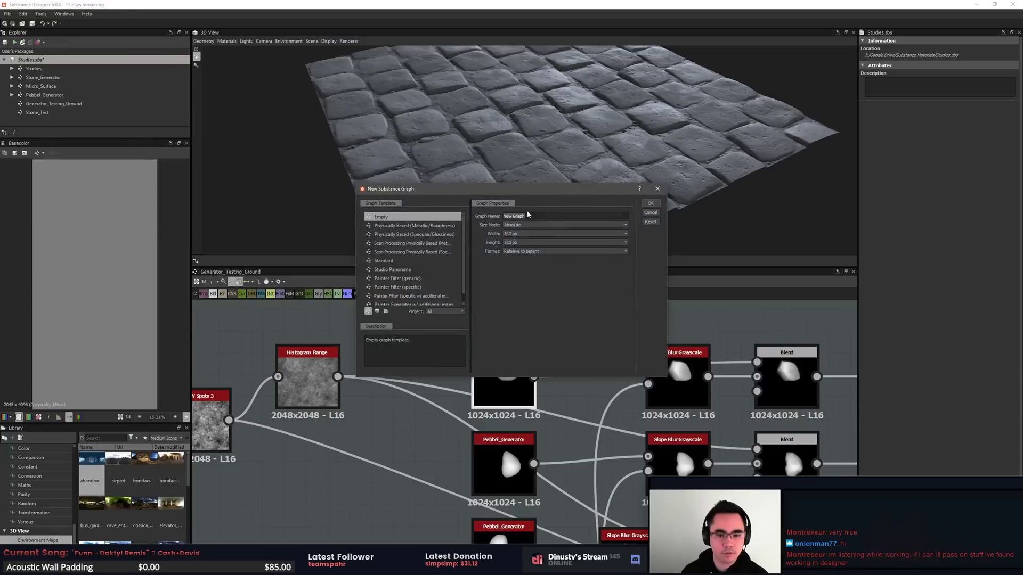
left_click(650, 213)
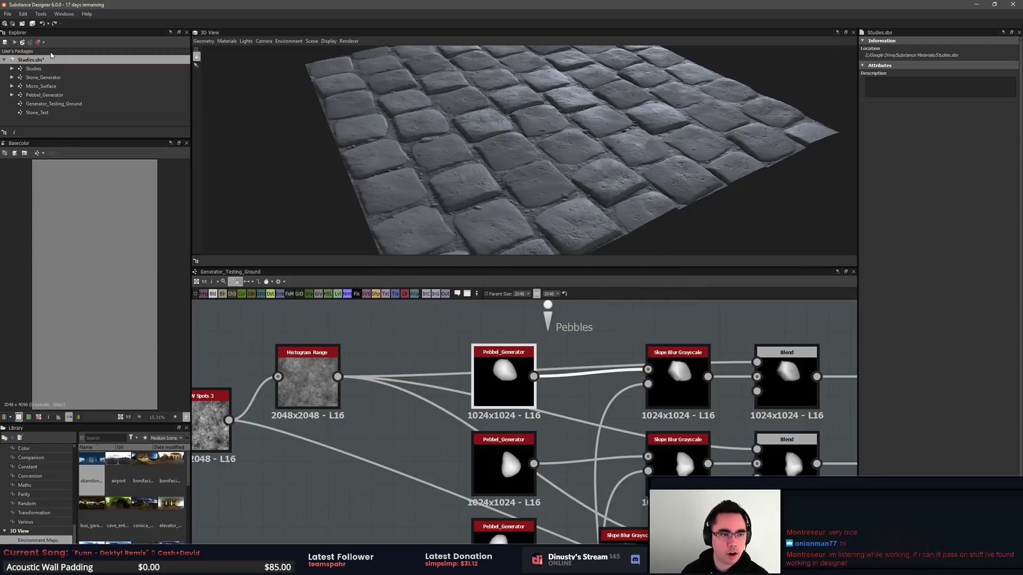
Step: Add the package's Pebbel_Generator graph as a new node in an empty area above the Histogram Range node
left_click(39, 86)
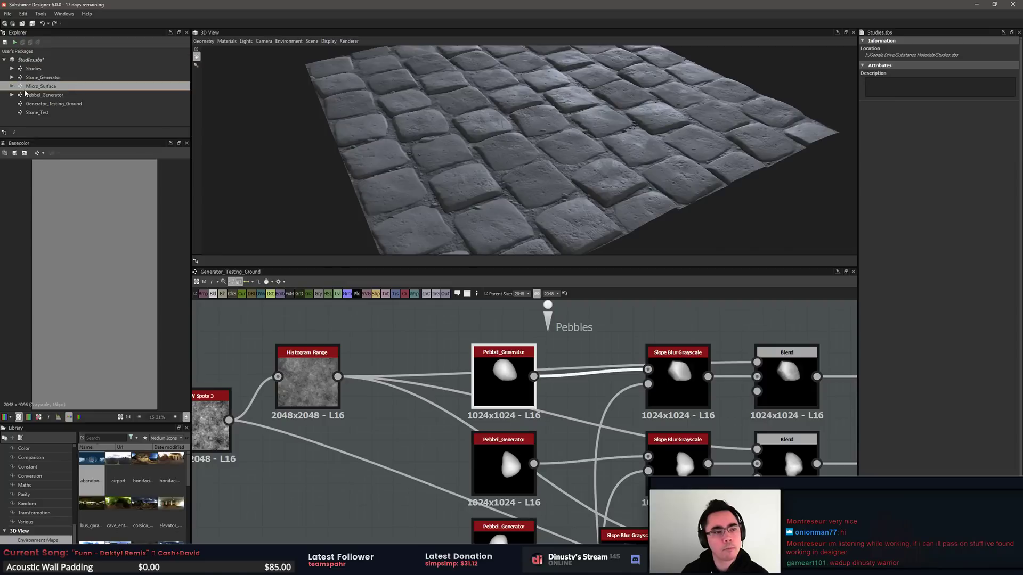
left_click_drag(42, 95, 404, 342)
middle_click_drag(454, 340, 560, 412)
scroll(500, 344, "up", 1)
scroll(563, 413, "down", 1)
left_click_drag(534, 397, 391, 308)
middle_click_drag(449, 339, 495, 393)
scroll(495, 392, "up", 2)
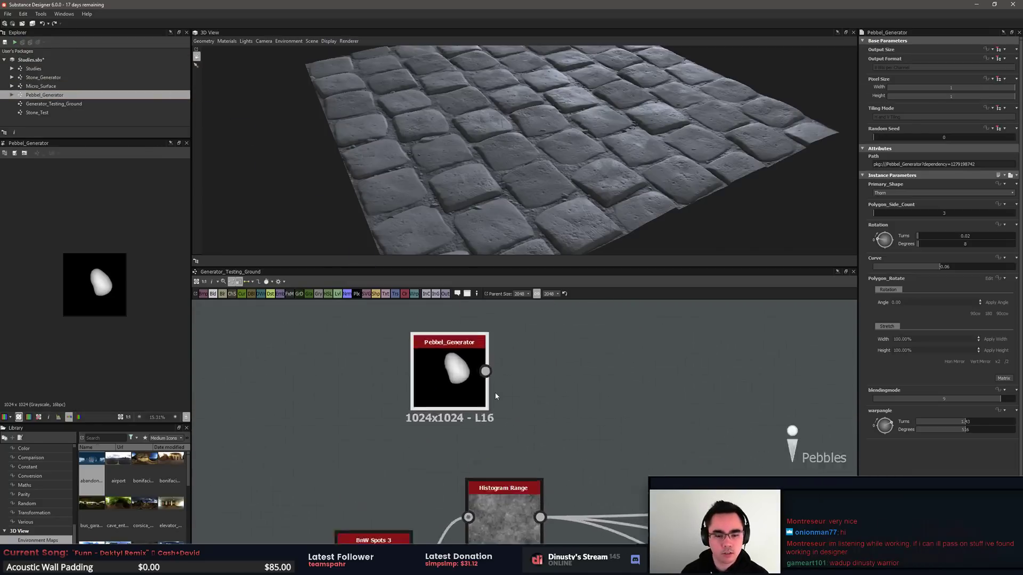
left_click_drag(454, 371, 501, 370)
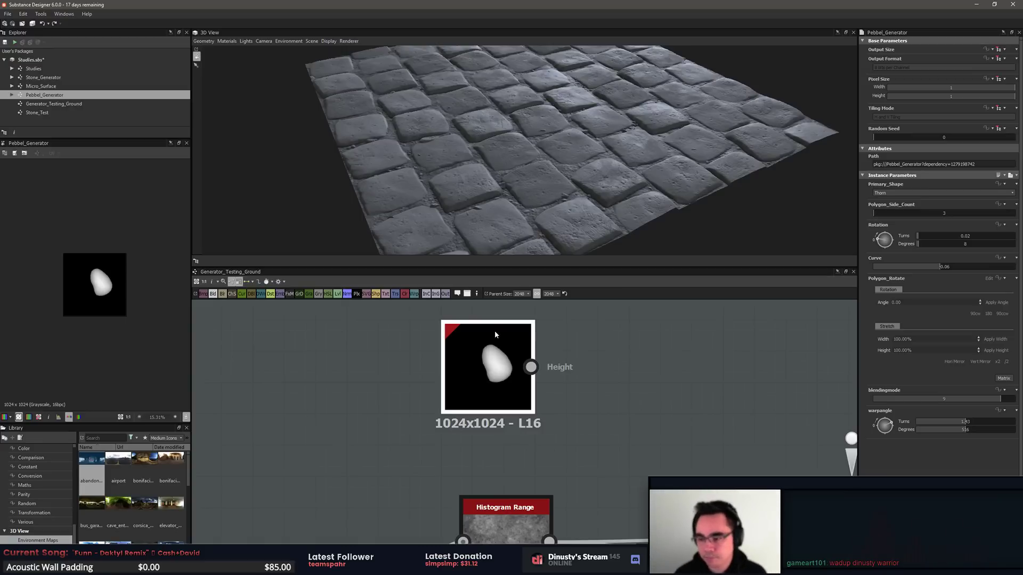
Step: Add a Height to Normal World Units node beside the Pebbel_Generator node
left_click(593, 376)
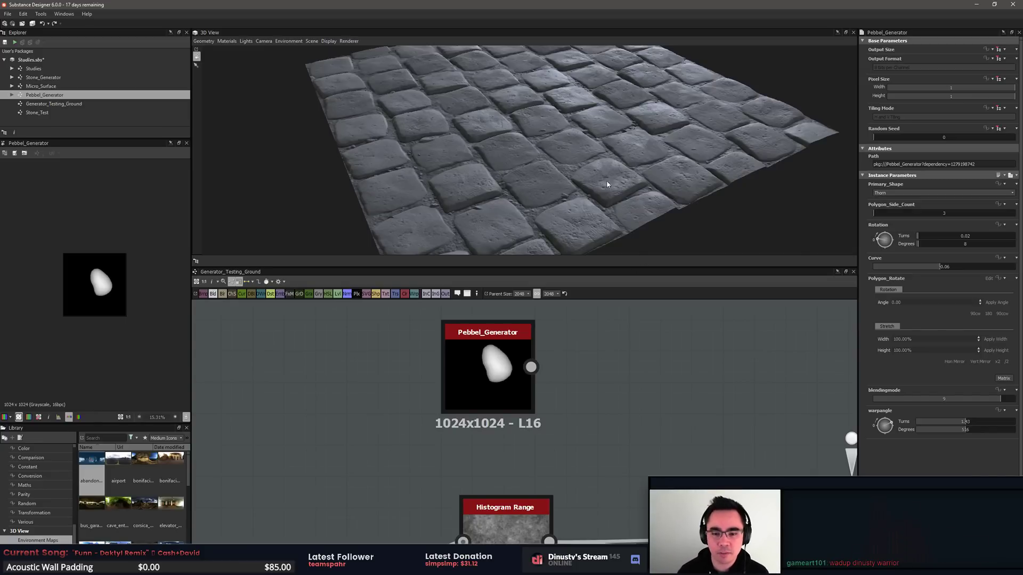
scroll(607, 431, "up", 2)
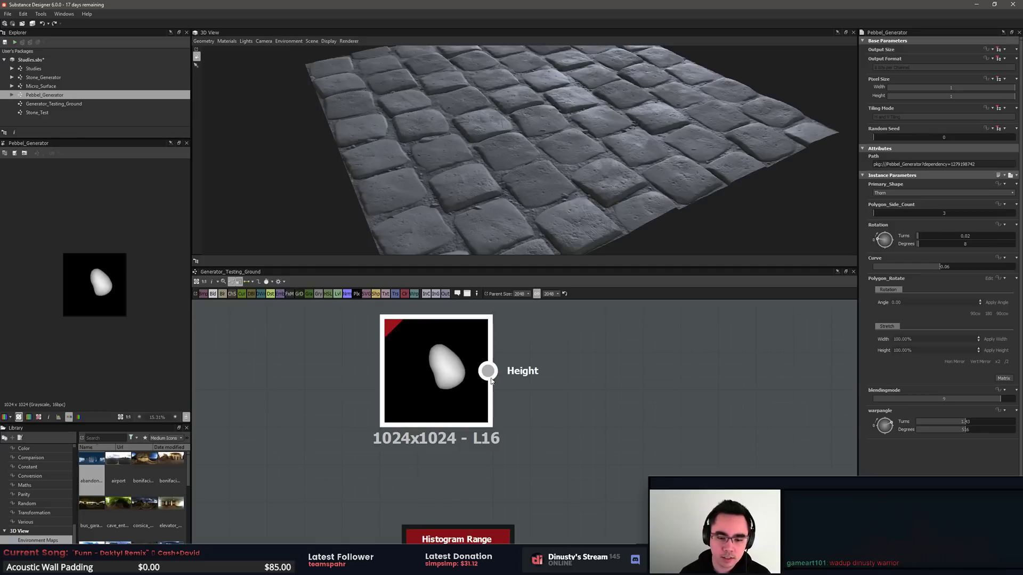
mouse_move(489, 376)
left_mouse_down()
mouse_move(662, 355)
mouse_move(488, 376)
mouse_move(612, 338)
mouse_move(494, 385)
left_mouse_up()
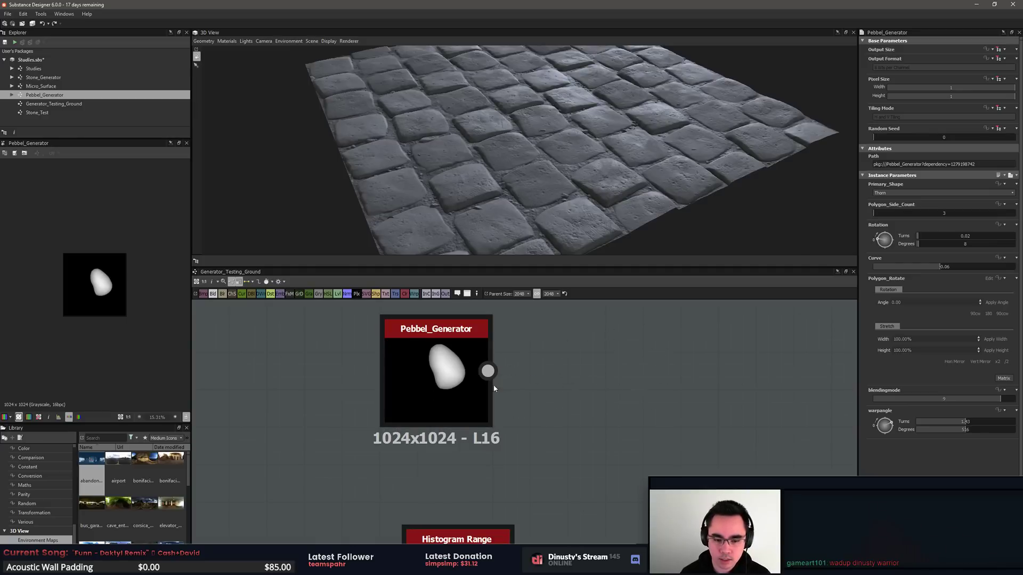
key("space")
type("n")
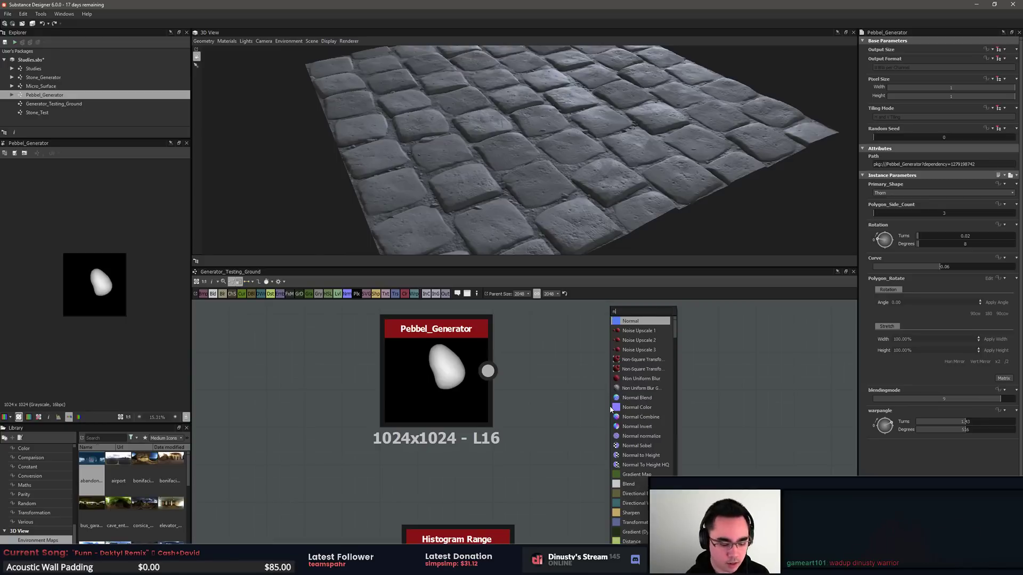
key("BackSpace")
type("hei")
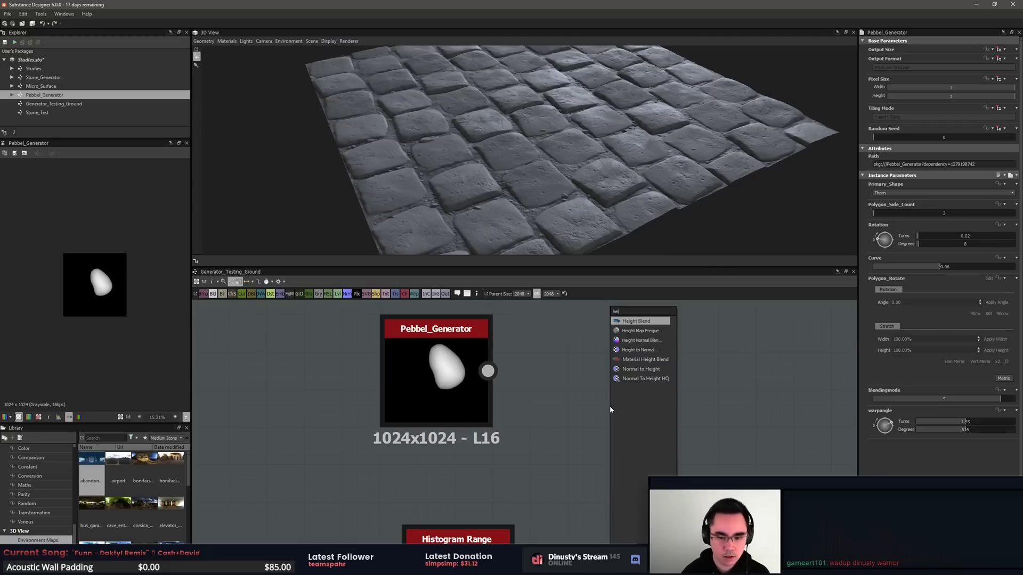
type("ght")
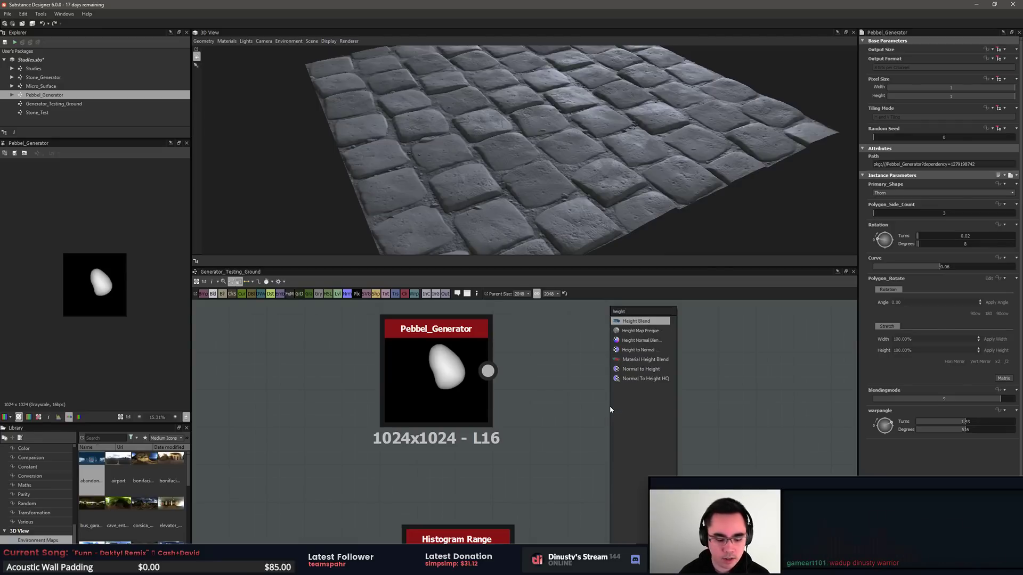
key("Down")
key("Down")
key("Down")
key("Return")
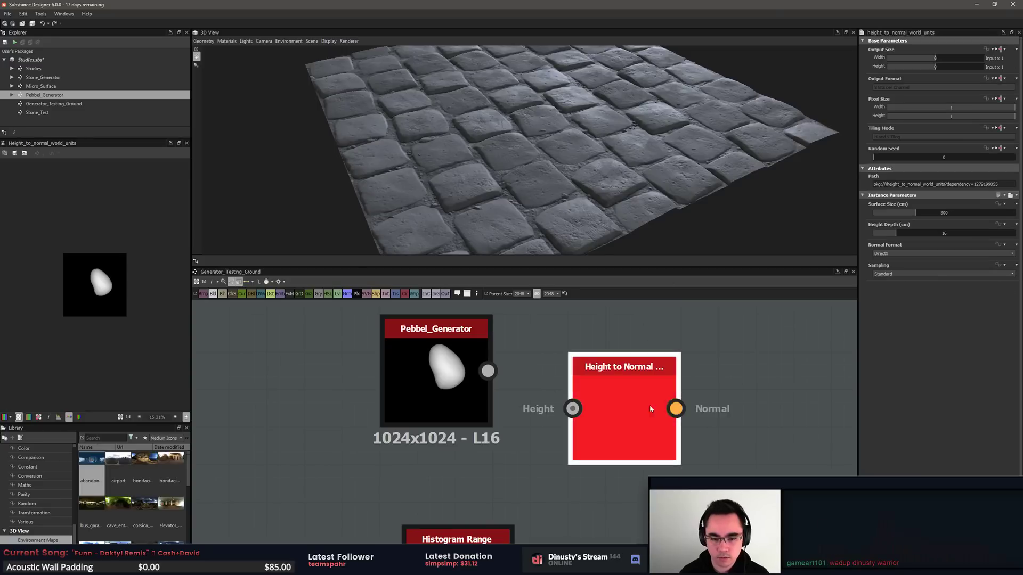
Step: Feed the Pebbel_Generator height into the Height to Normal World Units node, align the two, and delete the normal node
left_click_drag(488, 371, 573, 408)
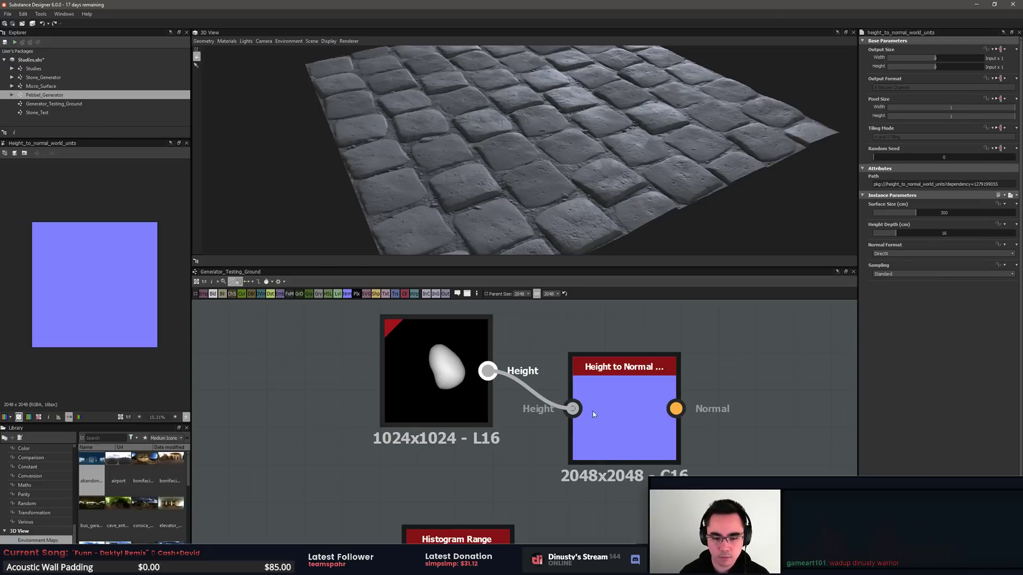
left_click_drag(642, 421, 642, 383)
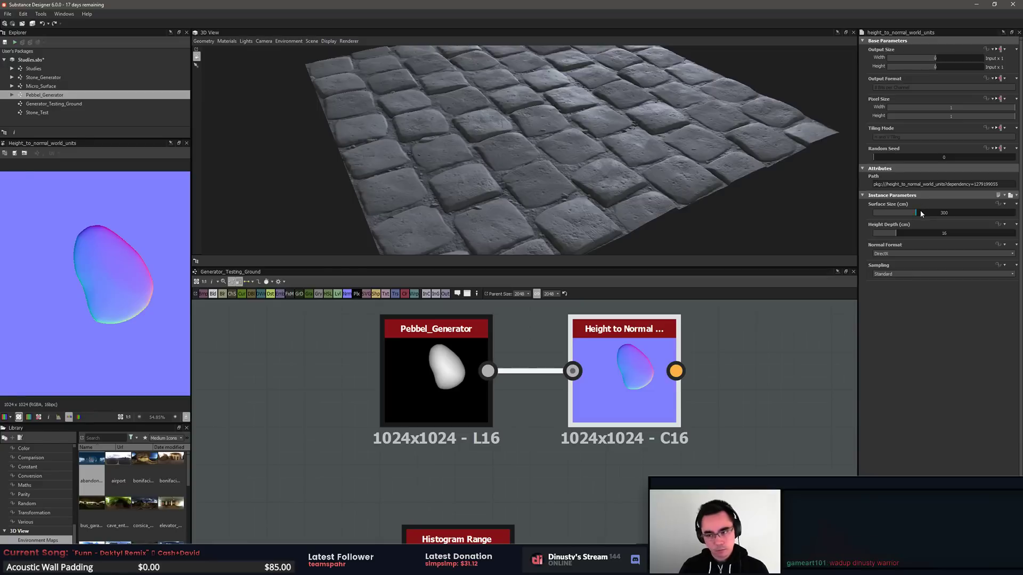
key("Delete")
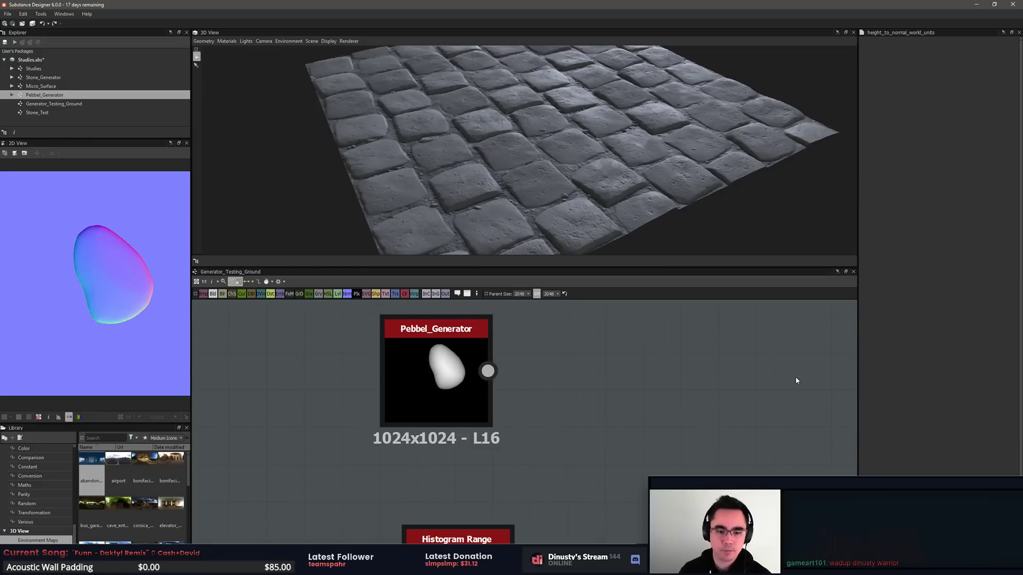
Step: Preview the Pebbel_Generator node with its parameters and shift it slightly within the empty area above the Histogram Range node
double_click(428, 378)
right_click(437, 358)
left_click(418, 339)
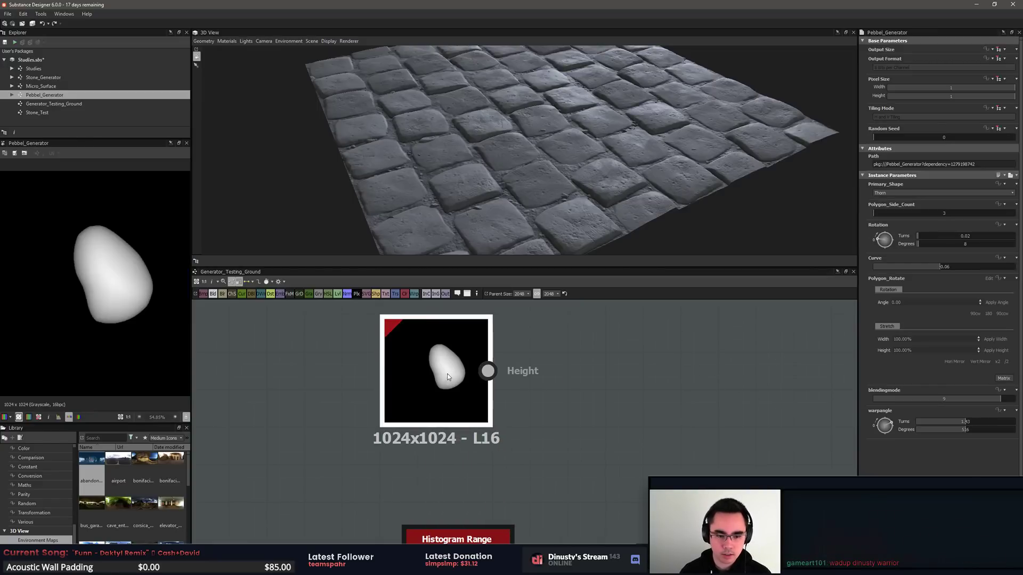
middle_click_drag(450, 367, 482, 361)
left_click_drag(459, 369, 497, 368)
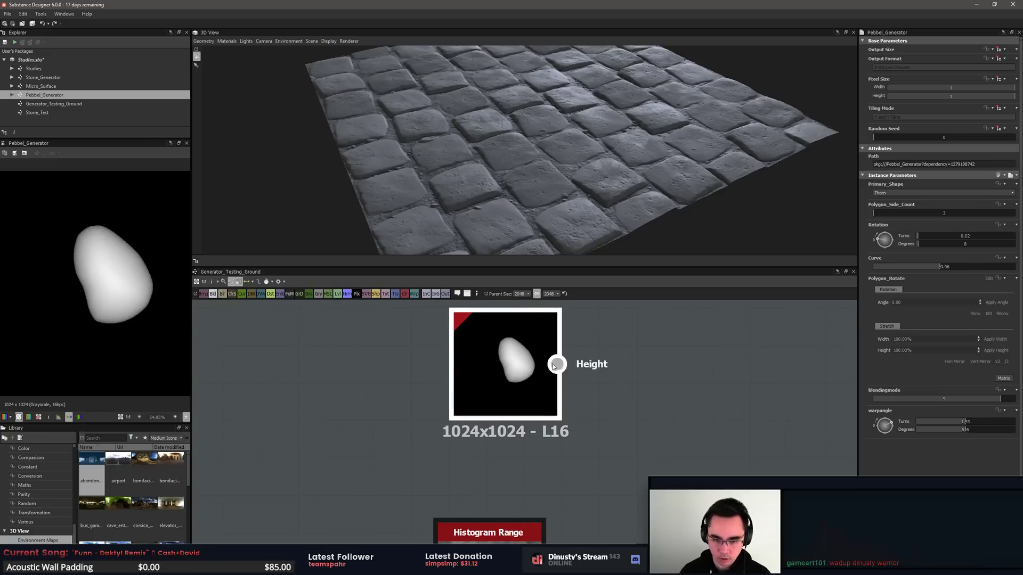
right_click(549, 372)
key("Escape")
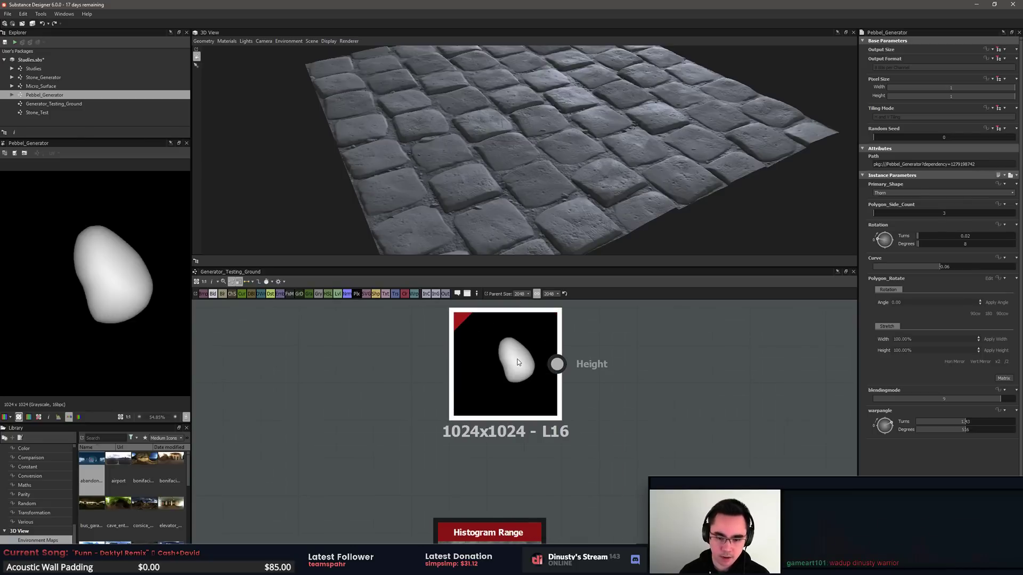
Step: Add an Output node in the empty area beside the Ambient Occlusion and Base Material nodes
middle_click_drag(619, 366, 374, 380)
scroll(374, 380, "down", 5)
scroll(582, 418, "down", 2)
middle_click_drag(582, 418, 319, 362)
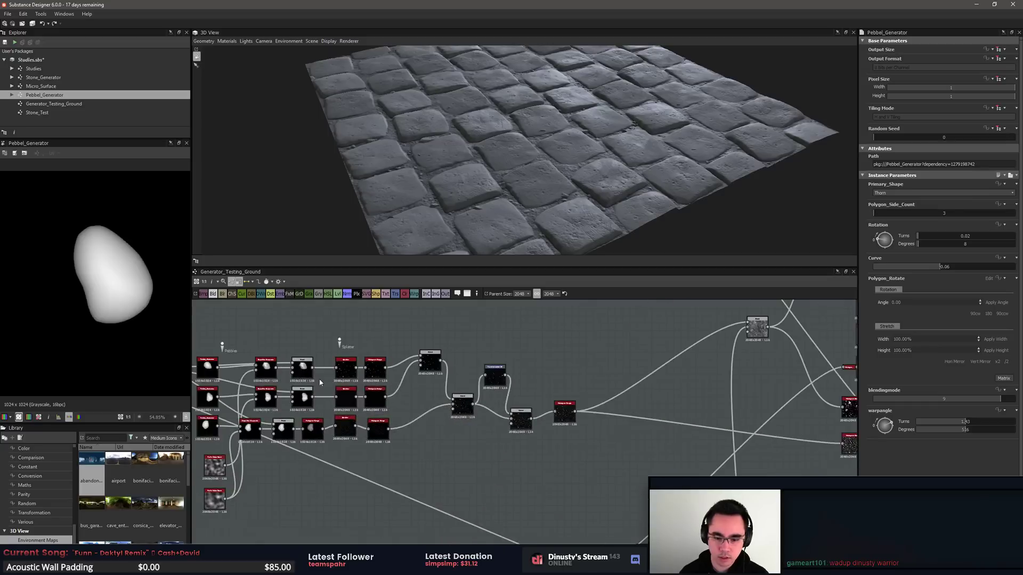
middle_click_drag(831, 404, 241, 473)
scroll(528, 456, "up", 1)
middle_click_drag(402, 369, 482, 500)
scroll(578, 404, "up", 5)
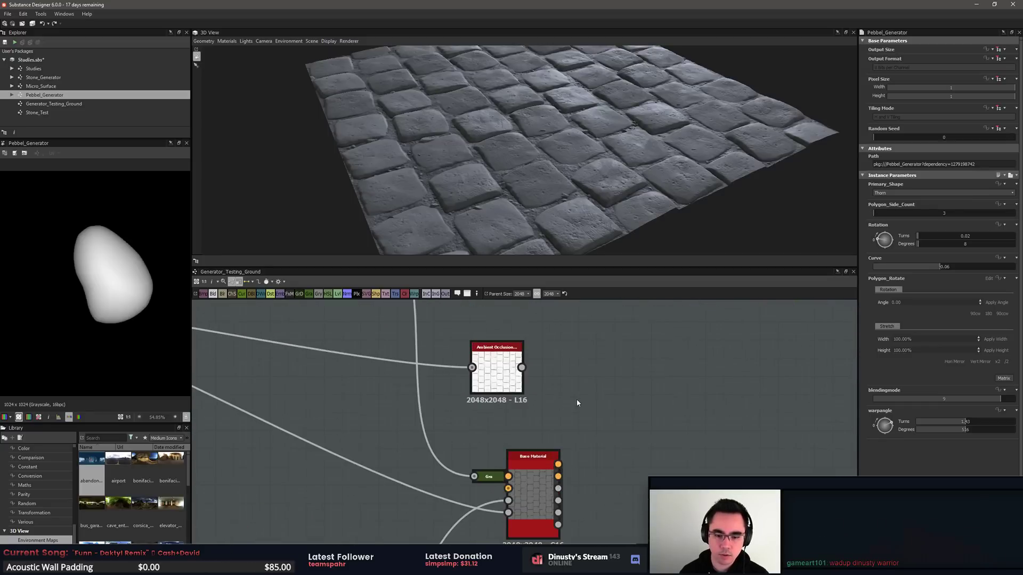
middle_click_drag(542, 416, 527, 371)
key("space")
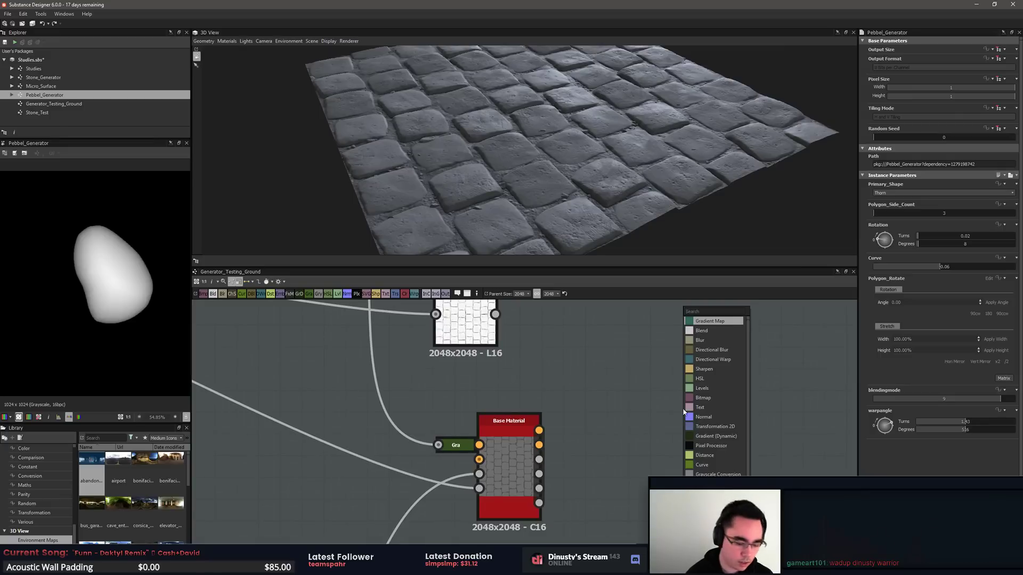
type("output")
key("Return")
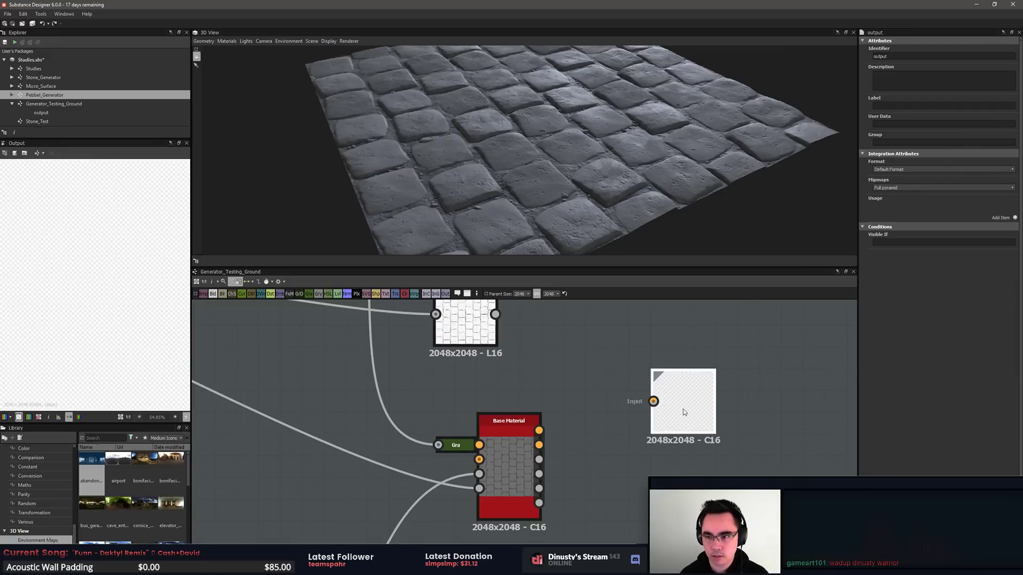
left_click_drag(893, 54, 816, 61)
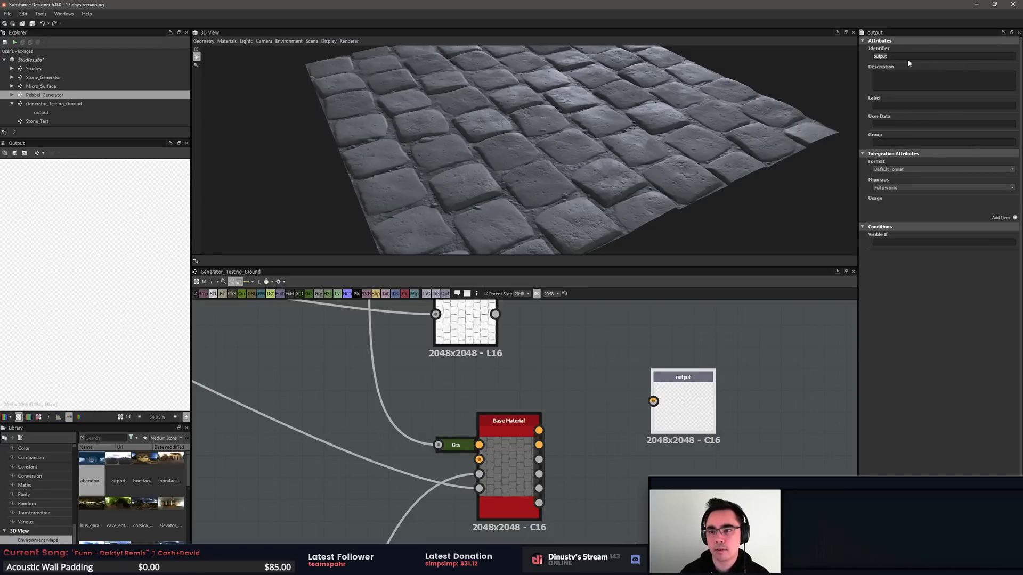
type("output")
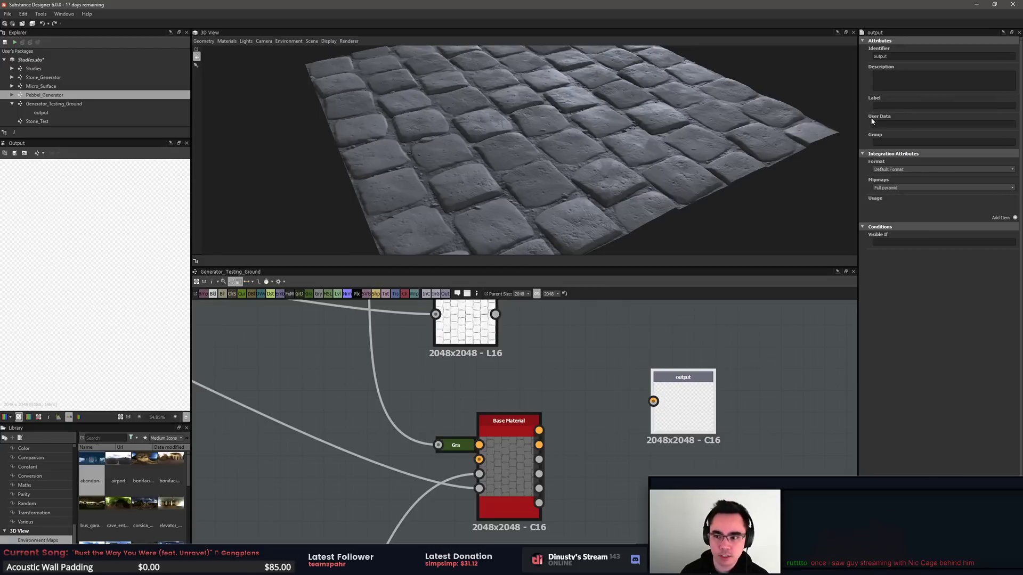
left_click(1014, 218)
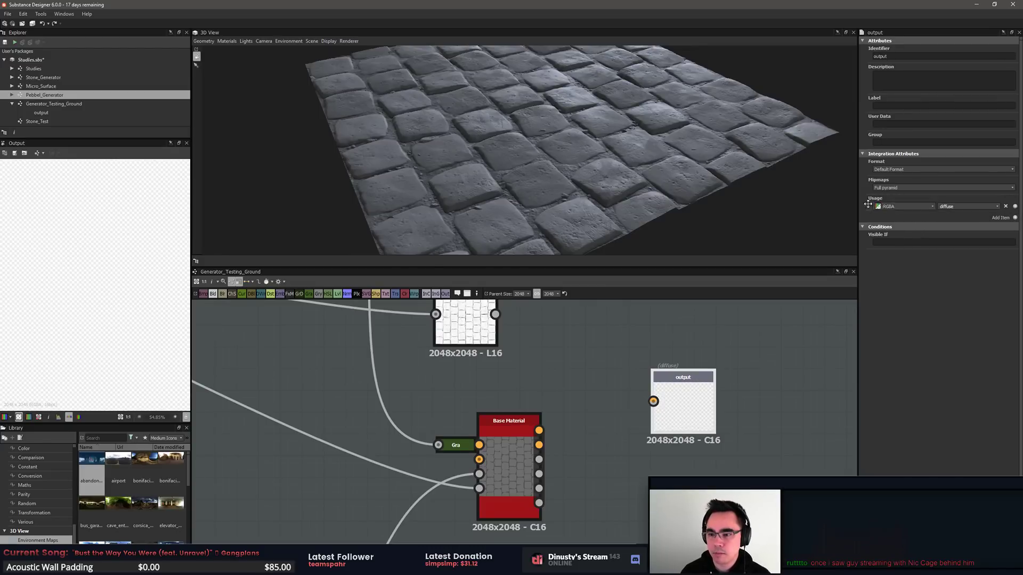
left_click(962, 206)
left_click(997, 207)
left_click(996, 260)
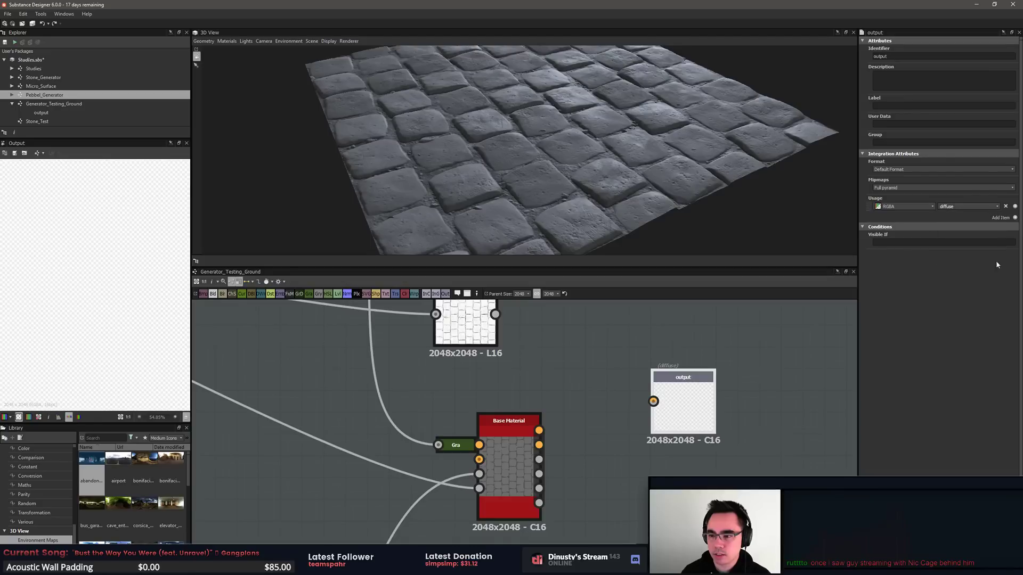
left_click(1005, 206)
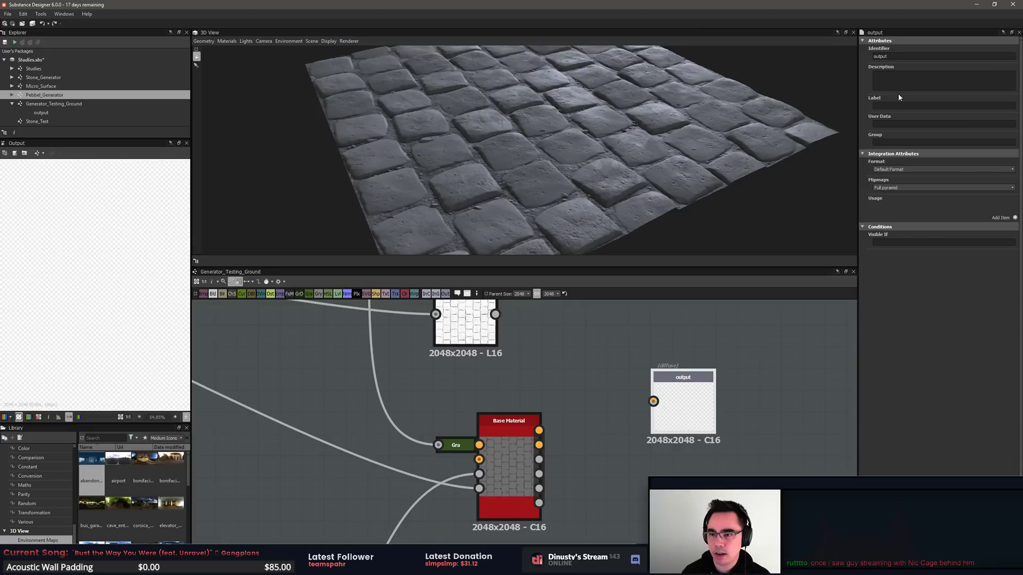
Step: Try a usage entry set to height on the new output node and remove that entry
left_click(1015, 218)
left_click(973, 207)
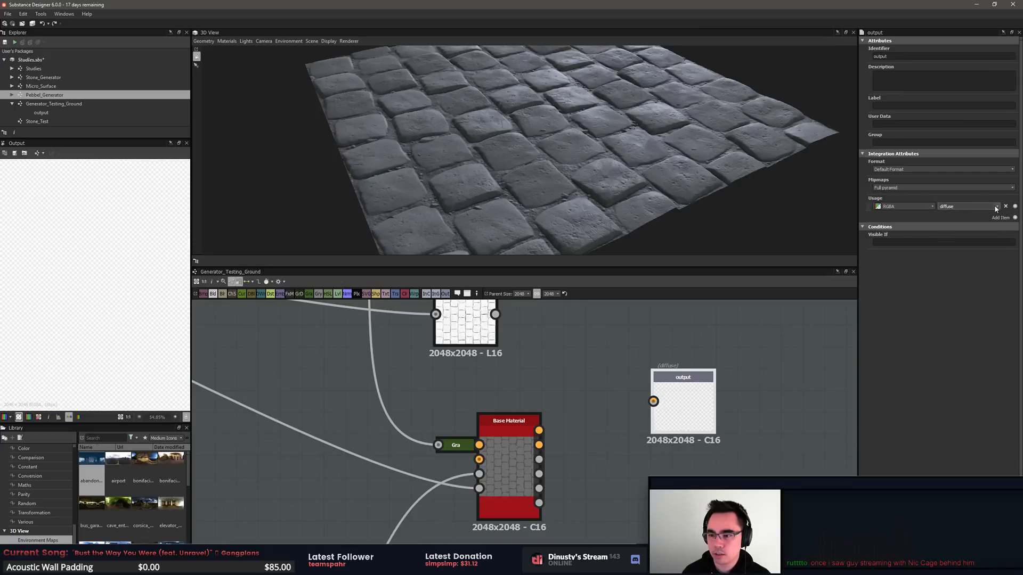
left_click(996, 207)
scroll(996, 234, "down", 2)
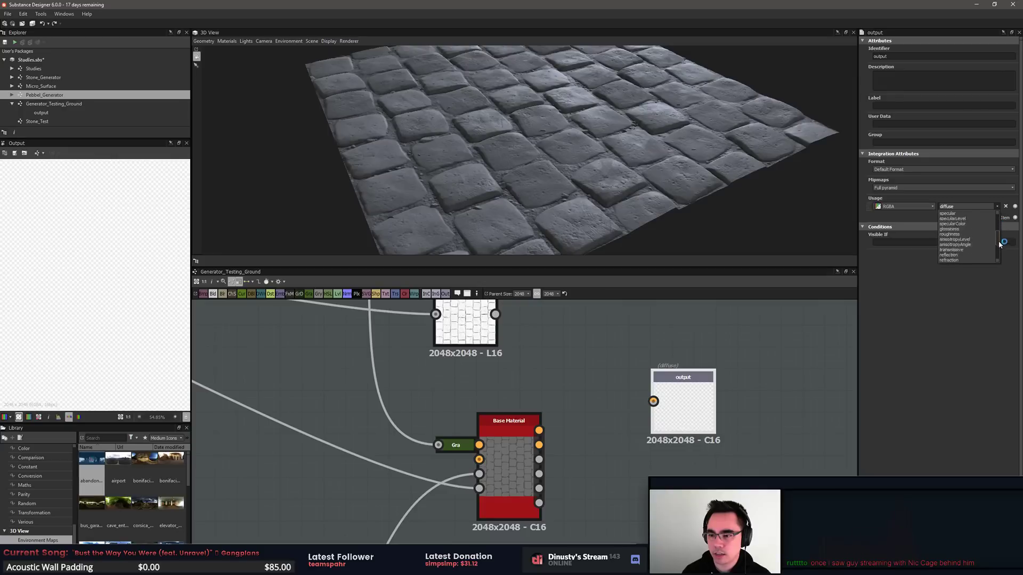
mouse_move(999, 242)
left_mouse_down()
mouse_move(1000, 260)
mouse_move(998, 218)
mouse_move(1000, 227)
left_mouse_up()
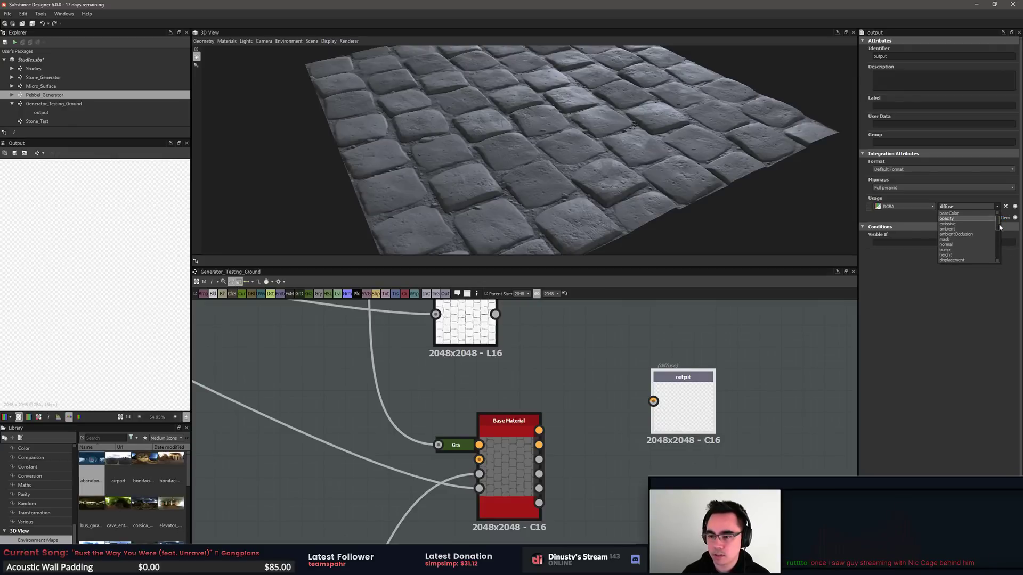
left_click(956, 251)
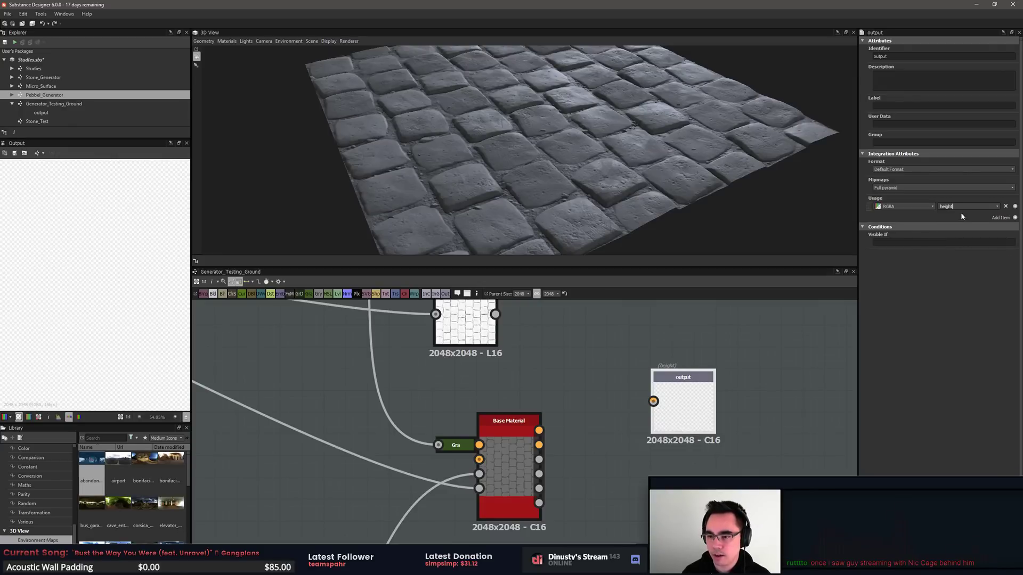
left_click(1005, 206)
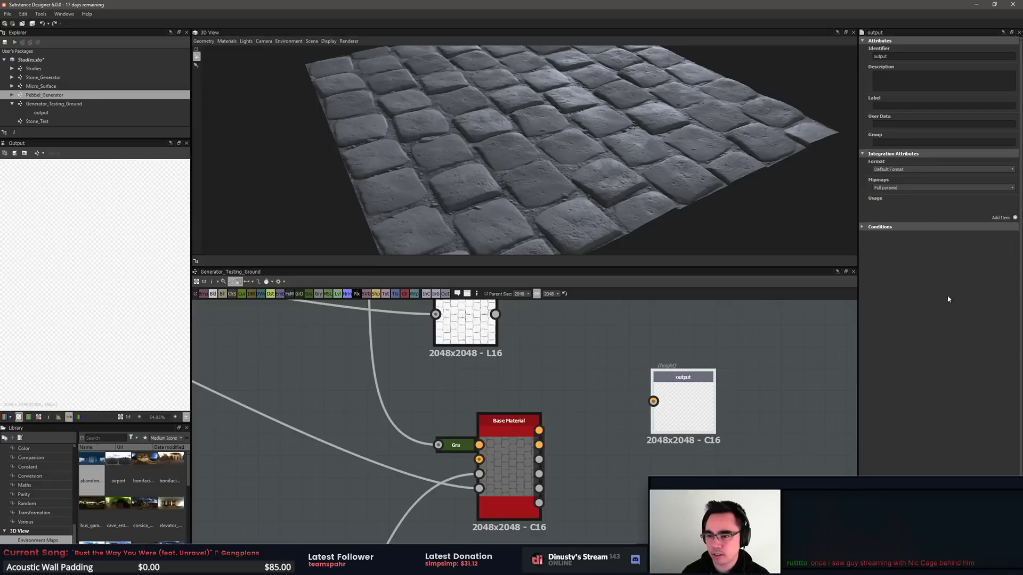
Step: Set both the identifier and the label of the output node to height
double_click(880, 56)
type("height")
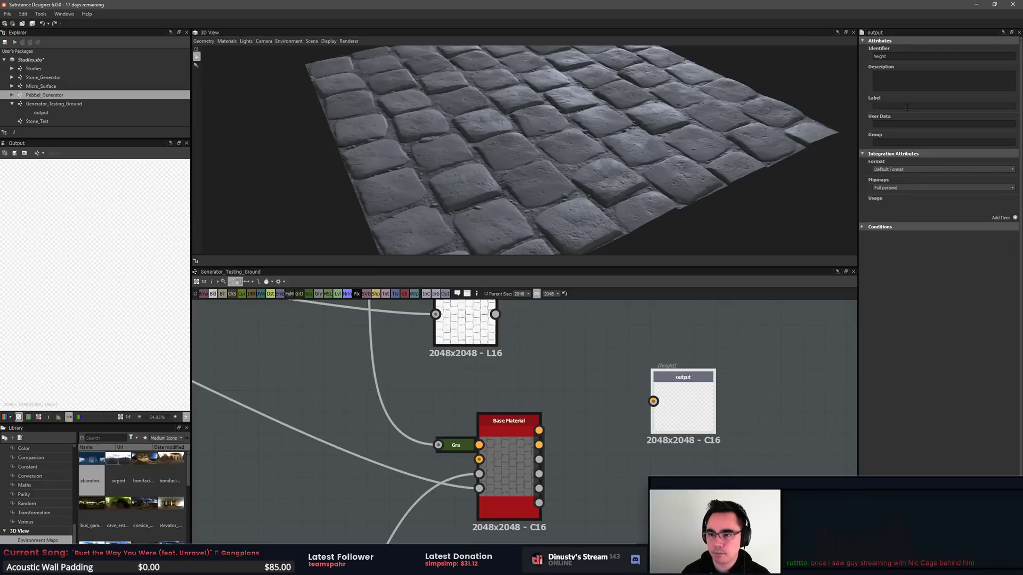
left_click(907, 106)
type("height")
left_click(783, 358)
Step: Move the height output node farther from the Base Material node and connect the Ambient Occlusion output to it
middle_click_drag(789, 355, 789, 362)
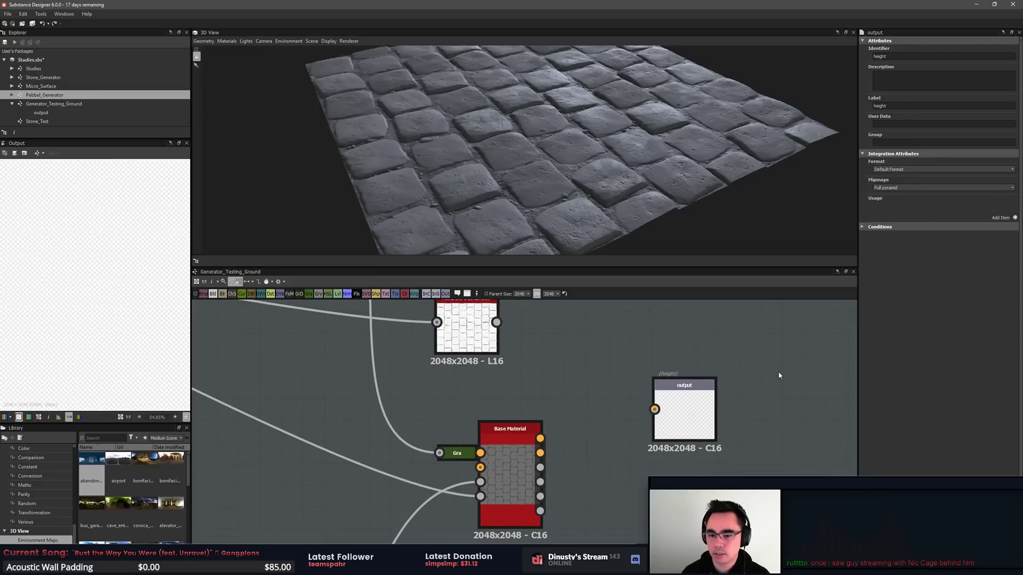
scroll(779, 375, "up", 1)
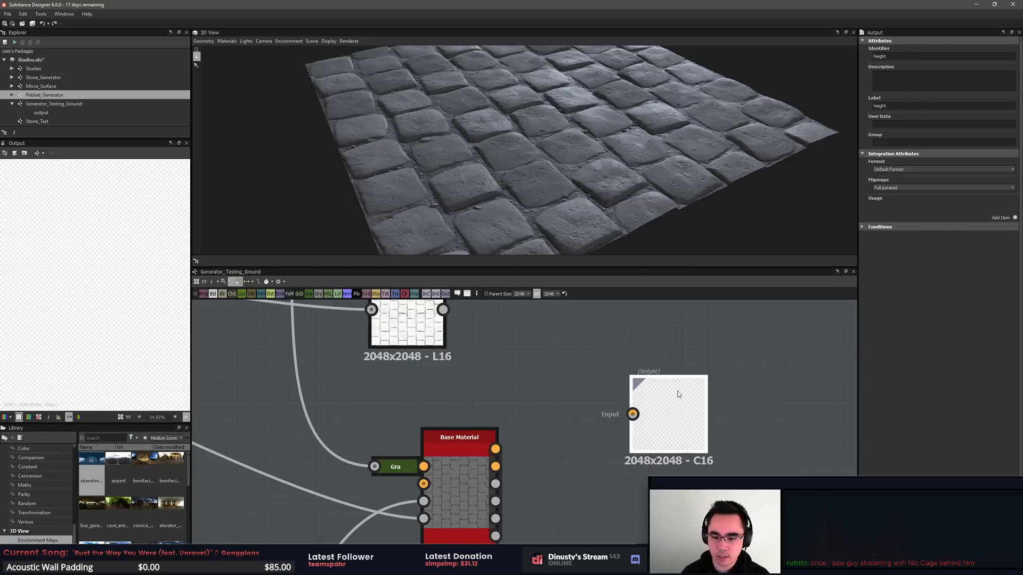
left_click_drag(679, 394, 730, 368)
middle_click_drag(473, 344, 464, 384)
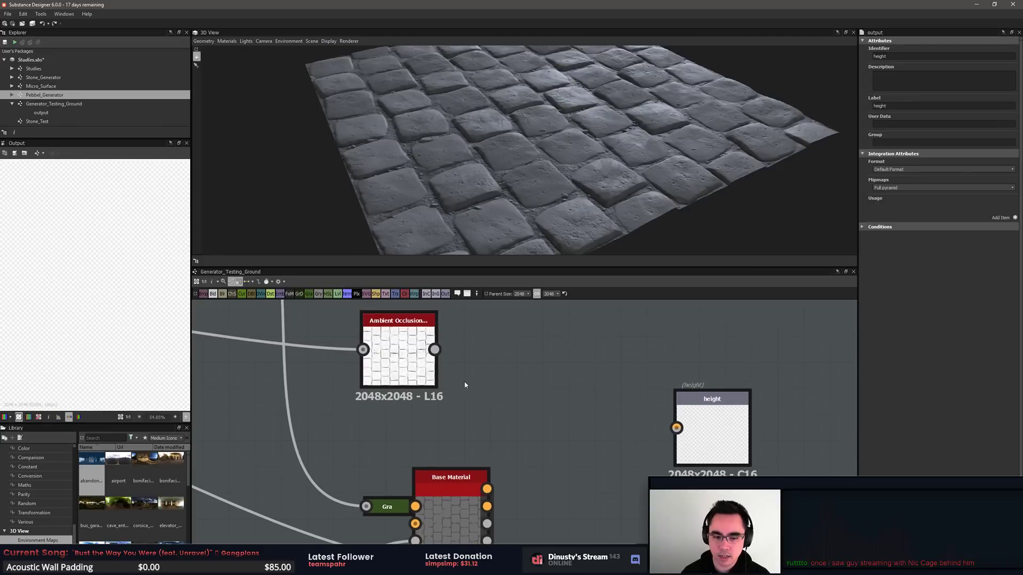
left_click_drag(435, 349, 688, 433)
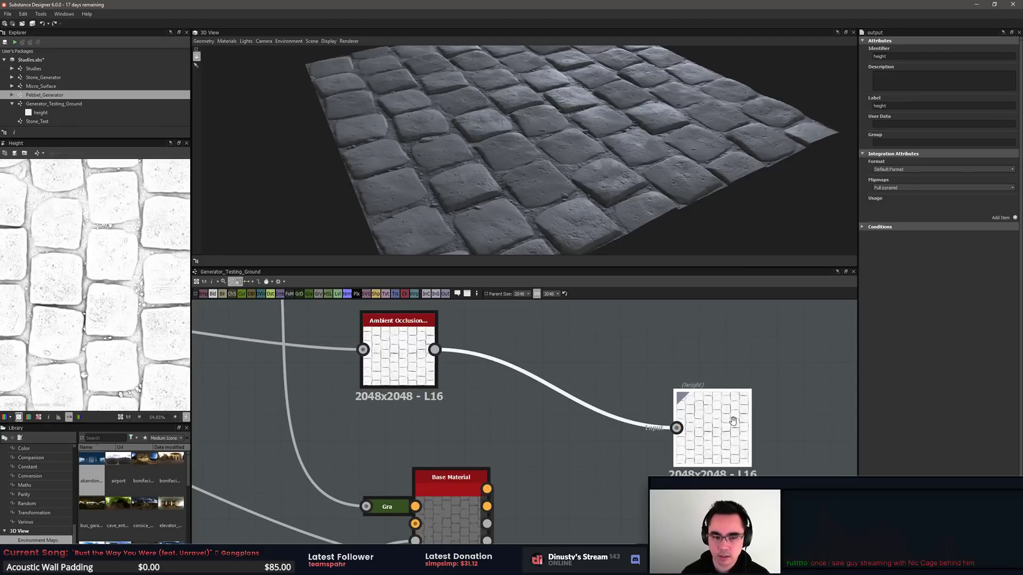
middle_click_drag(733, 421, 660, 416)
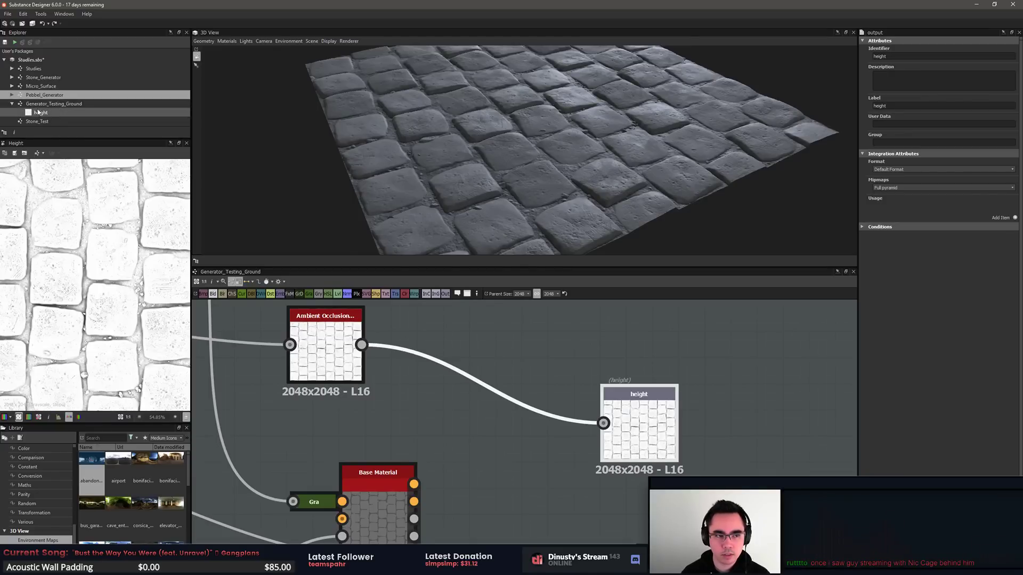
Step: Show the properties of the Generator_Testing_Ground graph, including its output images
left_click(59, 105)
left_click(54, 103)
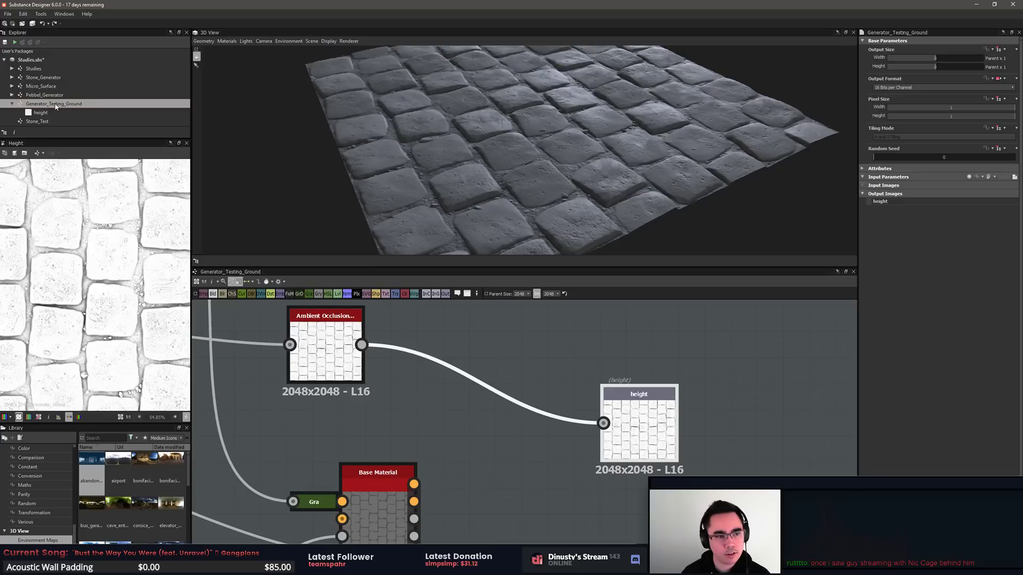
left_click_drag(40, 104, 98, 109)
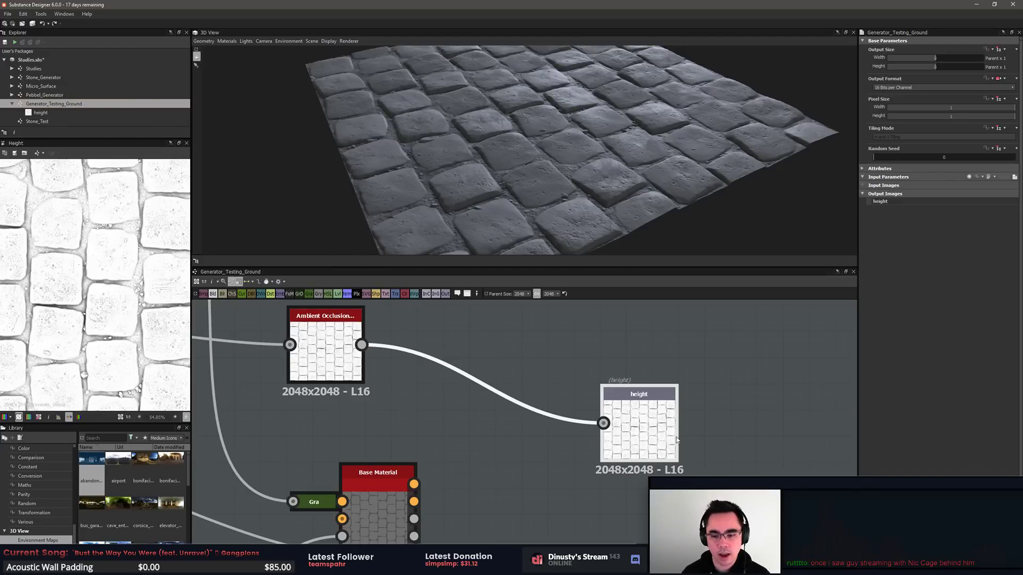
Step: Delete the height output node from the Generator_Testing_Ground graph
left_click(613, 399)
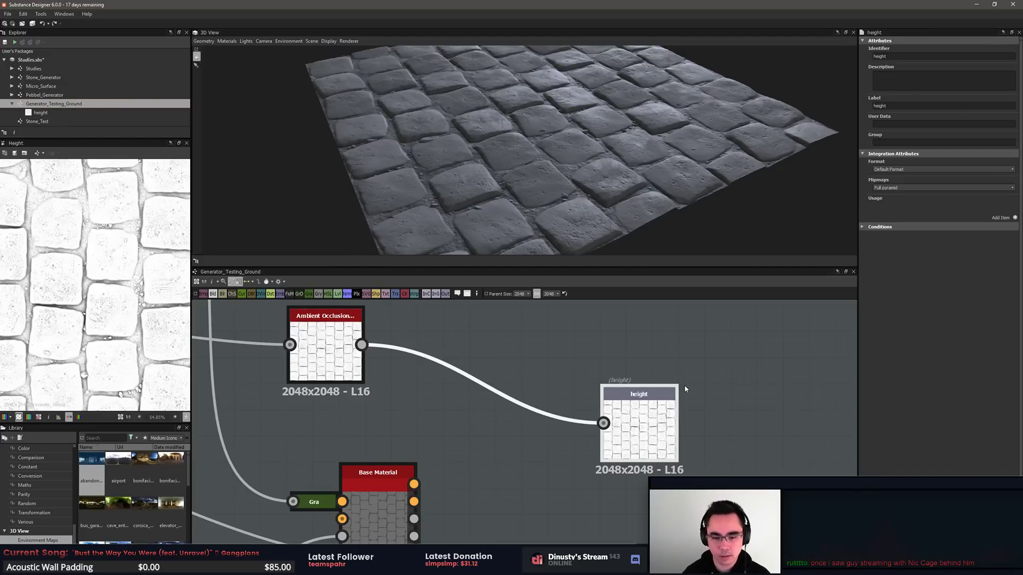
key("Delete")
Step: Find the Pebbel_Generator node in the testing graph and show its output in the 2D view along with its instance parameters
scroll(347, 394, "down", 7)
middle_click_drag(221, 405, 589, 442)
scroll(588, 442, "down", 2)
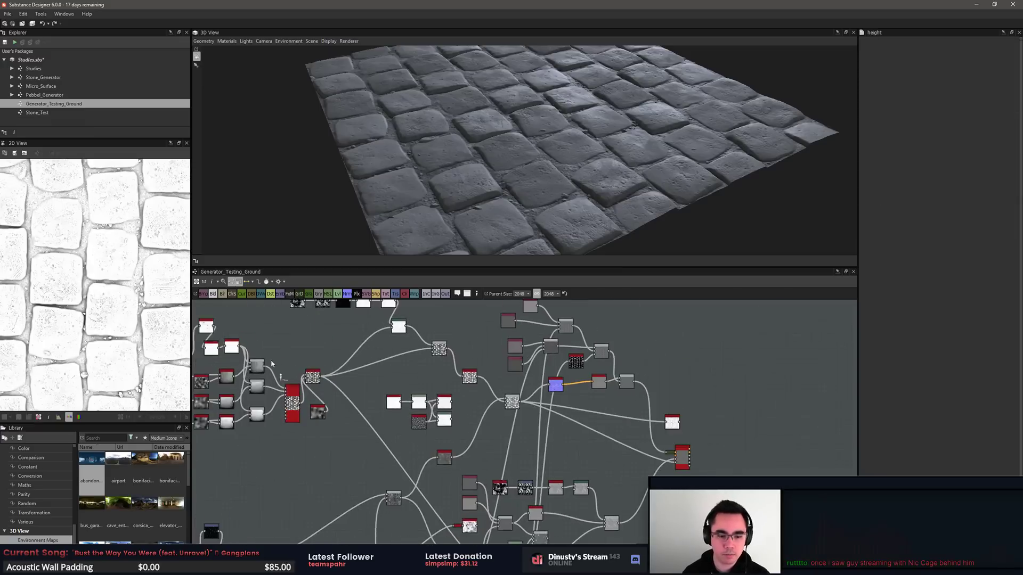
middle_click_drag(251, 396, 599, 419)
middle_click_drag(377, 398, 440, 418)
scroll(440, 426, "up", 3)
middle_click_drag(436, 483, 517, 337)
scroll(414, 479, "up", 8)
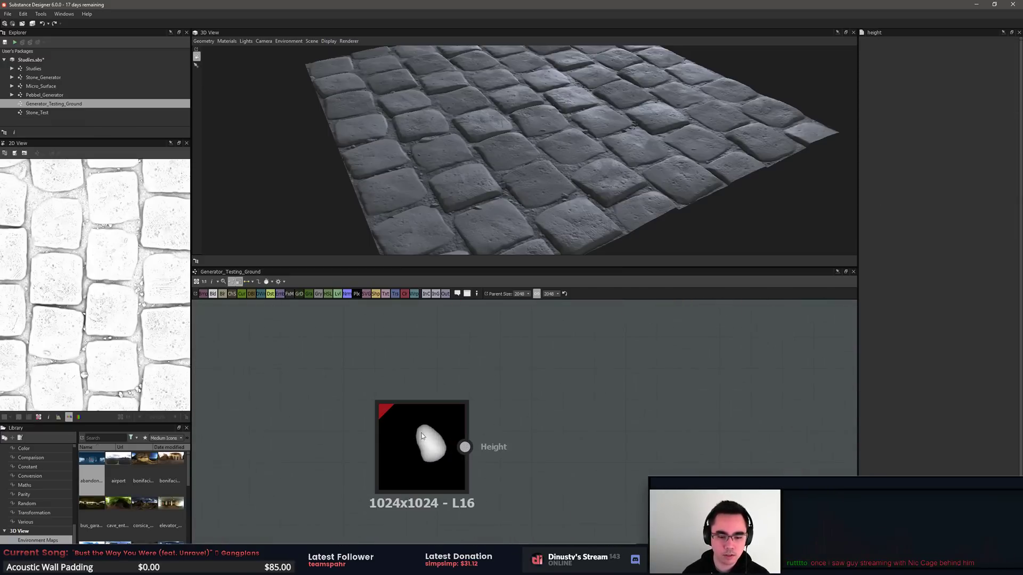
middle_click_drag(414, 479, 442, 425)
double_click(456, 416)
scroll(438, 401, "up", 2)
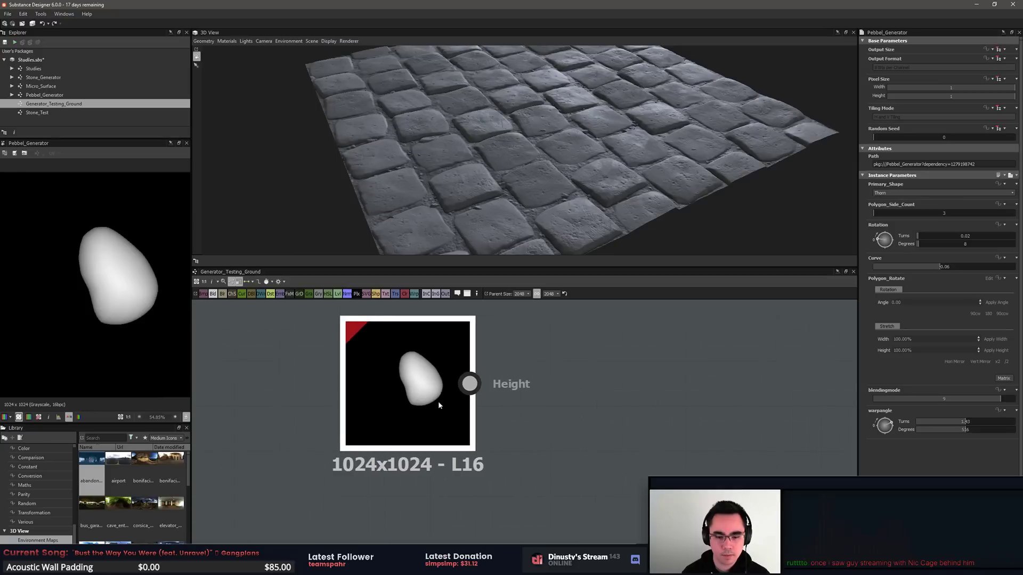
Step: Open the reference graph of the Pebbel_Generator node and look over its node chain from Shape and Polygon 2 to the output
right_click(426, 361)
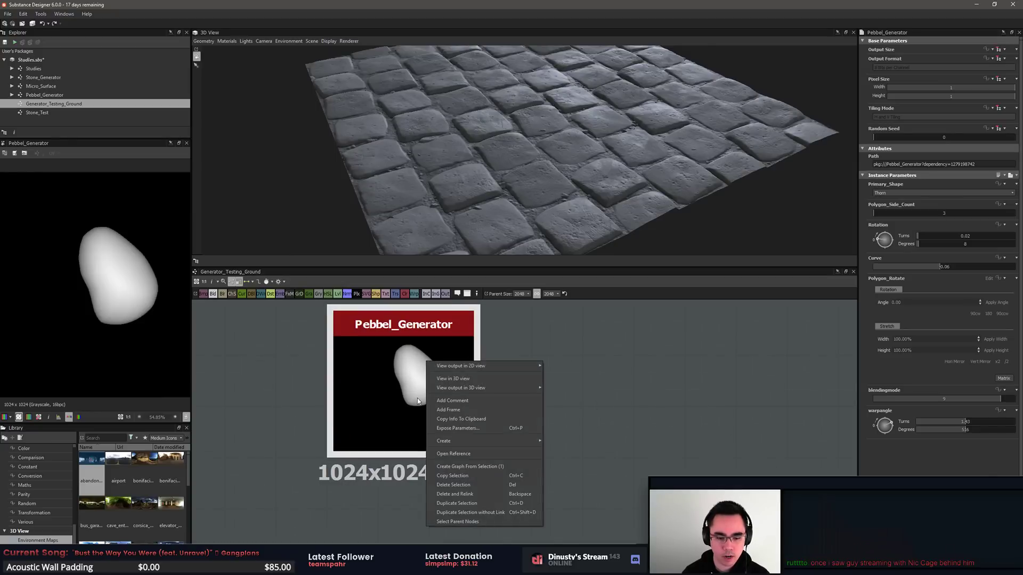
left_click(456, 454)
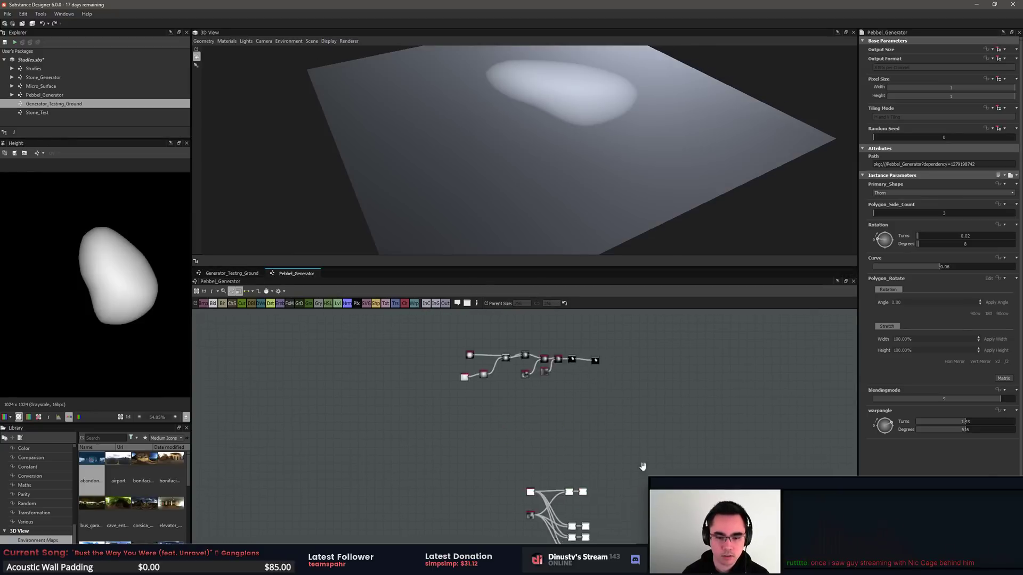
scroll(528, 395, "up", 1)
scroll(598, 427, "down", 5)
middle_click_drag(605, 465, 526, 427)
scroll(612, 360, "up", 8)
scroll(597, 421, "up", 2)
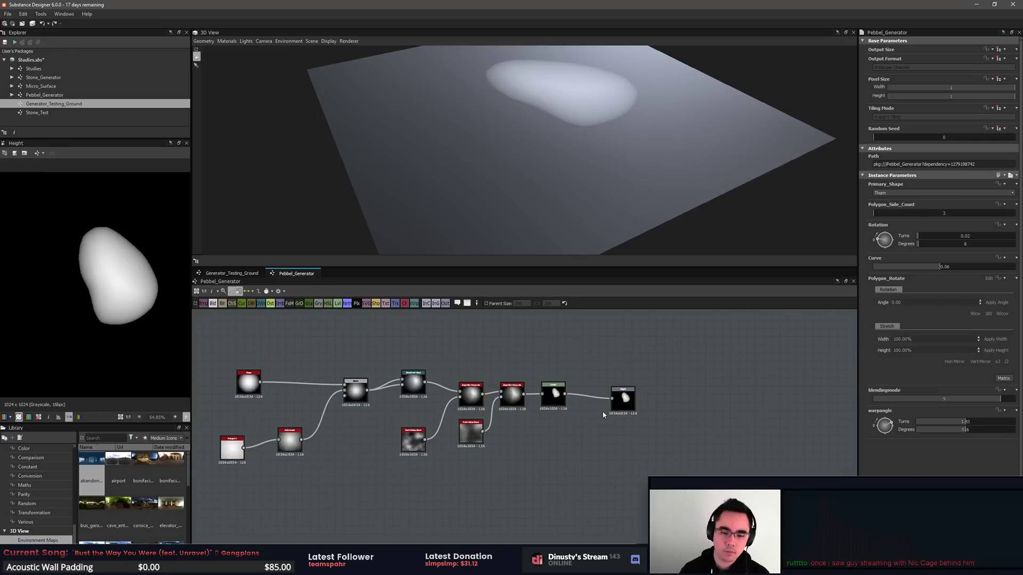
middle_click_drag(551, 418, 598, 421)
scroll(377, 414, "up", 3)
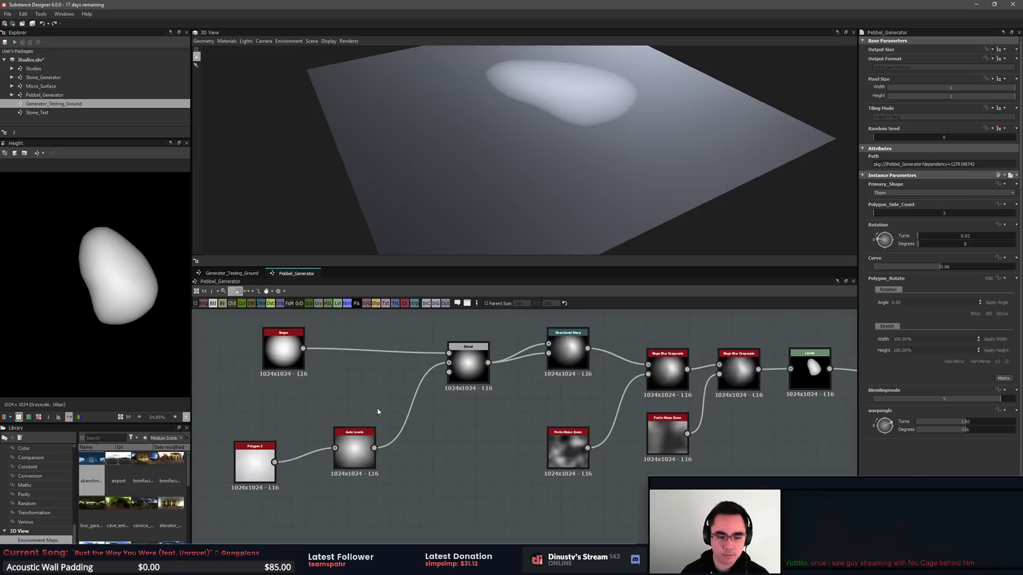
middle_click_drag(425, 406, 499, 387)
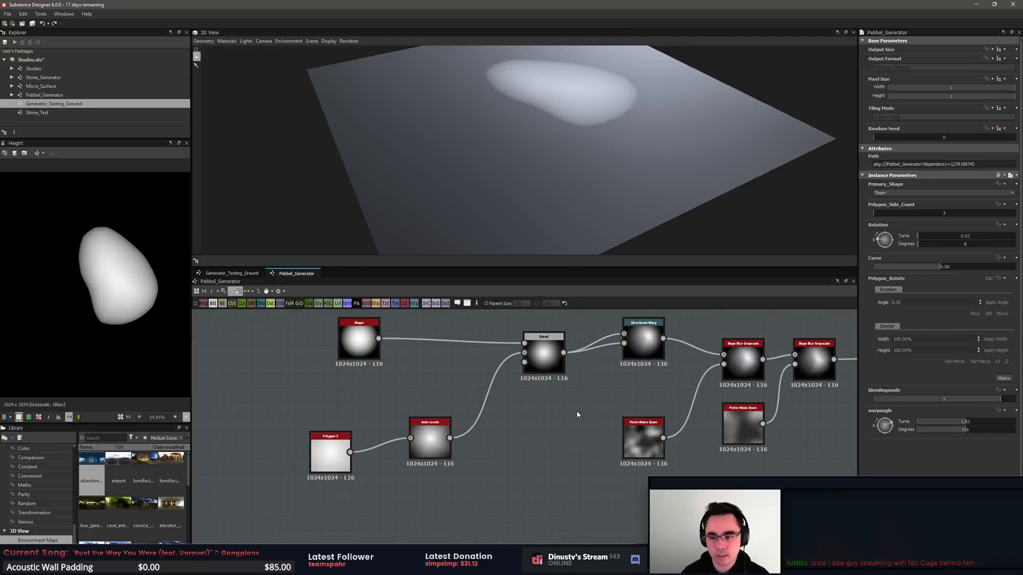
Step: Inspect the Blend settings, preview the Auto Levels output and check the instance parameters of the Polygon 2 node, including its sides
left_click(555, 360)
scroll(612, 379, "up", 1)
middle_click_drag(612, 379, 499, 397)
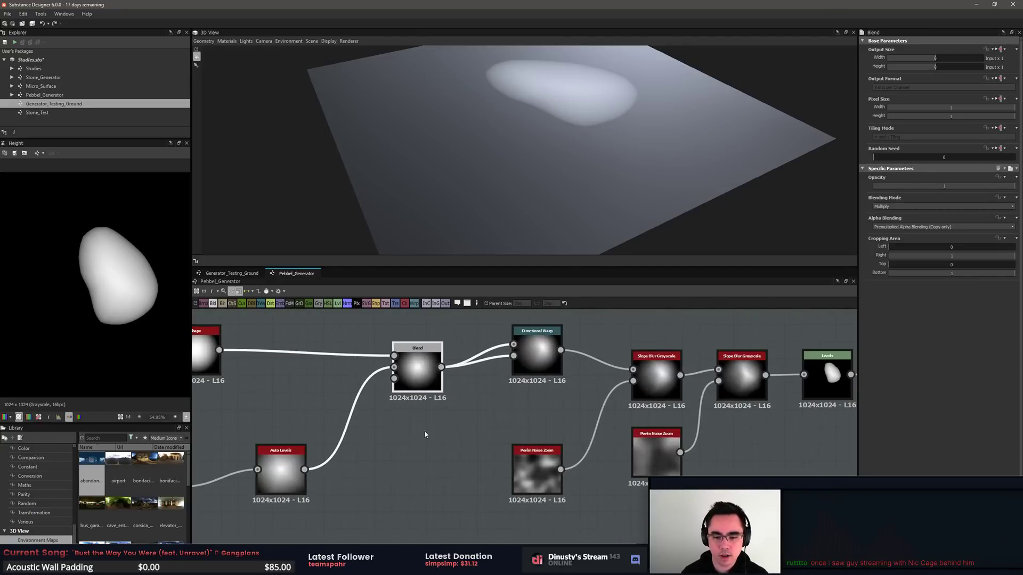
middle_click_drag(556, 426, 630, 413)
left_click(355, 460)
scroll(176, 345, "down", 3)
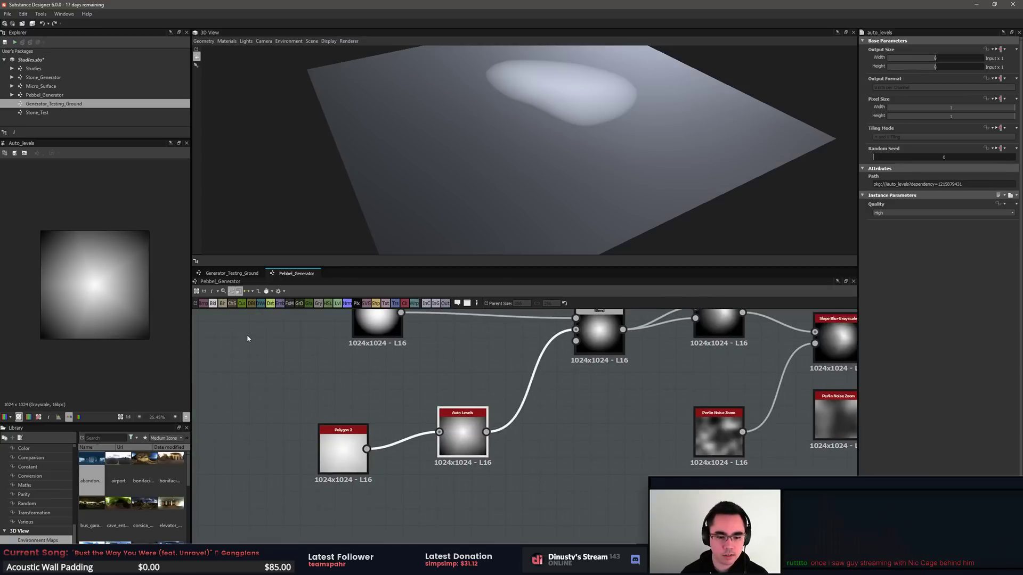
left_click(343, 453)
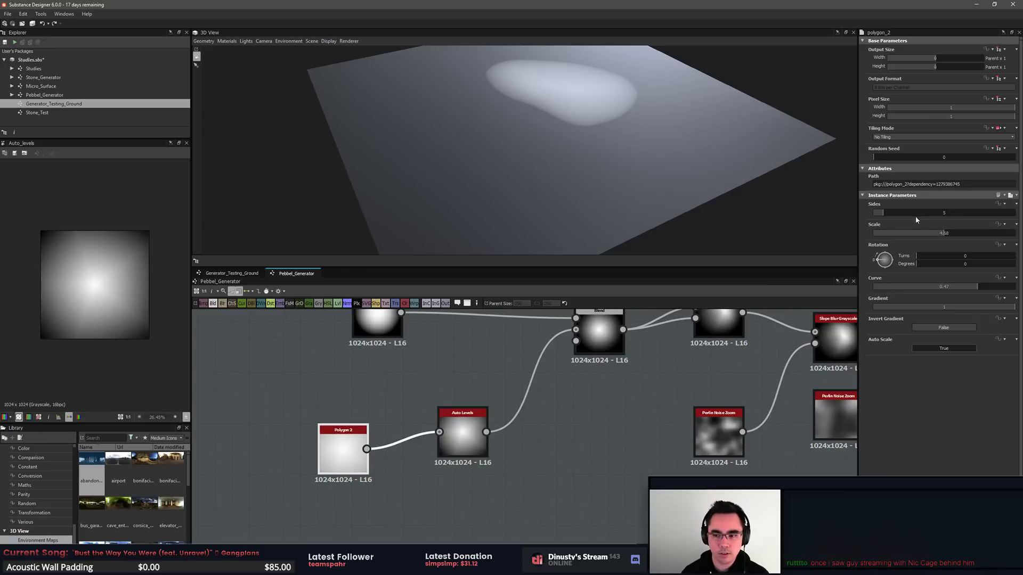
left_click(886, 216)
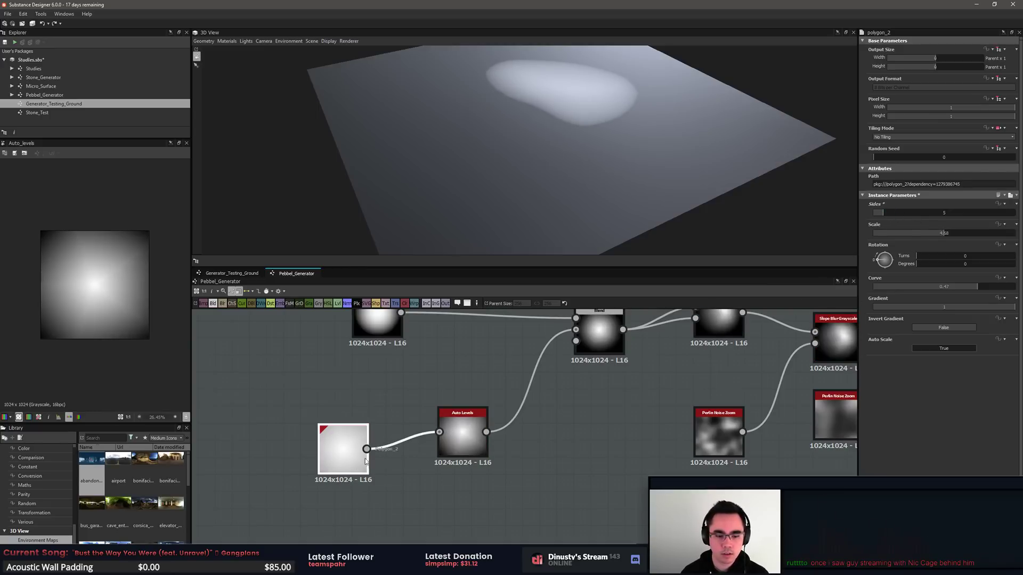
Step: Preview the Blend node that combines Shape and Auto Levels, and show its blending settings
middle_click_drag(517, 344, 265, 406)
scroll(421, 387, "up", 1)
double_click(315, 339)
double_click(460, 401)
middle_click_drag(357, 432, 433, 416)
left_click(362, 495)
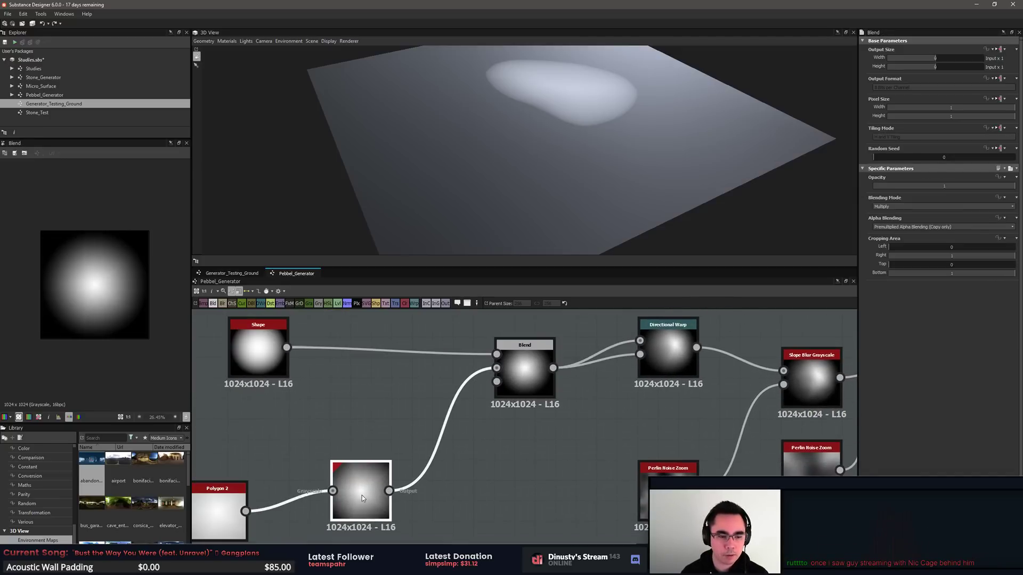
left_click(544, 389)
left_click(544, 388)
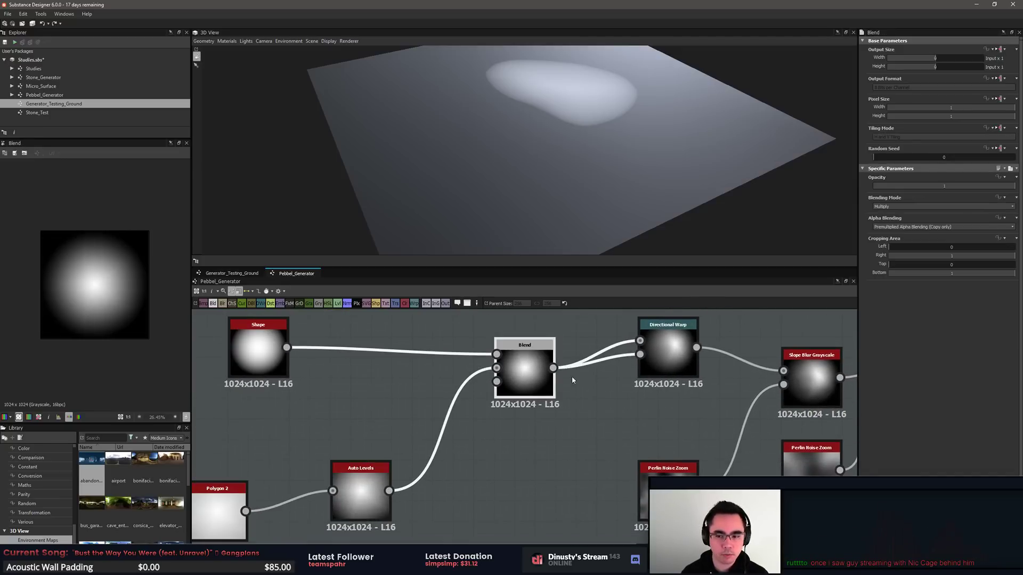
Step: Compare the plain Shape output with the Blend result in the 2D view
left_click(254, 353)
scroll(100, 253, "down", 1)
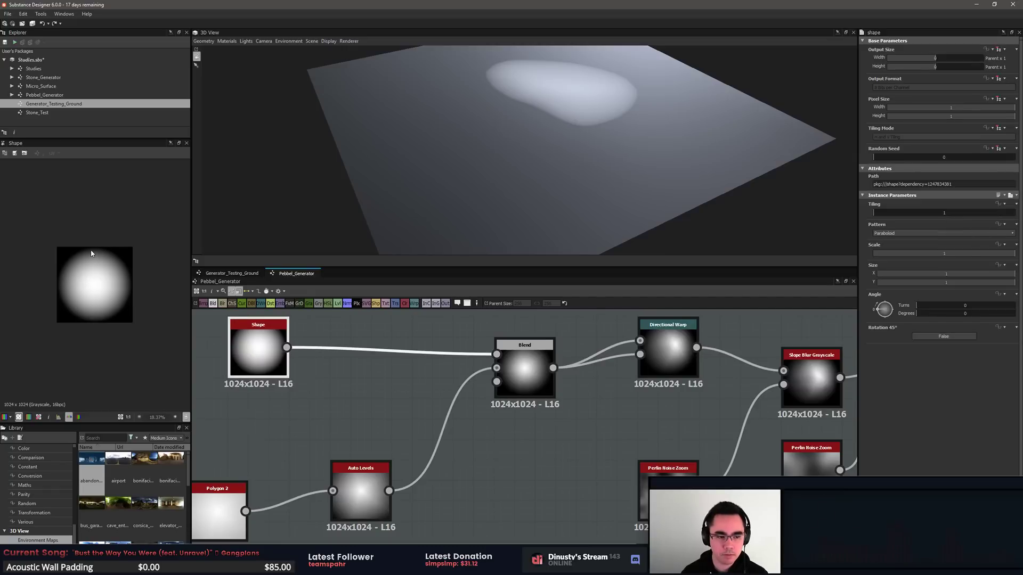
left_click(522, 387)
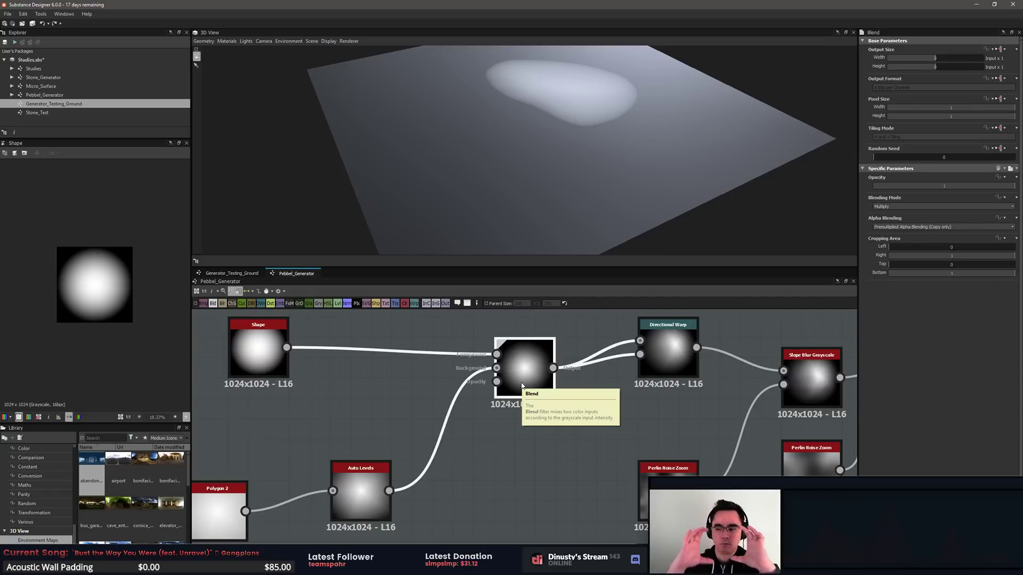
middle_click_drag(591, 421, 491, 454)
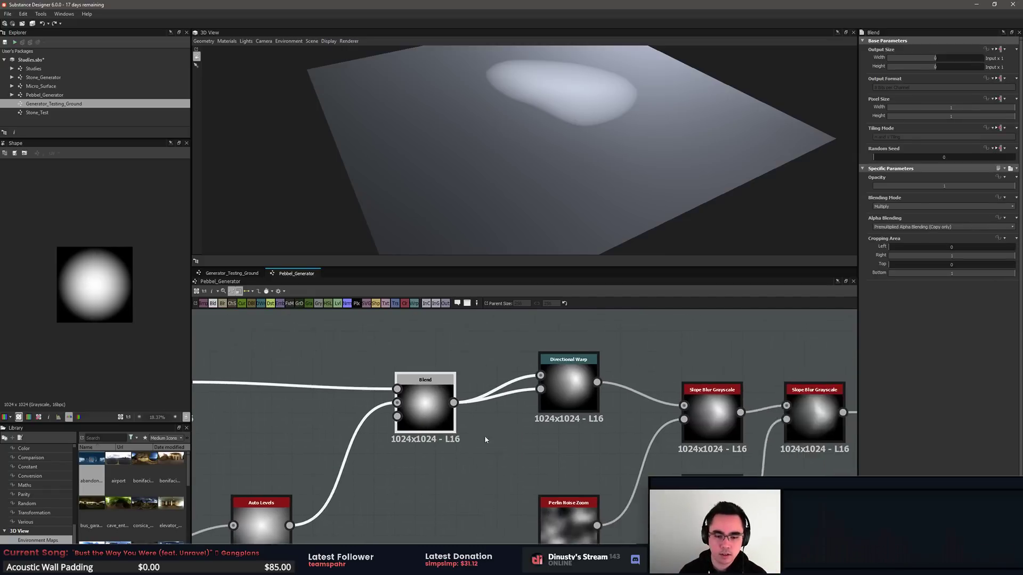
scroll(484, 433, "up", 1)
middle_click_drag(431, 405, 508, 386)
double_click(505, 379)
scroll(47, 268, "up", 3)
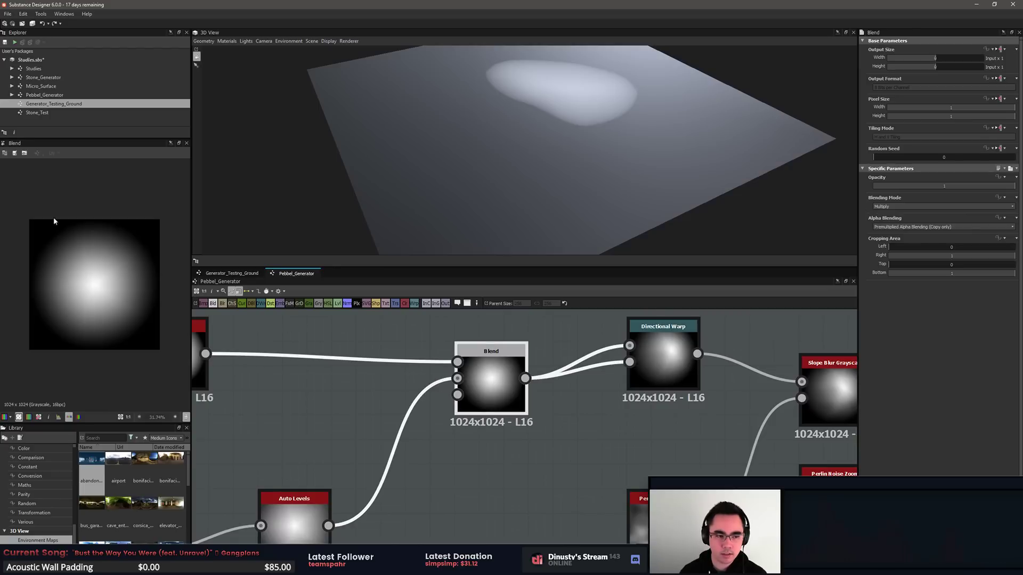
Step: Try 4 sides on the Polygon 2 node and return its side count to 5
middle_click_drag(624, 439, 681, 399)
left_click(391, 503)
middle_click_drag(446, 413, 490, 392)
left_click(620, 336)
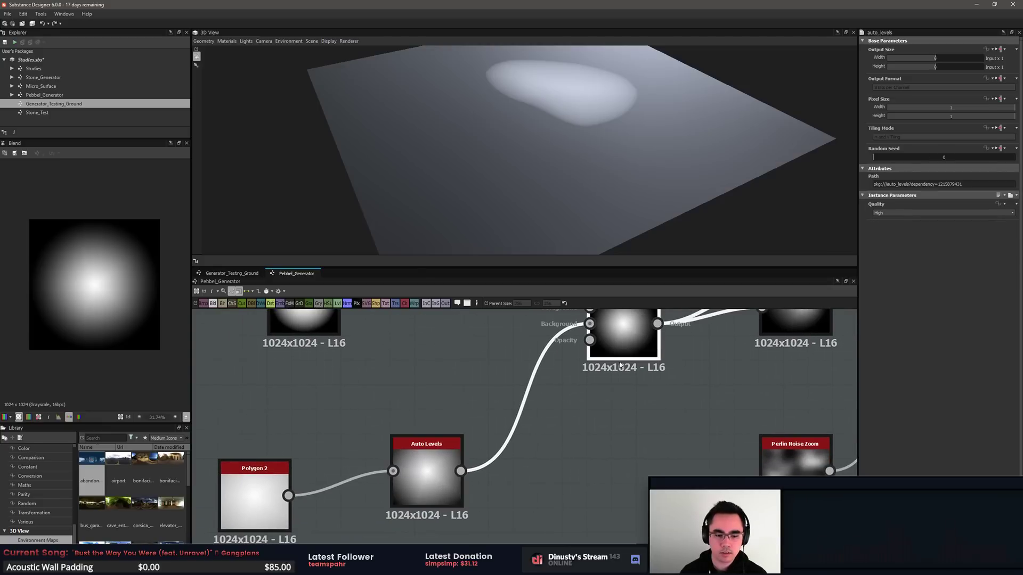
left_click(274, 513)
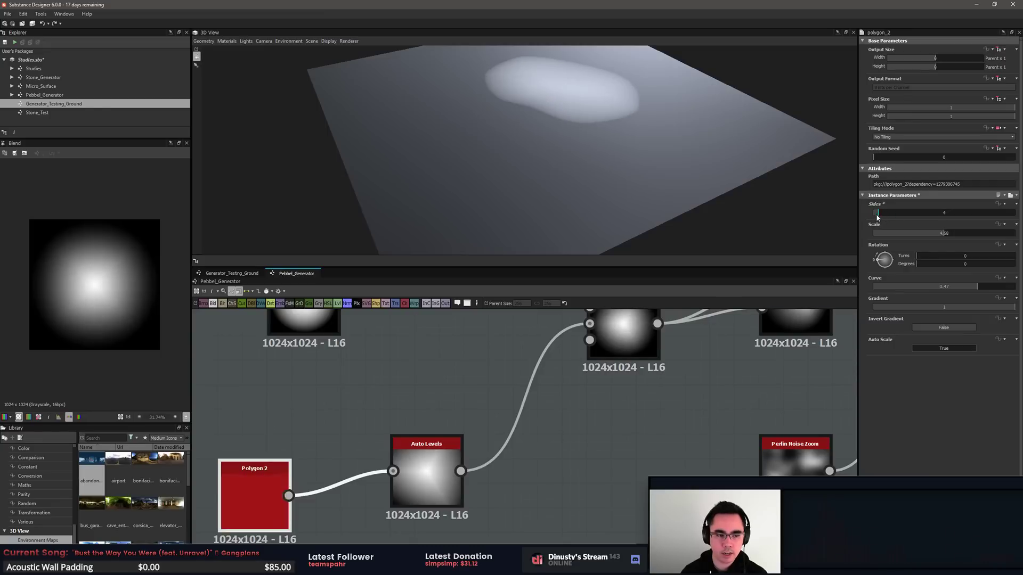
left_click_drag(884, 215, 883, 216)
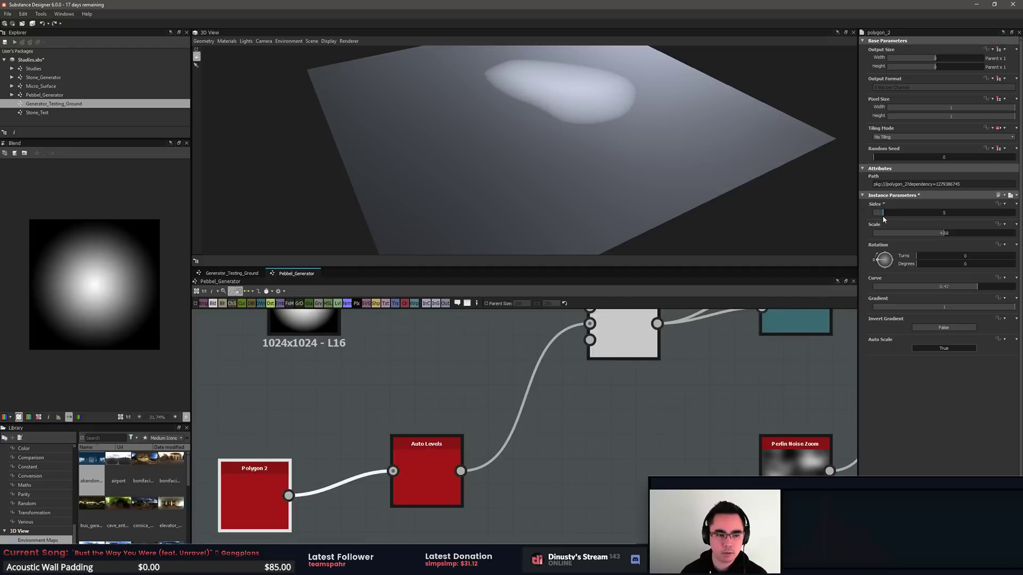
Step: Check the Auto Levels properties against the Blend preview and preview the Shape node's paraboloid
middle_click_drag(508, 470, 650, 451)
left_click(550, 453)
middle_click_drag(603, 370, 585, 393)
scroll(126, 327, "down", 2)
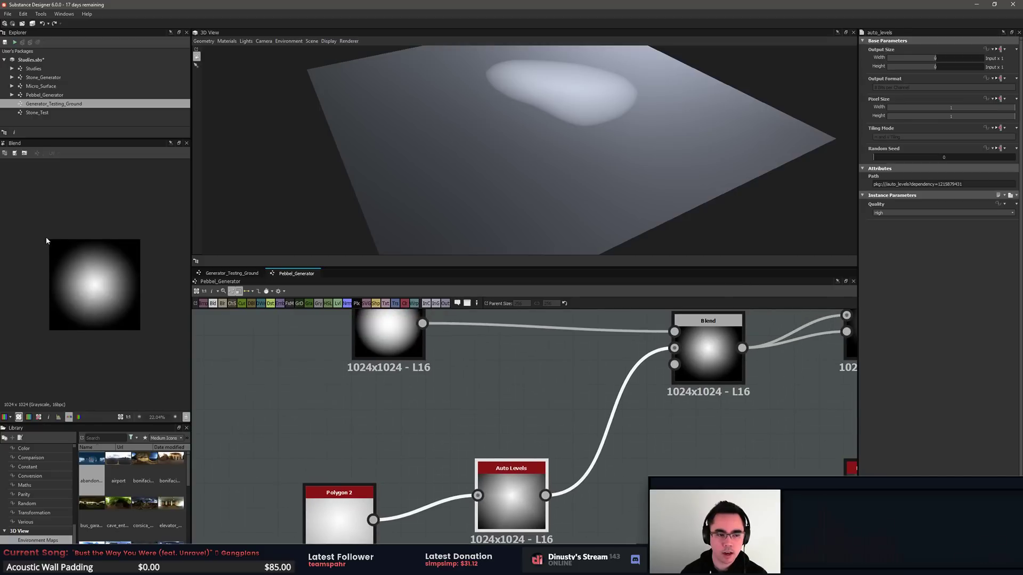
middle_click_drag(495, 421, 421, 447)
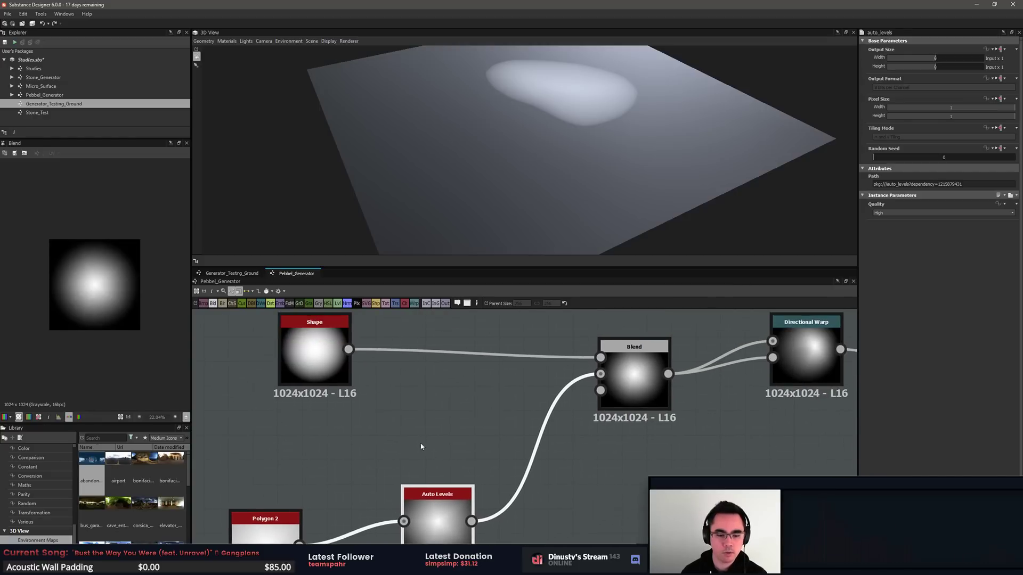
middle_click_drag(519, 474, 573, 435)
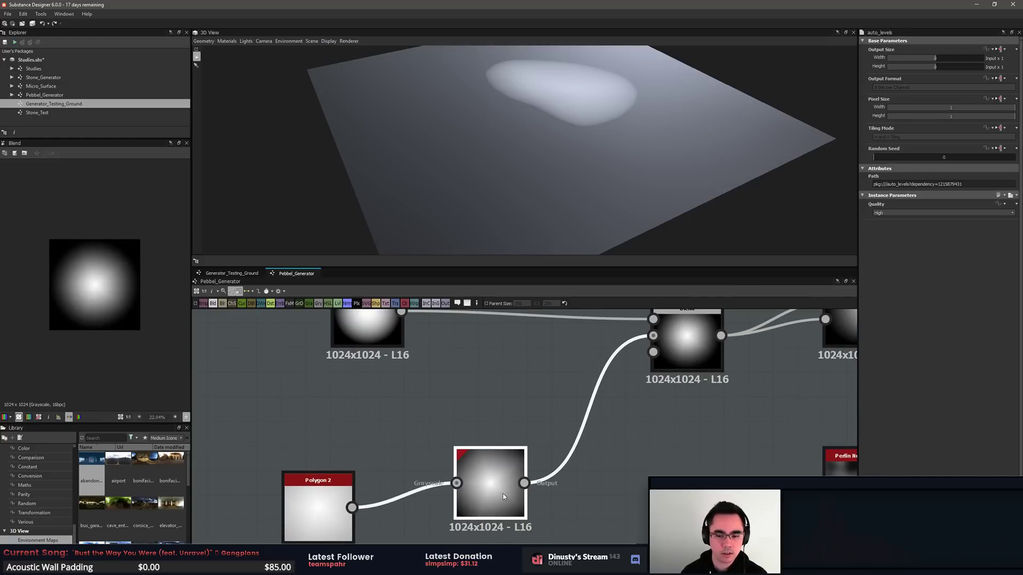
middle_click_drag(503, 496, 501, 516)
left_click(369, 358)
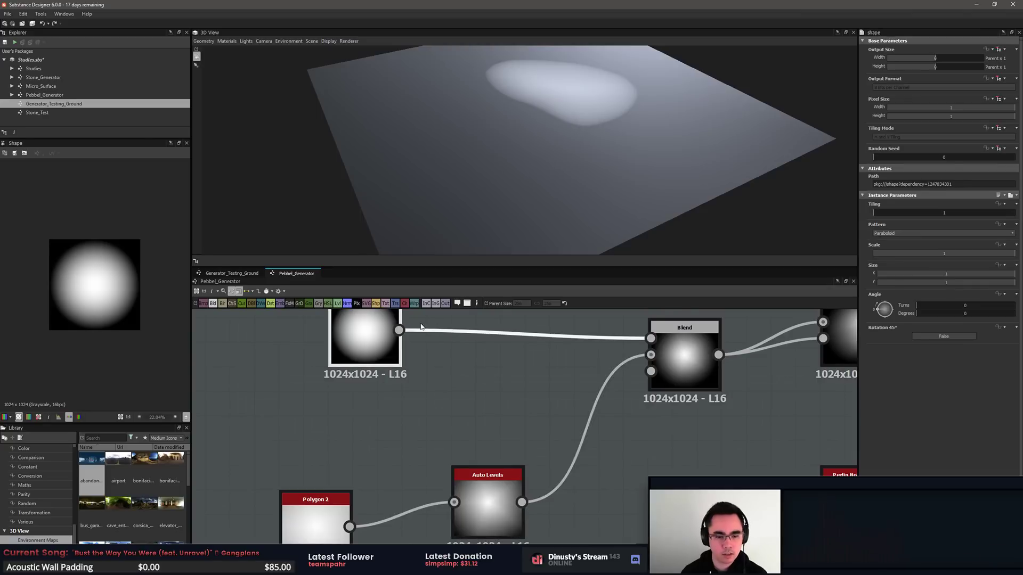
middle_click_drag(421, 327, 419, 382)
Step: Examine how Shape and Polygon 2 feed the Blend node, checking the Blend and Polygon 2 properties
middle_click_drag(468, 404, 318, 413)
scroll(453, 406, "up", 1)
scroll(455, 426, "up", 1)
middle_click_drag(455, 427, 639, 431)
left_click(577, 418)
scroll(566, 416, "down", 1)
middle_click_drag(566, 417, 506, 428)
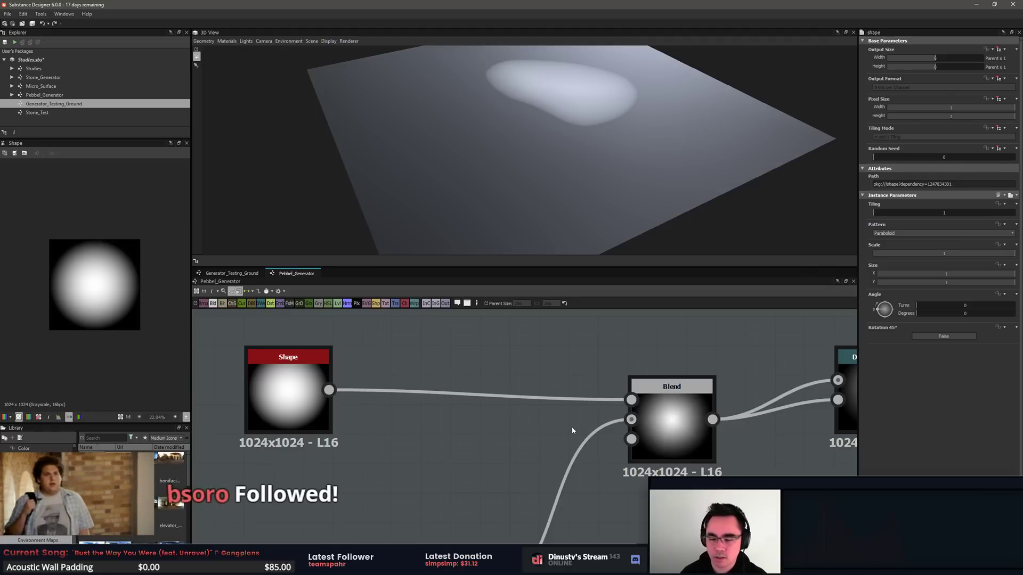
left_click(664, 456)
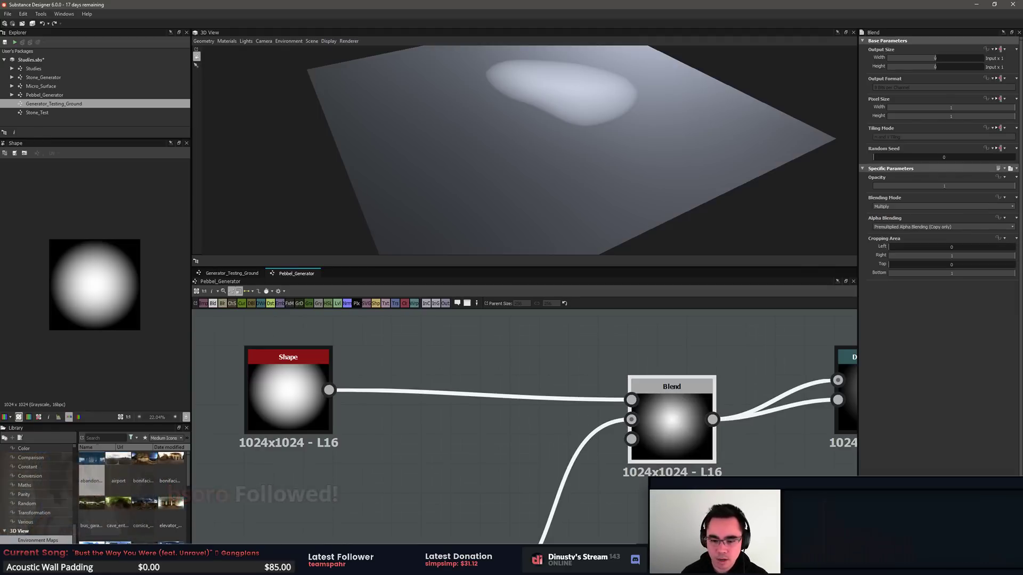
middle_click_drag(572, 497, 564, 447)
scroll(440, 463, "down", 1)
middle_click_drag(437, 463, 541, 421)
left_click(362, 539)
left_click(361, 539)
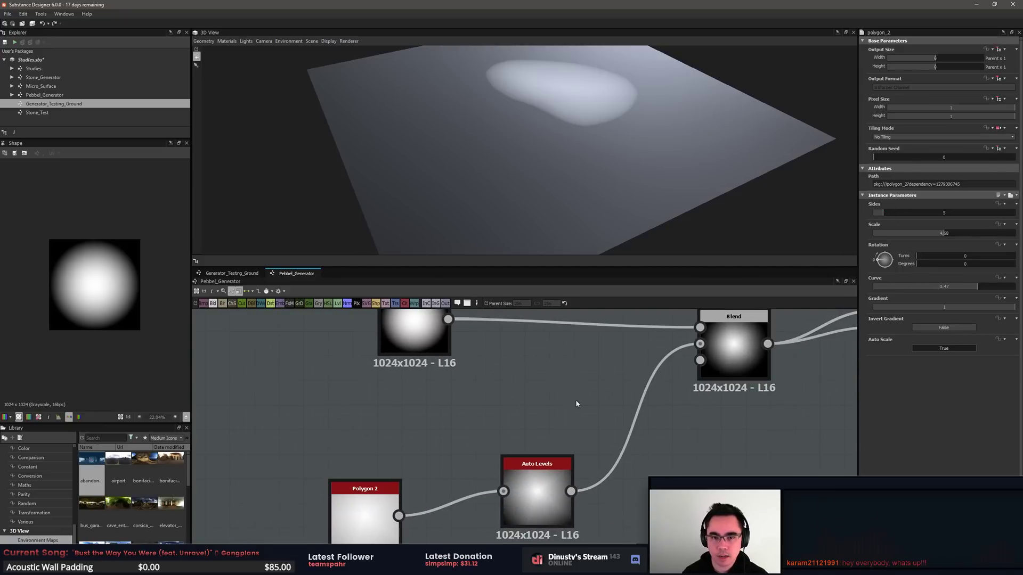
Step: Preview the Directional Warp node after the Blend and raise its intensity to about 76
middle_click_drag(711, 374, 498, 429)
middle_click_drag(668, 436, 569, 452)
scroll(569, 452, "up", 2)
left_click(369, 434)
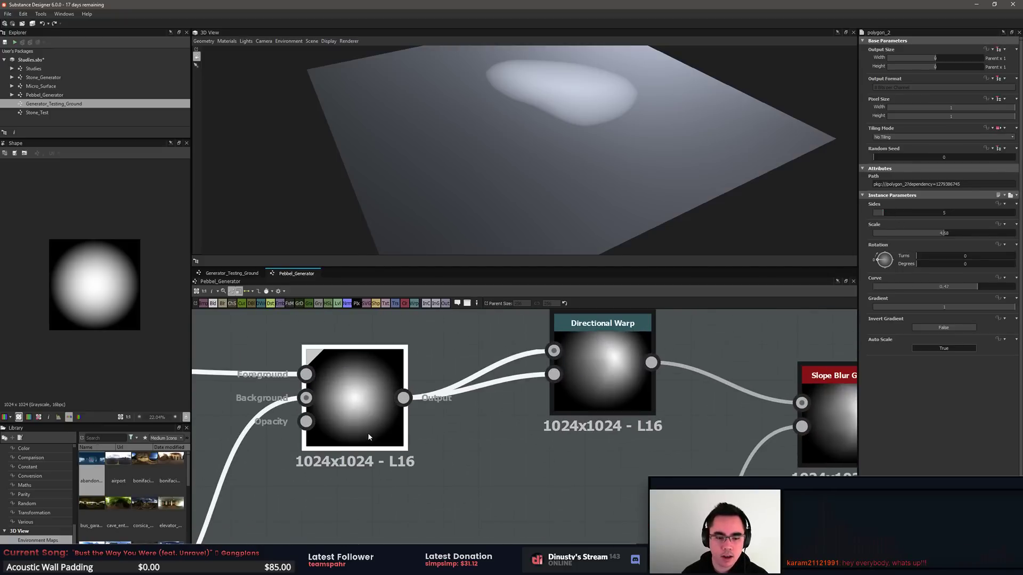
left_click(587, 394)
middle_click_drag(587, 397, 565, 419)
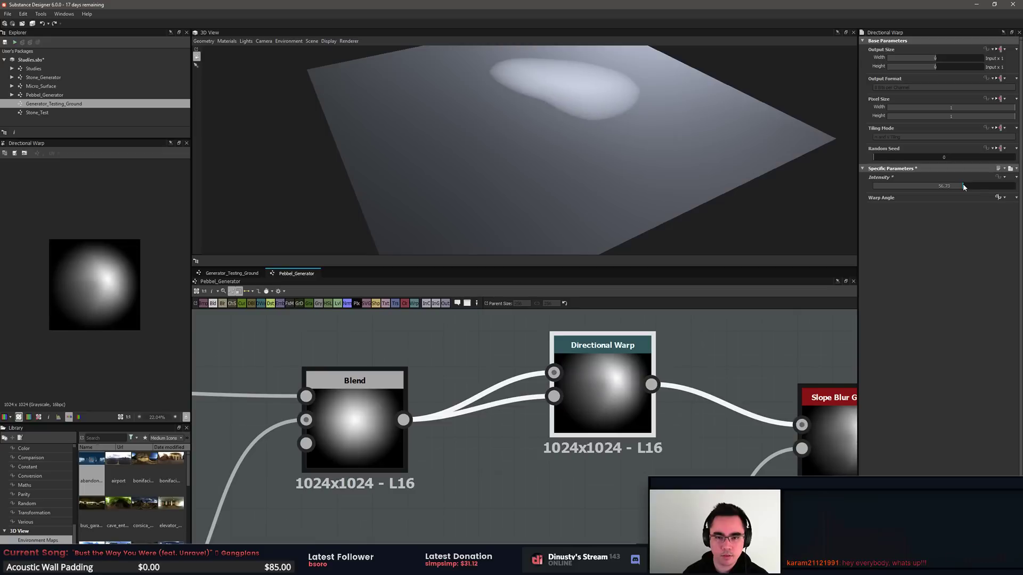
mouse_move(983, 186)
left_mouse_down()
mouse_move(954, 184)
mouse_move(996, 186)
left_mouse_up()
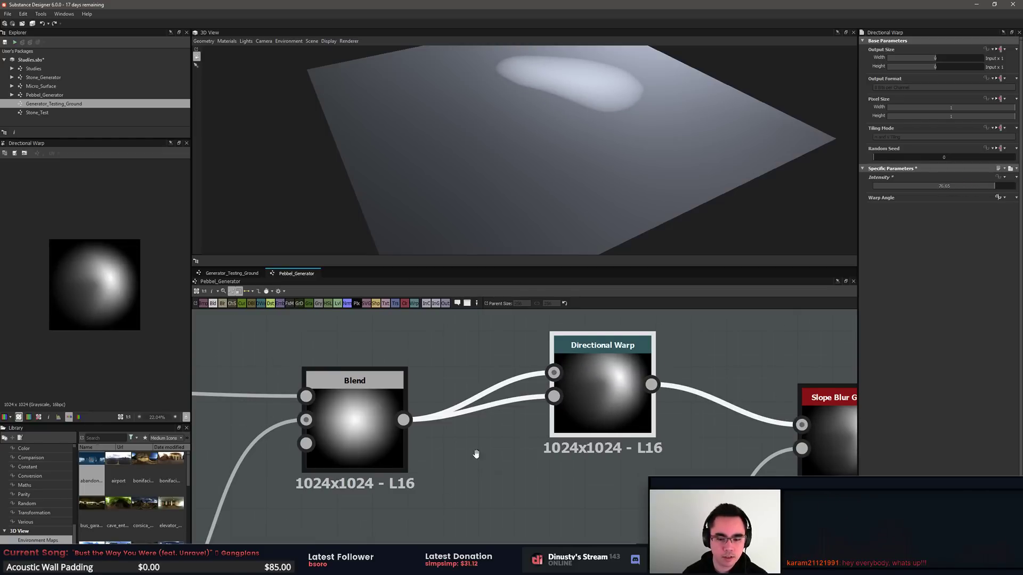
Step: Add a Creased noise node and connect it to the intensity input of the Directional Warp in place of the Blend
middle_click_drag(595, 494, 514, 474)
left_click(514, 475)
key("space")
type("noise")
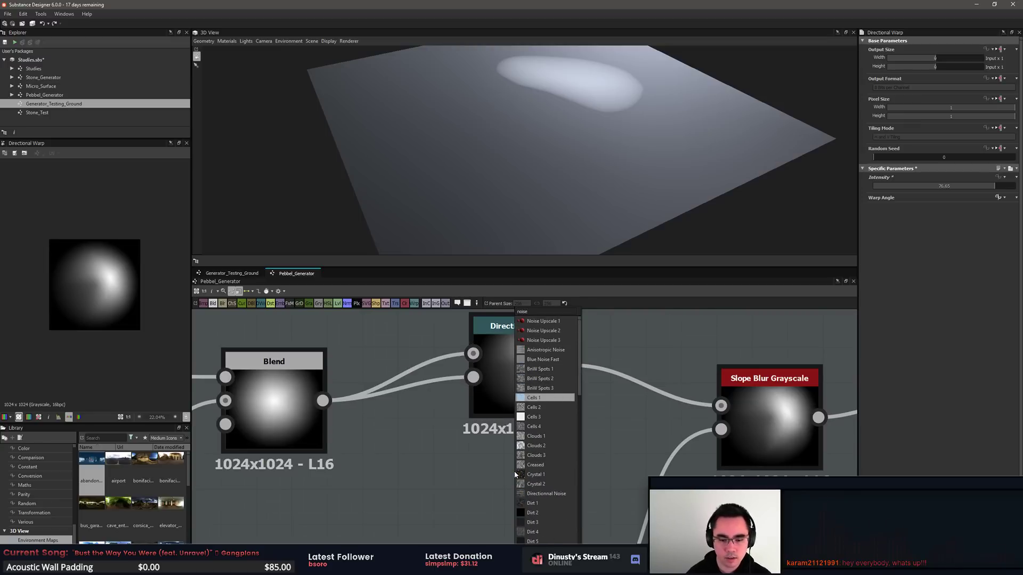
left_click(535, 465)
left_click_drag(533, 465, 473, 378)
Step: Set the intensity of the Directional Warp node to 31.38
left_click(522, 364)
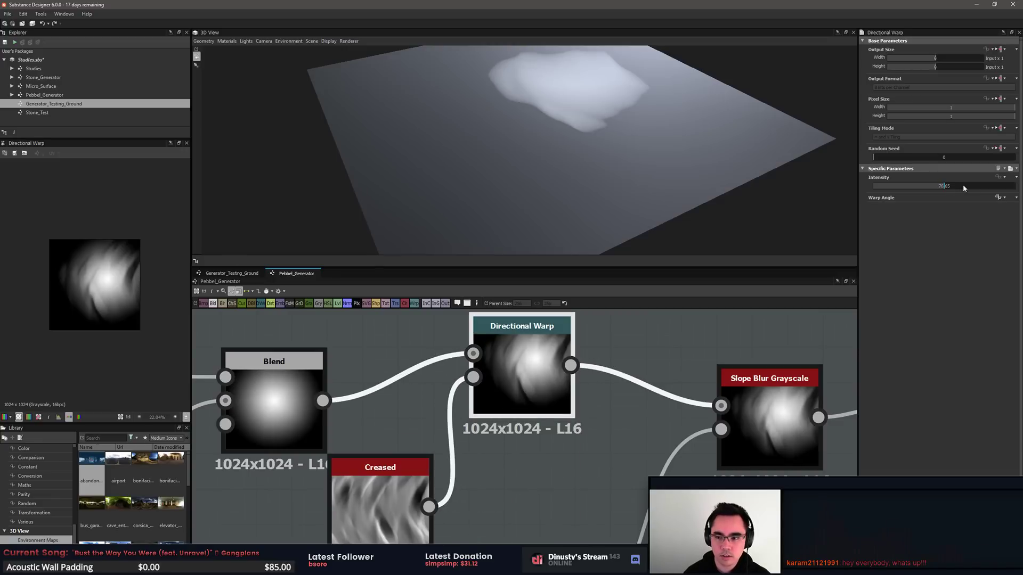
mouse_move(912, 187)
left_mouse_down()
mouse_move(878, 190)
mouse_move(902, 183)
left_mouse_up()
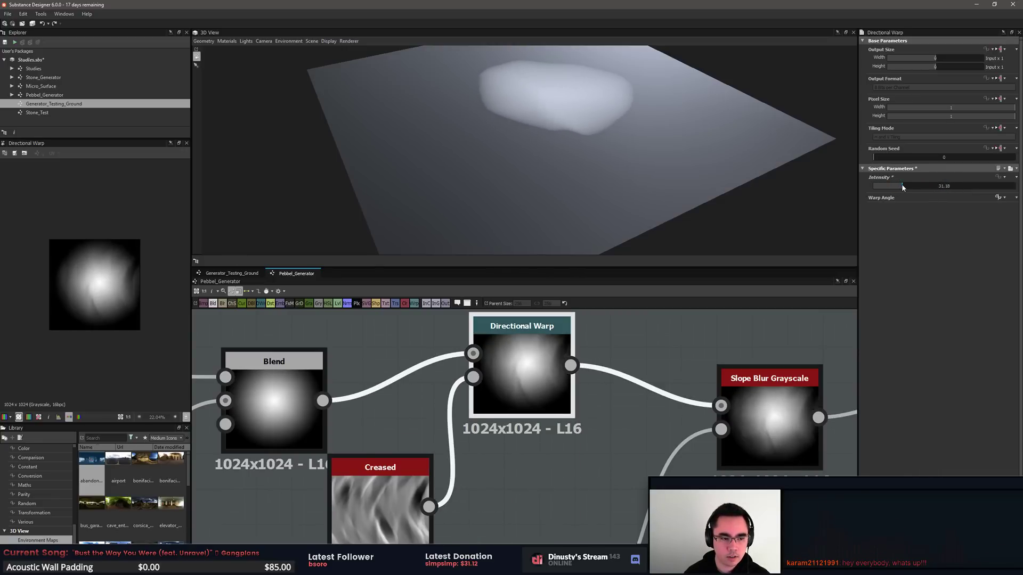
Step: Remove the Creased noise node and revert the trial changes to the Directional Warp, leaving Blend connected to both of its inputs
double_click(335, 521)
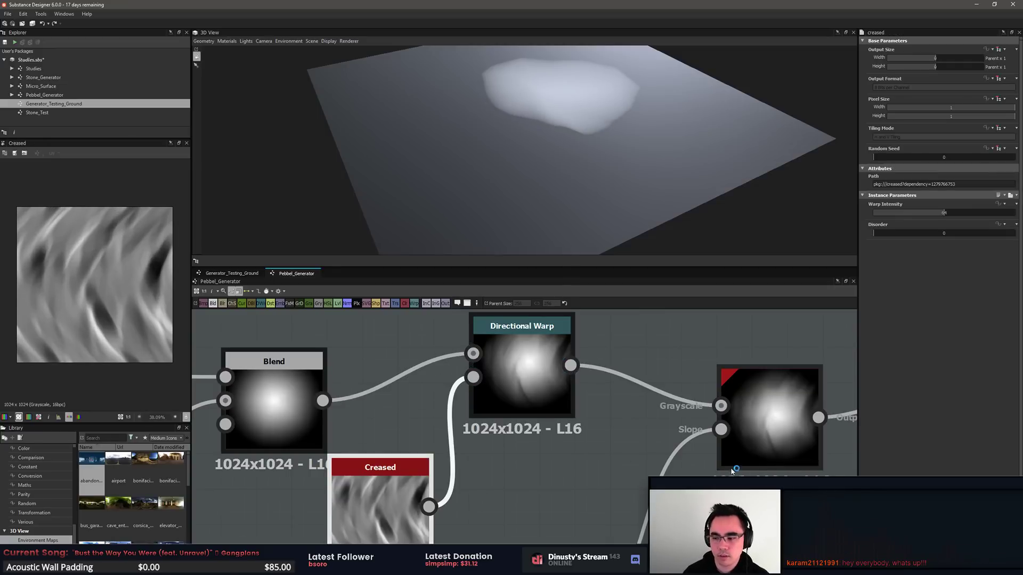
middle_click_drag(580, 461, 614, 432)
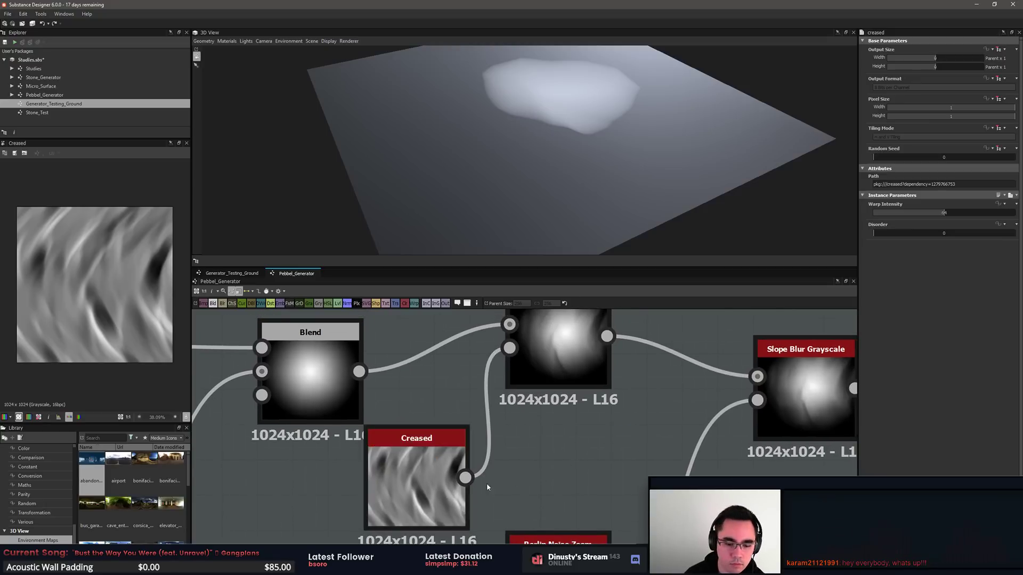
key("Delete")
left_click(522, 407)
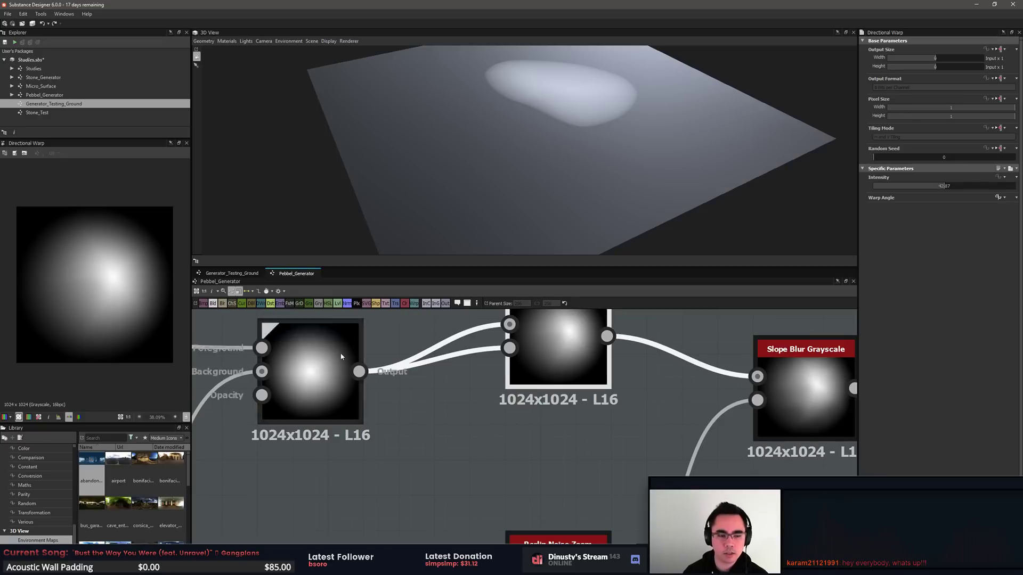
middle_click_drag(485, 391, 520, 433)
middle_click_drag(613, 397, 532, 407)
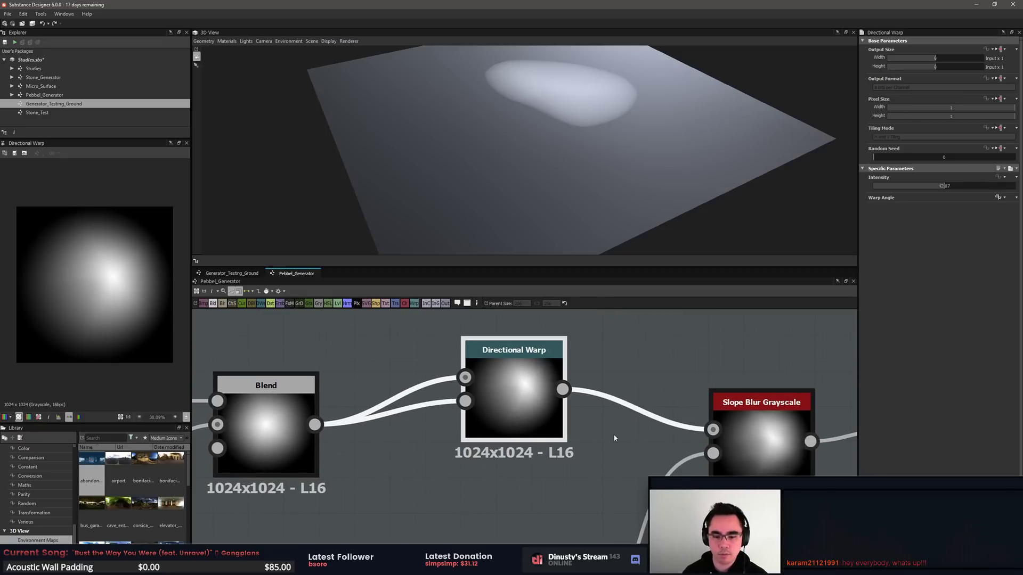
key("ctrl+z")
key("ctrl+z")
key("ctrl+z")
key("ctrl+z")
left_click(575, 481)
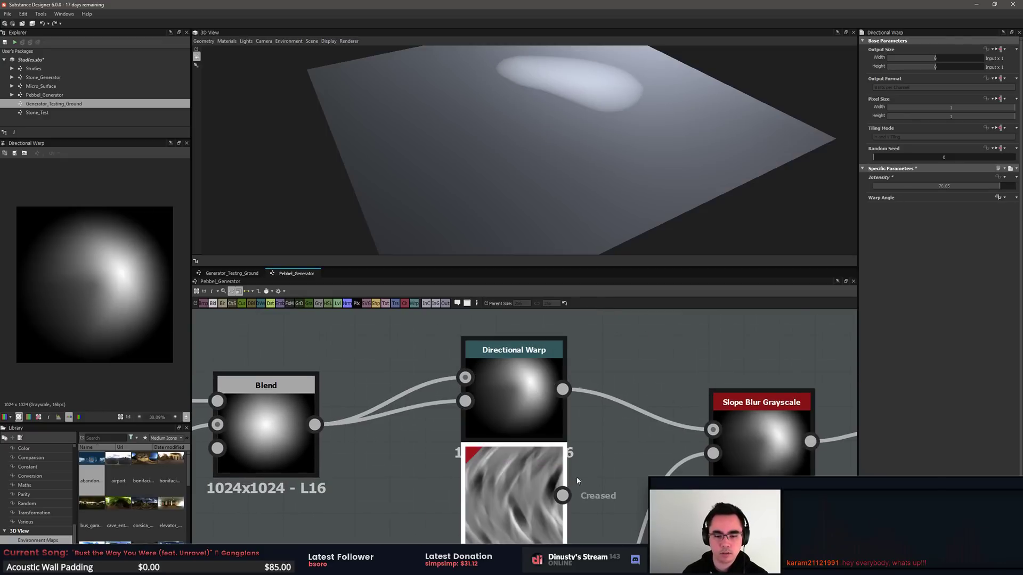
key("Delete")
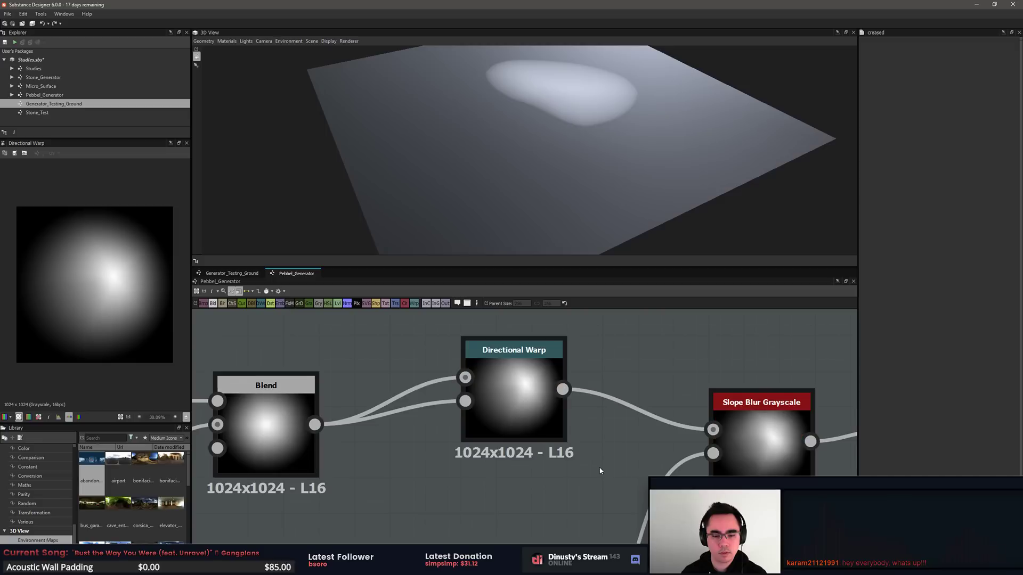
Step: Check the properties of the Directional Warp and the first Slope Blur Grayscale node
left_click(507, 404)
middle_click_drag(544, 420, 435, 413)
middle_click_drag(539, 434, 591, 405)
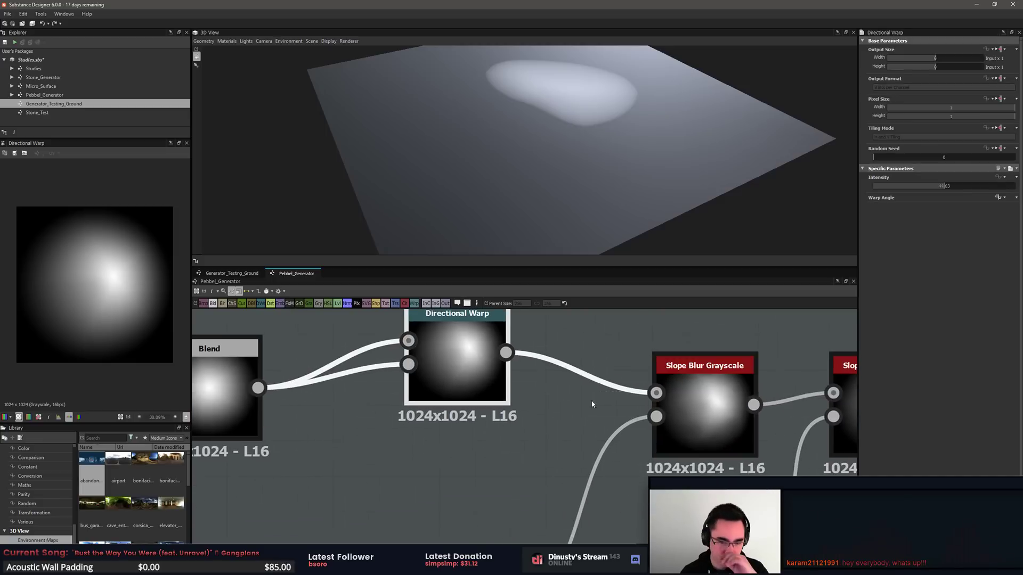
left_click(706, 402)
middle_click_drag(707, 401, 634, 397)
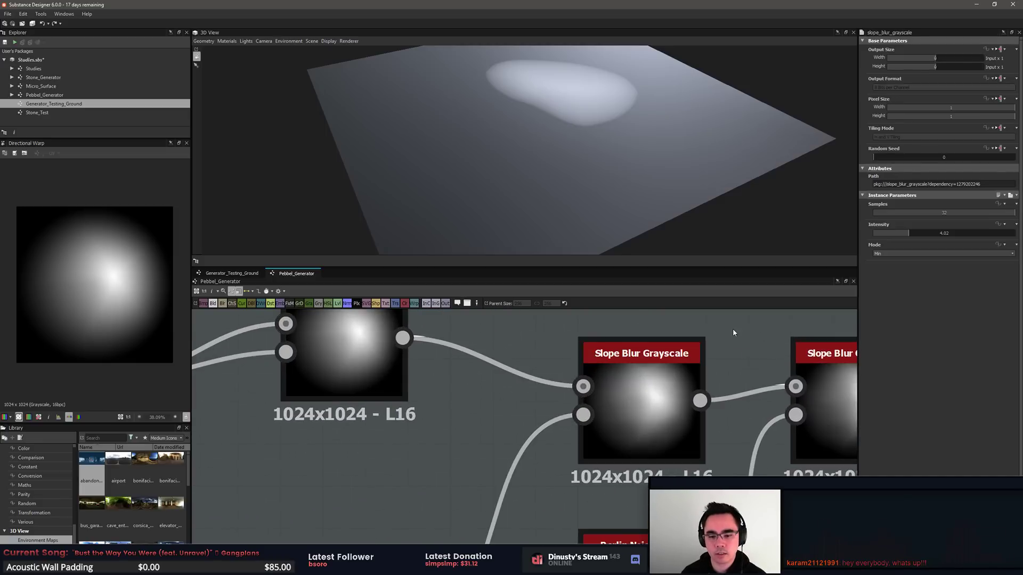
scroll(628, 405, "down", 4)
scroll(452, 479, "up", 4)
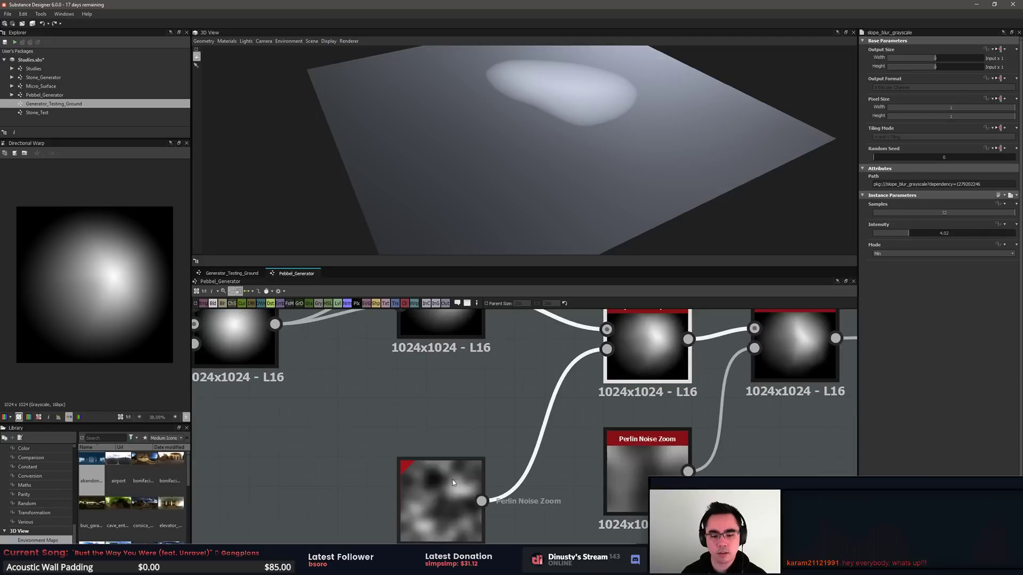
Step: Preview the Perlin Noise Zoom that drives the first Slope Blur Grayscale, as well as the blurred output
left_click(452, 480)
middle_click_drag(558, 373, 532, 332)
scroll(411, 479, "up", 2)
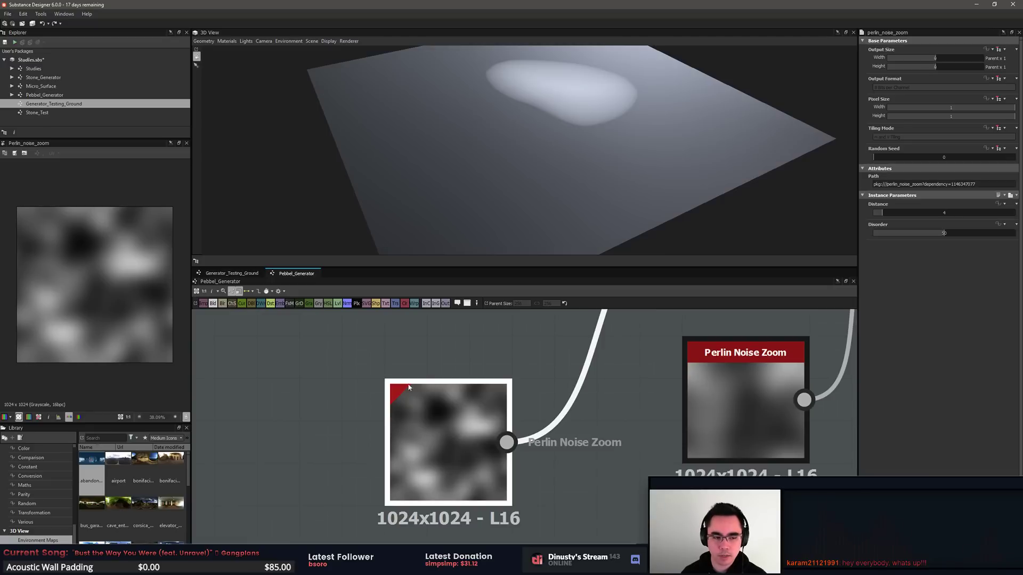
middle_click_drag(683, 338, 547, 511)
left_click(612, 392)
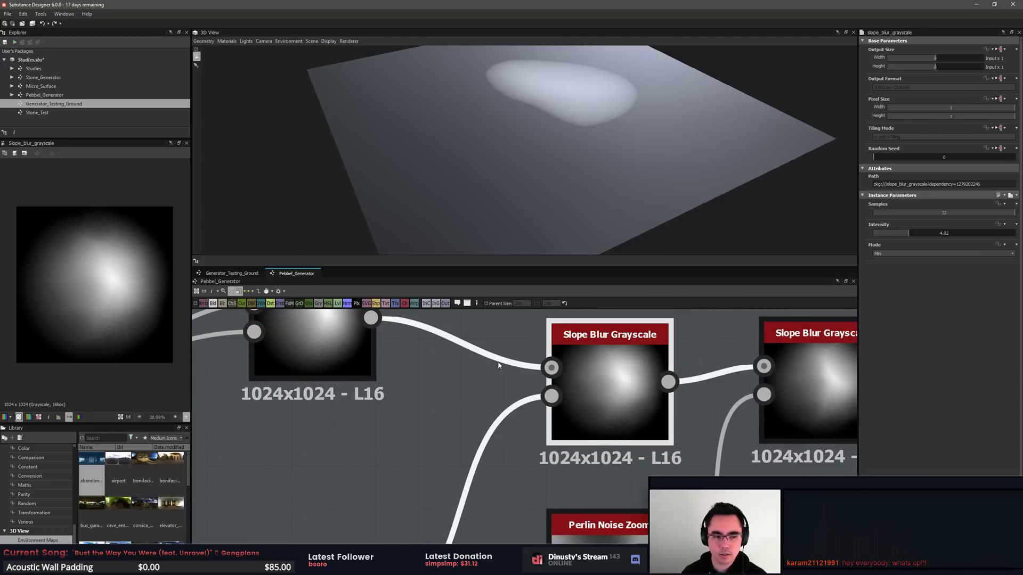
middle_click_drag(495, 453, 512, 382)
Step: Set the Distance of the Perlin Noise Zoom feeding the first Slope Blur Grayscale to 4
left_click(367, 512)
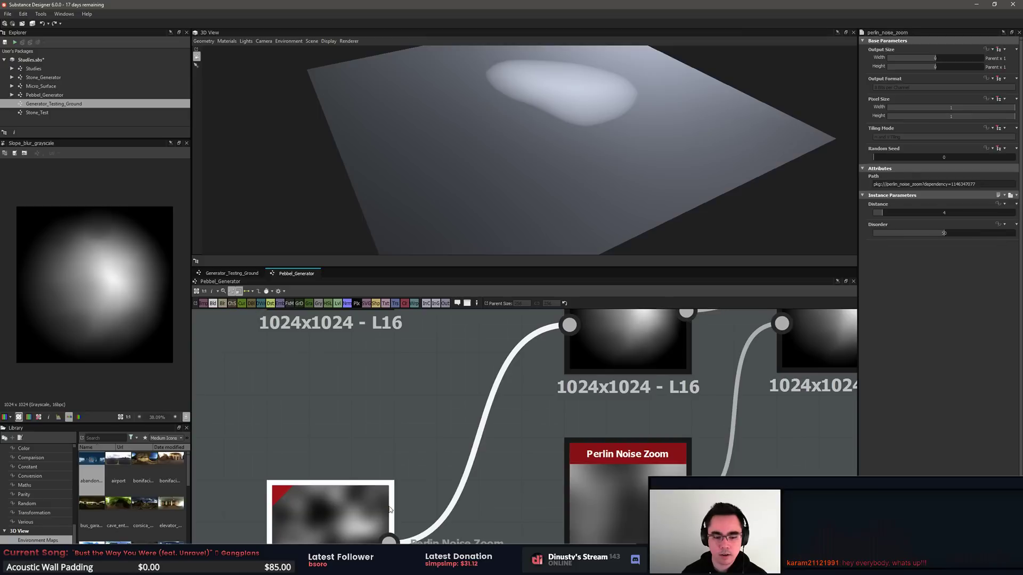
middle_click_drag(727, 367, 744, 297)
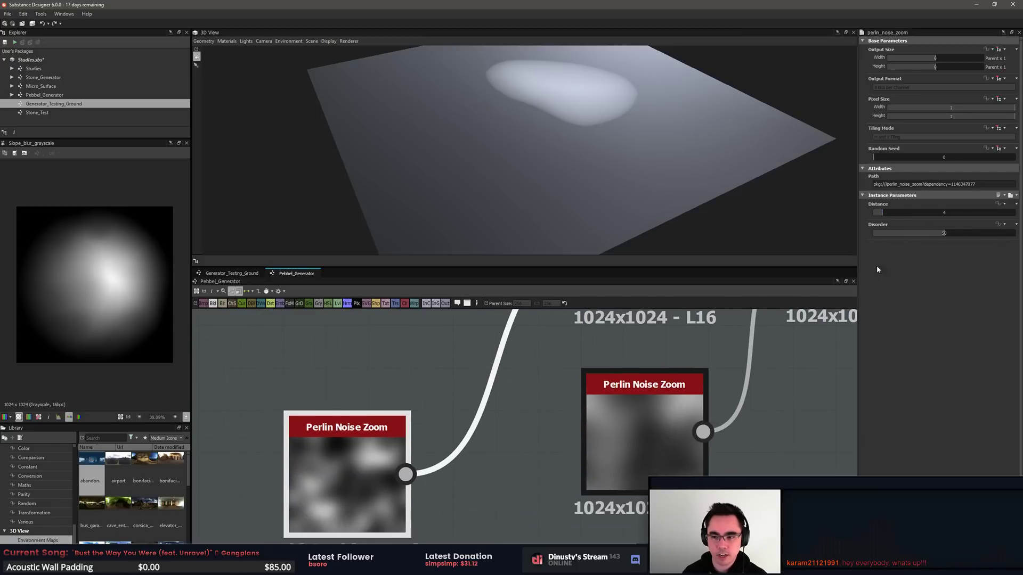
mouse_move(884, 217)
left_mouse_down()
mouse_move(905, 211)
mouse_move(876, 215)
mouse_move(903, 209)
mouse_move(885, 213)
left_mouse_up()
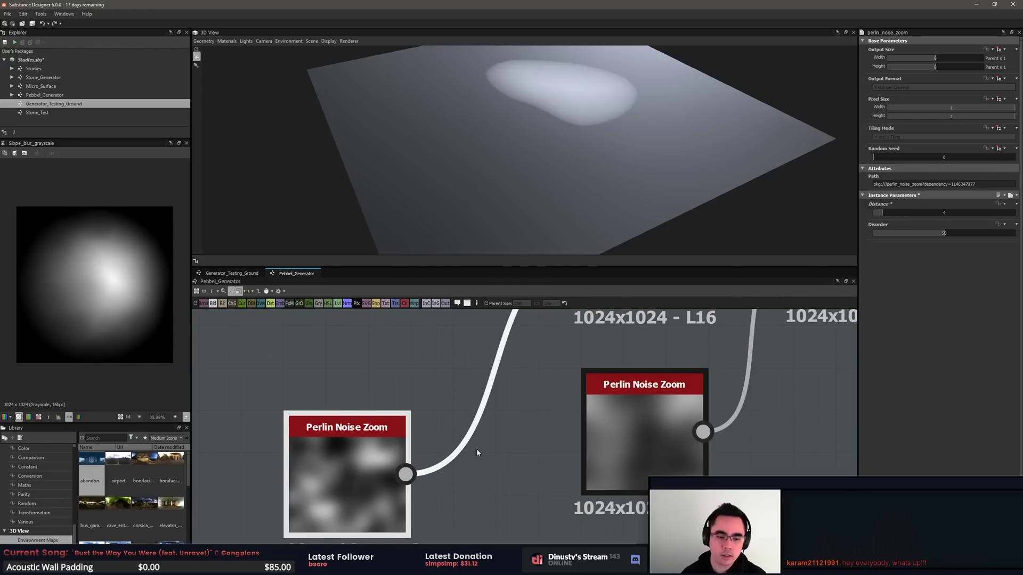
middle_click_drag(477, 451, 506, 491)
scroll(562, 408, "down", 1)
scroll(506, 490, "down", 2)
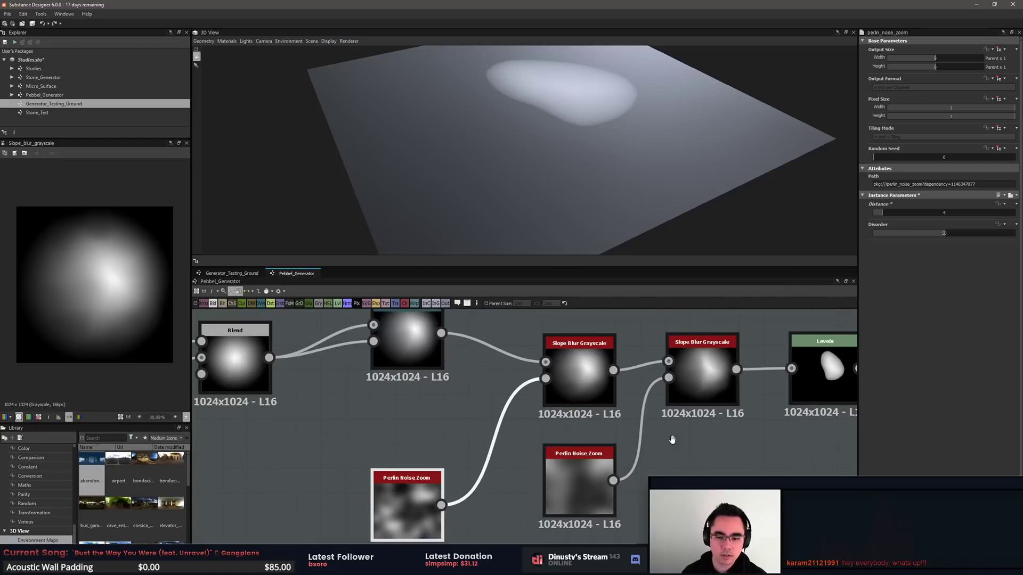
Step: Examine the Distance and Disorder parameters of the Perlin Noise Zoom feeding the second Slope Blur Grayscale
middle_click_drag(688, 459, 629, 487)
left_click(522, 504)
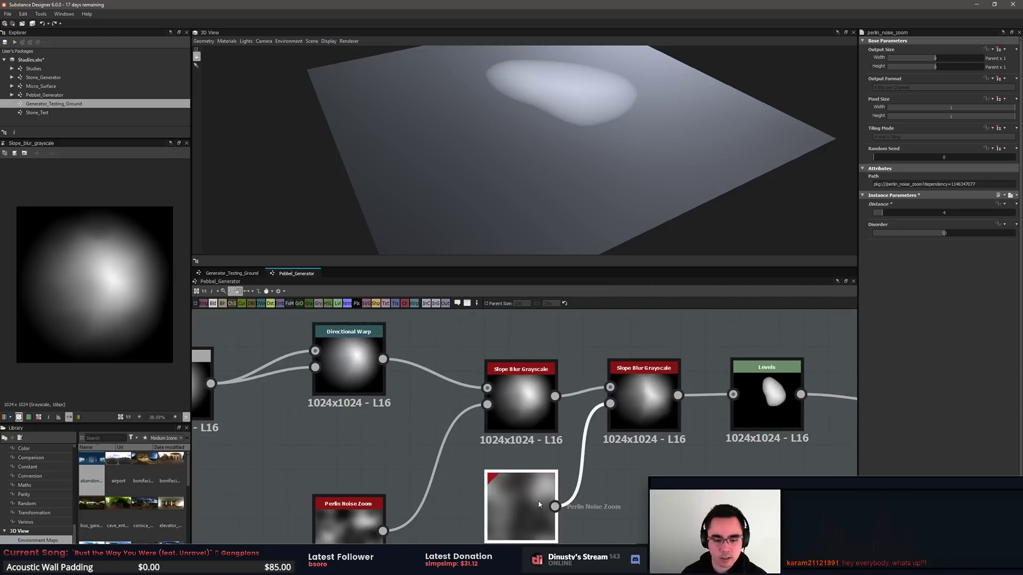
left_click(584, 516)
middle_click_drag(586, 518, 550, 484)
scroll(550, 484, "up", 2)
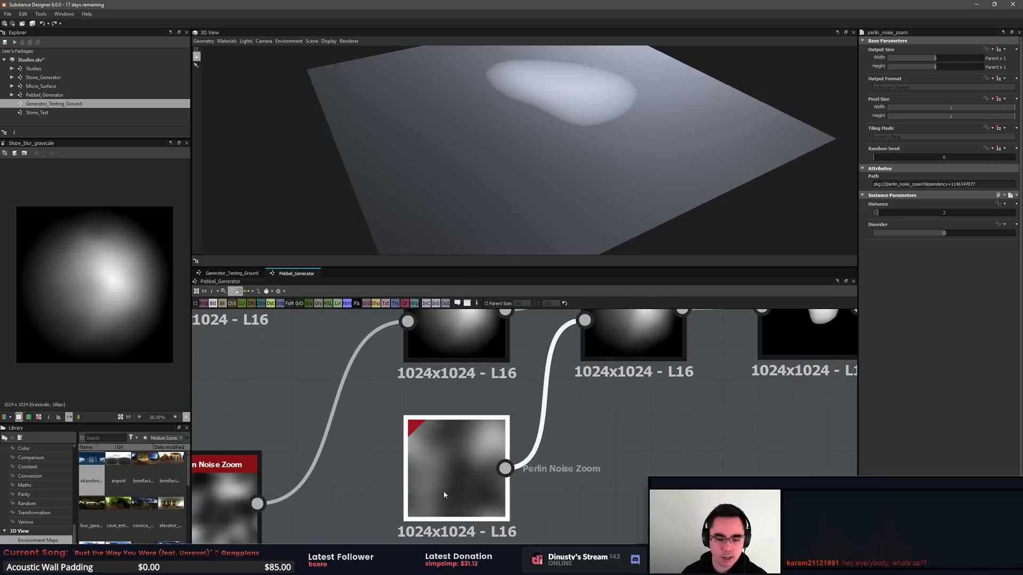
scroll(530, 381, "up", 1)
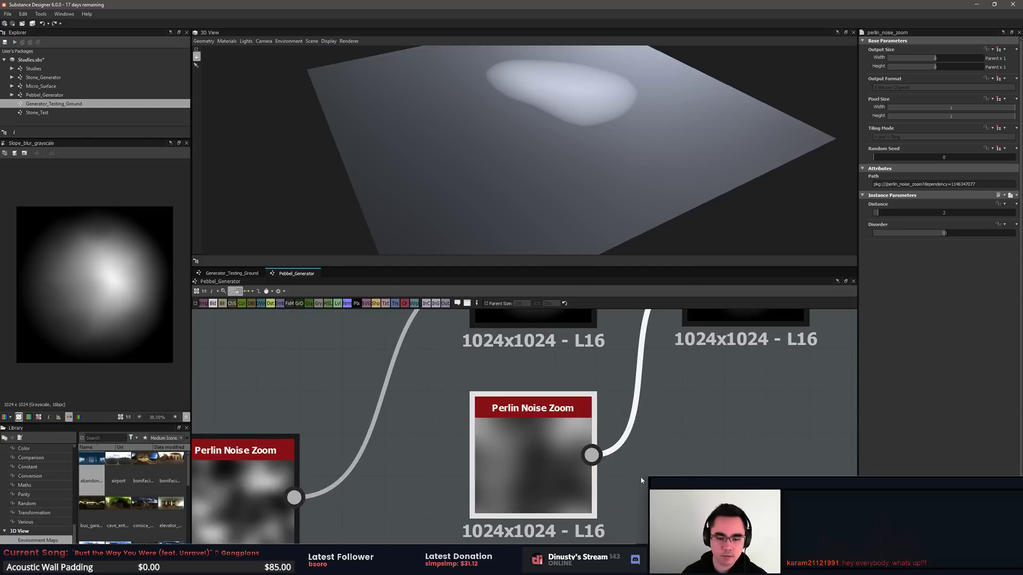
scroll(752, 424, "down", 1)
middle_click_drag(727, 448, 710, 415)
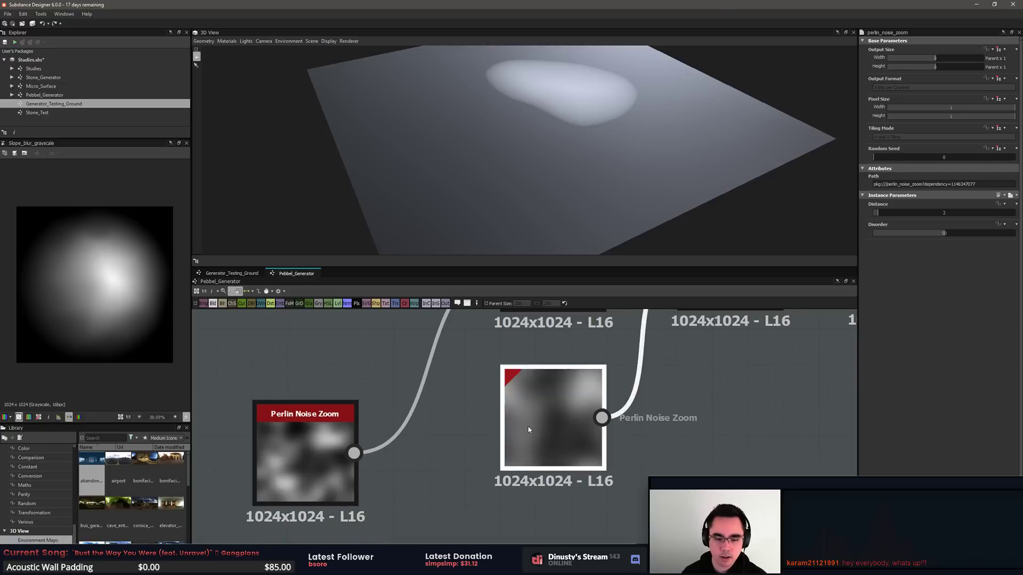
Step: Add Perlin Noise 2 and Perlin Noise 1 nodes and place them side by side next to the second Perlin Noise Zoom
key("space")
type("per")
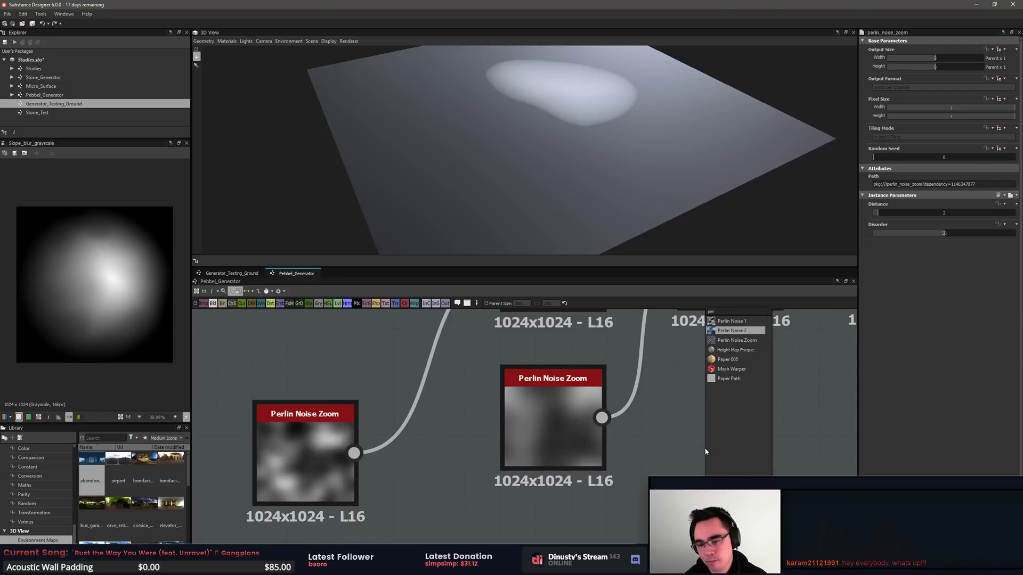
key("Return")
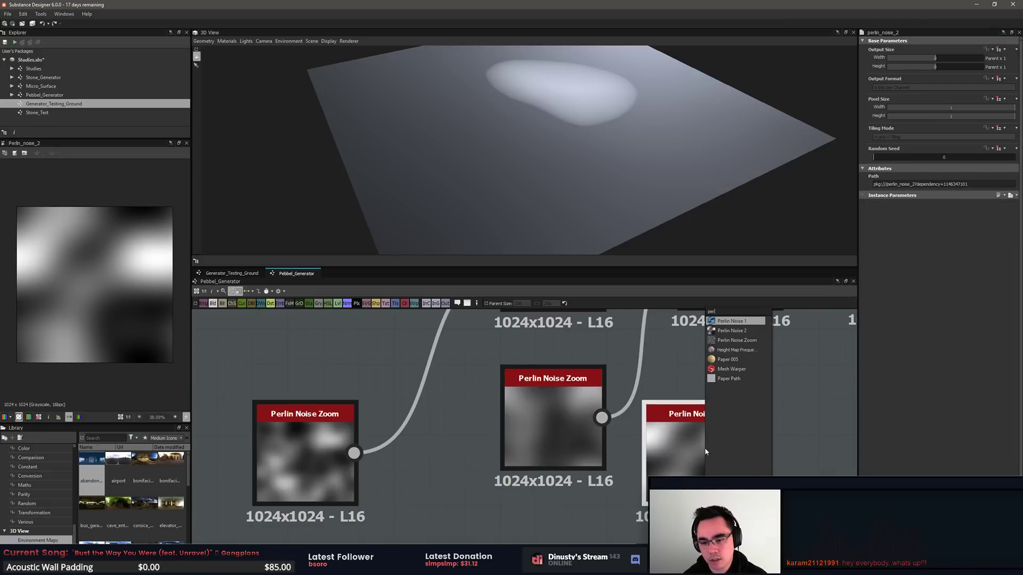
key("Return")
left_click_drag(713, 433, 819, 362)
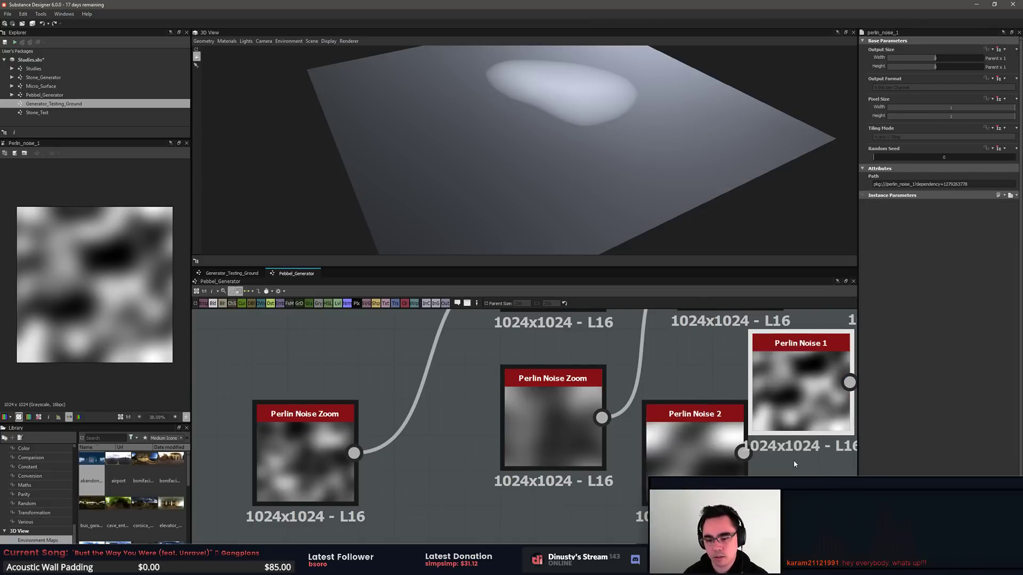
middle_click_drag(794, 460, 709, 450)
left_click(691, 473)
left_click_drag(730, 385, 751, 419)
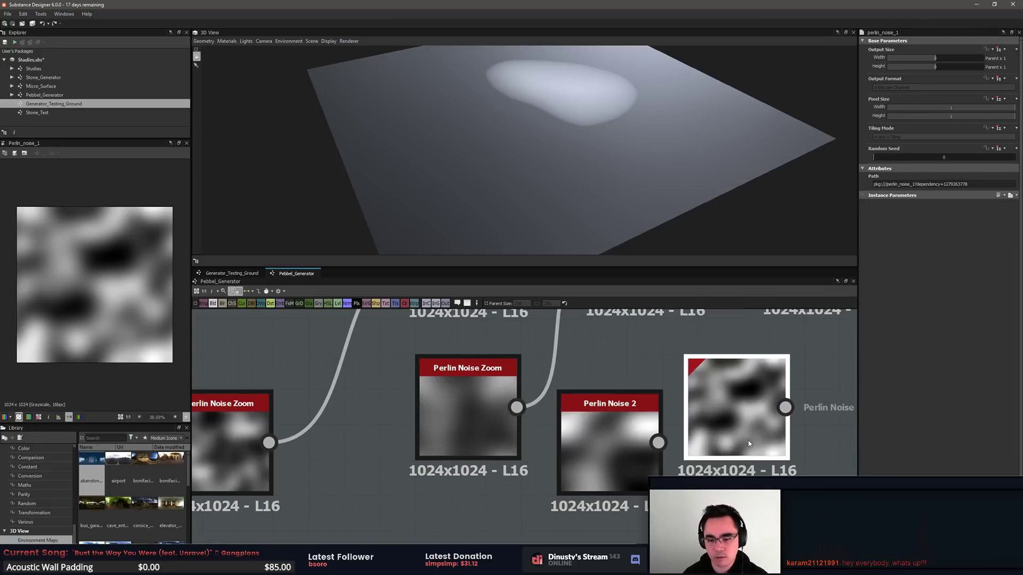
Step: Delete the Perlin Noise 2 and Perlin Noise 1 nodes
middle_click_drag(751, 483, 756, 493)
scroll(756, 494, "down", 1)
scroll(643, 459, "down", 2)
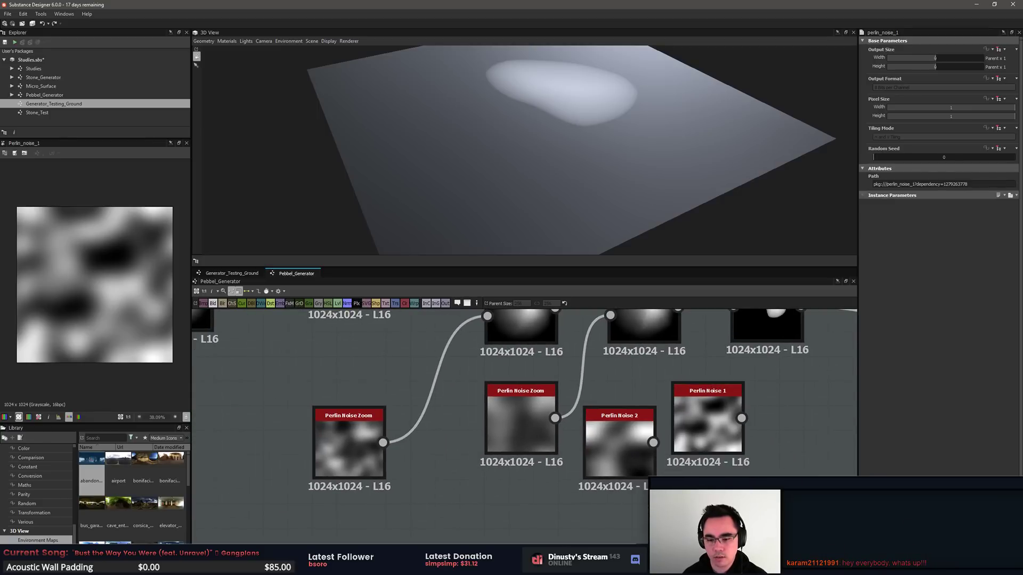
left_click_drag(751, 537, 609, 422)
key("Delete")
Step: Preview the output of the second Slope Blur Grayscale node and check its parameters
middle_click_drag(658, 393, 607, 494)
scroll(607, 494, "down", 2)
middle_click_drag(607, 494, 529, 476)
scroll(529, 475, "up", 1)
double_click(513, 426)
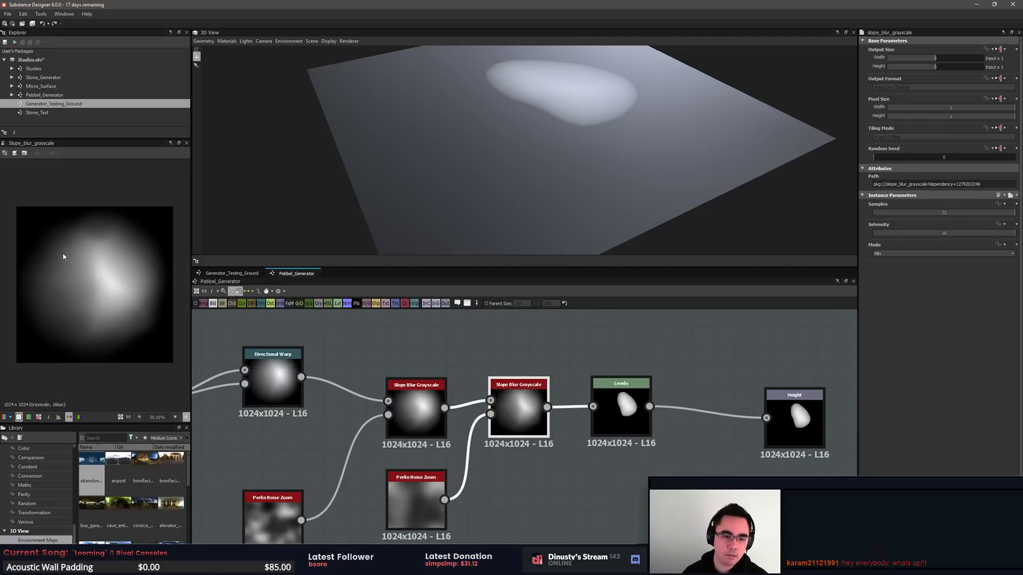
Step: Preview the Levels node and try lowering its input black point to enlarge the pebble shape
double_click(622, 417)
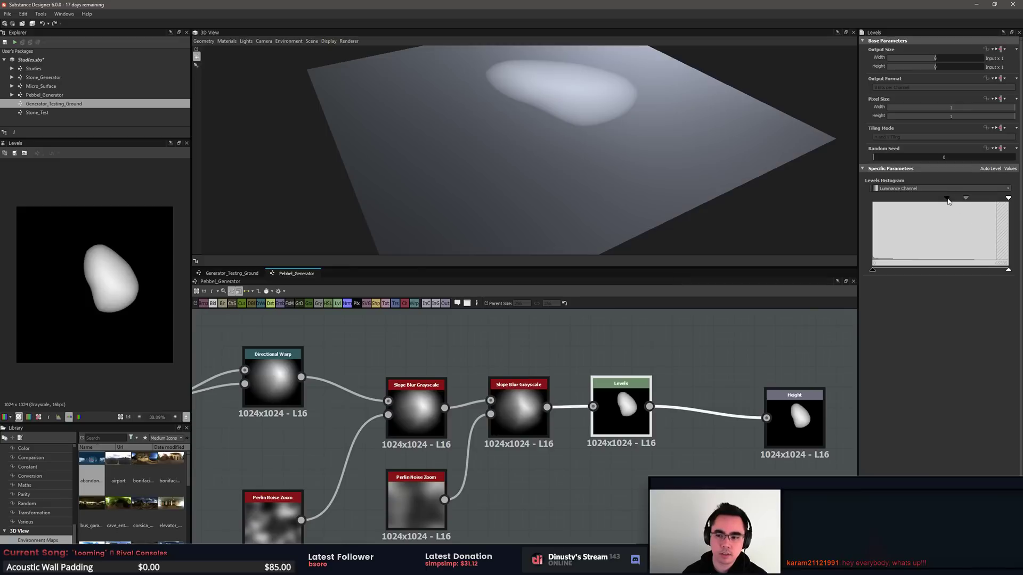
left_click_drag(899, 200, 934, 198)
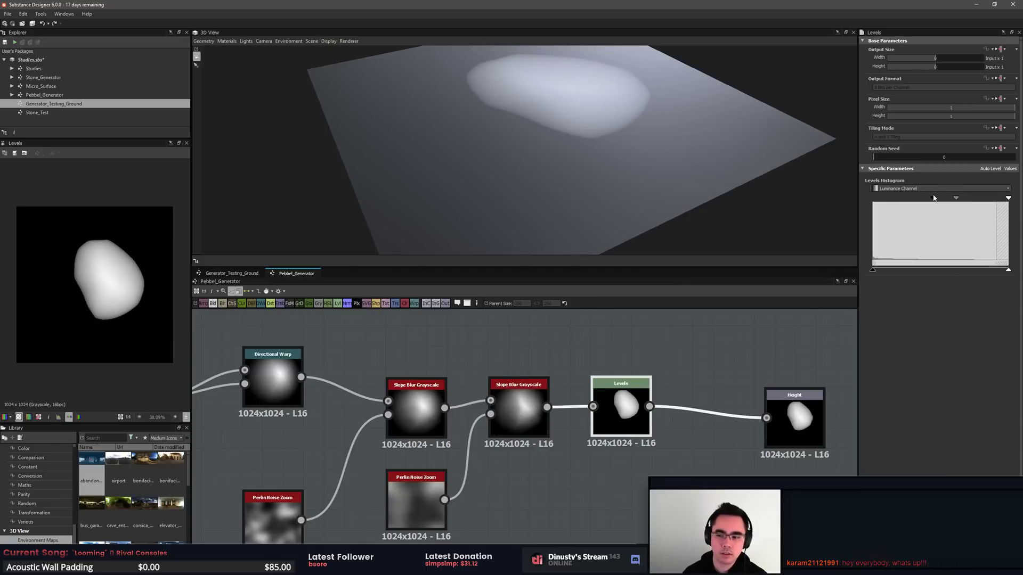
middle_click_drag(726, 347, 614, 332)
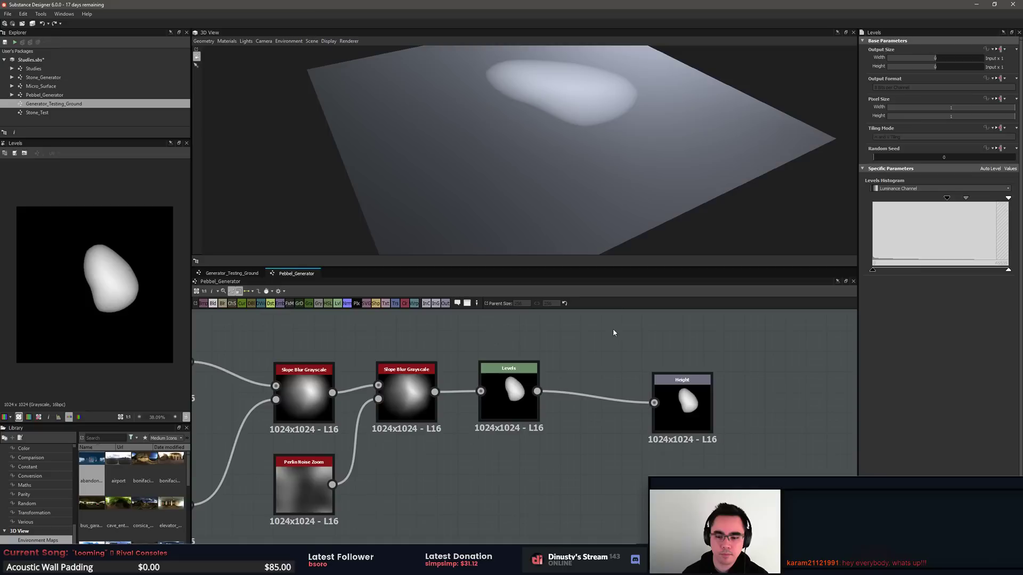
Step: Inspect the attributes and preview of the Height output node connected to Levels
left_click(693, 418)
middle_click_drag(659, 380, 599, 369)
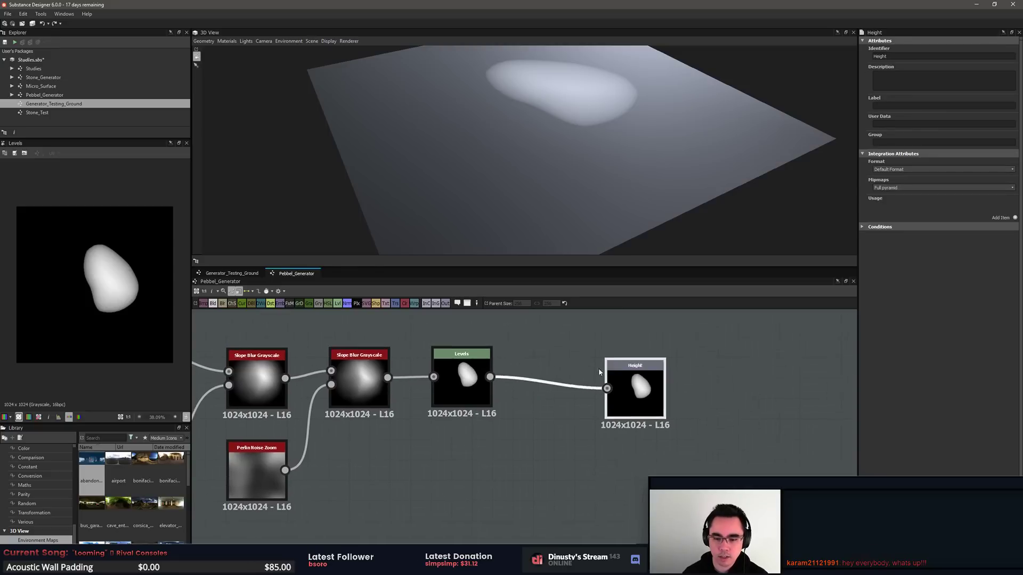
scroll(598, 369, "up", 3)
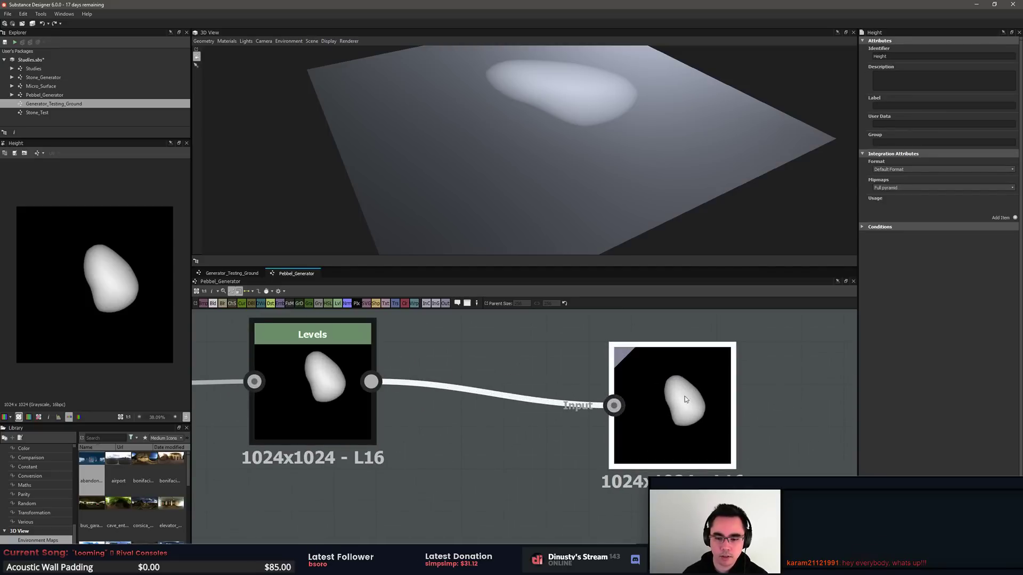
left_click(479, 345)
middle_click_drag(480, 345, 541, 357)
middle_click_drag(455, 372, 417, 355)
scroll(417, 355, "down", 2)
Step: Compare the Pebbel_Generator instance in Generator_Testing_Ground with the complete node network inside the Pebbel_Generator graph
left_click(245, 273)
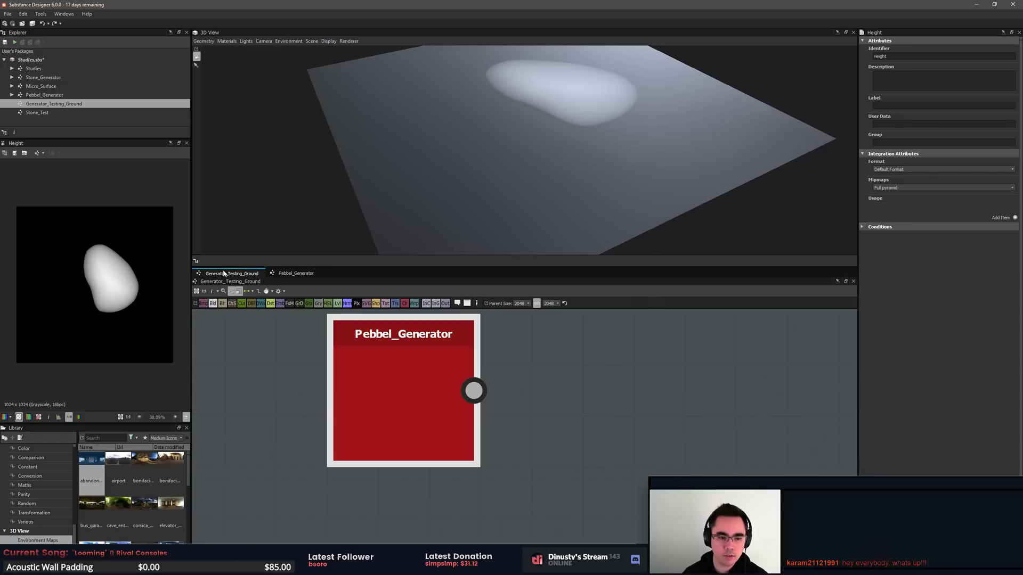
left_click_drag(553, 410, 673, 437)
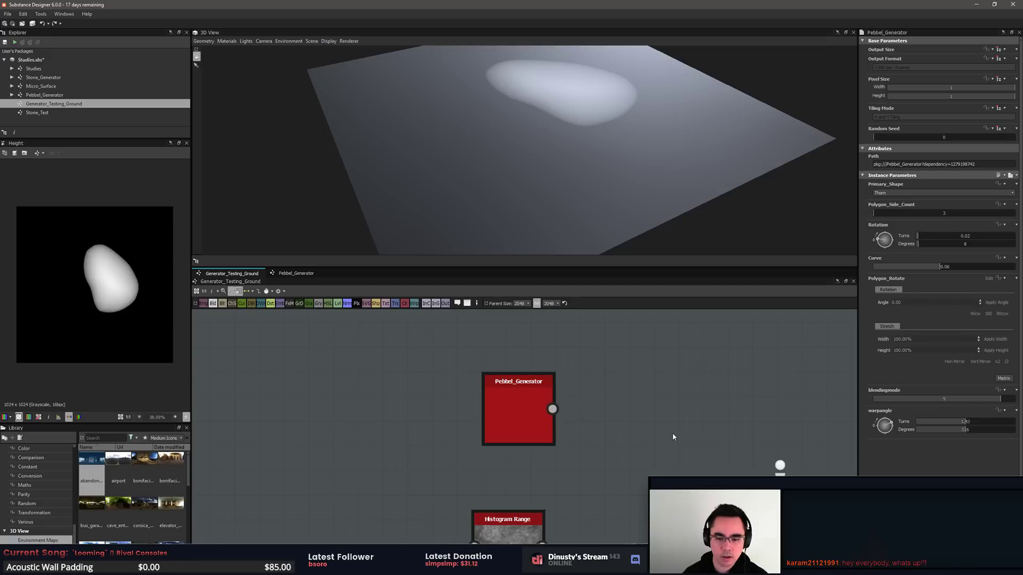
left_click(283, 273)
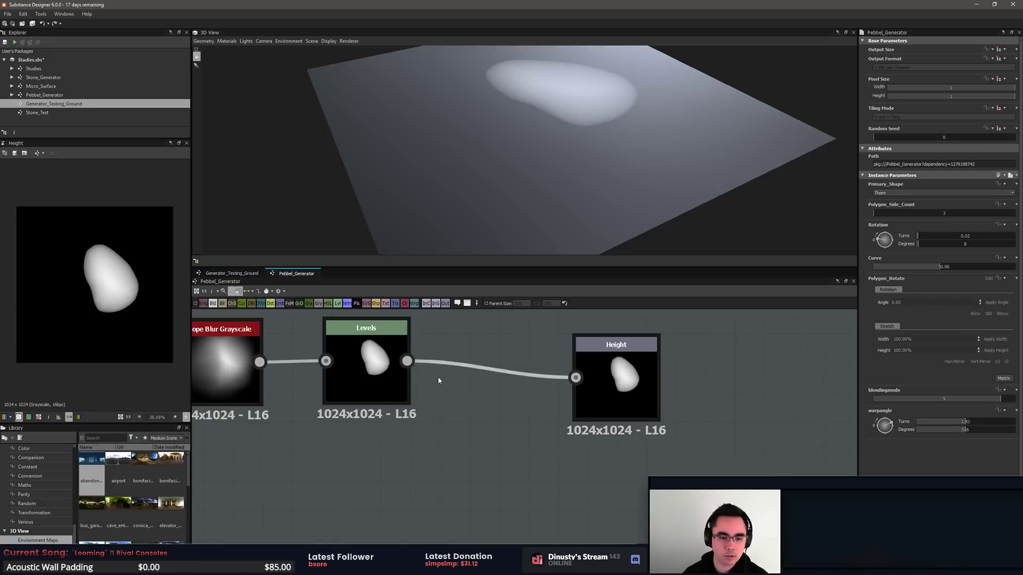
middle_click_drag(438, 381, 541, 384)
middle_click_drag(425, 376, 715, 422)
scroll(680, 404, "down", 5)
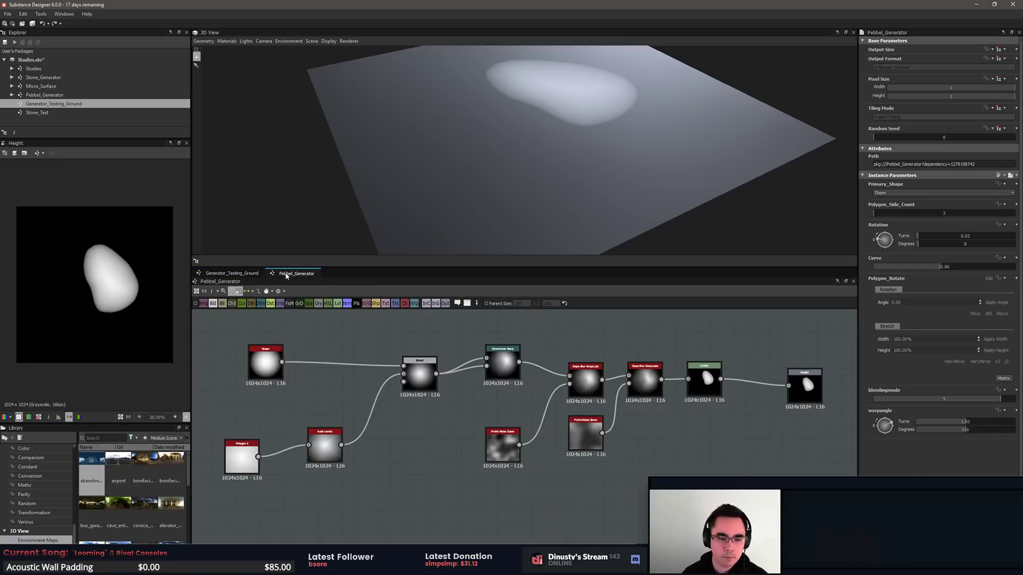
Step: Return to the Generator_Testing_Ground graph and review the exposed instance parameters of the Pebbel_Generator node
left_click(220, 275)
scroll(499, 403, "down", 2)
mouse_move(499, 402)
middle_mouse_down()
mouse_move(413, 376)
mouse_move(471, 366)
mouse_move(510, 389)
middle_mouse_up()
scroll(421, 376, "down", 1)
scroll(461, 368, "up", 1)
scroll(558, 391, "up", 3)
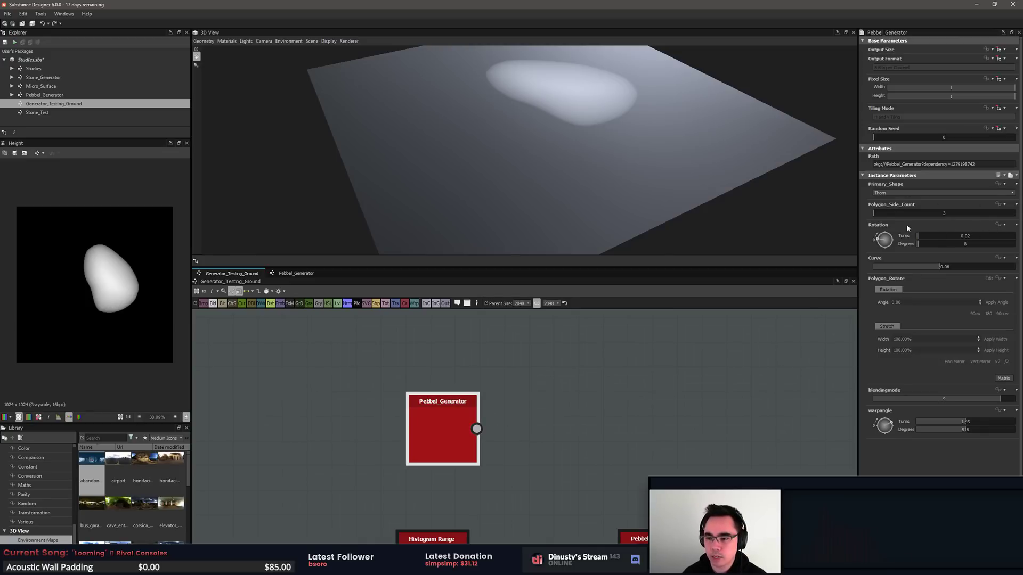
Step: Adjust the Pebbel_Generator instance's Rotation to -0.36 turns and its Curve to -0.1
left_click(429, 431)
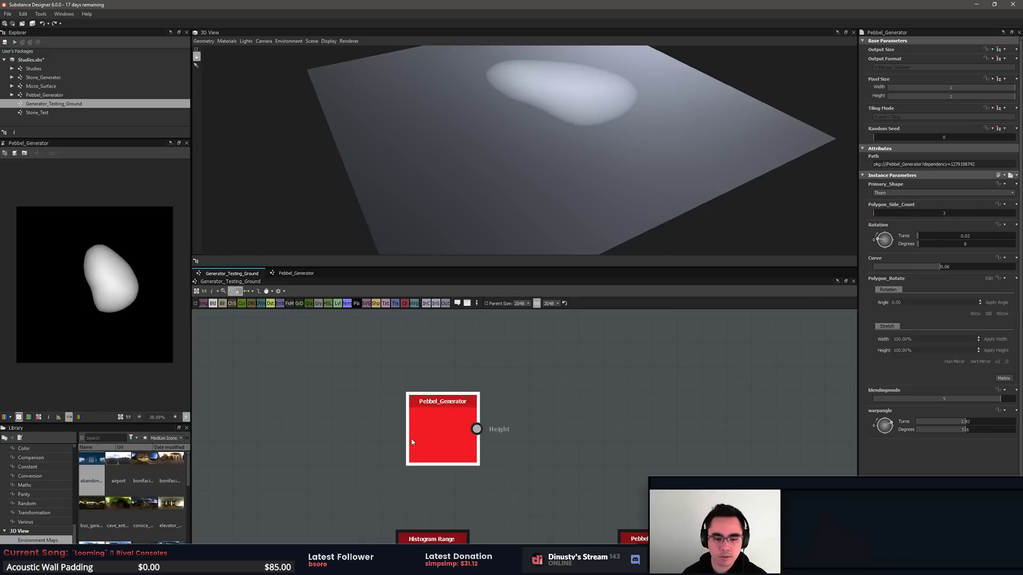
scroll(450, 431, "up", 3)
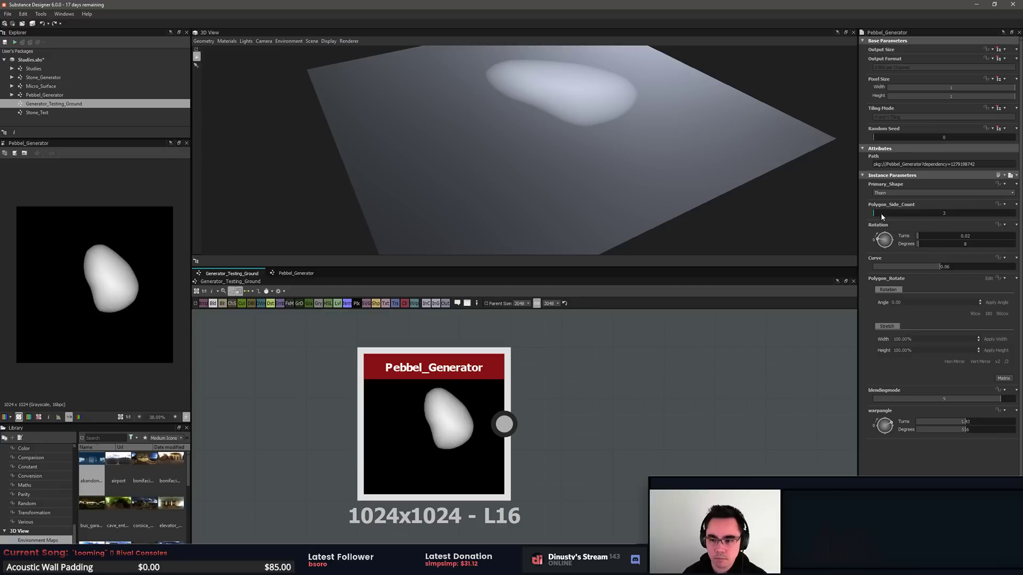
left_click_drag(881, 213, 938, 271)
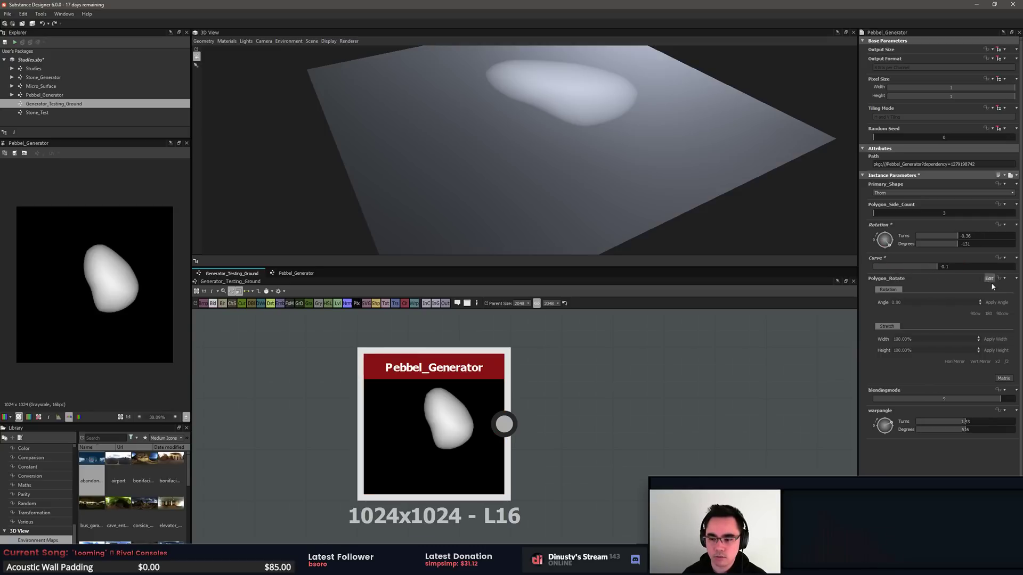
left_click(585, 451)
left_click(437, 397)
left_click(351, 333)
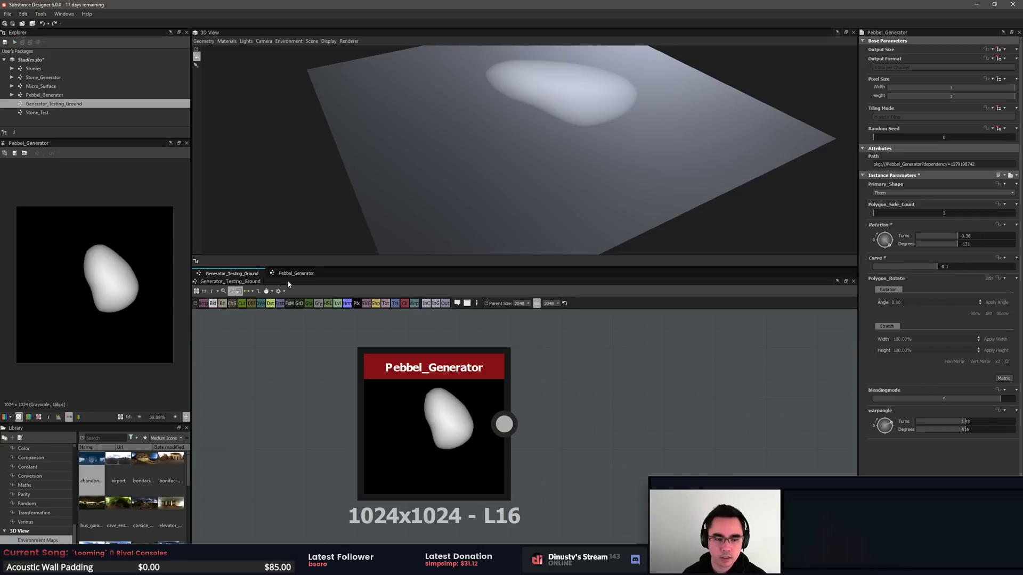
Step: Preview the Shape node inside the Pebbel_Generator graph
left_click(297, 274)
middle_click_drag(424, 387, 645, 436)
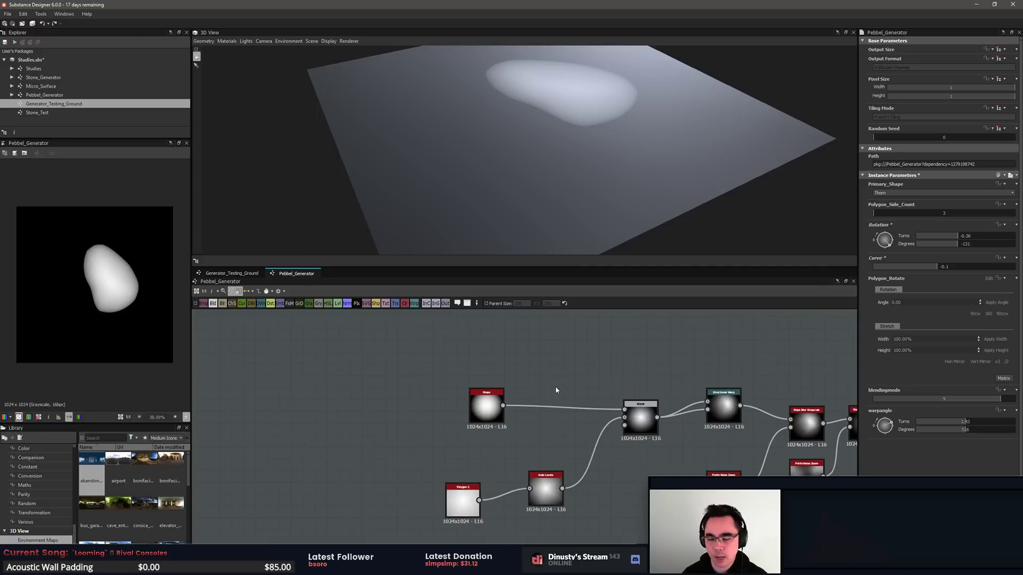
scroll(555, 386, "up", 4)
middle_click_drag(517, 387, 556, 366)
scroll(539, 349, "up", 1)
double_click(405, 426)
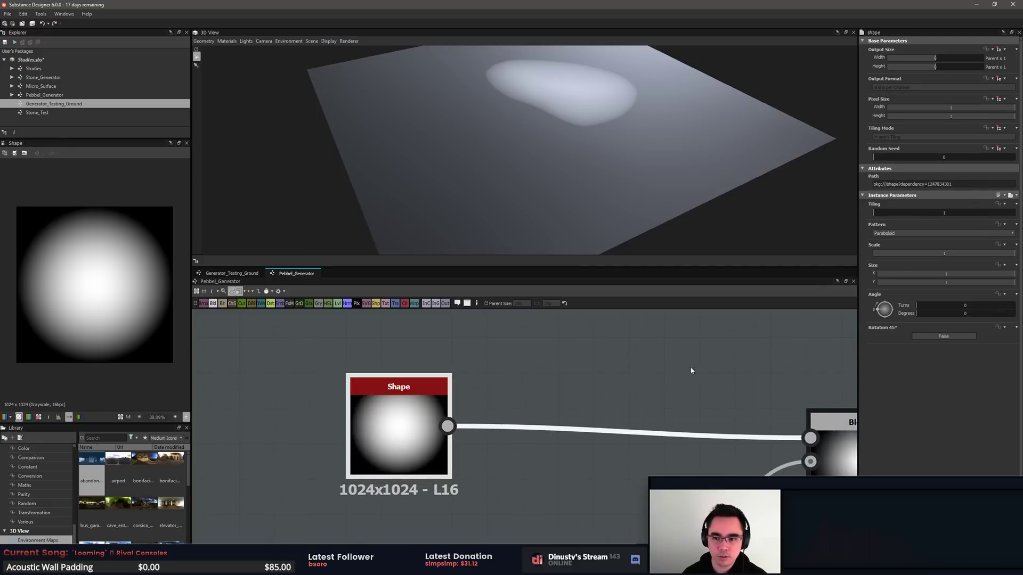
Step: Compare the exposed parameters of the Pebbel_Generator instance with the Shape node's own parameters
left_click(232, 273)
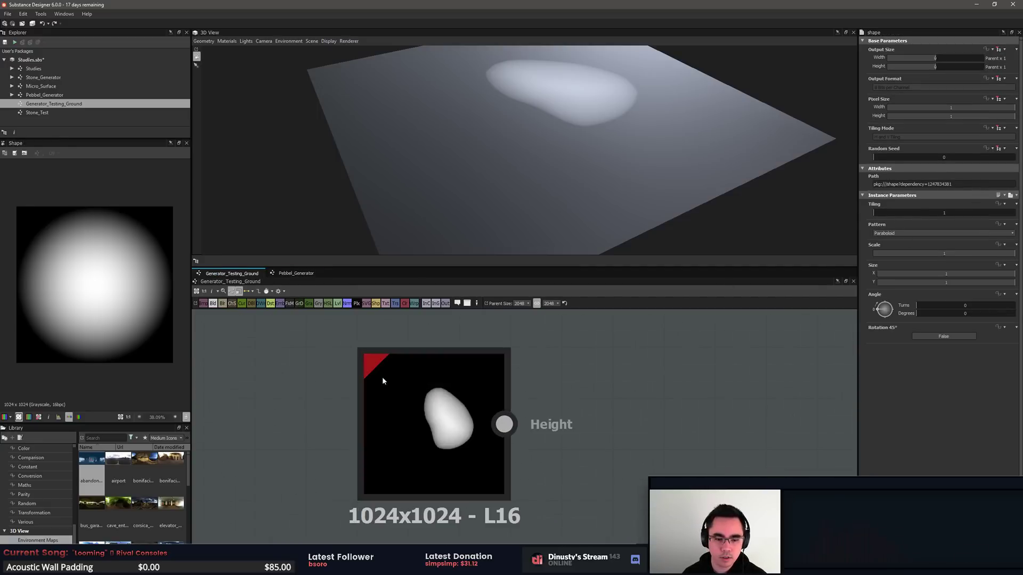
left_click(381, 378)
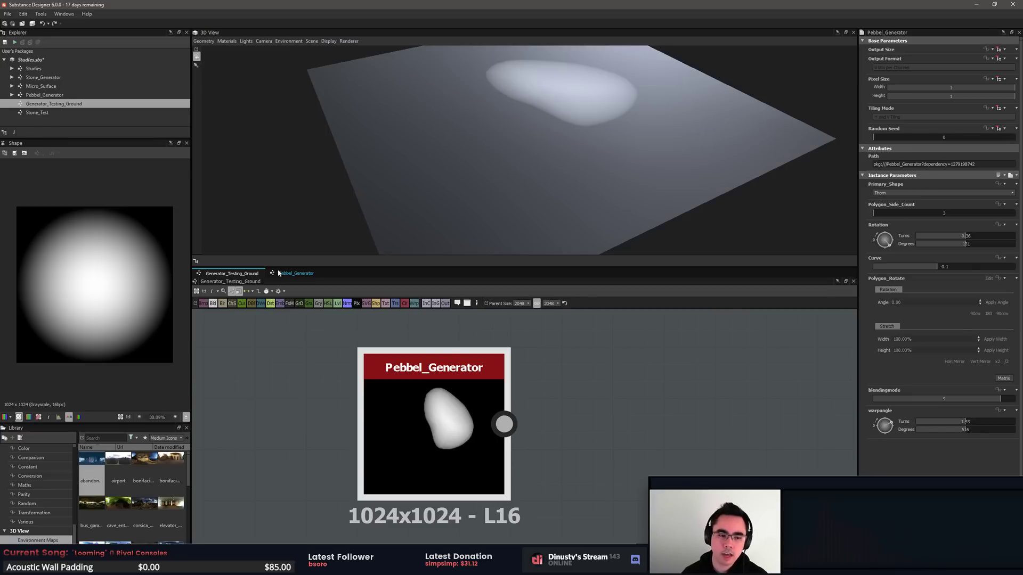
left_click(296, 274)
left_click(405, 426)
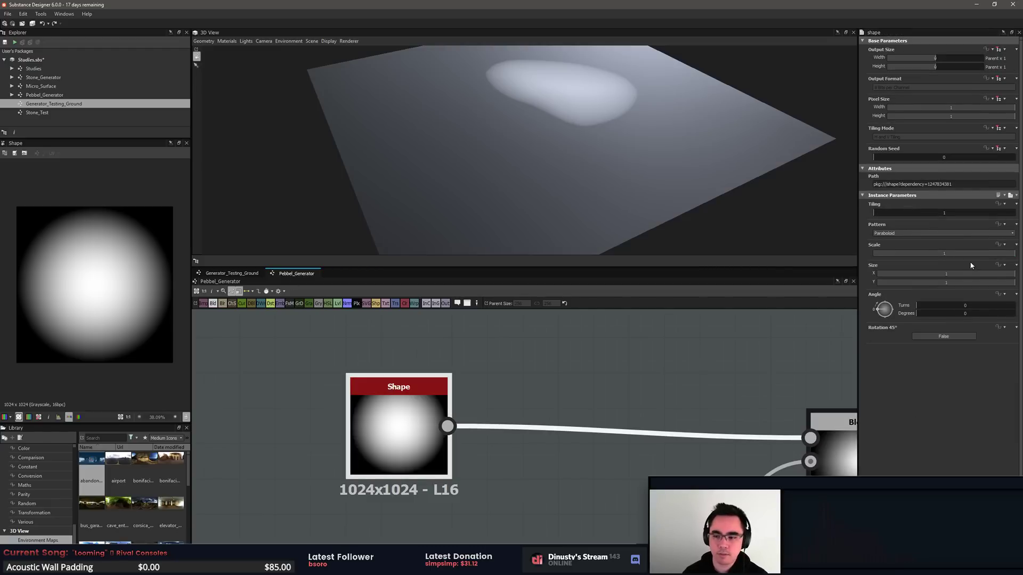
left_click(231, 273)
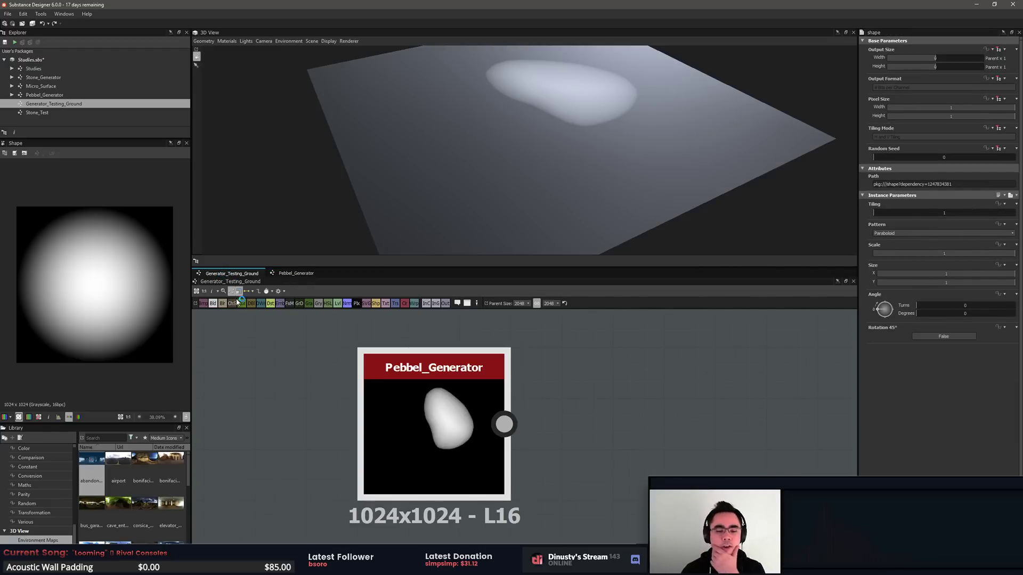
left_click_drag(405, 422, 438, 438)
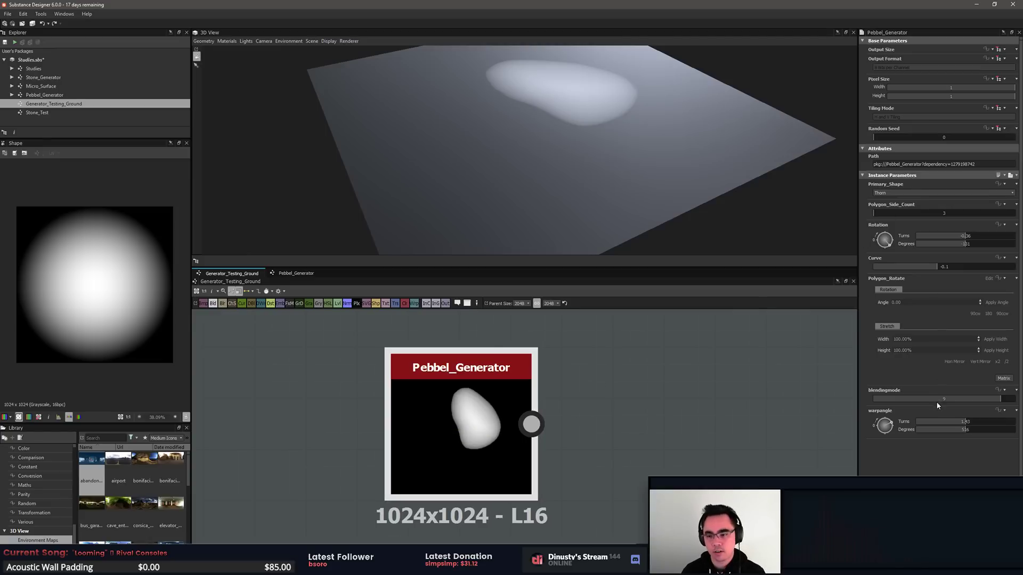
Step: Inspect the parameters of the Levels and Slope Blur Grayscale nodes in the Pebbel_Generator graph
left_click(294, 273)
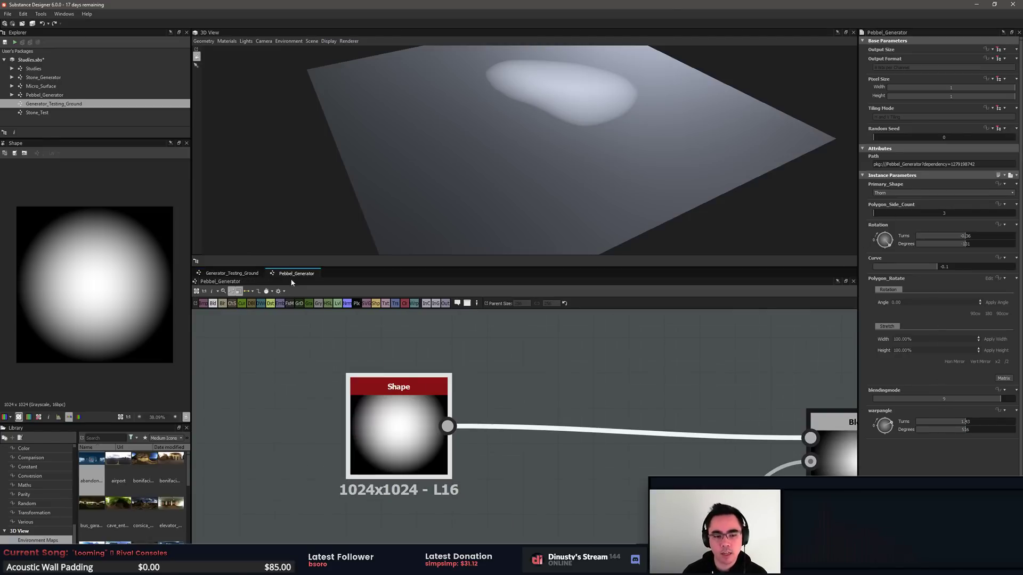
left_click(451, 444)
left_click(431, 439)
scroll(693, 480, "down", 2)
mouse_move(767, 509)
middle_mouse_down()
mouse_move(527, 453)
mouse_move(486, 430)
mouse_move(307, 384)
middle_mouse_up()
middle_click_drag(548, 362, 335, 426)
mouse_move(596, 427)
middle_mouse_down()
mouse_move(432, 447)
mouse_move(481, 414)
middle_mouse_up()
left_click(529, 436)
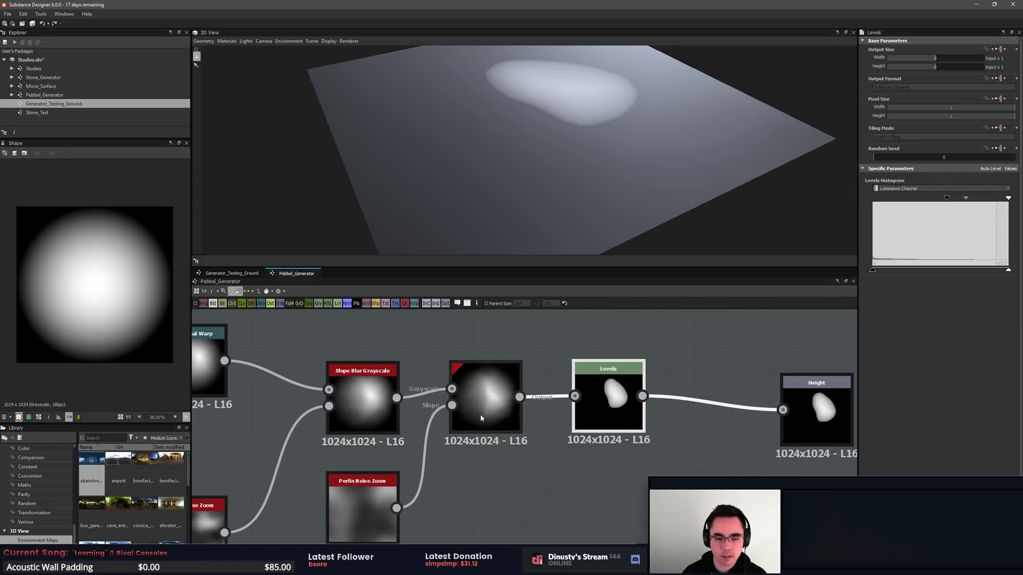
left_click(481, 415)
left_click(362, 415)
left_click(509, 419)
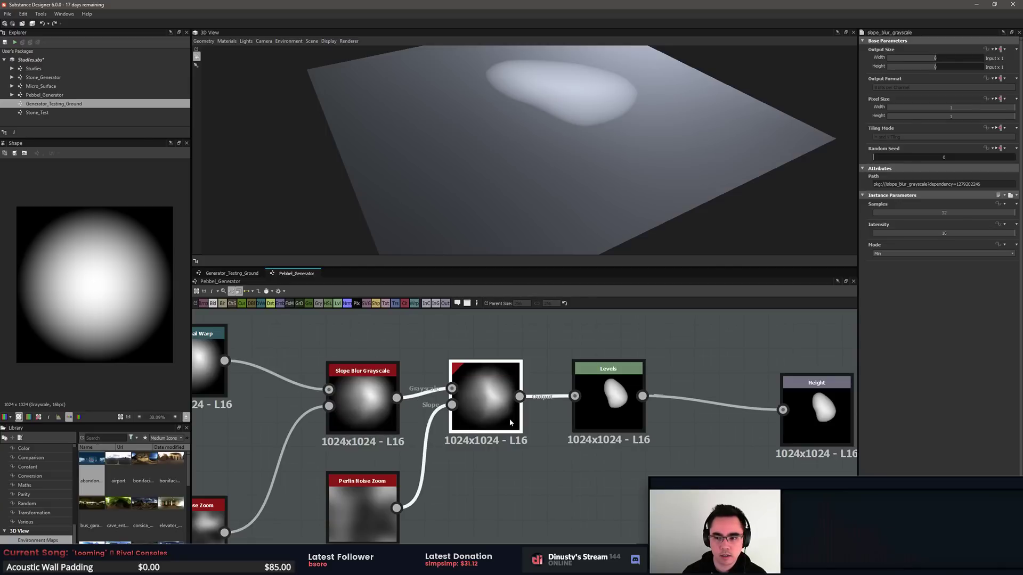
Step: Inspect the Perlin Noise Zoom and Directional Warp nodes along the network up to Levels
middle_click_drag(492, 458, 579, 419)
left_click(450, 472)
middle_click_drag(404, 423, 565, 430)
left_click(440, 361)
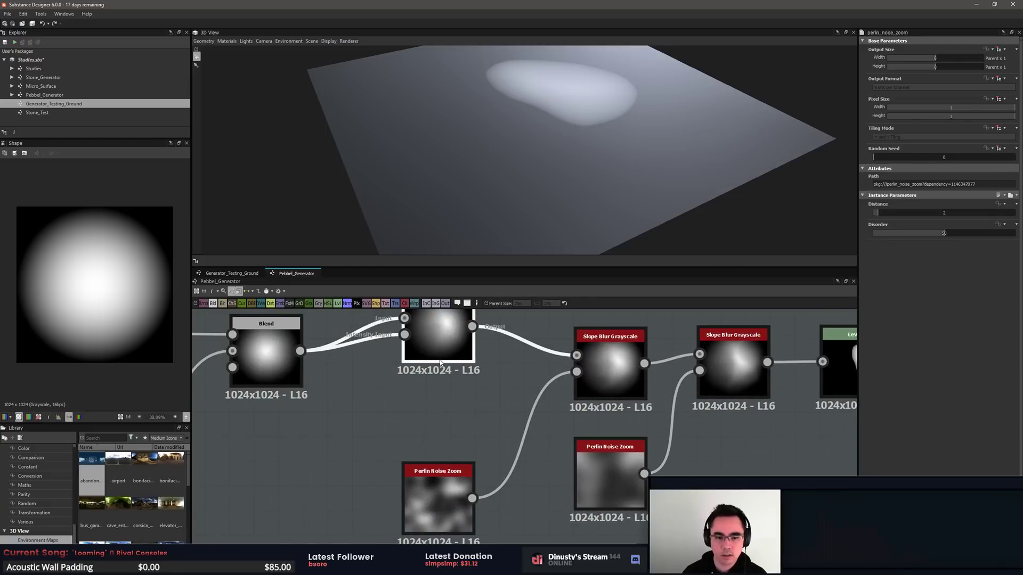
middle_click_drag(476, 376, 589, 427)
left_click(414, 403)
middle_click_drag(482, 471, 112, 408)
left_click(494, 390)
middle_click_drag(600, 356, 330, 399)
left_click(552, 407)
left_click(331, 400)
middle_click_drag(217, 468, 718, 354)
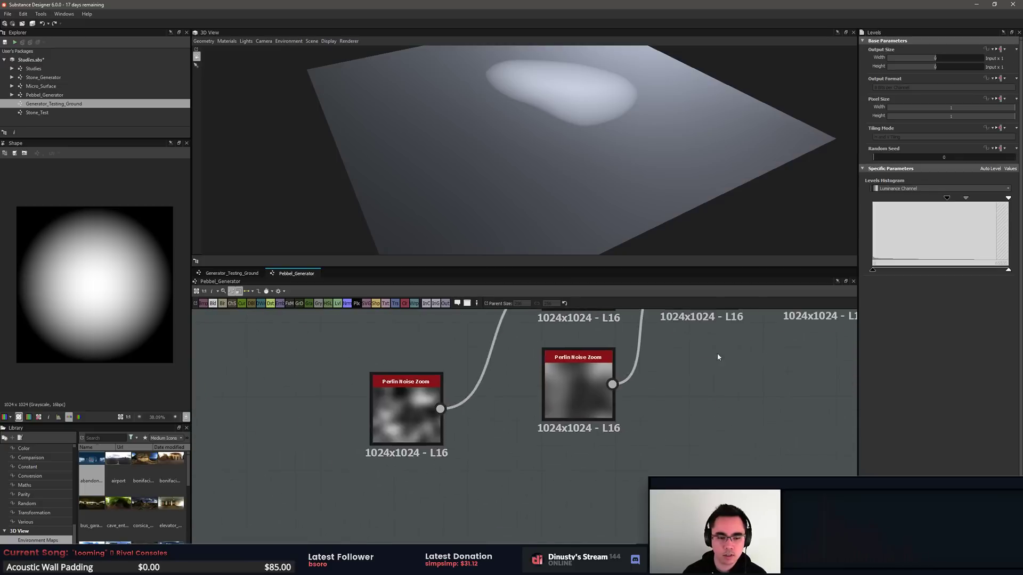
Step: Inspect the Blend node's parameters and preview the Directional Warp node it feeds
middle_click_drag(295, 421, 702, 437)
left_click(448, 428)
middle_click_drag(472, 381, 437, 497)
left_click(606, 406)
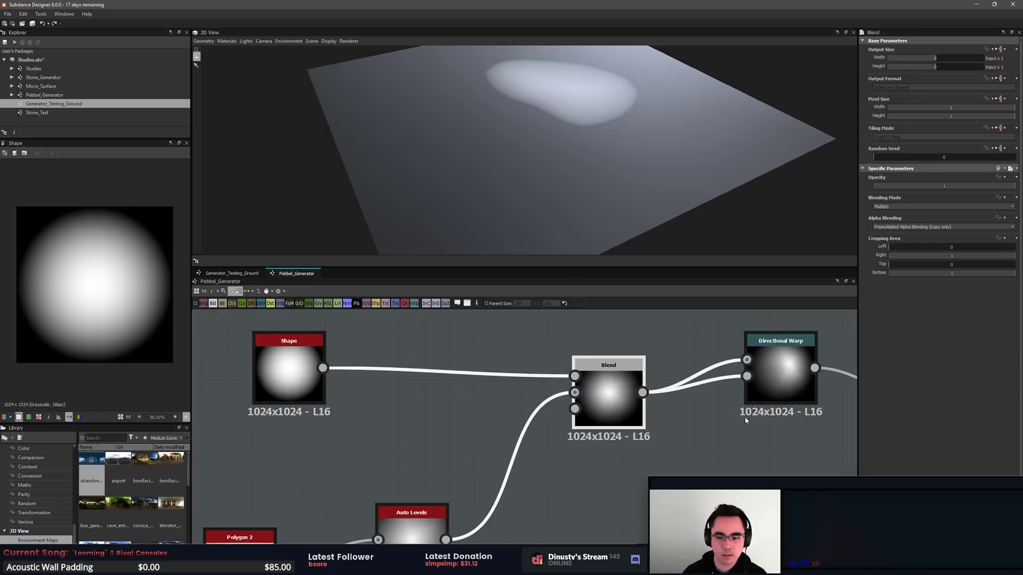
middle_click_drag(745, 421, 547, 436)
left_click(584, 406)
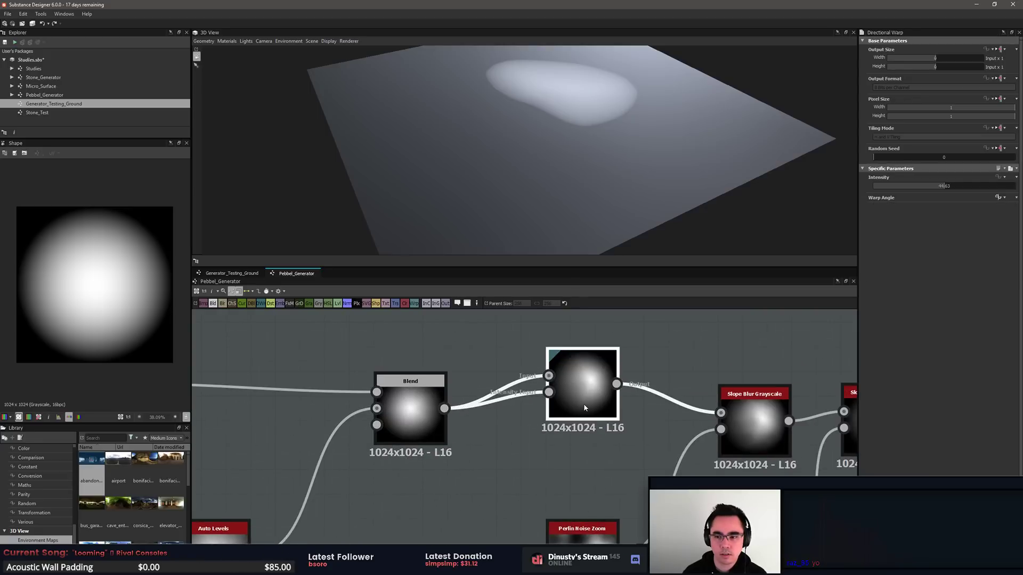
double_click(593, 400)
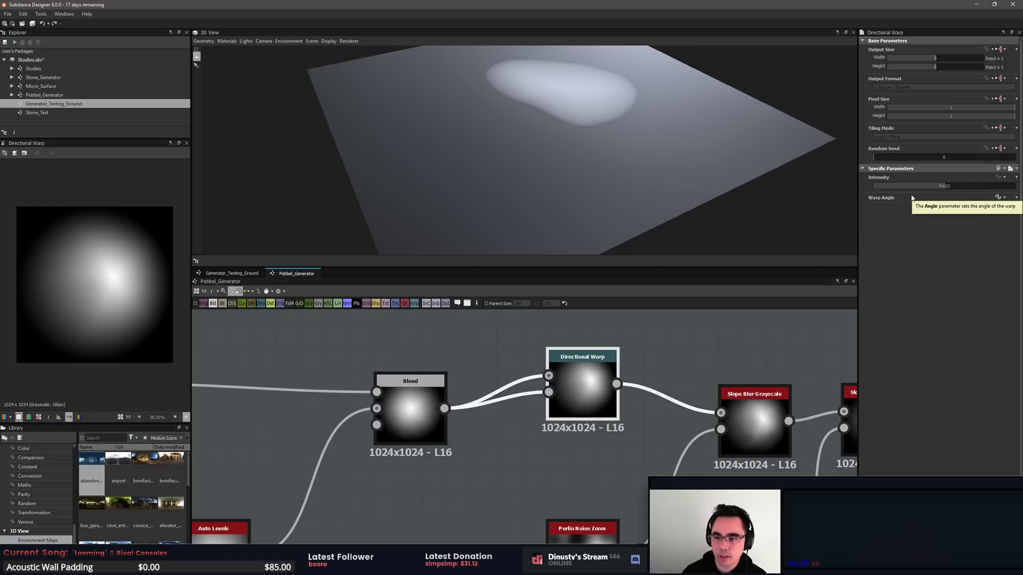
Step: Clear the function driving Directional Warp's Warp Angle and try different warp angles
left_click(1006, 198)
left_click(983, 303)
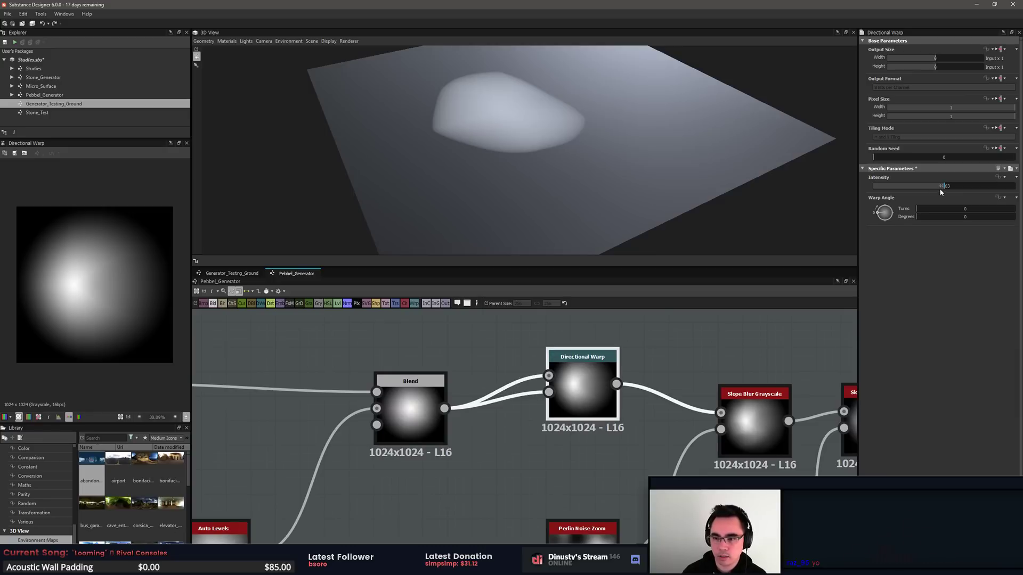
mouse_move(876, 213)
left_mouse_down()
mouse_move(884, 222)
mouse_move(878, 205)
left_mouse_up()
scroll(140, 280, "up", 2)
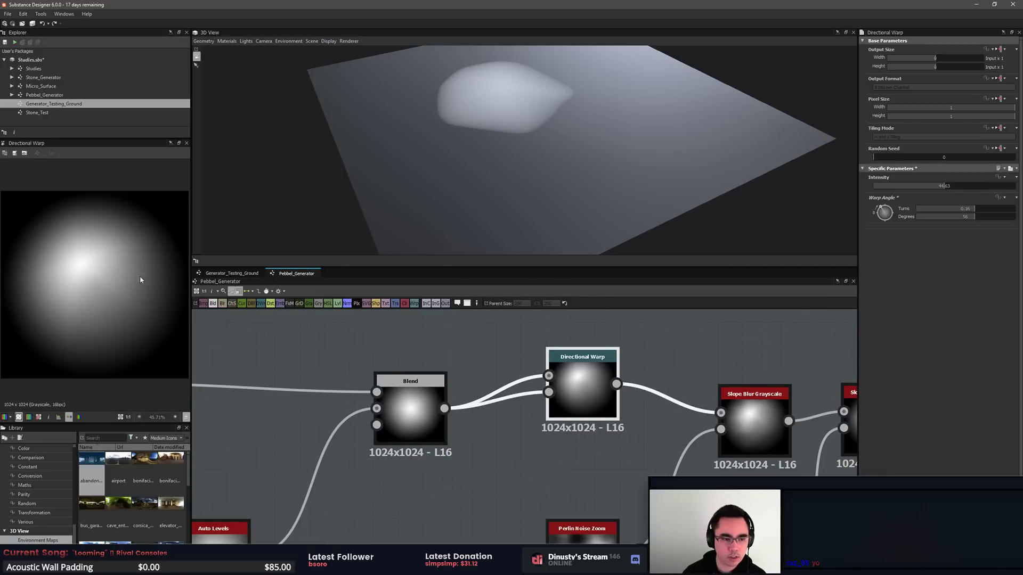
left_click_drag(883, 224, 901, 200)
key("ctrl+z")
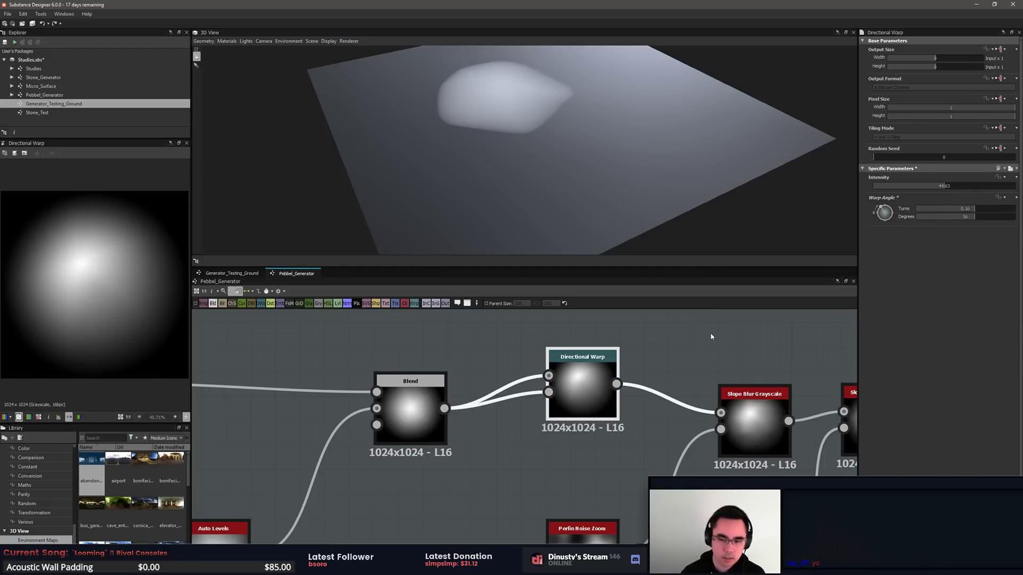
Step: Expose Directional Warp's Warp Angle through the existing warpangle input
left_click(1004, 197)
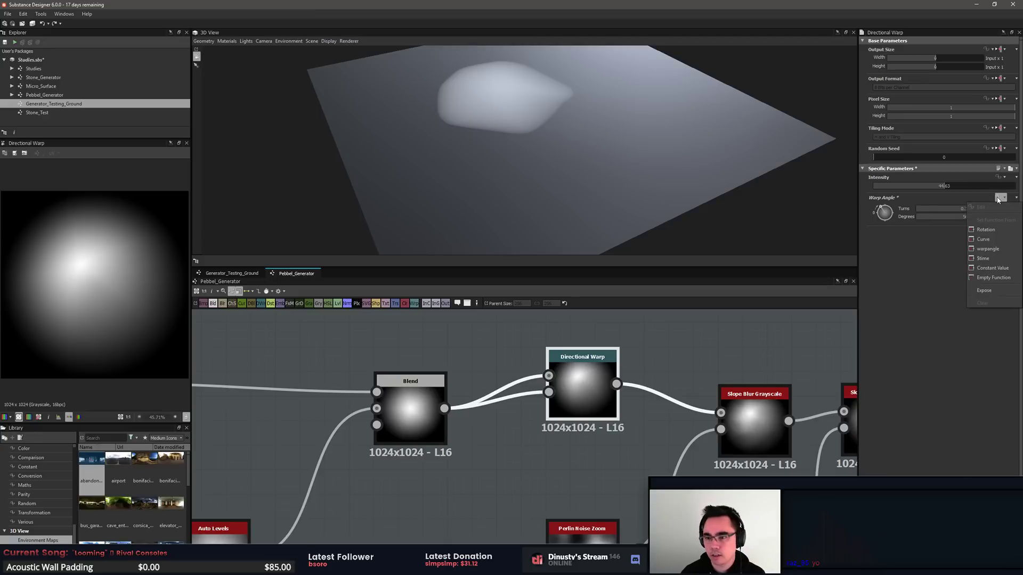
left_click(1000, 197)
left_click(1003, 198)
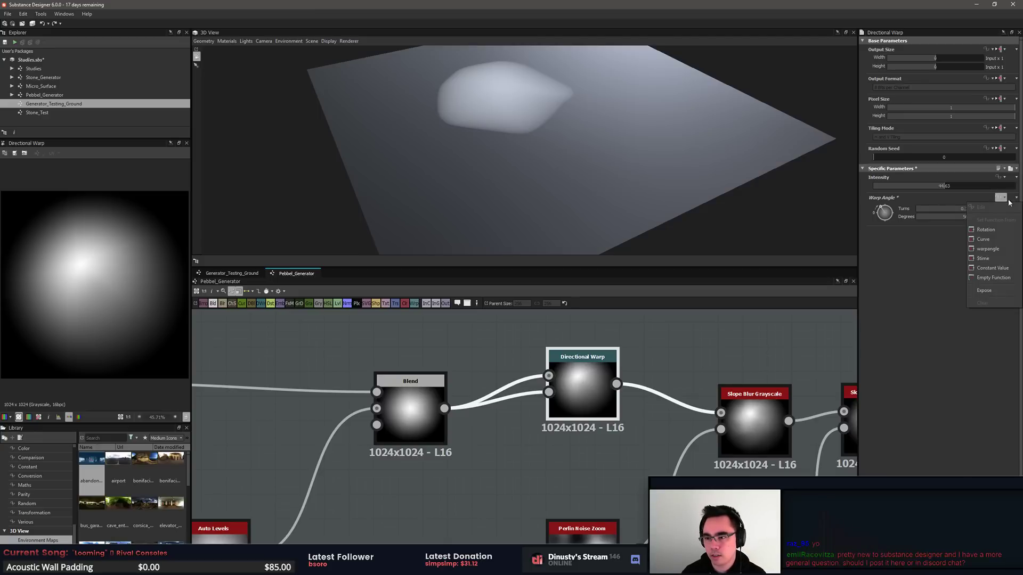
left_click(983, 291)
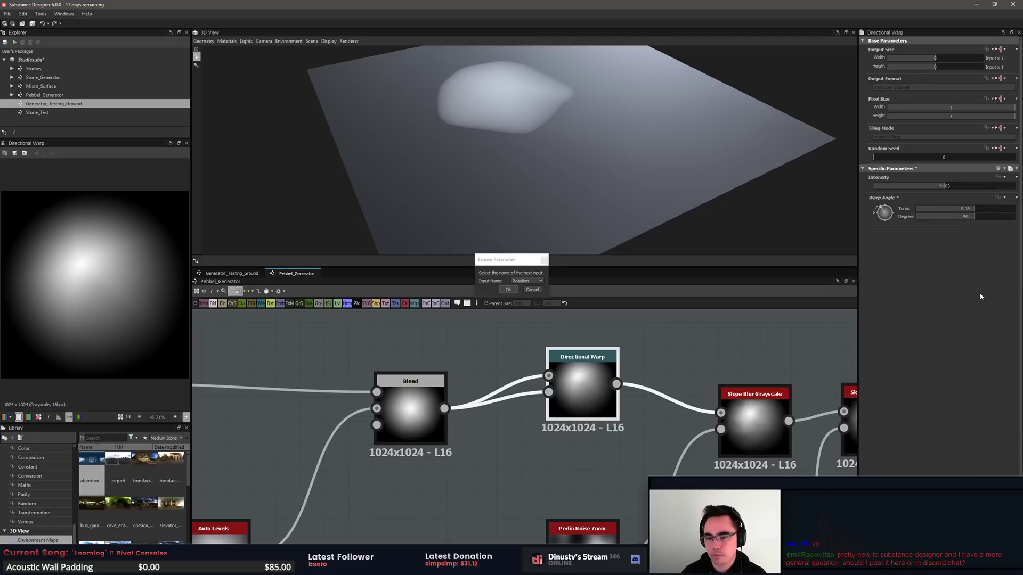
left_click(527, 281)
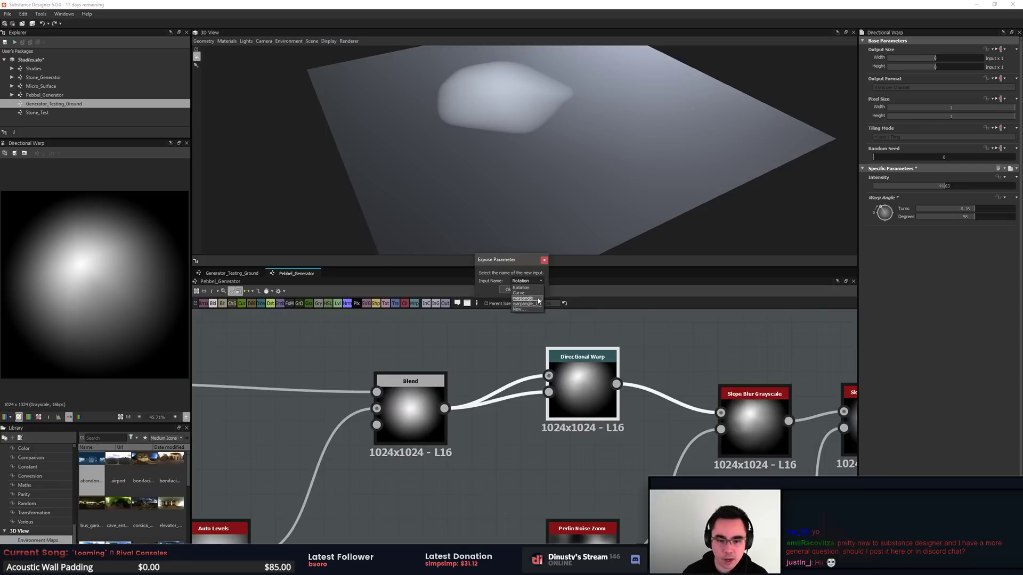
left_click(540, 298)
left_click(537, 281)
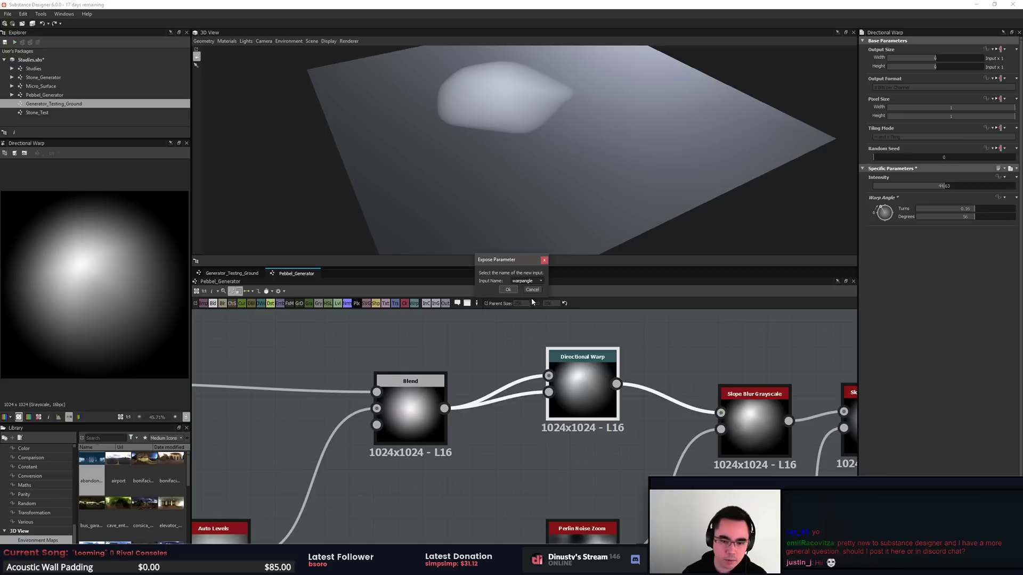
left_click(507, 290)
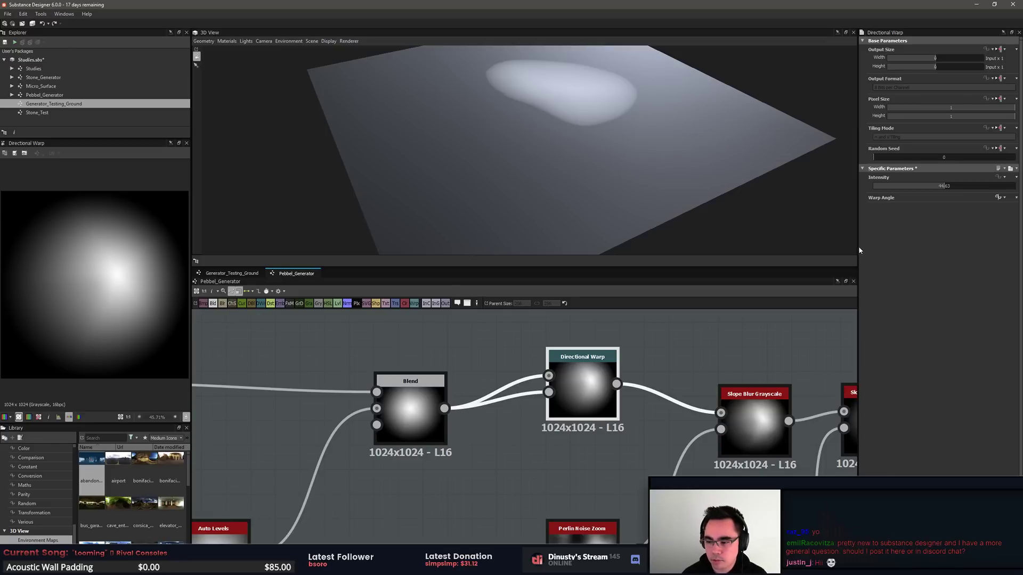
middle_click_drag(664, 349, 577, 360)
middle_click_drag(688, 366, 569, 349)
scroll(568, 349, "down", 6)
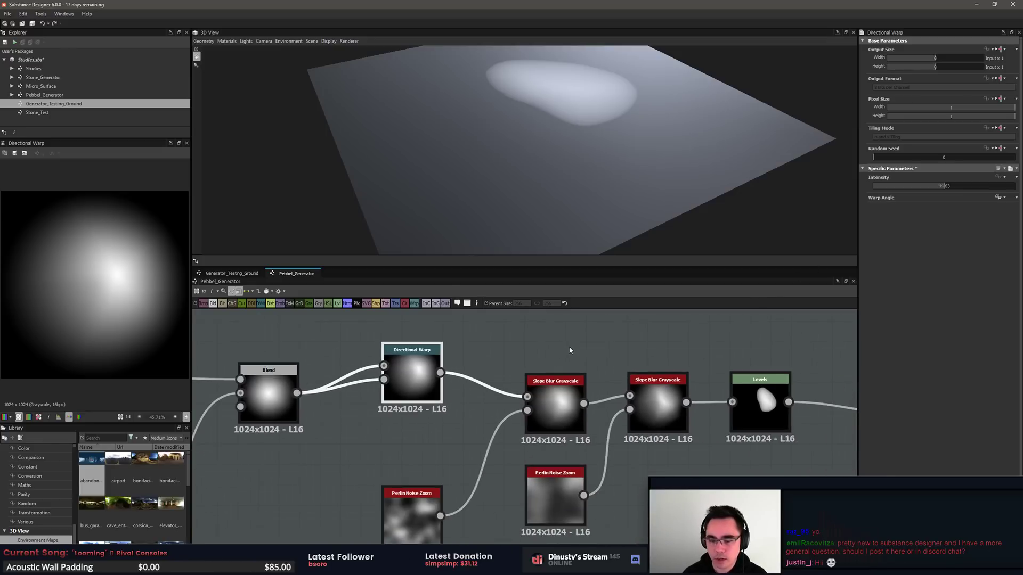
scroll(530, 336, "up", 5)
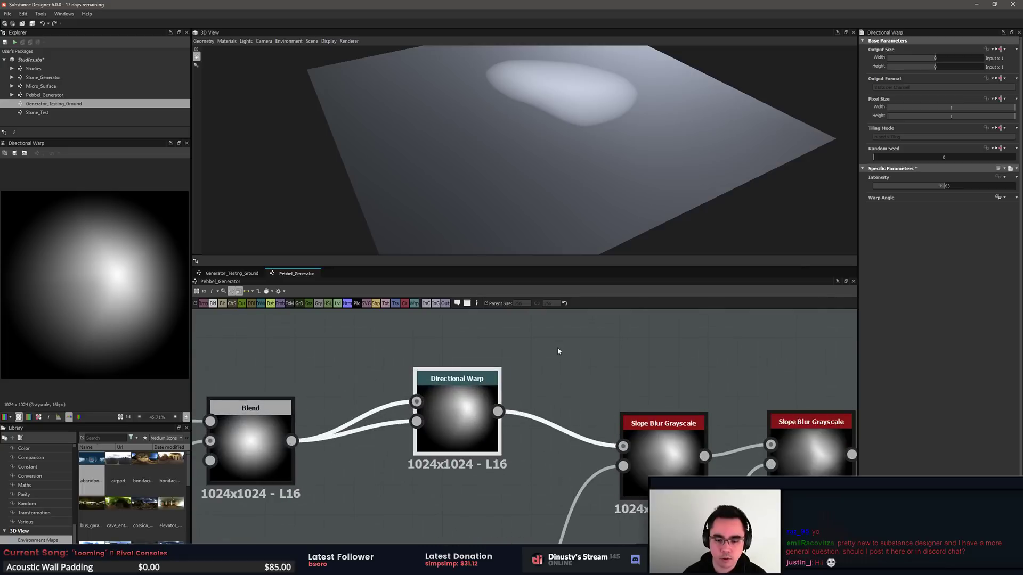
middle_click_drag(590, 362, 586, 326)
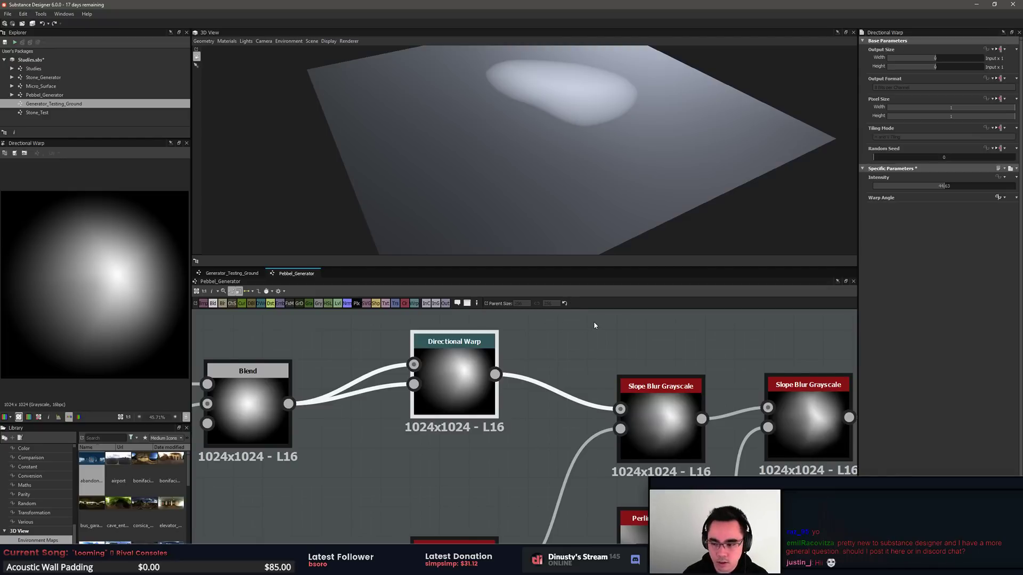
middle_click_drag(570, 359, 521, 352)
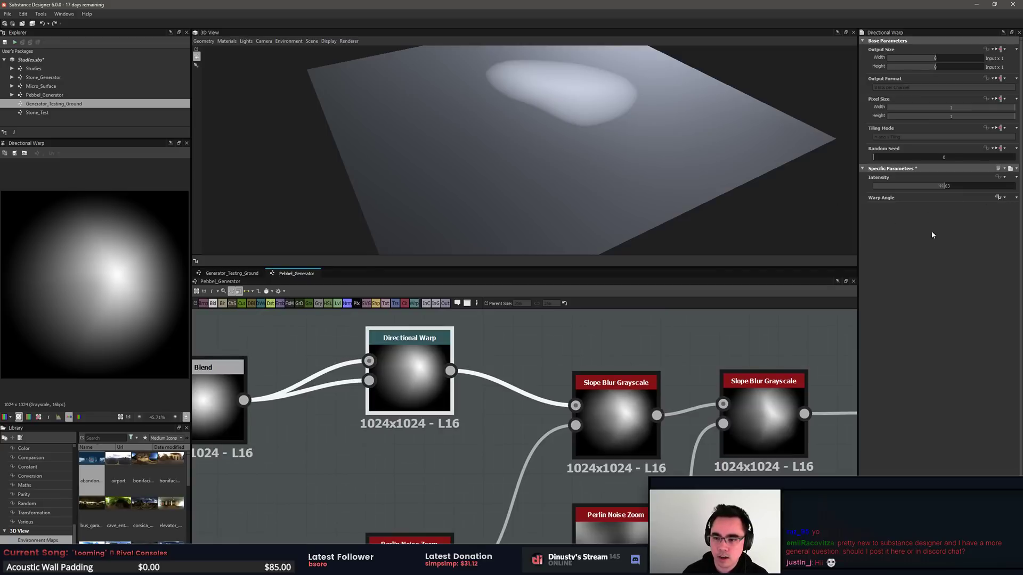
Step: Check the Warp Angle's function options, and display the Pebbel_Generator graph's Input Parameters list
left_click(1000, 198)
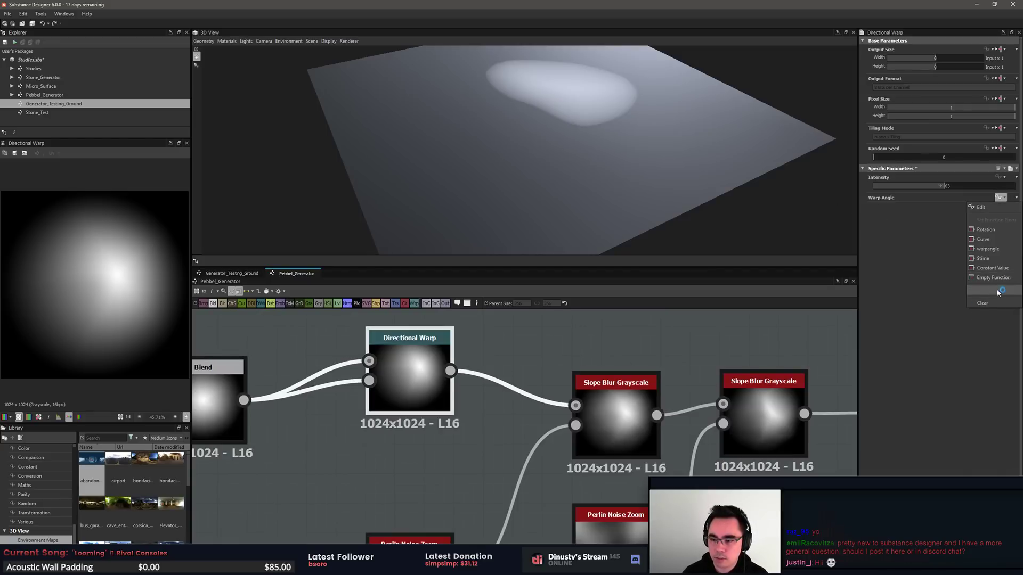
left_click(564, 354)
left_click(564, 354)
middle_click_drag(584, 343, 593, 354)
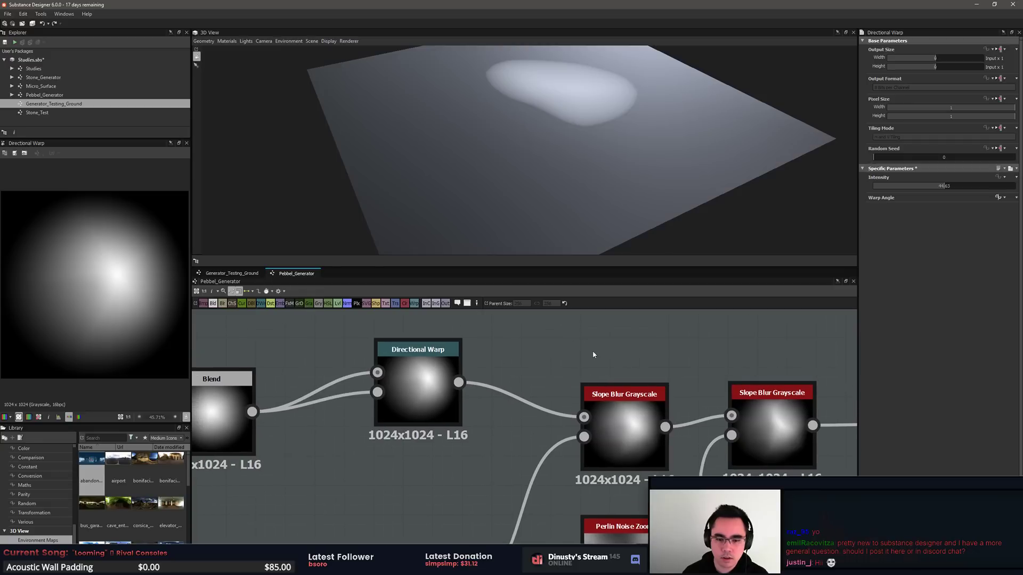
left_click(581, 340)
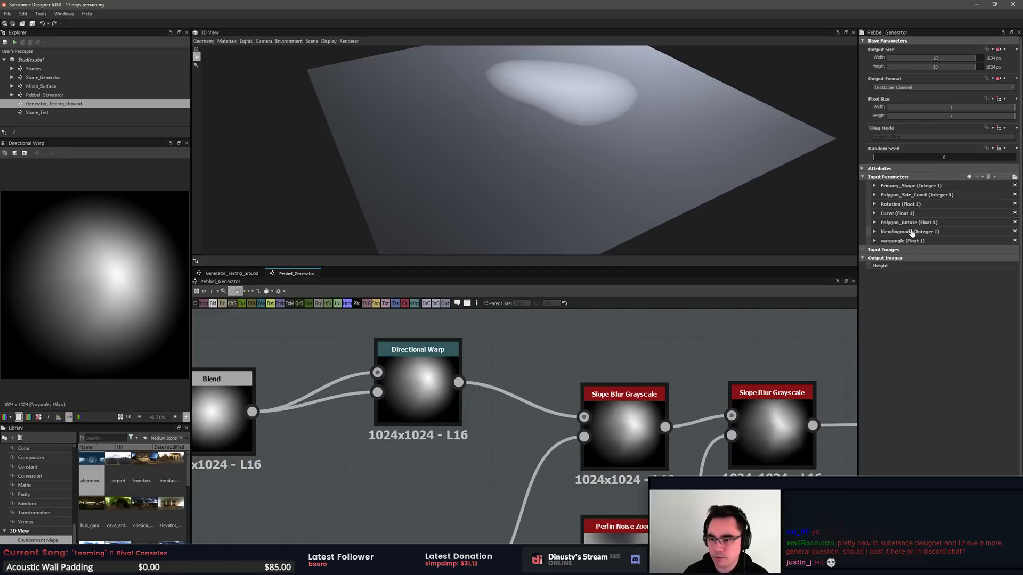
Step: On the Pebbel_Generator instance in Generator_Testing_Ground, try a Polygon_Side_Count of 9 and a Curve of -0.61
middle_click_drag(698, 349, 669, 351)
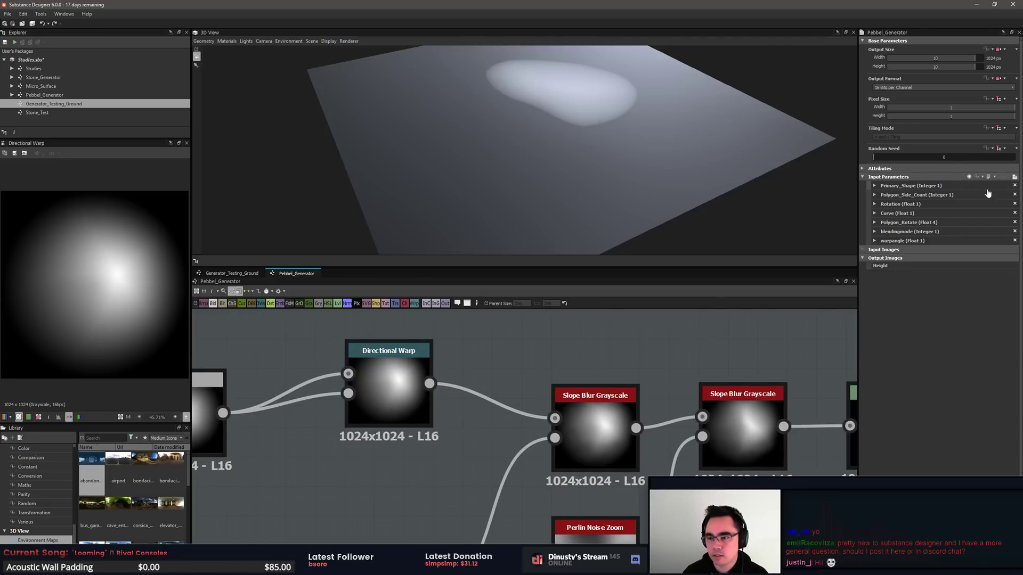
middle_click_drag(562, 374, 615, 341)
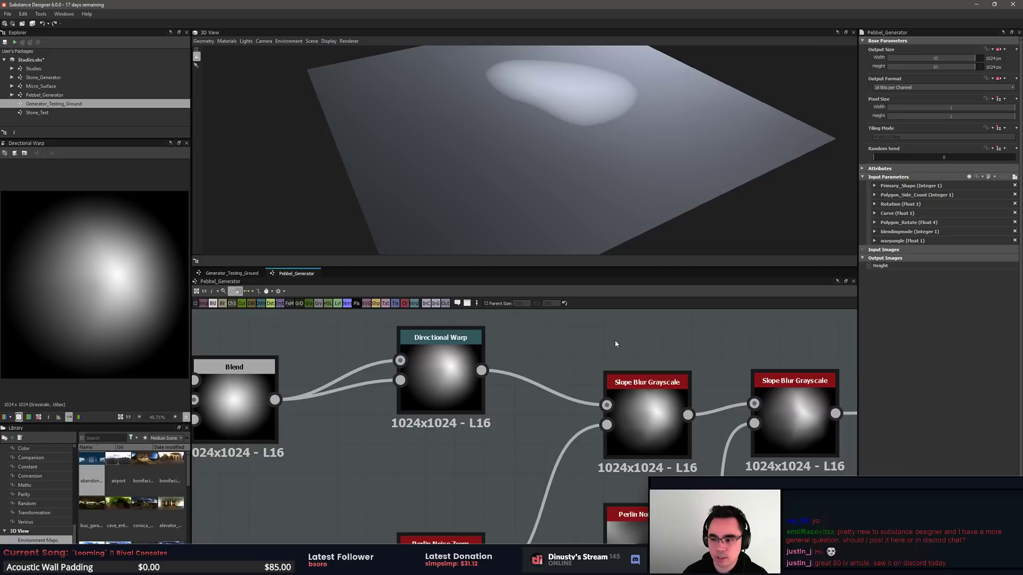
left_click(232, 274)
left_click(491, 400)
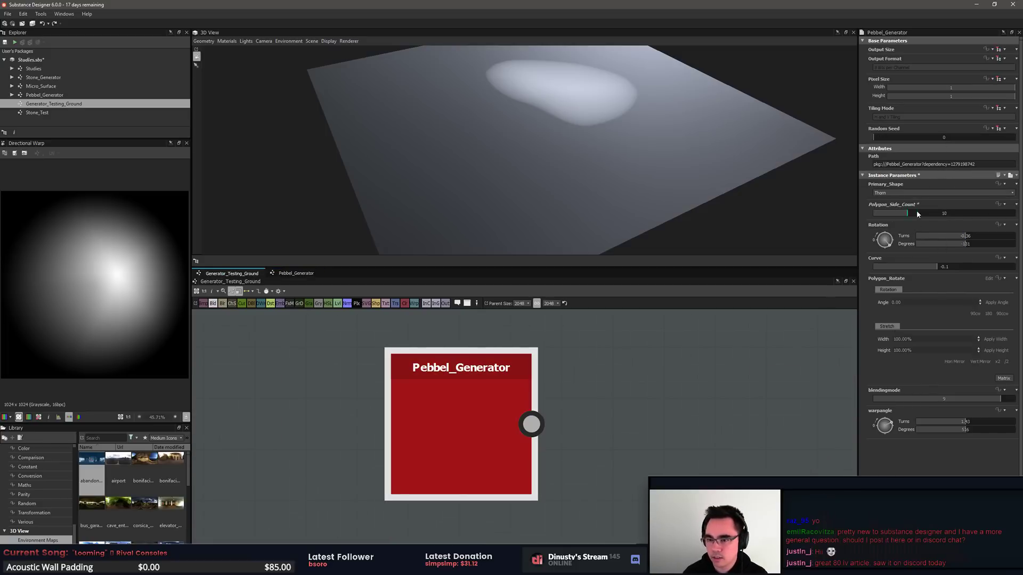
left_click_drag(917, 212, 902, 213)
left_click_drag(922, 266, 901, 267)
left_click_drag(740, 392, 725, 403)
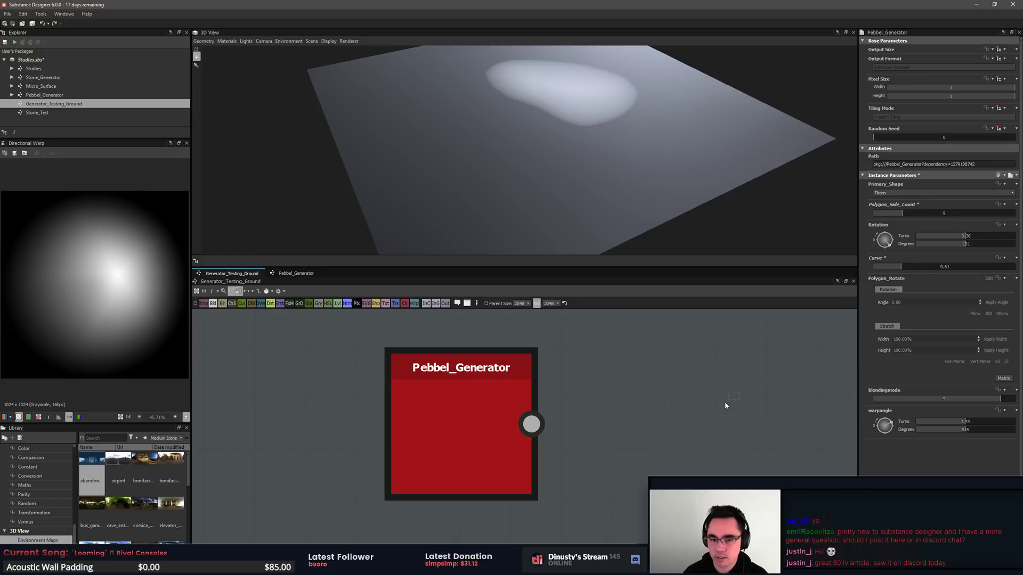
Step: Delete the Primary_Shape, Polygon_Side_Count, Rotation, Curve, Polygon_Rotate and blendingmode input parameters from the Pebbel_Generator graph
left_click(297, 273)
left_click(435, 397)
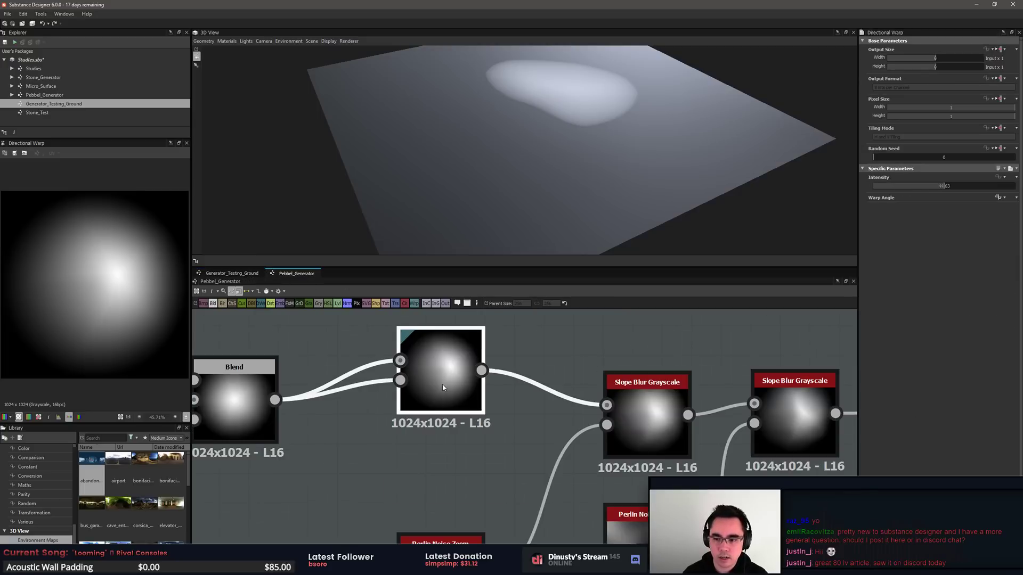
scroll(688, 398, "down", 3)
left_click(623, 339)
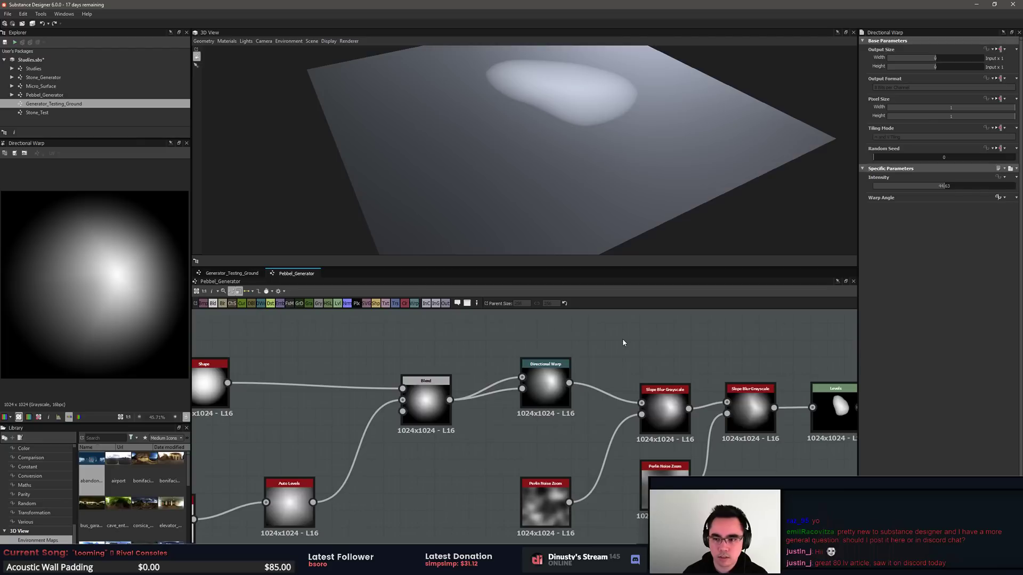
middle_click_drag(654, 347, 616, 356)
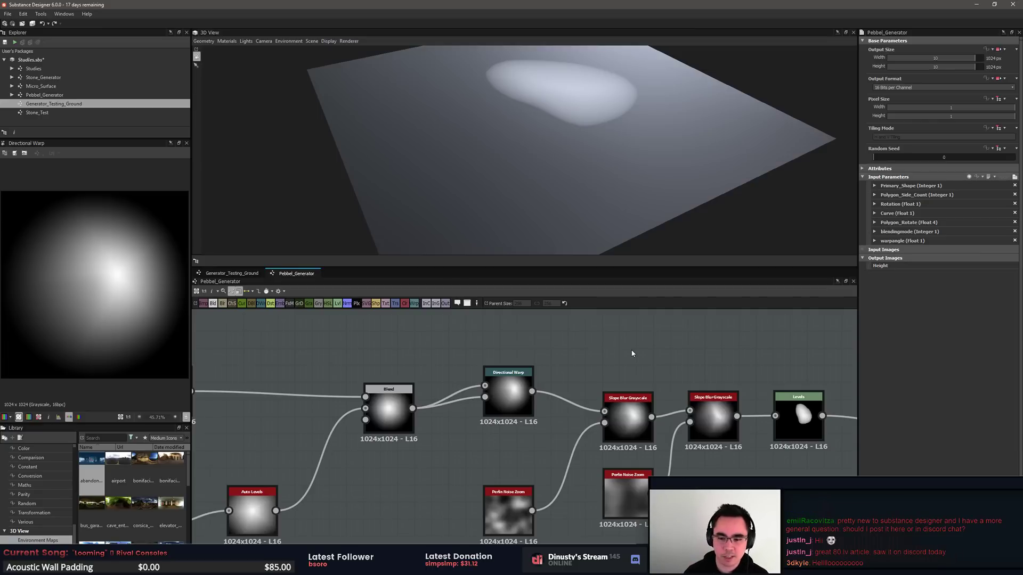
middle_click_drag(677, 360, 644, 370)
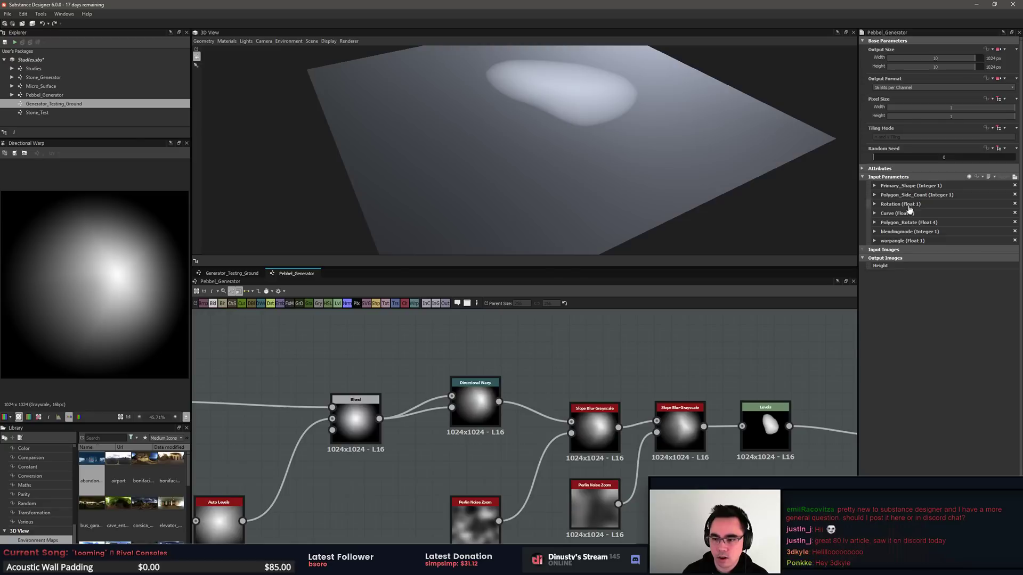
left_click(1015, 186)
left_click(1015, 186)
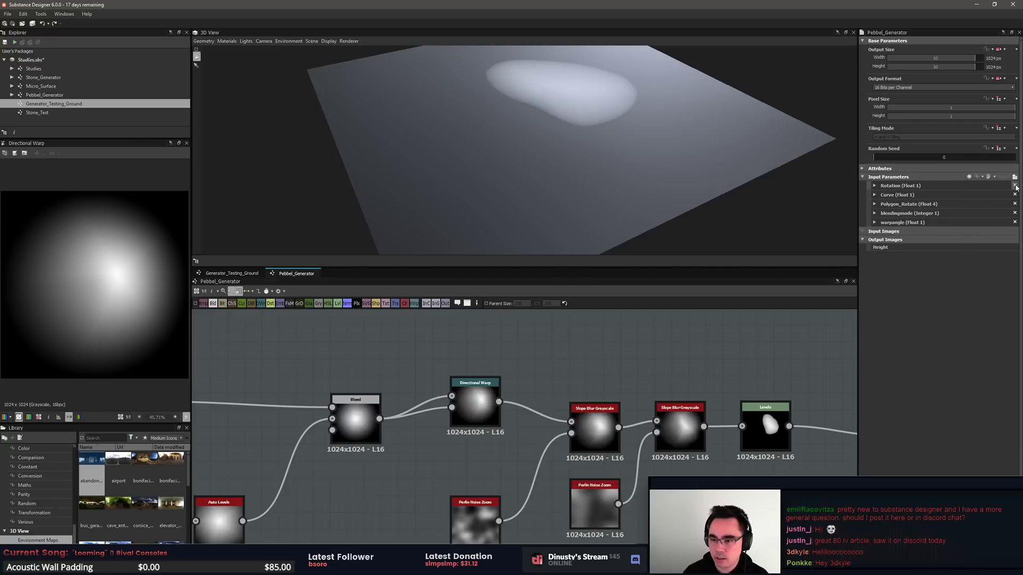
left_click(1015, 186)
left_click(1015, 185)
left_click(1015, 186)
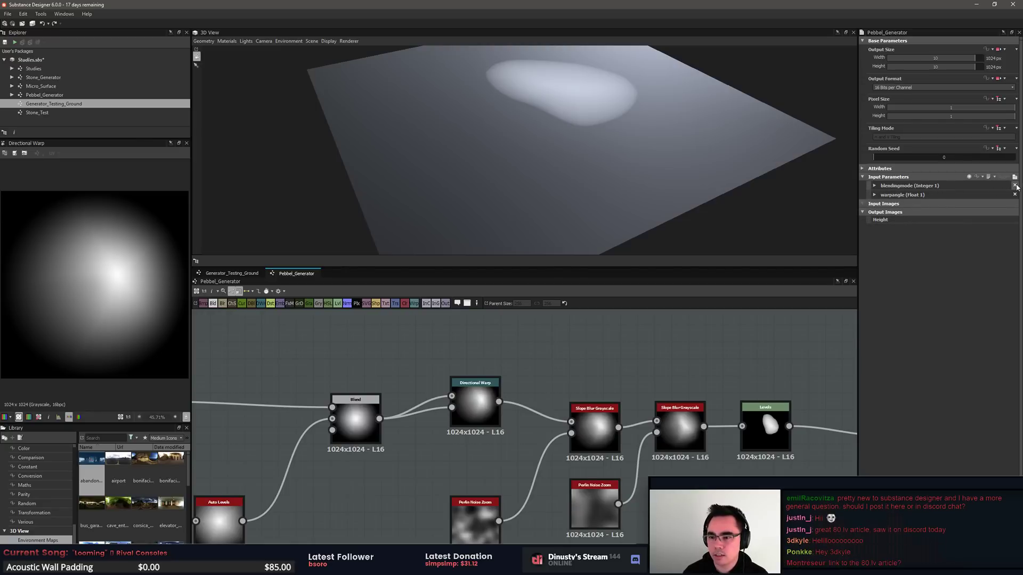
left_click(1015, 186)
Step: Rename the identifier of the graph's warpangle input parameter to Warp Angle
left_click(904, 188)
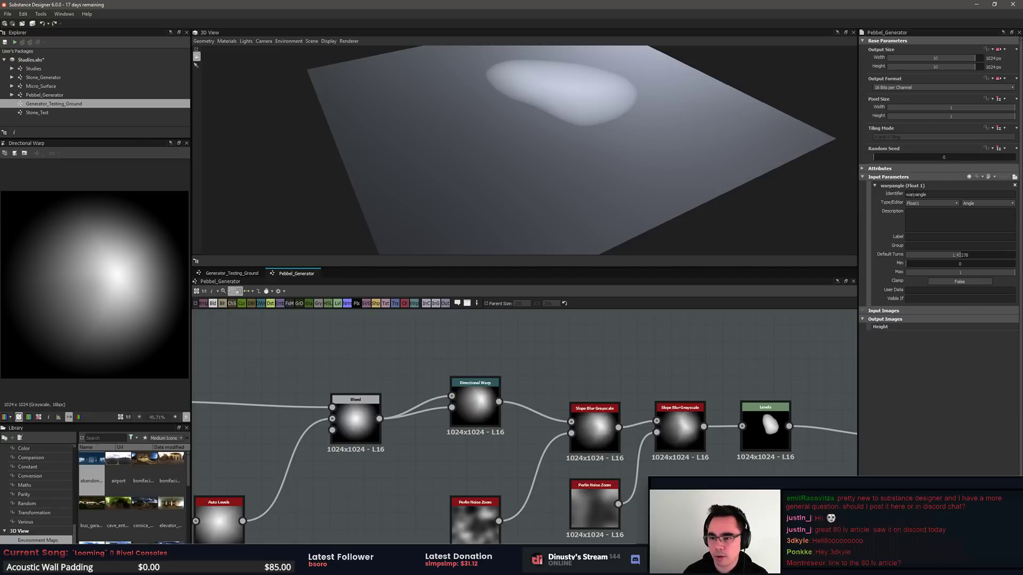
left_click_drag(928, 194, 859, 194)
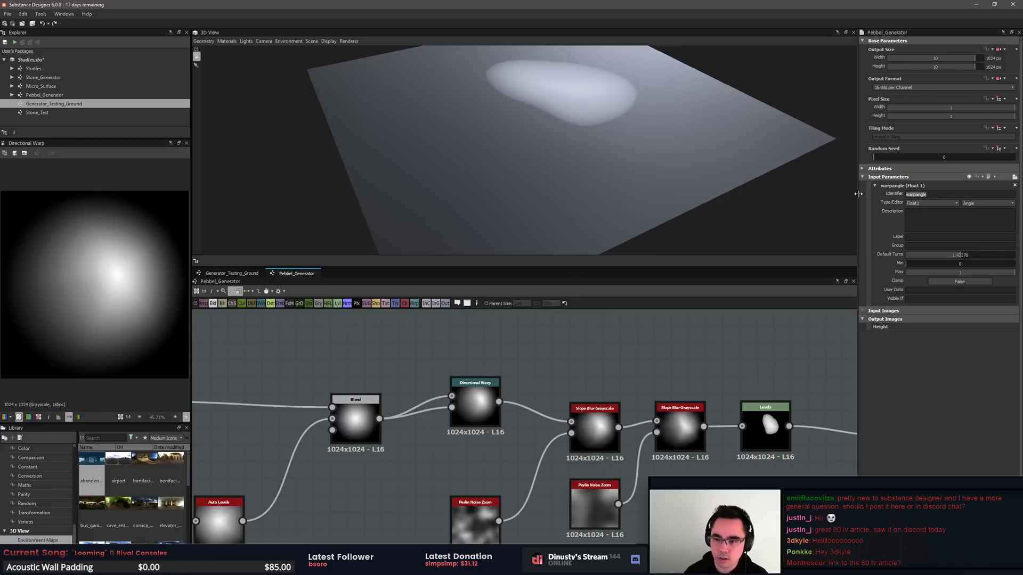
type("Wa")
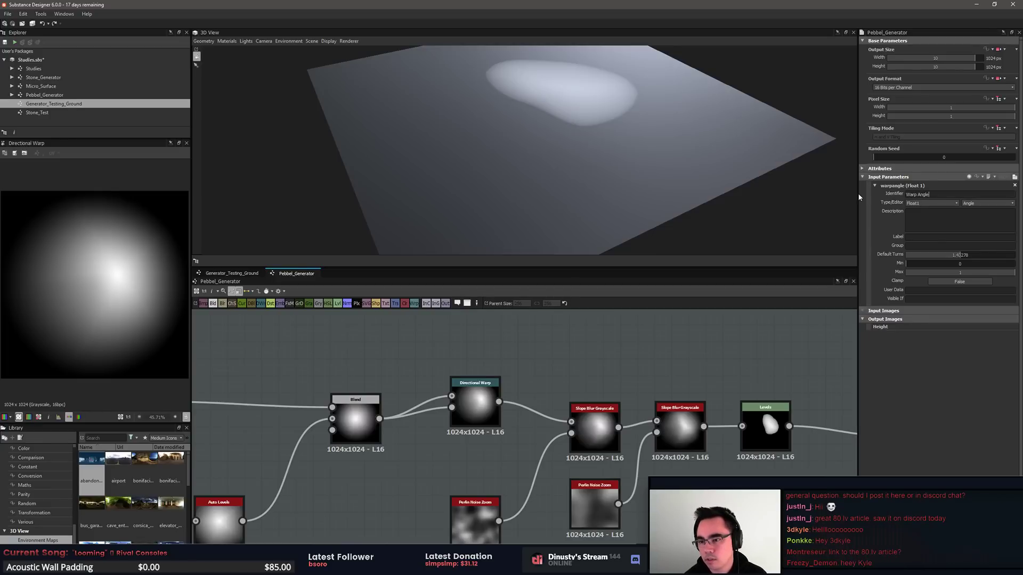
key("ctrl+z")
key("ctrl+y")
key("Return")
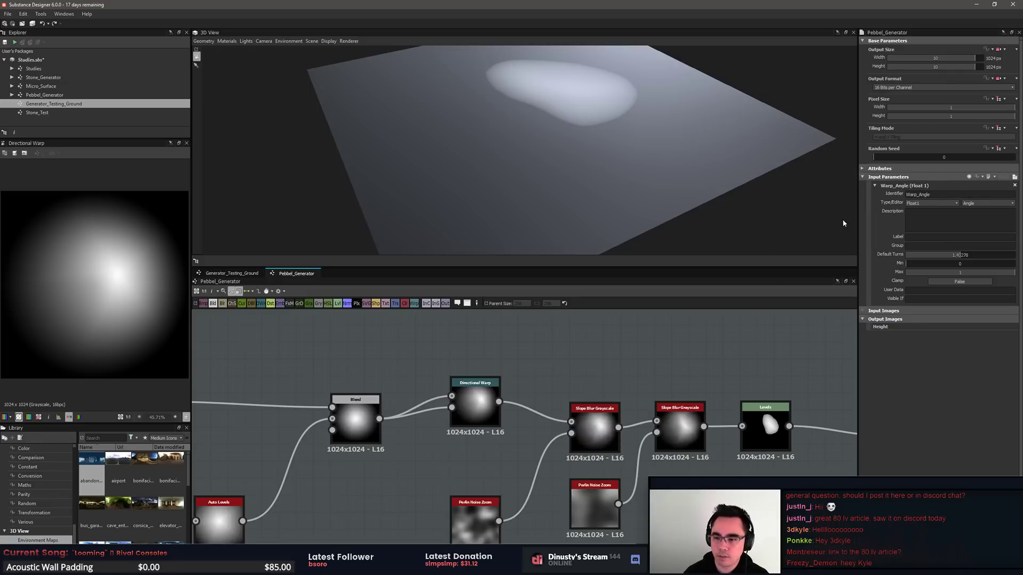
Step: Inspect the Directional Warp node and check the exposed parameters of the Pebbel_Generator instance in Generator_Testing_Ground
left_click(552, 391)
middle_click_drag(541, 352, 695, 332)
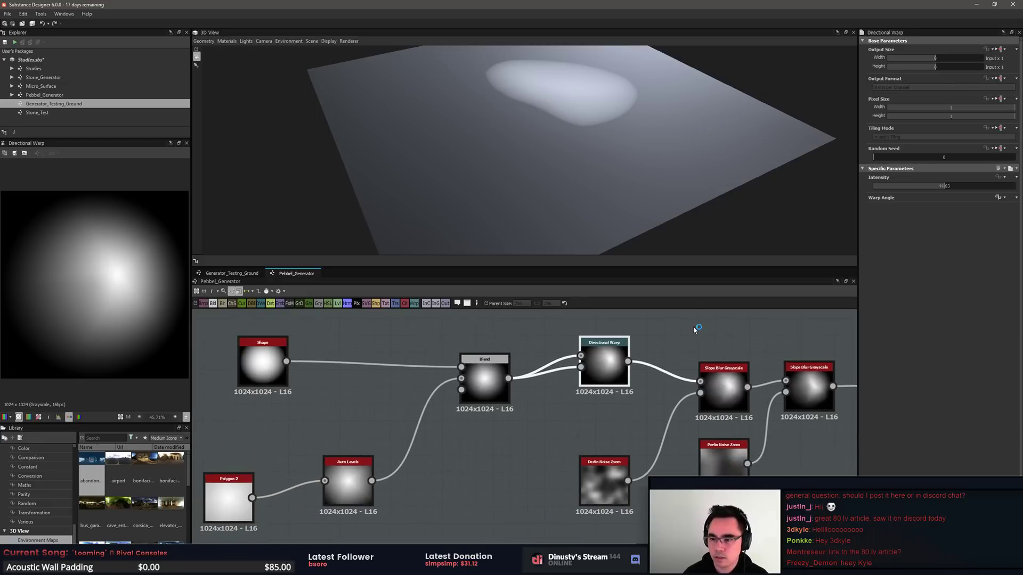
left_click(694, 332)
left_click(235, 274)
left_click(477, 410)
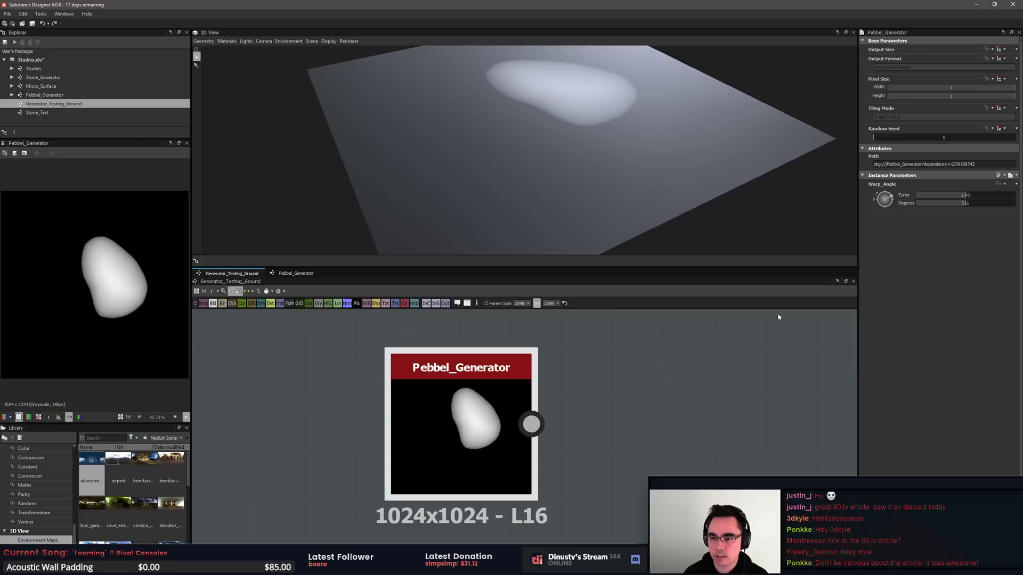
Step: Return to the Pebbel_Generator graph and preview the Shape node in the 2D view with its parameters shown
left_click(292, 273)
middle_click_drag(367, 406, 520, 393)
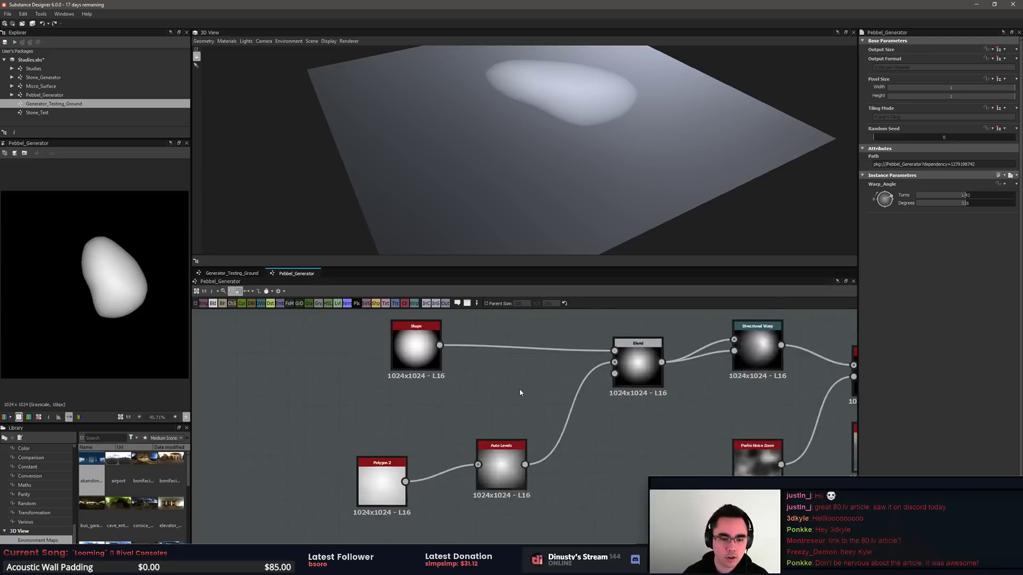
scroll(520, 392, "up", 1)
left_click(395, 362)
middle_click_drag(575, 431, 578, 379)
scroll(579, 377, "up", 1)
middle_click_drag(460, 404, 609, 501)
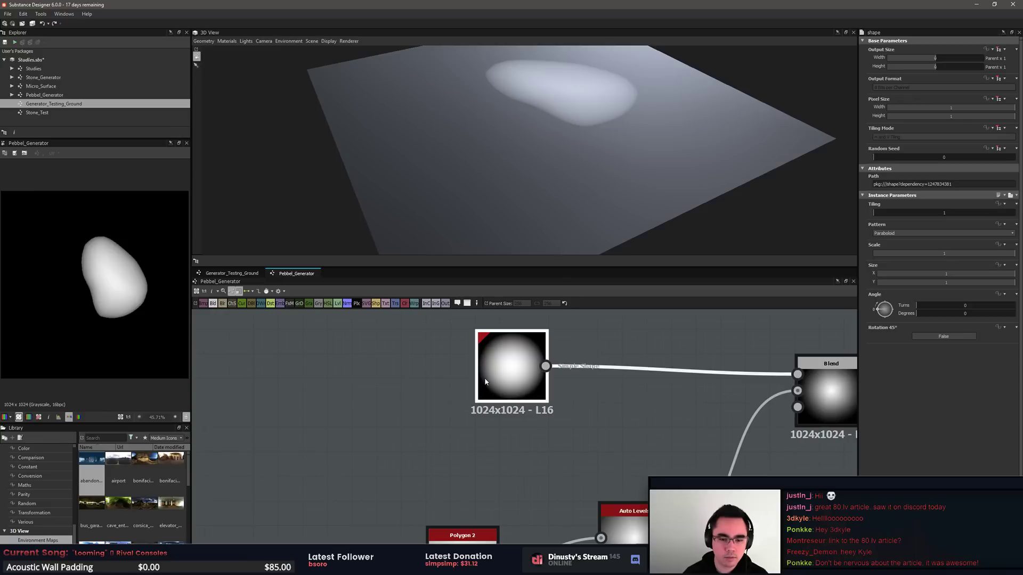
double_click(532, 390)
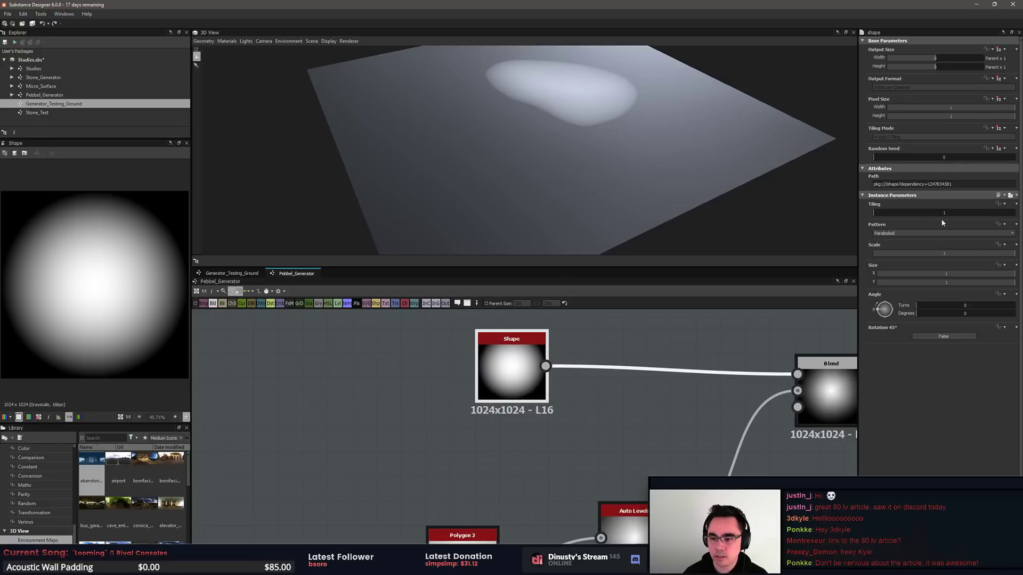
Step: Expose the Shape node's Pattern parameter as a new graph input named Base Shape
left_click(1001, 226)
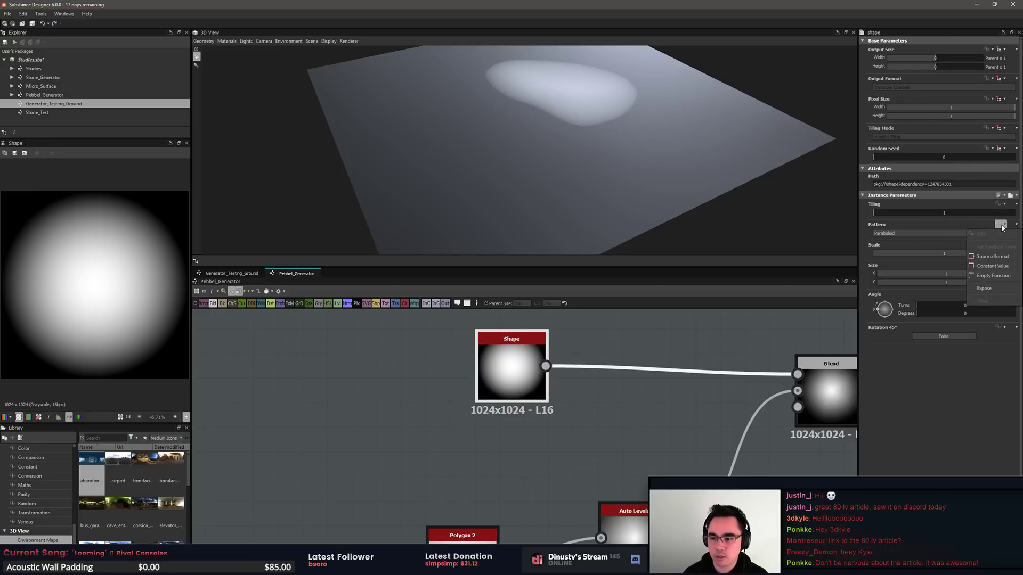
left_click(1001, 289)
left_click(528, 281)
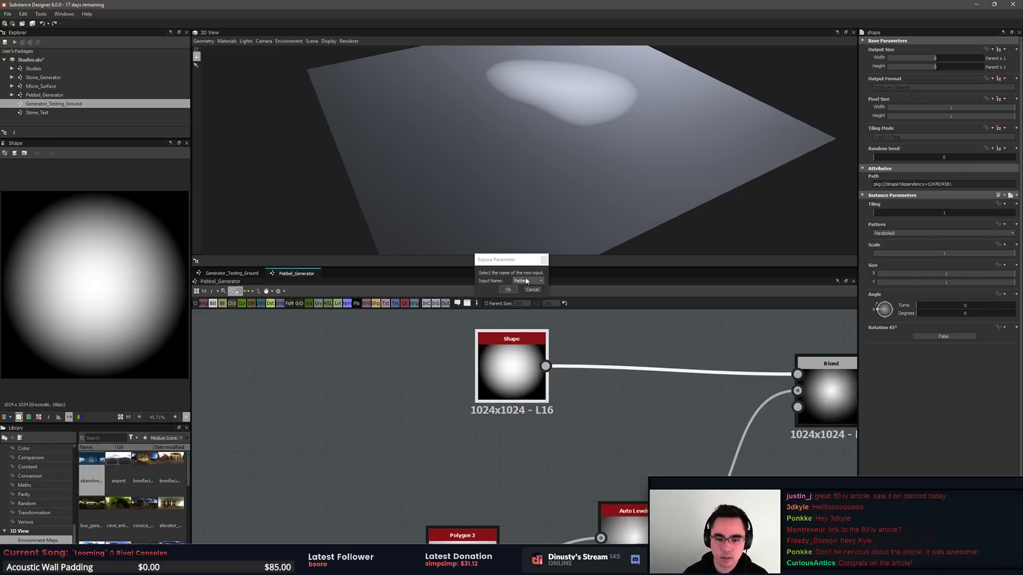
left_click(523, 288)
type("Shape")
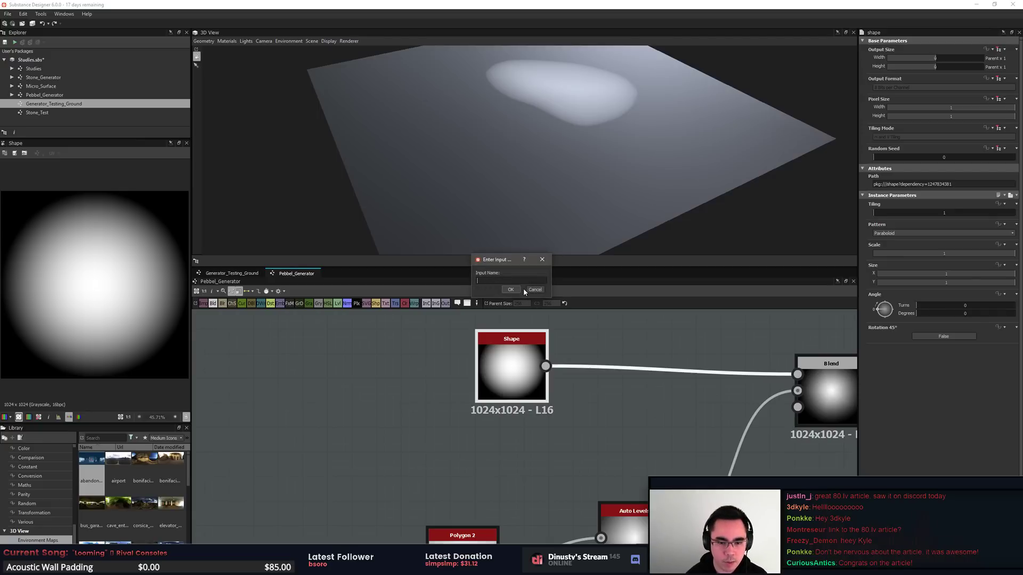
type("e Shap")
key("Return")
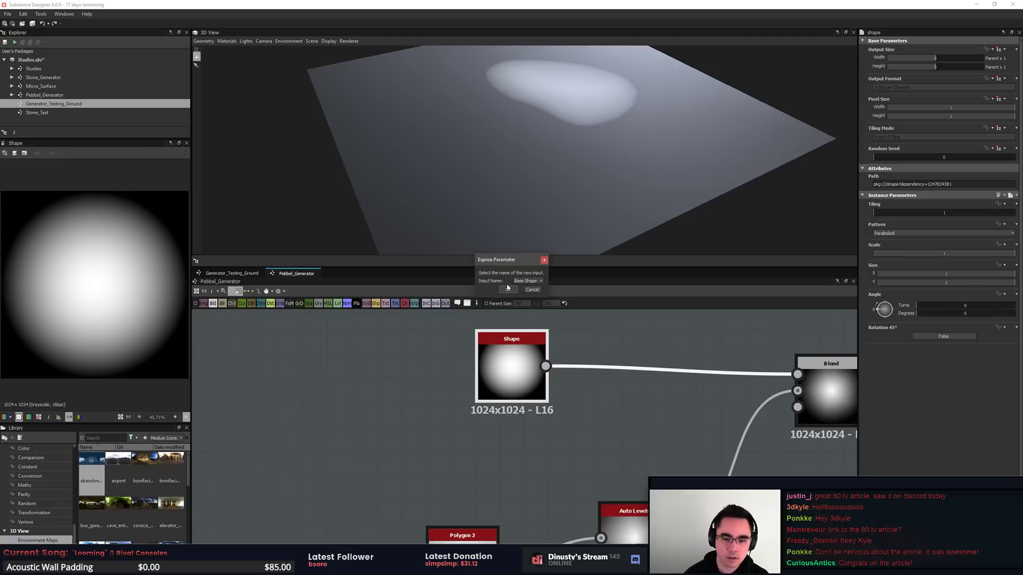
left_click(507, 290)
Step: Check the Shape node's Pattern and the Base_Shape parameter on the Pebbel_Generator instance in Generator_Testing_Ground
middle_click_drag(669, 384, 676, 373)
left_click(679, 417)
left_click(545, 362)
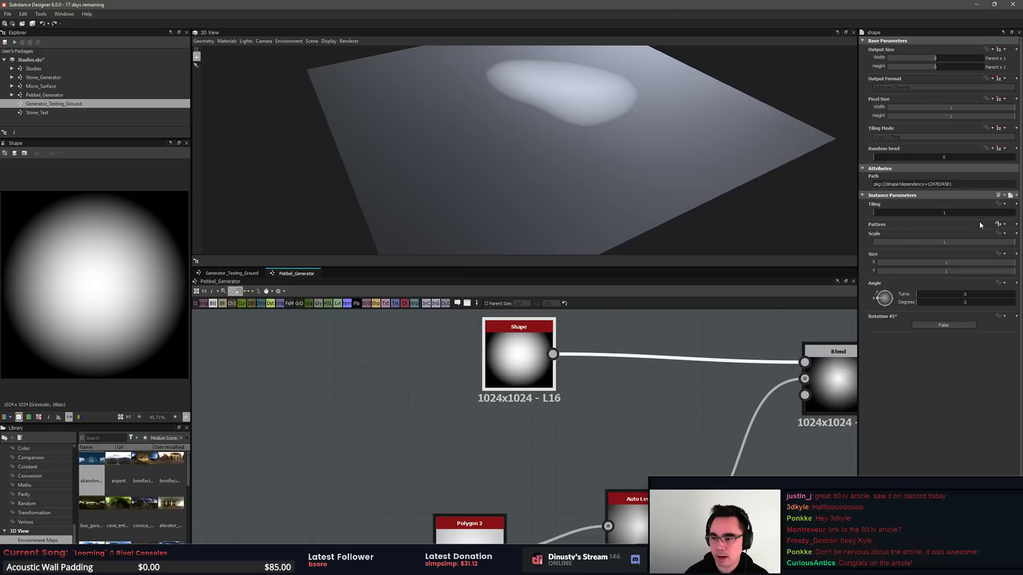
left_click(234, 273)
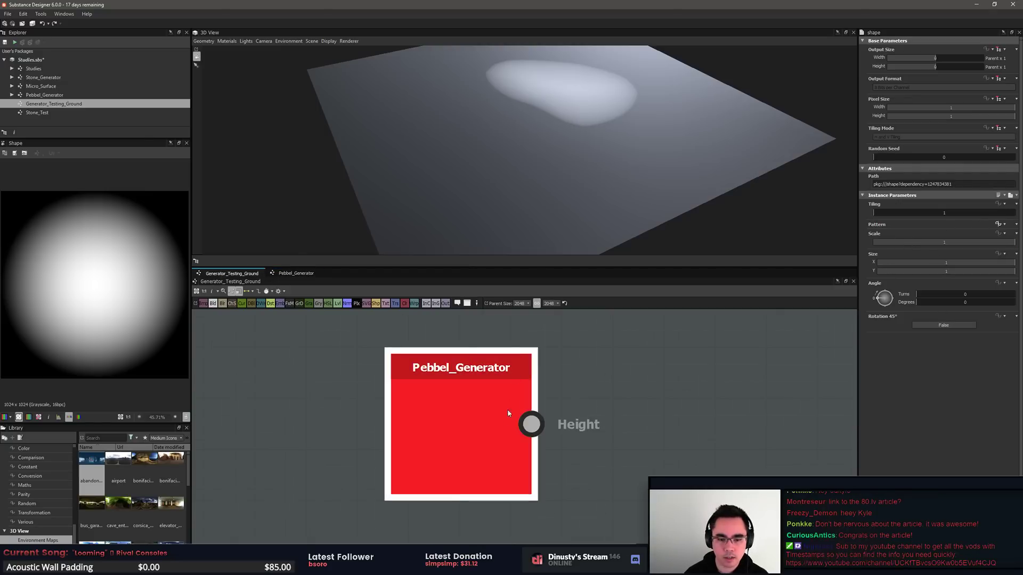
left_click(510, 436)
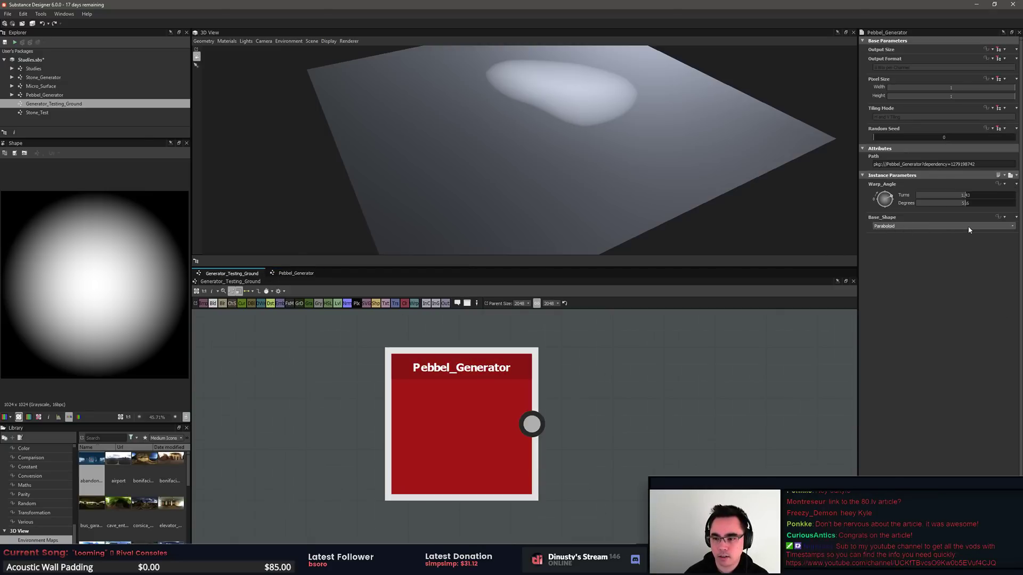
Step: Move Base_Shape above Warp_Angle in the Pebbel_Generator graph's list of input parameters
left_click(297, 273)
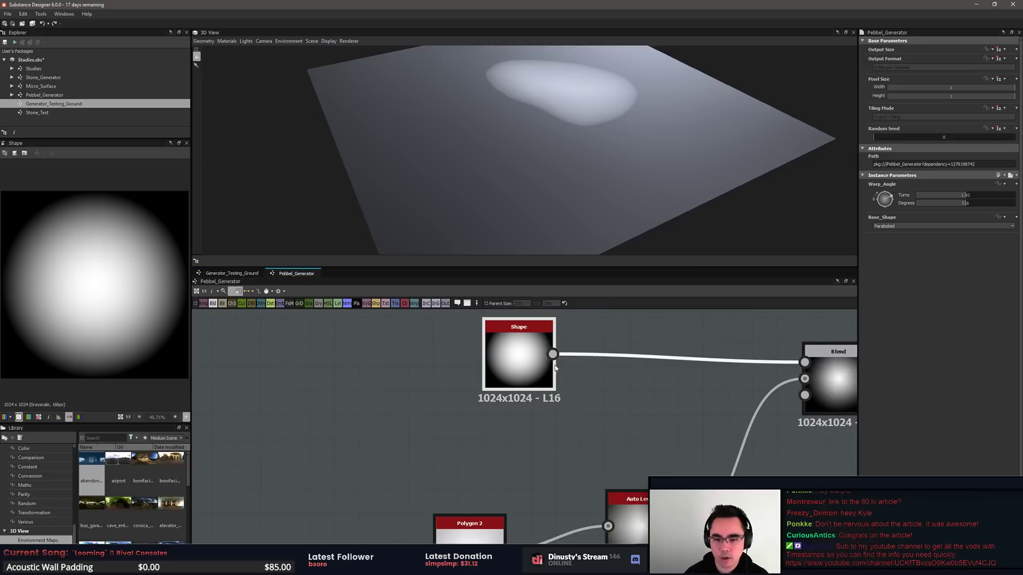
left_click(655, 397)
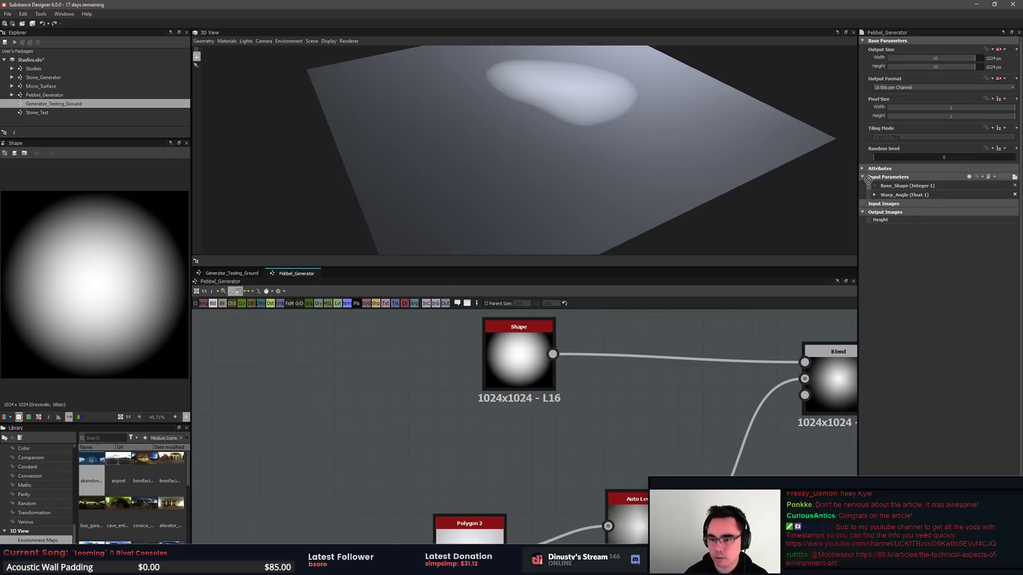
left_click_drag(870, 195, 872, 192)
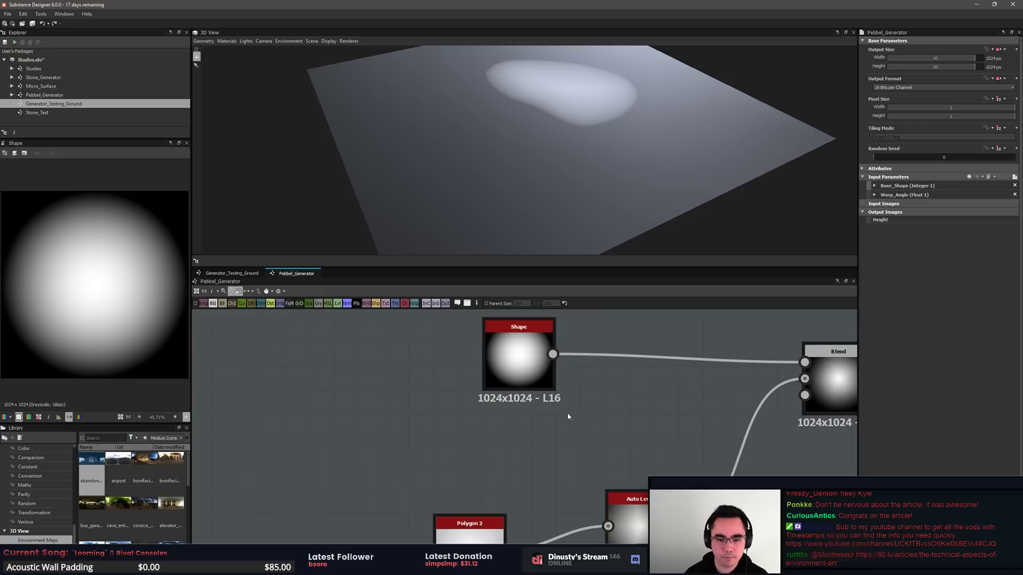
Step: Expose the Polygon 2 node's Sides parameter as a new graph input named Poly Sides
left_click(539, 376)
middle_click_drag(598, 435, 594, 369)
left_click(460, 496)
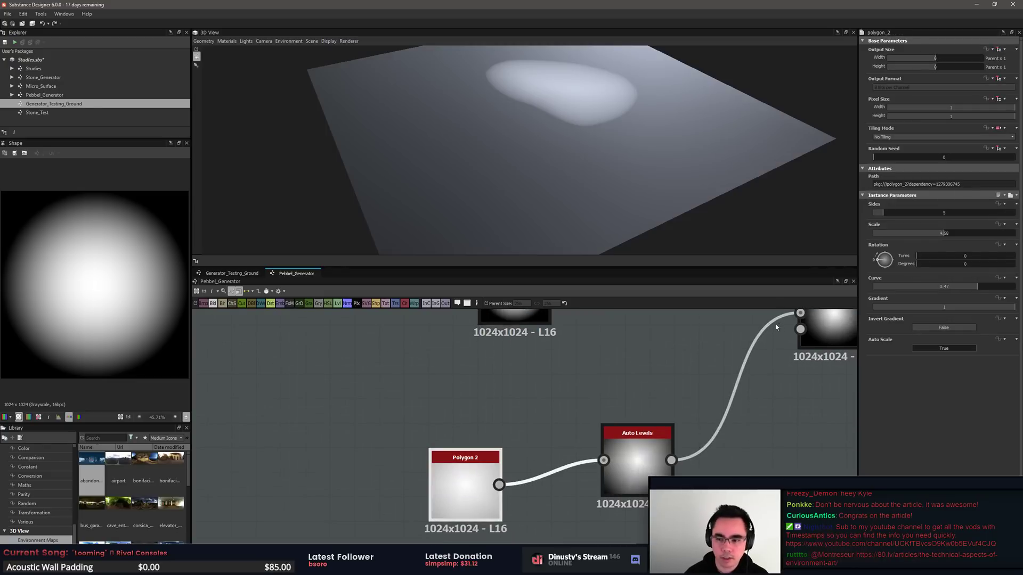
left_click(1003, 204)
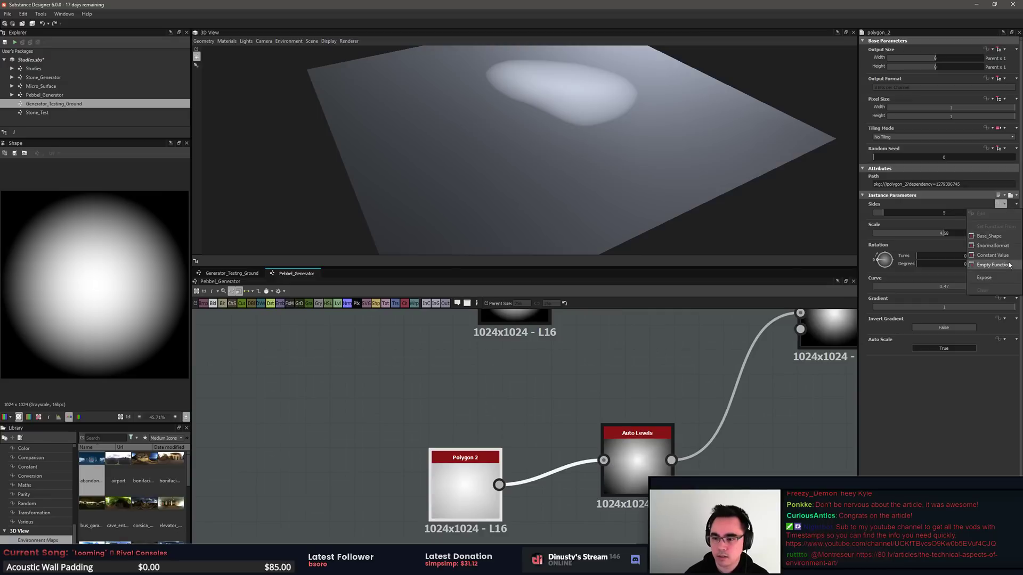
left_click(984, 277)
left_click(536, 281)
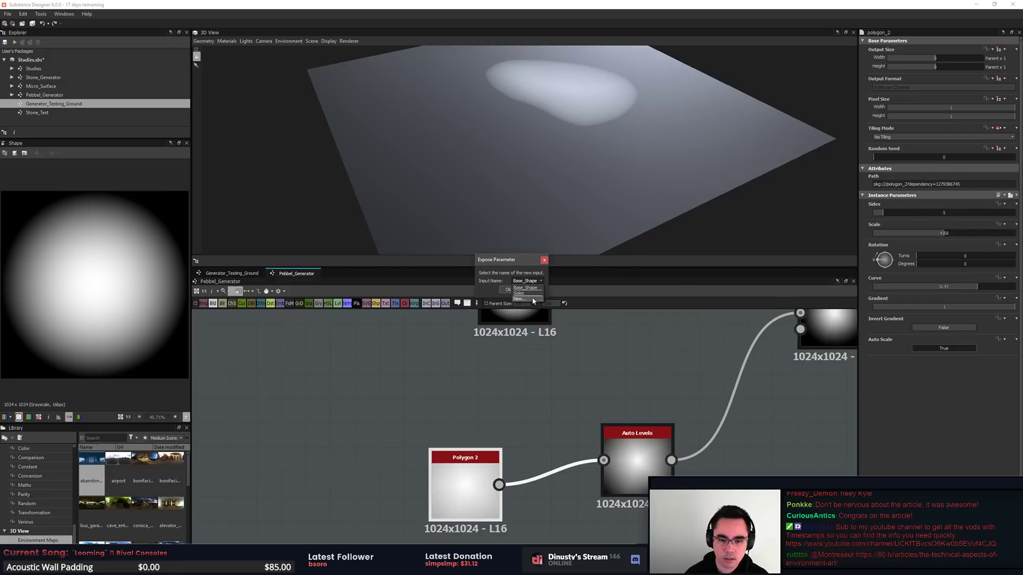
left_click(533, 300)
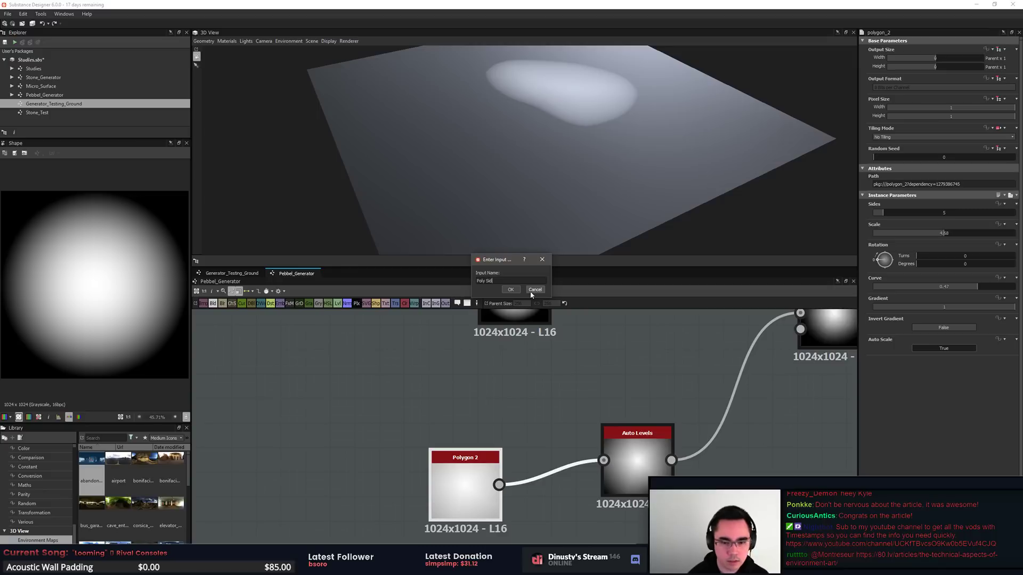
left_click(512, 291)
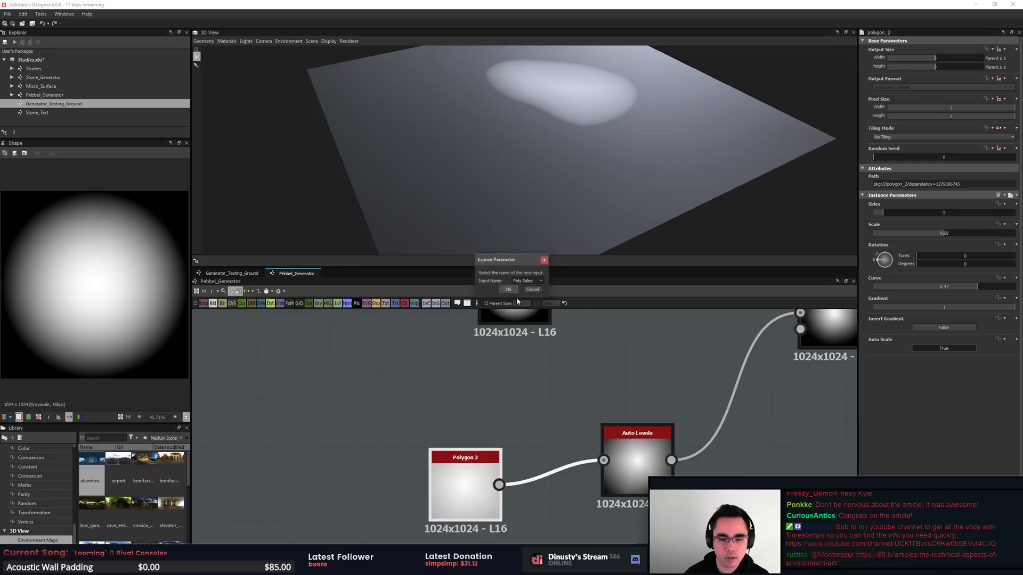
left_click(506, 289)
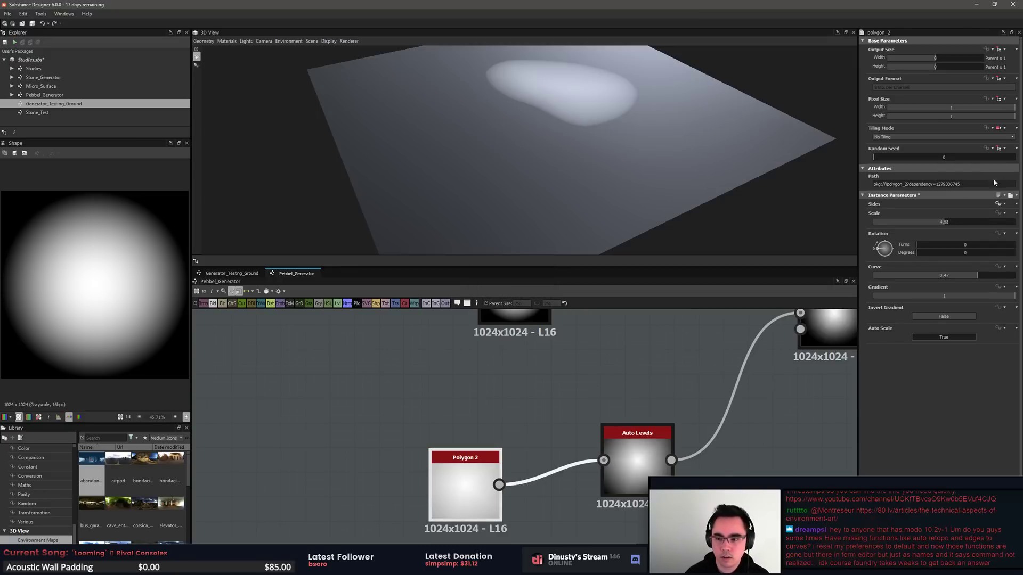
Step: Move Poly_Sides above Warp_Angle in the Pebbel_Generator graph's list of input parameters
left_click(651, 374)
left_click(474, 497)
middle_click_drag(631, 355, 476, 381)
left_click(474, 380)
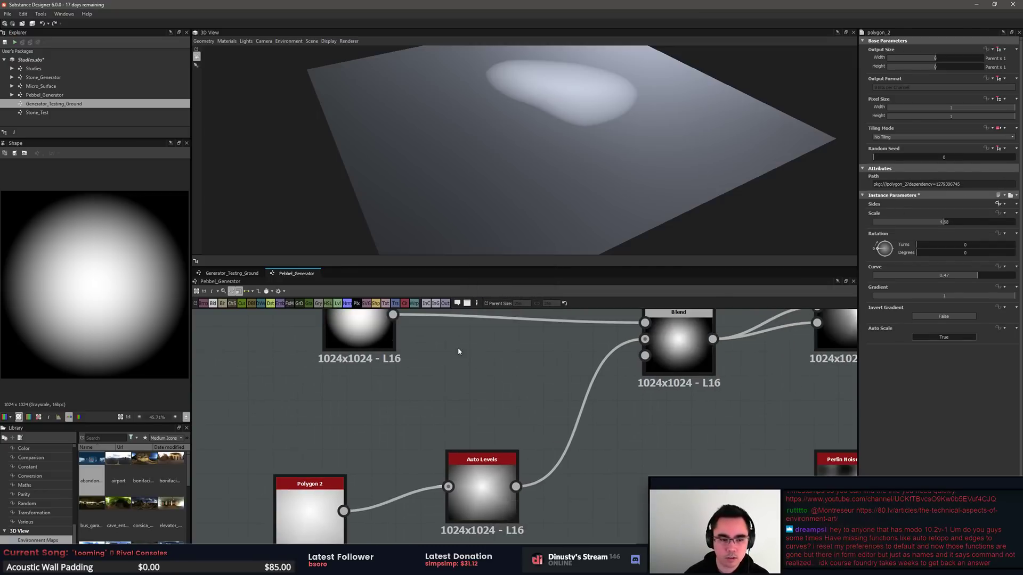
left_click(767, 294)
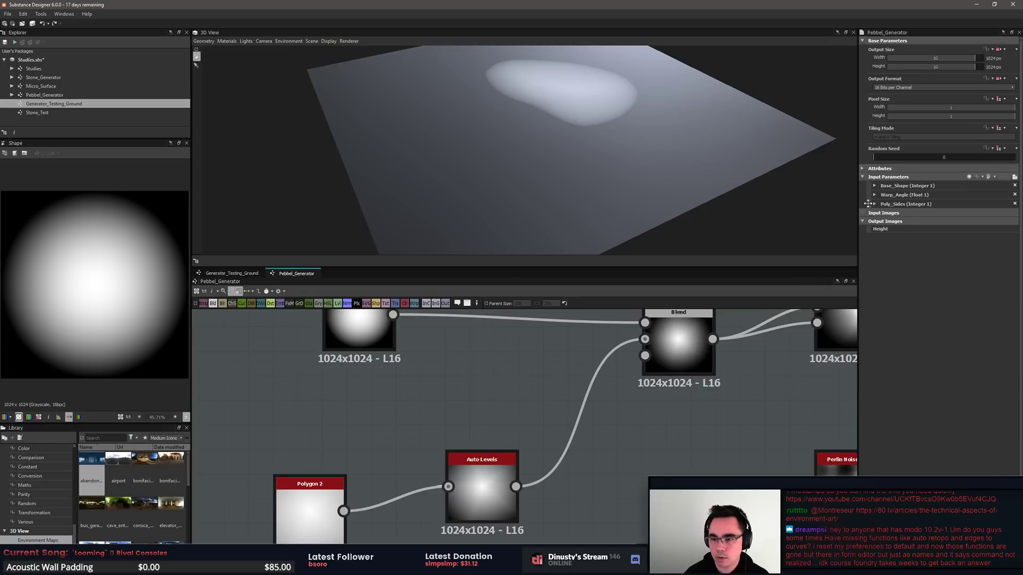
left_click_drag(868, 204, 869, 194)
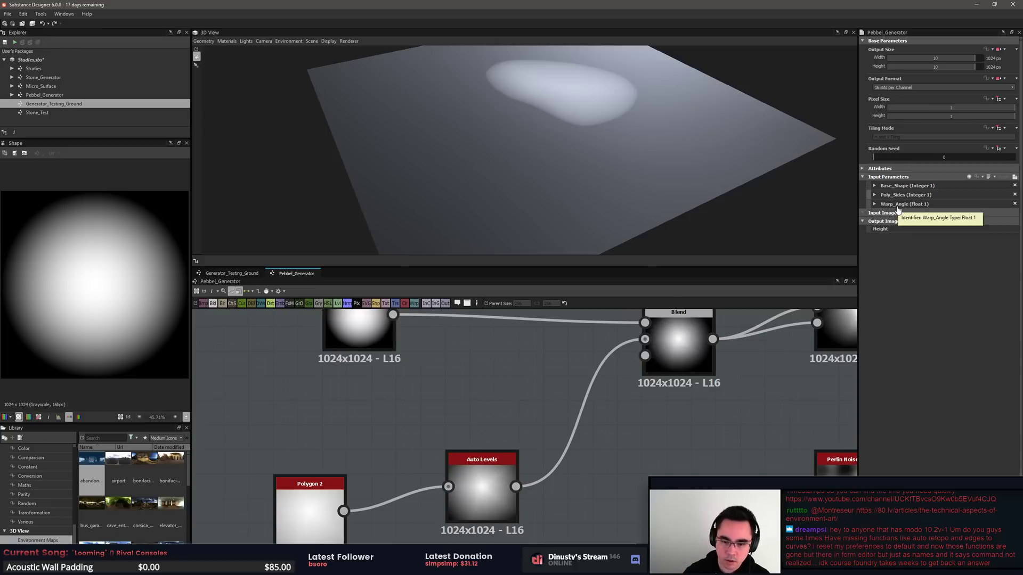
Step: Try Intensity values of 200 and 0 on the second Slope Blur Grayscale node, the one feeding Levels
middle_click_drag(785, 318, 775, 343)
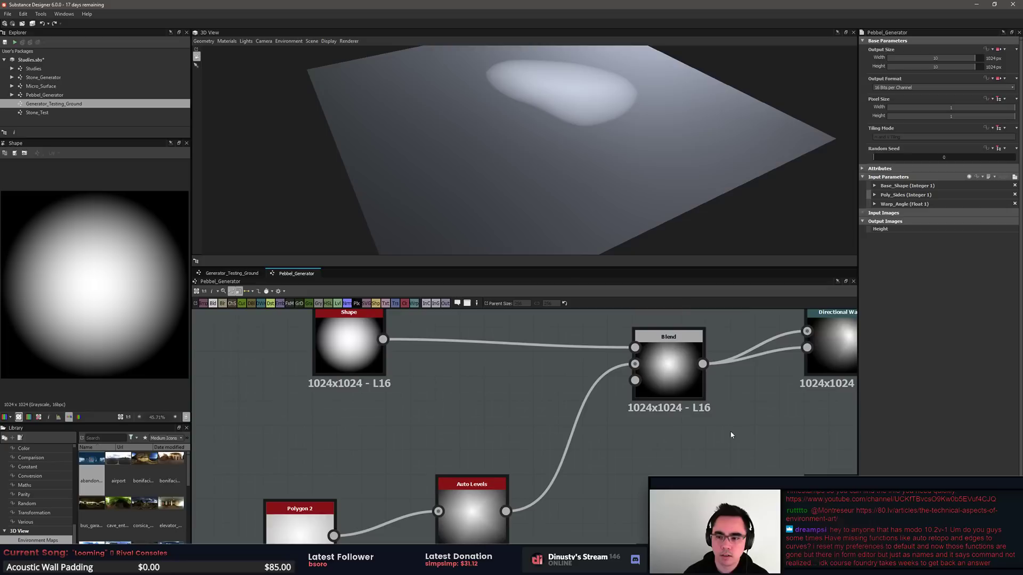
left_click_drag(611, 369, 635, 364)
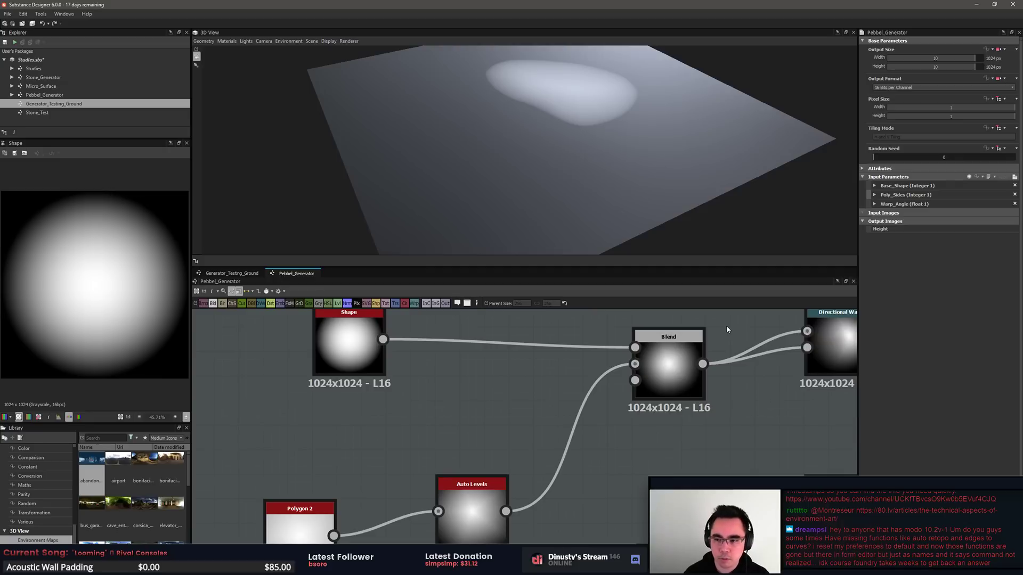
middle_click_drag(746, 325, 592, 446)
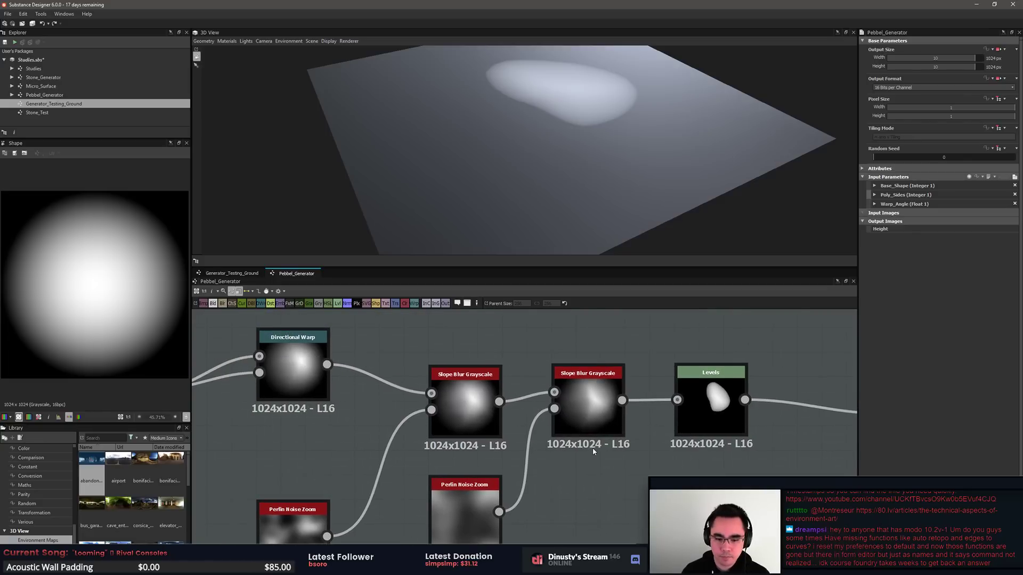
left_click(594, 448)
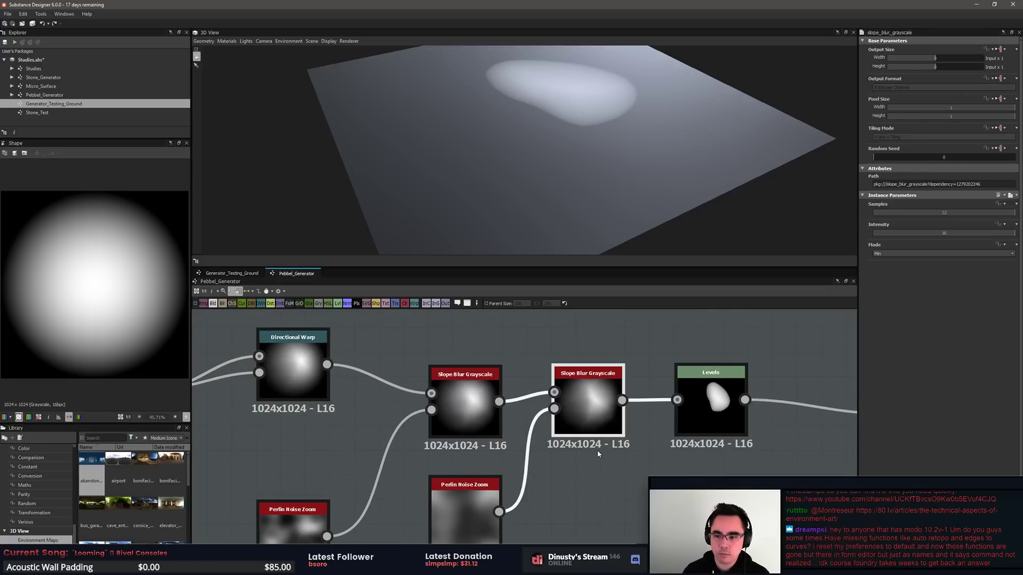
left_click(483, 492)
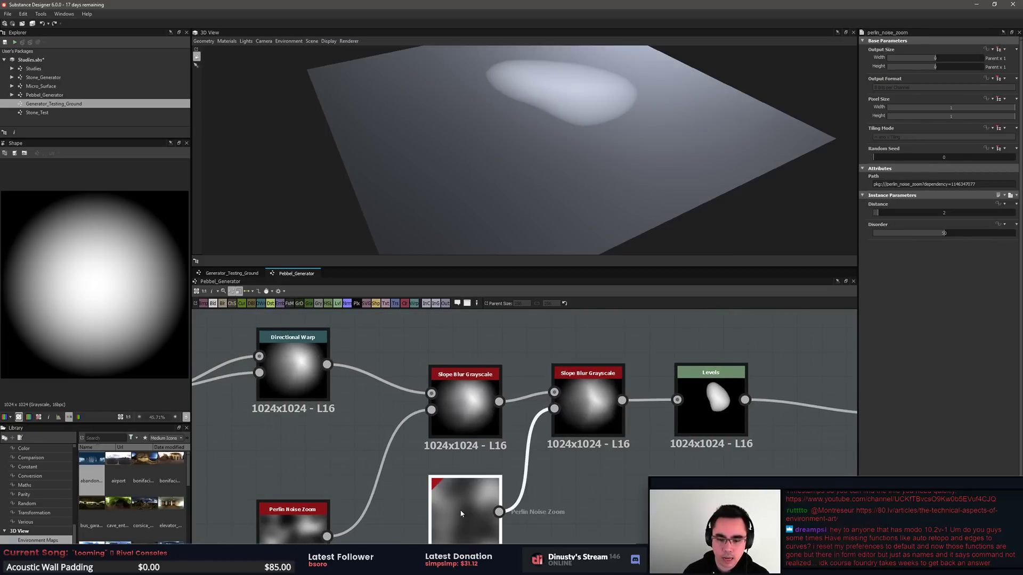
left_click(597, 418)
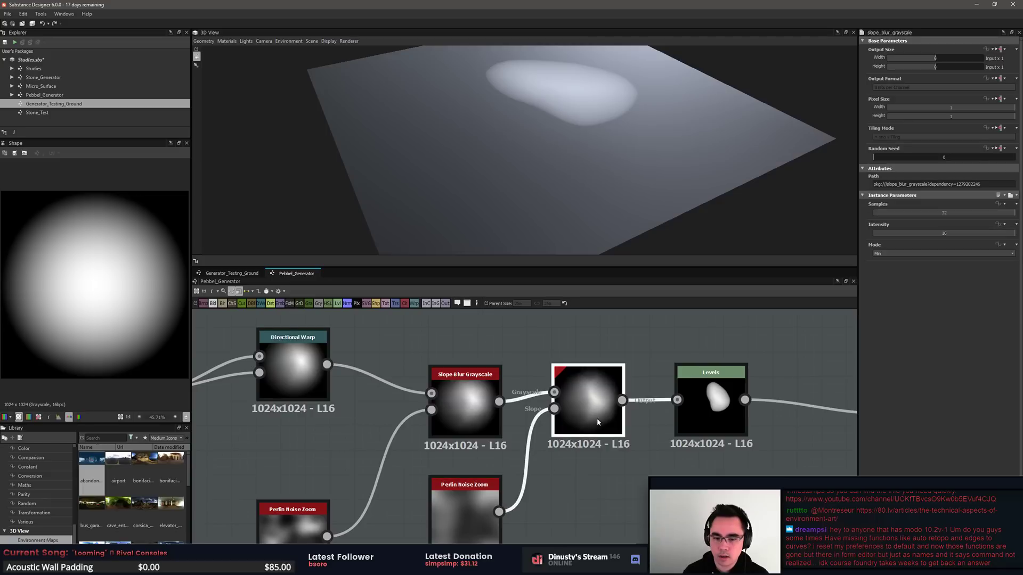
double_click(926, 230)
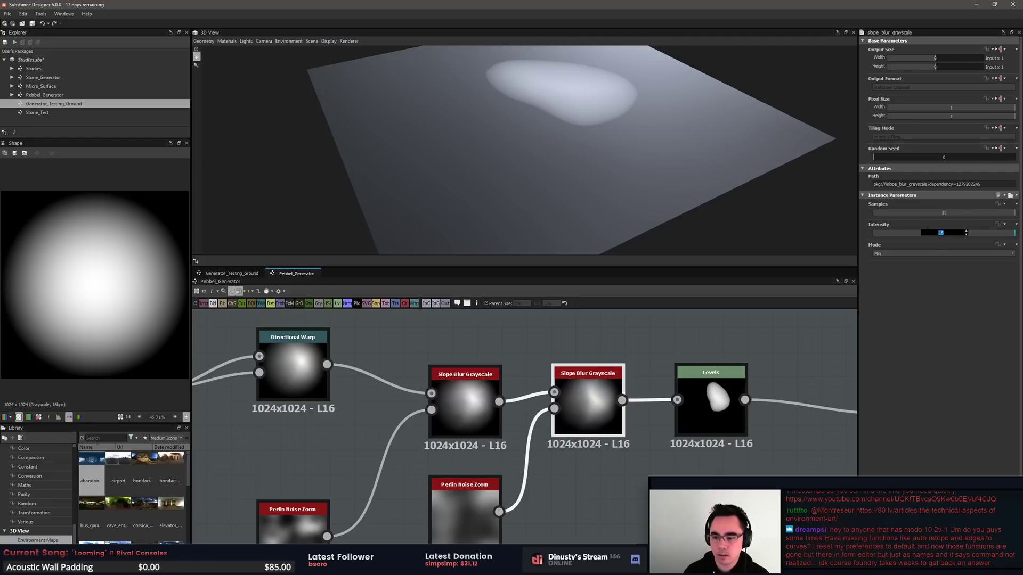
type("200")
key("Return")
mouse_move(927, 233)
left_mouse_down()
mouse_move(867, 232)
mouse_move(1022, 234)
mouse_move(933, 235)
left_mouse_up()
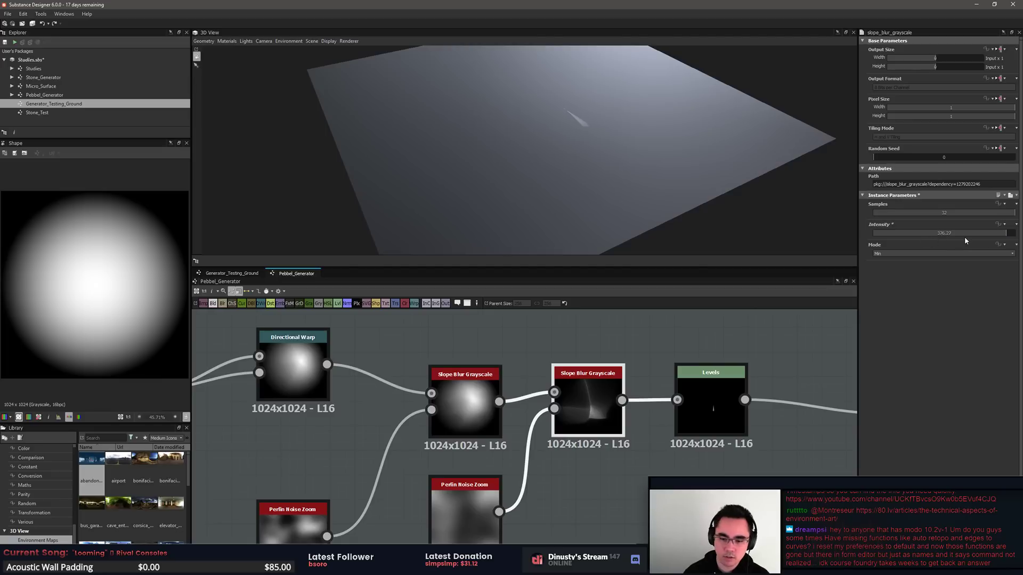
left_click_drag(926, 233, 884, 235)
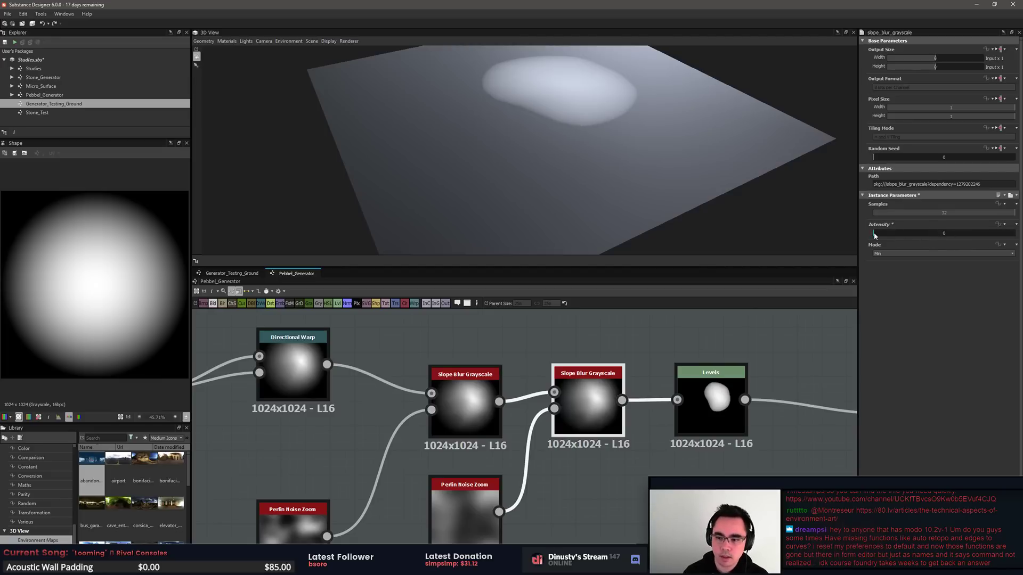
Step: Undo the trial Intensity changes on the second Slope Blur Grayscale node
key("ctrl+z")
key("ctrl+z")
key("ctrl+z")
key("ctrl+z")
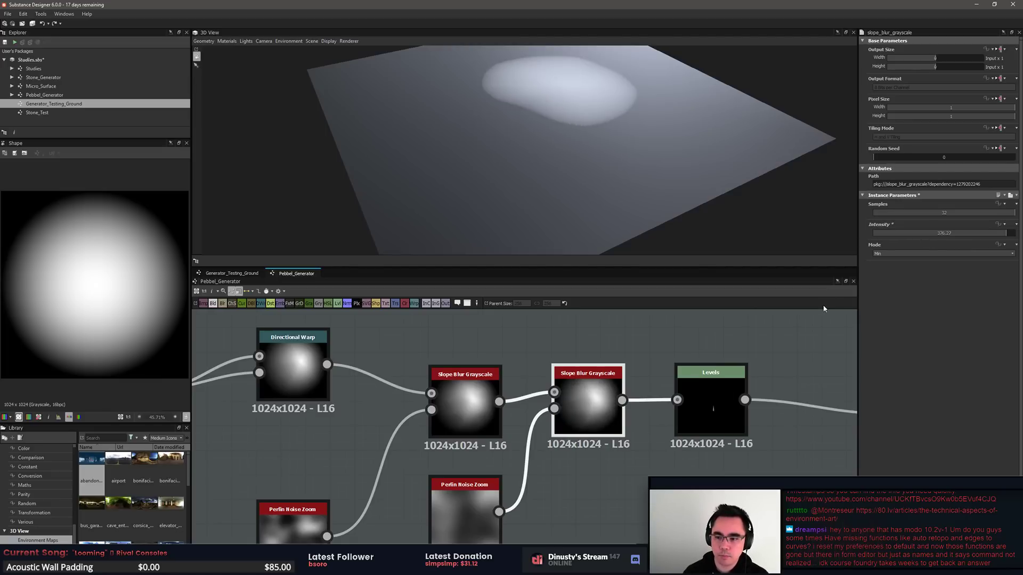
key("ctrl+z")
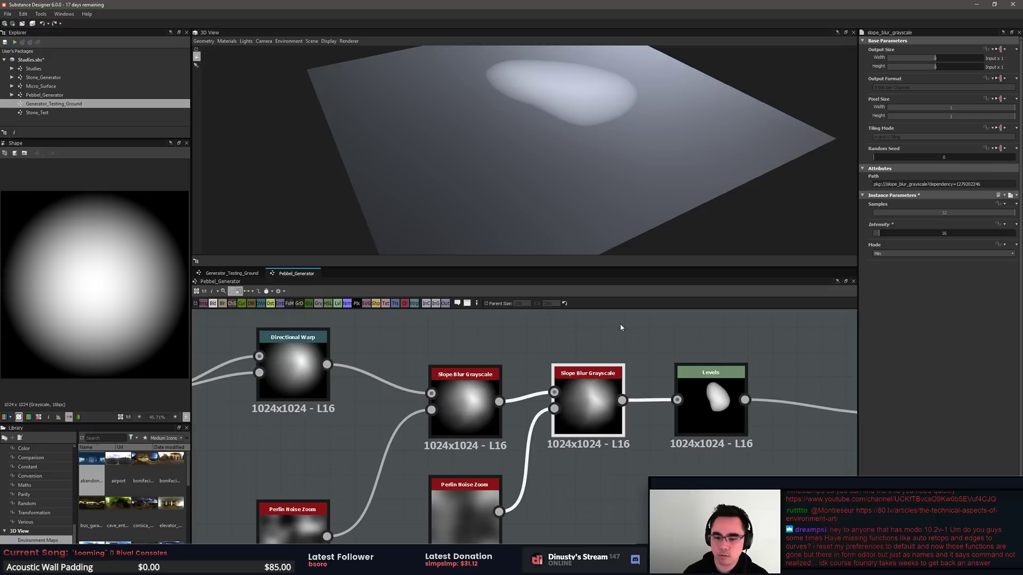
Step: Expose the second Slope Blur Grayscale node's Intensity parameter as a new graph input named Slope Blur Intensity
double_click(588, 400)
left_click(1002, 224)
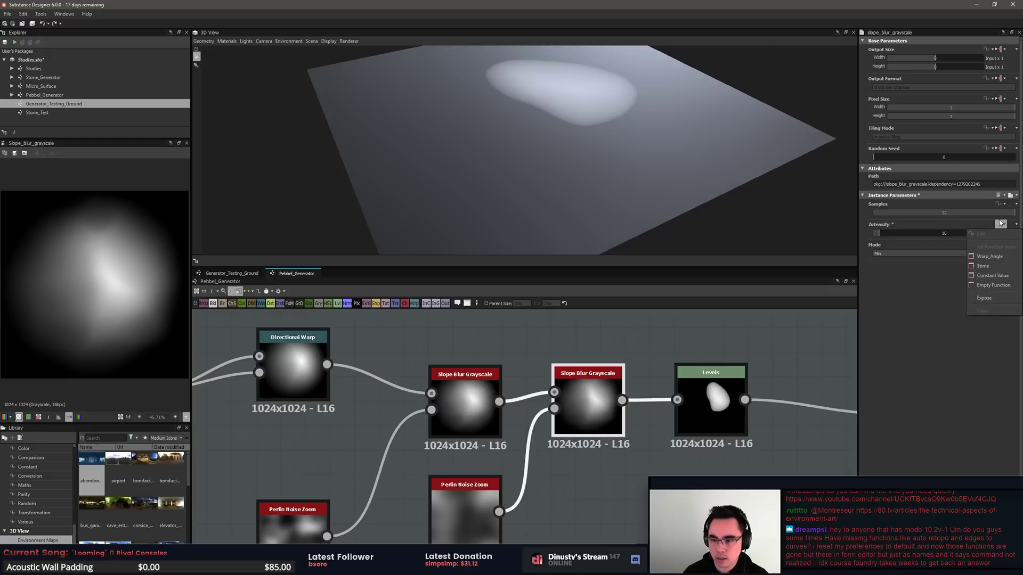
left_click(986, 297)
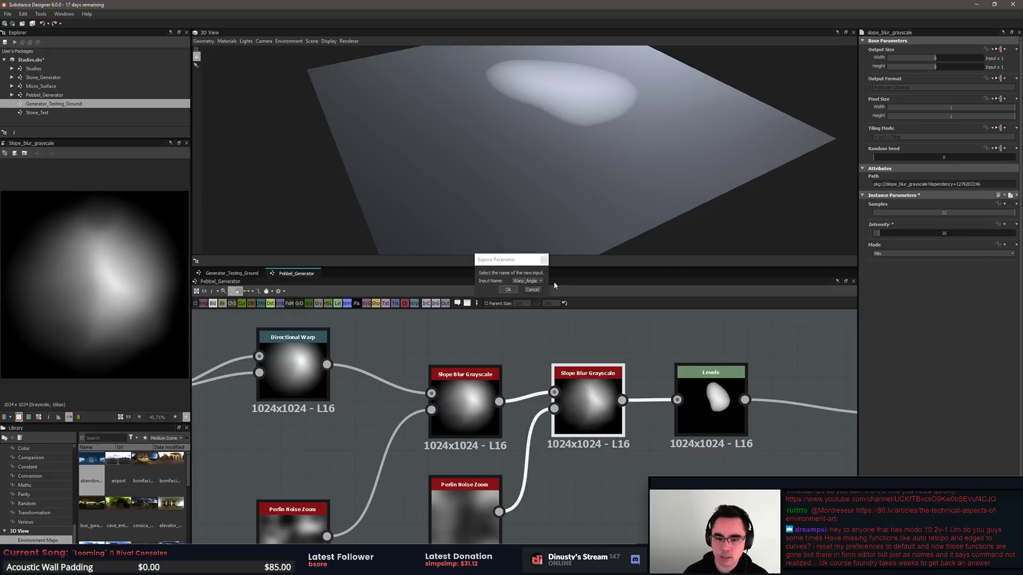
left_click(535, 282)
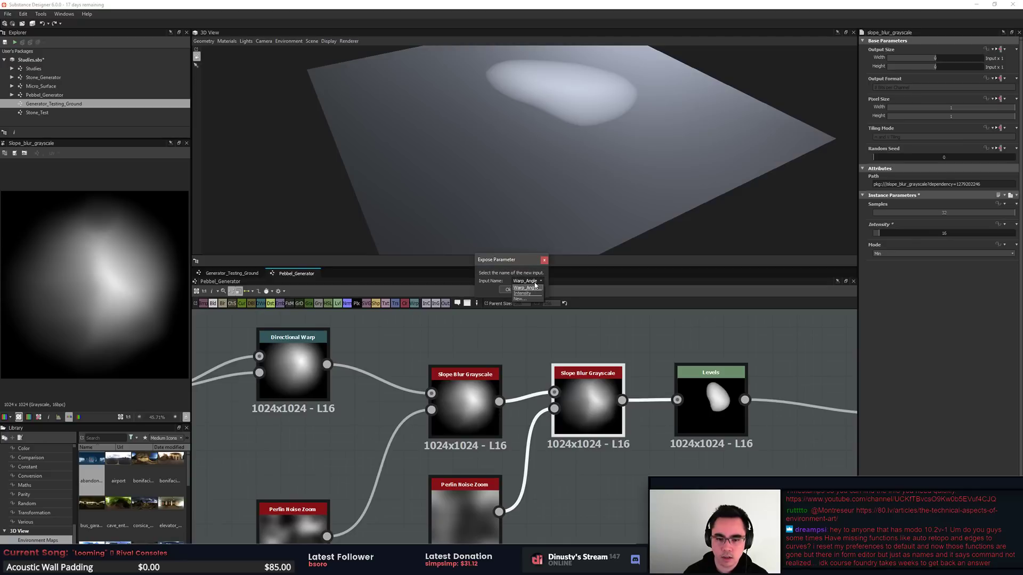
left_click(524, 298)
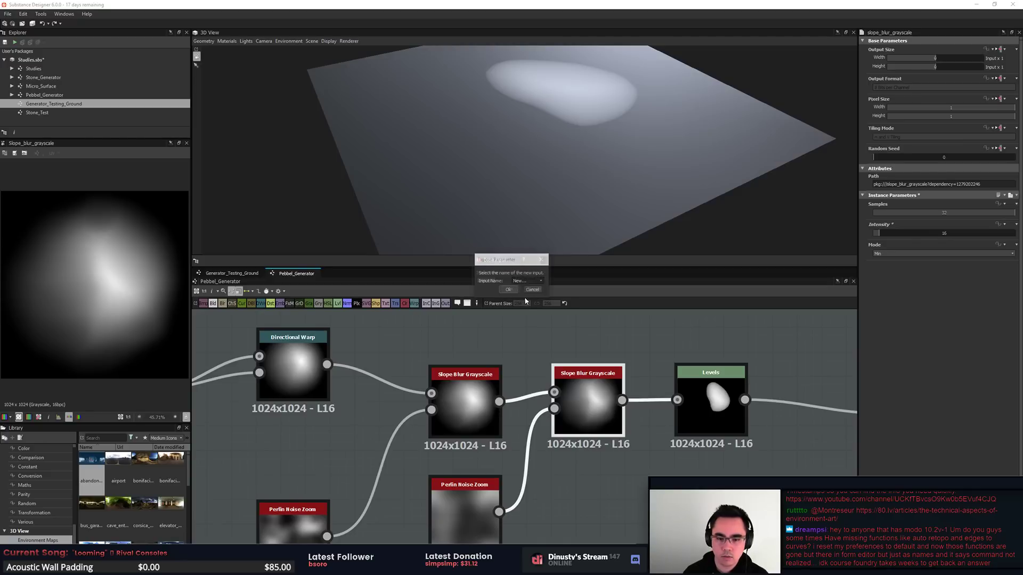
type("SlopeBlur")
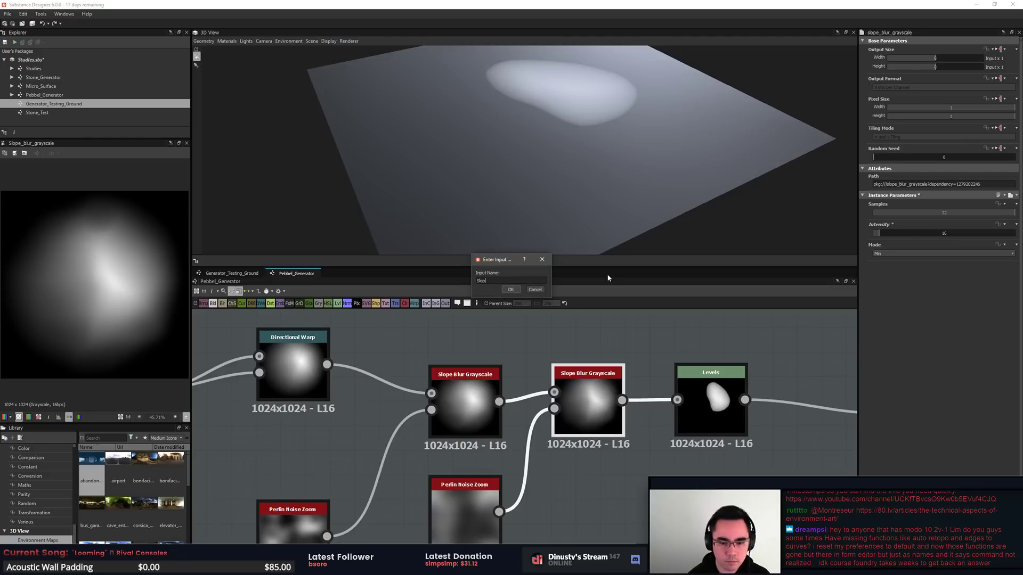
key("BackSpace")
key("BackSpace")
key("BackSpace")
key("BackSpace")
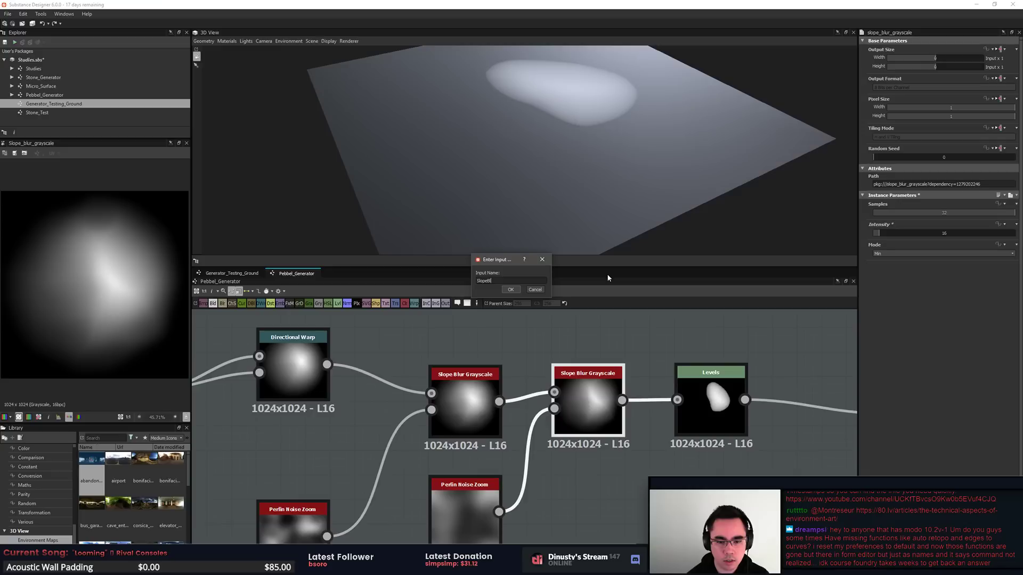
type("Blur Intensity")
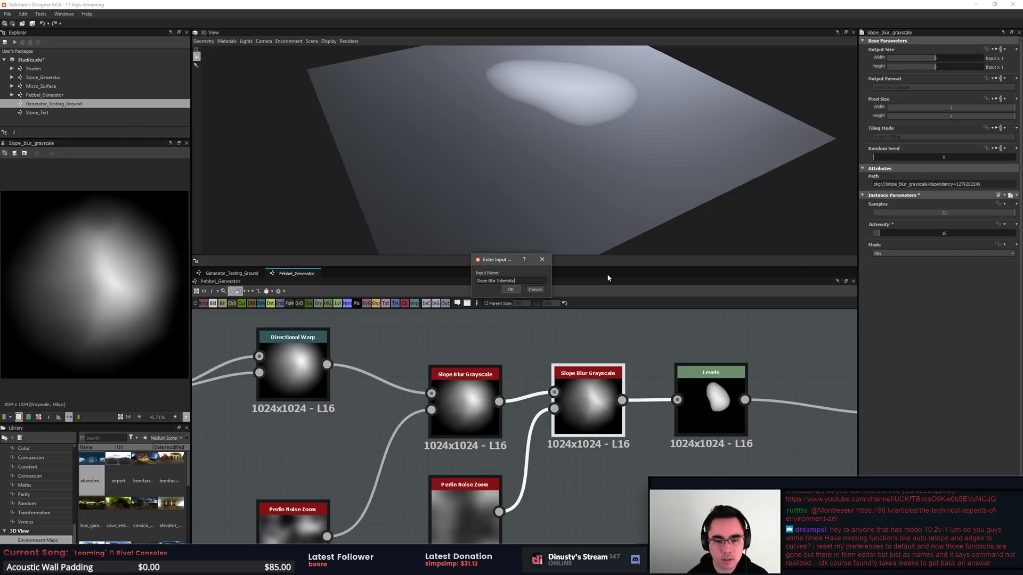
left_click(511, 290)
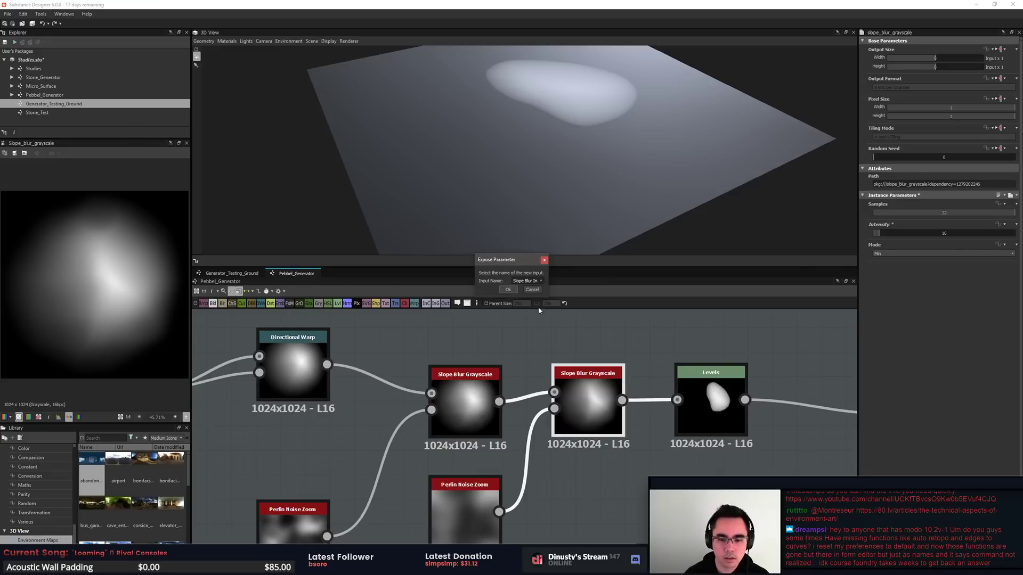
left_click(508, 289)
Step: Check Slope_Blur_Intensity's place in the Pebbel_Generator graph's input parameters and save the Studies package
double_click(699, 464)
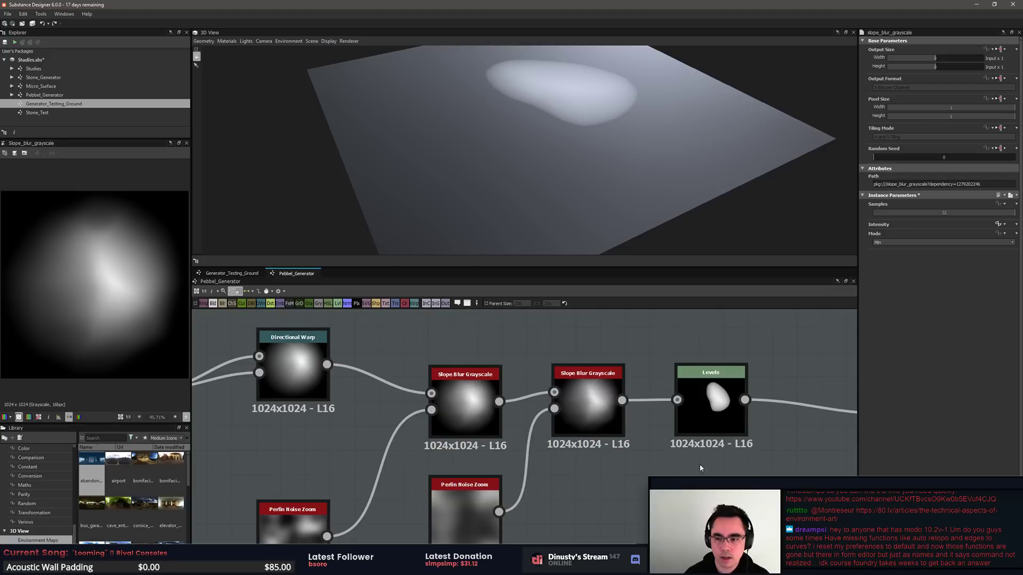
left_click_drag(899, 219, 872, 214)
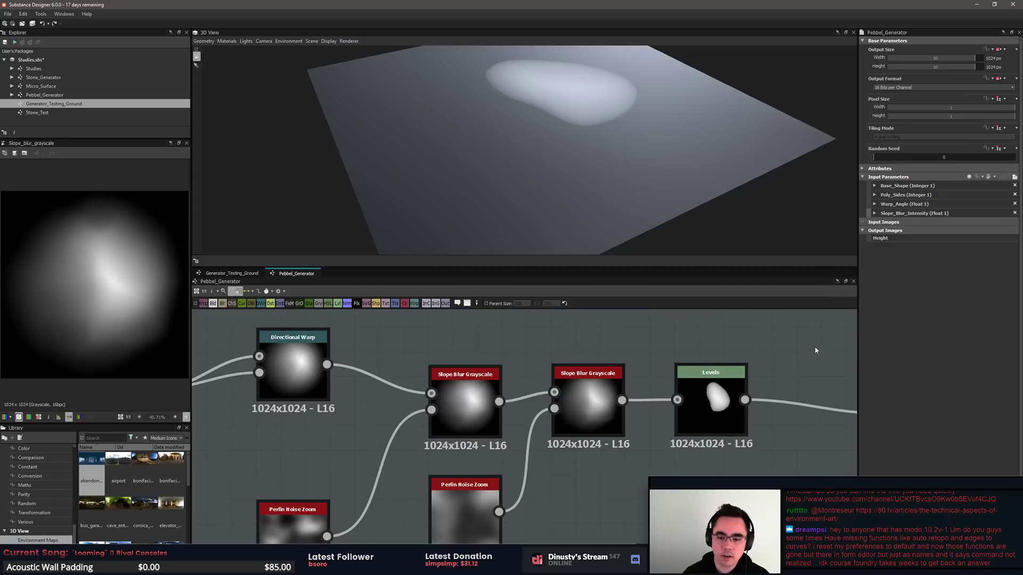
middle_click_drag(814, 348, 698, 343)
scroll(697, 342, "down", 1)
left_click_drag(782, 409, 705, 407)
left_click(725, 423)
key("ctrl+s")
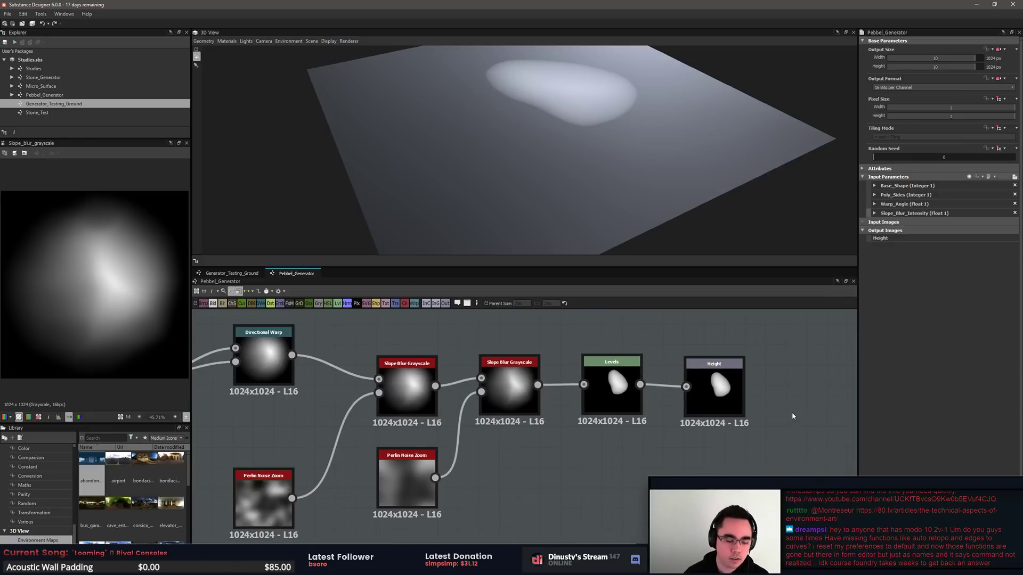
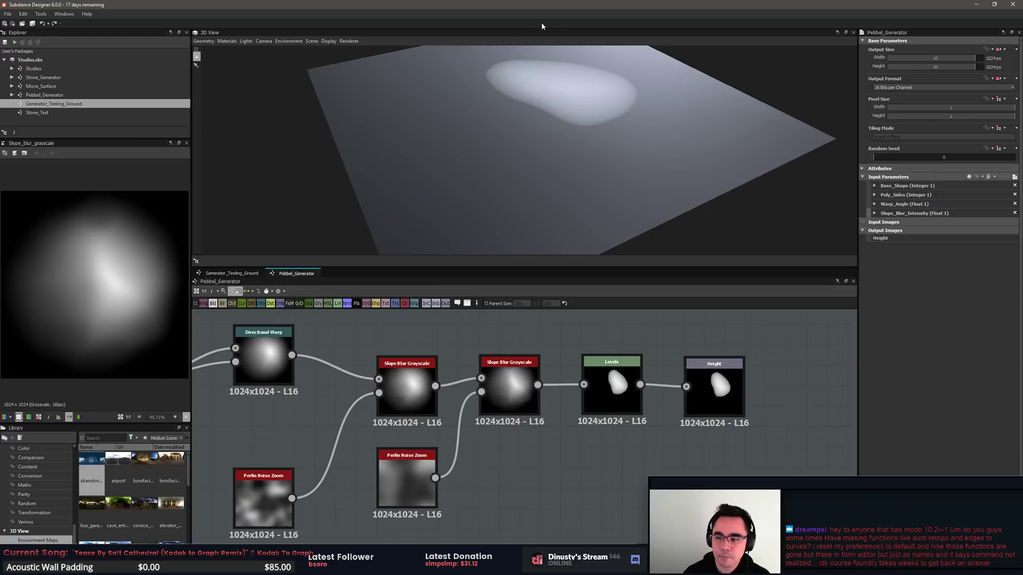
Step: Check the Levels node's settings, the full Pebbel_Generator graph and its list of input parameters
left_click(632, 388)
left_click_drag(704, 390, 695, 388)
left_click(663, 407)
key("f")
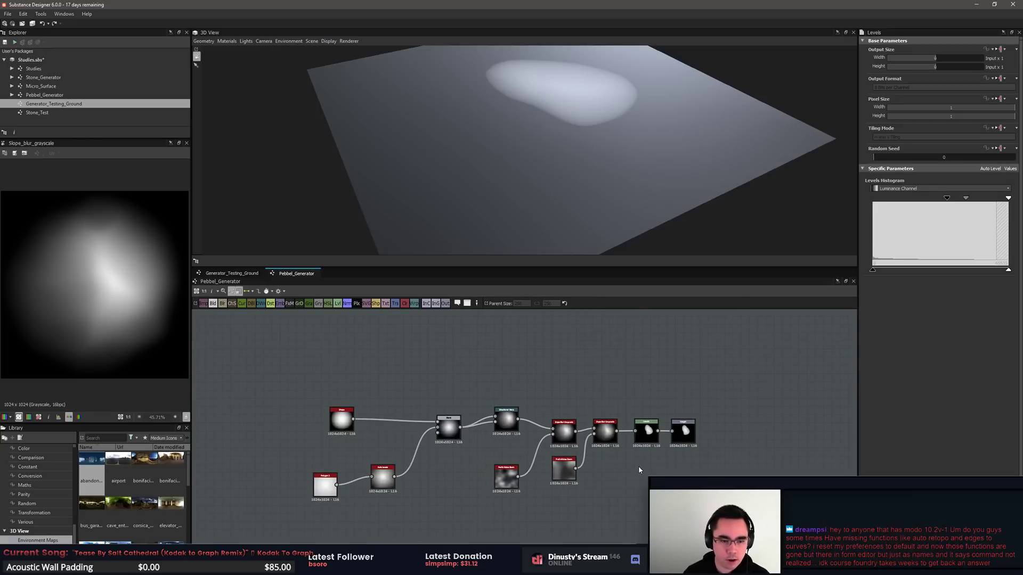
left_click(651, 344)
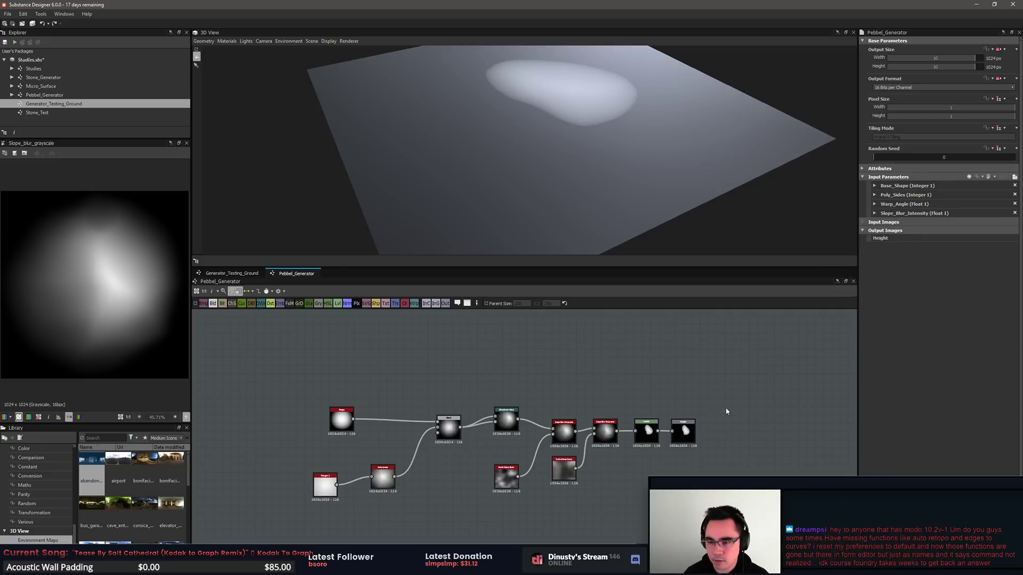
Step: Switch to the Generator_Testing_Ground graph and show the Pebbel_Generator instance's preview and exposed parameters
left_click(232, 274)
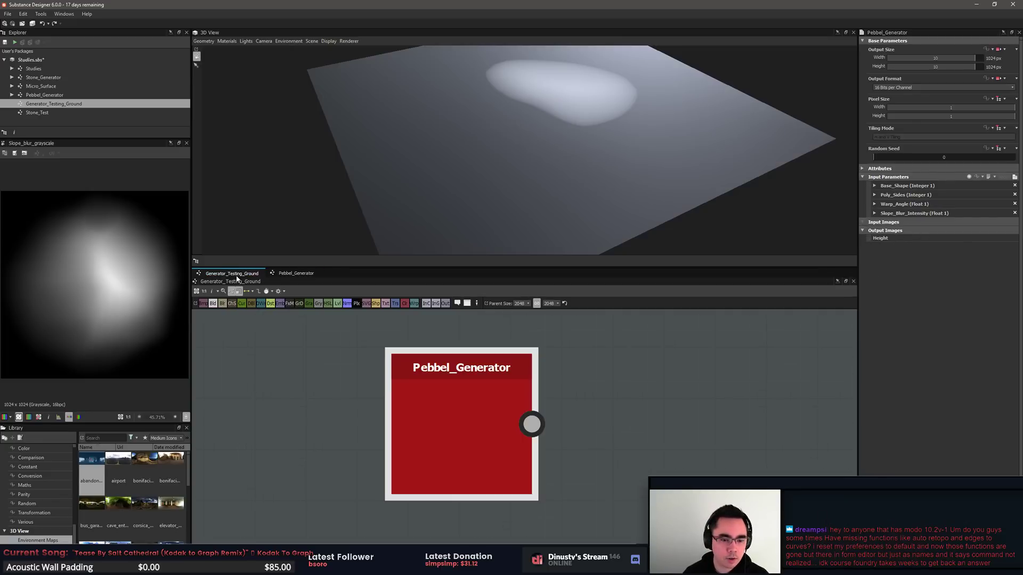
left_click_drag(413, 422, 490, 420)
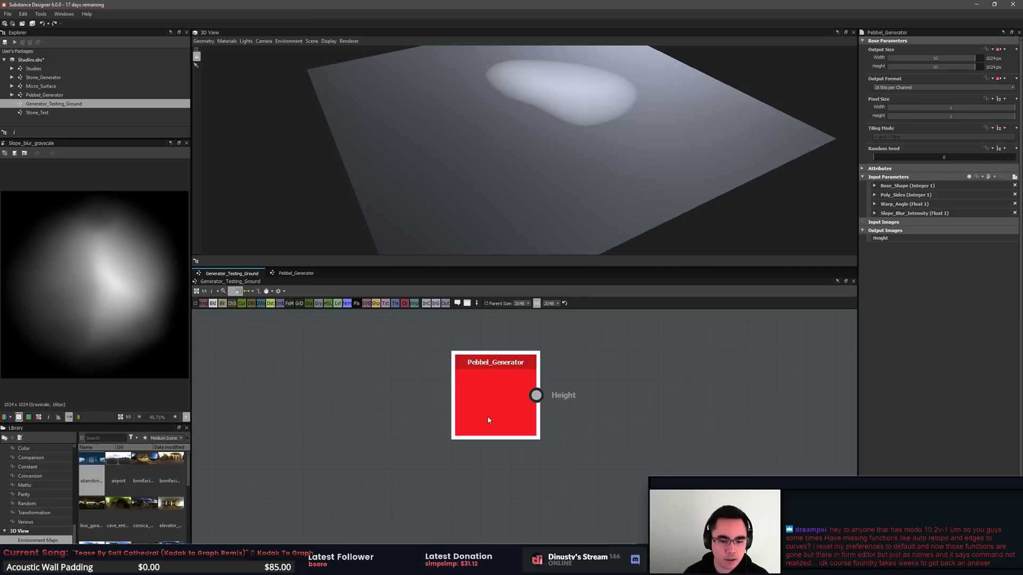
scroll(64, 272, "down", 2)
scroll(362, 359, "up", 2)
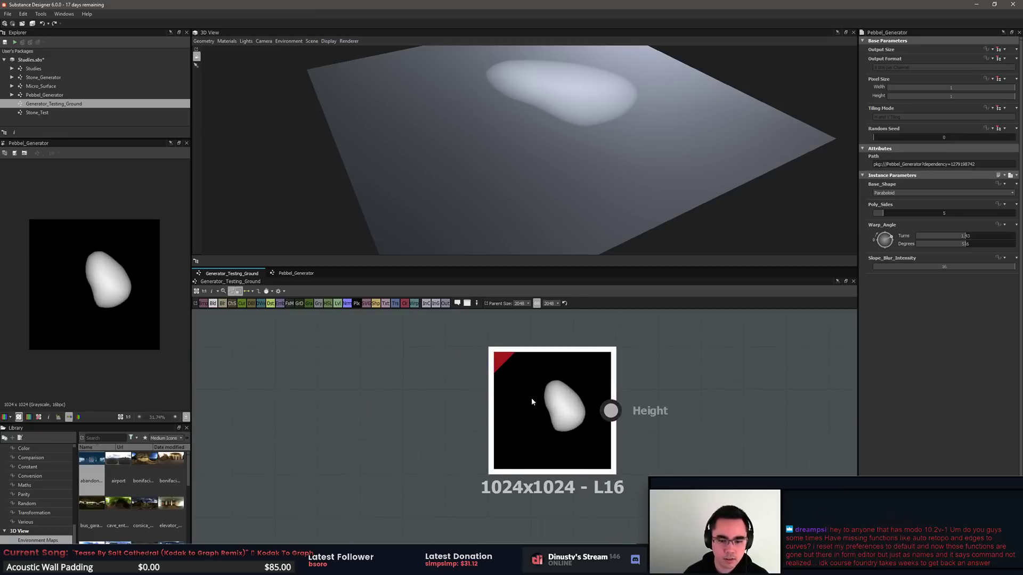
middle_click_drag(582, 395, 550, 427)
scroll(535, 397, "down", 2)
left_click_drag(504, 381, 474, 352)
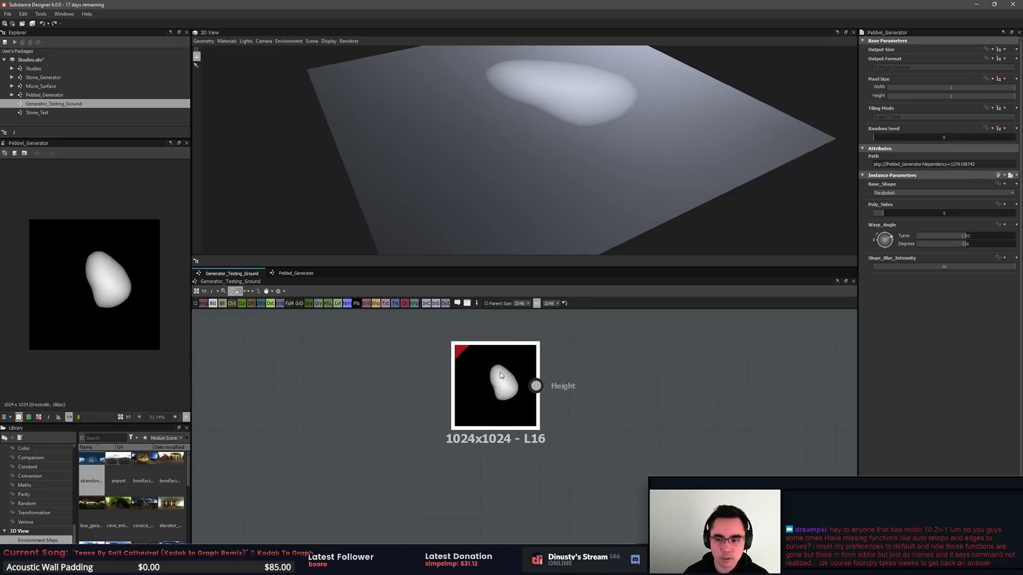
Step: Set the Pebbel_Generator instance's Base_Shape to Square and its Poly_Sides to 6
left_click(896, 192)
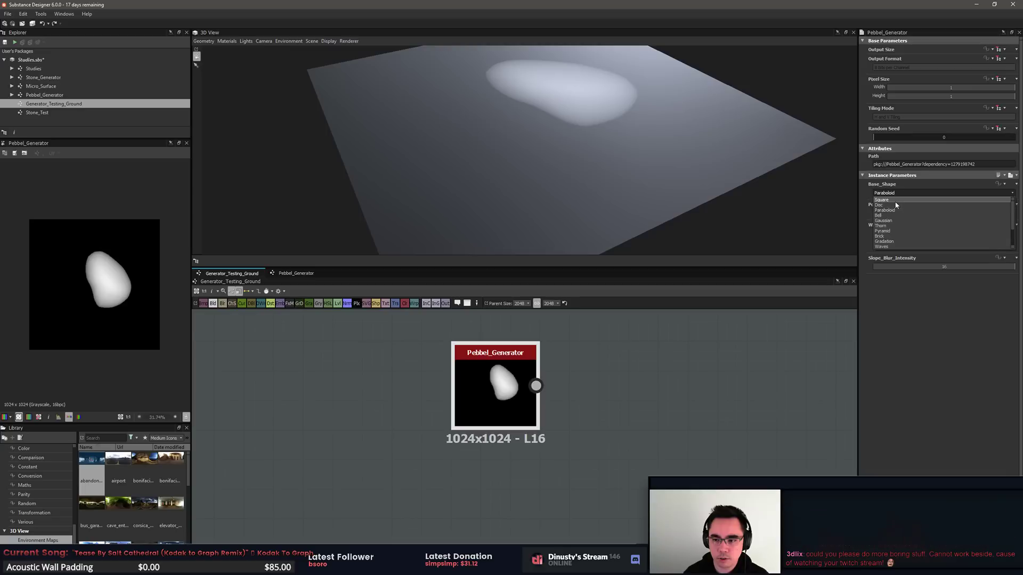
left_click(895, 205)
left_click(900, 193)
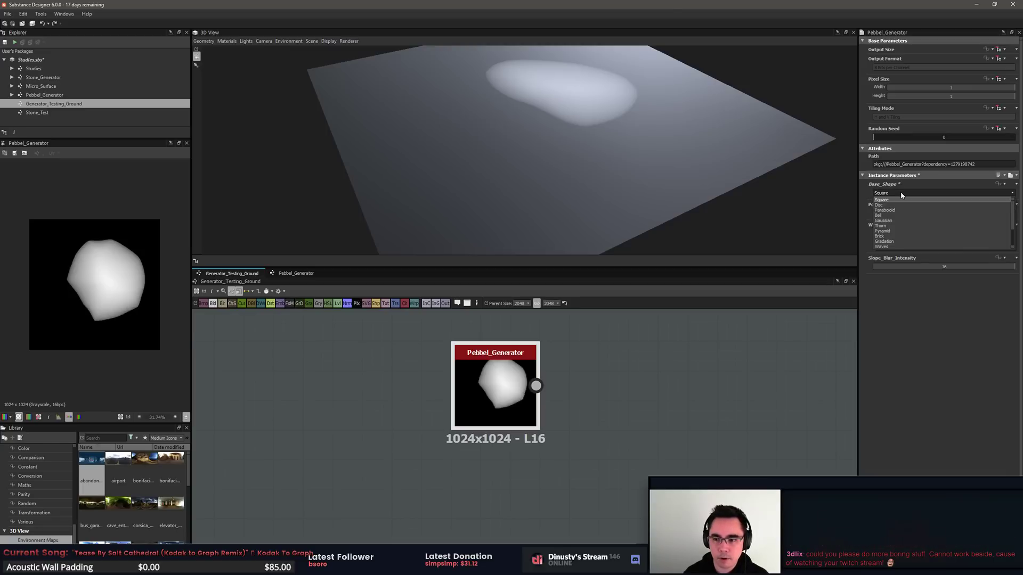
left_click(900, 194)
mouse_move(883, 213)
left_mouse_down()
mouse_move(874, 216)
mouse_move(888, 213)
left_mouse_up()
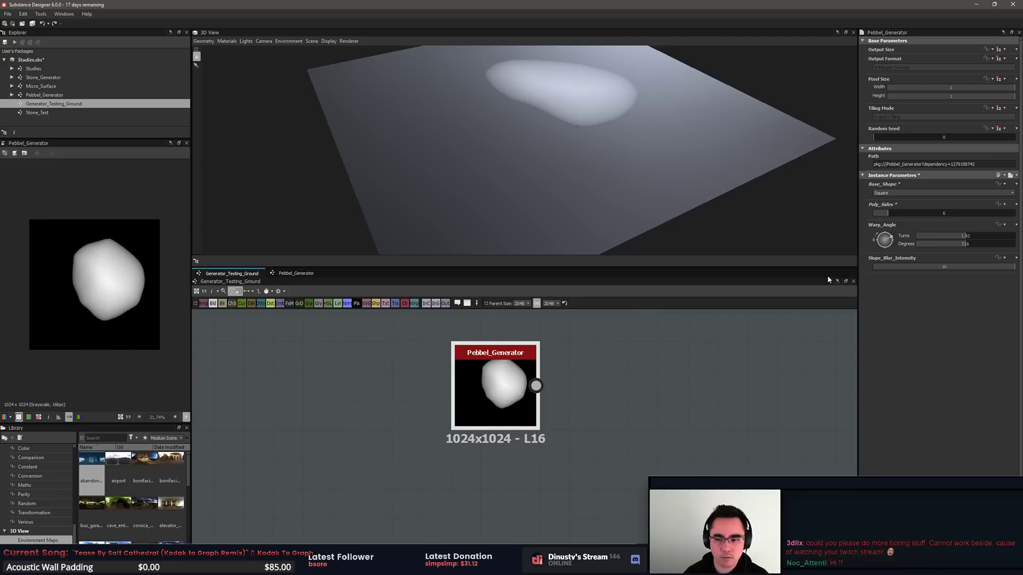
Step: Set the Pebbel_Generator instance's Base_Shape to Paraboloid, Poly_Sides to 4 and Warp_Angle to about 2.14 turns
left_click(912, 193)
left_click(910, 195)
scroll(911, 195, "down", 1)
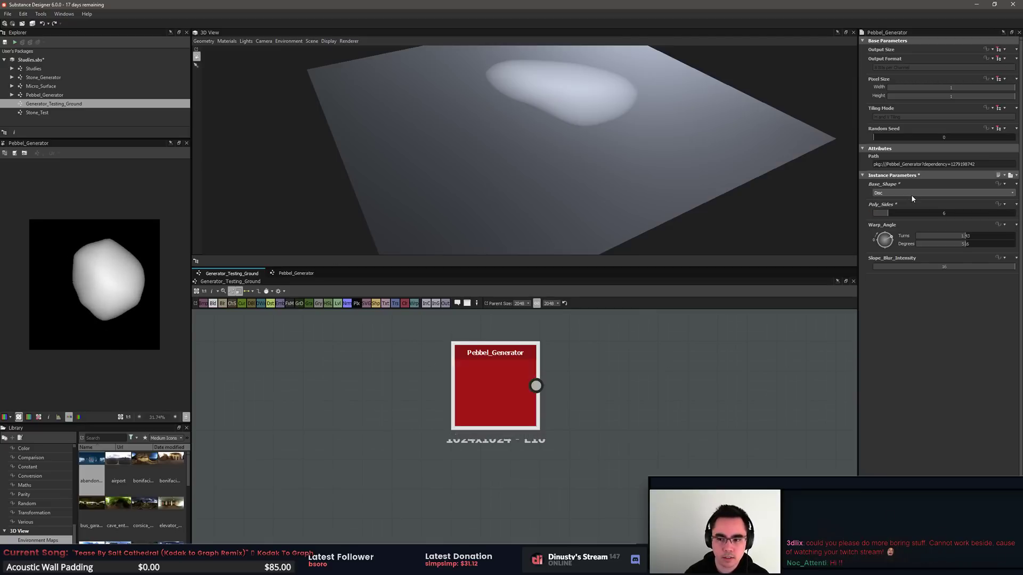
scroll(911, 196, "down", 1)
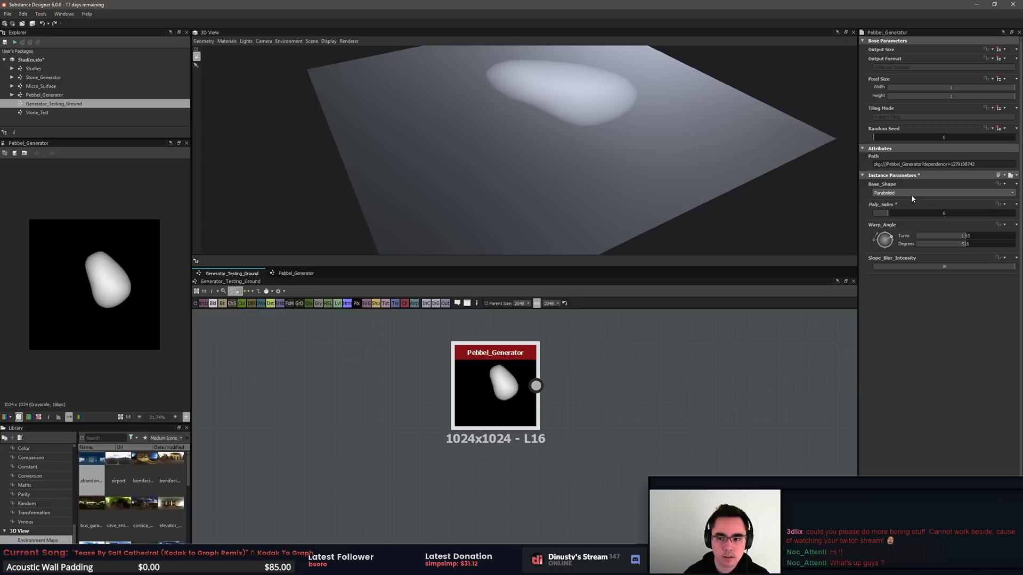
left_click_drag(887, 214, 878, 214)
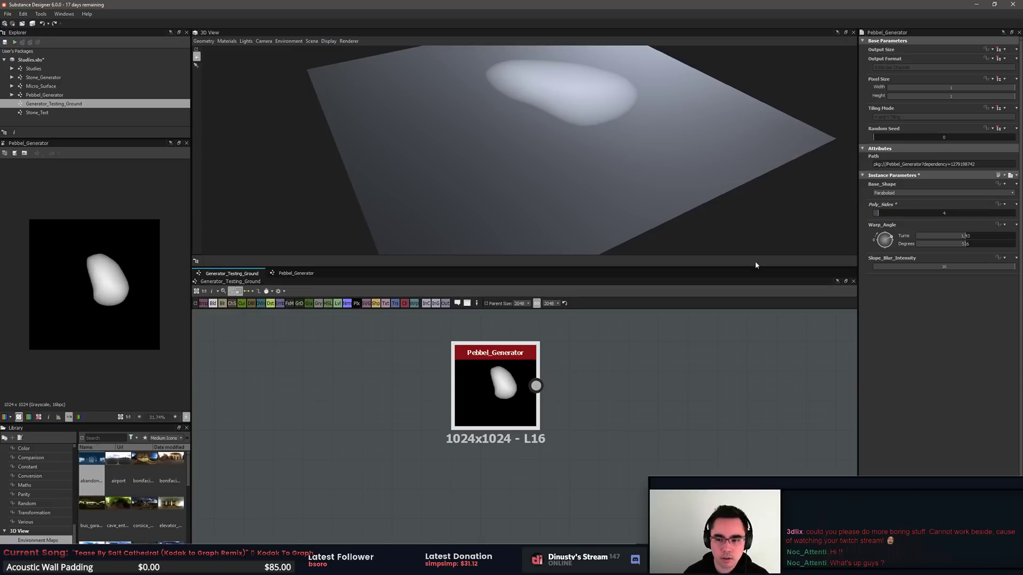
left_click_drag(891, 239, 882, 254)
left_click_drag(877, 257, 873, 227)
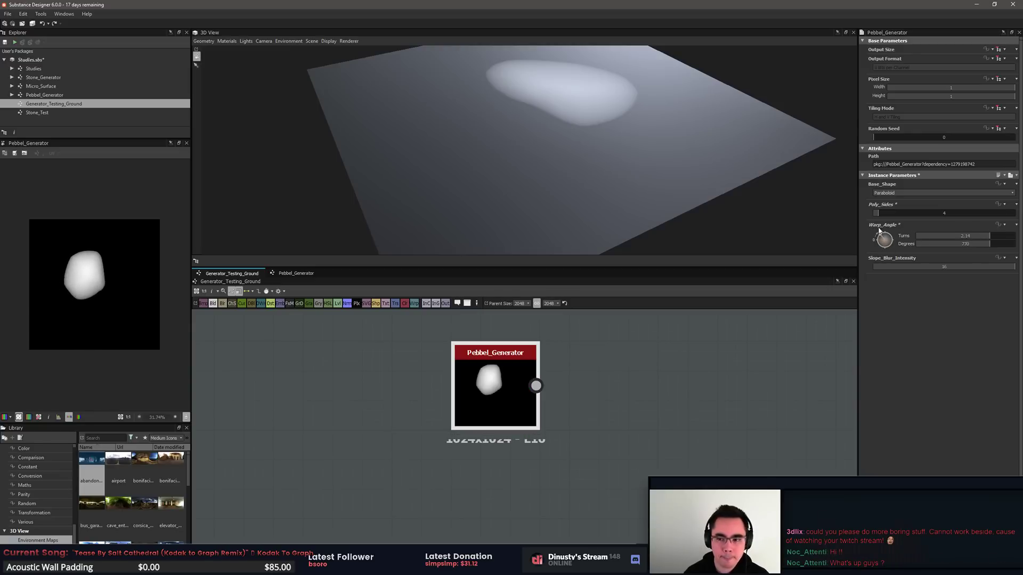
Step: Try the Bell and Square base shapes on the instance, testing Square with Poly_Sides at 3 and 4
scroll(914, 194, "down", 1)
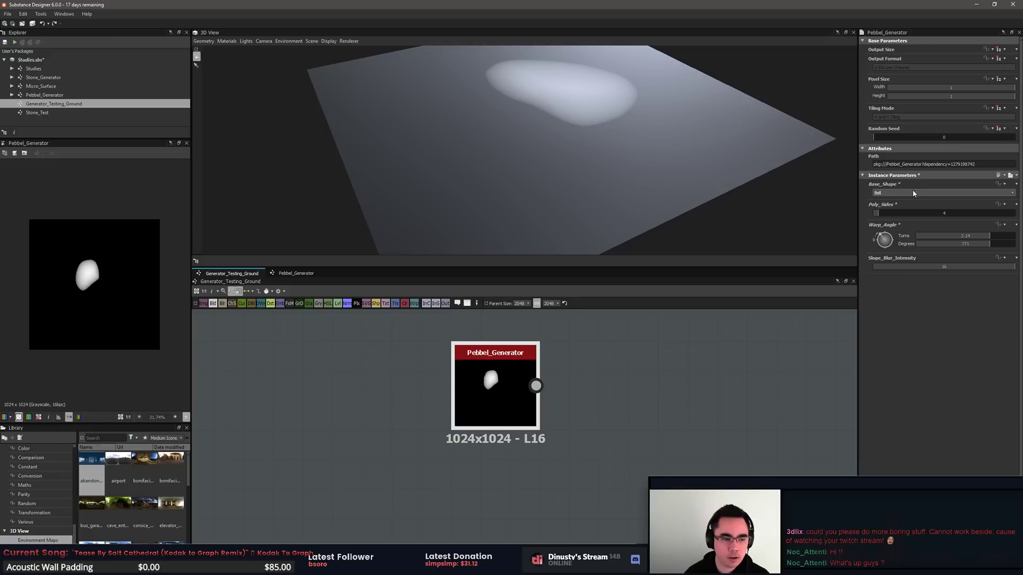
scroll(914, 194, "up", 2)
scroll(913, 192, "down", 1)
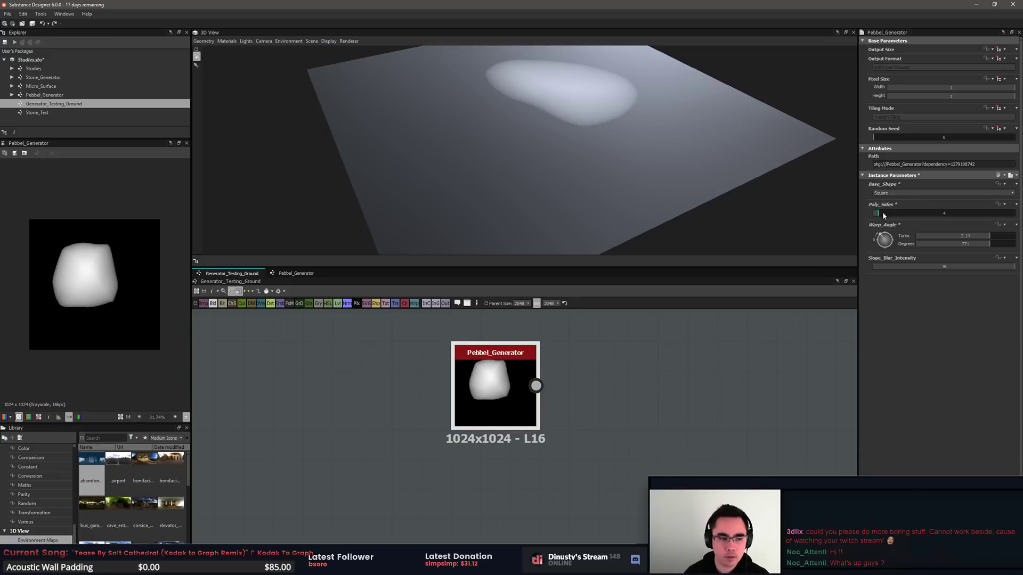
left_click_drag(885, 213, 873, 212)
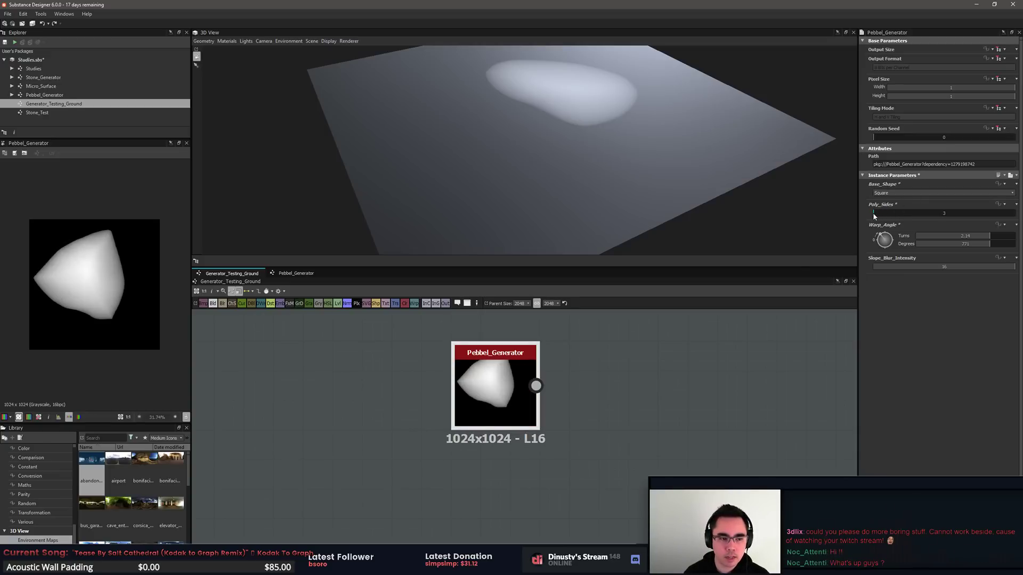
Step: Set the instance's Base_Shape to Pyramid, Poly_Sides to 7 and Warp_Angle to about 2.44 turns
left_click(895, 193)
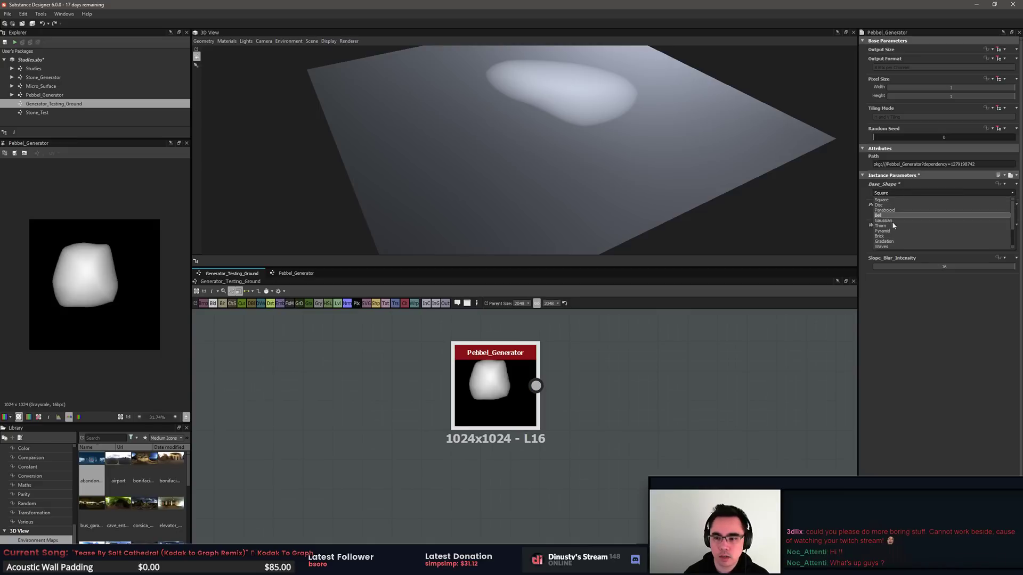
left_click(896, 231)
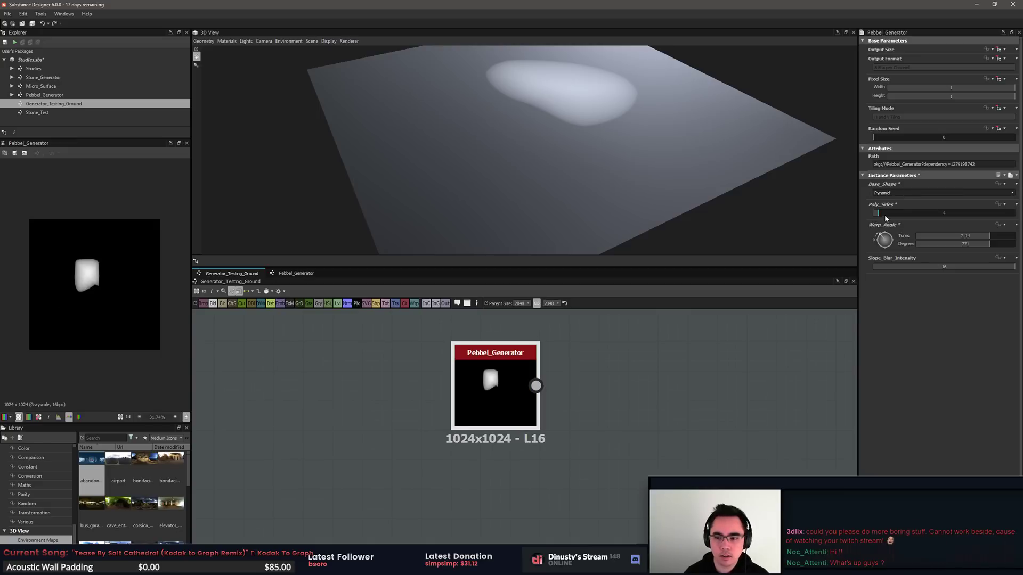
left_click_drag(885, 214, 898, 238)
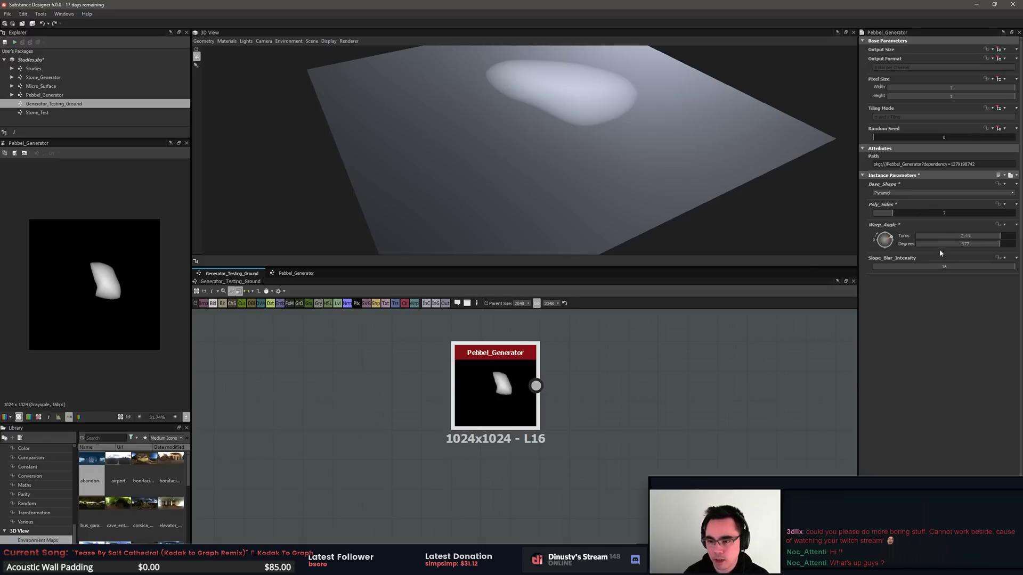
Step: Lower the instance's Slope_Blur_Intensity to about 28
double_click(941, 266)
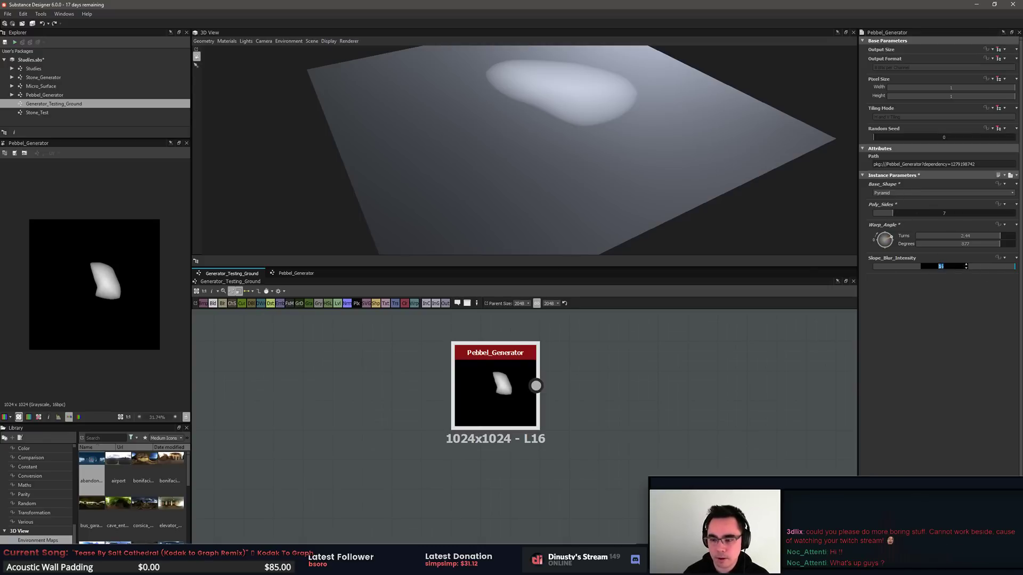
type("30")
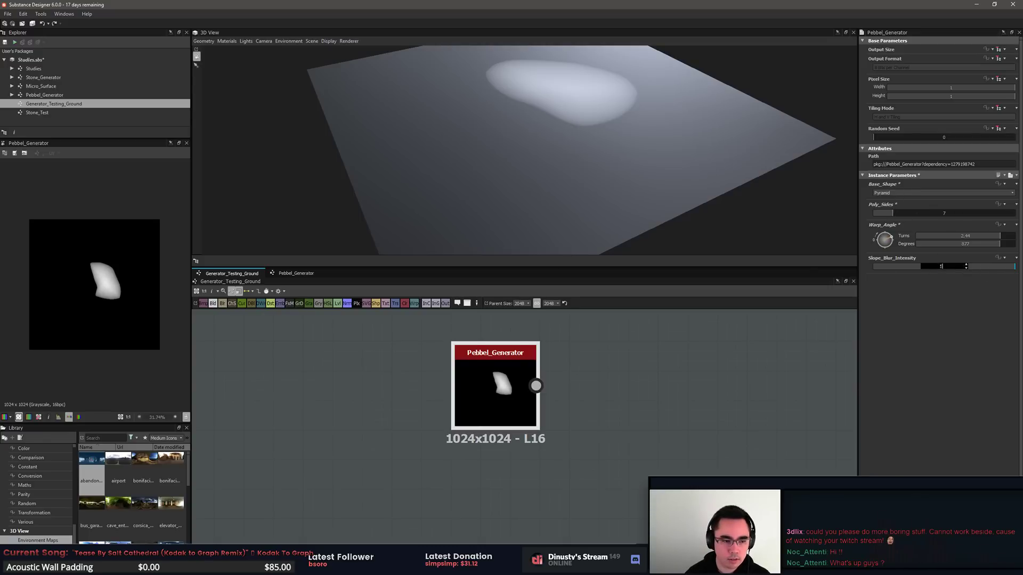
key("Return")
left_click_drag(941, 271, 913, 272)
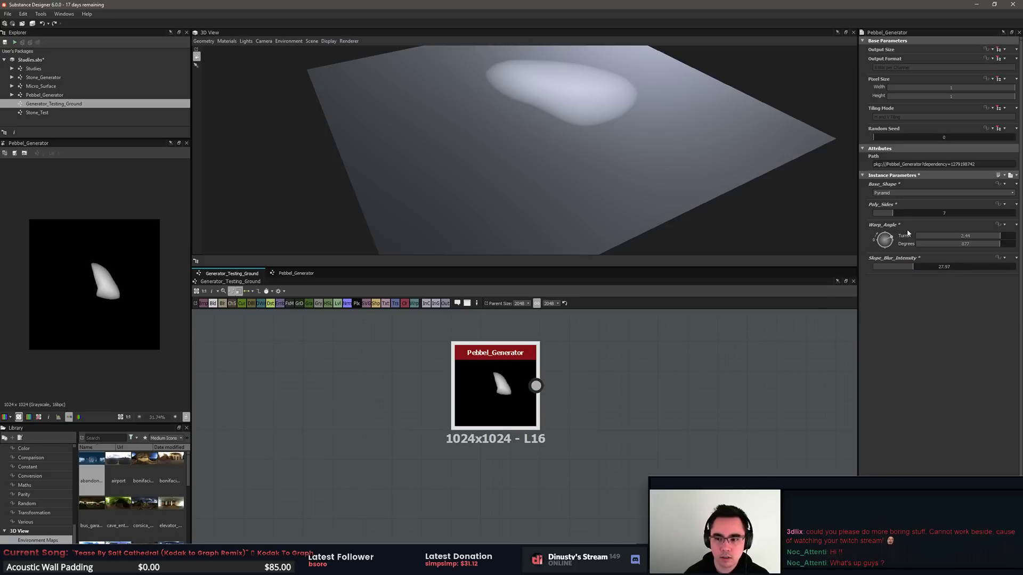
Step: Set the instance's Poly_Sides to 6, Warp_Angle to about 2.34 turns and Base_Shape to Brick
left_click_drag(893, 213, 888, 239)
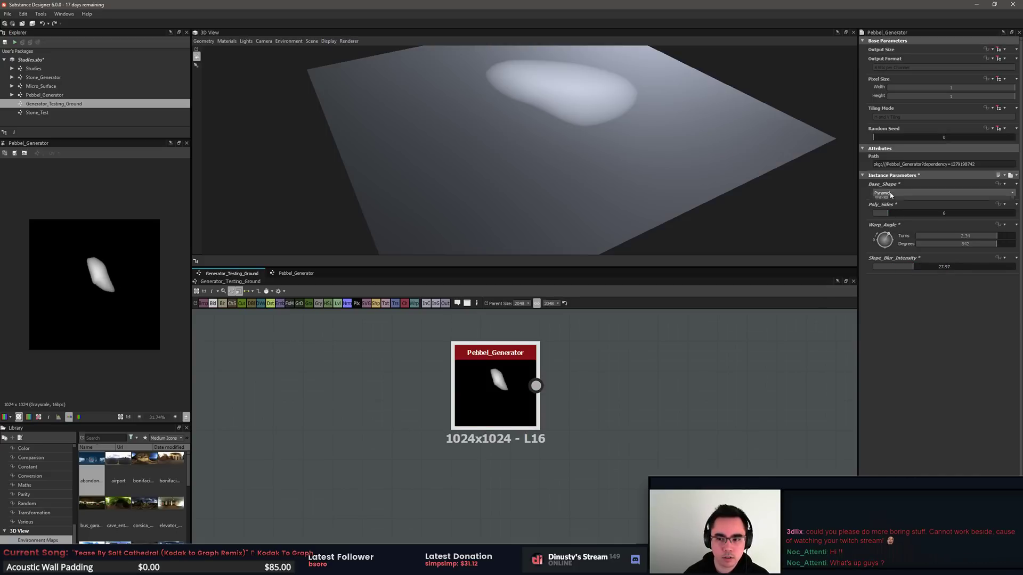
left_click(900, 193)
left_click(895, 238)
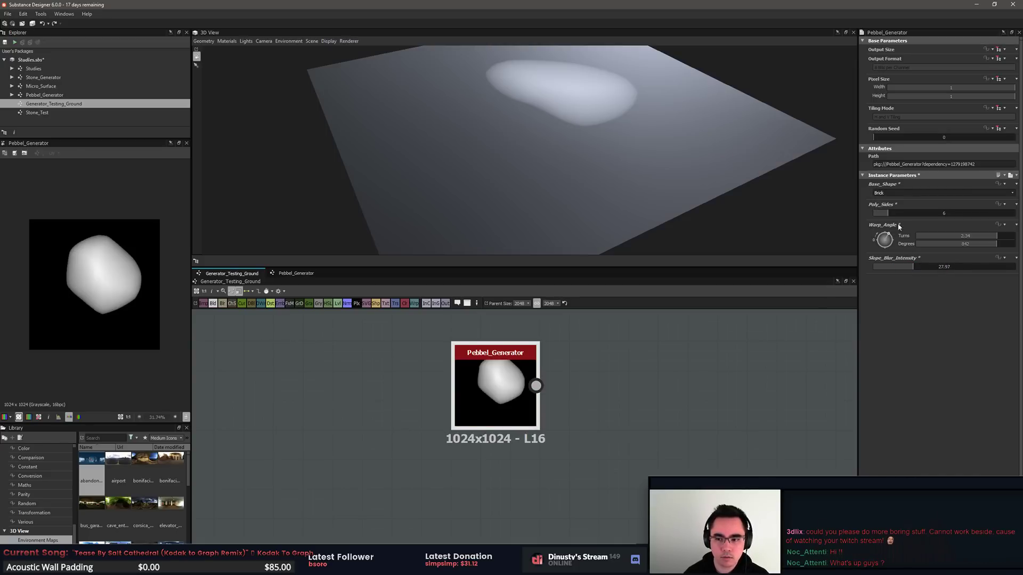
Step: Set the instance to Base_Shape Bell, Poly_Sides 4, Warp_Angle about 2.42 turns and Slope_Blur_Intensity about 50
left_click(912, 193)
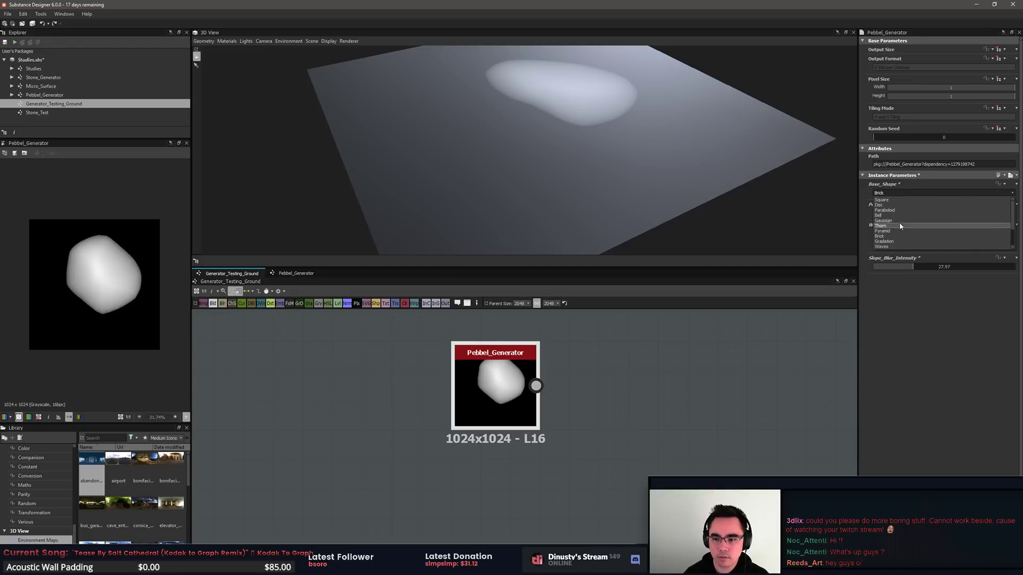
left_click(900, 215)
left_click_drag(888, 213, 945, 272)
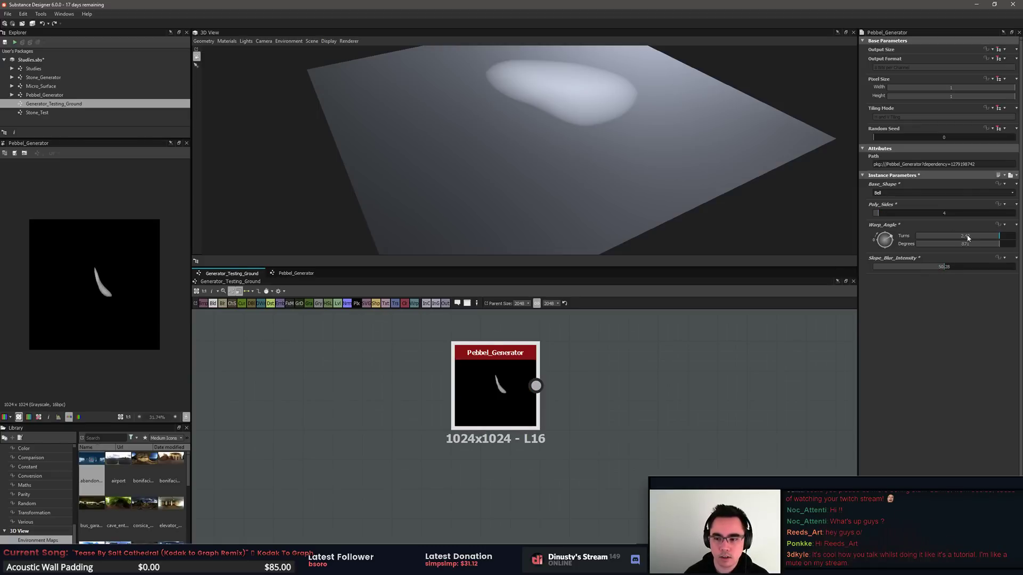
Step: Duplicate the Pebbel_Generator instance in Generator_Testing_Ground and place the copy below the original
left_click(658, 359)
left_click(519, 423)
middle_click_drag(523, 425, 580, 403)
scroll(559, 406, "down", 2)
scroll(521, 341, "down", 2)
key("ctrl+c")
key("ctrl+v")
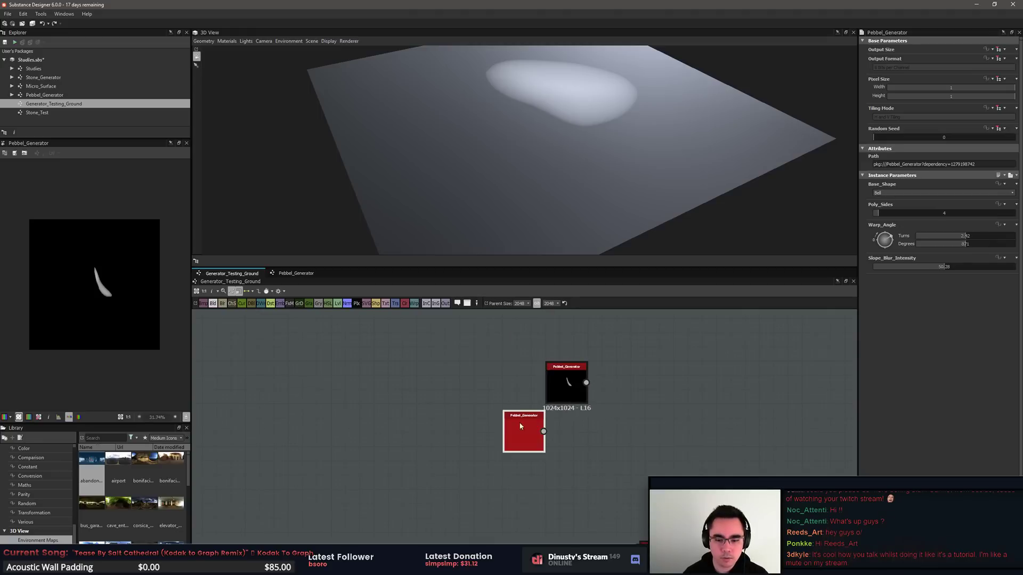
left_click_drag(522, 429, 592, 436)
left_click(567, 387)
left_click_drag(567, 388, 574, 332)
left_click_drag(588, 426, 574, 372)
middle_click_drag(570, 395, 522, 432)
scroll(523, 432, "up", 2)
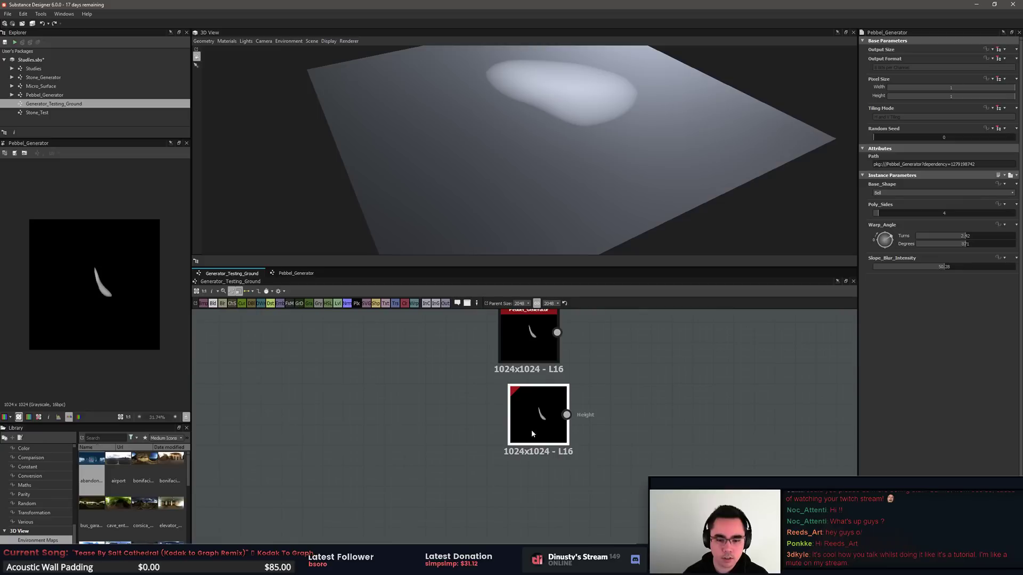
left_click_drag(535, 425, 521, 433)
Step: Set the second Pebbel_Generator instance's Base_Shape to Square and its Poly_Sides to 7
left_click(522, 433)
left_click(901, 193)
left_click(890, 199)
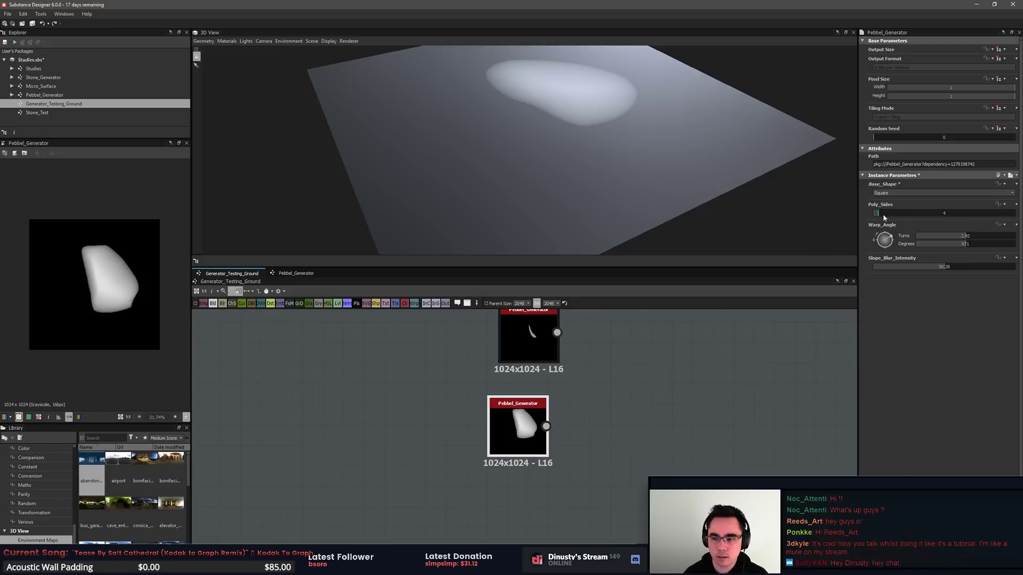
left_click(892, 214)
left_click(703, 443)
Step: Duplicate the second Pebbel_Generator instance and line up all three instances in a vertical column
left_click(532, 444)
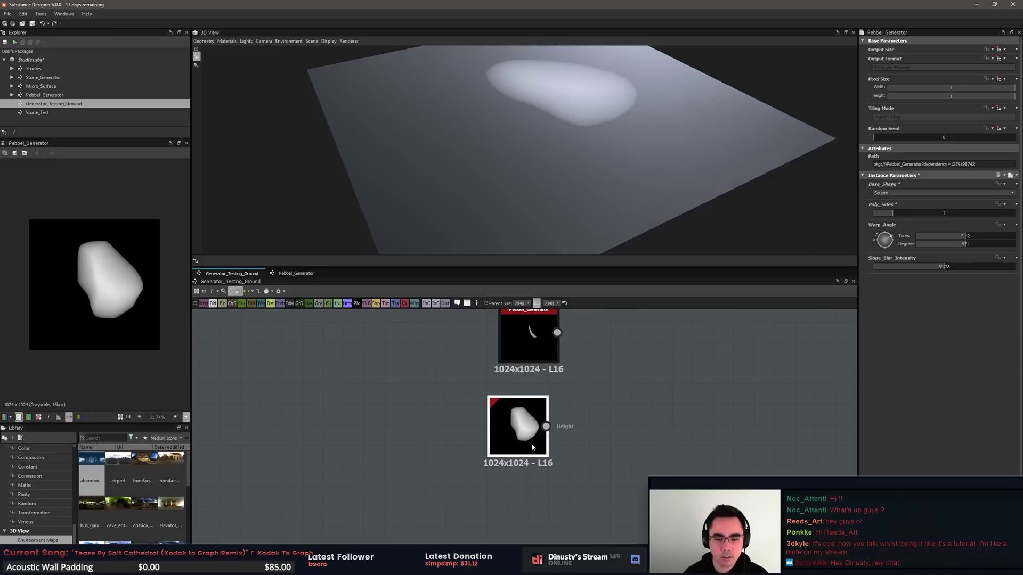
key("ctrl+d")
left_click_drag(550, 465, 576, 510)
left_click_drag(516, 433, 536, 409)
left_click_drag(532, 343, 563, 323)
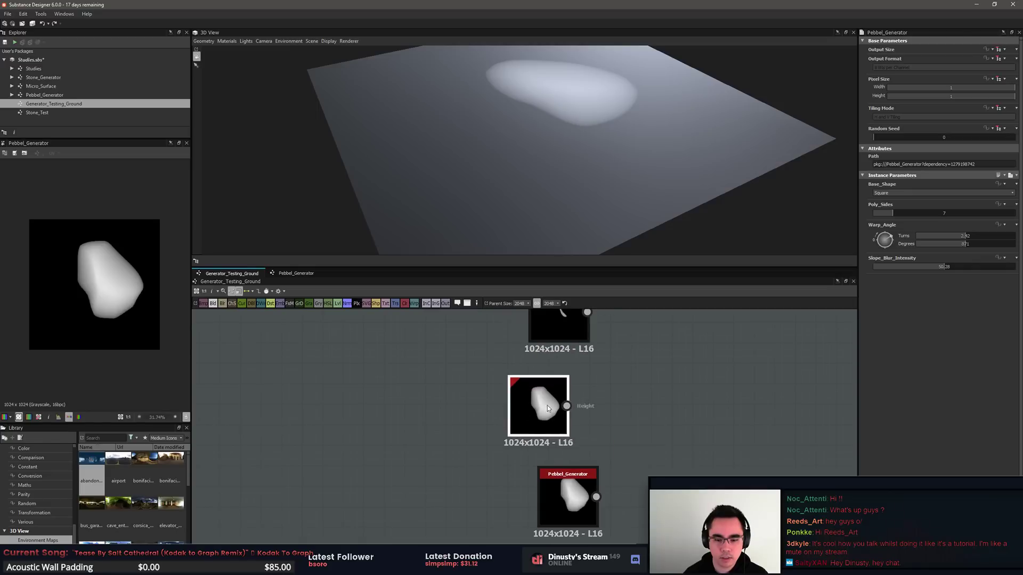
left_click_drag(530, 414, 549, 403)
left_click_drag(575, 503, 566, 482)
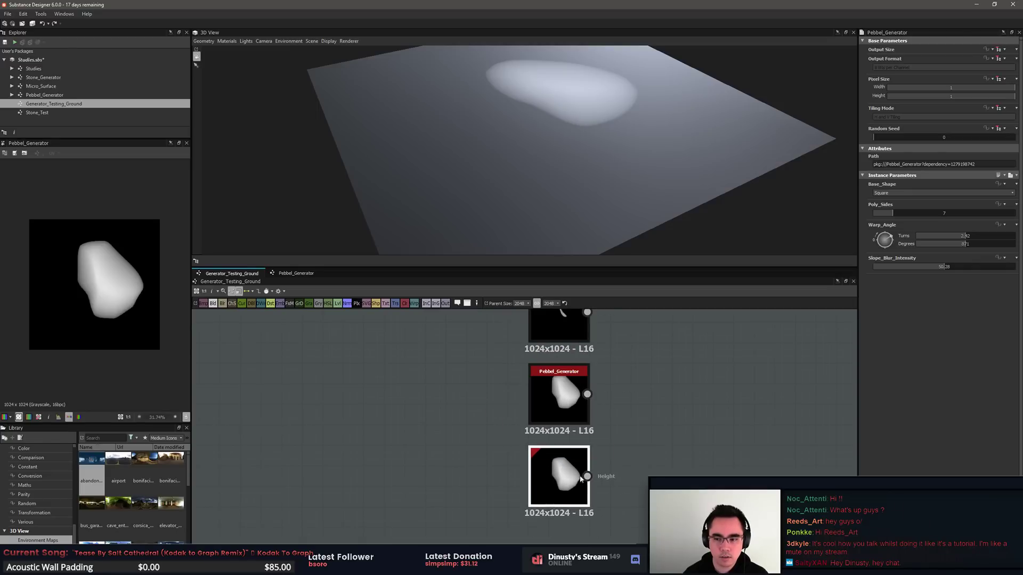
middle_click_drag(792, 398, 755, 426)
scroll(575, 352, "down", 1)
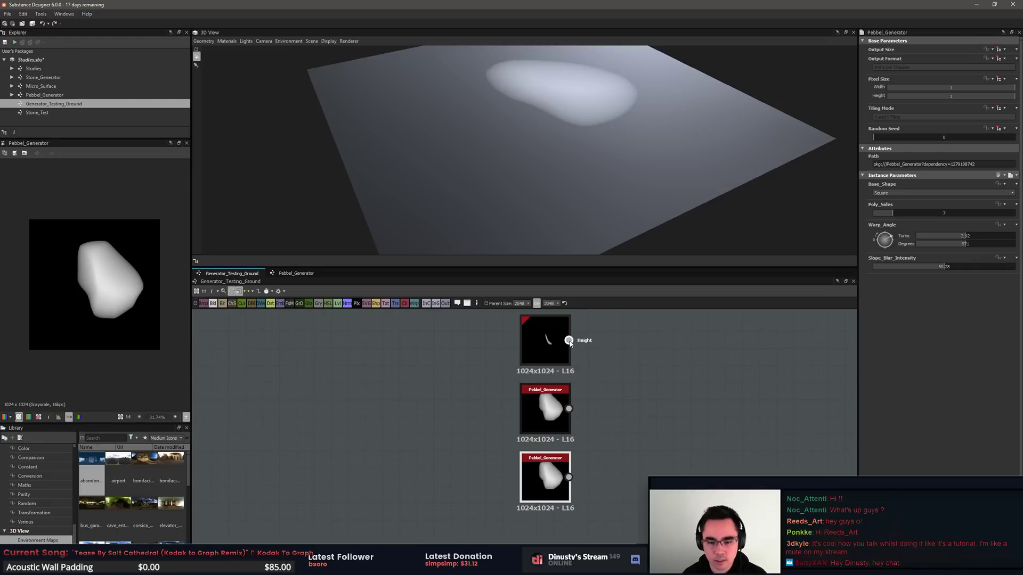
left_click_drag(569, 340, 669, 316)
mouse_move(551, 419)
left_mouse_down()
mouse_move(612, 370)
mouse_move(549, 421)
left_mouse_up()
left_click(600, 403)
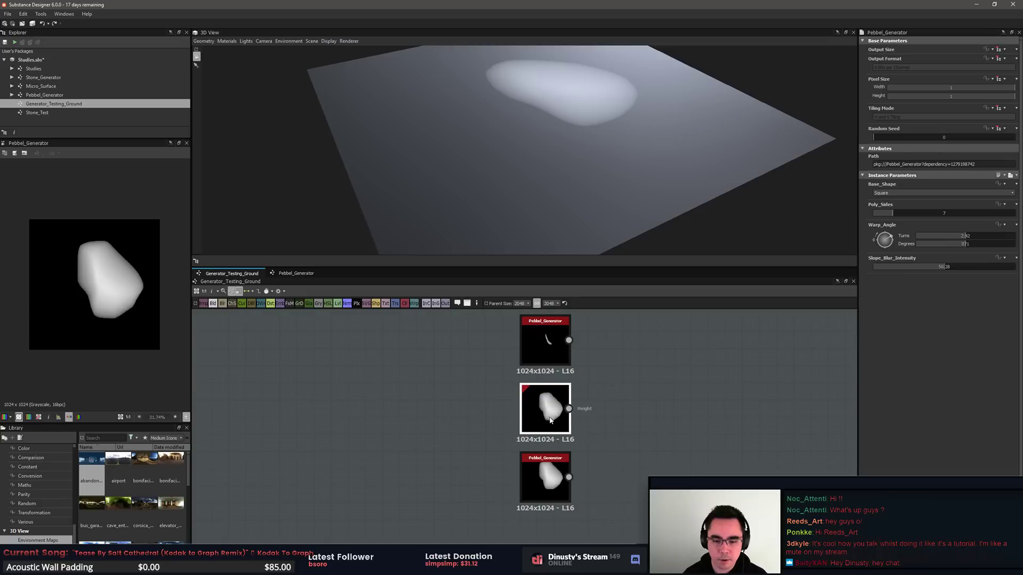
left_click(727, 415)
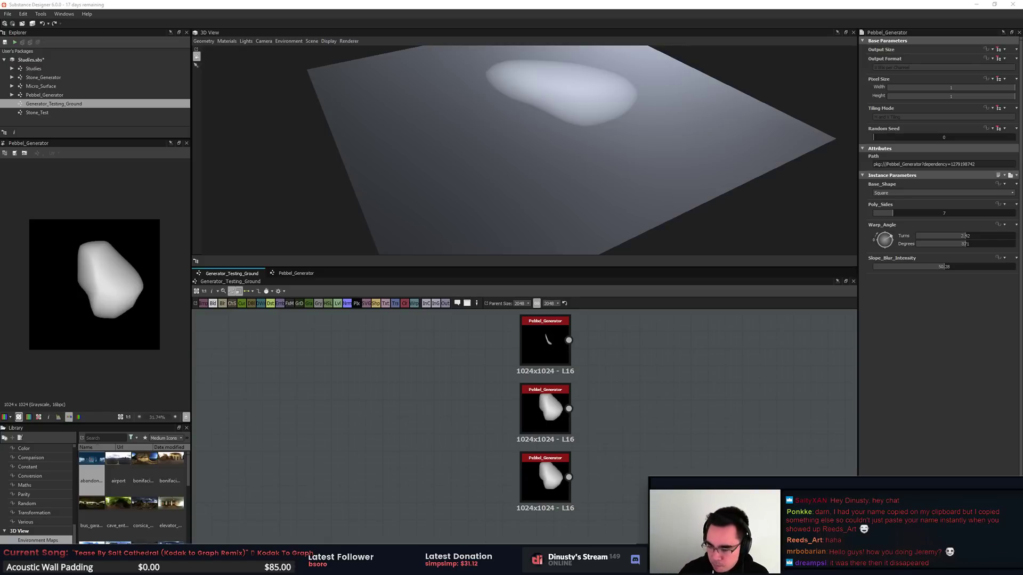
Step: Set the third instance to Poly_Sides 6, Base_Shape Paraboloid, Warp_Angle about 2.98 turns and Slope_Blur_Intensity about 98
middle_click_drag(552, 474, 526, 477)
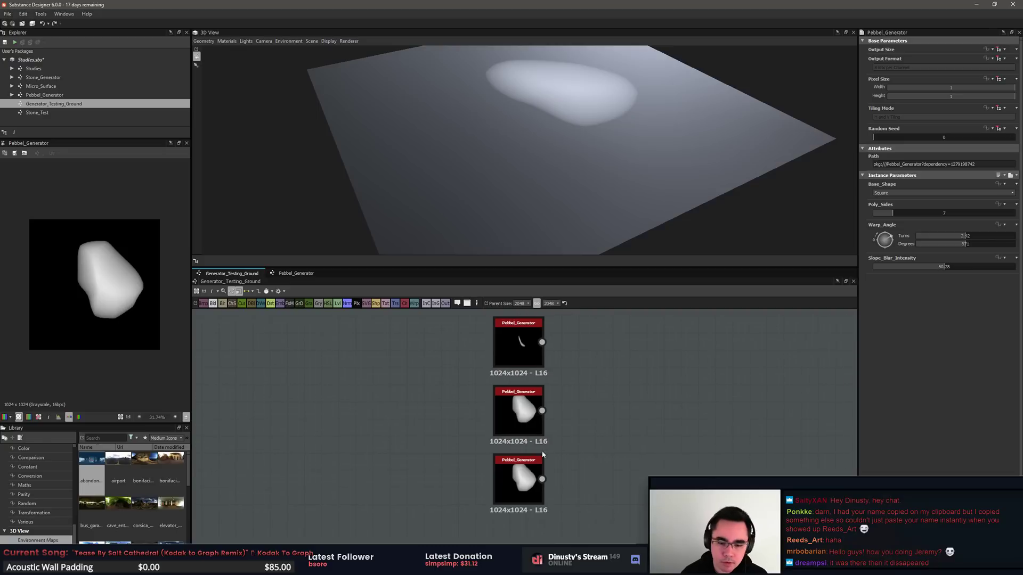
left_click(522, 478)
left_click_drag(892, 214, 887, 213)
left_click(906, 193)
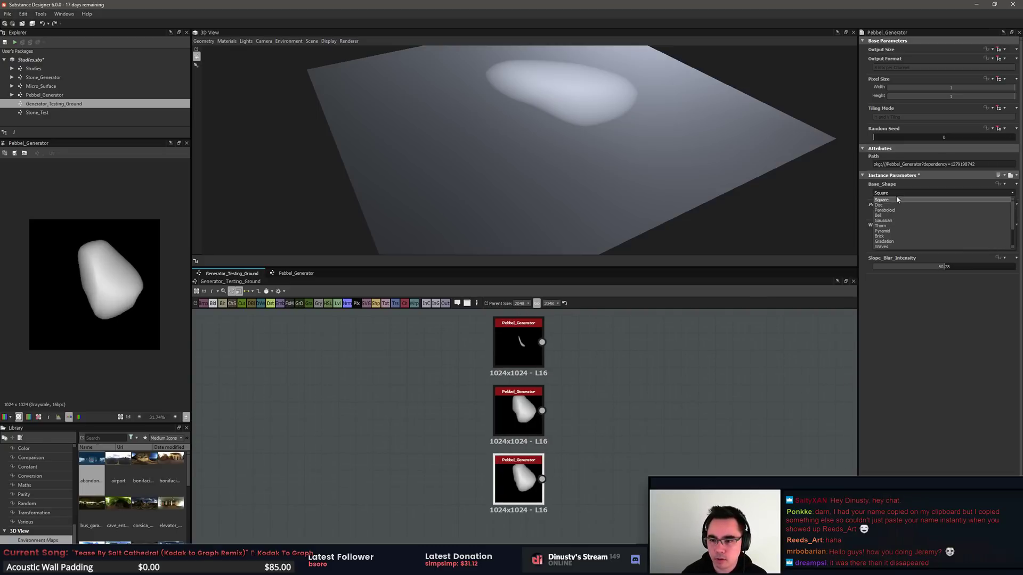
left_click(895, 211)
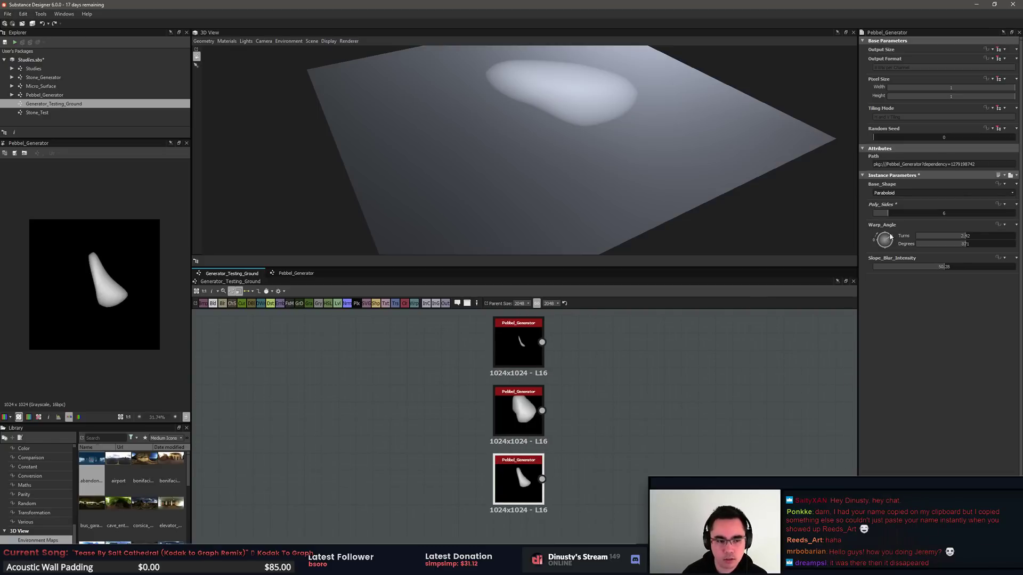
left_click_drag(944, 266, 876, 243)
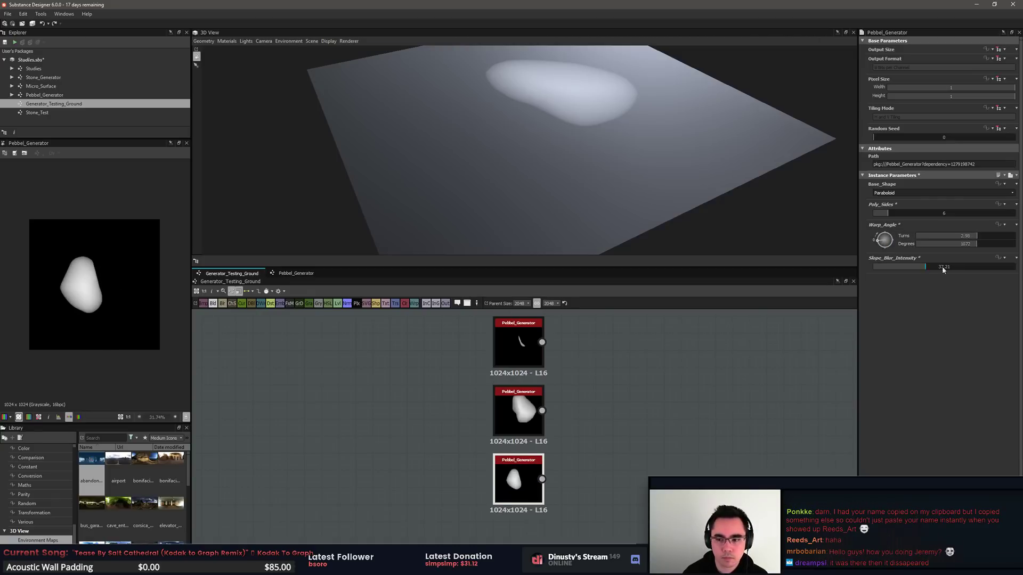
left_click_drag(943, 270, 1013, 269)
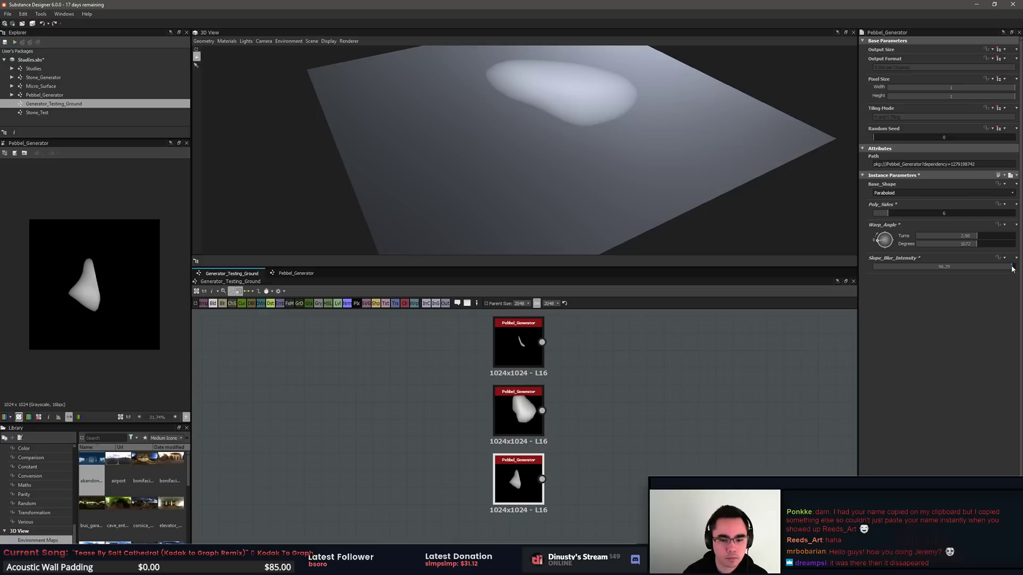
Step: Add a Splatter node to the graph and place it beside the first Pebbel_Generator instance
left_click(532, 419)
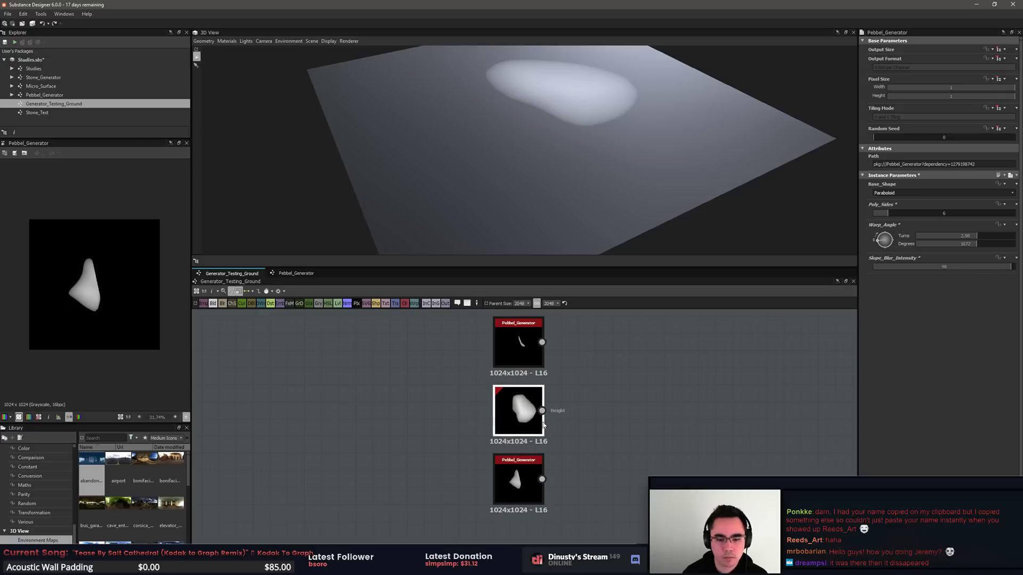
left_click(538, 348)
left_click(597, 386)
middle_click_drag(607, 393, 587, 397)
scroll(587, 404, "down", 1)
middle_click_drag(654, 401, 637, 420)
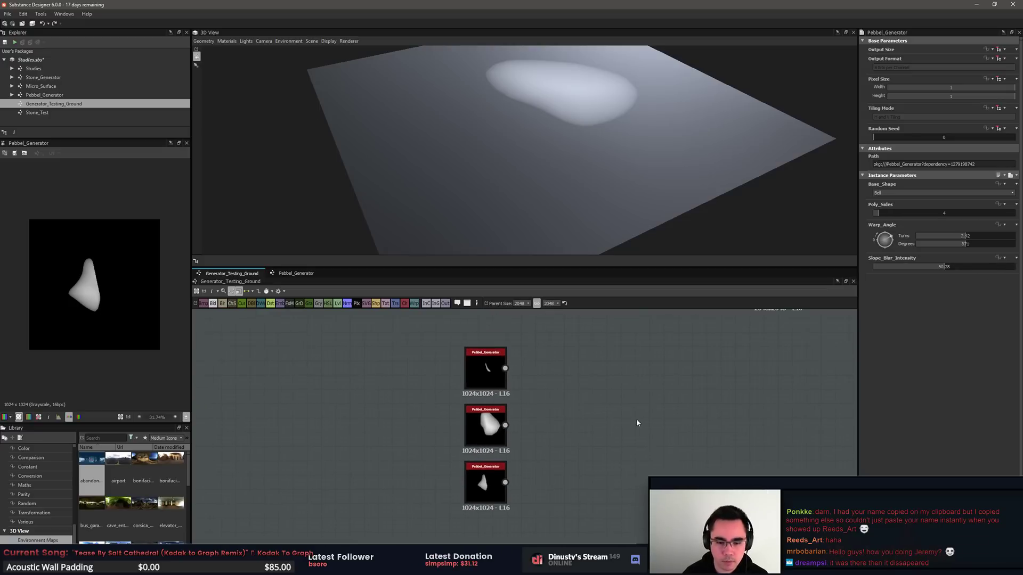
scroll(636, 419, "up", 1)
key("space")
type("sp")
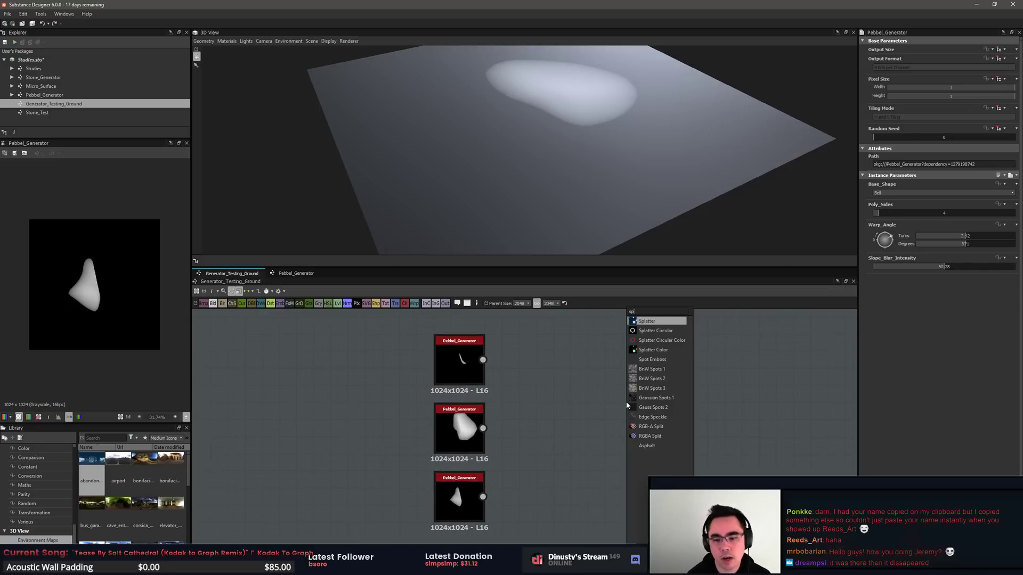
key("Return")
left_click_drag(626, 402, 592, 360)
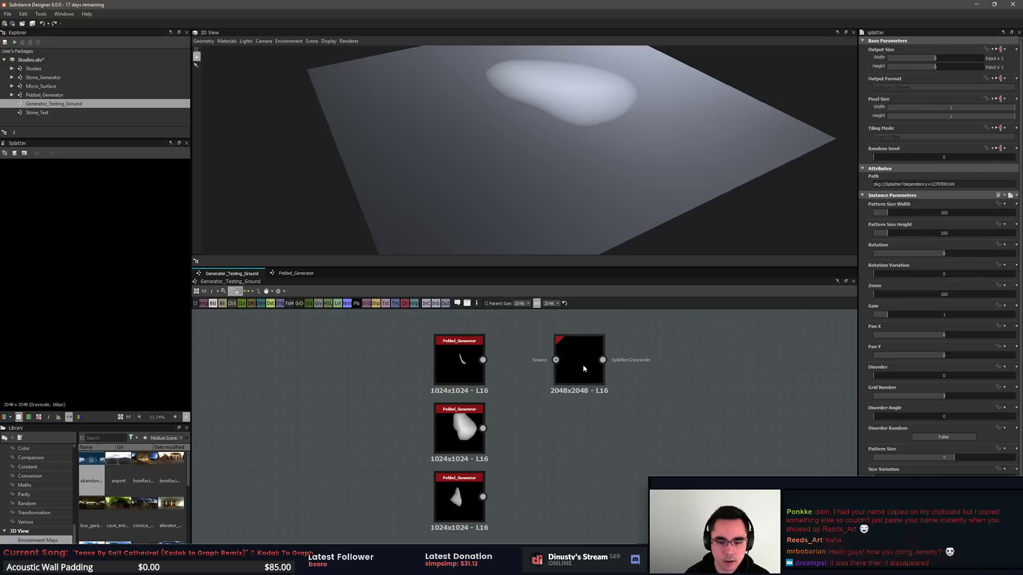
Step: Connect the first Pebbel_Generator instance to the Splatter's Source input and inspect the tiled result up close
scroll(864, 218, "down", 2)
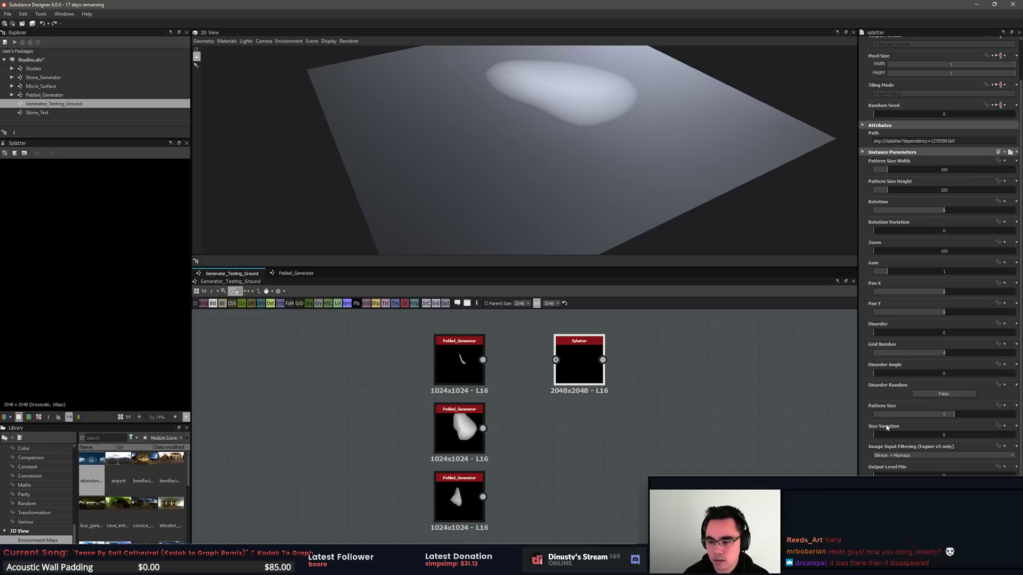
left_click_drag(483, 360, 567, 363)
scroll(37, 289, "up", 10)
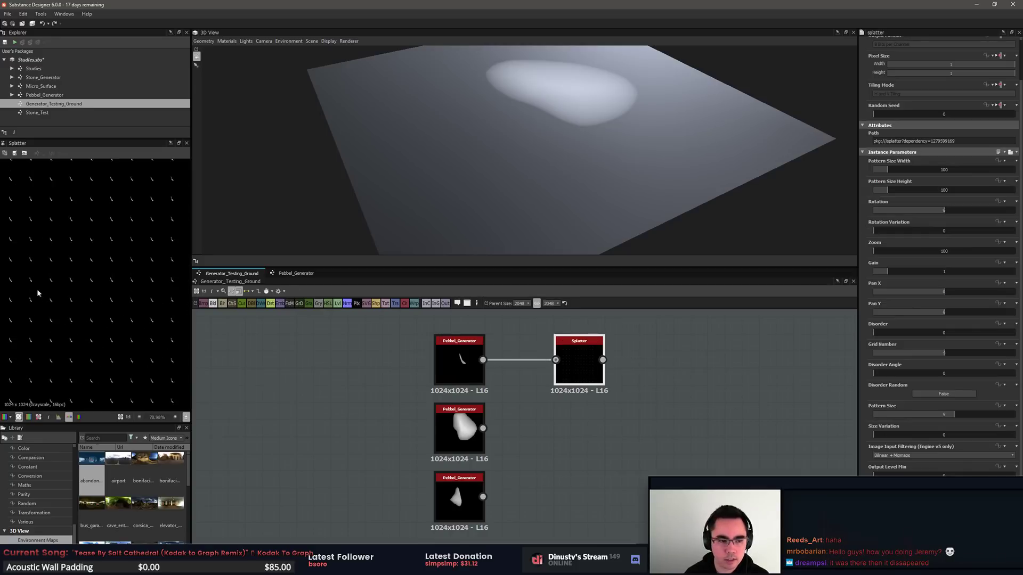
scroll(108, 278, "up", 3)
scroll(108, 278, "down", 13)
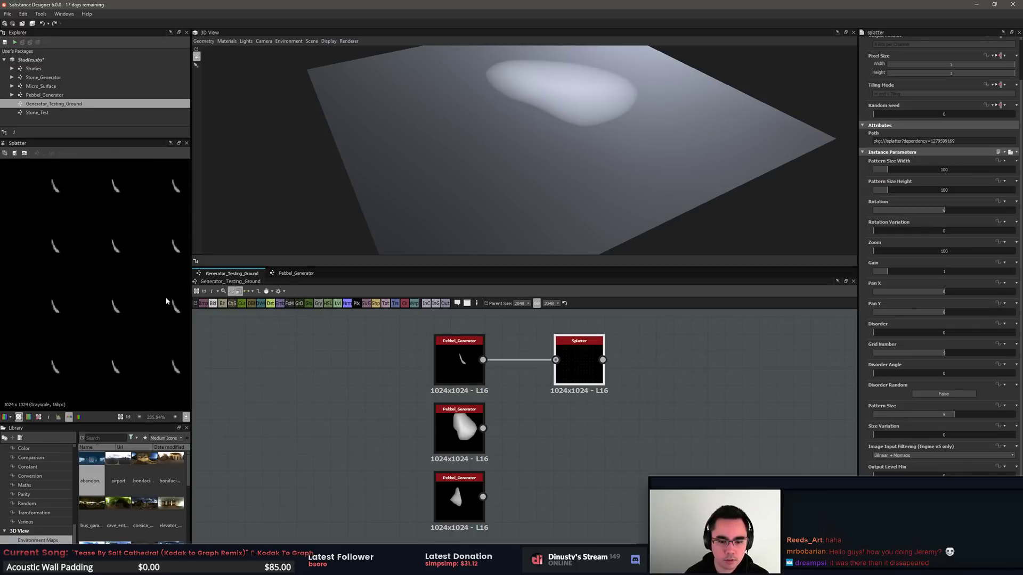
scroll(107, 275, "up", 1)
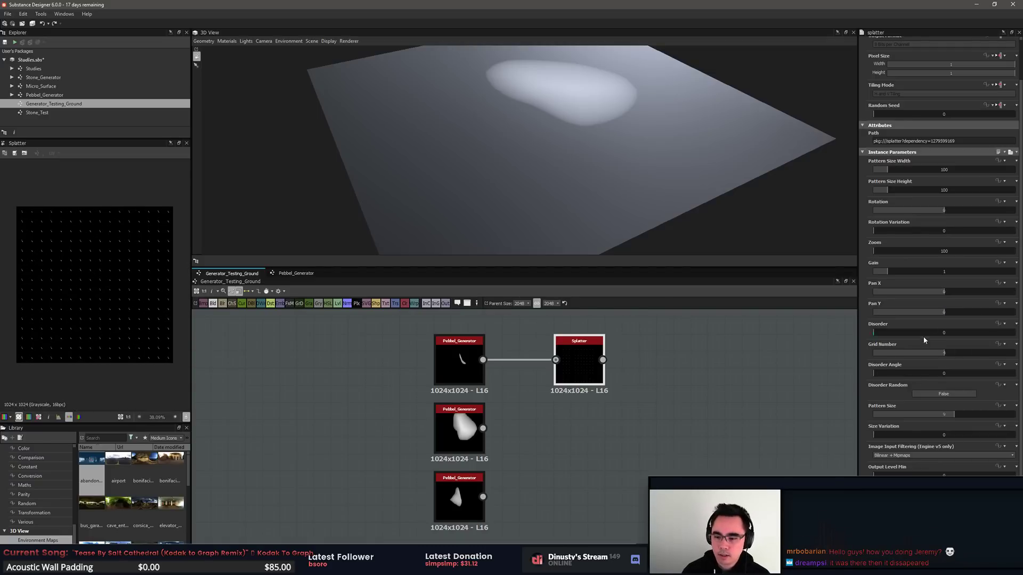
Step: Set the Splatter's Pattern Size Width to about 404 and Pattern Size Height to about 390, keeping the default Grid Number
mouse_move(947, 354)
left_mouse_down()
mouse_move(959, 354)
mouse_move(934, 354)
left_mouse_up()
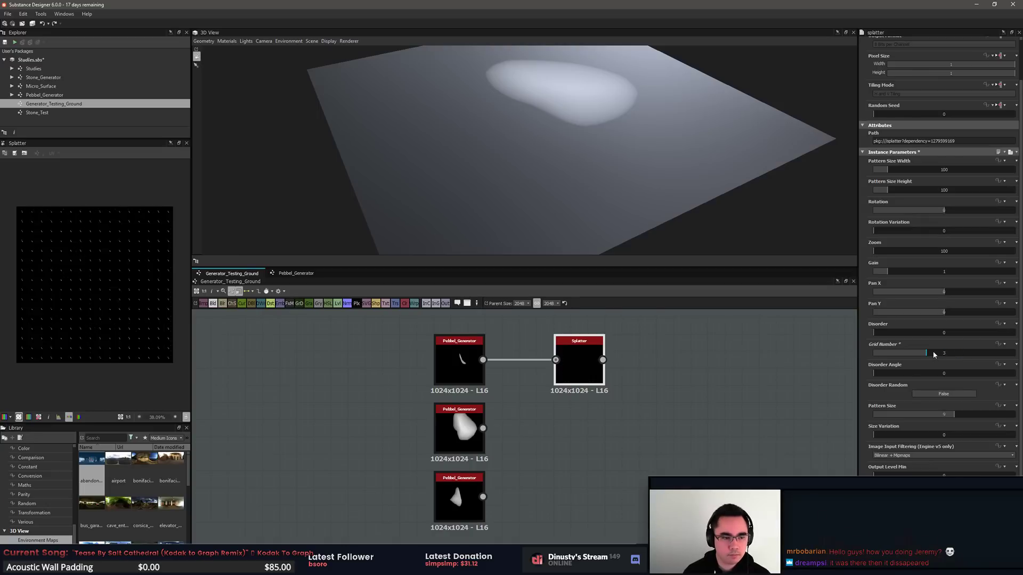
double_click(902, 169)
left_click_drag(901, 170, 928, 191)
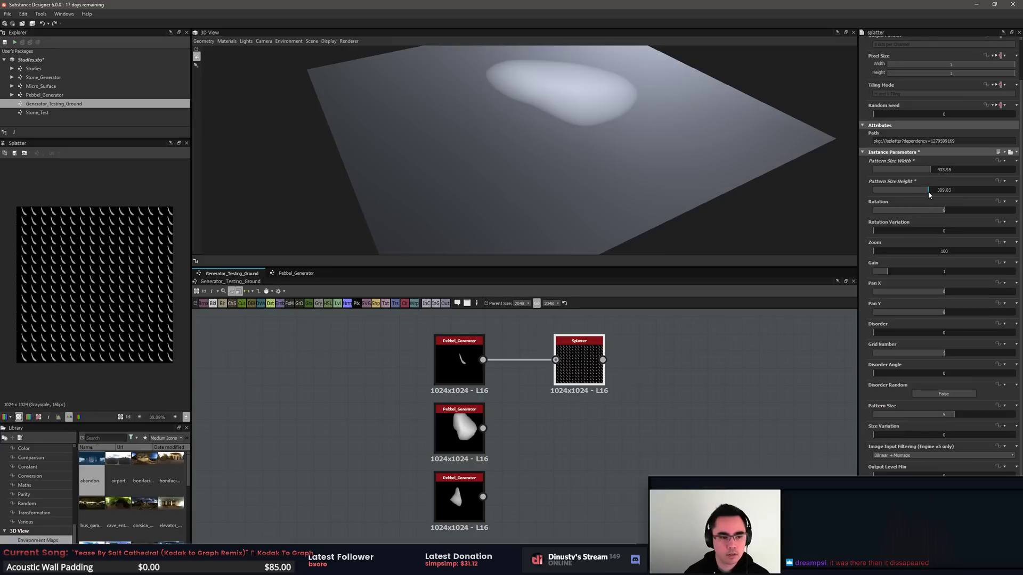
Step: Set the Splatter's Rotation to about -98 and its Rotation Variation to 360
left_click(461, 369)
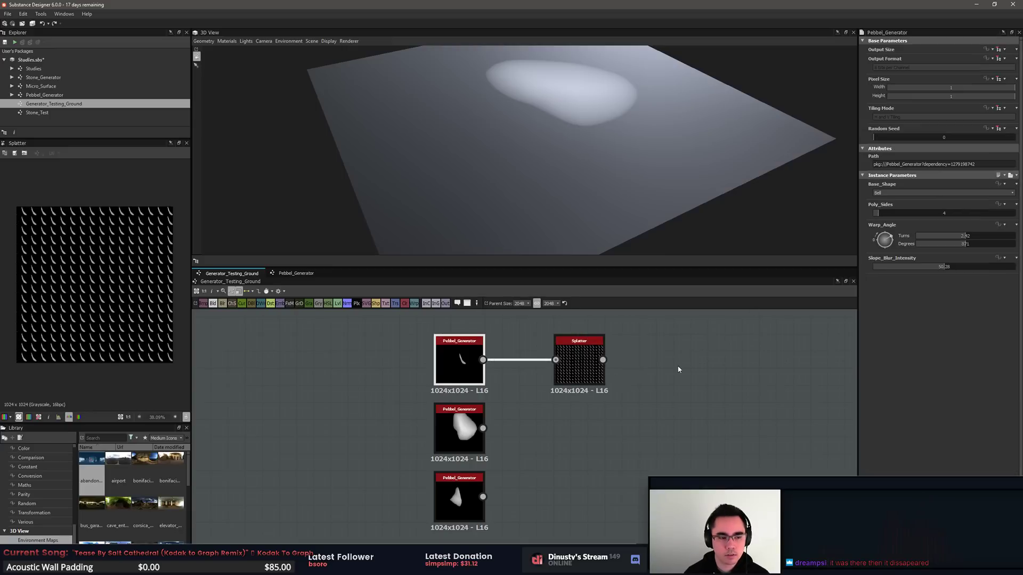
left_click(580, 365)
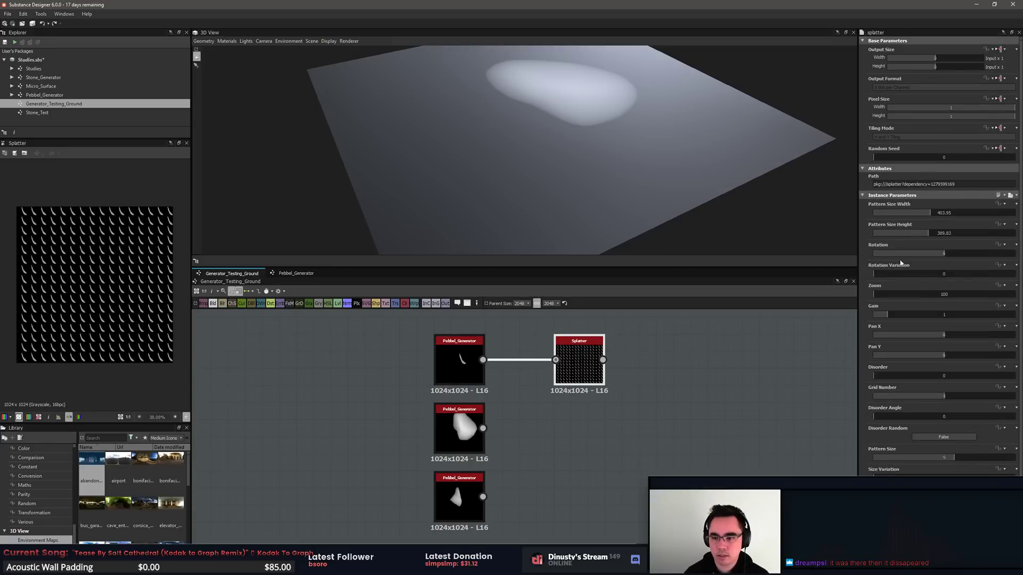
left_click_drag(935, 252, 925, 257)
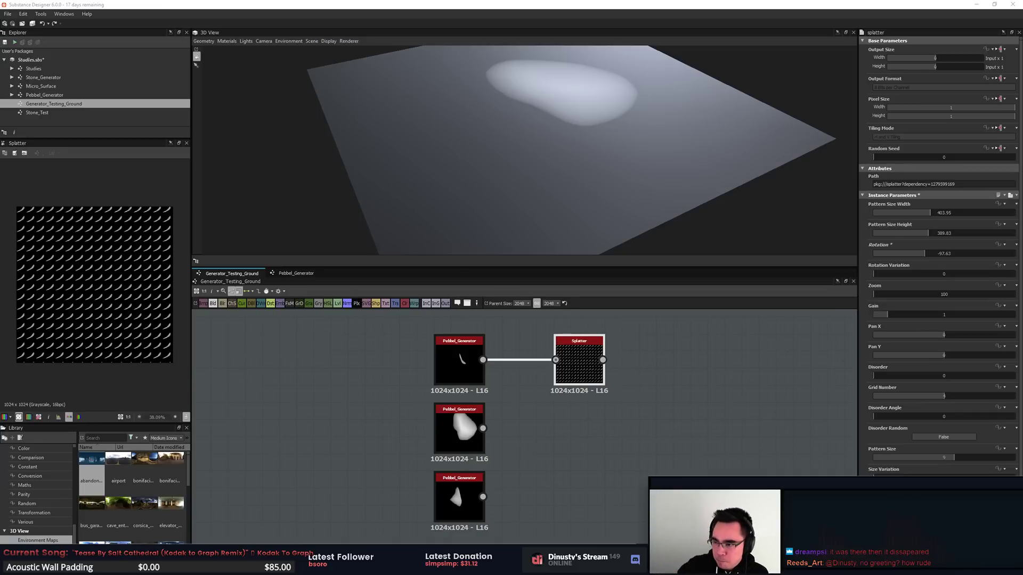
left_click(902, 470)
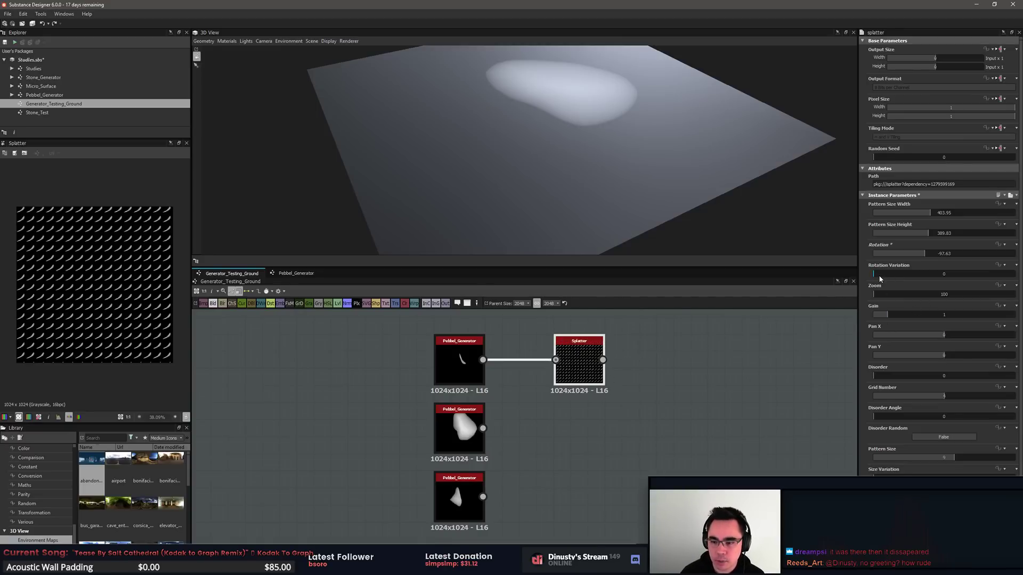
left_click_drag(880, 279, 924, 281)
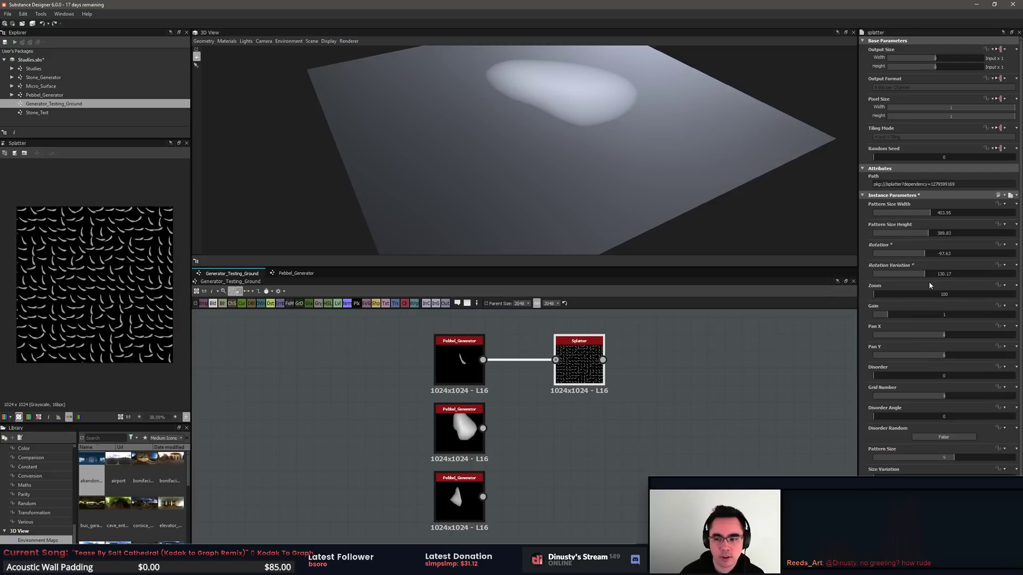
key("ctrl+z")
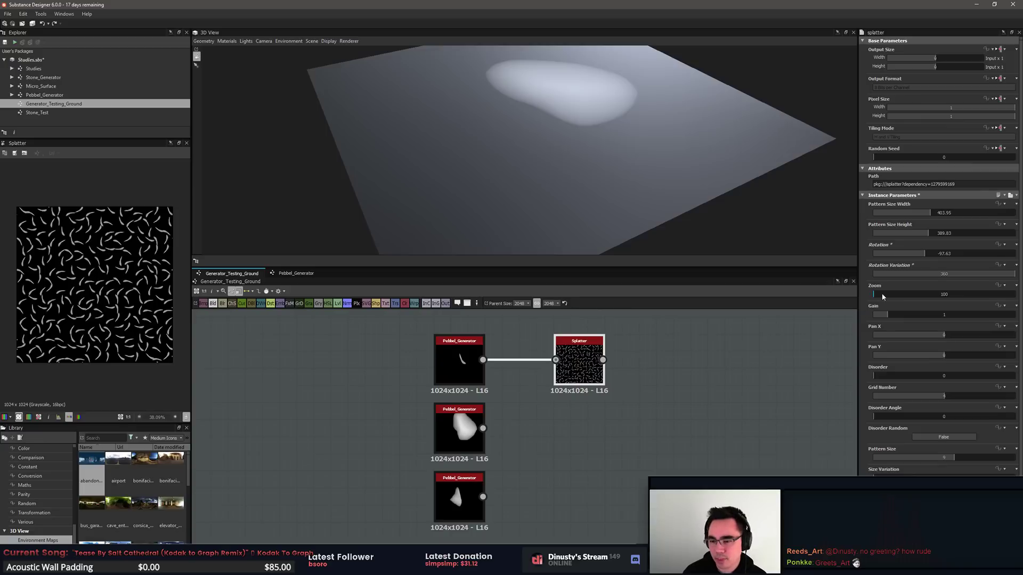
Step: Try a Zoom of about 1498 on the Splatter, inspect the pattern in the tiled preview, and restore Zoom to 100
left_click_drag(880, 295, 893, 297)
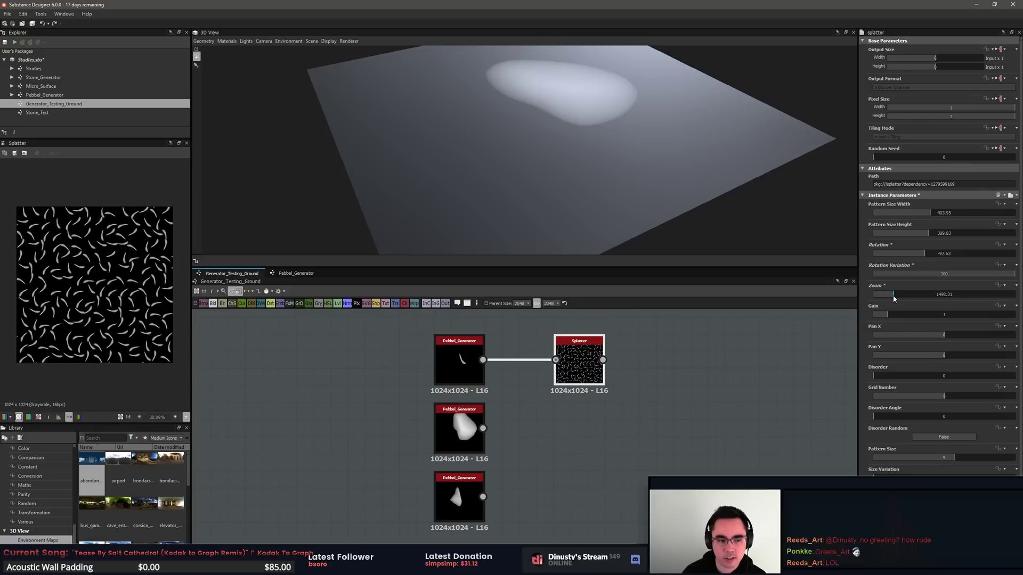
scroll(98, 186, "down", 2)
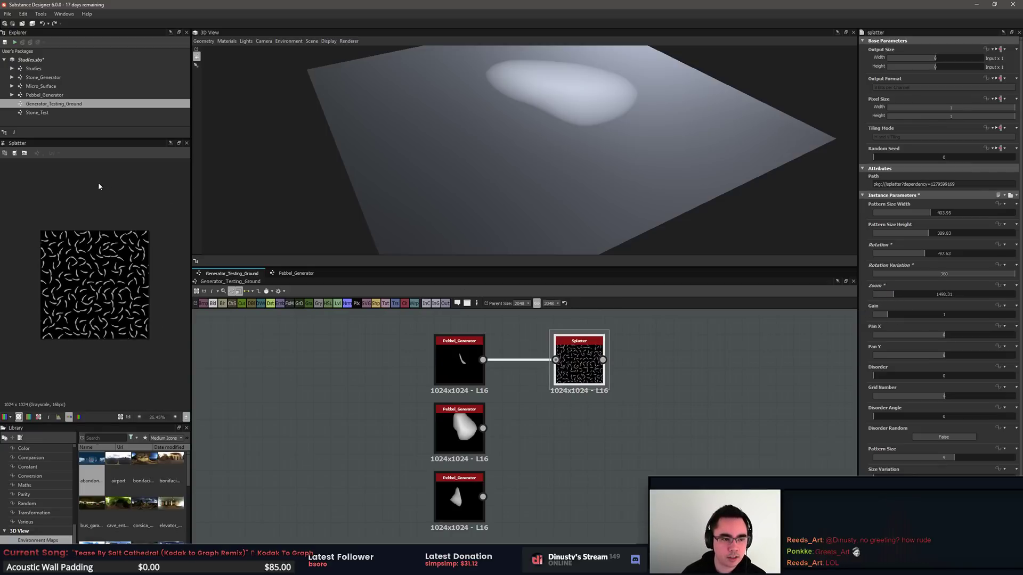
scroll(136, 185, "up", 2)
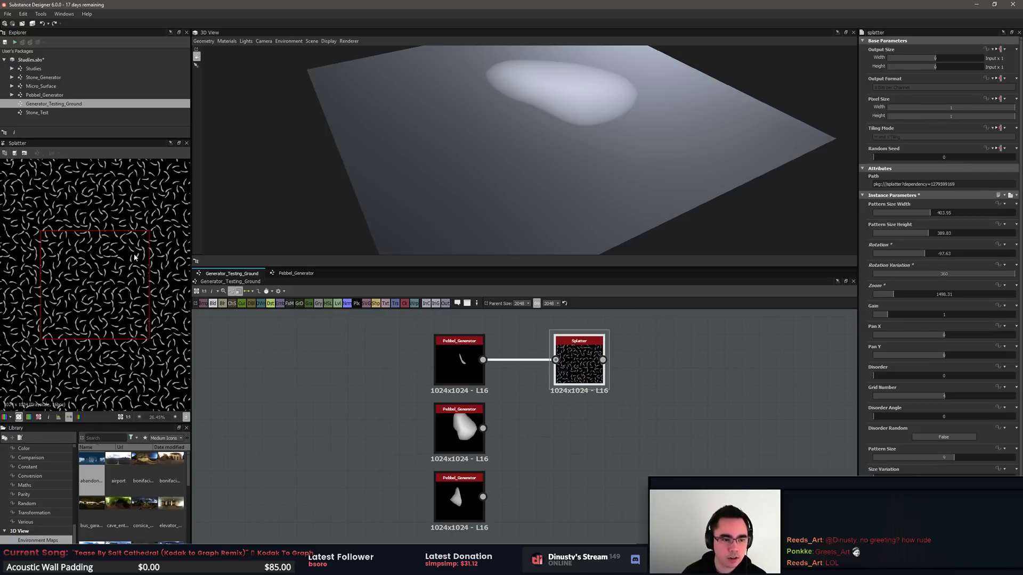
scroll(150, 230, "up", 2)
scroll(34, 287, "up", 4)
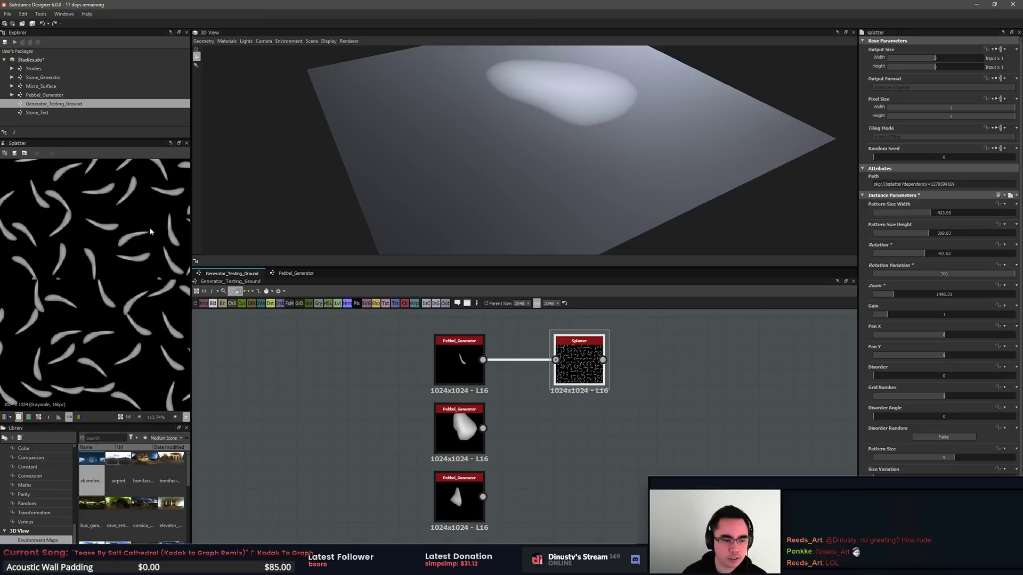
left_click_drag(896, 299, 806, 324)
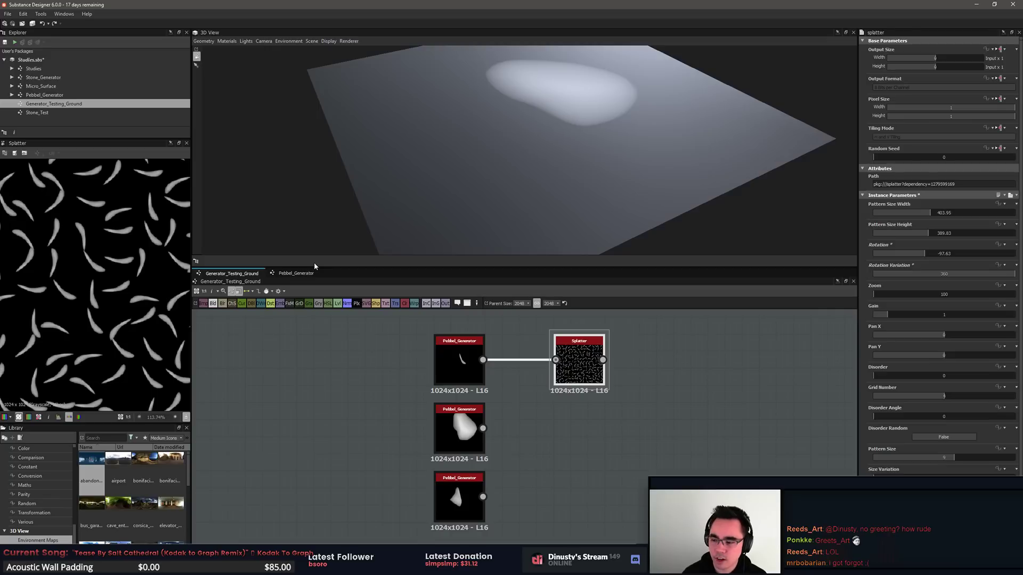
scroll(158, 290, "down", 6)
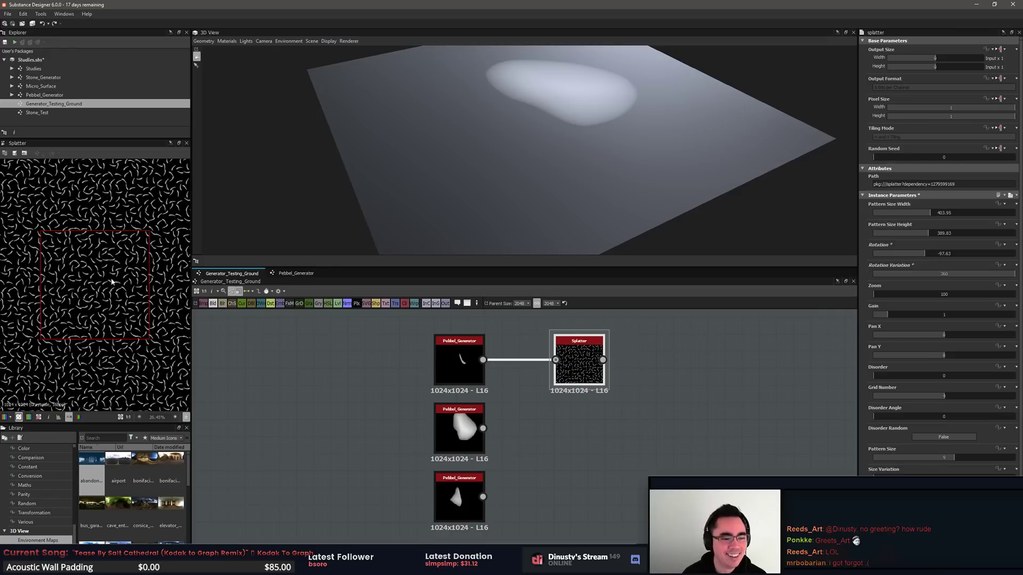
key("space")
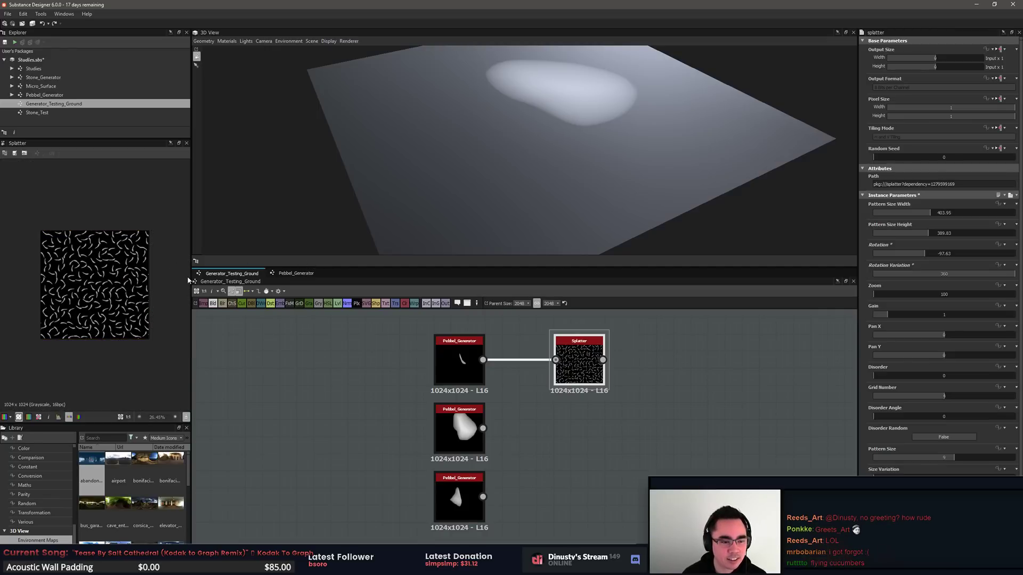
scroll(138, 291, "up", 1)
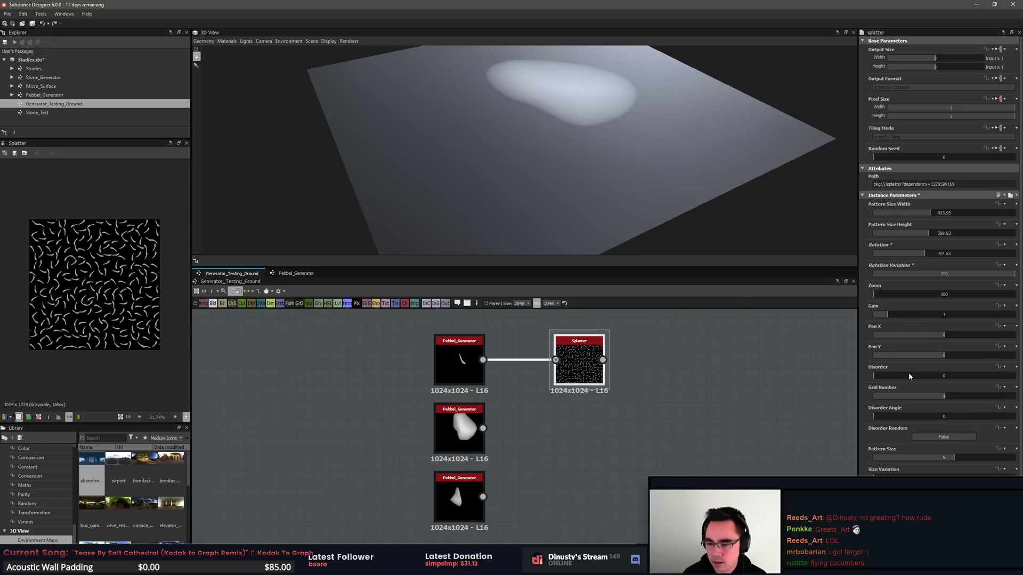
Step: Set the Splatter's Disorder to 100, its Disorder Angle to about 224 and Disorder Random to True
left_click_drag(881, 377, 1015, 376)
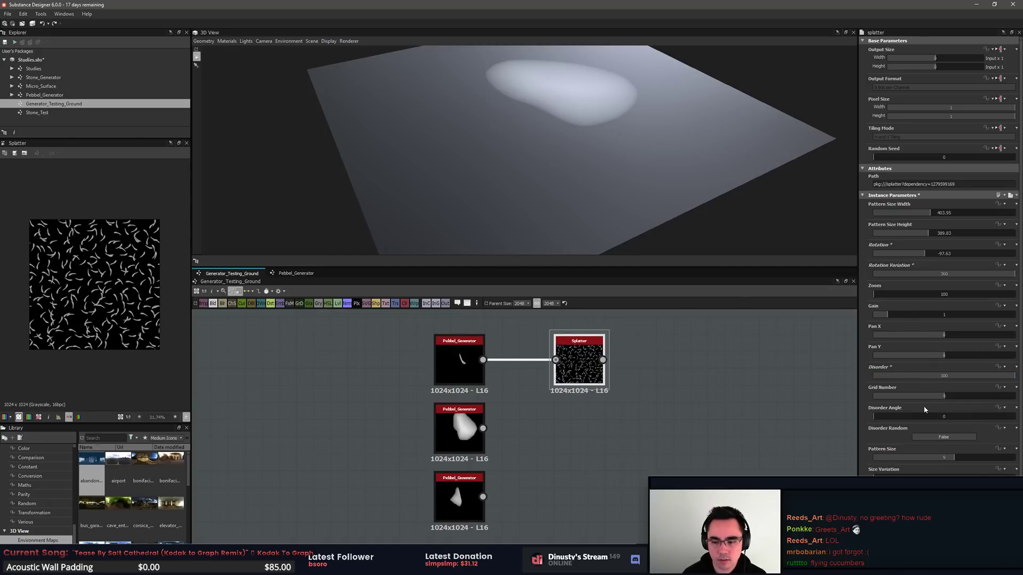
left_click_drag(880, 377, 1018, 379)
mouse_move(890, 415)
left_mouse_down()
mouse_move(954, 419)
mouse_move(911, 420)
left_mouse_up()
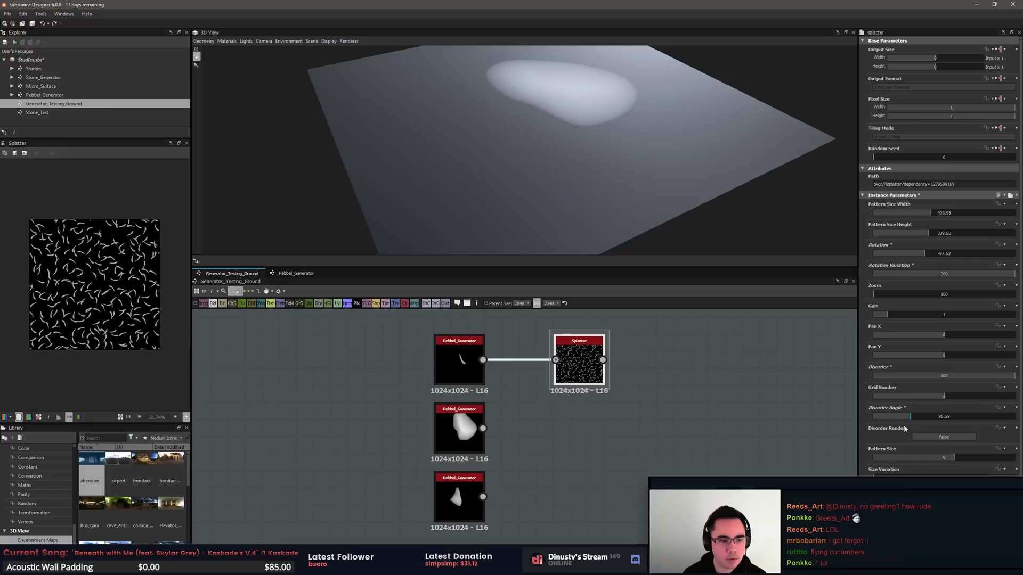
left_click_drag(905, 429, 891, 427)
mouse_move(900, 414)
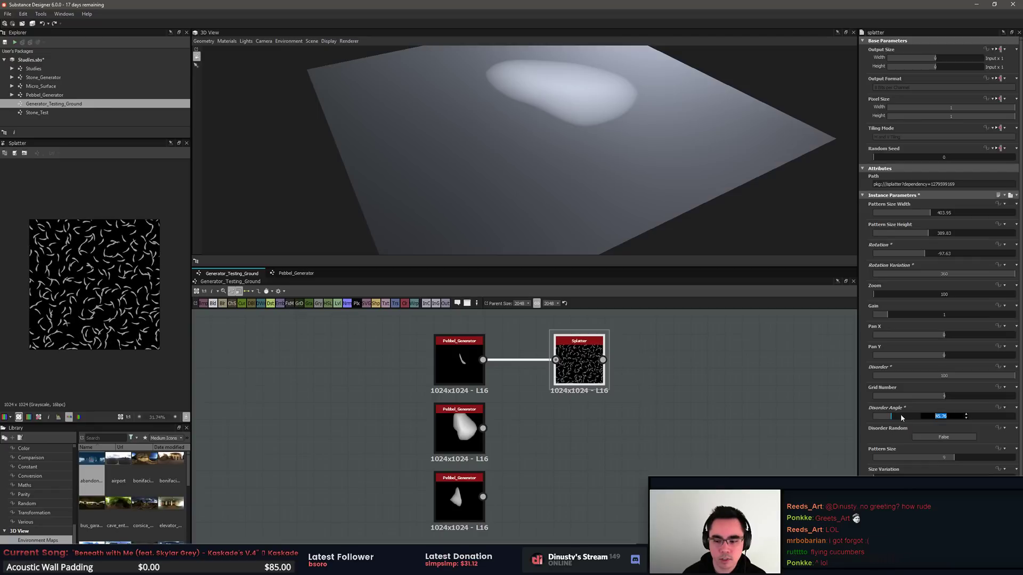
type("45")
key("Return")
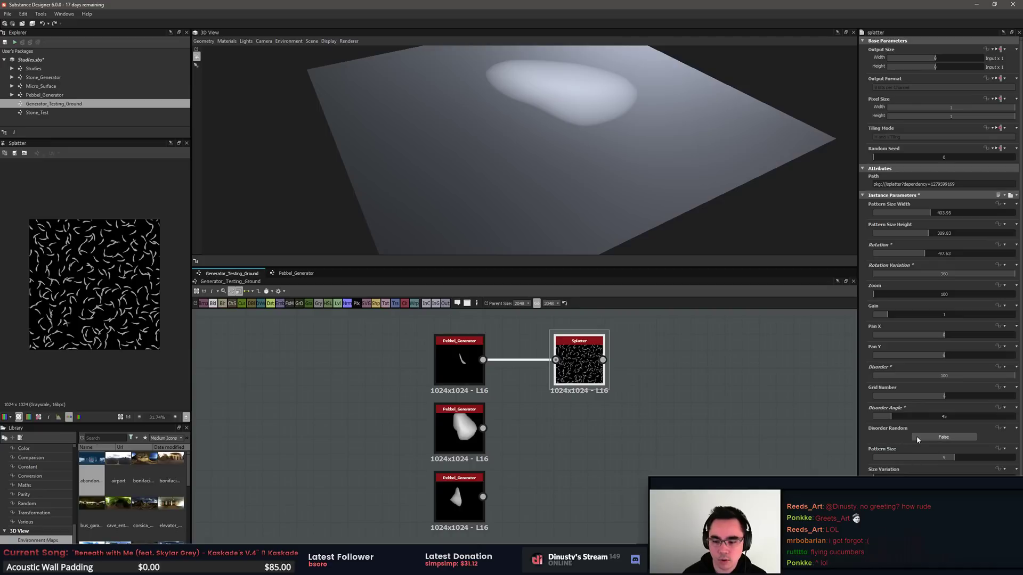
left_click_drag(896, 416, 961, 417)
left_click(930, 437)
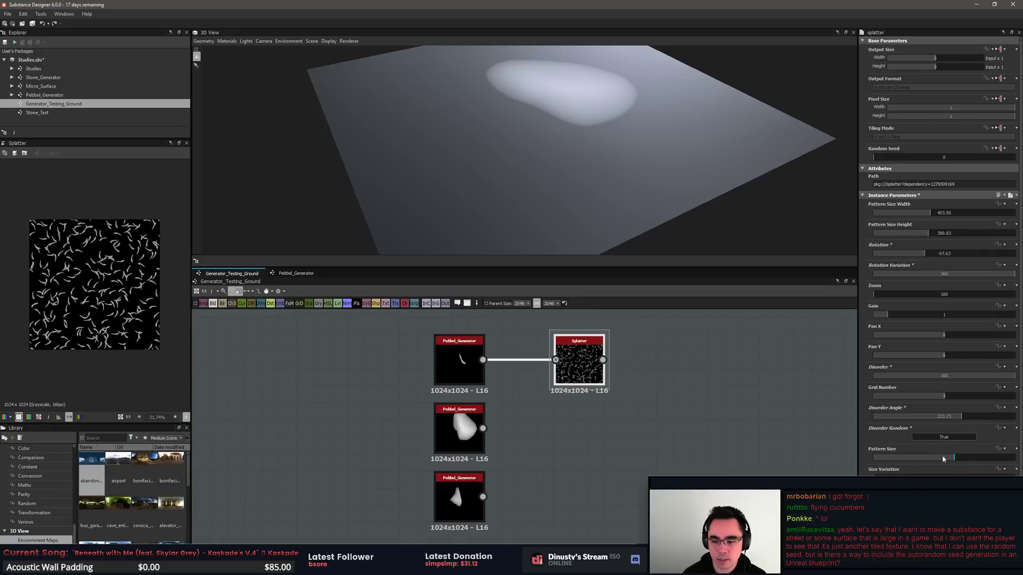
Step: Set the Splatter's Size Variation to about 38 and examine the scattered shapes up close
left_click_drag(874, 478, 881, 477)
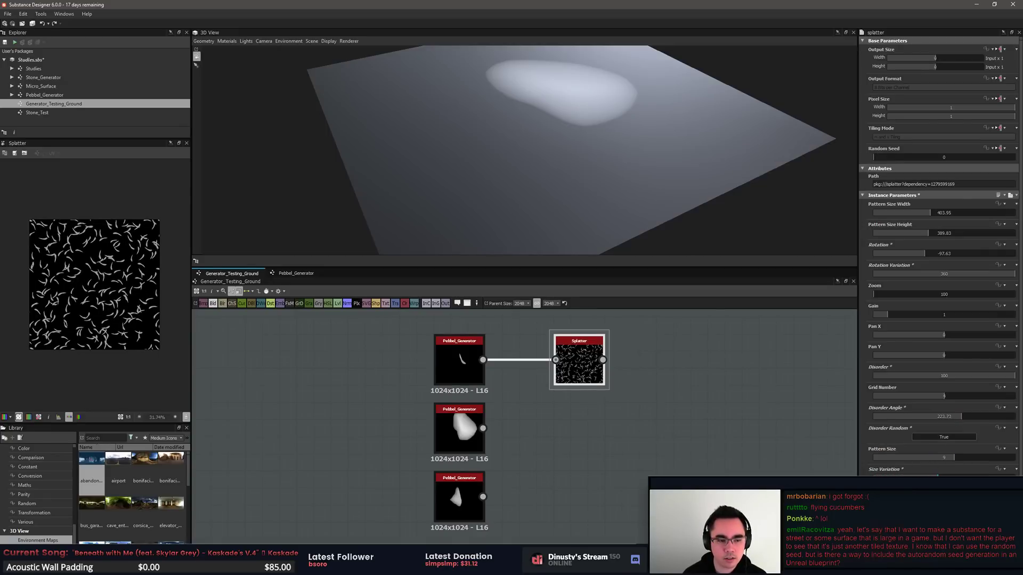
left_click_drag(932, 478, 894, 478)
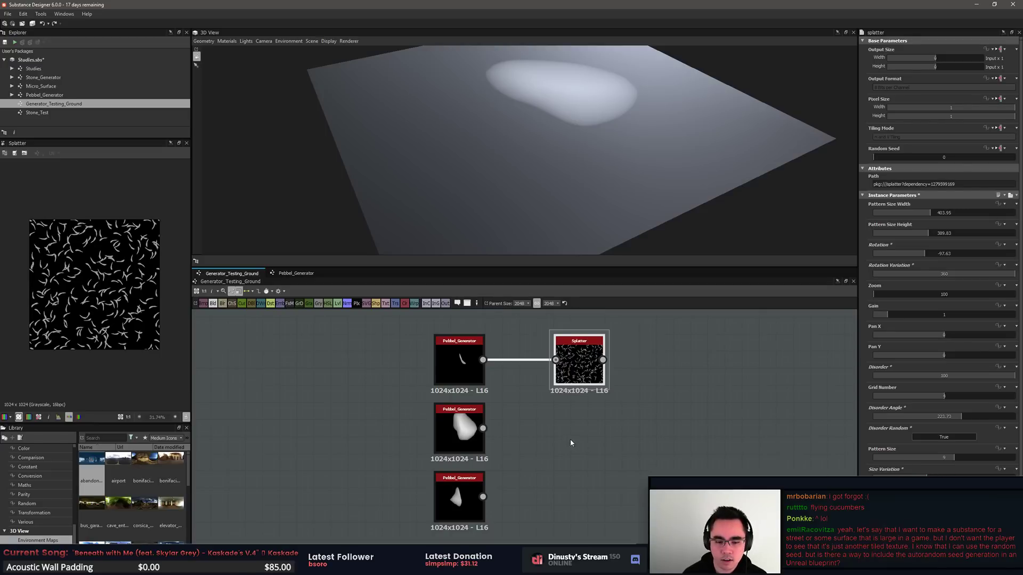
left_click(459, 429)
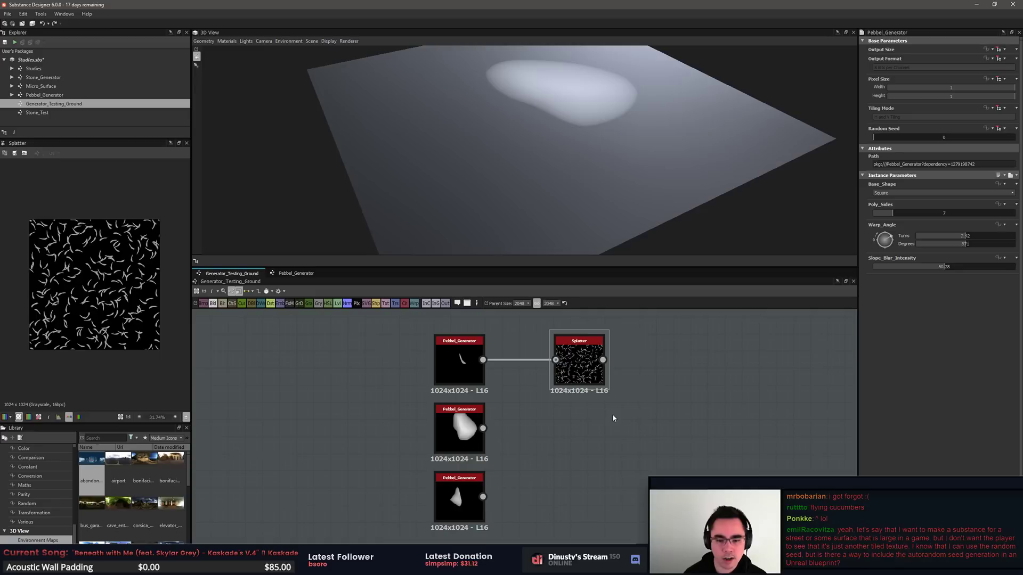
left_click(579, 363)
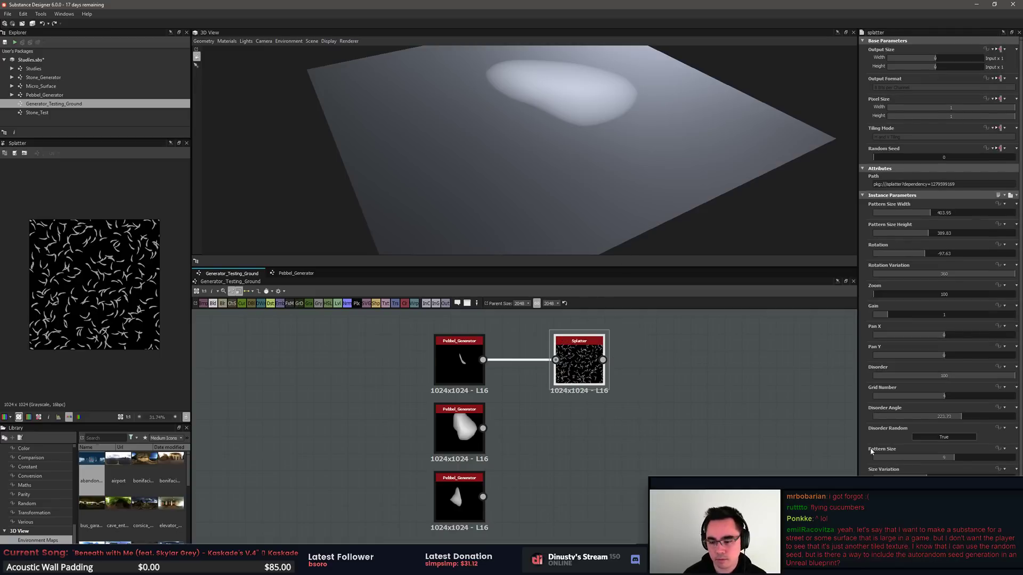
scroll(872, 452, "down", 2)
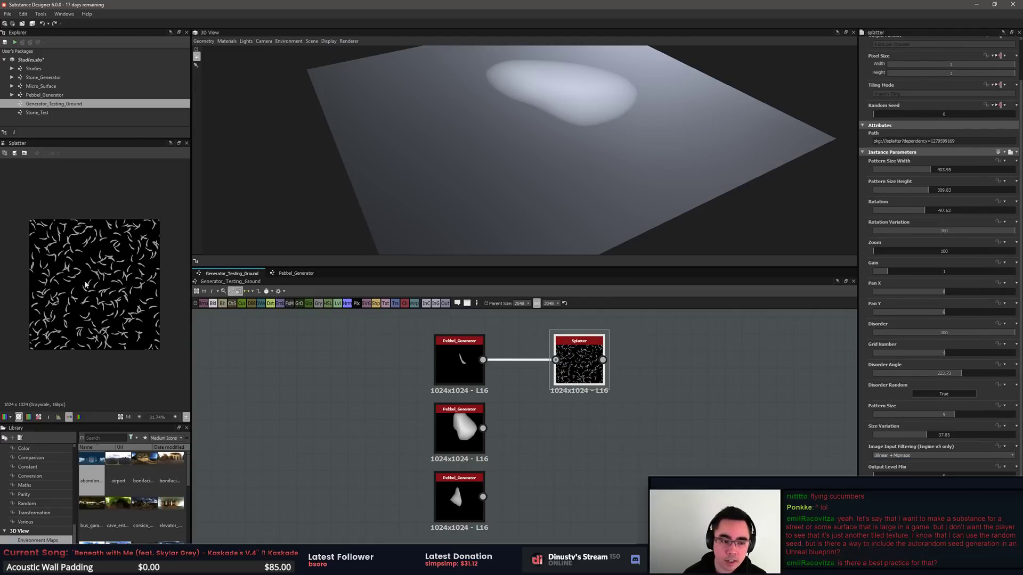
scroll(81, 277, "up", 5)
scroll(81, 277, "up", 1)
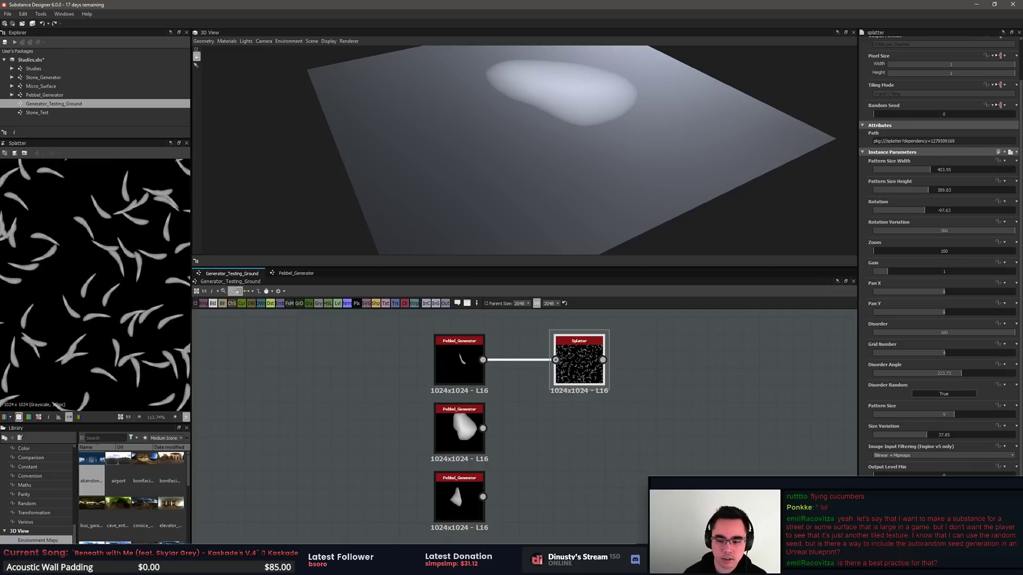
left_click_drag(874, 516, 985, 516)
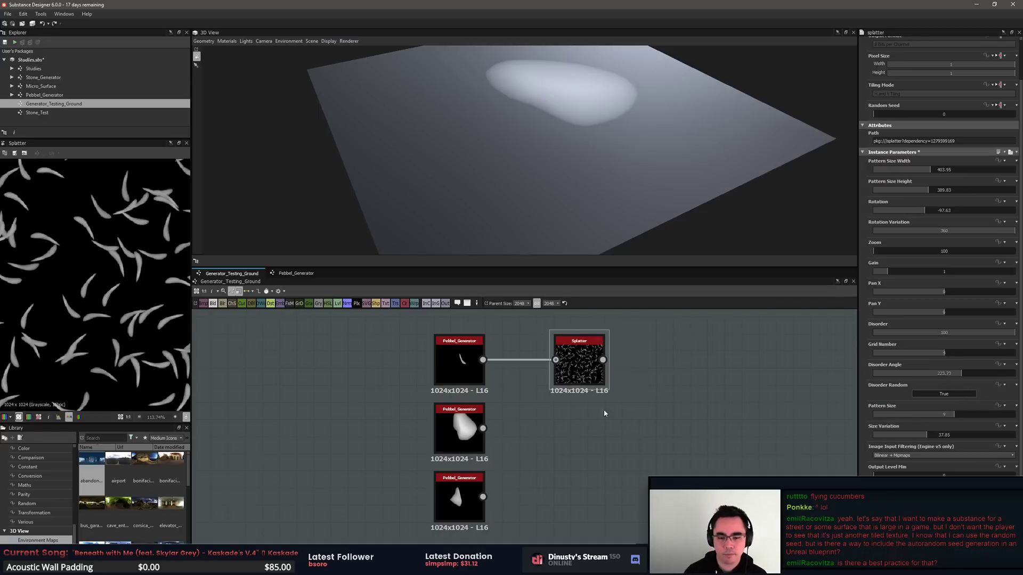
Step: Duplicate the Splatter twice, feed the copies from the second and third Pebbel_Generator instances, and place each copy beside its source
key("ctrl+d")
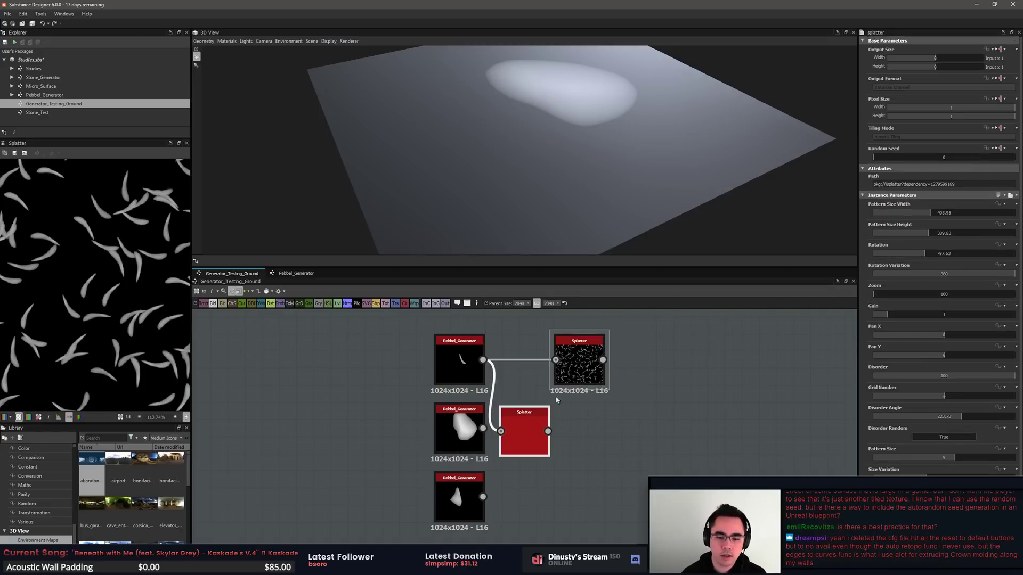
left_click_drag(528, 429, 583, 435)
left_click(489, 434)
left_click_drag(483, 429, 588, 515)
key("ctrl+d")
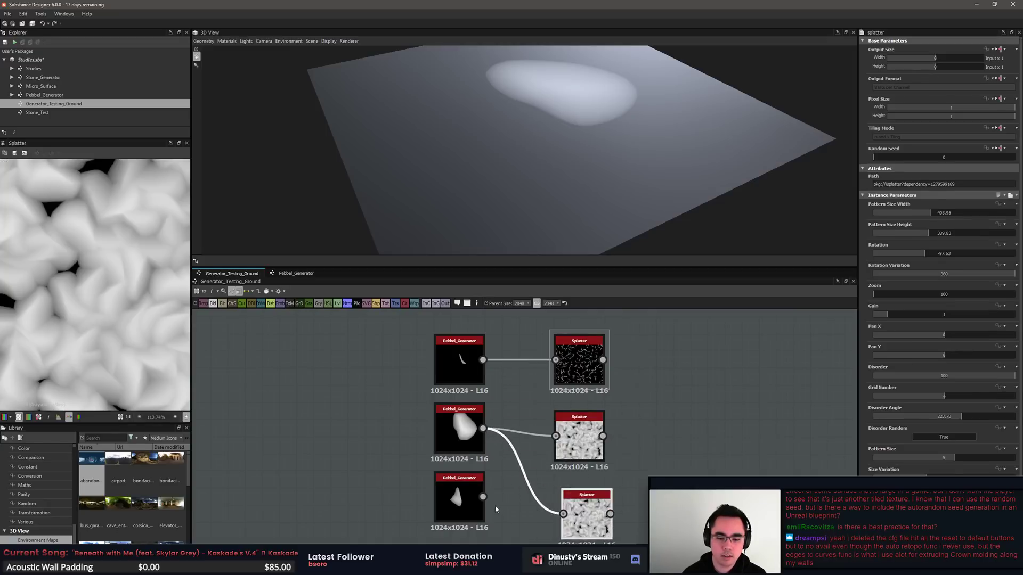
left_click_drag(485, 500, 444, 504)
left_click_drag(586, 521, 561, 512)
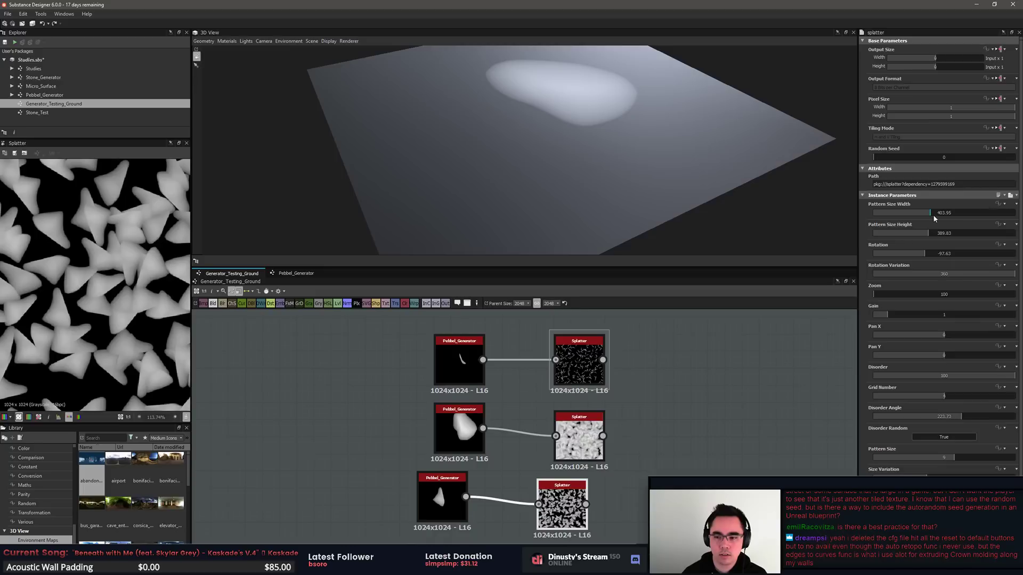
Step: Set the third Splatter's Pattern Size to about 150 wide by 167 high and the second Splatter's to about 237 both ways
left_click(902, 214)
left_click(898, 234)
left_click(895, 214)
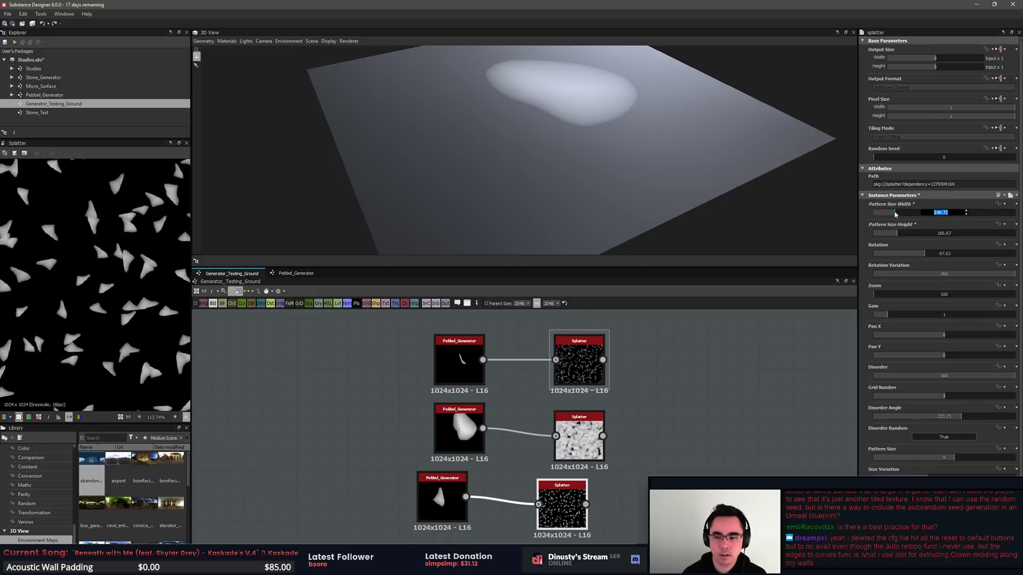
left_click(577, 432)
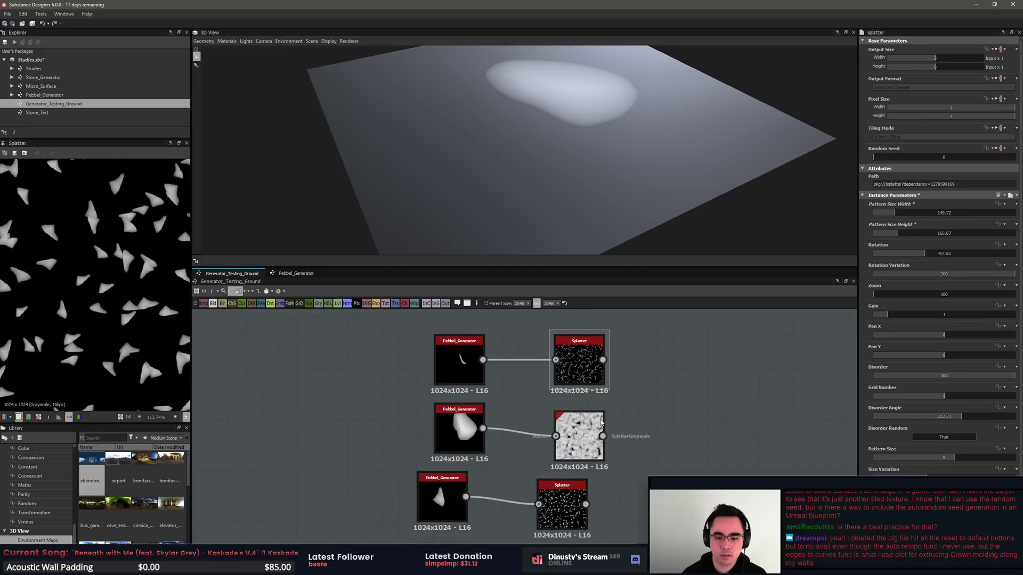
left_click(906, 214)
left_click(907, 235)
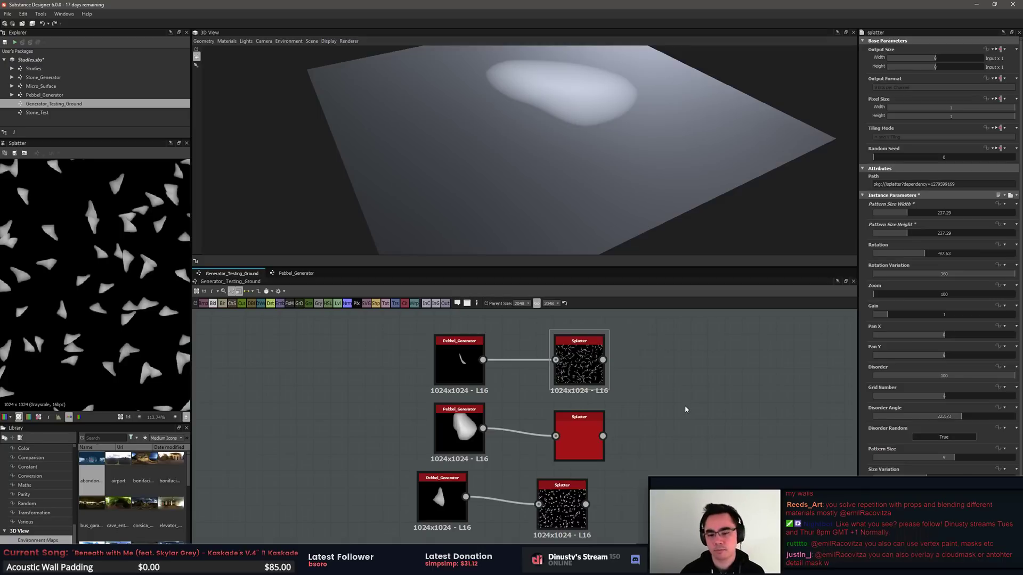
Step: Align the second and third generator–Splatter pairs into straight rows and move all three Splatters closer to their generators
left_click_drag(583, 437, 583, 429)
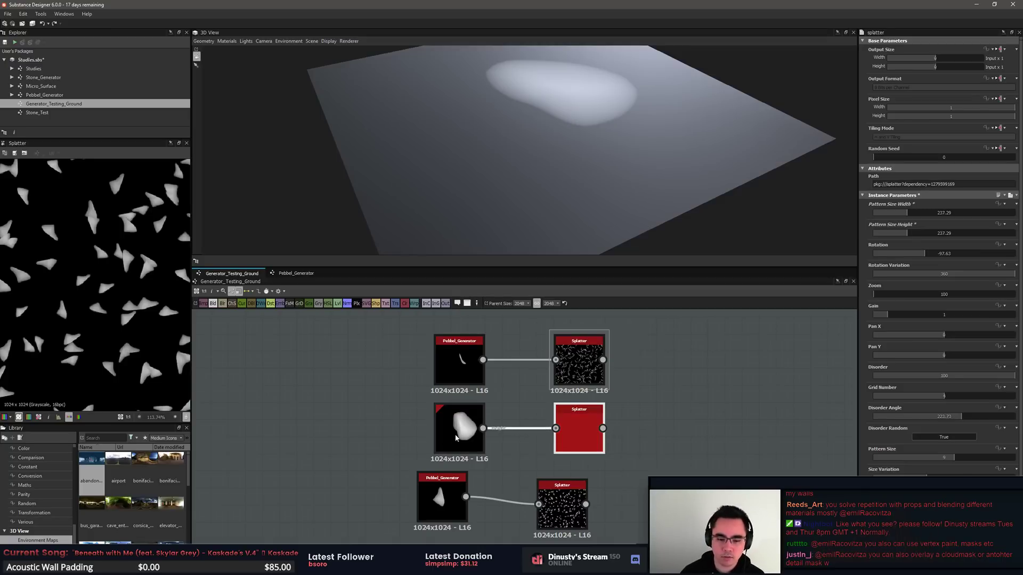
left_click_drag(442, 501, 459, 500)
left_click_drag(566, 509, 583, 501)
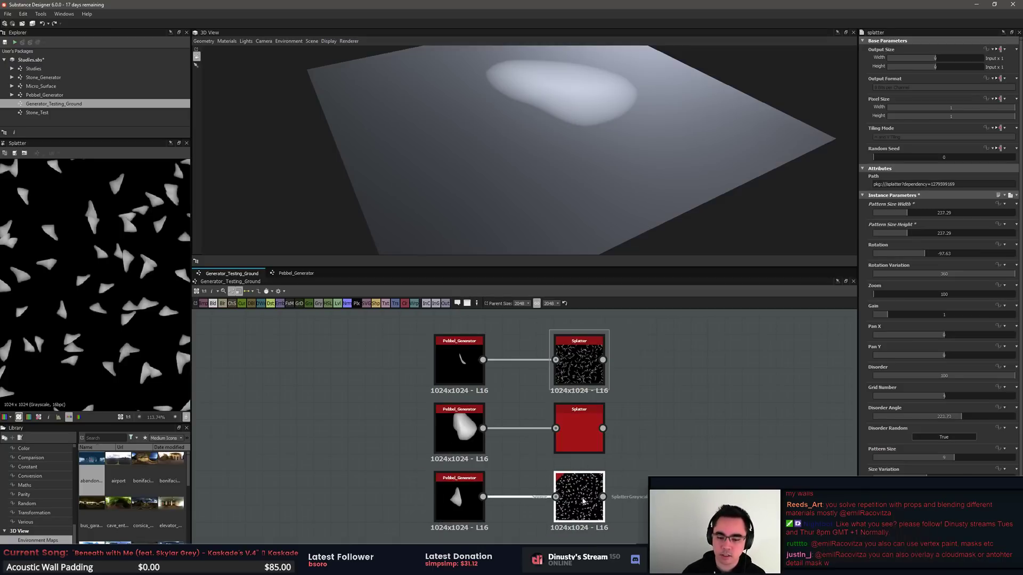
left_click_drag(628, 533, 592, 328)
left_click_drag(591, 375, 555, 375)
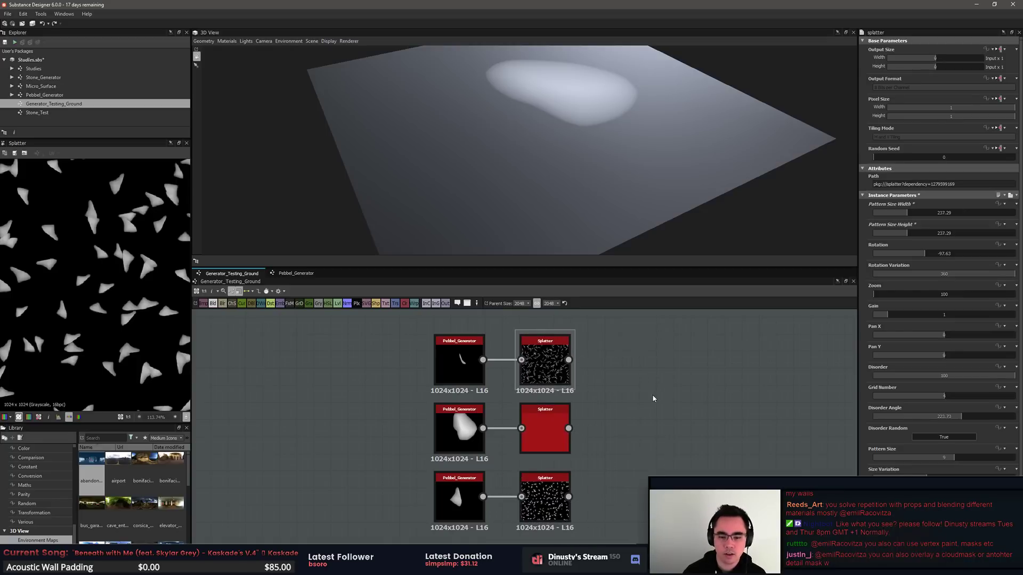
Step: Preview the second Splatter and set its Pattern Size Width and Height to about 84.75 each
double_click(543, 439)
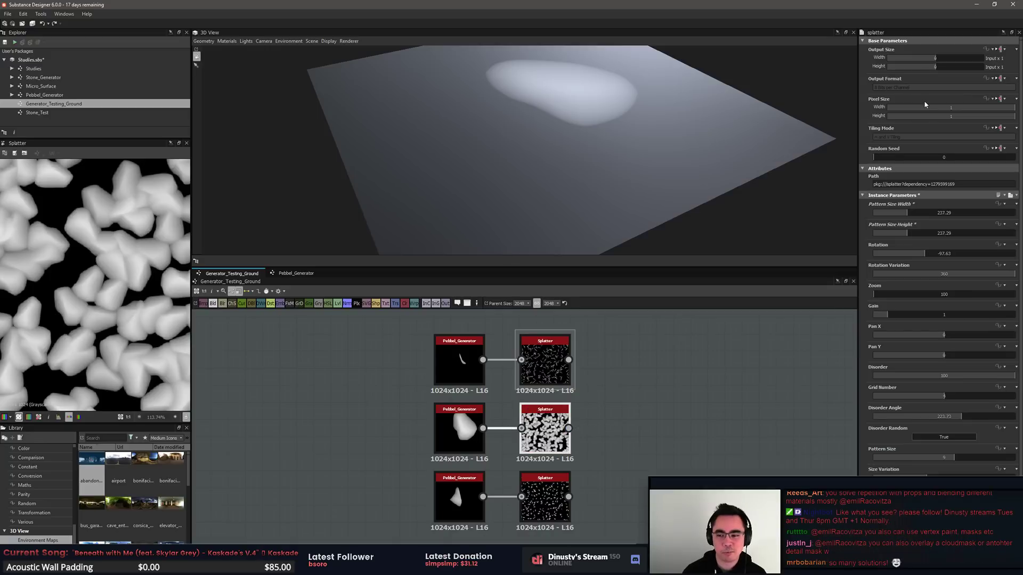
mouse_move(903, 213)
left_mouse_down()
mouse_move(886, 234)
mouse_move(886, 218)
left_mouse_up()
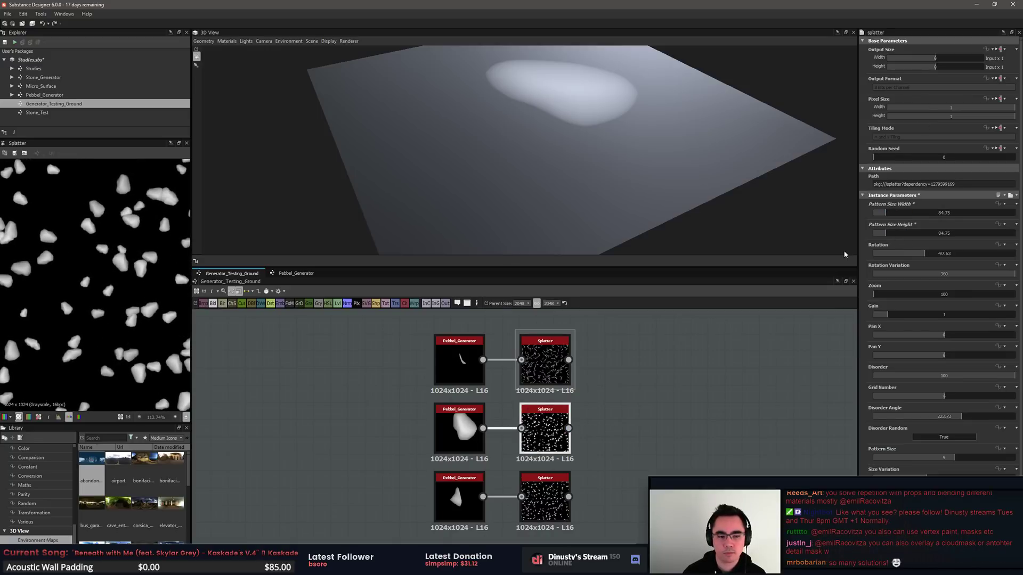
left_click(686, 400)
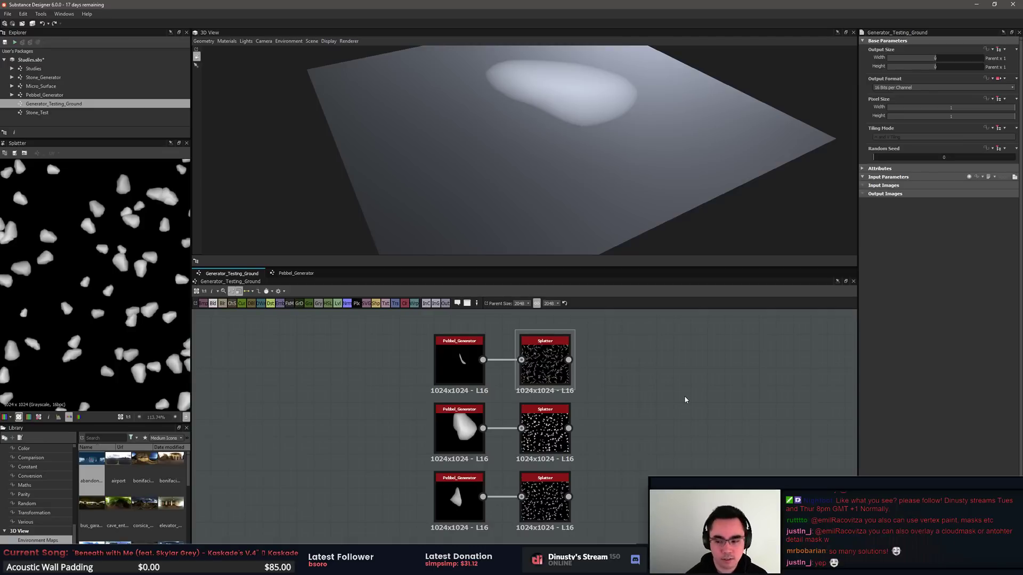
Step: Add a Blend node beside the Splatters, paste two copies of it, and place them below the original
key("space")
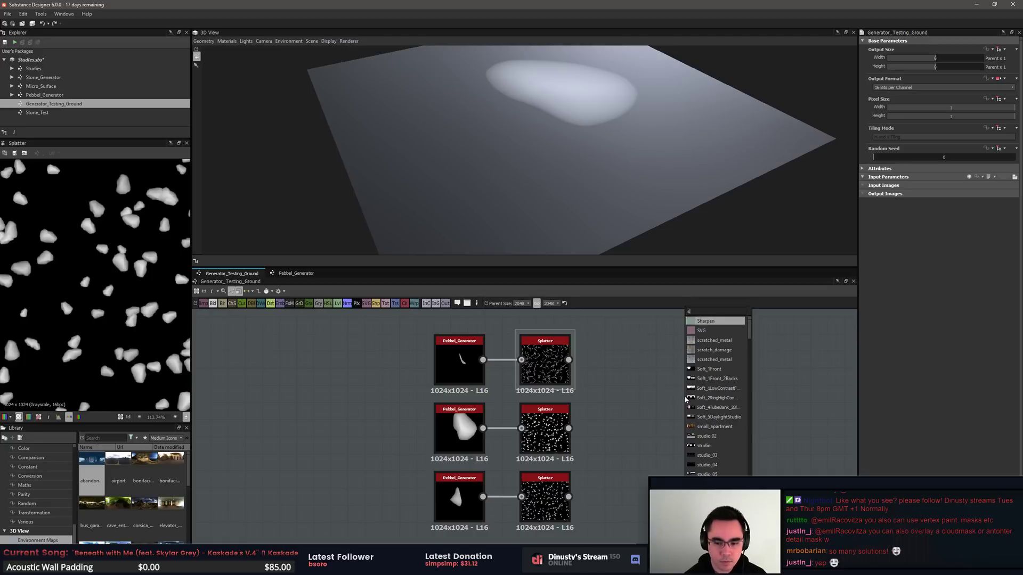
type("ble")
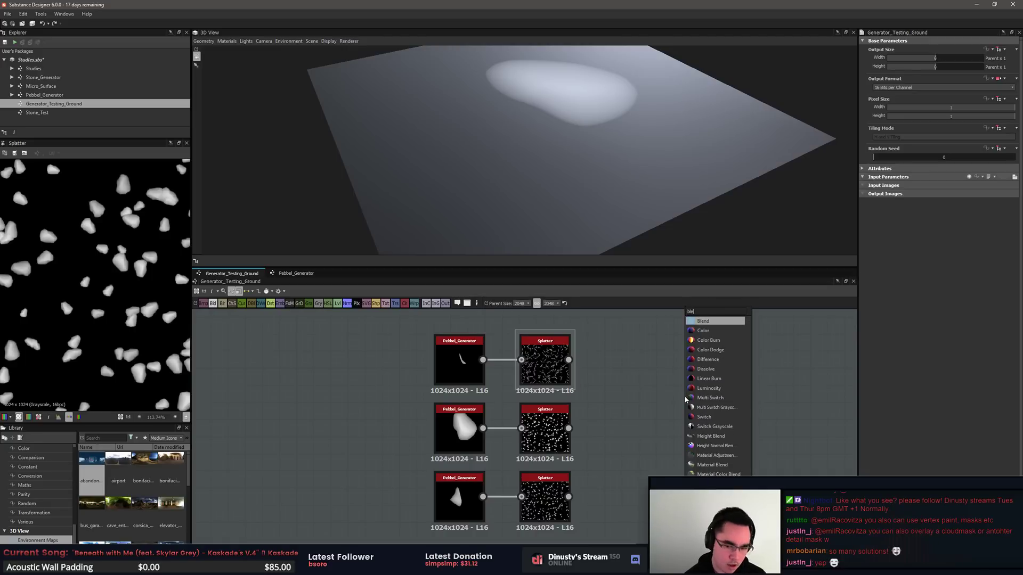
key("Return")
left_click_drag(687, 400, 670, 384)
key("ctrl+c")
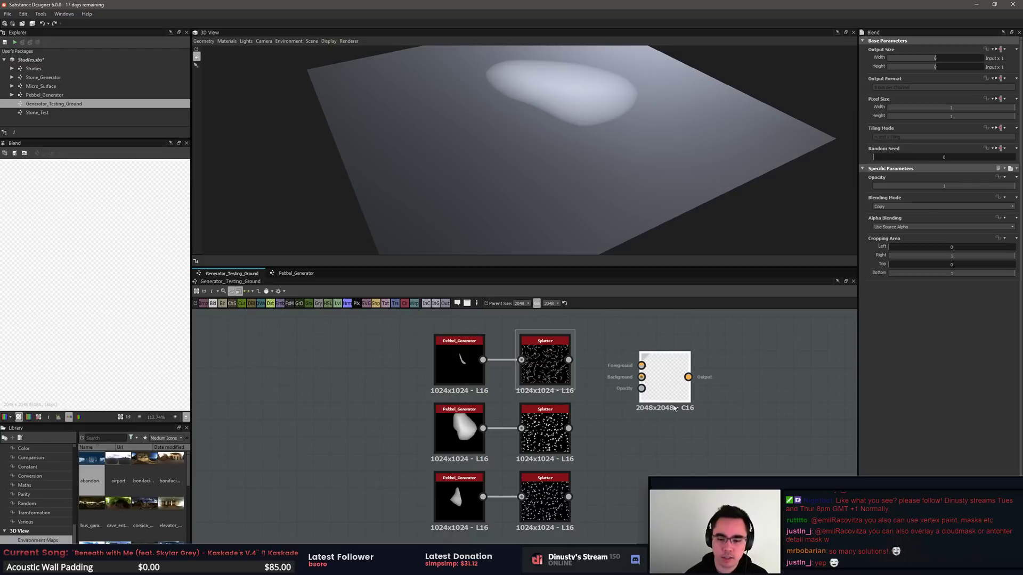
key("ctrl+v")
left_click_drag(528, 449, 684, 482)
key("ctrl+v")
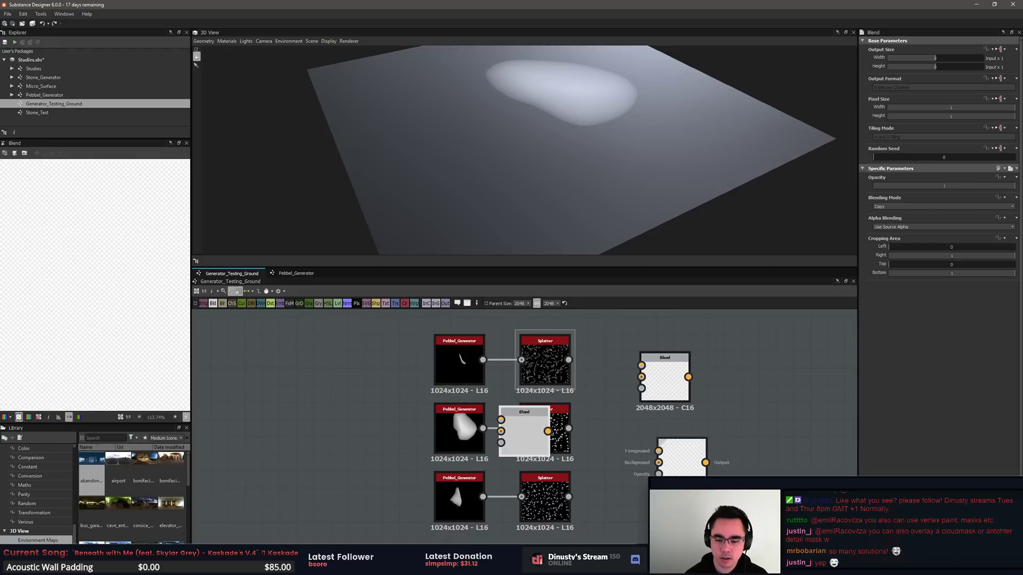
left_click_drag(527, 438, 665, 521)
Step: Stack the Blend nodes in a column beside the Splatter nodes
left_click_drag(666, 376, 649, 325)
left_click(682, 461)
left_click(758, 408)
left_click_drag(682, 461, 669, 419)
left_click(633, 464)
key("Delete")
left_click(650, 336)
left_click_drag(649, 336, 667, 348)
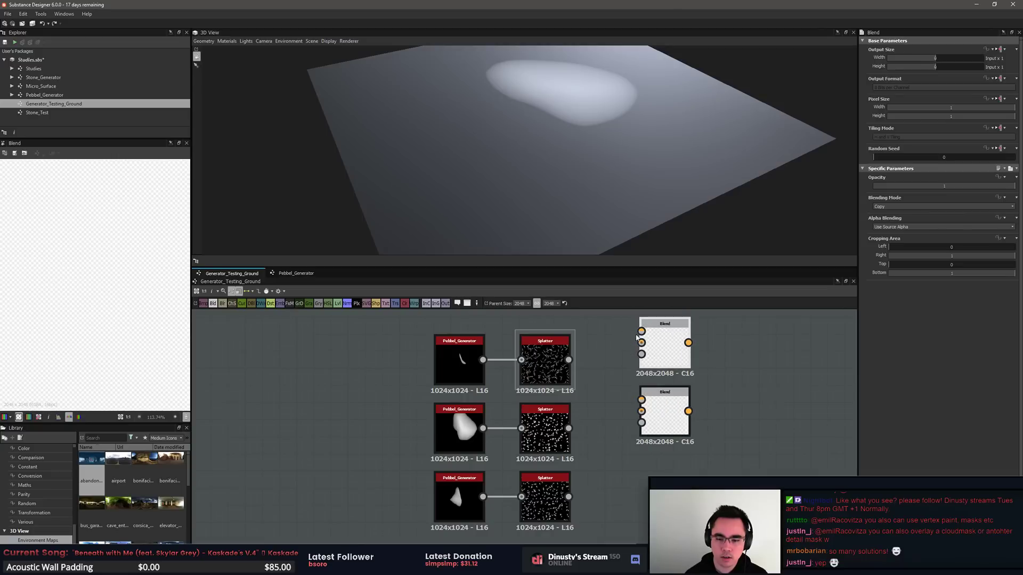
Step: Connect the first Splatter to a Blend's Foreground, place that Blend beside it, and spread the spare Blends out below
left_click_drag(568, 359, 741, 412)
left_click_drag(668, 416, 669, 519)
key("Delete")
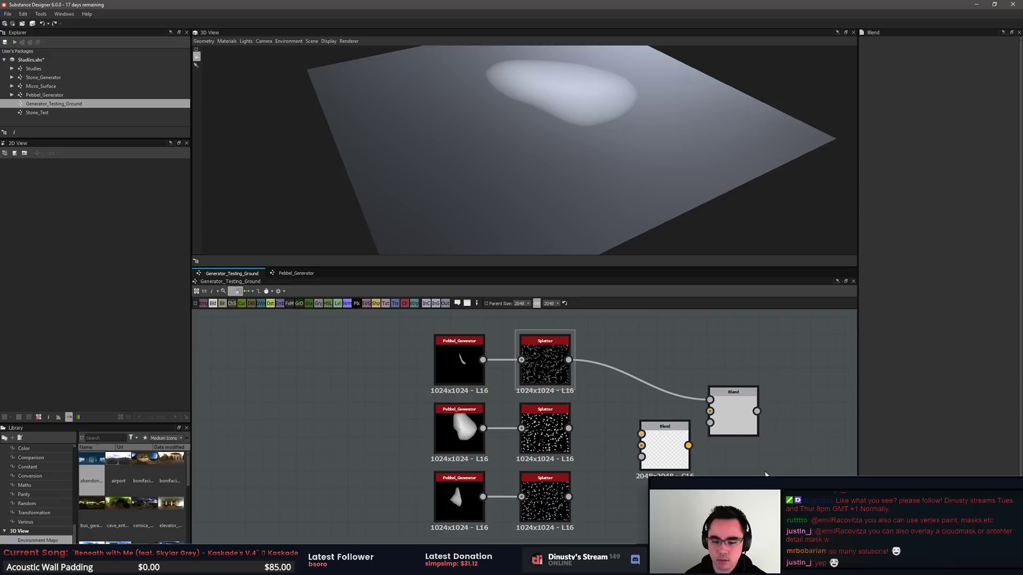
mouse_move(664, 439)
left_mouse_down()
mouse_move(664, 474)
mouse_move(664, 440)
left_mouse_up()
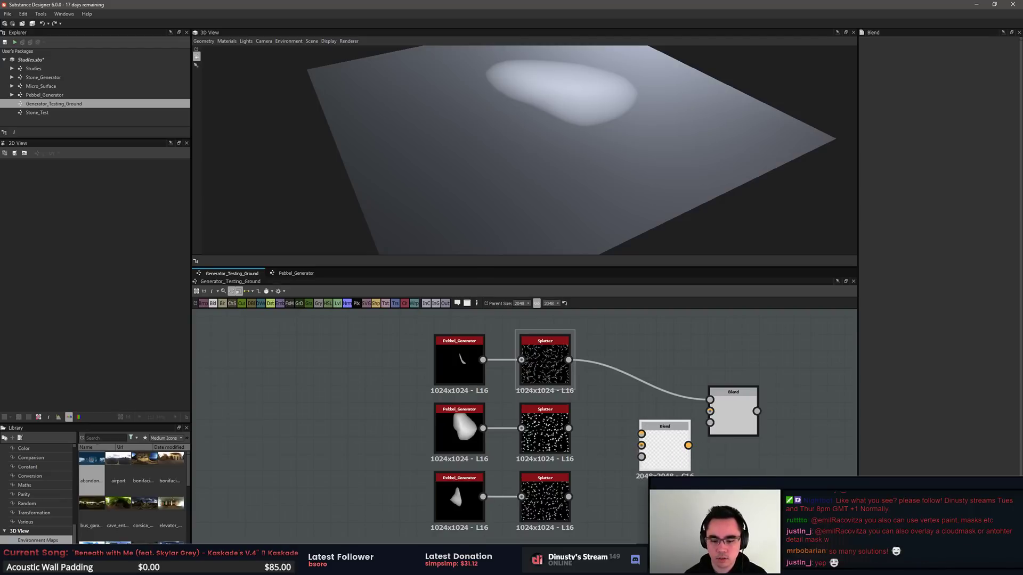
left_click_drag(703, 519, 772, 501)
left_click_drag(748, 429, 696, 395)
left_click_drag(672, 452, 740, 435)
left_click_drag(772, 501, 790, 501)
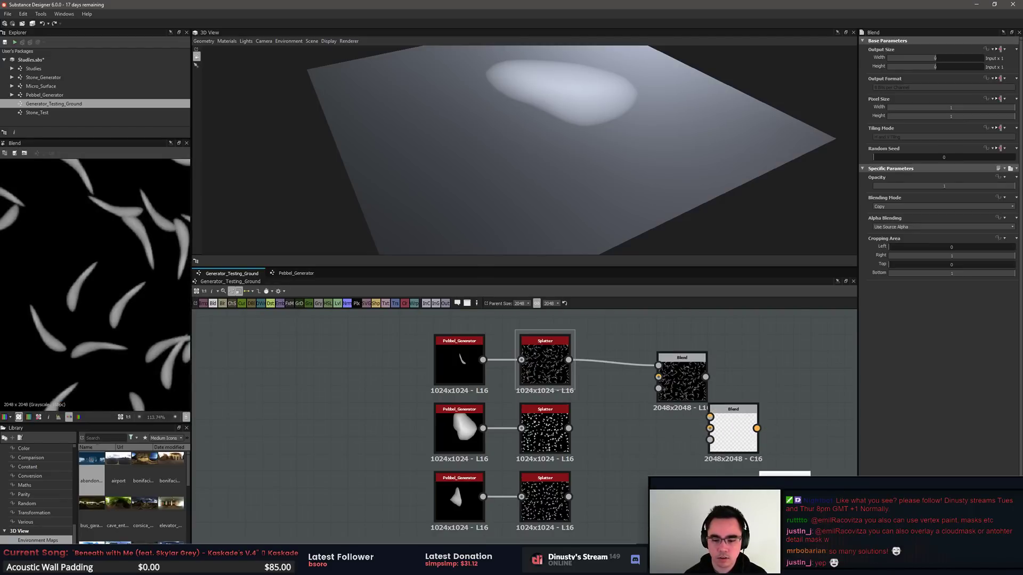
left_click_drag(733, 415, 682, 443)
Step: Connect the second Splatter to the Blend's Background and set the Blending Mode to Max (Lighten)
left_click_drag(569, 429, 660, 377)
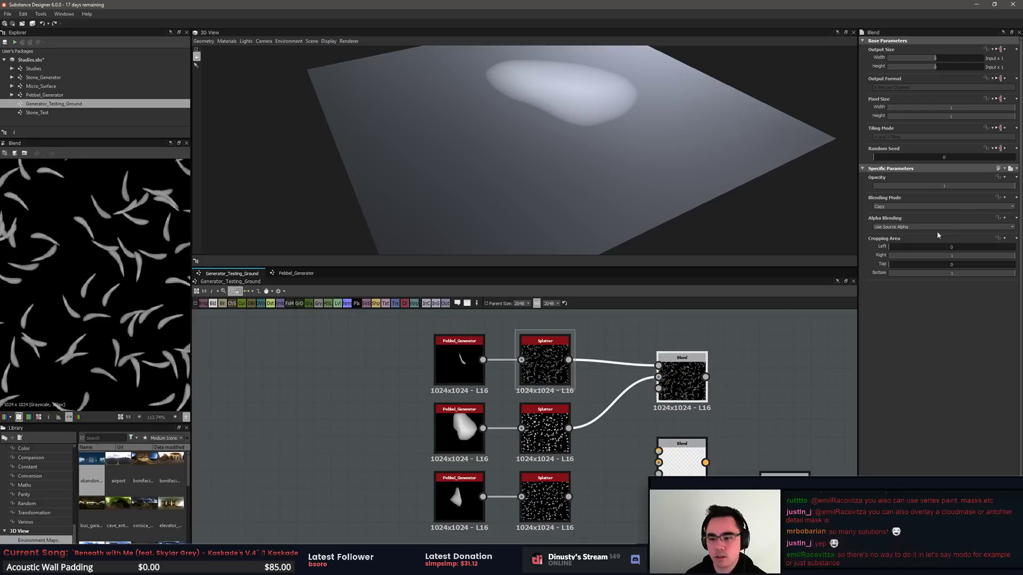
left_click(903, 205)
left_click(906, 241)
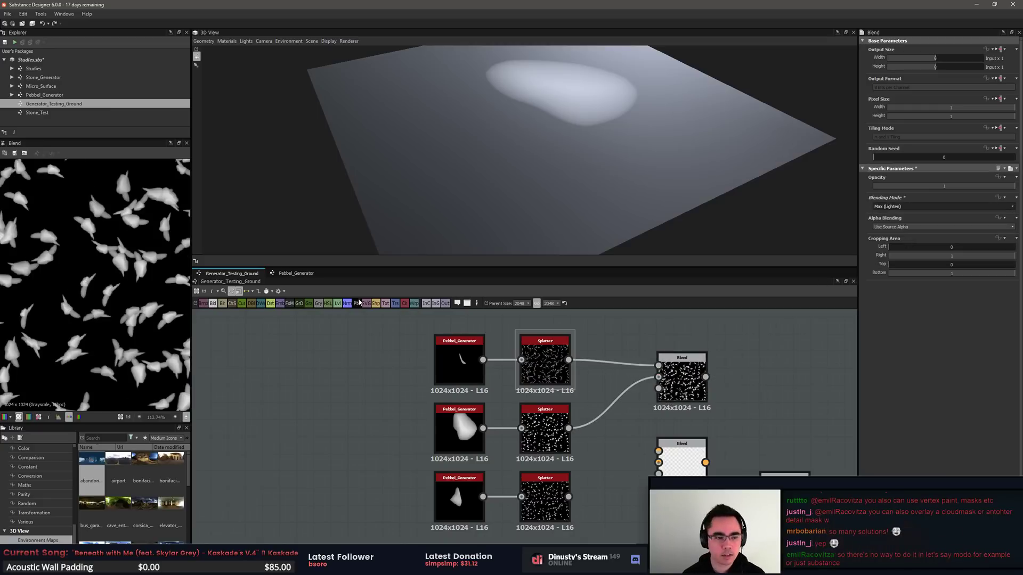
Step: Set the second Splatter's Random Seed to 2
scroll(513, 437, "up", 3)
double_click(578, 390)
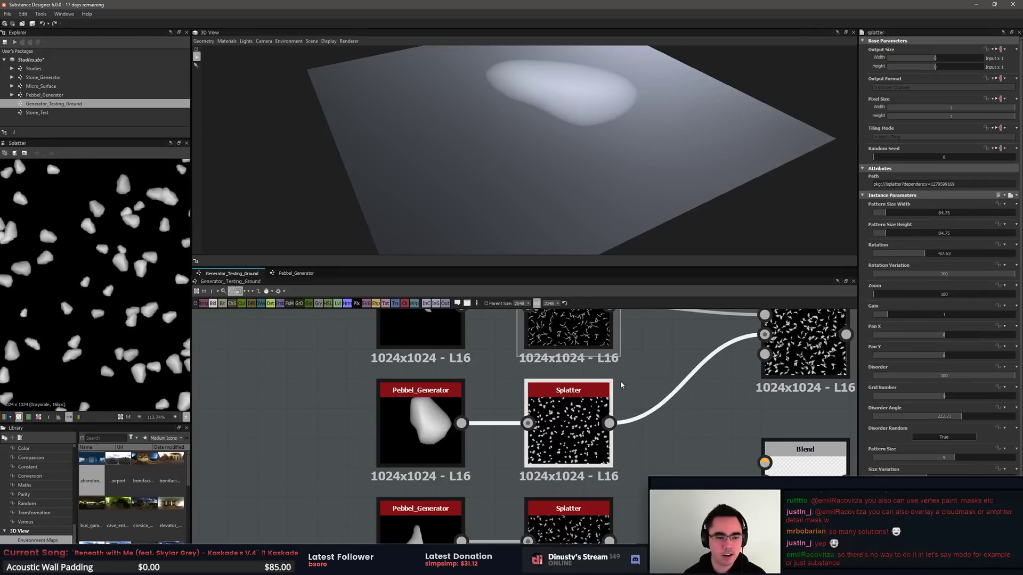
mouse_move(888, 159)
left_mouse_down()
mouse_move(919, 160)
mouse_move(898, 159)
left_mouse_up()
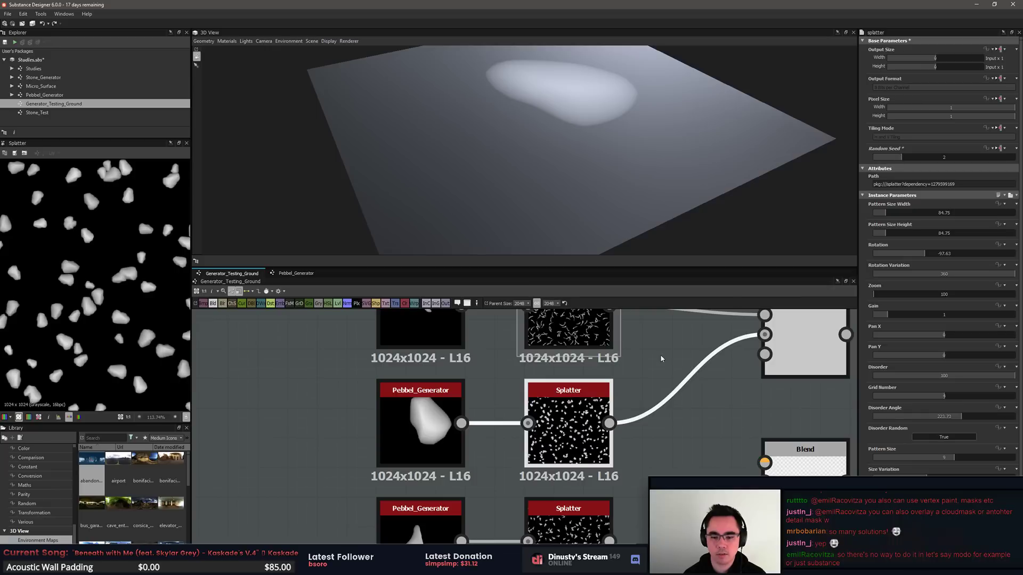
Step: Examine the Blend's combined scatter up close and compare it with the first Splatter's output
double_click(807, 343)
scroll(52, 285, "up", 4)
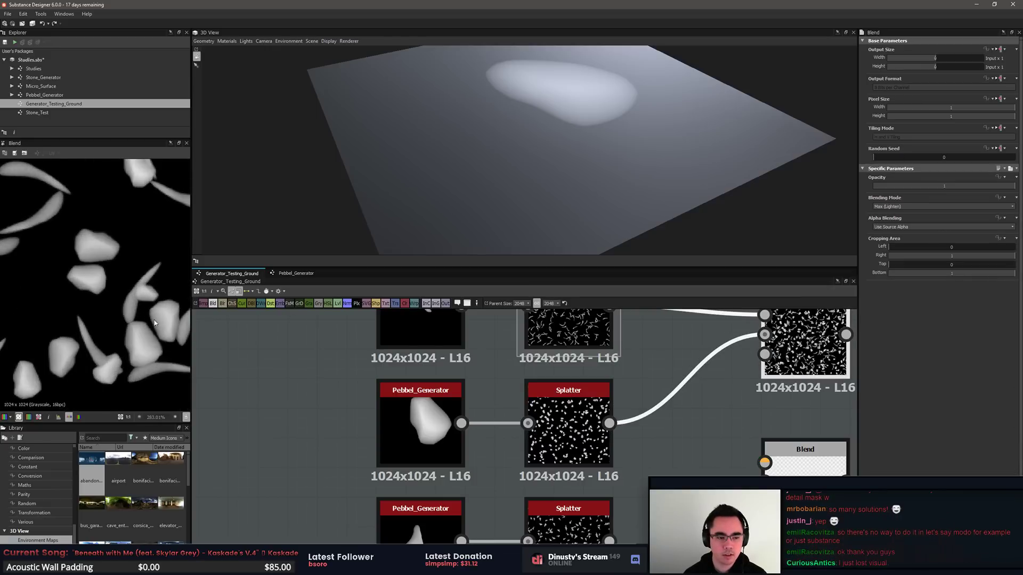
scroll(53, 287, "down", 4)
scroll(69, 309, "up", 2)
middle_click_drag(98, 341, 57, 288)
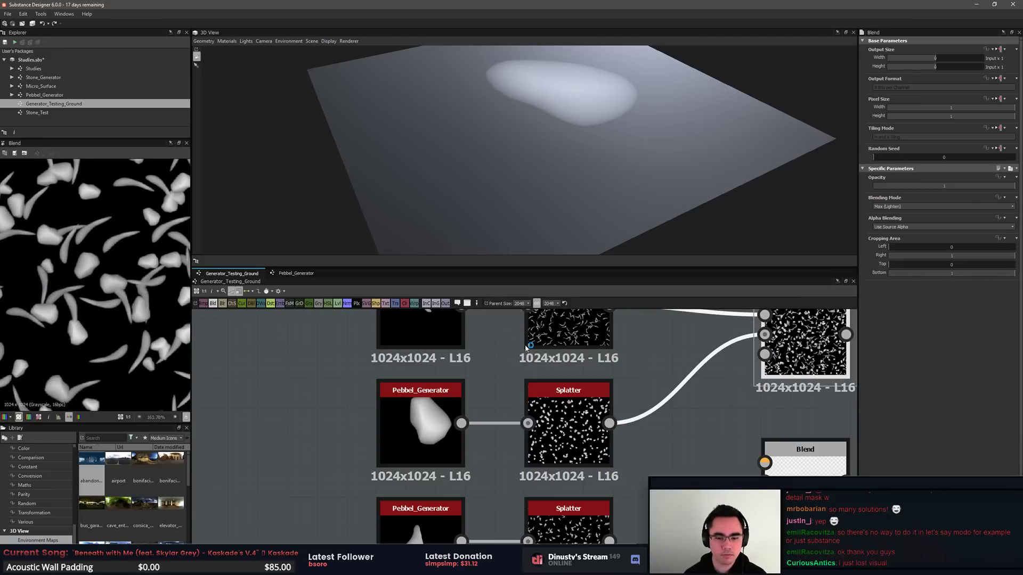
double_click(568, 327)
double_click(799, 349)
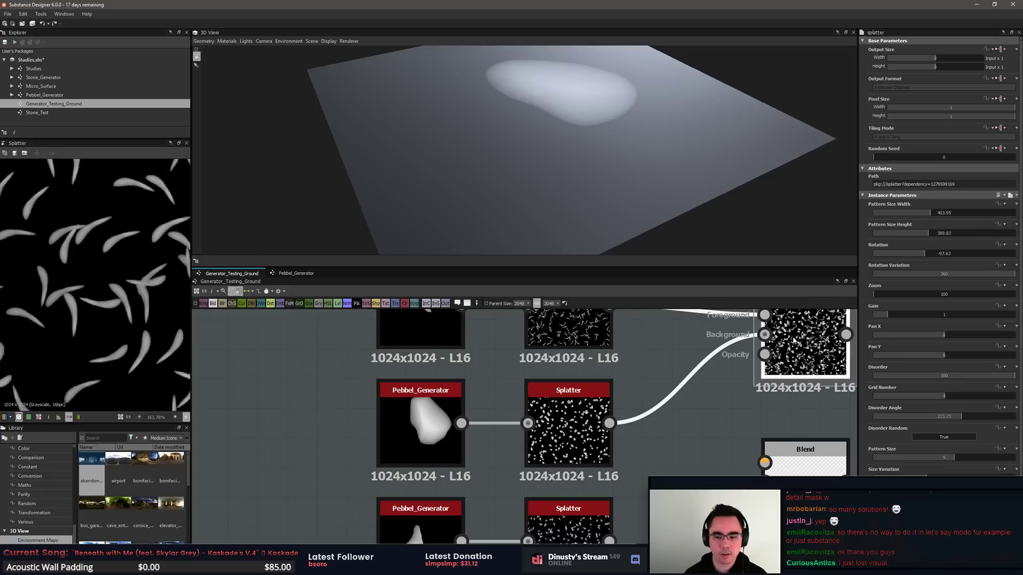
Step: Set the first Splatter's Pattern Size to about 133 wide by 150 high while previewing the Blend
left_click(570, 332)
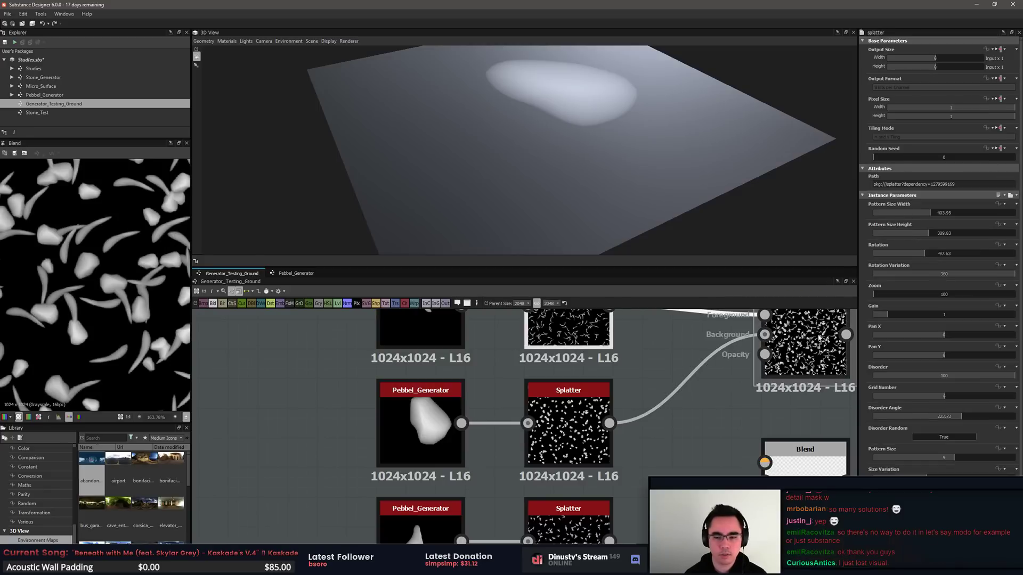
left_click(905, 234)
left_click_drag(906, 235, 893, 233)
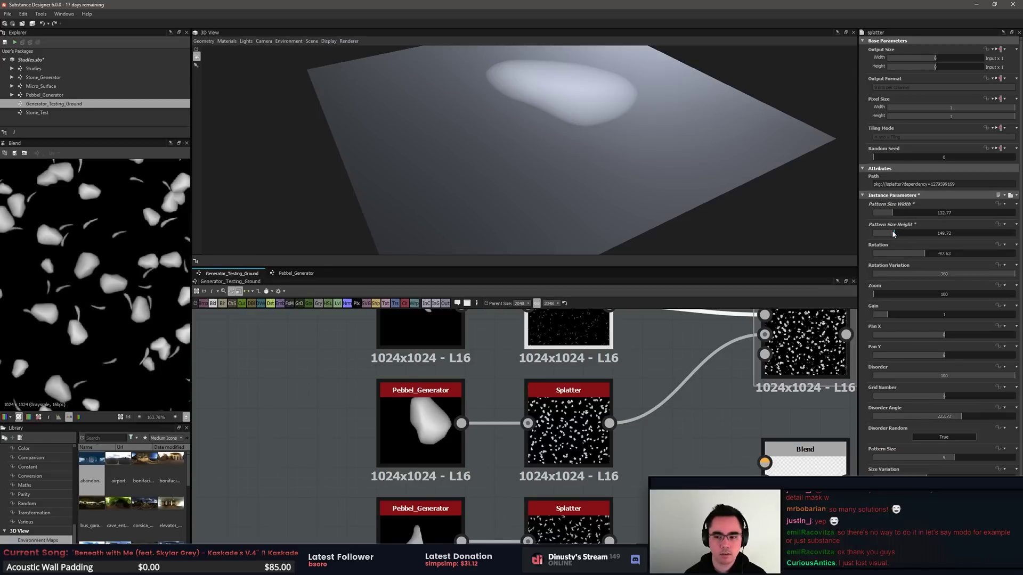
Step: Preview the third Splatter, set its Pattern Size Width to about 90, and reduce its Pattern Size Height
middle_click_drag(670, 437, 641, 373)
double_click(535, 485)
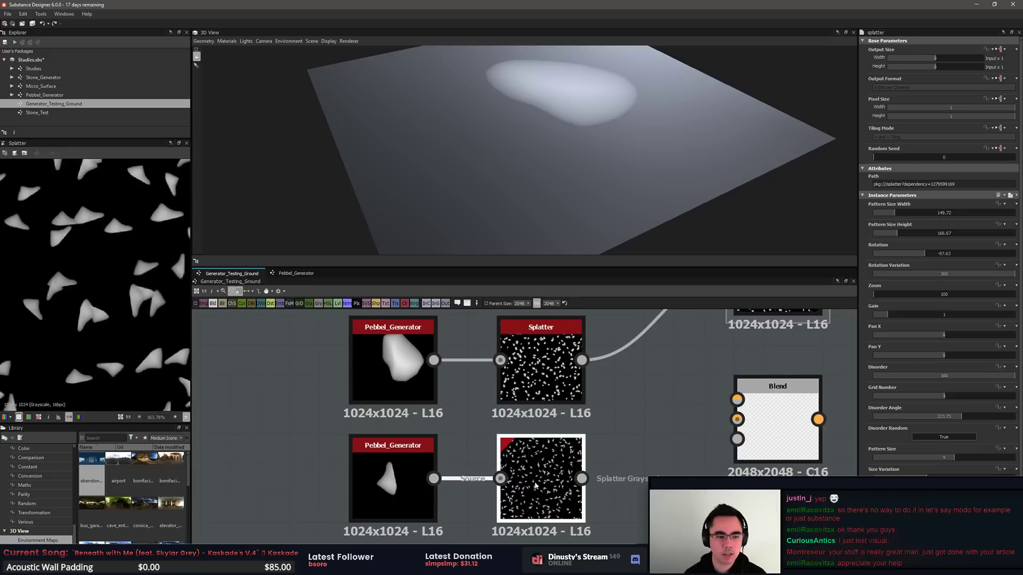
left_click(887, 215)
left_click(884, 234)
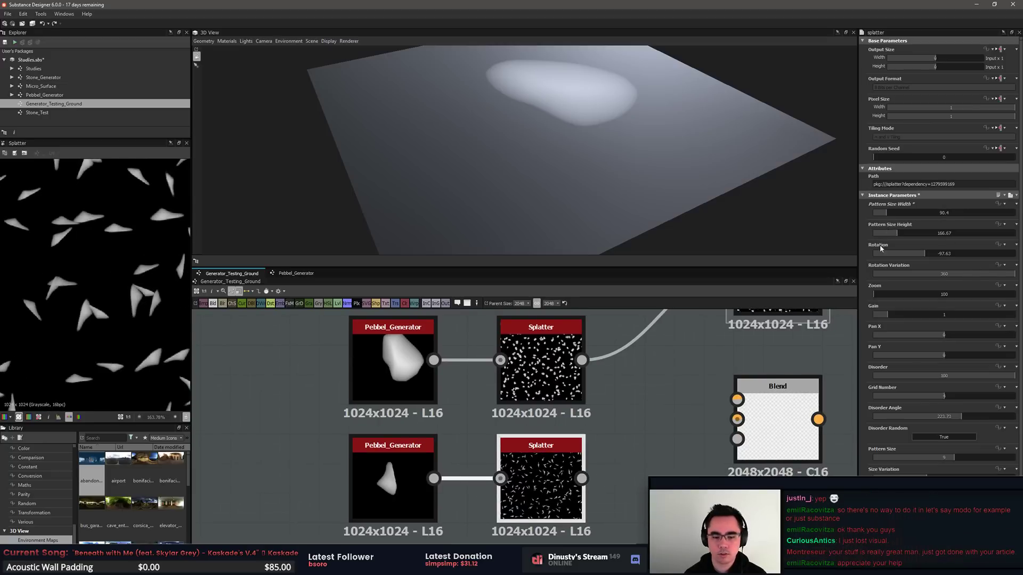
Step: On the lower pebble generator, adjust the warp angle and slope blur, reduce the polygon sides, and set the base shape to Square
left_click(617, 506)
left_click(395, 476)
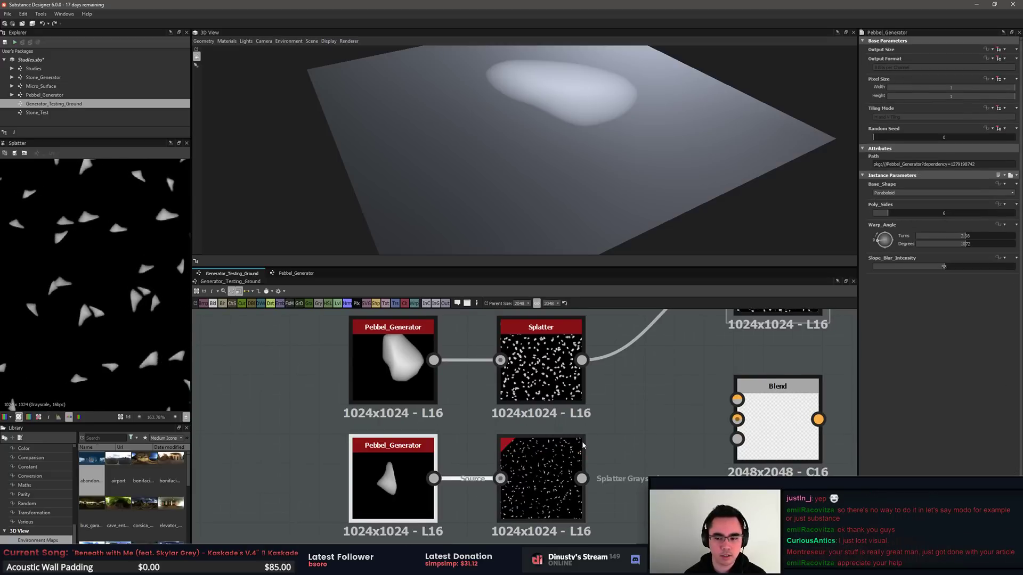
left_click_drag(887, 241, 881, 217)
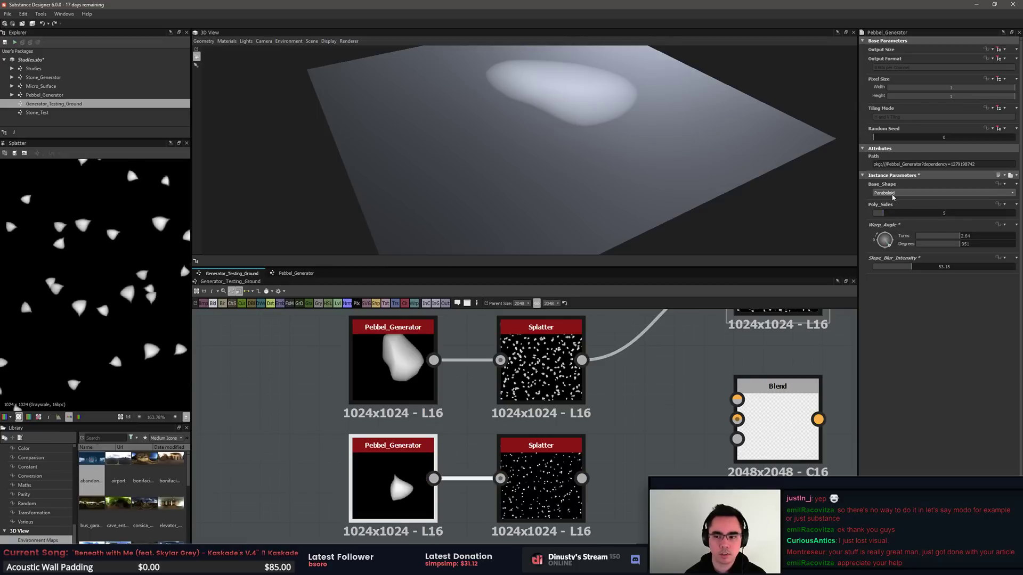
left_click(889, 193)
left_click(894, 204)
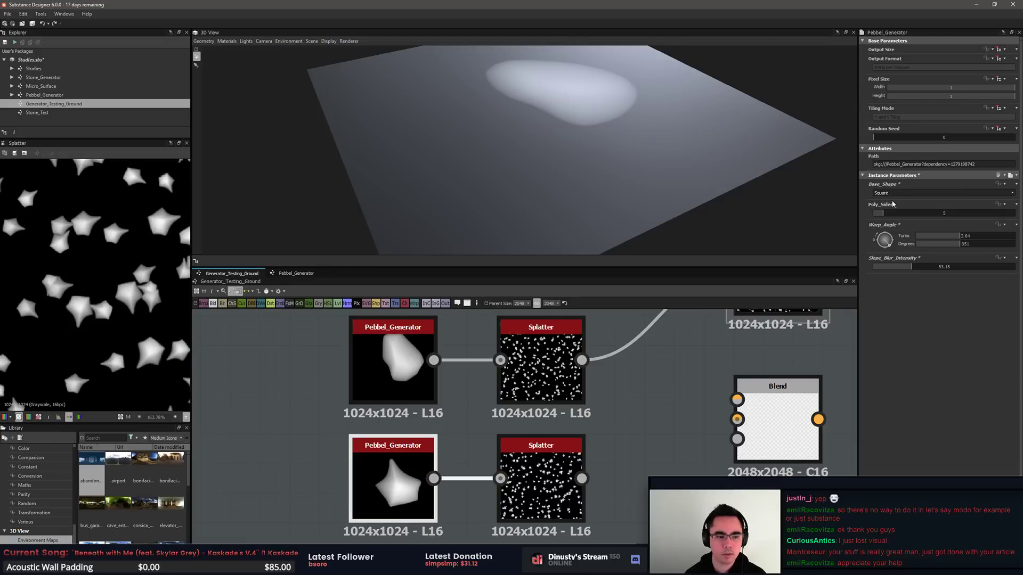
Step: Set the lower pebble's slope blur intensity to about 27.68 and its warp angle to about 2.86 turns
left_click(888, 267)
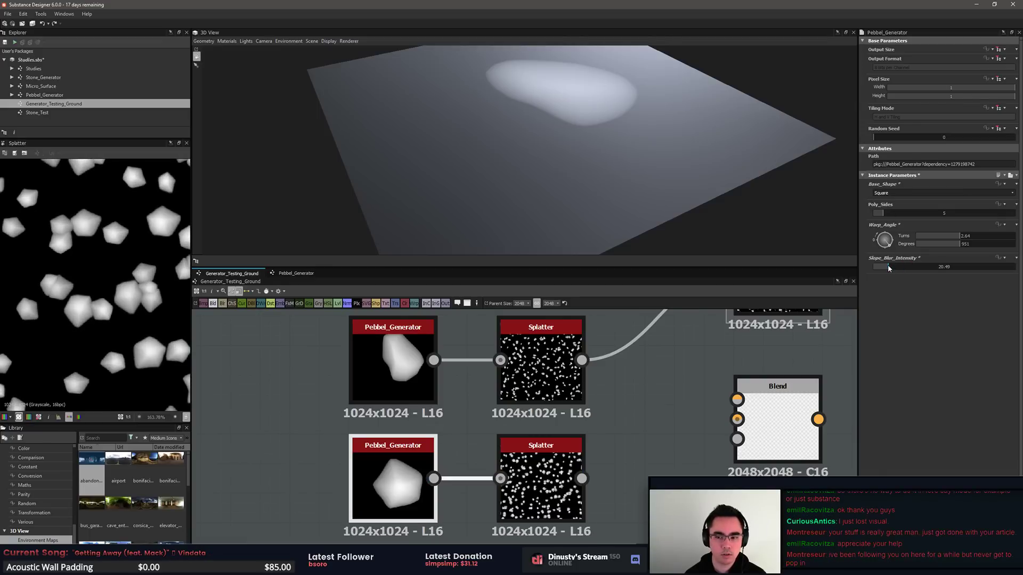
left_click(894, 267)
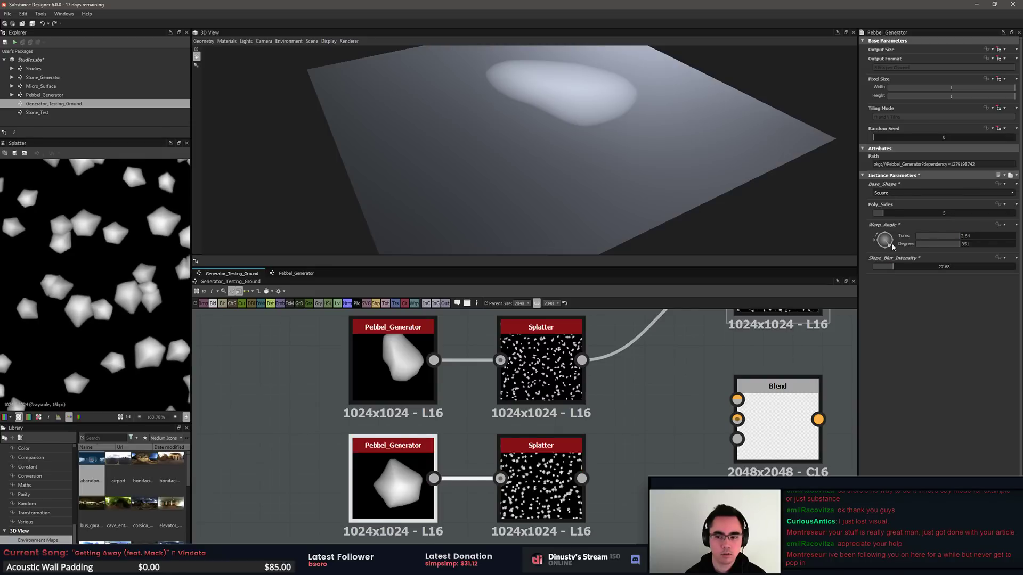
left_click_drag(894, 246, 888, 217)
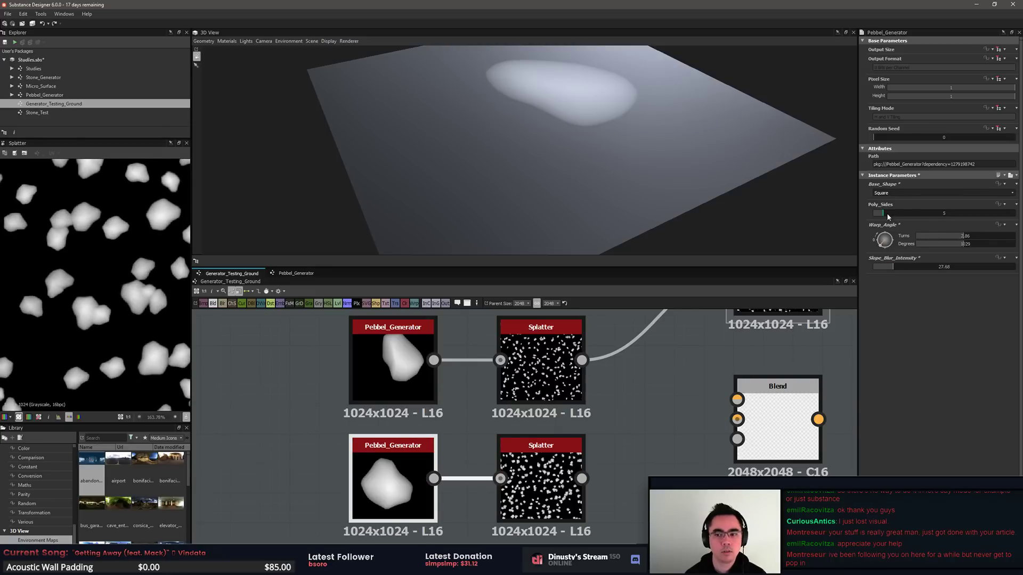
Step: Reduce the lower Splatter node's pattern size to about 42.37 wide and 45.2 high
left_click(555, 472)
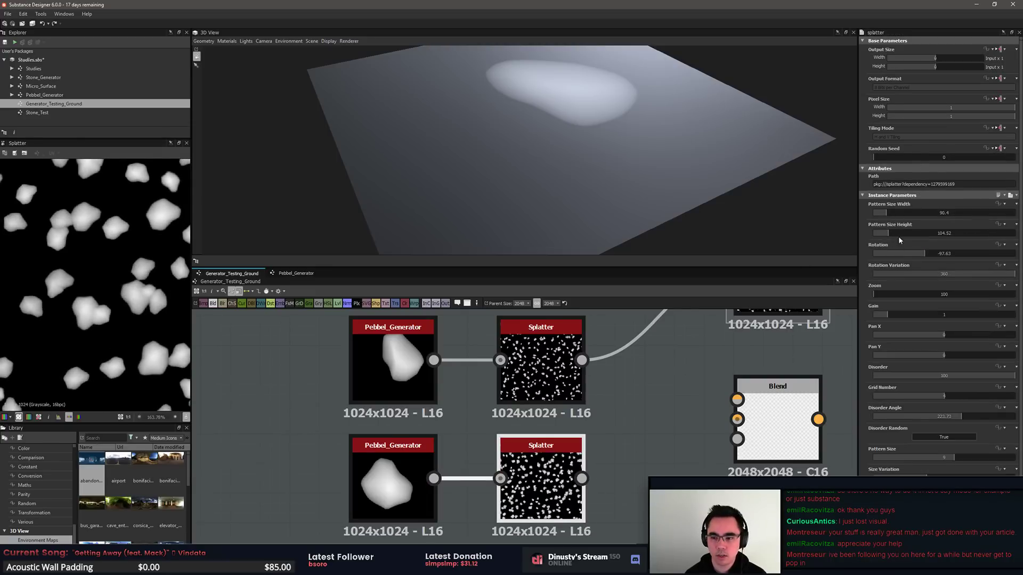
left_click_drag(899, 240, 880, 234)
Step: Feed the lower Splatter and the first Blend into the second Blend's foreground and background, and set its blending mode to Max (Lighten)
middle_click_drag(647, 438, 518, 481)
scroll(631, 437, "down", 2)
left_click_drag(644, 360, 586, 449)
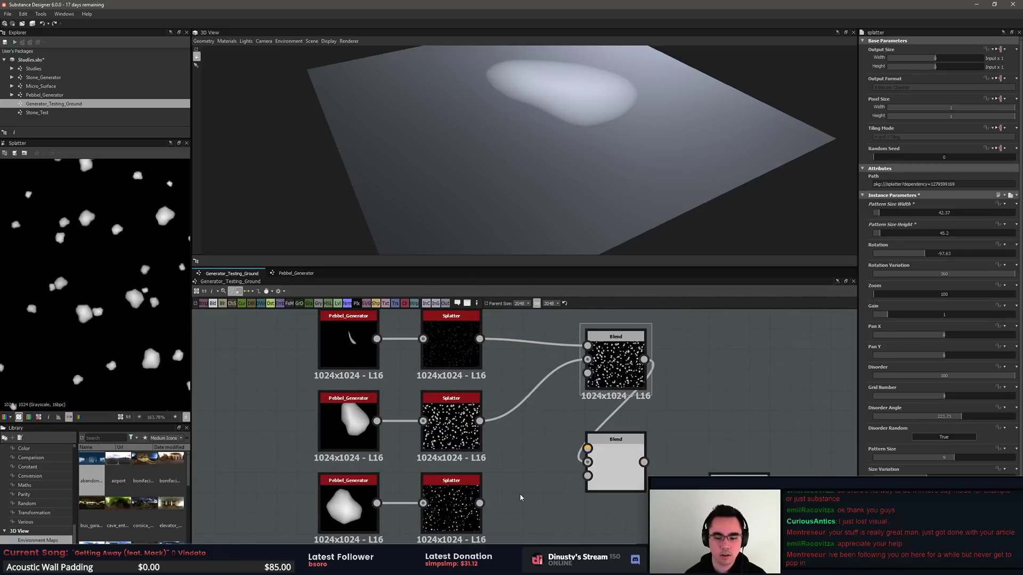
left_click_drag(480, 503, 588, 462)
left_click_drag(633, 452, 653, 472)
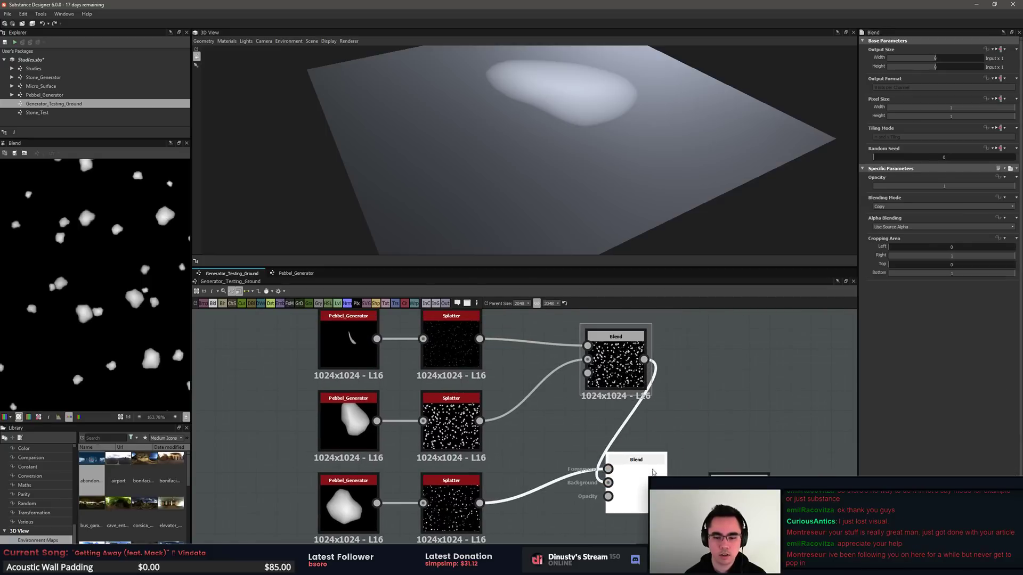
left_click(942, 207)
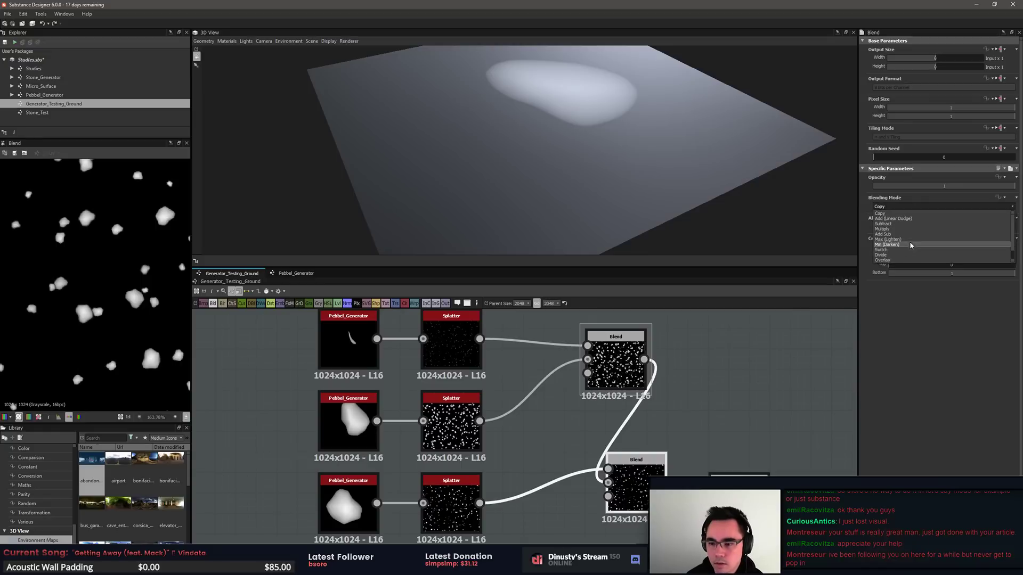
left_click(895, 239)
Step: Set the lower Splatter node's random seed to 7
middle_click_drag(802, 440, 802, 432)
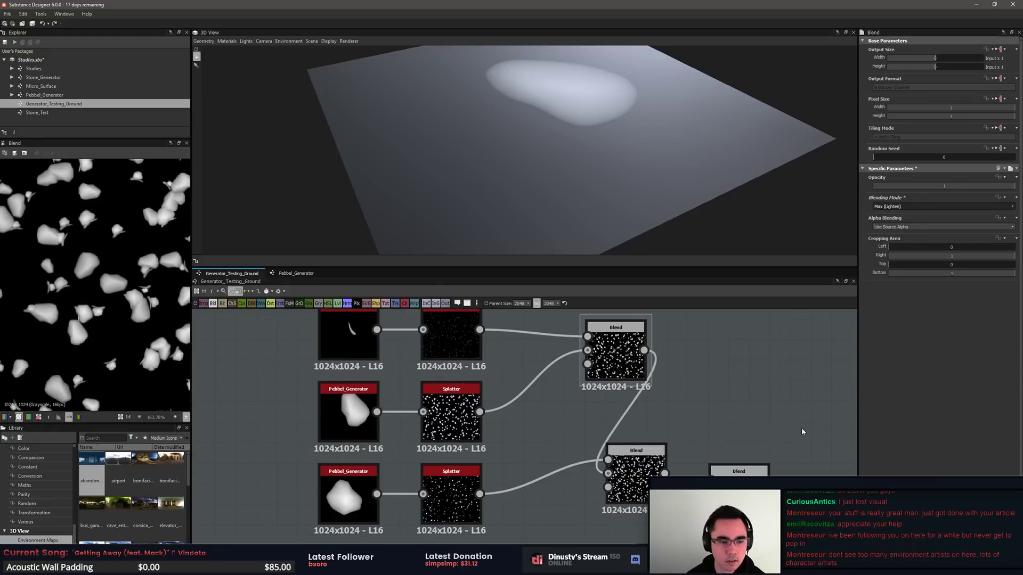
left_click(451, 495)
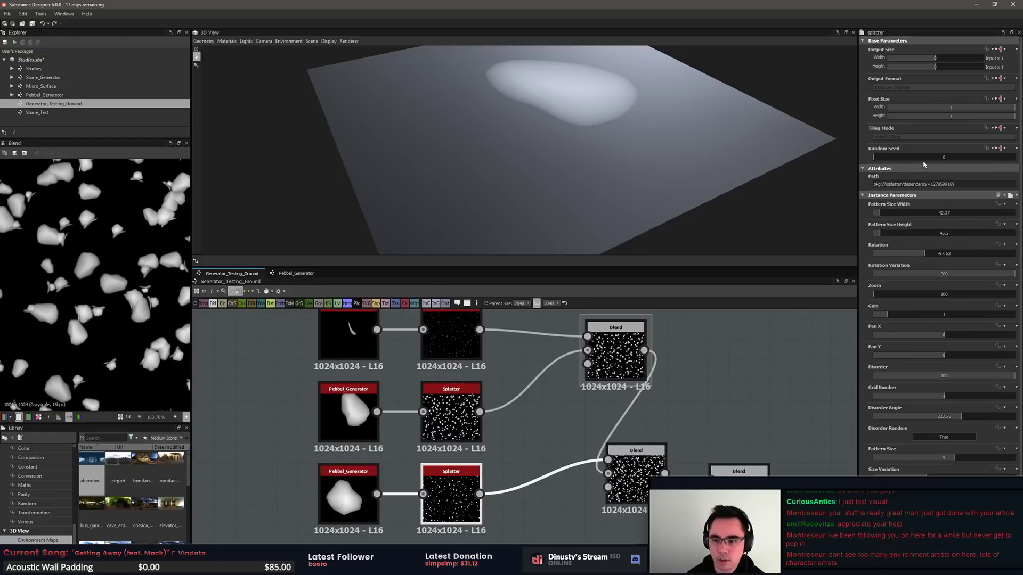
left_click_drag(925, 160, 977, 161)
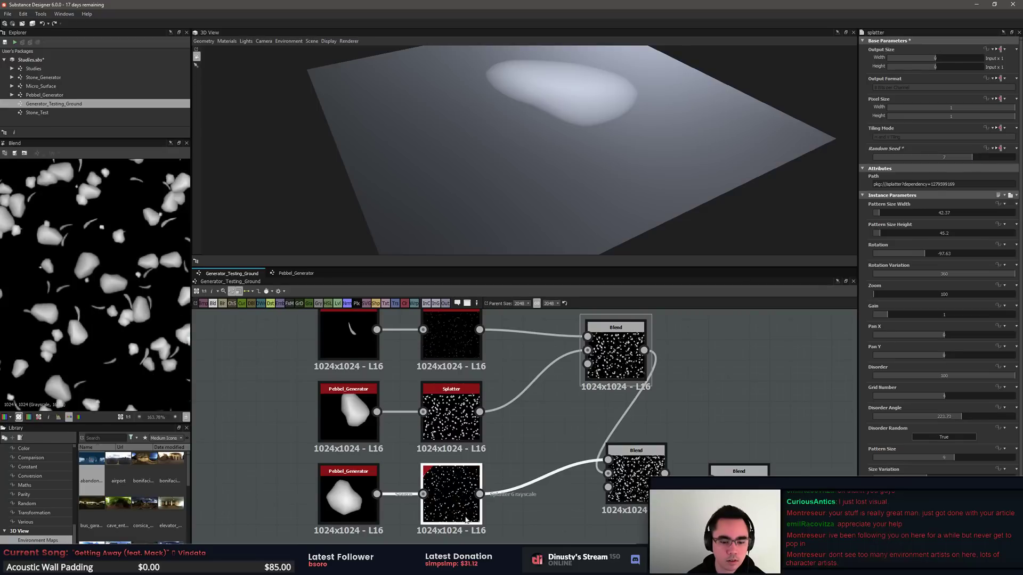
Step: Preview the lower Splatter and set its pattern size to about 22.6 by 28.25 and its grid number to 6
double_click(460, 513)
scroll(114, 324, "down", 3)
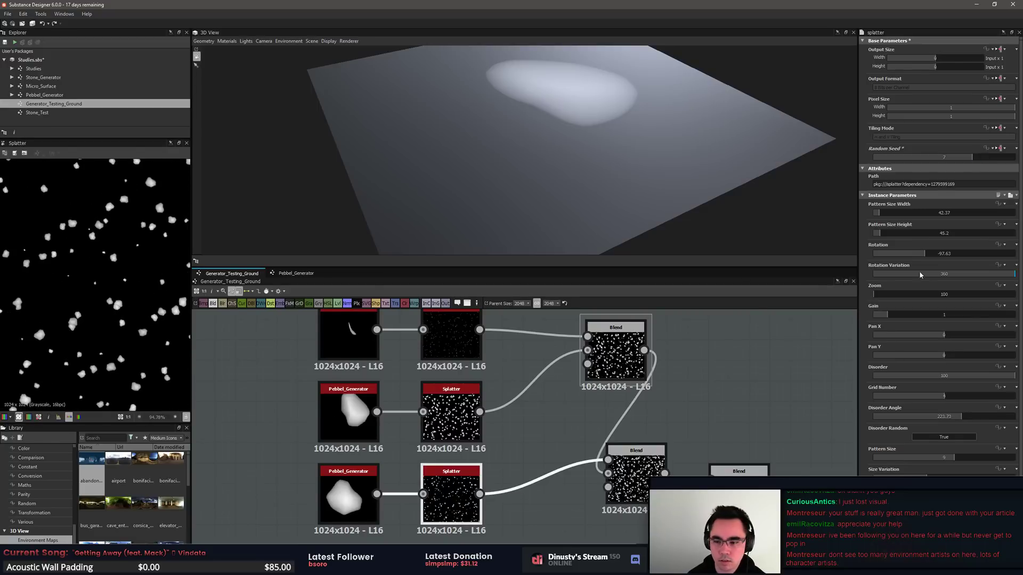
left_click_drag(879, 214, 878, 234)
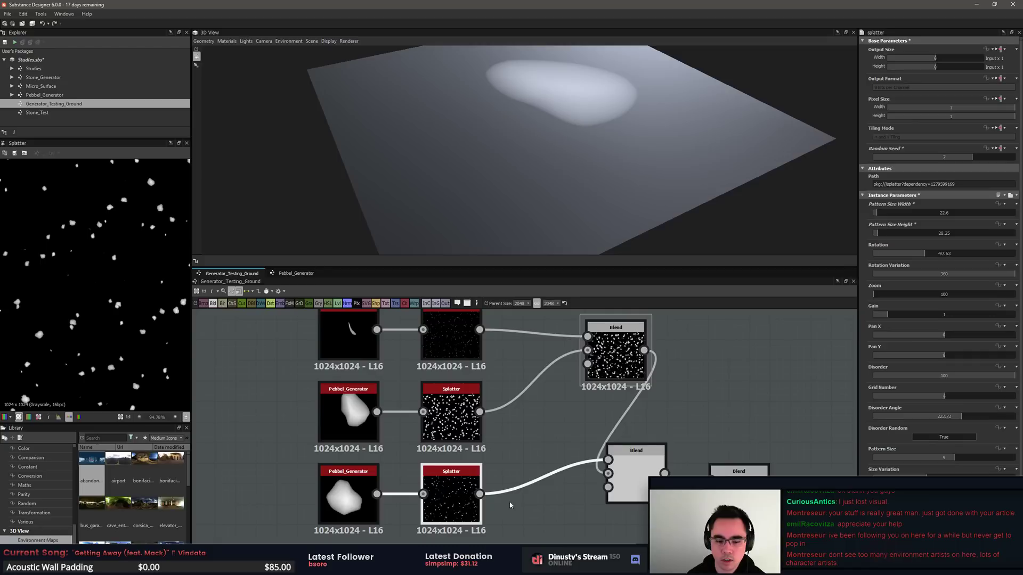
mouse_move(961, 459)
left_mouse_down()
mouse_move(1005, 463)
mouse_move(980, 468)
left_mouse_up()
left_click(977, 396)
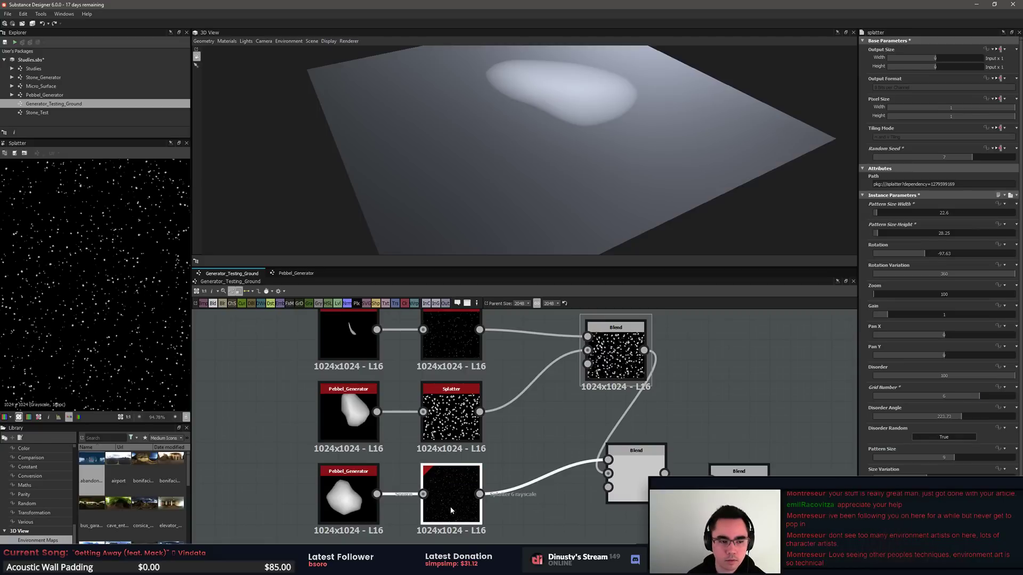
Step: Move the second Blend node up and right, swap the first Blend's foreground and background inputs, and reposition that node
left_click_drag(634, 480, 694, 439)
middle_click_drag(748, 400, 695, 400)
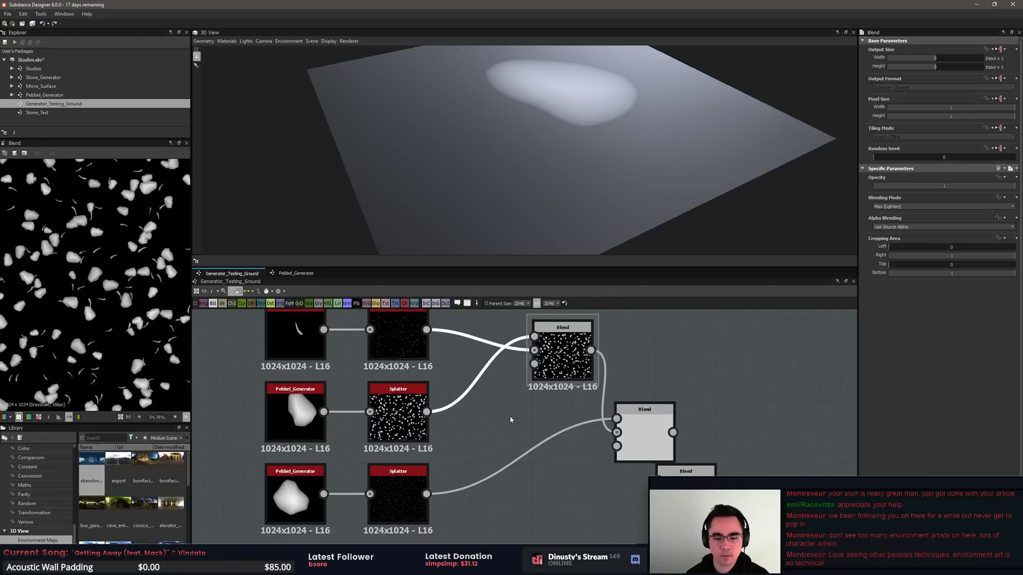
left_click_drag(564, 370, 551, 386)
middle_click_drag(485, 418, 565, 432)
Step: Preview the second Blend node's output and examine the combined pebble scatter up close
scroll(586, 437, "down", 1)
scroll(566, 433, "up", 1)
left_click(567, 433)
left_click(652, 448)
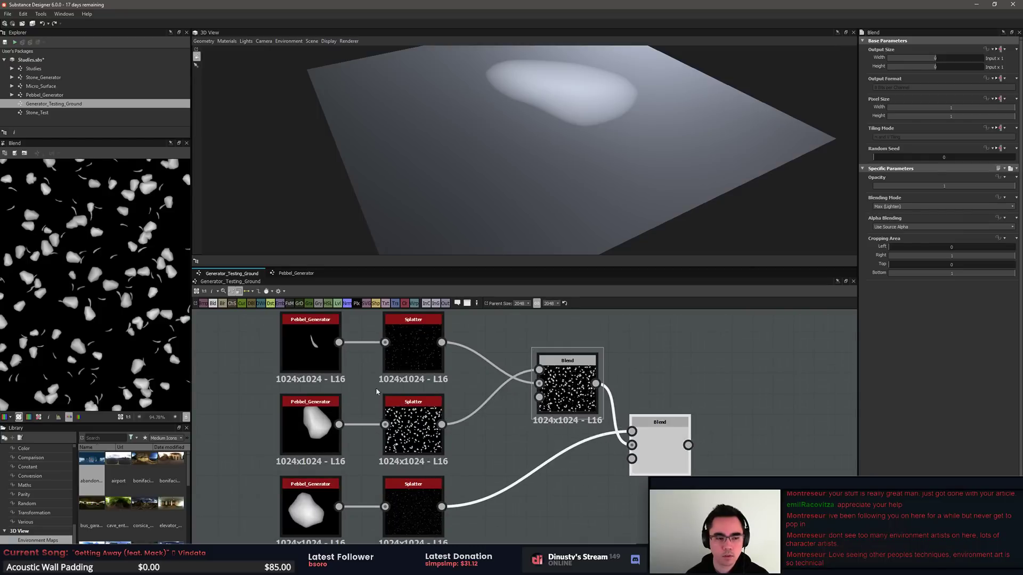
scroll(125, 329, "down", 2)
scroll(125, 329, "up", 8)
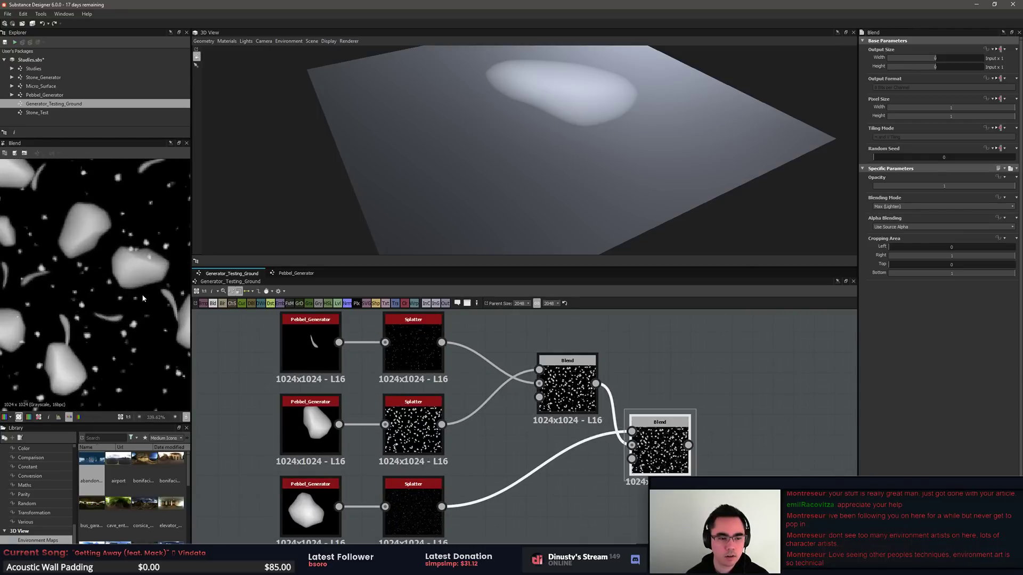
scroll(503, 389, "down", 3)
scroll(757, 423, "up", 2)
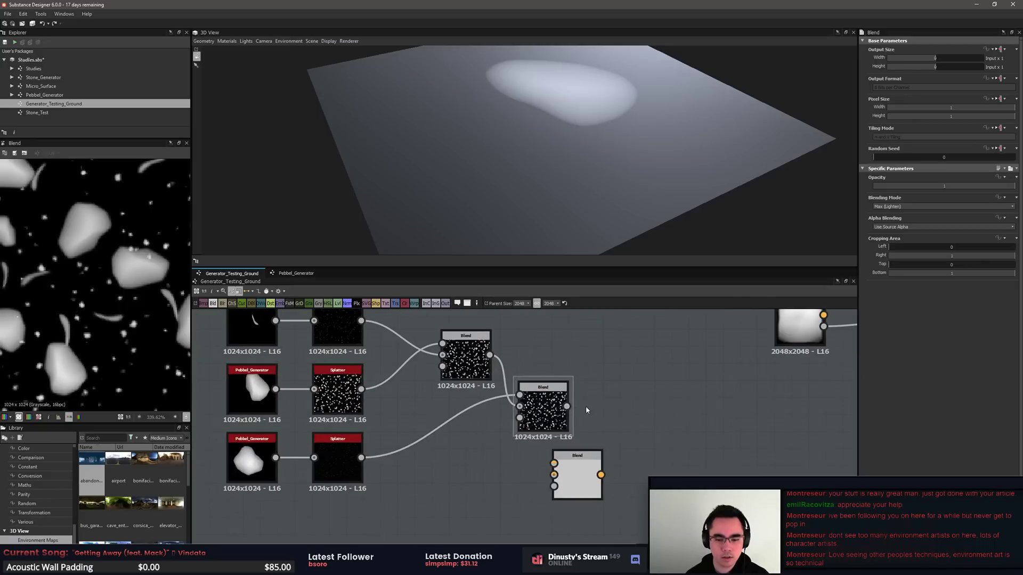
Step: Add a Height to Normal World Units node, connect the second Blend's output to it, and preview the whole normal map
key("space")
type("nor")
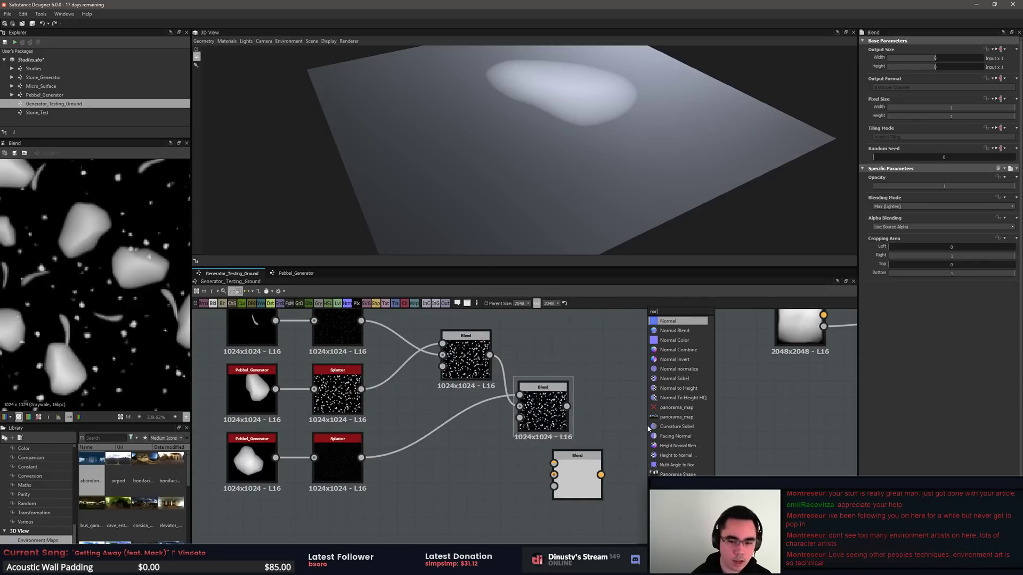
key("BackSpace")
key("BackSpace")
key("BackSpace")
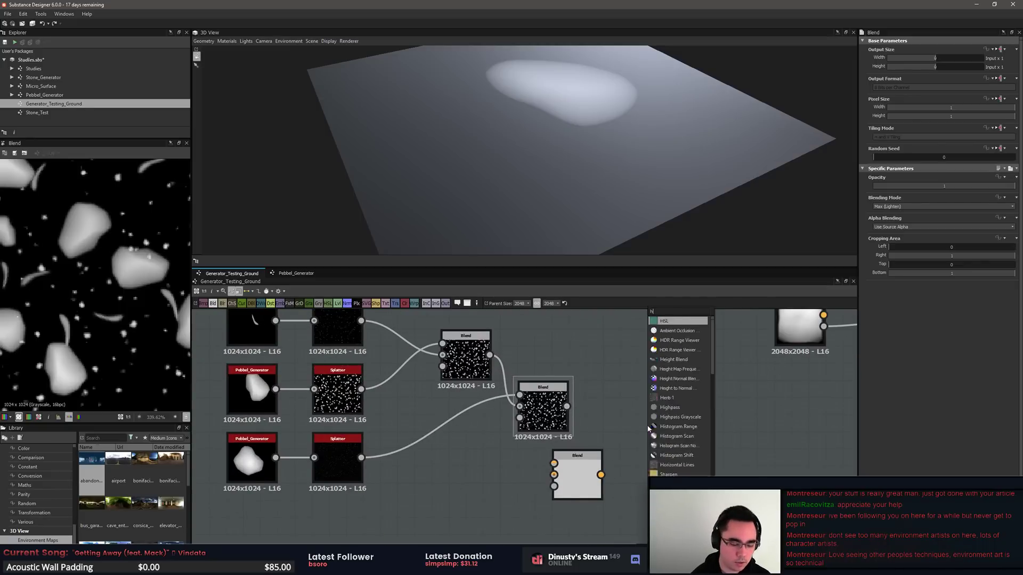
type("height")
key("Down")
key("Down")
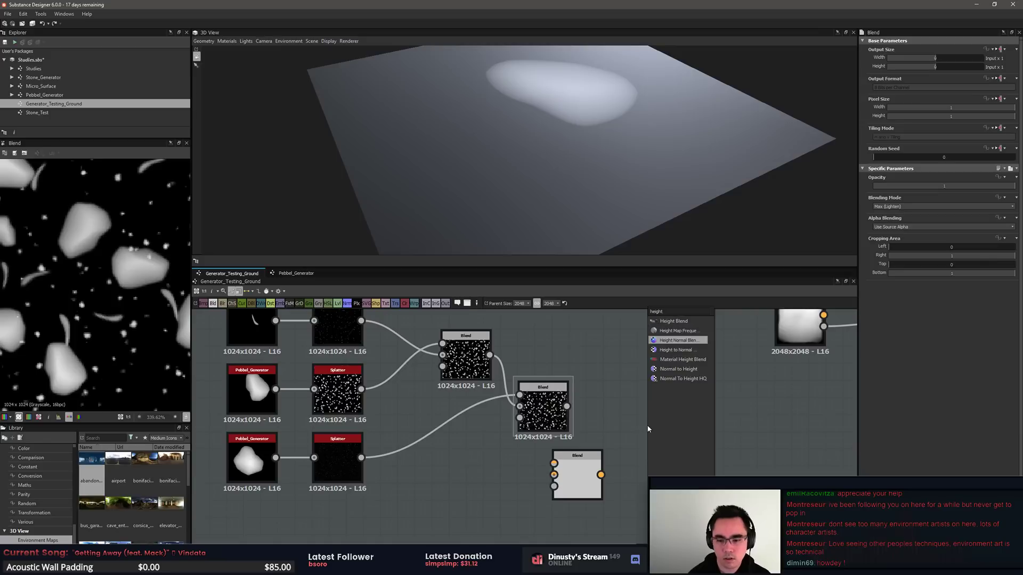
key("Down")
key("Return")
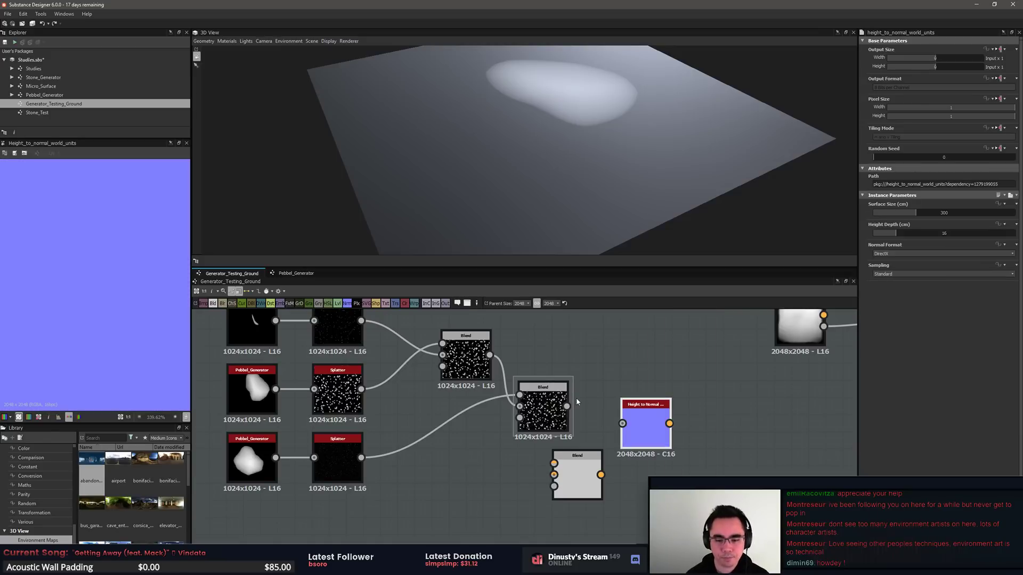
left_click_drag(567, 406, 622, 424)
scroll(91, 286, "down", 8)
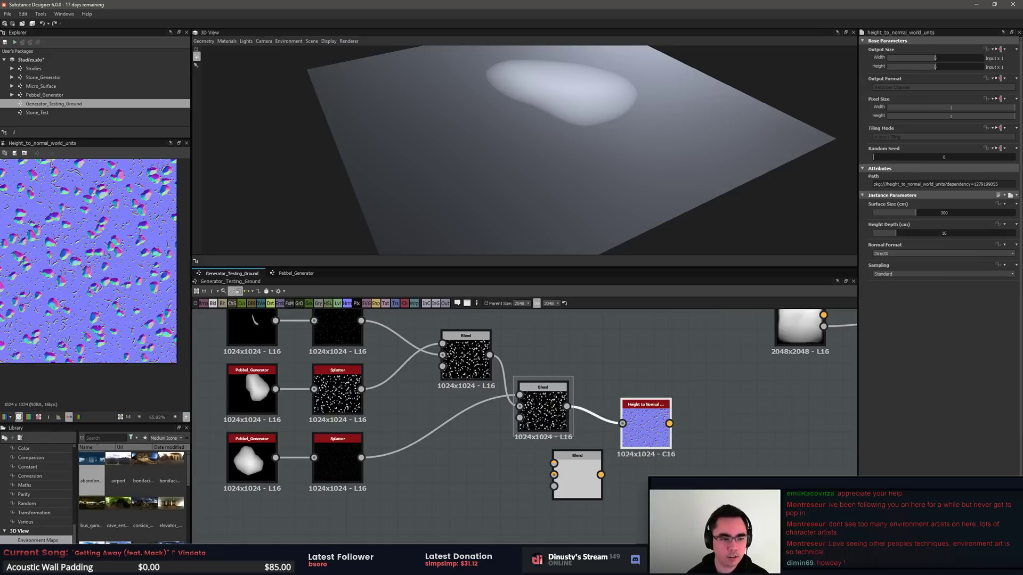
Step: Move the Height to Normal node up and right of the blends, and delete the unconnected Blend node
left_click_drag(584, 479, 499, 513)
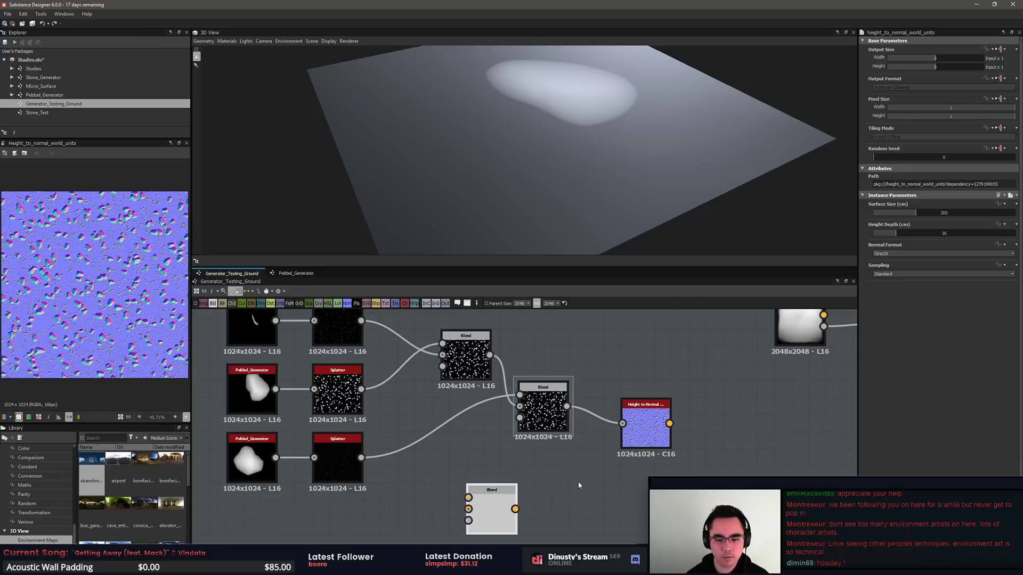
left_click(543, 407)
middle_click_drag(571, 482, 617, 452)
left_click_drag(701, 402, 735, 350)
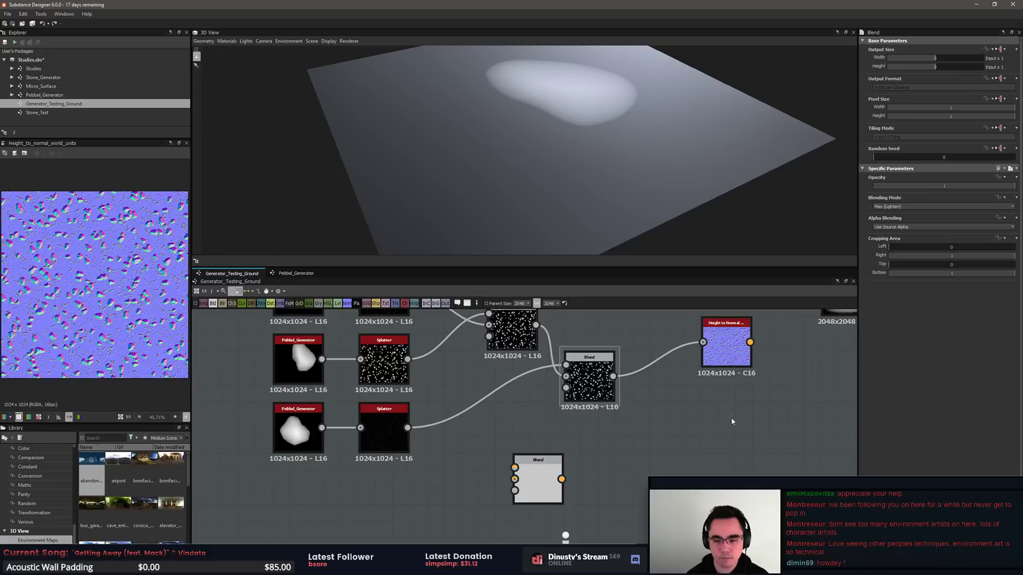
left_click_drag(539, 480, 617, 462)
key("Delete")
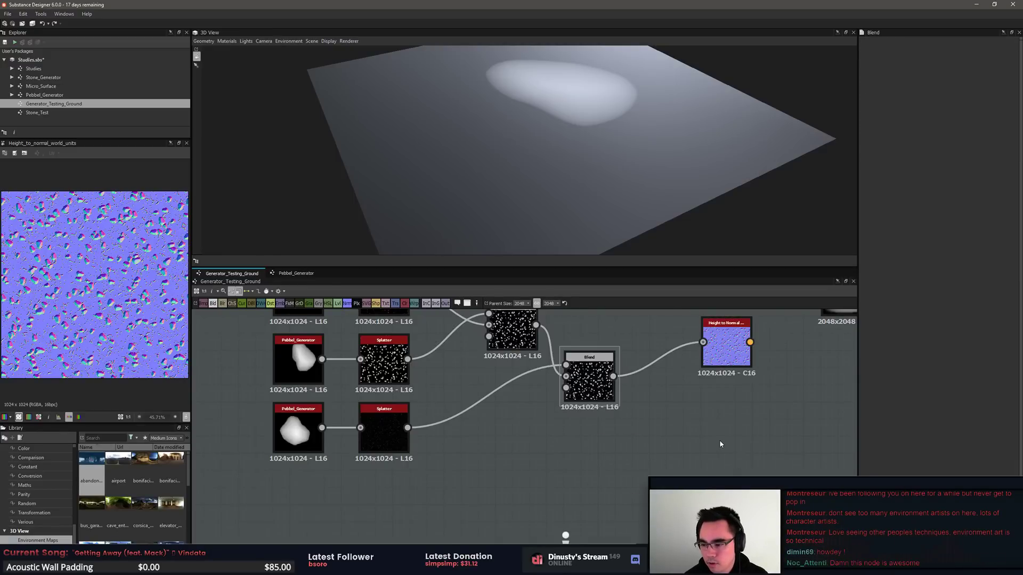
Step: Duplicate the second Blend node with its links, place the copy to its right, and connect the second Blend's output to the copy's foreground
middle_click_drag(718, 420, 719, 440)
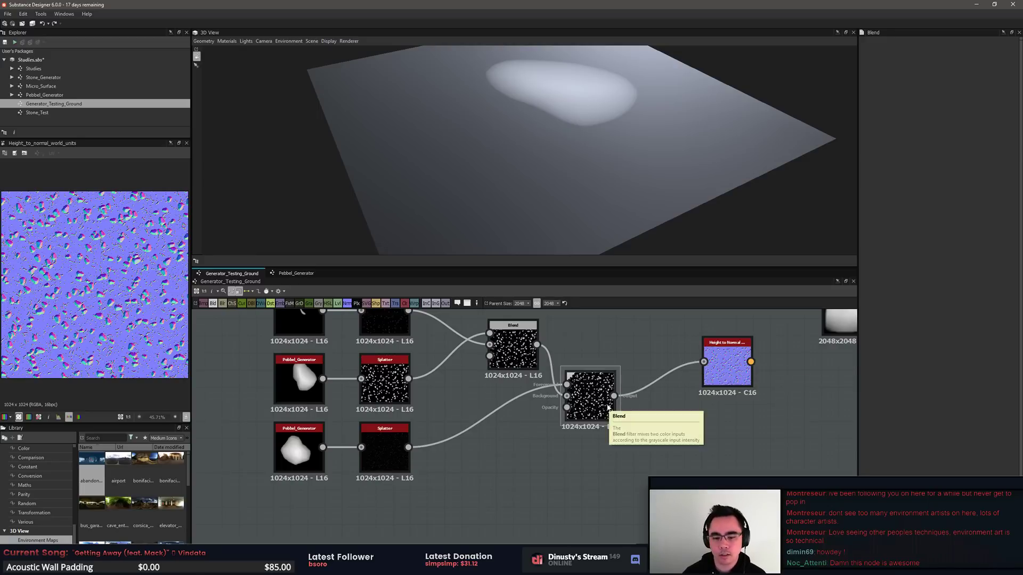
left_click(590, 405)
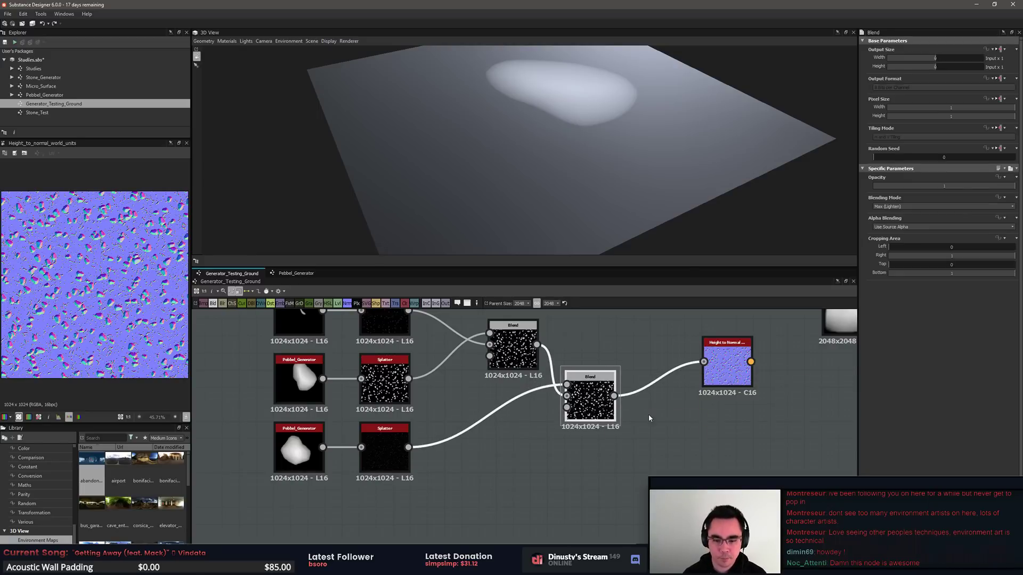
key("ctrl+d")
left_click_drag(521, 436, 675, 425)
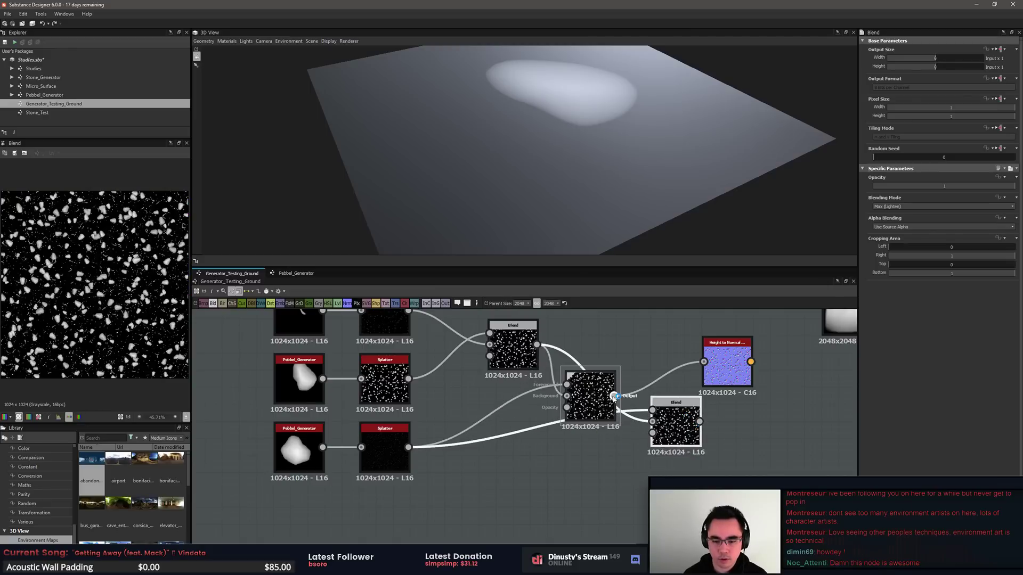
key("space")
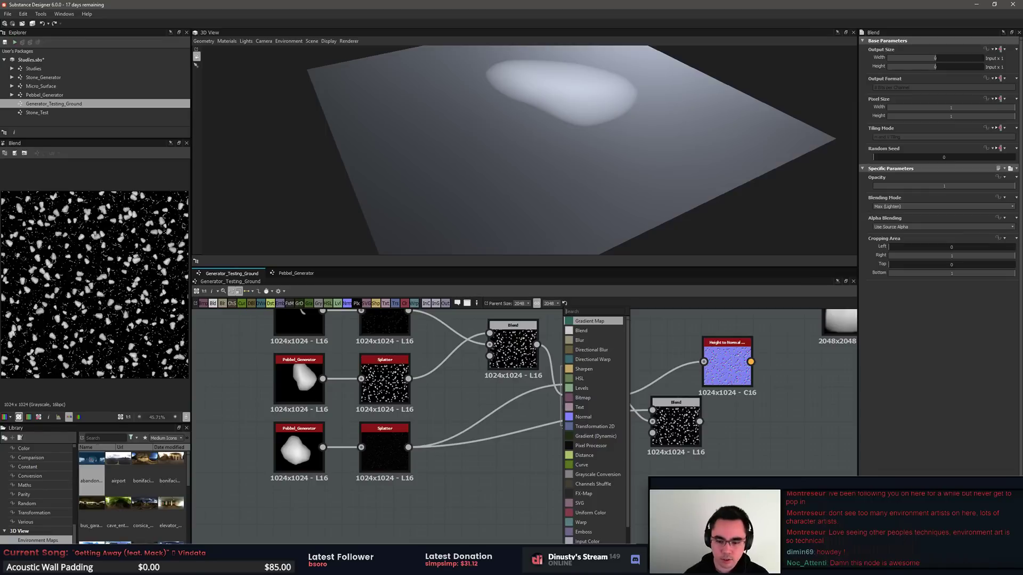
key("Escape")
left_click_drag(645, 397, 640, 420)
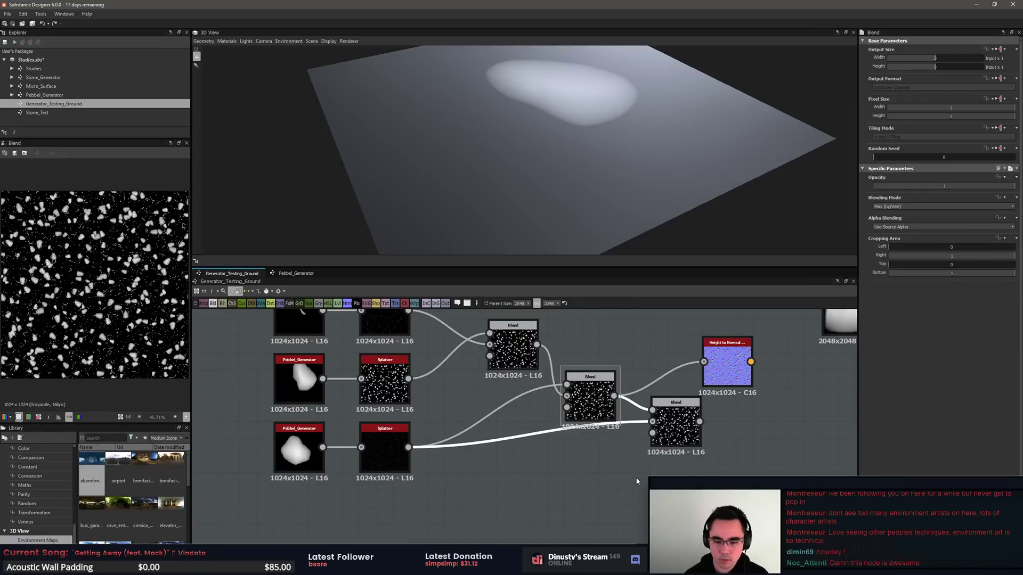
key("space")
type("noiose")
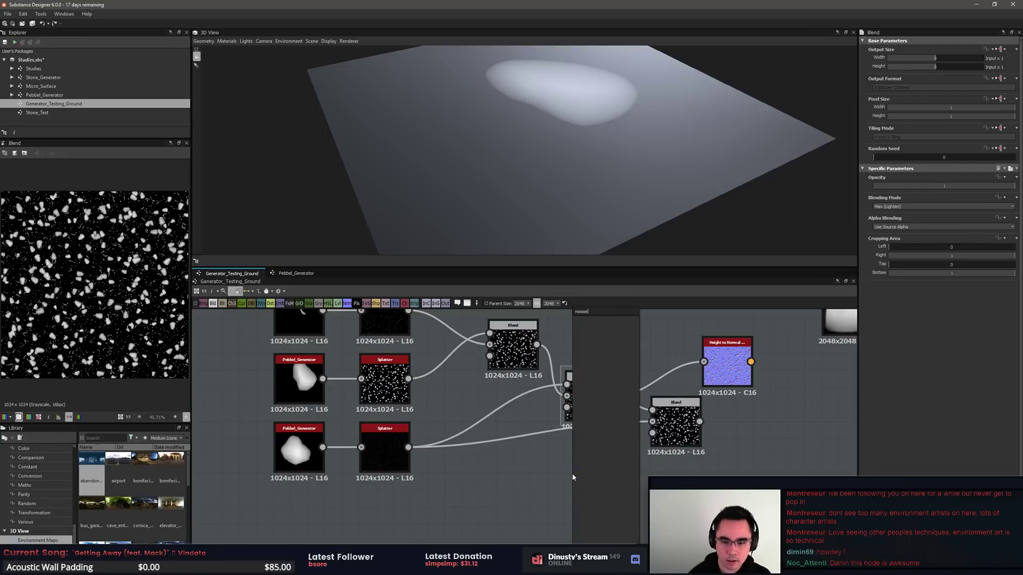
key("Down")
key("Down")
key("Down")
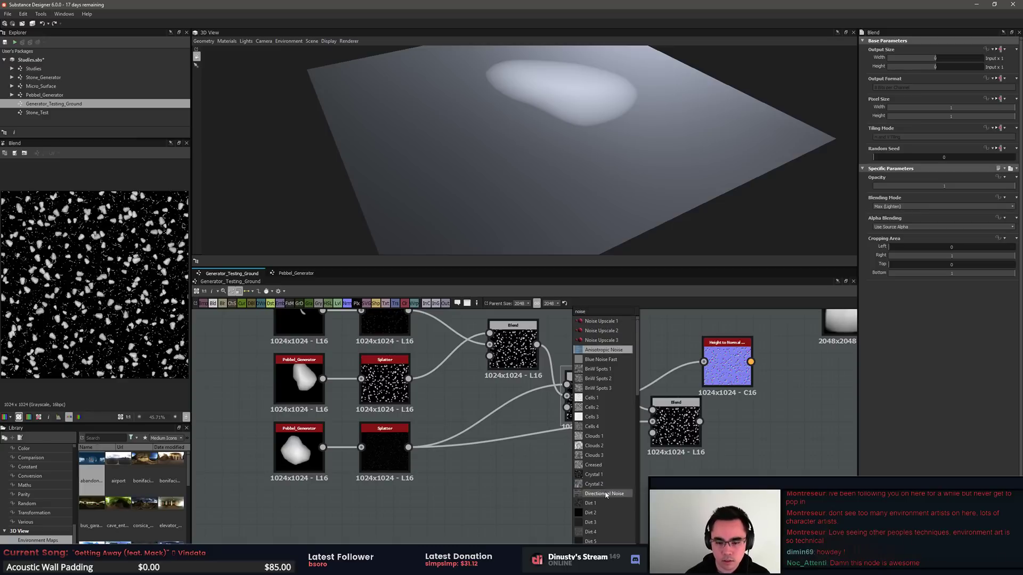
scroll(617, 436, "down", 1)
scroll(607, 398, "down", 14)
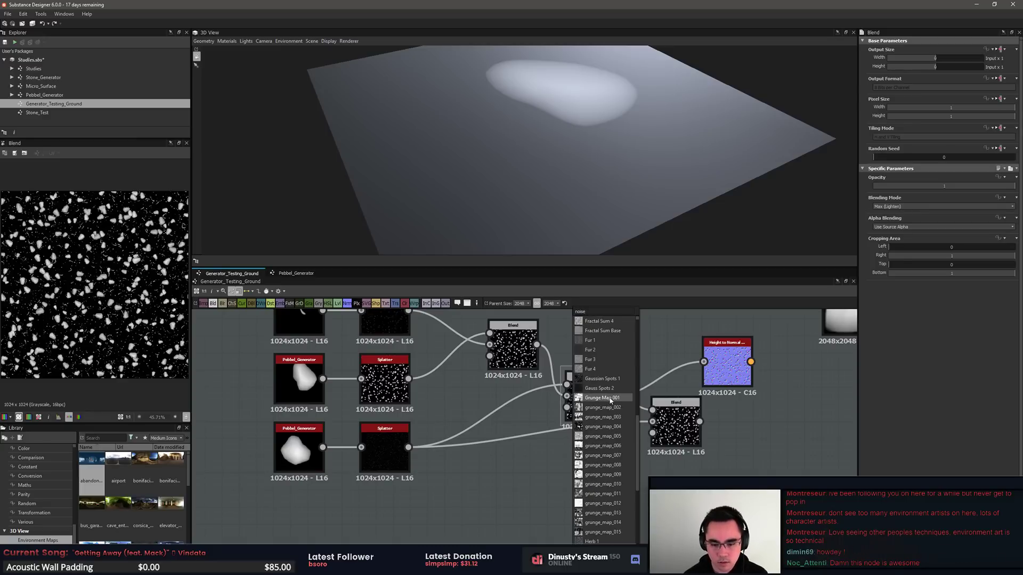
left_click(612, 449)
Step: Copy the BnW Spots 3 noise node from the existing Pebbles section and paste it beside the new pebble scatter nodes
scroll(666, 496, "down", 3)
middle_click_drag(666, 495, 532, 290)
scroll(547, 527, "up", 2)
middle_click_drag(547, 527, 545, 452)
middle_click_drag(534, 395, 551, 506)
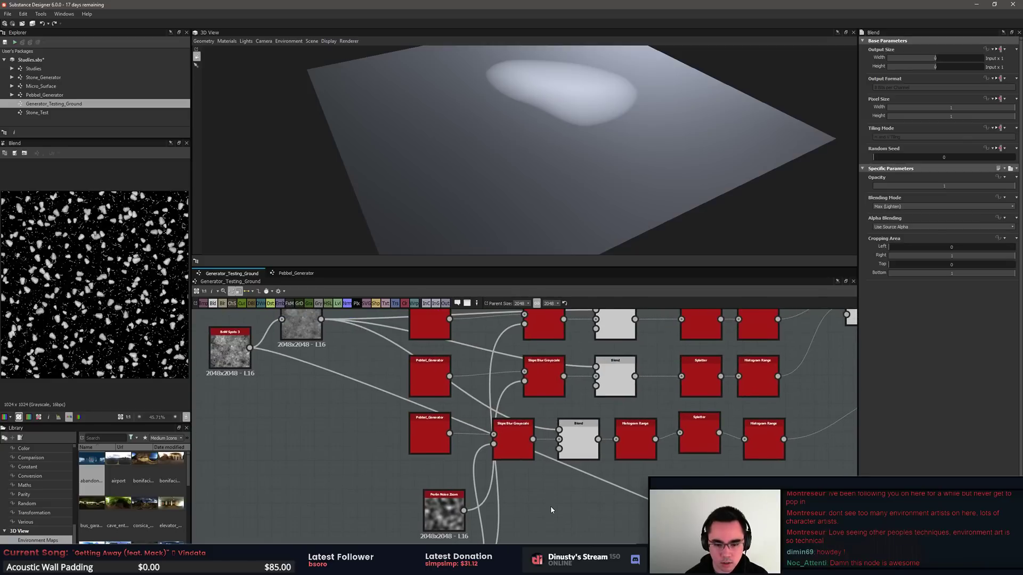
middle_click_drag(283, 369, 472, 463)
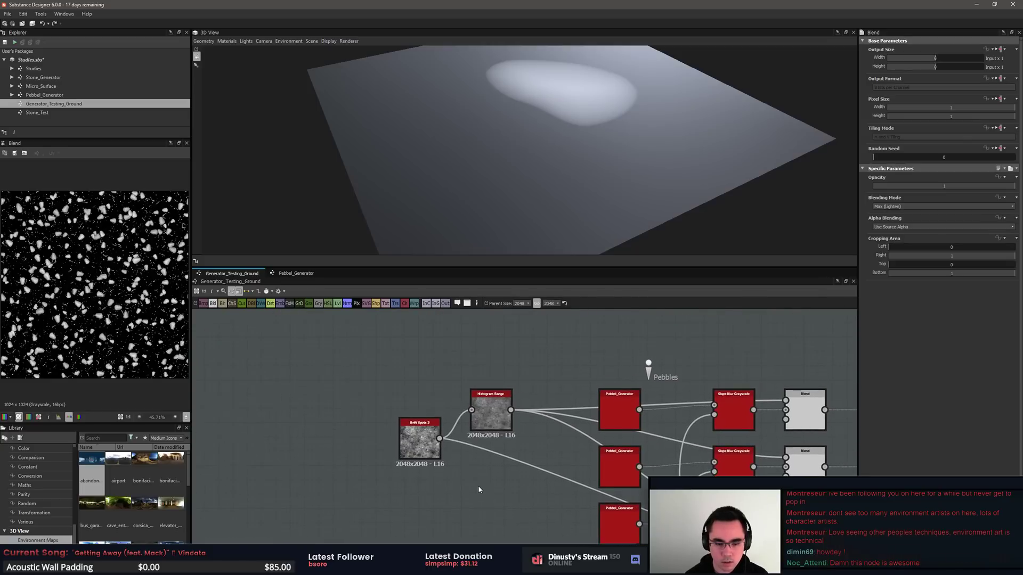
left_click(486, 419)
left_click(426, 445)
middle_click_drag(509, 385, 468, 536)
scroll(472, 522, "down", 4)
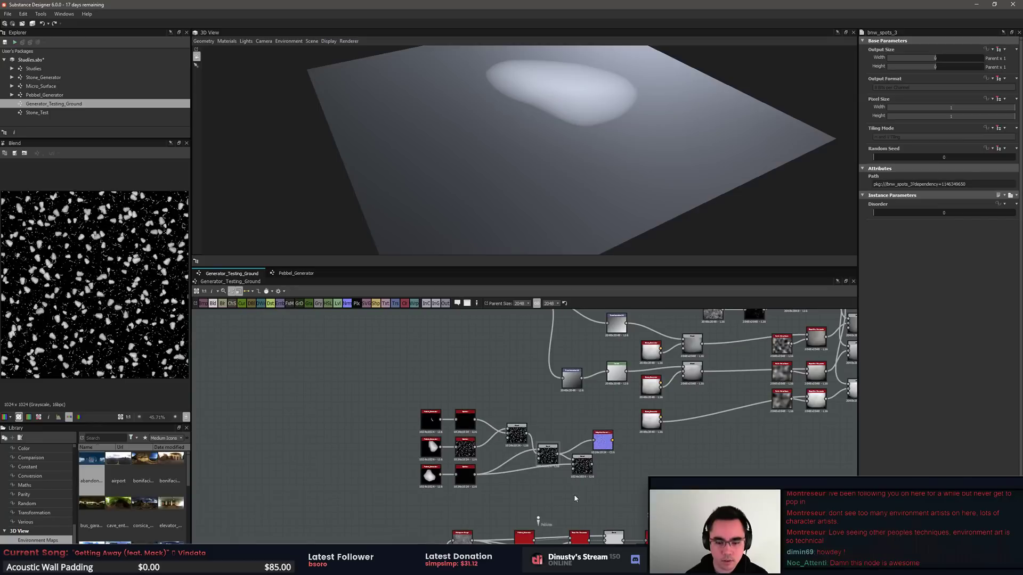
key("ctrl+v")
Step: Move the pebble scatter nodes together with the pasted BnW Spots 3 node up and left into an empty area of the graph
left_click_drag(525, 434, 596, 497)
left_click_drag(433, 496, 606, 437)
left_click_drag(603, 443, 283, 318)
key("ctrl+z")
key("ctrl+z")
scroll(419, 353, "up", 1)
middle_click_drag(419, 353, 638, 445)
middle_click_drag(471, 401, 687, 414)
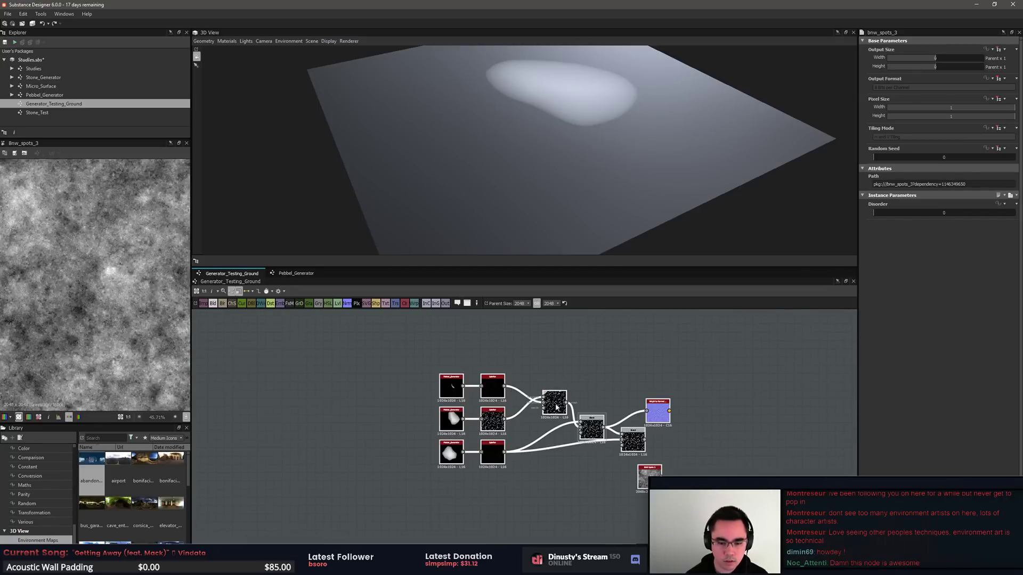
middle_click_drag(556, 404, 369, 348)
left_click(380, 435)
Step: Connect BnW Spots 3 to the third Blend's background, space out these nodes and Height to Normal, and preview the blend
middle_click_drag(380, 435, 475, 453)
scroll(475, 443, "up", 3)
left_click_drag(614, 442, 508, 469)
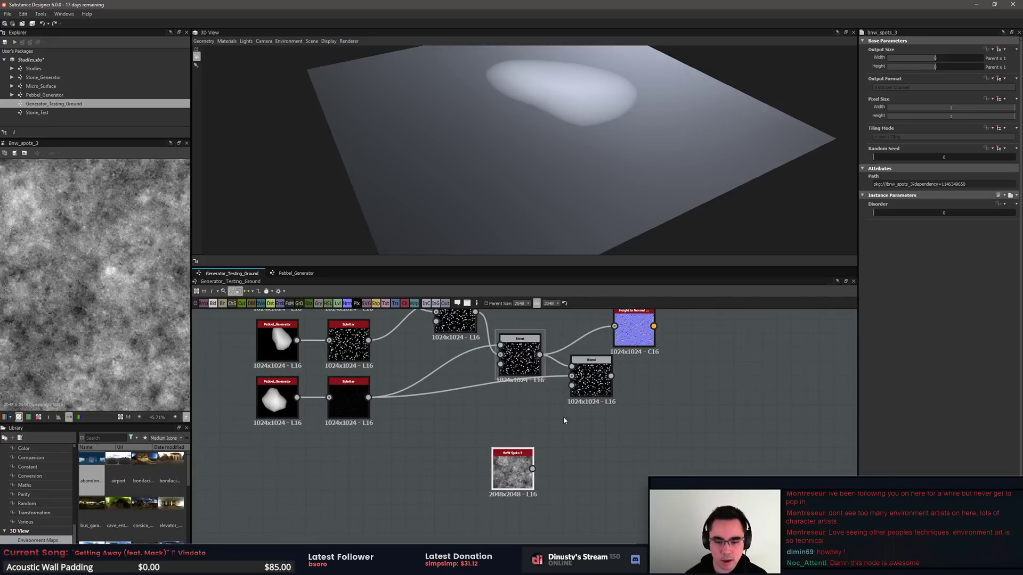
left_click_drag(592, 380, 627, 443)
left_click_drag(637, 334, 830, 363)
left_click_drag(629, 443, 607, 412)
double_click(620, 414)
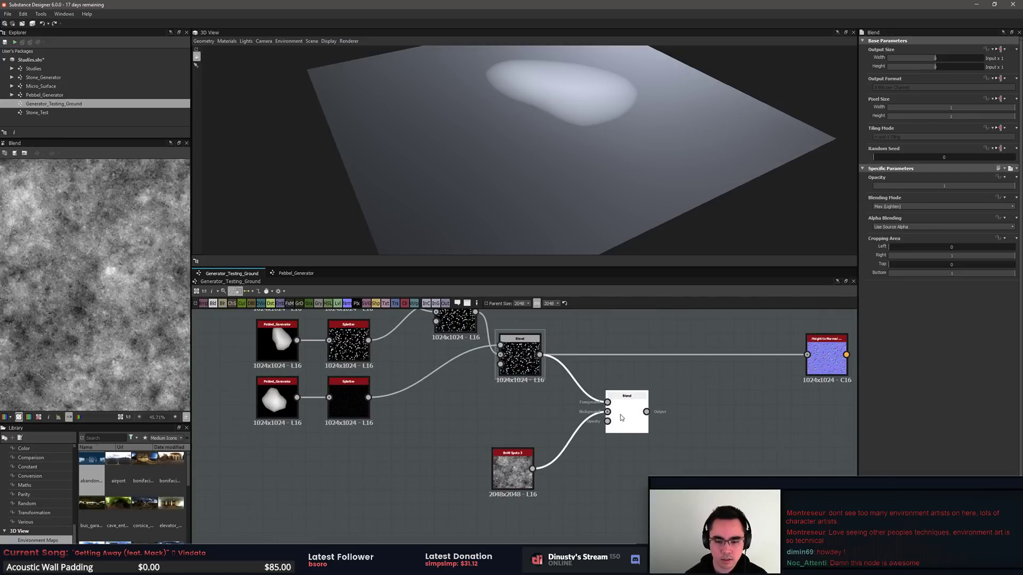
scroll(93, 320, "up", 3)
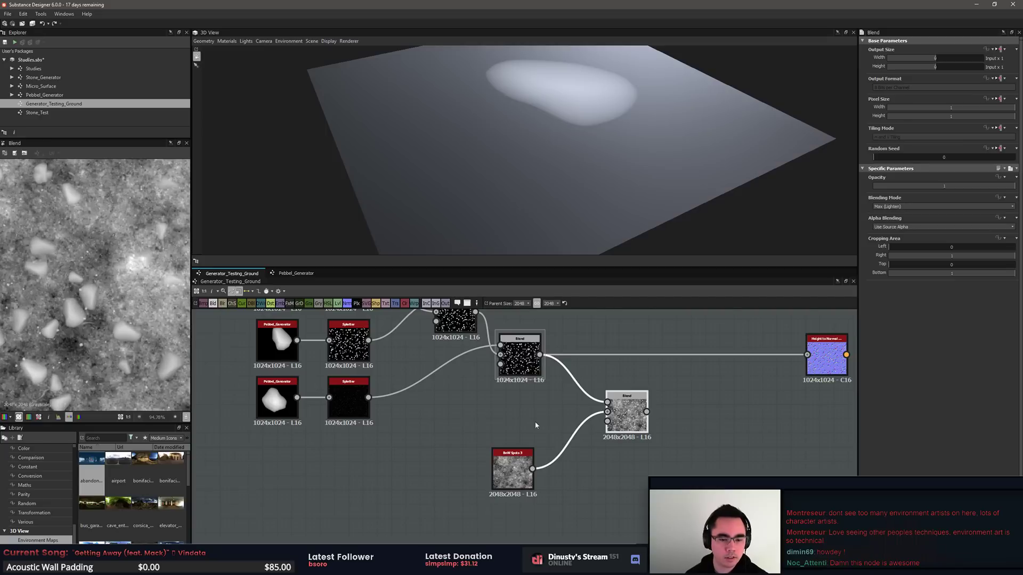
Step: Shift the BnW Spots 3 node further left and compare its output with the third Blend's output up close
left_click_drag(512, 469, 470, 469)
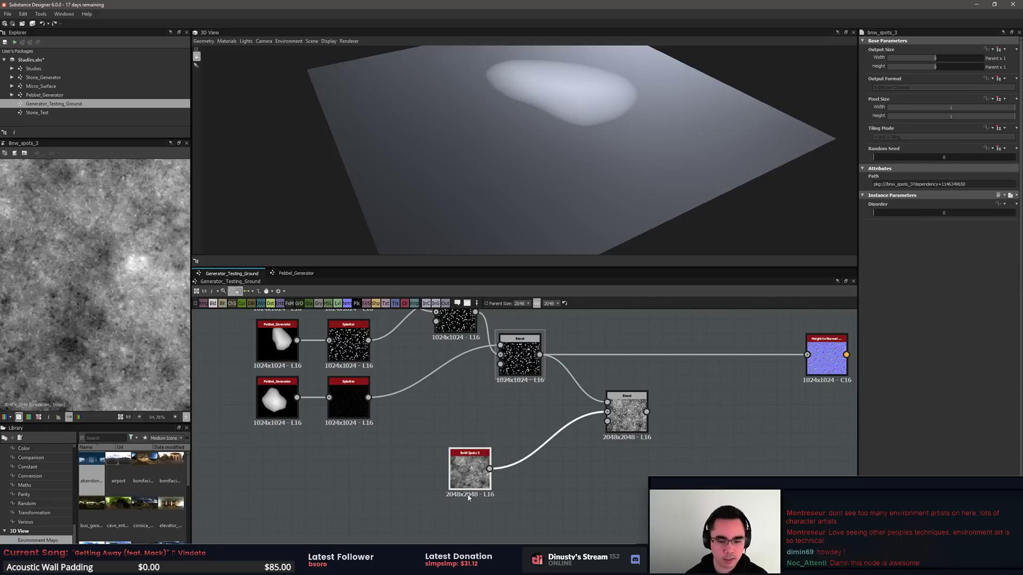
scroll(472, 473, "up", 5)
middle_click_drag(831, 384, 548, 443)
scroll(548, 443, "down", 2)
scroll(443, 444, "down", 1)
middle_click_drag(635, 389, 580, 437)
double_click(488, 448)
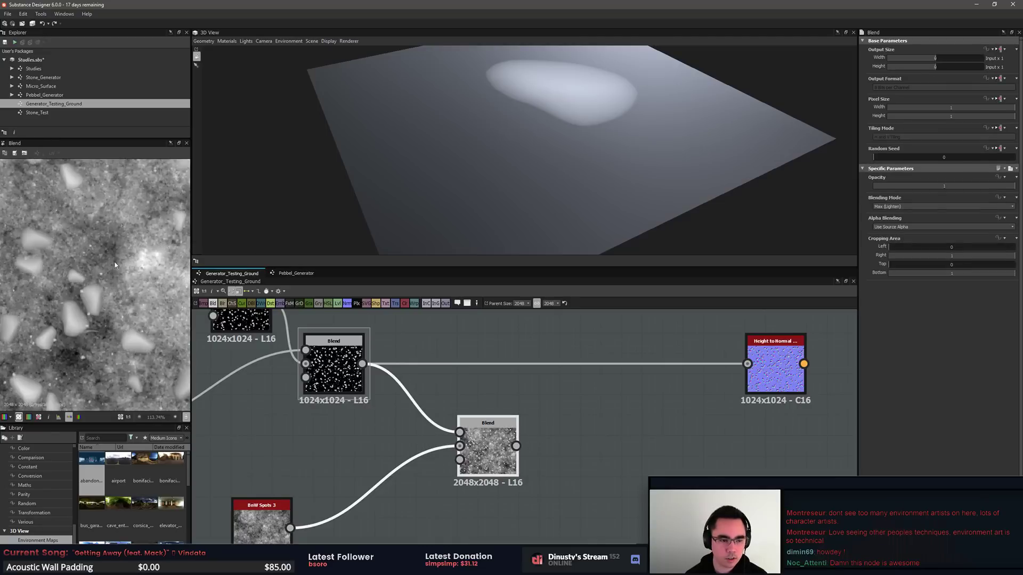
scroll(86, 275, "up", 3)
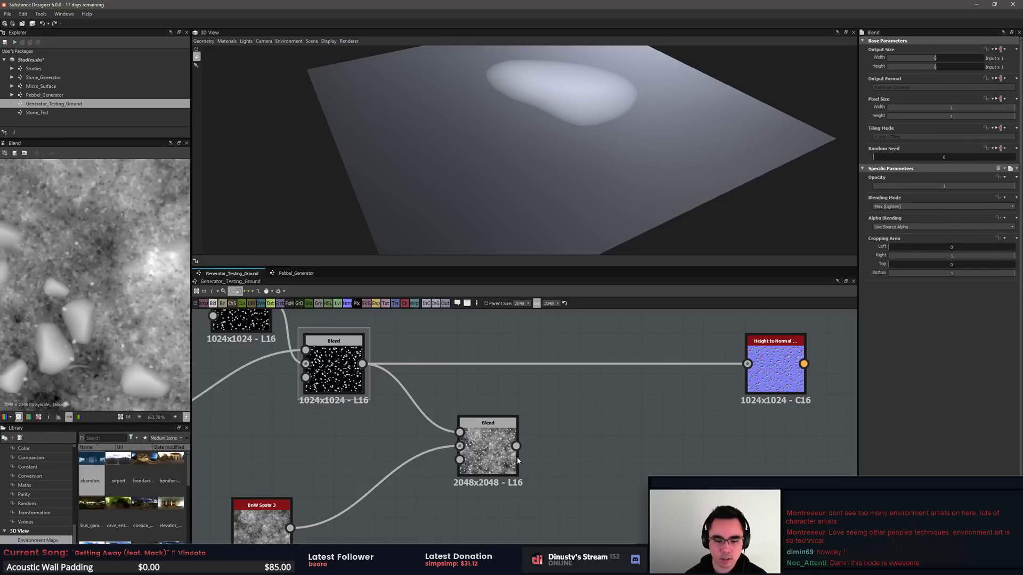
Step: Connect the third Blend's output to the Height to Normal node and preview the resulting normal map
left_click_drag(516, 447, 747, 363)
middle_click_drag(706, 415, 581, 458)
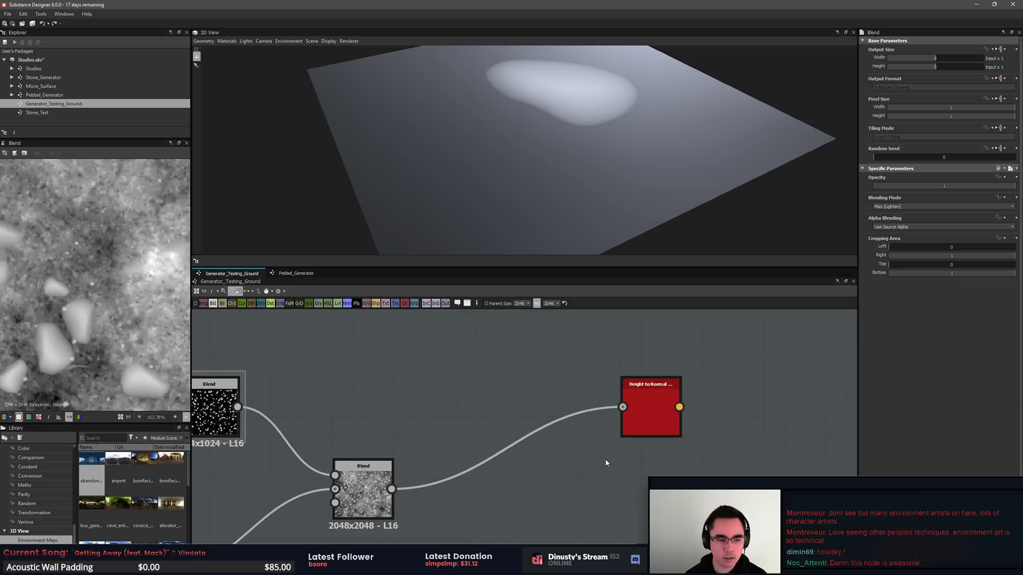
double_click(639, 399)
scroll(160, 299, "down", 5)
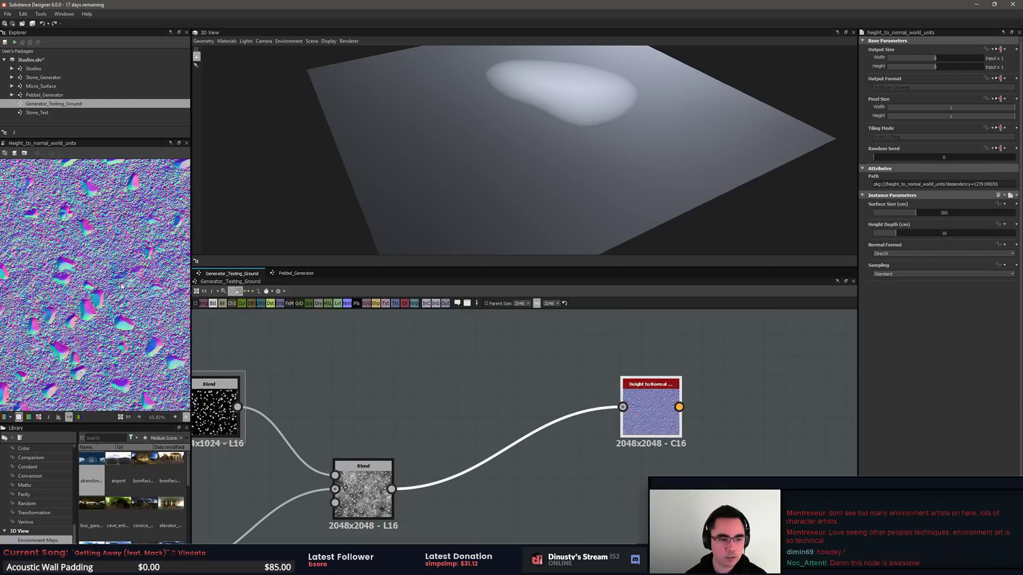
Step: Set the Height to Normal node's surface size to 1000 cm and its height depth to about 8.47 cm
middle_click_drag(481, 399, 453, 443)
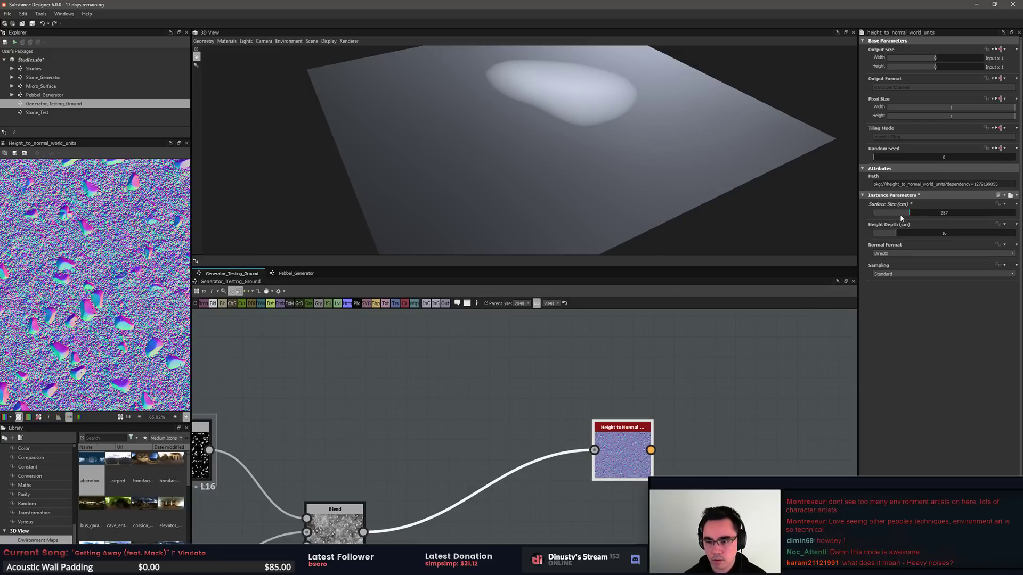
left_click_drag(901, 219, 1015, 213)
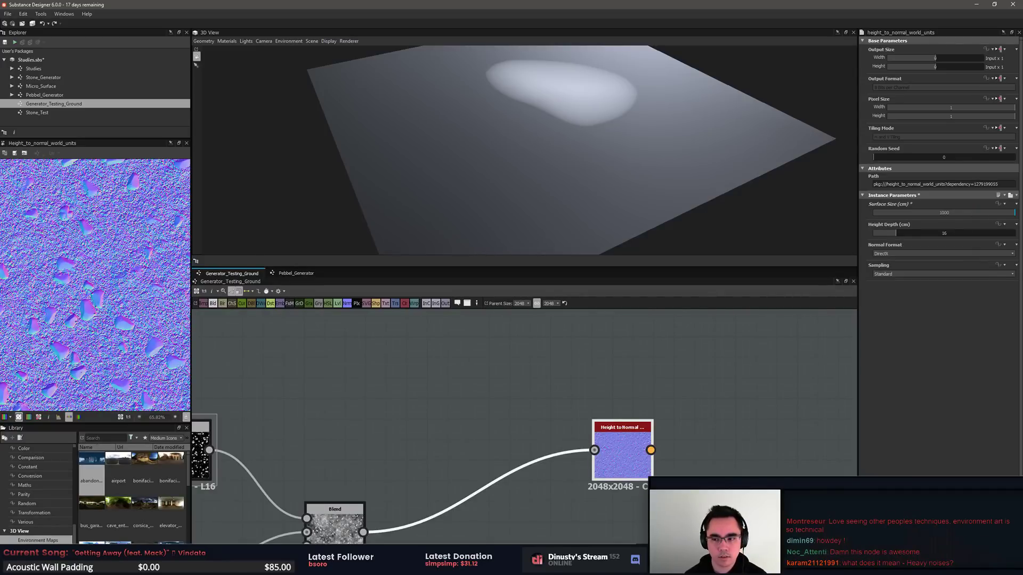
left_click_drag(890, 236, 886, 236)
middle_click_drag(616, 450, 697, 453)
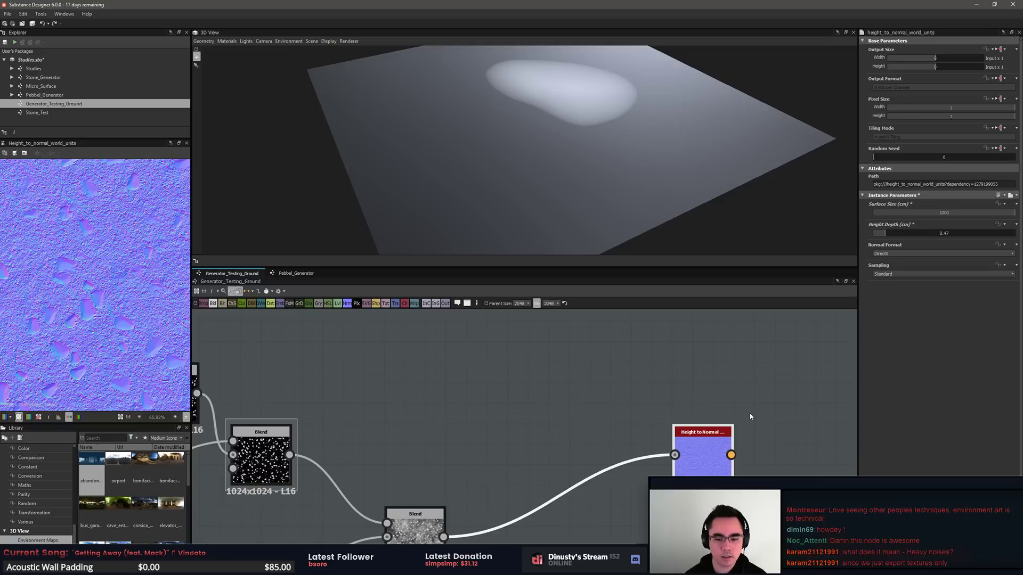
Step: Apply the Height to Normal output to the plane in the 3D view as its normal map
left_click_drag(699, 456, 577, 171)
scroll(543, 141, "up", 3)
middle_click_drag(648, 358, 633, 344)
Step: Add a PBR Base Material node and place it above the Height to Normal node
left_click(606, 370)
right_click(530, 372)
left_click(490, 381)
key("space")
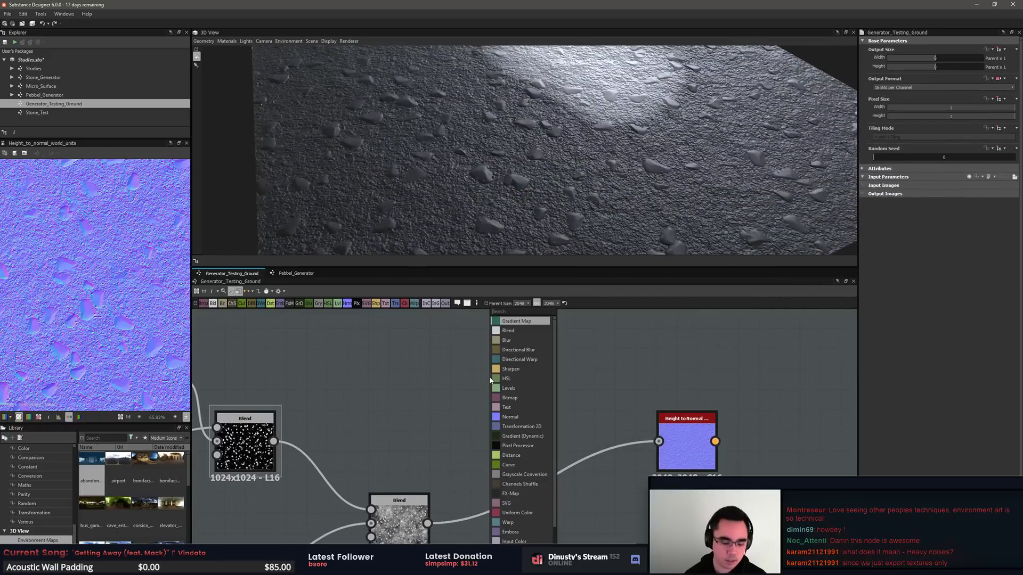
type("base")
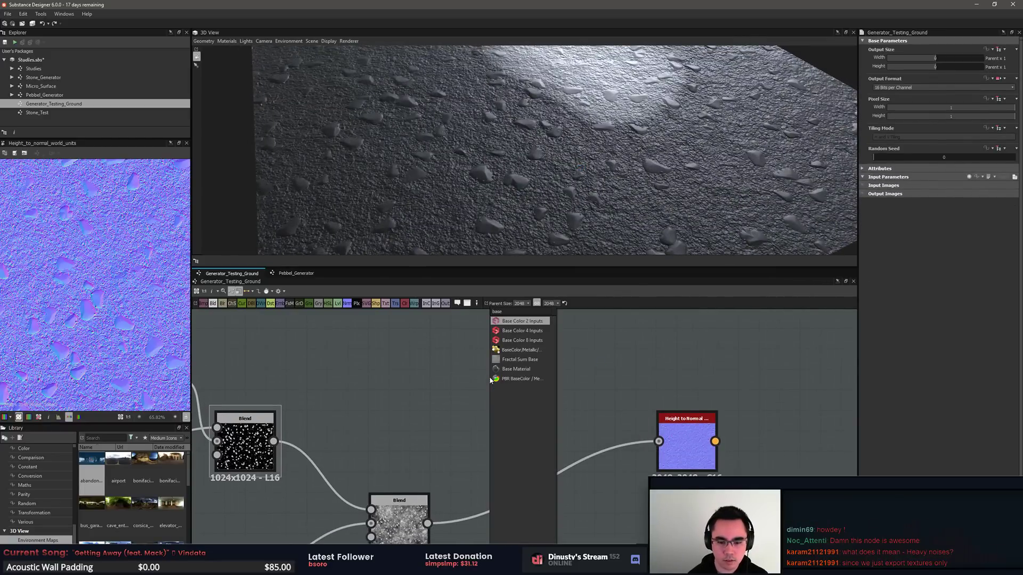
left_click(516, 379)
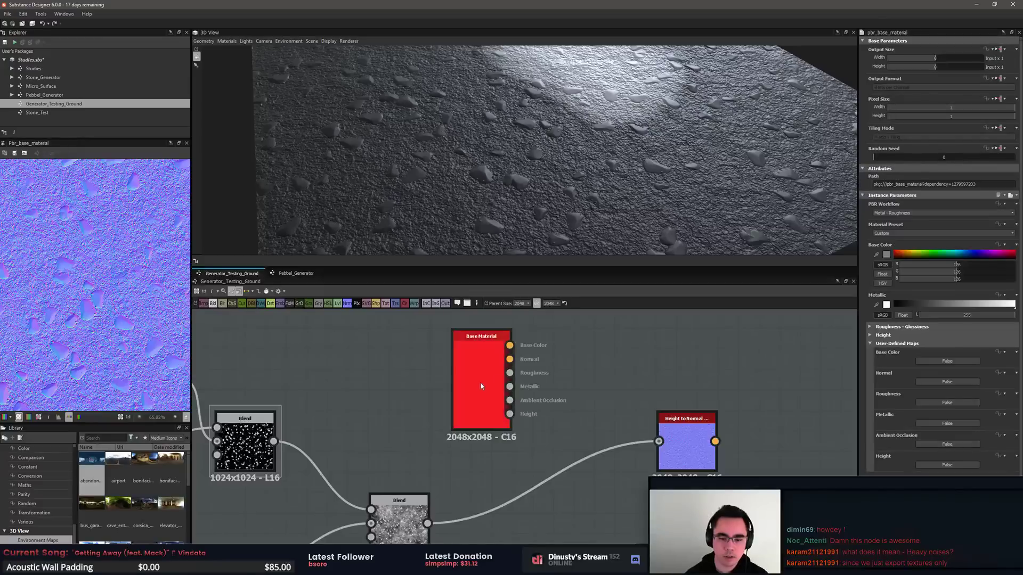
left_click_drag(479, 373, 666, 358)
middle_click_drag(666, 358, 669, 405)
left_click(717, 401)
key("F2")
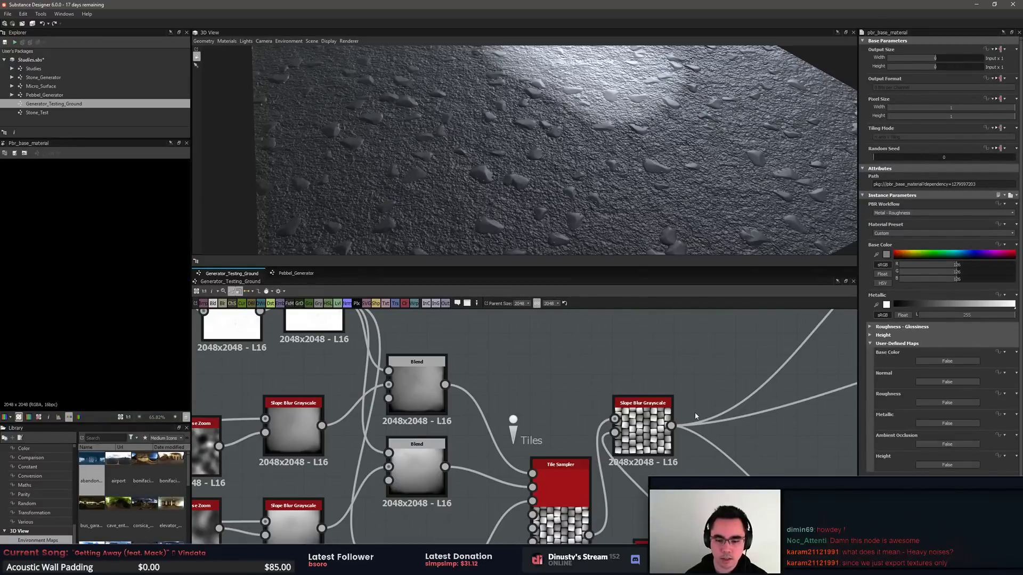
middle_click_drag(495, 405, 598, 399)
scroll(599, 400, "down", 5)
middle_click_drag(251, 373, 720, 495)
scroll(719, 495, "down", 3)
middle_click_drag(372, 453, 462, 406)
scroll(461, 407, "up", 8)
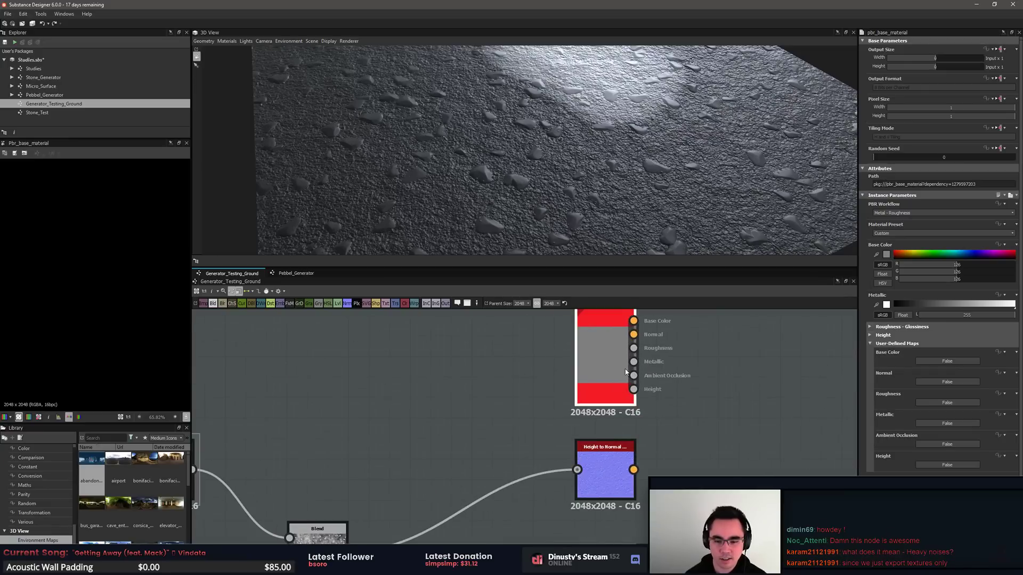
Step: Compare the Material and Compact Material link modes on the Base Material node, ending in Compact Material mode
scroll(626, 394, "up", 2)
key("2")
key("3")
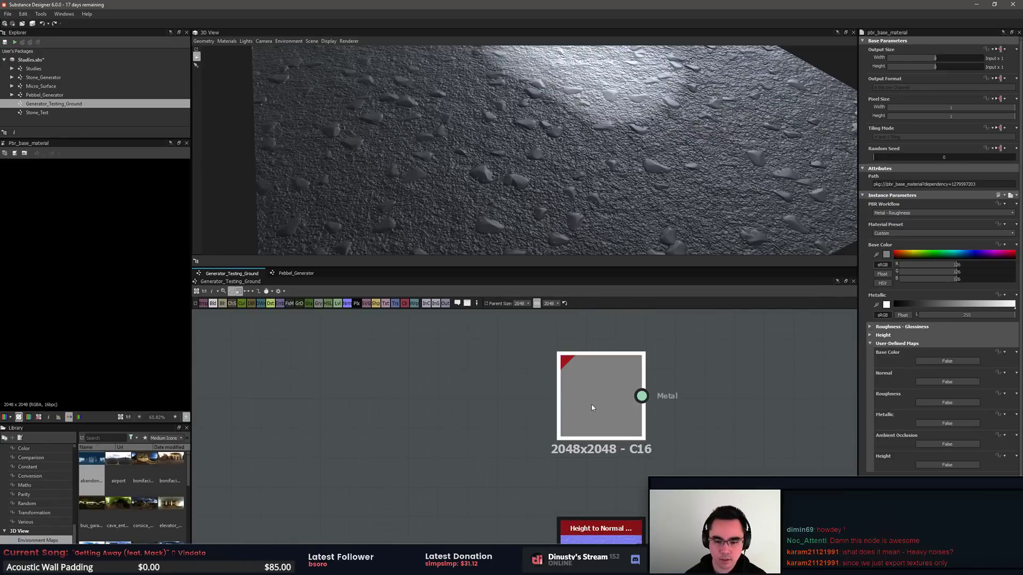
key("2")
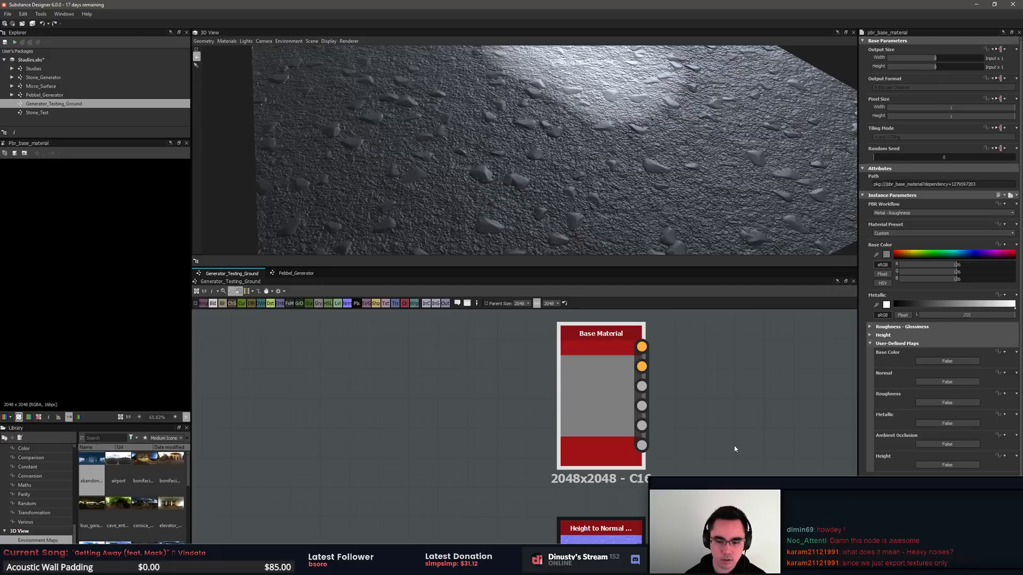
key("3")
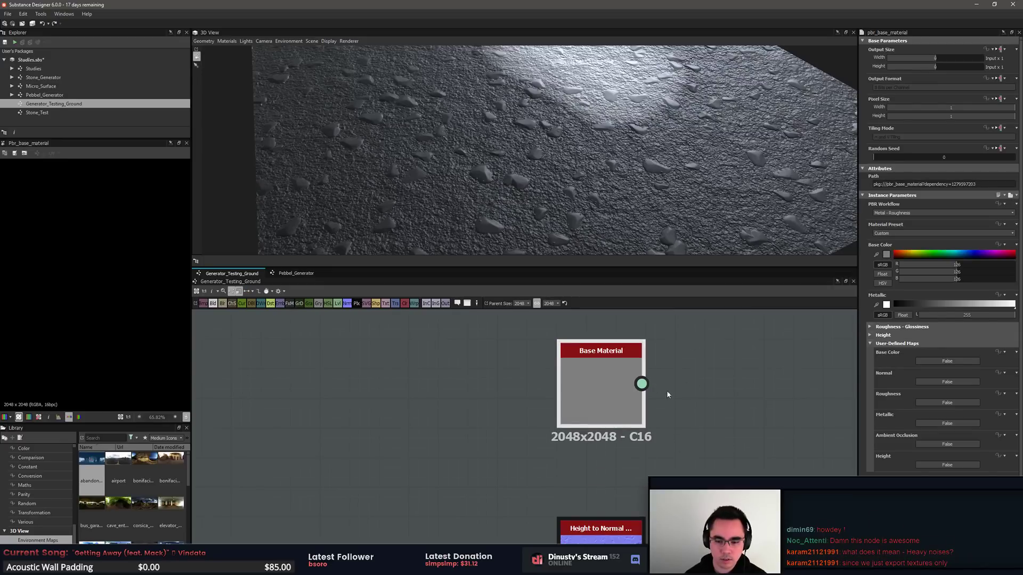
Step: Switch the graph's link mode to Material and back to Compact Material
middle_click_drag(749, 442, 846, 377)
scroll(846, 376, "down", 4)
middle_click_drag(540, 432, 532, 440)
key("2")
middle_click_drag(814, 400, 702, 418)
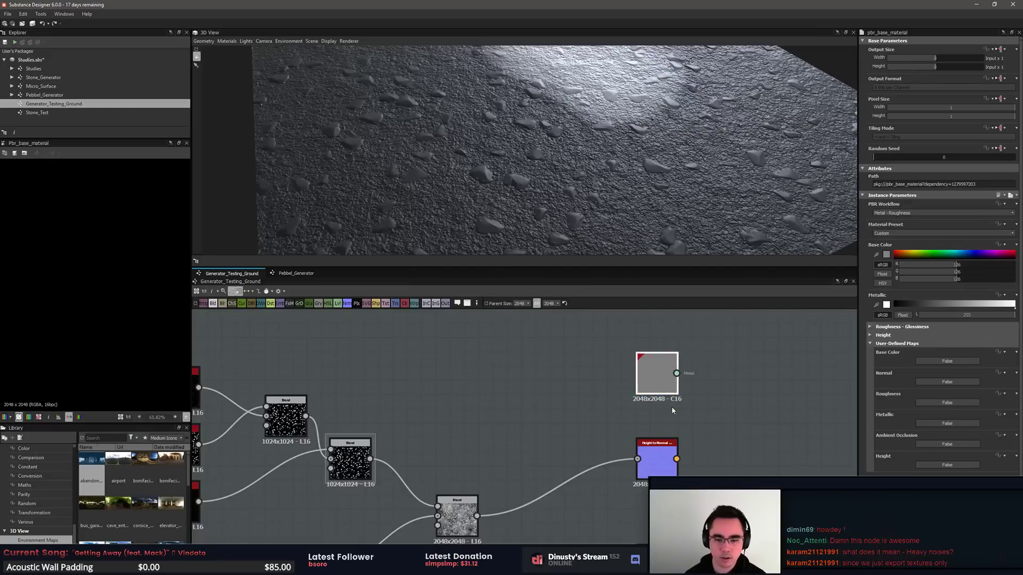
left_click(252, 292)
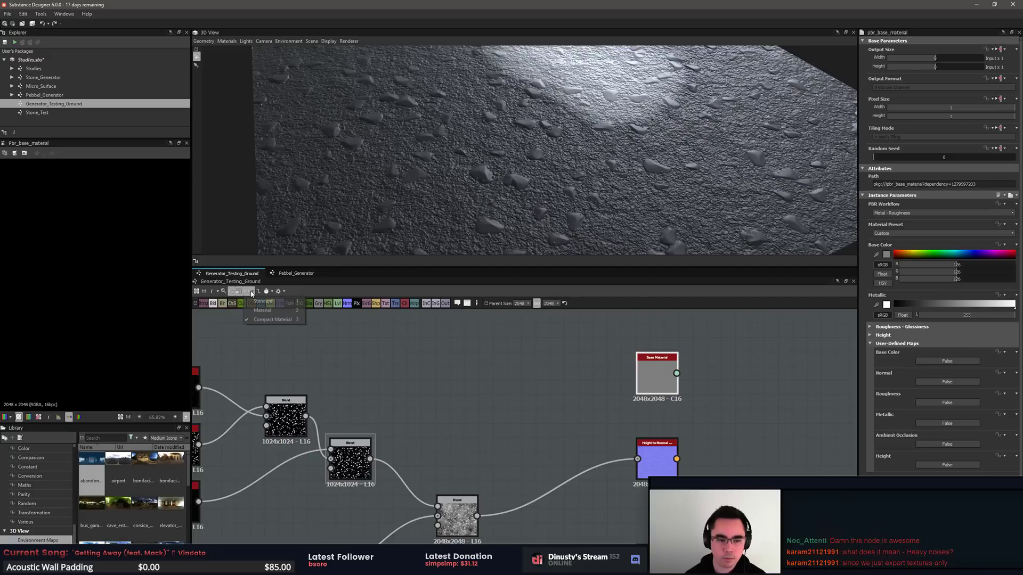
left_click(272, 313)
middle_click_drag(610, 384, 464, 376)
key("3")
middle_click_drag(586, 403, 590, 403)
scroll(559, 395, "up", 4)
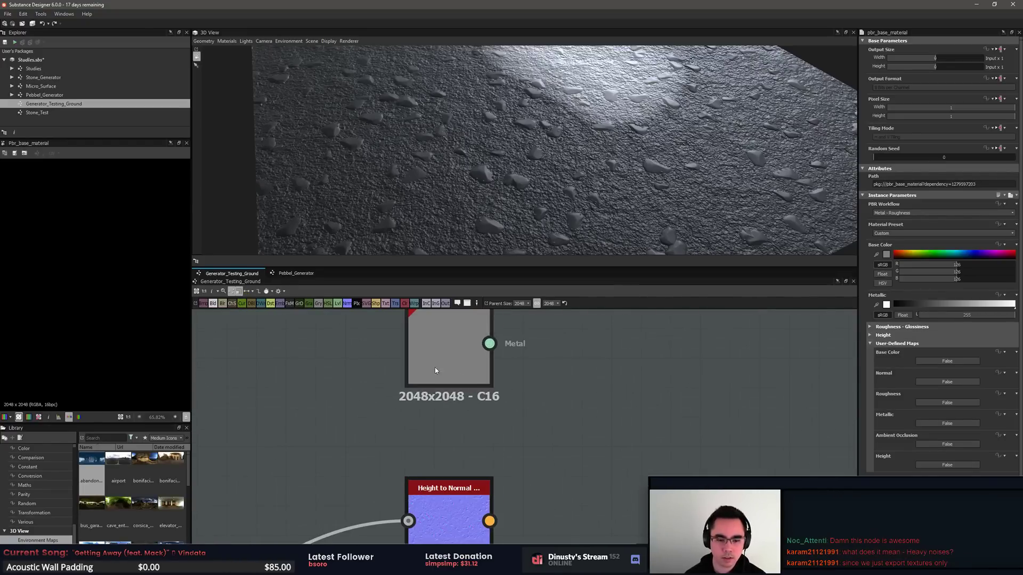
Step: Apply the Base Material to the plane in the 3D view, and reapply the Height to Normal output as its normal map
left_click(435, 368)
middle_click_drag(514, 351, 550, 403)
left_click_drag(493, 399, 538, 118)
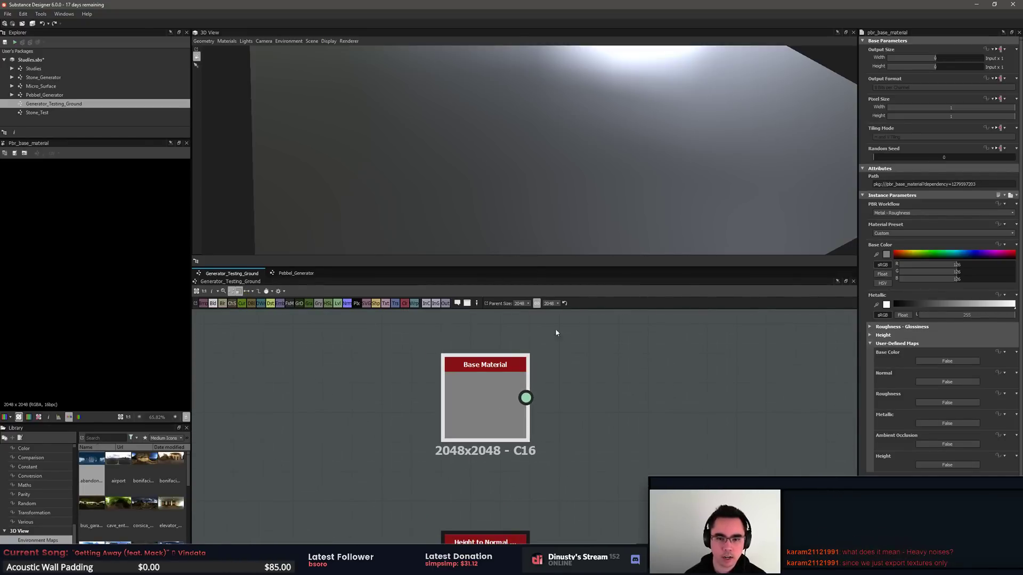
middle_click_drag(552, 418, 649, 382)
scroll(649, 381, "down", 2)
left_click_drag(602, 492, 557, 179)
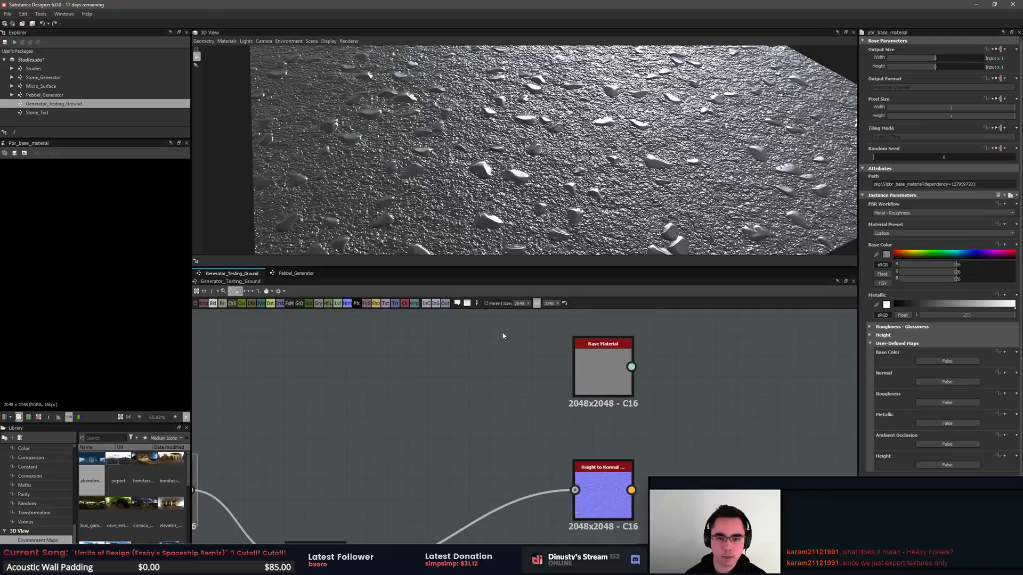
Step: Enlarge the 3D view slightly, orbit to face the surface, and set the Base Material's roughness value to about 134
middle_click_drag(503, 336, 497, 349)
left_click_drag(514, 168, 543, 165)
mouse_move(560, 267)
left_mouse_down()
mouse_move(560, 312)
mouse_move(560, 281)
left_mouse_up()
middle_click_drag(520, 405, 459, 387)
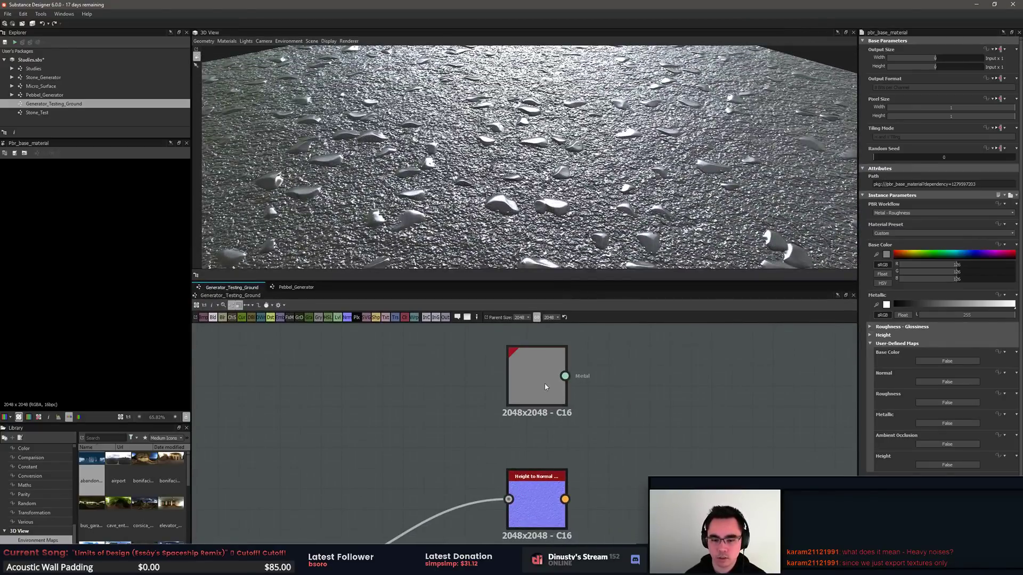
left_click(870, 327)
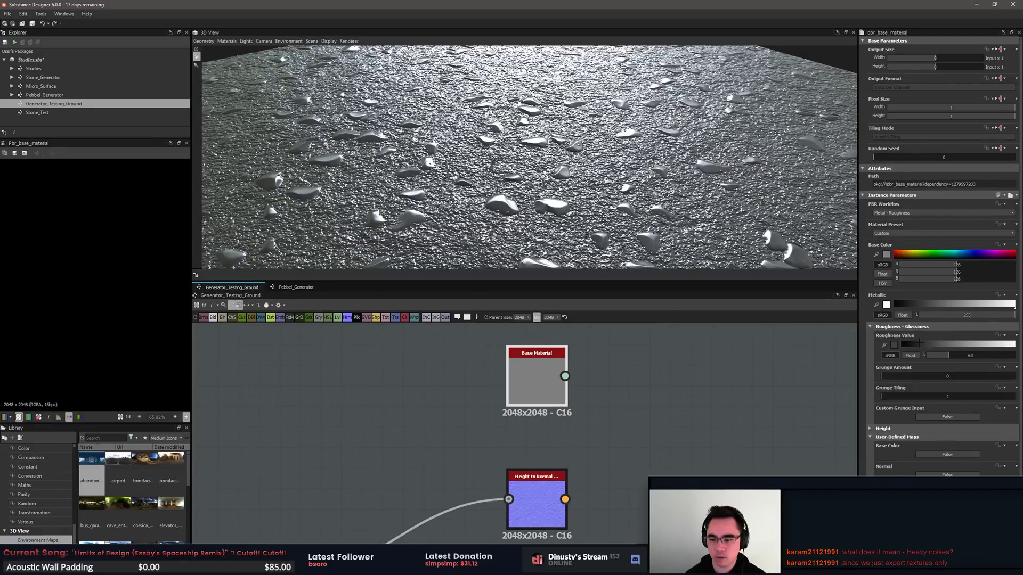
left_click_drag(930, 348, 956, 344)
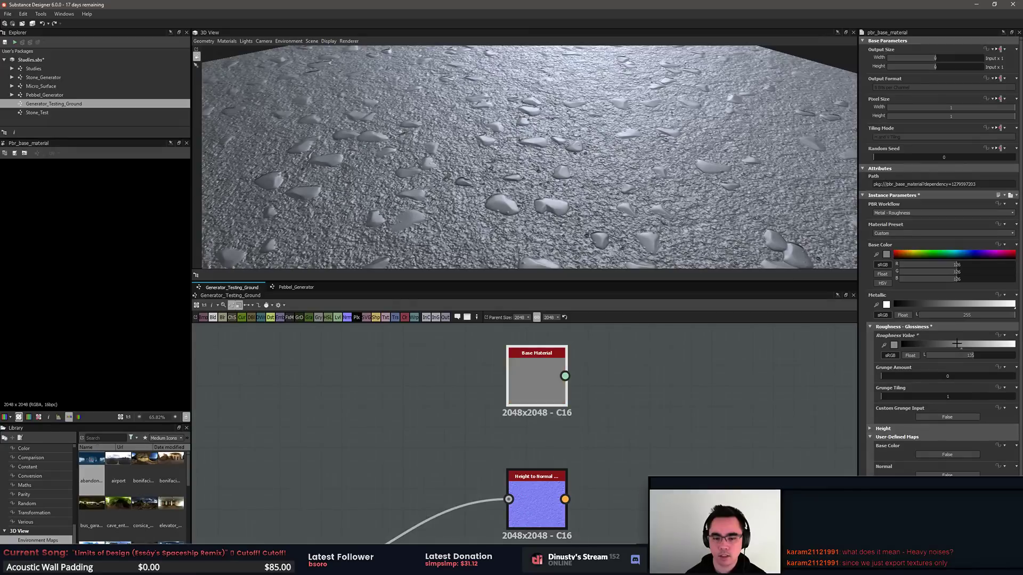
Step: Set the graph's parent size to 1024 by 1024
left_click(551, 318)
left_click(550, 355)
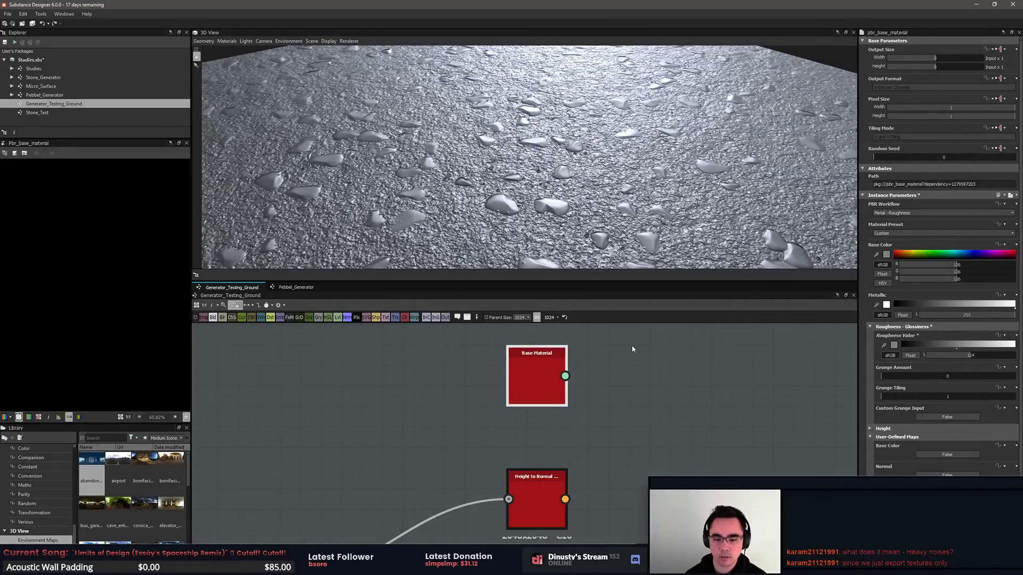
Step: Set the Height to Normal node's height depth to about 13.84 cm
left_click(619, 351)
middle_click_drag(619, 352, 655, 341)
scroll(559, 329, "down", 1)
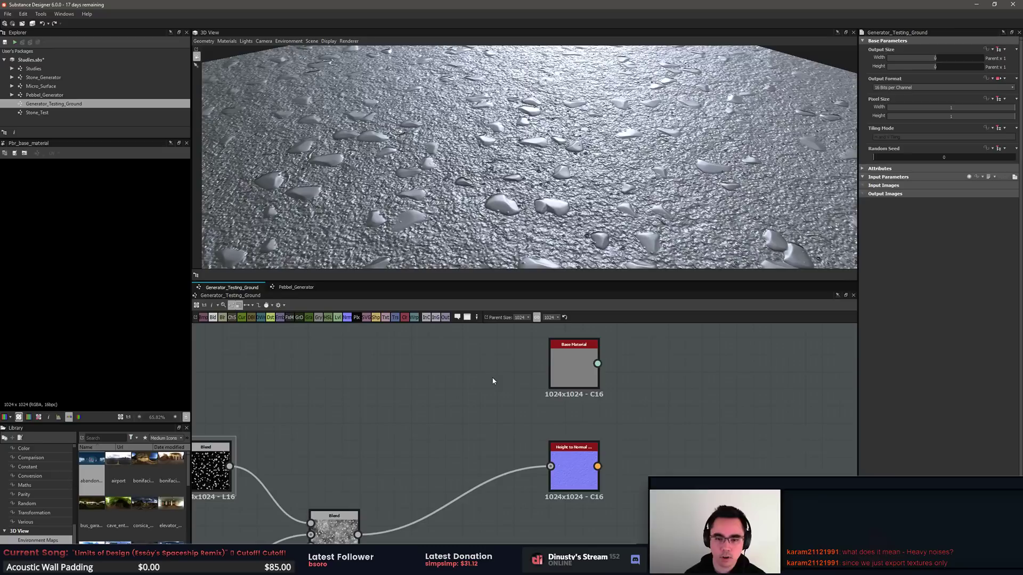
left_click(578, 453)
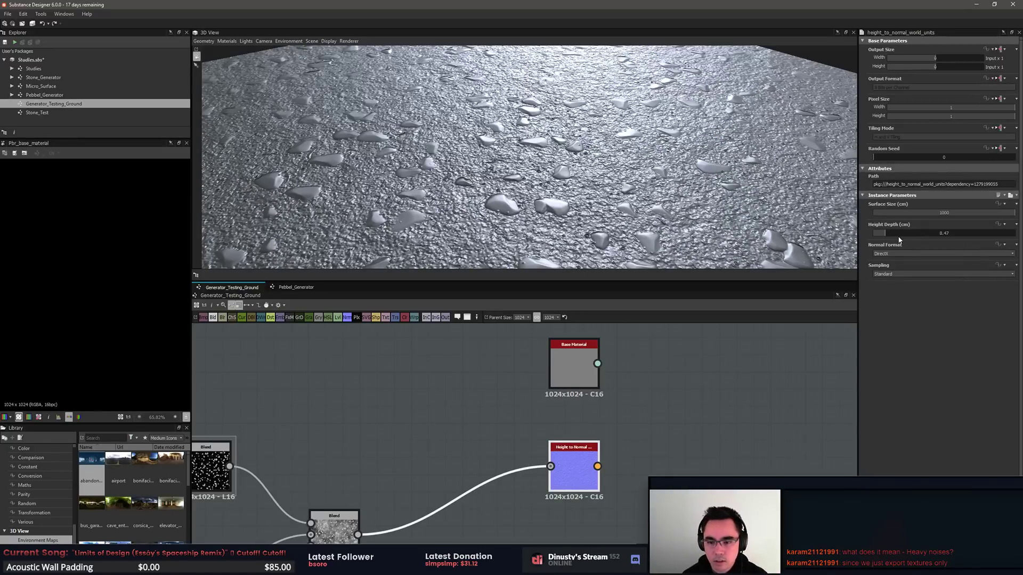
left_click_drag(899, 238, 899, 238)
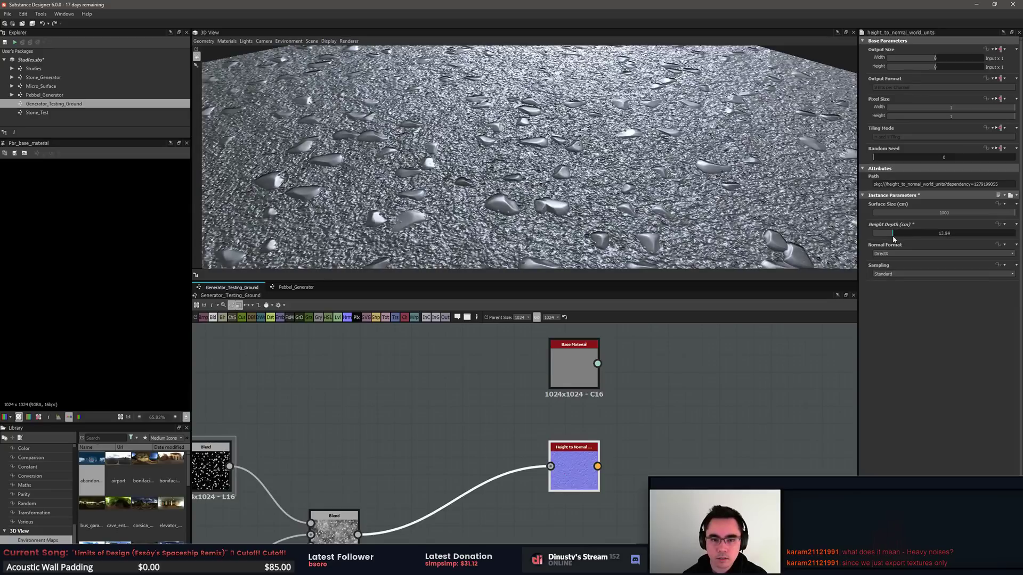
Step: Show the final Blend of pebbles and noise in the 2D view
middle_click_drag(670, 398, 821, 387)
left_click(548, 477)
double_click(486, 524)
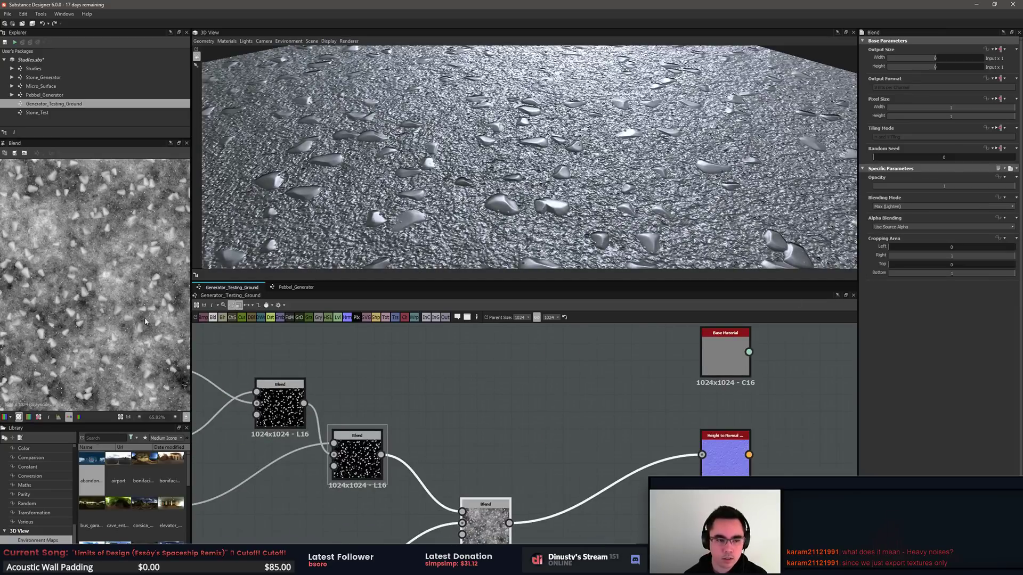
scroll(515, 391, "up", 4)
middle_click_drag(481, 527, 509, 446)
scroll(509, 447, "down", 1)
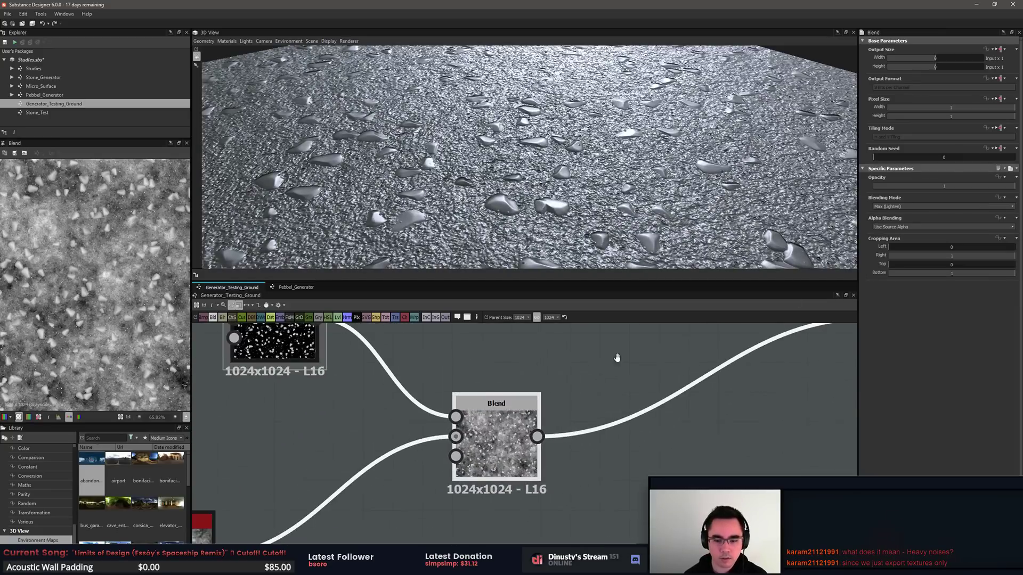
Step: Apply the final Blend output to the plane in the 3D view as its Height map
scroll(461, 481, "down", 2)
middle_click_drag(588, 433, 566, 419)
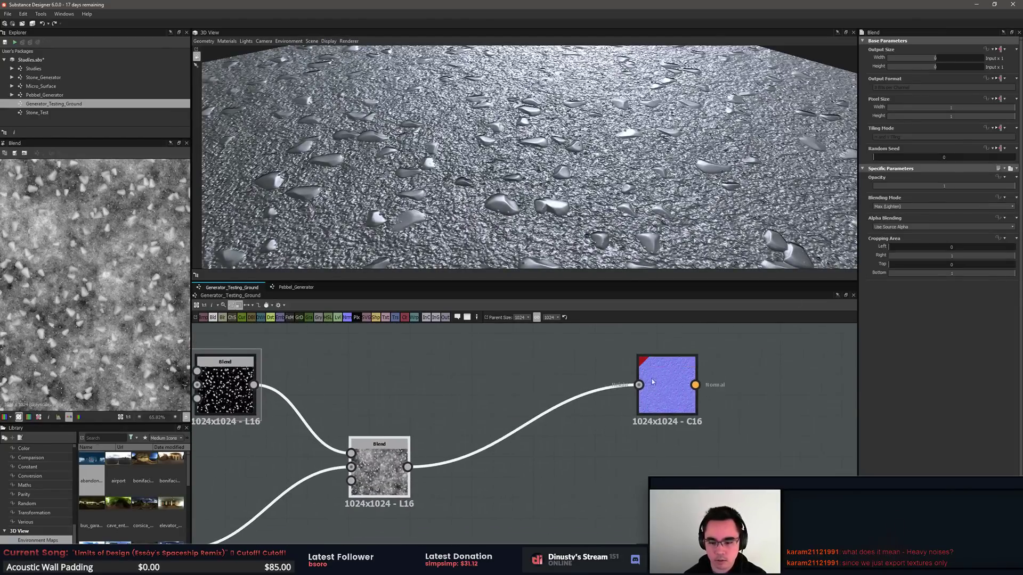
middle_click_drag(421, 457, 453, 454)
left_click_drag(411, 472, 447, 190)
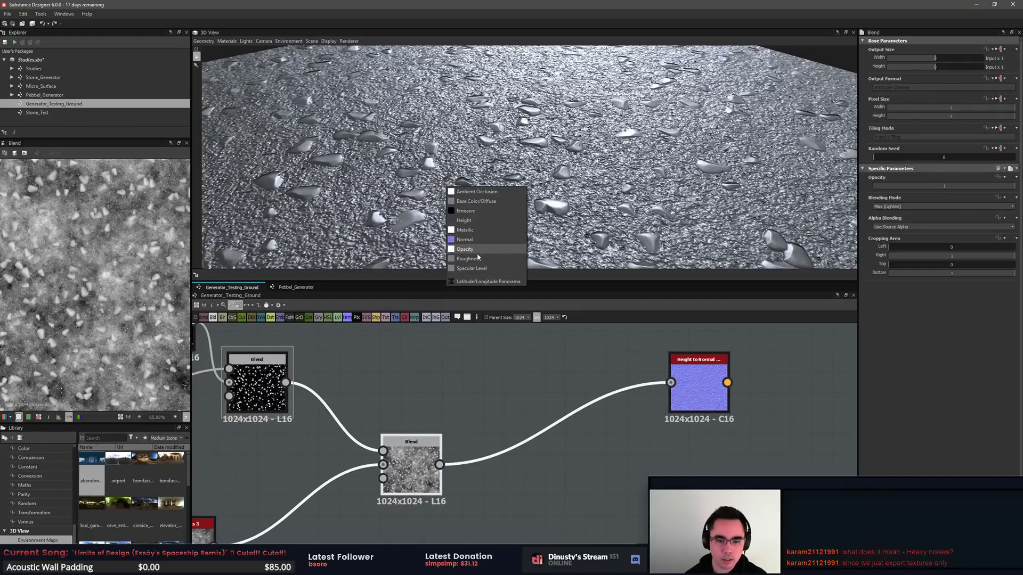
left_click(475, 219)
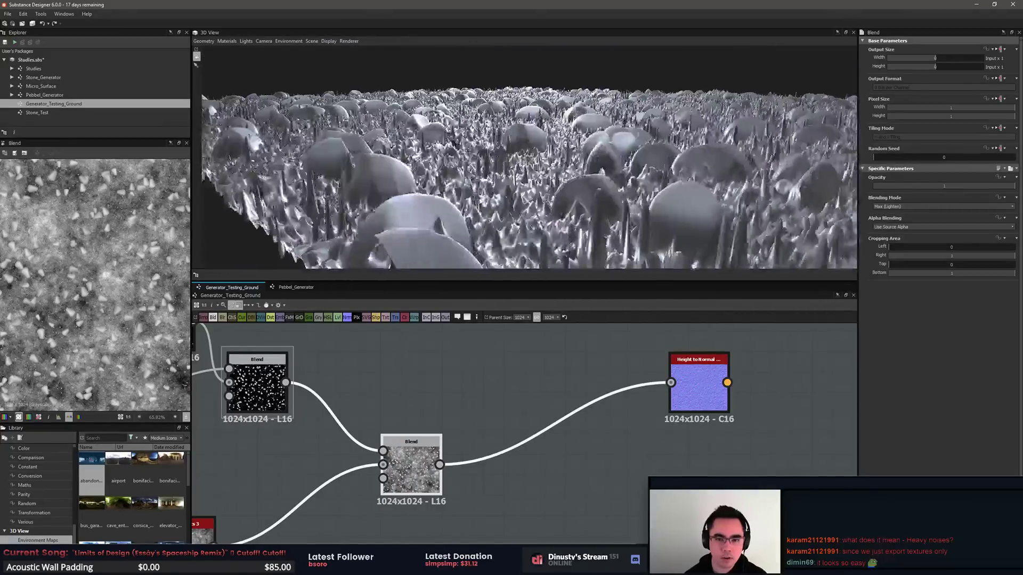
Step: Open the default material's properties to examine its tessellation and height scale, and orbit around the displaced plane
left_click(222, 42)
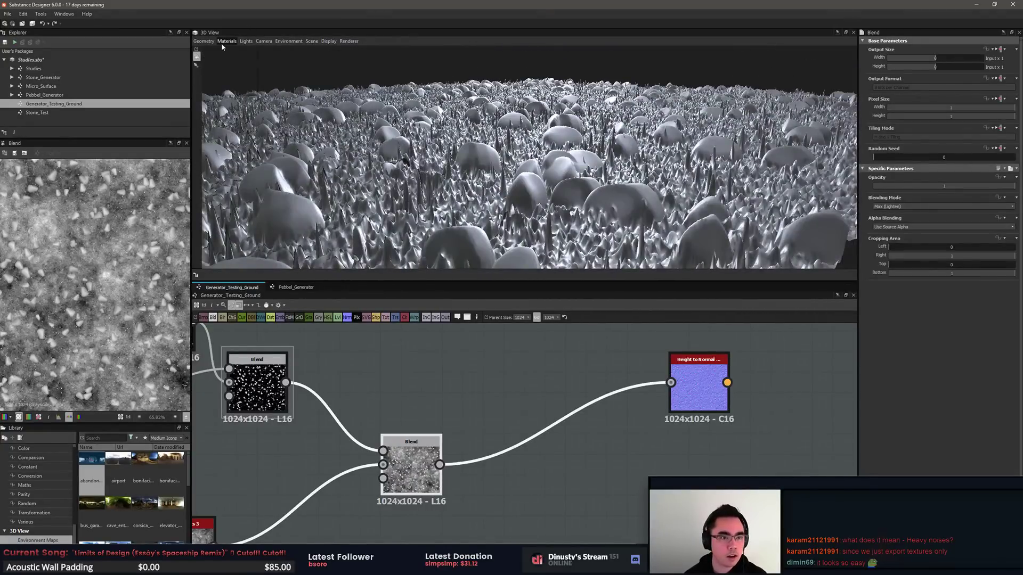
mouse_move(229, 51)
left_click(268, 53)
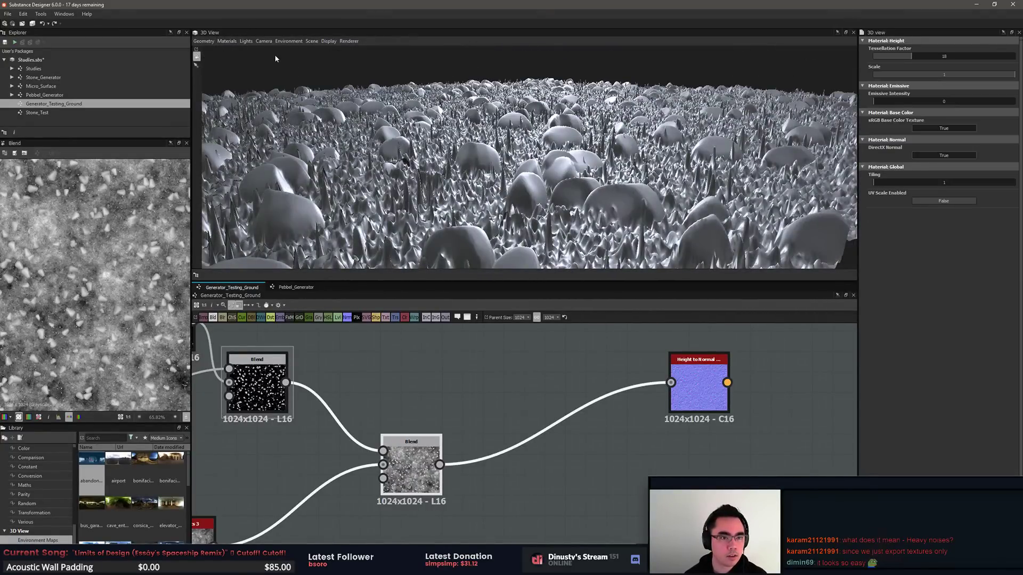
left_click(226, 41)
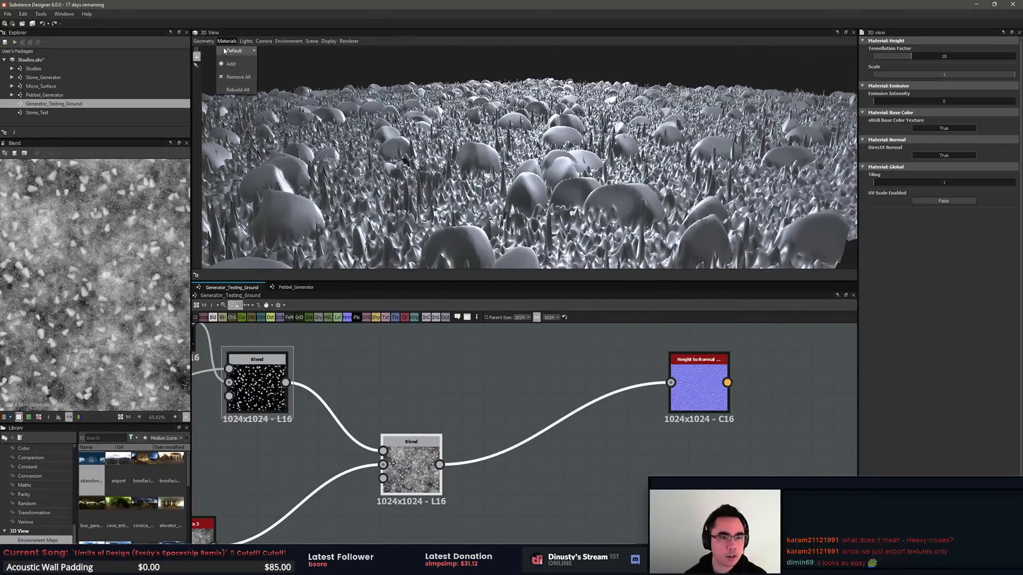
left_click(471, 94)
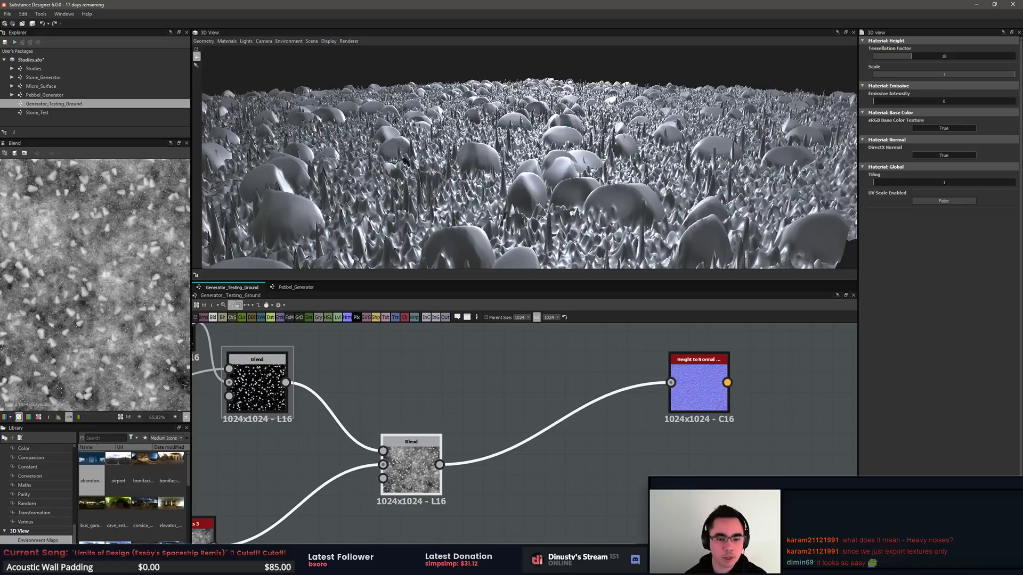
left_click(228, 41)
mouse_move(247, 50)
left_click(577, 82)
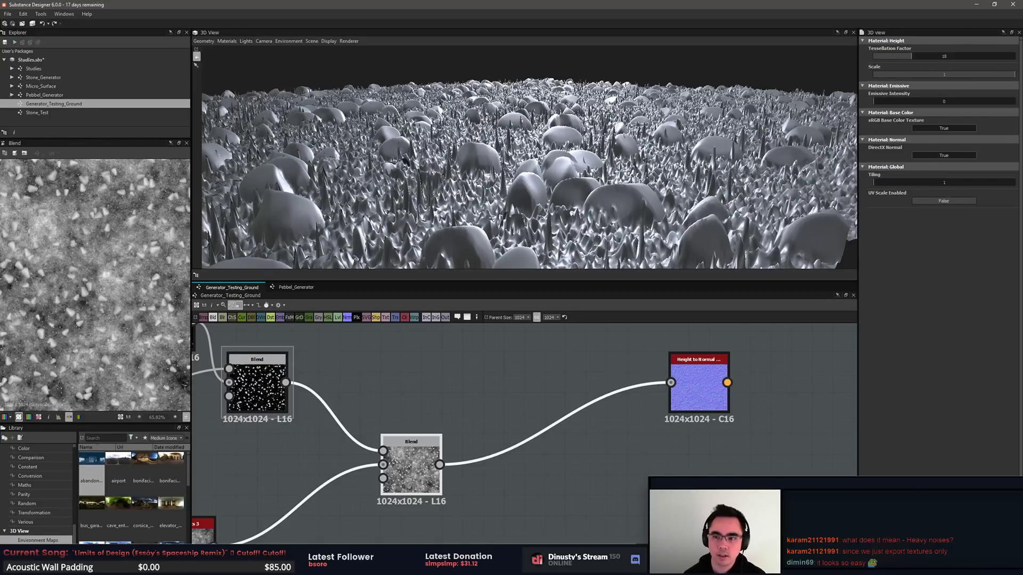
left_click_drag(586, 96, 579, 121)
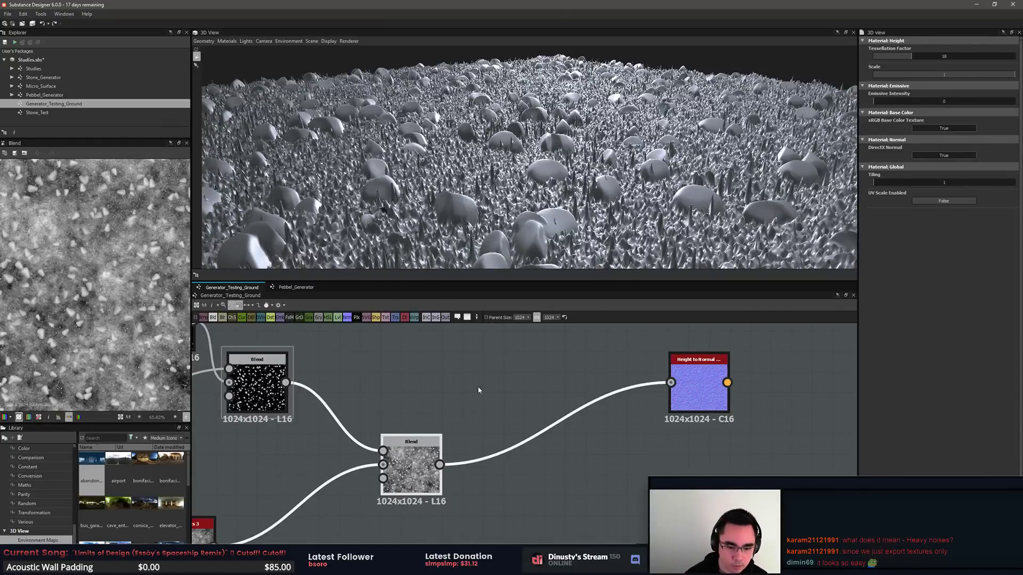
Step: Examine the final Blend's height map, the material's height scale, and the spiky displacement close up in the 3D view
left_click(412, 465)
scroll(141, 317, "down", 4)
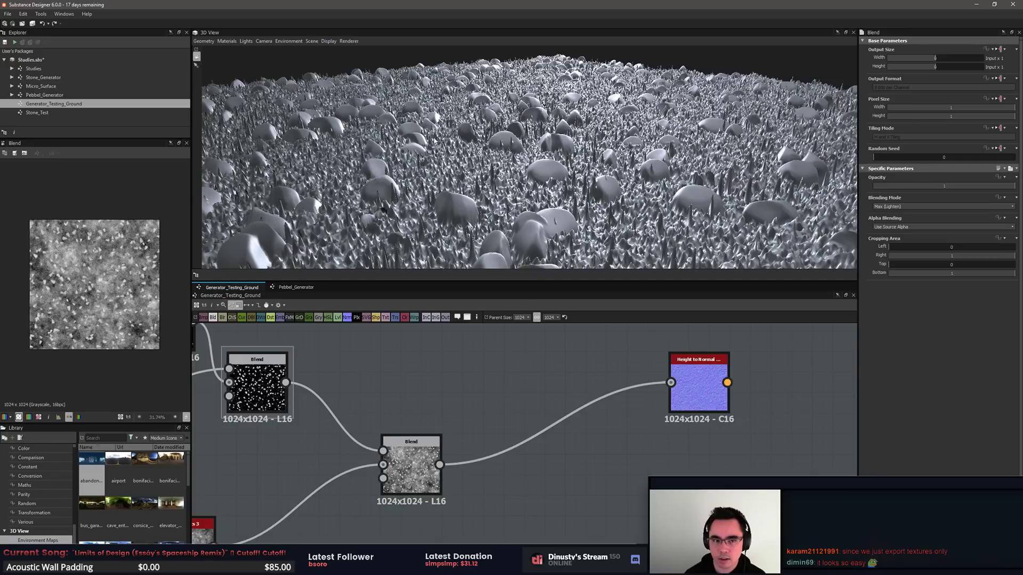
left_click(226, 41)
left_click(271, 53)
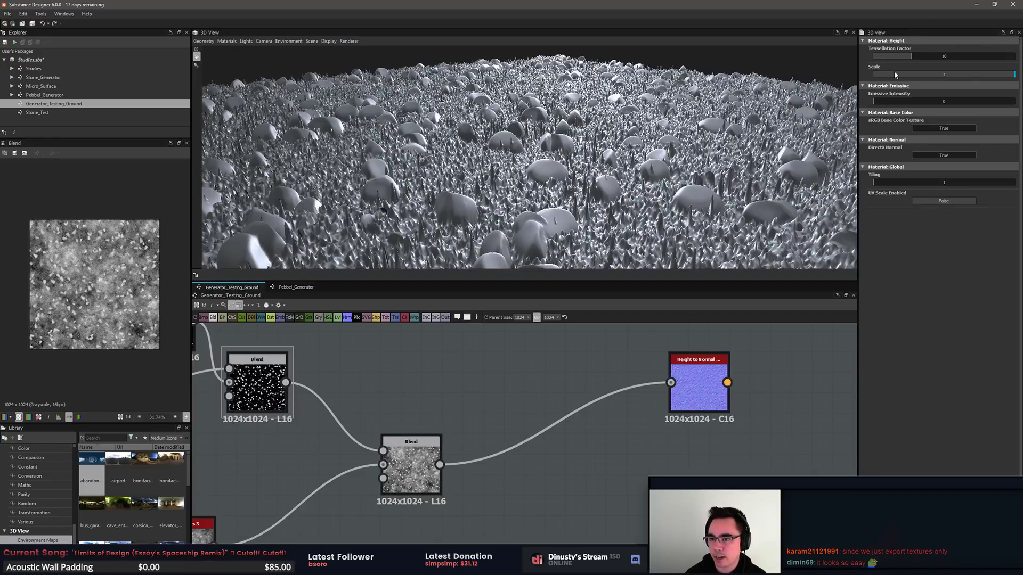
key("f")
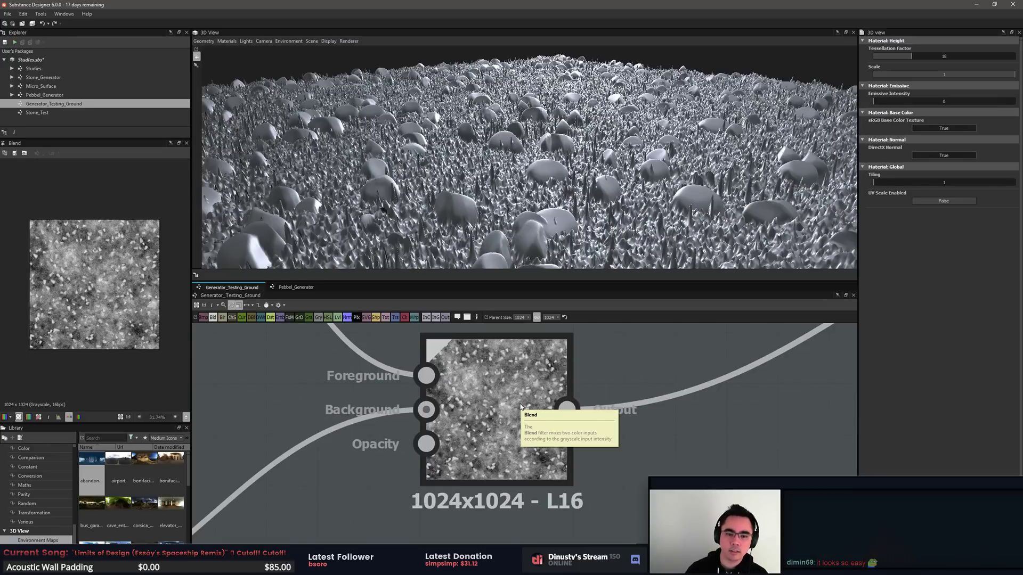
left_click(478, 475)
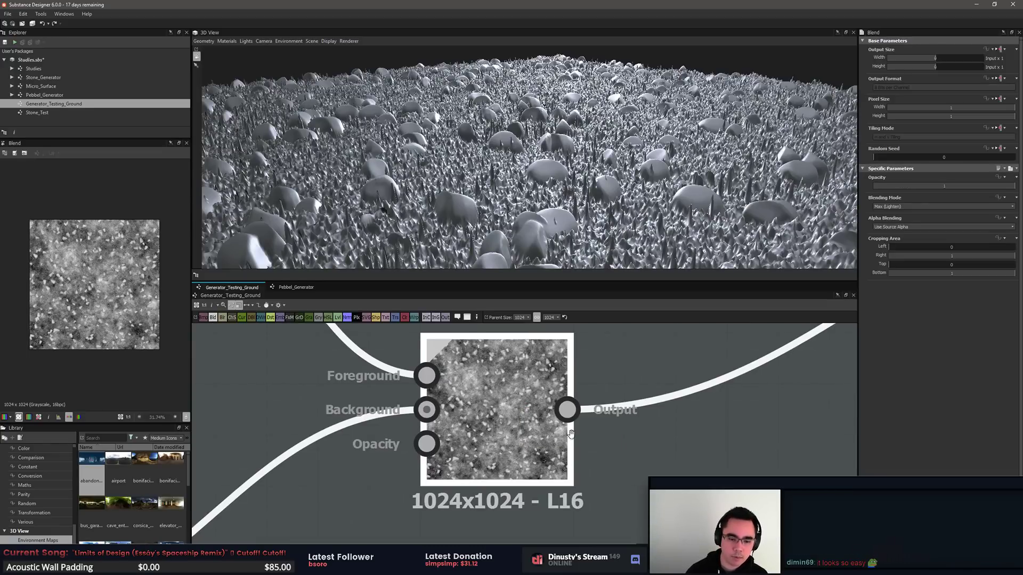
scroll(478, 475, "down", 4)
middle_click_drag(418, 518, 571, 479)
key("f")
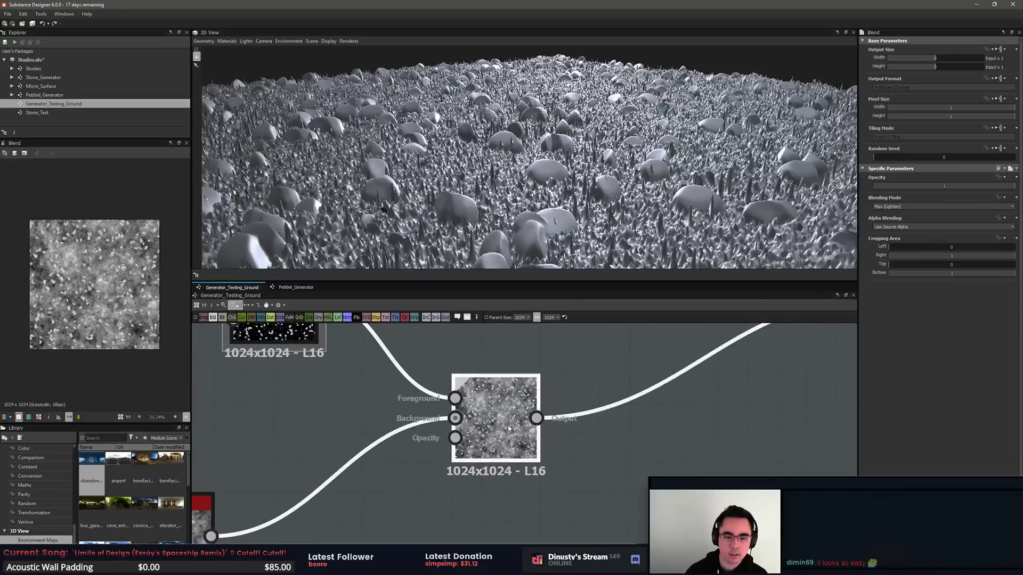
left_click_drag(484, 153, 439, 153)
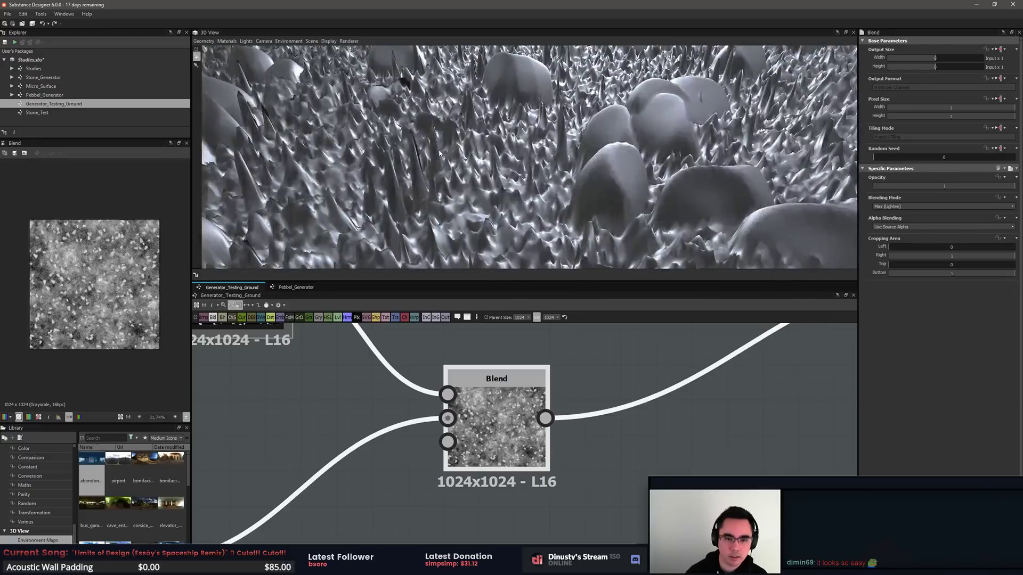
Step: Show the BnW Spots 3 noise in the 2D view and inspect it close up
scroll(320, 478, "down", 1)
middle_click_drag(319, 478, 481, 408)
double_click(309, 482)
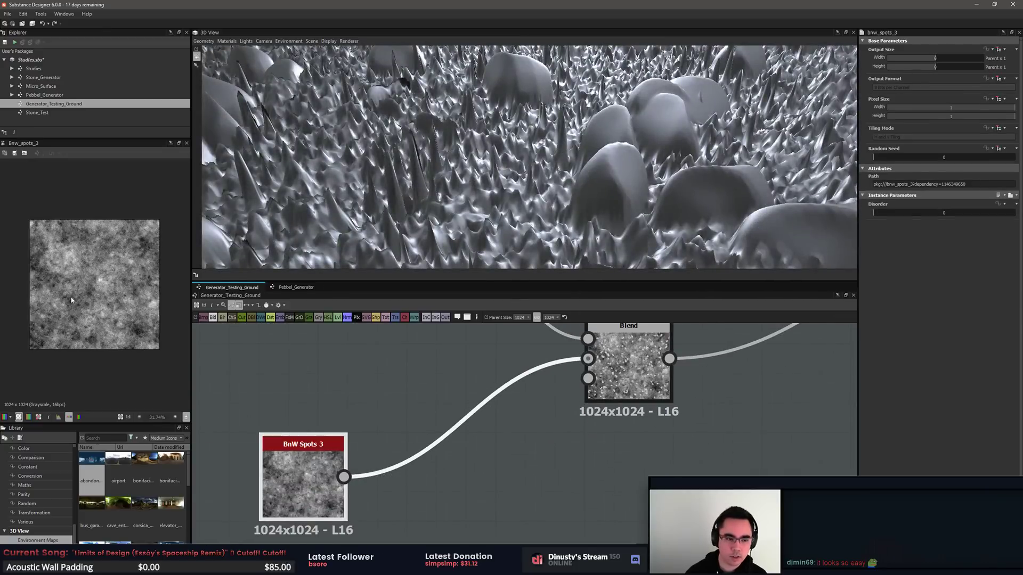
scroll(91, 290, "up", 5)
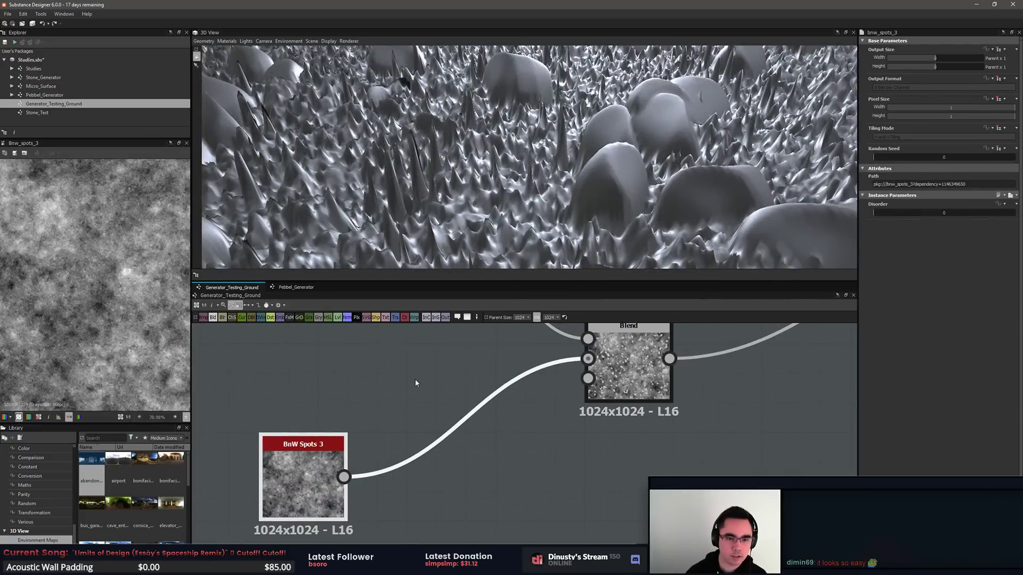
Step: Insert a Histogram Range node between BnW Spots 3 and the final Blend, and move the two nodes closer together
middle_click_drag(416, 383, 511, 388)
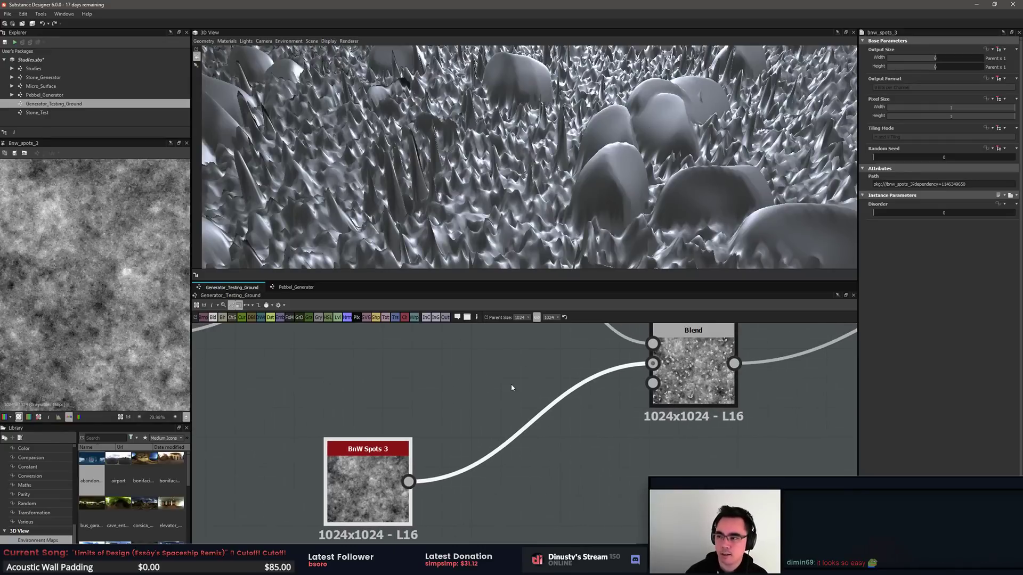
scroll(464, 405, "down", 1)
key("space")
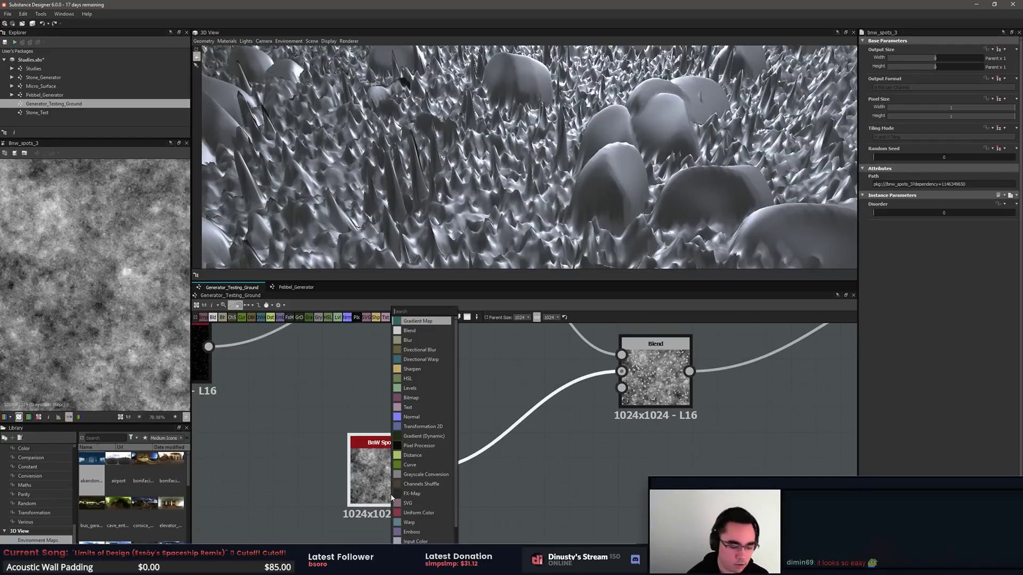
type("histo")
key("Return")
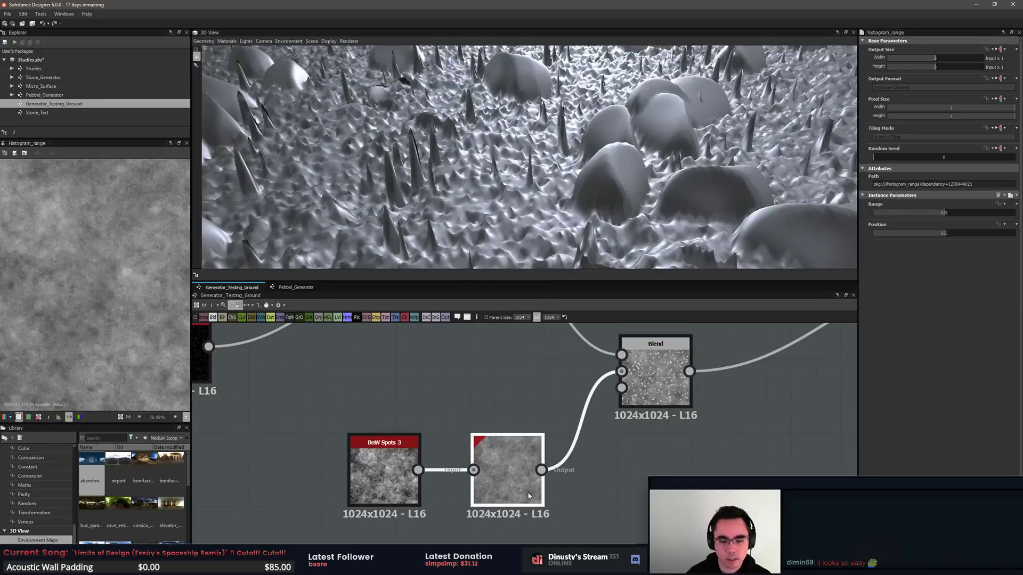
left_click_drag(508, 479, 482, 479)
left_click_drag(385, 476, 373, 477)
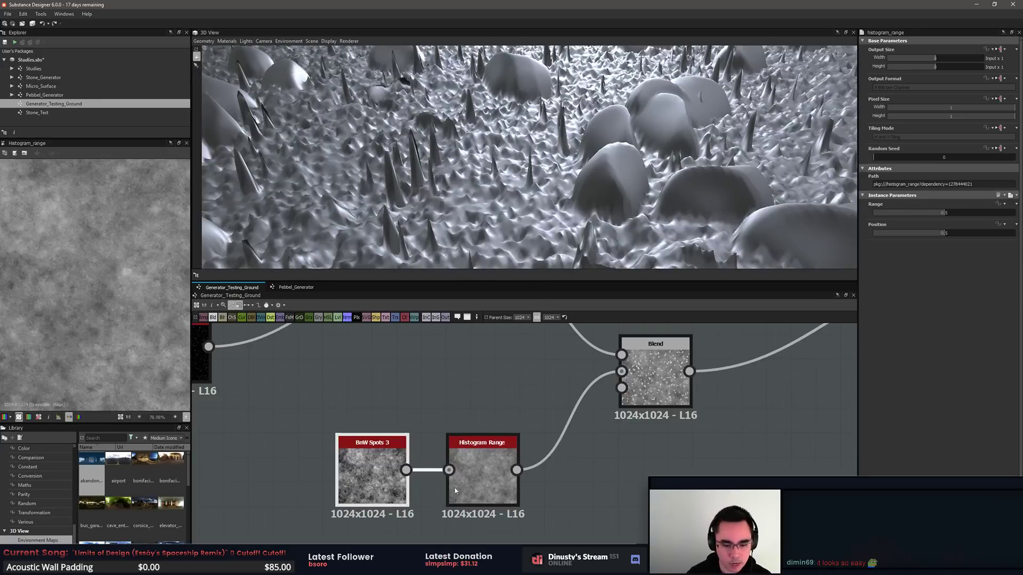
left_click(490, 493)
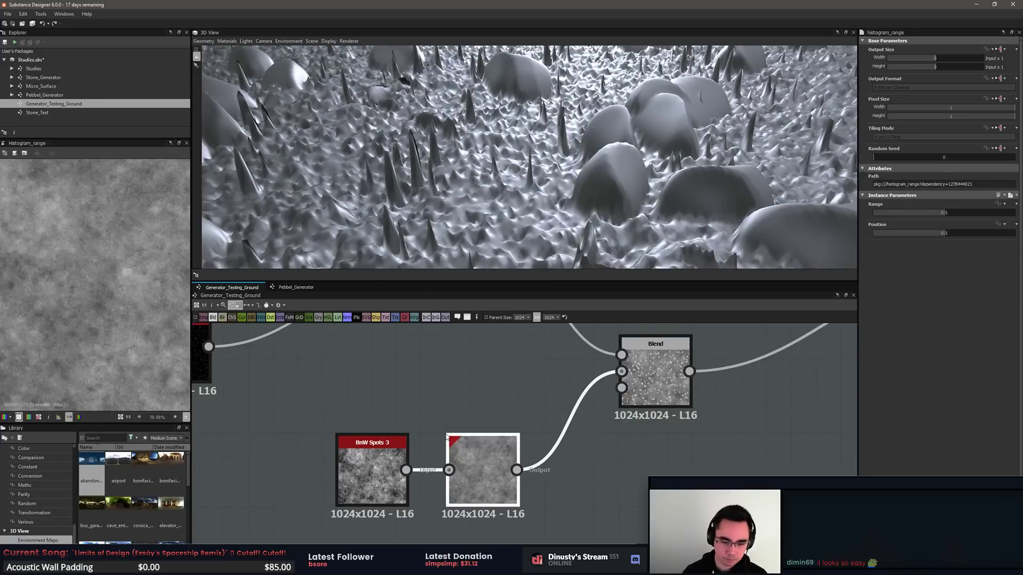
Step: Review the node chain from the pebble generators and splatters through the Histogram Range and the final Blend
middle_click_drag(483, 466, 568, 447)
scroll(569, 446, "down", 4)
middle_click_drag(525, 371, 561, 454)
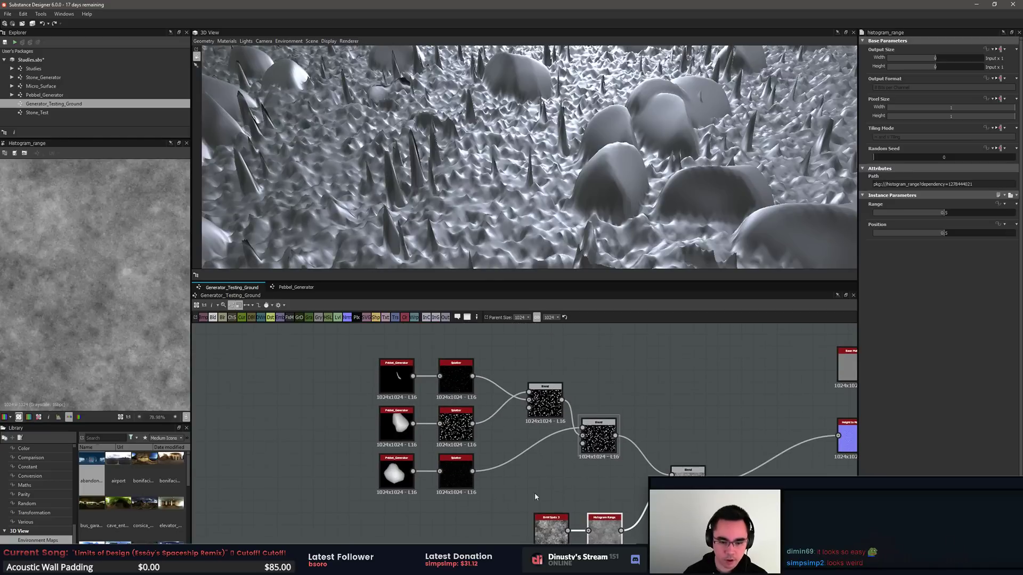
middle_click_drag(535, 493, 484, 437)
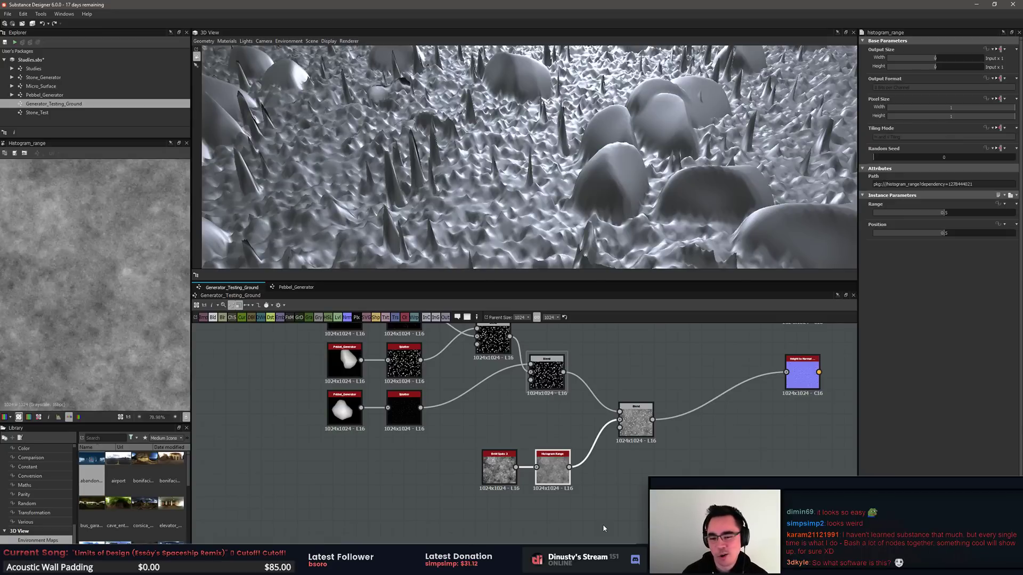
scroll(575, 492, "up", 1)
scroll(567, 488, "up", 3)
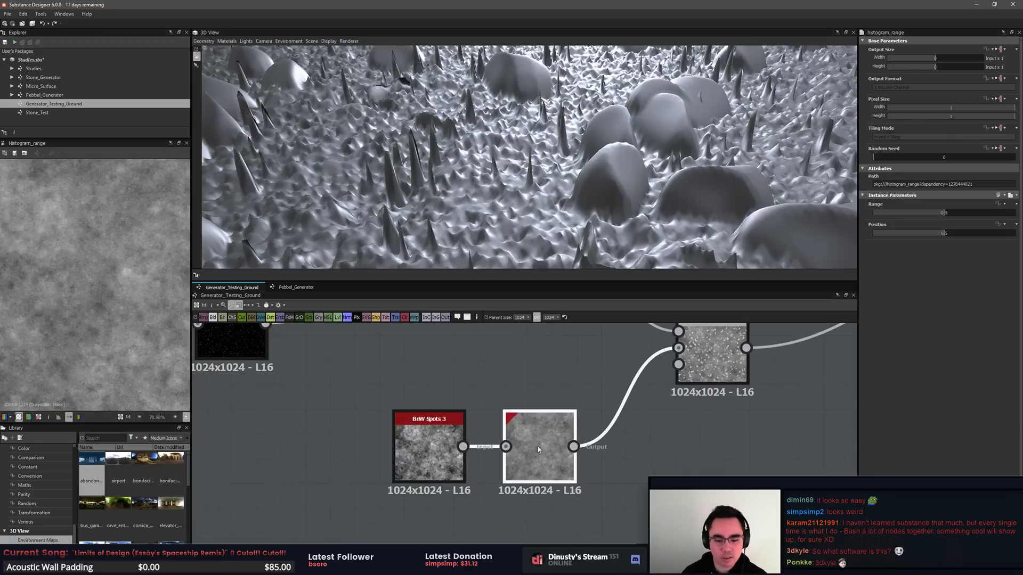
scroll(494, 427, "down", 2)
middle_click_drag(493, 429, 474, 490)
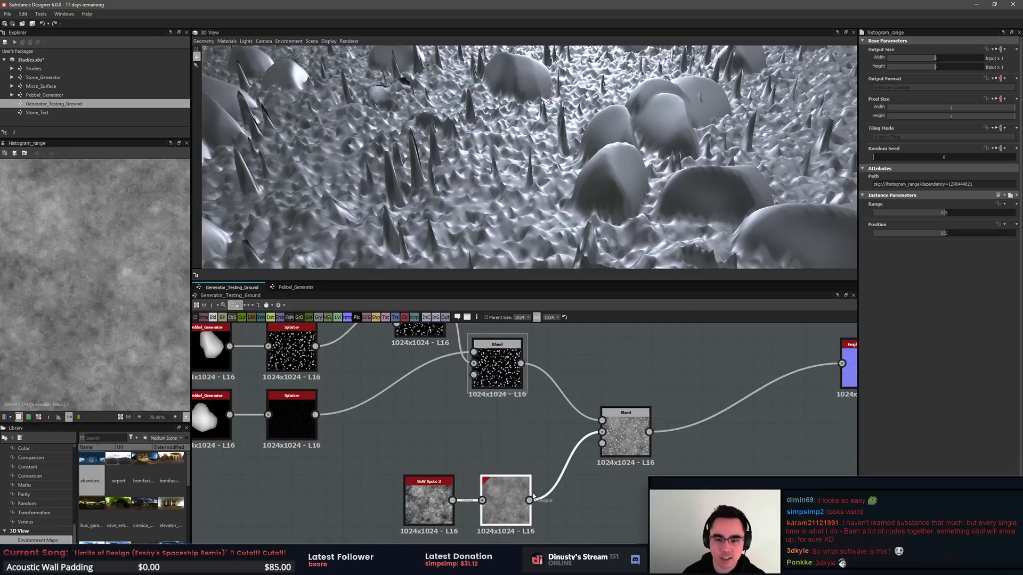
Step: Set the 3D material's tessellation factor to 1 and view the plane from farther away
left_click(230, 41)
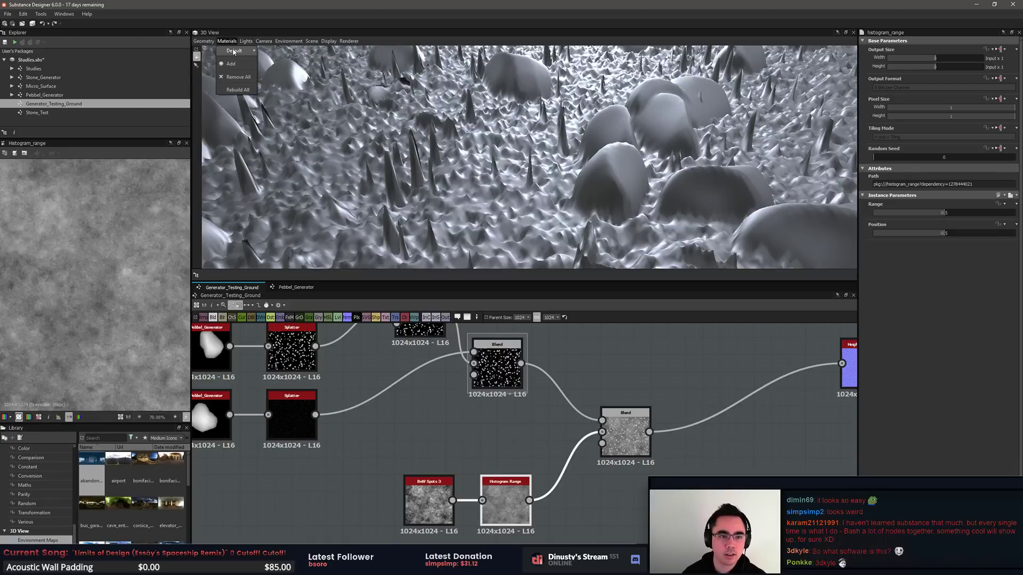
mouse_move(248, 51)
left_click(286, 64)
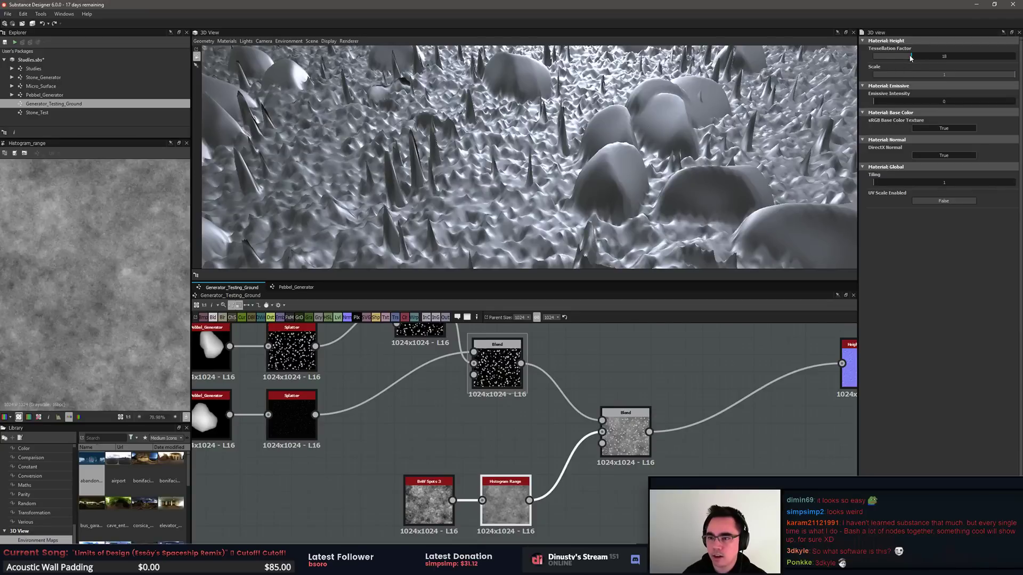
left_click_drag(911, 59, 858, 61)
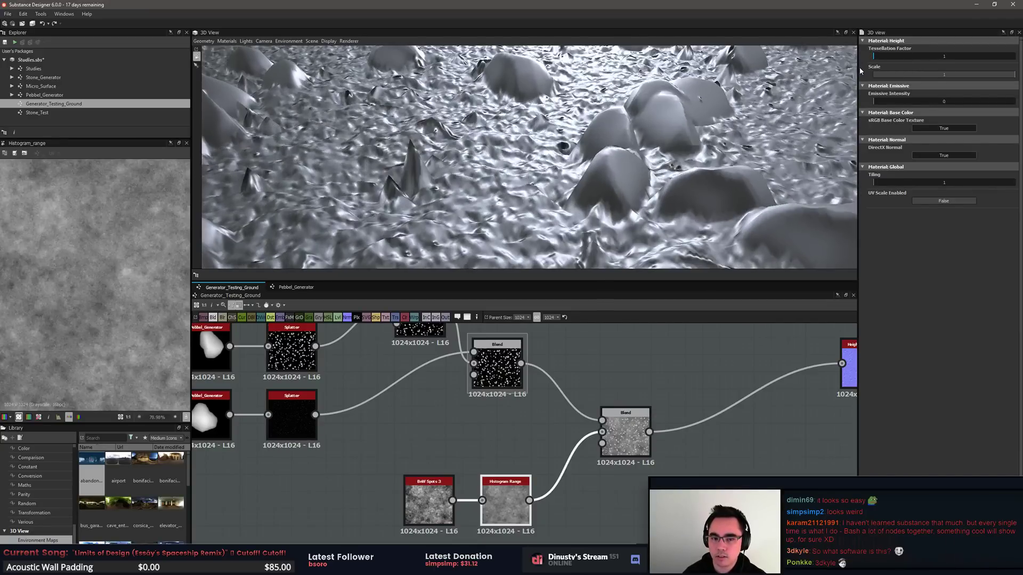
scroll(704, 123, "up", 5)
scroll(697, 133, "down", 8)
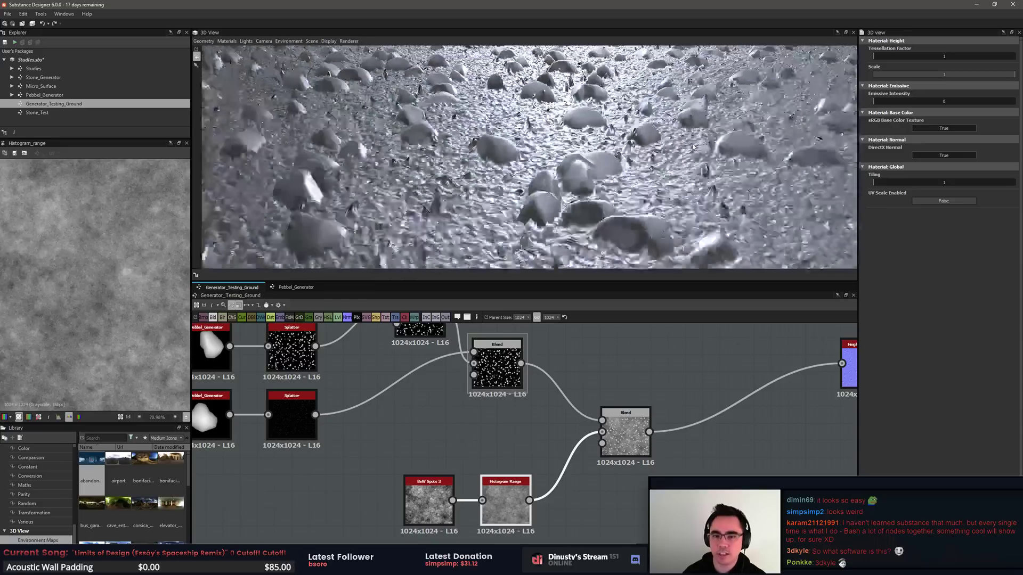
Step: Set the 3D material's tessellation factor to 20 while viewing the pebble plane up close
scroll(694, 147, "down", 5)
left_click_drag(694, 147, 686, 153)
scroll(598, 174, "up", 6)
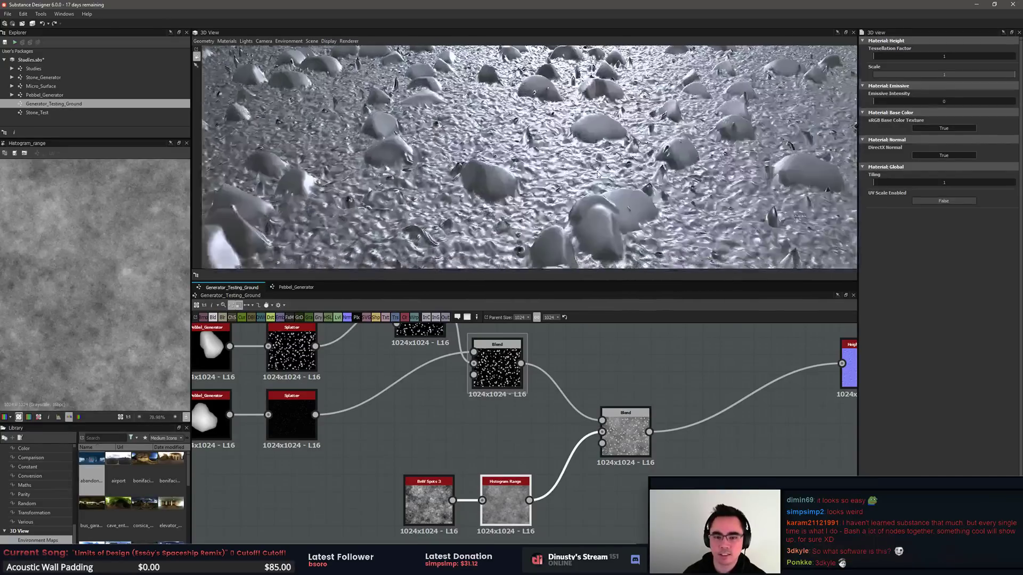
left_click(891, 57)
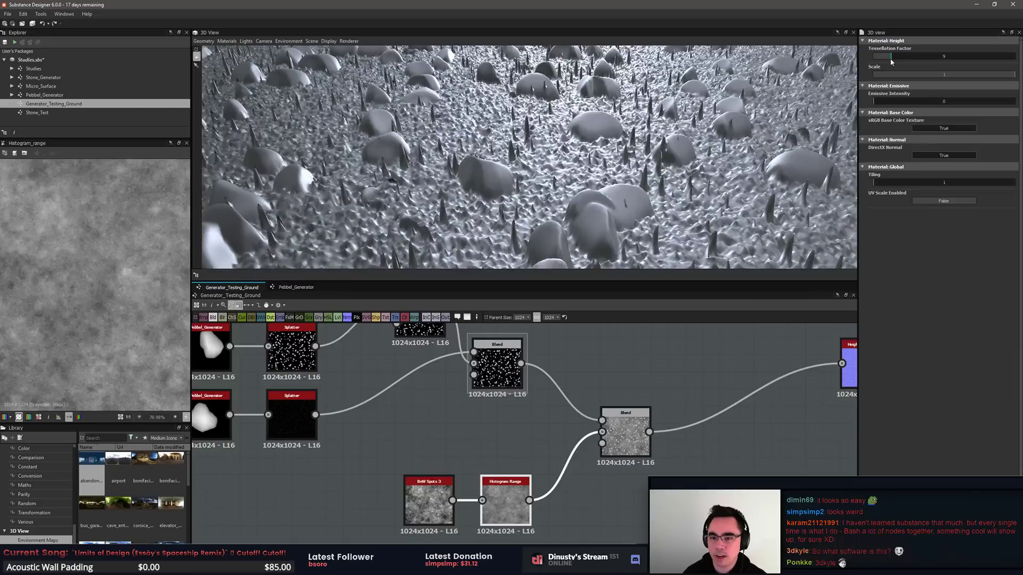
left_click_drag(892, 60, 918, 60)
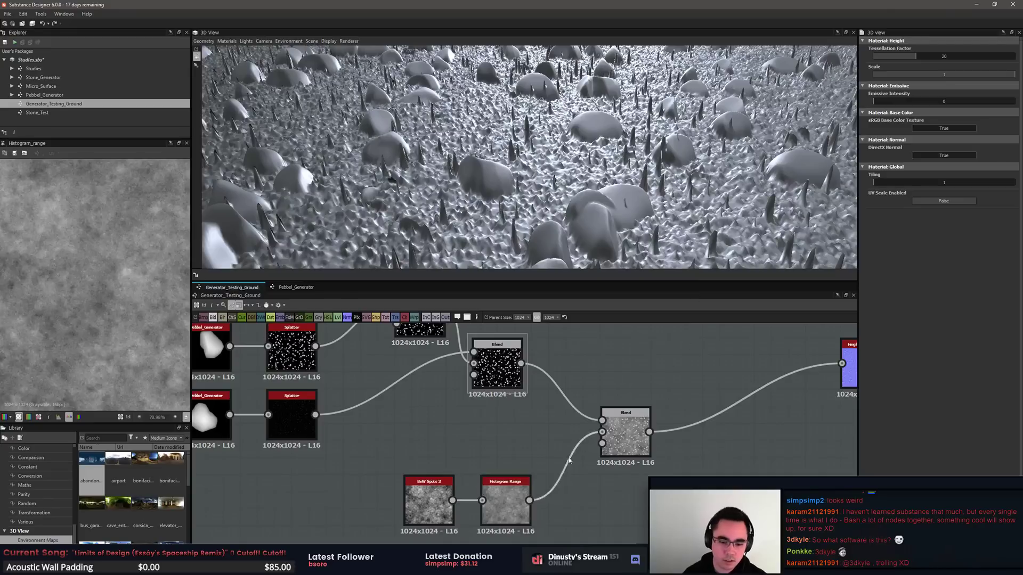
Step: Select the Histogram Range node after BnW Spots 3, display its histogram and enlarge the histogram area
scroll(507, 503, "up", 4)
left_click(506, 503)
middle_click_drag(507, 502, 568, 450)
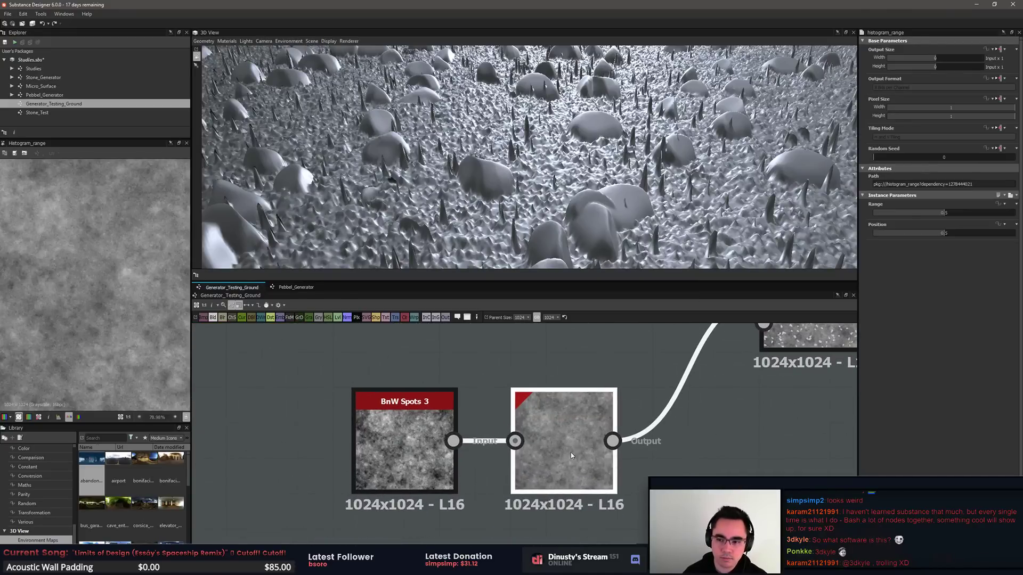
left_click(57, 418)
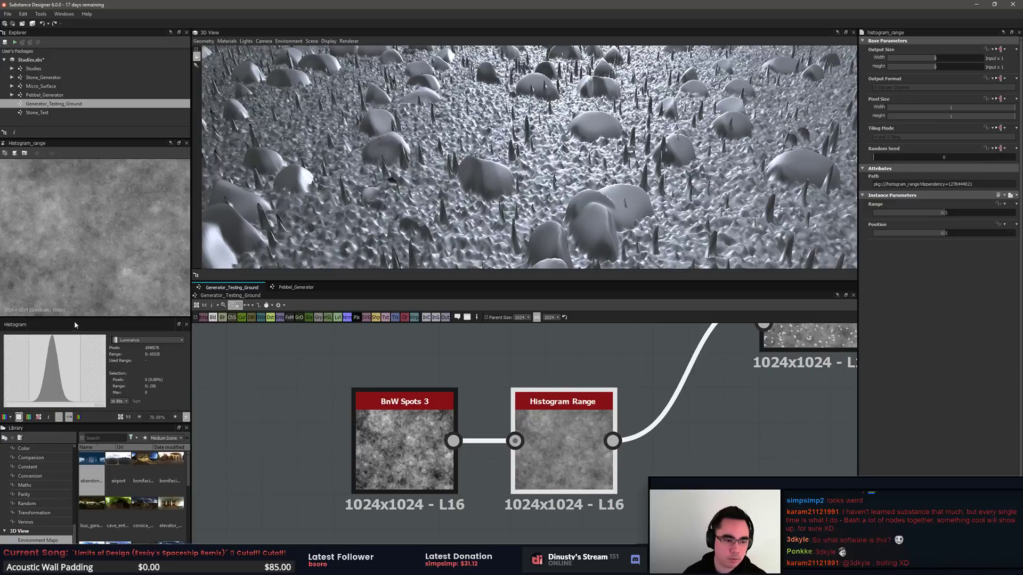
left_click_drag(78, 322, 79, 267)
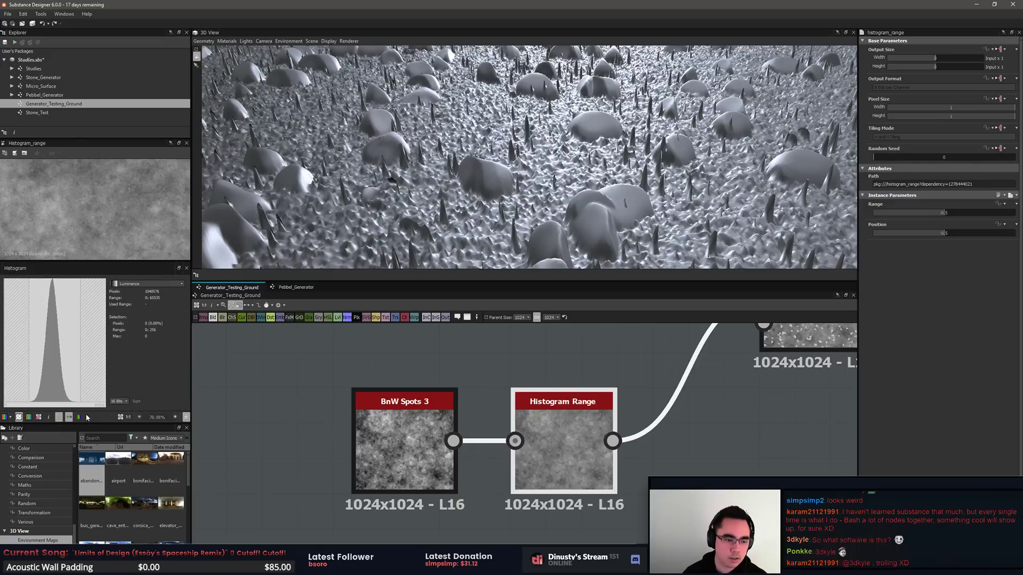
left_click_drag(92, 424, 92, 386)
left_click_drag(106, 262, 112, 284)
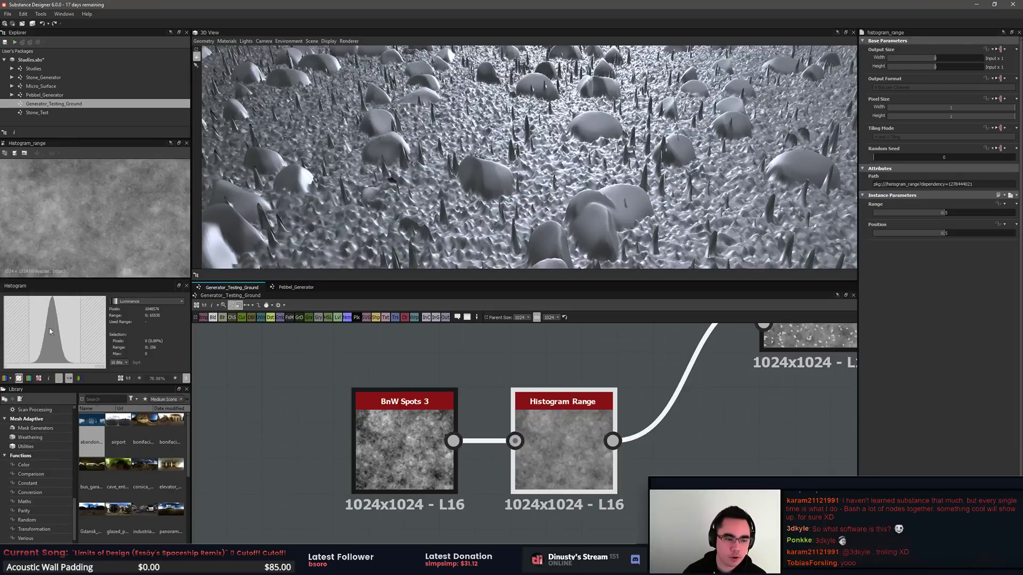
Step: Try a Range of 1 on the noise's Histogram Range and compare its histogram with that of BnW Spots 3
double_click(516, 440)
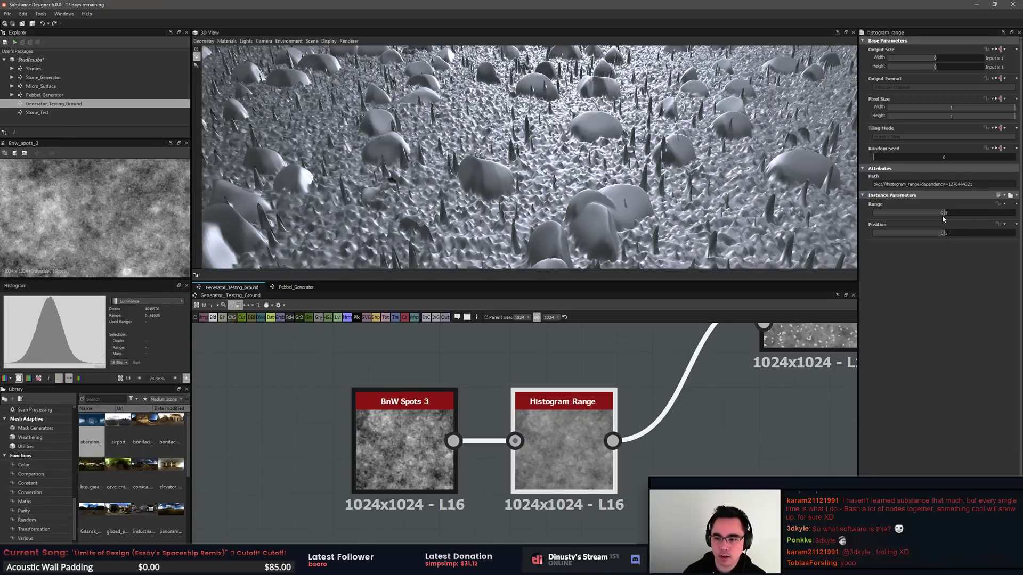
left_click_drag(944, 213, 1017, 213)
left_click(740, 444)
double_click(411, 446)
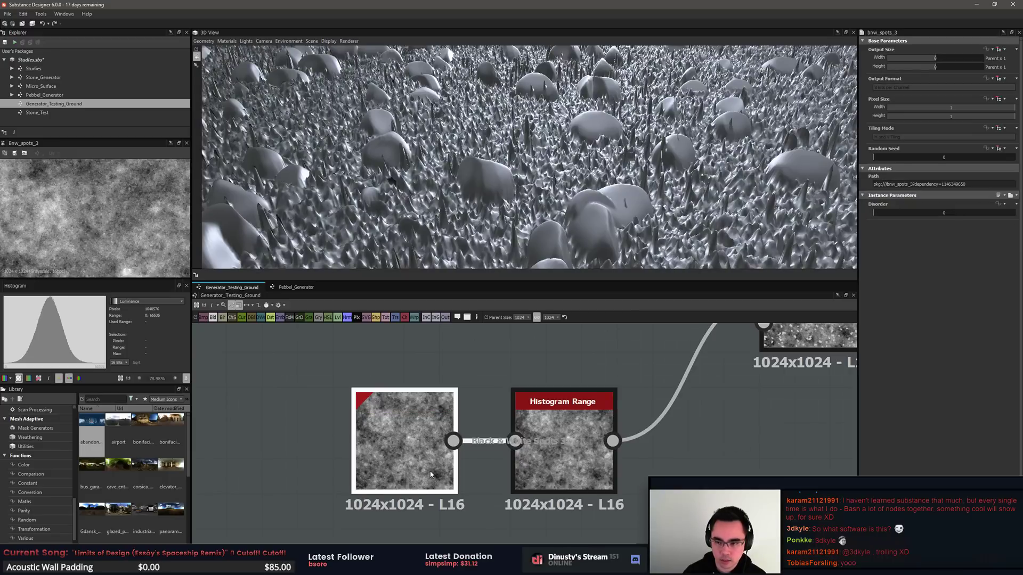
double_click(562, 447)
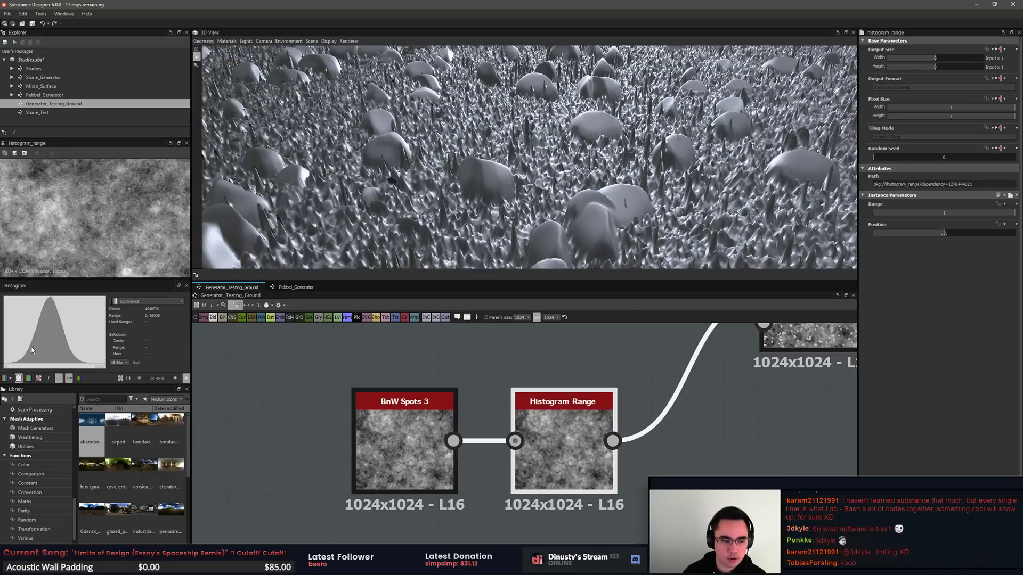
left_click(418, 463)
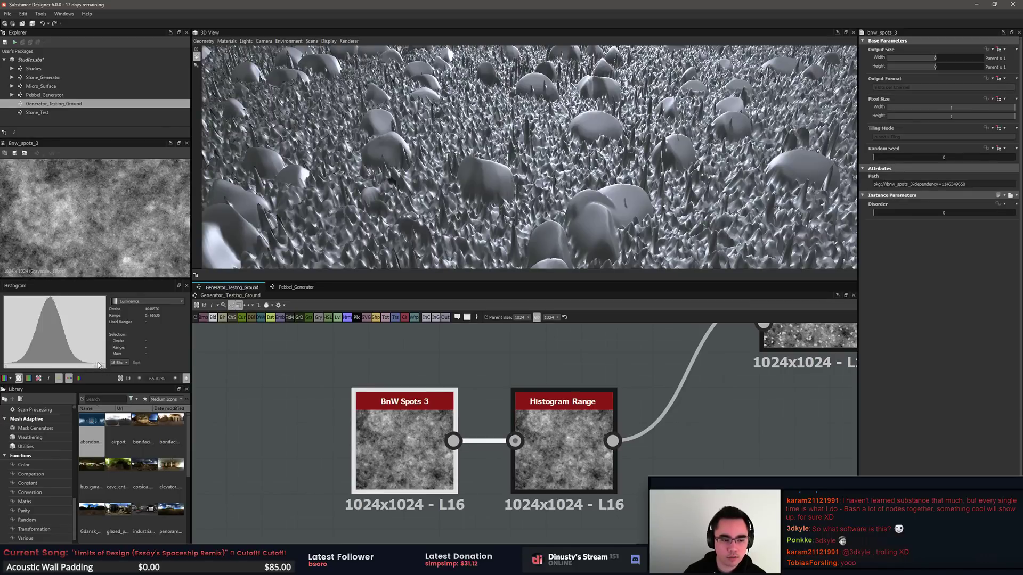
left_click(554, 432)
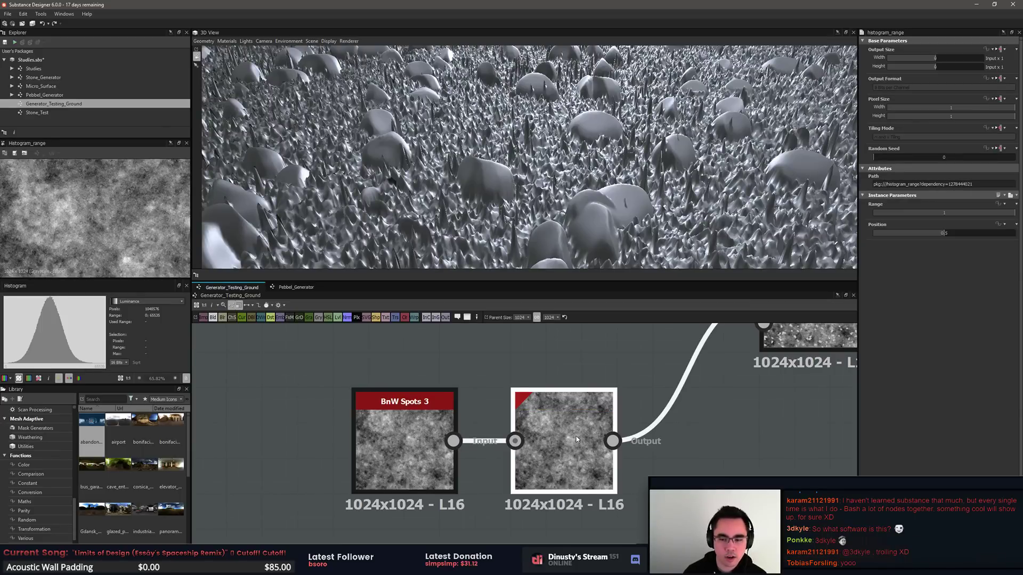
Step: Set the noise's Histogram Range to Range 0.12 and Position 0.23, and give the 2D view more height
left_click_drag(1012, 218, 928, 239)
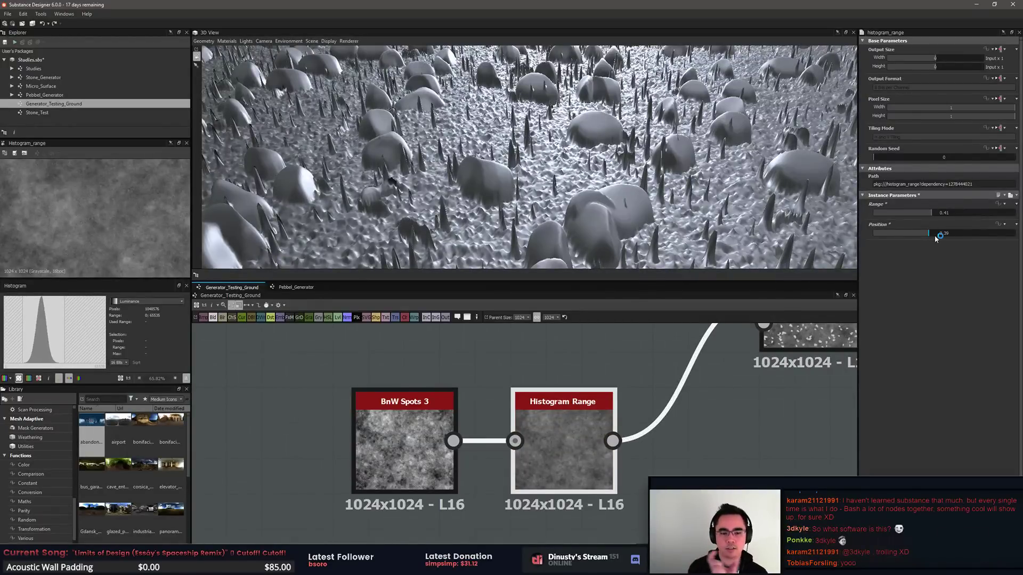
left_click_drag(941, 235, 891, 219)
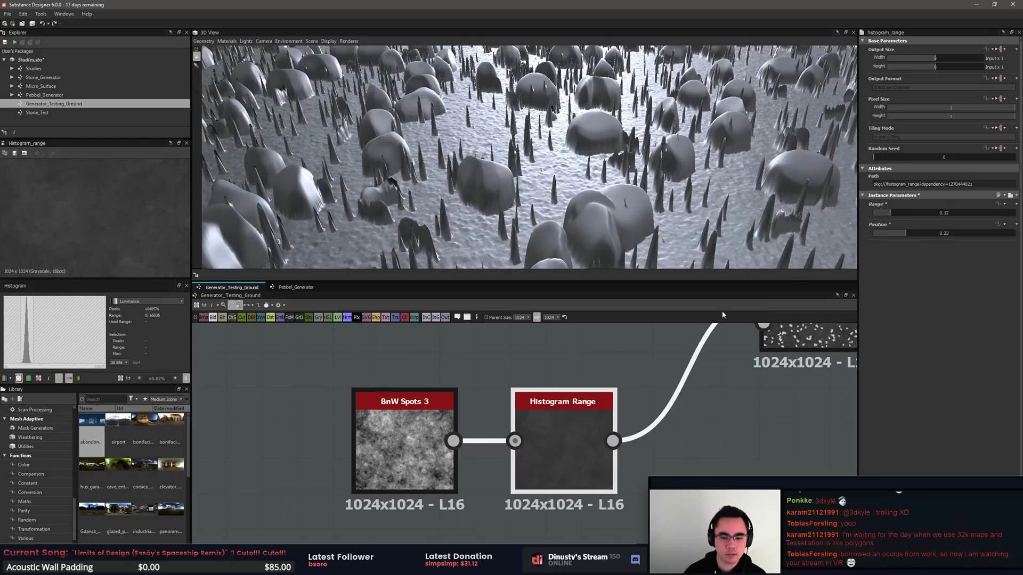
scroll(80, 209, "up", 8)
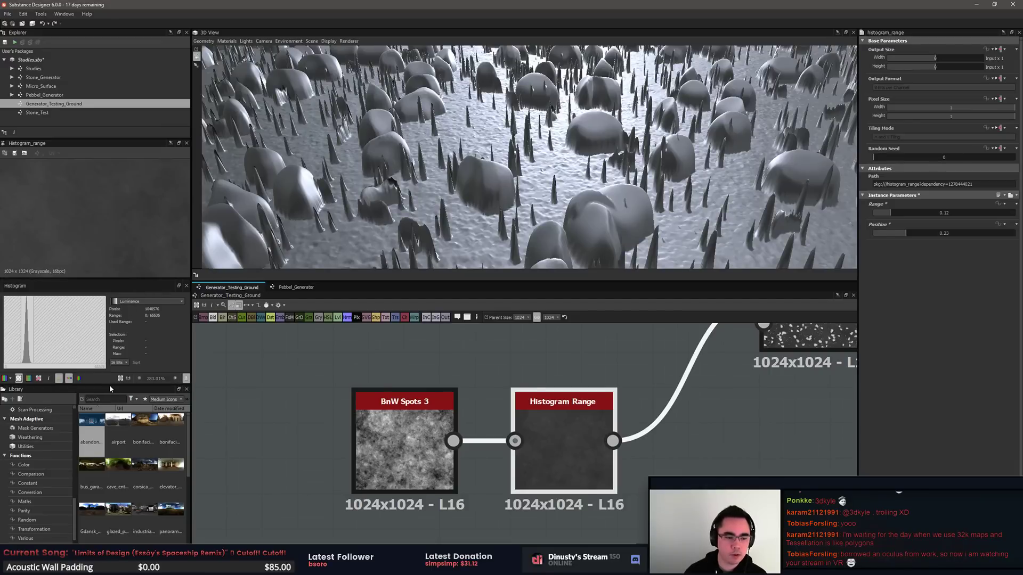
left_click_drag(110, 386, 102, 463)
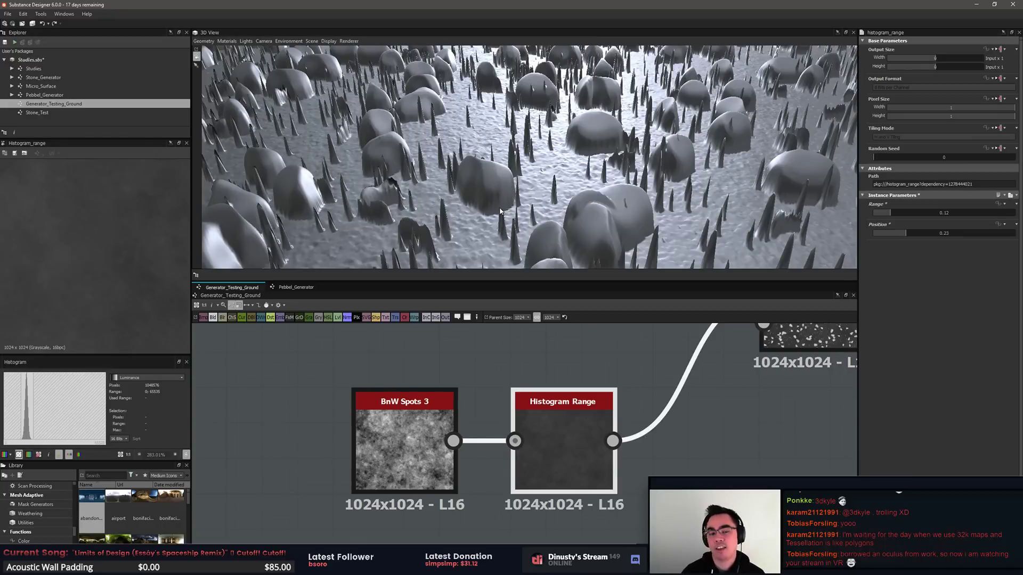
Step: Examine the displaced pebbles and flattened ground in 3D from several angles, along with the Blend nodes feeding them
middle_click_drag(662, 426, 610, 440)
left_click_drag(613, 147, 573, 166)
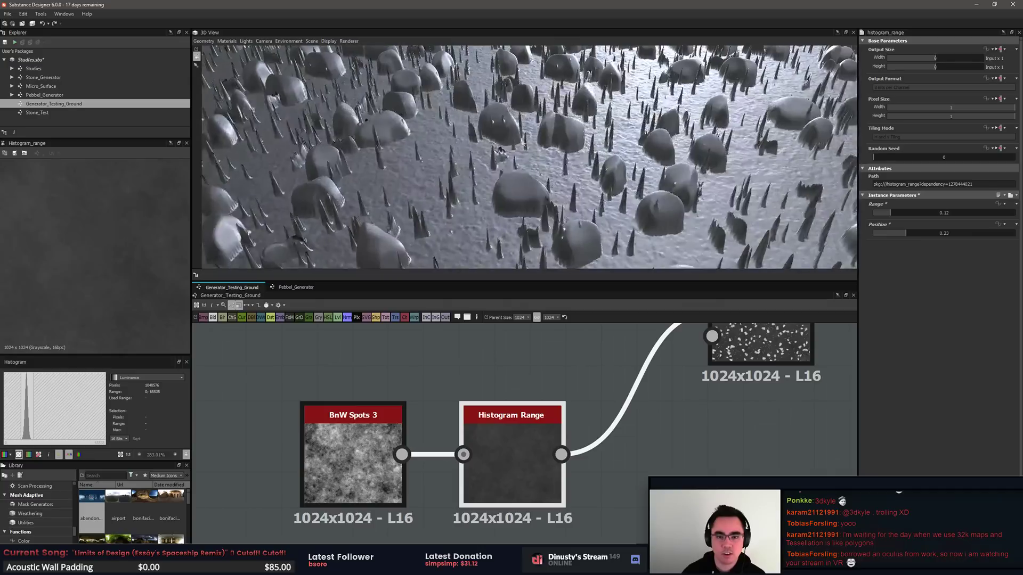
scroll(571, 362, "down", 1)
middle_click_drag(609, 354, 610, 397)
left_click_drag(555, 218, 575, 171)
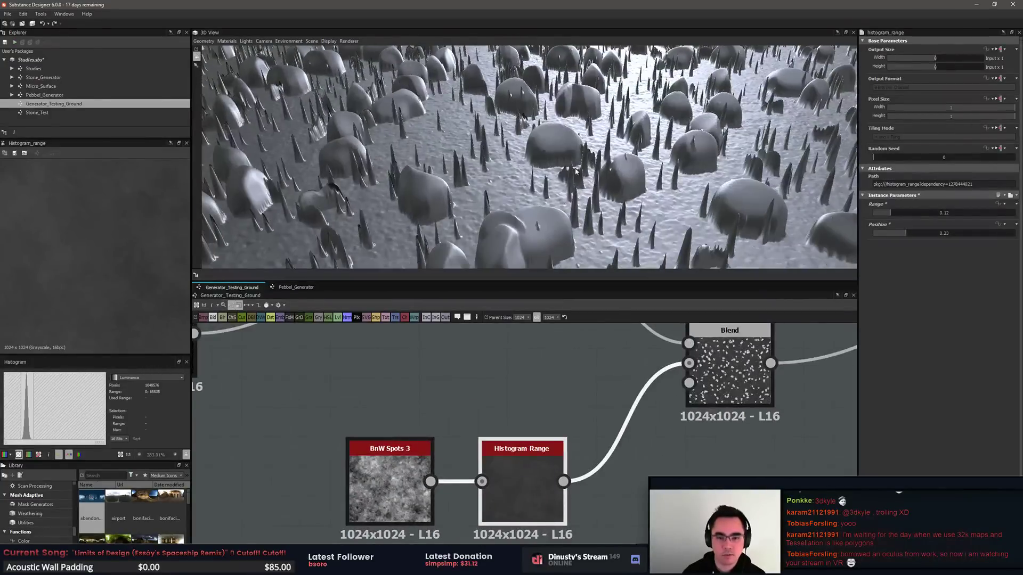
scroll(588, 389, "down", 2)
middle_click_drag(587, 387, 543, 456)
scroll(608, 394, "down", 1)
scroll(541, 459, "up", 1)
middle_click_drag(510, 423, 468, 457)
mouse_move(506, 196)
left_mouse_down()
mouse_move(494, 206)
mouse_move(470, 199)
mouse_move(472, 188)
mouse_move(501, 188)
left_mouse_up()
Step: Move the three Pebbel_Generator and Splatter pairs farther from the Blend nodes to make room between them
middle_click_drag(523, 443, 555, 446)
scroll(557, 445, "down", 1)
middle_click_drag(559, 446, 622, 457)
left_click_drag(361, 540, 490, 397)
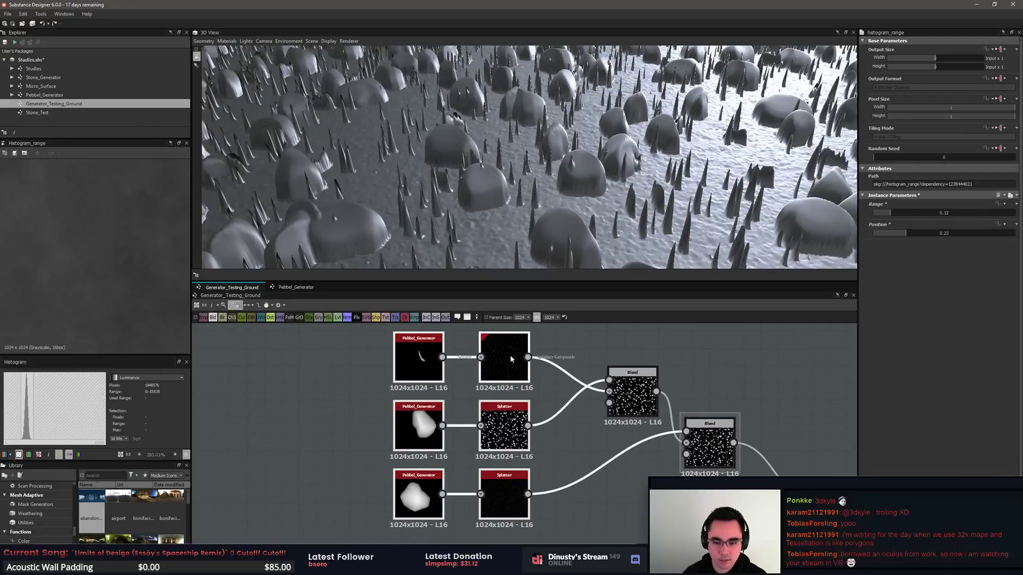
left_click_drag(506, 432, 361, 433)
left_click(537, 444)
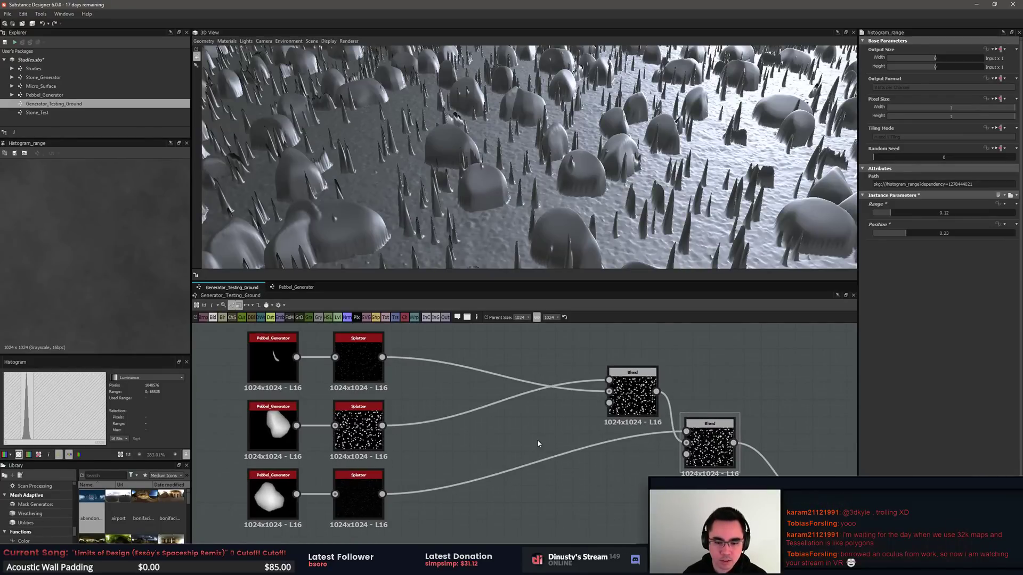
Step: Swap the upper two generator and Splatter rows so their wires to the first Blend no longer cross, and space the rows evenly
middle_click_drag(476, 410, 590, 430)
left_click_drag(544, 432, 314, 456)
left_click_drag(386, 453, 386, 326)
left_click(352, 445)
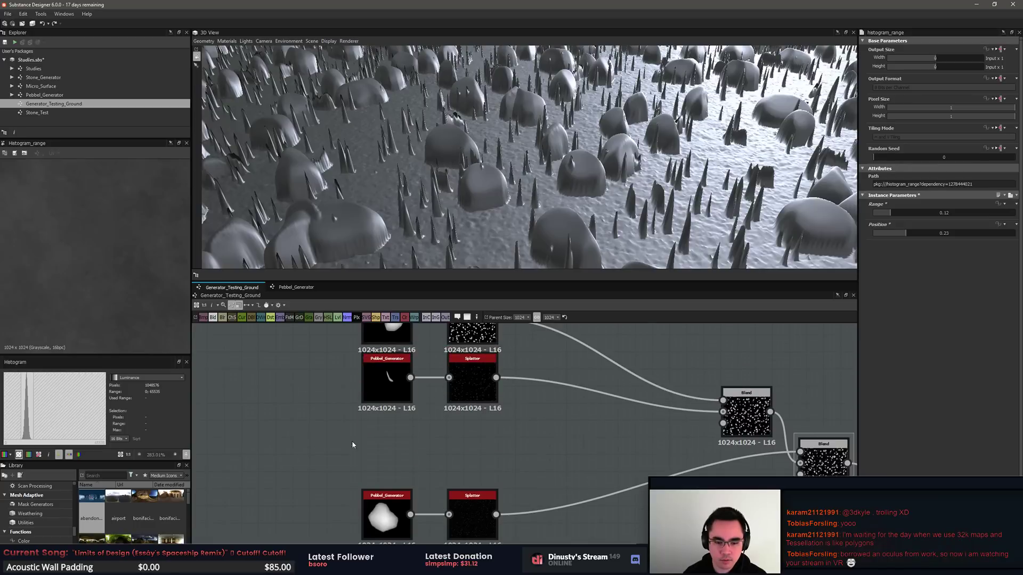
left_click_drag(352, 445, 469, 381)
left_click_drag(472, 385, 474, 453)
middle_click_drag(501, 403, 517, 436)
left_click_drag(522, 421, 400, 357)
left_click_drag(491, 375, 492, 434)
middle_click_drag(586, 416, 507, 395)
Step: Insert a Histogram Range node between the uppermost Splatter and the first Blend
left_click(506, 394)
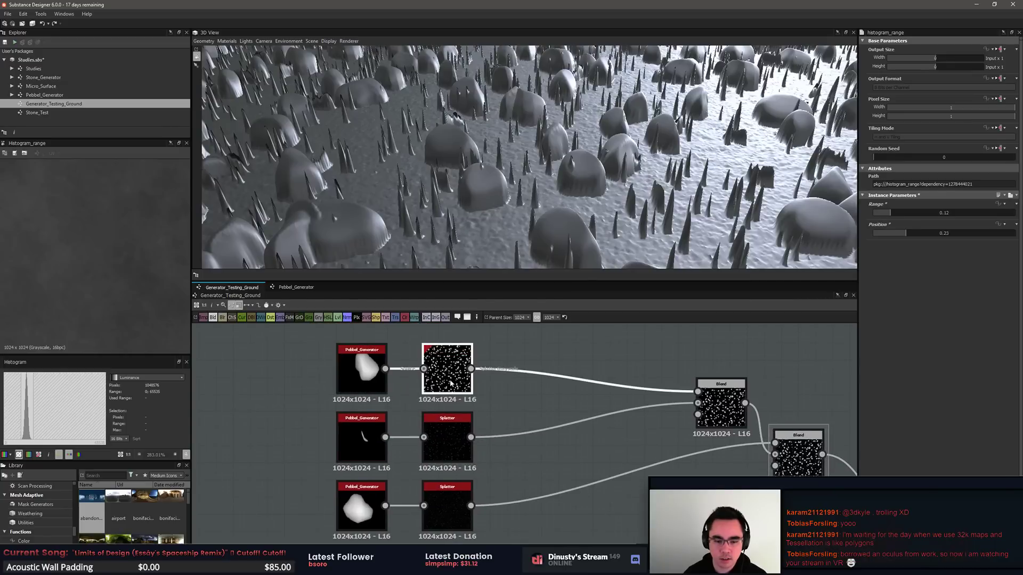
key("space")
type("his")
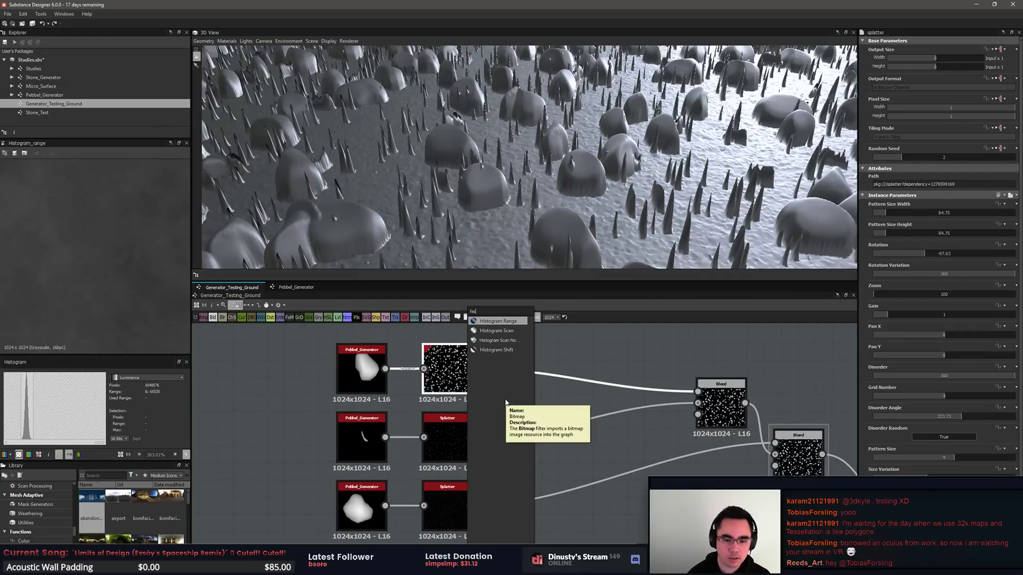
left_click(511, 322)
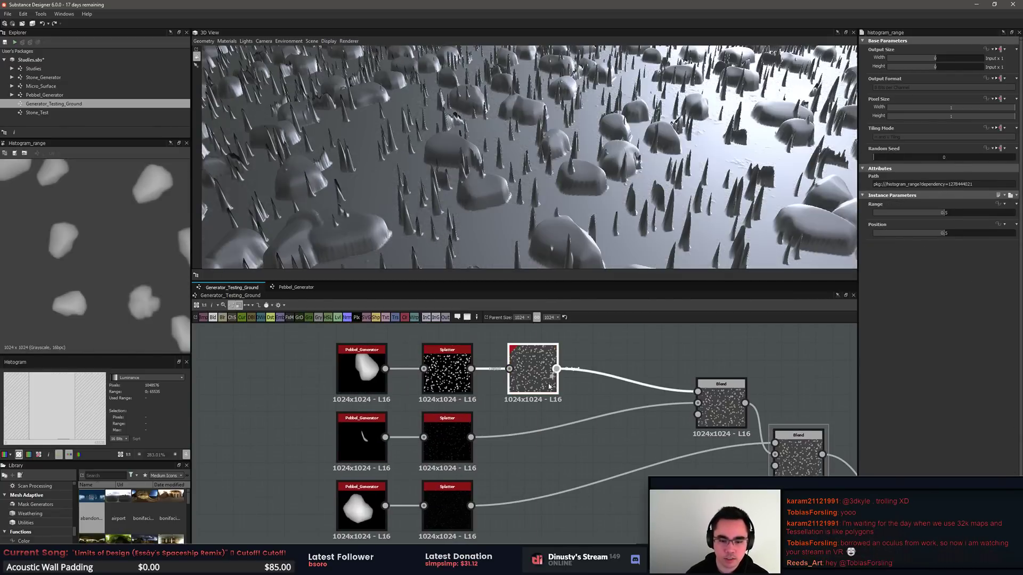
Step: Duplicate the Histogram Range node twice and feed the copies from the middle and lowest Splatters
key("ctrl+c")
key("ctrl+v")
left_click_drag(515, 451, 539, 510)
left_click(553, 497)
key("ctrl+v")
left_click_drag(471, 438, 510, 437)
left_click_drag(471, 506, 509, 505)
Step: Connect the copied Histogram Ranges to the two Blends, with the first Blend feeding the second Blend's foreground and the lowest branch its background
left_click_drag(557, 437, 706, 403)
middle_click_drag(637, 508, 562, 498)
left_click_drag(483, 496, 702, 445)
left_click_drag(671, 393, 700, 434)
middle_click_drag(756, 373, 725, 367)
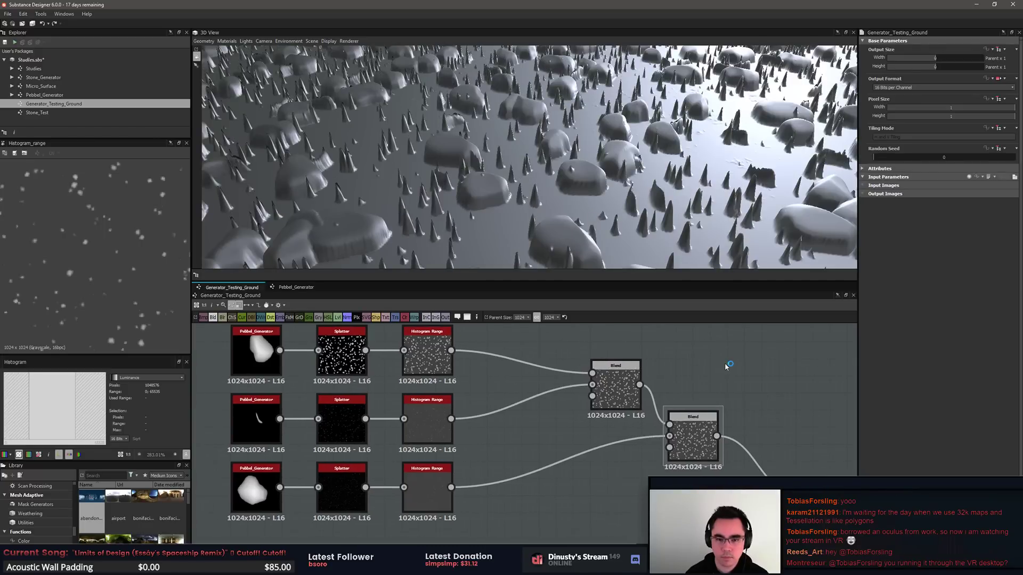
Step: Set the uppermost pebble branch's Histogram Range to Range 1 and Position 0.25
double_click(427, 352)
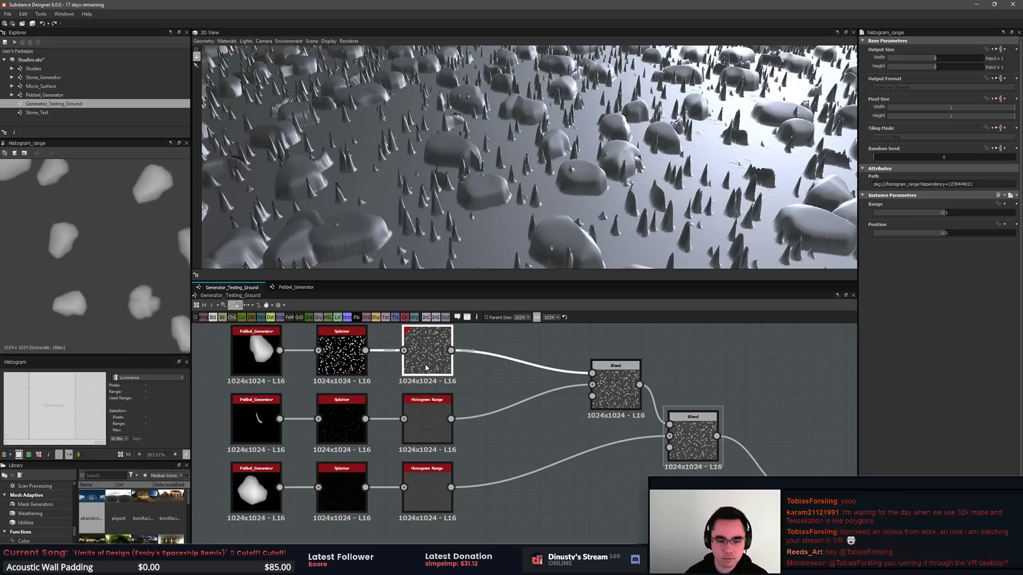
scroll(137, 239, "down", 5)
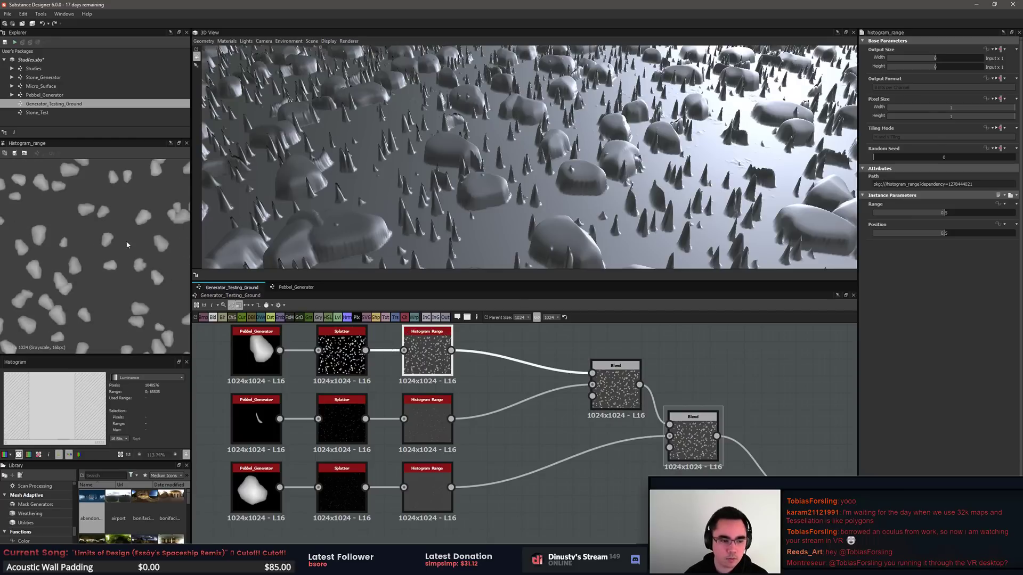
left_click_drag(946, 212, 1018, 213)
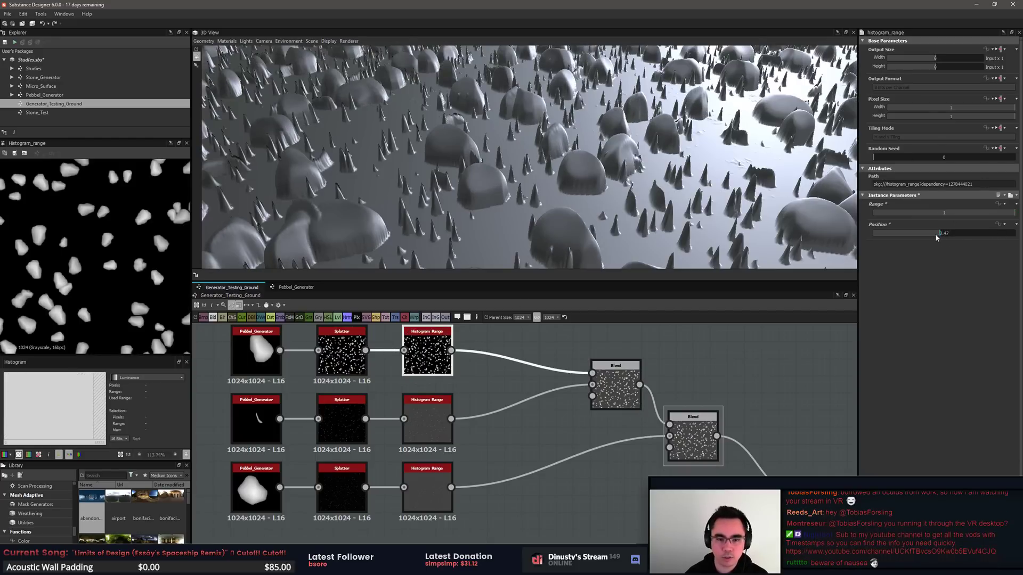
left_click_drag(944, 233, 910, 236)
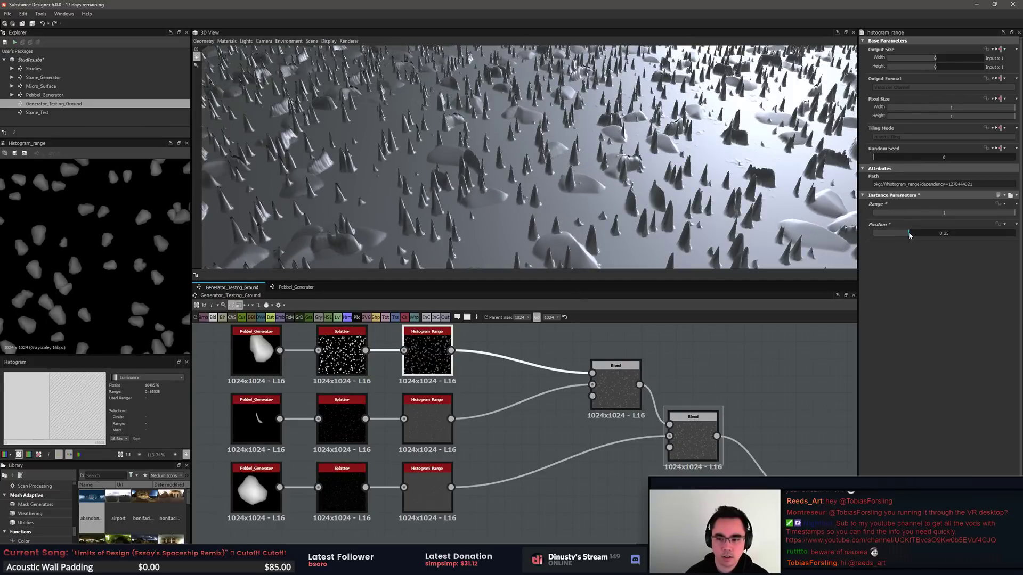
Step: Compare the 2D output and histogram of the middle pebble branch's Histogram Range with those of the noise's Histogram Range
left_click(427, 421)
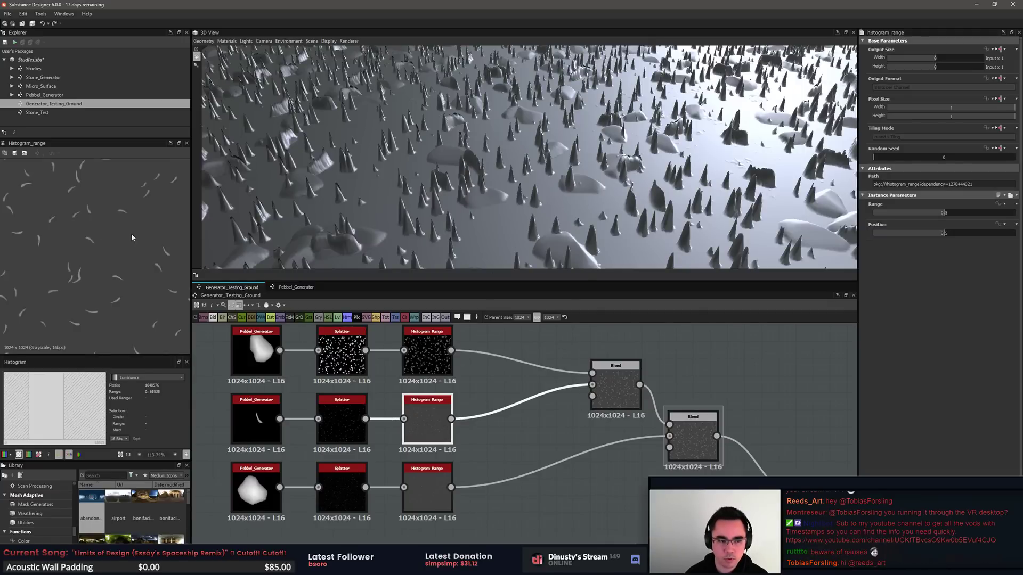
middle_click_drag(541, 530, 342, 374)
scroll(342, 374, "up", 3)
double_click(598, 444)
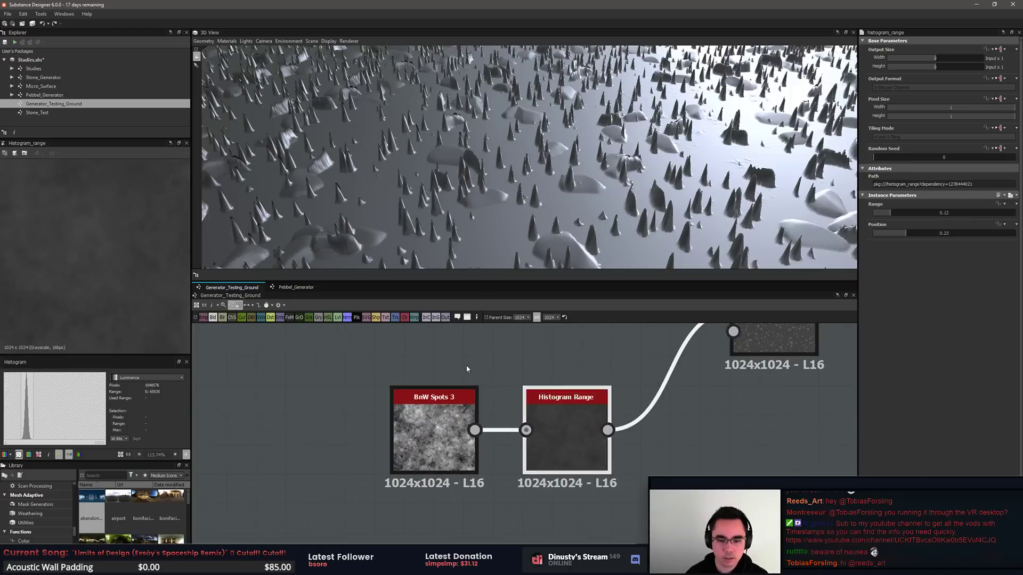
scroll(468, 368, "down", 3)
middle_click_drag(468, 368, 607, 462)
middle_click_drag(384, 351, 464, 409)
scroll(463, 408, "up", 2)
double_click(463, 408)
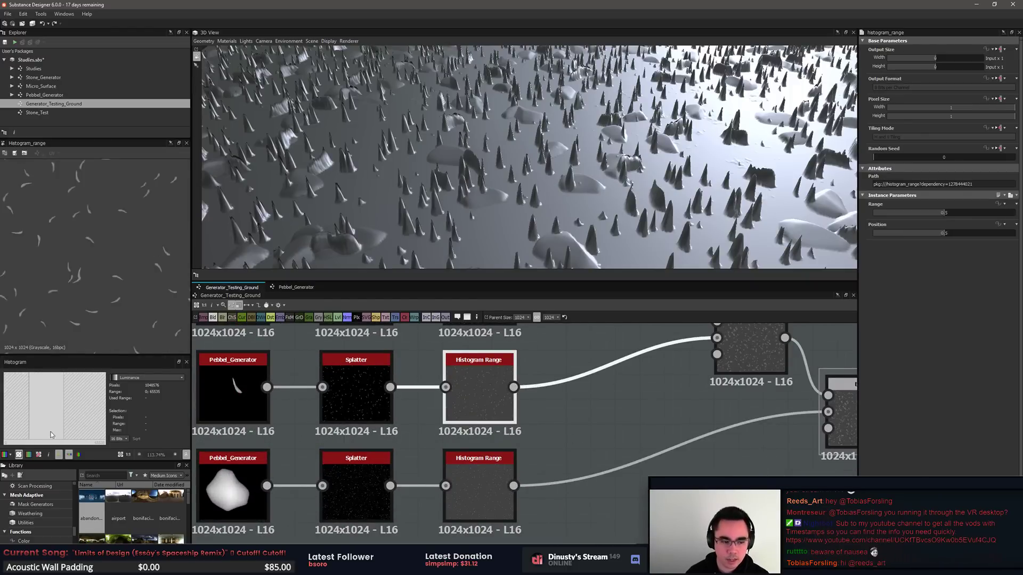
middle_click_drag(674, 429, 627, 331)
middle_click_drag(816, 497, 602, 433)
double_click(603, 433)
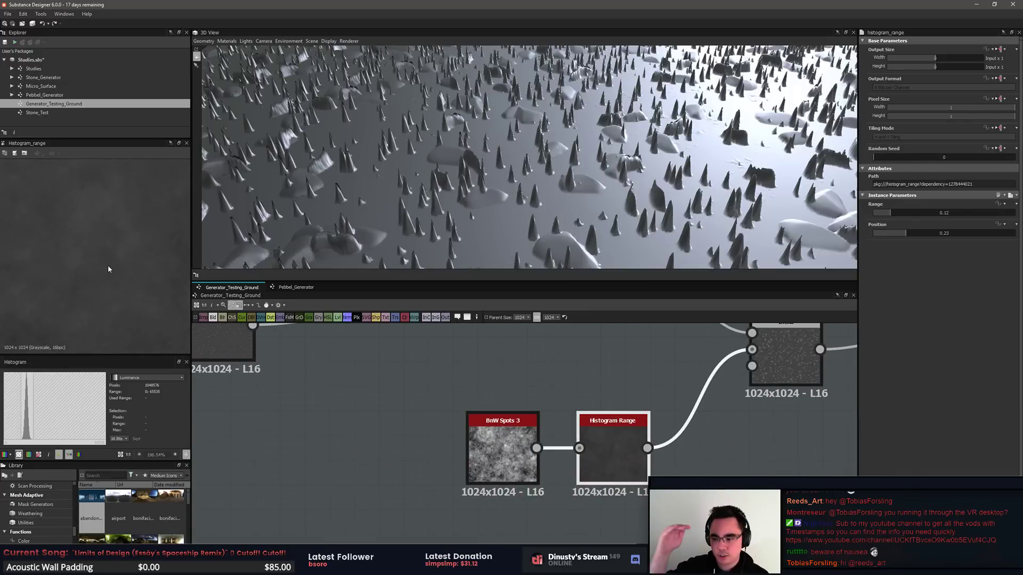
scroll(425, 370, "down", 2)
middle_click_drag(424, 370, 446, 414)
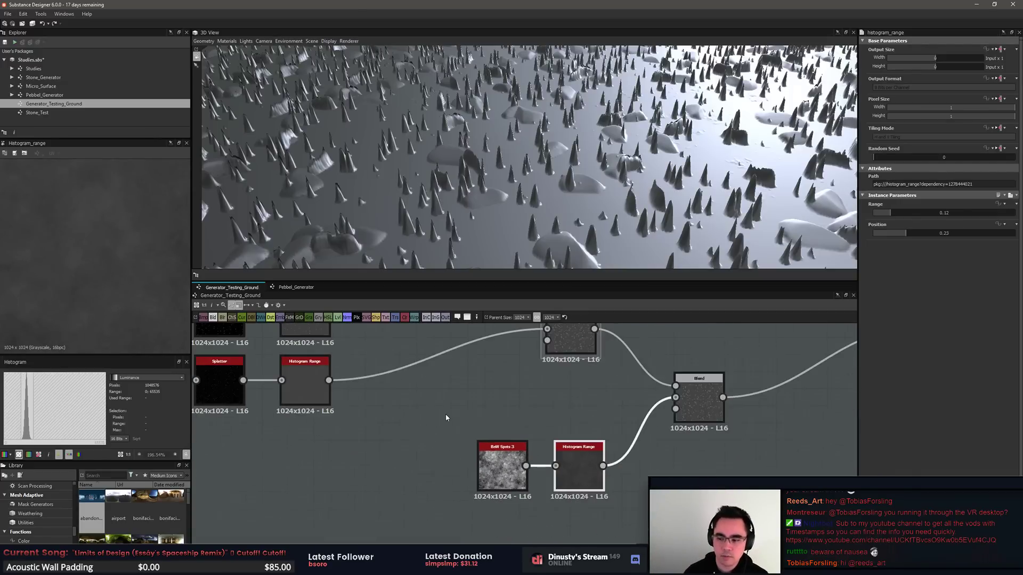
middle_click_drag(456, 464, 459, 489)
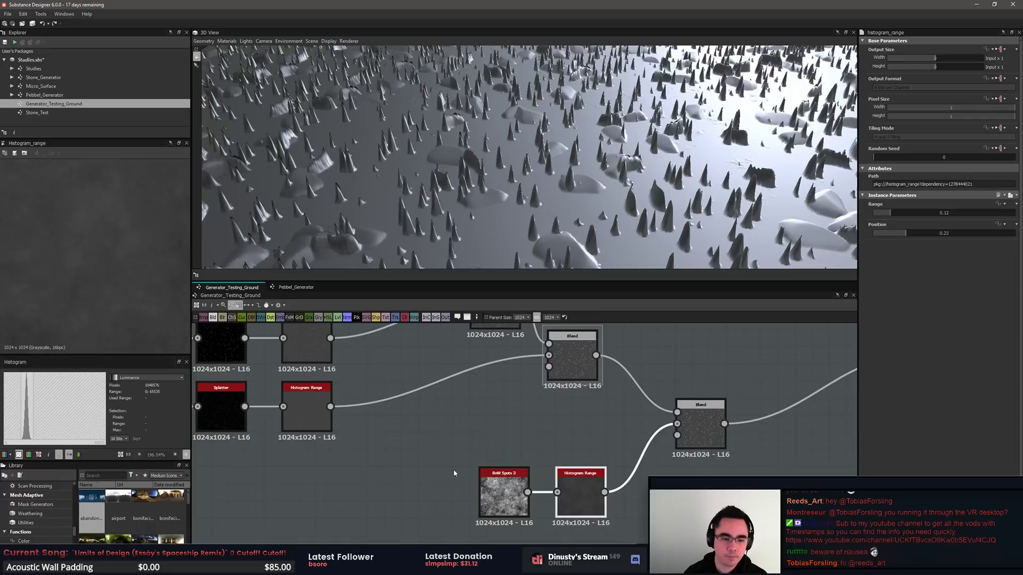
Step: Set the middle pebble branch's Histogram Range to Range 1 and Position 0.25, comparing its output with the noise's Histogram Range
middle_click_drag(461, 399, 511, 424)
scroll(479, 419, "down", 2)
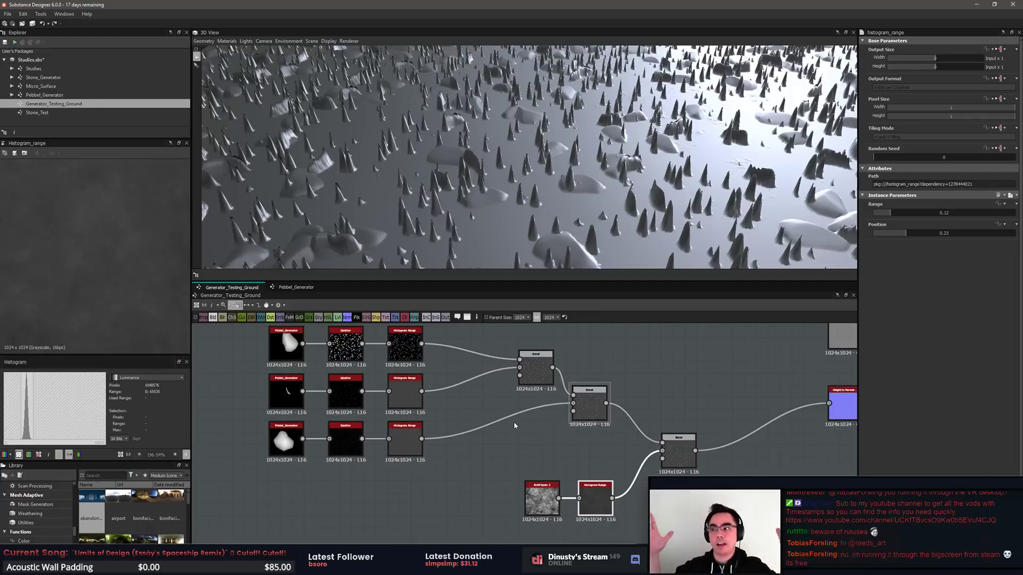
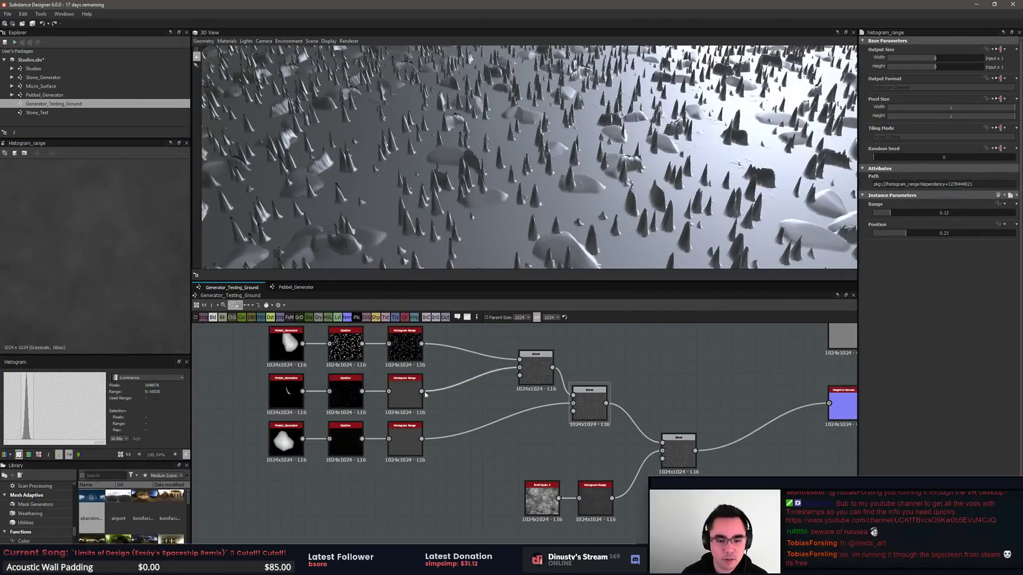
double_click(407, 391)
scroll(123, 252, "up", 2)
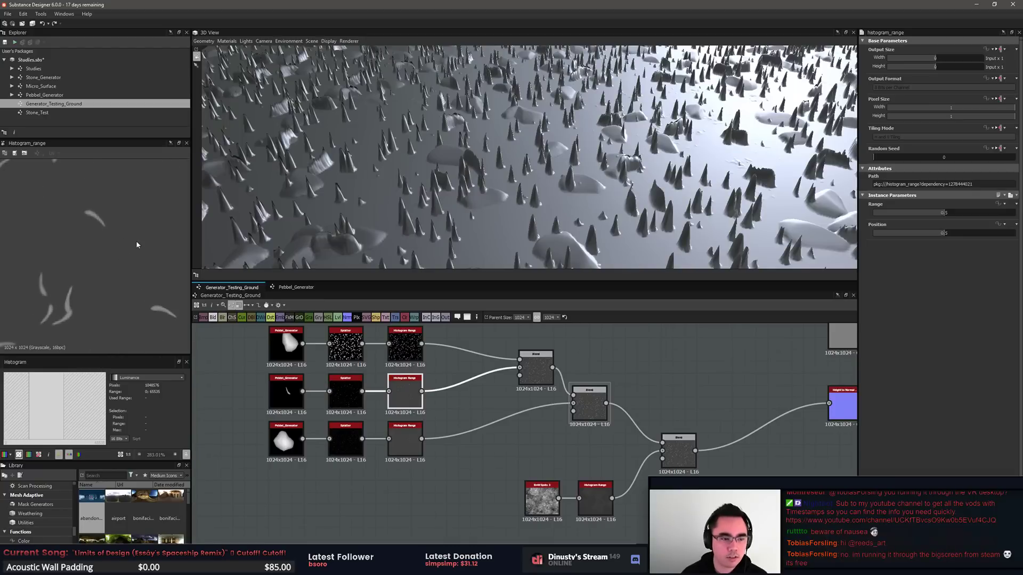
double_click(607, 498)
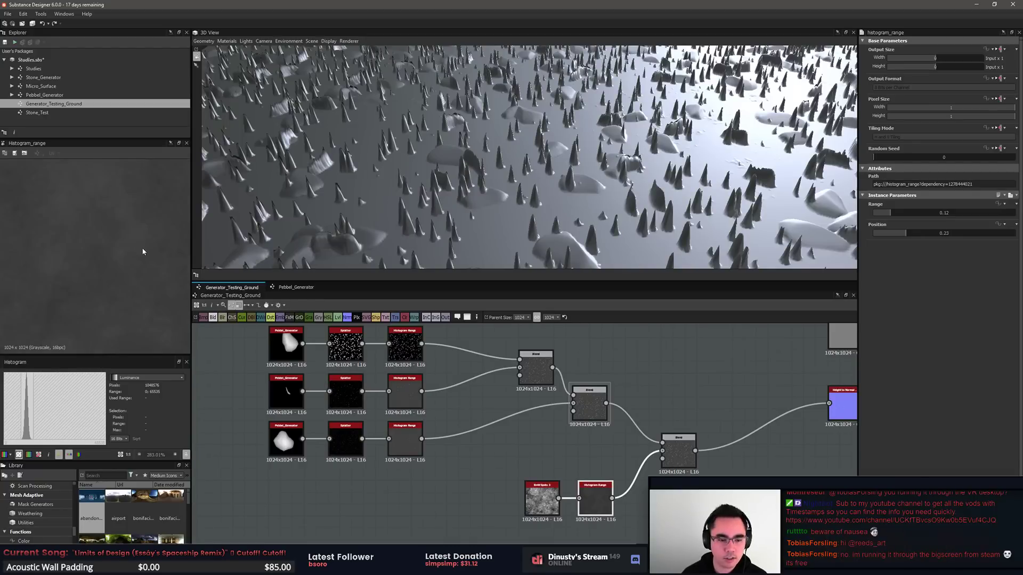
double_click(405, 391)
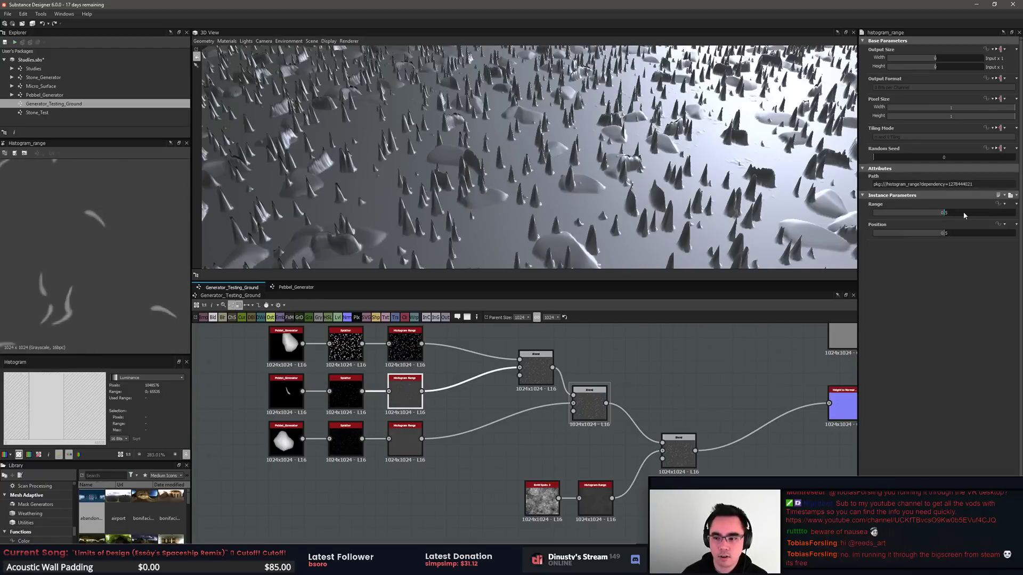
left_click_drag(964, 214, 1016, 216)
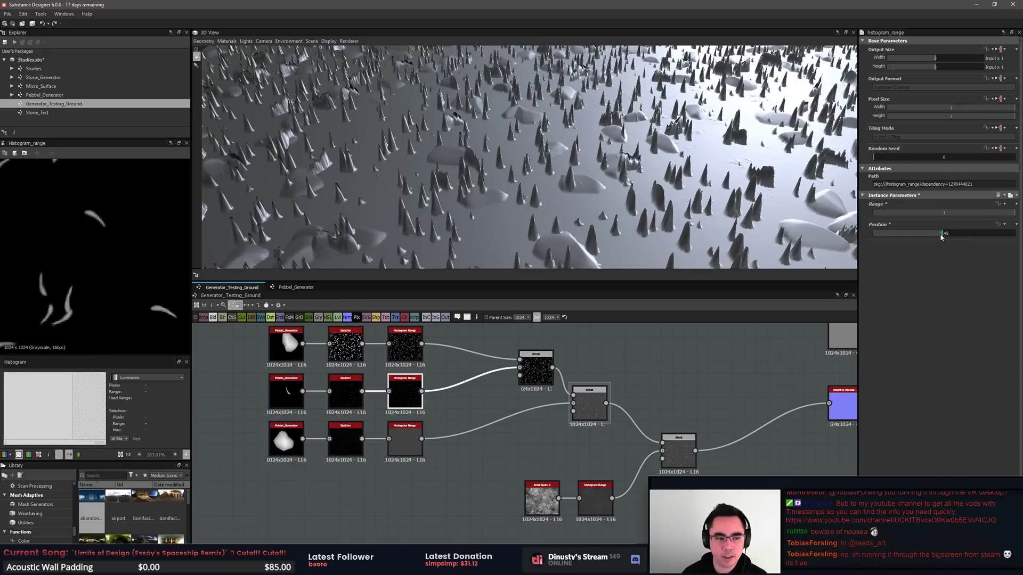
left_click_drag(941, 237, 908, 236)
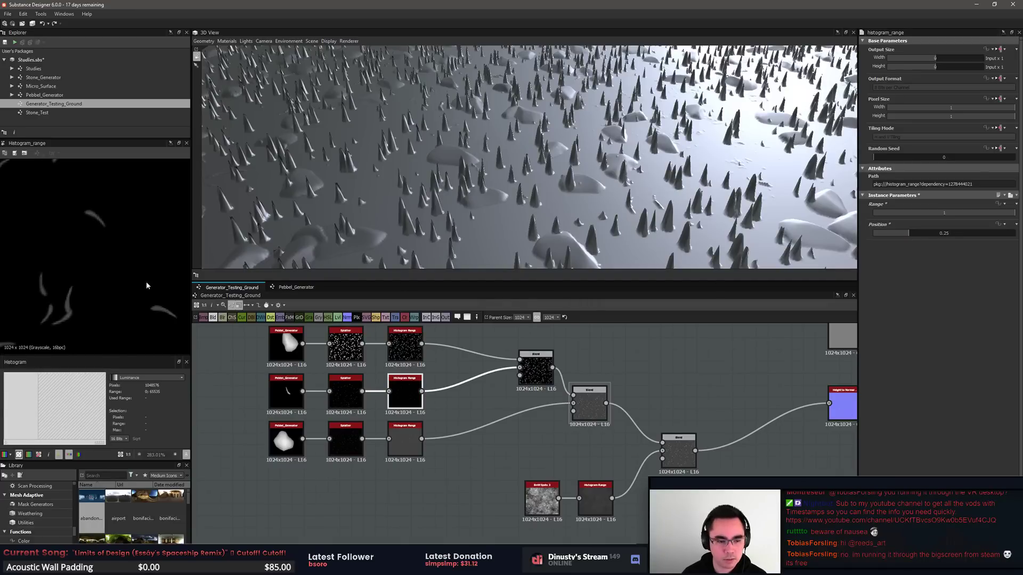
Step: Set the lowest pebble branch's Histogram Range to Range 1 and Position 0.18, checking the pebble height in 3D
left_click(405, 434)
left_click_drag(955, 212, 1012, 212)
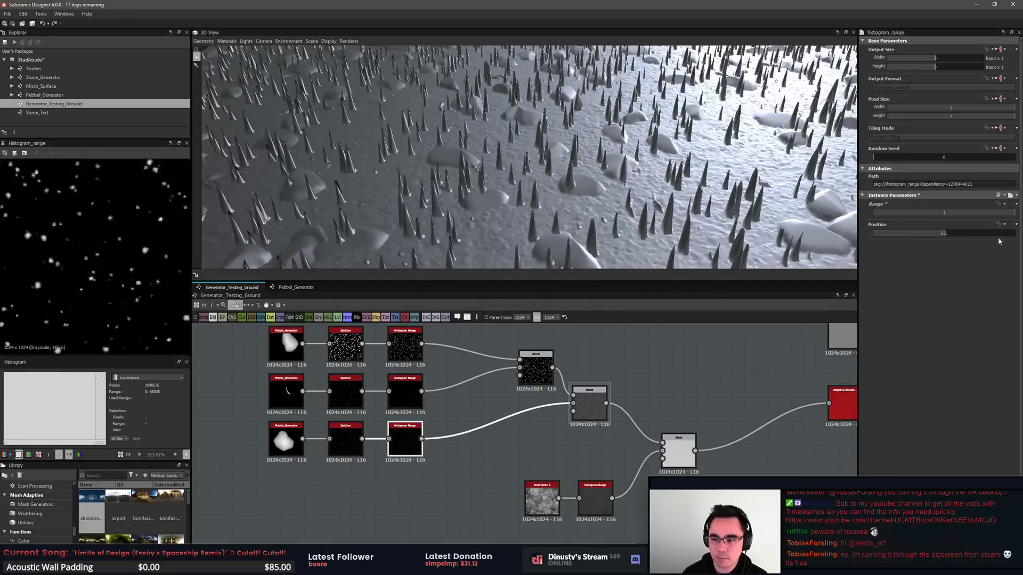
left_click_drag(945, 233, 919, 233)
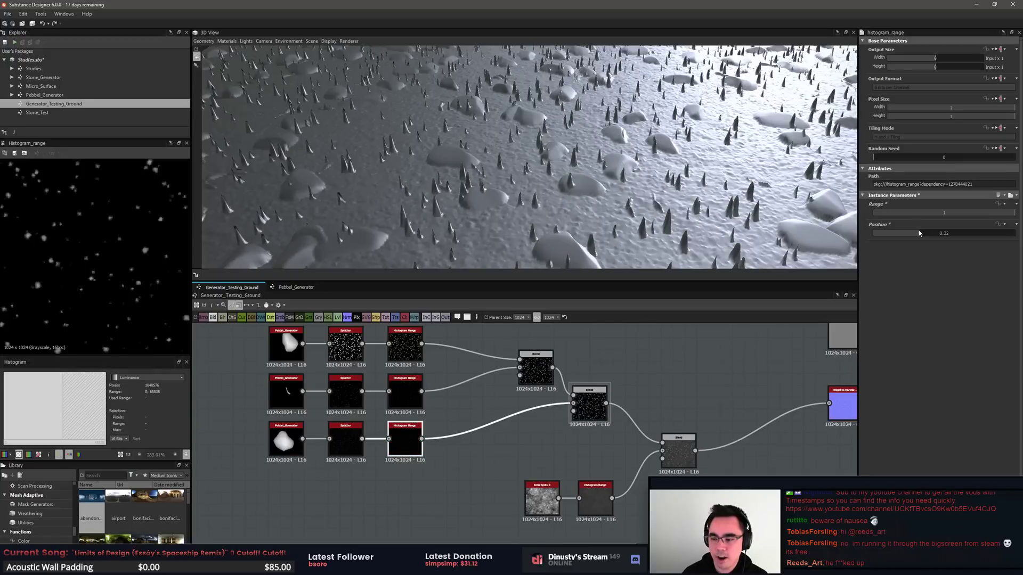
left_click_drag(918, 233, 900, 236)
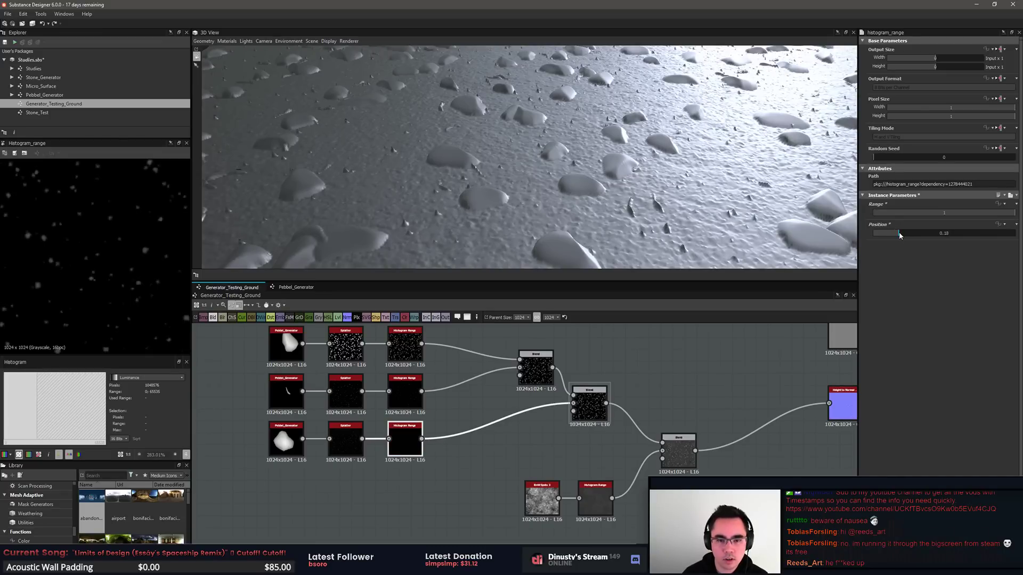
left_click_drag(714, 166, 698, 190)
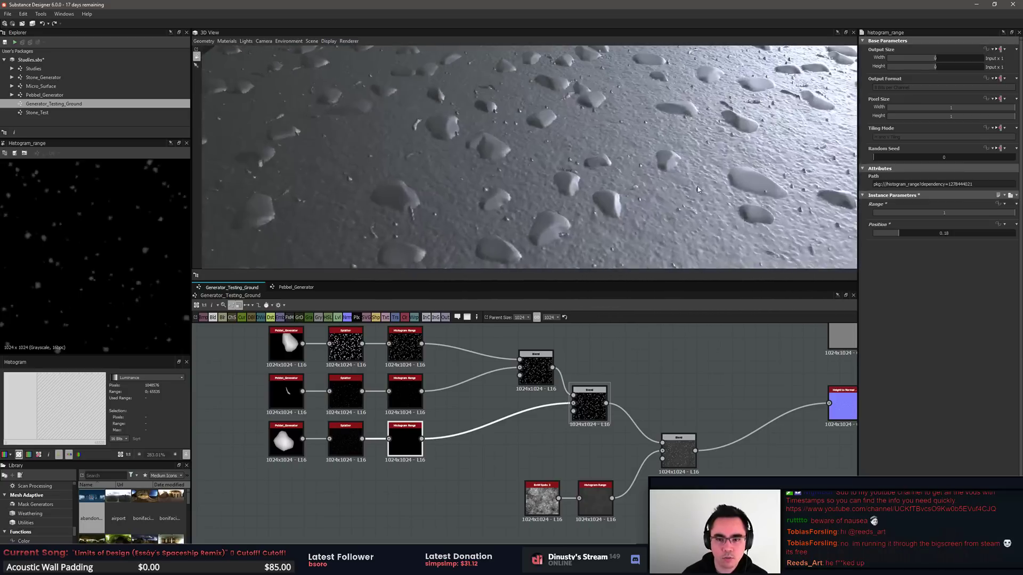
Step: Set the lowest branch Splatter's Pattern Size Width and Pattern Size Height to 50 and reduce its Grid Number
left_click(347, 442)
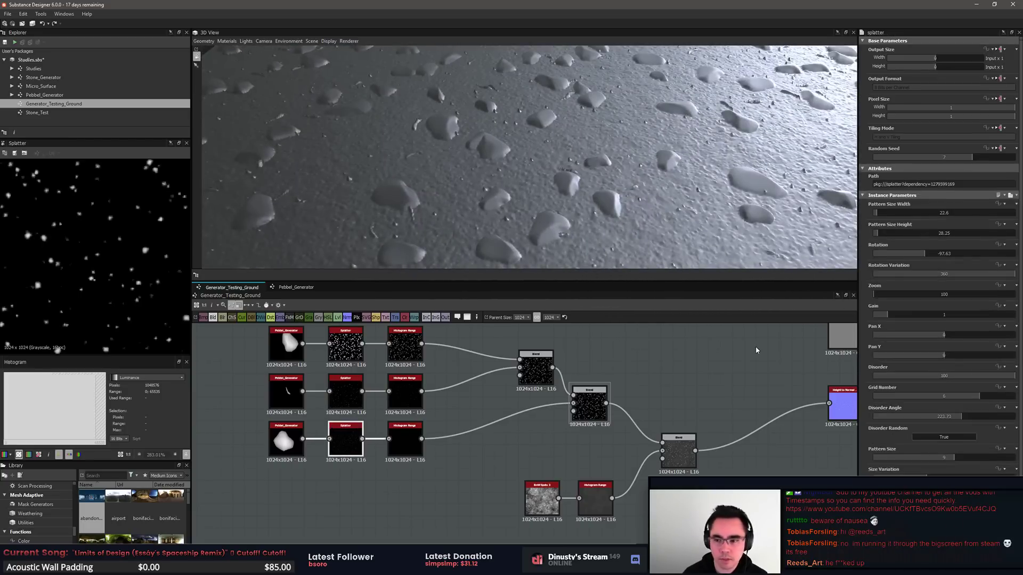
double_click(883, 212)
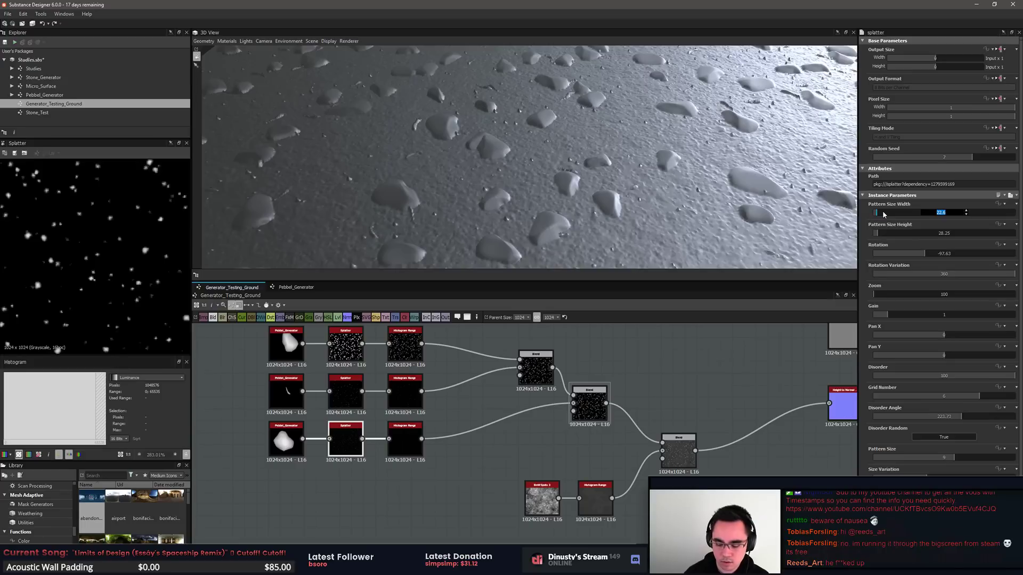
type("35")
key("Return")
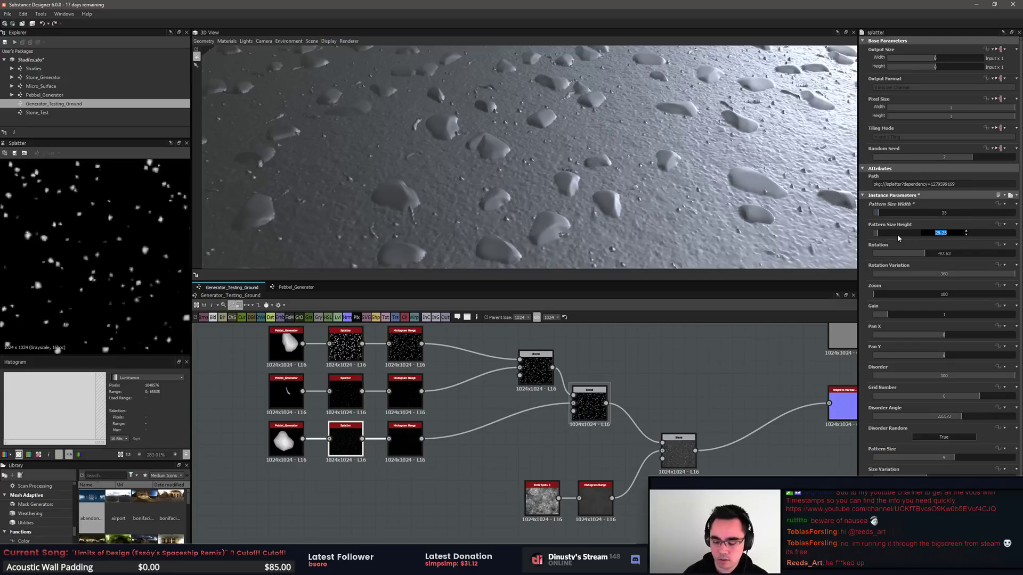
type("35")
key("Return")
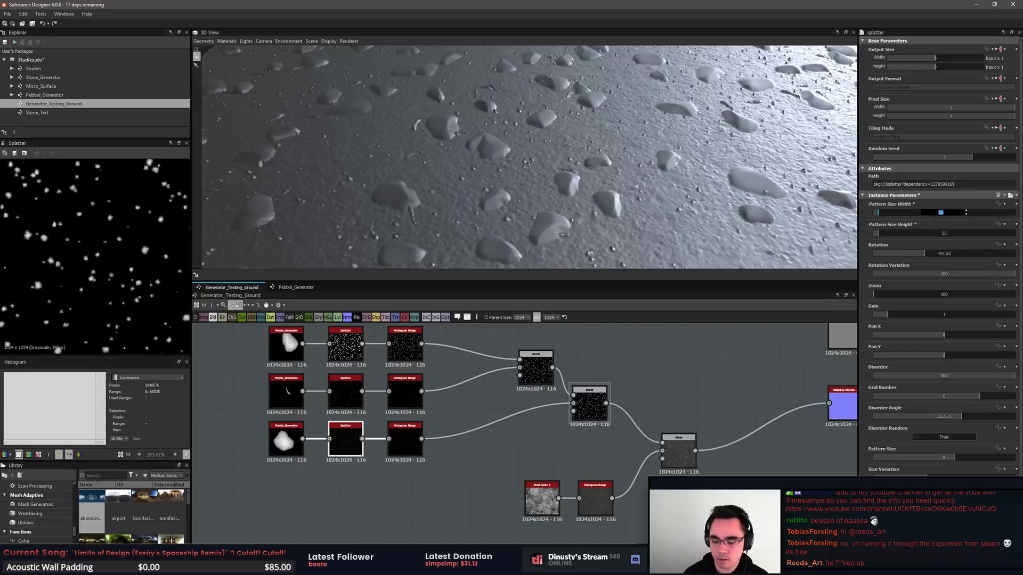
type("50")
key("Return")
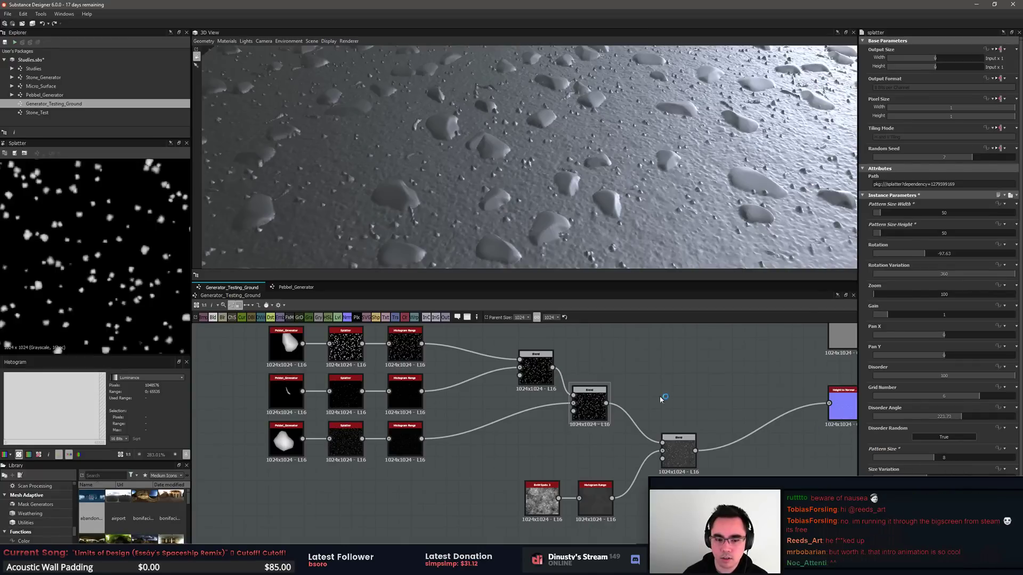
left_click_drag(972, 397, 962, 396)
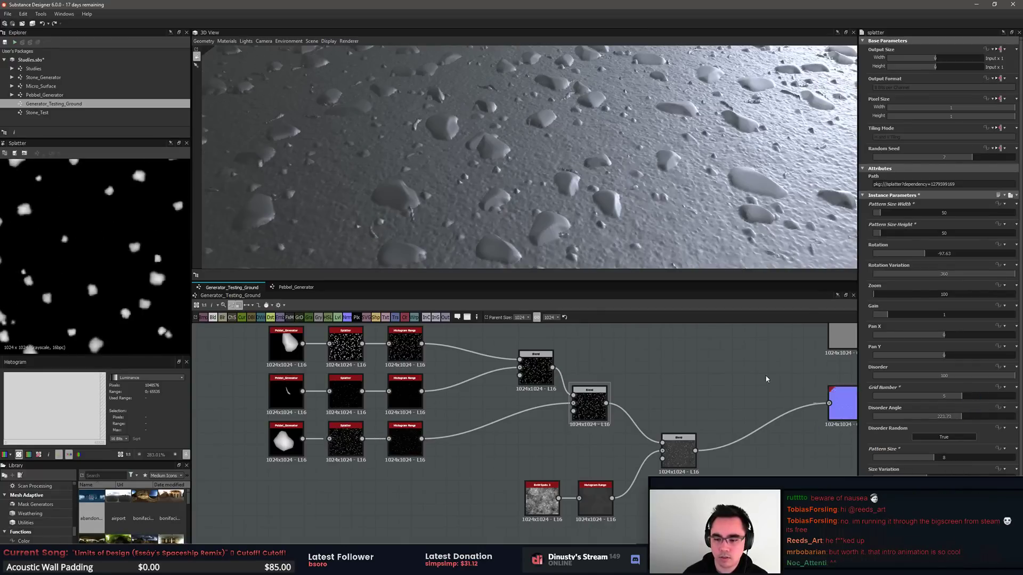
left_click_drag(657, 213, 651, 185)
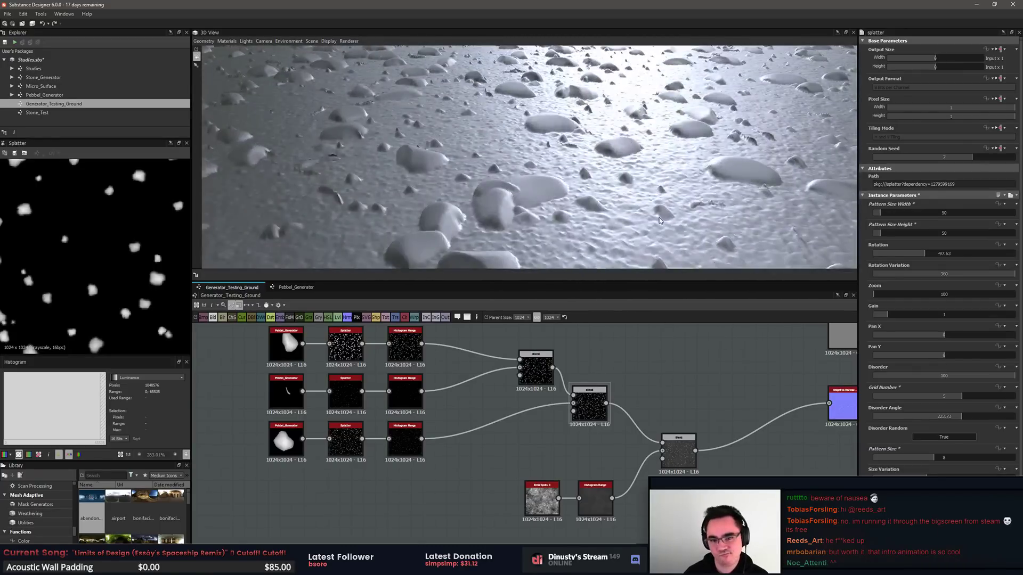
Step: Raise the Height to Normal World Units node's Height Depth to about 53 cm
middle_click_drag(709, 382, 500, 424)
left_click(642, 449)
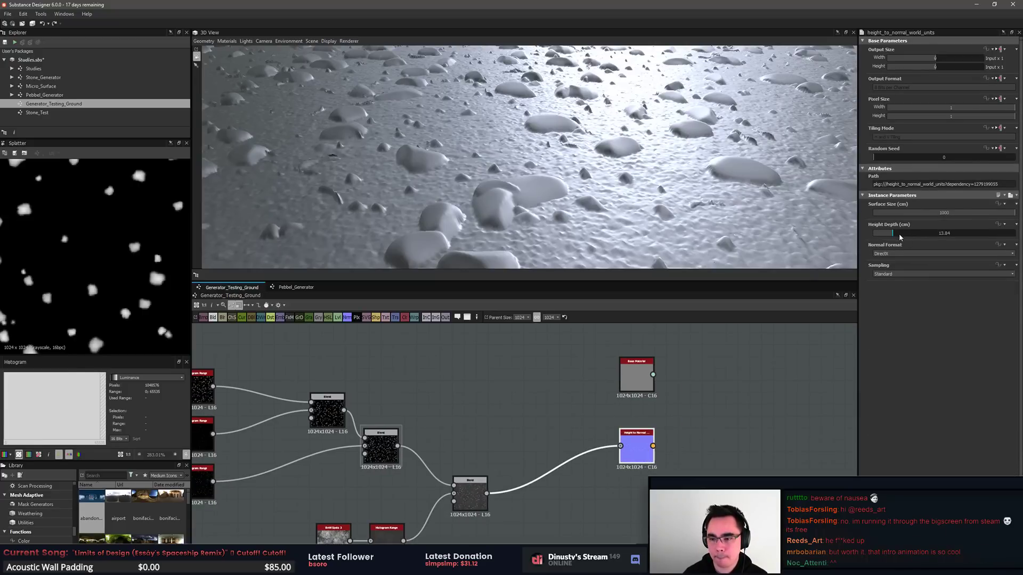
left_click_drag(899, 237, 949, 243)
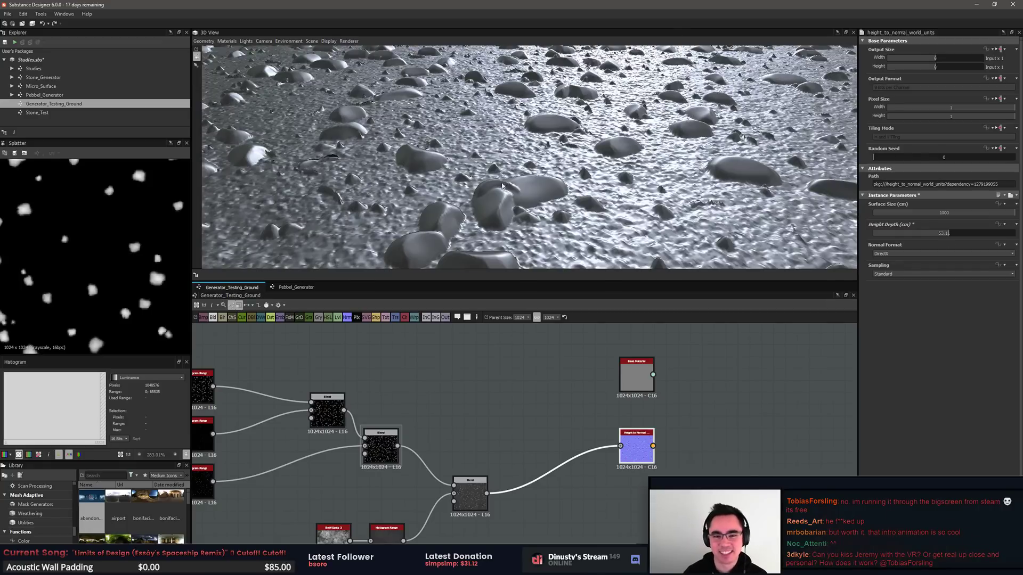
Step: Set the Base Material's Roughness Value to about 140 and inspect the ground surface in 3D
double_click(637, 379)
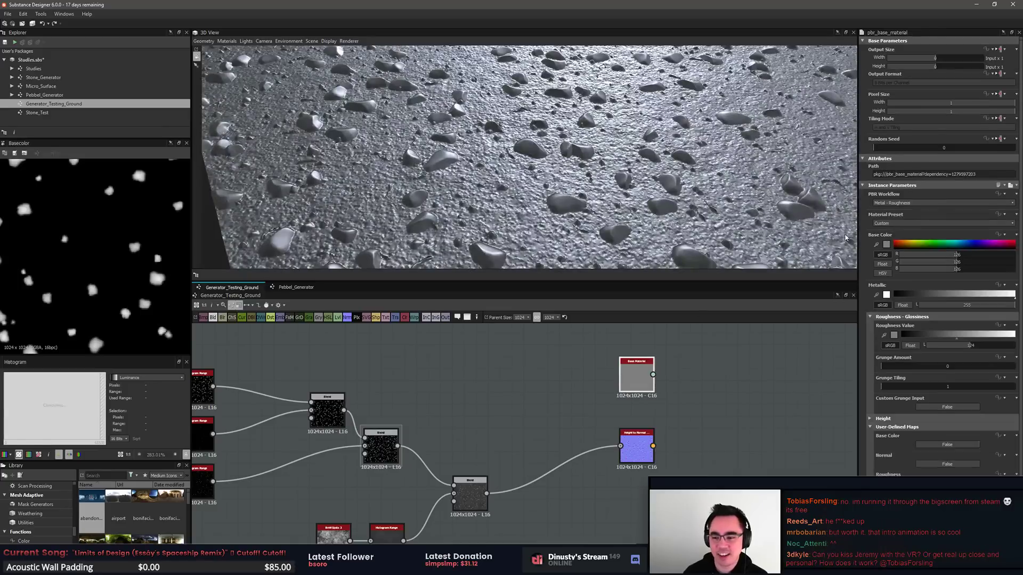
left_click(963, 347)
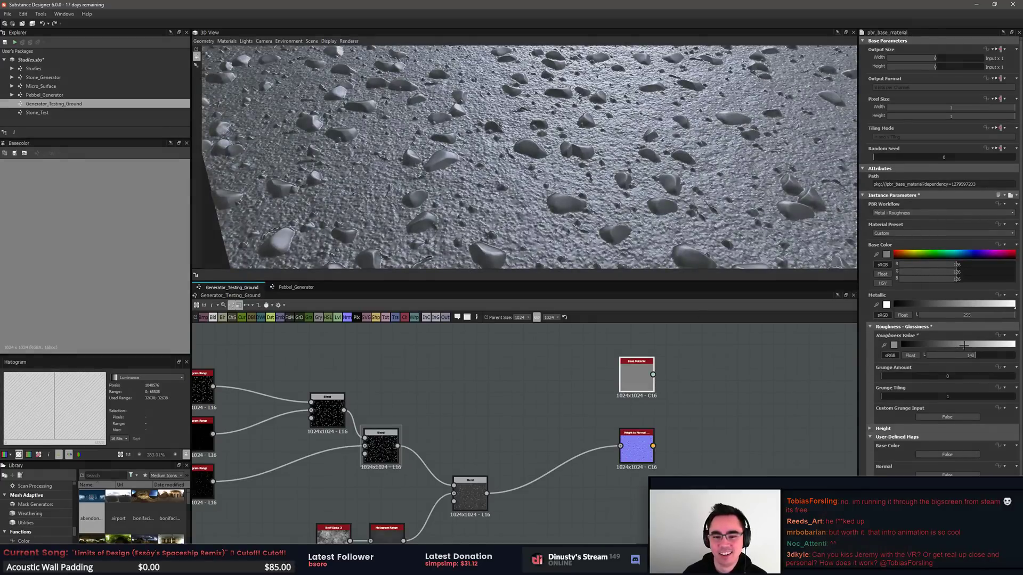
scroll(644, 187, "down", 5)
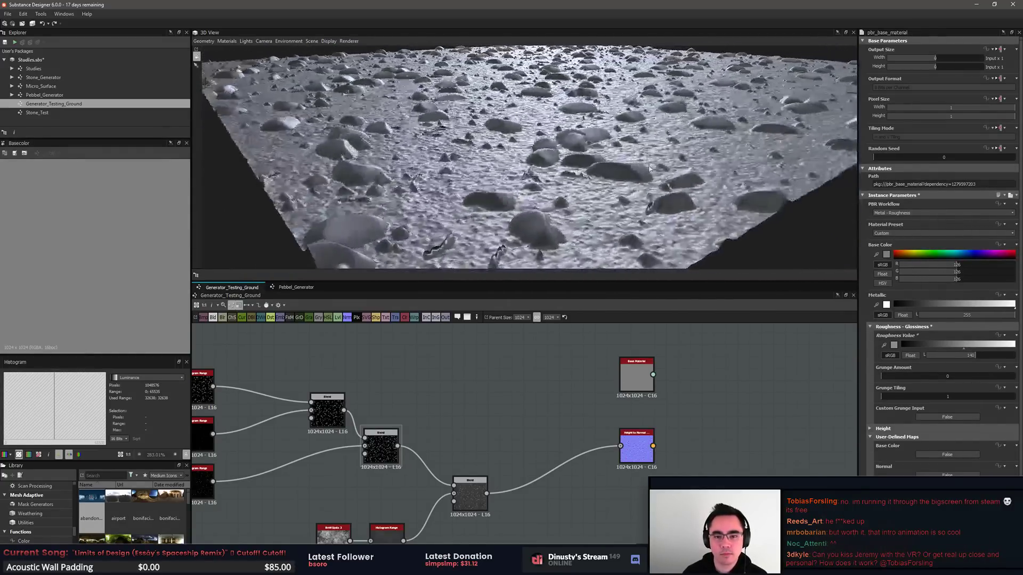
scroll(632, 185, "up", 8)
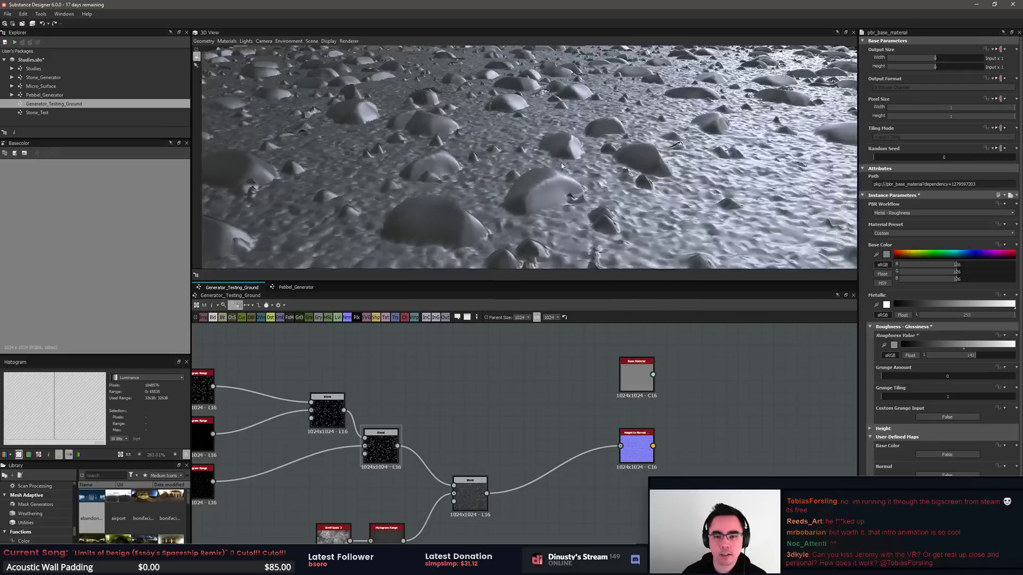
Step: Lower the Position of the uppermost pebble branch's Histogram Range to 0.21 after checking the neighbouring Histogram Range
middle_click_drag(489, 421, 668, 420)
scroll(548, 415, "up", 2)
double_click(318, 356)
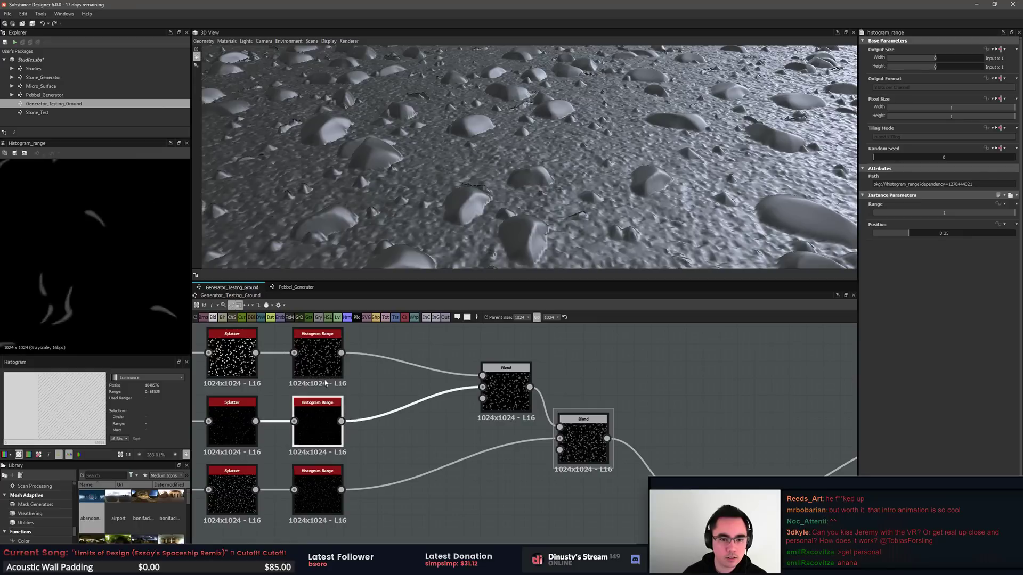
left_click_drag(517, 126, 598, 186)
middle_click_drag(344, 375, 392, 374)
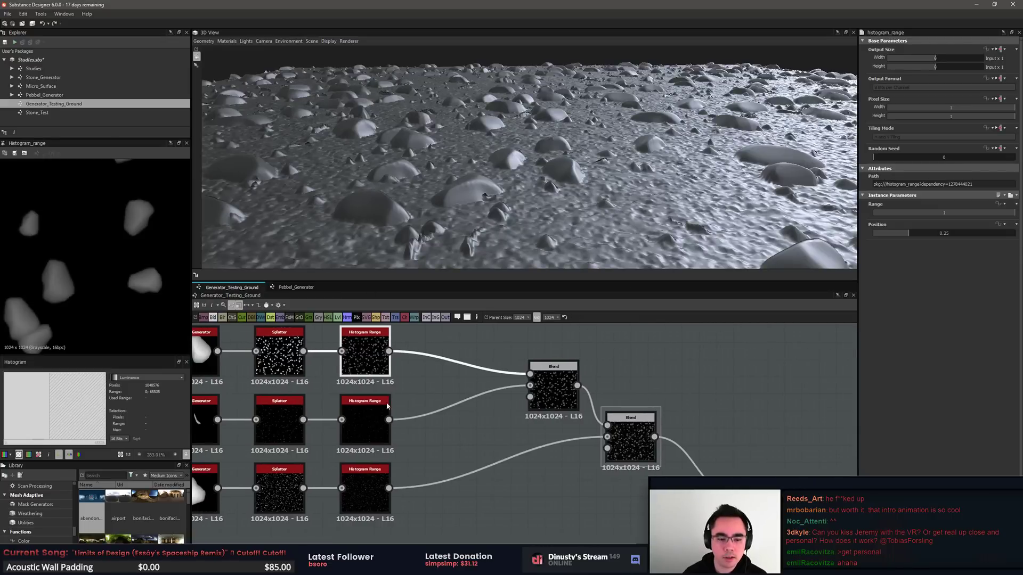
left_click(369, 417)
left_click(285, 427)
left_click(365, 368)
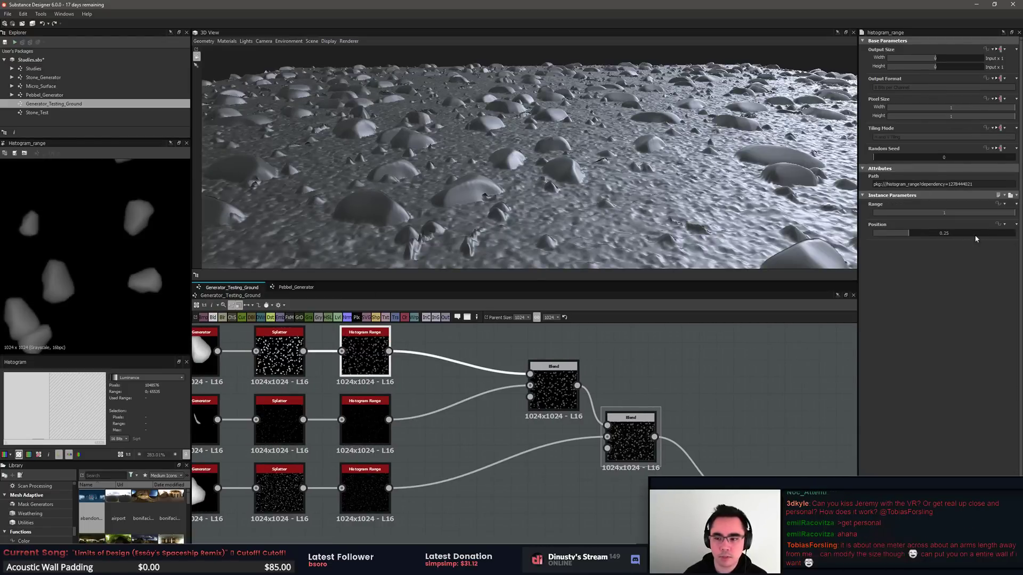
left_click_drag(909, 236, 903, 235)
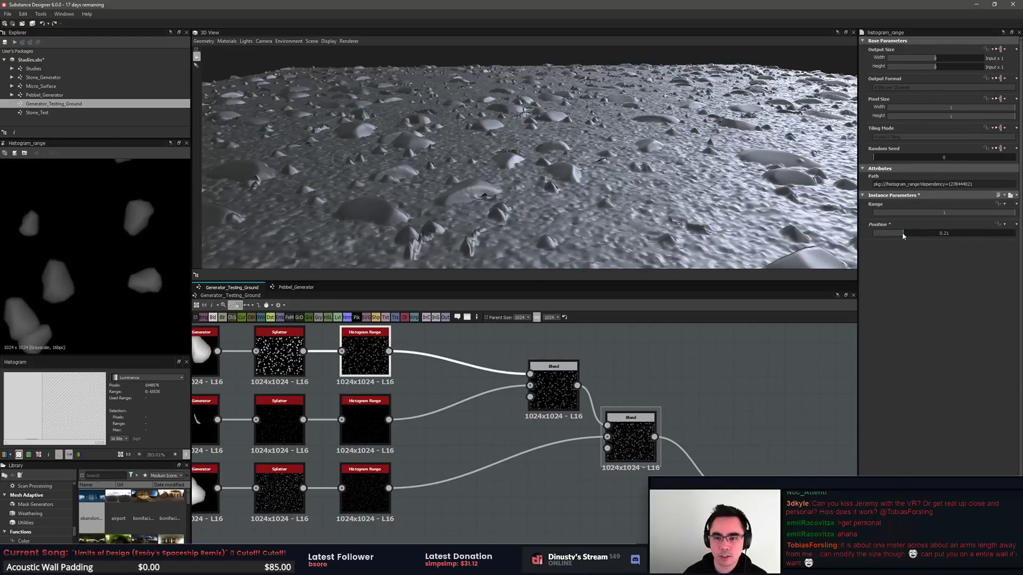
Step: Examine the BnW Spots 3 noise branch and the Perlin Noise Zoom nodes feeding the older pebble network's Slope Blurs
left_click(733, 397)
middle_click_drag(733, 398, 694, 345)
scroll(687, 357, "down", 3)
middle_click_drag(669, 395, 631, 362)
scroll(607, 438, "up", 4)
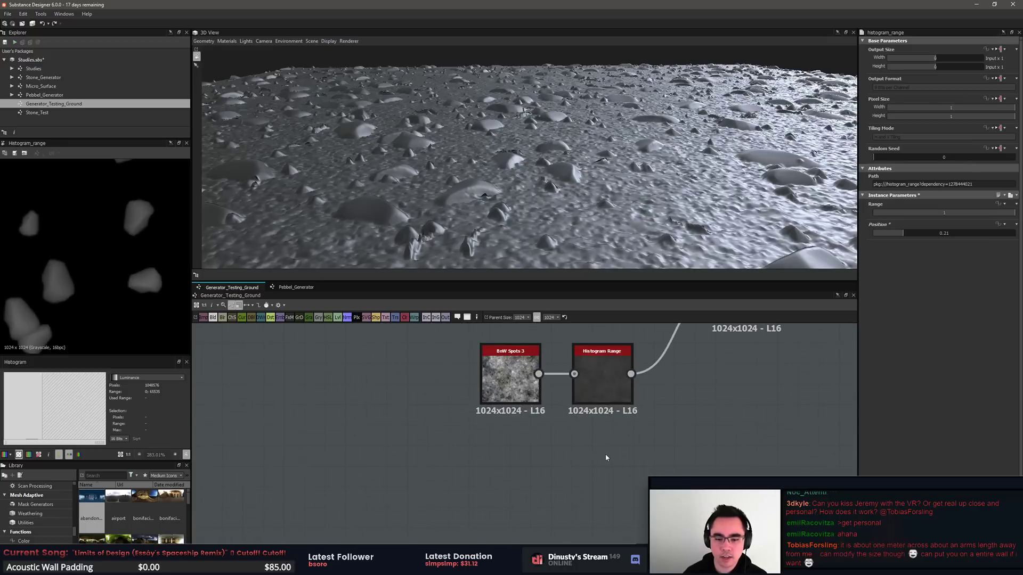
scroll(606, 458, "down", 4)
scroll(586, 373, "up", 3)
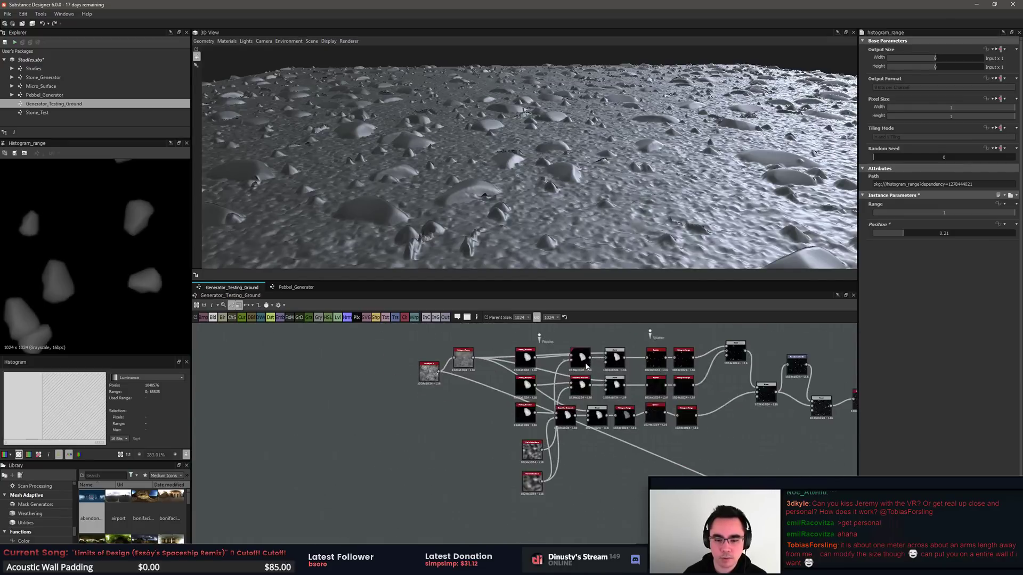
scroll(527, 365, "up", 4)
middle_click_drag(464, 388, 416, 298)
left_click(483, 457)
left_click(463, 471)
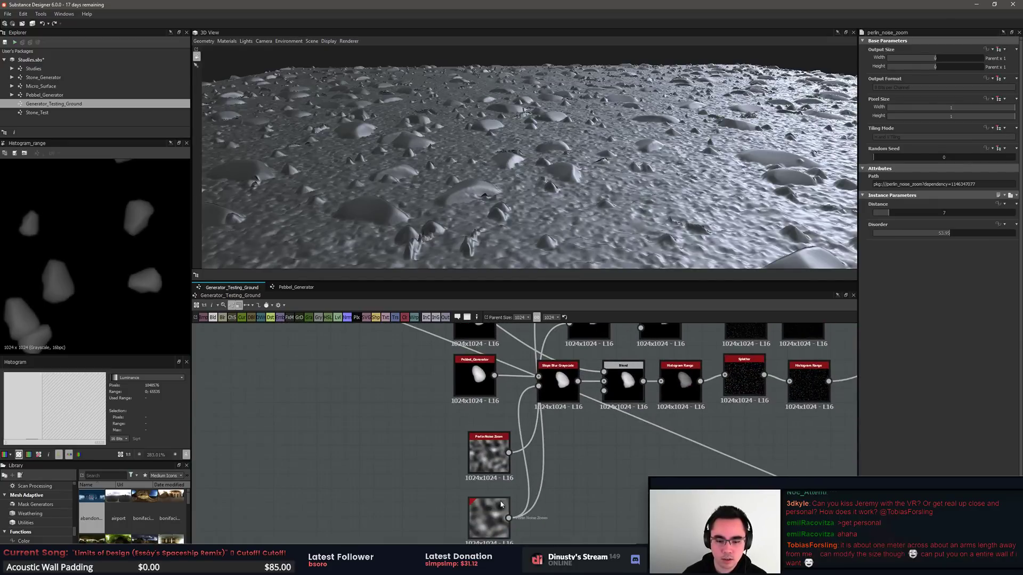
Step: Examine the ground network's Histogram Scan, Blur HQ Grayscale and Blend nodes, tracing where the Clouds 2 noise feeds into them
scroll(496, 479, "down", 5)
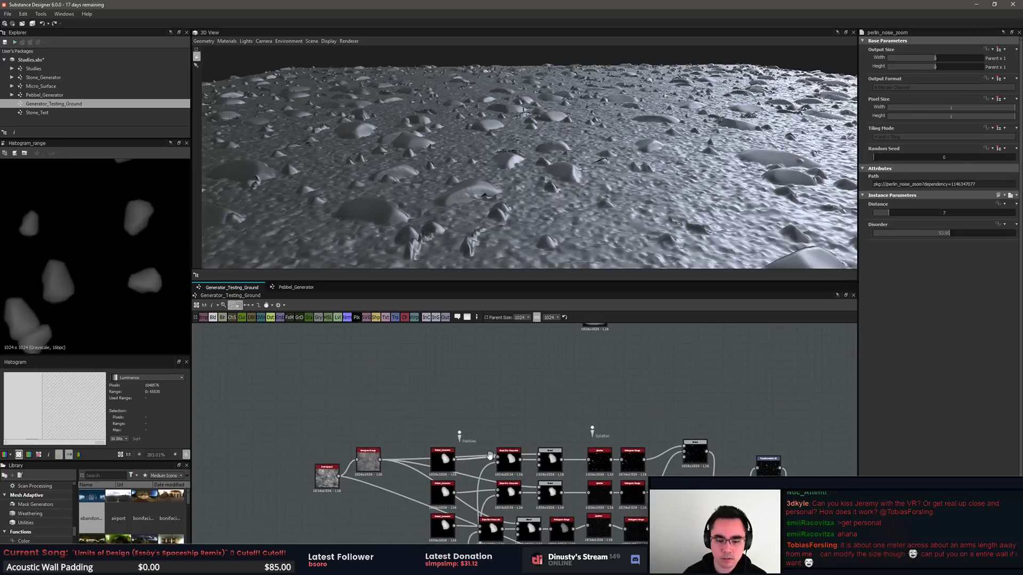
middle_click_drag(490, 457, 320, 345)
middle_click_drag(514, 394, 277, 373)
middle_click_drag(505, 478, 324, 448)
middle_click_drag(411, 393, 407, 515)
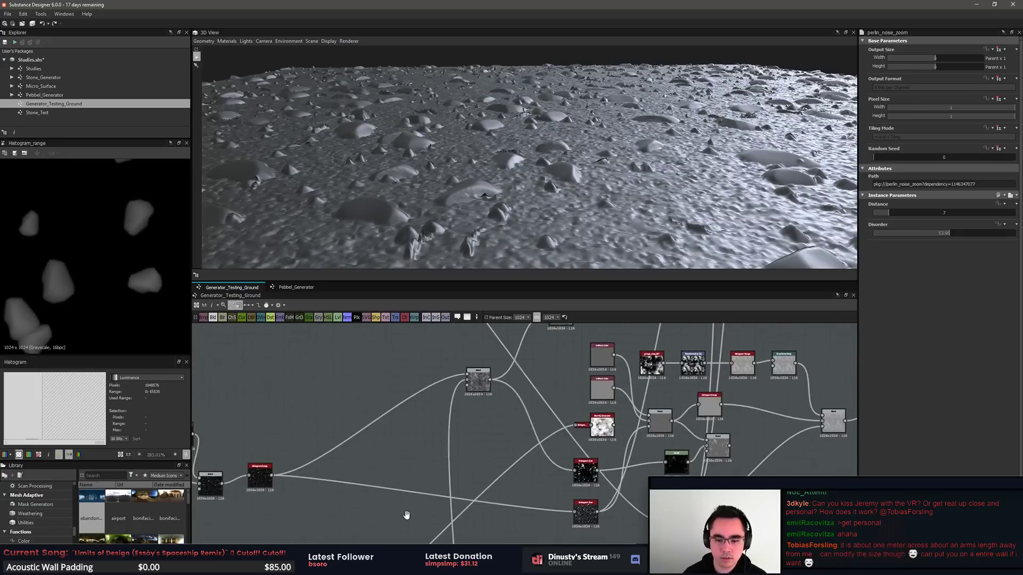
scroll(492, 381, "up", 3)
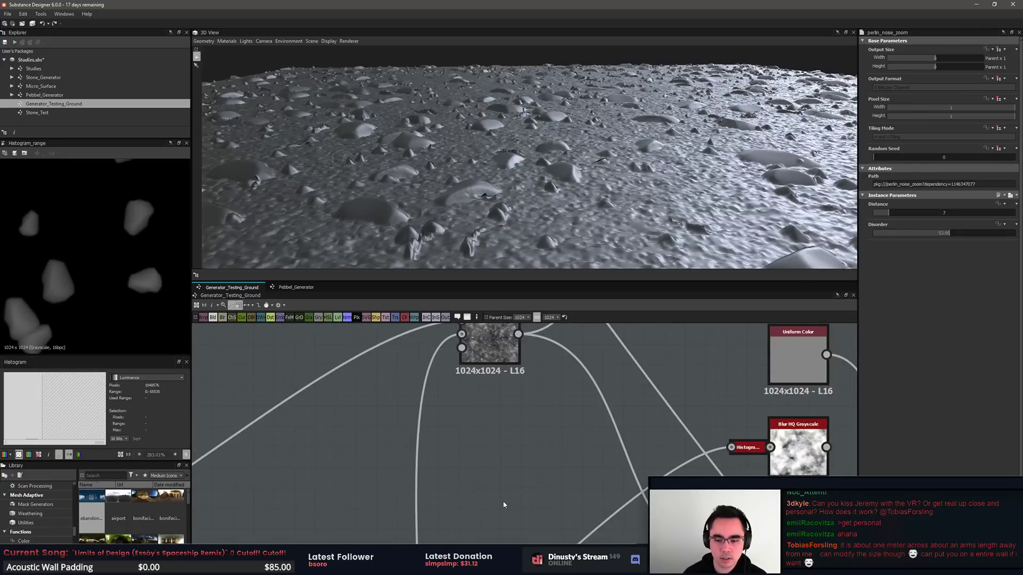
middle_click_drag(504, 505, 506, 363)
middle_click_drag(659, 413, 361, 452)
scroll(361, 463, "down", 3)
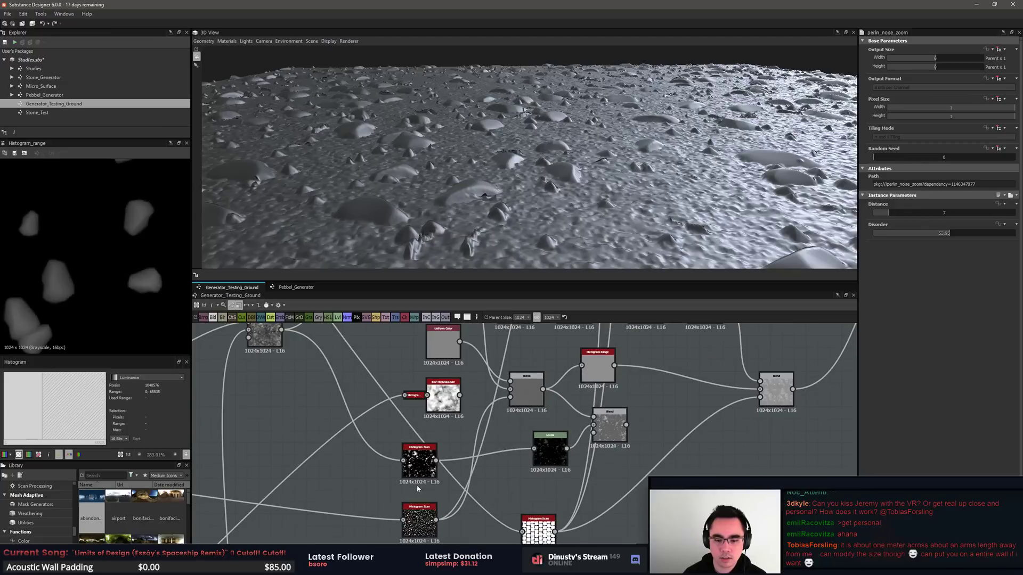
middle_click_drag(627, 467, 781, 315)
middle_click_drag(415, 536, 746, 414)
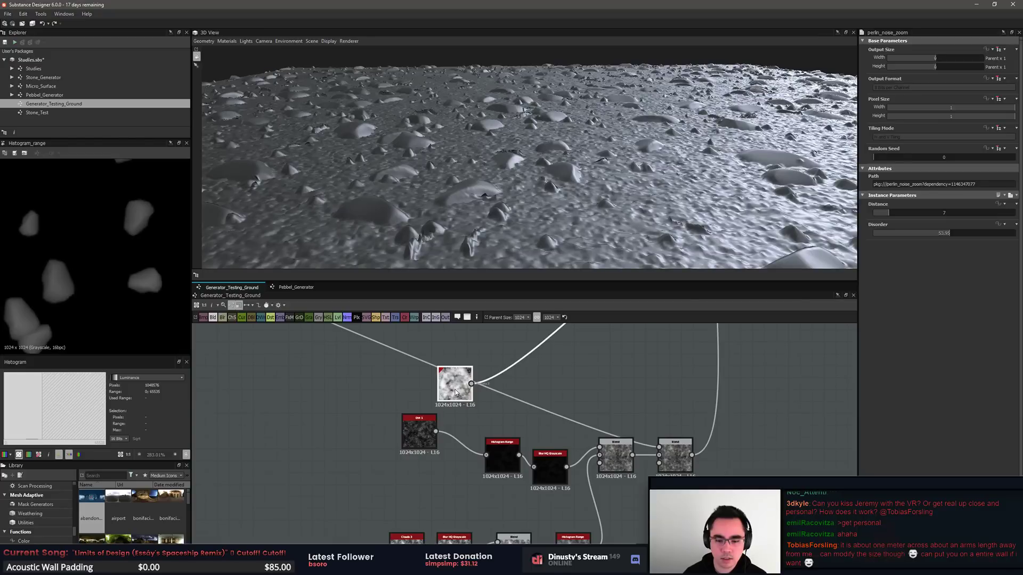
middle_click_drag(580, 375, 481, 517)
scroll(622, 342, "down", 2)
middle_click_drag(622, 342, 531, 448)
scroll(630, 431, "up", 2)
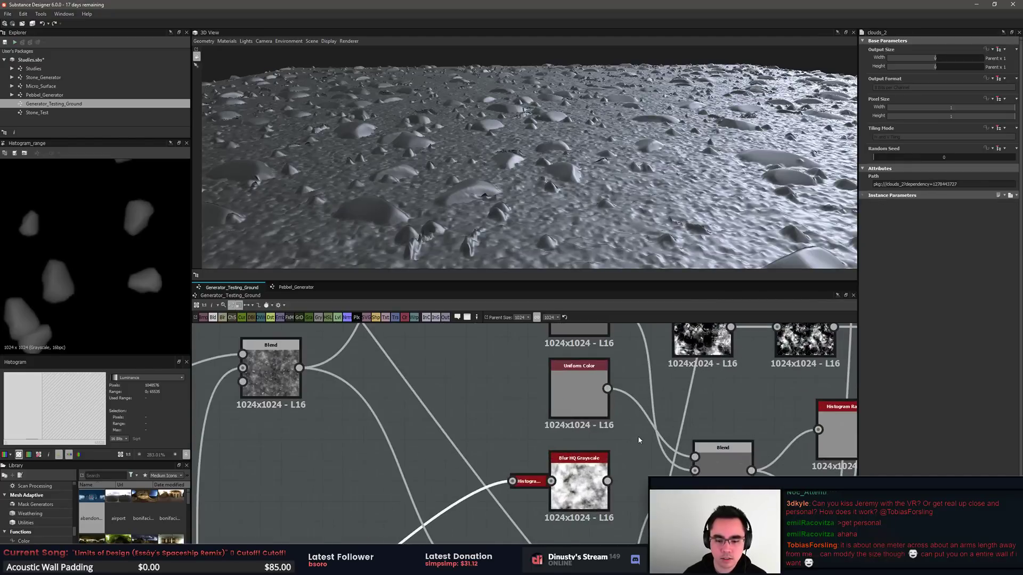
Step: Examine the noise sources of the older network, including the Overlay Blend, BnW Spots 1 and BnW Spots 3 nodes
scroll(586, 394, "down", 6)
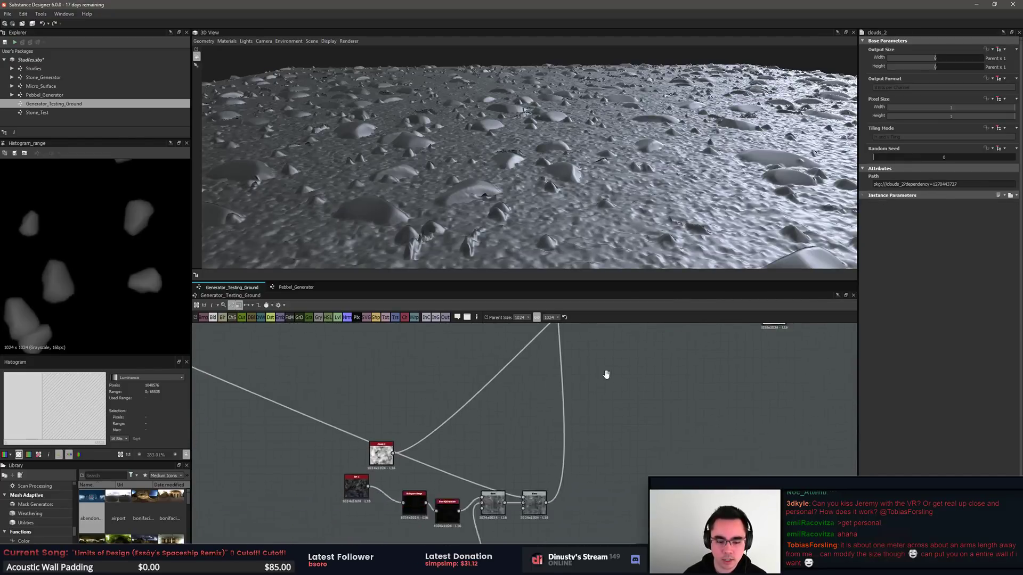
scroll(551, 402, "up", 2)
left_click(552, 400)
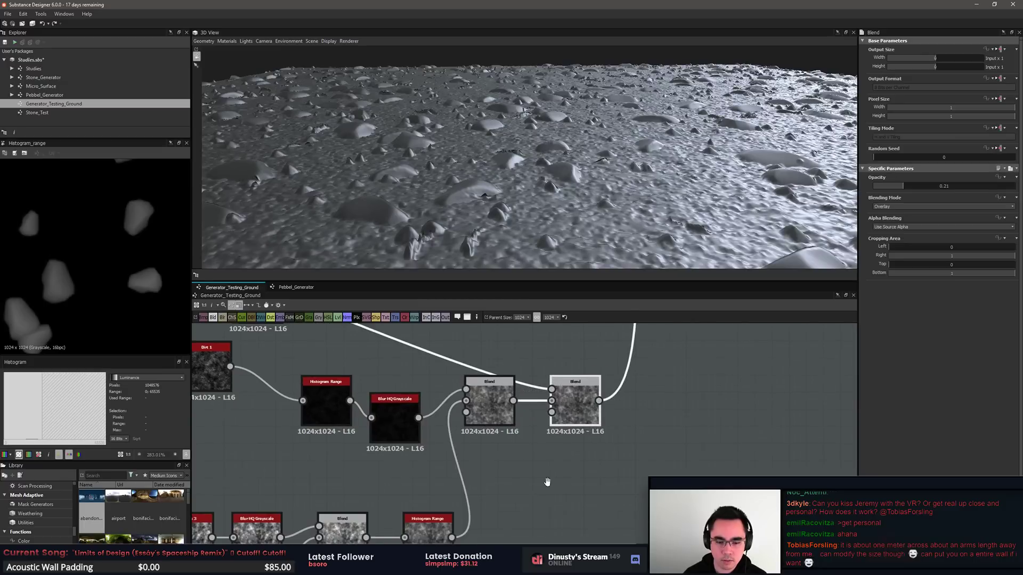
middle_click_drag(552, 400, 754, 336)
middle_click_drag(773, 533, 678, 445)
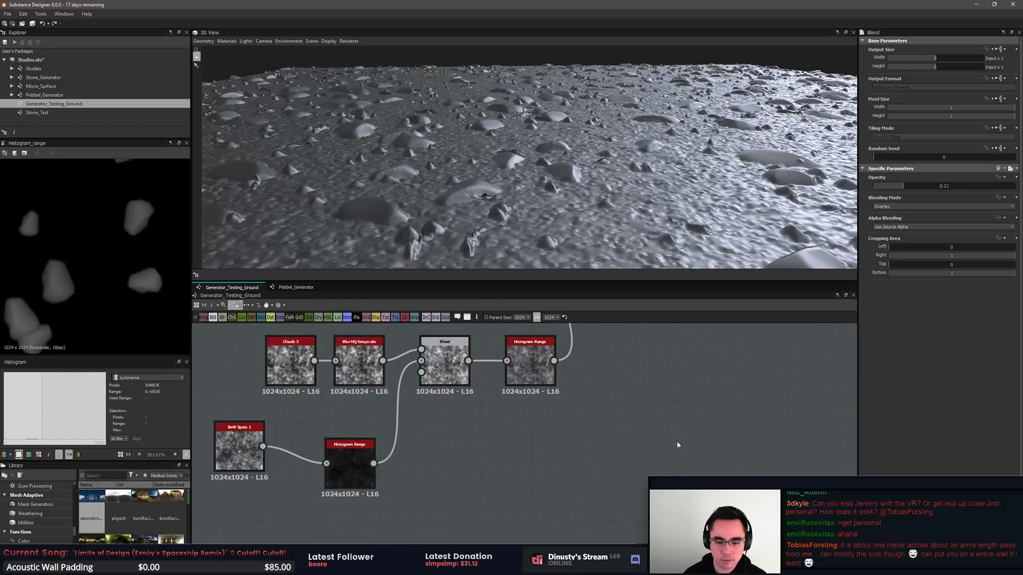
left_click(227, 454)
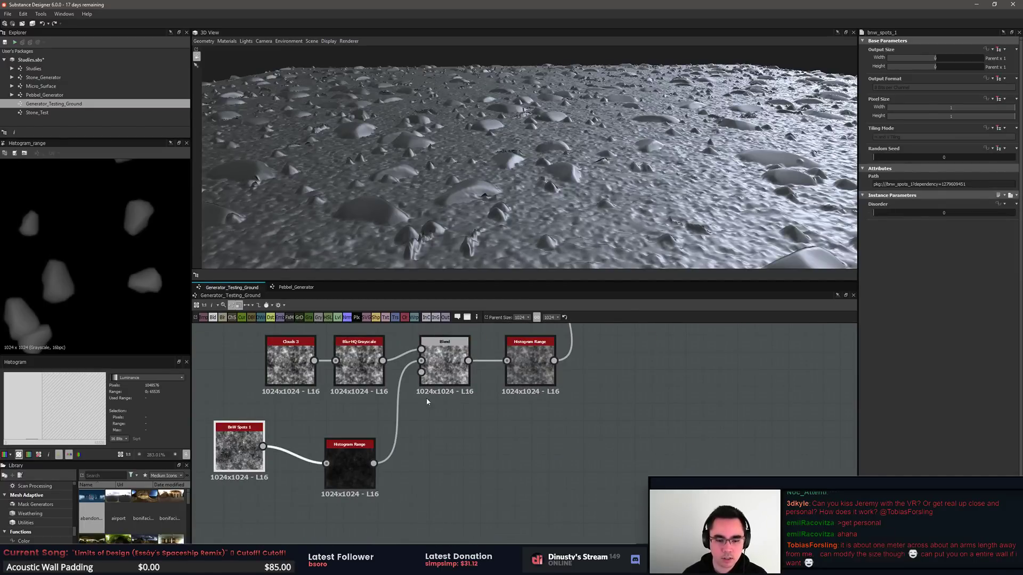
mouse_move(427, 402)
middle_mouse_down()
mouse_move(556, 406)
mouse_move(693, 493)
middle_mouse_up()
mouse_move(460, 363)
middle_mouse_down()
mouse_move(598, 407)
mouse_move(906, 573)
middle_mouse_up()
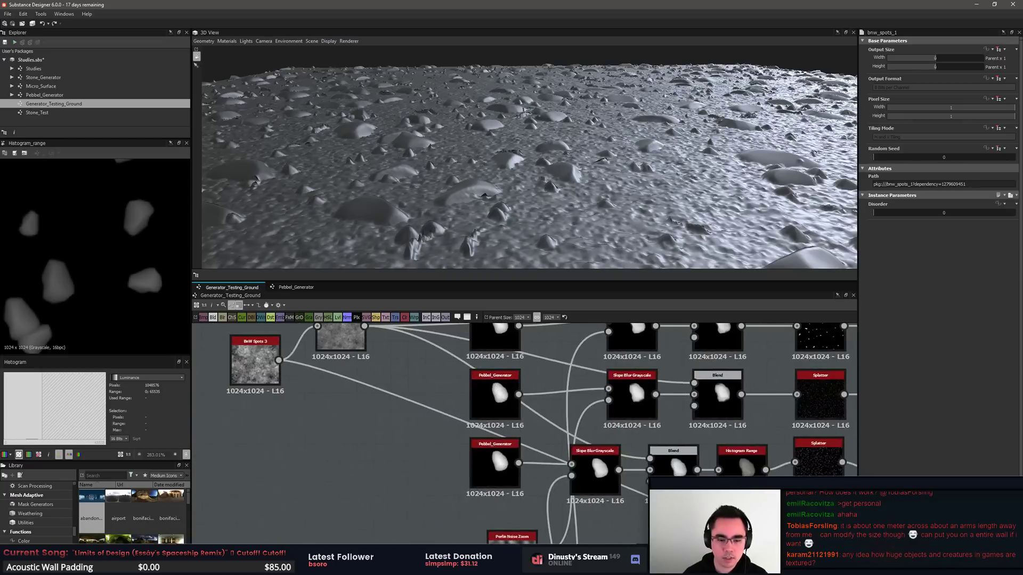
middle_click_drag(421, 388, 637, 467)
left_click(479, 457)
middle_click_drag(513, 438, 547, 427)
scroll(600, 410, "down", 4)
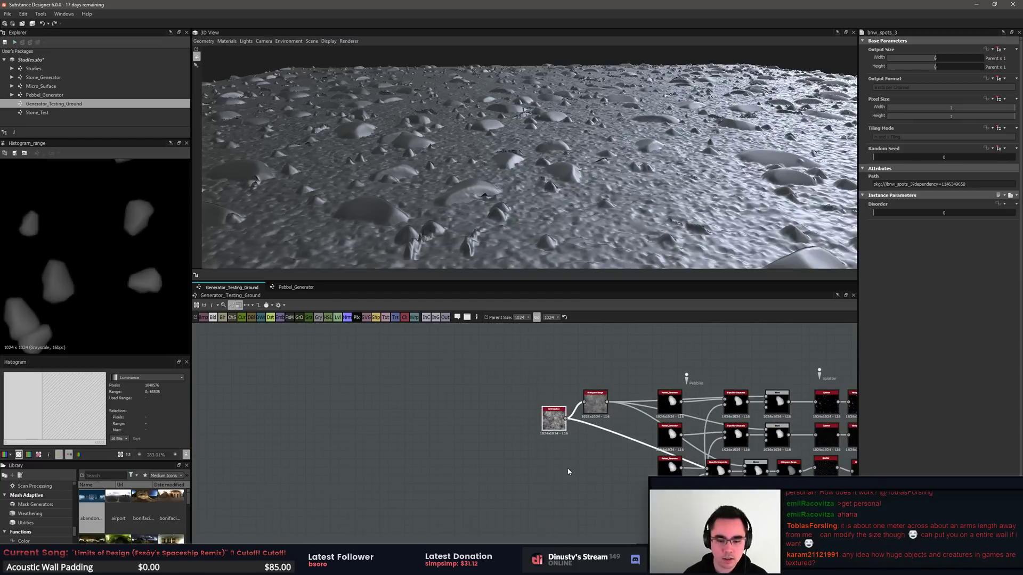
scroll(568, 471, "down", 4)
scroll(533, 405, "up", 6)
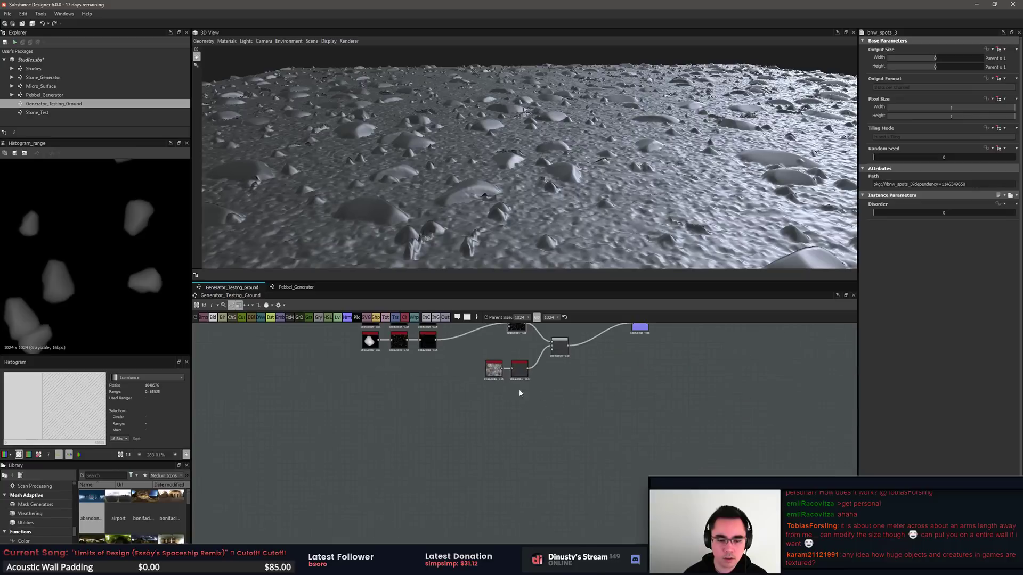
key("ctrl+d")
left_click(533, 504)
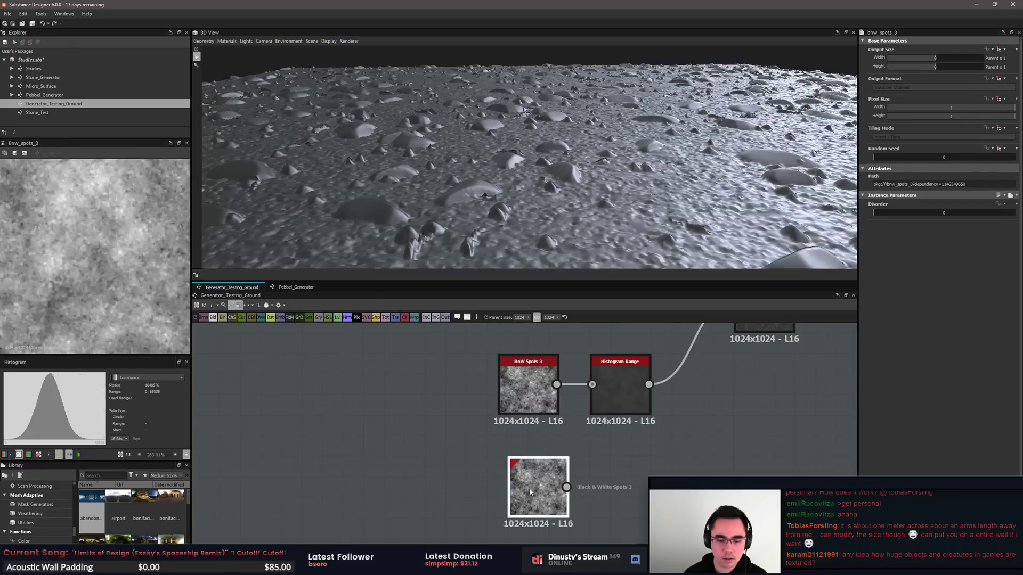
key("Delete")
Step: Add a Blur HQ Grayscale node beside the Histogram Range of the BnW Spots 3 branch
middle_click_drag(568, 424, 528, 441)
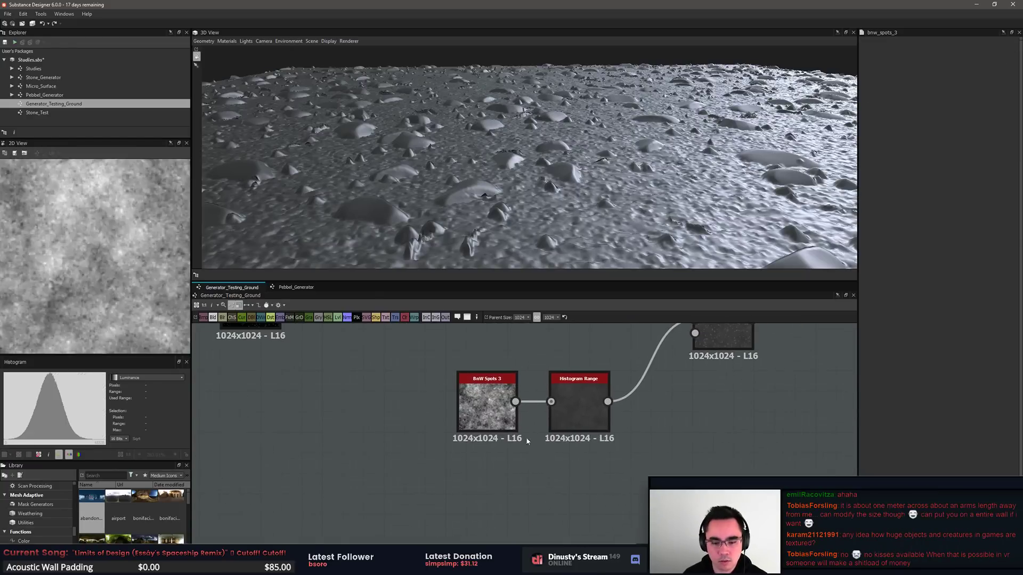
left_click(499, 416)
left_click(585, 416)
key("space")
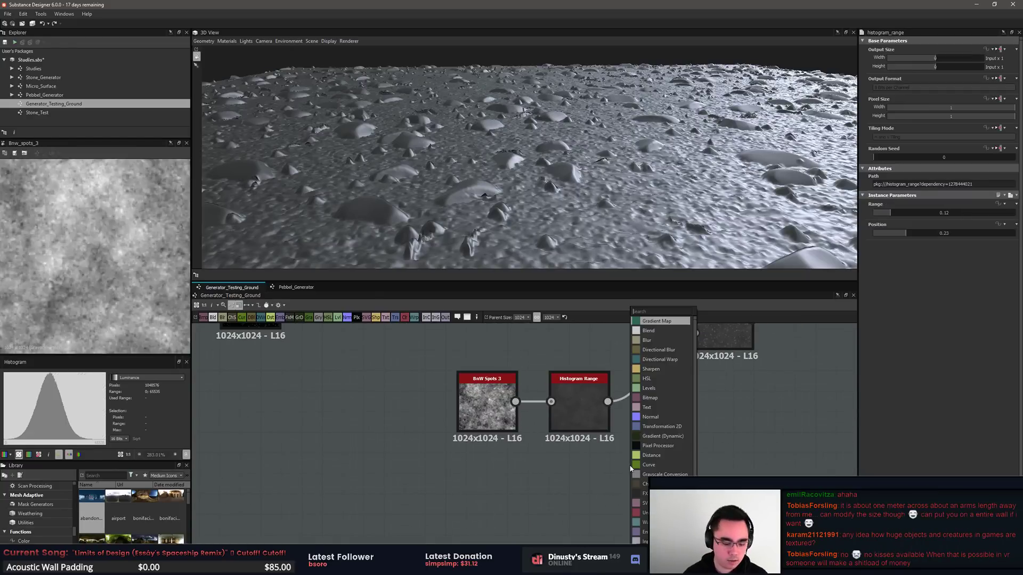
type("blu")
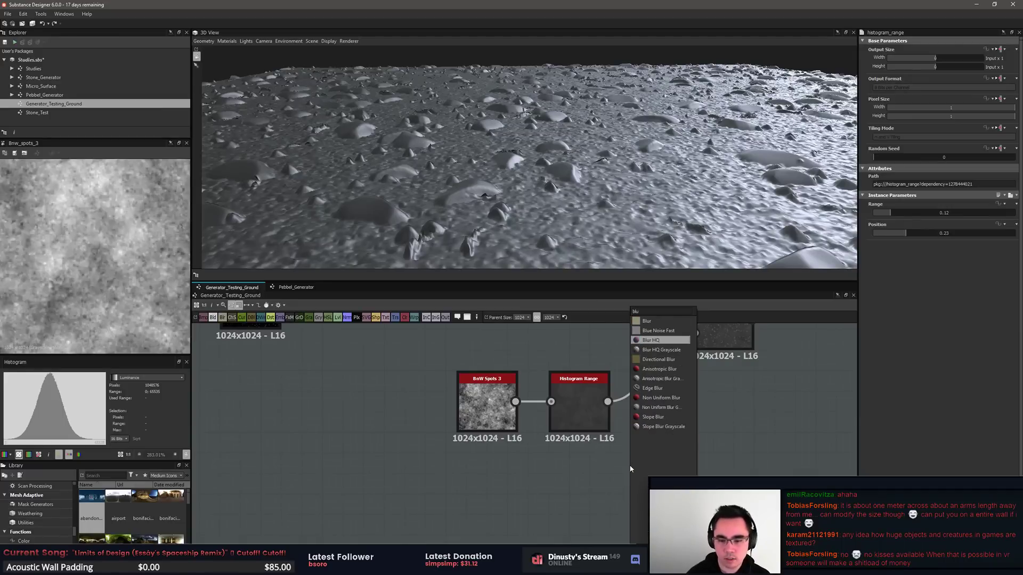
key("Down")
key("Return")
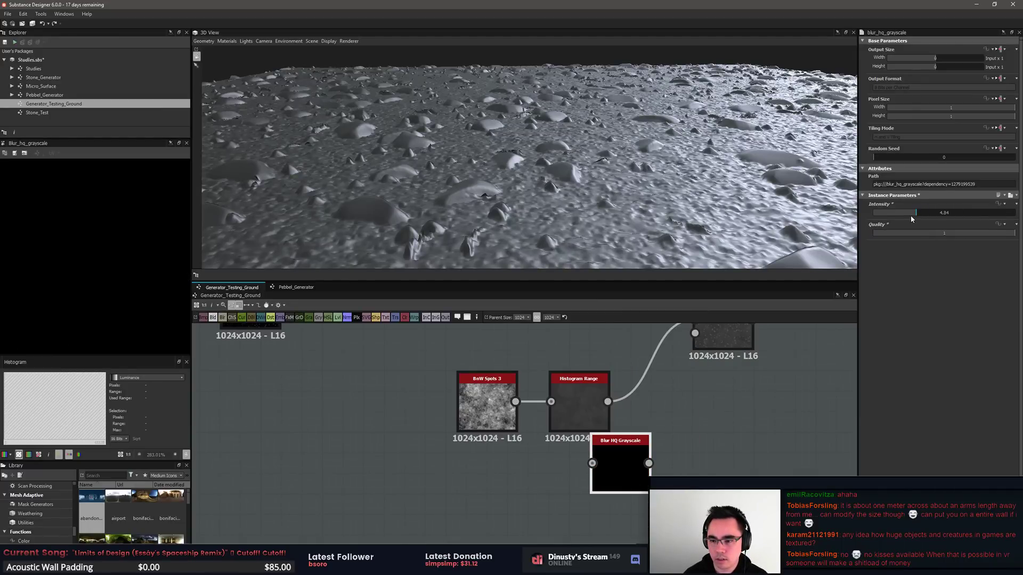
Step: Set the Blur HQ Grayscale's Intensity to 1.84 and feed it from the BnW Spots 3 branch's Histogram Range
middle_click_drag(710, 429, 642, 439)
left_click_drag(574, 452, 656, 453)
left_click_drag(540, 411, 546, 413)
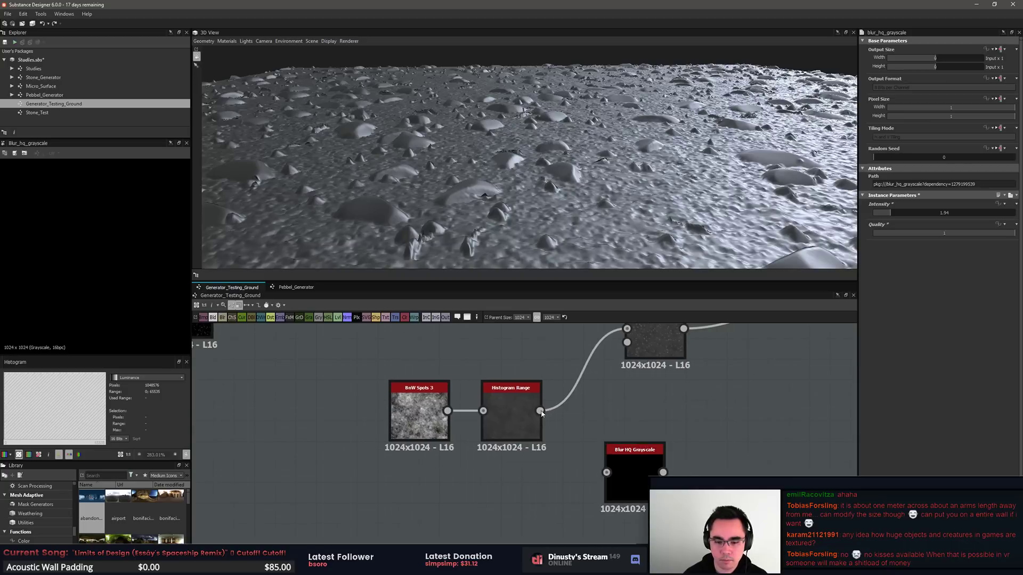
left_click(637, 489)
scroll(75, 266, "down", 5)
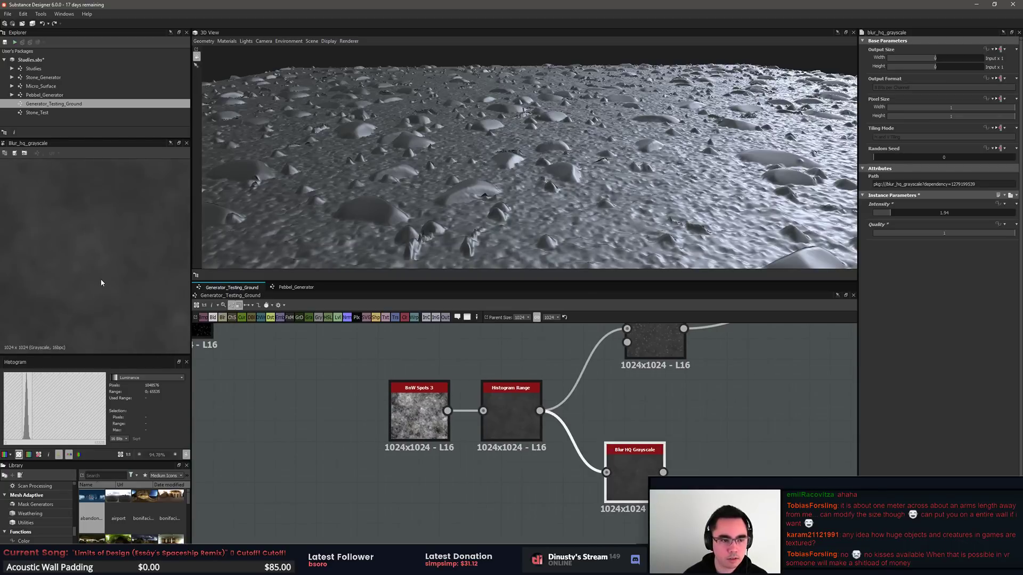
scroll(674, 426, "up", 1)
Step: Move the Blur HQ Grayscale node into the empty area below the BnW Spots 3 branch
middle_click_drag(674, 427, 500, 464)
left_click_drag(451, 508, 522, 434)
middle_click_drag(528, 431, 510, 495)
scroll(510, 495, "down", 2)
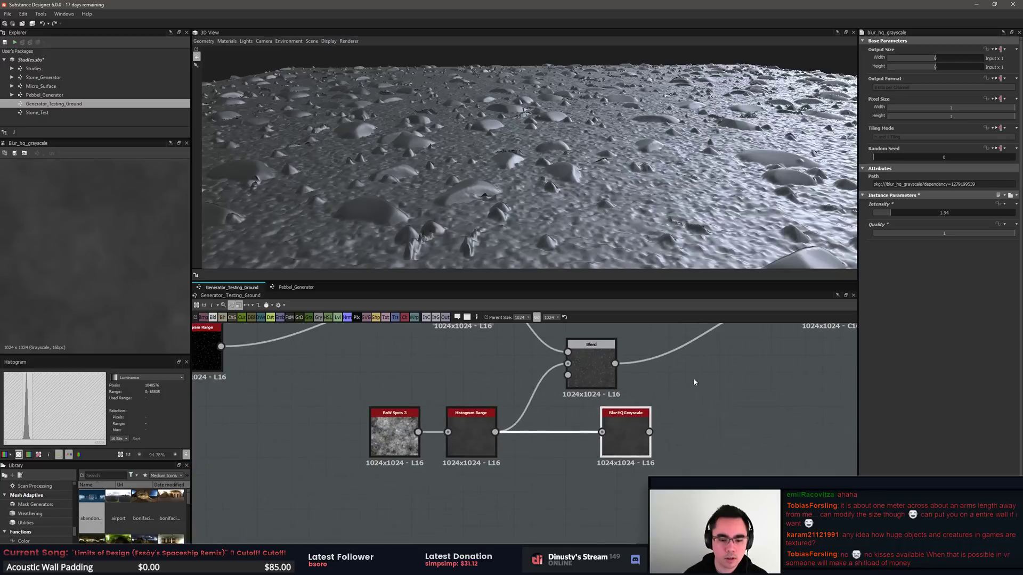
left_click_drag(351, 530, 390, 399)
left_click_drag(632, 447, 400, 530)
left_click(534, 439)
scroll(559, 498, "up", 2)
middle_click_drag(563, 505, 789, 472)
Step: Add a Clouds 2 noise node ahead of the Blur HQ Grayscale node
key("space")
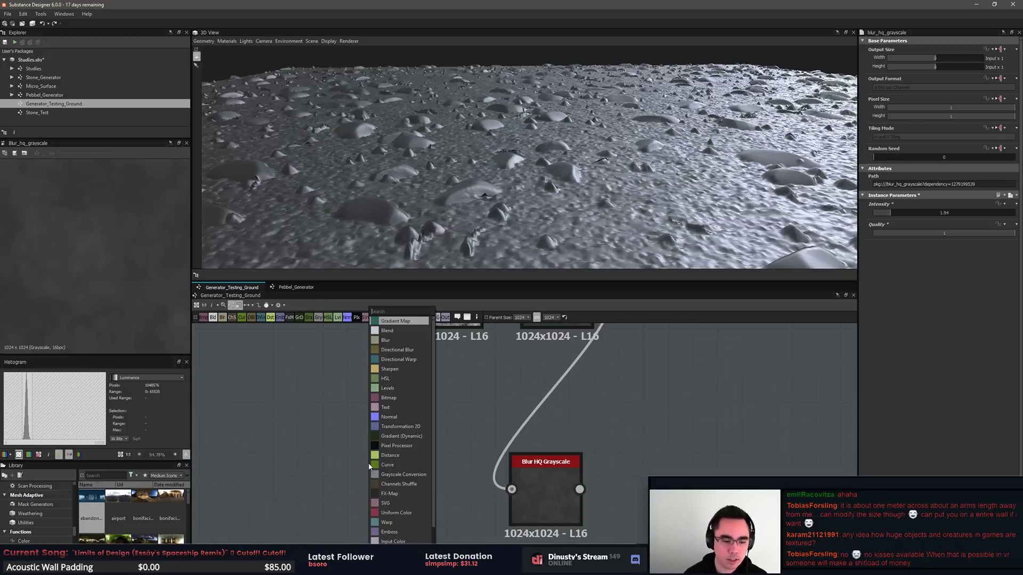
type("cou")
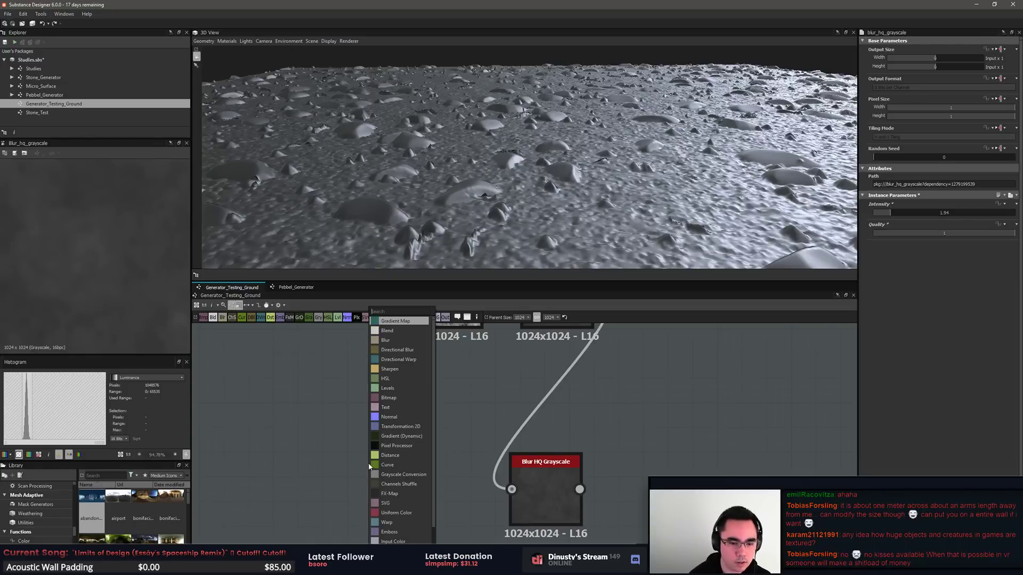
key("BackSpace")
key("BackSpace")
type("lou")
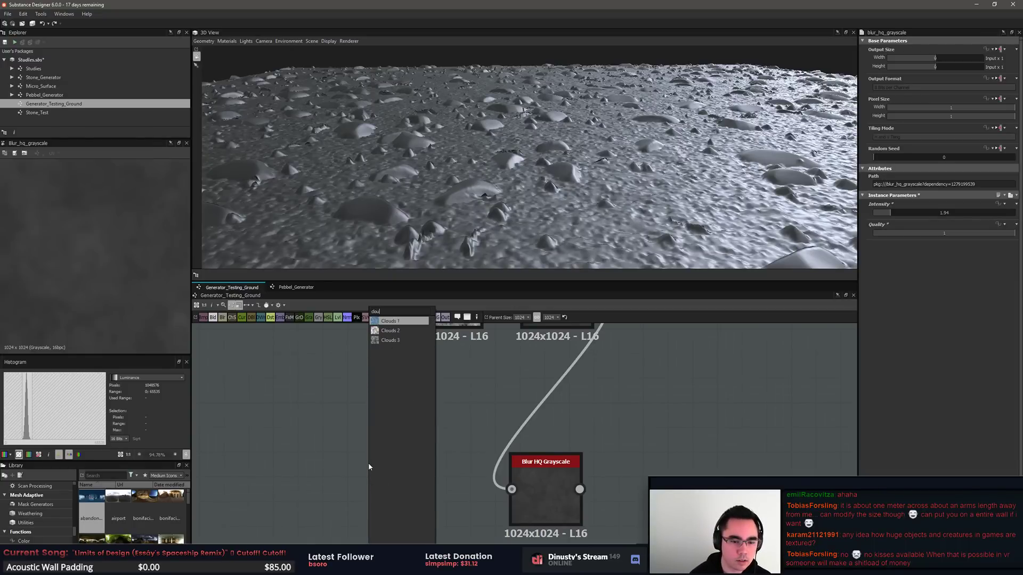
key("Down")
key("Return")
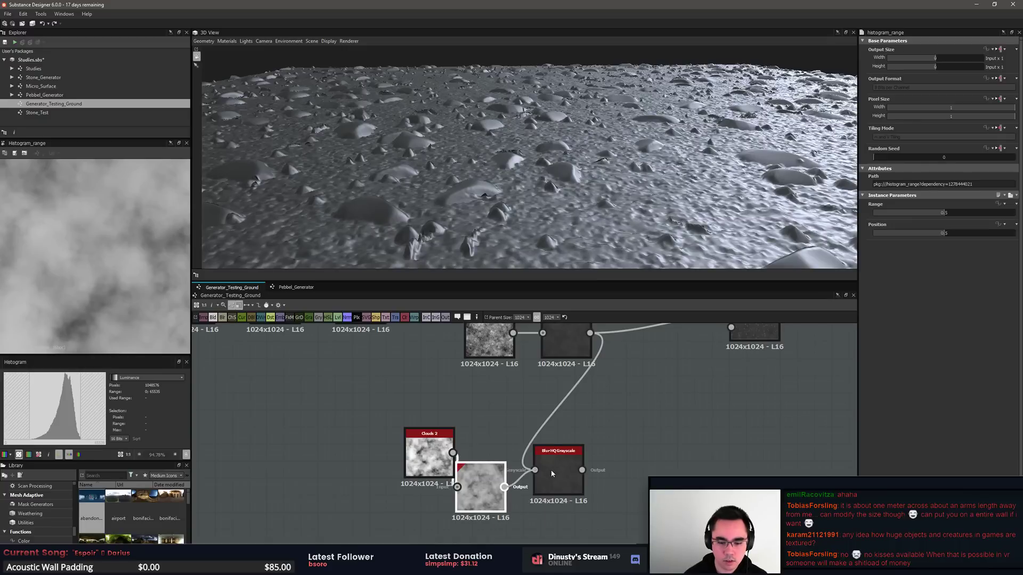
Step: Chain Clouds 2 through a new Histogram Range into the Blur HQ Grayscale and align the three nodes in a row
left_click_drag(395, 479, 358, 455)
left_click_drag(468, 486, 386, 452)
left_click_drag(462, 454, 453, 454)
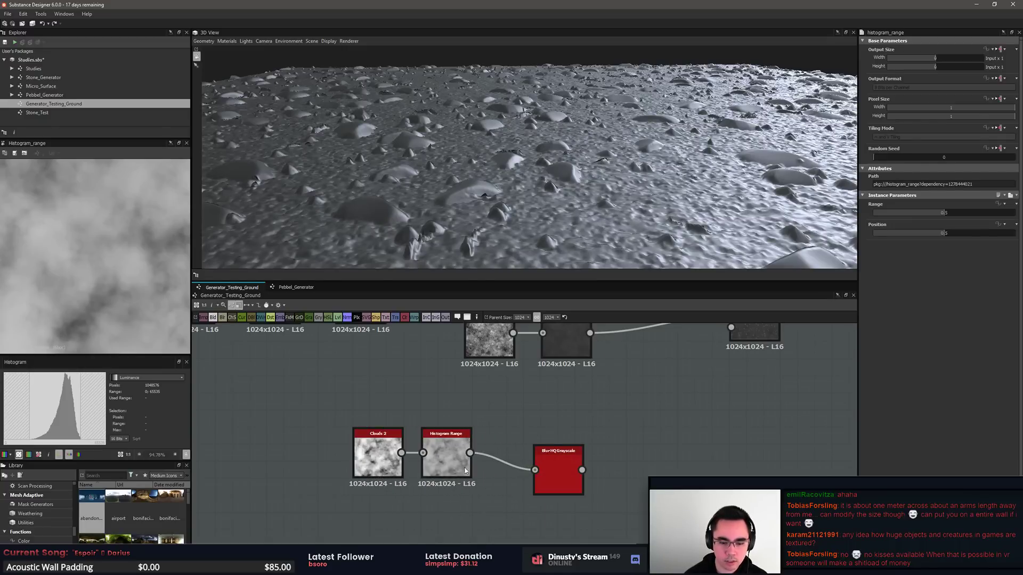
scroll(465, 470, "down", 3)
middle_click_drag(406, 385, 433, 441)
key("f")
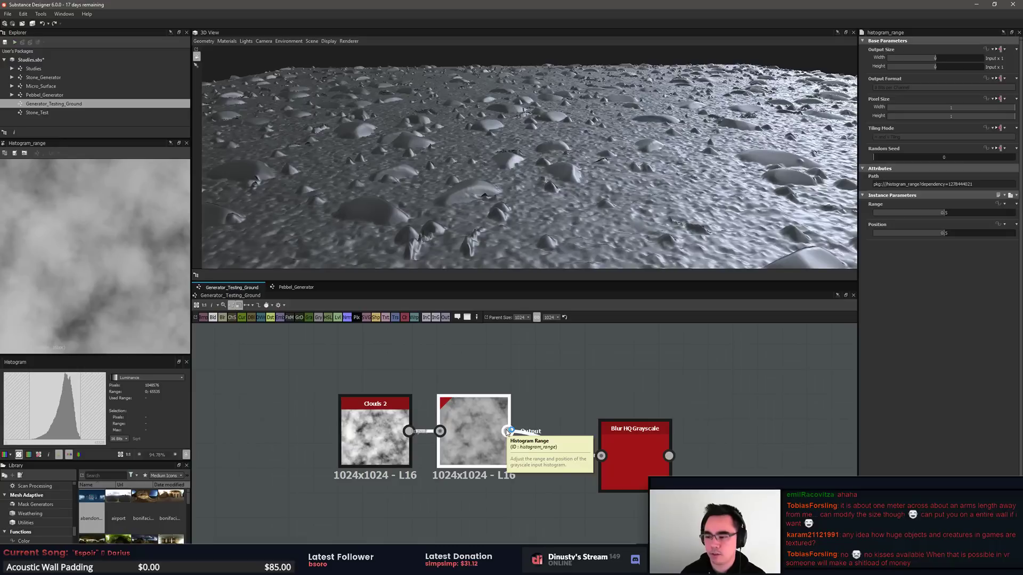
middle_click_drag(694, 405, 693, 387)
left_click_drag(635, 458, 620, 429)
left_click(479, 437)
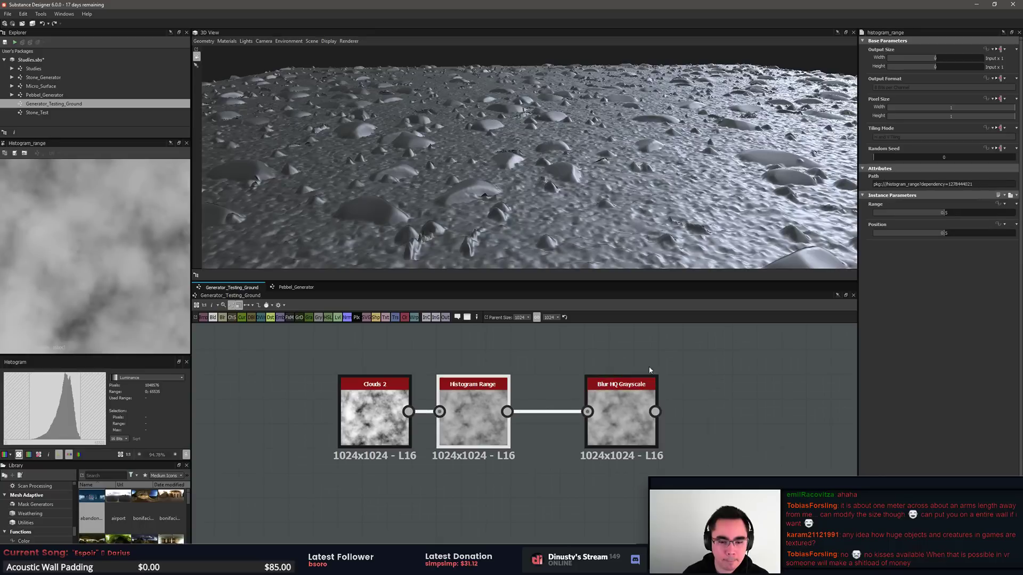
Step: Add a Blend node between the BnW Spots 3 branch and the Clouds 2 branch
middle_click_drag(650, 370, 535, 456)
scroll(535, 456, "down", 2)
middle_click_drag(596, 443, 577, 469)
left_click(567, 475)
key("space")
type("blend")
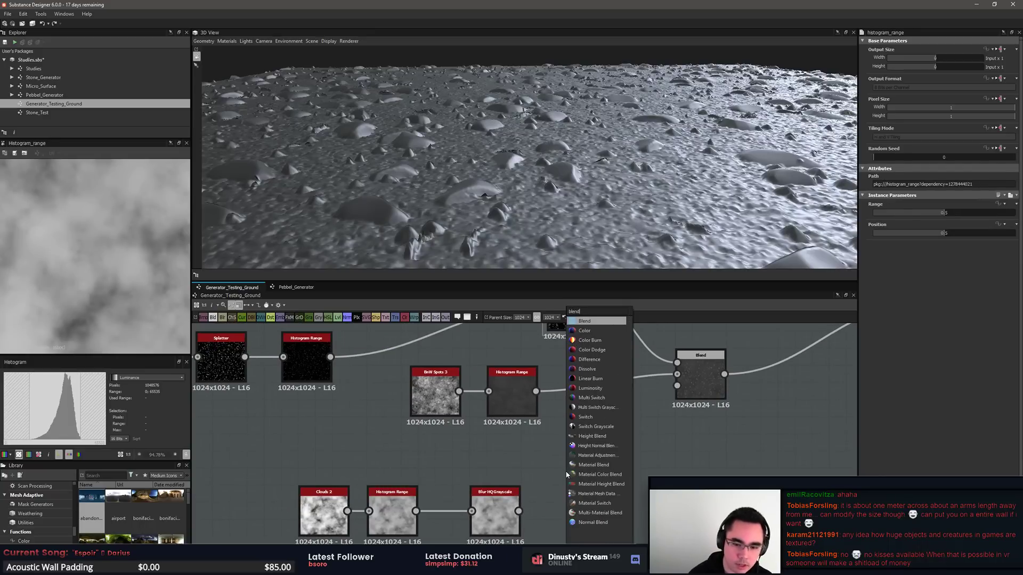
key("Return")
left_click_drag(576, 485, 592, 469)
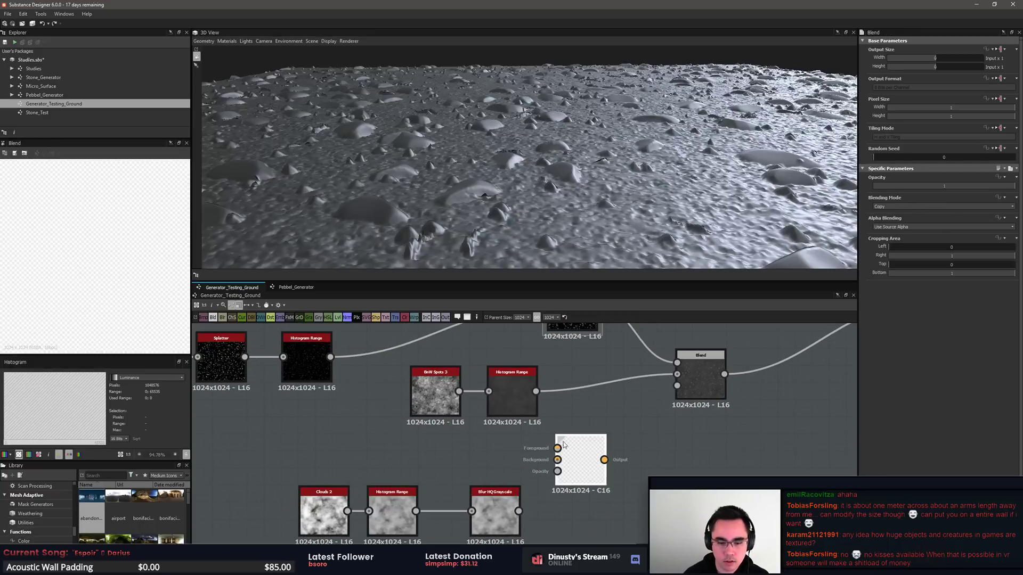
Step: Connect the BnW Spots 3 Histogram Range to the new Blend's Foreground and the Blur HQ Grayscale to its Background
left_click_drag(511, 391, 504, 391)
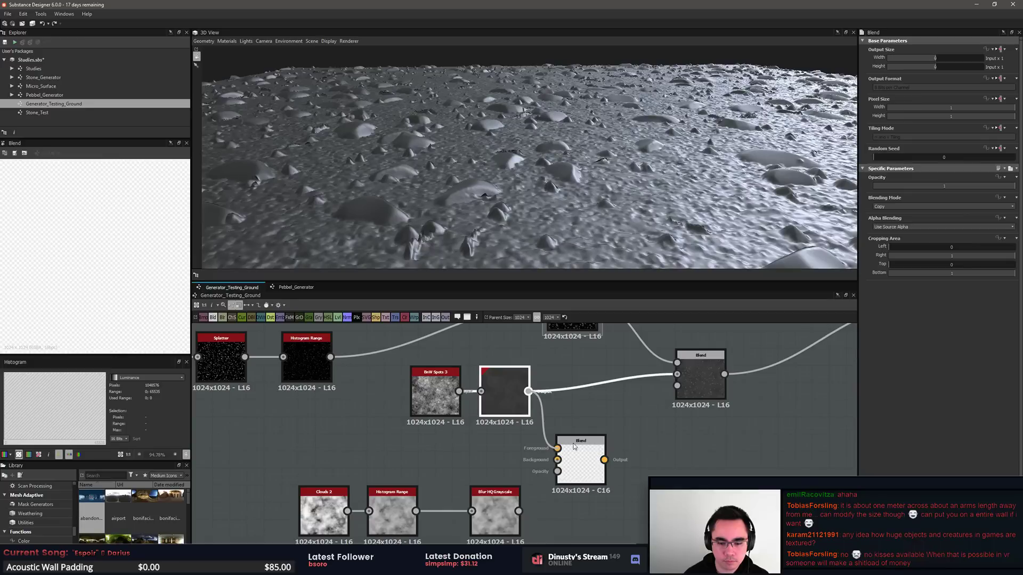
left_click_drag(574, 447, 575, 449)
left_click_drag(578, 471, 613, 472)
left_click(527, 523)
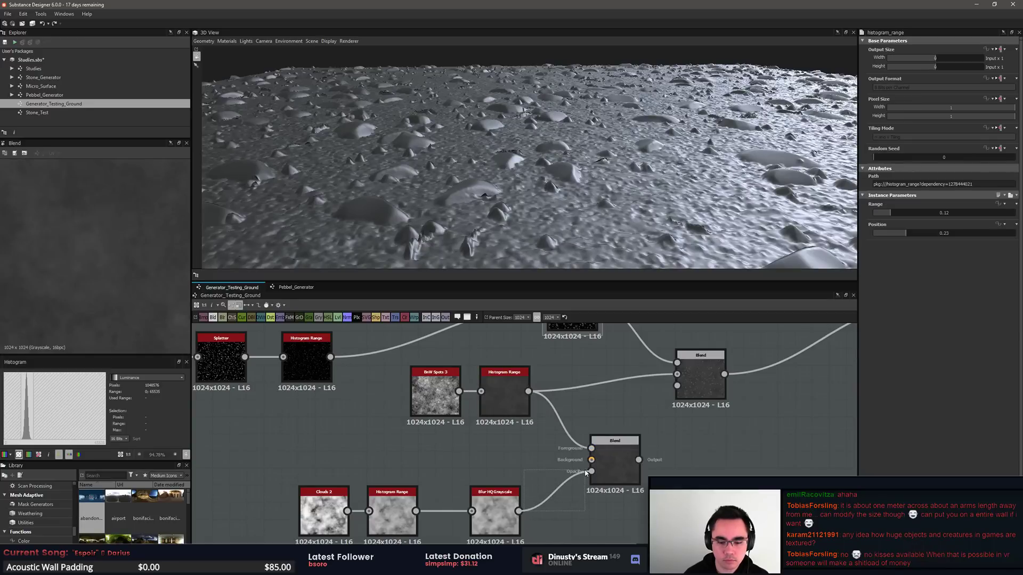
Step: Set the new Blend's Blending Mode to Subtract, feed it into the main pebble Blend, and inspect the ground in 3D
left_click(612, 447)
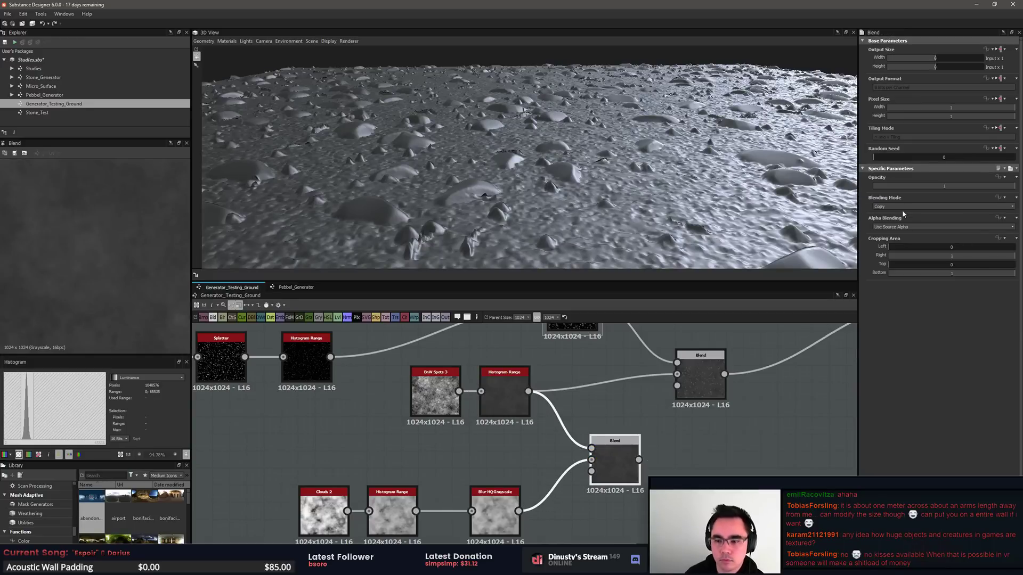
scroll(914, 208, "down", 2)
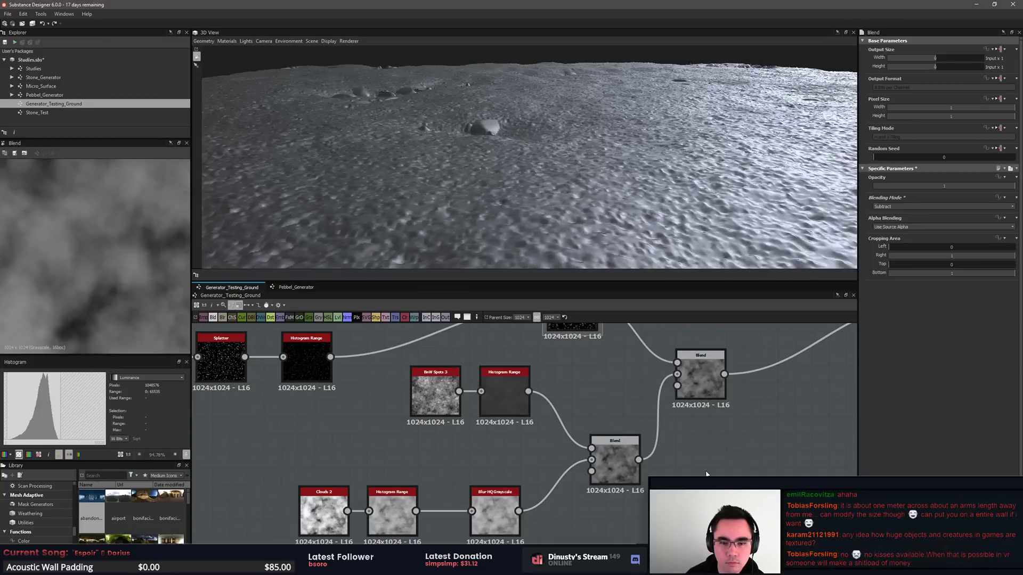
left_click_drag(604, 255, 579, 186)
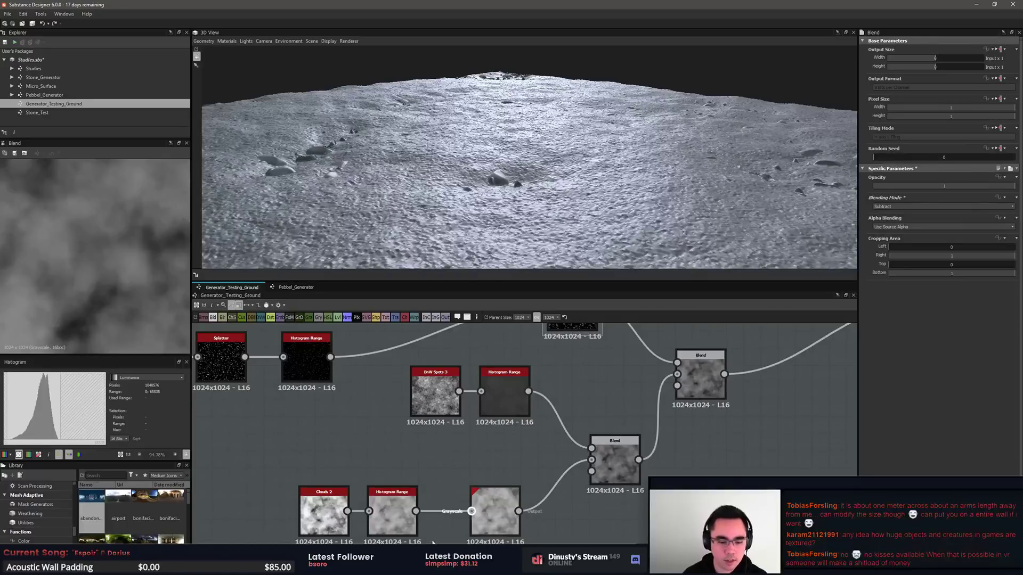
Step: Move the Clouds 2 node away from its Histogram Range to open a gap in the row
left_click(393, 516)
middle_click_drag(395, 515, 457, 493)
left_click_drag(379, 505, 292, 505)
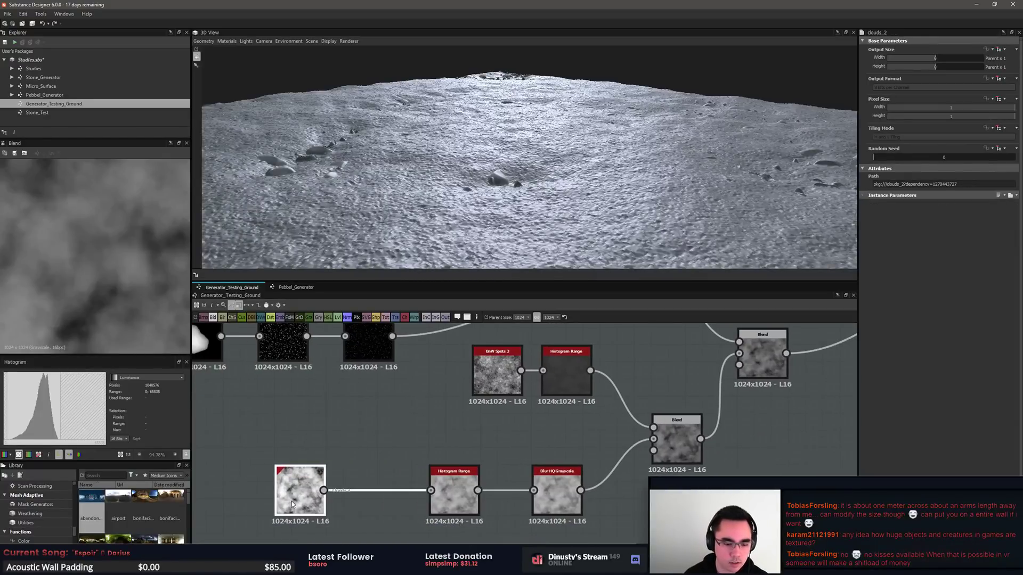
Step: Try inserting an Invert Grayscale node between Clouds 2 and its Histogram Range
key("space")
type("inver")
key("Down")
key("Return")
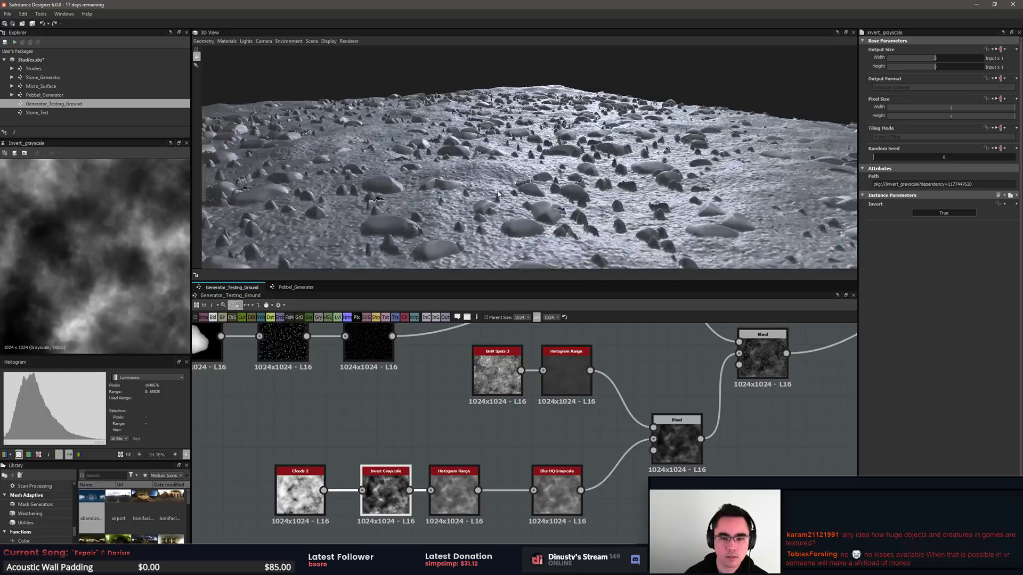
key("ctrl+z")
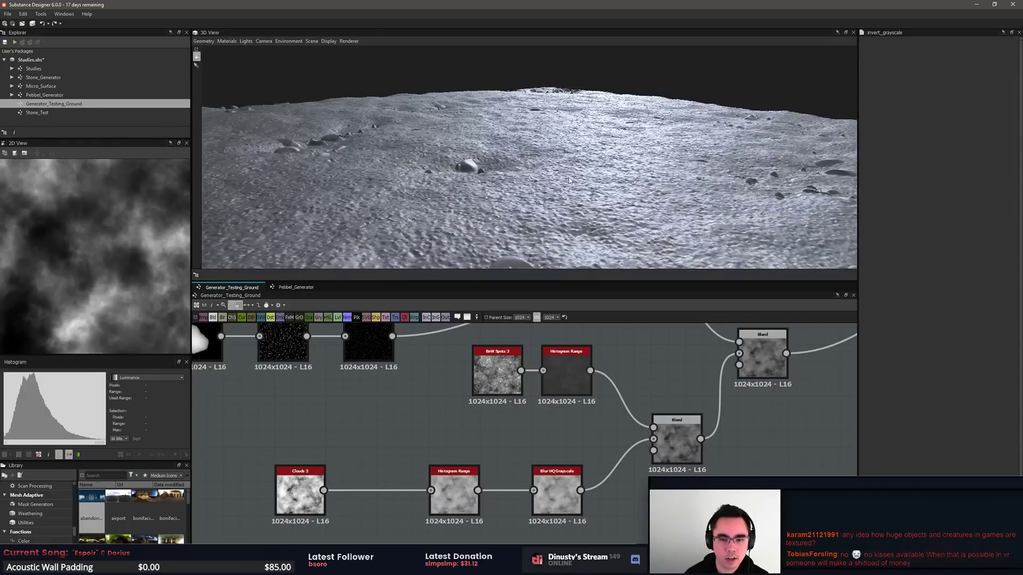
Step: Try Add Sub, Divide and Max (Lighten) on the Blend joining the two noise branches, settling its Blending Mode on Multiply
left_click_drag(569, 182, 591, 234)
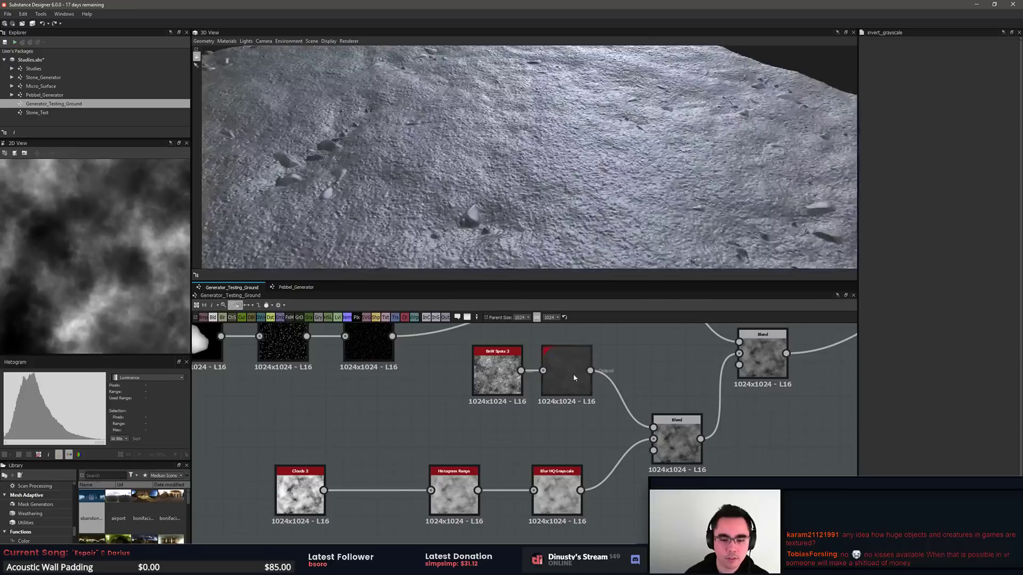
double_click(677, 450)
left_click(909, 206)
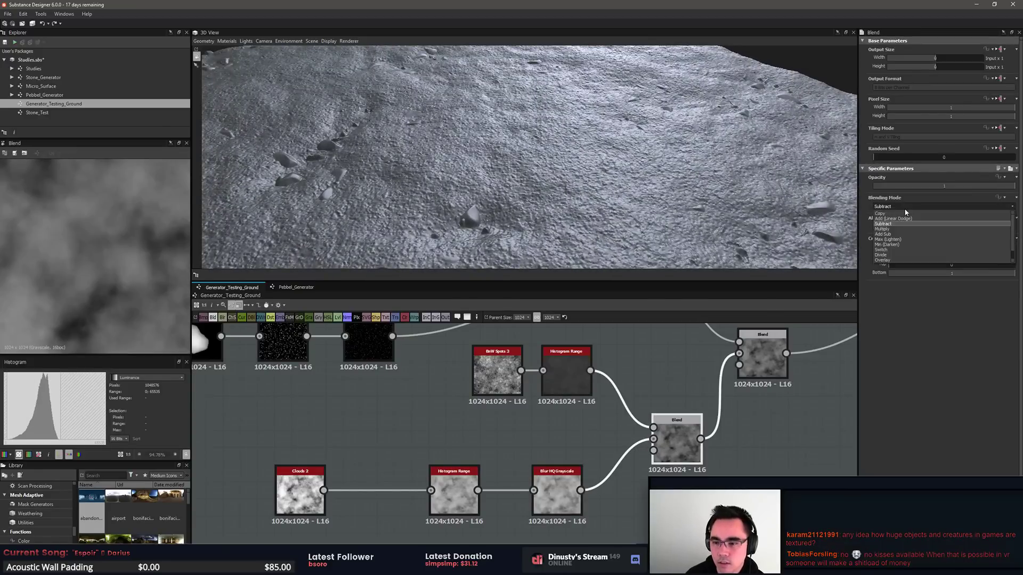
left_click(905, 212)
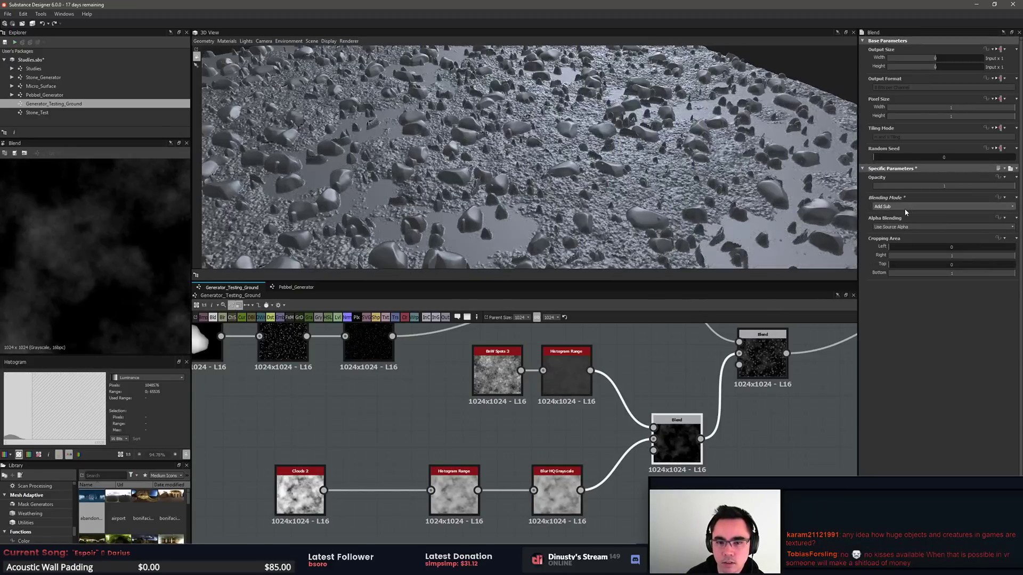
scroll(905, 209, "down", 1)
scroll(905, 209, "up", 1)
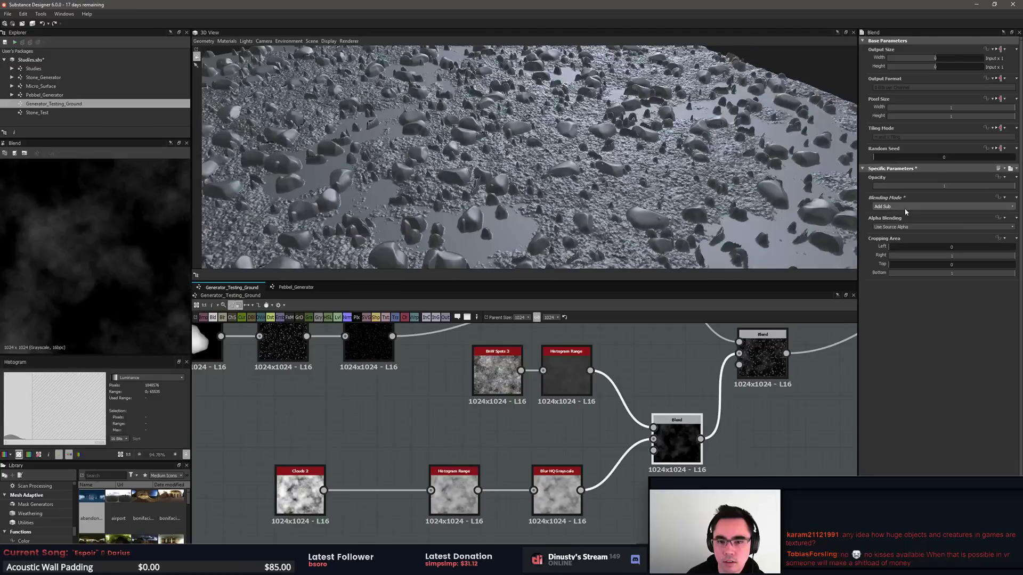
scroll(906, 210, "down", 1)
scroll(905, 211, "down", 1)
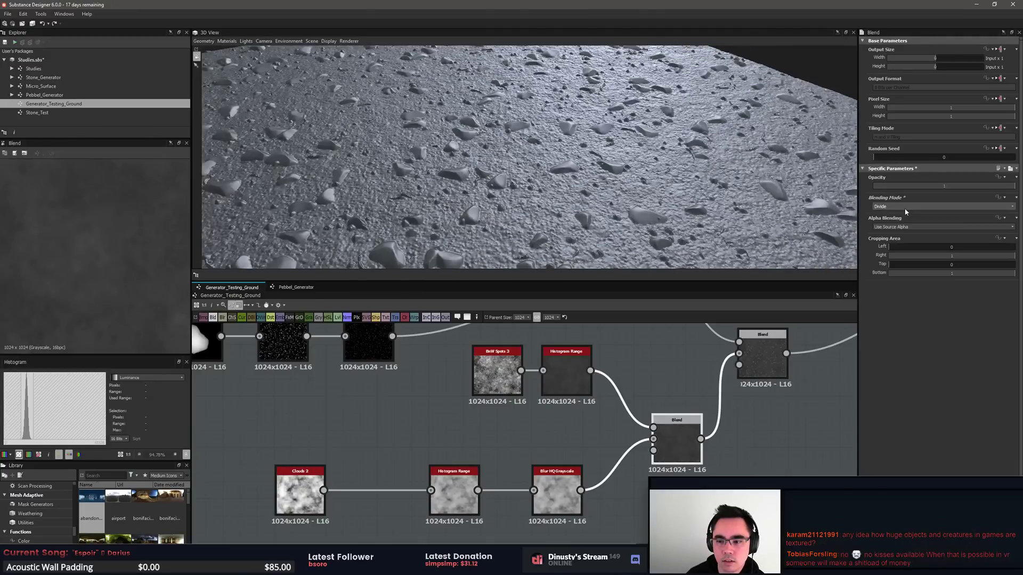
scroll(905, 212, "up", 3)
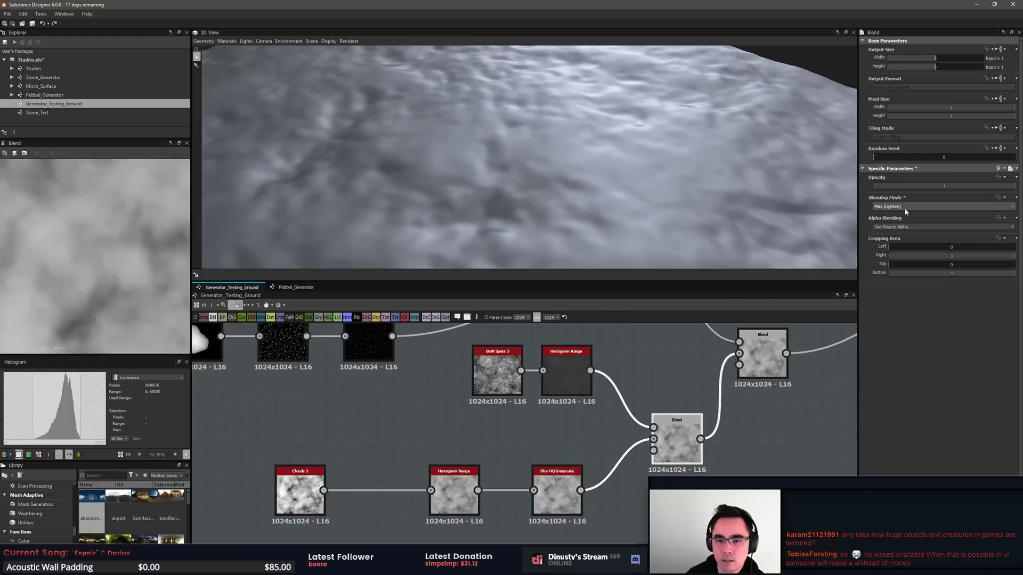
scroll(906, 211, "up", 1)
scroll(906, 211, "up", 1)
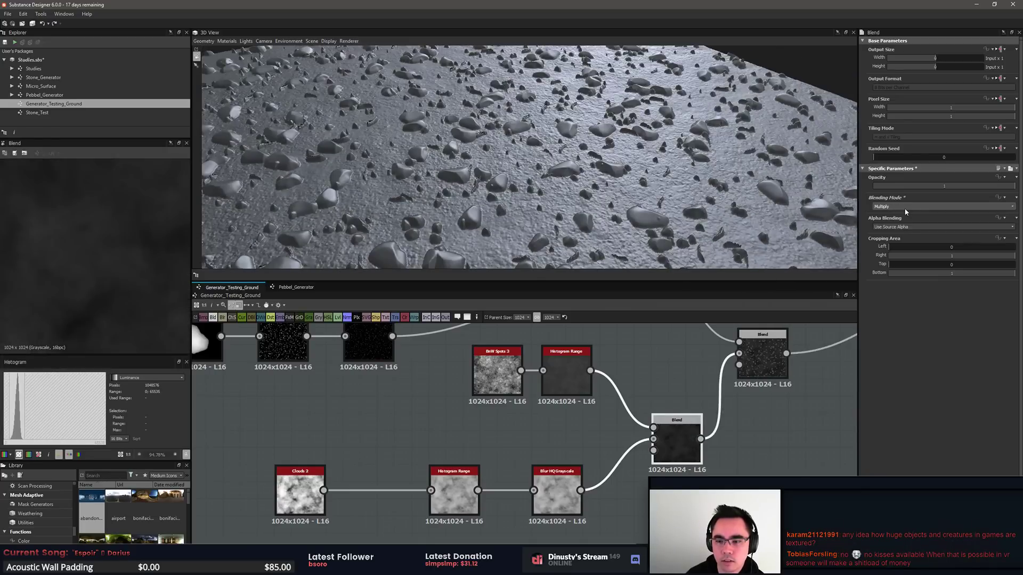
scroll(645, 408, "up", 3)
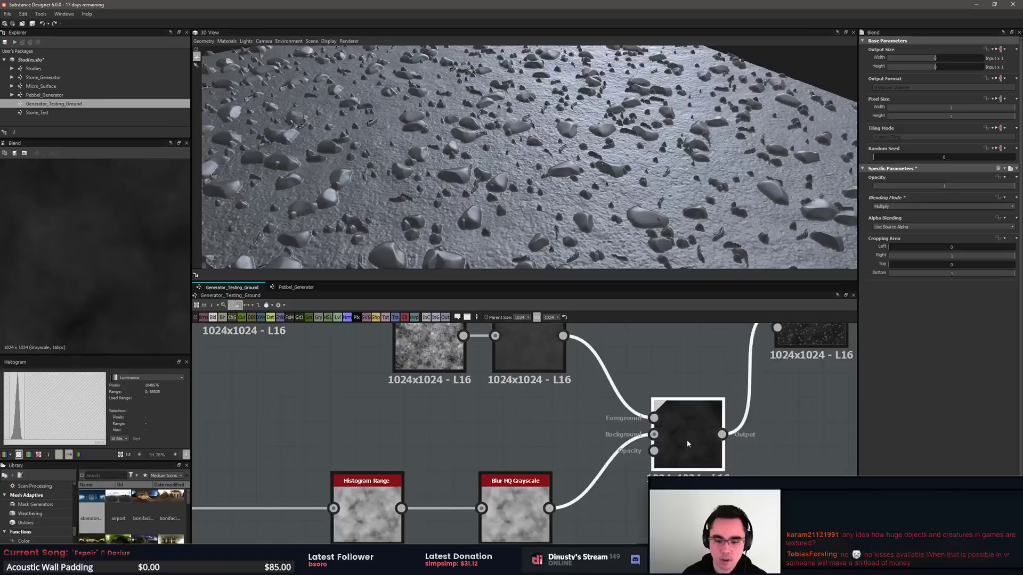
Step: Adjust the BnW Spots 3 Histogram Range to a Range of 0.12 and return to the noise Blend
left_click(515, 351)
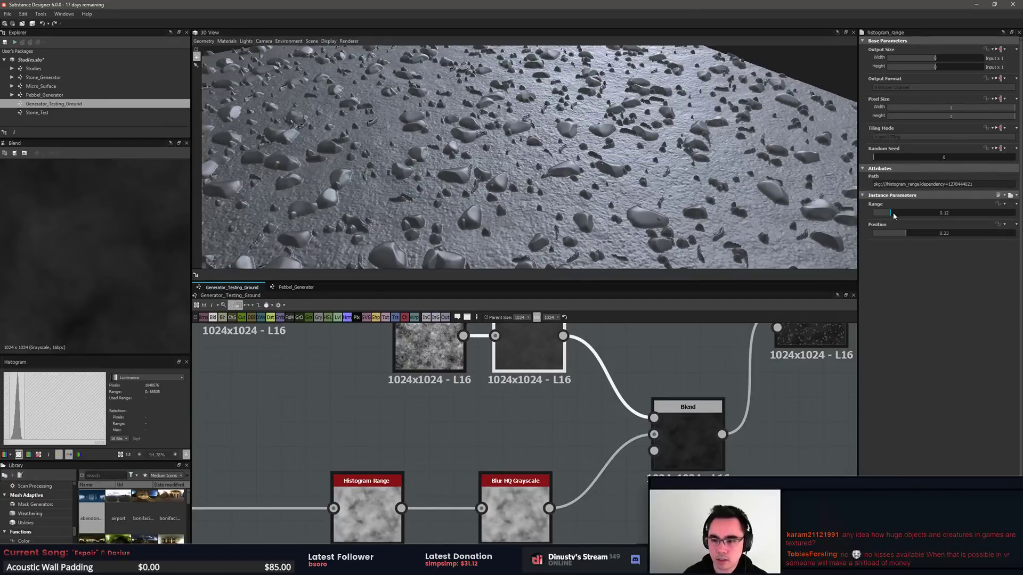
mouse_move(893, 215)
left_mouse_down()
mouse_move(909, 216)
mouse_move(890, 218)
left_mouse_up()
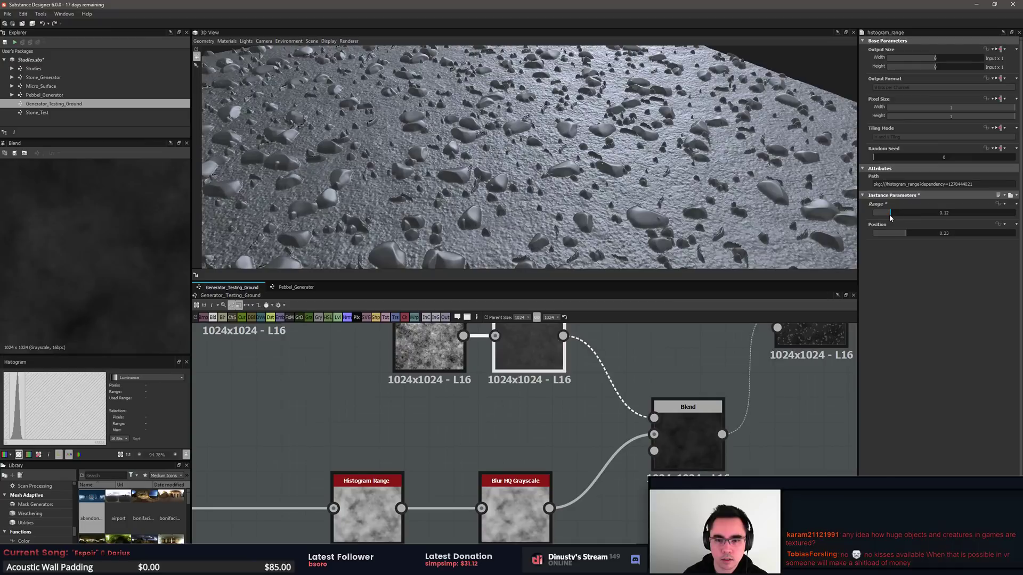
left_click(704, 465)
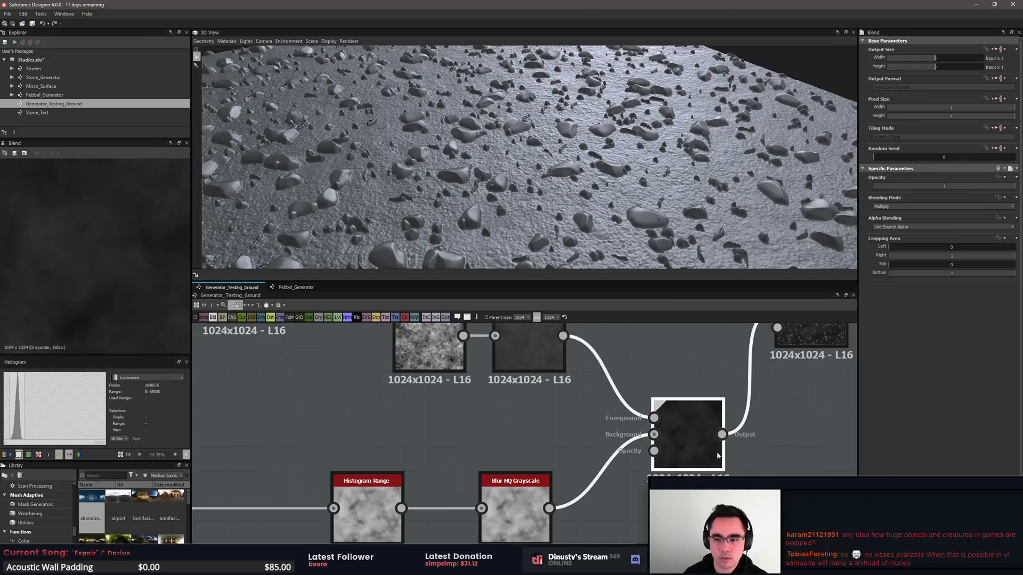
Step: Preview the main pebble Blend in 2D and set the Clouds 2 Histogram Range to Range 1 with Position 0.5
middle_click_drag(782, 407, 606, 466)
double_click(632, 392)
middle_click_drag(474, 422, 604, 360)
left_click(322, 496)
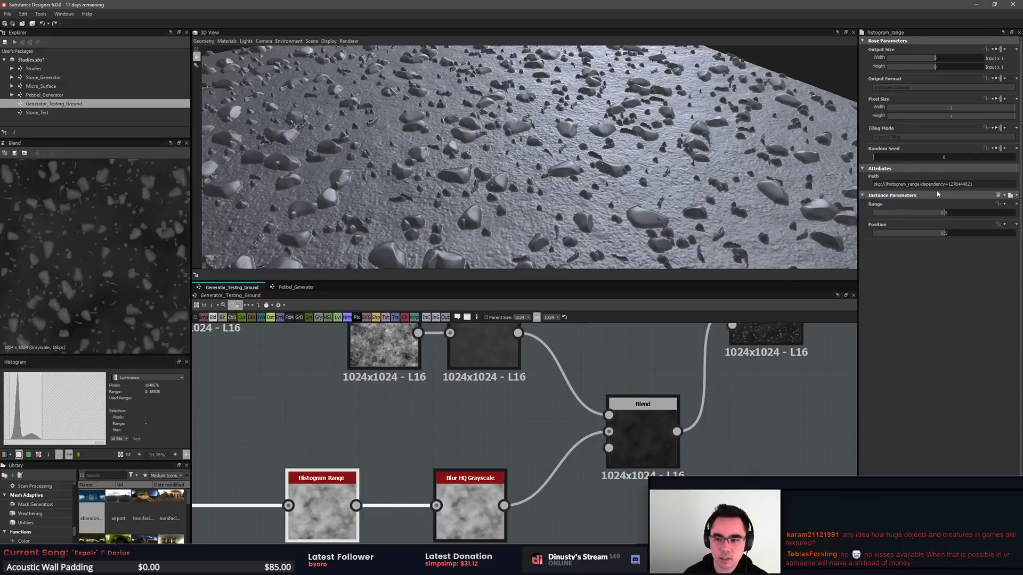
left_click_drag(946, 213, 1015, 213)
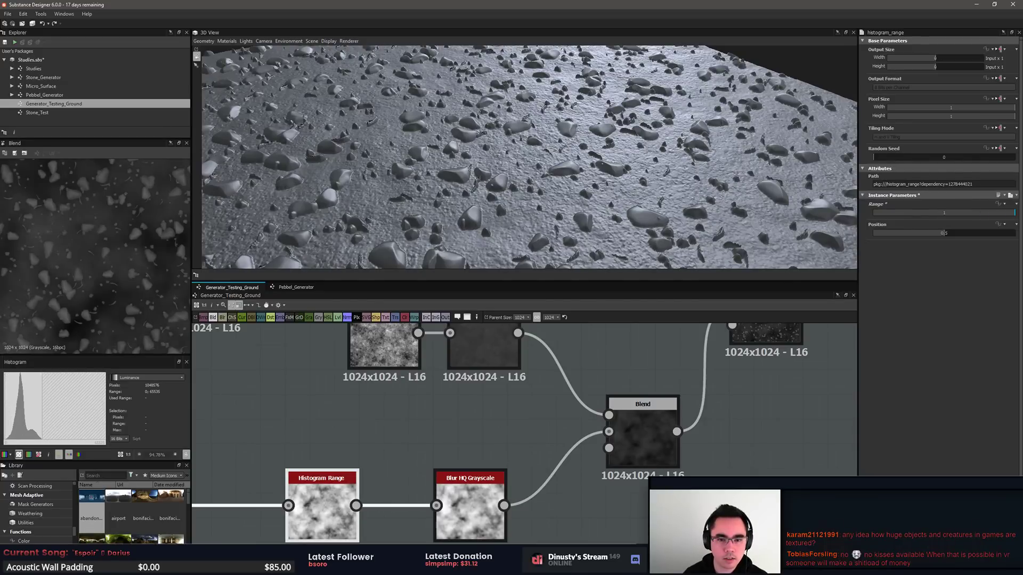
mouse_move(947, 236)
left_mouse_down()
mouse_move(971, 233)
mouse_move(948, 238)
left_mouse_up()
middle_click_drag(779, 416, 756, 450)
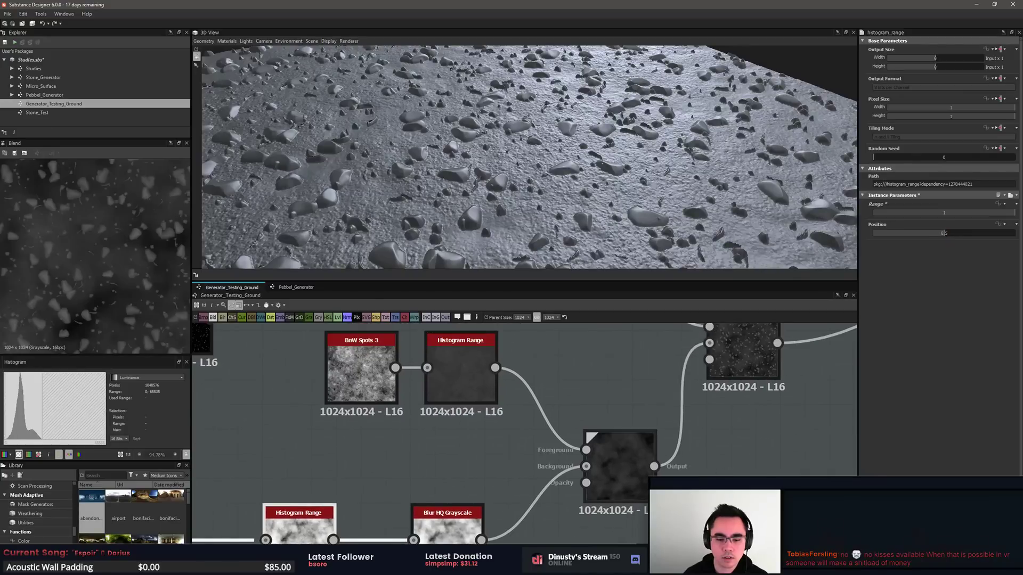
Step: Rearrange the BnW Spots 3 and Clouds 2 branches and their Blend to make room before the main pebble Blend
scroll(613, 480, "down", 2)
middle_click_drag(613, 479, 687, 462)
scroll(629, 524, "down", 1)
middle_click_drag(628, 526, 646, 521)
key("ctrl+z")
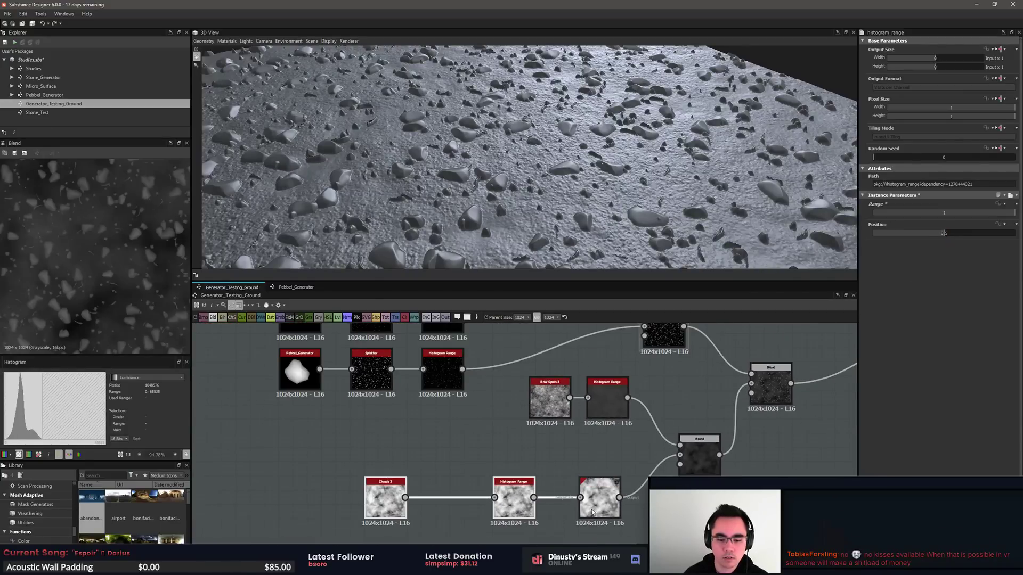
left_click_drag(552, 518, 592, 516)
left_click_drag(596, 505, 539, 534)
left_click_drag(519, 438, 599, 405)
left_click_drag(602, 407, 522, 464)
left_click_drag(709, 459, 624, 474)
Step: Insert a Histogram Range between the noise Blend and the main pebble Blend
key("space")
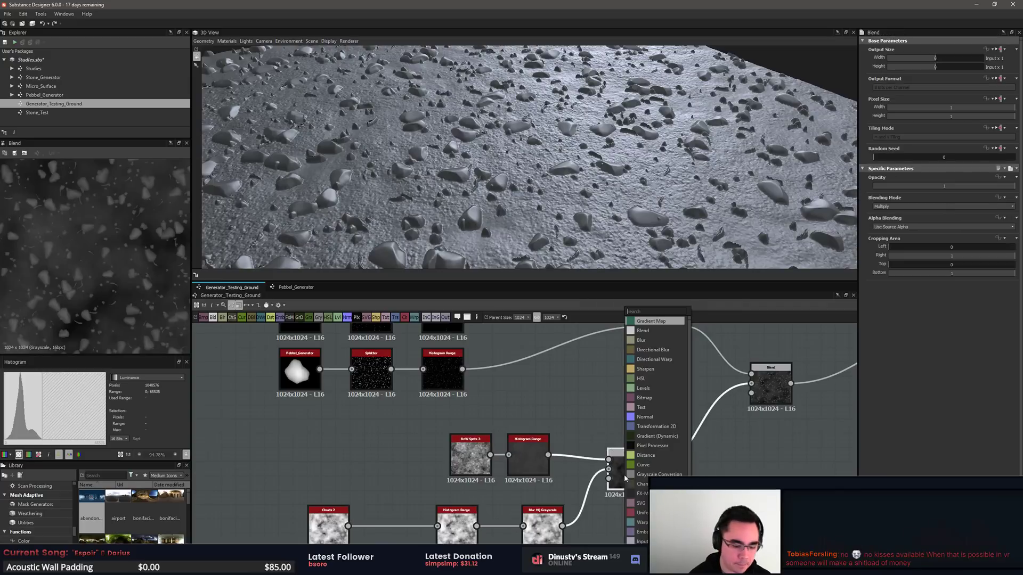
type("histo")
key("Return")
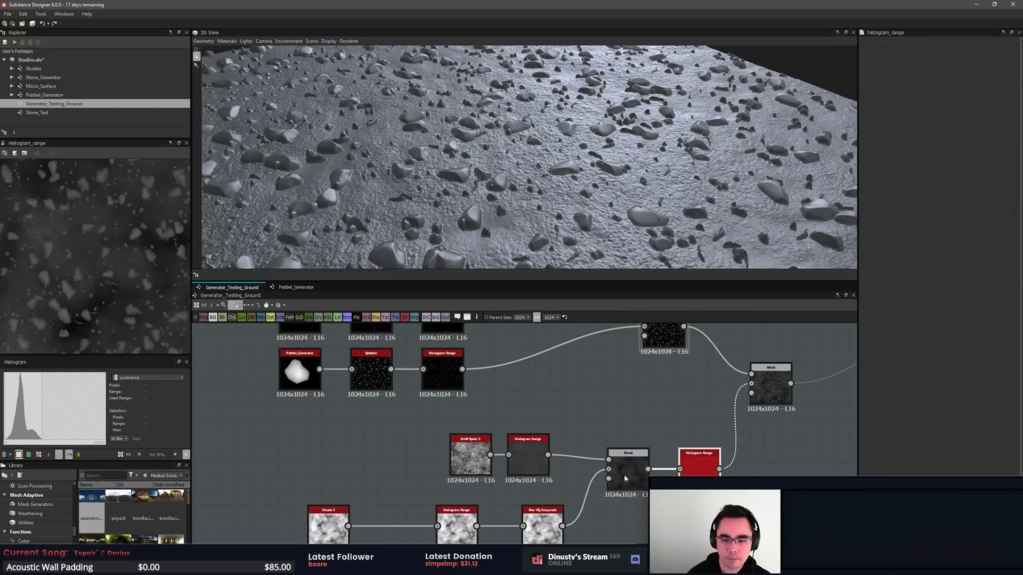
Step: Try removing the Histogram Range that follows BnW Spots 3
left_click(535, 467)
key("Delete")
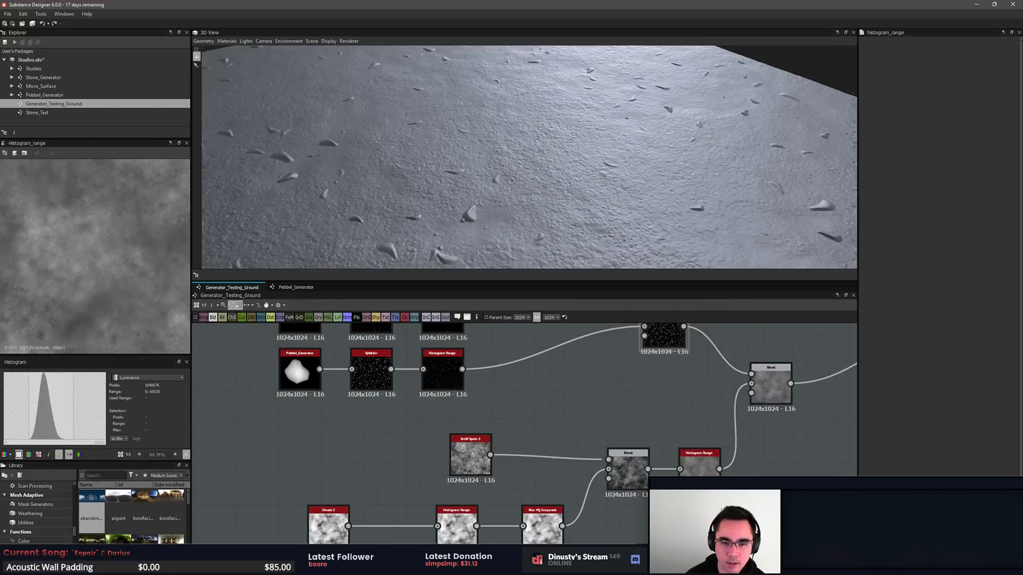
key("ctrl+z")
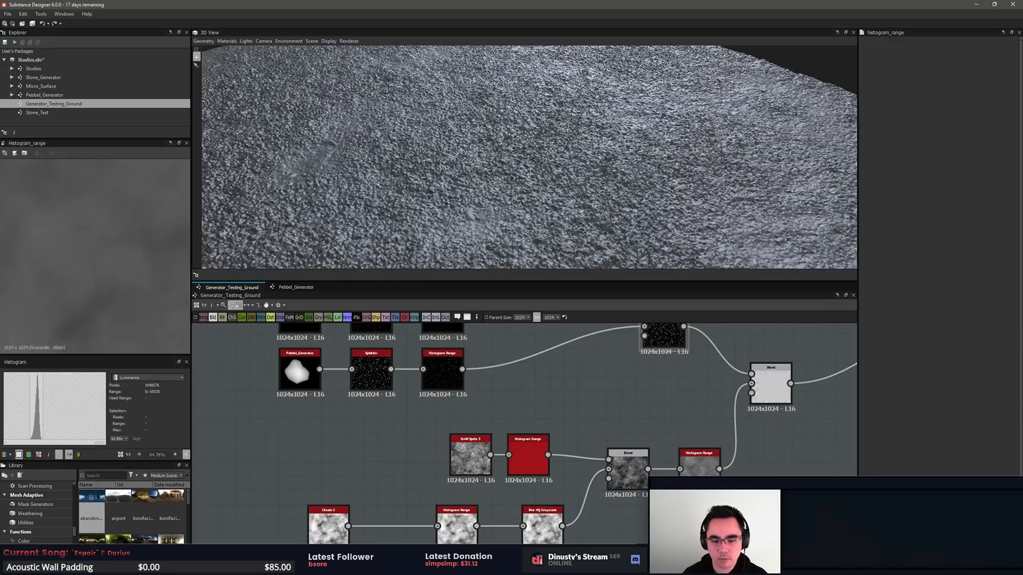
Step: Nudge the new Histogram Range into place after the noise Blend and set its Range to 1 and Position to about 0.56
left_click_drag(697, 470, 697, 456)
middle_click_drag(661, 418, 601, 431)
scroll(674, 486, "up", 2)
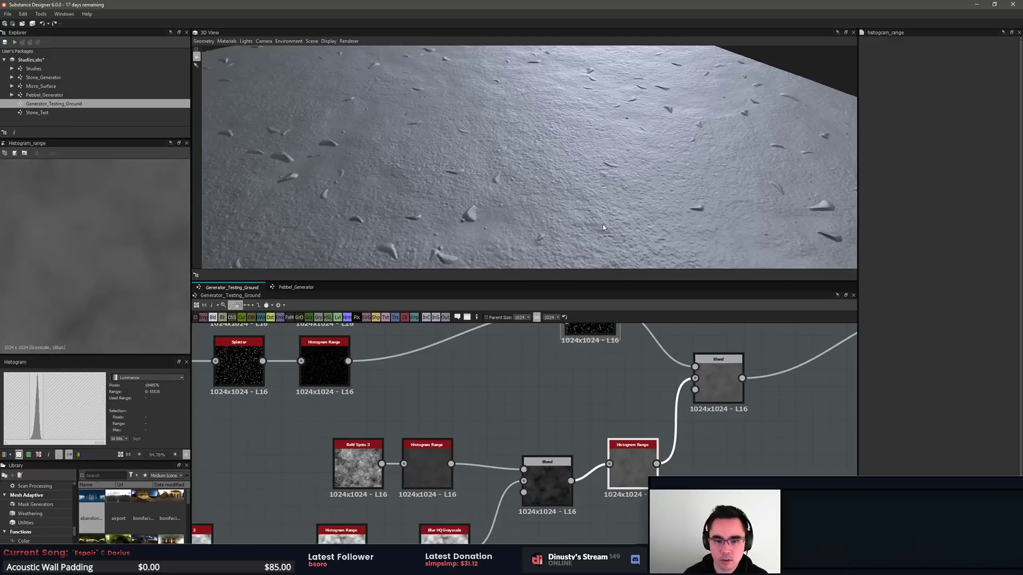
left_click_drag(603, 225, 676, 252)
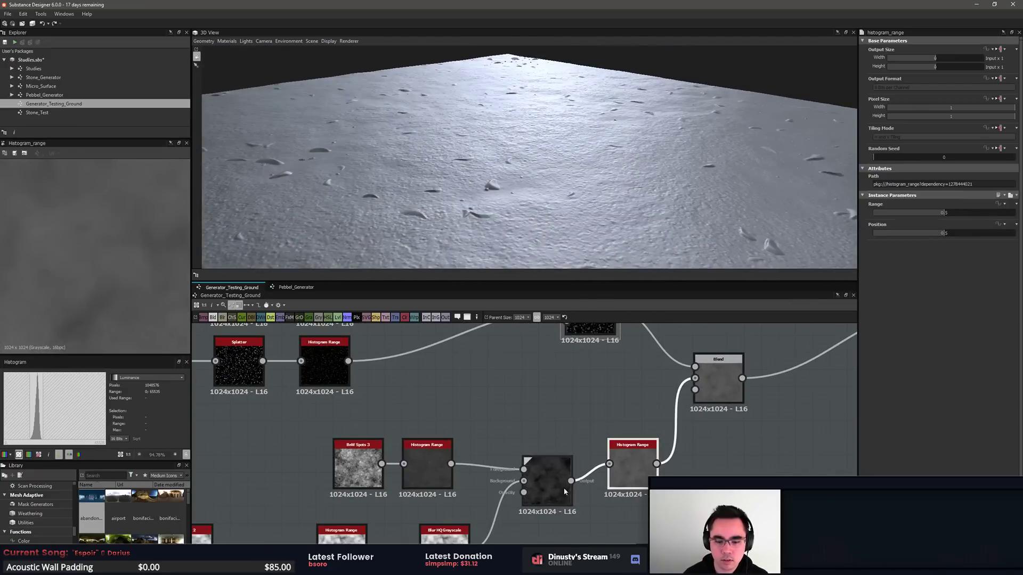
left_click_drag(978, 212, 1019, 214)
left_click_drag(946, 232, 954, 239)
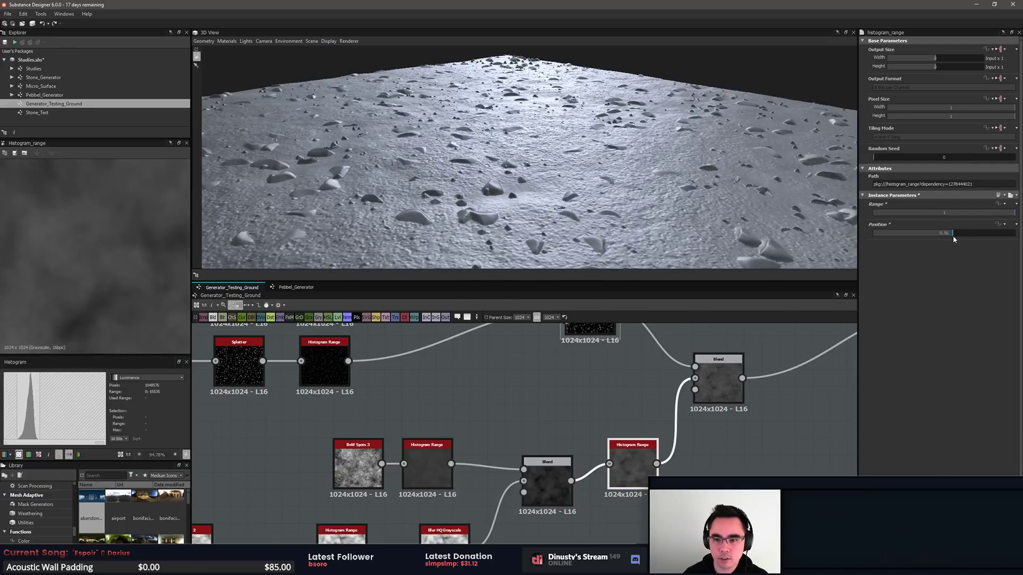
Step: Lower the Blur HQ Grayscale Intensity on the Clouds 2 branch to 0.5
middle_click_drag(565, 423, 623, 341)
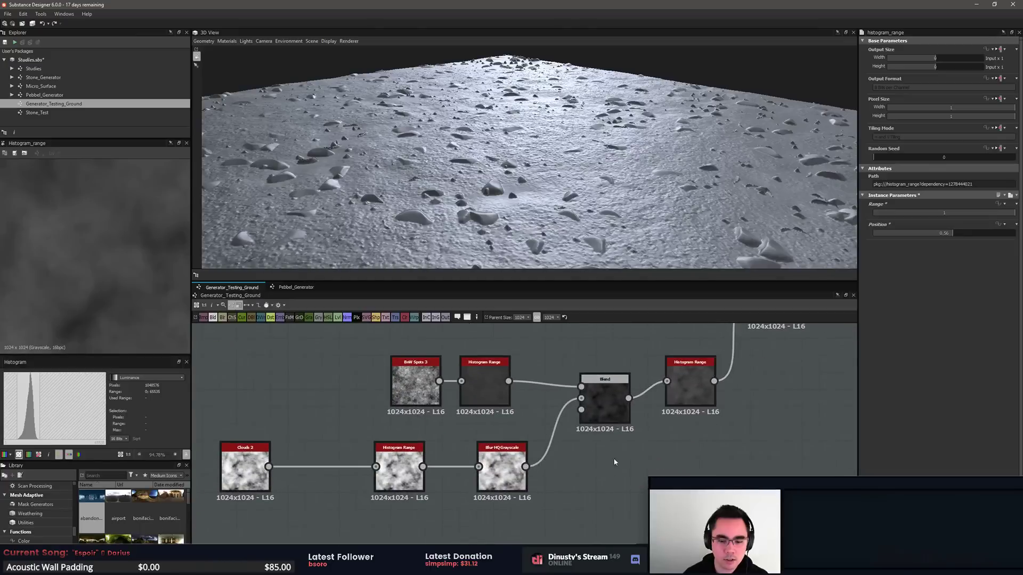
left_click(497, 483)
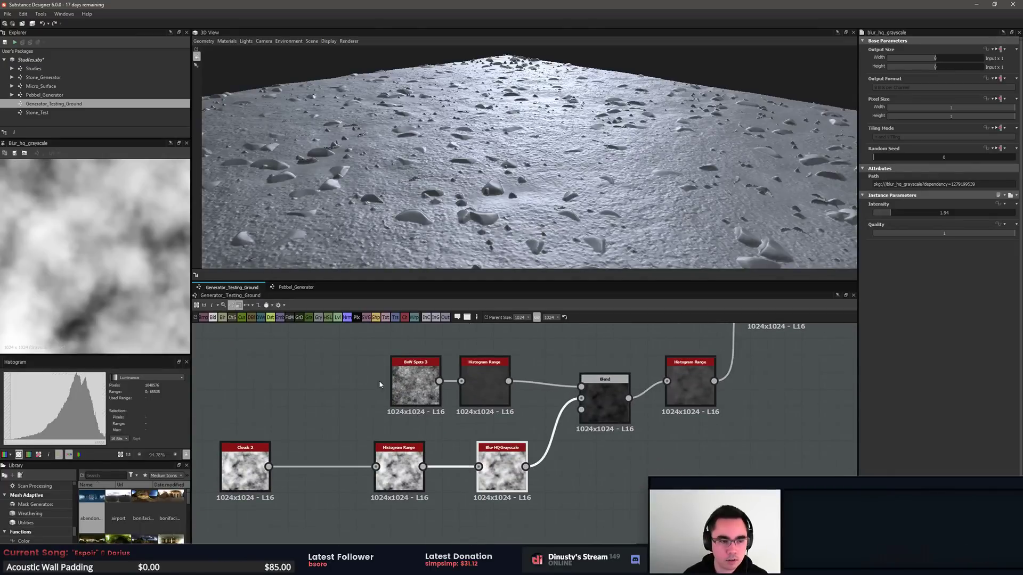
left_click_drag(892, 215, 878, 216)
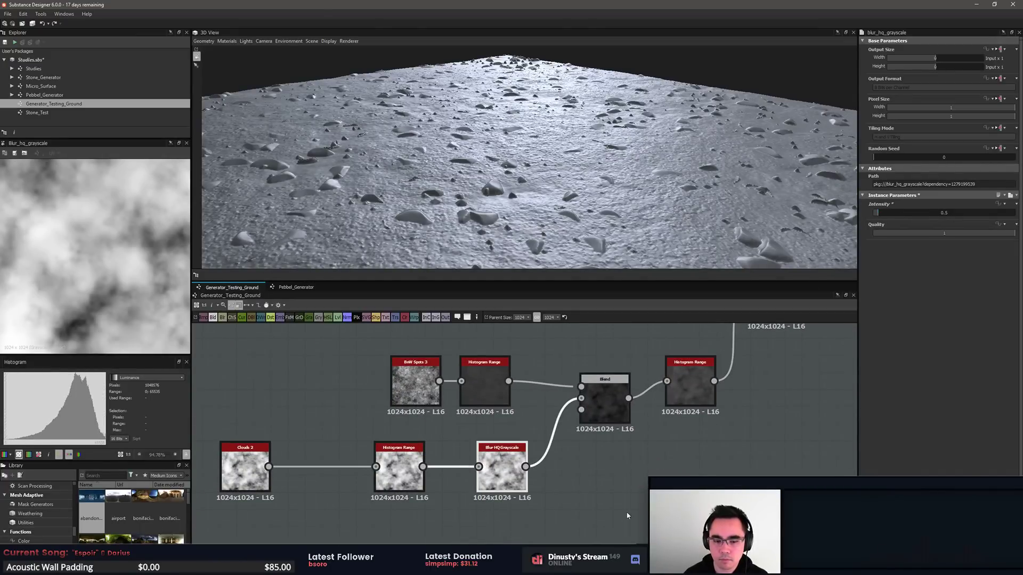
Step: Compare Max (Lighten) and Min (Darken) on the noise Blend, and set its Blending Mode to Add (Linear Dodge)
double_click(604, 399)
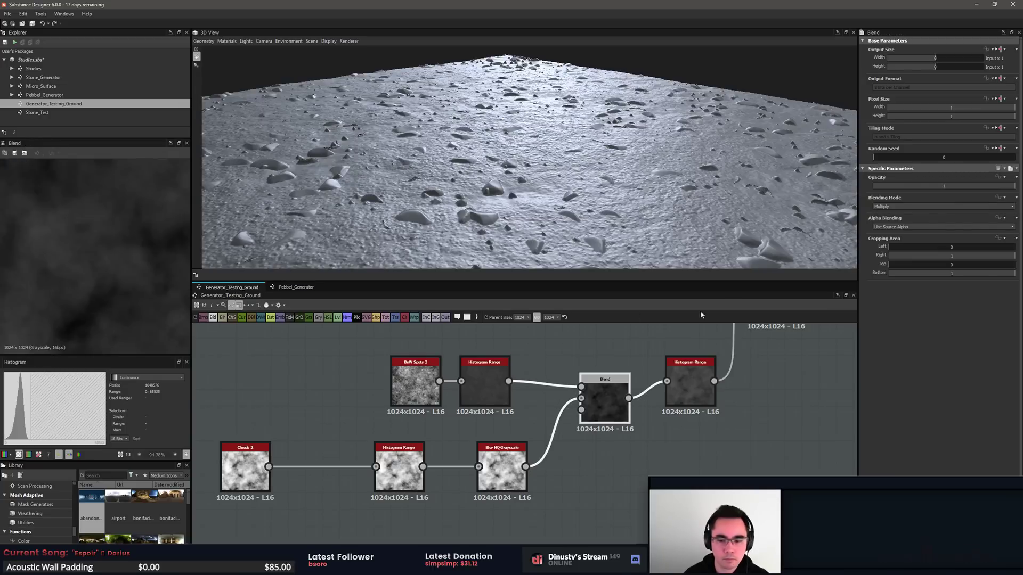
left_click(895, 206)
left_click(897, 208)
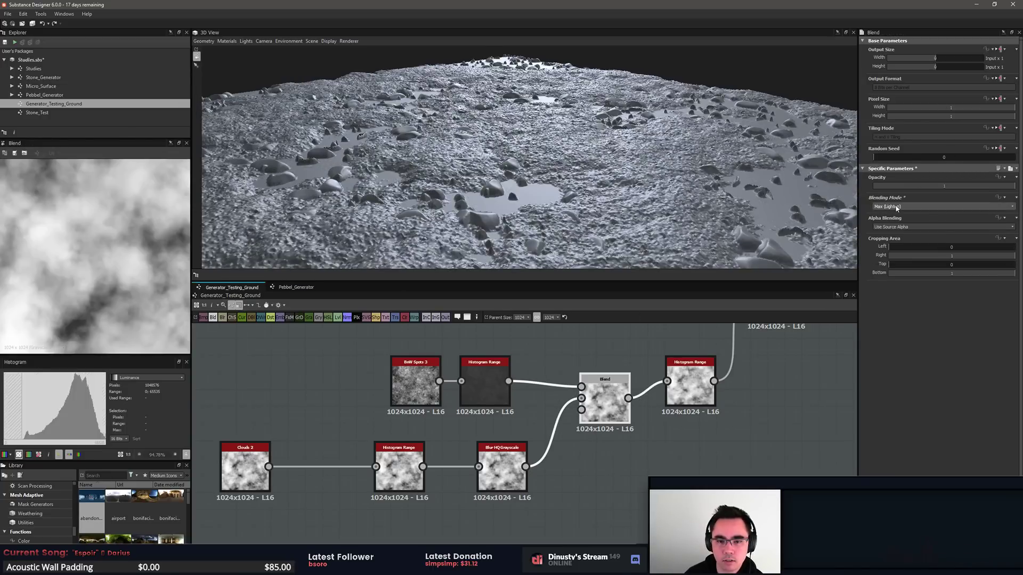
scroll(895, 208, "down", 1)
left_click(895, 207)
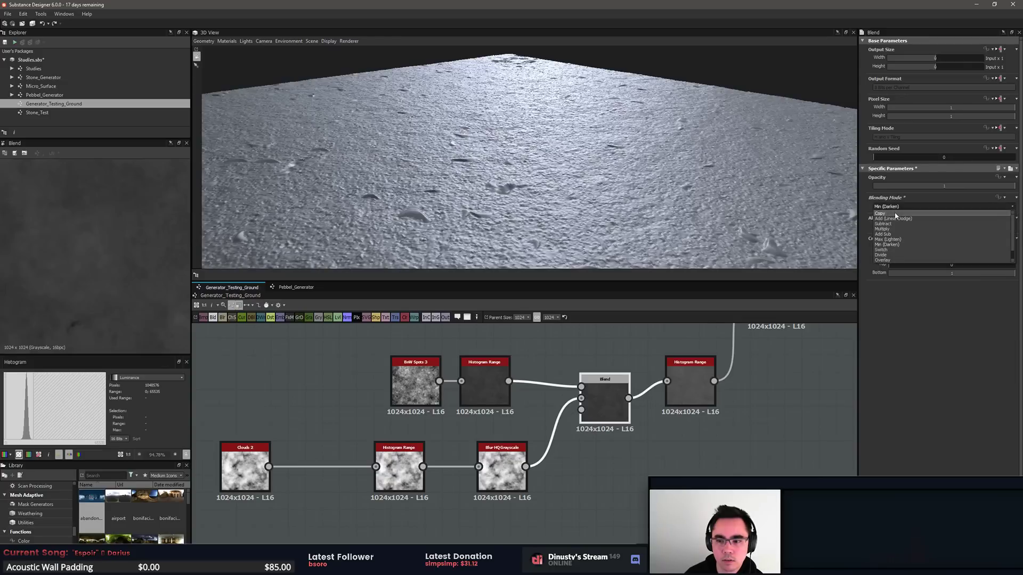
left_click(895, 214)
scroll(896, 215, "down", 1)
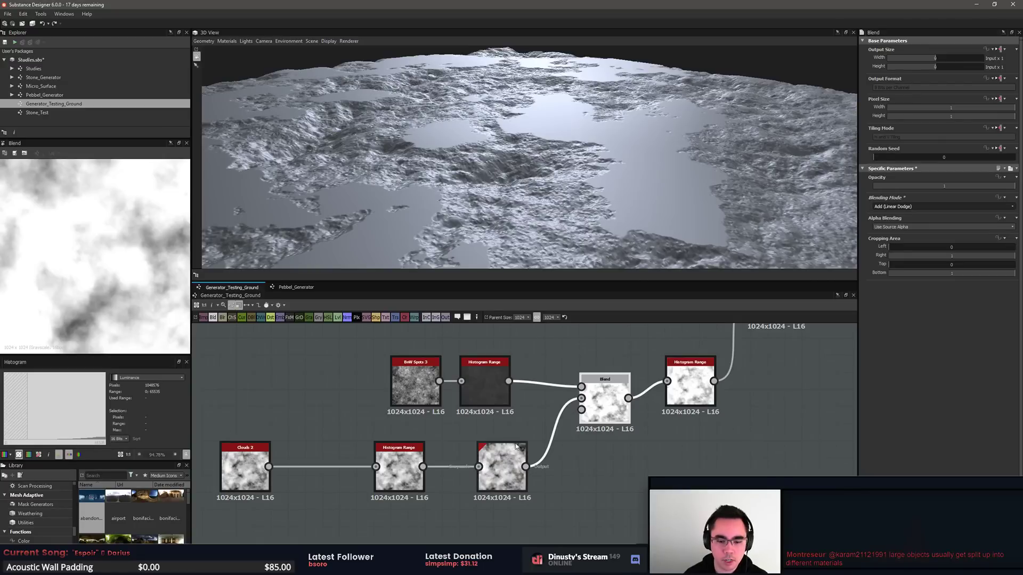
Step: Check the Clouds 2 branch in the 2D preview and set its Histogram Range's Position to 0.2
double_click(494, 471)
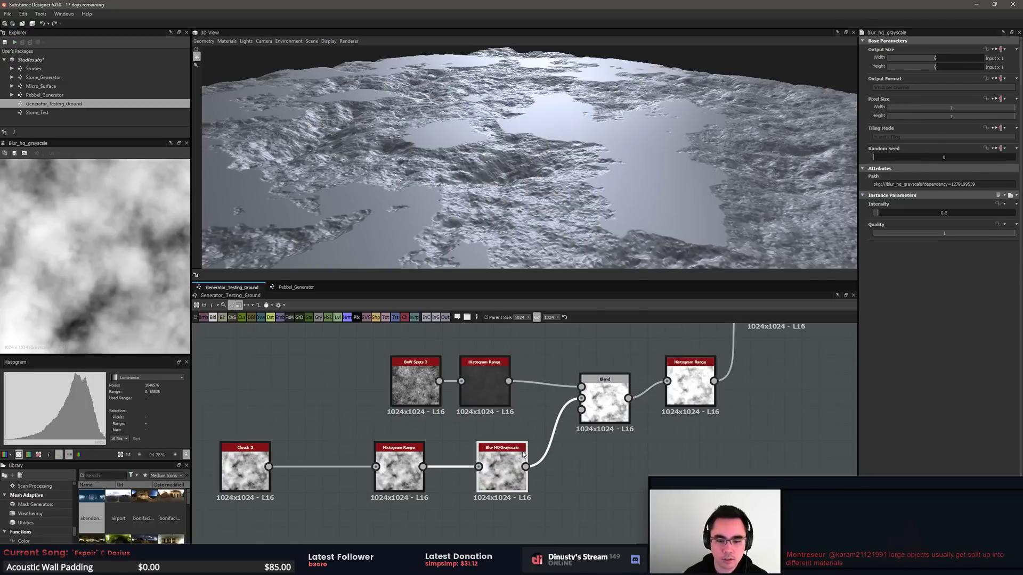
double_click(399, 468)
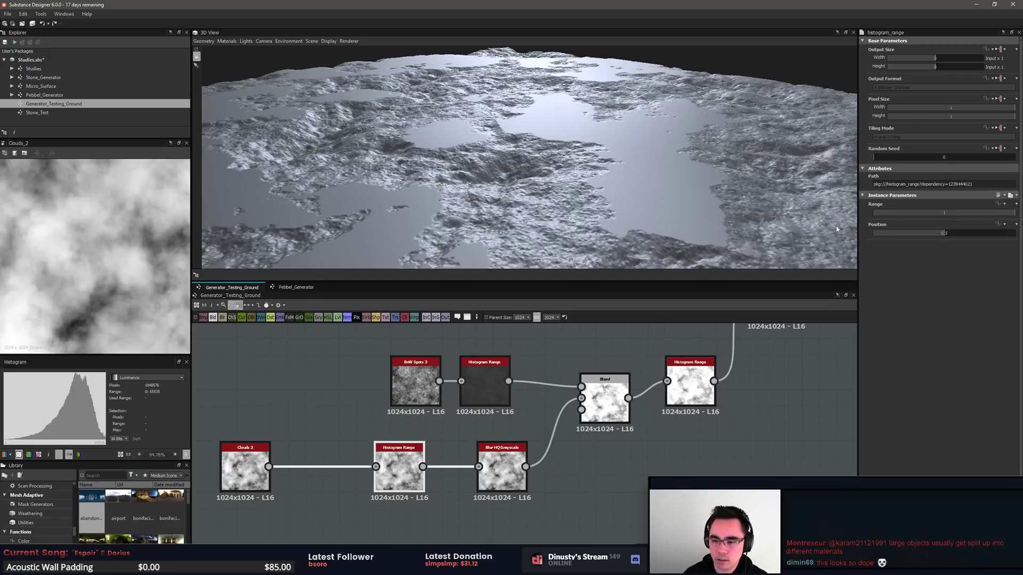
left_click_drag(944, 234, 902, 245)
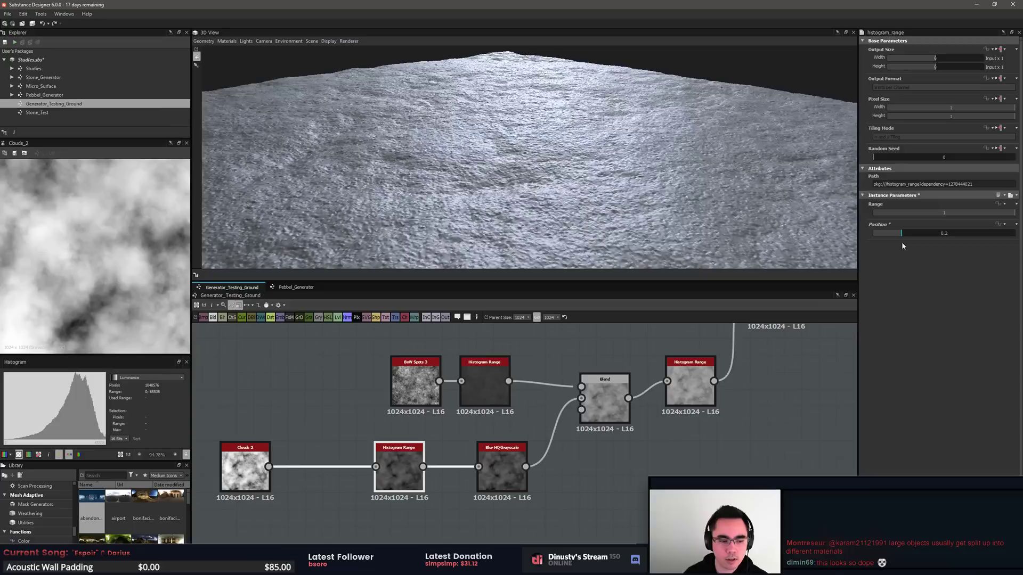
Step: Preview the Clouds 2 branch's Blur HQ Grayscale and the Histogram Range after the noise Blend in the 2D view
left_click(509, 472)
double_click(508, 477)
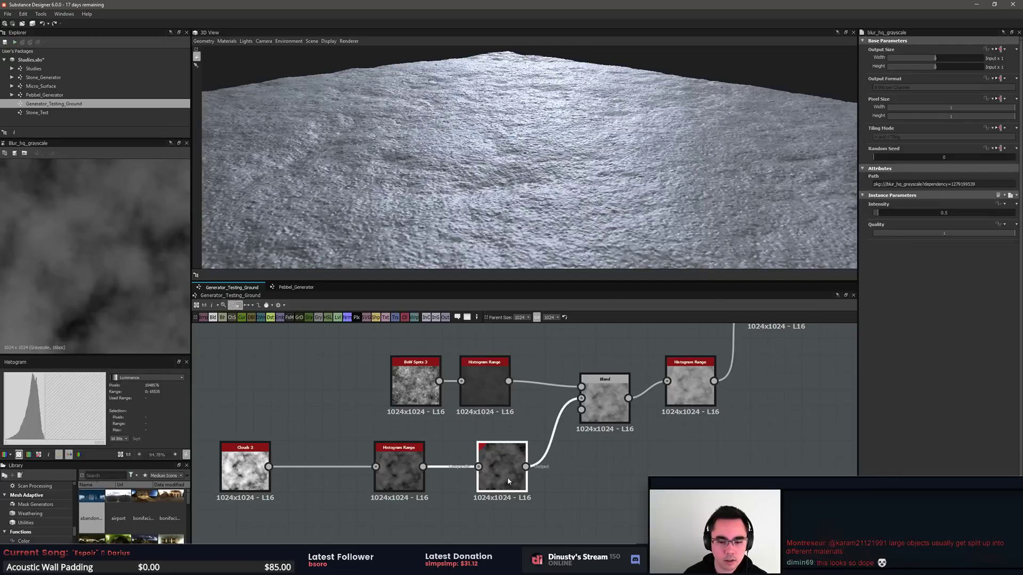
double_click(667, 400)
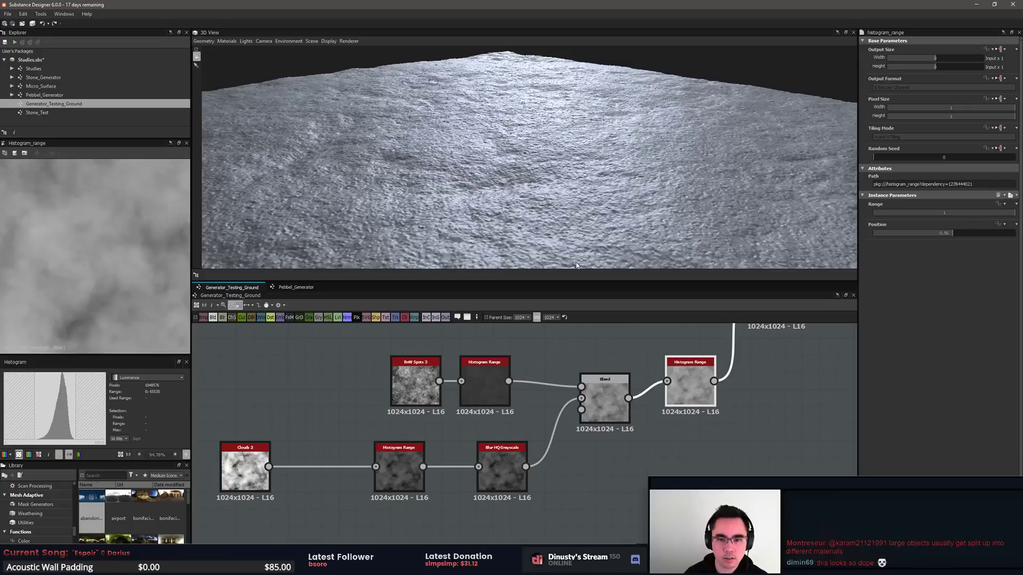
Step: Add a Histogram Range node after the last pebble Blend, feeding the final Blend with the noise
middle_click_drag(618, 390, 605, 429)
scroll(548, 457, "up", 3)
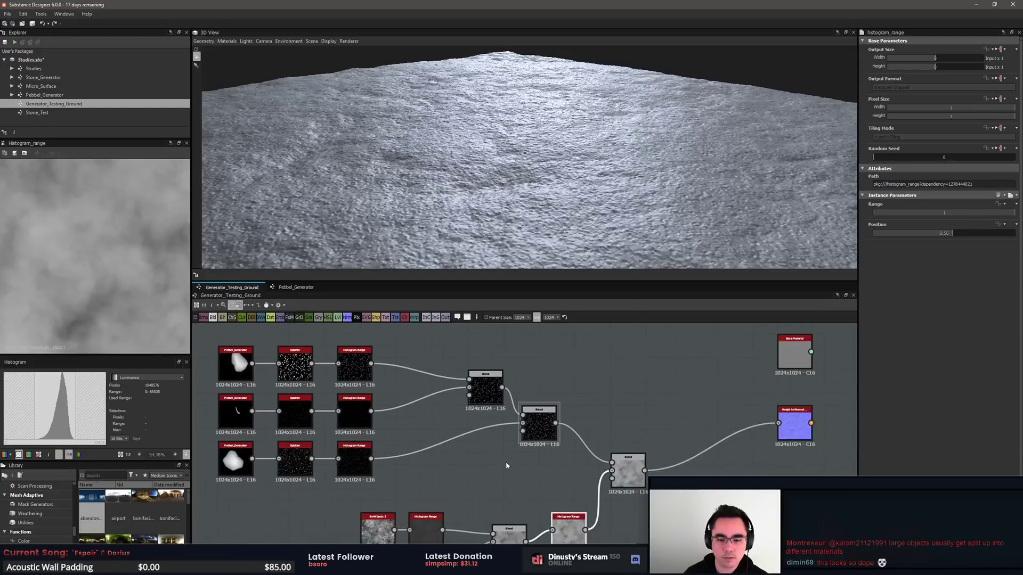
middle_click_drag(566, 460, 542, 471)
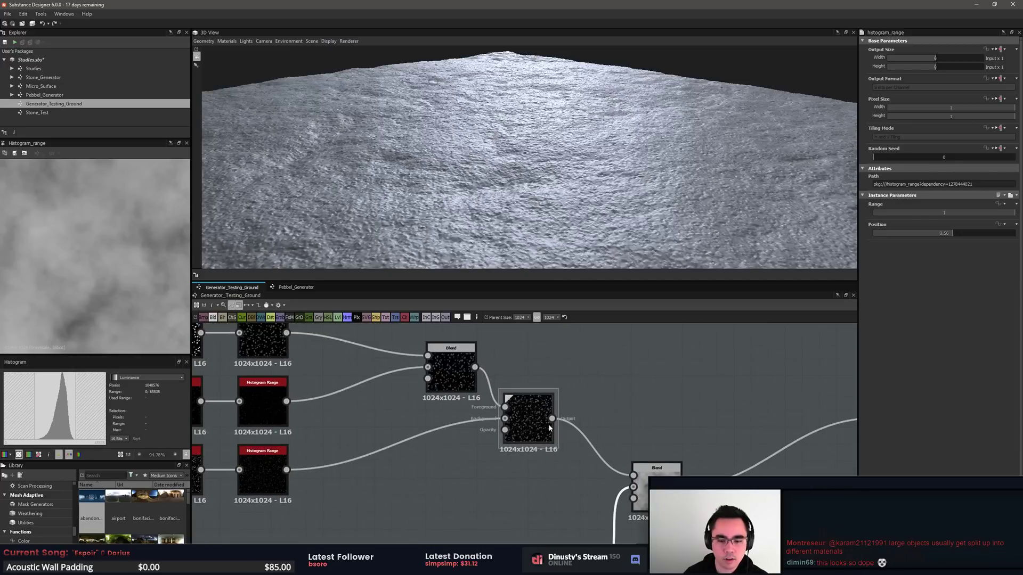
left_click(542, 435)
key("space")
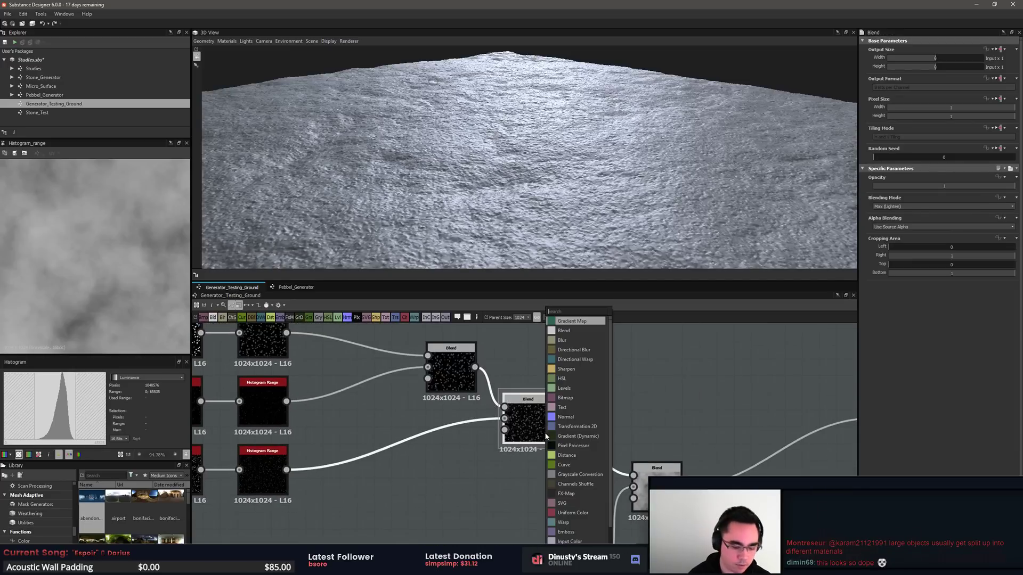
type("bl")
key("BackSpace")
key("BackSpace")
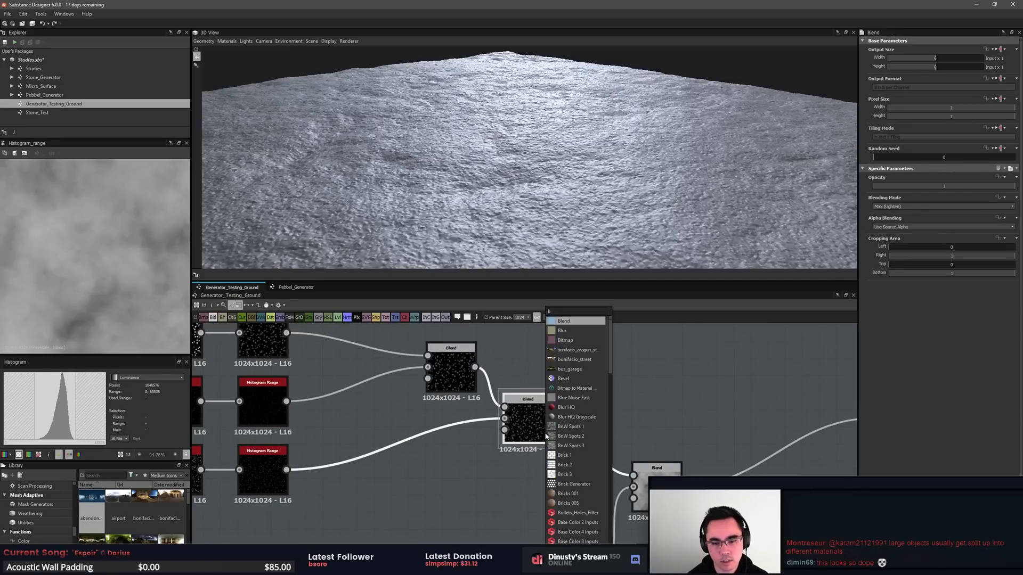
type("his")
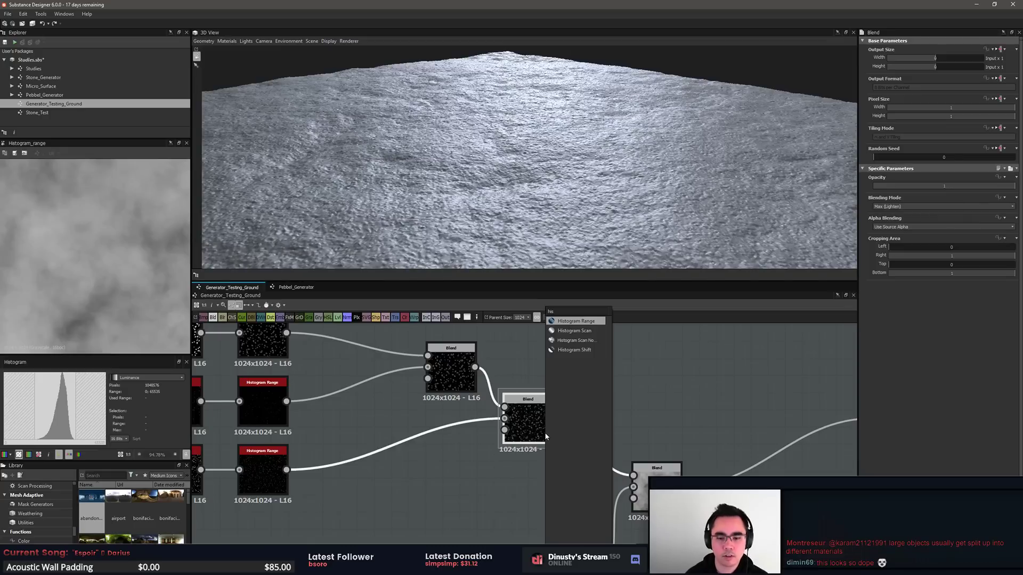
key("Return")
key("f")
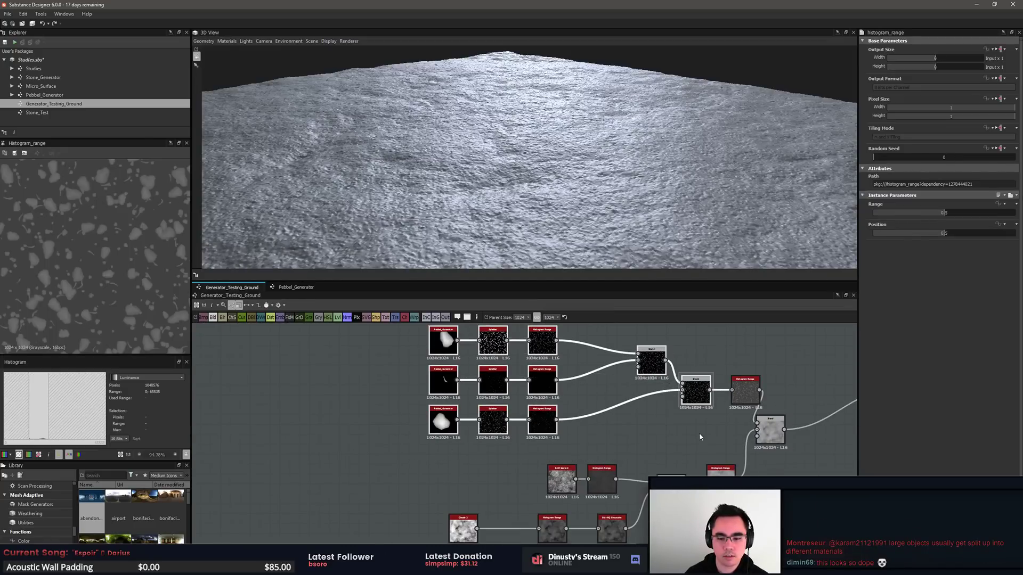
Step: Shift the pebble network away from the final Blend and space the new Histogram Range out between the two Blends
left_click_drag(697, 394, 597, 384)
left_click(681, 413)
middle_click_drag(682, 410, 549, 434)
scroll(550, 434, "up", 2)
left_click_drag(634, 410, 527, 402)
left_click(586, 449)
Step: Set the combined pebbles' Histogram Range to Range 1 and Position about 0.73, and check the pebbles up close in 3D
left_click(535, 399)
left_click_drag(956, 213, 1017, 214)
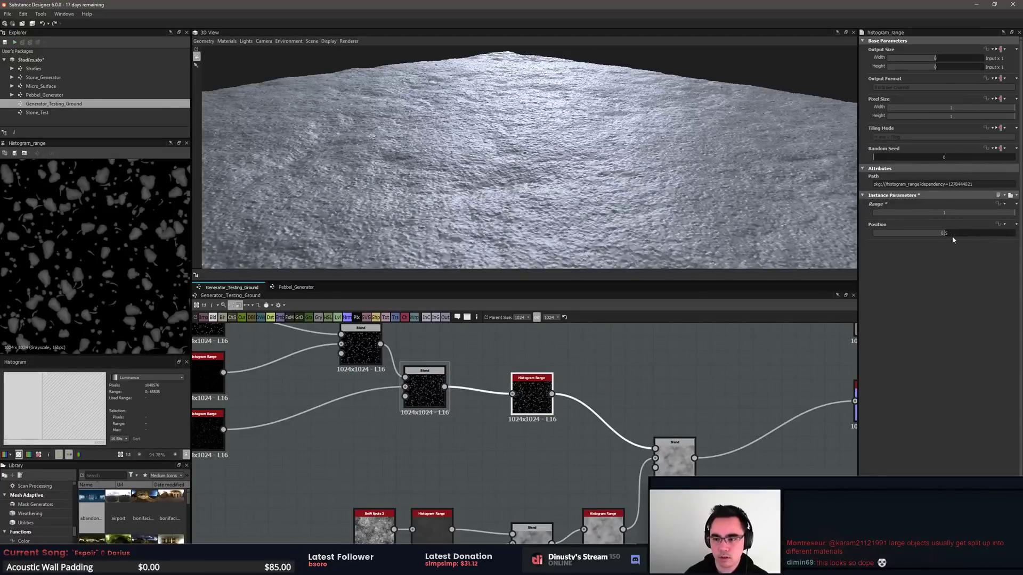
left_click_drag(952, 239, 976, 235)
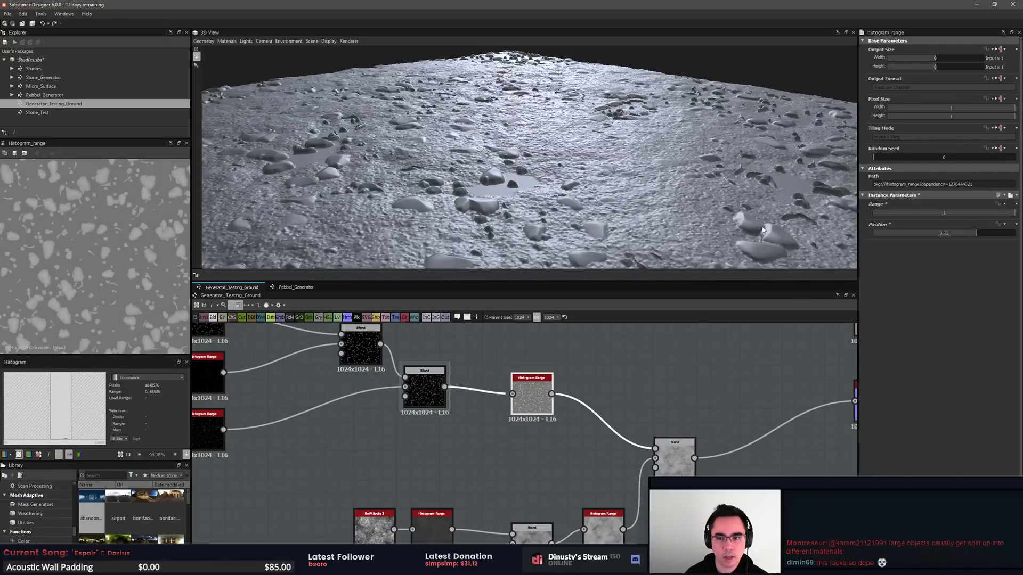
left_click_drag(761, 228, 637, 180)
scroll(546, 218, "up", 5)
Step: Set the Position of the Histogram Range on the thin, curved pebble branch to 0.11 and check the surface in 3D
middle_click_drag(641, 386, 915, 417)
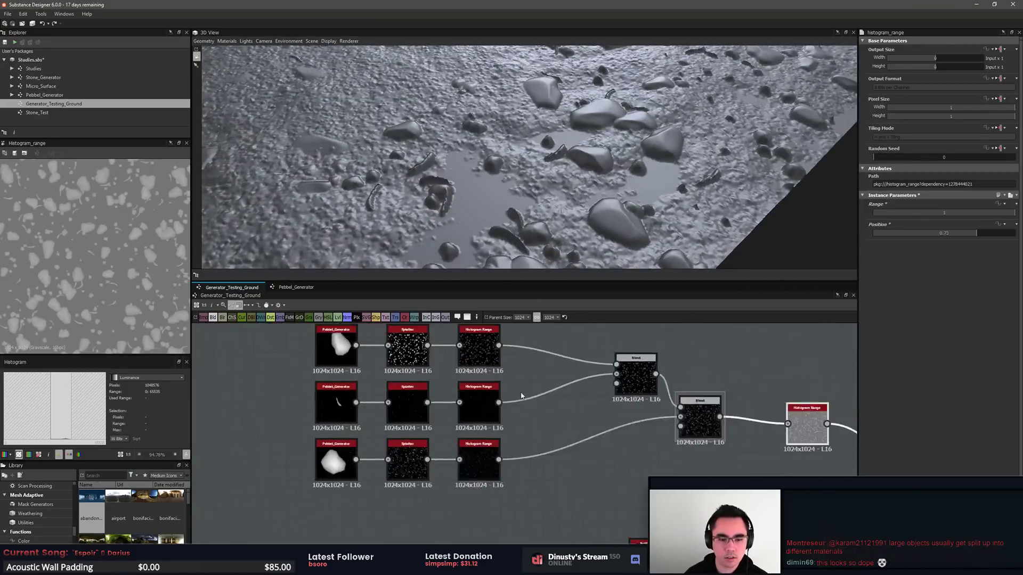
scroll(521, 395, "up", 2)
middle_click_drag(446, 357, 537, 353)
double_click(438, 431)
left_click(556, 418)
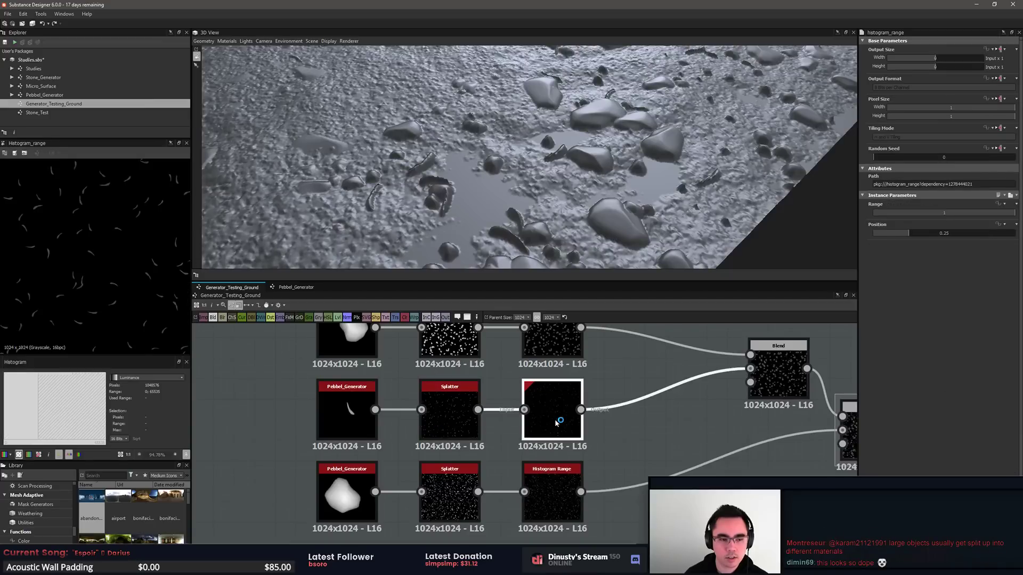
left_click(910, 234)
left_click_drag(910, 235, 889, 234)
left_click(664, 369)
scroll(554, 213, "down", 5)
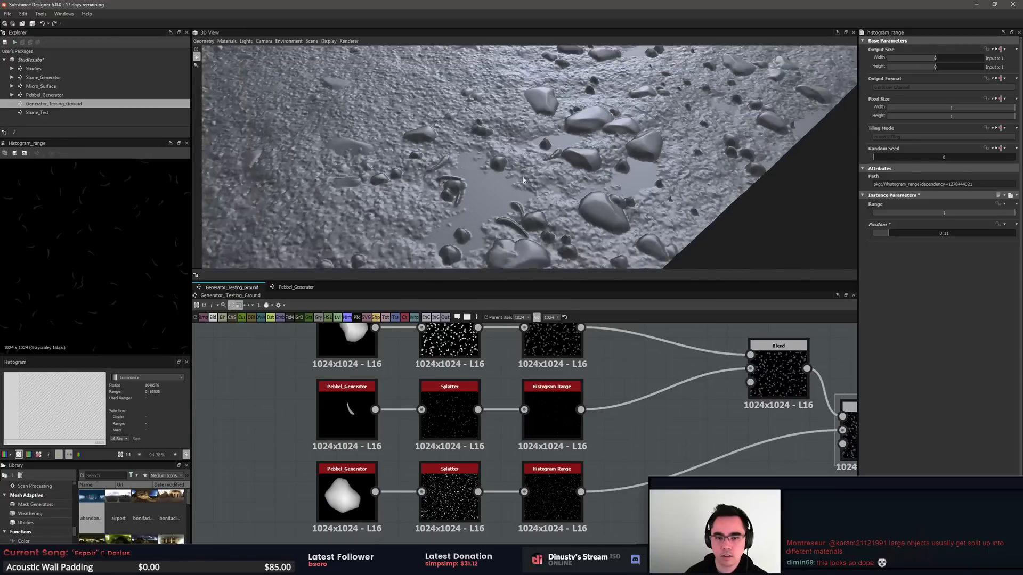
left_click_drag(533, 234, 503, 188)
scroll(512, 192, "up", 4)
Step: Set the Base Material's Metallic to 0 and raise its Roughness Value to about 172
middle_click_drag(653, 381, 340, 371)
scroll(573, 416, "down", 4)
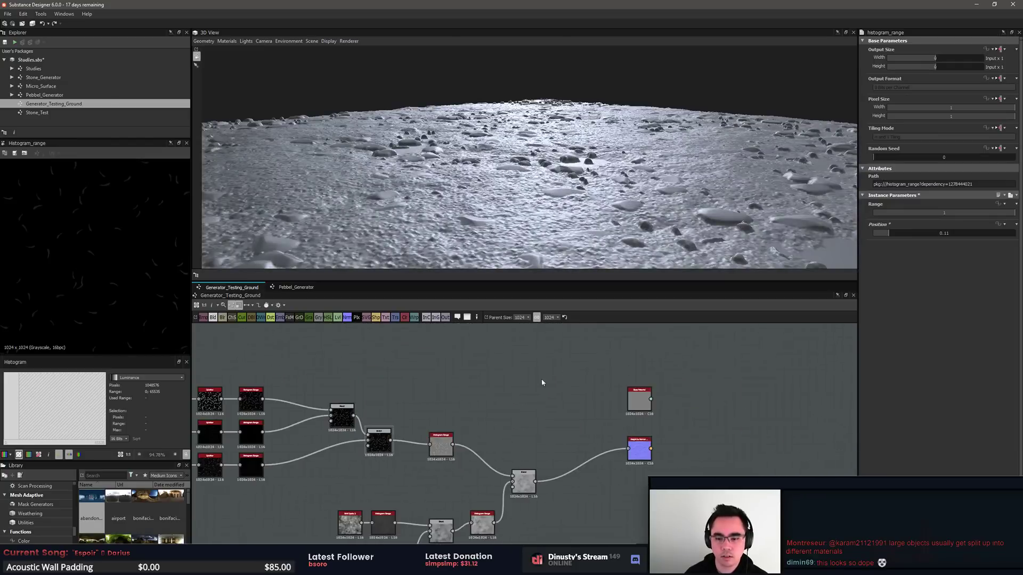
scroll(634, 373, "up", 4)
double_click(643, 351)
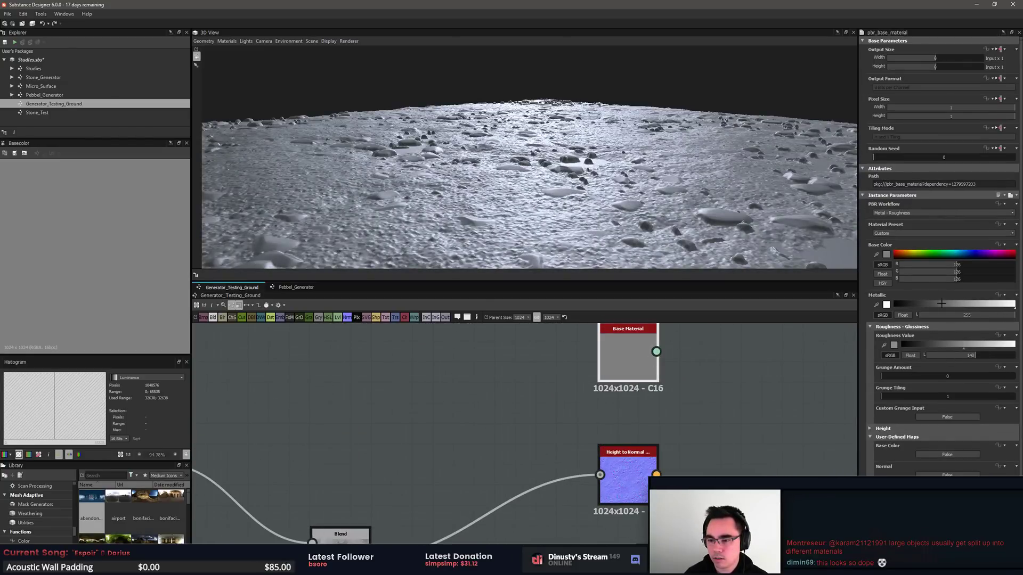
left_click(897, 305)
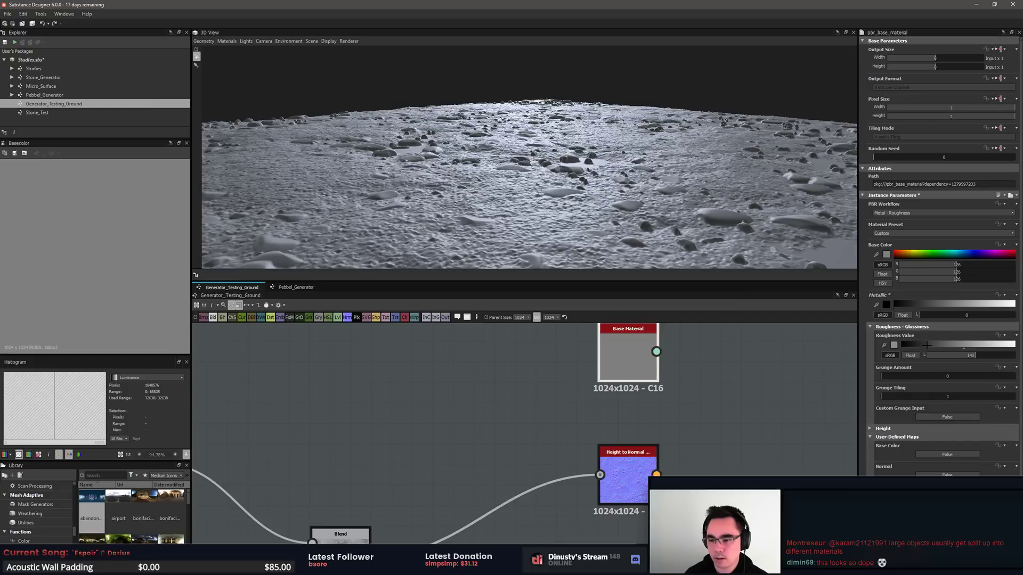
left_click(979, 345)
left_click(978, 345)
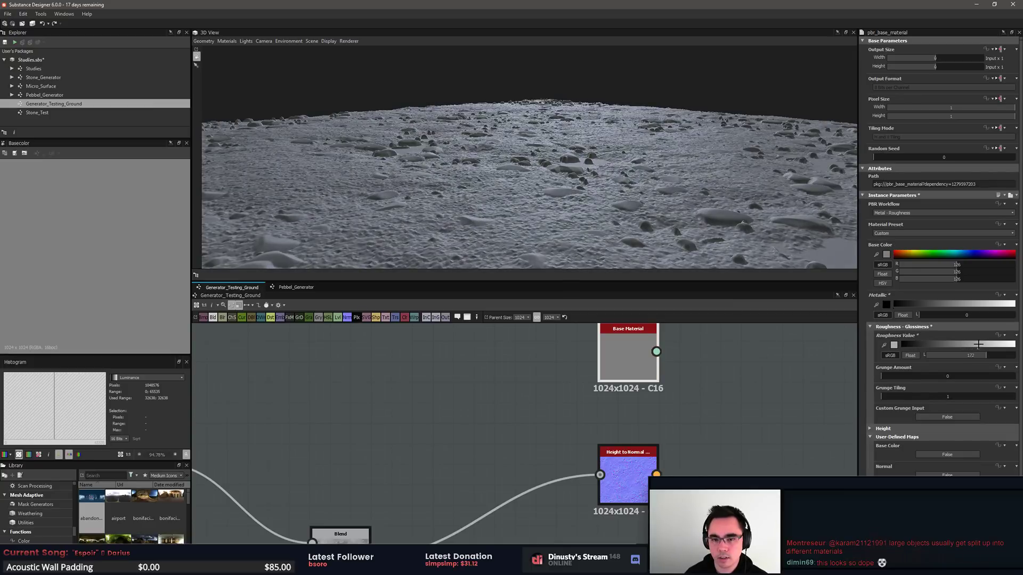
Step: Inspect the pebbled ground from several angles in 3D and preview the Height to Normal World Units output
scroll(715, 382, "down", 2)
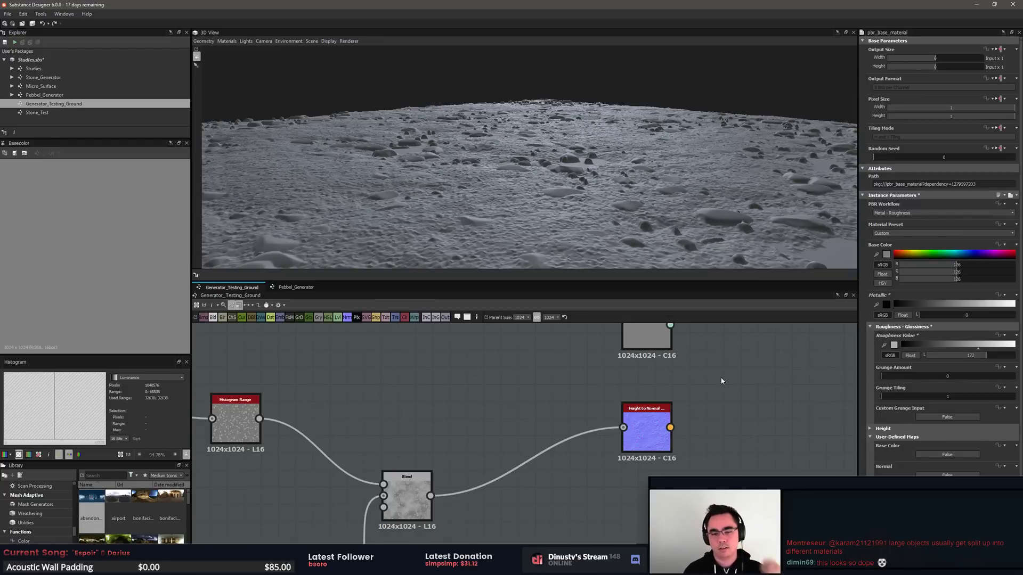
left_click_drag(511, 184, 462, 206, "alt")
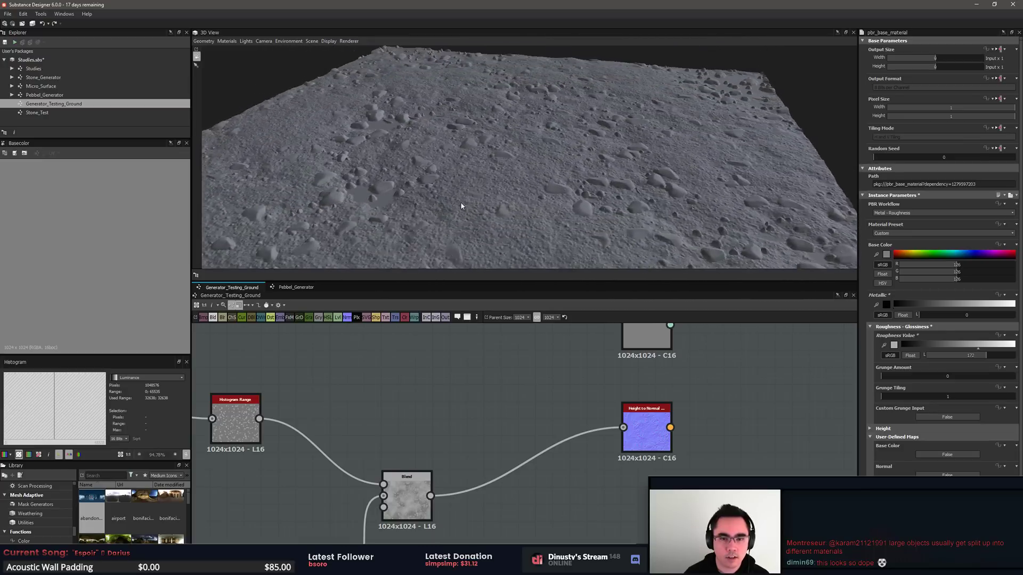
left_click_drag(525, 190, 590, 210)
scroll(533, 177, "up", 3)
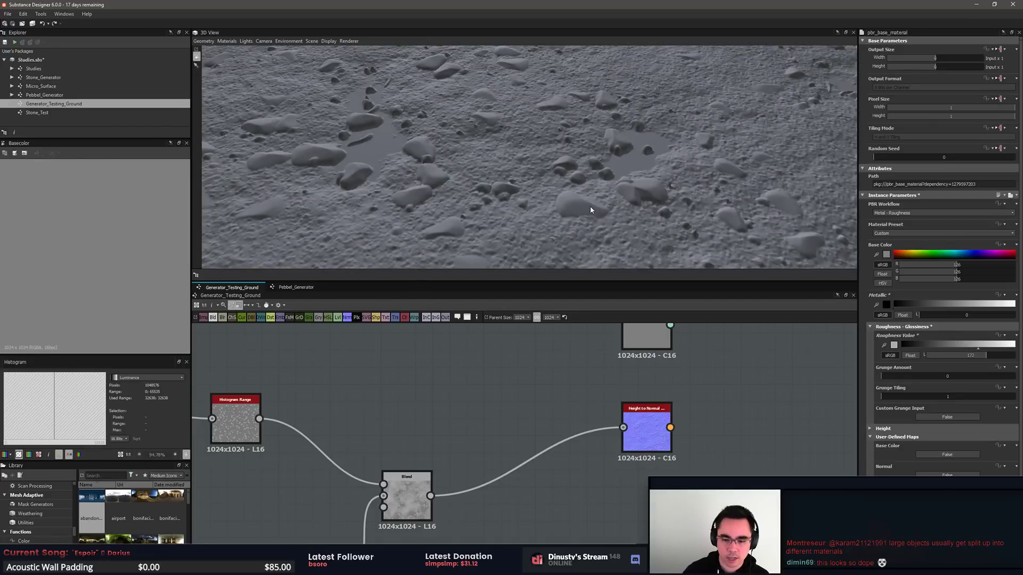
left_click(658, 399)
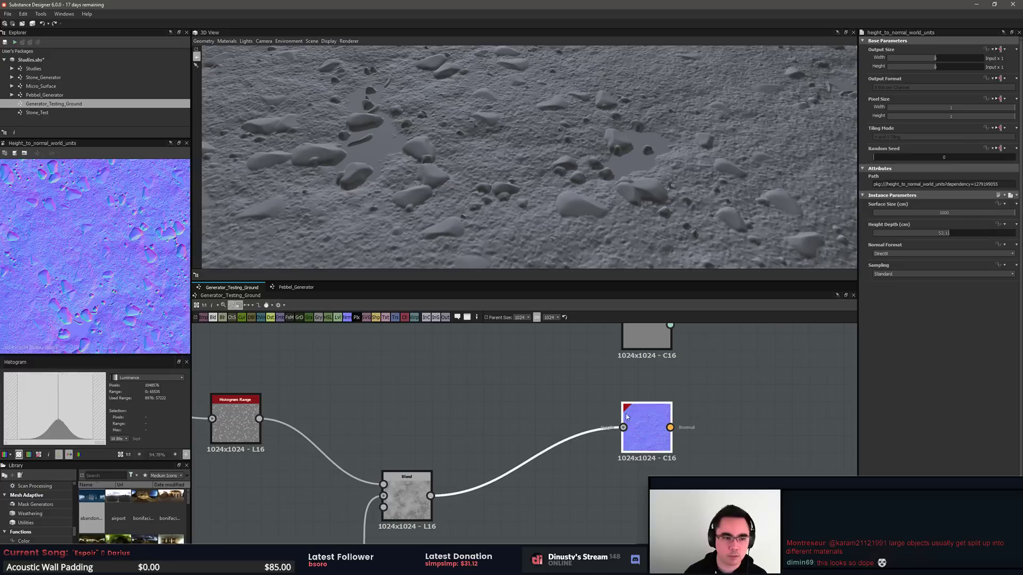
scroll(501, 411, "down", 4)
middle_click_drag(551, 390, 486, 409)
scroll(486, 408, "up", 1)
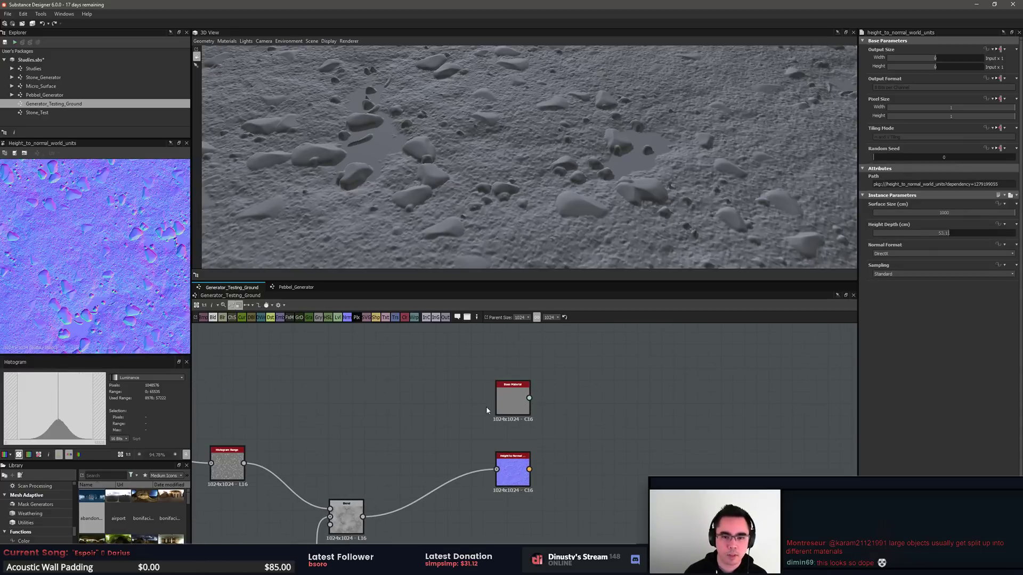
left_click_drag(554, 197, 545, 257)
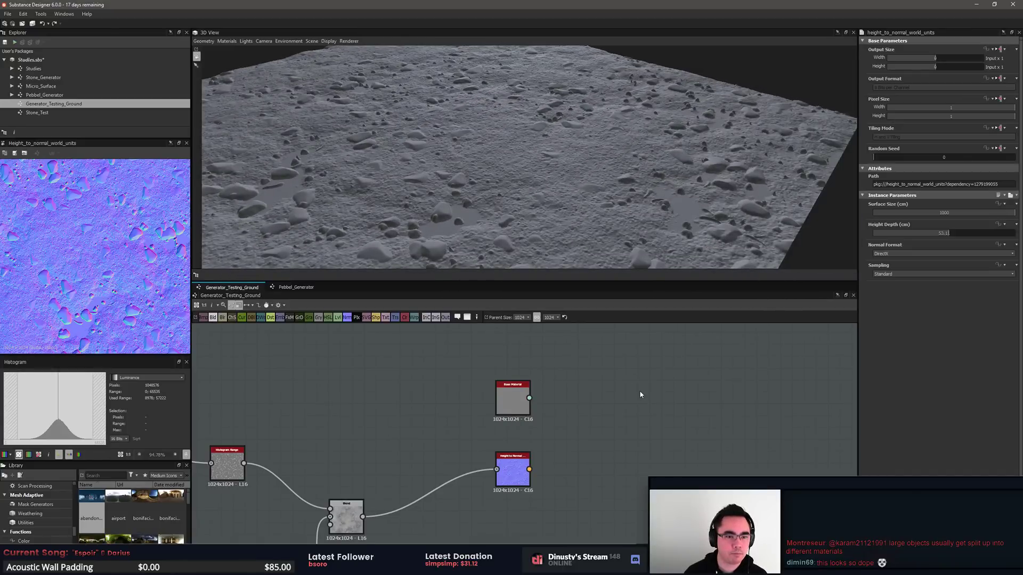
Step: Look over the new pebble and noise network and the larger existing material network in the graph
scroll(251, 379, "down", 8)
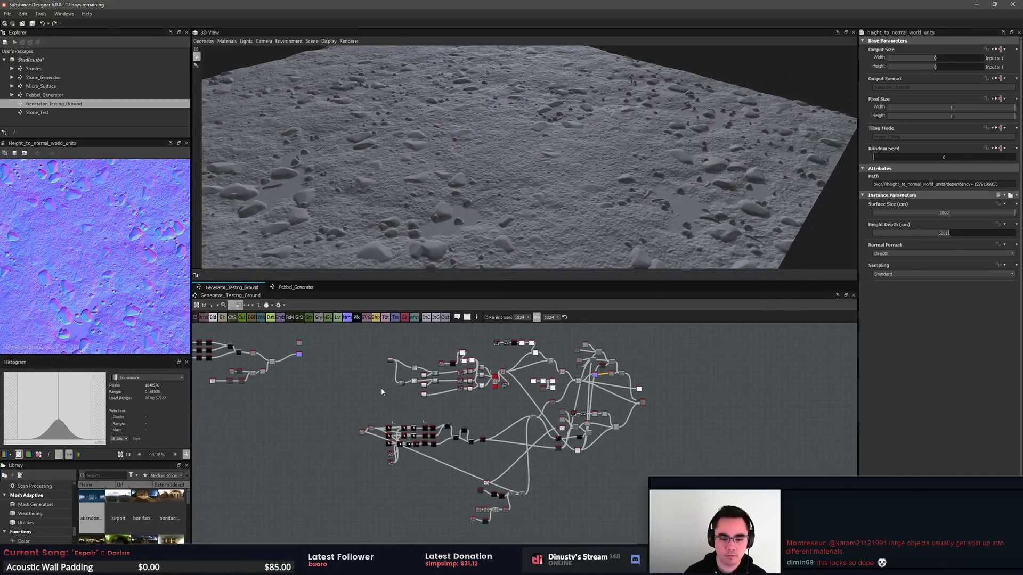
scroll(382, 392, "up", 6)
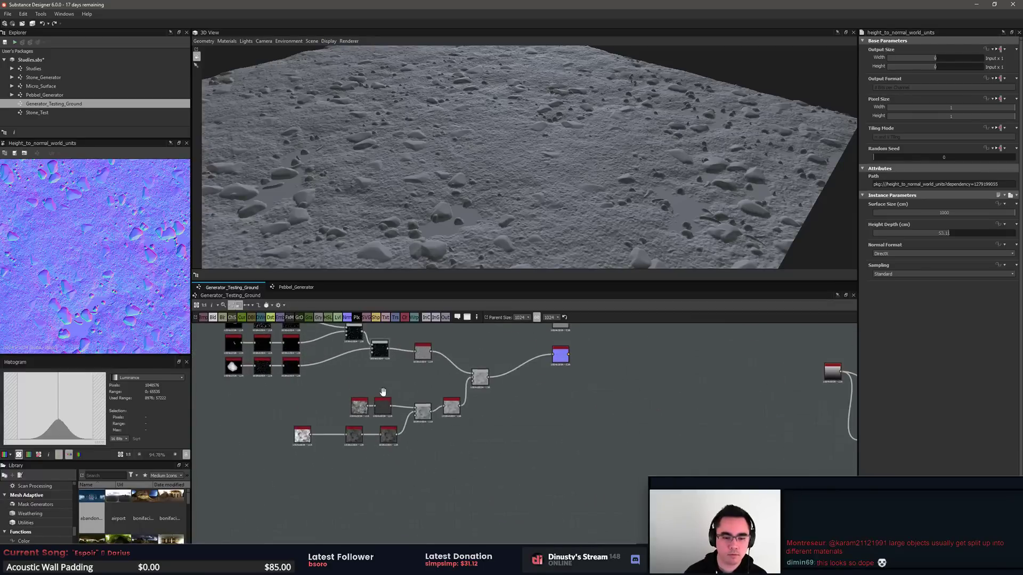
scroll(382, 392, "up", 3)
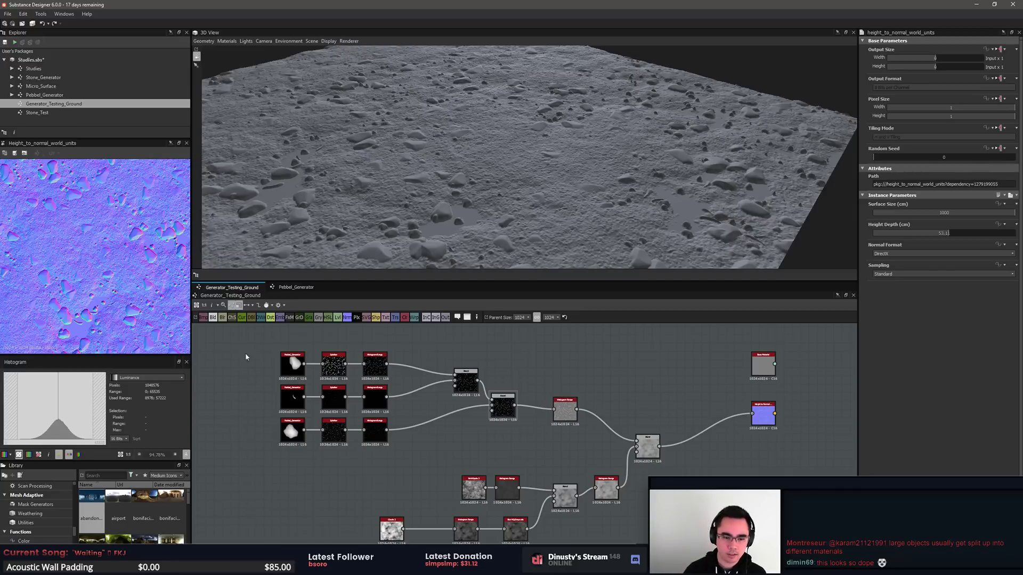
left_click_drag(245, 355, 800, 536)
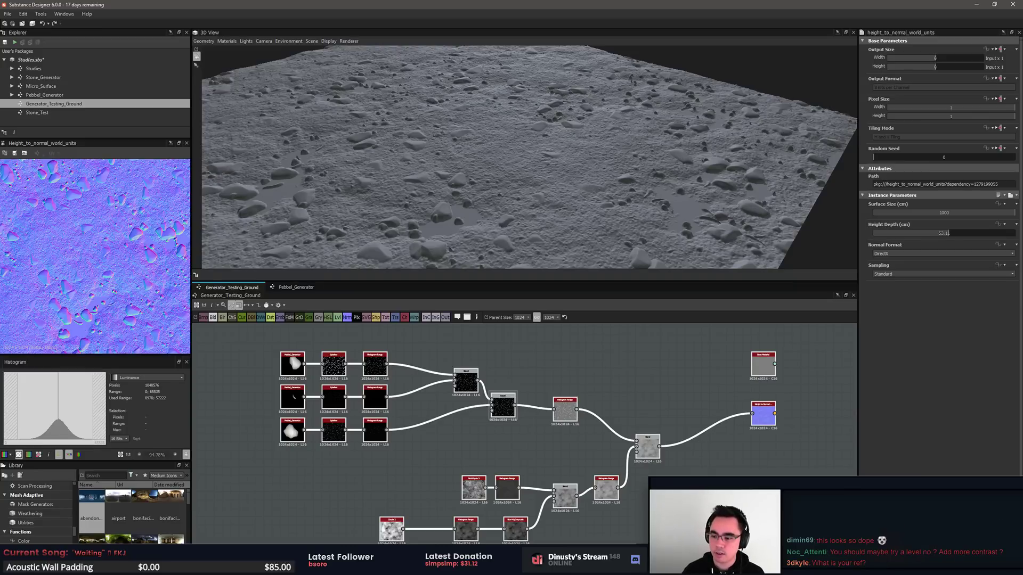
left_click(788, 525)
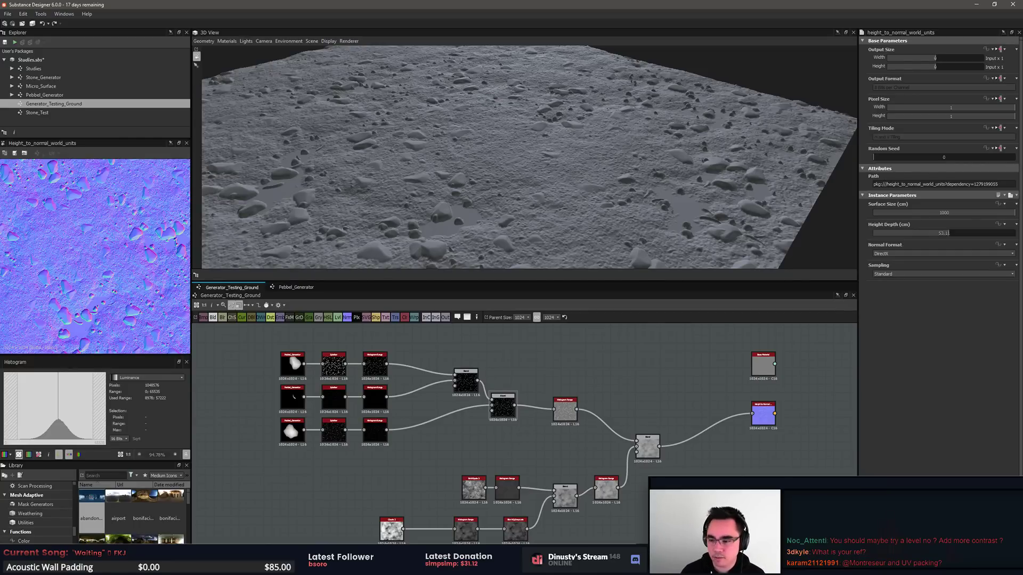
middle_click_drag(743, 399, 367, 386)
scroll(367, 385, "down", 3)
middle_click_drag(602, 439, 346, 373)
scroll(346, 373, "down", 2)
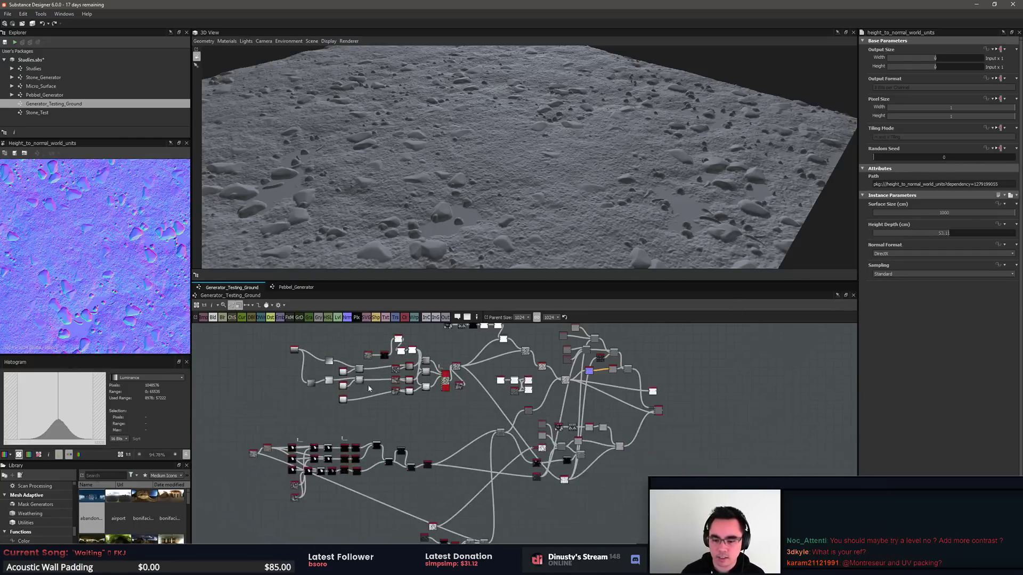
scroll(497, 415, "up", 5)
scroll(600, 377, "up", 2)
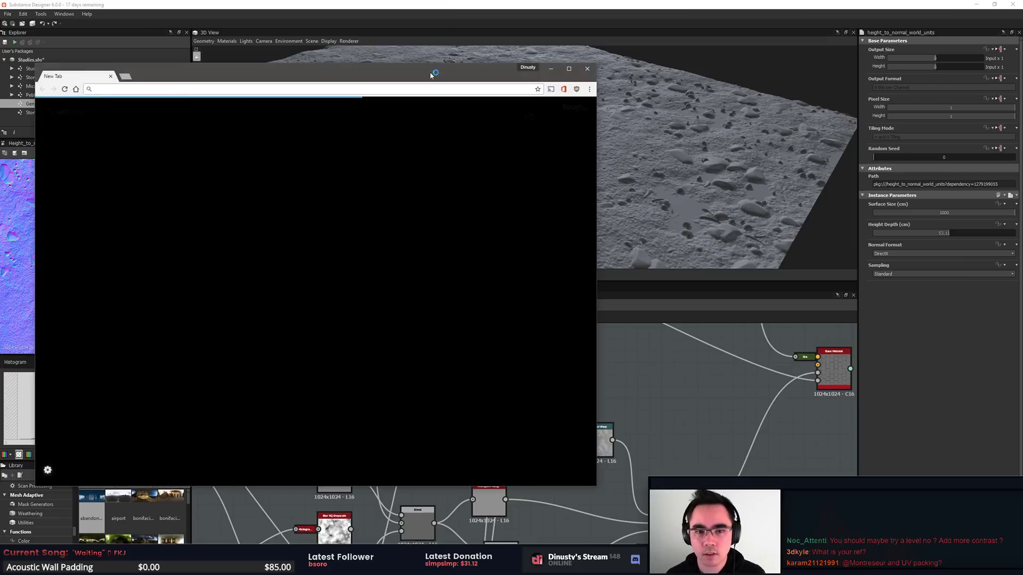
Step: Switch to Google Photos in the browser and examine the cobblestone reference photo's stones and sandy joints up close
left_click_drag(432, 71, 1022, 66)
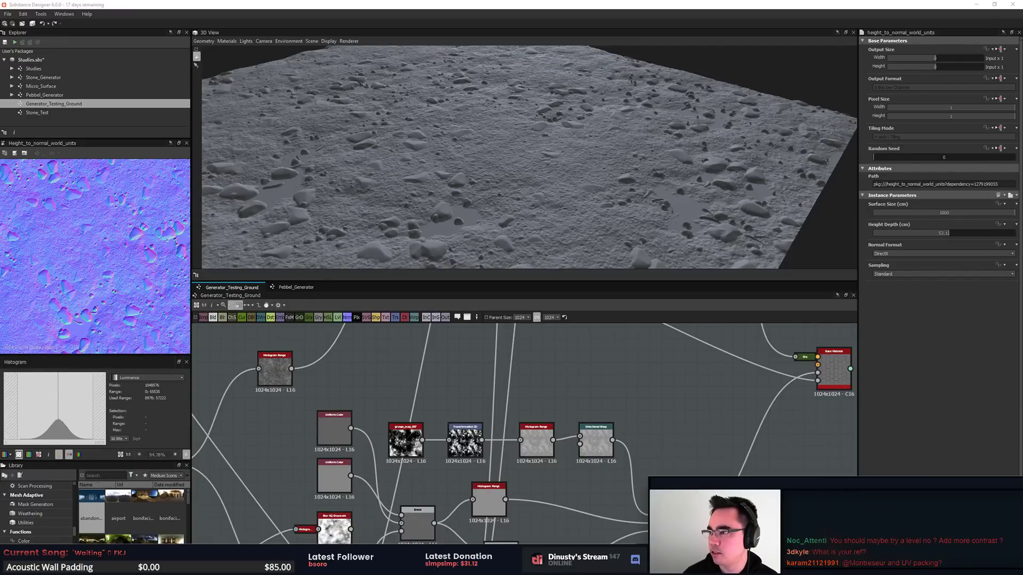
left_click_drag(1022, 101, 445, 102)
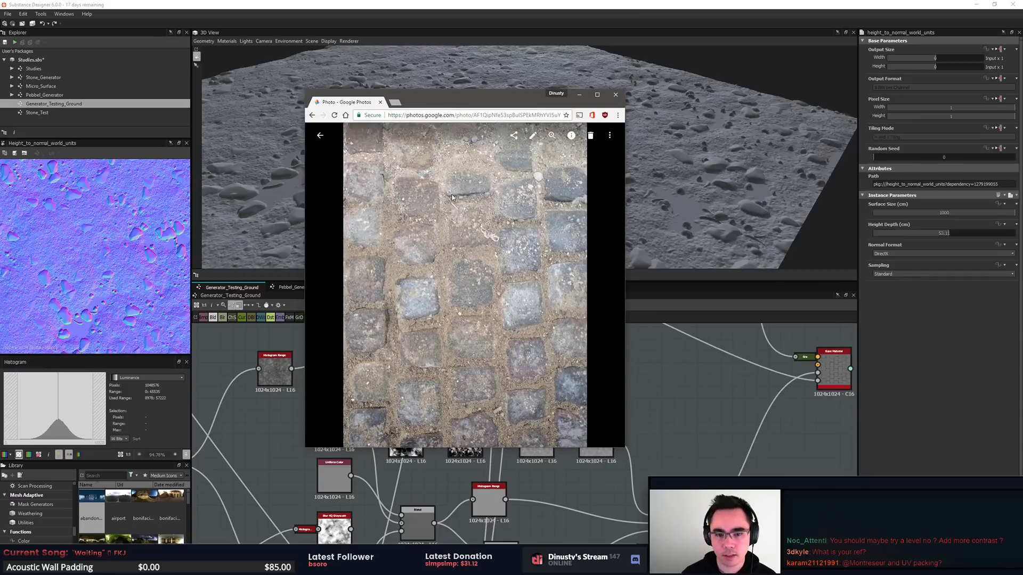
left_click(552, 135)
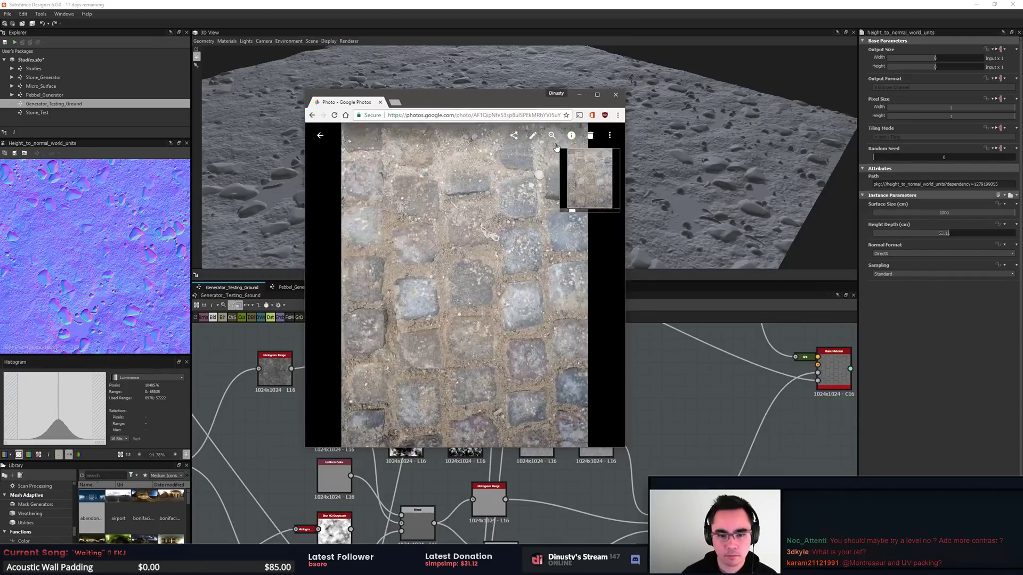
scroll(495, 288, "up", 5)
left_click_drag(594, 397, 451, 261)
mouse_move(469, 344)
left_mouse_down()
mouse_move(459, 374)
mouse_move(467, 346)
left_mouse_up()
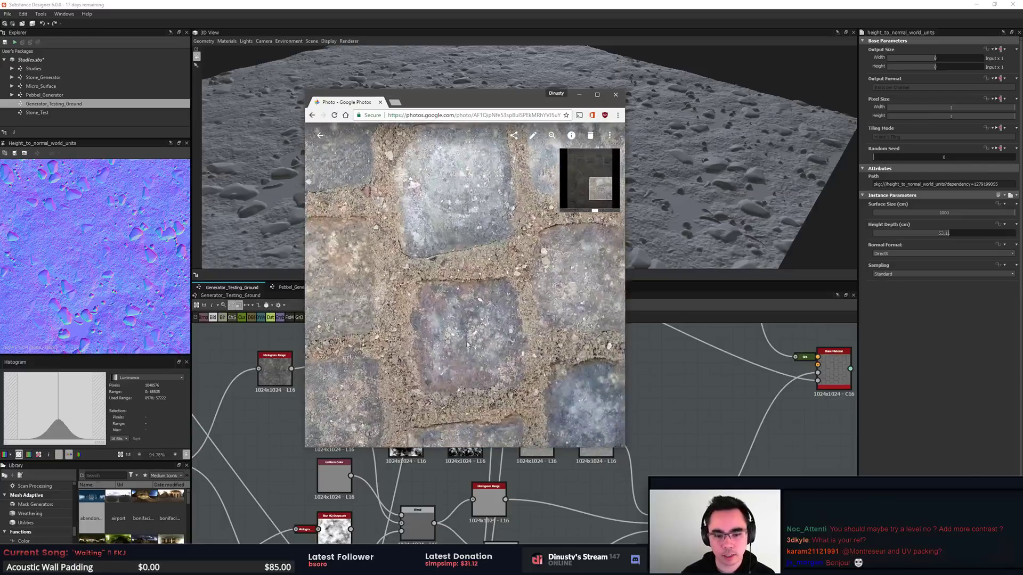
scroll(453, 314, "up", 4)
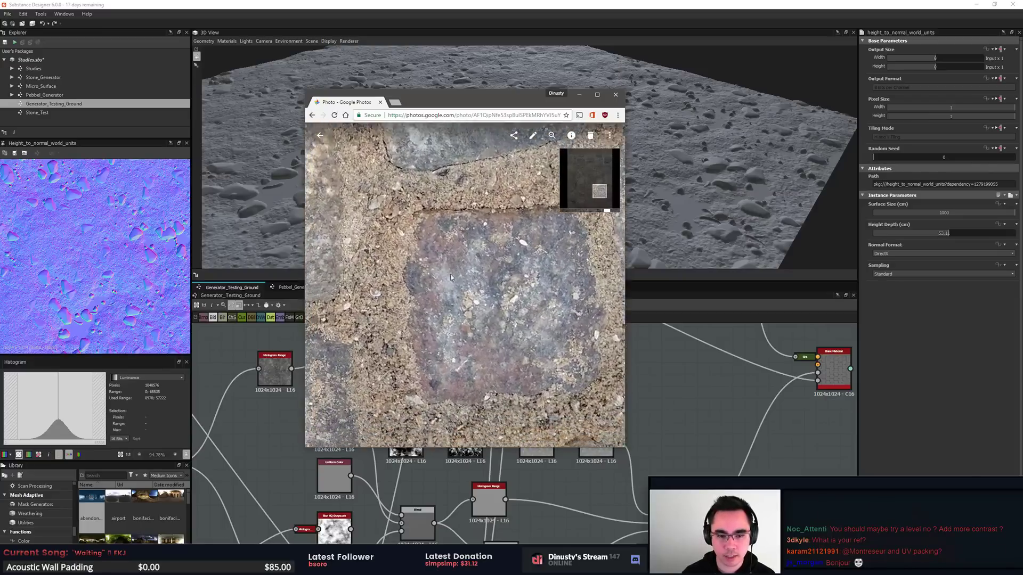
Step: Examine the cobblestone photo's overall stone layout, the string on the stones, and the loose pebbles in the lower sandy joints
left_click_drag(451, 278, 455, 263)
scroll(472, 254, "down", 4)
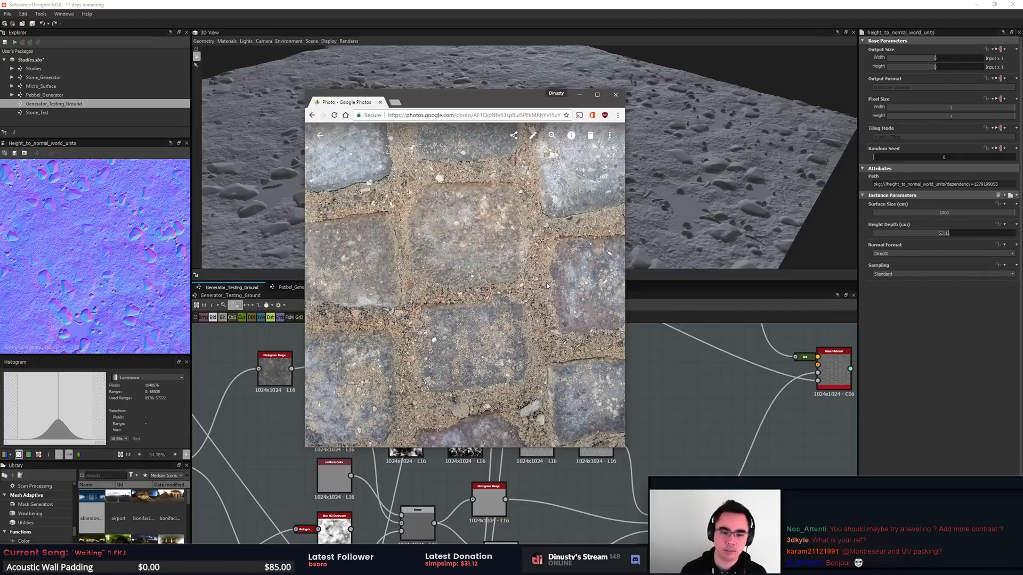
scroll(468, 253, "down", 2)
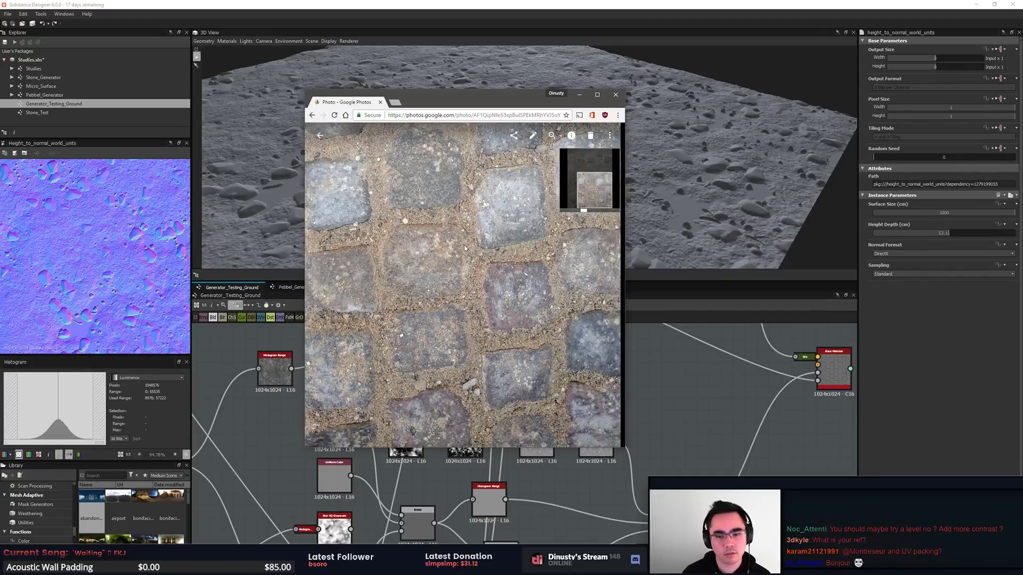
scroll(465, 248, "down", 2)
scroll(387, 266, "up", 4)
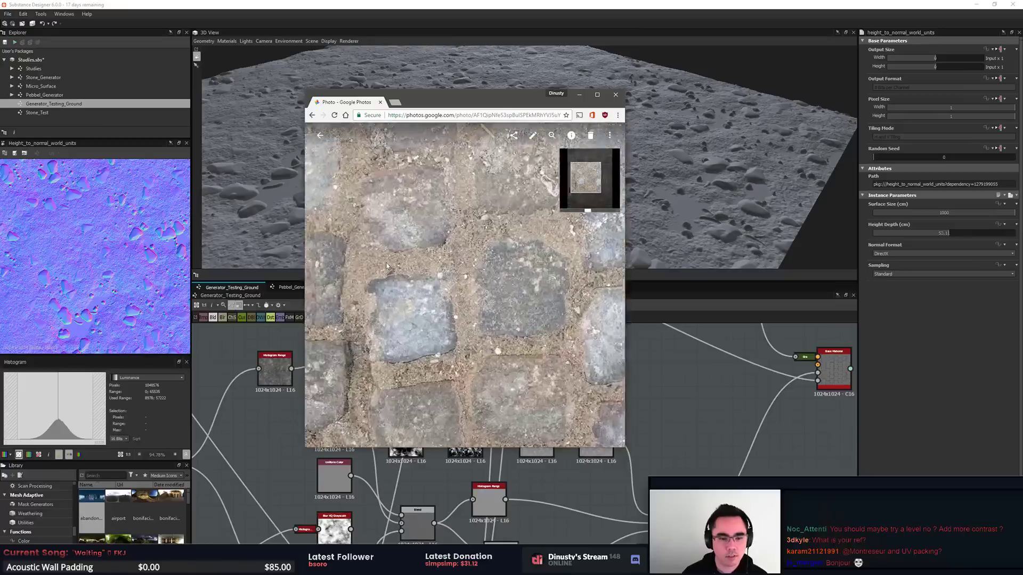
scroll(387, 266, "up", 2)
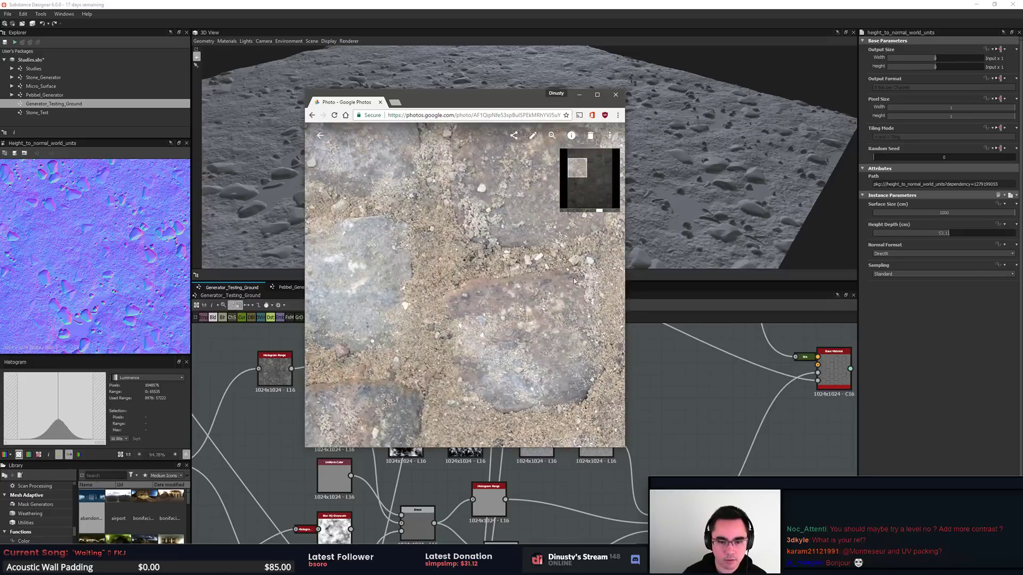
left_click_drag(573, 281, 454, 270)
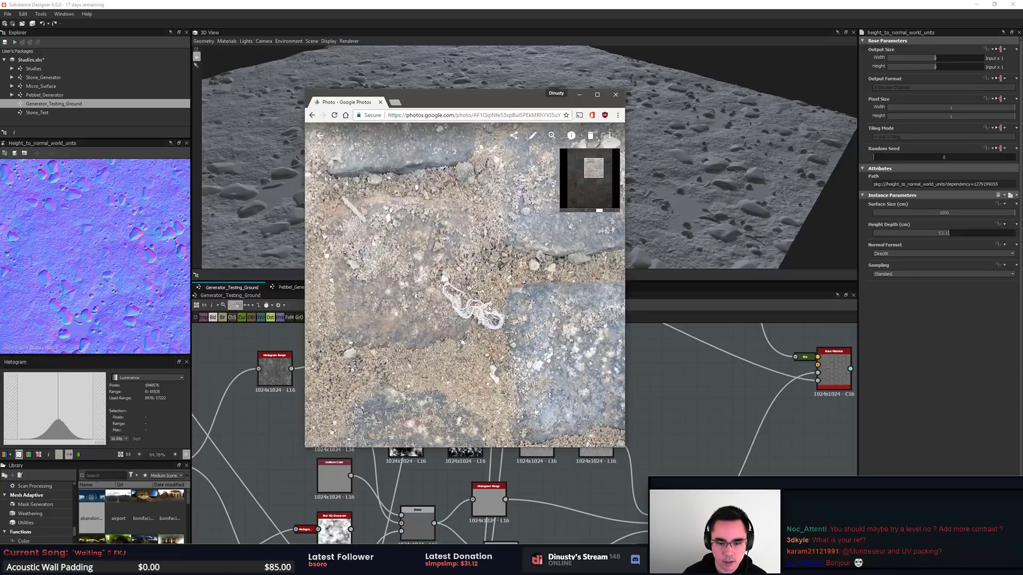
scroll(520, 313, "up", 2)
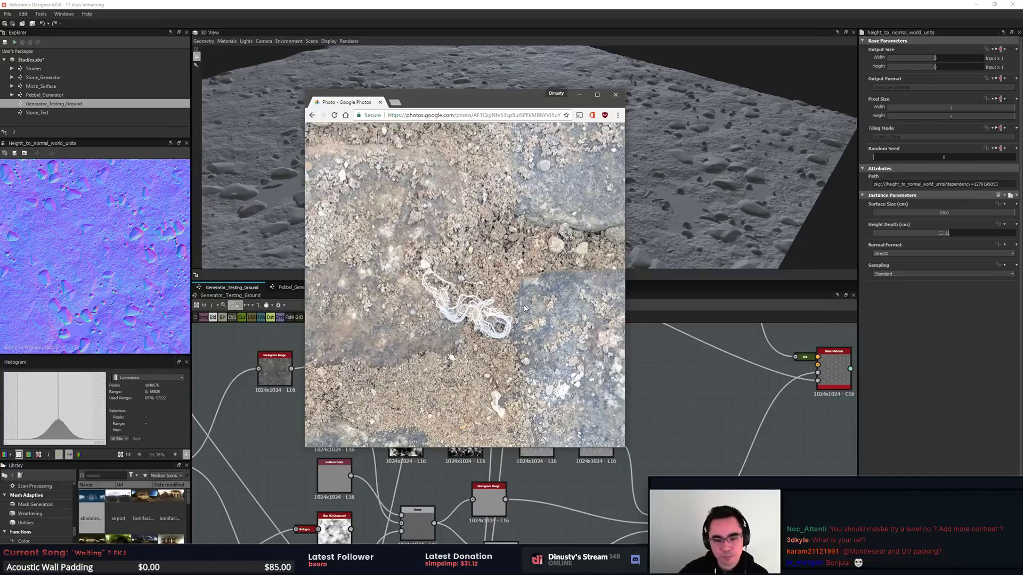
scroll(525, 308, "down", 5)
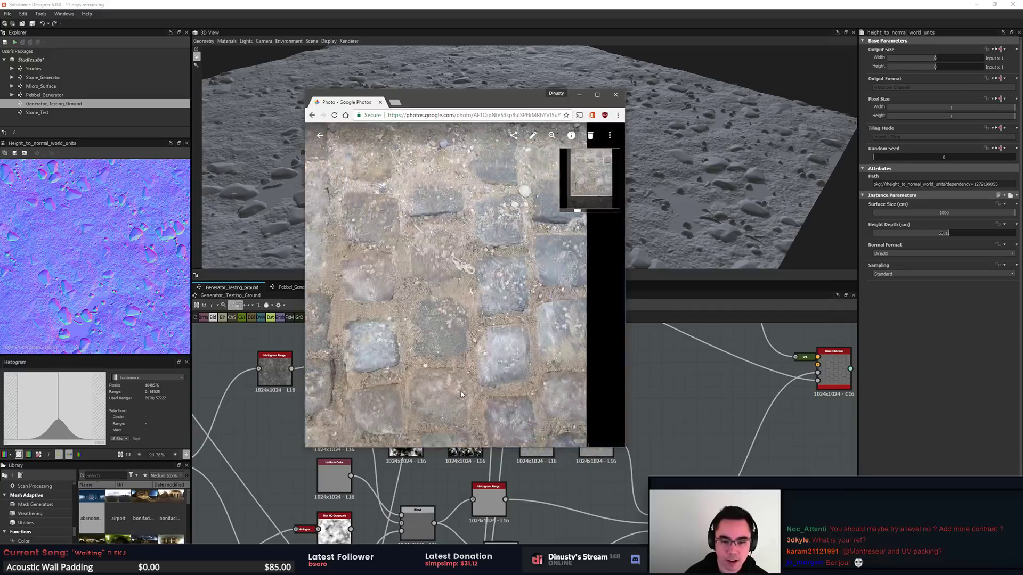
scroll(452, 404, "up", 5)
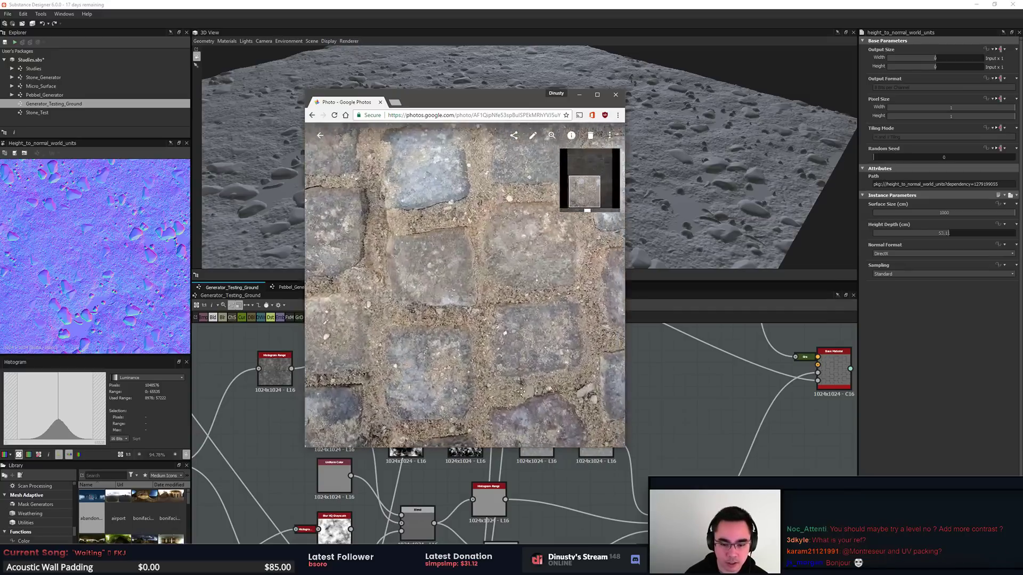
scroll(525, 379, "up", 1)
left_click_drag(341, 408, 540, 380)
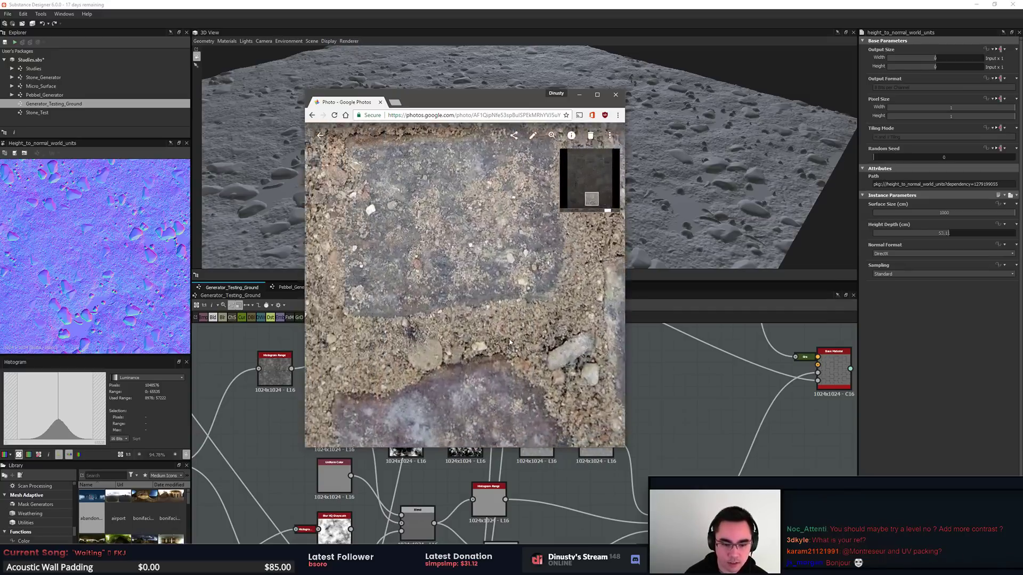
scroll(506, 388, "down", 5)
scroll(427, 238, "down", 2)
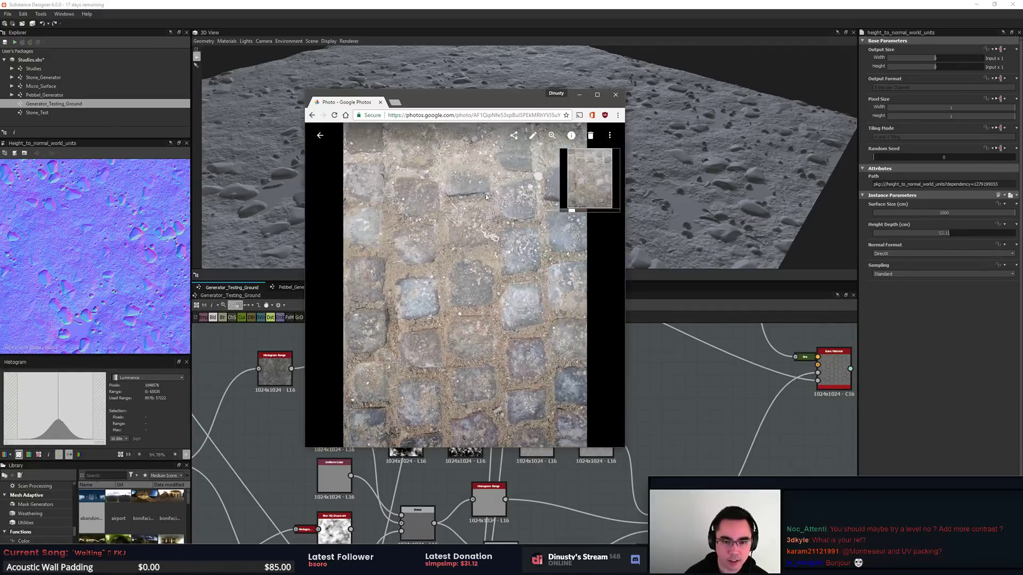
Step: Study the gravel and fine debris covering the stones and joints in the upper part of the cobblestone photo
scroll(456, 272, "up", 4)
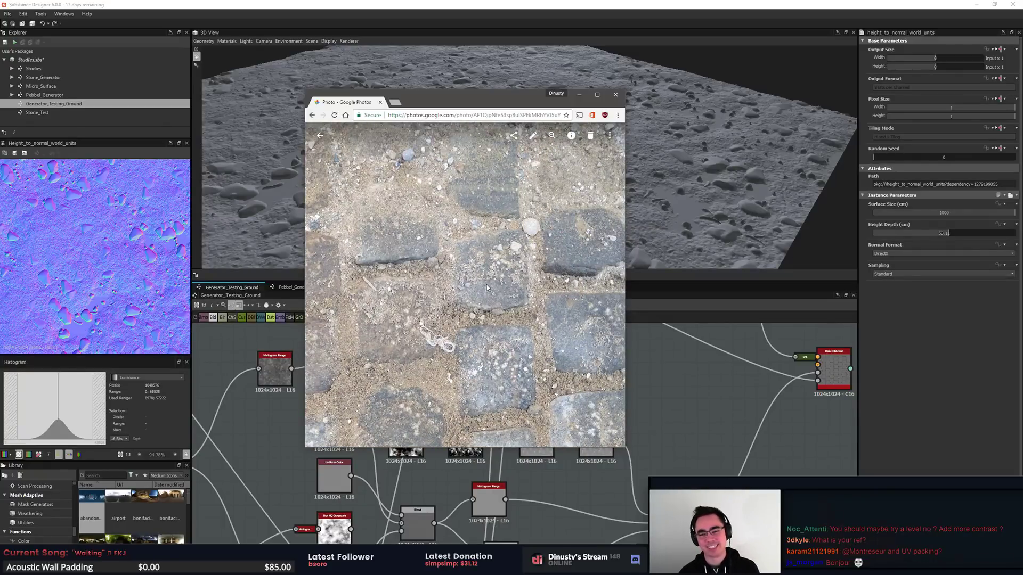
scroll(487, 288, "down", 2)
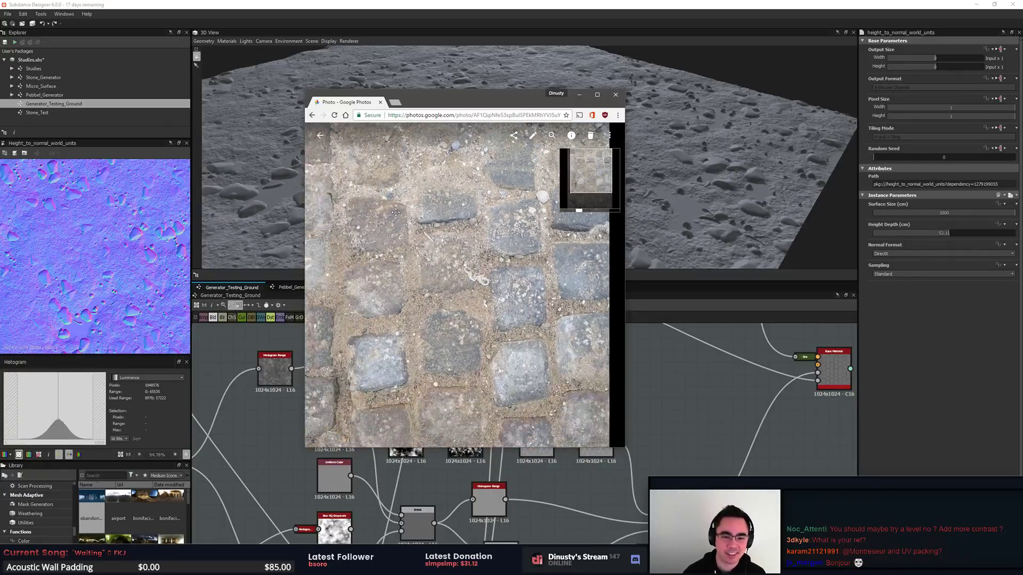
scroll(396, 212, "up", 4)
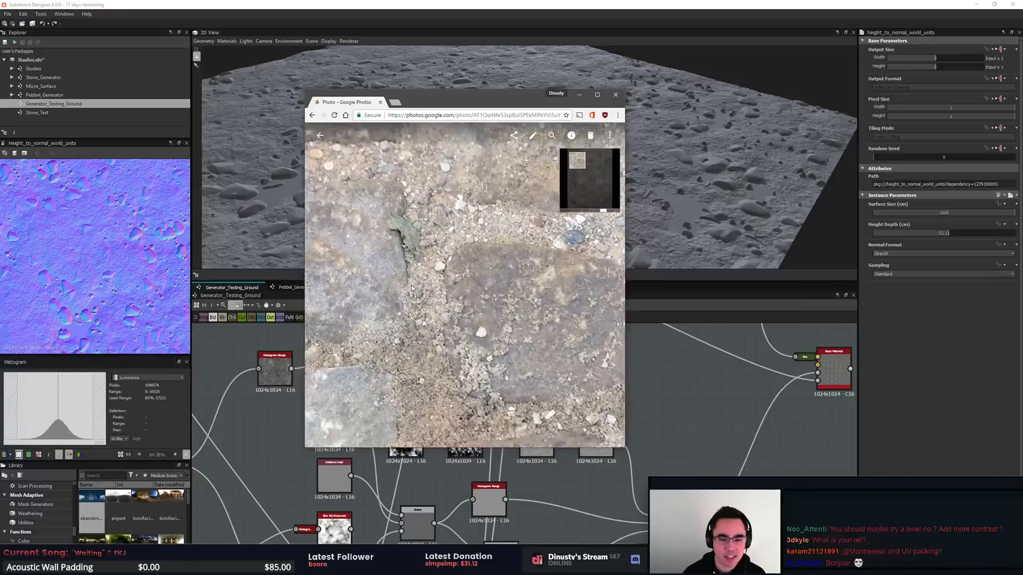
scroll(412, 288, "up", 1)
scroll(435, 262, "down", 4)
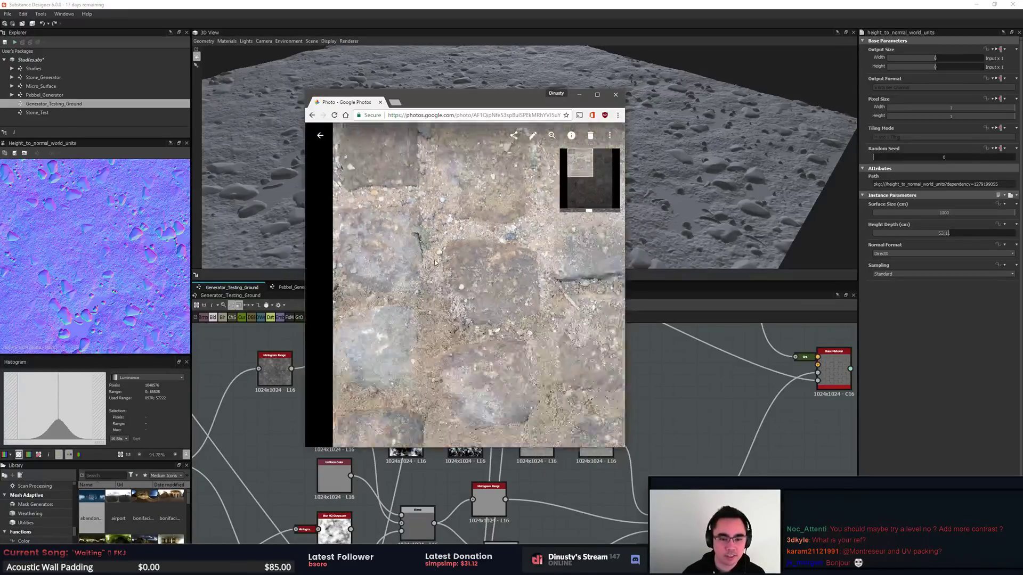
scroll(430, 180, "up", 3)
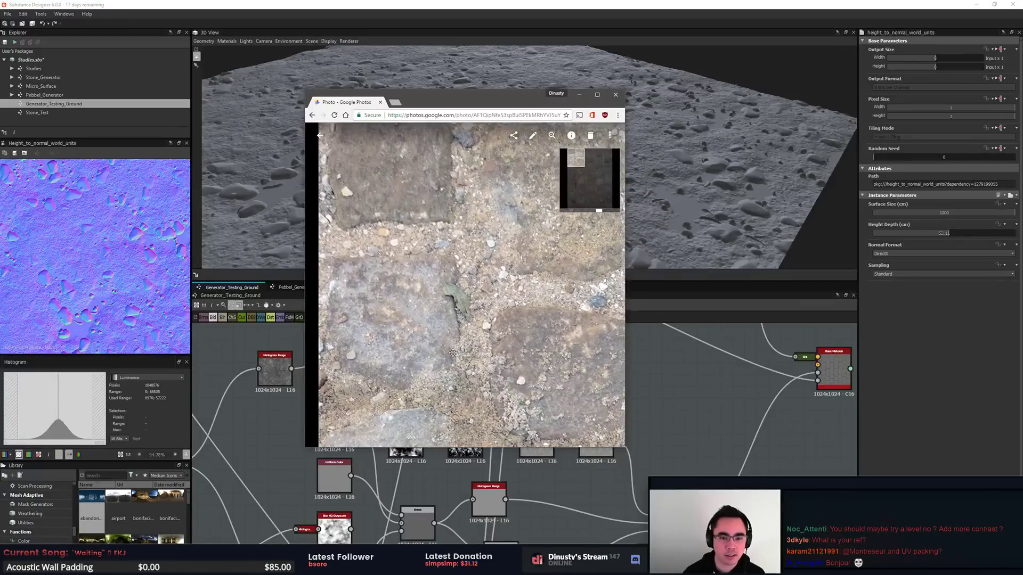
scroll(463, 299, "up", 2)
left_click_drag(567, 377, 464, 300)
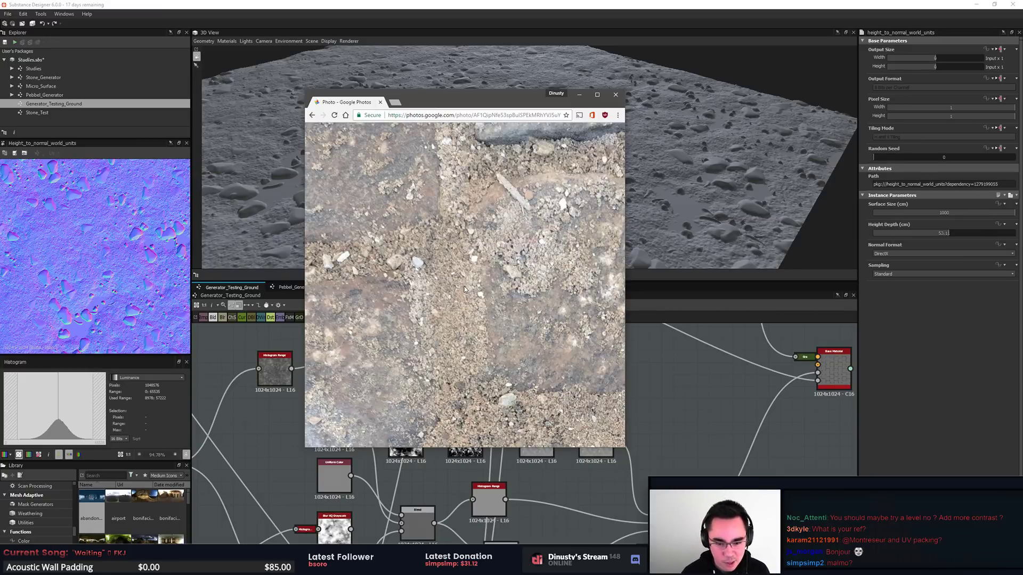
mouse_move(461, 278)
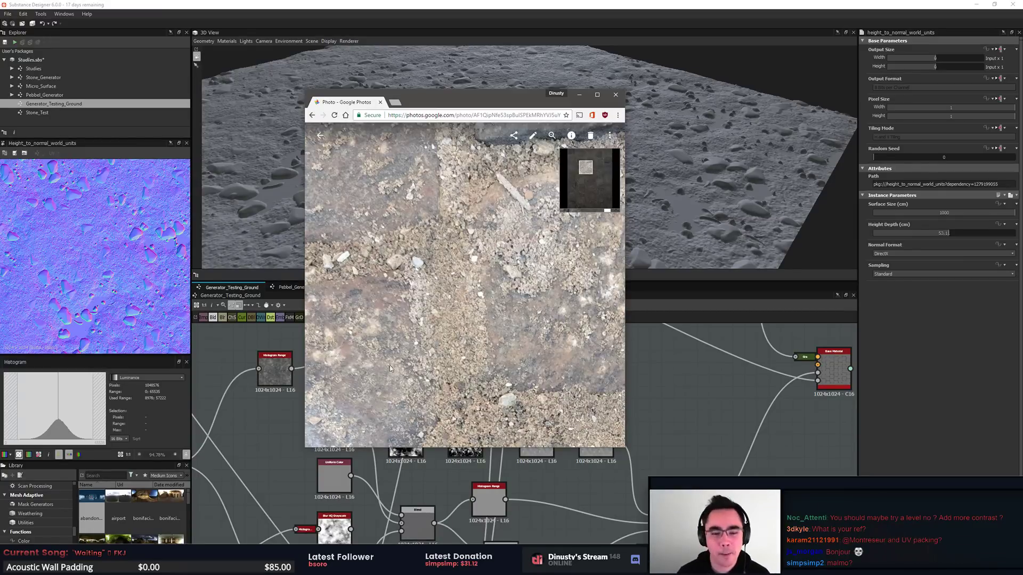
left_click_drag(390, 369, 384, 336)
scroll(383, 337, "down", 3)
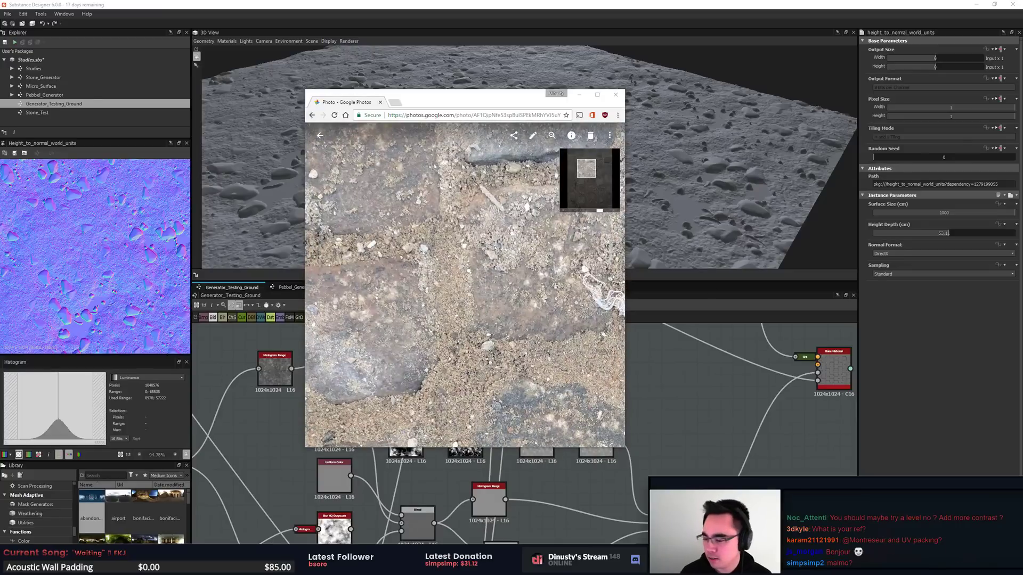
Step: Switch the browser from the photo to Google Maps showing Malmö and view the city's location within Europe
left_click(443, 114)
left_click_drag(453, 95, 1022, 96)
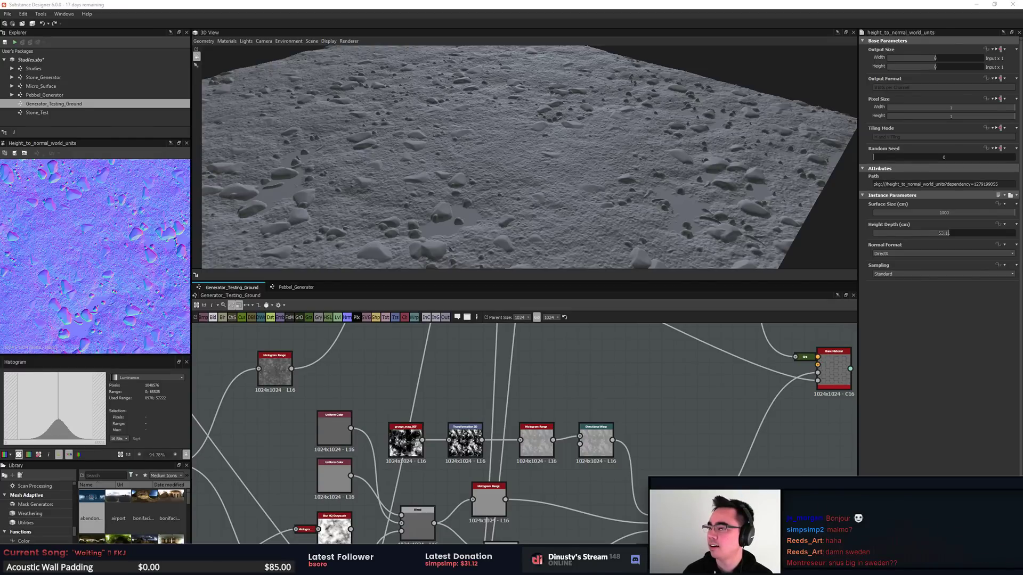
left_click_drag(1022, 107, 489, 109)
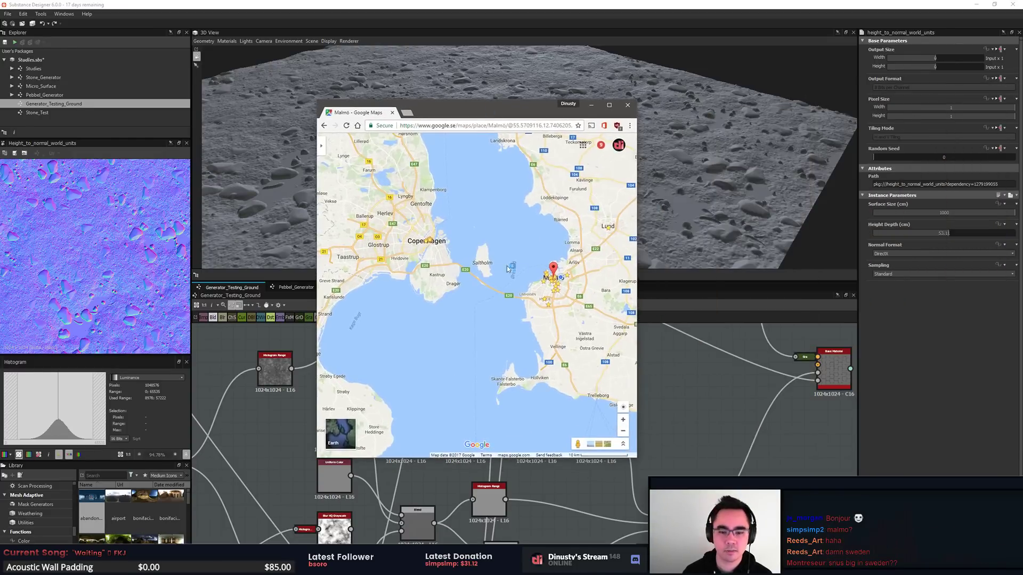
left_click_drag(574, 309, 428, 301)
scroll(429, 303, "down", 4)
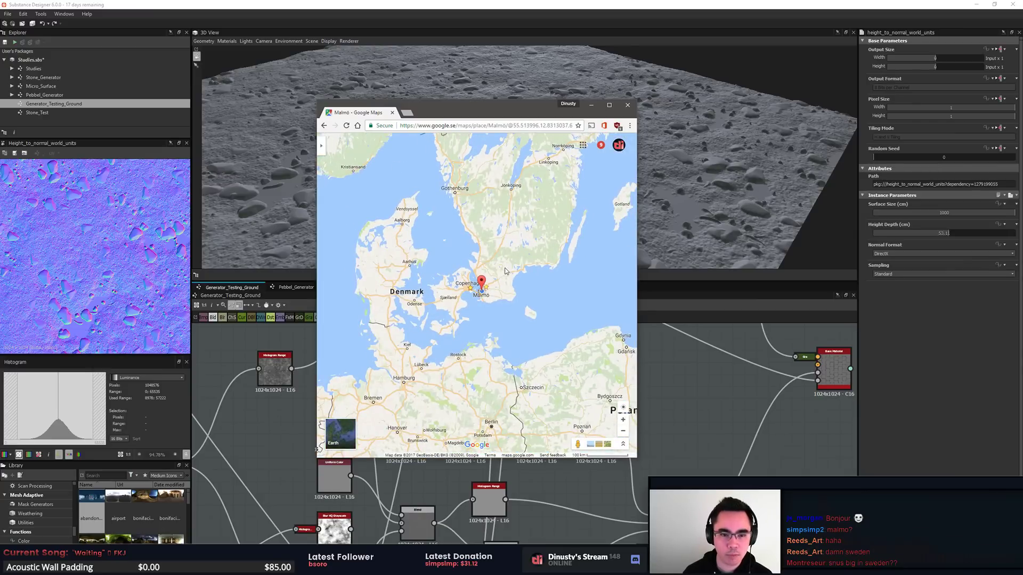
scroll(520, 319, "down", 3)
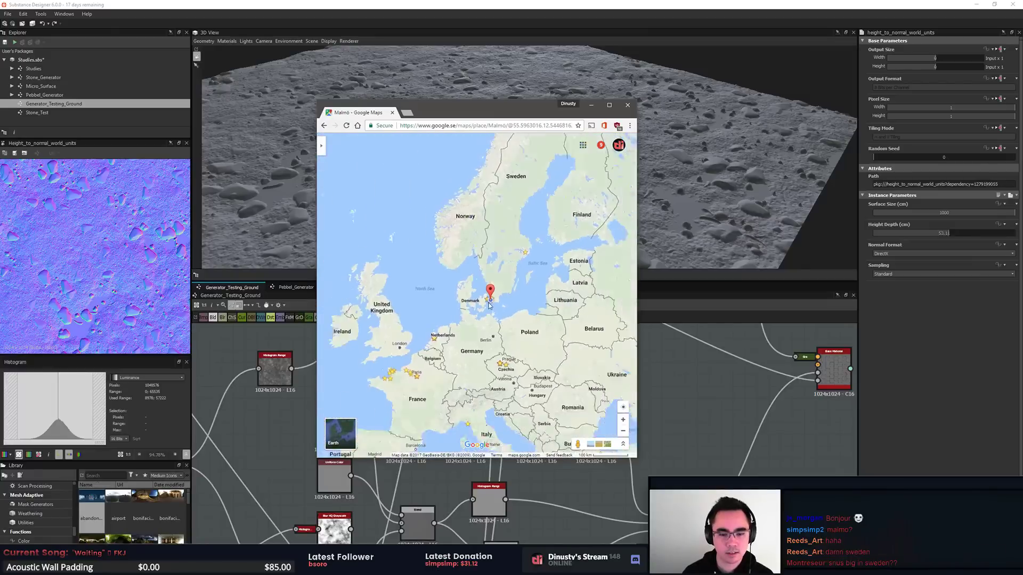
scroll(497, 317, "down", 1)
Step: Move the map to the west coast of North America and look closely at Washington State around Seattle
left_click_drag(487, 315, 533, 320)
left_click_drag(429, 319, 548, 323)
scroll(501, 319, "up", 3)
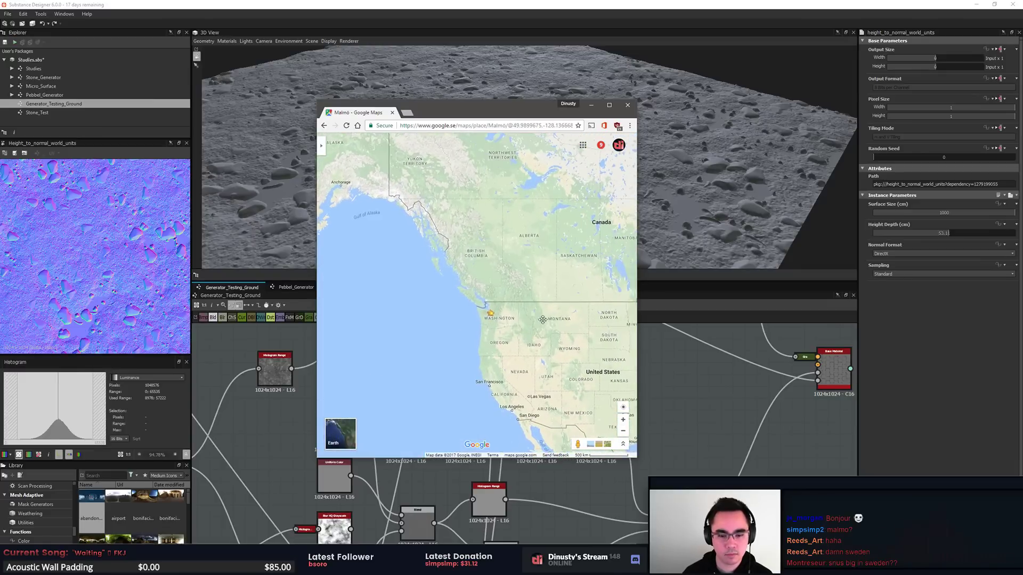
scroll(503, 318, "up", 5)
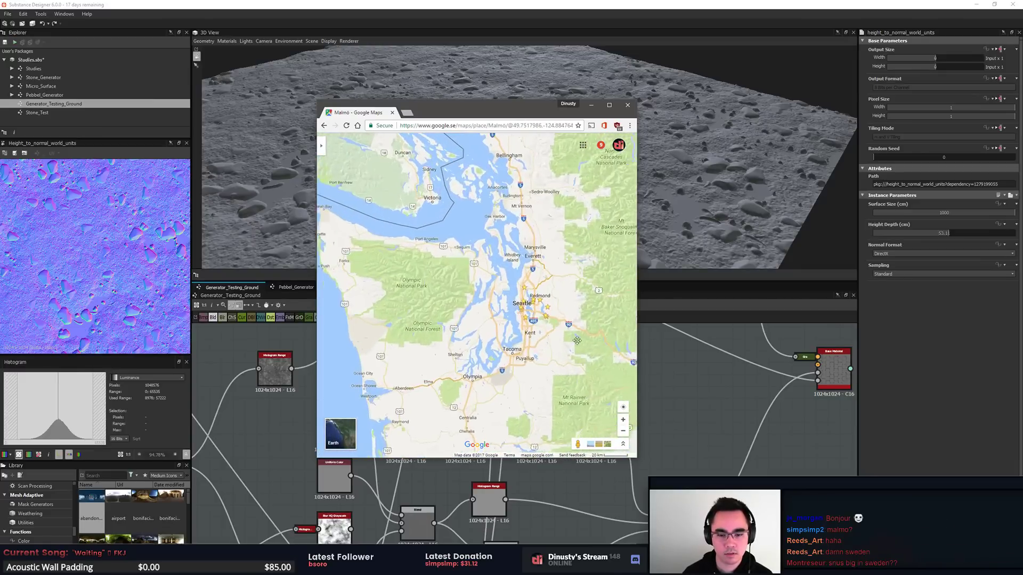
scroll(513, 318, "down", 1)
scroll(485, 316, "up", 3)
left_click_drag(515, 321, 602, 316)
scroll(486, 319, "up", 1)
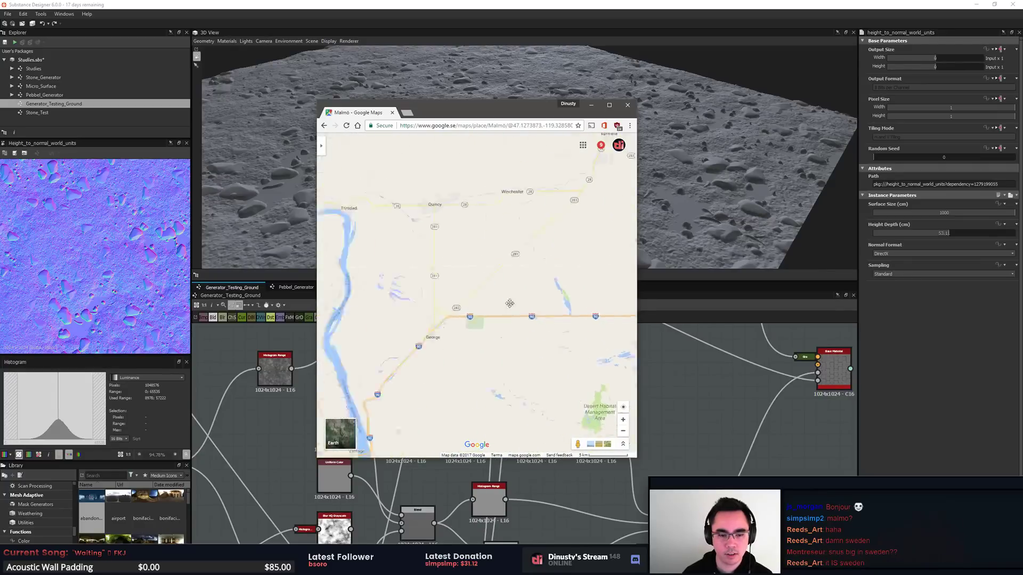
Step: Follow the highway on the map westward from George and Vantage past North Bend and Bellevue to central Seattle
left_click_drag(341, 293, 395, 201)
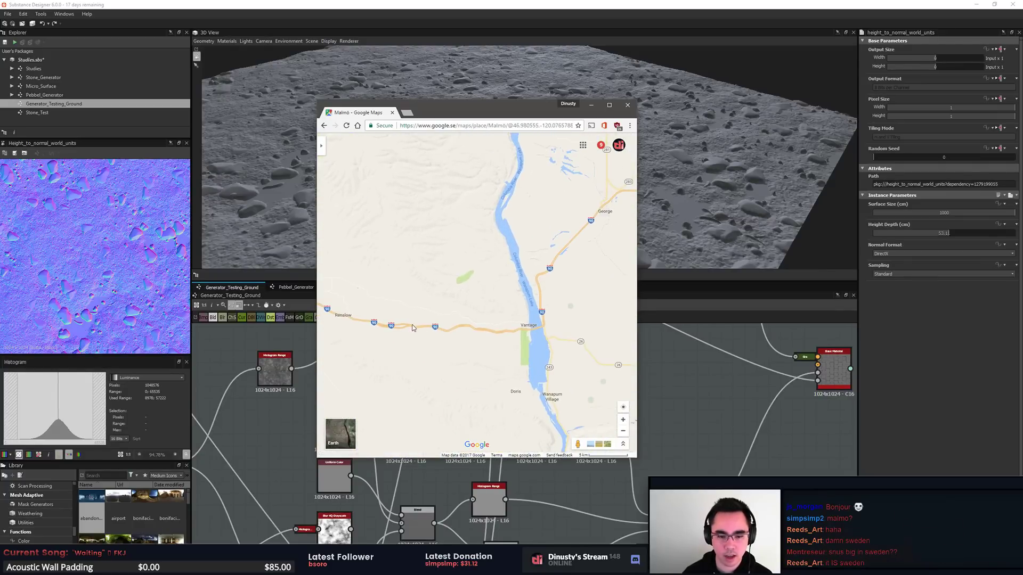
left_click_drag(412, 326, 591, 344)
left_click_drag(394, 282, 570, 339)
left_click_drag(453, 256, 525, 322)
left_click_drag(385, 280, 518, 325)
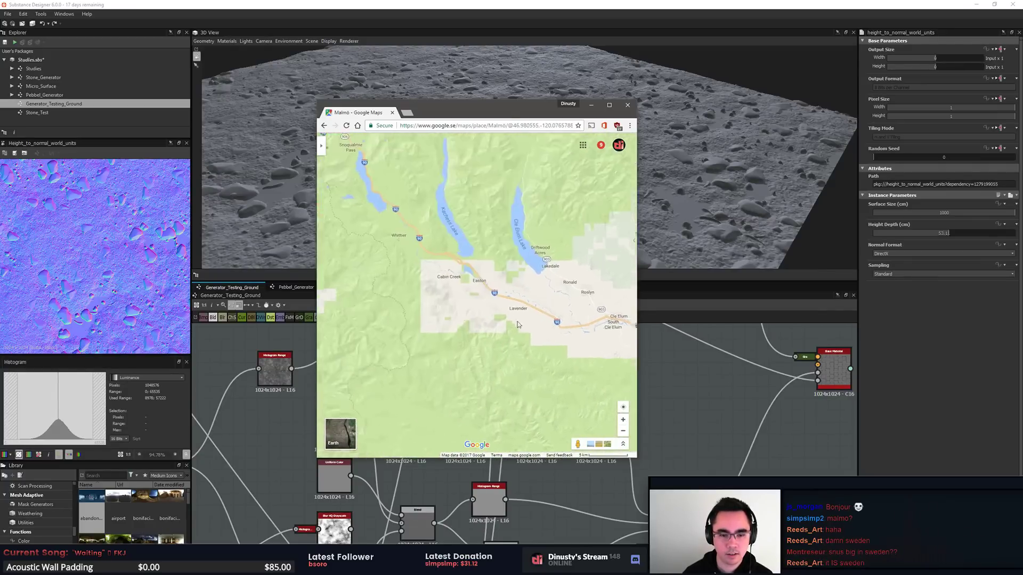
left_click_drag(373, 258, 470, 335)
left_click_drag(465, 292, 469, 334)
left_click_drag(341, 234, 449, 282)
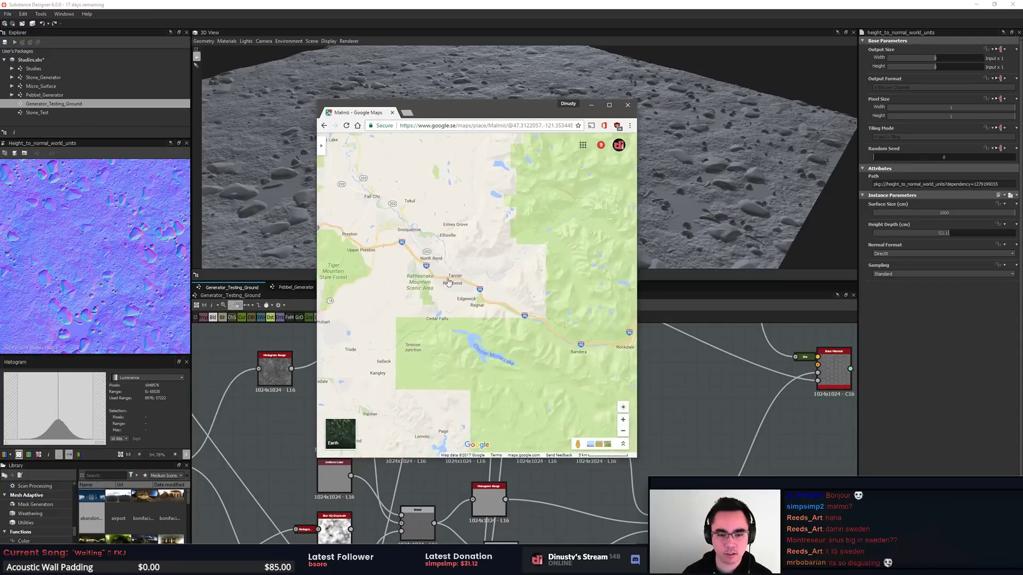
left_click_drag(381, 264, 508, 322)
left_click_drag(405, 277, 480, 320)
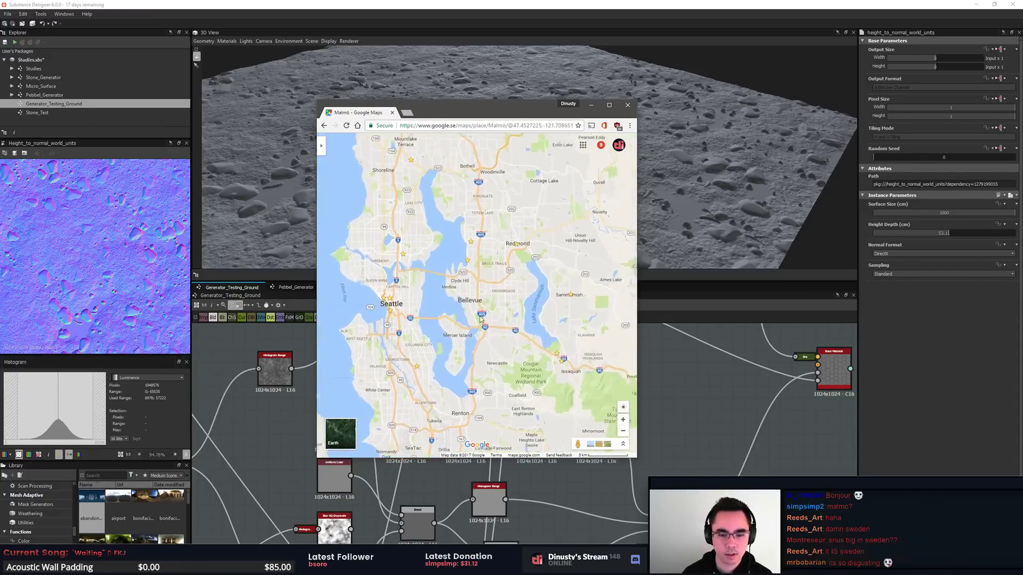
left_click_drag(400, 314, 474, 317)
scroll(474, 317, "up", 1)
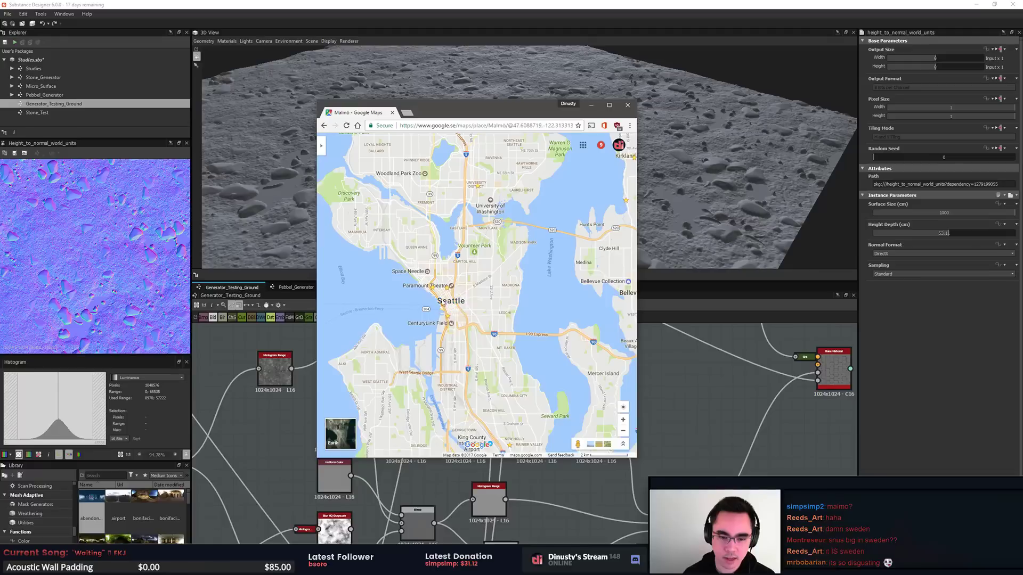
Step: Return the map from Seattle across the Atlantic to the Malmö and Copenhagen area
scroll(463, 294, "down", 3)
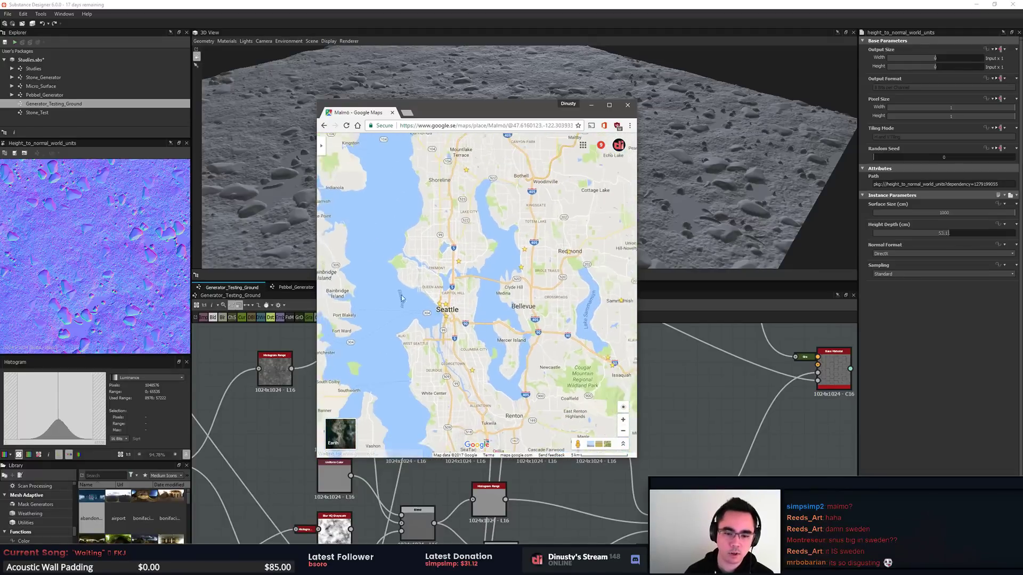
scroll(420, 318, "down", 5)
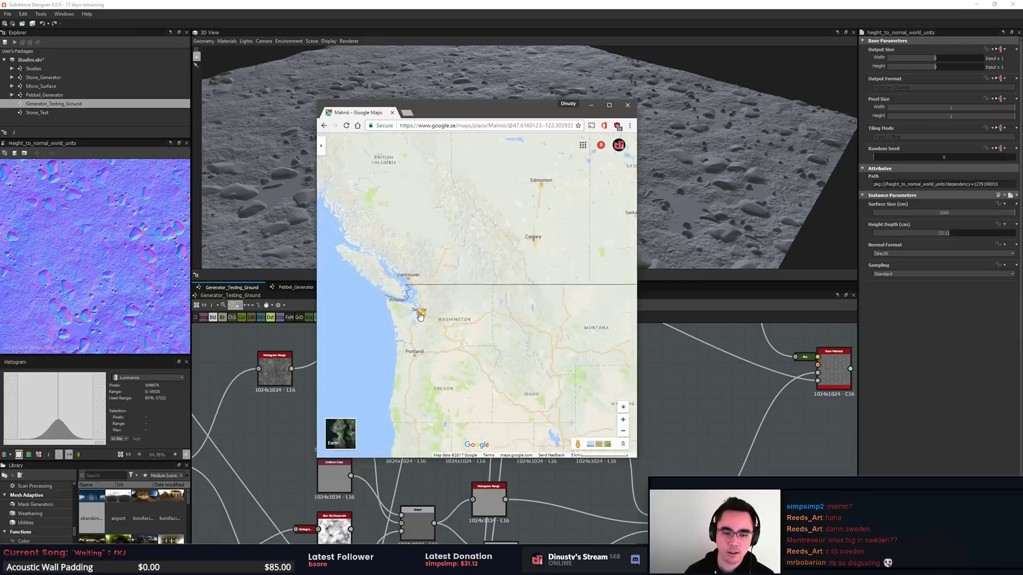
scroll(420, 318, "down", 2)
left_click_drag(611, 321, 477, 334)
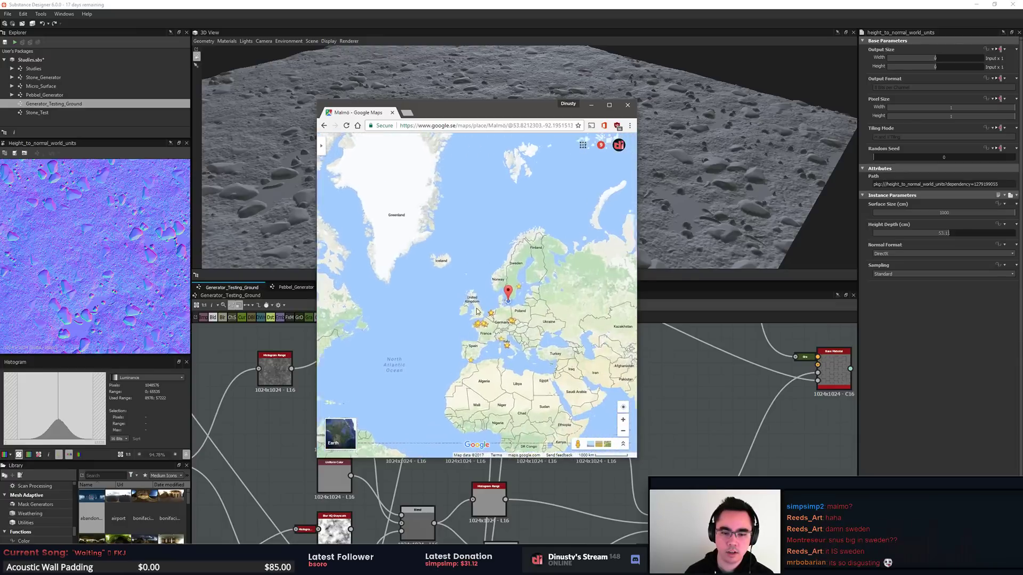
scroll(525, 302, "up", 2)
scroll(525, 303, "up", 3)
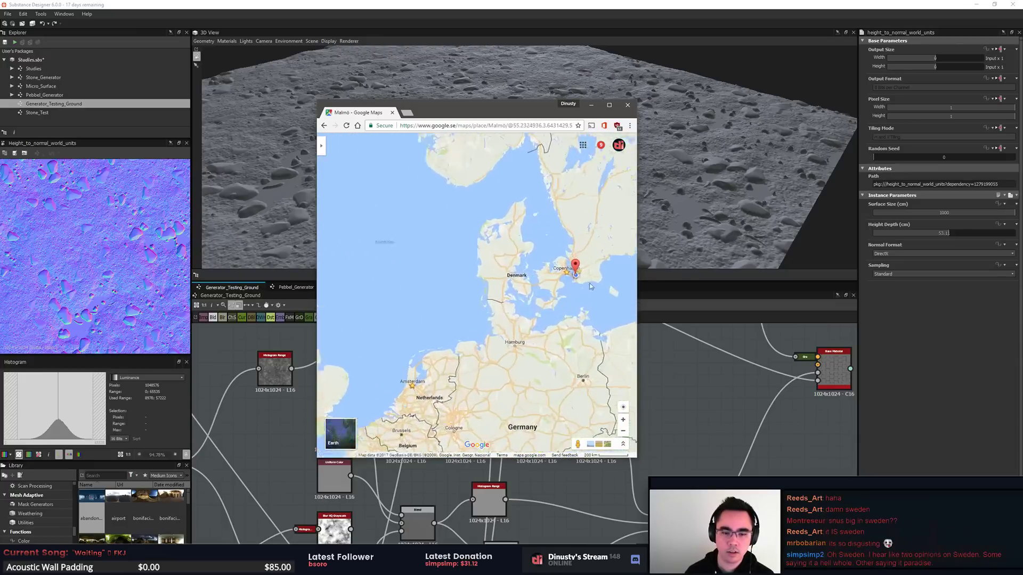
scroll(575, 282, "up", 3)
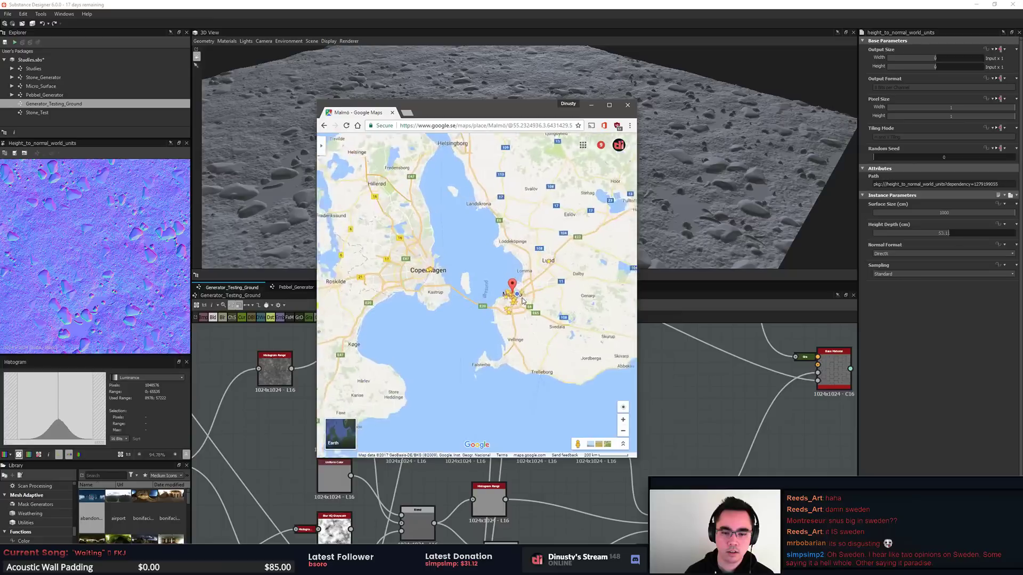
Step: View central Malmö on the map and close the map tab
scroll(527, 295, "up", 4)
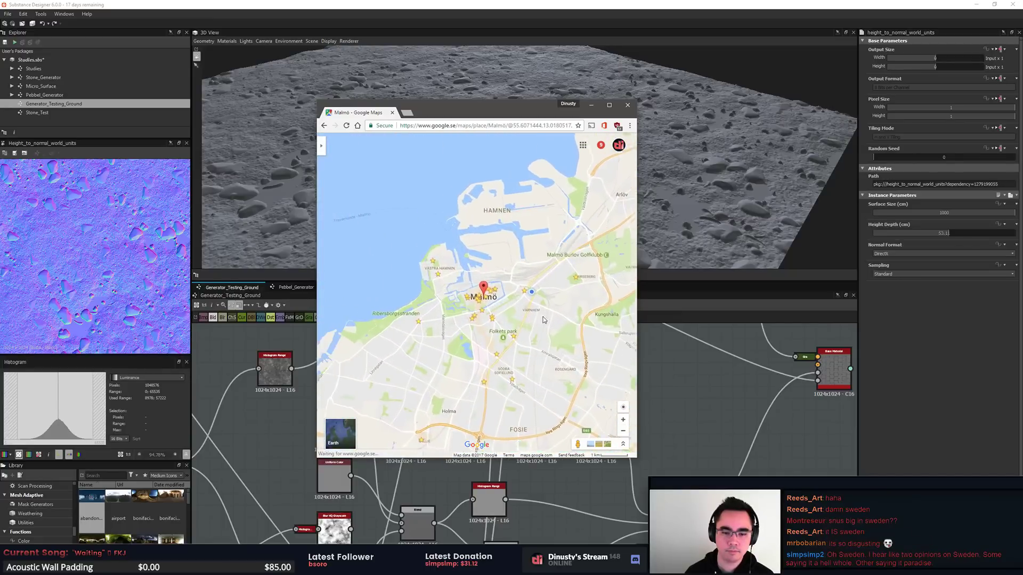
left_click_drag(551, 319, 512, 321)
middle_click(378, 115)
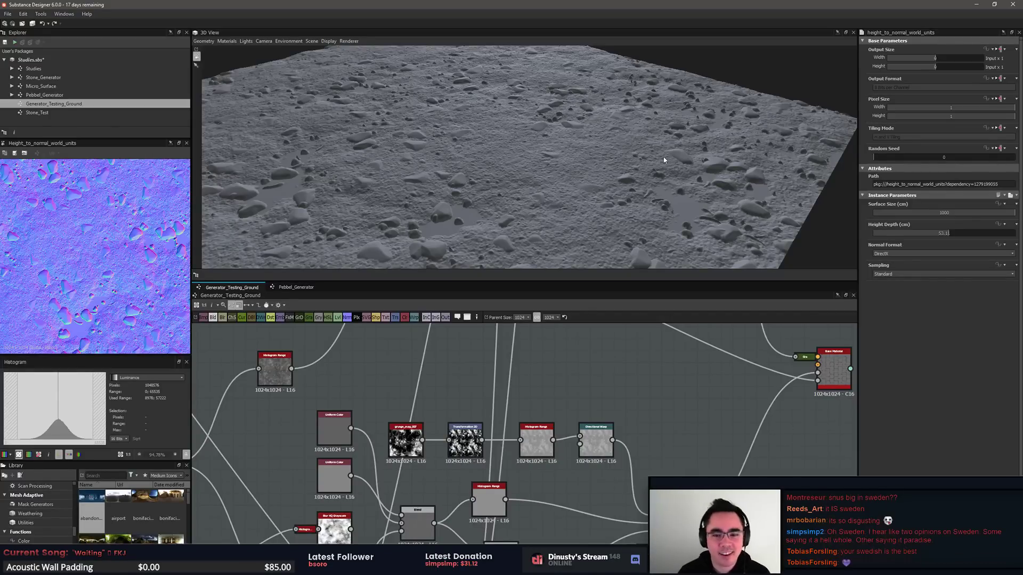
Step: Examine the pebble ground in 3D from a closer angle and look along the node graph's noise and pebble branches
left_click_drag(664, 160, 650, 156)
middle_click_drag(557, 395, 555, 384)
scroll(555, 384, "down", 4)
middle_click_drag(482, 378, 757, 374)
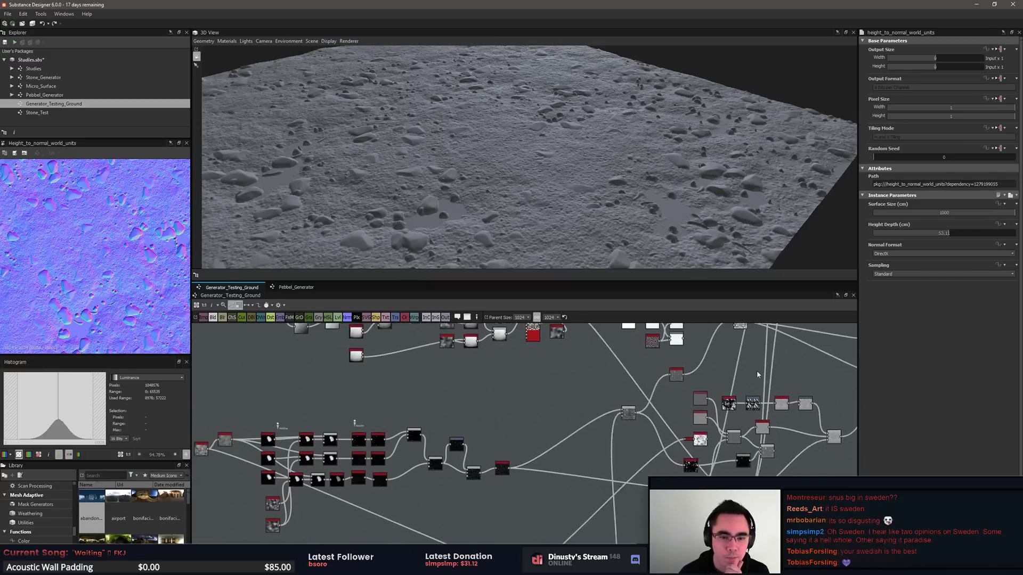
middle_click_drag(463, 393, 519, 392)
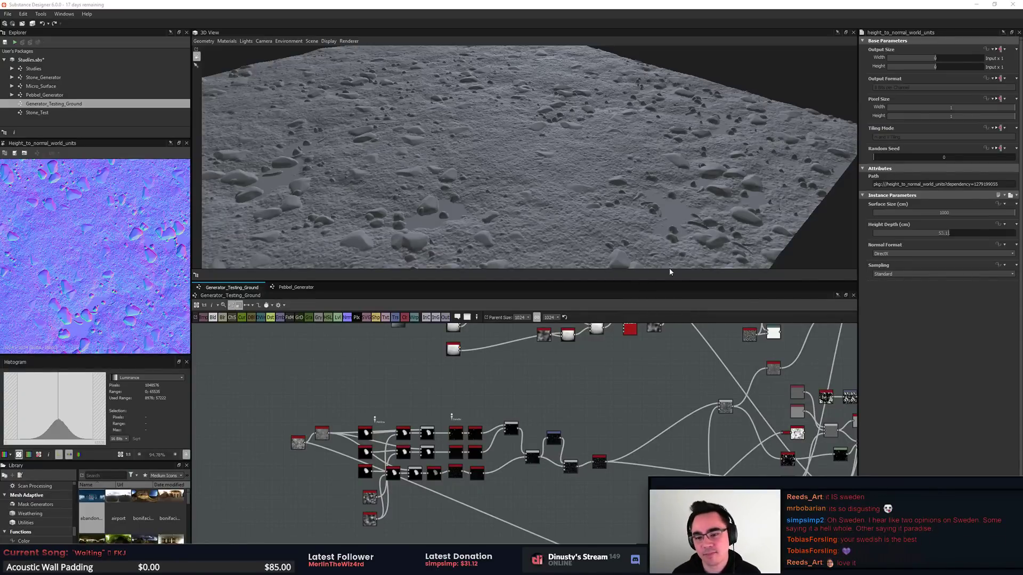
left_click_drag(630, 190, 549, 197)
scroll(592, 202, "up", 3)
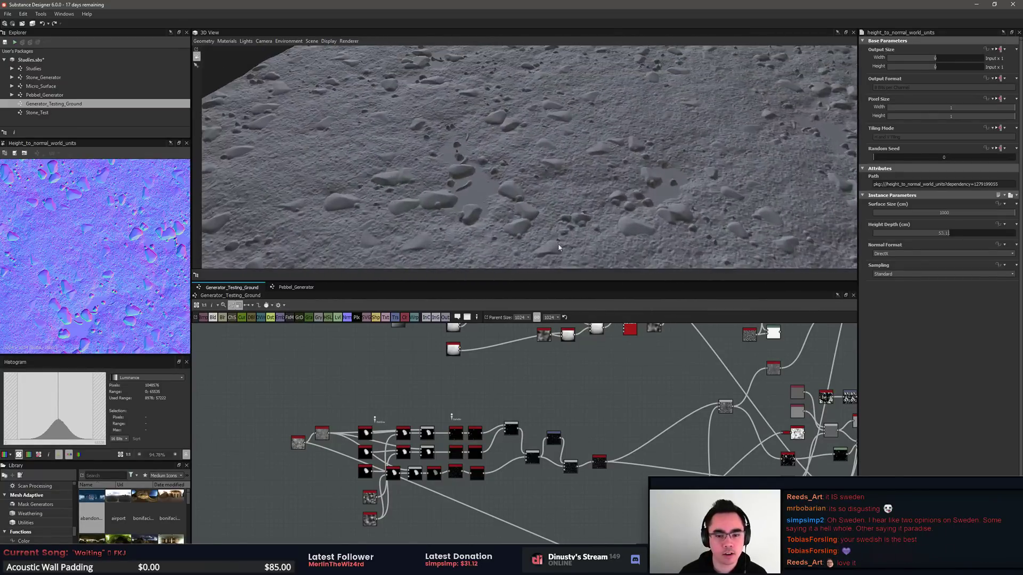
Step: Nudge the Base Material node slightly up and to the left within the graph
middle_click_drag(441, 381, 593, 437)
middle_click_drag(441, 425, 830, 525)
scroll(572, 463, "up", 3)
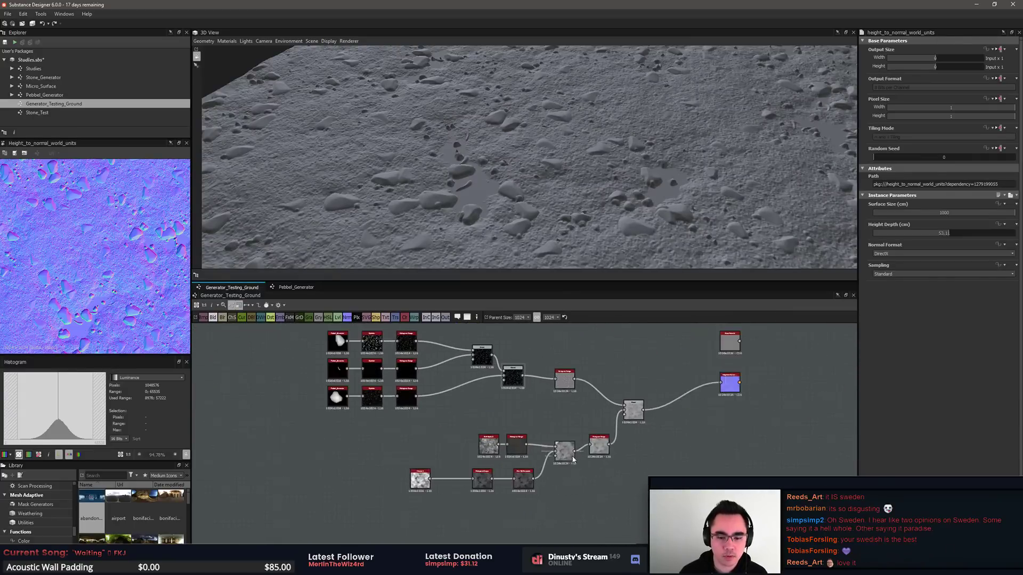
scroll(414, 482, "down", 2)
key("ctrl+a")
middle_click_drag(653, 365, 742, 451)
scroll(742, 451, "up", 2)
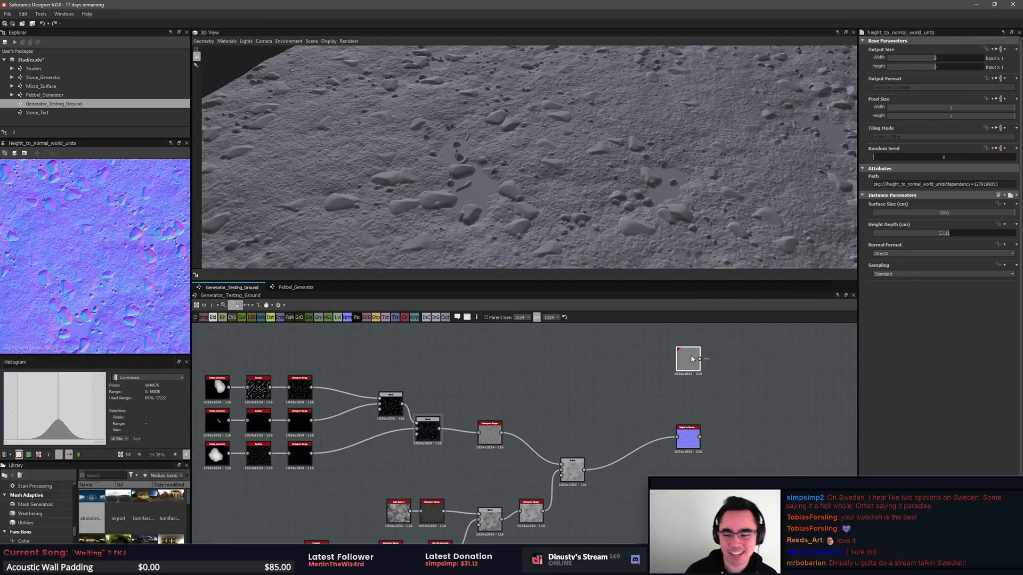
scroll(753, 403, "up", 3)
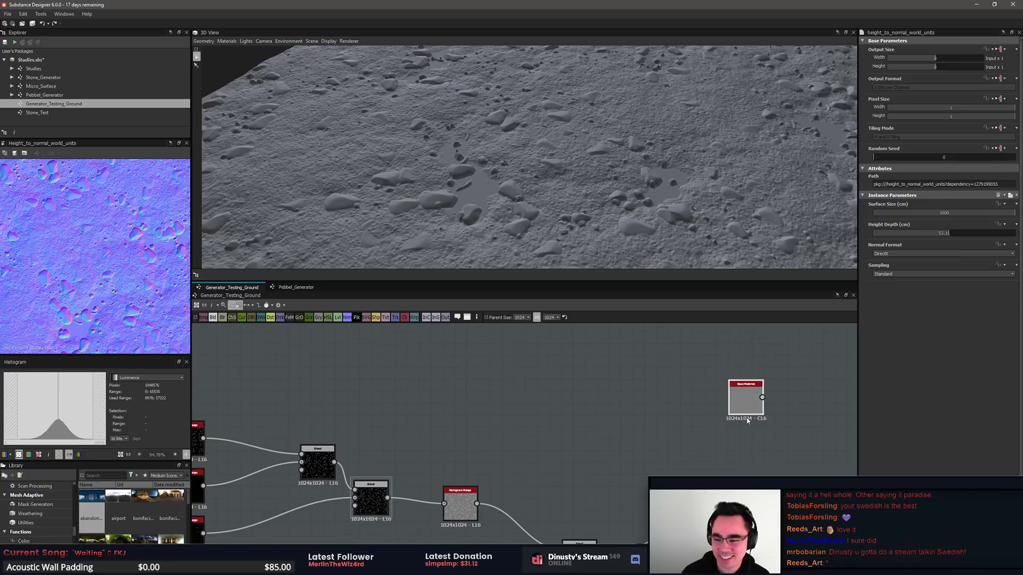
middle_click_drag(624, 434, 666, 428)
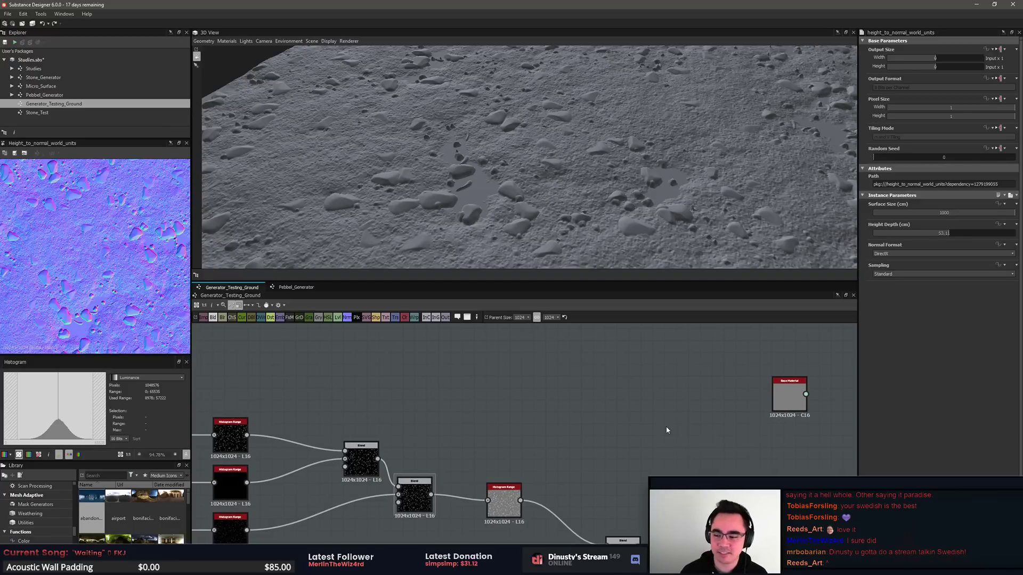
middle_click_drag(666, 426, 668, 419)
mouse_move(804, 390)
left_mouse_down()
mouse_move(780, 362)
mouse_move(792, 357)
mouse_move(793, 377)
left_mouse_up()
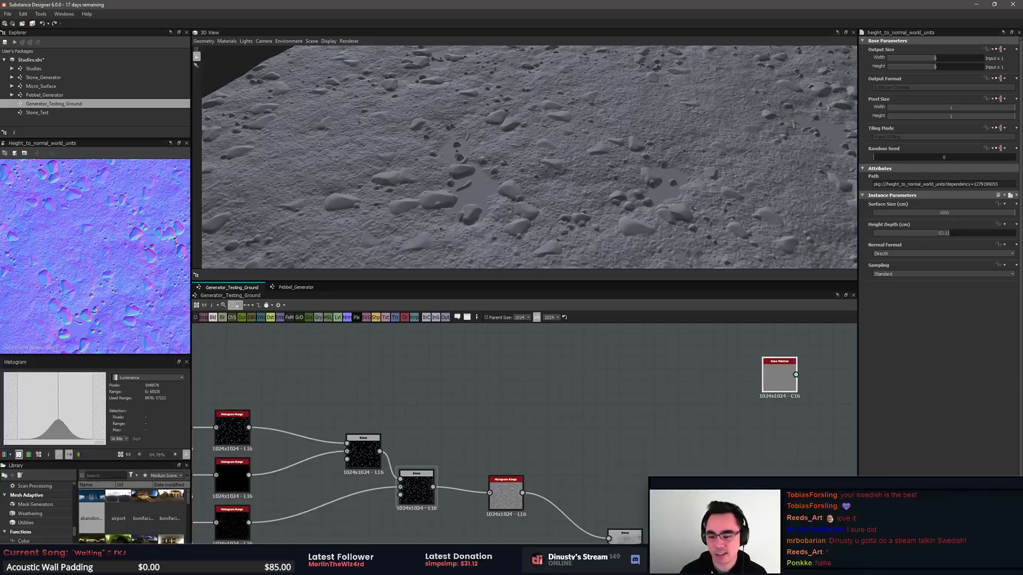
left_click(784, 488)
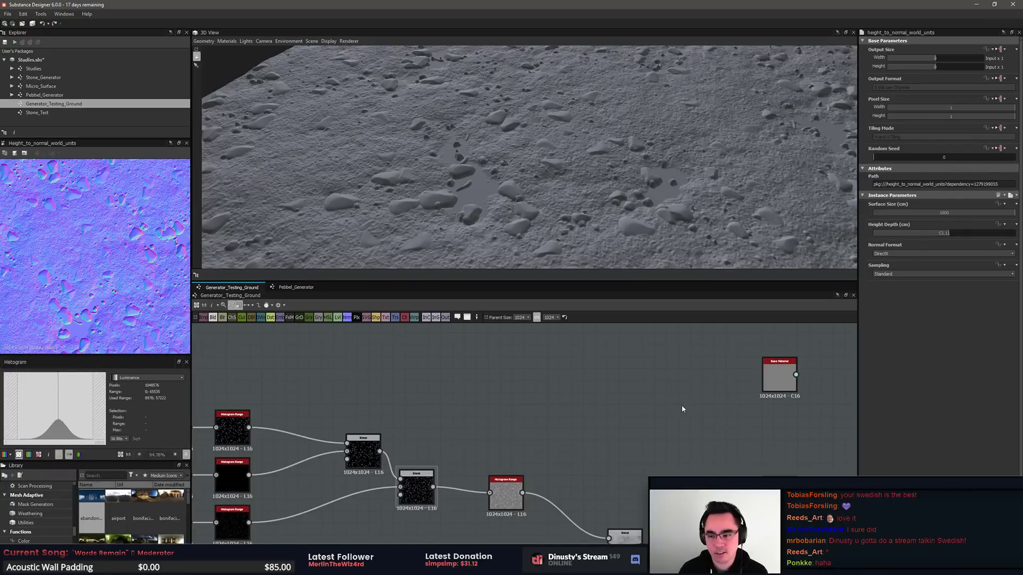
Step: Inspect the ground at a low angle and show the Base Material node's Basecolor output and parameters
middle_click_drag(682, 411, 715, 414)
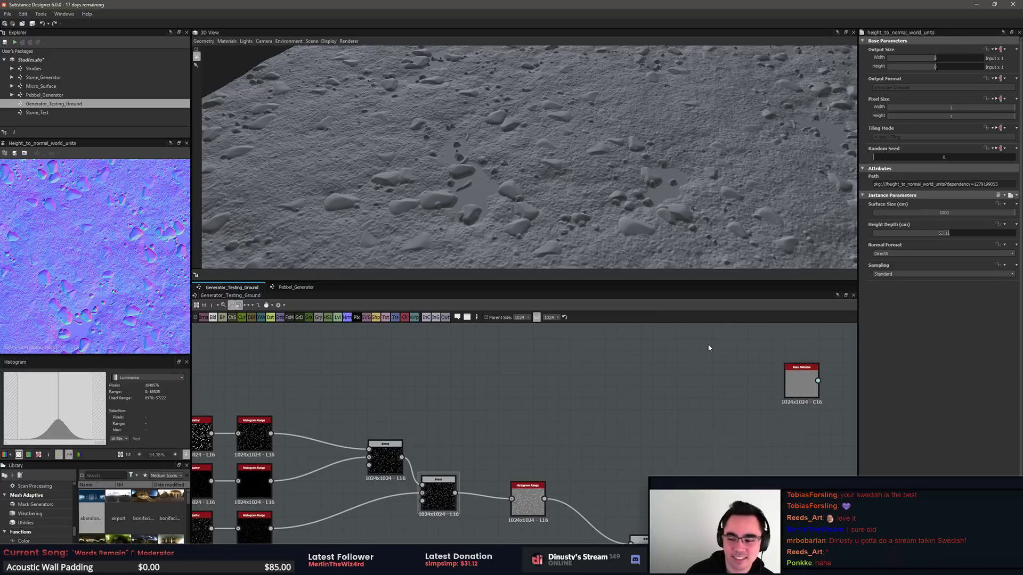
middle_click_drag(675, 394, 600, 415)
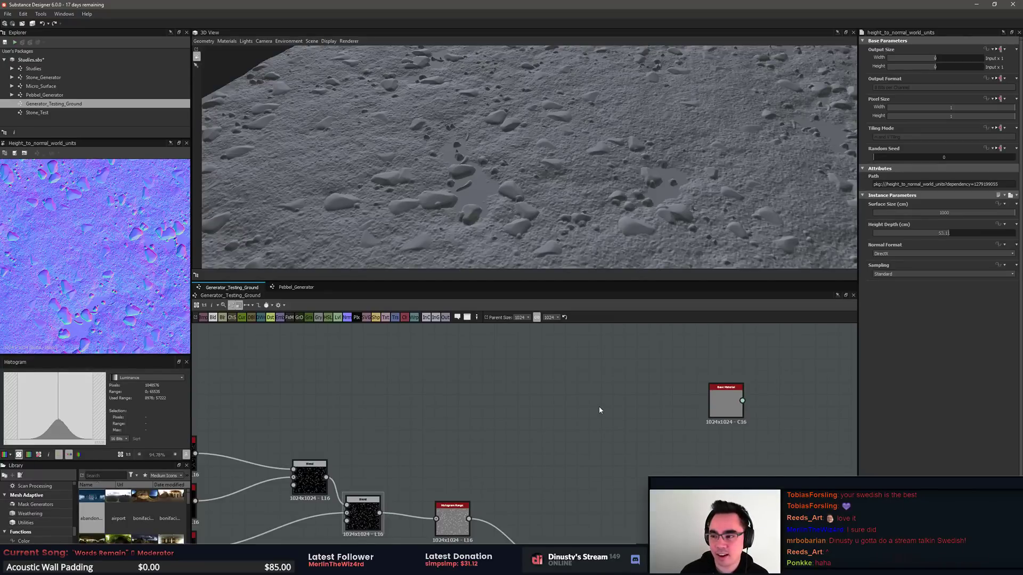
scroll(610, 418, "down", 1)
middle_click_drag(612, 419, 759, 371)
scroll(699, 391, "up", 1)
middle_click_drag(557, 408, 618, 382)
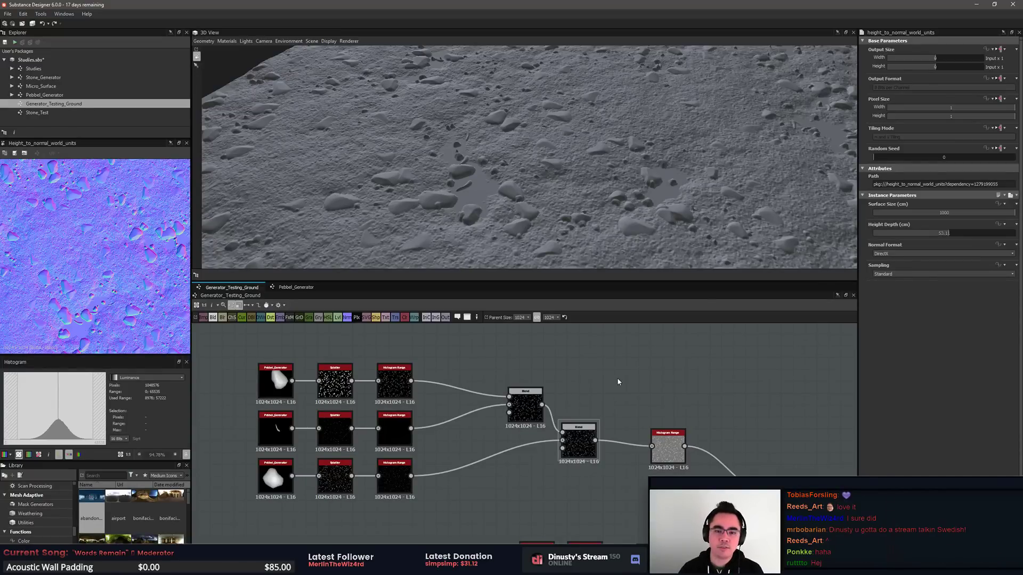
left_click_drag(615, 248, 591, 230)
scroll(520, 372, "down", 3)
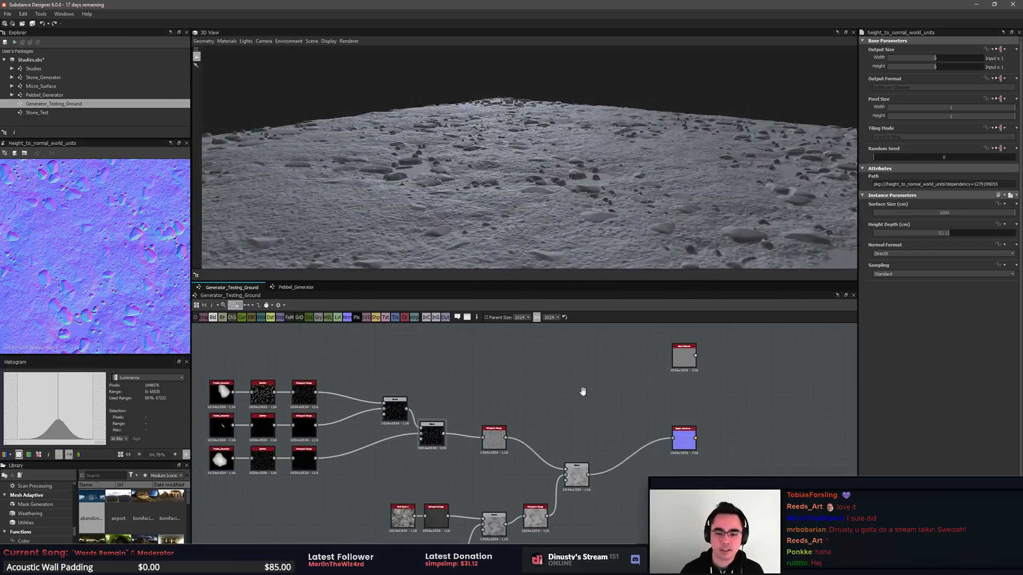
double_click(693, 372)
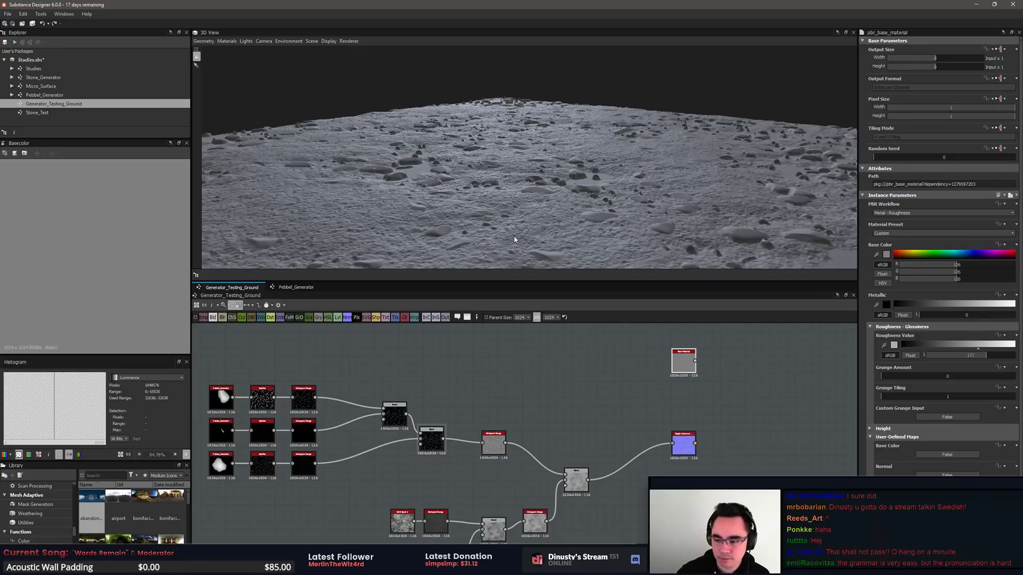
Step: Examine the pebbles close up in 3D and preview the Histogram Range outputs of the first two pebble branches
left_click_drag(614, 170, 609, 219, "alt")
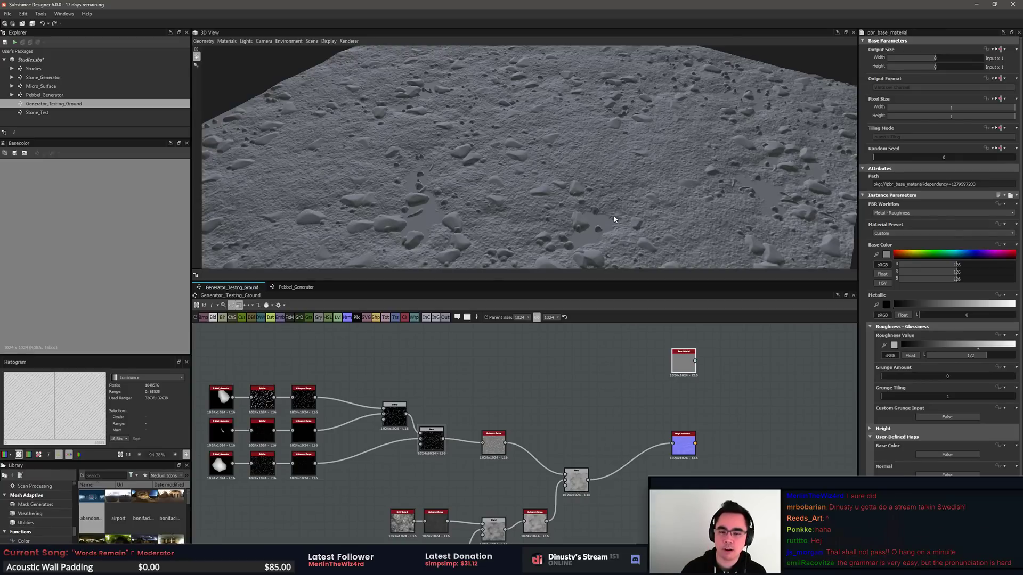
left_click_drag(620, 171, 513, 169)
scroll(250, 402, "up", 8)
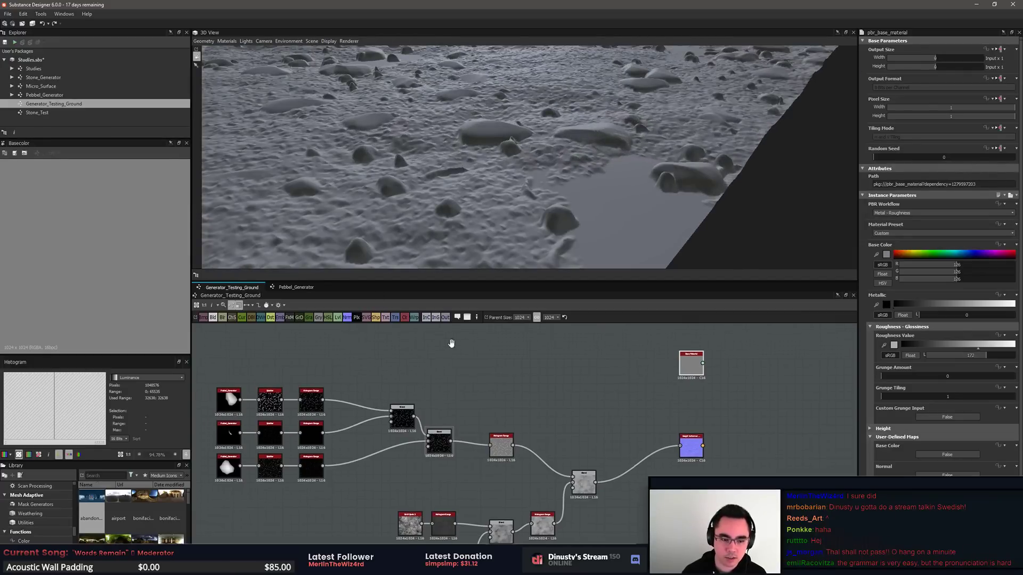
double_click(427, 517)
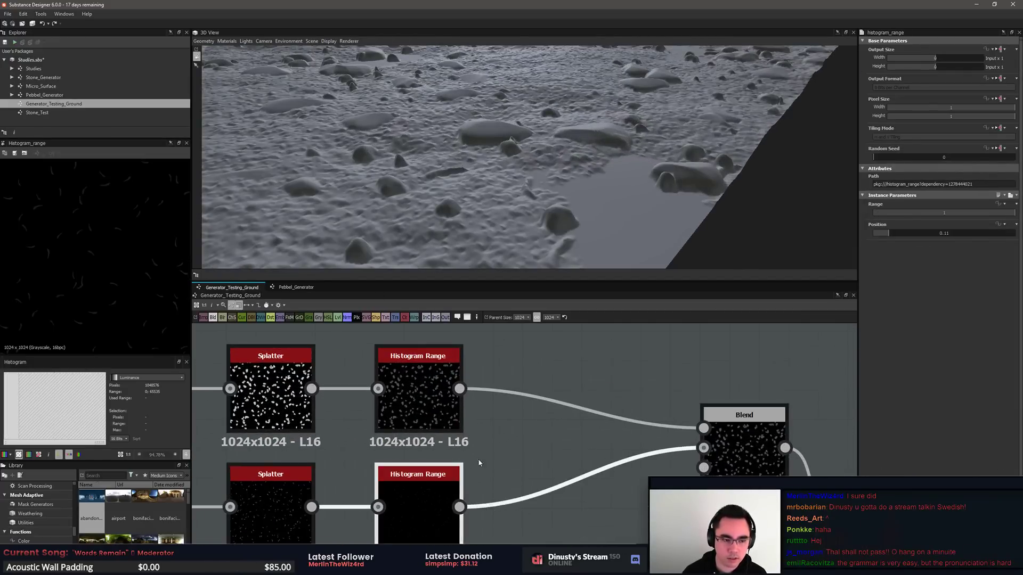
middle_click_drag(478, 459, 491, 456)
double_click(451, 386)
middle_click_drag(509, 414, 561, 286)
Step: Try Position 0.14 with Range 1 on the third pebble branch's Histogram Range
double_click(482, 501)
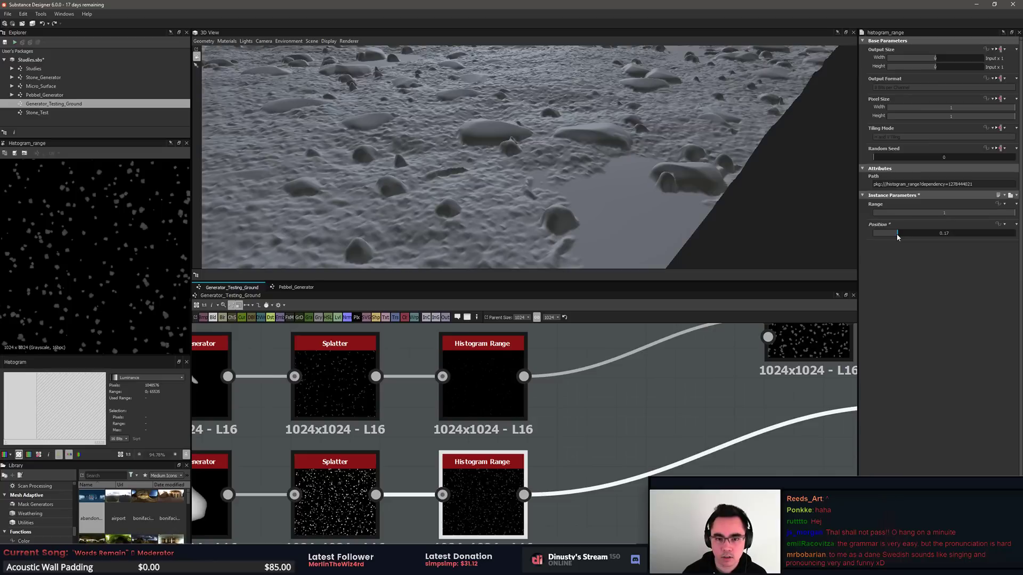
left_click_drag(898, 237, 901, 236)
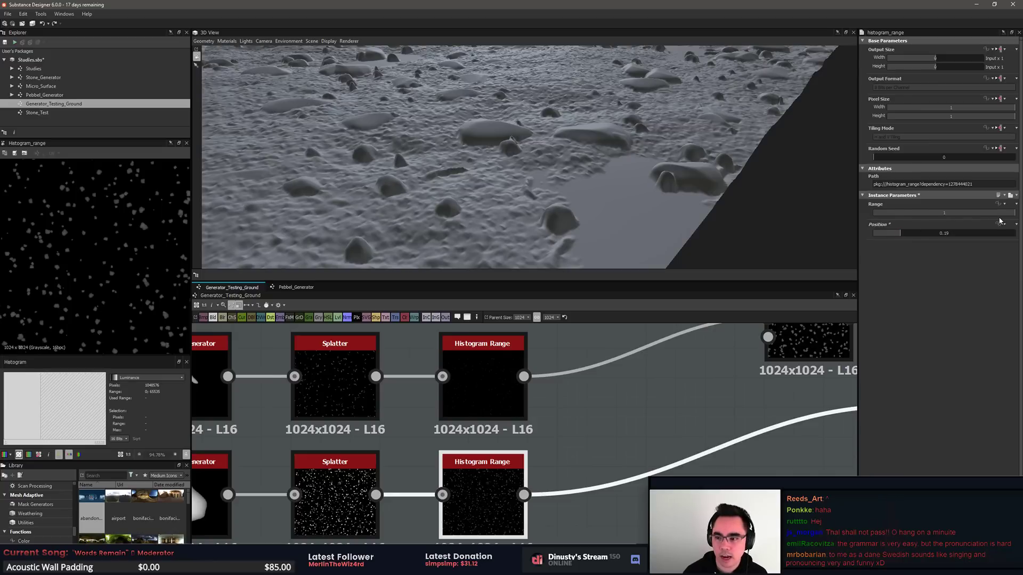
mouse_move(1014, 213)
left_mouse_down()
mouse_move(895, 217)
mouse_move(1016, 219)
left_mouse_up()
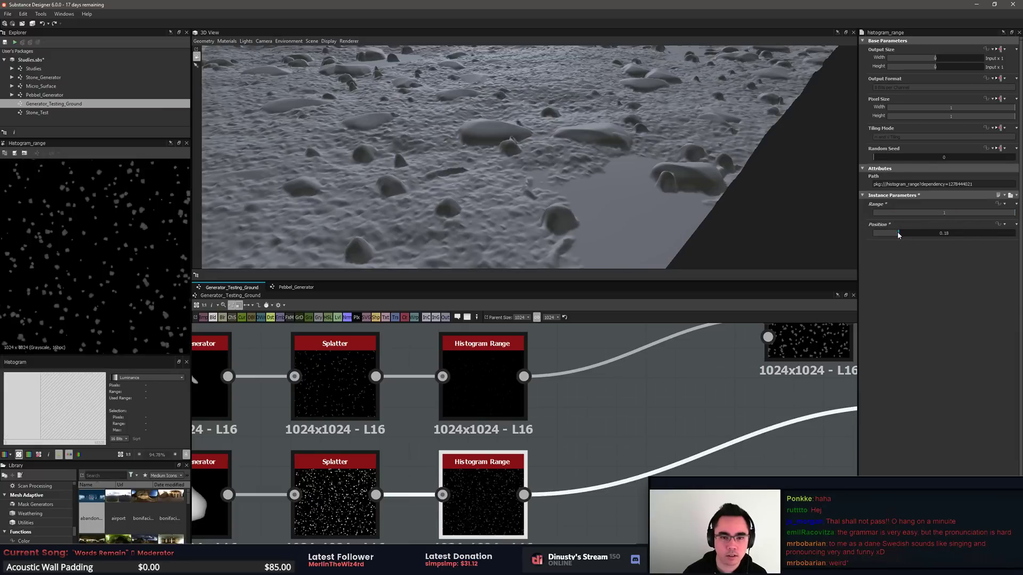
left_click_drag(898, 235, 893, 235)
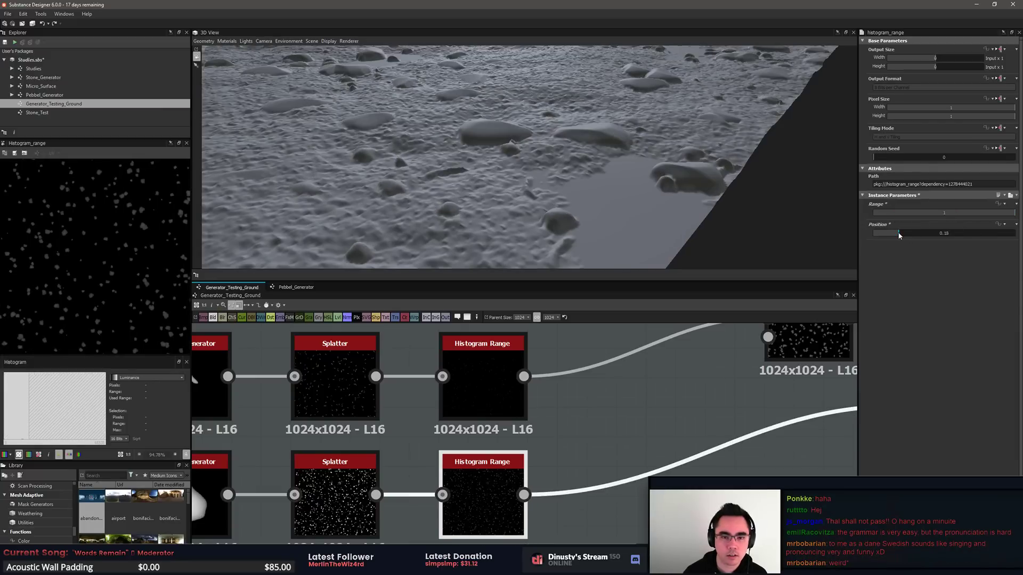
left_click_drag(897, 236, 895, 236)
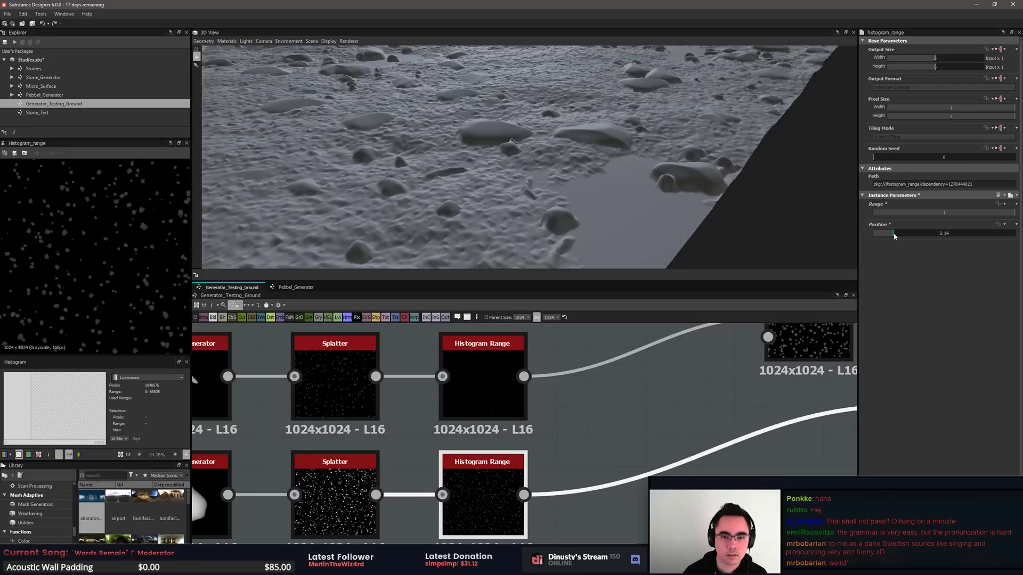
Step: Move the third branch's Pebbel_Generator node away from its Splatter to make room for another node
middle_click_drag(581, 441, 640, 414)
scroll(629, 416, "up", 2)
middle_click_drag(360, 505, 570, 442)
scroll(571, 442, "up", 1)
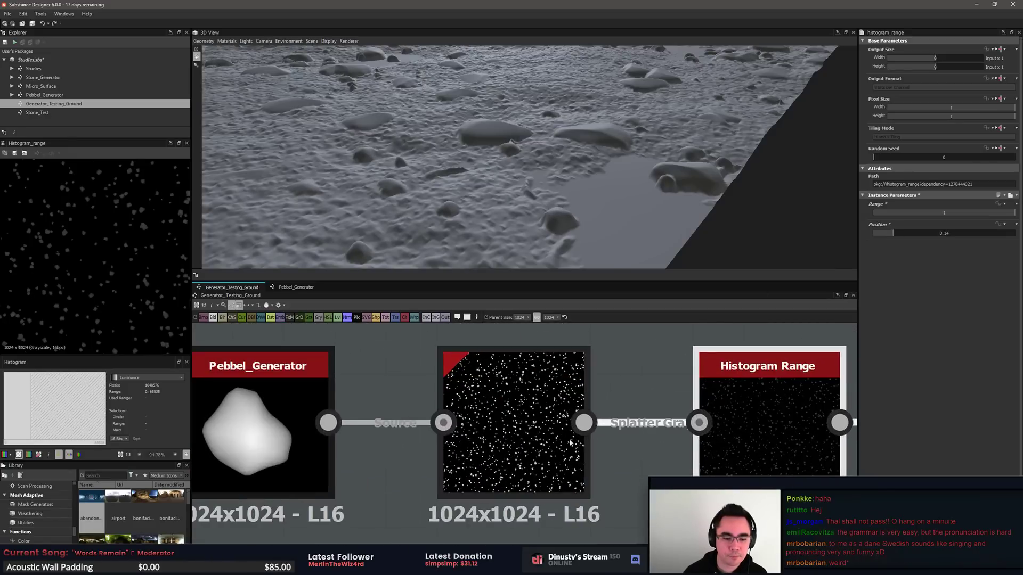
left_click(479, 456)
left_click(267, 471)
middle_click_drag(267, 471, 540, 457)
scroll(544, 456, "down", 3)
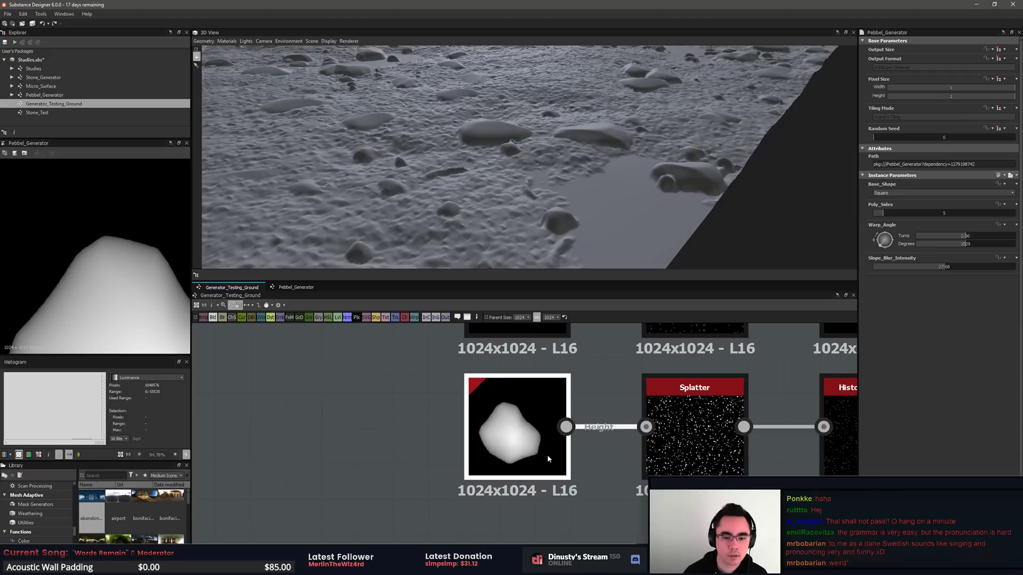
left_click_drag(548, 455, 395, 466)
Step: Insert a Histogram Range between the third Pebbel_Generator and its Splatter, with Range 1 and Position 0.27
key("space")
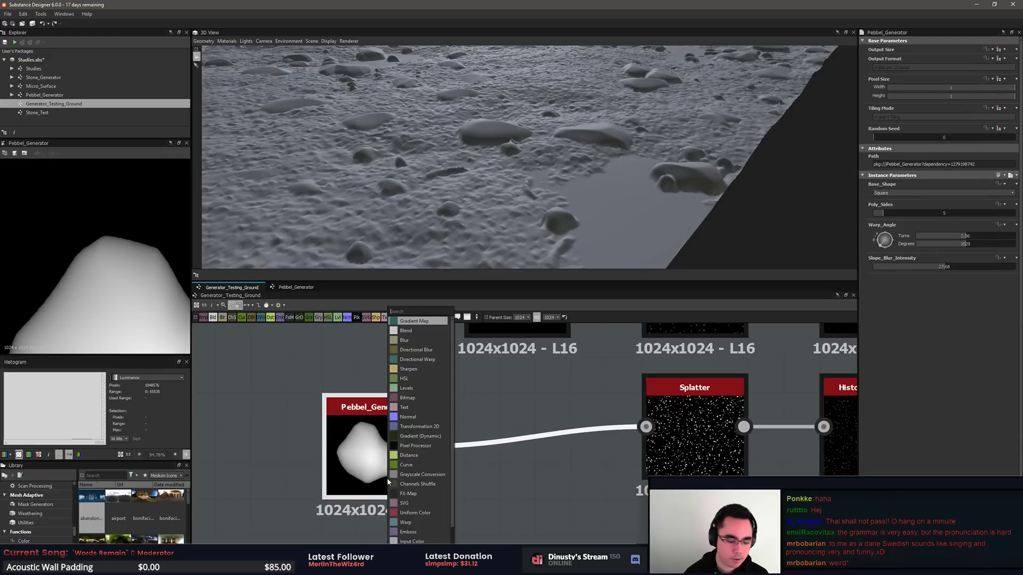
type("hiso")
key("BackSpace")
key("BackSpace")
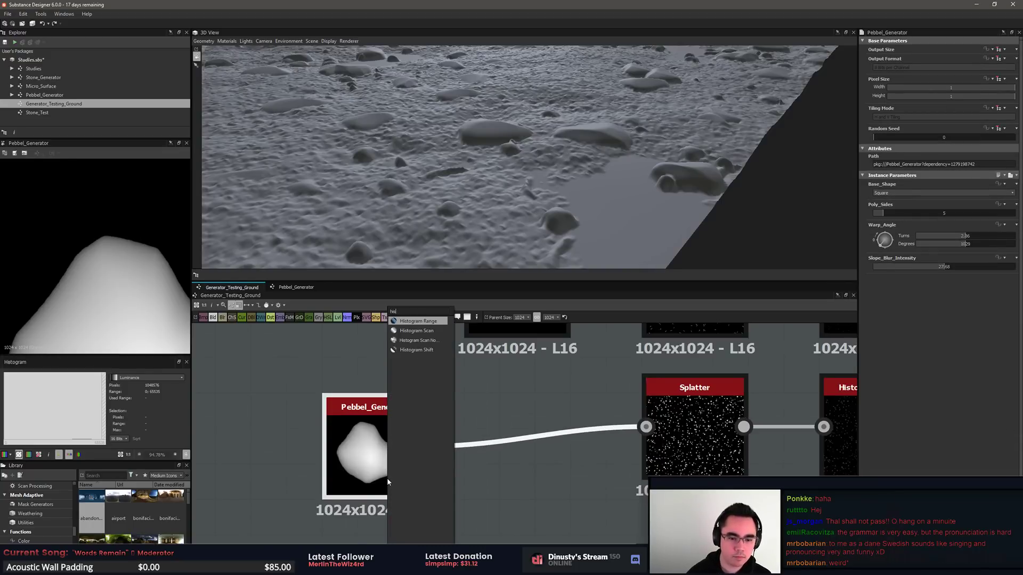
key("Return")
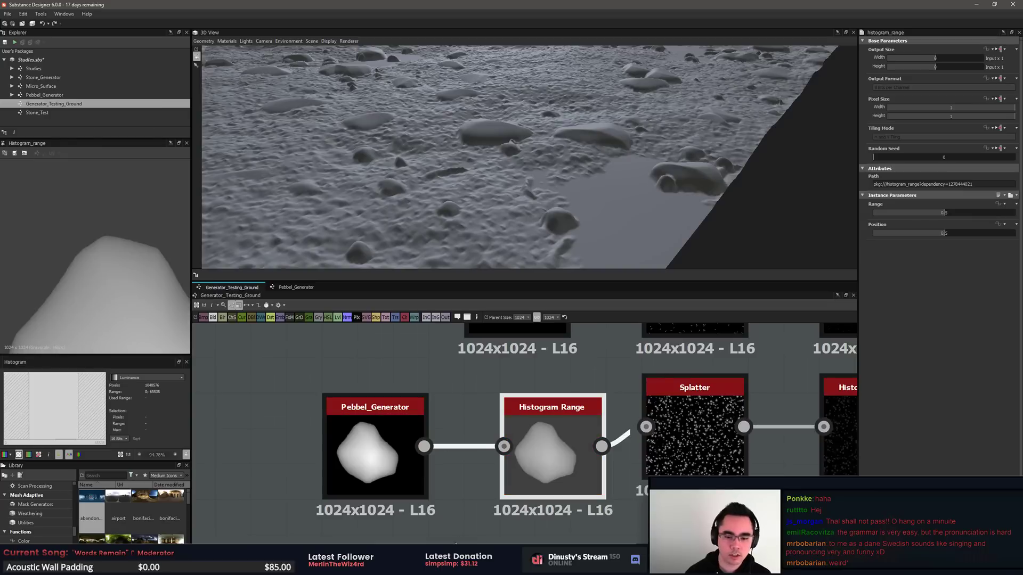
left_click_drag(960, 214, 1019, 215)
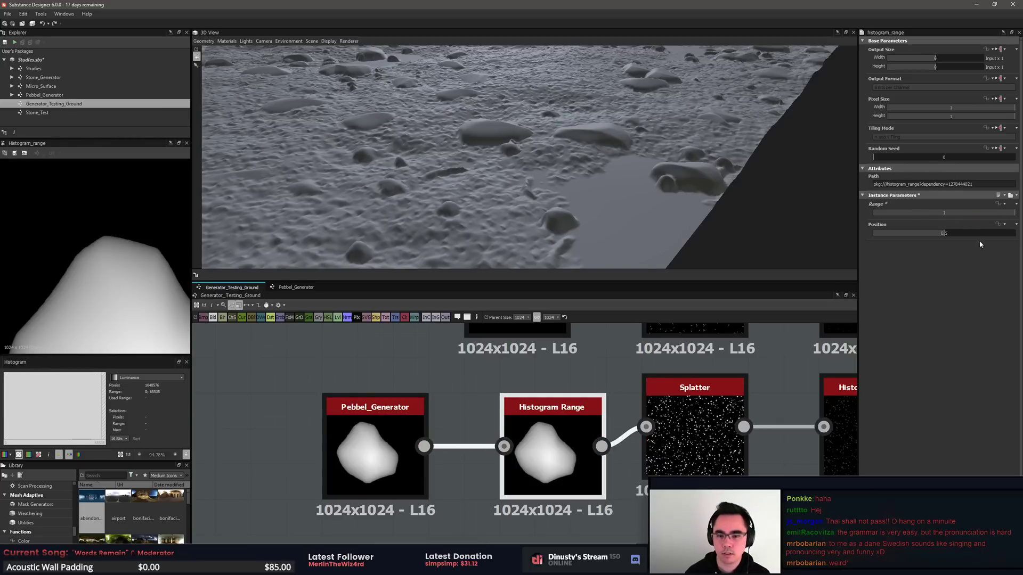
left_click_drag(939, 235, 911, 232)
Step: Set the Position of the Histogram Range after the third Splatter to 0.19
middle_click_drag(647, 452, 501, 445)
left_click(571, 451)
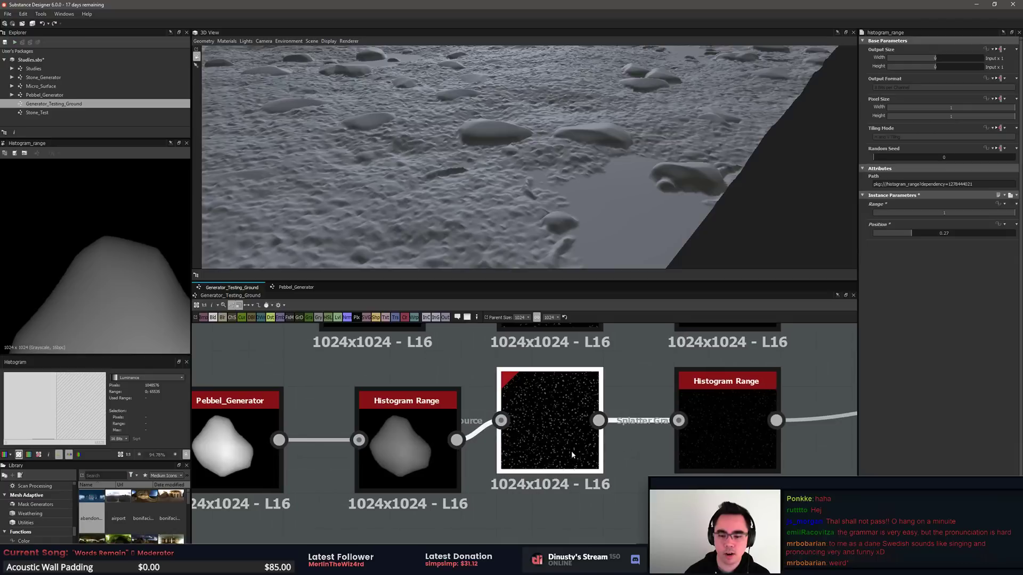
left_click(719, 437)
left_click(901, 234)
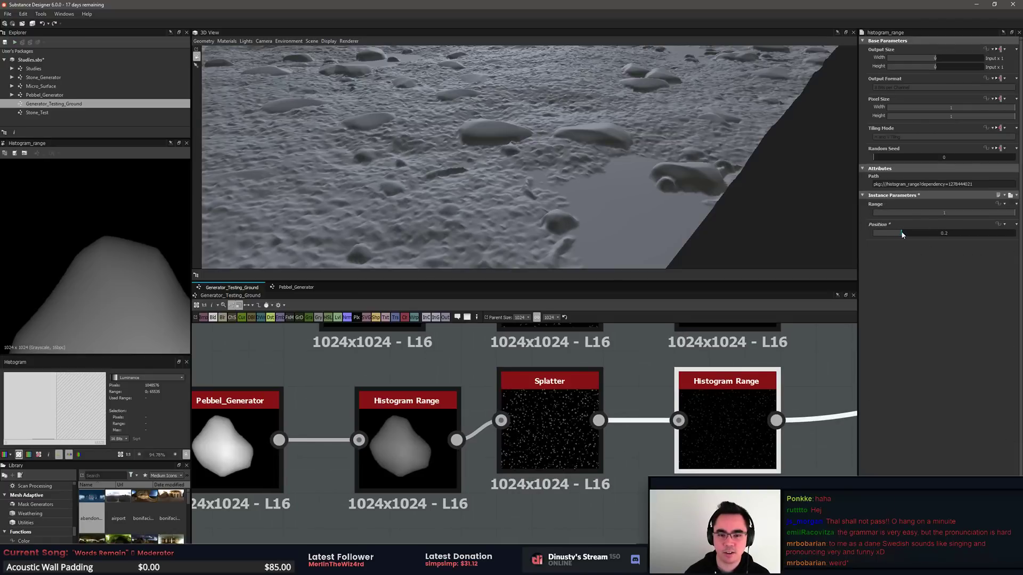
Step: Delete the Histogram Range before the third Splatter and place the Pebbel_Generator back beside the Splatter
left_click(413, 472)
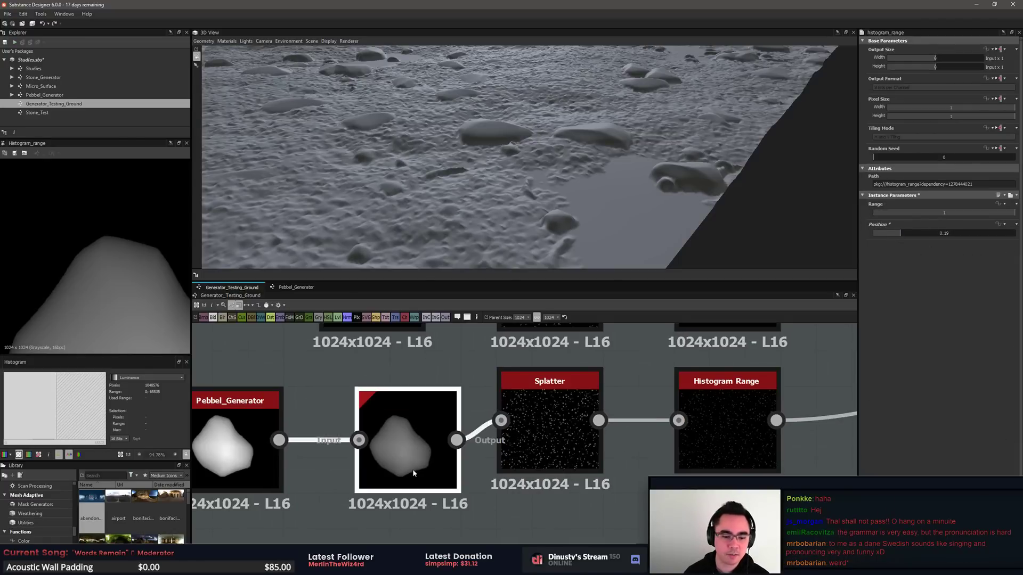
key("BackSpace")
middle_click_drag(434, 472, 517, 468)
scroll(517, 468, "down", 3)
left_click_drag(431, 459, 500, 444)
left_click(534, 468)
middle_click_drag(536, 467, 508, 481)
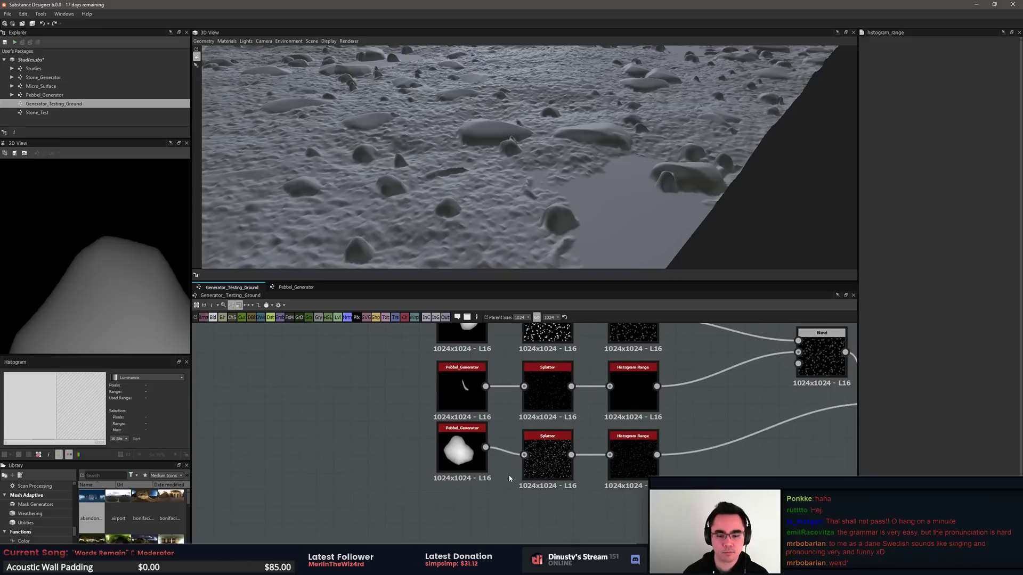
left_click_drag(466, 448, 467, 458)
Step: Examine the ground's pebbles from a wider 3D view and show the third branch's Histogram Range output and parameters
left_click(686, 485)
middle_click_drag(687, 483, 606, 497)
scroll(566, 142, "down", 5)
left_click_drag(546, 157, 586, 172)
scroll(550, 158, "up", 3)
left_click(550, 471)
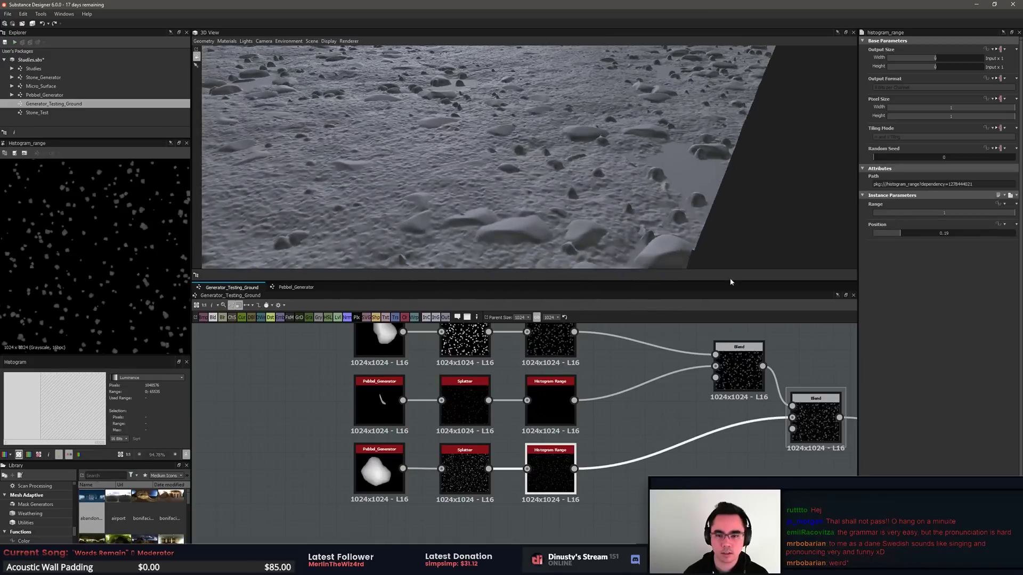
Step: Set the third pebble branch's Histogram Range Position to 0.09 and its Splatter's Gain to 1.05
left_click_drag(898, 235, 885, 239)
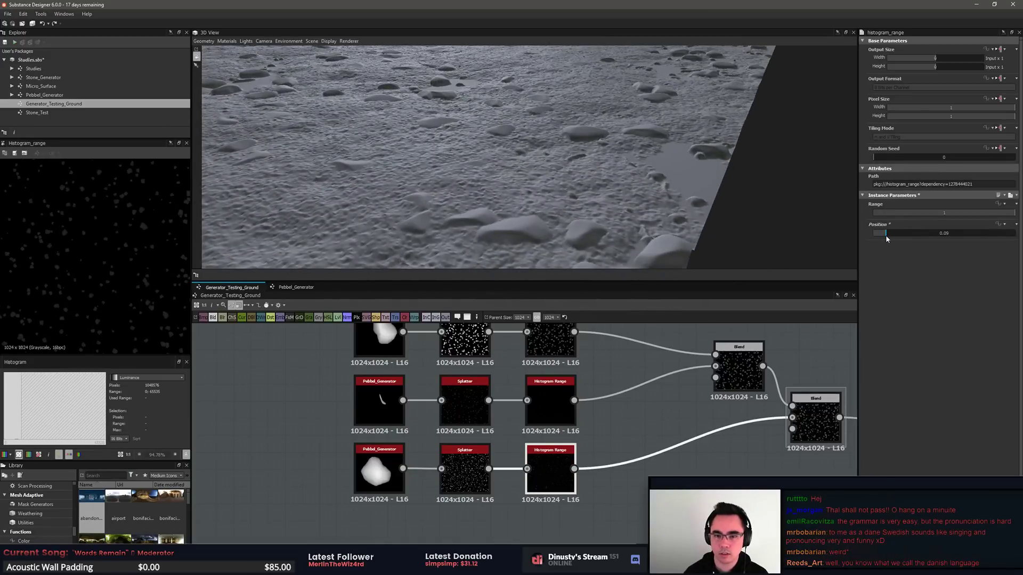
left_click(465, 469)
scroll(142, 257, "up", 5)
middle_click_drag(141, 257, 118, 276)
scroll(951, 457, "down", 2)
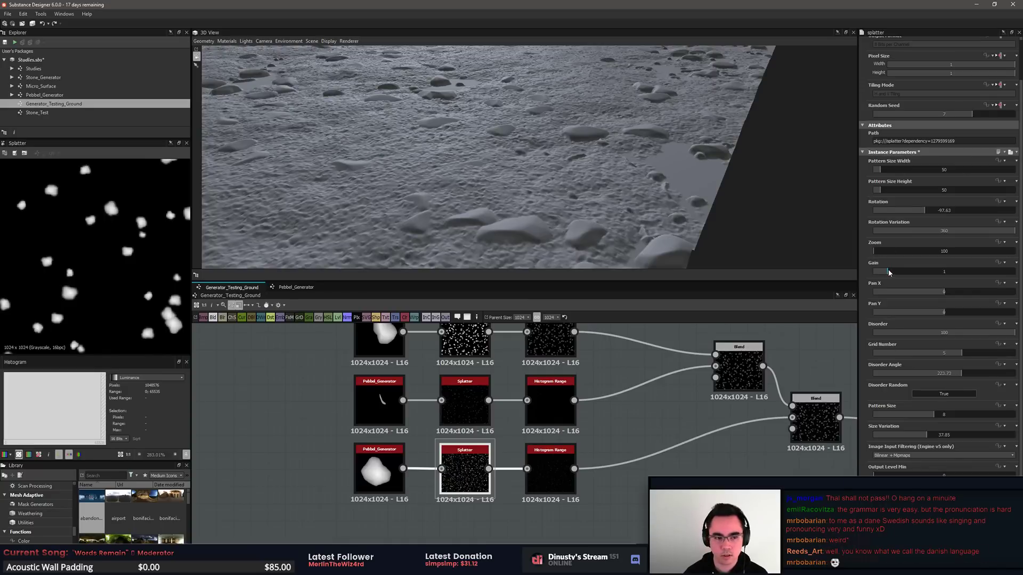
left_click_drag(889, 272, 888, 273)
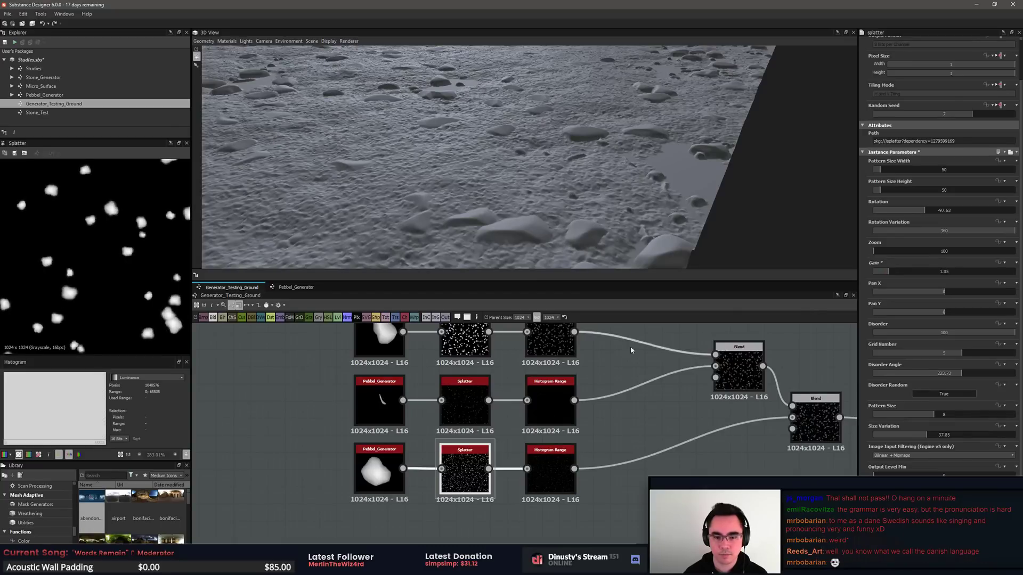
Step: Lower the Position of the Histogram Range after the noise Blend to about 0.5
middle_click_drag(673, 453, 467, 367)
scroll(468, 368, "down", 3)
middle_click_drag(606, 431, 551, 406)
scroll(550, 407, "up", 3)
scroll(548, 504, "up", 1)
middle_click_drag(712, 421, 626, 483)
scroll(626, 482, "up", 1)
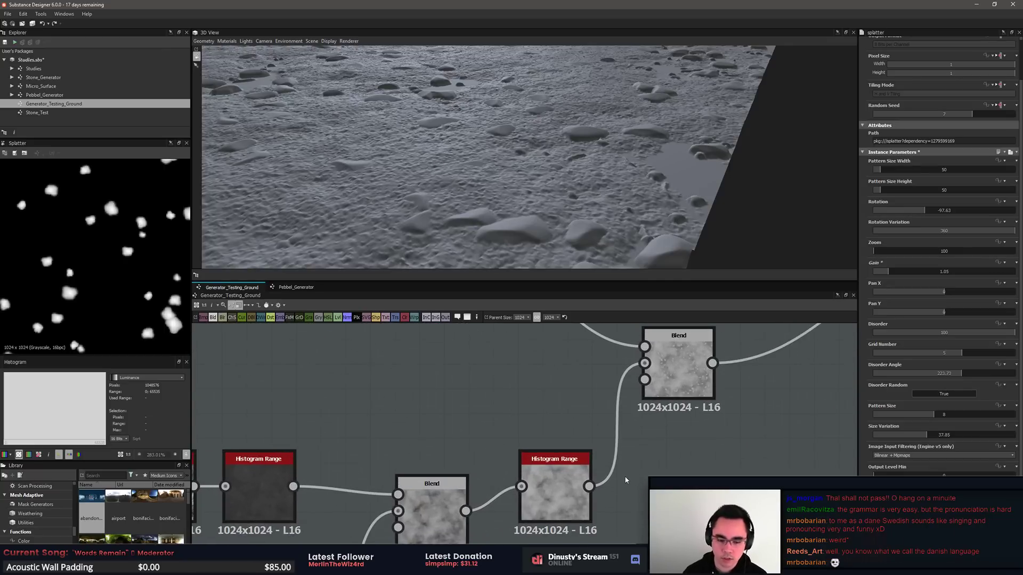
left_click(555, 487)
middle_click_drag(442, 539, 512, 512)
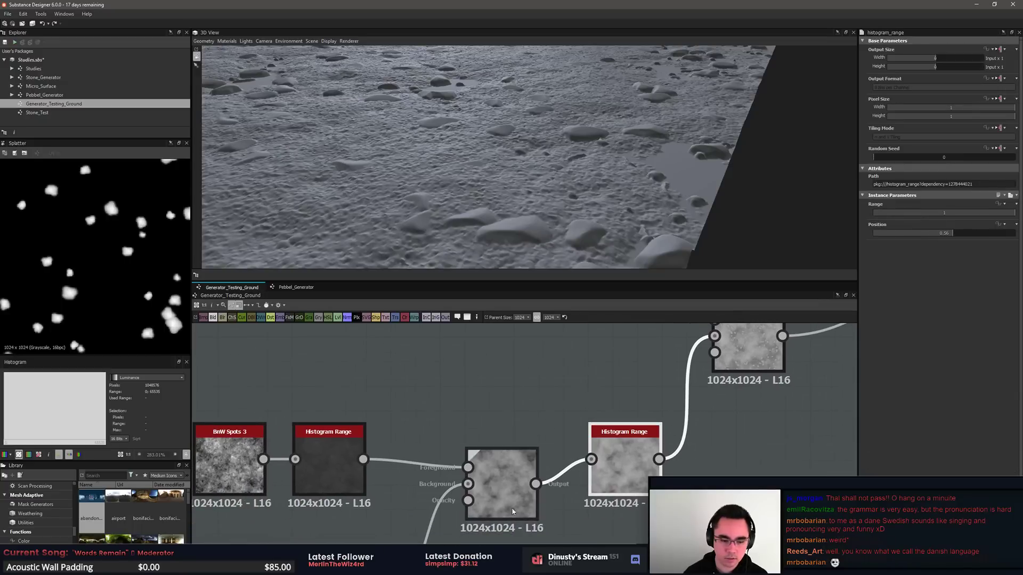
double_click(613, 480)
left_click_drag(955, 235, 942, 235)
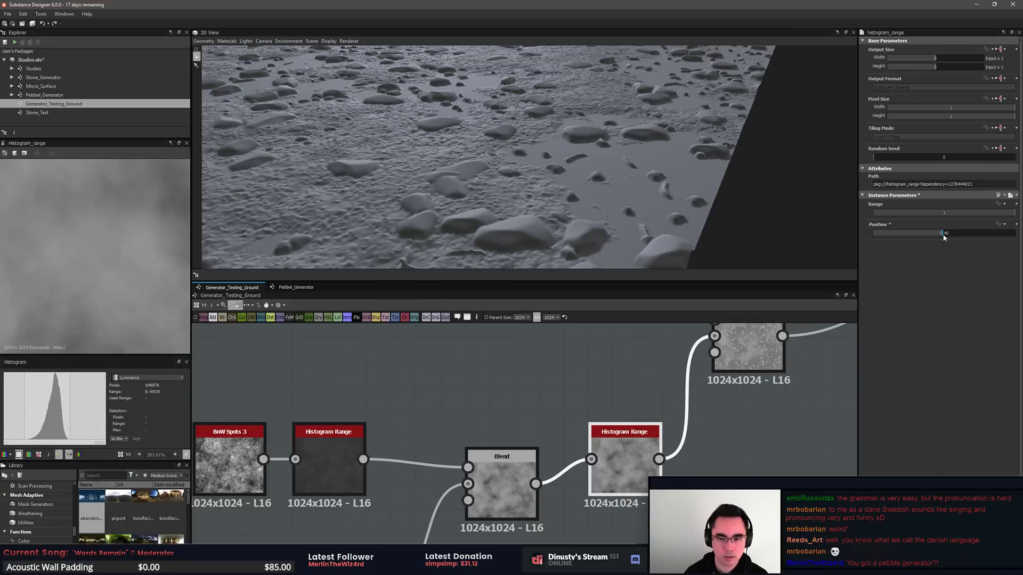
Step: Try a Range of 1 on the Histogram Range after BnW Spots 3, and undo it
middle_click_drag(723, 464, 877, 346)
double_click(506, 466)
double_click(467, 346)
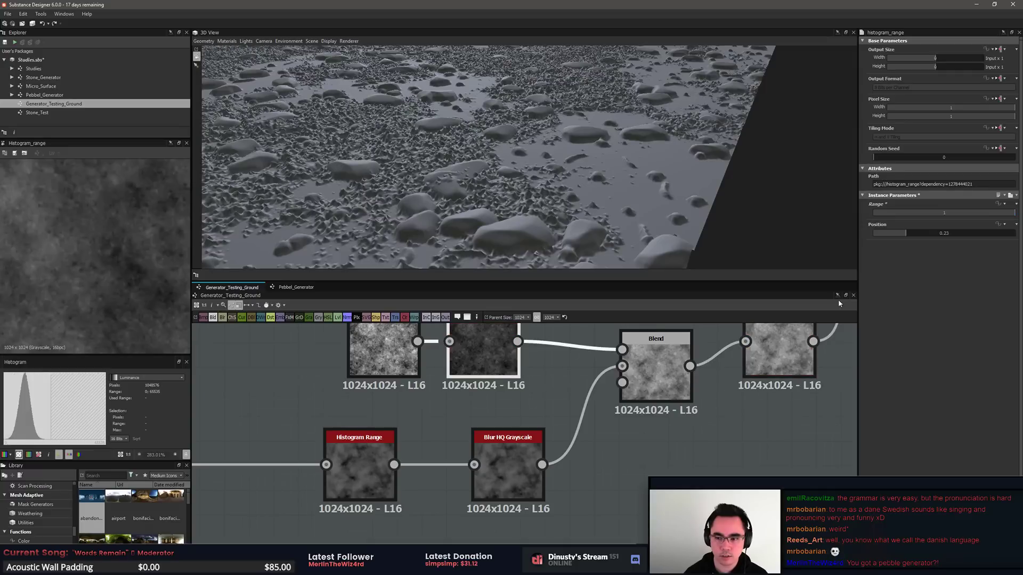
key("ctrl+z")
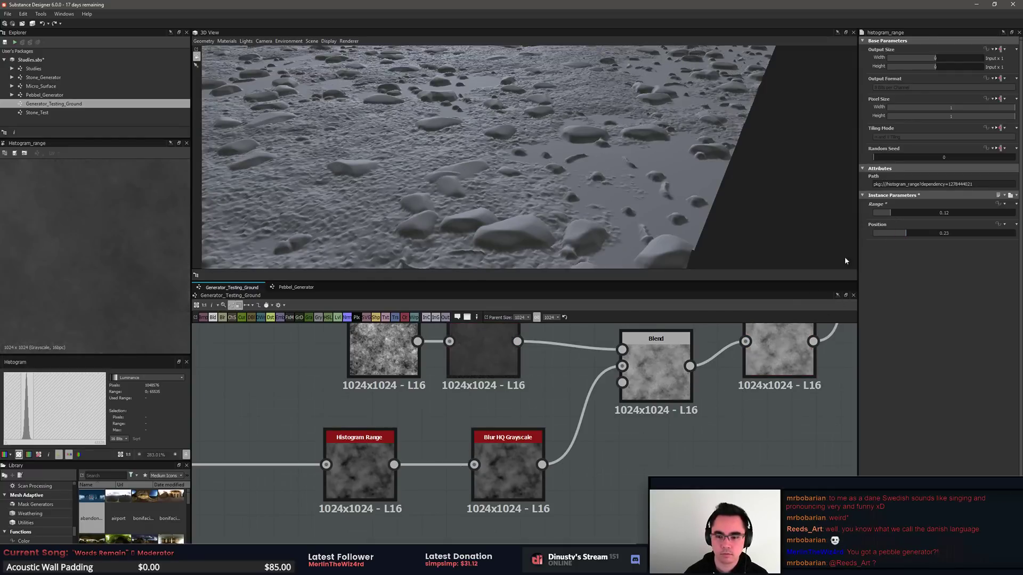
Step: Set the Histogram Range feeding Blur HQ Grayscale to Range 0.28 and Position 0.27
double_click(527, 484)
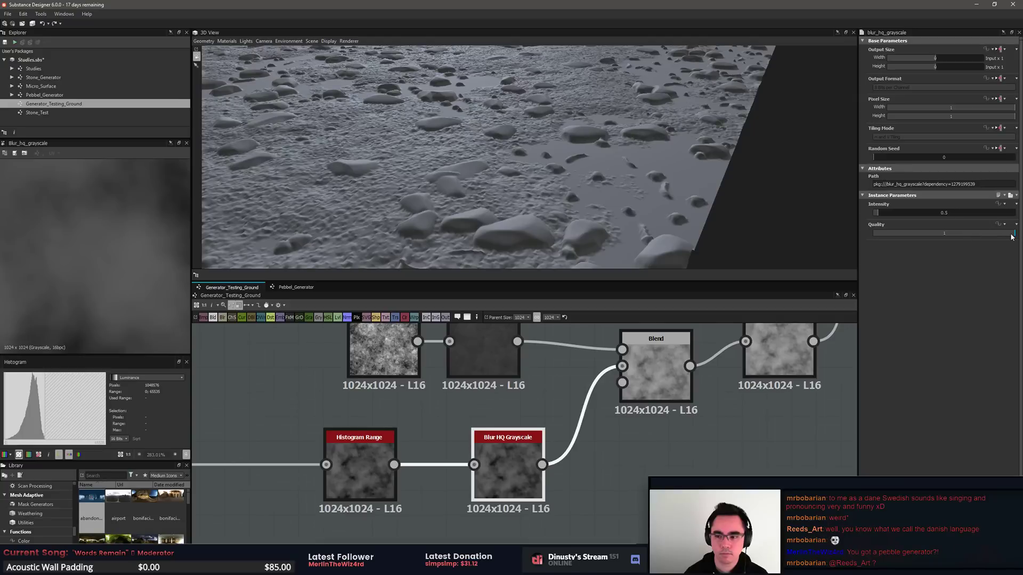
left_click(347, 472)
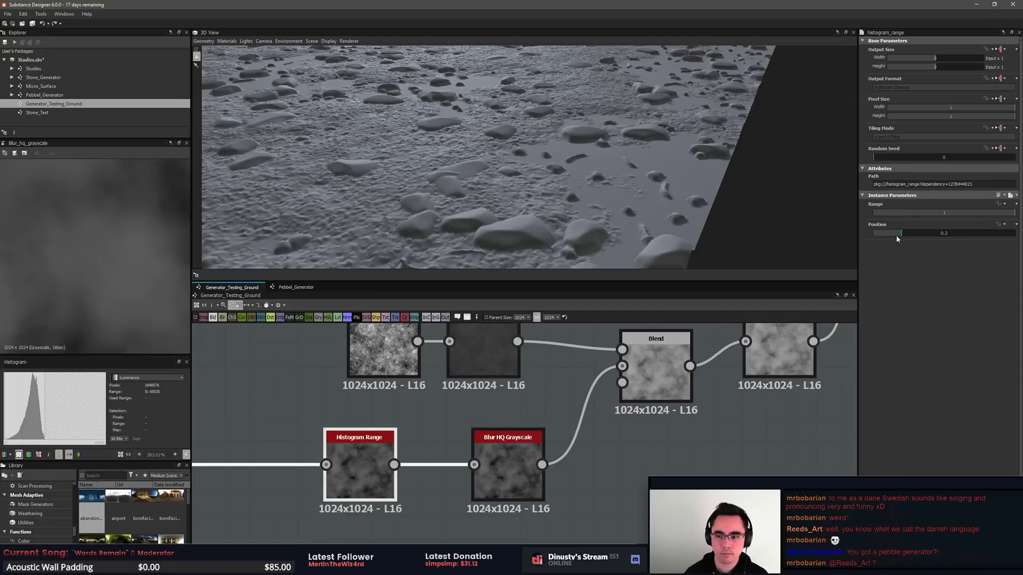
left_click_drag(903, 233, 952, 233)
key("ctrl+z")
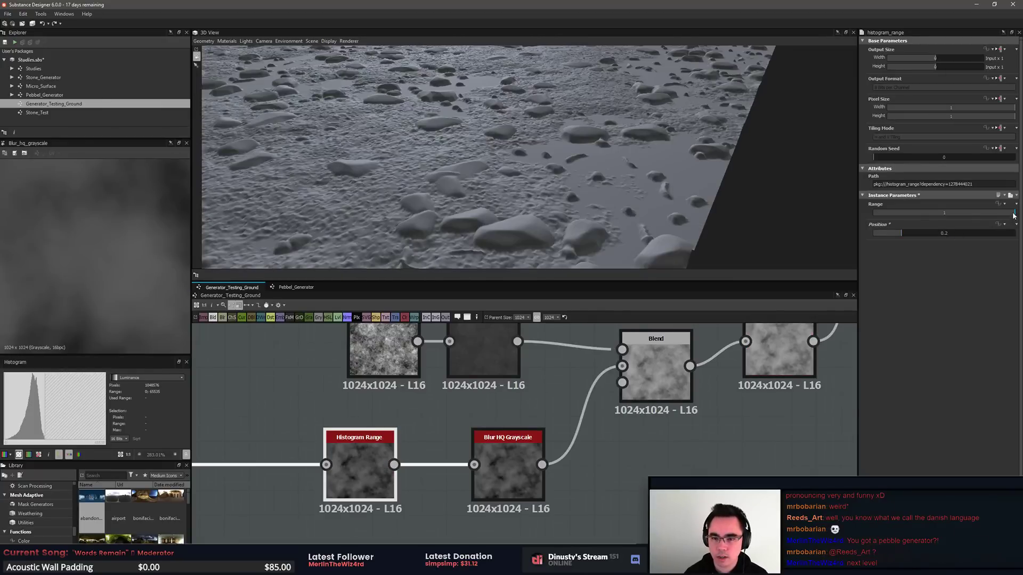
left_click_drag(971, 215, 911, 241)
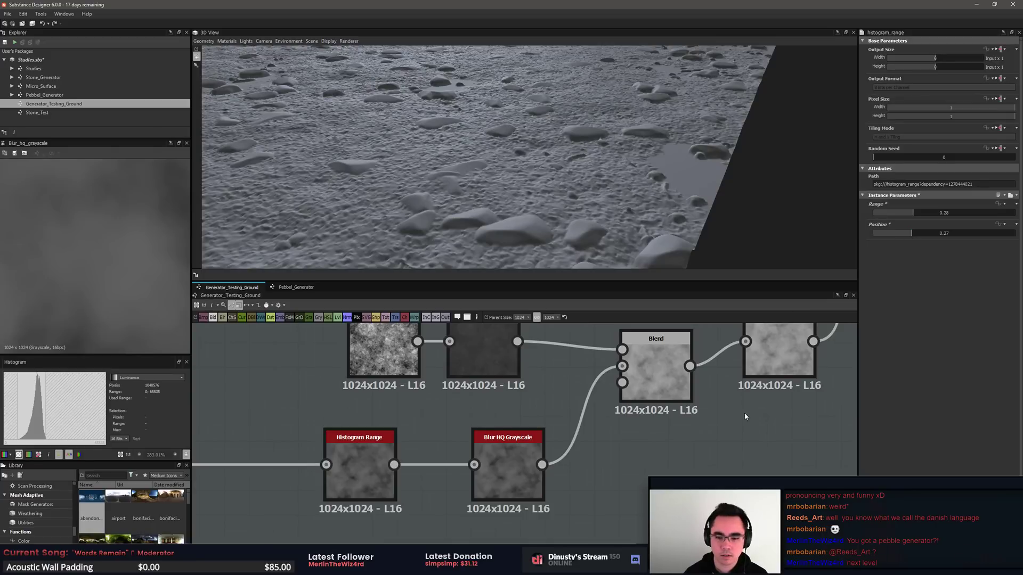
Step: Raise the Position of the Histogram Range after BnW Spots 3 and set the Blur HQ Grayscale Intensity to about 1
middle_click_drag(706, 378, 694, 421)
left_click(474, 411)
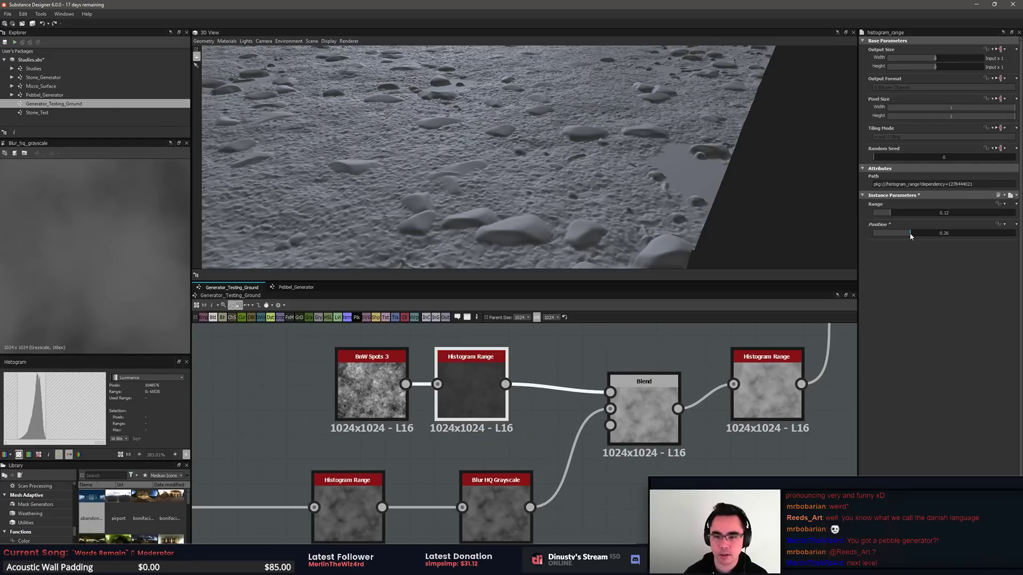
left_click_drag(910, 234, 921, 235)
left_click(512, 511)
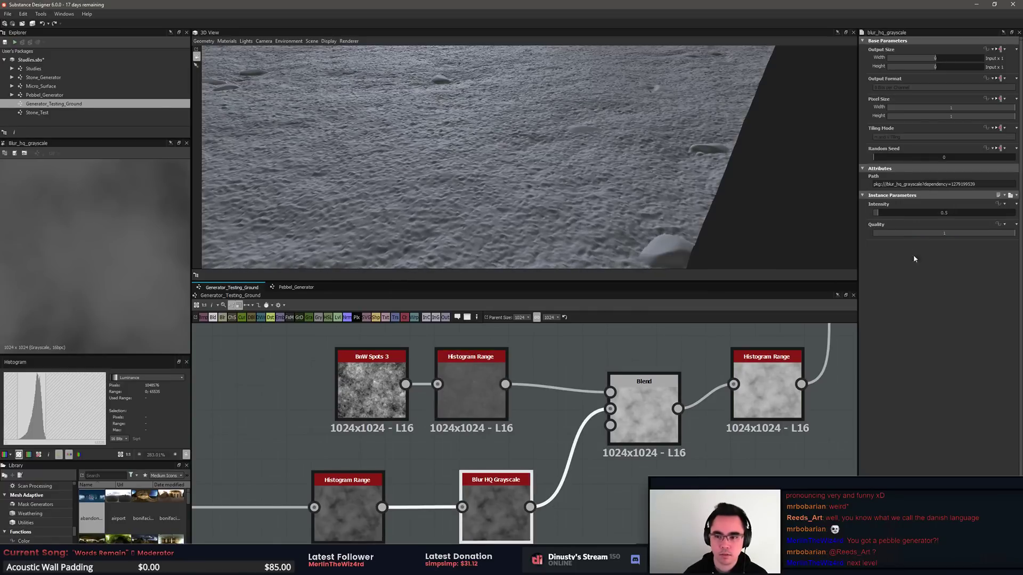
left_click_drag(880, 214, 886, 218)
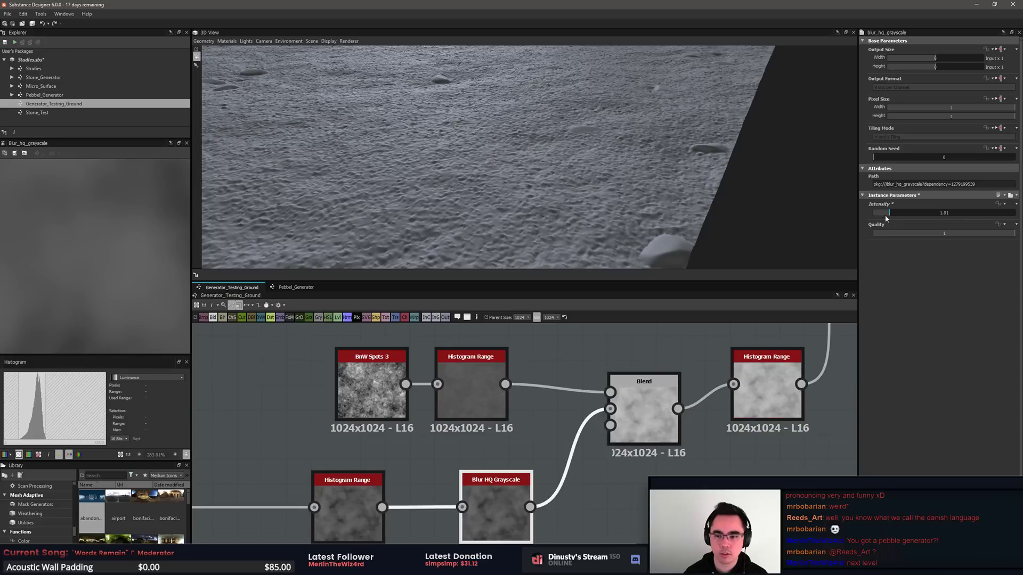
Step: Try a Position of 0.4 on the Histogram Range after the noise Blend, check it in 3D, and return it to 0.5
double_click(785, 395)
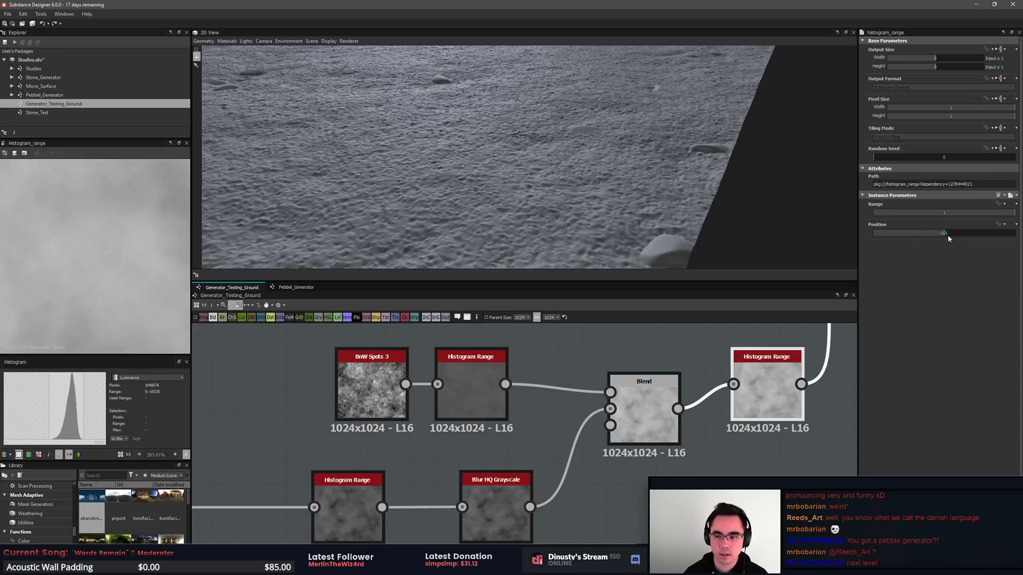
left_click_drag(953, 233, 930, 232)
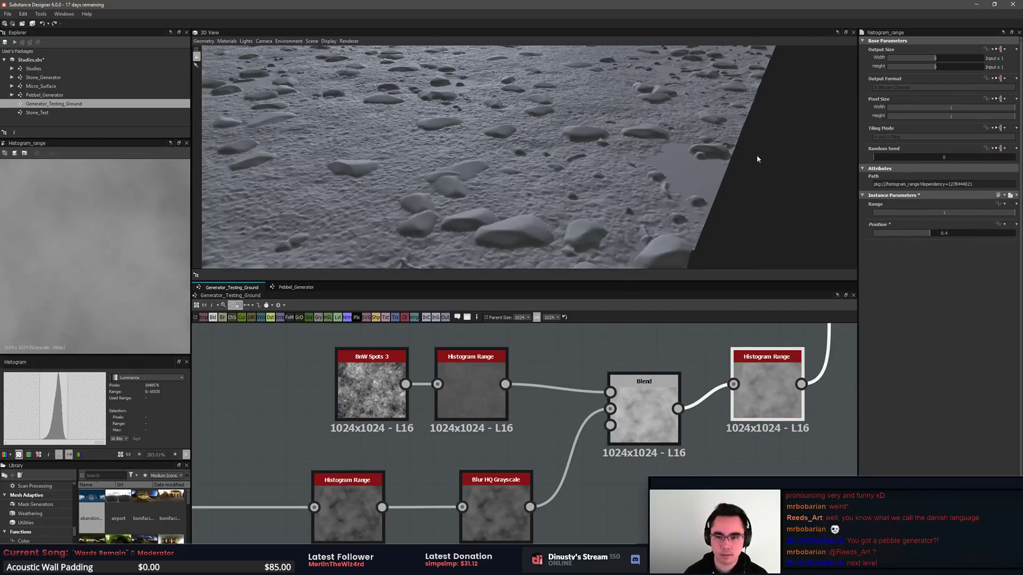
left_click_drag(758, 159, 645, 196)
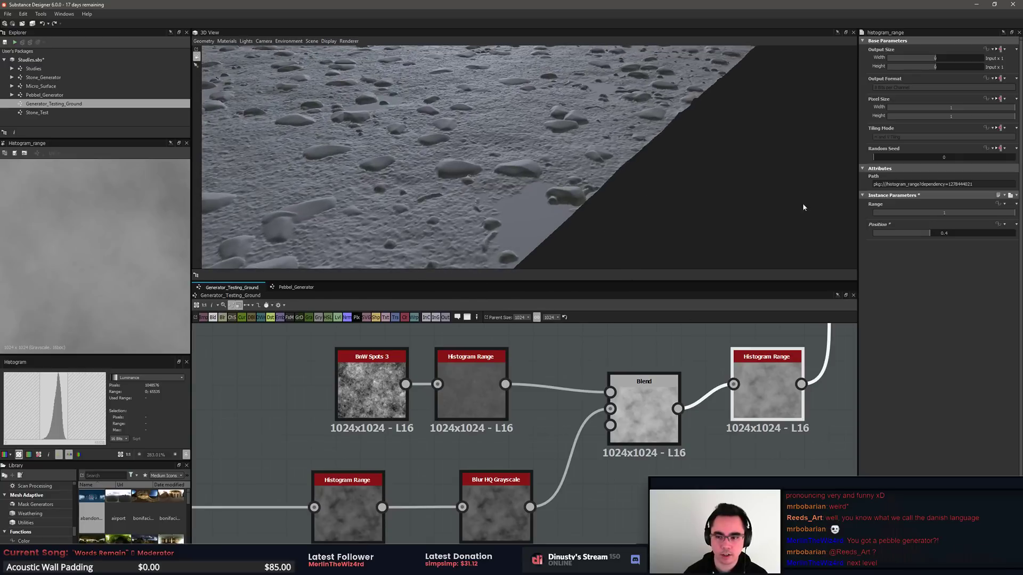
left_click_drag(933, 237, 945, 234)
Step: Try a different Position on the Histogram Range after the combined pebble Blend, and undo it
middle_click_drag(706, 432, 666, 516)
scroll(666, 516, "down", 2)
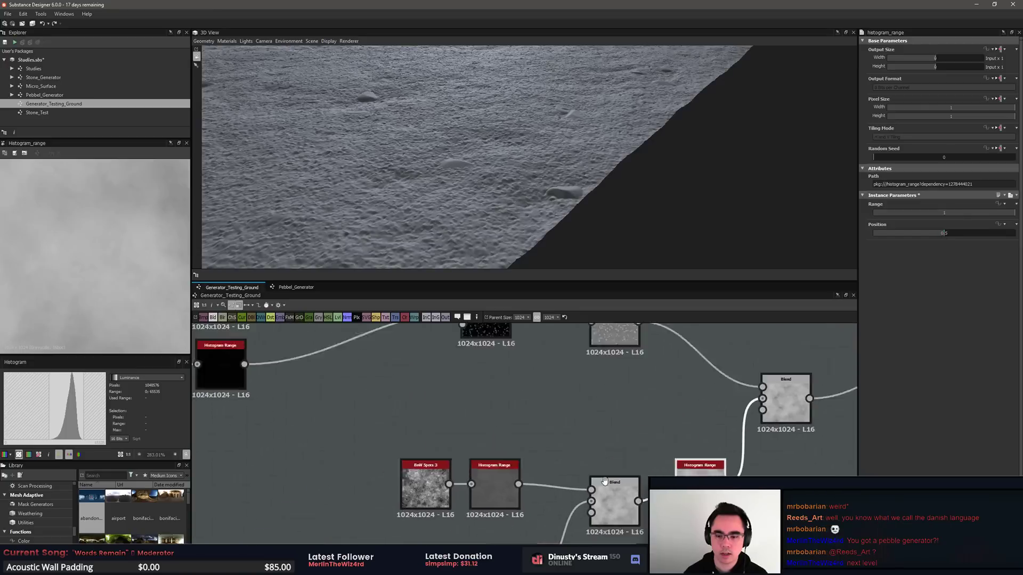
middle_click_drag(619, 335, 534, 382)
double_click(534, 381)
left_click_drag(976, 230, 984, 236)
key("ctrl+z")
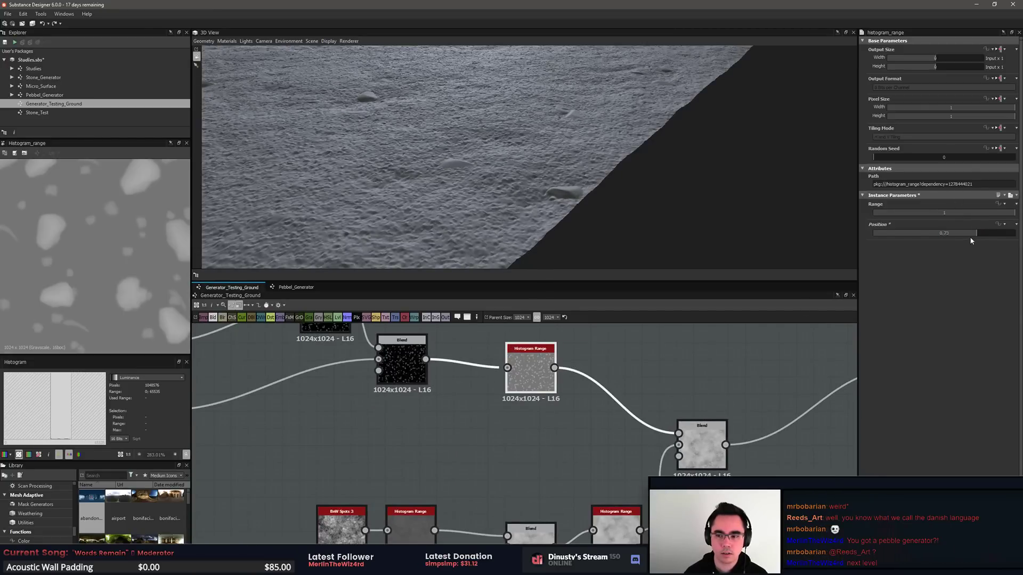
Step: Set the Position of the Histogram Range after the combined pebble Blend to 0.5
scroll(353, 377, "down", 2)
middle_click_drag(353, 377, 641, 442)
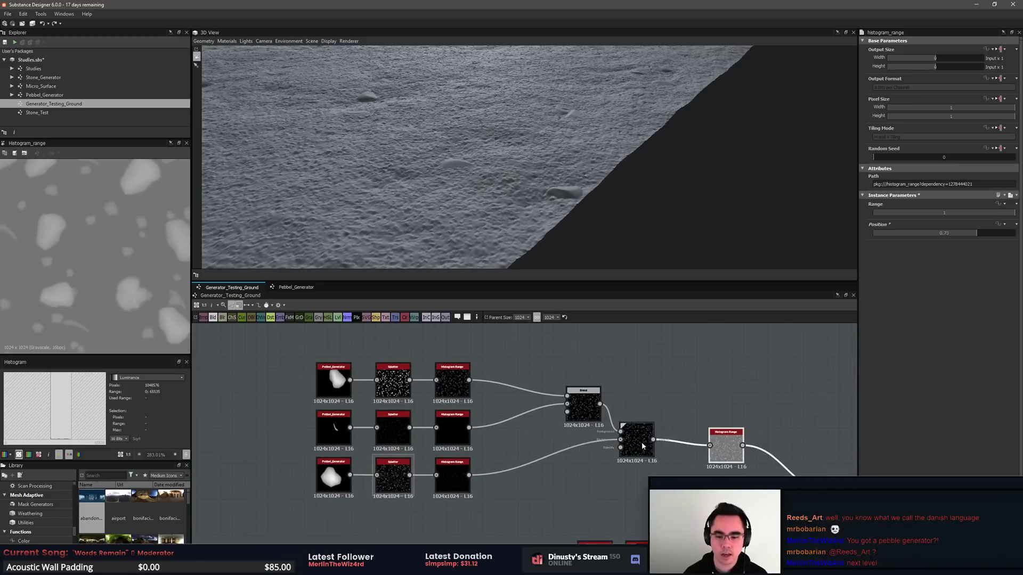
double_click(642, 445)
double_click(726, 446)
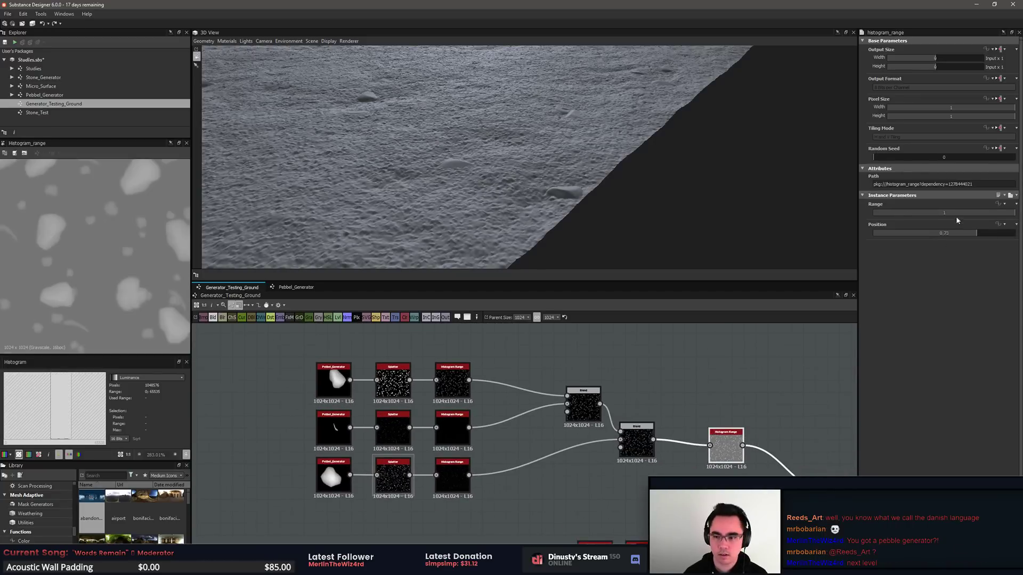
left_click_drag(983, 237, 947, 238)
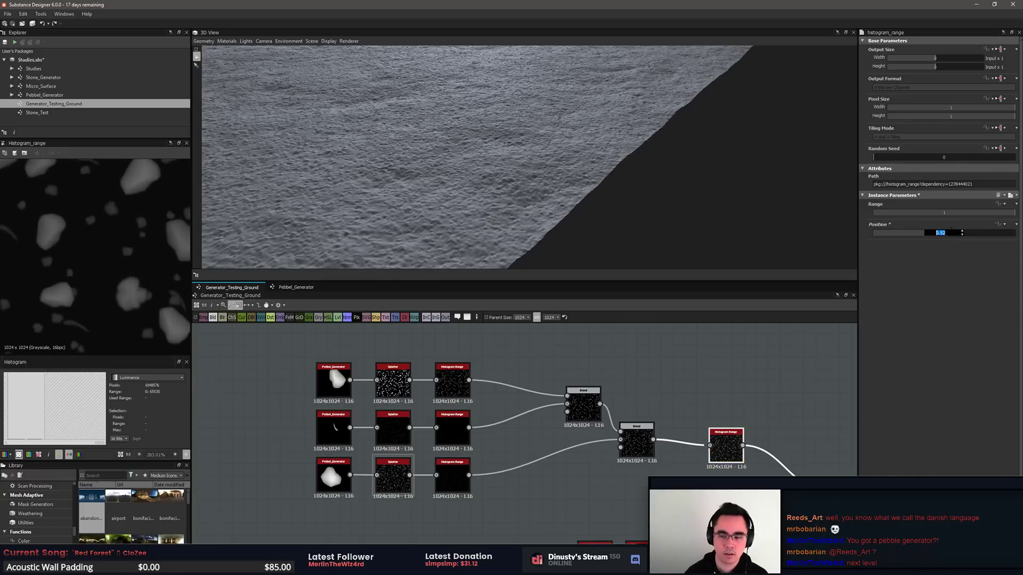
type("7")
key("Return")
type("0.57")
key("Return")
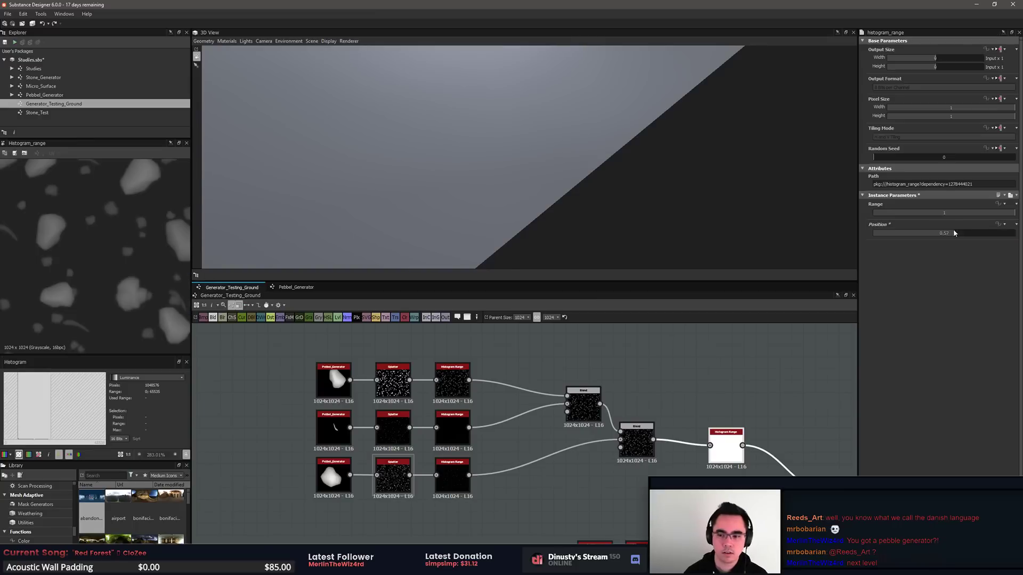
type("0.5")
key("Return")
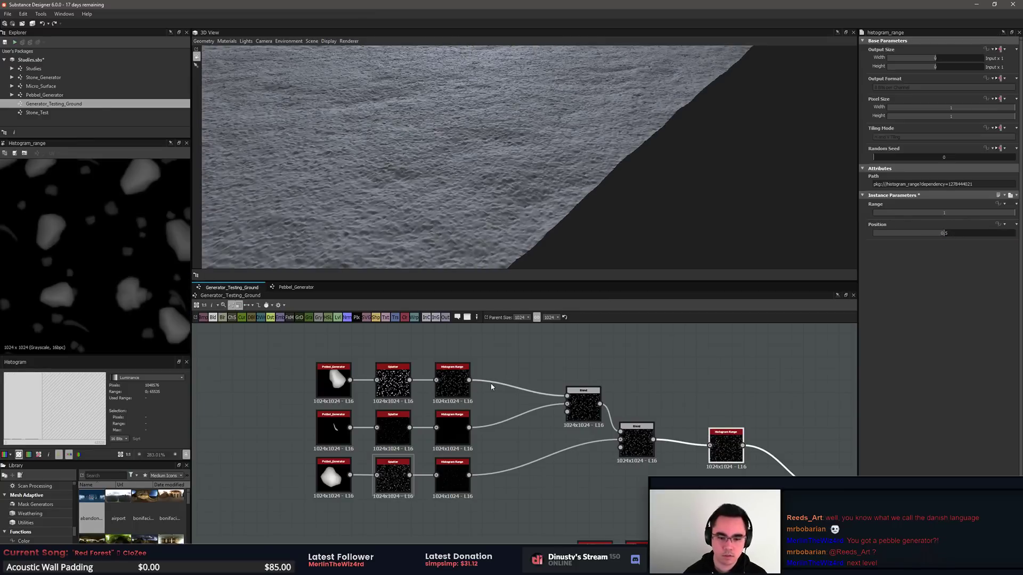
Step: Raise the Position of the first pebble branch's Histogram Range to about 0.43
left_click(453, 380)
left_click_drag(908, 235, 931, 233)
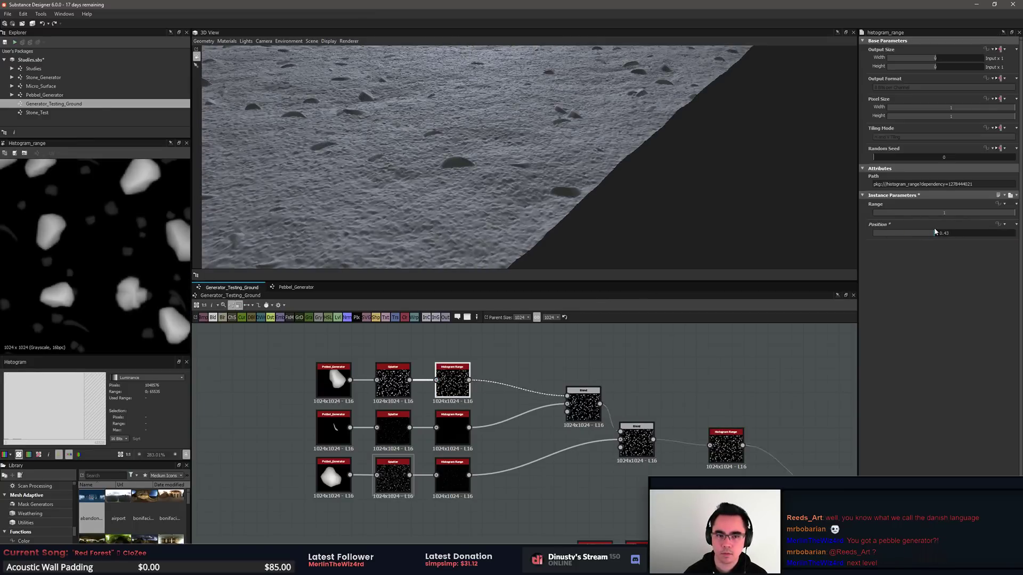
Step: Try a Position of 0.57 with Range 1 on the second pebble branch's Histogram Range and compare it with its Splatter's output
left_click(468, 433)
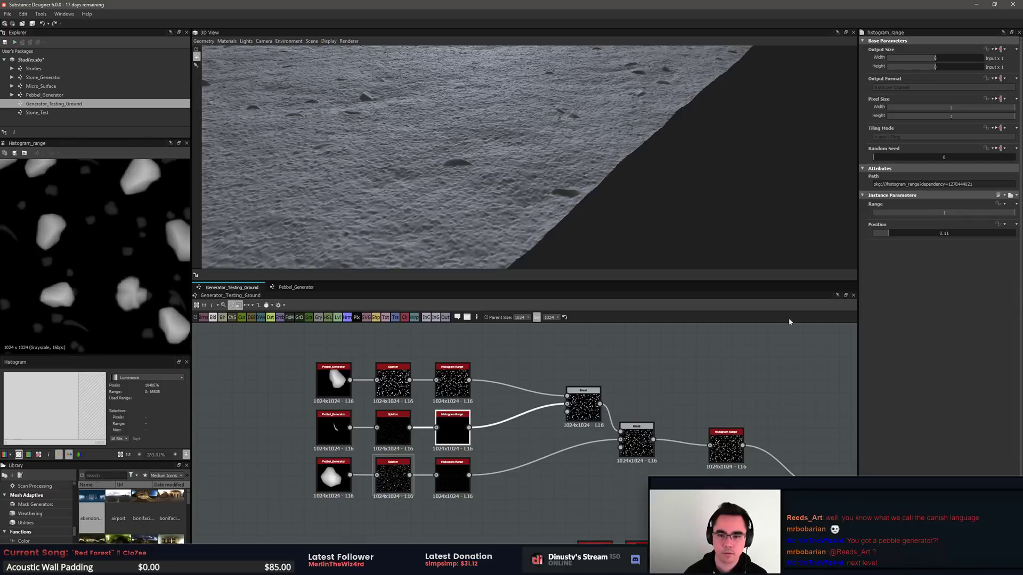
left_click_drag(893, 235, 954, 239)
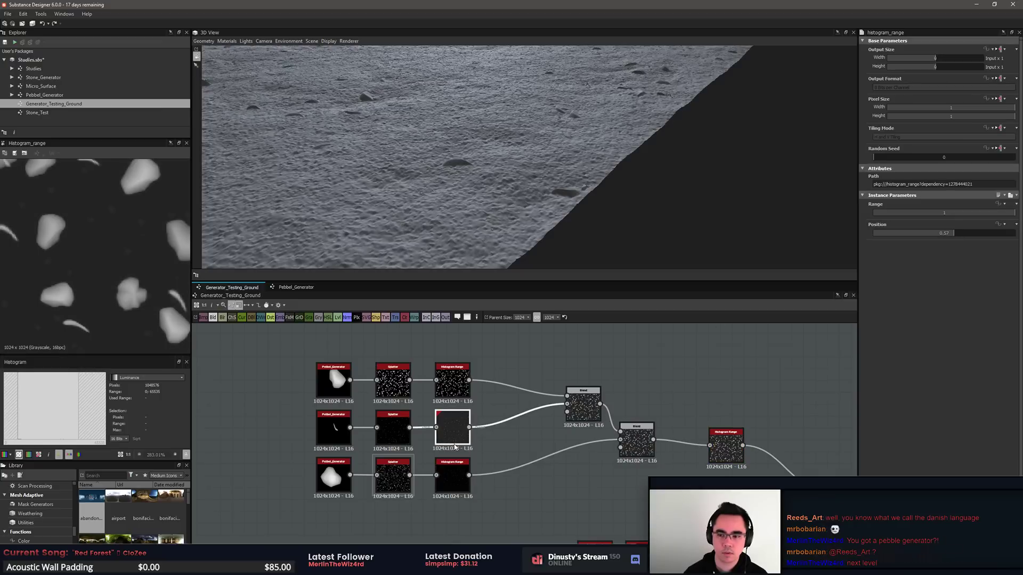
left_click(448, 482)
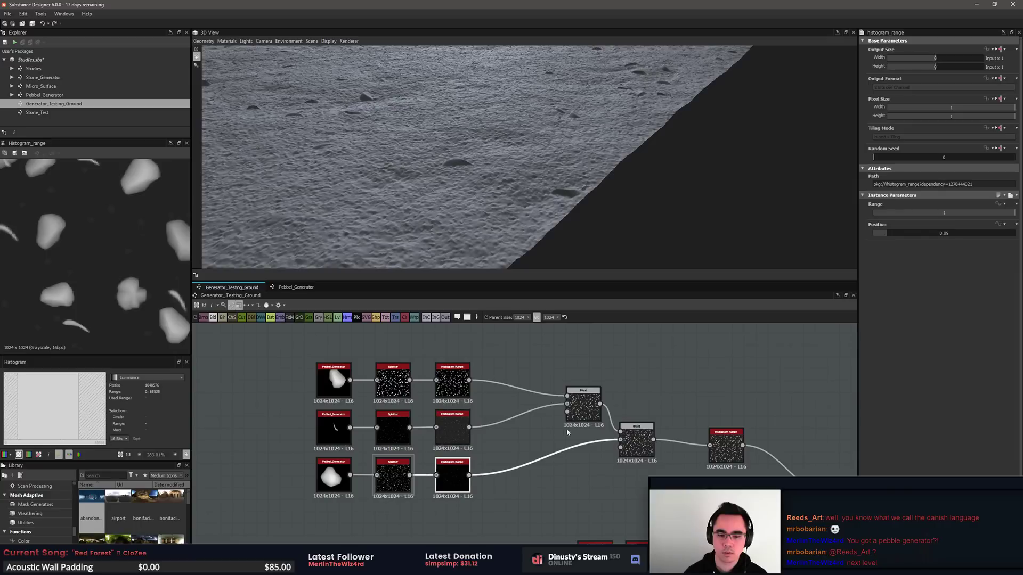
left_click(455, 430)
left_click_drag(1013, 213, 1022, 214)
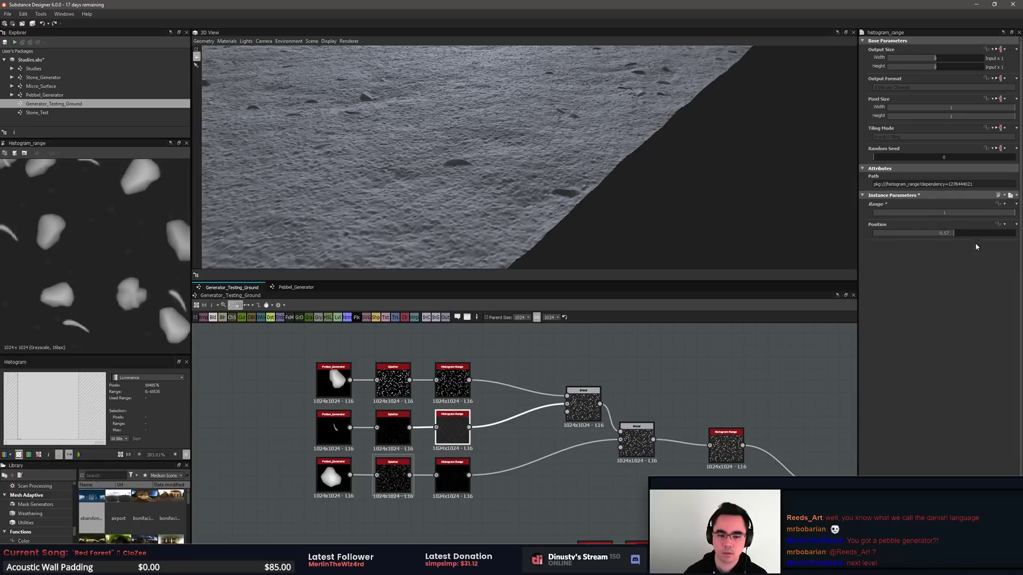
left_click(393, 429)
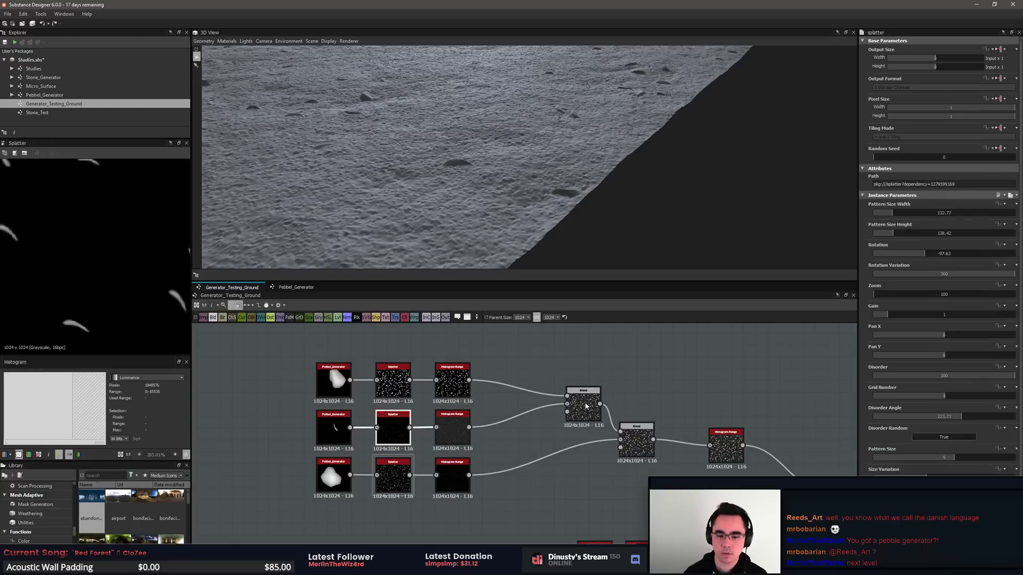
Step: Lower the Position of the second pebble branch's Histogram Range and set the third branch's Position to 0.35
left_click(443, 436)
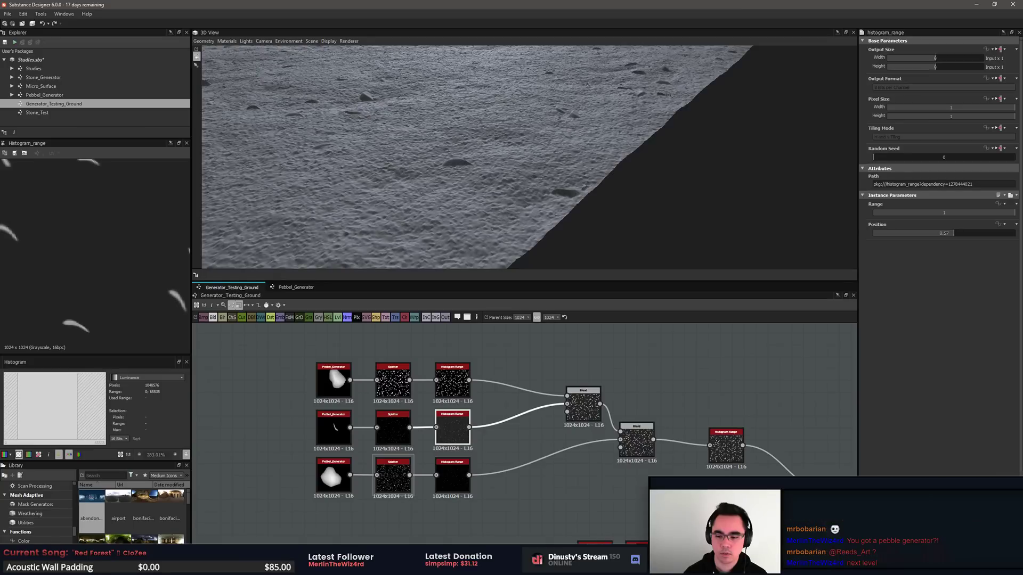
left_click(939, 234)
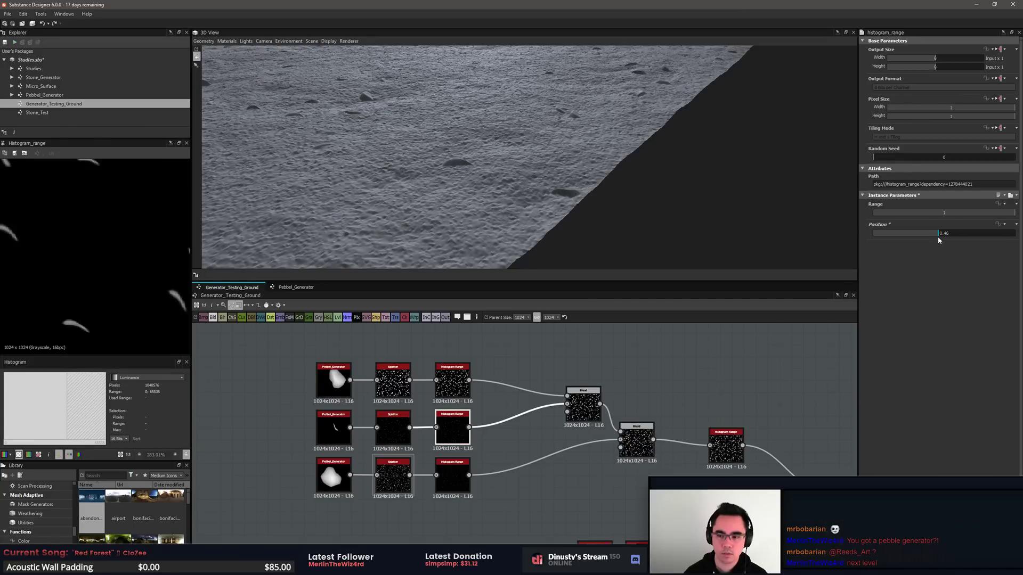
left_click_drag(939, 235, 922, 236)
left_click(450, 481)
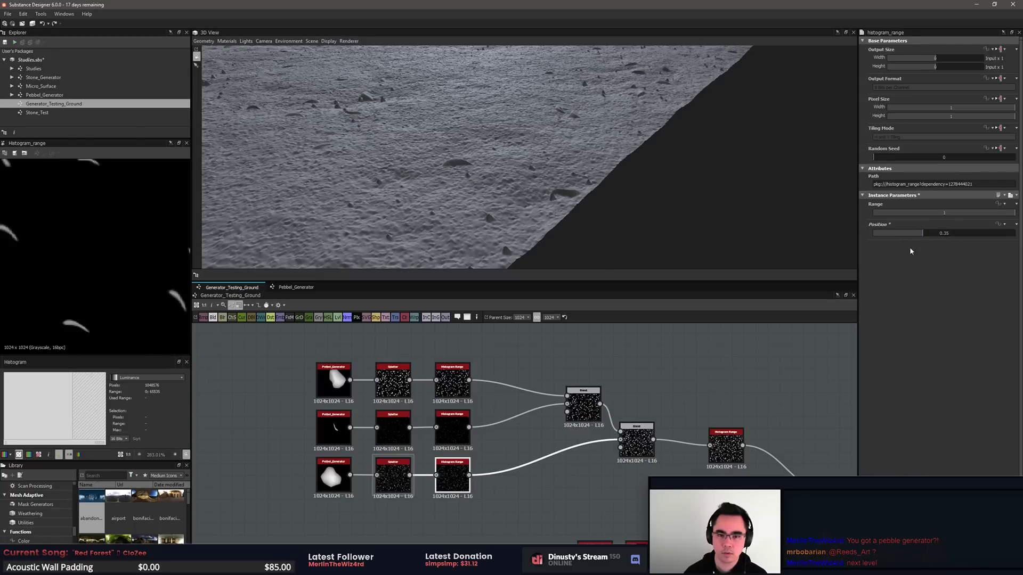
Step: Open the parameters of the Histogram Range after the noise Blend
middle_click_drag(747, 446, 658, 369)
scroll(656, 369, "down", 2)
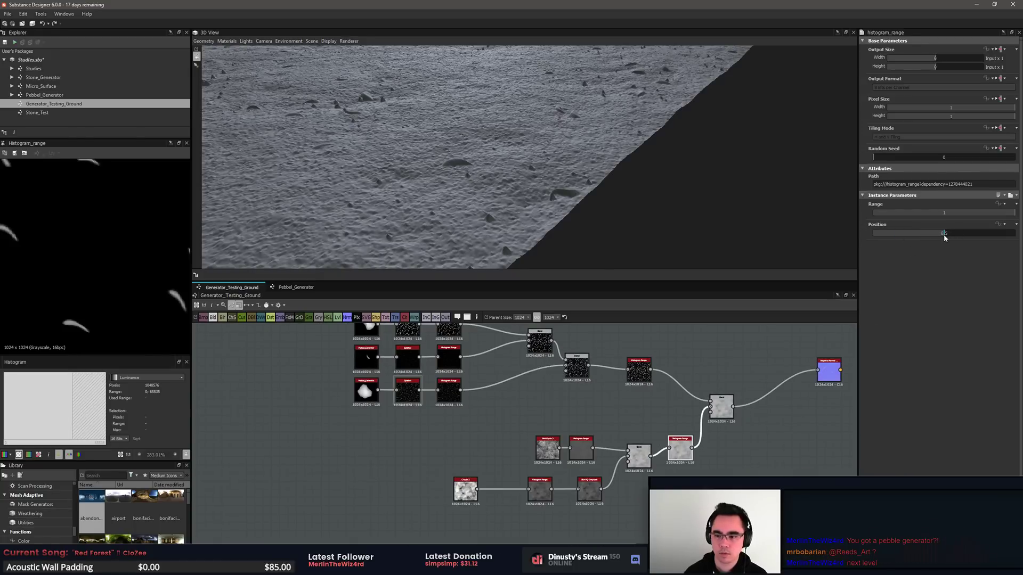
Step: Lower the Position of the Histogram Range that follows the noise Blend to 0.44
left_click_drag(944, 237, 940, 238)
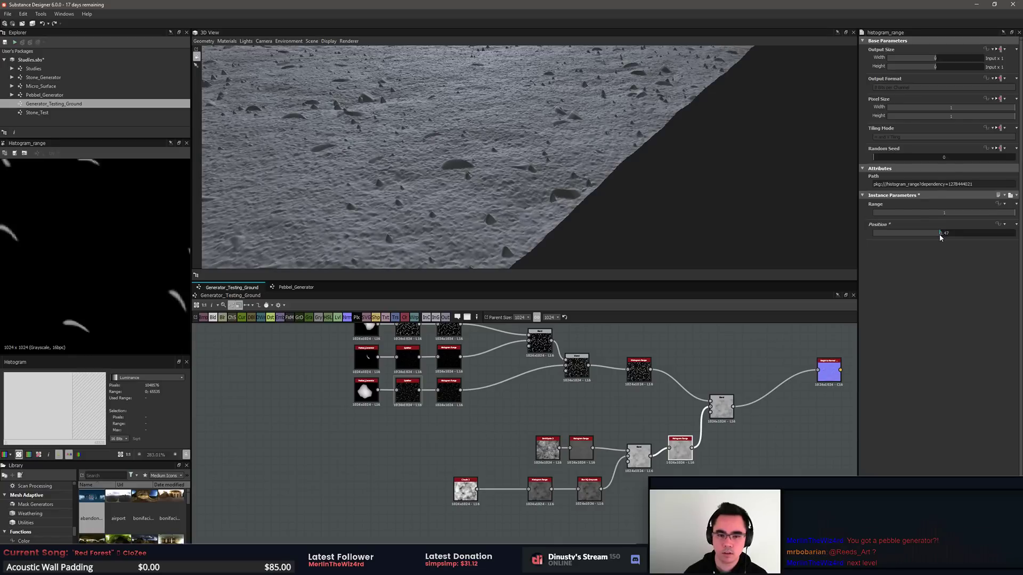
left_click_drag(937, 235, 936, 234)
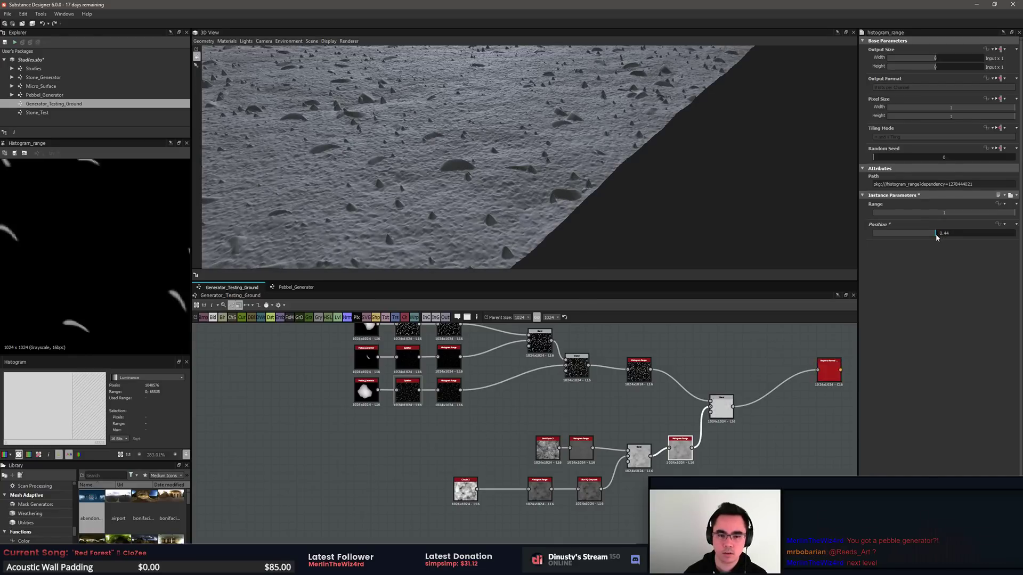
Step: Set the third pebble row's Histogram Range to a Range of 0.49 and a Position of 0.43
left_click(445, 396)
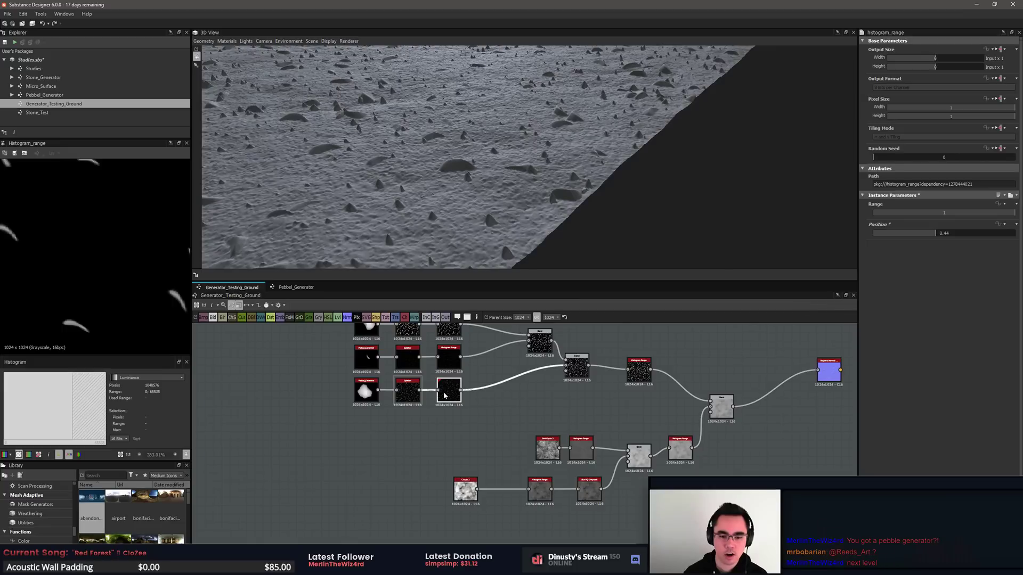
left_click(916, 235)
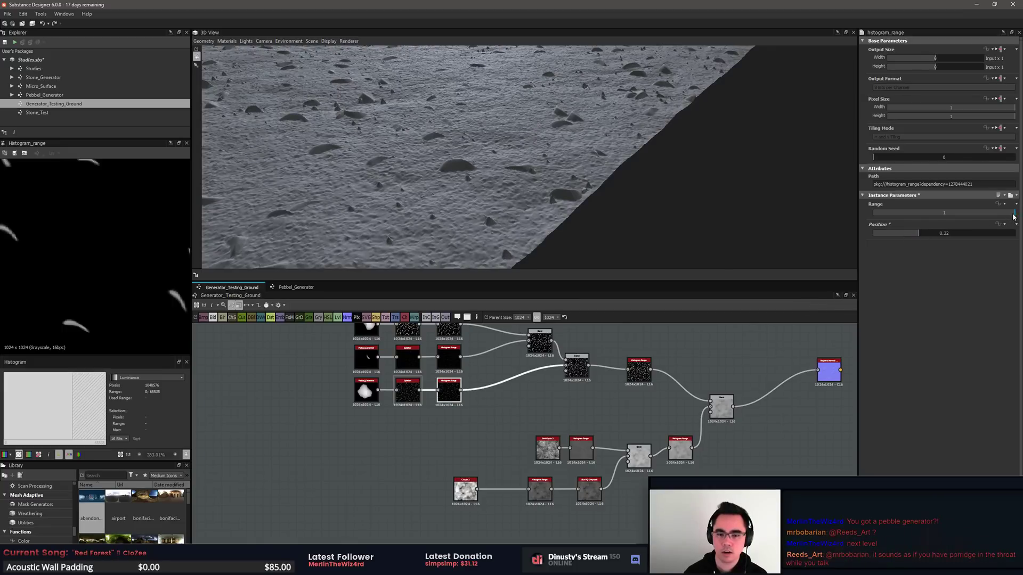
left_click_drag(1014, 216, 947, 220)
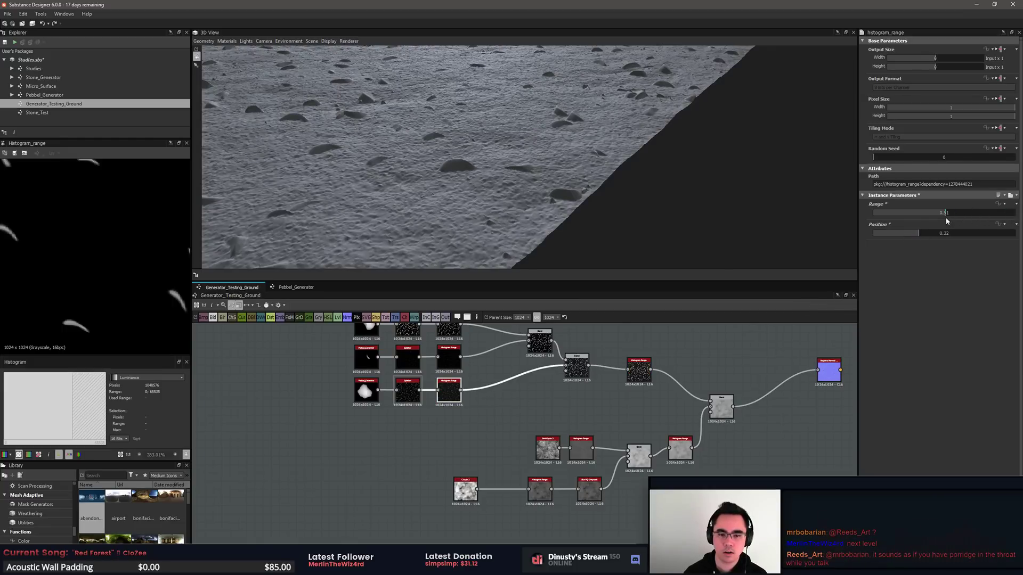
left_click(941, 233)
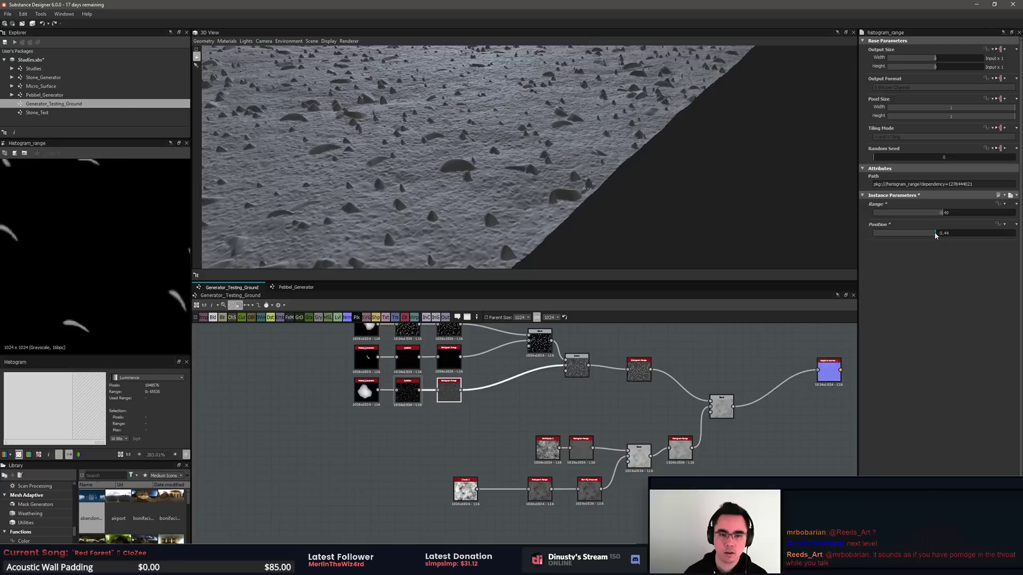
left_click(934, 233)
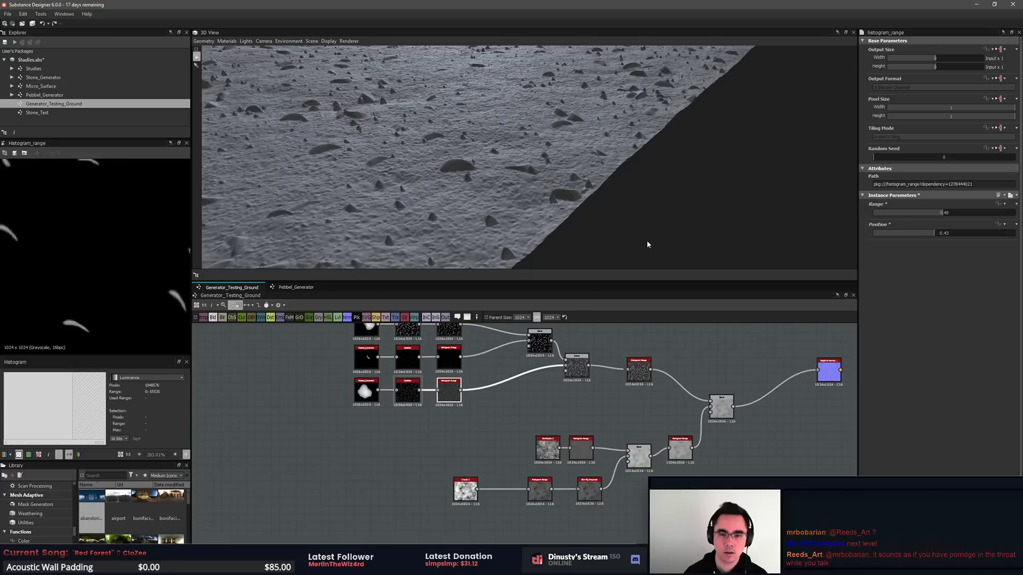
Step: Enlarge the third pebble row's Splatter pattern to about 110 wide and 99 high, with Rotation at about -159
left_click(450, 410)
scroll(368, 399, "up", 6)
double_click(469, 391)
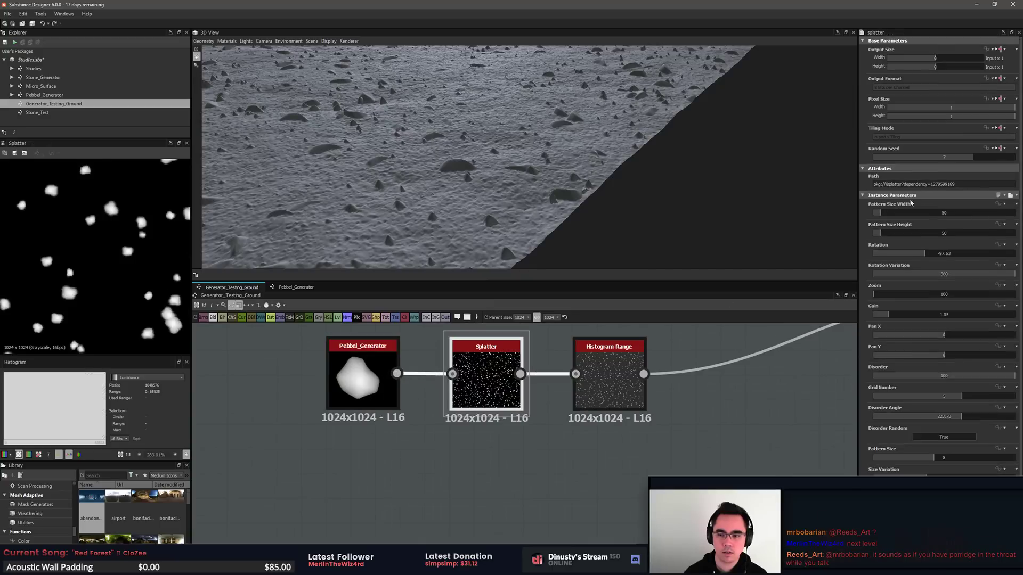
left_click_drag(881, 213, 888, 235)
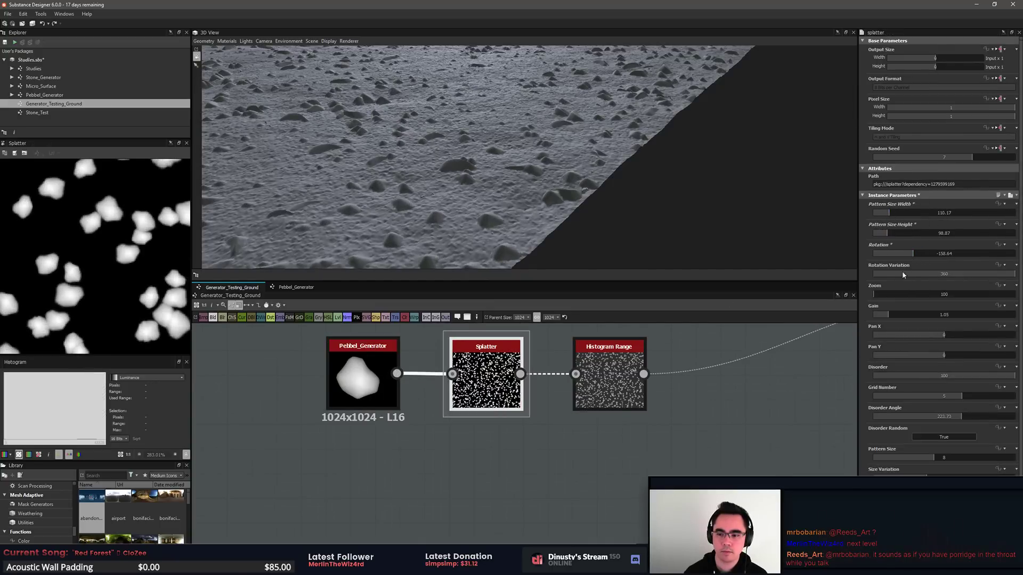
Step: Set the third pebble row's Histogram Range to a Range of 0.45 and preview its output in 2D and on the 3D surface
left_click(719, 367)
left_click_drag(959, 214, 936, 218)
middle_click_drag(838, 387, 663, 445)
scroll(733, 454, "down", 4)
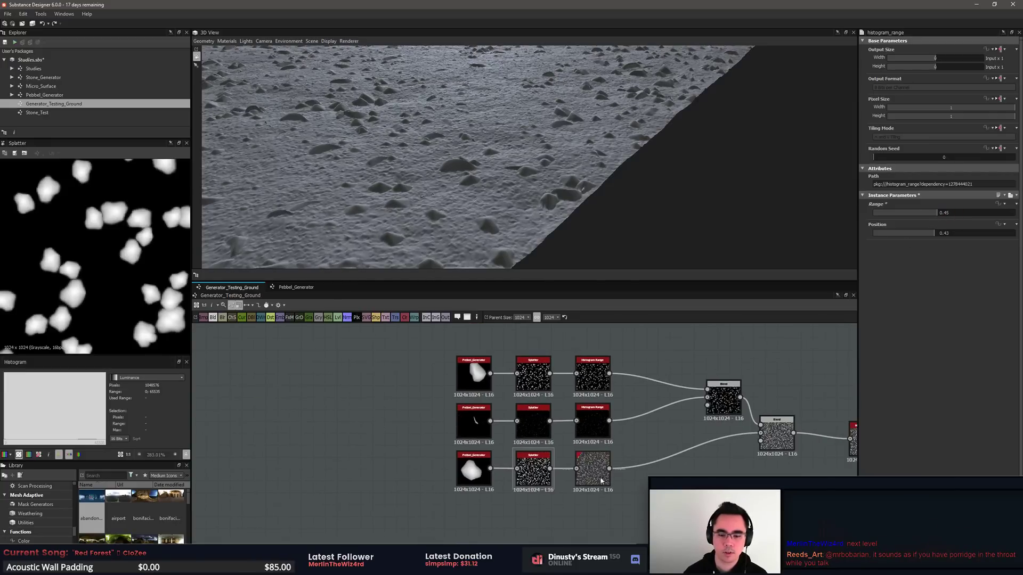
double_click(601, 481)
scroll(507, 177, "down", 4)
left_click_drag(506, 177, 521, 223)
scroll(457, 183, "up", 3)
scroll(521, 221, "down", 5)
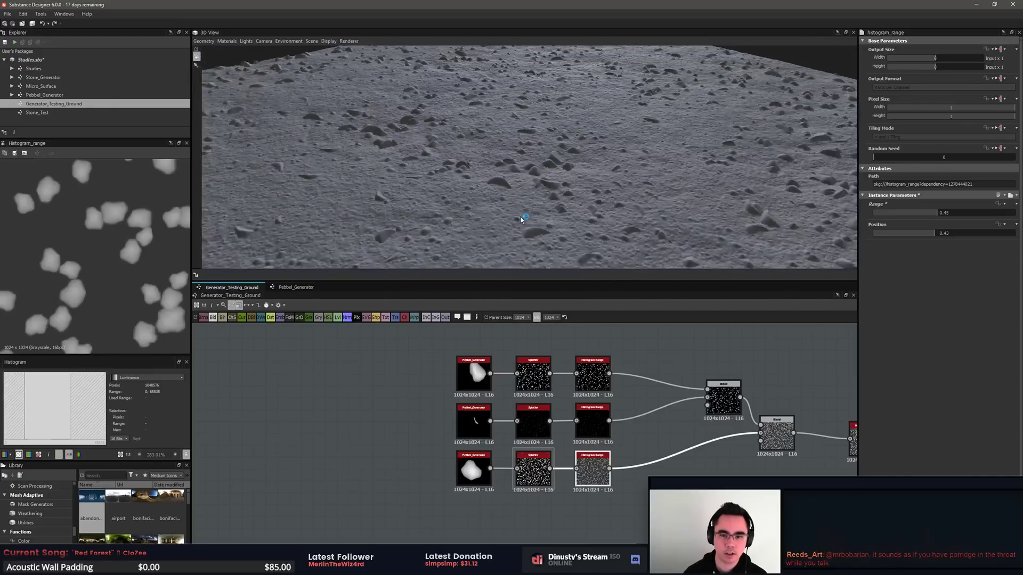
Step: Move the whole group of noise nodes further down the graph, away from the pebble rows
middle_click_drag(737, 367, 564, 364)
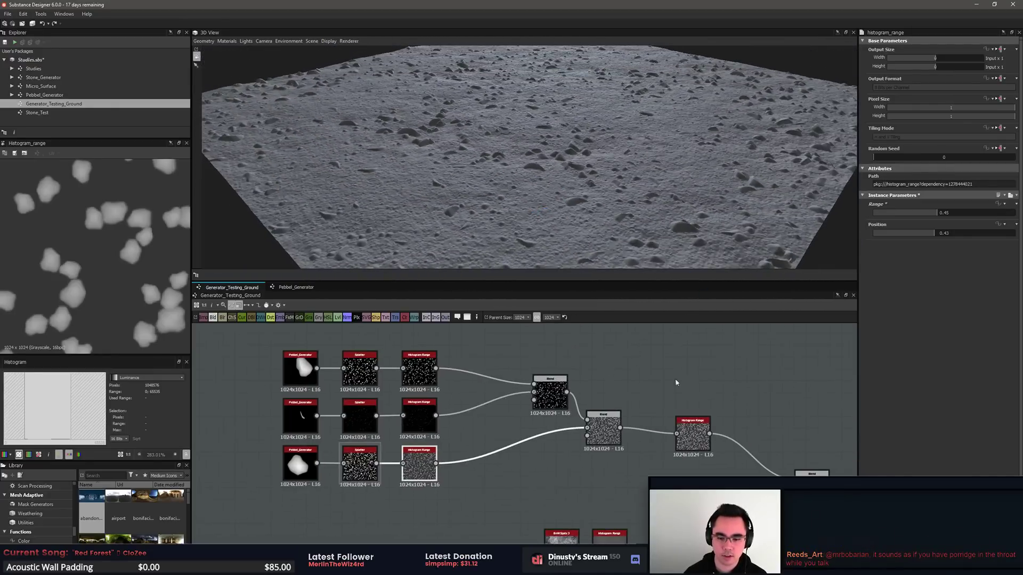
mouse_move(853, 415)
middle_mouse_down()
mouse_move(602, 386)
mouse_move(621, 339)
middle_mouse_up()
scroll(528, 407, "down", 2)
middle_click_drag(544, 399, 586, 394)
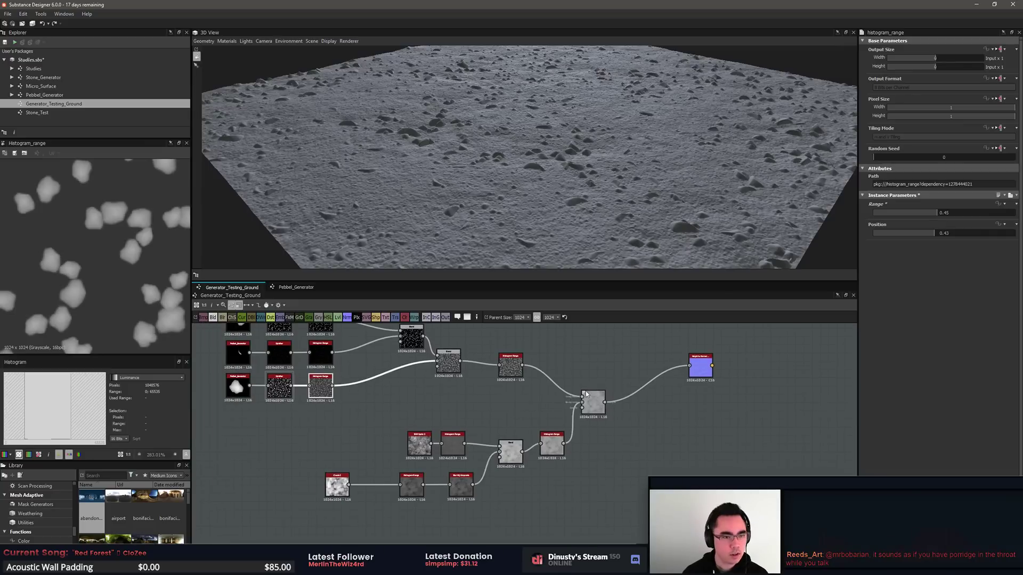
left_click_drag(322, 448, 576, 527)
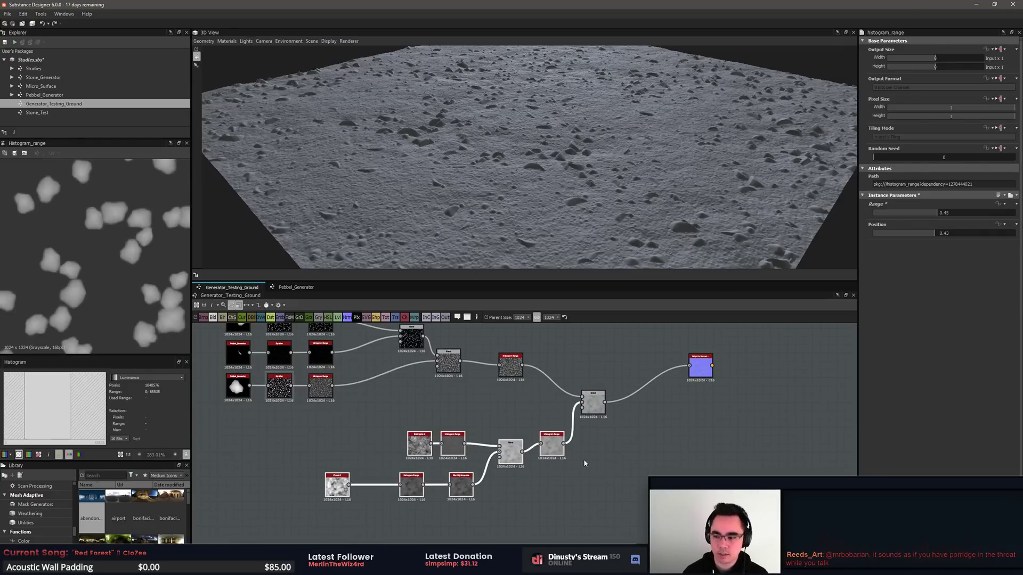
left_click_drag(552, 452, 511, 506)
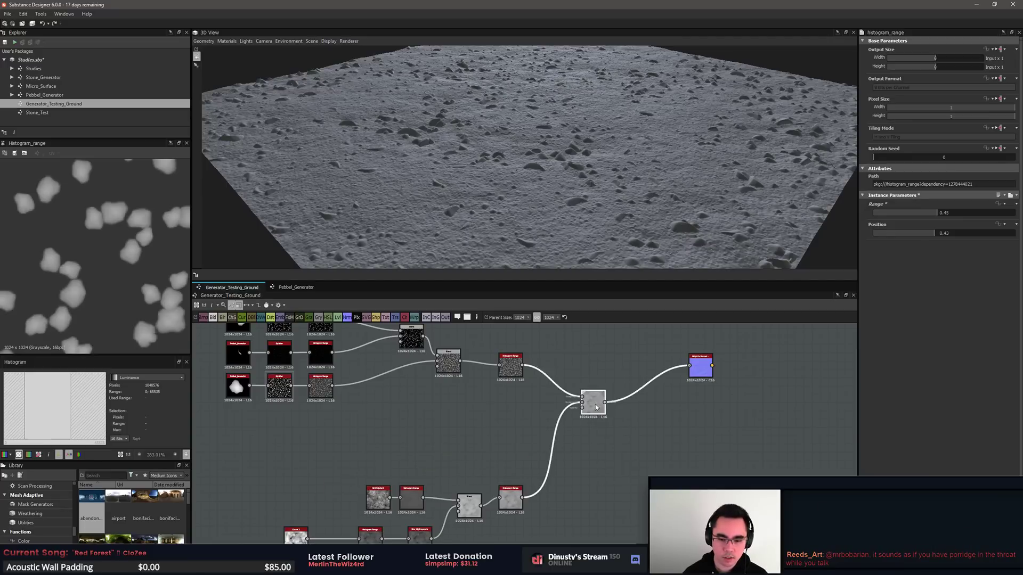
Step: Reposition the final Blend and the height-to-normal node further right, and show the normal map in the 2D view
left_click_drag(593, 404, 610, 382)
left_click_drag(708, 377, 748, 393)
double_click(748, 392)
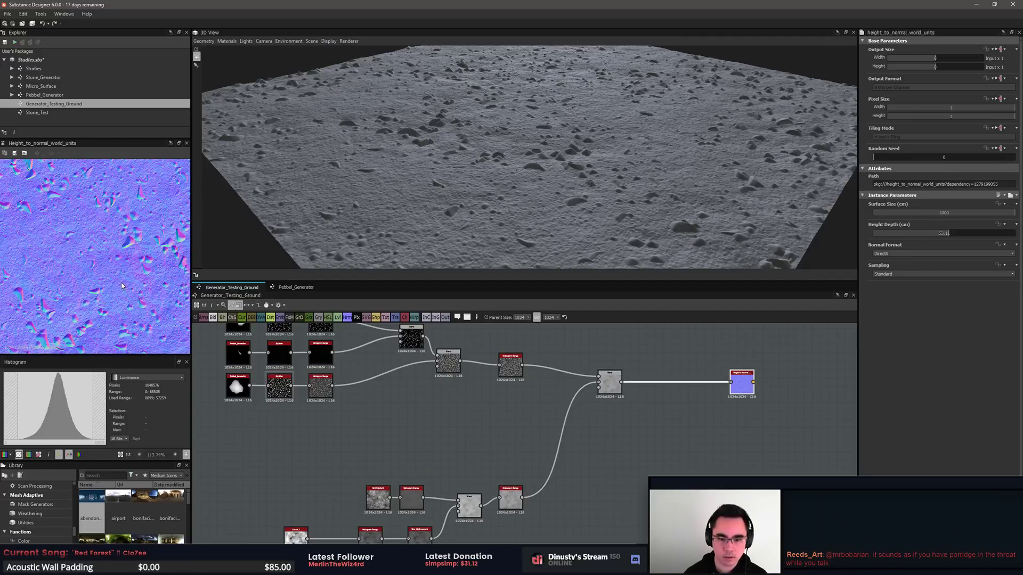
Step: Try the upper noise branch's Histogram Range at full Range, then set it to Range 0.09 and Position 0.13
left_click(402, 505)
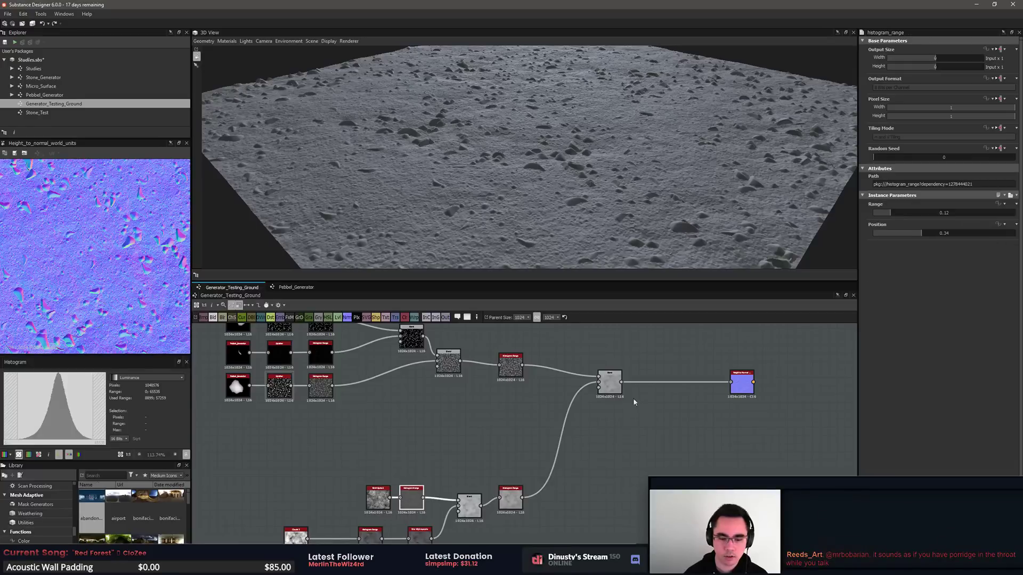
left_click(898, 213)
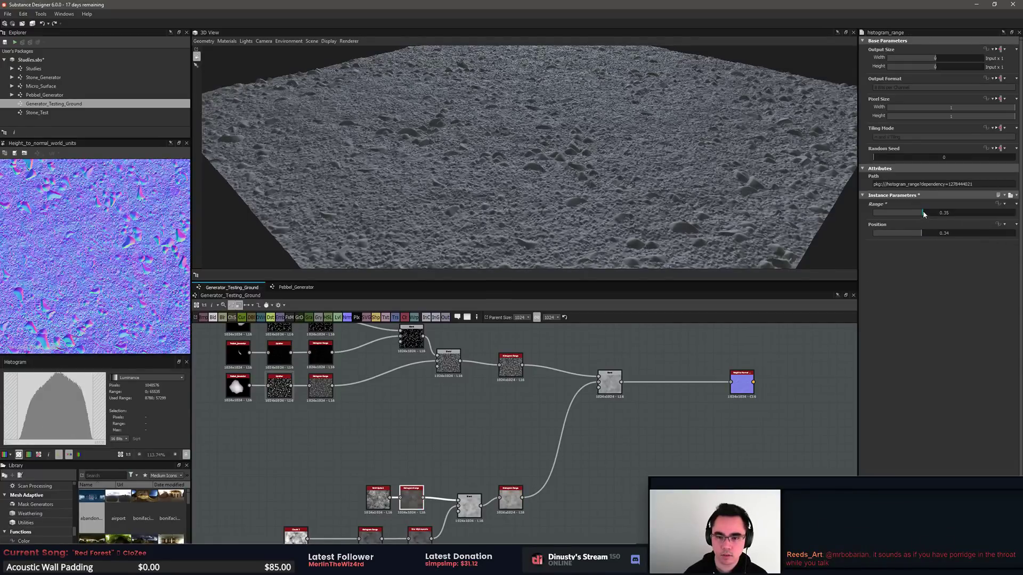
left_click_drag(897, 215, 1012, 215)
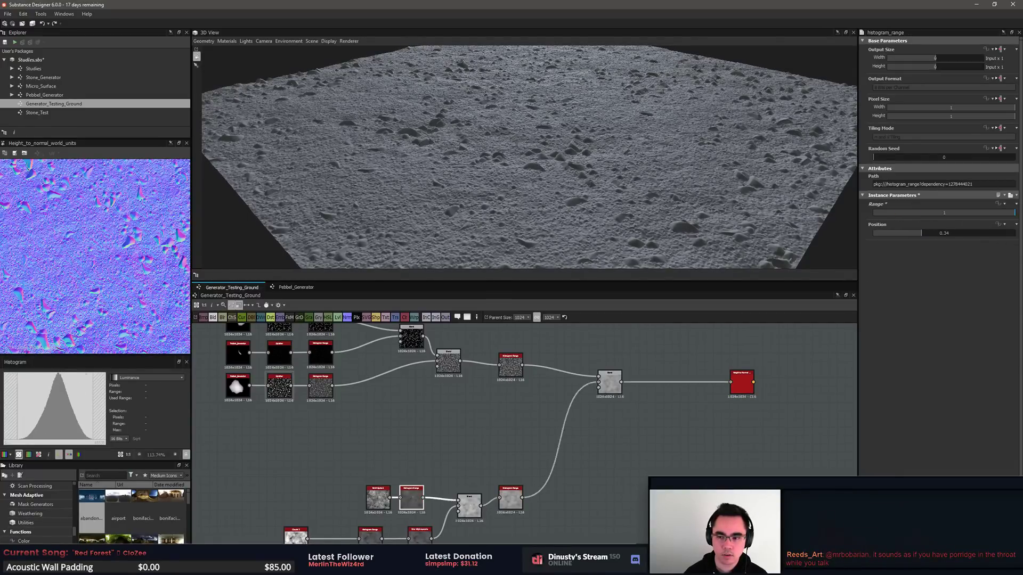
left_click(908, 233)
mouse_move(909, 234)
left_mouse_down()
mouse_move(887, 236)
mouse_move(901, 237)
left_mouse_up()
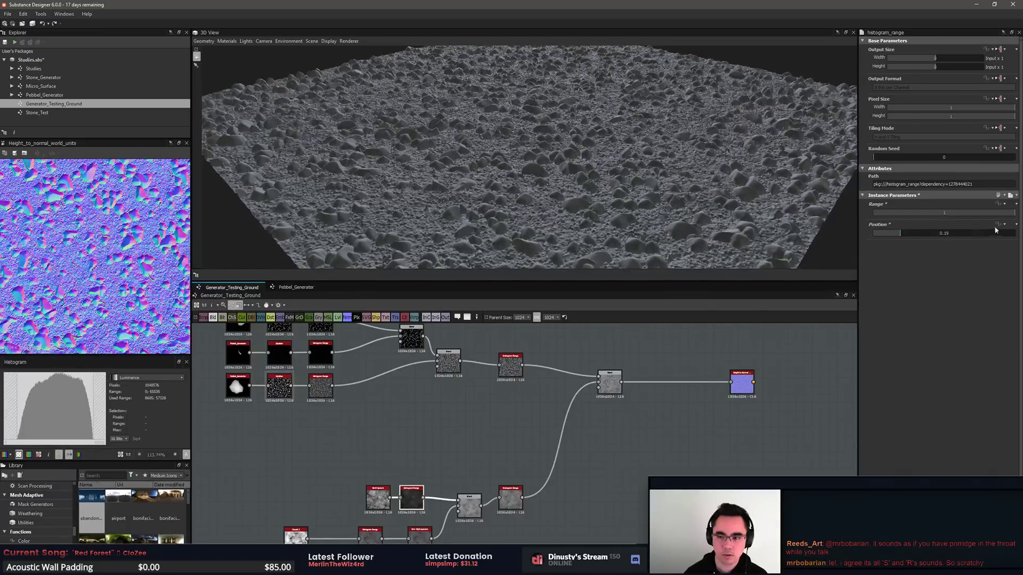
left_click_drag(1013, 216, 891, 238)
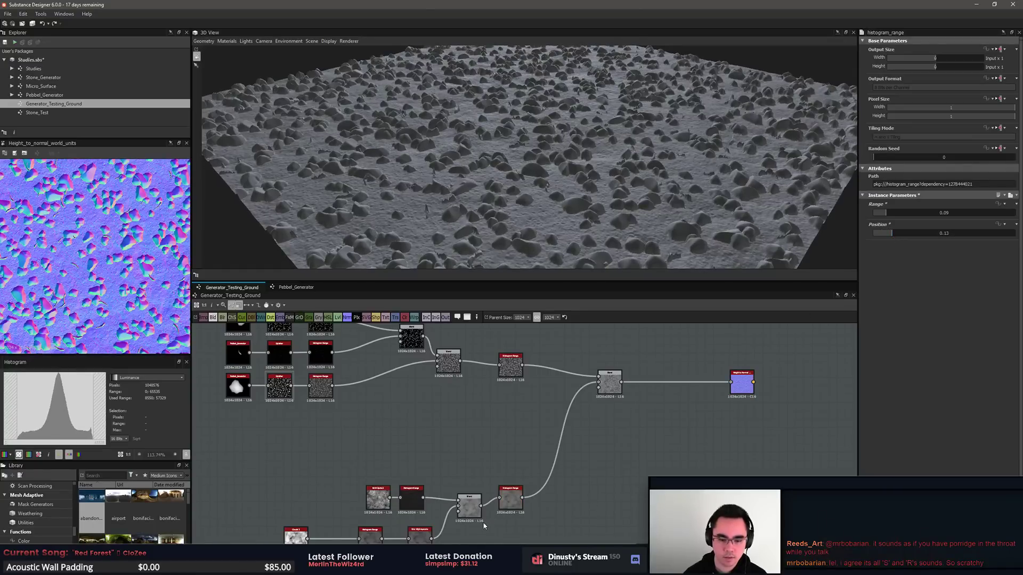
Step: Show the noise Blend's output in the 2D view and check its blending mode
double_click(469, 513)
left_click(909, 207)
left_click(910, 207)
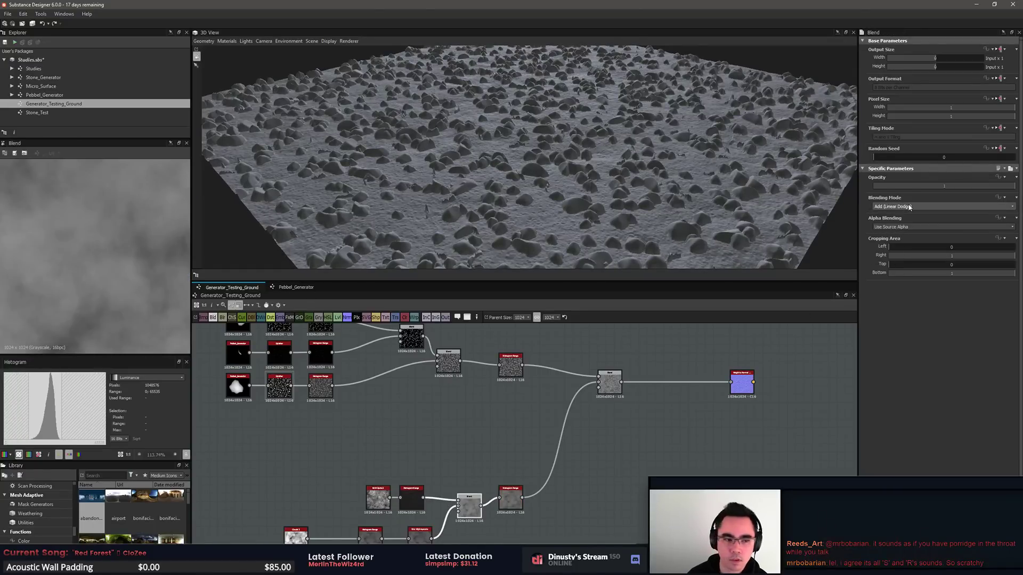
Step: Test a lower Position on the upper noise branch's Histogram Range and raise its Range to 0.15
left_click(421, 502)
left_click_drag(898, 236, 875, 242)
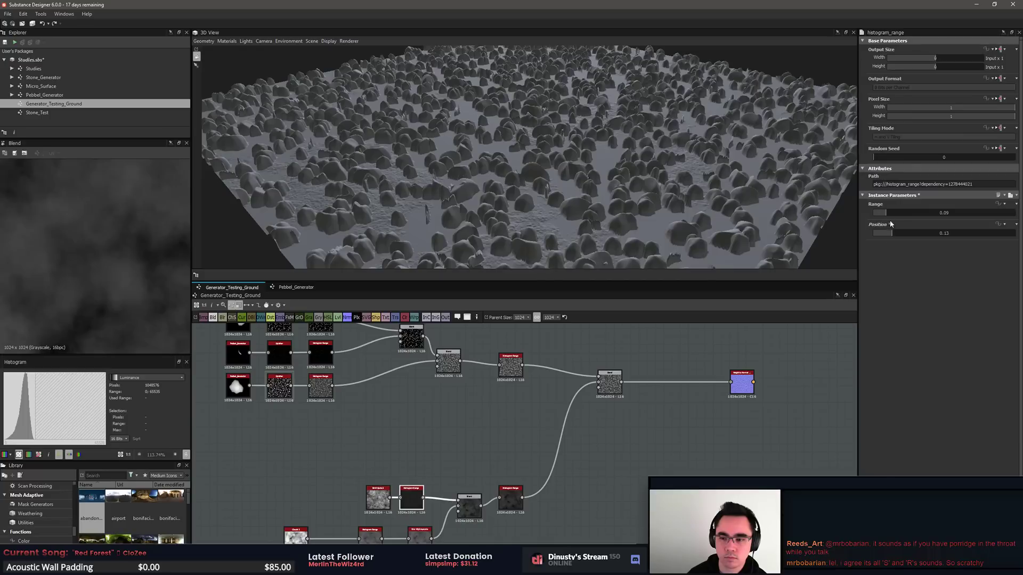
left_click_drag(888, 213, 910, 216)
Step: Set the lower noise branch's Histogram Range to a Range of 1 and a Position of 0.72
left_click(419, 533)
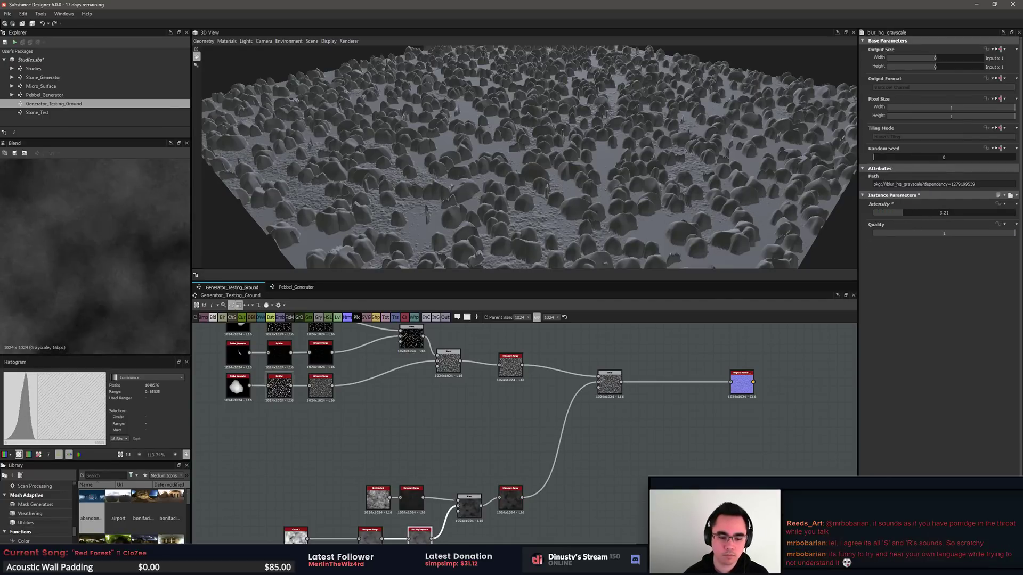
left_click(371, 535)
left_click_drag(915, 210, 1015, 213)
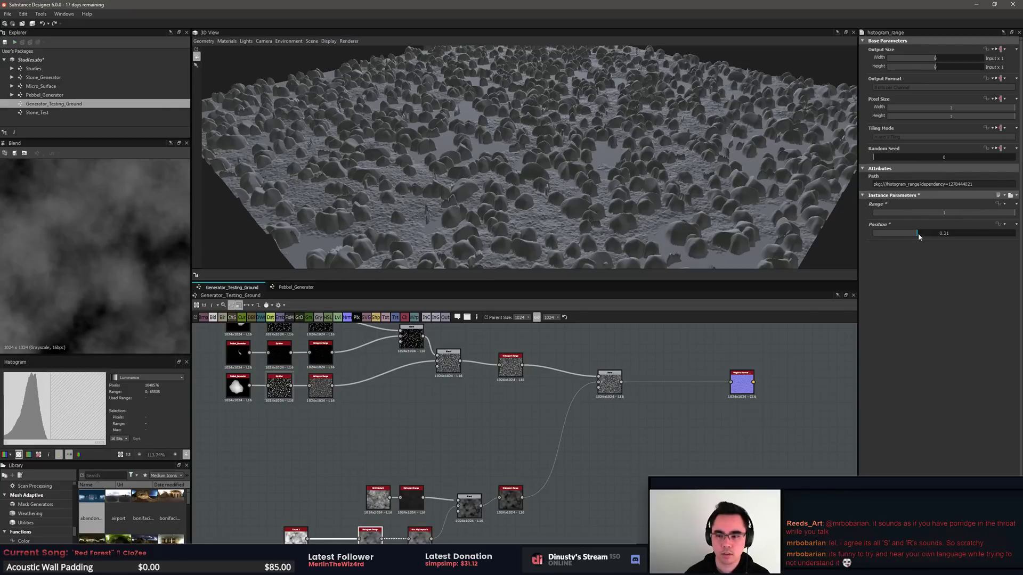
left_click_drag(918, 233, 975, 236)
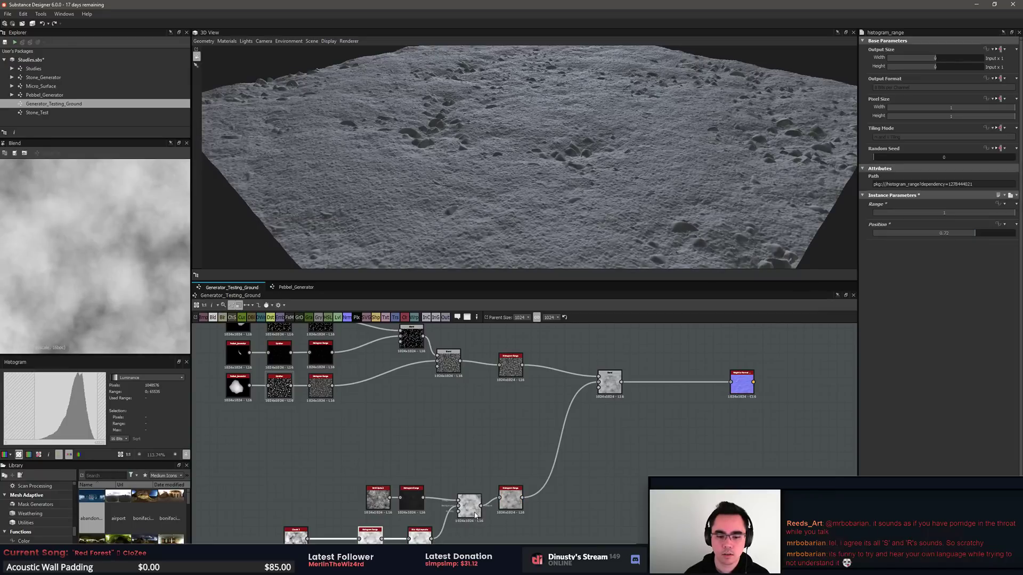
Step: Set the upper noise branch's Histogram Range to a Range of 0.47 and a Position of 0.05
left_click(411, 499)
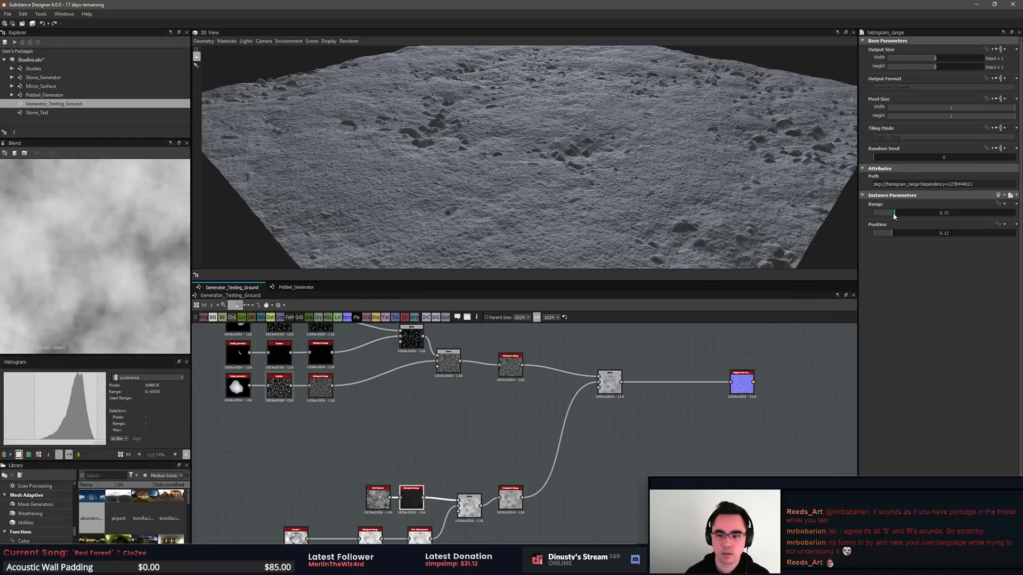
left_click_drag(894, 214, 876, 235)
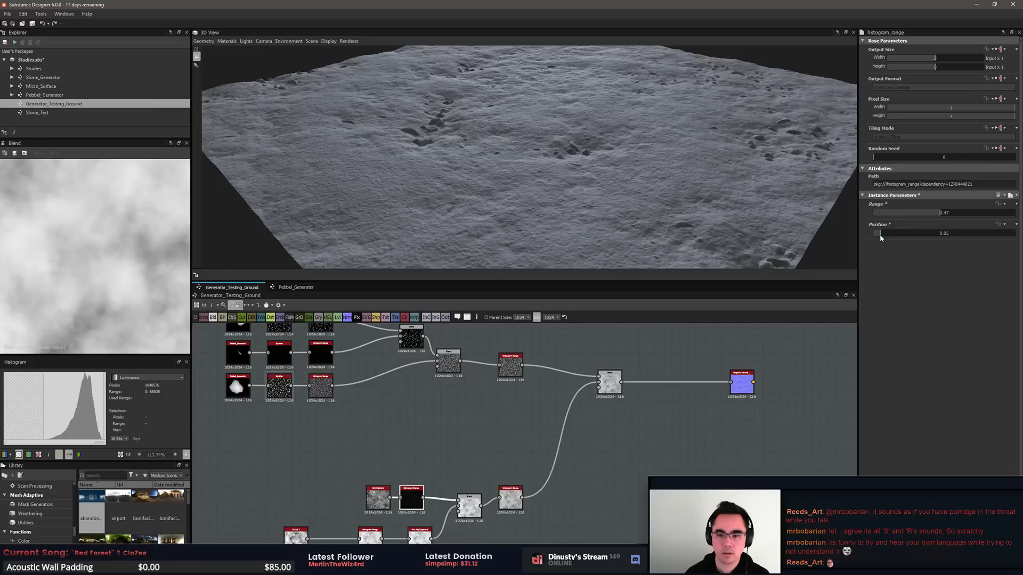
Step: Set the Position of the Histogram Range after the noise Blend to 0.35 and inspect the pebbles up close in 3D
left_click(512, 506)
left_click_drag(933, 235, 924, 234)
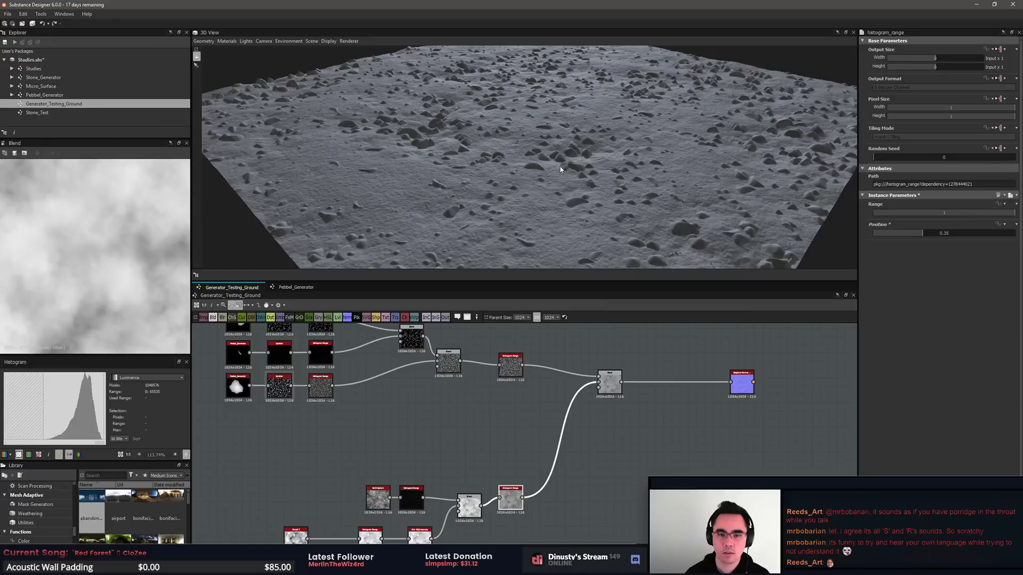
mouse_move(560, 170)
left_mouse_down()
mouse_move(569, 180)
mouse_move(555, 188)
left_mouse_up()
scroll(567, 187, "up", 3)
Step: Preview the crescent-shaped pebble row's Histogram Range in 2D and lower its Position to 0.36
middle_click_drag(521, 422, 525, 447)
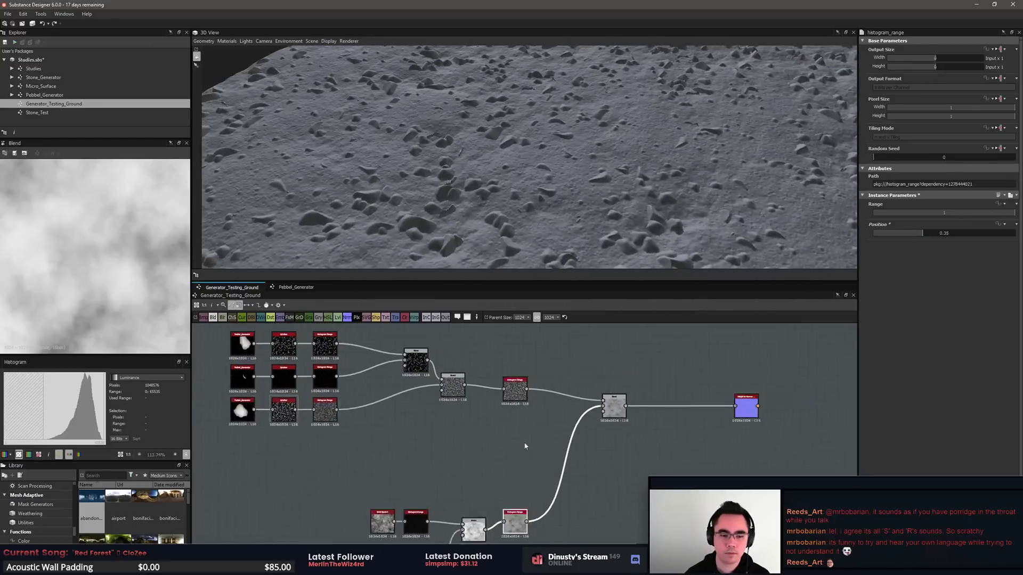
scroll(281, 347, "up", 4)
double_click(370, 416)
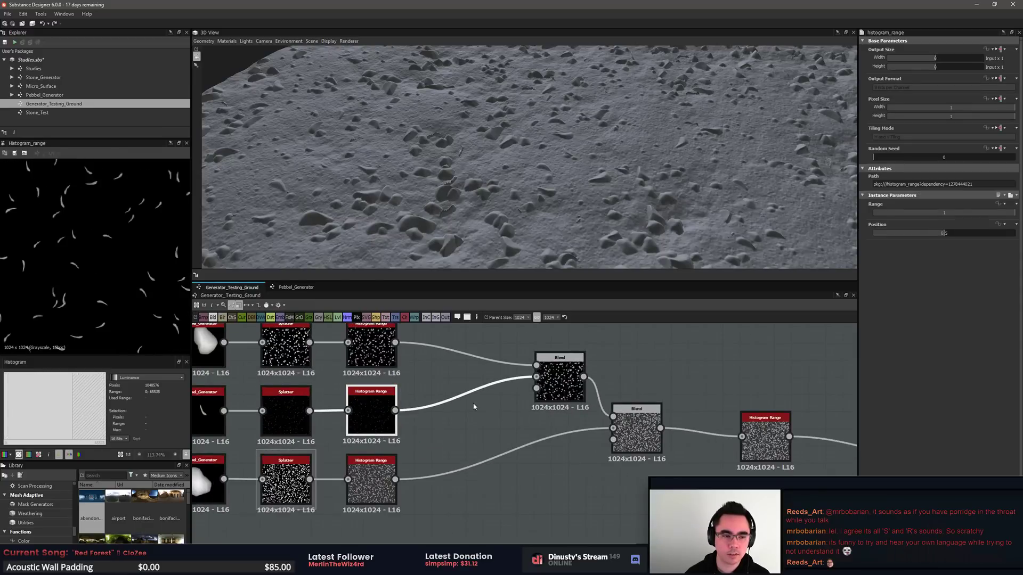
left_click_drag(940, 234, 927, 237)
Step: Enlarge the crescent-shaped pebble row's Splatter pattern to about 198 wide and 212 high, then deselect the node
double_click(285, 411)
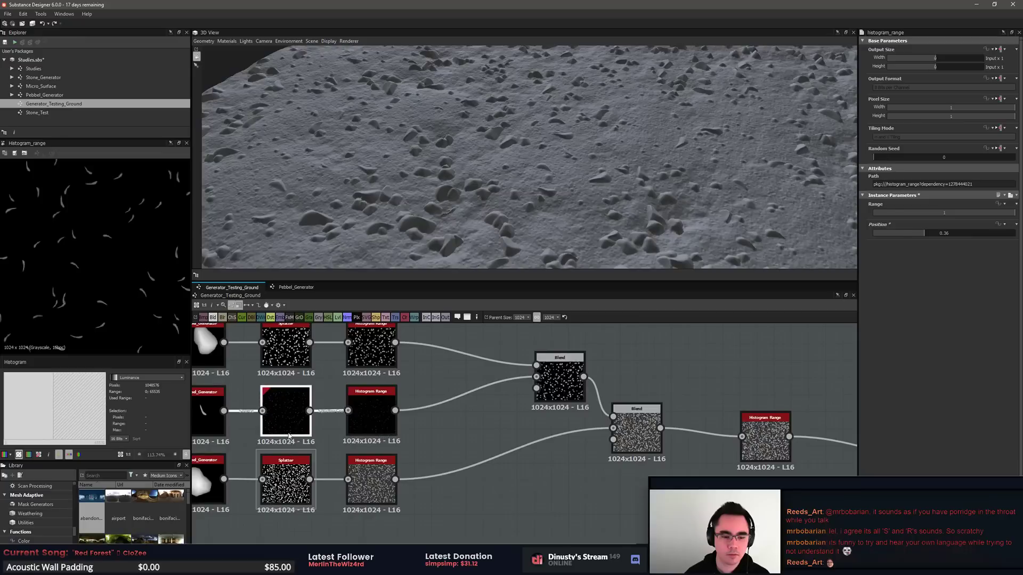
left_click_drag(899, 217, 904, 215)
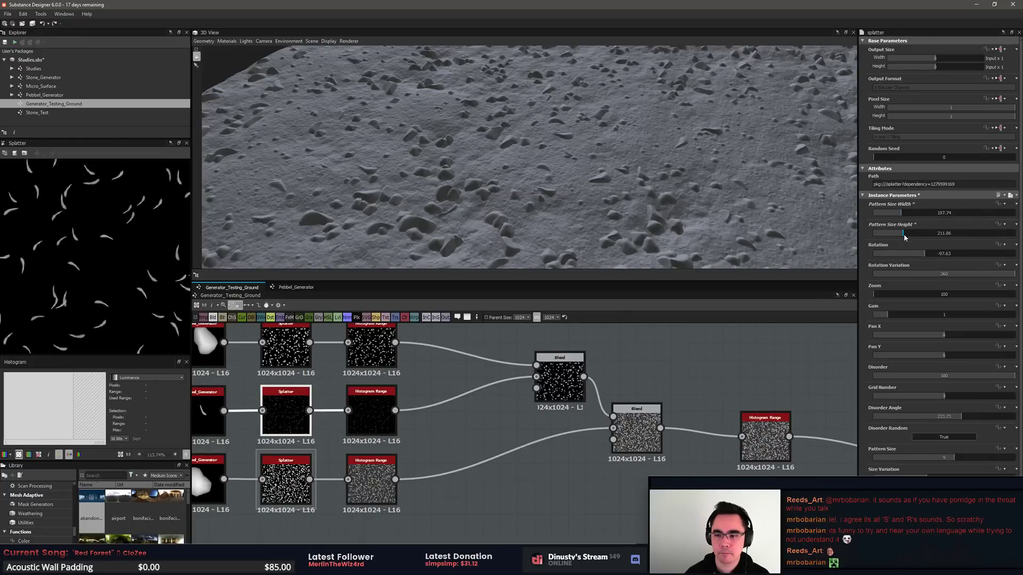
left_click(685, 397)
middle_click_drag(685, 397, 731, 404)
scroll(731, 404, "down", 2)
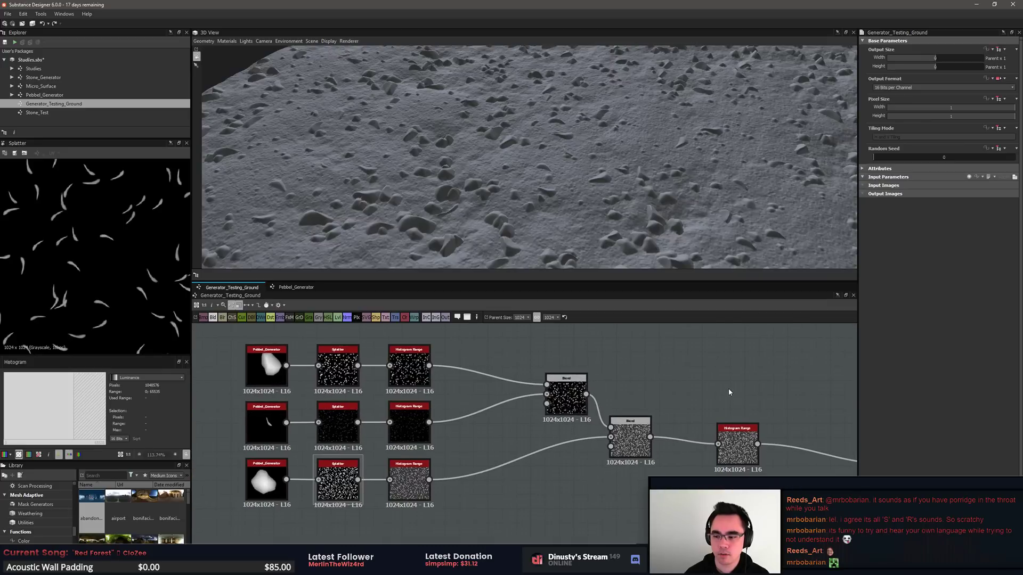
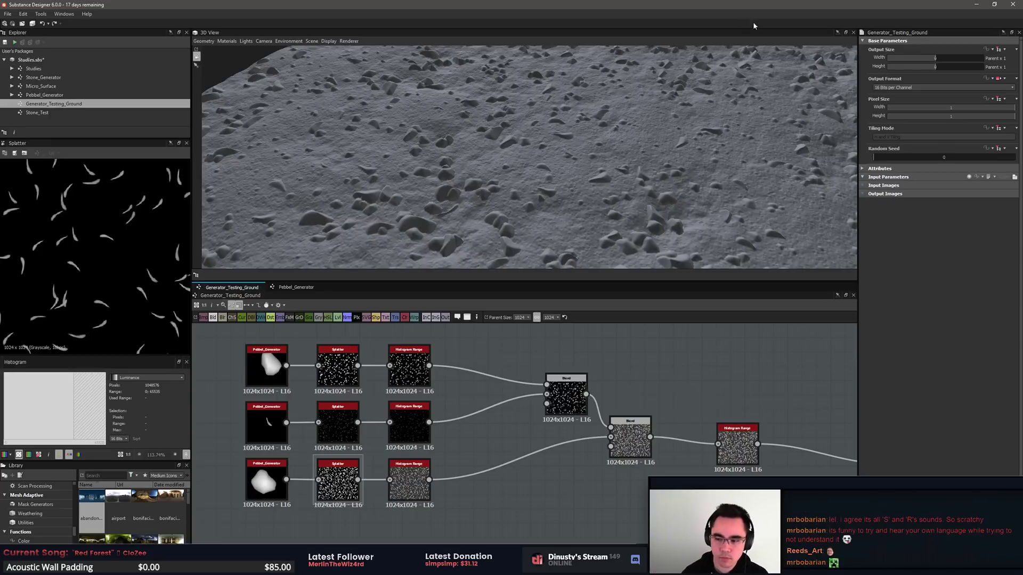
Step: Inspect the pebble ground in 3D from a low angle and save the package
middle_click_drag(710, 342, 671, 388)
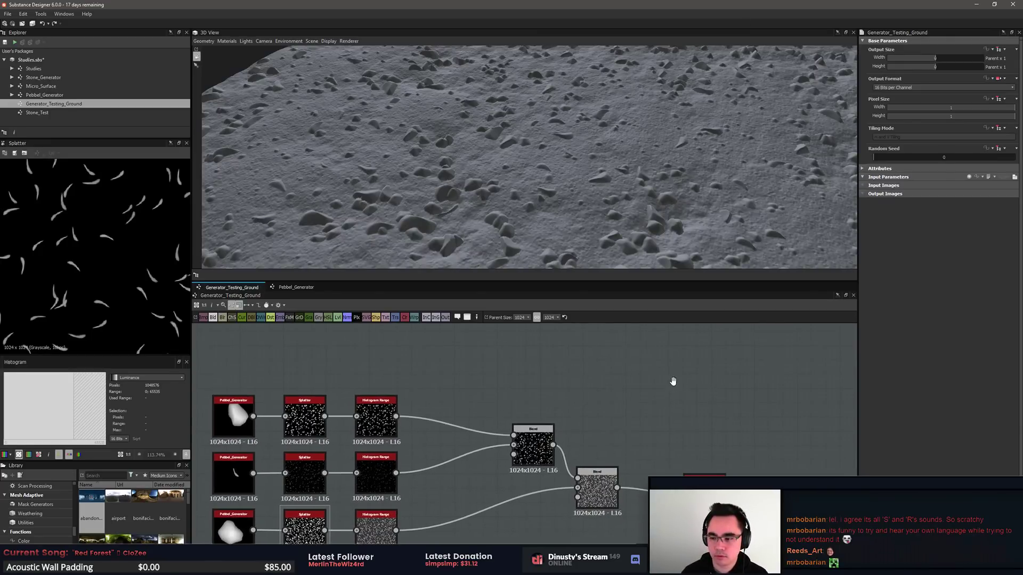
scroll(671, 384, "down", 2)
left_click_drag(502, 192, 459, 163)
middle_click_drag(771, 365, 659, 366)
scroll(659, 367, "down", 1)
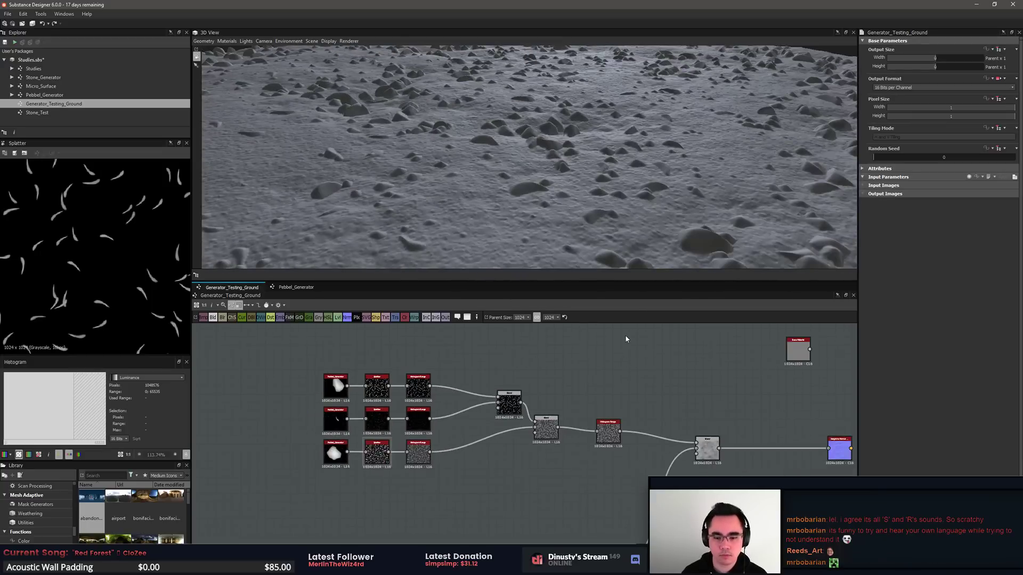
key("ctrl+s")
Step: Preview the height-to-normal node and the final Blend in 2D, and examine the pebble ground in 3D
middle_click_drag(790, 393, 673, 373)
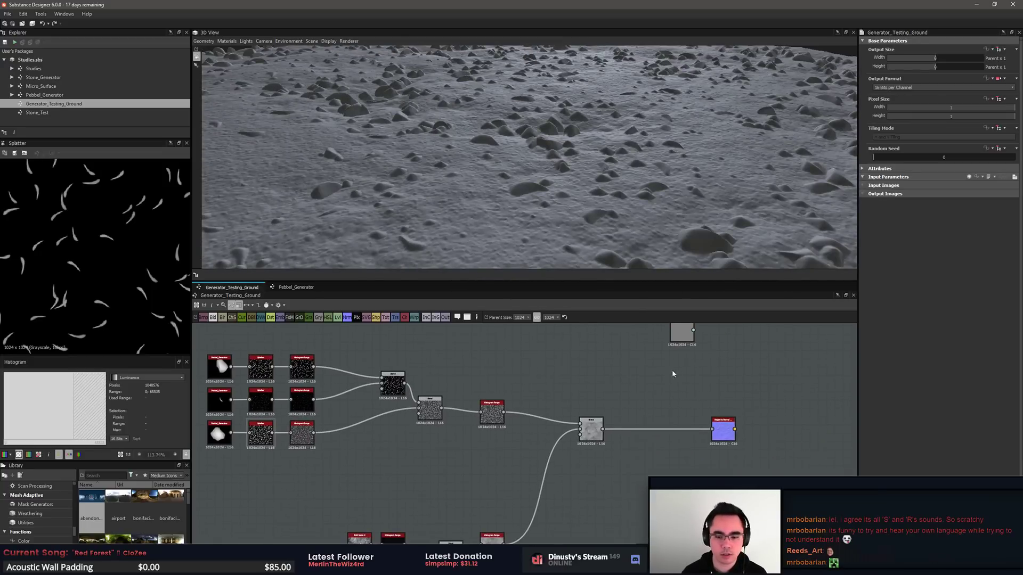
scroll(733, 396, "up", 2)
double_click(800, 441)
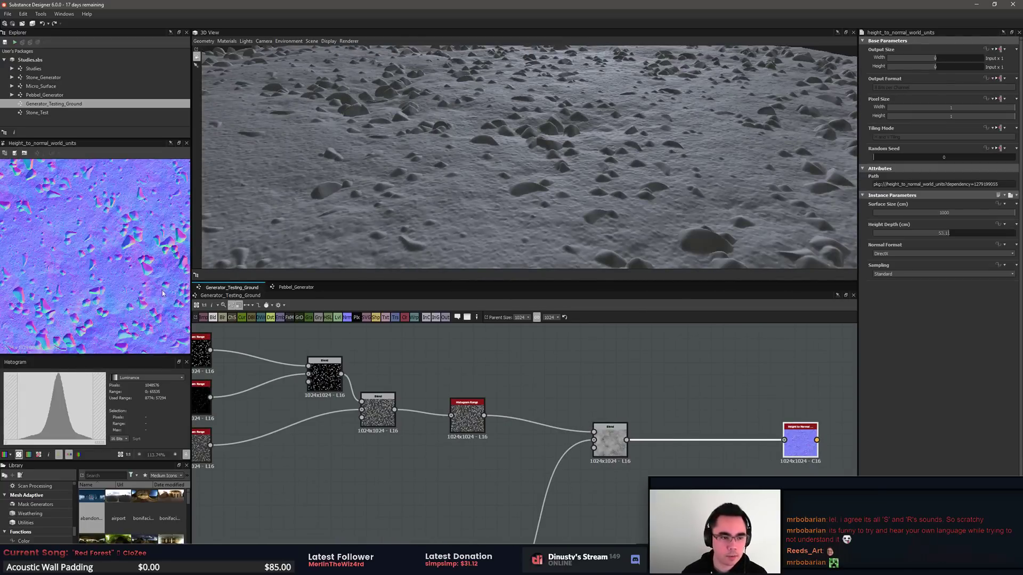
double_click(610, 440)
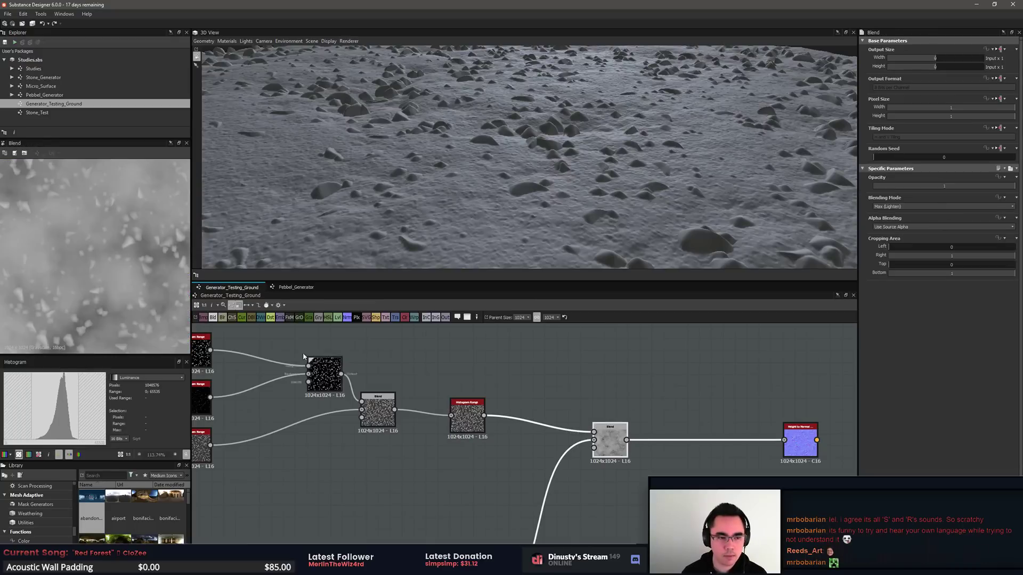
scroll(103, 268, "down", 2)
left_click(649, 415)
scroll(630, 383, "up", 1)
middle_click_drag(649, 415, 612, 448)
scroll(630, 391, "down", 3)
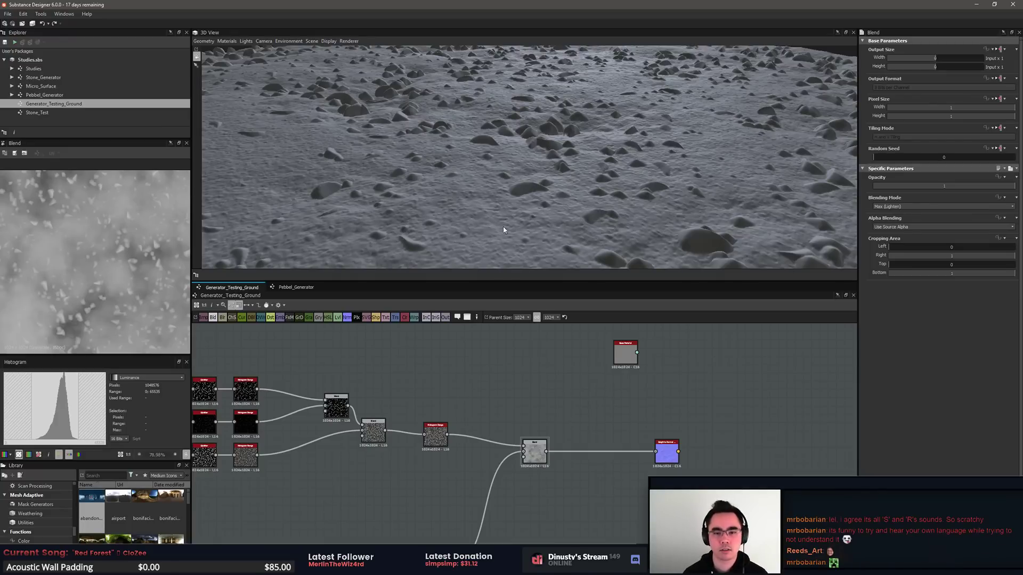
left_click_drag(411, 220, 502, 187)
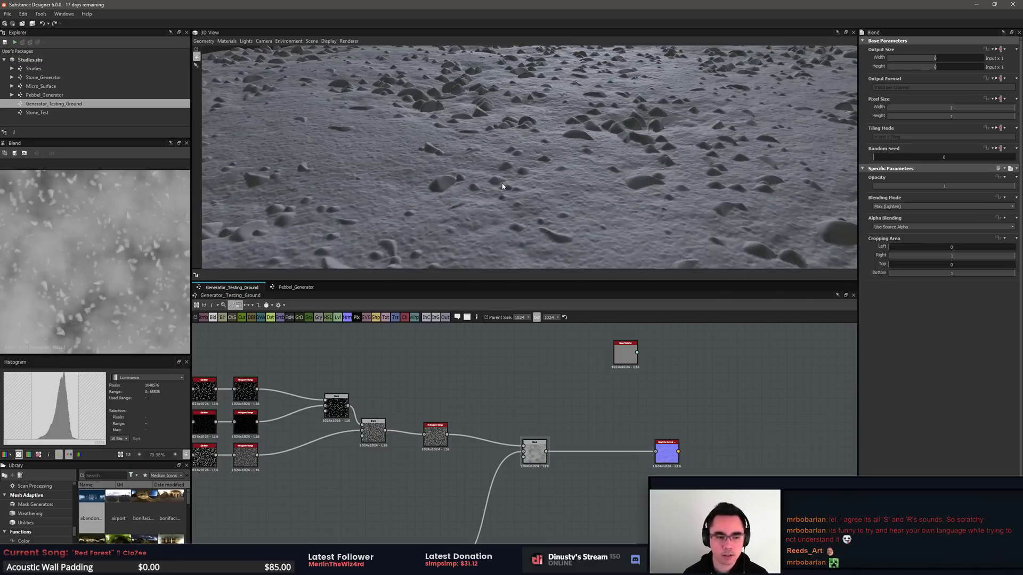
Step: Preview the crescent-shaped pebble's Pebbel_Generator node and fit its whole image in the 2D view
middle_click_drag(422, 359, 666, 336)
scroll(514, 374, "up", 2)
double_click(364, 411)
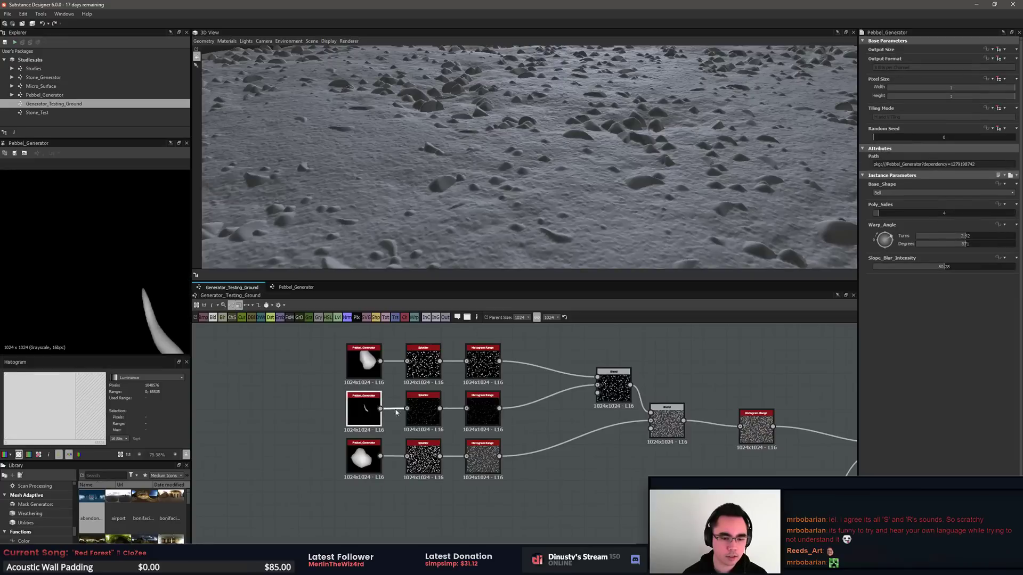
middle_click_drag(620, 371, 589, 358)
key("f")
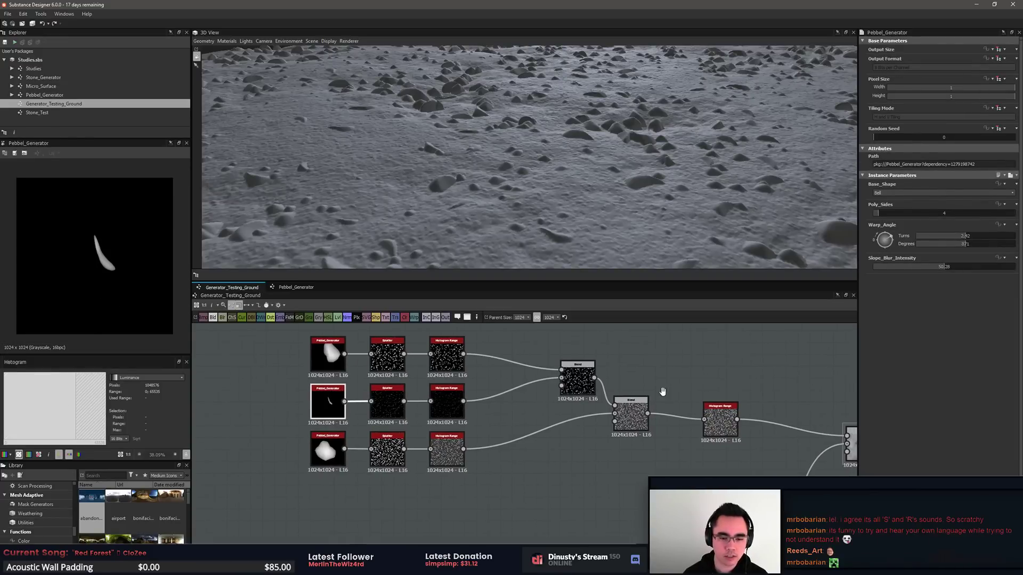
Step: Add a Histogram Scan node below the Histogram Range that follows the combined pebble Blend
middle_click_drag(663, 399, 492, 372)
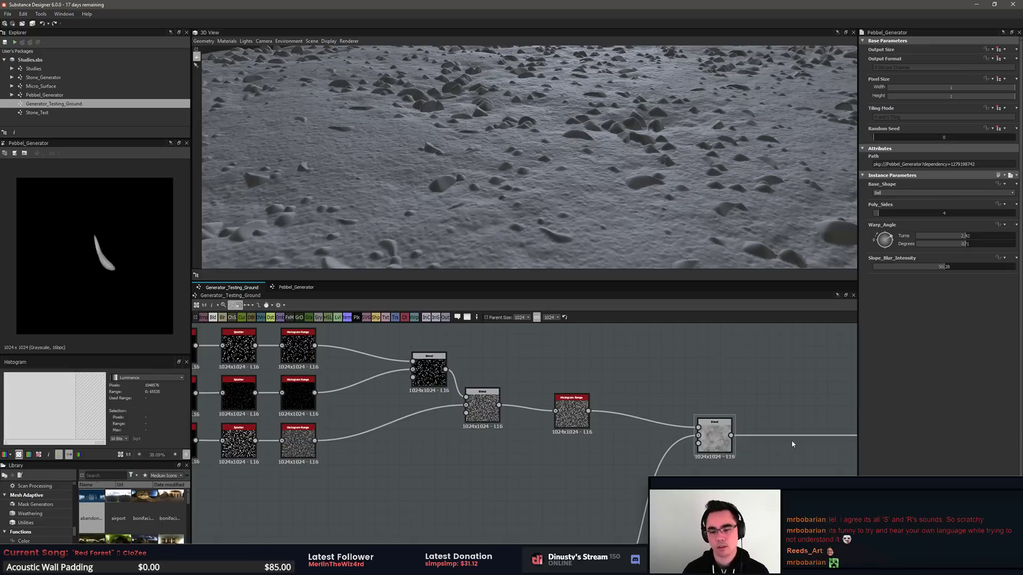
middle_click_drag(753, 406, 739, 370)
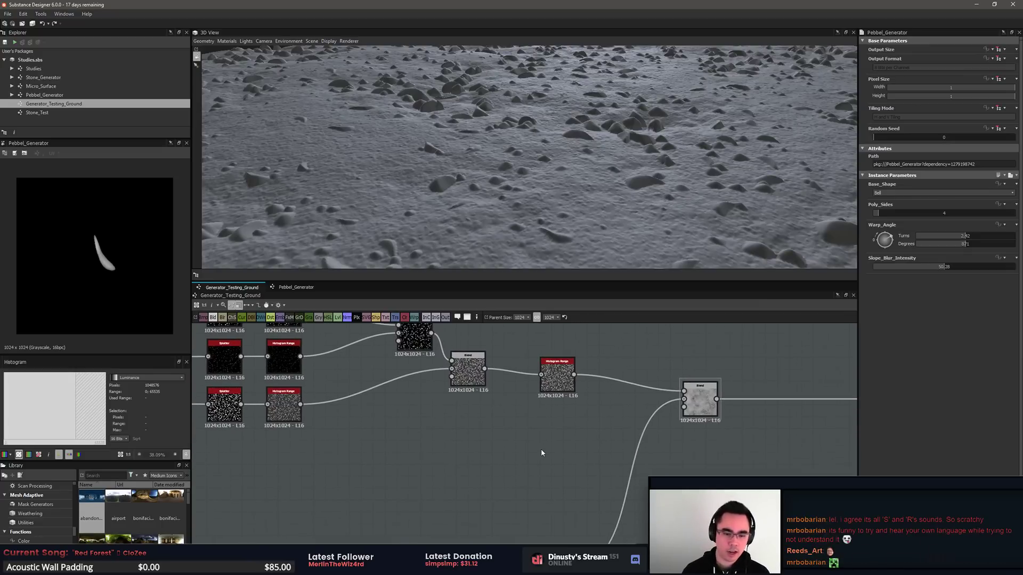
key("space")
type("his")
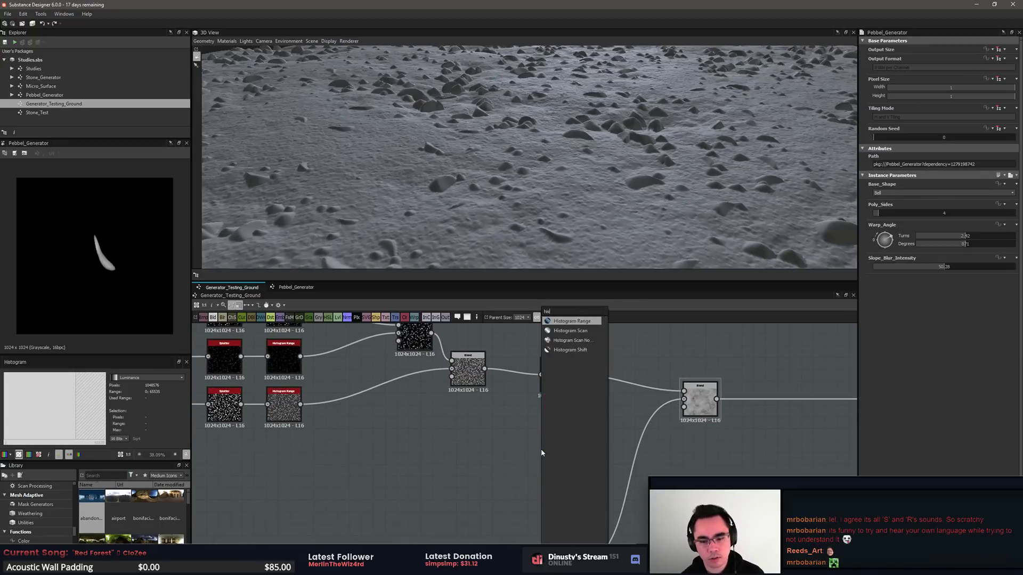
key("Down")
key("Return")
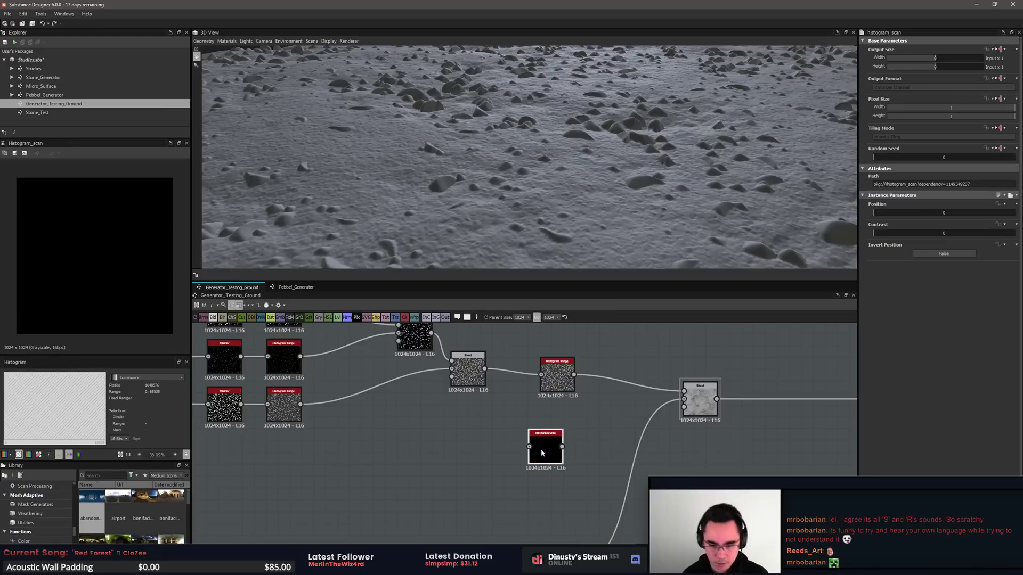
Step: Preview the Blend that combines all three pebble rows up close in 2D
middle_click_drag(597, 386, 517, 401)
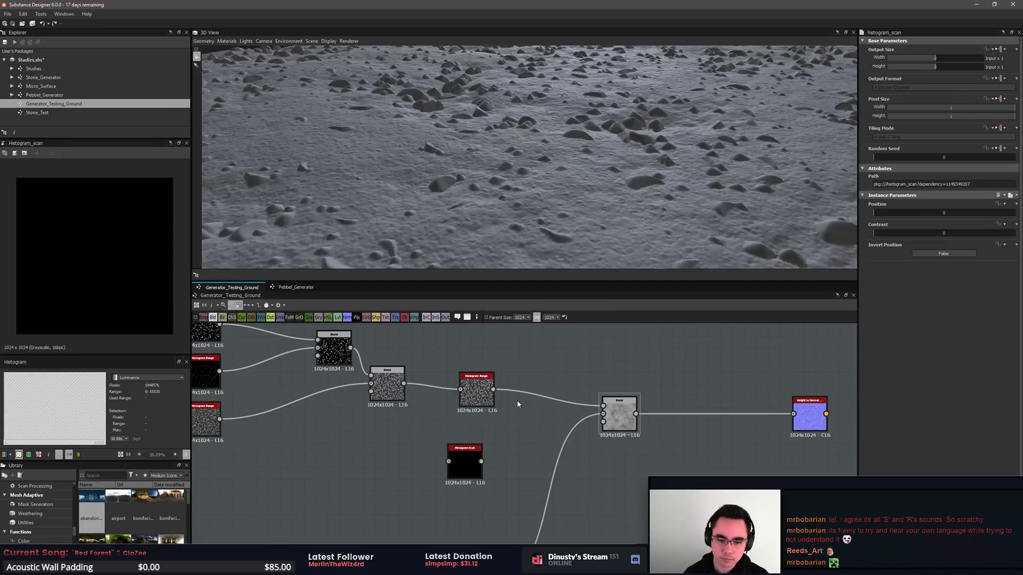
left_click(394, 399)
scroll(135, 300, "up", 4)
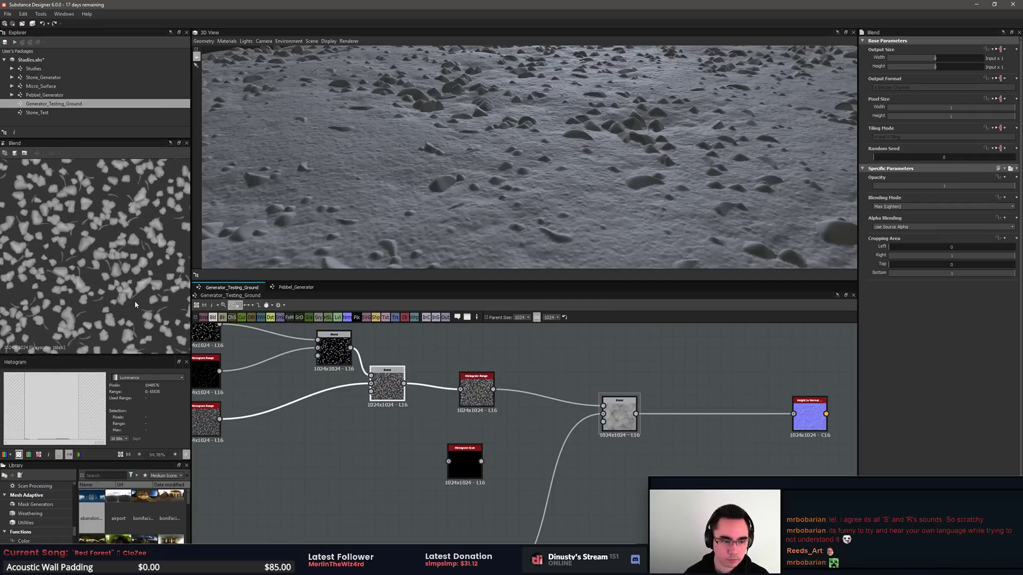
Step: Try Range 1 and Position 0.33 on the lowest pebble row's Histogram Range, undo both, and try a Position of 0.48
middle_click_drag(349, 458, 510, 455)
double_click(357, 424)
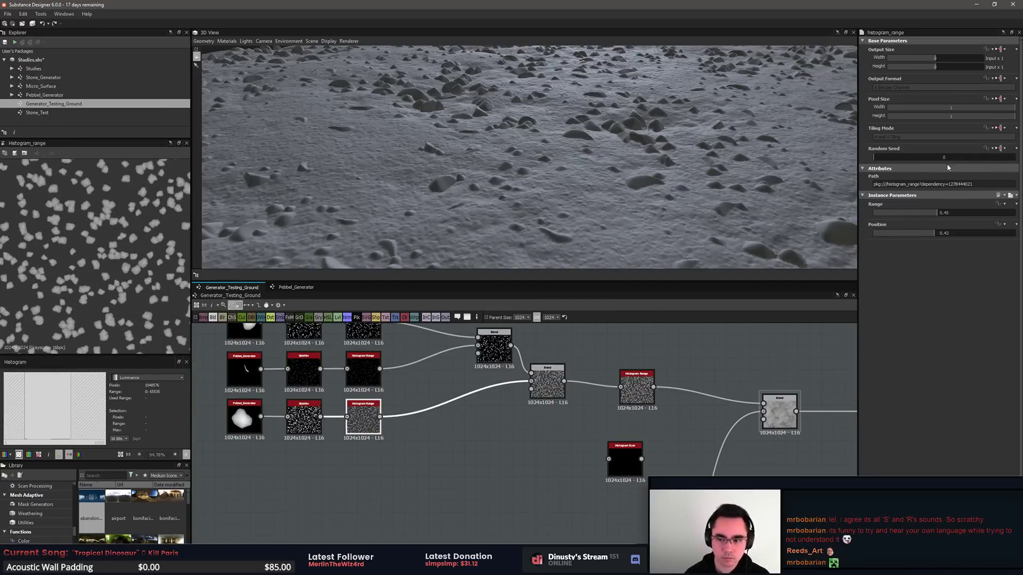
left_click_drag(937, 216, 1022, 215)
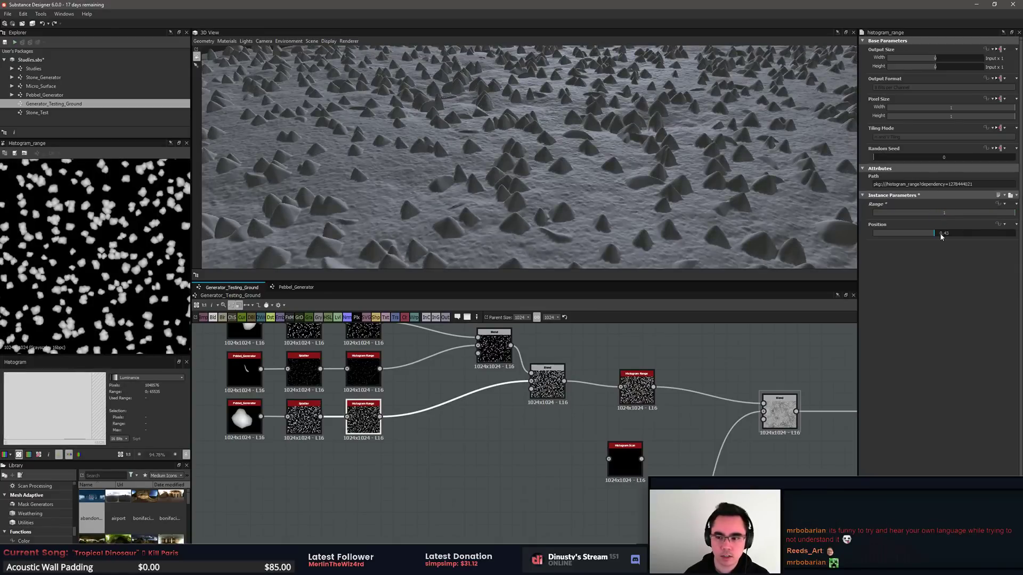
left_click_drag(940, 237, 919, 235)
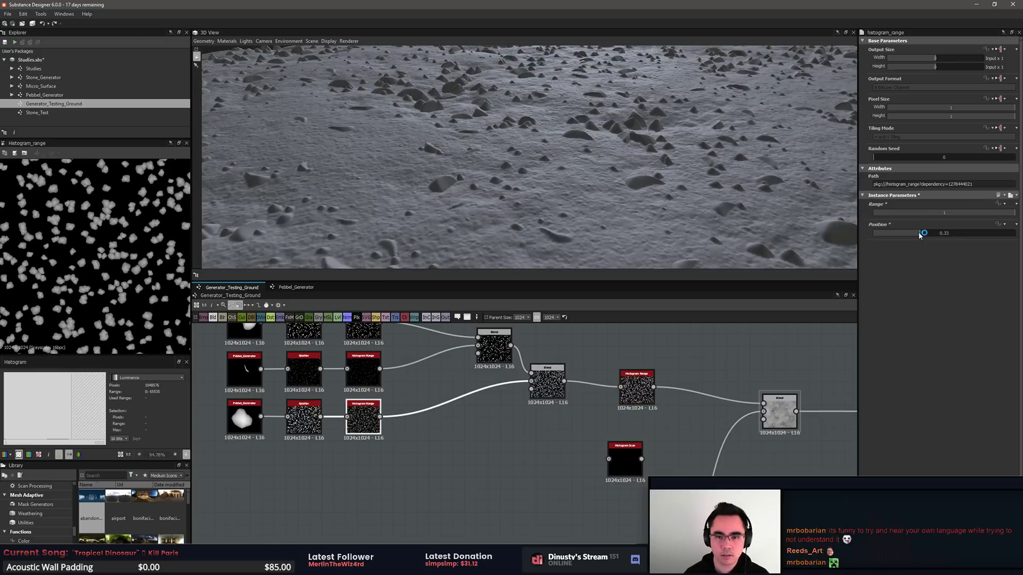
key("ctrl+z")
key("ctrl+z")
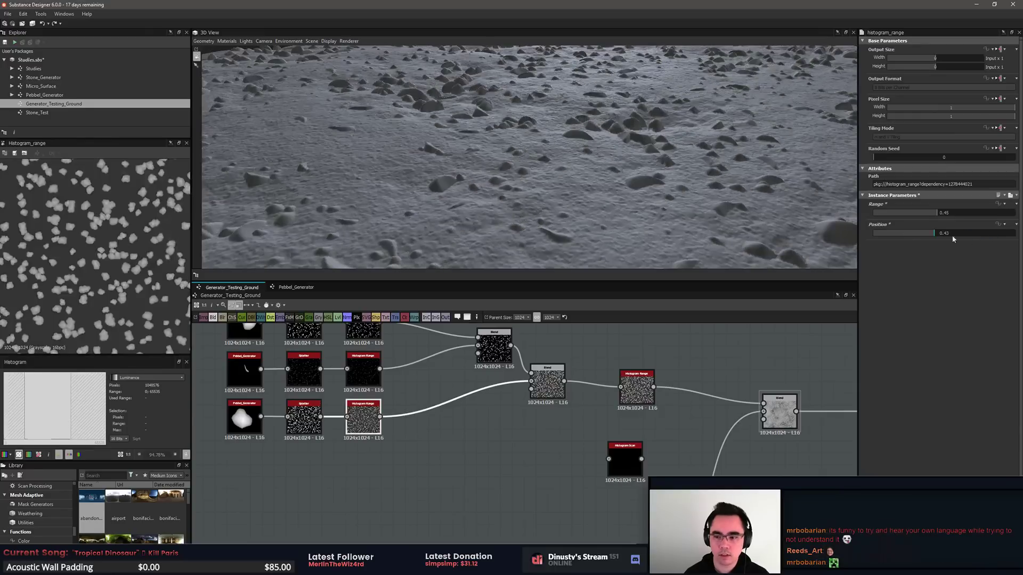
mouse_move(929, 235)
left_mouse_down()
mouse_move(959, 235)
mouse_move(942, 236)
left_mouse_up()
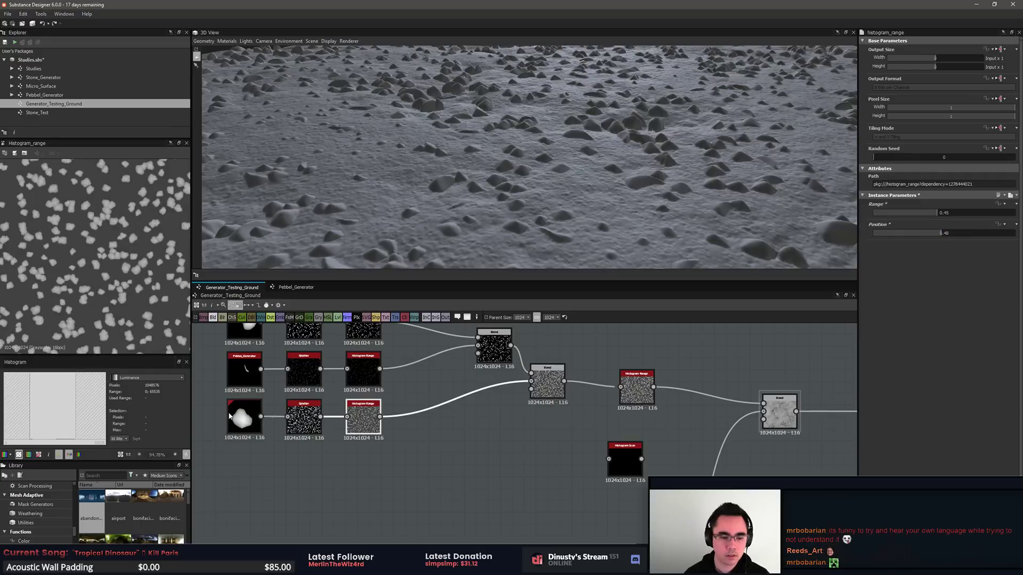
Step: Set the lowest row's Pebbel_Generator to Slope_Blur_Intensity 0 and Poly_Sides 5, trying 7 sides first
left_click(251, 415)
left_click_drag(887, 216, 894, 214)
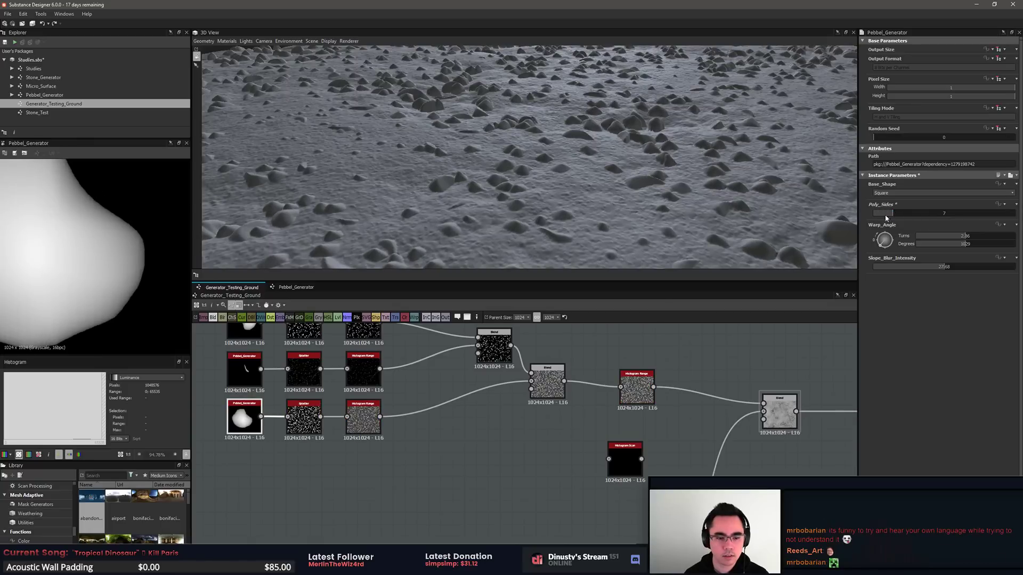
left_click_drag(943, 270, 871, 270)
scroll(111, 264, "down", 4)
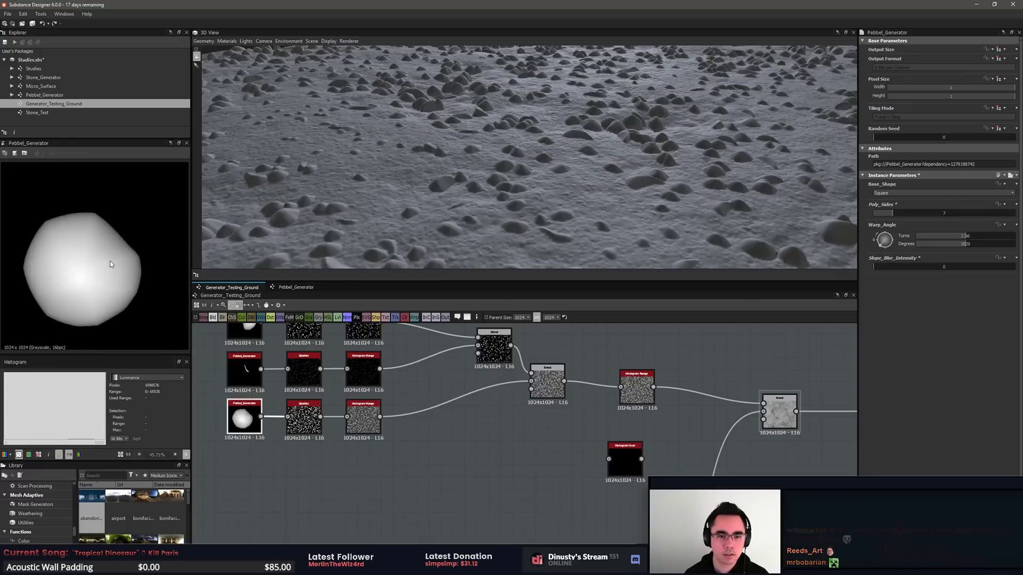
left_click(884, 213)
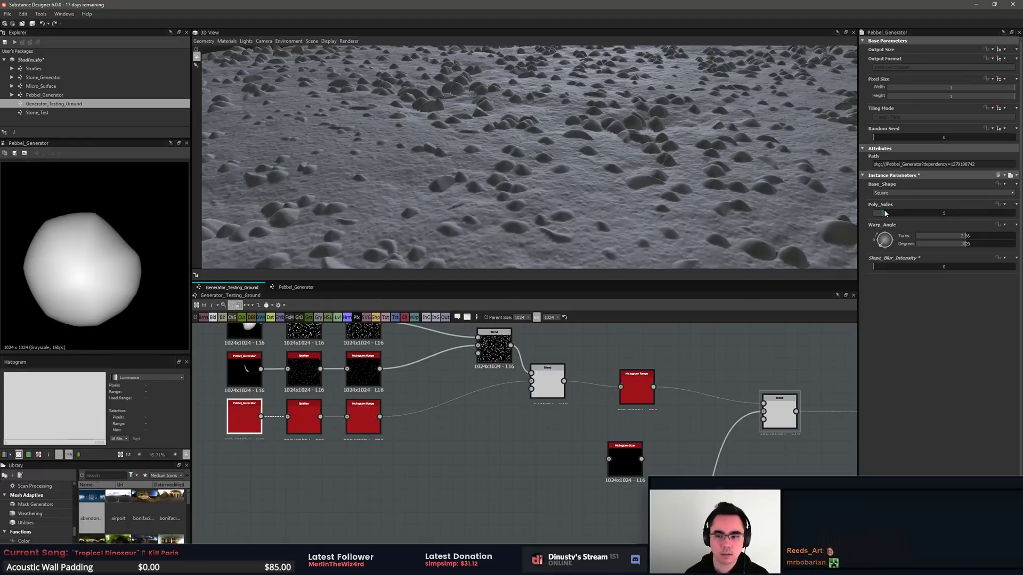
Step: Try the Disc Base_Shape on the lowest row's Pebbel_Generator, and switch it to Paraboloid
left_click(894, 194)
left_click(892, 206)
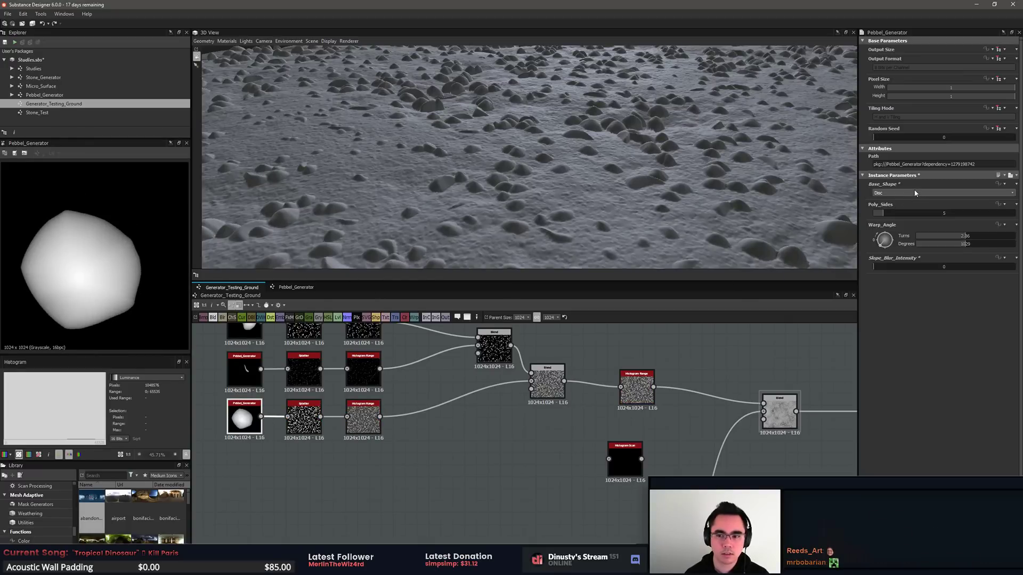
left_click(916, 193)
left_click(906, 209)
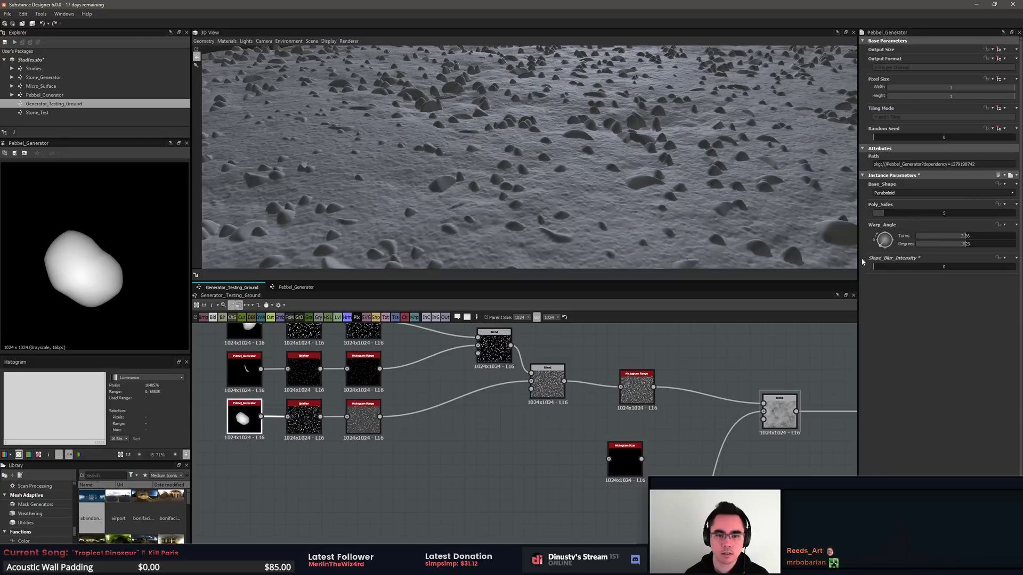
Step: Set the lowest row's Histogram Range to Range 1 and Position 0.31, and its Splatter's Pattern Size Width and Height to about 158
left_click(372, 430)
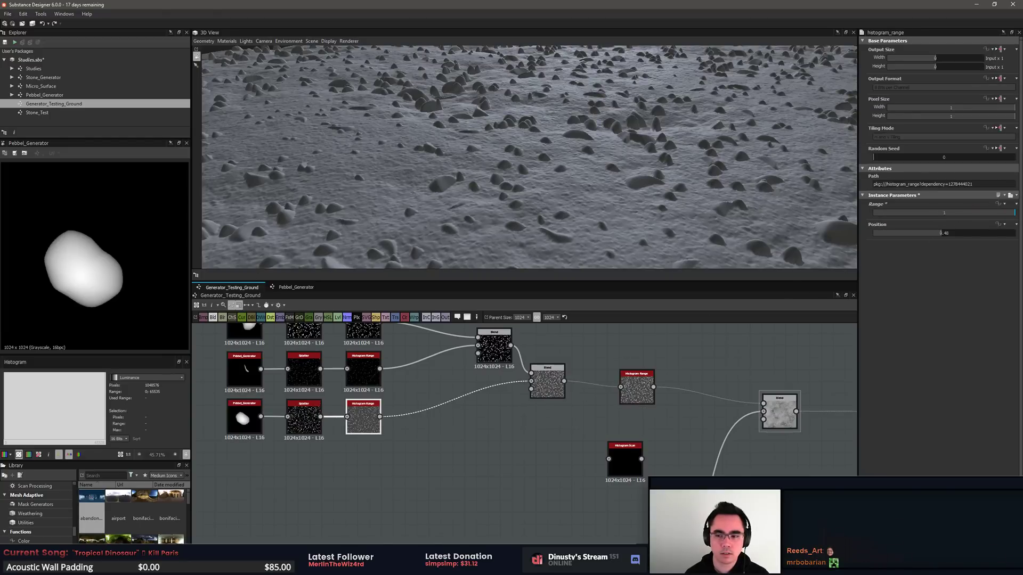
left_click_drag(945, 233, 916, 242)
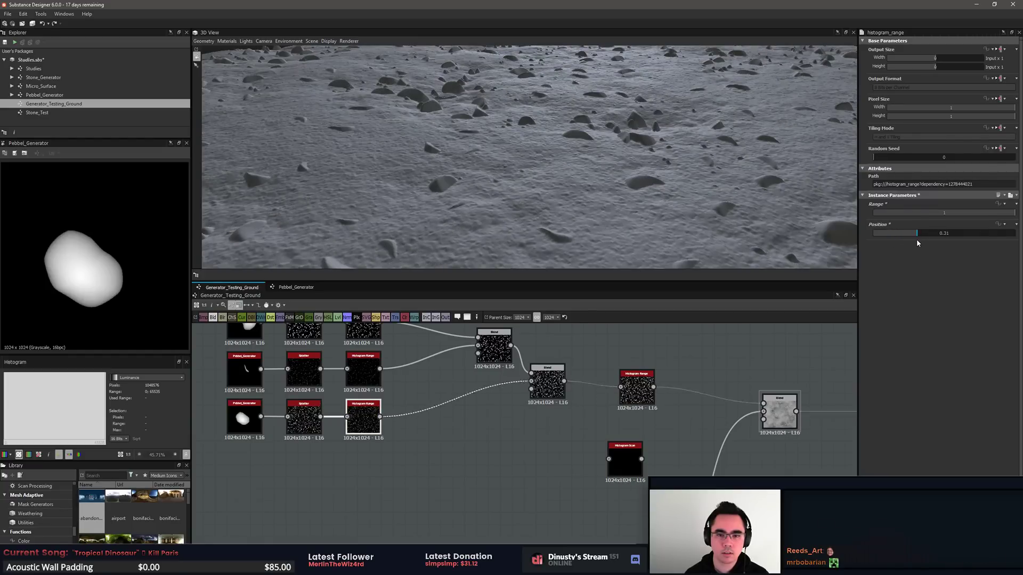
double_click(315, 429)
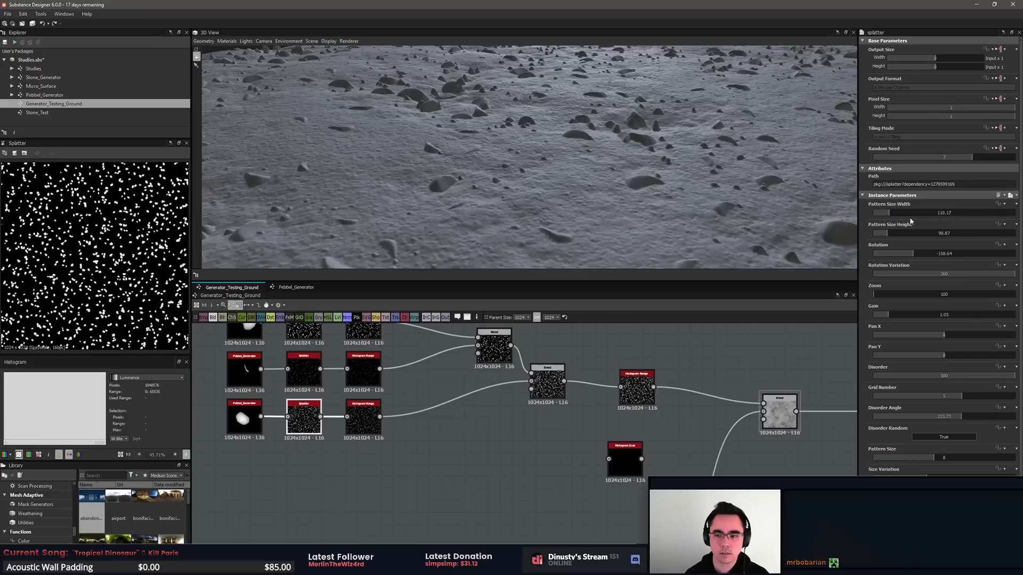
left_click_drag(906, 229, 903, 240)
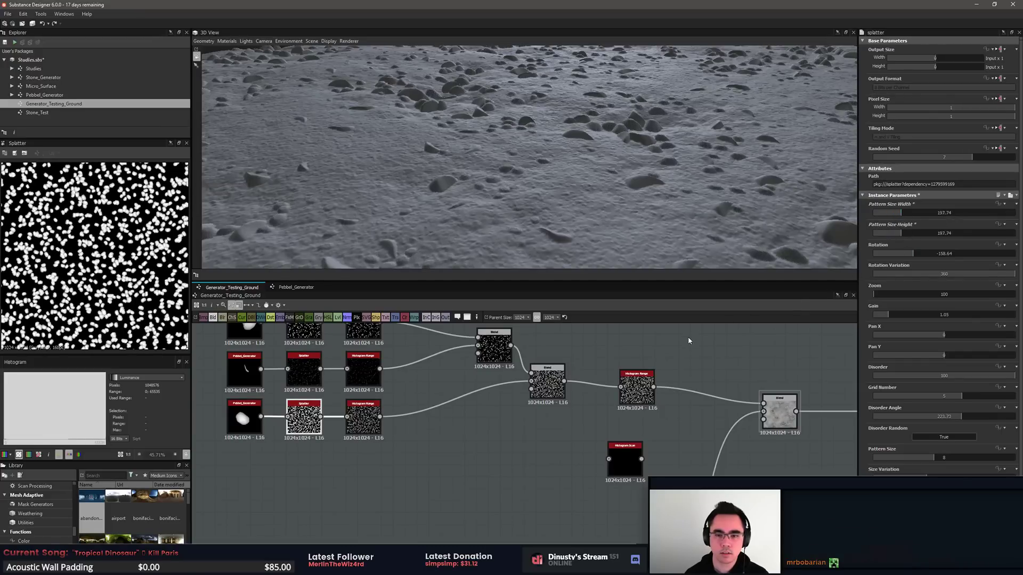
Step: Set the Position of the lowest row's Histogram Range to 0.32 and inspect the pebbles up close in 3D
left_click(363, 416)
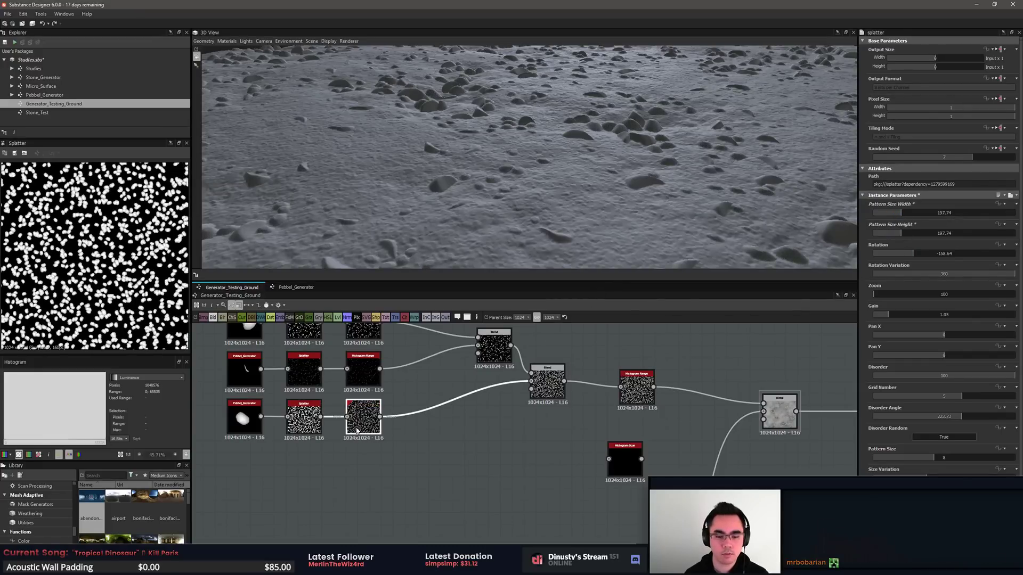
left_click_drag(923, 237, 919, 239)
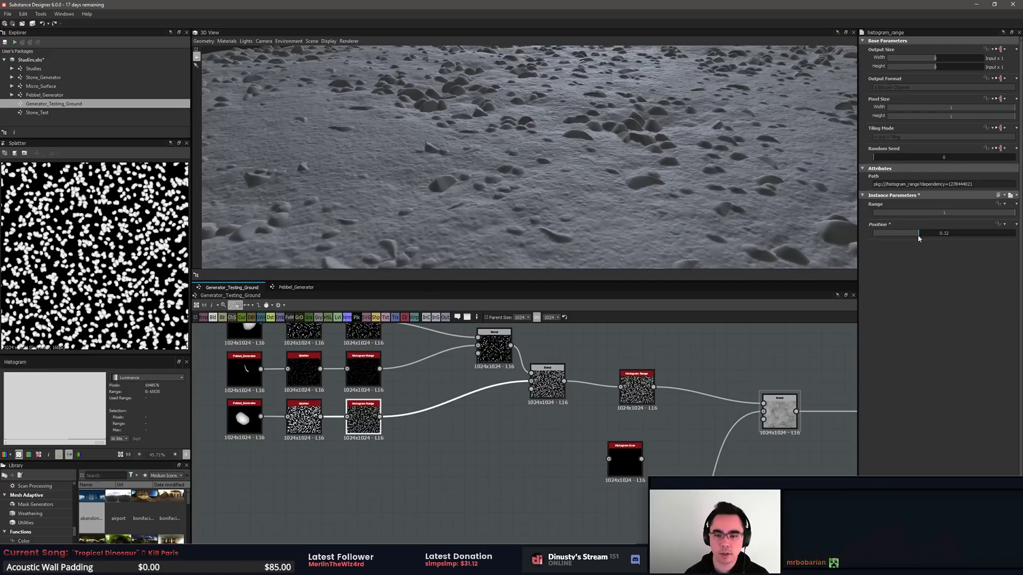
left_click(737, 359)
scroll(632, 201, "down", 5)
left_click_drag(633, 200, 621, 209)
scroll(598, 192, "up", 6)
scroll(600, 190, "up", 3)
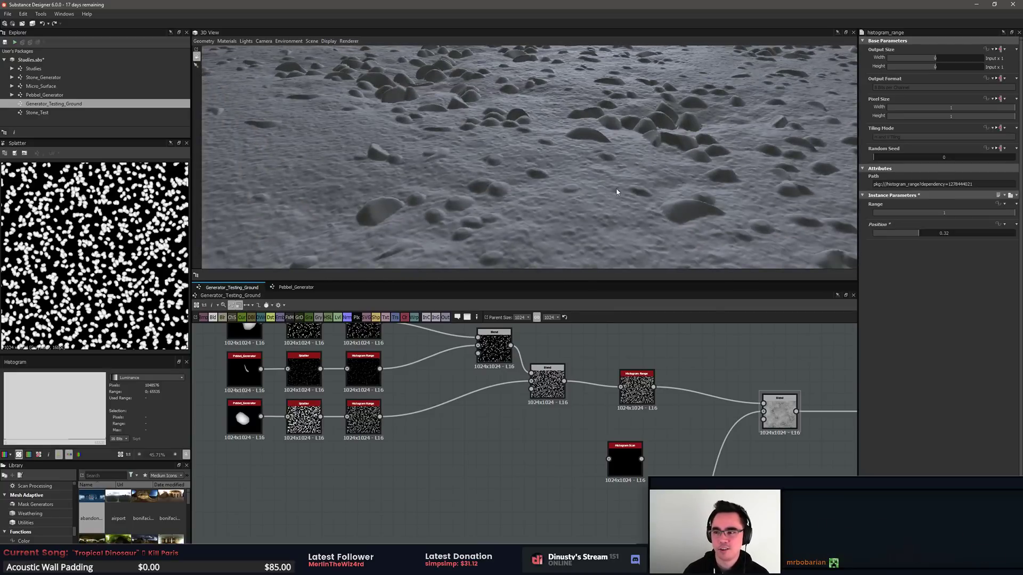
Step: Feed the combined pebble Blend into the Histogram Scan and set its Position to 0.7 and Contrast to about 0.72
mouse_move(581, 418)
middle_mouse_down()
mouse_move(549, 402)
mouse_move(567, 430)
middle_mouse_up()
scroll(551, 406, "up", 3)
double_click(610, 479)
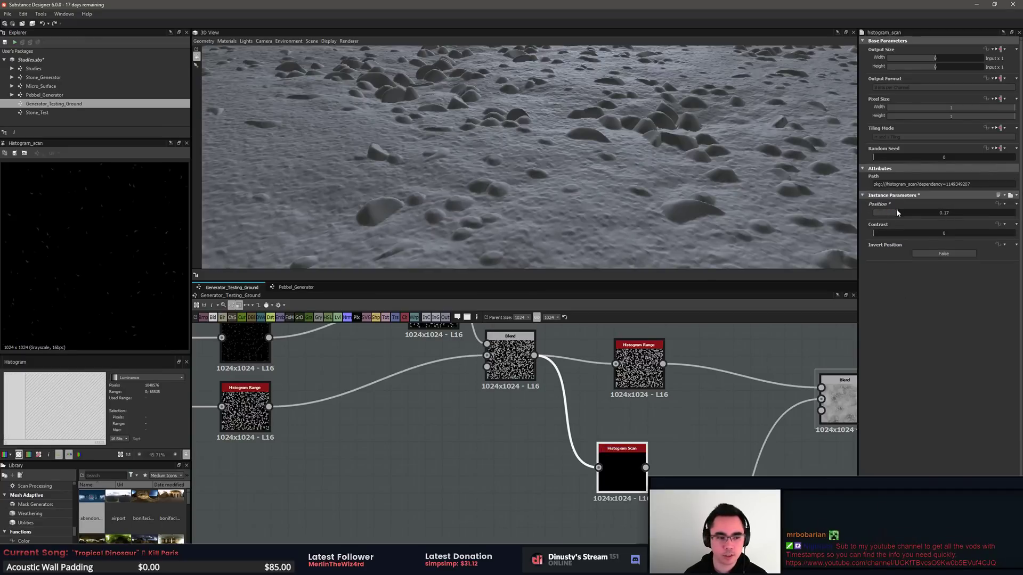
left_click_drag(896, 213, 947, 221)
scroll(86, 217, "up", 5)
scroll(149, 270, "up", 2)
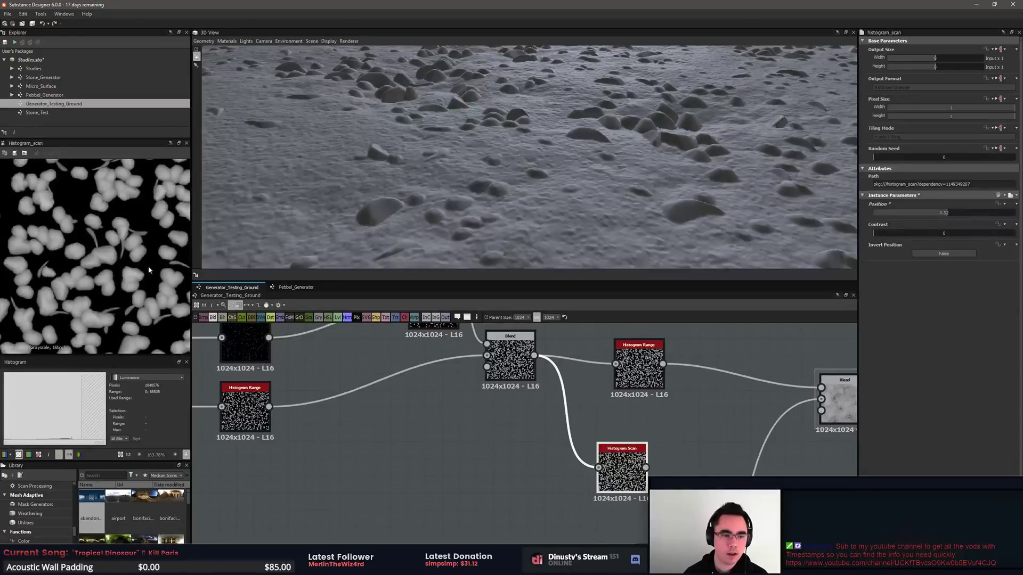
left_click_drag(915, 235, 973, 212)
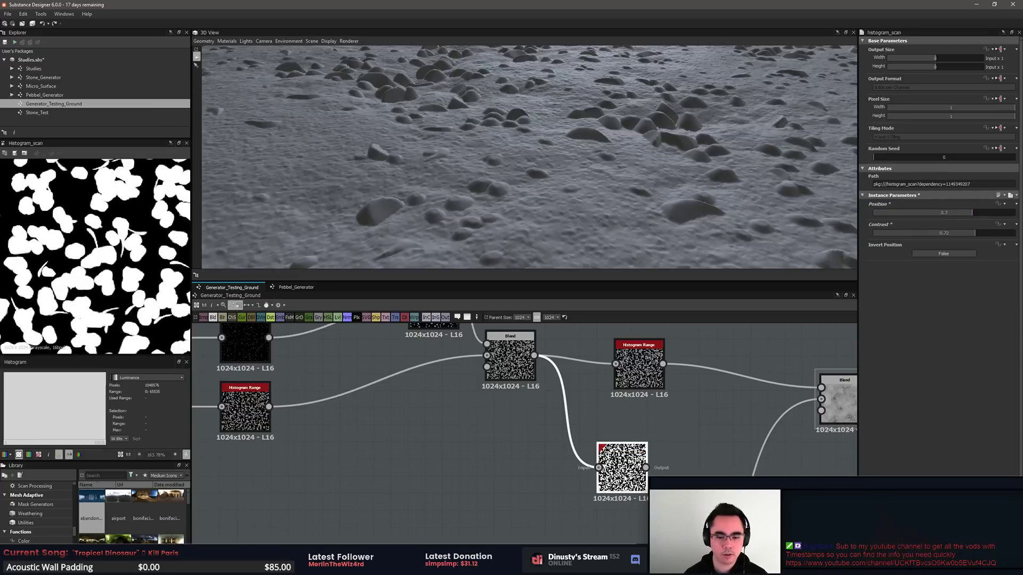
Step: Move the Height to Normal node lower and place the Base Material node beneath it to free space in the graph
middle_click_drag(586, 460, 551, 466)
scroll(158, 296, "down", 4)
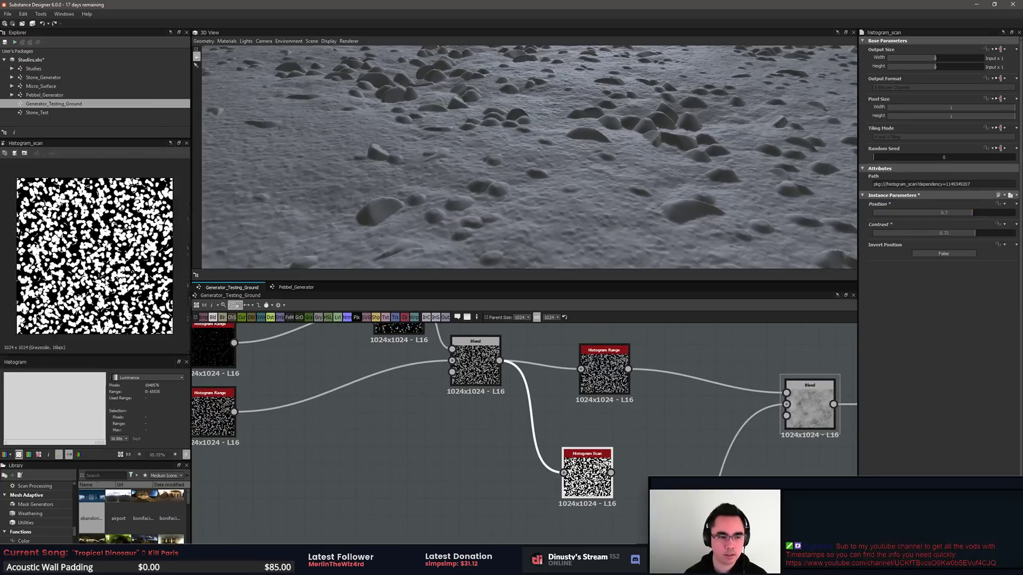
scroll(579, 391, "down", 2)
scroll(579, 390, "down", 2)
middle_click_drag(578, 390, 405, 362)
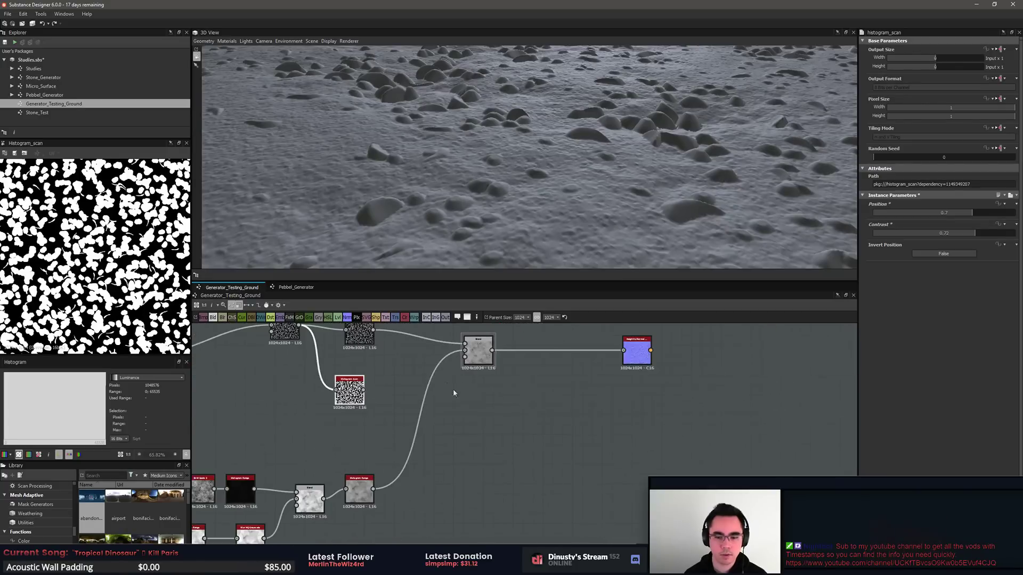
middle_click_drag(488, 429, 546, 474)
scroll(544, 471, "up", 1)
left_click_drag(735, 394, 711, 442)
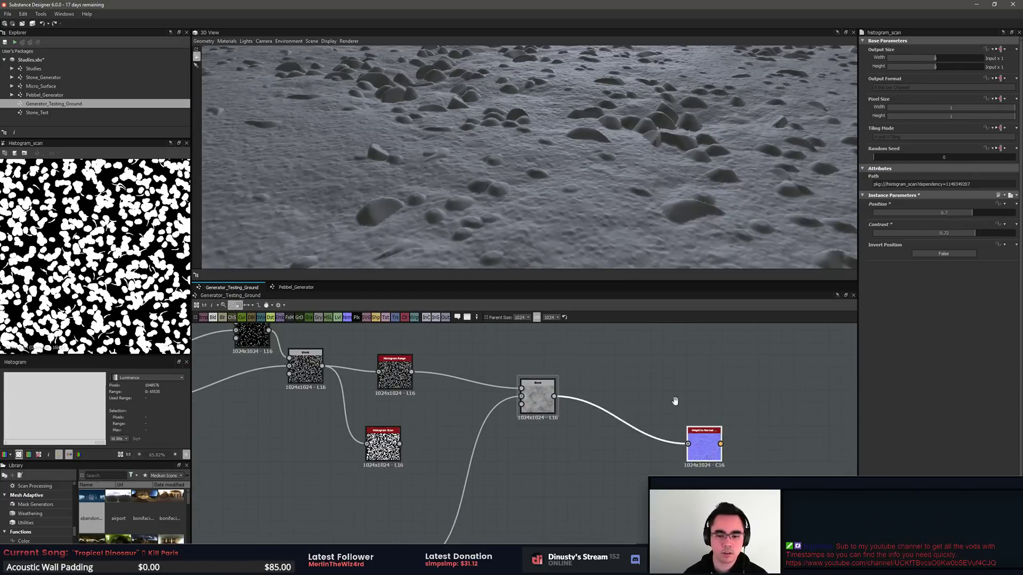
scroll(675, 402, "down", 3)
middle_click_drag(675, 402, 585, 489)
left_click_drag(582, 404, 606, 528)
middle_click_drag(607, 529, 634, 407)
scroll(634, 407, "up", 2)
left_click_drag(634, 408, 626, 477)
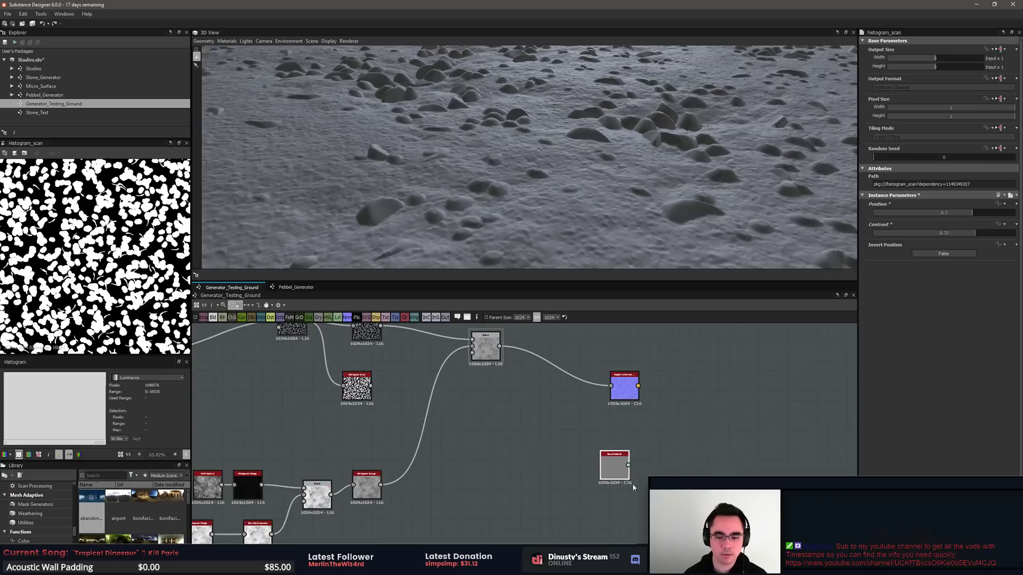
Step: Enable the user-defined Roughness map input on the Base Material node
scroll(626, 477, "up", 3)
double_click(665, 420)
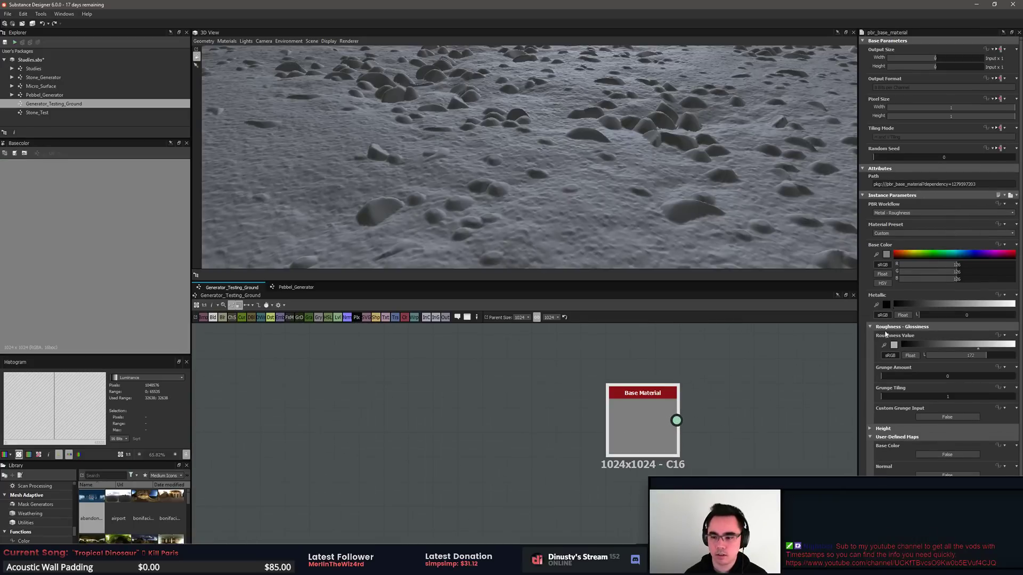
scroll(867, 309, "down", 1)
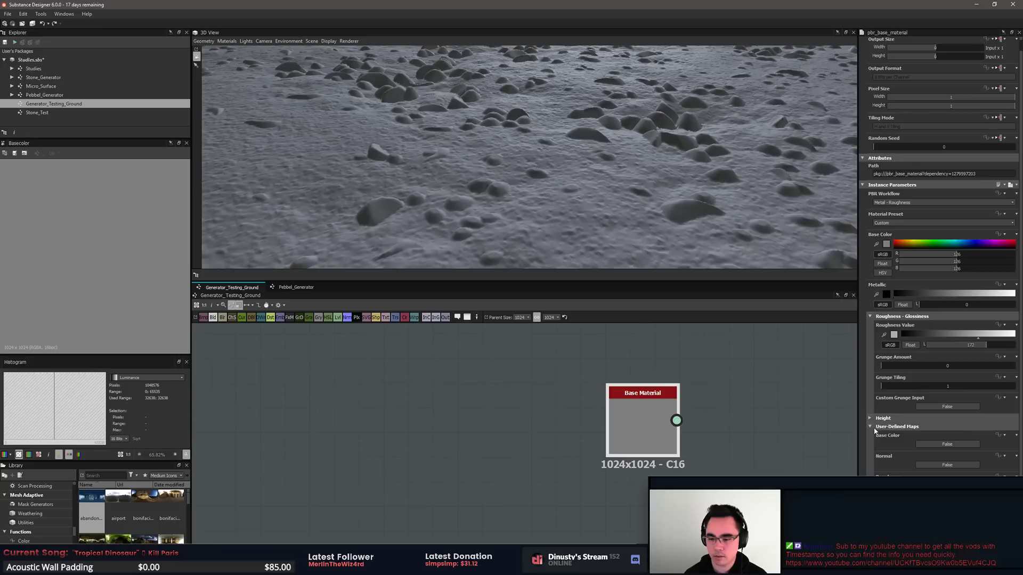
left_click(870, 317)
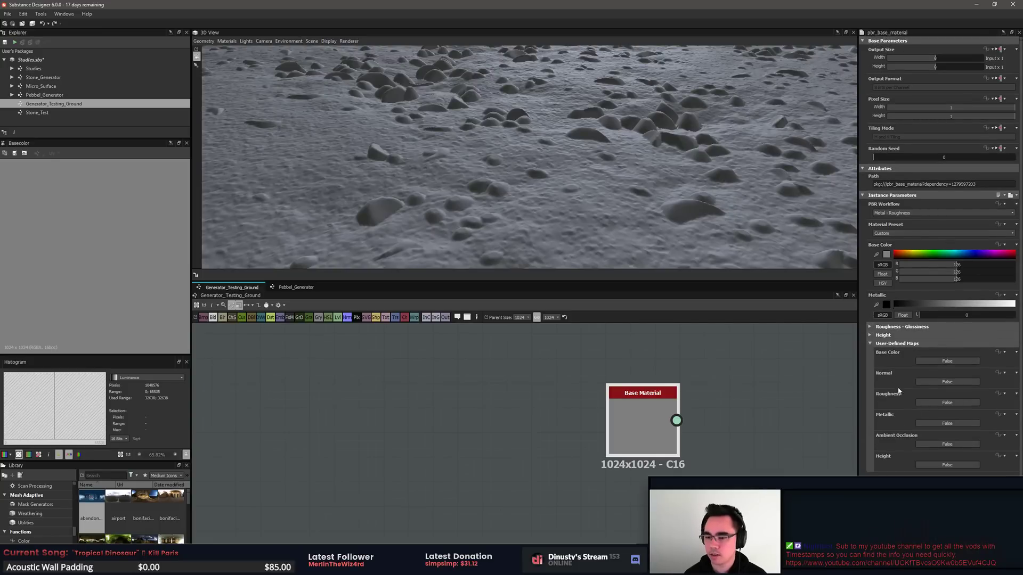
left_click(940, 403)
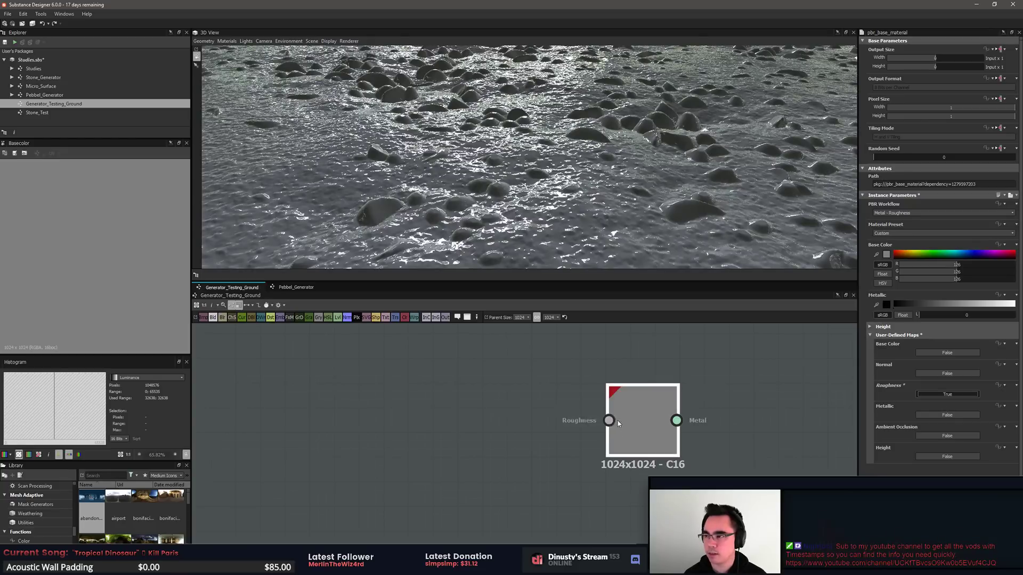
Step: Add a new Blend node beside the Base Material node
middle_click_drag(487, 421, 665, 474)
scroll(634, 411, "down", 3)
scroll(666, 473, "down", 1)
middle_click_drag(552, 409, 575, 440)
key("space")
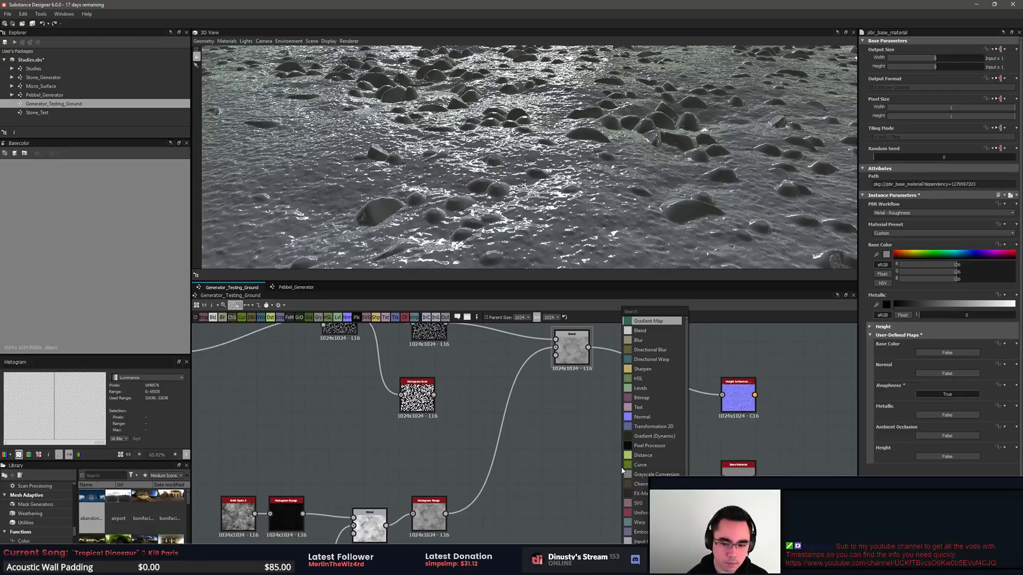
type("blend")
key("Return")
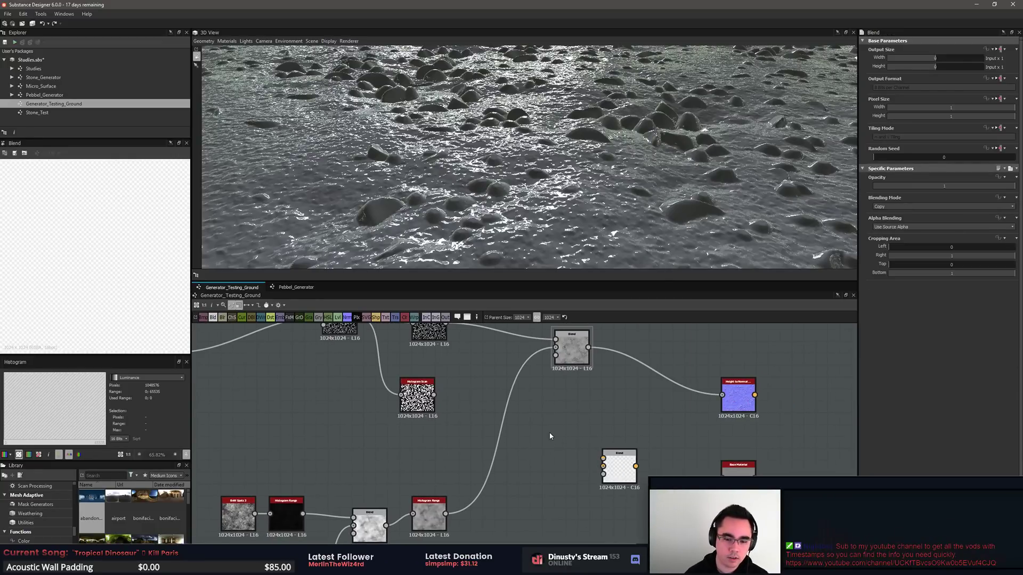
Step: Add a Uniform Color node, duplicate it, wire both copies into the new Blend, and stack them neatly before it
key("space")
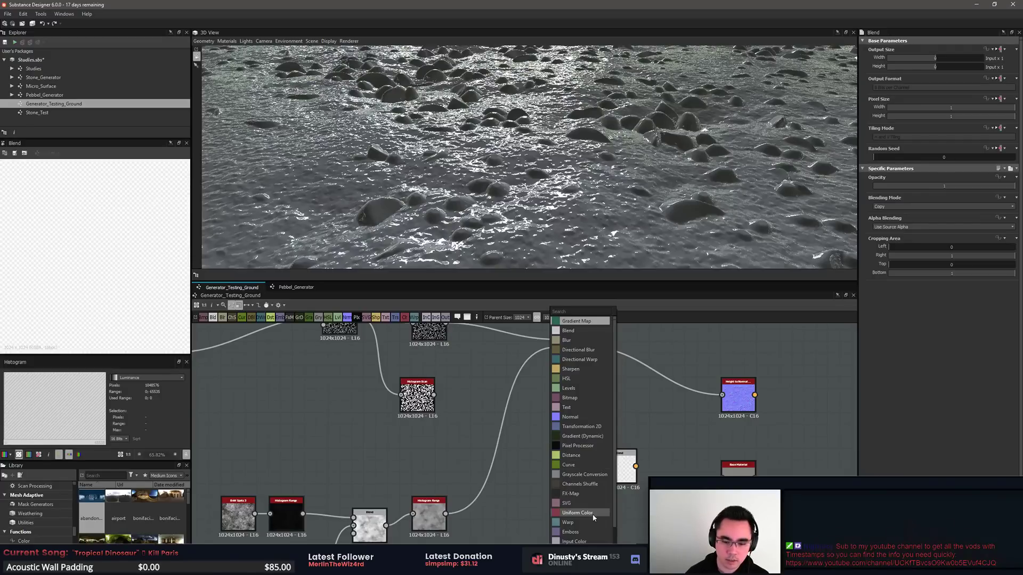
left_click(577, 513)
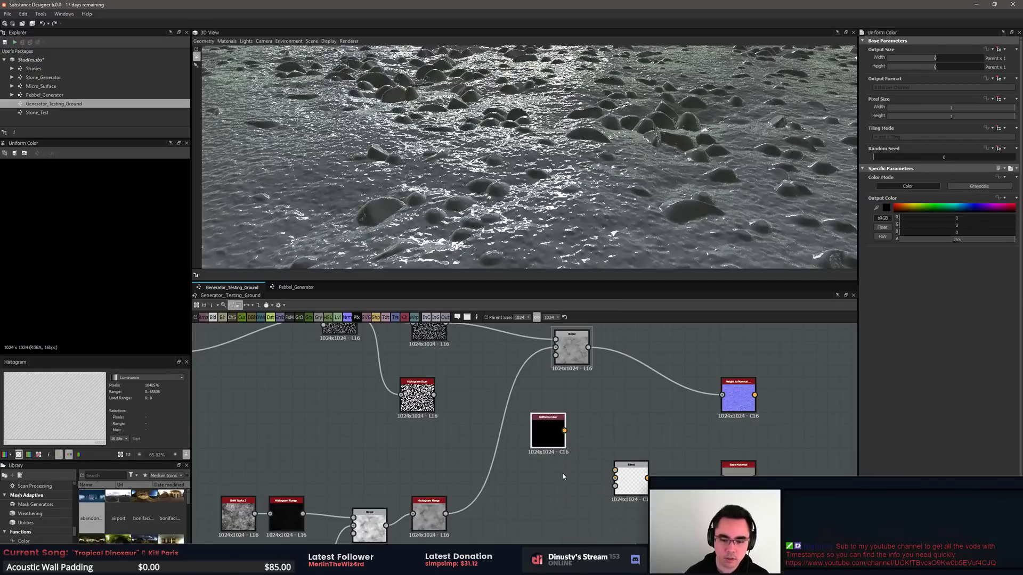
key("ctrl+d")
left_click_drag(534, 438, 614, 472)
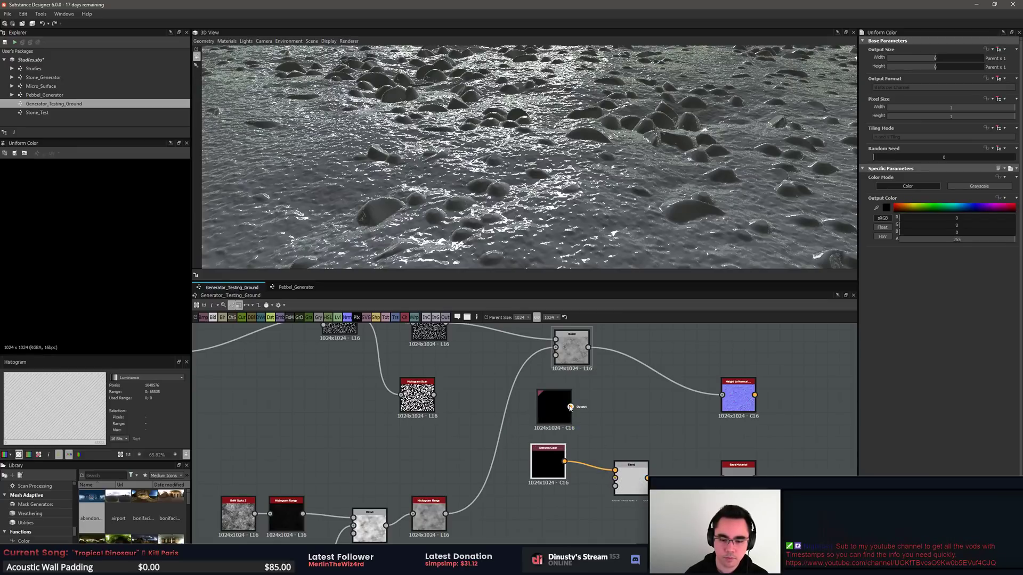
left_click_drag(632, 477, 638, 465)
left_click_drag(553, 471, 576, 463)
left_click_drag(558, 411, 564, 398)
left_click_drag(572, 466, 566, 451)
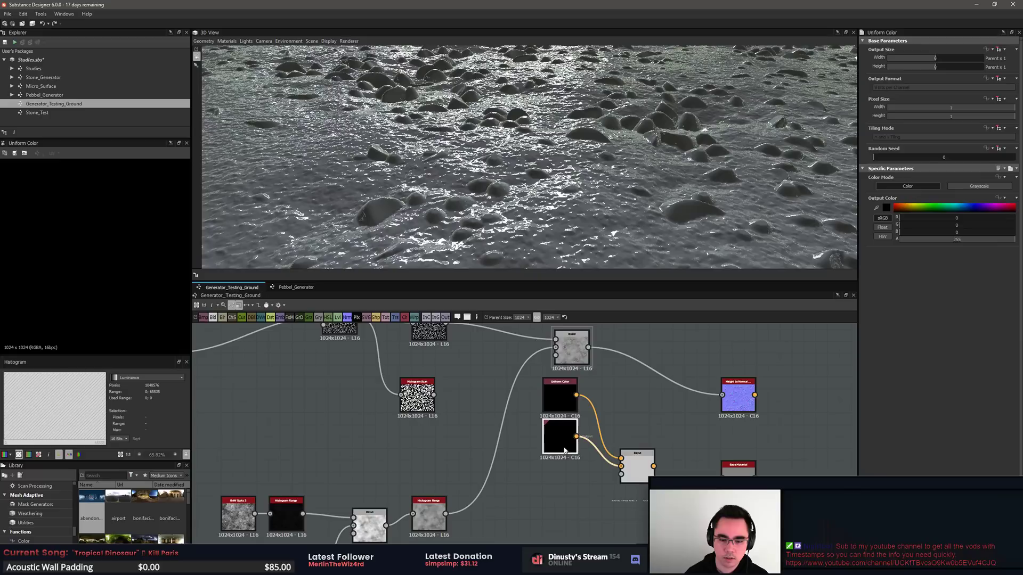
Step: Switch both Uniform Color nodes to Grayscale and set their output to white
left_click(562, 407)
left_click(969, 188)
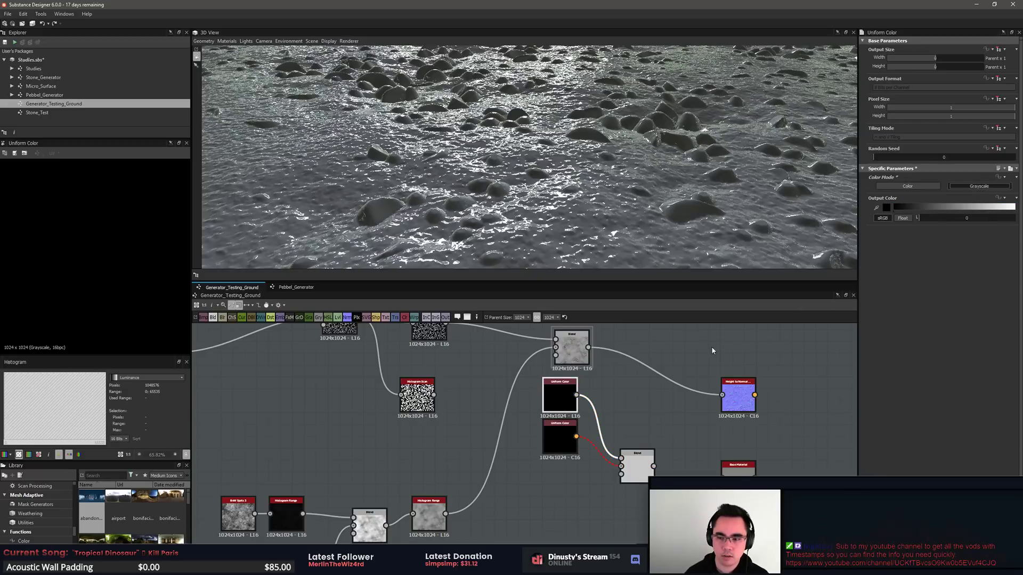
left_click(559, 440)
left_click(962, 187)
left_click(546, 409)
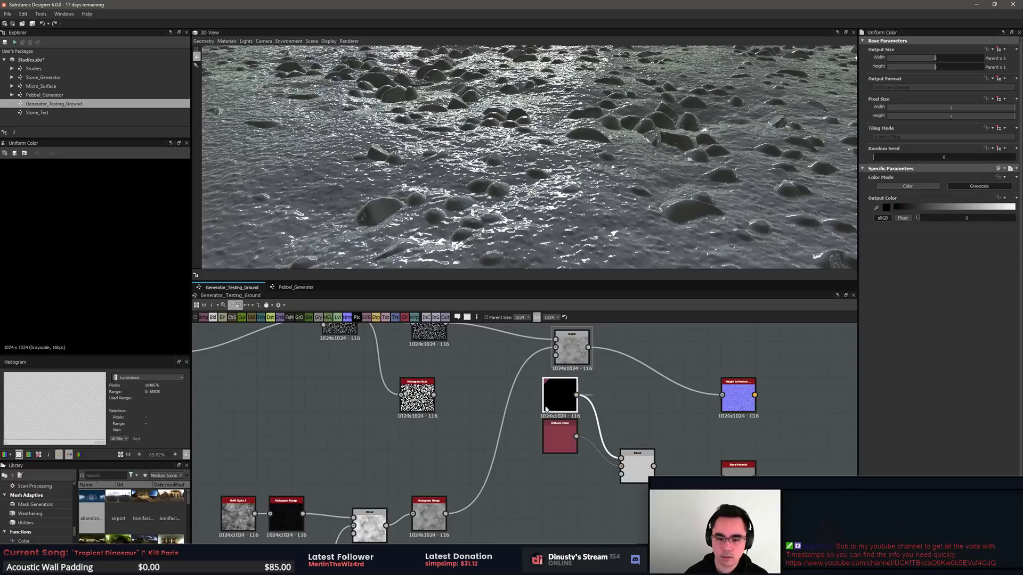
left_click_drag(961, 205, 1014, 207)
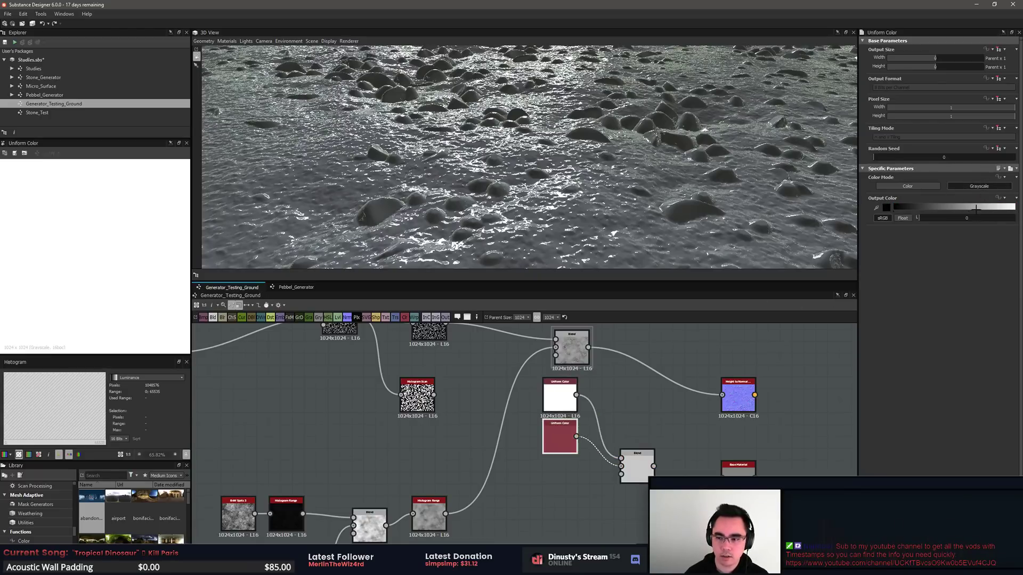
Step: Connect the new Blend to the Base Material's Roughness input and inspect the ground's roughness in 3D
scroll(614, 430, "up", 2)
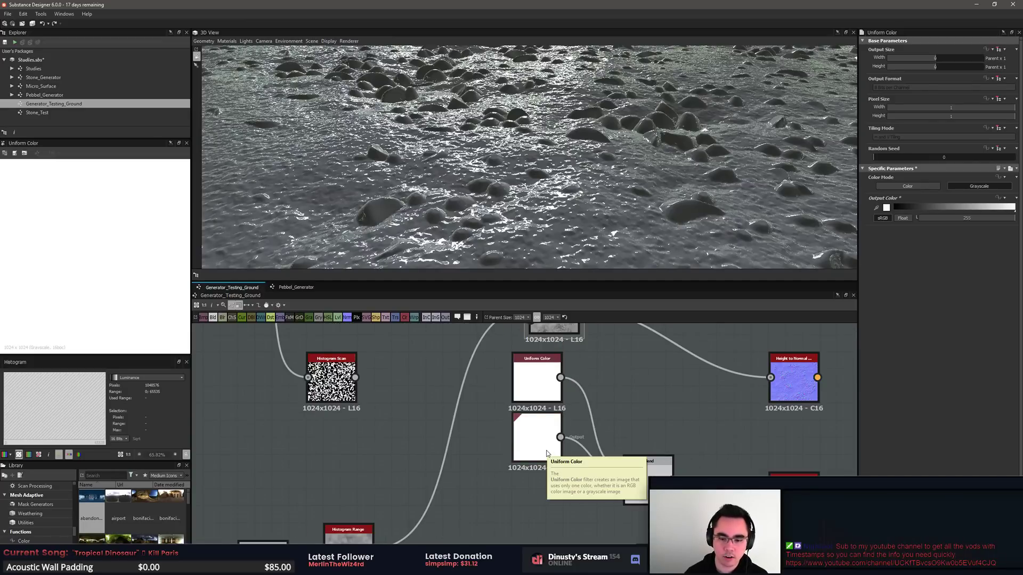
middle_click_drag(548, 453, 520, 444)
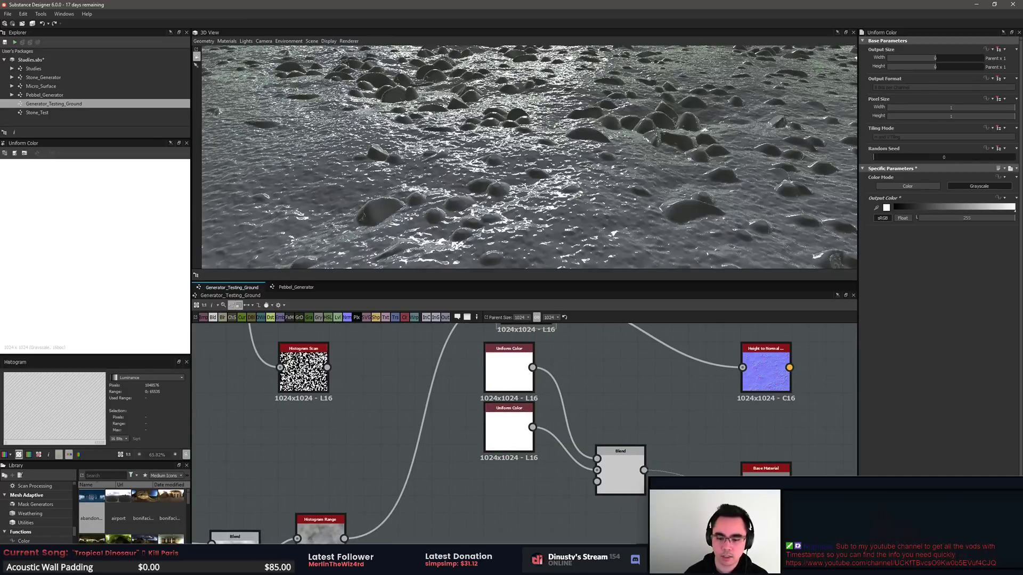
scroll(550, 150, "up", 5)
scroll(554, 168, "down", 8)
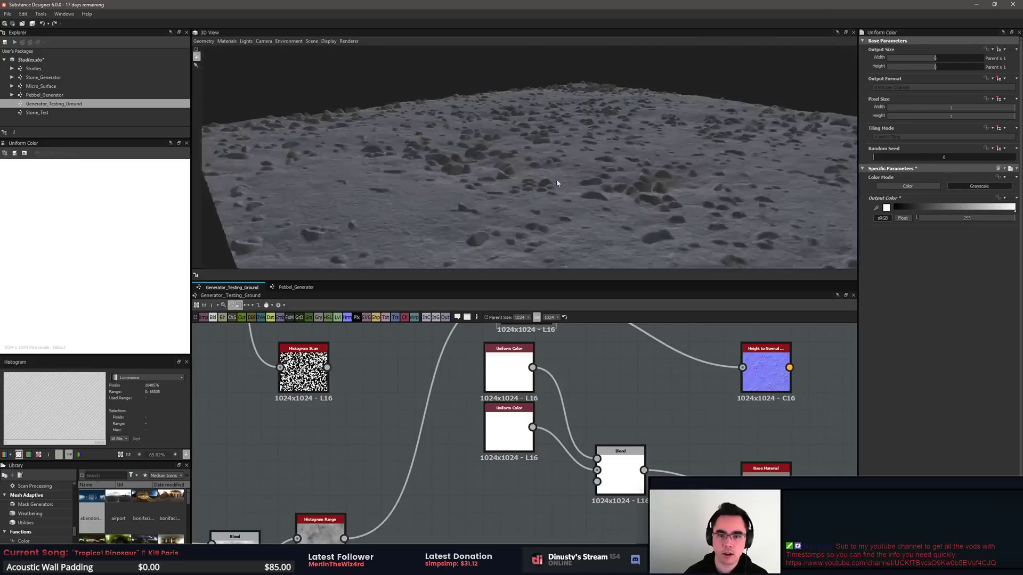
left_click_drag(557, 182, 619, 186)
scroll(562, 191, "up", 3)
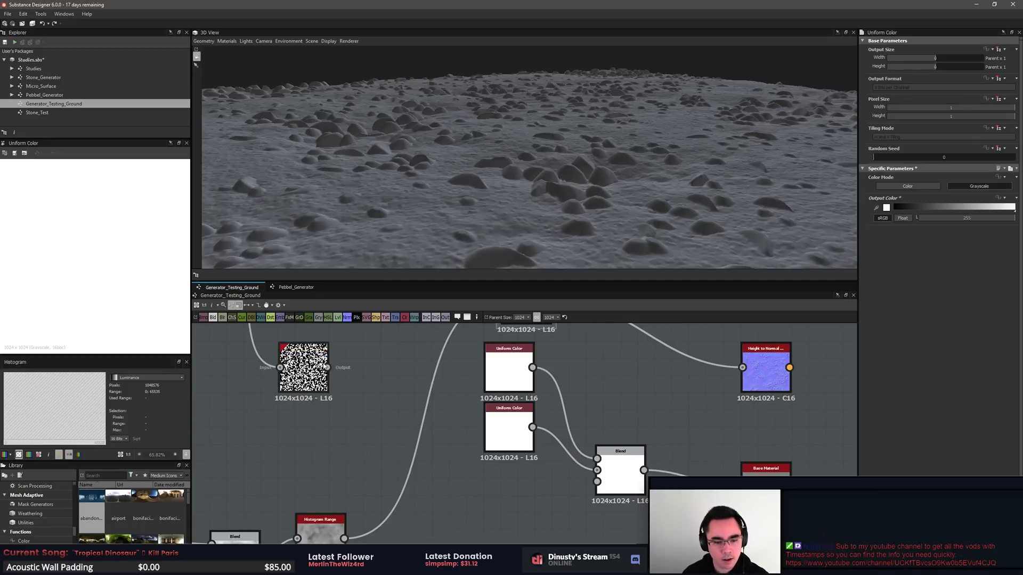
Step: Feed the Histogram Scan mask into the Blend's Opacity and set the lower Uniform Color to mid-grey, about 128
left_click_drag(410, 364, 597, 484)
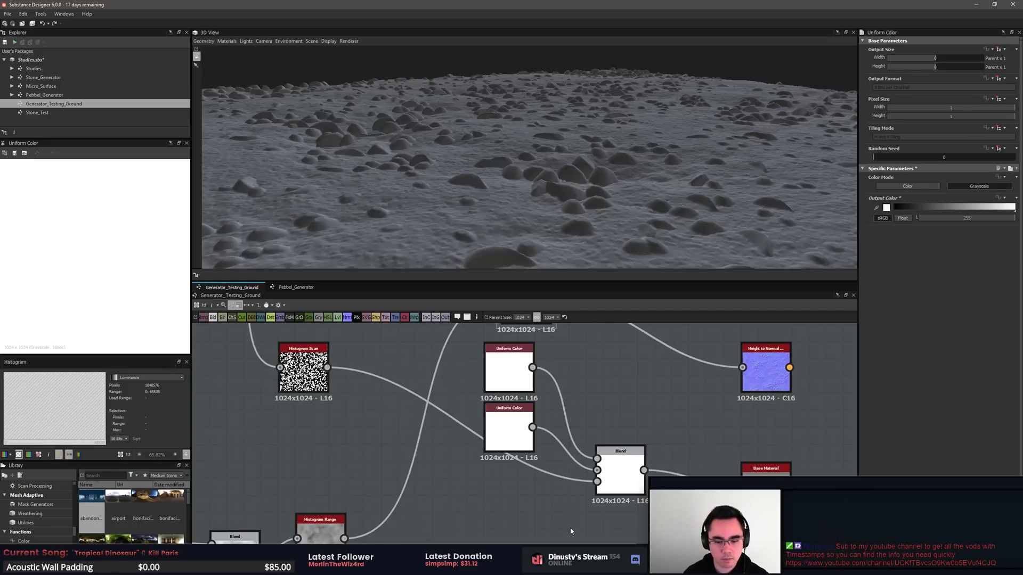
double_click(637, 468)
scroll(107, 251, "down", 3)
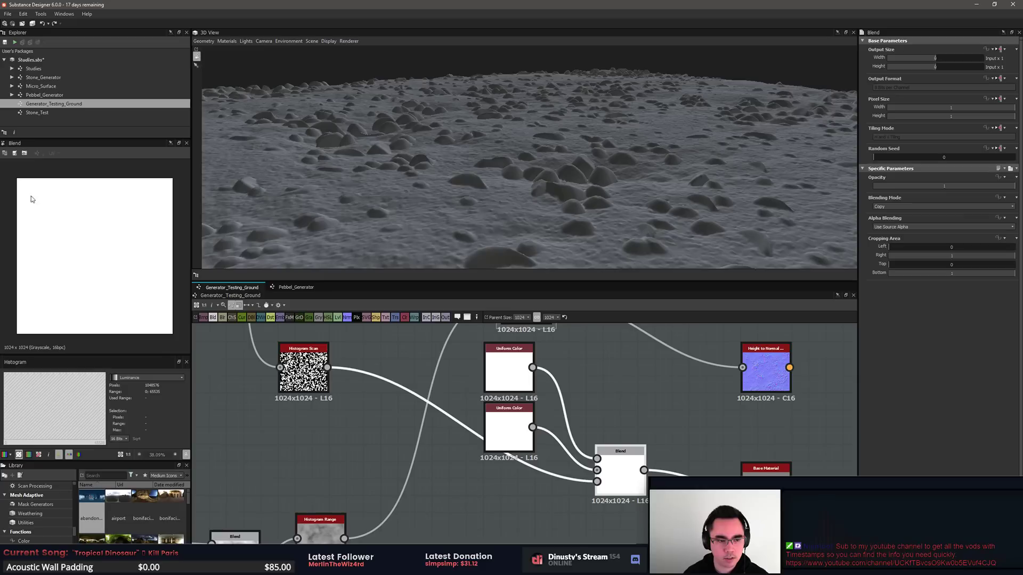
left_click(537, 443)
left_click_drag(1011, 204, 955, 207)
Step: Compare the Histogram Scan mask with the roughness Blend and examine how the pebbles and ground reflect light in 3D
double_click(304, 372)
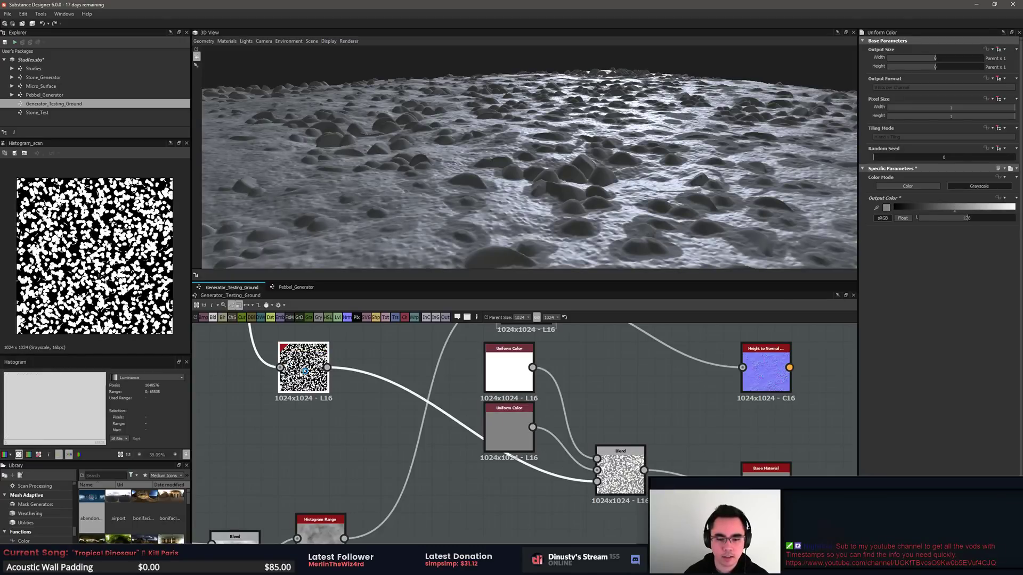
scroll(306, 375, "up", 2)
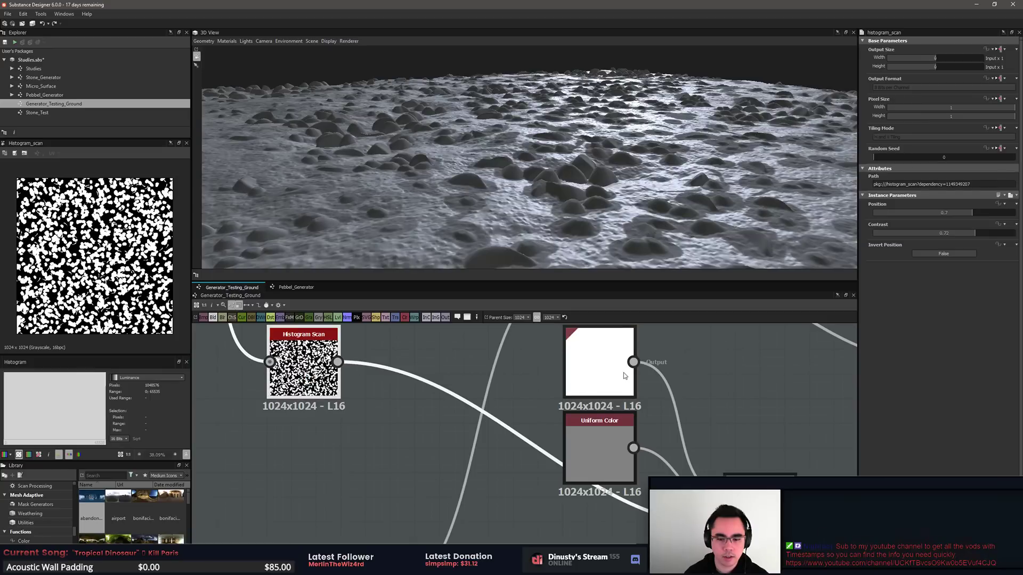
double_click(752, 498)
middle_click_drag(744, 491, 669, 476)
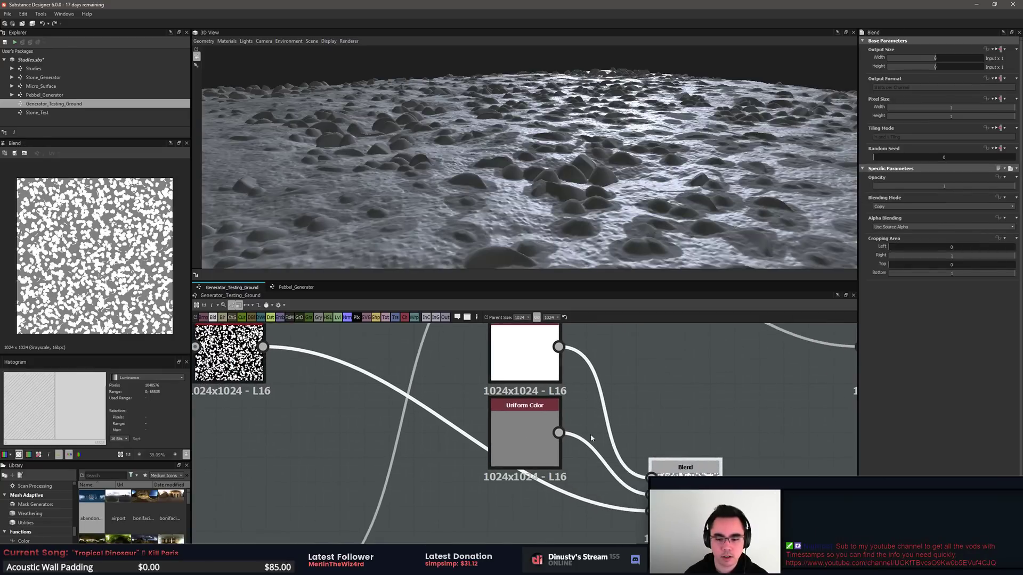
scroll(680, 445, "up", 2)
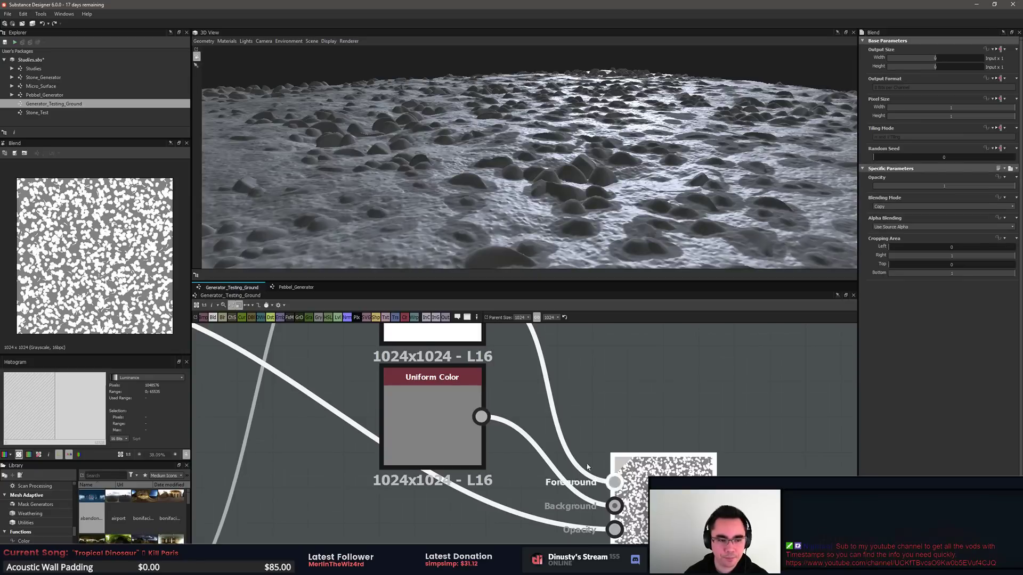
scroll(95, 255, "up", 8)
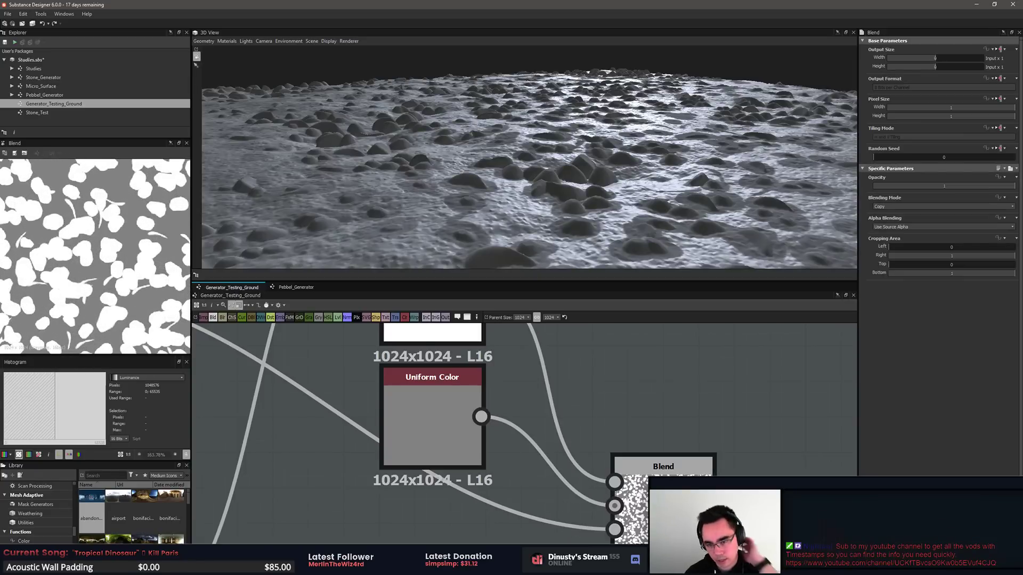
left_click(714, 505)
left_click_drag(661, 181, 648, 223)
left_click_drag(653, 176, 607, 194)
scroll(616, 187, "up", 5)
scroll(618, 160, "down", 5)
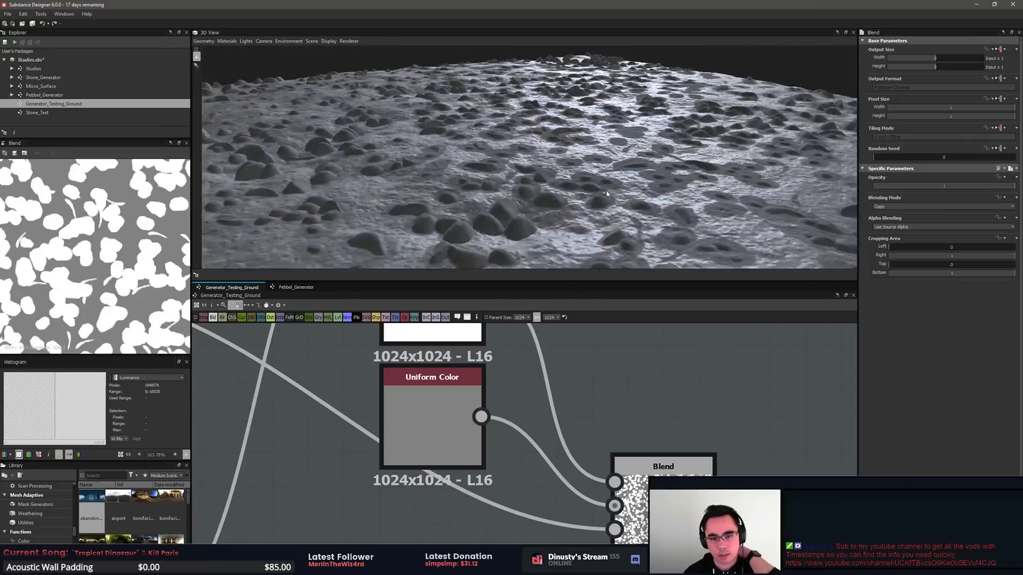
Step: Swap the Foreground and Background inputs of the roughness Blend
middle_click_drag(808, 356, 726, 365)
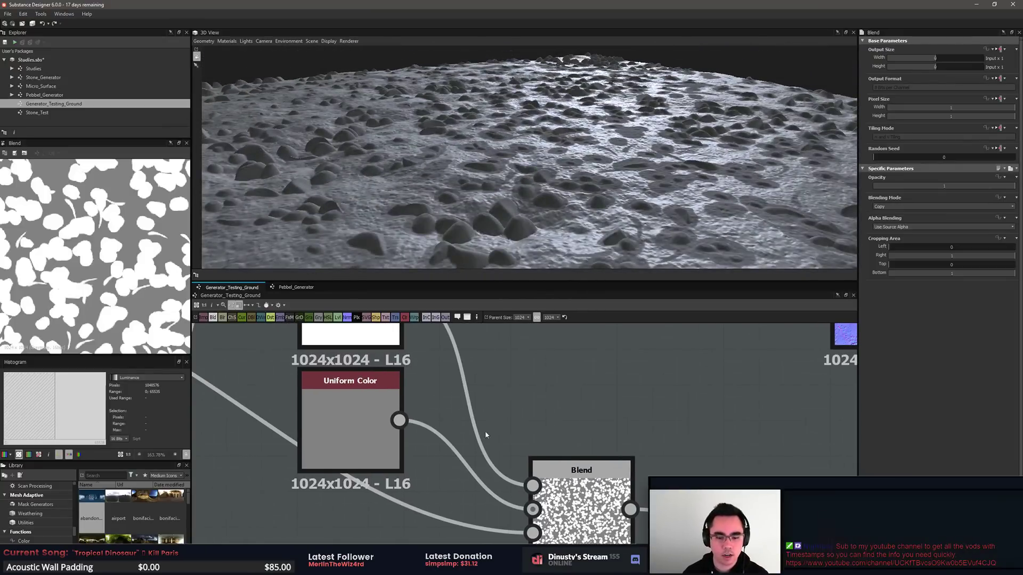
left_click_drag(486, 432, 463, 474)
key("x")
middle_click_drag(535, 401, 491, 415)
middle_click_drag(570, 413, 610, 421)
scroll(610, 421, "down", 1)
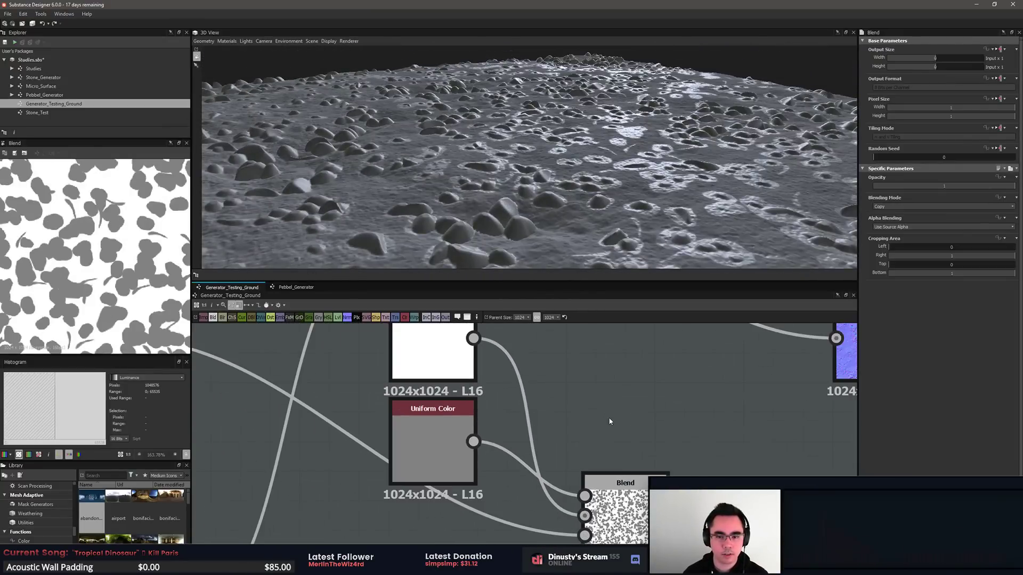
Step: Rearrange the two Uniform Color nodes so the grey one sits above the white one
left_click_drag(454, 347, 513, 377)
left_click_drag(431, 450, 431, 345)
left_click_drag(486, 380, 456, 464)
left_click_drag(437, 358, 467, 356)
left_click_drag(473, 460, 467, 430)
middle_click_drag(672, 440, 664, 416)
Step: Darken the white Uniform Color to light grey and set the upper Uniform Color to about 116
left_click(627, 482)
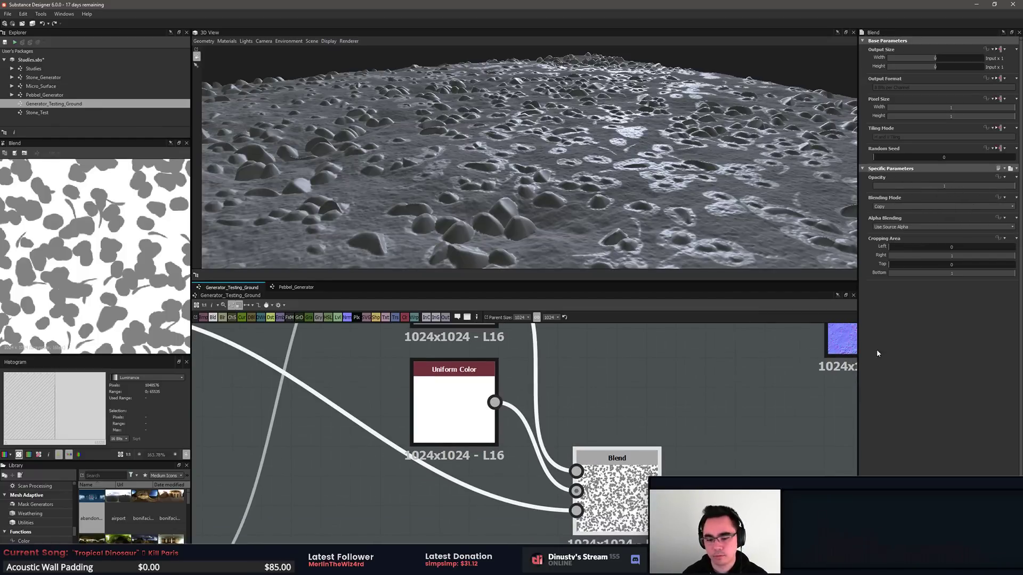
middle_click_drag(619, 341, 533, 416)
left_click(377, 410)
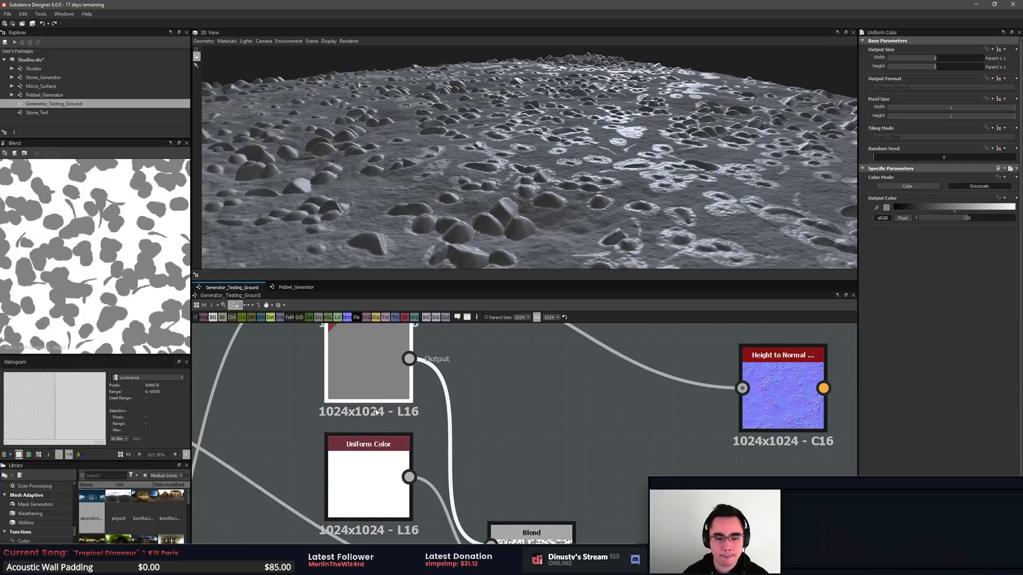
left_click(368, 463)
left_click_drag(1011, 208, 949, 208)
left_click(382, 365)
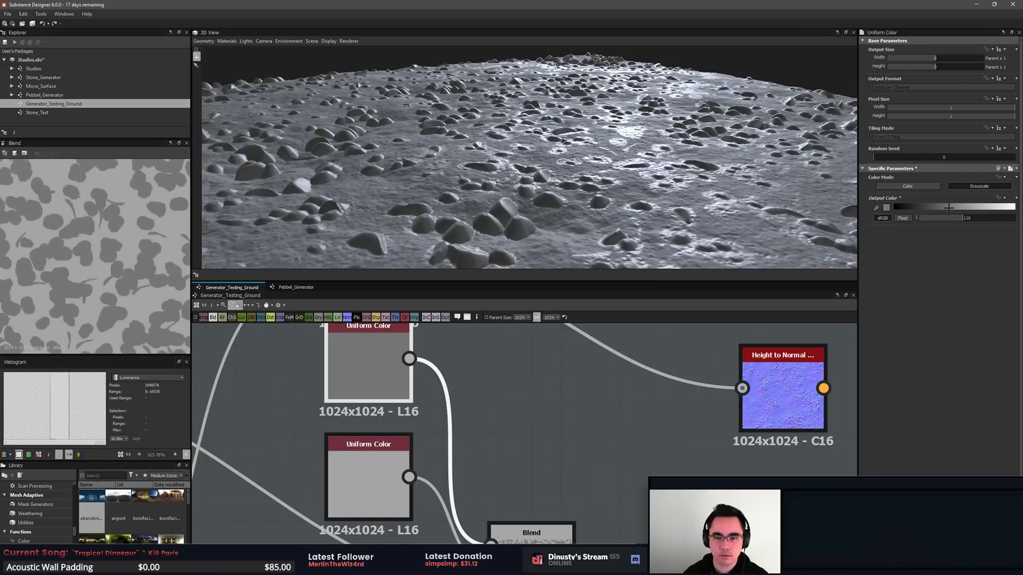
Step: Inspect the pebble and ground roughness up close in 3D and review the Histogram Scan mask
middle_click_drag(556, 400, 561, 385)
scroll(562, 441, "down", 1)
middle_click_drag(562, 442, 588, 370)
mouse_move(639, 196)
left_mouse_down()
mouse_move(626, 227)
mouse_move(634, 213)
left_mouse_up()
scroll(626, 226, "up", 3)
middle_click_drag(537, 403, 726, 427)
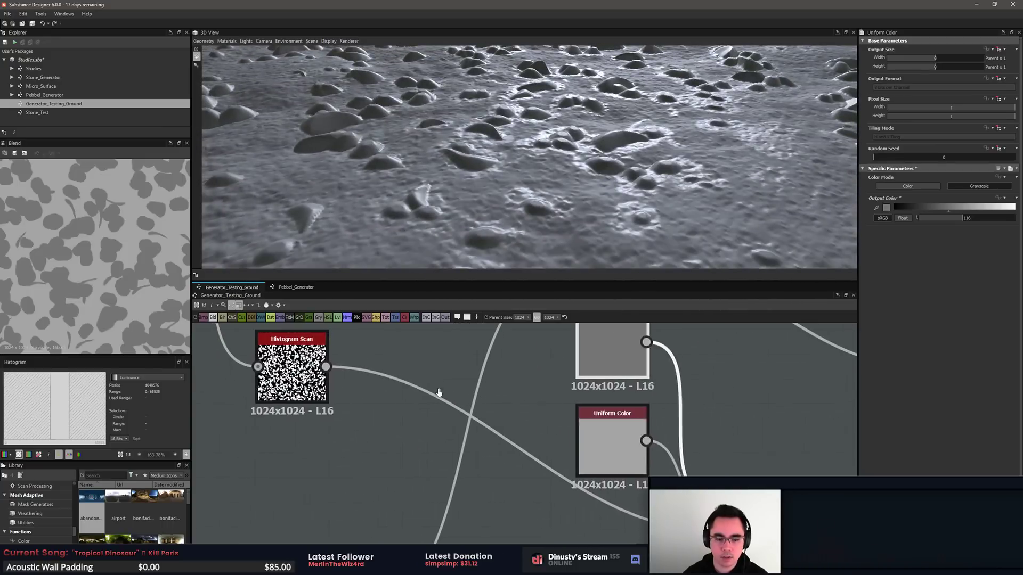
Step: Set the pebble mask's Histogram Scan to position 0.4 and contrast about 0.93
middle_click_drag(439, 393, 478, 394)
double_click(332, 369)
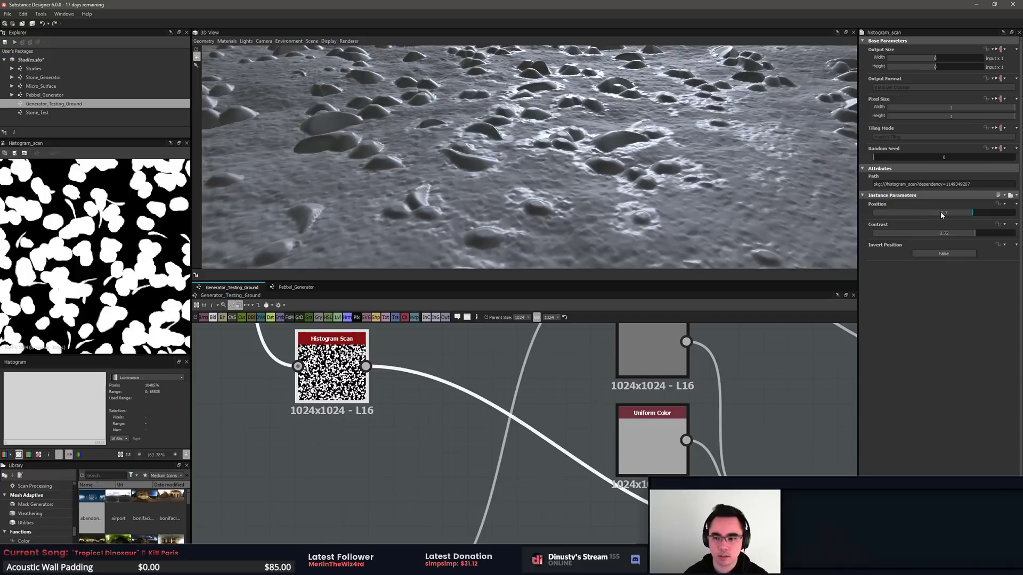
left_click_drag(967, 214, 1010, 232)
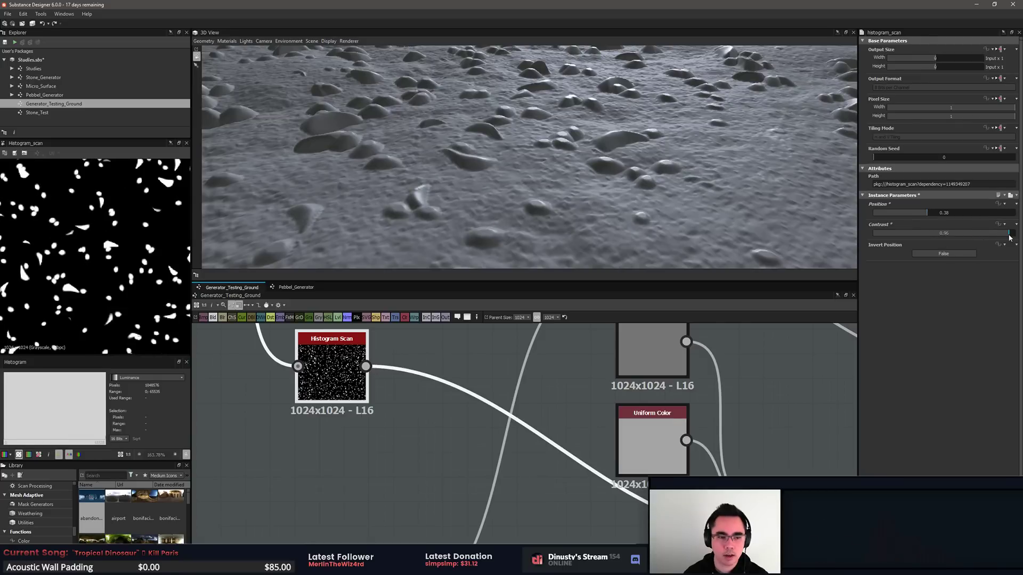
left_click_drag(930, 215, 930, 216)
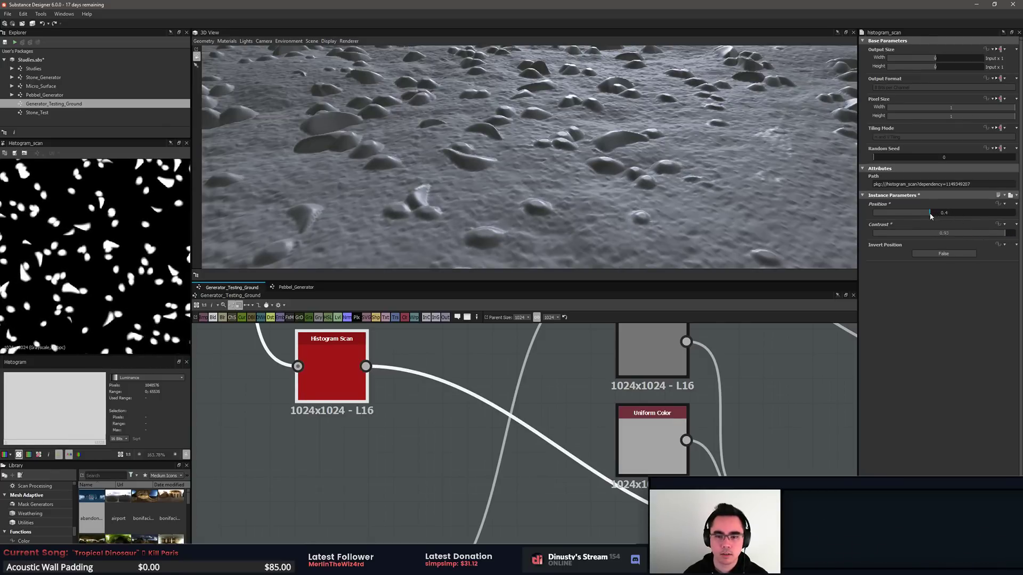
scroll(682, 176, "down", 5)
mouse_move(682, 173)
left_mouse_down()
mouse_move(684, 200)
mouse_move(661, 184)
mouse_move(669, 170)
left_mouse_up()
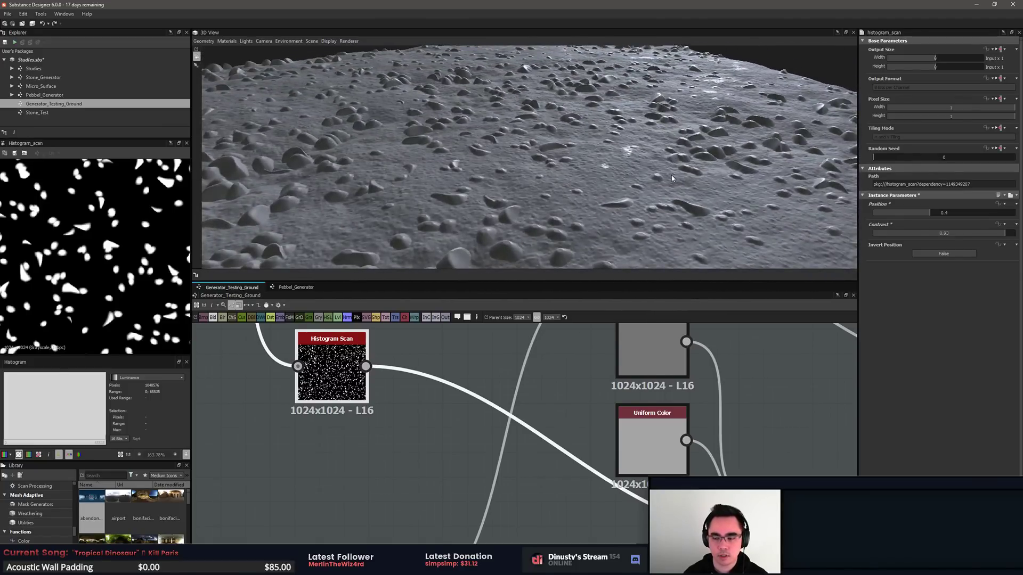
left_click_drag(672, 175, 662, 177)
scroll(663, 181, "up", 5)
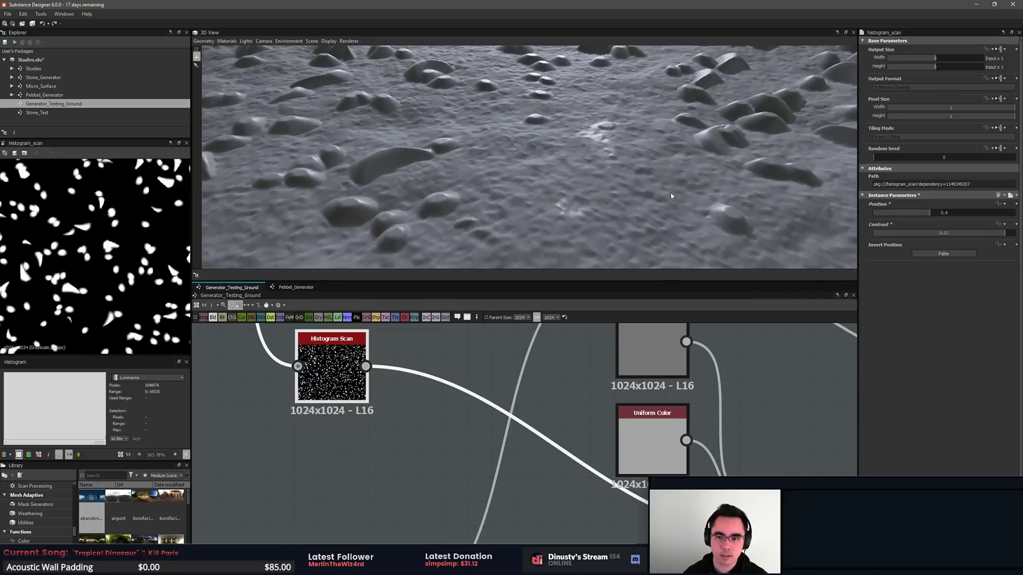
scroll(672, 196, "down", 5)
scroll(143, 282, "down", 1)
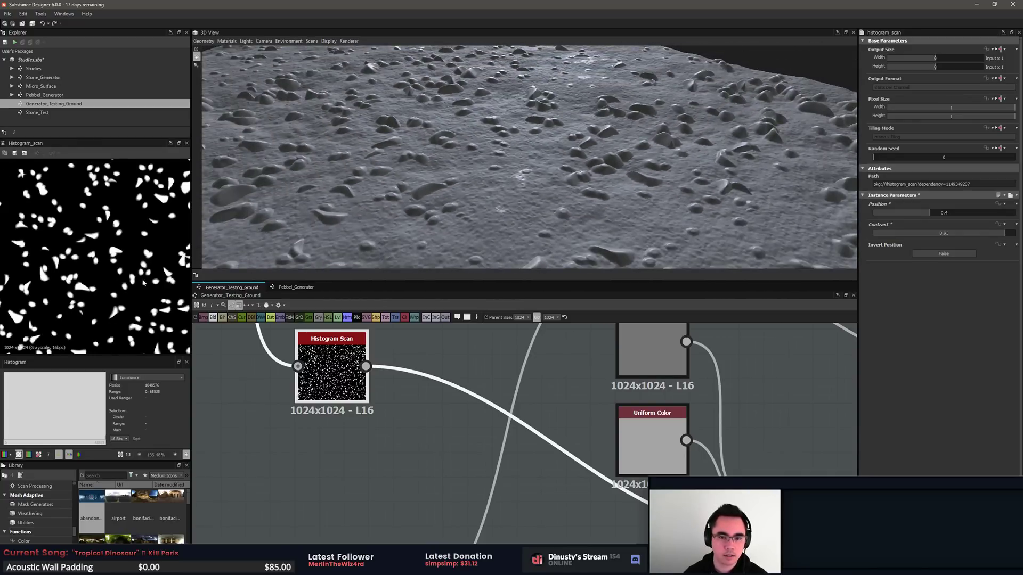
Step: Move the Uniform Color, roughness Blend and Base Material nodes away from the height Blend, and nudge the Histogram Scan down
scroll(630, 481, "down", 5)
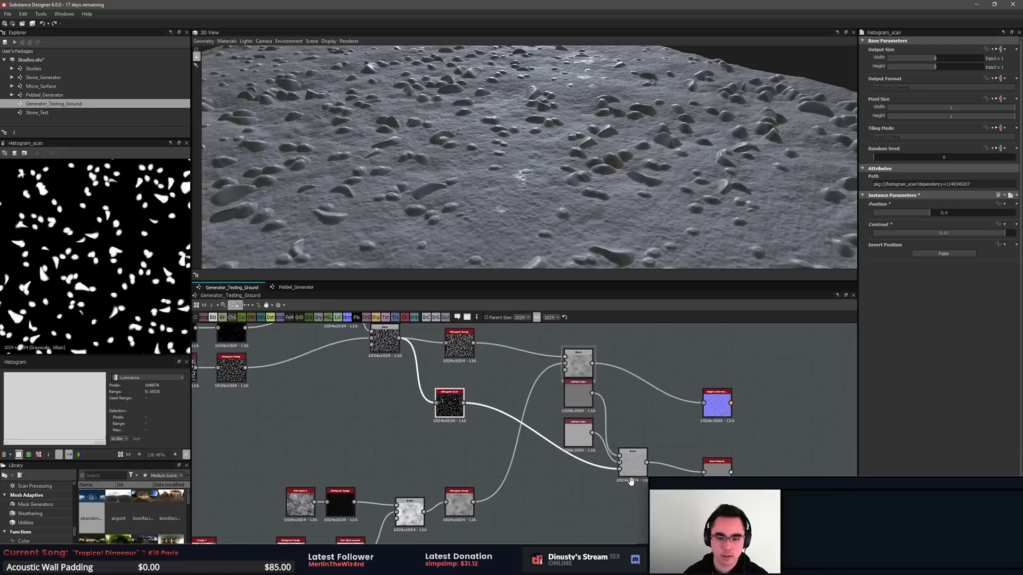
scroll(630, 481, "down", 2)
left_click_drag(577, 522, 625, 412)
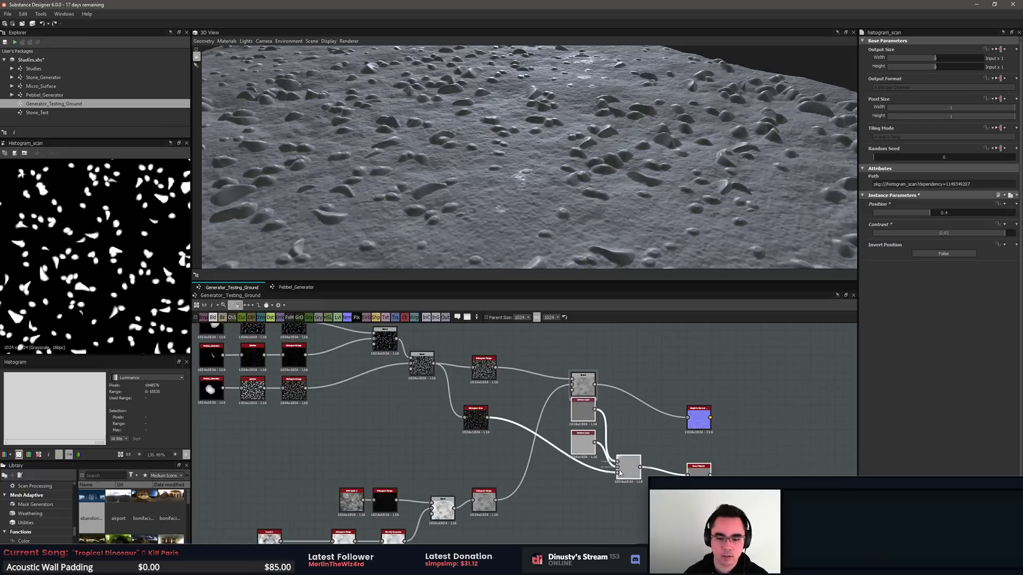
left_click_drag(626, 475, 690, 532)
left_click(594, 495)
middle_click_drag(594, 495, 645, 444)
scroll(644, 445, "up", 2)
middle_click_drag(501, 360, 573, 374)
left_click_drag(562, 352, 562, 375)
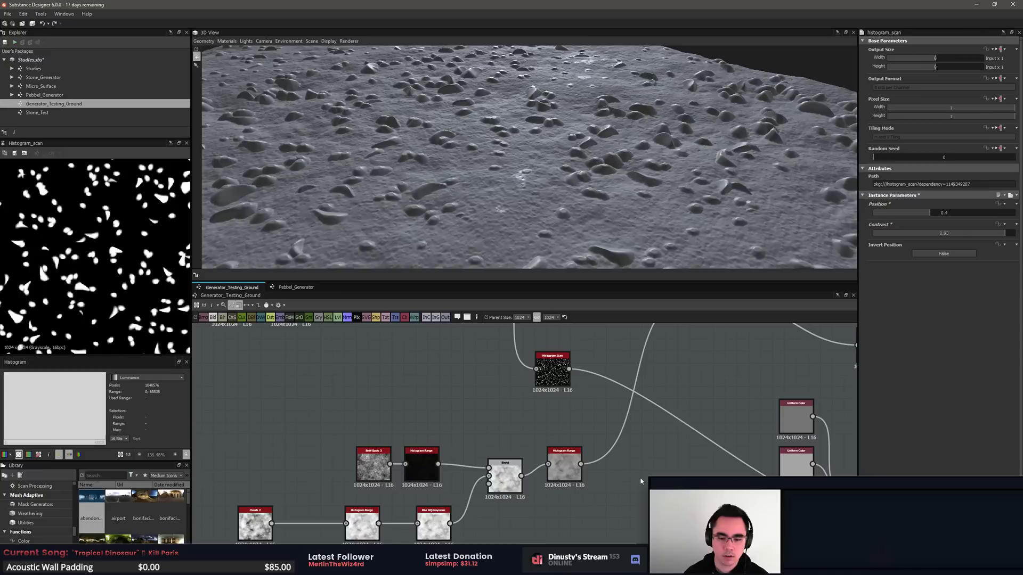
left_click(560, 376)
Step: Set the Position of the Histogram Range that feeds the ground noise into the height Blend to 0.33
scroll(34, 317, "down", 5)
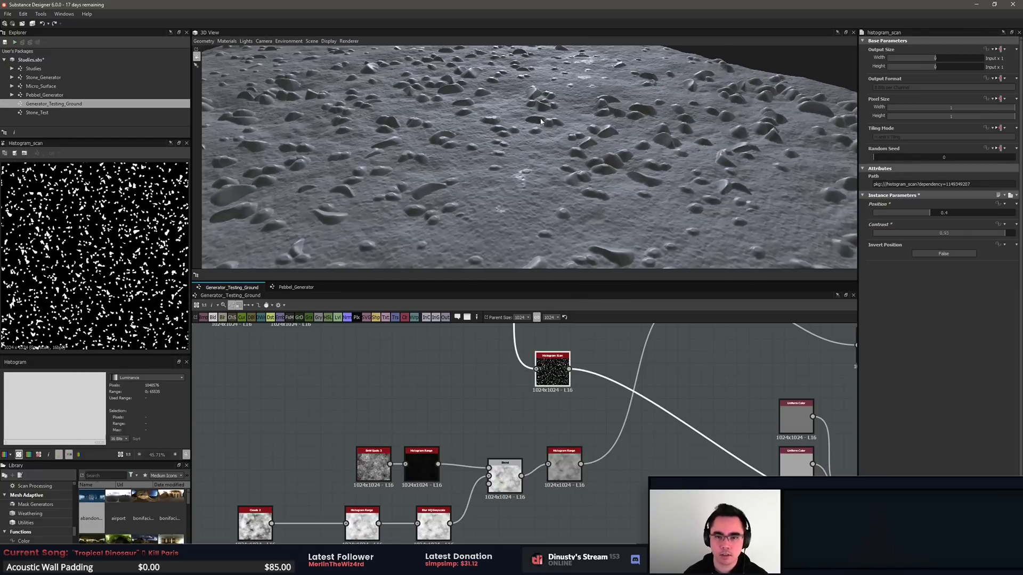
left_click_drag(541, 121, 593, 163)
left_click(574, 478)
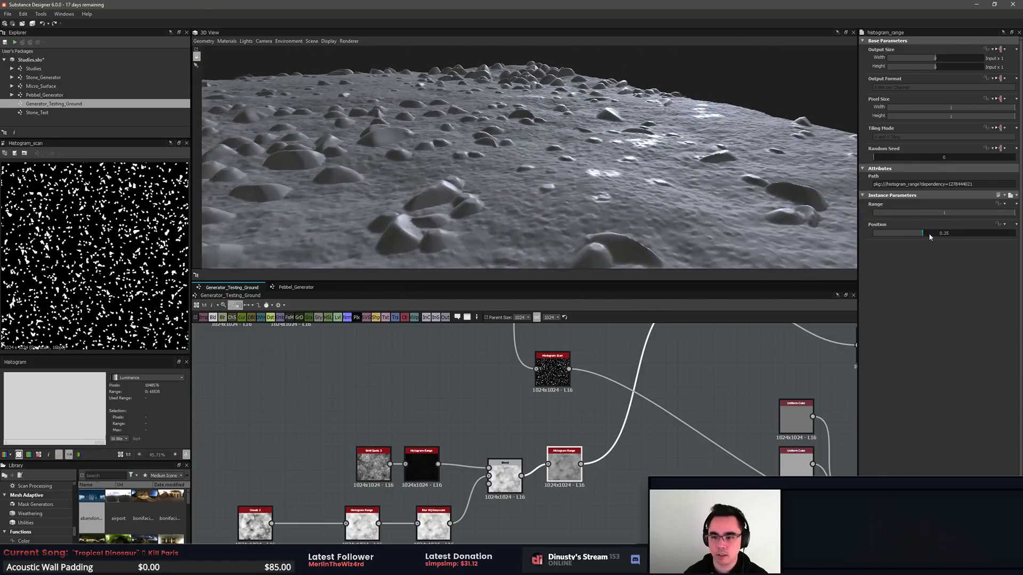
left_click_drag(926, 238, 921, 238)
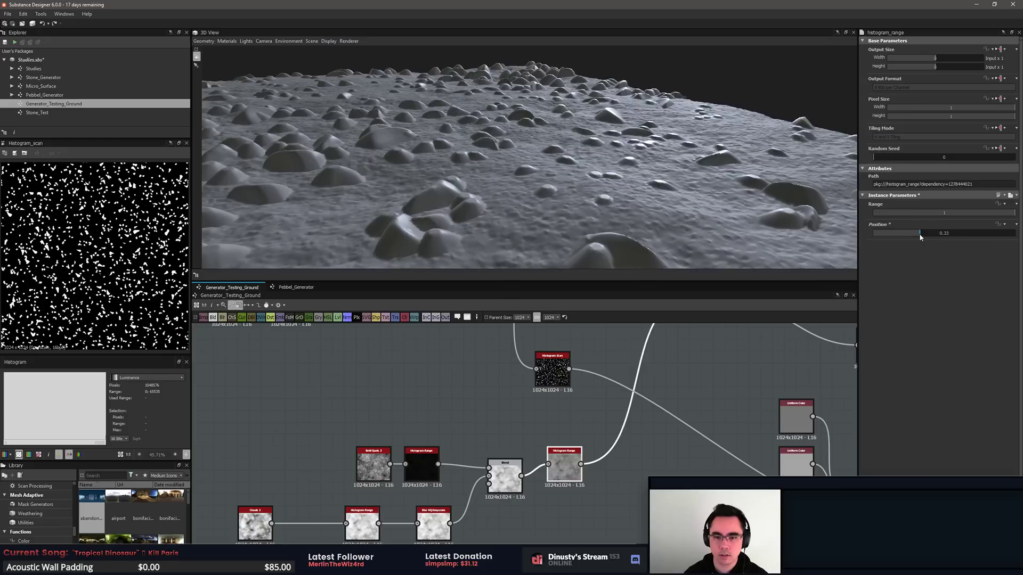
Step: Set the Position of the Histogram Range after the combined pebbles Blend to 0.47
left_click(552, 370)
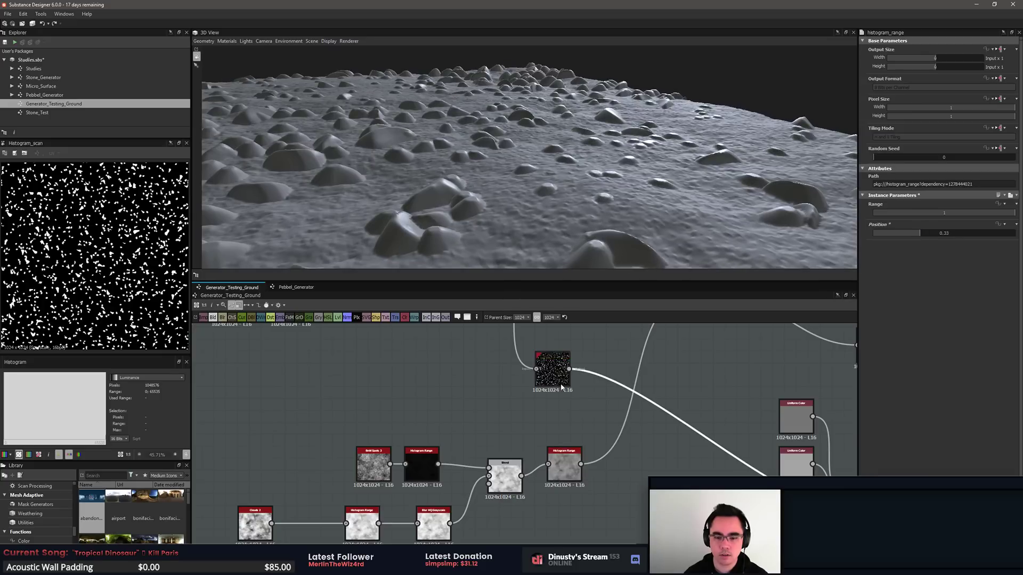
left_click_drag(612, 175, 589, 239)
scroll(527, 234, "up", 3)
middle_click_drag(560, 388, 638, 468)
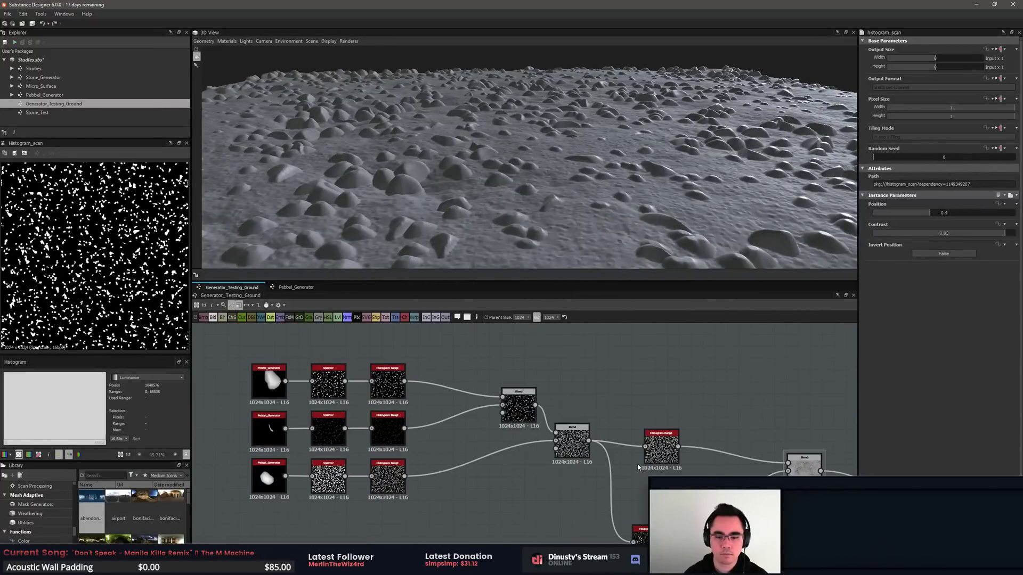
left_click(674, 456)
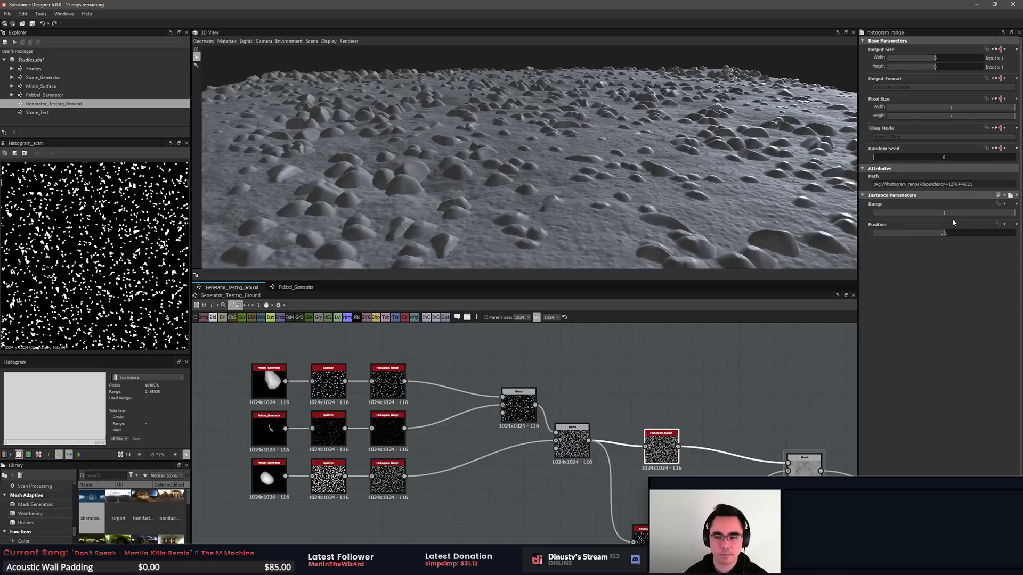
left_click_drag(945, 236, 940, 236)
Step: Rewire the Histogram Scan so its input comes from the pebbles' Histogram Range instead of the pebbles Blend
middle_click_drag(790, 468, 614, 419)
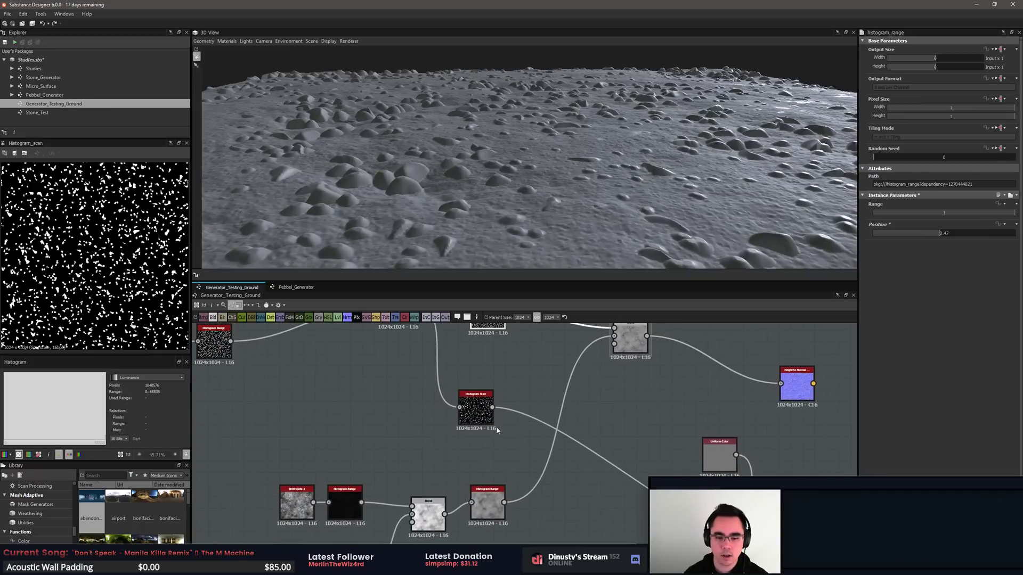
double_click(478, 422)
middle_click_drag(479, 425, 544, 403)
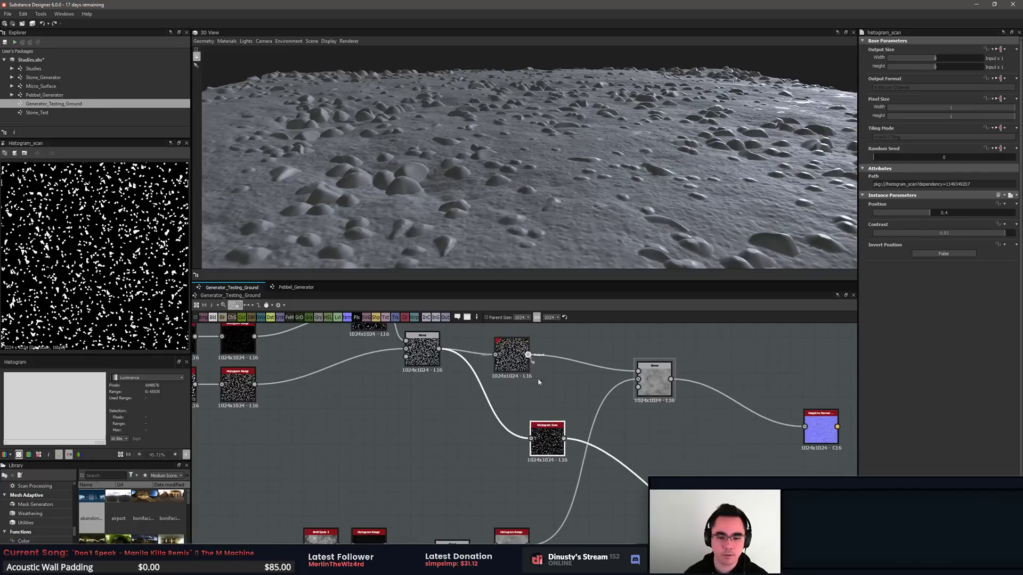
double_click(512, 352)
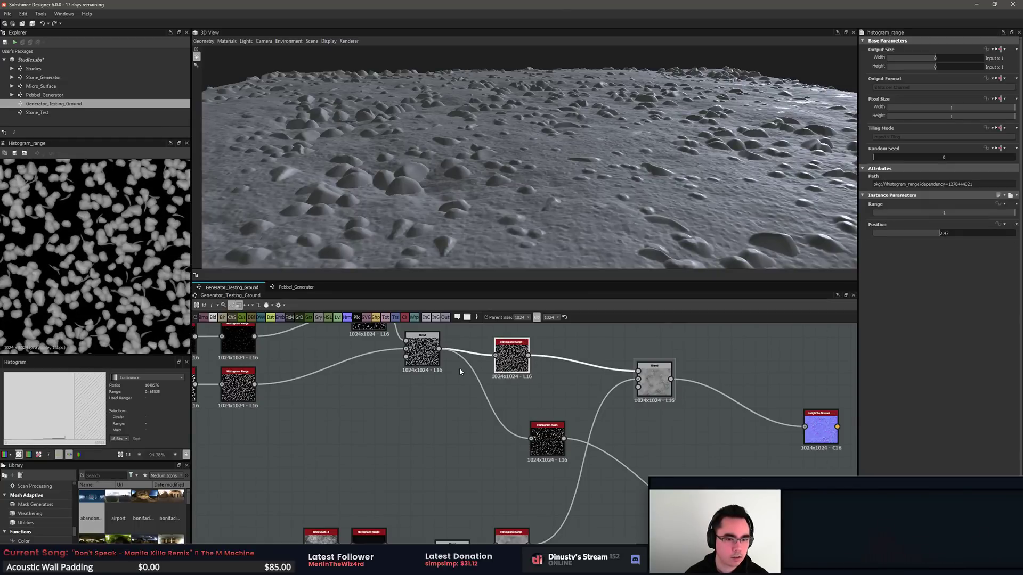
left_click(547, 441)
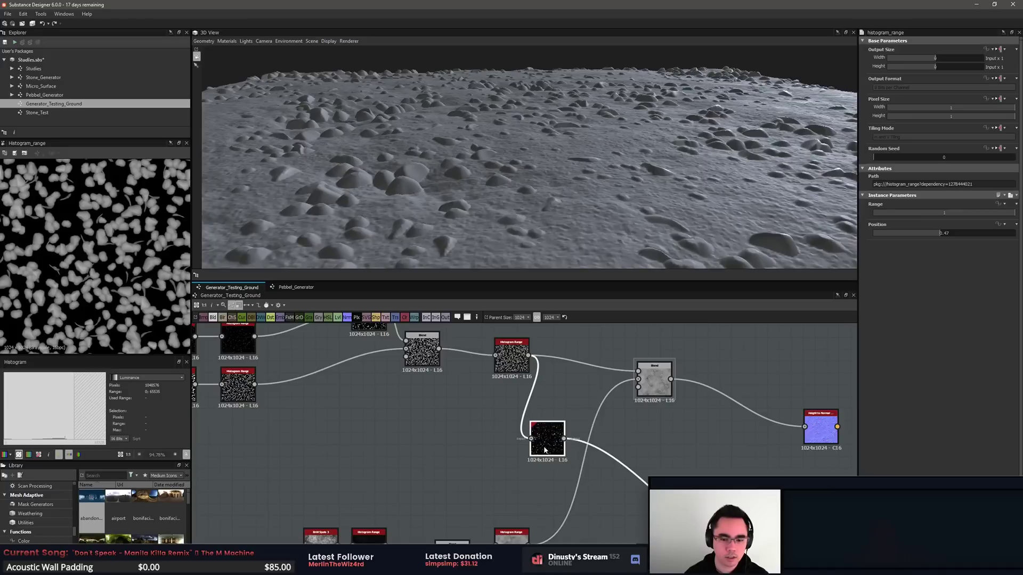
Step: Set the Histogram Scan to position 0.45 and contrast 1, and check the pebbles up close in 3D
mouse_move(937, 213)
left_mouse_down()
mouse_move(946, 213)
mouse_move(933, 213)
left_mouse_up()
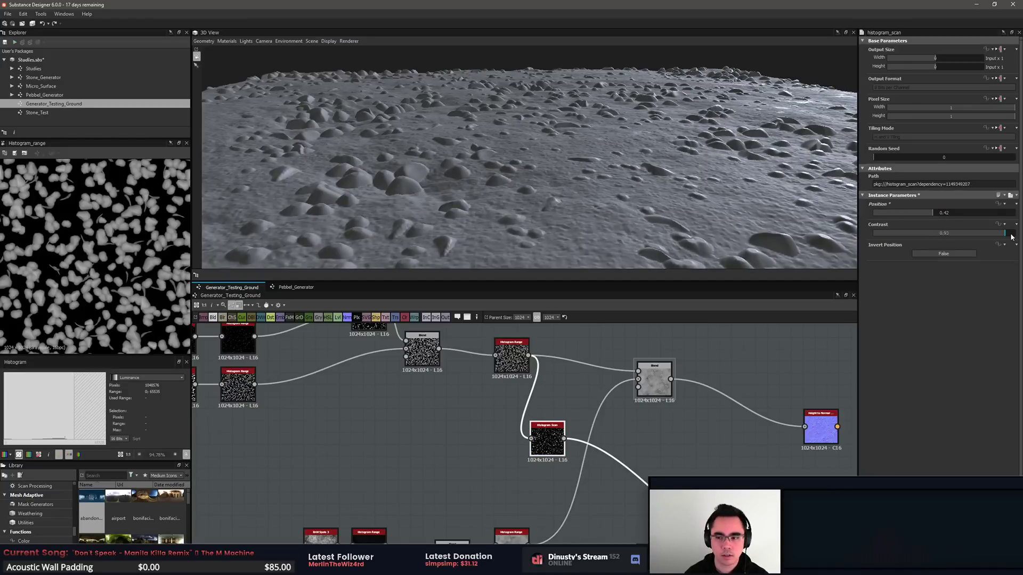
double_click(556, 448)
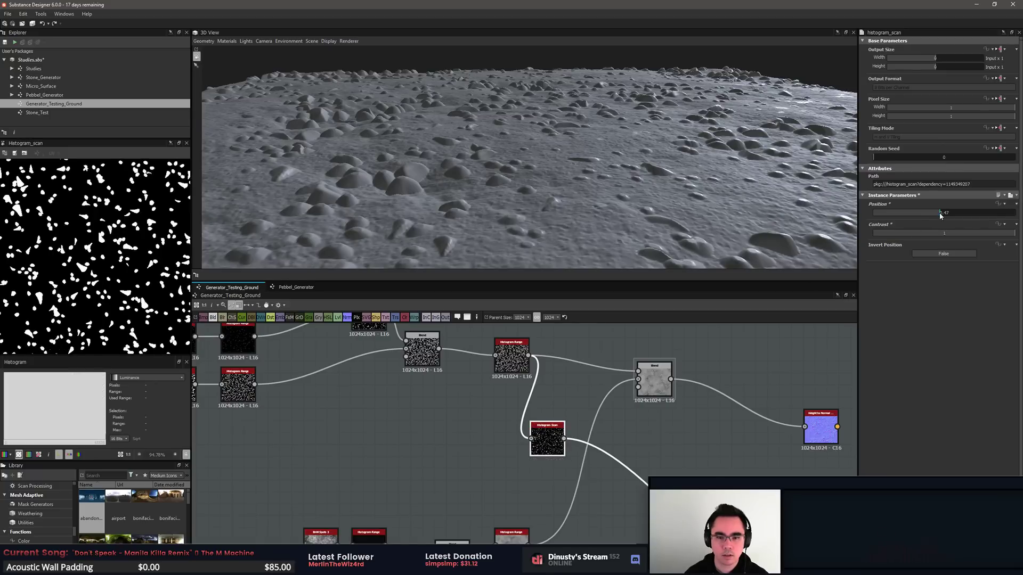
left_click_drag(936, 214, 938, 214)
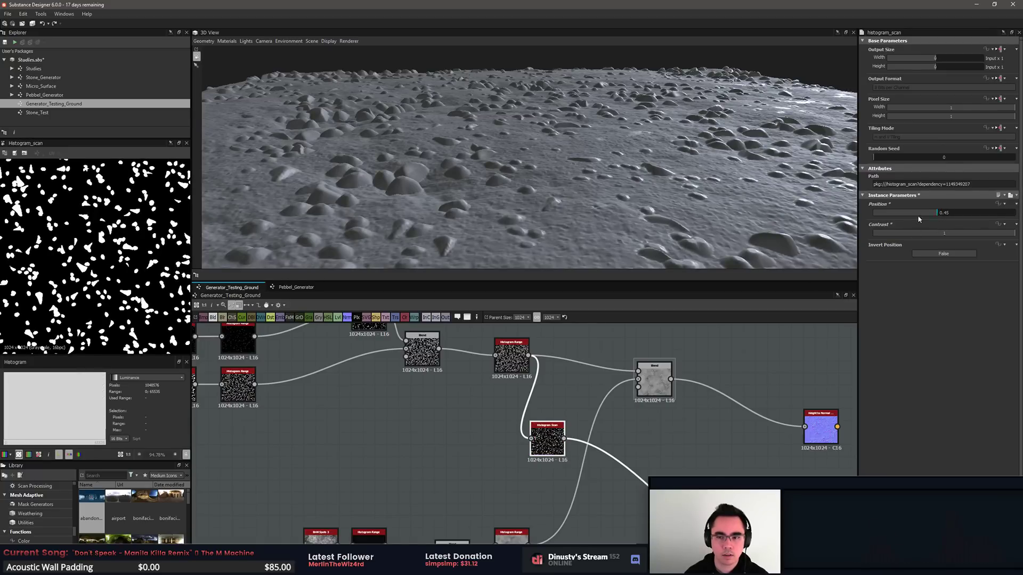
left_click_drag(628, 187, 607, 207)
scroll(629, 209, "up", 3)
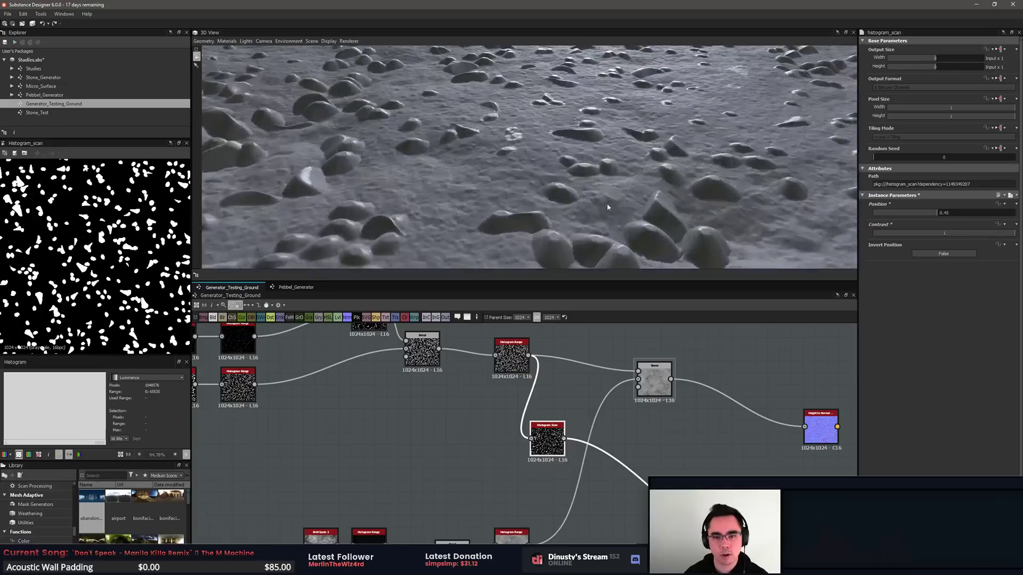
middle_click_drag(608, 205, 598, 197)
scroll(599, 197, "down", 2)
middle_click_drag(600, 418, 637, 402)
scroll(584, 403, "up", 2)
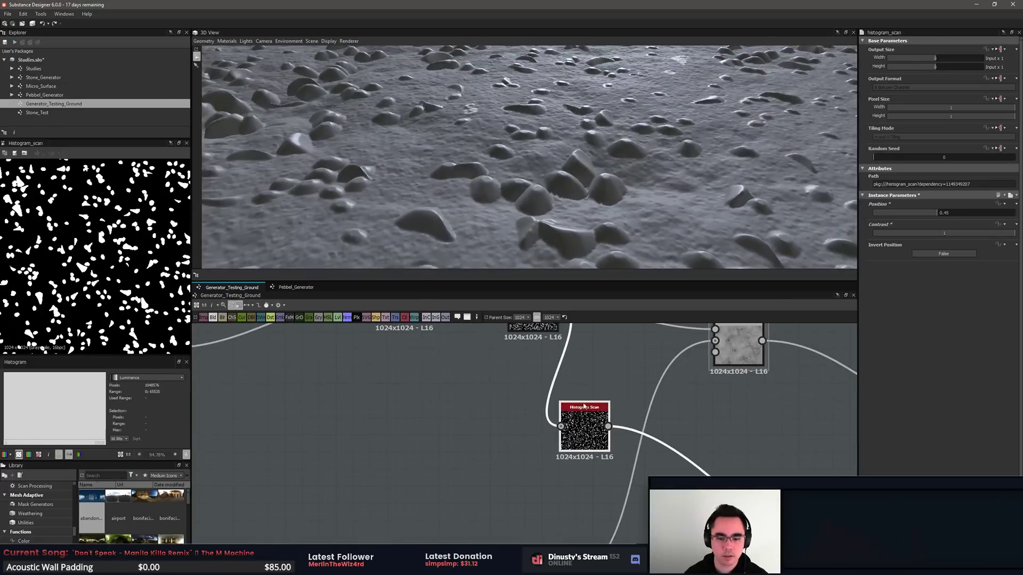
Step: Soften the Histogram Scan mask to contrast about 0.74 and set its position to 0.42
left_click_drag(987, 236, 939, 214)
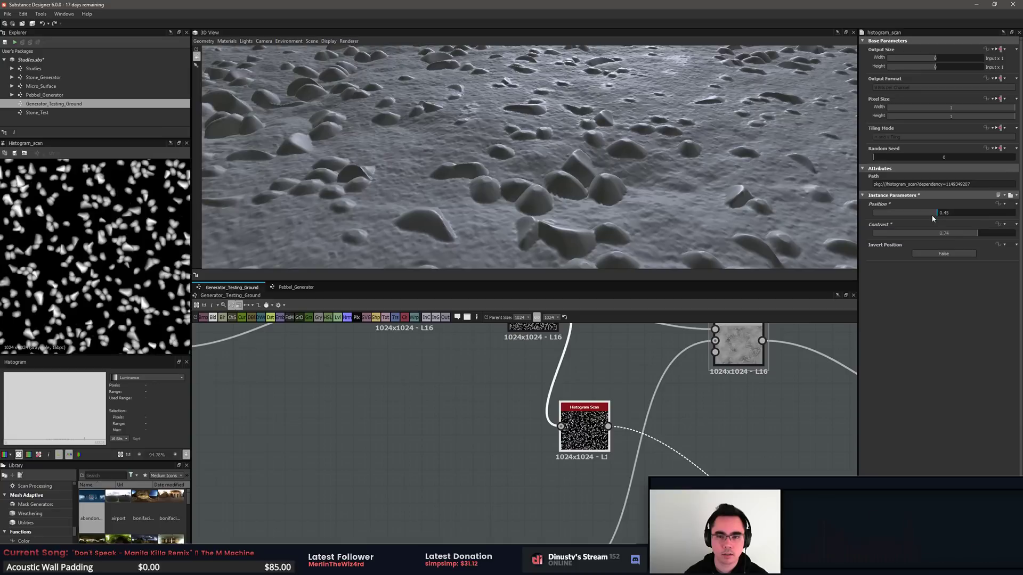
scroll(685, 177, "down", 5)
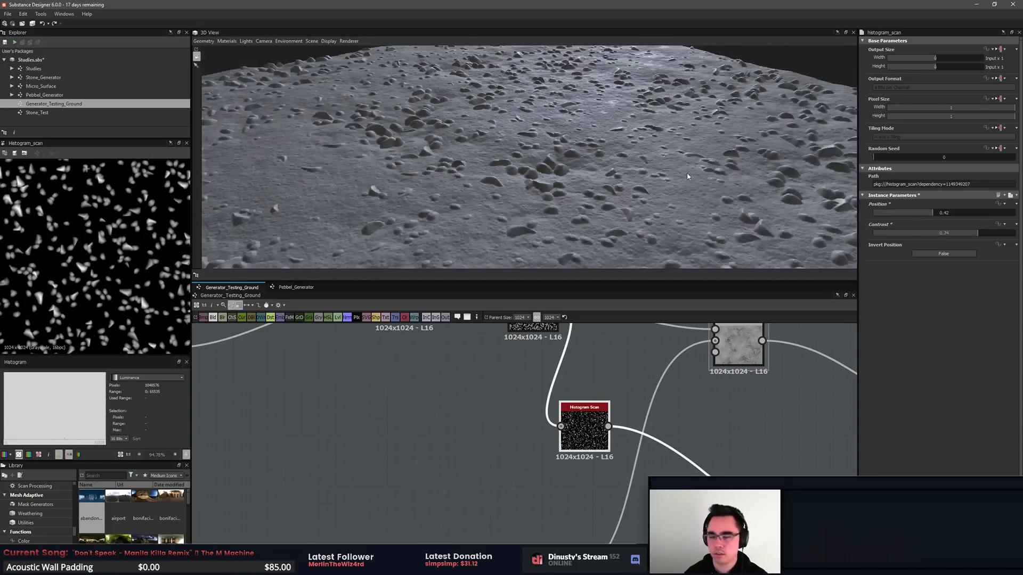
left_click_drag(686, 176, 632, 187)
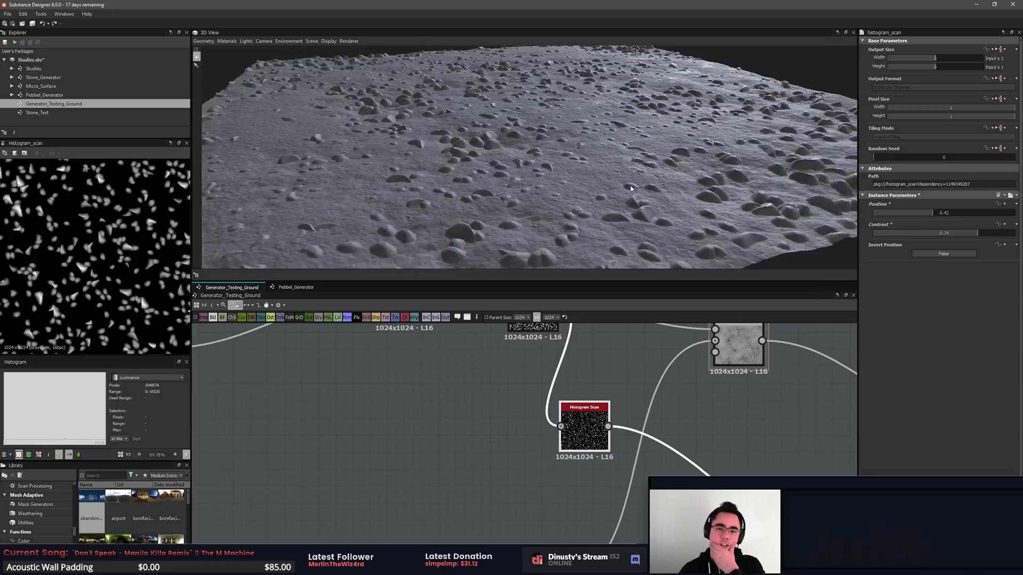
Step: Preview the roughness Blend in 2D and examine how the softened pebble mask affects it
middle_click_drag(705, 413, 658, 415)
scroll(661, 416, "down", 3)
scroll(751, 479, "up", 3)
middle_click_drag(843, 543, 648, 431)
scroll(647, 430, "up", 1)
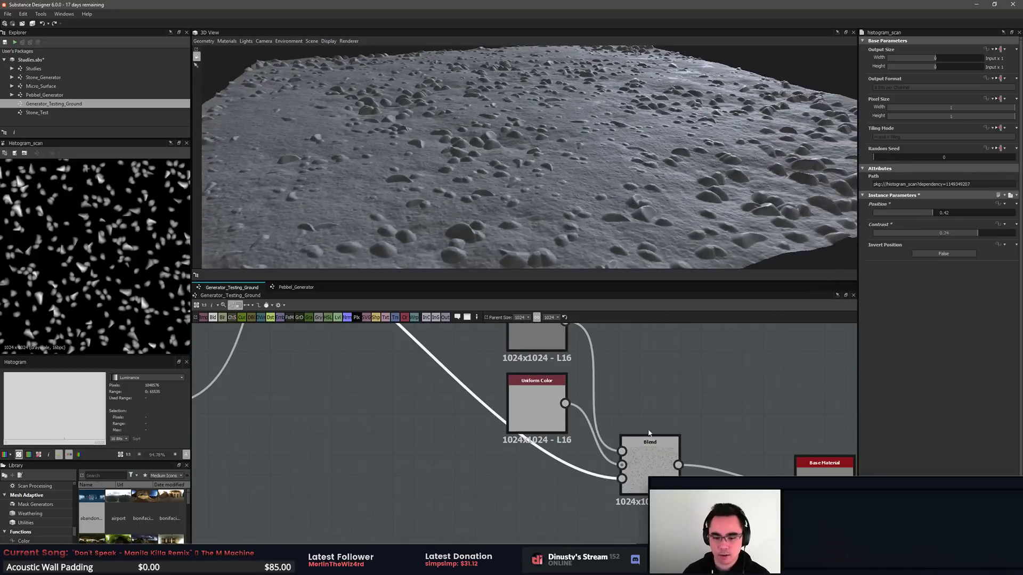
double_click(655, 462)
scroll(145, 252, "down", 1)
scroll(133, 261, "up", 5)
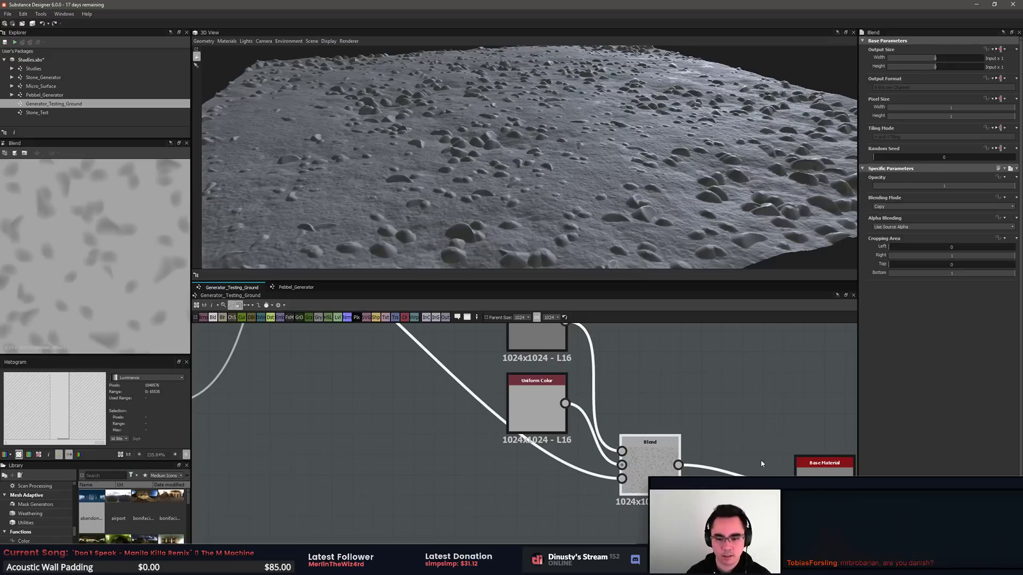
Step: Rearrange the roughness Blend, Base Material and lower Uniform Color nodes to free up space around them
middle_click_drag(762, 464, 634, 383)
scroll(625, 347, "down", 4)
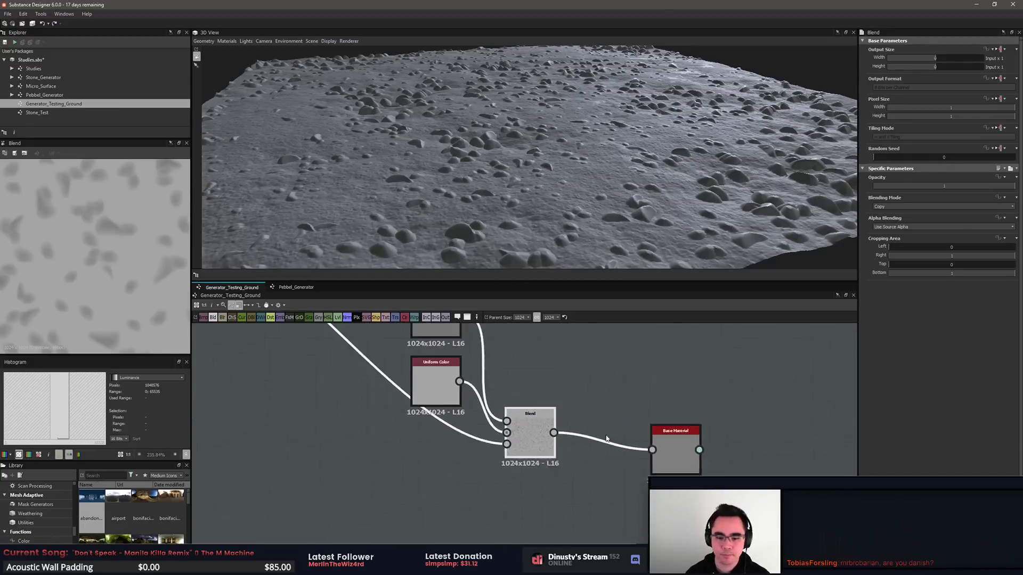
scroll(604, 425, "down", 2)
left_click_drag(592, 414, 608, 390)
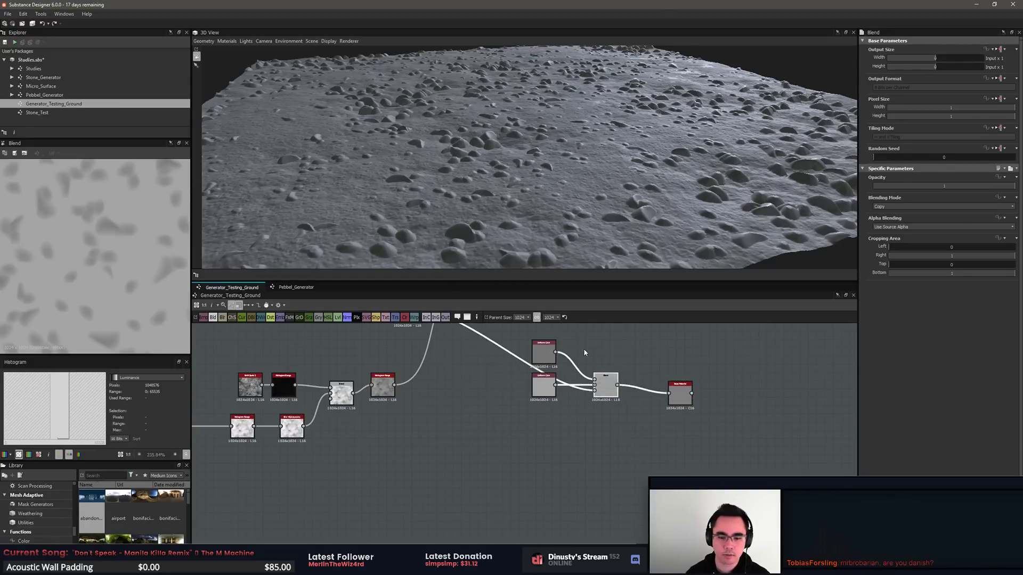
middle_click_drag(585, 352, 695, 436)
scroll(695, 436, "down", 1)
left_click_drag(714, 466, 717, 486)
mouse_move(669, 449)
left_mouse_down()
mouse_move(674, 433)
mouse_move(663, 451)
left_mouse_up()
scroll(624, 449, "up", 4)
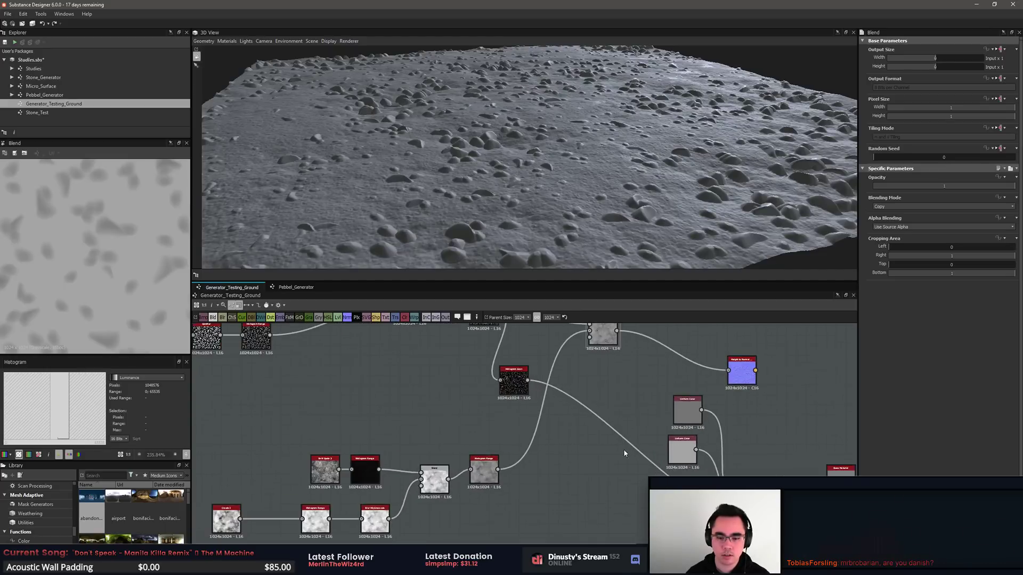
Step: Add a new Blend node near the Uniform Colors and feed the BnW Spots noise into its Foreground input
middle_click_drag(520, 446, 712, 419)
key("space")
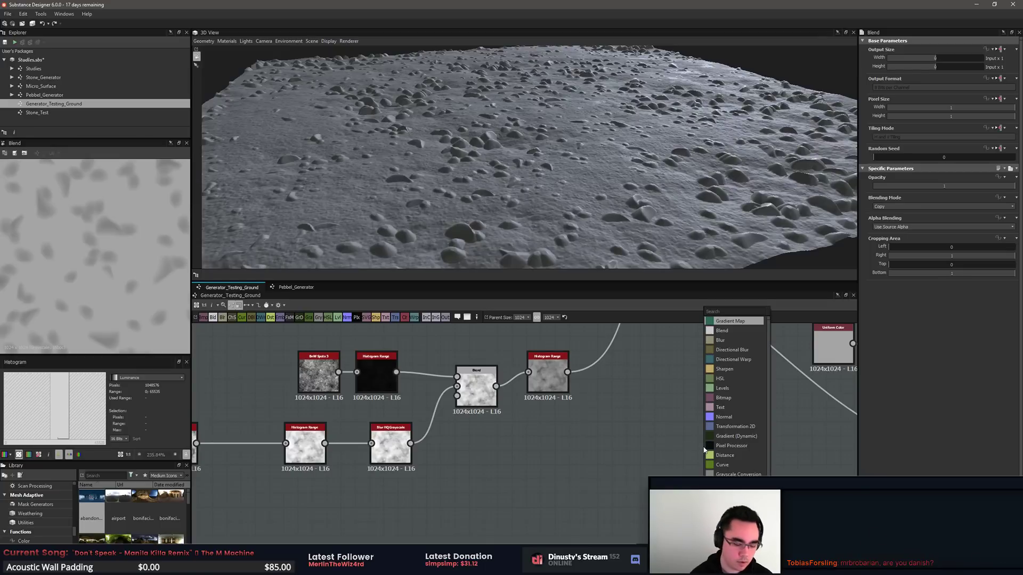
type("blend")
key("Return")
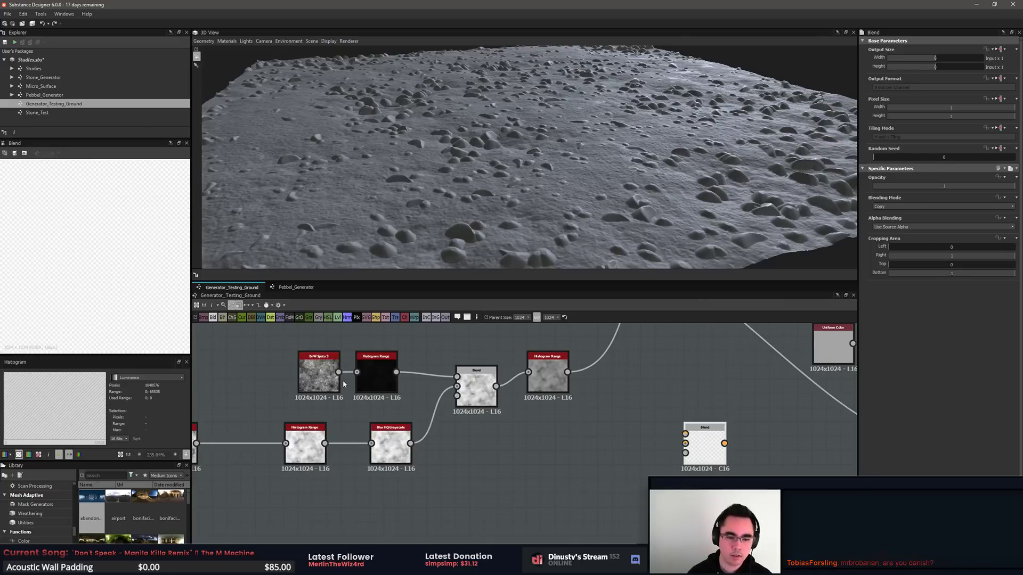
left_click_drag(613, 365, 790, 416)
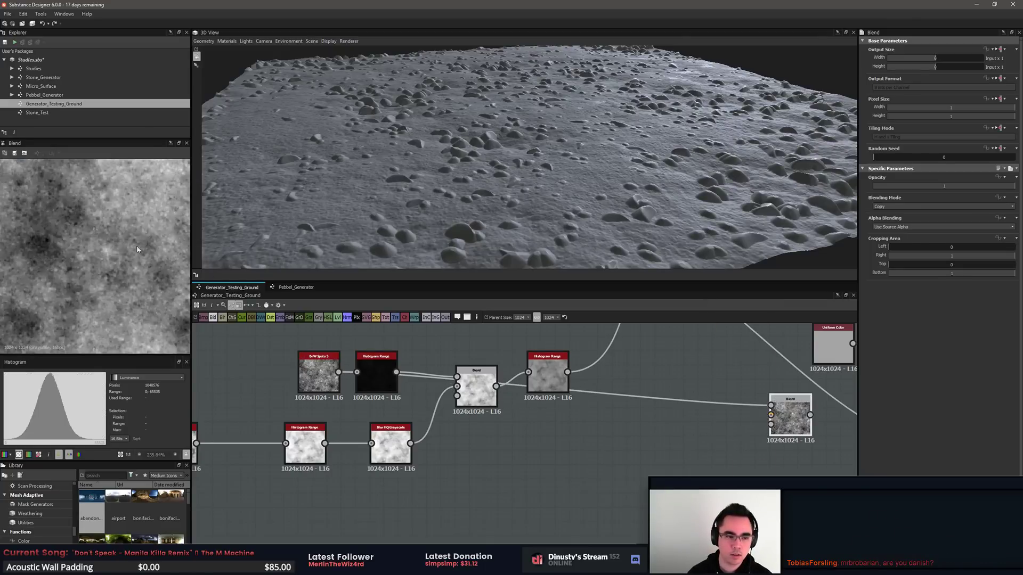
Step: Add a Histogram Range node fed by the BnW Spots noise and connect its output to the new Blend's Foreground input
scroll(109, 240, "up", 3)
middle_click_drag(659, 451, 631, 446)
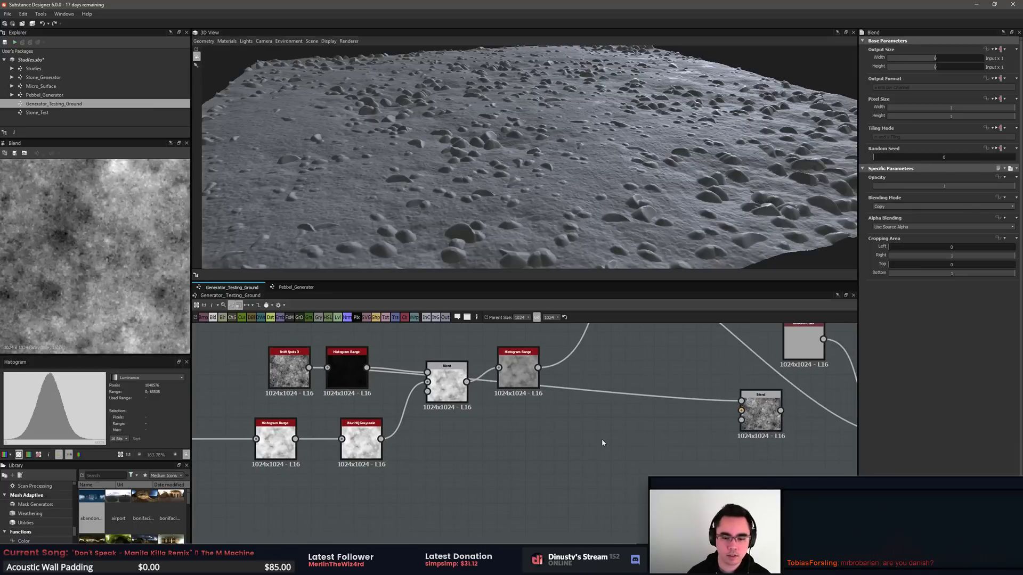
key("space")
type("histogram")
key("Return")
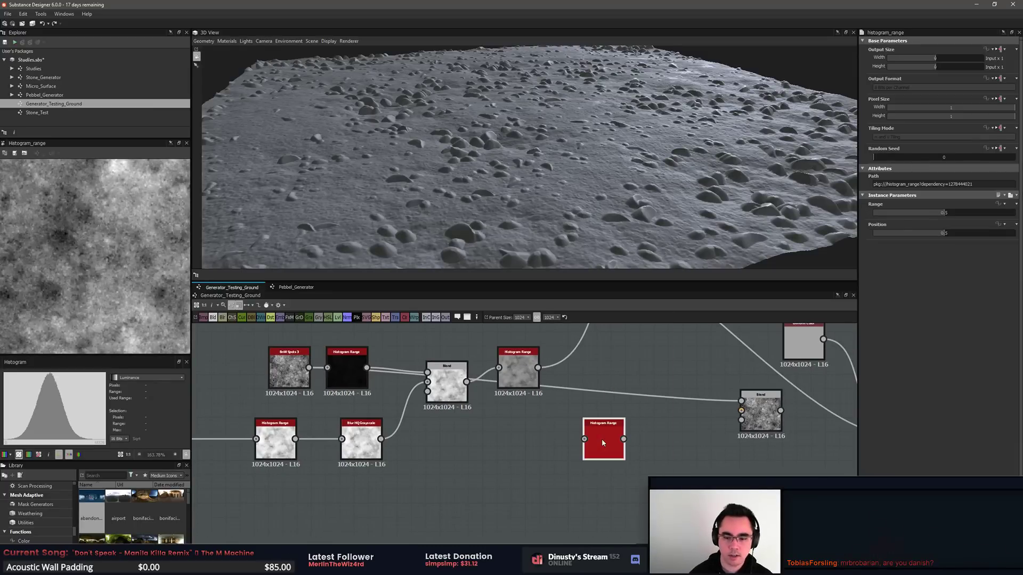
left_click_drag(602, 444, 659, 444)
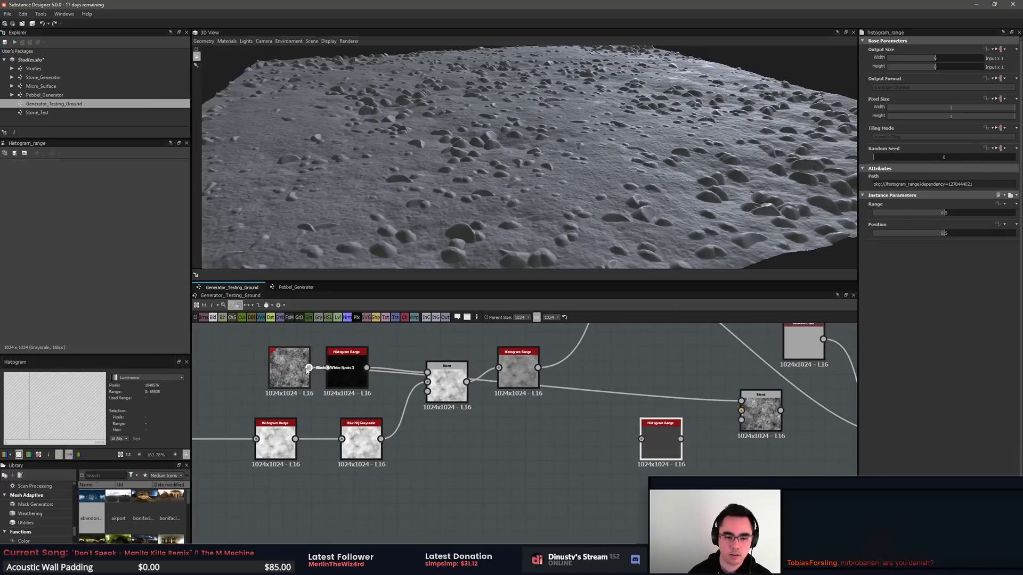
mouse_move(309, 367)
left_mouse_down()
mouse_move(659, 440)
mouse_move(690, 347)
left_mouse_up()
middle_click_drag(730, 383, 603, 413)
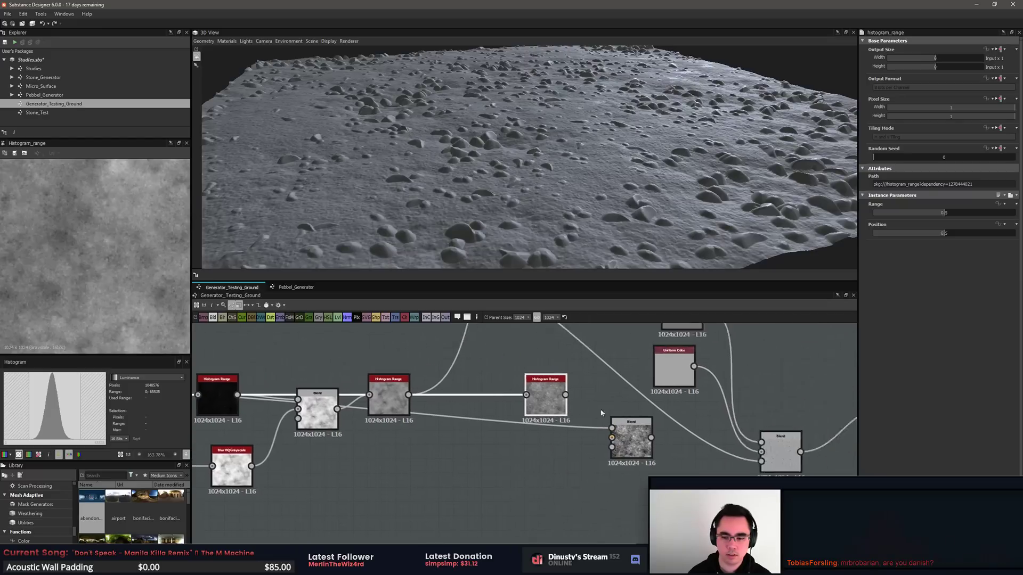
scroll(603, 416, "up", 2)
left_click_drag(624, 428, 622, 430)
scroll(625, 428, "down", 1)
middle_click_drag(625, 428, 582, 488)
Step: Connect the new Blend to the roughness Blend's Background input in place of the lower Uniform Color, and delete that Uniform Color
left_click(696, 398)
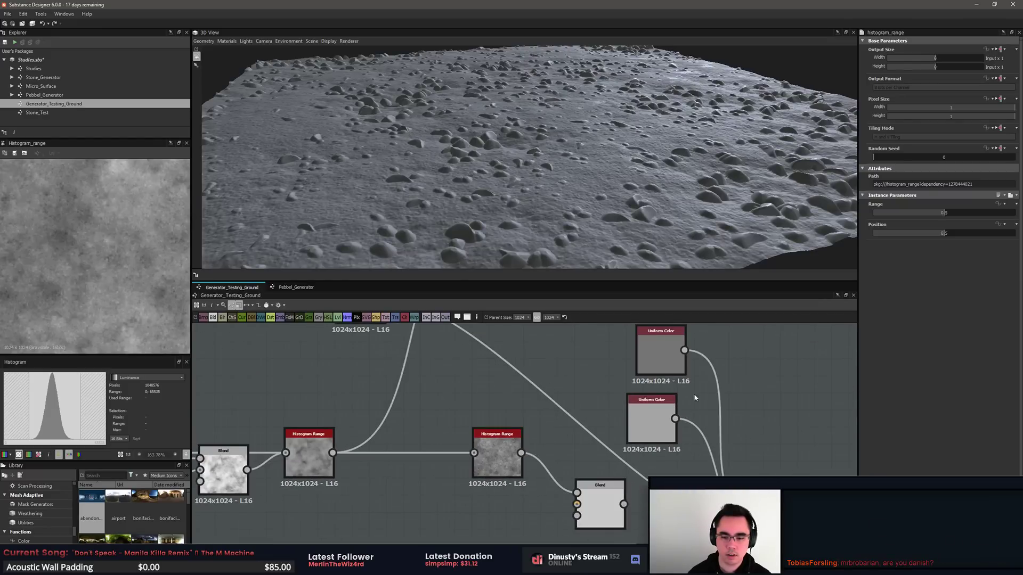
middle_click_drag(696, 397, 602, 349)
left_click_drag(702, 451, 694, 414)
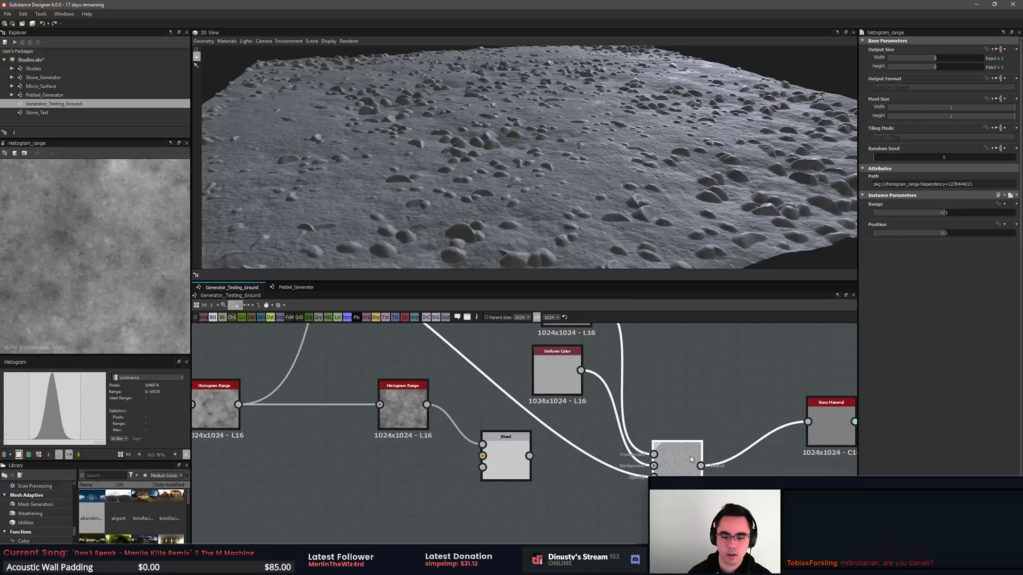
mouse_move(689, 456)
middle_mouse_down()
mouse_move(710, 504)
mouse_move(691, 475)
middle_mouse_up()
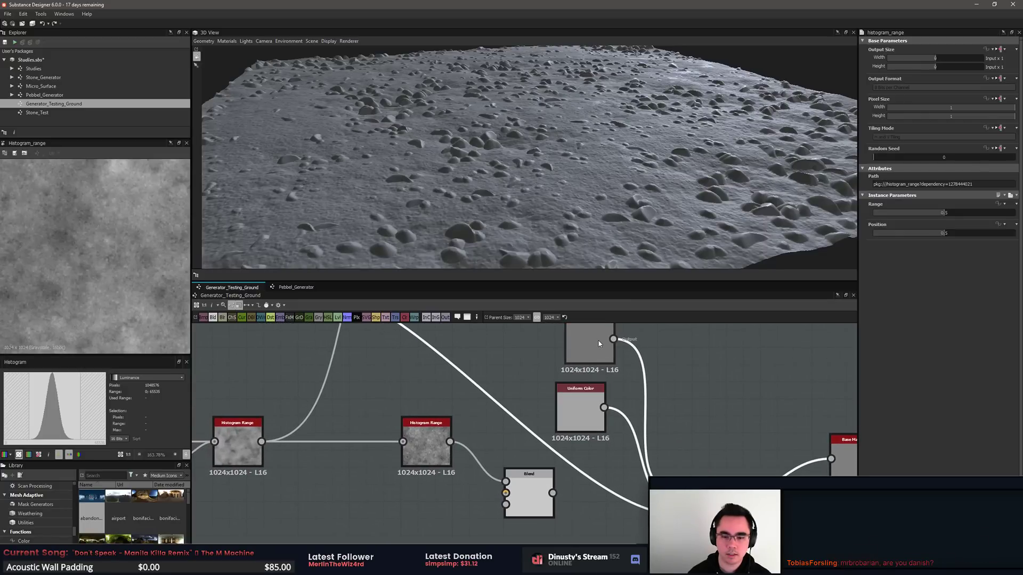
double_click(588, 414)
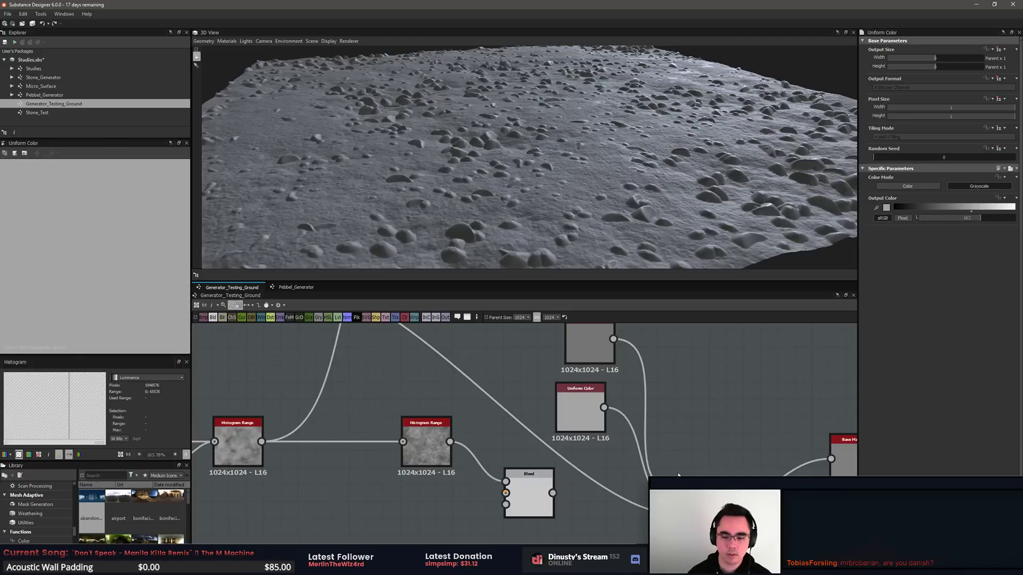
double_click(693, 504)
left_click(580, 402)
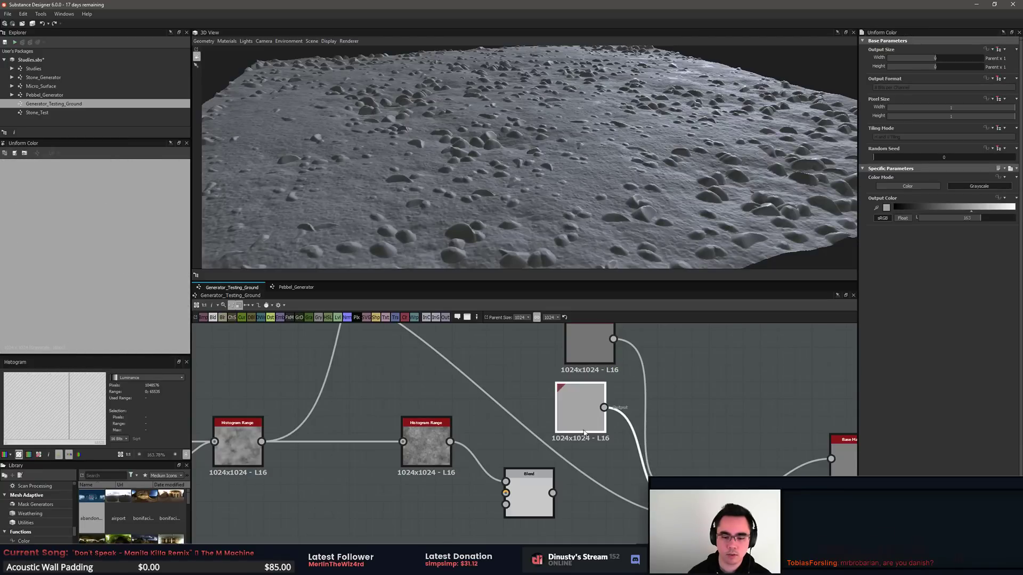
left_click_drag(553, 493, 692, 509)
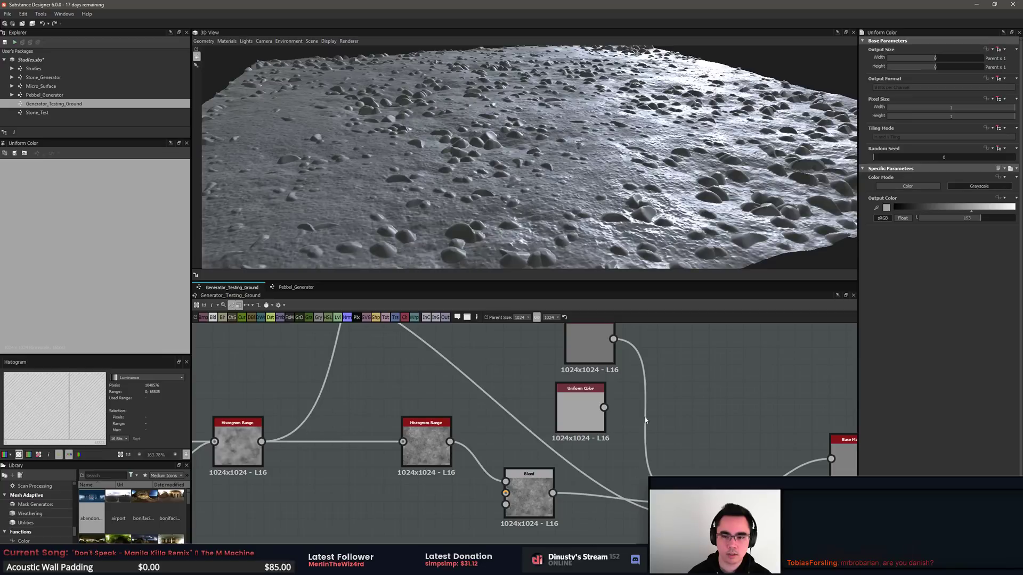
key("Delete")
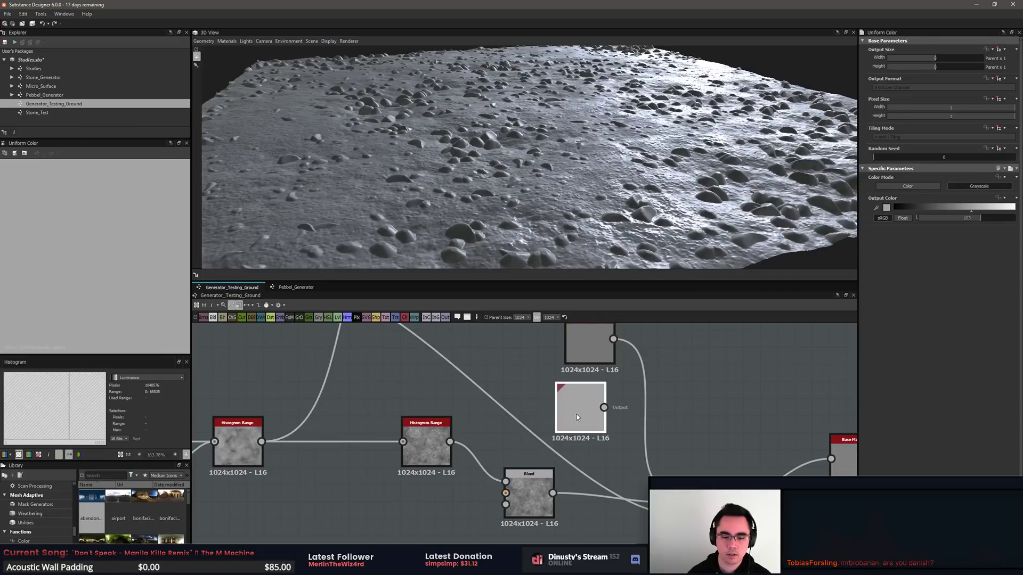
key("Delete")
middle_click_drag(595, 440, 570, 433)
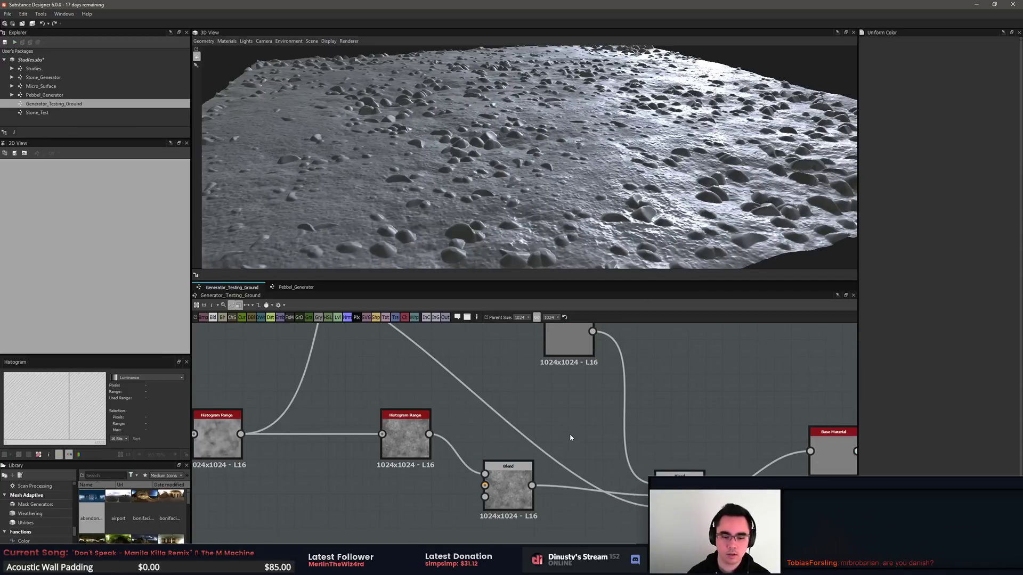
Step: Wire the new Histogram Range directly into the roughness Blend's Background, delete the in-between Blend, and move the Histogram Range closer
scroll(570, 438, "down", 2)
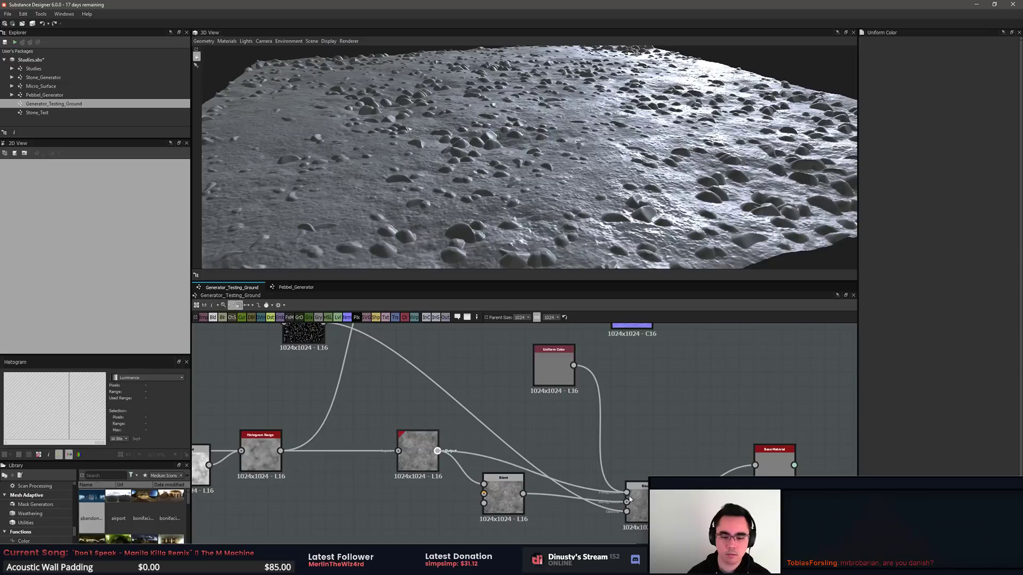
double_click(502, 496)
key("Delete")
left_click_drag(410, 460, 510, 447)
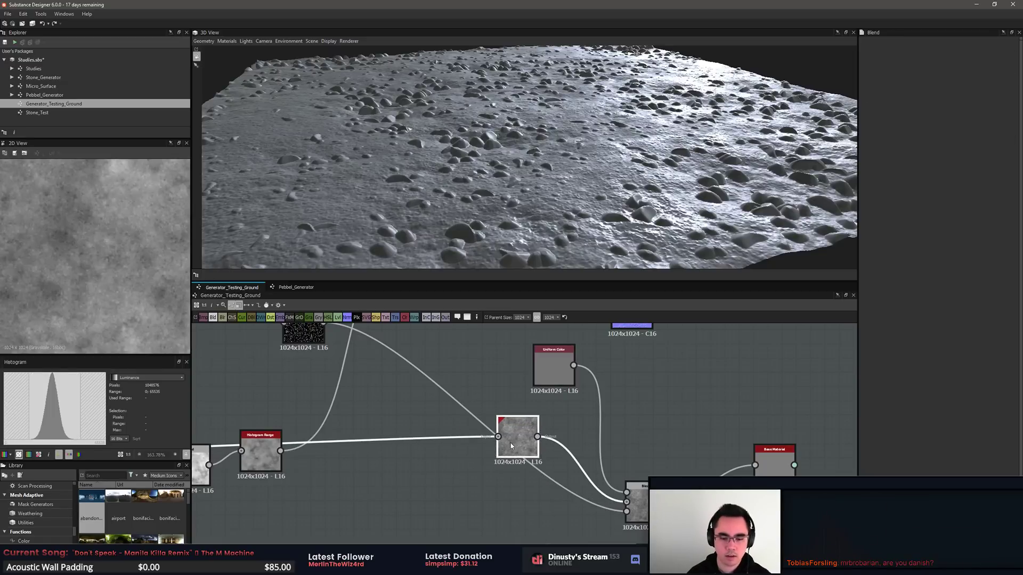
double_click(515, 449)
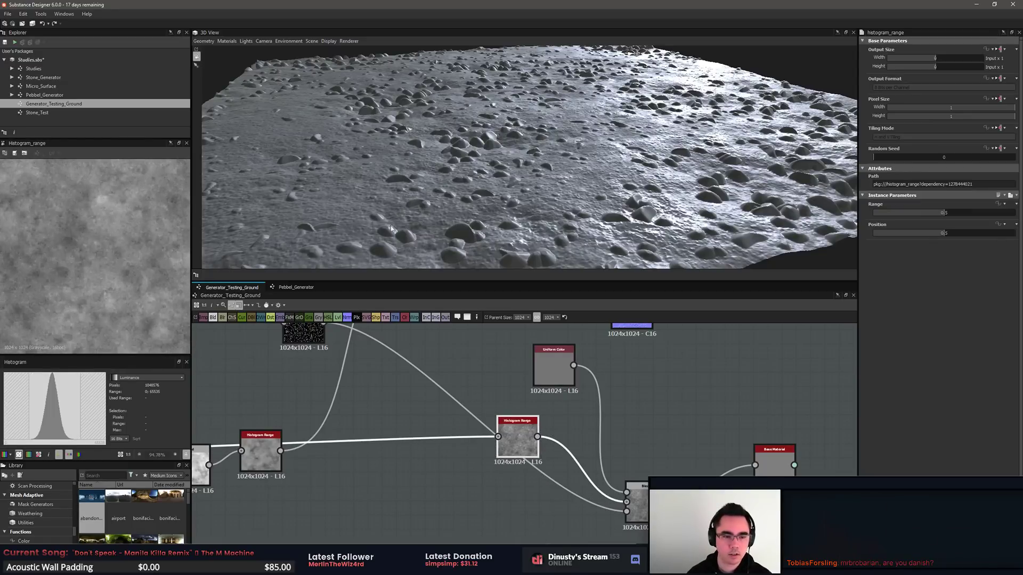
double_click(637, 496)
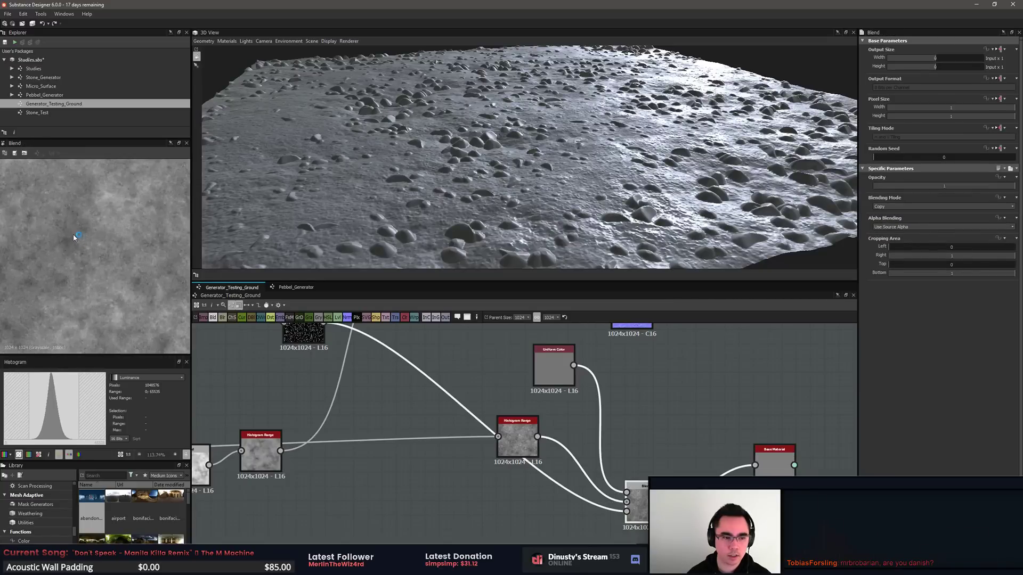
Step: Set the roughness Blend's blending mode to Add (Linear Dodge)
middle_click_drag(666, 445, 583, 453)
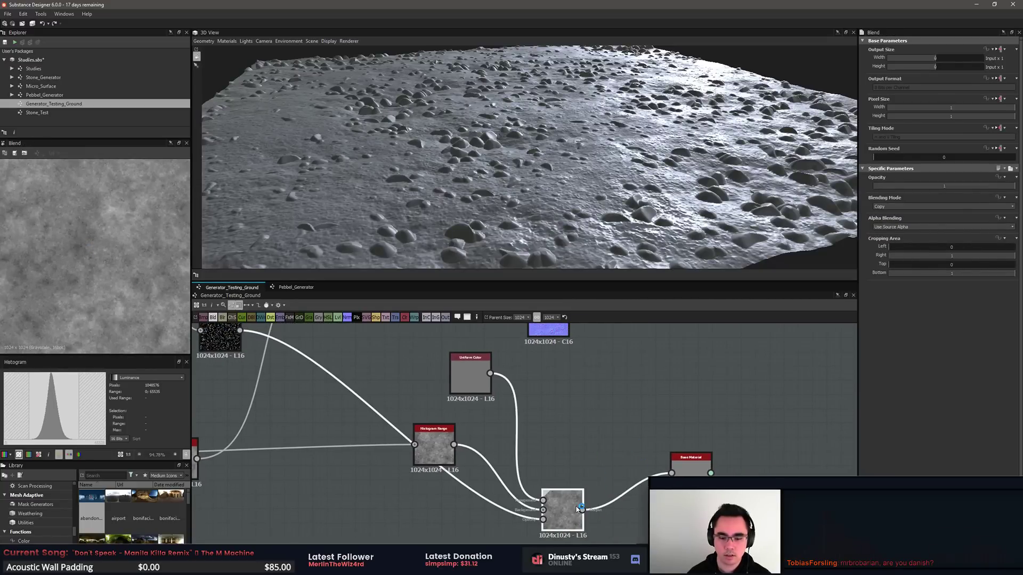
middle_click_drag(724, 385, 762, 388)
left_click_drag(619, 498, 619, 504)
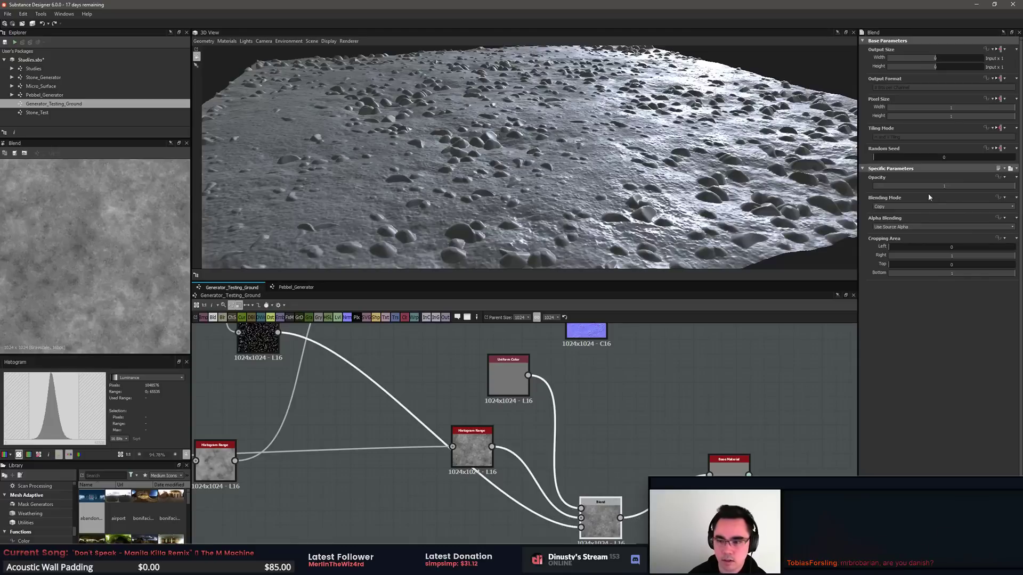
left_click(927, 208)
left_click(928, 208)
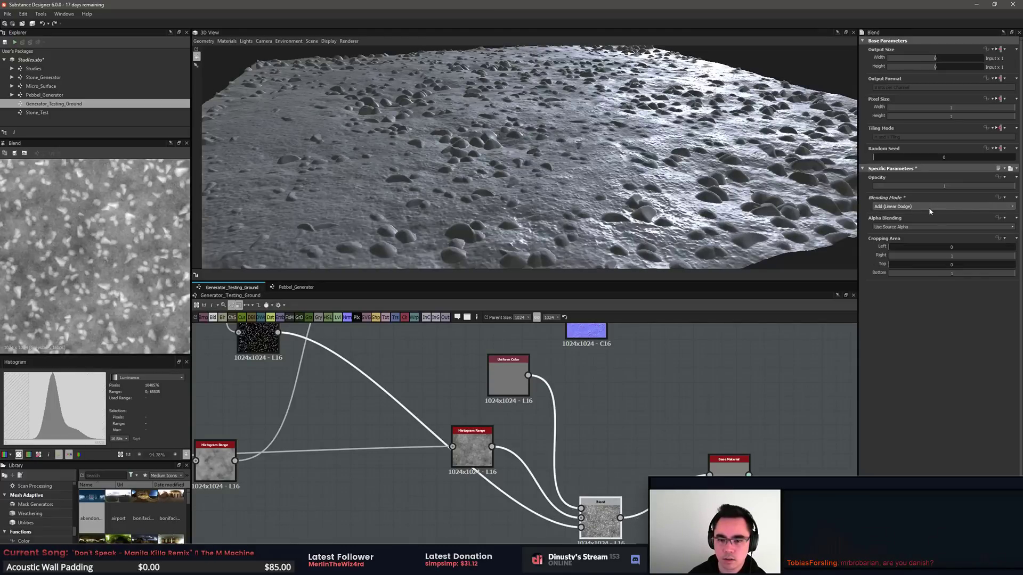
Step: Compare Subtract, Add Sub, Divide and neighbouring blending modes on the roughness Blend, ending back on Add (Linear Dodge)
scroll(929, 207, "down", 1)
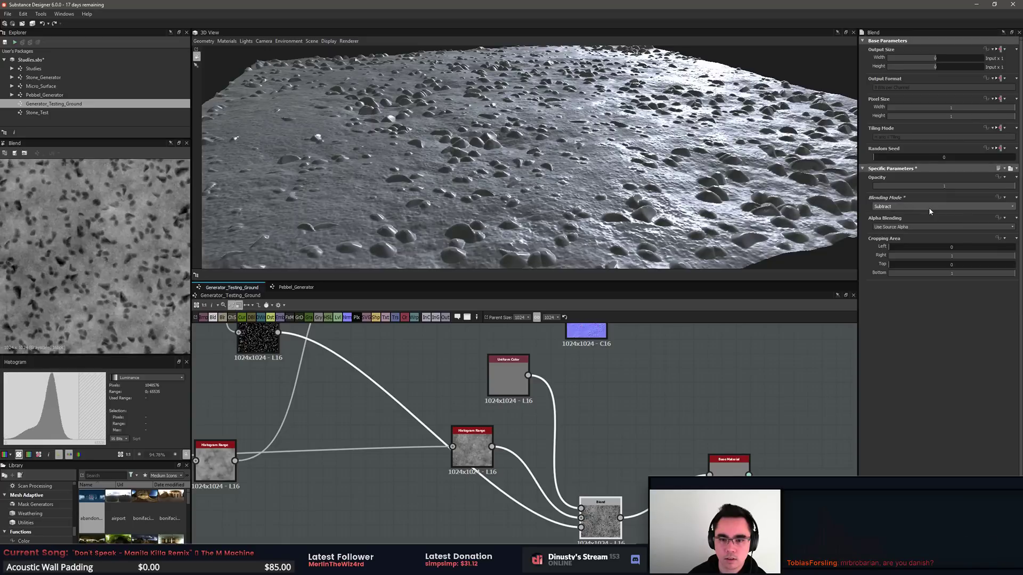
scroll(929, 207, "up", 1)
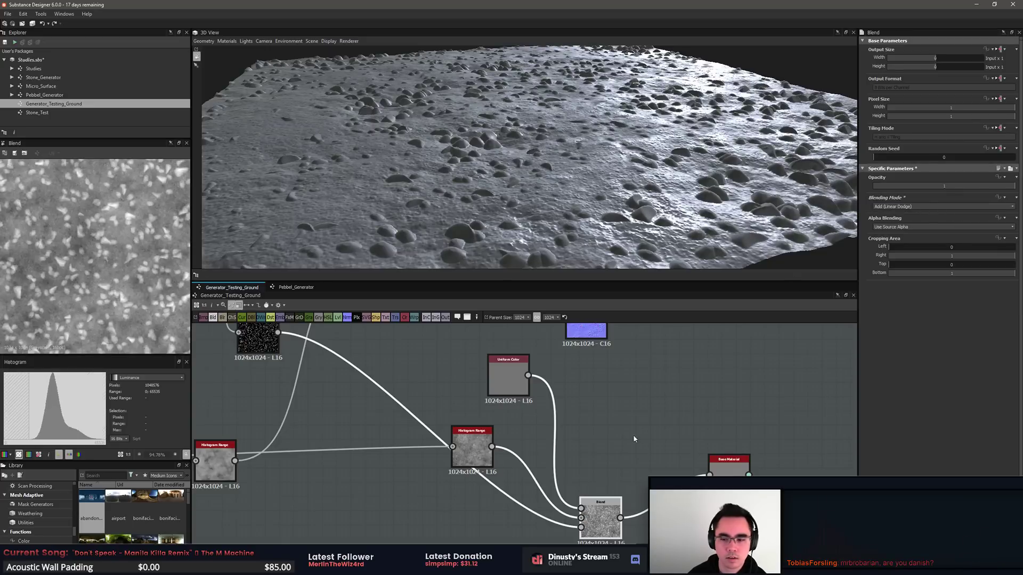
key("Down")
key("Down")
key("Down")
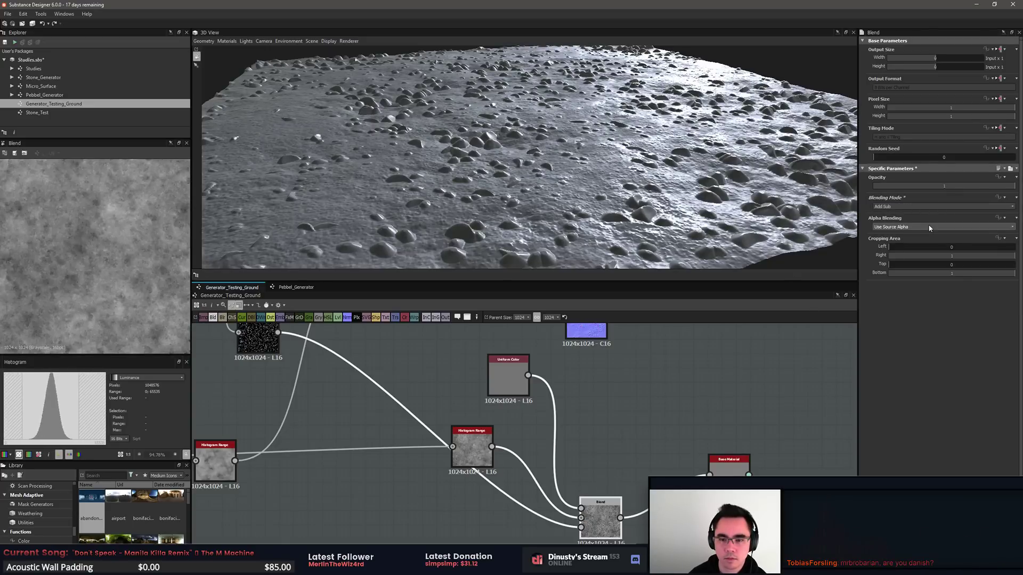
key("Down")
key("Down")
key("Down")
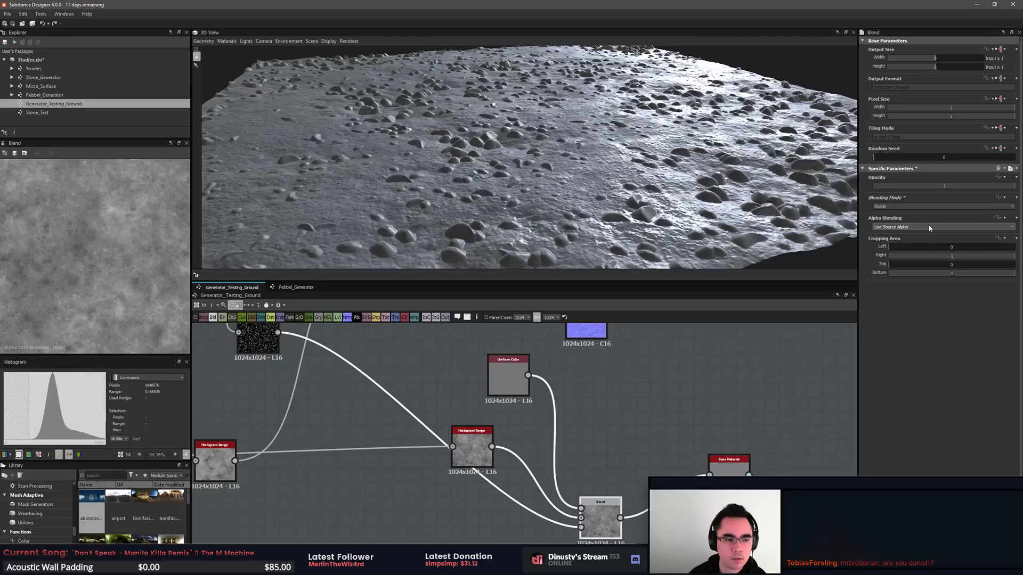
key("Up")
key("Up")
key("Up")
key("Up")
key("Up")
key("Up")
key("Up")
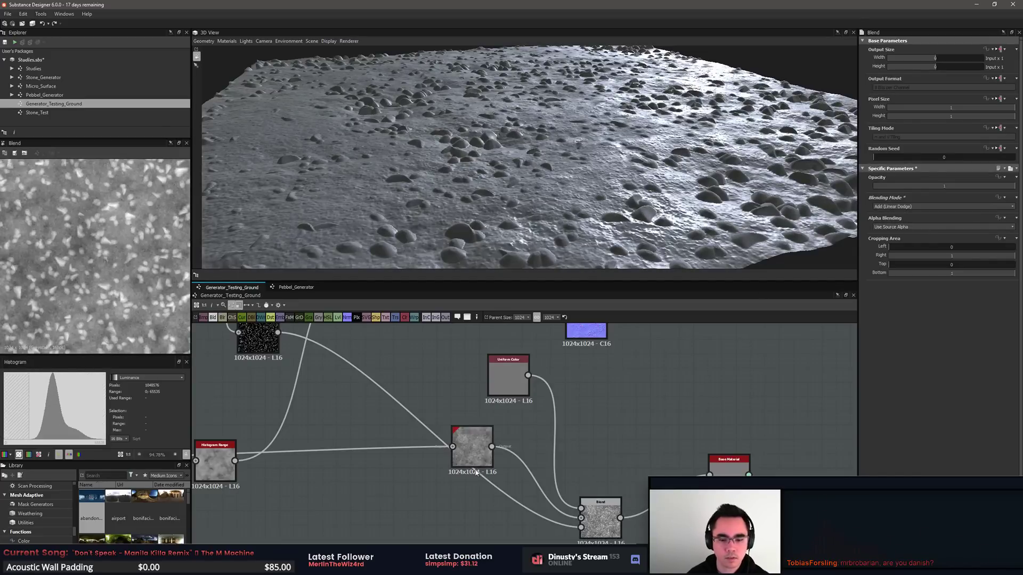
Step: Move the Histogram Range node lower beside the roughness Blend and inspect the Blend's pebble pattern up close in 2D
left_click_drag(470, 455, 428, 512)
middle_click_drag(500, 435, 511, 423)
scroll(449, 487, "up", 4)
middle_click_drag(656, 514, 617, 426)
scroll(617, 427, "up", 1)
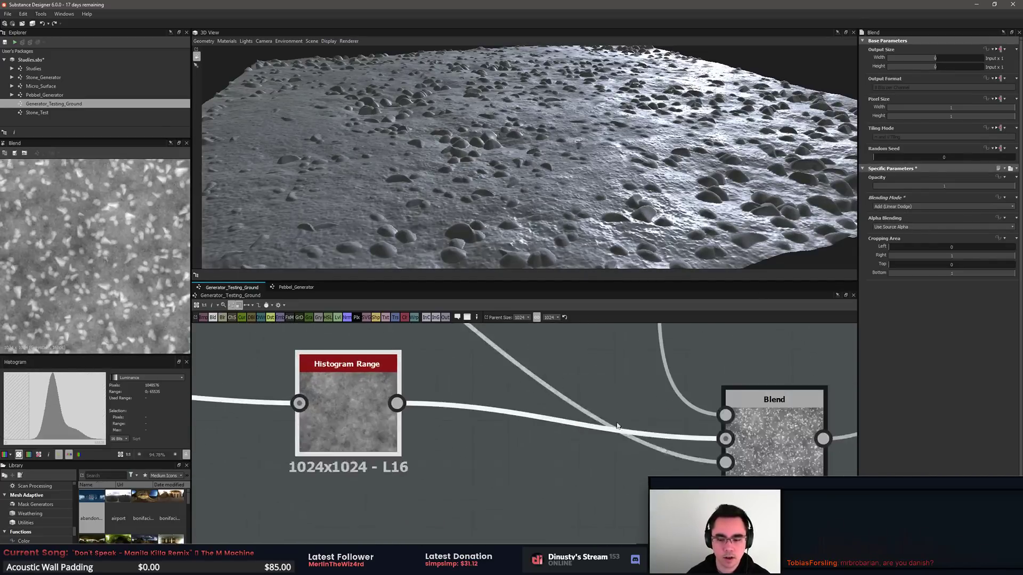
left_click(773, 441)
middle_click_drag(773, 441, 641, 421)
scroll(641, 420, "up", 1)
scroll(106, 261, "down", 4)
scroll(106, 261, "up", 3)
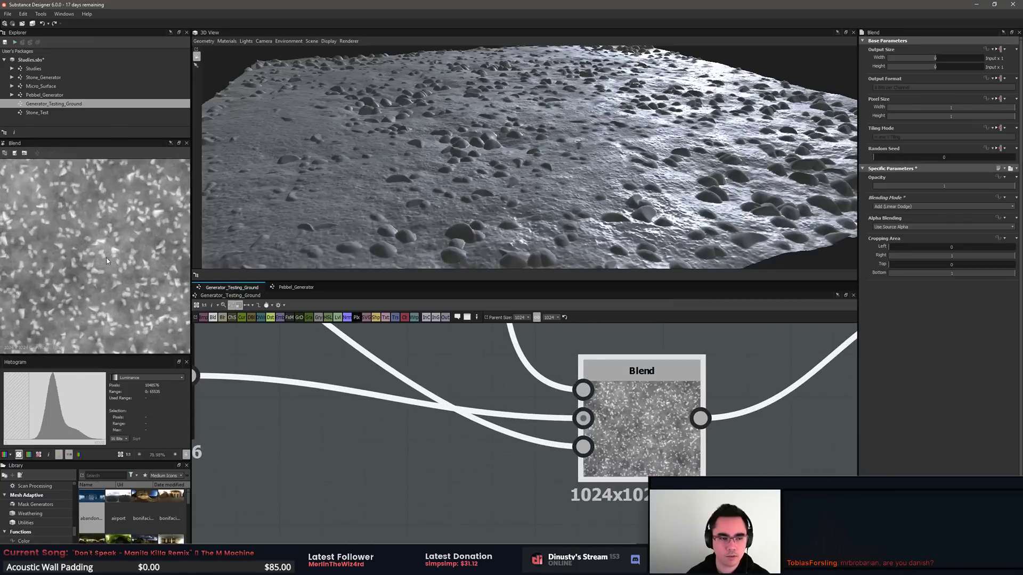
scroll(106, 261, "up", 5)
middle_click_drag(506, 418, 512, 418)
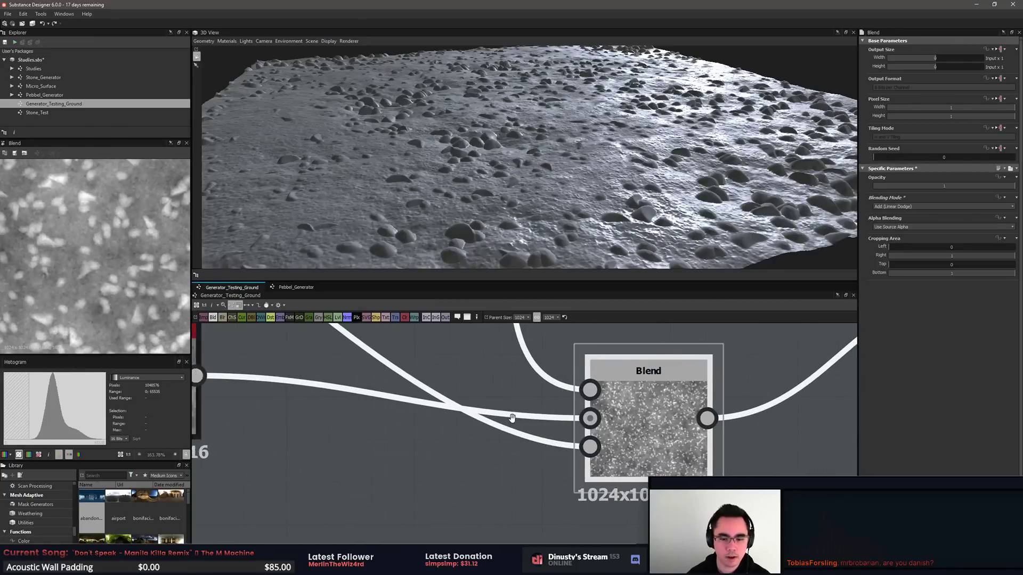
Step: Try widening the Range of the Histogram Range feeding the roughness Blend to about 0.78
scroll(512, 418, "down", 2)
left_click(442, 393)
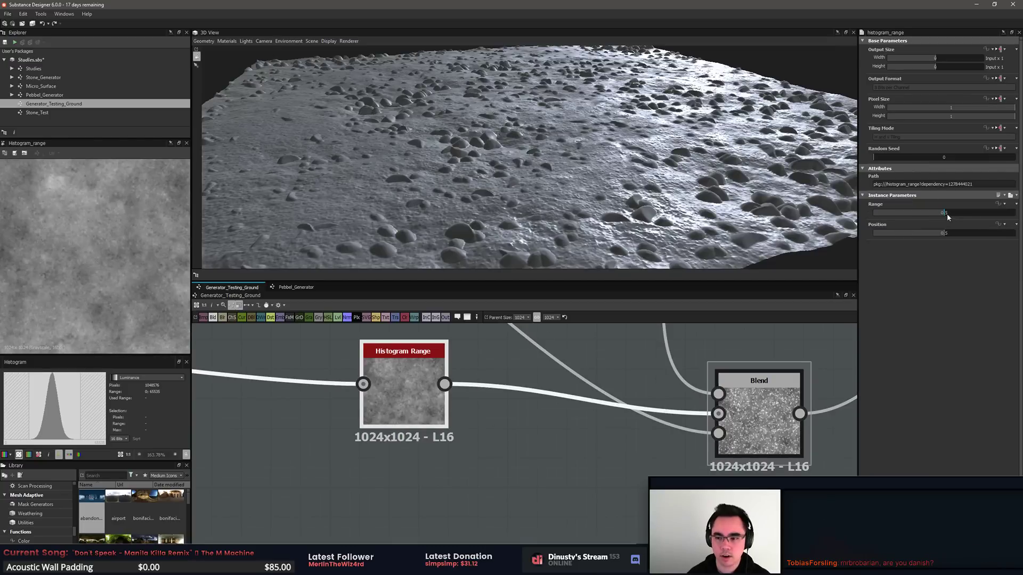
left_click_drag(947, 213, 984, 213)
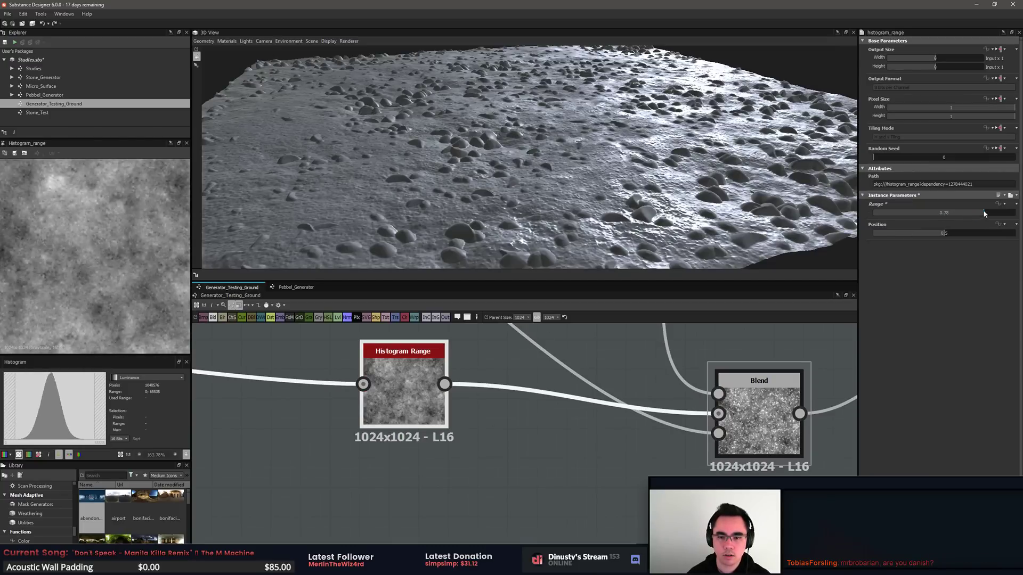
middle_click_drag(637, 356, 516, 361)
scroll(516, 360, "down", 3)
middle_click_drag(635, 376, 515, 479)
middle_click_drag(619, 453, 863, 361)
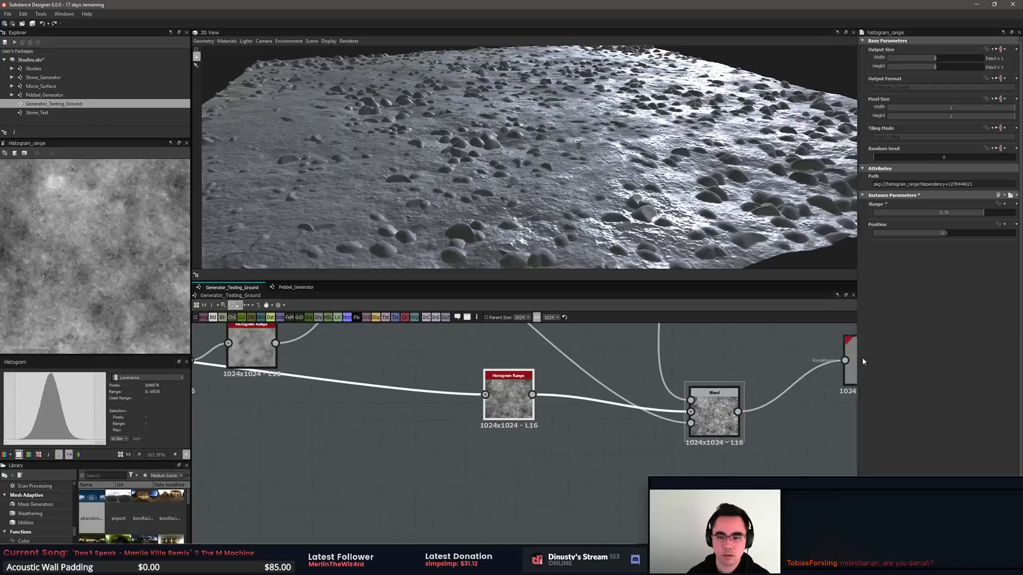
Step: Set that Histogram Range's Range to 0.2 and Position to about 0.53, and check the ground's roughness in 3D
left_click_drag(960, 233, 889, 218)
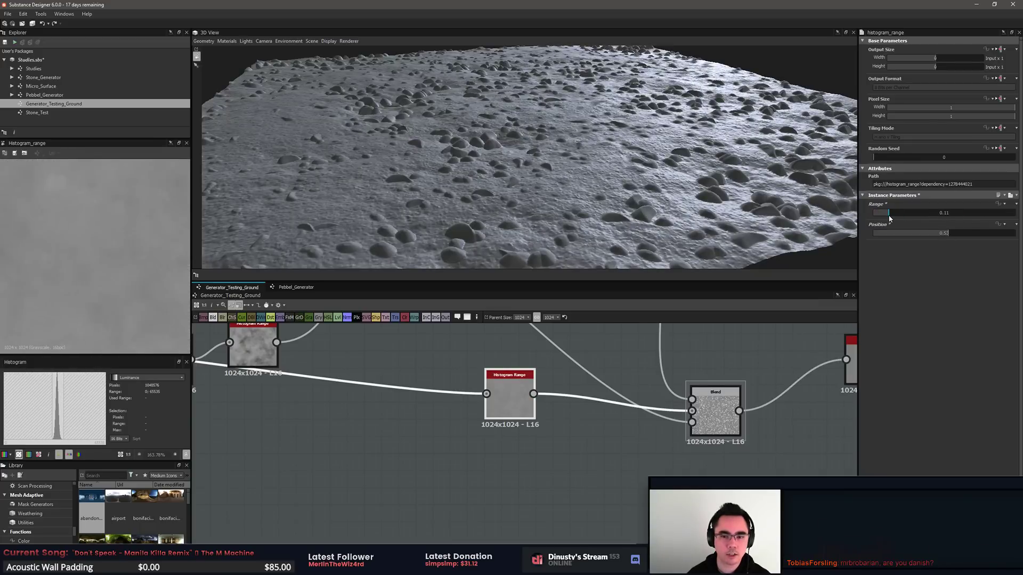
left_click(716, 410)
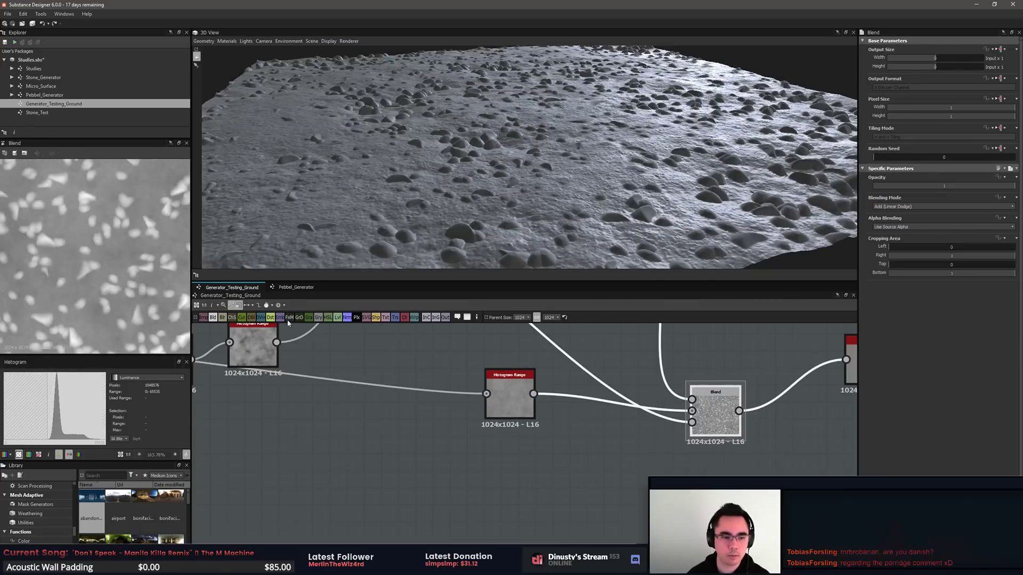
double_click(511, 392)
left_click_drag(512, 214, 615, 180)
scroll(639, 426, "down", 5)
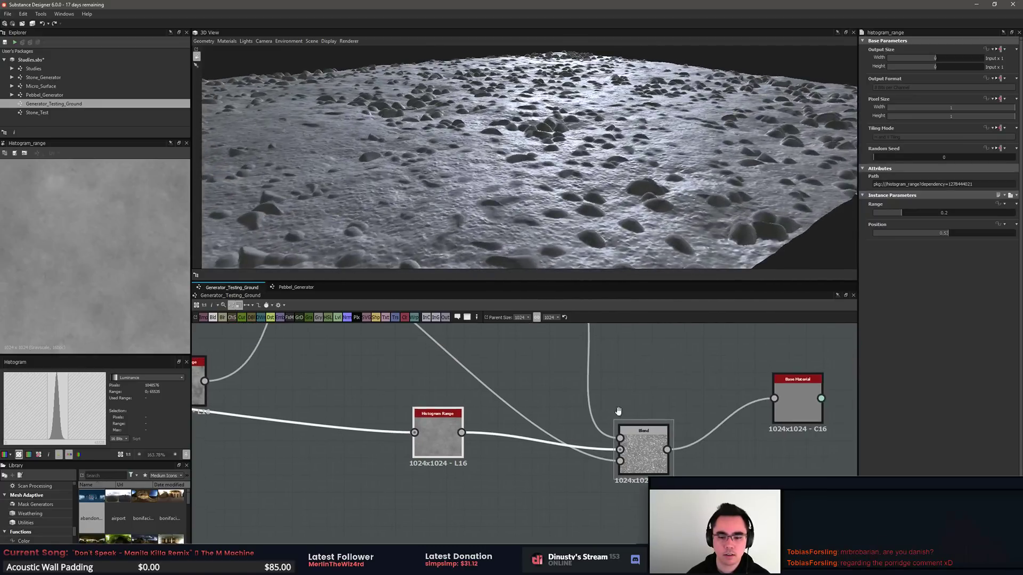
Step: Try lowering the pebble mask Histogram Scan's Position to 0.28 and check the result in 3D and on the roughness Blend
left_click(470, 374)
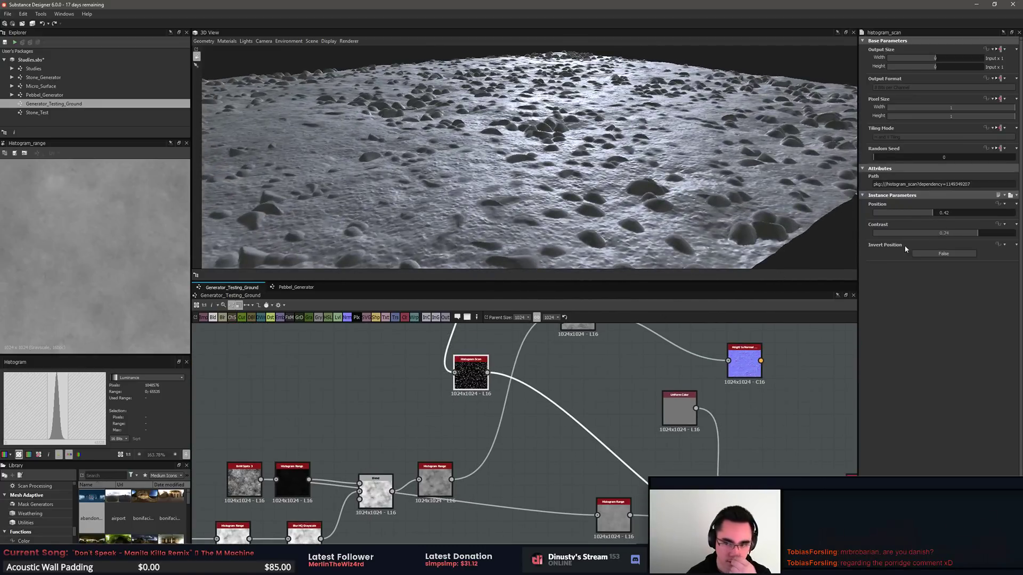
left_click_drag(941, 214, 914, 217)
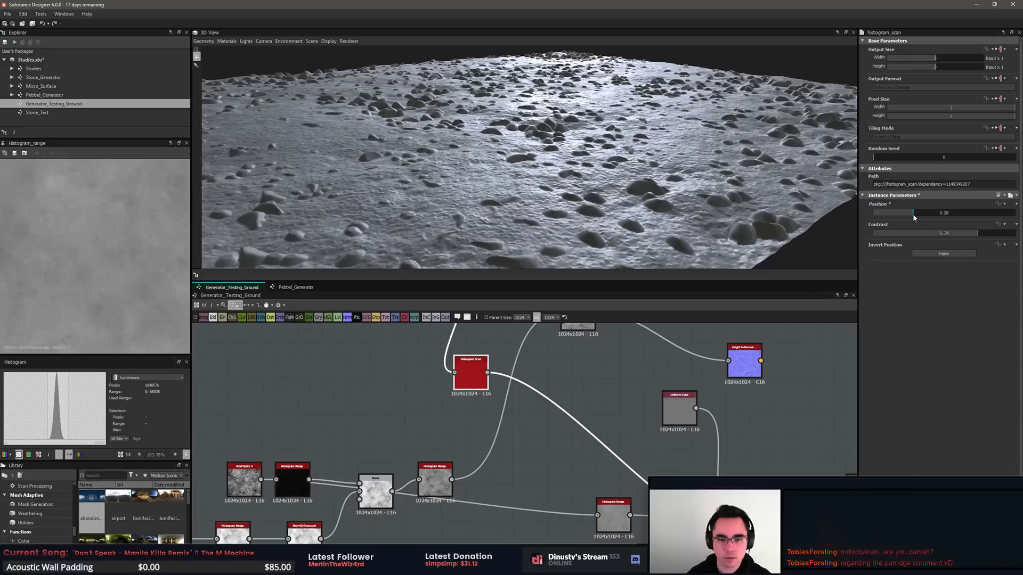
left_click_drag(621, 206, 548, 196)
middle_click_drag(648, 413, 650, 414)
middle_click_drag(599, 441, 427, 371)
scroll(428, 372, "up", 2)
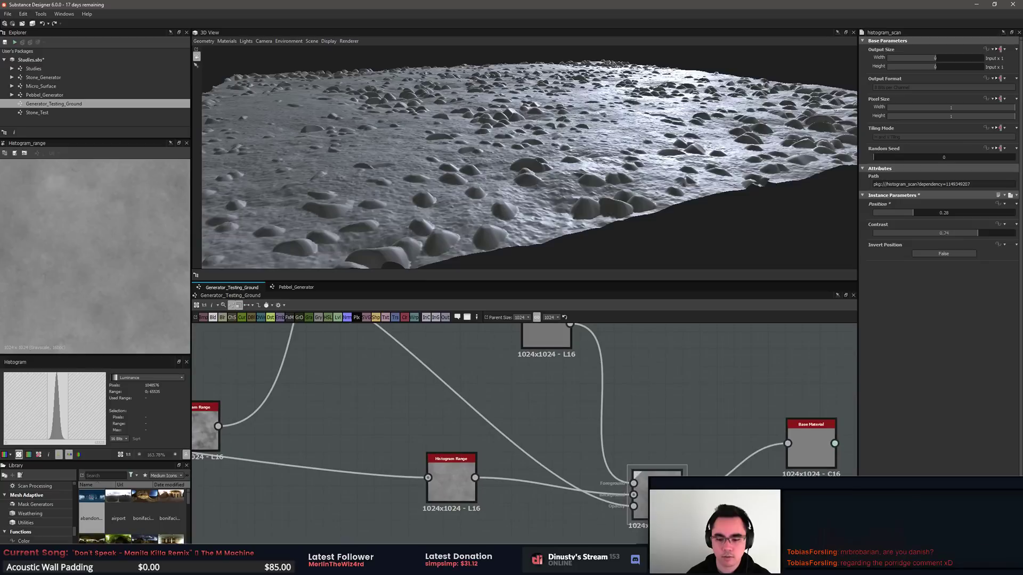
double_click(655, 493)
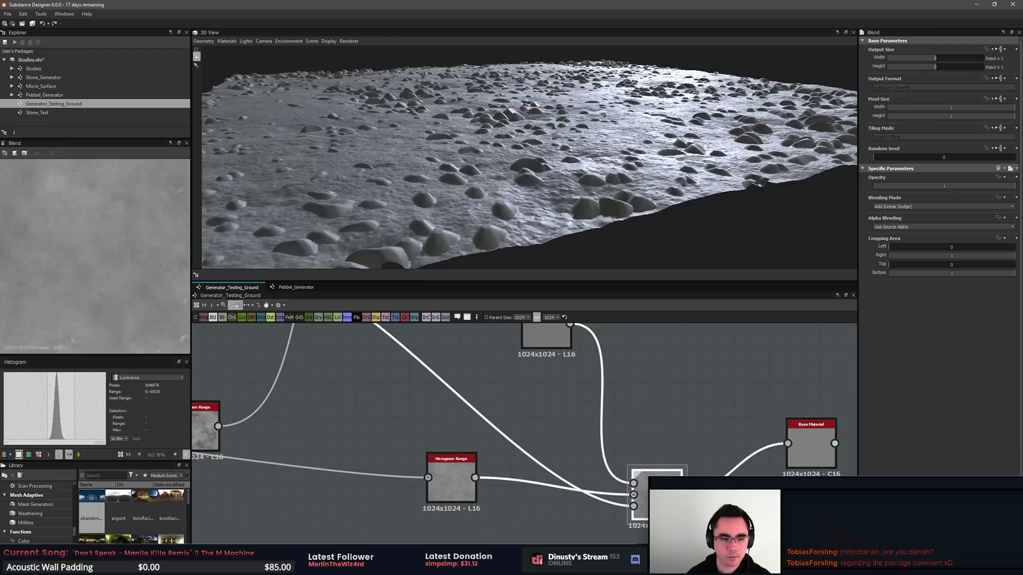
Step: Set the pebble mask Histogram Scan's Position to 0.42 and Contrast to 1, and check the ground in 3D
middle_click_drag(492, 372, 559, 466)
left_click(319, 384)
left_click(318, 384)
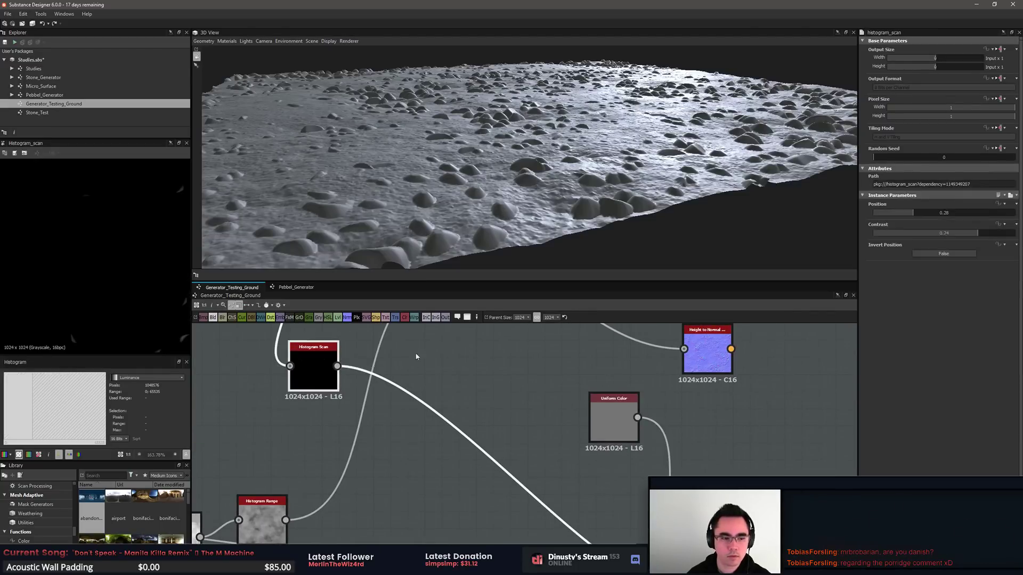
left_click_drag(914, 213, 1015, 233)
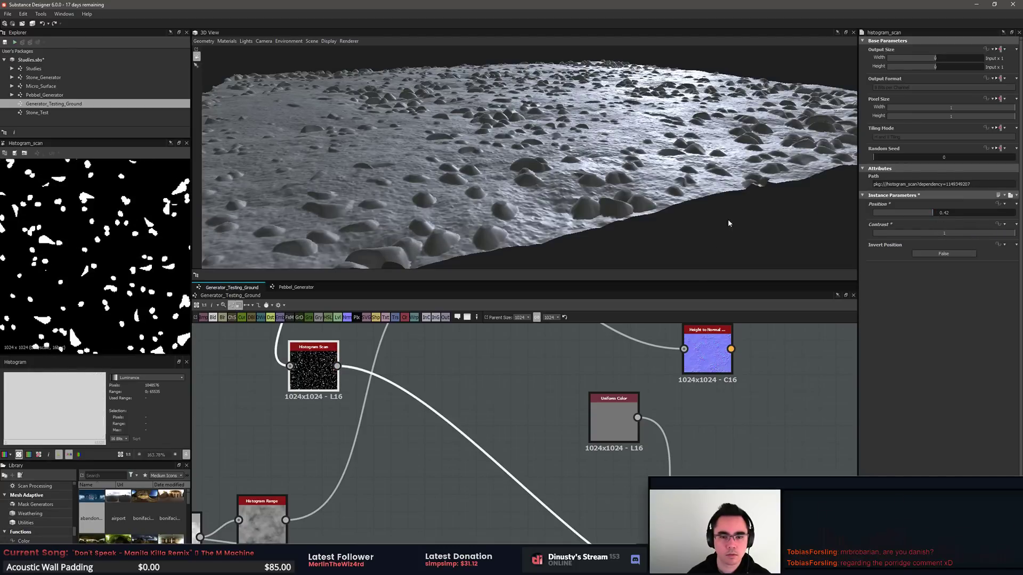
left_click_drag(509, 273, 523, 210)
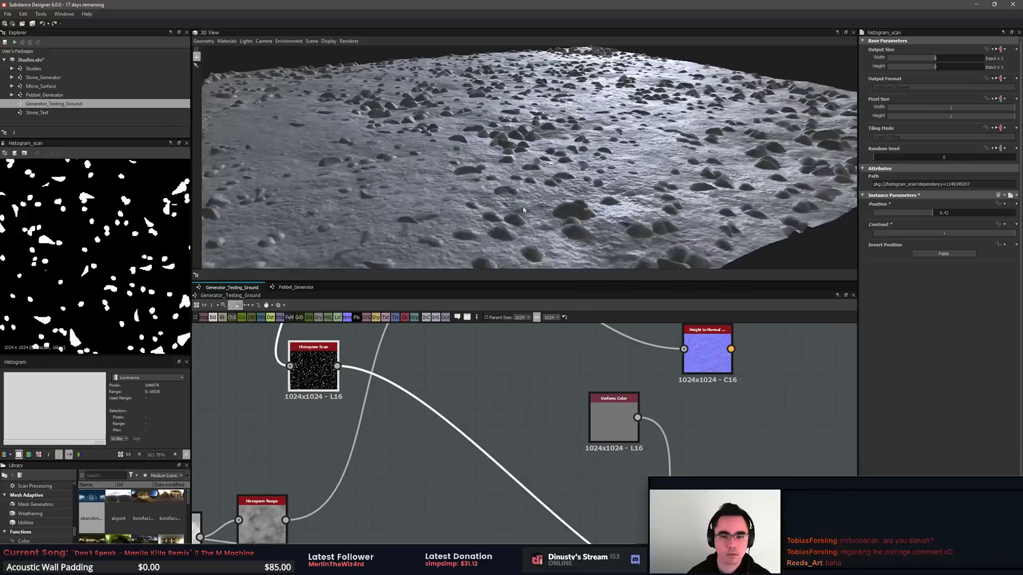
middle_click_drag(542, 398, 551, 381)
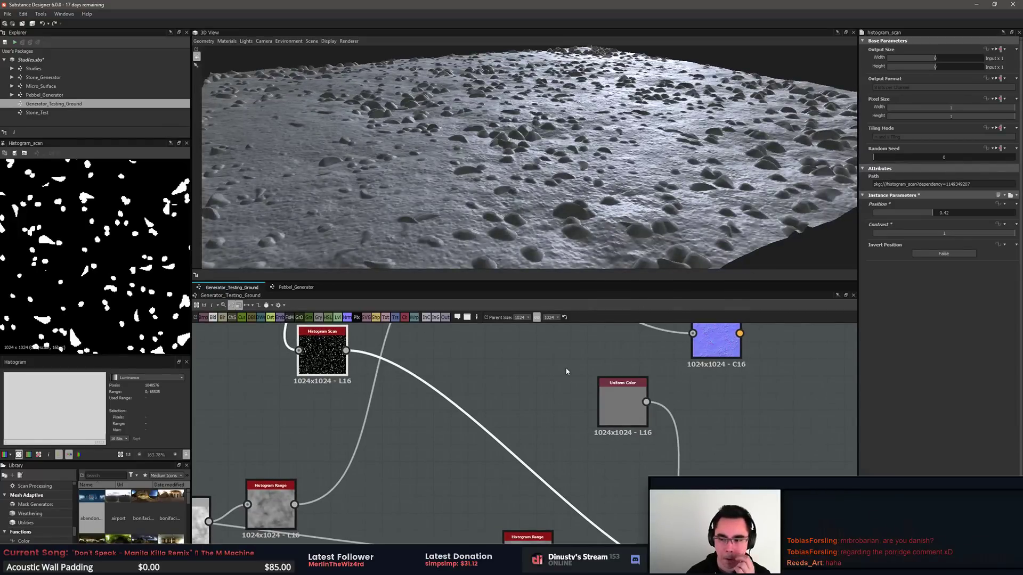
middle_click_drag(526, 422, 528, 395)
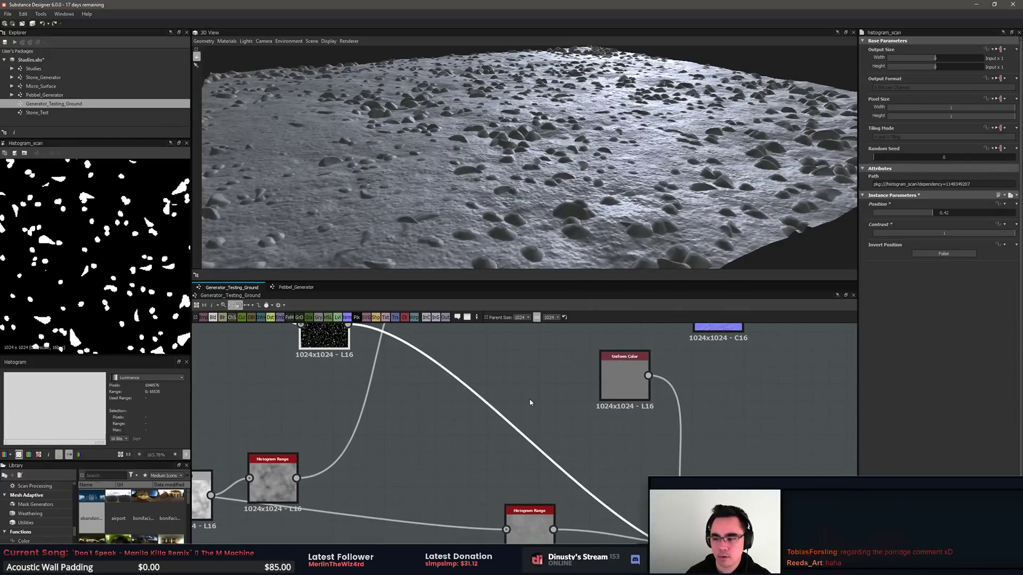
middle_click_drag(617, 408, 560, 369)
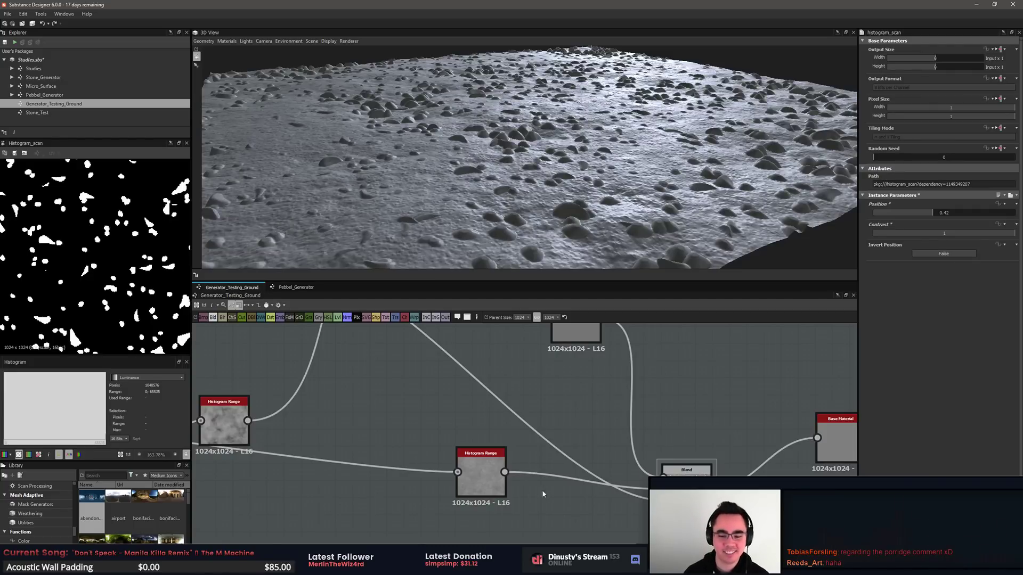
Step: Inspect the roughness Blend and its Uniform Color, and try the Add Sub, Divide and Overlay blending modes on the Blend
double_click(686, 471)
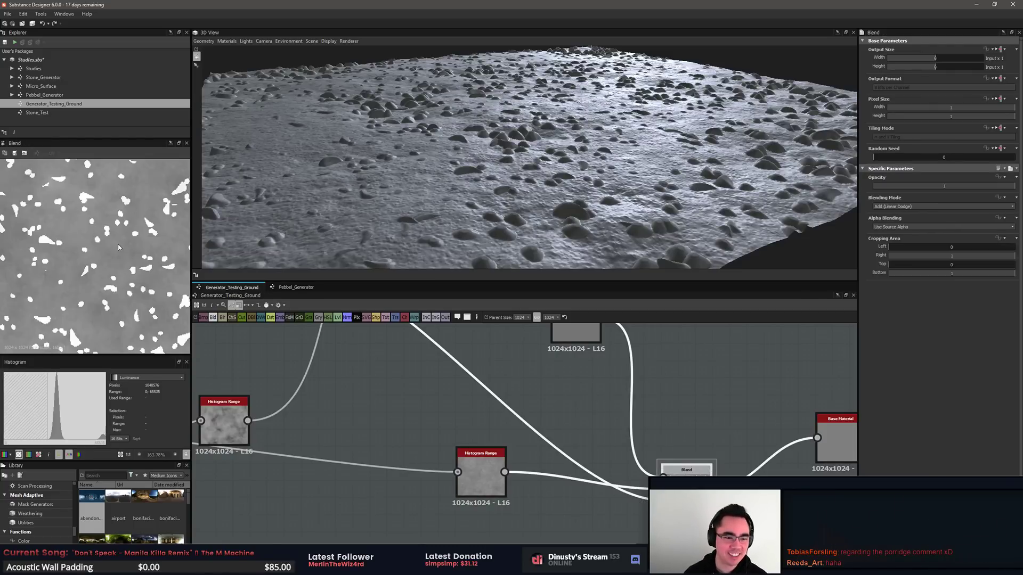
middle_click_drag(760, 428, 749, 458)
double_click(565, 379)
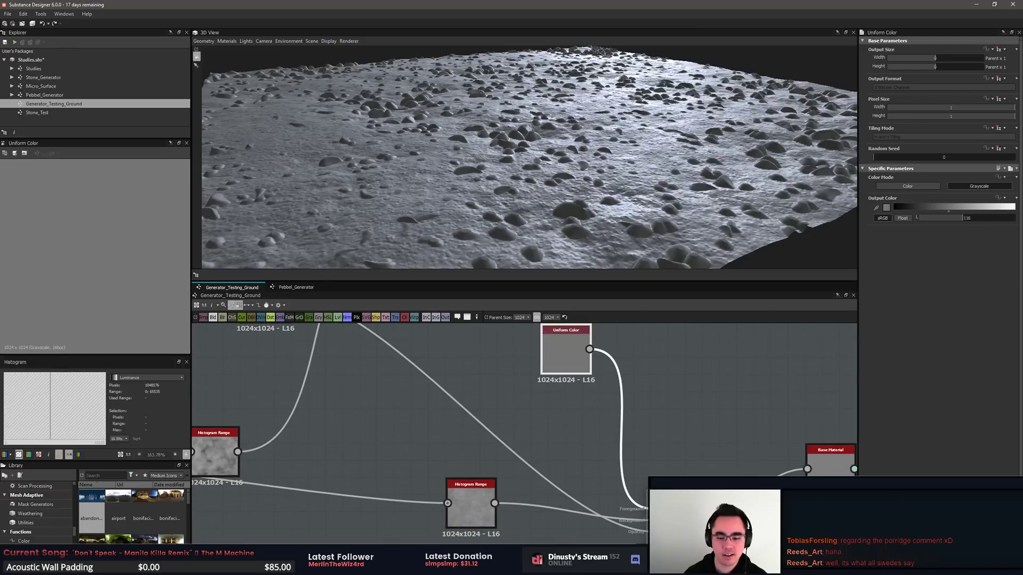
double_click(672, 513)
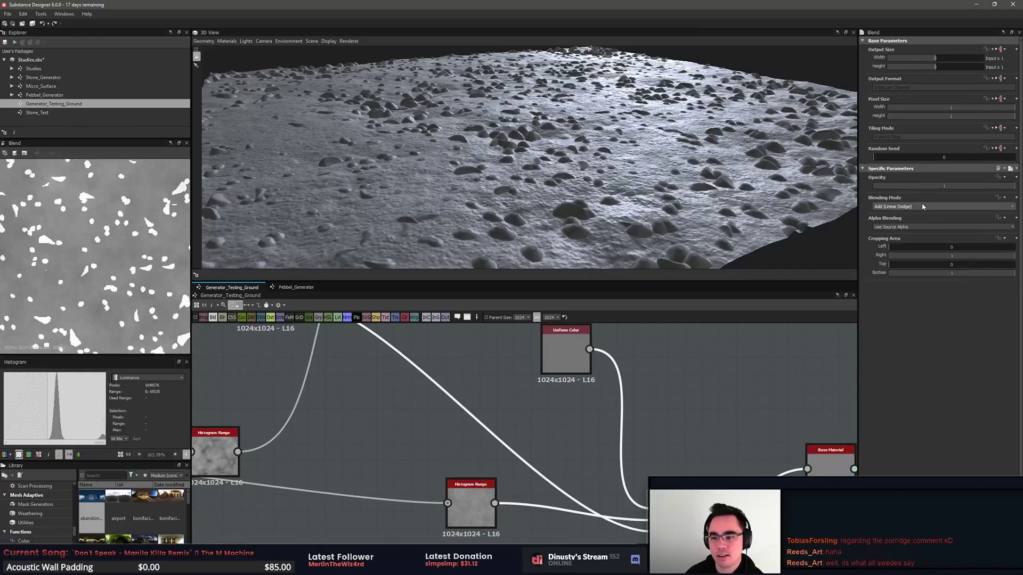
scroll(923, 207, "down", 1)
scroll(924, 207, "down", 1)
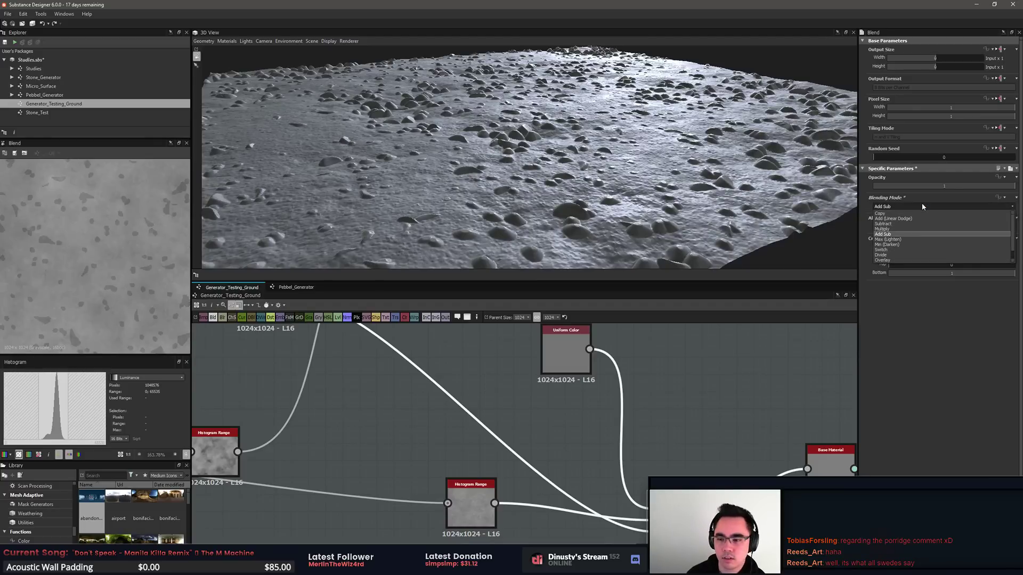
scroll(923, 206, "down", 1)
left_click(924, 207)
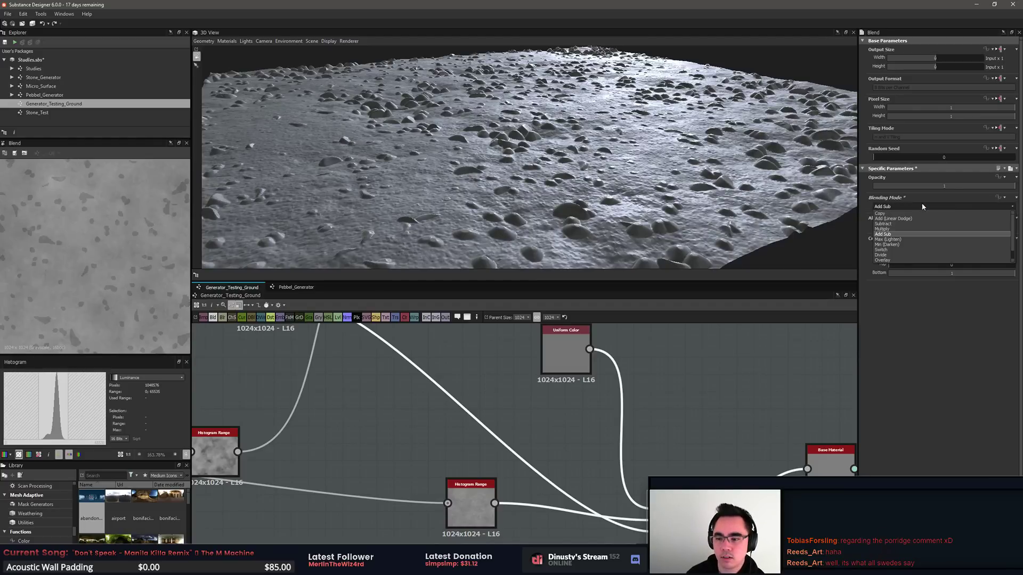
left_click(901, 255)
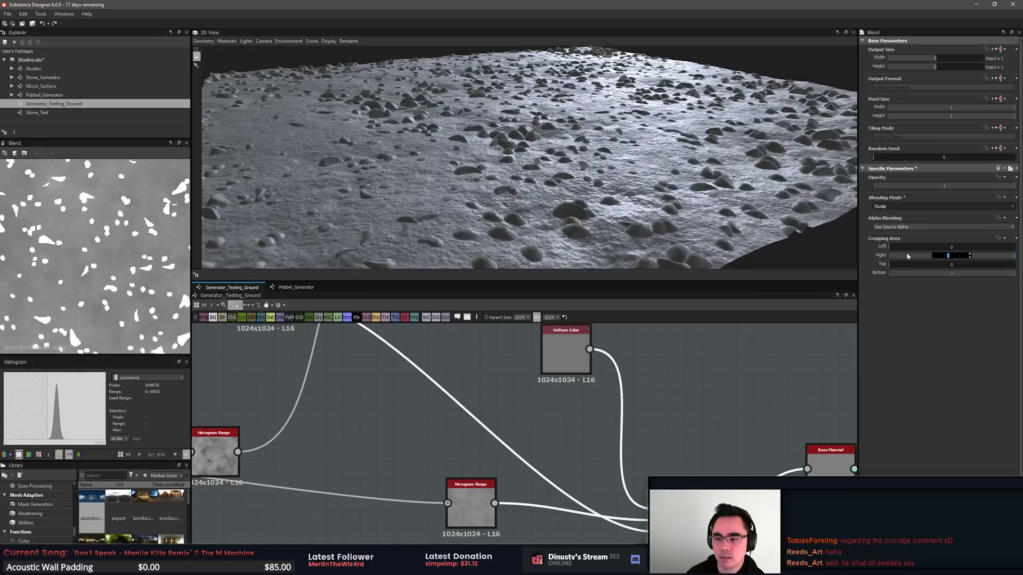
left_click(906, 206)
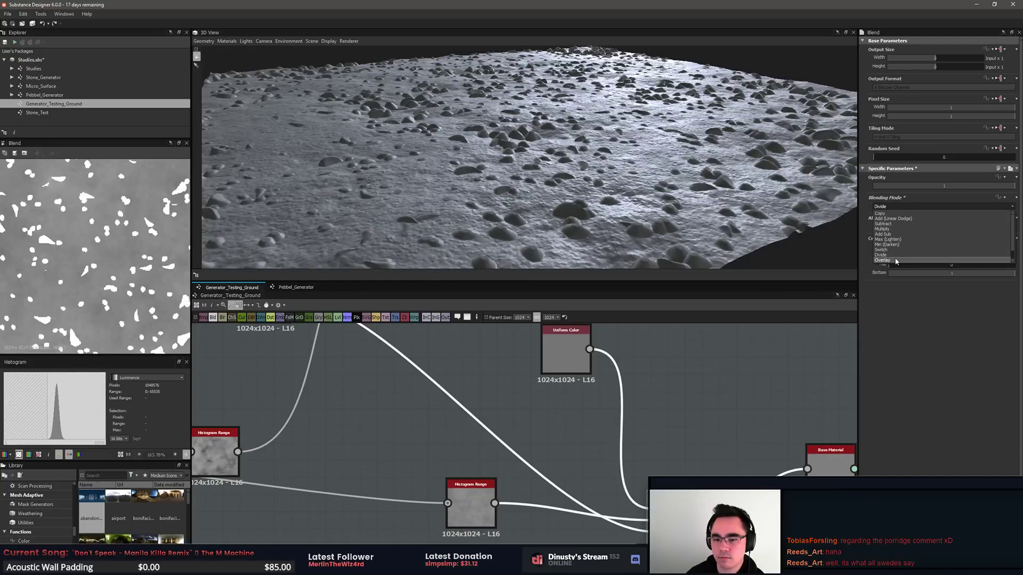
left_click(897, 260)
Step: Try a near-white output color on the Uniform Color feeding the roughness Blend
left_click(566, 351)
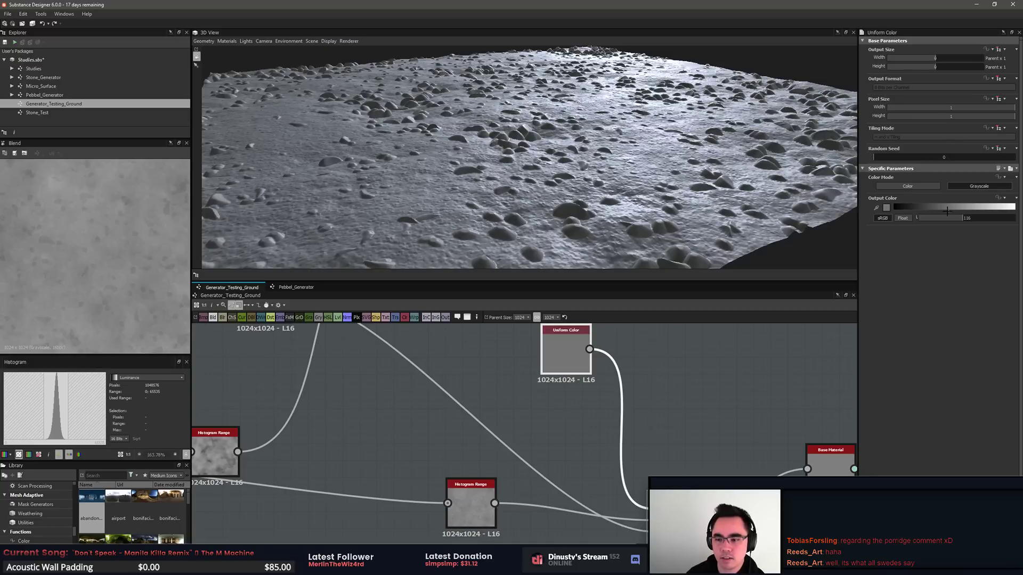
left_click_drag(947, 211, 1001, 207)
left_click(674, 520)
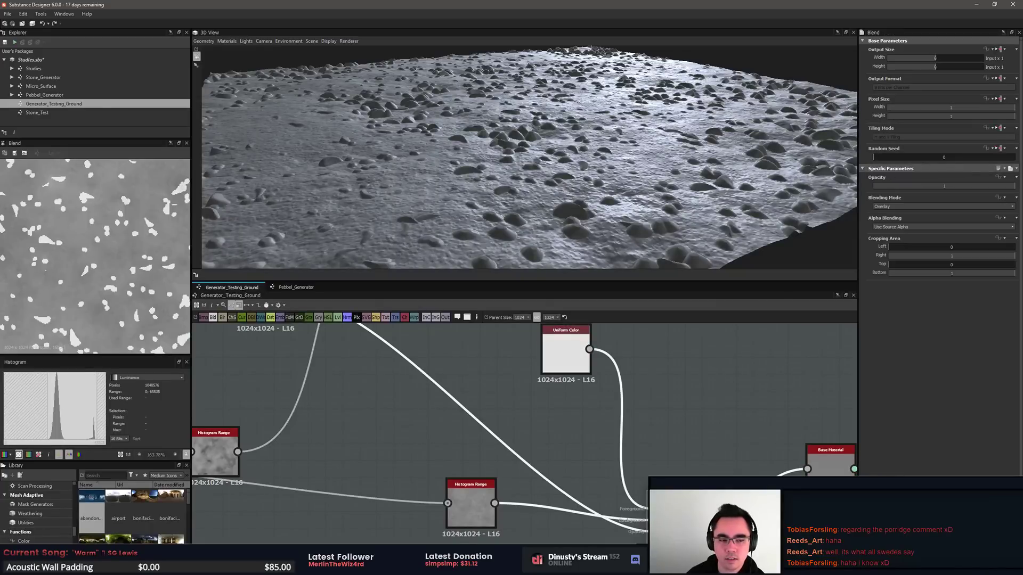
left_click_drag(566, 352, 557, 352)
Step: Compare Divide, Multiply and neighbouring blending modes on the roughness Blend, and set it to Max (Lighten)
left_click(905, 210)
left_click(905, 210)
scroll(904, 211, "up", 3)
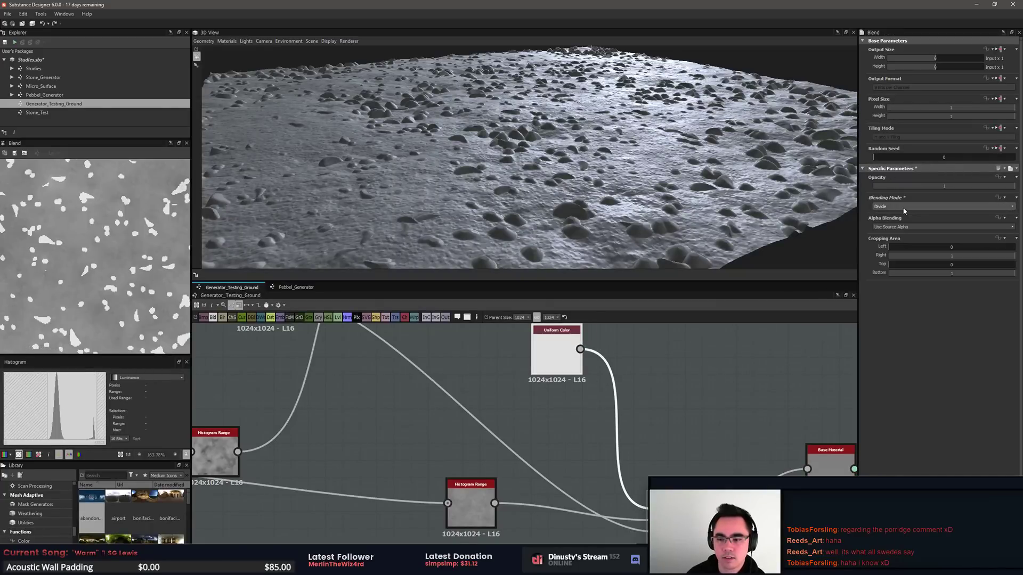
scroll(904, 211, "up", 3)
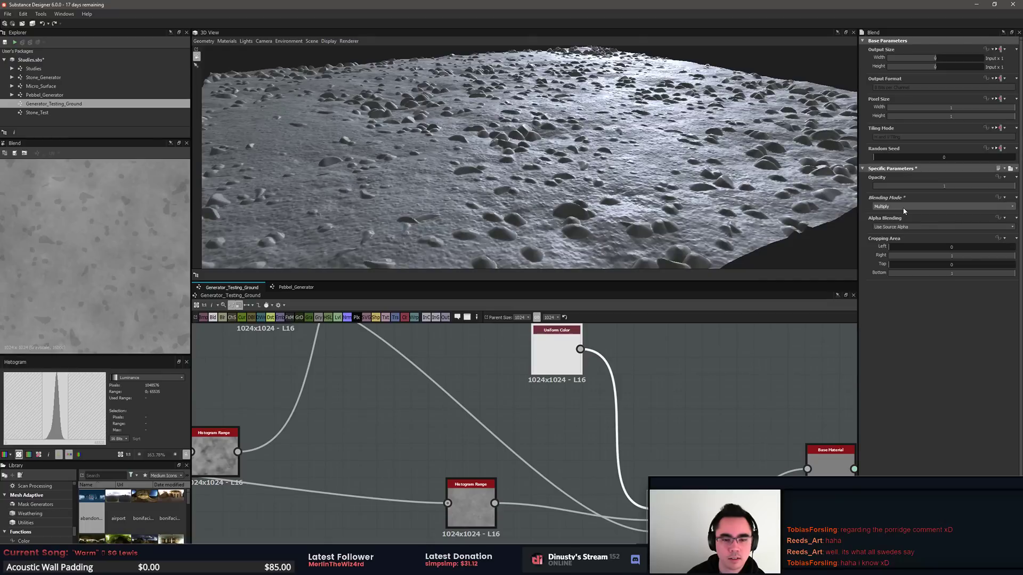
scroll(904, 211, "down", 2)
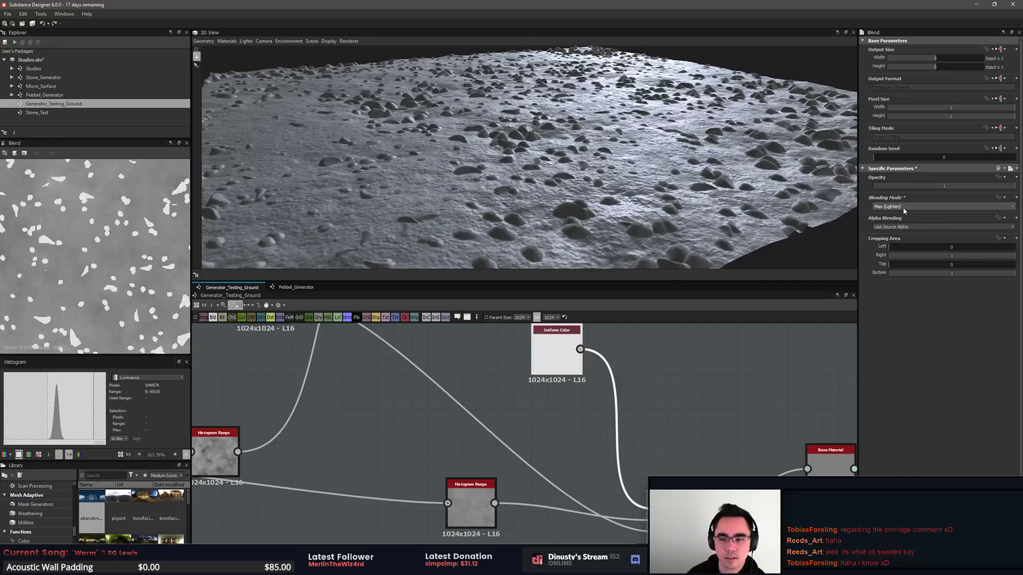
Step: Set the Uniform Color's grayscale output to about 156 and inspect the pebbles up close in 2D and 3D
left_click(565, 367)
left_click_drag(1002, 207, 967, 208)
scroll(118, 210, "up", 6)
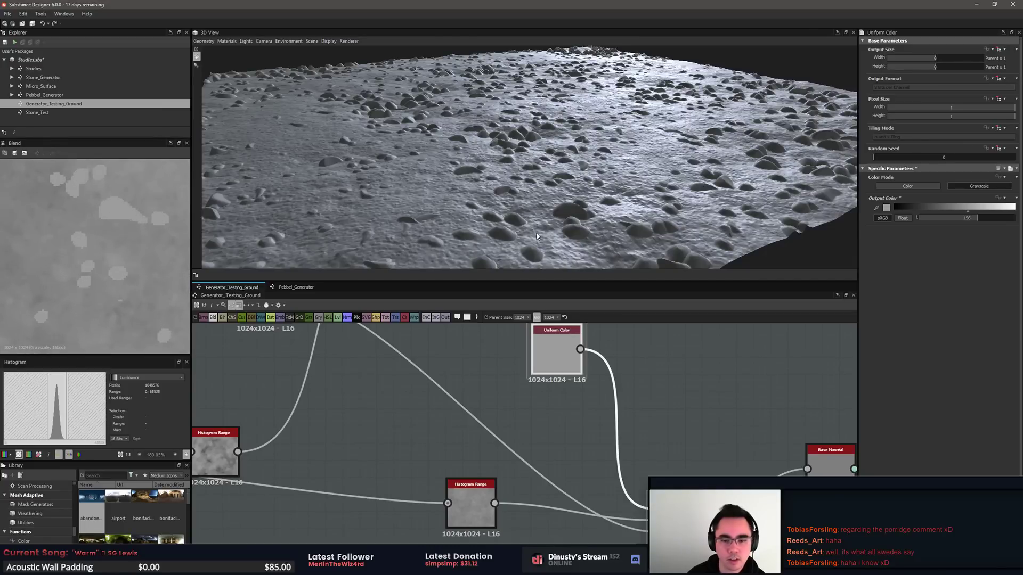
scroll(537, 236, "up", 8)
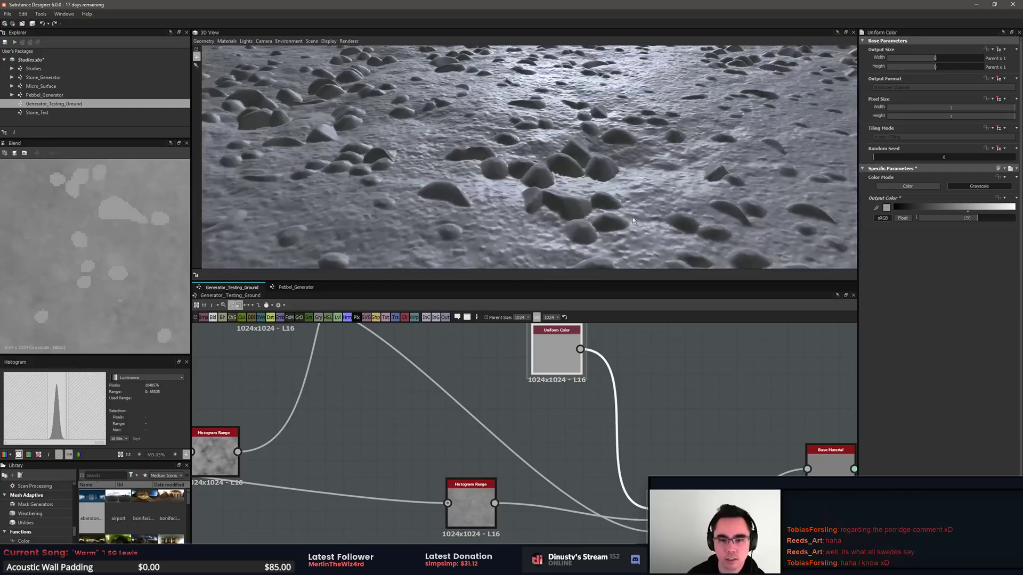
Step: Add an Ambient Occlusion (HBAO) node below the height-to-normal node
scroll(733, 369, "down", 5)
scroll(668, 438, "up", 2)
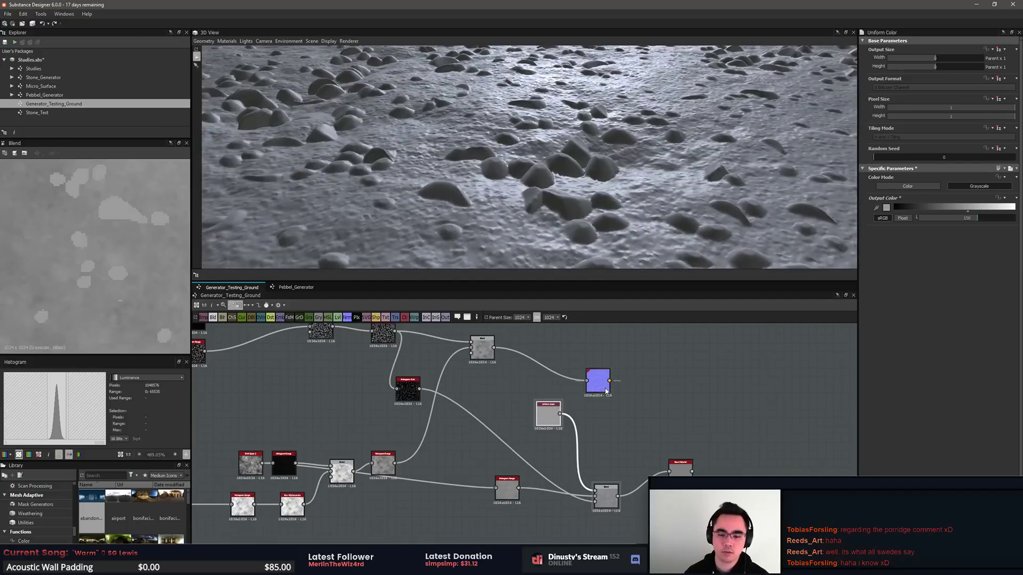
scroll(663, 400, "up", 3)
key("space")
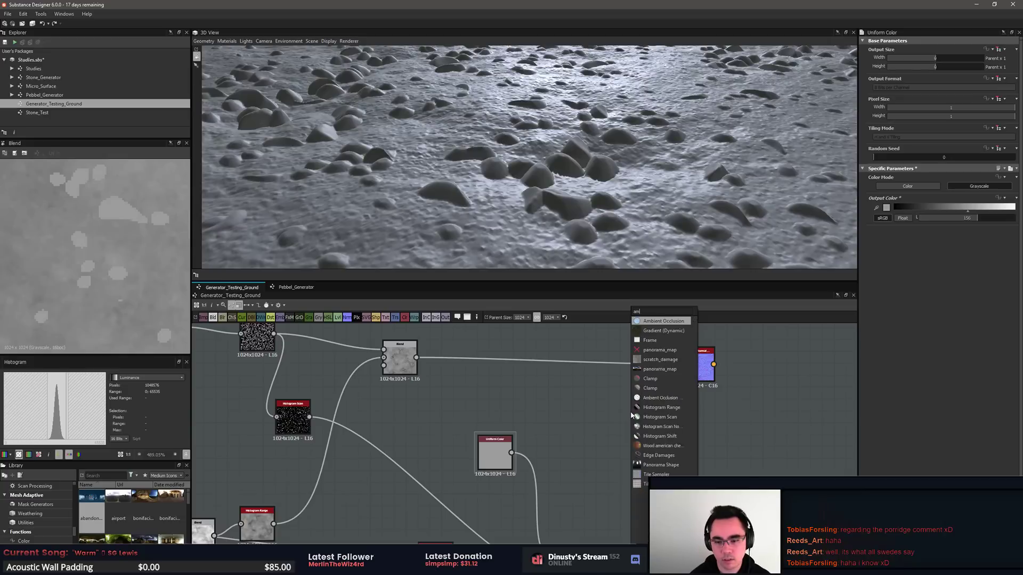
type("ambi")
key("Down")
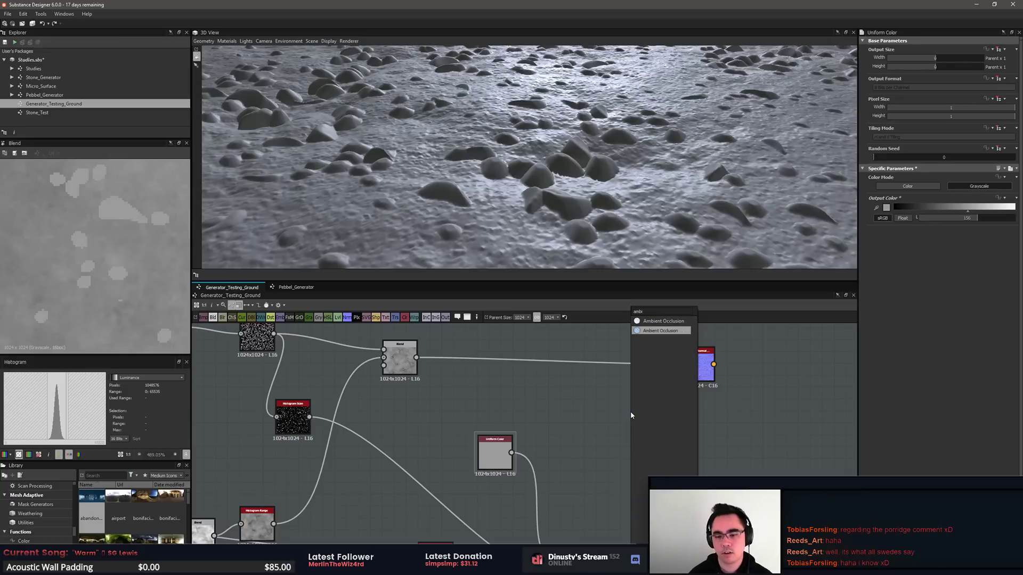
left_click(667, 334)
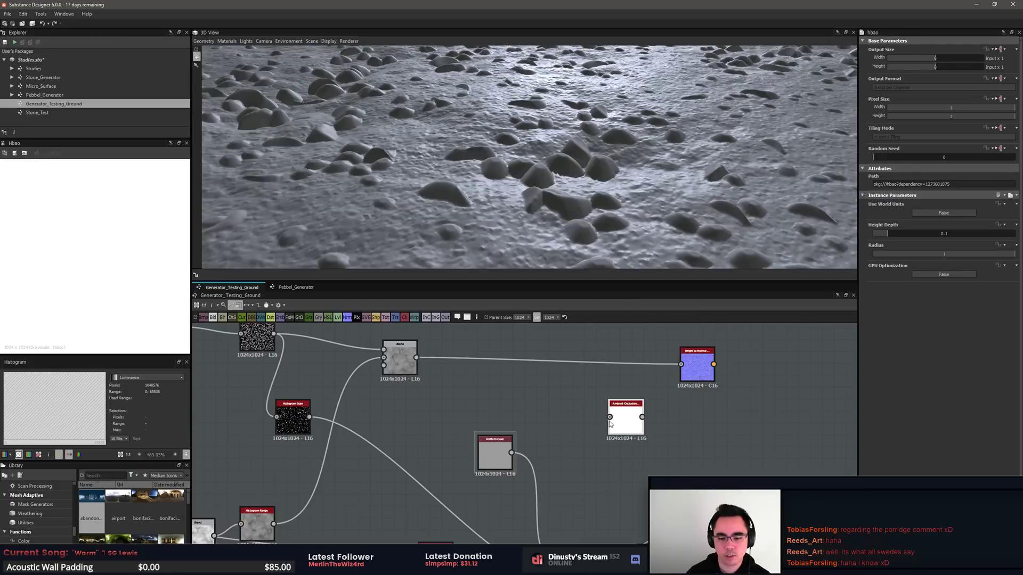
Step: Connect the height Blend's output to the Ambient Occlusion node and inspect its map in 2D
left_click(406, 365)
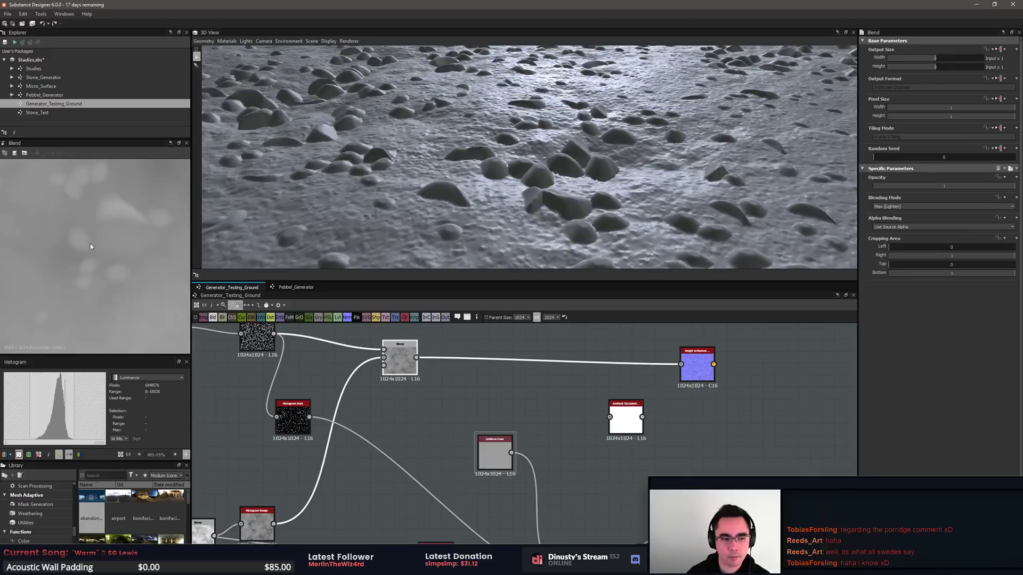
left_click_drag(416, 357, 610, 417)
left_click(626, 418)
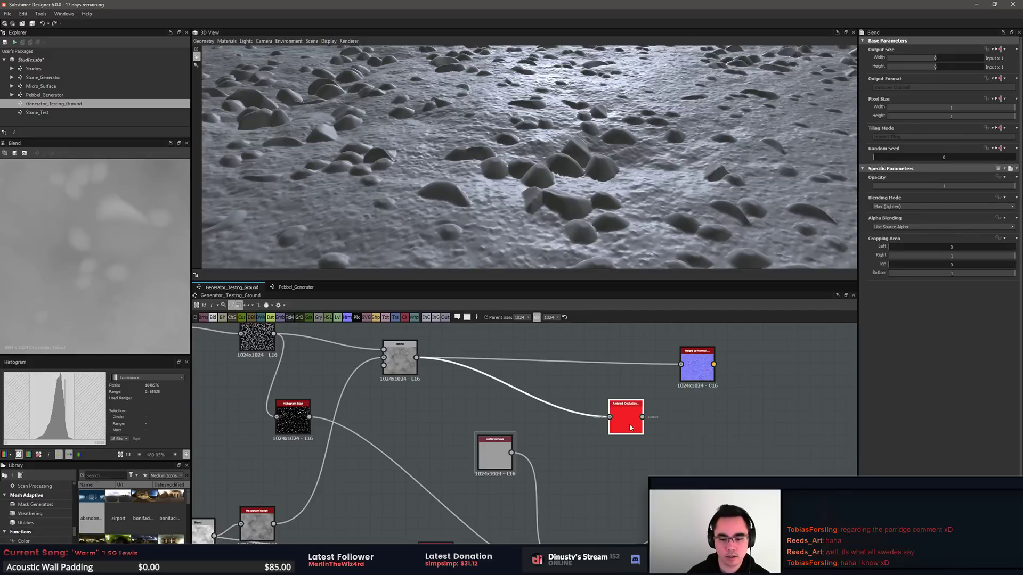
scroll(107, 260, "up", 6)
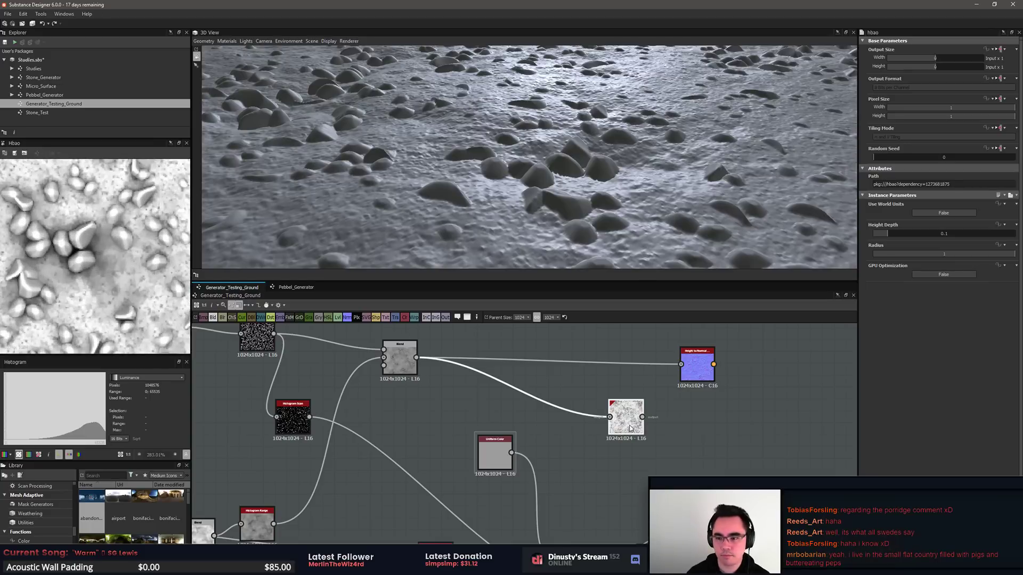
Step: Enable Use World Units and GPU Optimization on the Ambient Occlusion node and reduce its Radius to about 0.21
left_click(943, 213)
left_click_drag(916, 234, 886, 254)
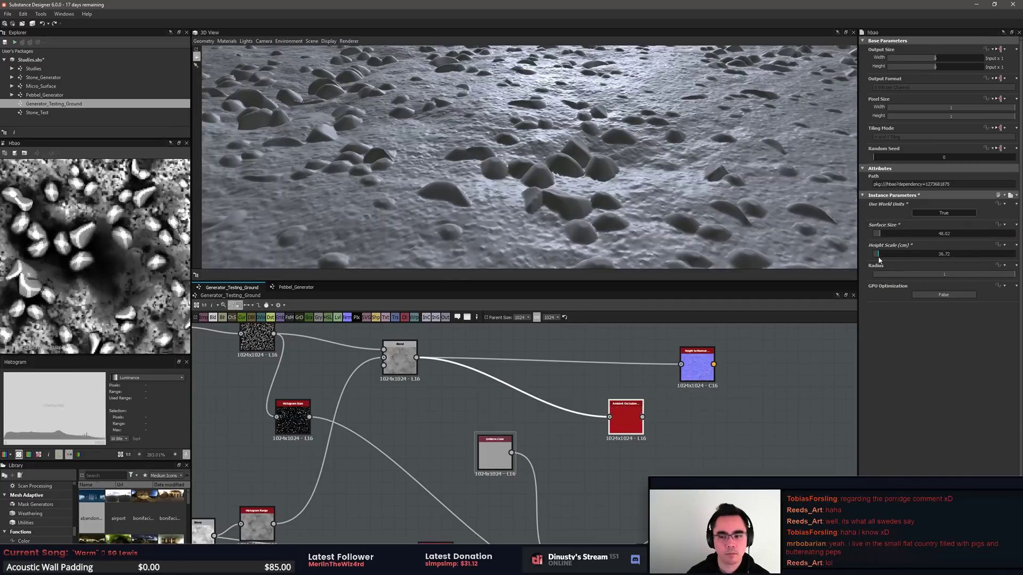
left_click_drag(1009, 276, 903, 276)
left_click(938, 295)
Step: Set the Ambient Occlusion's Surface Size to about 752, Height Scale to about 28 cm and Radius to about 0.49
left_click_drag(897, 231, 979, 235)
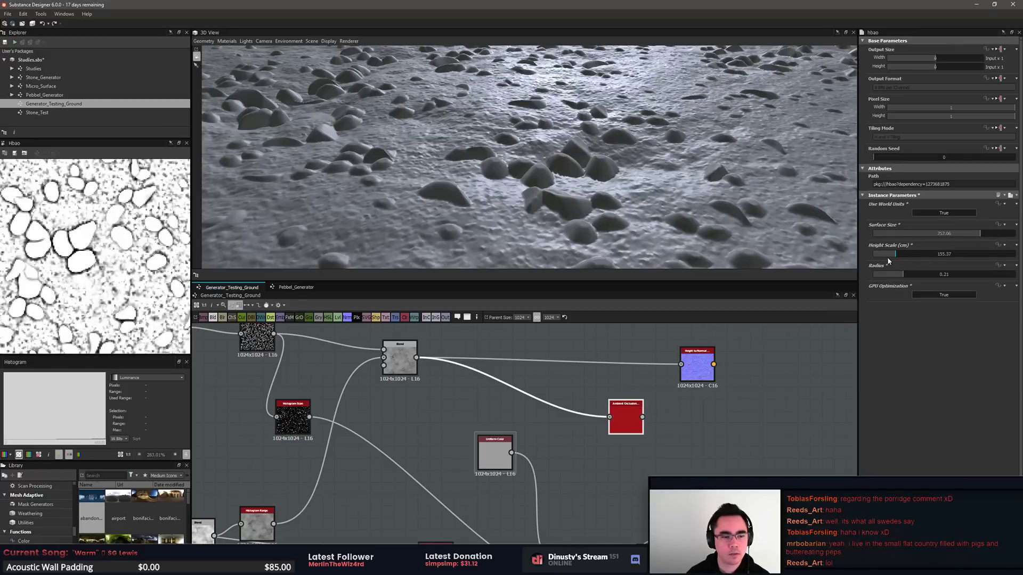
left_click_drag(887, 257, 942, 279)
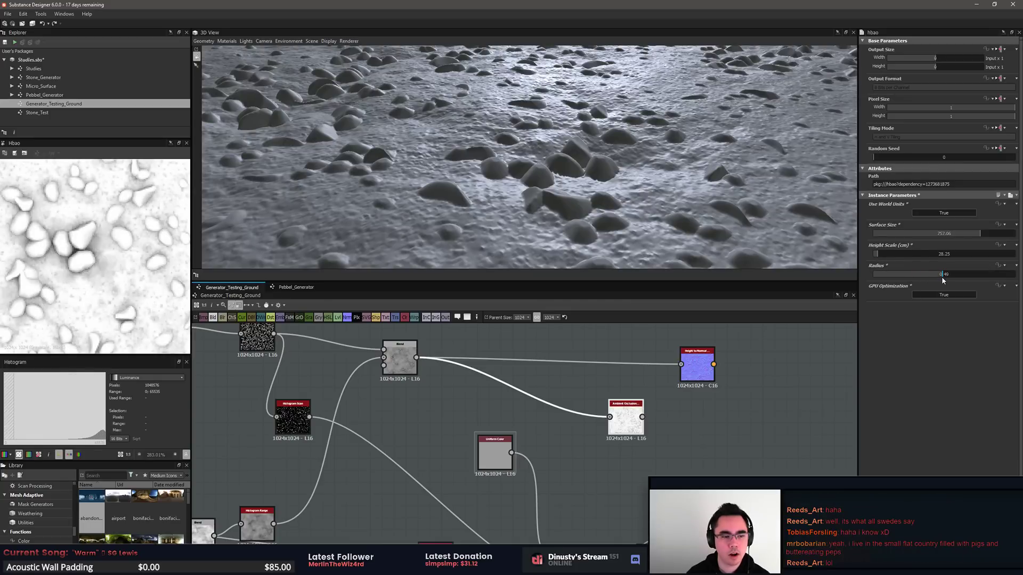
scroll(104, 264, "down", 5)
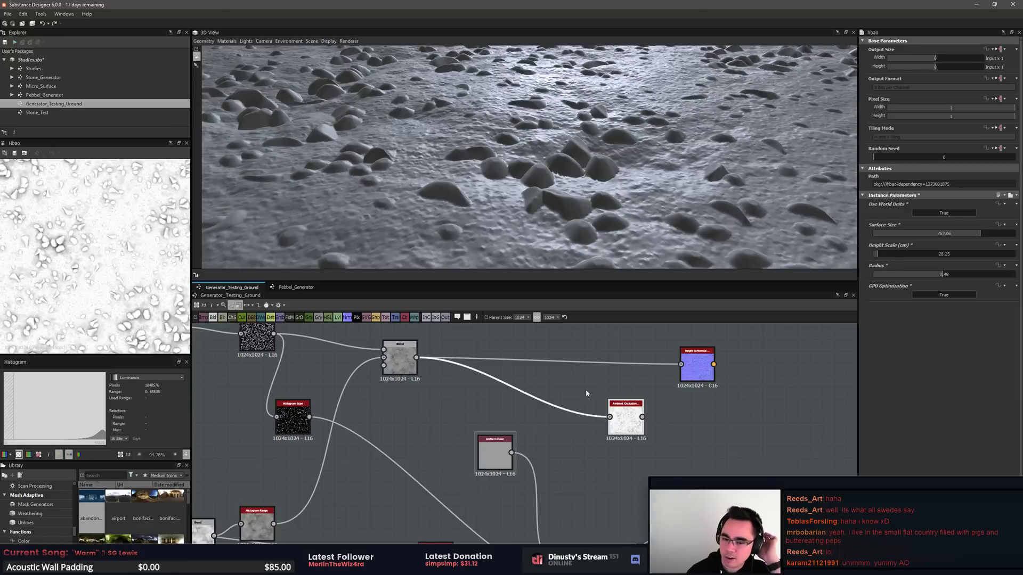
Step: Raise the Ambient Occlusion node's Height Scale to about 93 cm and check the occlusion map against the 3D ground
left_click_drag(632, 422, 607, 163)
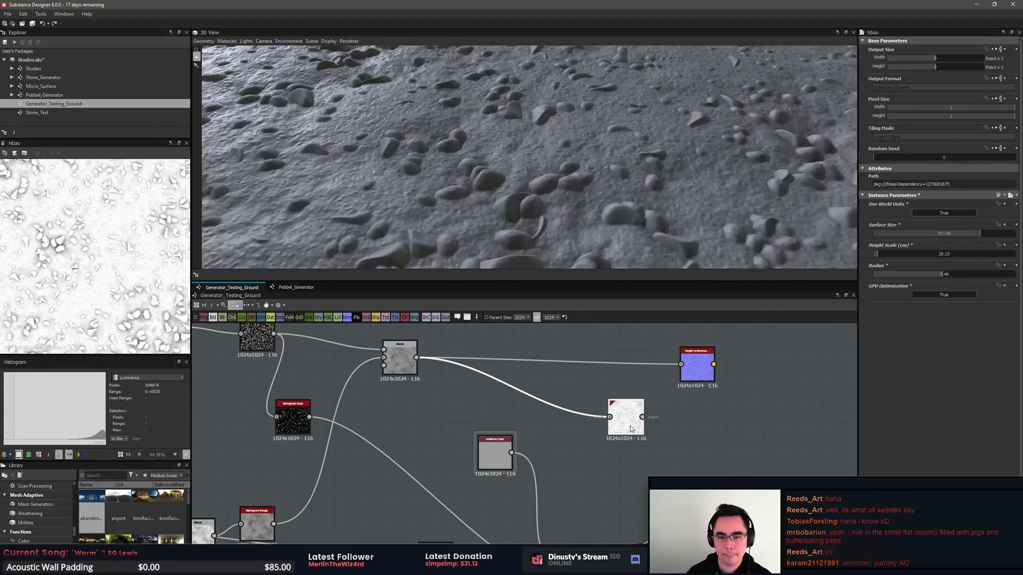
left_click_drag(879, 257, 887, 255)
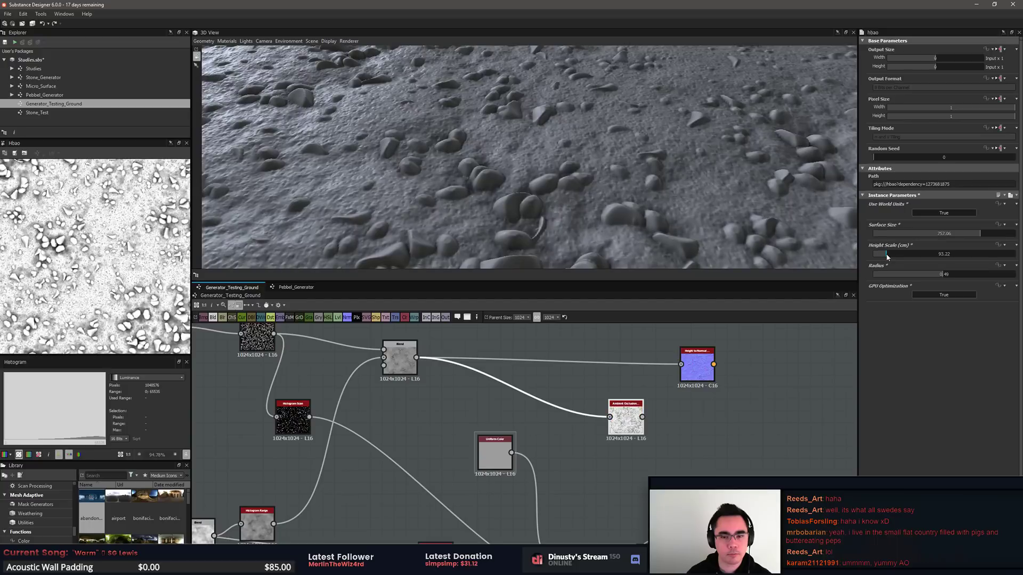
scroll(597, 162, "down", 5)
left_click_drag(613, 160, 628, 203)
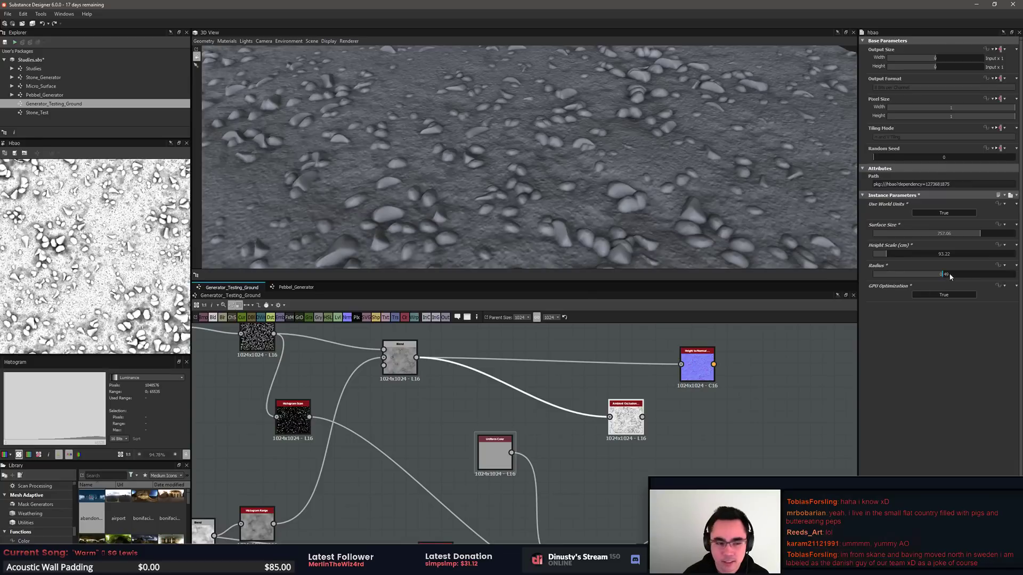
Step: Set the Ambient Occlusion's Radius to about 0.62, Surface Size to about 987 and Height Scale to about 48 cm
left_click_drag(950, 275, 961, 275)
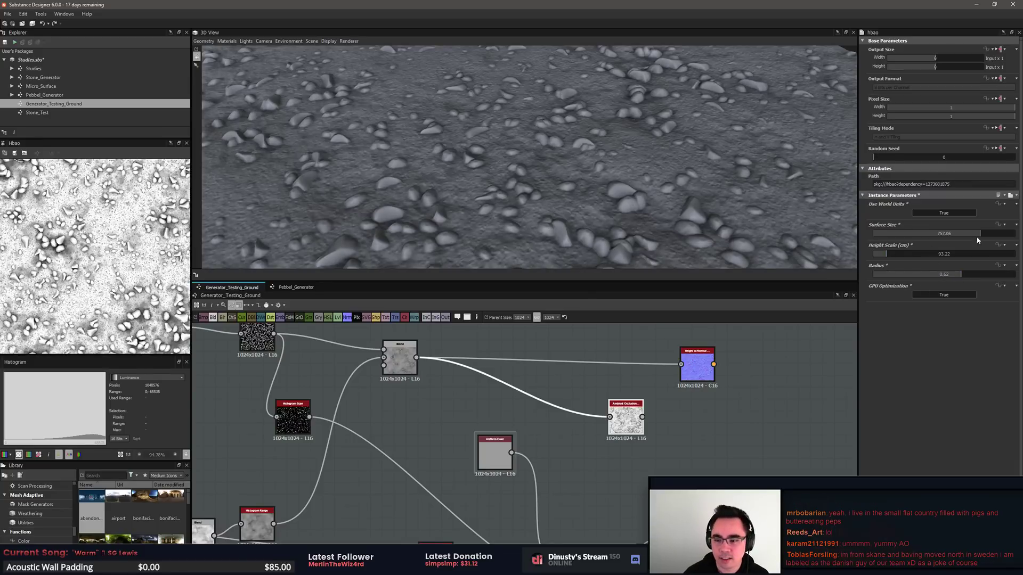
left_click_drag(979, 235, 1013, 237)
mouse_move(891, 251)
left_mouse_down()
mouse_move(904, 257)
mouse_move(879, 255)
left_mouse_up()
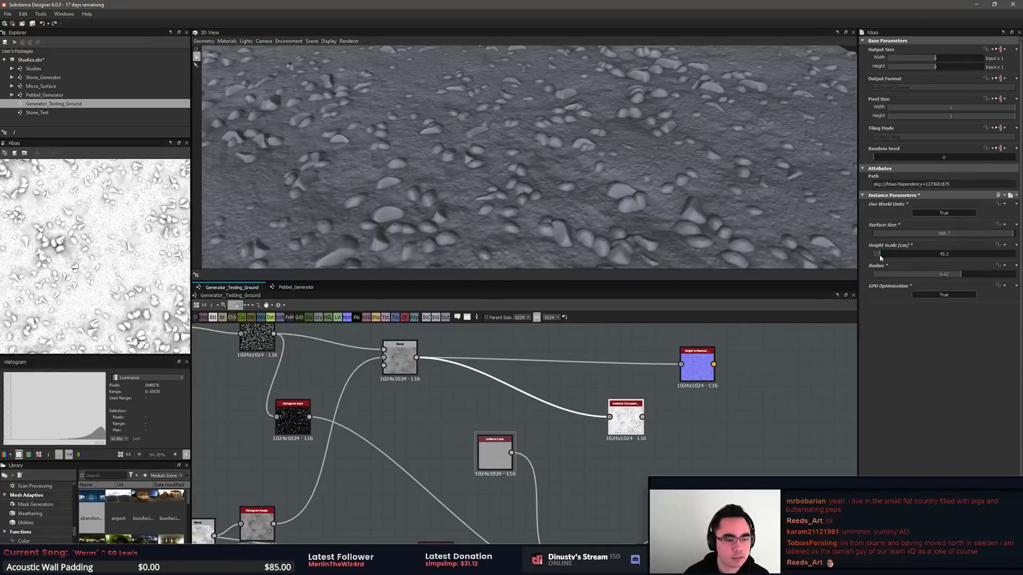
scroll(554, 160, "down", 5)
left_click_drag(554, 159, 496, 191)
scroll(534, 169, "up", 5)
scroll(495, 191, "up", 3)
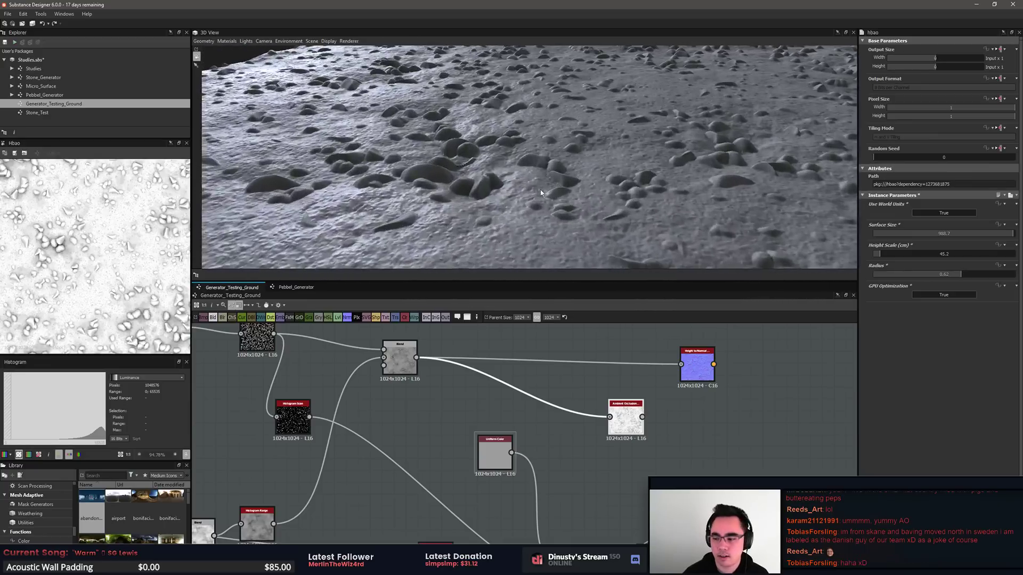
middle_click_drag(540, 192, 545, 194)
scroll(545, 194, "up", 2)
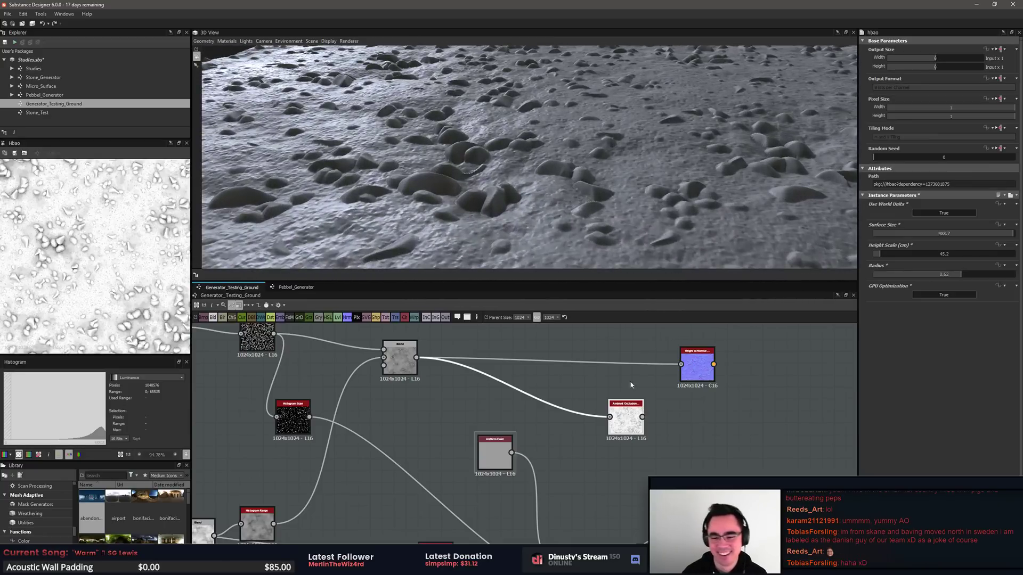
Step: Align the Ambient Occlusion node beneath the height-to-normal node and move the Base Material node directly below it
scroll(724, 395, "down", 3)
scroll(699, 421, "up", 4)
left_click_drag(638, 408, 722, 409)
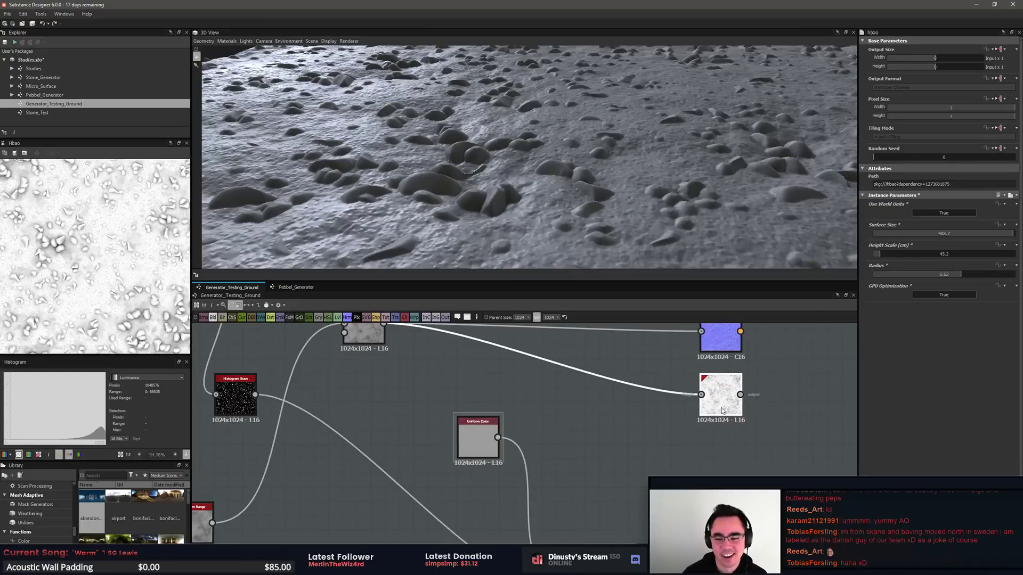
middle_click_drag(778, 415, 728, 392)
double_click(701, 379)
double_click(707, 434)
scroll(727, 392, "down", 1)
left_click_drag(704, 485, 715, 417)
double_click(721, 423)
Step: Examine the roughness Blend, the Base Material's parameters and the pebble ground in the 3D view
double_click(596, 515)
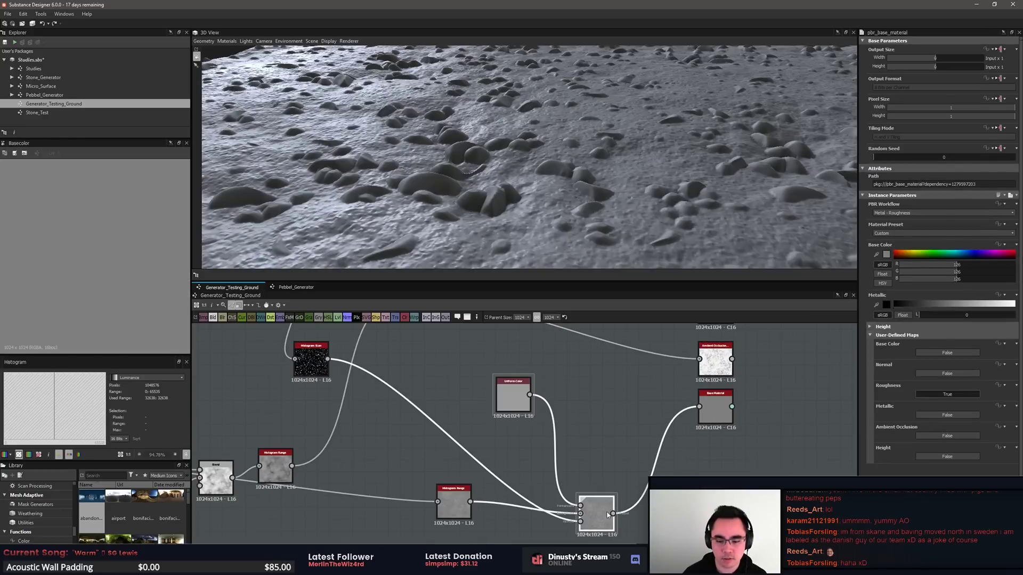
double_click(720, 416)
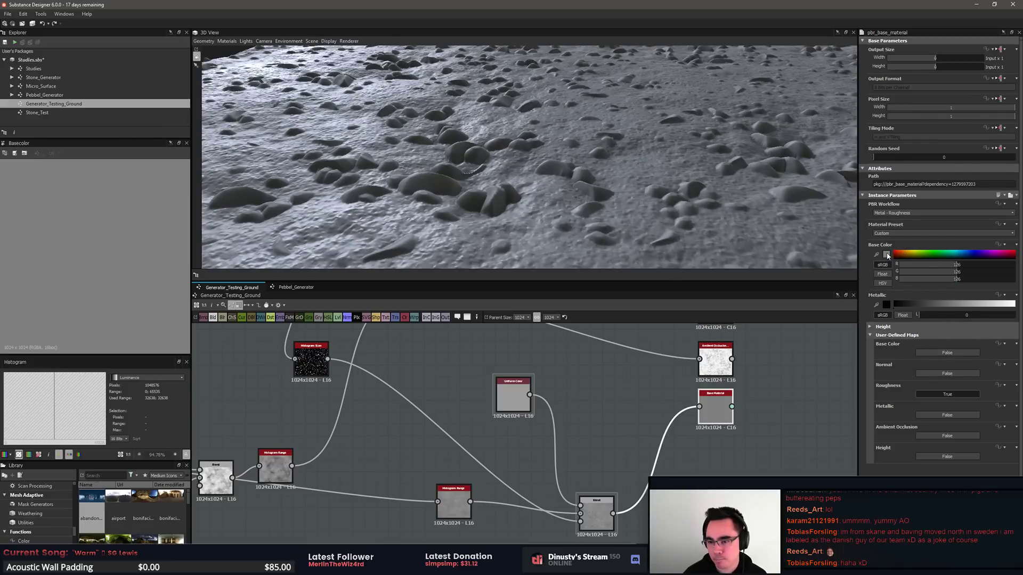
left_click(886, 255)
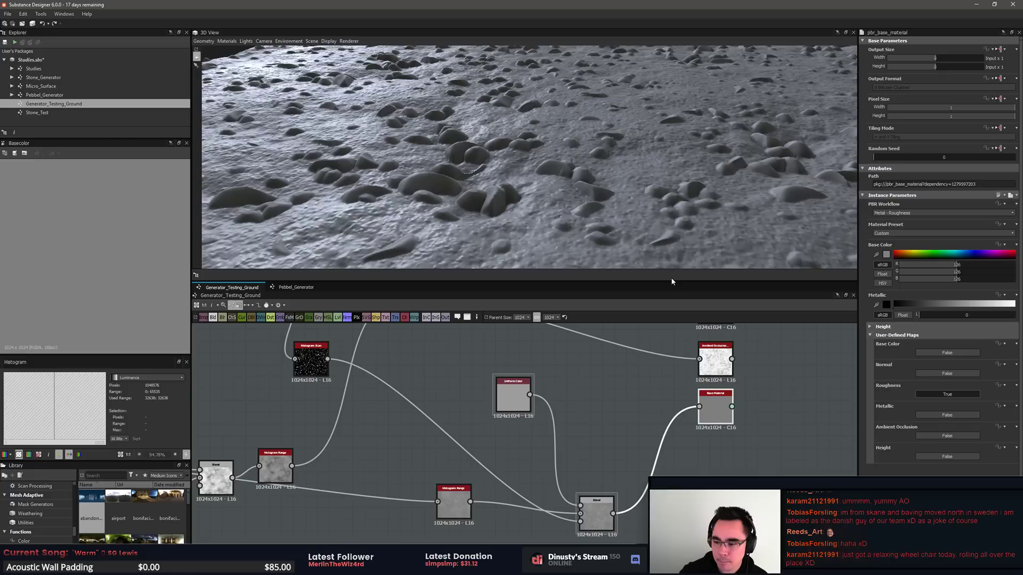
middle_click_drag(699, 296, 663, 386)
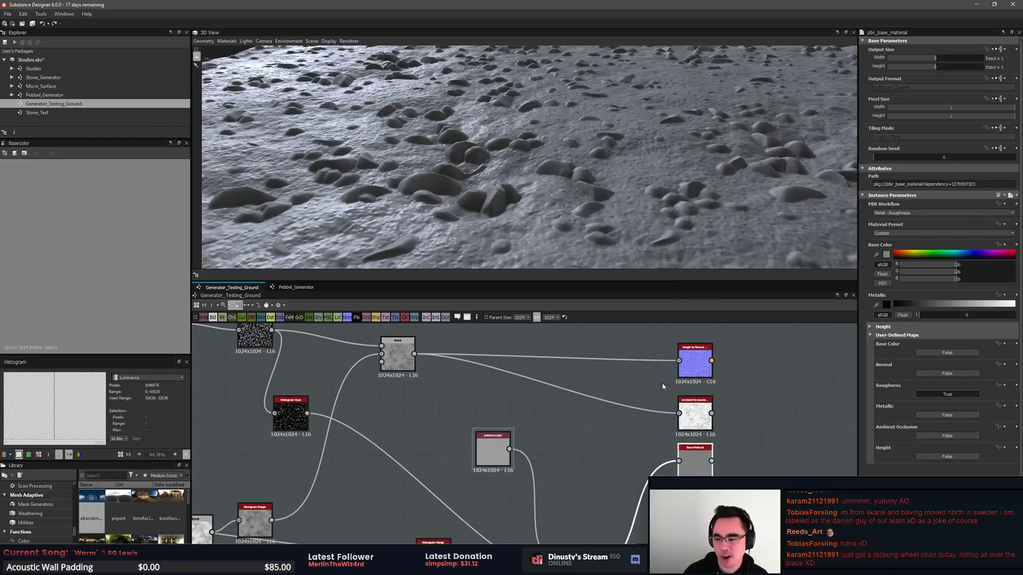
scroll(663, 386, "down", 5)
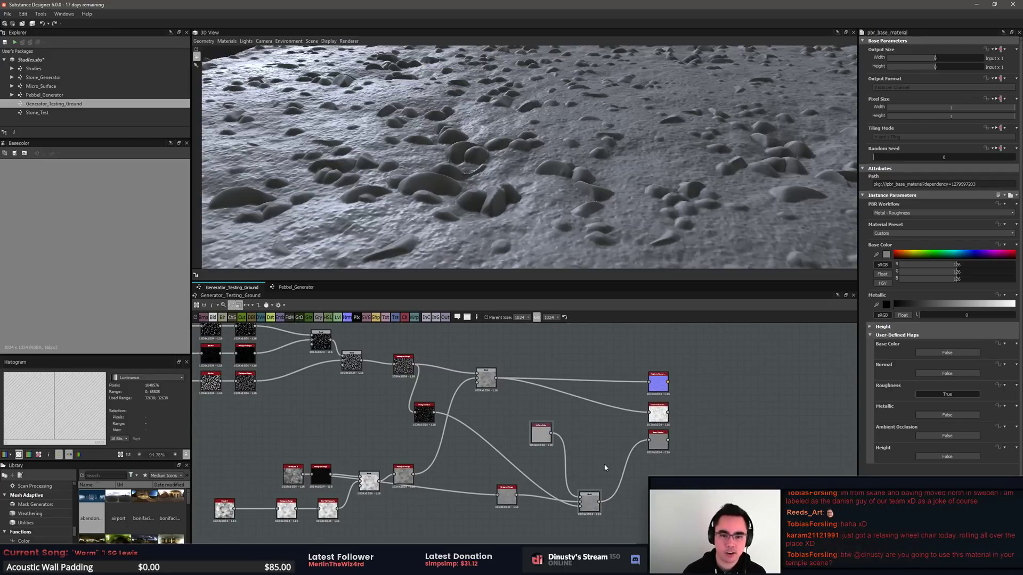
left_click_drag(655, 140, 598, 184)
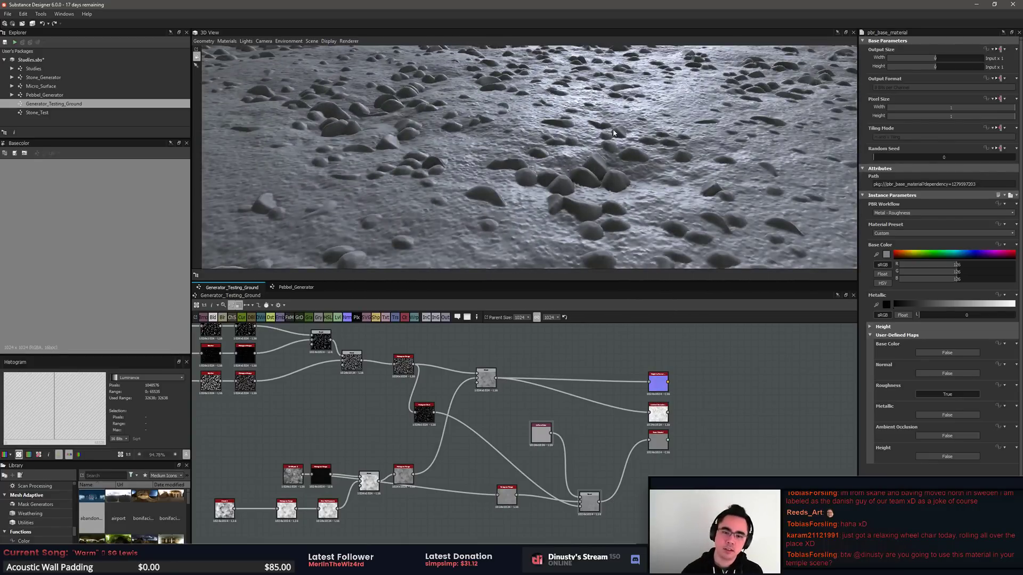
mouse_move(599, 184)
left_mouse_down()
mouse_move(543, 166)
mouse_move(605, 188)
mouse_move(586, 179)
mouse_move(586, 192)
left_mouse_up()
Step: Set the Grid Number of the lowest pebble row's Splatter to 3 and its Size Variation to about 28.8
middle_click_drag(614, 414, 714, 427)
scroll(714, 428, "down", 1)
middle_click_drag(459, 422, 468, 427)
scroll(344, 362, "up", 4)
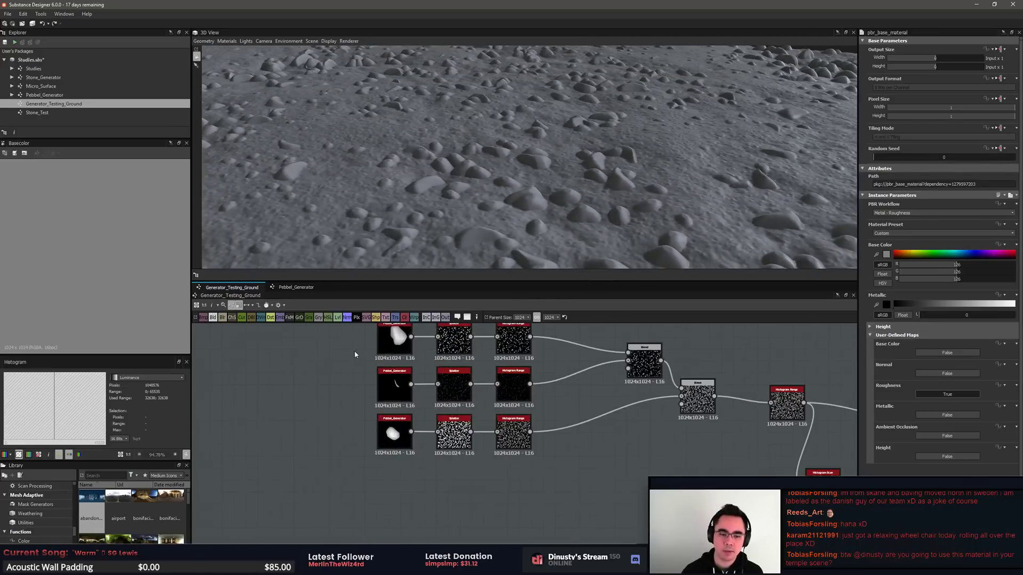
left_click(454, 341)
left_click(455, 387)
left_click(461, 428)
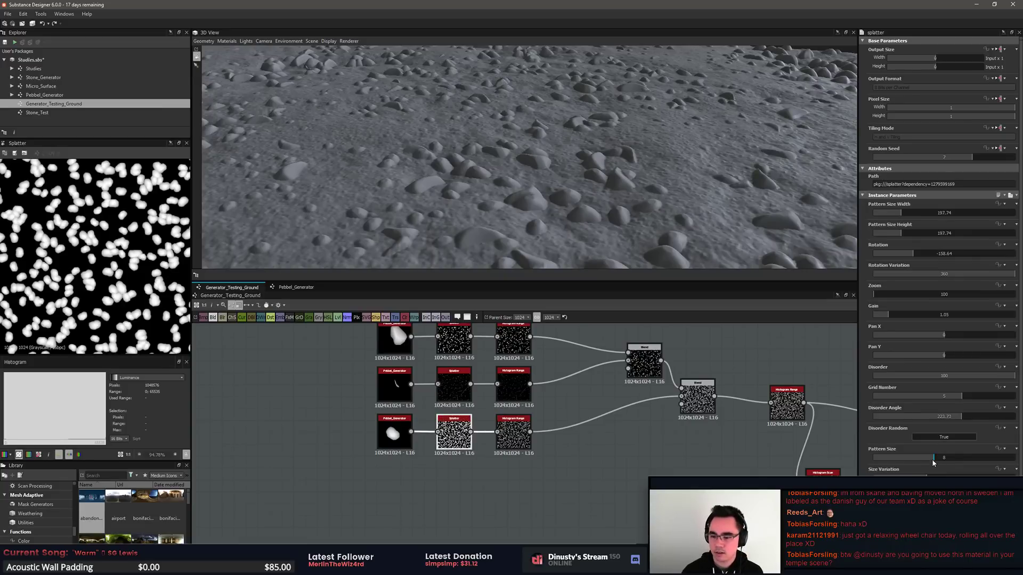
left_click(946, 397)
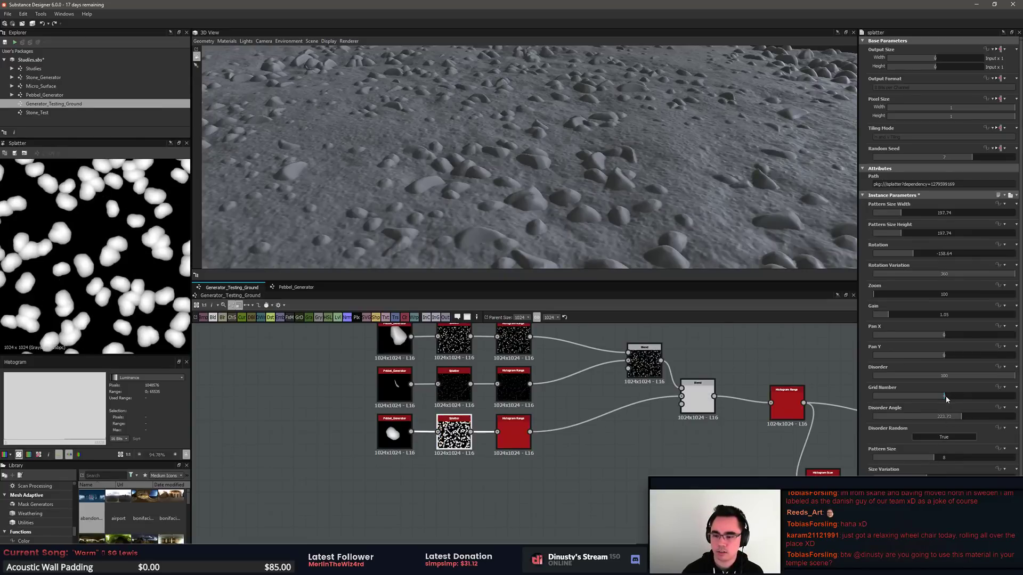
left_click_drag(941, 398, 931, 399)
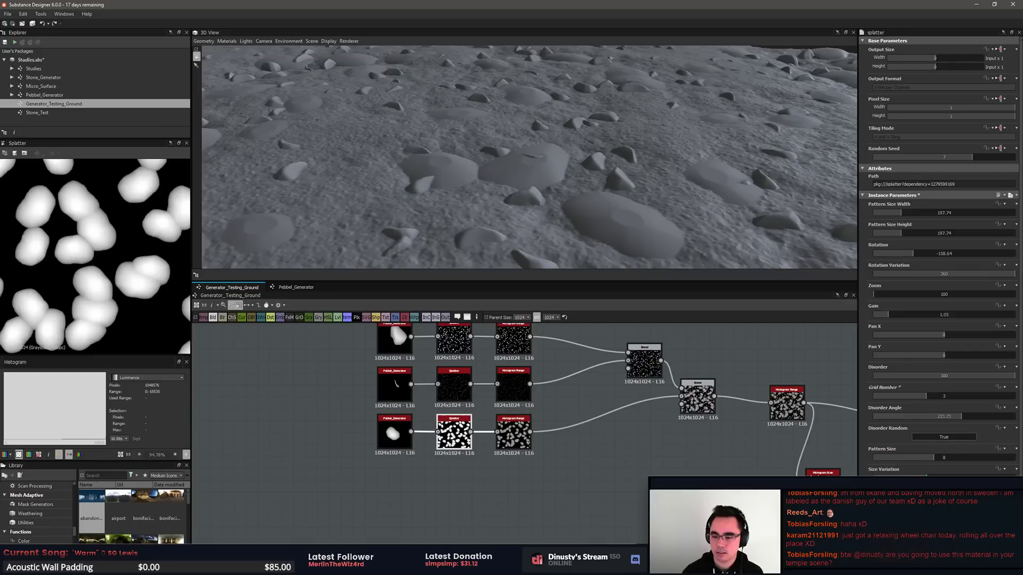
left_click_drag(927, 478, 914, 478)
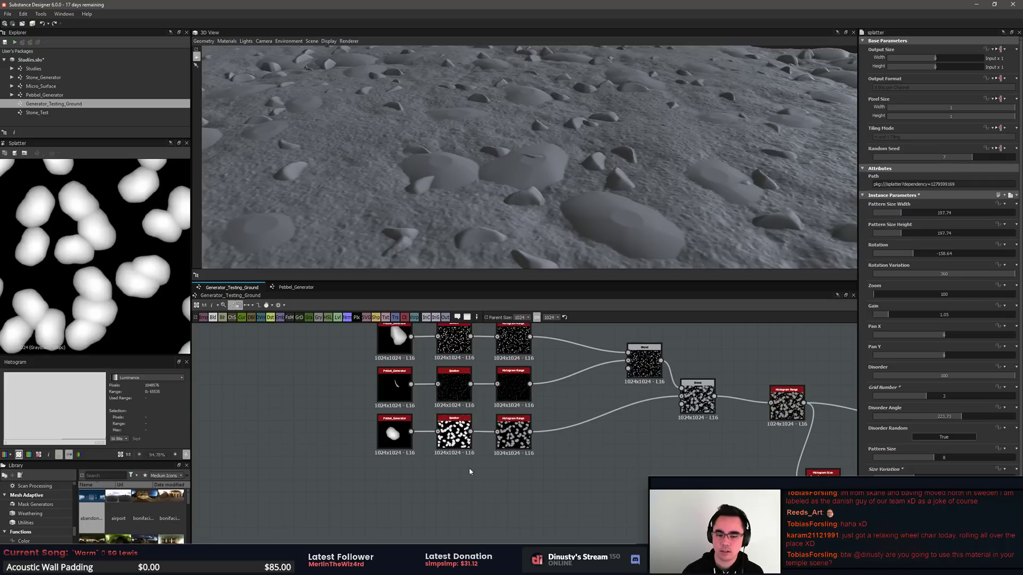
Step: Lower the Position of the lowest pebble row's Histogram Range to about 0.3 and inspect that row's Pebbel_Generator shape
left_click(513, 432)
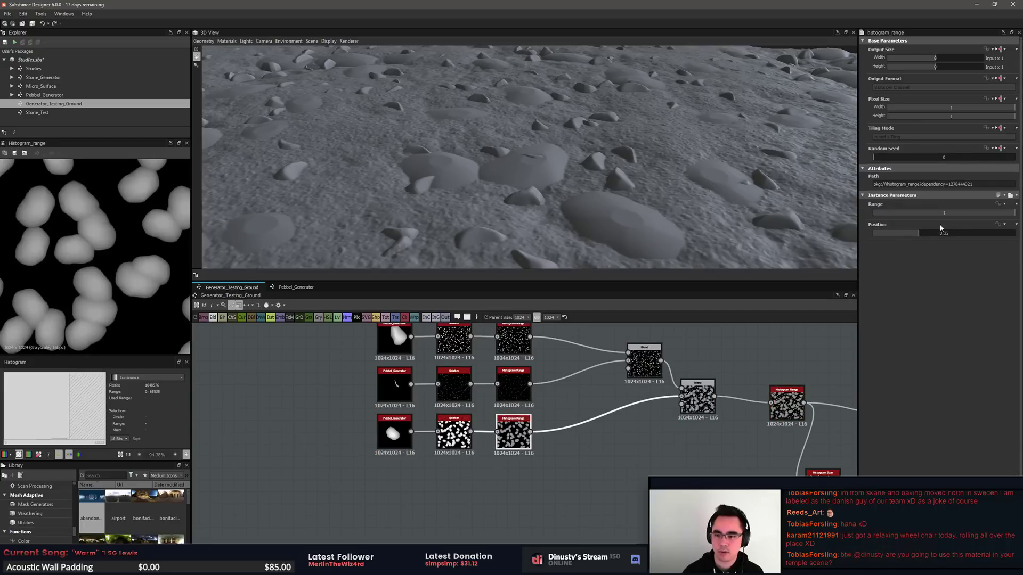
left_click_drag(917, 234, 916, 234)
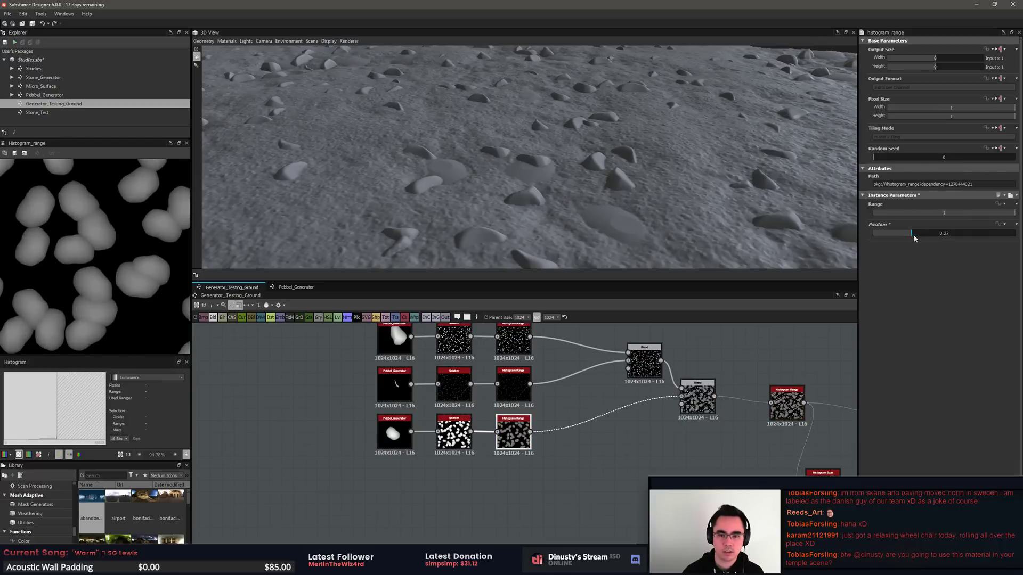
left_click(382, 431)
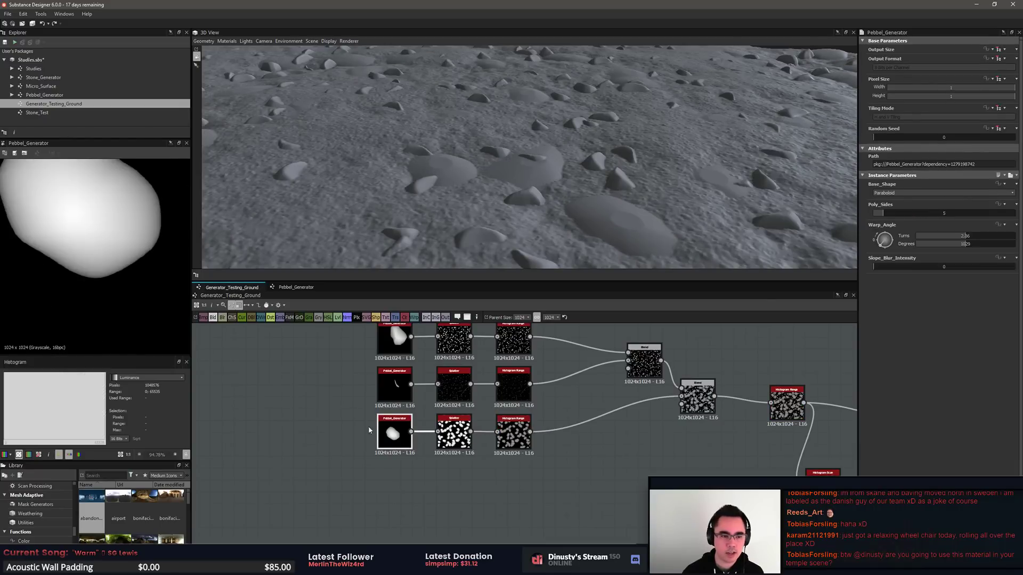
scroll(154, 233, "up", 1)
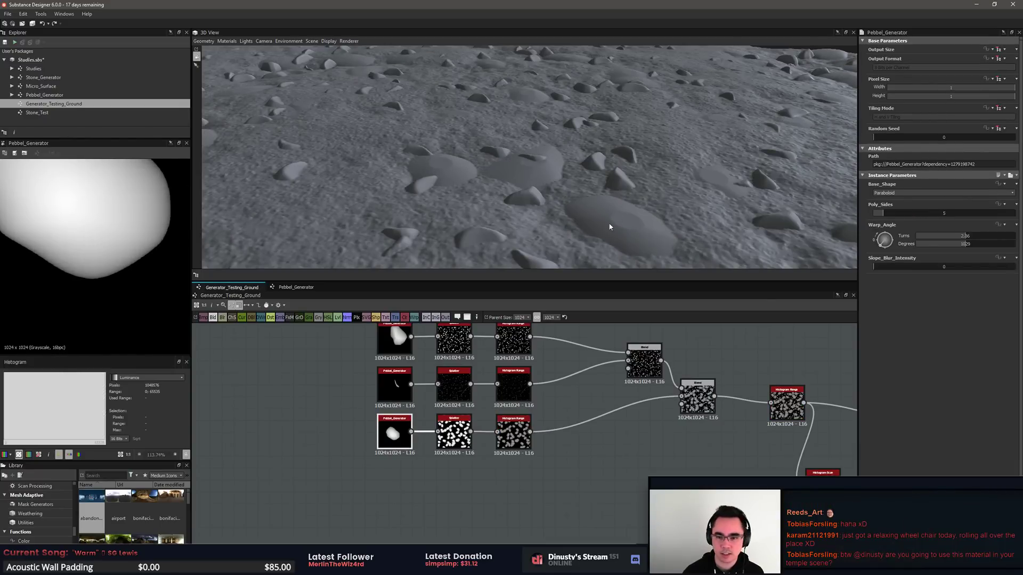
Step: Reduce the lowest Splatter's Pattern Size Width to about 150 and Pattern Size Height to about 147
left_click(454, 429)
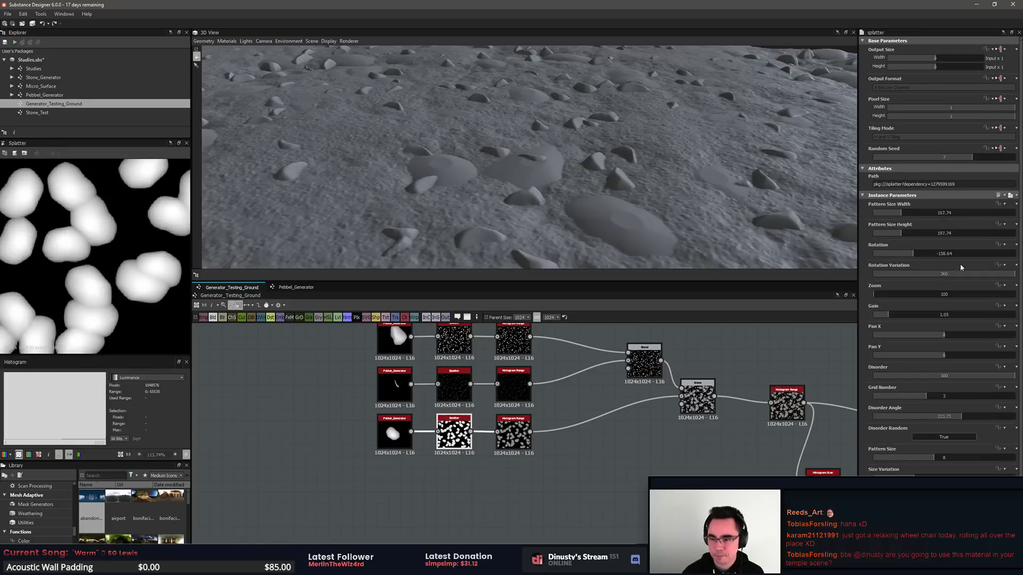
scroll(940, 256, "down", 1)
left_click_drag(877, 516, 906, 517)
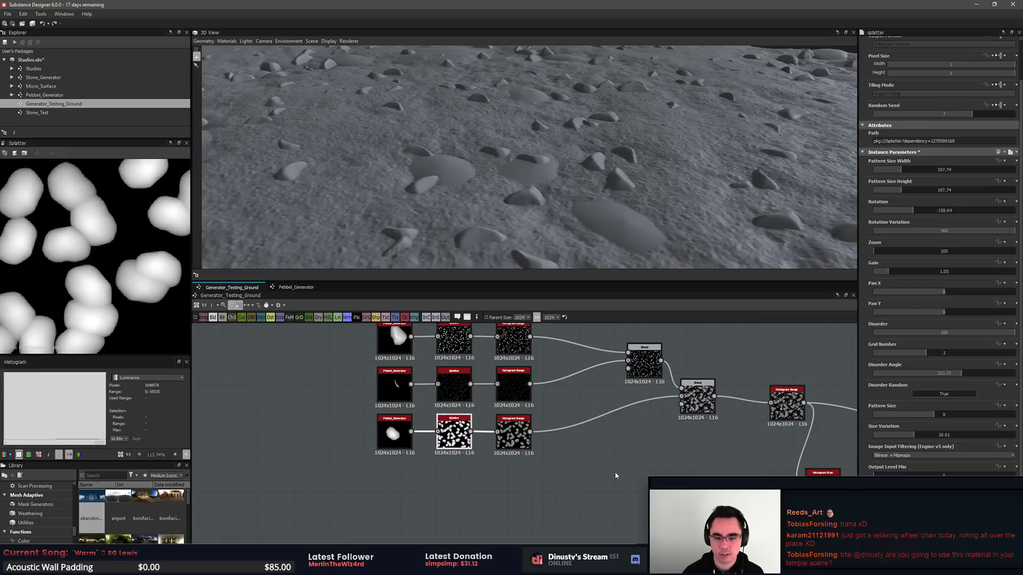
left_click(513, 431)
left_click(454, 431)
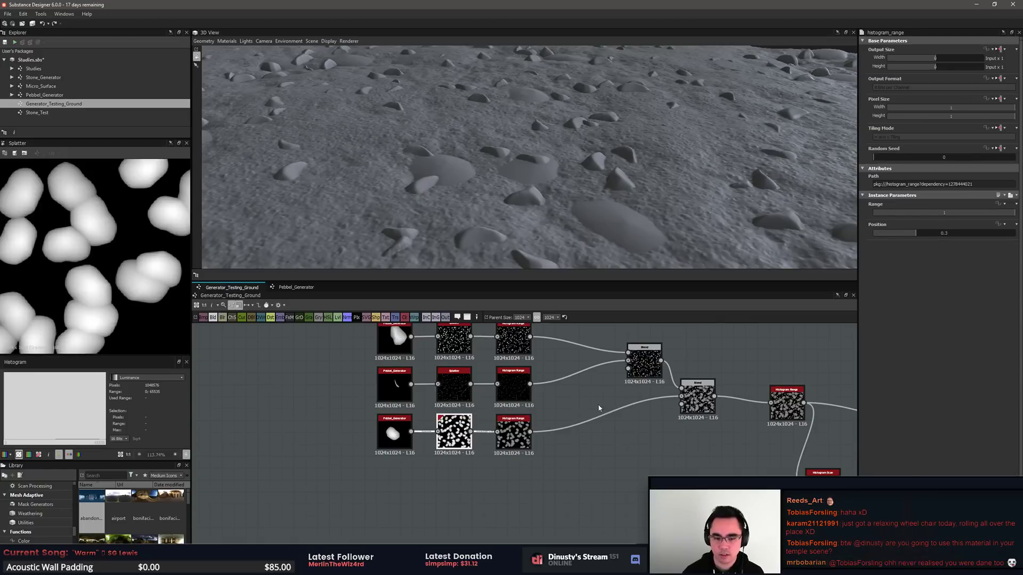
left_click_drag(903, 213, 894, 233)
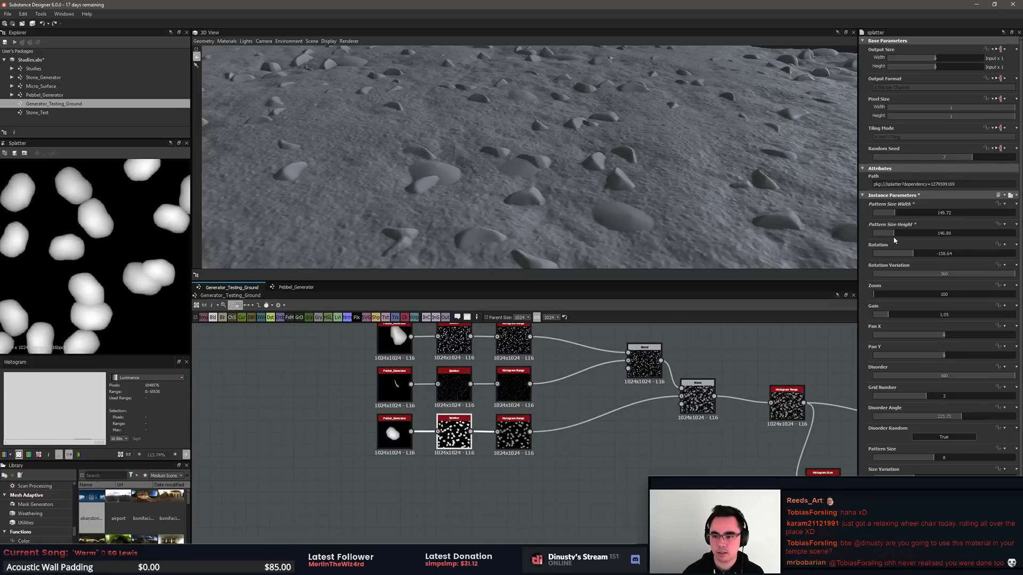
Step: Set the Position of the lowest pebble row's Histogram Range to about 0.37 and check the pebbles in 3D
left_click(513, 431)
left_click_drag(917, 237, 925, 235)
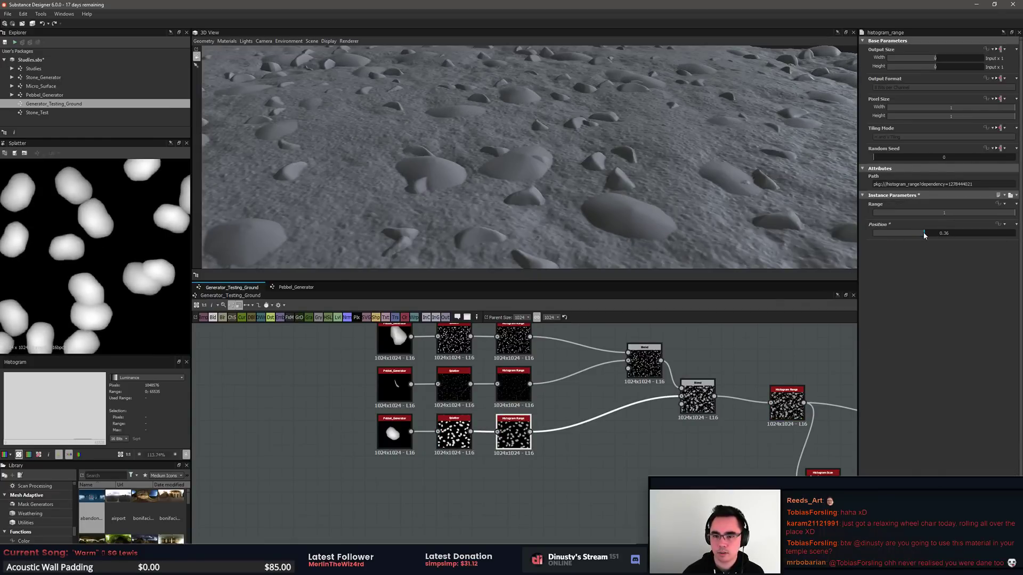
left_click_drag(925, 236, 926, 237)
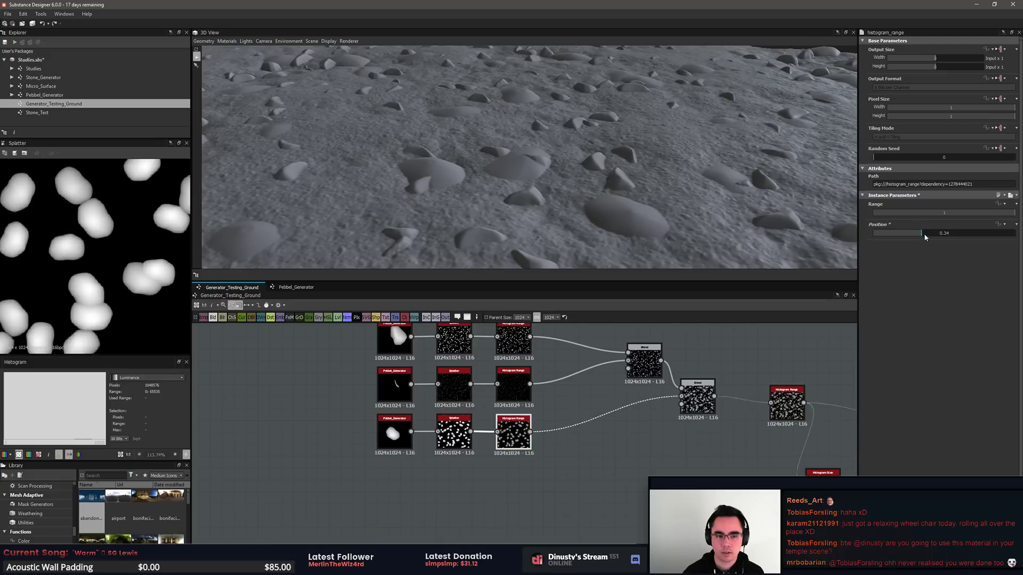
scroll(670, 182, "down", 4)
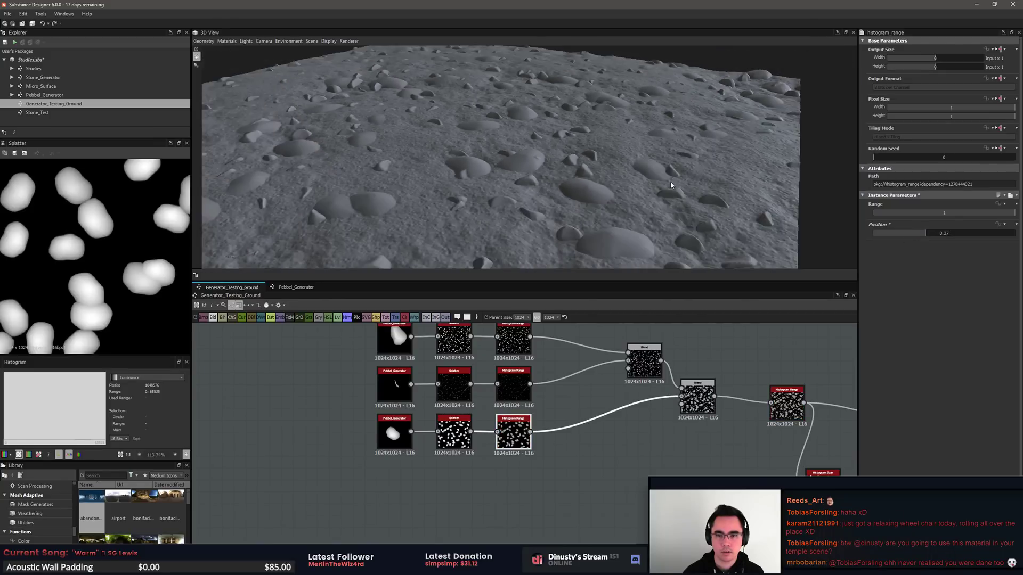
left_click_drag(670, 182, 705, 186)
middle_click_drag(706, 188, 697, 157)
scroll(698, 158, "up", 2)
Step: Set the pebble mask Histogram Scan's Position to about 0.51 and Contrast to about 0.94, checking the ground in 3D
middle_click_drag(646, 408, 378, 327)
scroll(524, 404, "down", 1)
scroll(539, 413, "up", 4)
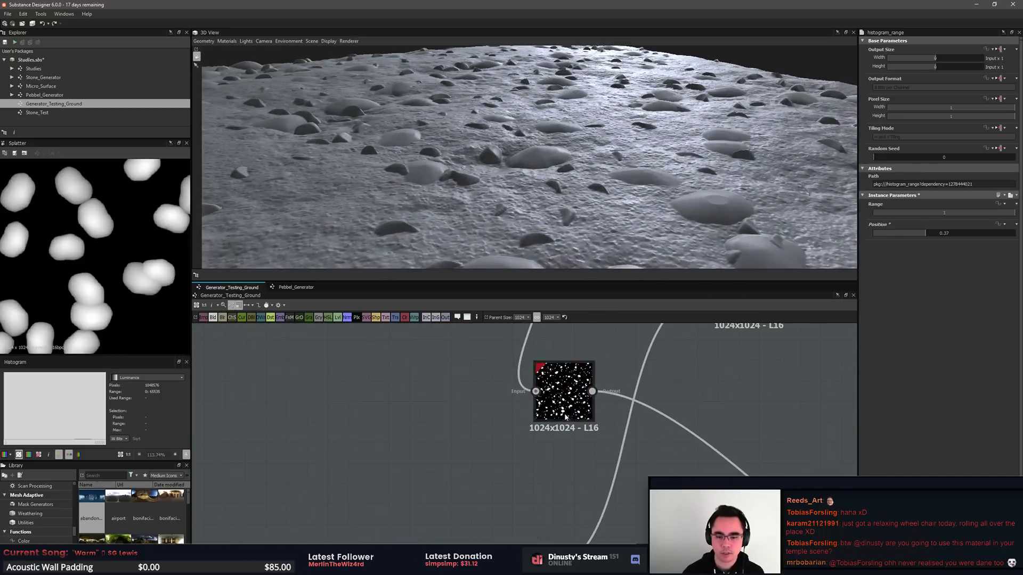
double_click(562, 399)
scroll(104, 221, "down", 2)
scroll(104, 221, "up", 3)
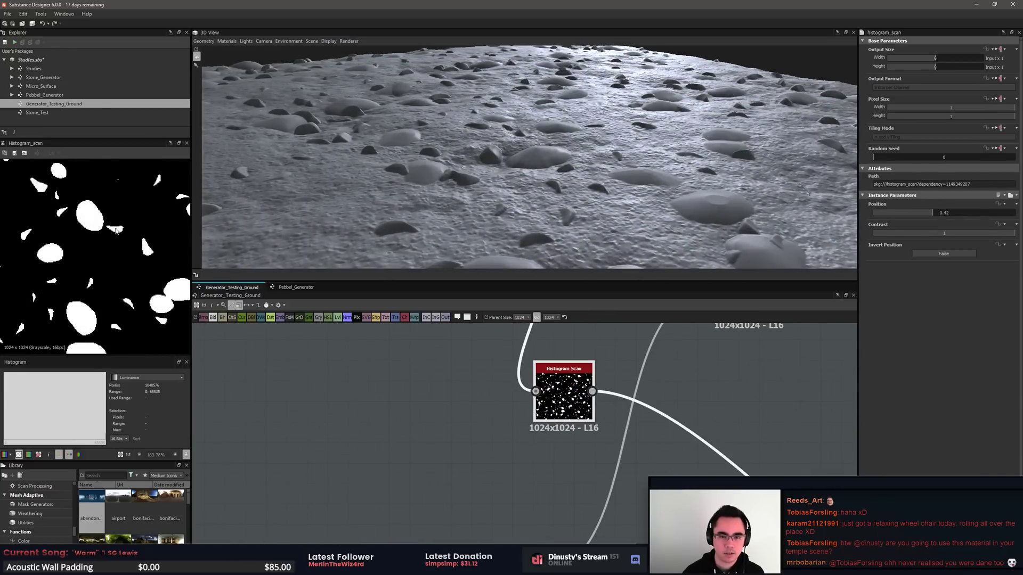
left_click(946, 213)
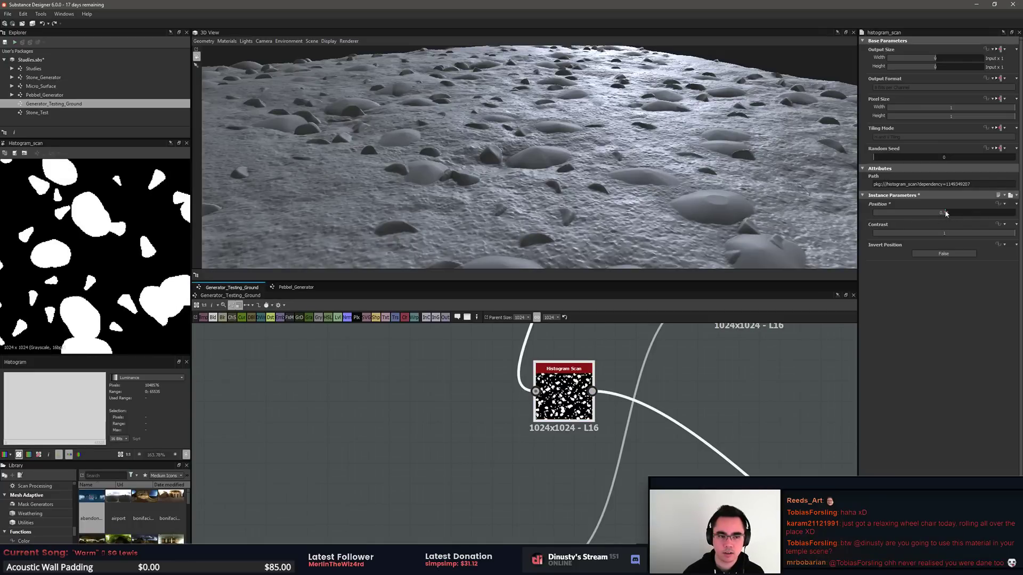
left_click(1007, 234)
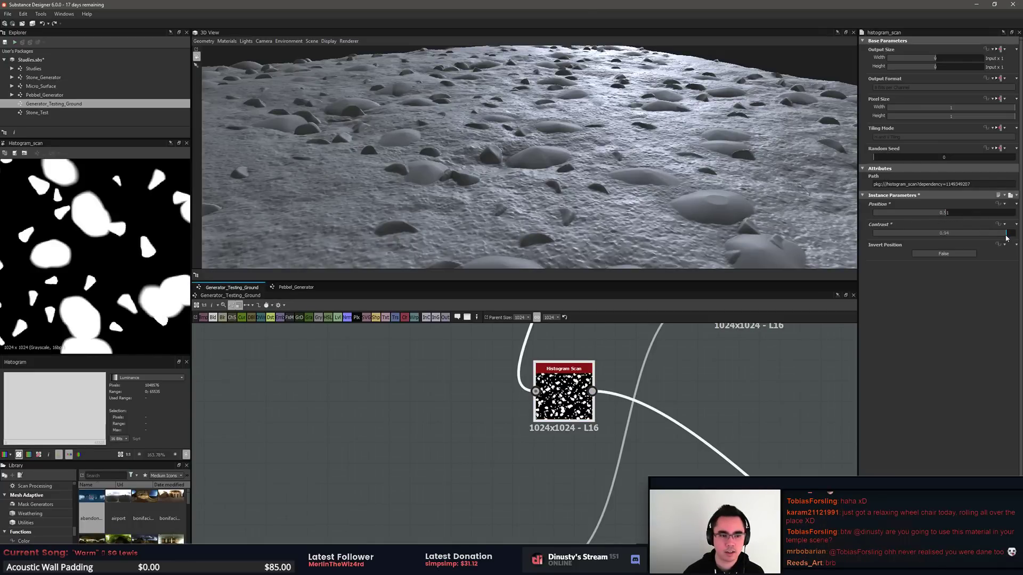
left_click_drag(684, 194, 633, 254)
middle_click_drag(509, 357, 555, 344)
scroll(714, 211, "up", 3)
left_click_drag(714, 211, 611, 156)
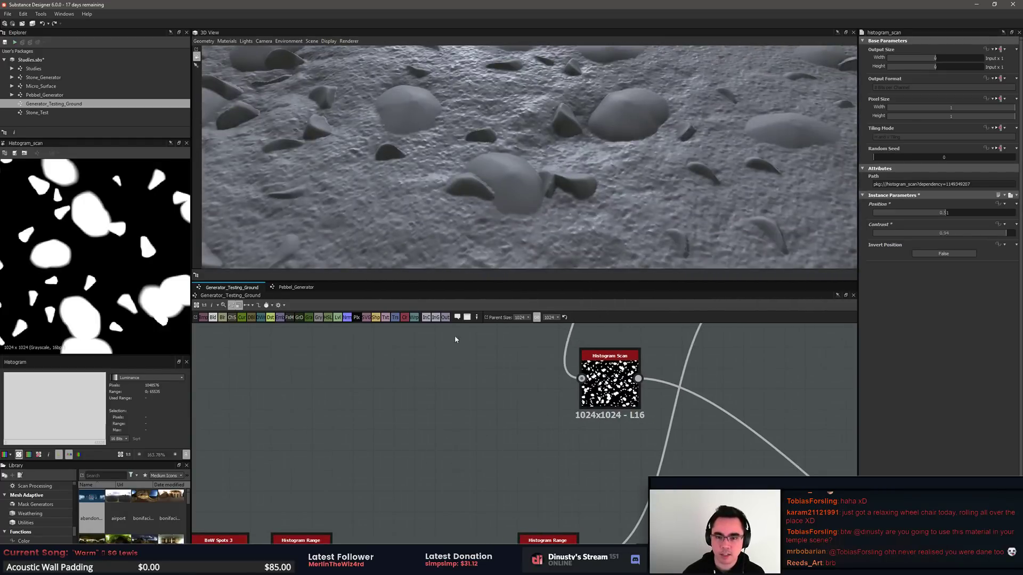
Step: Inspect the Splatter and Histogram Range outputs in the lowest pebble row and where they feed the ground network
middle_click_drag(481, 398, 591, 429)
scroll(565, 423, "down", 3)
middle_click_drag(486, 400, 570, 414)
scroll(438, 391, "up", 3)
double_click(438, 388)
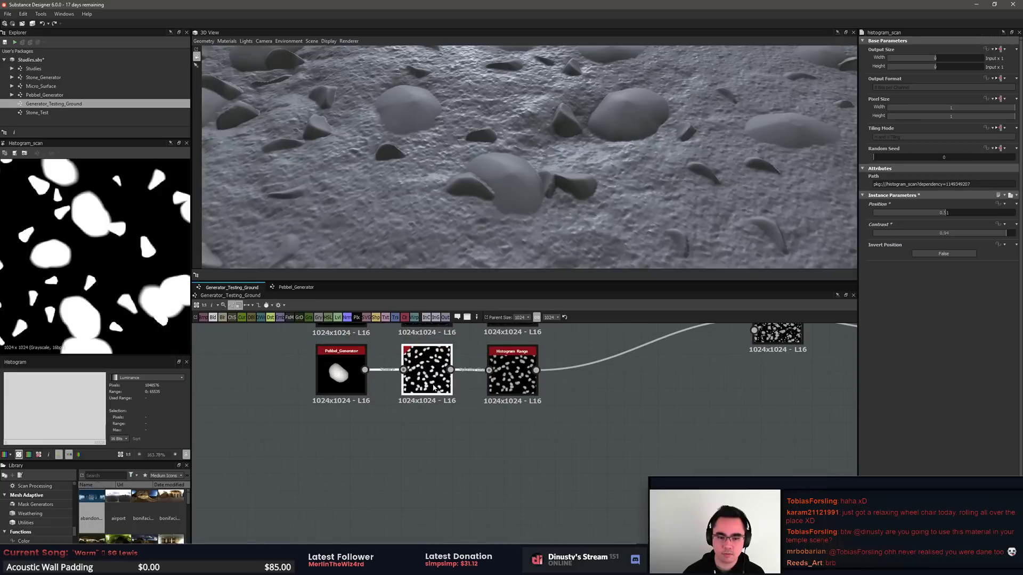
double_click(511, 386)
middle_click_drag(741, 390, 486, 437)
scroll(819, 450, "down", 2)
middle_click_drag(666, 379, 597, 355)
scroll(598, 354, "down", 2)
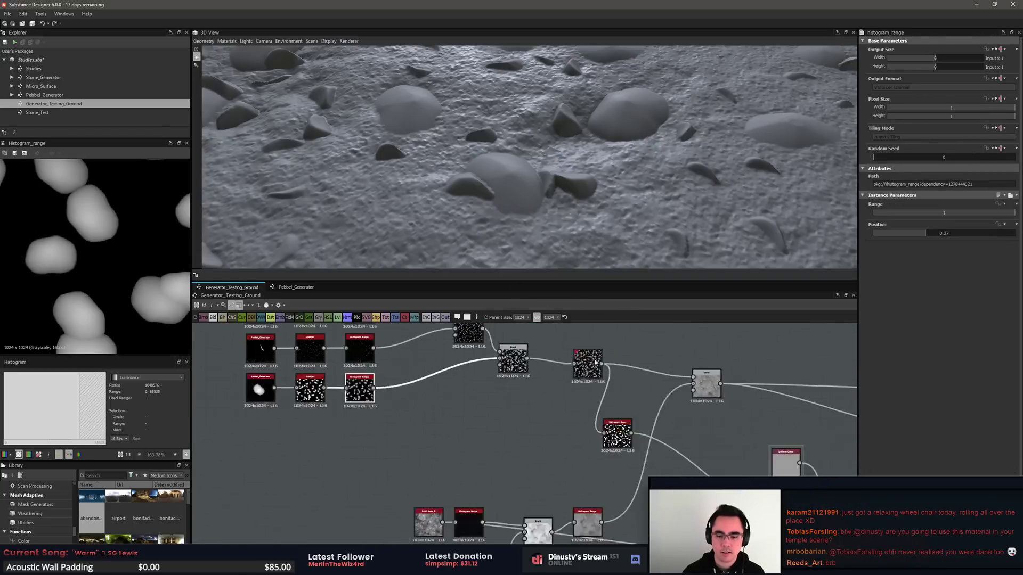
middle_click_drag(744, 401, 752, 415)
scroll(722, 426, "up", 2)
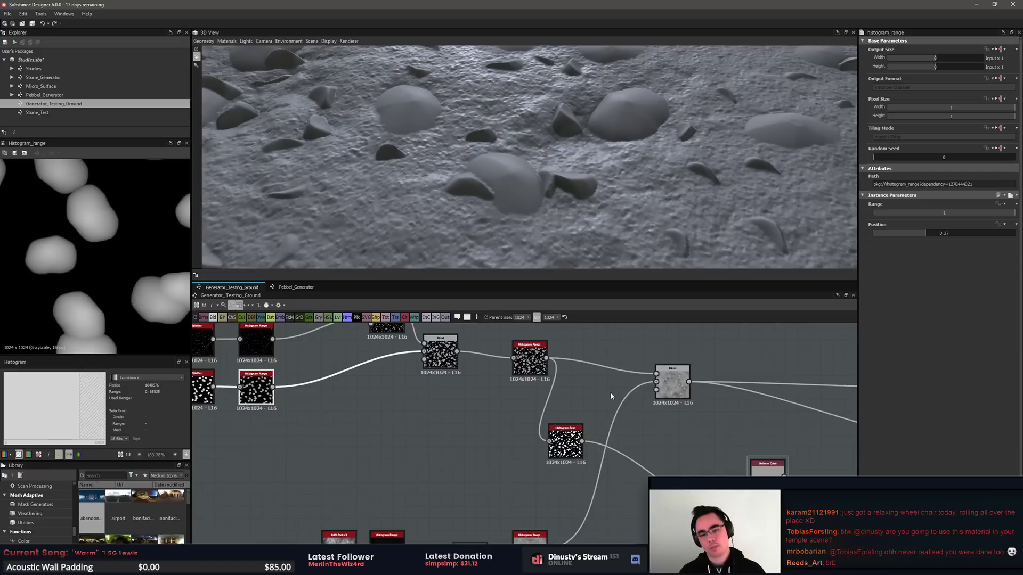
middle_click_drag(584, 347, 621, 428)
scroll(621, 427, "up", 2)
key("space")
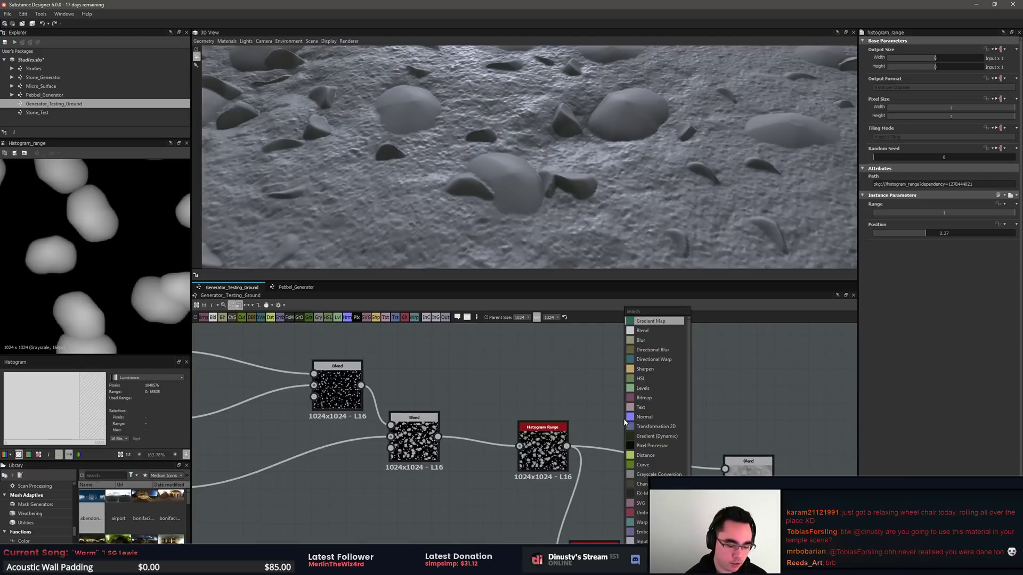
type("noise")
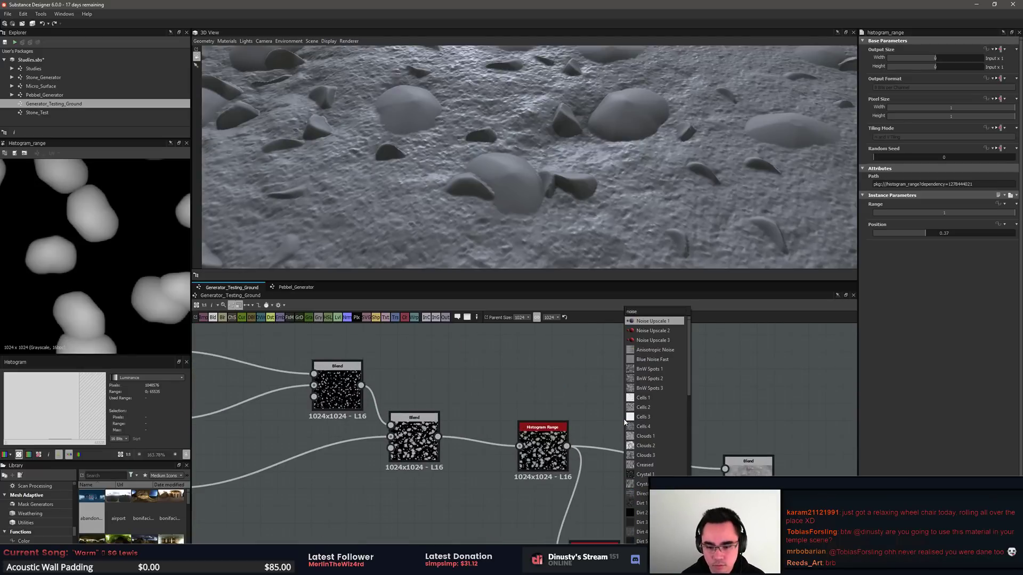
scroll(679, 393, "down", 3)
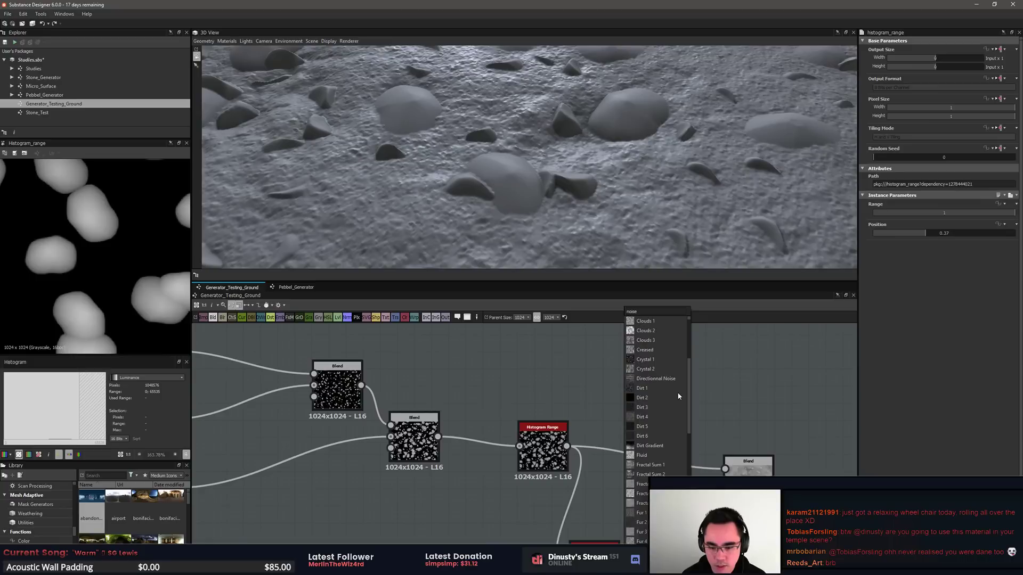
left_click(800, 420)
Step: Save the Studies package
scroll(800, 421, "down", 5)
middle_click_drag(800, 421, 507, 358)
scroll(500, 378, "down", 5)
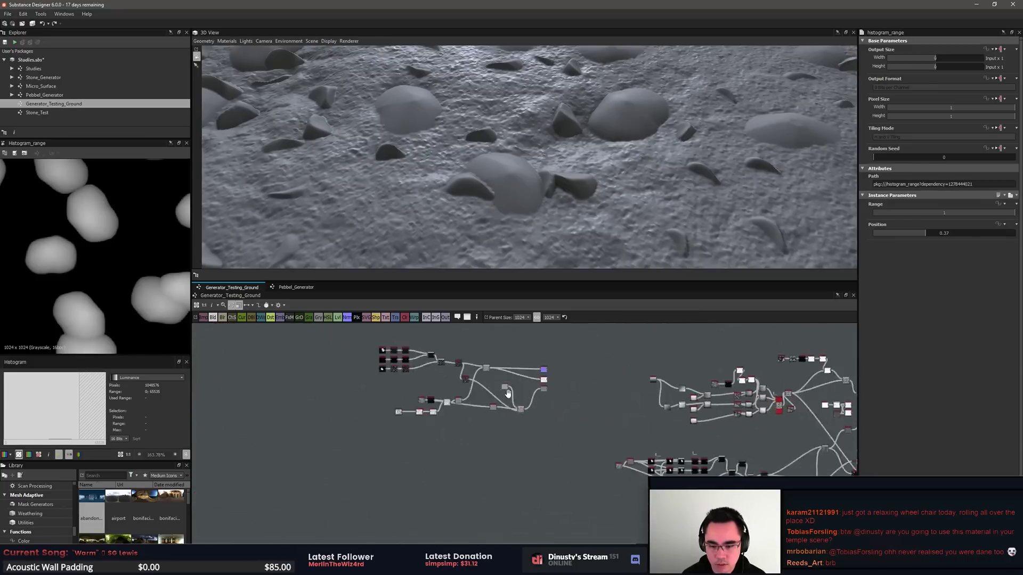
middle_click_drag(654, 445, 592, 360)
scroll(593, 360, "up", 2)
key("ctrl+s")
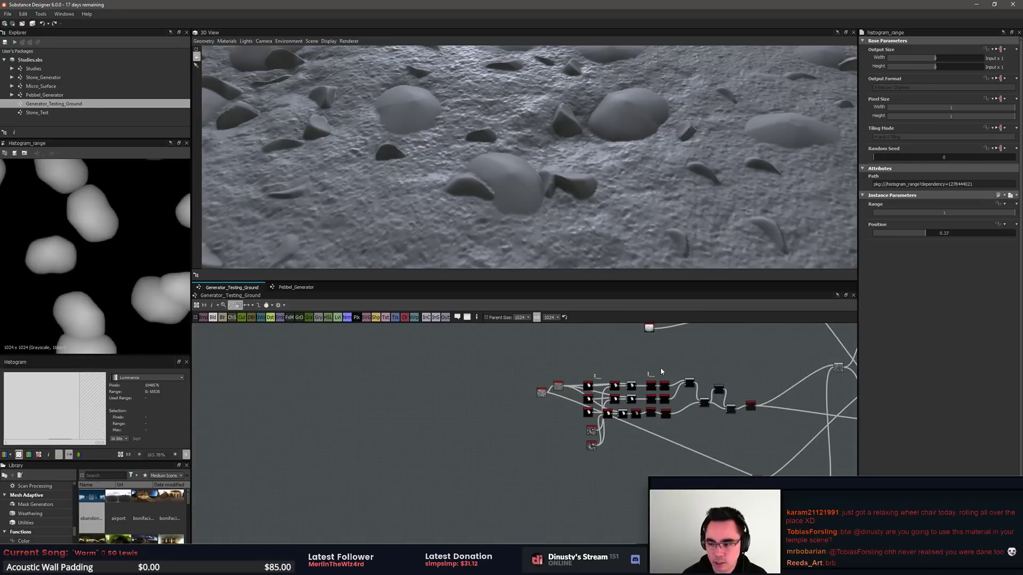
Step: Inspect the final Histogram Range of the other small-stone scatter network and view the ground from farther away in 3D
middle_click_drag(672, 371, 552, 383)
scroll(552, 383, "up", 1)
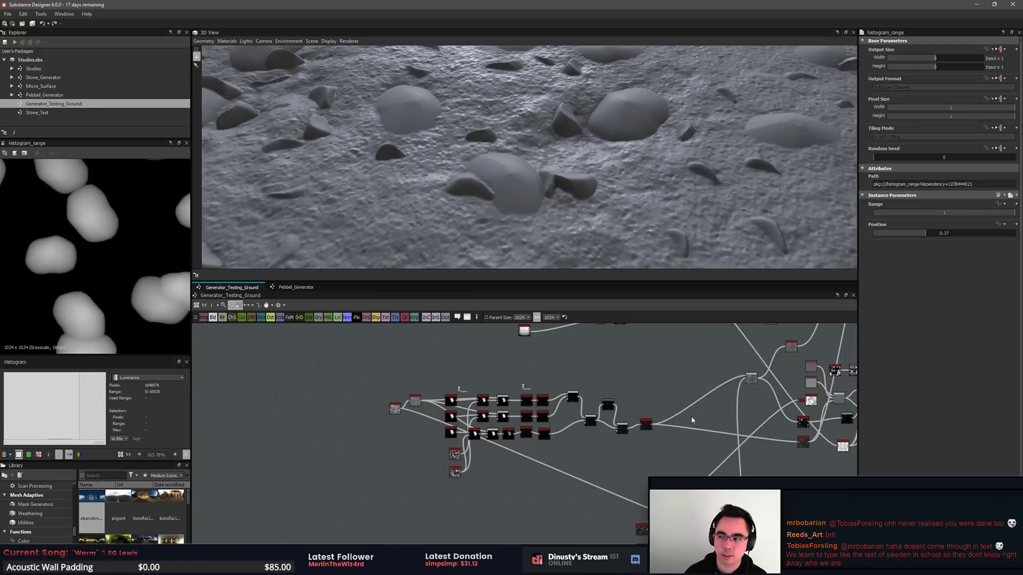
middle_click_drag(658, 432, 590, 426)
scroll(590, 425, "down", 1)
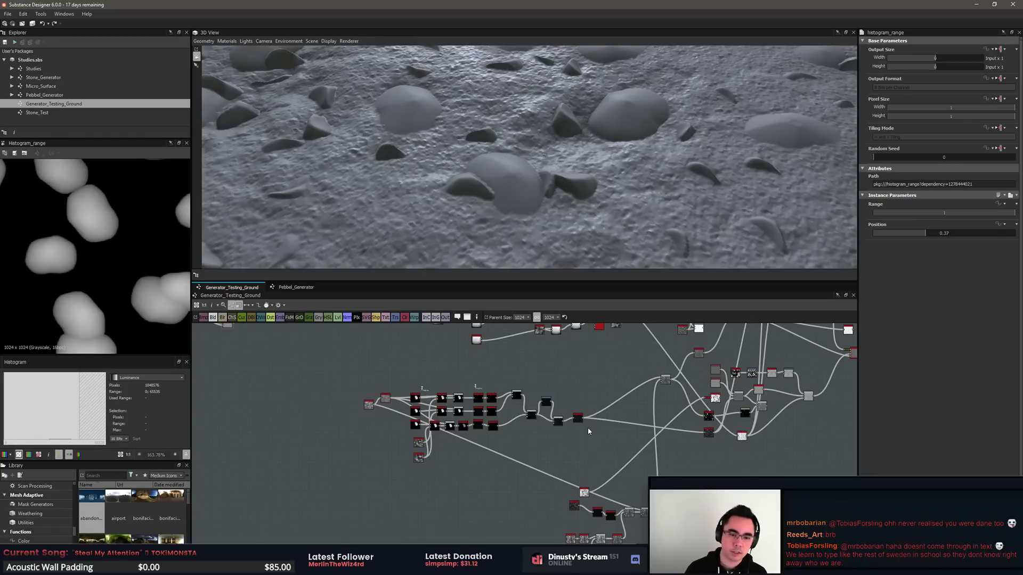
scroll(594, 420, "up", 5)
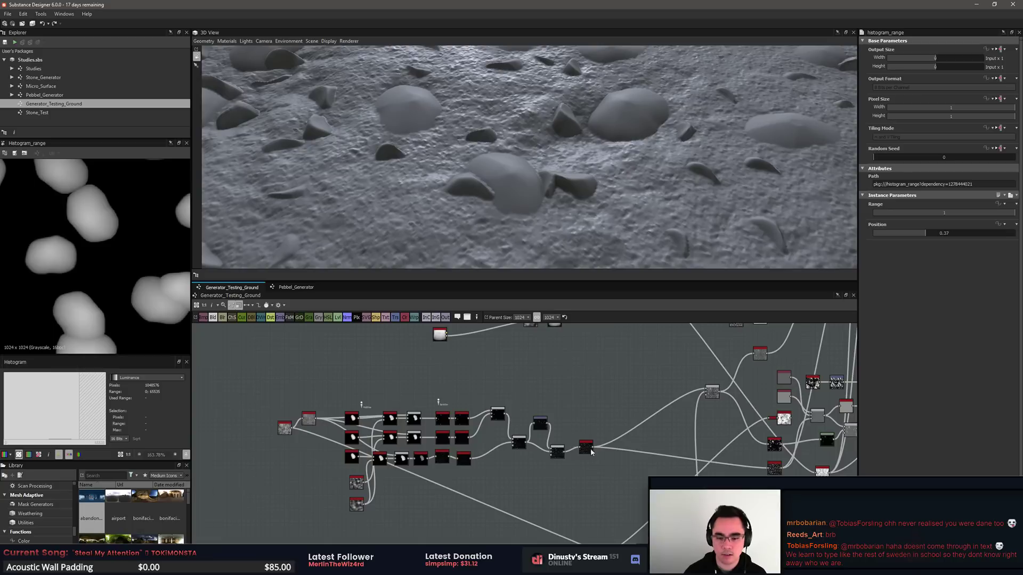
scroll(102, 271, "down", 3)
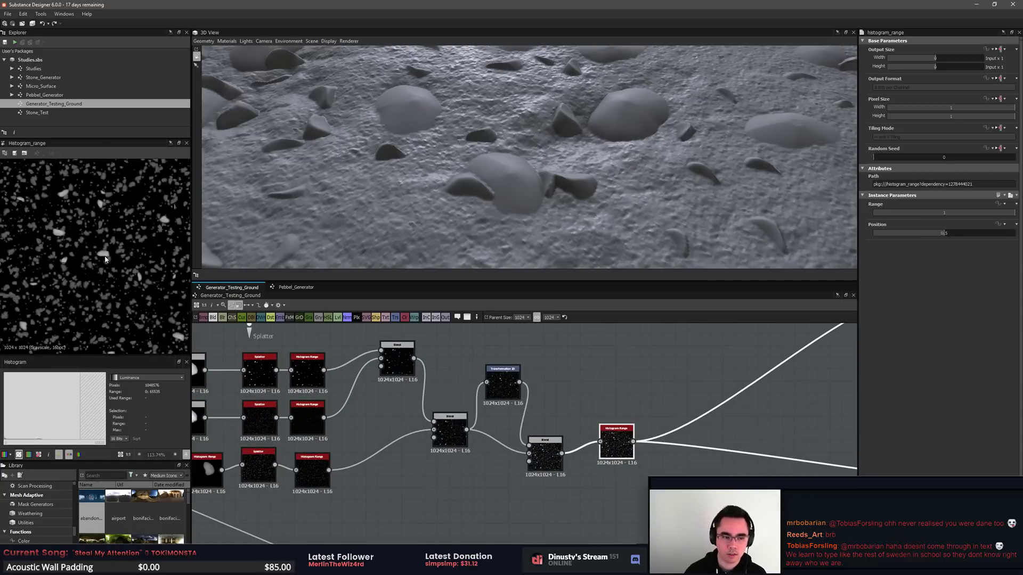
mouse_move(551, 231)
left_mouse_down()
mouse_move(551, 222)
mouse_move(536, 226)
left_mouse_up()
scroll(550, 222, "up", 5)
scroll(550, 227, "down", 8)
scroll(537, 226, "up", 2)
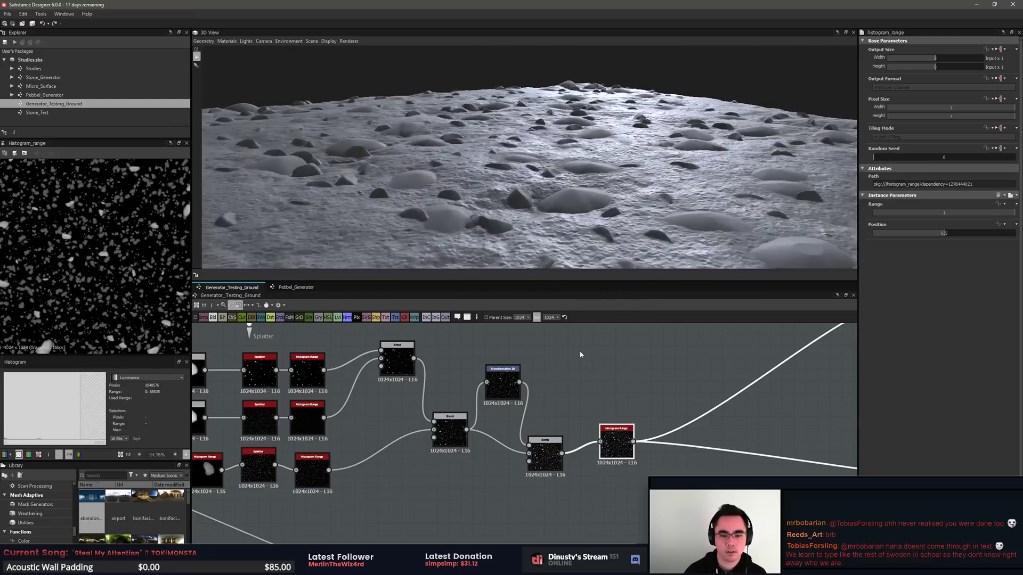
Step: Copy the node chain running from grunge_map_007 through Blur HQ Grayscale to Directional Warp in the other ground network
left_click(590, 391)
middle_click_drag(591, 392, 596, 390)
middle_click_drag(768, 474, 520, 458)
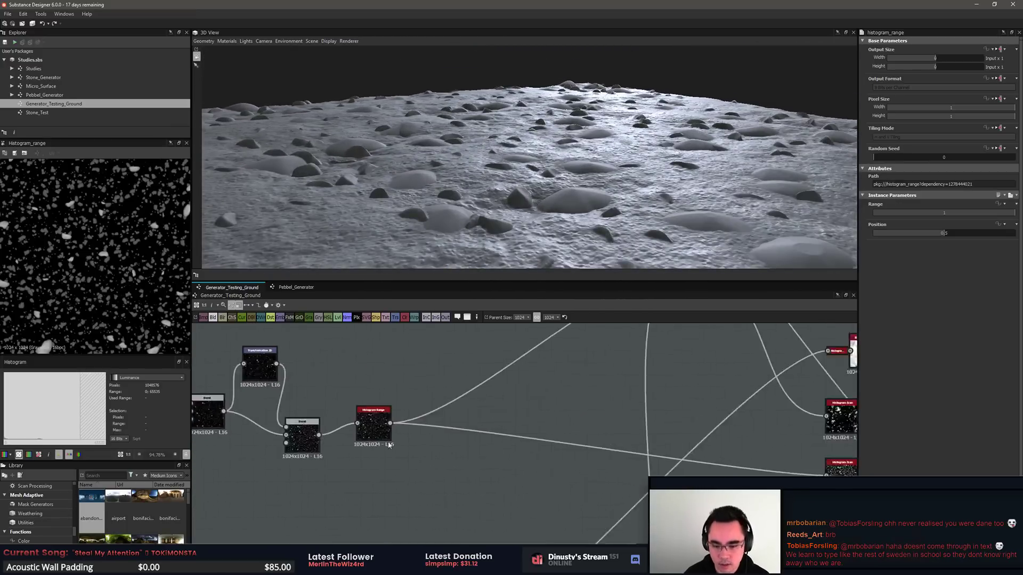
scroll(522, 465, "down", 4)
middle_click_drag(614, 486, 585, 337)
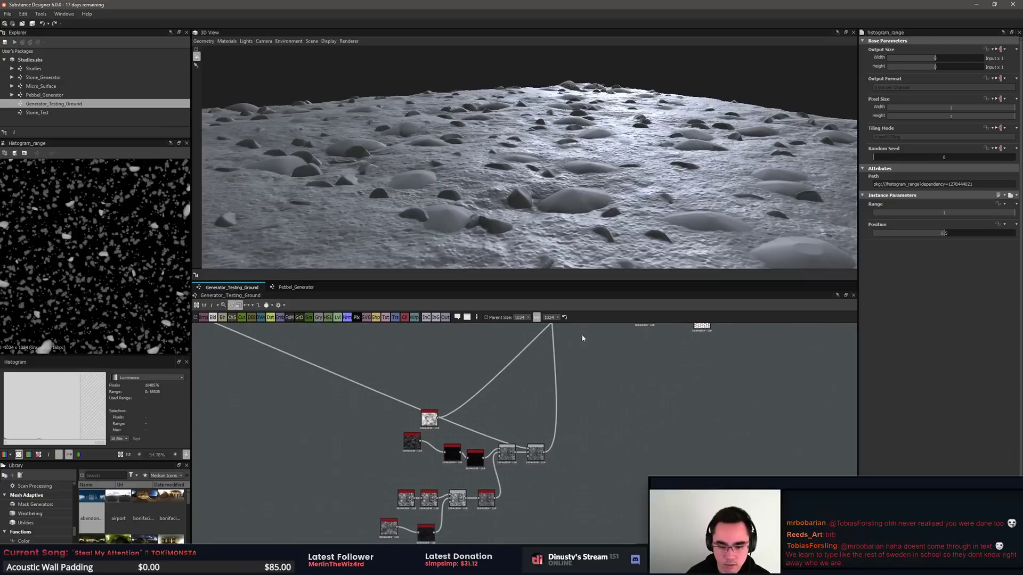
middle_click_drag(555, 414, 533, 514)
middle_click_drag(537, 331, 428, 465)
middle_click_drag(302, 326, 435, 400)
scroll(435, 399, "up", 4)
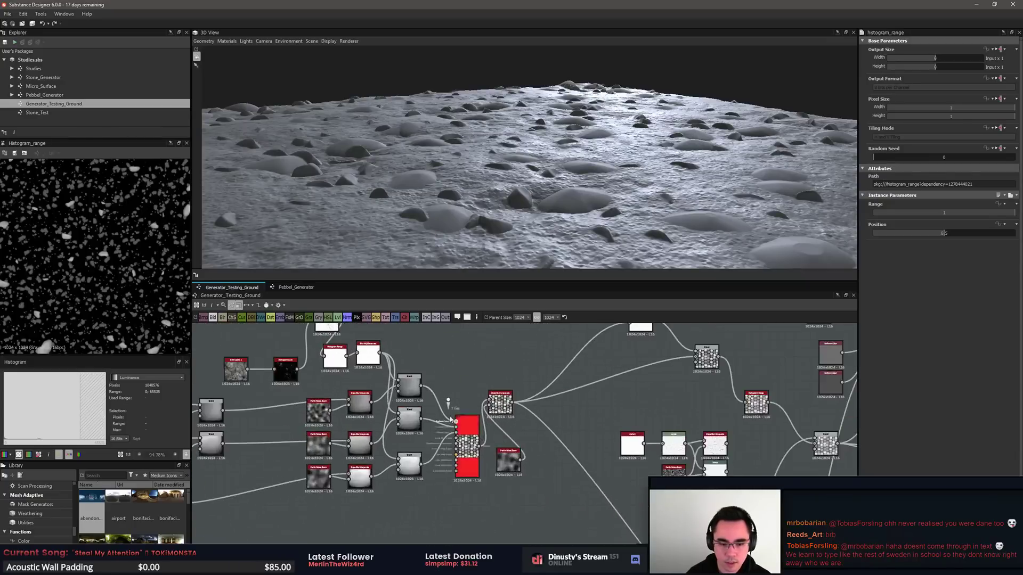
scroll(595, 416, "up", 2)
middle_click_drag(603, 413, 539, 547)
middle_click_drag(586, 438, 518, 569)
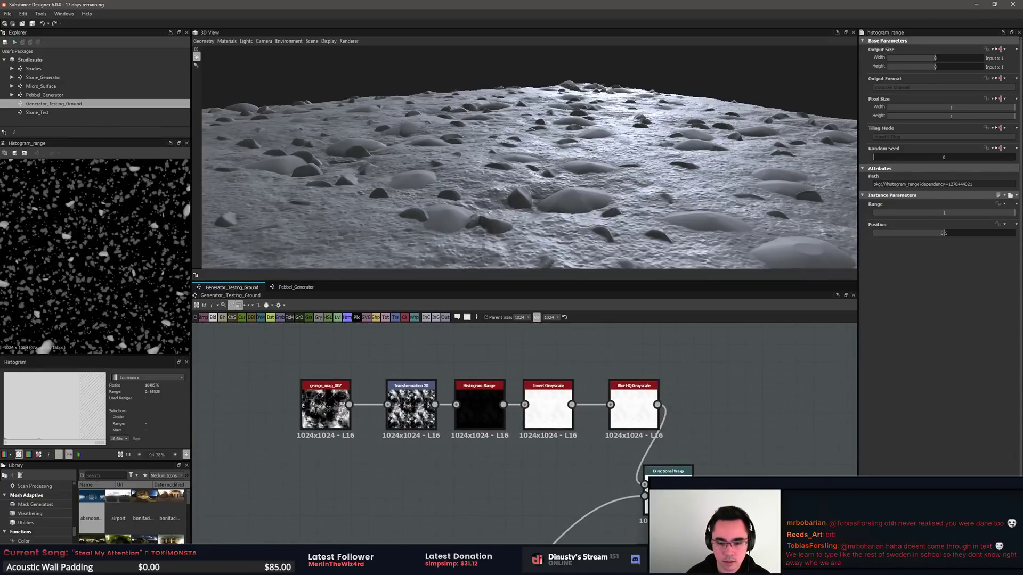
mouse_move(582, 527)
middle_mouse_down()
mouse_move(596, 522)
mouse_move(590, 513)
middle_mouse_up()
scroll(489, 428, "up", 2)
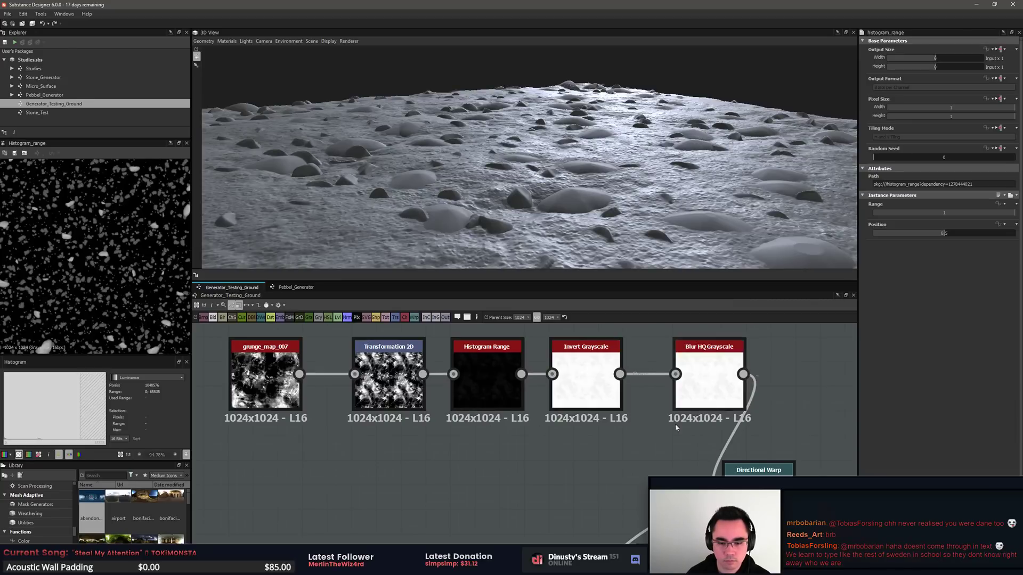
scroll(609, 453, "down", 3)
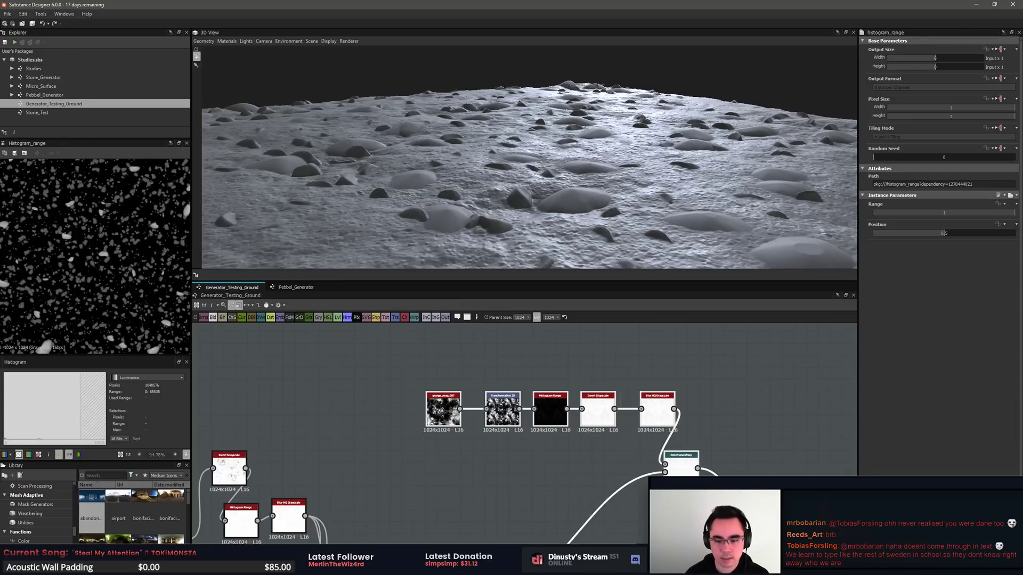
Step: Paste the copied grunge_map_007 chain into the pebble network and place it above the pebble rows
middle_click_drag(334, 456, 650, 457)
scroll(463, 453, "down", 5)
middle_click_drag(320, 469, 765, 405)
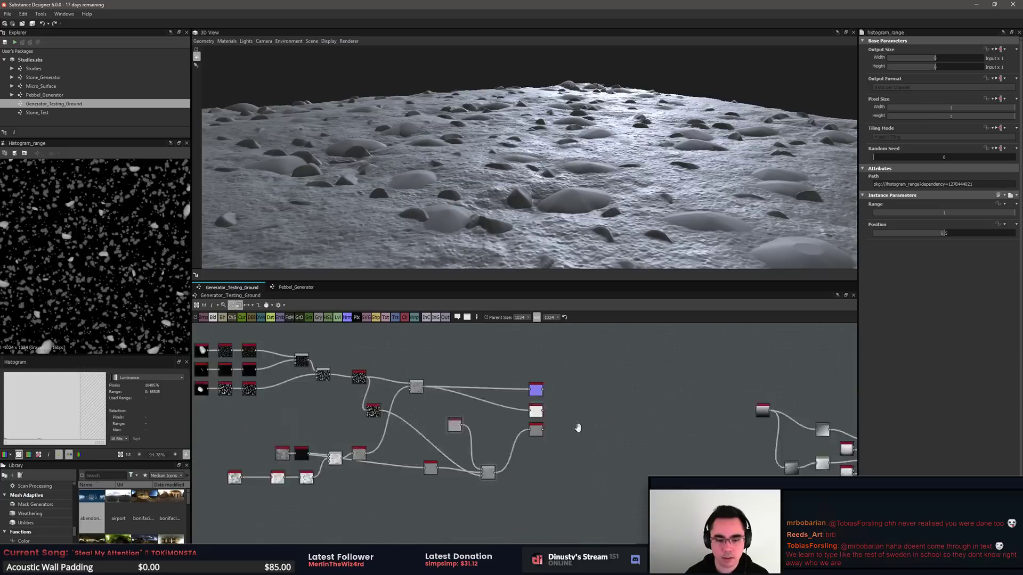
scroll(480, 434, "up", 3)
middle_click_drag(386, 409, 697, 534)
key("ctrl+v")
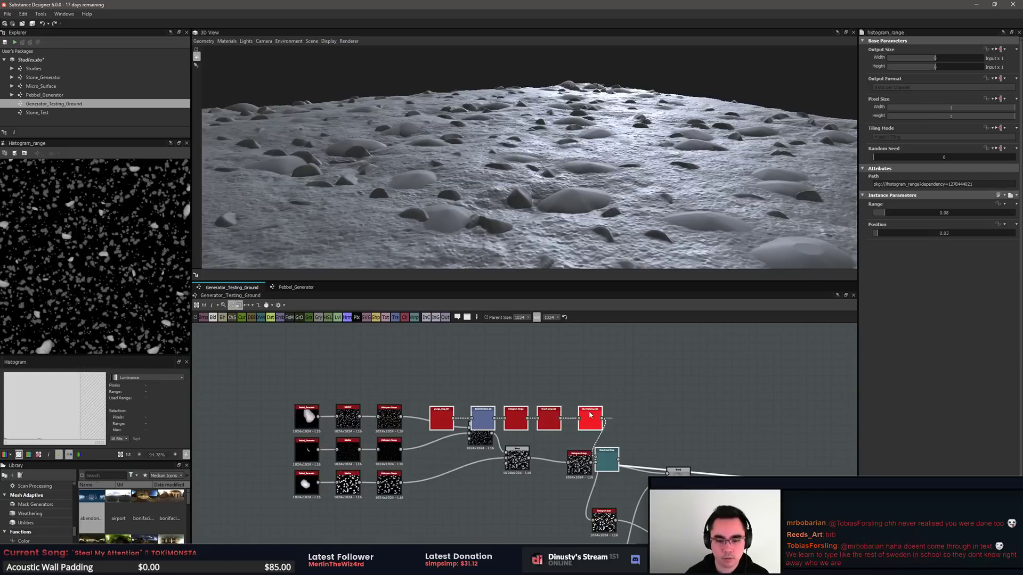
left_click_drag(589, 419, 591, 347)
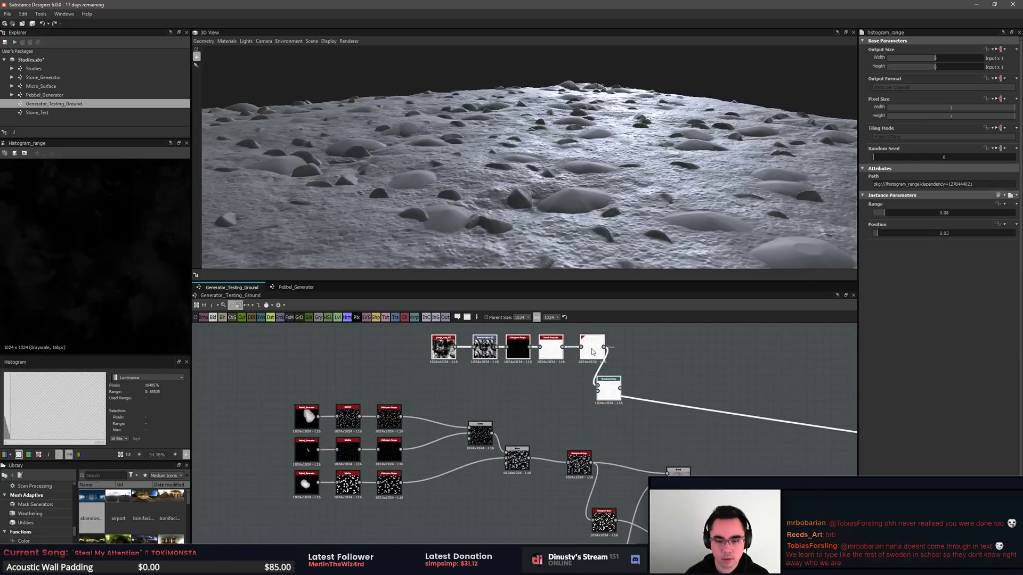
left_click(641, 400)
left_click(610, 394)
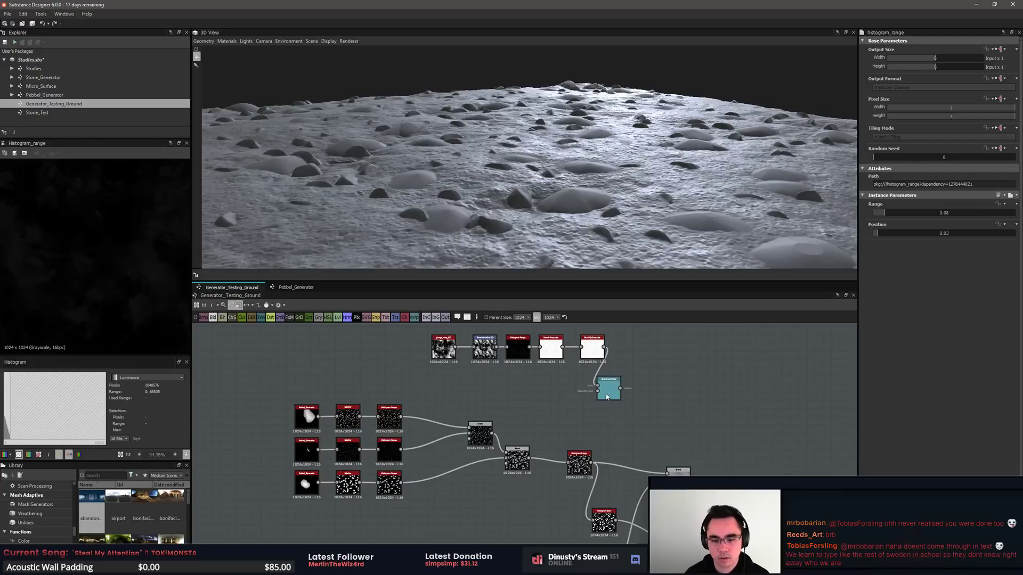
key("ctrl+z")
Step: Trace where the pasted Directional Warp's output link leads across the graph
middle_click_drag(692, 399, 448, 429)
scroll(410, 341, "down", 4)
scroll(615, 419, "up", 5)
scroll(613, 420, "up", 1)
middle_click_drag(341, 424, 695, 426)
scroll(694, 427, "down", 2)
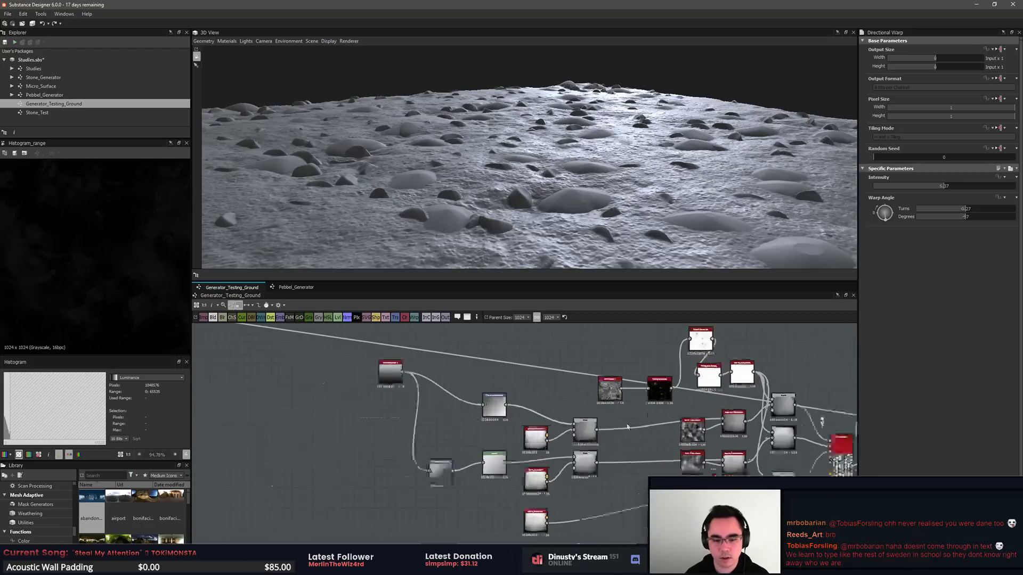
scroll(639, 421, "down", 2)
middle_click_drag(533, 400, 721, 427)
middle_click_drag(240, 405, 641, 421)
middle_click_drag(749, 403, 510, 455)
scroll(515, 450, "up", 2)
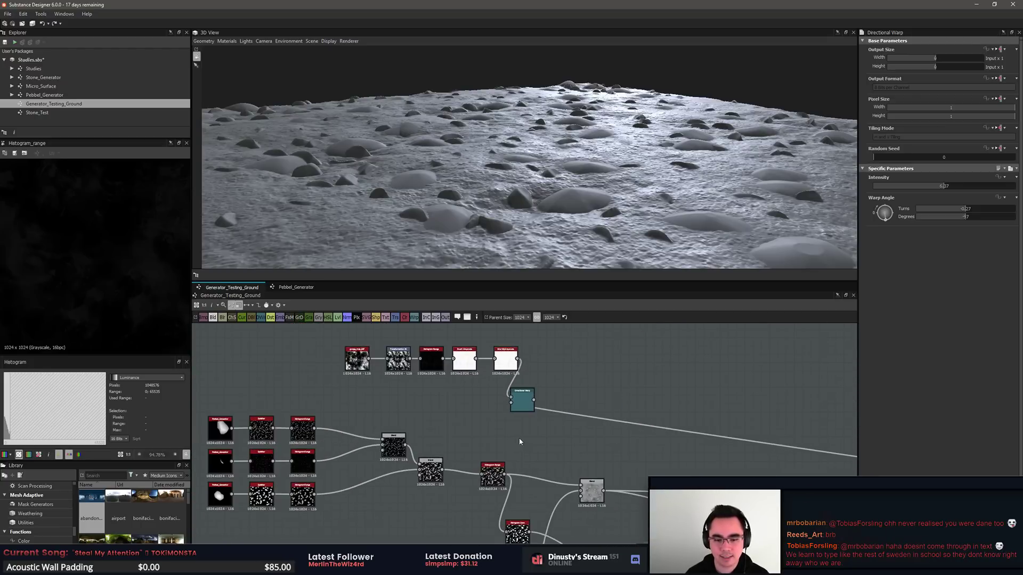
Step: Move the pasted Directional Warp farther from Blur HQ Grayscale and delete its long outgoing link
left_click_drag(528, 401, 607, 400)
left_click(522, 415)
middle_click_drag(625, 452, 615, 432)
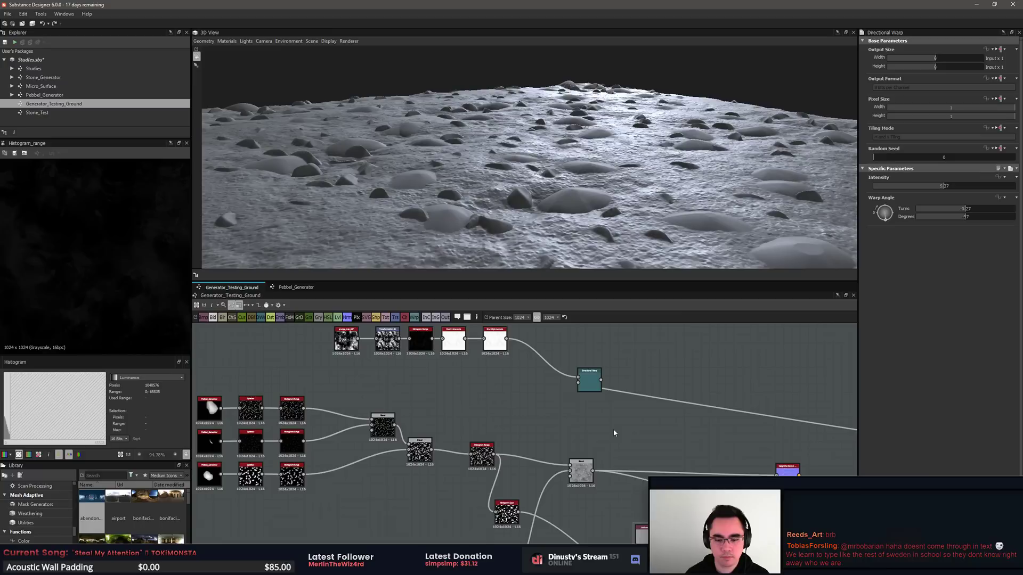
left_click(648, 397)
key("Delete")
Step: Preview the pasted grunge_map_007 and examine the nodes that follow it in the chain
middle_click_drag(396, 393, 576, 445)
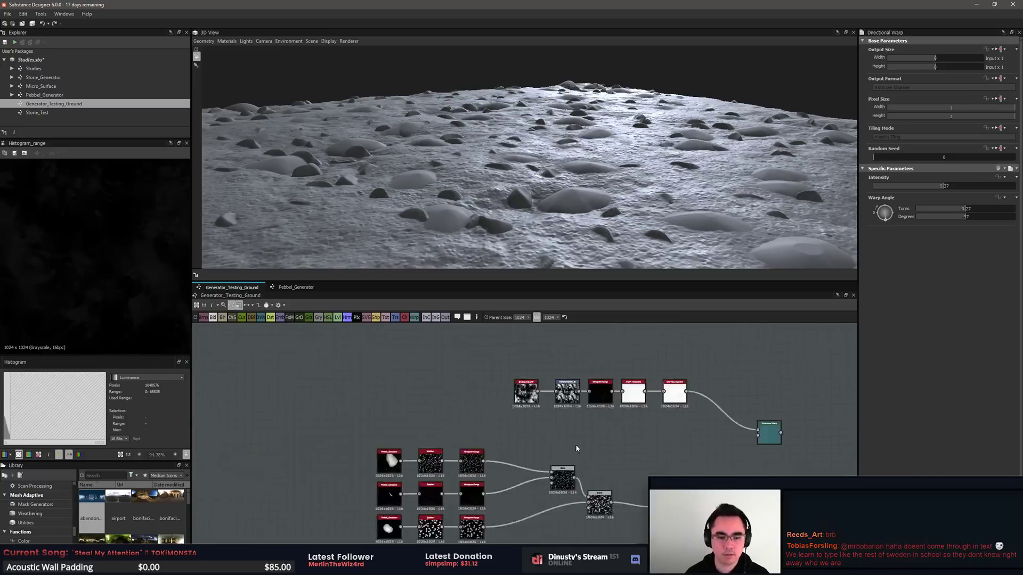
scroll(576, 445, "up", 4)
double_click(474, 344)
scroll(61, 264, "down", 6)
scroll(61, 262, "up", 2)
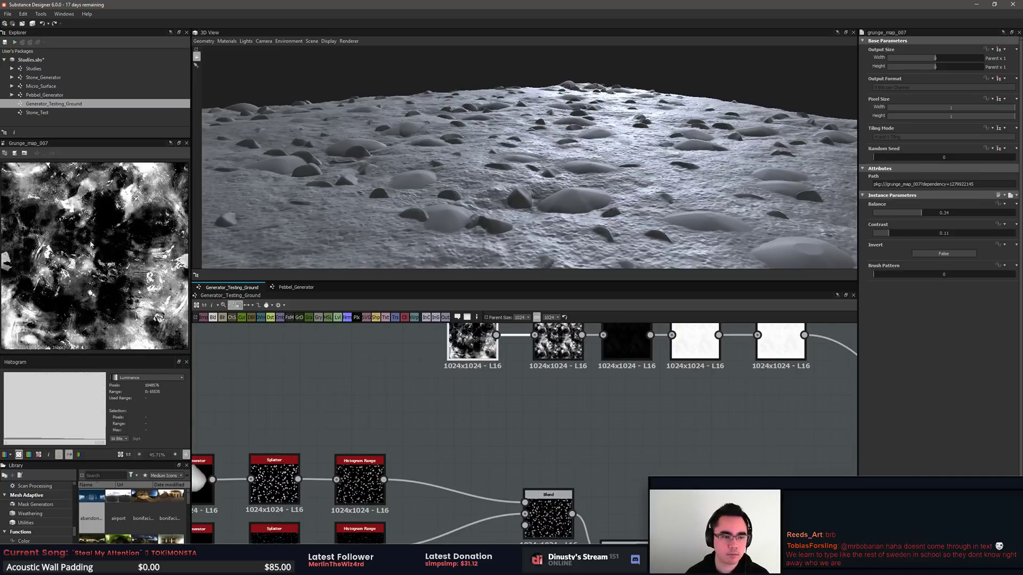
middle_click_drag(551, 356, 441, 394)
scroll(441, 393, "up", 2)
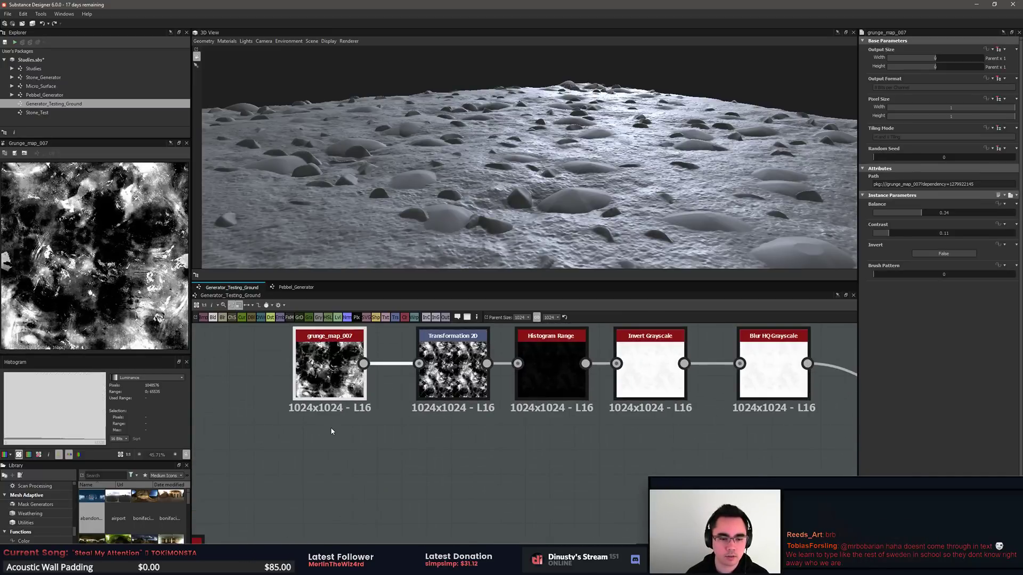
middle_click_drag(470, 431, 455, 439)
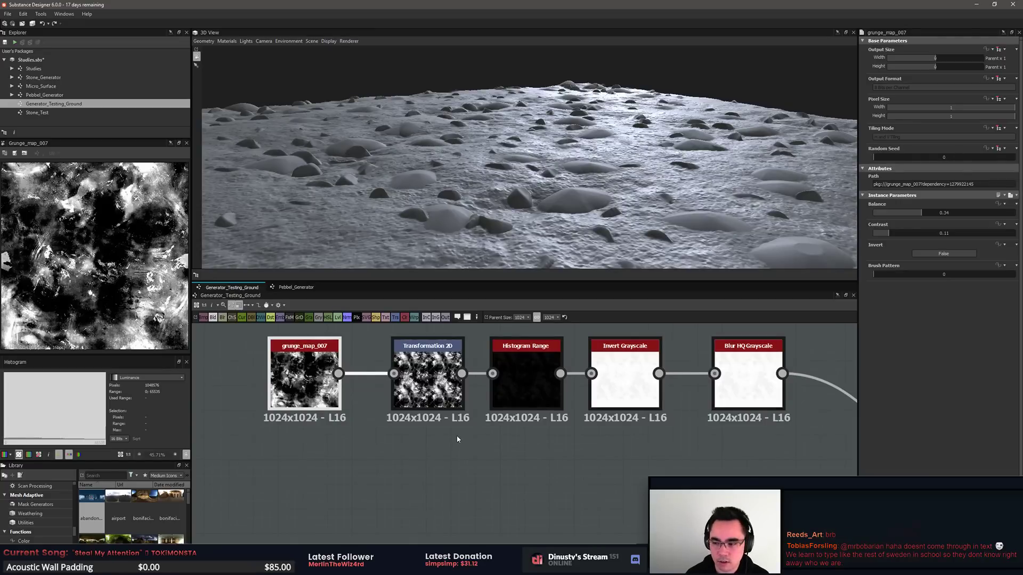
Step: Try the x2 and /2 scaling on the pasted Transformation 2D and check its tiling in the 2D preview
double_click(432, 394)
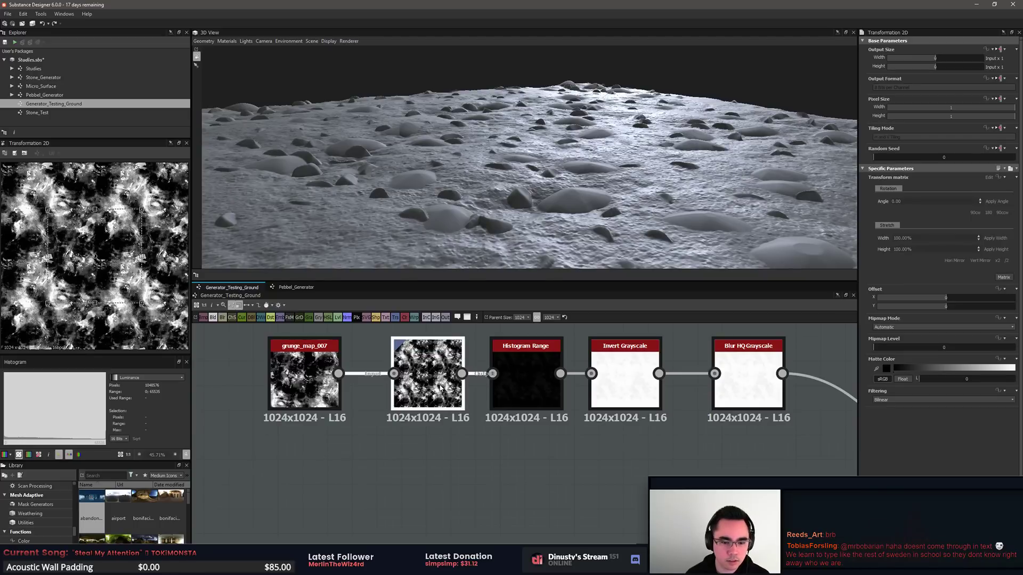
left_click(998, 261)
left_click(999, 261)
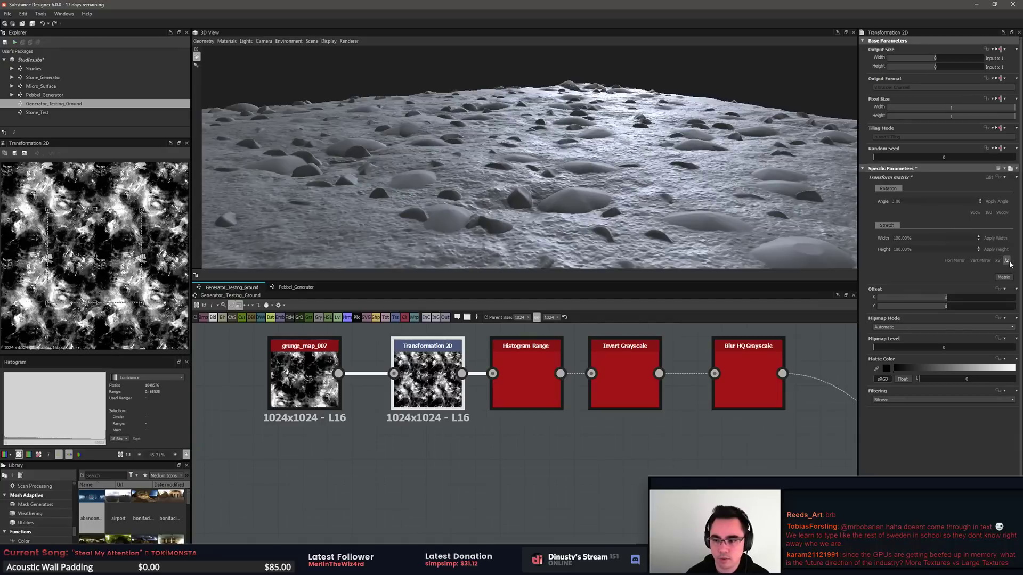
left_click(602, 452)
scroll(110, 281, "down", 3)
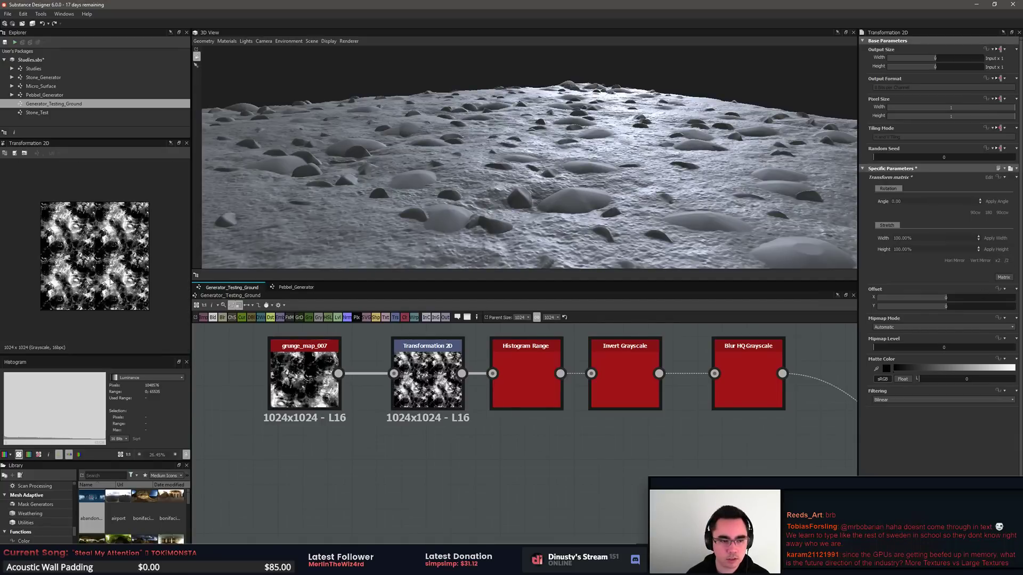
Step: Preview the pasted Histogram Range after the Transformation 2D and examine its dark output up close
middle_click_drag(542, 422, 498, 419)
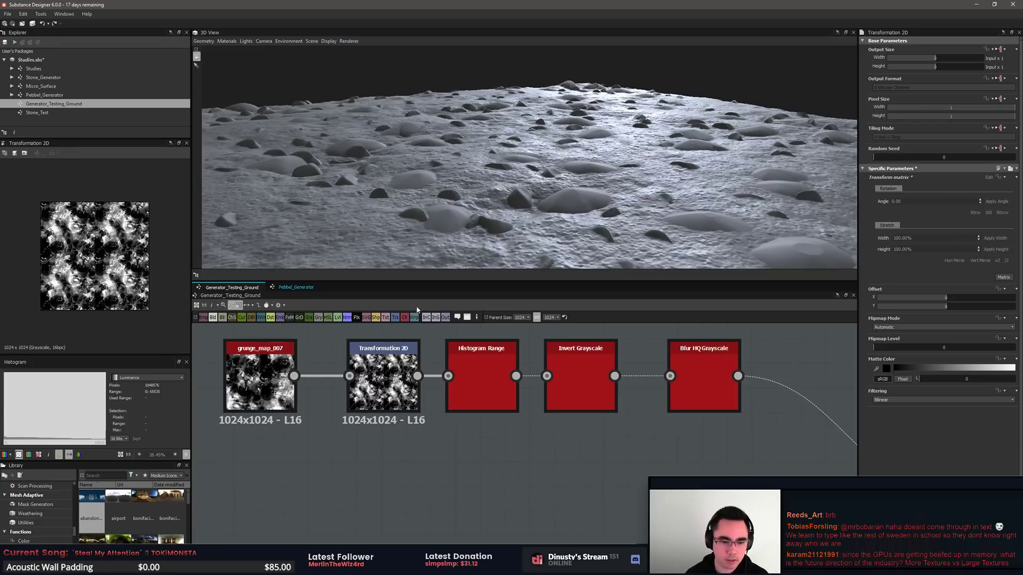
scroll(482, 383, "up", 2)
double_click(484, 377)
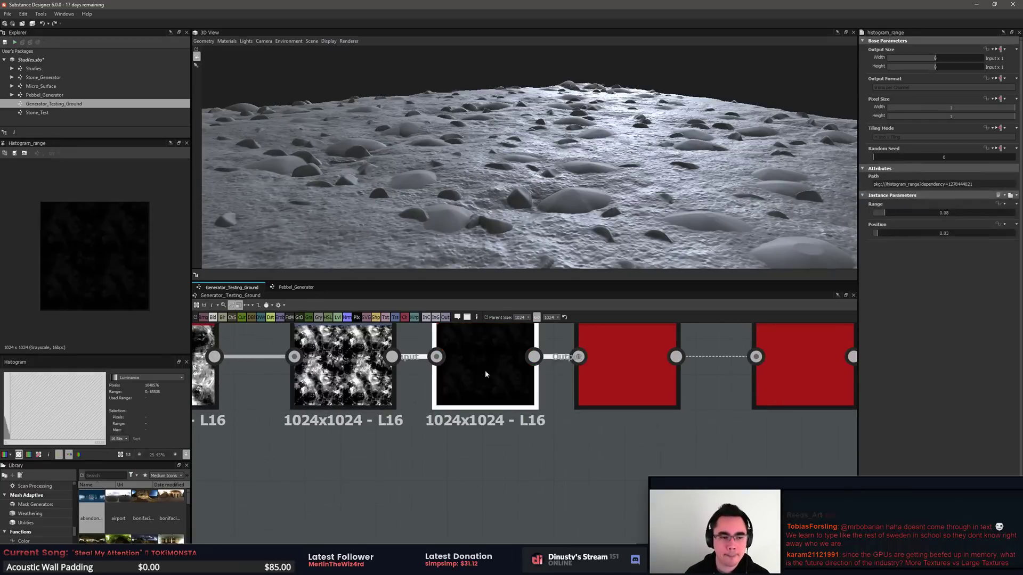
middle_click_drag(485, 374, 460, 438)
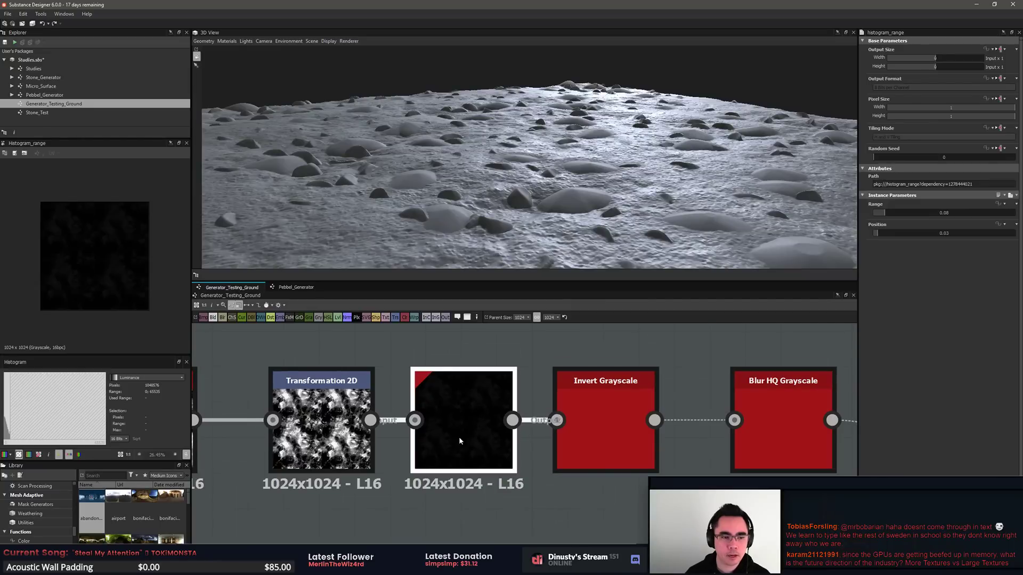
scroll(101, 214, "up", 5)
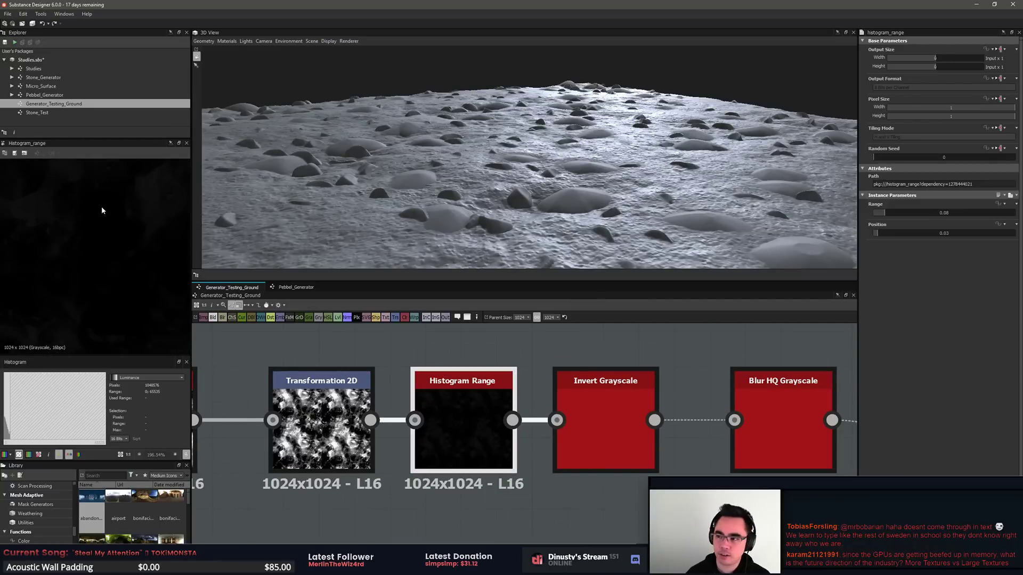
scroll(594, 421, "down", 3)
scroll(600, 425, "up", 1)
middle_click_drag(627, 470, 520, 453)
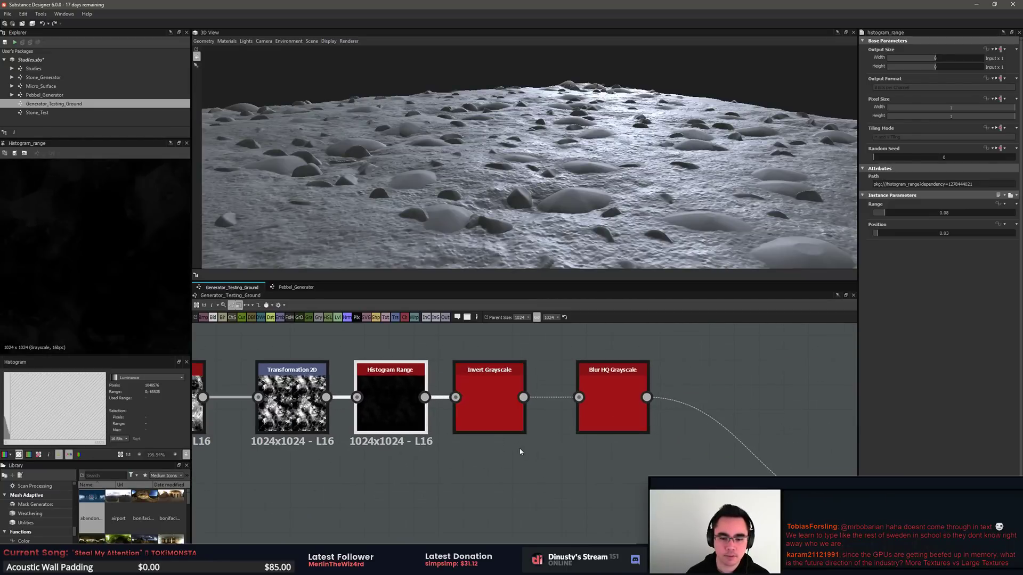
Step: Preview the pasted Invert Grayscale and Blur HQ Grayscale, and set the blur's Intensity to 0
double_click(479, 402)
scroll(538, 416, "up", 2)
double_click(513, 395)
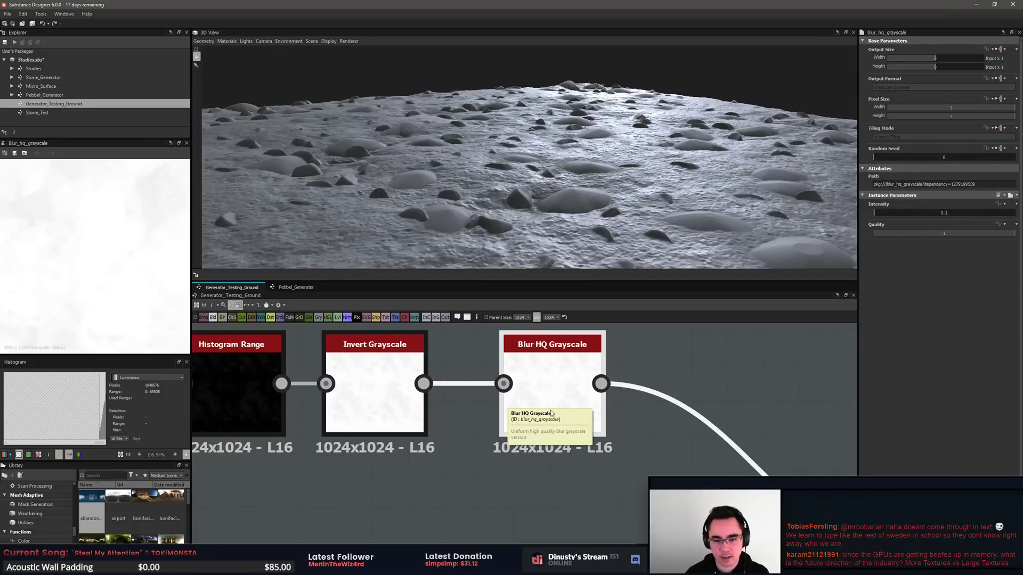
scroll(671, 491, "down", 3)
middle_click_drag(671, 494, 495, 452)
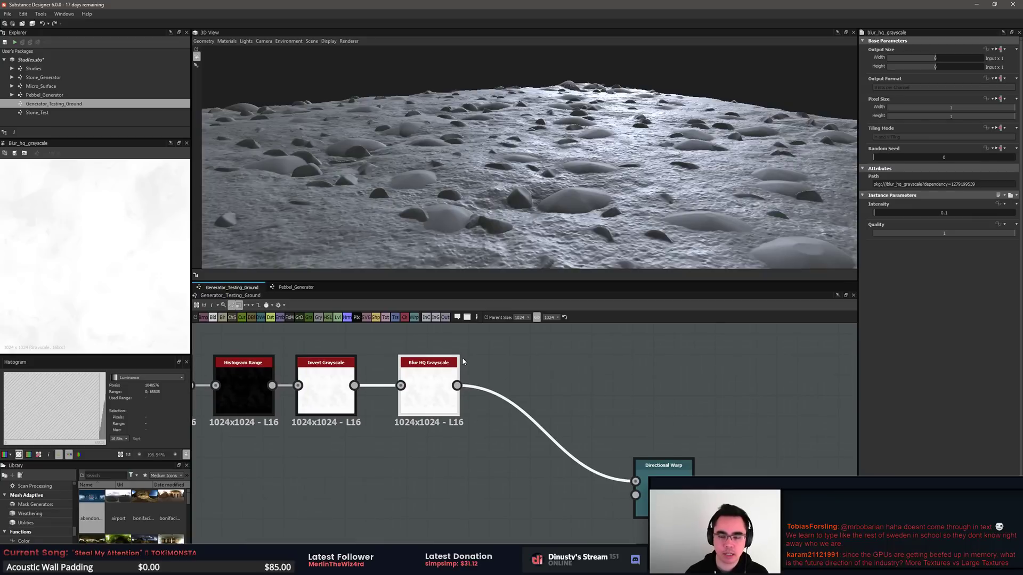
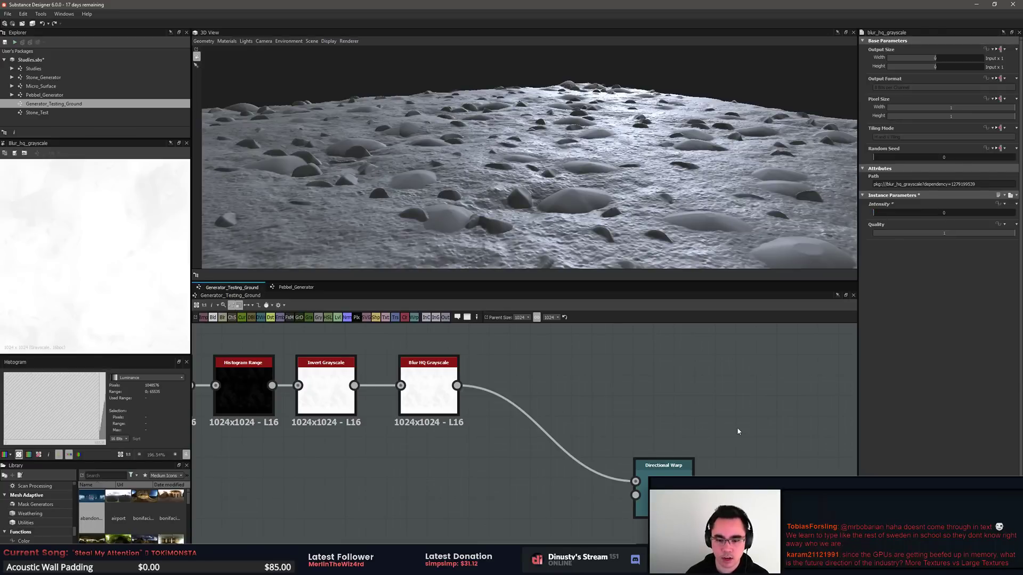
Step: Preview the pebble Histogram Scan and the pebble Histogram Range that feeds it
scroll(703, 397, "down", 4)
scroll(688, 398, "down", 2)
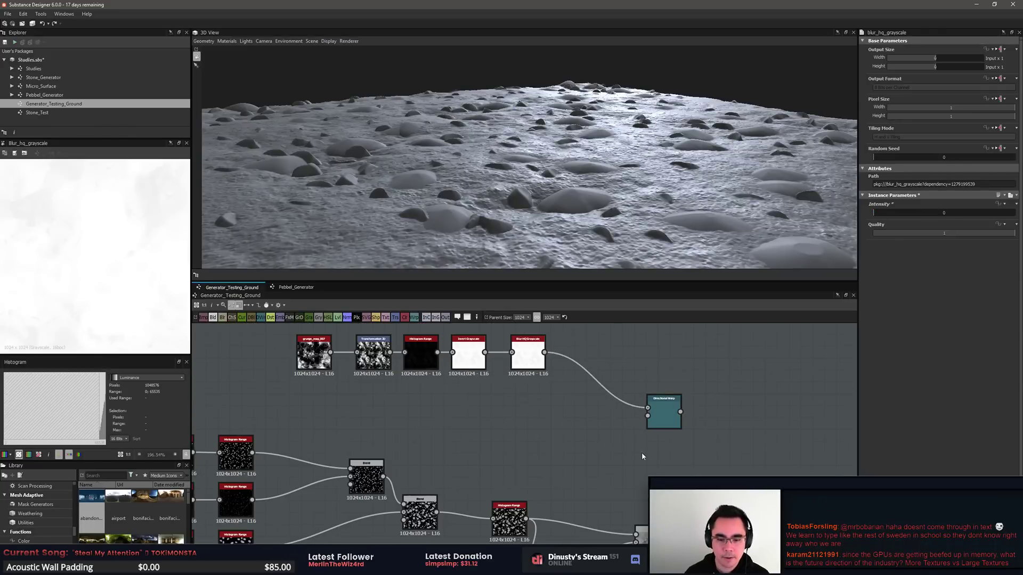
middle_click_drag(642, 452, 580, 342)
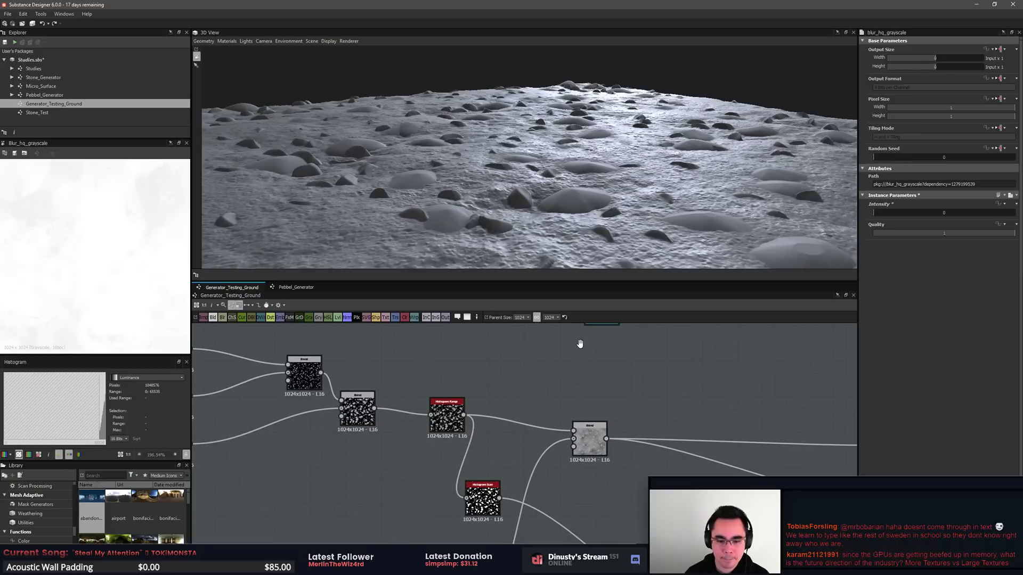
left_click(495, 485)
middle_click_drag(481, 454, 448, 482)
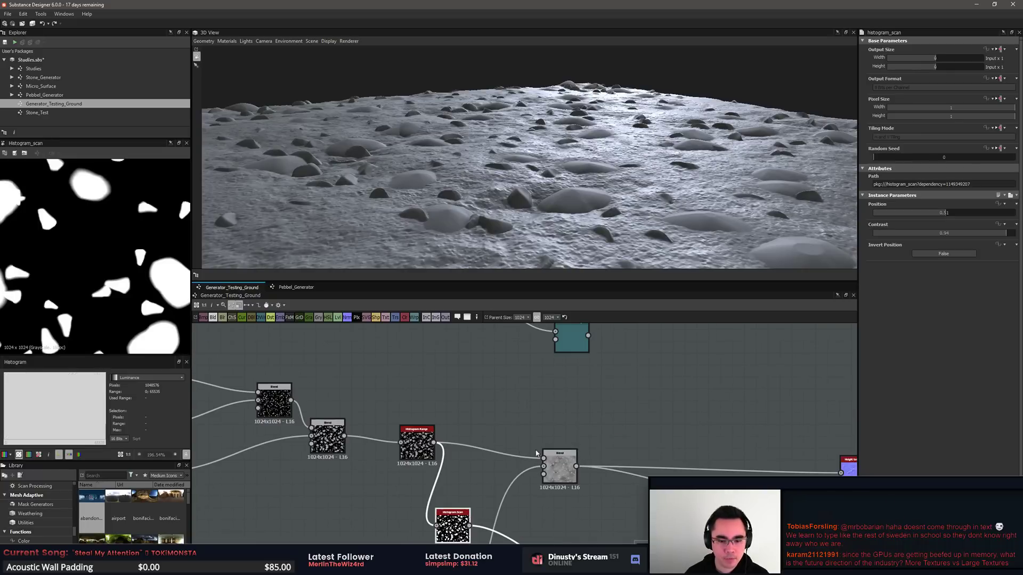
double_click(424, 451)
Step: Add a Blend node and place it between the pebble Histogram Range and the pasted Directional Warp
middle_click_drag(478, 425, 664, 481)
left_click(592, 436)
right_click(592, 436)
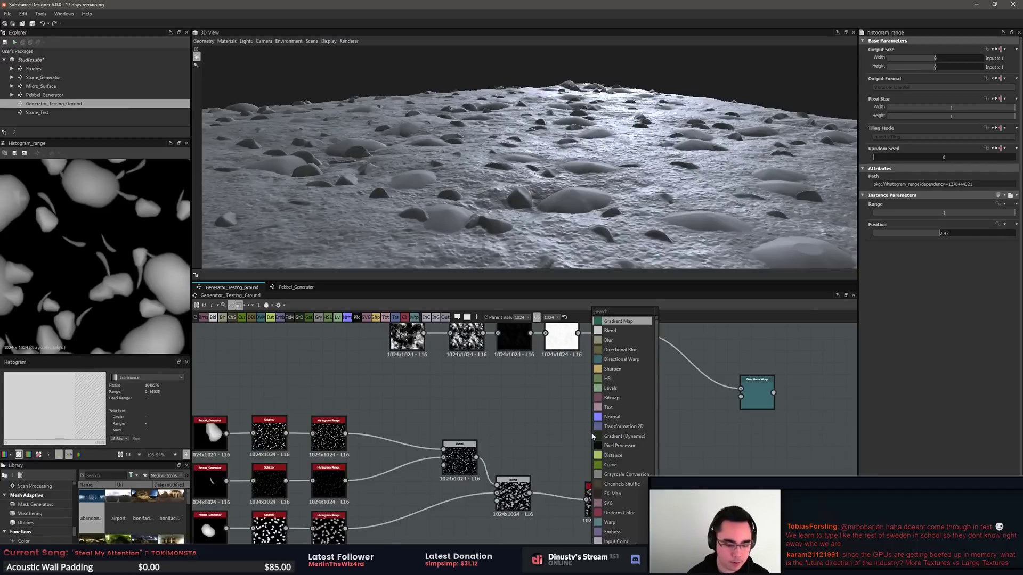
left_click(618, 336)
left_click_drag(612, 446, 680, 469)
middle_click_drag(751, 399, 647, 405)
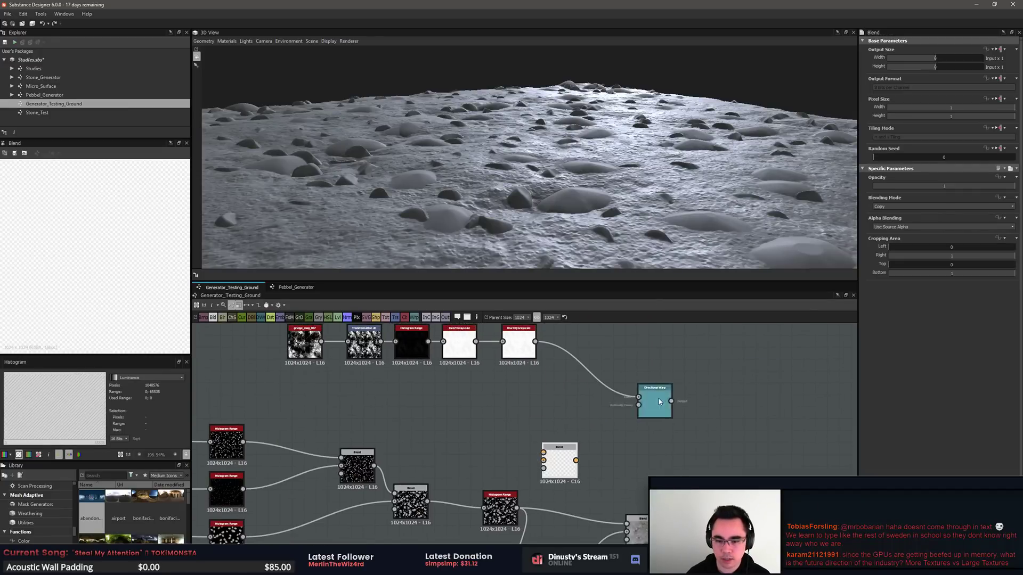
Step: Connect Blur HQ Grayscale to the new Blend's Foreground and link the pebble Histogram Range into the same Blend
middle_click_drag(635, 525, 575, 385)
double_click(578, 393)
middle_click_drag(572, 421, 616, 544)
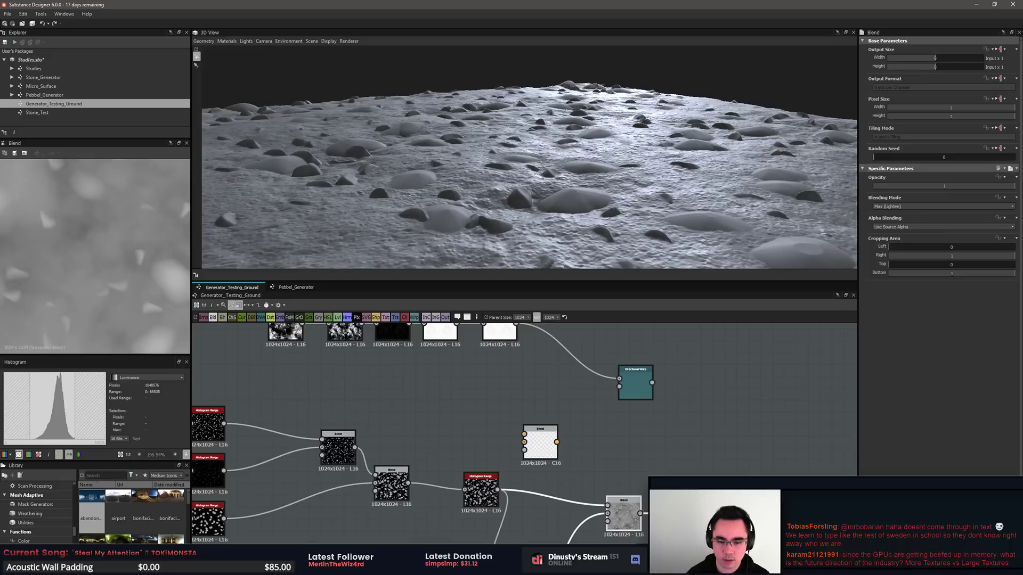
middle_click_drag(541, 346, 601, 384)
middle_click_drag(697, 479, 611, 427)
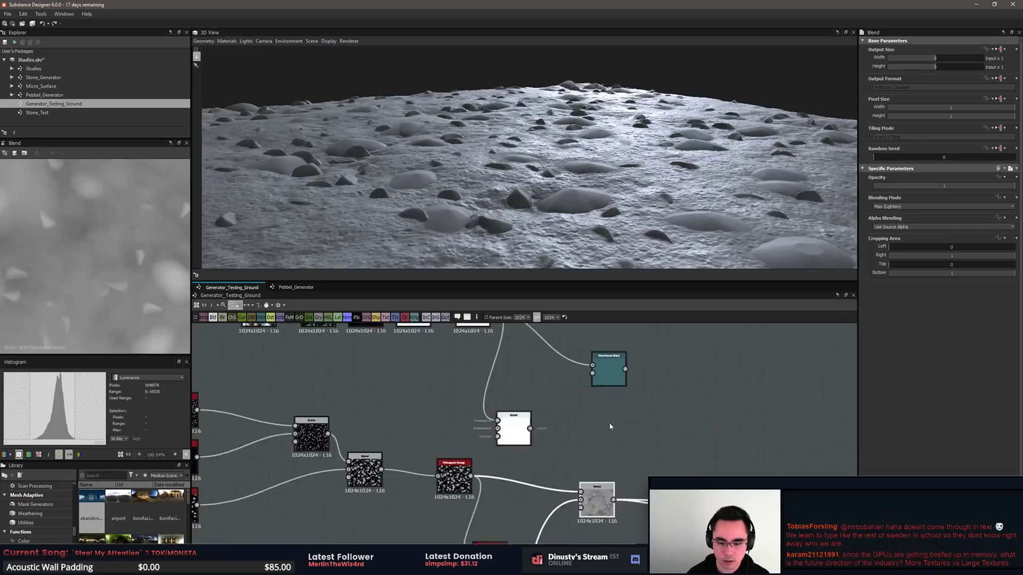
scroll(611, 427, "up", 2)
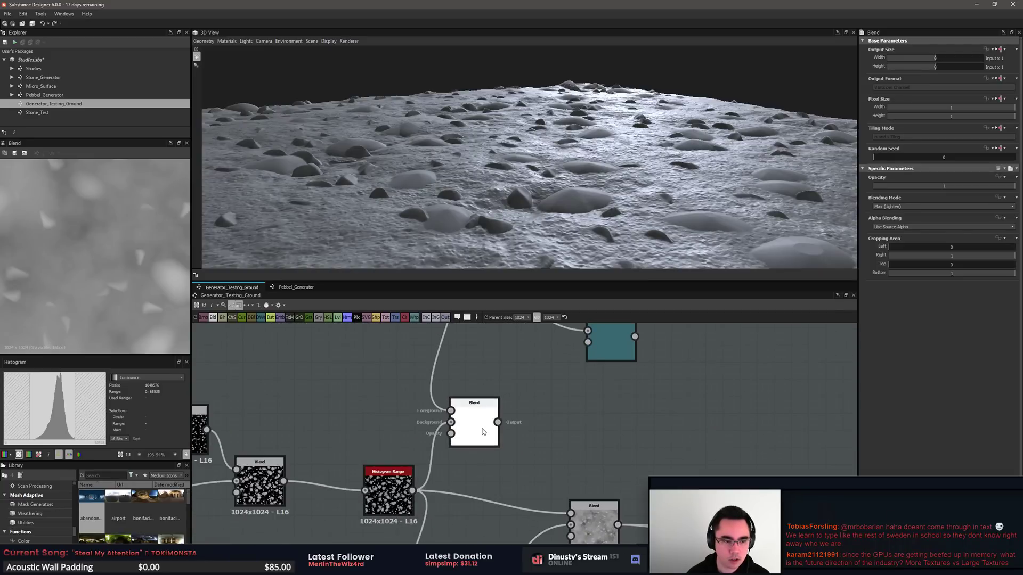
Step: Make sure the pebble Histogram Range feeds the new Blend's Background, and preview both of the Blend's source images
middle_click_drag(479, 331, 598, 439)
left_click(539, 379)
scroll(74, 232, "down", 3)
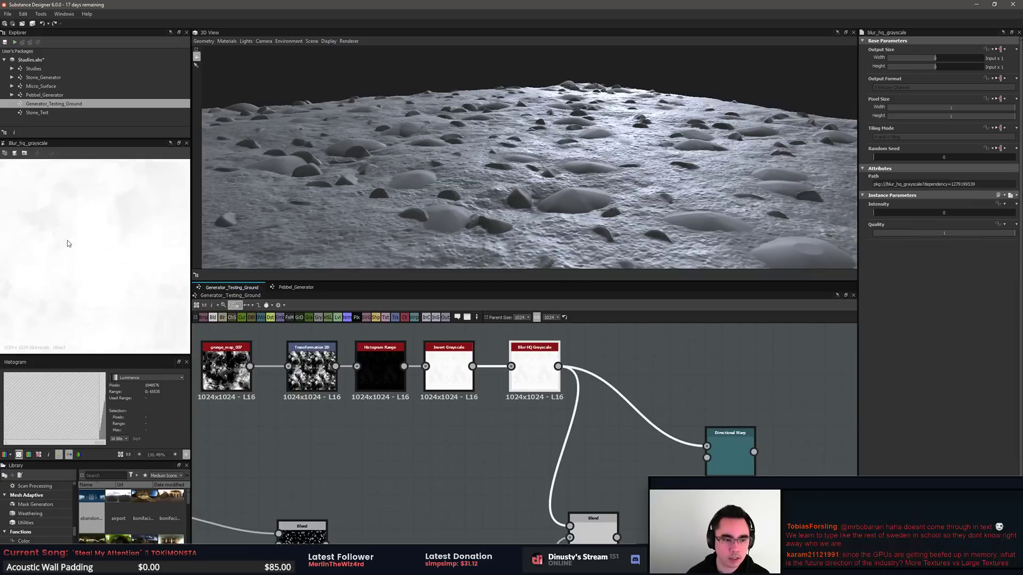
middle_click_drag(575, 554, 573, 460)
left_click_drag(568, 455, 568, 444)
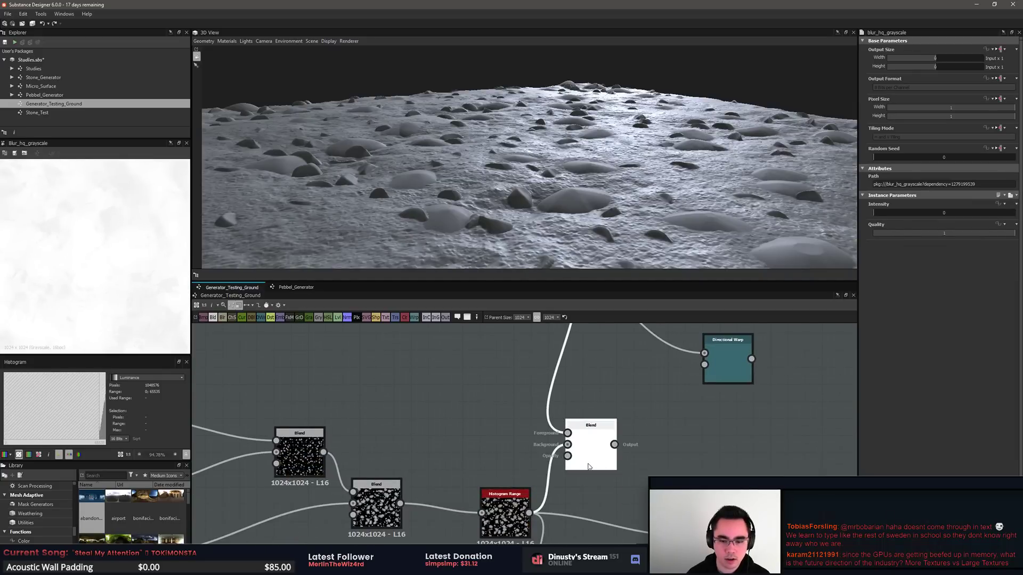
left_click(511, 525)
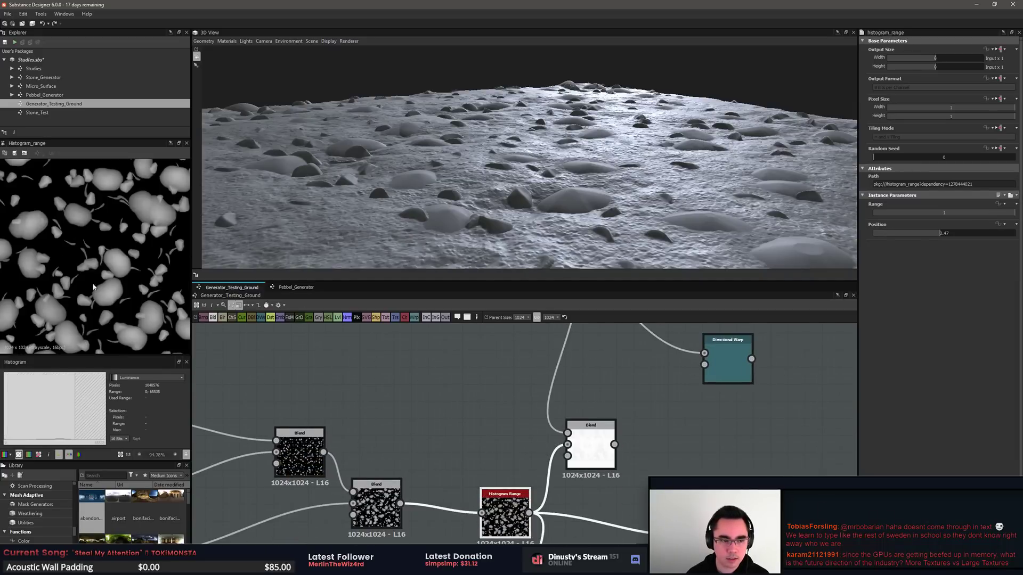
Step: Compare the blending modes on the new Blend and settle on Multiply
left_click(583, 424)
left_click(904, 206)
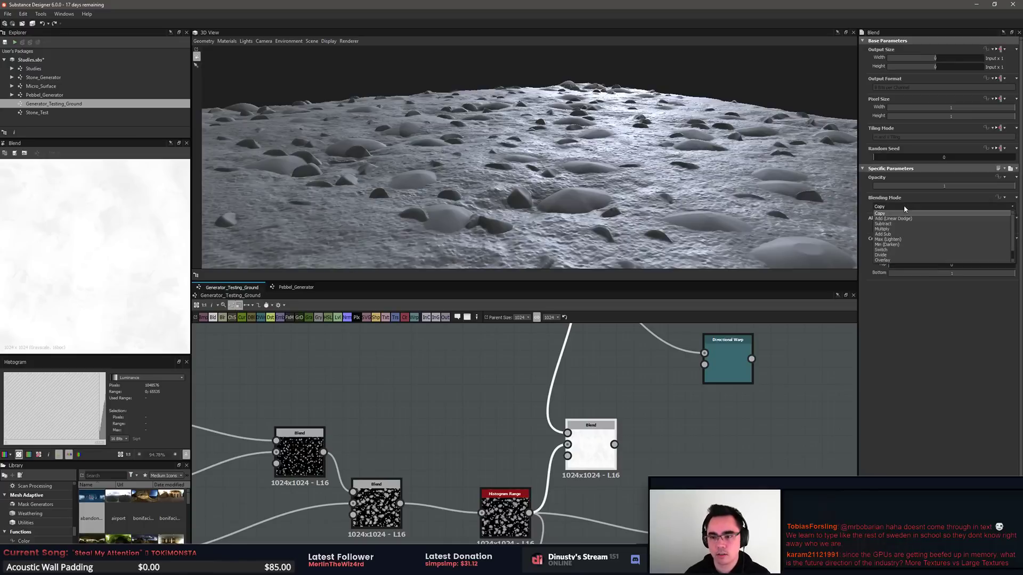
left_click(904, 220)
key("Down")
key("Down")
key("Down")
key("Down")
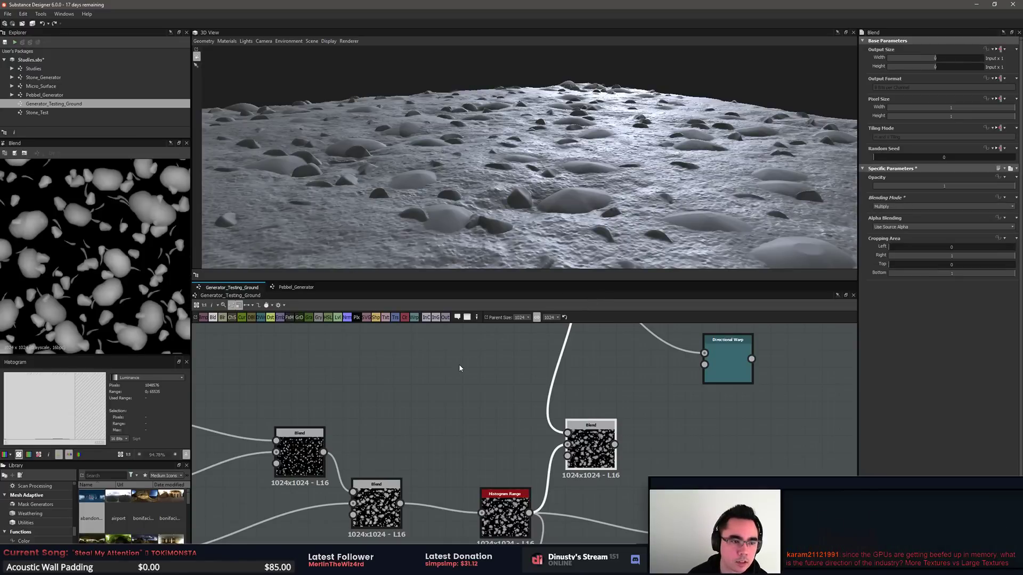
key("Down")
key("Down")
key("Down")
key("Down")
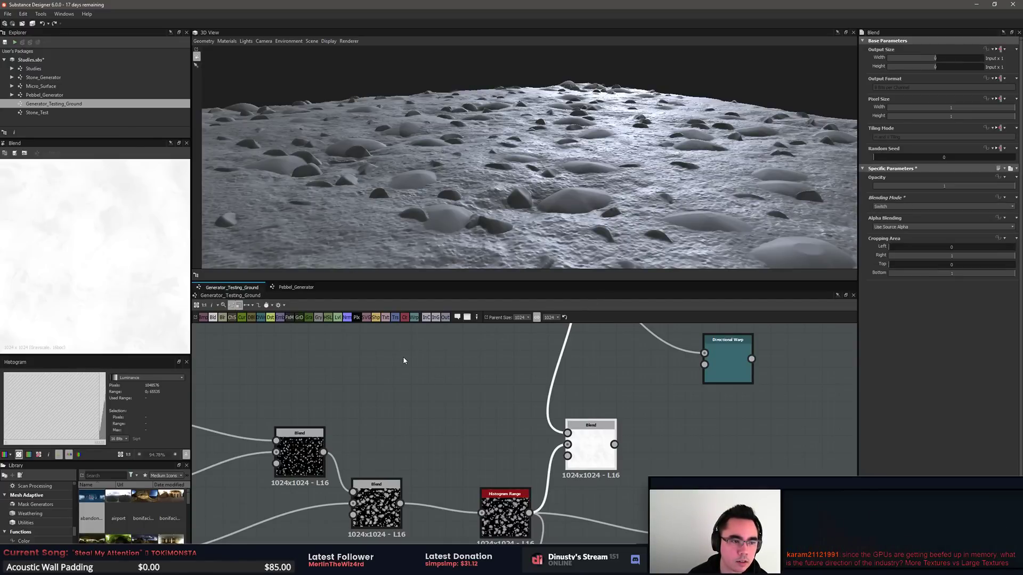
key("Down")
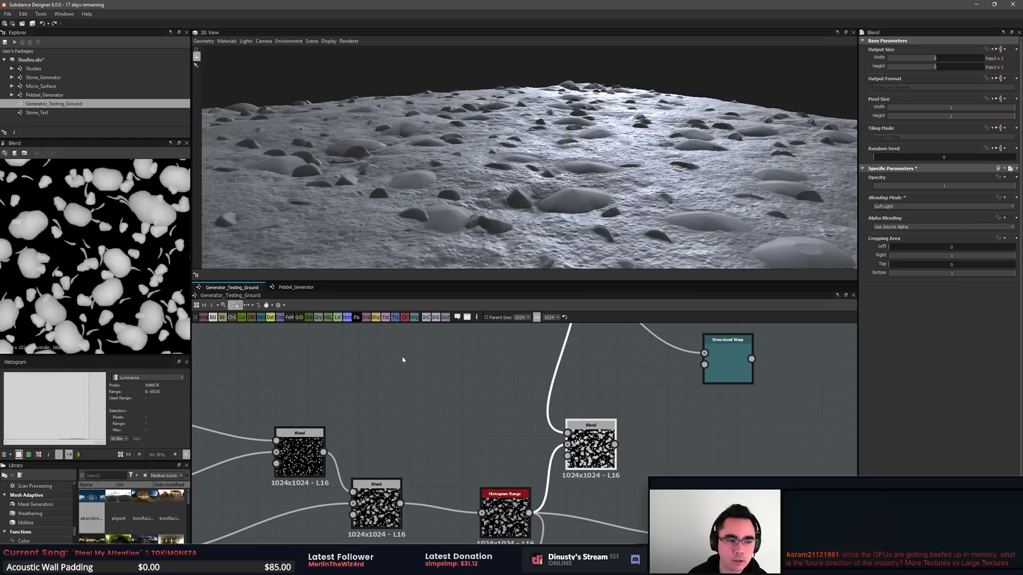
key("Up")
key("Up")
key("Up")
key("Up")
key("Up")
key("Up")
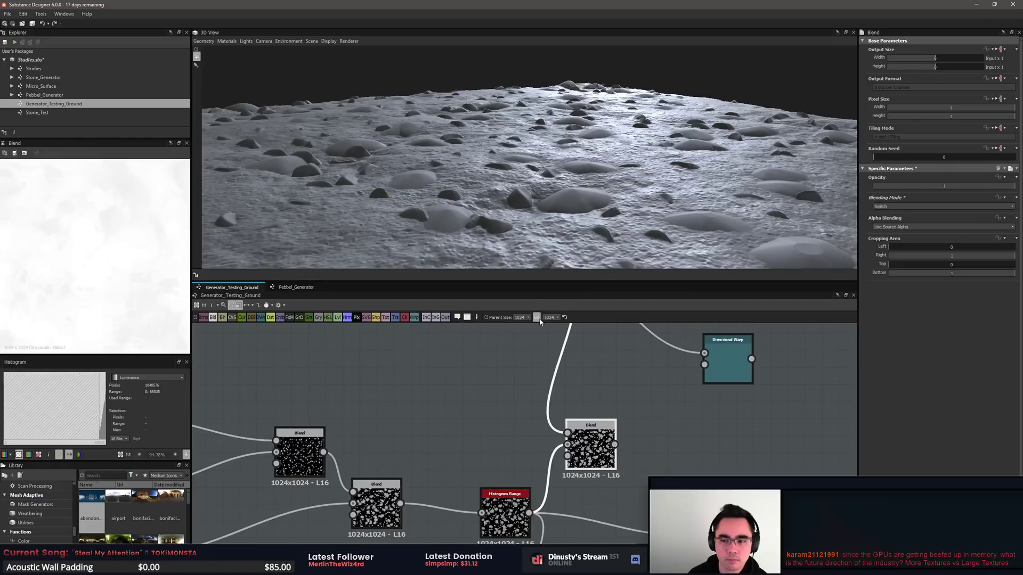
key("Up")
key("Up")
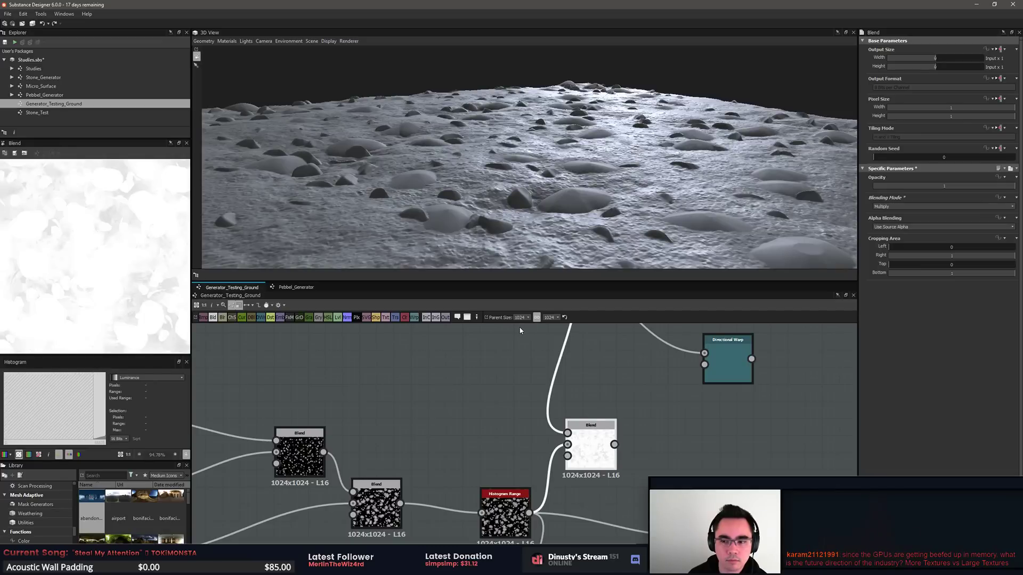
Step: Inspect the multiplied pebbles, feed the new Blend into the ground Blend's Foreground, and check the result in 3D
scroll(68, 263, "up", 5)
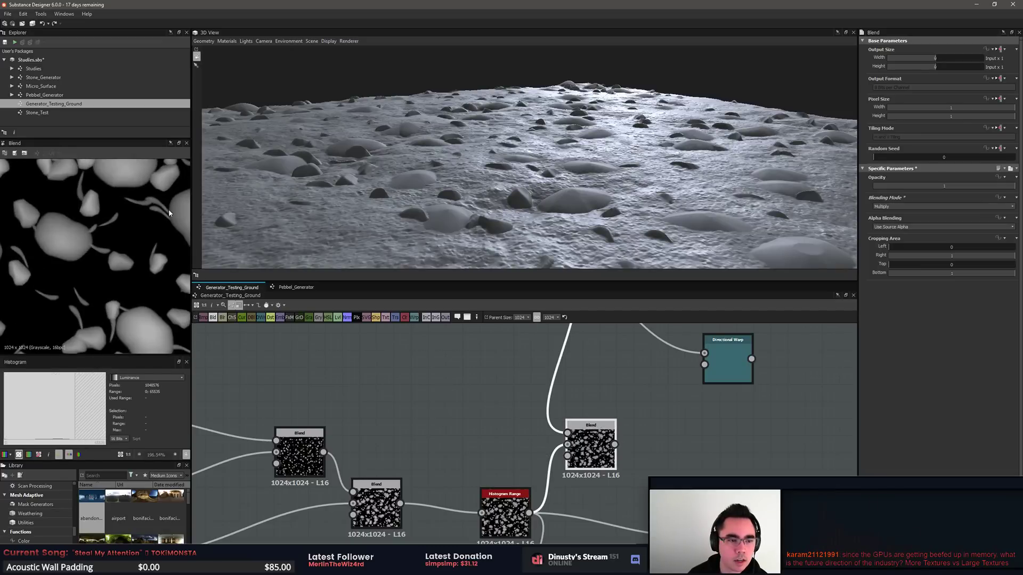
scroll(64, 245, "up", 2)
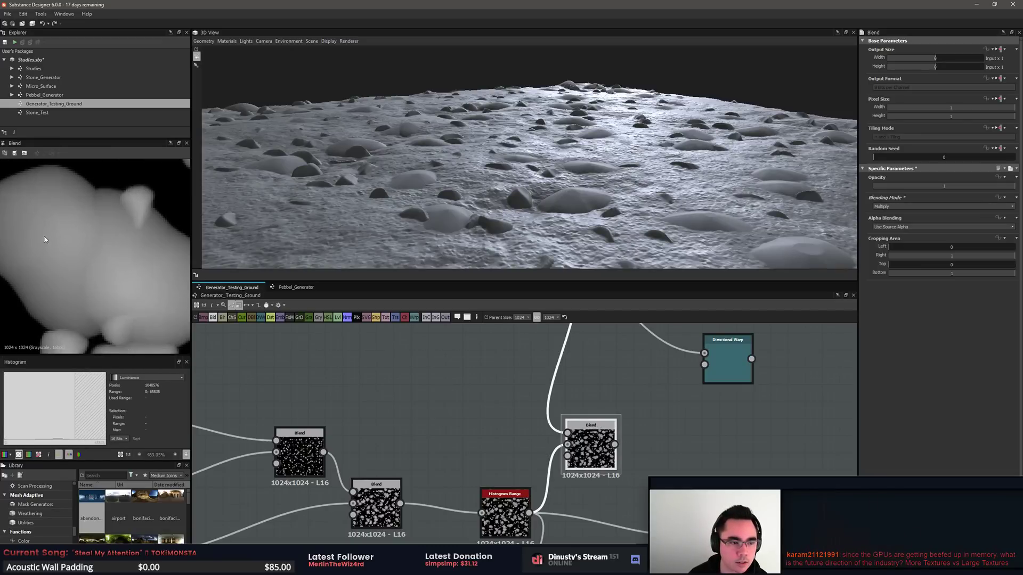
middle_click_drag(68, 228, 73, 213)
scroll(698, 464, "down", 1)
middle_click_drag(704, 473, 604, 401)
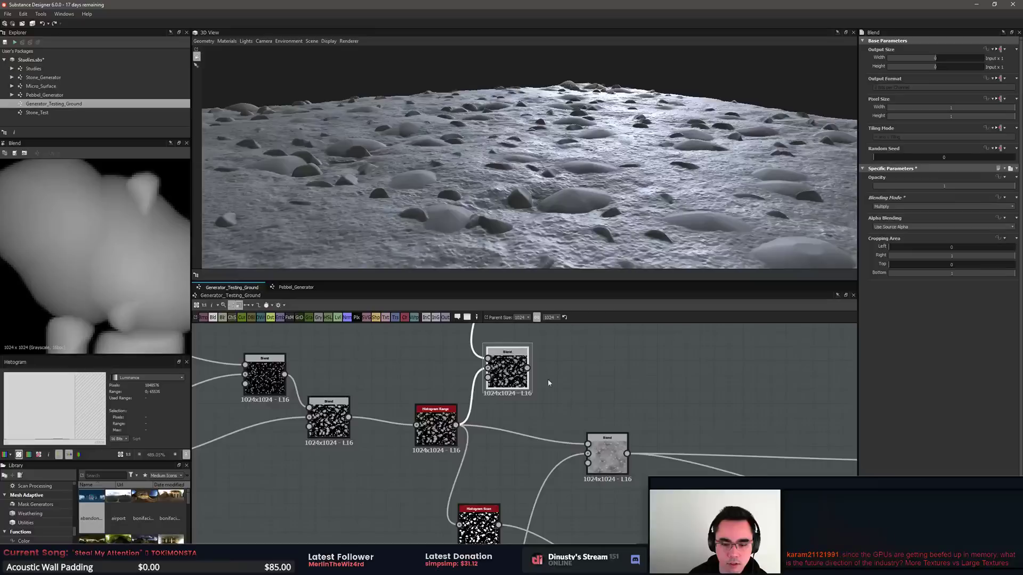
left_click_drag(527, 368, 606, 440)
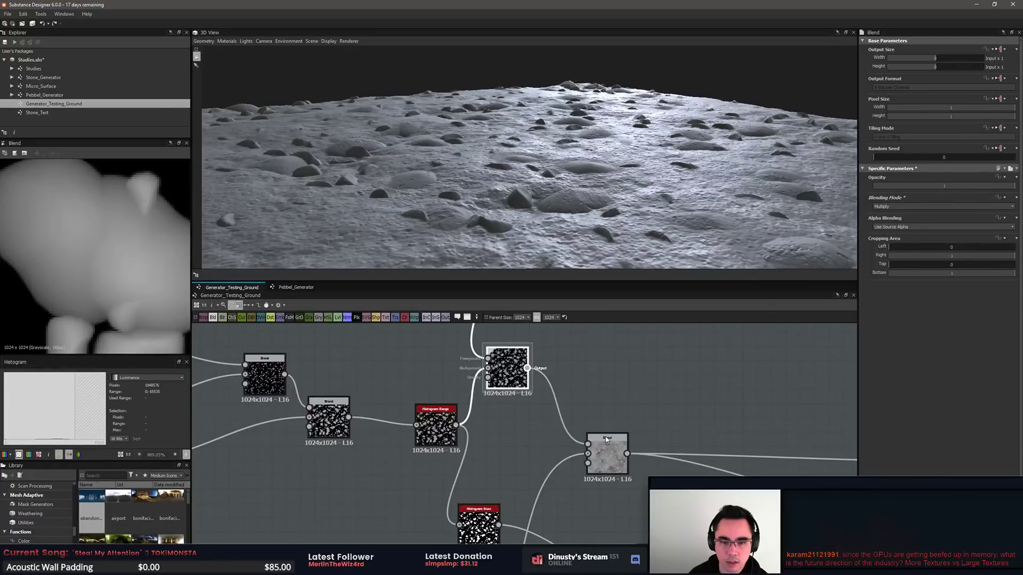
scroll(639, 234, "up", 10)
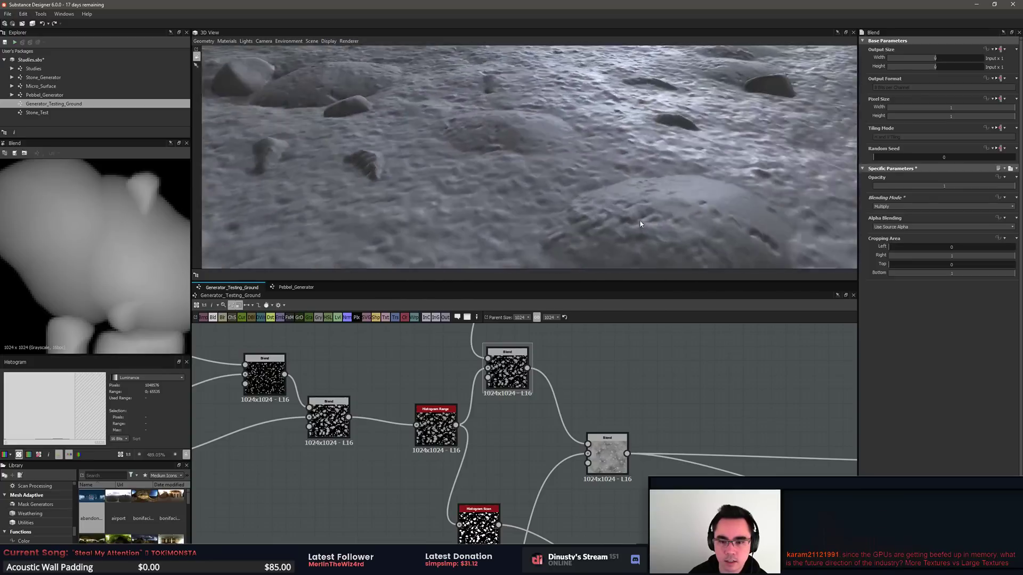
scroll(635, 219, "down", 5)
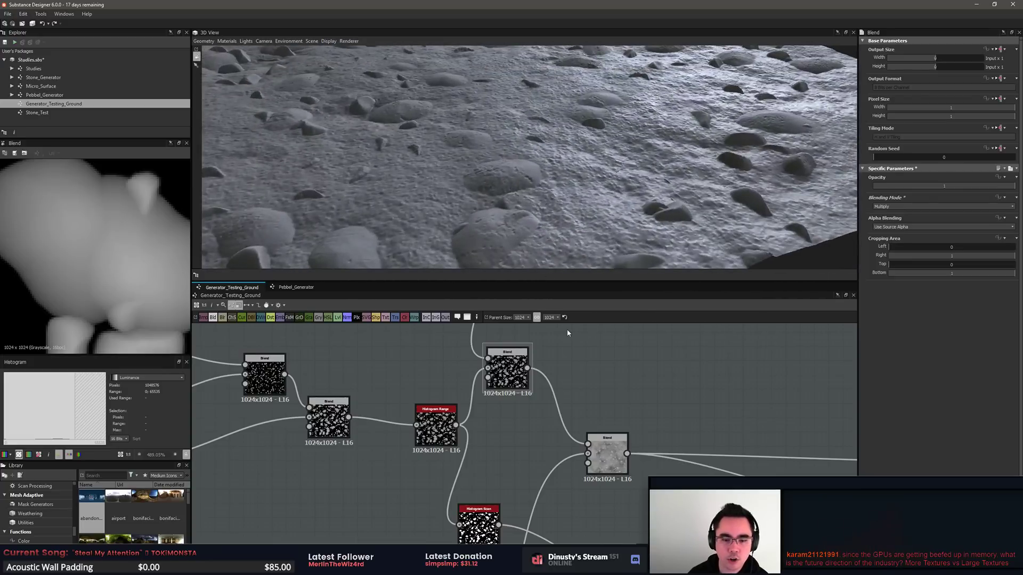
Step: Set the graph's parent size to 2048
scroll(568, 332, "down", 1)
middle_click_drag(582, 345, 648, 425)
middle_click_drag(566, 397, 599, 434)
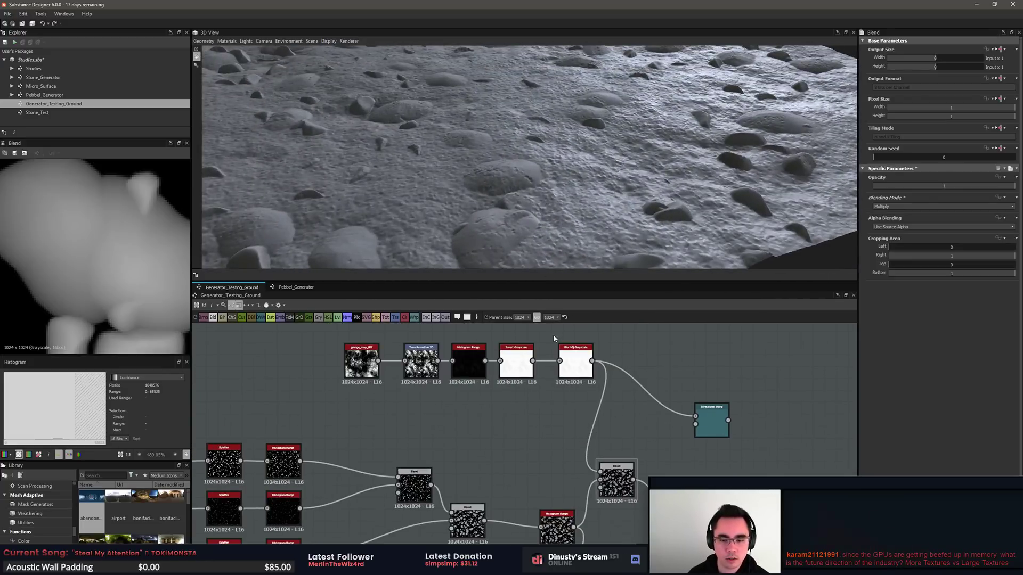
left_click(557, 318)
left_click(554, 365)
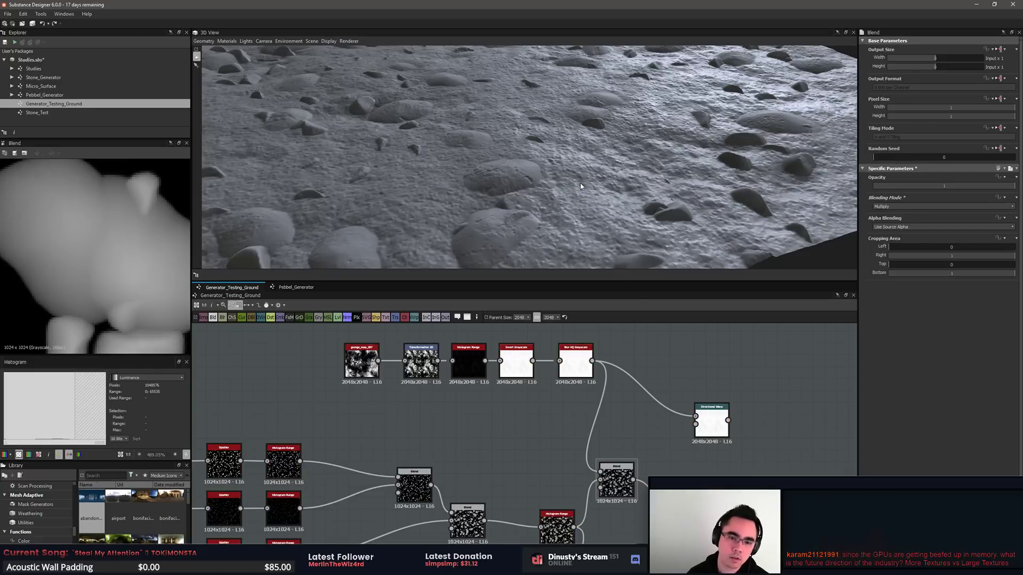
Step: Examine the surface detail on the pebbles and ground up close in the 3D view
left_click_drag(580, 188, 577, 190)
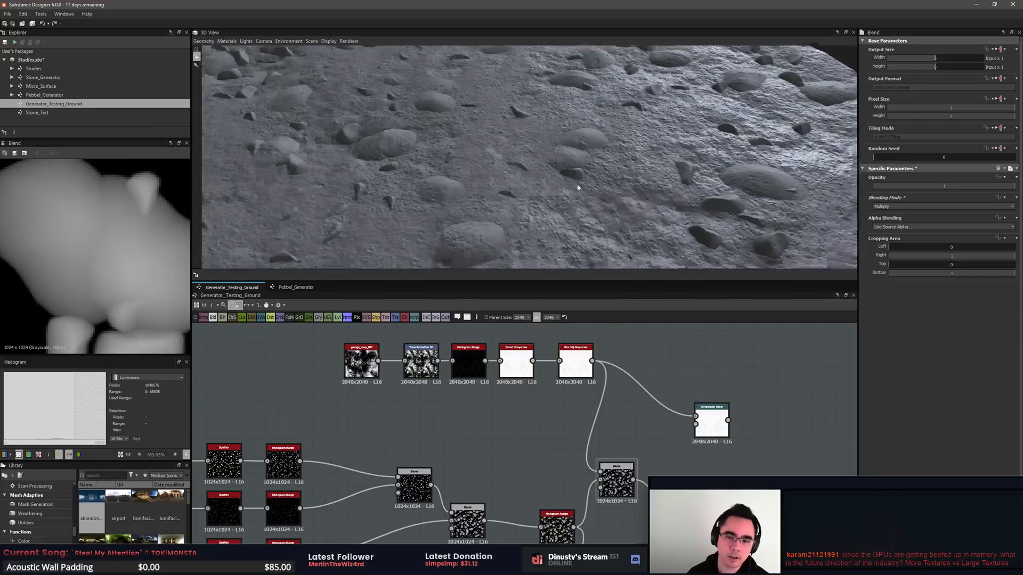
scroll(501, 212, "up", 5)
middle_click_drag(500, 213, 510, 203)
scroll(538, 156, "down", 3)
right_click_drag(539, 156, 520, 216)
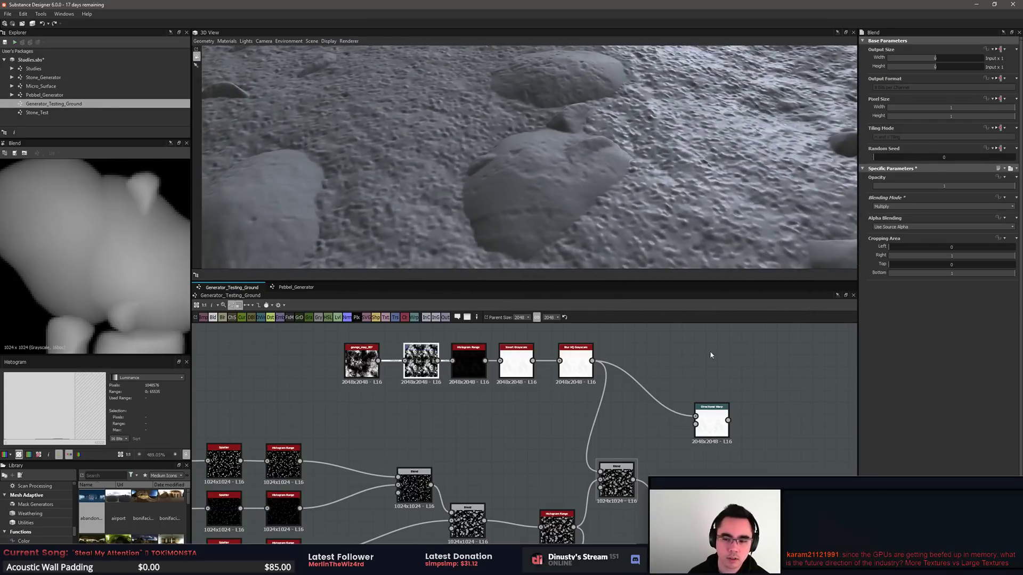
Step: Halve the grunge's scale in Transformation 2D and set the following Histogram Range to range 0.18 and position 0.05
left_click(1007, 258)
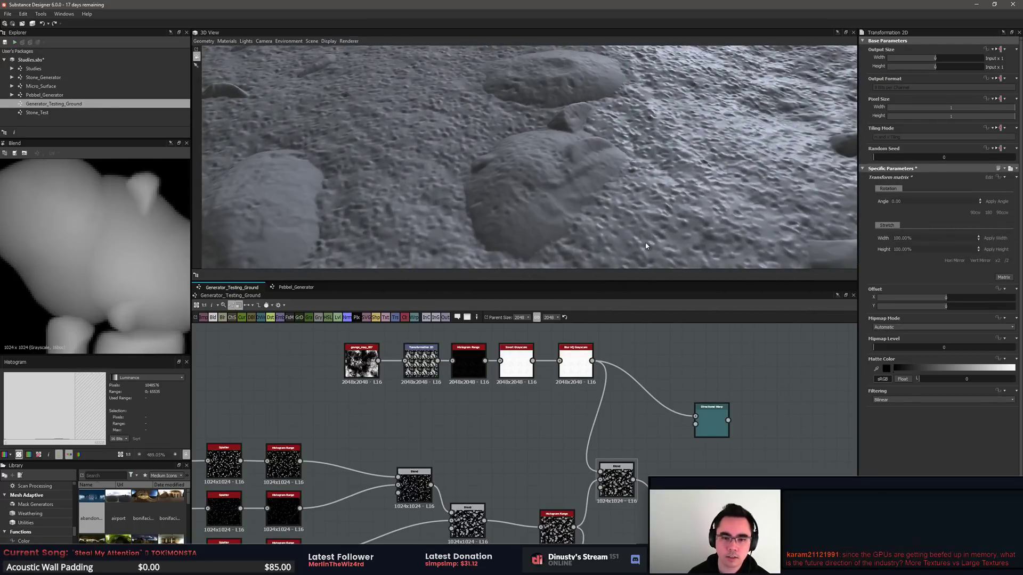
right_click_drag(647, 245, 566, 198)
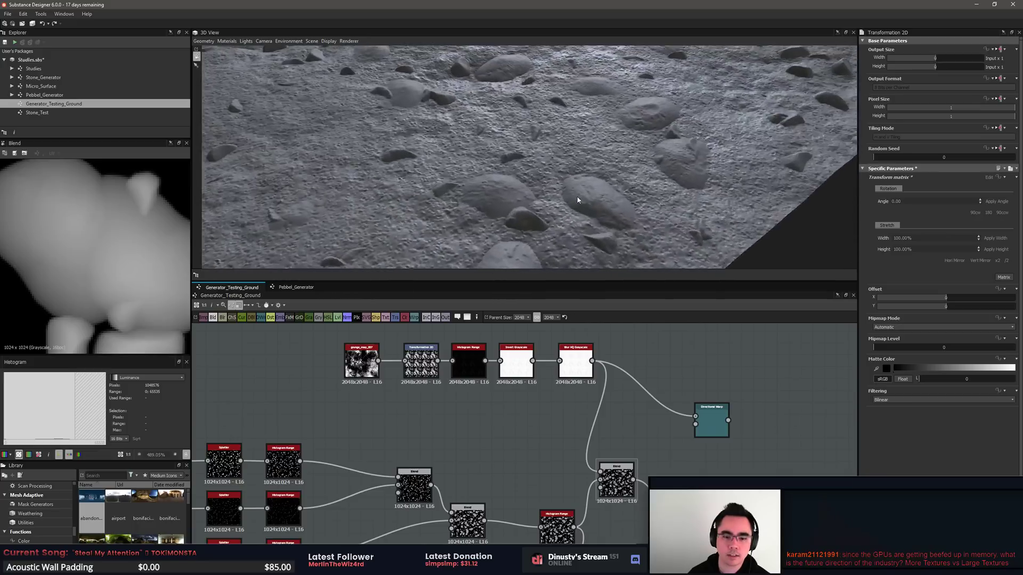
left_click(524, 376)
double_click(468, 362)
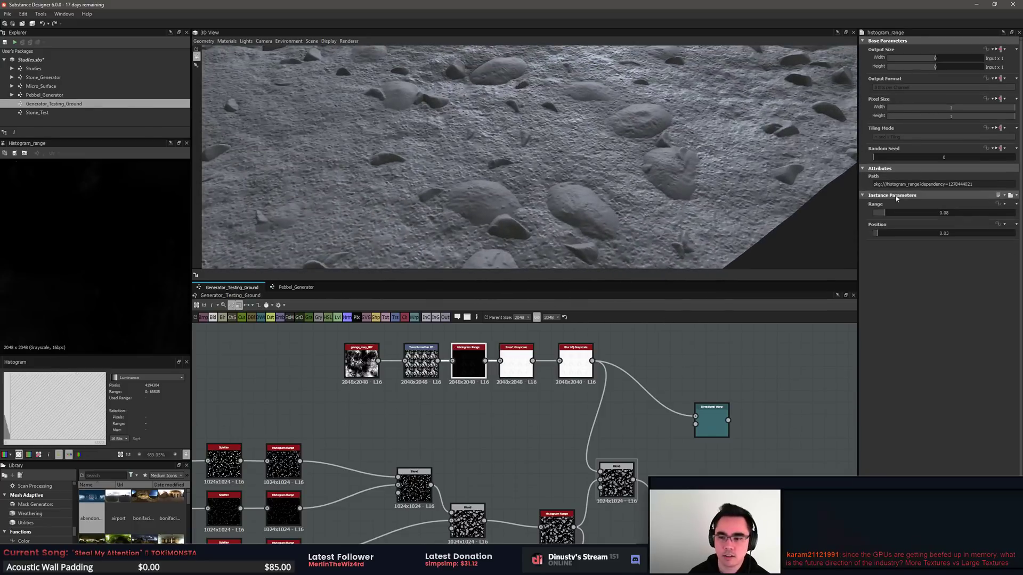
mouse_move(883, 216)
left_mouse_down()
mouse_move(899, 215)
mouse_move(881, 233)
left_mouse_up()
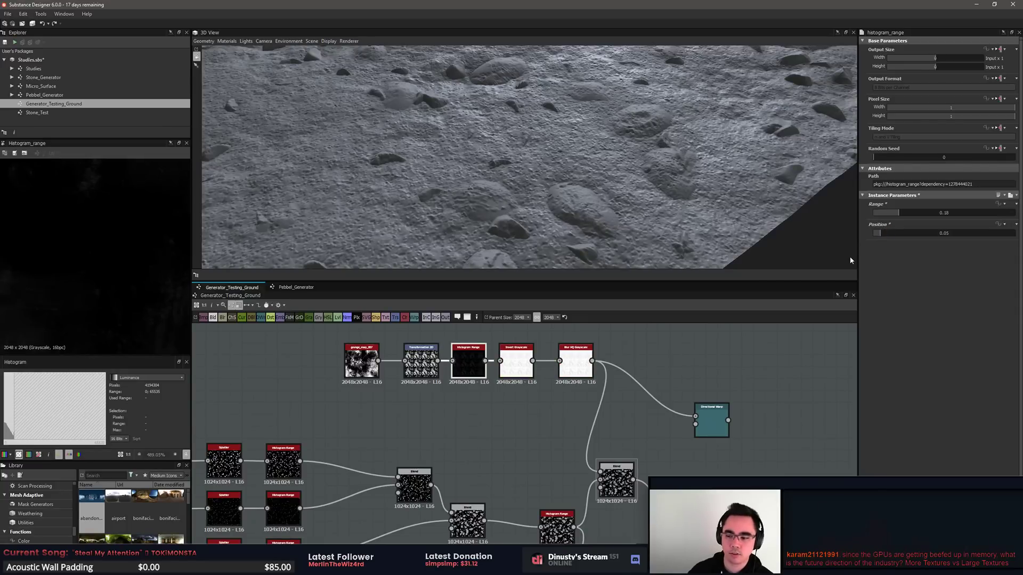
left_click_drag(816, 133, 554, 157)
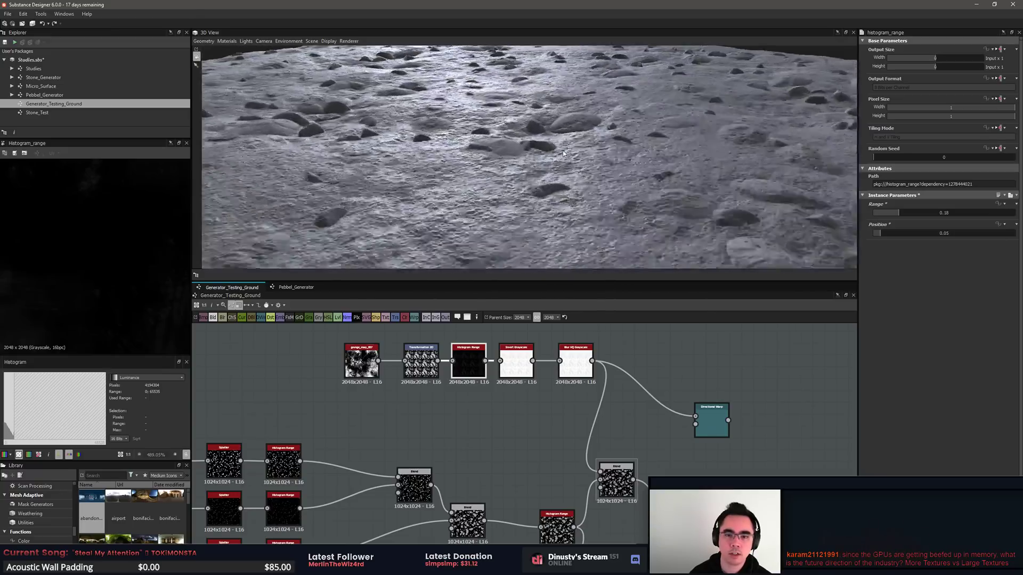
Step: Set the Position of the pebbles' Histogram Range, just before the Multiply Blend, to about 0.51
scroll(554, 157, "up", 5)
middle_click_drag(635, 494, 646, 455)
scroll(633, 484, "up", 2)
left_click(546, 496)
left_click(620, 468)
left_click(621, 438)
left_click(550, 496)
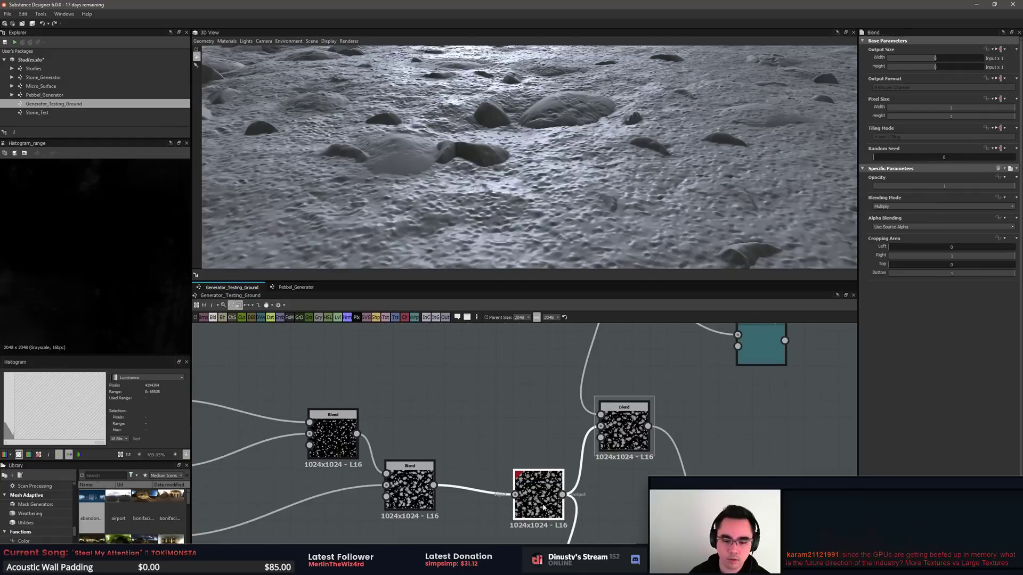
left_click_drag(940, 232, 946, 235)
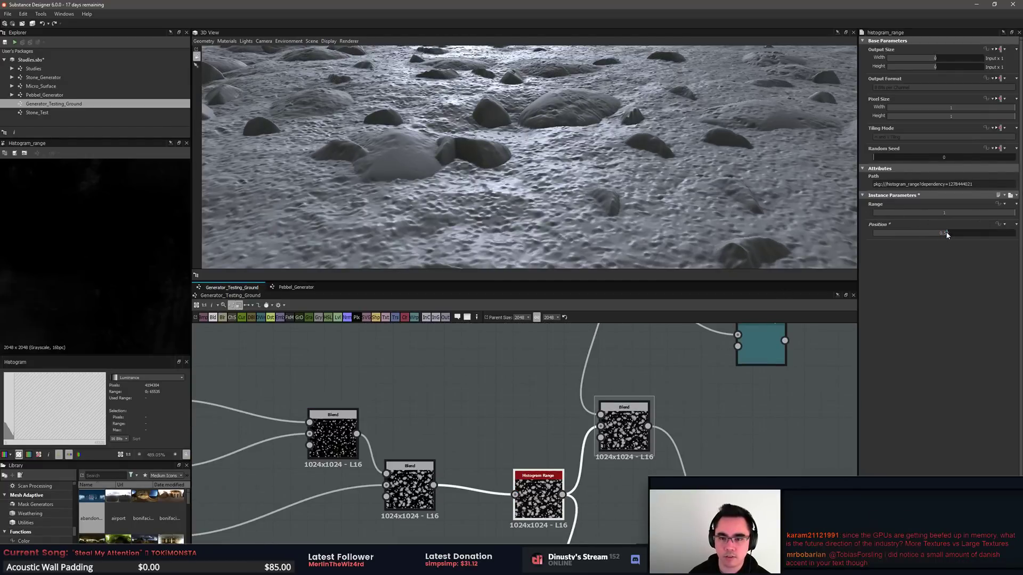
Step: Inspect the cracked pebbles up close and set the Intensity of the grunge chain's Blur HQ Grayscale to 0.1
scroll(645, 193, "down", 3)
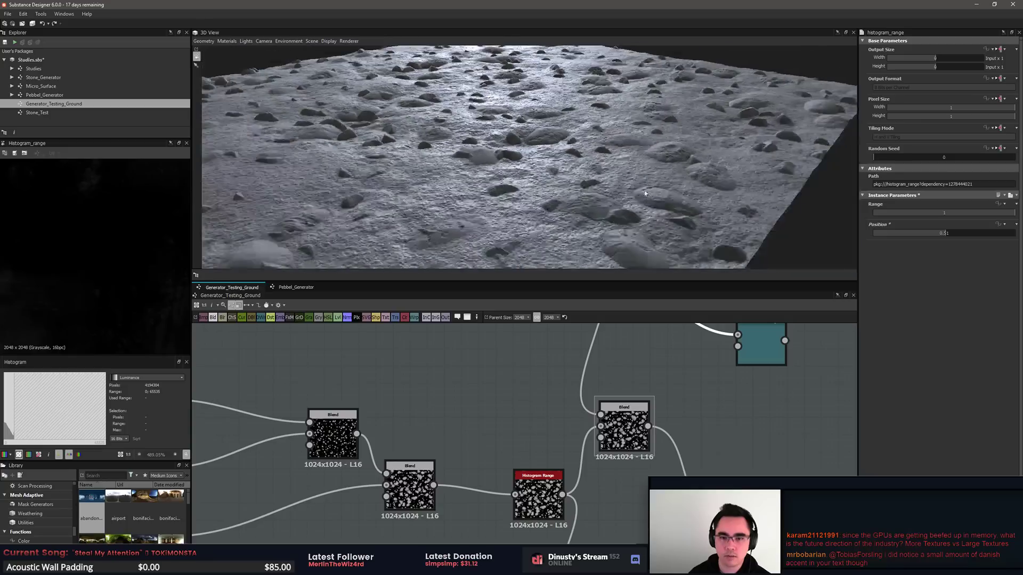
left_click_drag(645, 193, 589, 201)
scroll(610, 210, "up", 2)
scroll(548, 176, "up", 5)
middle_click_drag(510, 151, 514, 165)
left_click_drag(514, 164, 597, 178)
middle_click_drag(613, 373, 558, 452)
left_click(558, 406)
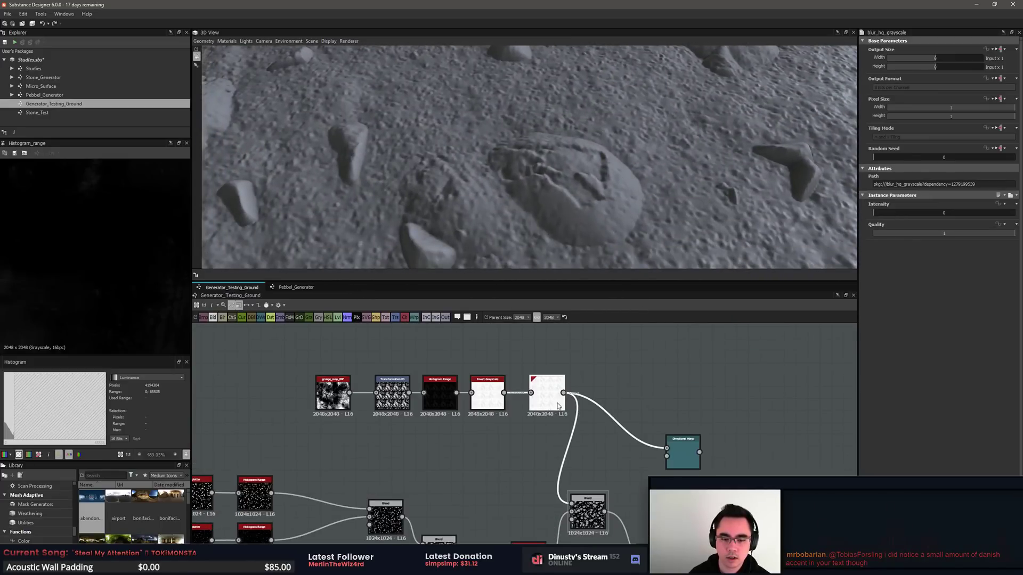
left_click(397, 408)
scroll(397, 407, "up", 2)
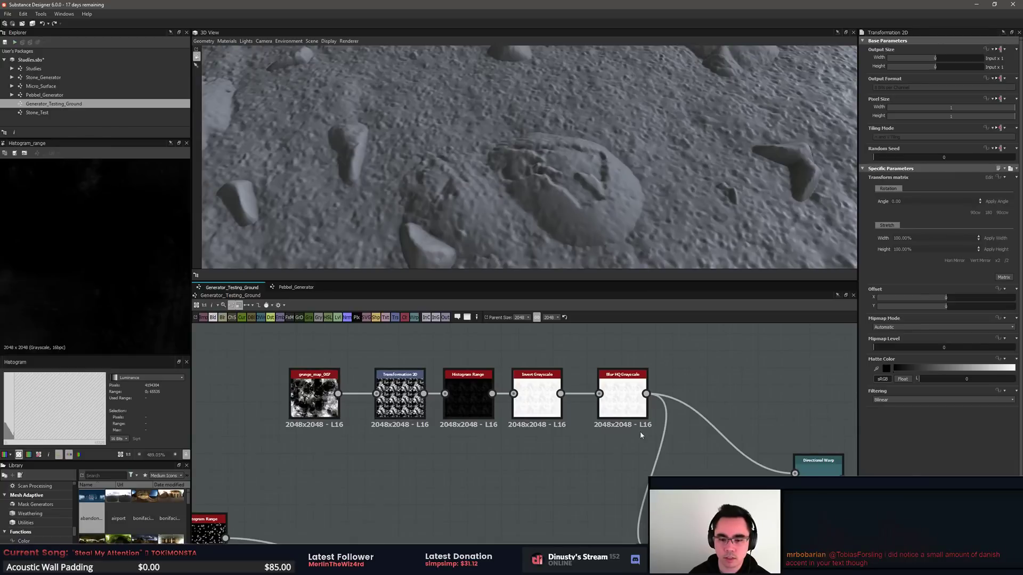
left_click(637, 409)
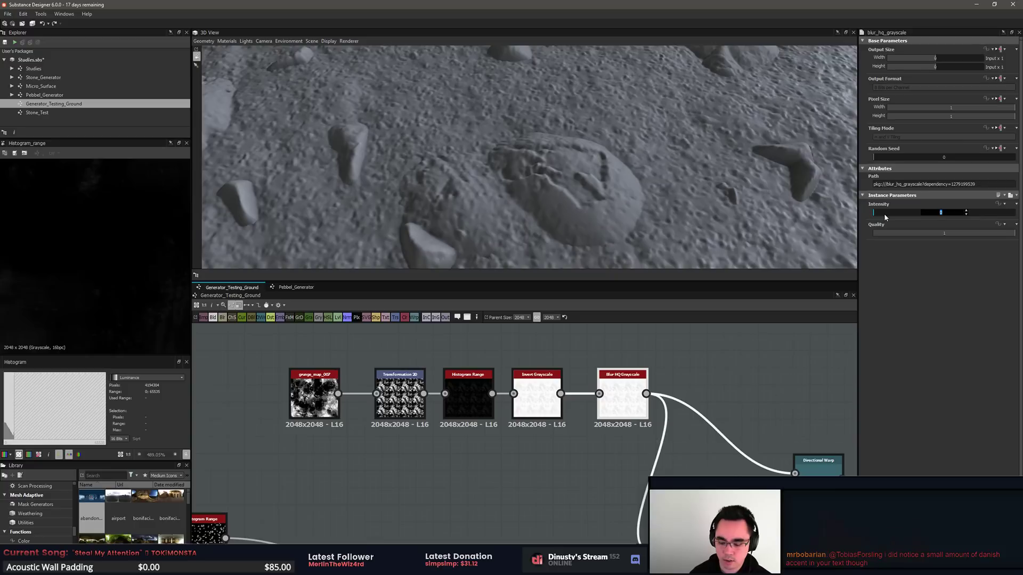
type("0.1")
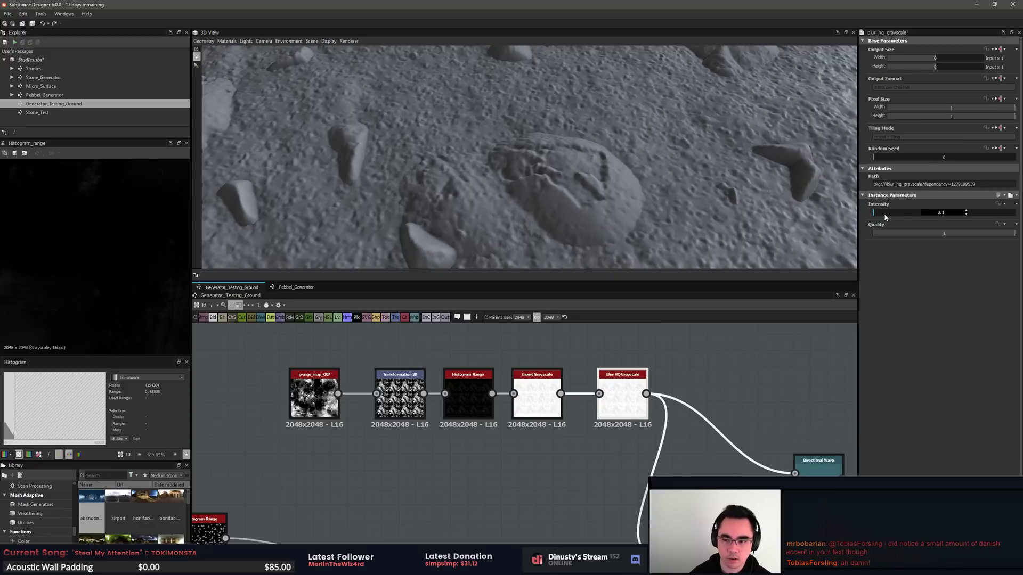
key("Return")
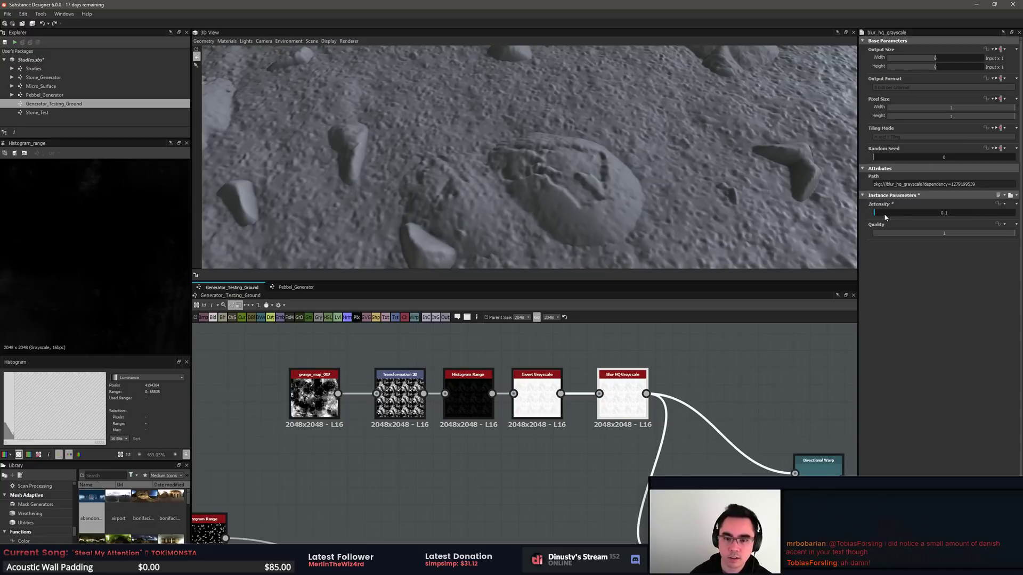
left_click(845, 361)
scroll(621, 212, "down", 3)
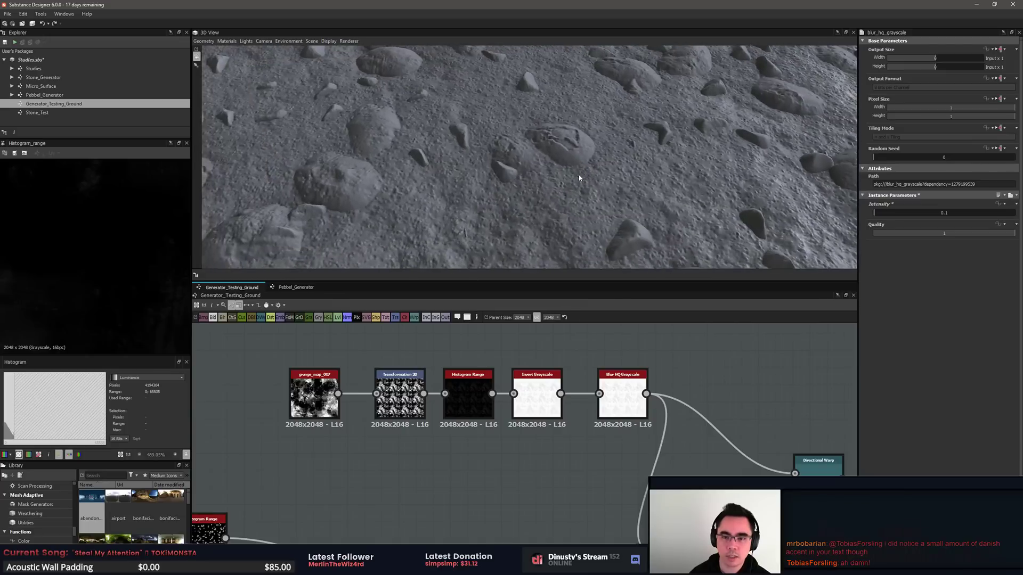
Step: Rotate and offset the tiled grunge in its Transformation 2D, and check the new pebble detail in the 3D view
left_click(399, 394)
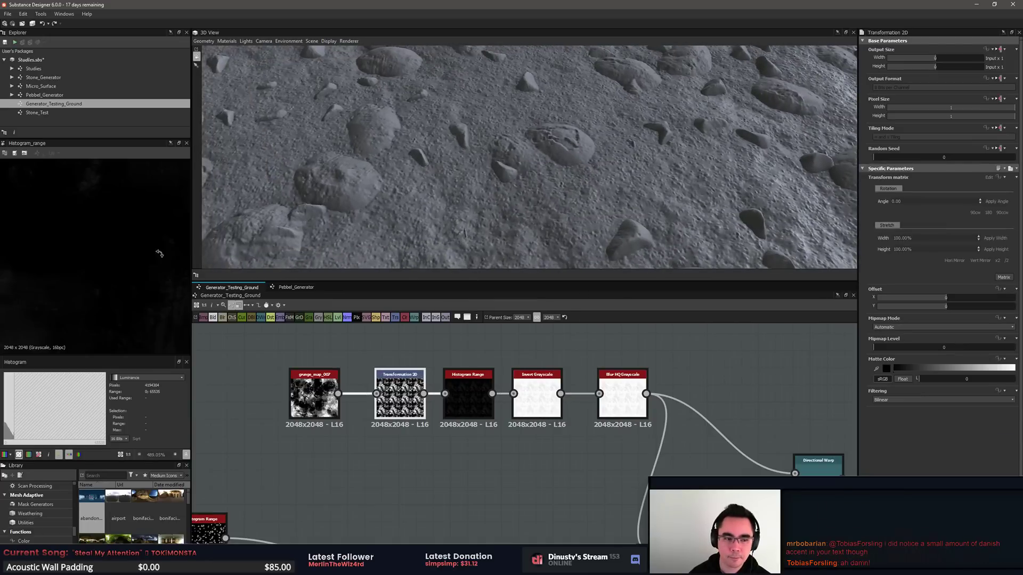
scroll(133, 246, "down", 10)
scroll(134, 246, "down", 8)
scroll(104, 242, "up", 4)
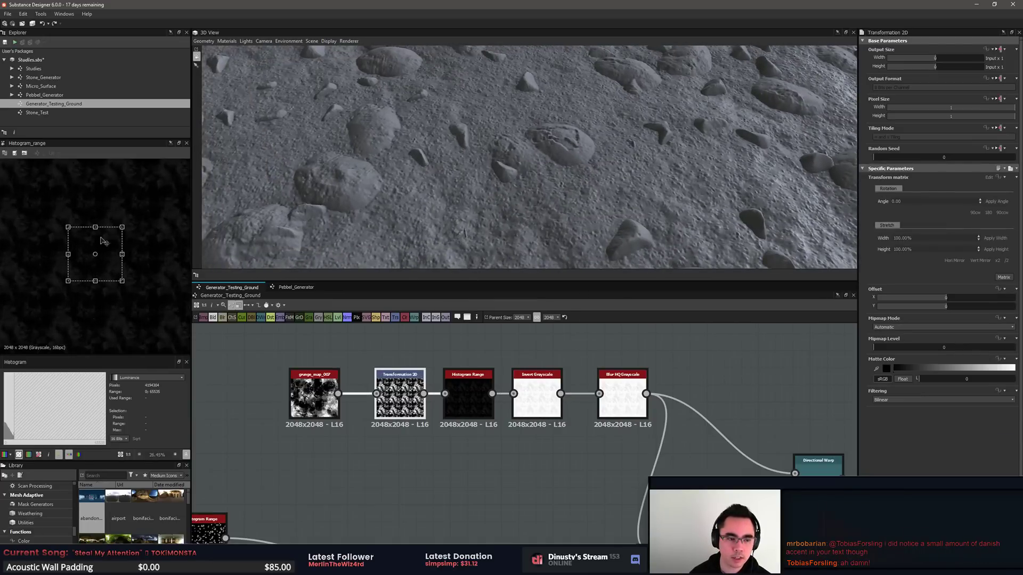
left_click_drag(108, 200, 79, 206)
left_click_drag(94, 255, 82, 247)
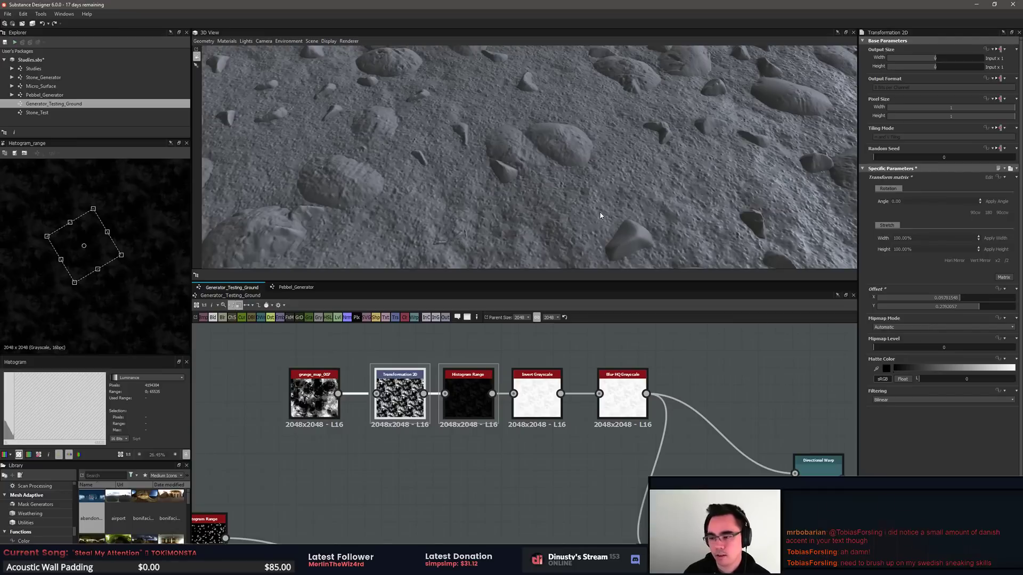
left_click_drag(603, 188, 542, 182)
right_click_drag(542, 181, 599, 190)
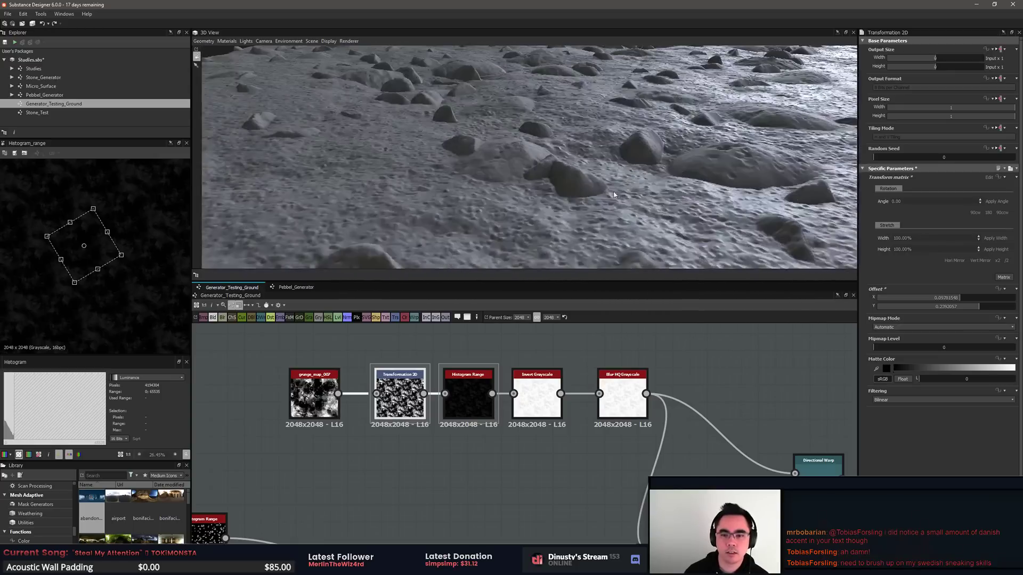
left_click_drag(599, 191, 578, 203)
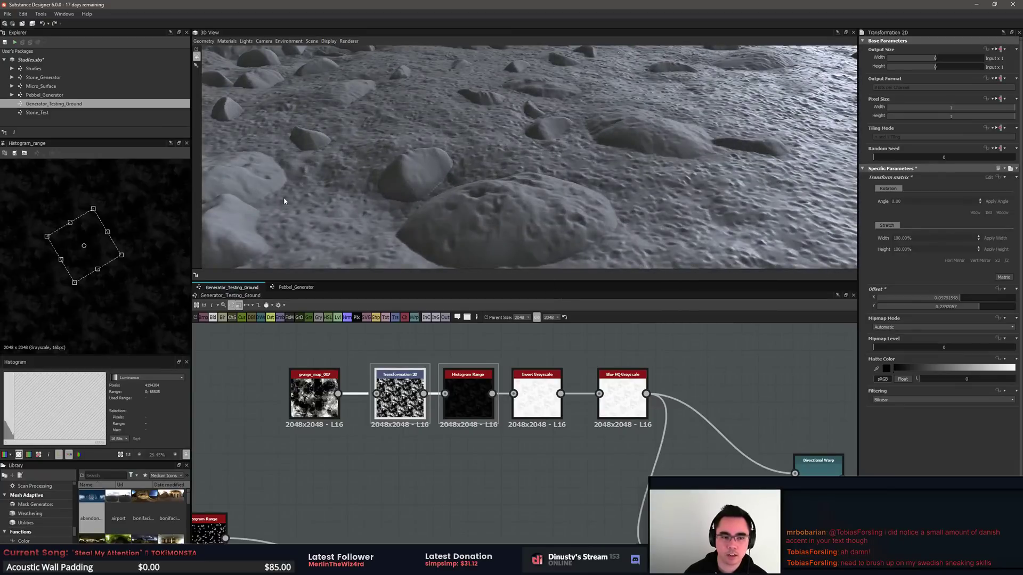
left_click_drag(608, 170, 620, 225)
Step: Examine the outputs of the ground's cloud Blur HQ Grayscale and the Subtract Blend it feeds
left_click(757, 358)
middle_click_drag(757, 359, 757, 339)
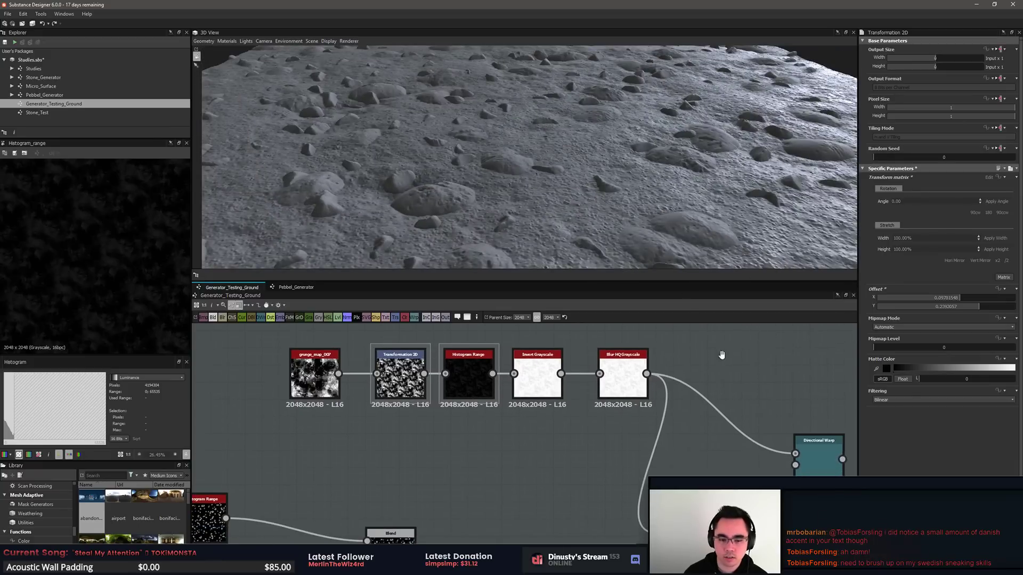
middle_click_drag(667, 454, 651, 354)
scroll(706, 395, "down", 3)
middle_click_drag(666, 447, 657, 376)
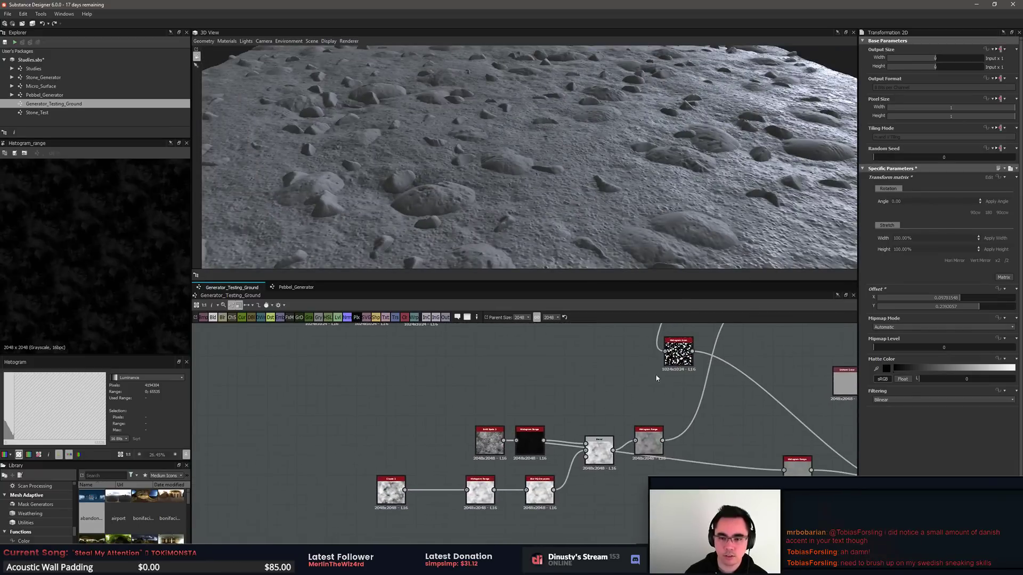
scroll(573, 499, "up", 3)
scroll(549, 491, "up", 3)
double_click(514, 491)
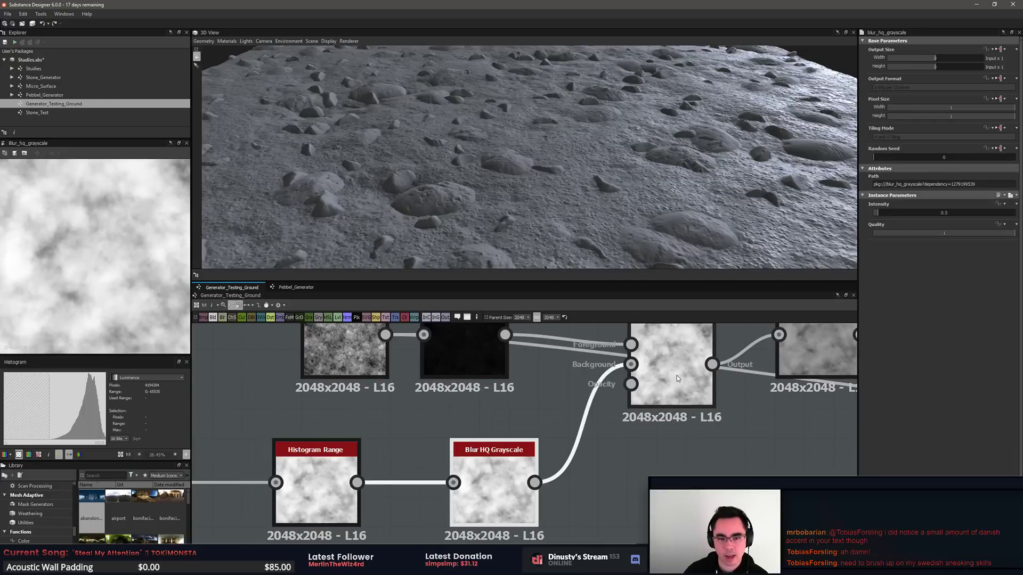
left_click_drag(670, 158, 650, 176)
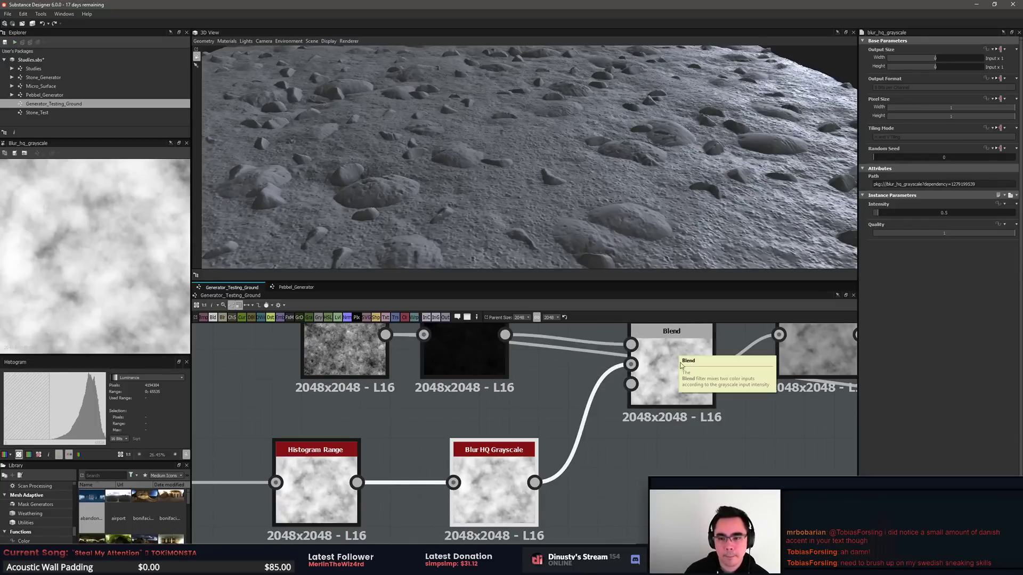
left_click(678, 352)
double_click(670, 417)
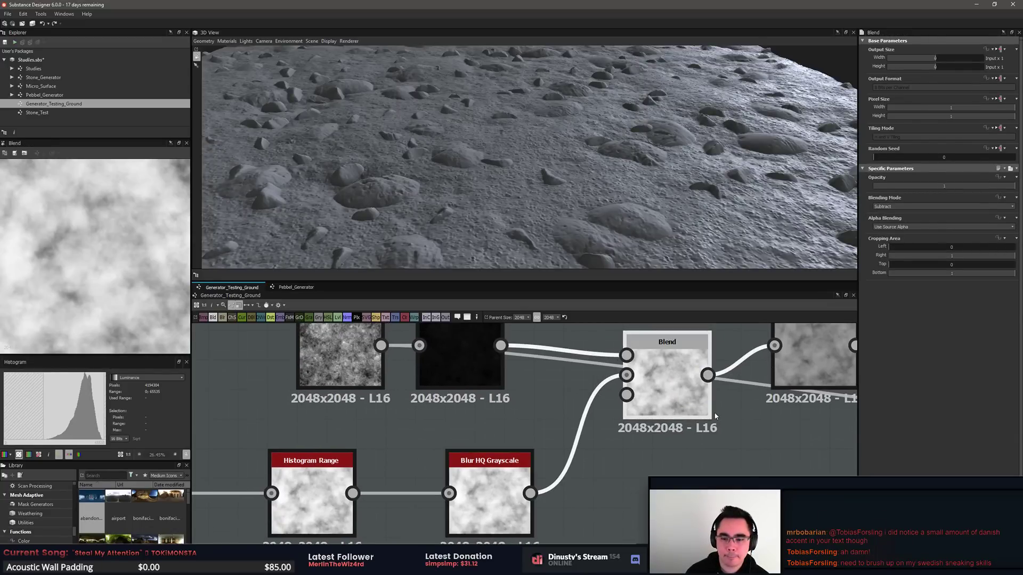
Step: Examine the black-and-white pebble mask from the Histogram Scan in the 2D view
scroll(718, 419, "down", 5)
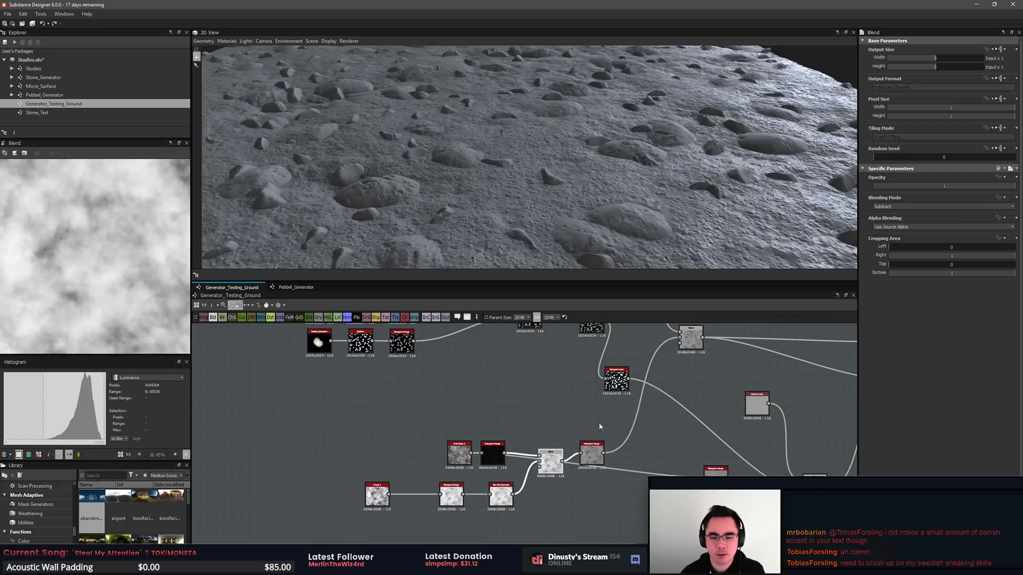
scroll(611, 402, "up", 3)
double_click(618, 387)
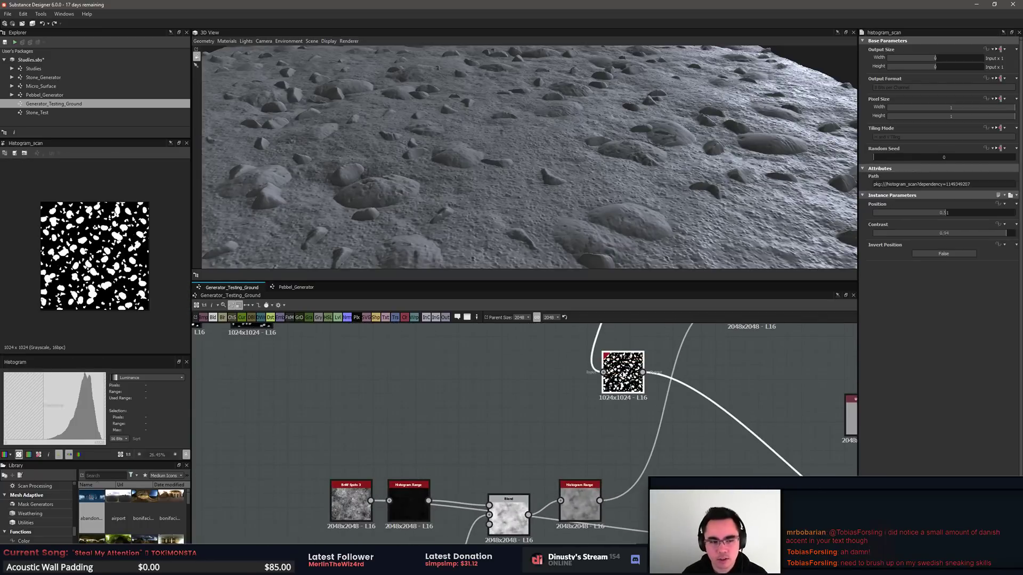
scroll(95, 256, "up", 8)
middle_click_drag(110, 304, 101, 242)
key("f")
scroll(685, 423, "down", 1)
Step: Add a Blur HQ Grayscale fed by the pebble Histogram Scan and place it above the ground's Subtract Blend
middle_click_drag(685, 423, 561, 377)
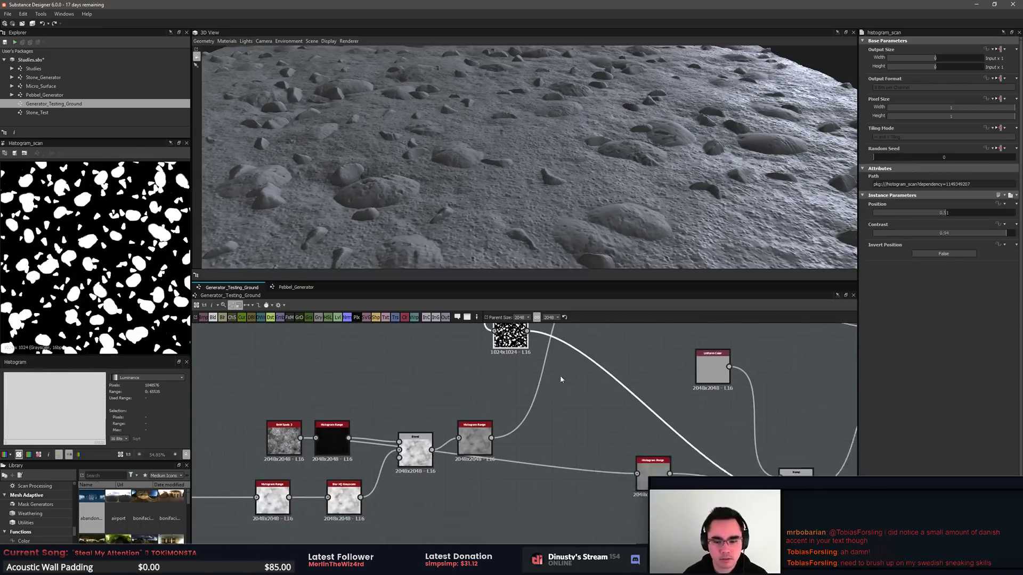
scroll(561, 377, "up", 2)
middle_click_drag(419, 362, 483, 394)
key("space")
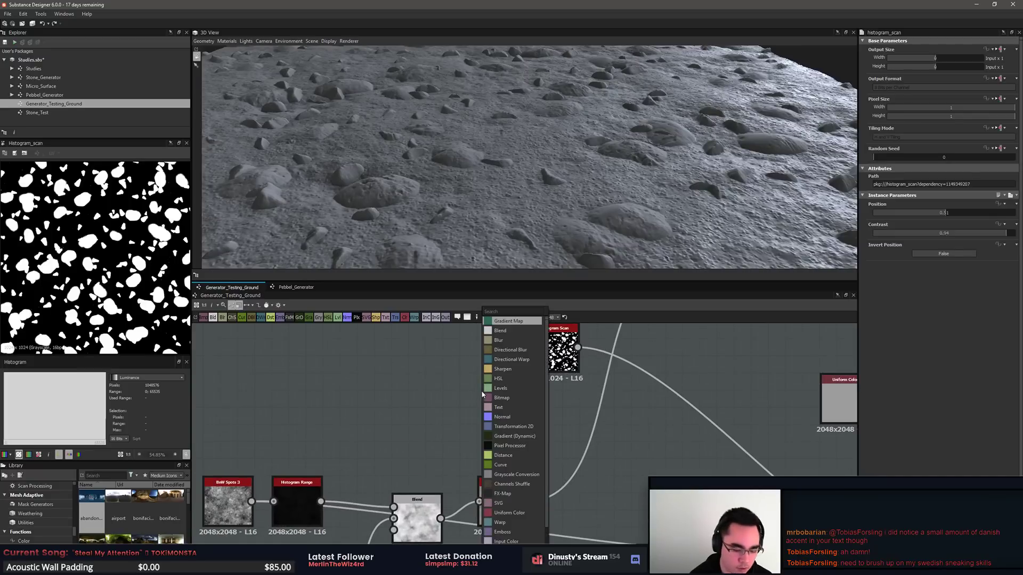
type("blu")
key("Down")
key("Down")
key("Down")
key("Return")
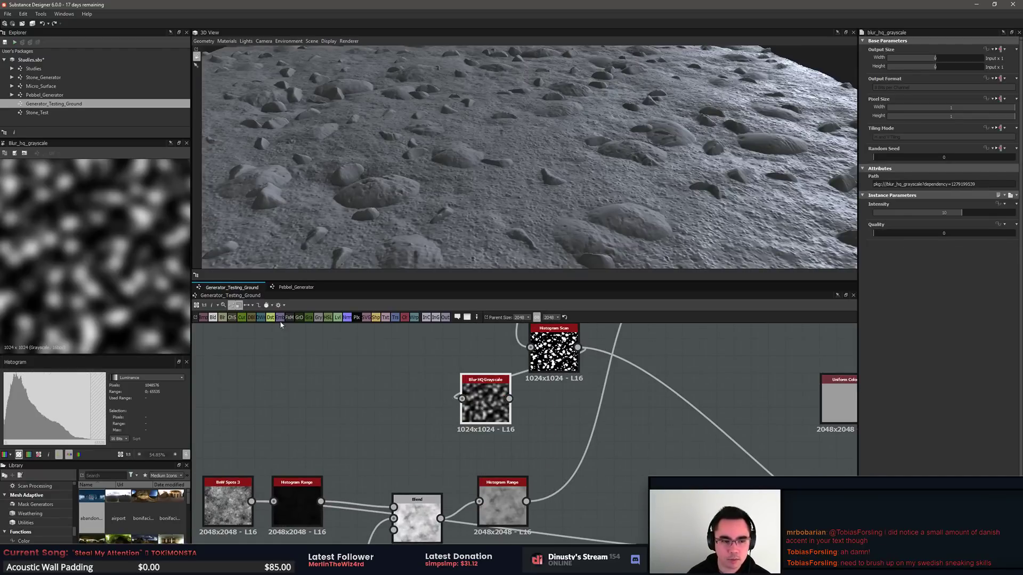
left_click_drag(491, 414, 441, 440)
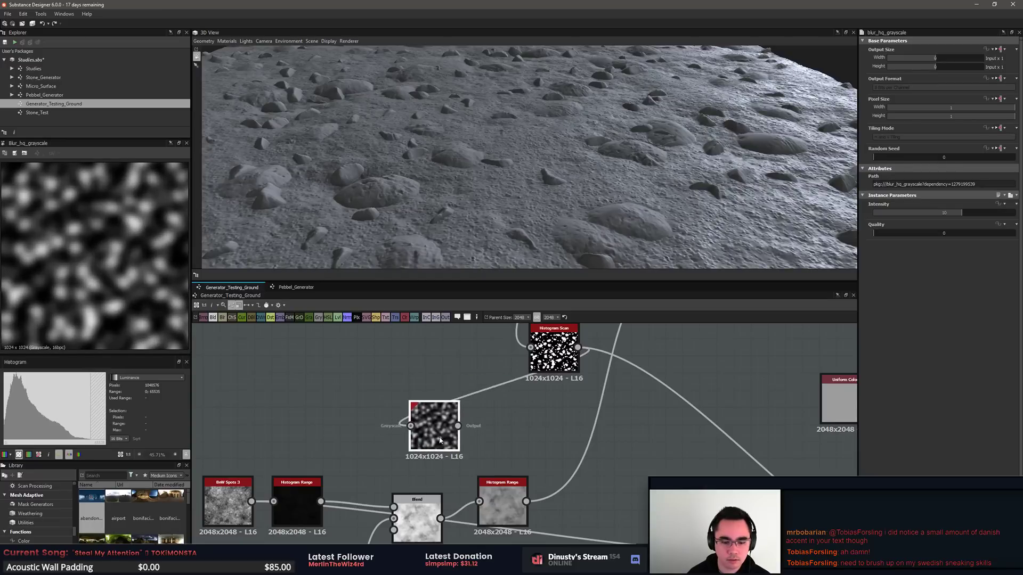
Step: Move the ground's Histogram Range away from the Subtract Blend to make room between the two nodes
middle_click_drag(453, 450, 522, 347)
scroll(522, 346, "down", 1)
left_click_drag(565, 397, 649, 397)
middle_click_drag(649, 397, 597, 446)
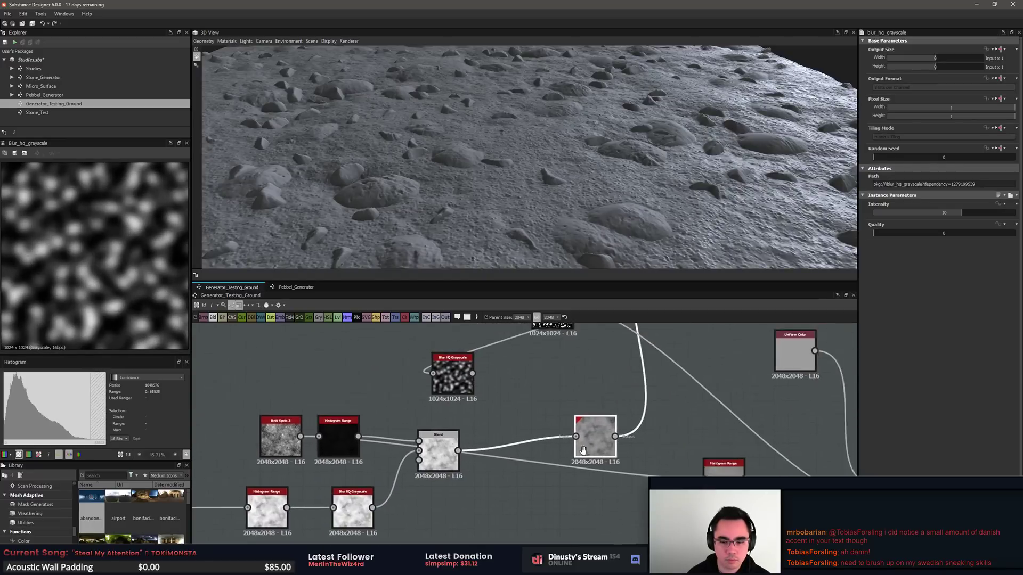
scroll(603, 447, "up", 1)
left_click_drag(605, 447, 521, 447)
middle_click_drag(522, 447, 524, 454)
scroll(523, 454, "down", 2)
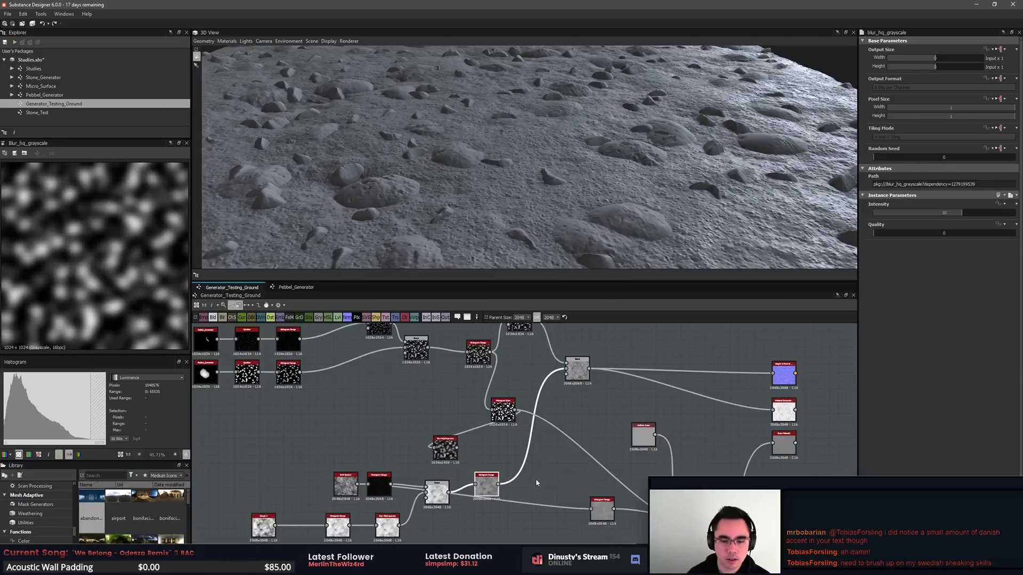
left_click_drag(486, 490, 527, 471)
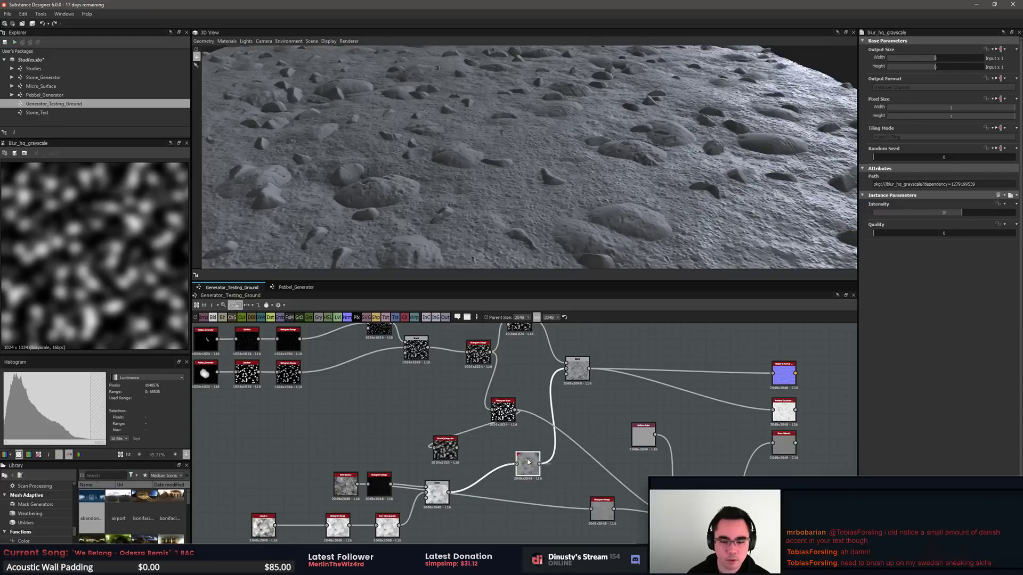
Step: Reposition the final ground Blend and place the pebbles' Multiply Blend beside it, above the ground's Histogram Range
left_click_drag(577, 371, 632, 363)
middle_click_drag(592, 389, 579, 432)
scroll(579, 432, "up", 2)
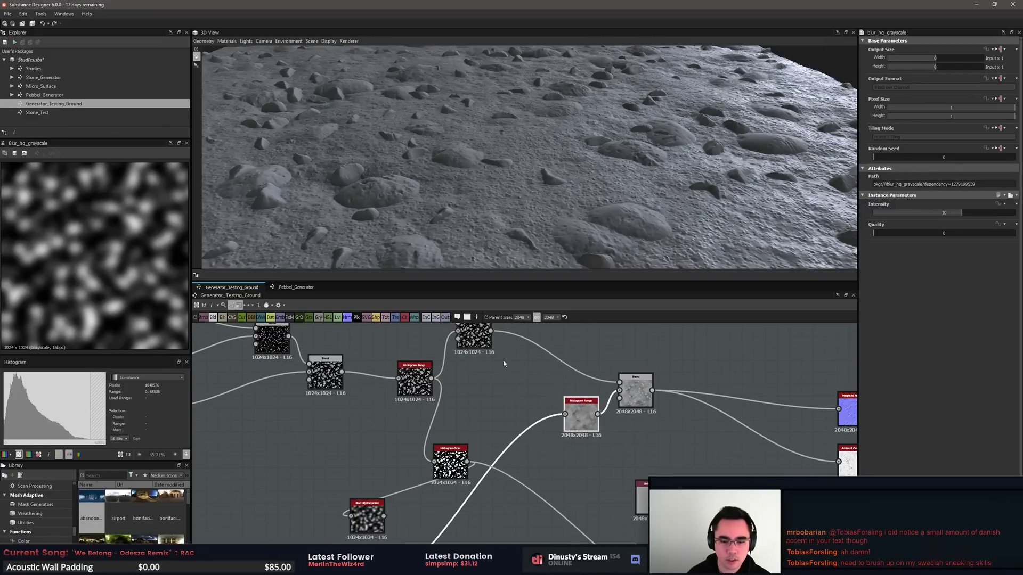
left_click_drag(481, 340, 588, 376)
left_click(640, 434)
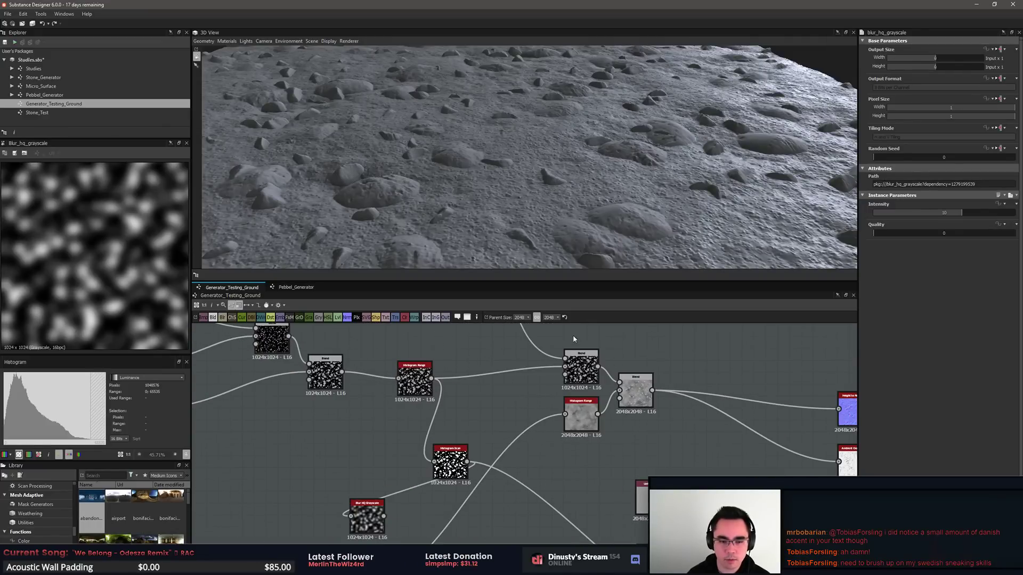
Step: Label the new navigation pin "Baby" and place it just above the final ground Blend node
left_click_drag(534, 327, 626, 349)
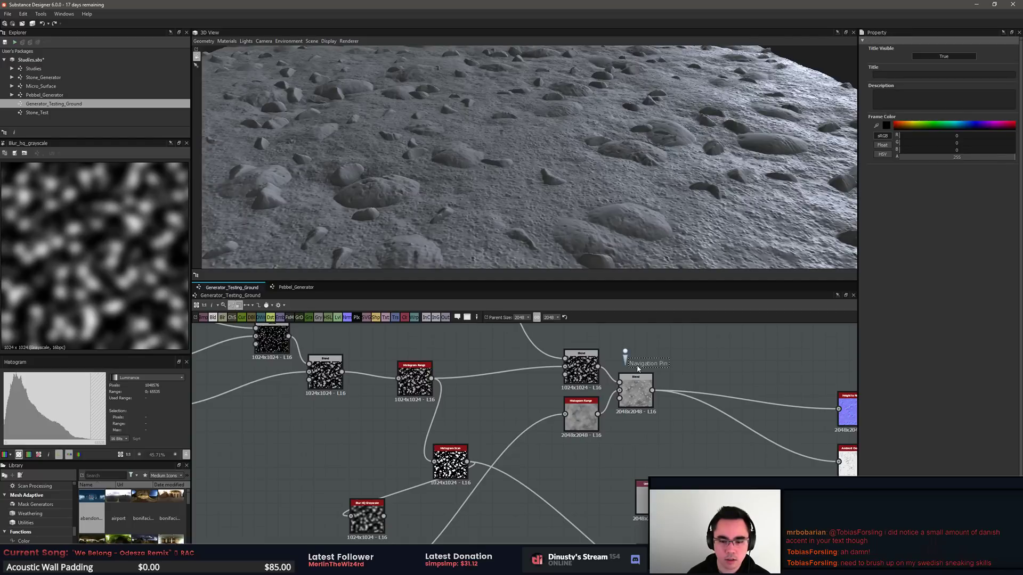
double_click(636, 365)
type("Bah")
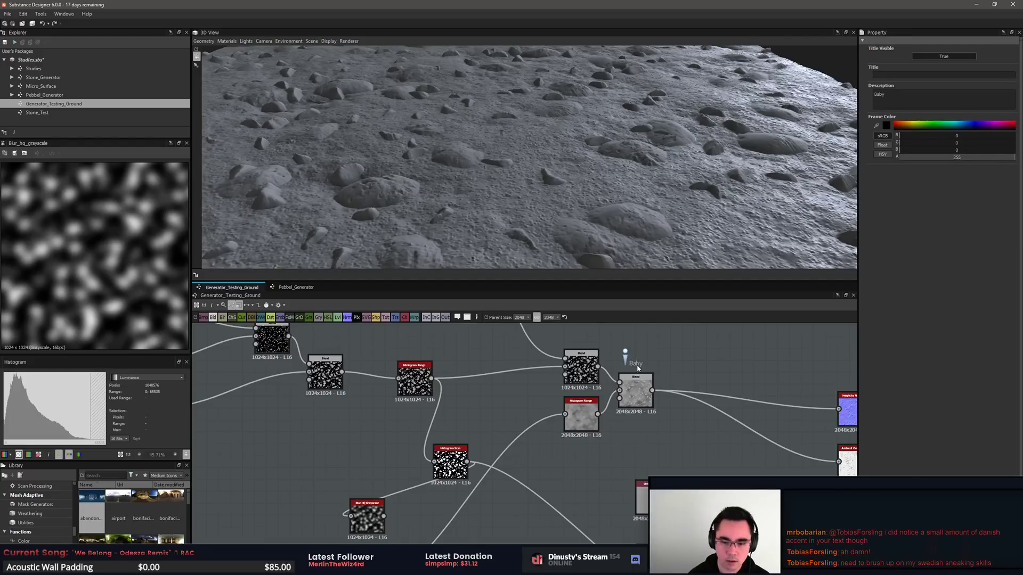
left_click_drag(629, 356, 619, 347)
middle_click_drag(575, 481, 666, 477)
scroll(581, 494, "up", 2)
scroll(710, 430, "down", 2)
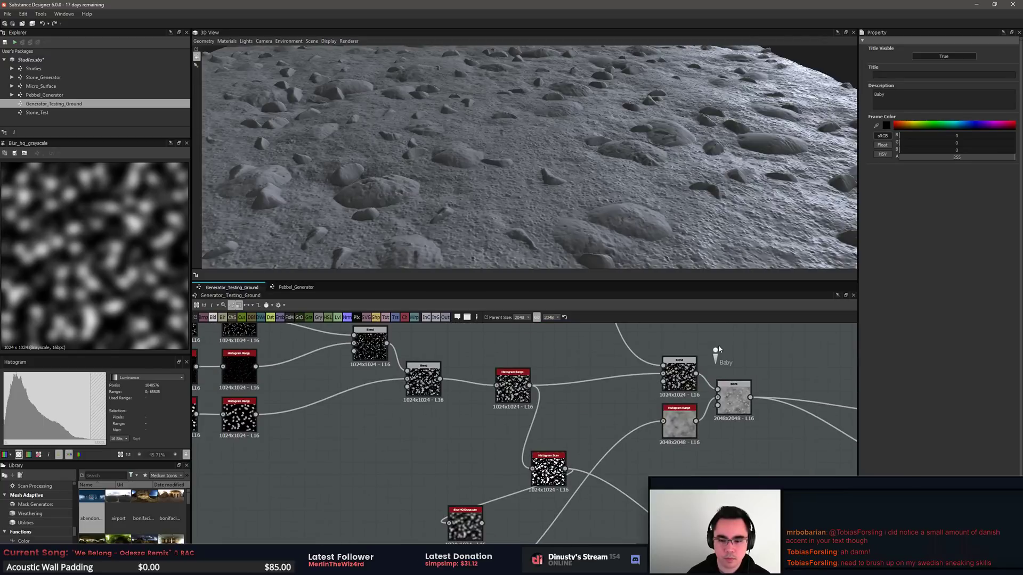
left_click_drag(719, 350, 726, 360)
Step: Preview the ground's Subtract Blend, then raise the pebble Blur HQ Grayscale's intensity to about 11.4
middle_click_drag(741, 437, 725, 338)
middle_click_drag(442, 512, 456, 497)
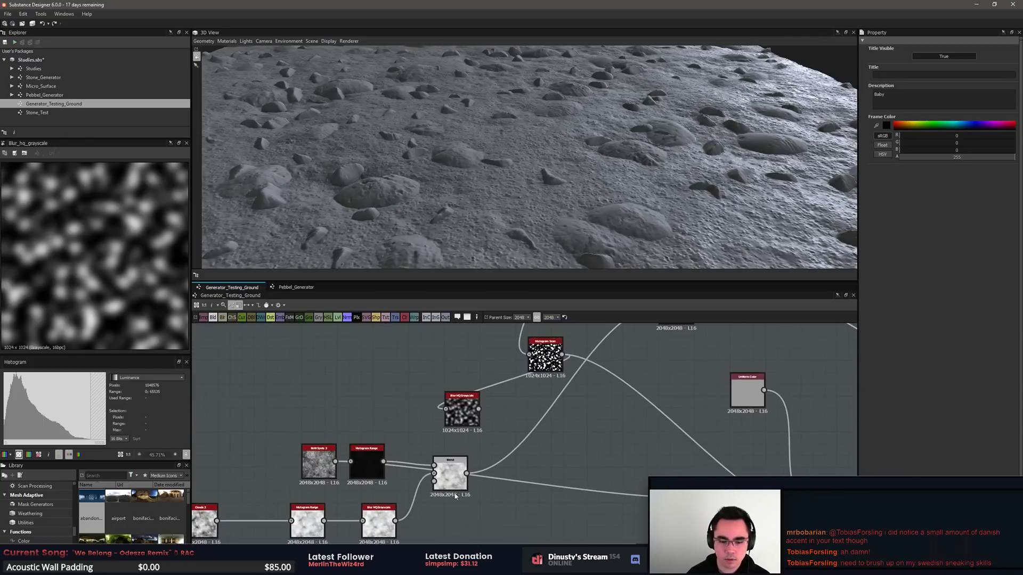
double_click(451, 482)
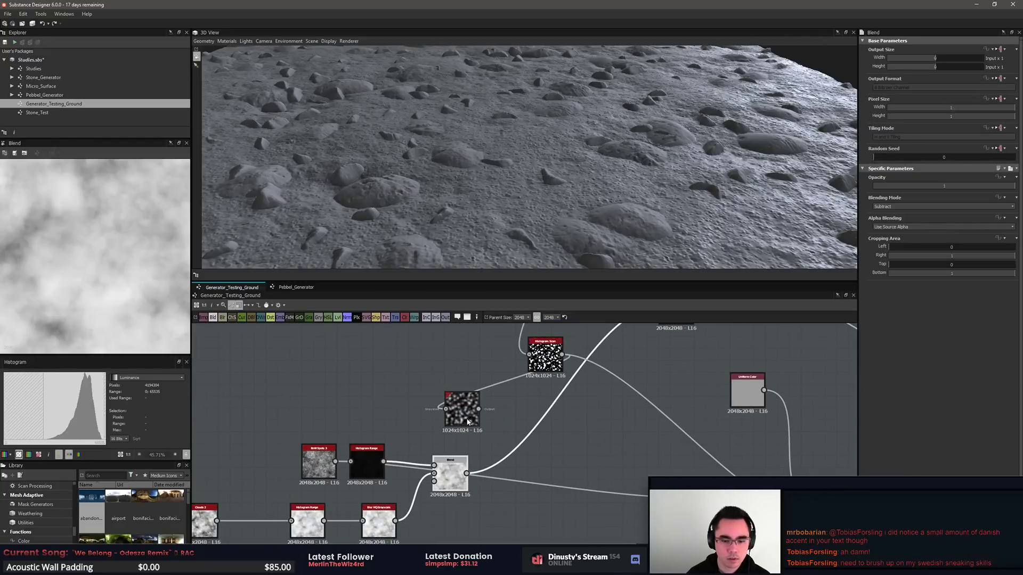
double_click(462, 409)
scroll(81, 242, "down", 1)
scroll(143, 226, "up", 1)
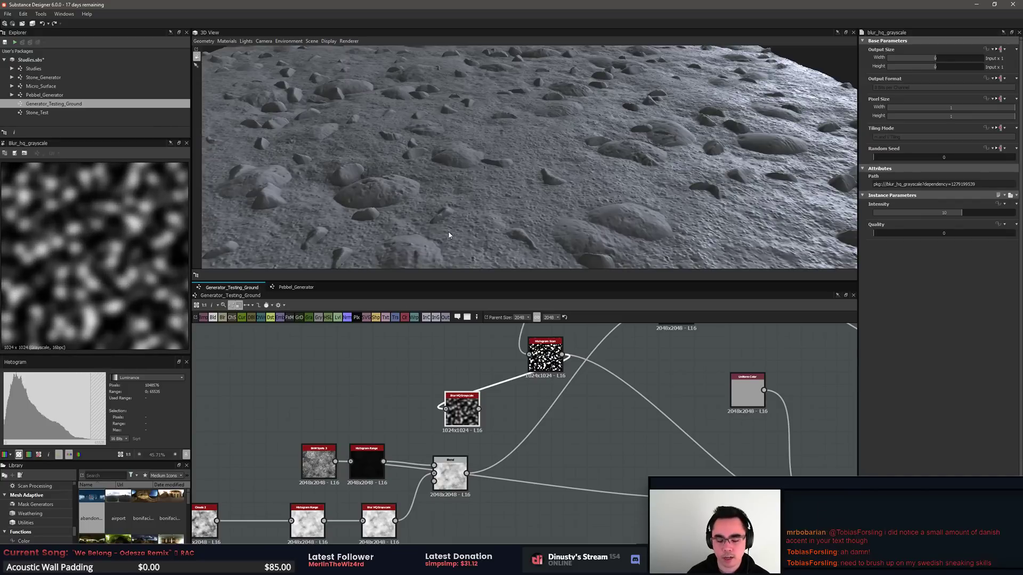
scroll(157, 253, "down", 1)
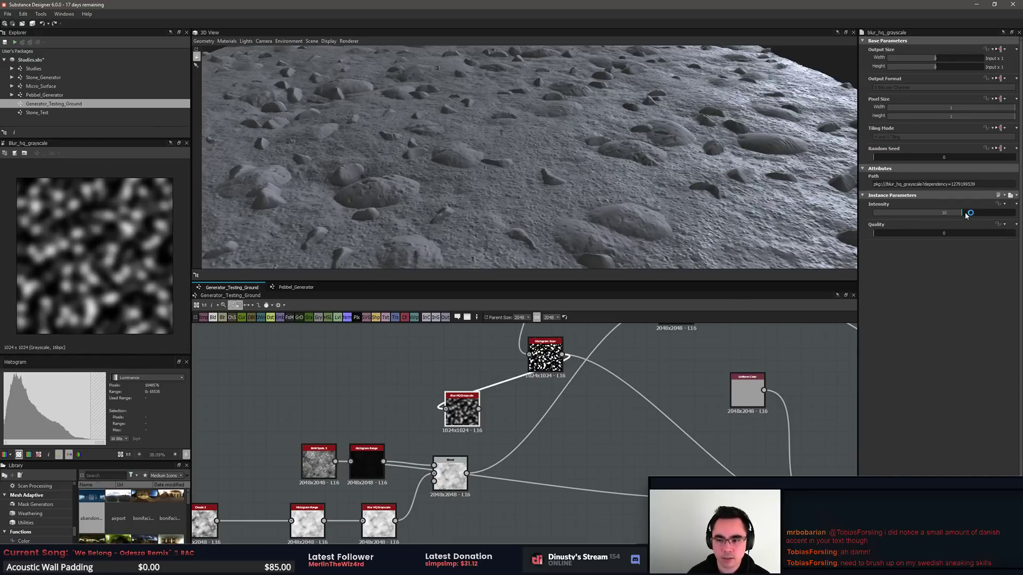
mouse_move(967, 215)
left_mouse_down()
mouse_move(990, 217)
mouse_move(976, 222)
left_mouse_up()
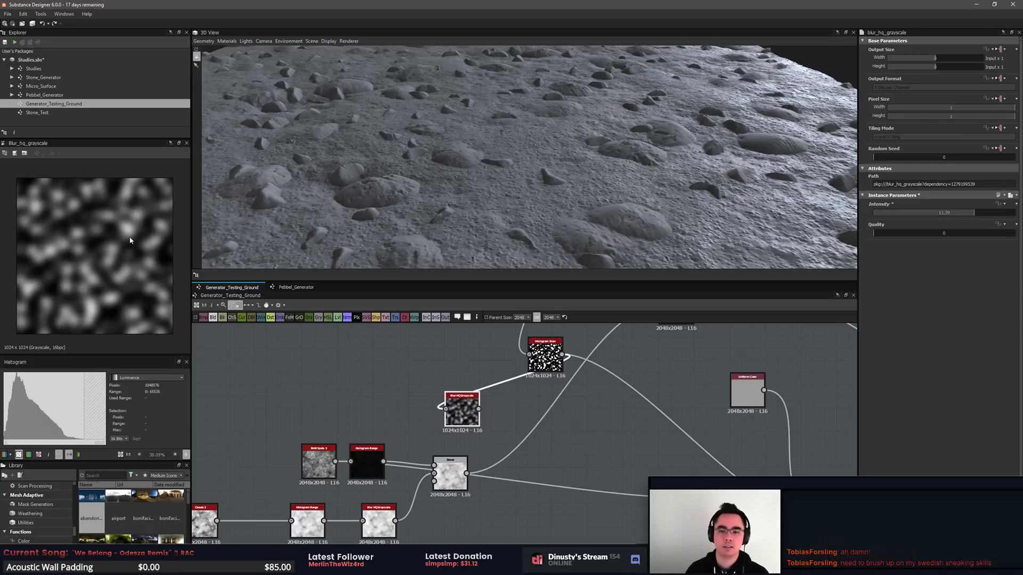
left_click_drag(700, 182, 691, 166)
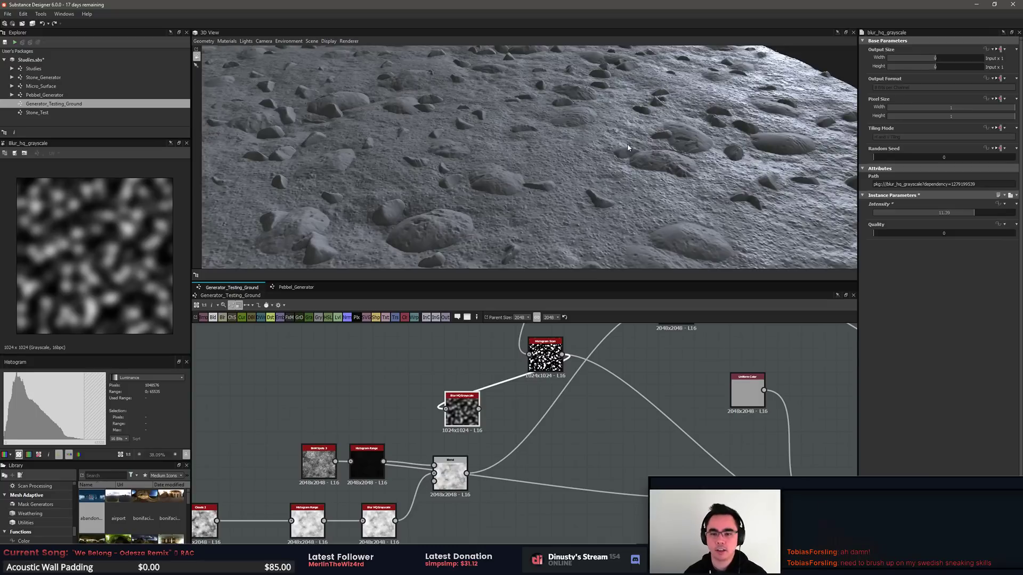
Step: Add a Max (Lighten) Blend with the blurred pebble mask as foreground and the ground's Subtract Blend as background
scroll(506, 429, "up", 2)
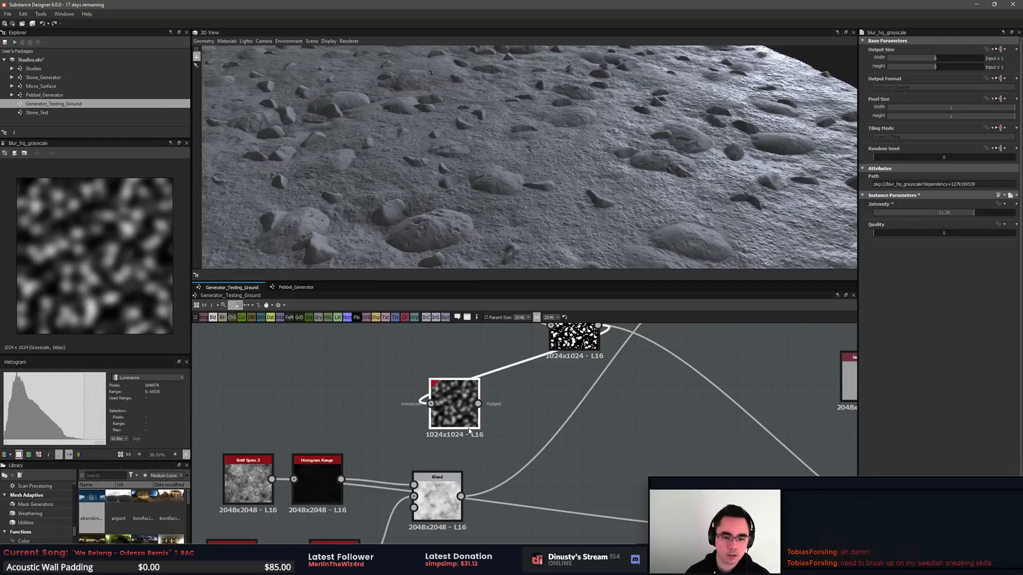
key("space")
type("blen")
key("Return")
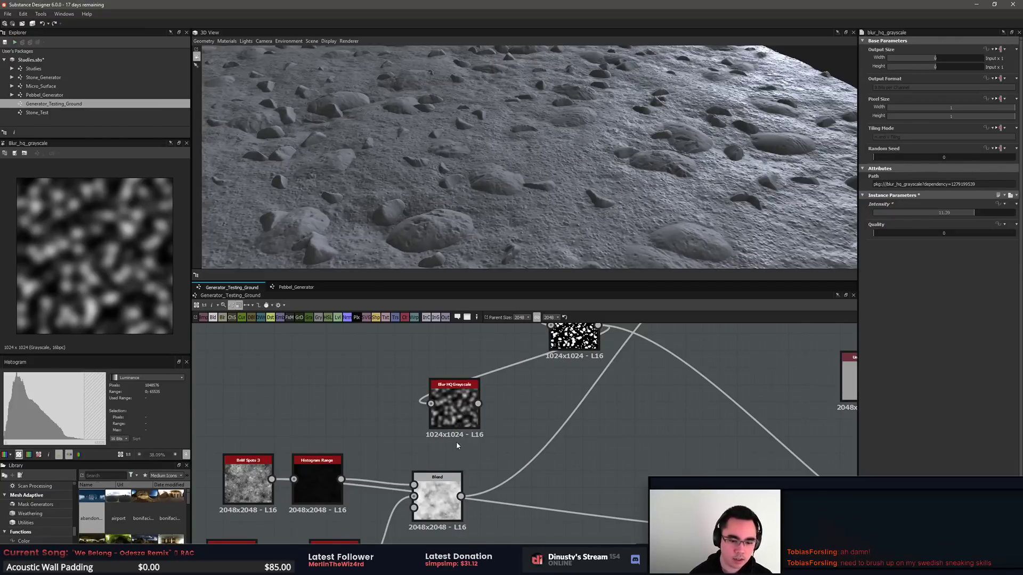
left_click_drag(458, 447, 545, 431)
left_click_drag(461, 497, 516, 428)
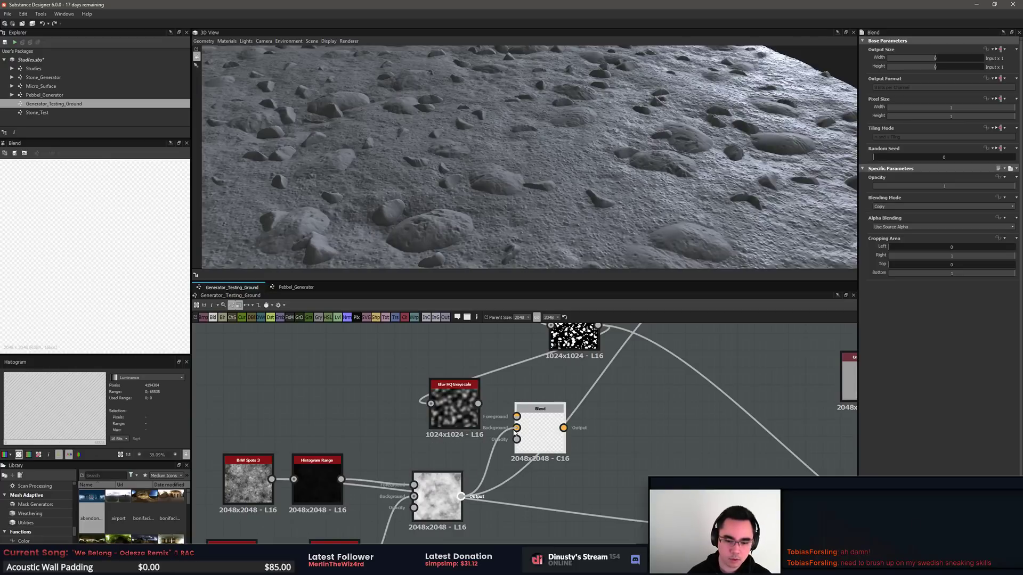
left_click_drag(470, 402, 517, 417)
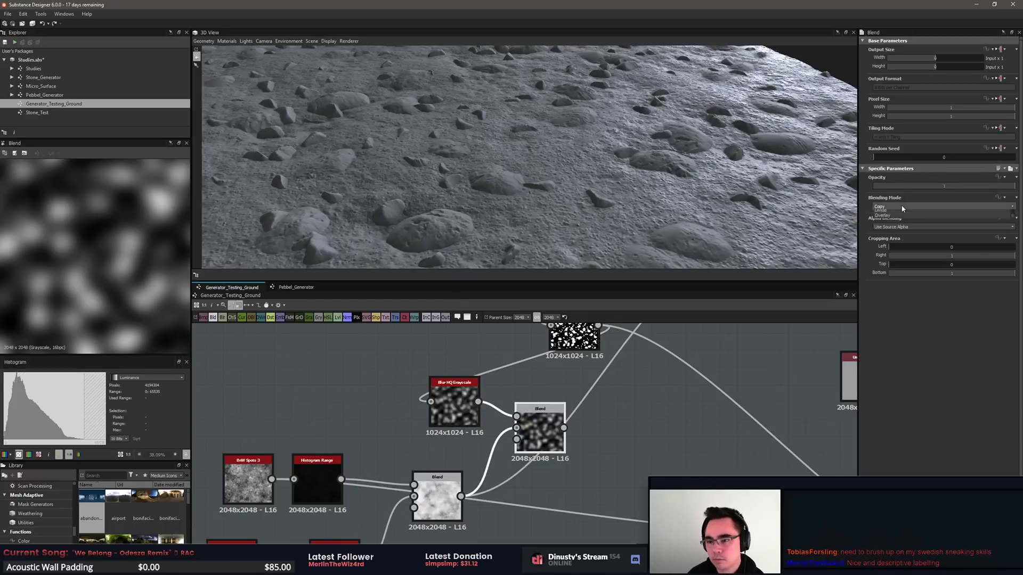
left_click(922, 206)
left_click(904, 241)
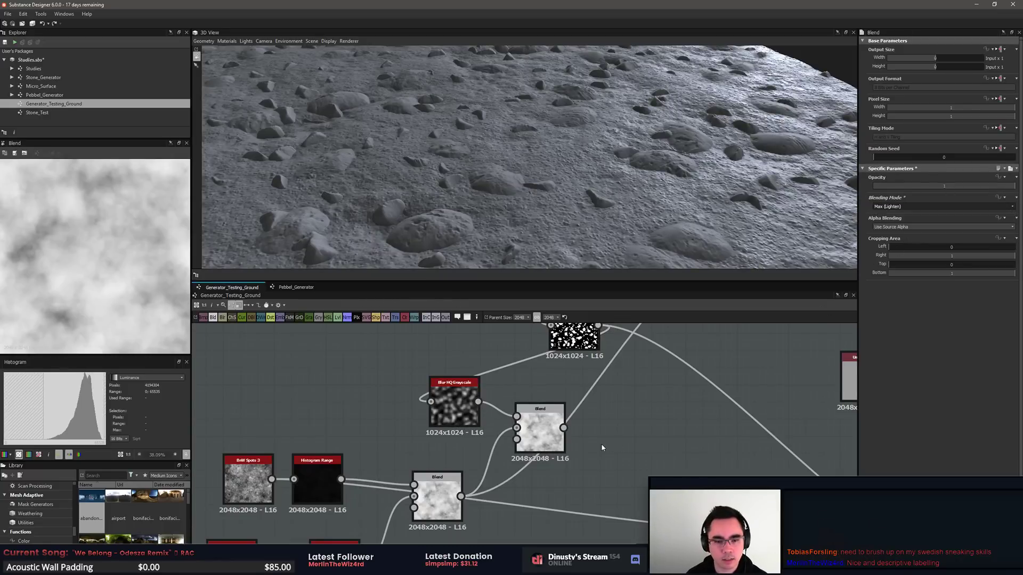
Step: Insert a Histogram Range between the pebble Blur HQ Grayscale and the Lighten Blend, with its Range set to 1
left_click_drag(454, 405, 386, 380)
key("space")
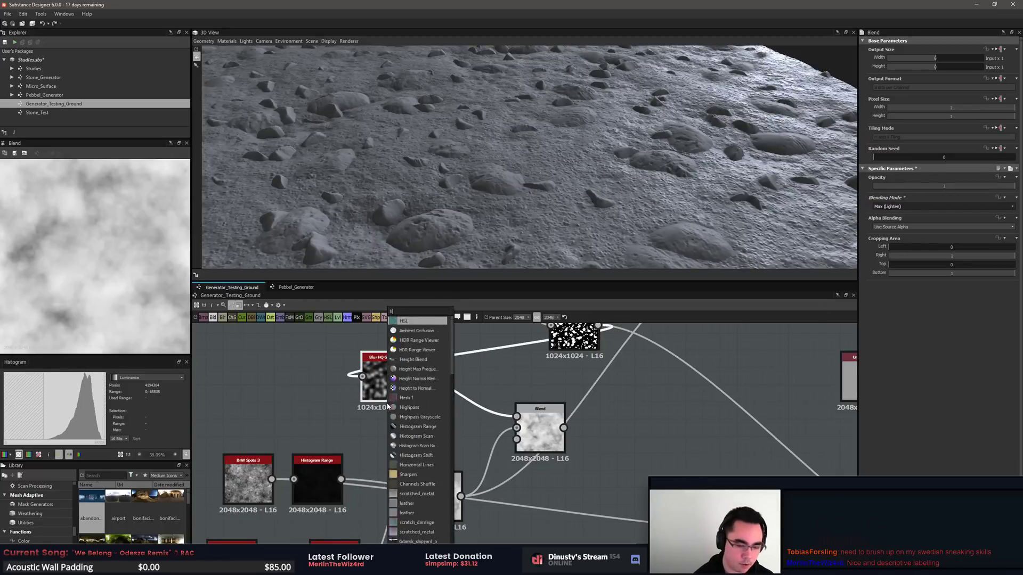
type("his")
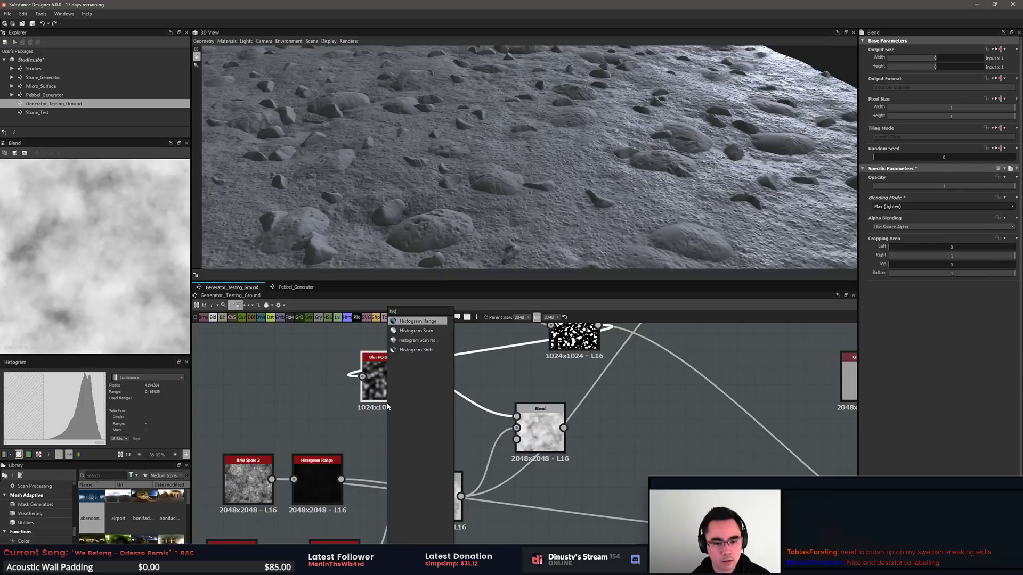
key("Return")
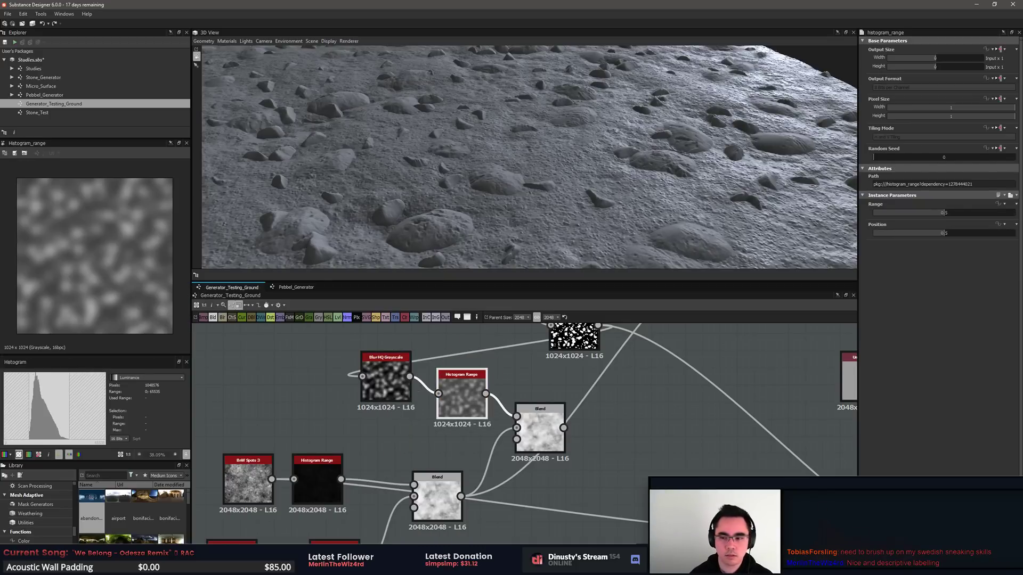
left_click_drag(954, 212, 1016, 214)
left_click_drag(461, 395, 471, 413)
left_click_drag(386, 381, 387, 398)
Step: Add an unconnected Blend beside the pebble Histogram Scan and shift the blur, Histogram Range and Lighten Blend away from it
middle_click_drag(527, 350, 564, 387)
left_click_drag(612, 359, 566, 365)
key("space")
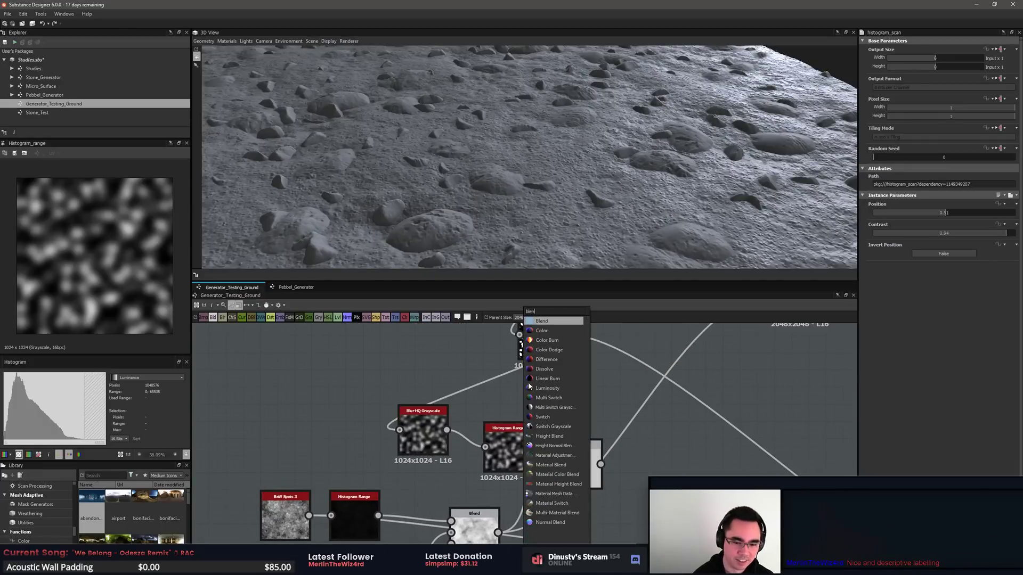
left_click(542, 331)
left_click_drag(572, 476, 676, 467)
left_click_drag(509, 450, 594, 450)
left_click_drag(423, 440, 508, 449)
left_click_drag(521, 380, 384, 415)
scroll(549, 432, "down", 5)
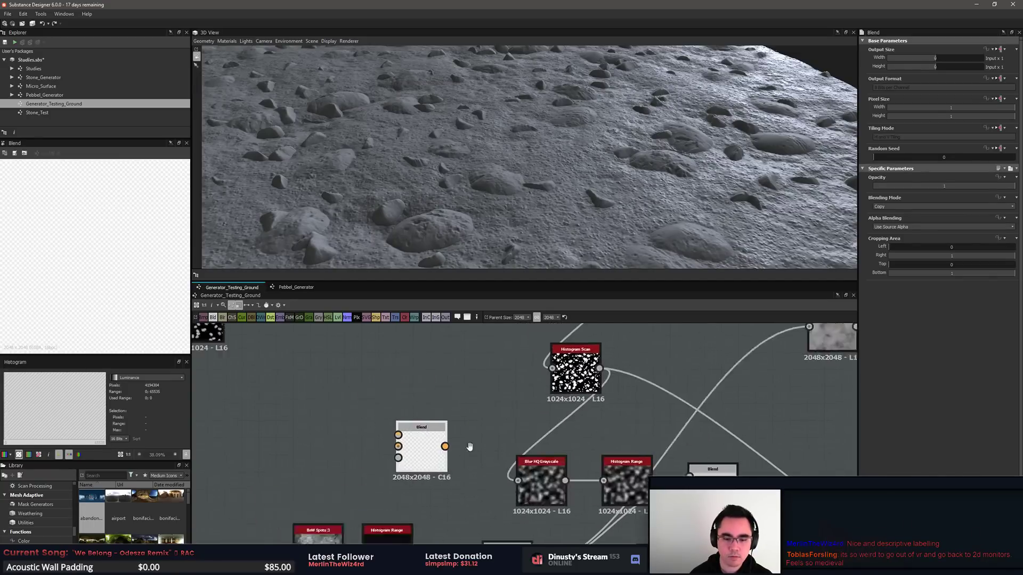
scroll(625, 433, "down", 3)
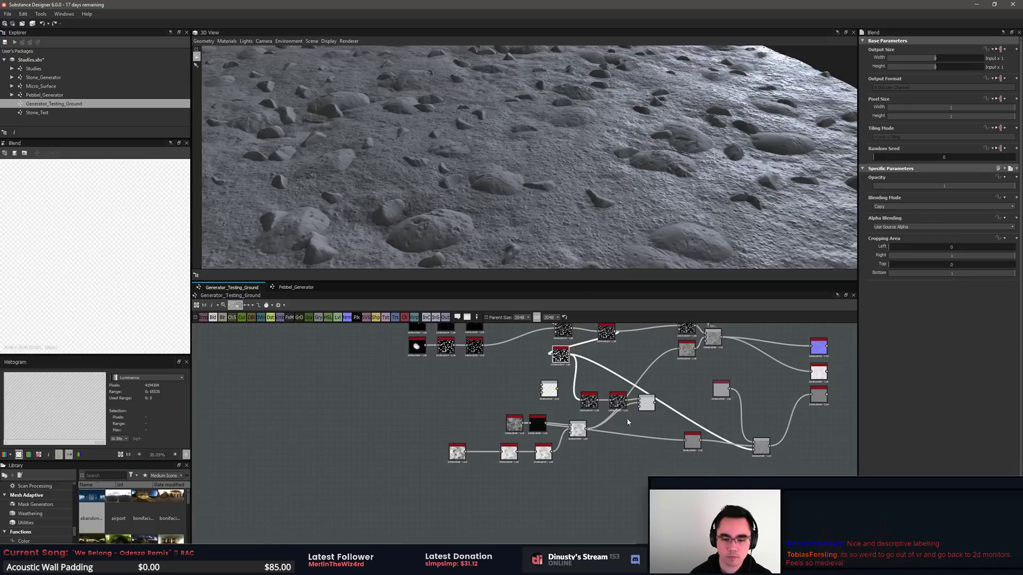
Step: Move the ground noise and blurred mask nodes farther below the pebble chain and spread out the blur, Histogram Range and Lighten Blend
left_click_drag(440, 470, 548, 492)
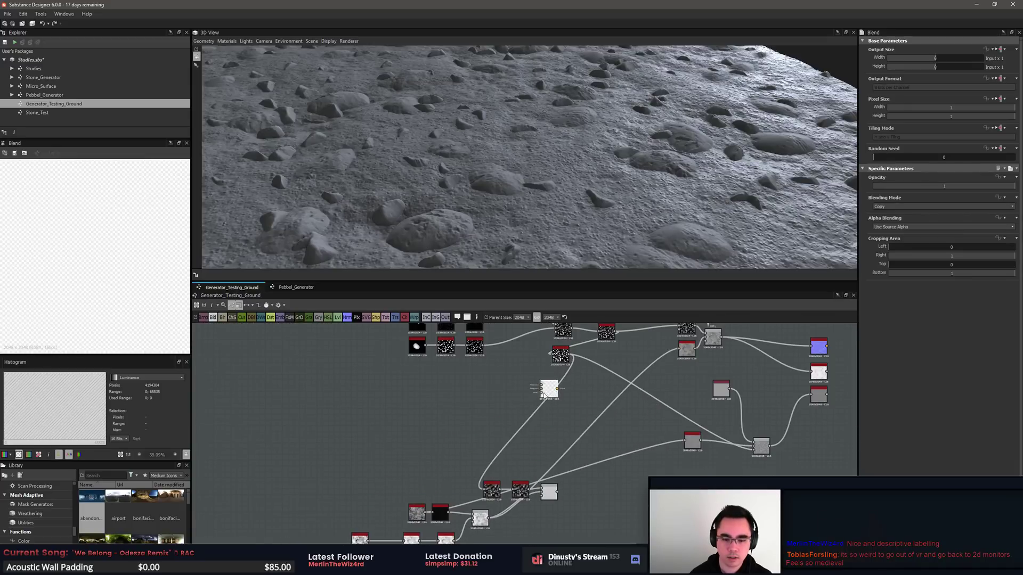
scroll(487, 431, "up", 5)
middle_click_drag(487, 430, 448, 411)
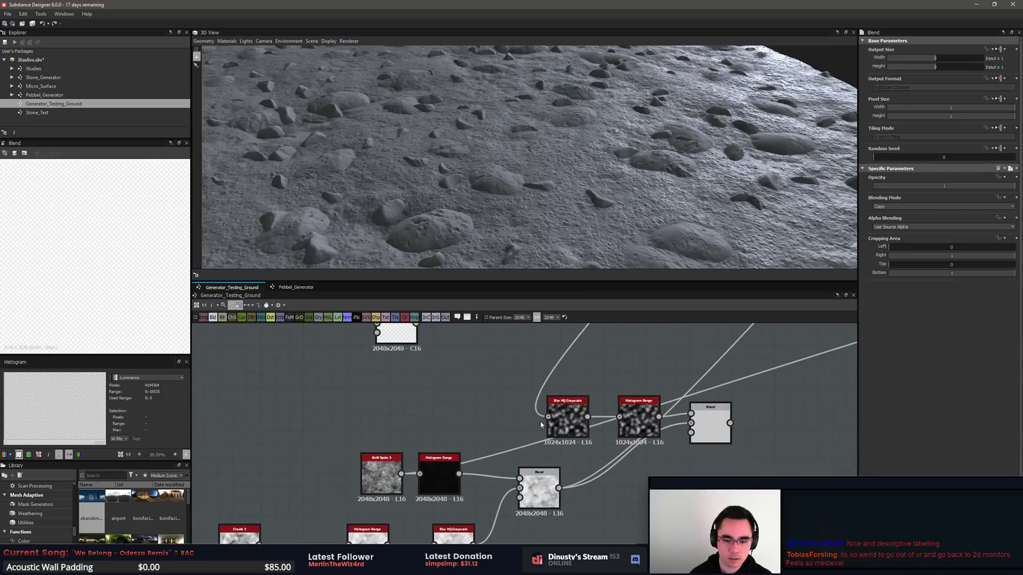
left_click_drag(567, 417, 553, 368)
left_click_drag(639, 418, 639, 389)
left_click_drag(708, 432, 771, 395)
Step: Compare the blurred mask's Histogram Range output with the ground's Subtract Blend in the 2D view
scroll(550, 479, "down", 1)
middle_click_drag(701, 438, 565, 481)
scroll(564, 481, "up", 3)
double_click(526, 438)
middle_click_drag(482, 443, 556, 450)
scroll(556, 450, "down", 2)
middle_click_drag(568, 500, 532, 482)
scroll(532, 482, "up", 1)
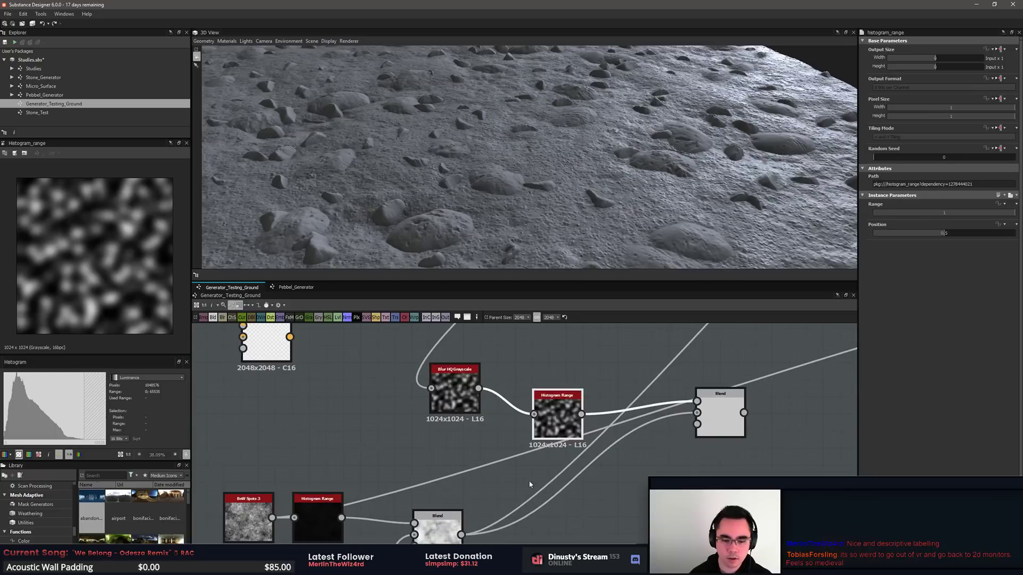
double_click(440, 528)
double_click(574, 426)
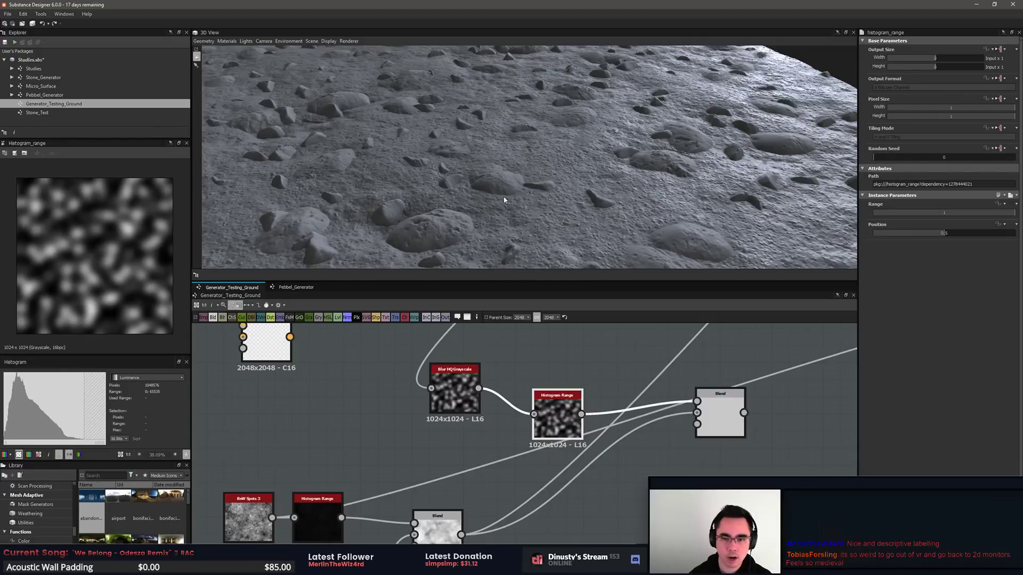
Step: Examine the Blur HQ Grayscale output and the Lighten Blend's combined result in the 2D view
middle_click_drag(544, 348, 585, 389)
scroll(584, 388, "up", 1)
scroll(528, 463, "down", 1)
middle_click_drag(526, 465, 634, 449)
scroll(618, 441, "up", 2)
double_click(595, 430)
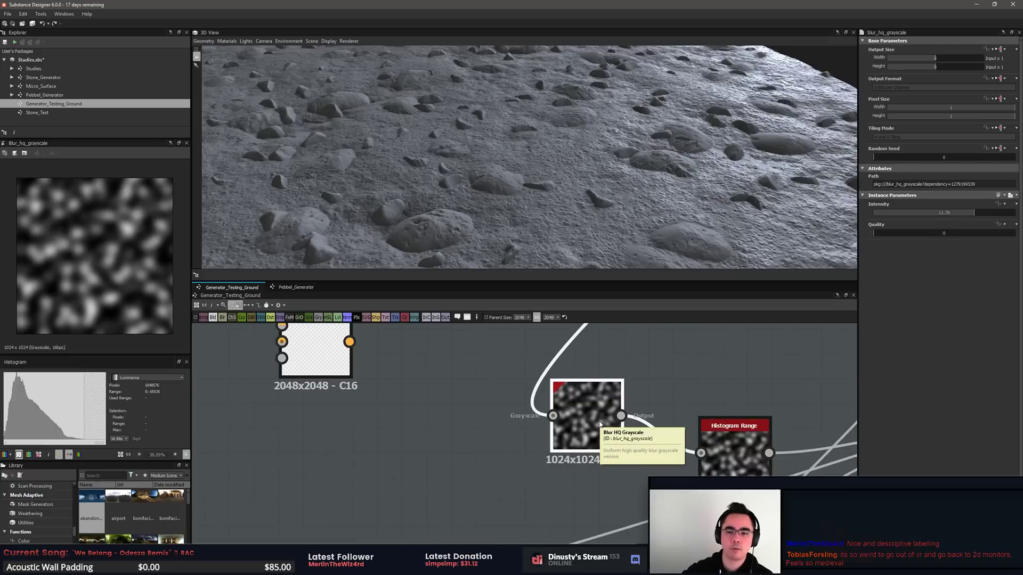
scroll(751, 463, "down", 1)
middle_click_drag(750, 463, 544, 458)
scroll(543, 458, "up", 1)
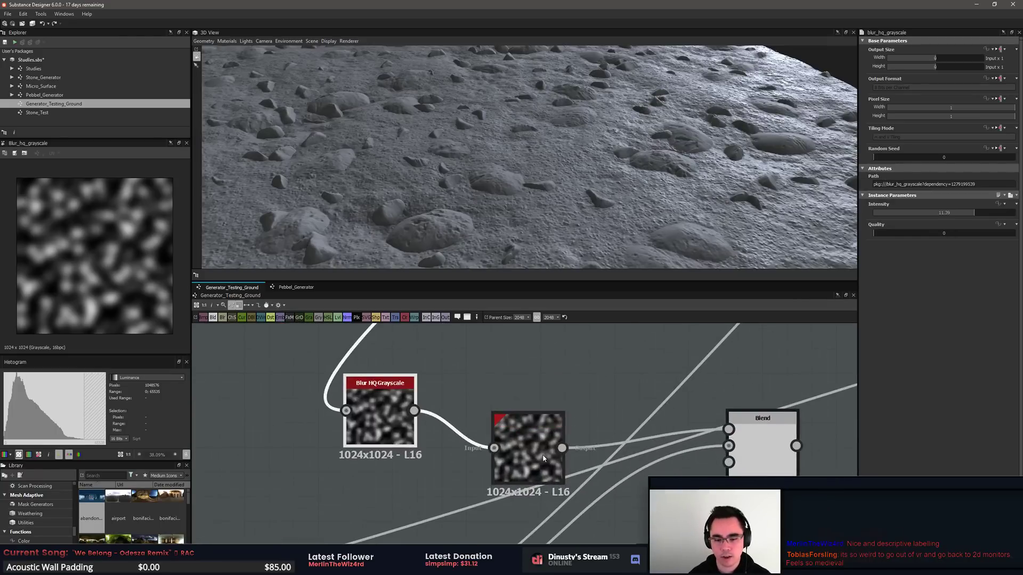
double_click(762, 450)
middle_click_drag(661, 388, 567, 375)
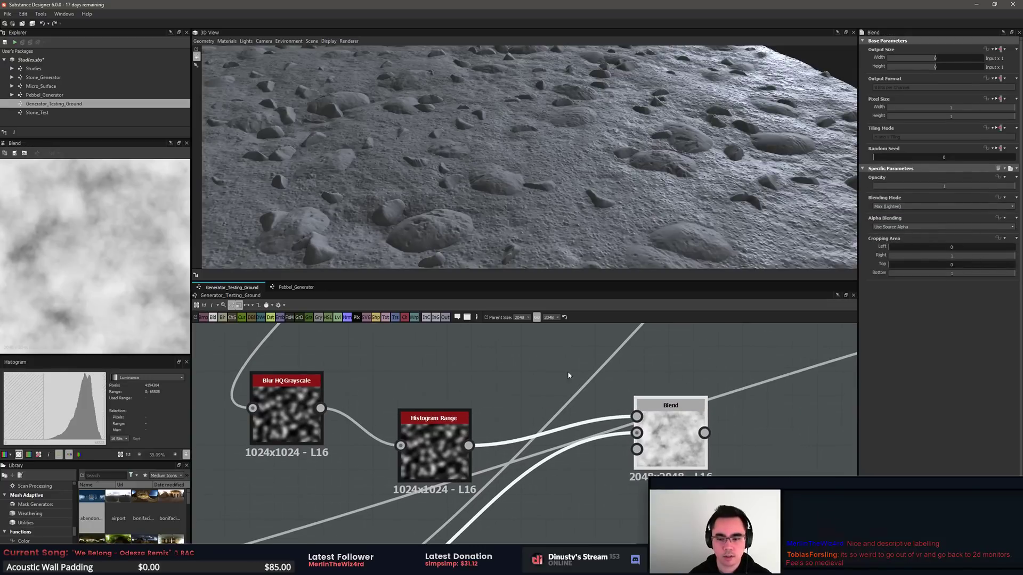
Step: Connect the Lighten Blend's output to the ground's Histogram Range in place of the Subtract Blend
scroll(582, 490, "down", 5)
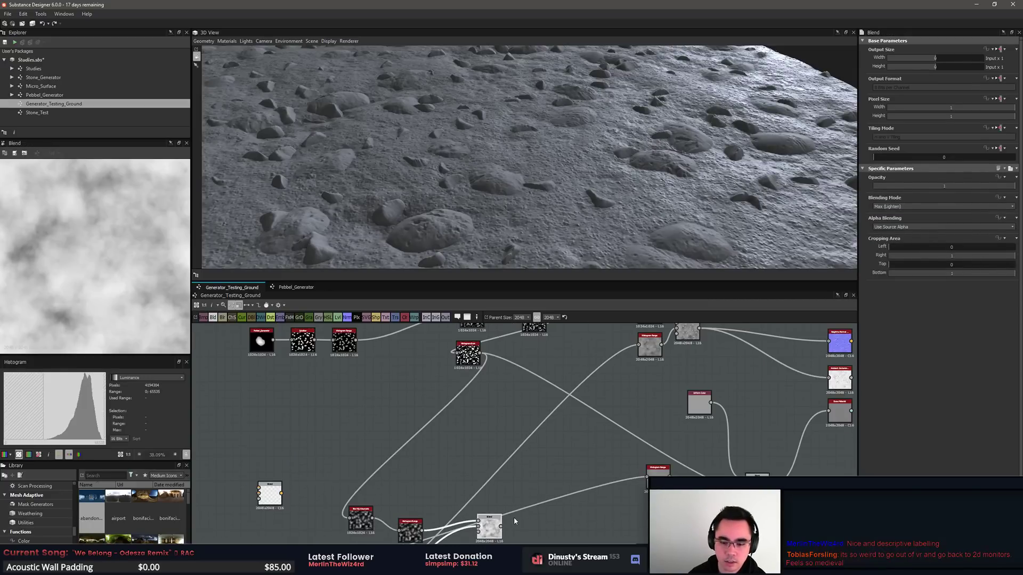
left_click_drag(501, 526, 639, 345)
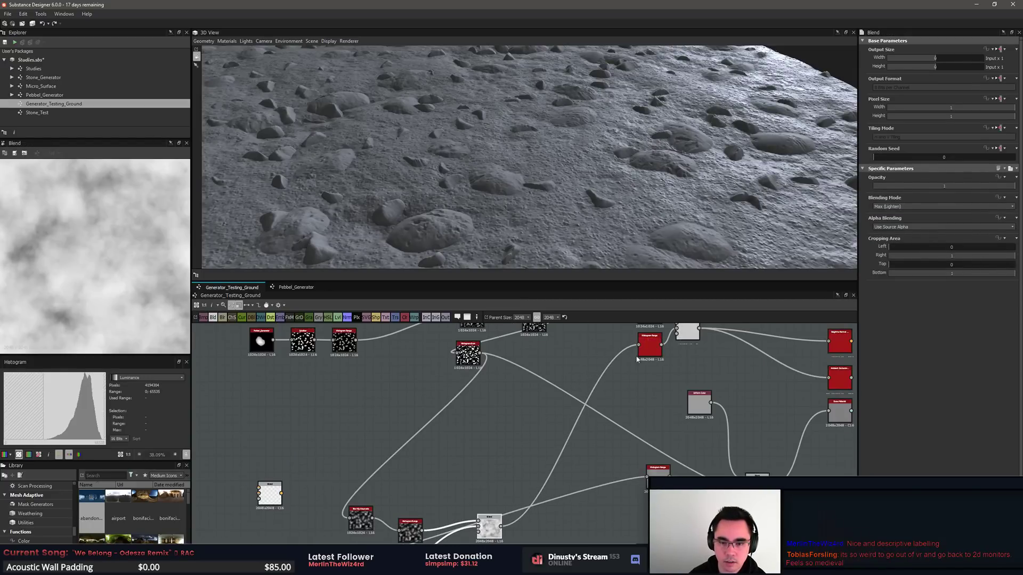
left_click(656, 406)
middle_click_drag(507, 481, 565, 362)
scroll(560, 373, "up", 4)
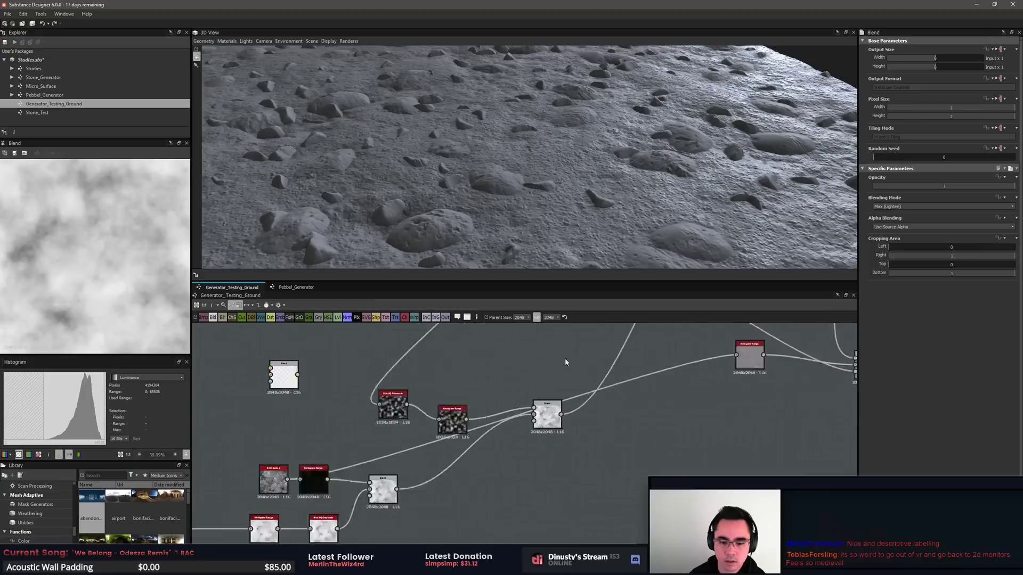
Step: Align the blurred mask's Histogram Range with the Blur HQ Grayscale and move the Lighten Blend slightly above them
left_click(541, 445)
left_click_drag(386, 434, 395, 408)
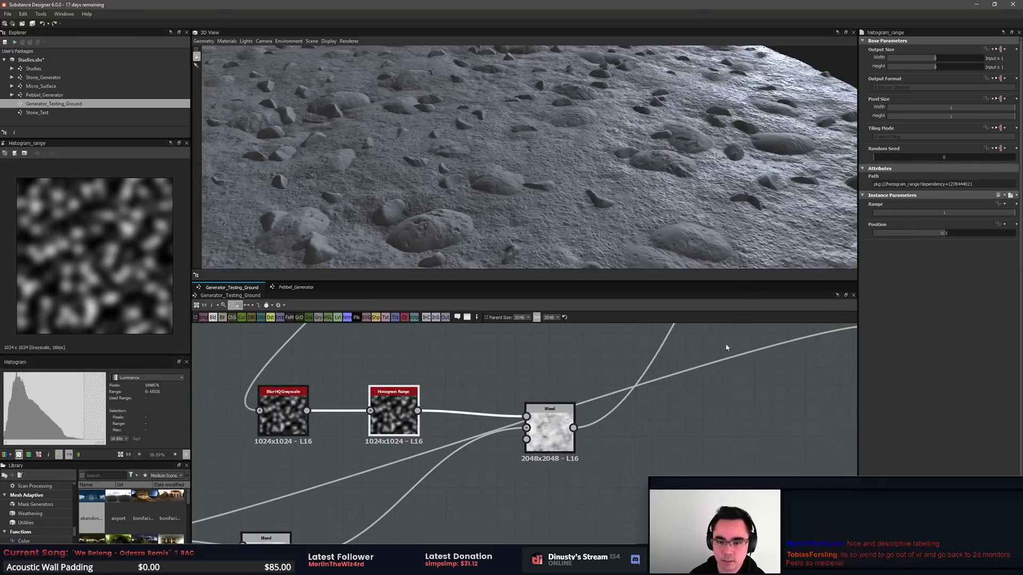
left_click_drag(551, 436, 524, 385)
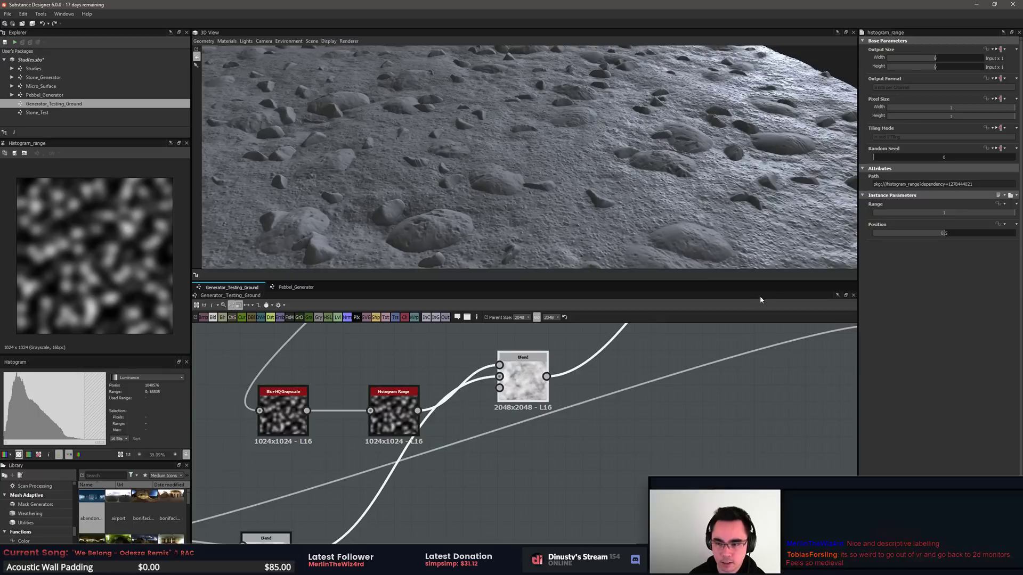
Step: Try the Switch, Add (Linear Dodge), Subtract, Multiply and Add Sub blending modes on the Blend node after the 1024x1024 Histogram Range
left_click(533, 388)
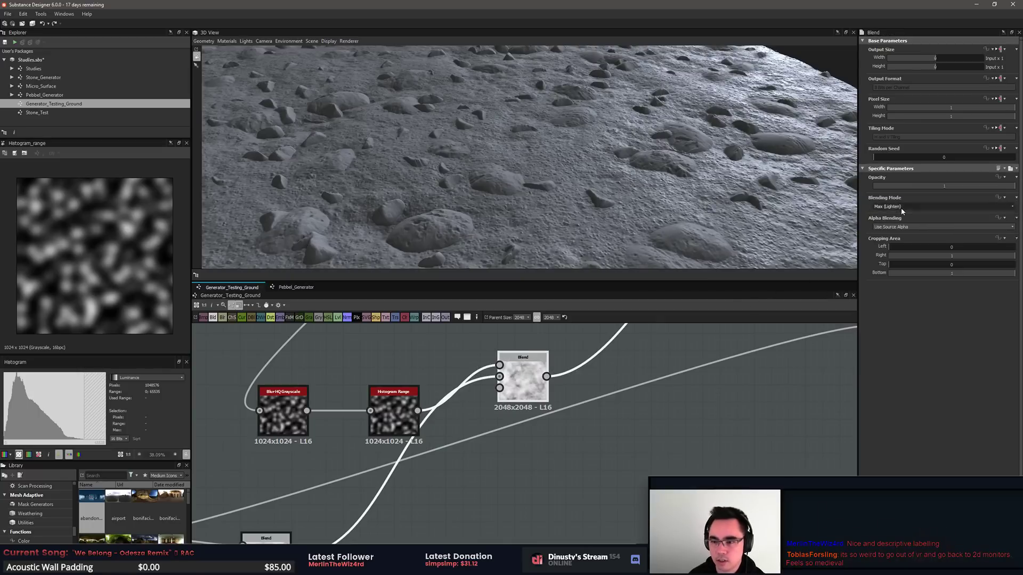
scroll(900, 208, "down", 1)
scroll(902, 211, "down", 1)
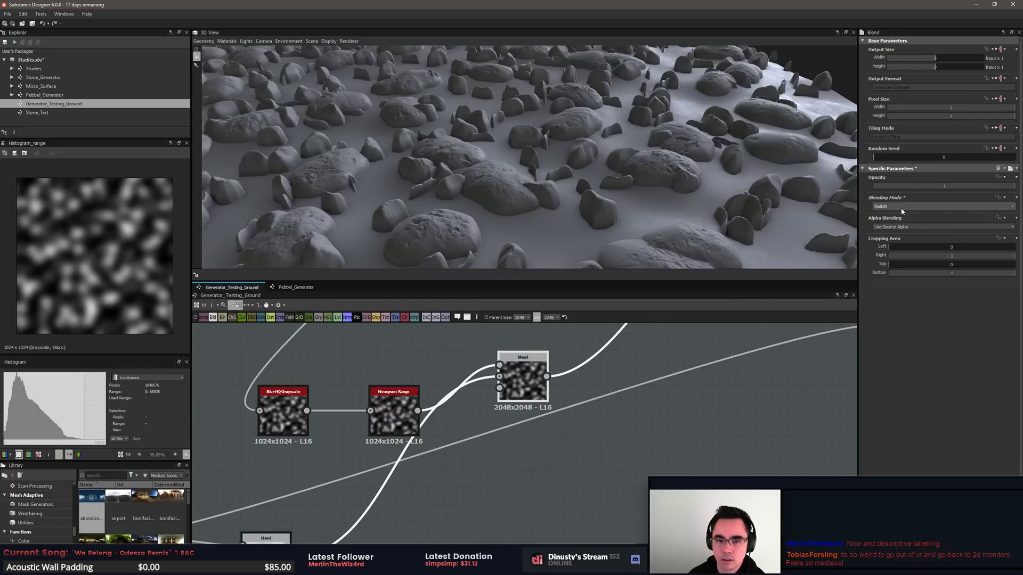
left_click(902, 207)
left_click(900, 218)
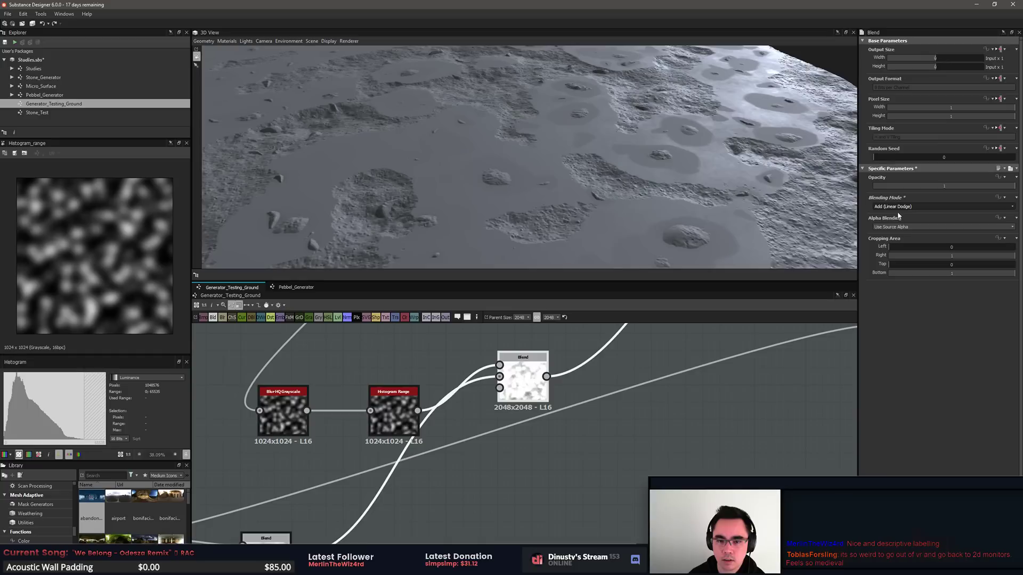
scroll(898, 216, "down", 1)
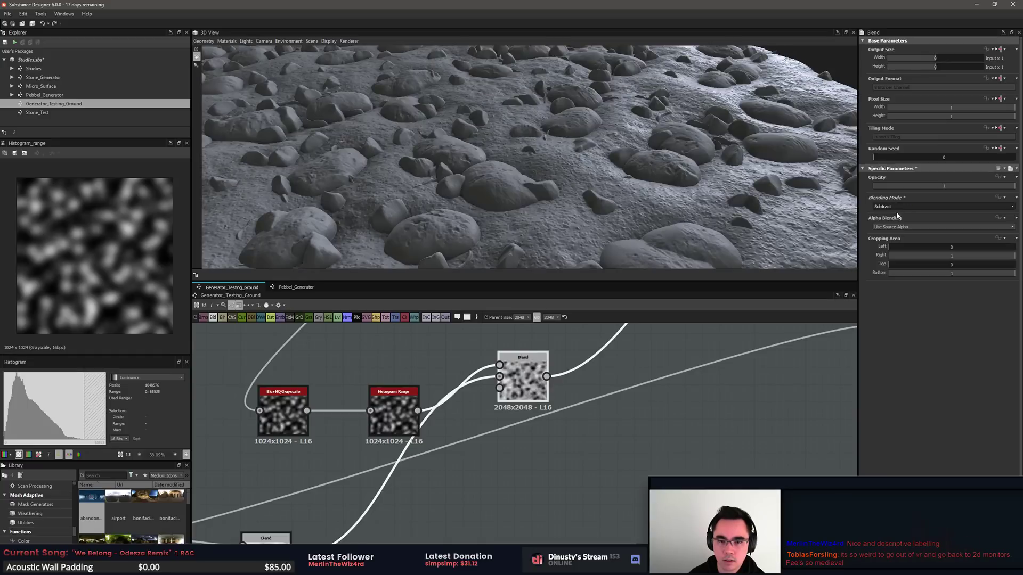
scroll(899, 216, "down", 1)
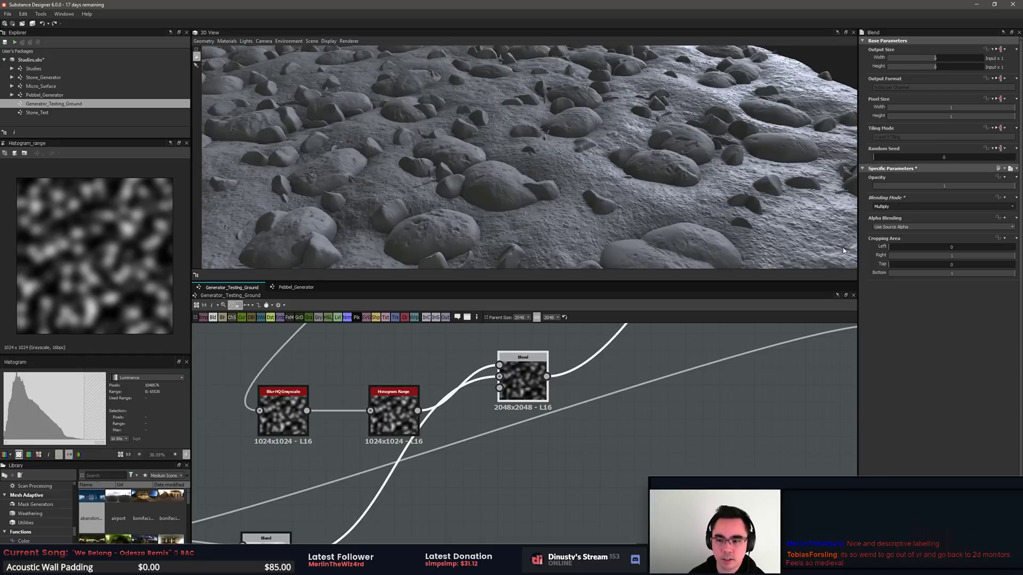
key("Down")
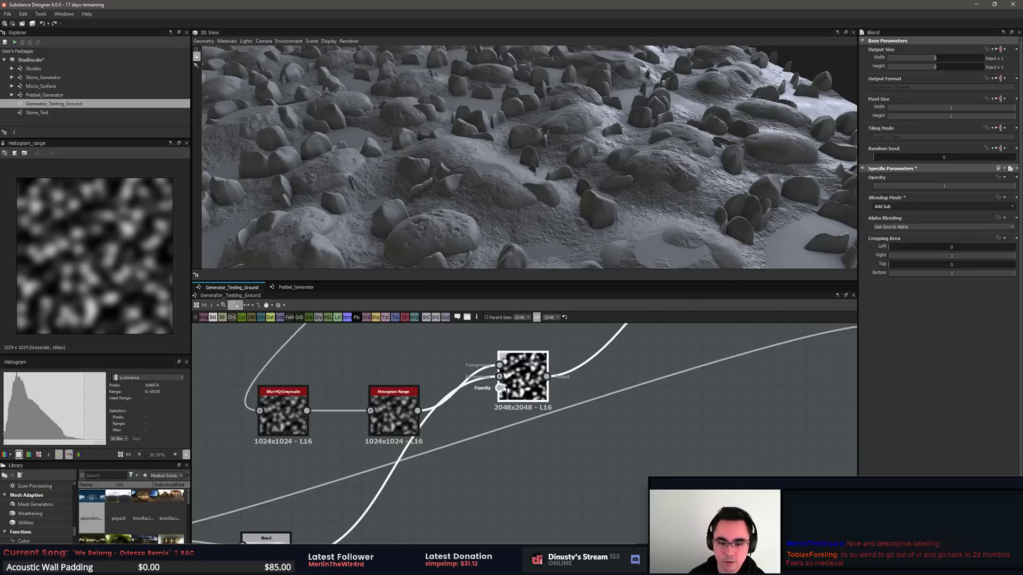
Step: Try a Position of 0.23 on the 1024x1024 Histogram Range and return its Blend node to Max (Lighten)
middle_click_drag(452, 365, 545, 399)
scroll(545, 398, "down", 1)
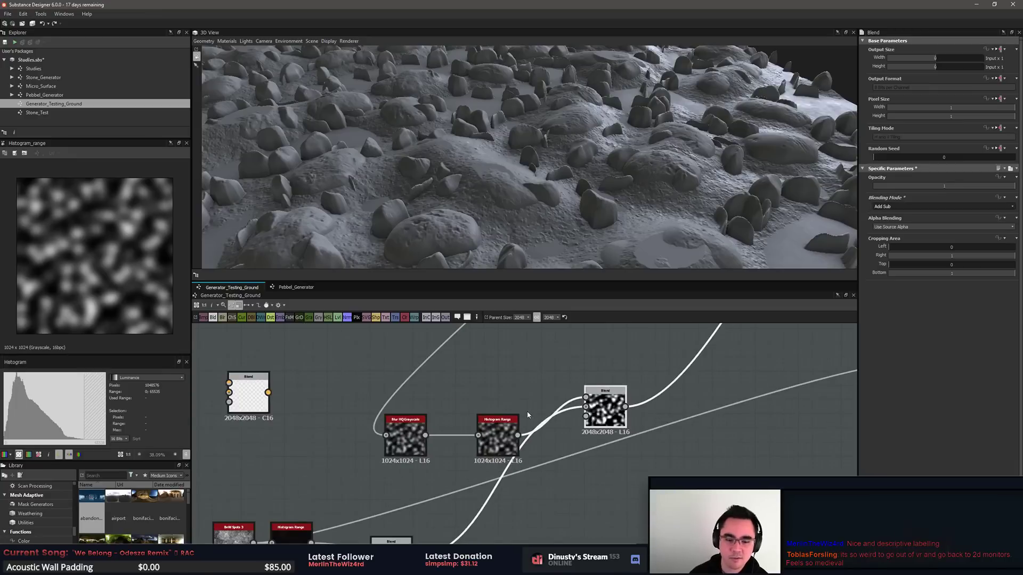
left_click(407, 441)
left_click(501, 443)
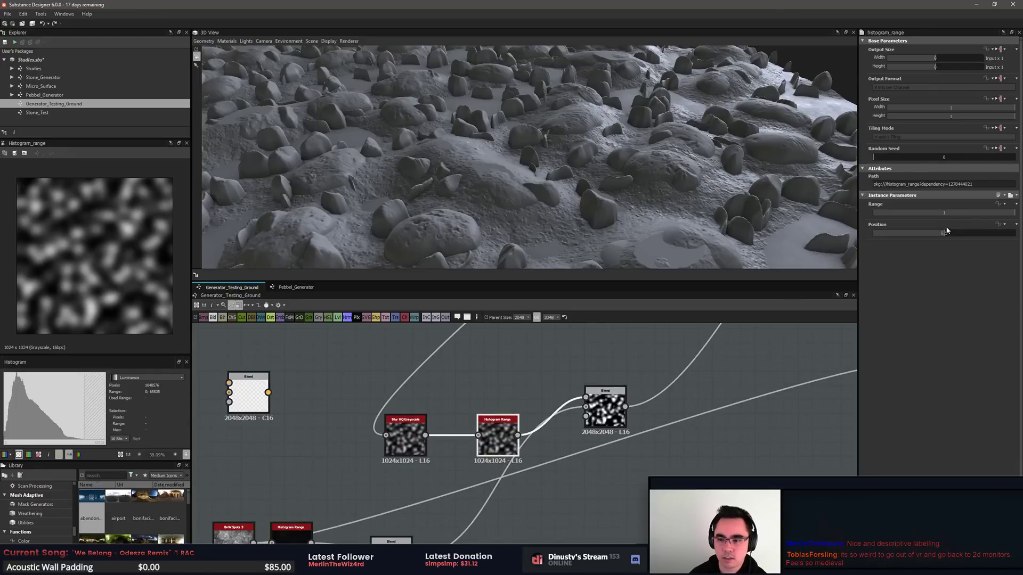
left_click_drag(934, 234, 906, 237)
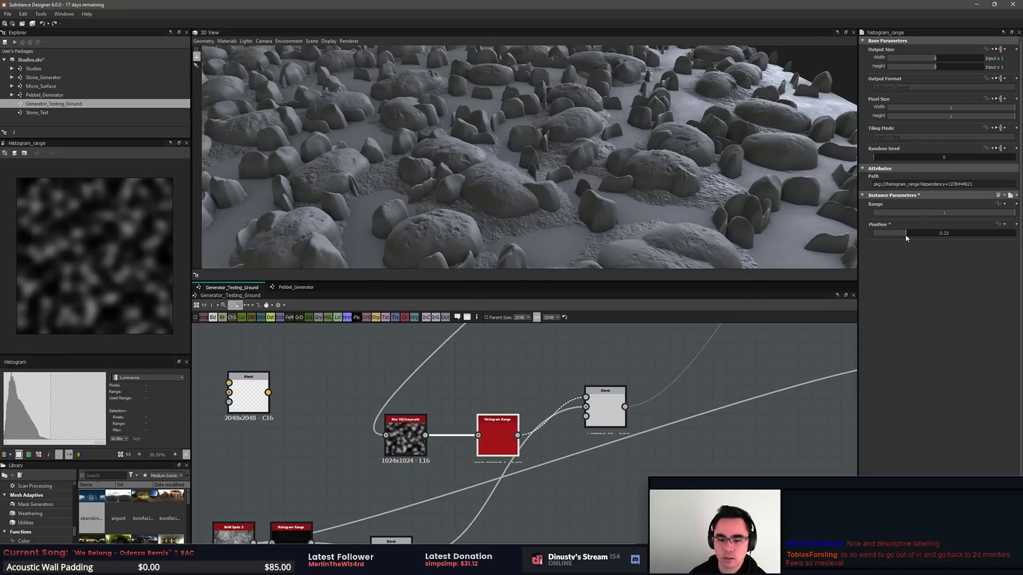
left_click(607, 408)
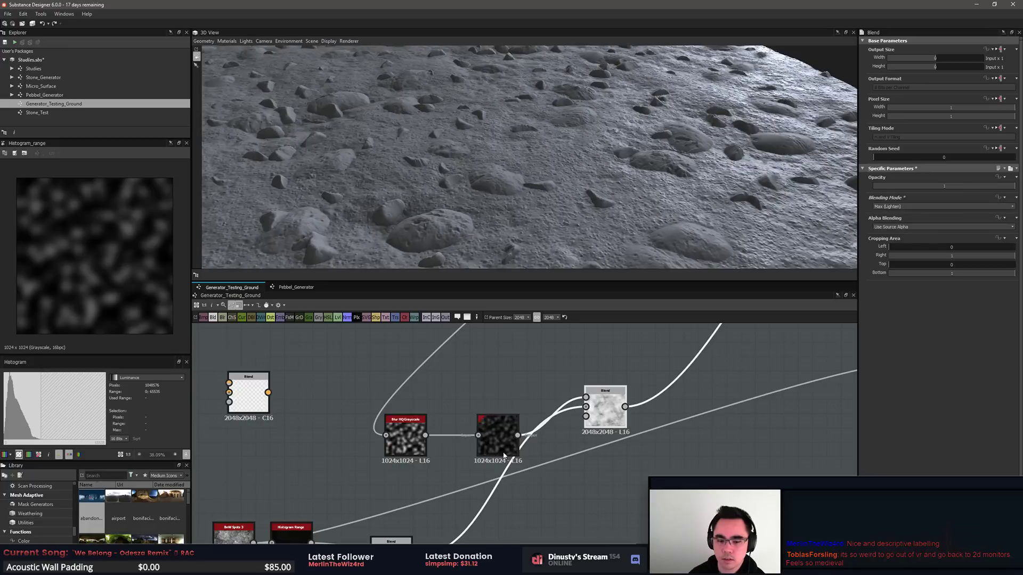
Step: Try a Position of 0.6 on the 1024x1024 Histogram Range, and set it to 0.5
left_click(499, 437)
left_click_drag(908, 234, 958, 234)
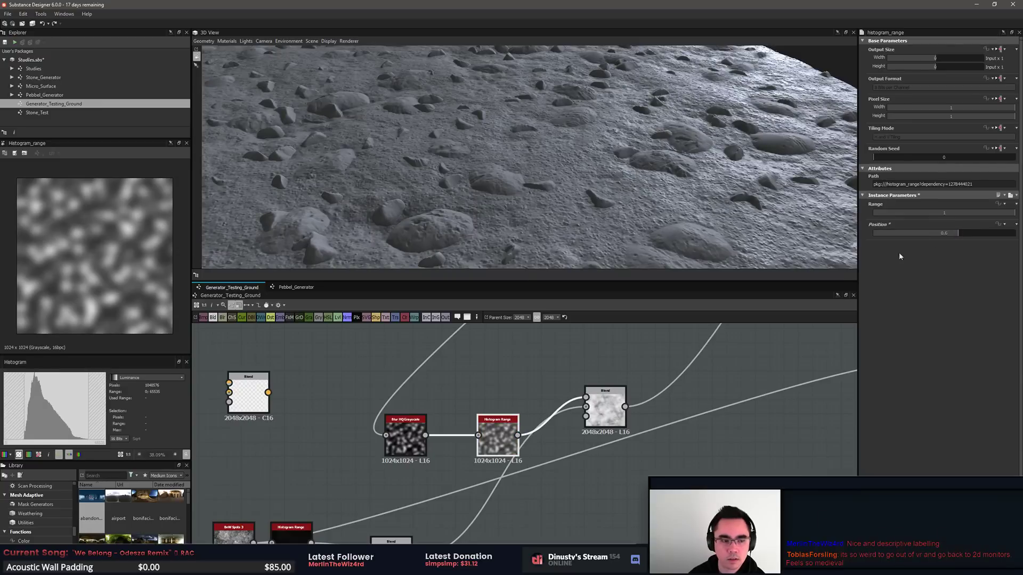
double_click(945, 235)
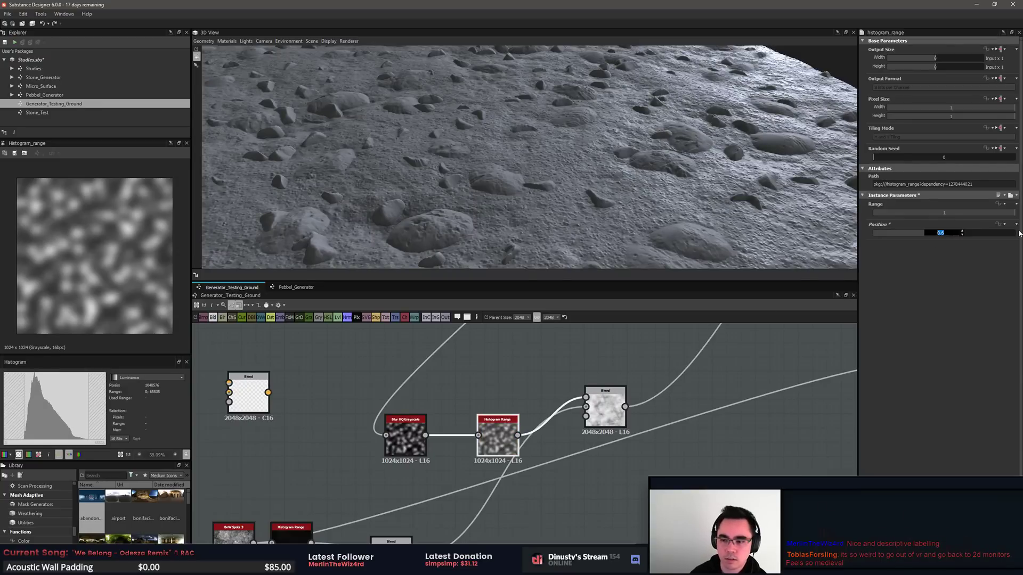
type("0.5")
key("Return")
Step: Lower the Position of the Histogram Range feeding the 2048x2048 Blur HQ Grayscale to 0.5
left_click(606, 407)
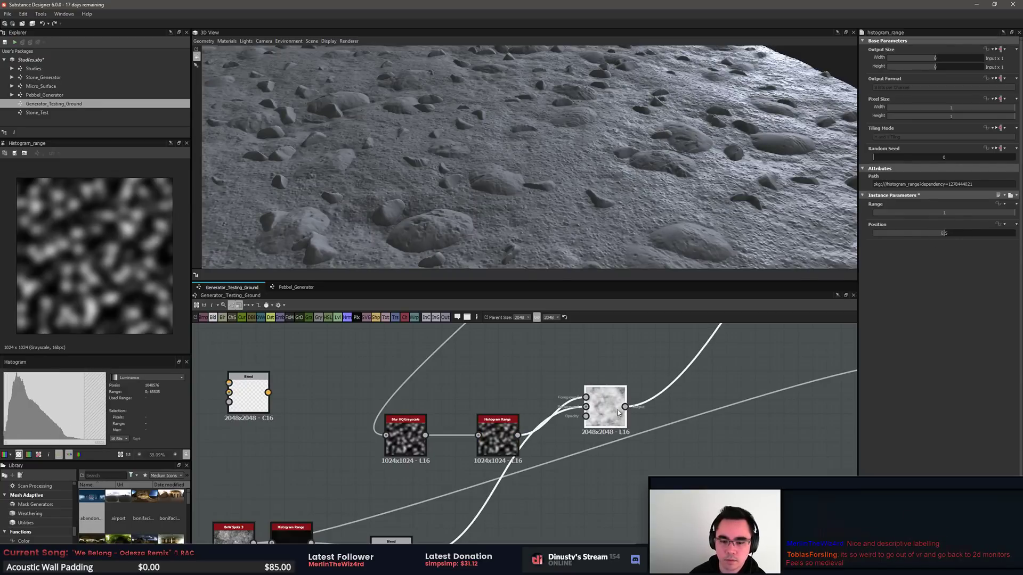
middle_click_drag(541, 510, 631, 451)
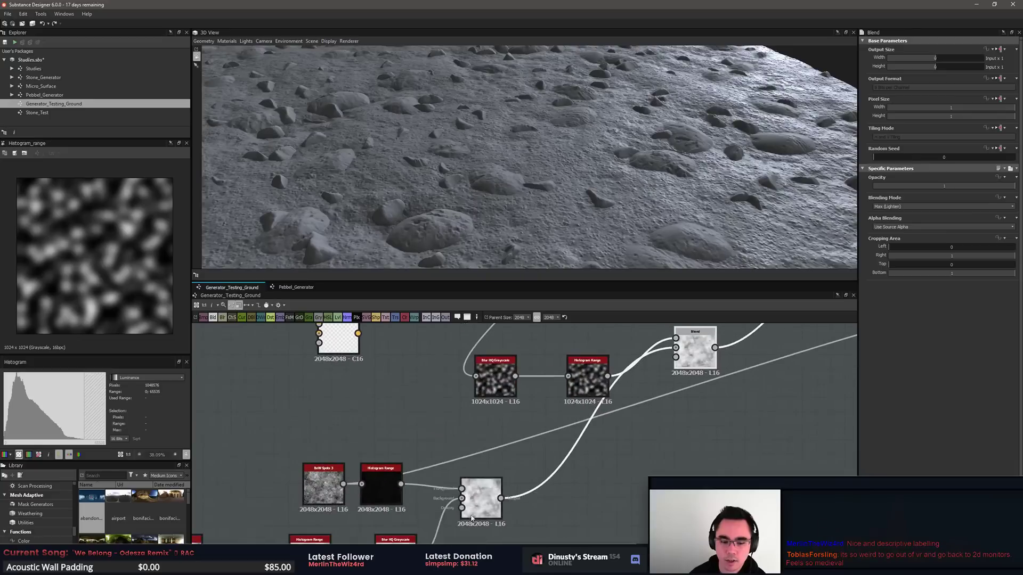
left_click(481, 499)
middle_click_drag(557, 457, 595, 407)
scroll(596, 407, "up", 2)
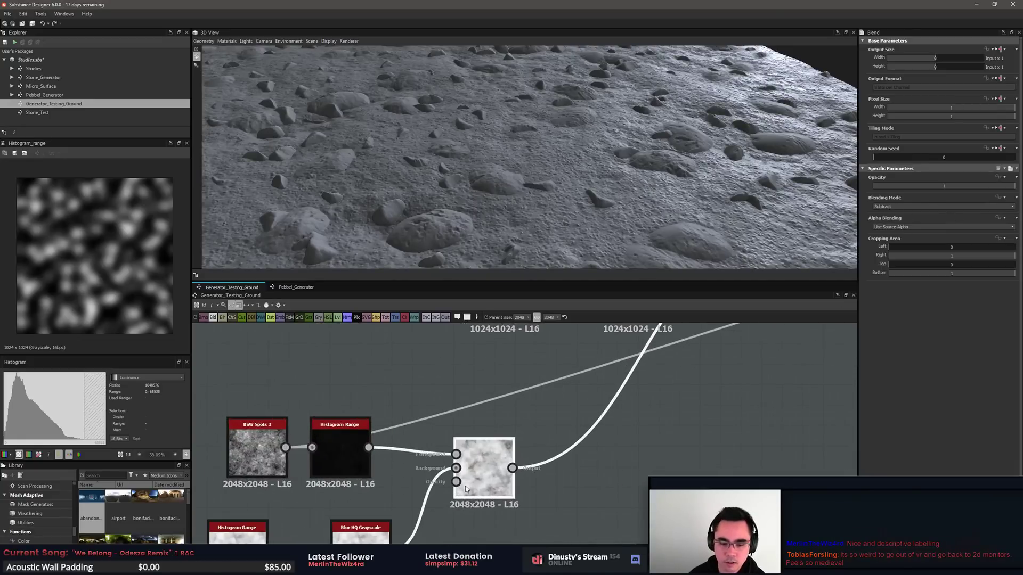
middle_click_drag(380, 456, 471, 393)
left_click(449, 483)
left_click(341, 479)
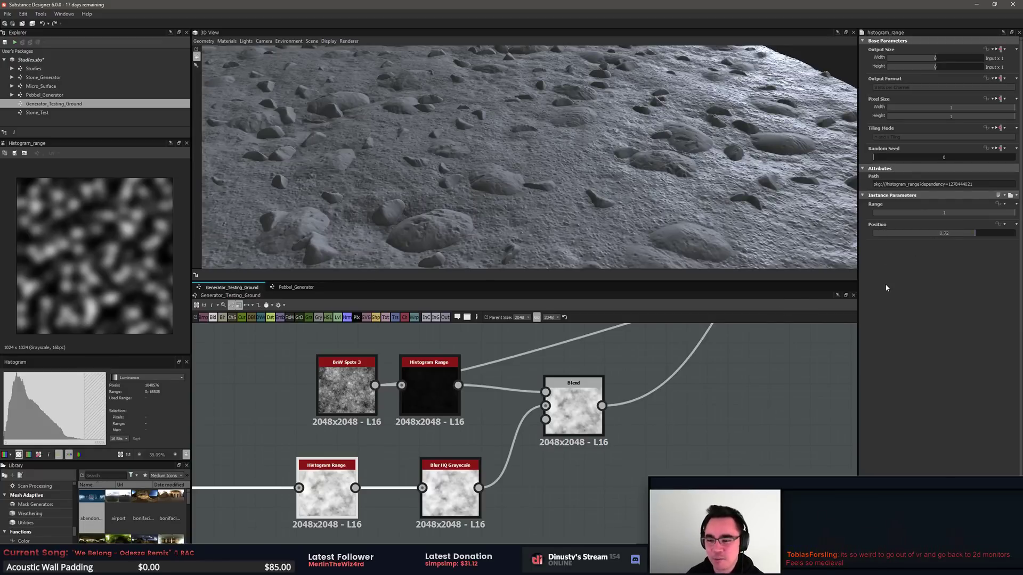
left_click_drag(973, 236, 945, 232)
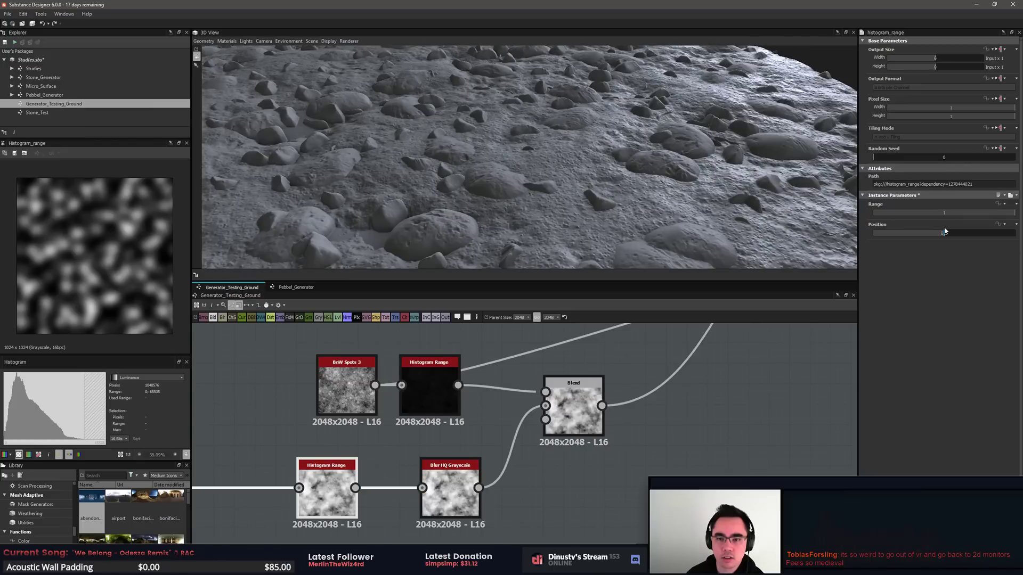
Step: Preview the 2048x2048 Blur HQ Grayscale and set its Intensity to 1.4
double_click(573, 420)
double_click(446, 488)
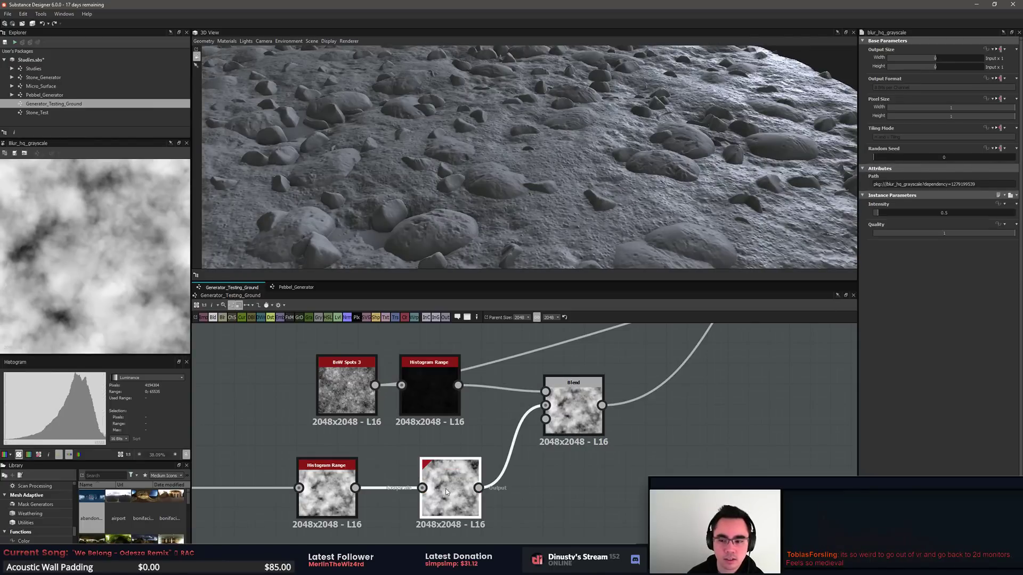
left_click_drag(878, 213, 886, 215)
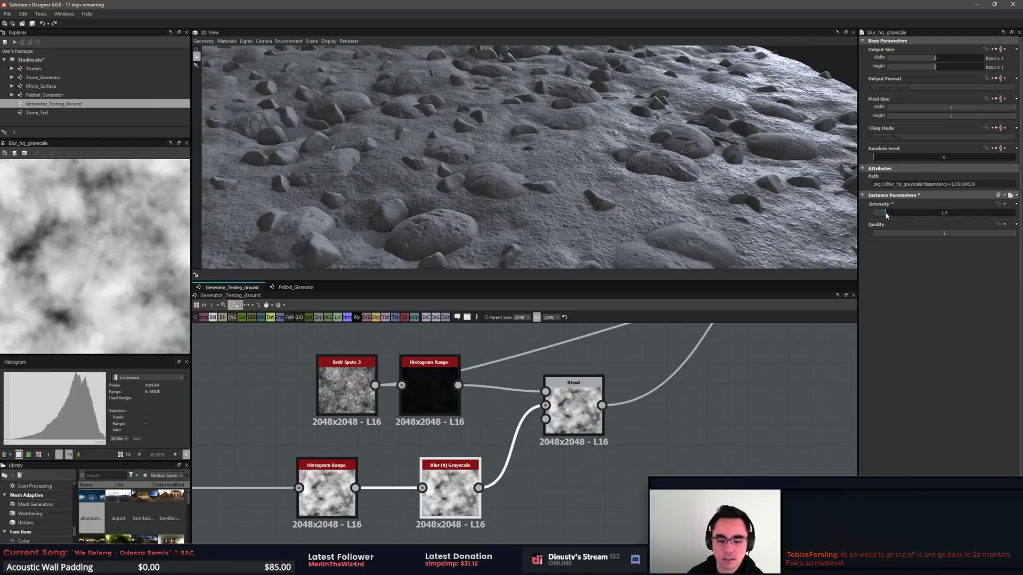
Step: Vary the Position of the Histogram Range before the 2048x2048 Blur HQ Grayscale slightly, and enter exactly 0.5
left_click(331, 495)
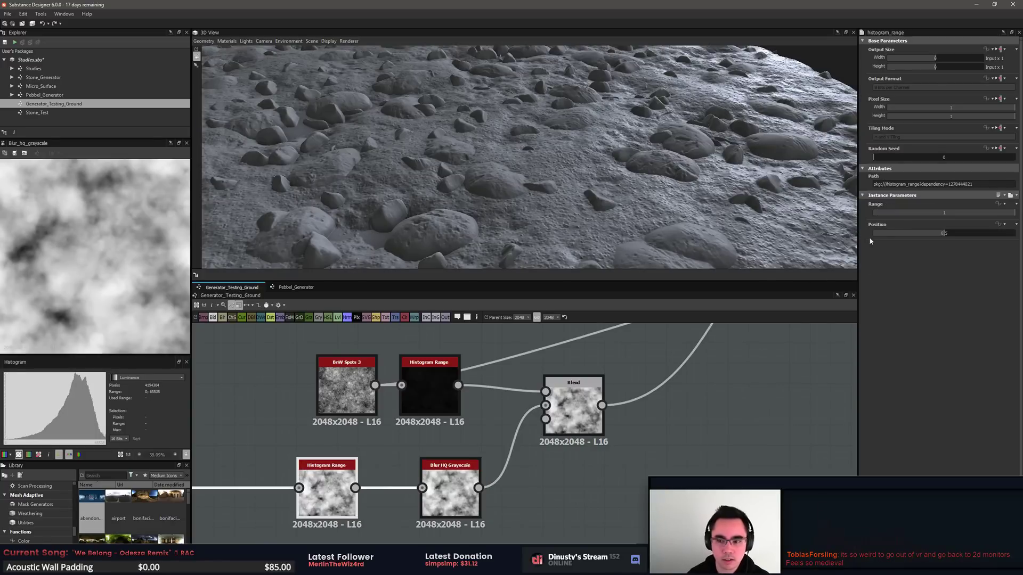
mouse_move(955, 238)
left_mouse_down()
mouse_move(936, 235)
mouse_move(948, 232)
left_mouse_up()
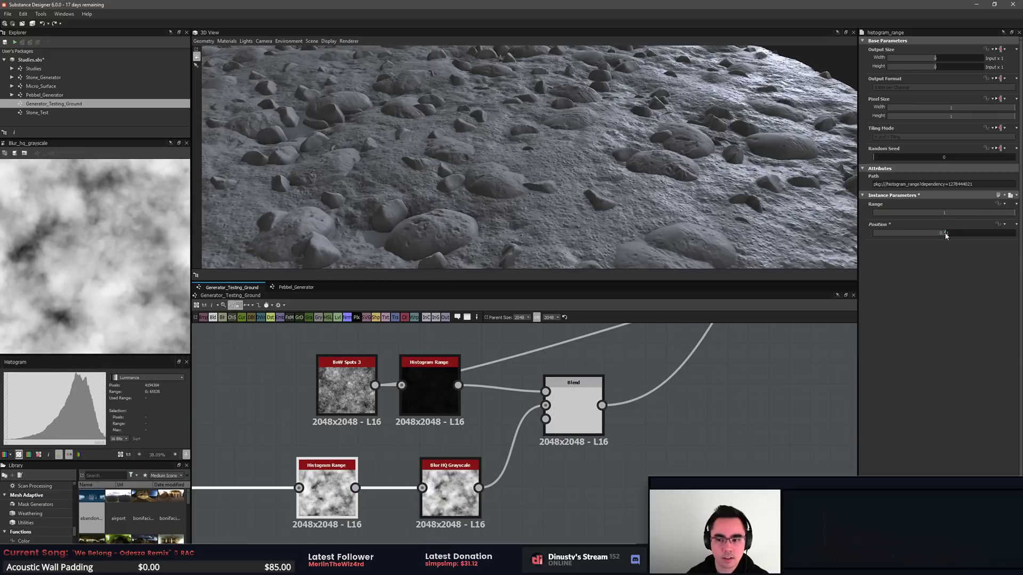
double_click(946, 234)
type("0.5")
key("Return")
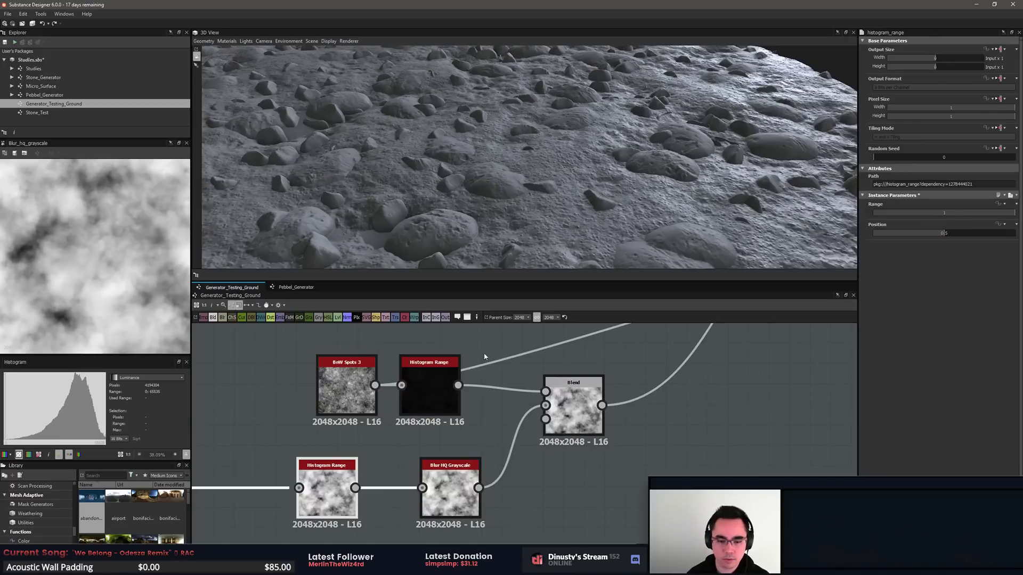
Step: Try Range 1 and Position 0.14 on the Histogram Range after BnW Spots 3, and undo both changes
double_click(444, 404)
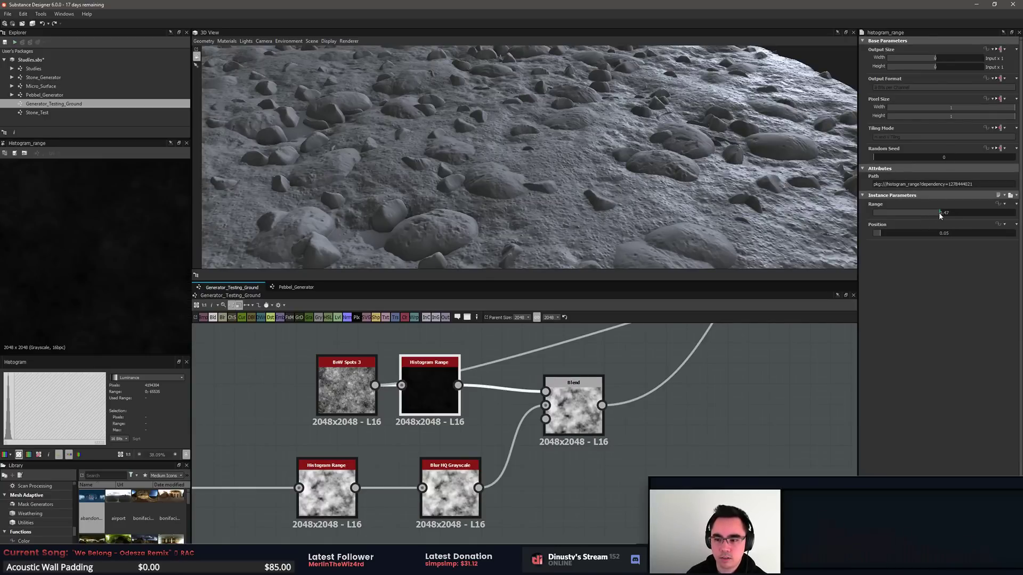
left_click_drag(940, 215, 1015, 214)
left_click(893, 234)
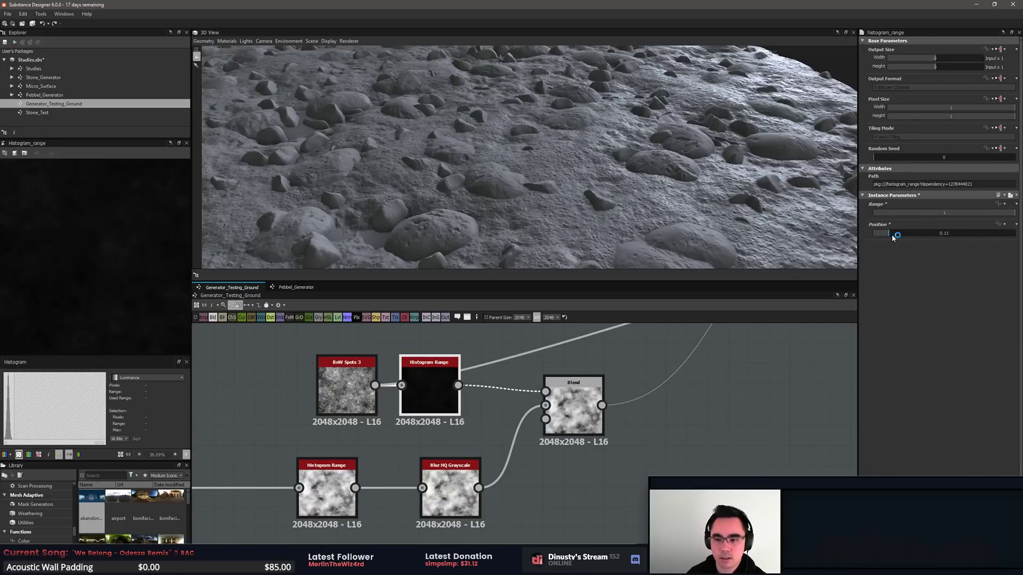
left_click_drag(892, 236, 894, 235)
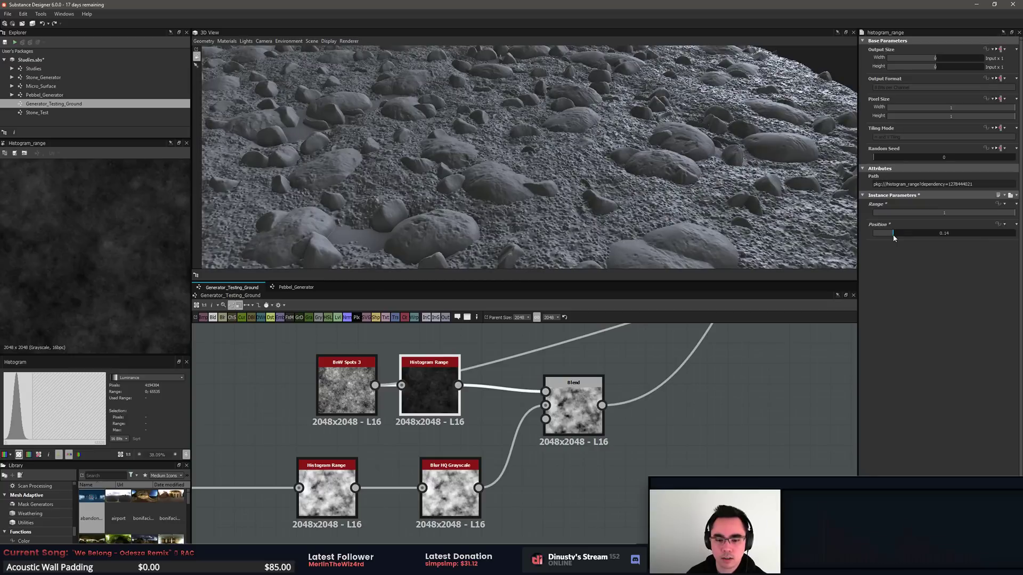
key("ctrl+z")
key("ctrl+z")
Step: Try a Position of about 0.66 on the 1024x1024 Histogram Range and undo it
left_click(676, 423)
scroll(542, 461, "down", 3)
middle_click_drag(509, 384, 581, 431)
scroll(651, 388, "up", 2)
middle_click_drag(661, 352, 542, 467)
double_click(546, 461)
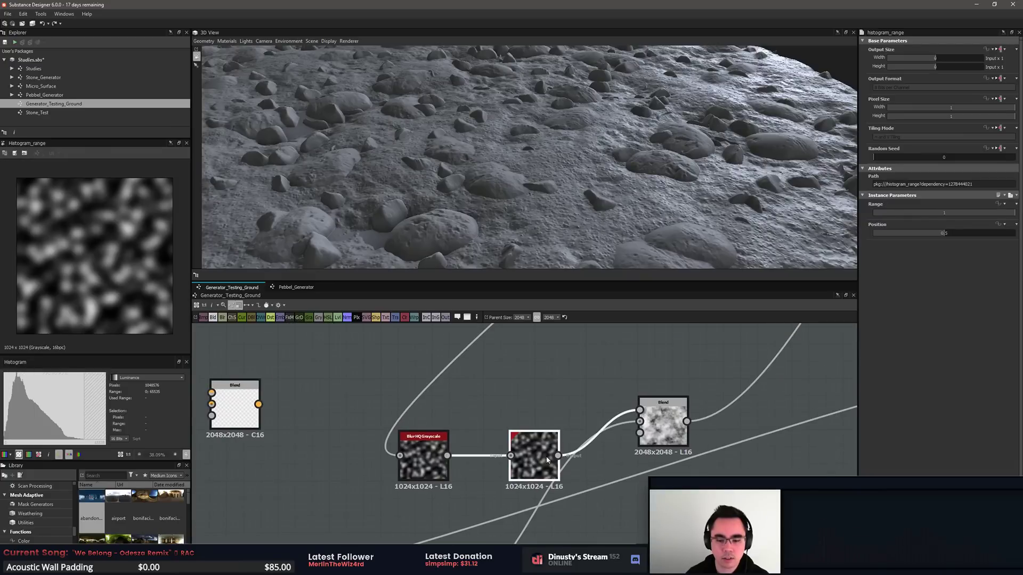
left_click(967, 233)
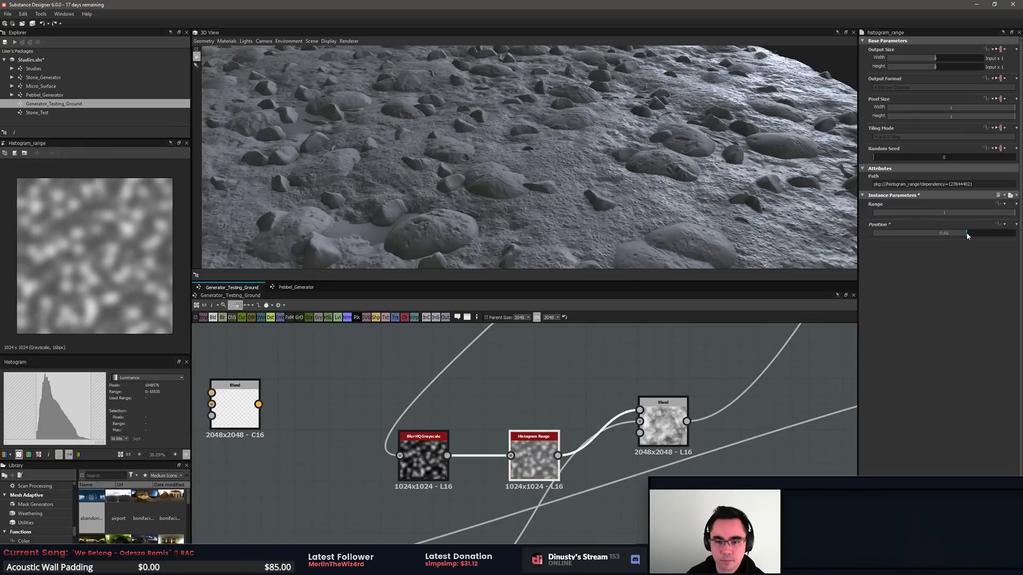
key("ctrl+z")
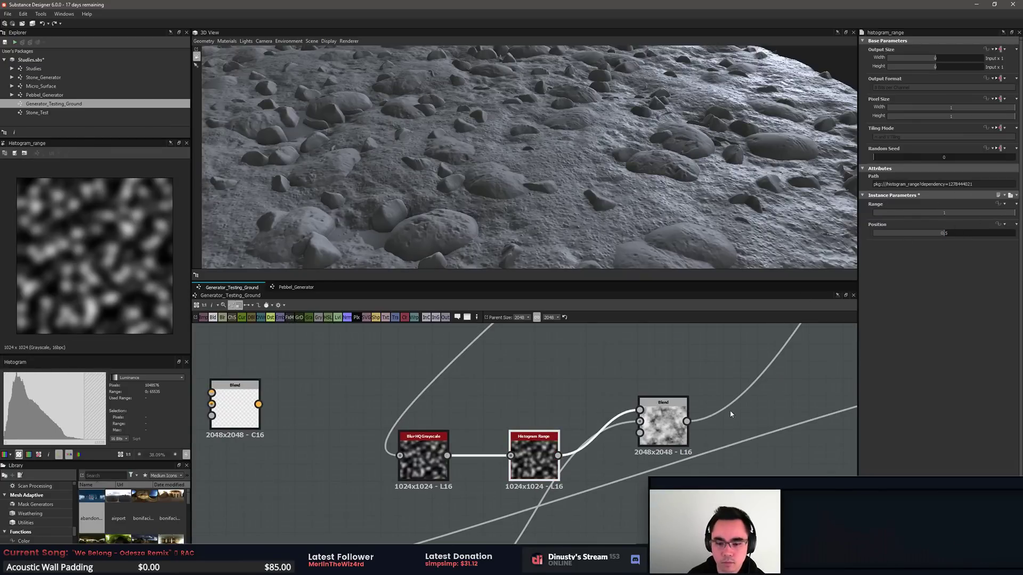
Step: Try the Min (Darken), Divide and Overlay blending modes on the Blend node after the 1024x1024 Histogram Range
left_click(663, 421)
left_click(907, 207)
left_click(907, 204)
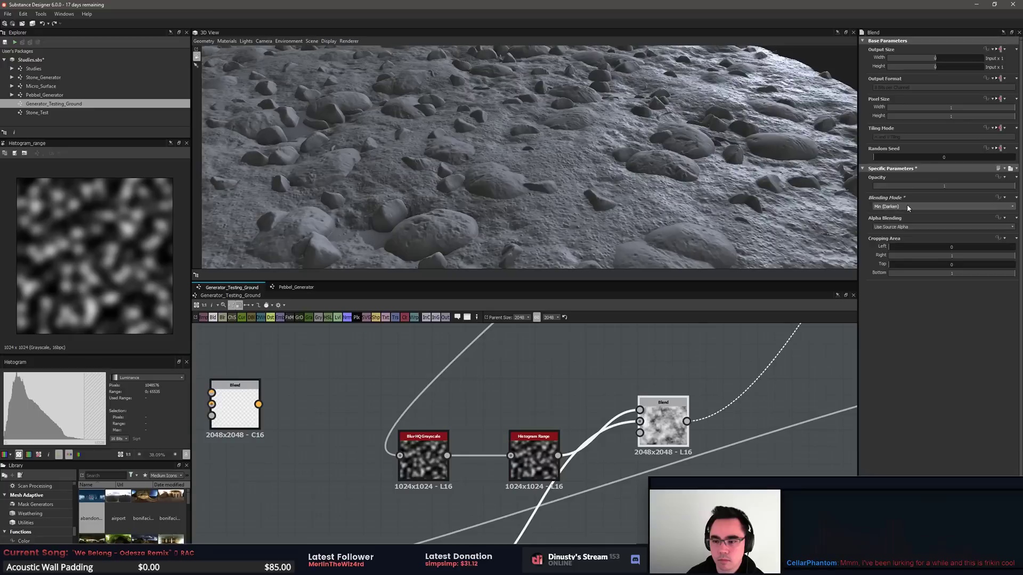
scroll(907, 207, "down", 2)
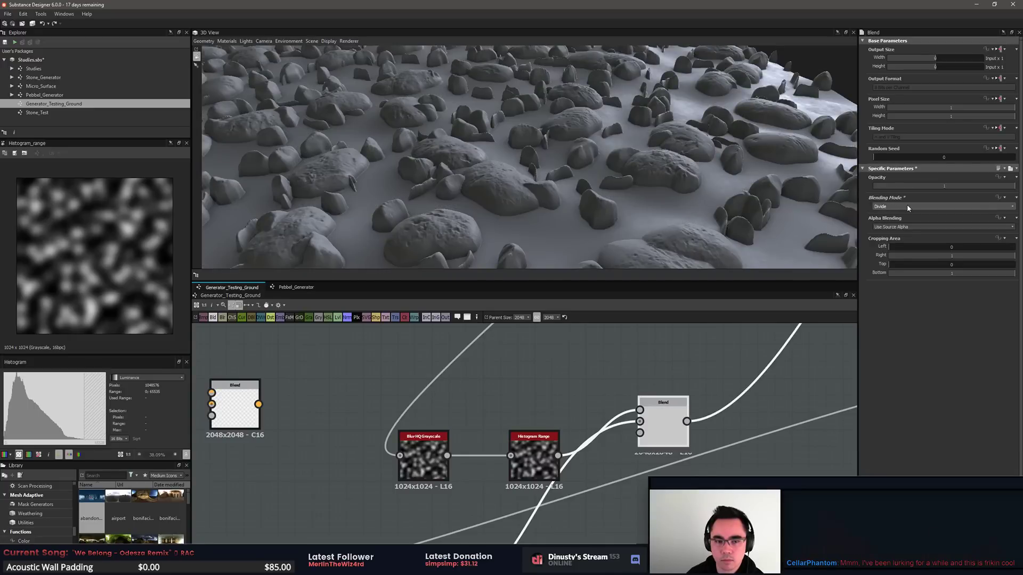
scroll(907, 205, "down", 1)
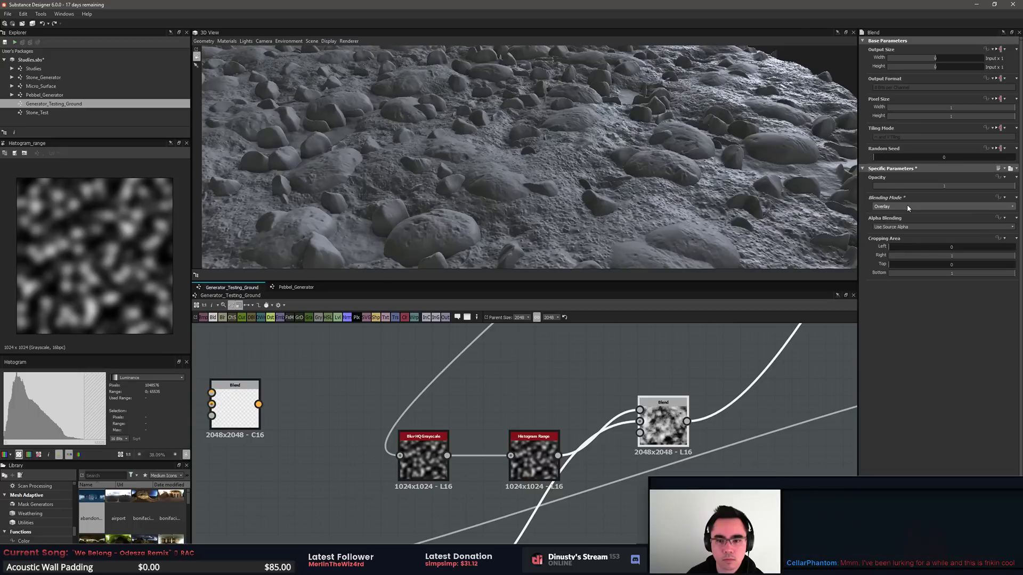
Step: Inspect the ground from a lower angle, preview the Blend node's output and set its blending mode to Screen
left_click_drag(757, 255, 721, 235)
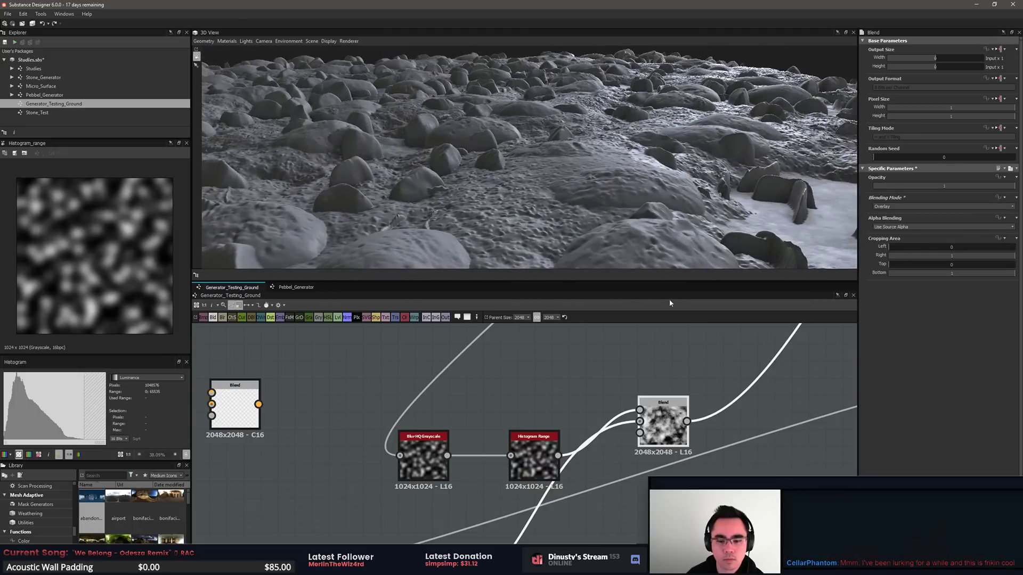
double_click(671, 432)
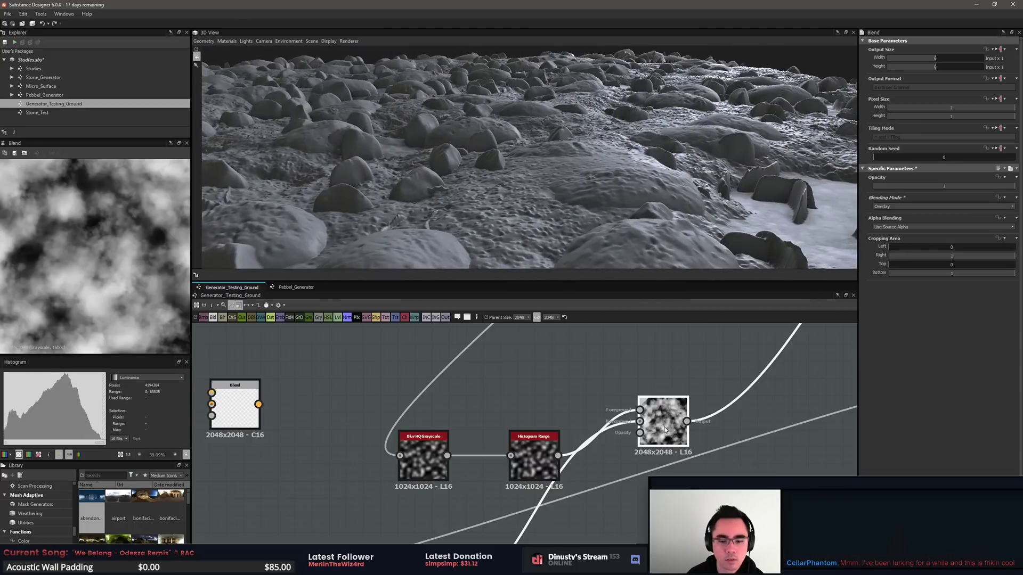
left_click(927, 207)
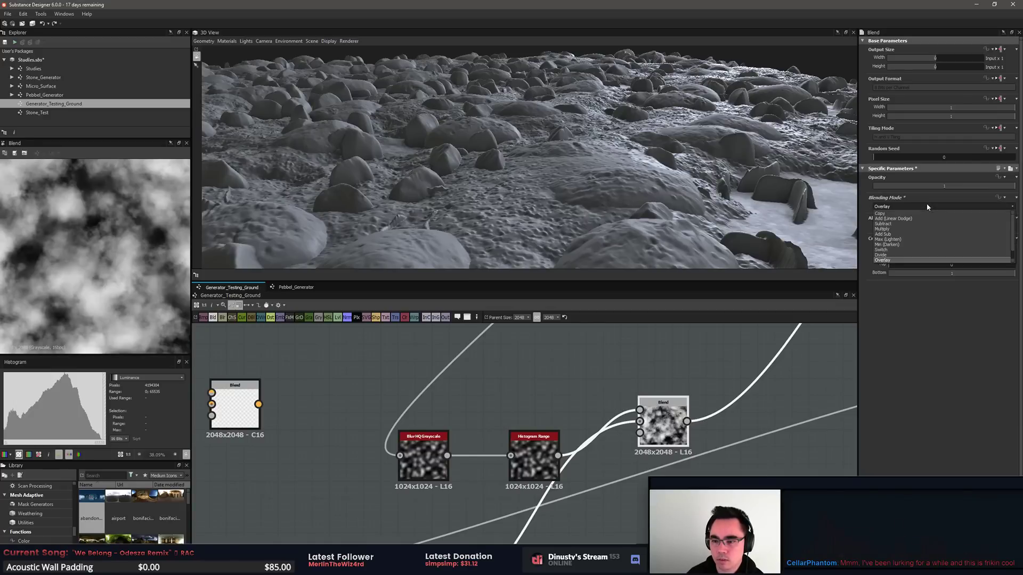
left_click(927, 207)
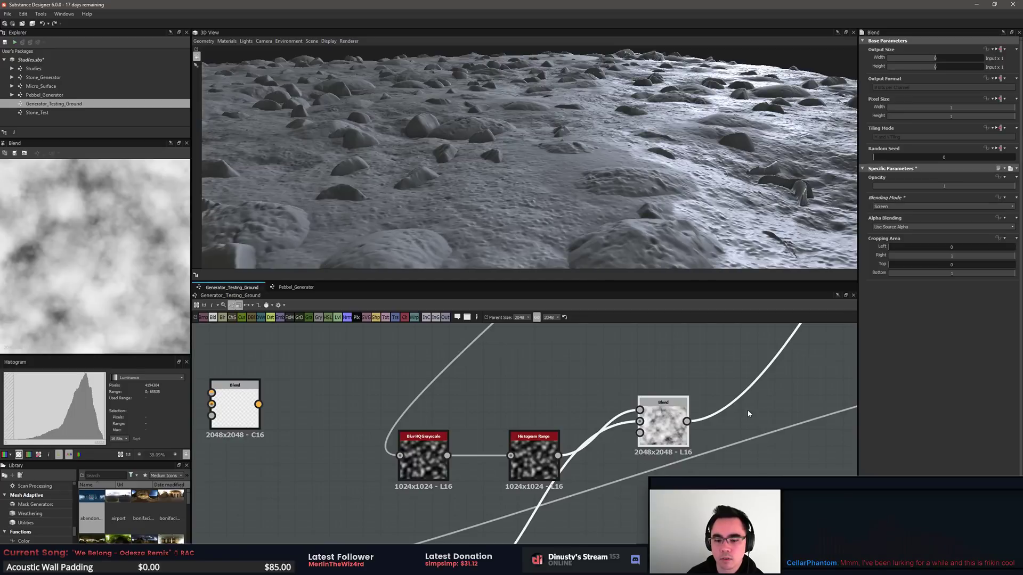
Step: Set the 1024x1024 Histogram Range's Position to about 0.33 and the preceding Blur HQ's Intensity to 0.27 with Quality 1
left_click(549, 453)
left_click_drag(946, 233, 921, 233)
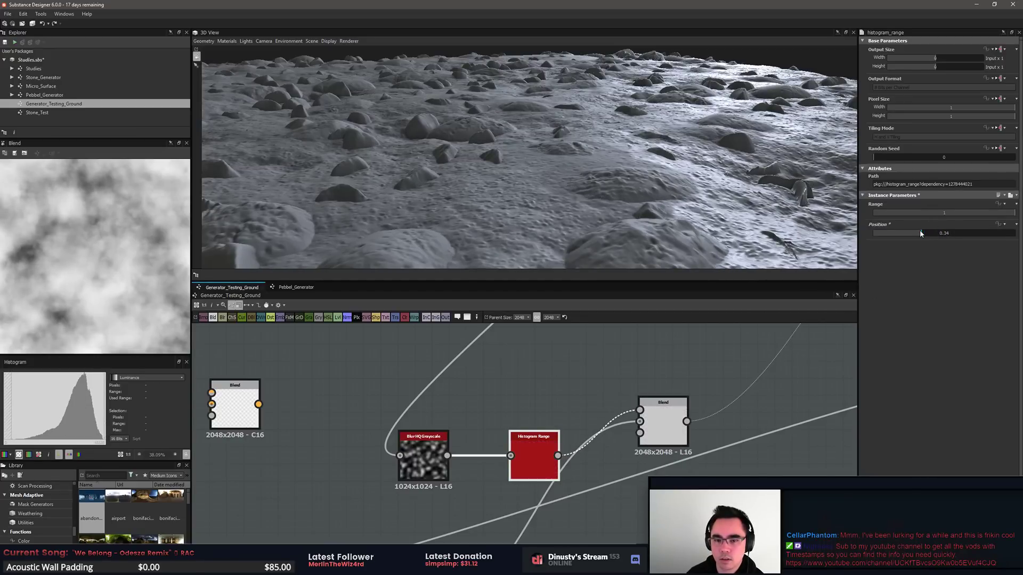
left_click(426, 461)
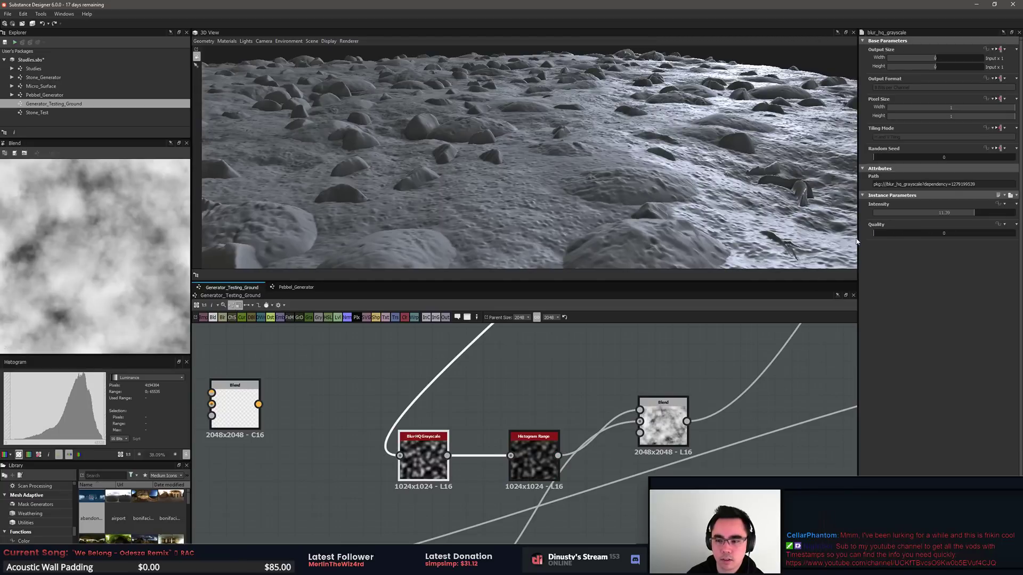
left_click_drag(971, 214, 952, 213)
mouse_move(884, 233)
left_mouse_down()
mouse_move(945, 231)
mouse_move(940, 214)
mouse_move(876, 217)
left_mouse_up()
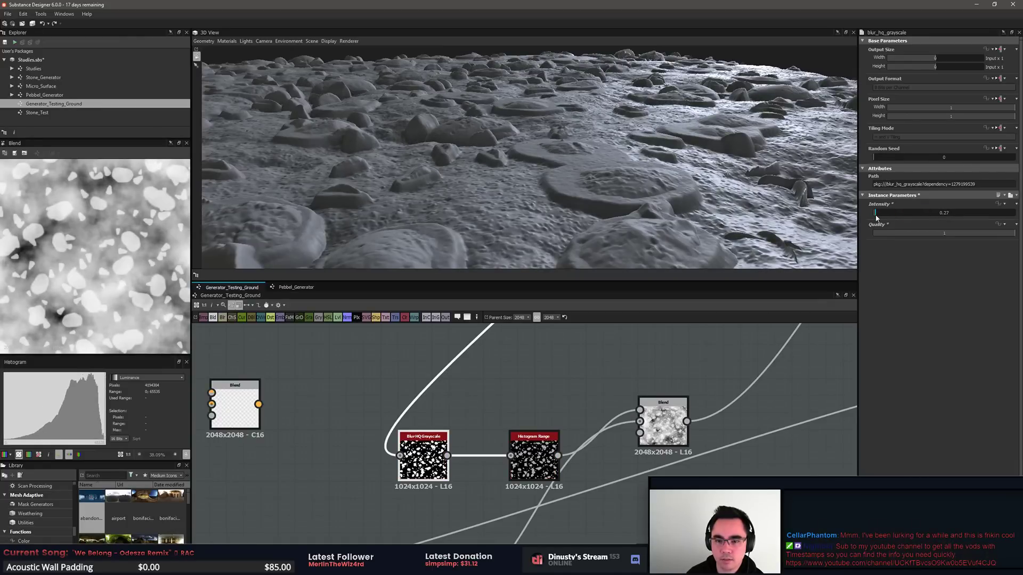
left_click_drag(655, 143, 626, 176)
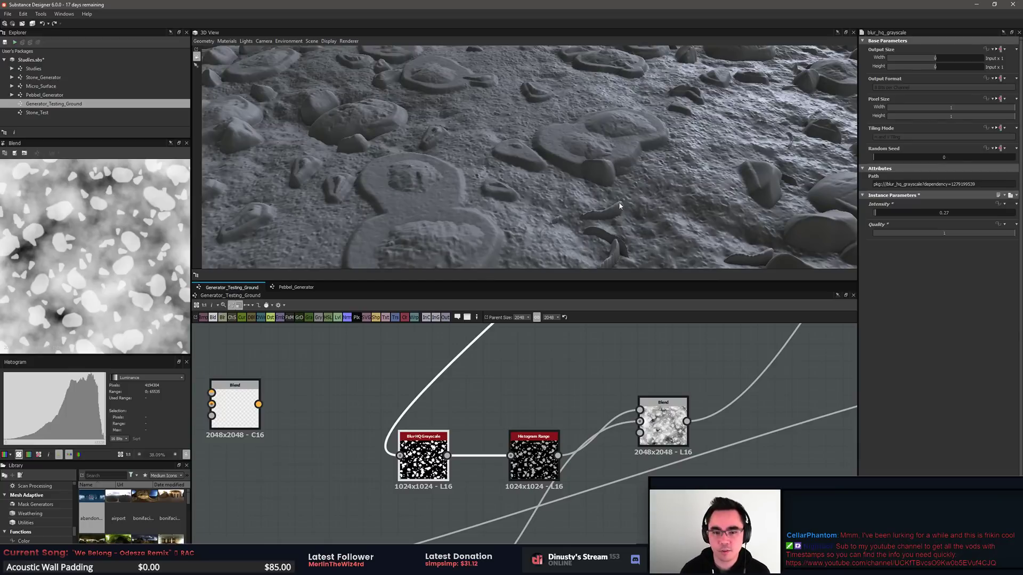
Step: Preview the Blur HQ Grayscale output and set its Intensity to about 3.8
left_click(533, 458)
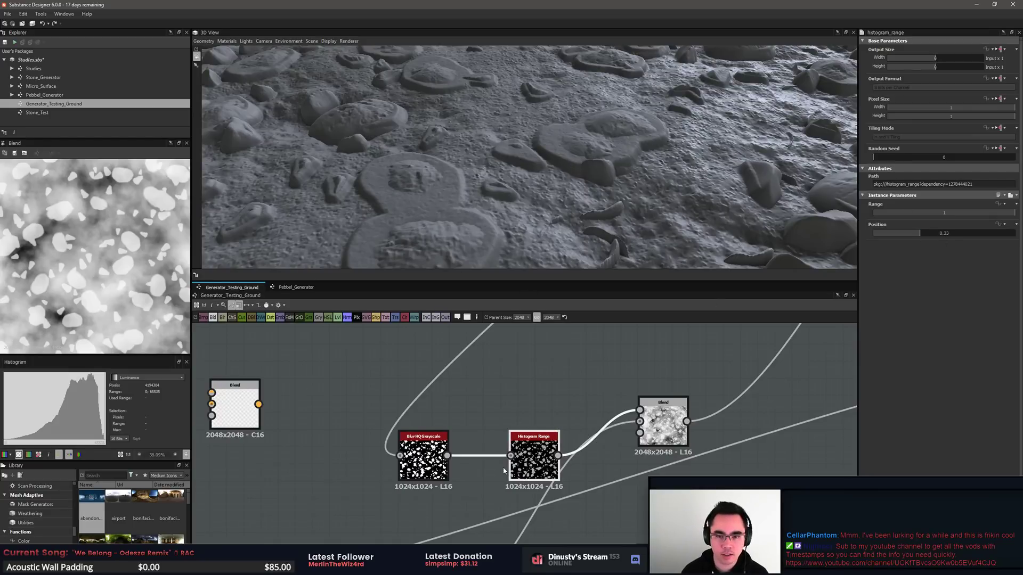
double_click(423, 457)
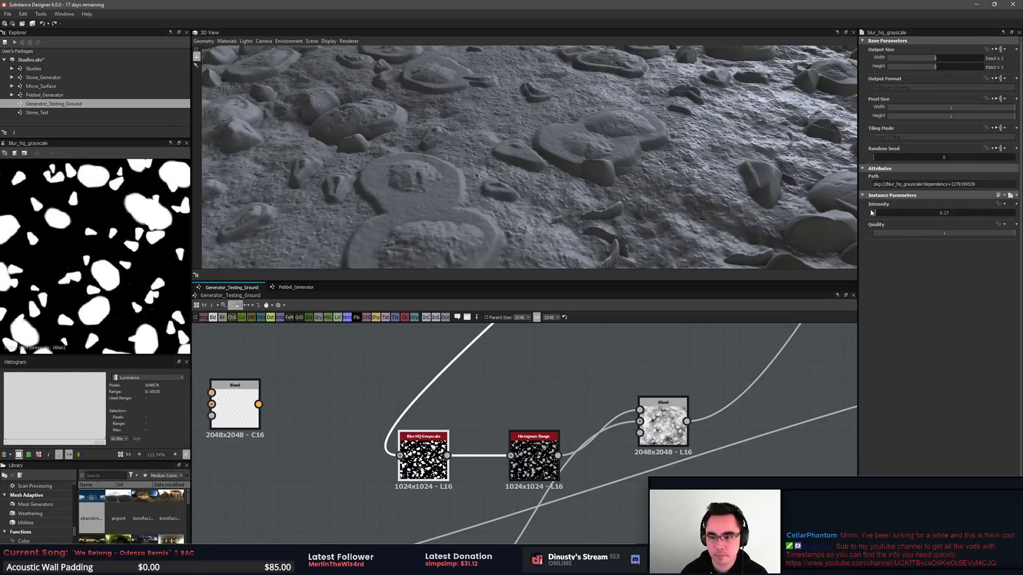
left_click_drag(871, 212, 909, 219)
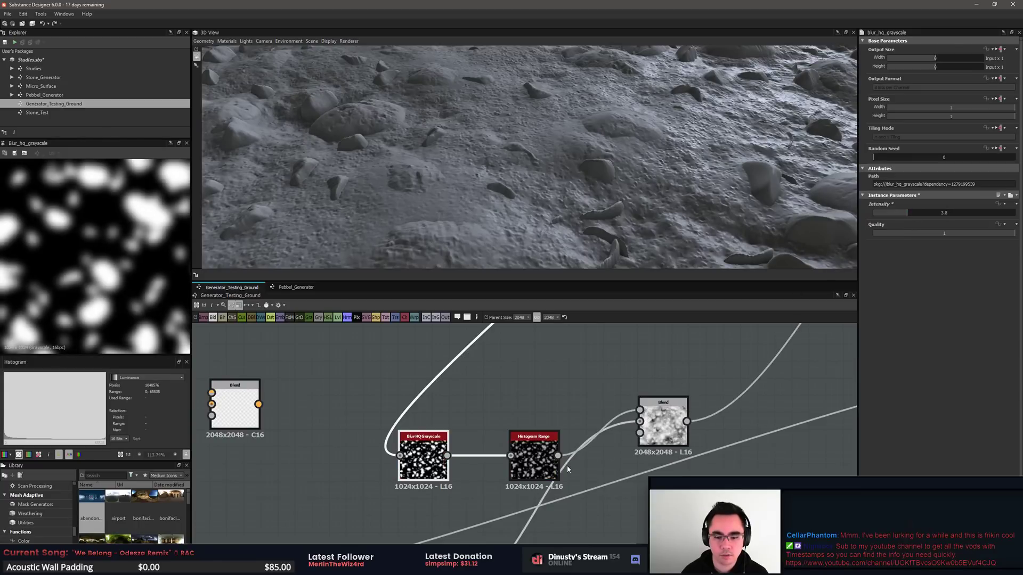
Step: Set the Position of the Histogram Range after the blur to 0.29 and check the ground from a lower angle
left_click(534, 452)
left_click_drag(921, 234, 915, 237)
left_click_drag(655, 179, 628, 205)
middle_click_drag(532, 430, 543, 401)
scroll(543, 401, "down", 1)
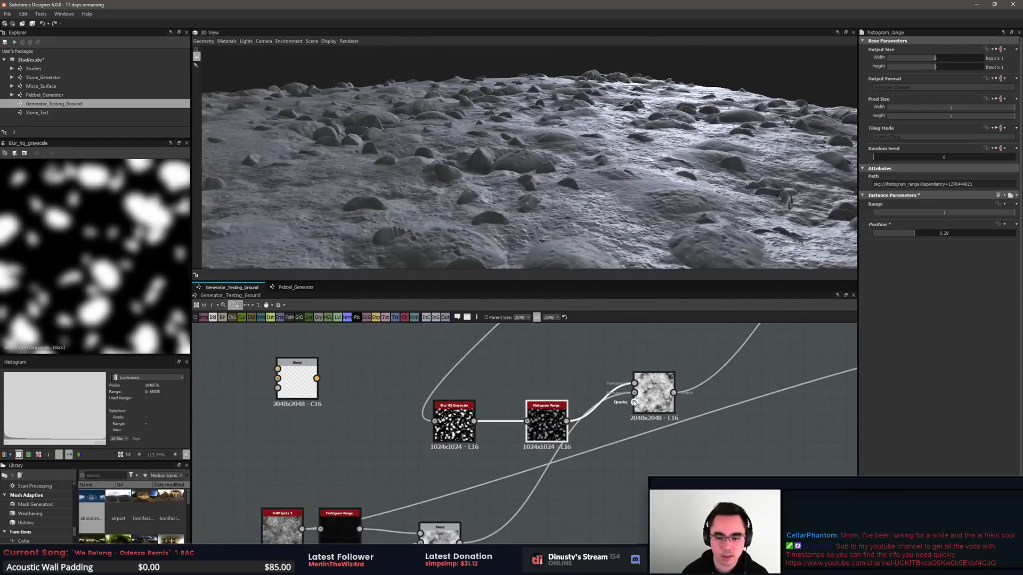
Step: Insert a Histogram Range after the Screen Blend node with Range 1 and Position about 0.63
left_click(667, 389)
middle_click_drag(673, 389, 577, 465)
scroll(577, 464, "down", 2)
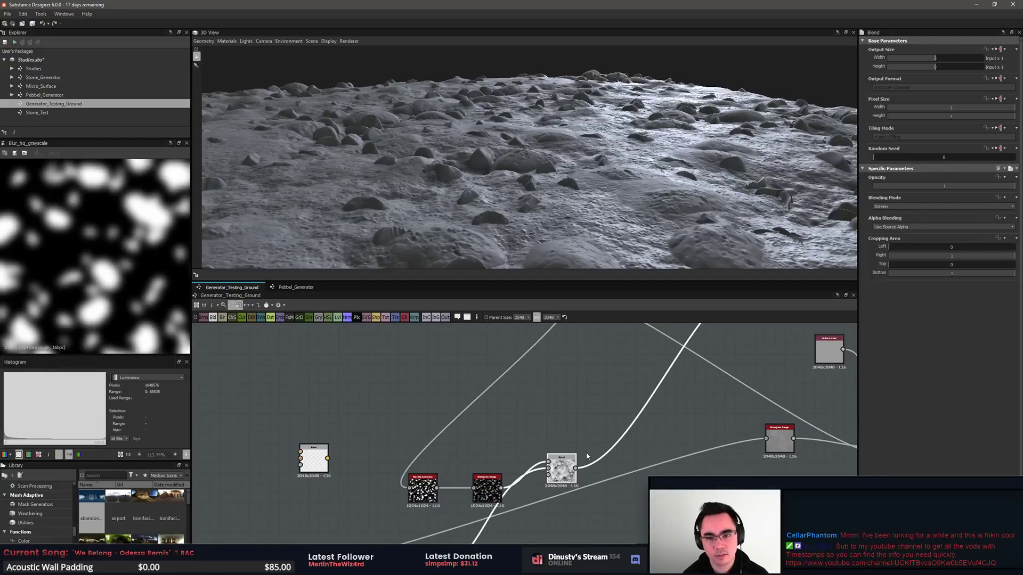
key("space")
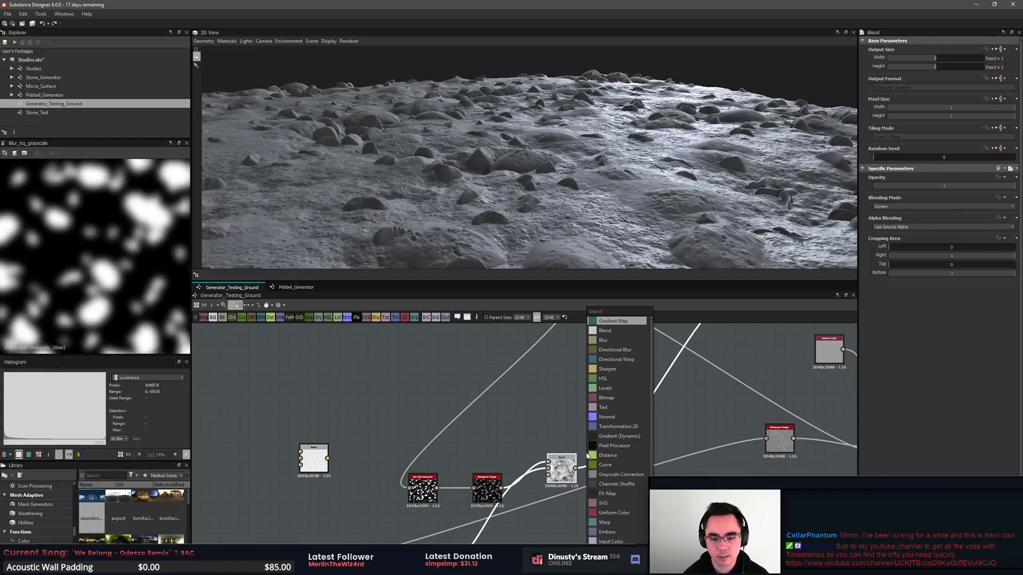
type("his")
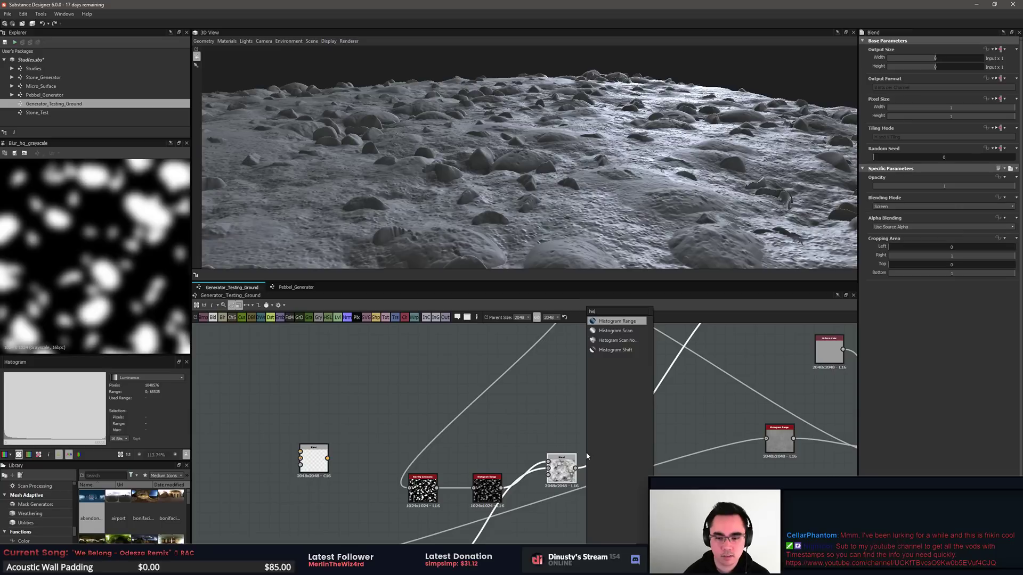
key("Return")
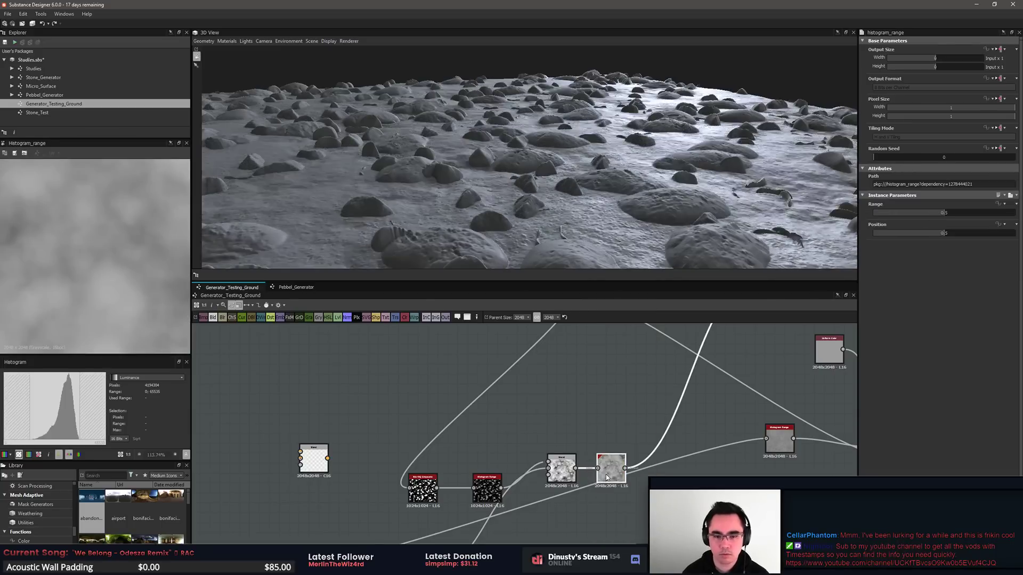
left_click_drag(948, 214, 1016, 216)
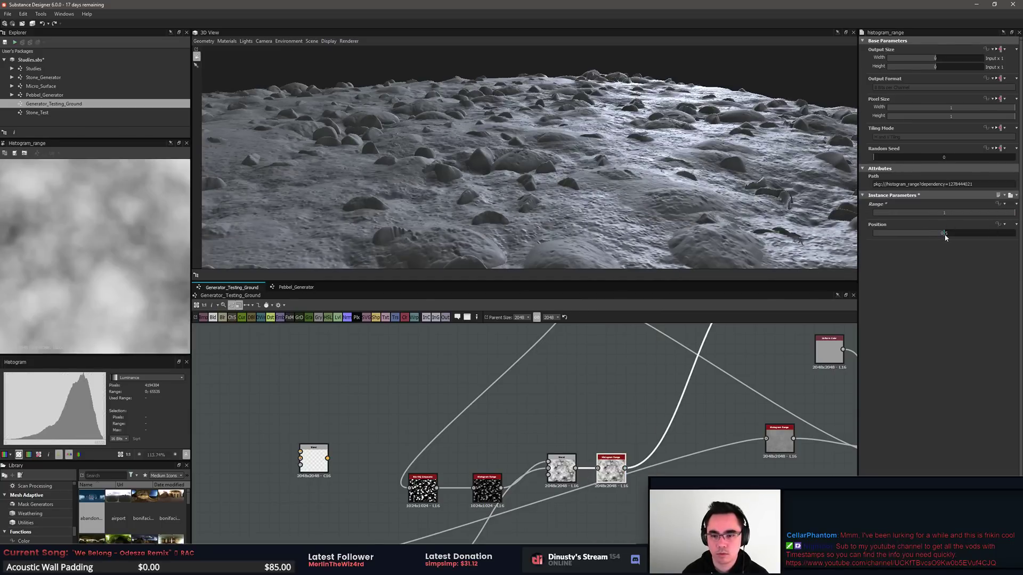
left_click_drag(945, 233, 964, 232)
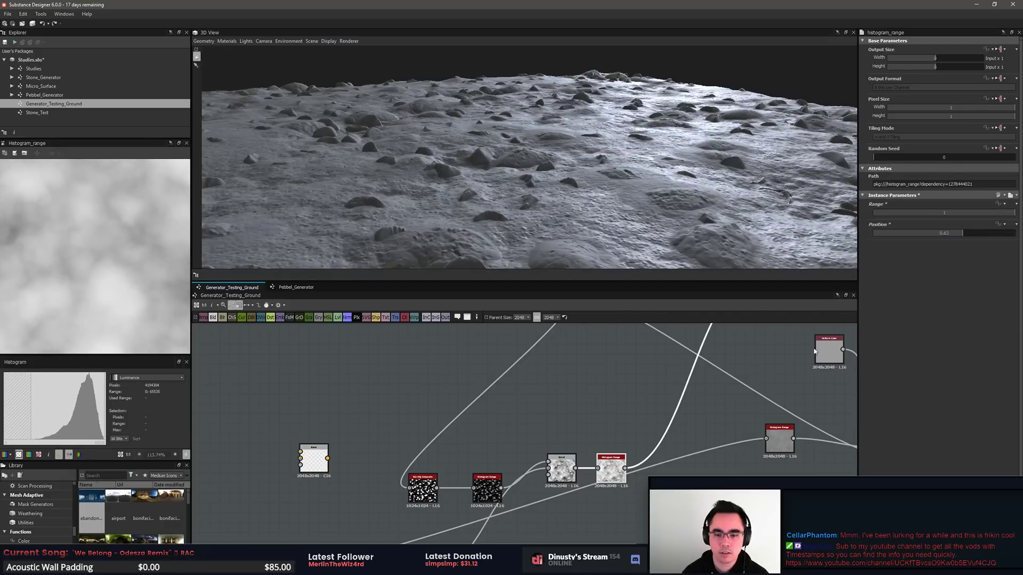
Step: Preview the Histogram Scan that feeds the blur, try Position 0.6 and set it to 0.36
middle_click_drag(693, 365, 415, 414)
scroll(533, 398, "down", 3)
scroll(474, 405, "up", 2)
mouse_move(597, 184)
left_mouse_down()
mouse_move(600, 200)
mouse_move(592, 187)
left_mouse_up()
middle_click_drag(521, 361, 633, 415)
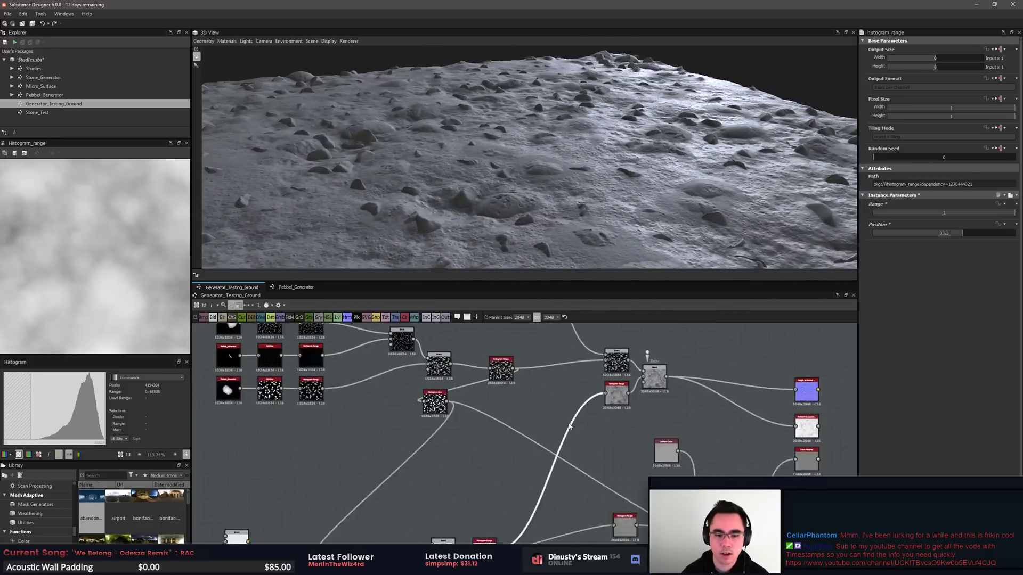
scroll(464, 403, "up", 2)
left_click(421, 401)
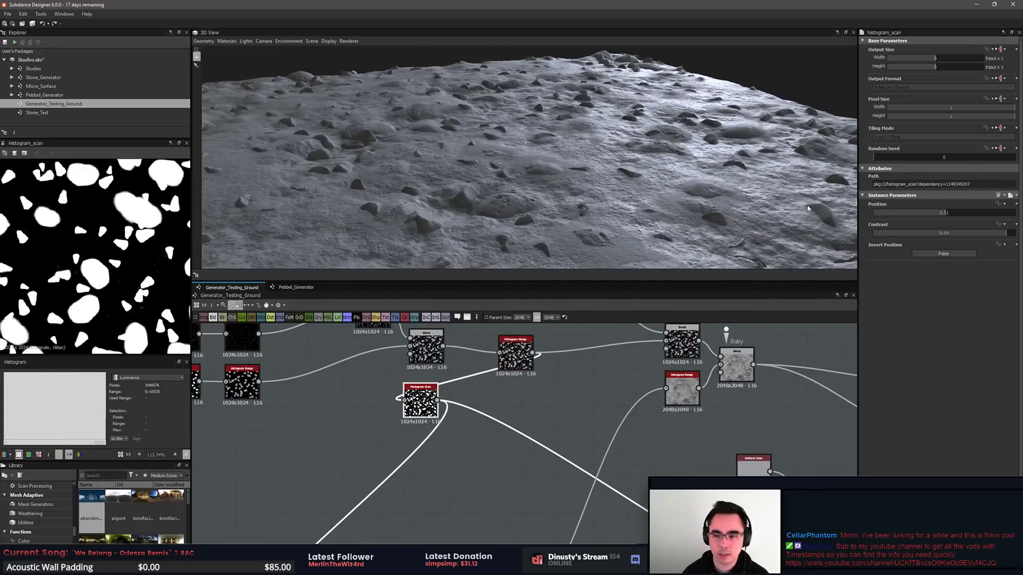
left_click_drag(948, 212, 958, 213)
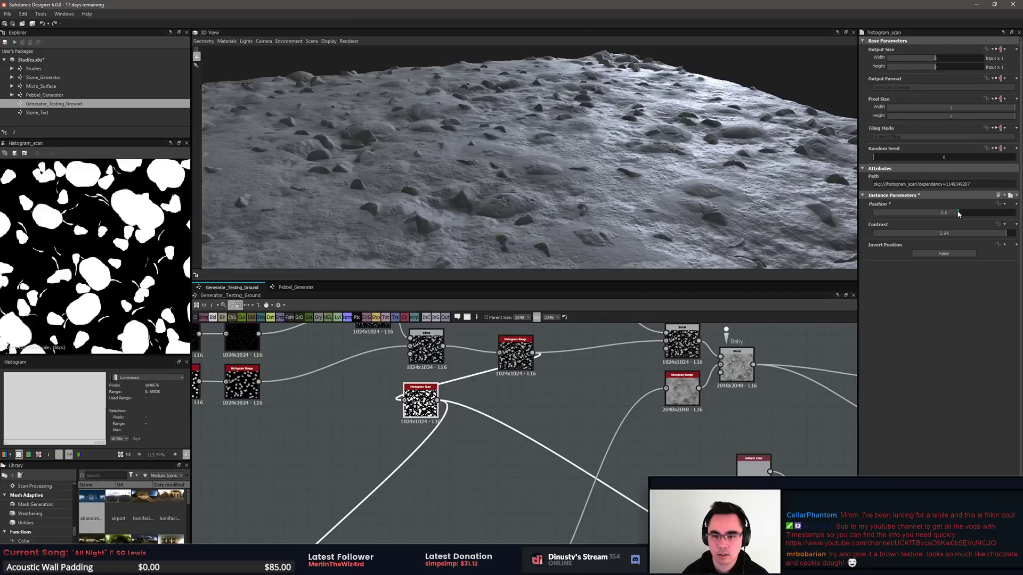
left_click_drag(958, 213, 925, 219)
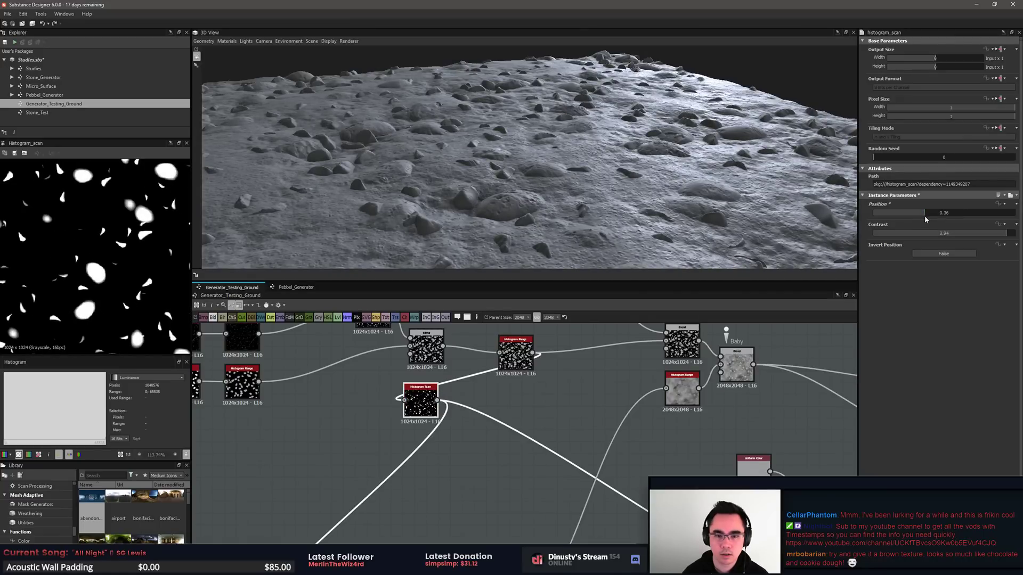
scroll(115, 276, "down", 5)
scroll(113, 275, "up", 2)
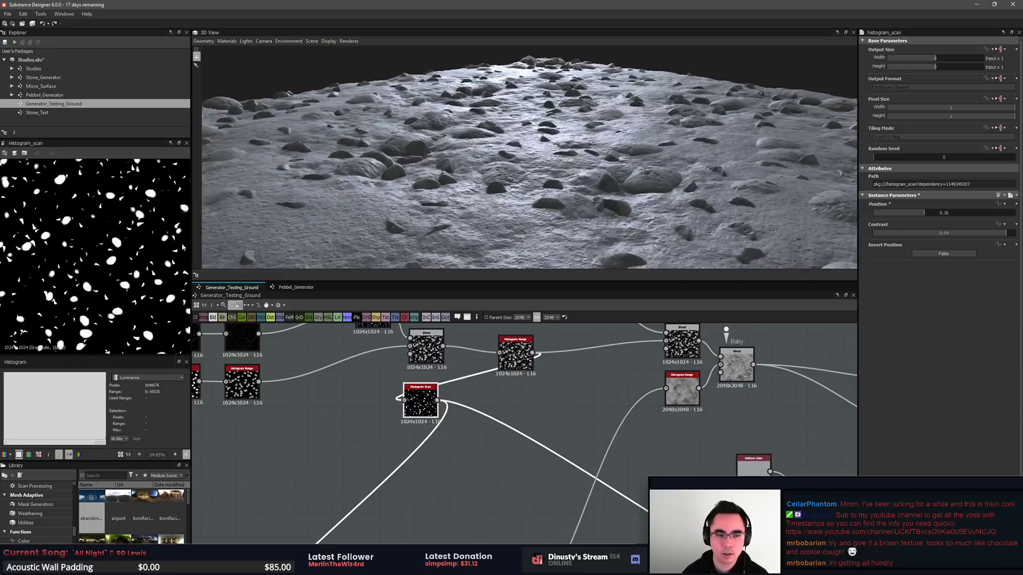
Step: Inspect the stones in the ground from low and high angles and preview the final height Blend's output
left_click_drag(566, 149, 552, 167)
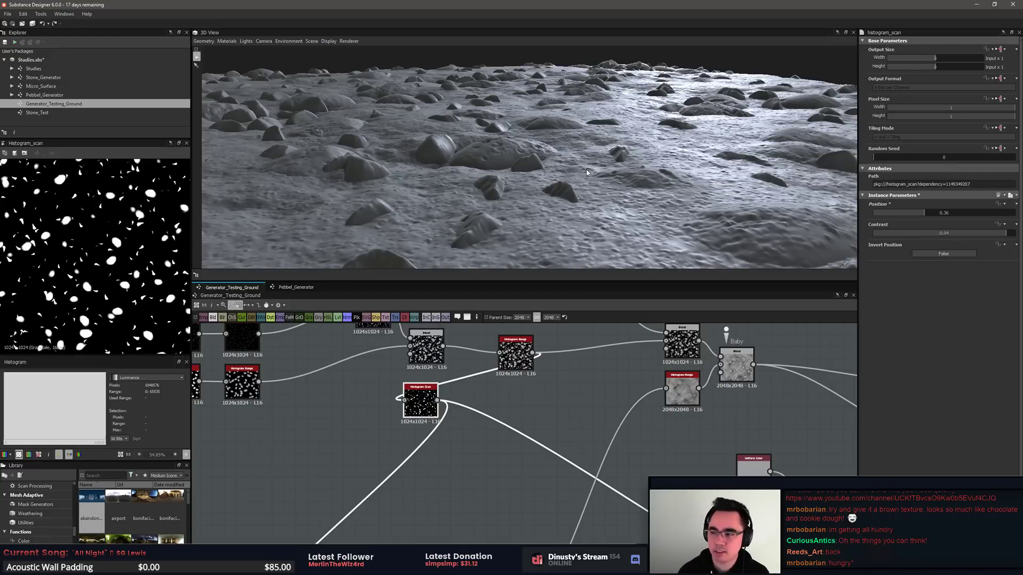
left_click_drag(591, 135, 617, 231)
middle_click_drag(693, 373, 465, 388)
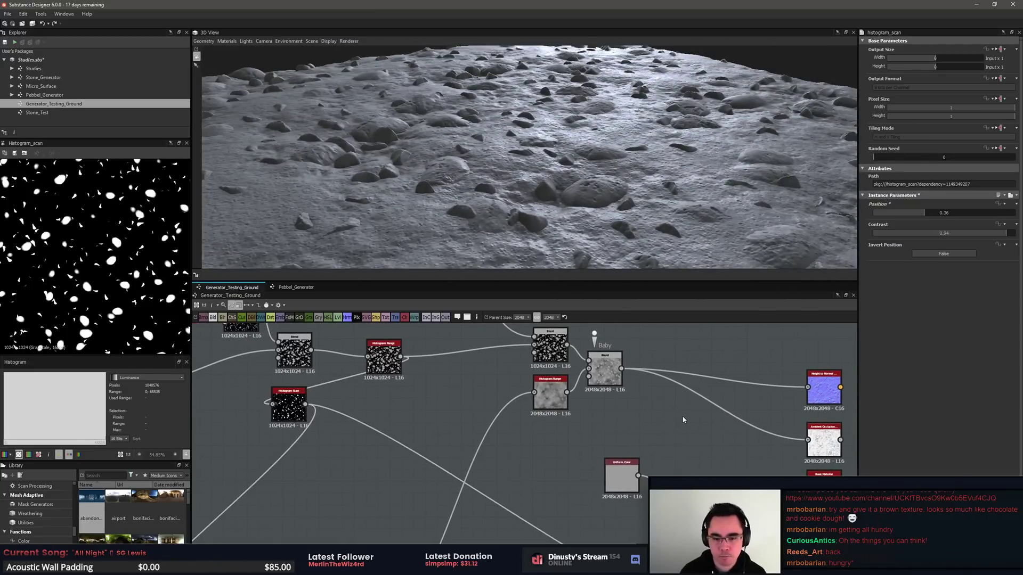
scroll(594, 375, "up", 3)
double_click(598, 381)
scroll(152, 291, "down", 1)
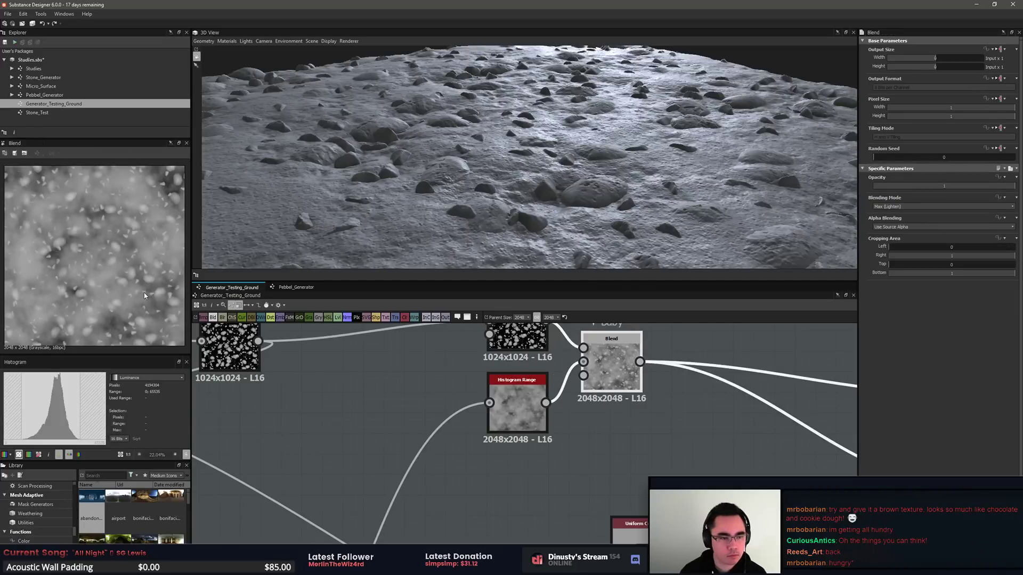
middle_click_drag(683, 401, 425, 341)
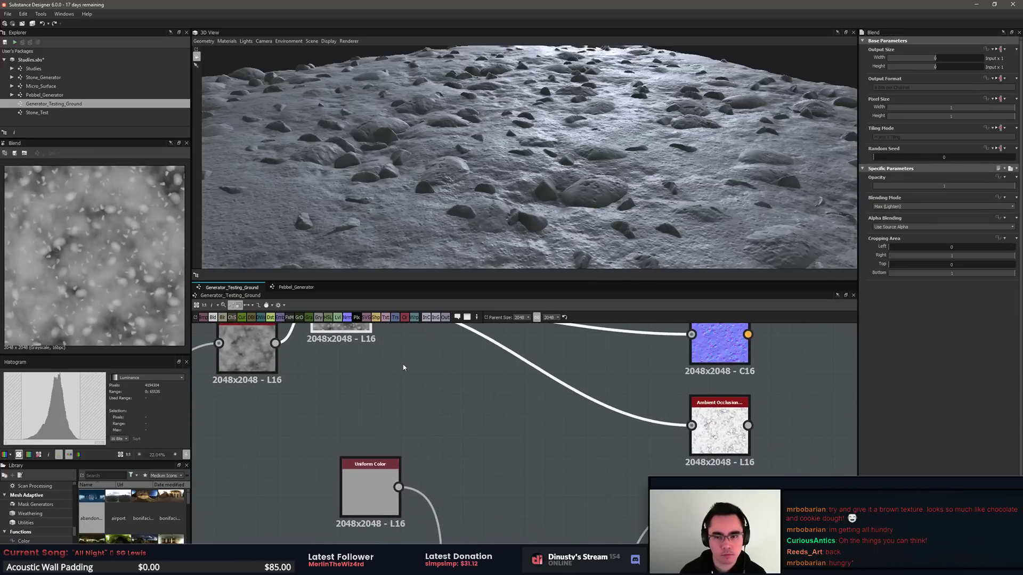
scroll(404, 368, "down", 6)
middle_click_drag(612, 393, 470, 393)
scroll(724, 458, "up", 2)
scroll(469, 393, "down", 1)
Step: Rearrange the Histogram Scan and the combined-stones Blend with its Histogram Range to free space beside the pebble branches
left_click_drag(549, 424, 720, 438)
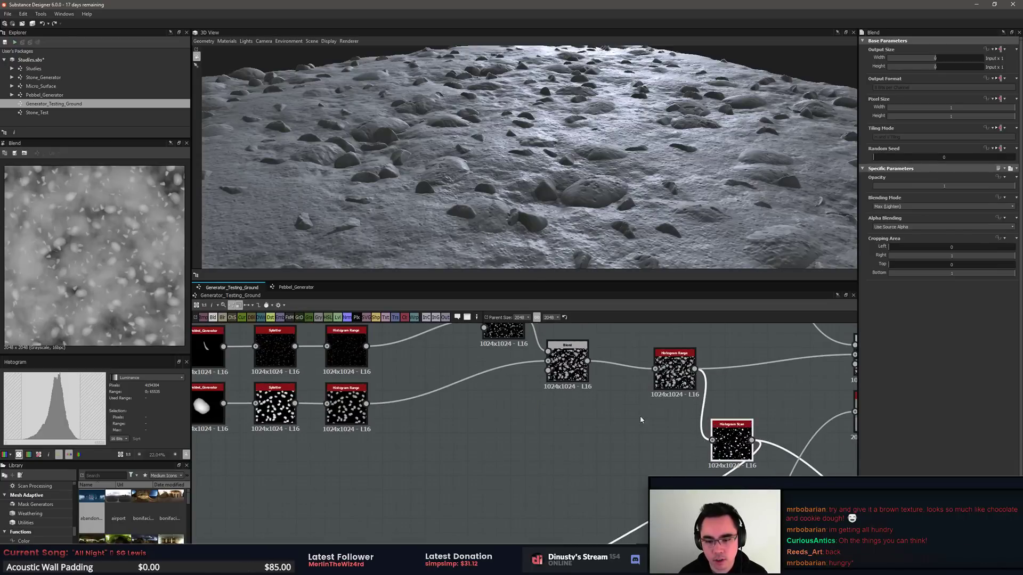
scroll(615, 465, "down", 2)
middle_click_drag(664, 449, 645, 453)
left_click_drag(563, 476, 645, 433)
left_click(546, 454)
scroll(586, 445, "up", 2)
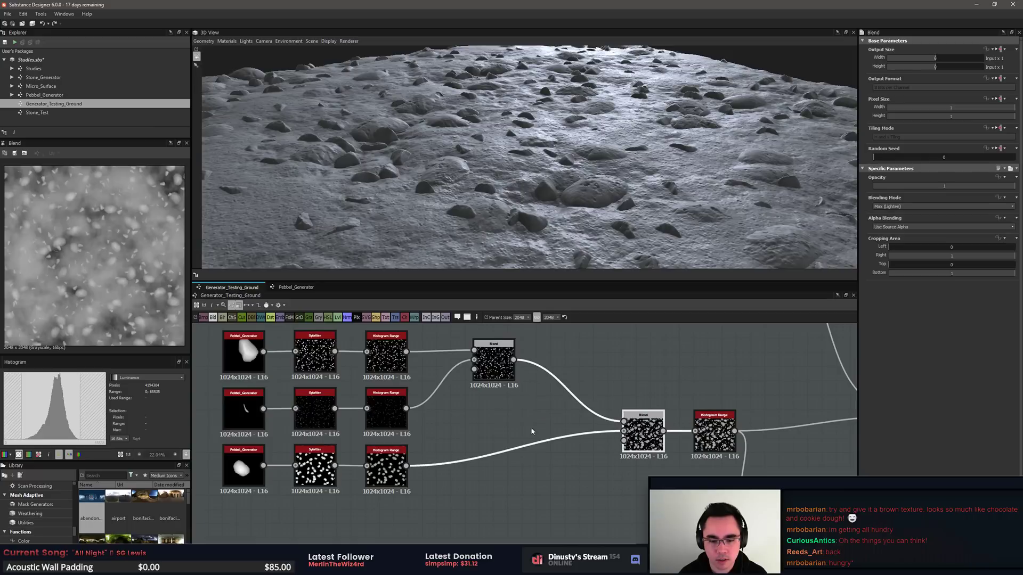
Step: Duplicate the Blend that merges the upper two pebble branches, place the copy below and feed the original's output into its foreground
left_click(607, 472)
left_click(494, 361)
key("ctrl+c")
key("ctrl+v")
left_click_drag(526, 444, 561, 464)
double_click(561, 463)
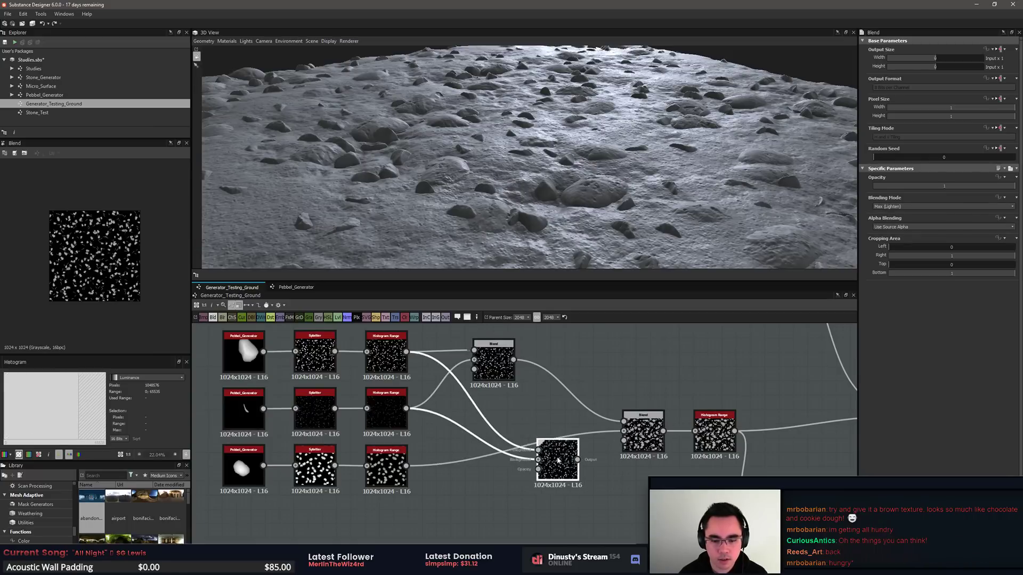
left_click_drag(514, 360, 539, 450)
mouse_move(557, 463)
left_mouse_down()
mouse_move(571, 405)
mouse_move(571, 477)
left_mouse_up()
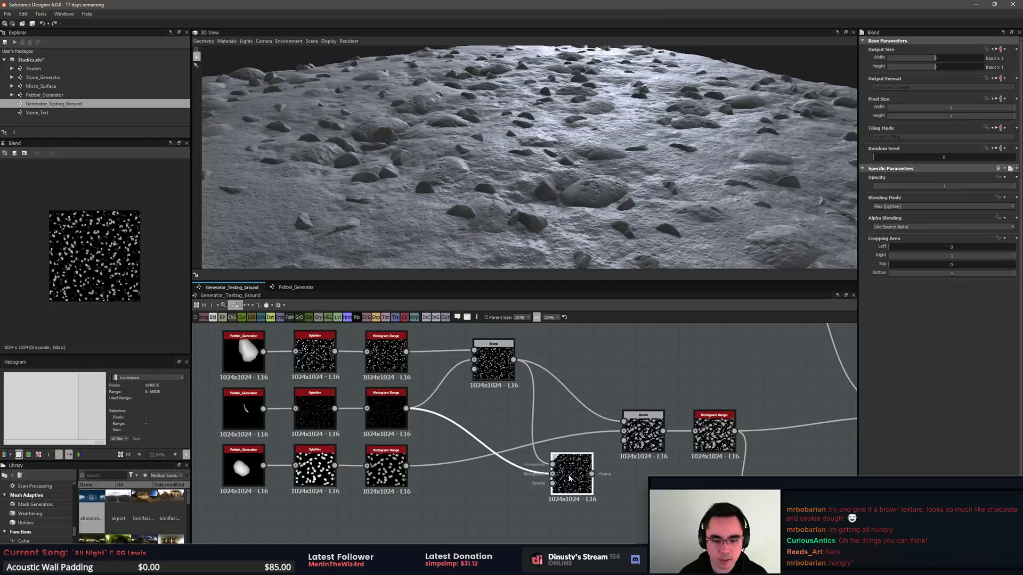
Step: Add a Transformation 2D fed by the original Blend, connect it to the duplicate Blend's background and preview the result
left_click(484, 416)
key("space")
type("2d")
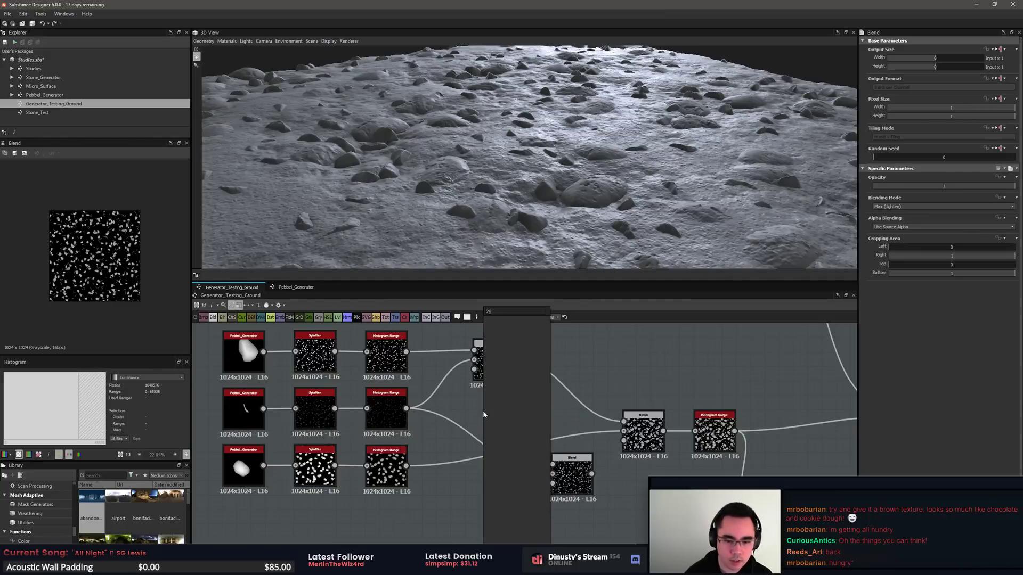
key("Return")
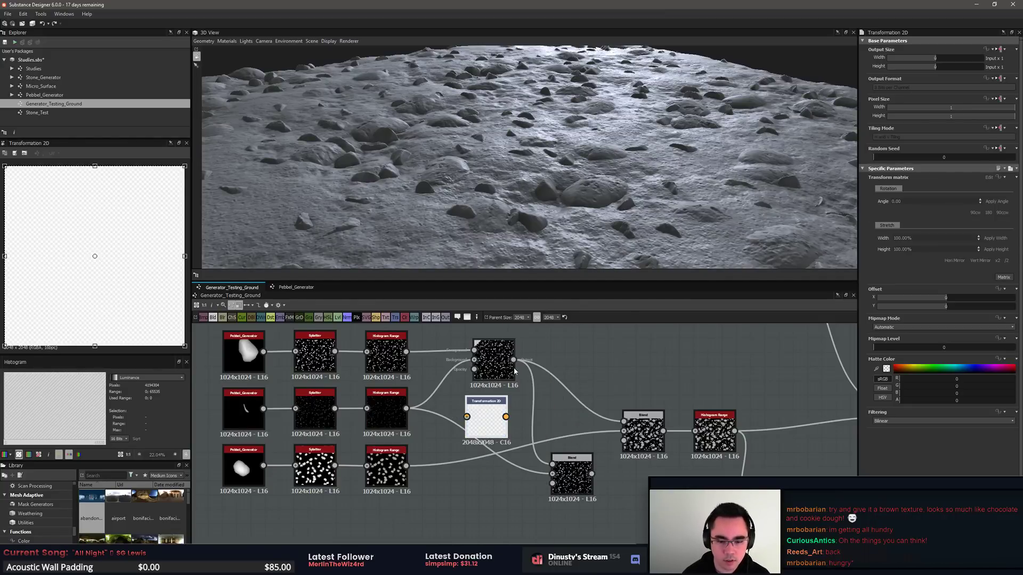
left_click_drag(513, 360, 507, 440)
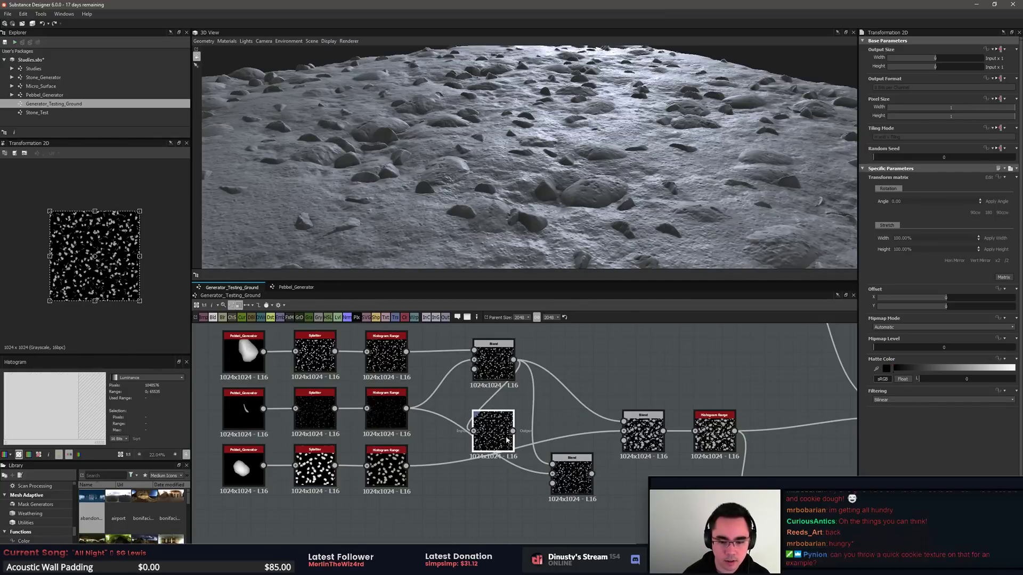
left_click_drag(554, 476, 553, 474)
double_click(570, 476)
scroll(68, 226, "up", 4)
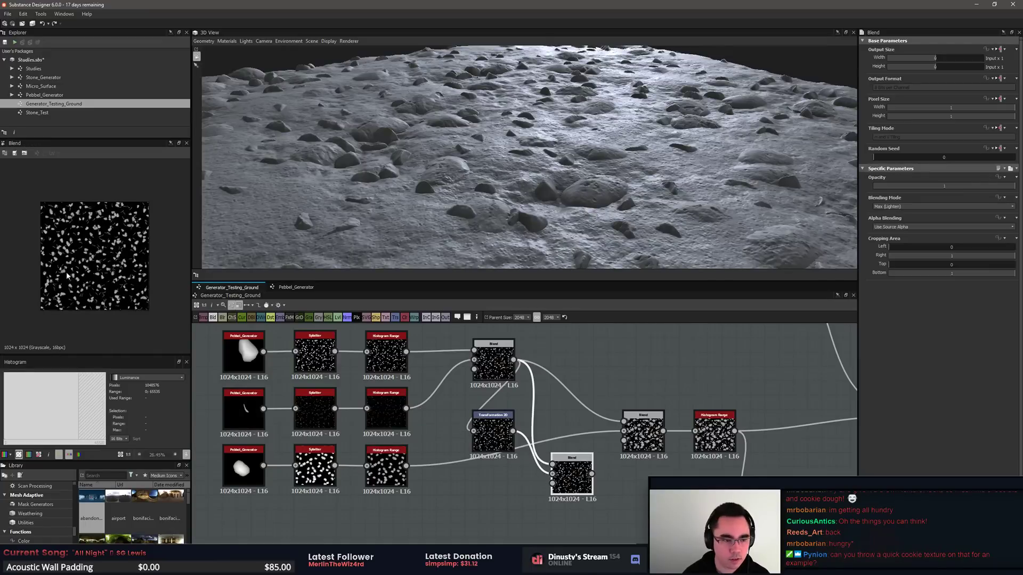
Step: Rotate the Transformation 2D's pebbles by about 45 degrees and offset them by about 0.15 in X and 0.07 in Y
left_click(493, 426)
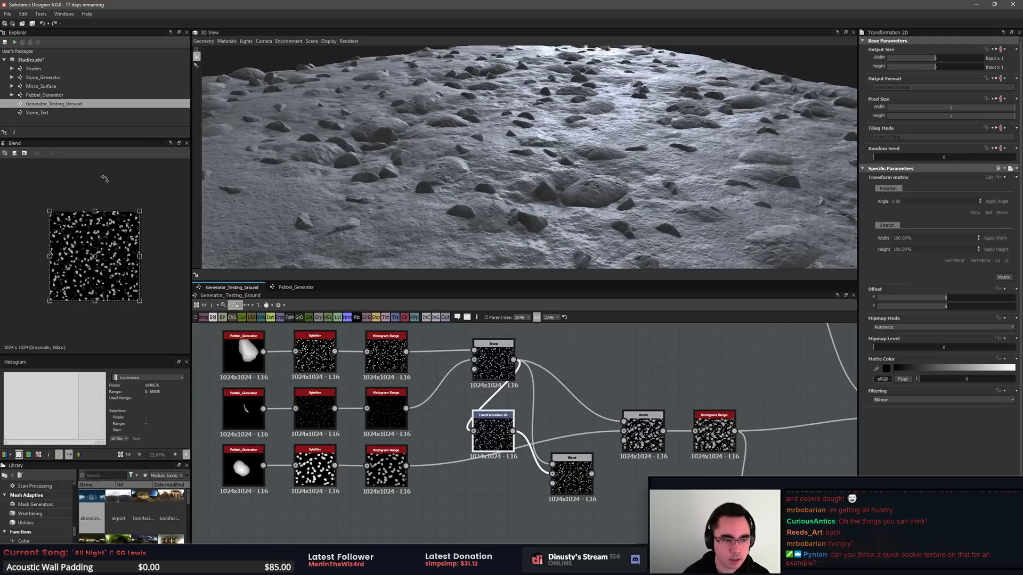
left_click_drag(105, 179, 51, 200)
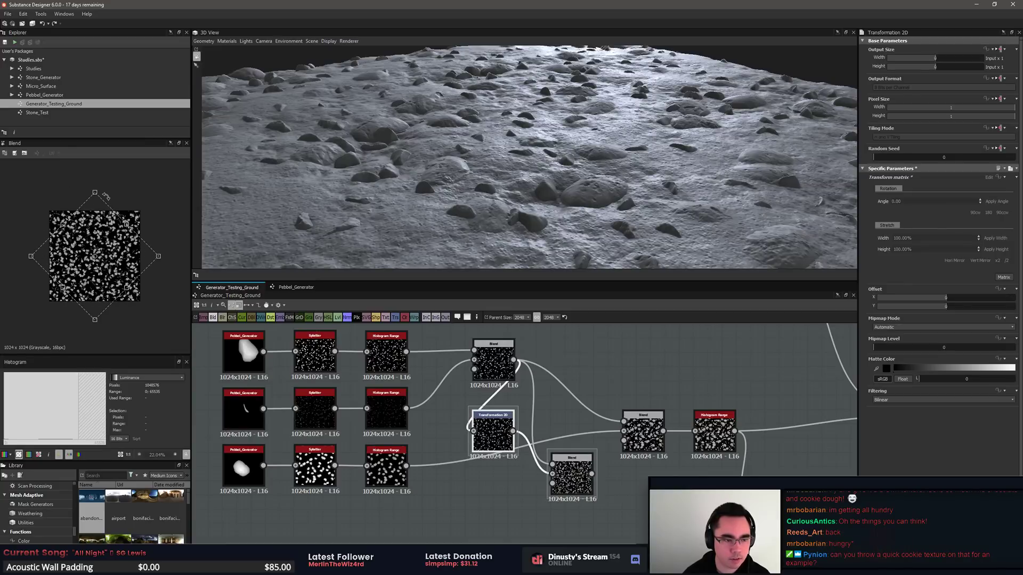
left_click_drag(119, 281, 104, 284)
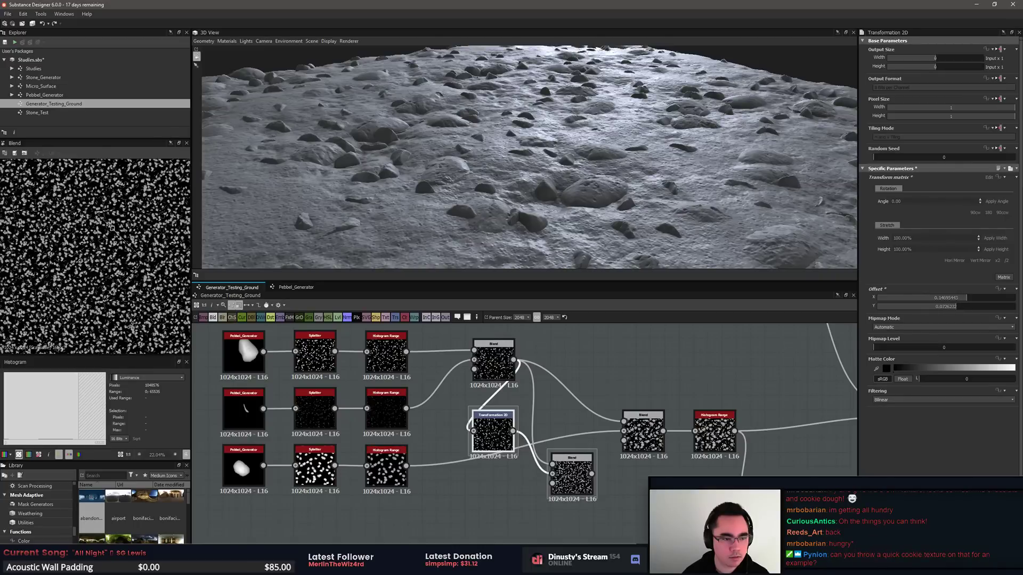
Step: Try feeding the duplicate Blend into the combined-stones Blend in place of the original, with the duplicate moved up beside the original Blend
left_click(561, 473)
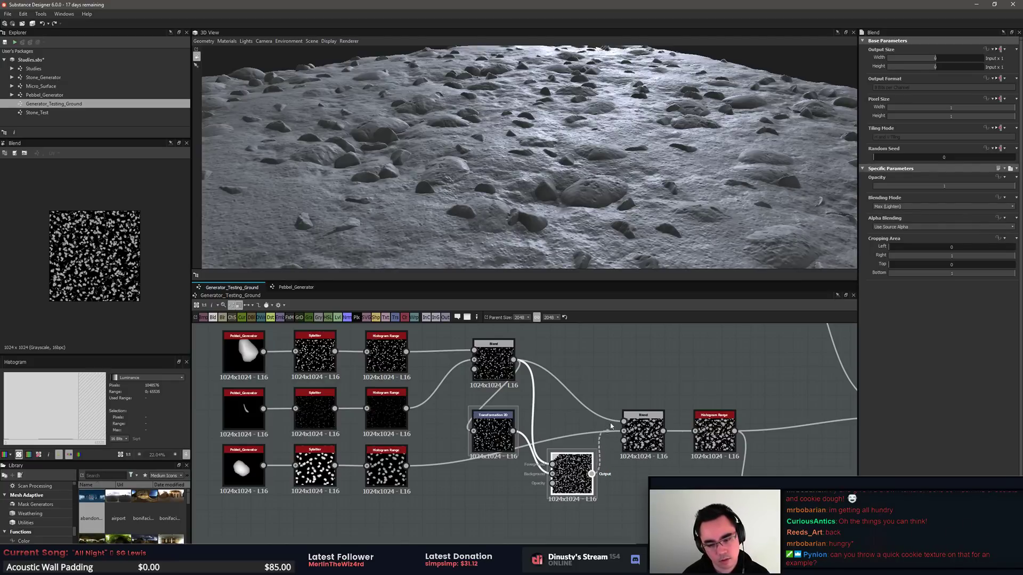
left_click_drag(623, 421, 579, 388)
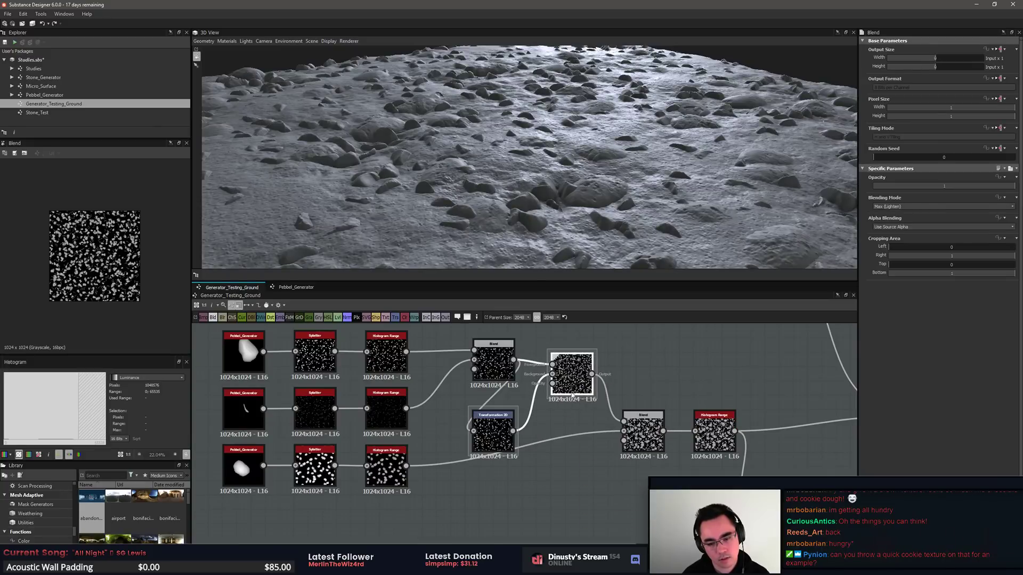
left_click(506, 448)
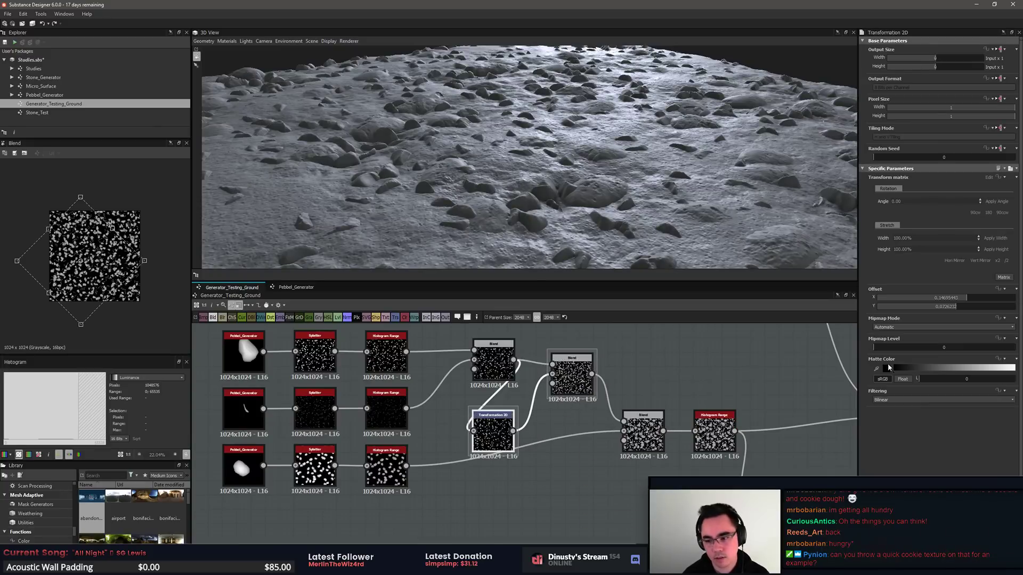
left_click_drag(524, 176, 545, 201)
left_click_drag(566, 180, 520, 177, "alt")
Step: Set the Position of the uppermost pebble branch's Histogram Range to 0.41
left_click(494, 362)
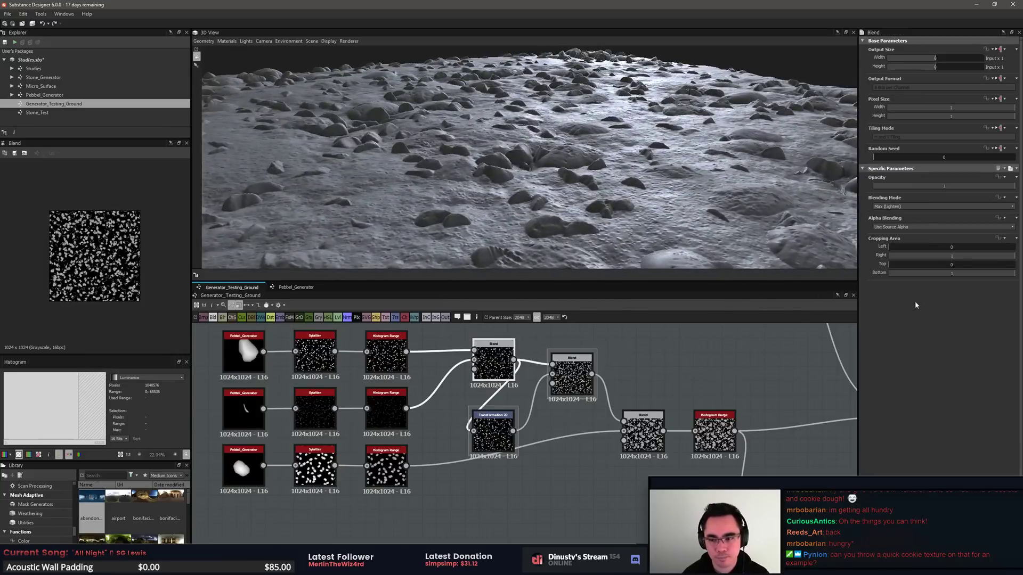
left_click(394, 356)
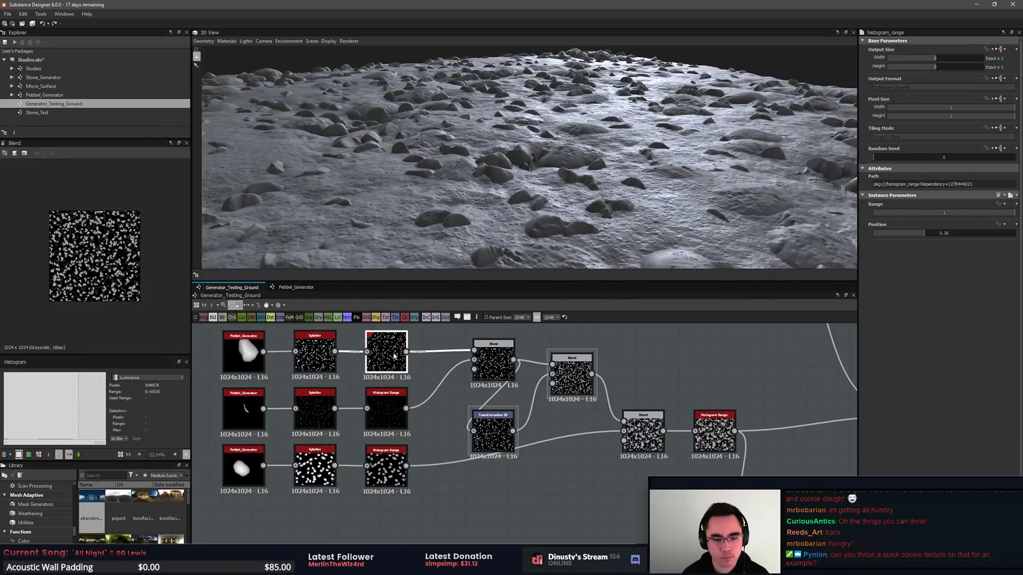
left_click(926, 234)
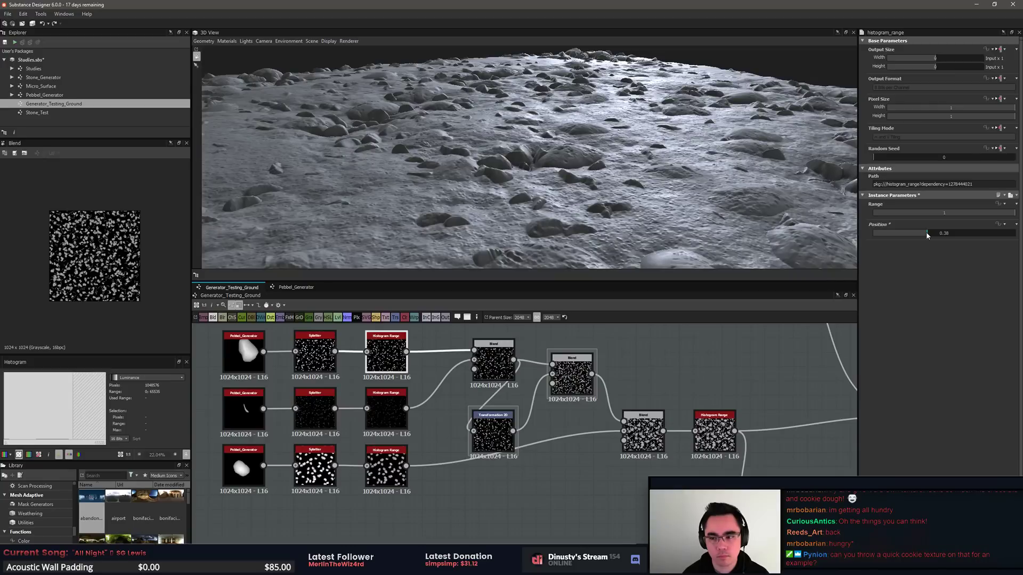
left_click(931, 232)
Step: Try lowering the uppermost Histogram Range's Range to about 0.52 with varied Position values up to 0.65, ending at 0.5
left_click(984, 213)
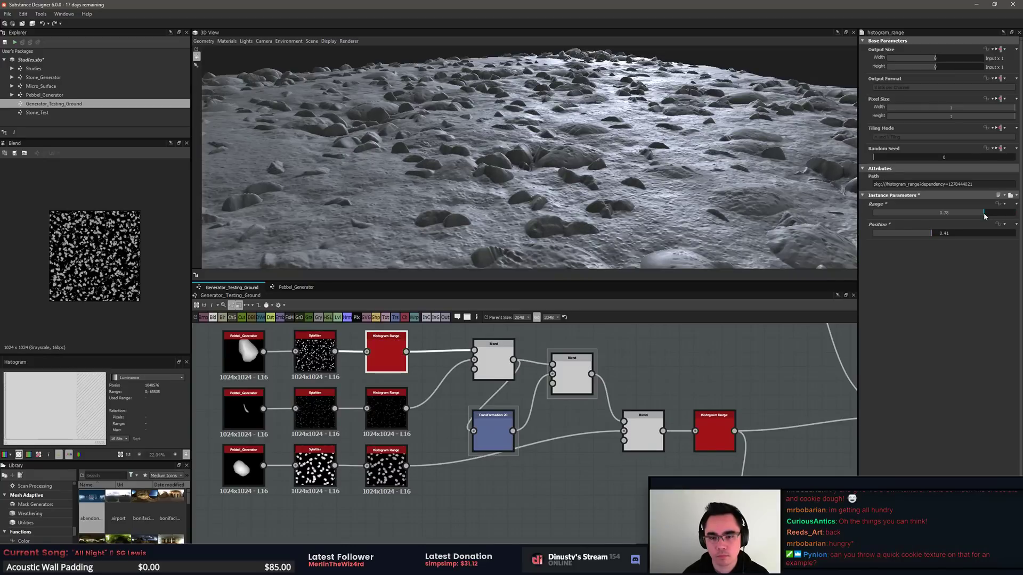
left_click(965, 214)
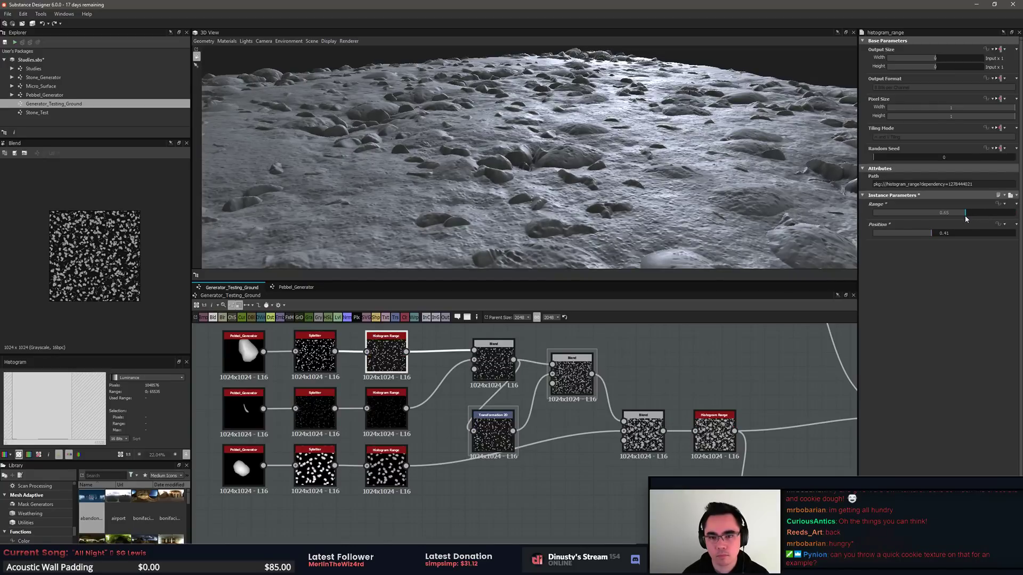
left_click(947, 213)
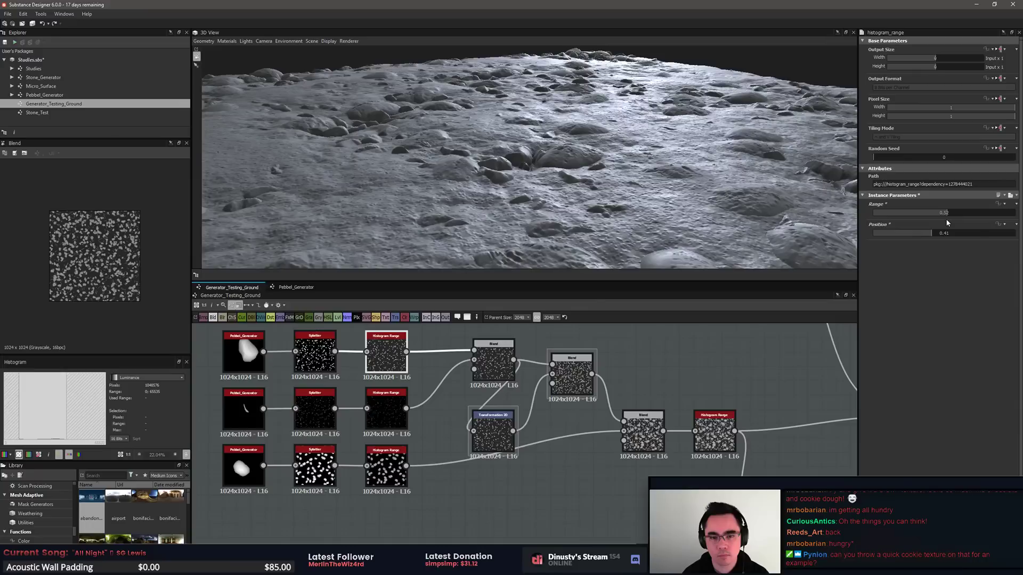
left_click(928, 233)
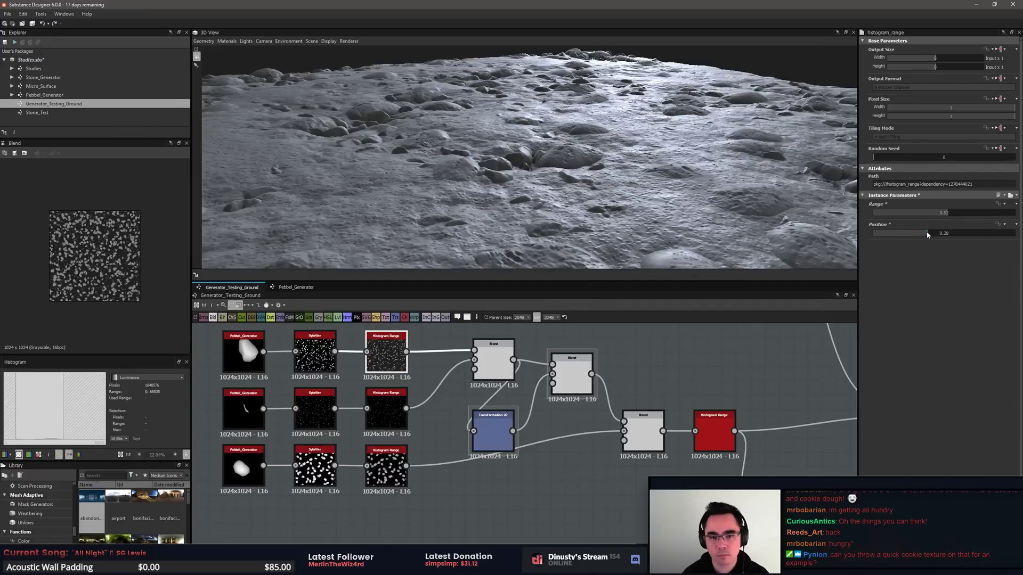
left_click_drag(927, 234, 919, 233)
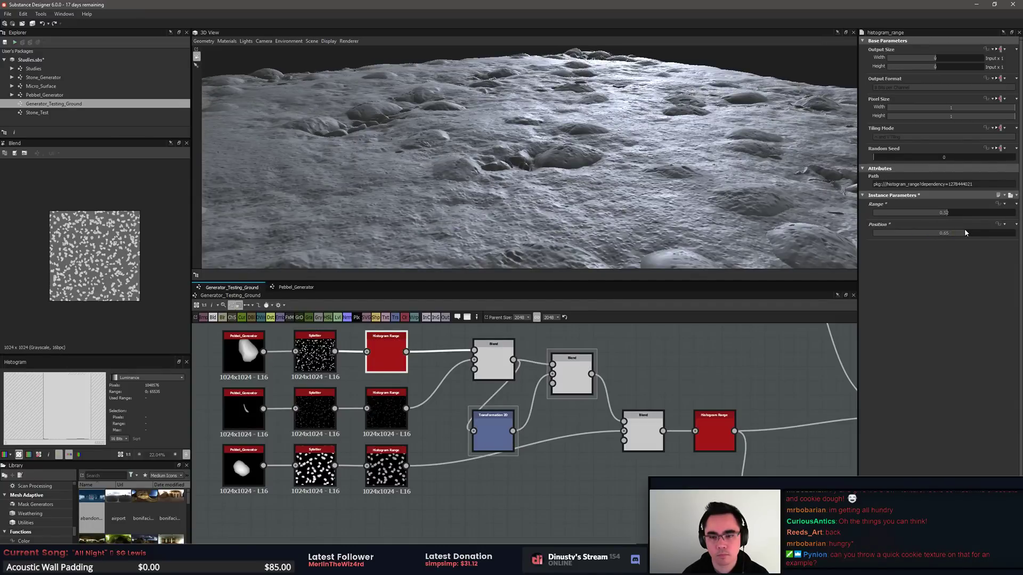
left_click(941, 233)
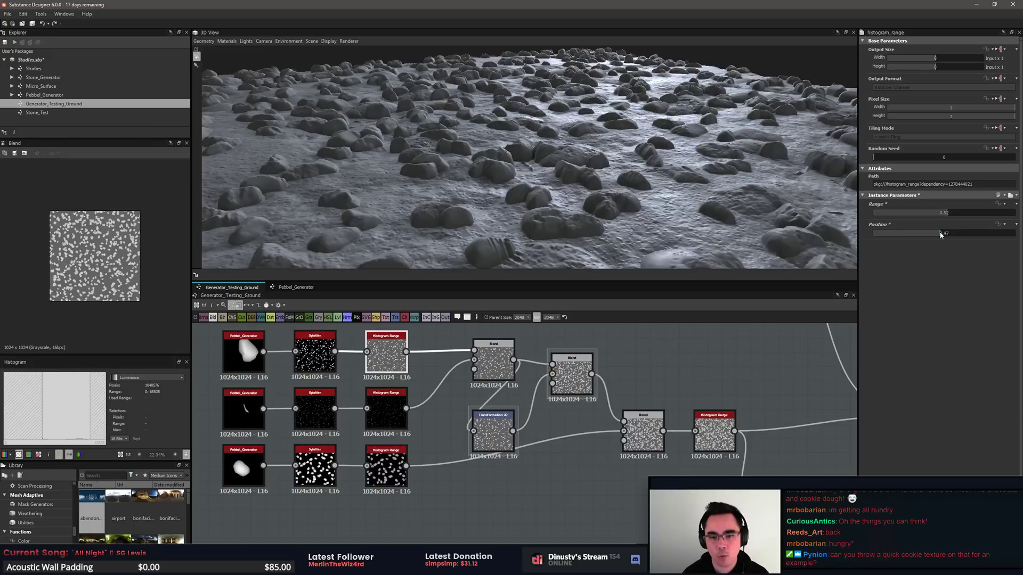
left_click_drag(940, 233, 943, 235)
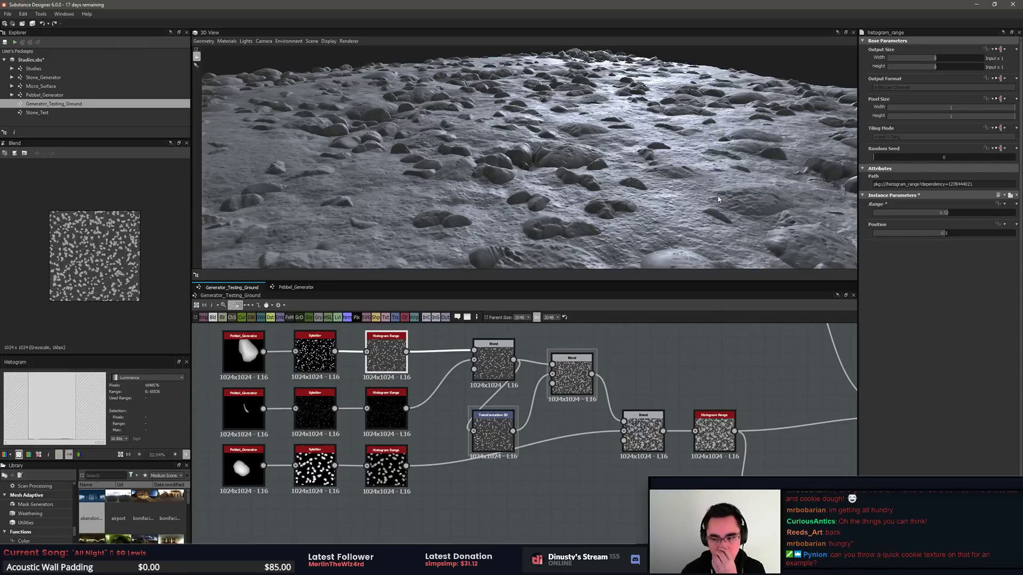
Step: Undo the Range and Position trials together with the duplicate Blend's move and its connection to the combined-stones Blend
left_click_drag(683, 180, 578, 197)
key("ctrl+y")
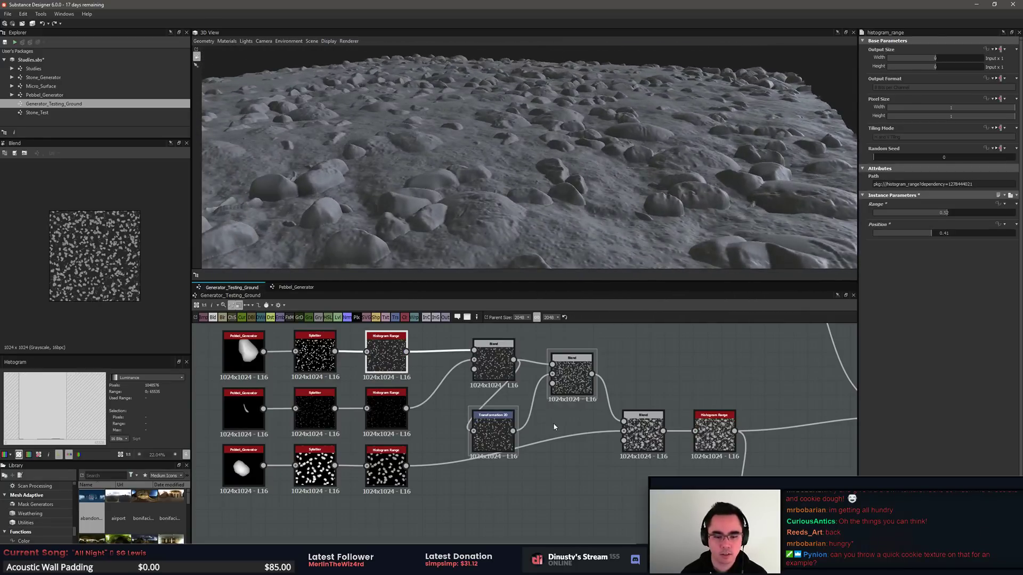
key("ctrl+y")
key("ctrl+z")
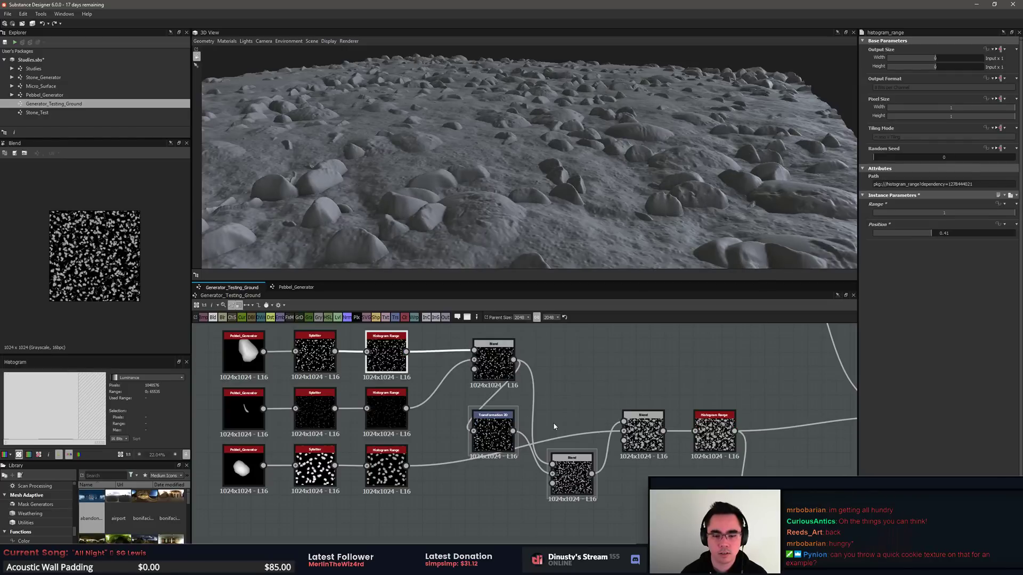
key("ctrl+z")
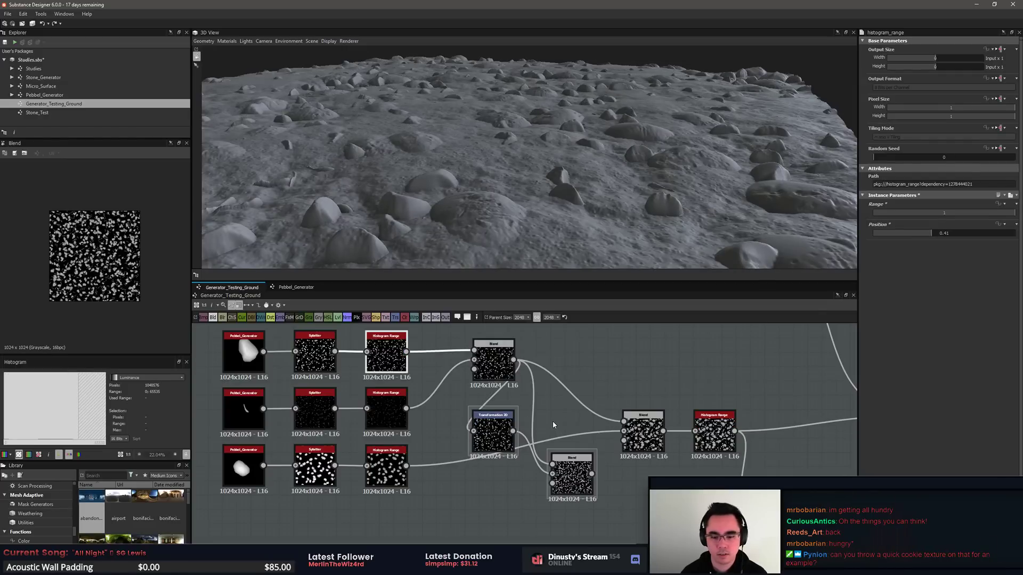
key("ctrl+z")
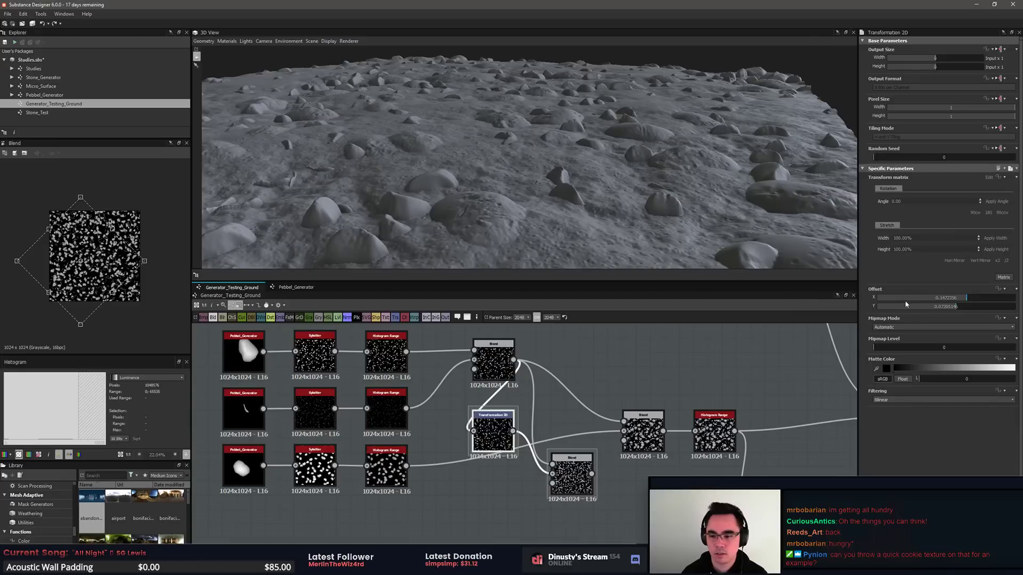
Step: Scale down the Transformation 2D's pebbles, then feed the duplicate Blend into the combined-stones Blend and move it up beside the original
left_click(995, 249)
left_click(704, 340)
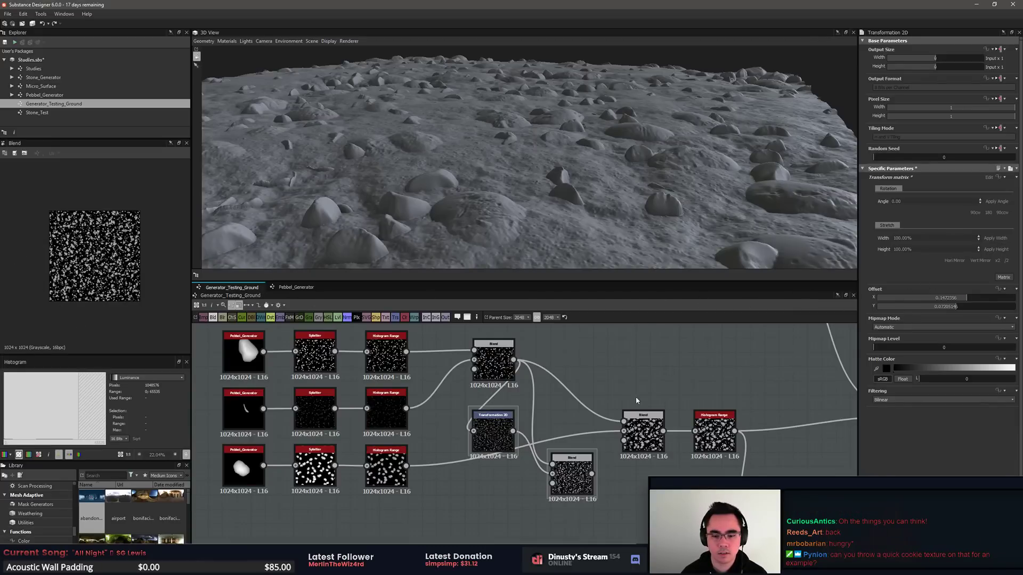
left_click_drag(618, 421, 628, 363)
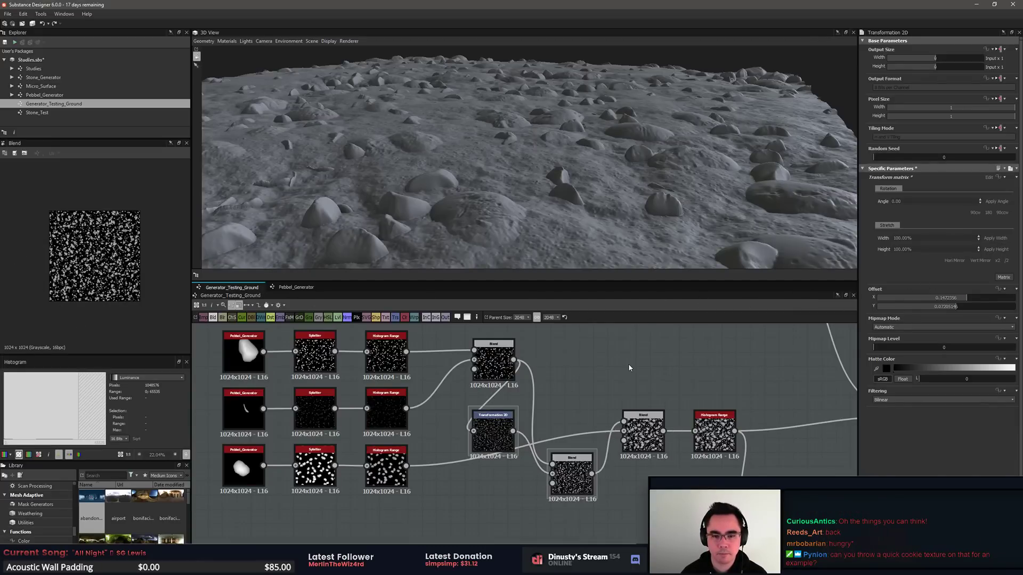
left_click_drag(574, 480, 575, 353)
Step: Insert a Histogram Range between the duplicate Blend and the combined-stones Blend and preview its output
key("space")
type("hist")
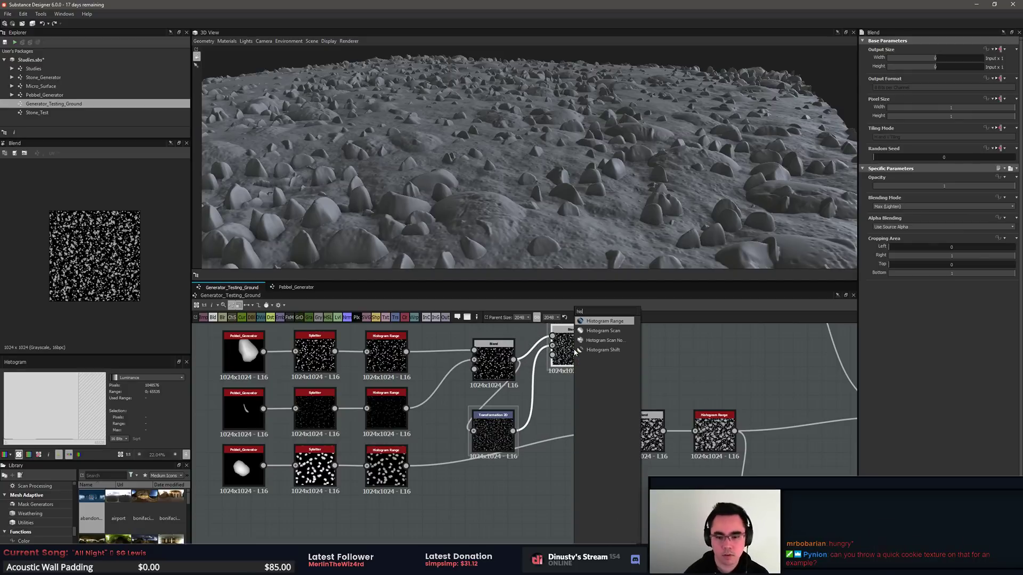
key("Return")
double_click(654, 347)
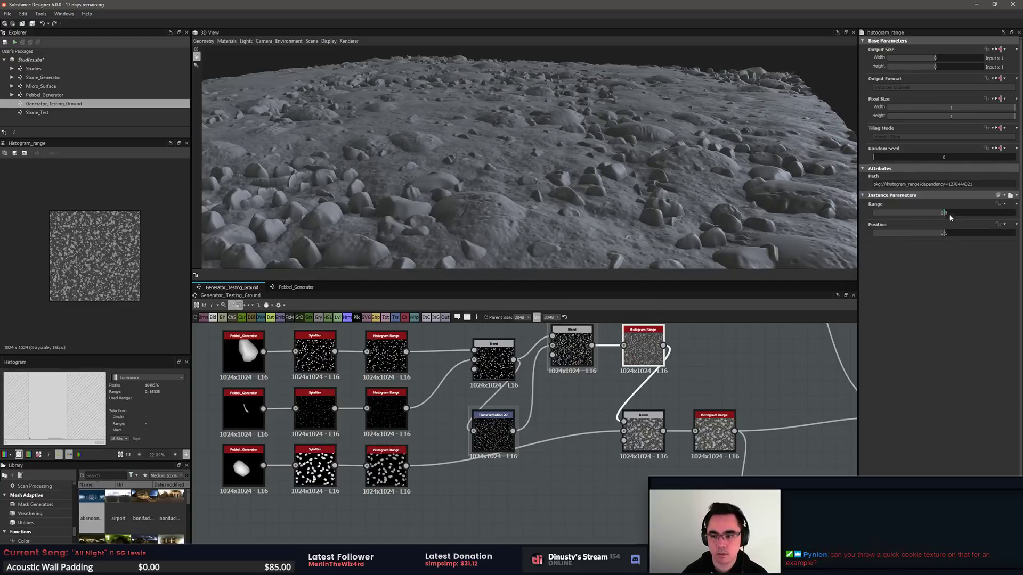
Step: Try the new Histogram Range with Range 1 and Position 0.32
left_click_drag(950, 213, 1015, 213)
left_click_drag(943, 233, 919, 237)
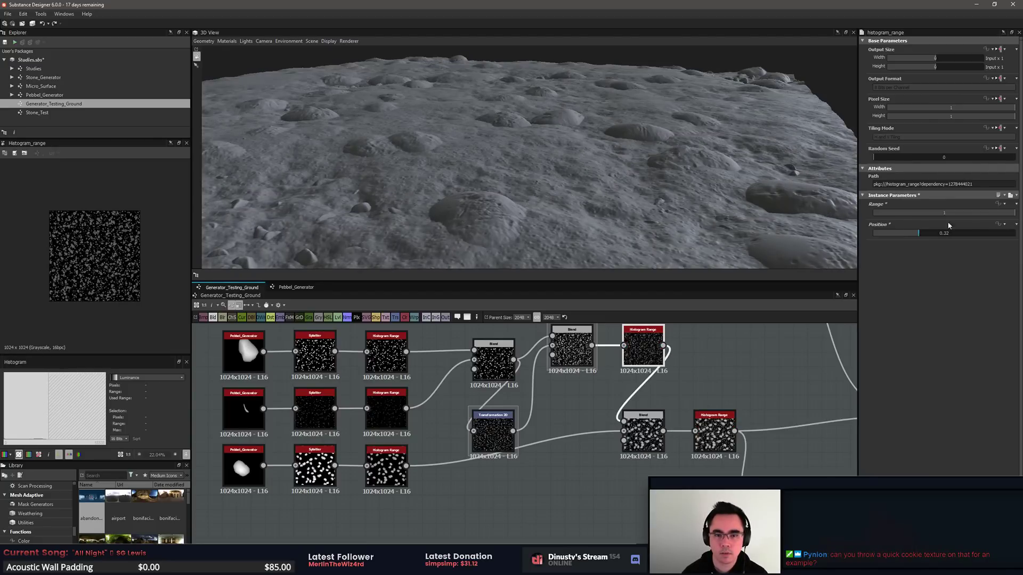
key("ctrl+z")
Step: Set the new Histogram Range's Range to 0.26 and Position to 0.44, then check the stones in the 3D view
left_click_drag(1011, 215, 939, 236)
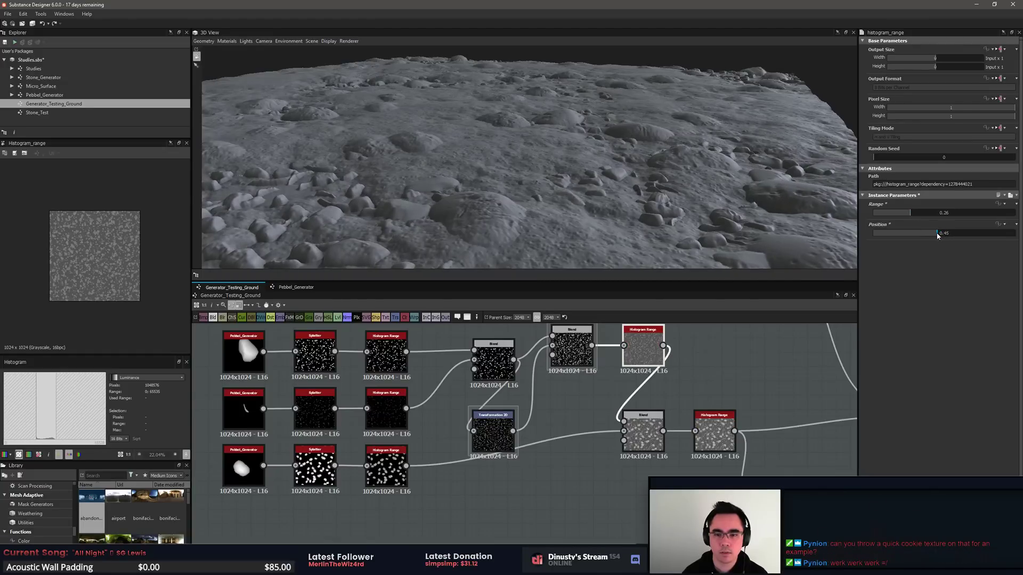
left_click_drag(457, 191, 551, 191)
left_click_drag(639, 207, 606, 194)
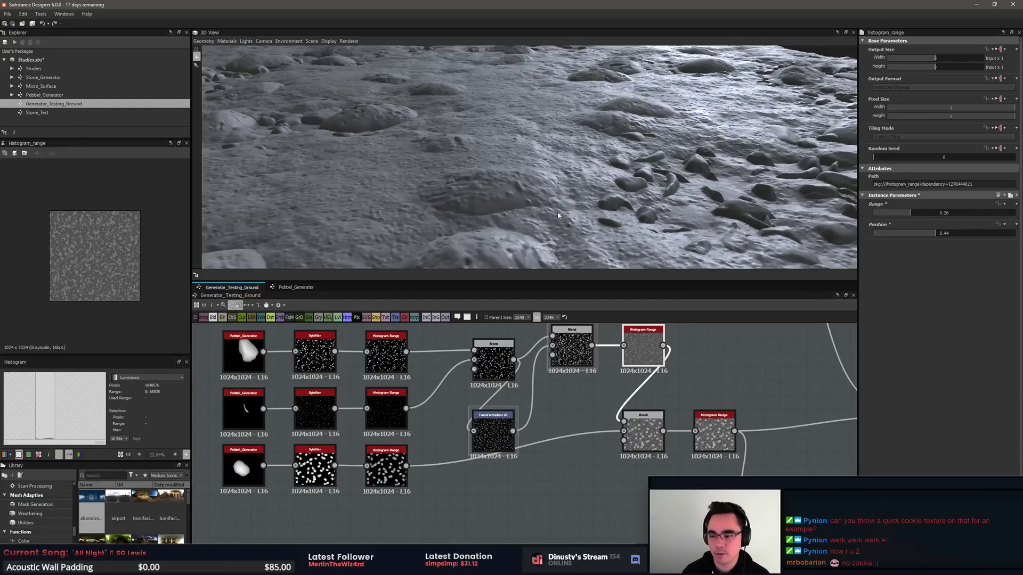
mouse_move(558, 216)
left_mouse_down()
mouse_move(529, 167)
mouse_move(603, 164)
mouse_move(595, 157)
mouse_move(549, 165)
mouse_move(561, 240)
mouse_move(559, 224)
mouse_move(547, 222)
left_mouse_up()
Step: Preview the uppermost pebble branch and try a smaller Pattern Size Width on its Splatter
middle_click_drag(354, 354, 503, 433)
scroll(503, 433, "down", 1)
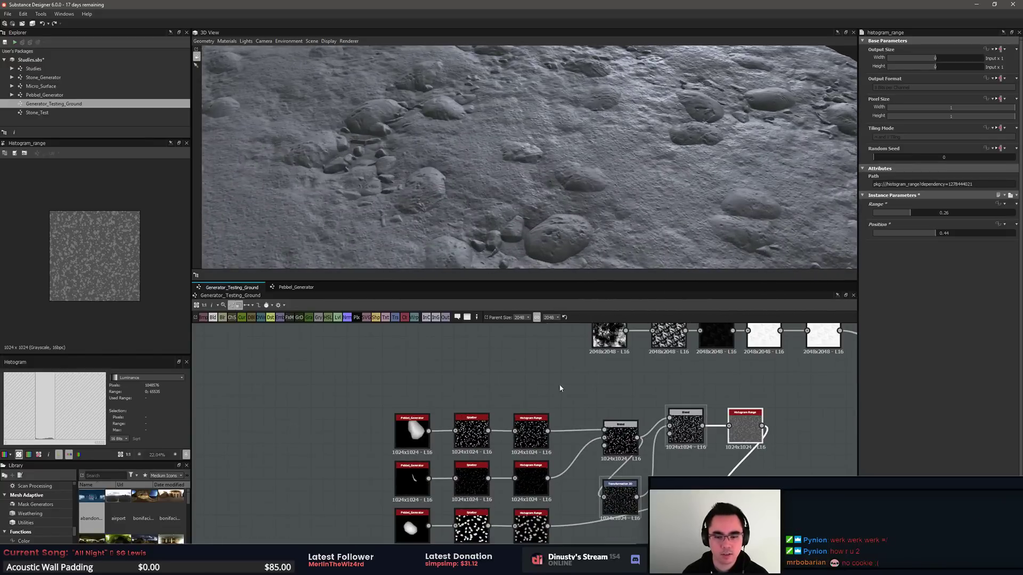
middle_click_drag(591, 368, 593, 354)
left_click(544, 426)
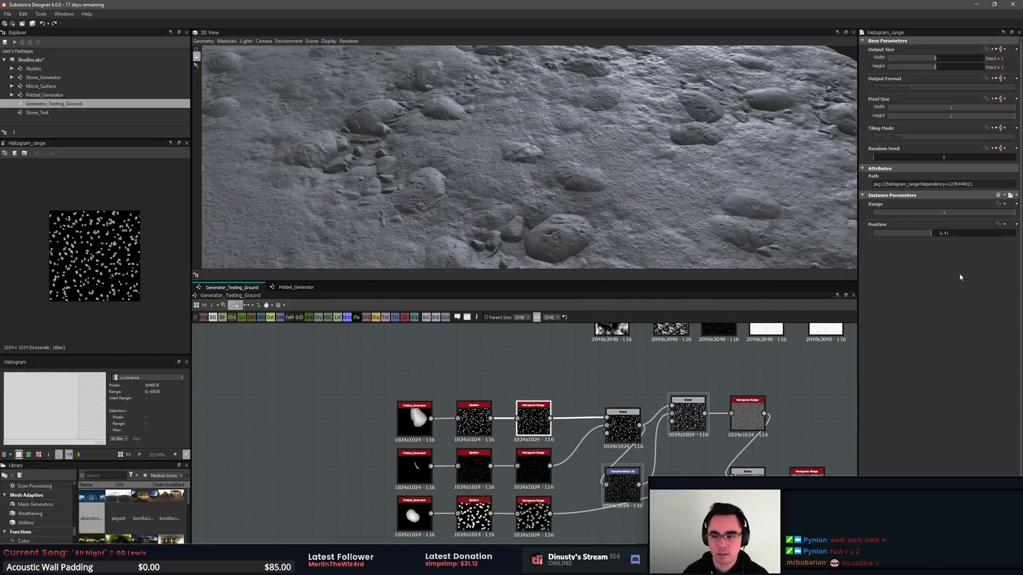
left_click(479, 437)
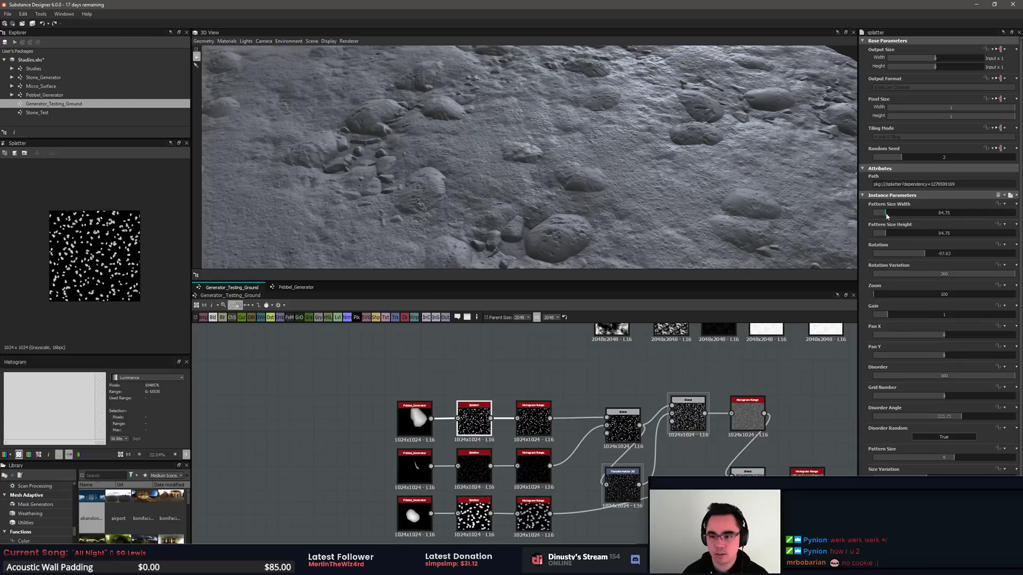
left_click_drag(885, 214, 882, 213)
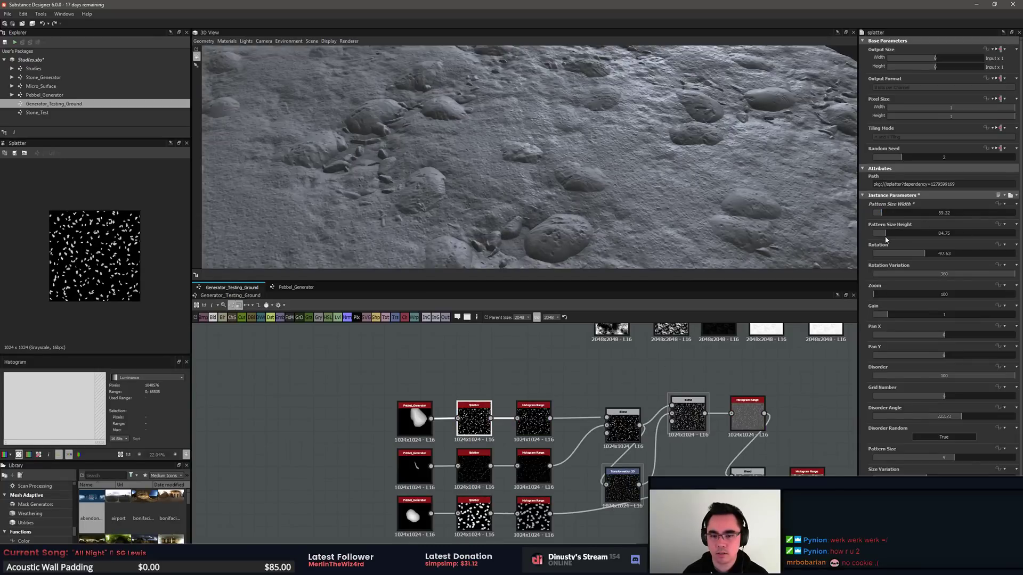
key("ctrl+z")
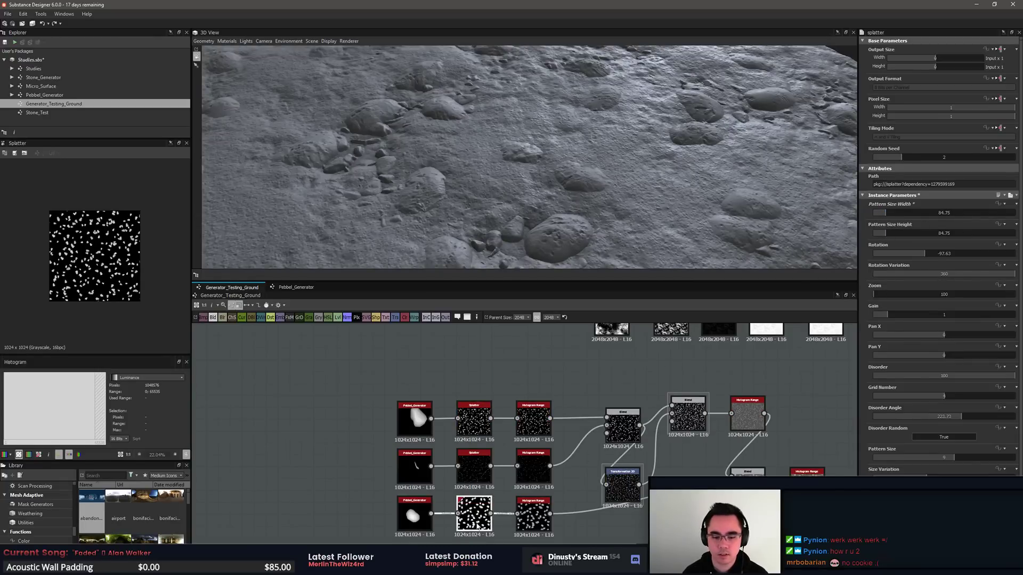
Step: Set the lowest pebble branch's Splatter to a Pattern Size Width of about 104.52 and a Pattern Size Height of about 124.29
left_click(477, 526)
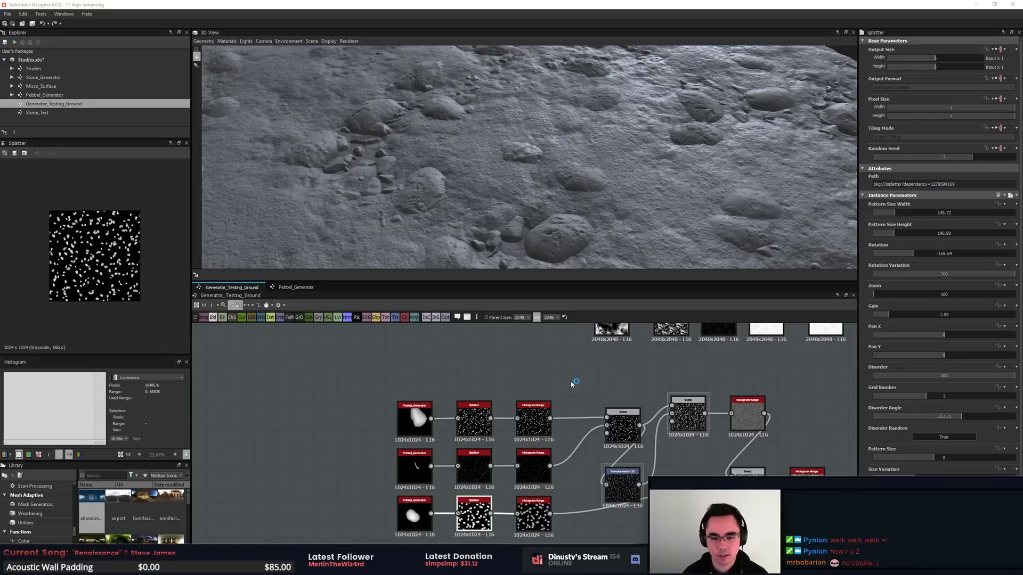
left_click(549, 526)
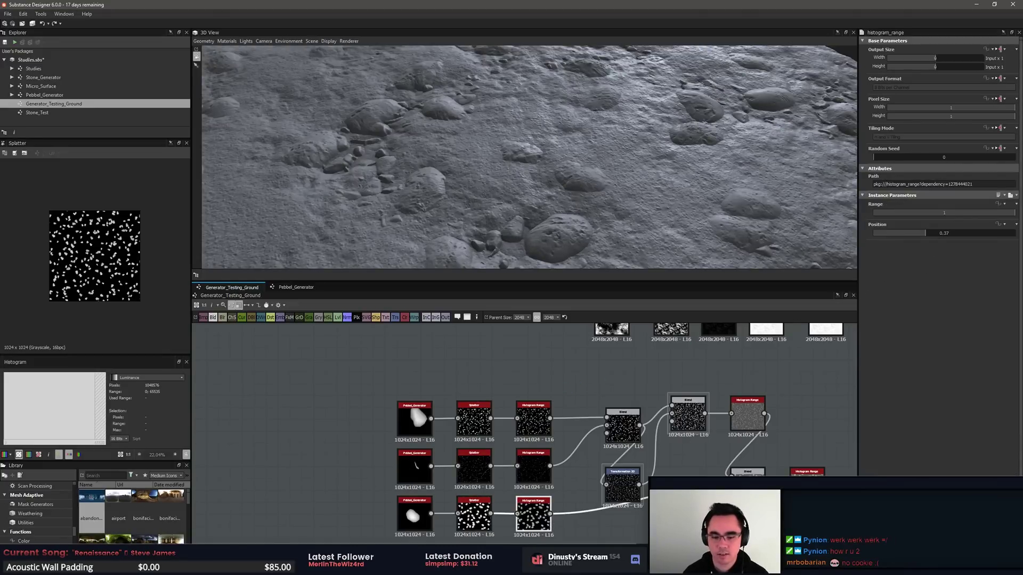
left_click(474, 519)
left_click_drag(896, 214, 891, 234)
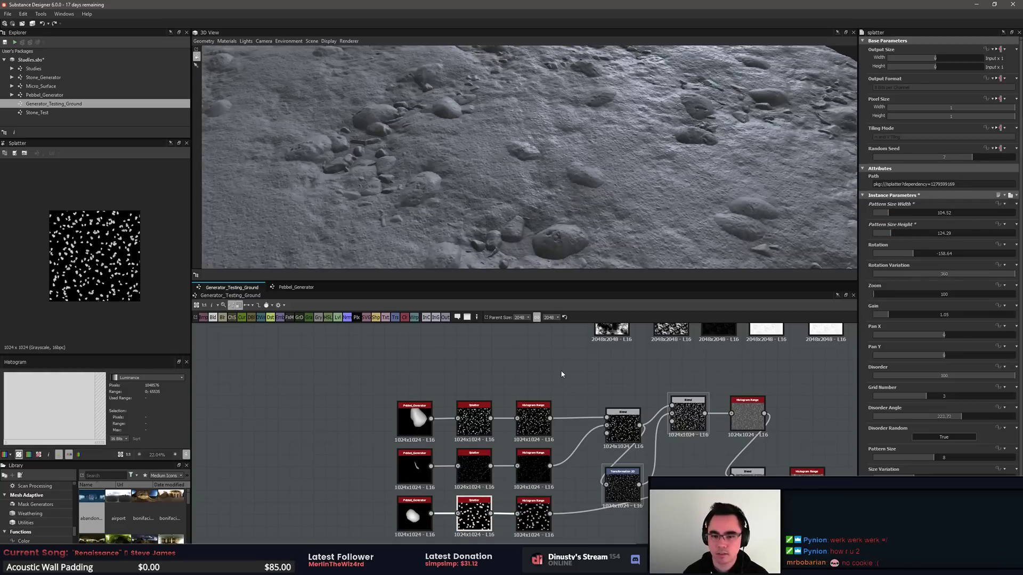
Step: Examine how the pebbles sit in the ground up close in the 3D view and review the downstream Blend and Histogram nodes
left_click_drag(570, 245, 555, 224, "alt")
scroll(534, 467, "up", 3)
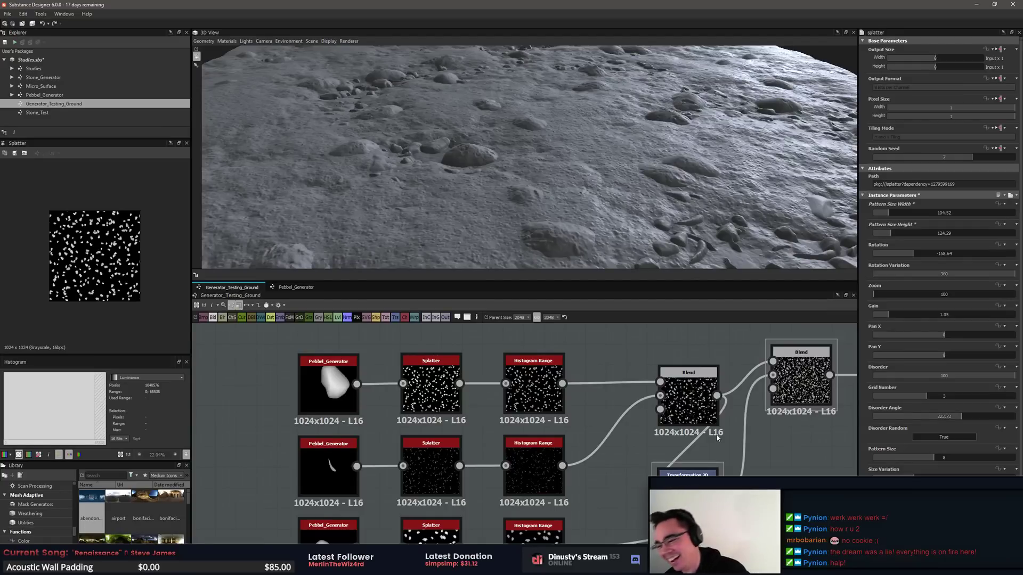
middle_click_drag(629, 439, 611, 440)
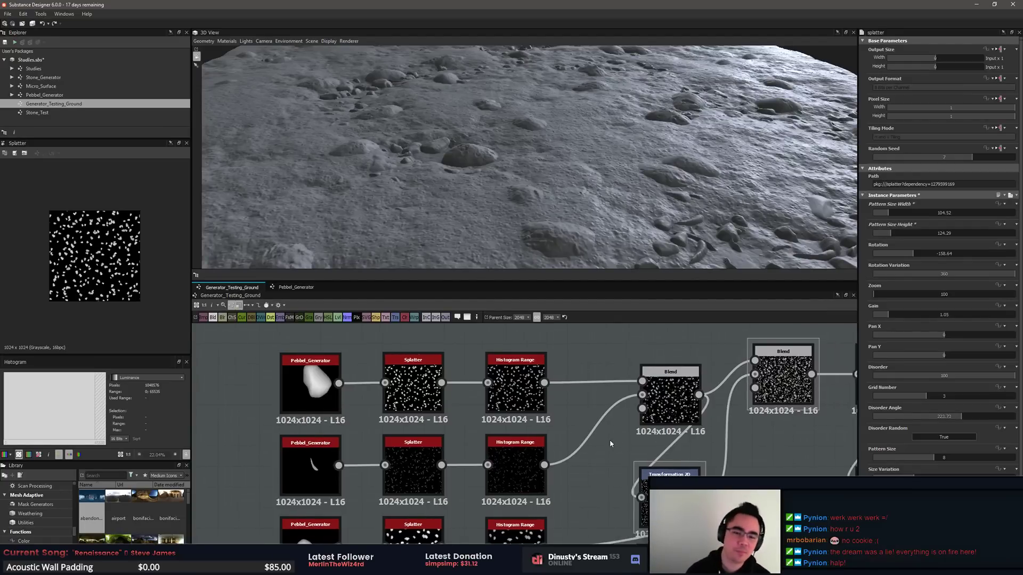
scroll(609, 439, "down", 6)
left_click_drag(522, 181, 622, 170)
scroll(597, 178, "up", 6)
middle_click_drag(622, 169, 593, 197)
middle_click_drag(631, 349, 549, 309)
scroll(543, 361, "down", 2)
scroll(612, 381, "up", 2)
scroll(634, 413, "up", 1)
scroll(607, 401, "up", 5)
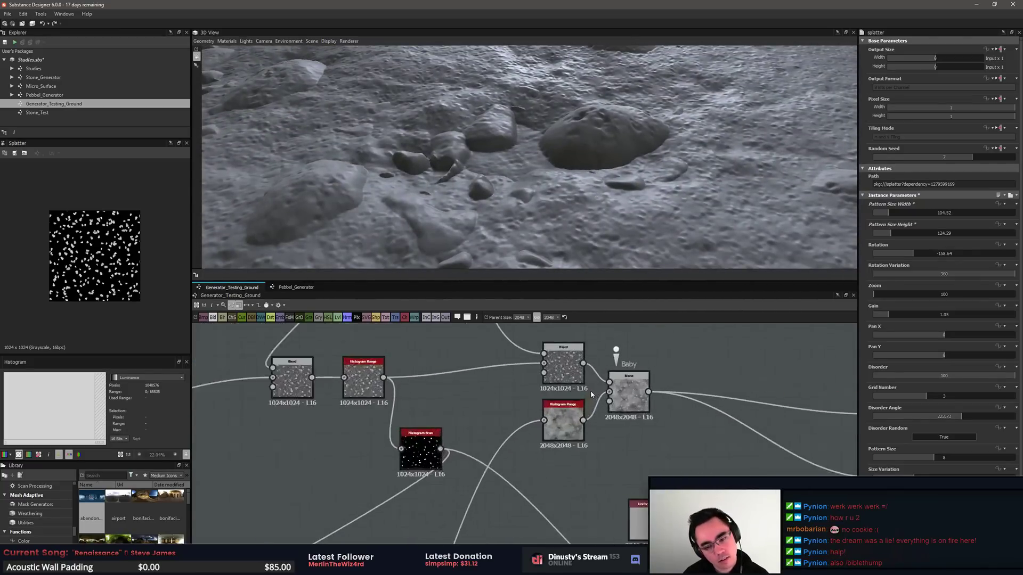
Step: Try a higher Position on the Histogram Scan fed by the combined pebbles' Histogram Range, and undo the change
middle_click_drag(462, 393, 542, 413)
scroll(538, 413, "up", 2)
double_click(382, 391)
left_click(482, 525)
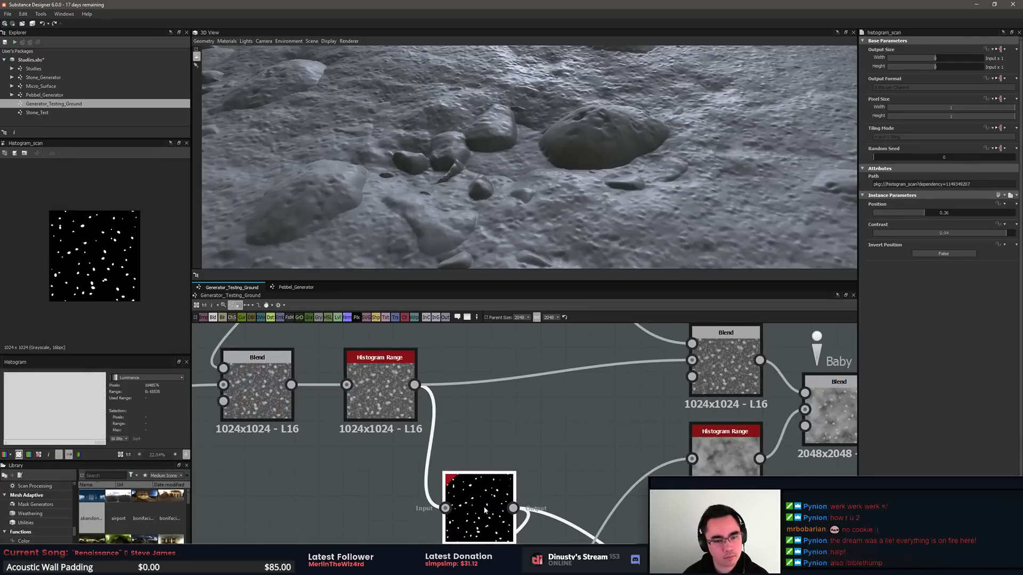
left_click_drag(927, 213, 944, 213)
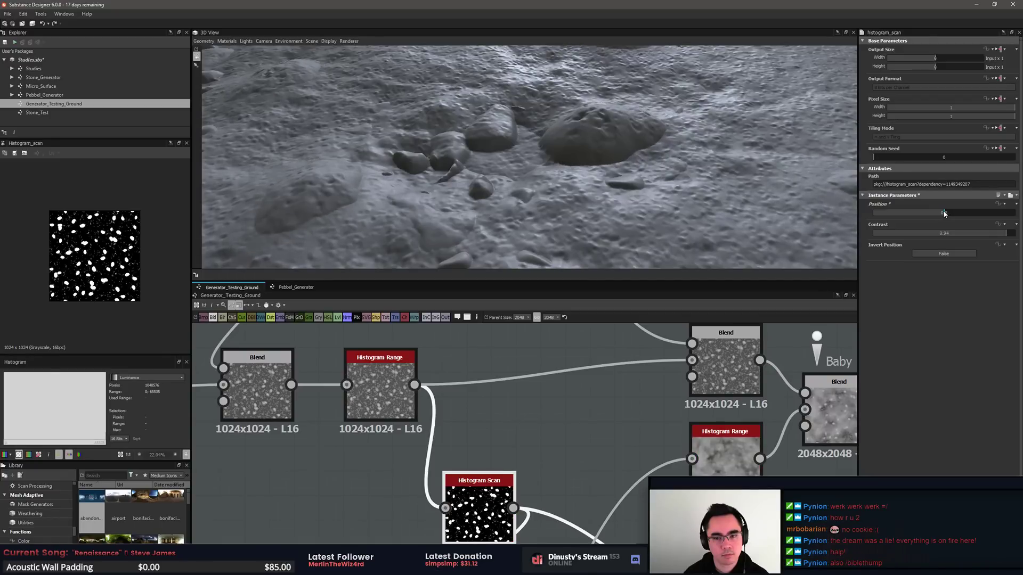
key("ctrl+z")
Step: Examine the Blur HQ Grayscale, Histogram Range and Blend nodes downstream of the pebble Histogram Scan
middle_click_drag(643, 408, 629, 305)
scroll(593, 436, "down", 6)
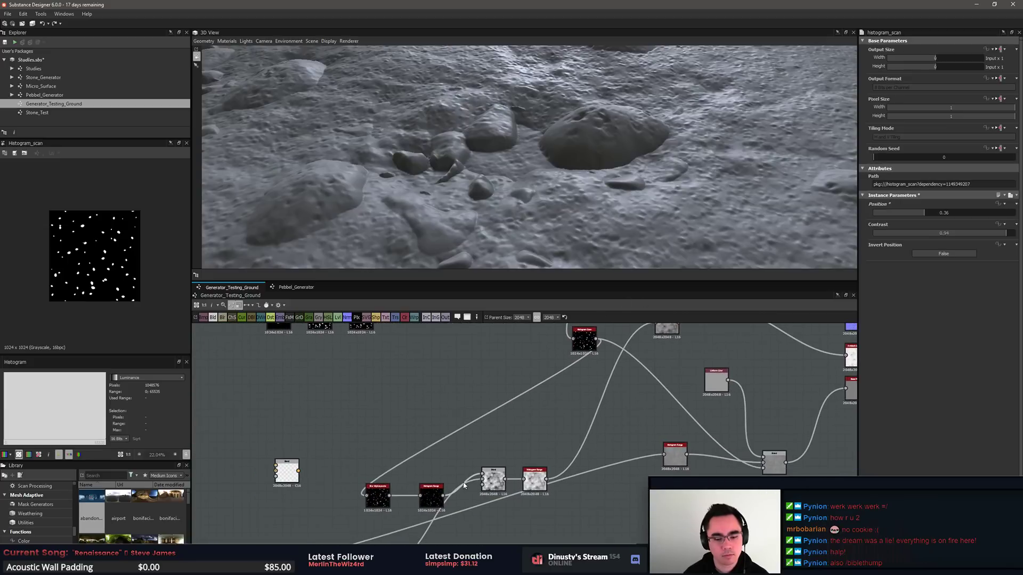
scroll(463, 485, "up", 5)
left_click(261, 513)
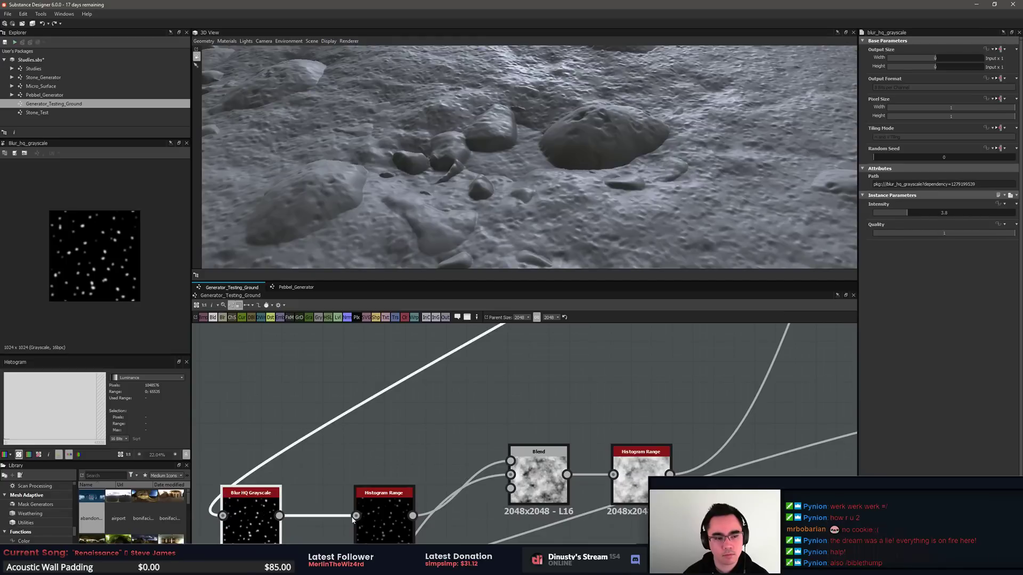
left_click(384, 507)
scroll(568, 394, "down", 3)
middle_click_drag(648, 370, 789, 256)
scroll(754, 367, "down", 2)
scroll(442, 447, "up", 5)
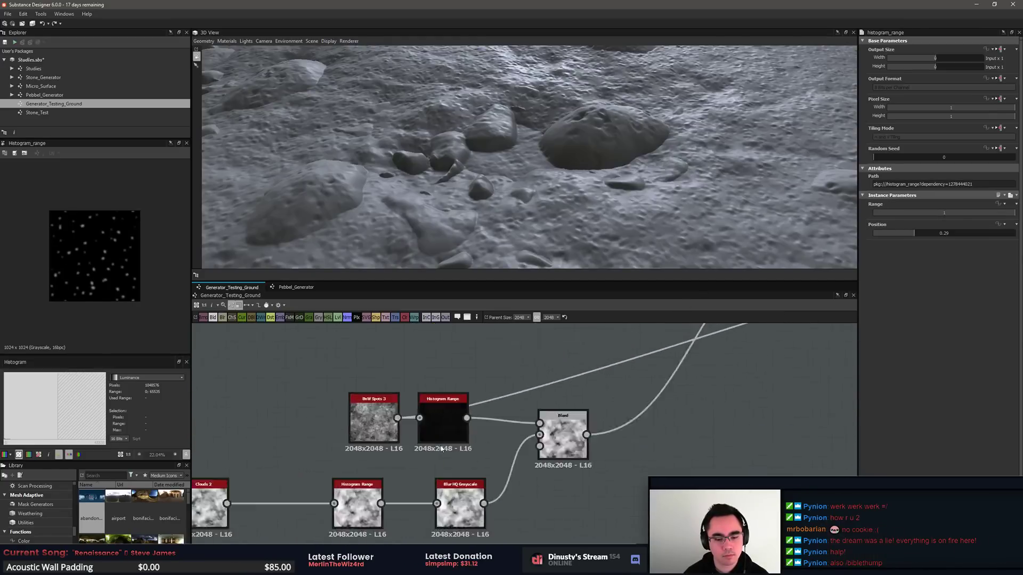
middle_click_drag(667, 341, 533, 461)
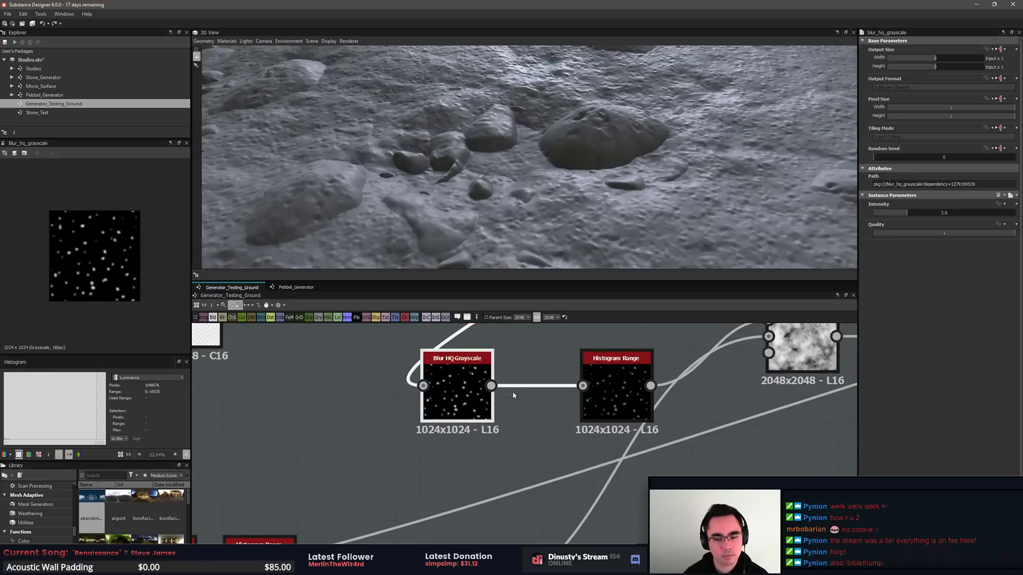
middle_click_drag(697, 367, 620, 432)
scroll(493, 414, "down", 3)
Step: Duplicate the pebble Histogram Scan and connect the copy's output to the Blur HQ Grayscale in place of the original
left_click(628, 419)
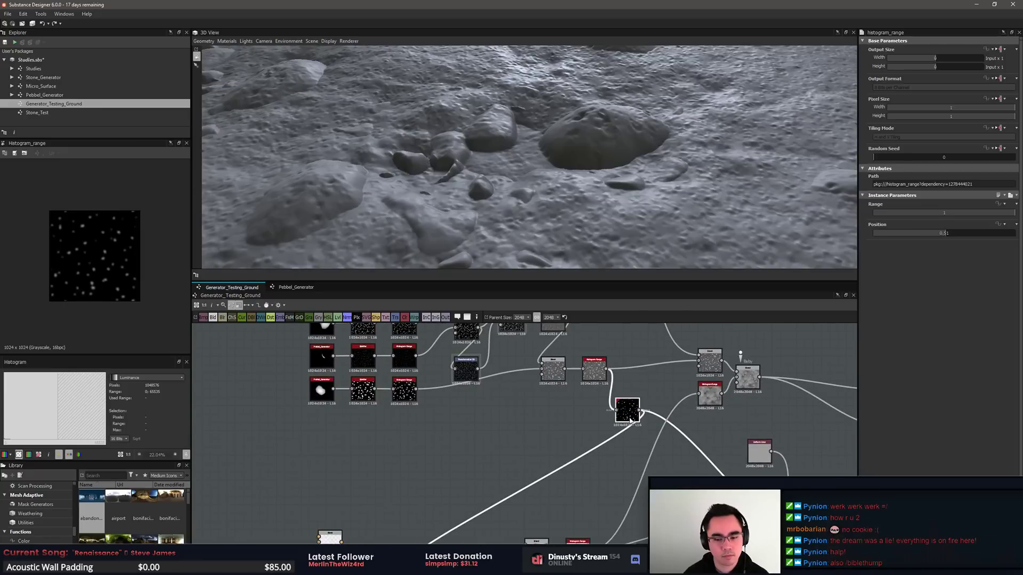
key("ctrl+c")
key("ctrl+v")
double_click(526, 442)
middle_click_drag(532, 446, 578, 393)
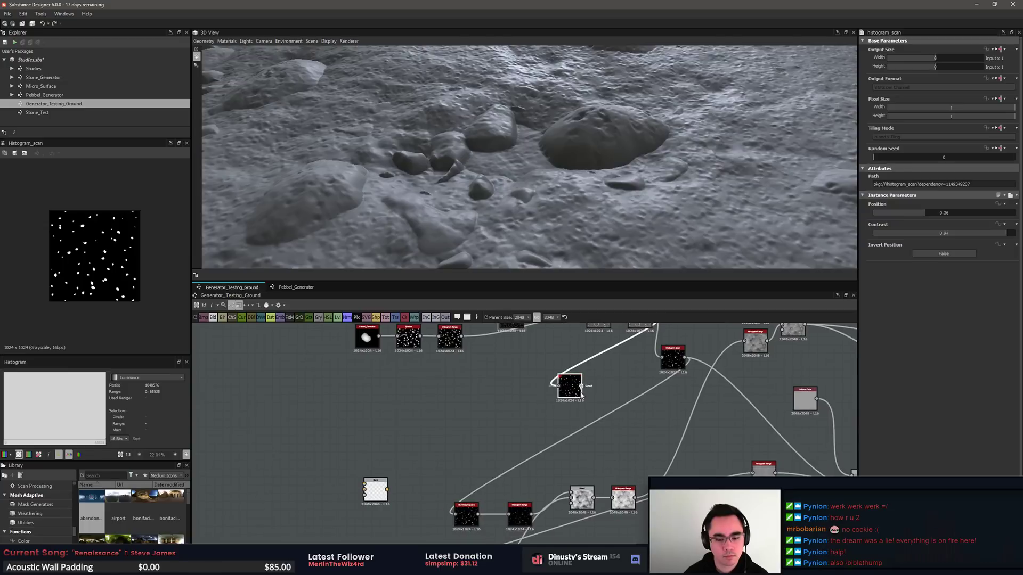
left_click_drag(459, 513, 456, 514)
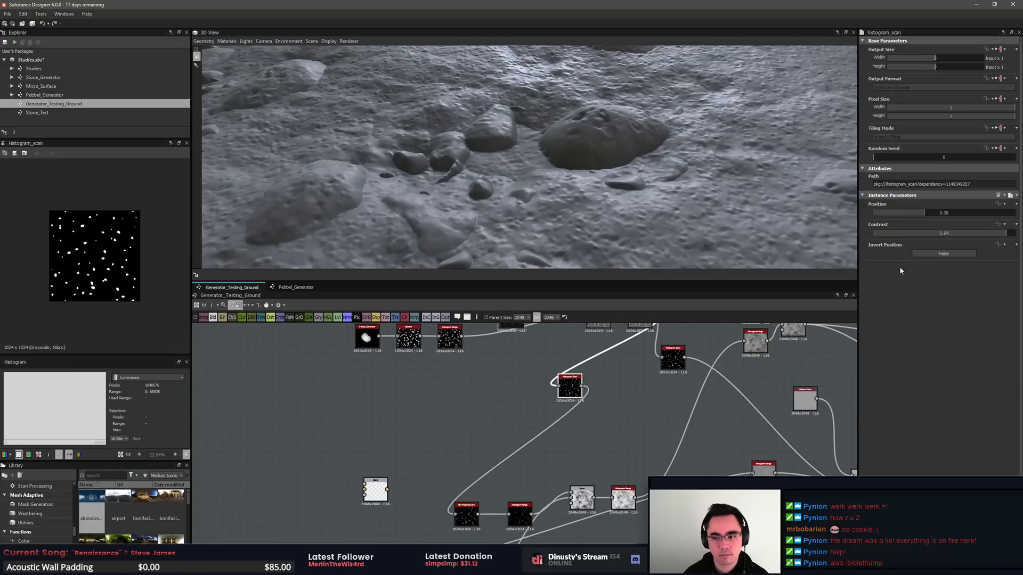
Step: Set the duplicated Histogram Scan's Position to about 0.53 and its Contrast to about 0.92
left_click_drag(929, 213, 949, 214)
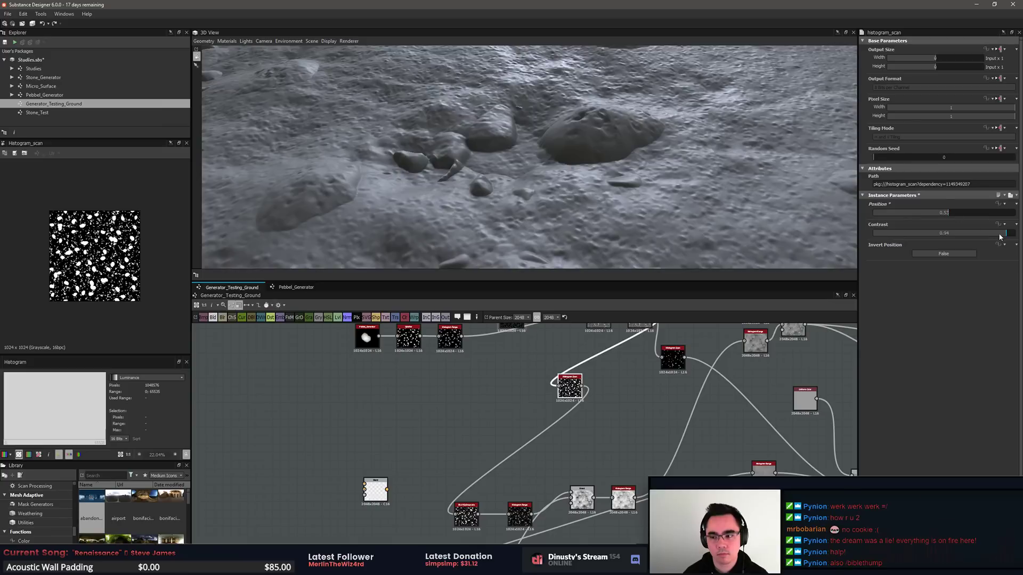
left_click_drag(1000, 234, 1004, 233)
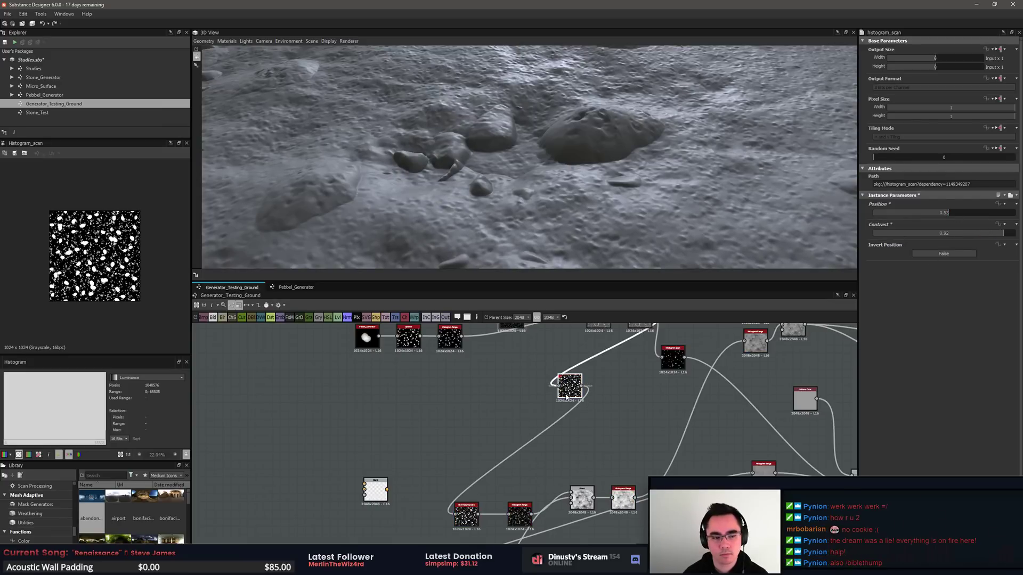
scroll(126, 268, "up", 10)
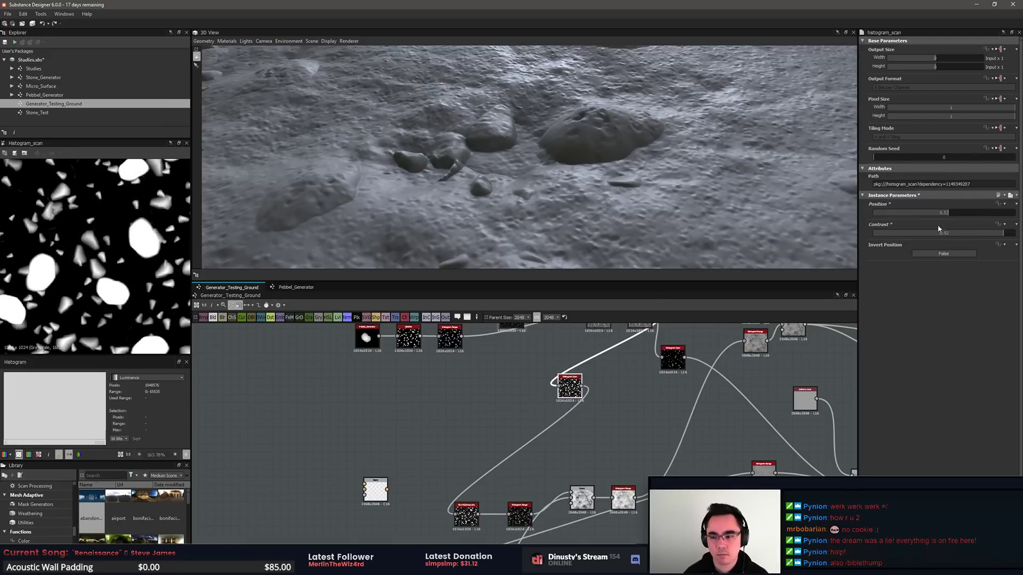
mouse_move(1008, 236)
left_mouse_down()
mouse_move(1020, 235)
mouse_move(1003, 235)
left_mouse_up()
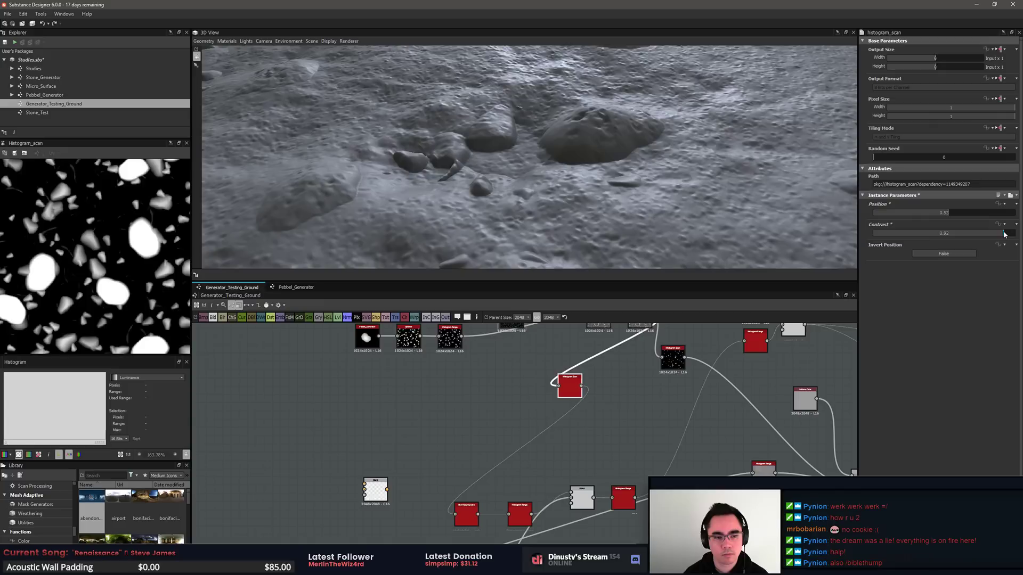
Step: Preview the blurred pebble mask, shifting its Histogram Range node slightly upward, and inspect the stones in the 3D view
left_click(469, 520)
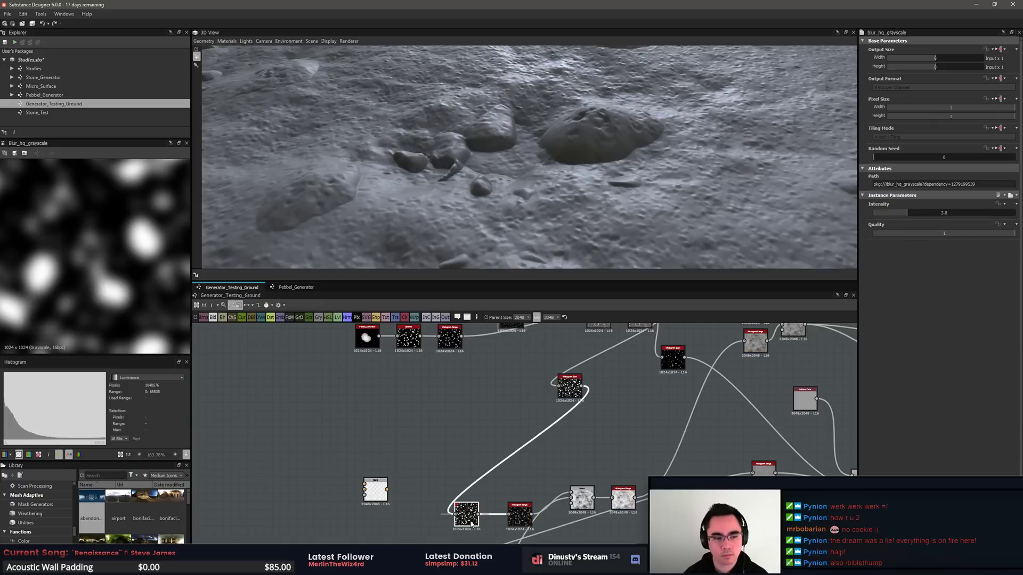
left_click(508, 514)
left_click_drag(523, 517, 519, 501)
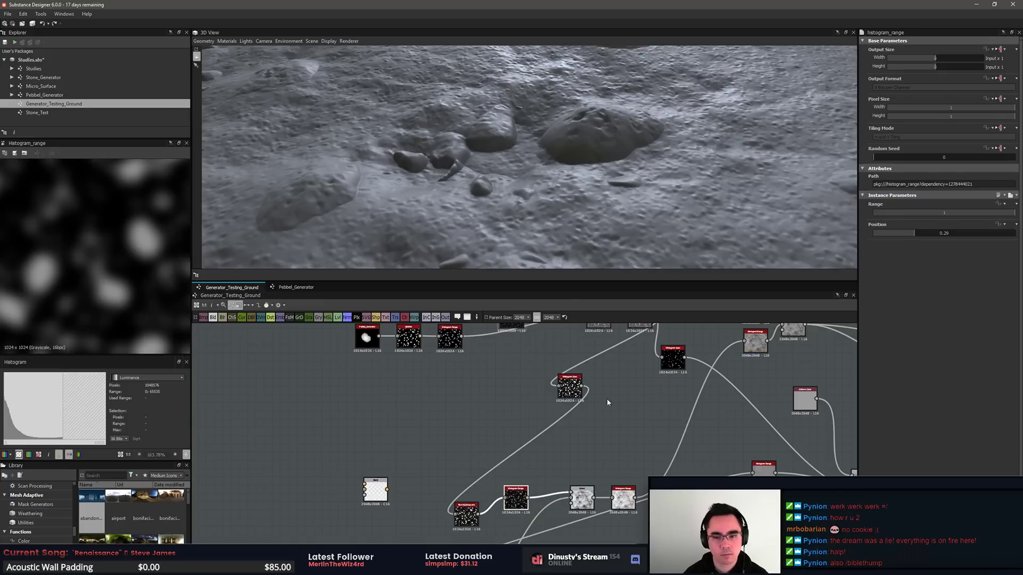
scroll(584, 186, "down", 5)
left_click_drag(584, 187, 558, 210)
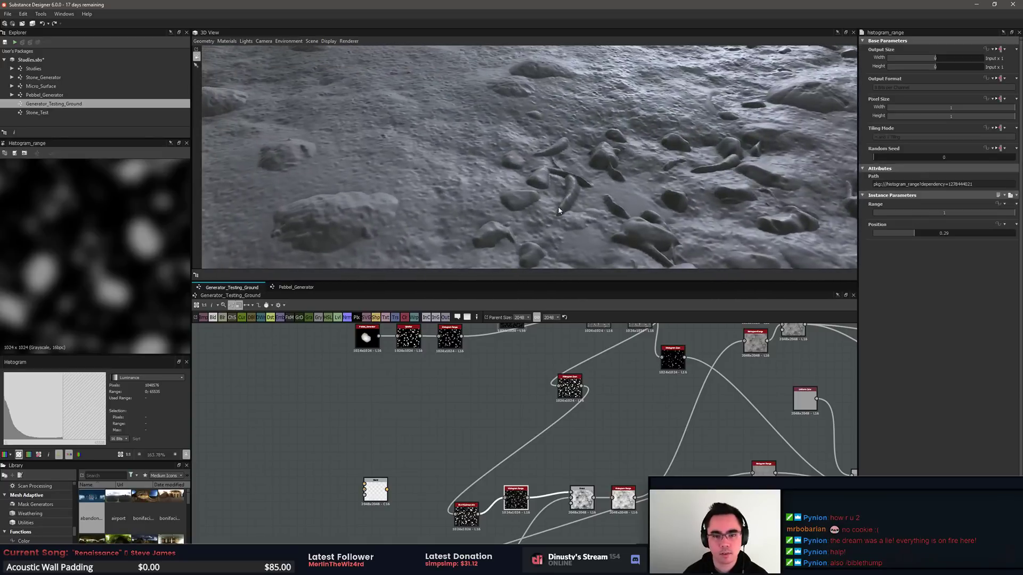
Step: Delete the unused, unconnected Blend node from the graph
scroll(657, 442, "down", 1)
middle_click_drag(443, 412, 353, 440)
scroll(315, 451, "down", 3)
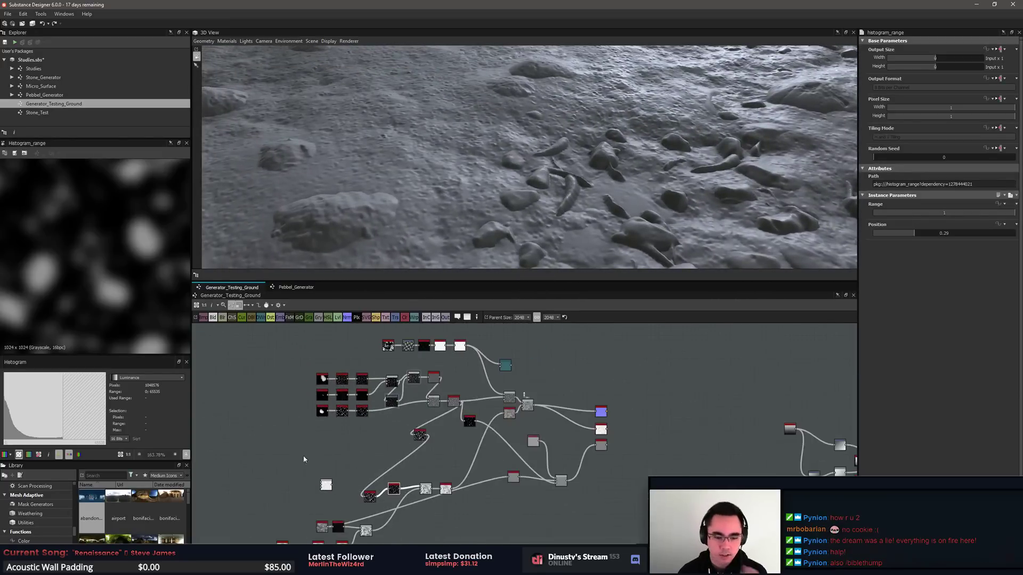
left_click(325, 486)
key("Delete")
Step: Review the Base Material settings and darken the Uniform Color feeding its roughness Blend to a grey value of 53
scroll(544, 478, "up", 4)
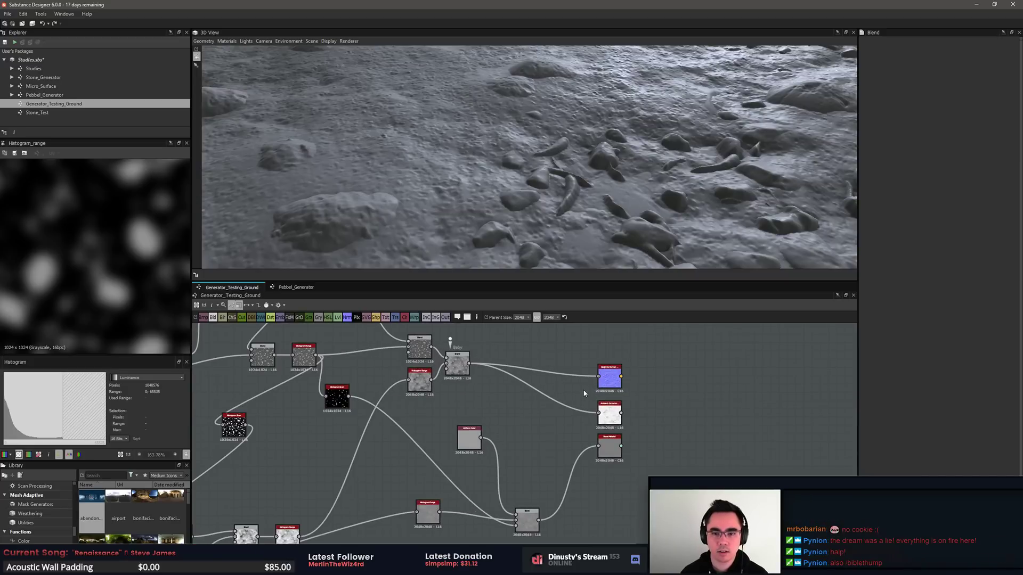
left_click(606, 457)
scroll(566, 386, "up", 2)
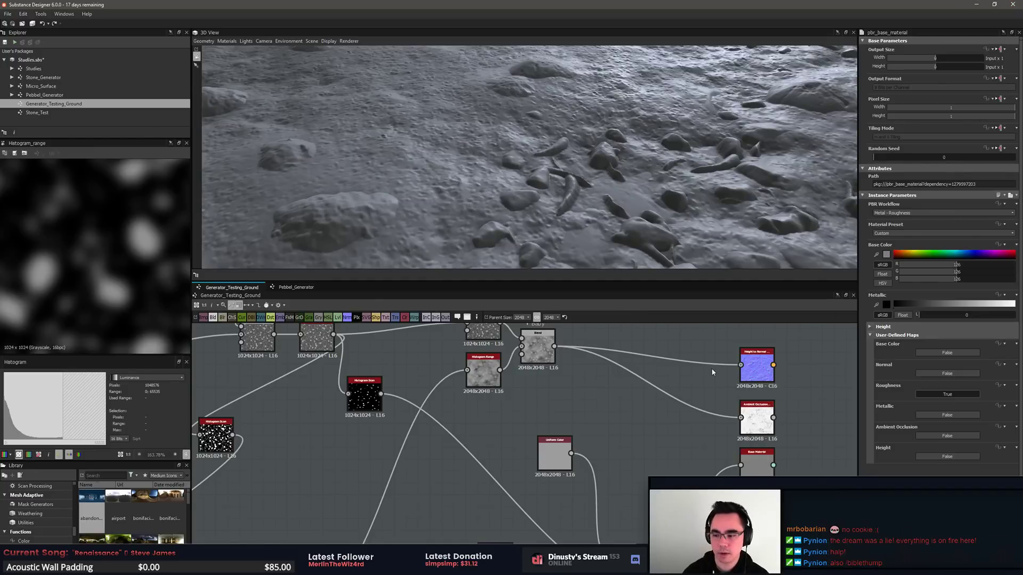
scroll(669, 405, "down", 4)
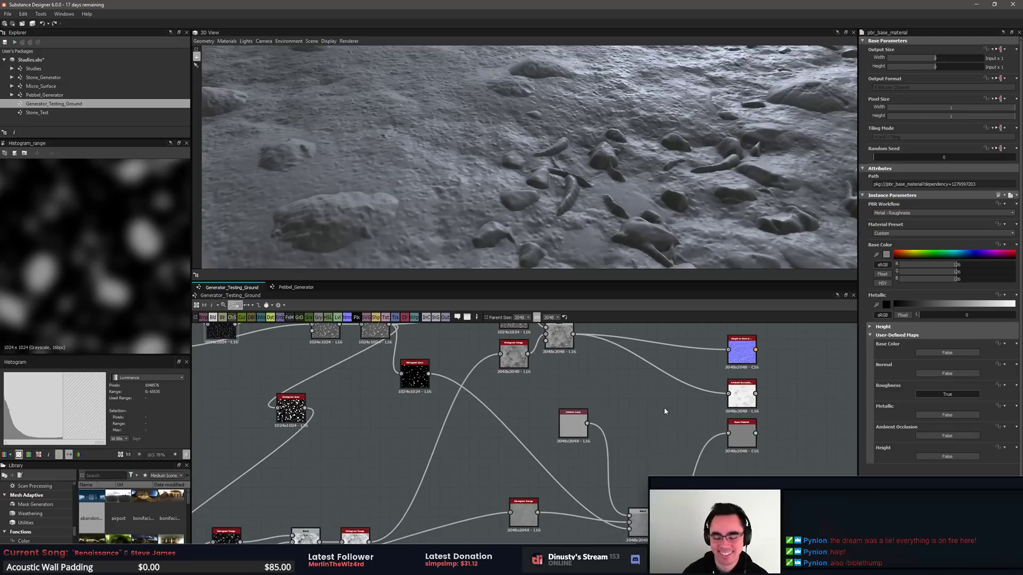
left_click(633, 521)
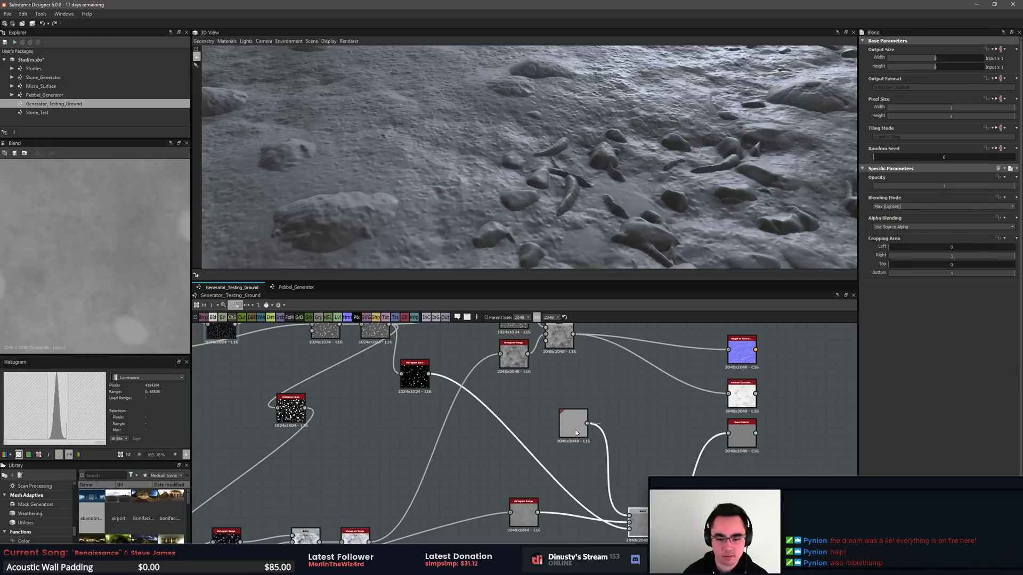
left_click(576, 432)
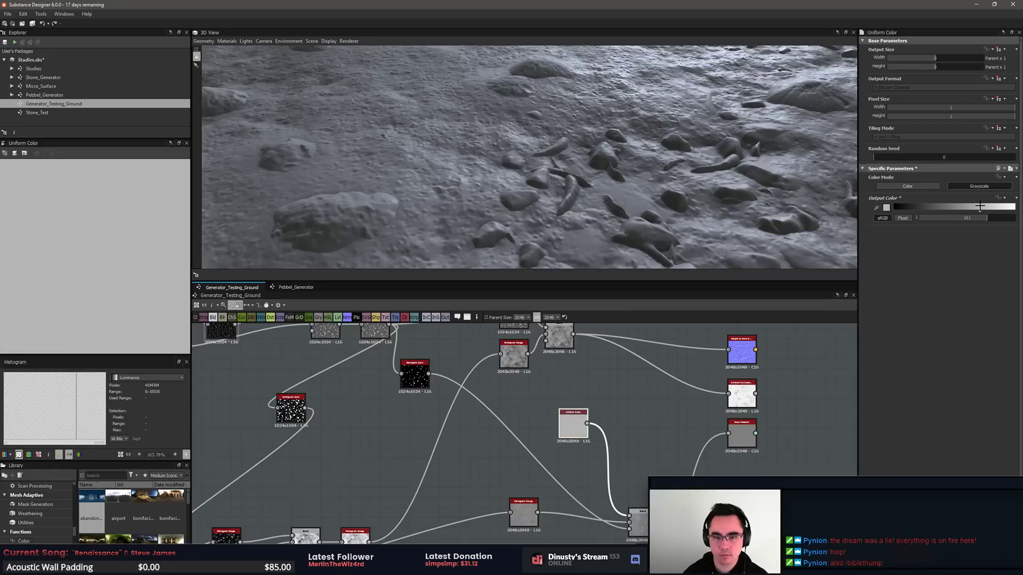
left_click_drag(973, 209, 918, 212)
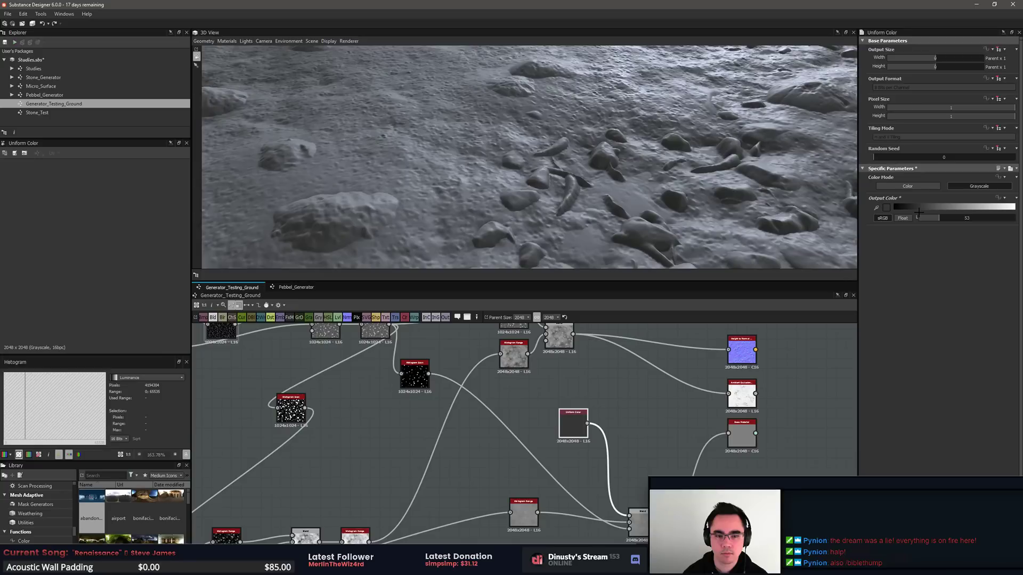
left_click(657, 390)
Step: Preview the roughness Blend and raise the Position of its masking Histogram Scan to about 0.5
double_click(639, 521)
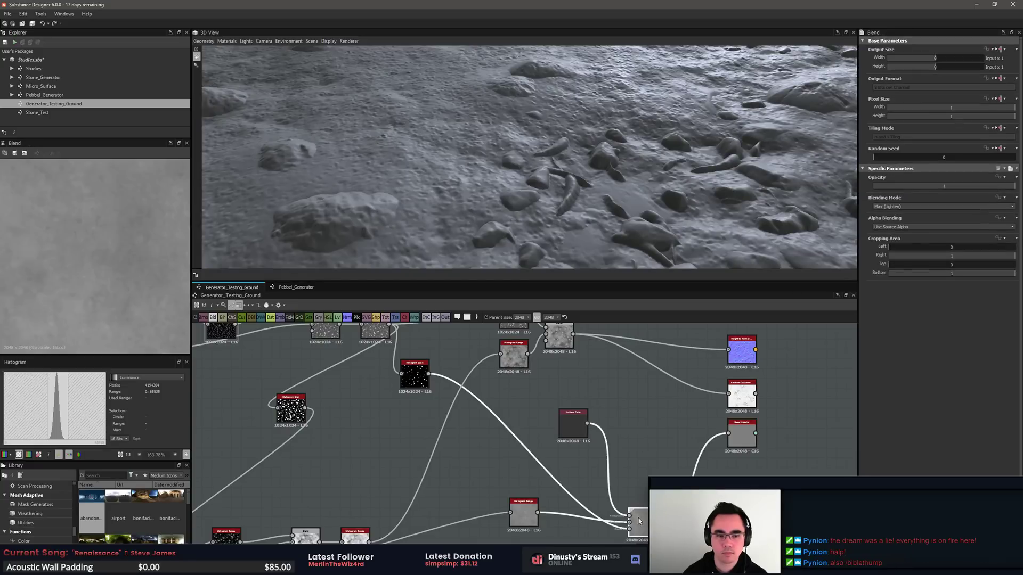
double_click(415, 376)
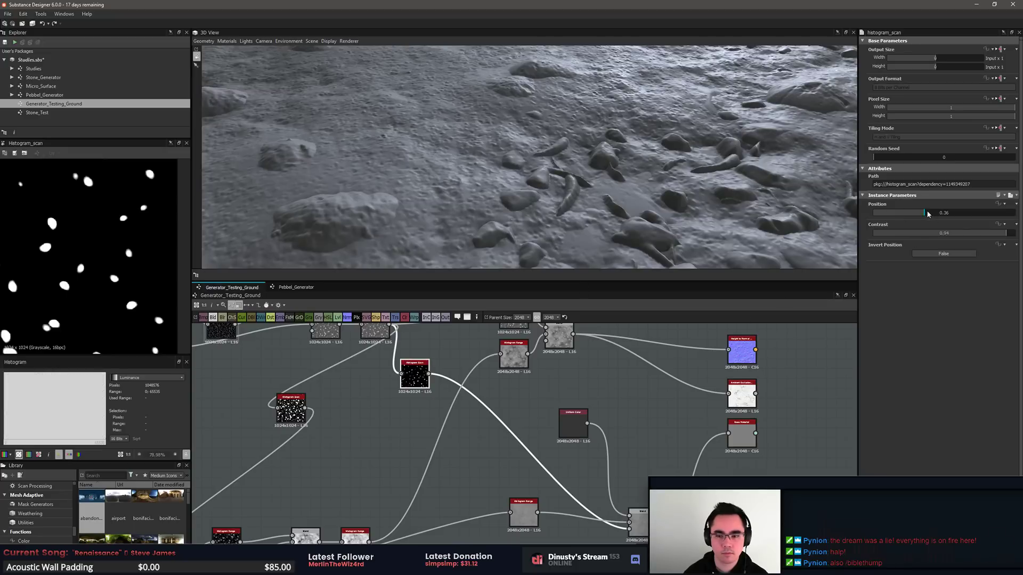
left_click_drag(931, 213, 951, 214)
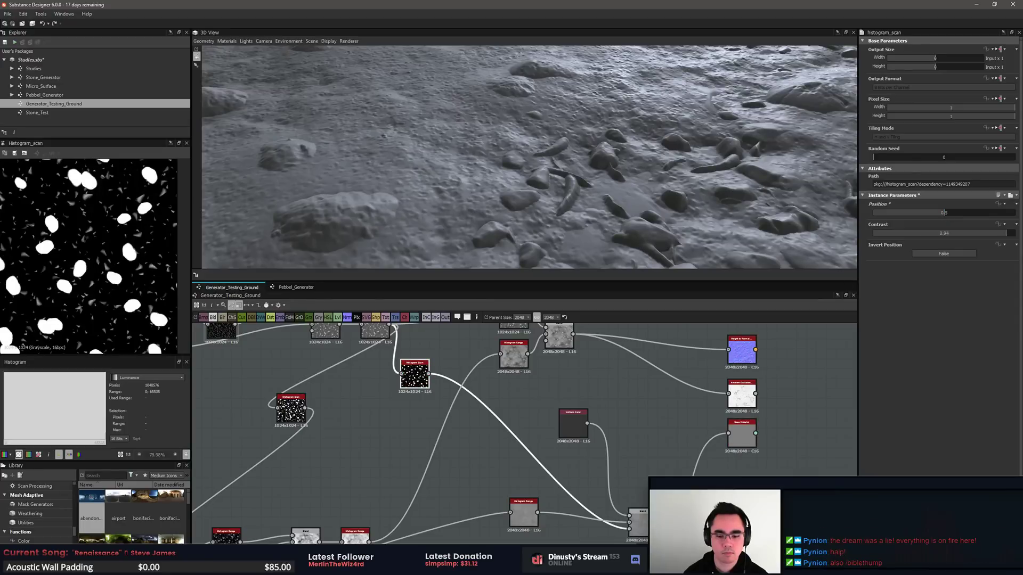
Step: Set the roughness Blend's Blending Mode to Overlay and change the Uniform Color feeding it to a light grey
left_click(636, 525)
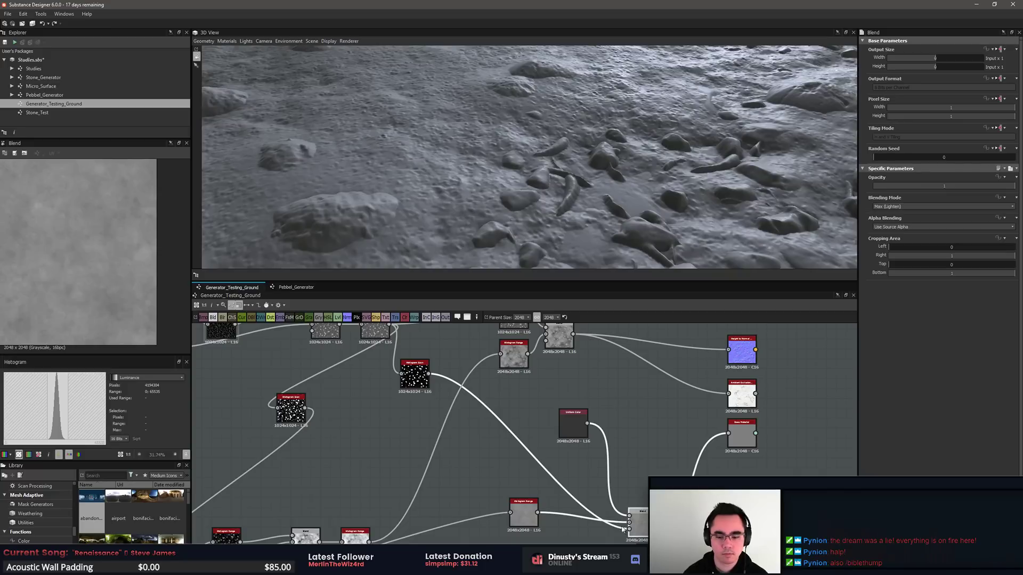
left_click(917, 206)
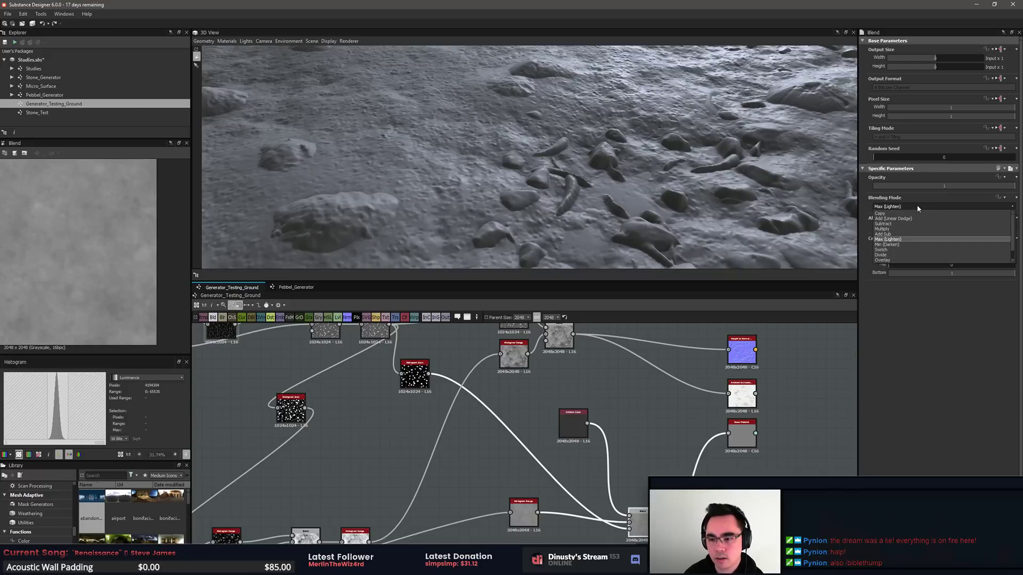
left_click(894, 260)
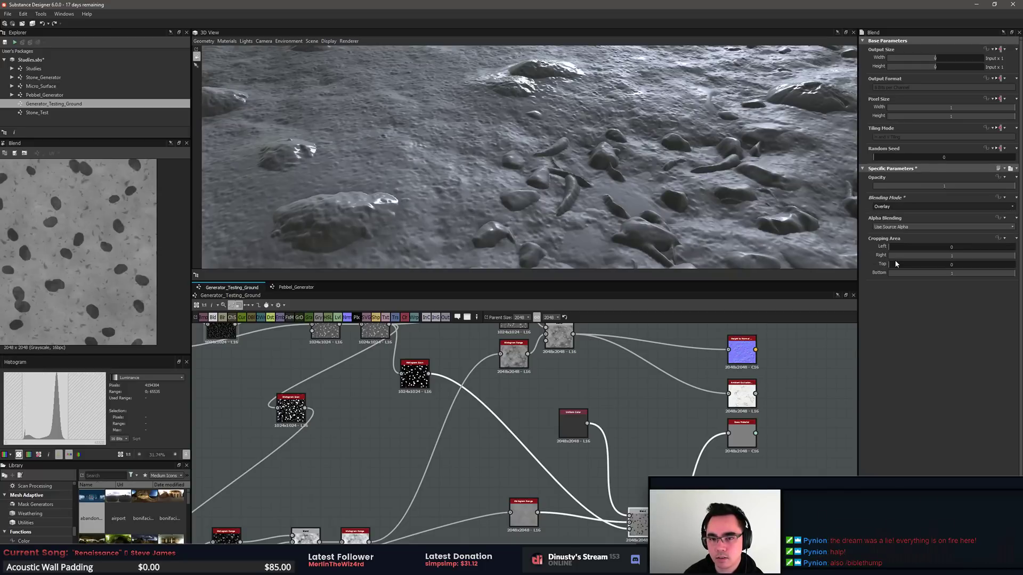
scroll(124, 270, "down", 2)
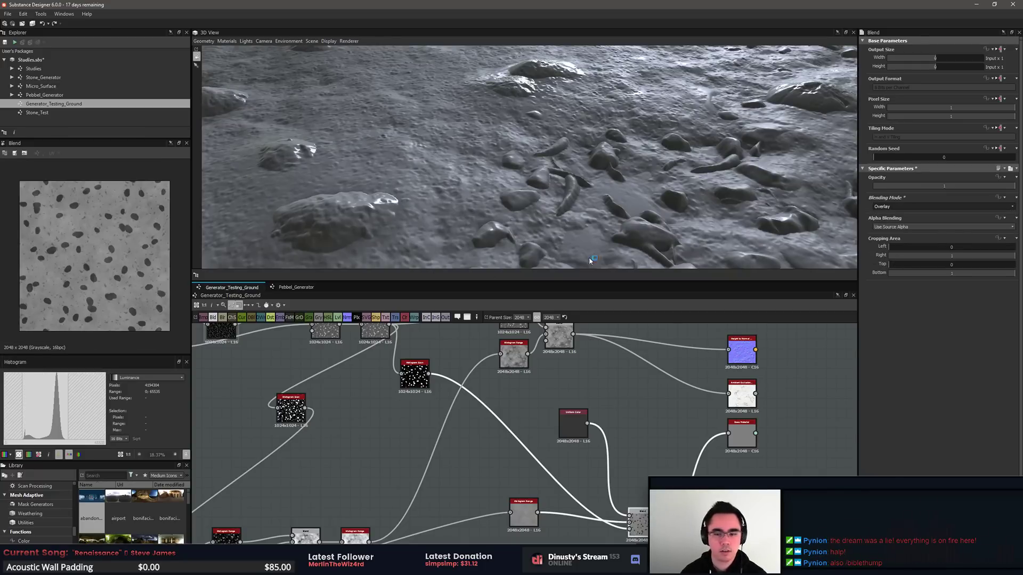
left_click(573, 422)
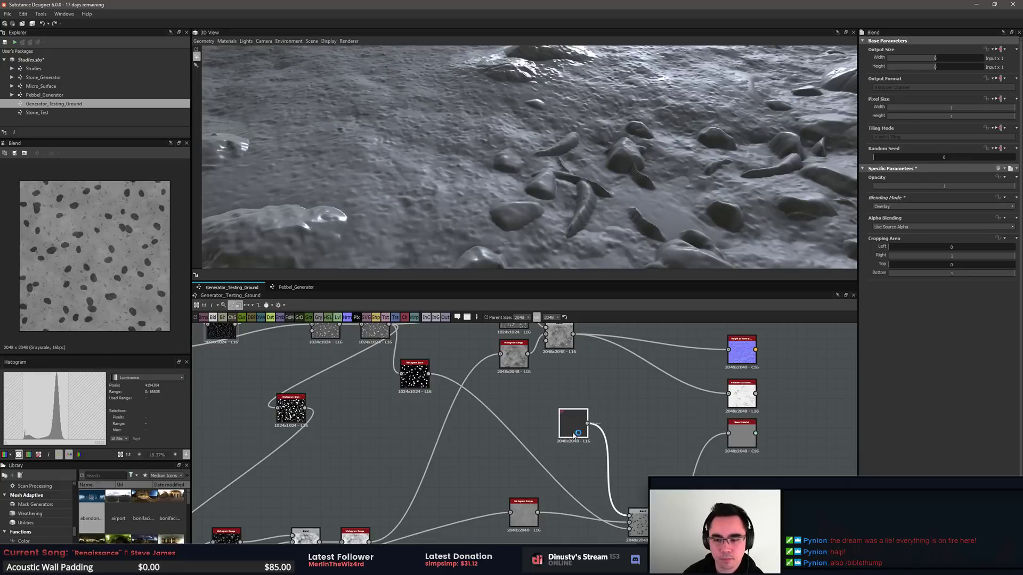
left_click_drag(932, 208, 951, 215)
Step: Set the roughness mask's Histogram Scan to Position 0.38 and Contrast 1, then check the stones in the 3D view
left_click(415, 374)
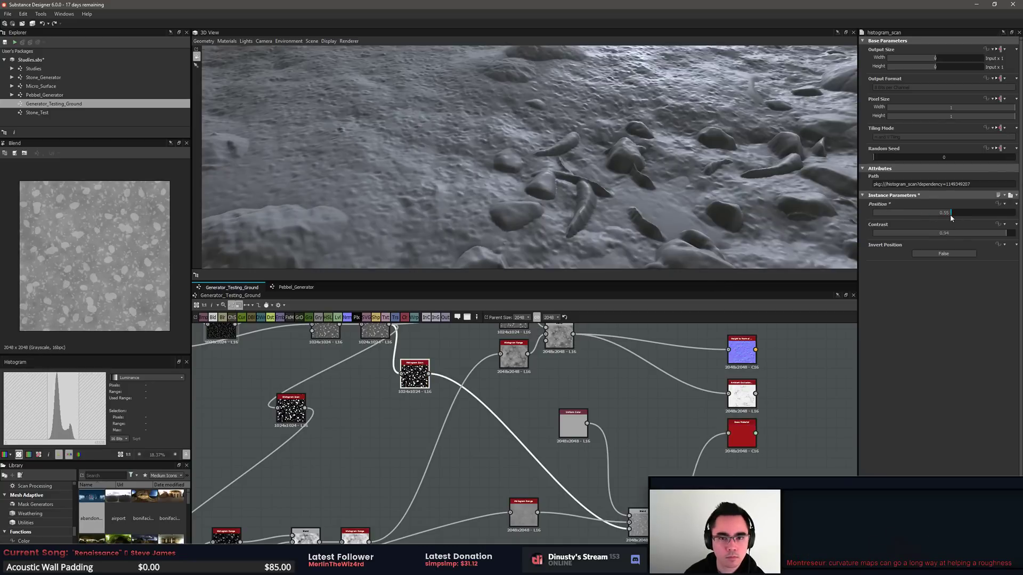
left_click_drag(951, 214, 928, 223)
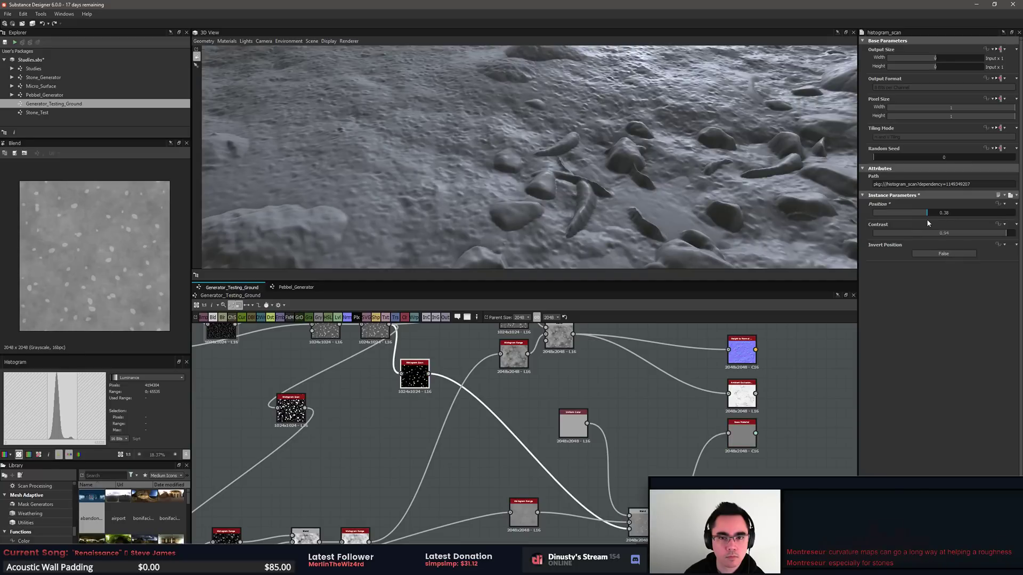
left_click_drag(1005, 235, 1015, 238)
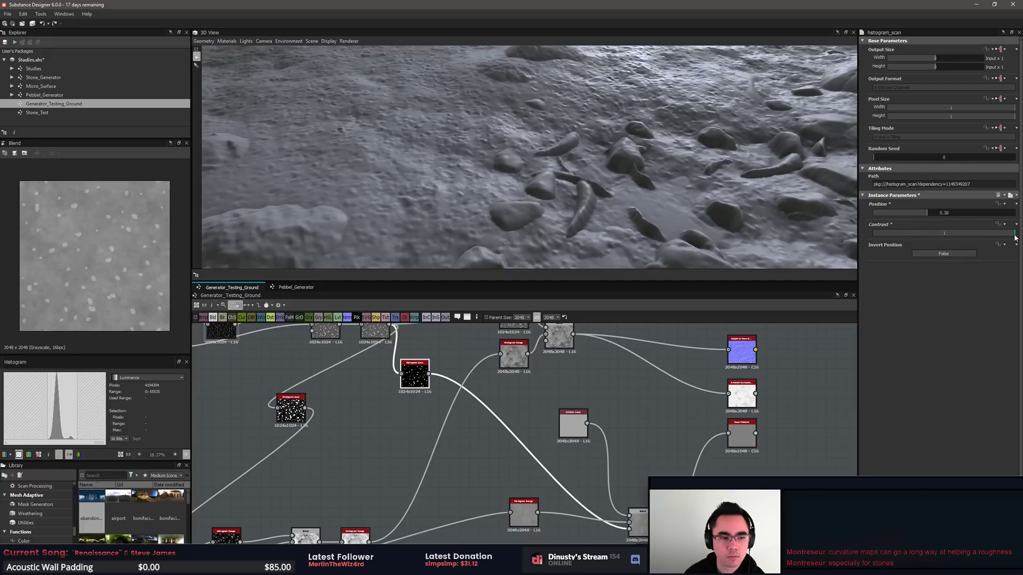
left_click(624, 465)
scroll(542, 150, "down", 5)
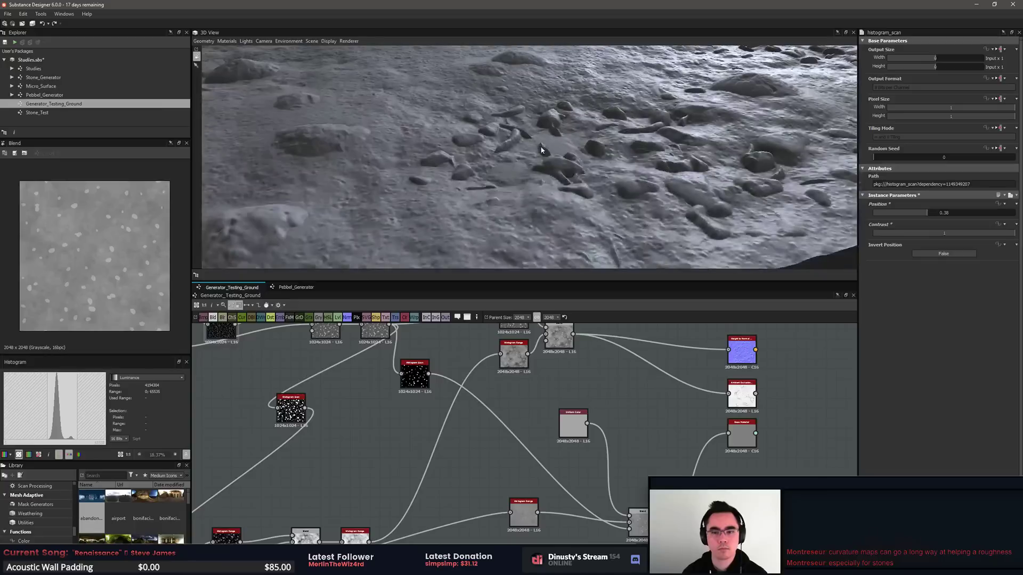
Step: Add a Curvature node in the empty graph area above the roughness Blend
scroll(552, 161, "up", 3)
left_click_drag(552, 161, 556, 162)
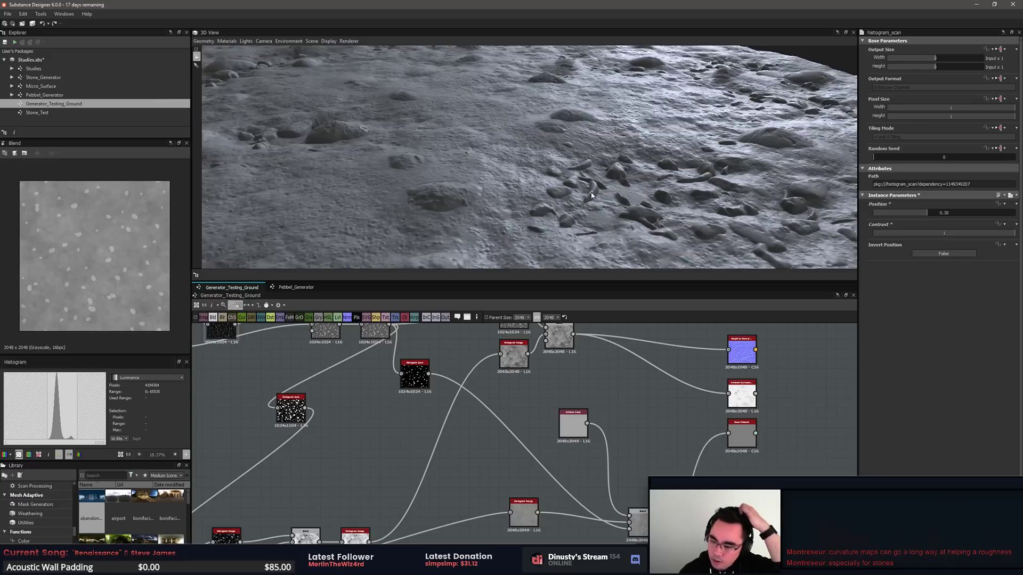
key("space")
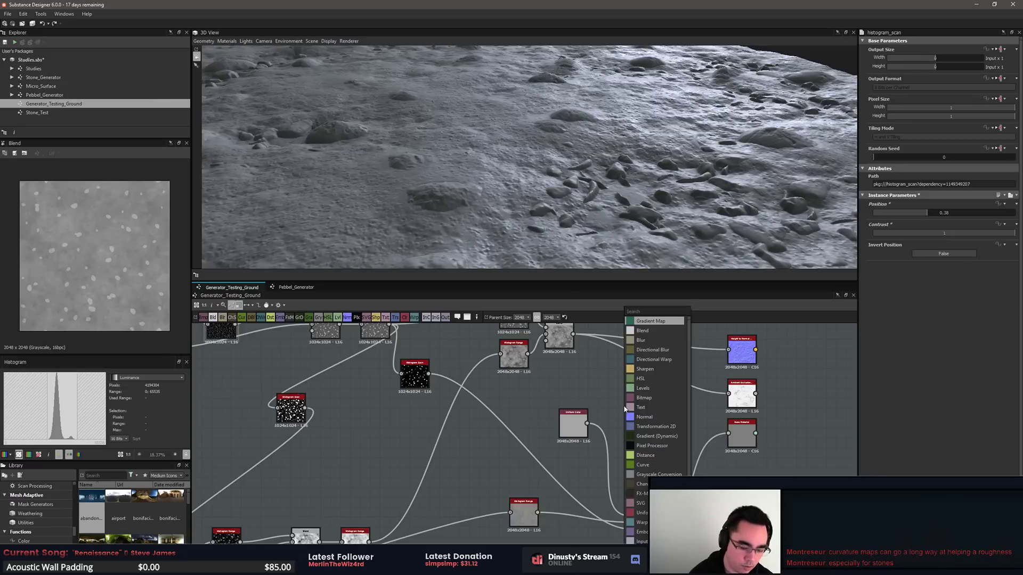
type("cur")
key("Down")
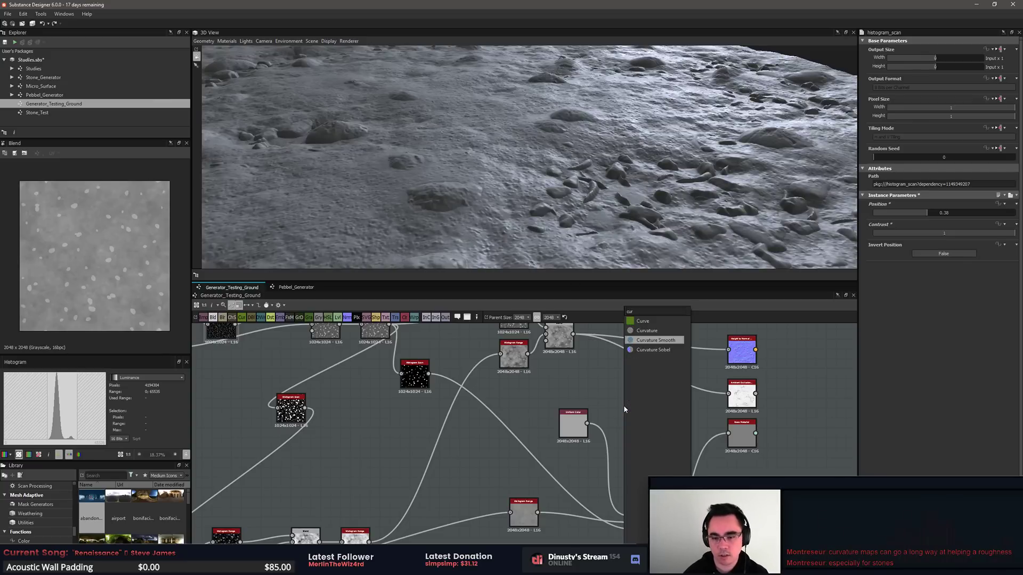
key("Return")
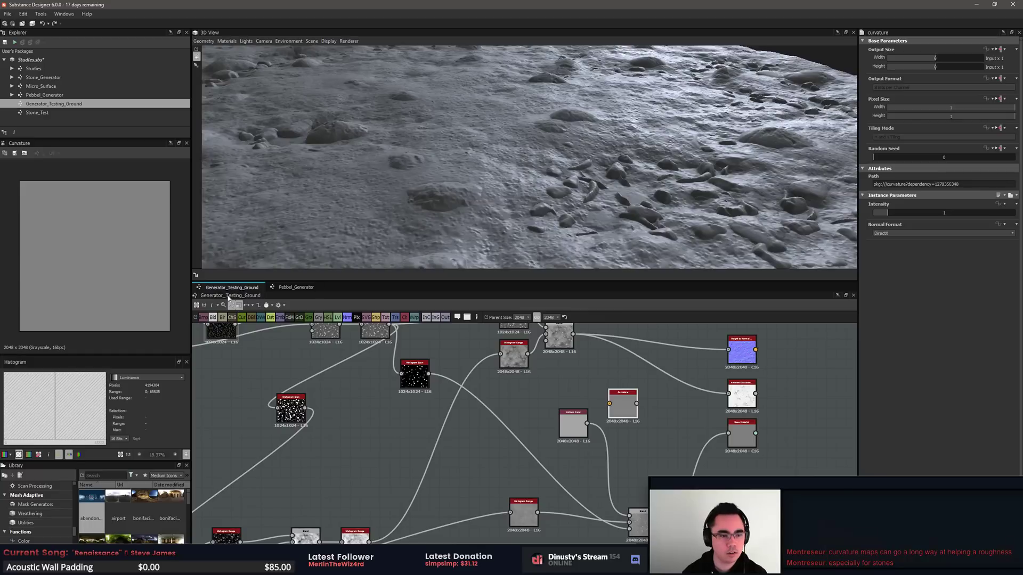
Step: Feed the normal map node's output into the Curvature node's input
scroll(622, 405, "up", 1)
middle_click_drag(650, 394, 603, 412)
scroll(603, 411, "down", 1)
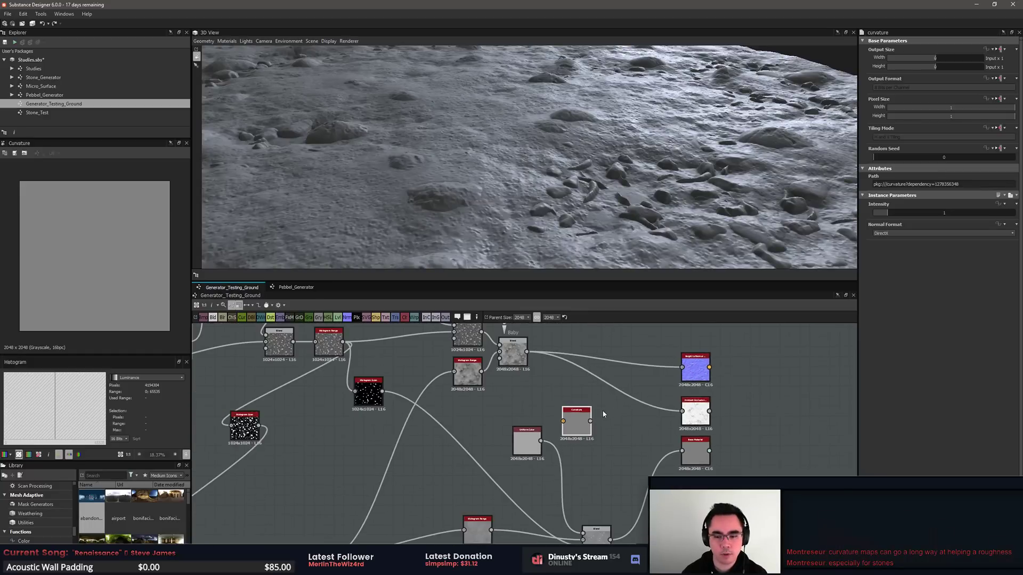
left_click_drag(562, 424, 564, 421)
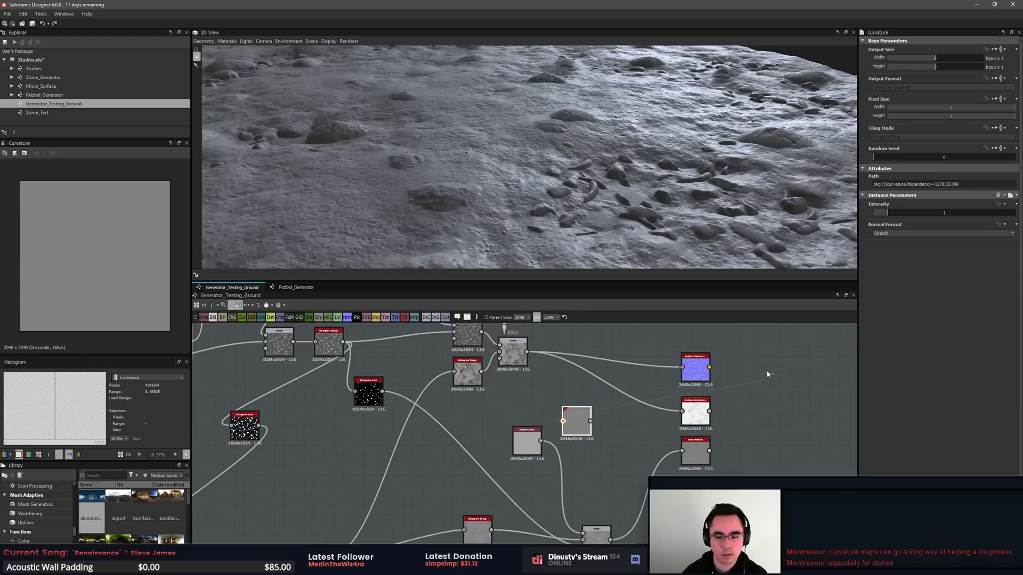
left_click(575, 434)
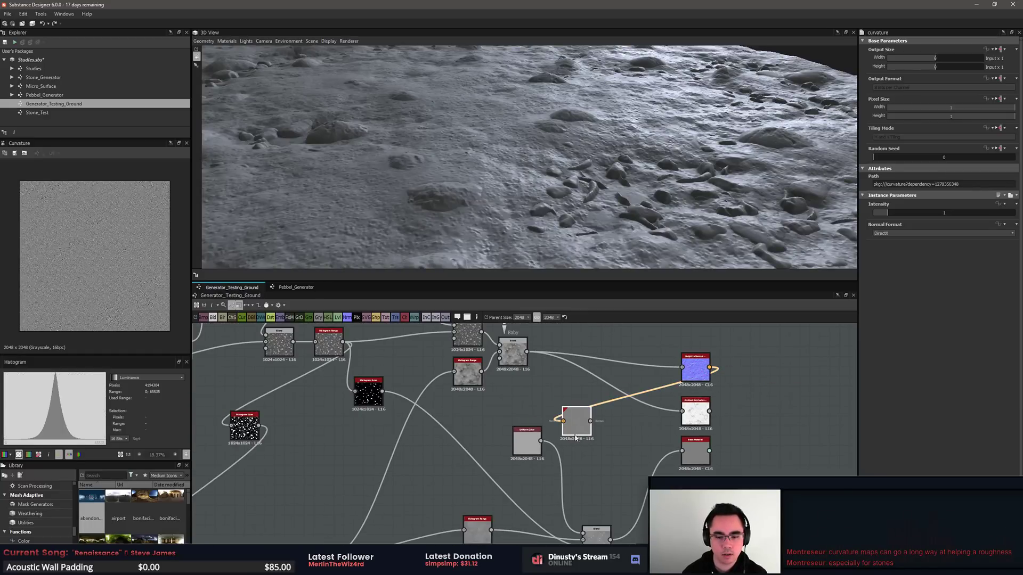
Step: Inspect the curvature around the stones up close and lower the Curvature node's Intensity to about 0.54
scroll(157, 296, "up", 10)
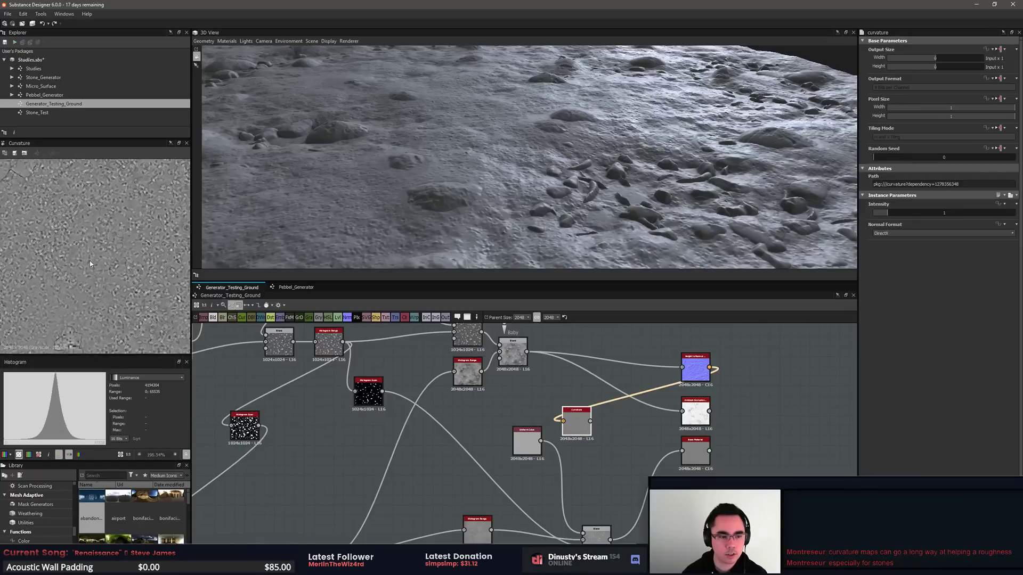
middle_click_drag(153, 302, 144, 277)
scroll(140, 277, "up", 1)
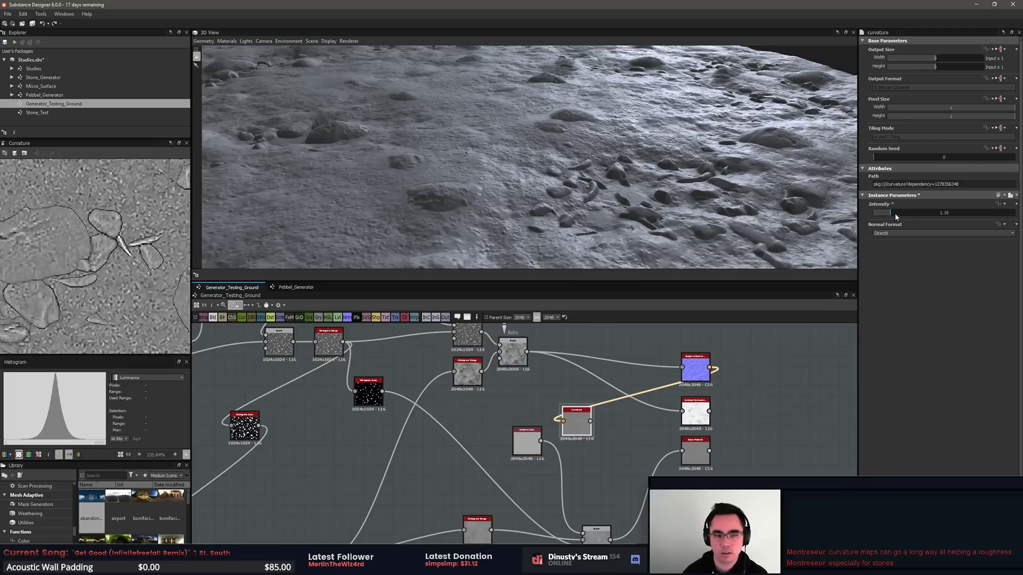
left_click_drag(888, 214, 881, 217)
Step: Connect the Curvature output to the roughness Blend's foreground in place of the Uniform Color
middle_click_drag(557, 480, 567, 451)
scroll(569, 456, "up", 1)
left_click_drag(594, 396, 617, 432)
middle_click_drag(617, 432, 615, 406)
left_click_drag(609, 508, 632, 467)
left_click(635, 468)
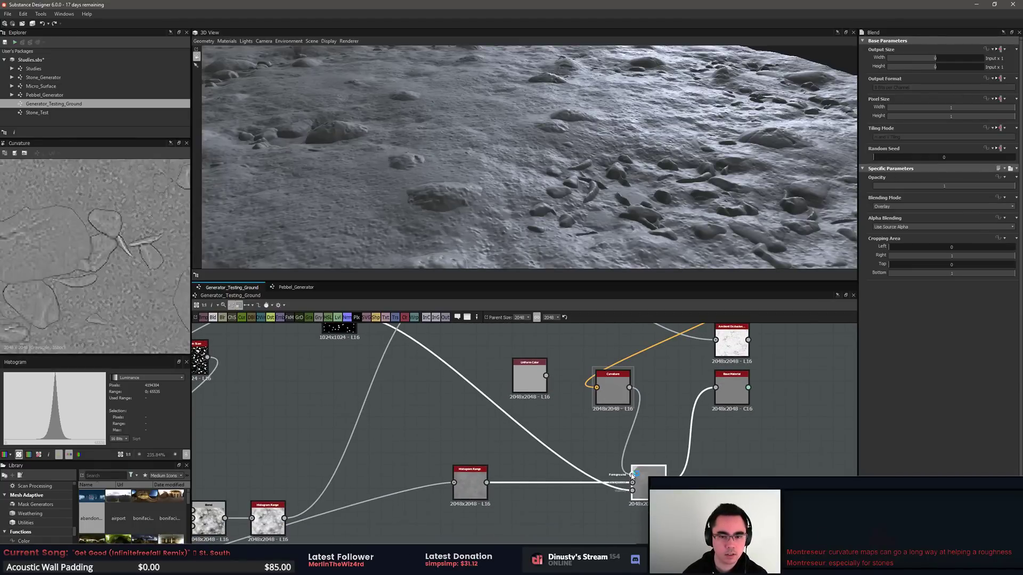
Step: Examine the roughness Blend's result up close and compare it with the Curvature map and the Histogram Scan mask
double_click(635, 468)
scroll(53, 254, "down", 3)
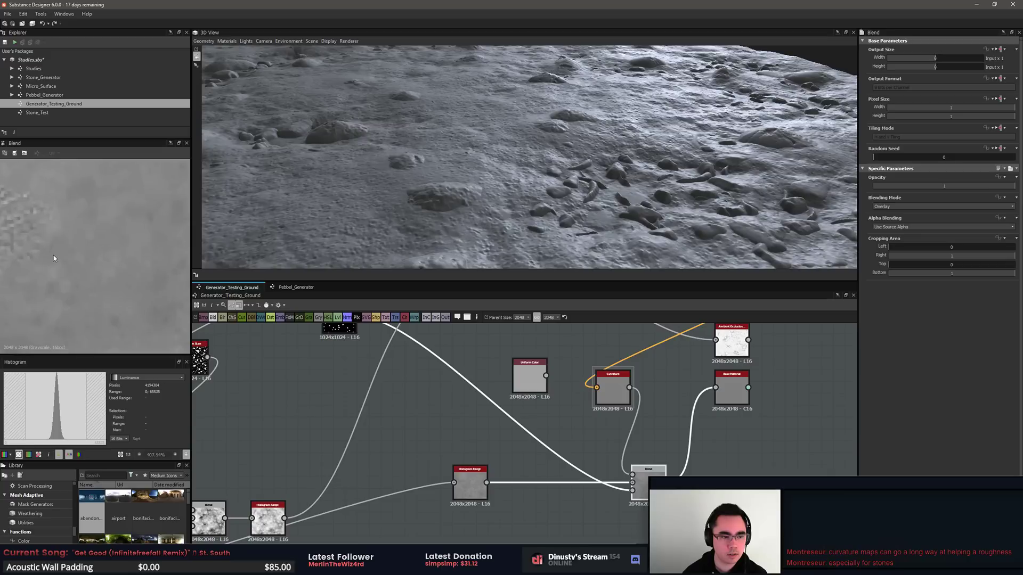
scroll(58, 261, "down", 2)
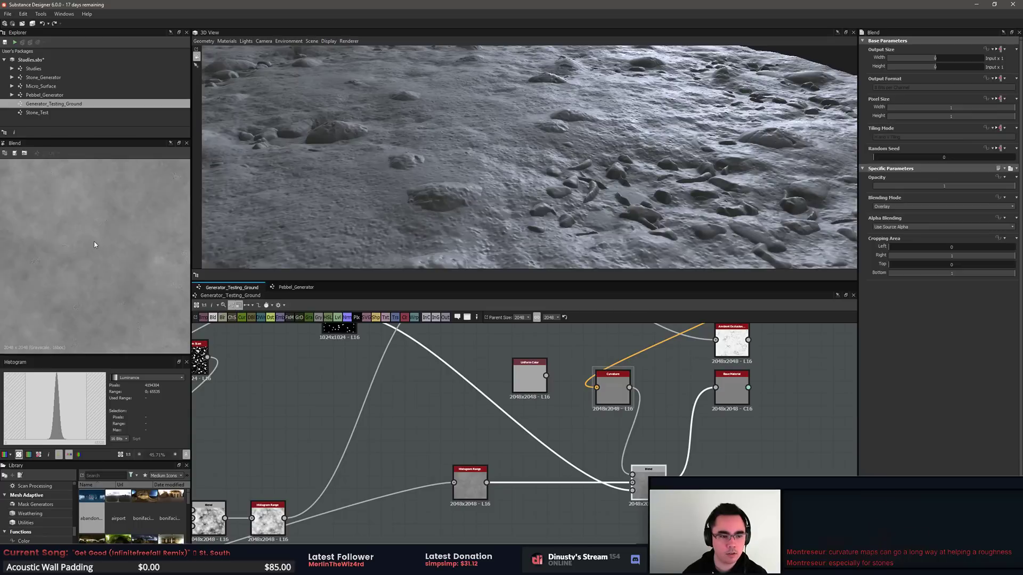
scroll(120, 302, "down", 5)
scroll(121, 302, "up", 12)
middle_click_drag(161, 309, 84, 276)
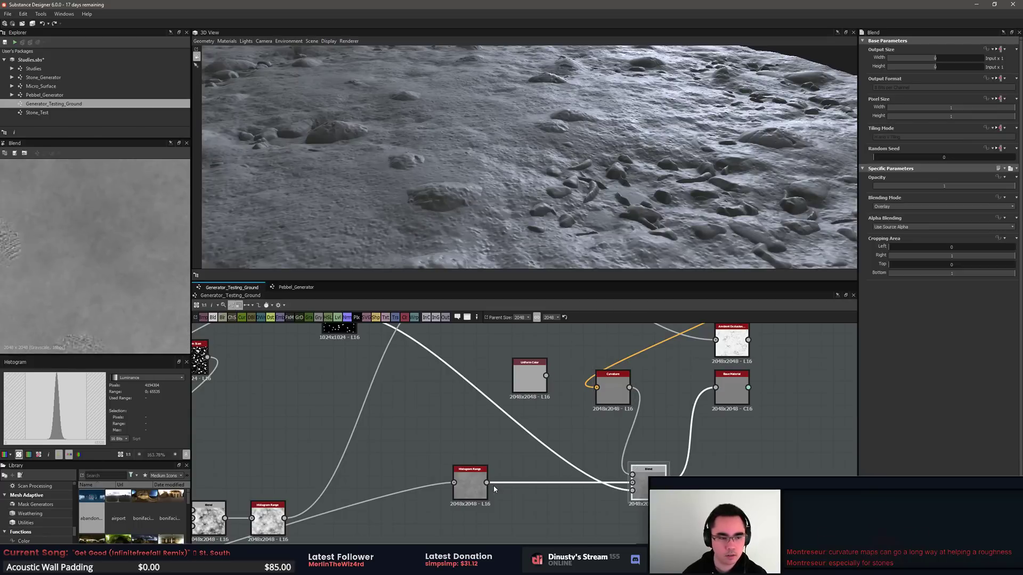
scroll(104, 277, "down", 2)
double_click(613, 392)
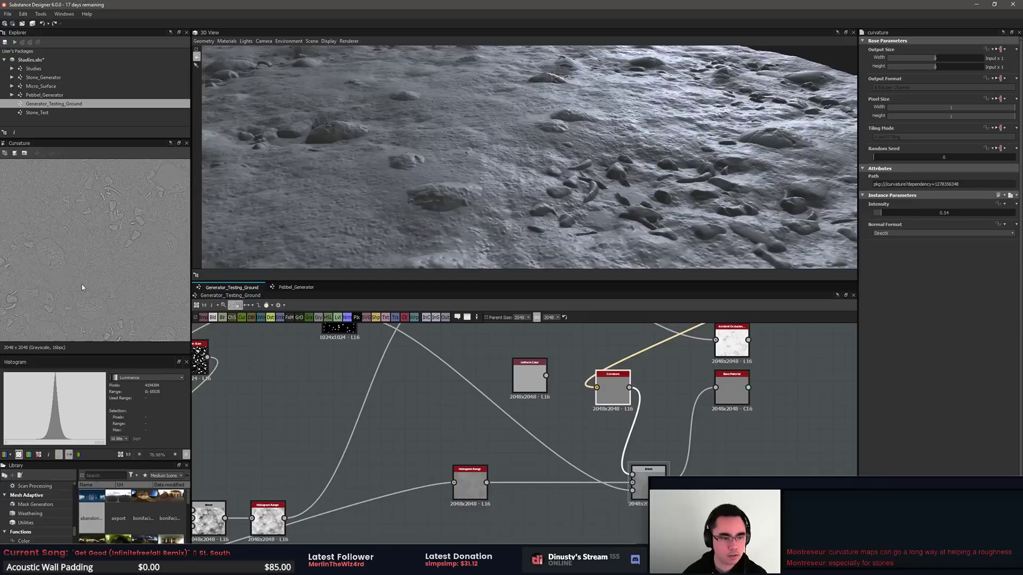
scroll(100, 270, "up", 9)
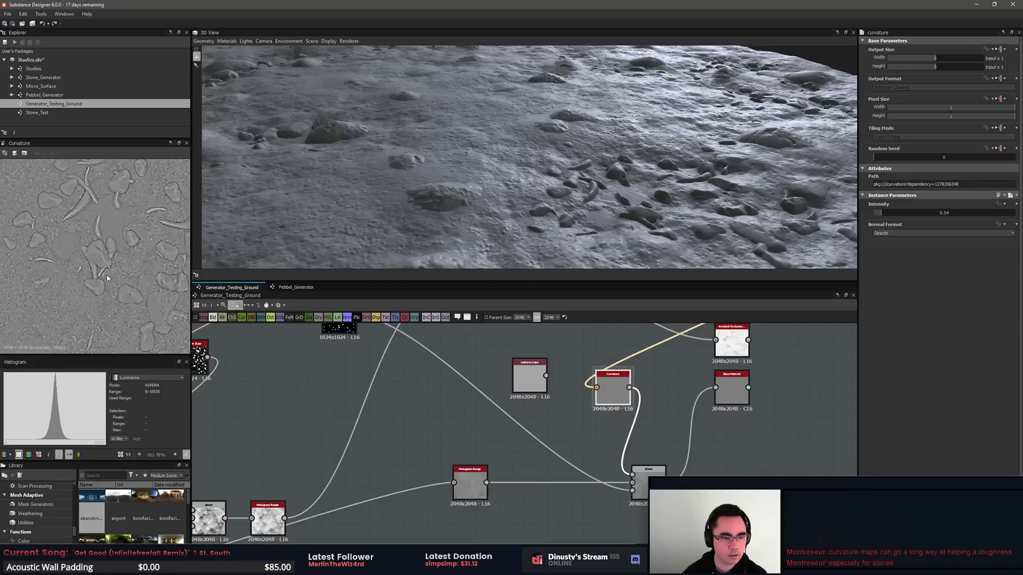
double_click(645, 474)
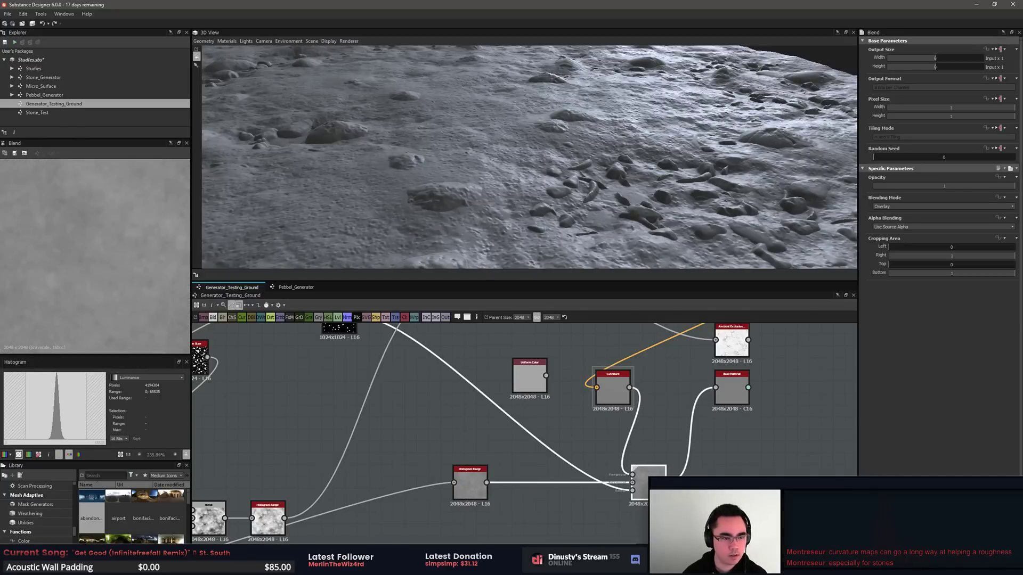
middle_click_drag(543, 443, 471, 490)
double_click(269, 373)
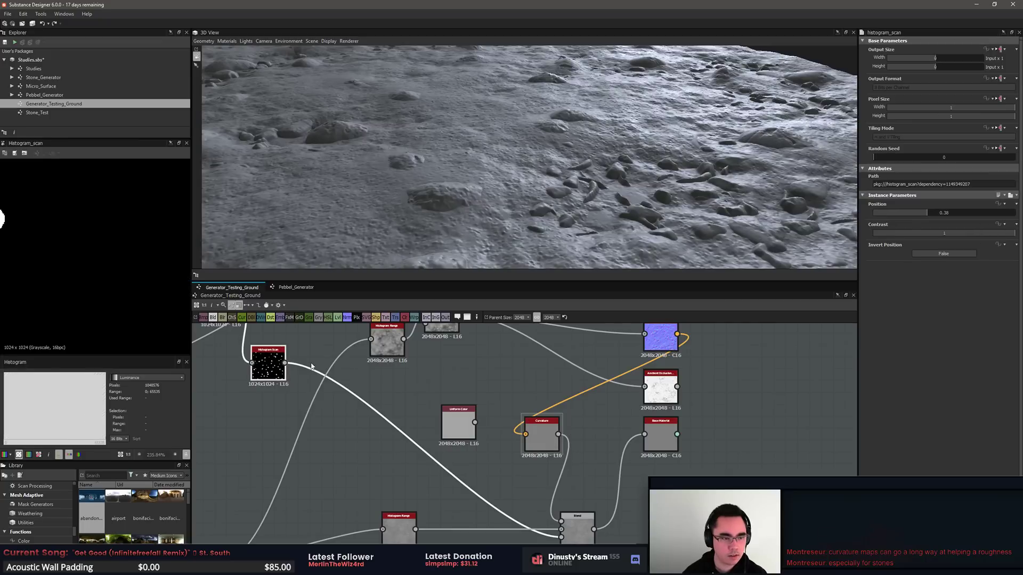
double_click(578, 529)
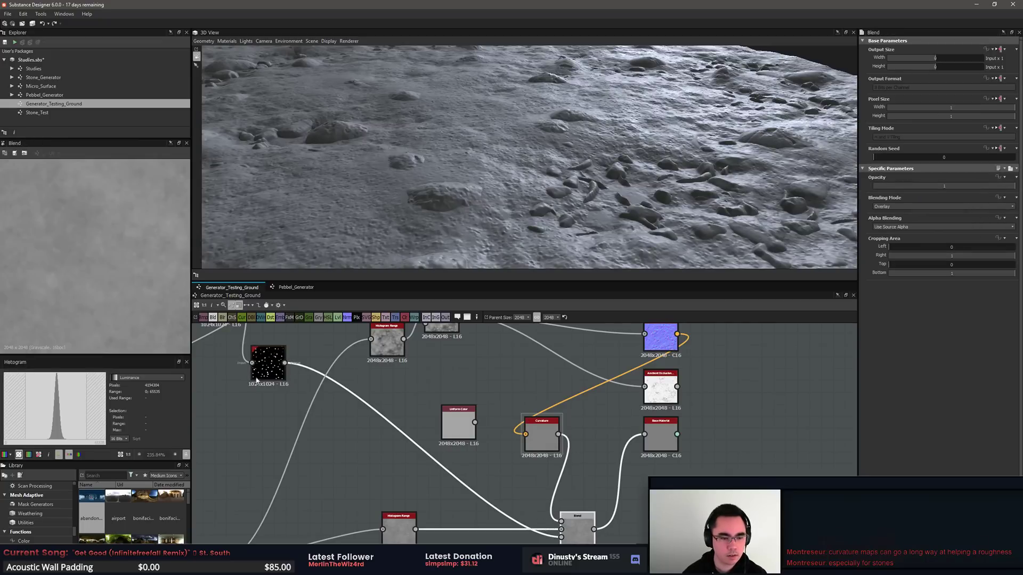
Step: Set the mask's Histogram Scan to Position 0.64 and Contrast about 0.83, and check the stones in the 3D view
left_click(271, 368)
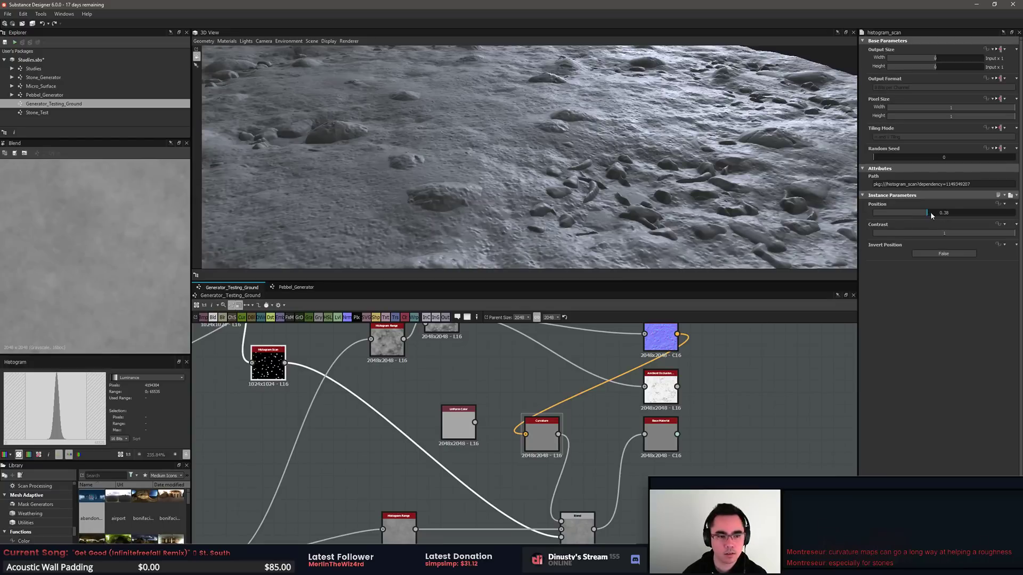
left_click_drag(931, 212, 991, 233)
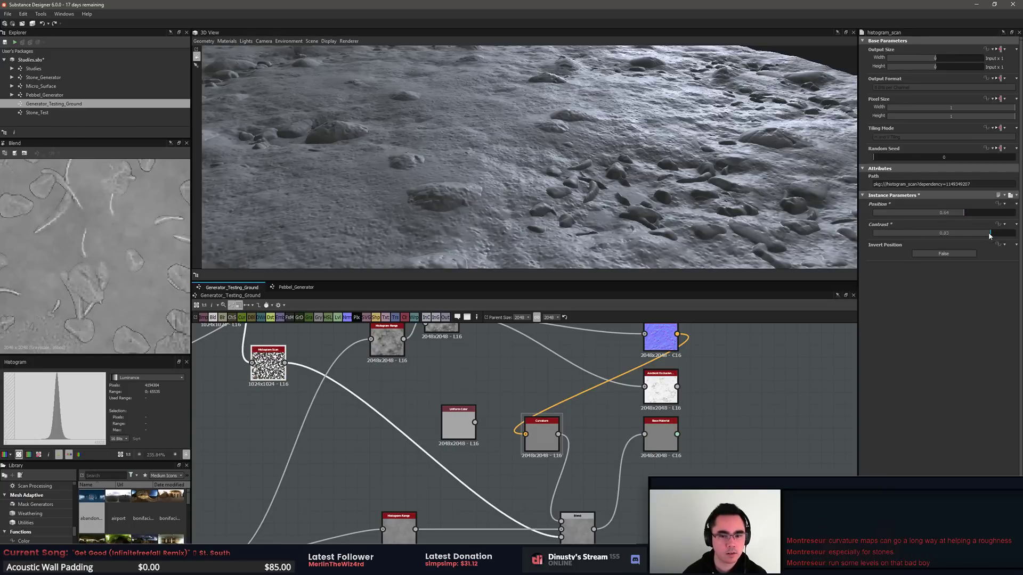
left_click(827, 375)
left_click_drag(740, 231, 702, 168)
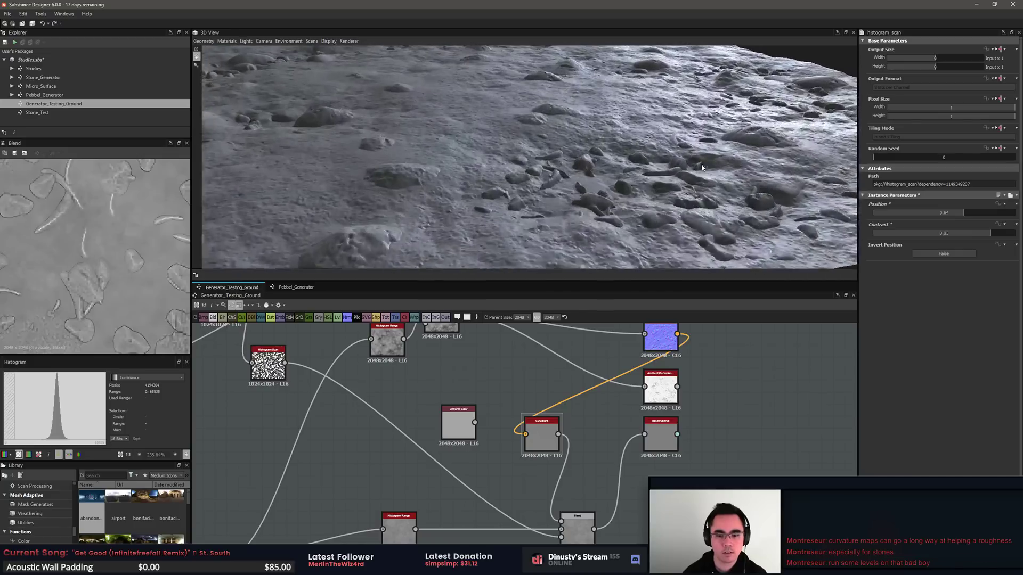
Step: Insert a Levels node between the Curvature node and the roughness Blend
left_click_drag(557, 445, 544, 446)
left_click(571, 533)
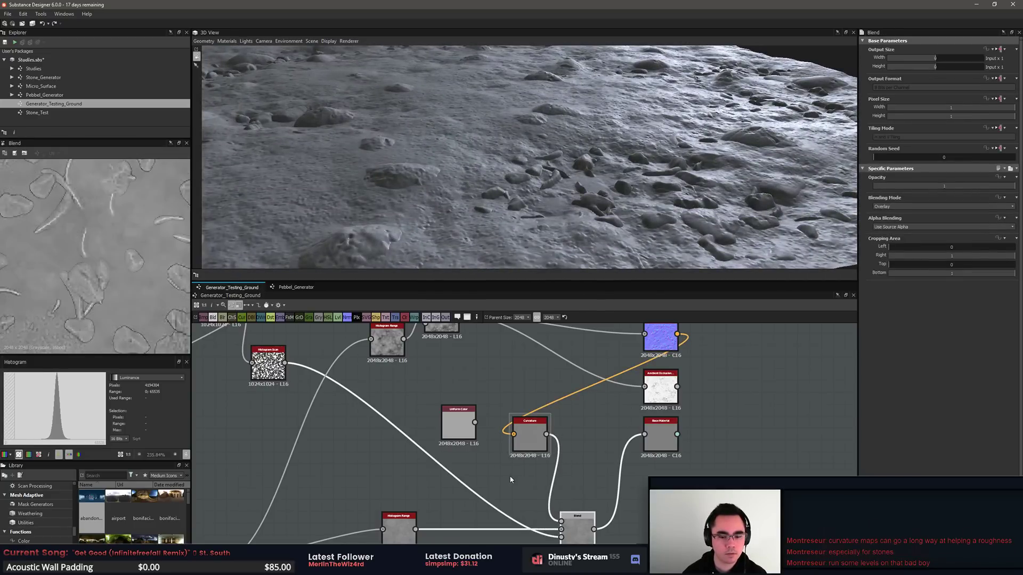
left_click(539, 448)
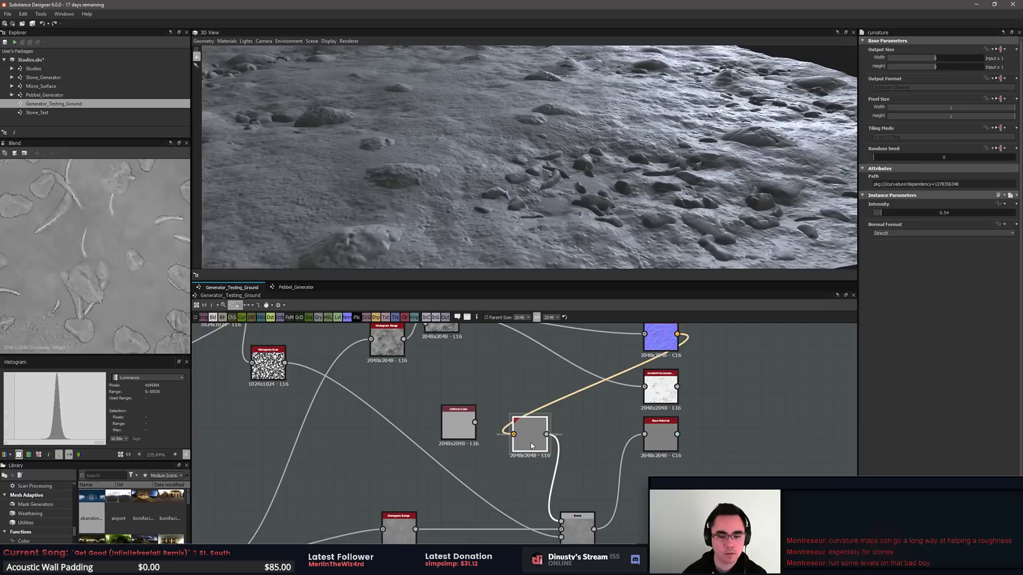
key("space")
type("b")
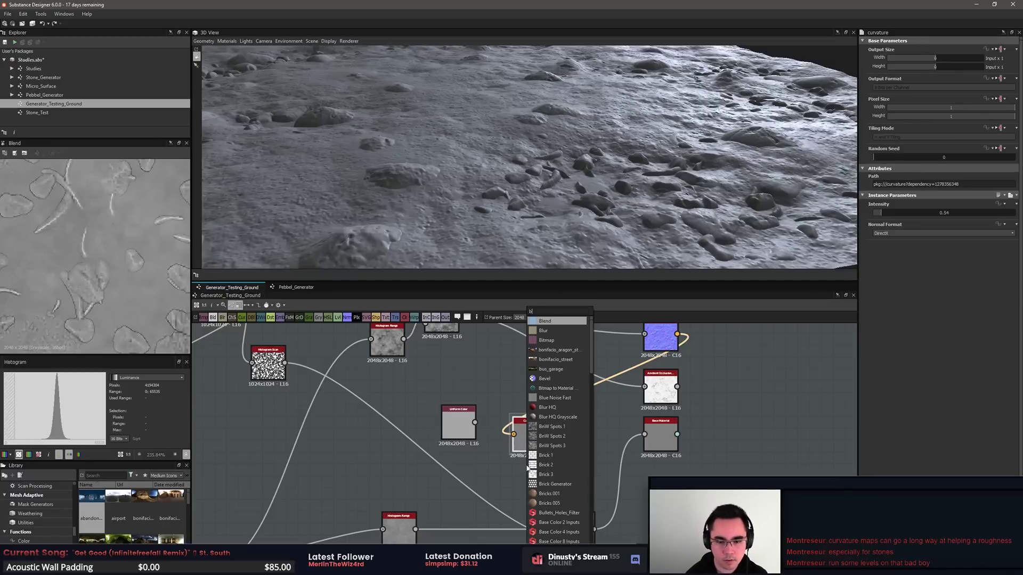
key("BackSpace")
type("le")
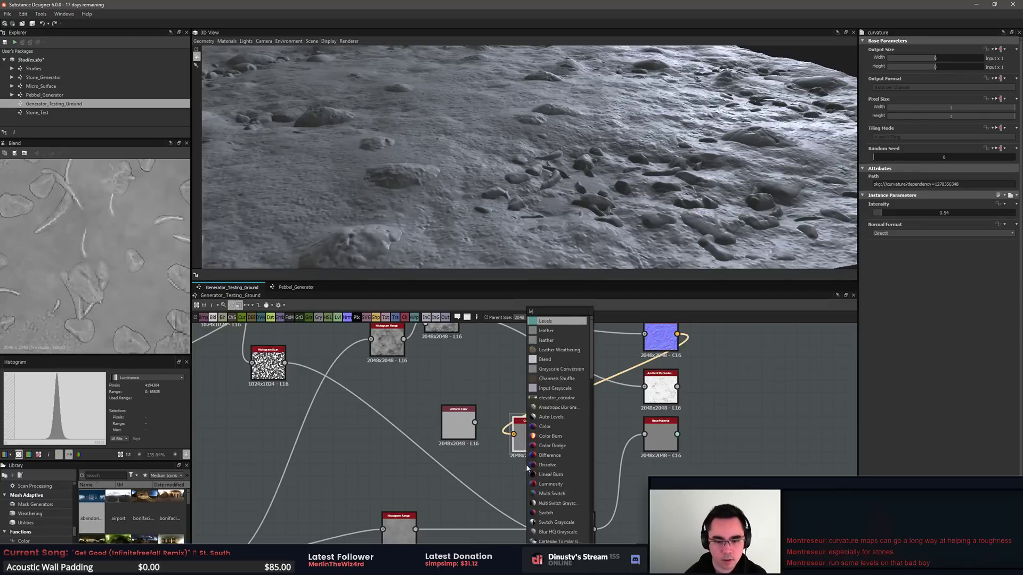
key("Return")
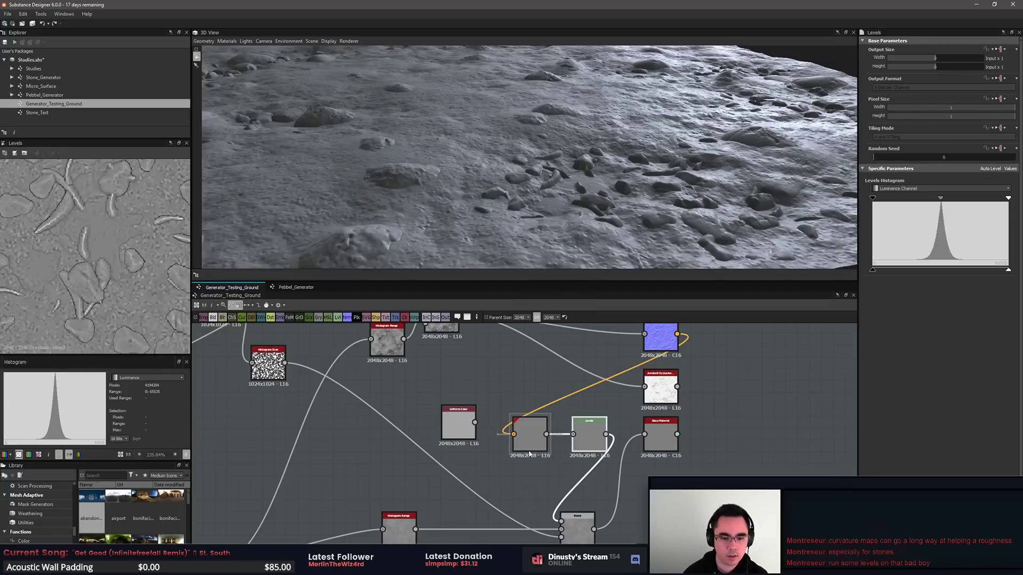
Step: Delete the unused Uniform Color node and stack the Levels node beneath the Curvature node
left_click_drag(467, 433, 451, 420)
key("Delete")
left_click_drag(530, 437, 482, 397)
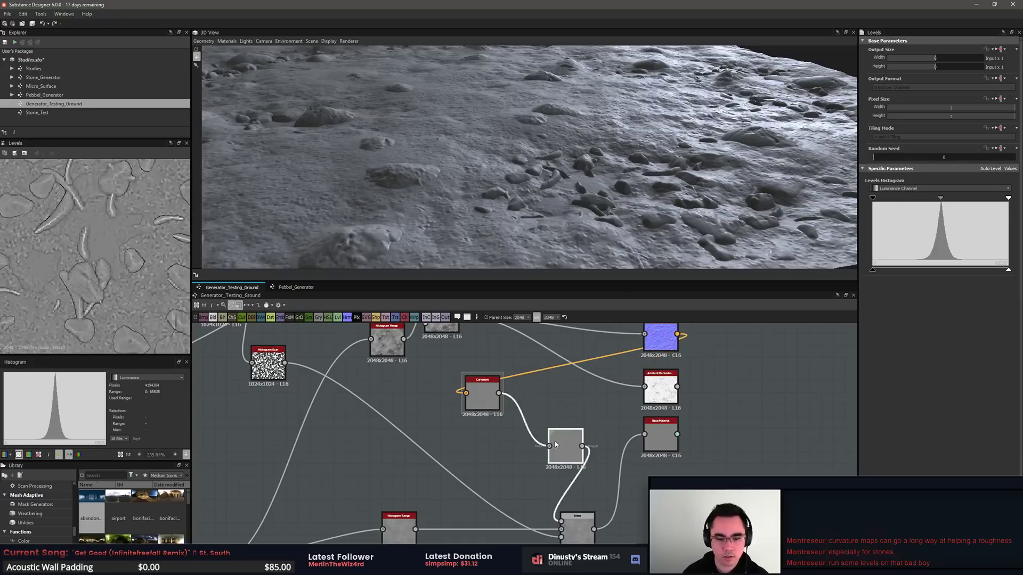
left_click_drag(589, 437, 482, 461)
Step: With the Blend previewed, try a shifted Levels midpoint, undo it, and slightly lower the input white point instead
left_click(584, 542)
left_click(477, 464)
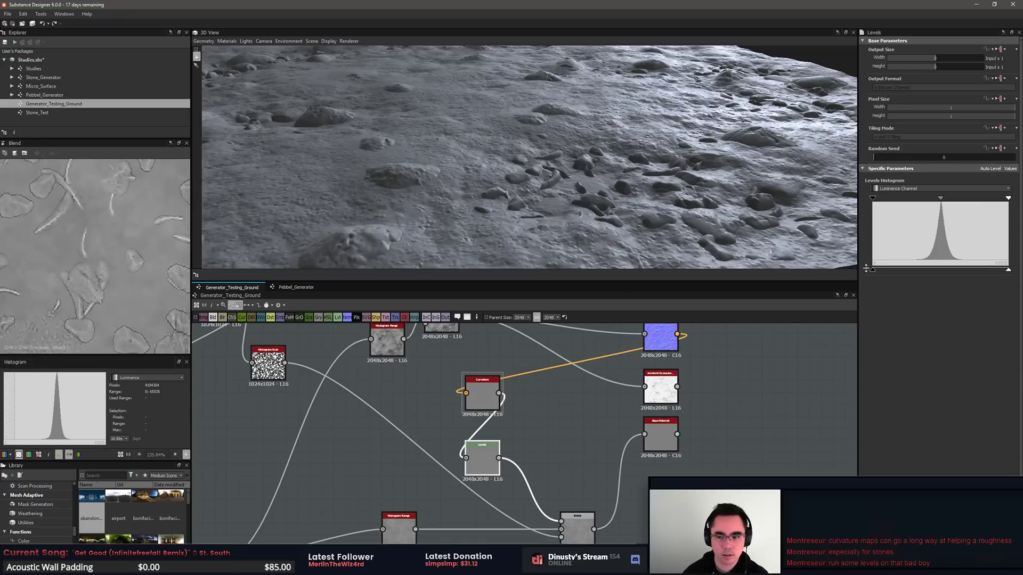
mouse_move(940, 199)
left_mouse_down()
mouse_move(951, 200)
mouse_move(923, 202)
left_mouse_up()
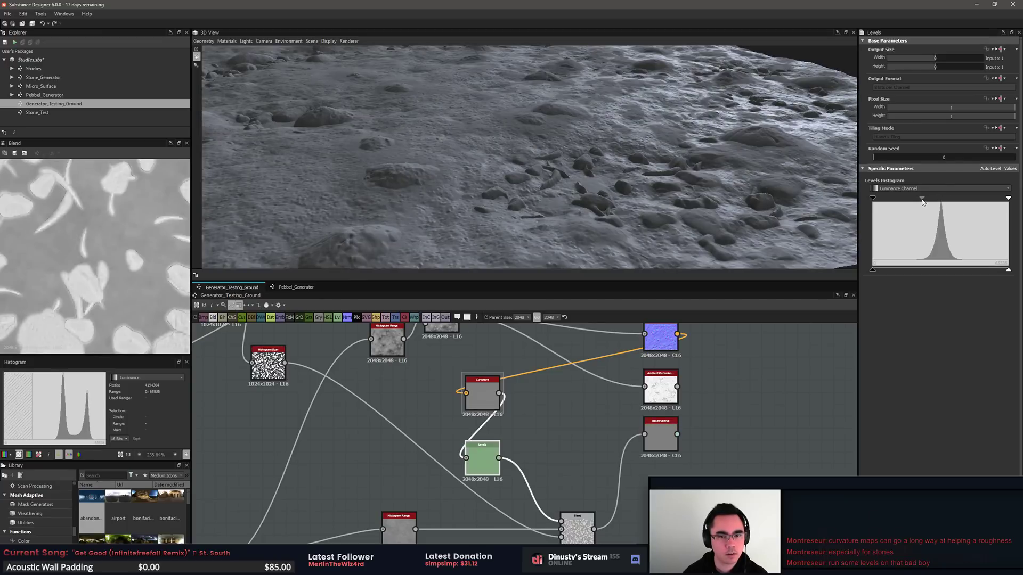
key("ctrl+z")
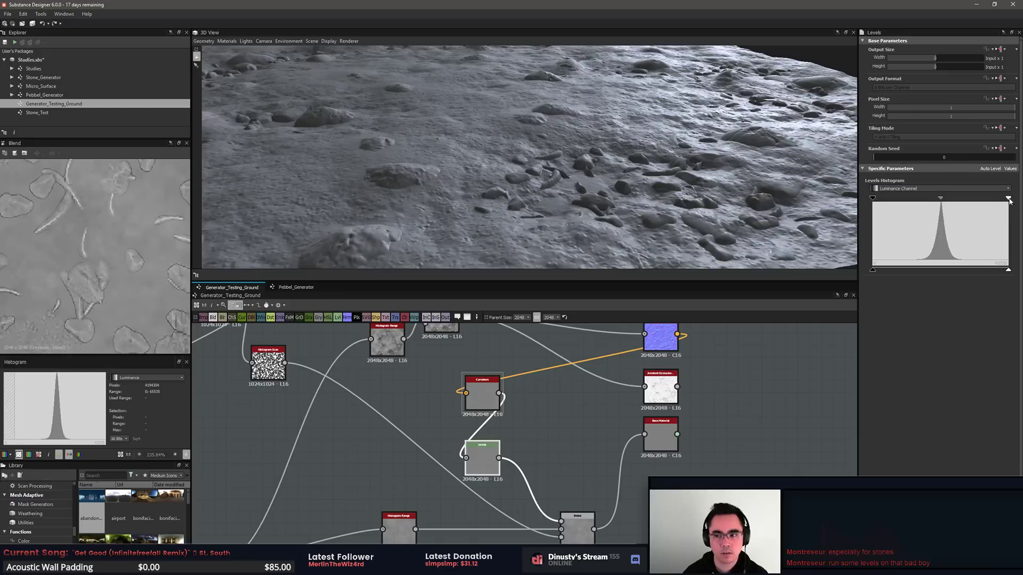
left_click_drag(1009, 200, 990, 202)
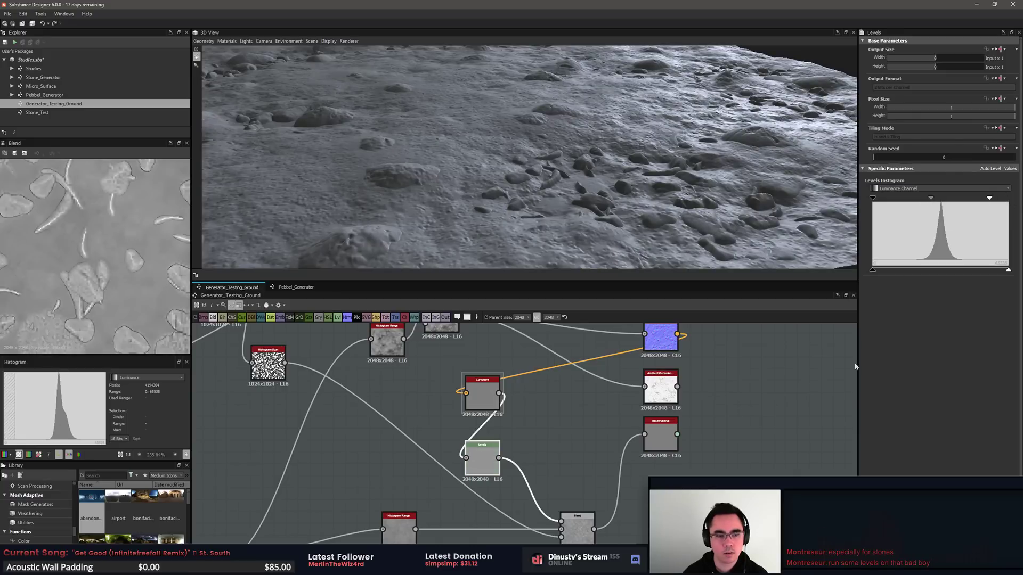
Step: Compare the curvature feeding the roughness Blend with the Blend's own result in the 2D preview
left_click(577, 525)
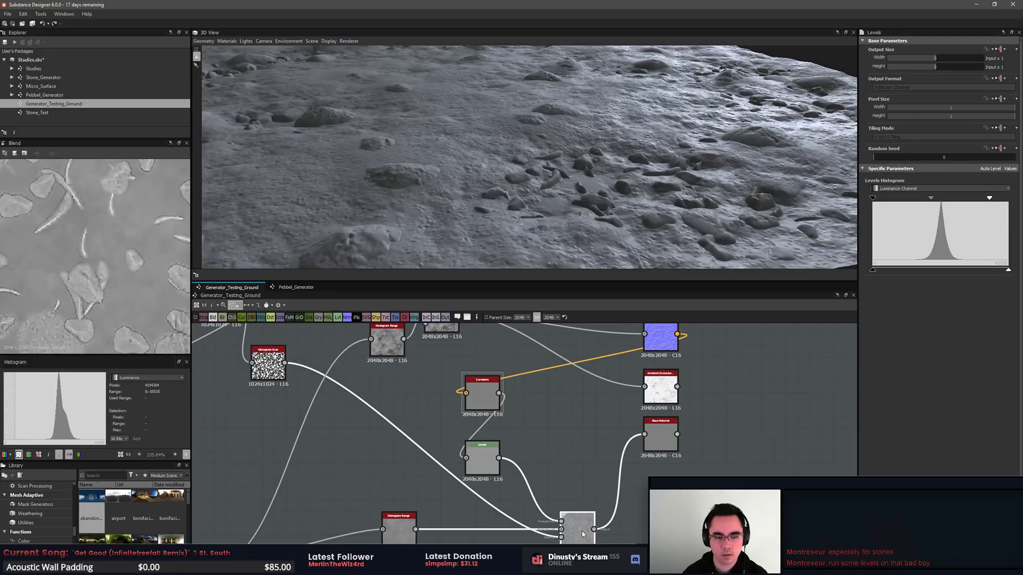
left_click(565, 489)
middle_click_drag(565, 488, 583, 463)
scroll(582, 461, "up", 1)
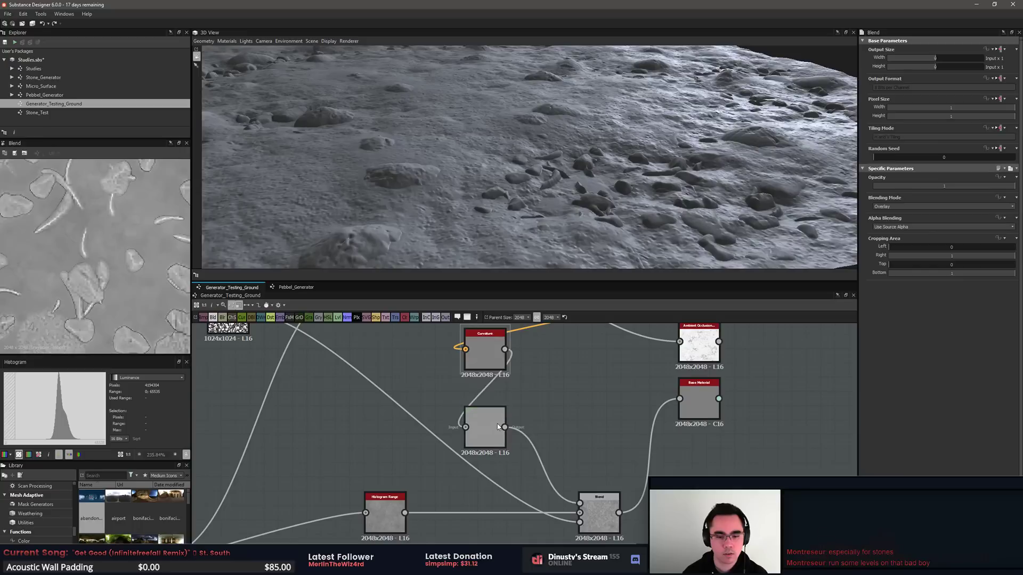
double_click(485, 352)
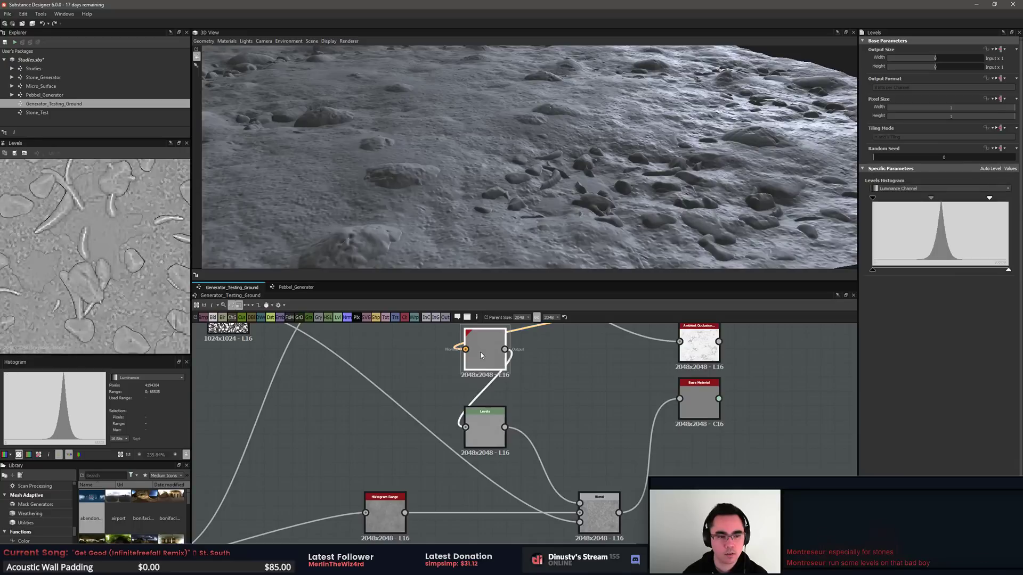
double_click(598, 522)
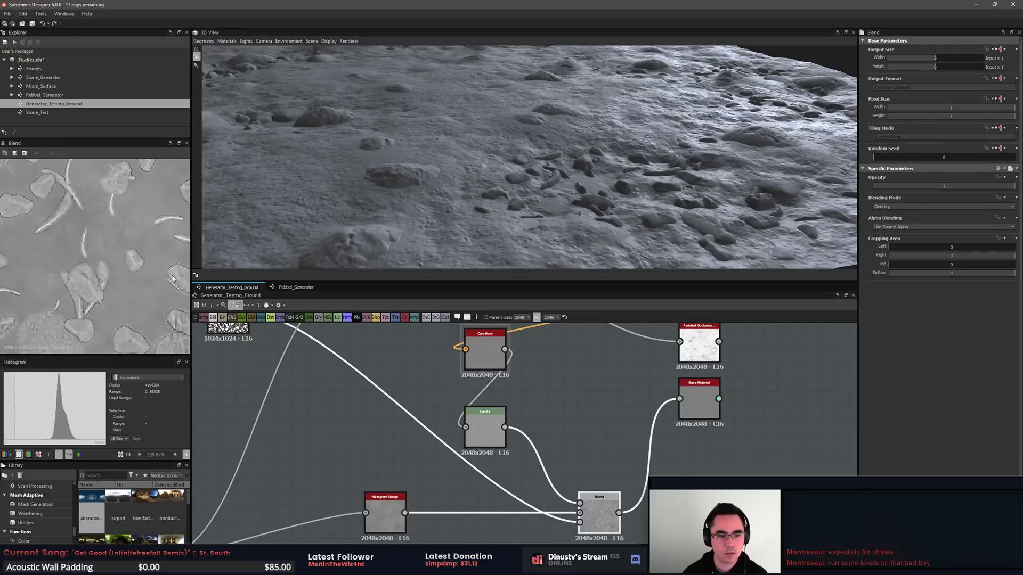
Step: Tighten the Histogram Scan mask feeding the roughness Blend to a Position of 0.54 and a Contrast of 0.94
scroll(173, 278, "down", 4)
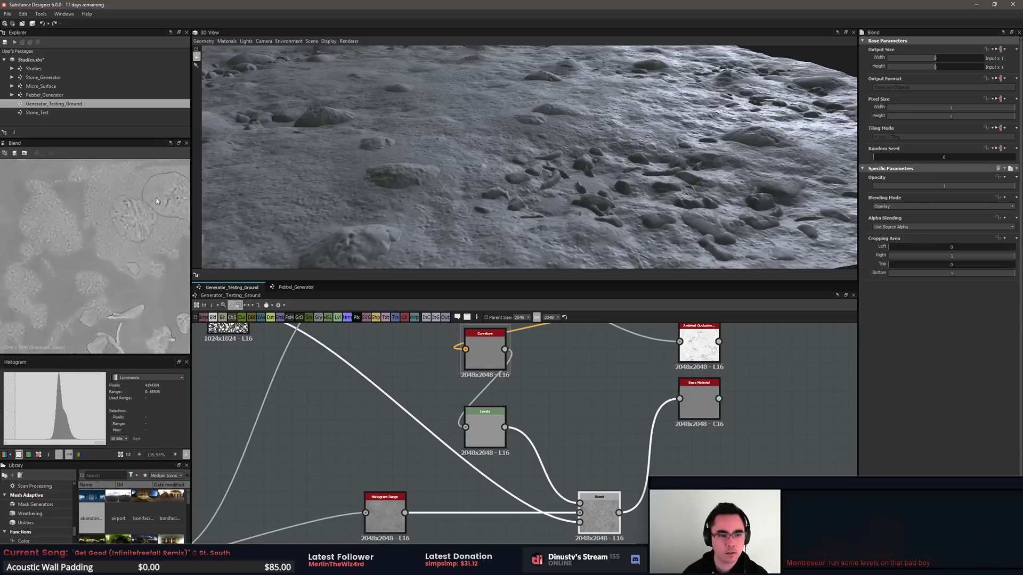
scroll(104, 243, "up", 4)
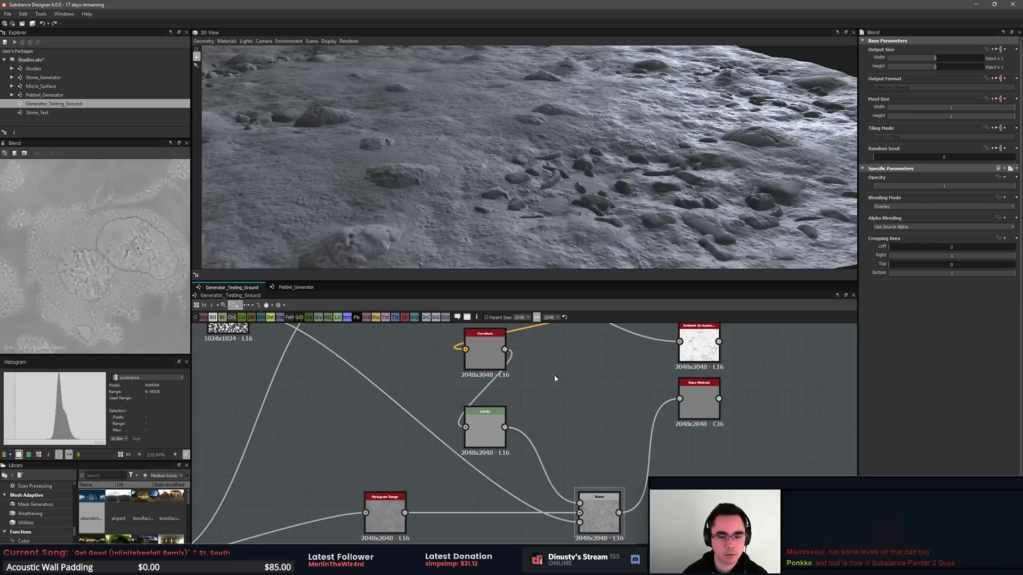
scroll(381, 390, "down", 4)
double_click(381, 391)
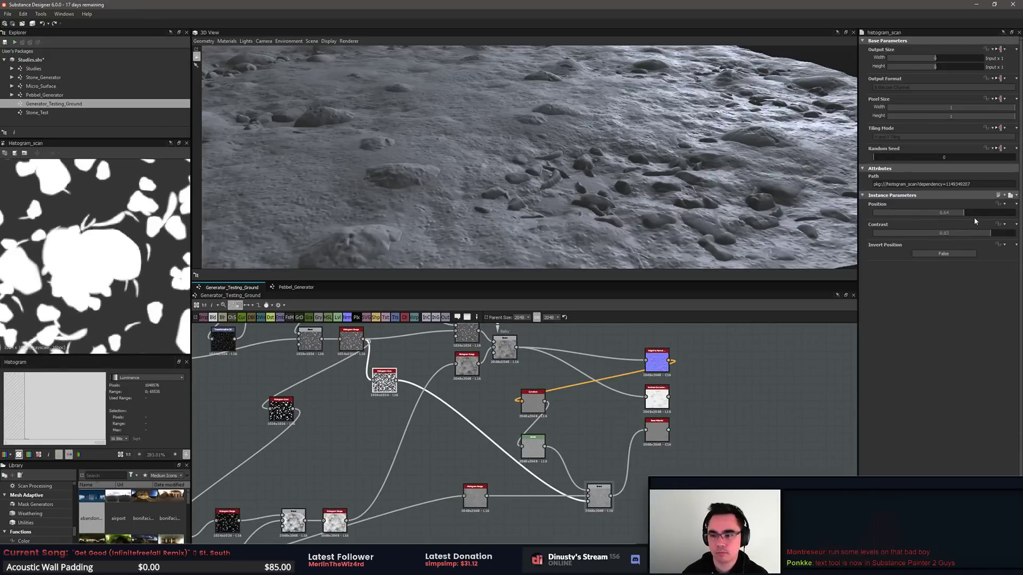
left_click(942, 213)
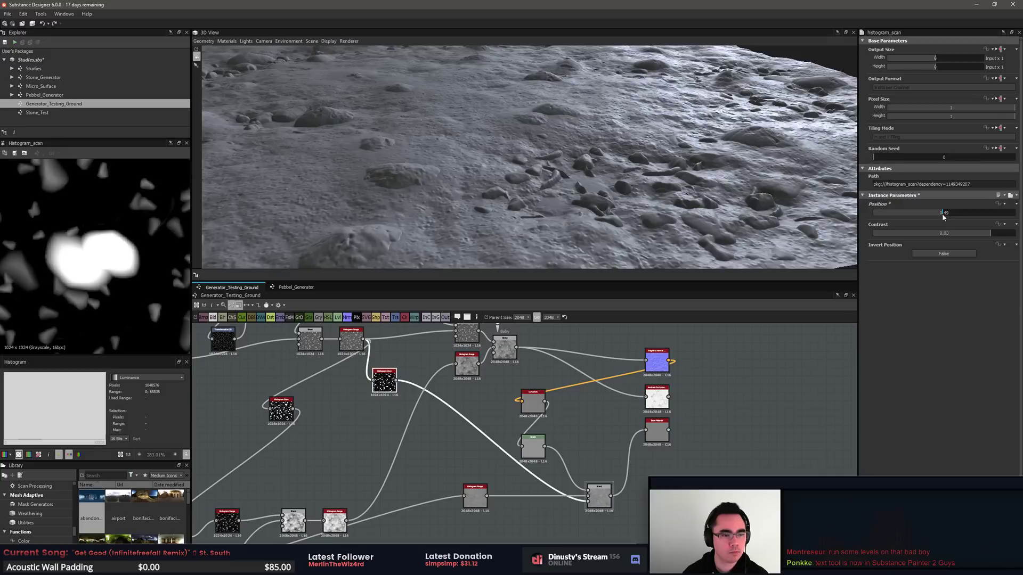
left_click(1006, 232)
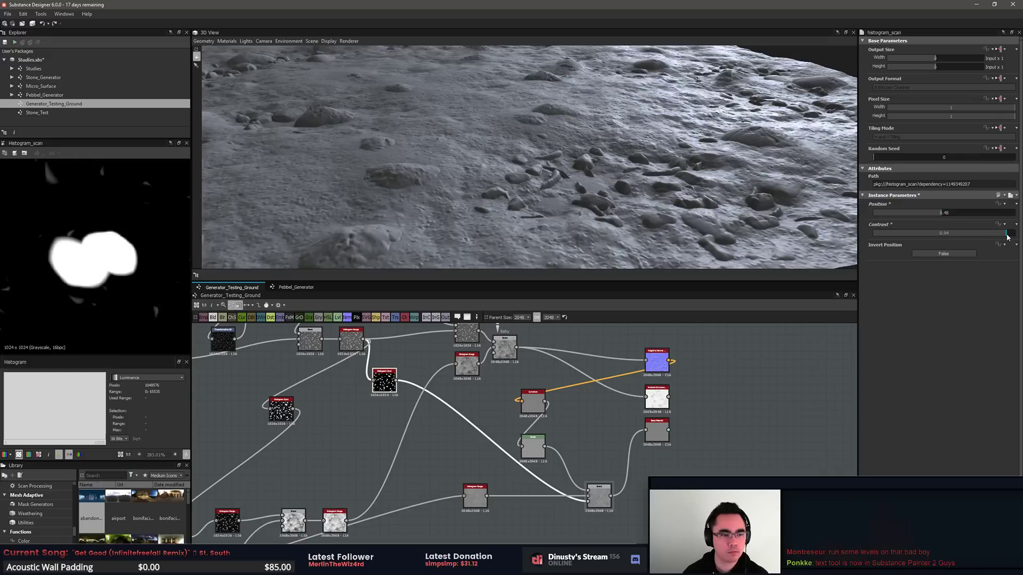
left_click(950, 213)
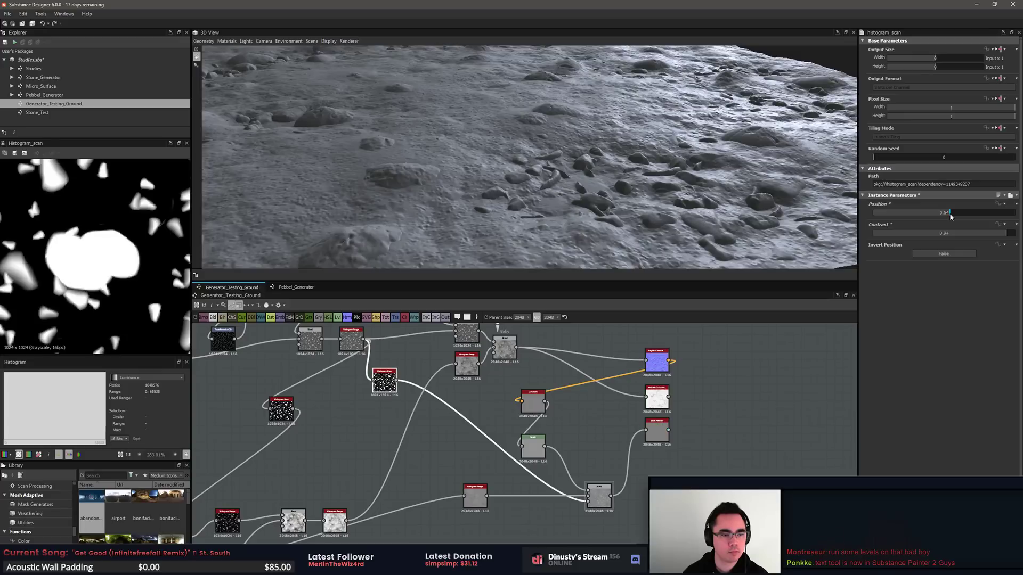
Step: Check the Levels output against the roughness Blend's result and review the settings of the Histogram Range feeding that Blend
double_click(537, 451)
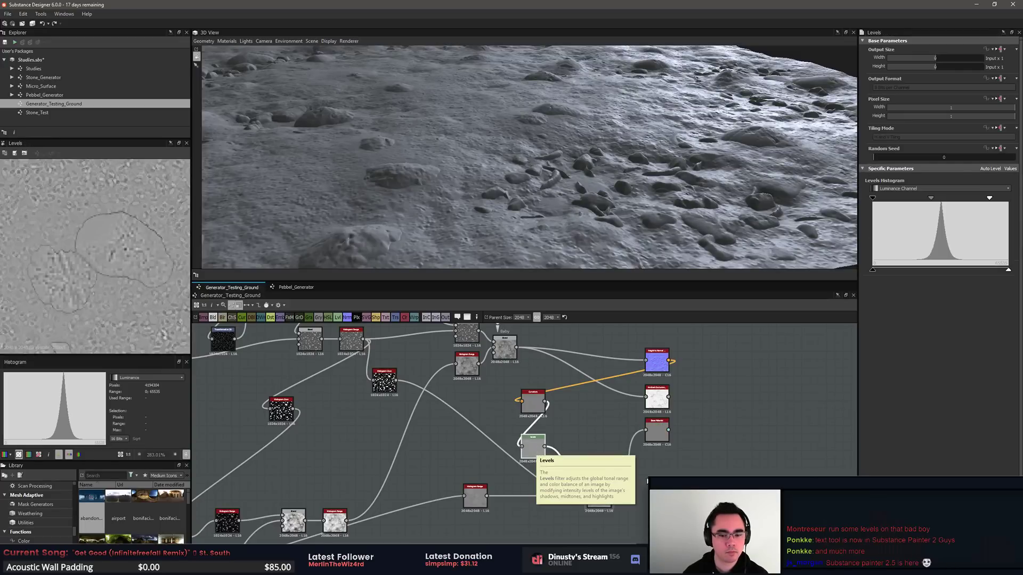
double_click(601, 504)
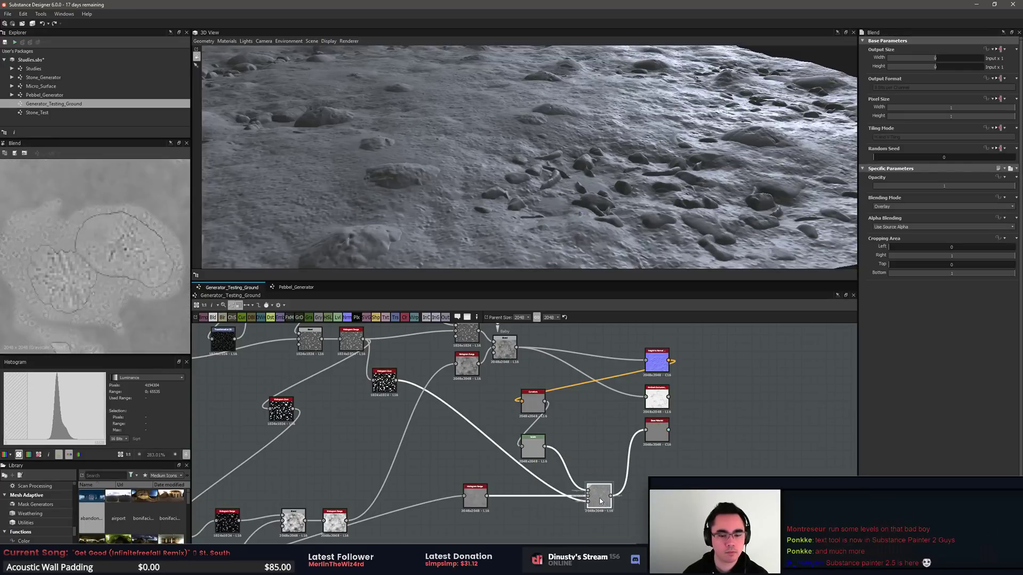
middle_click_drag(552, 492, 677, 371)
scroll(490, 467, "up", 4)
left_click(484, 422)
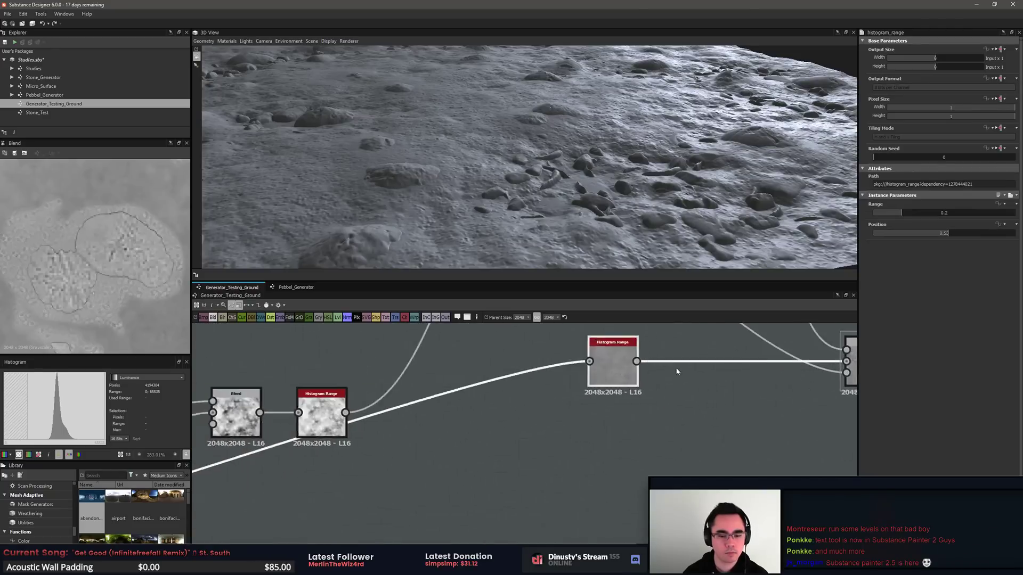
scroll(617, 443, "down", 4)
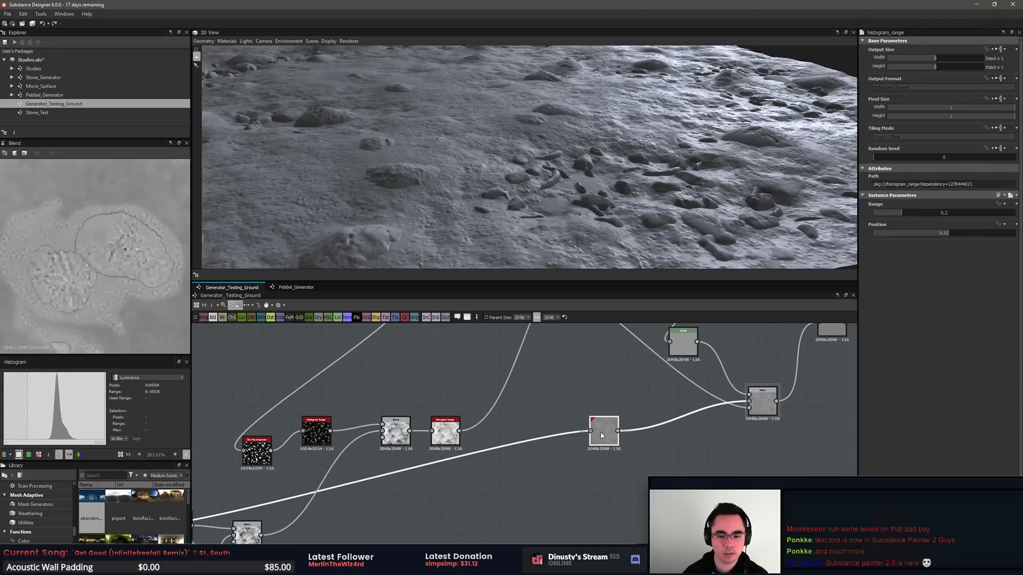
scroll(686, 449, "up", 2)
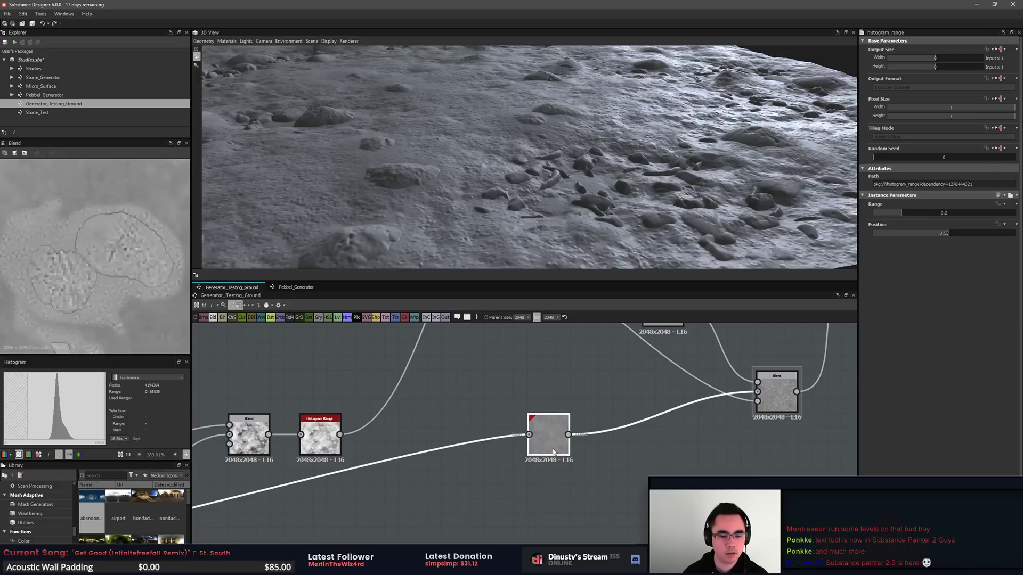
scroll(553, 453, "down", 5)
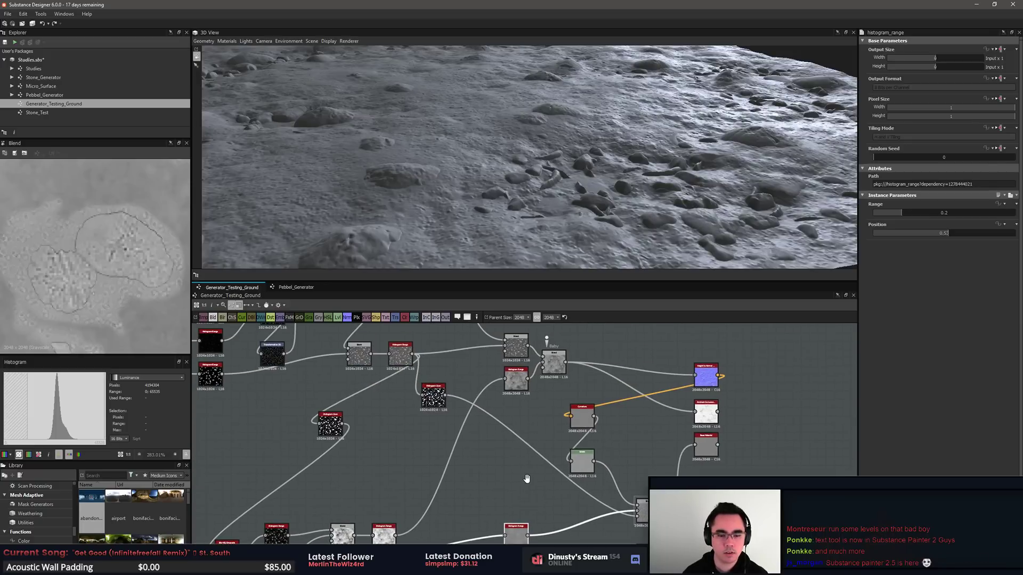
middle_click_drag(527, 479, 526, 478)
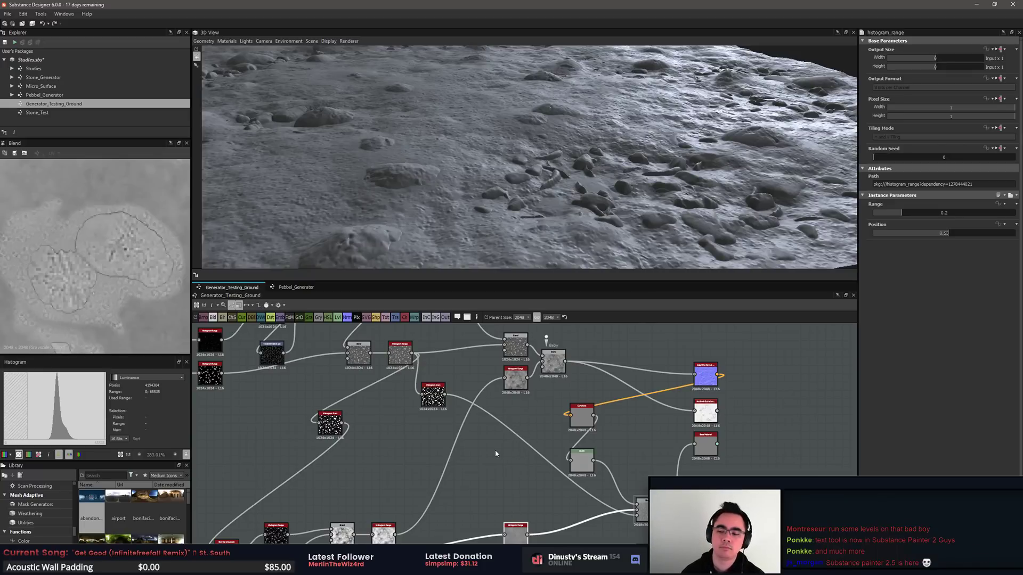
middle_click_drag(621, 380, 557, 400)
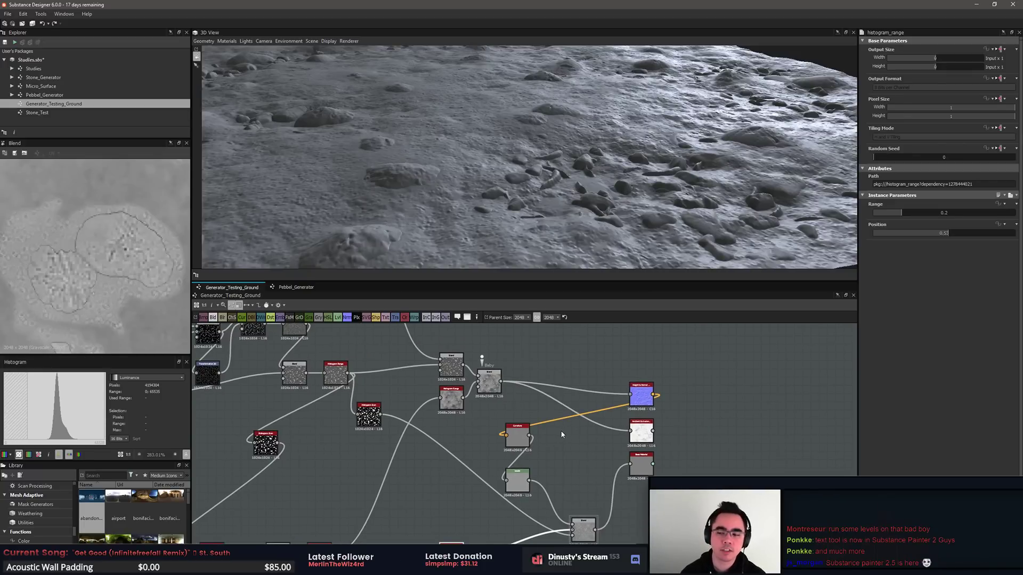
left_click(584, 527)
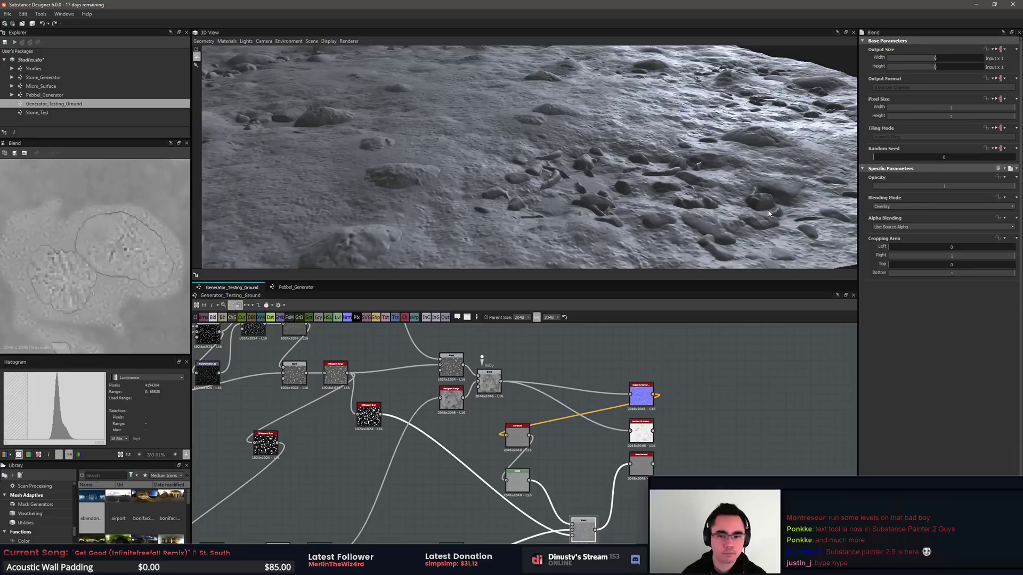
left_click(517, 481)
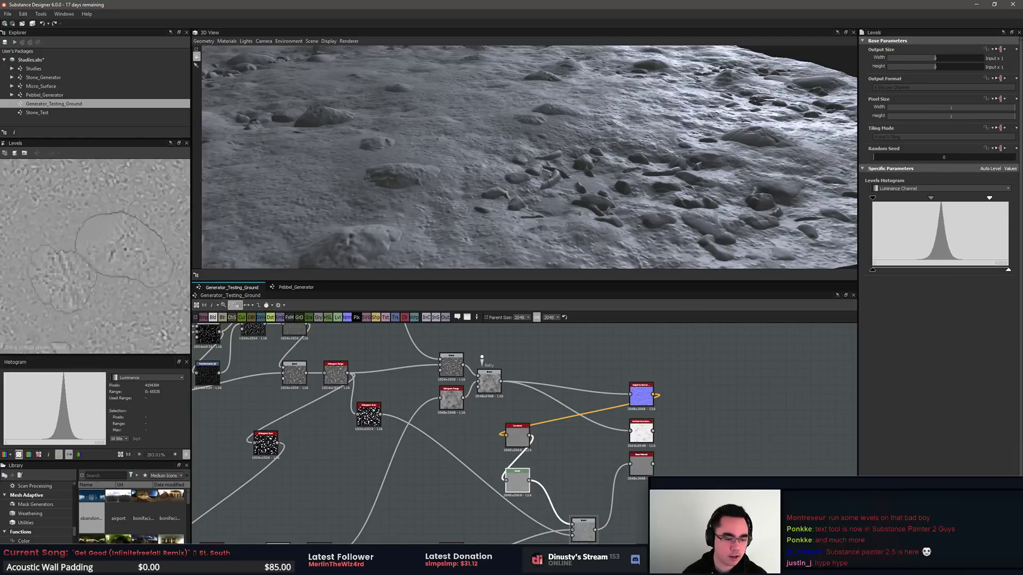
key("alt+Tab")
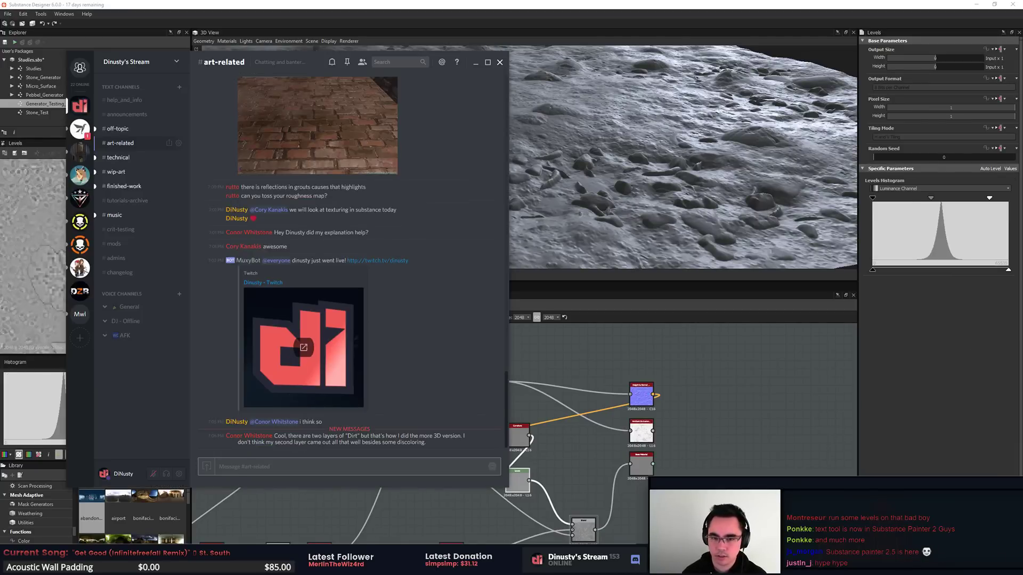
key("alt+Tab")
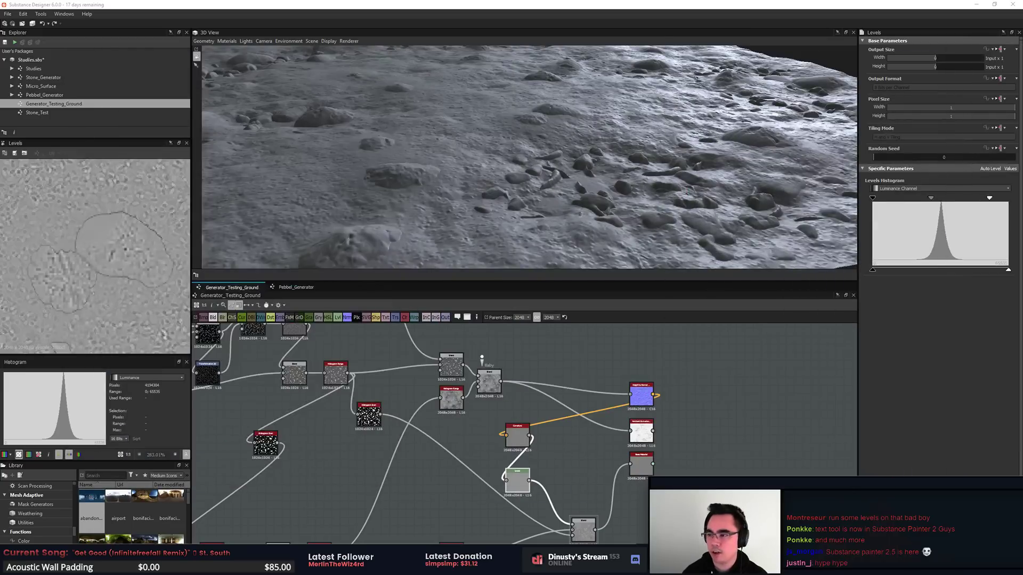
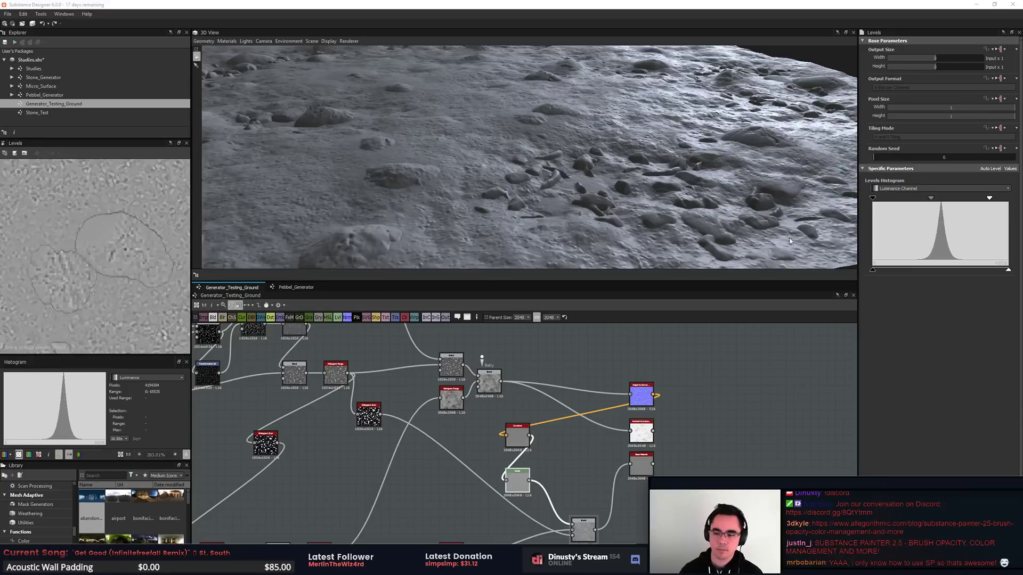
Step: Try feeding the Levels output straight into the Base Material's roughness input and judge it in the 3D view
mouse_move(671, 250)
left_mouse_down()
mouse_move(702, 251)
mouse_move(674, 261)
left_mouse_up()
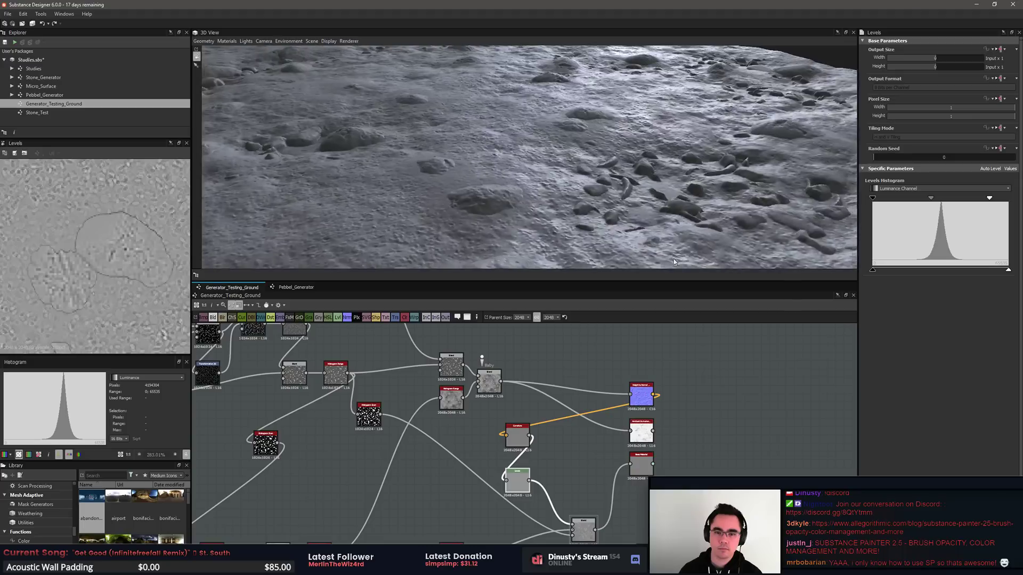
middle_click_drag(414, 381, 442, 359)
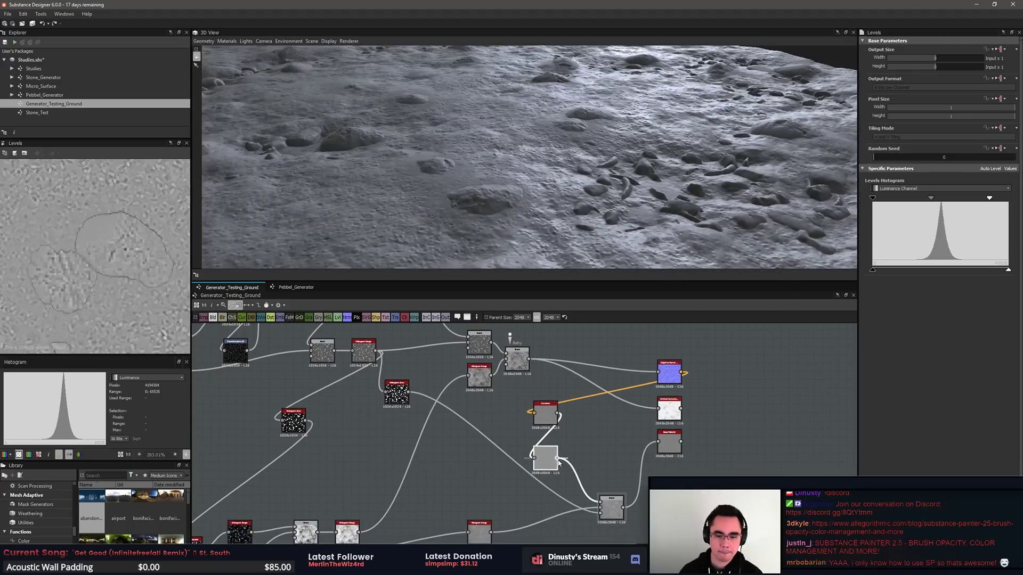
left_click_drag(651, 453, 659, 441)
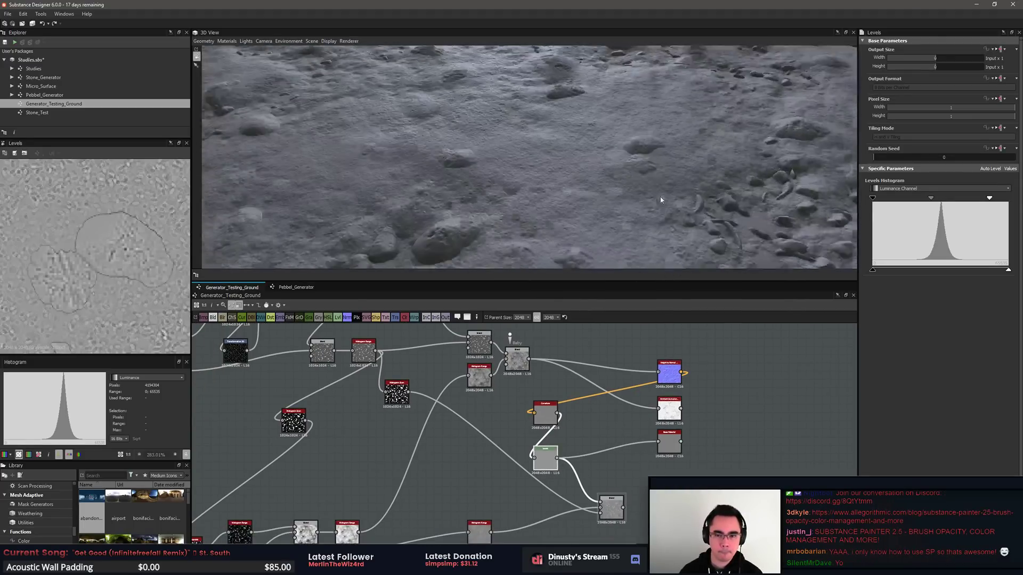
double_click(669, 444)
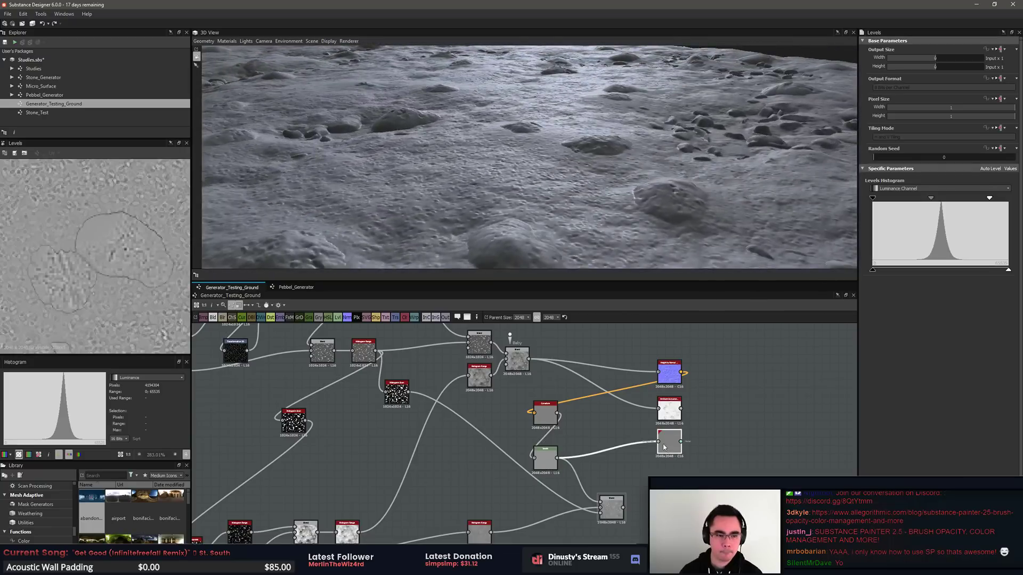
Step: Reconnect the roughness Blend's output to the Base Material's roughness input in place of the Levels output
scroll(687, 468, "up", 4)
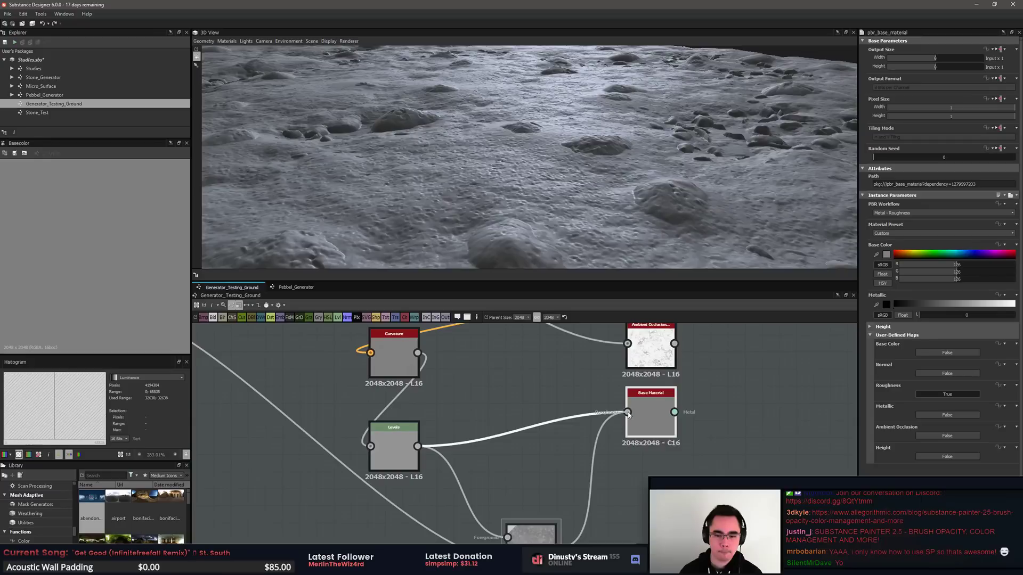
middle_click_drag(535, 534, 609, 466)
left_click(609, 466)
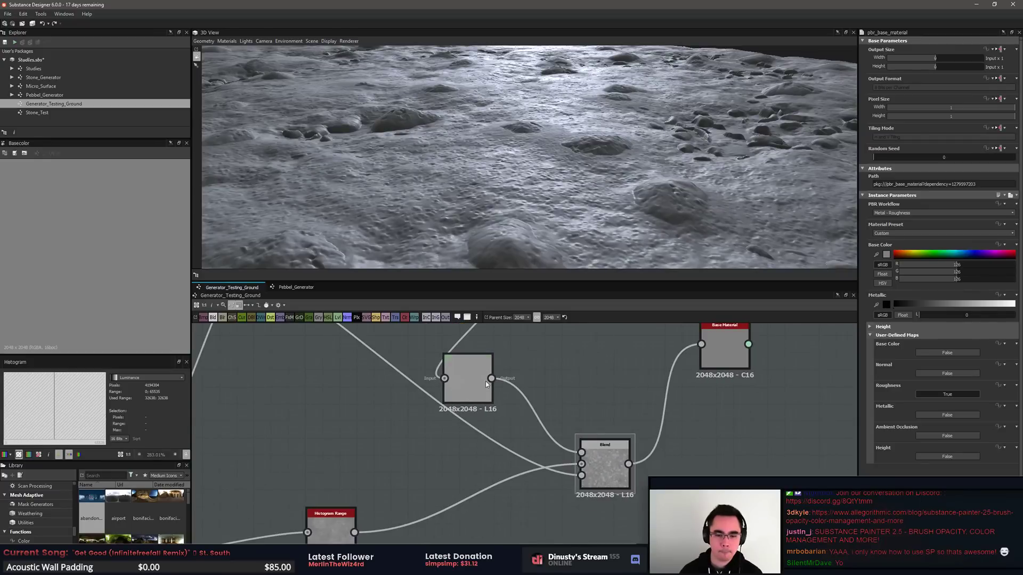
left_click(606, 474)
scroll(648, 448, "down", 3)
middle_click_drag(656, 462, 657, 471)
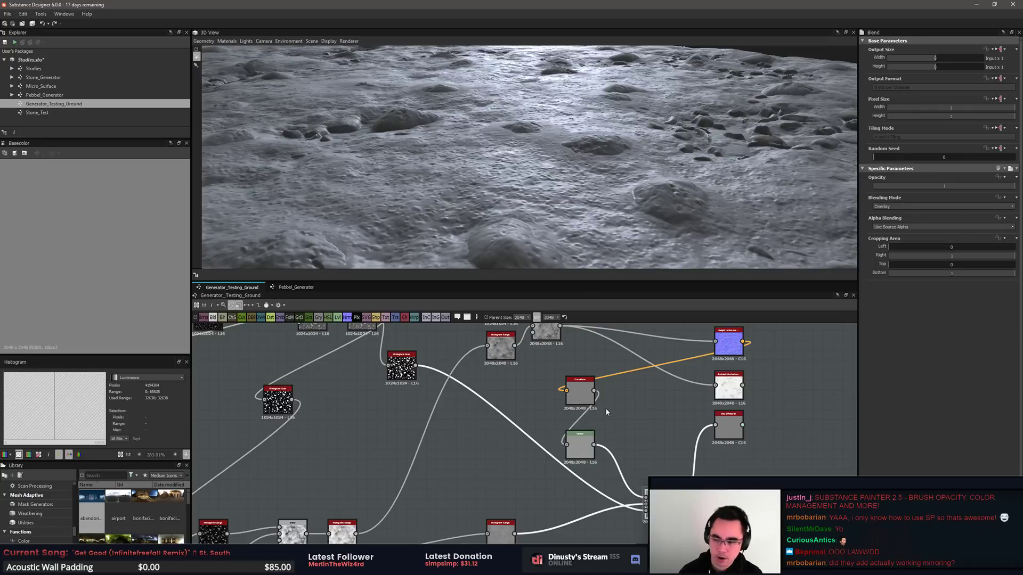
Step: Compare the roughness Blend's stone edges with the Histogram Scan mask driving its opacity in the 2D preview
left_click(661, 433)
middle_click_drag(643, 424, 642, 418)
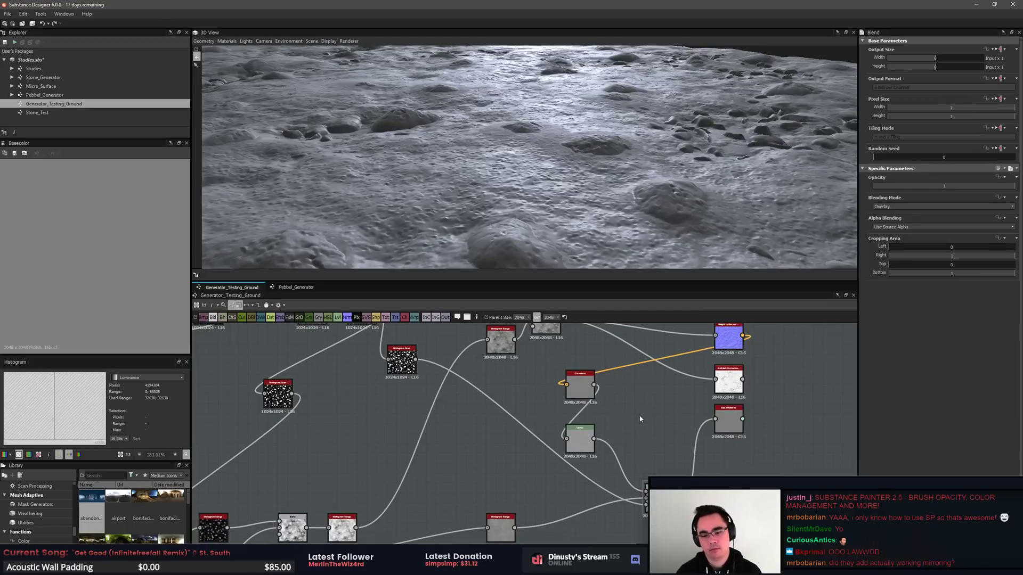
double_click(657, 497)
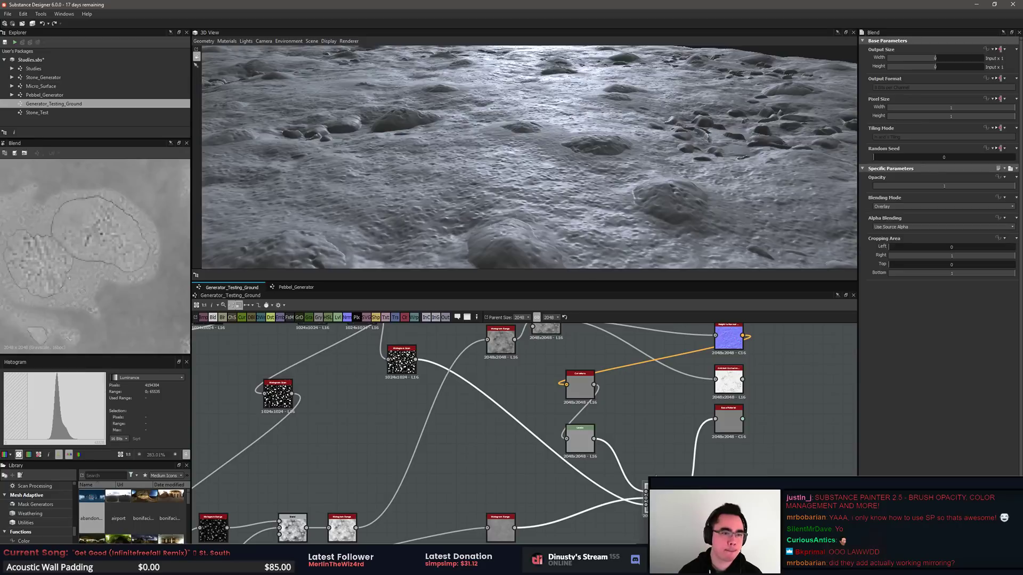
middle_click_drag(651, 468, 577, 466)
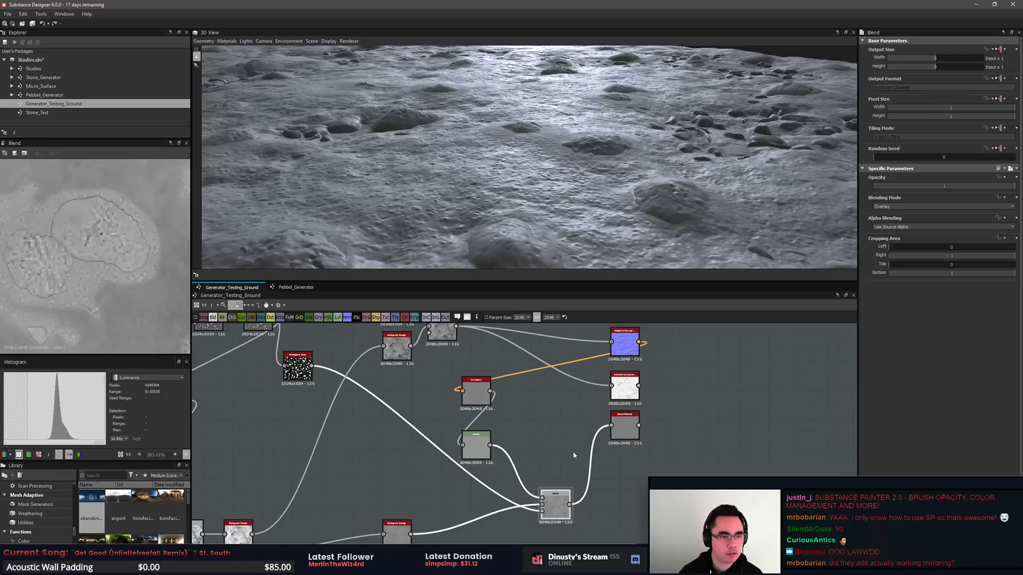
scroll(77, 240, "down", 3)
scroll(78, 241, "up", 6)
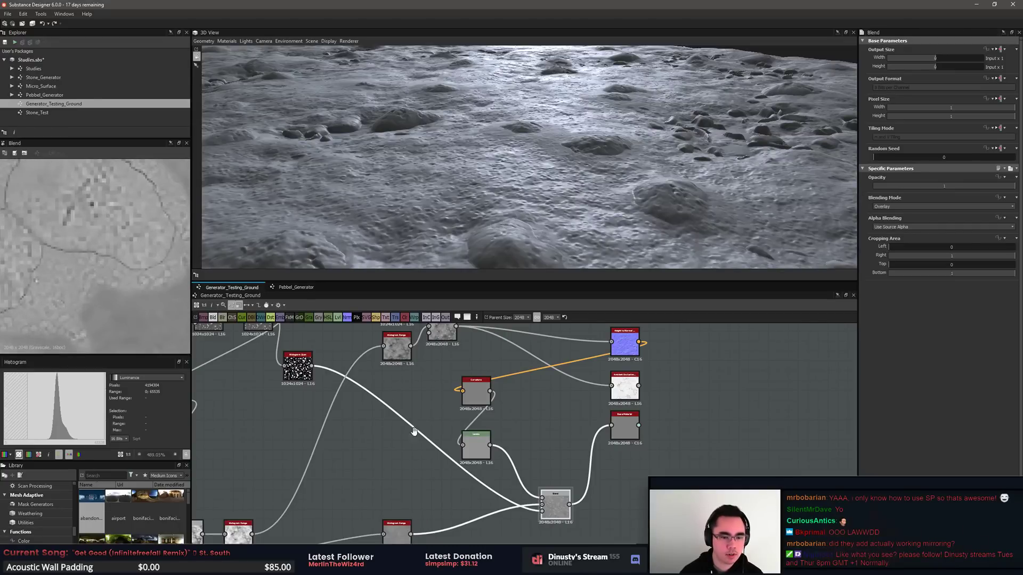
scroll(237, 397, "up", 2)
left_click(330, 361)
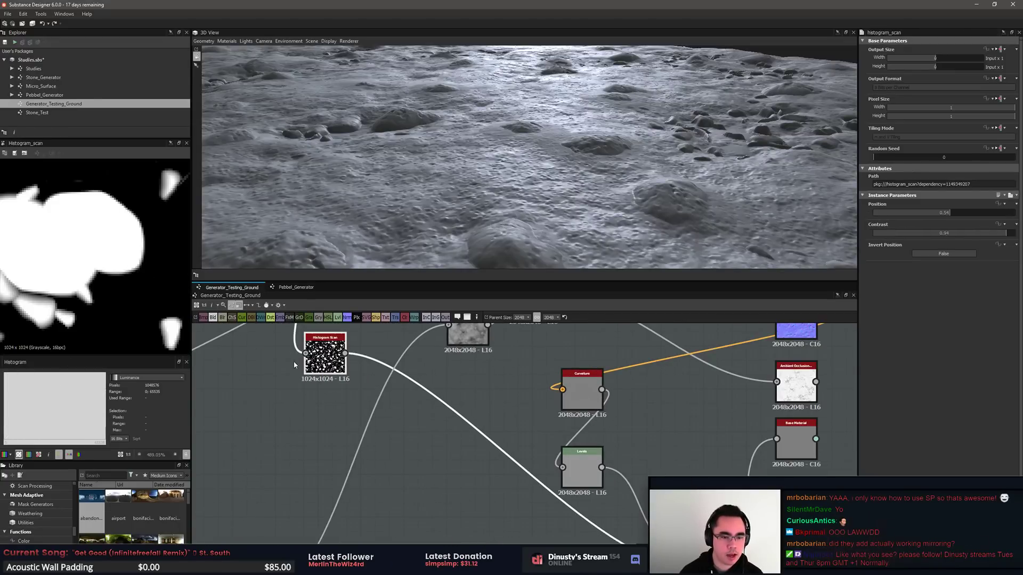
middle_click_drag(642, 380, 662, 385)
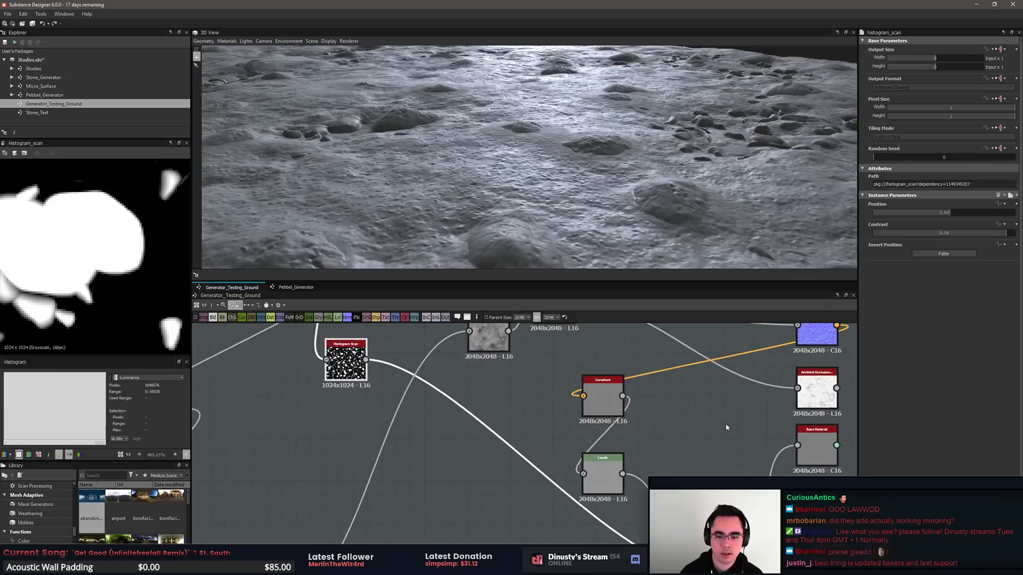
middle_click_drag(726, 428, 626, 372)
left_click(613, 494)
middle_click_drag(397, 379, 549, 443)
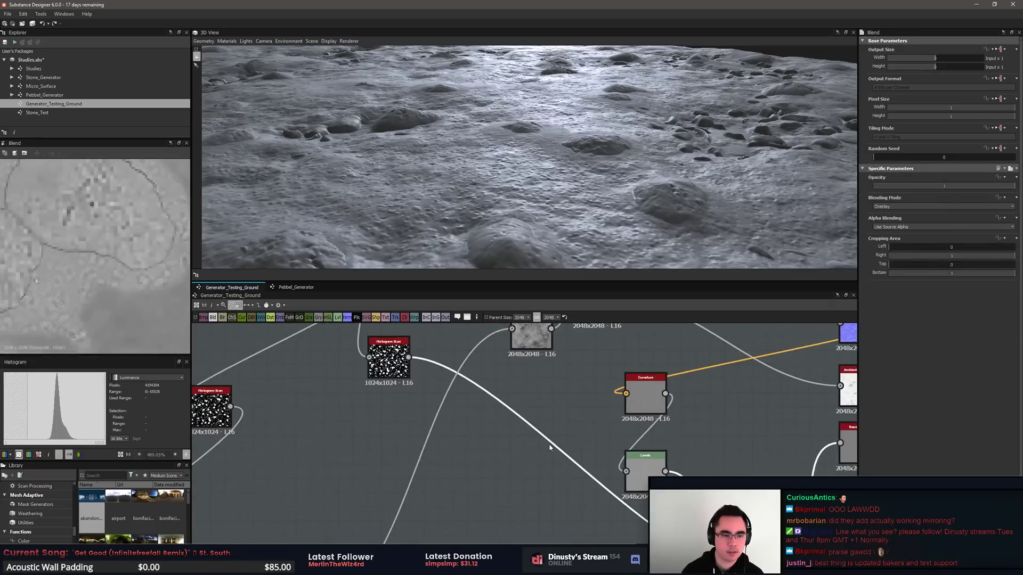
left_click(389, 361)
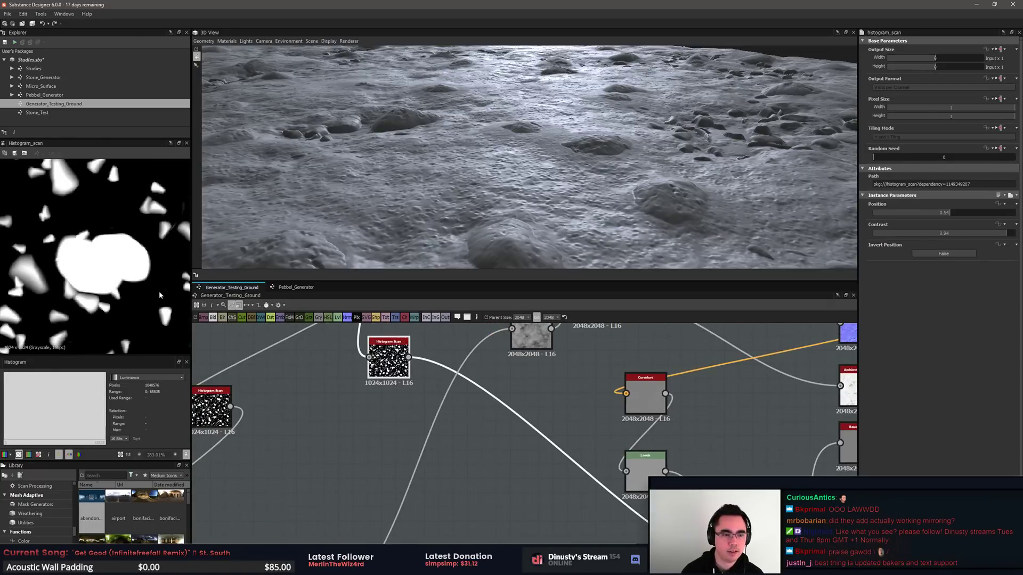
middle_click_drag(759, 551, 668, 494)
left_click(669, 499)
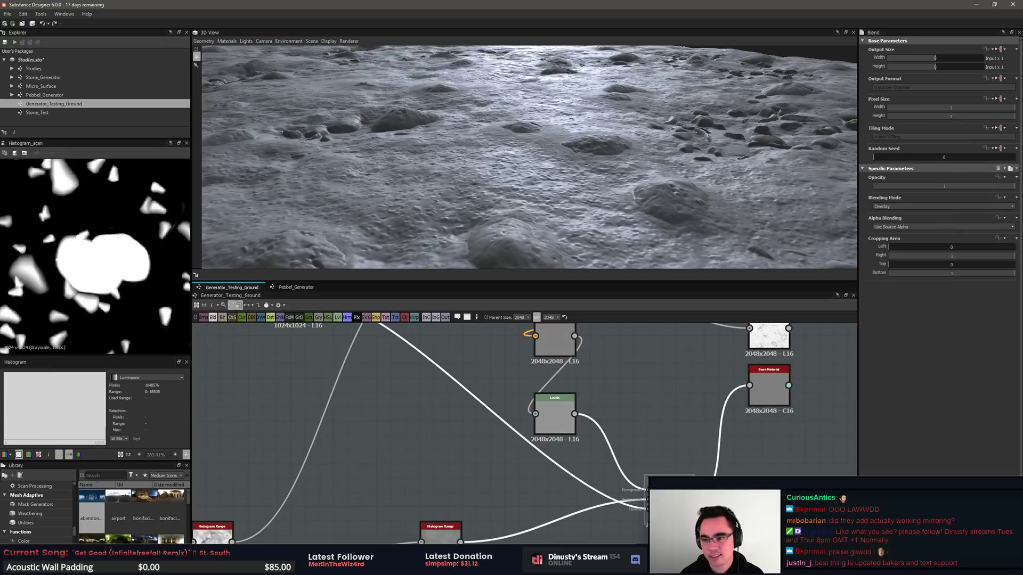
Step: Set the roughness Blend's blending mode to Copy and preview its result in the 2D view
left_click(905, 207)
left_click(905, 207)
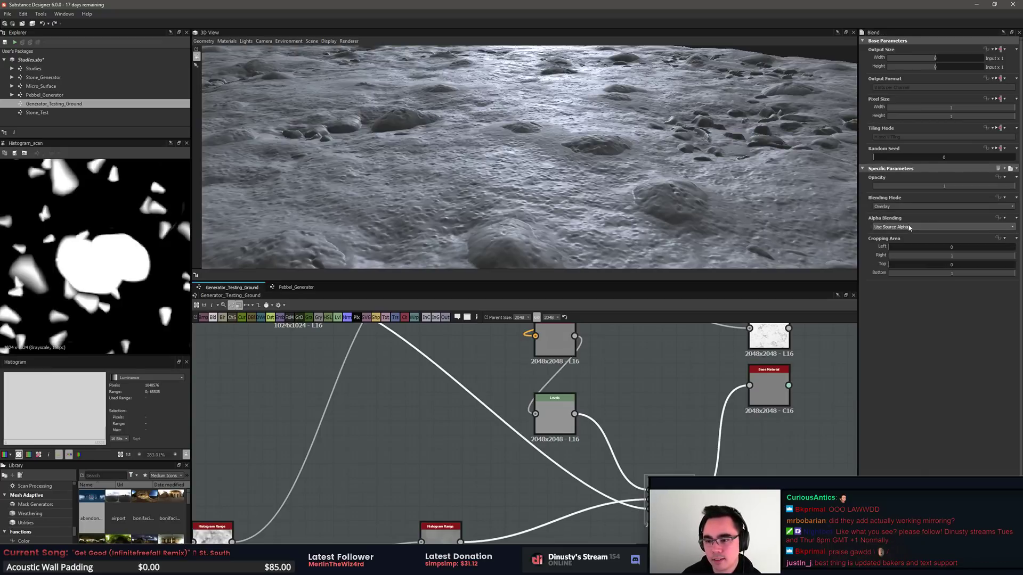
left_click(909, 206)
left_click(909, 213)
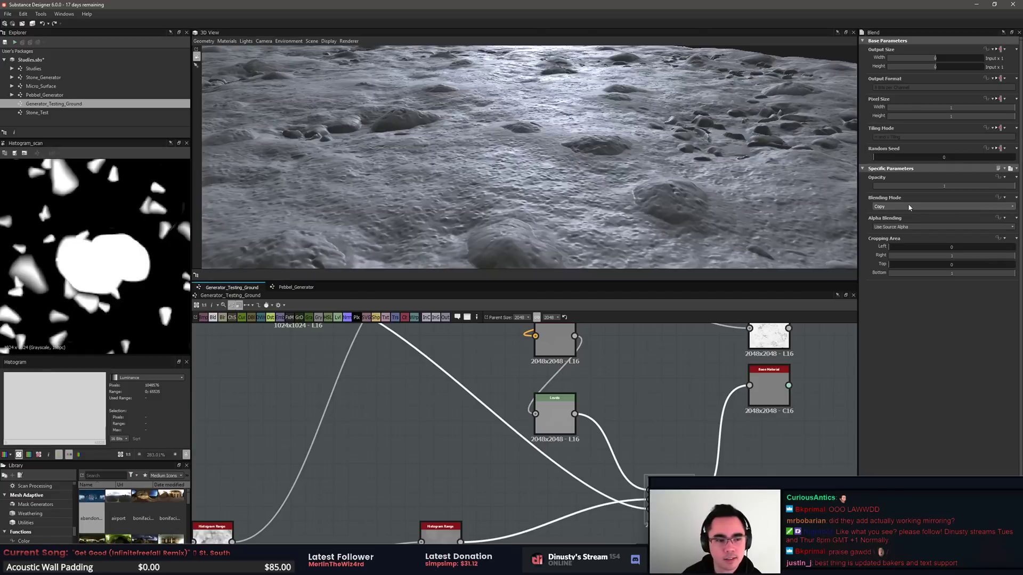
double_click(667, 499)
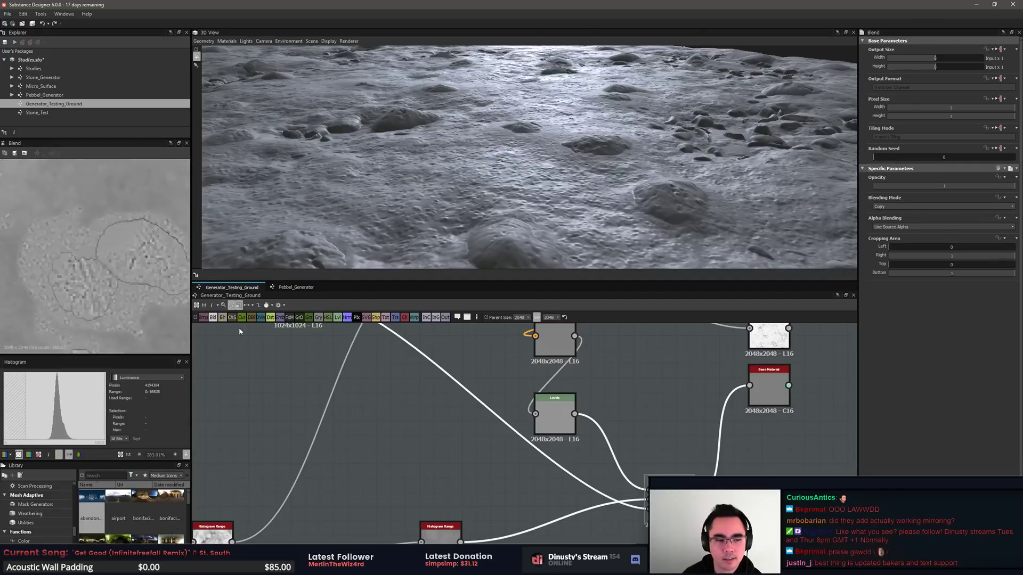
Step: Trace the stone mask upstream, previewing the Histogram Scan and the first Pebbel_Generator node and reviewing their output settings
scroll(49, 260, "down", 5)
middle_click_drag(503, 431, 663, 510)
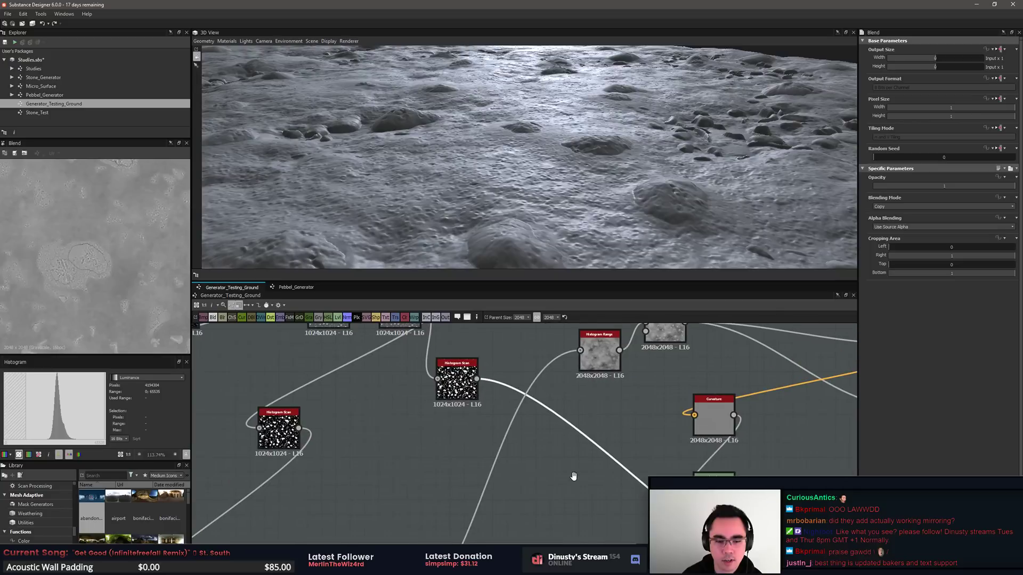
double_click(457, 379)
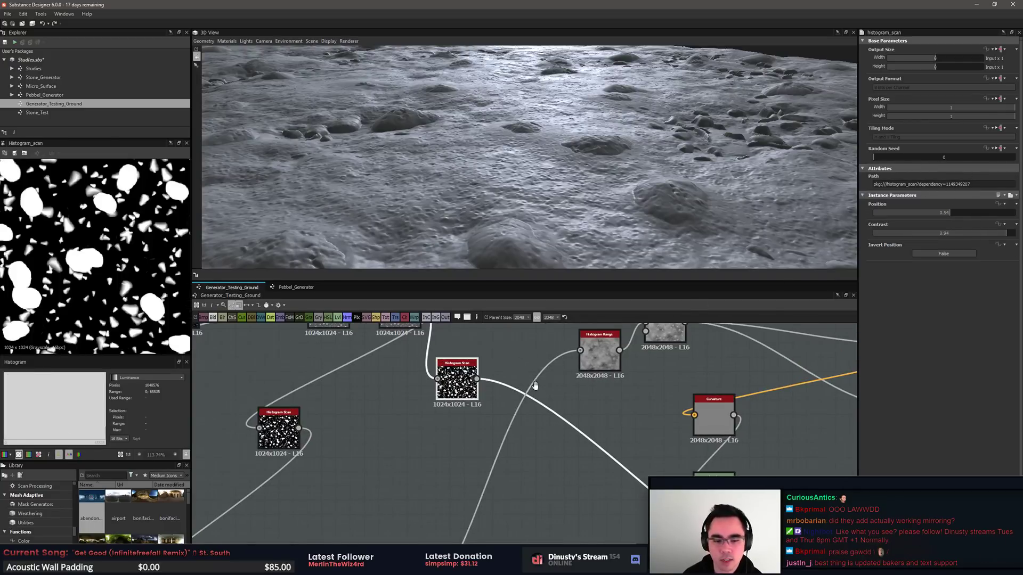
middle_click_drag(531, 379, 808, 537)
middle_click_drag(439, 409, 556, 374)
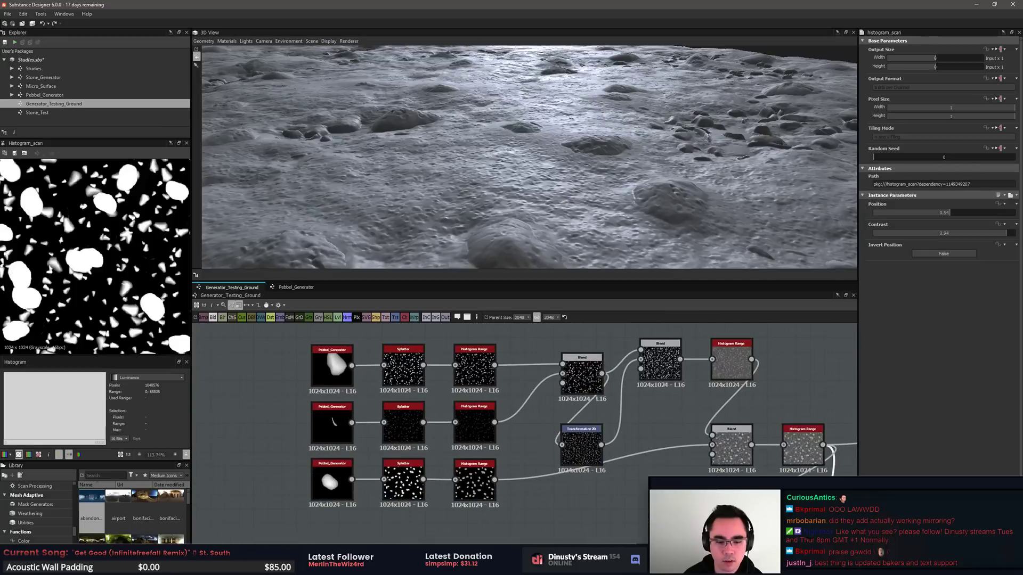
left_click(332, 366)
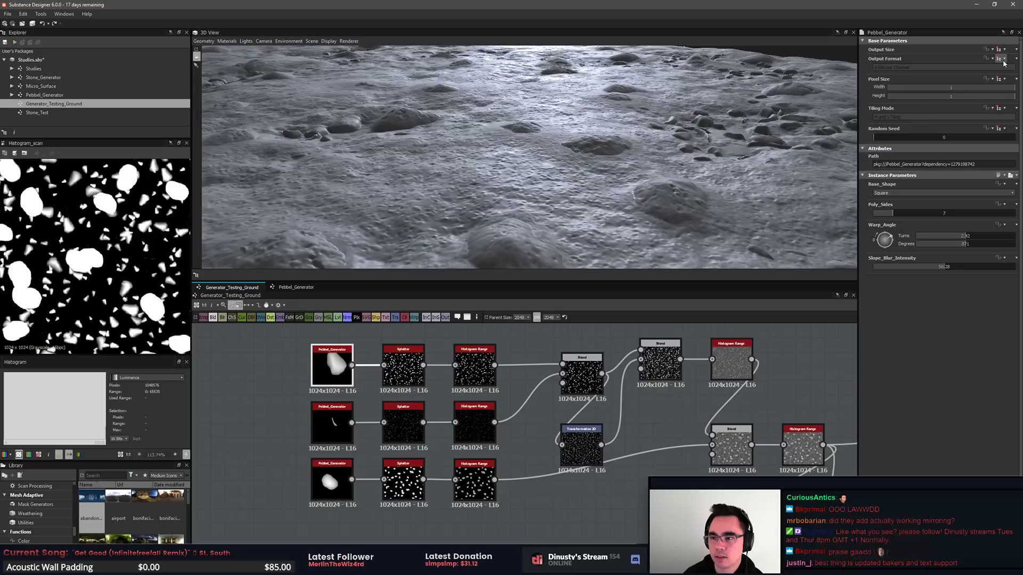
double_click(343, 380)
mouse_move(701, 385)
middle_mouse_down()
mouse_move(689, 375)
mouse_move(705, 383)
middle_mouse_up()
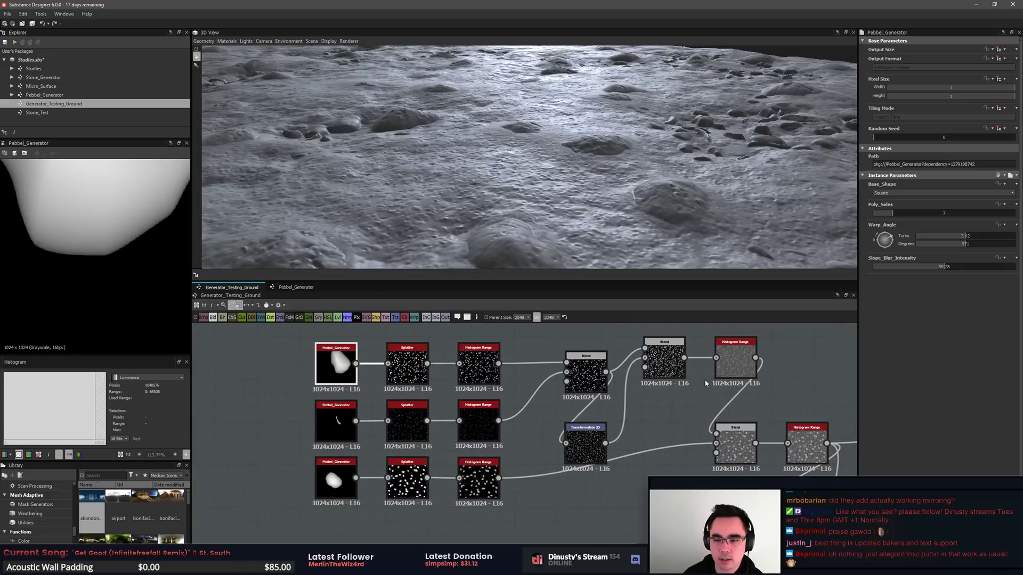
Step: Make the Pebbel_Generator graph's output size relative to its parent and return to the Generator_Testing_Ground graph
left_click(296, 288)
right_click(531, 376)
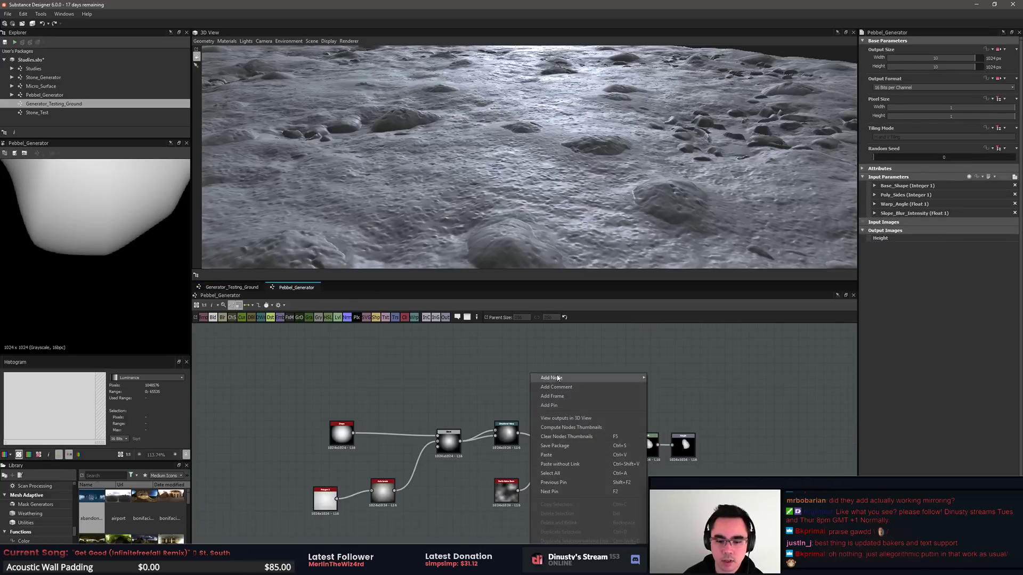
left_click(569, 362)
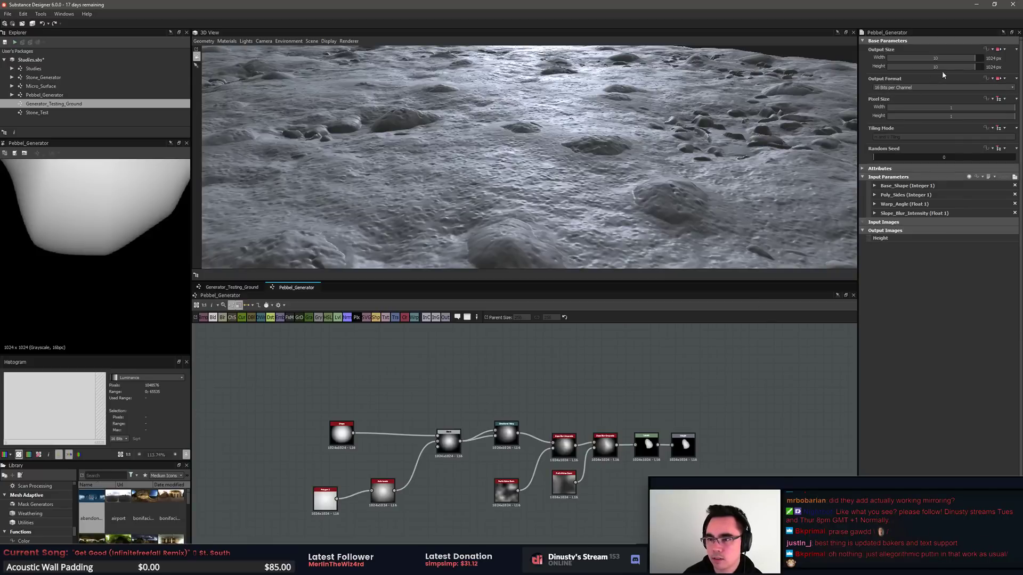
left_click(1000, 49)
left_click(1004, 60)
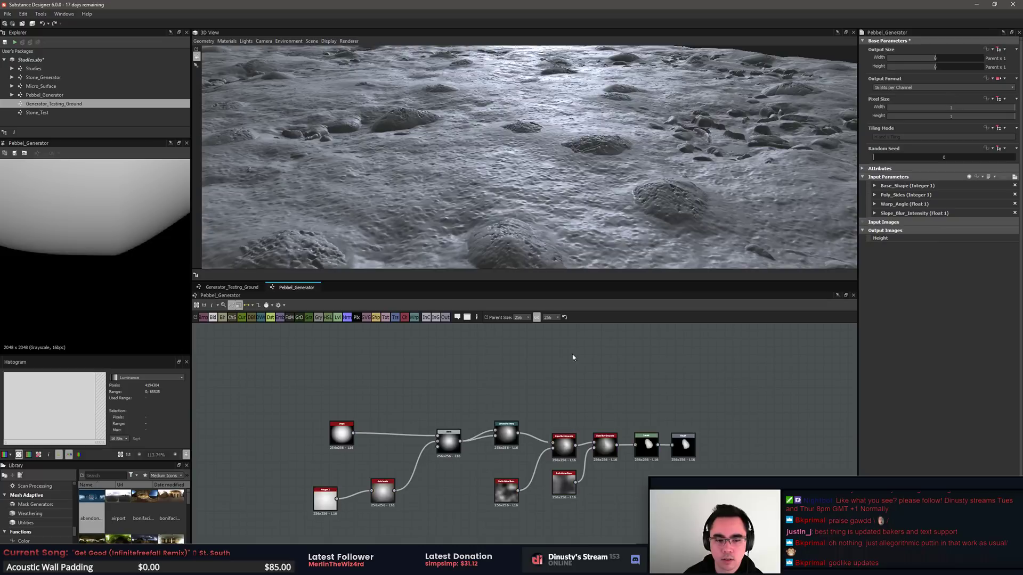
left_click(239, 290)
middle_click_drag(299, 380, 267, 385)
Step: Examine the pebbles and large stones up close in the 3D view under changed lighting
scroll(560, 165, "down", 4)
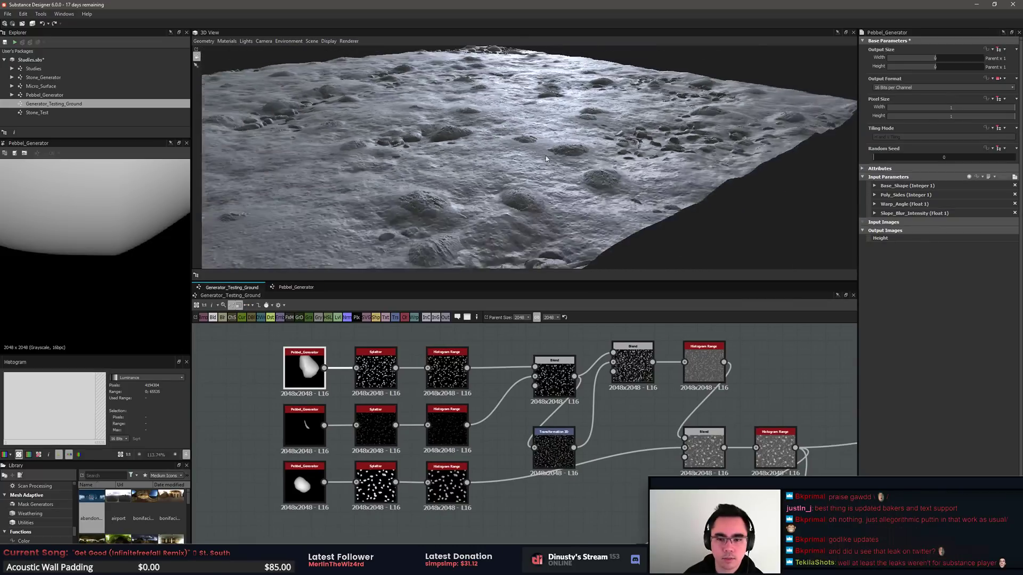
mouse_move(578, 160)
left_mouse_down()
mouse_move(528, 195)
mouse_move(544, 174)
mouse_move(573, 167)
left_mouse_up()
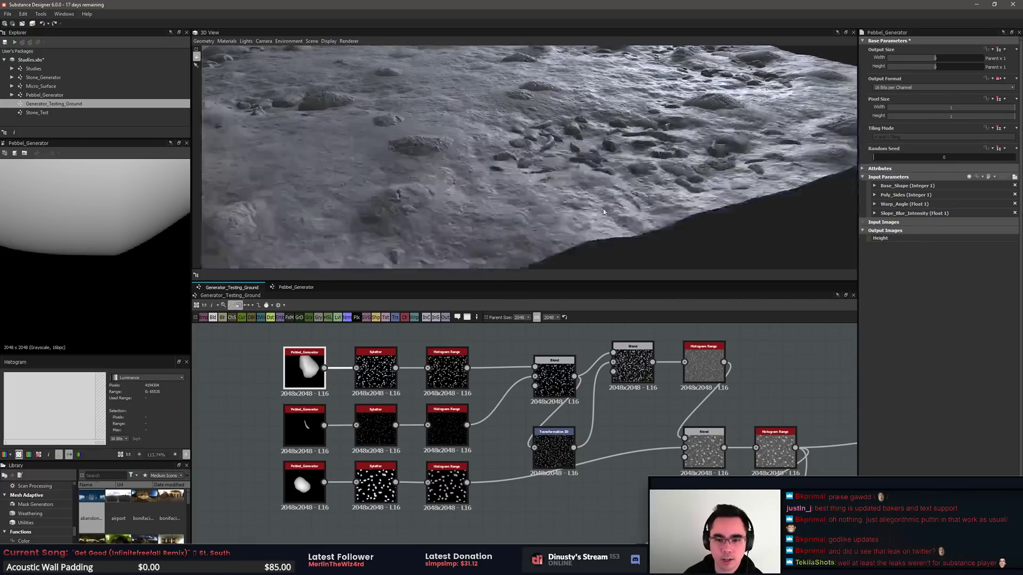
scroll(592, 197, "up", 5)
right_click_drag(597, 215, 588, 252)
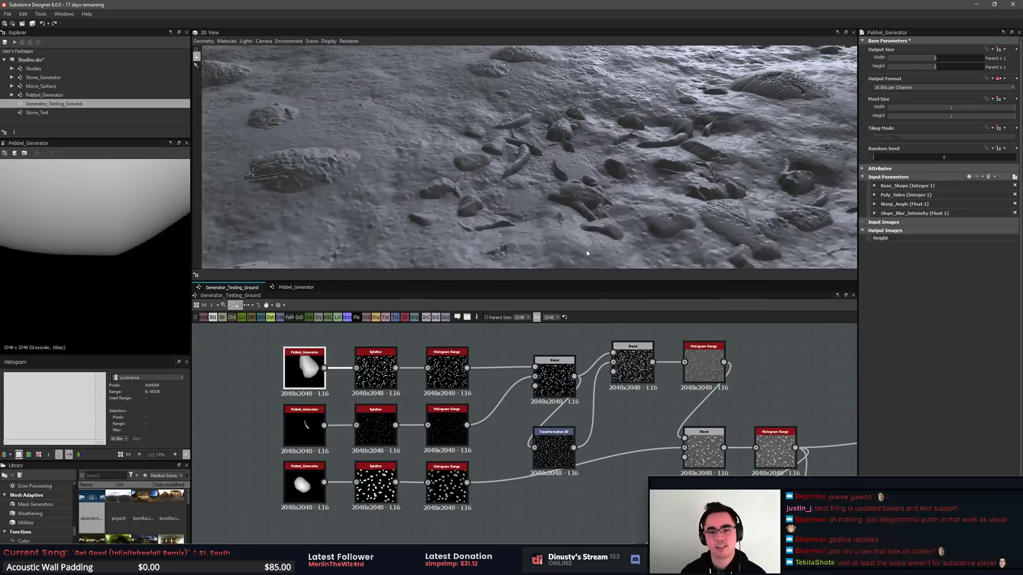
left_click_drag(529, 189, 523, 208)
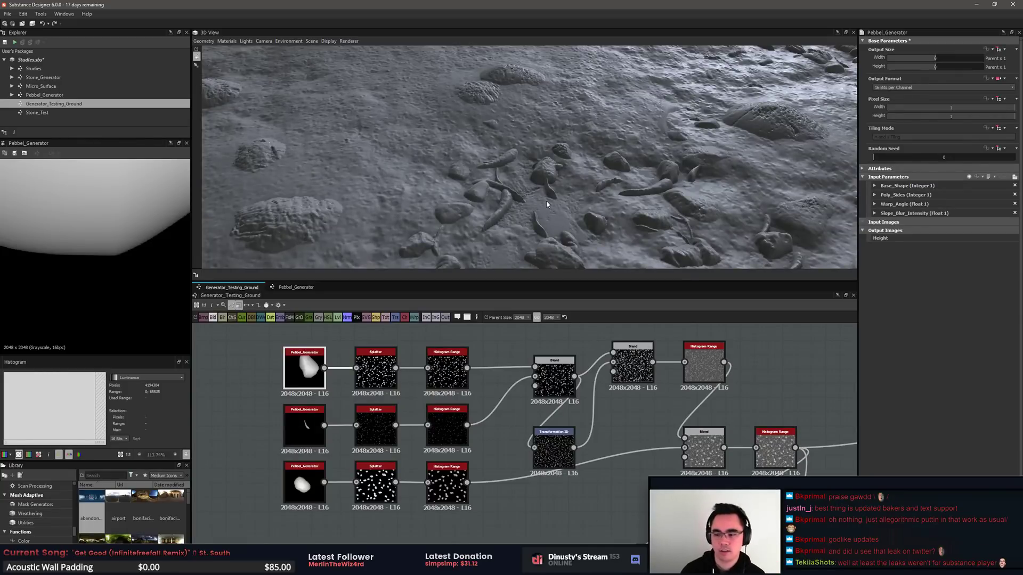
Step: Check the Histogram Scan stone mask against the roughness Blend's output in the 2D preview
middle_click_drag(610, 432, 585, 429)
scroll(585, 429, "down", 3)
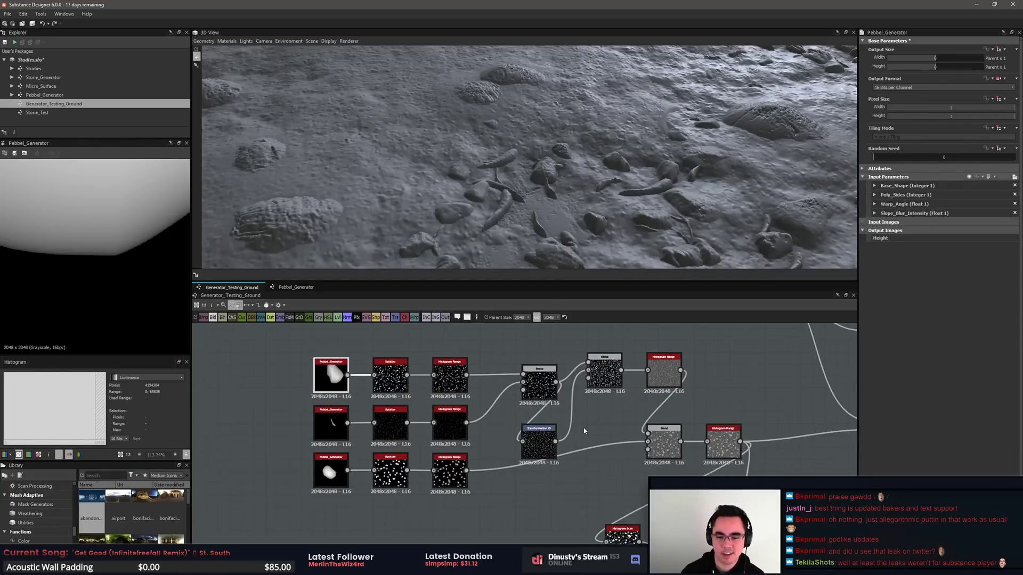
scroll(697, 426, "up", 3)
middle_click_drag(697, 426, 687, 396)
scroll(687, 396, "up", 2)
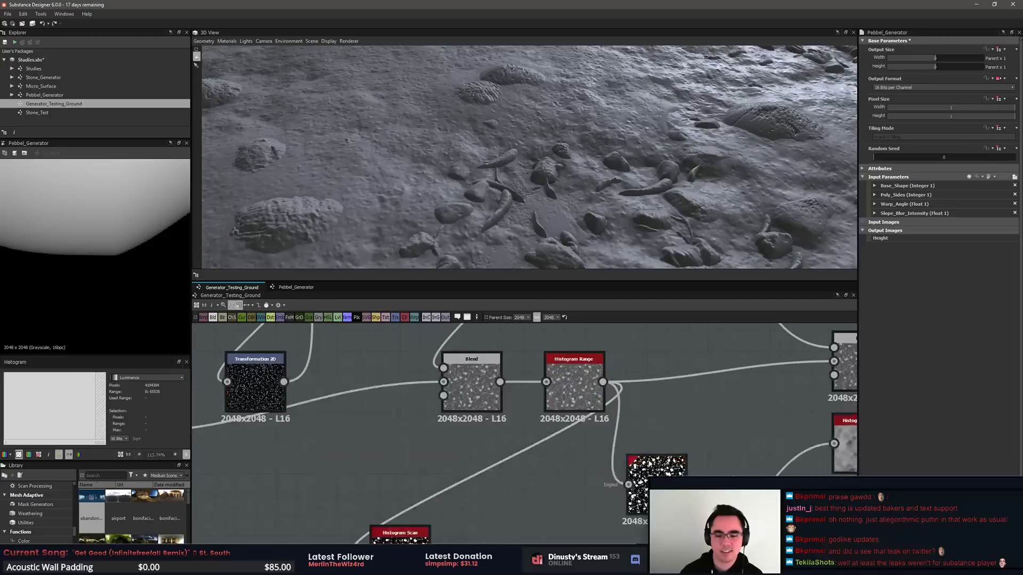
double_click(655, 480)
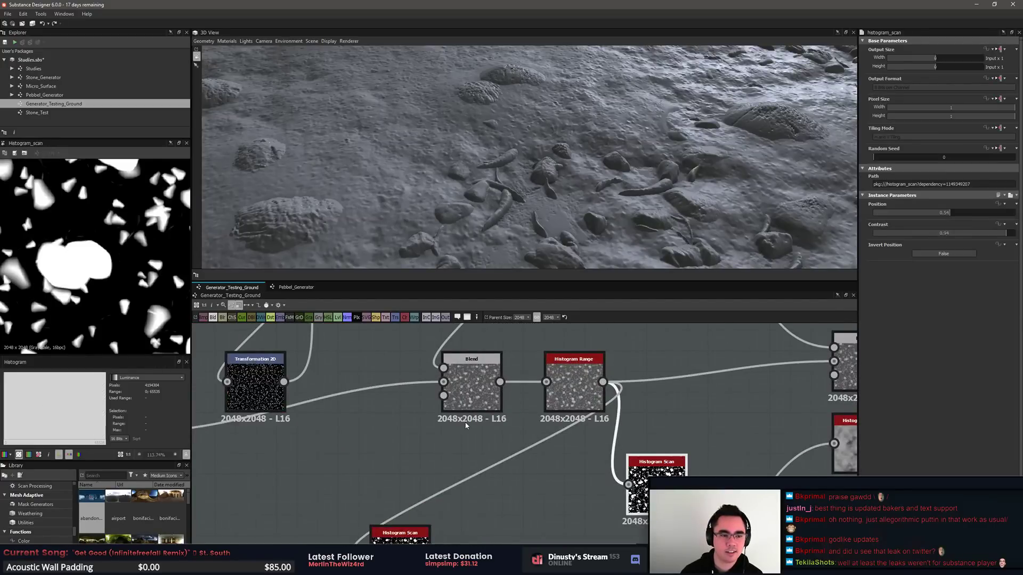
middle_click_drag(632, 389, 465, 297)
middle_click_drag(648, 438, 458, 356)
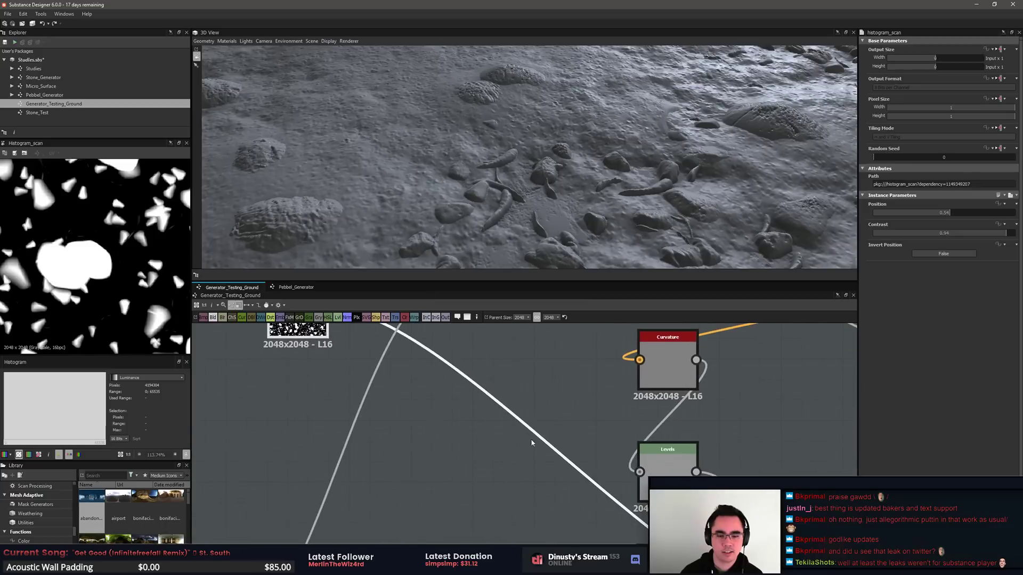
middle_click_drag(534, 440, 400, 322)
double_click(692, 461)
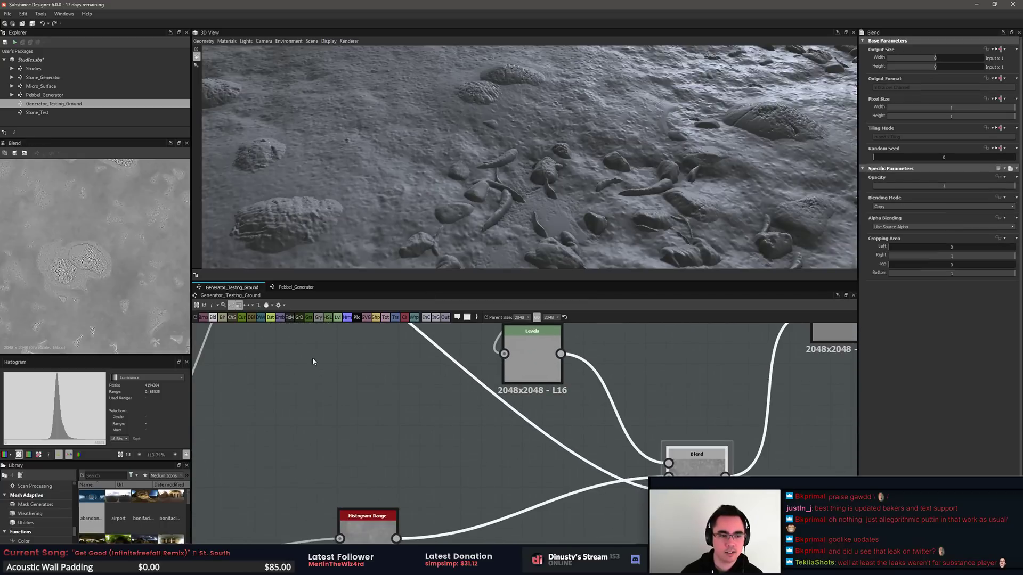
Step: Compare the large stone's edges close up between the Histogram Scan mask and the roughness Blend
scroll(75, 272, "up", 3)
middle_click_drag(396, 429, 613, 525)
middle_click_drag(517, 427, 595, 538)
left_click(466, 390)
double_click(465, 391)
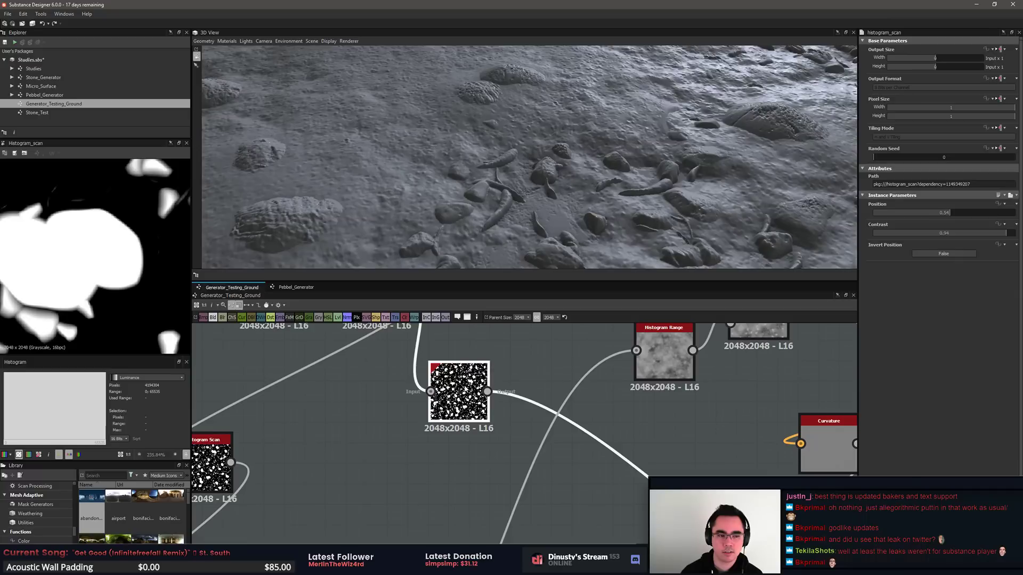
scroll(559, 463, "down", 2)
middle_click_drag(597, 495, 430, 370)
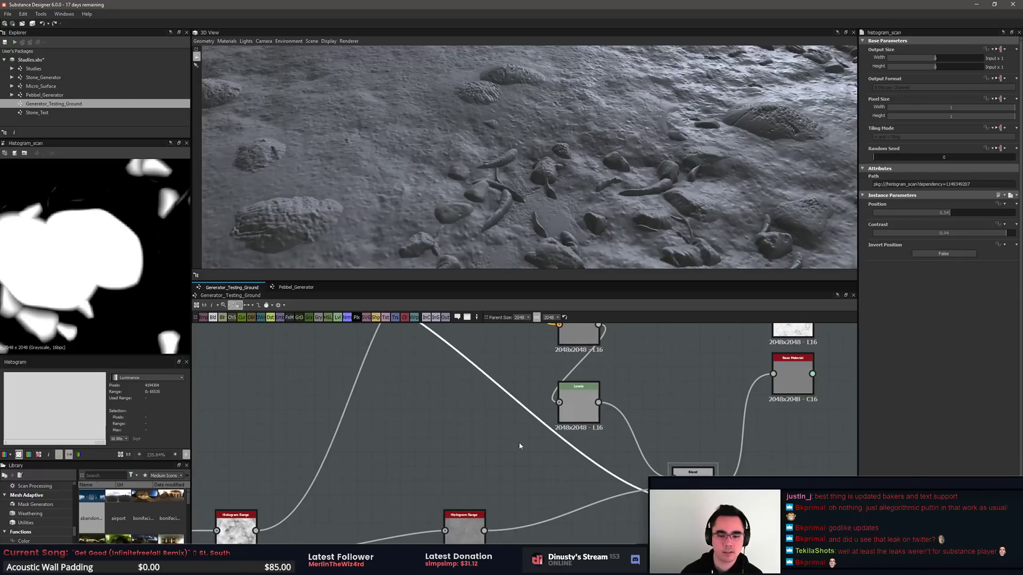
left_click(692, 486)
double_click(693, 486)
Step: Set the Position of the Histogram Scan masking the roughness Blend to 0.41 and review the Blend's result
middle_click_drag(461, 336, 498, 440)
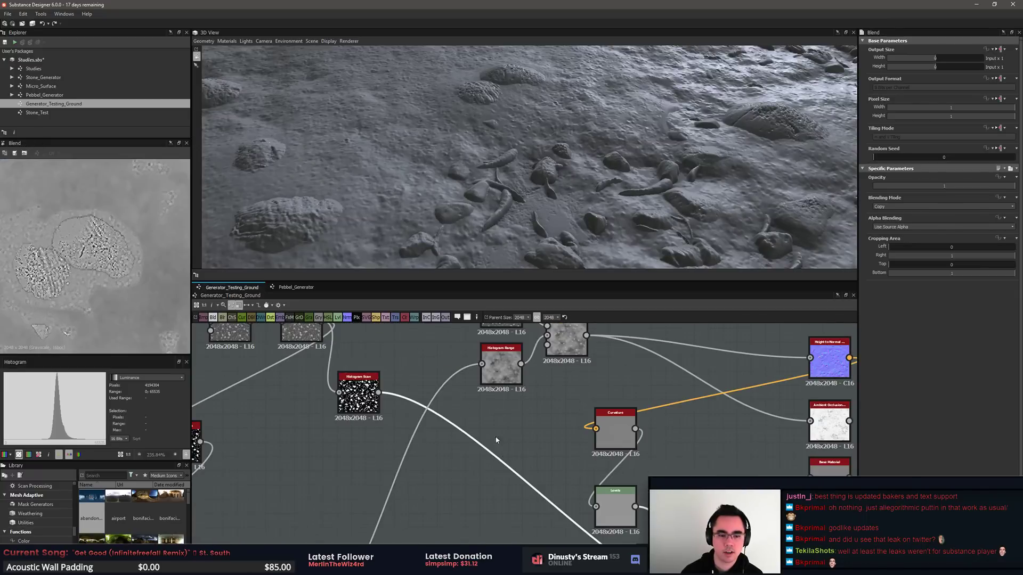
left_click(345, 391)
double_click(345, 390)
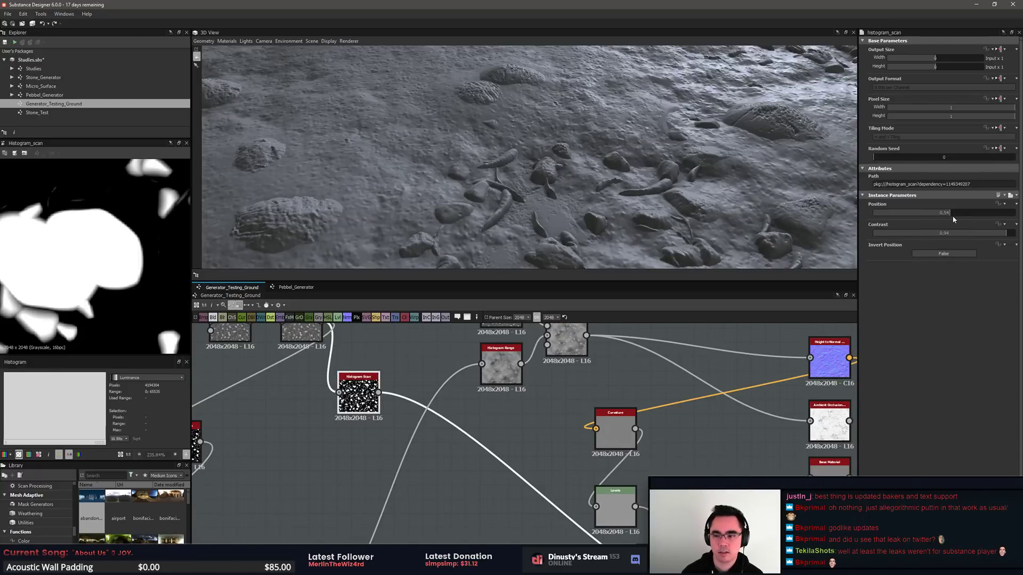
left_click(932, 213)
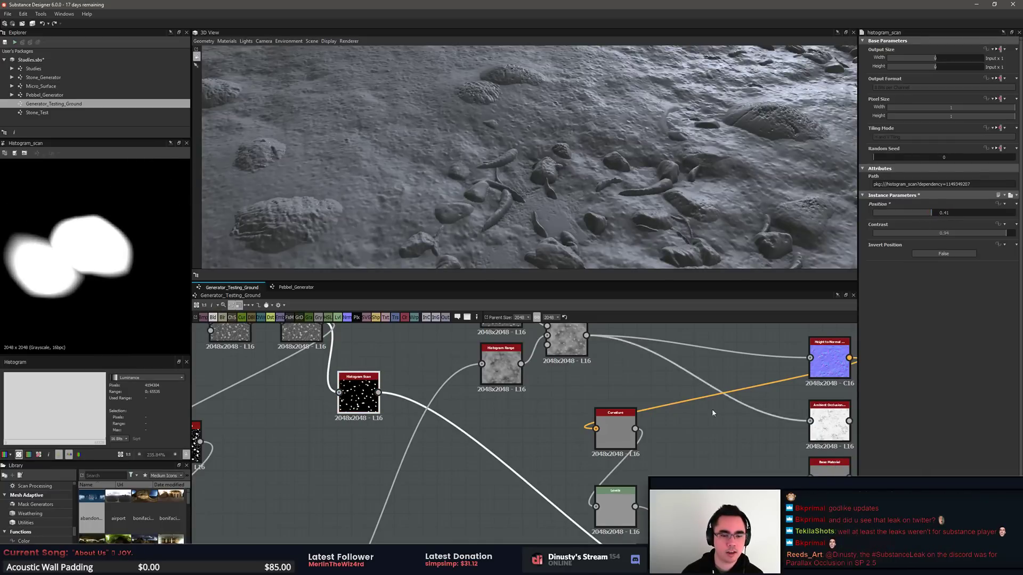
scroll(712, 408, "down", 3)
double_click(623, 434)
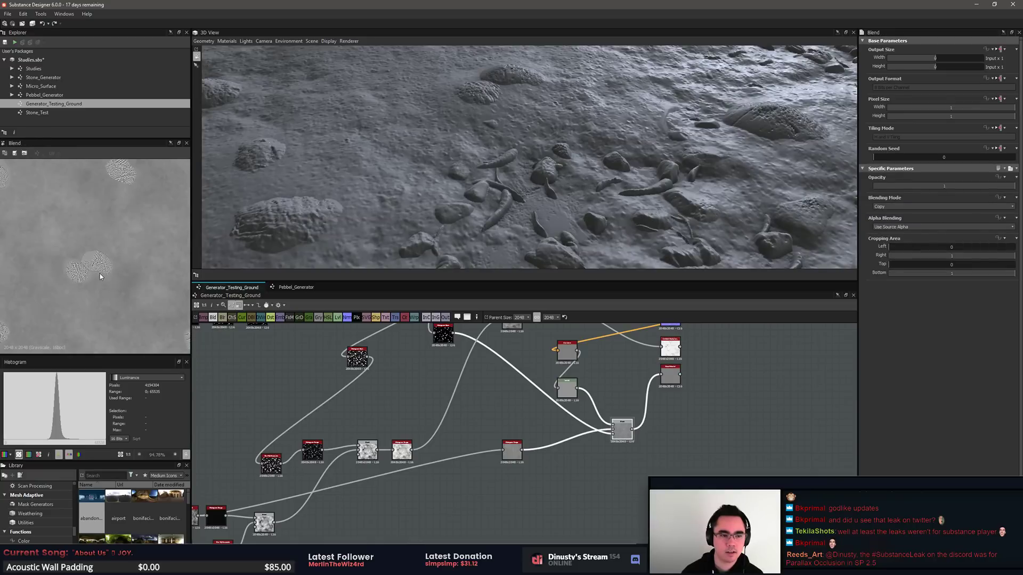
scroll(101, 273, "down", 8)
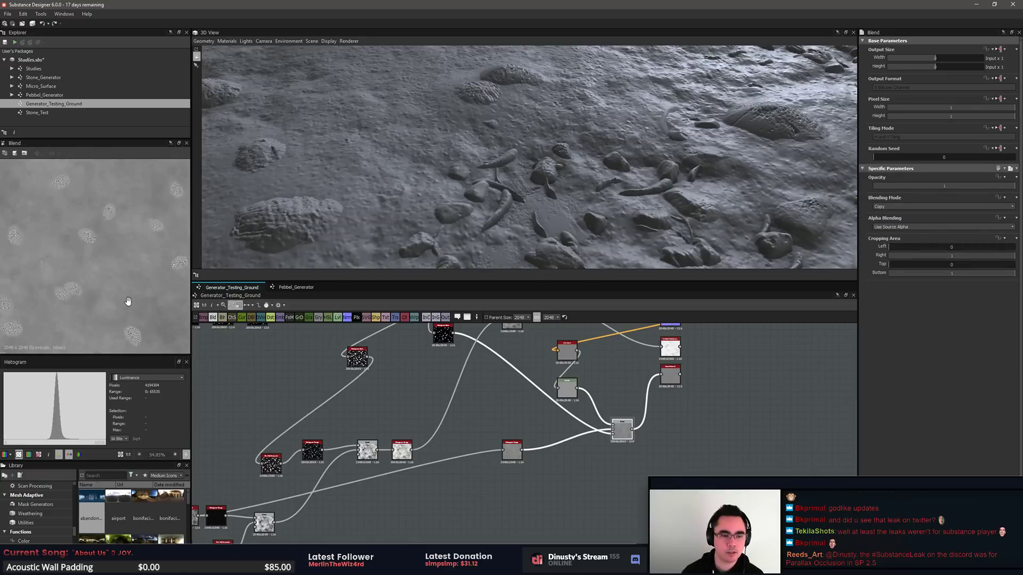
scroll(128, 299, "up", 1)
Step: Judge the stones' roughness against the ground from several angles in the 3D view
left_click_drag(541, 216, 550, 211)
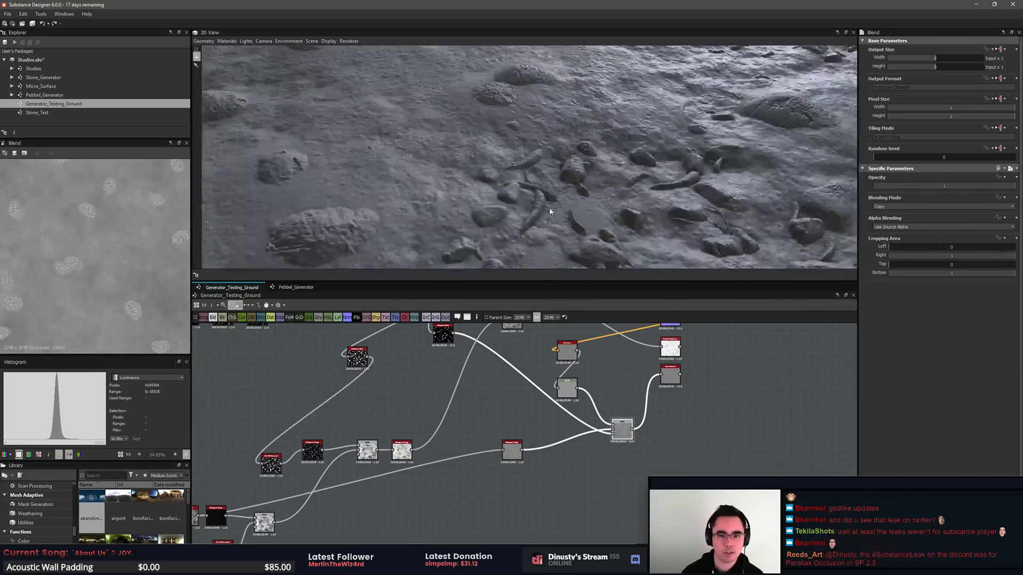
middle_click_drag(551, 211, 592, 184)
left_click_drag(572, 214, 520, 224)
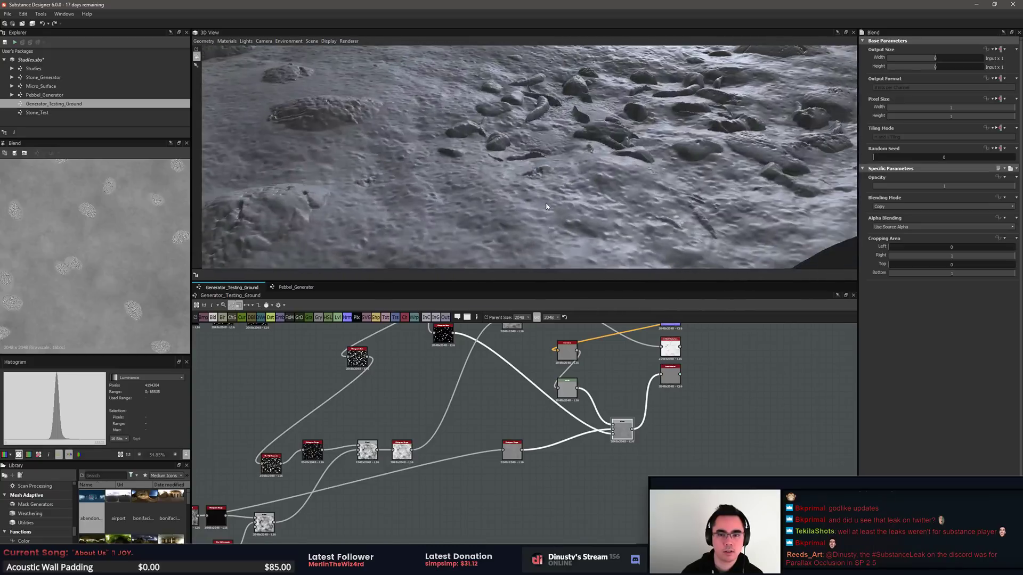
middle_click_drag(519, 213, 568, 241)
Step: Preview the Blur HQ Grayscale output of the grunge chain and inspect its links to the Directional Warp and Blend
middle_click_drag(459, 410, 575, 448)
scroll(575, 448, "down", 3)
middle_click_drag(457, 366, 470, 413)
scroll(586, 376, "up", 6)
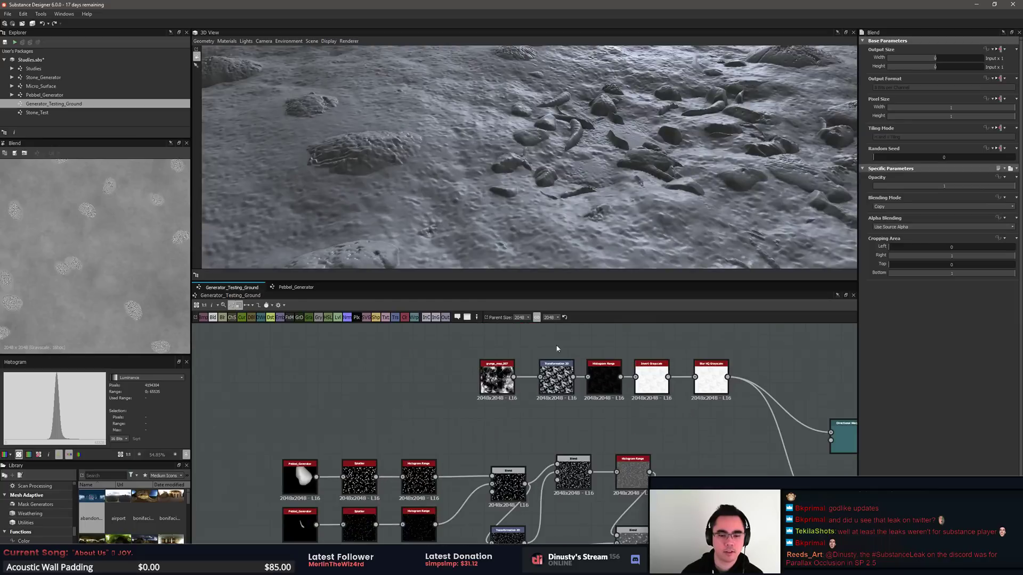
double_click(494, 377)
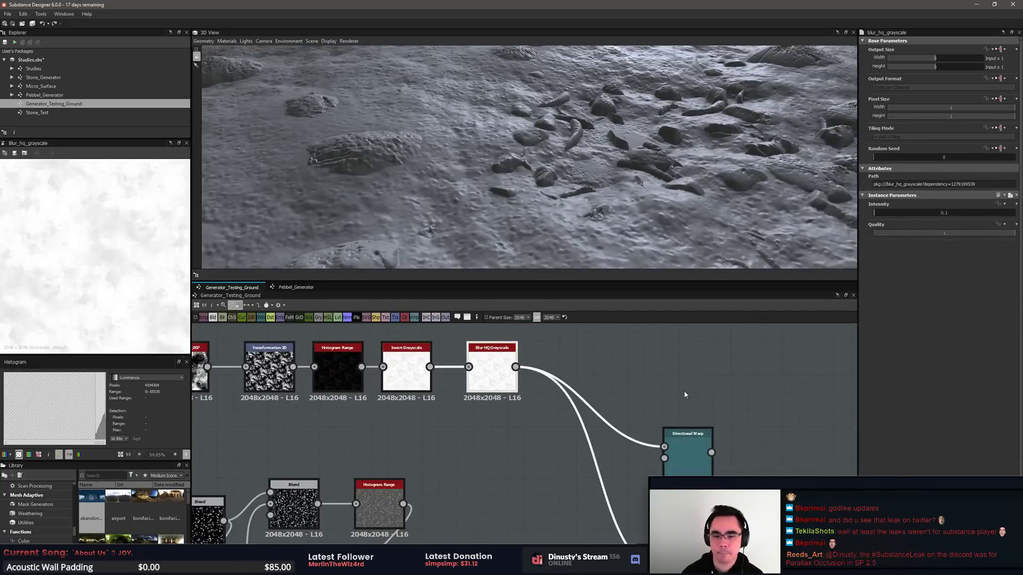
scroll(678, 358, "down", 1)
middle_click_drag(694, 527, 671, 452)
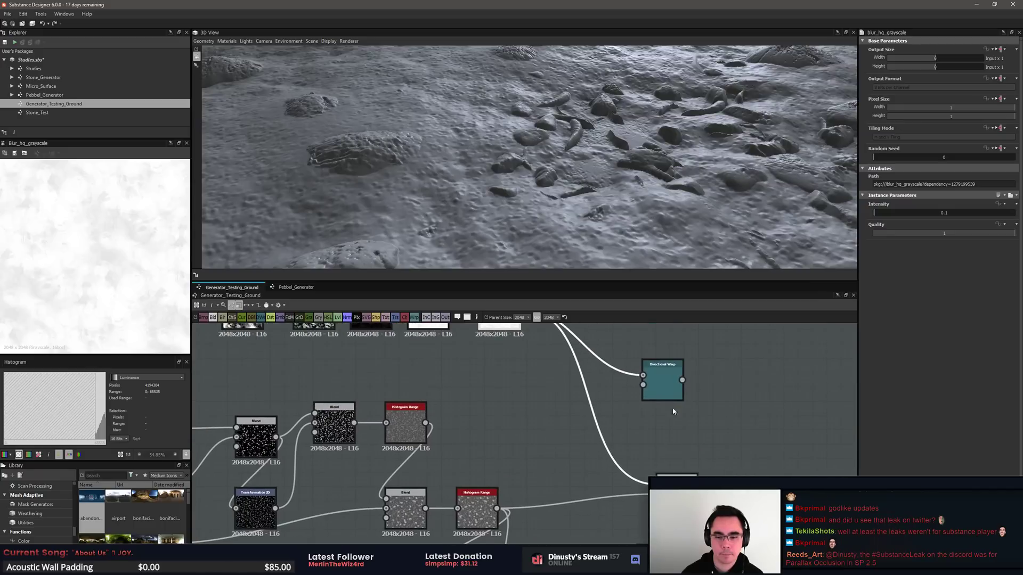
left_click_drag(682, 380, 701, 441)
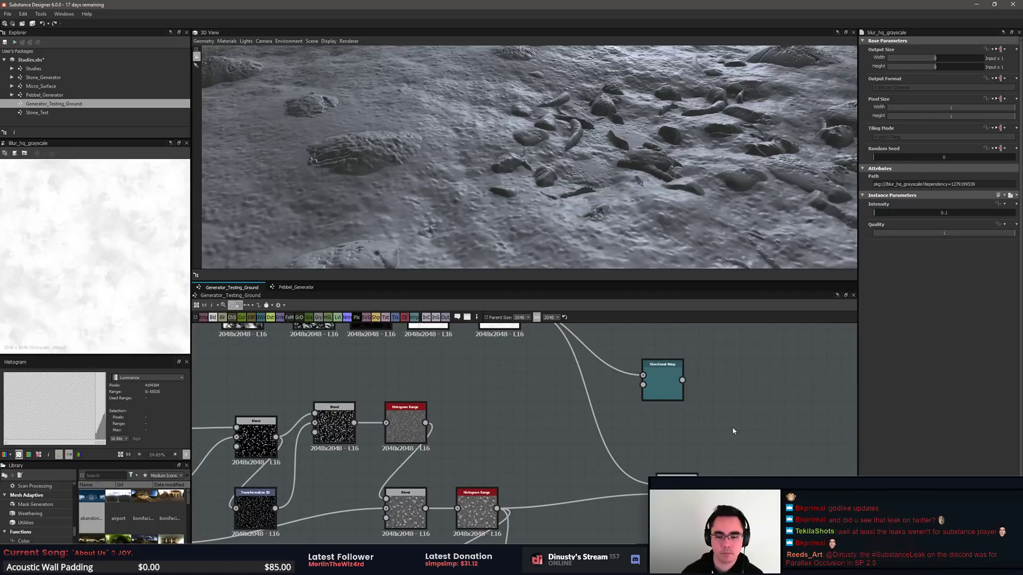
Step: Set the grunge chain's Histogram Range to Range 0.06 and Position 0.02
left_click(677, 498)
middle_click_drag(433, 330, 451, 417)
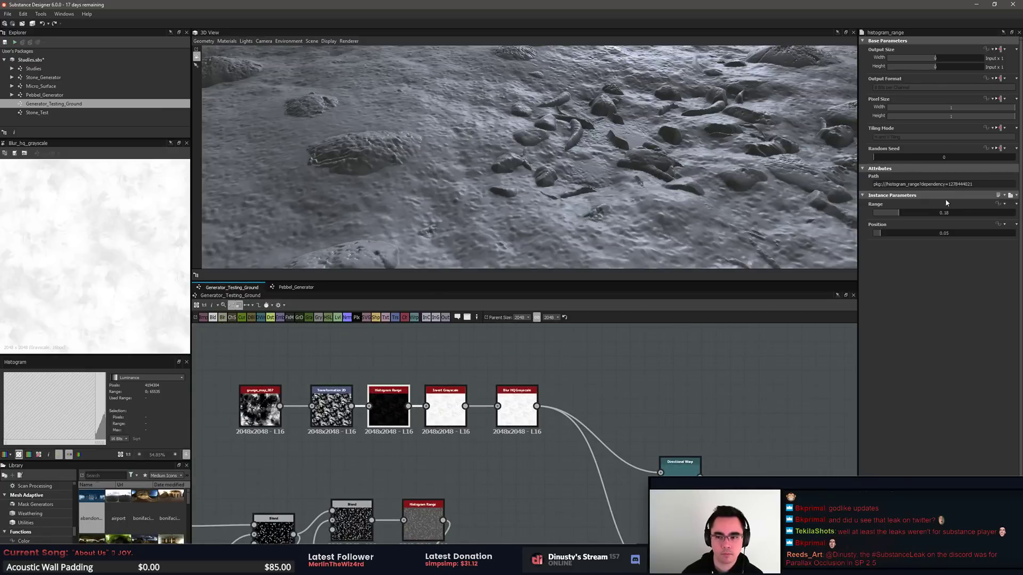
left_click_drag(899, 216, 876, 235)
left_click(727, 333)
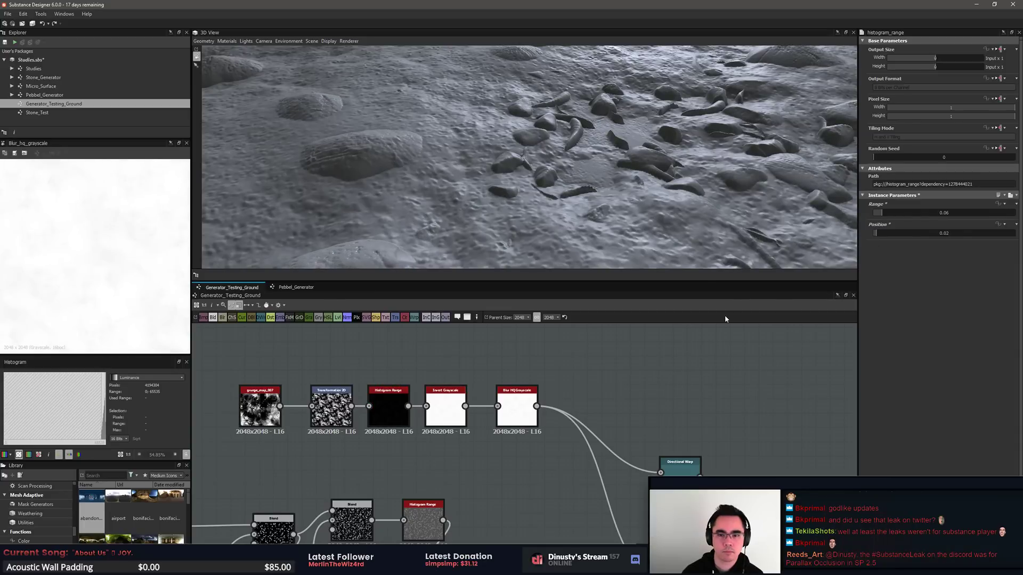
Step: Set the Position of the Histogram Range after the curved-shard Splatter to 0.31
right_click_drag(615, 166, 609, 210)
left_click_drag(609, 210, 612, 165)
scroll(575, 141, "up", 5)
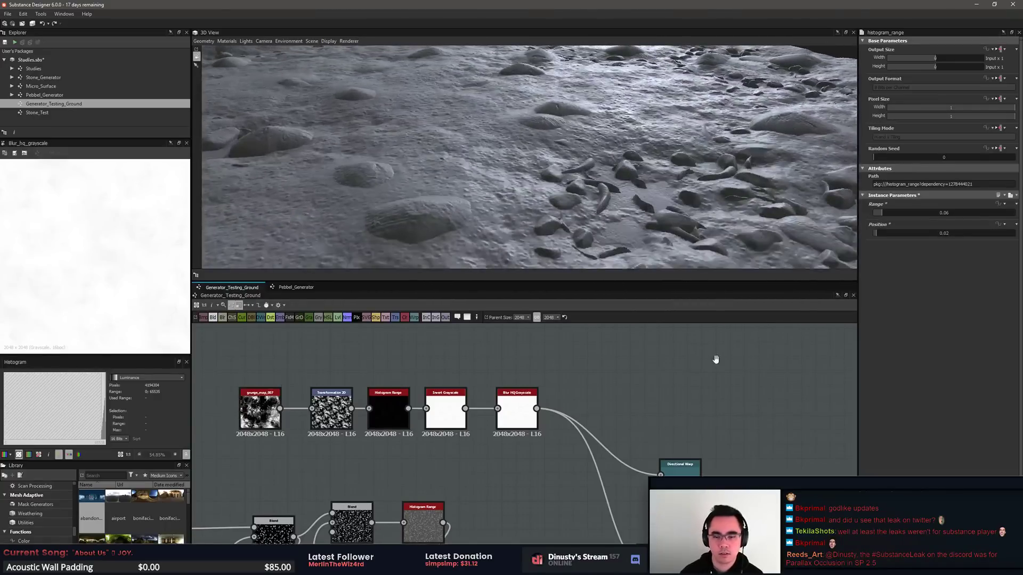
scroll(706, 359, "down", 3)
scroll(367, 496, "up", 5)
double_click(311, 426)
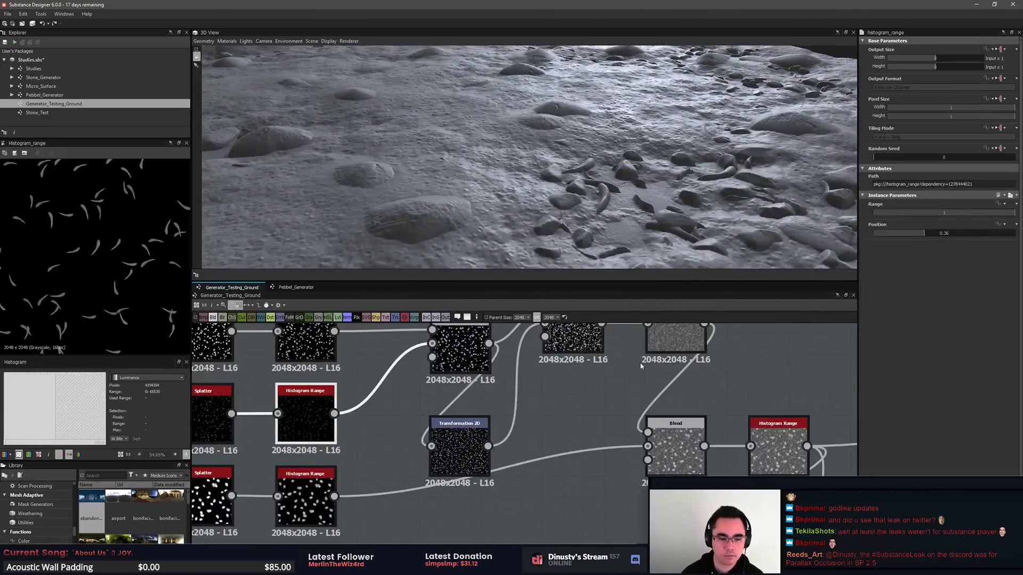
left_click_drag(923, 235, 917, 233)
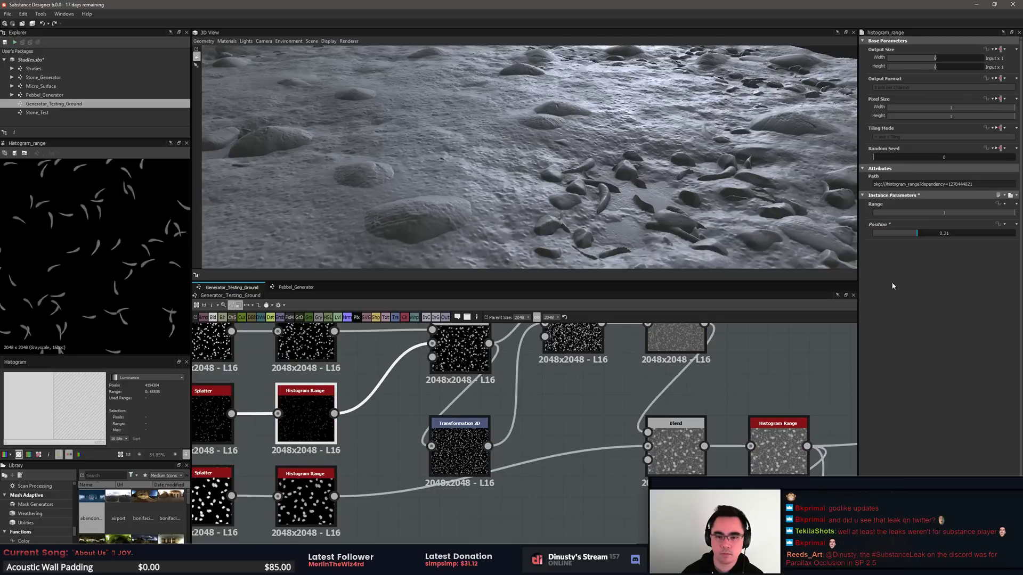
left_click(773, 367)
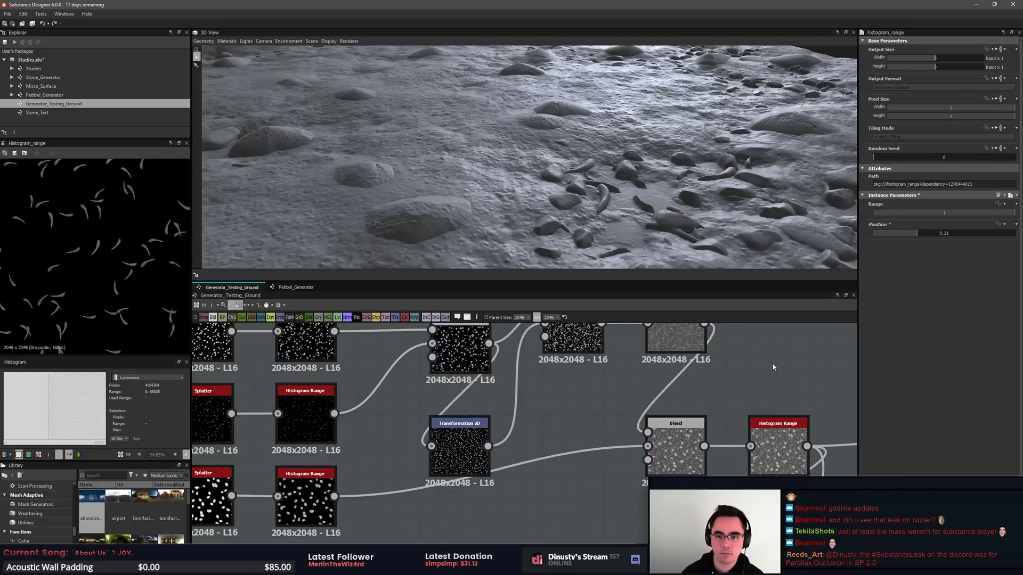
Step: Switch the 3D preview mesh to Rounded Cube and examine the ground surface on it
left_click_drag(679, 230, 666, 208)
left_click(203, 41)
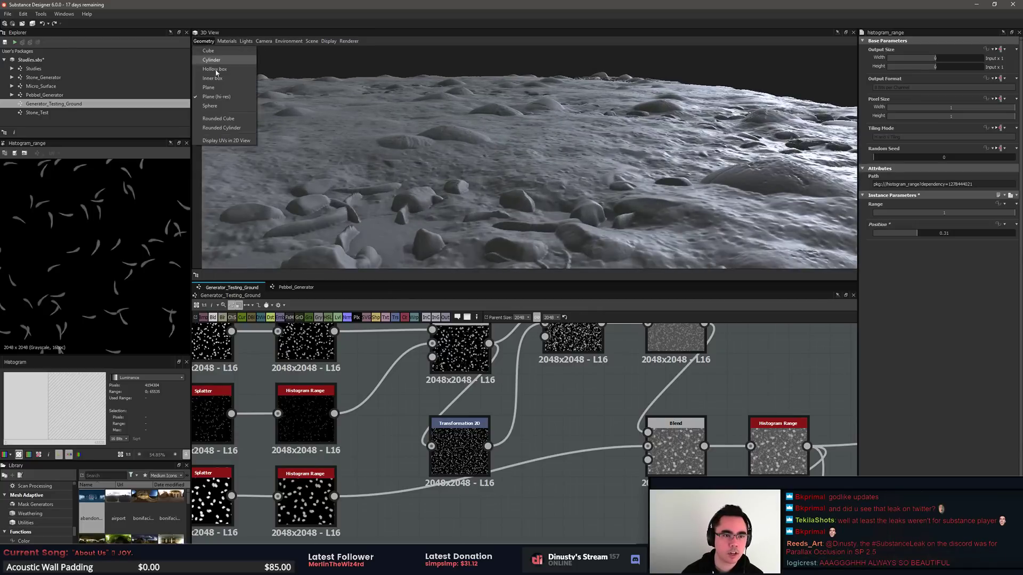
left_click(240, 120)
left_click_drag(483, 147, 561, 194)
scroll(557, 191, "up", 5)
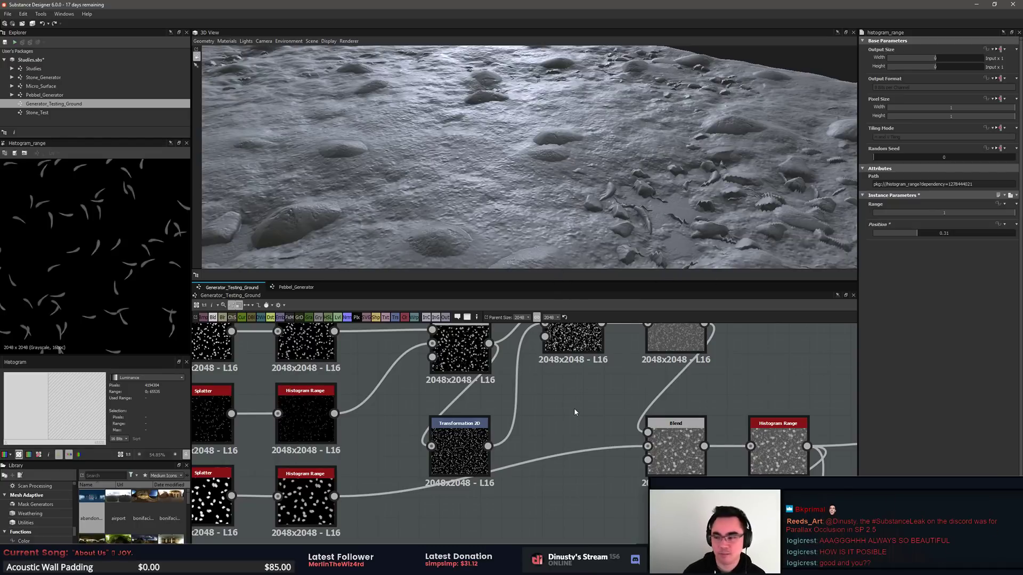
Step: Lower the default material's Tessellation Factor to 13 in the 3D view
left_click(230, 41)
left_click(300, 58)
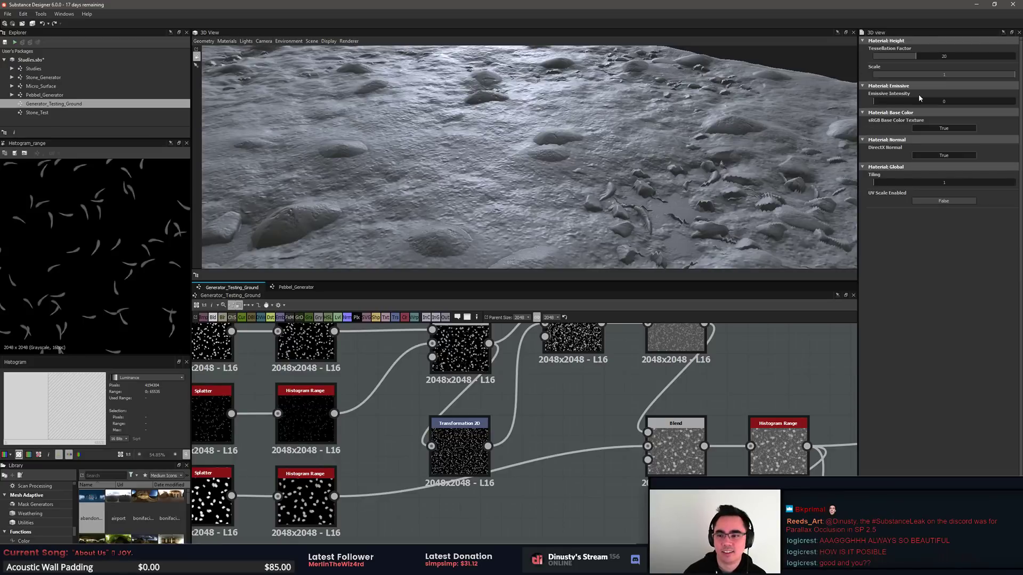
mouse_move(917, 56)
left_mouse_down()
mouse_move(968, 66)
mouse_move(900, 56)
left_mouse_up()
Step: Switch the 3D preview mesh to Rounded Cylinder and enlarge the 3D view over the graph
left_click(227, 41)
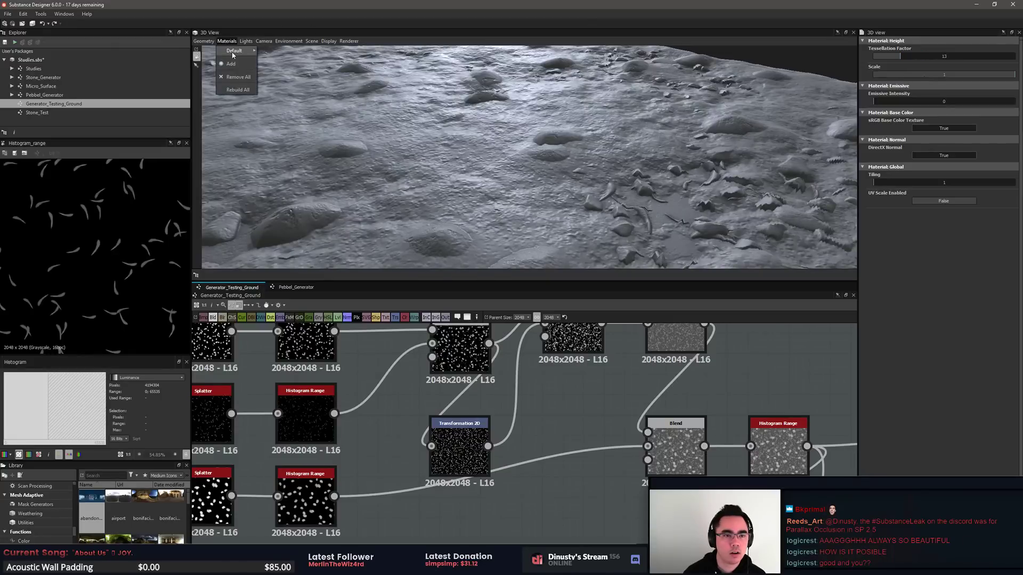
mouse_move(204, 41)
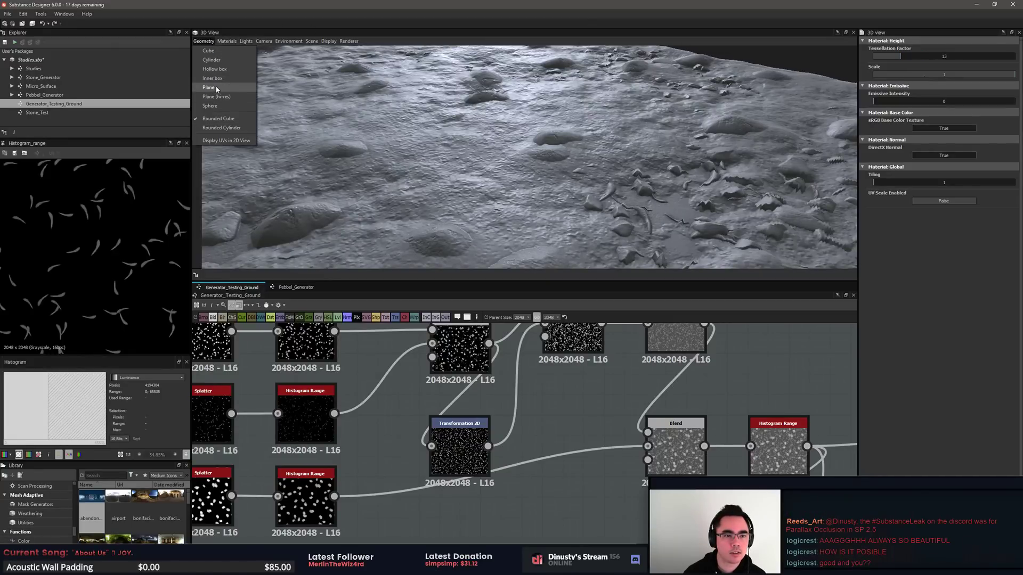
left_click(221, 128)
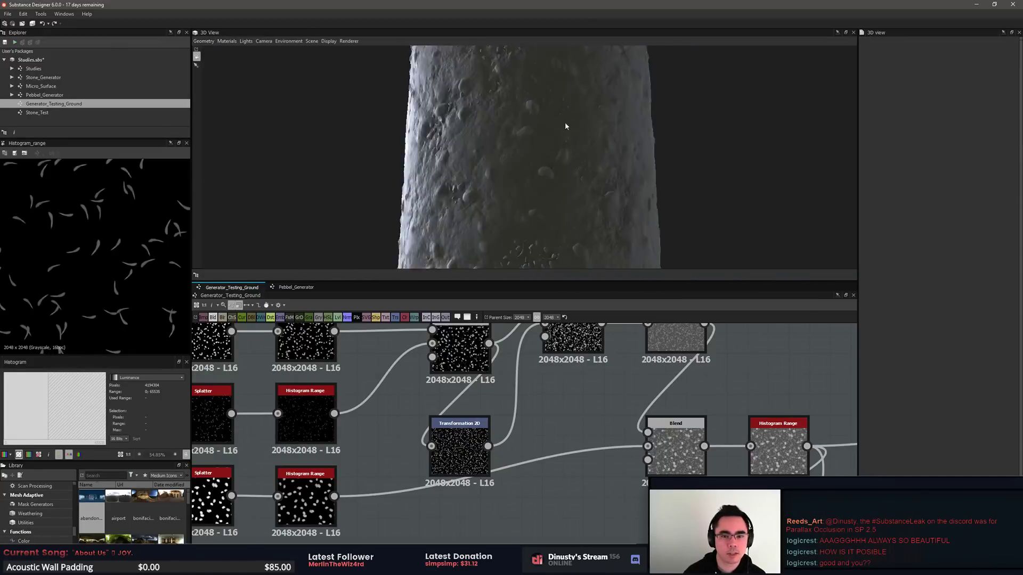
left_click_drag(566, 127, 567, 171)
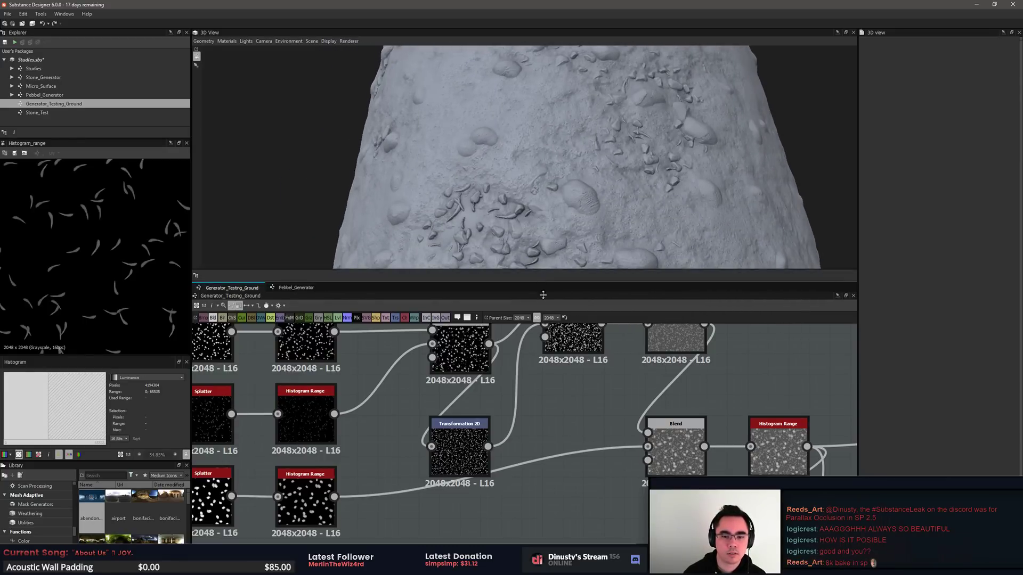
left_click_drag(543, 295, 543, 369)
left_click_drag(554, 303, 573, 325)
Step: Survey the graph's node chains from the stone splatters to the normal, occlusion and material nodes
scroll(584, 405, "down", 5)
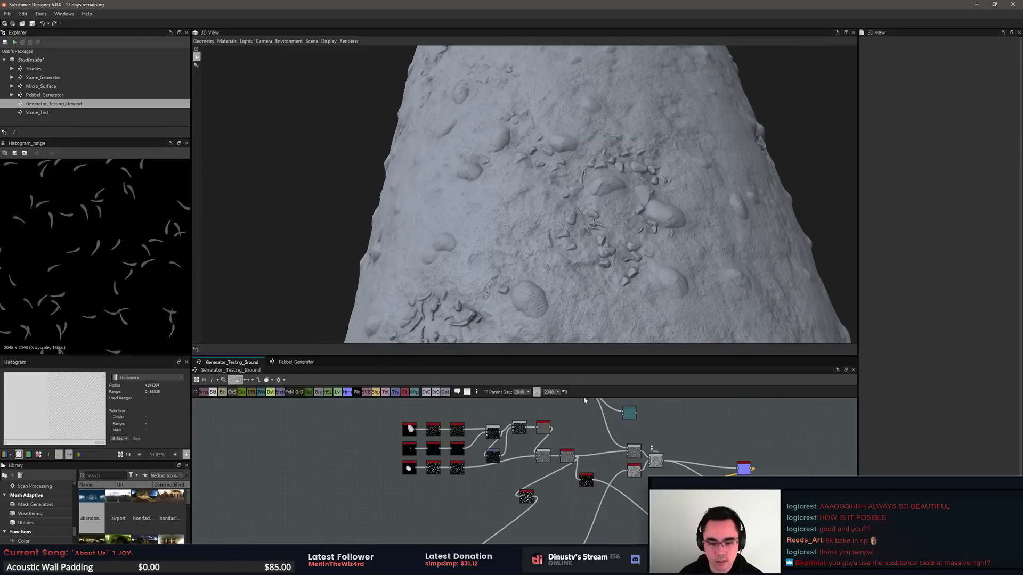
middle_click_drag(659, 425, 492, 460)
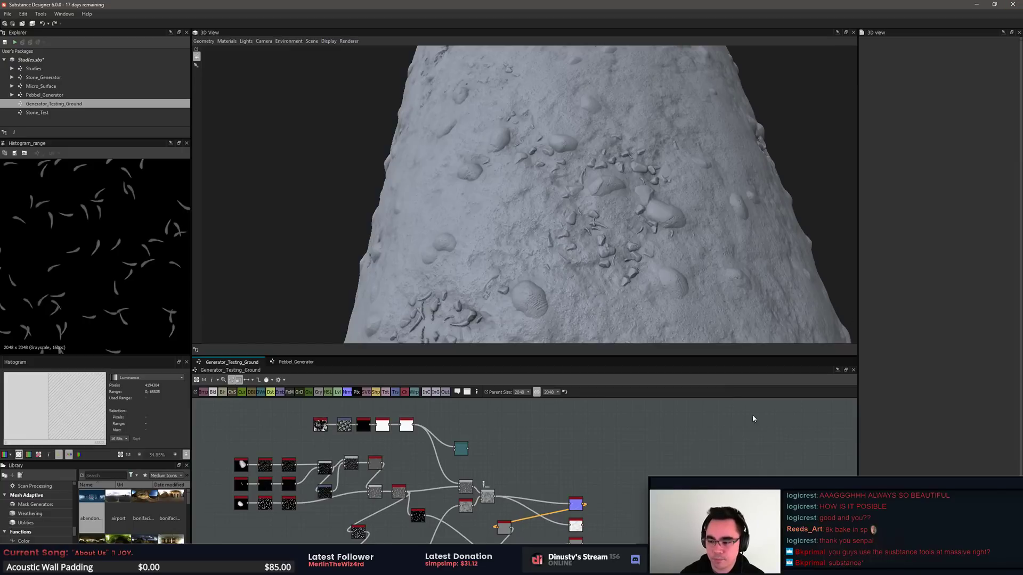
middle_click_drag(587, 438, 498, 441)
scroll(497, 439, "down", 1)
middle_click_drag(622, 493, 584, 429)
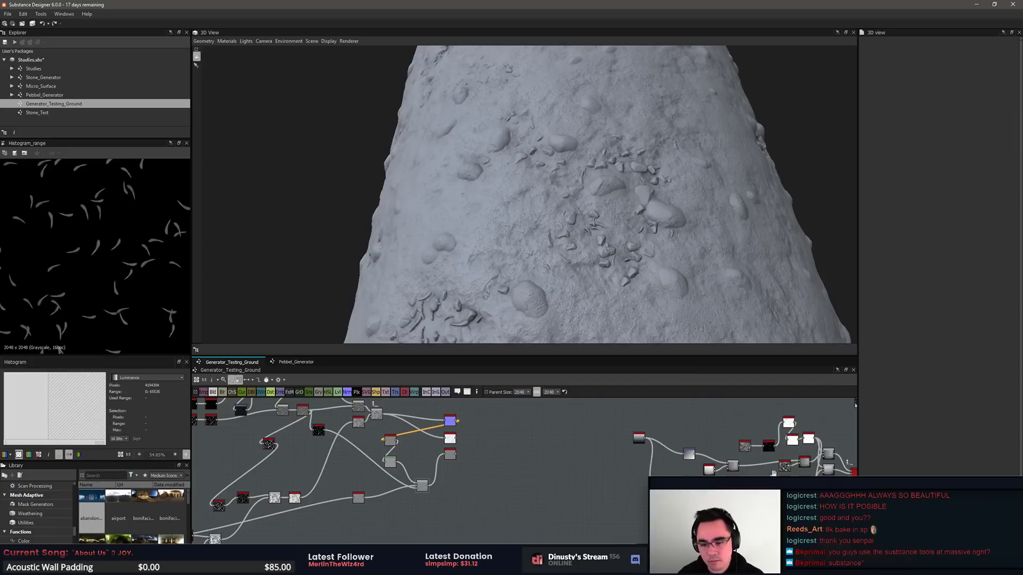
middle_click_drag(773, 474, 552, 474)
middle_click_drag(639, 459, 498, 473)
scroll(502, 469, "down", 1)
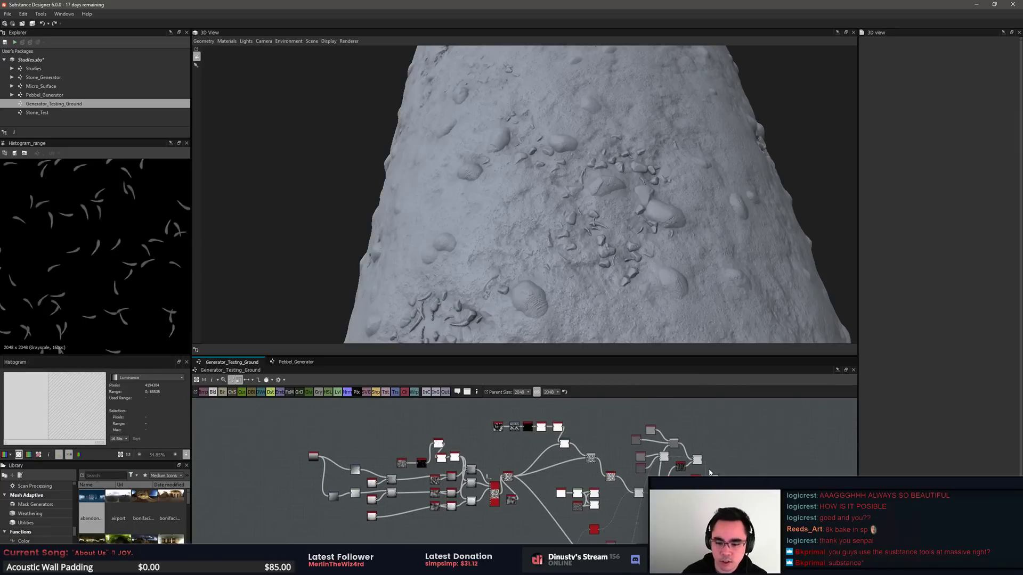
scroll(709, 473, "up", 1)
right_click(709, 473)
middle_click_drag(750, 478, 691, 427)
left_click(693, 472)
scroll(691, 427, "down", 1)
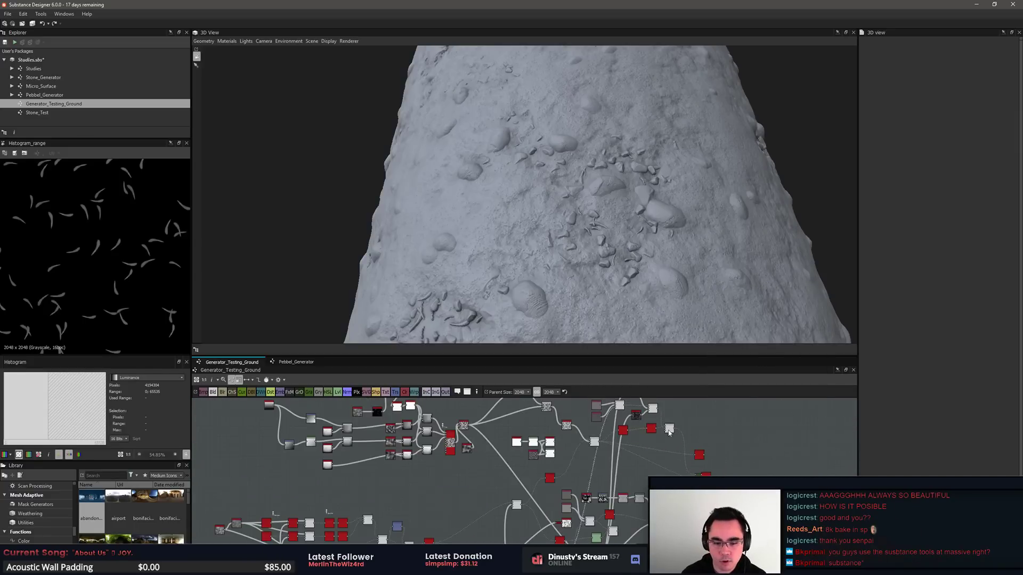
scroll(291, 458, "down", 1)
middle_click_drag(290, 458, 650, 467)
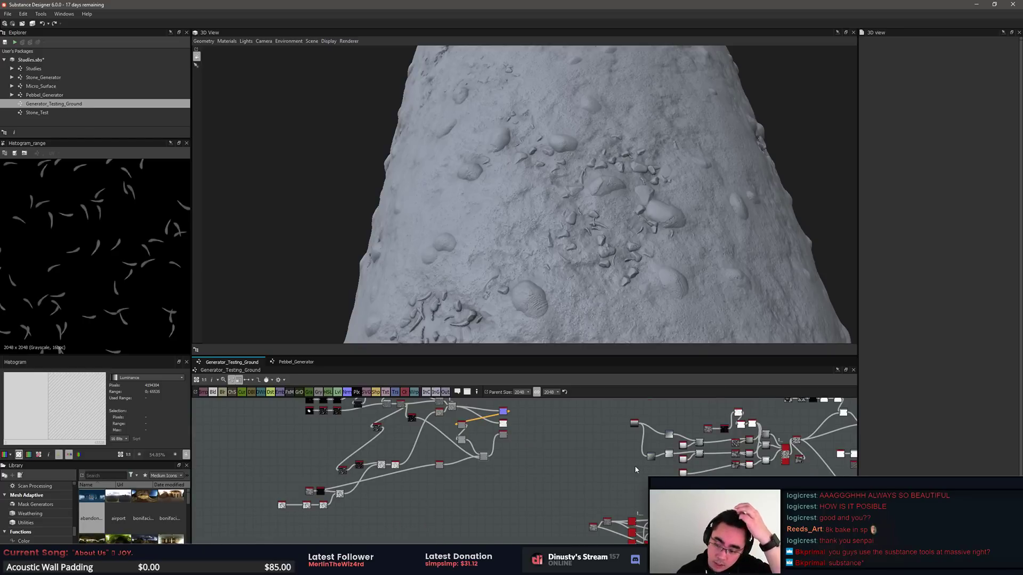
scroll(485, 403, "up", 5)
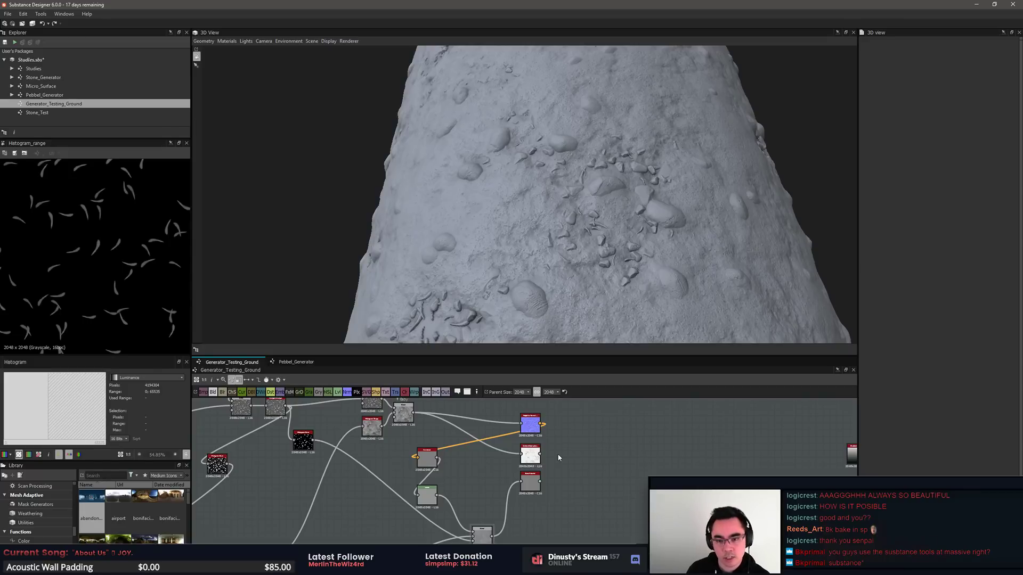
left_click_drag(577, 304, 582, 280)
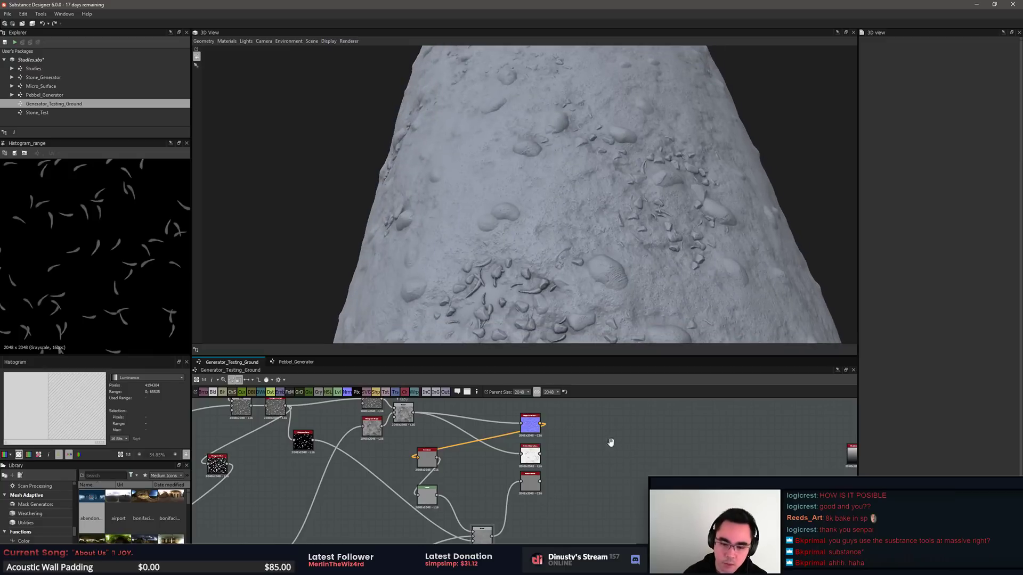
middle_click_drag(610, 448, 604, 452)
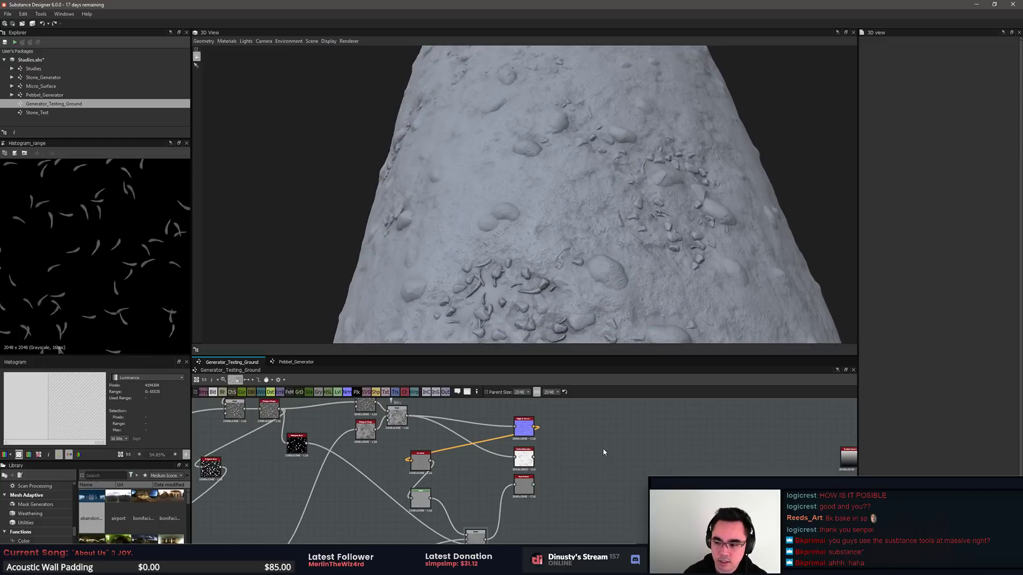
Step: Preview the Height to Normal World Units and Ambient Occlusion nodes and review their parameters
right_click(573, 449)
left_click(592, 485)
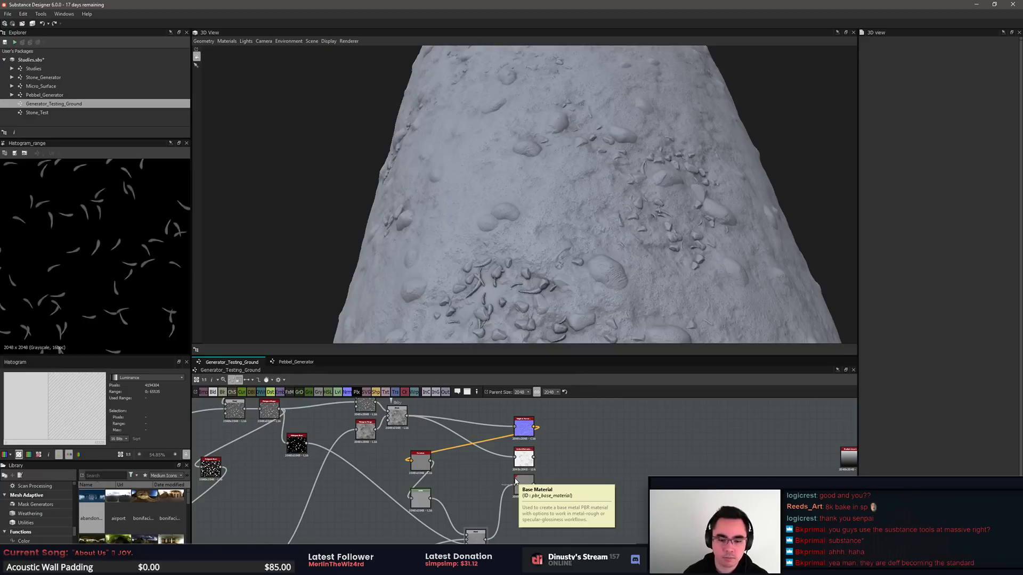
middle_click_drag(630, 481, 630, 472)
scroll(630, 475, "up", 2)
middle_click_drag(524, 431, 517, 493)
left_click(475, 452)
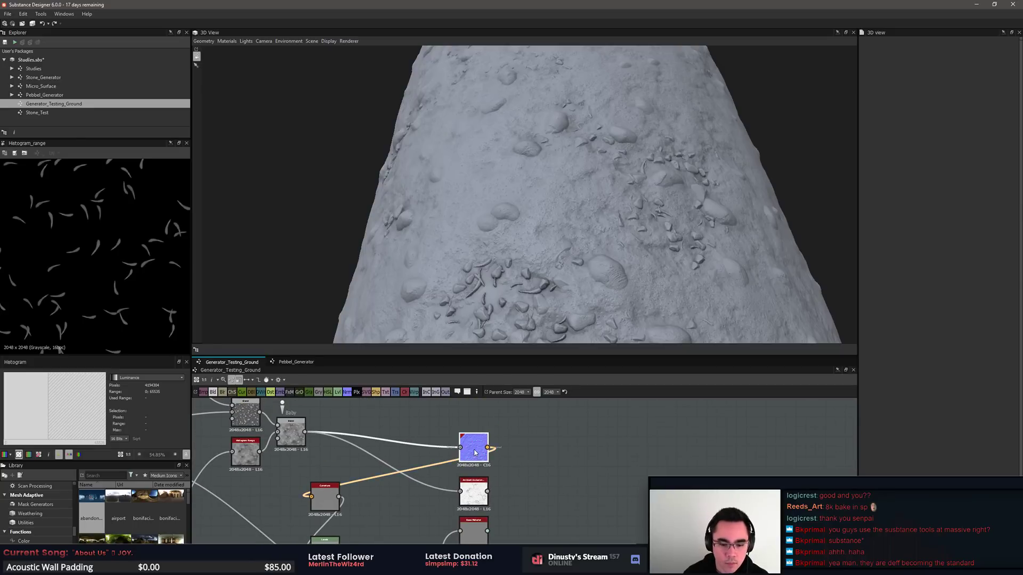
double_click(475, 453)
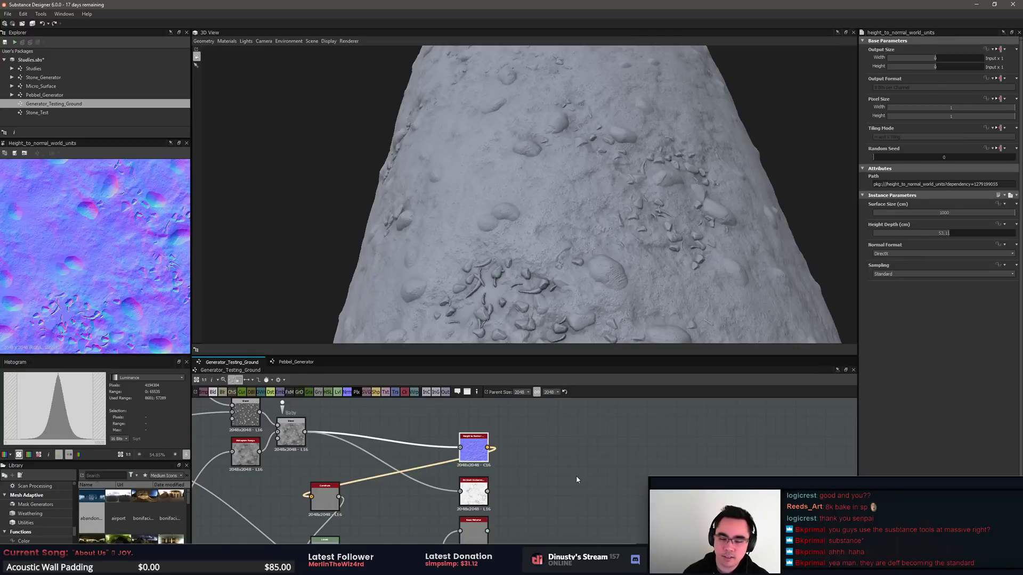
middle_click_drag(559, 511, 561, 501)
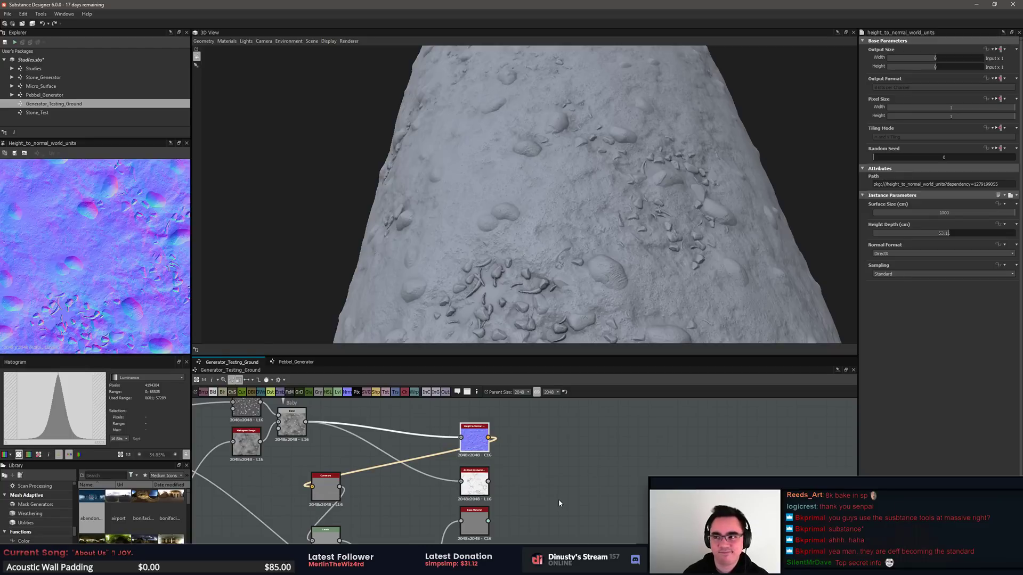
scroll(541, 480, "up", 2)
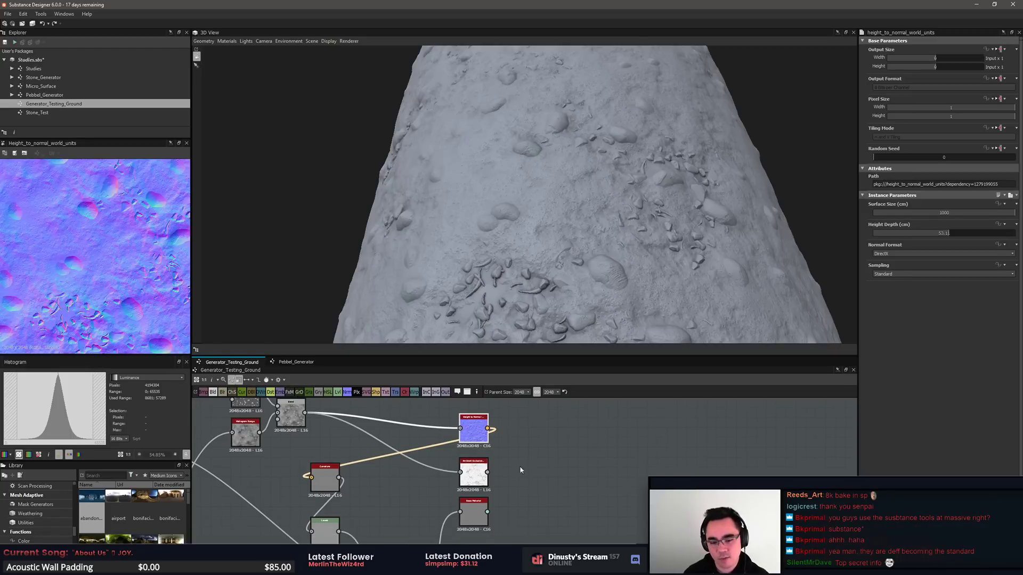
left_click(470, 472)
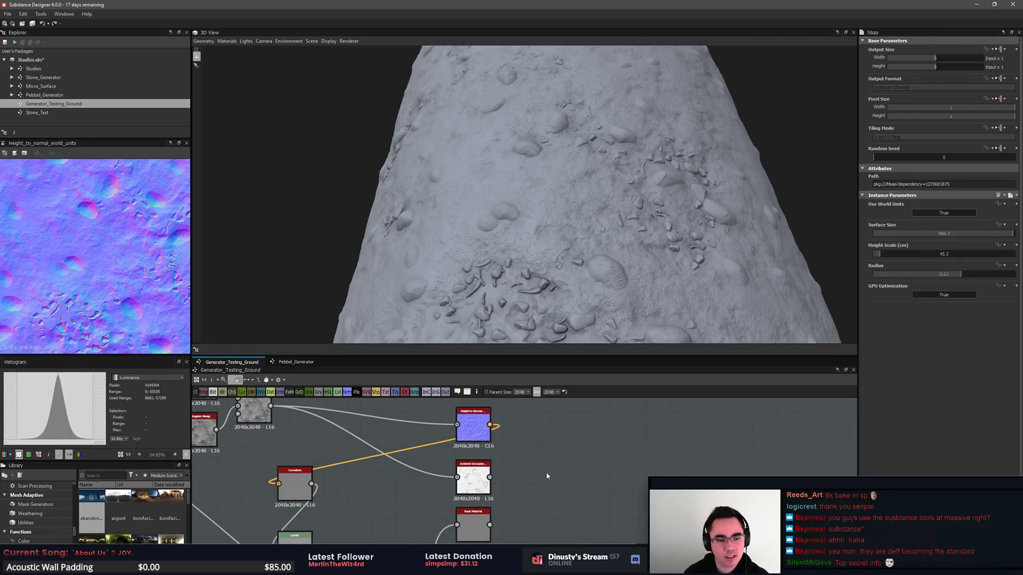
double_click(475, 428)
double_click(475, 484)
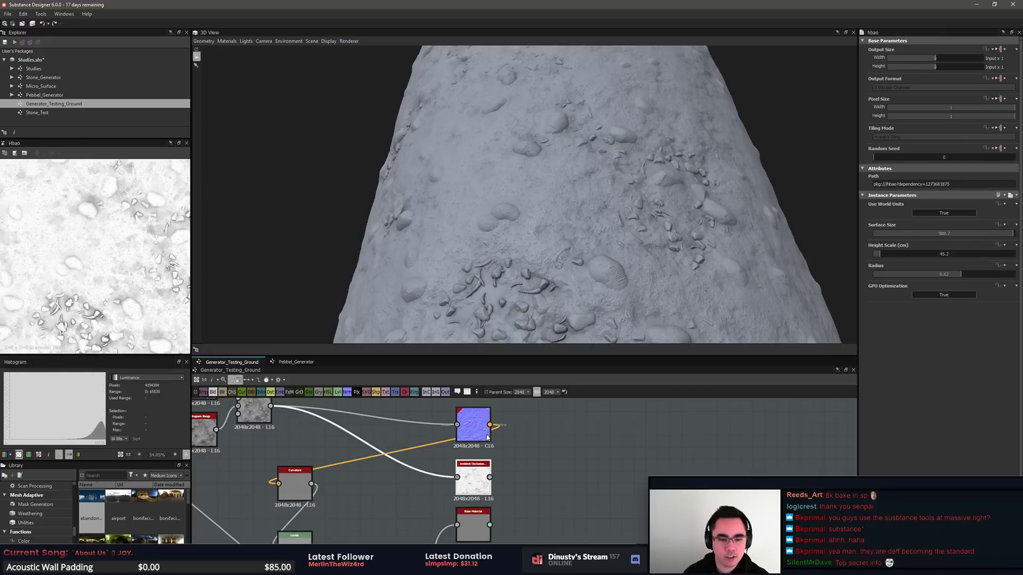
Step: Inspect the Base Material node's workflow and user-defined map settings, and check the stones on the cylinder
mouse_move(503, 197)
left_mouse_down()
mouse_move(625, 274)
mouse_move(619, 280)
mouse_move(629, 264)
mouse_move(618, 275)
left_mouse_up()
left_click(561, 462)
middle_click_drag(560, 507, 623, 413)
scroll(623, 413, "down", 2)
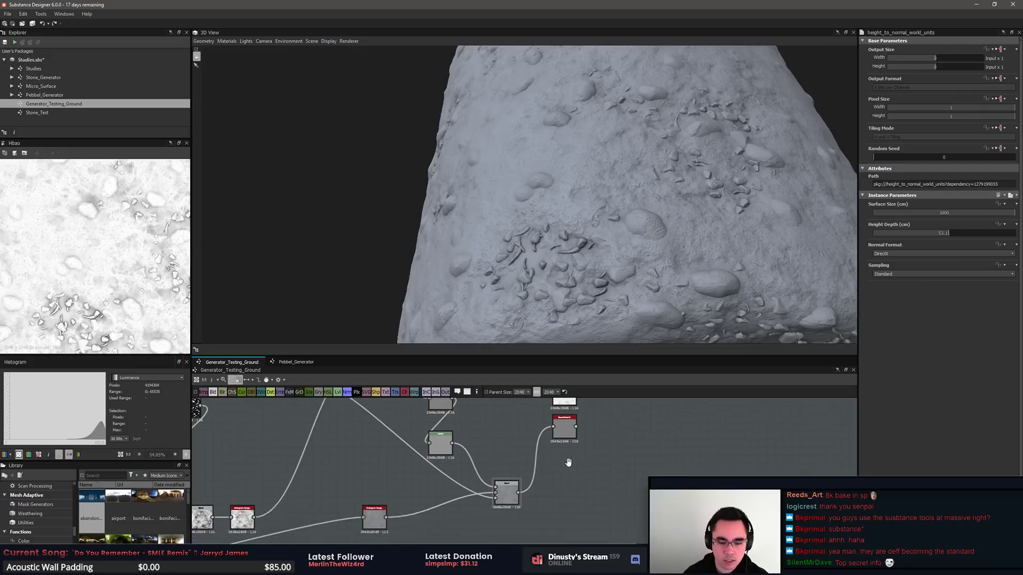
left_click(558, 492)
middle_click_drag(568, 463, 551, 516)
scroll(551, 516, "up", 2)
middle_click_drag(672, 519, 553, 521)
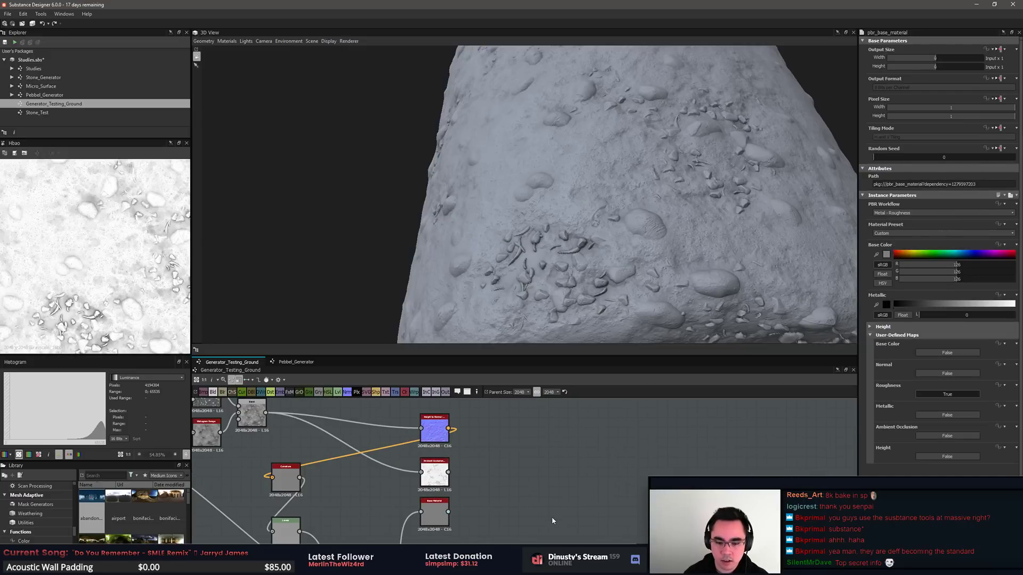
Step: Add a Gradient Map node in the empty area above the final height Blend and the Height to Normal node
middle_click_drag(486, 510, 600, 527)
middle_click_drag(516, 443, 542, 477)
key("space")
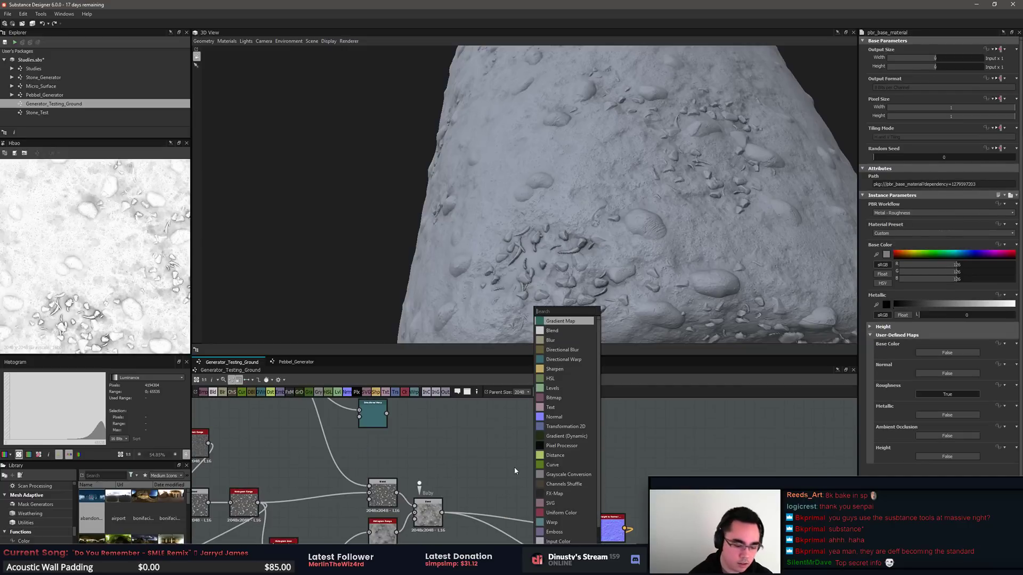
type("n")
key("BackSpace")
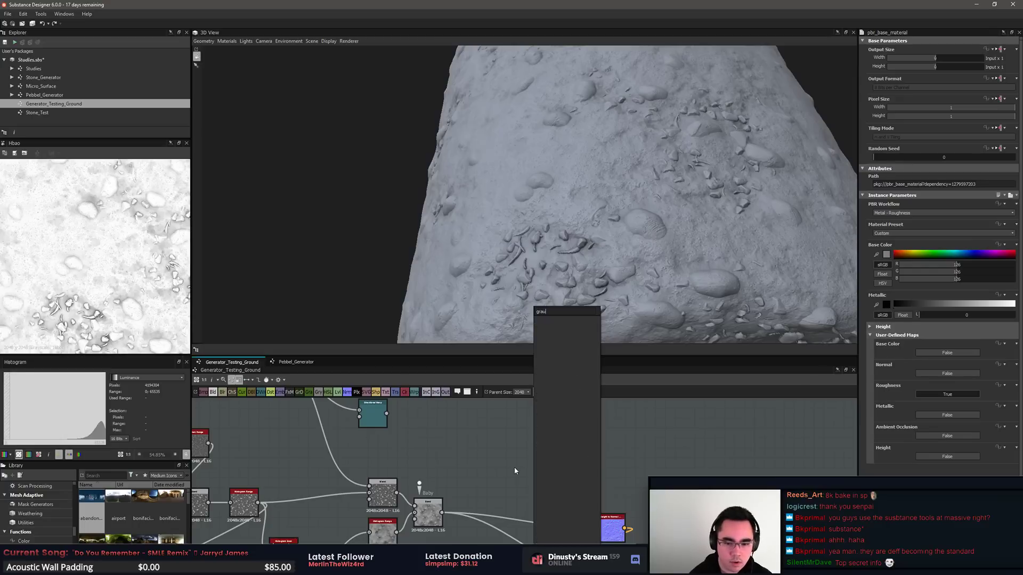
type("glrad")
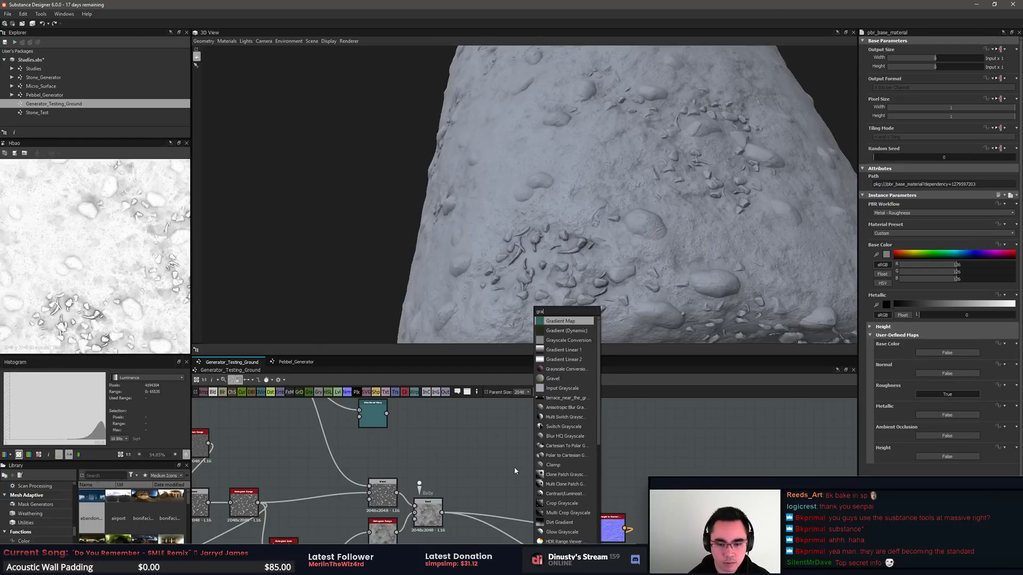
key("Down")
key("Down")
key("Down")
key("Up")
key("Up")
key("Up")
key("Return")
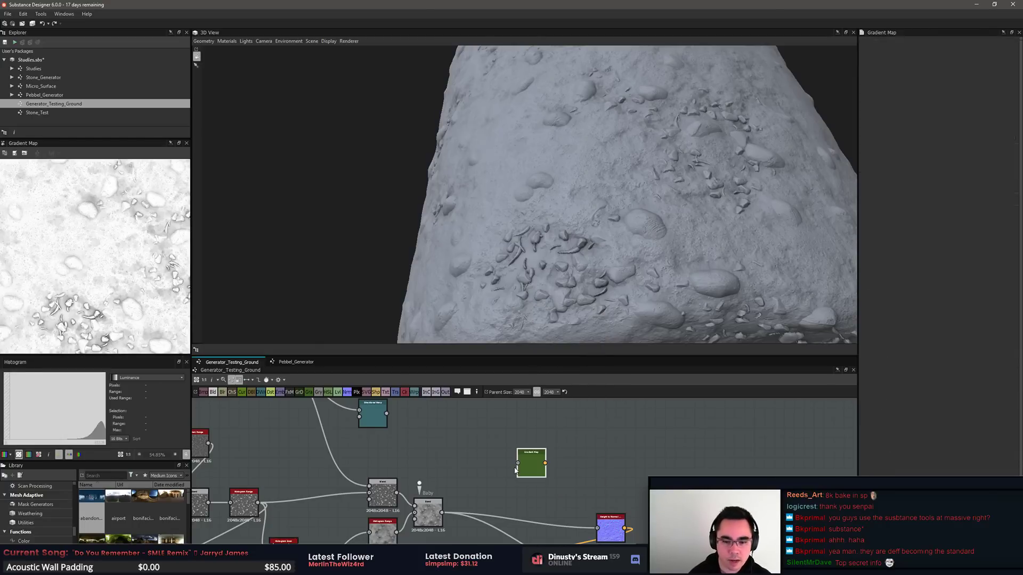
left_click_drag(527, 468, 526, 458)
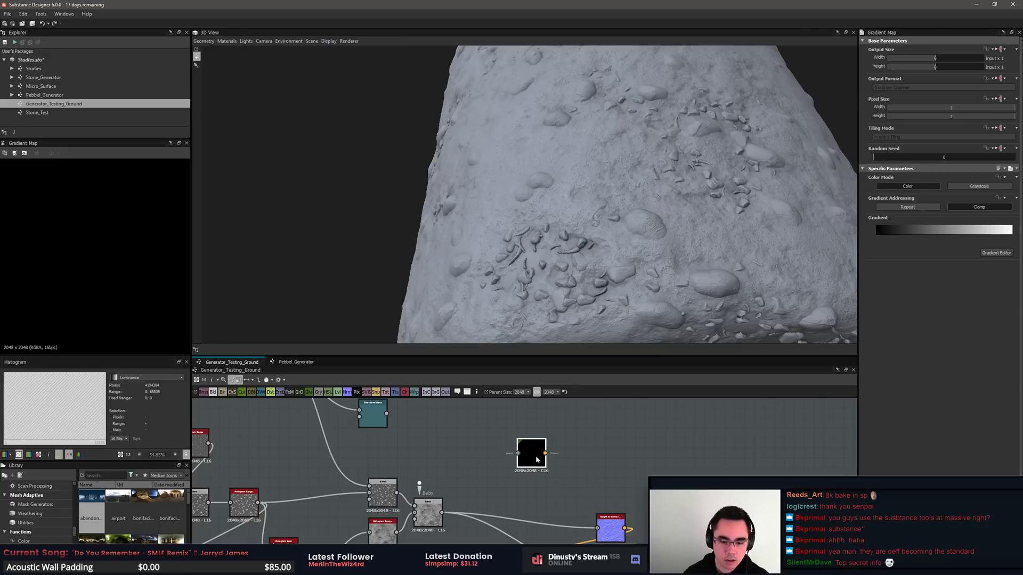
scroll(548, 474, "down", 3)
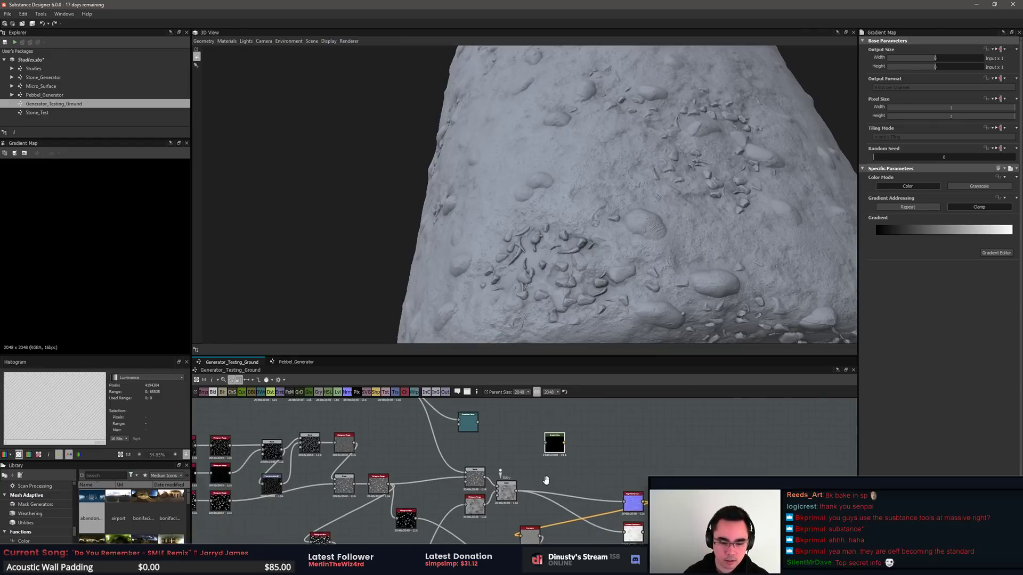
Step: Preview the final height Blend and try to feed it into the Gradient Map
scroll(546, 481, "up", 2)
double_click(489, 499)
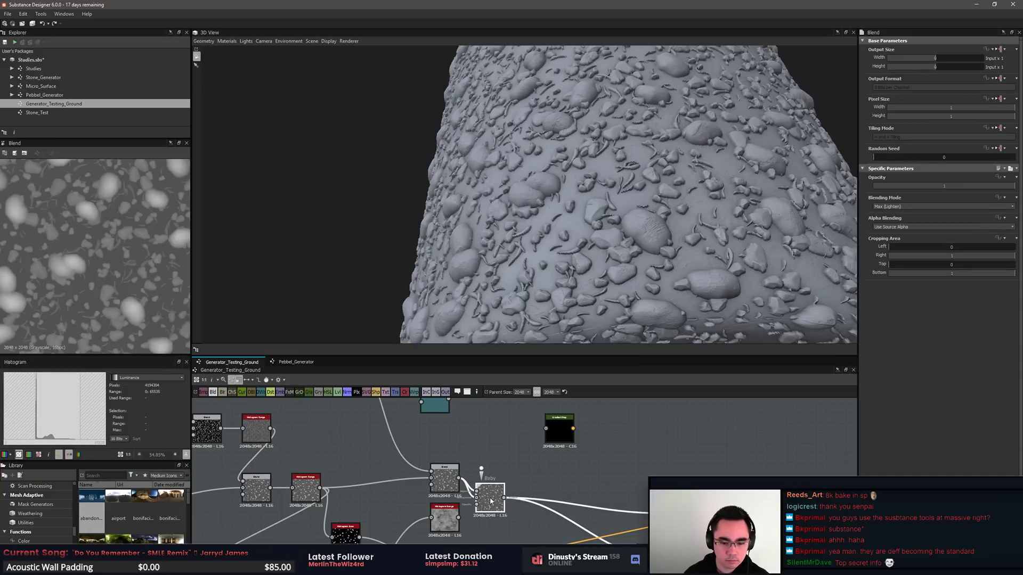
scroll(489, 498, "up", 2)
middle_click_drag(509, 497, 480, 540)
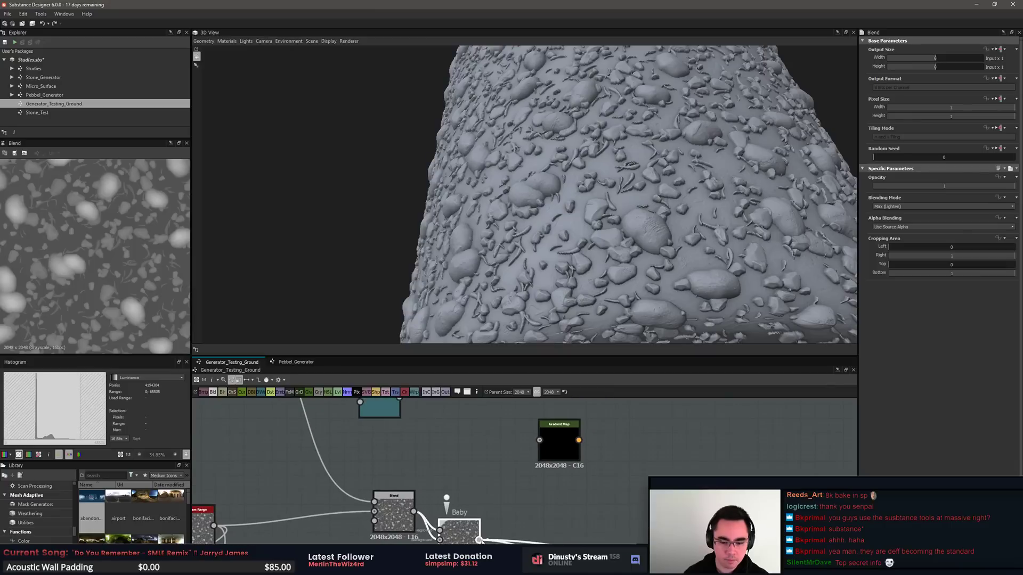
left_click_drag(479, 540, 564, 449)
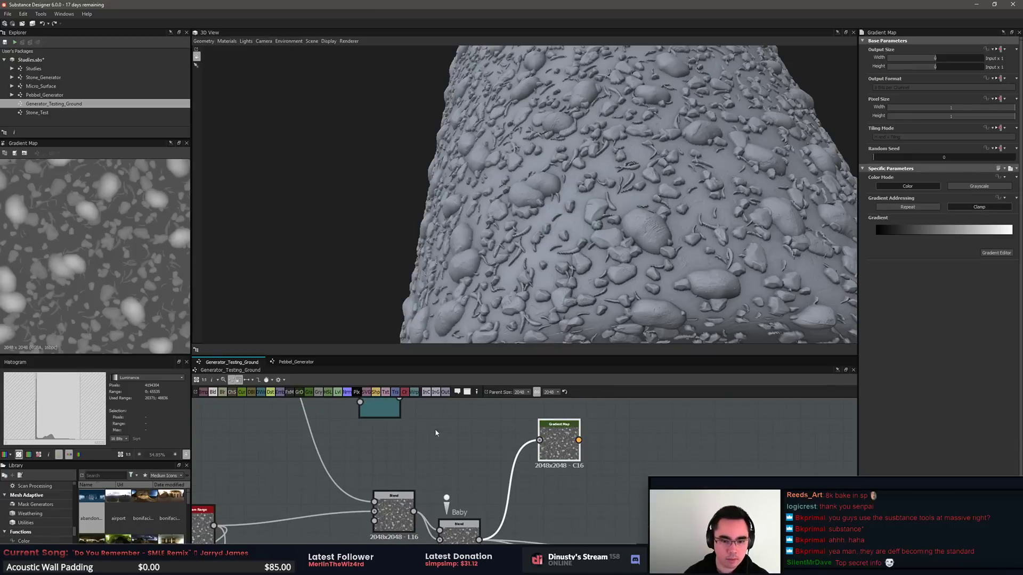
scroll(79, 290, "down", 3)
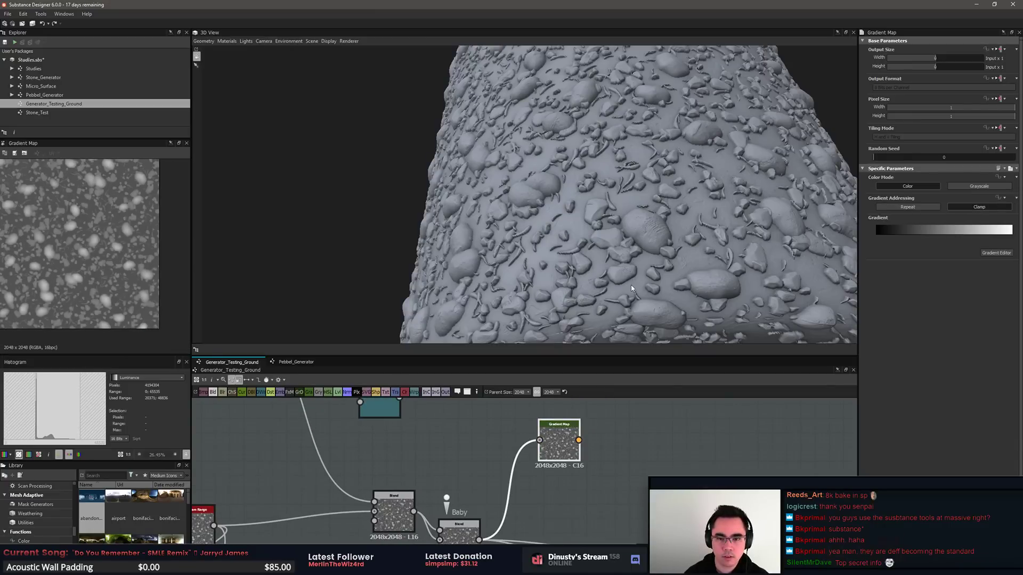
scroll(587, 456, "down", 3)
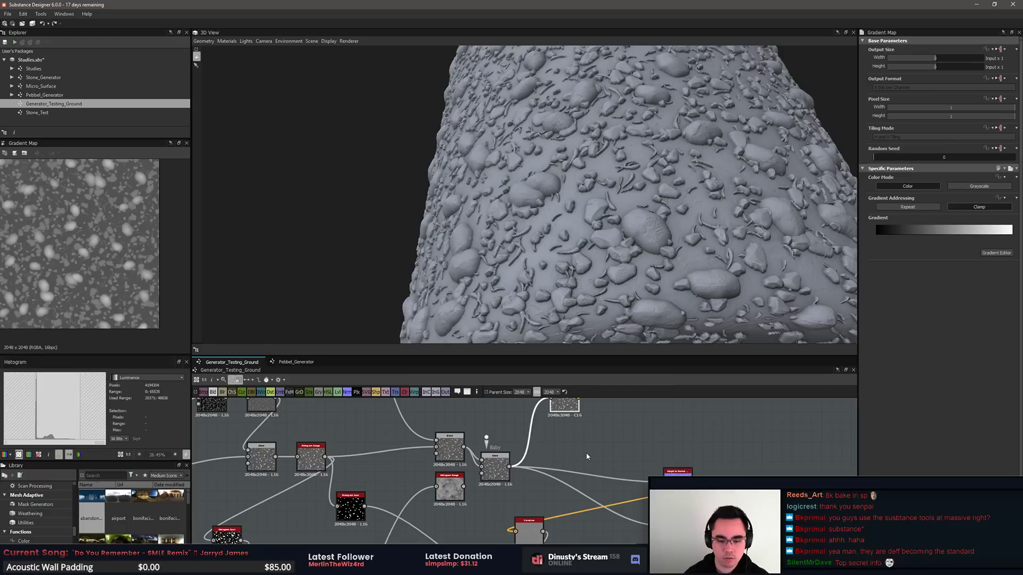
Step: Undo the Gradient Map connection and the preceding changes around the final height Blend
left_click_drag(568, 279, 596, 289)
key("ctrl+z")
key("ctrl+z")
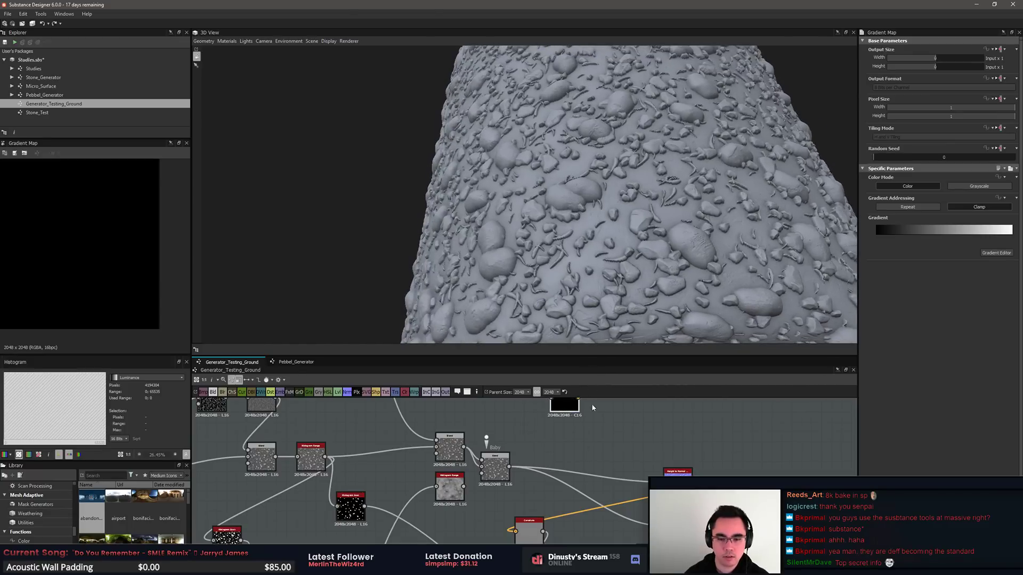
scroll(602, 439, "down", 2)
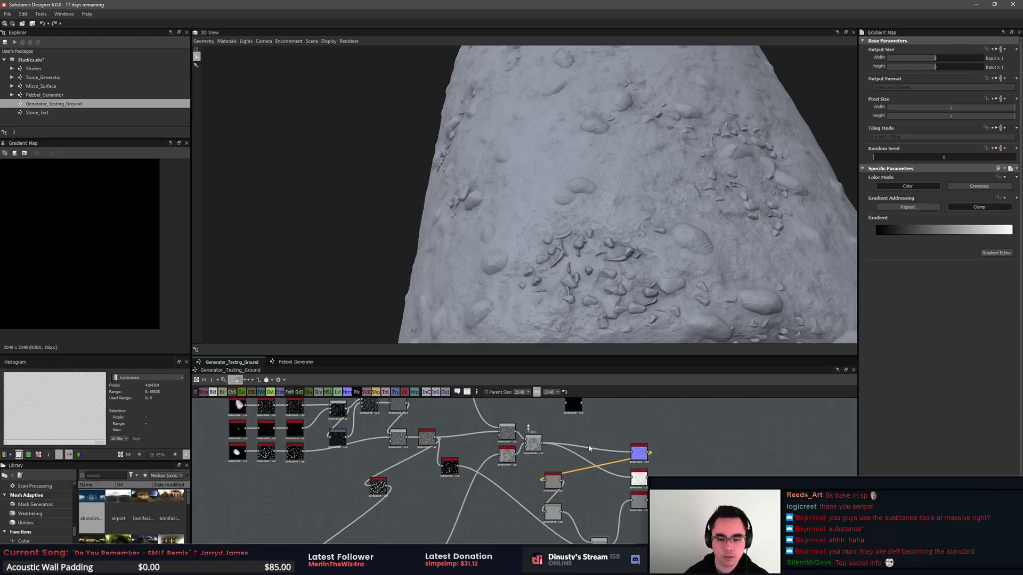
key("ctrl+z")
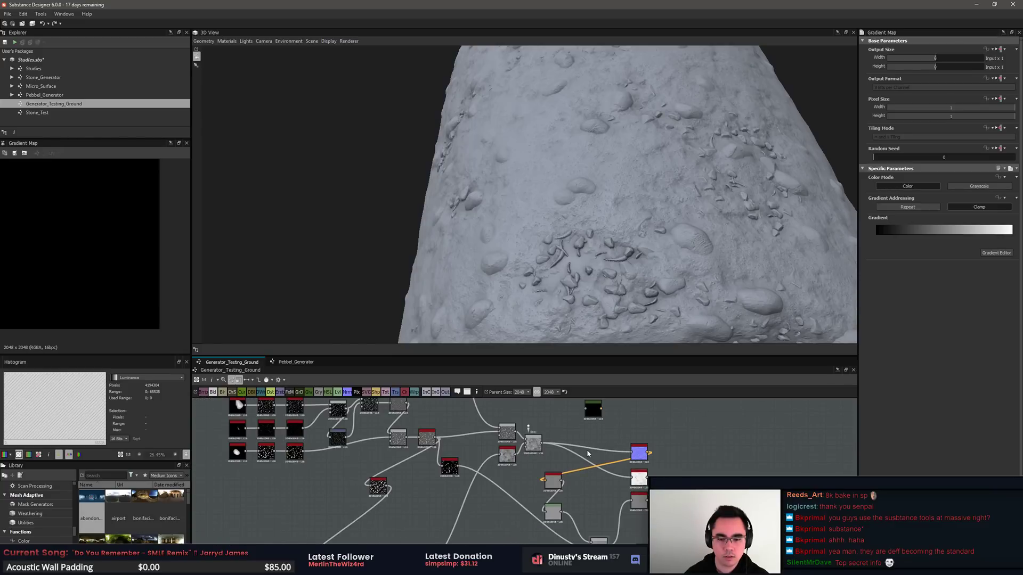
Step: Connect the final height Blend's output to the Gradient Map's input and inspect the mapped texture in the 2D view
scroll(577, 460, "up", 2)
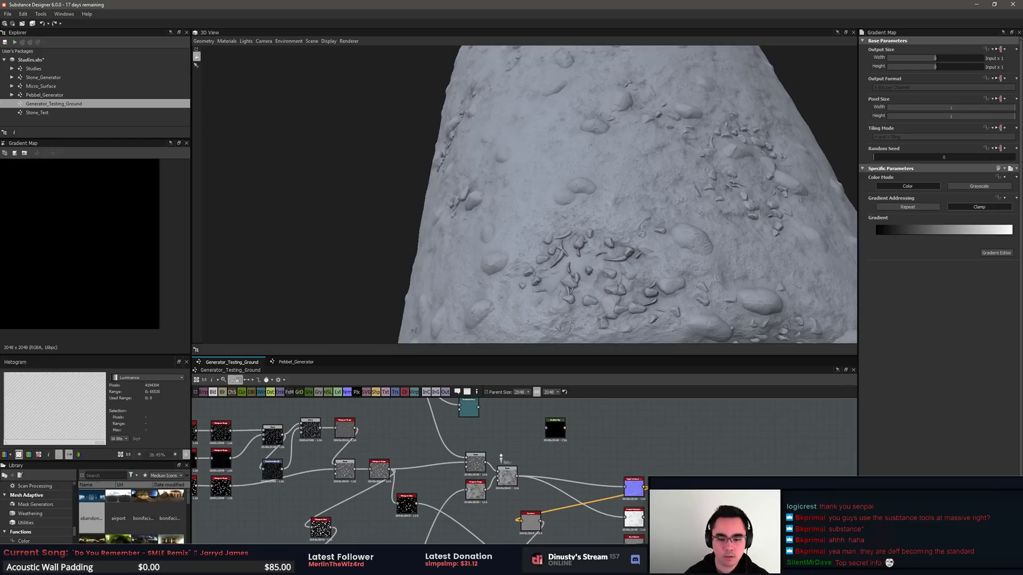
scroll(585, 467, "up", 2)
left_click_drag(496, 535, 540, 456)
left_click(557, 457)
scroll(76, 238, "up", 2)
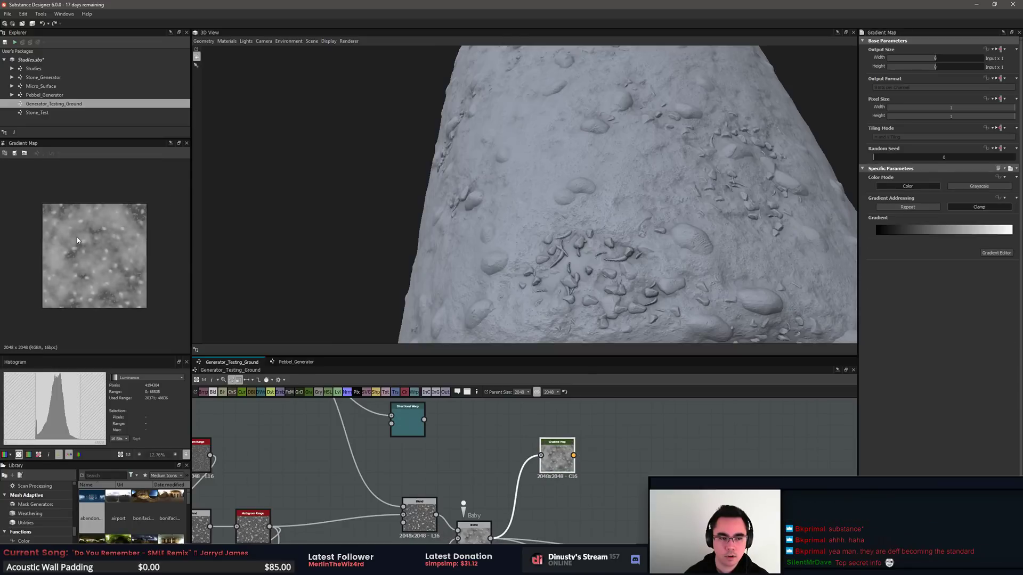
scroll(101, 245, "up", 2)
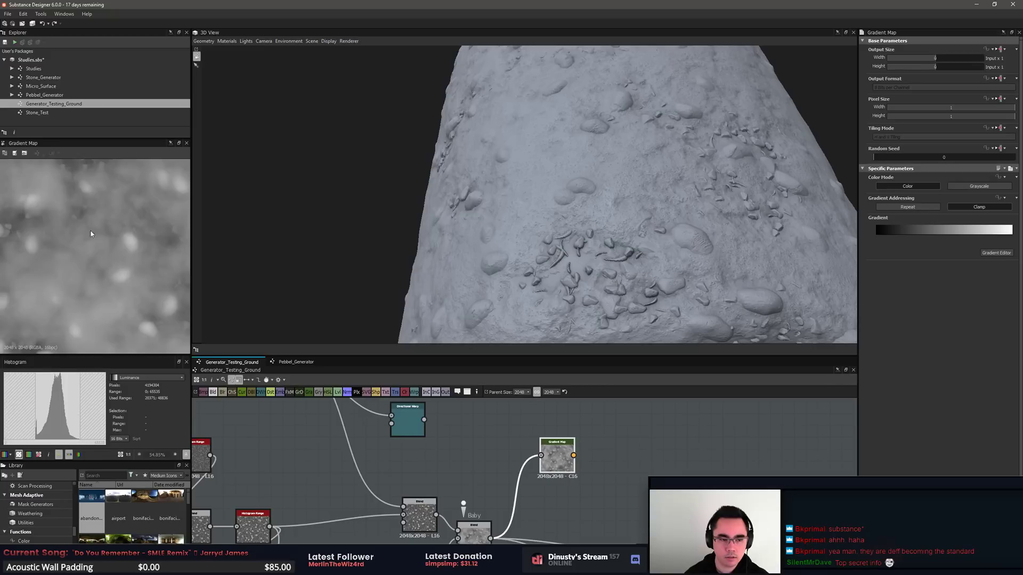
Step: Review the final height Blend's parameters and the Gradient Map's Color mode and gradient settings against the texture preview
middle_click_drag(481, 533, 489, 496)
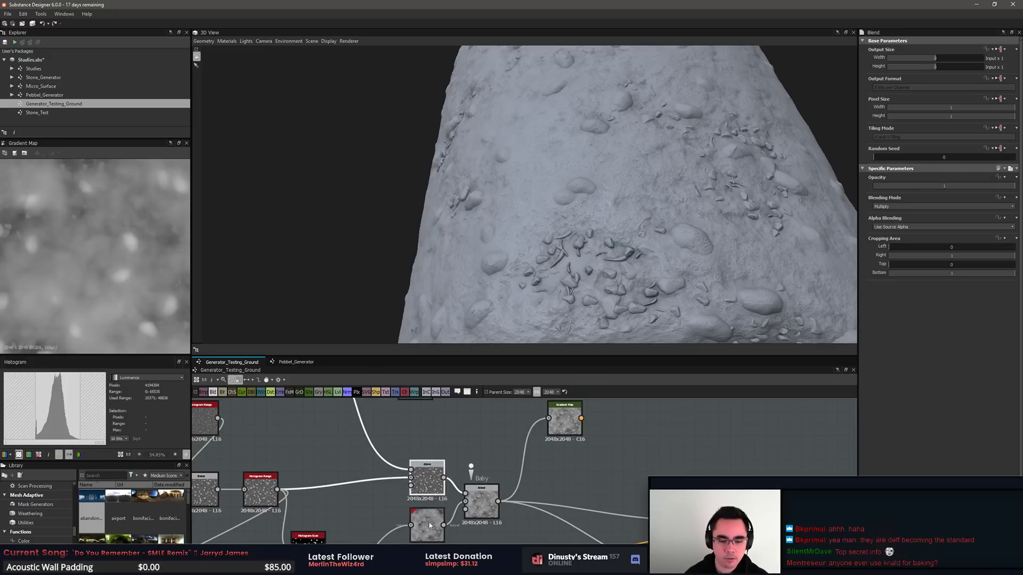
left_click(482, 505)
middle_click_drag(654, 426, 543, 501)
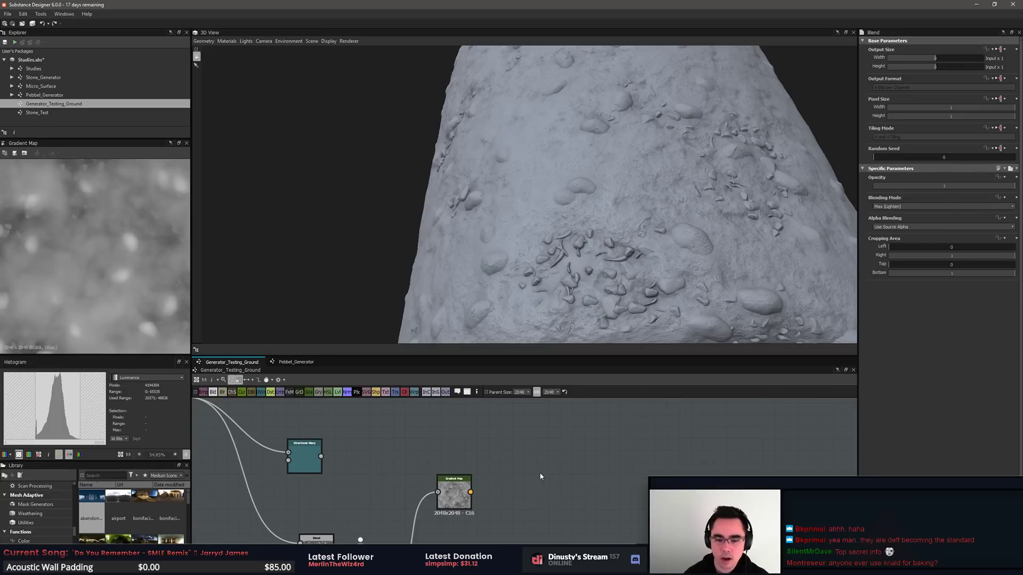
left_click(456, 505)
scroll(513, 492, "up", 2)
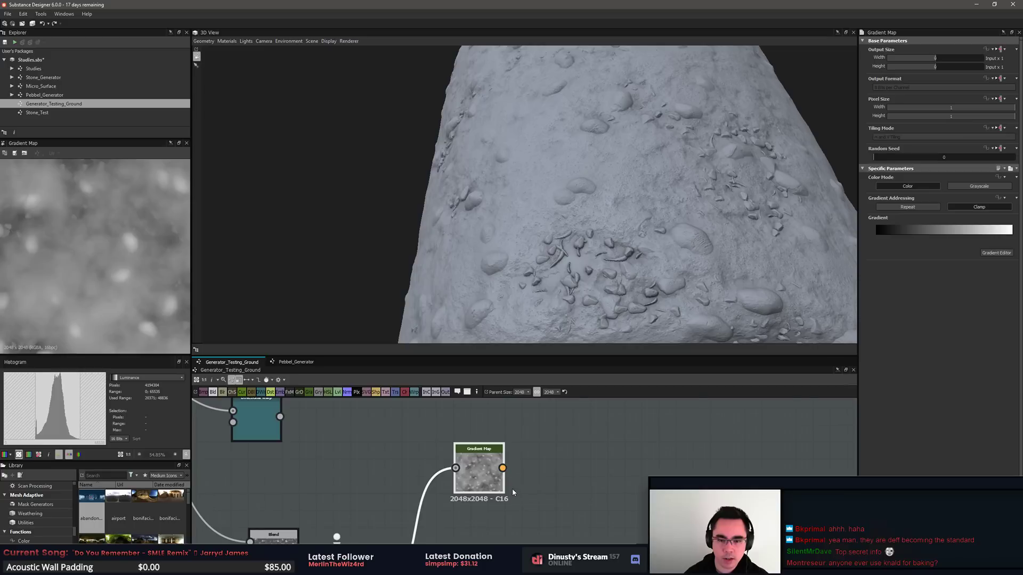
left_click(542, 477)
left_click(487, 473)
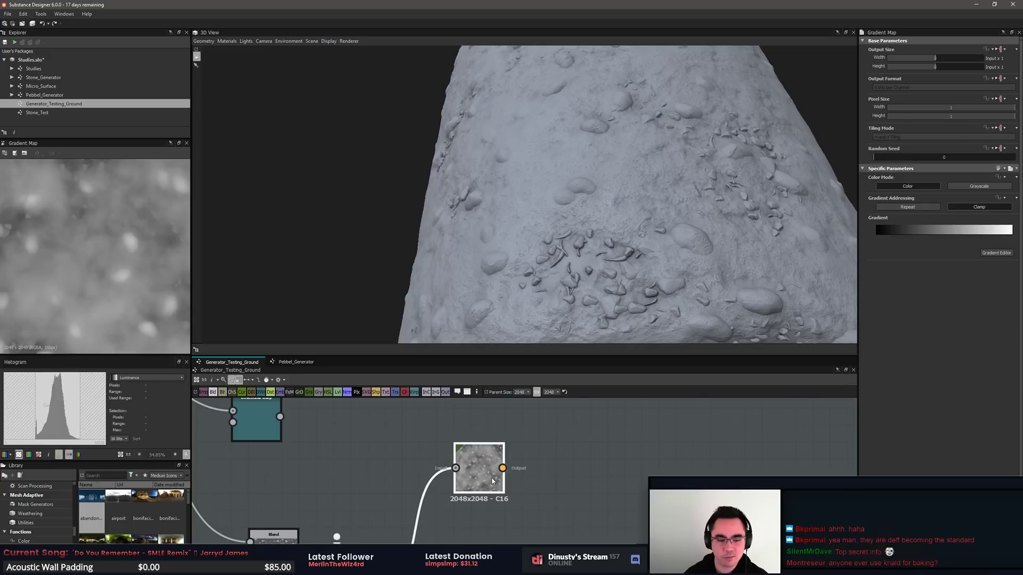
middle_click_drag(574, 485, 595, 467)
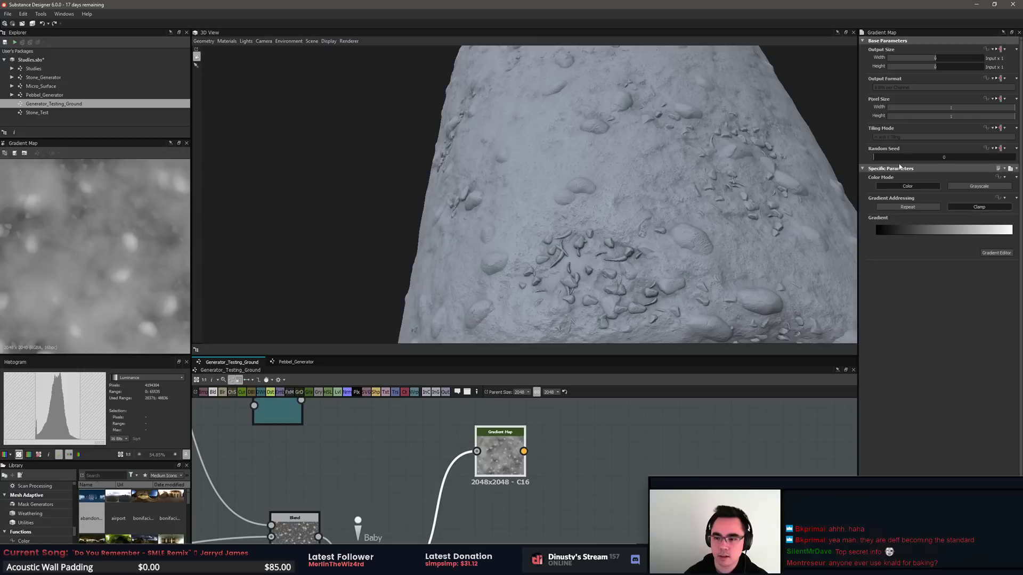
left_click(908, 186)
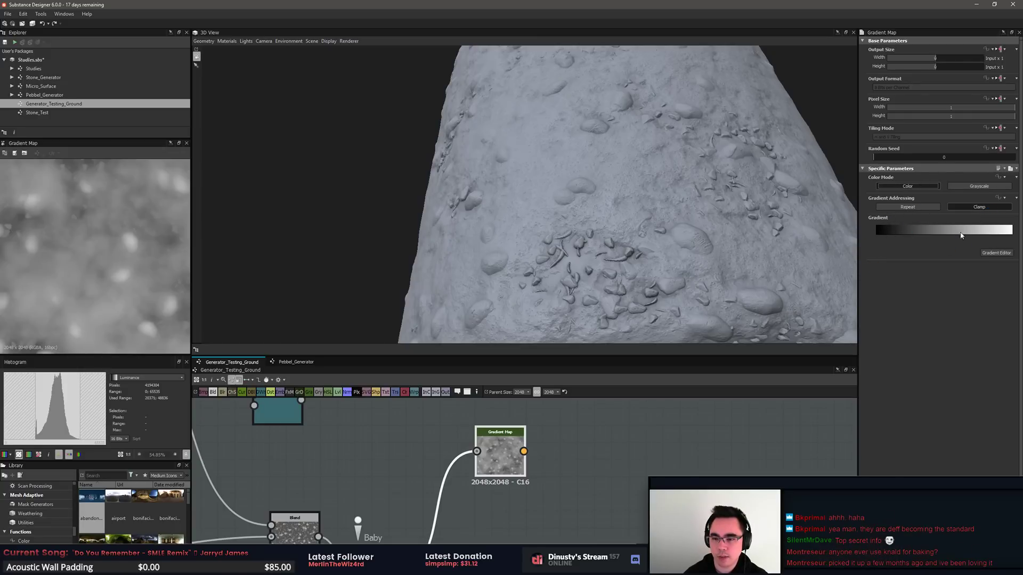
scroll(91, 262, "down", 5)
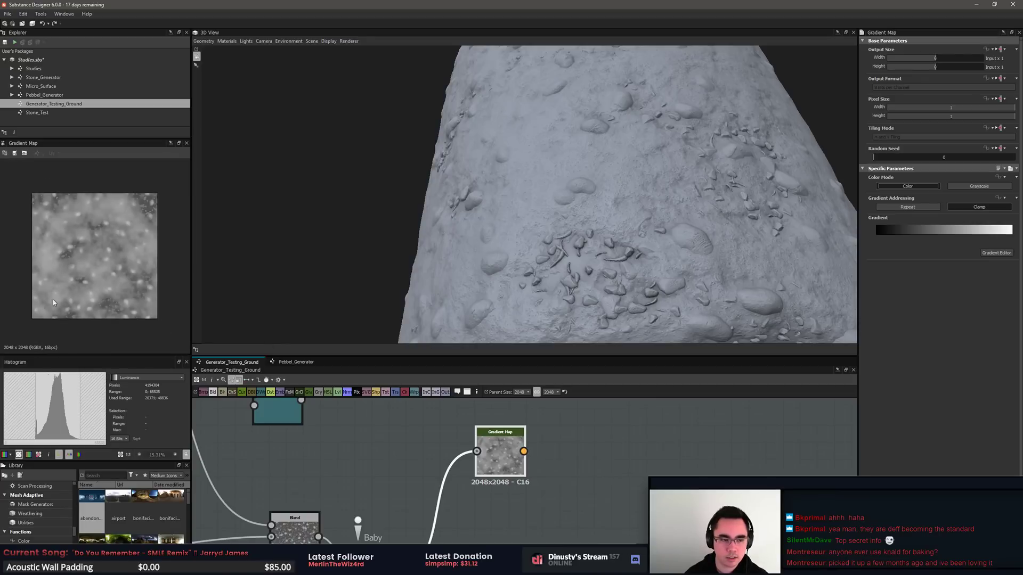
Step: Open the Gradient Map's Gradient Editor, place the Brick_1.jpg browser window beside it and magnify the brick wall's face
left_click(997, 253)
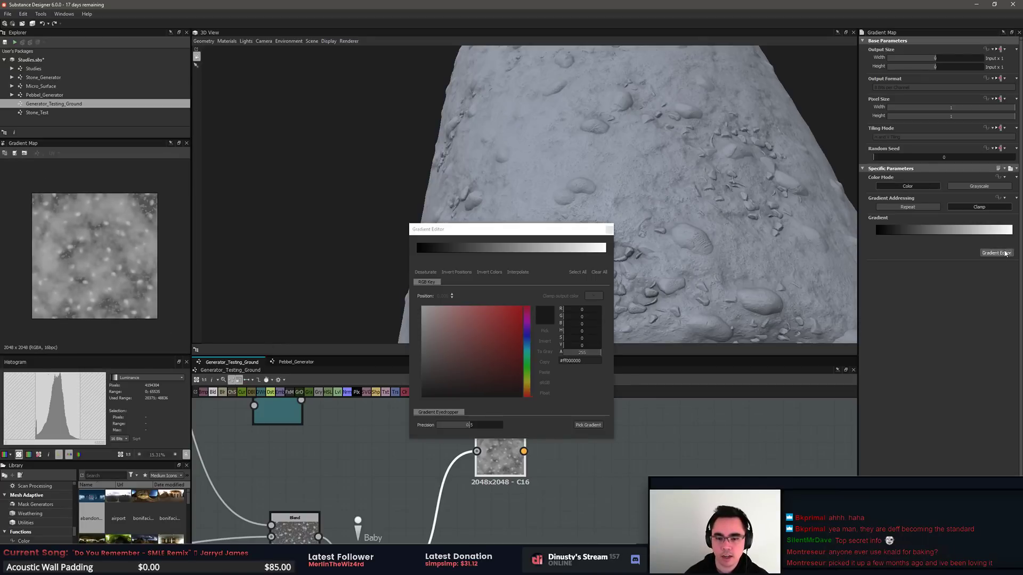
left_click_drag(527, 229, 326, 128)
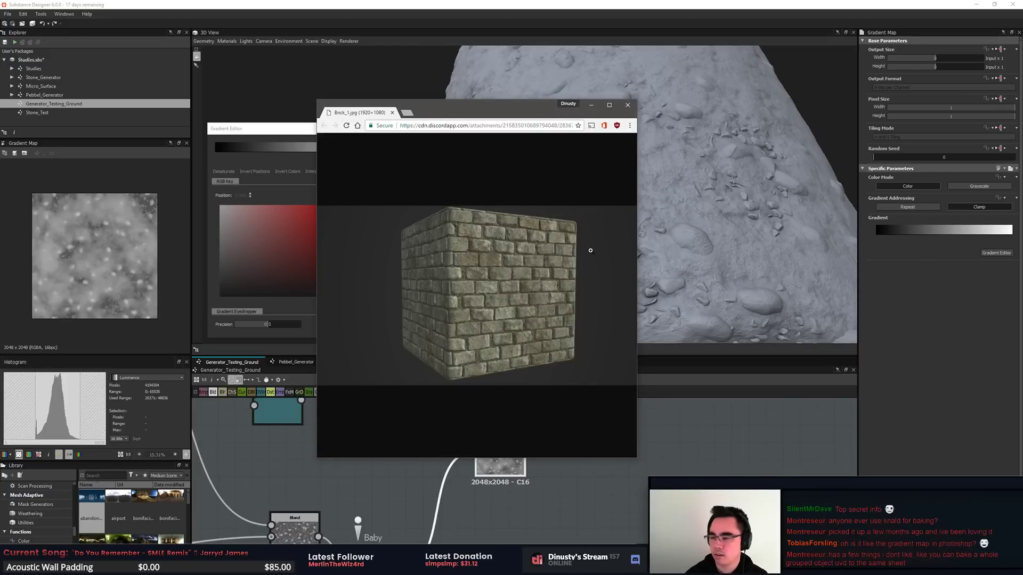
left_click_drag(461, 115, 604, 101)
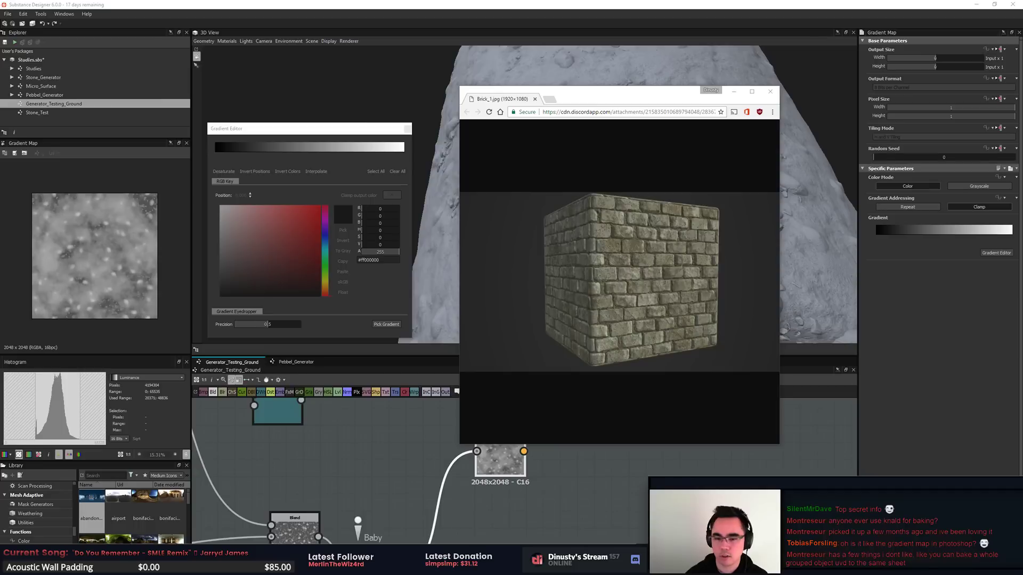
left_click(629, 304)
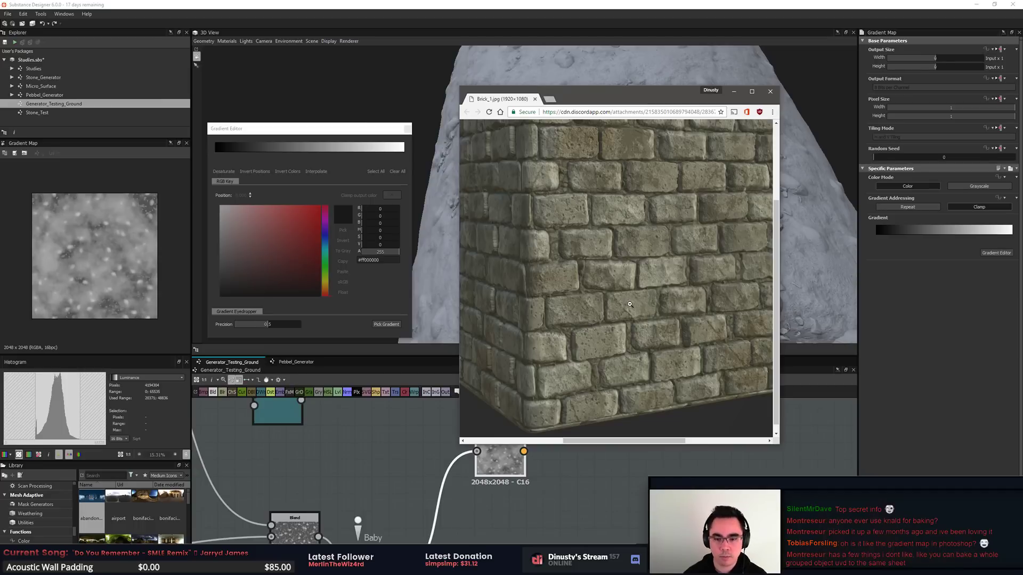
scroll(652, 294, "up", 4, "ctrl")
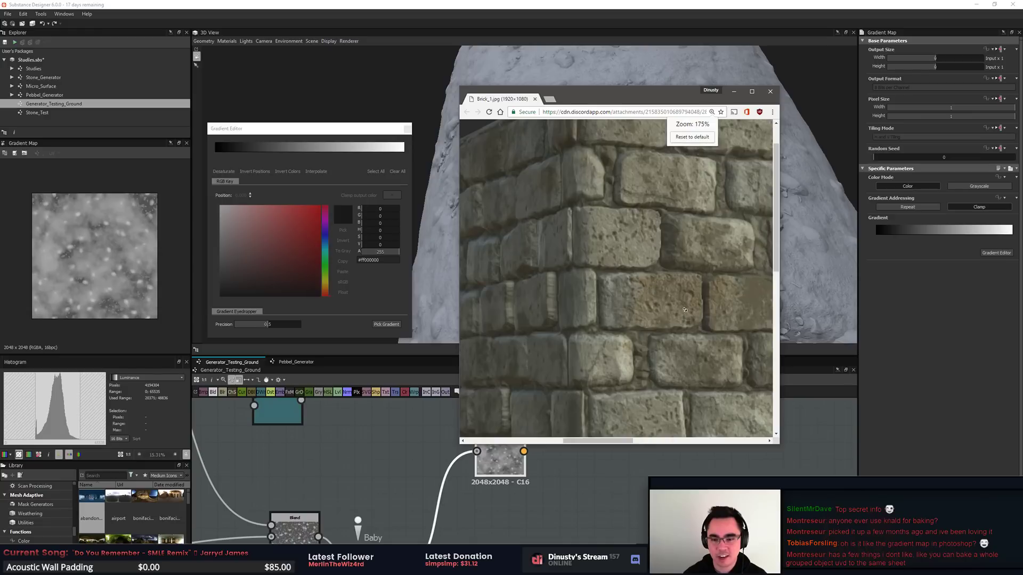
middle_click(665, 298)
scroll(596, 317, "left", 1)
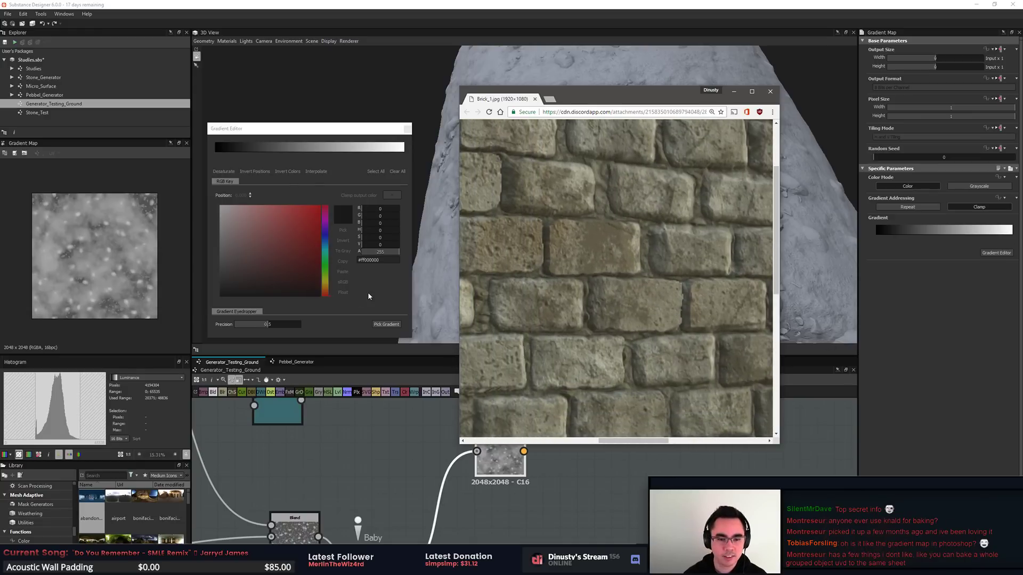
Step: Try to sample a gradient with Pick Gradient, clear the sampled keys and restart the picker
left_click(339, 142)
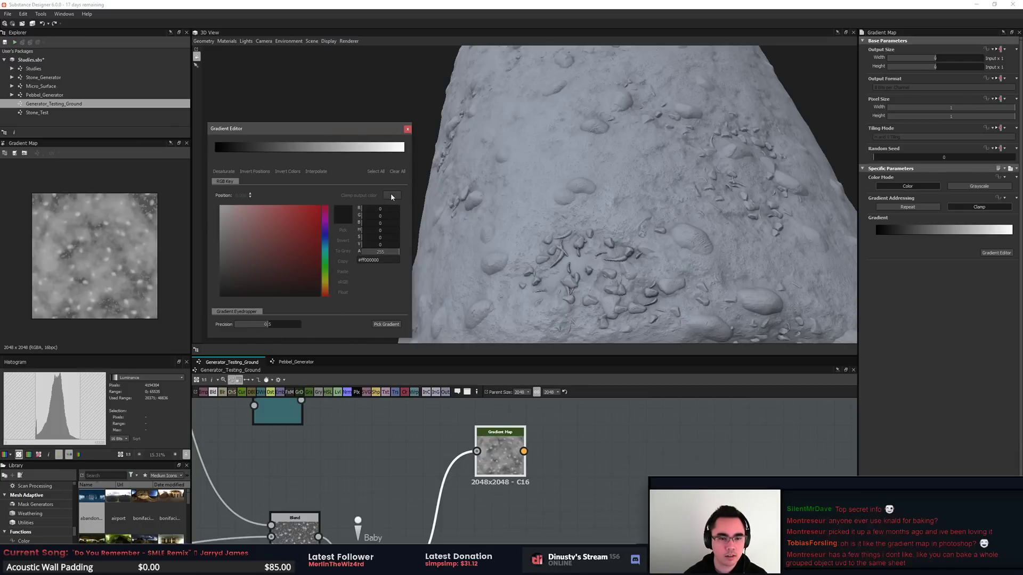
left_click(386, 324)
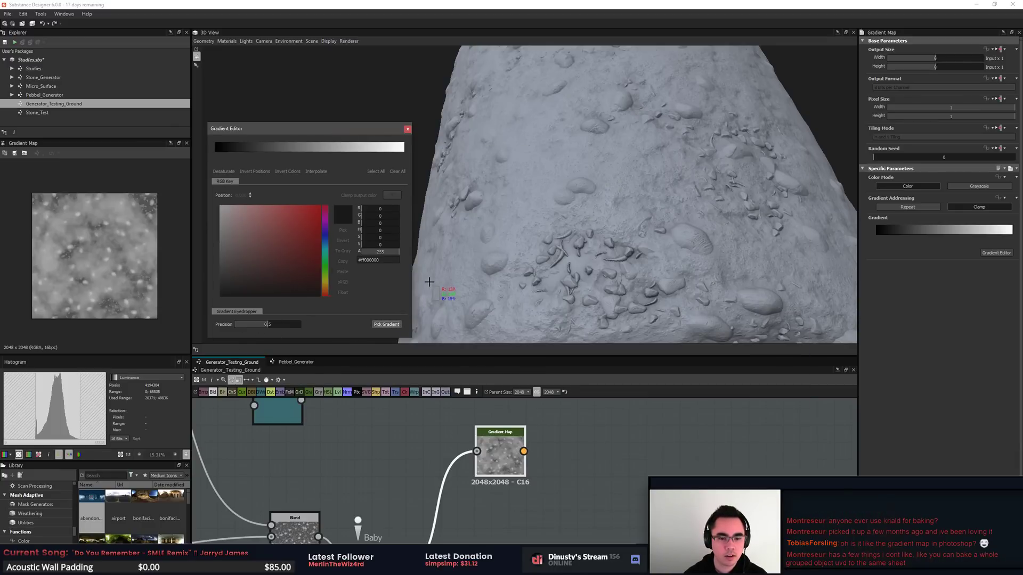
key("alt+Tab")
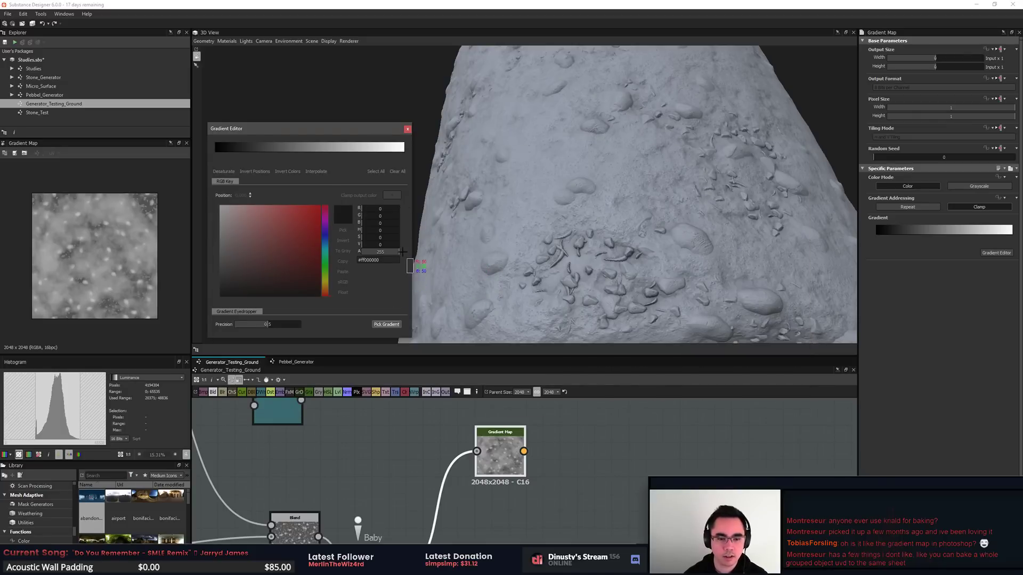
left_click_drag(394, 288, 349, 292)
left_click(374, 260)
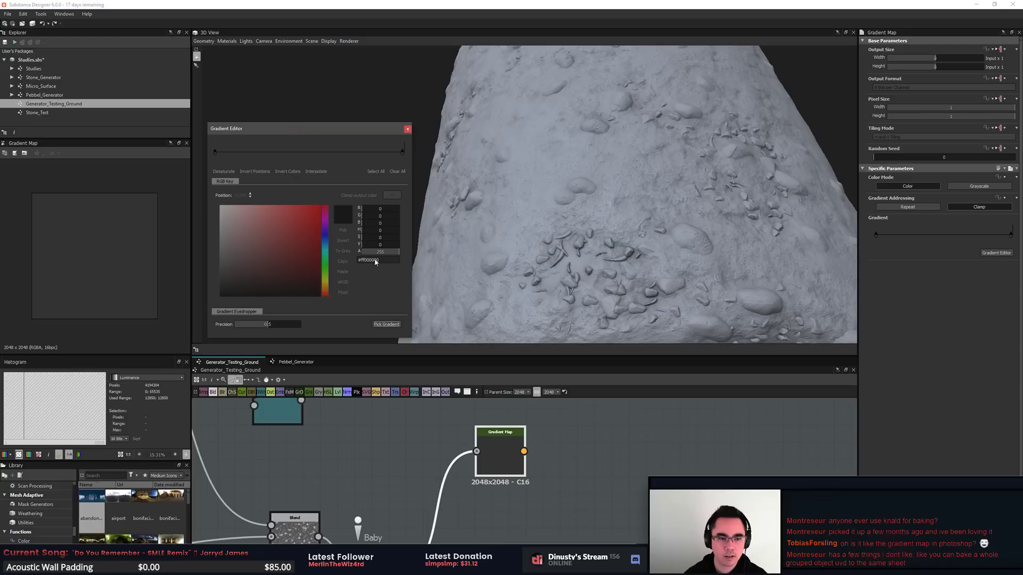
left_click(398, 173)
left_click(387, 324)
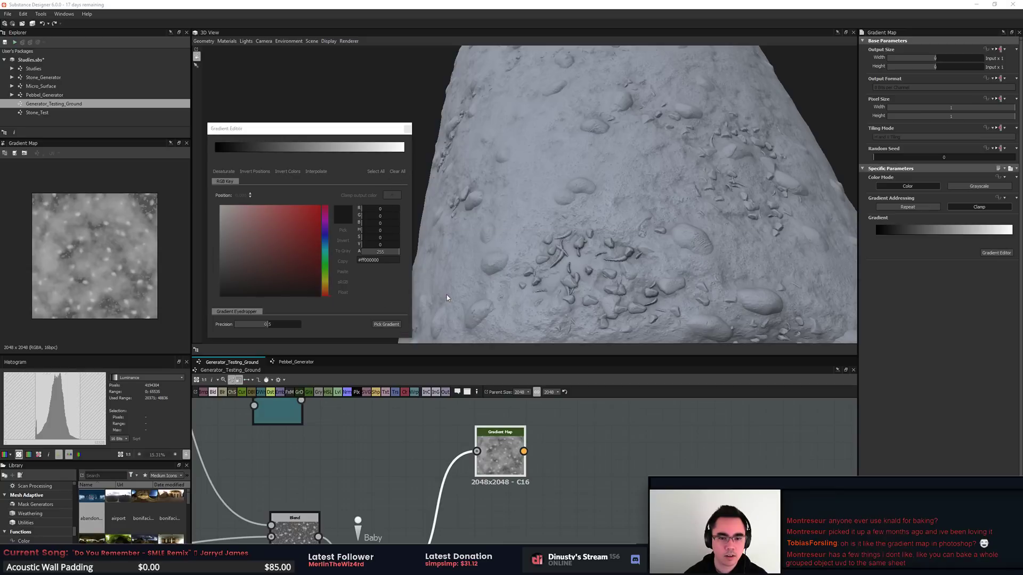
Step: Switch to the Brick_1.jpg browser window and arrange it above a lowered Substance Designer window, with the bricks exposed for sampling
key("alt+Tab")
key("alt+Tab")
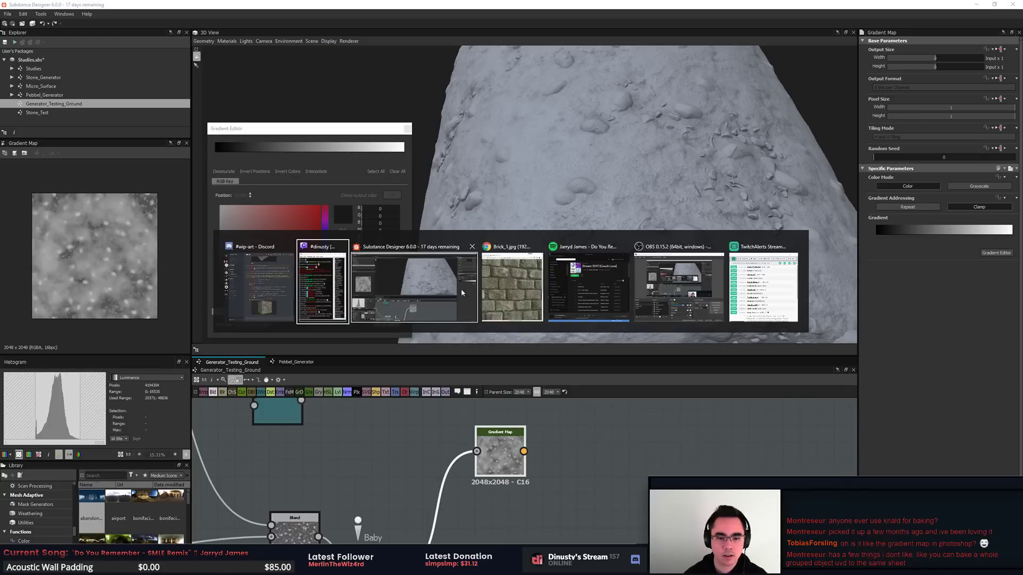
left_click_drag(687, 15, 683, 140)
left_click(666, 76)
left_click_drag(666, 76, 688, 19)
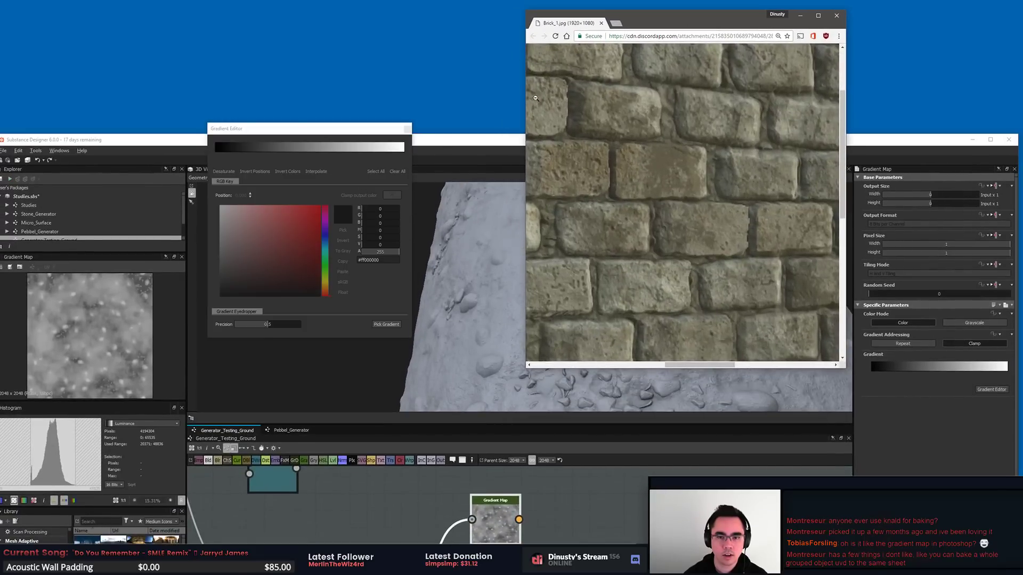
Step: Pick the Gradient Map's colours with a short stroke across a brick in Brick_1.jpg, and maximize the Substance Designer window
left_click(465, 145)
left_click(360, 140)
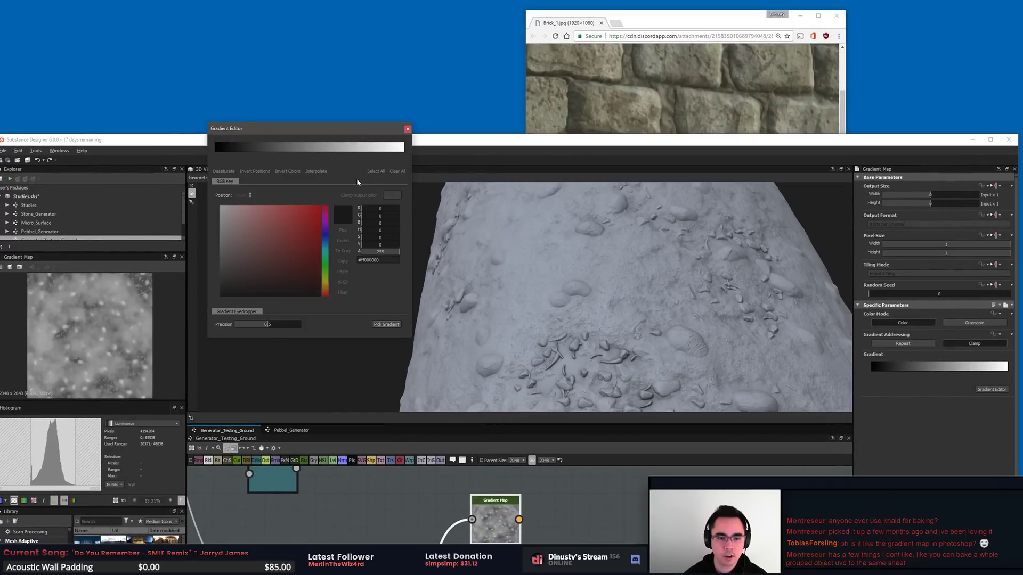
left_click(387, 324)
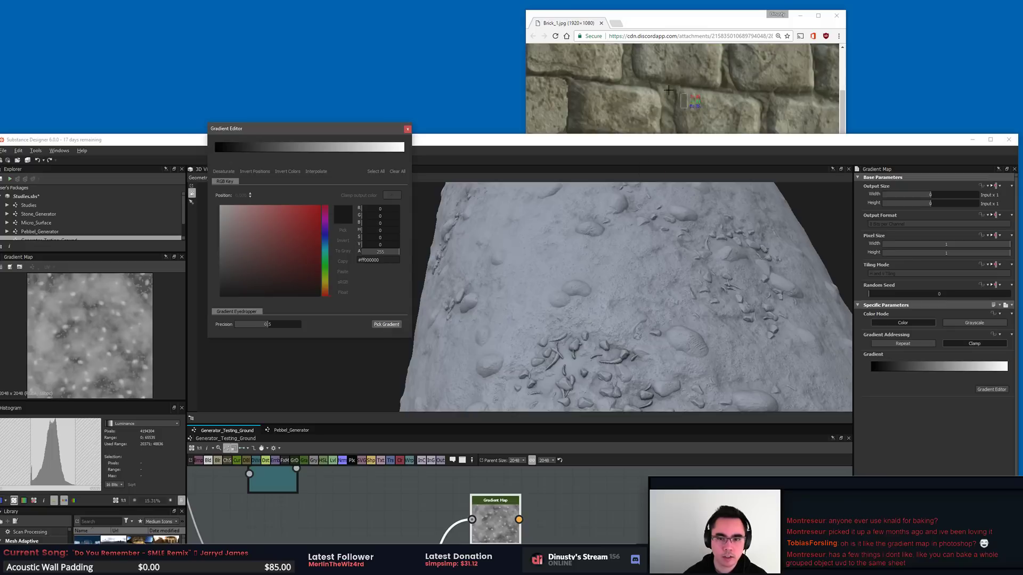
left_click_drag(600, 91, 640, 97)
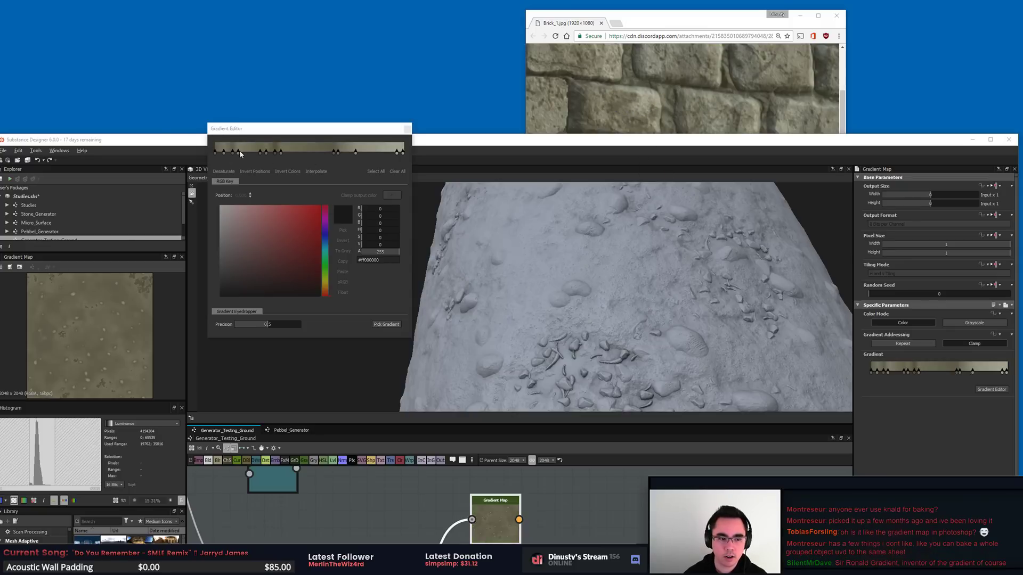
double_click(605, 145)
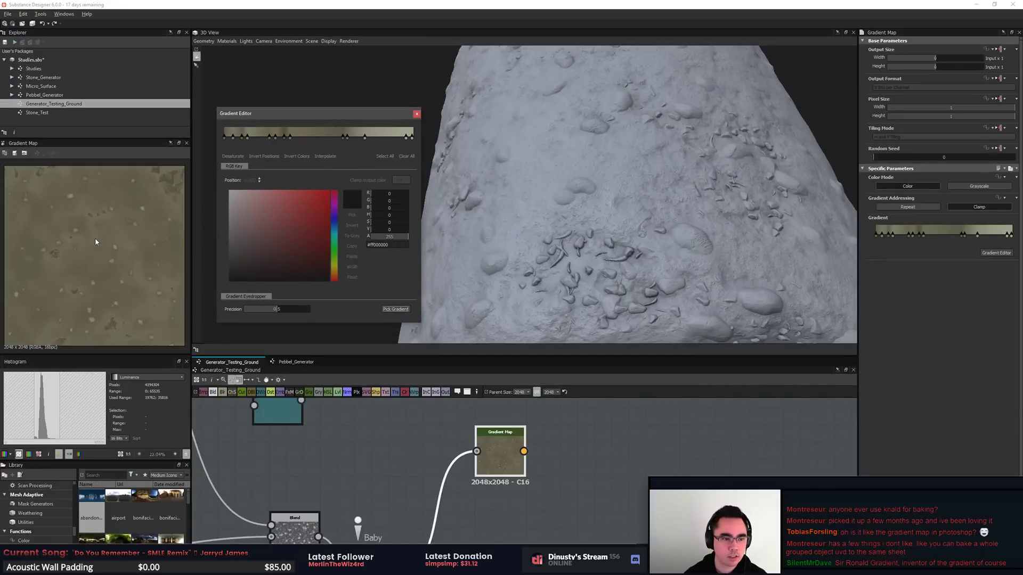
Step: Move two of the gradient's middle keys to positions 0.352 and 0.577 to spread the sampled tones more evenly
scroll(96, 242, "up", 3)
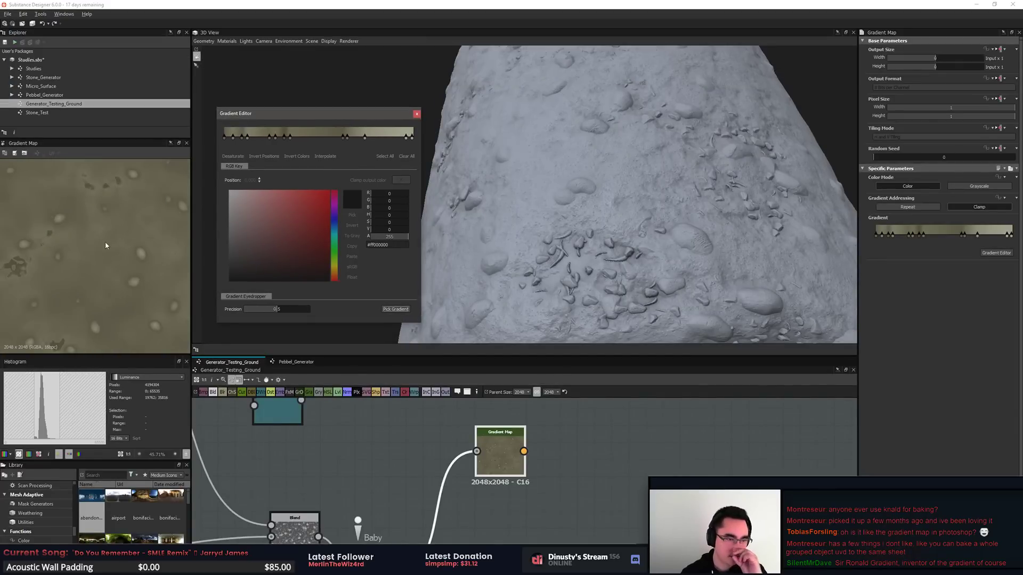
mouse_move(290, 136)
left_mouse_down()
mouse_move(314, 139)
mouse_move(293, 139)
left_mouse_up()
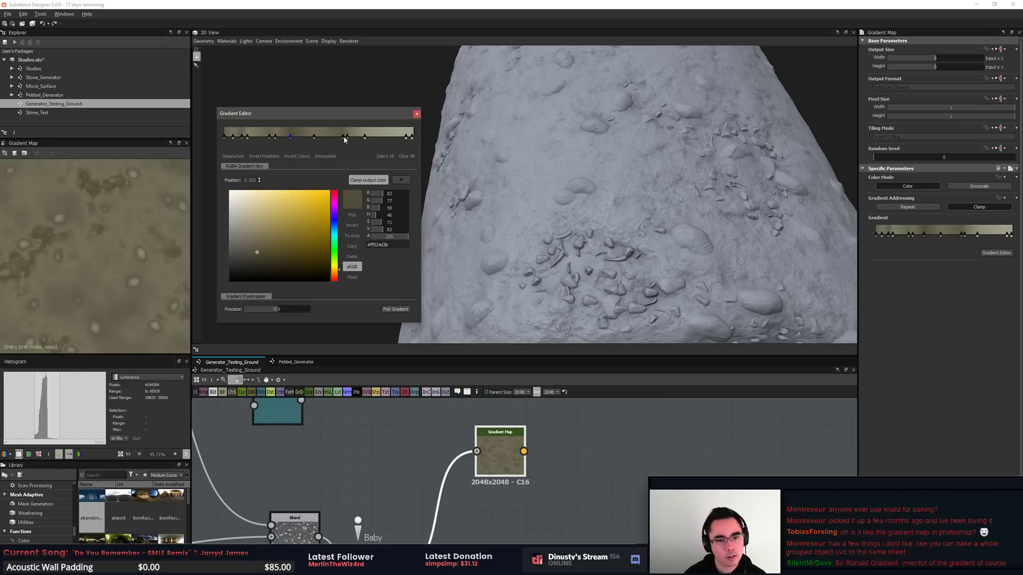
mouse_move(347, 138)
left_mouse_down()
mouse_move(354, 144)
mouse_move(333, 140)
left_mouse_up()
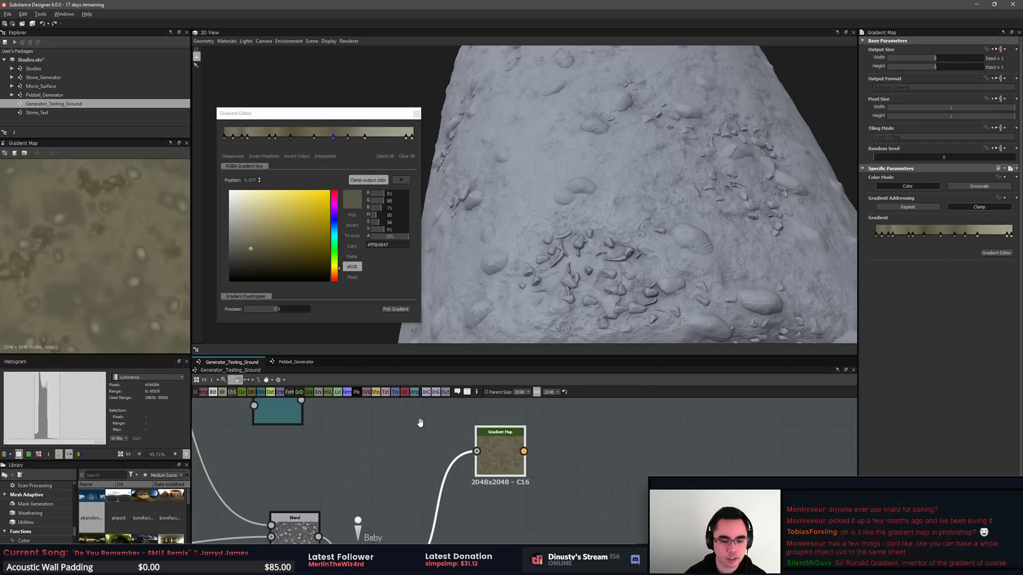
Step: Close the Gradient Editor, select and frame the Base Material node, and enlarge the graph view at the 3D view's expense
middle_click_drag(498, 500, 420, 474)
scroll(513, 498, "down", 1)
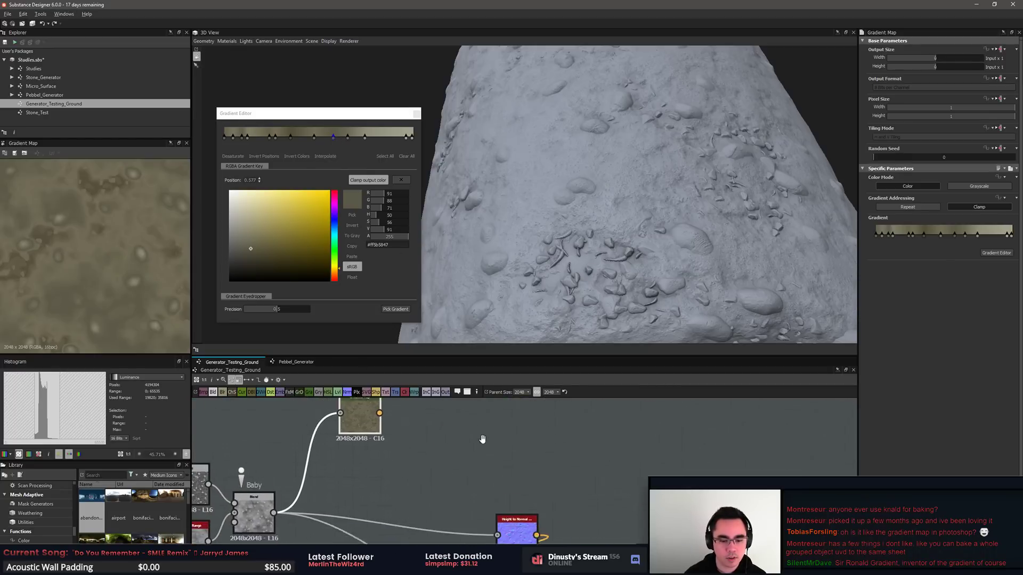
scroll(481, 439, "down", 1)
middle_click_drag(566, 514, 542, 445)
scroll(543, 445, "down", 1)
left_click(504, 535)
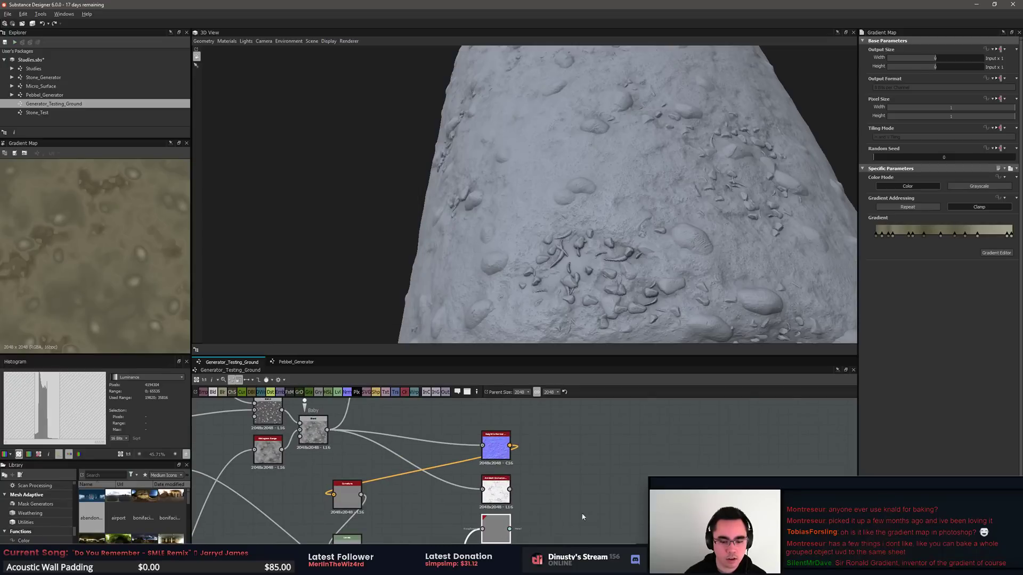
key("f")
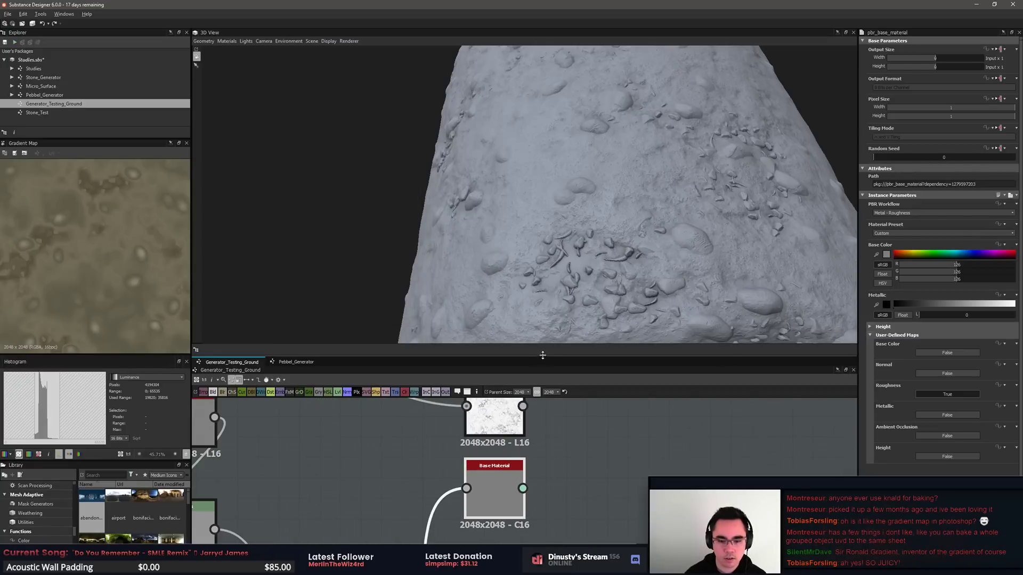
left_click_drag(543, 353, 541, 253)
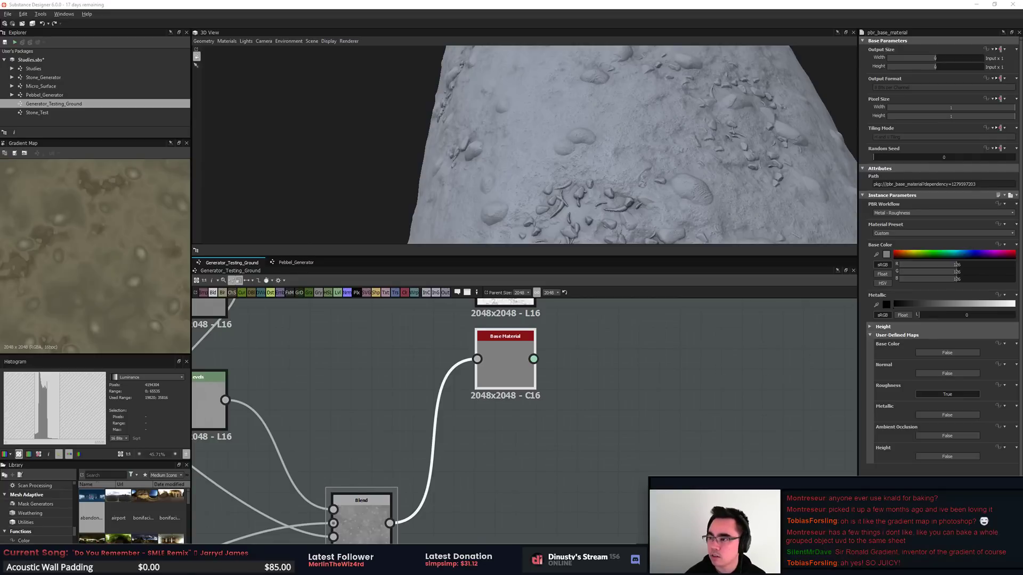
Step: Enable the Base Material's user-defined Base Color map and connect the Gradient Map's output to that input
middle_click_drag(569, 409, 548, 437)
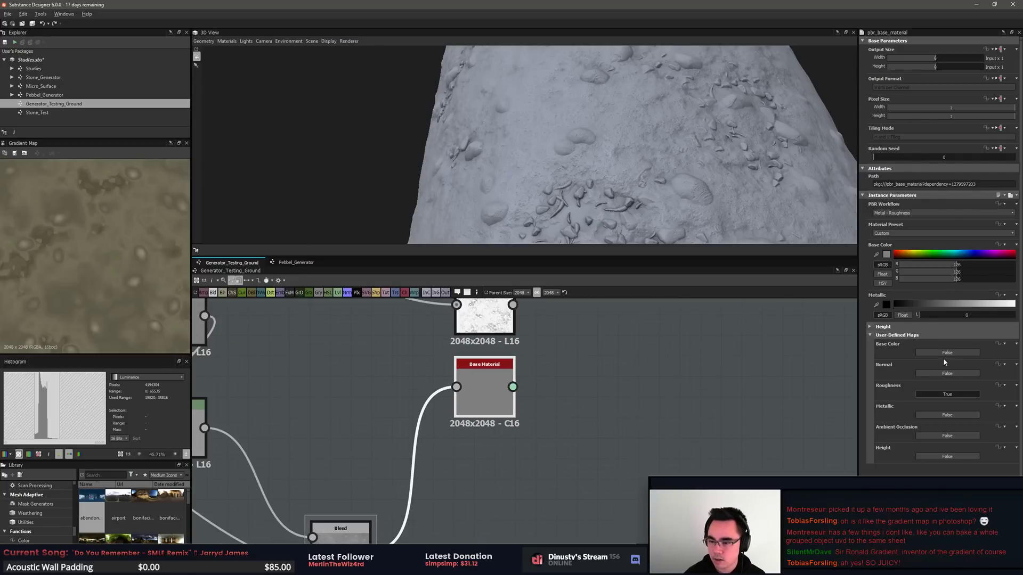
left_click(964, 354)
middle_click_drag(645, 362, 735, 391)
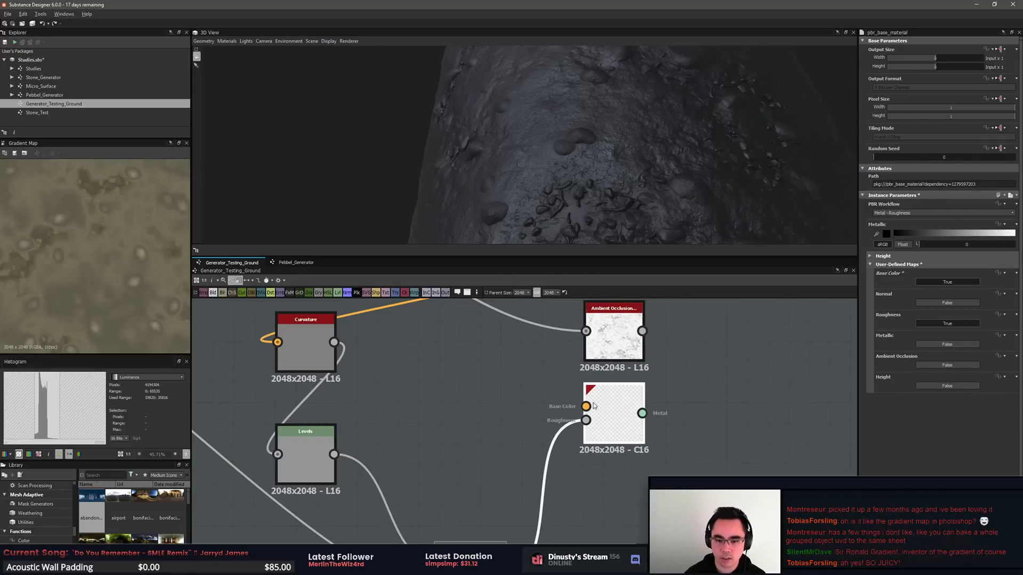
scroll(678, 373, "down", 10)
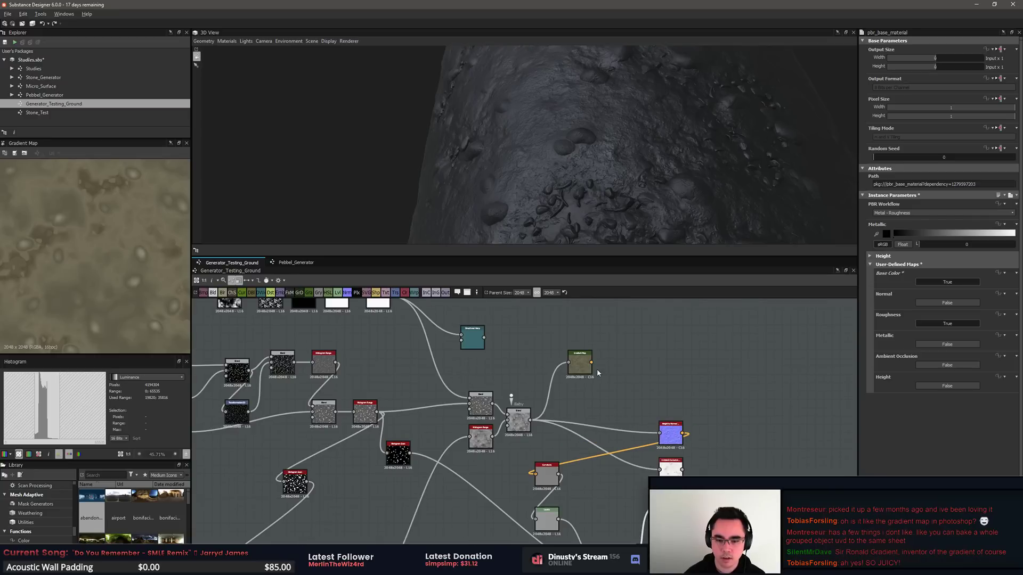
left_click_drag(648, 390, 647, 497)
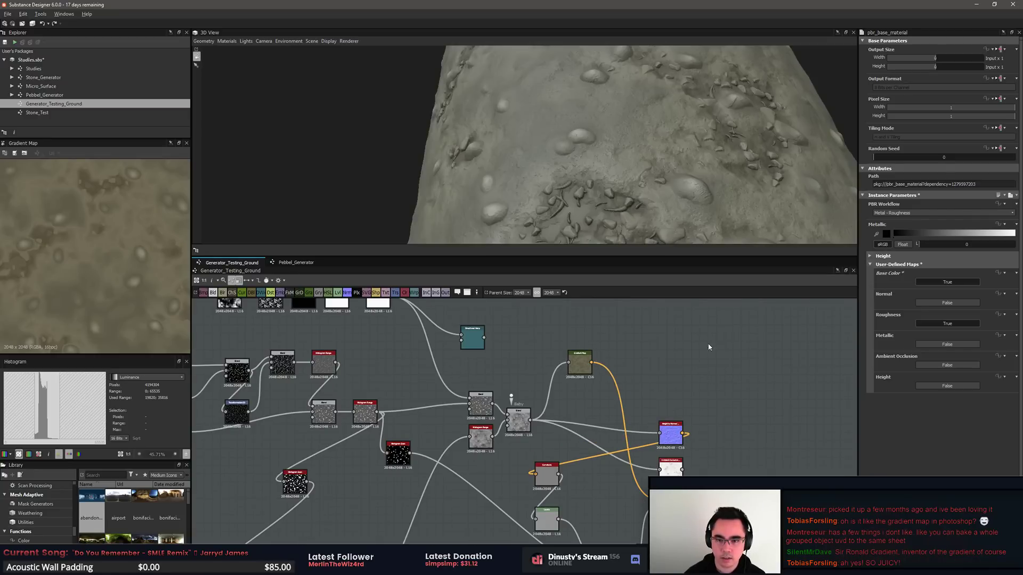
Step: Inspect the coloured ground from another angle, and move the Gradient Map node slightly higher above the Baby blend
left_click_drag(702, 160, 612, 201)
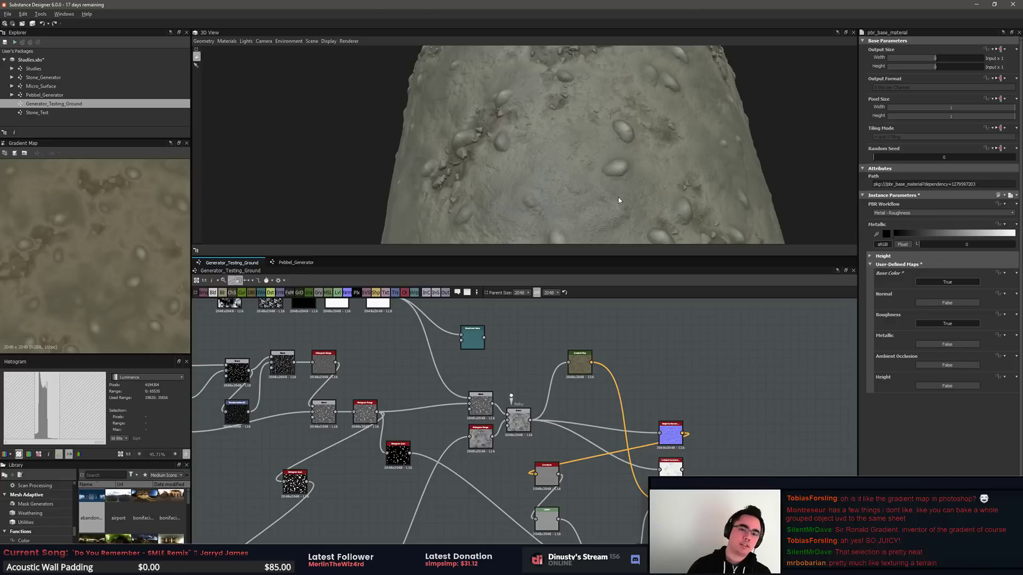
left_click_drag(653, 198, 579, 126, "alt")
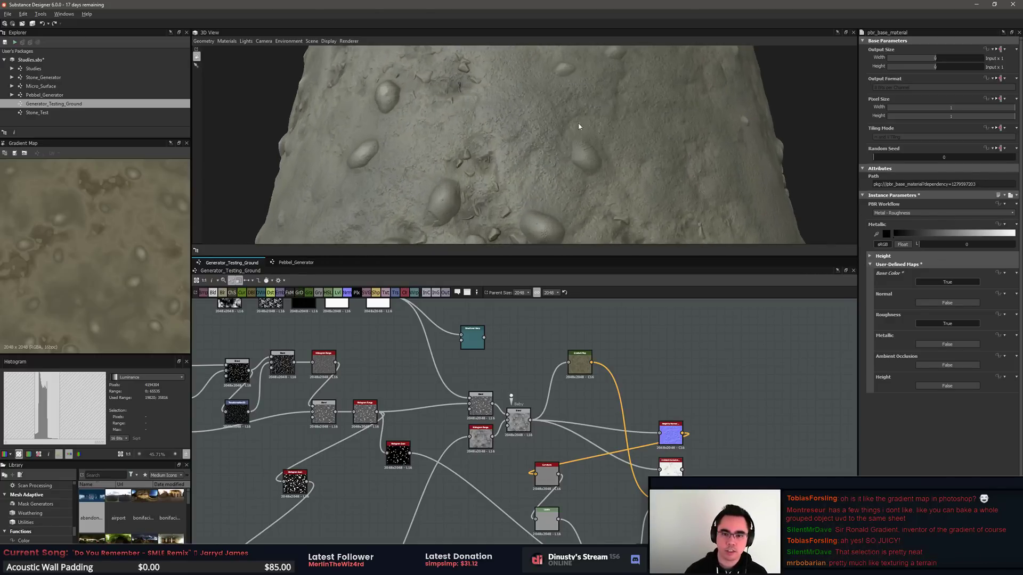
scroll(530, 351, "up", 5)
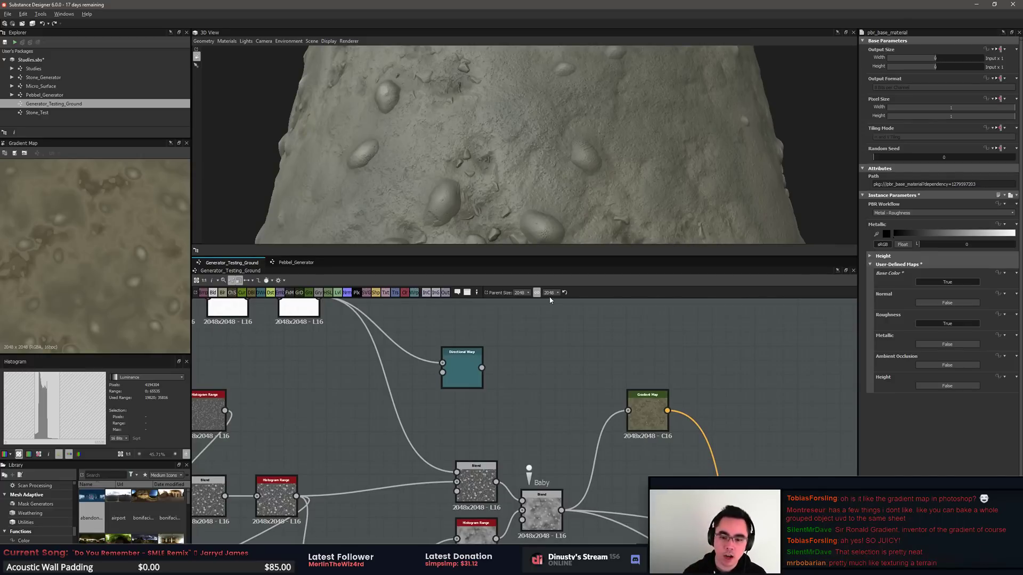
left_click(647, 411)
left_click_drag(648, 411, 661, 369)
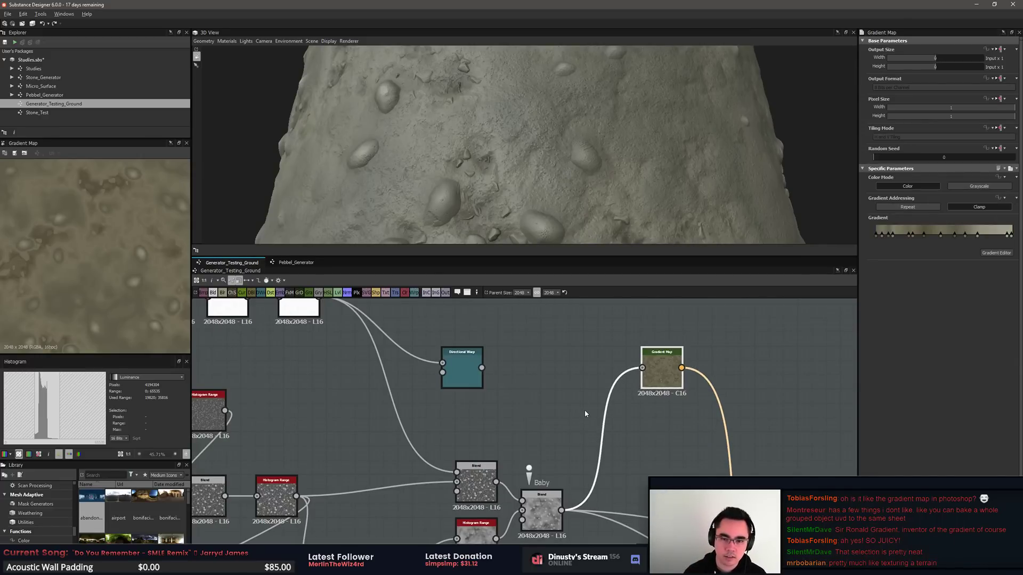
Step: Review the node network from the pebble inputs through the Baby blend to the Base Material, along with the coloured 3D surface
middle_click_drag(565, 441, 631, 413)
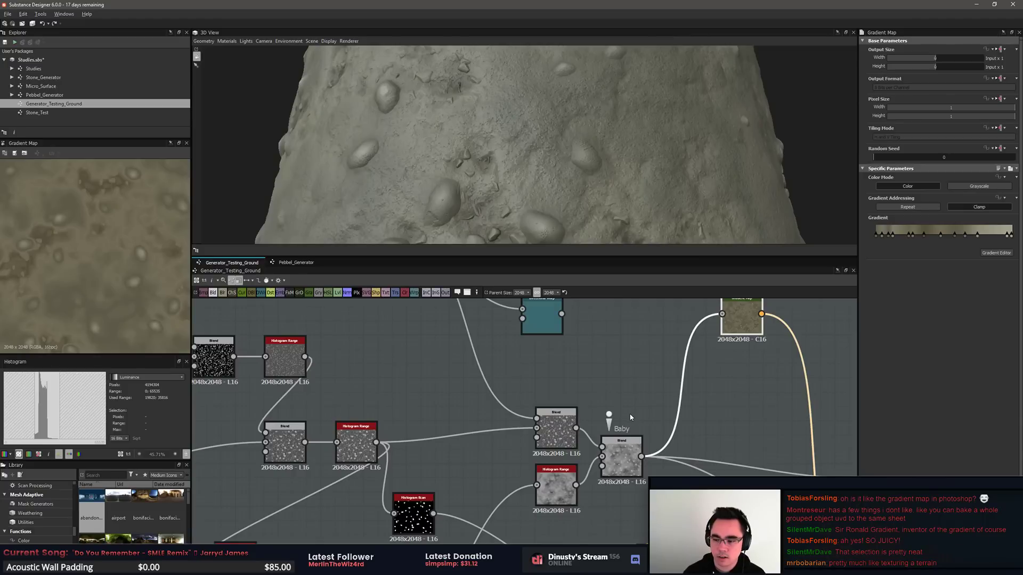
middle_click_drag(630, 417, 573, 428)
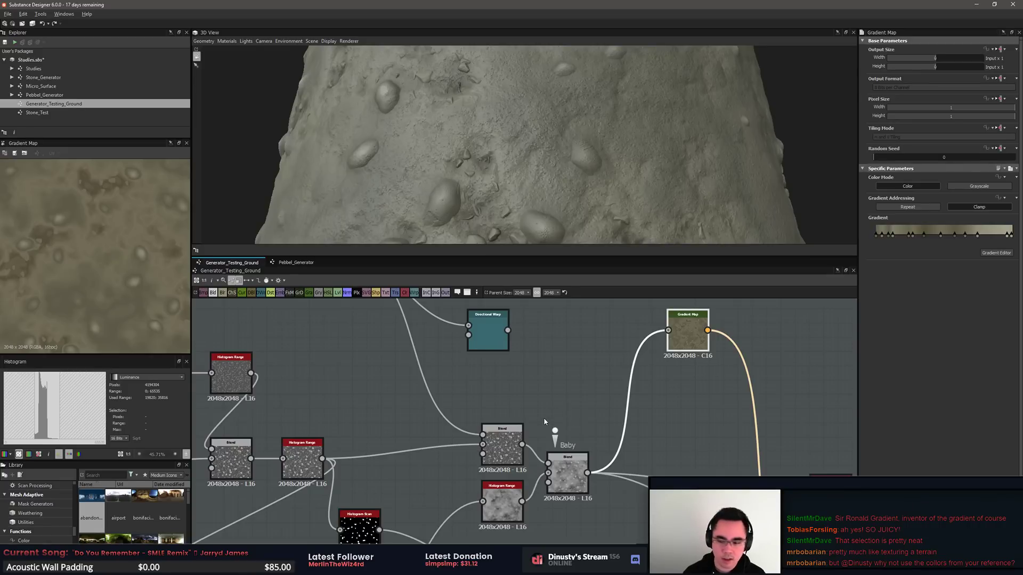
scroll(567, 389, "down", 6)
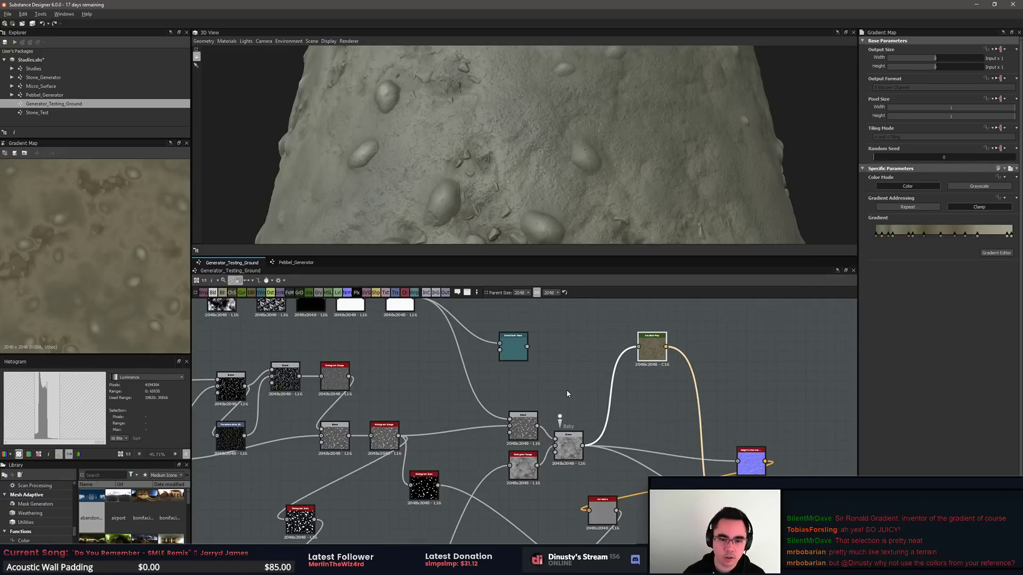
middle_click_drag(664, 417, 279, 385)
mouse_move(614, 417)
middle_mouse_down()
mouse_move(524, 360)
mouse_move(523, 433)
mouse_move(613, 430)
middle_mouse_up()
scroll(546, 427, "up", 4)
scroll(612, 429, "down", 3)
middle_click_drag(309, 407, 746, 453)
middle_click_drag(350, 411, 746, 421)
scroll(575, 435, "up", 5)
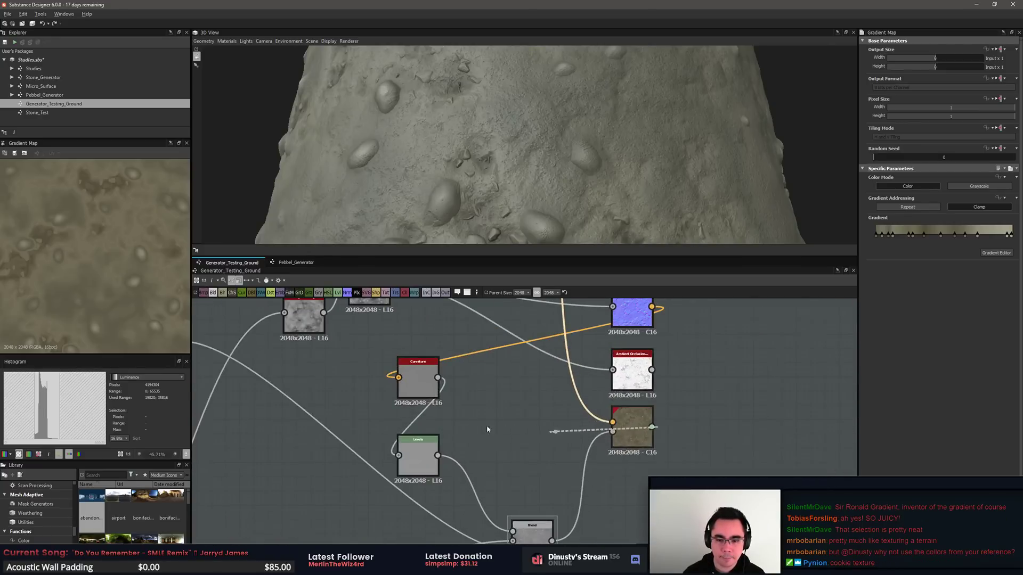
middle_click_drag(522, 424, 790, 378)
scroll(707, 382, "down", 2)
middle_click_drag(575, 372, 657, 496)
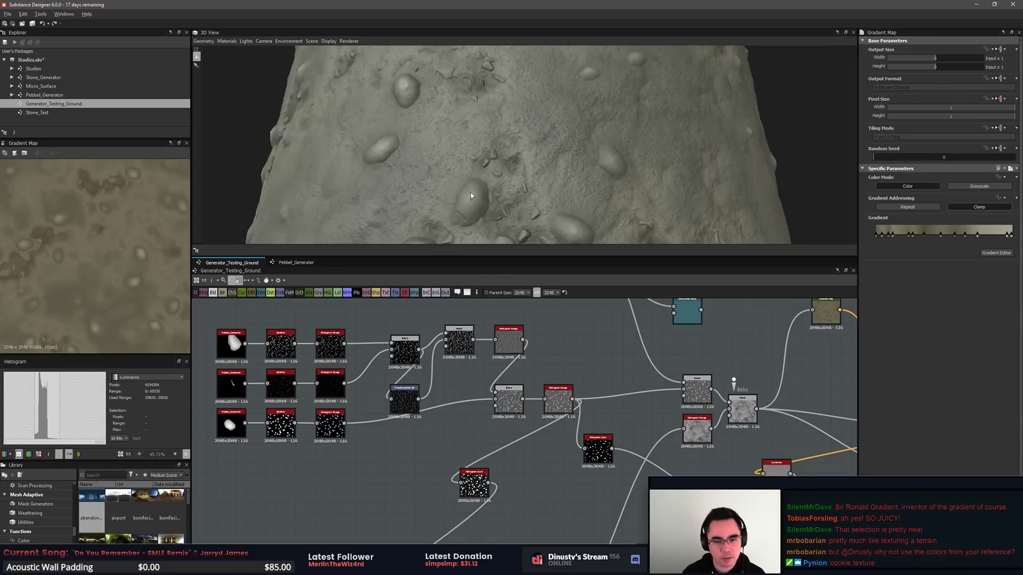
Step: Reopen the Gradient Map's Gradient Editor and recolour the key at 0.992 dark brown, RGB 55, 45, 30
middle_click_drag(598, 321, 434, 399)
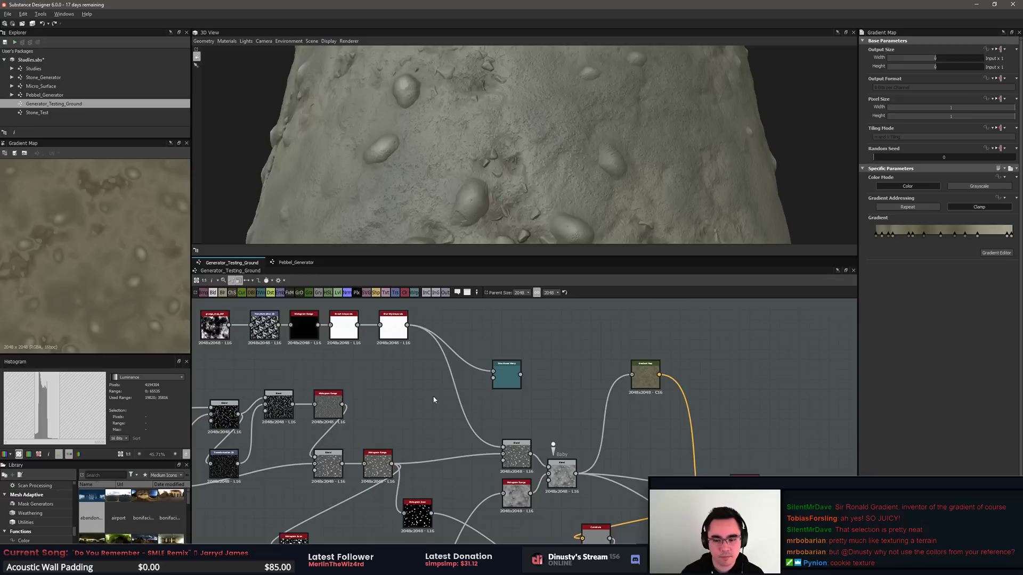
left_click(642, 378)
left_click(996, 253)
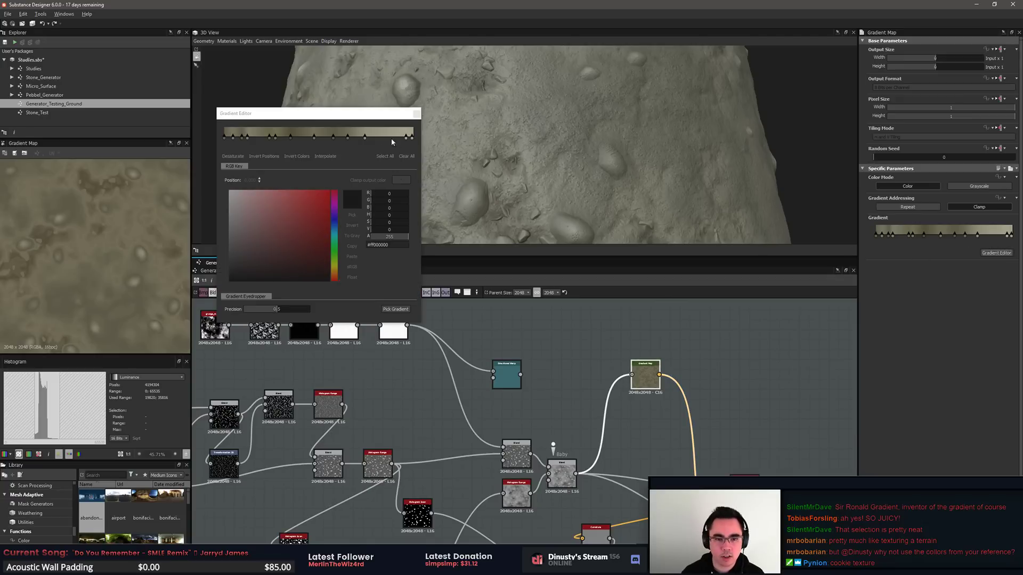
left_click(412, 138)
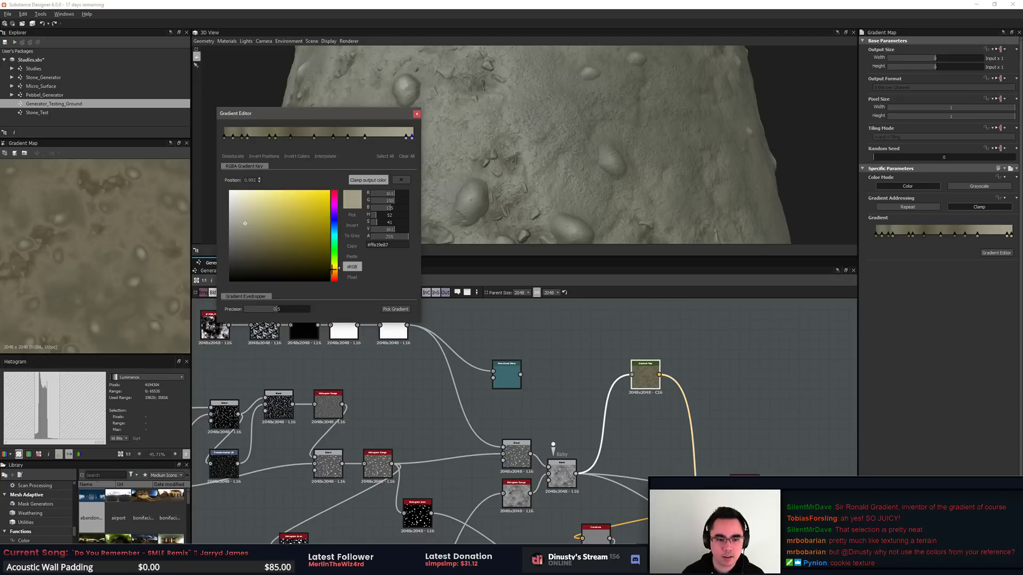
left_click(334, 271)
left_click(259, 260)
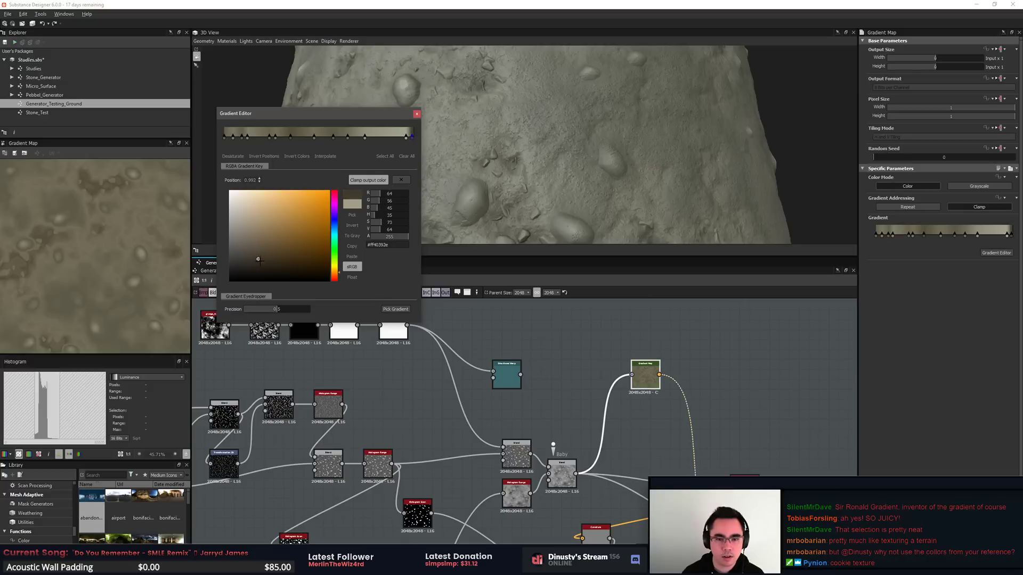
Step: Delete the two light keys nearest the dark brown end of the gradient
left_click(406, 138)
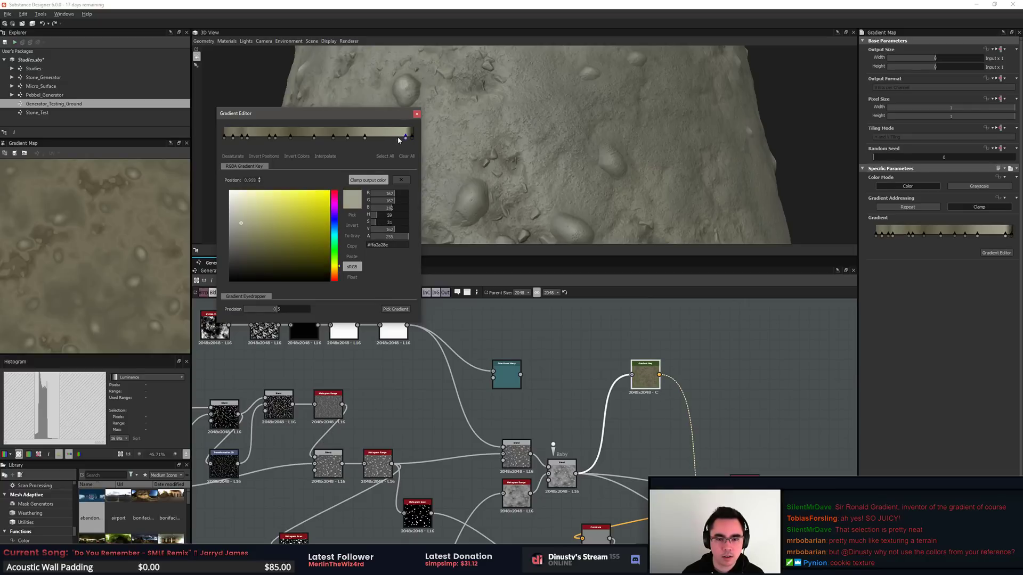
left_click_drag(404, 138, 374, 144)
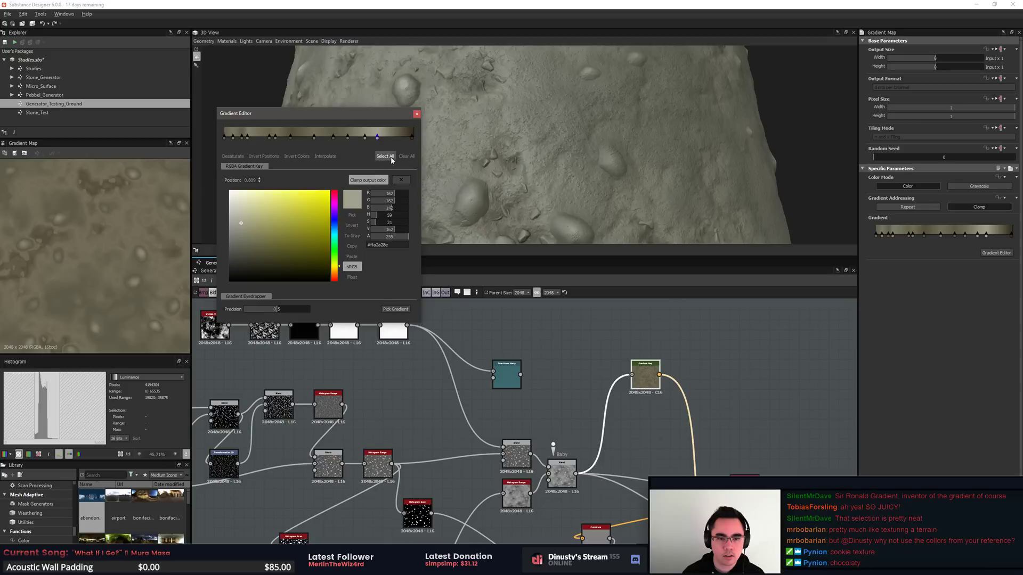
left_click(401, 179)
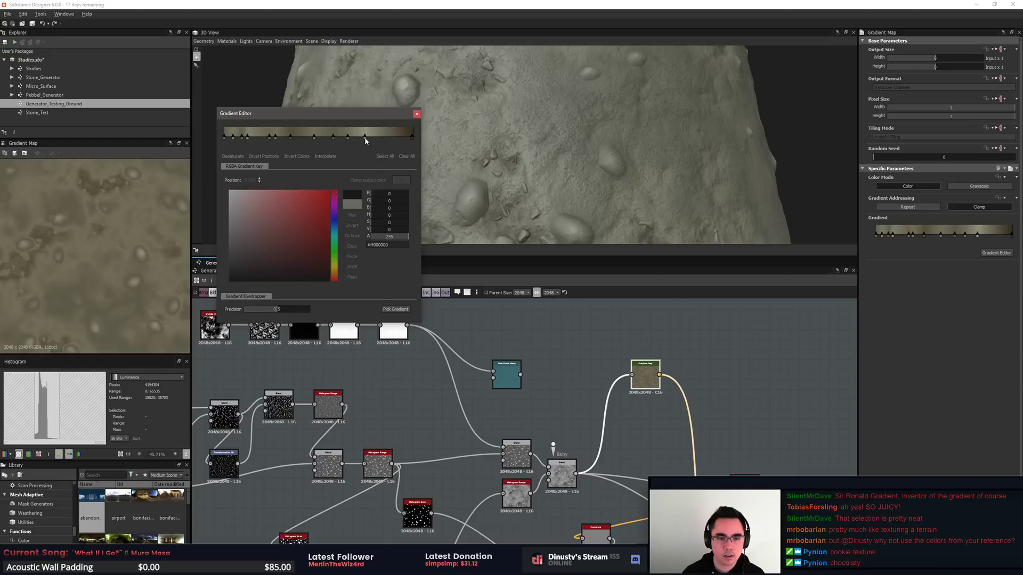
left_click(364, 138)
left_click(398, 181)
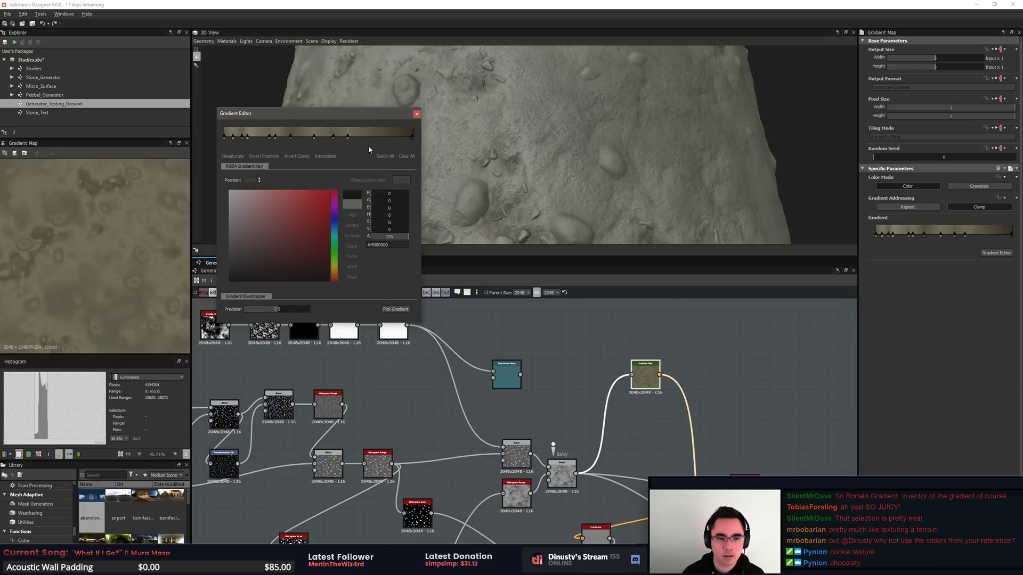
Step: Lower the dark brown key toward the gradient's middle, deleting the lighter key at 0.636, and move the neighbouring olive key to 0.546
left_click_drag(411, 140, 356, 141)
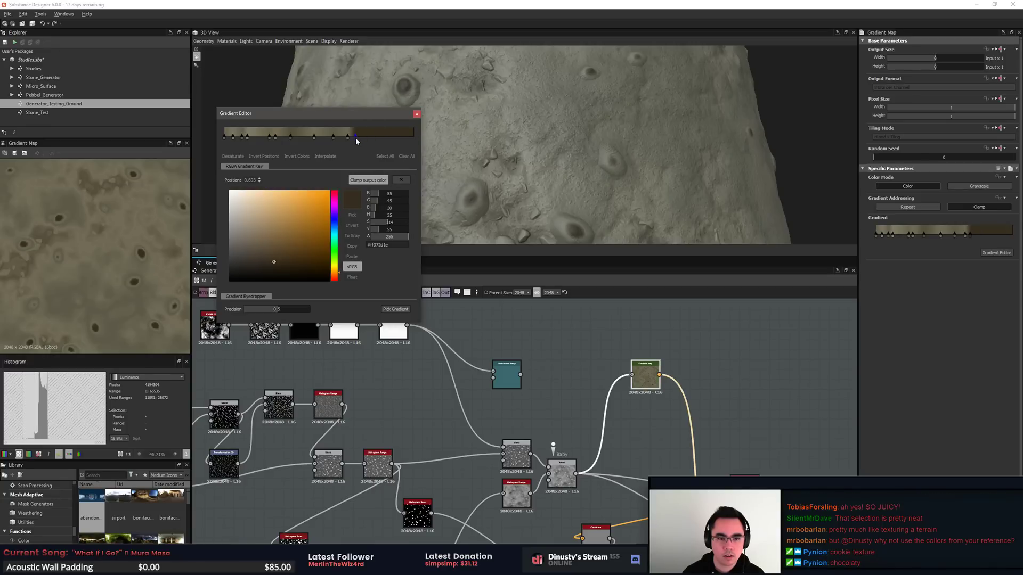
left_click(346, 138)
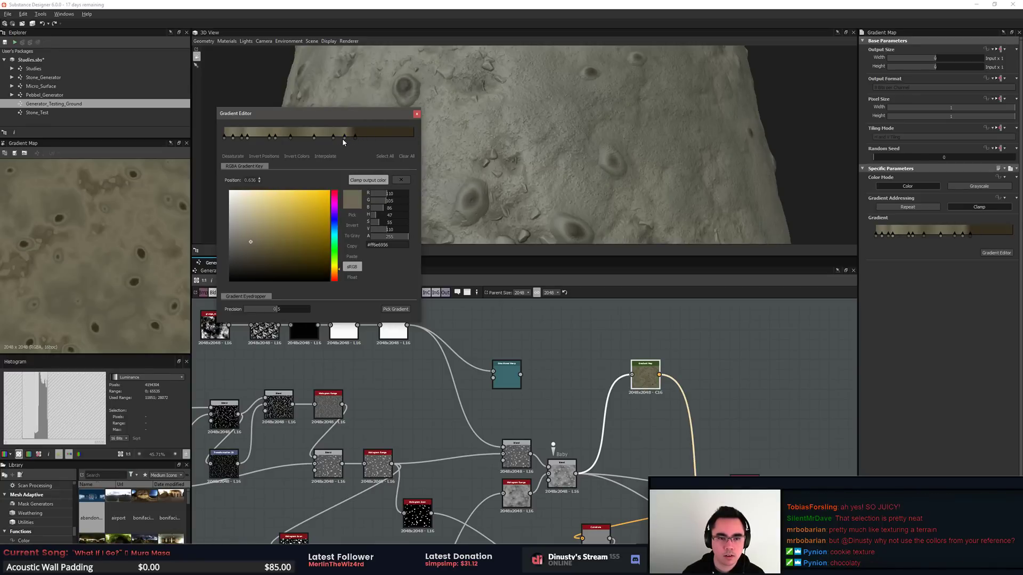
left_click(398, 182)
left_click_drag(355, 138, 330, 128)
left_click(562, 111)
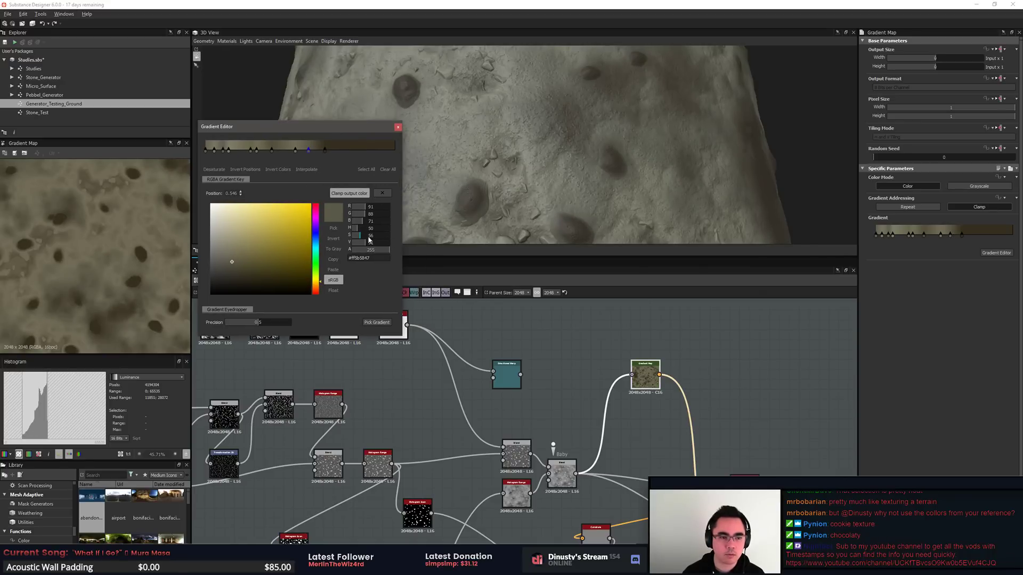
mouse_move(495, 184)
left_mouse_down()
mouse_move(521, 176)
mouse_move(493, 177)
left_mouse_up()
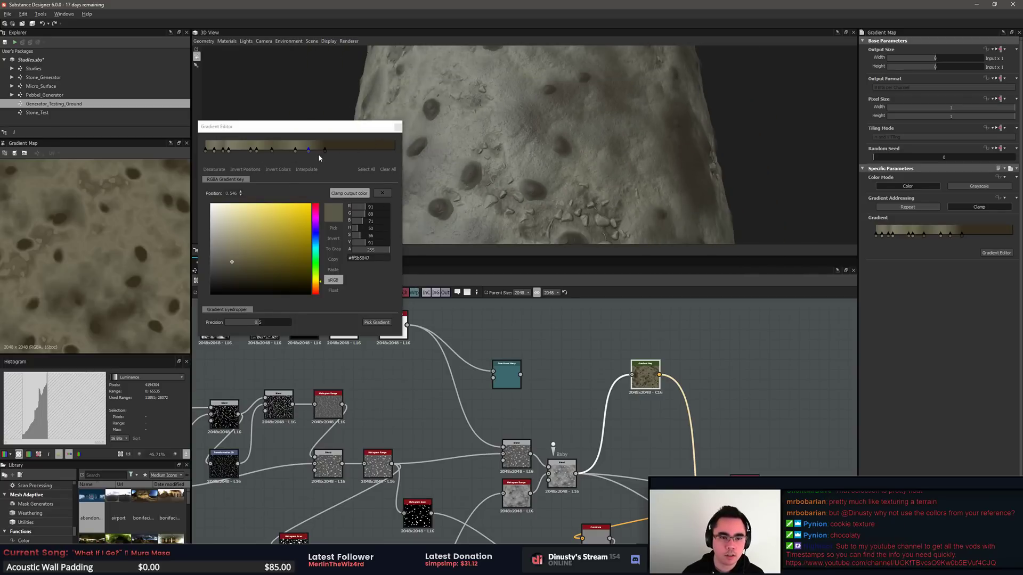
Step: Move the dark brown key to position 0.558 and the olive key, RGB 91, 88, 71, to 0.932
left_click_drag(324, 150, 336, 153)
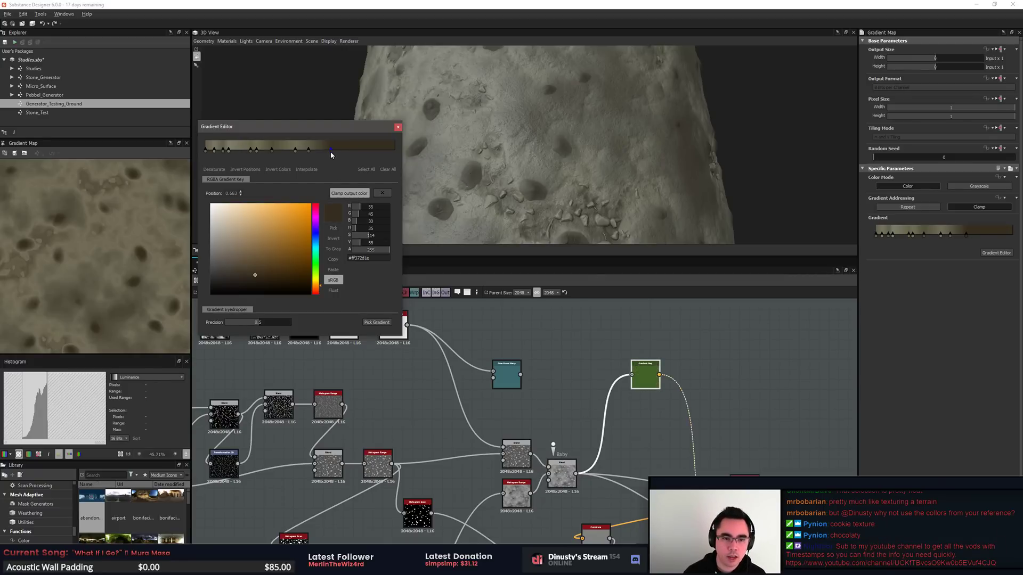
left_click_drag(336, 156, 313, 155)
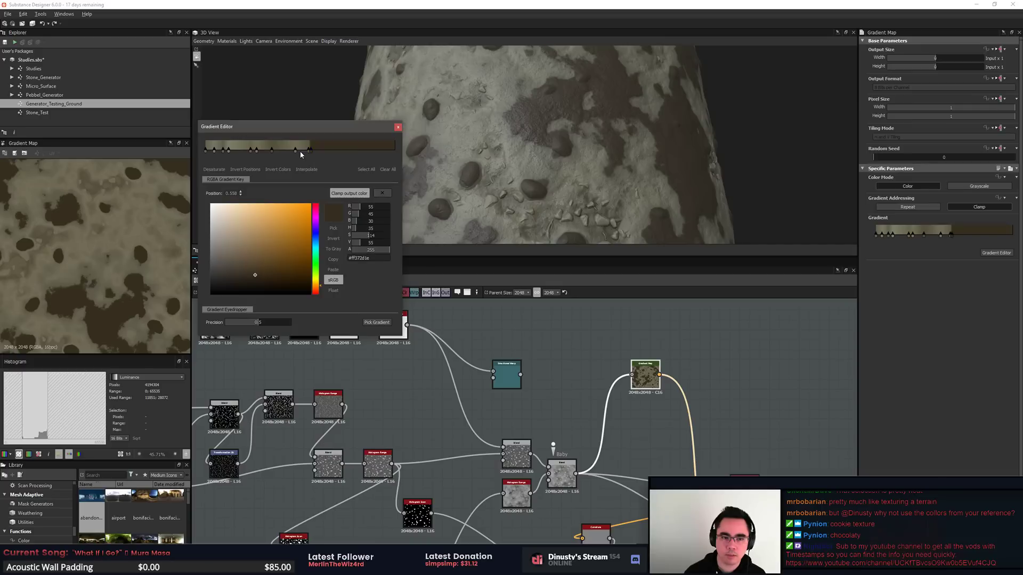
left_click(391, 151)
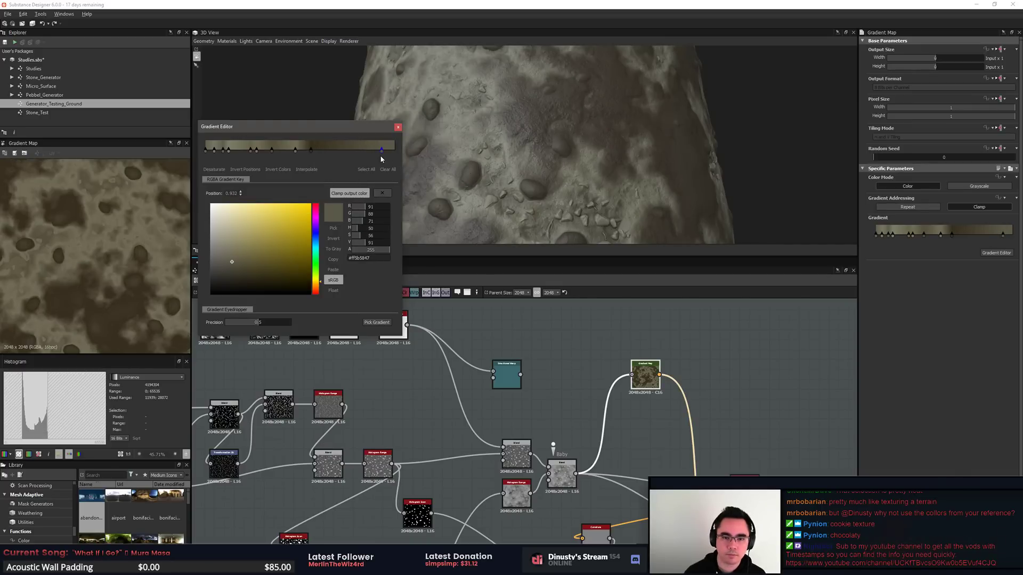
Step: Move the olive key to 0.871, and recolour the dark brown key orange-brown, RGB 135, 107, 65, at position 0.760
left_click_drag(390, 155, 324, 154)
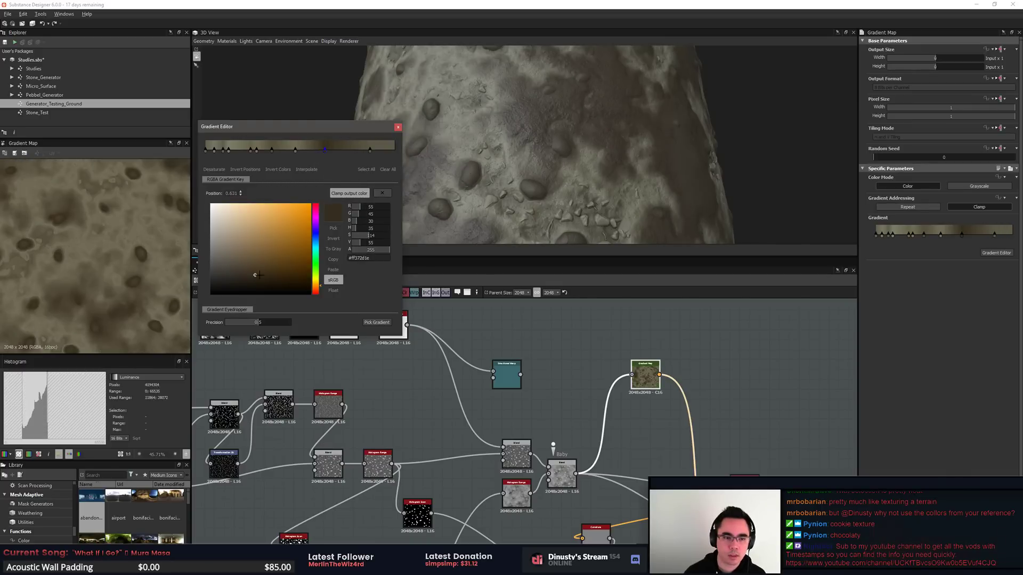
mouse_move(276, 260)
left_mouse_down()
mouse_move(289, 235)
mouse_move(262, 247)
left_mouse_up()
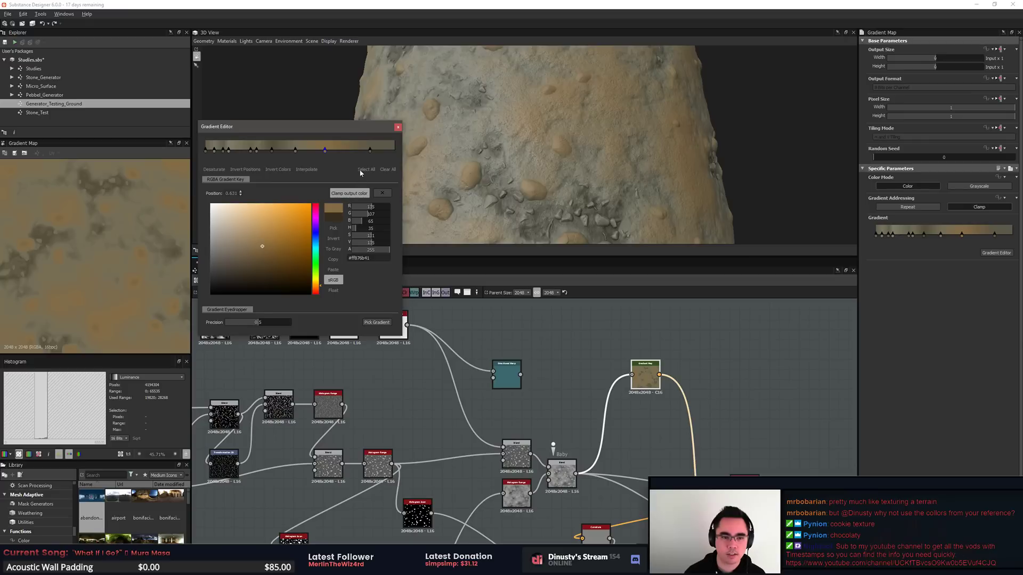
left_click_drag(324, 151, 348, 150)
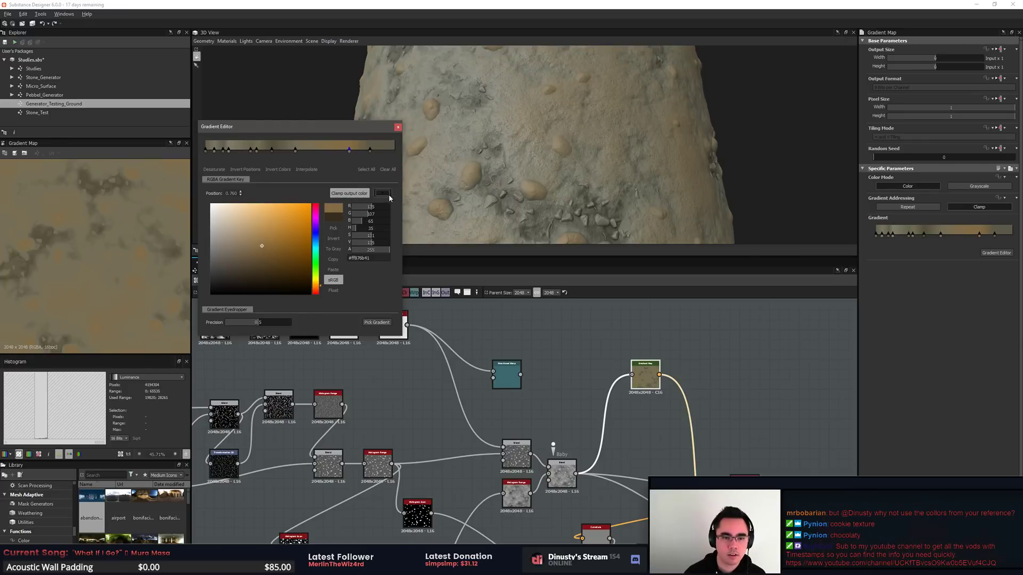
Step: Delete the orange-brown key and recolour the key at 0.871 light grey, RGB 164, 162, 152
left_click(389, 194)
left_click(368, 151)
left_click(384, 192)
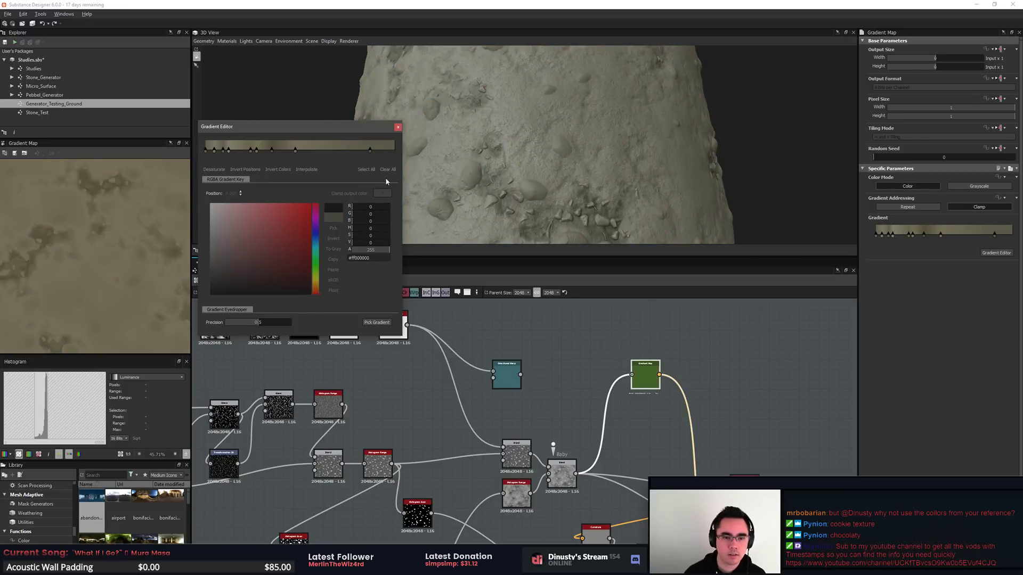
left_click(370, 151)
left_click_drag(244, 250, 240, 216)
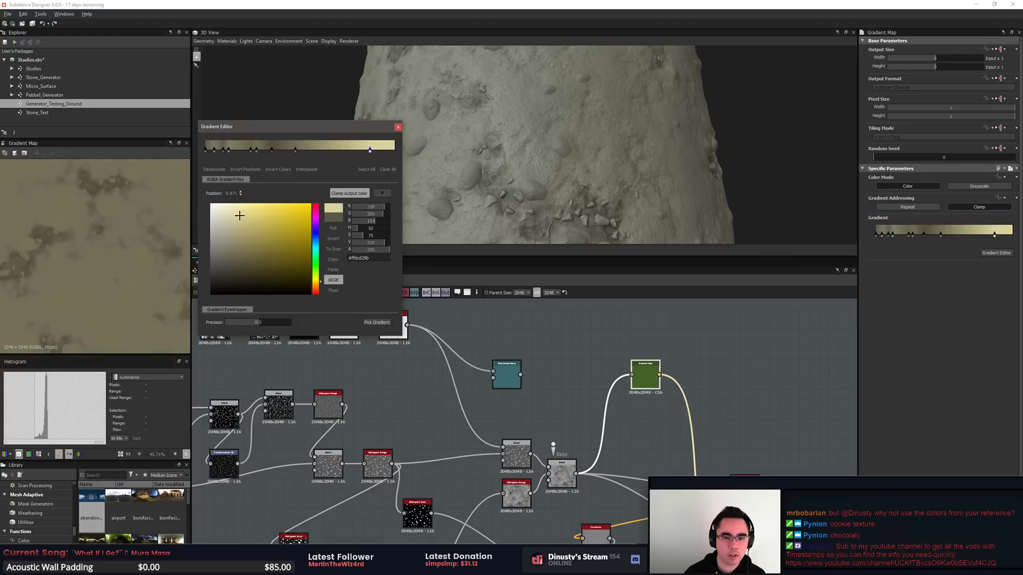
left_click(228, 222)
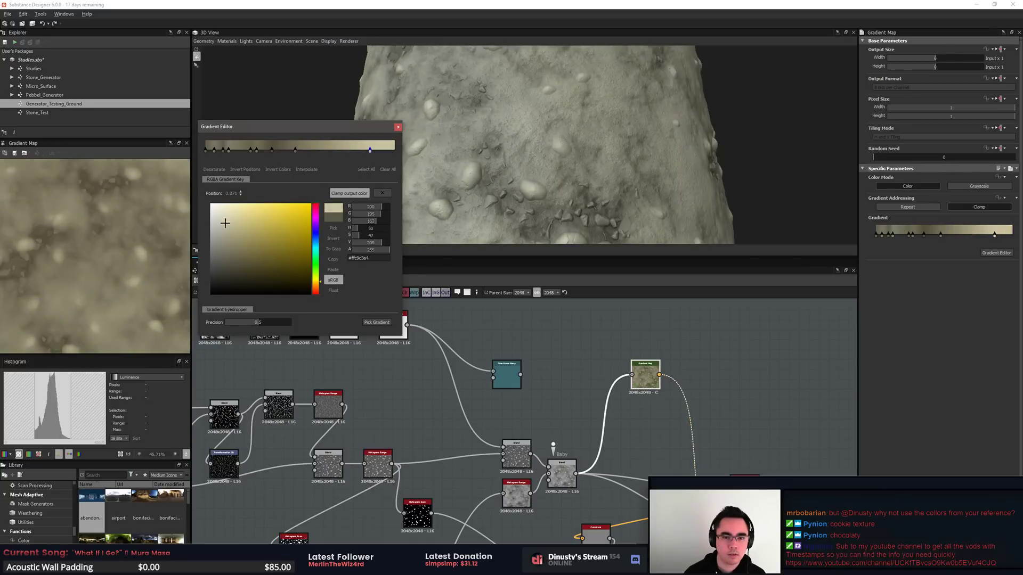
left_click(218, 236)
left_click_drag(613, 146, 545, 170)
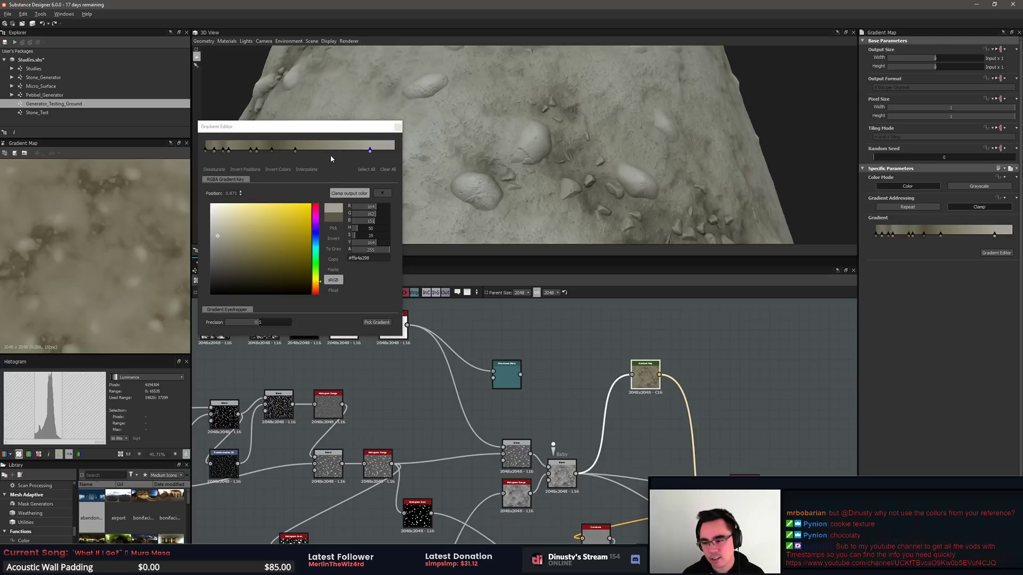
scroll(557, 141, "down", 3)
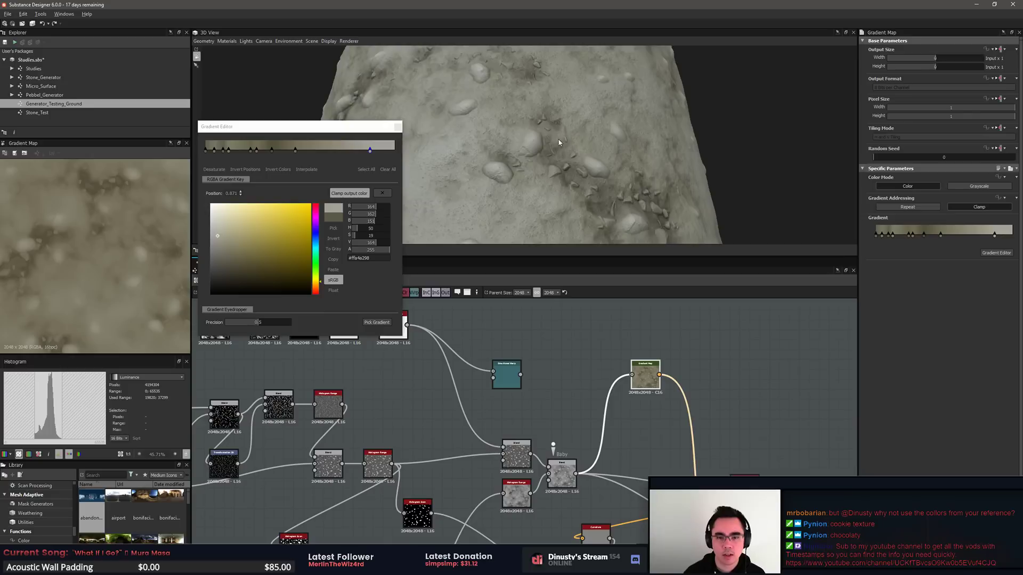
left_click_drag(557, 141, 477, 194)
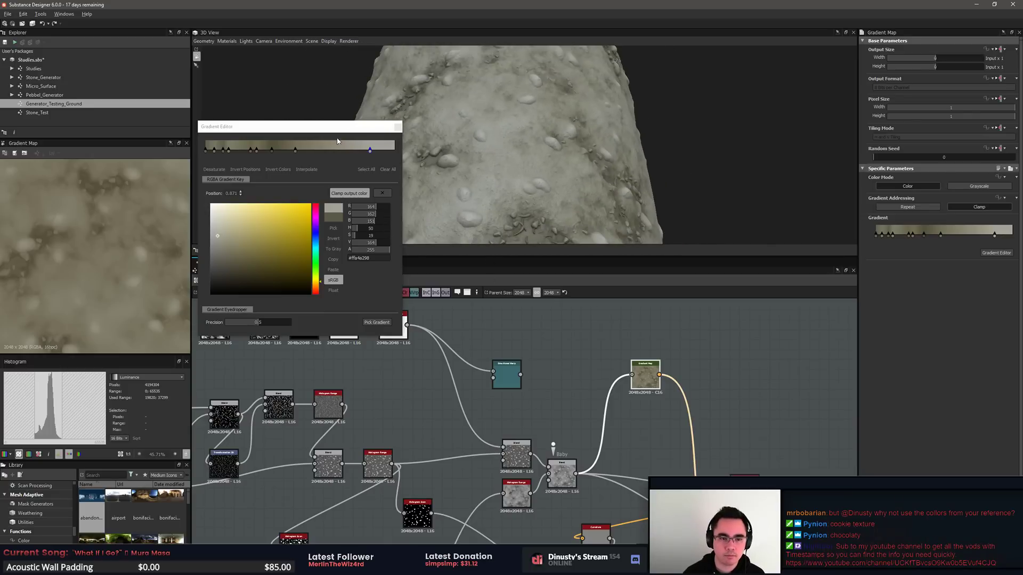
Step: Add a Blend node beside the Gradient Map and feed the Gradient Map's output into its Background input
left_click_drag(337, 141, 360, 93)
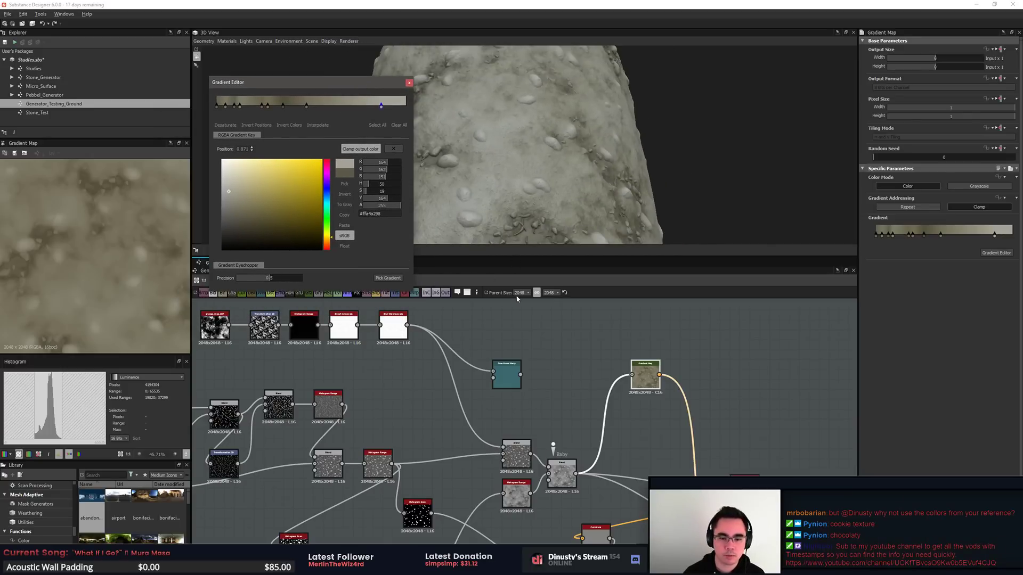
scroll(410, 389, "down", 3)
scroll(565, 381, "up", 5)
left_click_drag(516, 388, 499, 302)
left_click(609, 357)
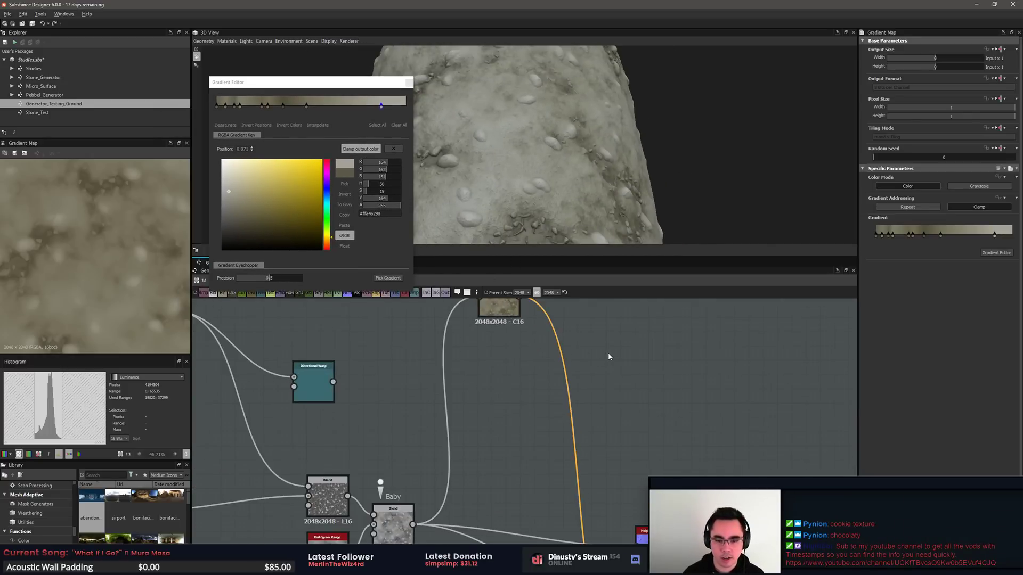
middle_click_drag(624, 377, 642, 391)
key("space")
type("np")
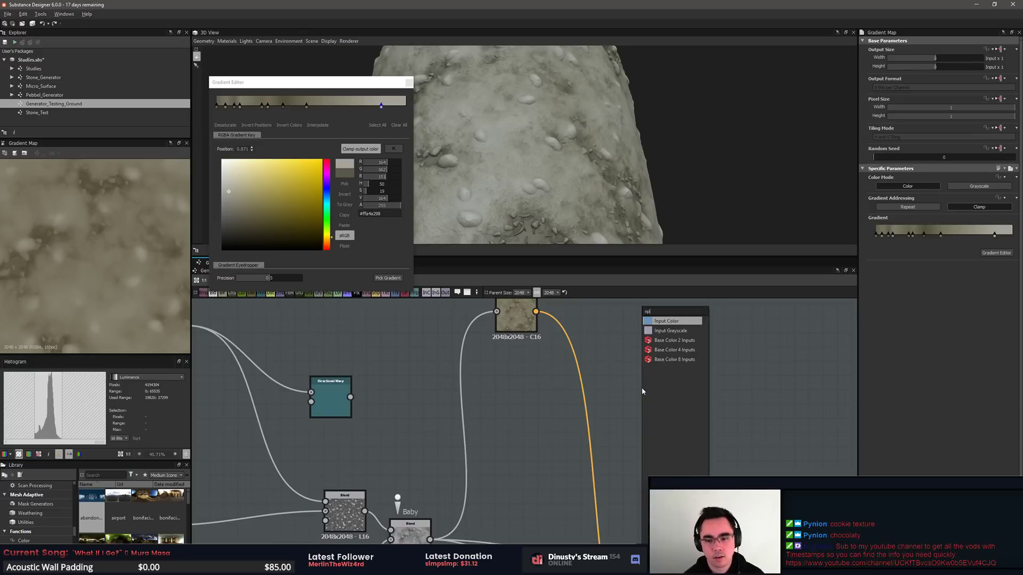
key("BackSpace")
key("BackSpace")
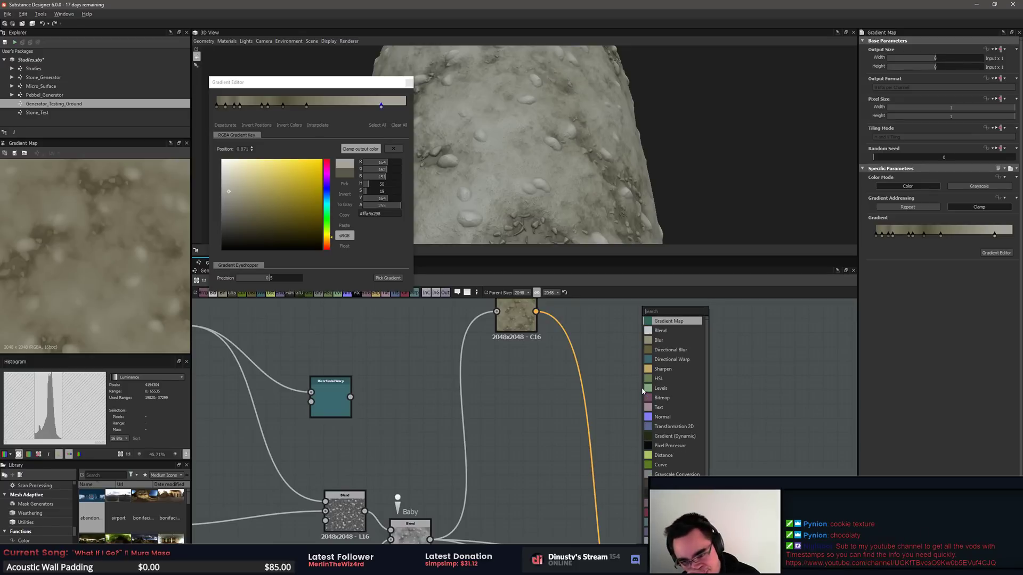
type("ble")
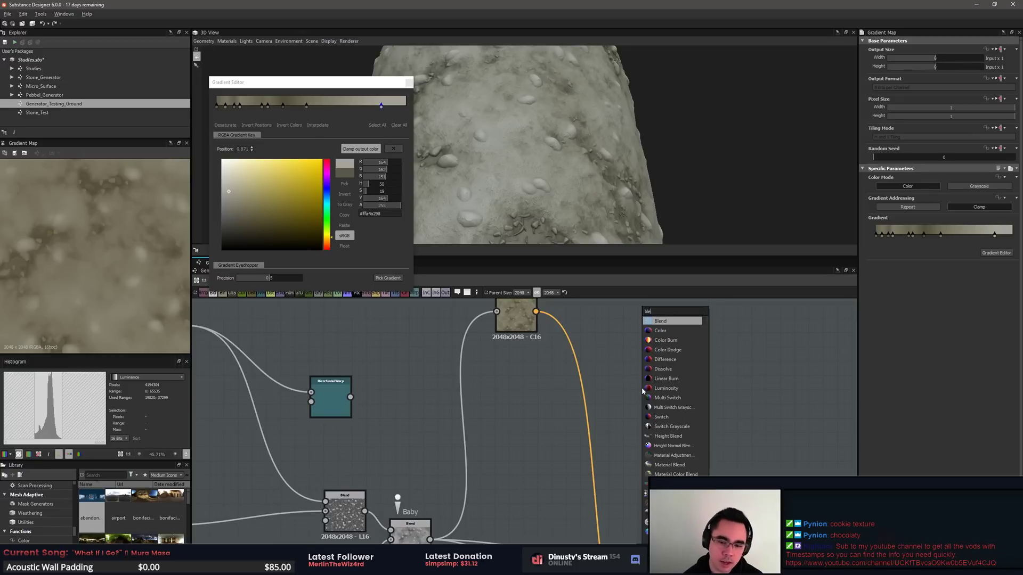
key("Return")
middle_click_drag(537, 314, 532, 346)
left_click_drag(531, 345, 608, 404)
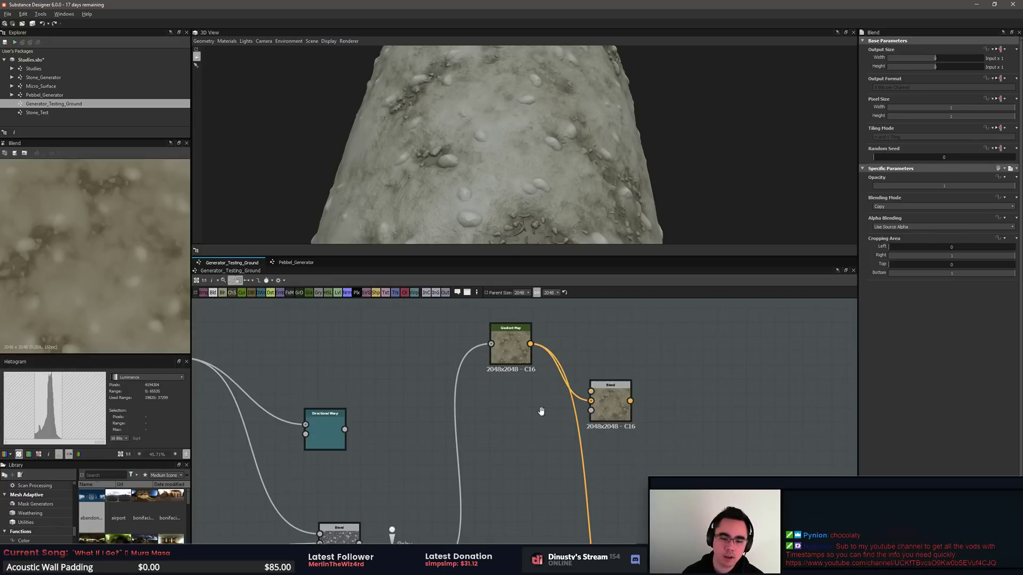
Step: Preview the pebble chain's Histogram Scan, Blend and Histogram Range nodes to examine which one isolates the larger stones
scroll(539, 453, "down", 2)
middle_click_drag(536, 486, 668, 386)
scroll(534, 448, "up", 2)
double_click(390, 490)
middle_click_drag(405, 408, 519, 457)
scroll(538, 424, "down", 2)
scroll(530, 426, "down", 1)
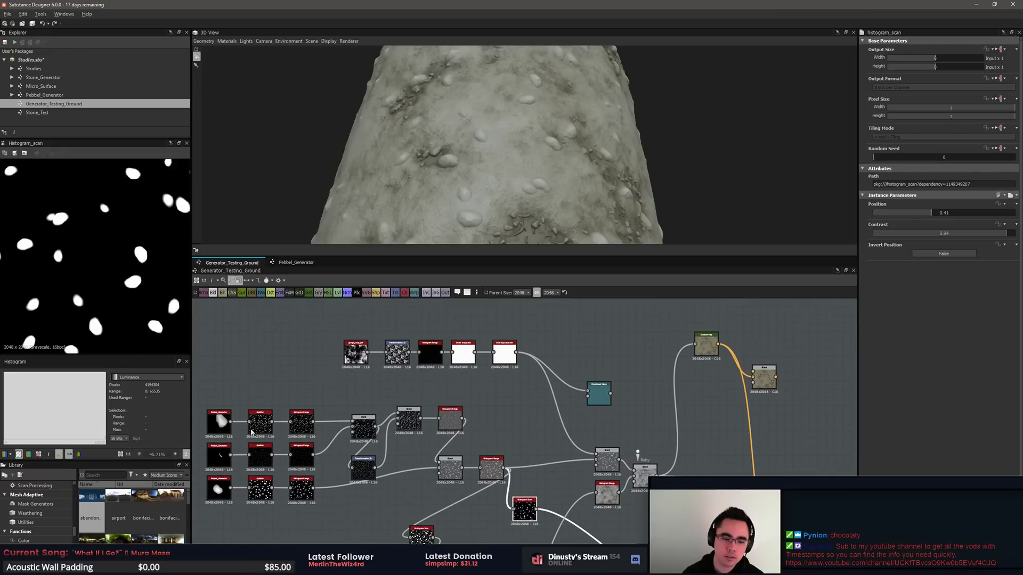
double_click(361, 435)
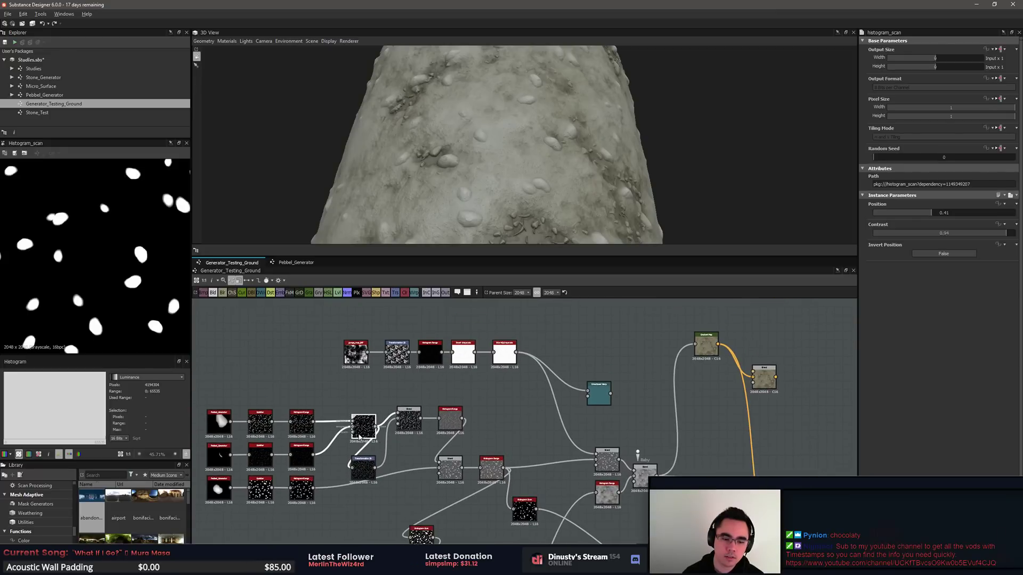
double_click(313, 433)
double_click(309, 491)
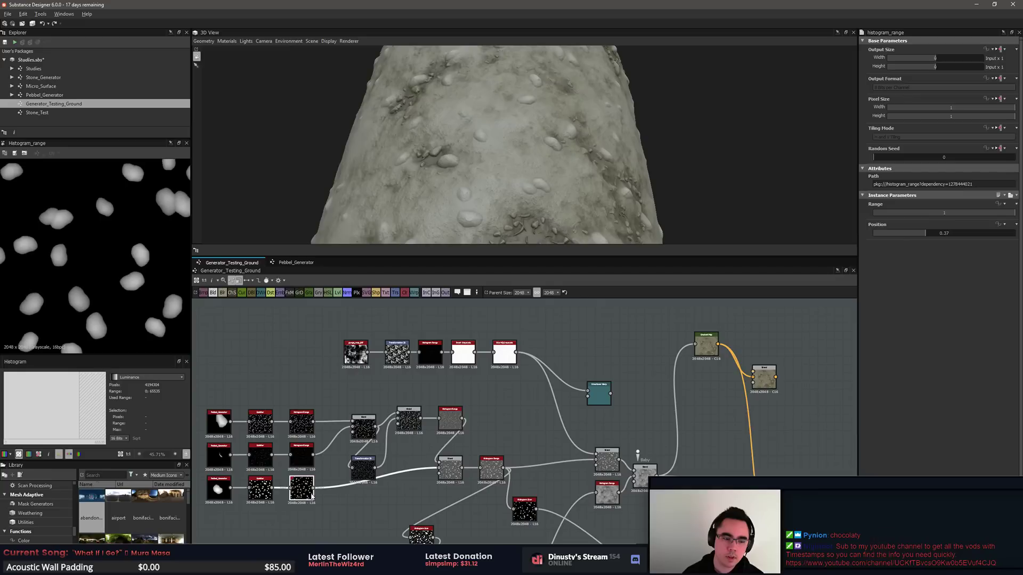
Step: Add a Histogram Scan fed by the lowest pebble row's Histogram Range and place it just before the new Blend
key("space")
left_click(563, 455)
key("space")
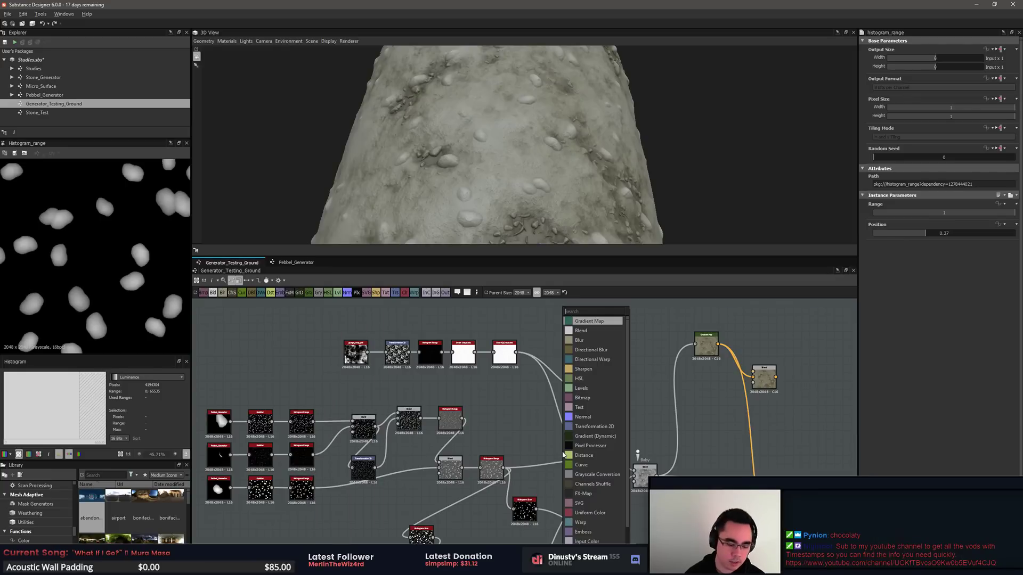
type("hist")
key("Down")
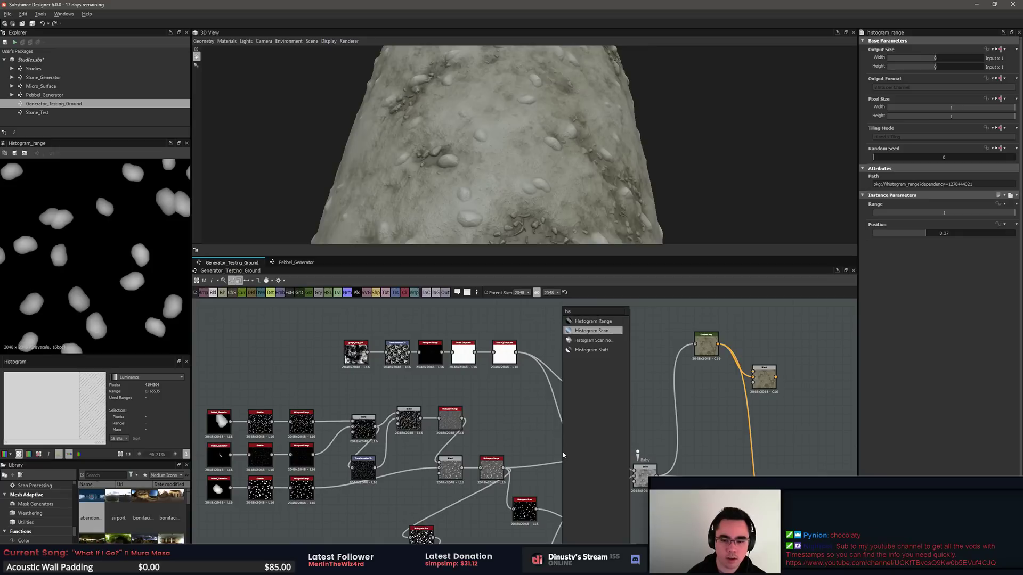
key("Return")
left_click_drag(314, 488, 654, 381)
key("ctrl+z")
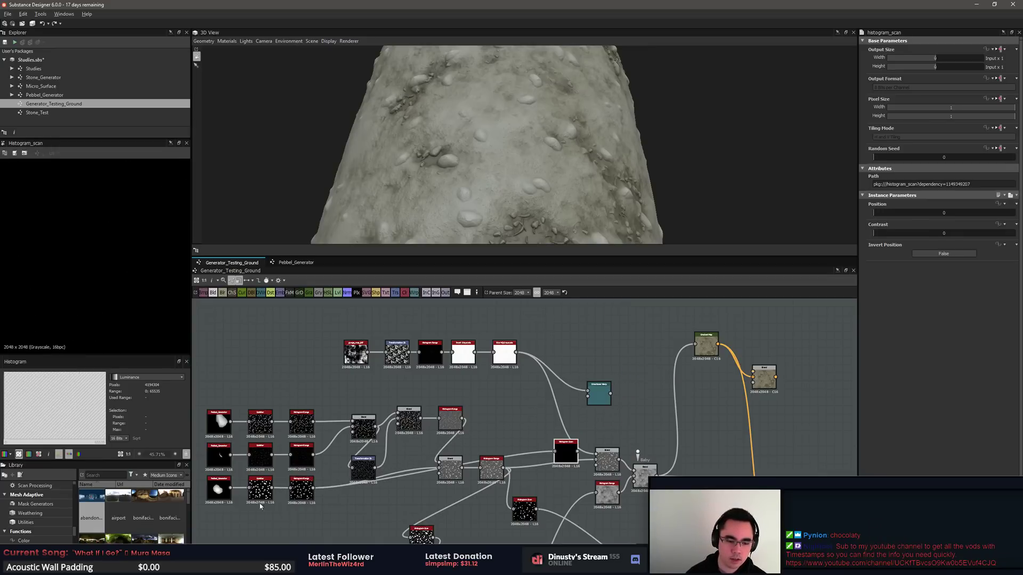
key("ctrl+z")
left_click_drag(565, 452, 661, 379)
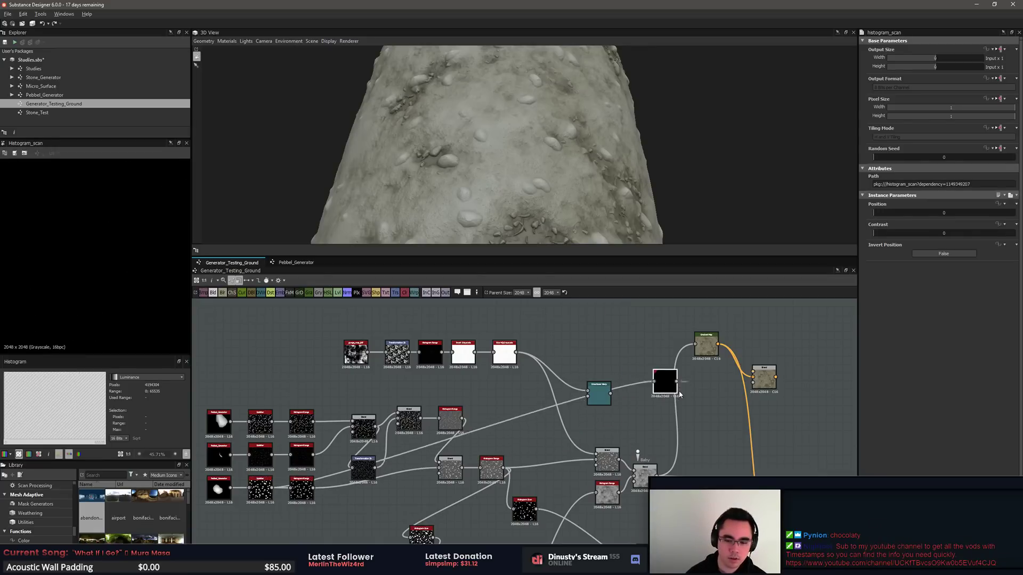
Step: Set the new Histogram Scan's Position to about 0.52 and nudge the node slightly upward beside the Blend
scroll(663, 379, "up", 5)
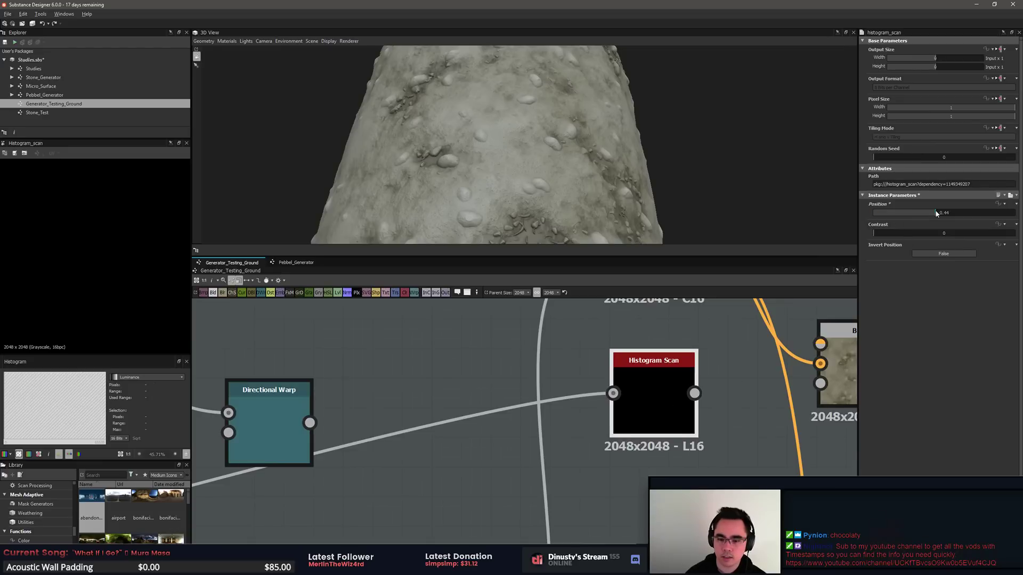
left_click_drag(936, 213, 948, 213)
middle_click_drag(630, 392, 462, 409)
scroll(503, 404, "up", 2)
scroll(462, 410, "down", 3)
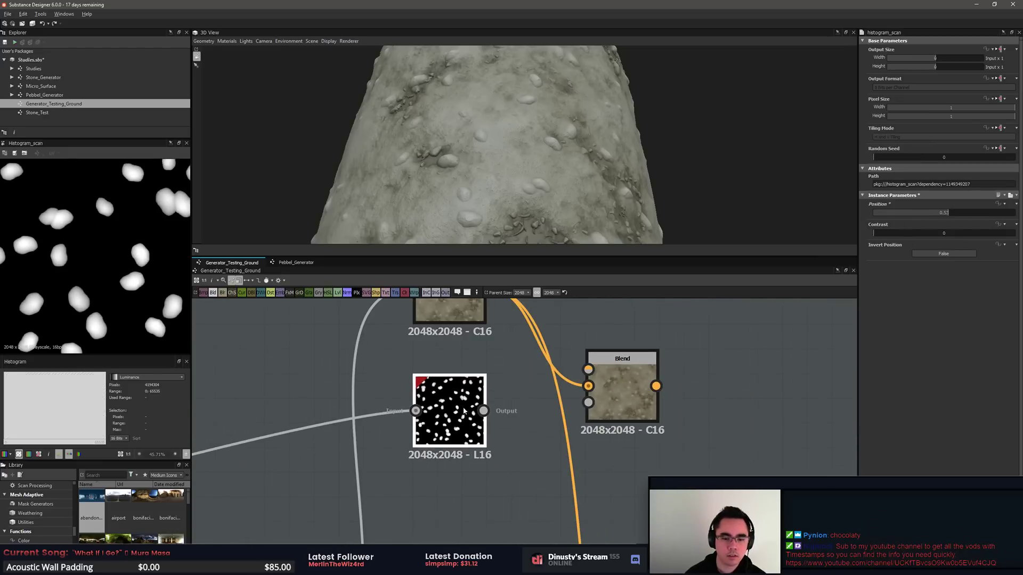
left_click_drag(463, 411, 463, 398)
Step: Try feeding the Histogram Scan's output directly into the Blend's Foreground input
middle_click_drag(487, 409, 447, 432)
scroll(446, 432, "up", 2)
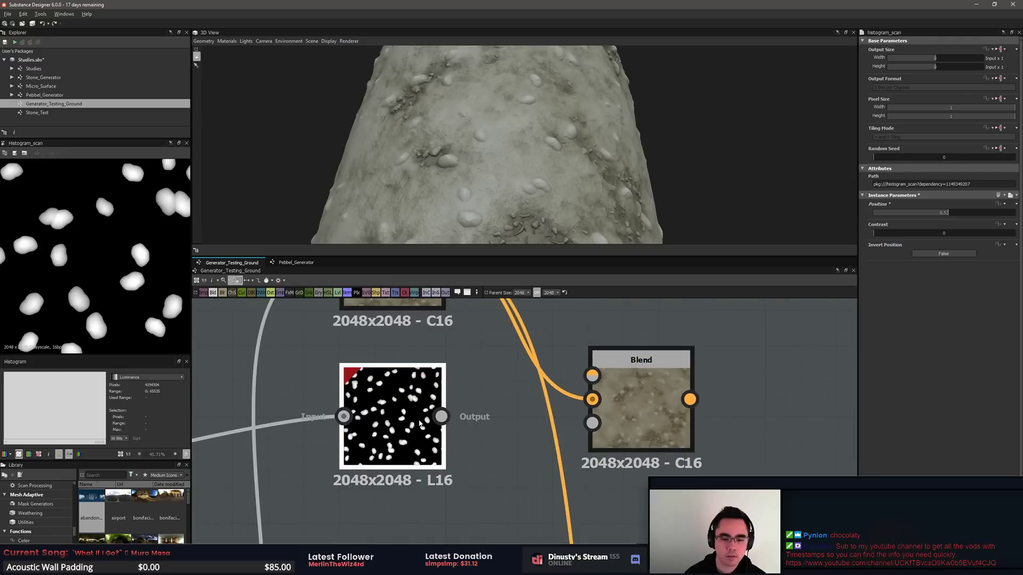
middle_click_drag(421, 392, 454, 369)
scroll(432, 369, "down", 1)
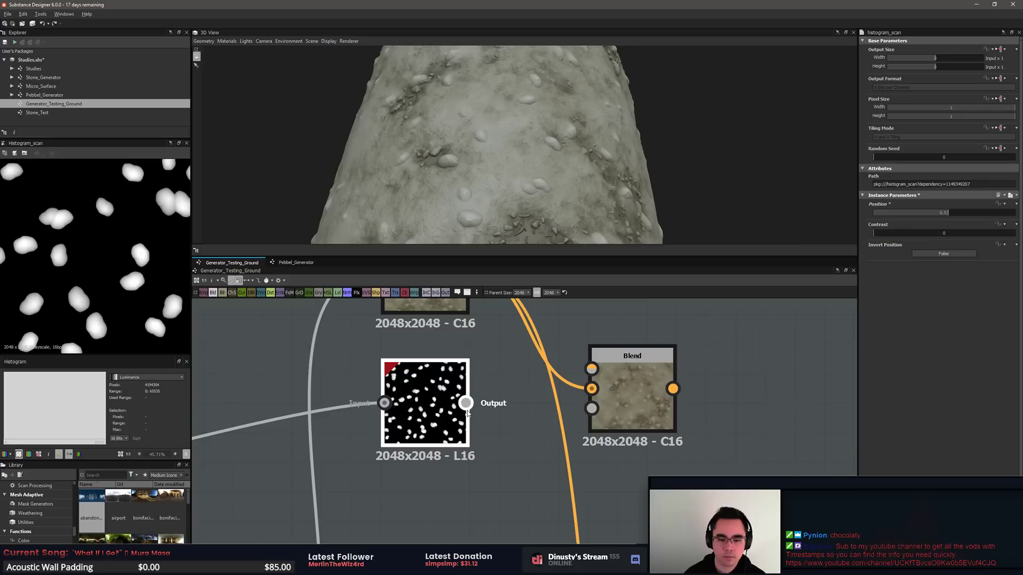
left_click_drag(466, 403, 591, 369)
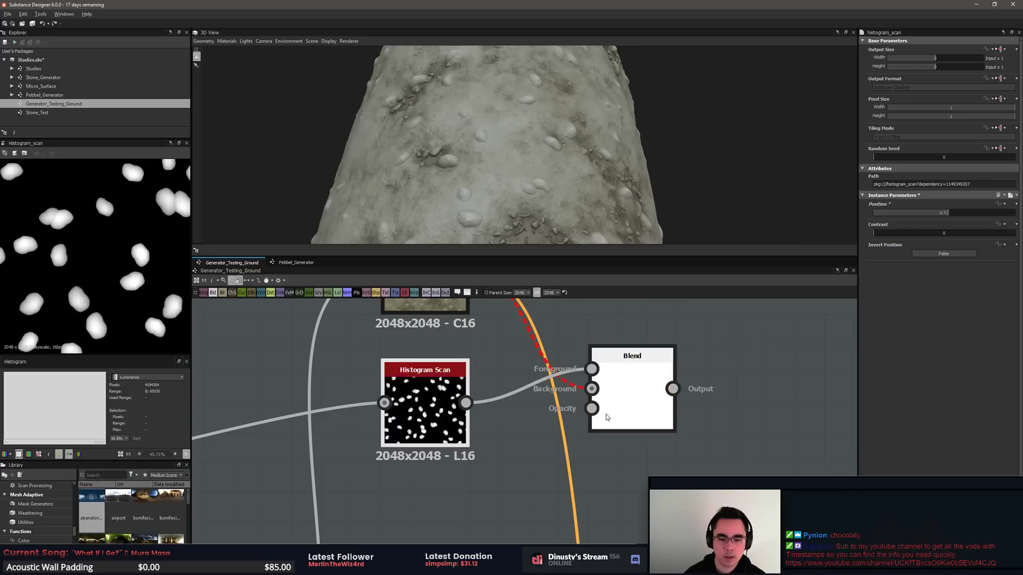
key("ctrl+z")
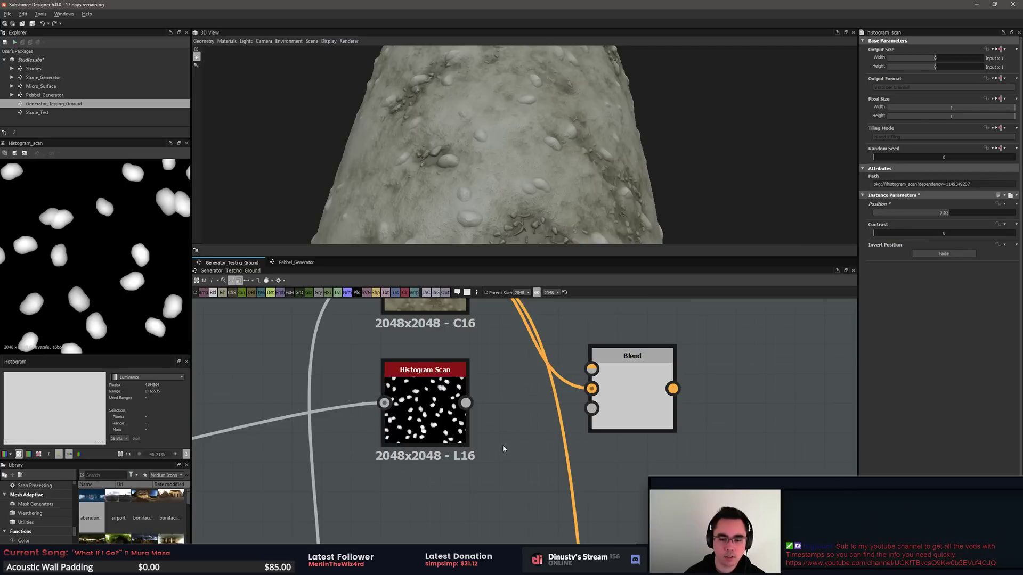
Step: Make room between the Histogram Scan and the Blend, and insert a copy of the Gradient Map fed by the Histogram Scan
left_click_drag(644, 403, 731, 374)
scroll(597, 446, "down", 3)
middle_click_drag(539, 376, 598, 403)
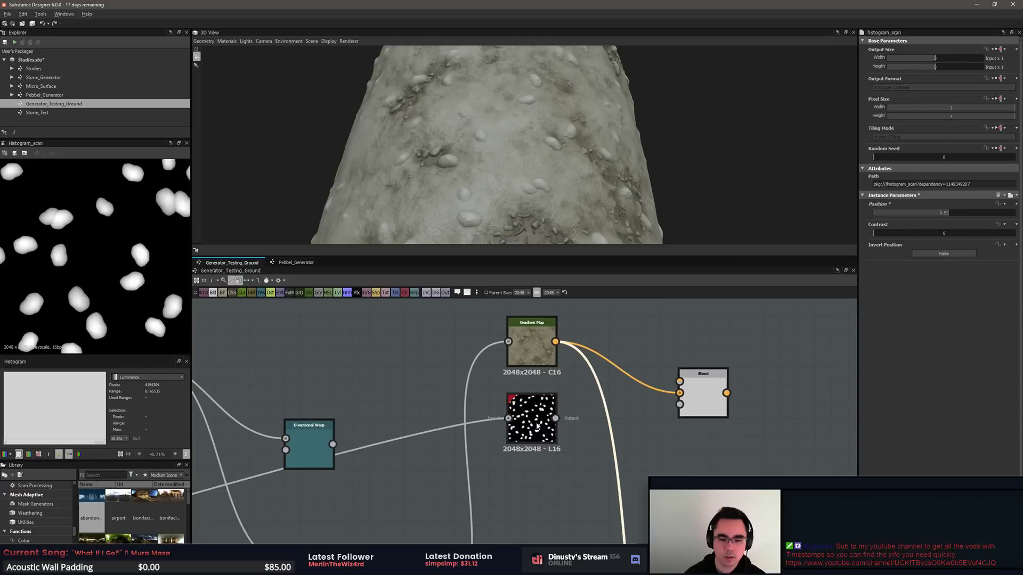
left_click_drag(533, 421, 593, 425)
left_click(537, 354)
key("ctrl+c")
key("ctrl+v")
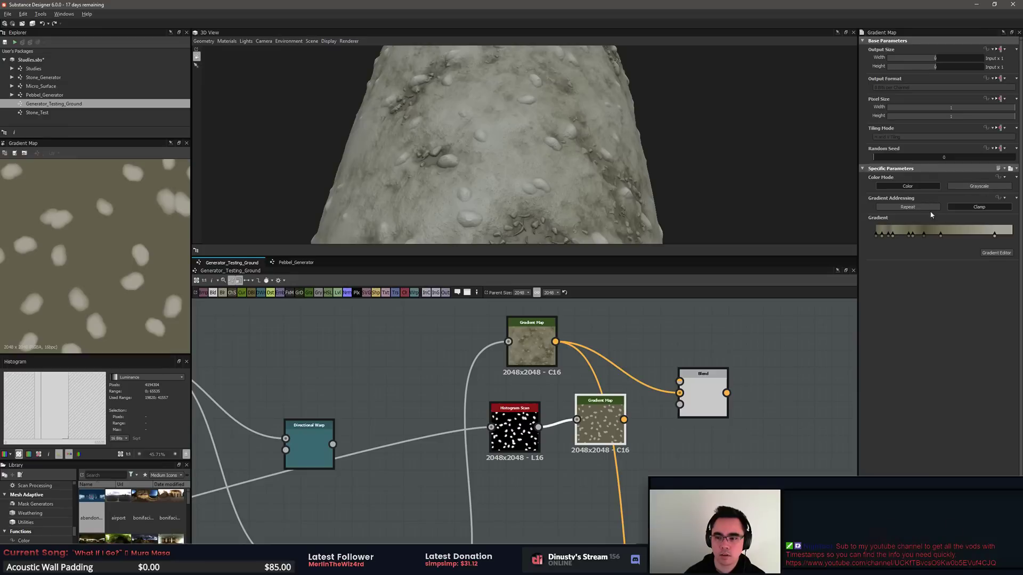
Step: Replace the selected Gradient Map's keys with a gradient picked from the 3D view surface, and lighten its end key to pale cream
left_click(996, 252)
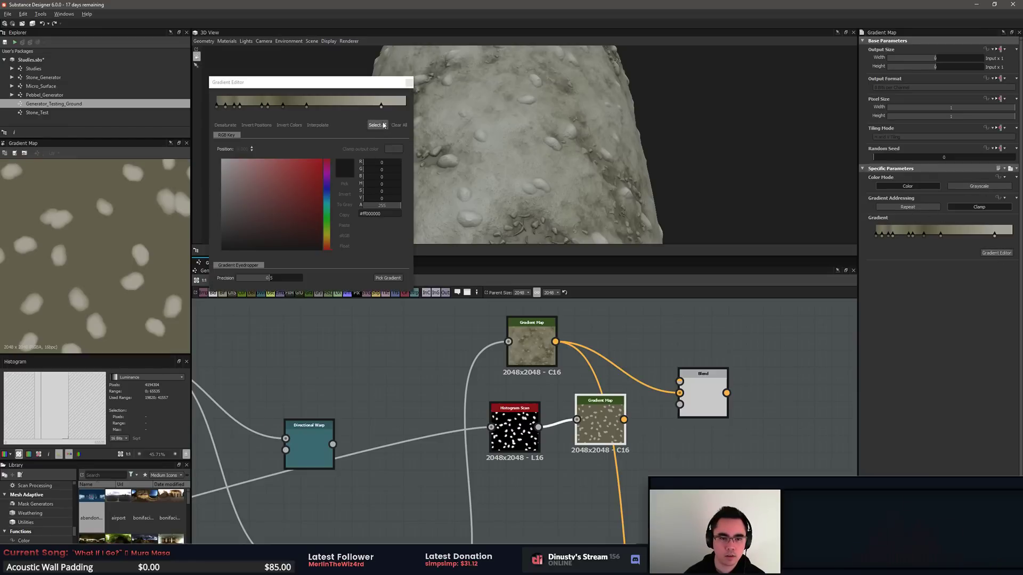
left_click(398, 125)
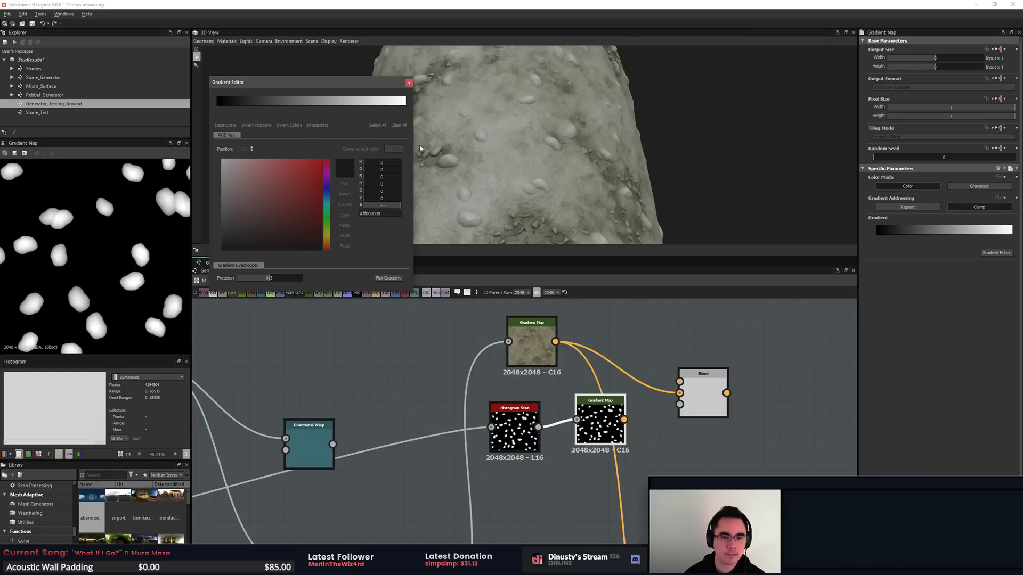
left_click(388, 278)
mouse_move(530, 242)
left_mouse_down()
mouse_move(514, 220)
mouse_move(548, 240)
left_mouse_up()
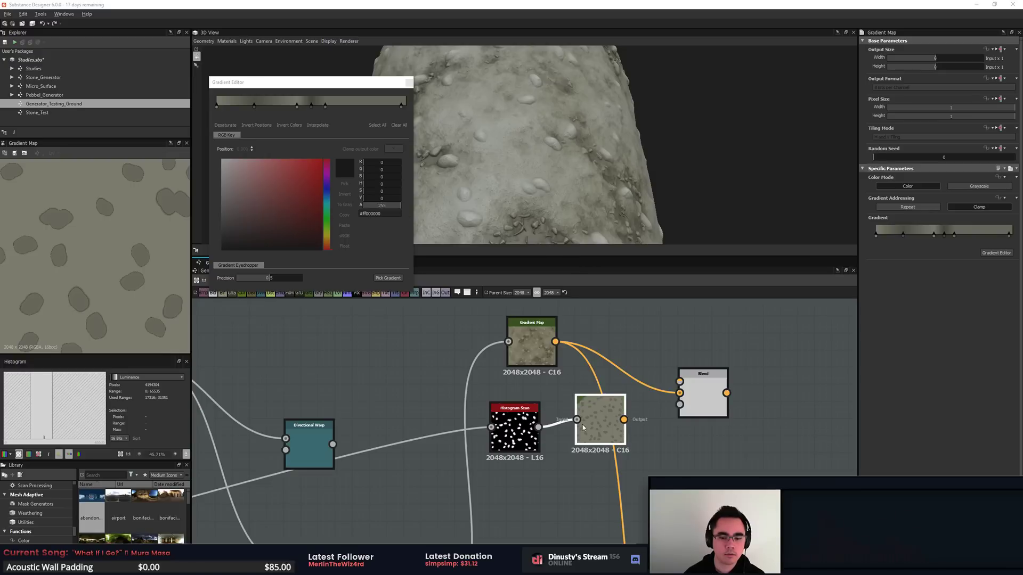
left_click(401, 105)
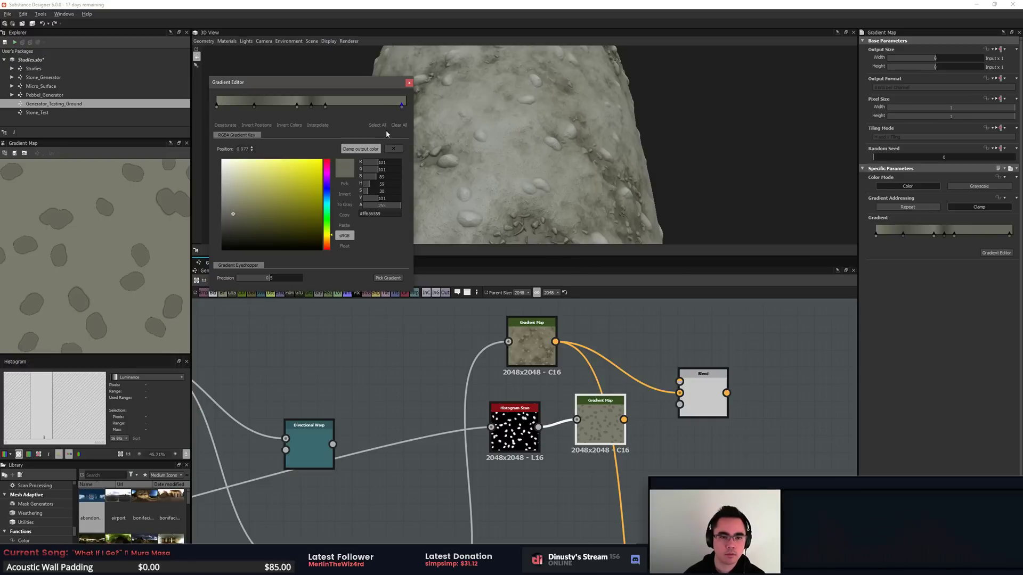
left_click_drag(228, 213, 232, 165)
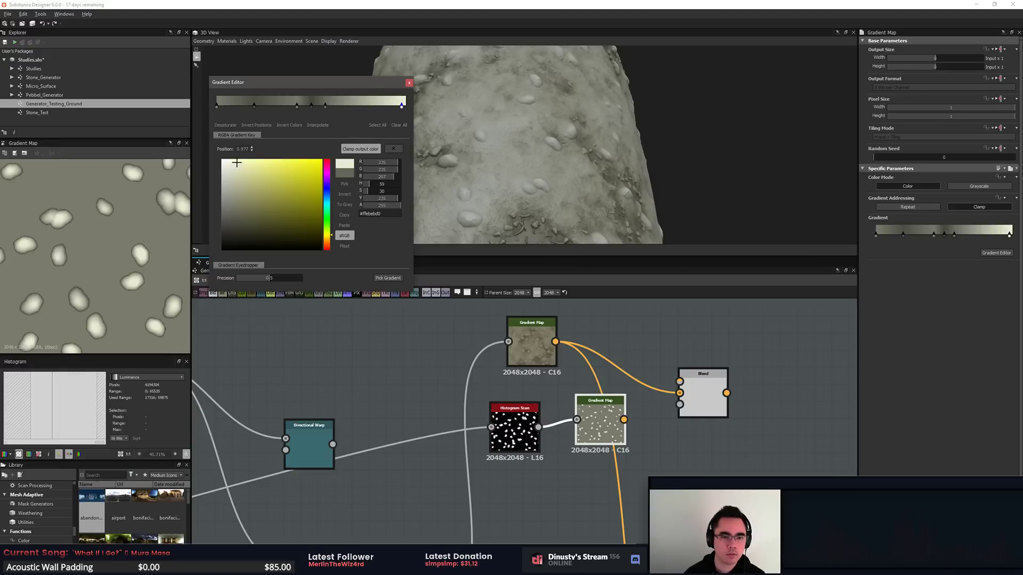
Step: Delete the gradient keys near positions 0.50 and 0.20
left_click(311, 106)
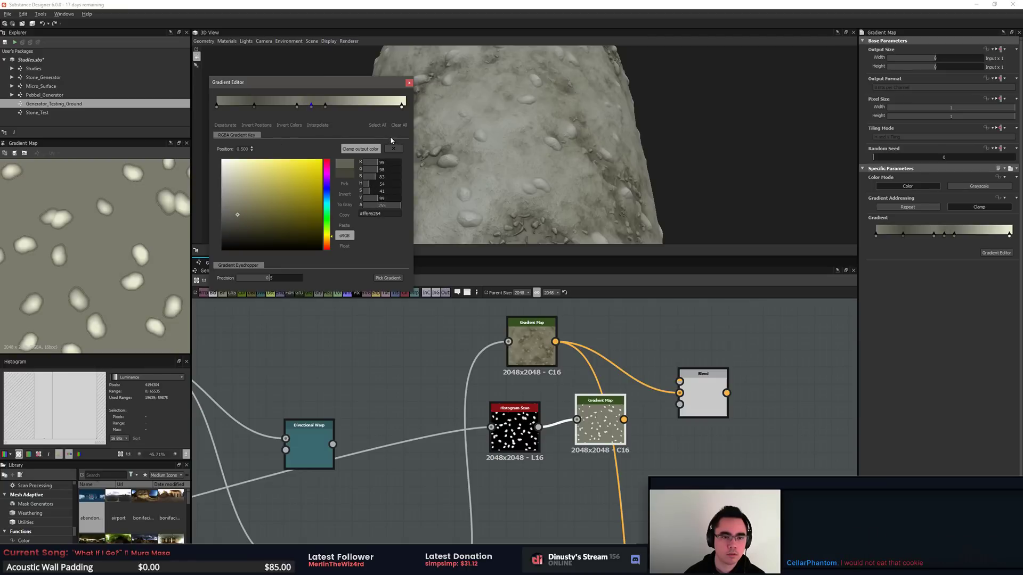
left_click(394, 149)
left_click(325, 106)
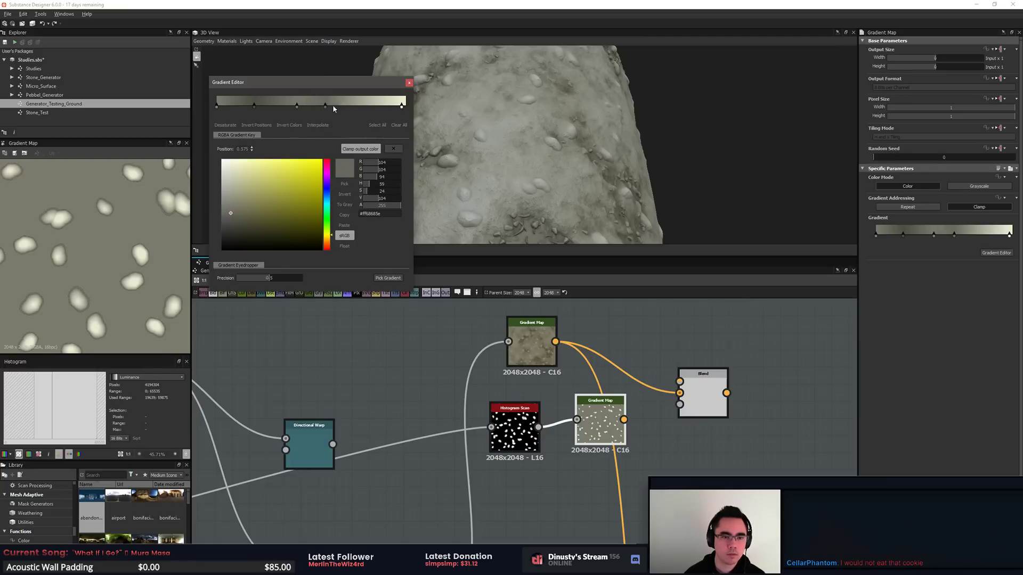
left_click(252, 106)
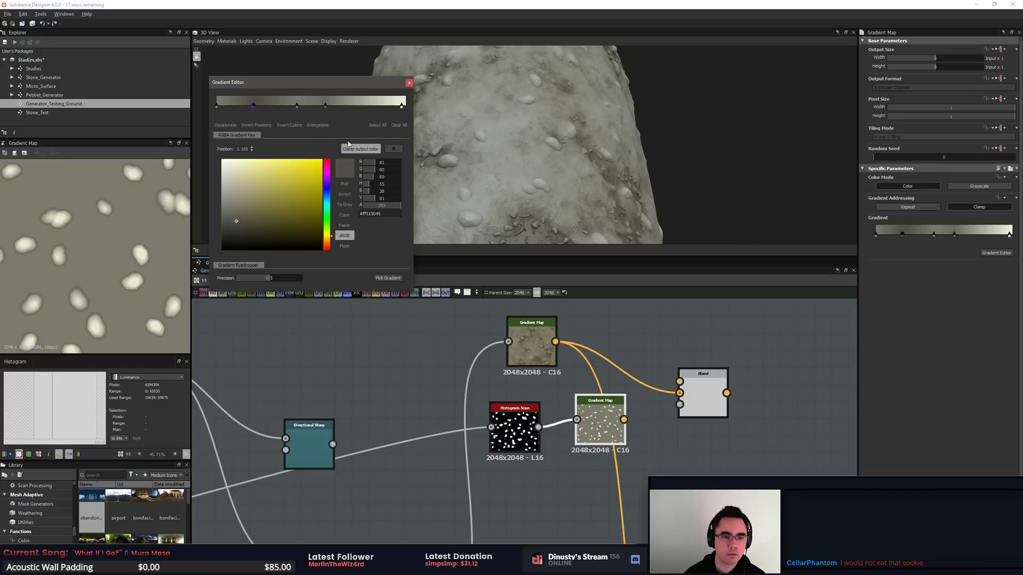
left_click(254, 106)
left_click(394, 150)
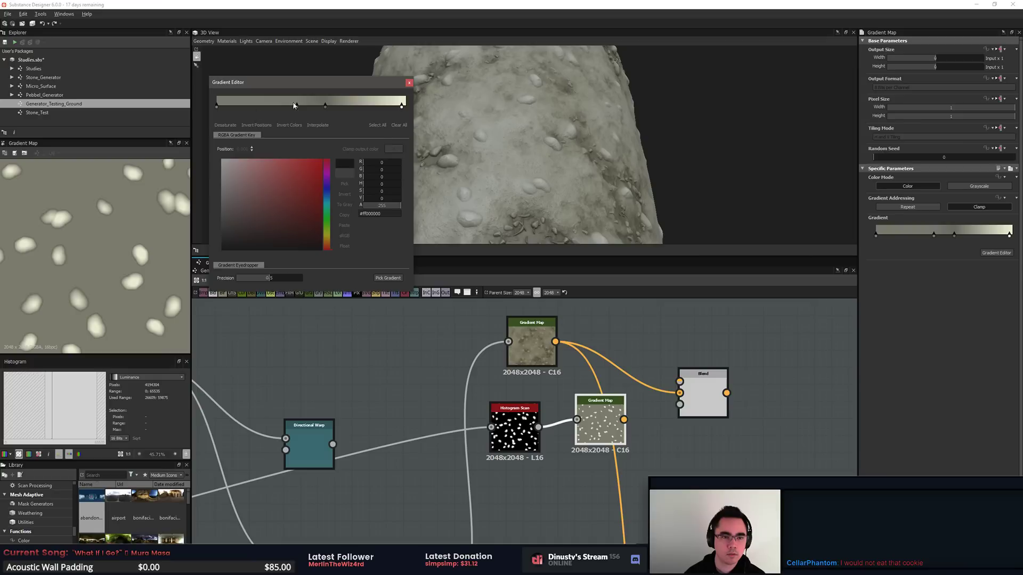
Step: Move the two remaining middle gradient keys to about 0.32 and 0.51, and close the gradient editor
left_click_drag(295, 106, 277, 110)
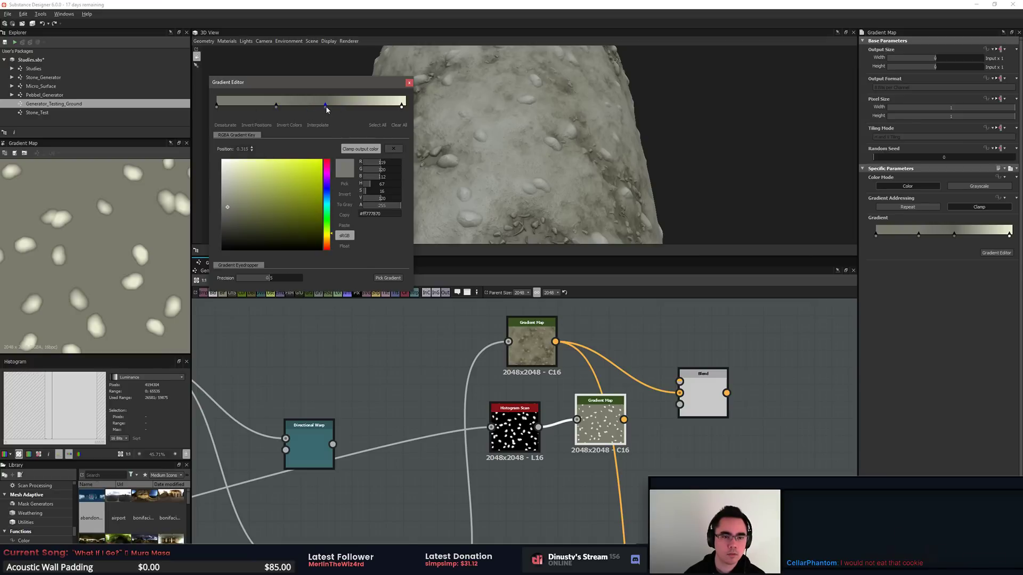
mouse_move(327, 108)
left_mouse_down()
mouse_move(362, 106)
mouse_move(313, 110)
left_mouse_up()
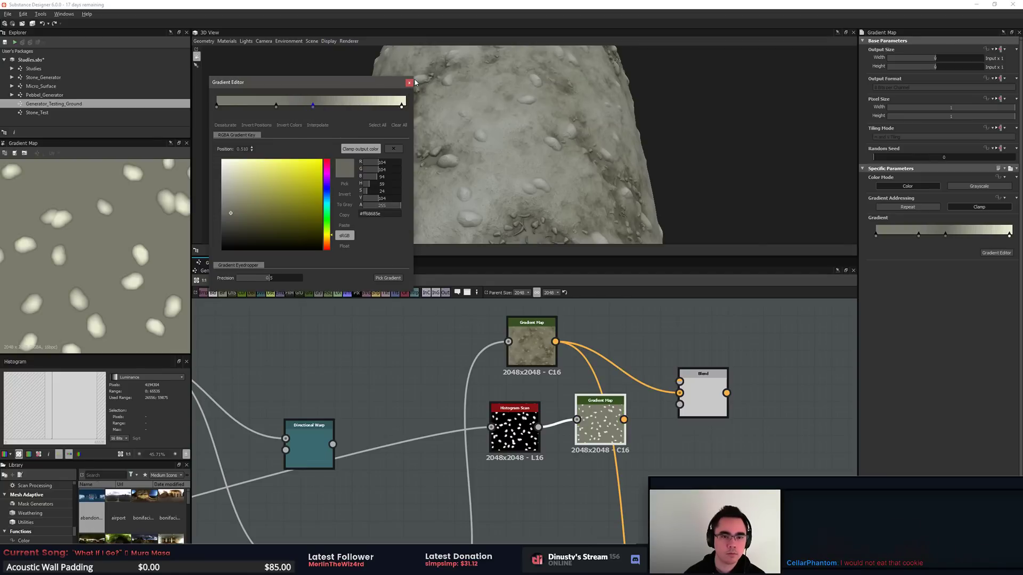
left_click(409, 83)
Step: Connect the pebble Gradient Map as the Blend node's foreground and the Histogram Scan as its opacity mask, and preview the Blend
left_click(695, 386)
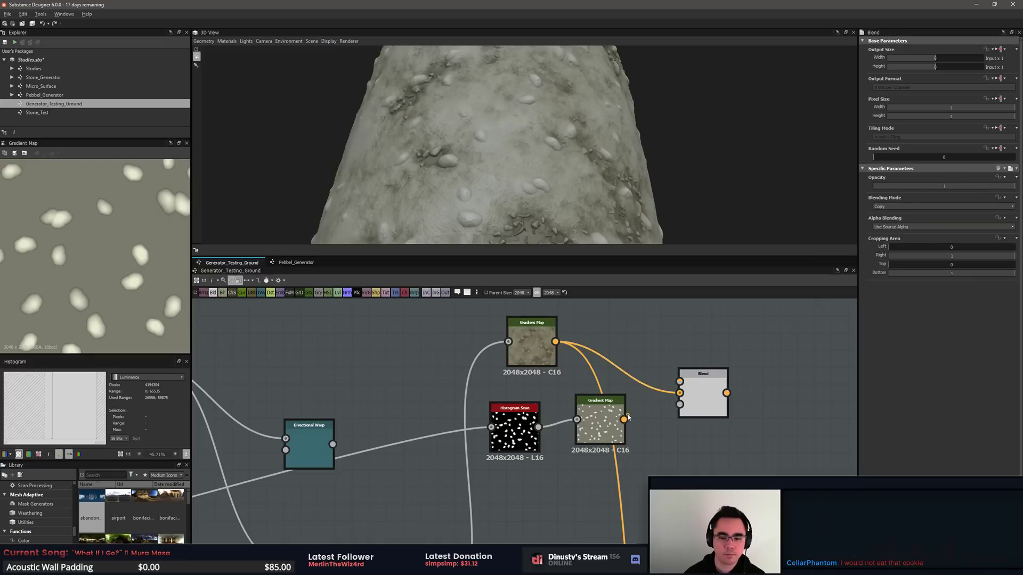
left_click_drag(623, 419, 680, 382)
left_click_drag(539, 427, 680, 404)
double_click(709, 410)
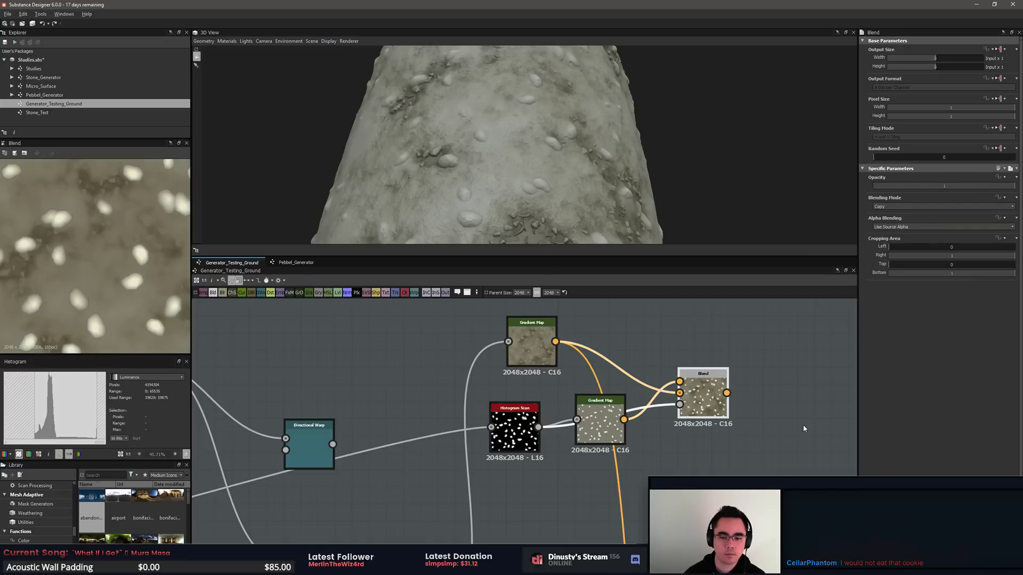
Step: Set the Blend node's blending mode to Subtract
left_click(914, 203)
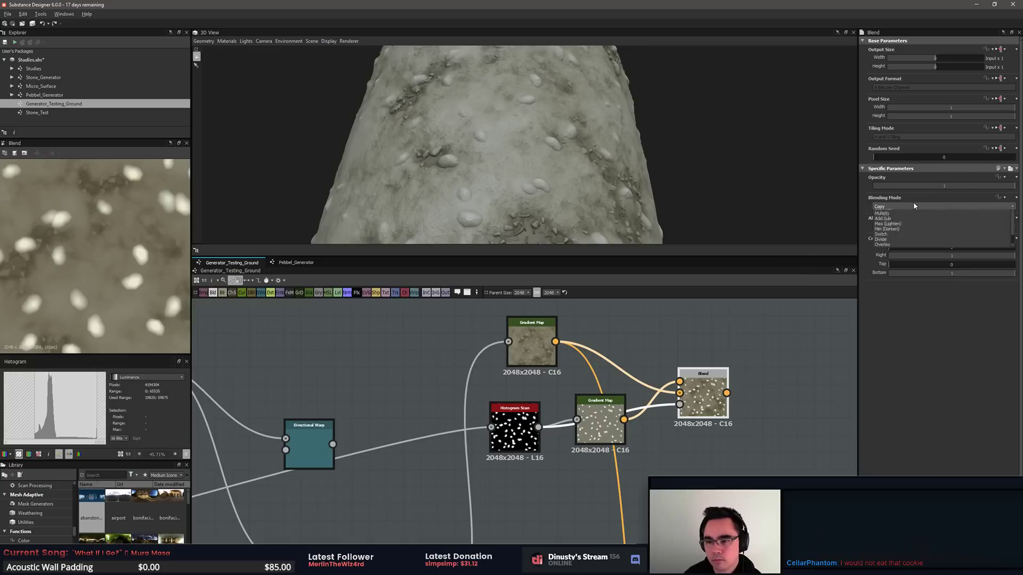
left_click(914, 203)
scroll(913, 205, "down", 2)
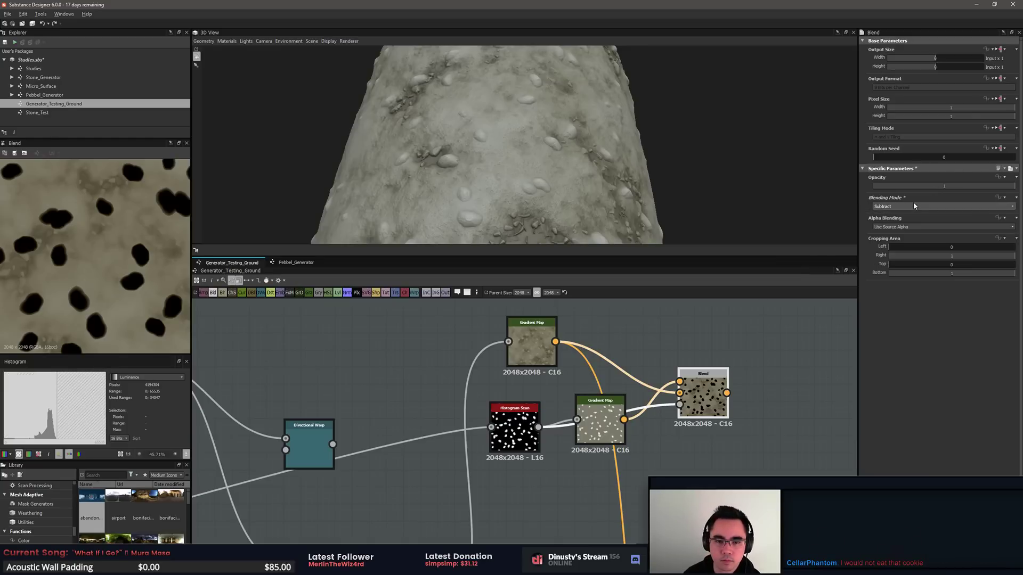
Step: Route the Blend node's output into the material's colour input in place of the upper Gradient Map
middle_click_drag(688, 392, 602, 268)
left_click(297, 263)
middle_click_drag(612, 376, 491, 361)
scroll(639, 467, "down", 1)
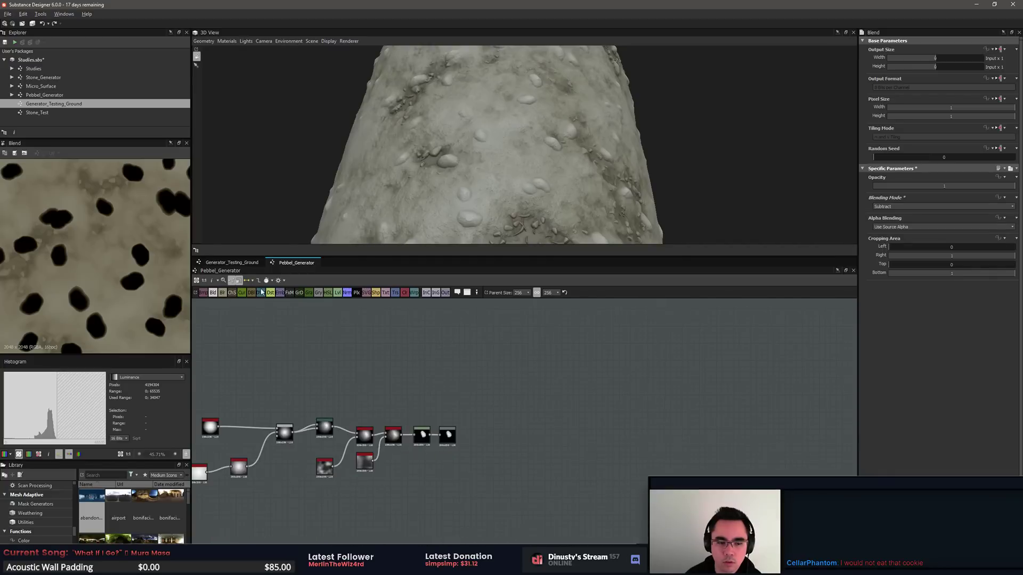
left_click(232, 263)
scroll(595, 399, "down", 3)
scroll(555, 357, "up", 2)
middle_click_drag(555, 357, 592, 351)
scroll(592, 350, "down", 2)
left_click_drag(581, 326, 576, 511)
left_click(654, 395)
scroll(641, 367, "up", 2)
middle_click_drag(641, 367, 654, 397)
scroll(489, 387, "up", 3)
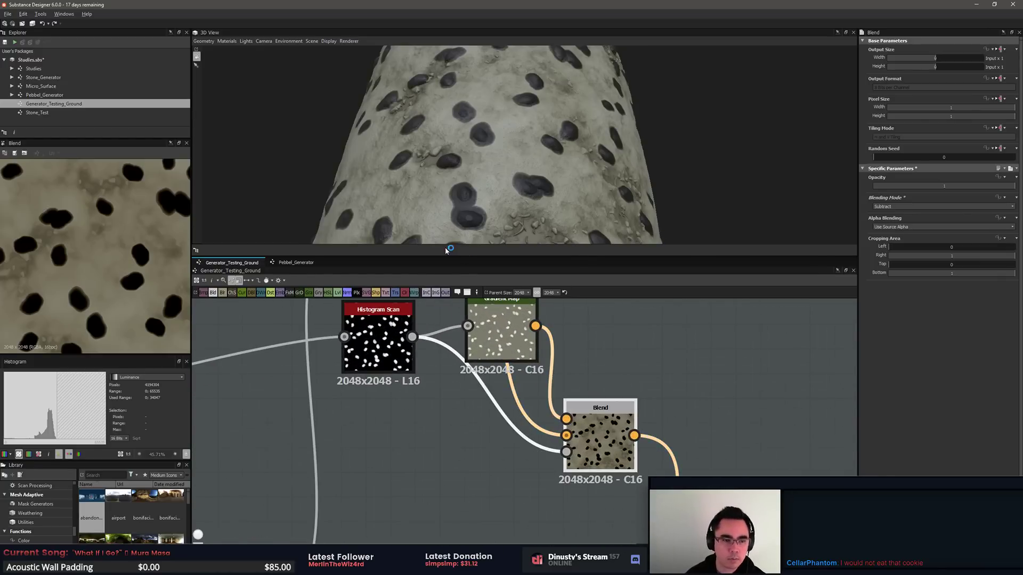
Step: Set the Histogram Scan's position to 0.25 and inspect the pebbles up close in the 3D view
left_click(410, 331)
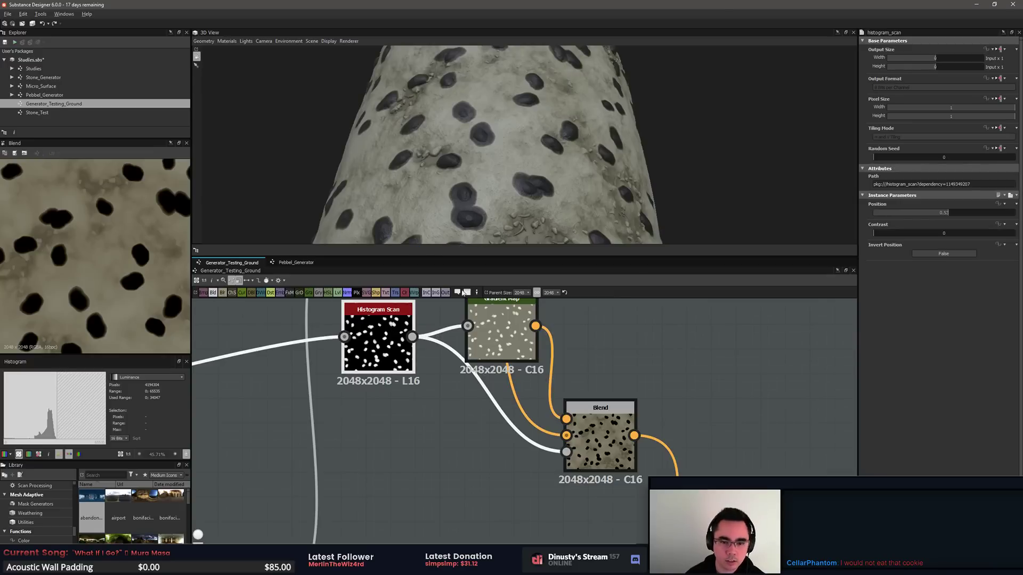
left_click_drag(942, 215, 908, 213)
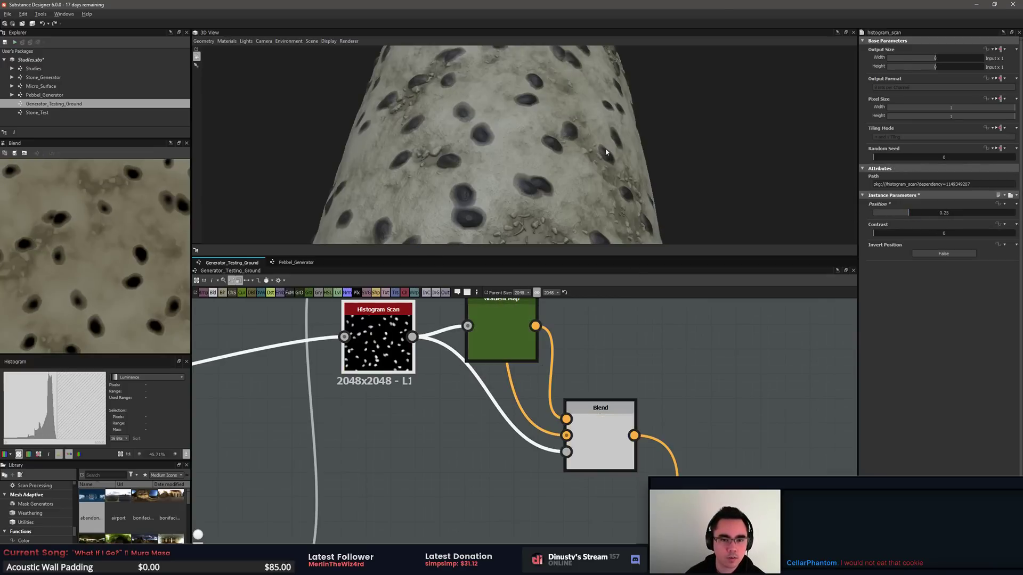
scroll(410, 154, "up", 4)
left_click_drag(385, 153, 410, 153)
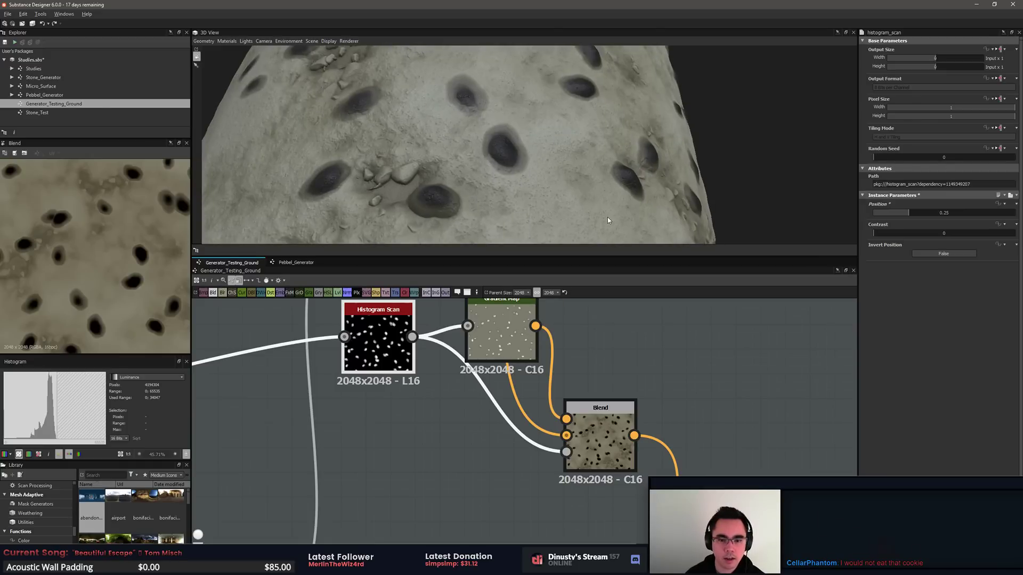
Step: Move the Histogram Scan node feeding the pebble Gradient Map slightly lower in the graph
middle_click_drag(658, 329, 685, 315)
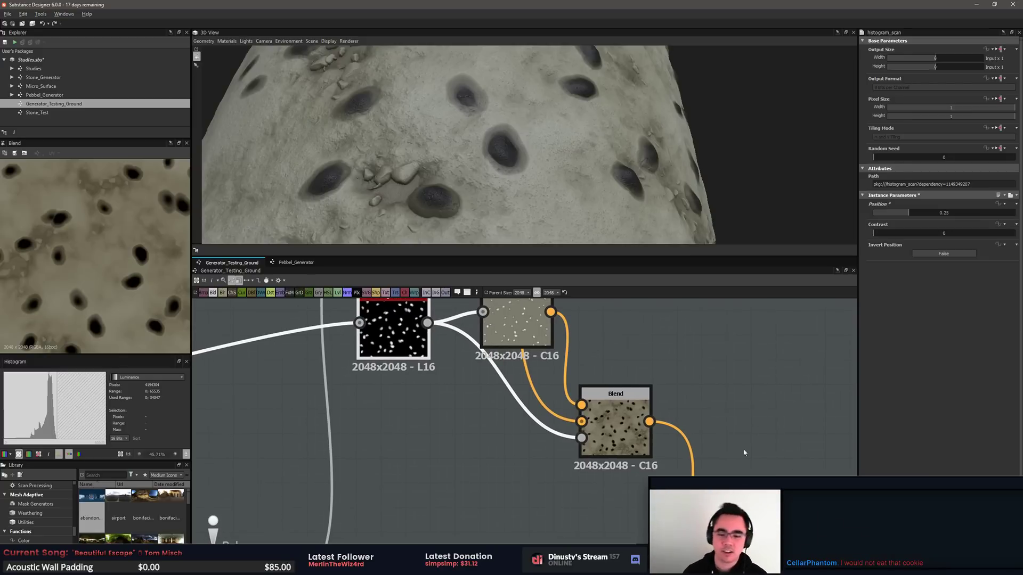
scroll(593, 435, "down", 5)
left_click_drag(585, 394, 584, 394)
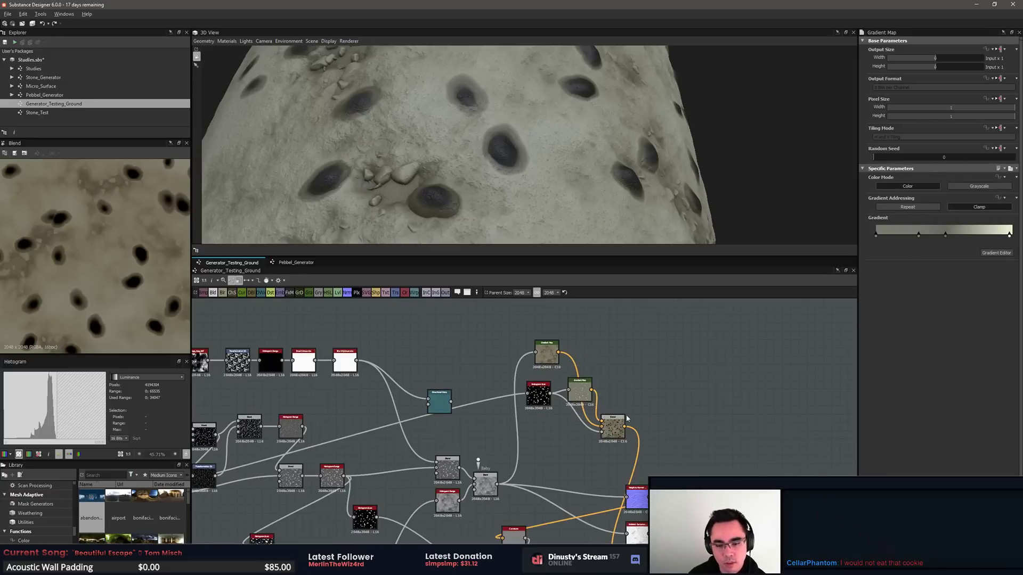
scroll(503, 520, "up", 2)
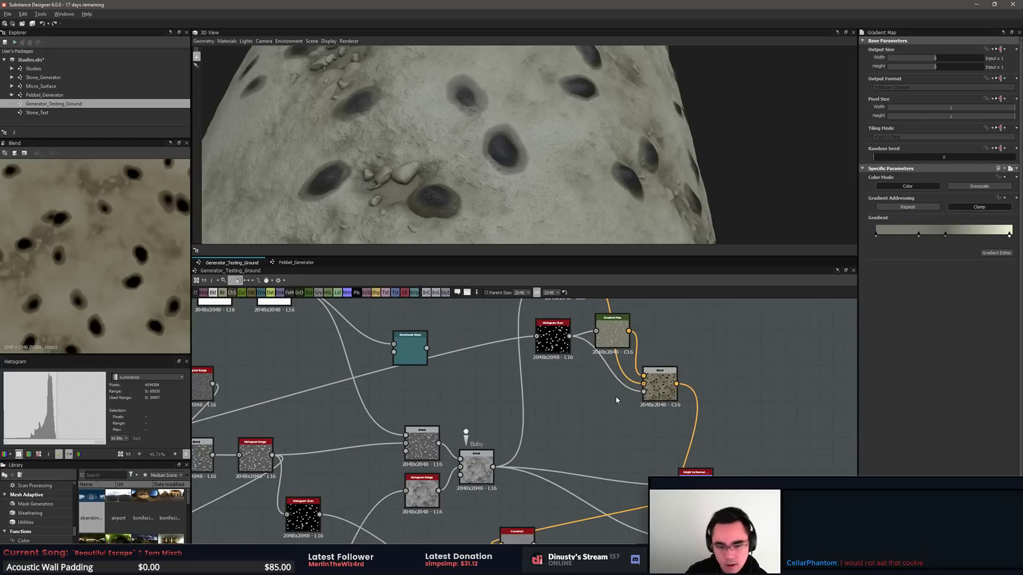
scroll(586, 416, "down", 1)
mouse_move(581, 421)
middle_mouse_down()
mouse_move(580, 439)
mouse_move(592, 418)
middle_mouse_up()
scroll(593, 418, "down", 2)
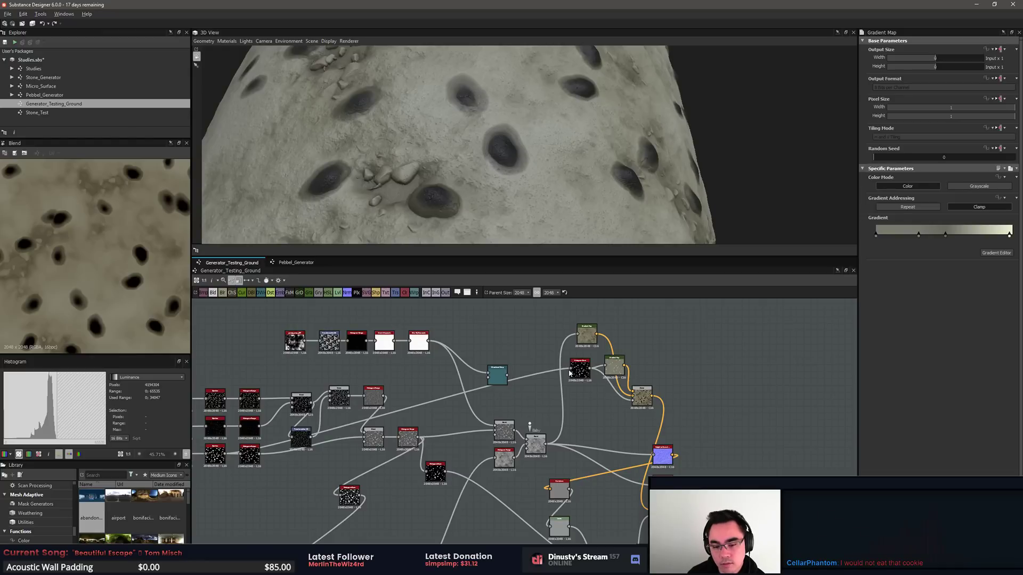
left_click_drag(584, 374, 583, 394)
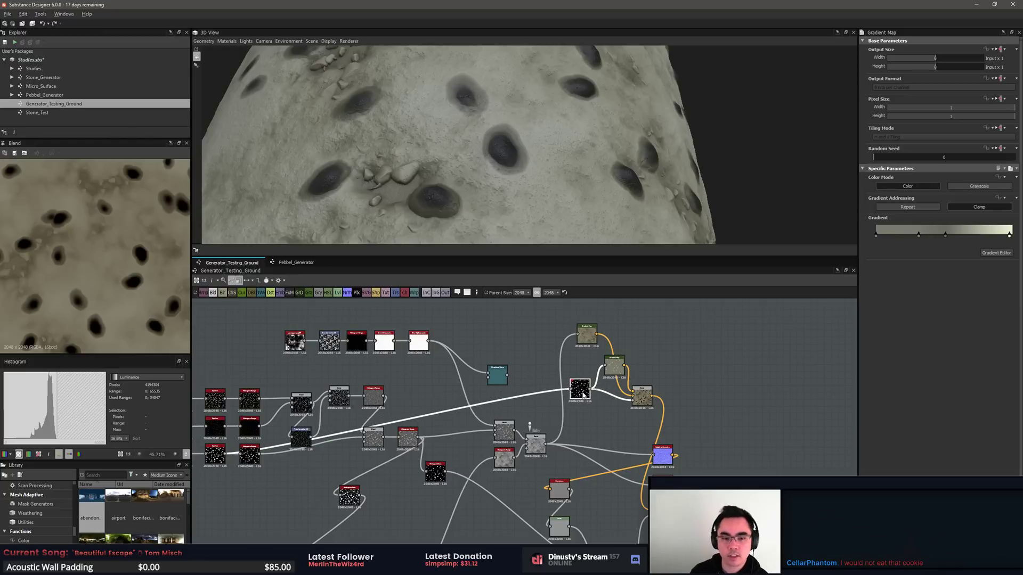
Step: Delete the Blend node that combines the two Gradient Maps, keeping the base gradient linked onward
left_click_drag(687, 416, 643, 387)
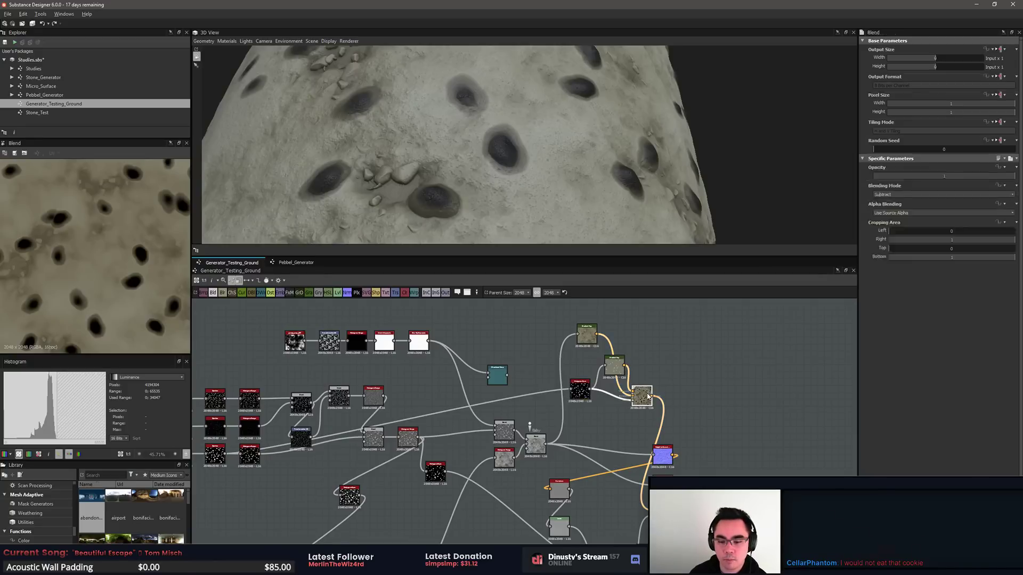
key("BackSpace")
Step: Preview the pebble Gradient Map and both pebble Histogram Scan masks, and examine how the surrounding nodes are connected
scroll(653, 377, "up", 2)
double_click(597, 363)
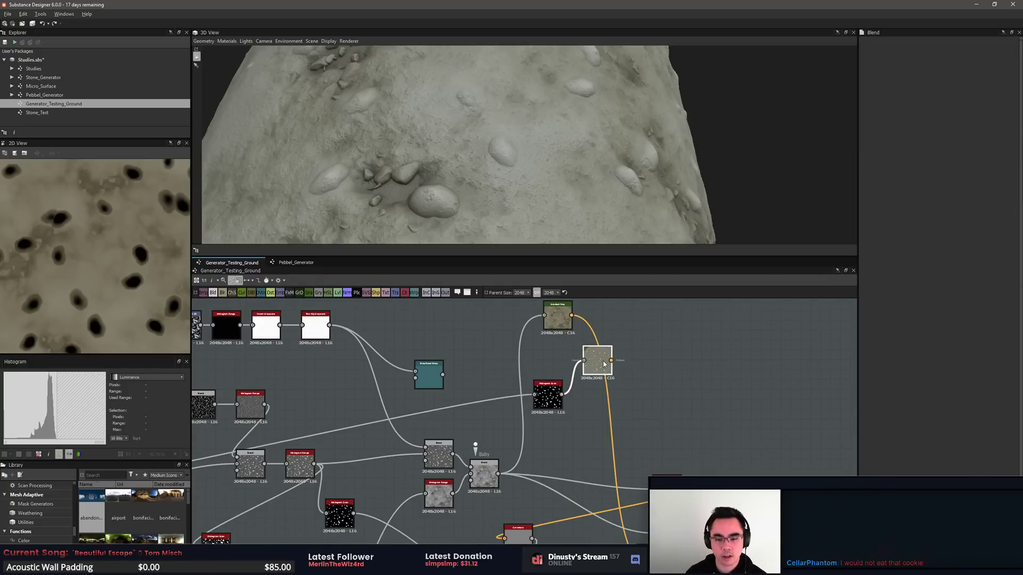
scroll(591, 357, "up", 3)
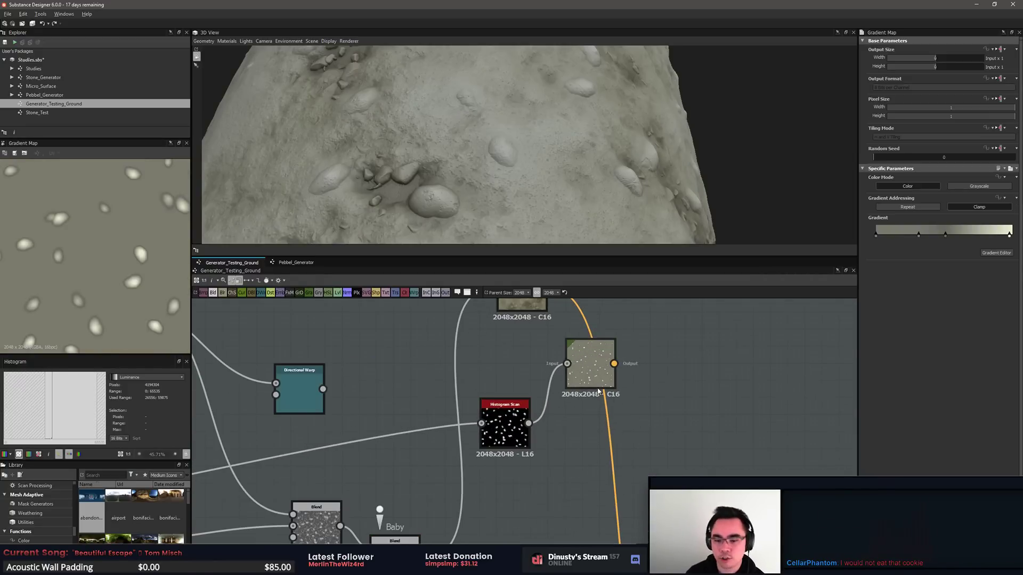
double_click(504, 423)
scroll(644, 453, "down", 3)
middle_click_drag(643, 453, 748, 331)
scroll(544, 424, "up", 3)
double_click(541, 418)
middle_click_drag(616, 412, 480, 419)
scroll(480, 420, "down", 4)
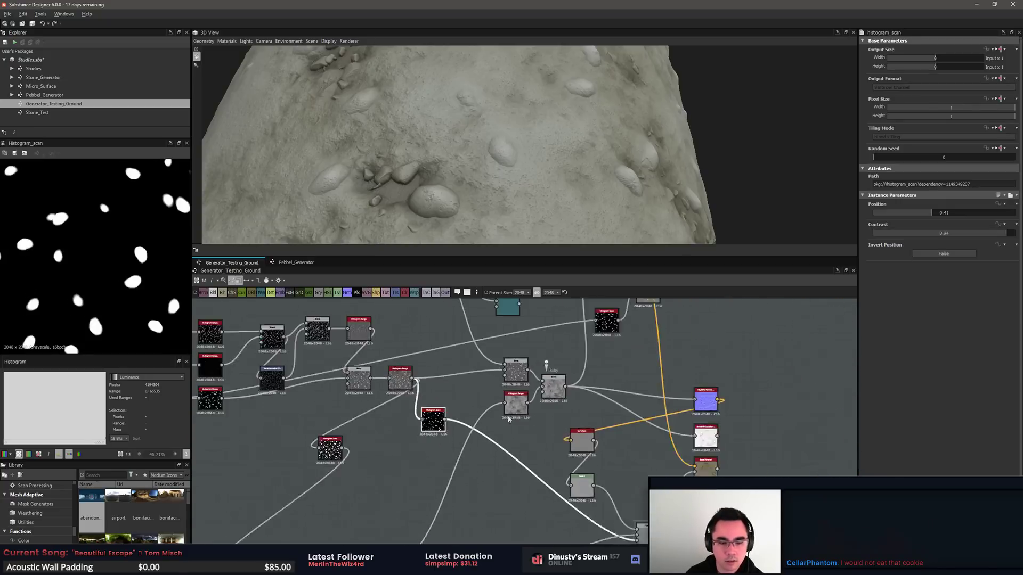
middle_click_drag(493, 516, 524, 490)
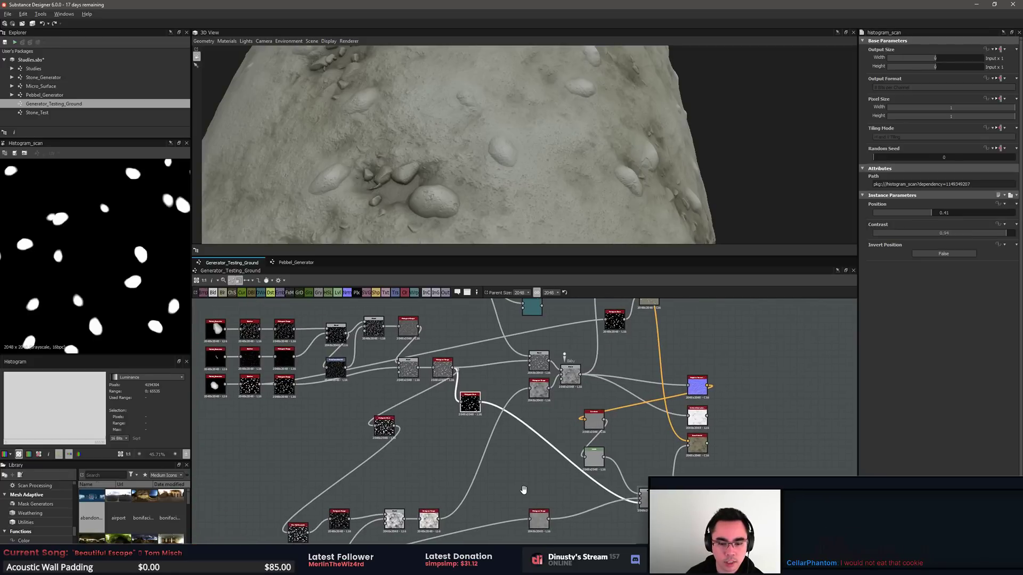
scroll(524, 494, "up", 3)
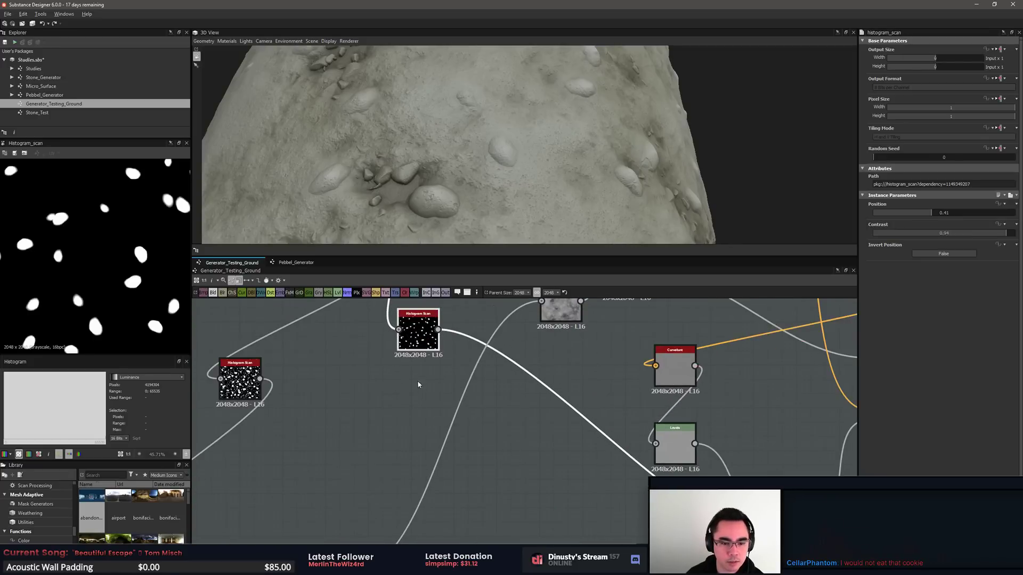
scroll(629, 449, "down", 5)
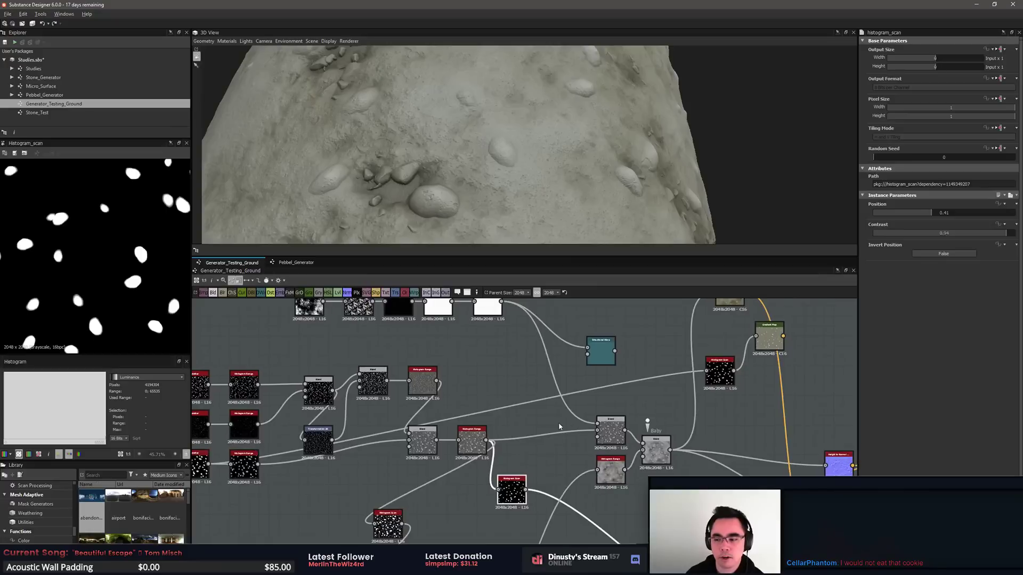
middle_click_drag(624, 408, 472, 432)
scroll(469, 433, "down", 1)
left_click(696, 408)
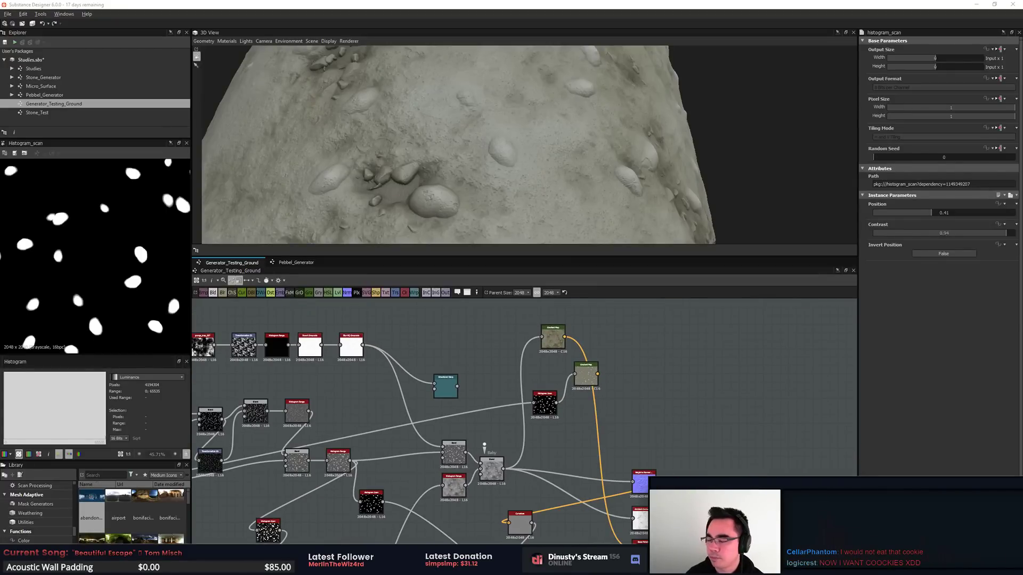
Step: Pull the 3D view back from the pebbles and open the default material's settings for editing
scroll(617, 191, "down", 3)
left_click_drag(587, 161, 565, 219)
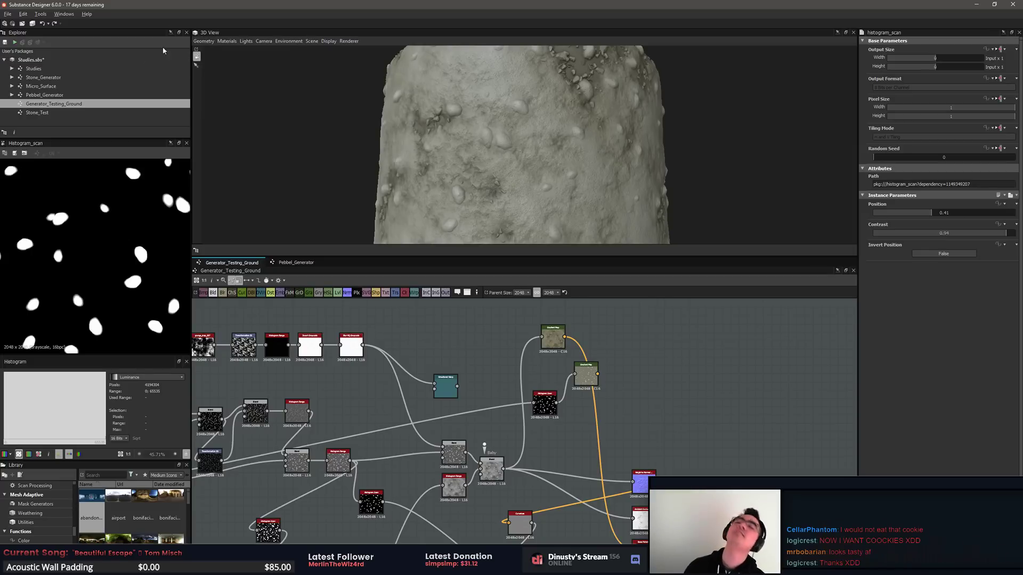
left_click(223, 41)
mouse_move(229, 53)
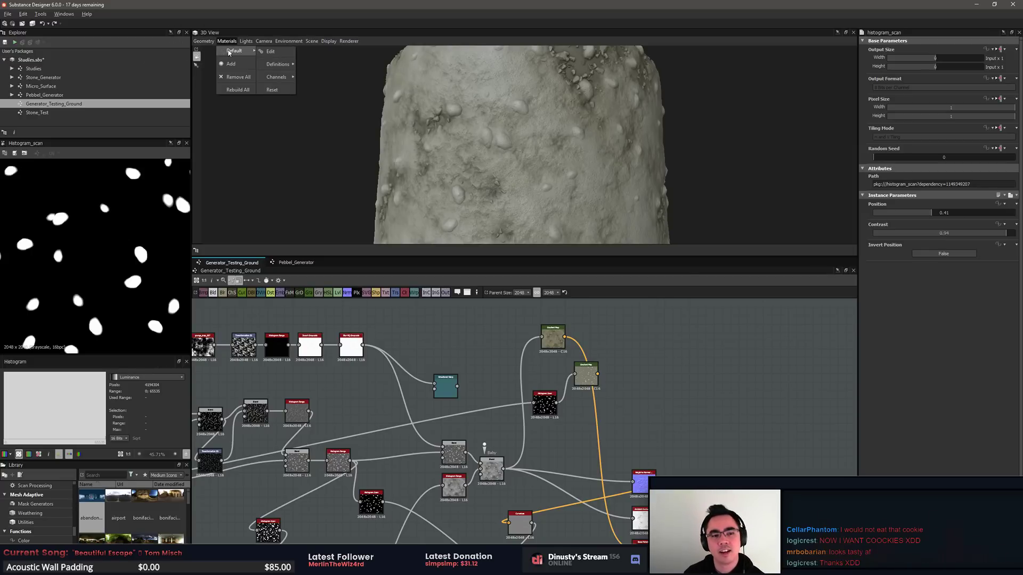
left_click(272, 52)
Step: Show the material on the Plane mesh in the 3D view and look at it from an angle
left_click(204, 41)
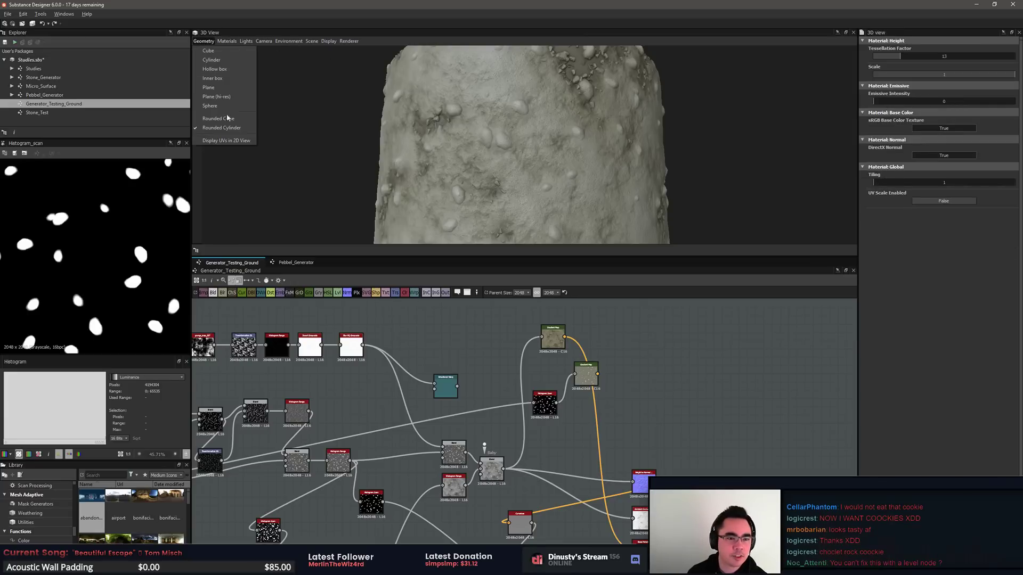
left_click(228, 89)
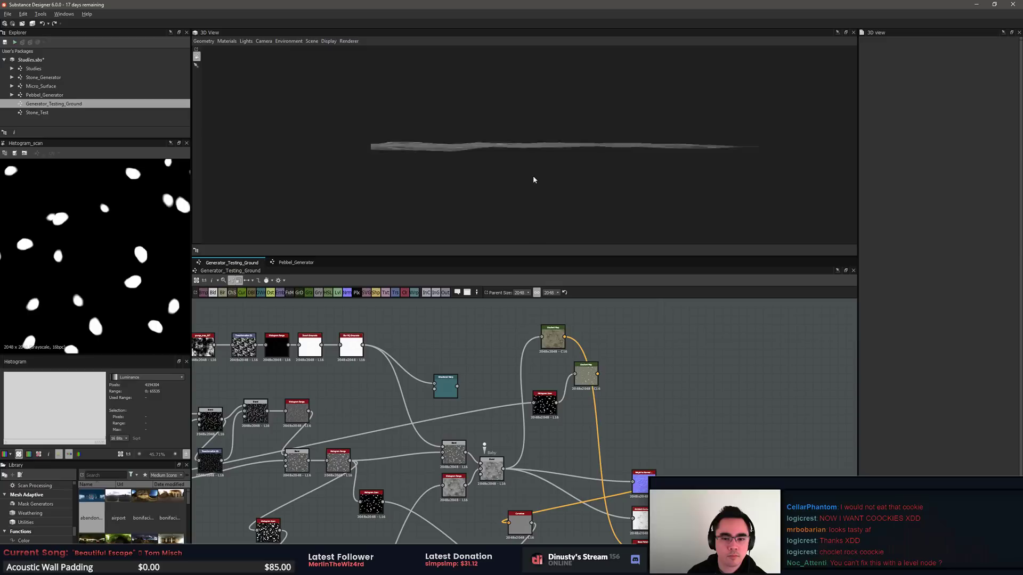
scroll(539, 167, "up", 4)
left_click_drag(540, 167, 426, 200)
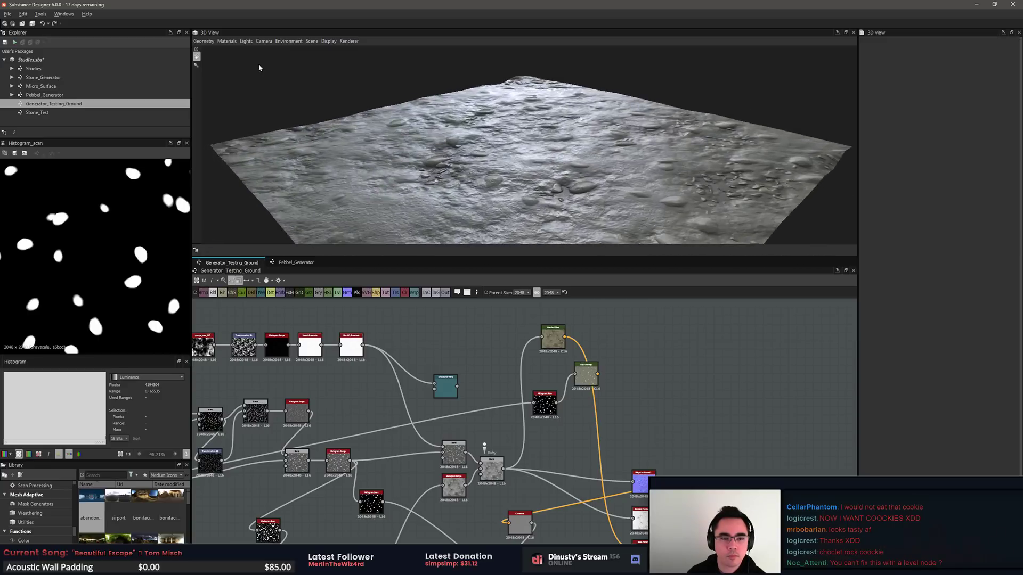
Step: Switch the 3D view's mesh to Plane (hi-res) and inspect the stones up close
left_click(208, 41)
left_click(216, 96)
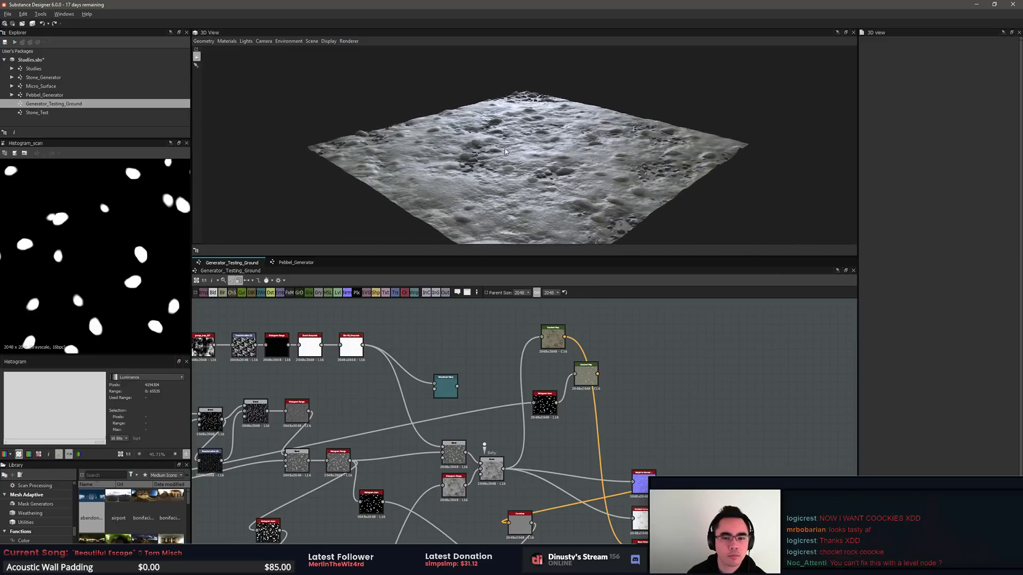
scroll(521, 159, "up", 4)
left_click_drag(521, 158, 591, 181)
scroll(576, 164, "up", 2)
scroll(503, 161, "up", 3)
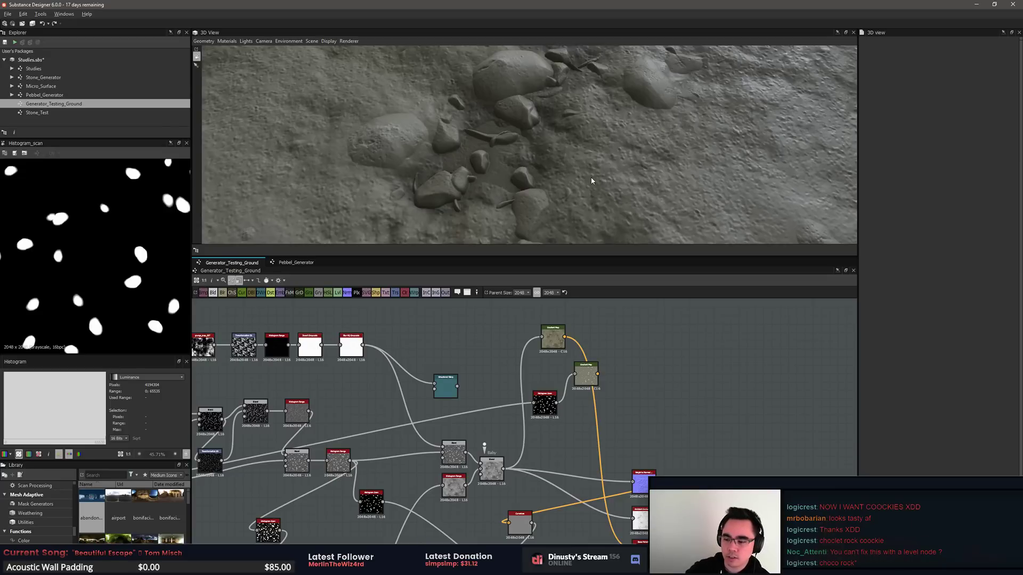
Step: Examine the ground surface in the 3D view and look over the node networks across the graph
scroll(681, 345, "down", 4)
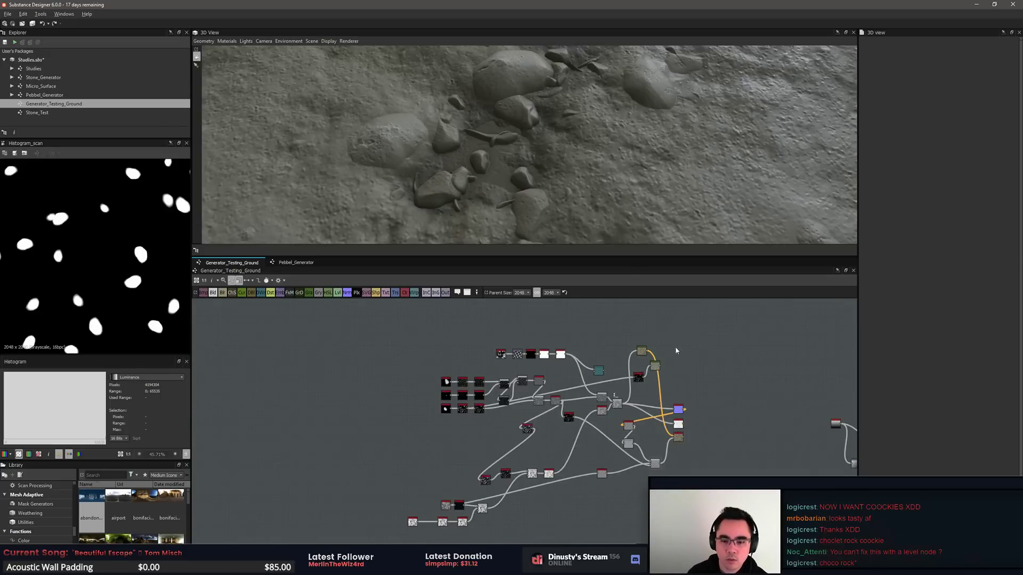
left_click_drag(640, 134, 673, 207)
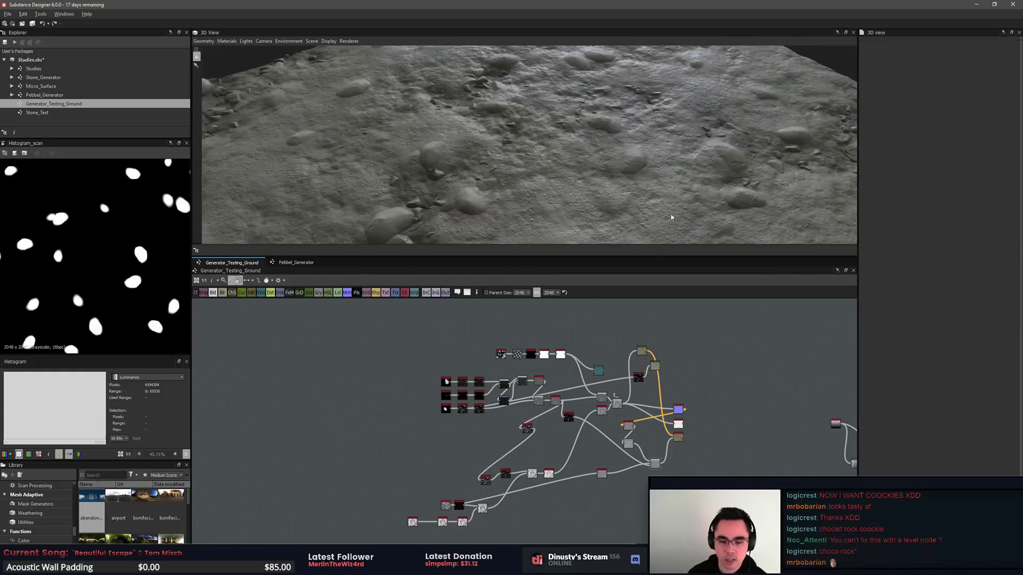
middle_click_drag(727, 409, 421, 397)
scroll(723, 430, "up", 4)
middle_click_drag(723, 430, 387, 393)
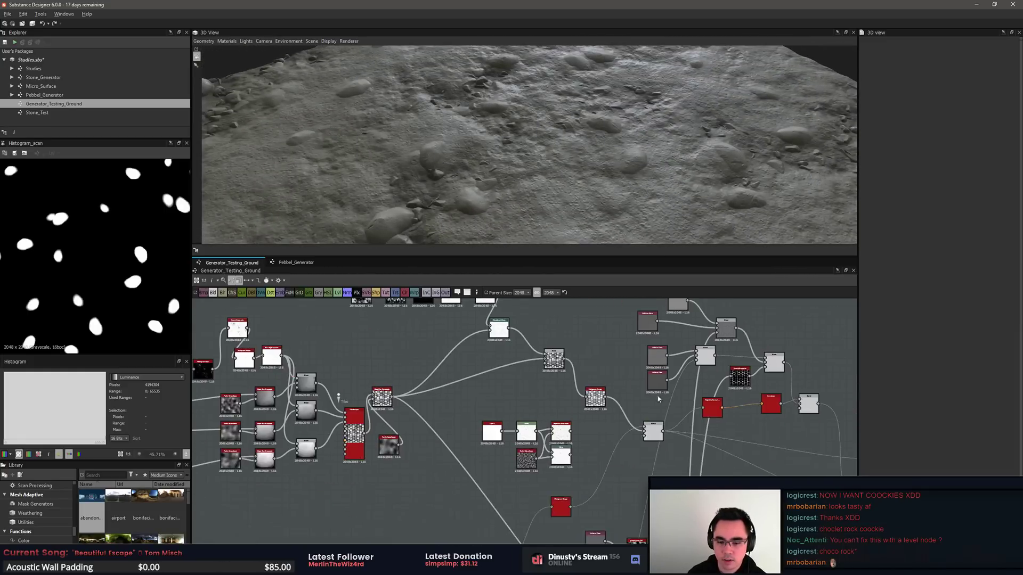
middle_click_drag(853, 392, 922, 393)
middle_click_drag(213, 362, 745, 406)
middle_click_drag(266, 326, 462, 314)
scroll(461, 315, "up", 3)
scroll(461, 316, "up", 3)
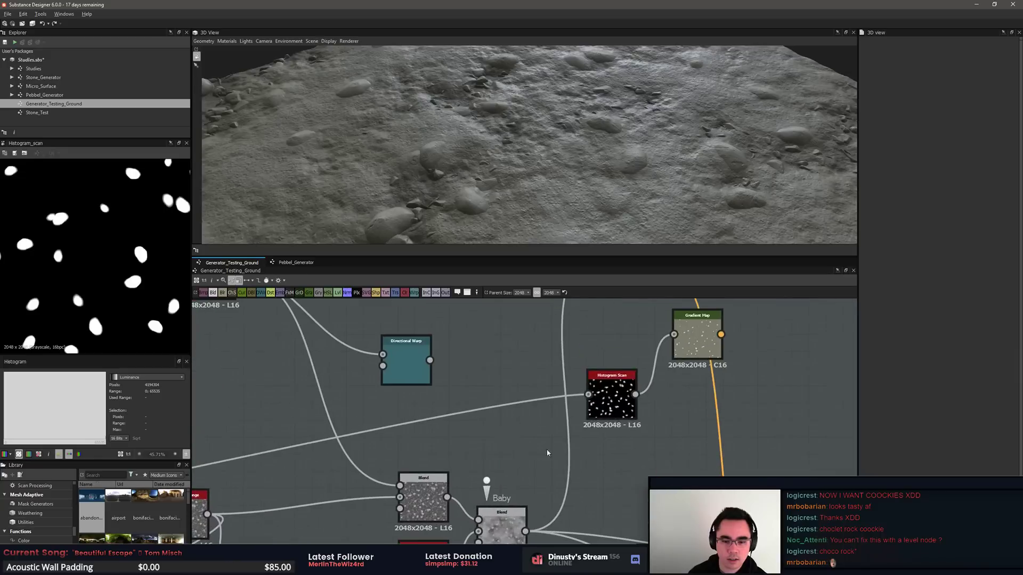
Step: Rewire the Histogram Scan feeding the pebble Gradient Map so its input comes from the Blend node marked Baby
left_click(615, 397)
scroll(616, 397, "up", 2)
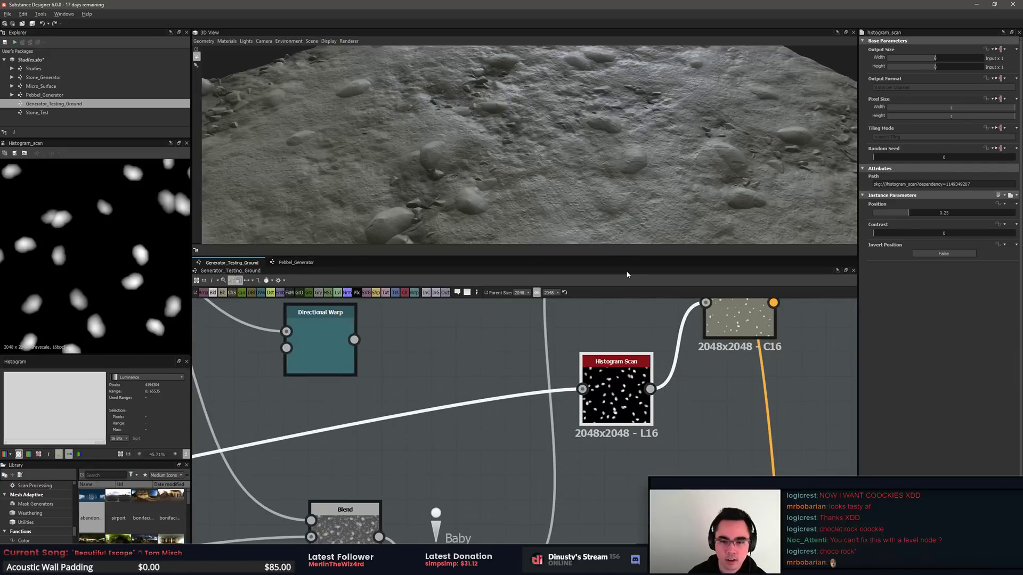
left_click_drag(671, 170, 639, 167)
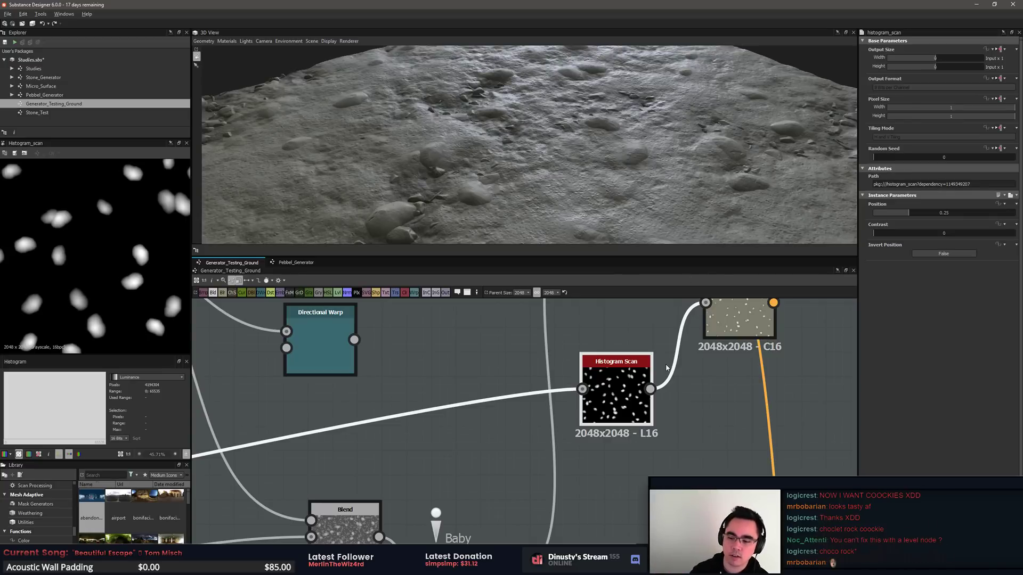
scroll(613, 392, "down", 3)
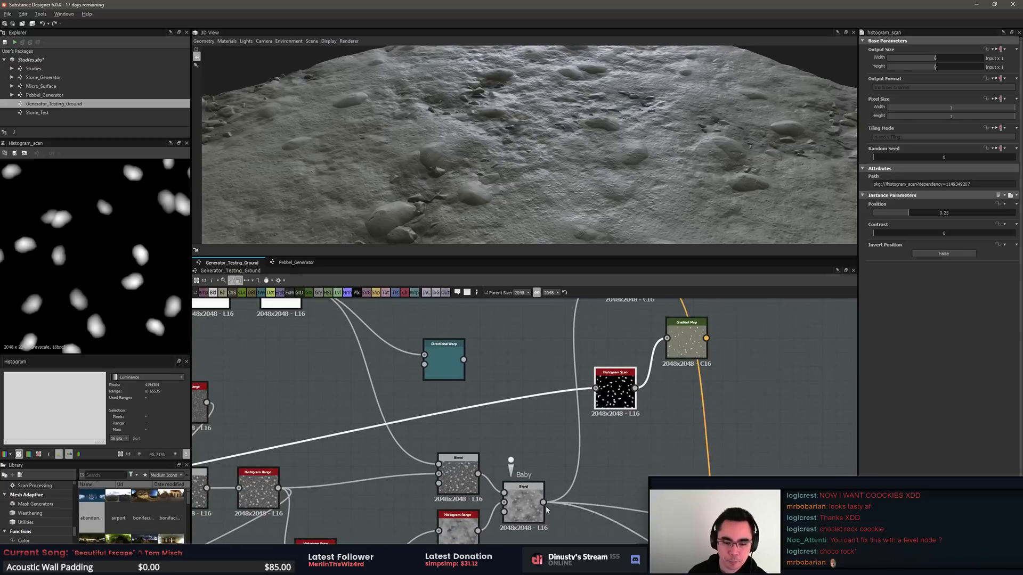
left_click_drag(543, 502, 588, 390)
left_click_drag(543, 503, 596, 388)
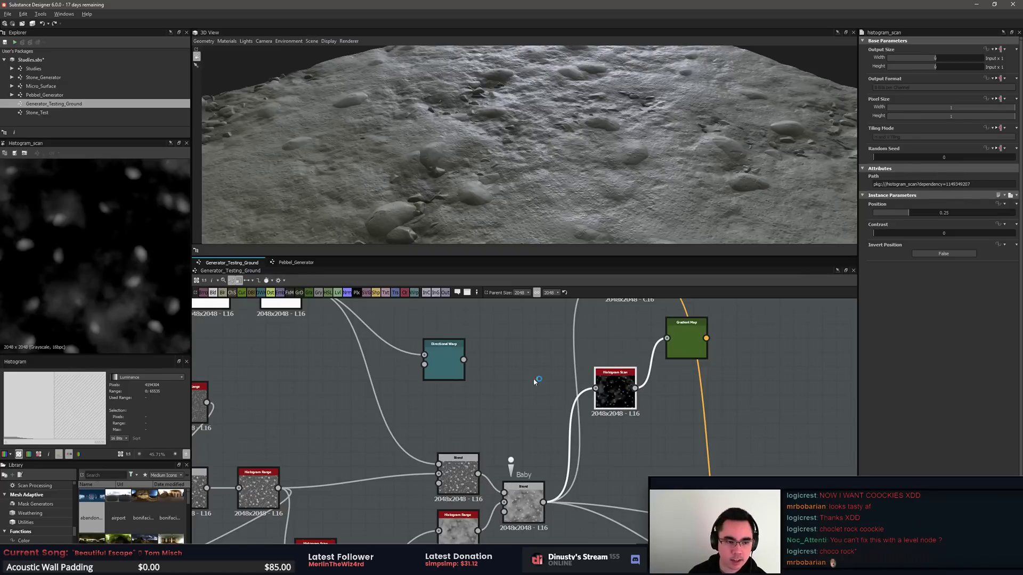
Step: Set the pebble Histogram Scan's contrast to 0.7 and position to 0.33, checking the mask in the 2D preview
scroll(105, 315, "up", 3)
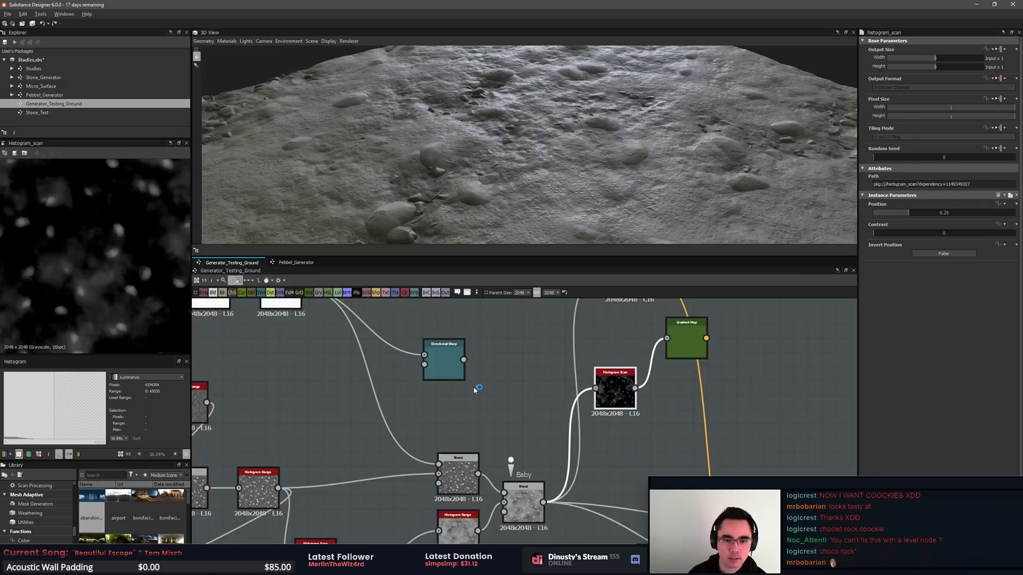
scroll(110, 250, "up", 3)
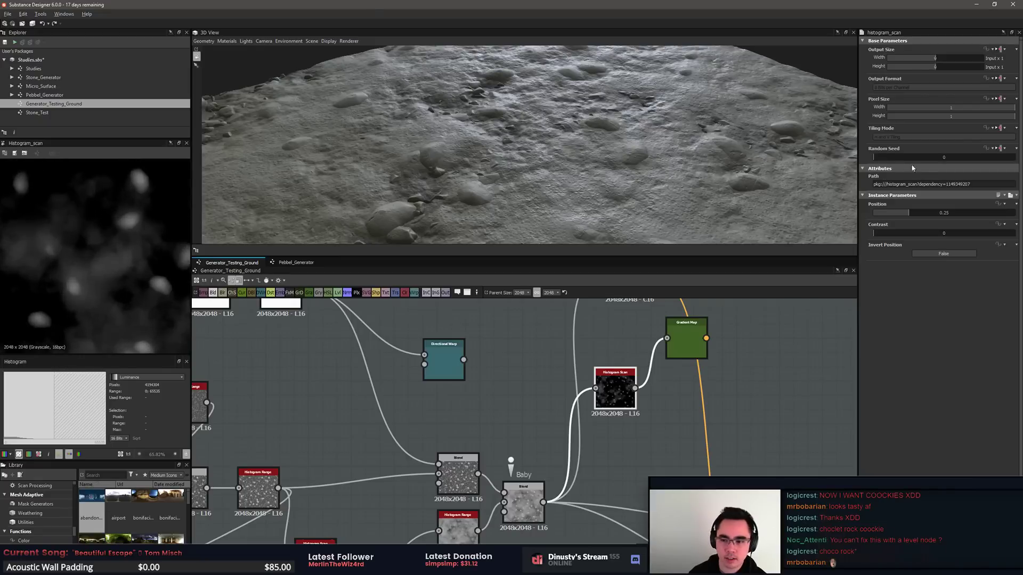
left_click_drag(911, 216, 971, 213)
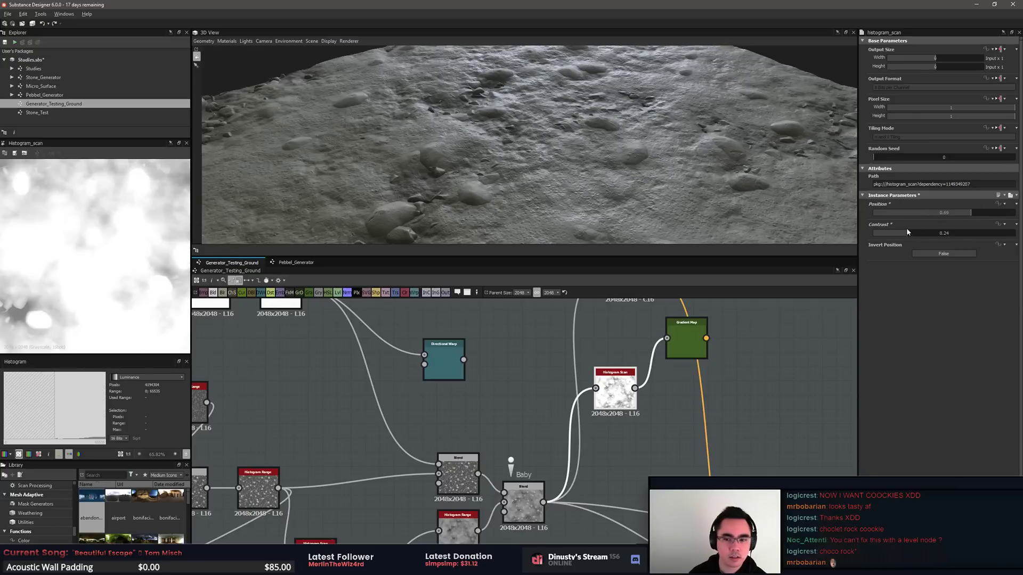
left_click_drag(906, 233, 972, 233)
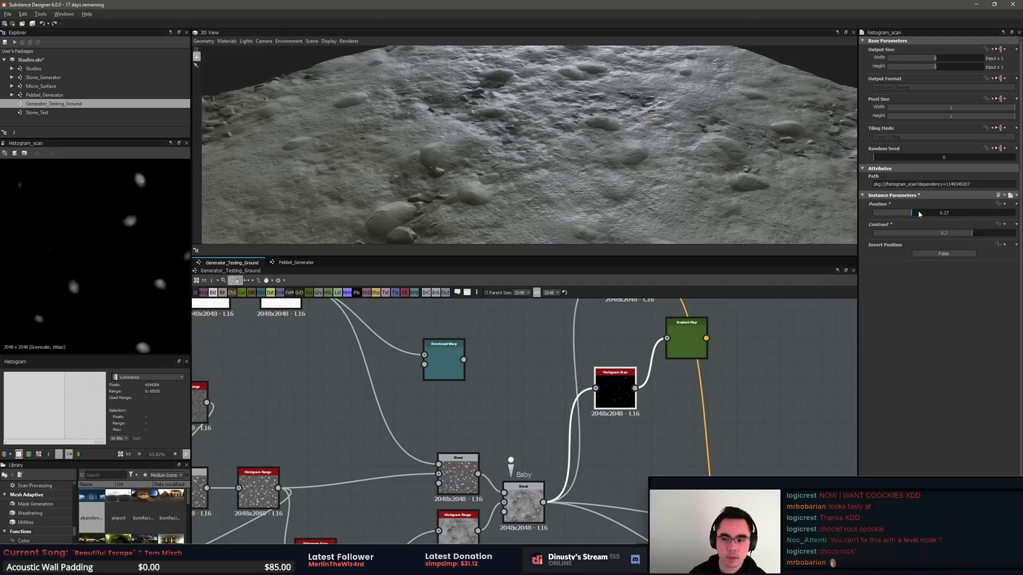
mouse_move(919, 214)
left_mouse_down()
mouse_move(938, 215)
mouse_move(921, 215)
left_mouse_up()
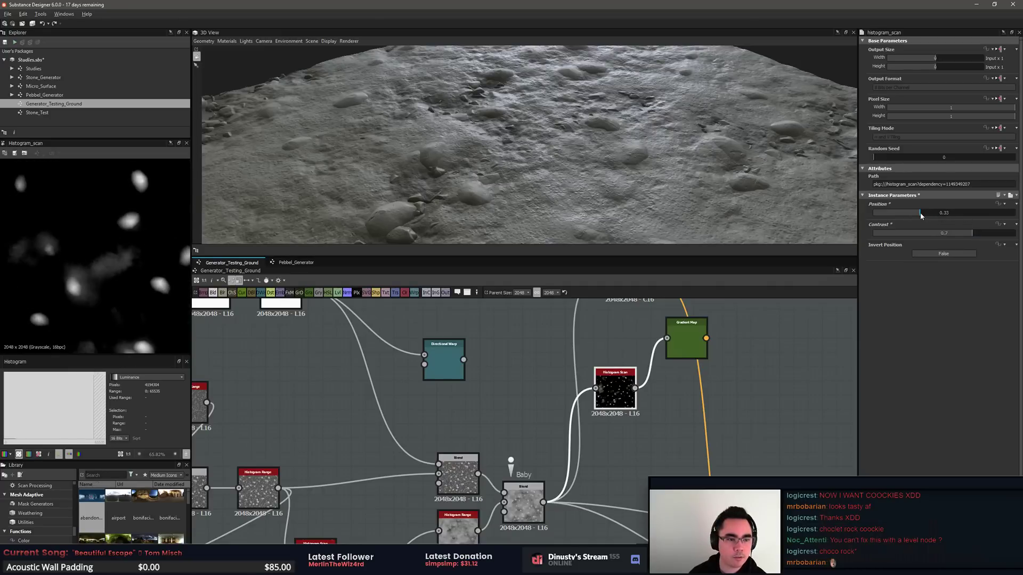
Step: Preview the pebble Gradient Map and reposition the Histogram Scan beside it in the graph
middle_click_drag(717, 358, 687, 372)
double_click(648, 377)
scroll(709, 356, "down", 2)
mouse_move(592, 390)
left_mouse_down()
mouse_move(559, 380)
mouse_move(587, 379)
left_mouse_up()
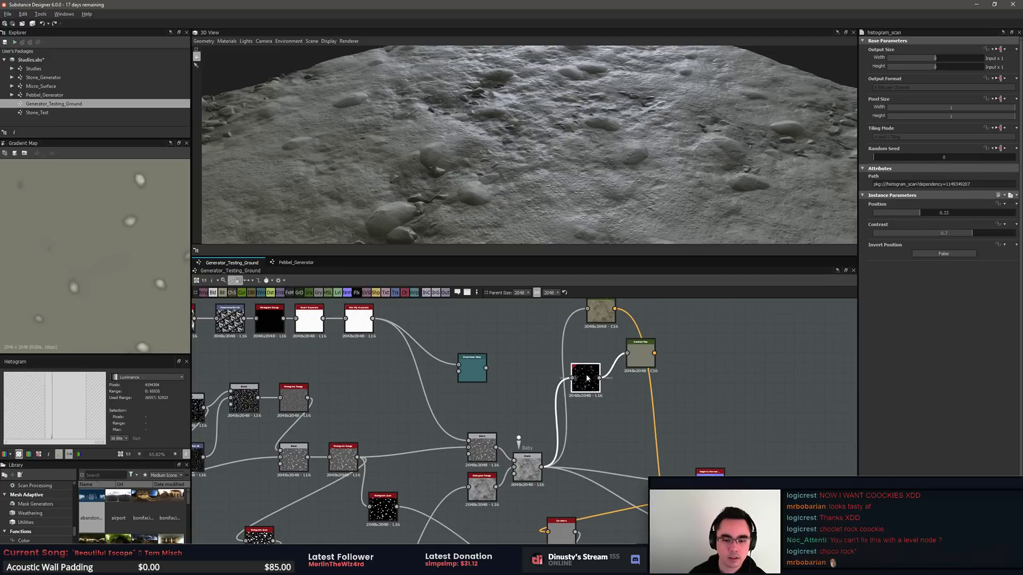
Step: Add a Blend node with the pebble Gradient Map as foreground and the base Gradient Map as background, linking its result onward
key("space")
type("blend")
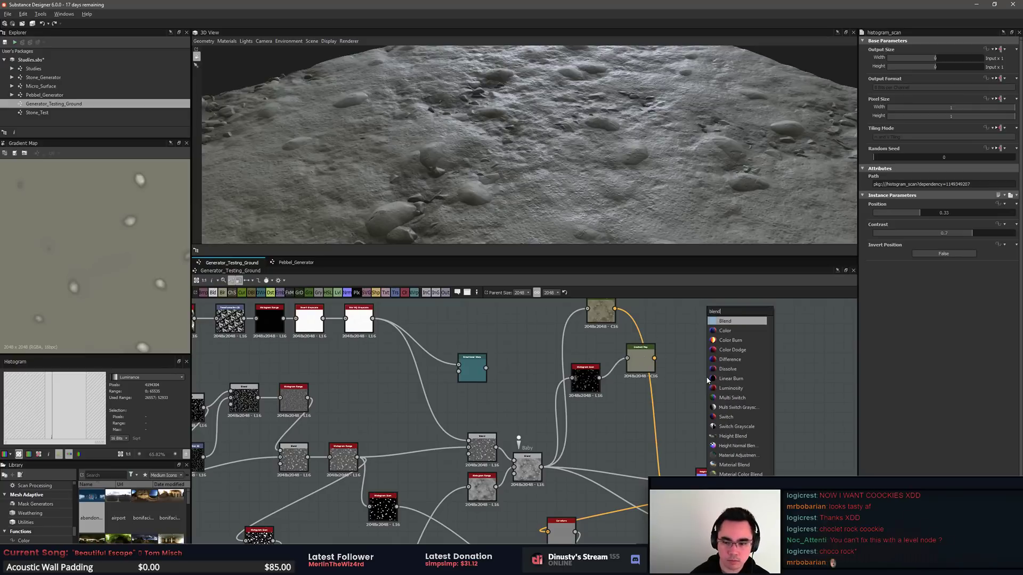
key("Return")
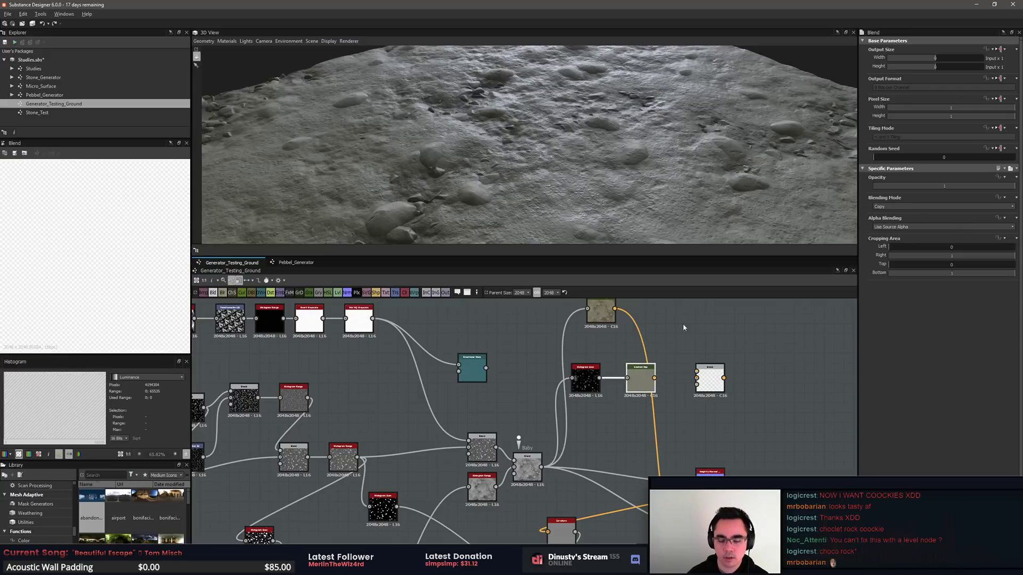
left_click_drag(616, 310, 690, 538)
scroll(660, 526, "down", 1)
scroll(661, 535, "up", 1)
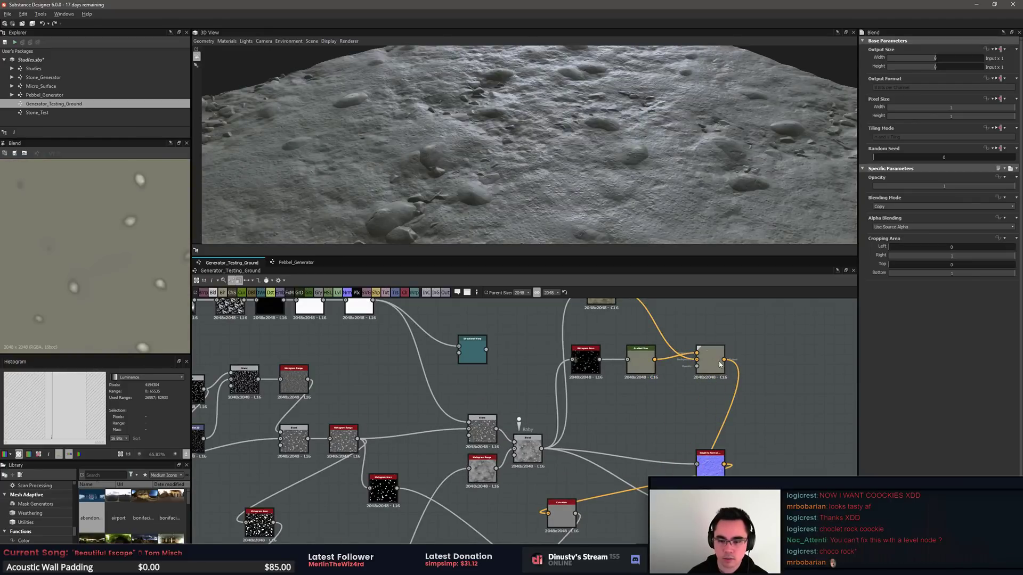
left_click_drag(710, 357, 686, 347)
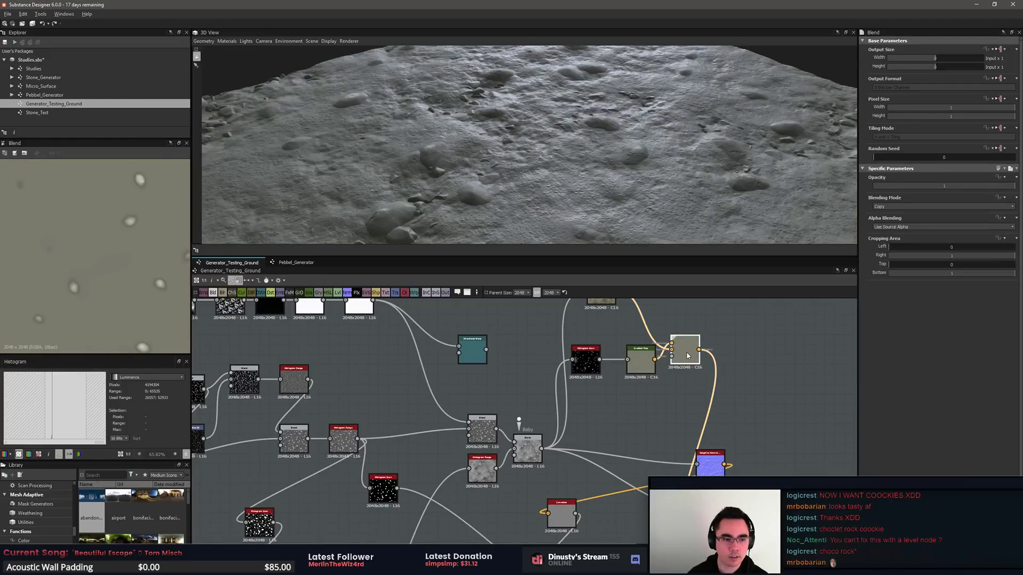
Step: Try different blending modes on the new colour Blend node and set it to Soft Light
middle_click_drag(658, 365, 659, 390)
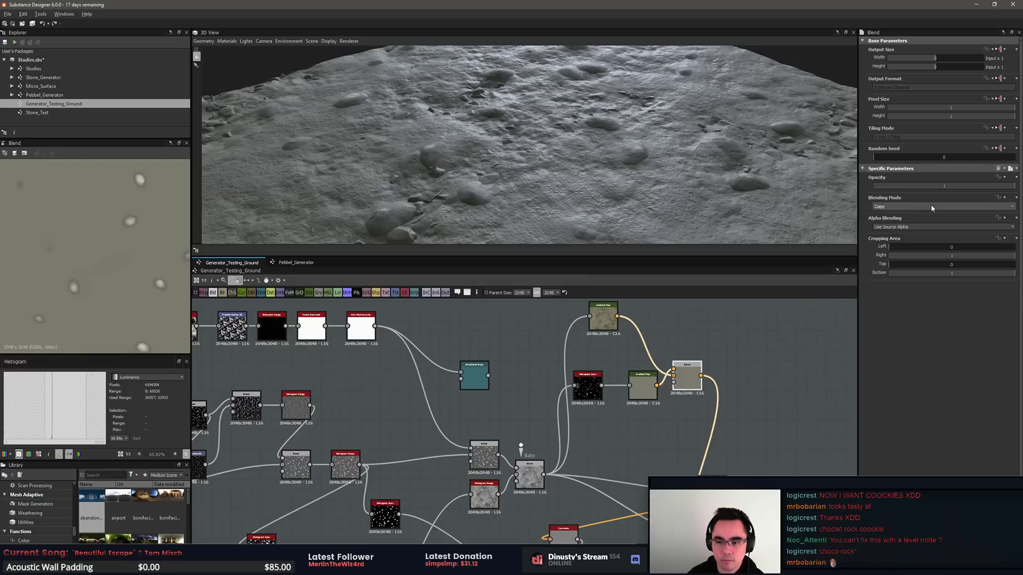
scroll(931, 207, "down", 3)
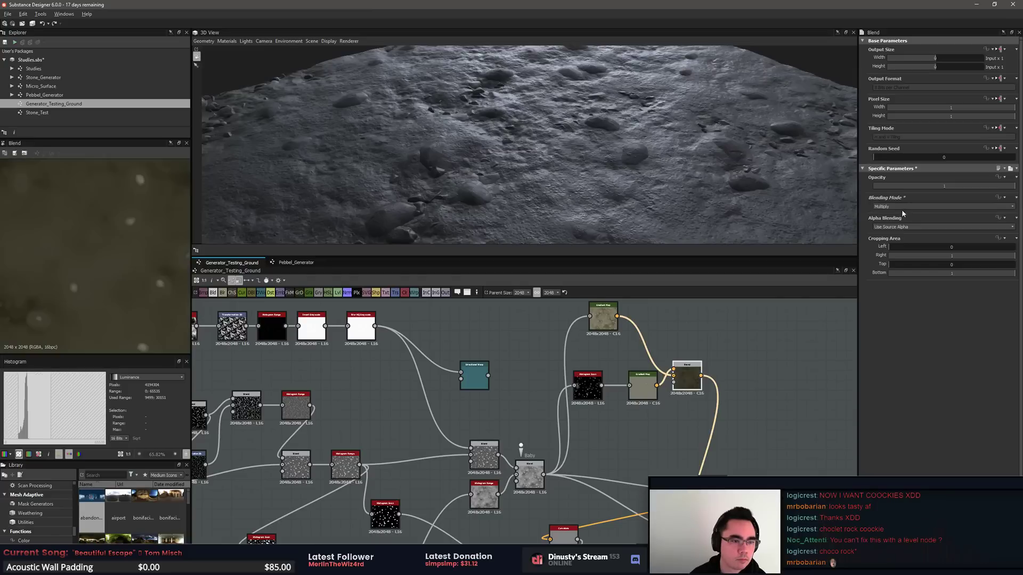
scroll(901, 208, "down", 3)
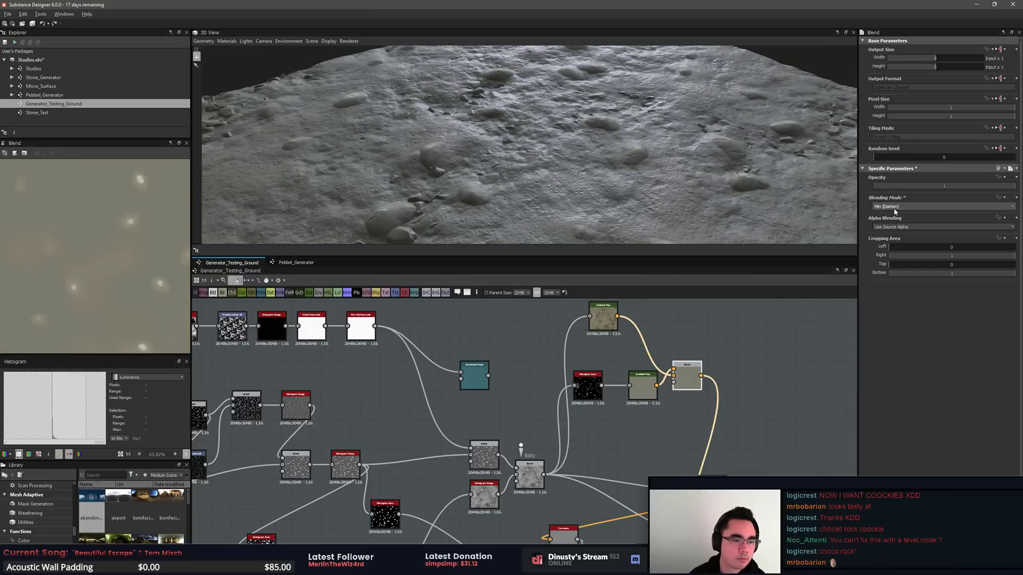
scroll(895, 211, "down", 2)
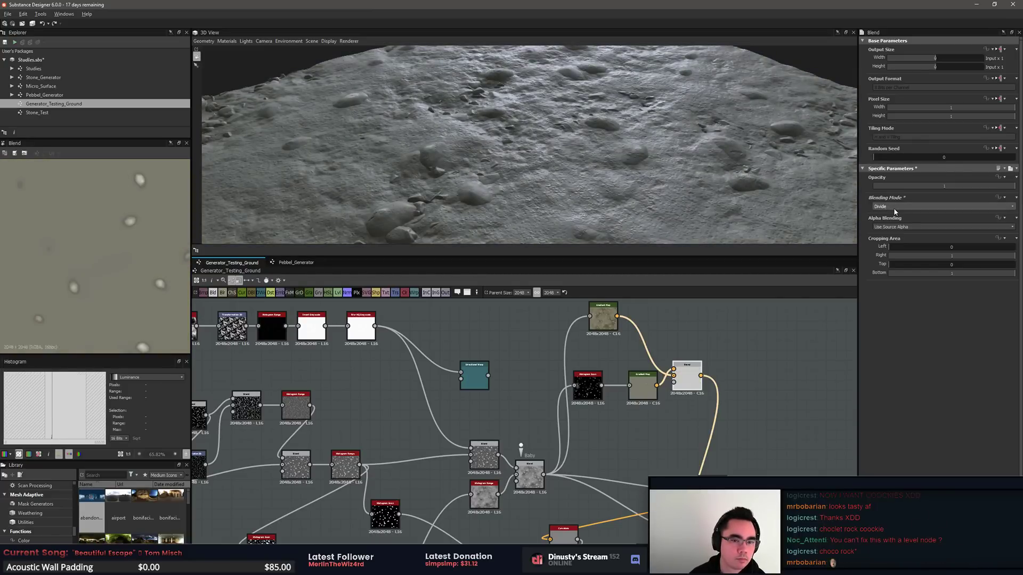
scroll(895, 212, "down", 2)
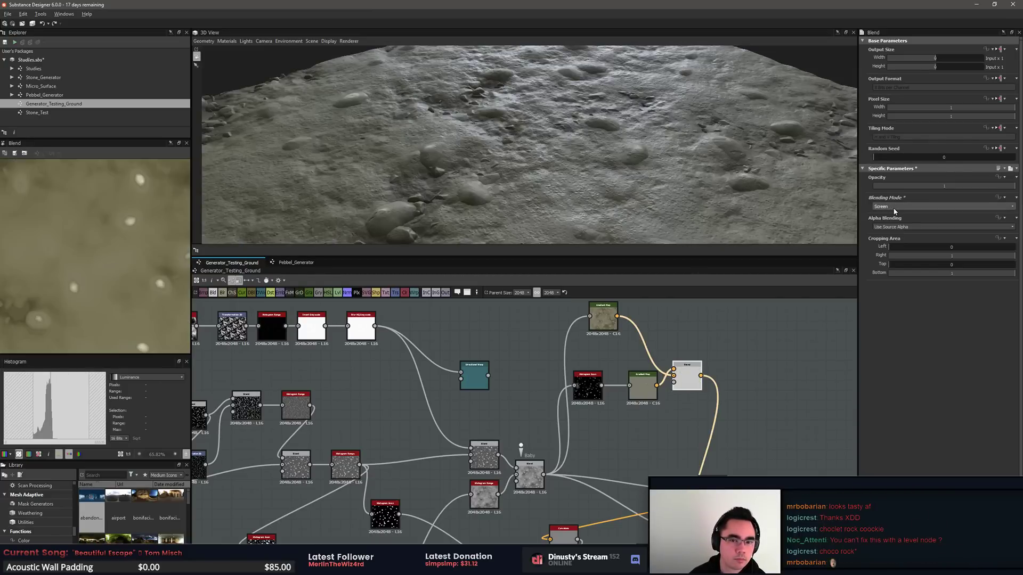
scroll(895, 212, "down", 1)
middle_click_drag(747, 317, 764, 317)
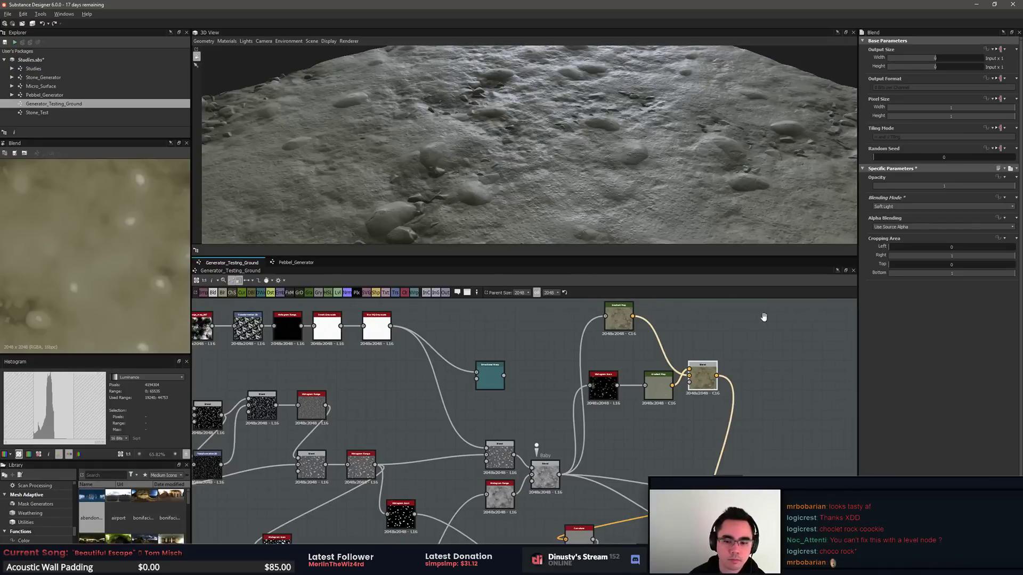
scroll(764, 317, "down", 2)
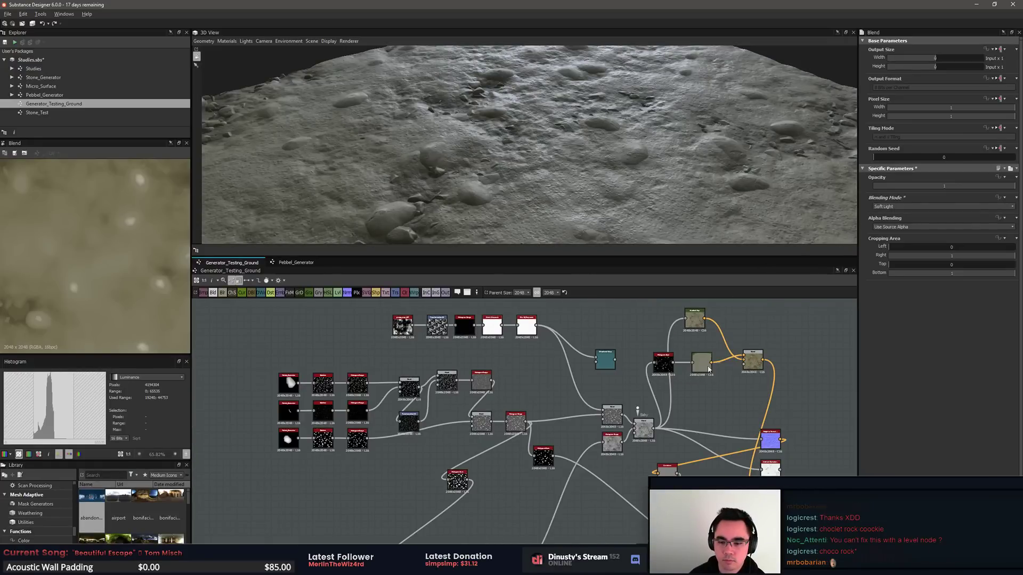
scroll(715, 381, "up", 2)
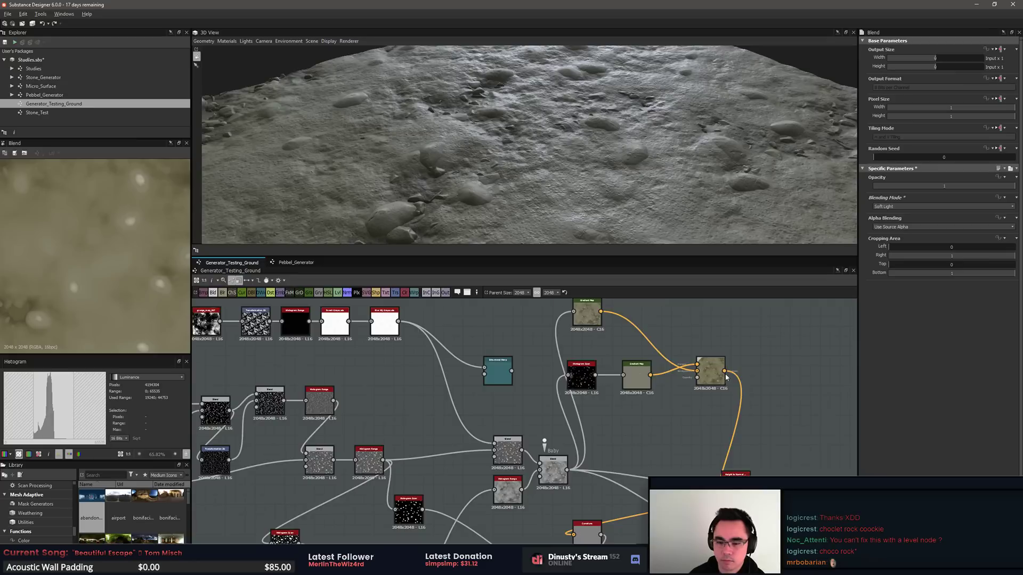
scroll(726, 377, "up", 2)
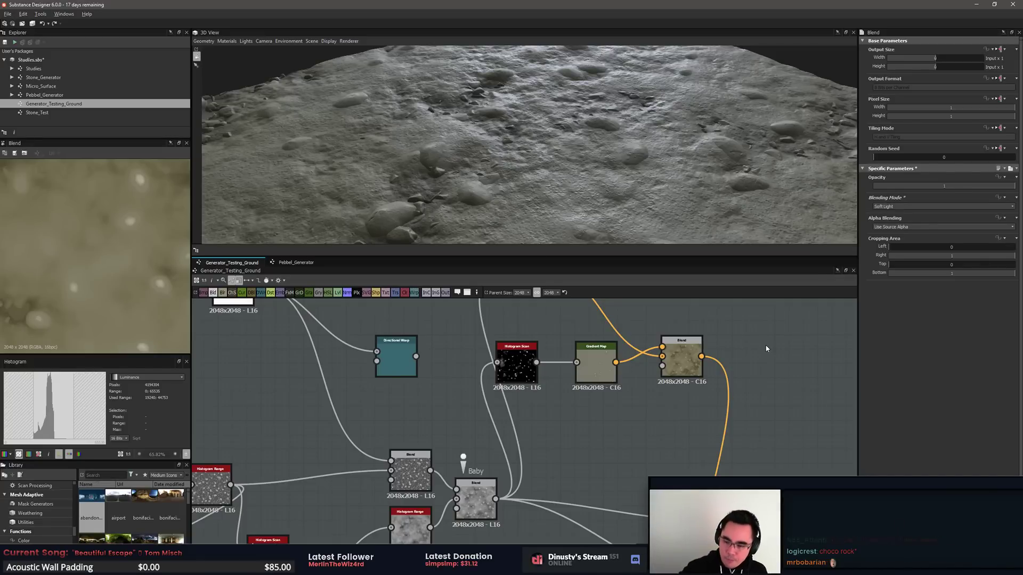
middle_click_drag(641, 359, 608, 393)
scroll(607, 393, "up", 4)
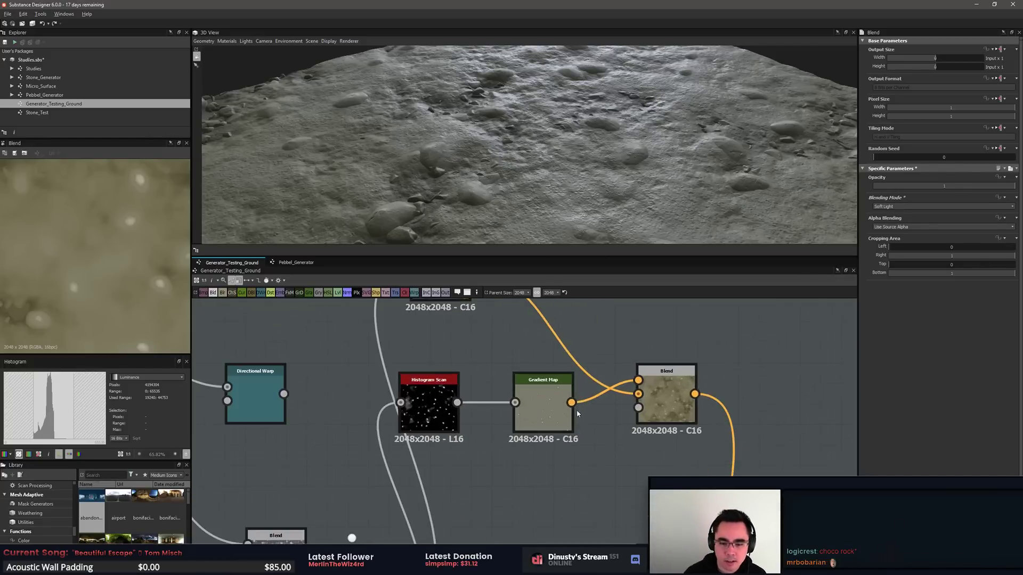
Step: Compare the pebble Gradient Map, its Histogram Scan and the Soft Light Blend result in the 2D preview
double_click(555, 422)
double_click(392, 413)
double_click(533, 410)
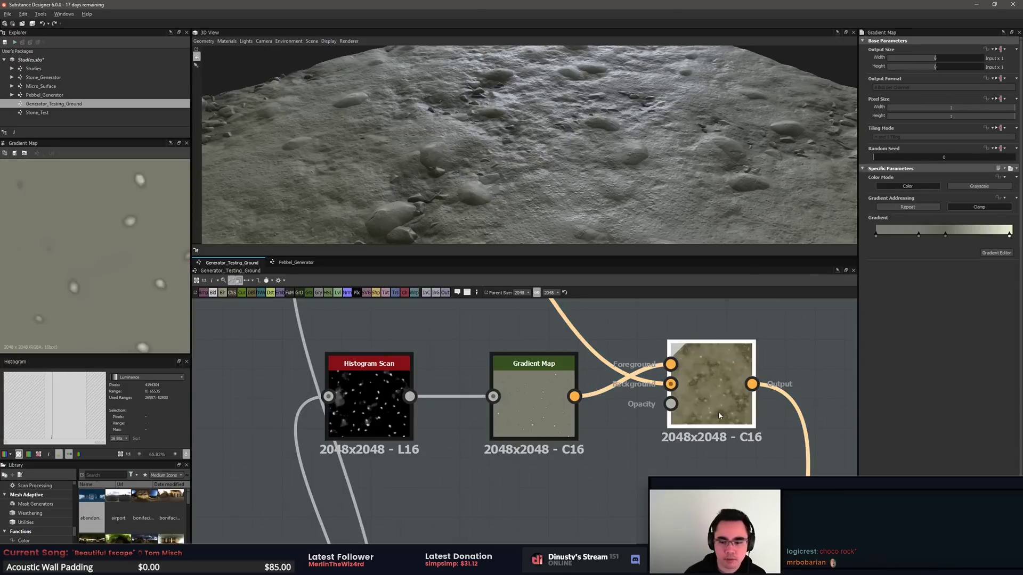
double_click(717, 410)
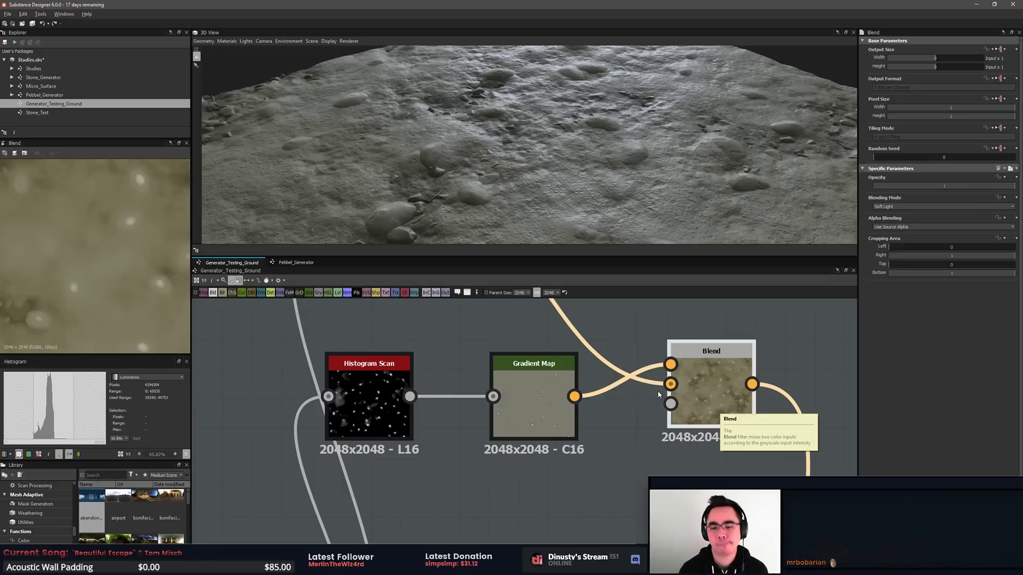
left_click(629, 459)
scroll(629, 459, "up", 2)
middle_click_drag(628, 459, 511, 445)
scroll(511, 444, "down", 1)
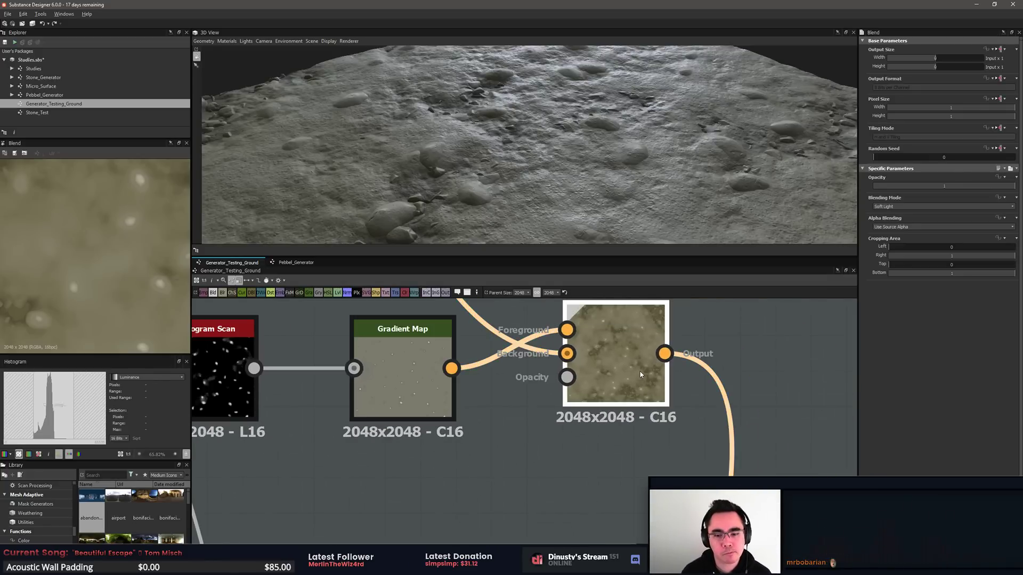
double_click(402, 378)
double_click(619, 390)
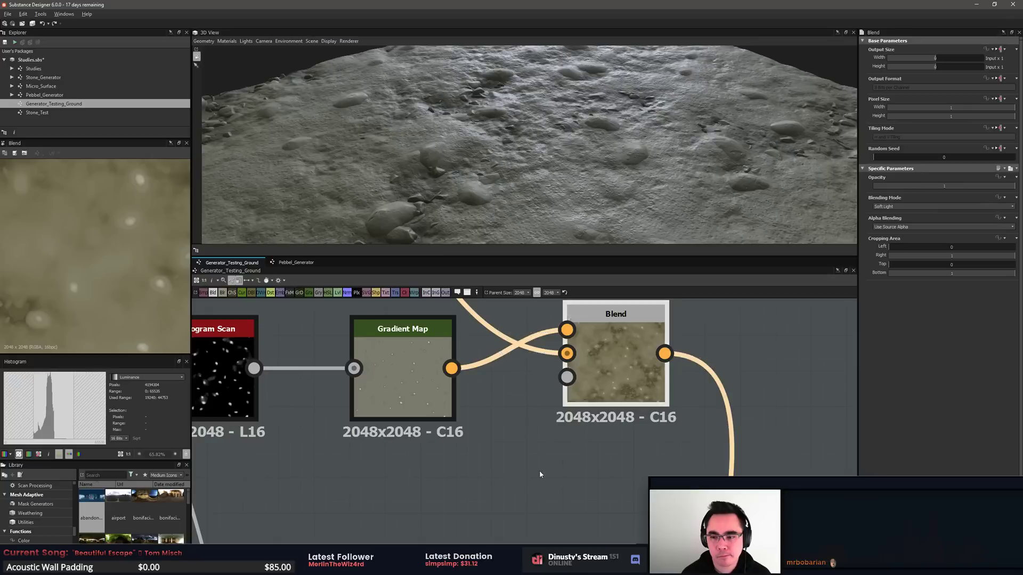
Step: Move the three end nodes, including the normal map and base colour ones, farther away from the rest of the graph
scroll(587, 426, "down", 5)
middle_click_drag(496, 406, 477, 336)
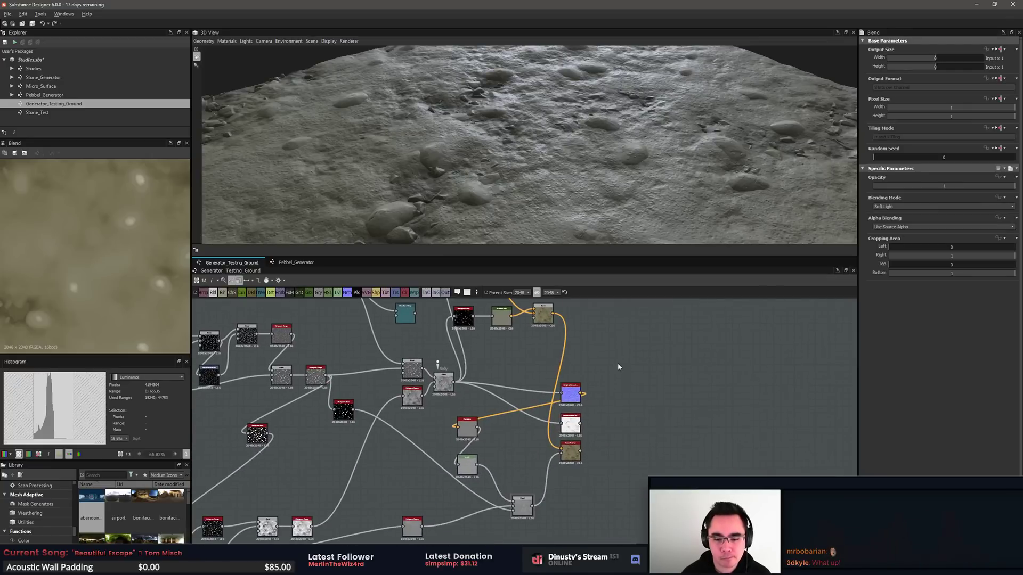
left_click_drag(618, 364, 570, 486)
left_click_drag(578, 394, 849, 383)
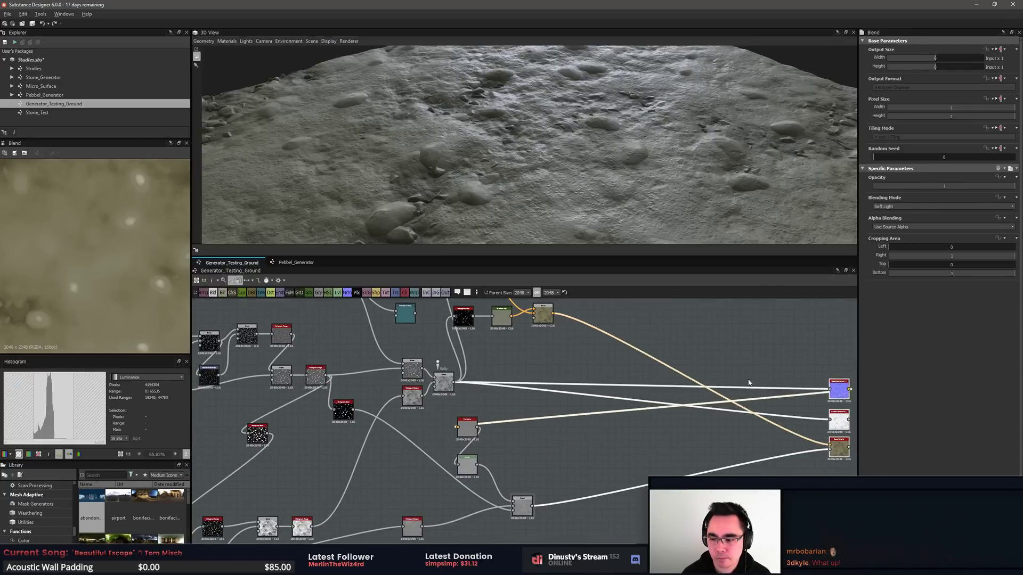
Step: Rearrange the colour nodes so the pebble Histogram Scan and Gradient Map sit above the base Gradient Map, feeding the Blend
scroll(520, 378, "up", 5)
left_click_drag(443, 385, 485, 365)
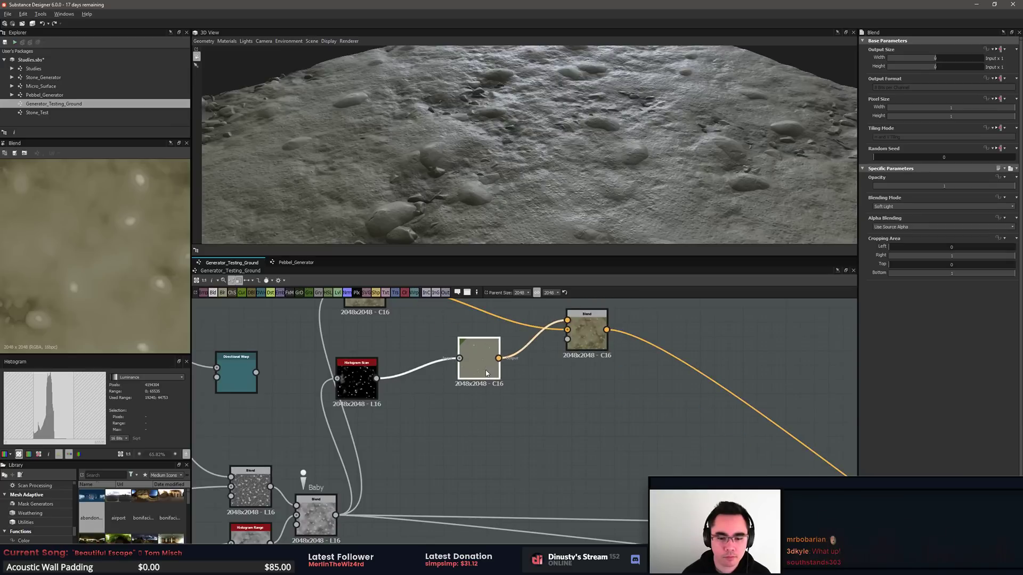
middle_click_drag(495, 371, 593, 412)
scroll(593, 412, "up", 2)
left_click_drag(569, 407, 589, 325)
middle_click_drag(589, 325, 633, 394)
scroll(633, 394, "up", 1)
left_click_drag(632, 395, 607, 346)
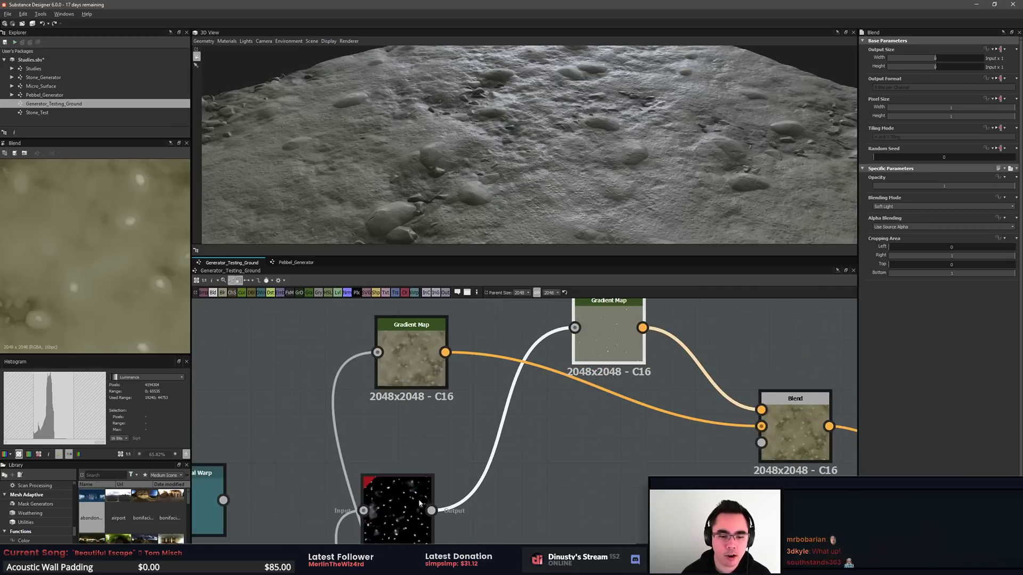
left_click_drag(398, 533, 412, 300)
middle_click_drag(412, 301, 316, 328)
left_click(415, 403)
left_click_drag(316, 400, 463, 524)
middle_click_drag(464, 523, 426, 463)
scroll(426, 463, "down", 3)
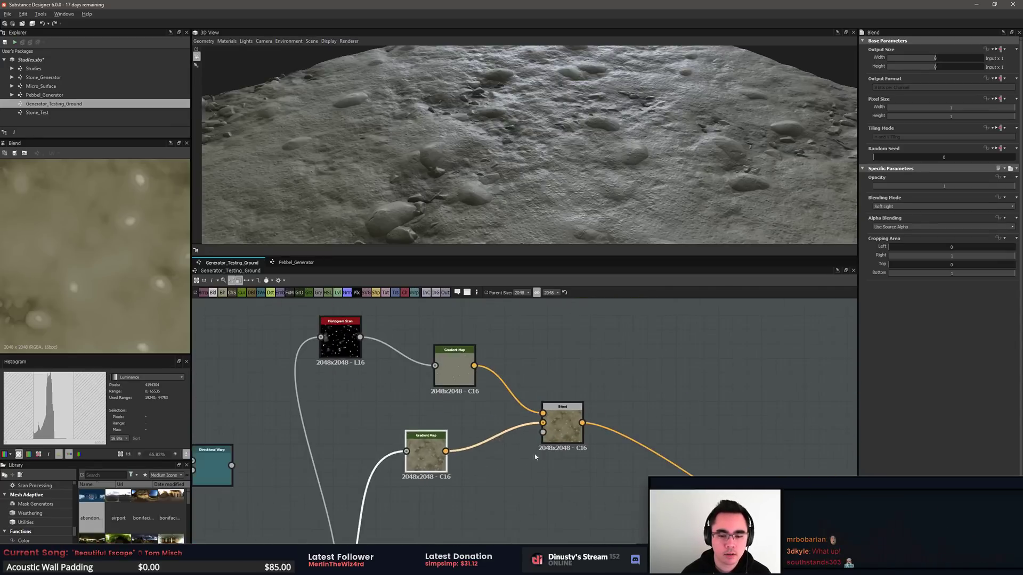
left_click(536, 456)
Step: Examine the pebble colouring on the 3D plane from several angles and close up, previewing the pebble Gradient Map
left_click_drag(646, 185, 629, 165)
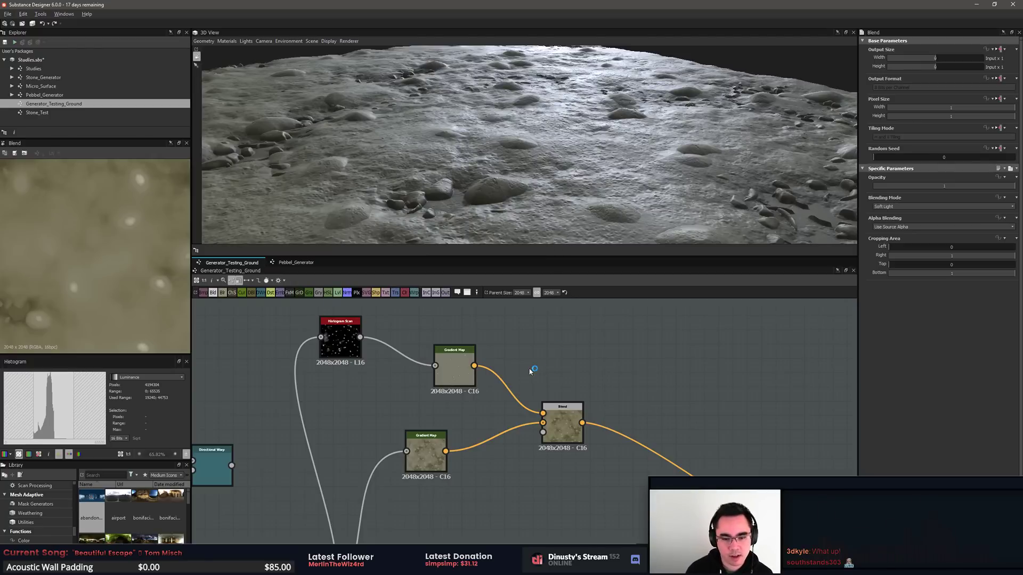
left_click(461, 377)
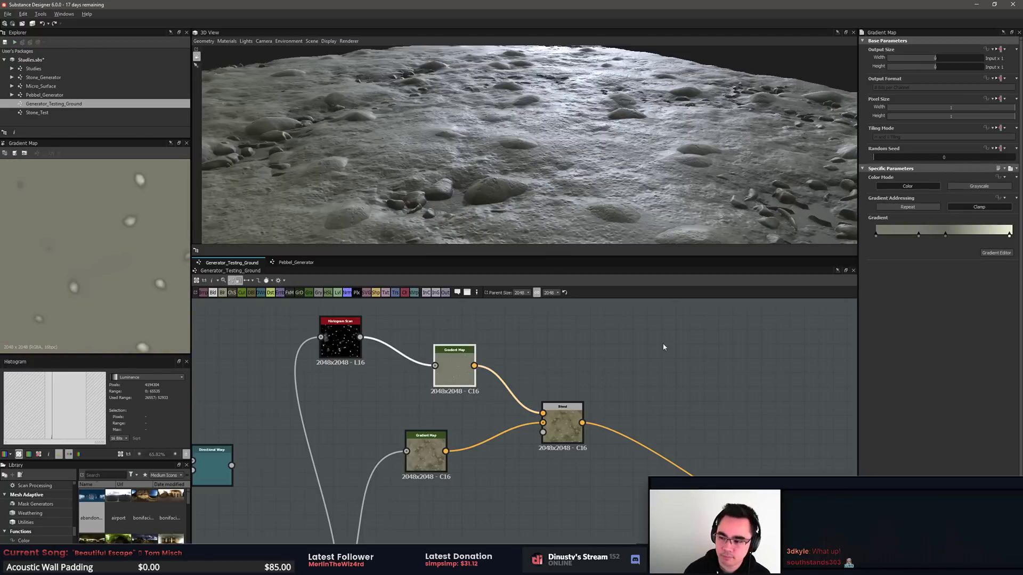
scroll(665, 370, "down", 1)
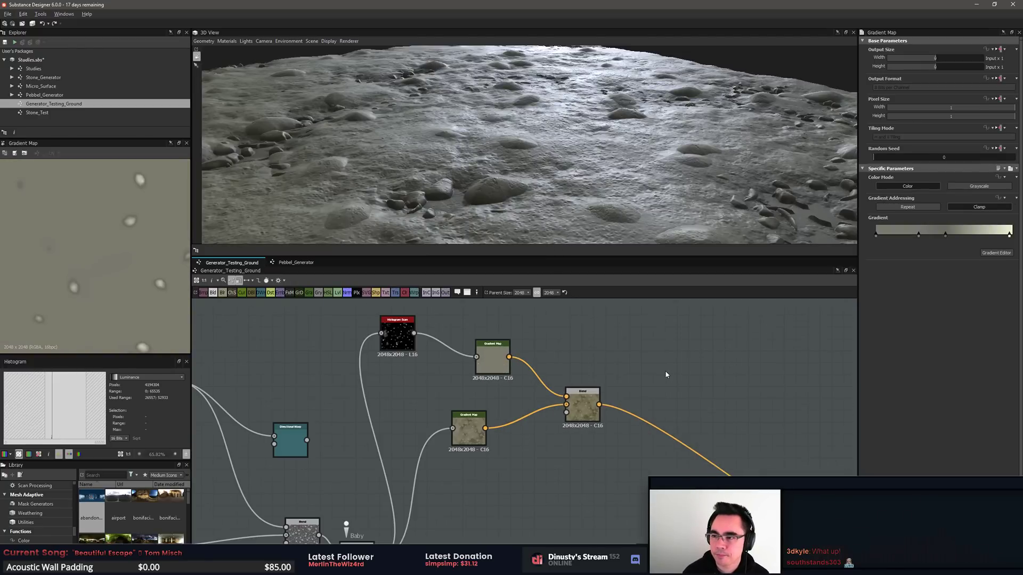
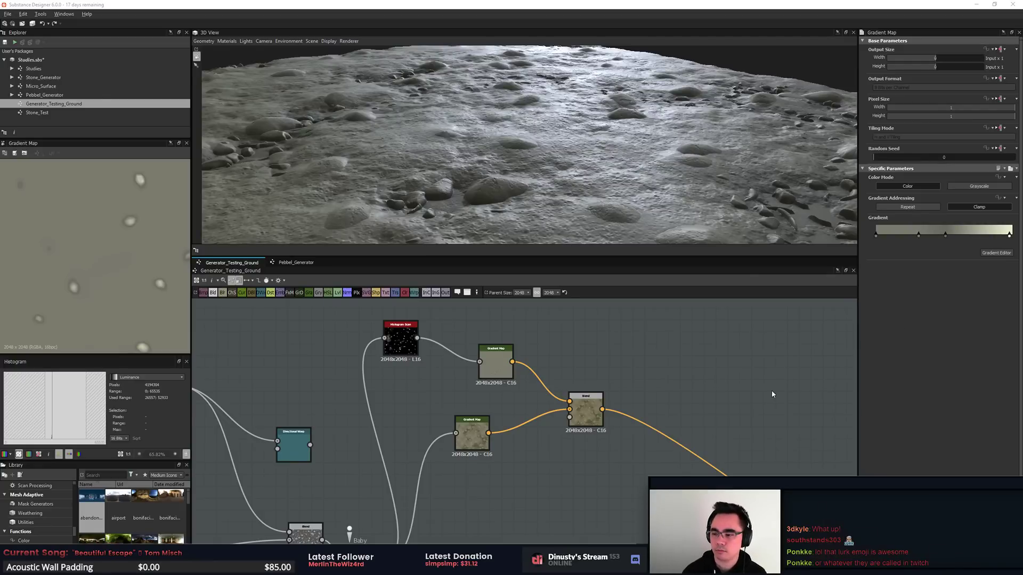
middle_click_drag(675, 410, 708, 394)
scroll(707, 394, "up", 2)
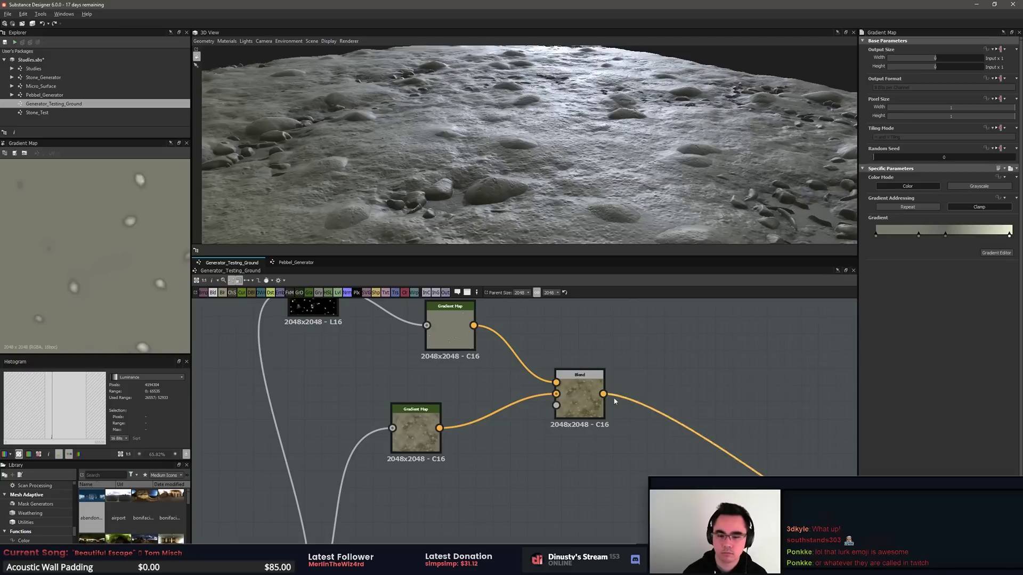
middle_click_drag(597, 401, 601, 433)
left_click_drag(558, 113, 566, 146)
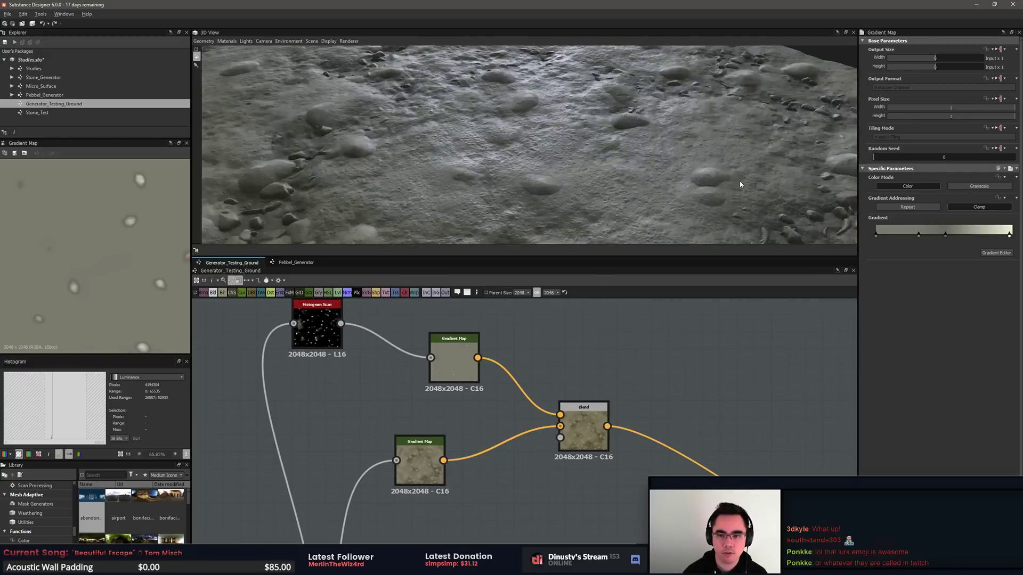
middle_click_drag(740, 185, 669, 165)
scroll(671, 173, "up", 2)
left_click_drag(670, 178, 615, 177, "alt")
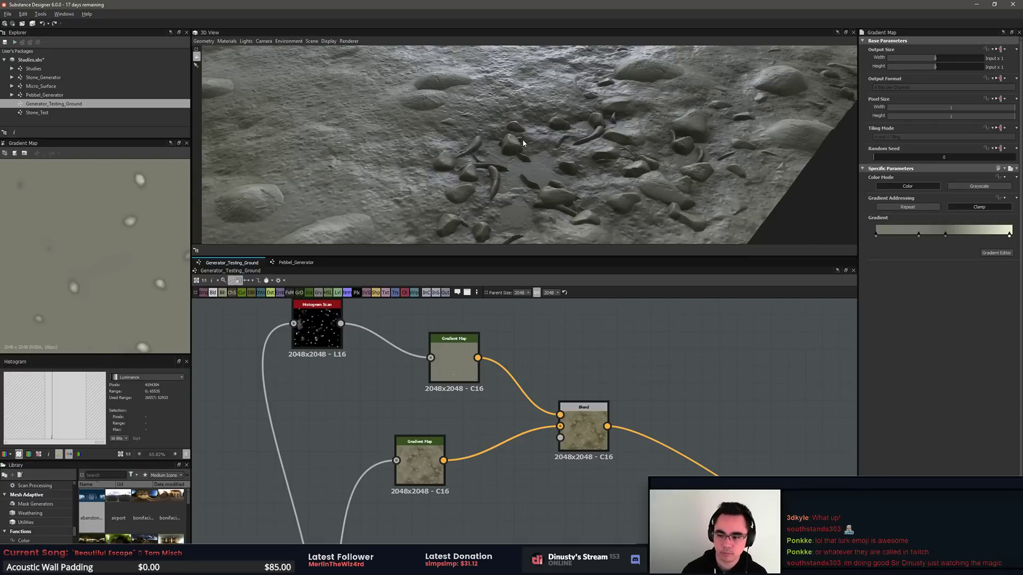
left_click_drag(512, 142, 522, 149)
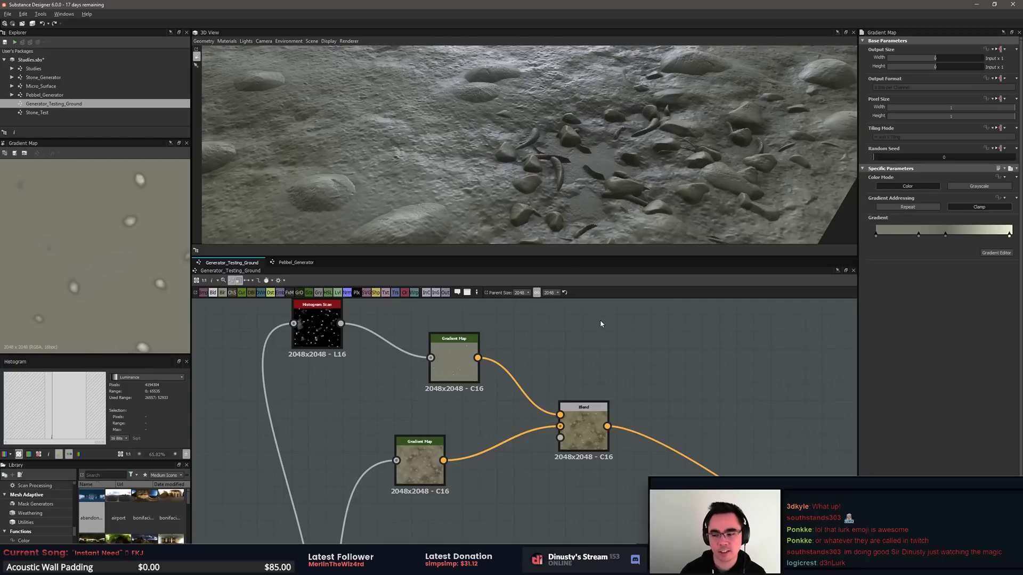
middle_click_drag(669, 322, 676, 321)
Step: Preview the pebble Histogram Scan mask at full extent and check where it sits in the graph
double_click(325, 331)
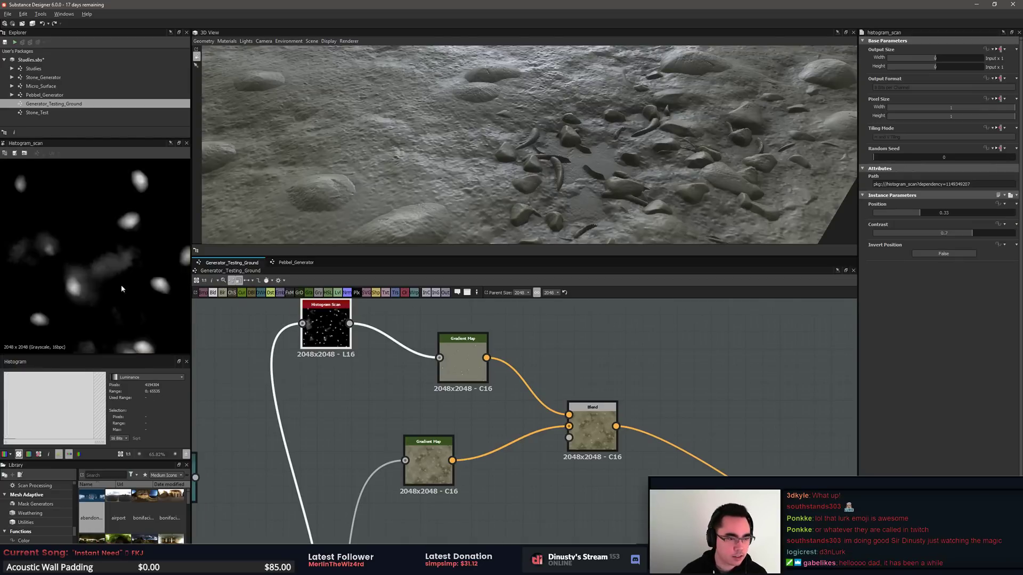
scroll(121, 289, "down", 9)
scroll(383, 415, "up", 1)
middle_click_drag(384, 415, 499, 376)
scroll(496, 404, "down", 2)
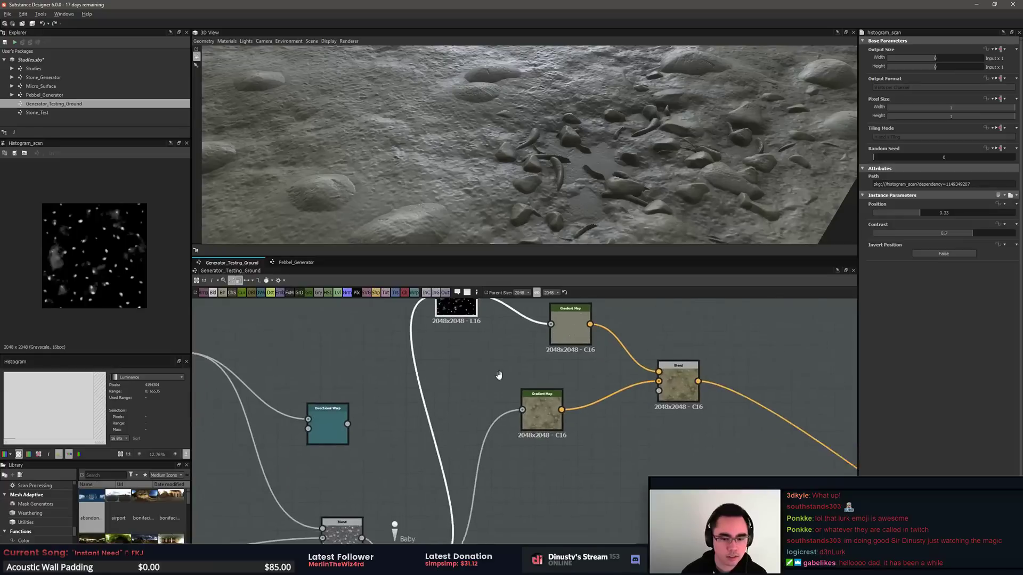
scroll(499, 376, "down", 2)
key("space")
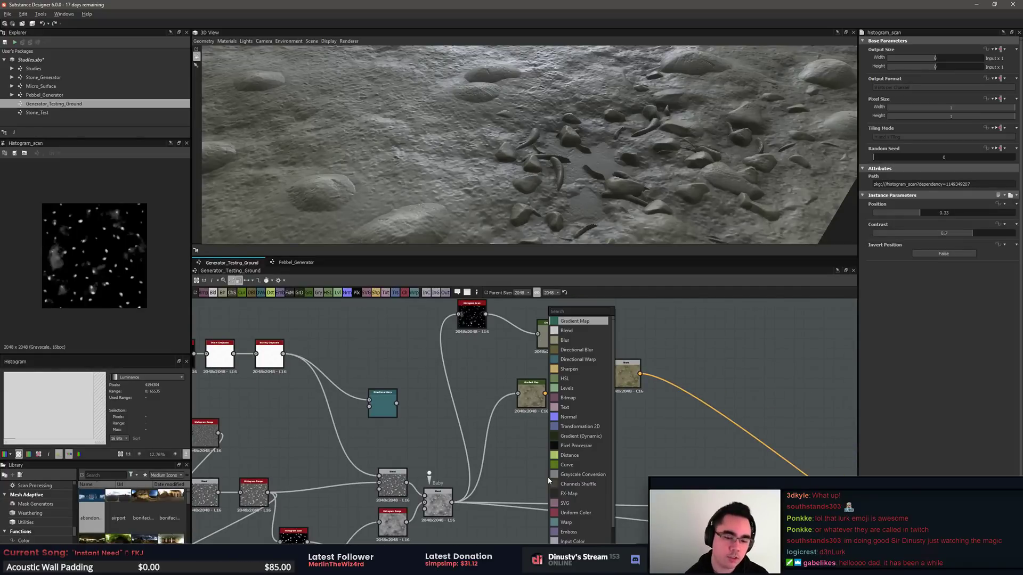
type("his")
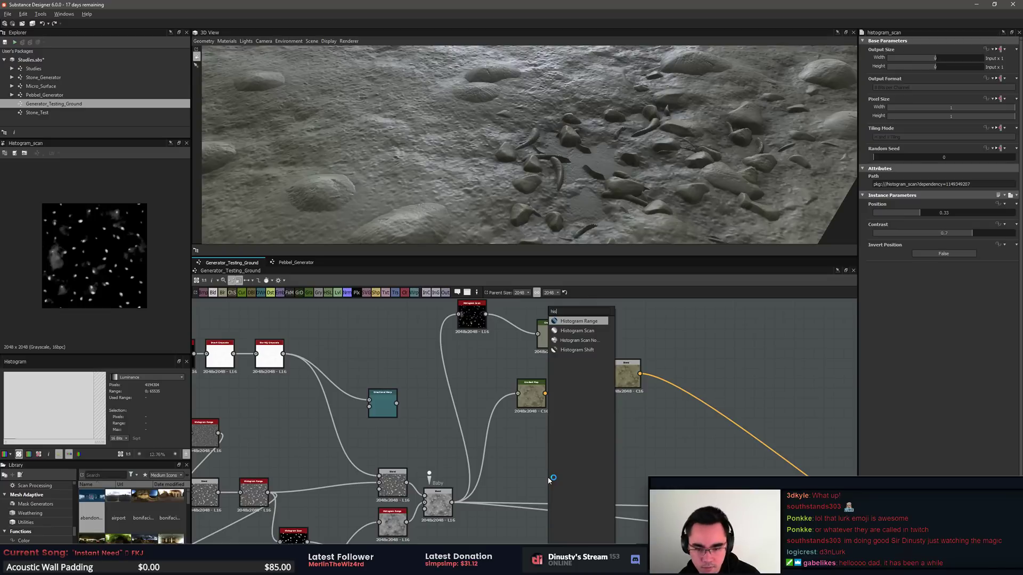
key("Down")
key("Down")
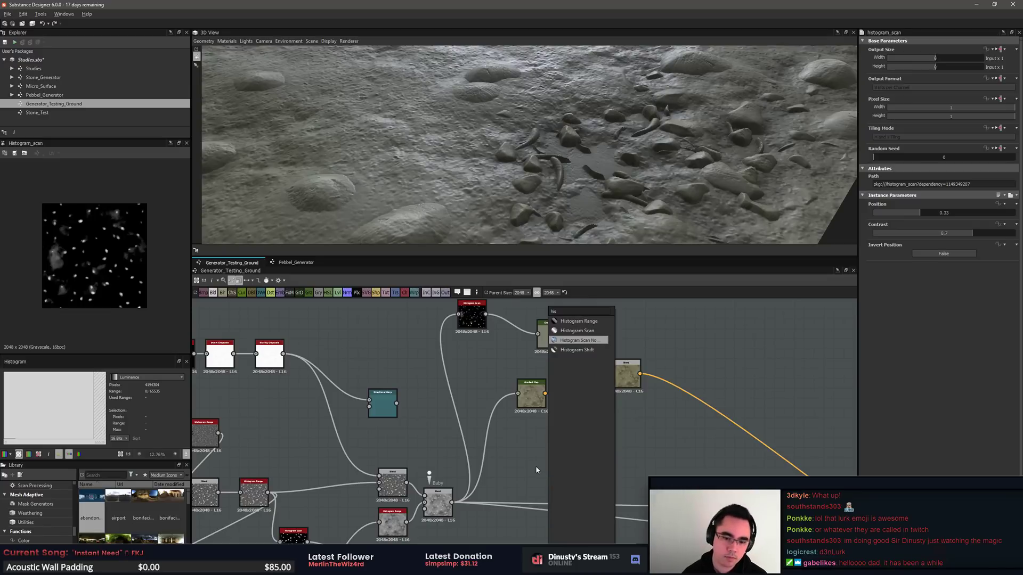
key("Escape")
Step: Preview the pebble Gradient Map and Histogram Scan again, and view the 3D plane from farther away
left_click(558, 343)
double_click(556, 343)
double_click(473, 314)
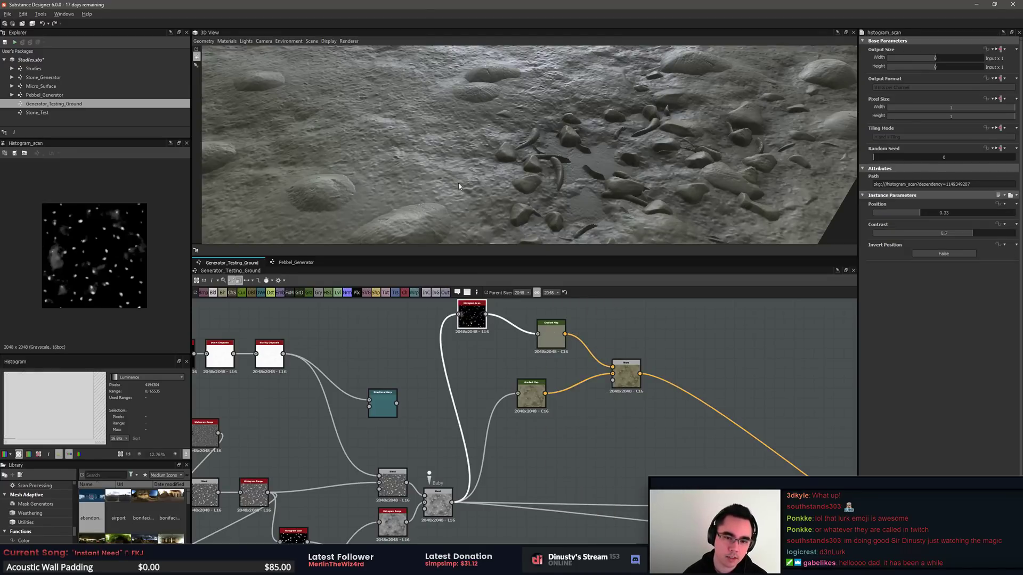
scroll(460, 181, "down", 5)
left_click_drag(461, 161, 486, 171)
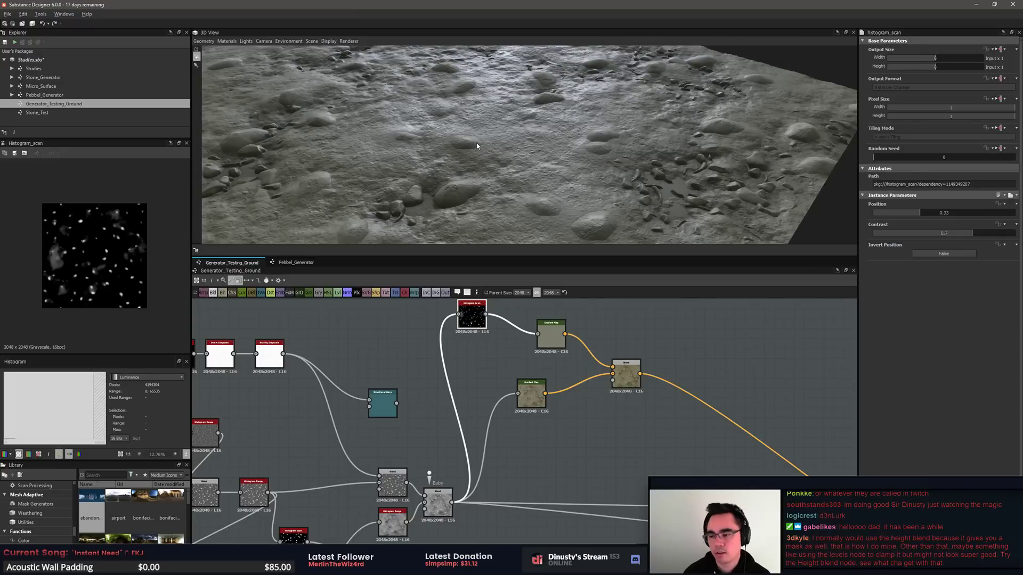
Step: Add a Height Blend node below the base Gradient Map and inspect its inputs and outputs
key("space")
type("height")
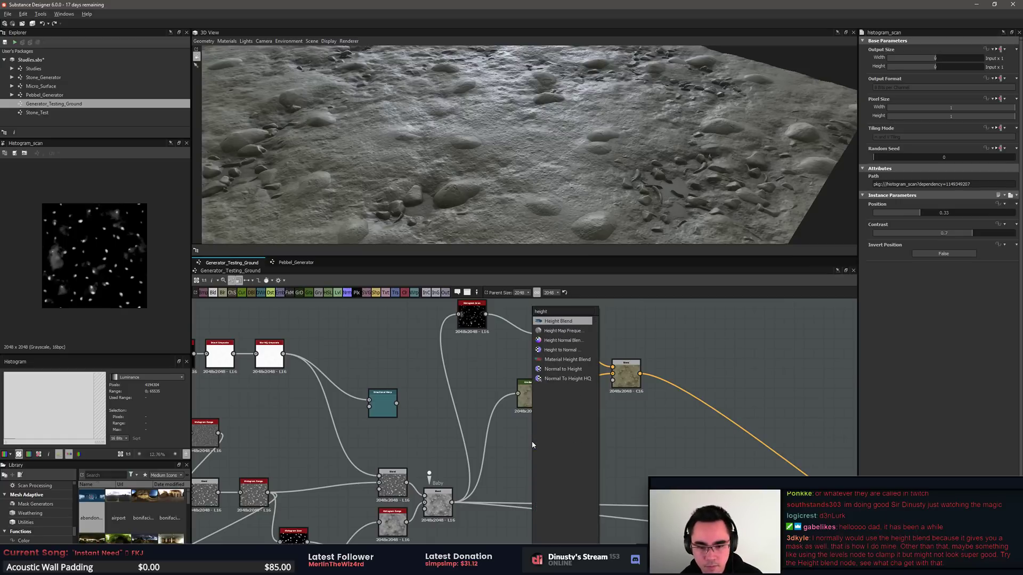
key("Return")
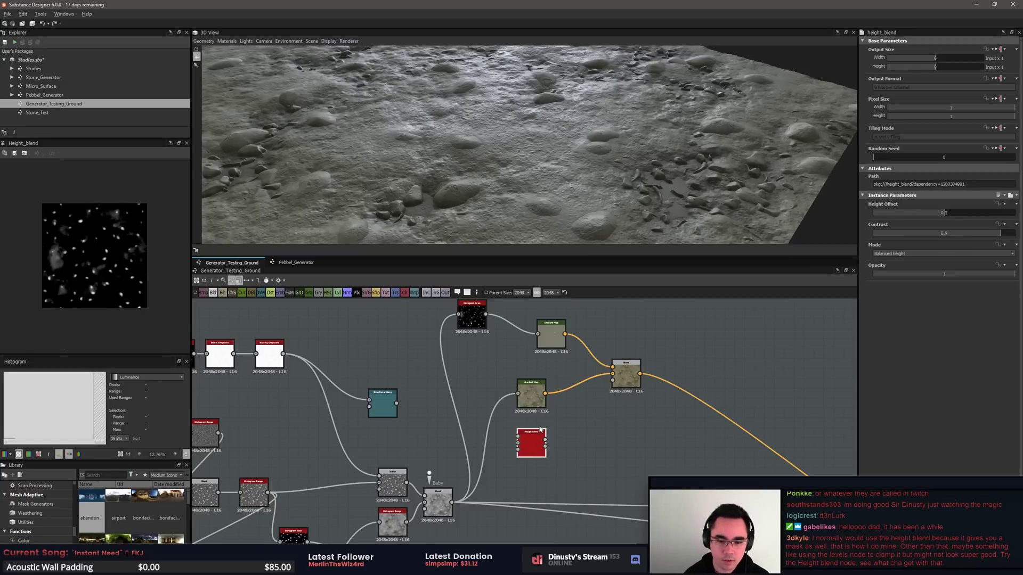
left_click_drag(523, 443, 564, 450)
scroll(564, 448, "up", 5)
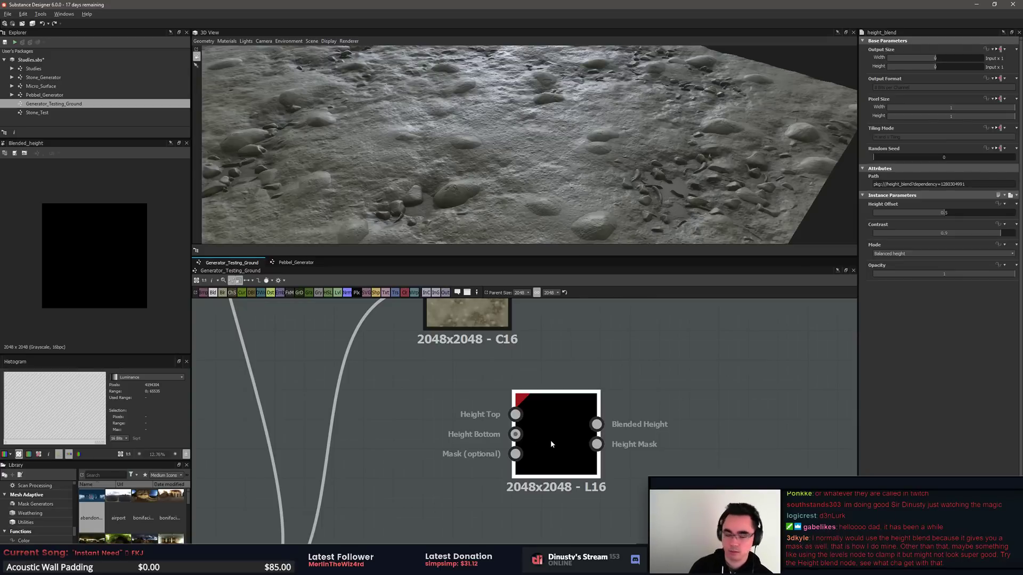
scroll(551, 440, "down", 5)
scroll(601, 385, "up", 4)
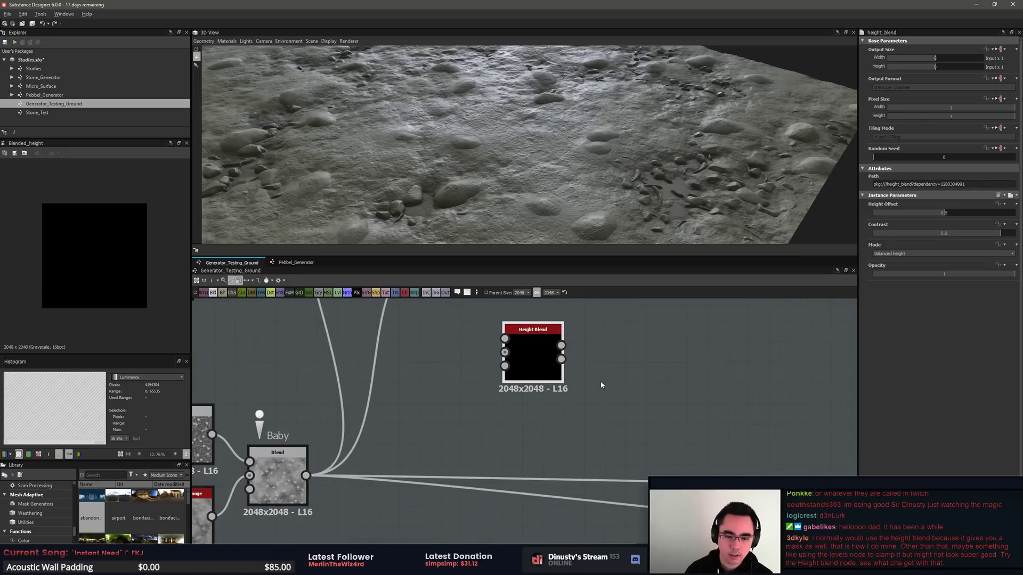
Step: Move the final height Blend aside to make room and place the Height Blend node next to the Histogram Range
middle_click_drag(497, 393, 684, 364)
left_click_drag(472, 443, 643, 423)
left_click_drag(714, 331, 673, 353)
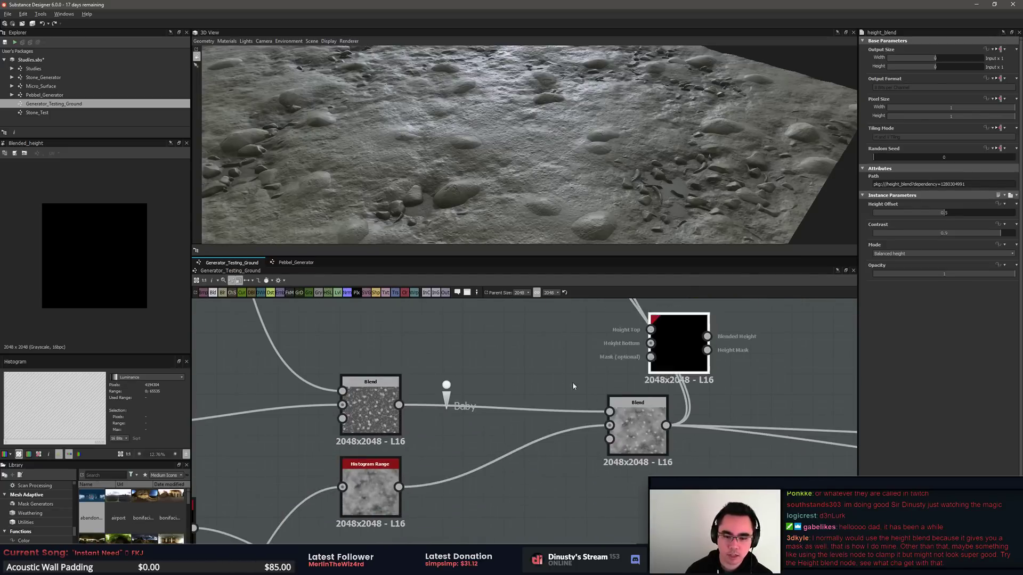
left_click_drag(572, 384, 520, 392)
middle_click_drag(521, 391, 582, 391)
left_click_drag(582, 390, 538, 465)
Step: Connect the pebble Blend to the Height Blend's Height Top and the Histogram Range to its Height Bottom
left_click_drag(460, 407, 520, 457)
left_click_drag(460, 487, 506, 480)
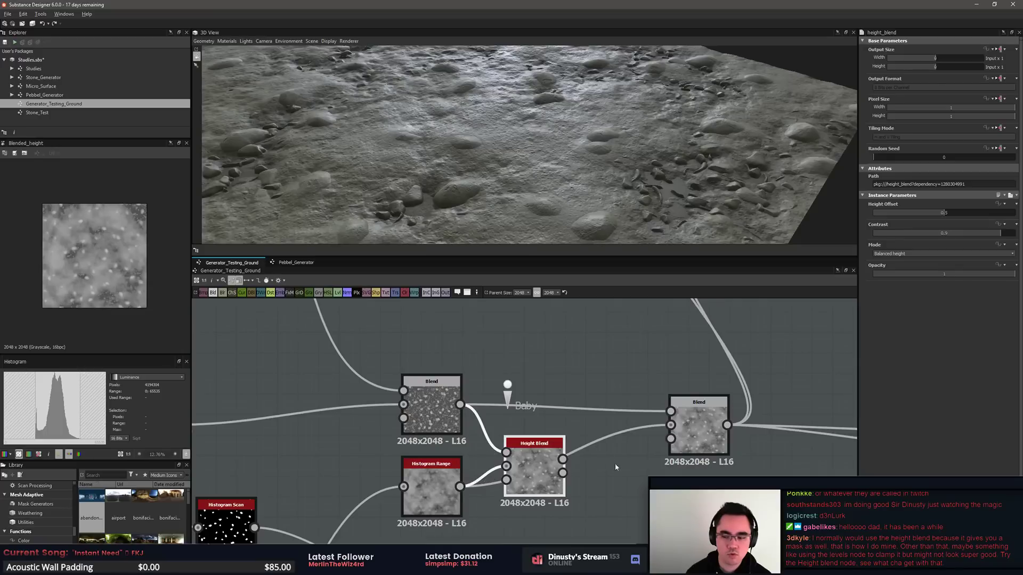
middle_click_drag(667, 469, 532, 468)
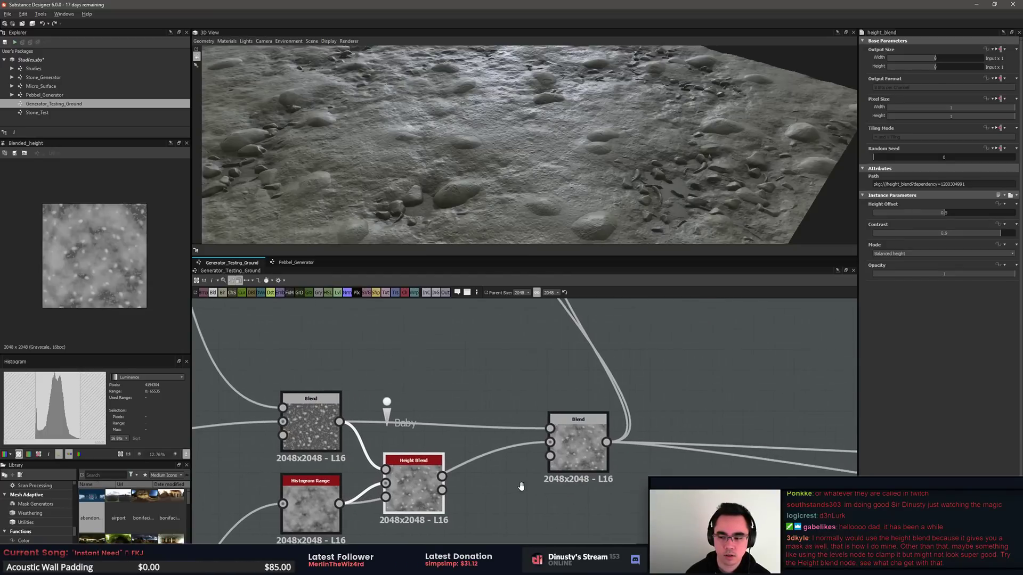
left_click(418, 484)
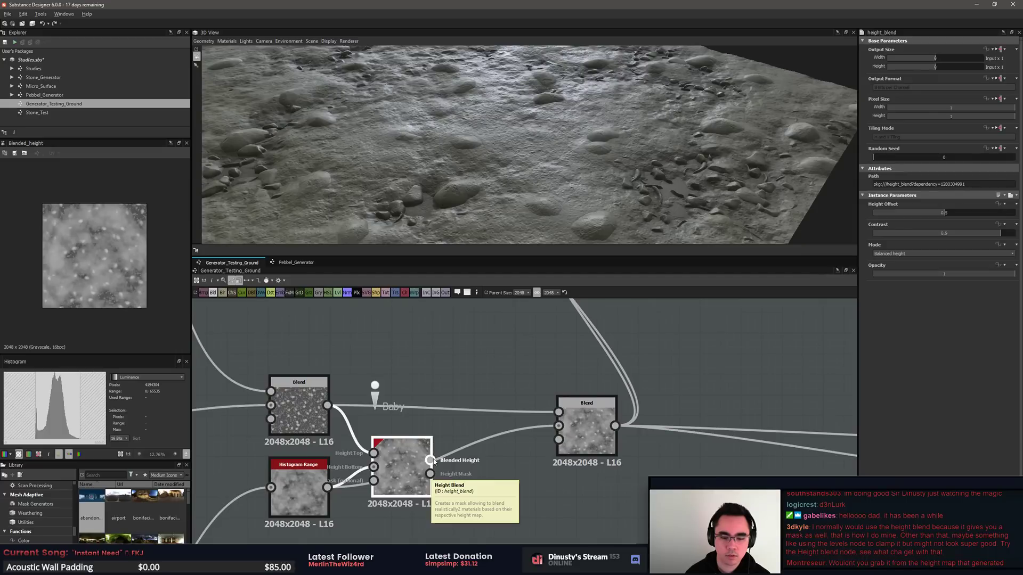
Step: Add a Transformation 2D node above the Height Blend, feed it from the Blended Height output and examine the preview
left_click_drag(432, 461, 477, 370)
middle_click_drag(477, 373, 477, 411)
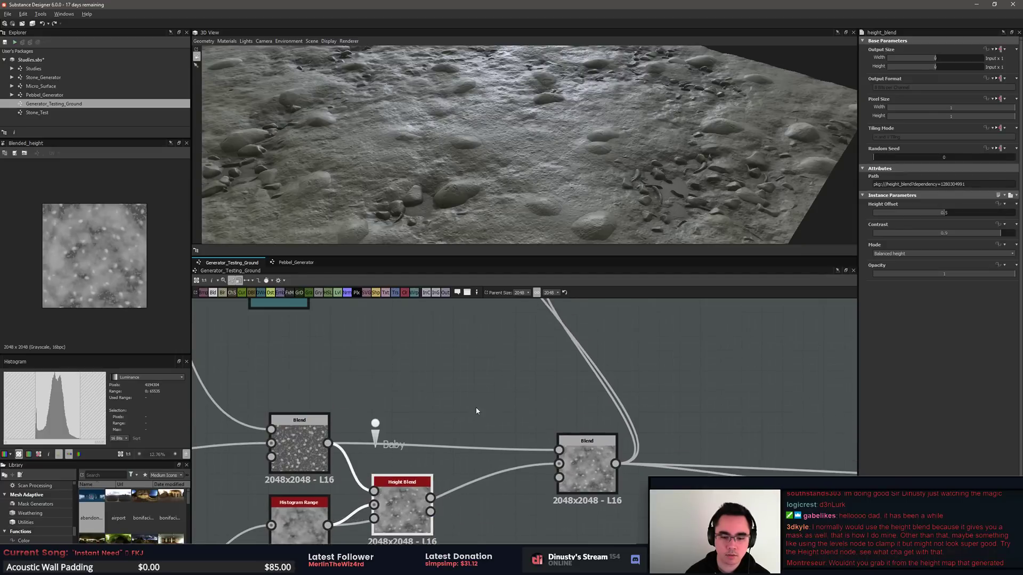
scroll(476, 413, "down", 2)
key("space")
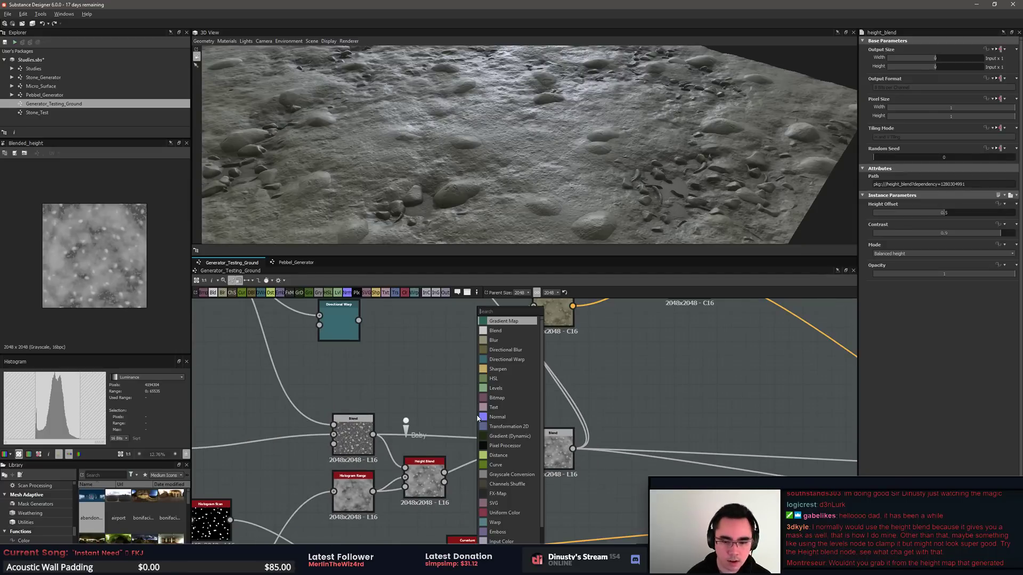
type("2s")
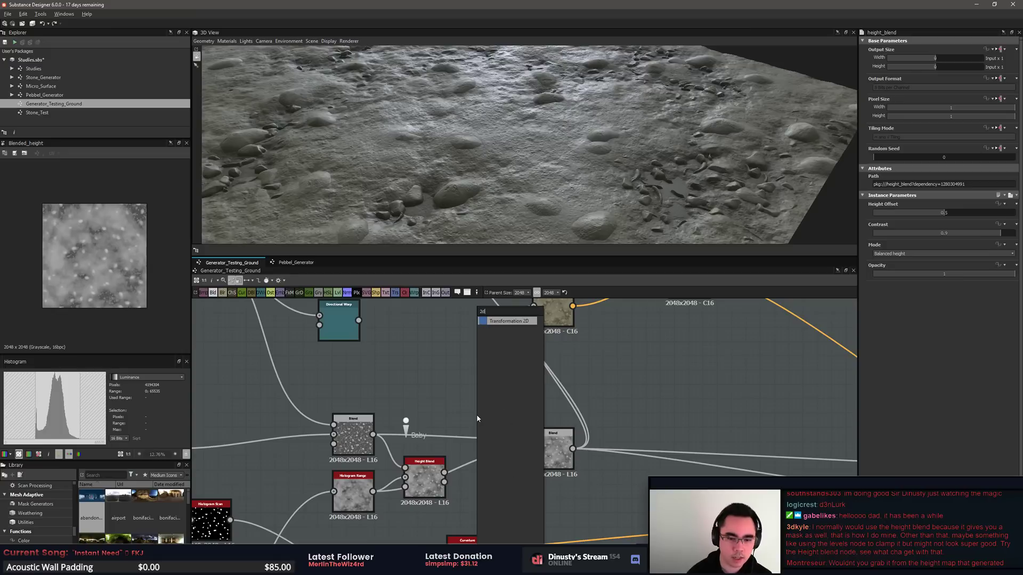
key("Return")
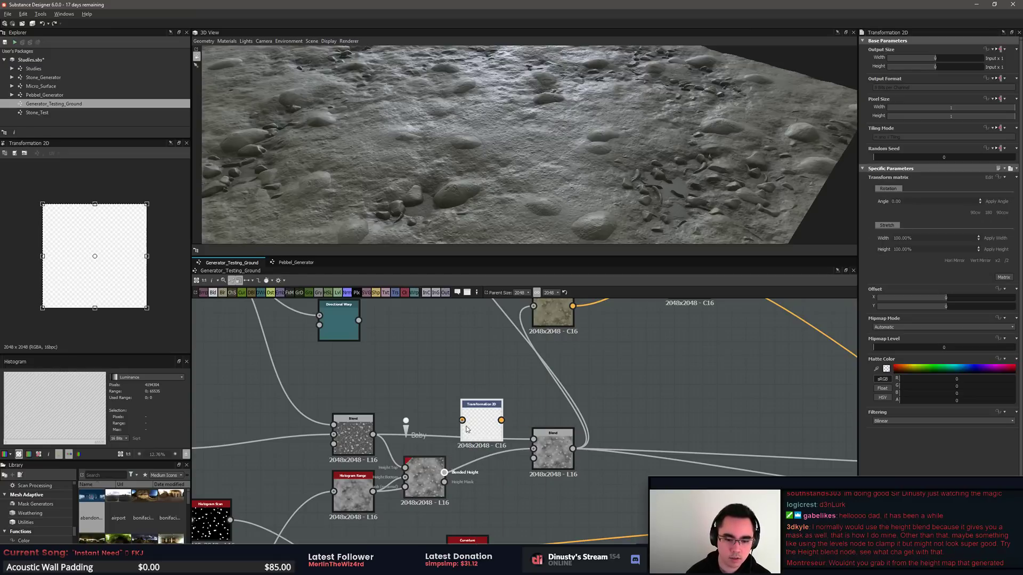
left_click_drag(497, 408, 445, 472)
left_click(424, 478)
left_click(496, 397)
scroll(72, 253, "up", 3)
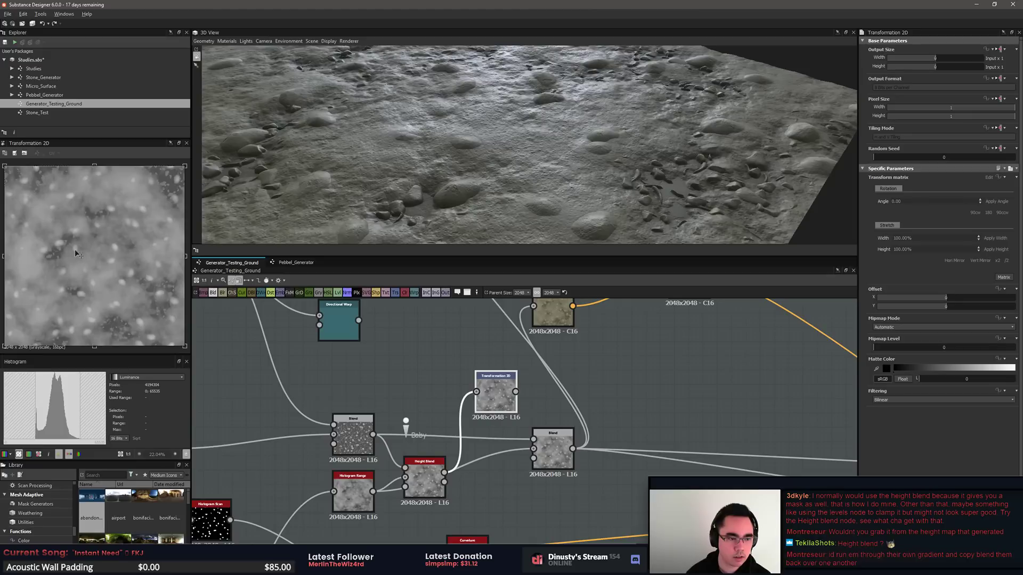
Step: Try adjusting the Height Blend's Height Offset, and shift the Height Blend and the final height Blend farther from their source nodes
left_click(425, 479)
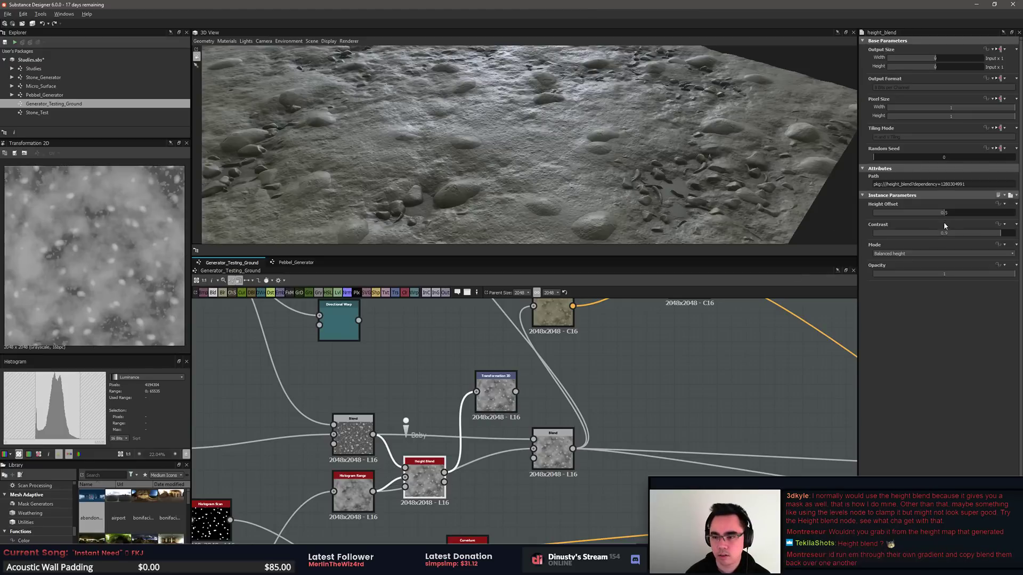
left_click_drag(946, 215, 949, 215)
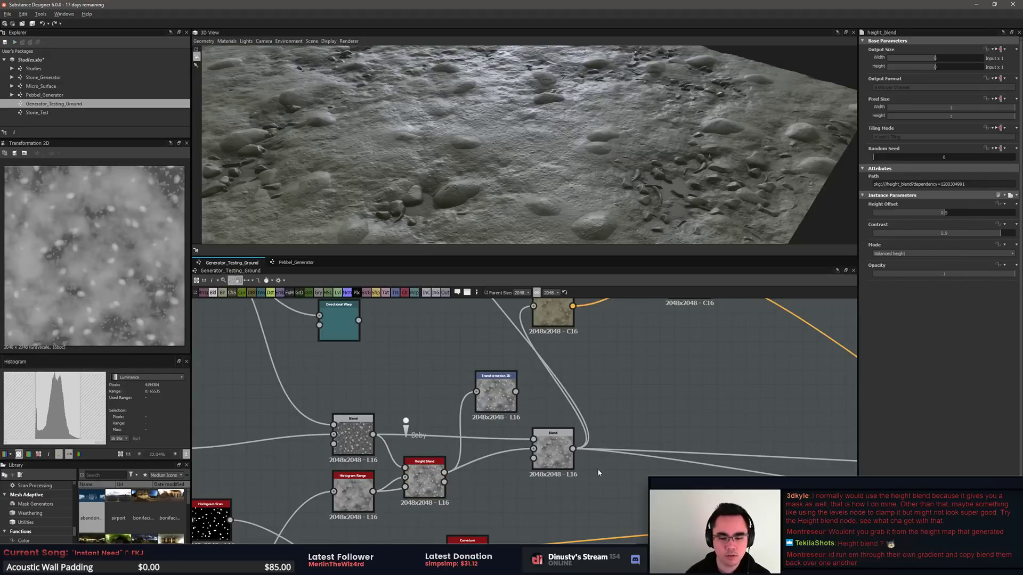
left_click(559, 445)
left_click_drag(569, 466, 582, 479)
left_click(464, 491)
left_click_drag(433, 486, 460, 486)
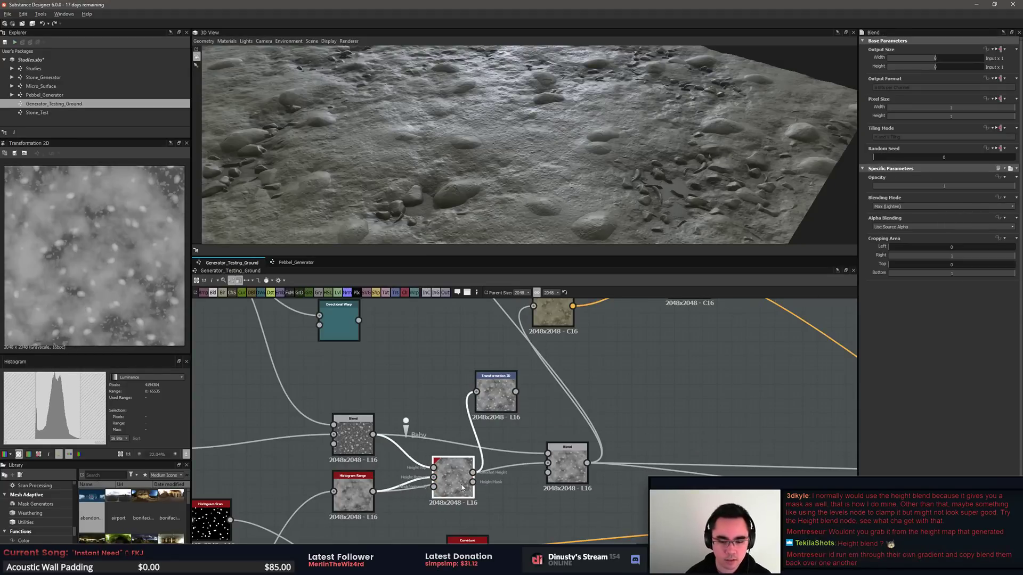
middle_click_drag(560, 460, 524, 502)
scroll(524, 501, "down", 2)
left_click_drag(544, 508, 563, 498)
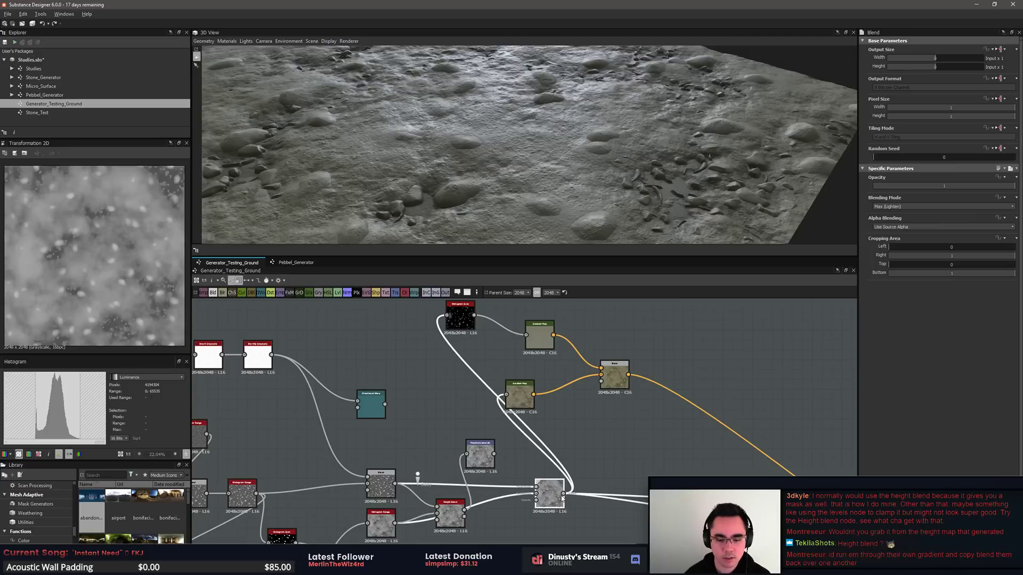
Step: Duplicate the Transformation 2D node, place the copy beside the Height Blend and feed it from the Height Mask output
left_click(462, 515)
scroll(461, 515, "up", 4)
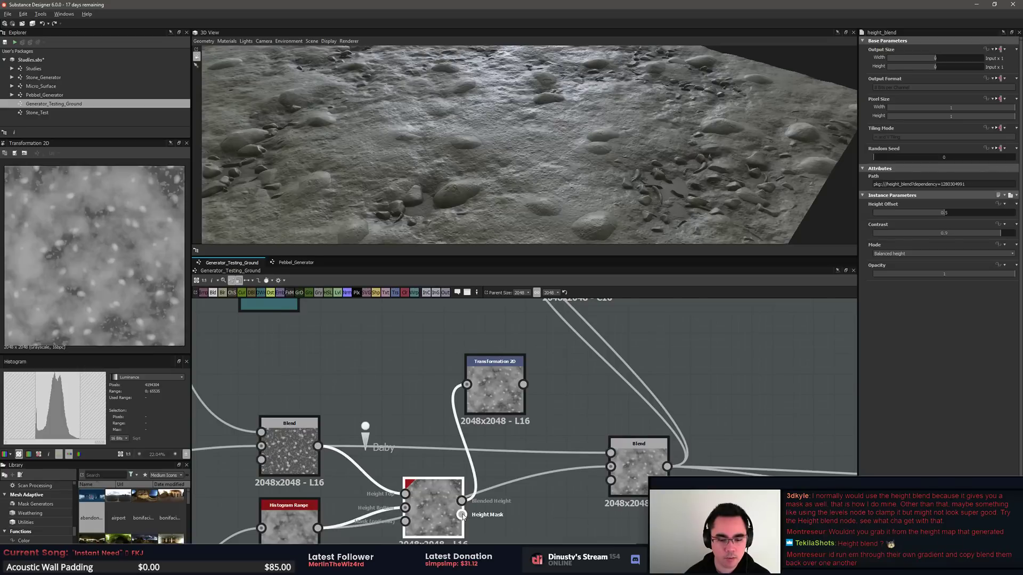
left_click(499, 396)
key("ctrl+d")
left_click_drag(517, 423, 529, 525)
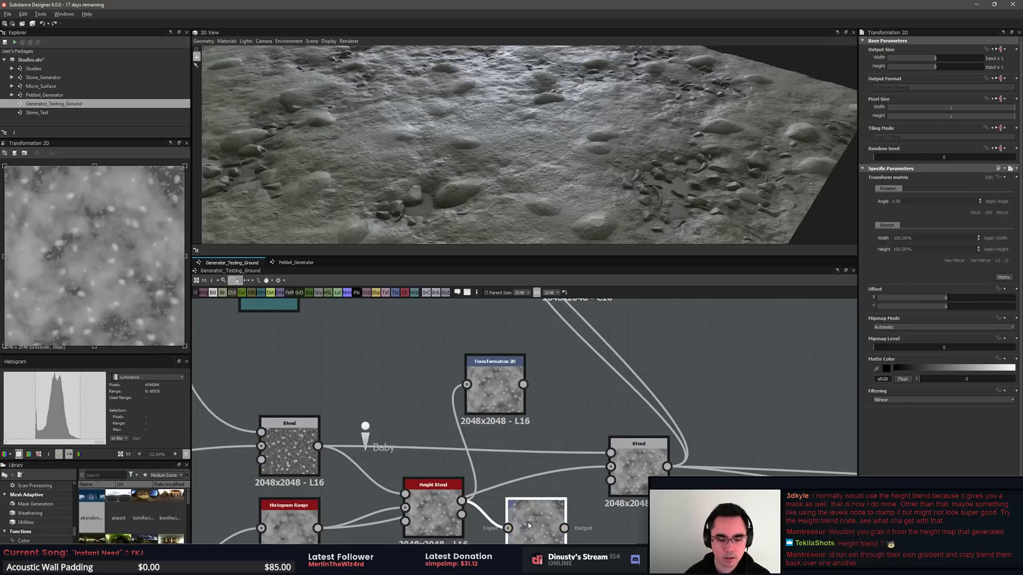
left_click_drag(462, 515, 508, 528)
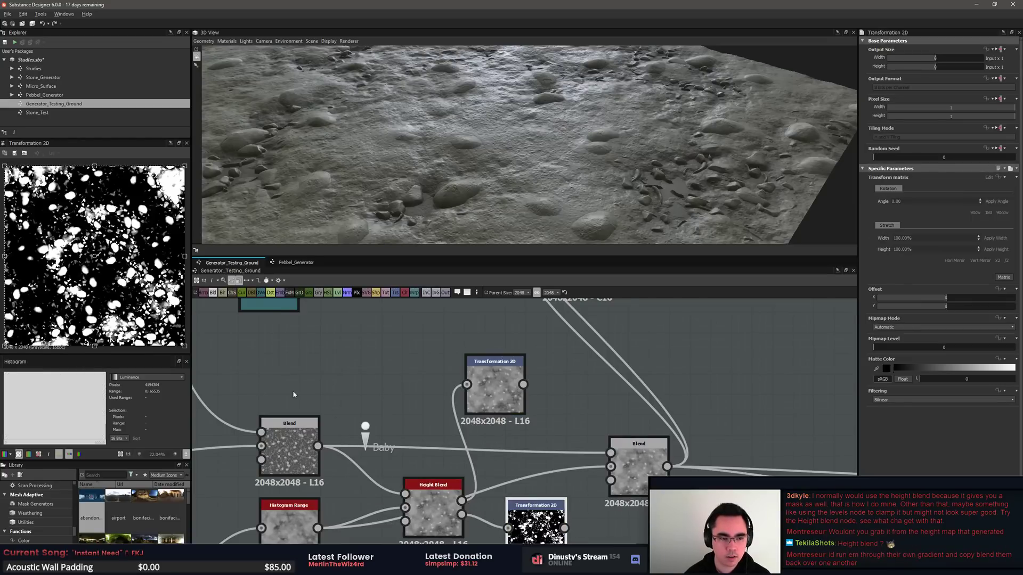
scroll(210, 361, "up", 1)
scroll(116, 304, "up", 1)
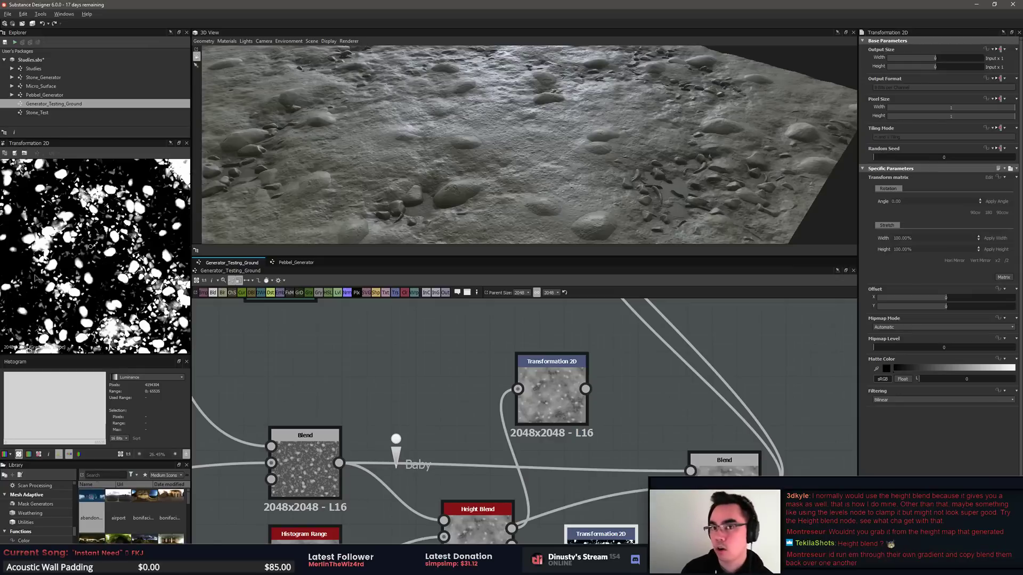
Step: Move the Transformation 2D fed by the Height Mask up between the Histogram Scan and the base Gradient Map
left_click(477, 510)
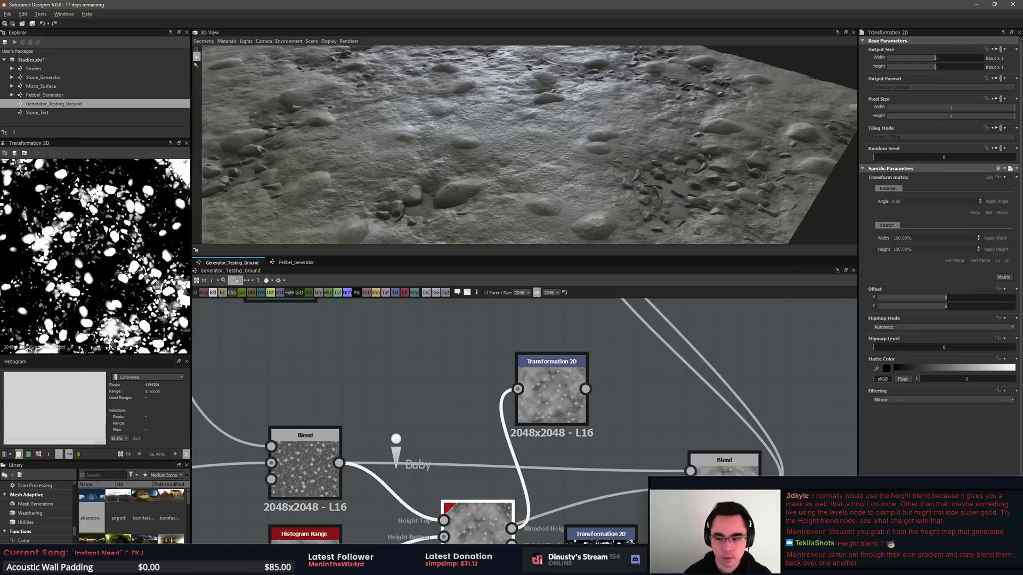
scroll(687, 370, "down", 3)
left_click_drag(664, 460, 678, 344)
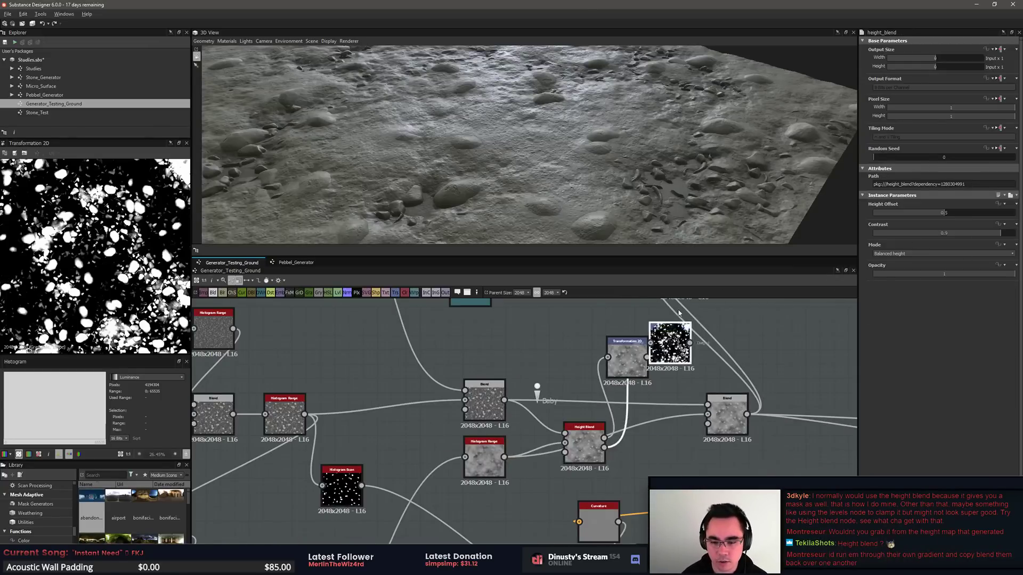
middle_click_drag(680, 347, 626, 445)
left_click_drag(628, 449, 558, 362)
middle_click_drag(567, 366, 568, 372)
scroll(566, 371, "down", 2)
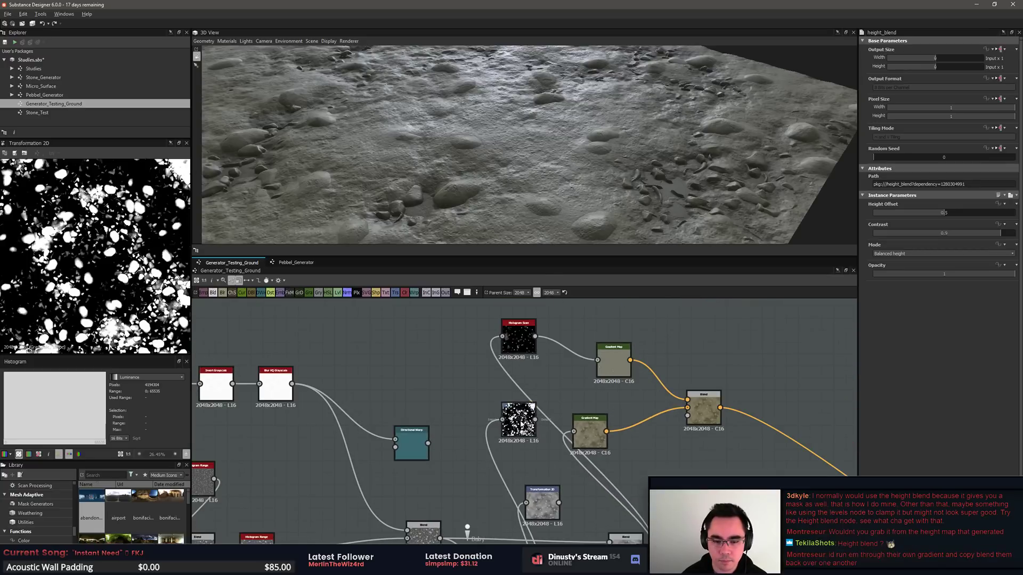
left_click_drag(525, 418, 528, 399)
Step: Connect the Height Mask's Transformation 2D to the pebble Gradient Map in place of the Histogram Scan
scroll(530, 391, "up", 2)
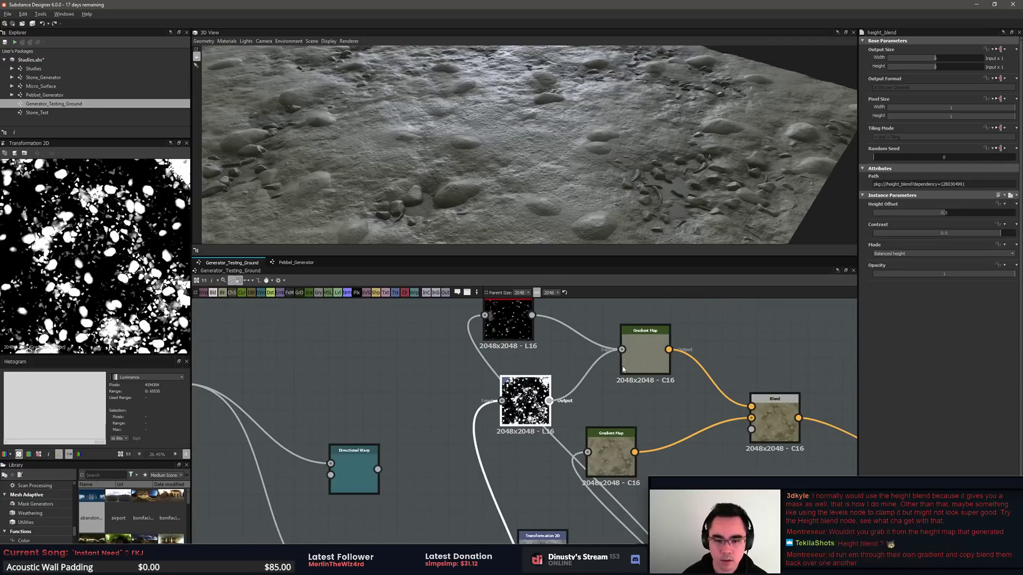
left_click_drag(622, 367, 623, 368)
left_click(664, 402)
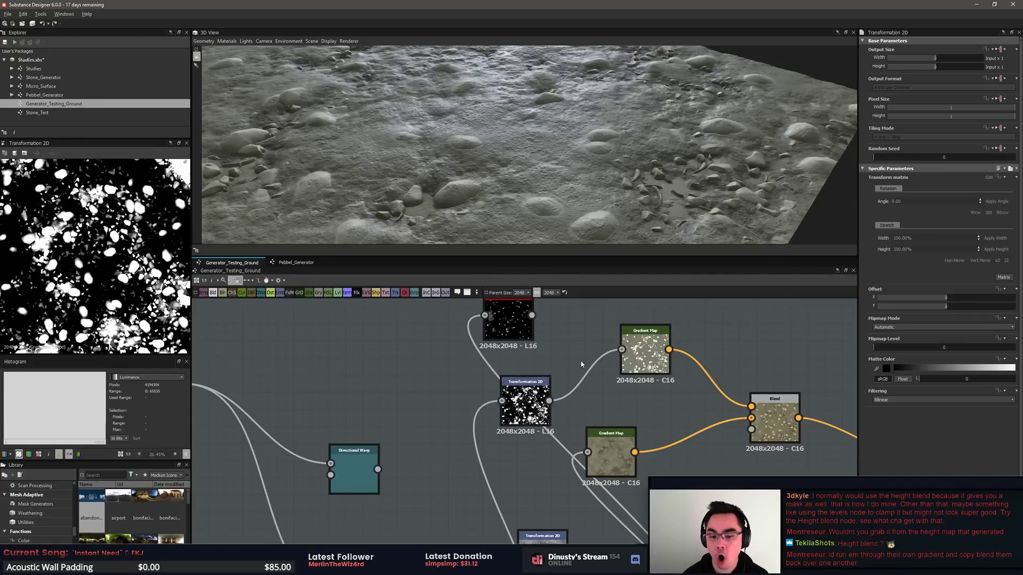
Step: Delete the Transformation 2D attached to the Blended Height output and preview the Height Blend's Height Mask
middle_click_drag(540, 427, 552, 367)
middle_click_drag(557, 509, 564, 432)
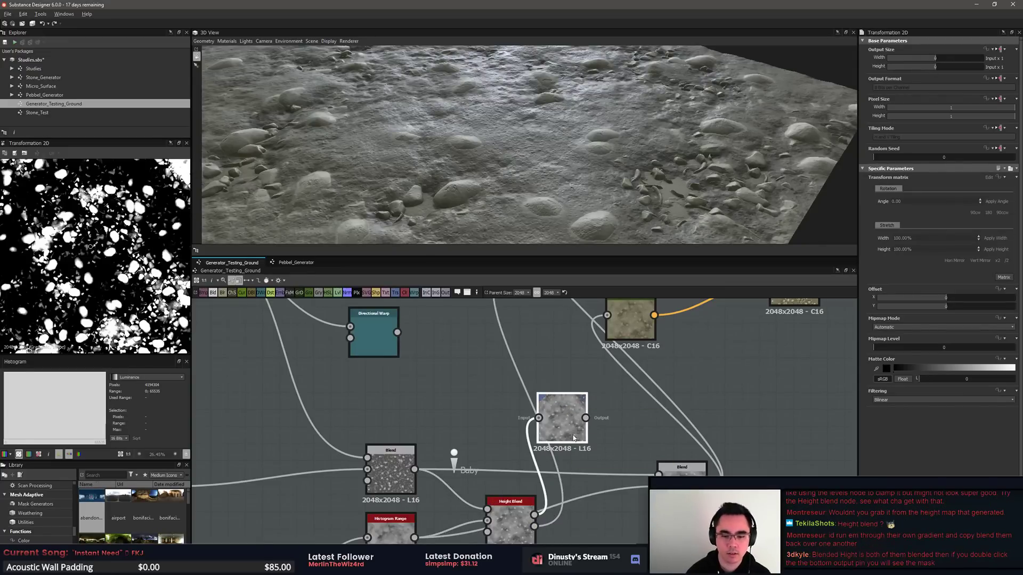
key("Delete")
mouse_move(603, 425)
middle_mouse_down()
mouse_move(537, 396)
mouse_move(567, 404)
middle_mouse_up()
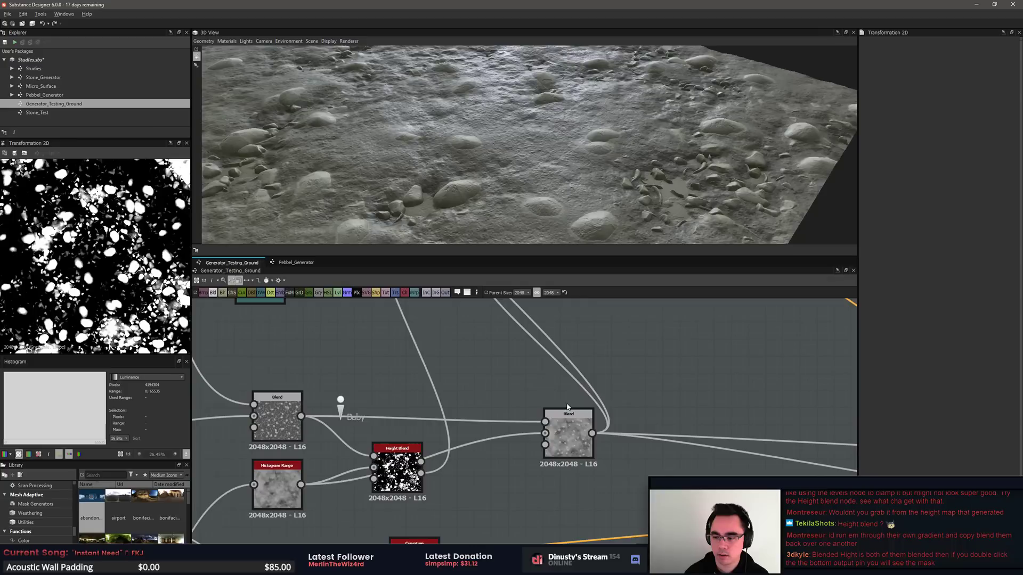
double_click(421, 473)
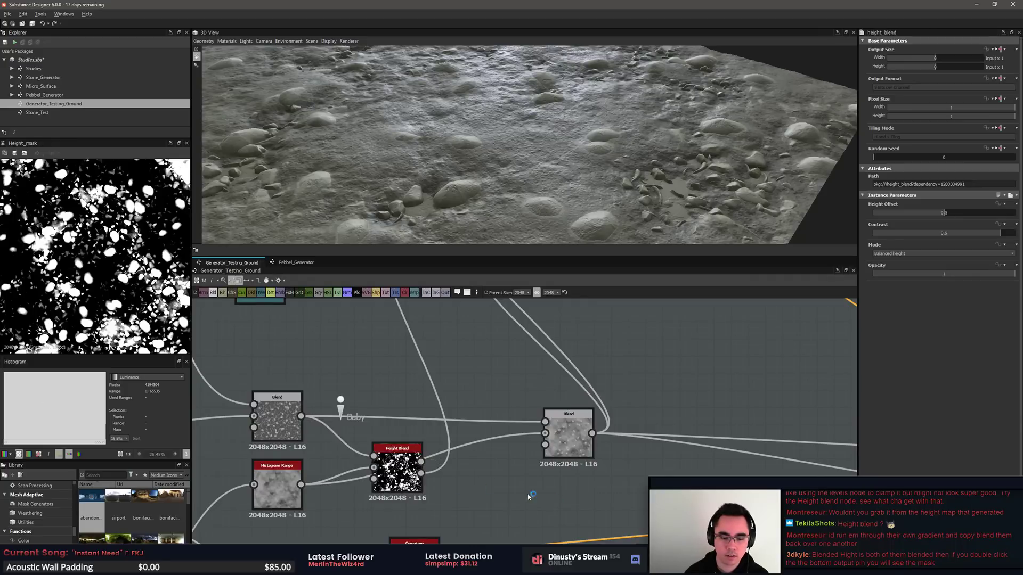
Step: Delete the remaining Transformation 2D so the Height Mask feeds the pebble Gradient Map directly
middle_click_drag(454, 429, 507, 485)
scroll(507, 484, "down", 2)
left_click(493, 341)
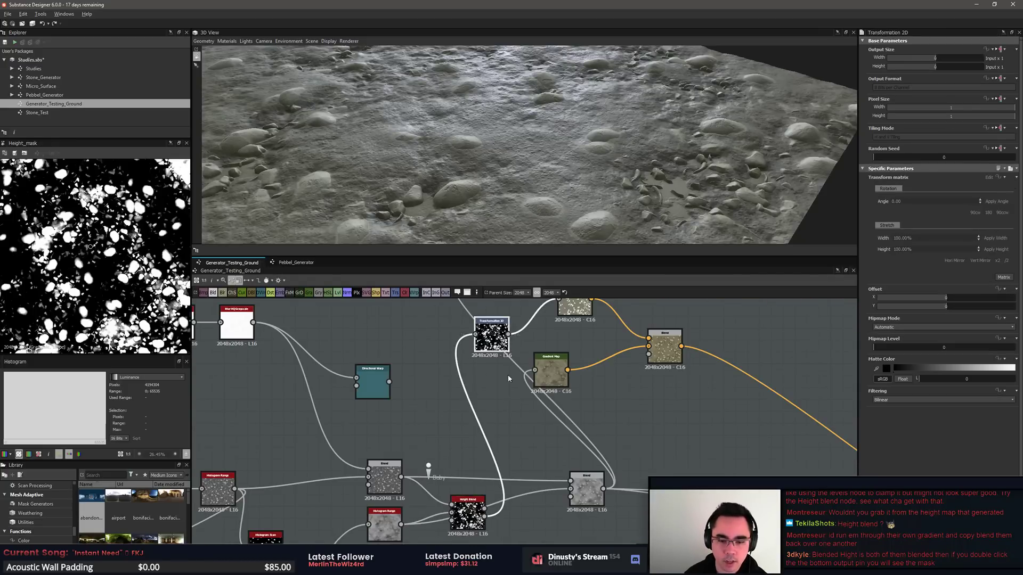
key("Delete")
Step: Compare the previews of the Height Blend's Blended Height and Height Mask outputs
left_click(480, 514)
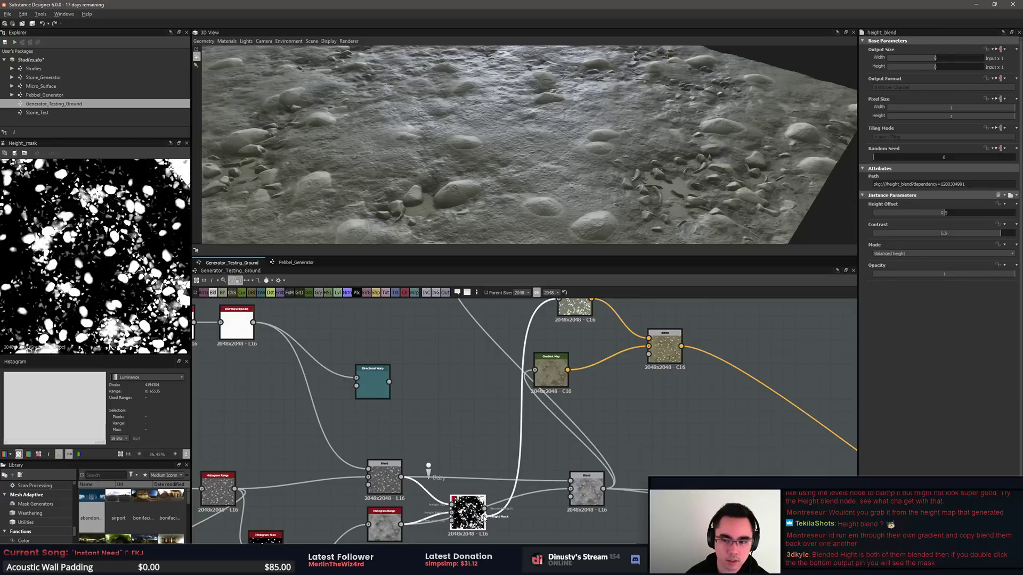
double_click(484, 510)
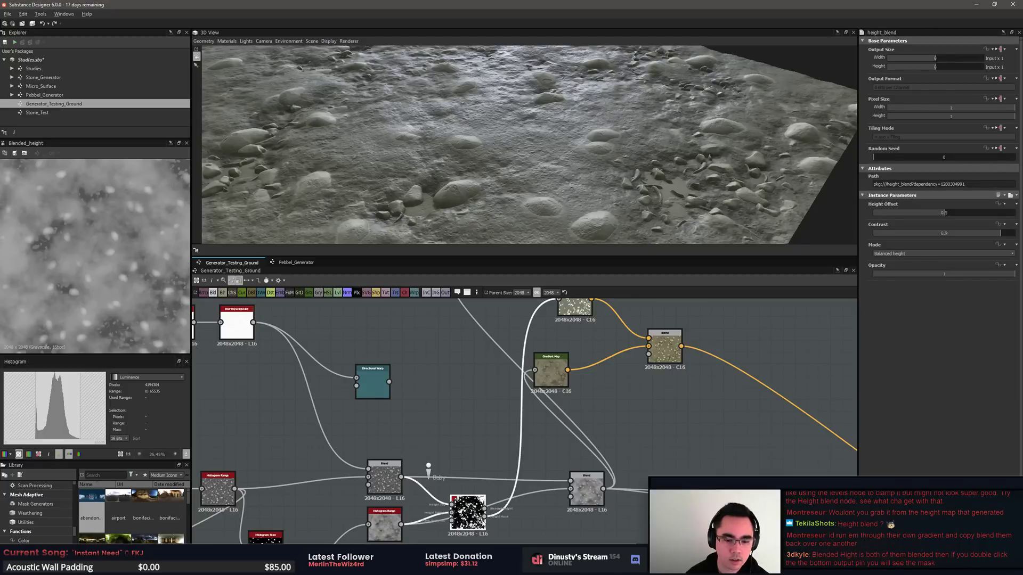
double_click(484, 517)
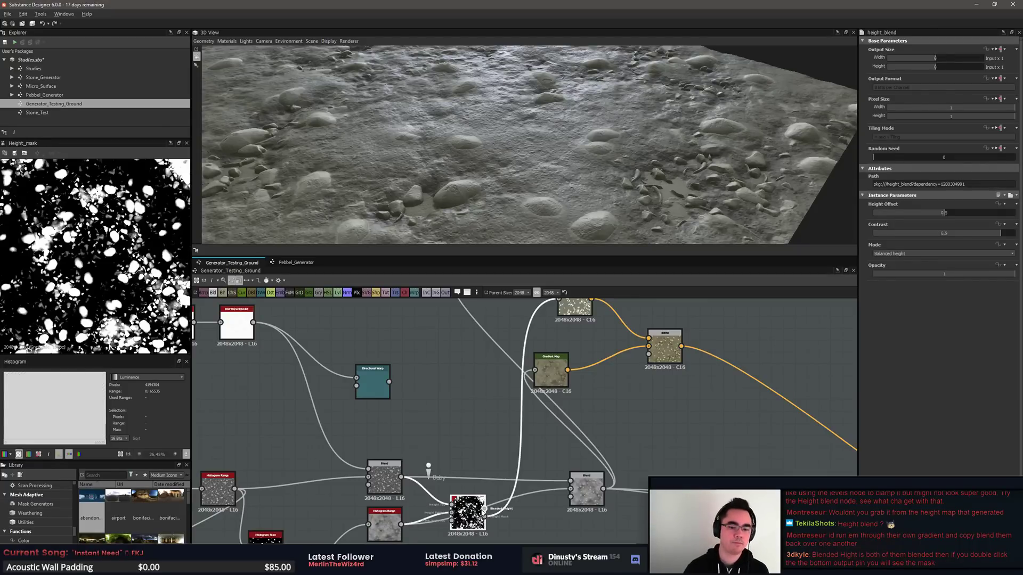
scroll(469, 512, "up", 6)
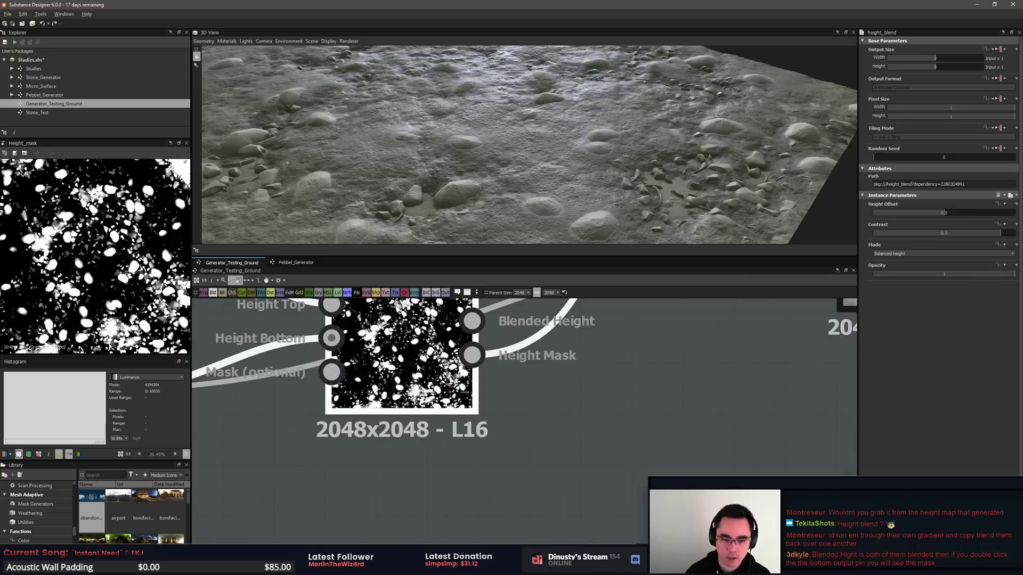
middle_click_drag(473, 358, 450, 418)
double_click(449, 393)
double_click(450, 412)
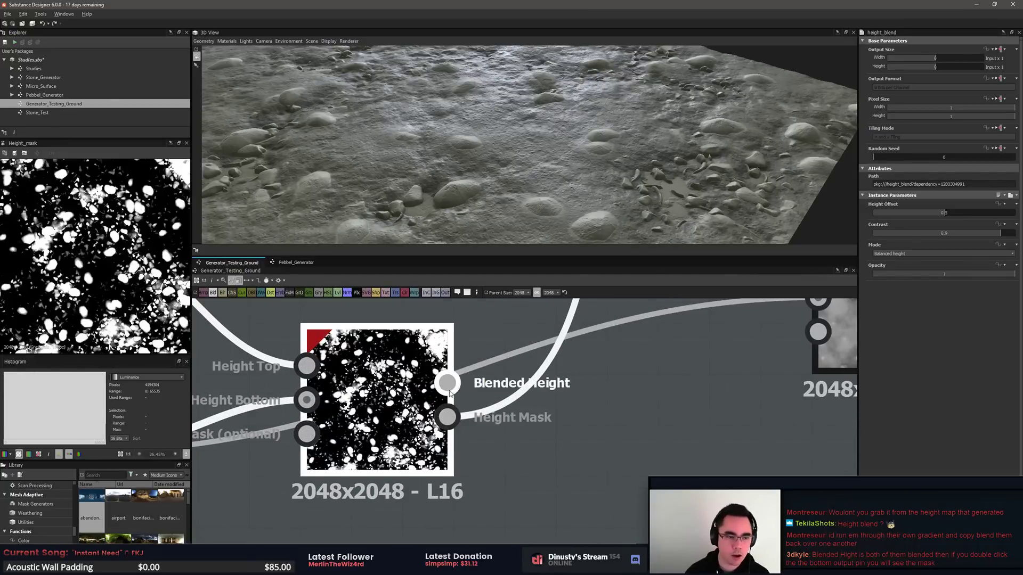
double_click(447, 383)
double_click(448, 417)
double_click(447, 383)
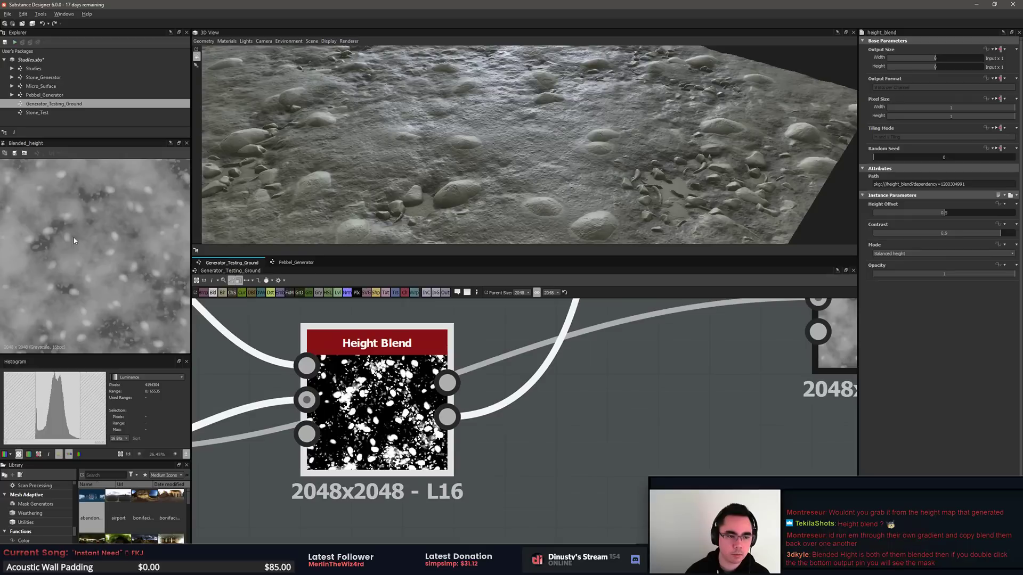
double_click(447, 418)
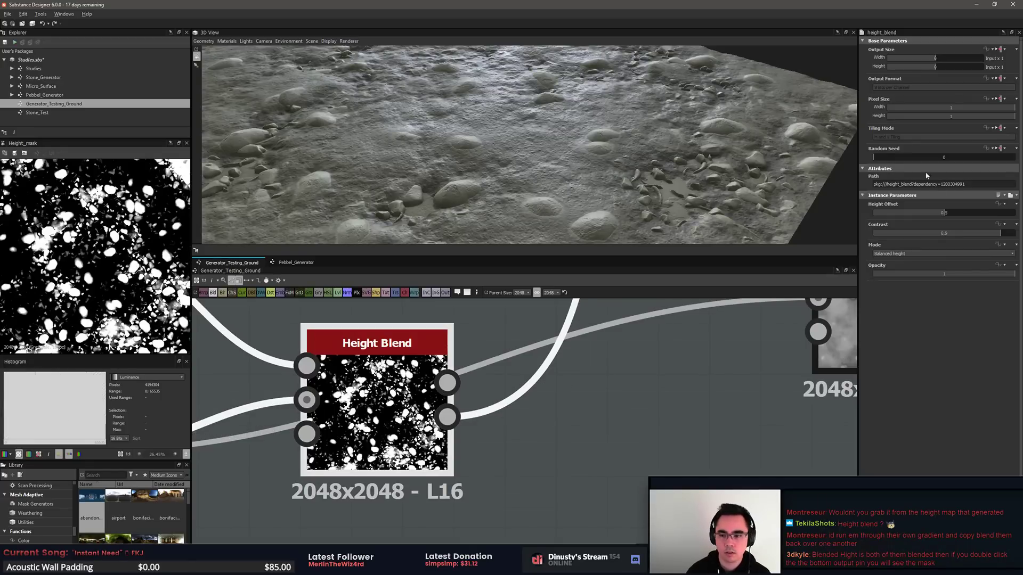
Step: Set the Height Blend's mode to Bottom height priority and its Height Offset to 0.44
left_click(990, 254)
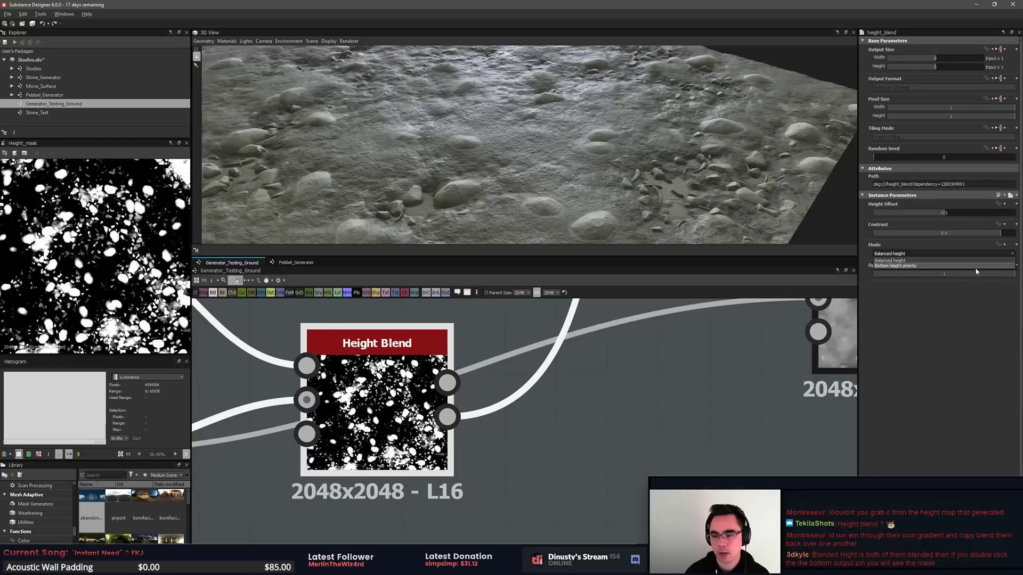
left_click(978, 266)
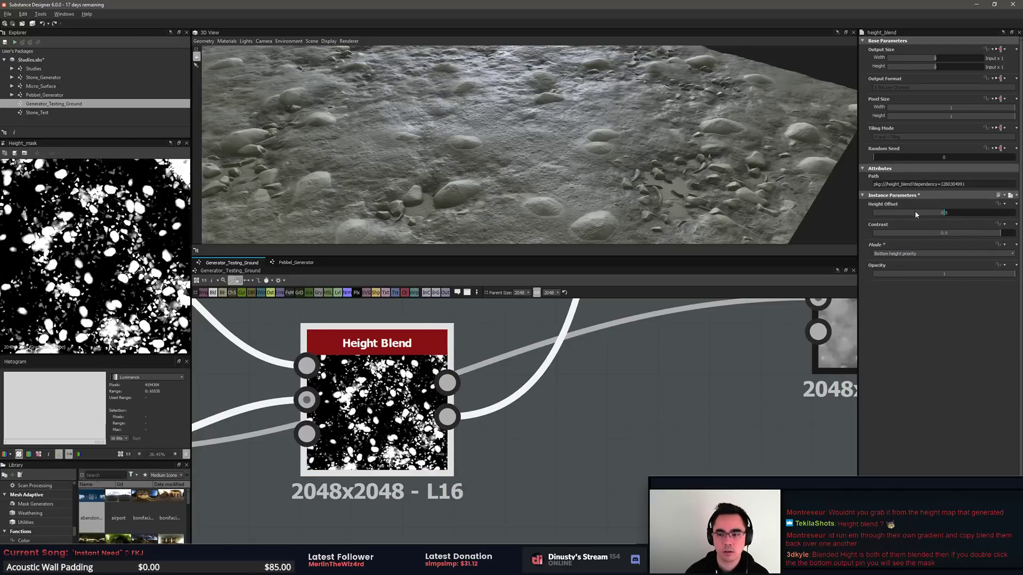
left_click_drag(943, 213, 937, 213)
Step: Move the Height Blend node closer to the final height Blend
scroll(495, 420, "down", 4)
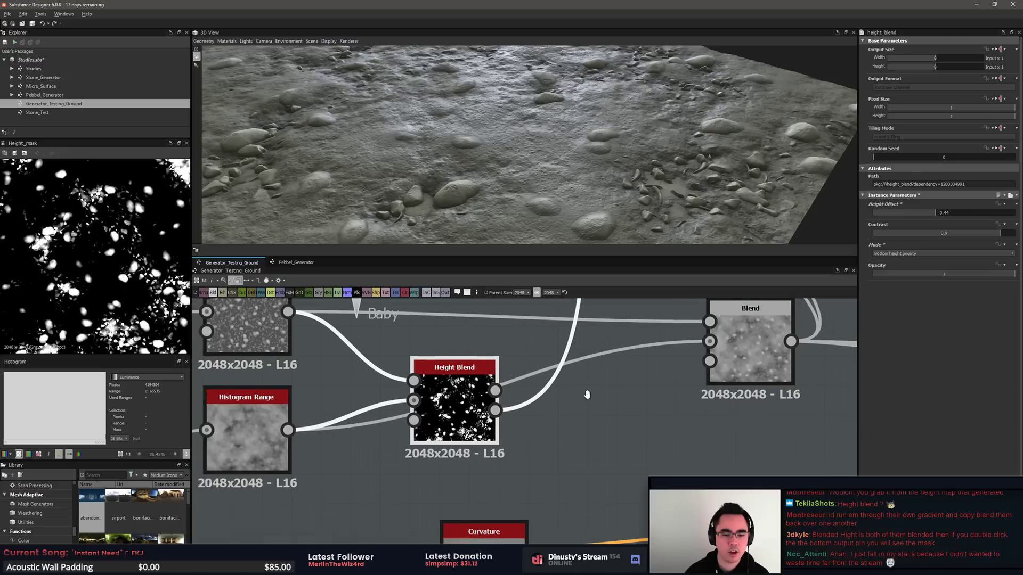
scroll(600, 395, "down", 3)
middle_click_drag(588, 395, 442, 392)
left_click(500, 410)
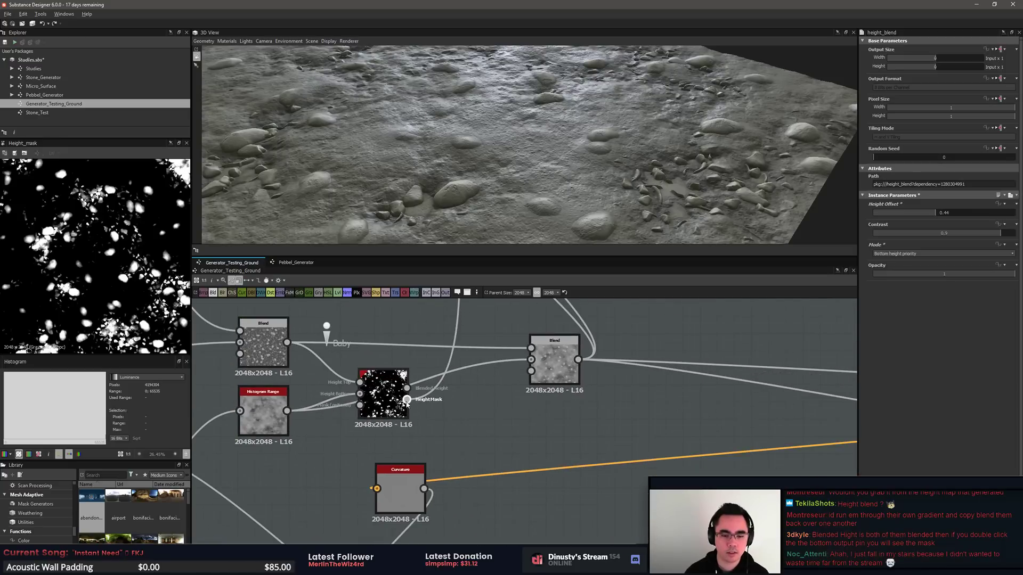
left_click_drag(393, 407, 513, 405)
Step: Delete the disconnected Histogram Scan above the gradient maps and preview the pebble Gradient Map
scroll(609, 391, "down", 3)
middle_click_drag(610, 390, 561, 449)
left_click(486, 323)
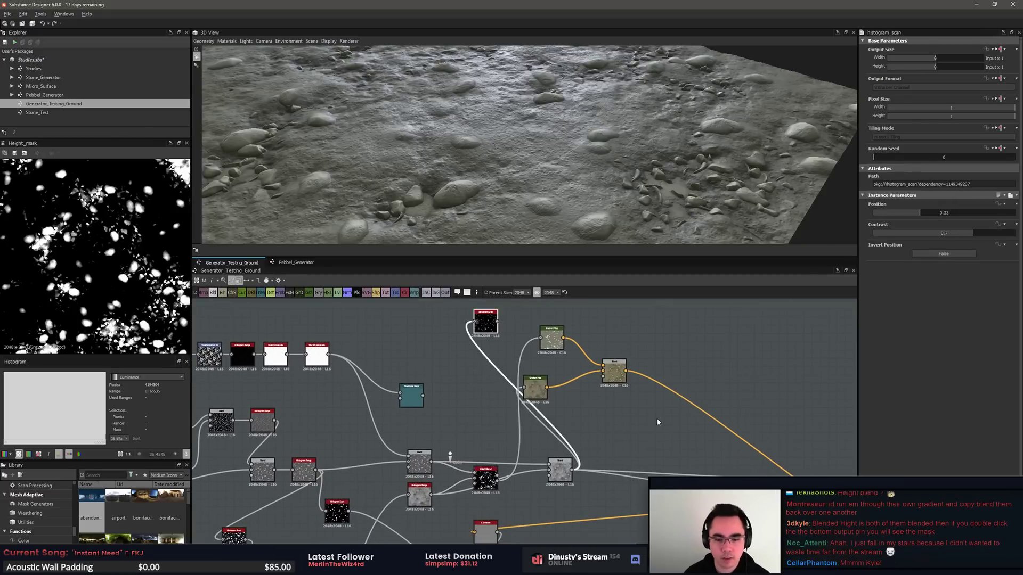
left_click(551, 341)
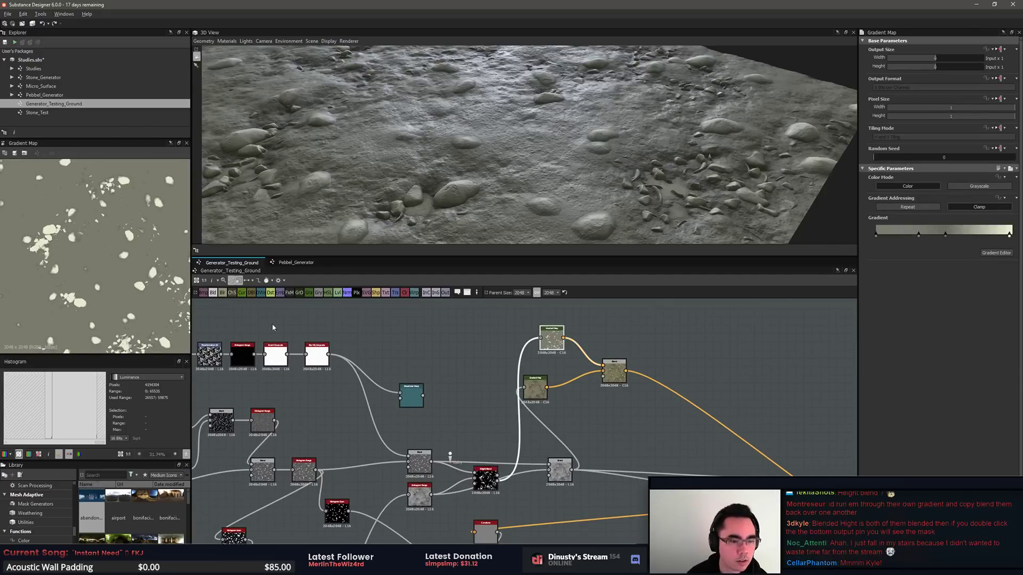
Step: Move the colour Blend and the ground Gradient Map to the right of the pebble Gradient Map
scroll(567, 376, "up", 2)
middle_click_drag(607, 427, 553, 370)
left_click(608, 354)
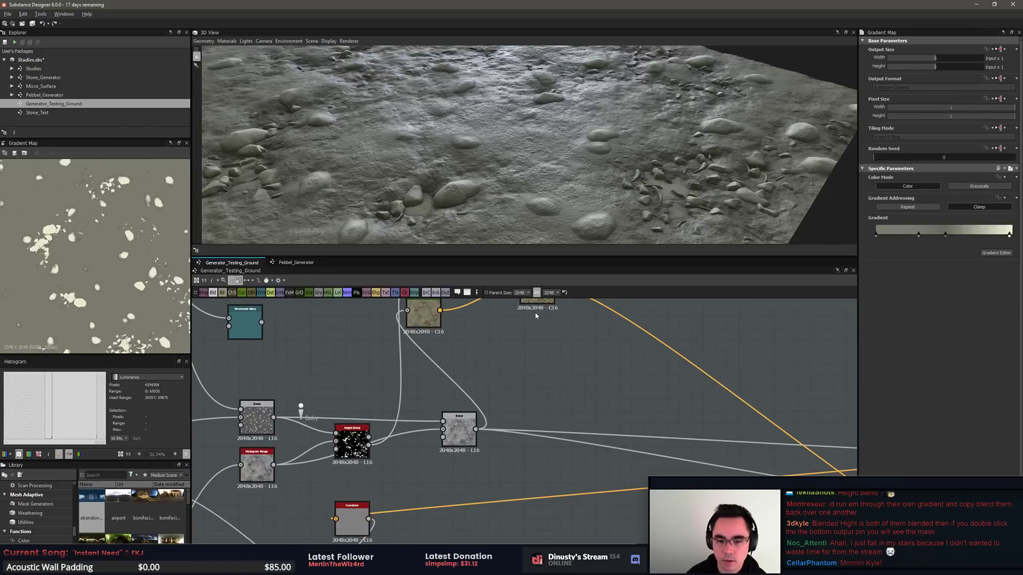
middle_click_drag(634, 301, 544, 359)
left_click_drag(447, 347, 536, 345)
left_click_drag(337, 370, 475, 364)
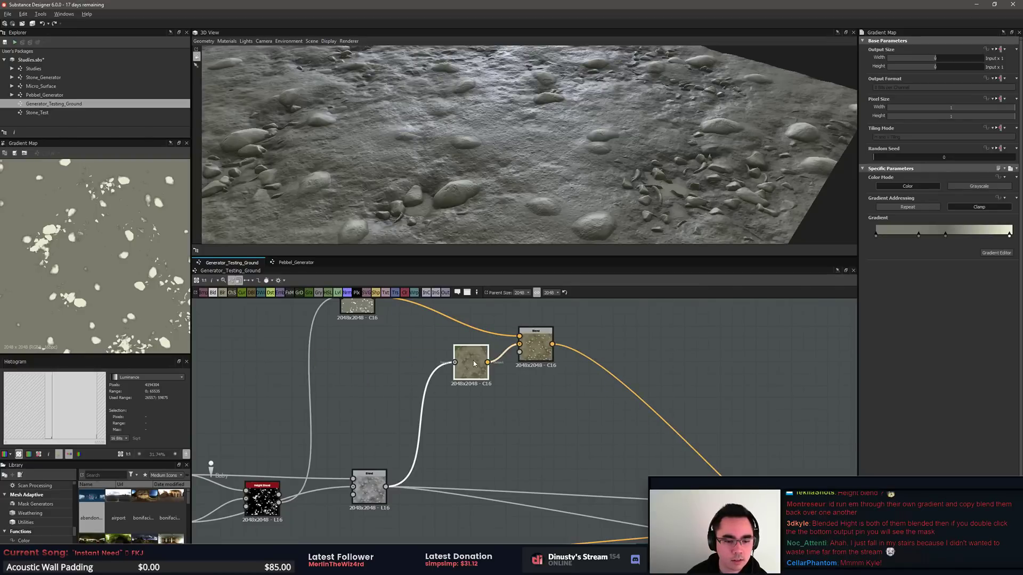
left_click(495, 402)
Step: Move the final height Blend up beneath the ground Gradient Map
middle_click_drag(494, 434, 514, 375)
scroll(513, 374, "down", 2)
middle_click_drag(628, 404, 622, 405)
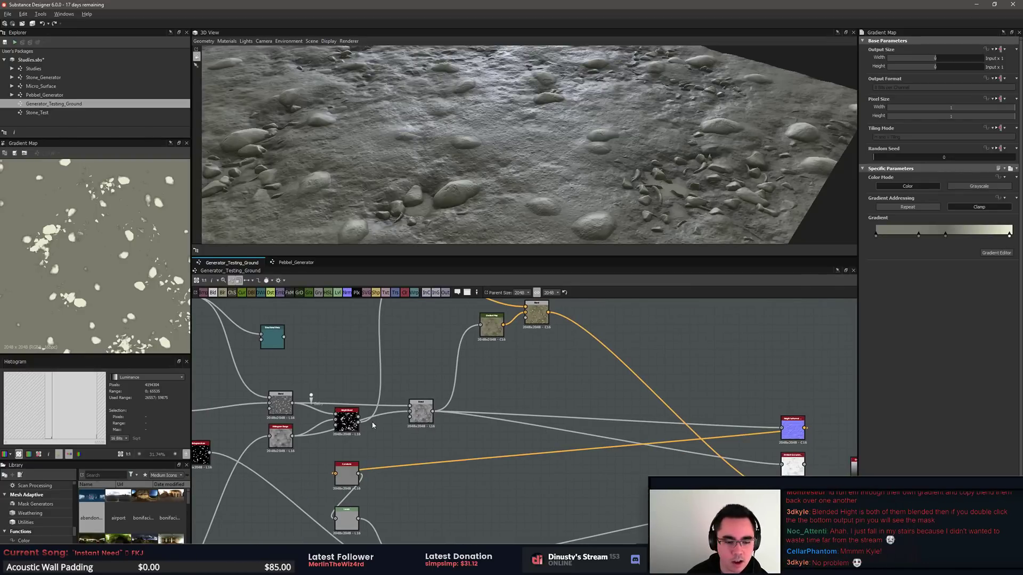
left_click_drag(421, 412, 470, 380)
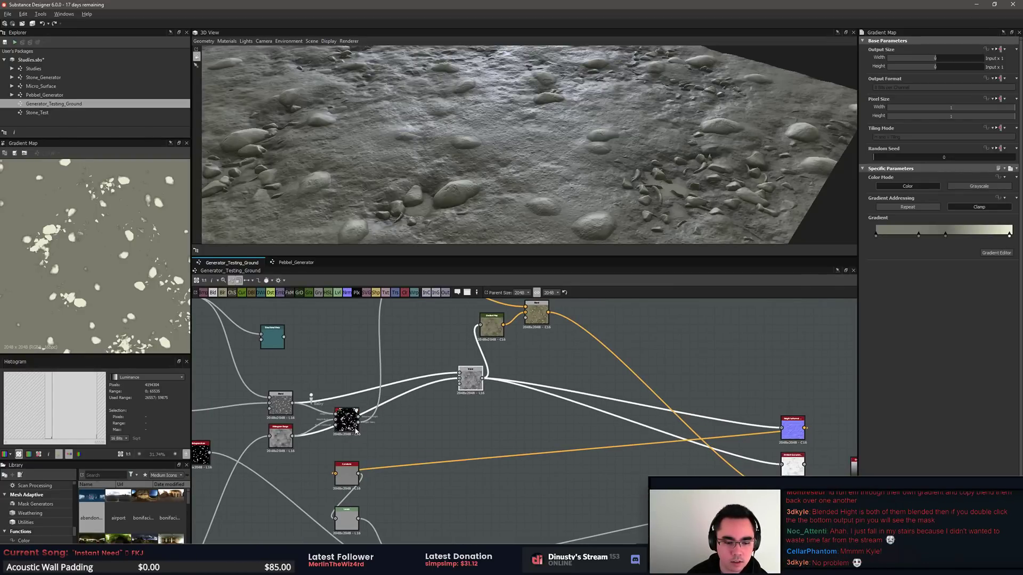
Step: Try to connect the Height Blend's output to the Normal node, then undo the connection
left_click_drag(356, 431, 782, 429)
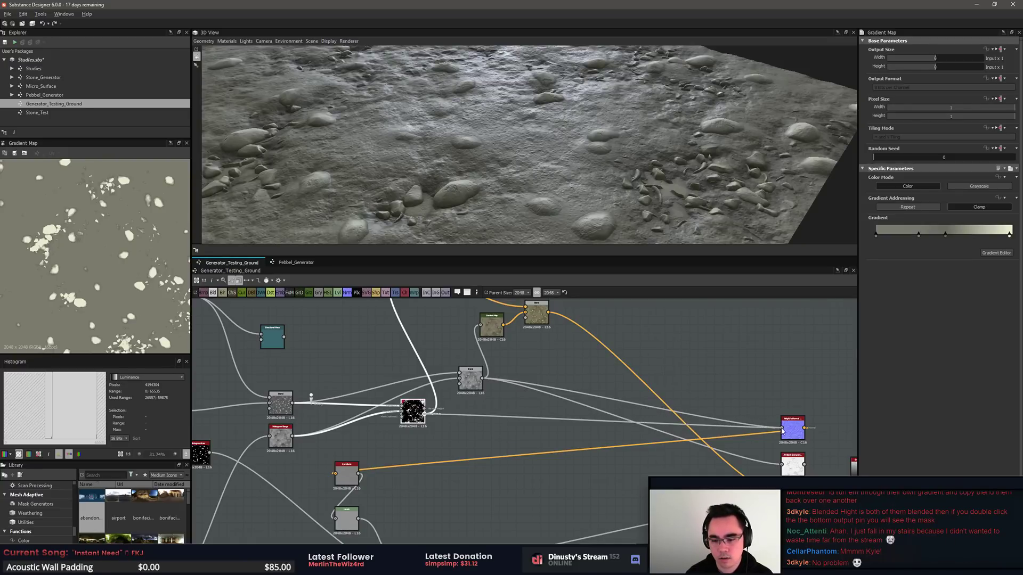
left_click_drag(782, 430, 514, 400)
key("ctrl+z")
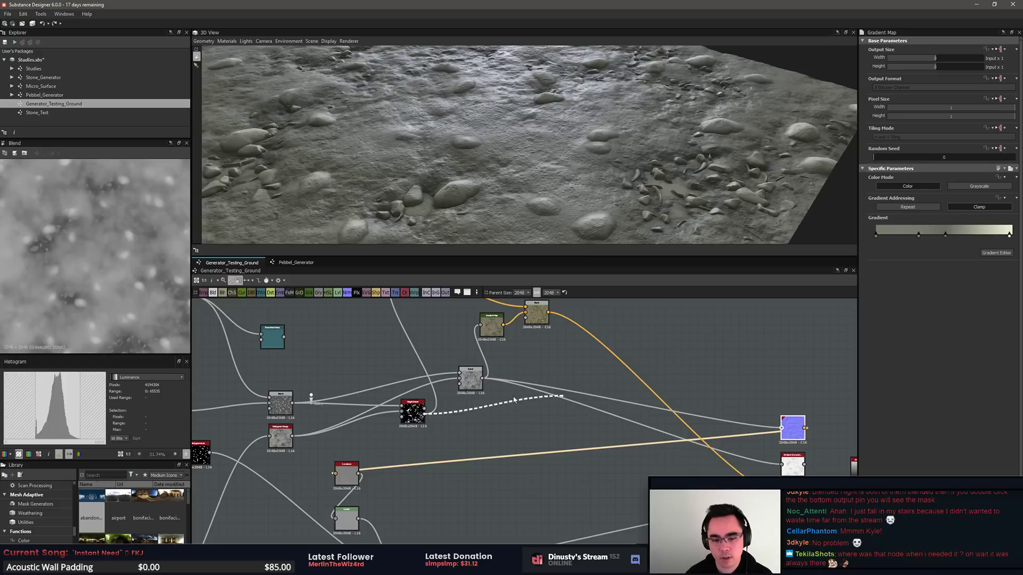
left_click_drag(520, 438, 768, 499)
Step: Preview the Height Blend's Height Mask output
double_click(424, 419)
scroll(453, 417, "up", 6)
double_click(364, 409)
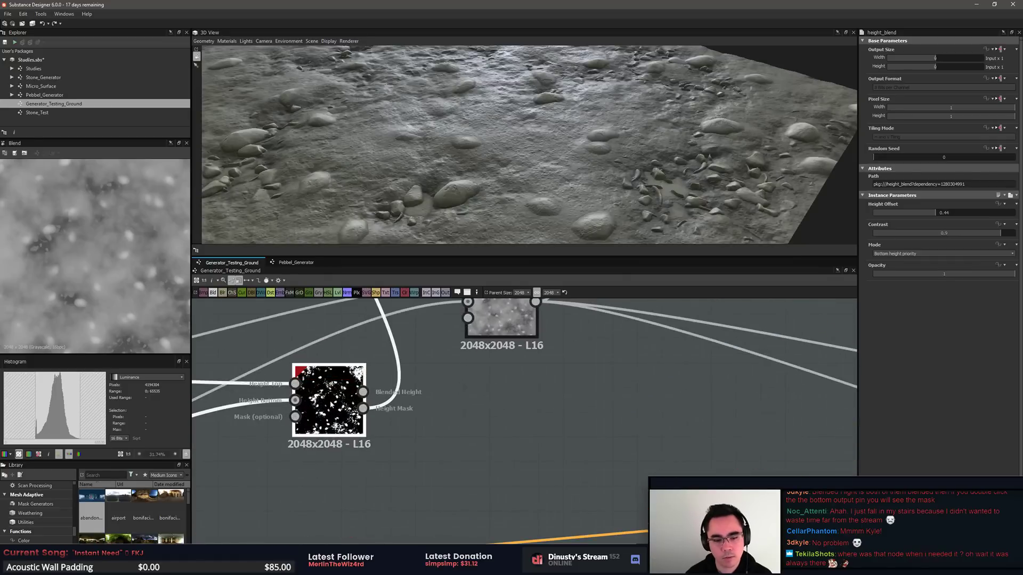
Step: Move the Height Blend up toward the pebble Gradient Map, clear of the final height Blend's links
middle_click_drag(397, 396, 629, 438)
scroll(629, 438, "down", 2)
left_click_drag(583, 442, 512, 339)
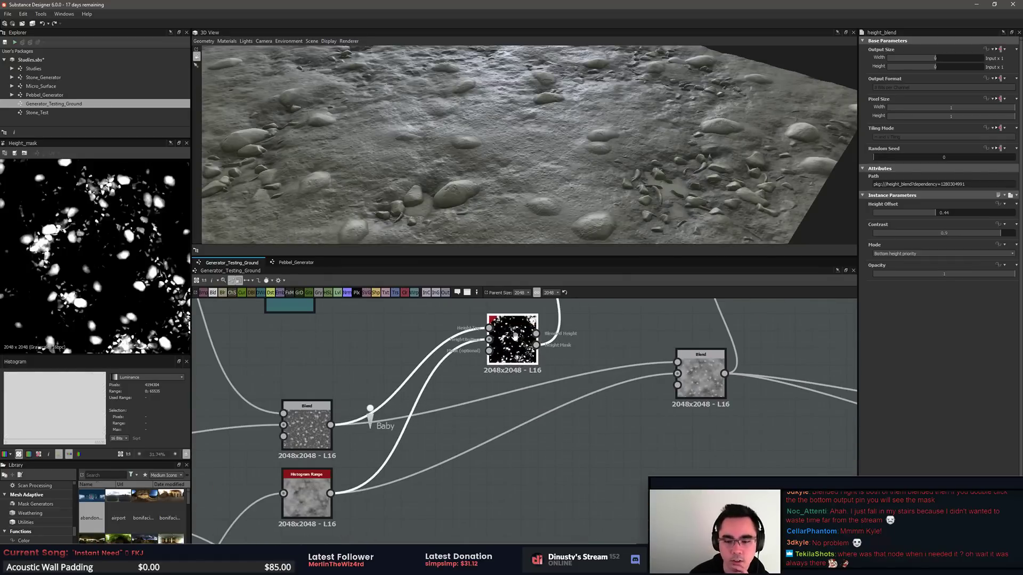
middle_click_drag(634, 367, 579, 453)
left_click_drag(647, 462, 568, 526)
scroll(557, 413, "down", 2)
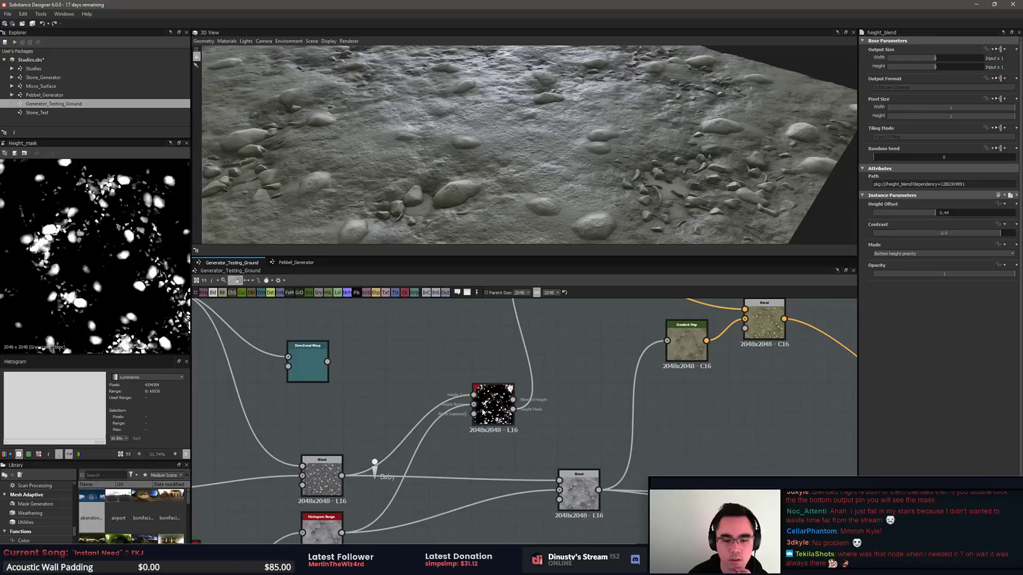
left_click_drag(494, 407, 508, 370)
Step: Move the final height Blend closer to its inputs and place the Baby pin directly above it
middle_click_drag(496, 406, 506, 428)
left_click_drag(587, 512, 464, 541)
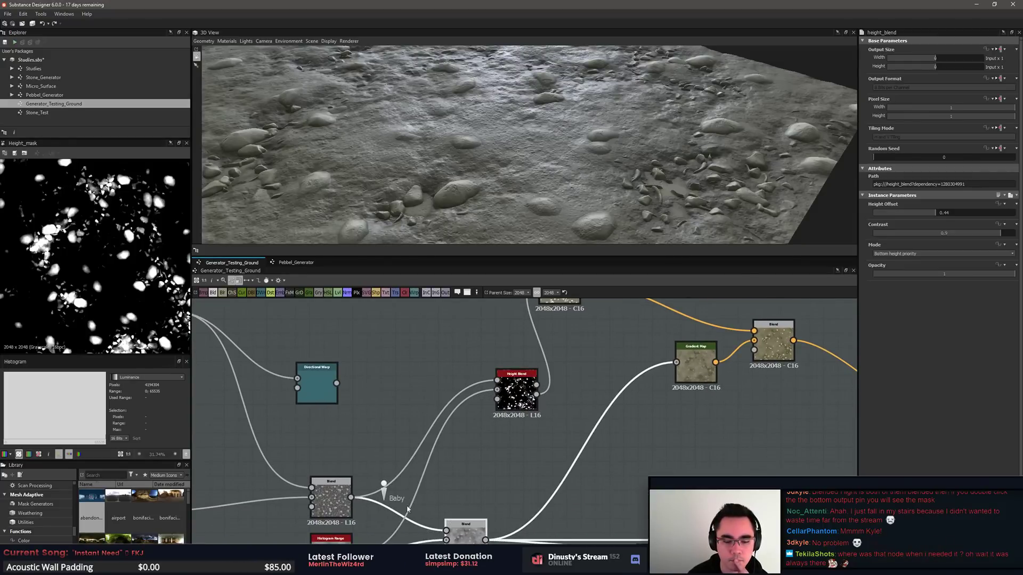
left_click_drag(395, 499, 471, 509)
left_click(525, 391)
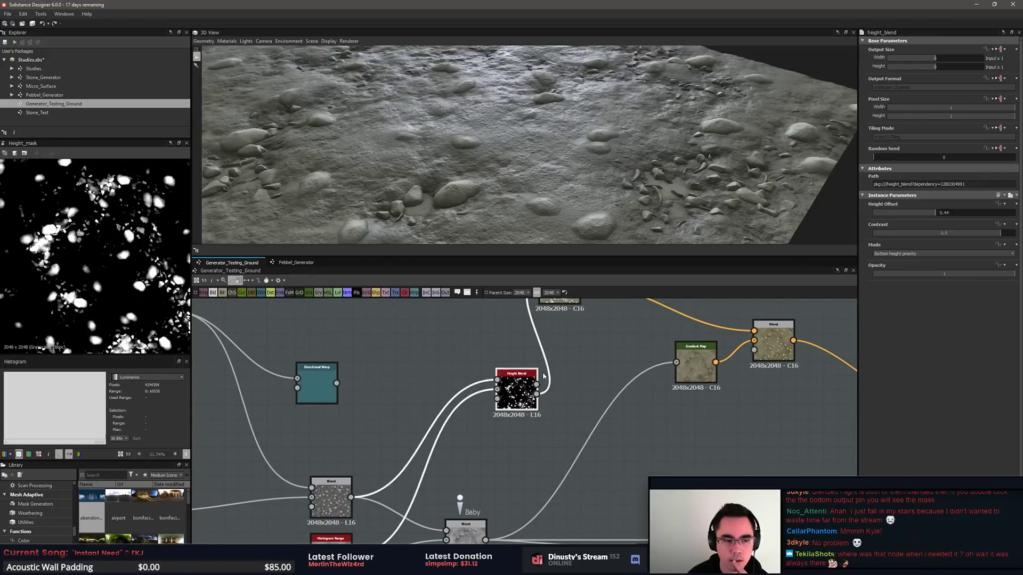
scroll(527, 390, "down", 1)
middle_click_drag(528, 389, 501, 426)
left_click_drag(501, 427, 489, 428)
Step: Compare the pebble Gradient Map's preview with the Height Blend's Height Mask
double_click(527, 342)
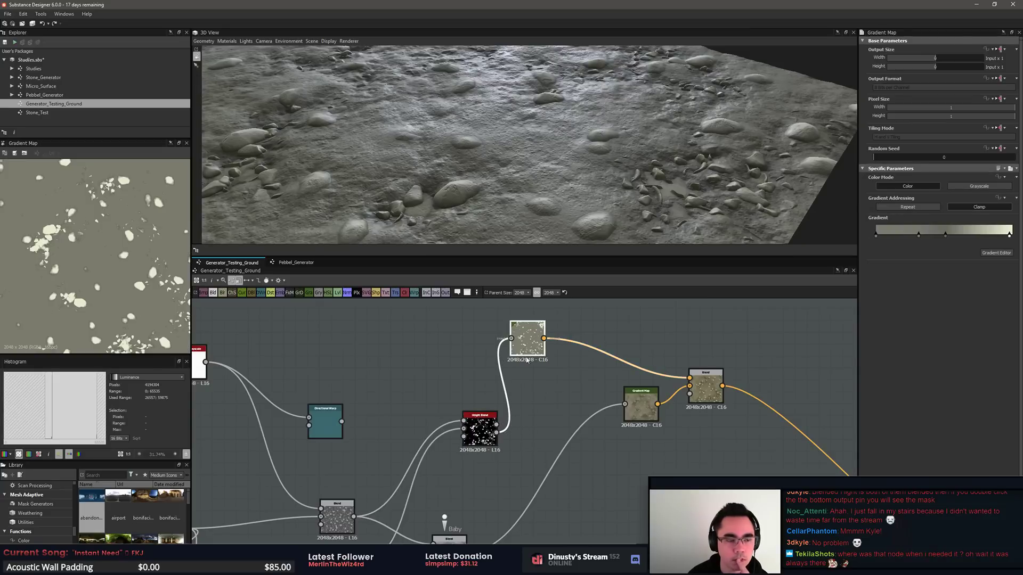
left_click(486, 388)
double_click(496, 432)
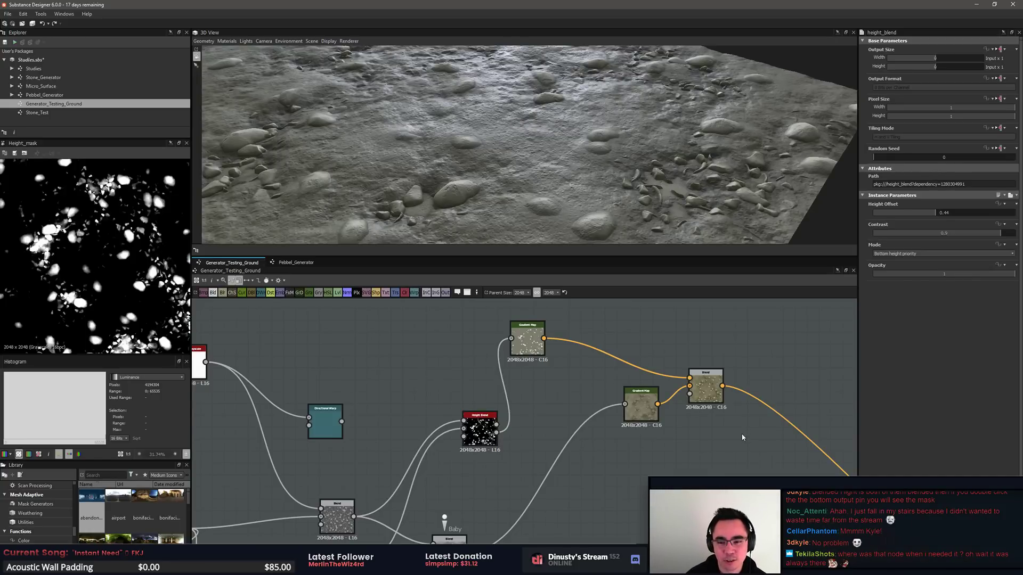
Step: Add a Dirt 1 noise node next to the colour Blend
scroll(742, 432, "up", 5)
left_click(617, 358)
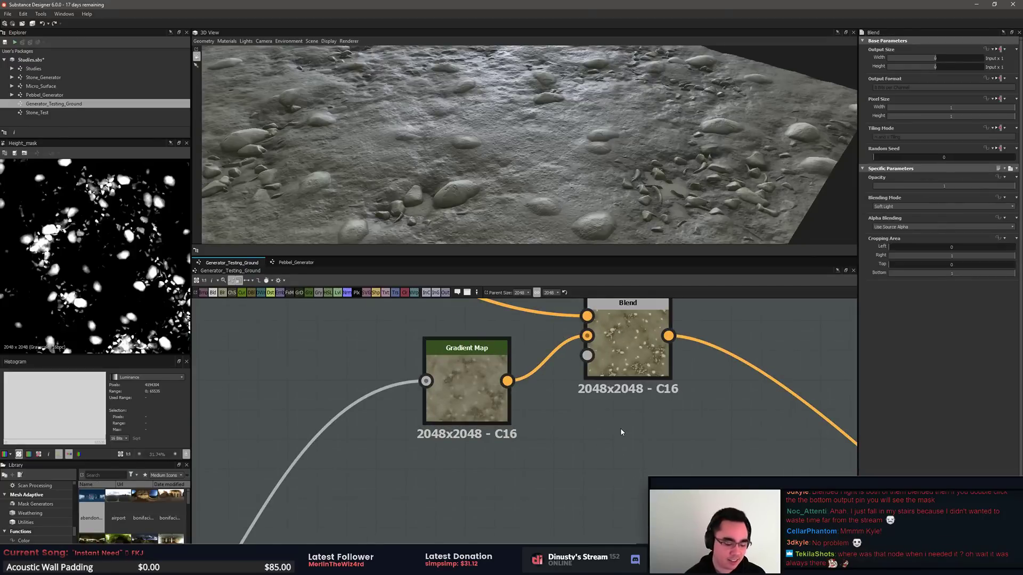
key("space")
type("h")
key("BackSpace")
type("noise")
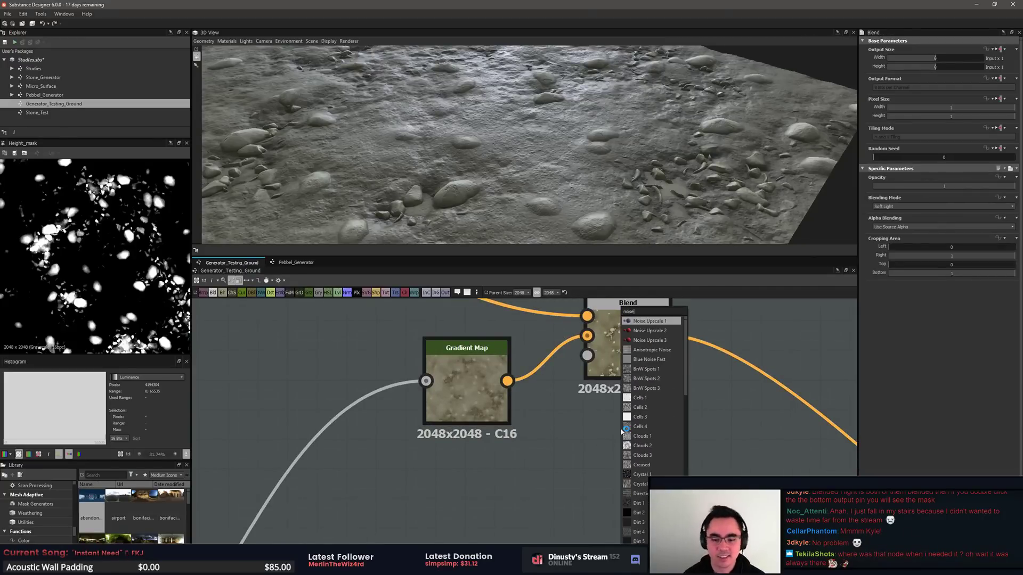
key("BackSpace")
key("BackSpace")
key("BackSpace")
key("BackSpace")
key("BackSpace")
type("dir")
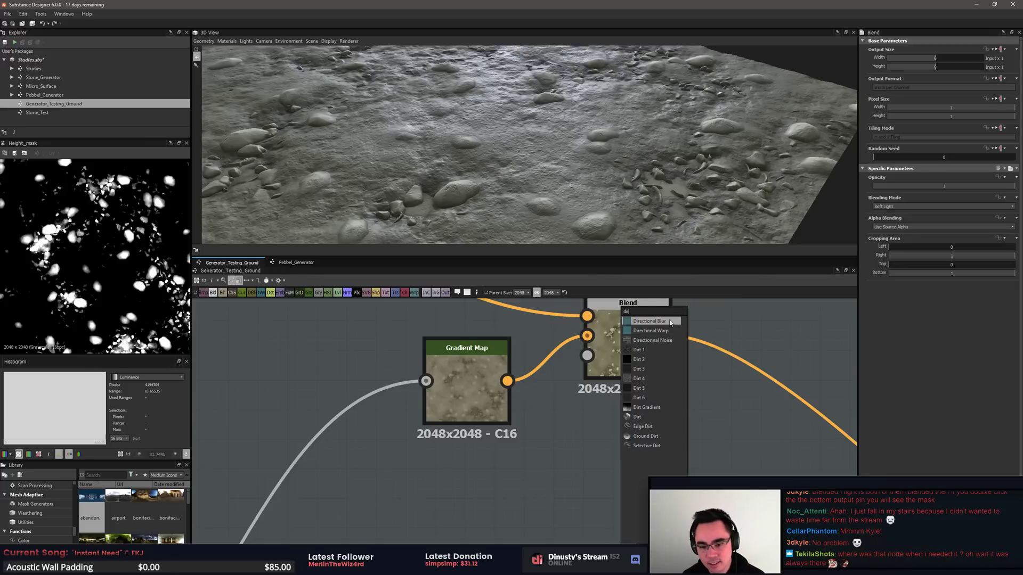
left_click(639, 350)
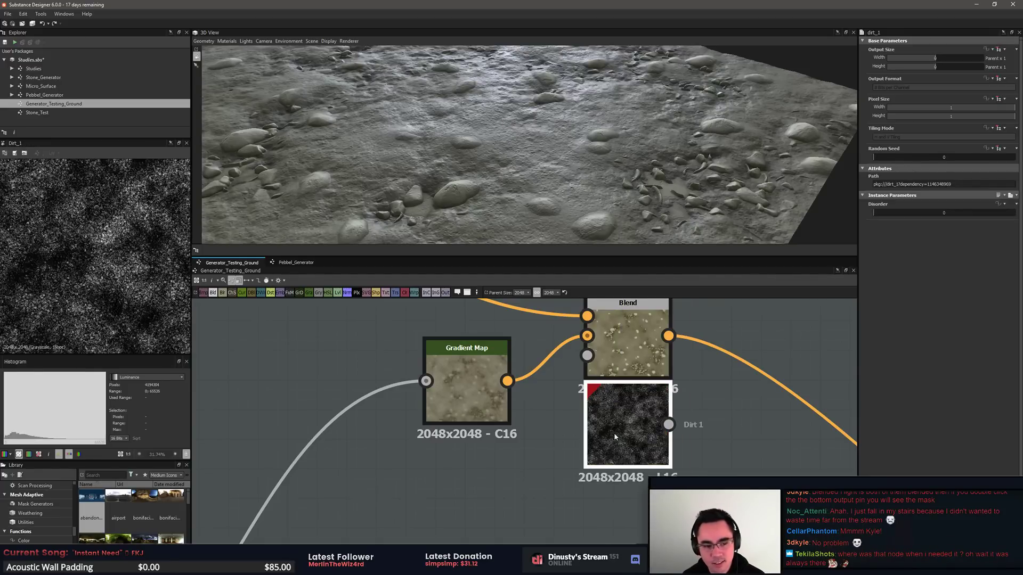
Step: Place the Dirt 1 node below the pebble Gradient Map and try it as that map's input
left_click_drag(614, 432, 487, 502)
scroll(487, 503, "down", 3)
left_click_drag(580, 482, 412, 356)
scroll(461, 443, "up", 3)
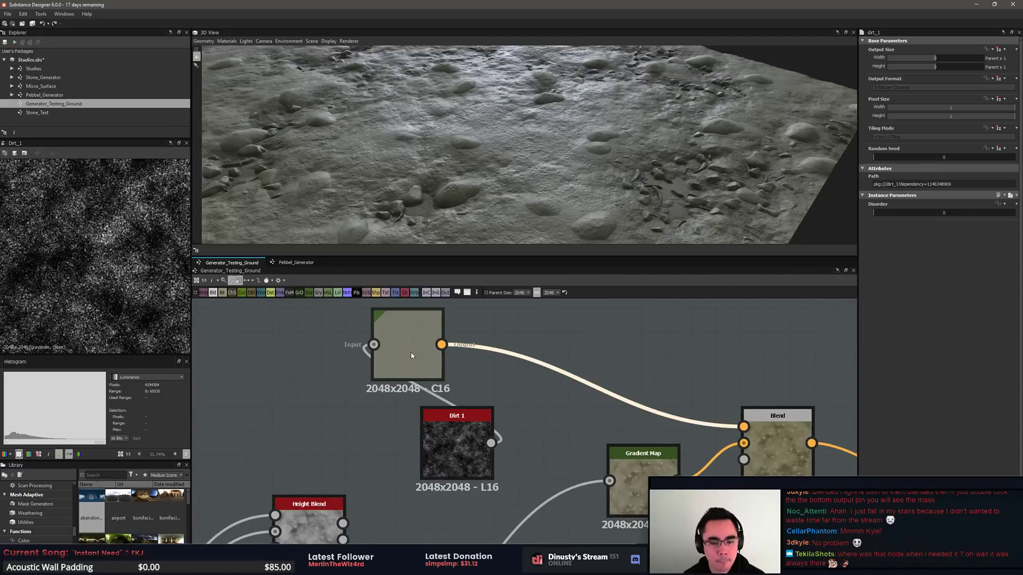
left_click(411, 356)
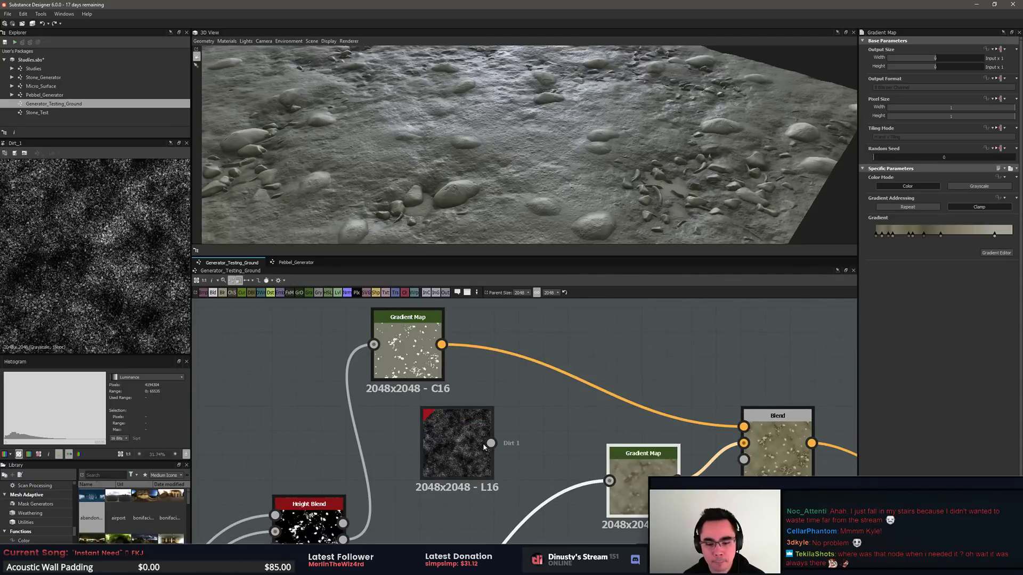
Step: Move the ground Gradient Map down, away from the colour Blend
left_click_drag(571, 486, 571, 497)
middle_click_drag(599, 434, 600, 380)
scroll(600, 381, "down", 4)
left_click_drag(621, 405, 580, 475)
Step: Add a new Blend node to the right of the ground Gradient Map
key("space")
type("boe")
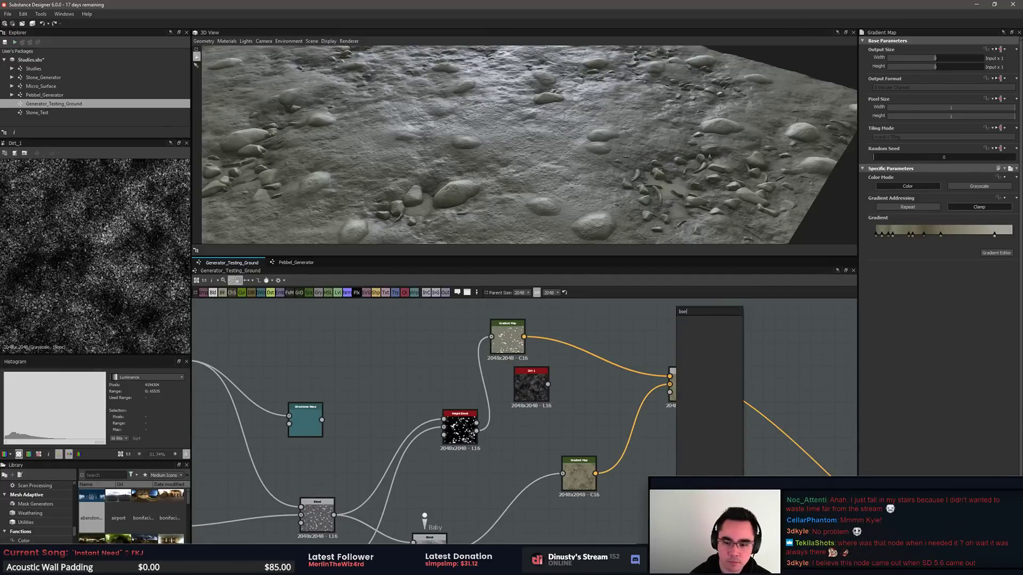
key("BackSpace")
key("BackSpace")
type("lend")
key("Return")
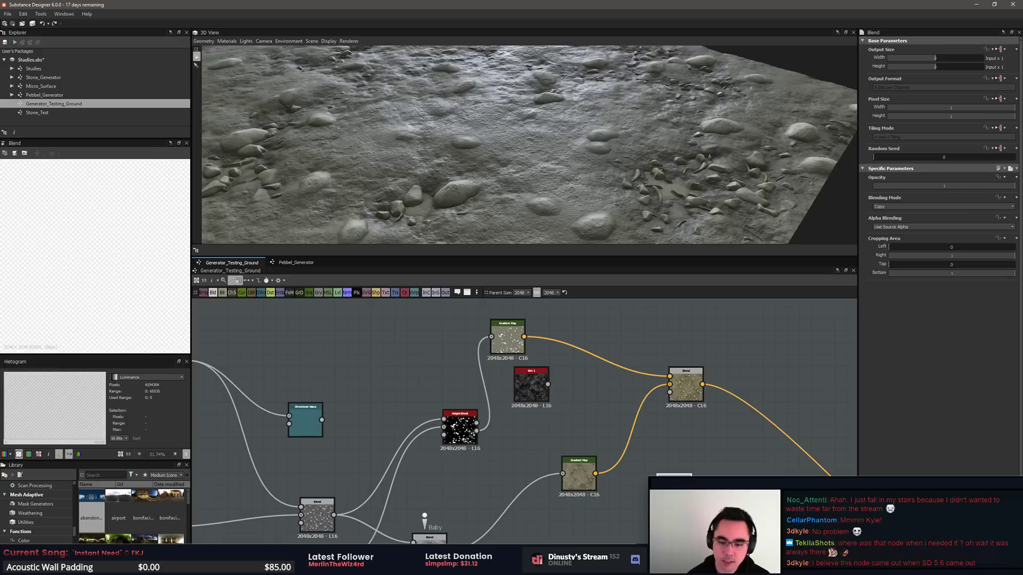
left_click_drag(674, 492, 674, 480)
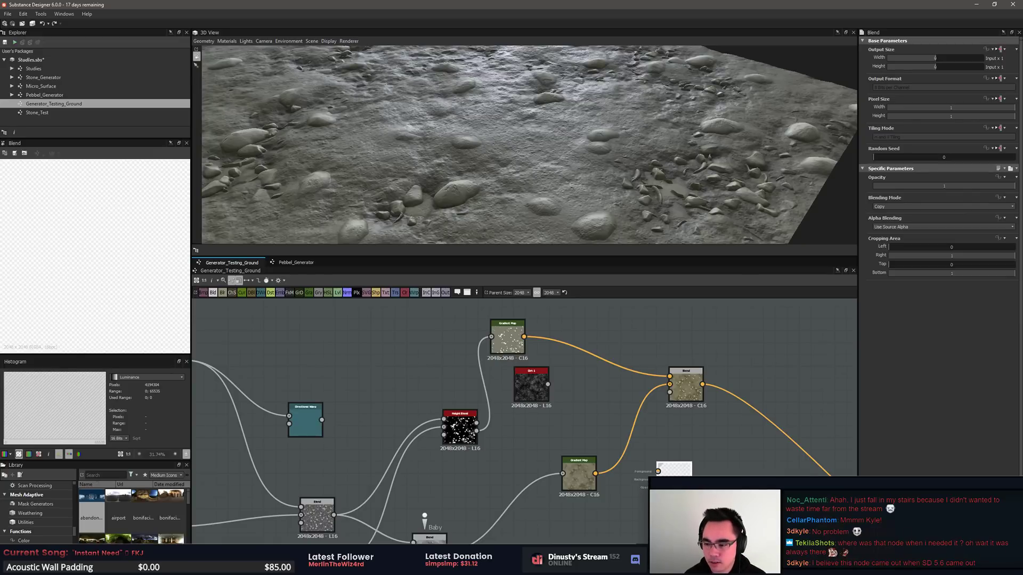
Step: Preview the Height Mask and inspect the Height Blend's parameters
scroll(682, 491, "up", 5)
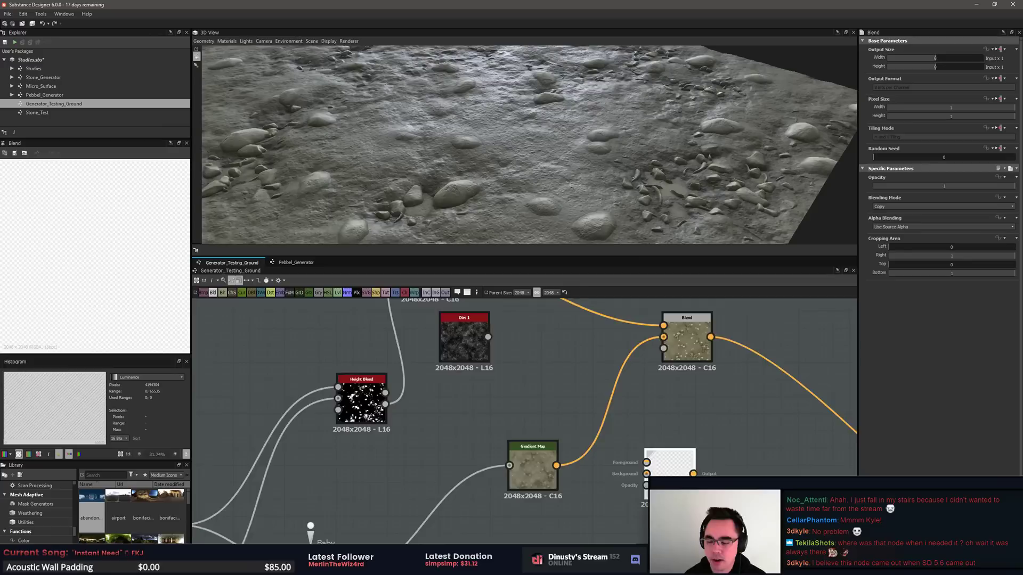
left_click(585, 473)
middle_click_drag(594, 428, 747, 438)
scroll(747, 438, "down", 1)
left_click(360, 359)
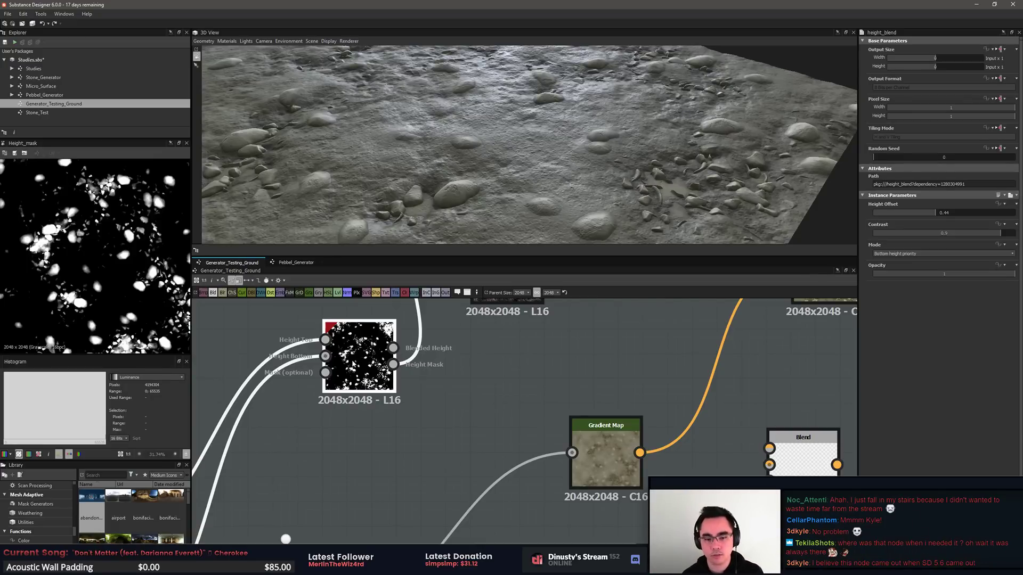
Step: Move the pebble Gradient Map's last key to position 1.000 and colour it light grey (207, 207, 204)
middle_click_drag(663, 403, 621, 484)
scroll(620, 484, "down", 2)
middle_click_drag(557, 419, 419, 433)
left_click(617, 474)
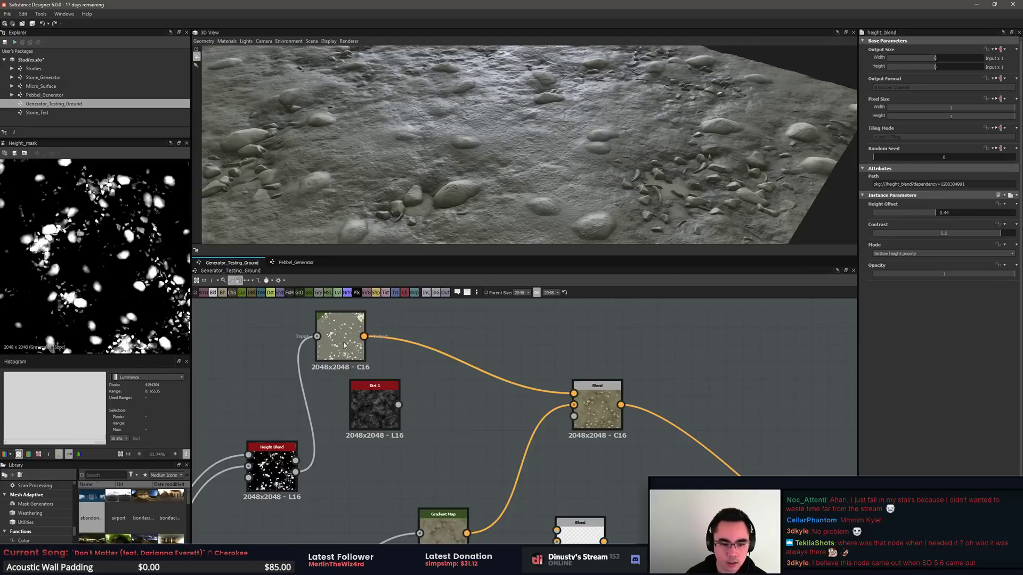
double_click(344, 345)
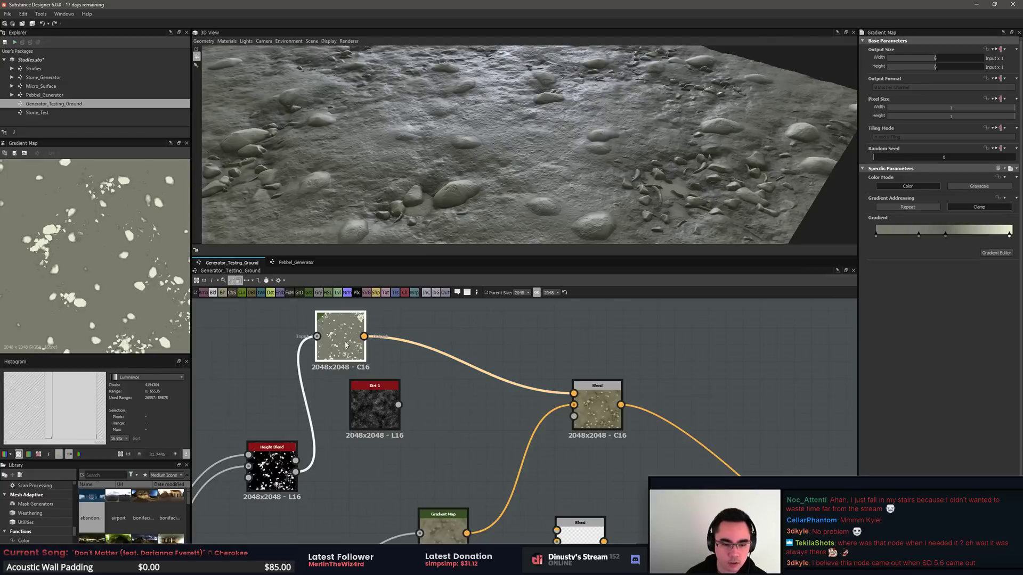
left_click(1009, 237)
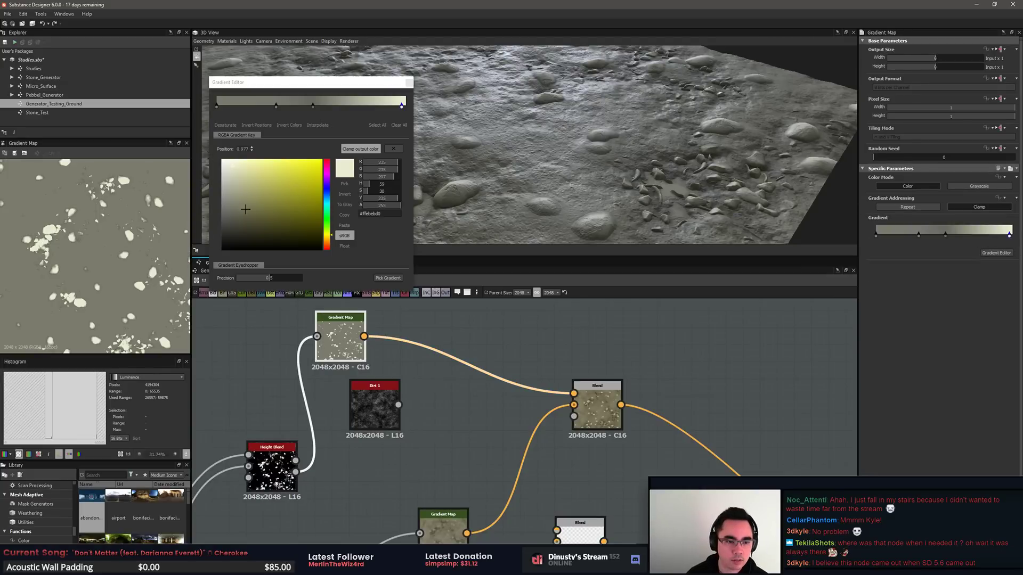
left_click_drag(402, 109, 410, 109)
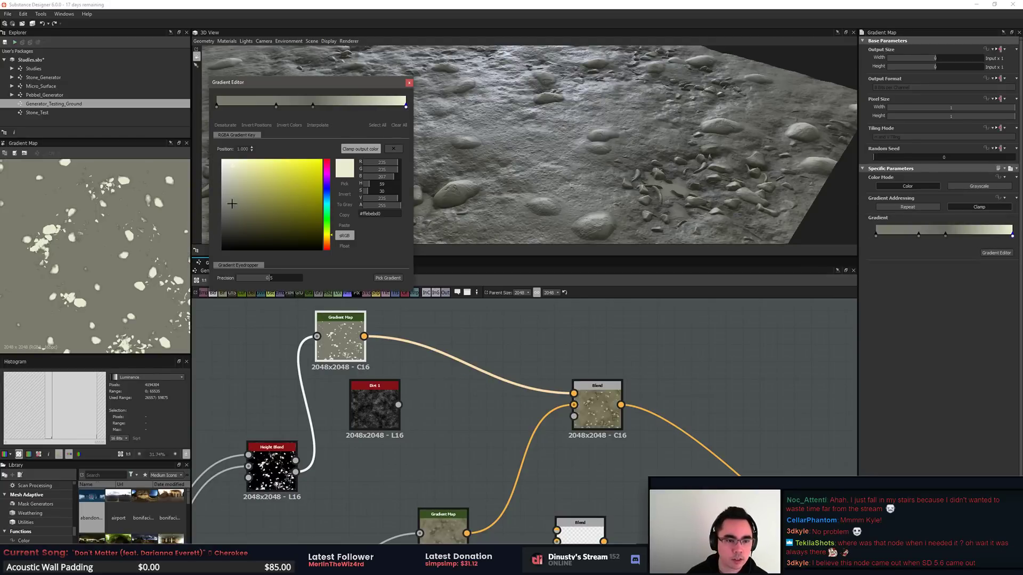
left_click_drag(233, 204, 223, 175)
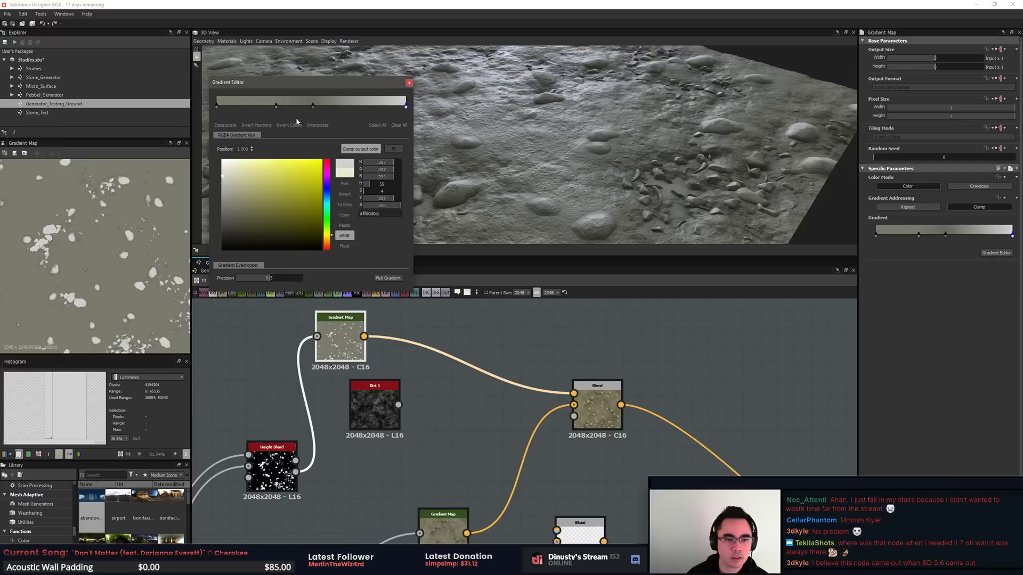
Step: Delete the pebble gradient's two middle keys and set its first key to black
left_click(313, 107)
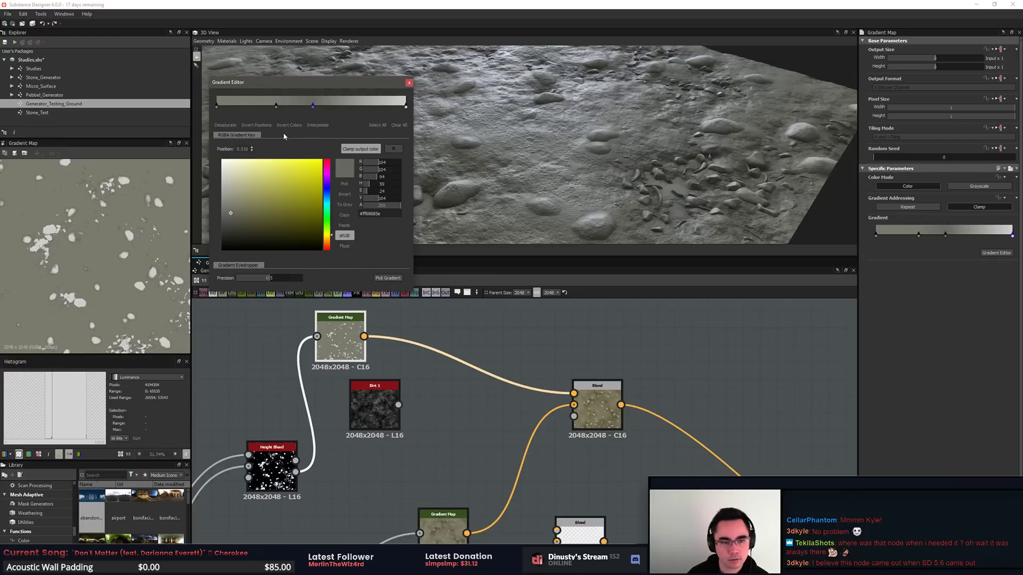
key("Delete")
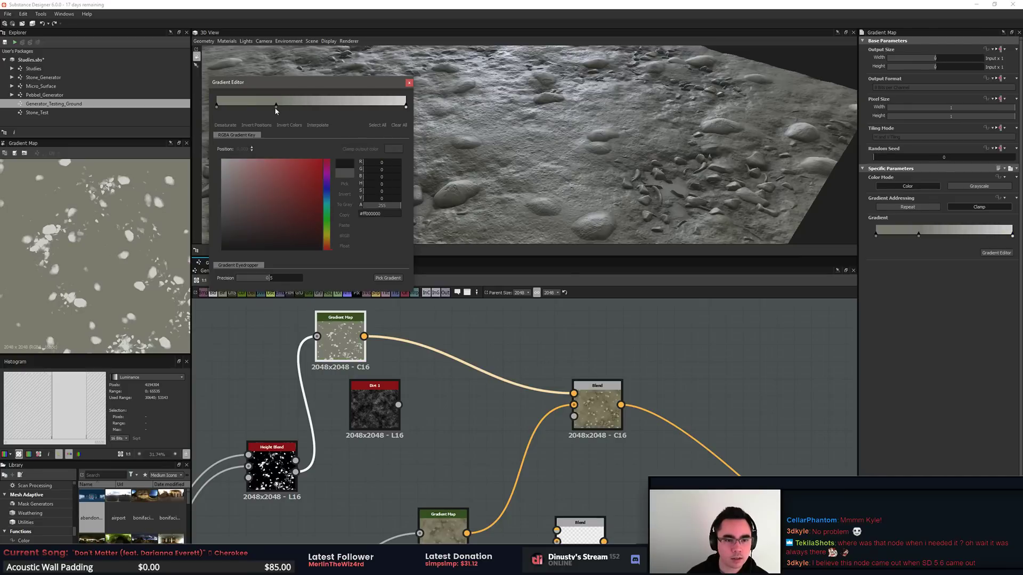
left_click_drag(277, 107, 307, 107)
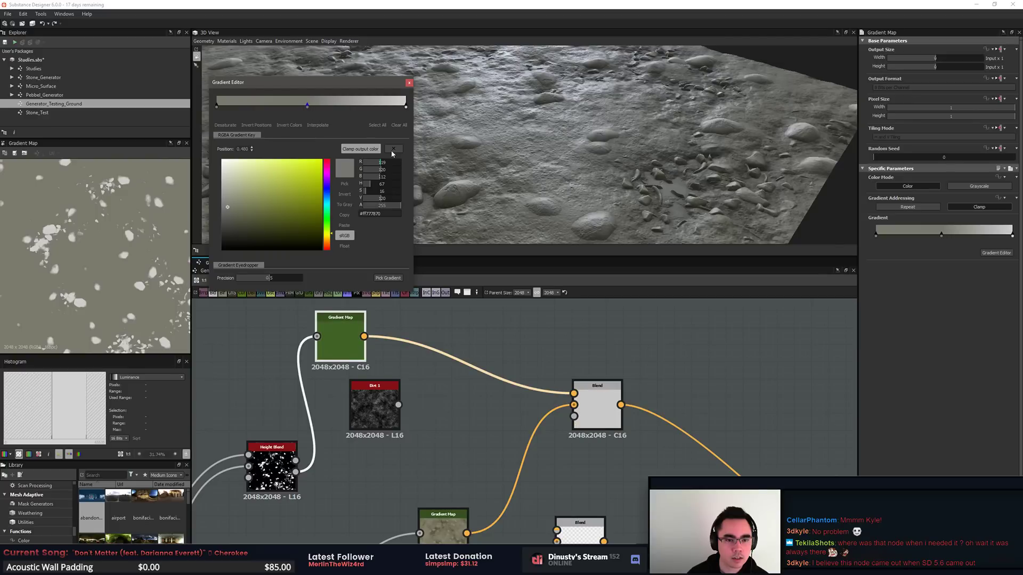
key("Delete")
left_click(218, 107)
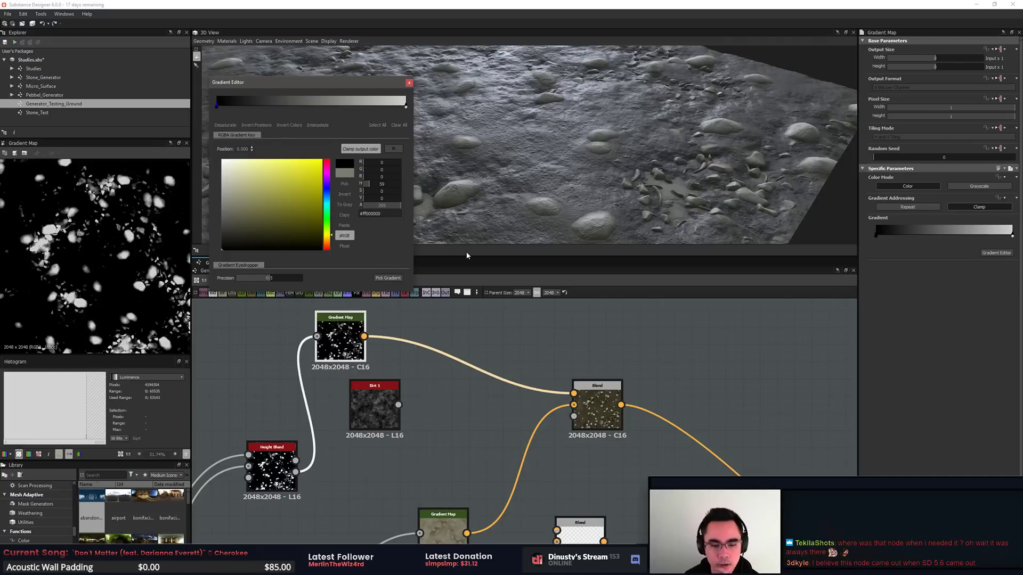
Step: Connect the Height Blend's Height Mask to the colour Blend's Opacity input
middle_click_drag(567, 473, 587, 425)
scroll(586, 426, "down", 2)
middle_click_drag(486, 430, 482, 447)
scroll(459, 446, "up", 2)
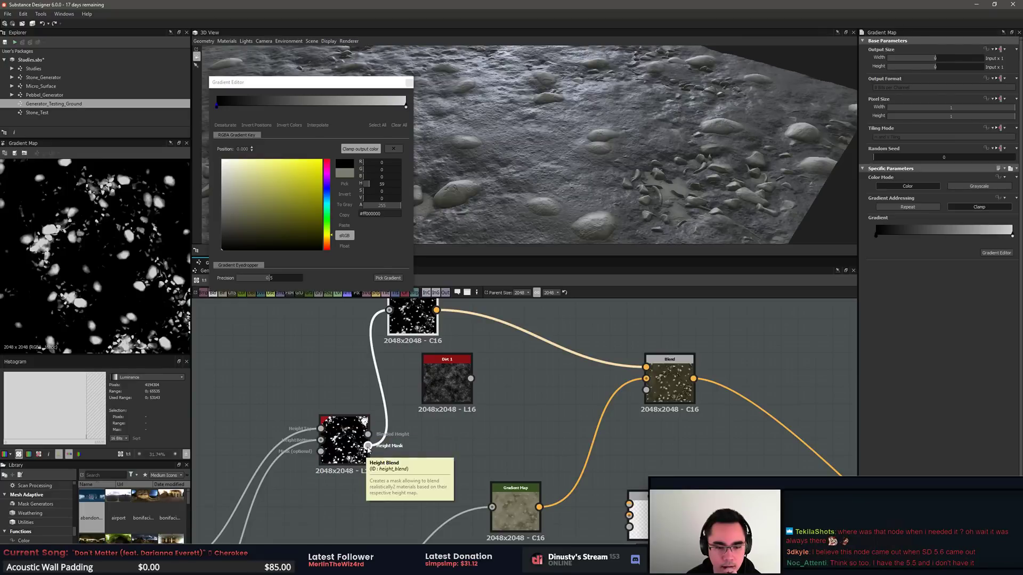
left_click_drag(368, 446, 646, 391)
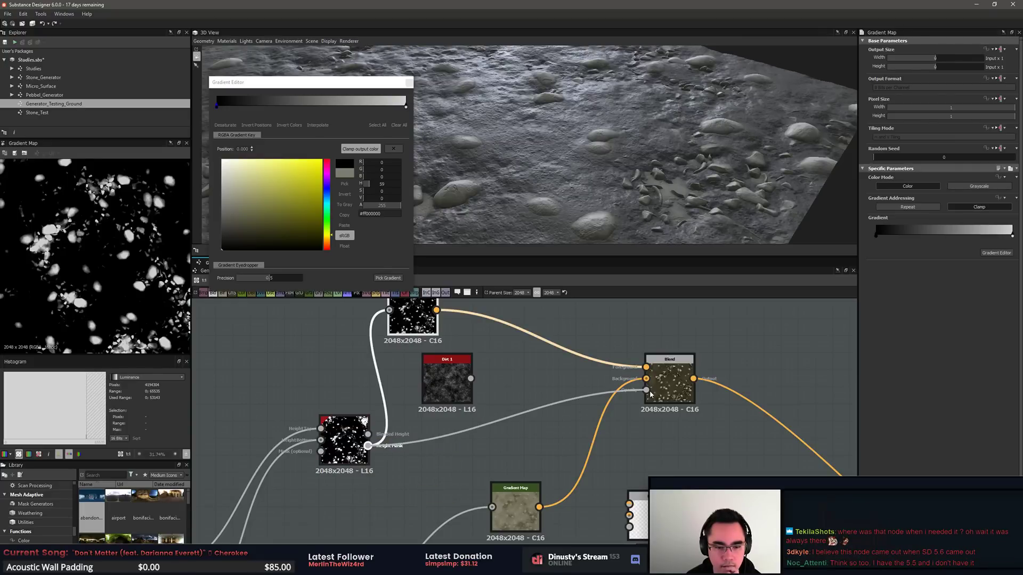
Step: Preview the masked colour Blend and try feeding Dirt 1 into the pebble Gradient Map
scroll(535, 376, "down", 2)
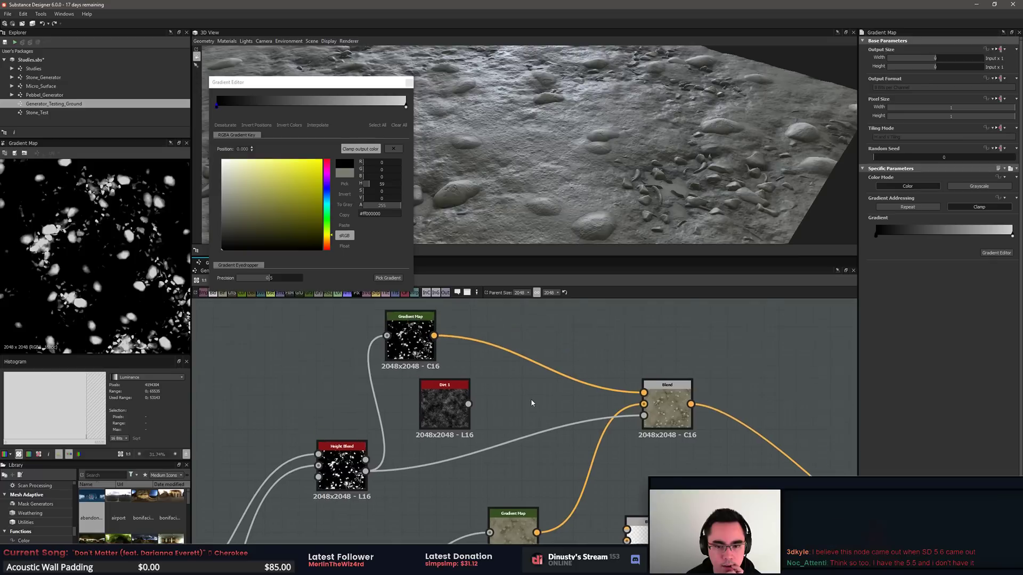
double_click(648, 401)
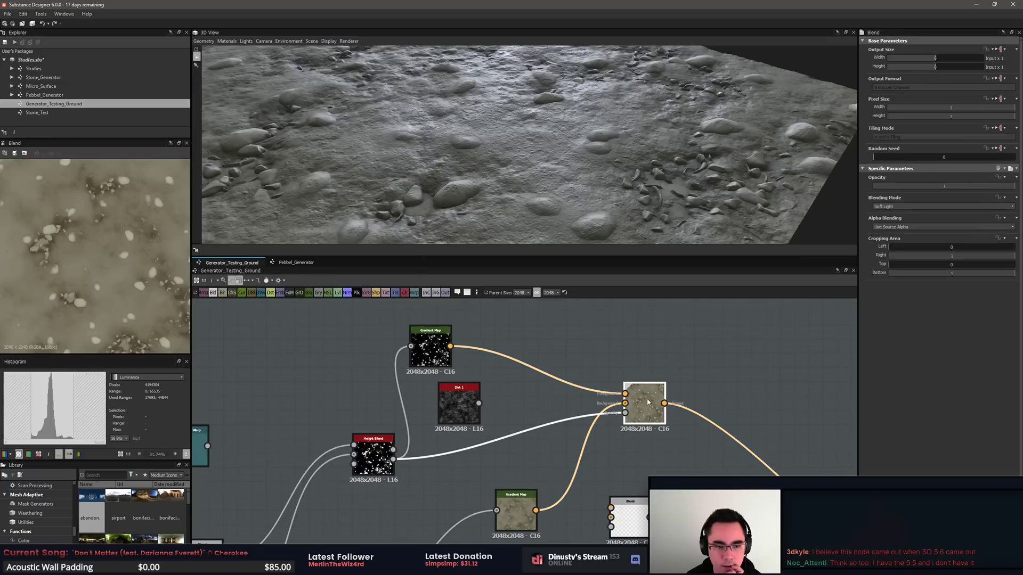
left_click(451, 410)
left_click_drag(416, 352, 493, 333)
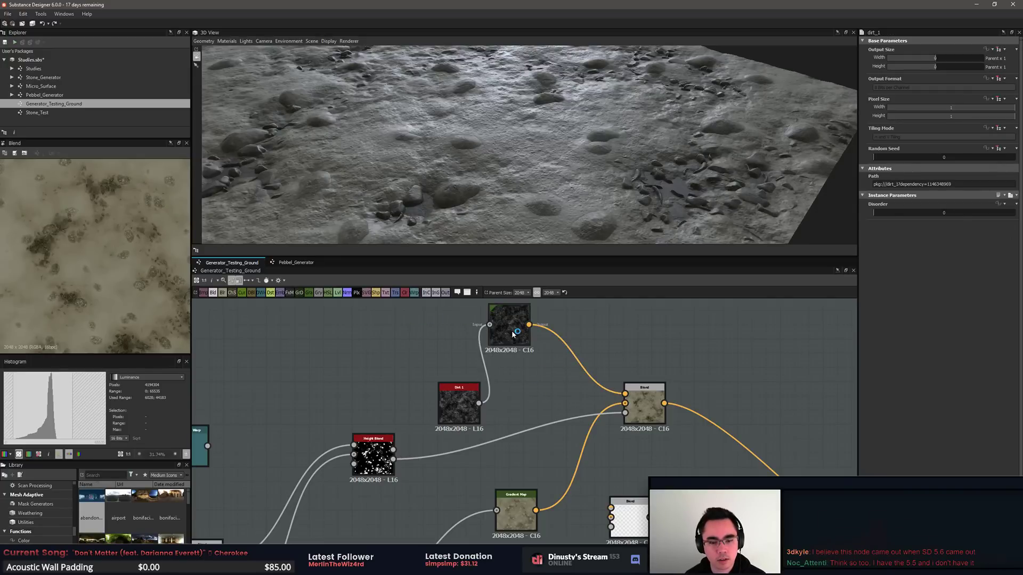
double_click(496, 331)
scroll(63, 260, "up", 4)
left_click(445, 363)
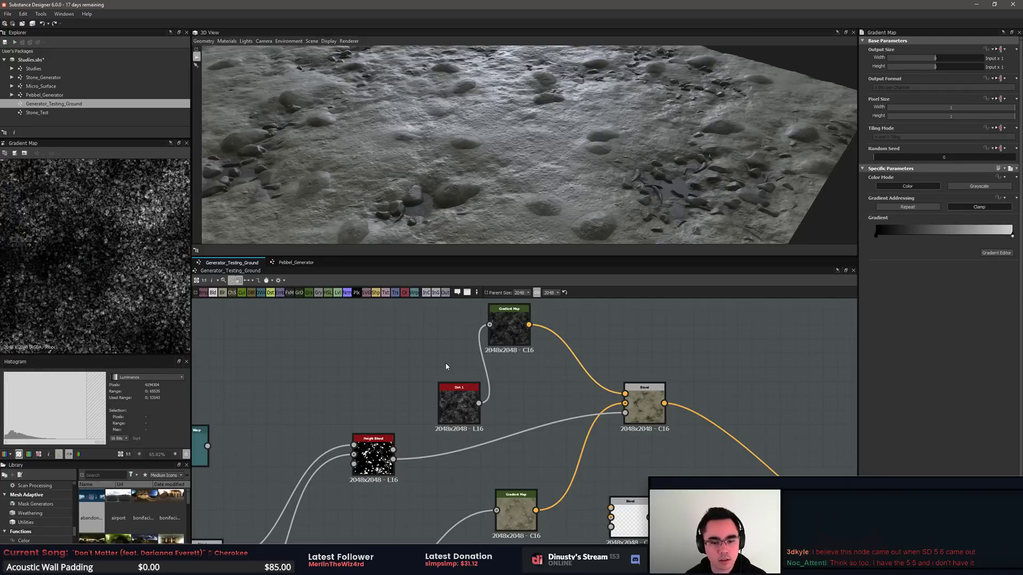
Step: Undo the Dirt 1 connection and the Height Mask link to the colour Blend's Opacity input
key("ctrl+z")
key("ctrl+z")
key("ctrl+z")
scroll(491, 405, "up", 1)
middle_click_drag(488, 404, 587, 403)
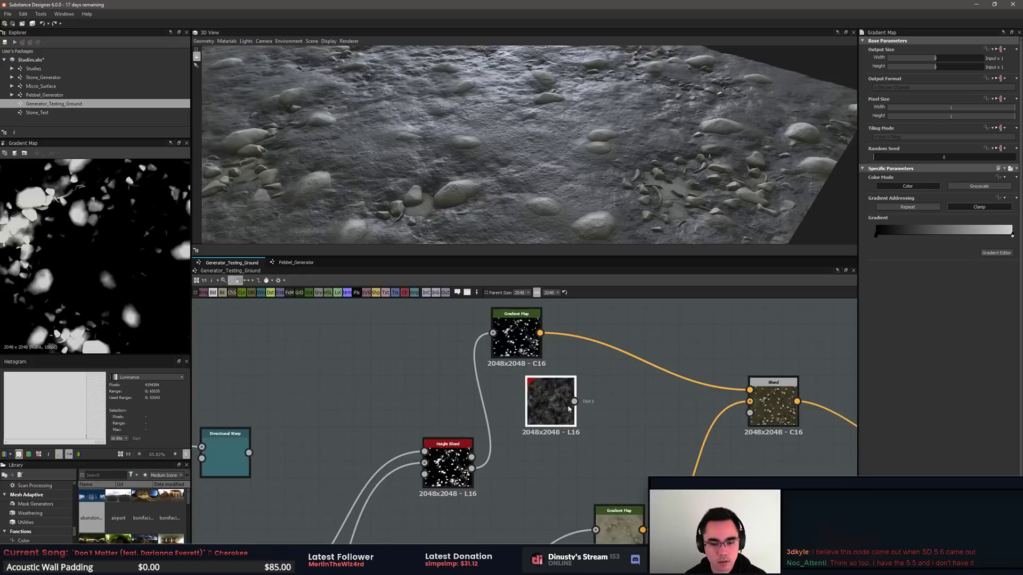
Step: Reposition the ground Gradient Map nearer the colour Blend and preview its output
middle_click_drag(642, 474, 648, 429)
scroll(648, 429, "down", 1)
left_click_drag(632, 470, 632, 443)
scroll(653, 415, "up", 1)
middle_click_drag(653, 416, 617, 420)
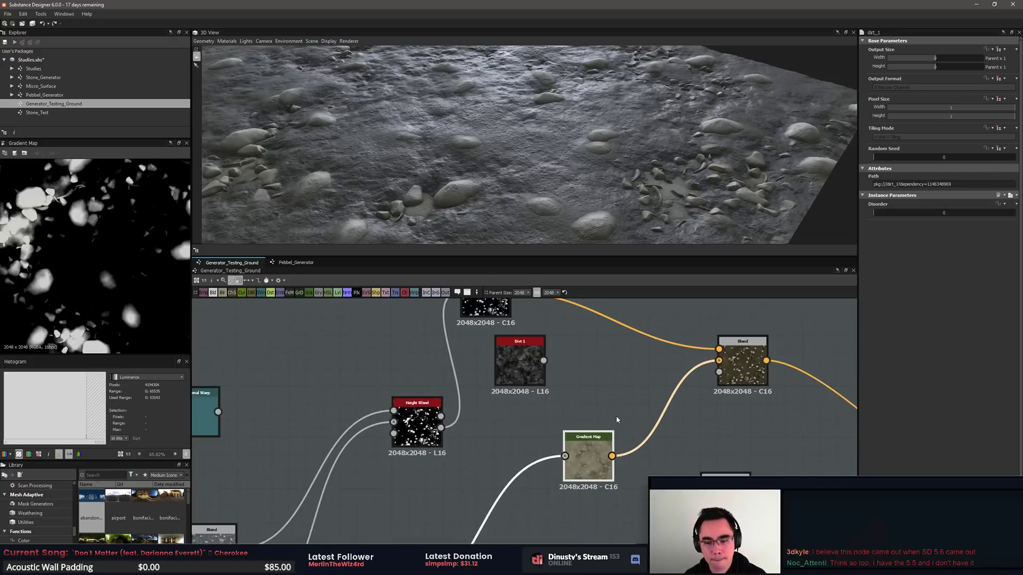
left_click_drag(595, 455, 595, 429)
middle_click_drag(594, 429, 534, 428)
left_click(656, 418)
middle_click_drag(516, 347, 557, 404)
left_click(461, 367)
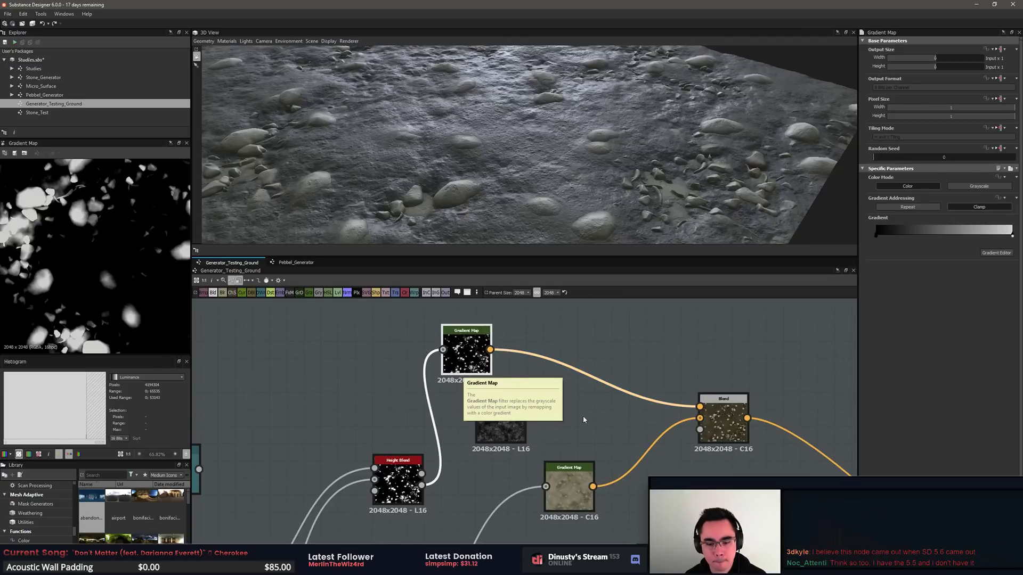
left_click_drag(577, 492, 612, 471)
double_click(612, 471)
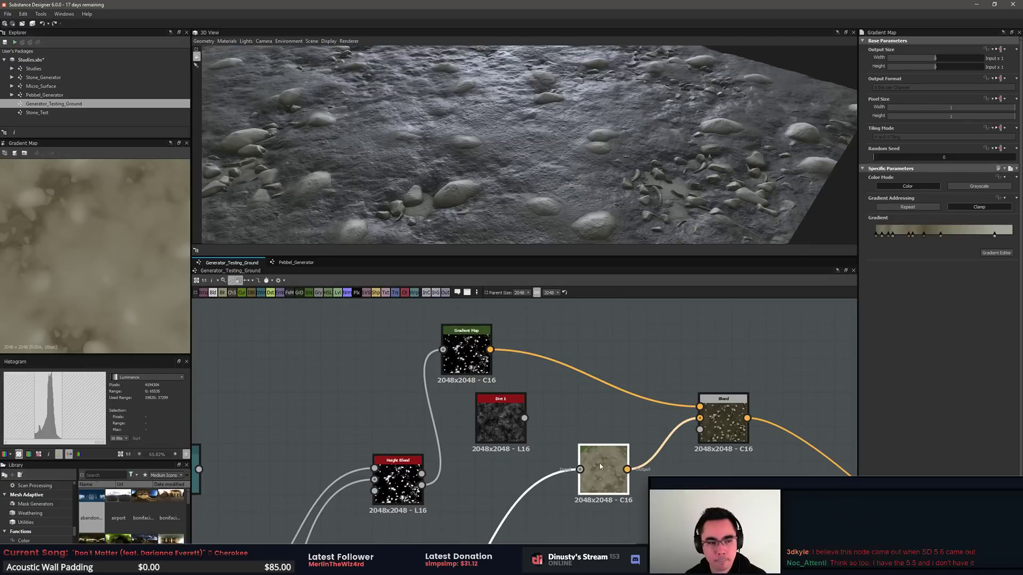
scroll(96, 282, "down", 3)
scroll(99, 283, "up", 2)
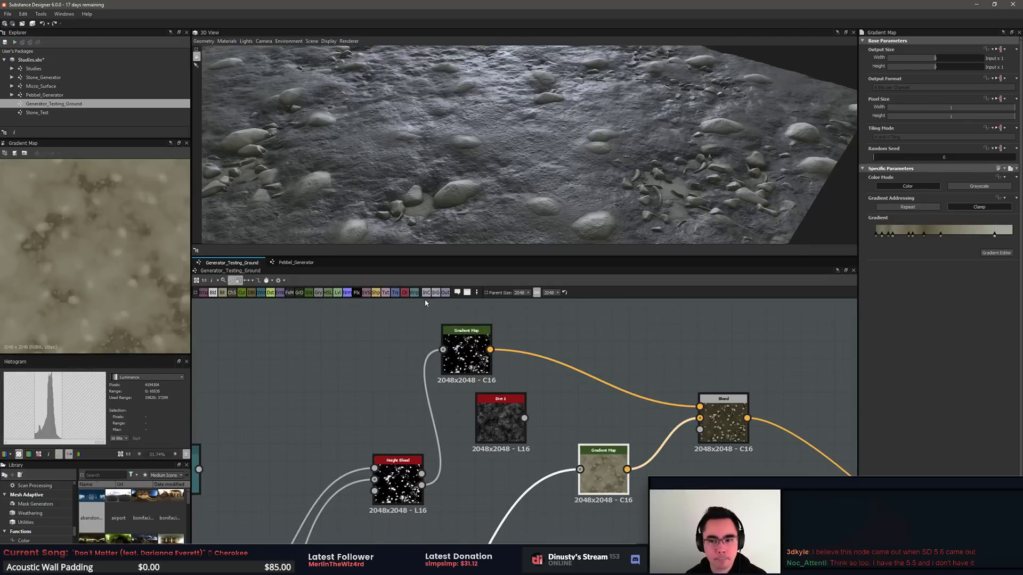
Step: Feed the ground Gradient Map from the ground Histogram Range instead of the Blend pinned as Baby
middle_click_drag(597, 482, 630, 389)
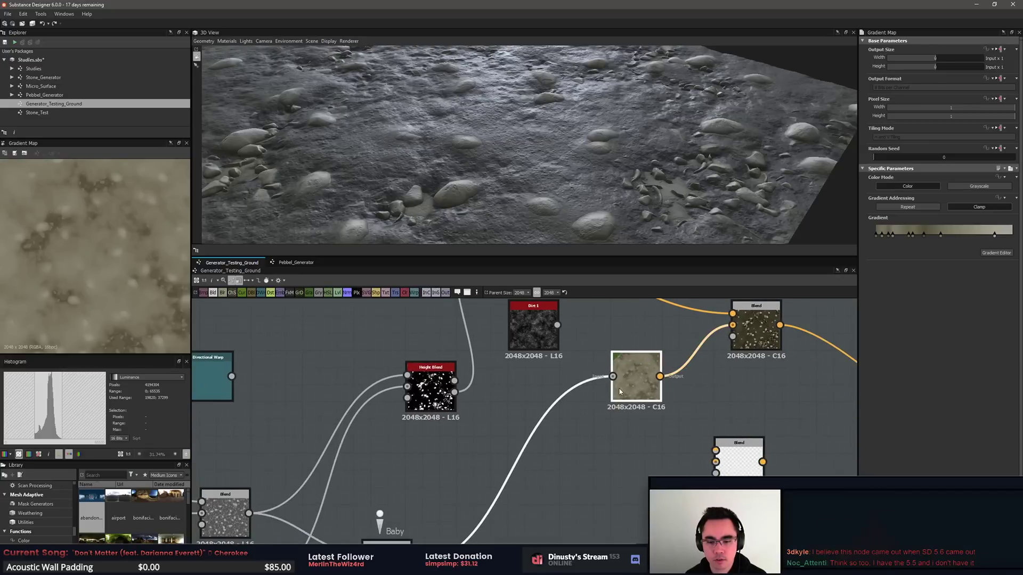
scroll(619, 392, "down", 5)
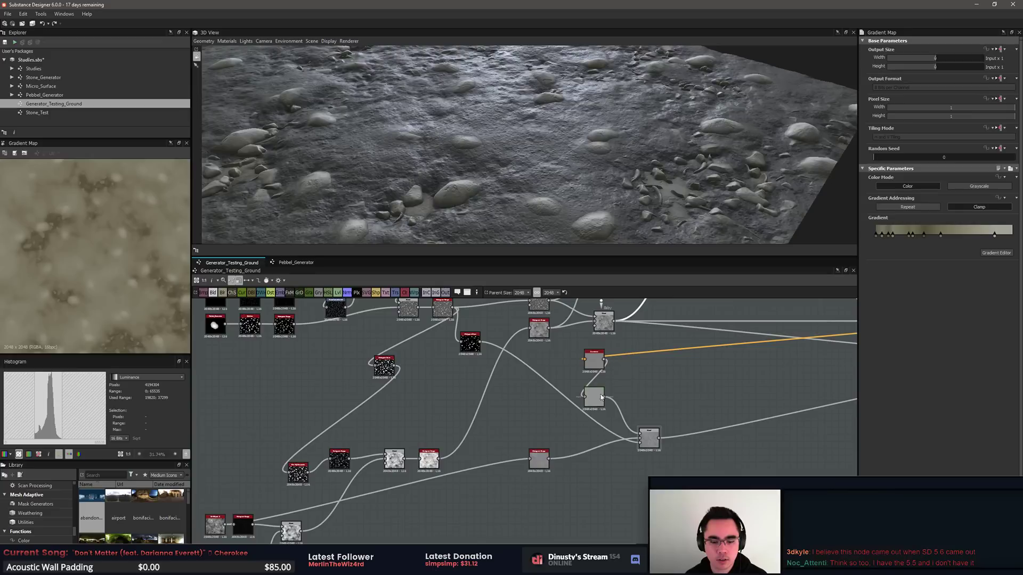
middle_click_drag(601, 397, 567, 430)
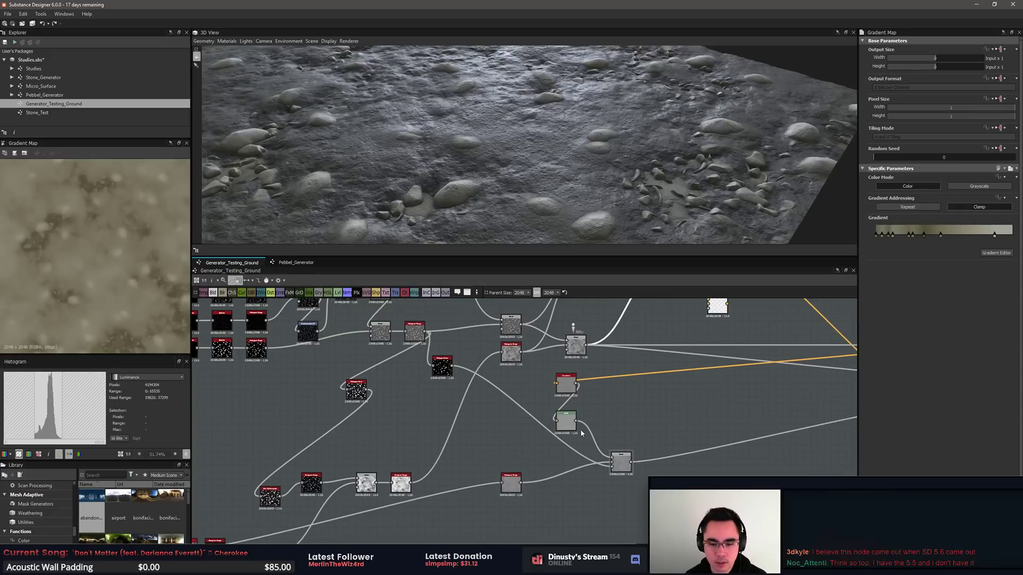
scroll(582, 432, "up", 1)
middle_click_drag(590, 380, 583, 476)
scroll(502, 430, "up", 2)
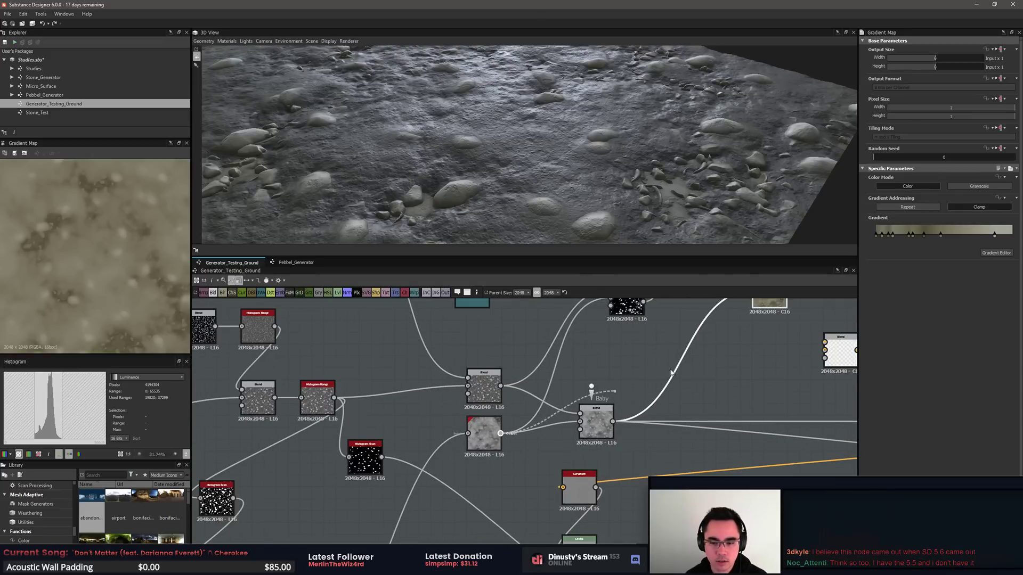
middle_click_drag(705, 398, 692, 432)
scroll(692, 432, "up", 1)
left_click(747, 311)
middle_click_drag(747, 357, 604, 427)
scroll(93, 278, "down", 3)
scroll(93, 278, "up", 3)
middle_click_drag(94, 278, 99, 280)
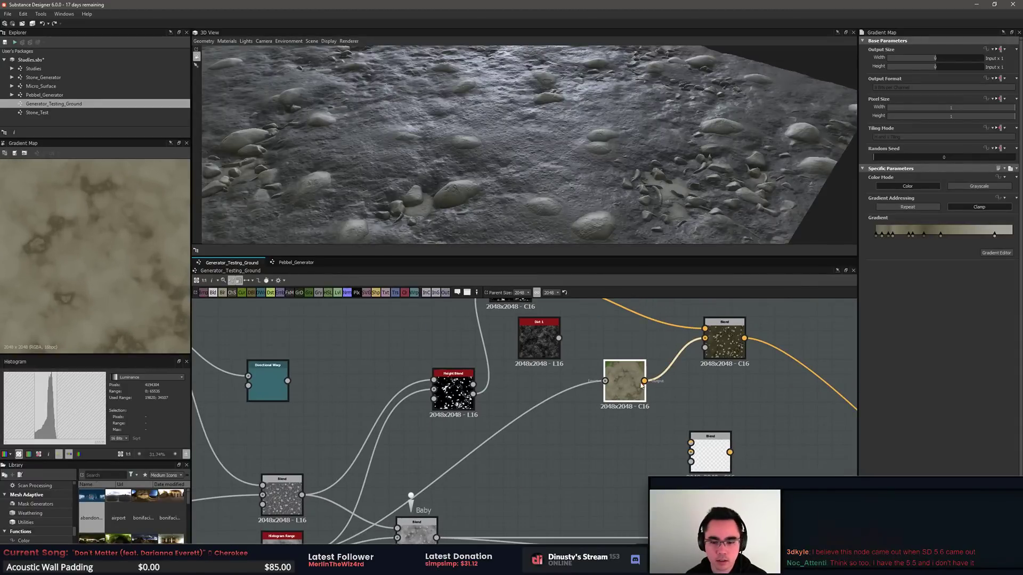
Step: Preview the colour Blend and examine how the pebbles sit on the ground colour
middle_click_drag(705, 376, 607, 443)
scroll(607, 443, "up", 2)
double_click(637, 395)
scroll(105, 259, "up", 4)
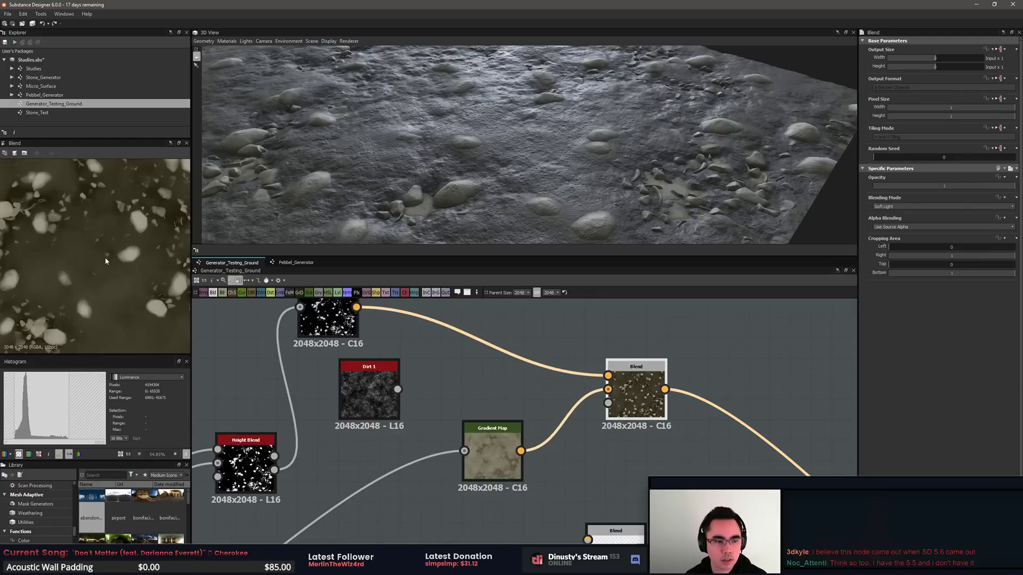
scroll(105, 260, "down", 2)
middle_click_drag(283, 308, 307, 340)
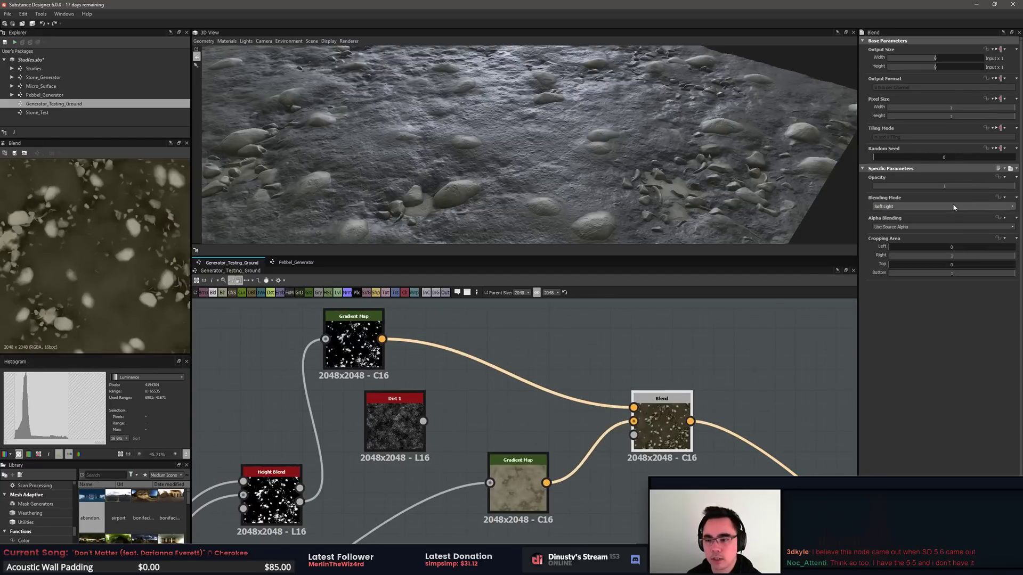
Step: Try the colour Blend's modes, including Copy, Subtract, Multiply, Max (Lighten), Switch and Divide, and return it to Soft Light
scroll(953, 206, "up", 11)
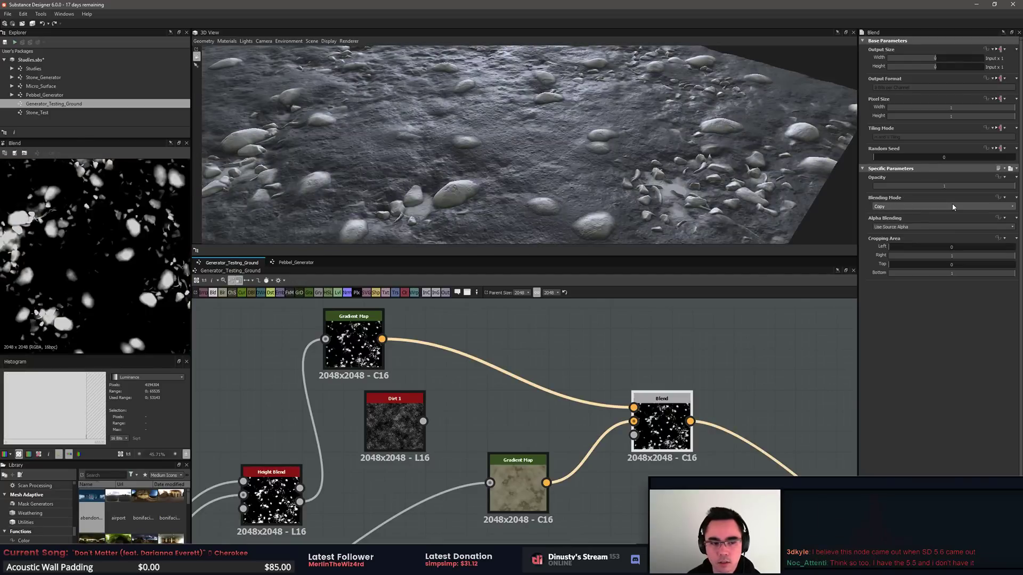
scroll(953, 207, "down", 1)
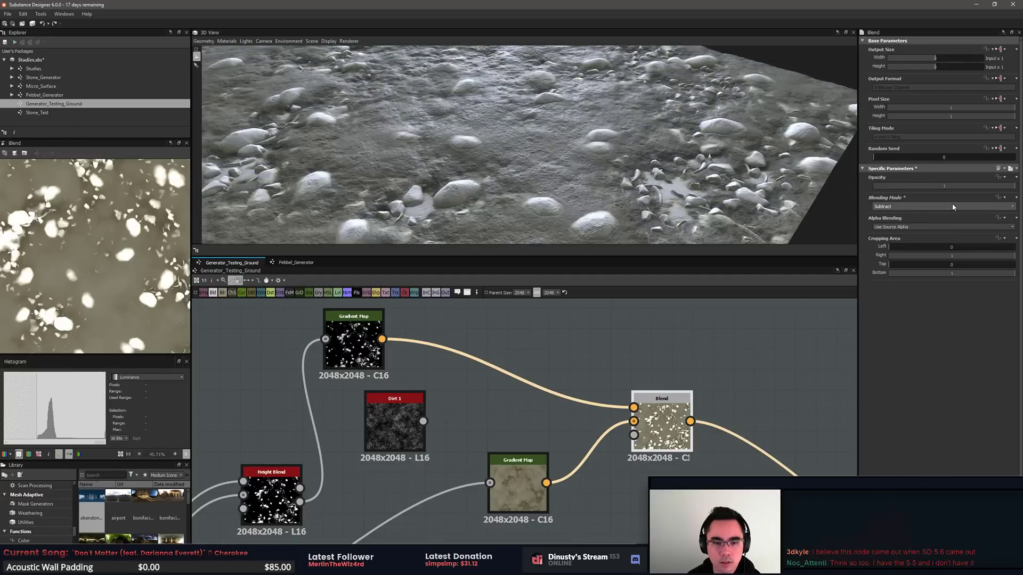
scroll(953, 207, "down", 1)
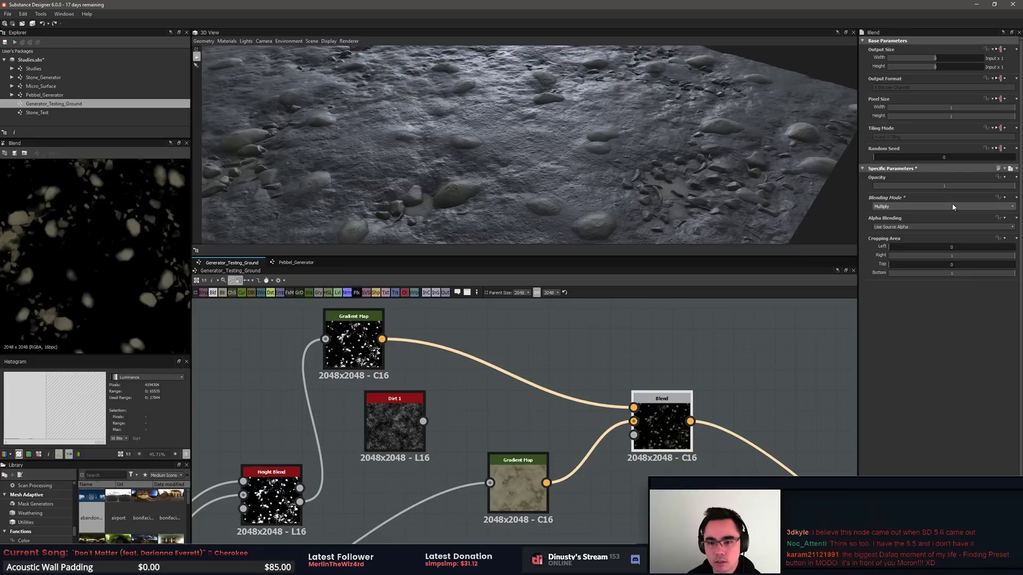
scroll(953, 207, "down", 1)
scroll(953, 207, "down", 1)
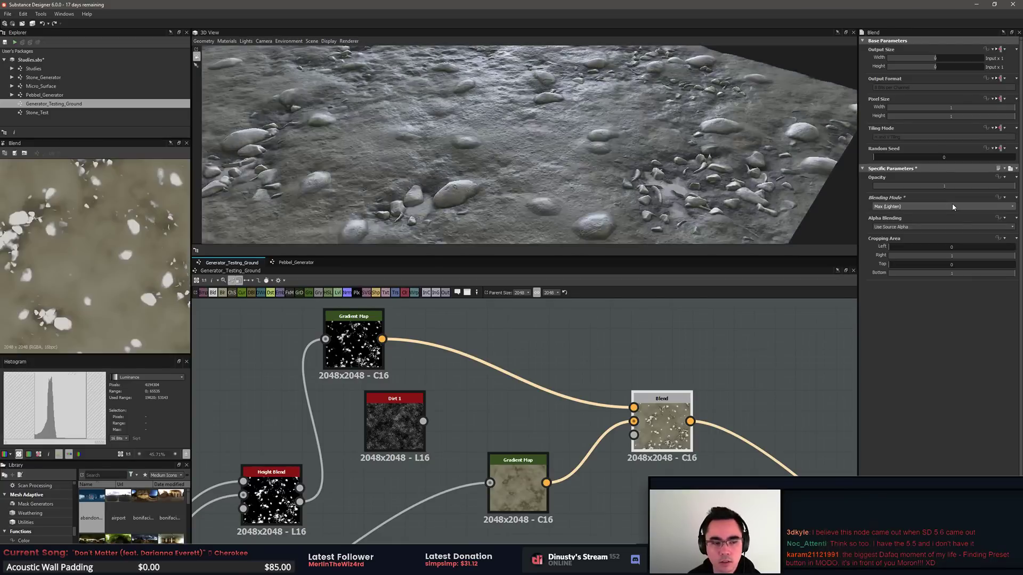
scroll(953, 207, "down", 2)
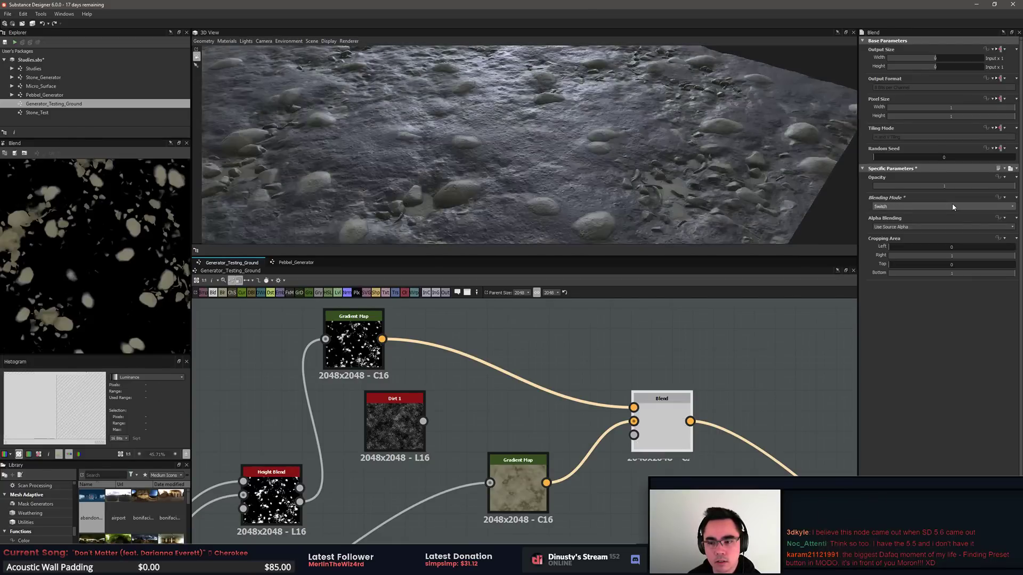
scroll(953, 207, "down", 1)
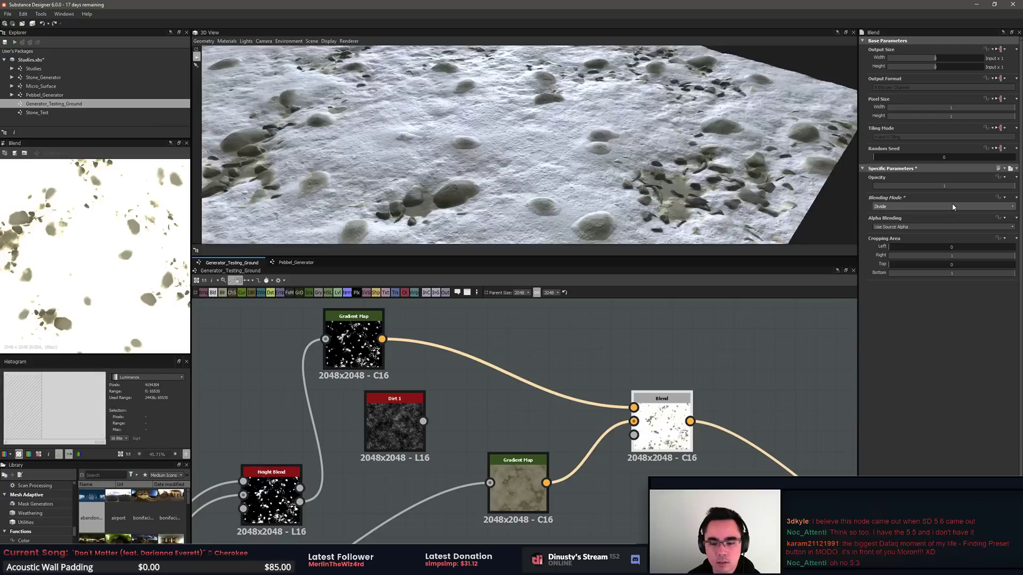
scroll(953, 206, "down", 1)
scroll(953, 207, "down", 1)
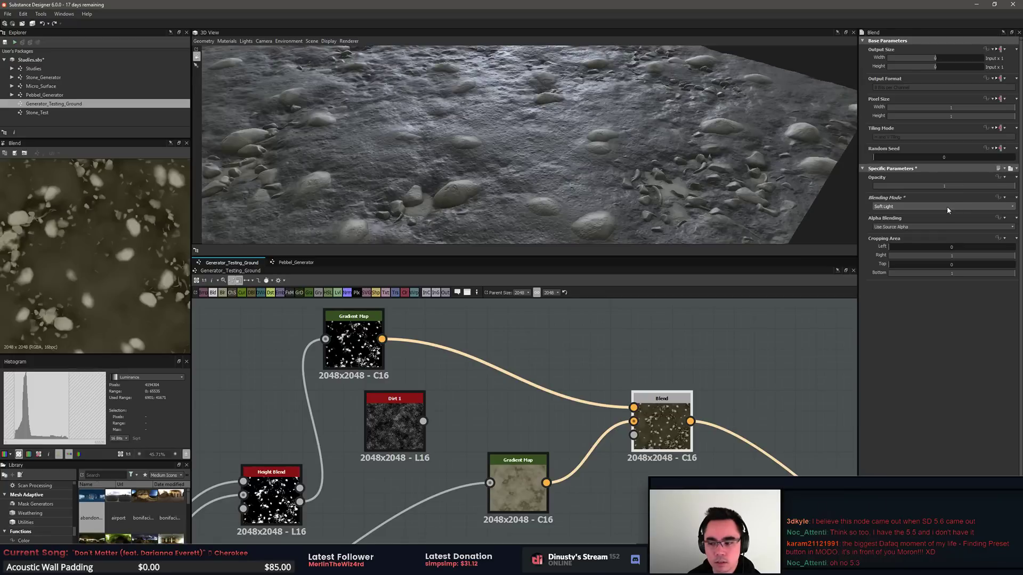
Step: Delete the unconnected Dirt 1 node near the ground Gradient Map
middle_click_drag(763, 343, 797, 347)
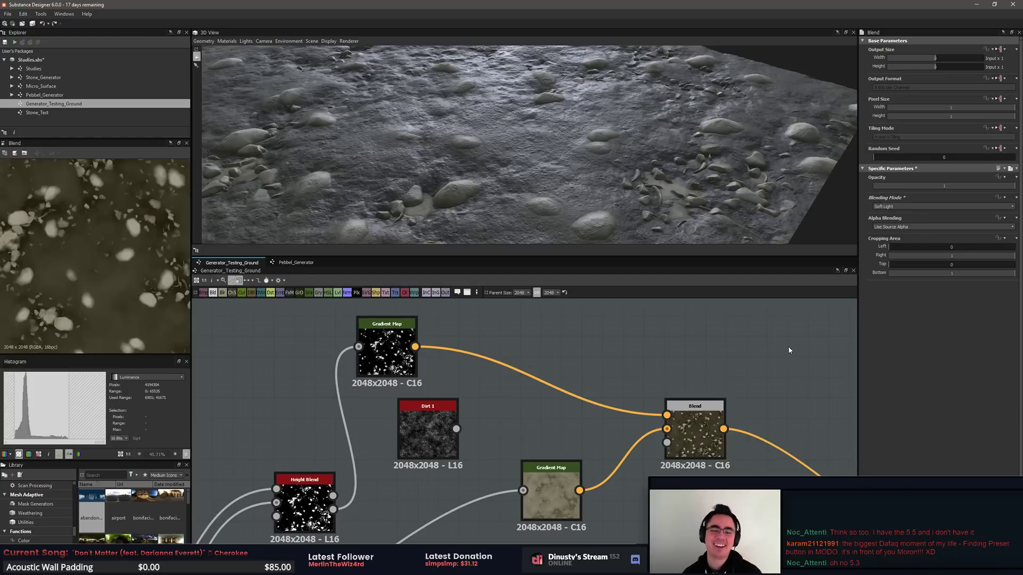
left_click(542, 505)
scroll(560, 384, "down", 3)
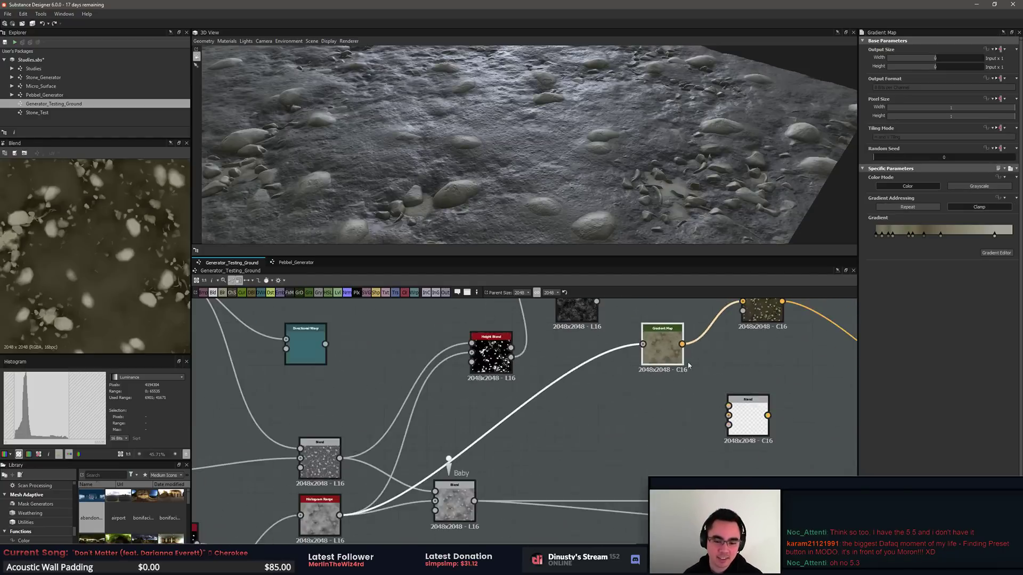
scroll(560, 384, "up", 2)
scroll(560, 385, "up", 1)
left_click(558, 346)
key("Delete")
Step: Try a Dirt 4 node below the ground Gradient Map and delete it
key("space")
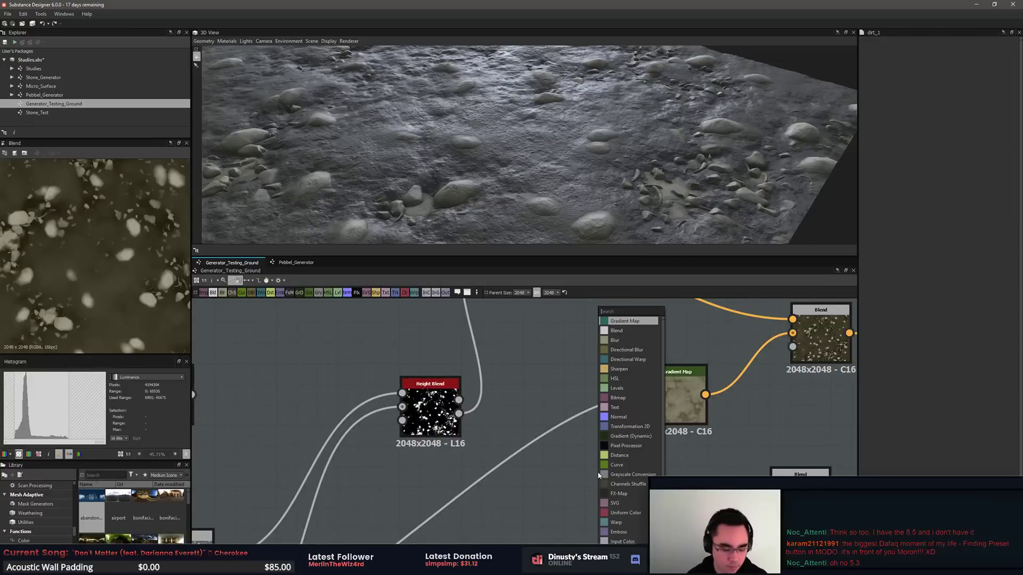
type("dir")
left_click(616, 378)
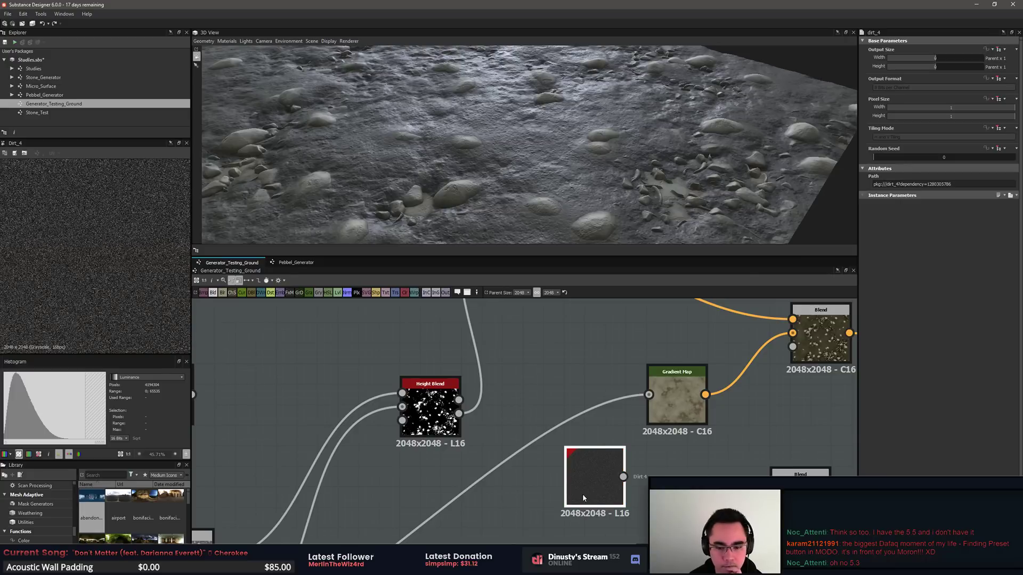
left_click_drag(583, 494, 625, 485)
key("Delete")
Step: Add a Dirt 4 node again below the ground Gradient Map
key("space")
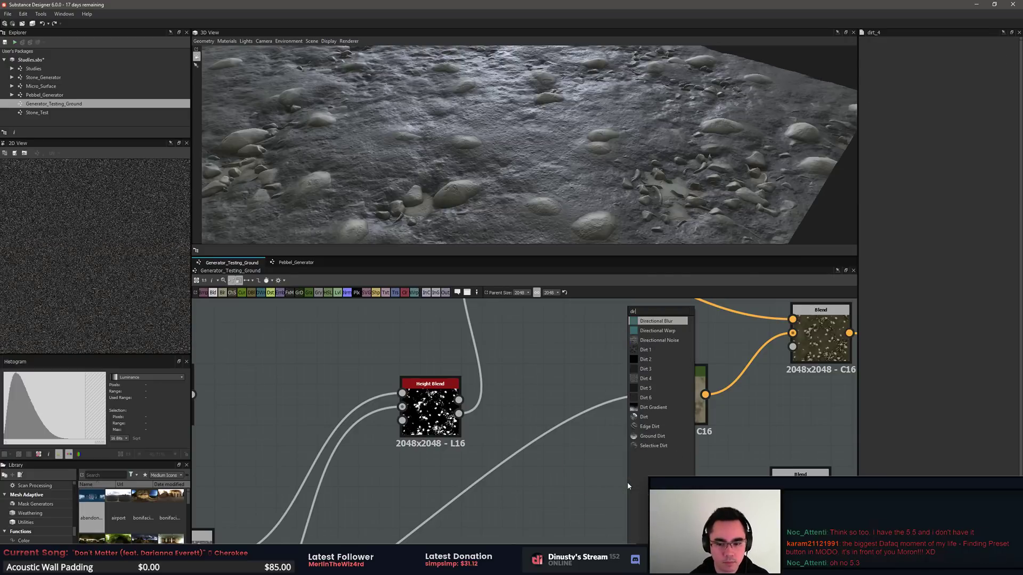
type("dir")
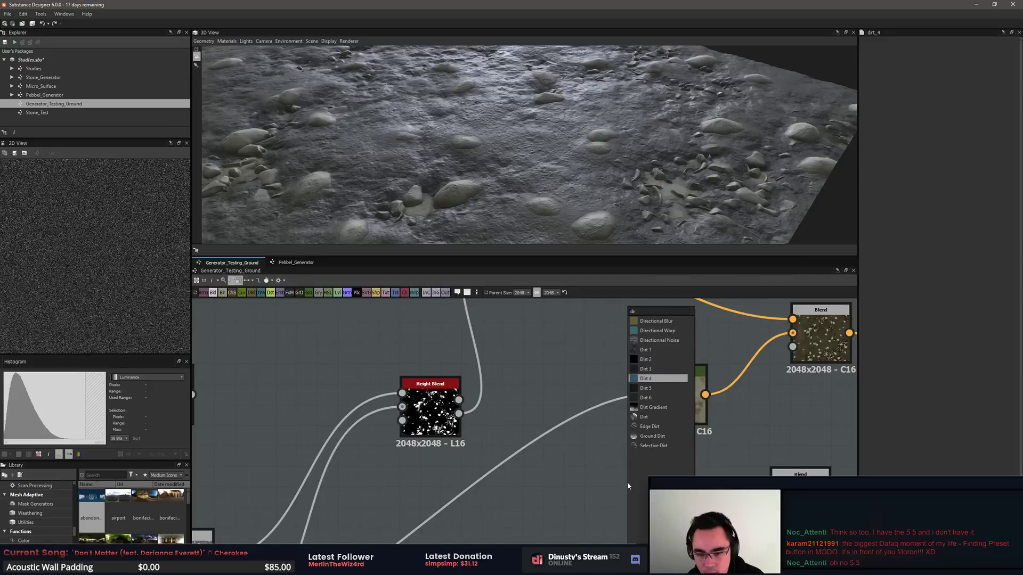
key("Return")
Step: Add a Dirt 6 node below the ground Gradient Map and remove the Dirt 4 node
key("space")
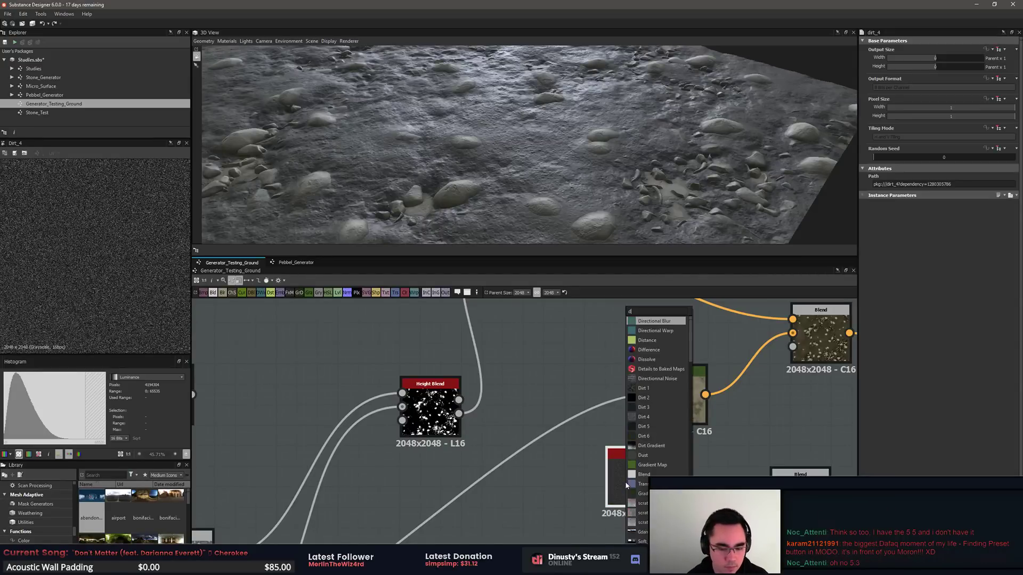
key("Down")
key("Down")
key("Down")
key("Down")
key("Down")
key("Down")
key("Down")
key("Down")
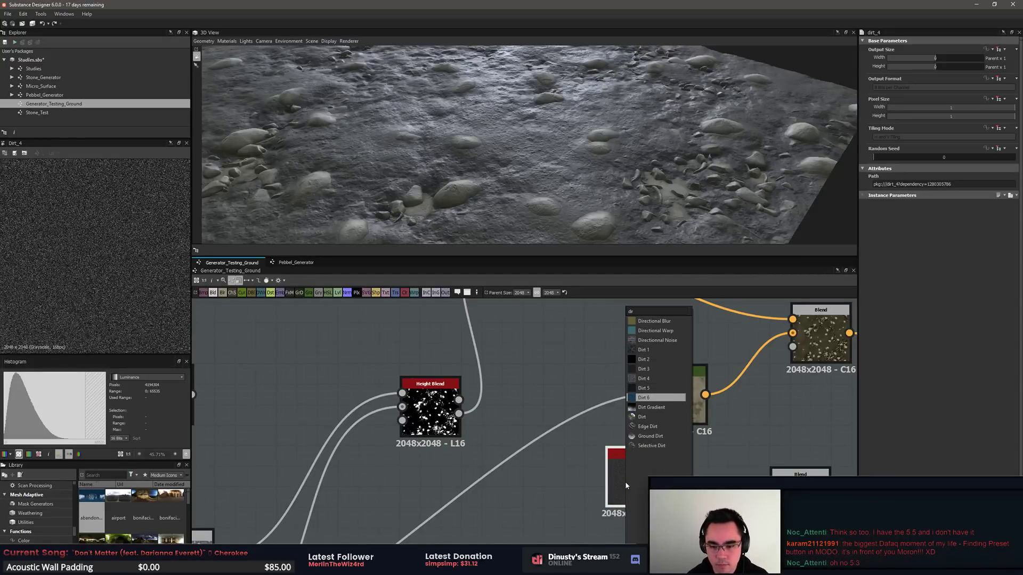
key("Return")
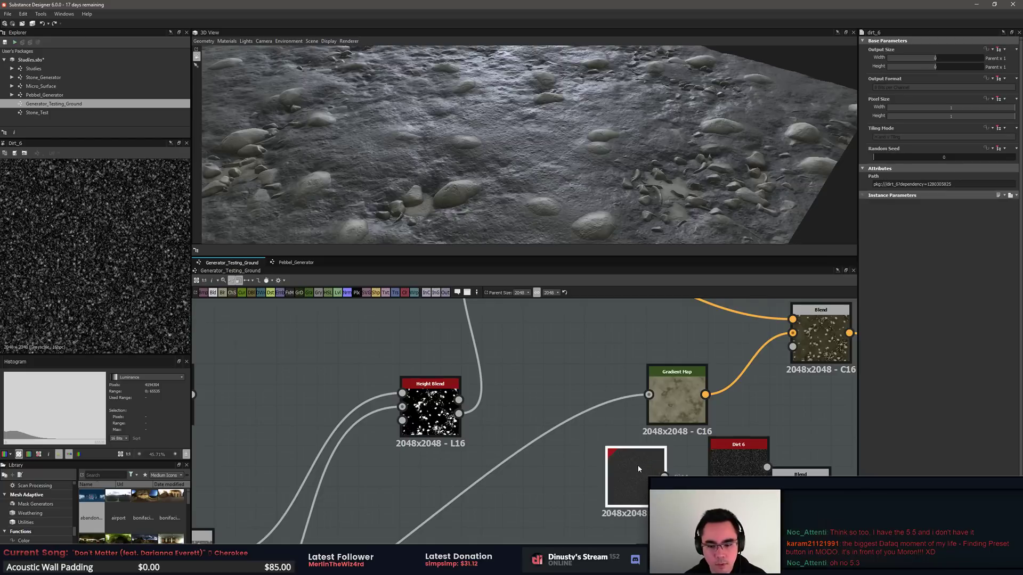
left_click_drag(624, 474, 749, 466)
Step: Search the node library for "mos" and look through the matching moss and mosaic nodes without adding one
key("space")
type("mos")
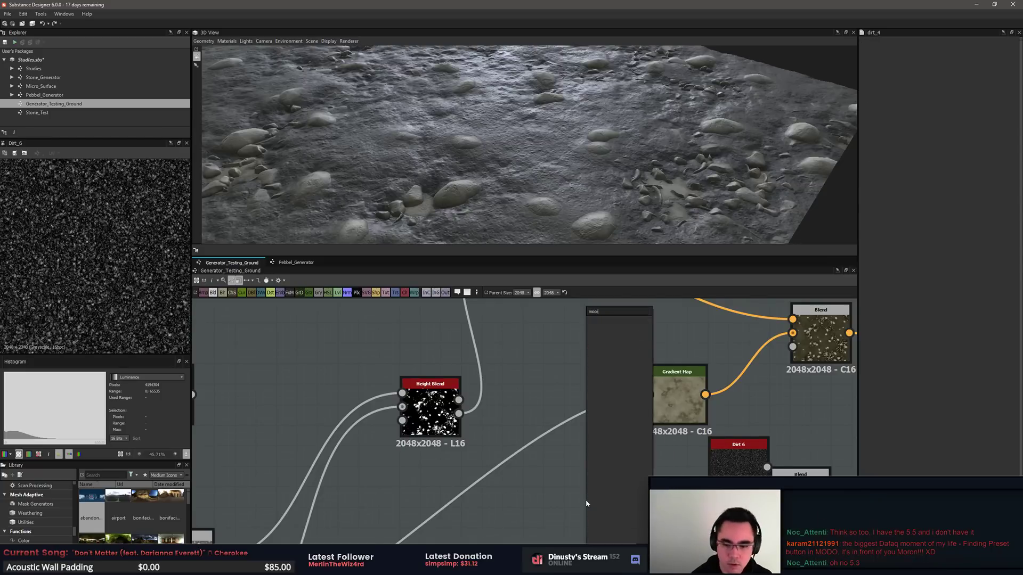
key("Down")
key("Down")
key("Down")
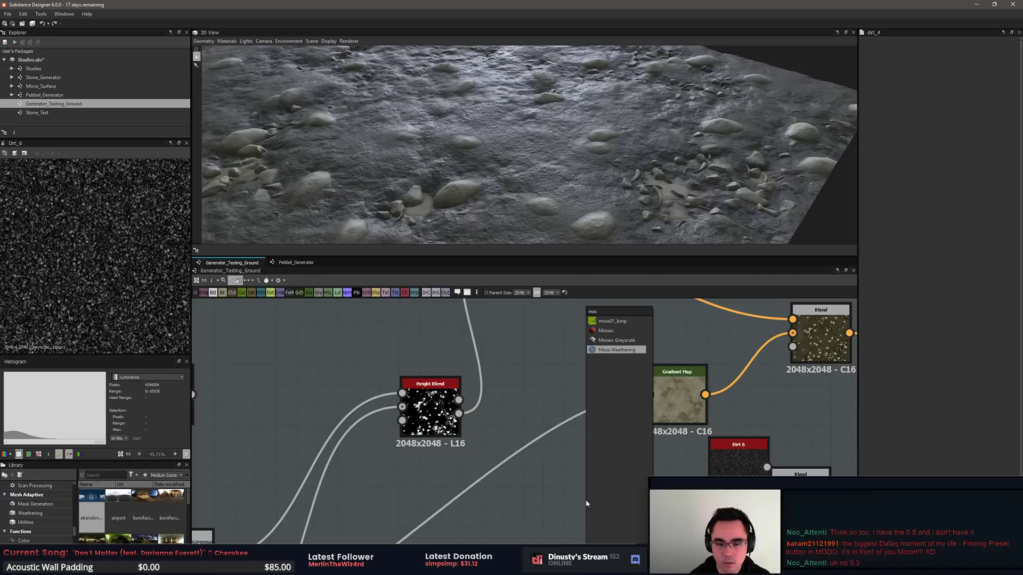
left_click_drag(611, 311, 564, 309)
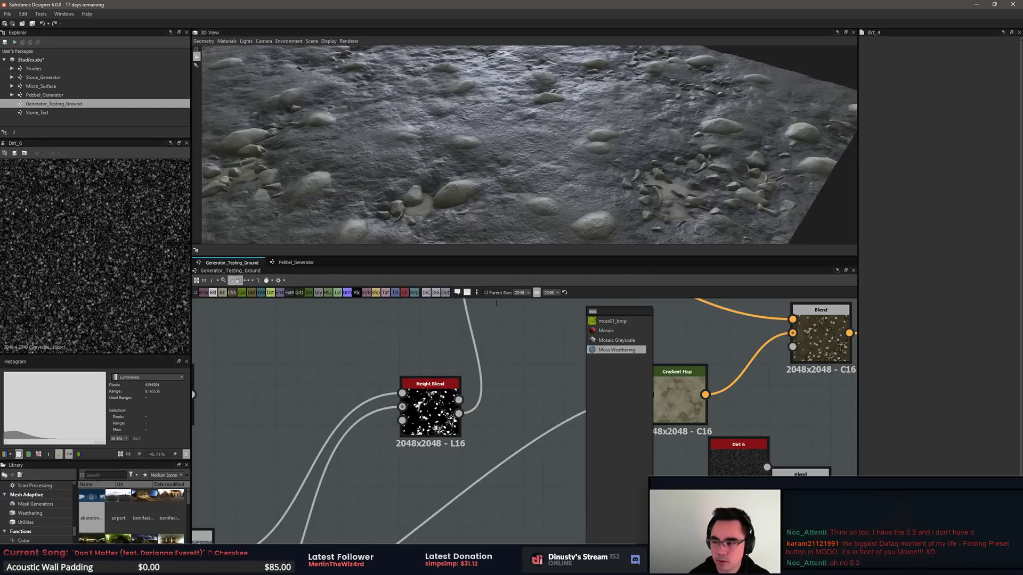
key("Up")
key("Up")
key("Up")
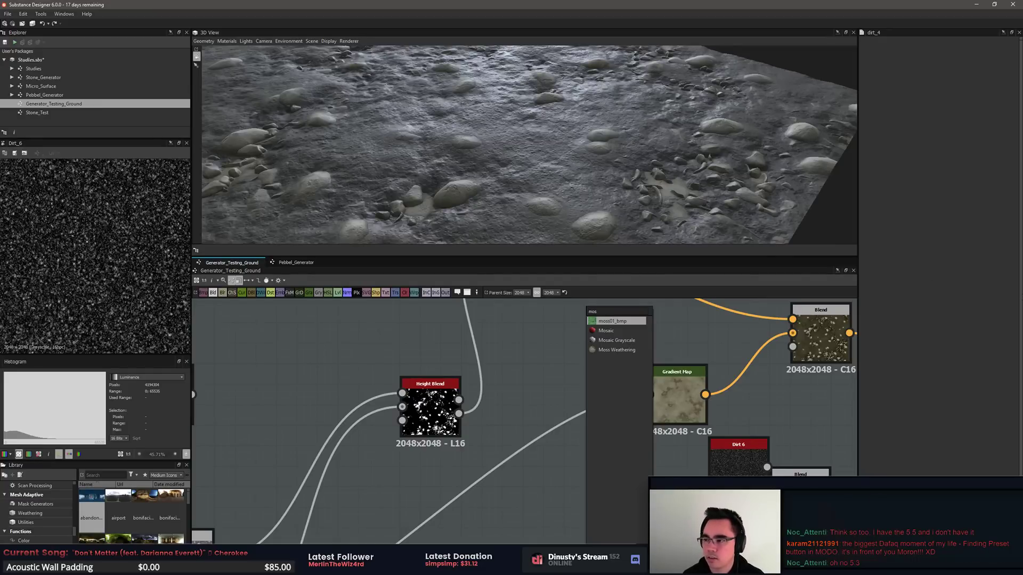
key("alt+Tab")
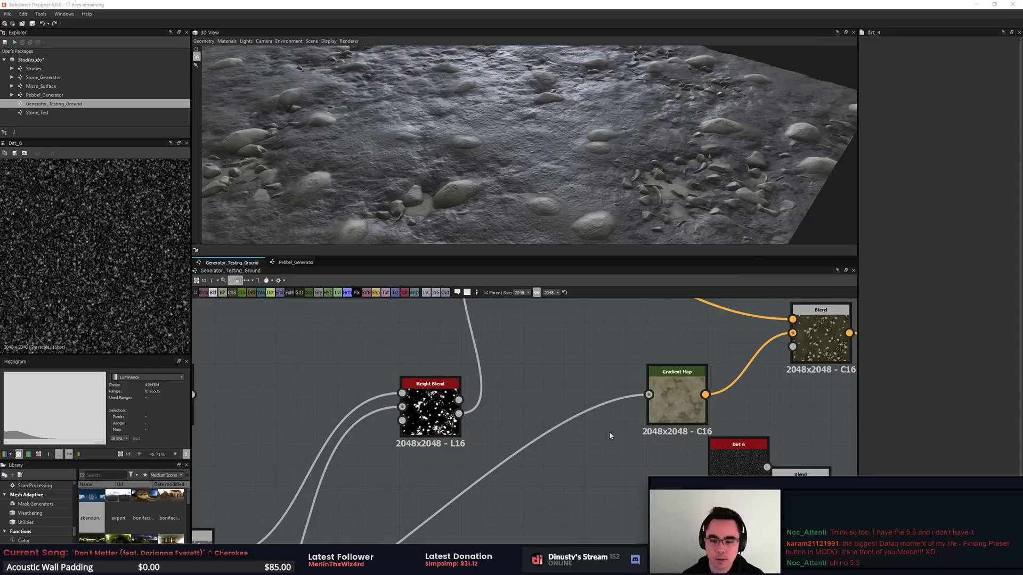
Step: Move the ground Gradient Map away from the Blend nodes and place the Dirt 6 node directly below it
middle_click_drag(674, 460, 643, 449)
scroll(638, 448, "up", 1)
left_click(638, 379)
left_click(628, 431)
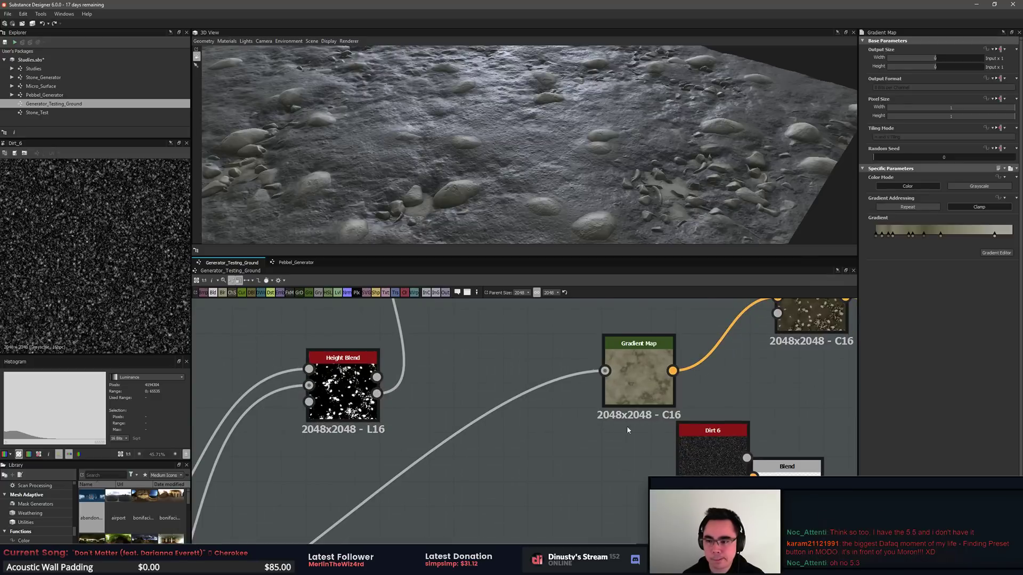
left_click_drag(642, 381, 618, 382)
left_click(660, 438)
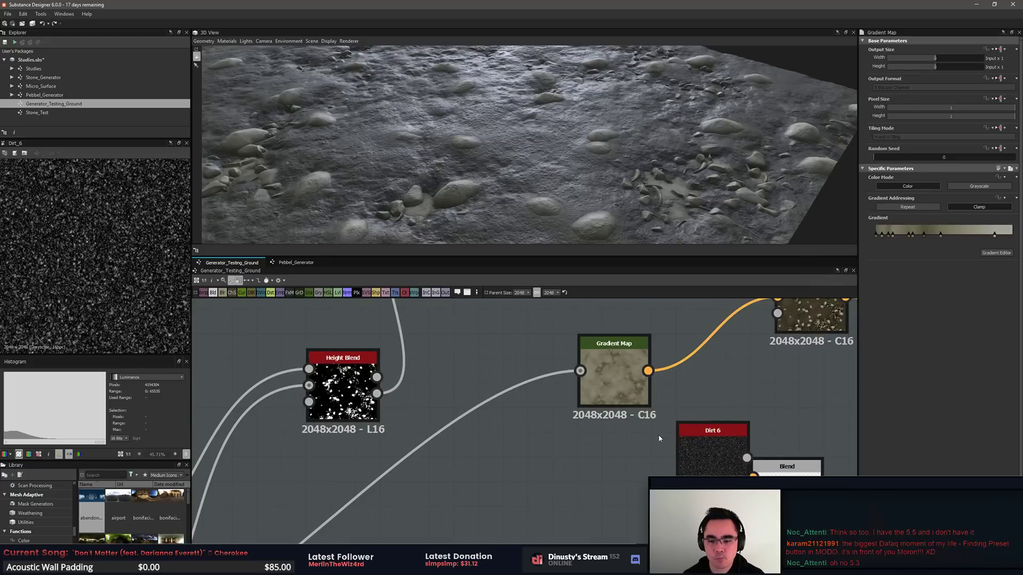
left_click_drag(713, 433, 614, 444)
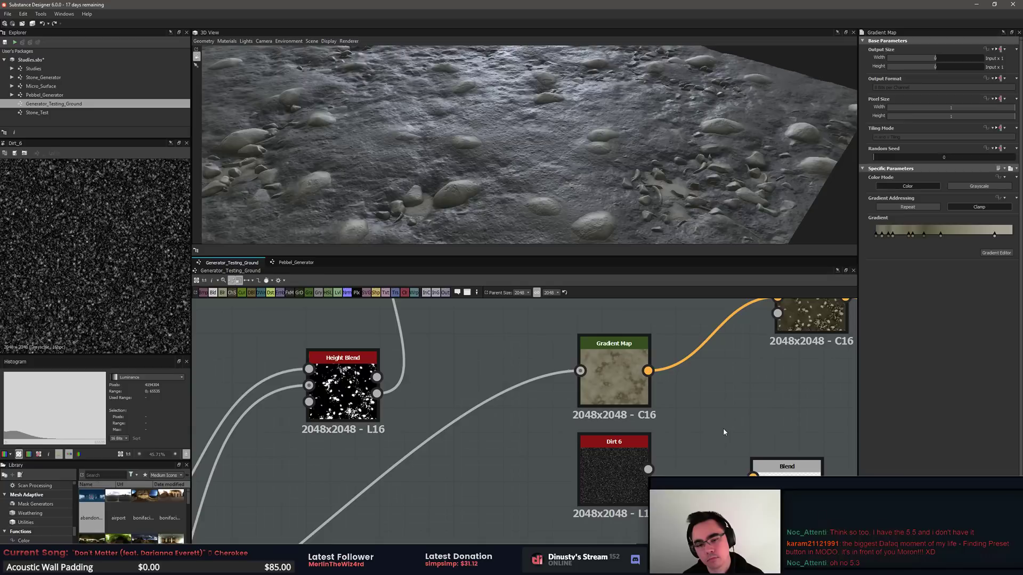
left_click(724, 429)
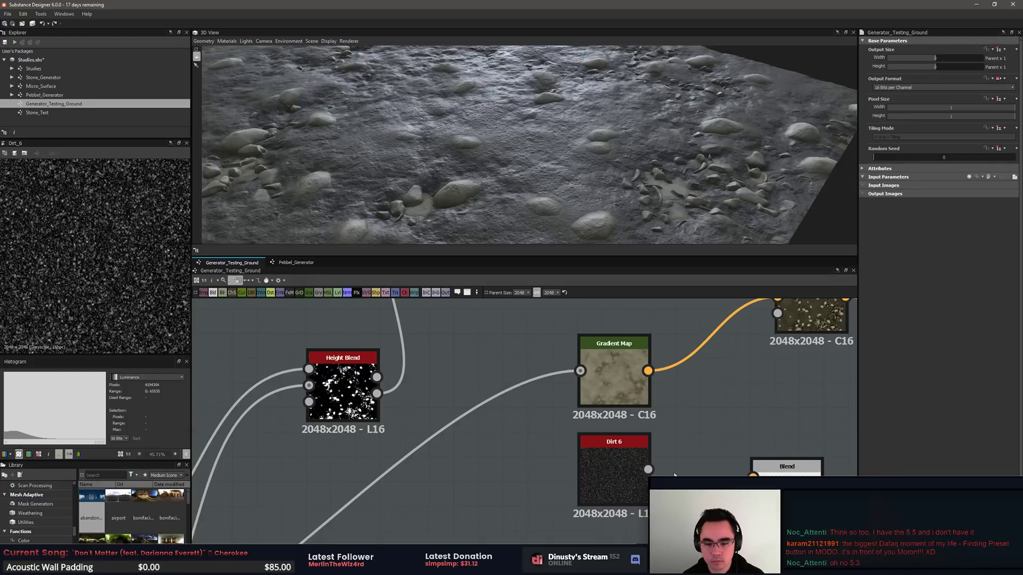
left_click(642, 476)
key("space")
type("no")
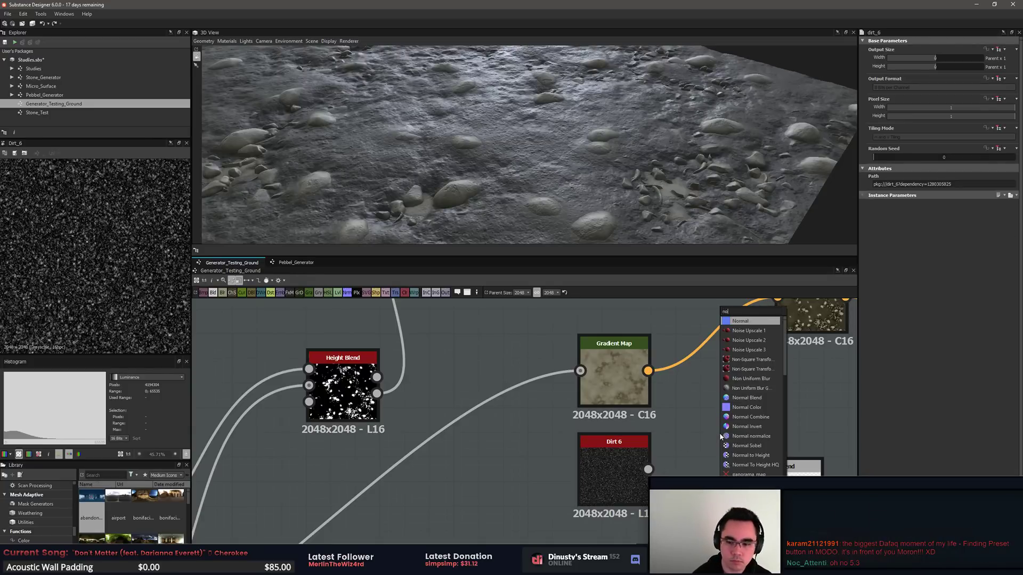
type("ise")
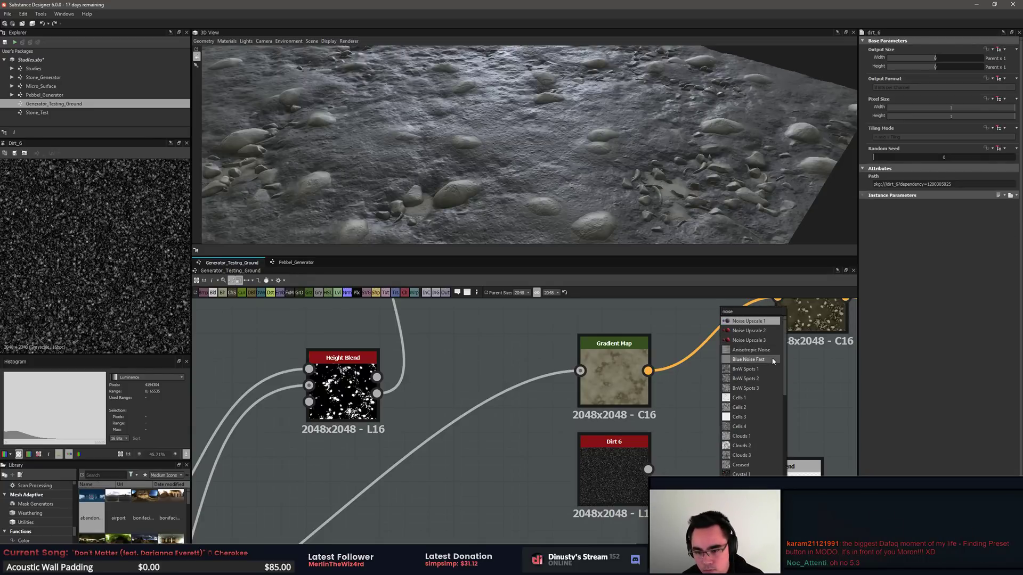
key("Escape")
Step: Add a Blend node beside the ground Gradient Map, using the Gradient Map as background and Dirt 6 as foreground
key("space")
type("blend")
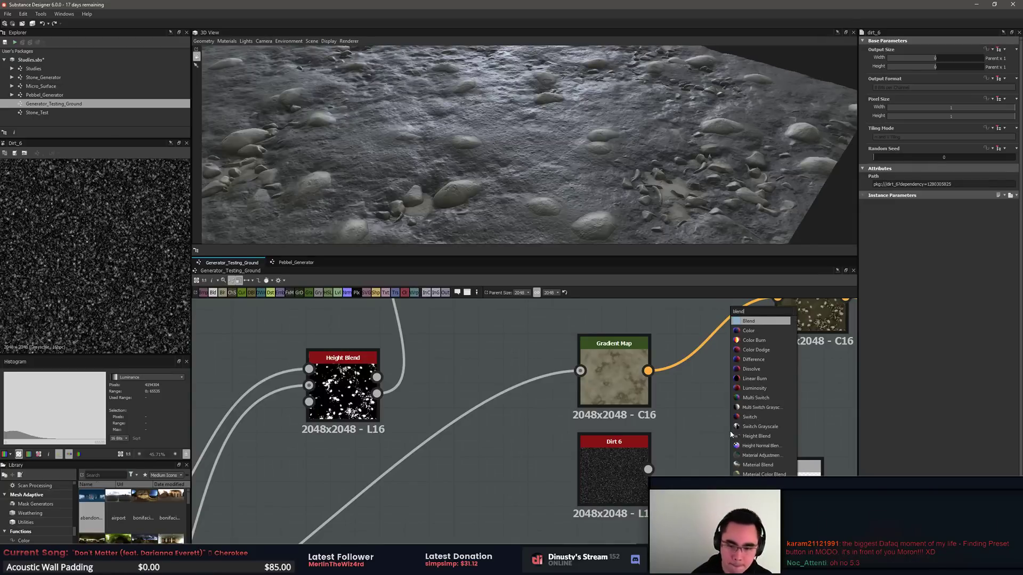
key("Return")
left_click_drag(613, 474, 589, 474)
left_click_drag(737, 426, 723, 402)
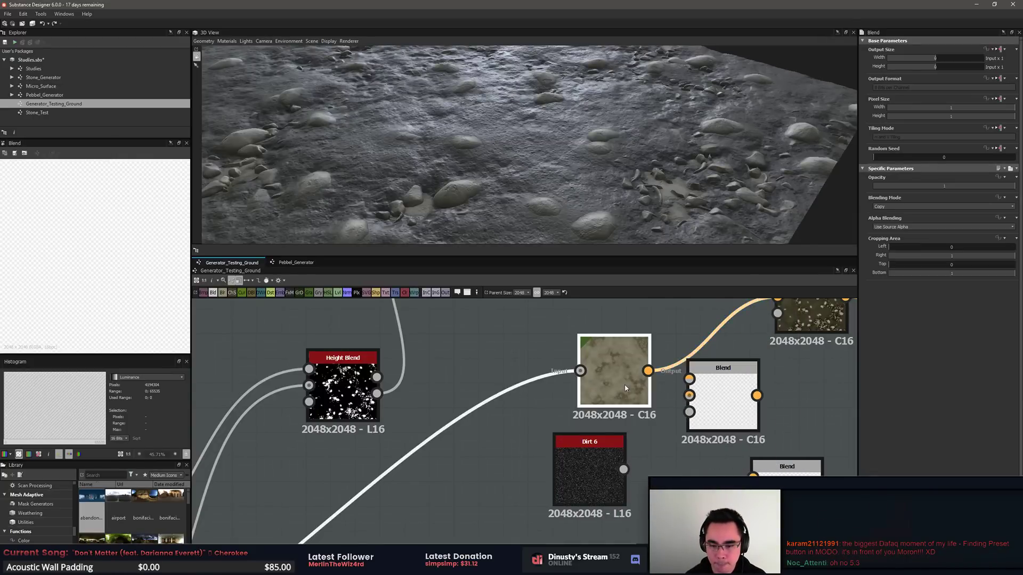
left_click_drag(648, 379, 685, 381)
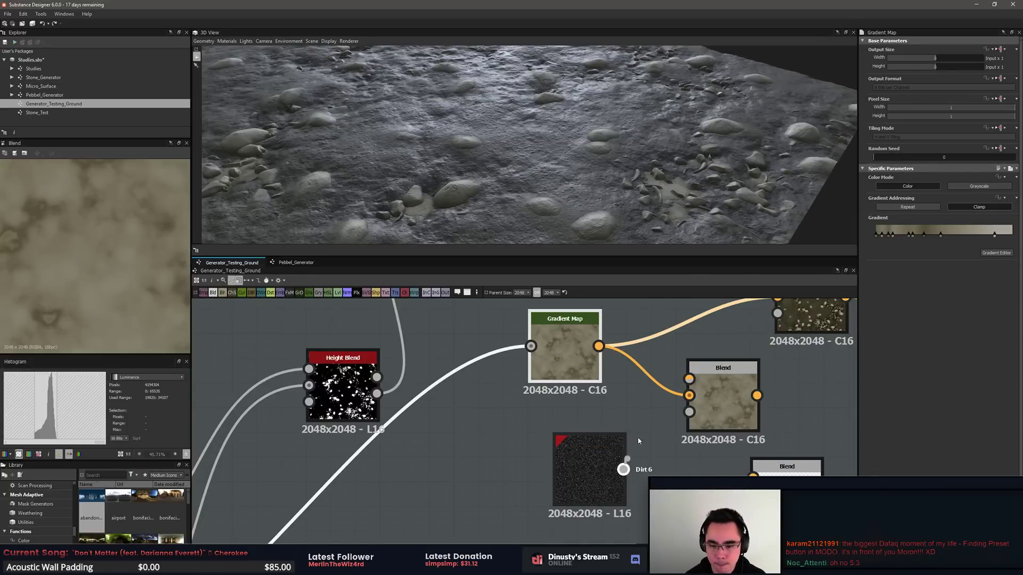
left_click_drag(623, 469, 689, 379)
Step: Try the Soft Light blending mode on the new Blend node and return it to Copy
left_click(916, 207)
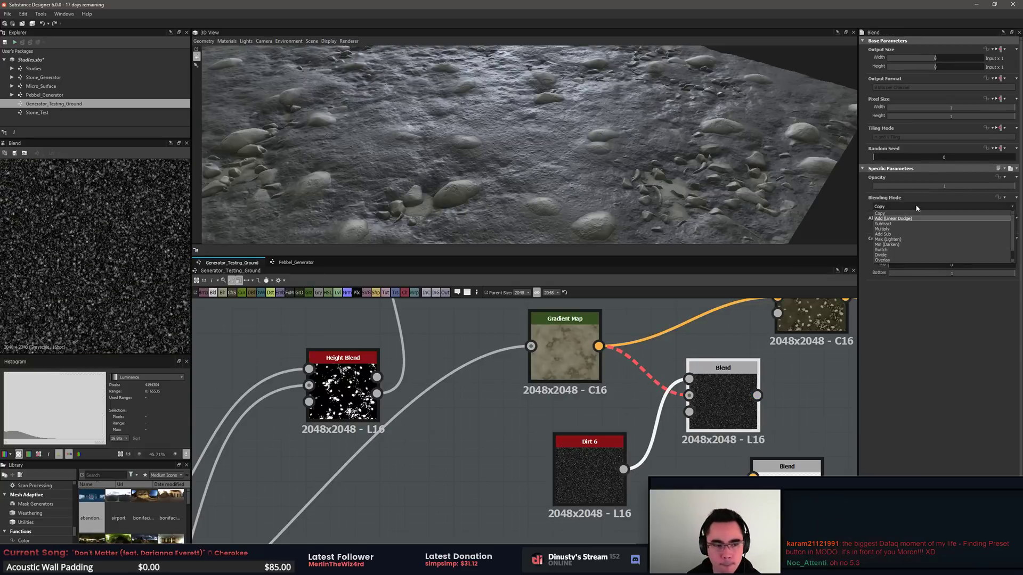
left_click(916, 236)
key("Down")
key("Down")
key("Down")
key("Down")
key("Down")
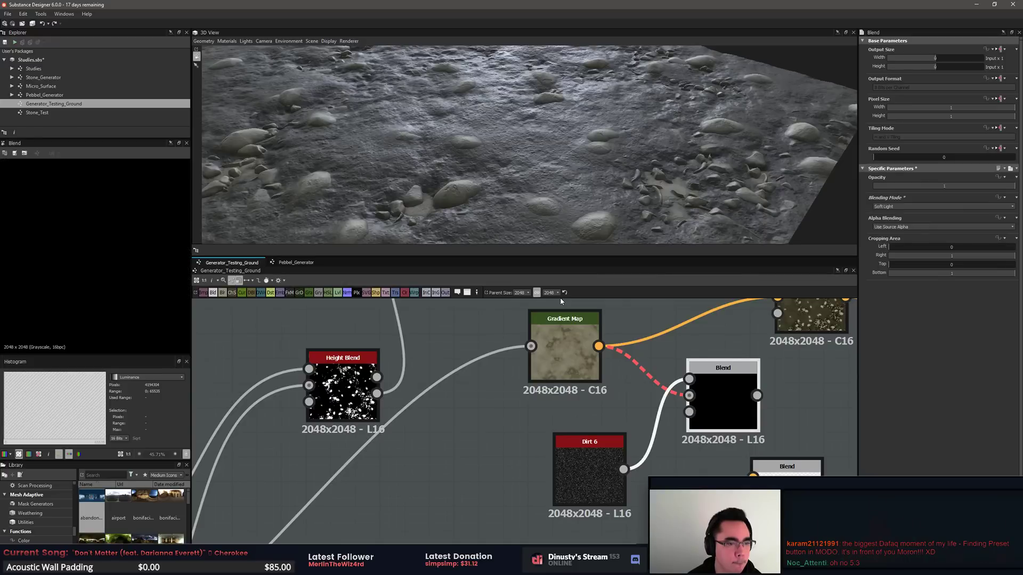
left_click(925, 208)
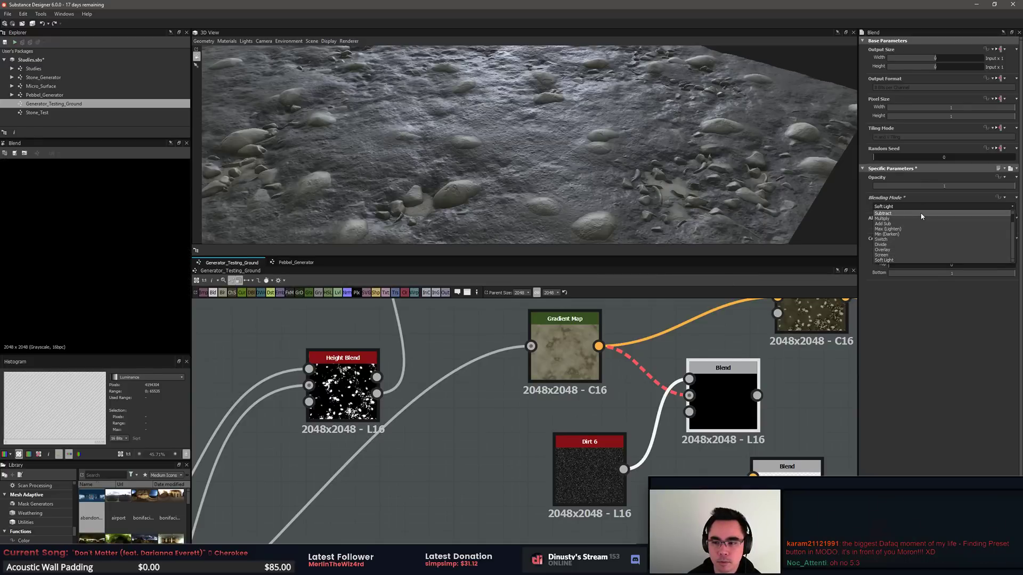
left_click(922, 217)
left_click(923, 208)
scroll(924, 209, "up", 2)
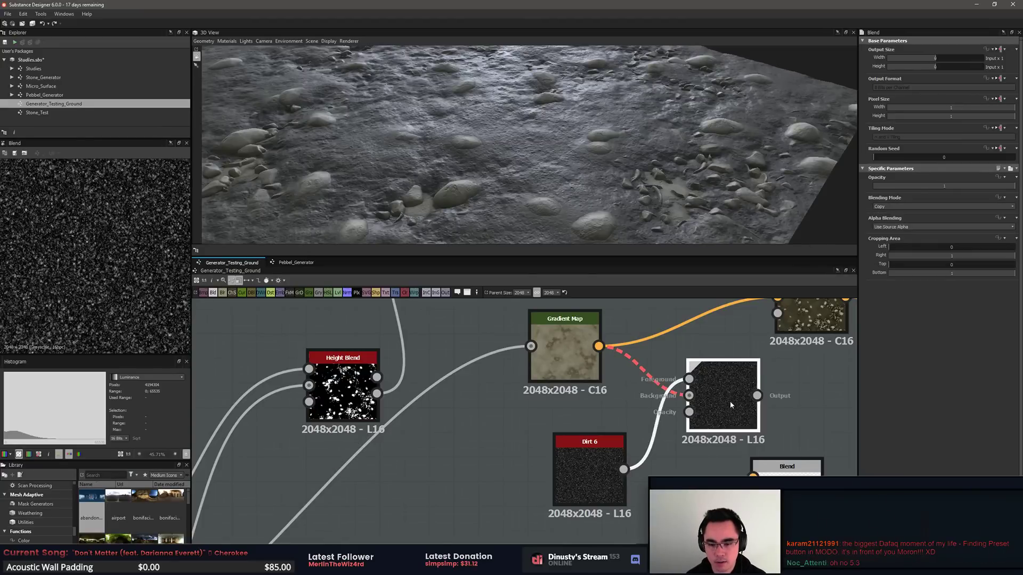
Step: Spread out the nodes and insert a Gradient Map between Dirt 6 and the new Blend's foreground input
left_click_drag(731, 406, 745, 406)
left_click(634, 405)
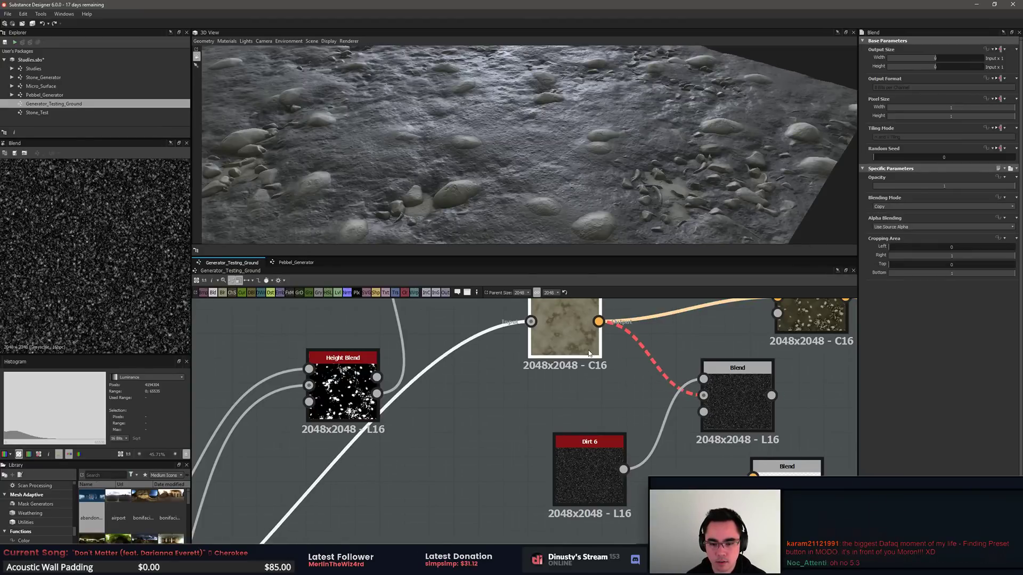
scroll(630, 408, "down", 3)
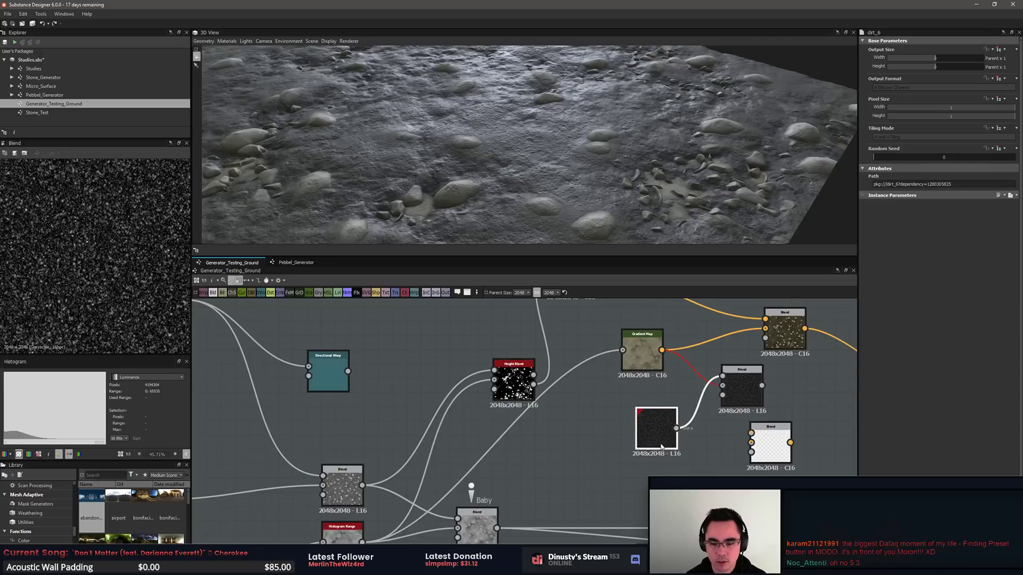
left_click_drag(667, 412, 639, 414)
left_click(667, 453)
left_click(626, 437)
key("space")
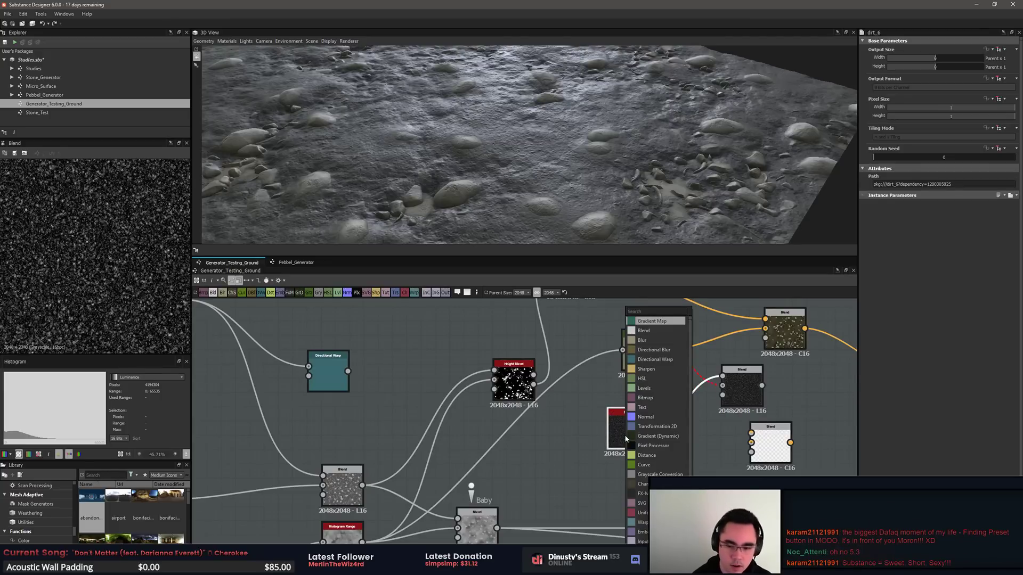
type("grad")
key("Return")
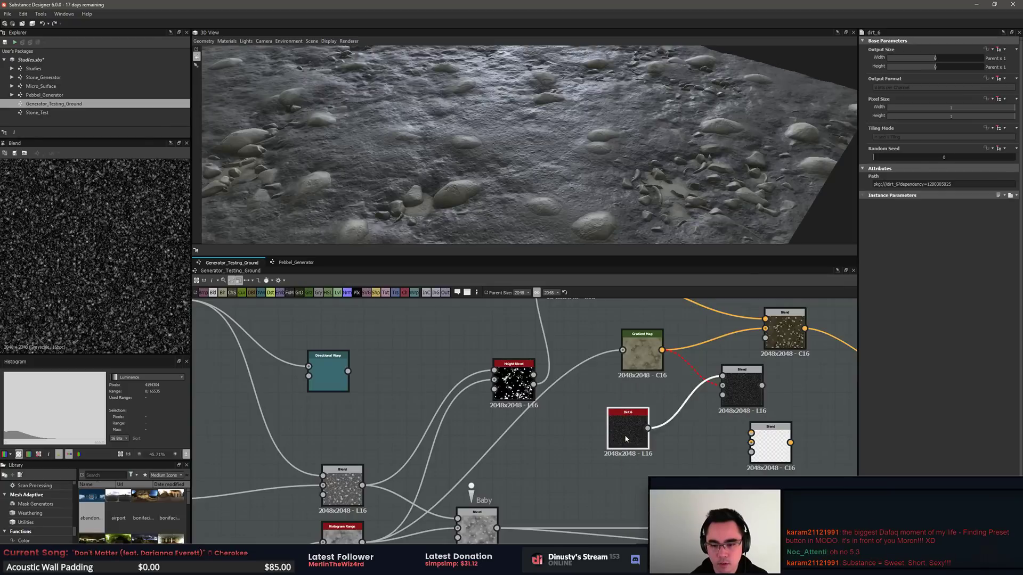
left_click_drag(719, 428, 722, 395)
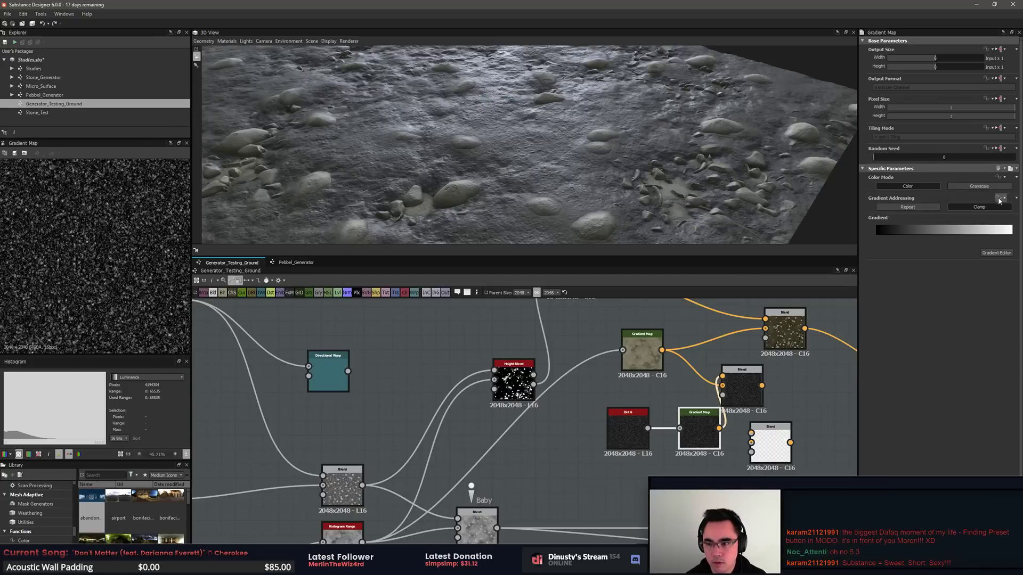
Step: Try the Grayscale color mode on the Dirt 6 Gradient Map and switch it back to Color
left_click(982, 186)
key("d")
left_click(708, 443)
mouse_move(743, 389)
left_mouse_down()
mouse_move(753, 388)
mouse_move(730, 389)
left_mouse_up()
left_click(730, 434)
key("d")
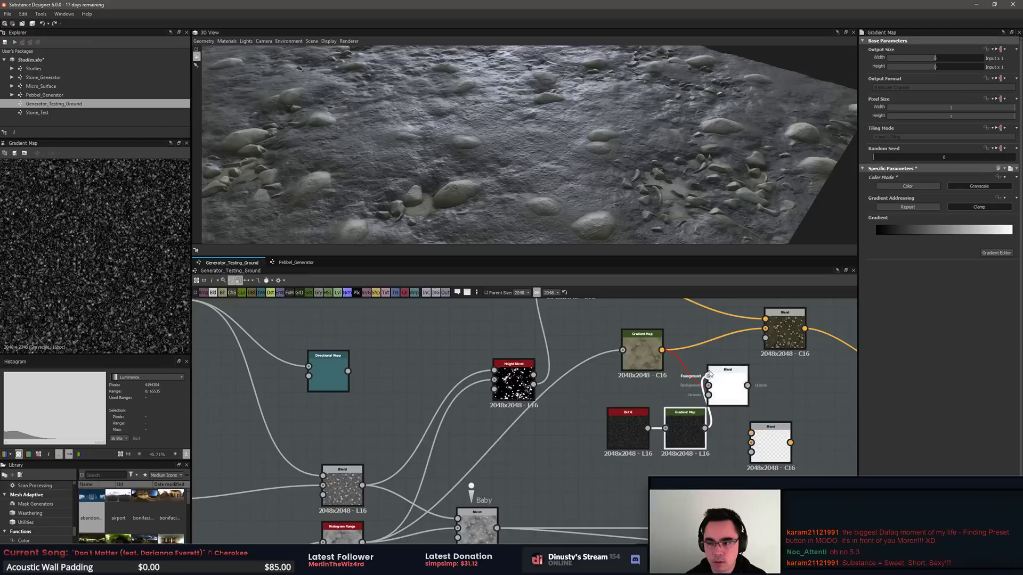
left_click(903, 185)
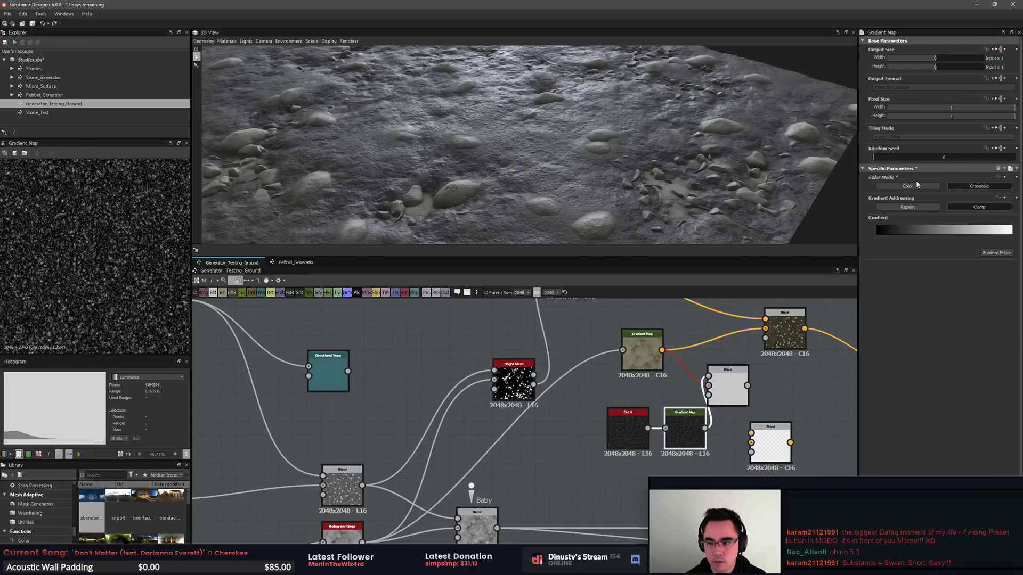
left_click(917, 185)
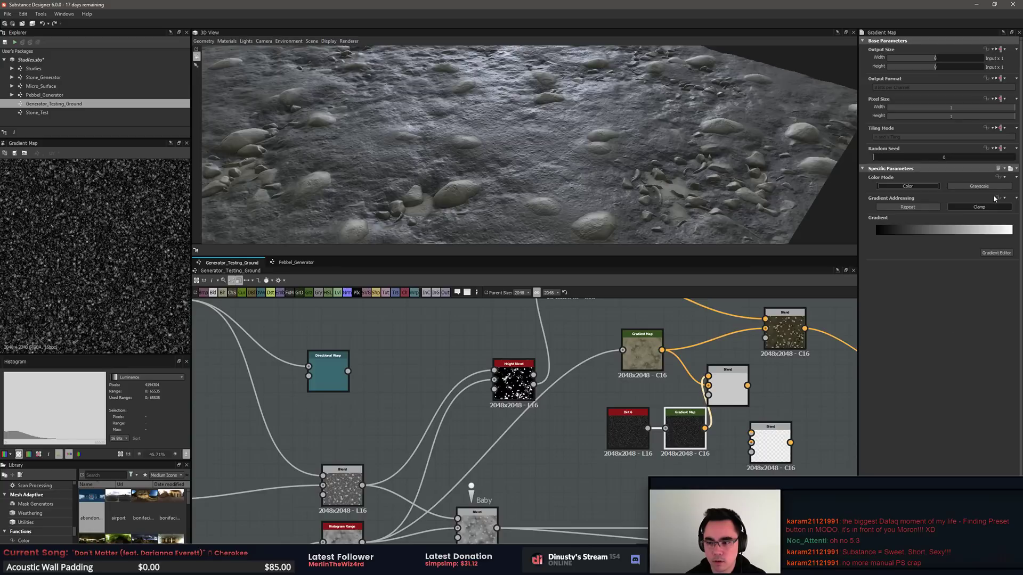
Step: Dock the Dirt 6 Gradient Map onto the new Blend's foreground input
key("d")
left_click(724, 398)
left_click(714, 422)
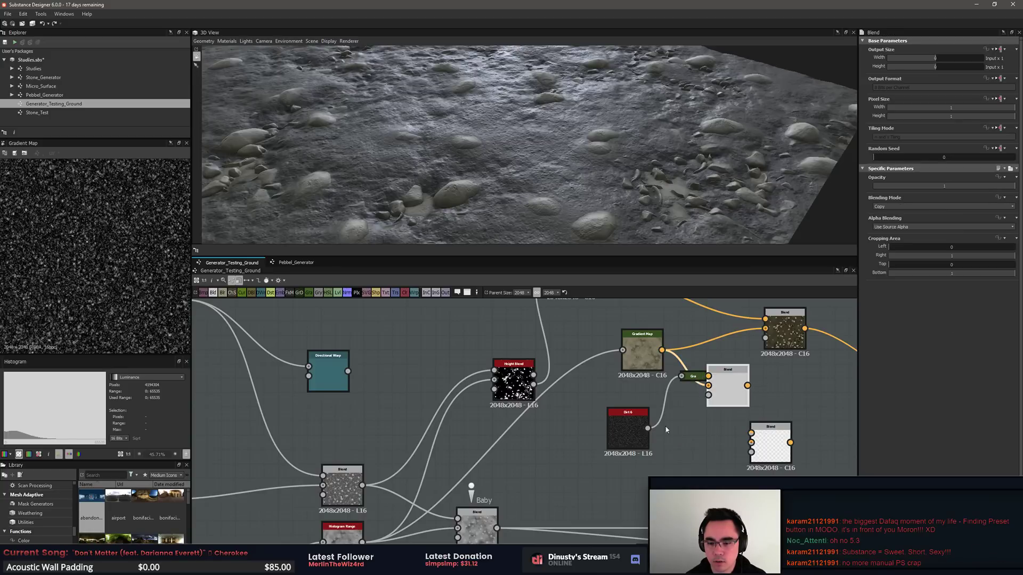
Step: Place Dirt 6 above the ground Gradient Map, connect the new Blend to the pebble colour Blend's background, and preview that result
left_click_drag(634, 433, 634, 313)
left_click_drag(644, 362, 616, 408)
left_click_drag(725, 397, 767, 336)
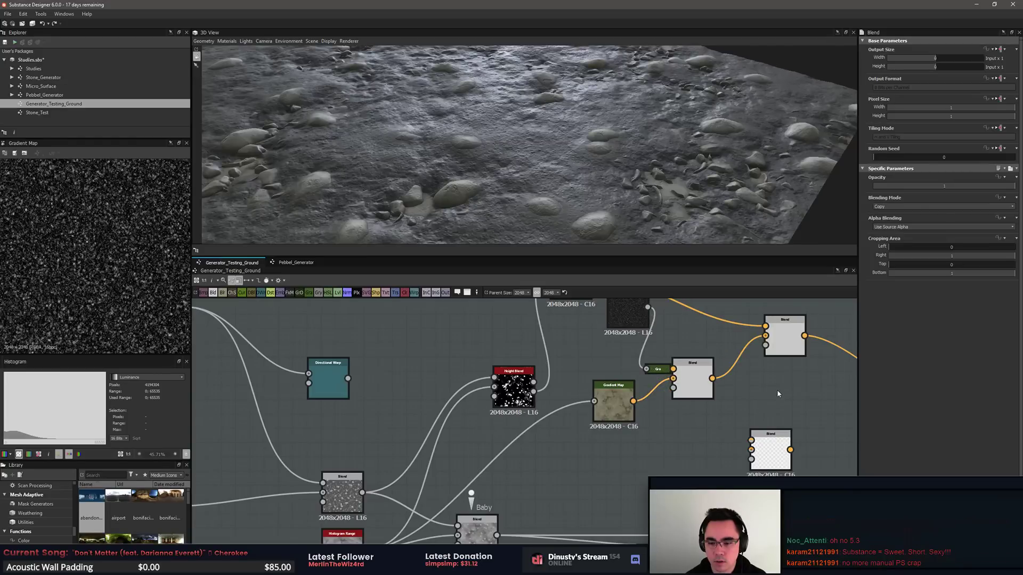
double_click(794, 347)
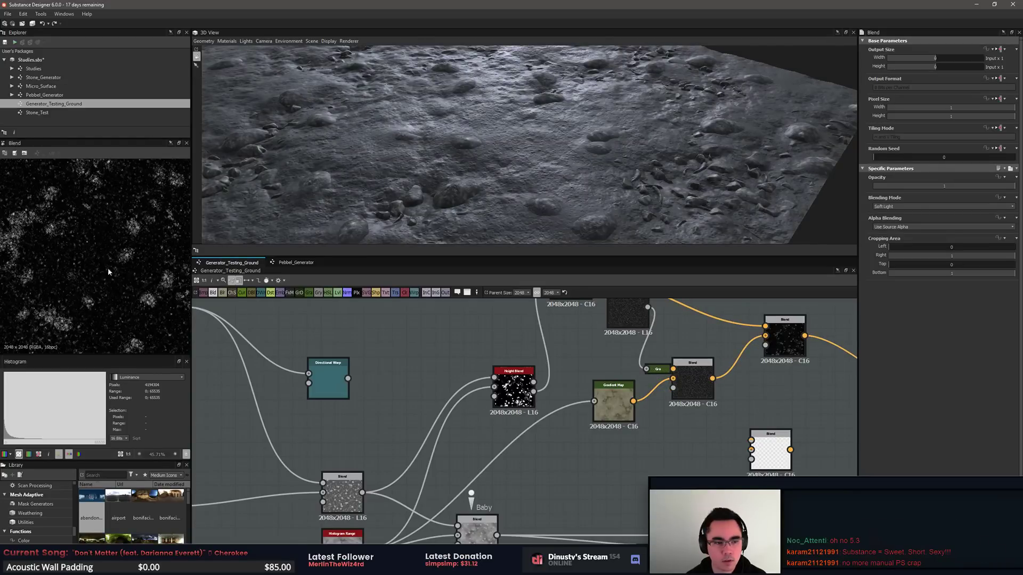
scroll(109, 272, "up", 5)
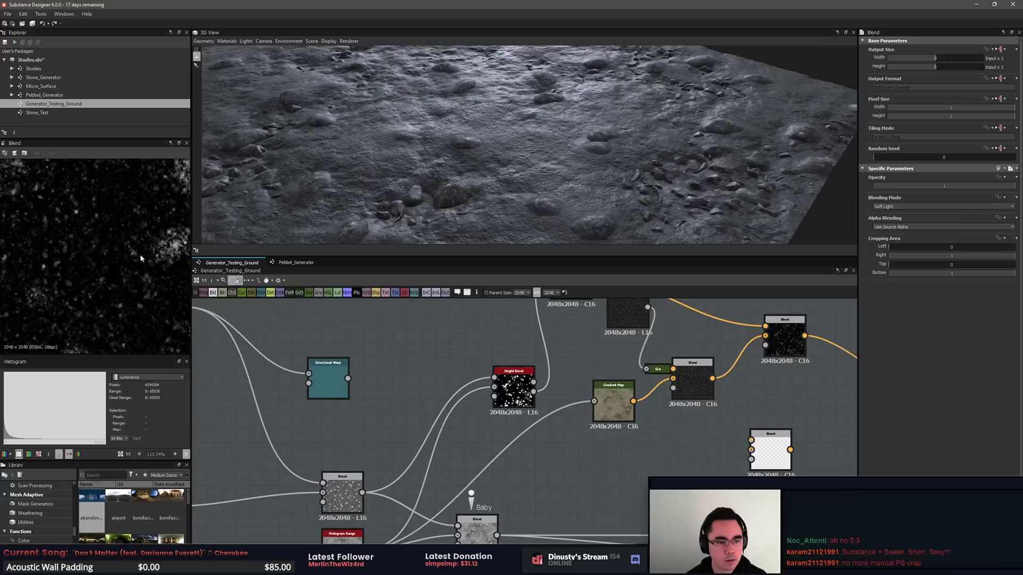
Step: Cycle through the blending modes of the new Dirt 6 Blend node and set it to Soft Light
left_click(703, 386)
left_click(920, 205)
key("Down")
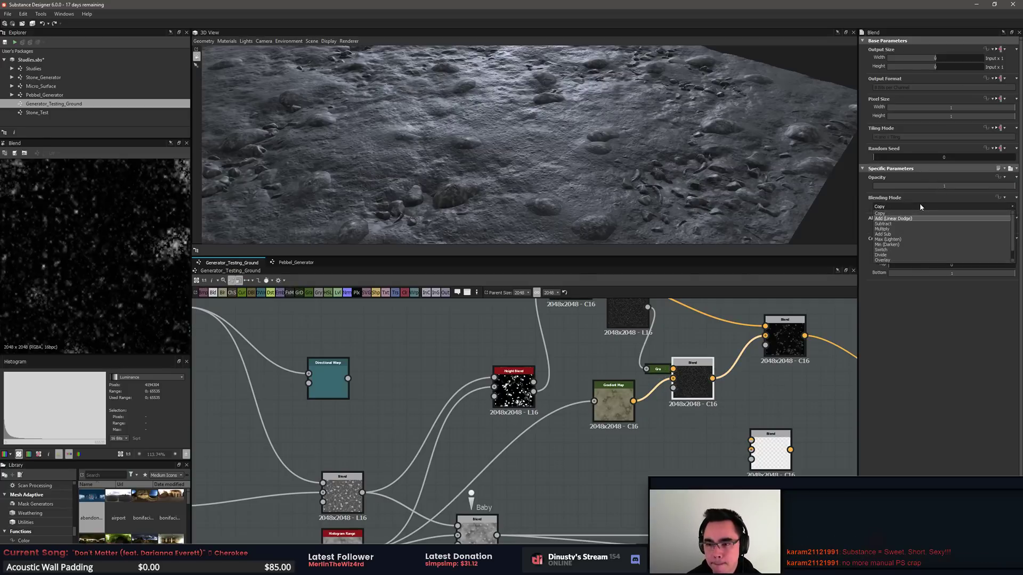
key("Return")
key("Down")
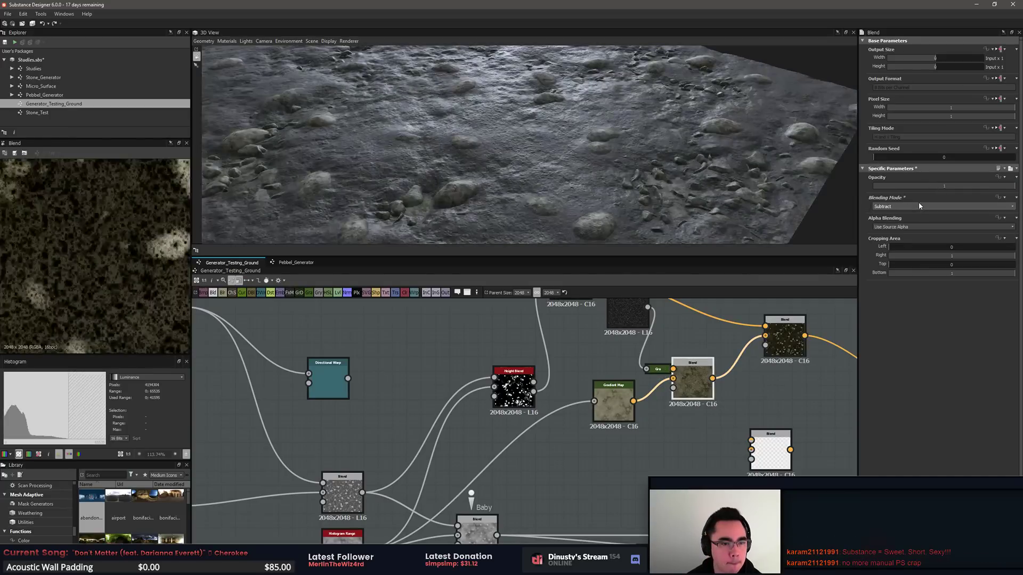
key("Down")
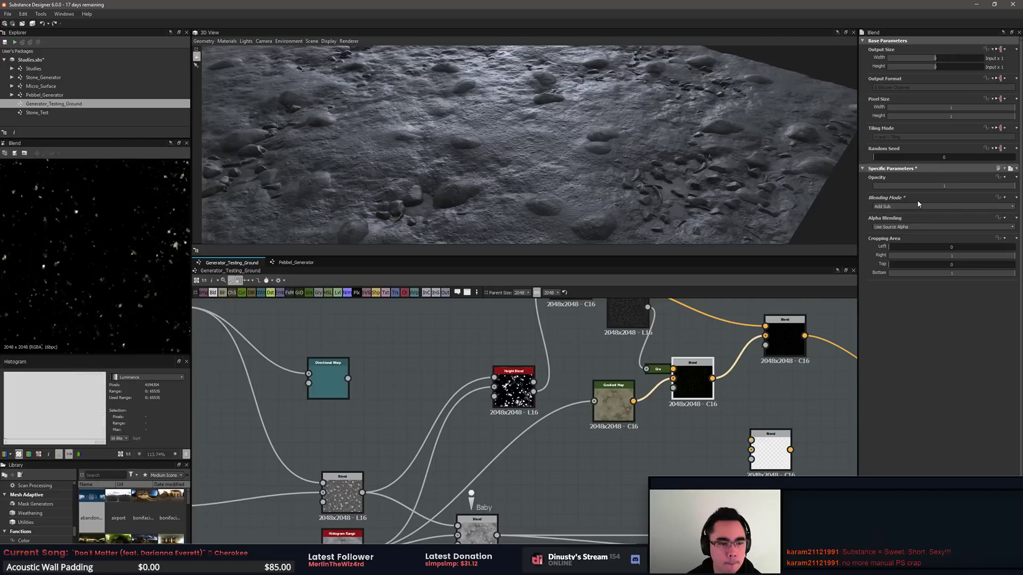
key("Down")
key("Down")
key("Down")
key("Down")
key("Down")
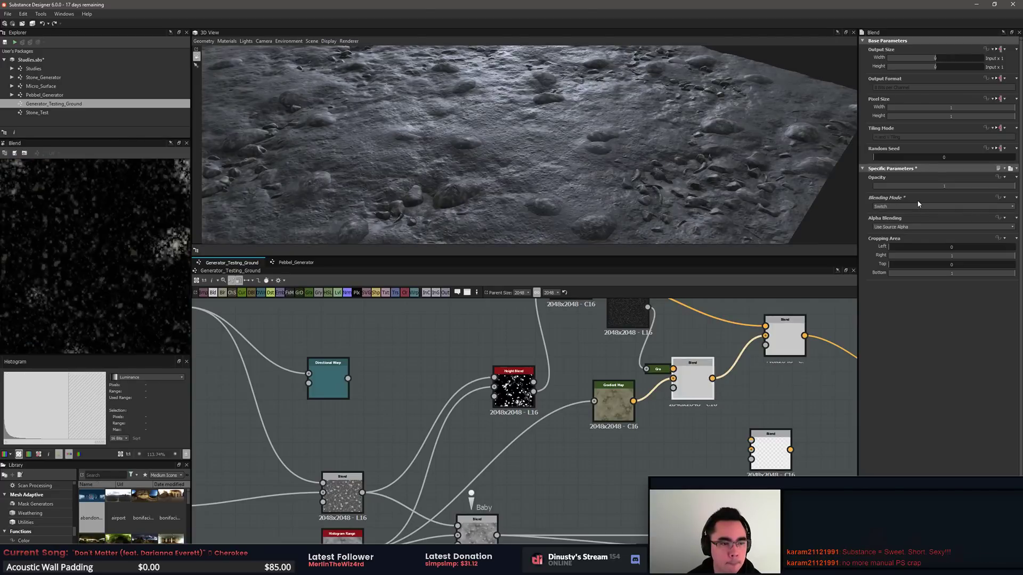
key("Down")
key("Down")
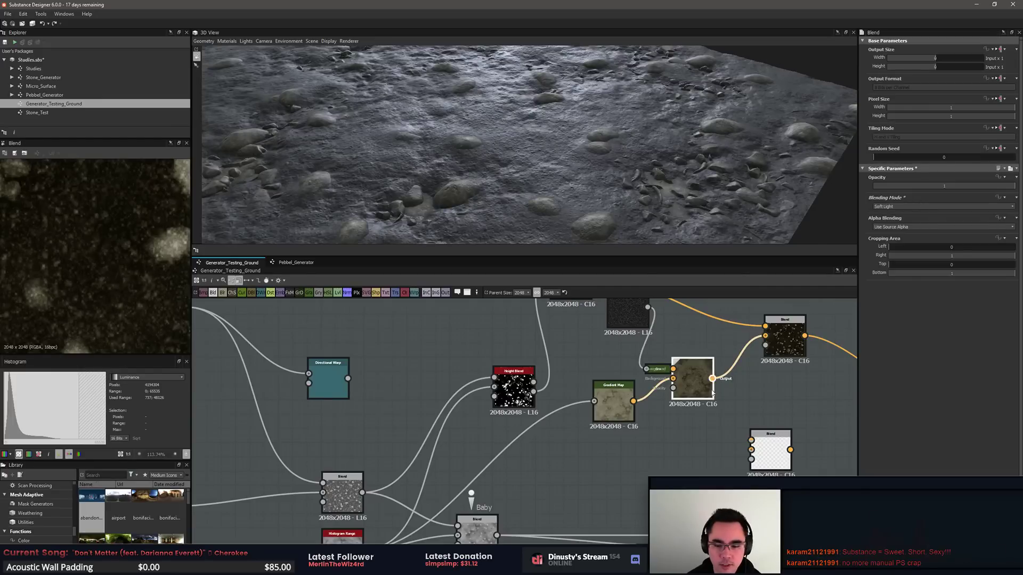
Step: Move the ground Gradient Map further below the Dirt 6 Blend and set that Blend's blending mode to Overlay
left_click_drag(620, 406, 619, 440)
left_click(709, 393)
left_click(933, 207)
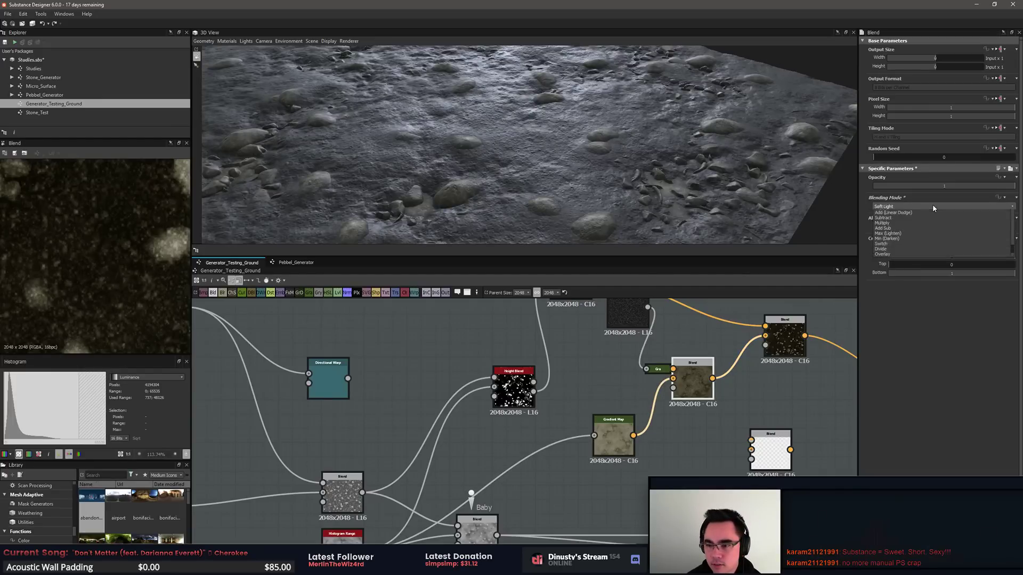
left_click(933, 206)
key("Up")
key("Up")
key("Up")
key("Up")
scroll(932, 204, "down", 2)
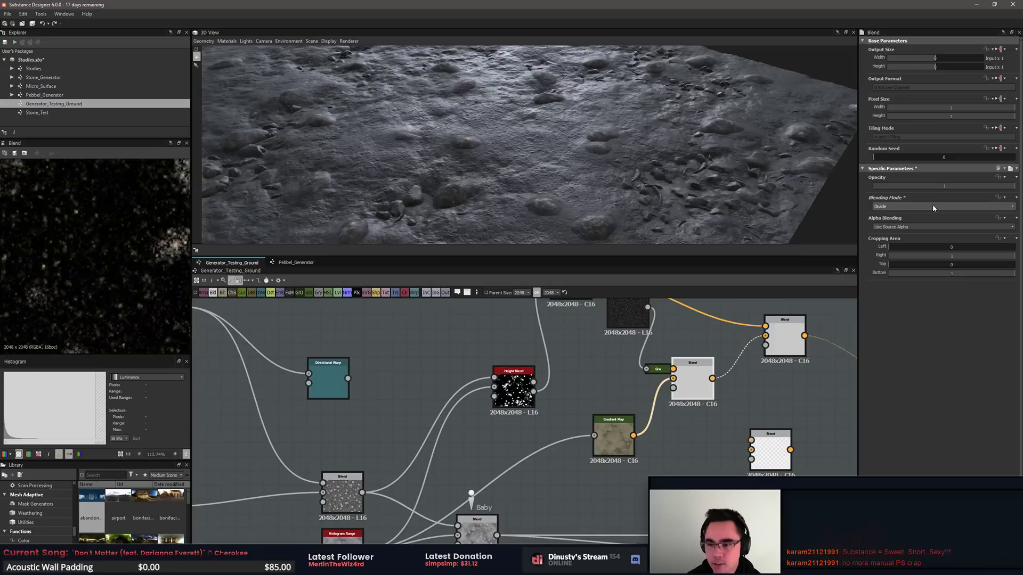
Step: Lower the Dirt 6 Blend's opacity to 0.08 and select the pebble colour Blend
left_click(926, 187)
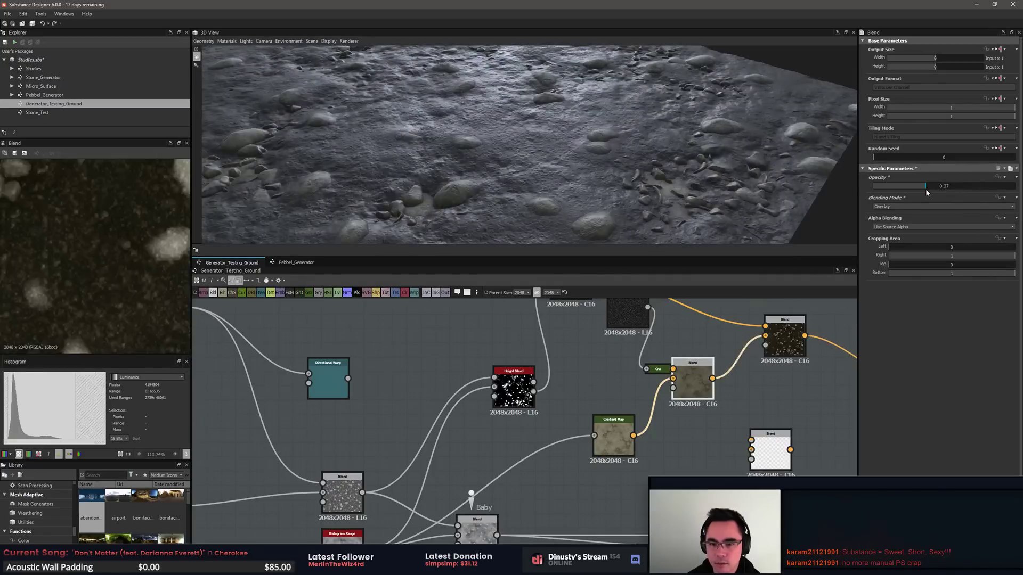
left_click_drag(926, 190, 918, 189)
left_click_drag(904, 193, 880, 199)
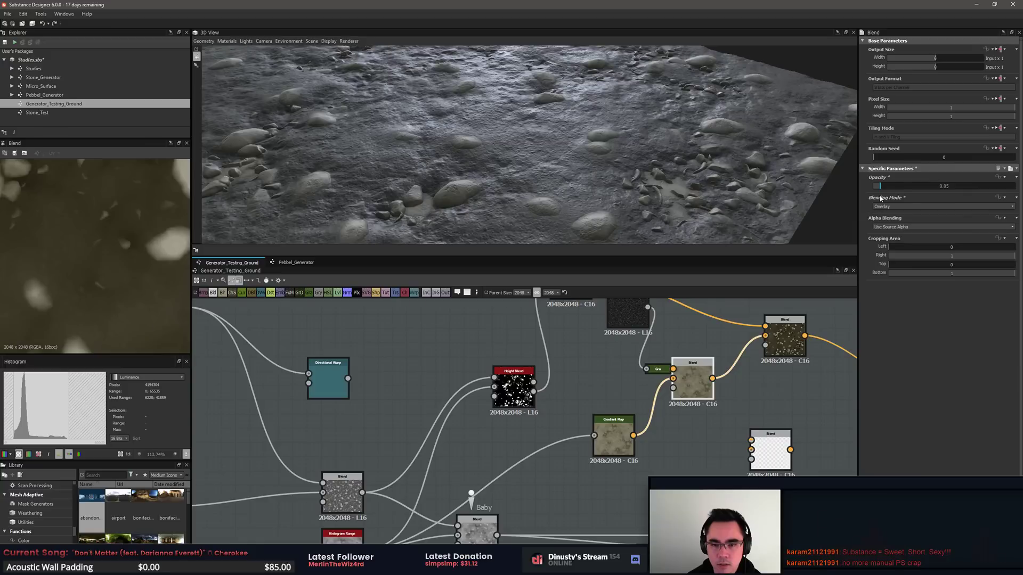
left_click(784, 336)
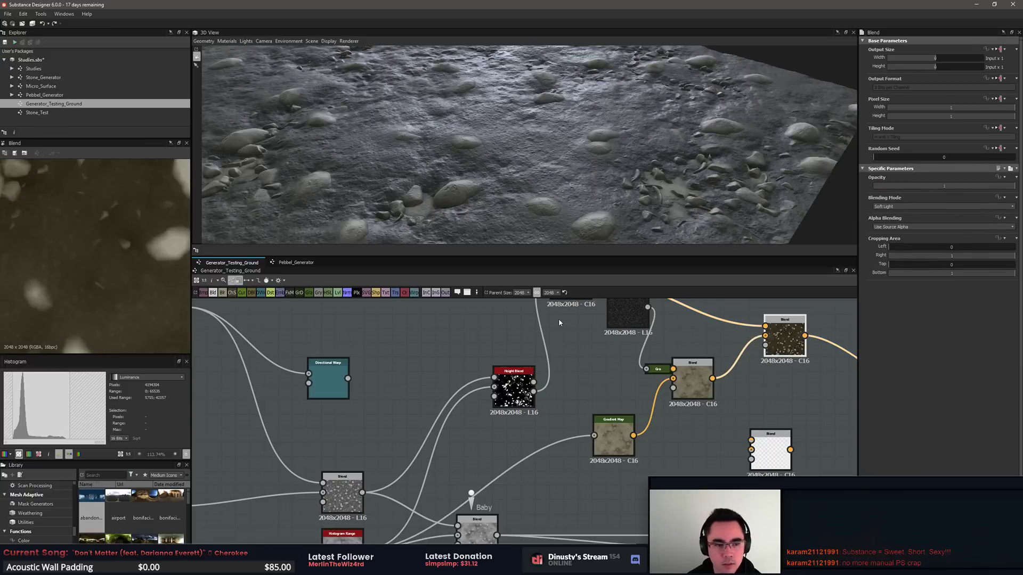
Step: Line up the Dirt 6 and Height Blend nodes side by side ahead of the Dirt 6 Blend
middle_click_drag(559, 323, 513, 435)
scroll(513, 436, "down", 1)
left_click_drag(572, 432, 537, 457)
left_click_drag(519, 405, 528, 355)
double_click(541, 344)
middle_click_drag(621, 408, 538, 367)
scroll(658, 414, "up", 2)
double_click(603, 411)
middle_click_drag(426, 369, 615, 364)
scroll(612, 393, "down", 1)
left_click_drag(500, 440, 479, 389)
left_click(647, 438)
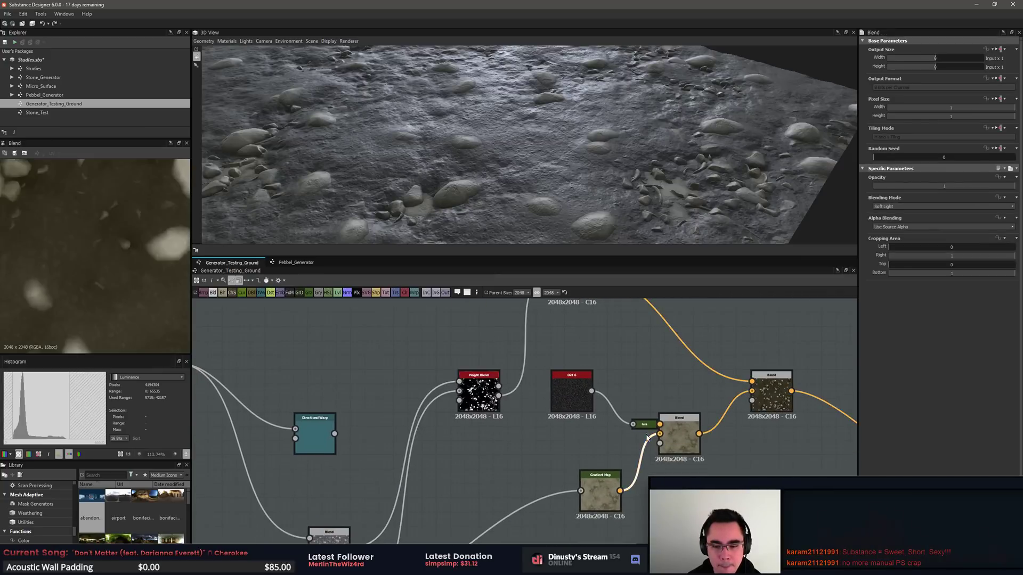
Step: Connect the Height Blend's height mask output to the pebble colour Blend's opacity input and preview the mask
scroll(646, 438, "down", 1)
middle_click_drag(631, 392, 500, 387)
scroll(443, 413, "up", 2)
left_click_drag(395, 386, 698, 392)
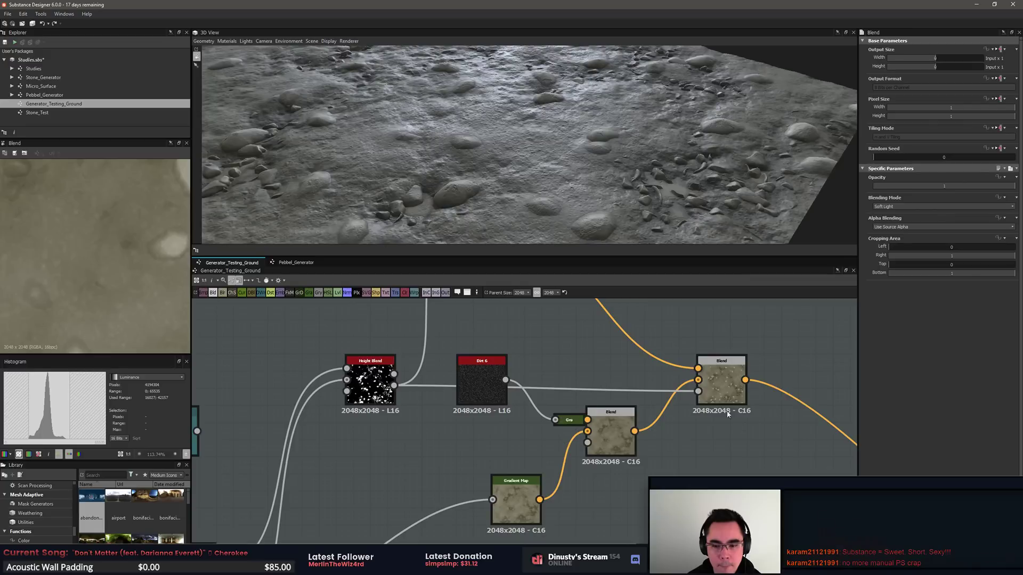
double_click(669, 389)
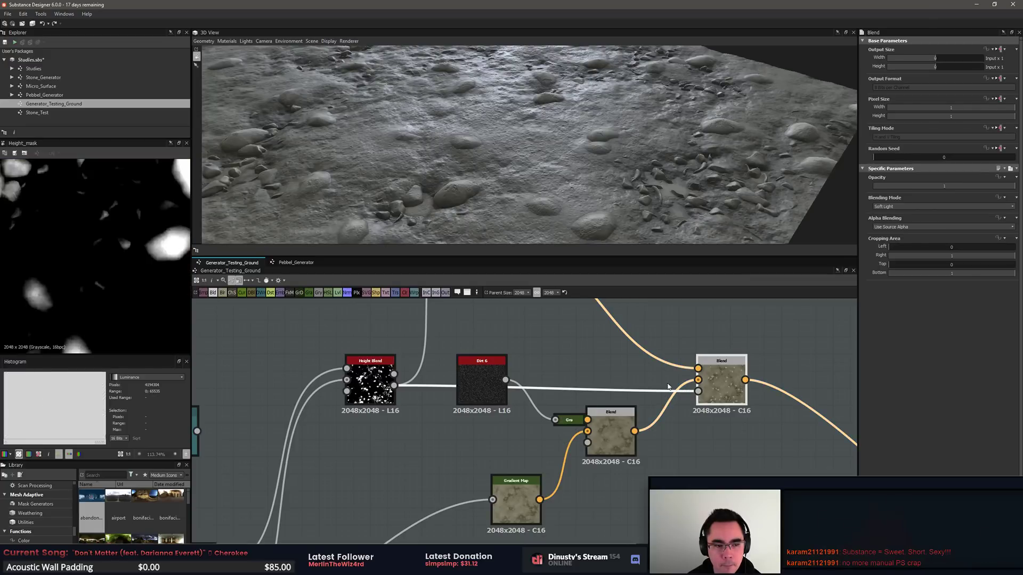
Step: Set the Height Blend's Height Offset to 0.5 and Contrast to 0.96 to sharpen the pebble mask
scroll(132, 299, "down", 3)
scroll(329, 380, "up", 3)
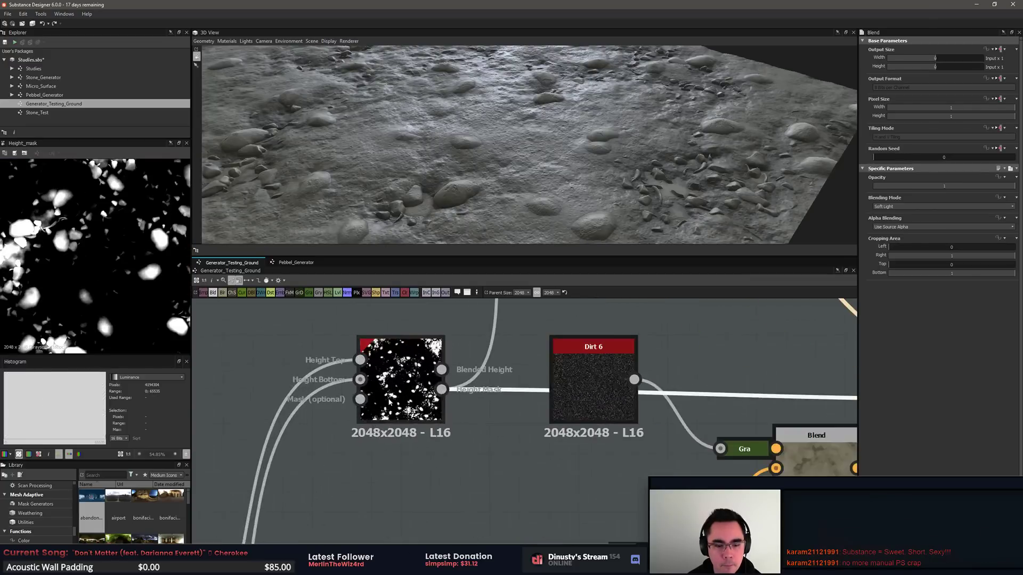
left_click_drag(446, 429, 424, 413)
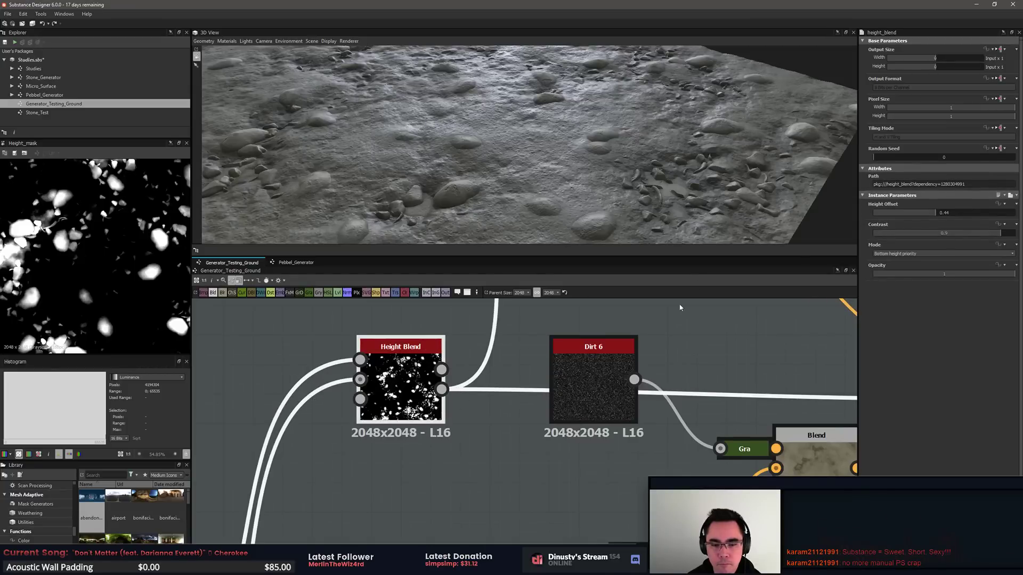
left_click(442, 369)
left_click(442, 389)
left_click(934, 254)
left_click(934, 253)
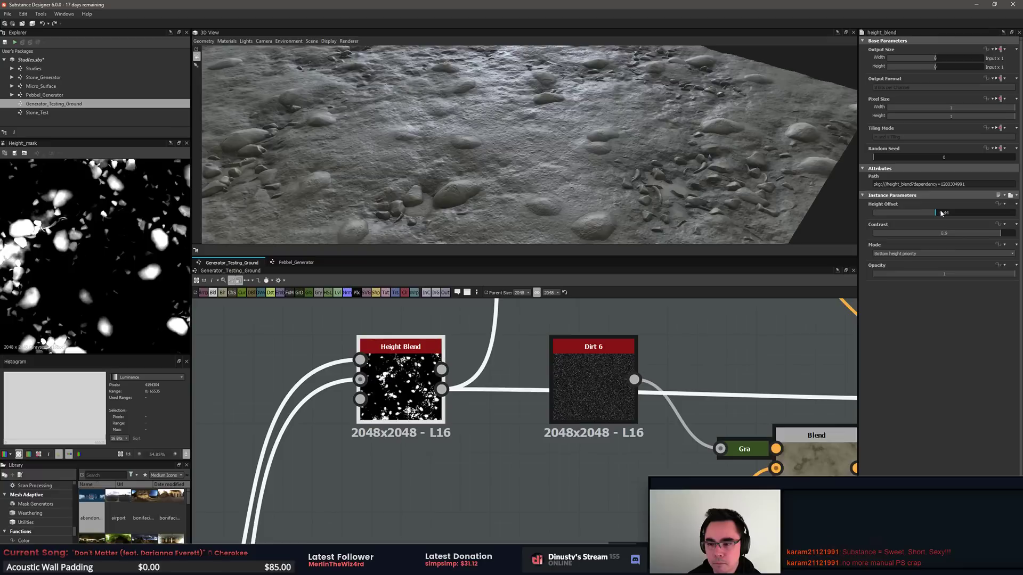
left_click_drag(941, 213, 942, 216)
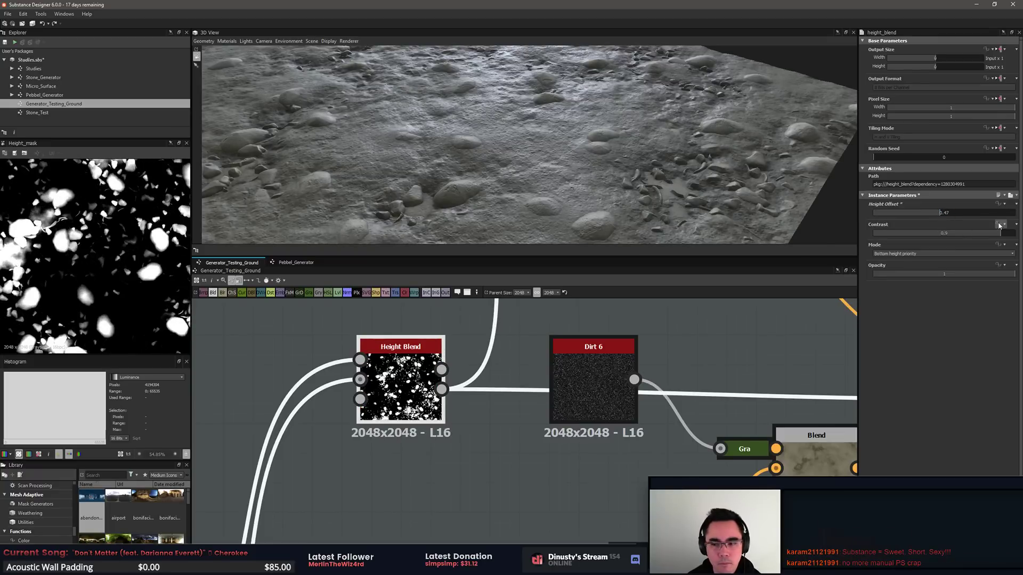
left_click_drag(1000, 233, 1009, 233)
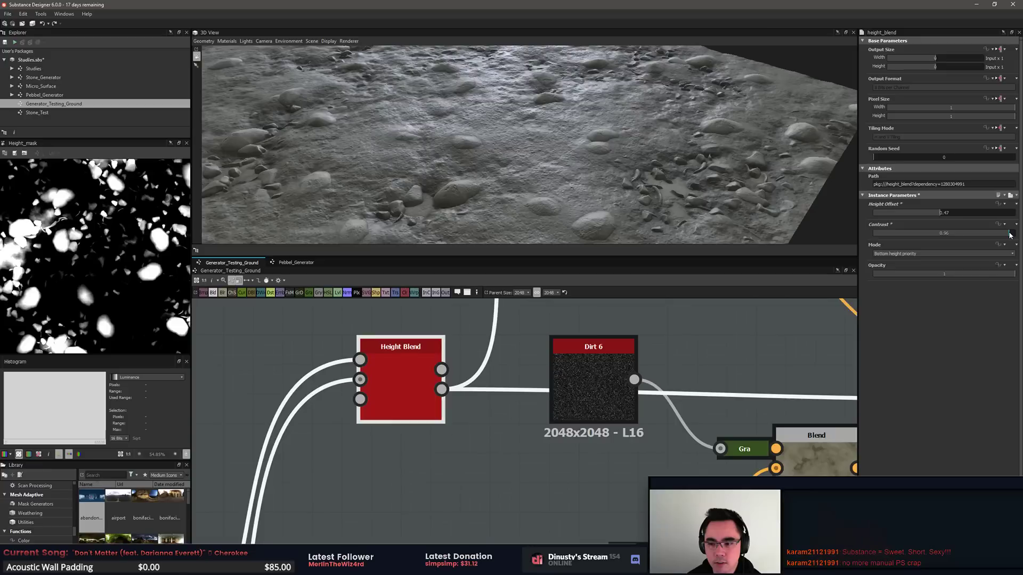
left_click(947, 215)
left_click(947, 215)
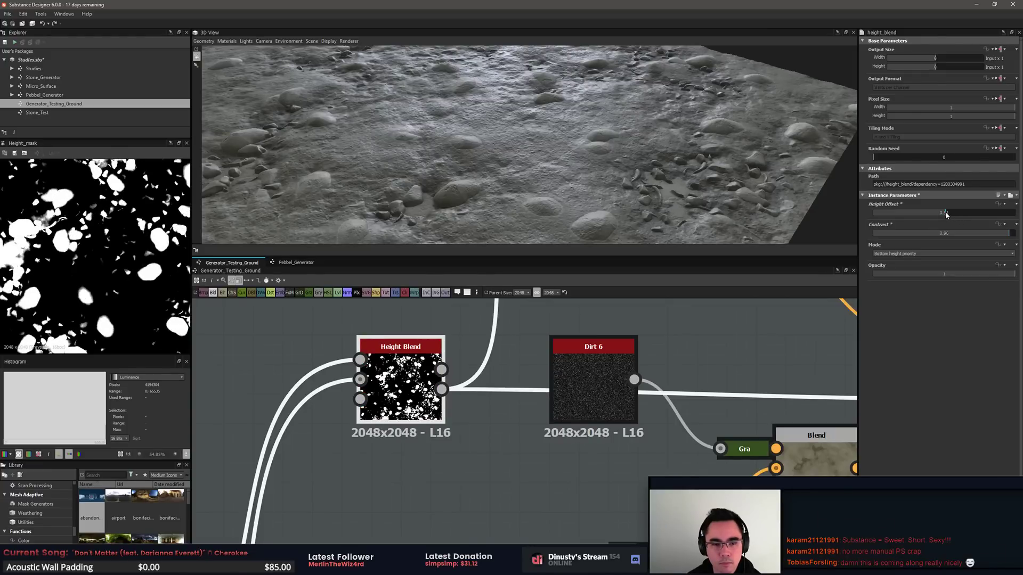
left_click(946, 215)
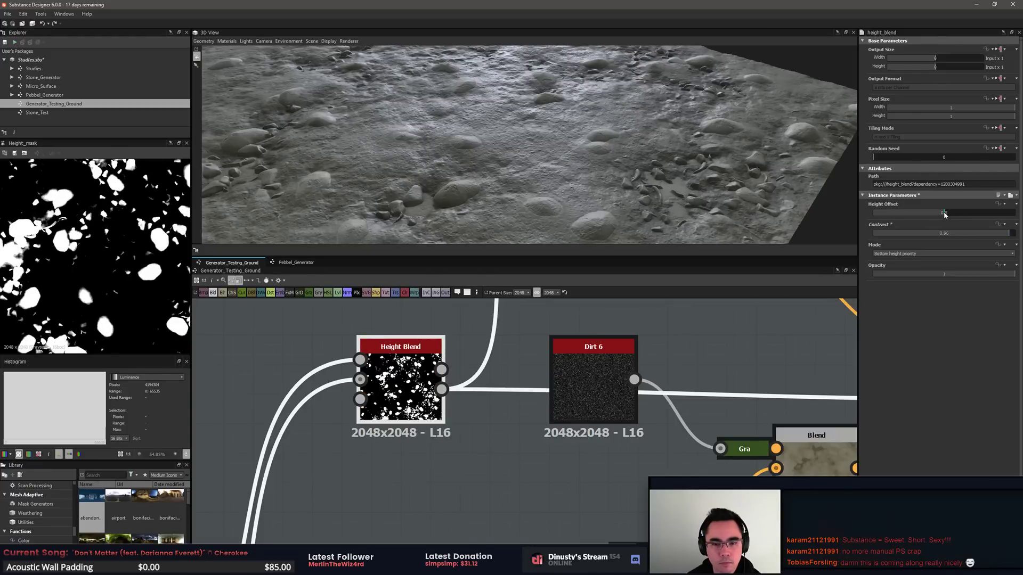
Step: Preview the masked pebble colour Blend in the 2D view
middle_click_drag(674, 354, 345, 342)
scroll(624, 356, "down", 2)
double_click(463, 366)
left_click(546, 331)
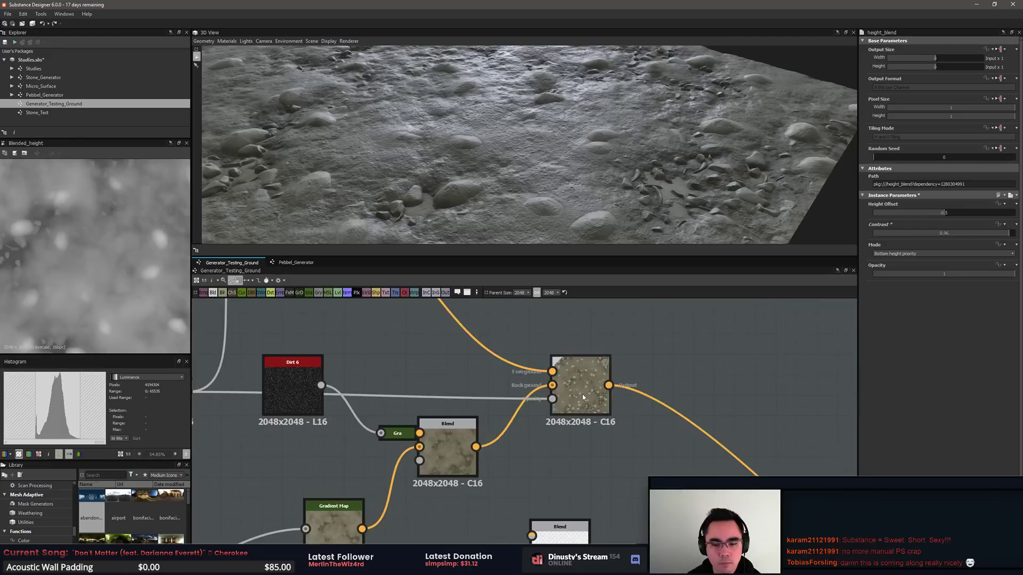
double_click(583, 397)
double_click(553, 401)
double_click(575, 400)
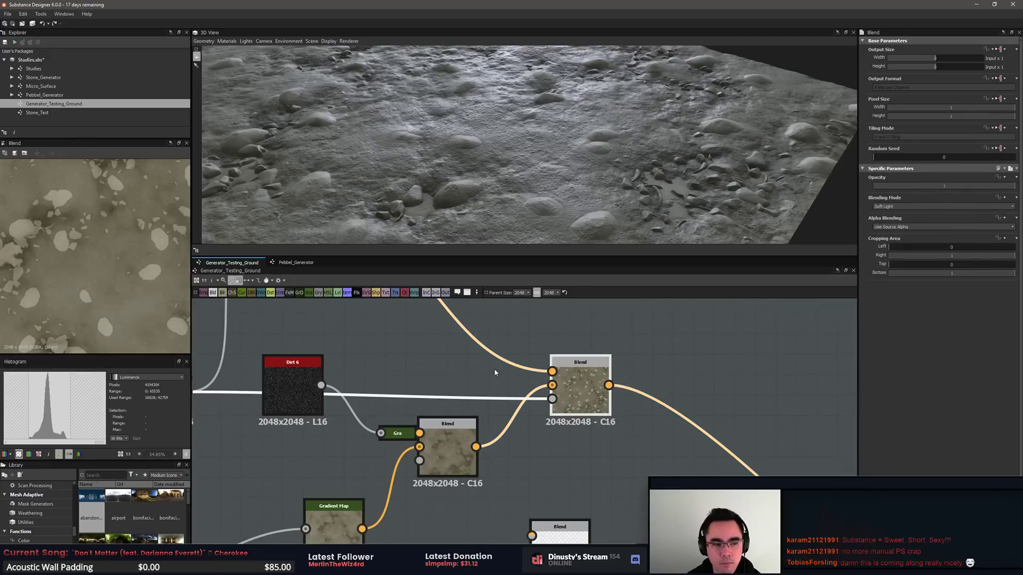
Step: Move the pebble Gradient Map closer to the pebble colour Blend, above Dirt 6
middle_click_drag(597, 453, 662, 488)
scroll(661, 488, "down", 2)
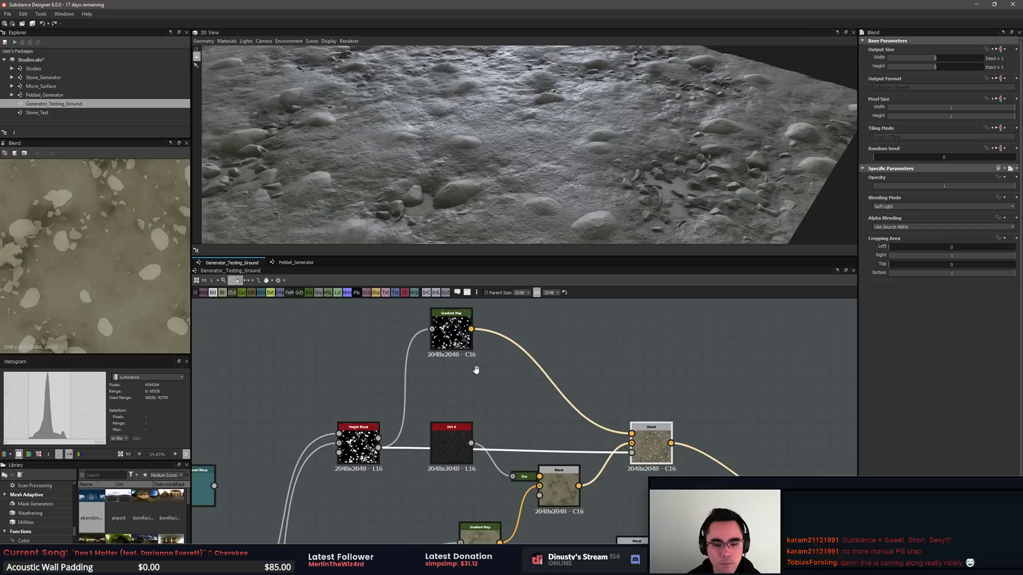
middle_click_drag(476, 369, 488, 410)
left_click(467, 385)
left_click_drag(467, 385, 510, 400)
left_click(542, 439)
middle_click_drag(562, 420, 586, 354)
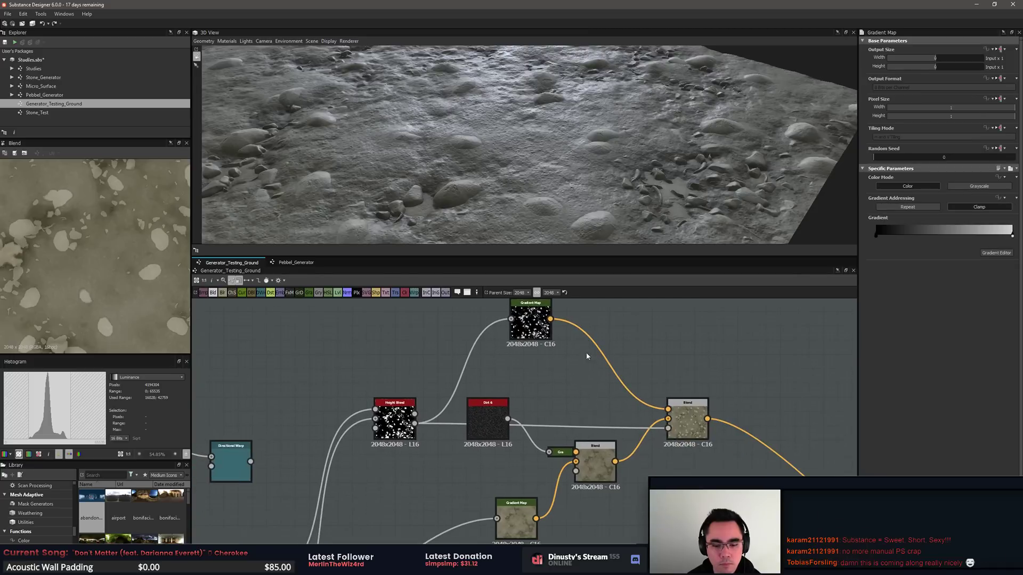
Step: Move Dirt 6 and its Blend above the mask connection and shift the pebble Gradient Map aside to make room
left_click(596, 461)
left_click_drag(588, 456, 552, 377)
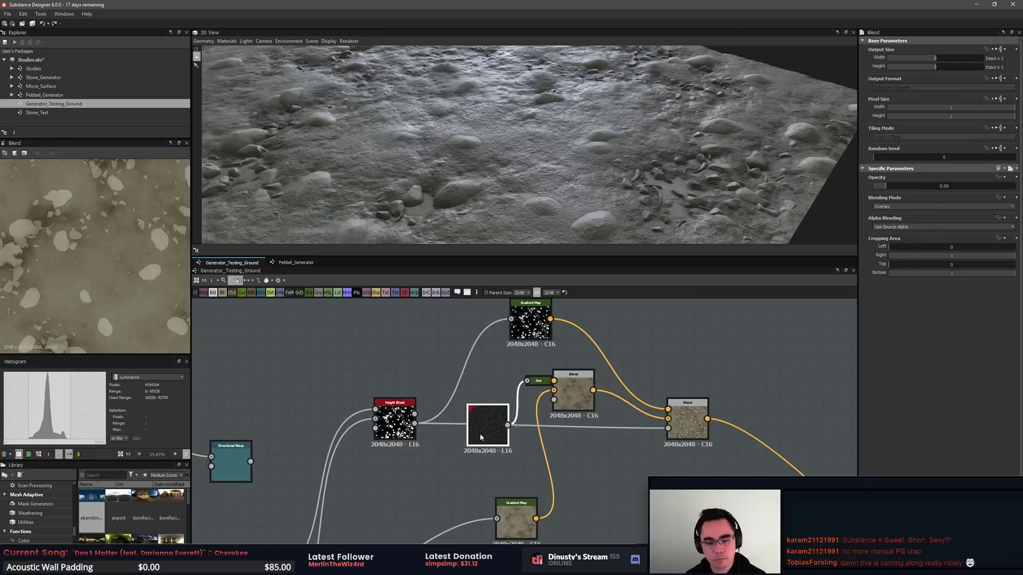
left_click_drag(487, 418, 417, 319)
left_click(541, 380)
left_click_drag(539, 381, 526, 380)
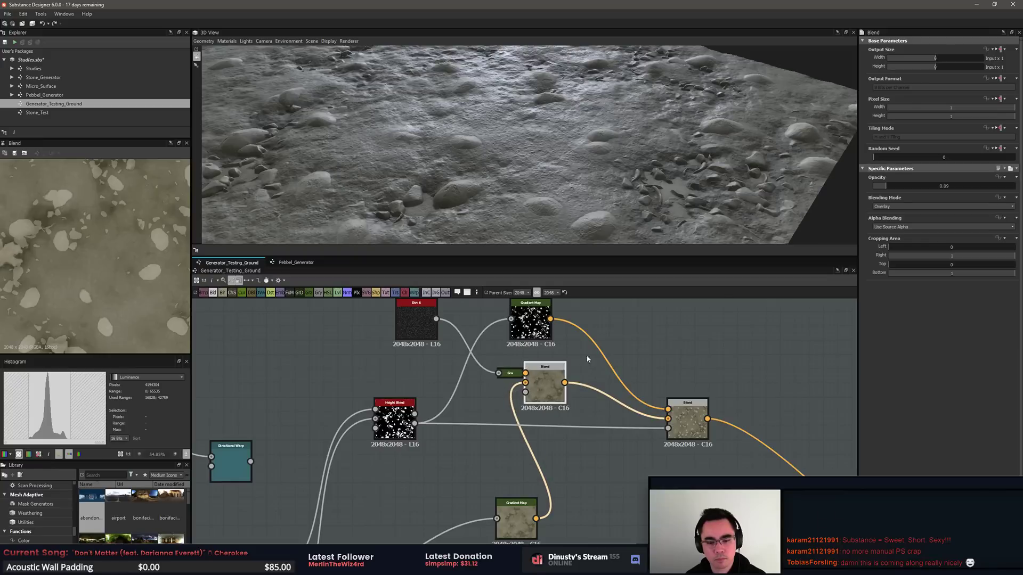
left_click_drag(531, 325, 602, 325)
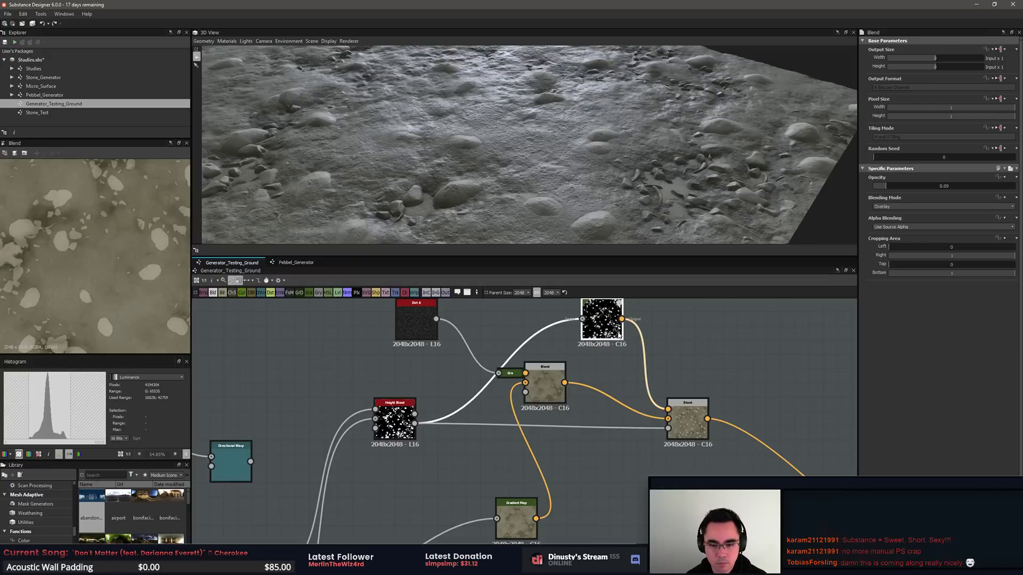
Step: Try a Levels node between the Dirt 6 Blend and the pebble colour Blend's foreground, lowering its input white point to brighten the pebbles
key("space")
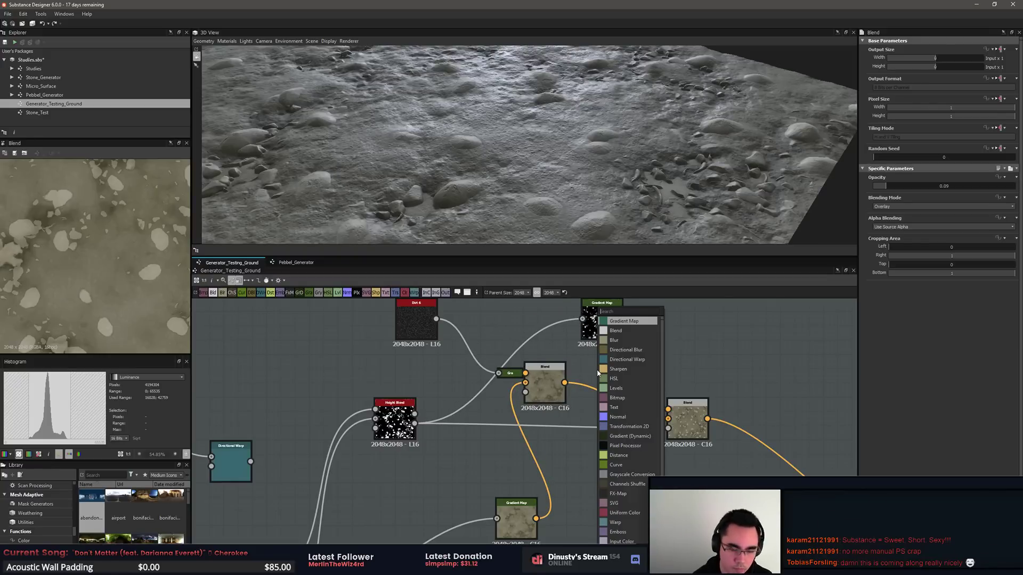
left_click(616, 388)
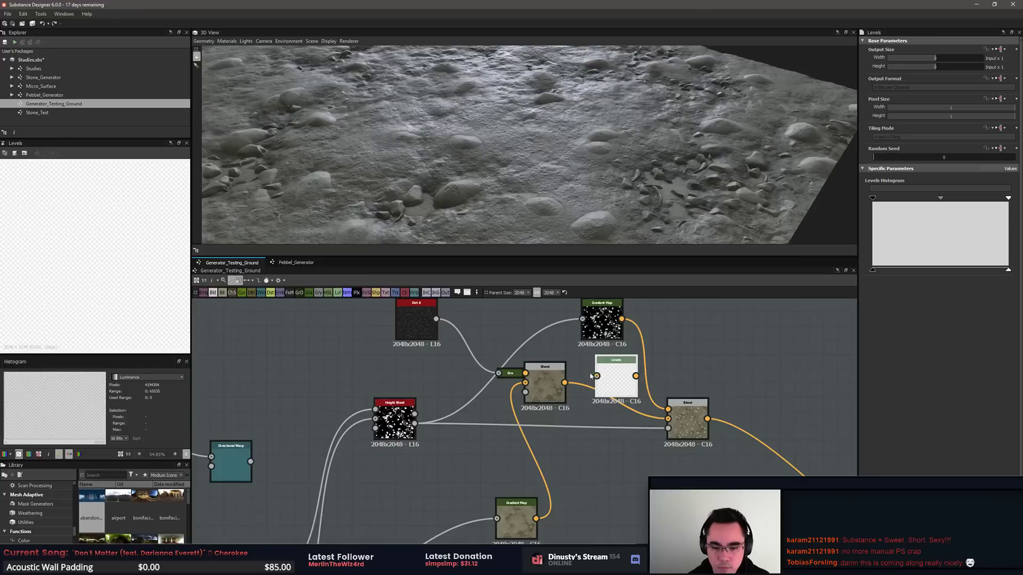
left_click_drag(592, 377, 668, 410)
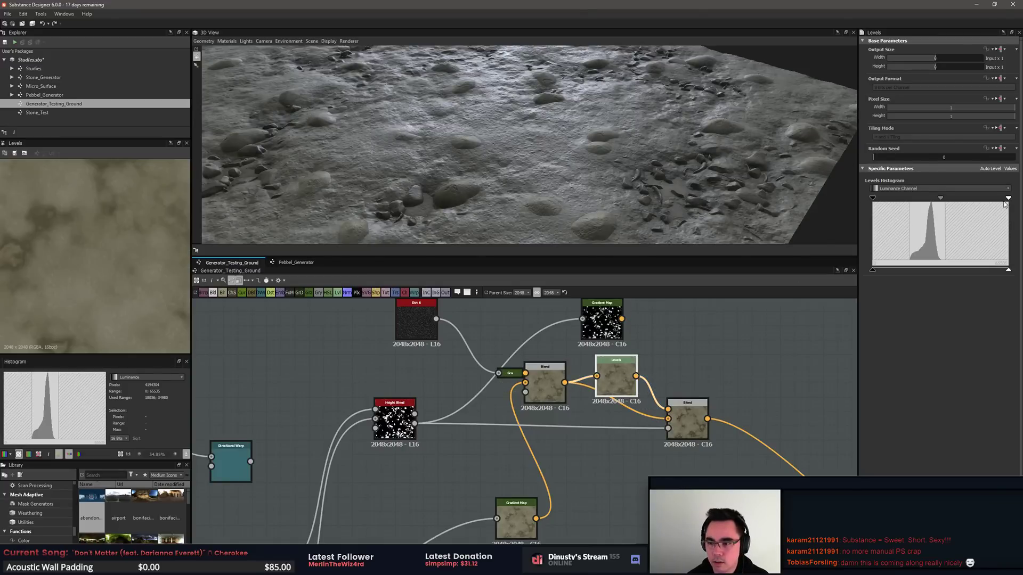
left_click_drag(1007, 198, 917, 204)
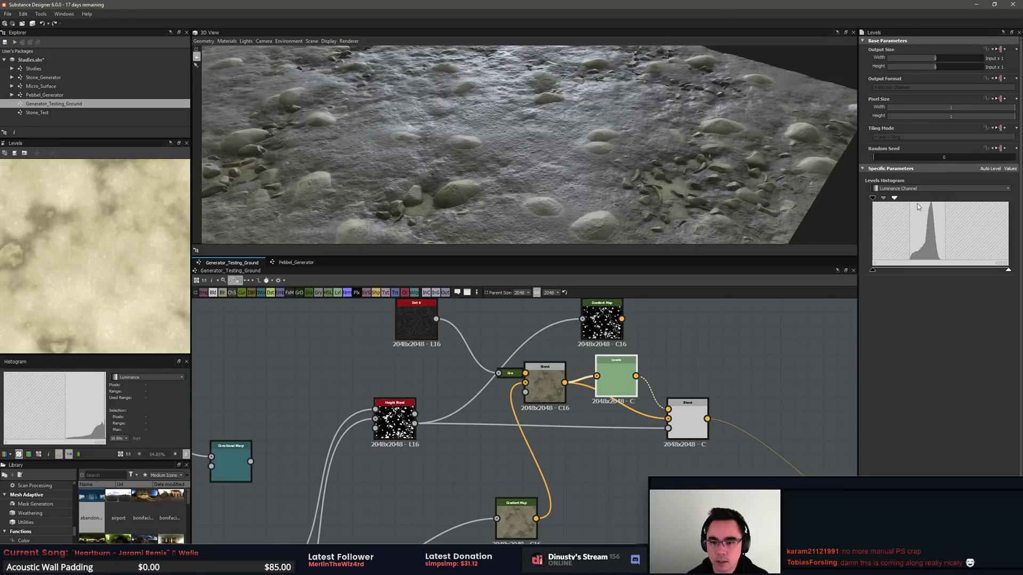
left_click_drag(918, 207, 942, 203)
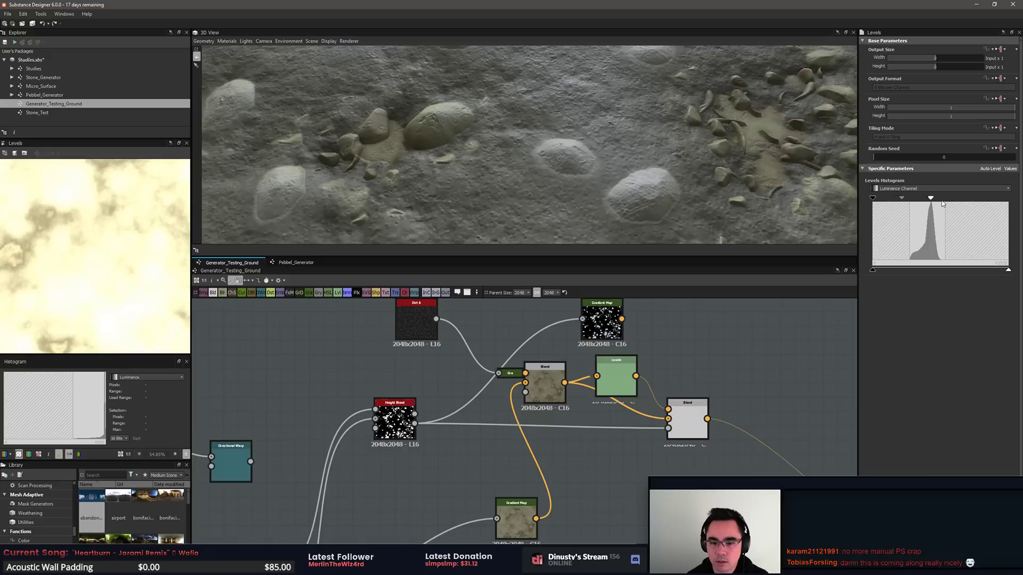
Step: Delete the disconnected pebble Gradient Map
left_click(597, 320)
scroll(607, 373, "up", 2)
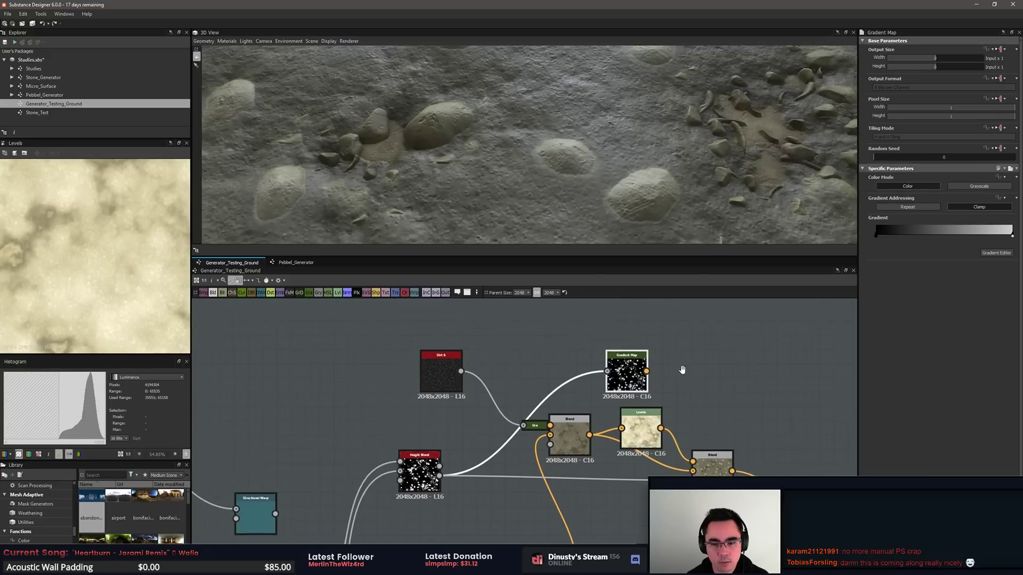
left_click_drag(607, 373, 540, 340)
left_click(558, 351)
key("Delete")
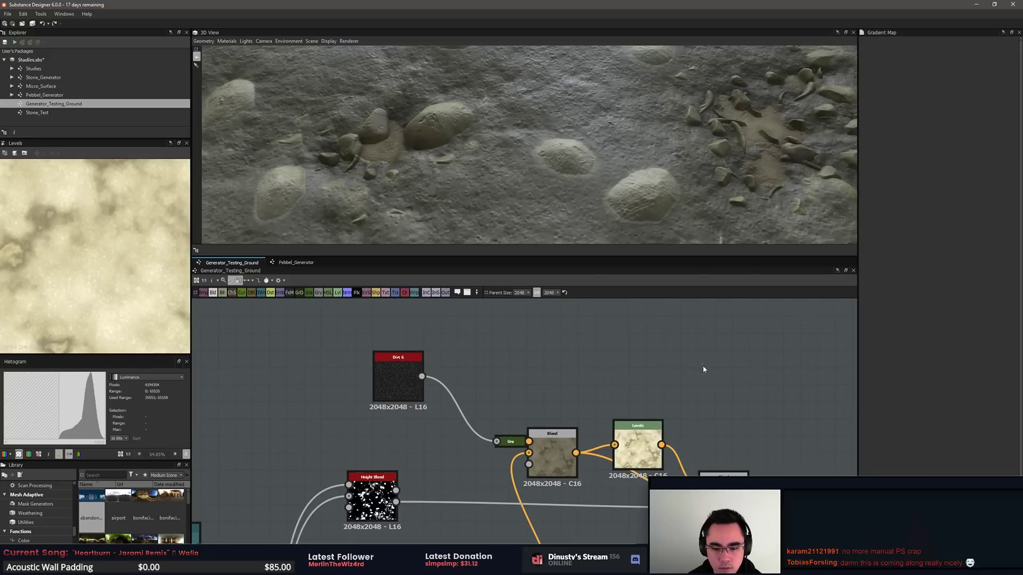
Step: Move the Levels node away from the Dirt 6 Blend and delete it
left_click_drag(636, 457, 635, 373)
left_click(637, 368)
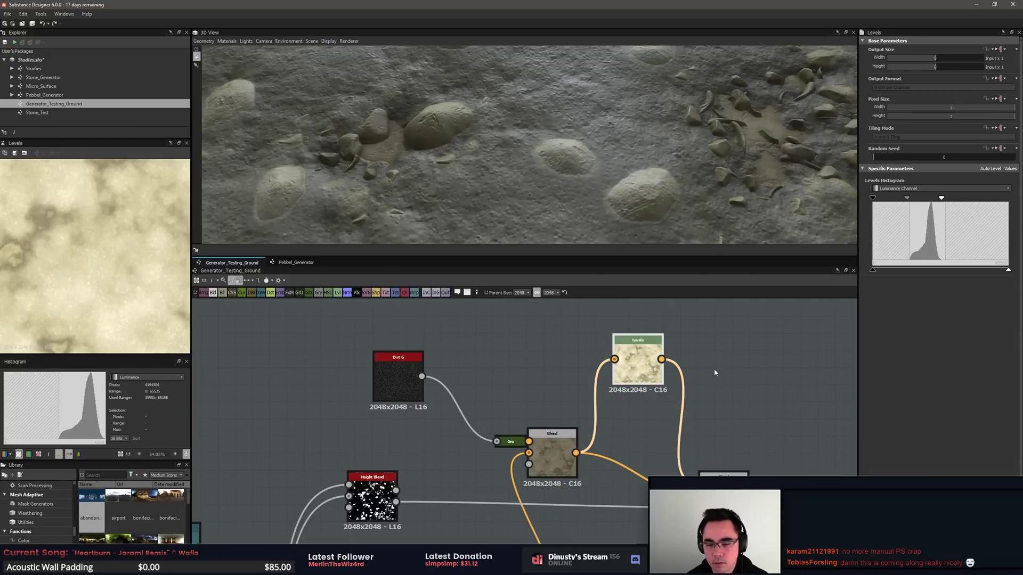
key("Delete")
Step: Add an HSL node and connect it between the Dirt 6 Blend and the pebble colour Blend's foreground
key("space")
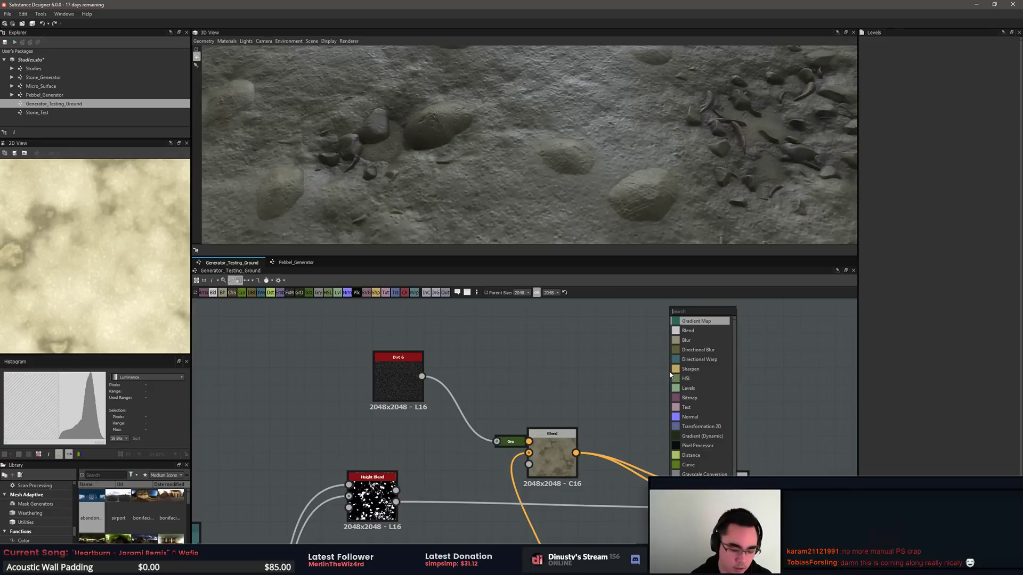
type("hsl")
key("Return")
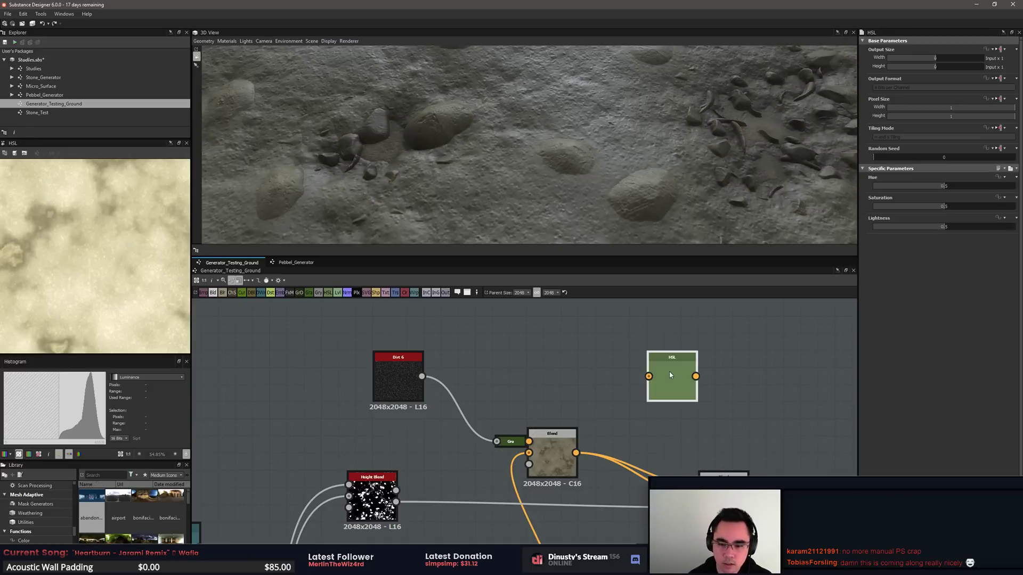
left_click_drag(670, 375, 646, 359)
left_click_drag(598, 425, 701, 485)
left_click(746, 389)
left_click(634, 380)
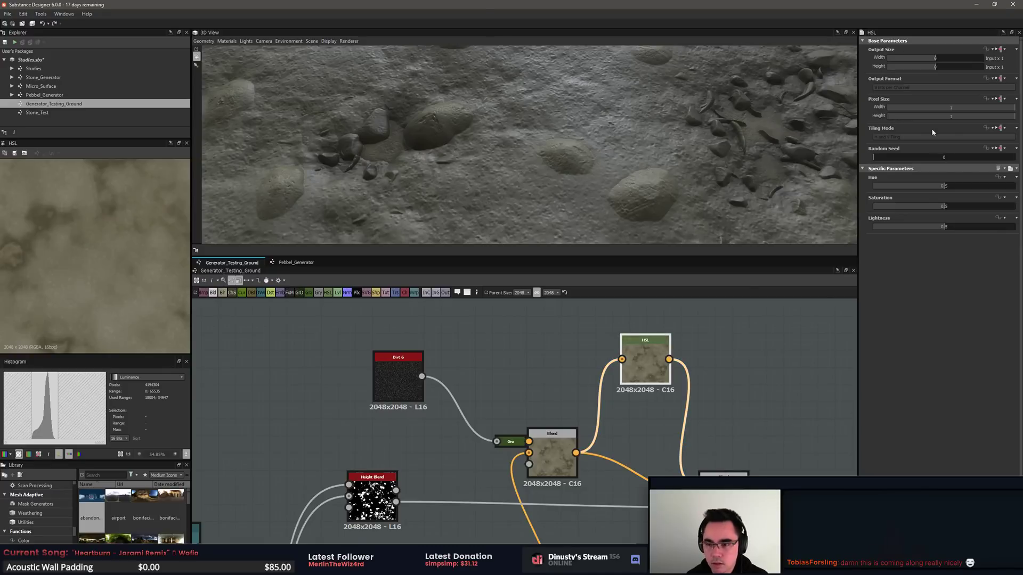
Step: Set the HSL node's Saturation to 0.28 and Lightness to 0.71 to give the pebbles a paler, greyer colour
left_click_drag(941, 207, 974, 227)
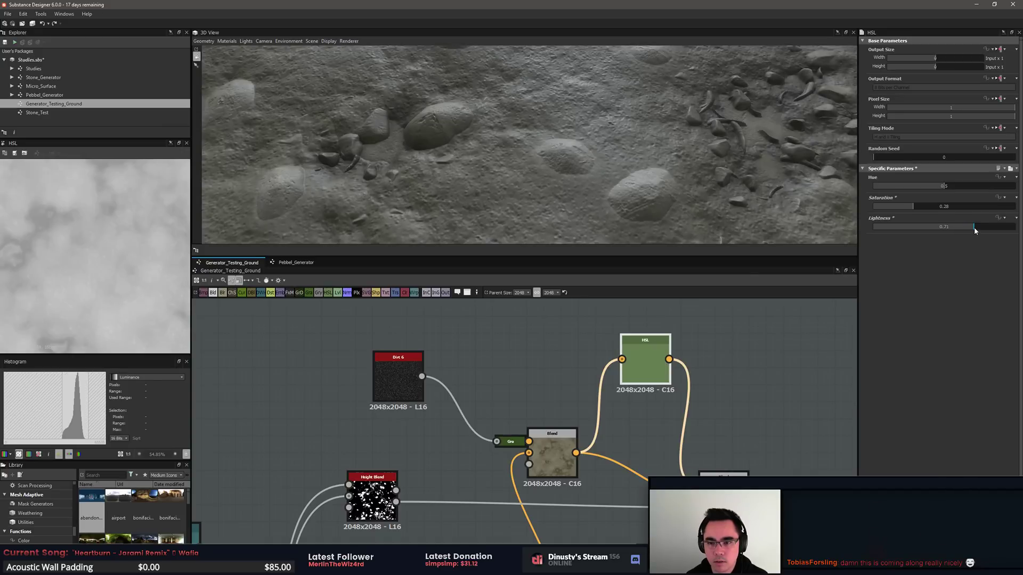
left_click(744, 364)
left_click(645, 360)
left_click(547, 347)
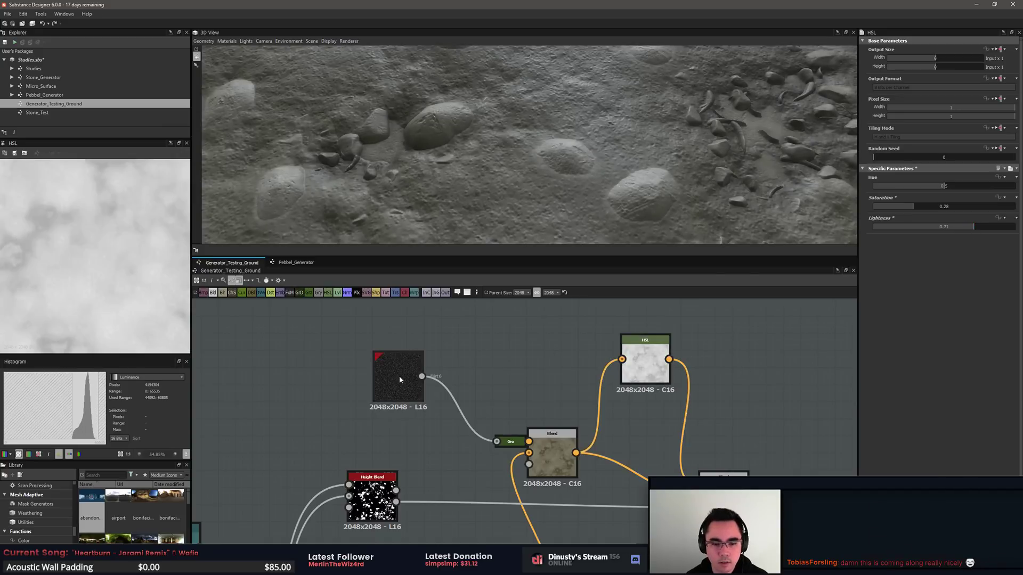
Step: Raise the Height Blend node's Contrast to 1 to sharpen the pebble mask
left_click(400, 378)
left_click(571, 384)
left_click(552, 453)
scroll(552, 453, "up", 2)
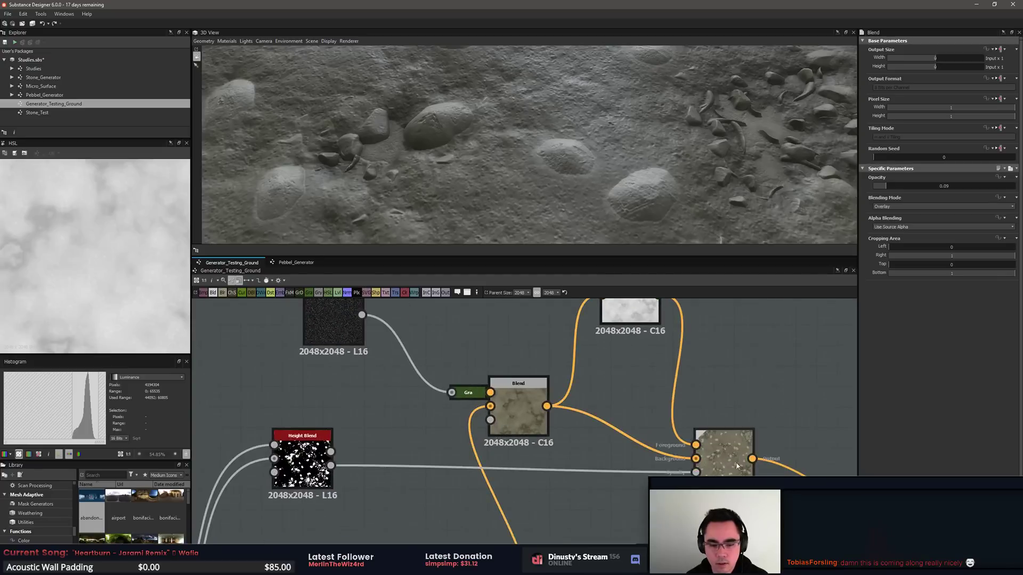
left_click(303, 458)
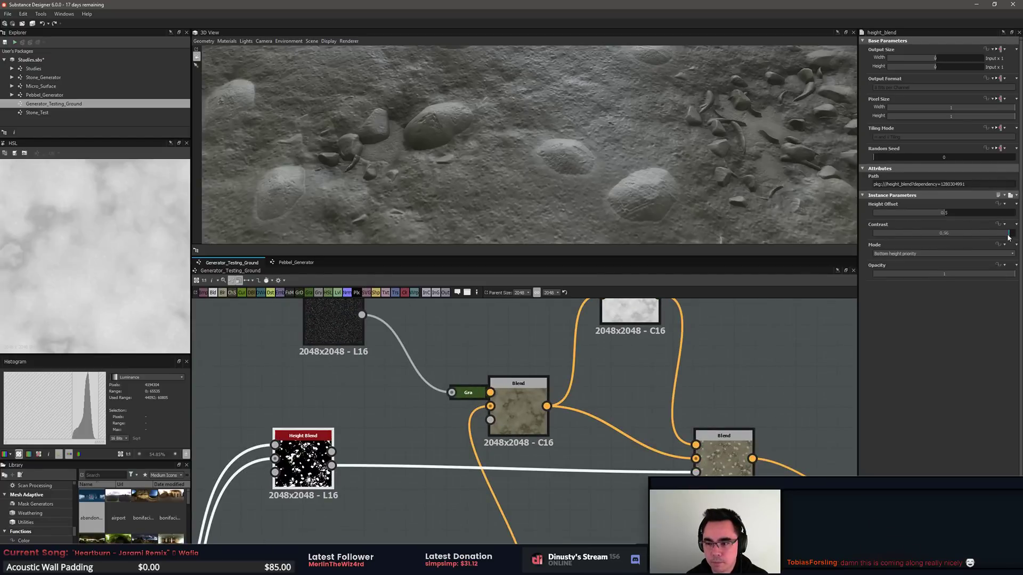
left_click_drag(1008, 237, 1016, 235)
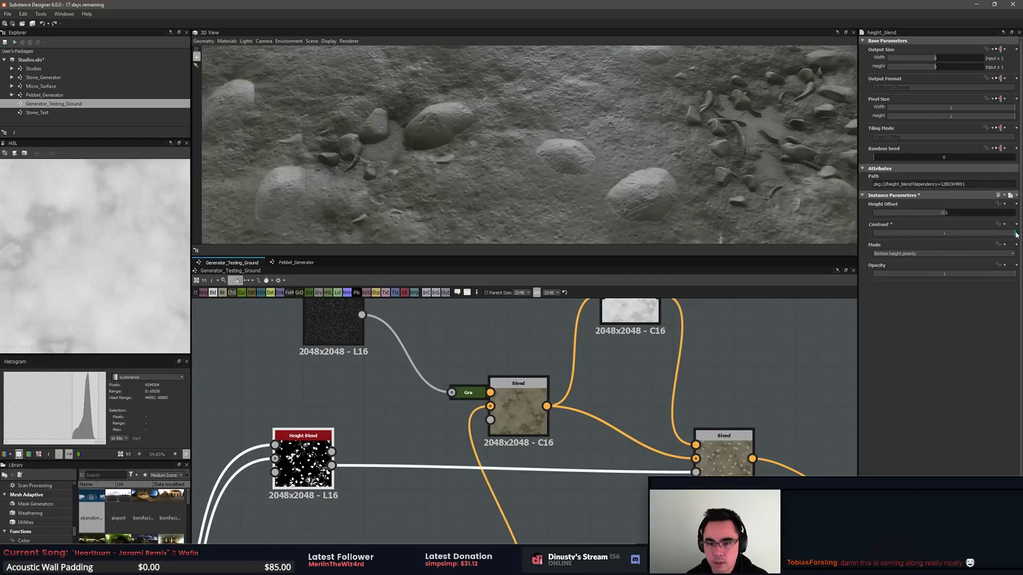
Step: Set the pebble HSL node's Saturation to 0.44 and check the pebble colour on the 3D ground
left_click_drag(589, 189, 672, 183)
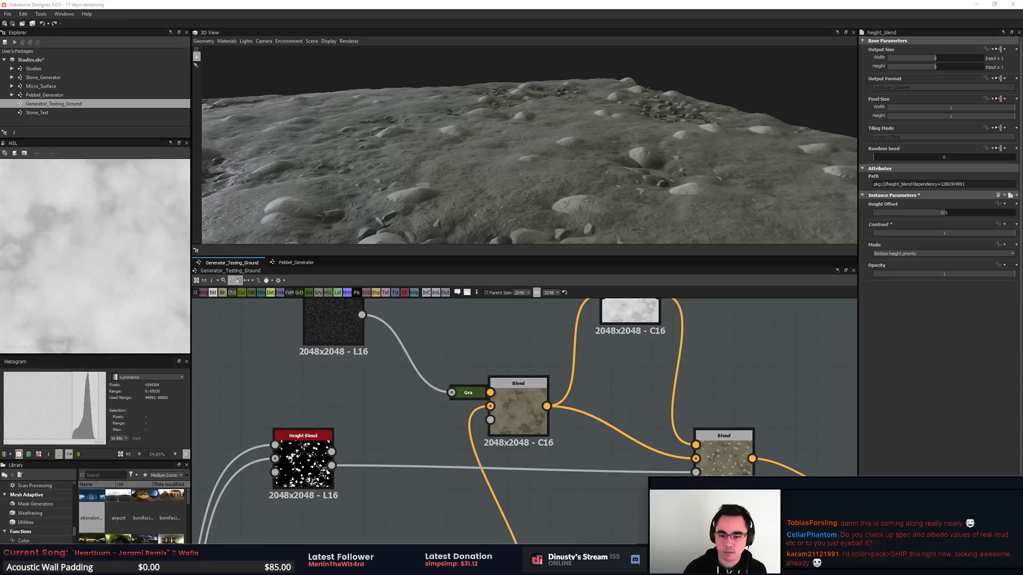
left_click(630, 311)
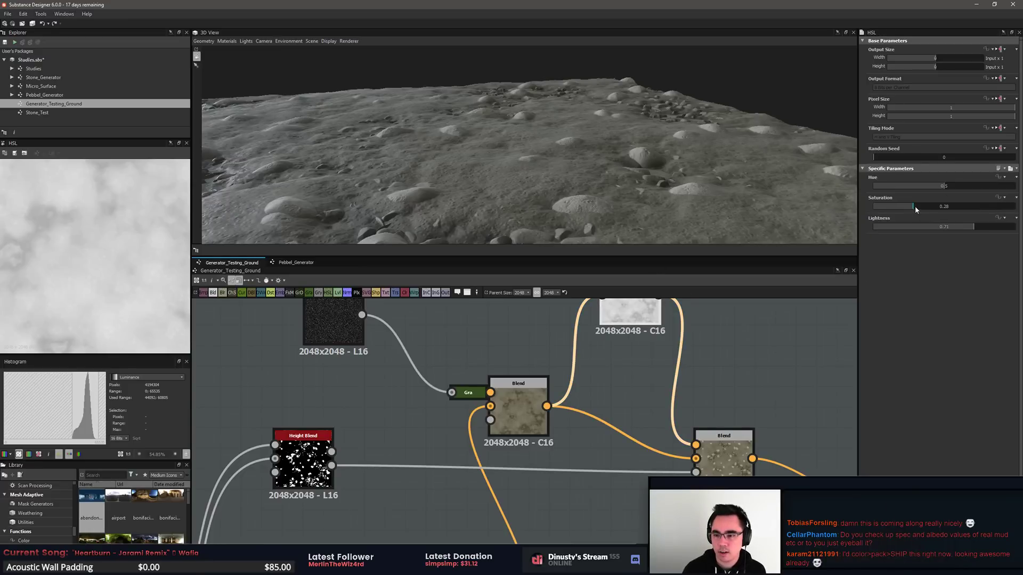
left_click_drag(915, 209, 936, 209)
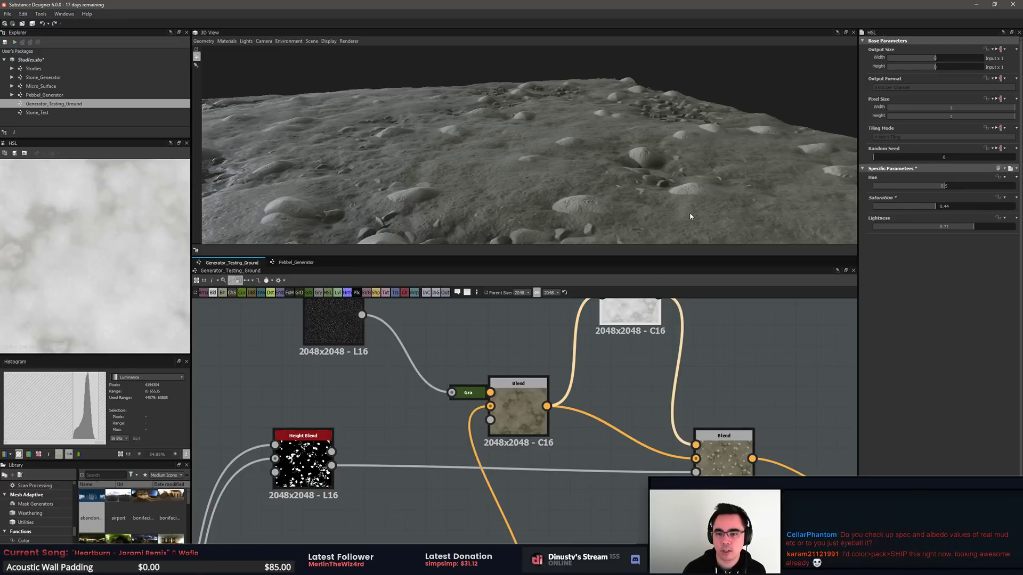
left_click_drag(661, 150, 584, 165)
scroll(593, 148, "up", 3)
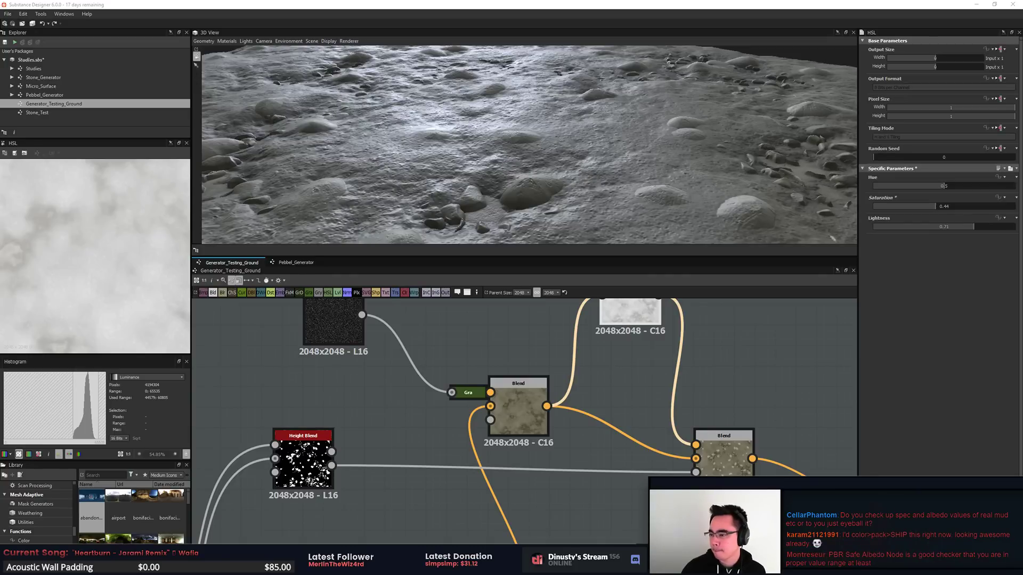
Step: Preview the Height Blend's mask and Blended Height outputs and compare them with the Blend marked Baby
left_click(753, 307)
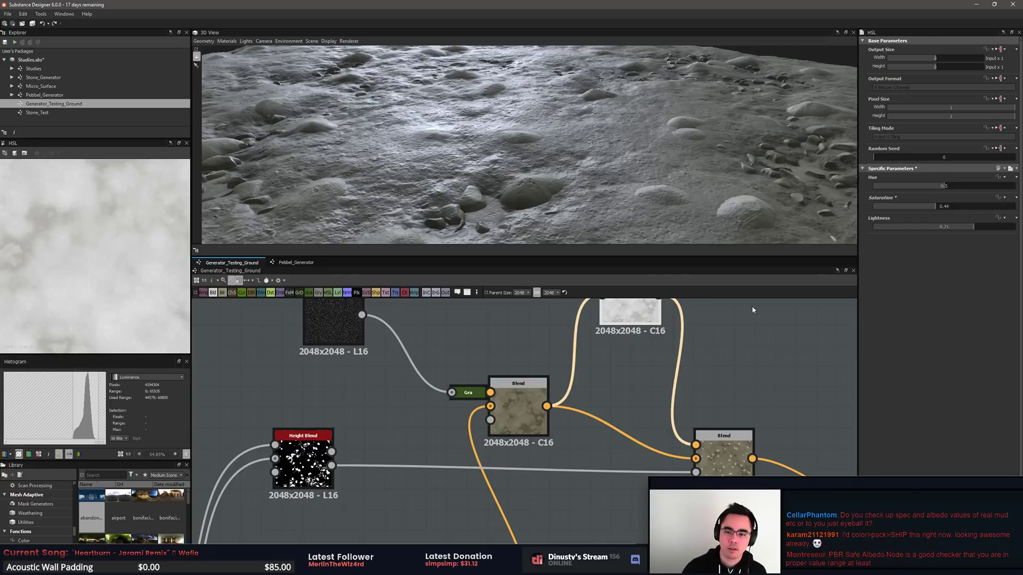
scroll(628, 162, "down", 6)
left_click_drag(626, 160, 534, 178)
scroll(535, 181, "up", 3)
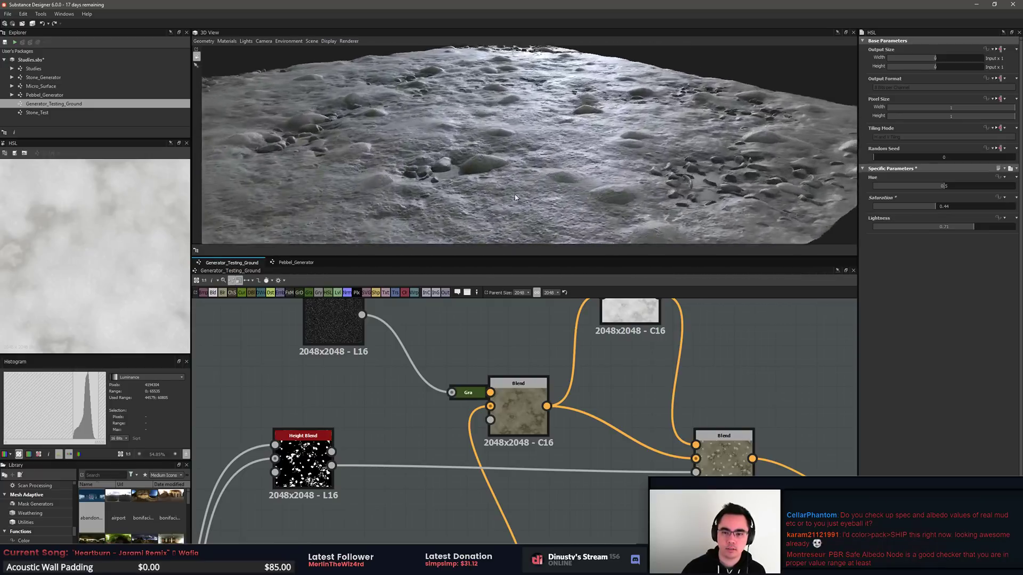
middle_click_drag(535, 181, 602, 165)
scroll(408, 413, "down", 5)
middle_click_drag(369, 464, 577, 351)
scroll(533, 397, "up", 4)
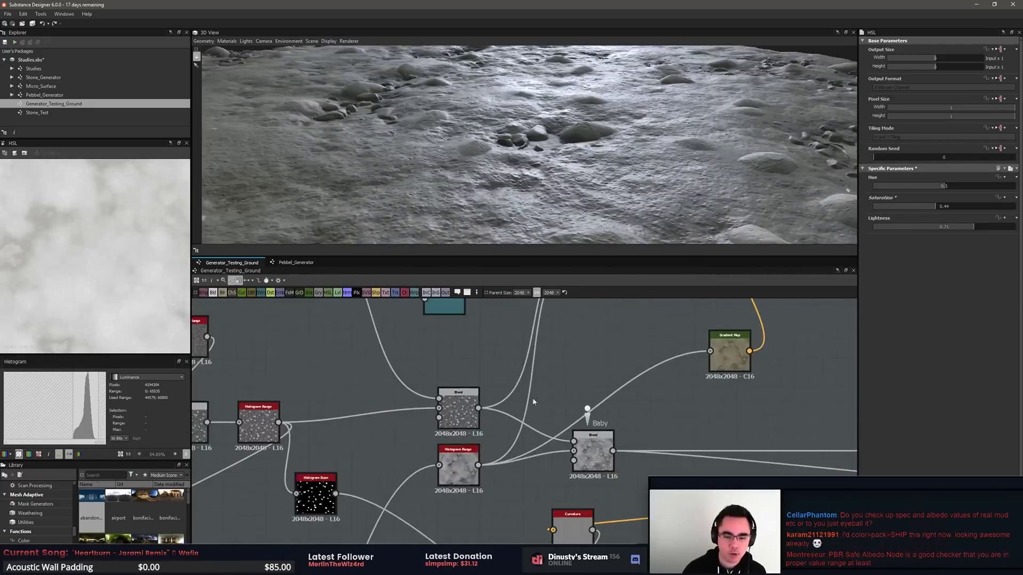
middle_click_drag(612, 307, 546, 417)
double_click(556, 355)
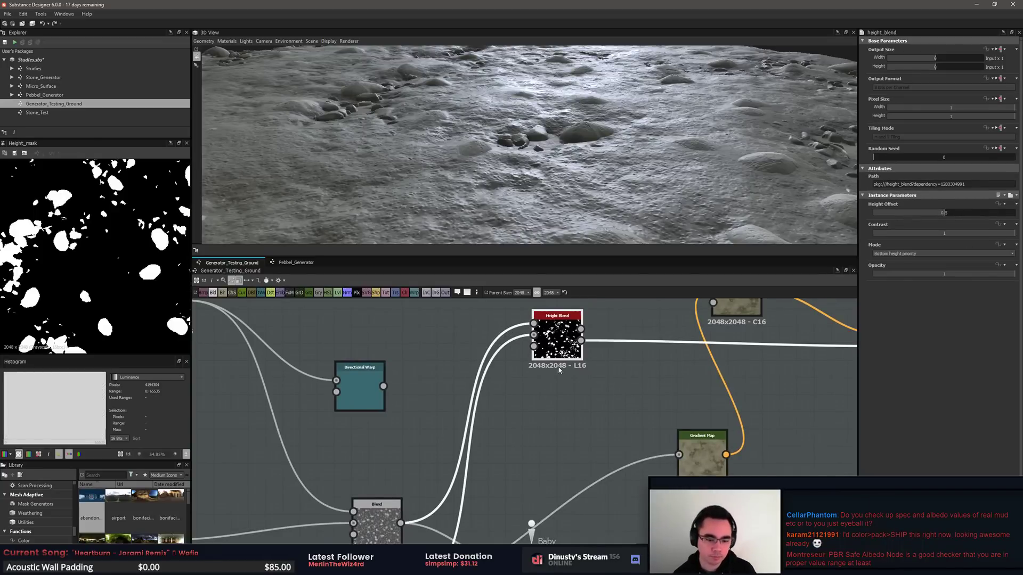
middle_click_drag(559, 370, 594, 323)
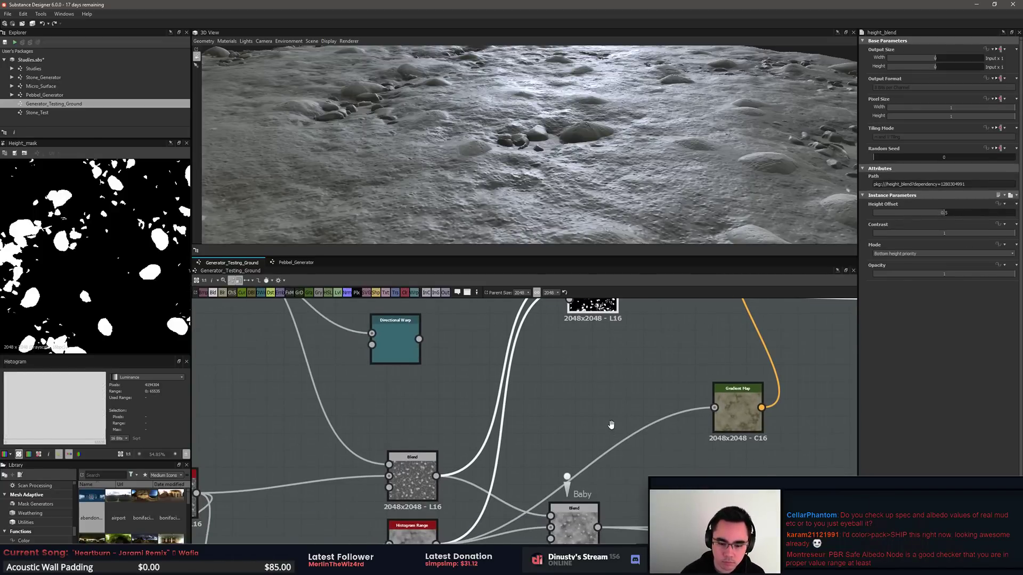
middle_click_drag(611, 424, 605, 405)
double_click(567, 511)
middle_click_drag(593, 353, 523, 506)
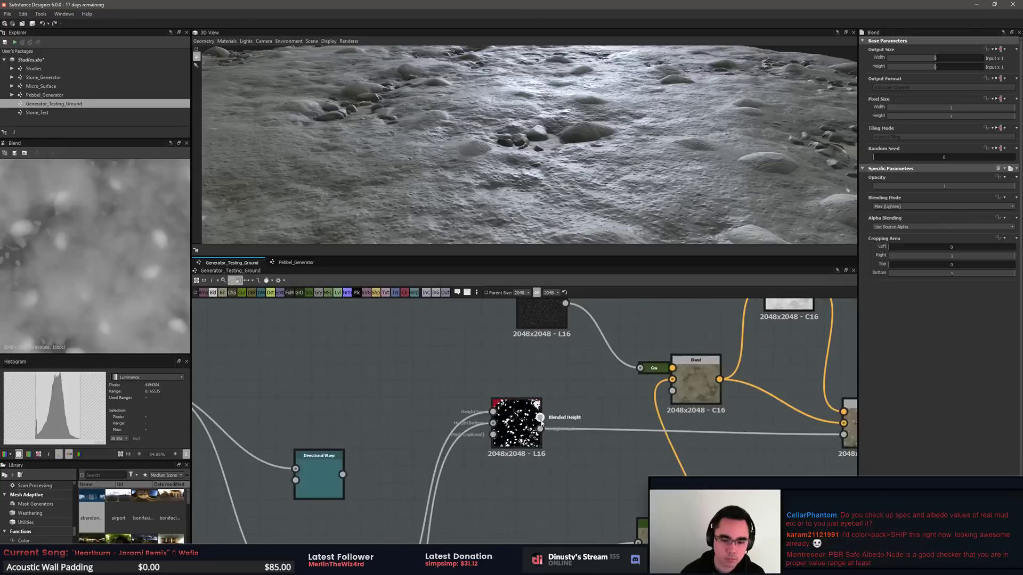
double_click(541, 419)
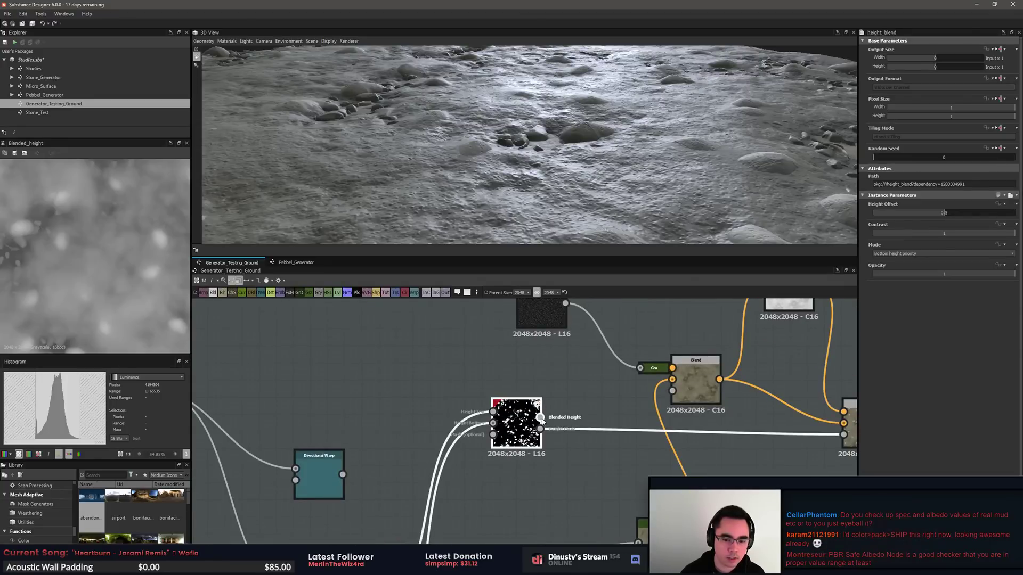
Step: Move the Height Blend node down near the Baby pin and connect its Blended Height output to the Height to Normal node's input
middle_click_drag(581, 470, 549, 395)
scroll(550, 395, "down", 1)
left_click_drag(512, 367, 491, 464)
middle_click_drag(491, 464, 467, 381)
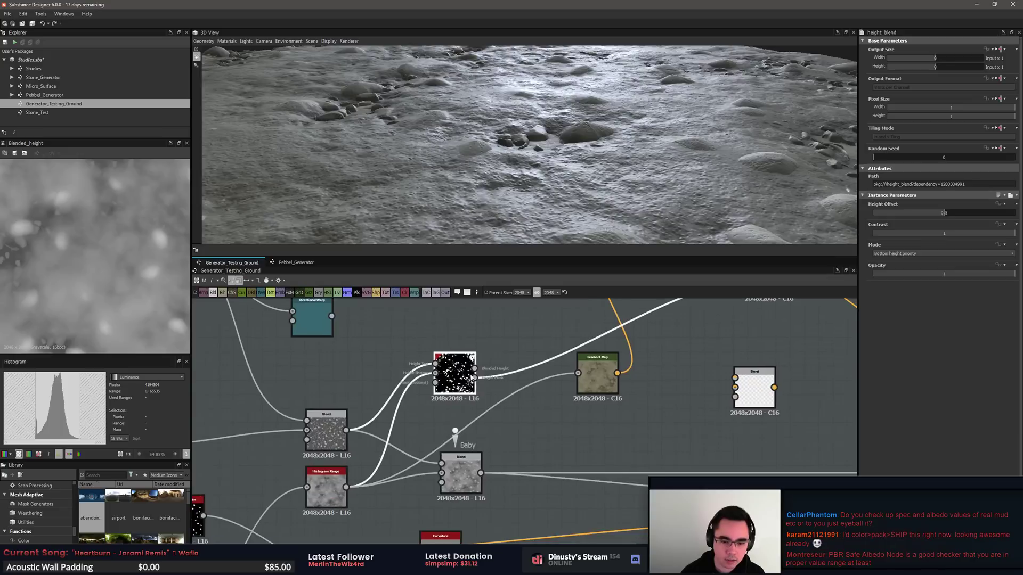
left_click_drag(474, 368, 691, 445)
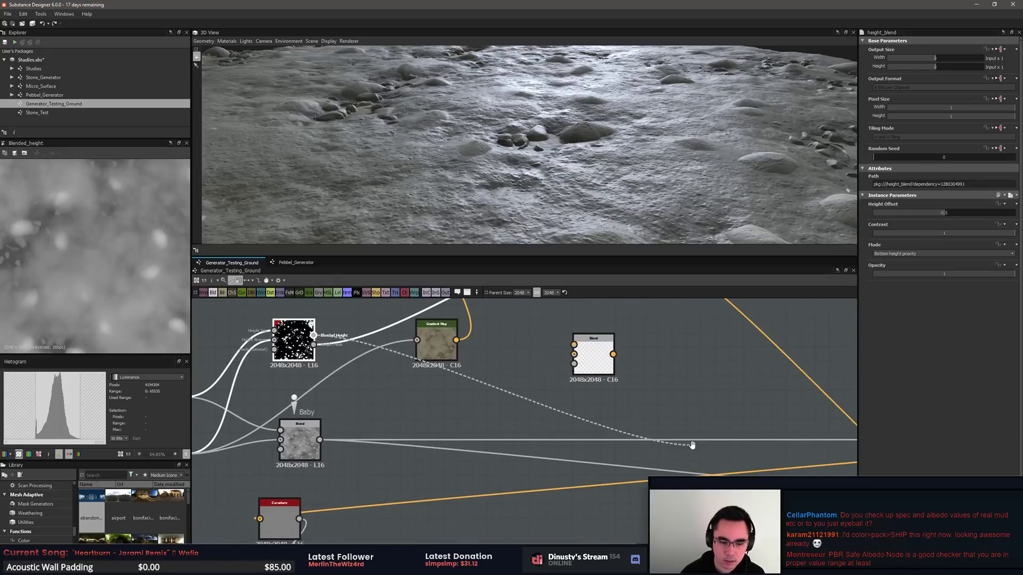
middle_click_drag(692, 445, 402, 452)
middle_click_drag(654, 450, 461, 443)
left_click(662, 442)
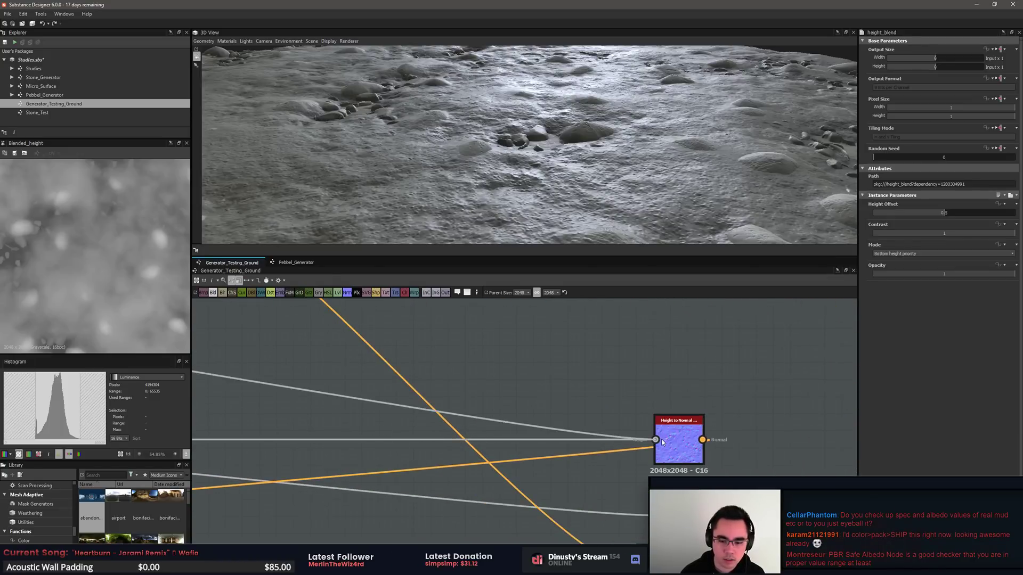
left_click(662, 442)
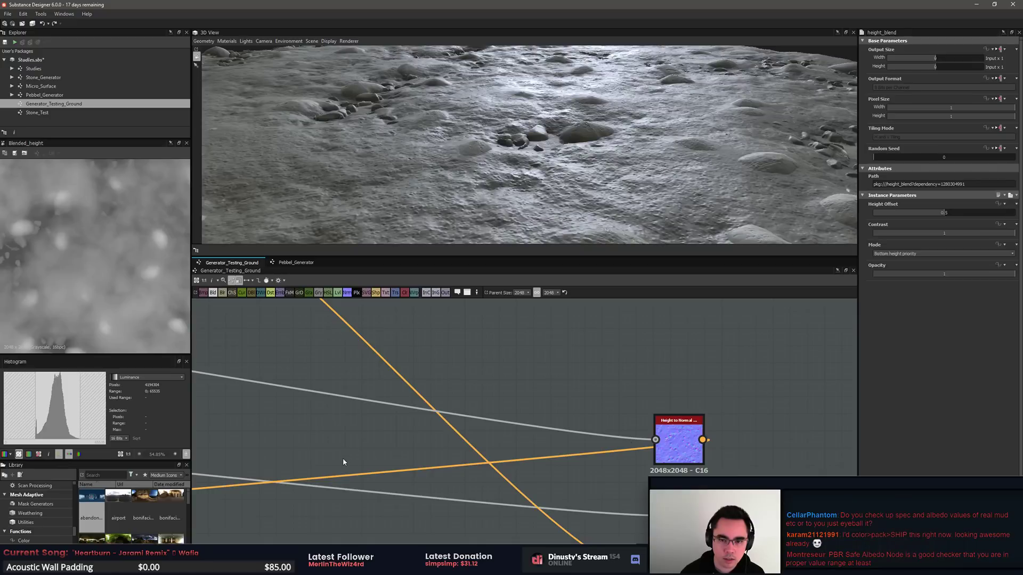
Step: Connect the Height Blend's Blended Height output to the HBAO ambient occlusion node and preview the occlusion
middle_click_drag(343, 461, 535, 441)
scroll(535, 441, "down", 4)
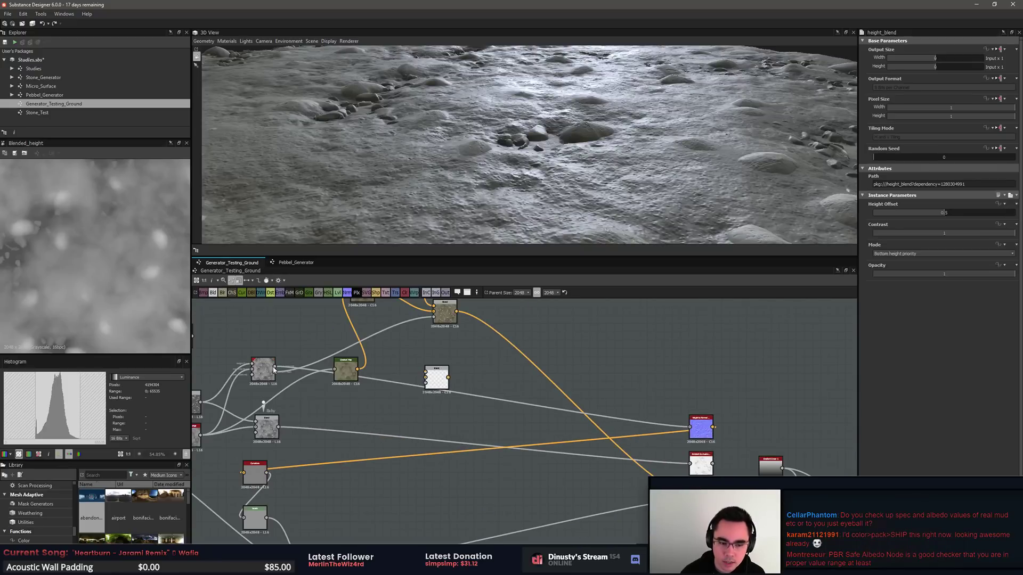
left_click_drag(274, 368, 691, 466)
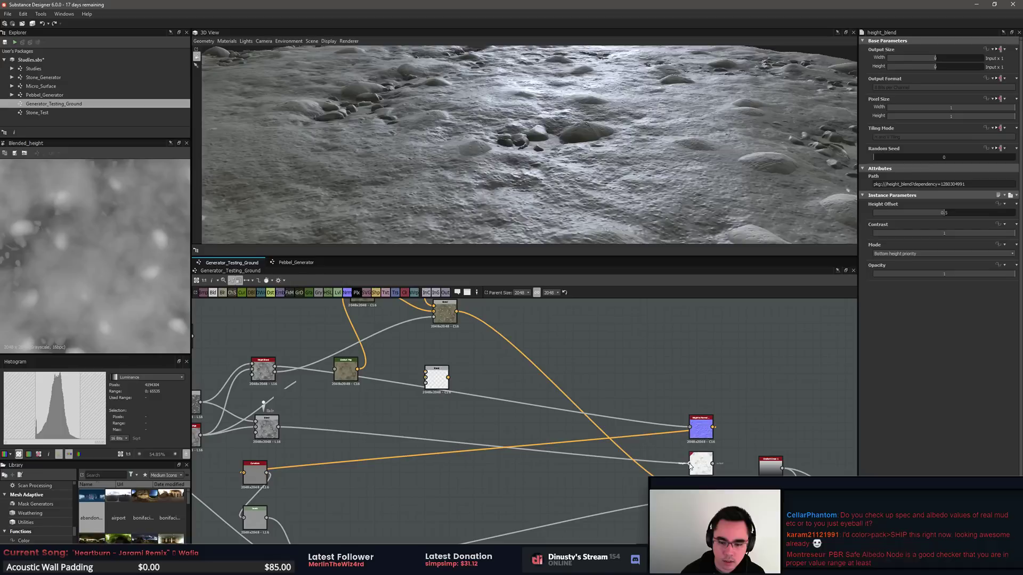
left_click_drag(269, 388, 276, 368)
double_click(702, 471)
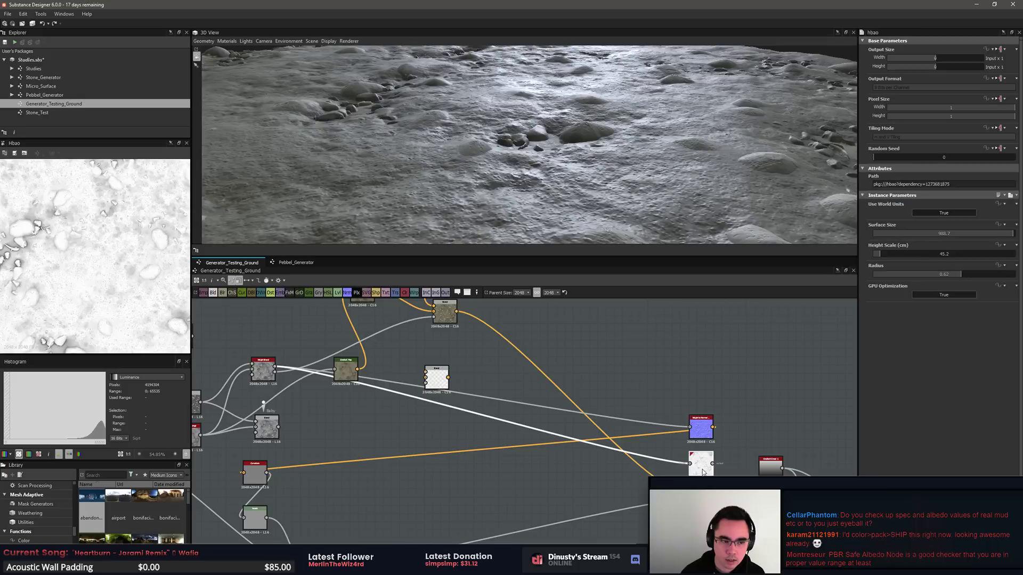
Step: Delete the unconnected colour Blend and the replaced Max (Lighten) height Blend at the Baby pin
left_click_drag(438, 380, 446, 364)
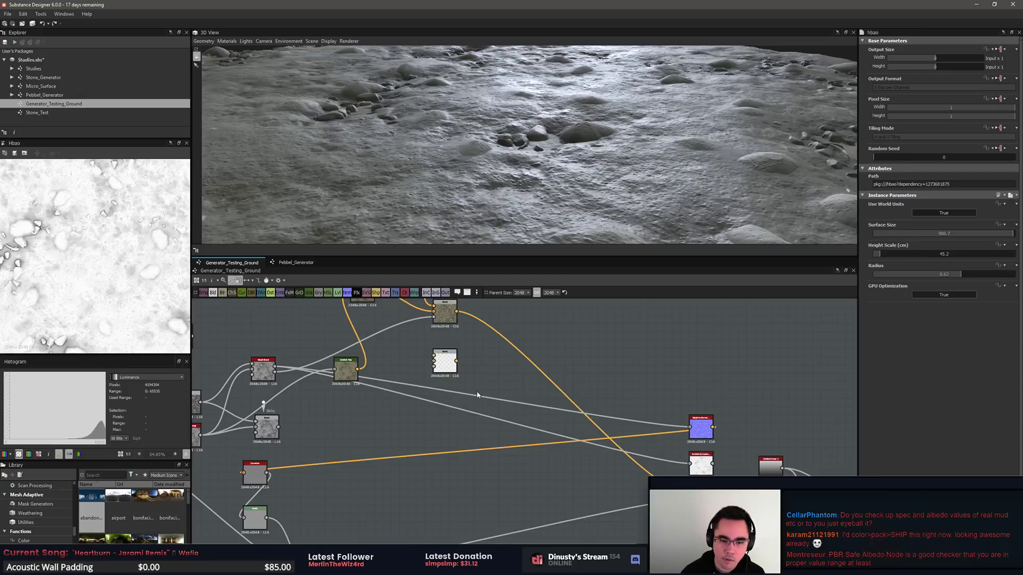
key("Delete")
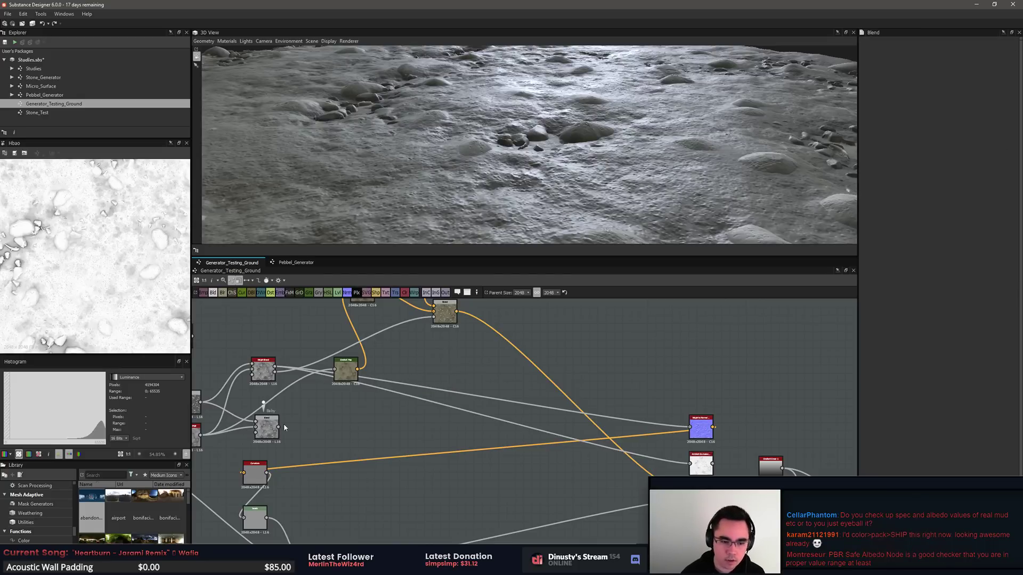
left_click(276, 436)
scroll(260, 429, "up", 6)
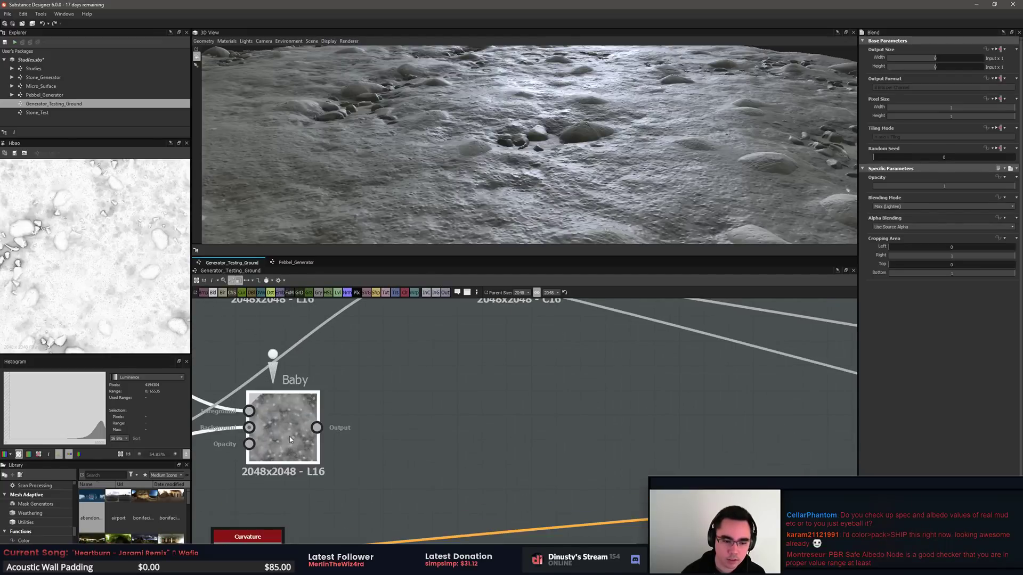
scroll(290, 437, "down", 5)
middle_click_drag(347, 442, 453, 444)
key("Delete")
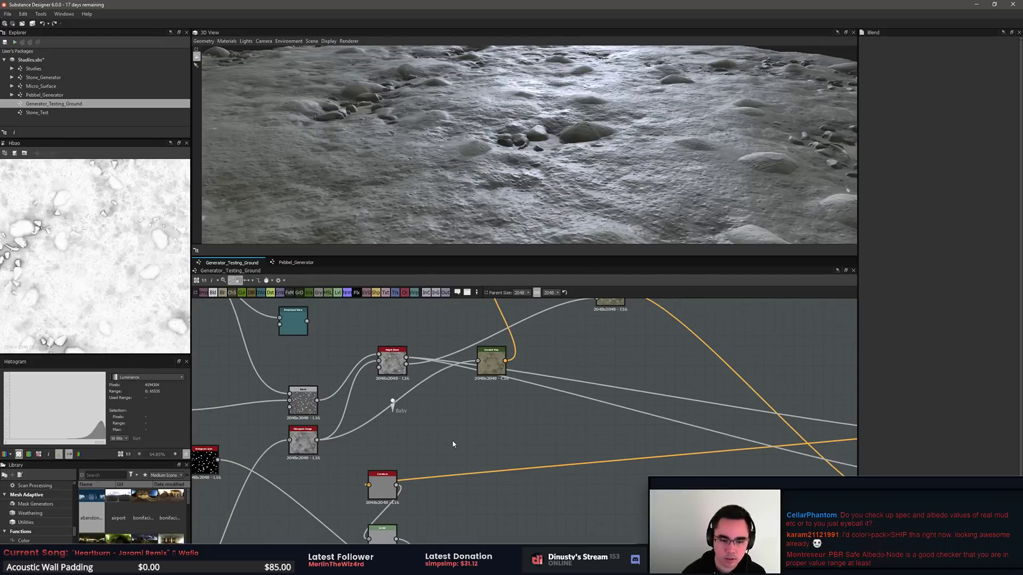
Step: Move the Height Blend node into the gap below the Baby pin, in line with its two height inputs
left_click_drag(393, 362, 432, 427)
middle_click_drag(634, 456, 481, 454)
scroll(437, 453, "down", 1)
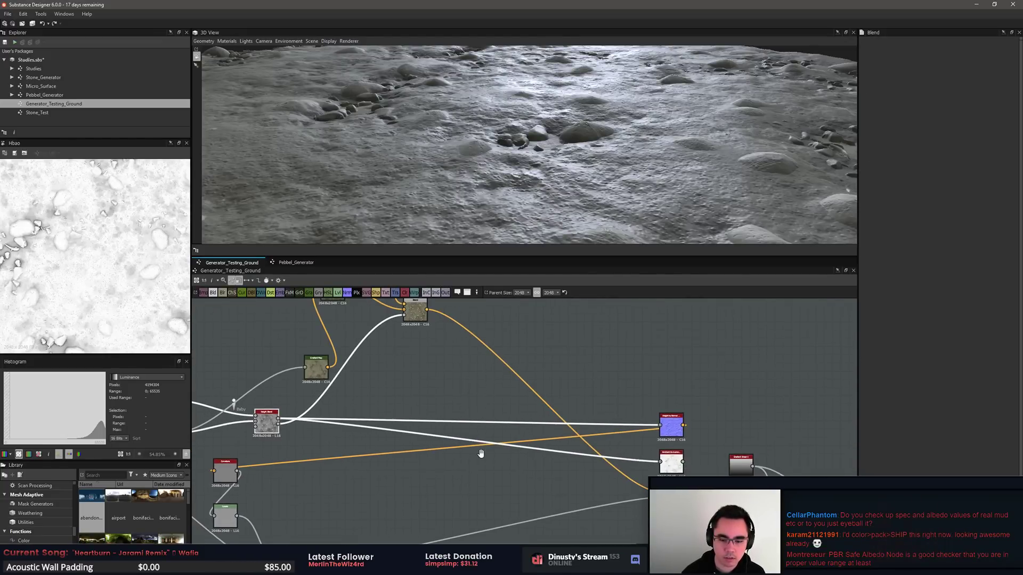
left_click(571, 497)
scroll(683, 499, "up", 4)
middle_click_drag(395, 446, 701, 438)
scroll(701, 438, "down", 3)
middle_click_drag(525, 461, 572, 496)
Step: Examine the pebbles and ground up close in the 3D view and review the colour and height node layout
left_click_drag(620, 125, 679, 160)
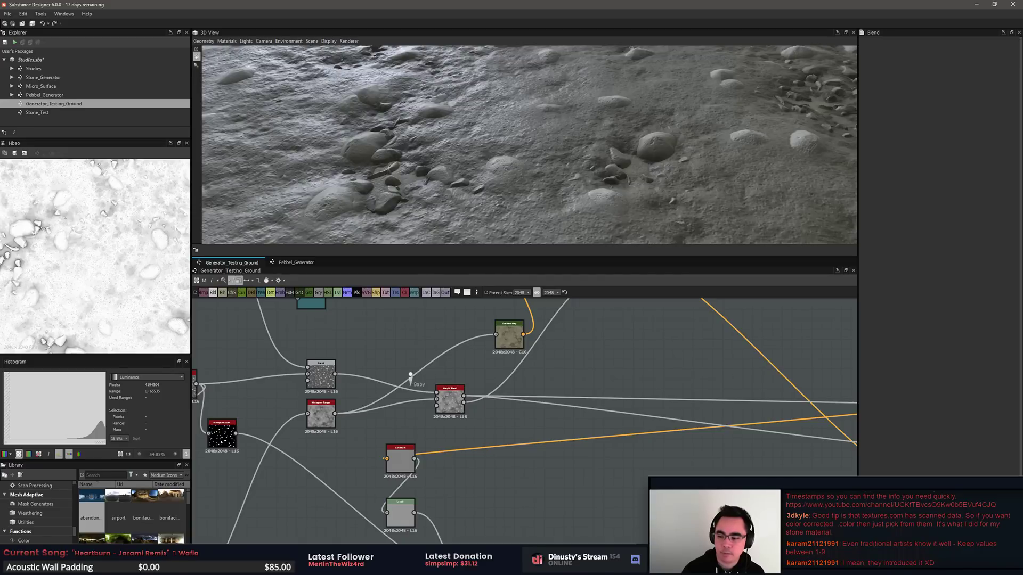
scroll(672, 413, "down", 5)
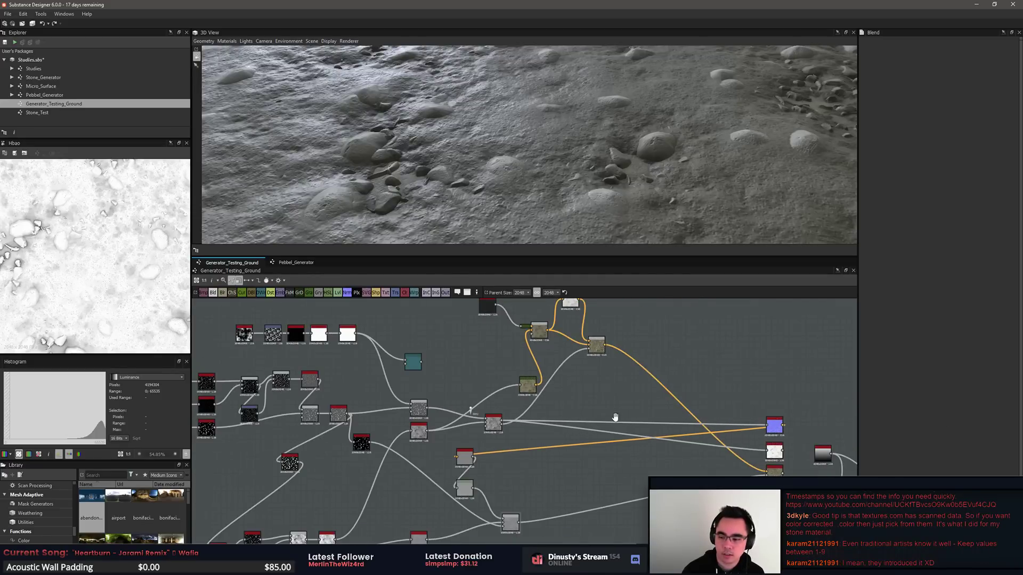
middle_click_drag(616, 418, 602, 415)
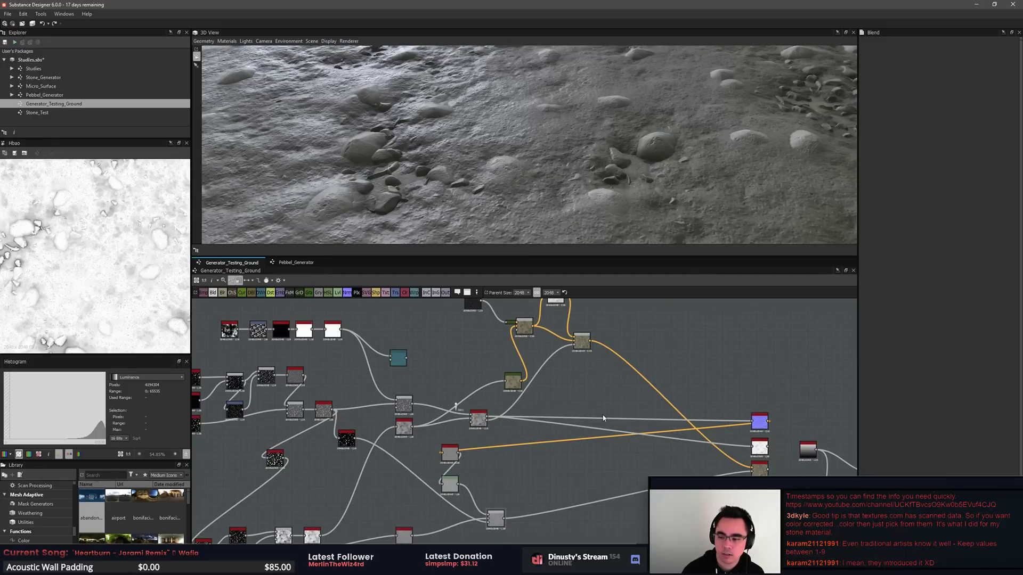
scroll(603, 417, "up", 3)
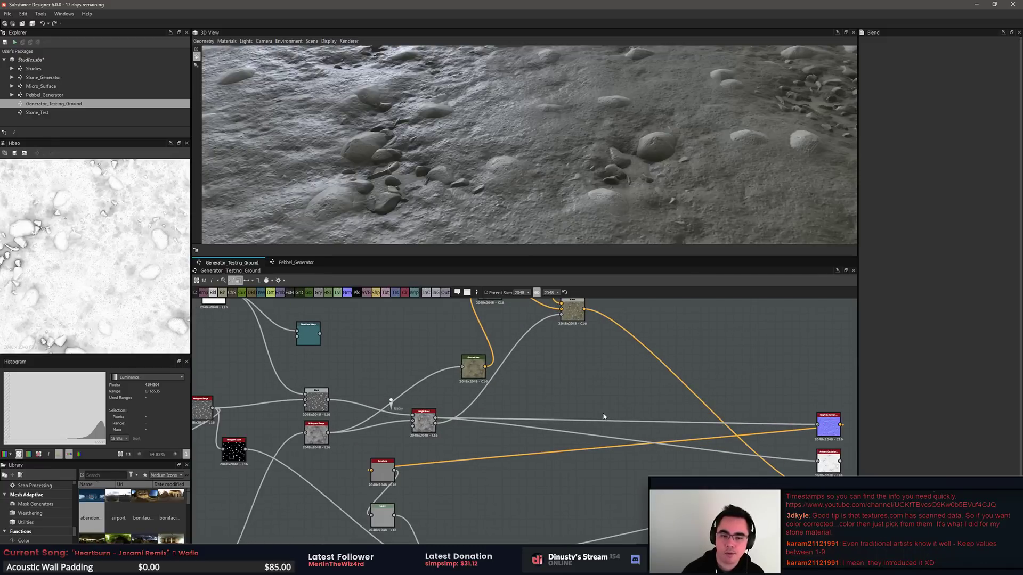
middle_click_drag(603, 391, 603, 371)
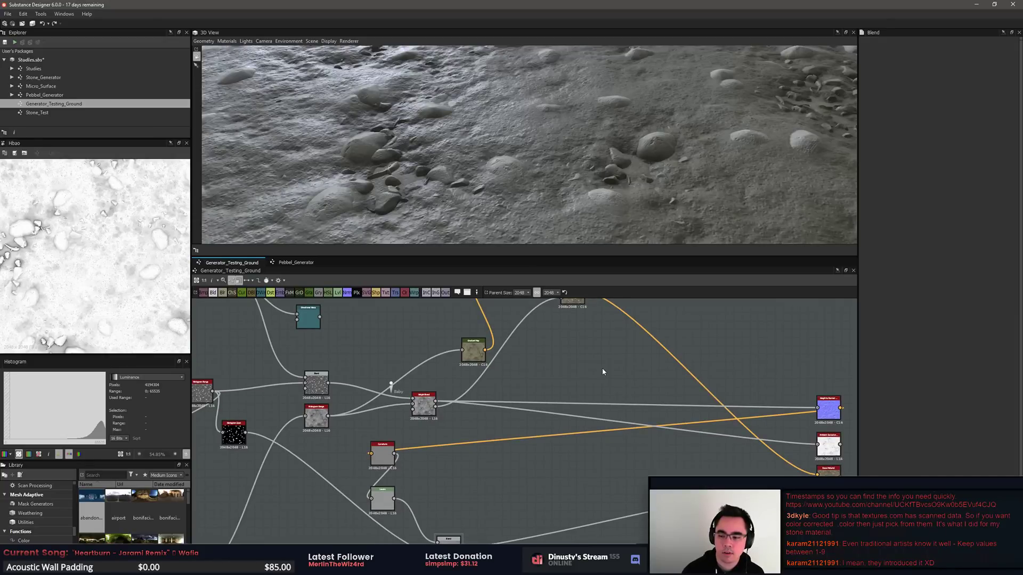
scroll(602, 372, "down", 2)
middle_click_drag(603, 370, 631, 432)
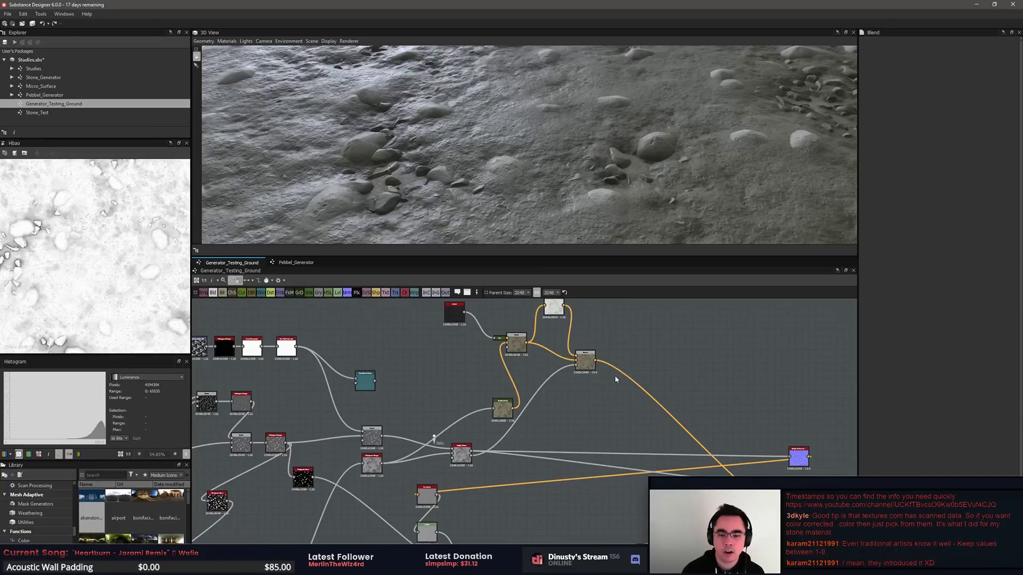
scroll(557, 362, "up", 4)
scroll(575, 325, "down", 1)
middle_click_drag(575, 325, 584, 350)
left_click_drag(581, 165, 544, 195)
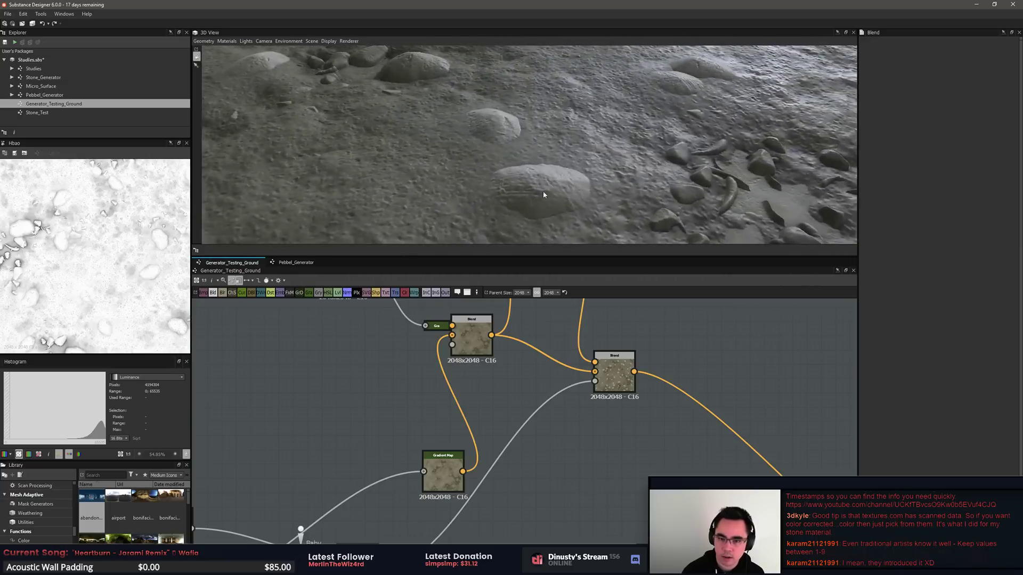
scroll(560, 416, "down", 3)
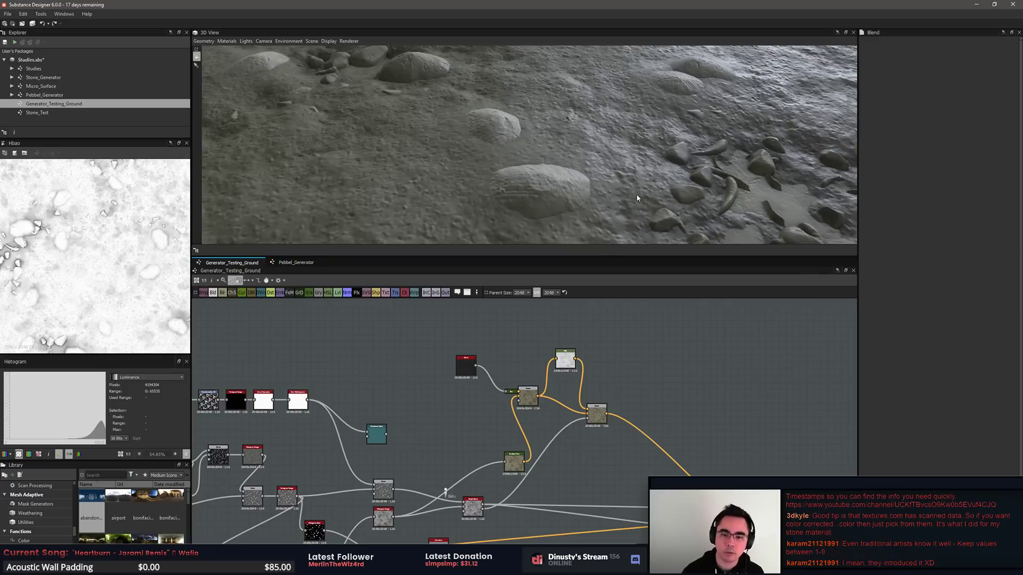
middle_click_drag(603, 328, 559, 311)
scroll(622, 303, "down", 1)
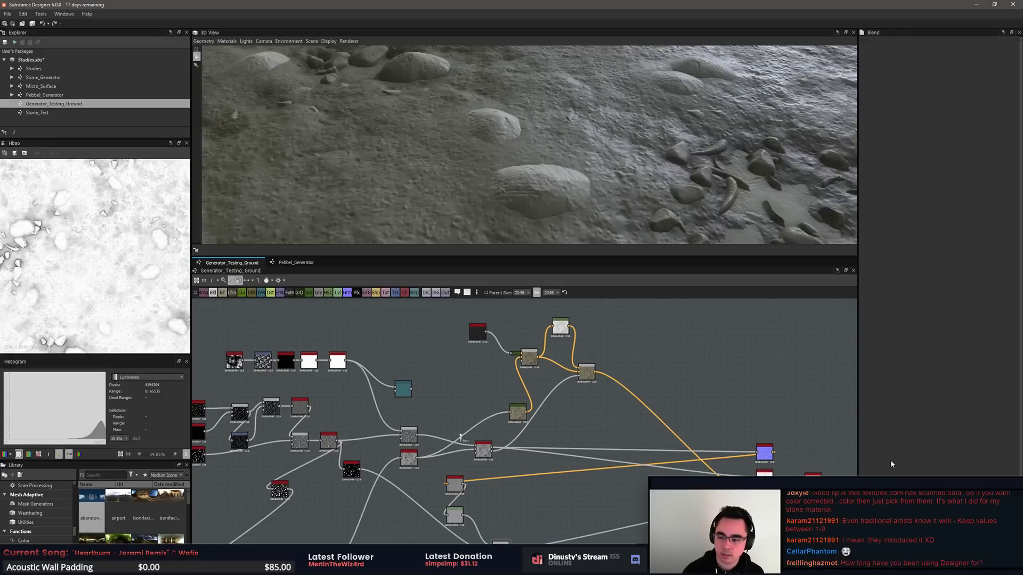
Step: Review the pebble ground in 3D and inspect the Height to Normal and ambient occlusion nodes at the end of its network
middle_click_drag(772, 391, 771, 412)
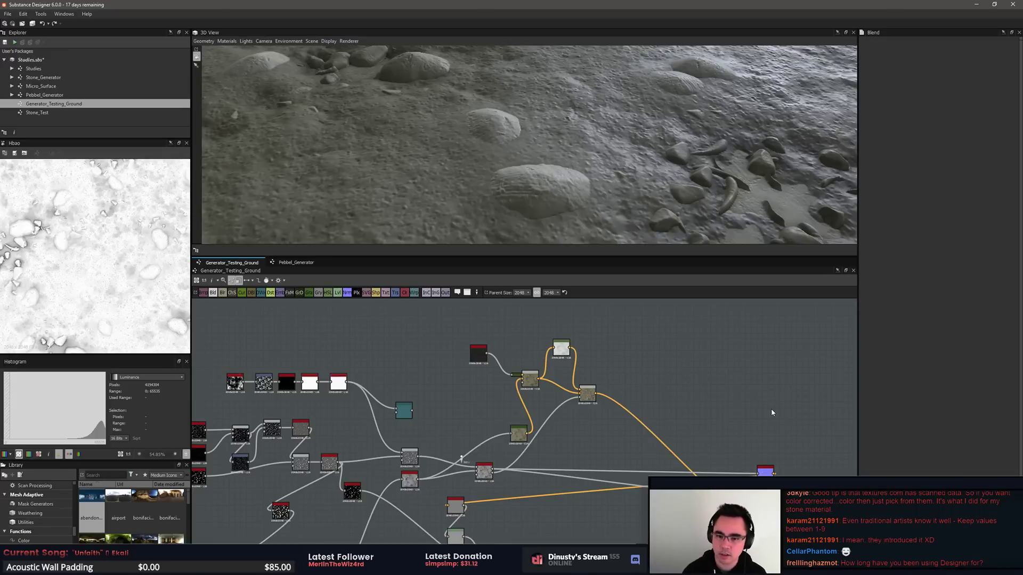
scroll(628, 191, "down", 6)
left_click_drag(627, 189, 564, 176)
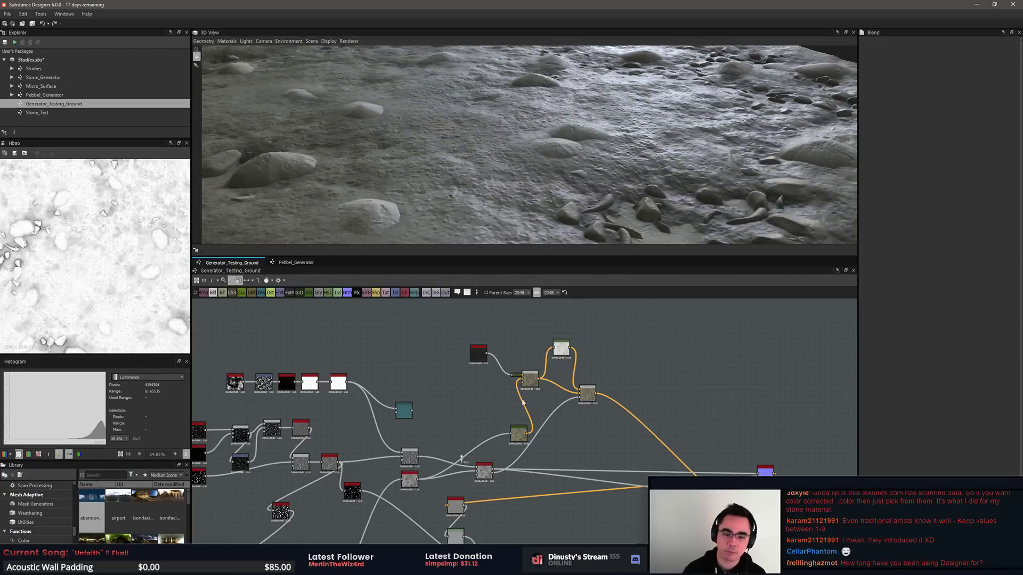
middle_click_drag(571, 416, 560, 404)
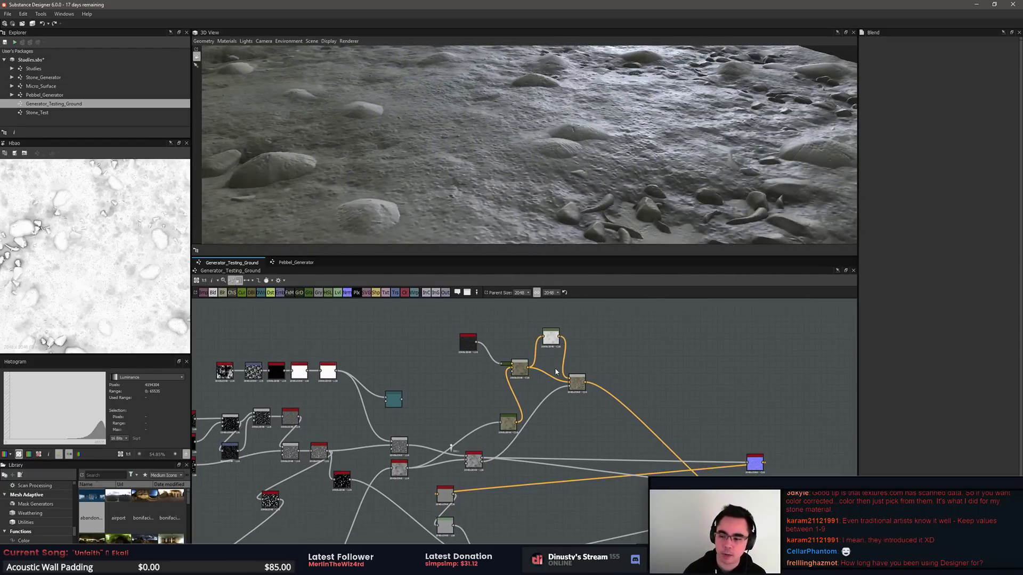
scroll(591, 370, "up", 1)
middle_click_drag(591, 370, 511, 390)
scroll(573, 416, "up", 2)
middle_click_drag(574, 416, 487, 320)
scroll(571, 414, "up", 2)
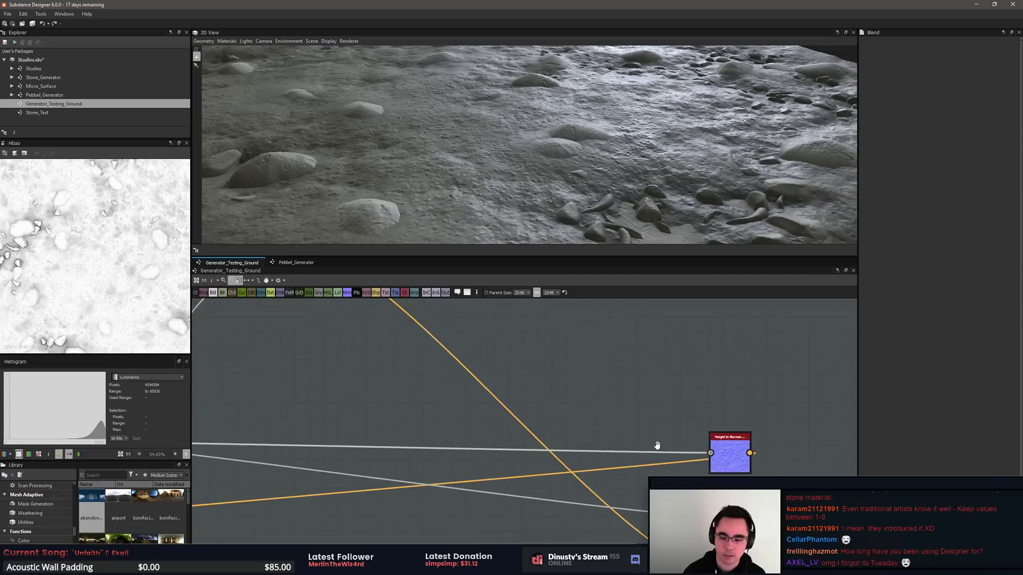
scroll(743, 475, "up", 1)
middle_click_drag(744, 474, 534, 399)
left_click(525, 390)
left_click(510, 437)
Step: Move the whole pebble ground node network farther away from the neighbouring cobblestone network to leave a wide gap
scroll(585, 402, "down", 6)
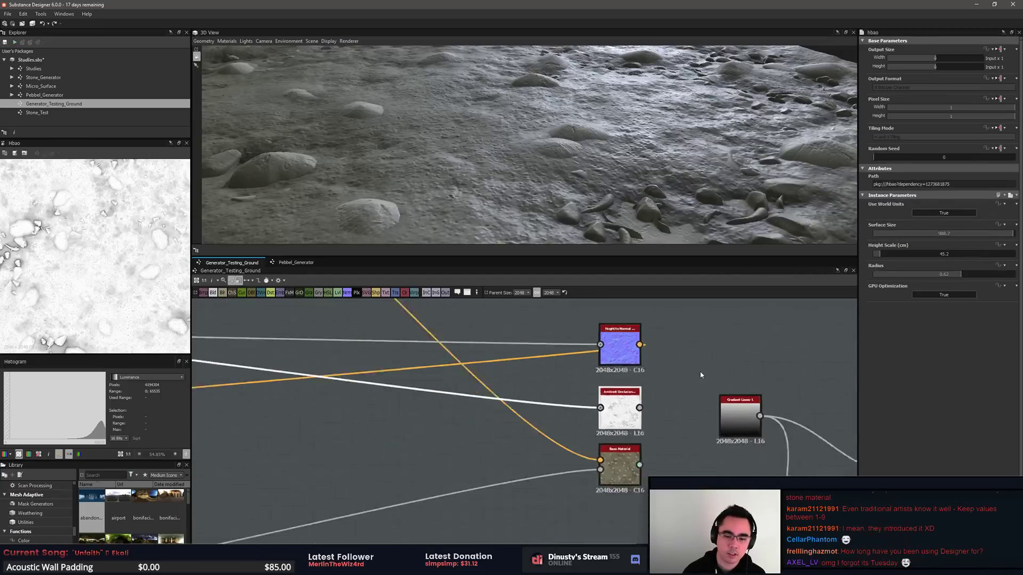
left_click_drag(440, 327, 682, 451)
left_click_drag(685, 406, 460, 404)
left_click(621, 429)
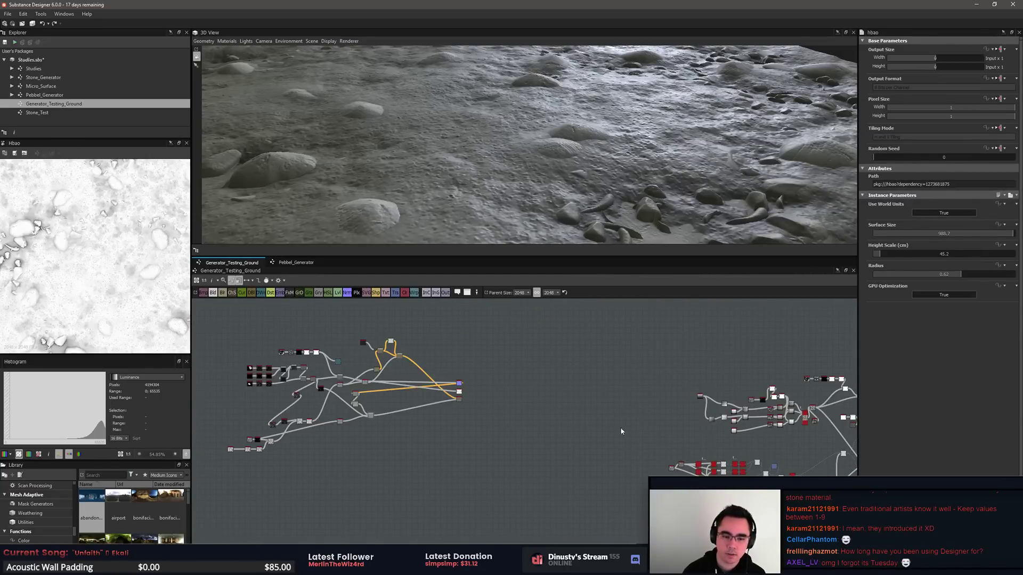
Step: Preview the cobblestone network's Base Material and apply its Height to Normal node to the 3D view
middle_click_drag(787, 438, 494, 402)
scroll(493, 403, "up", 3)
scroll(630, 388, "down", 3)
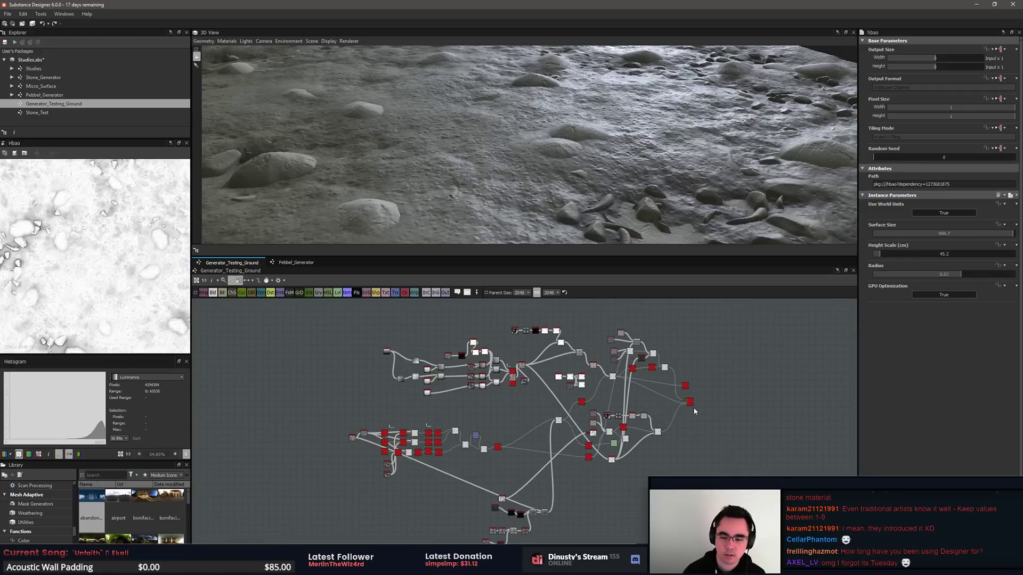
double_click(689, 402)
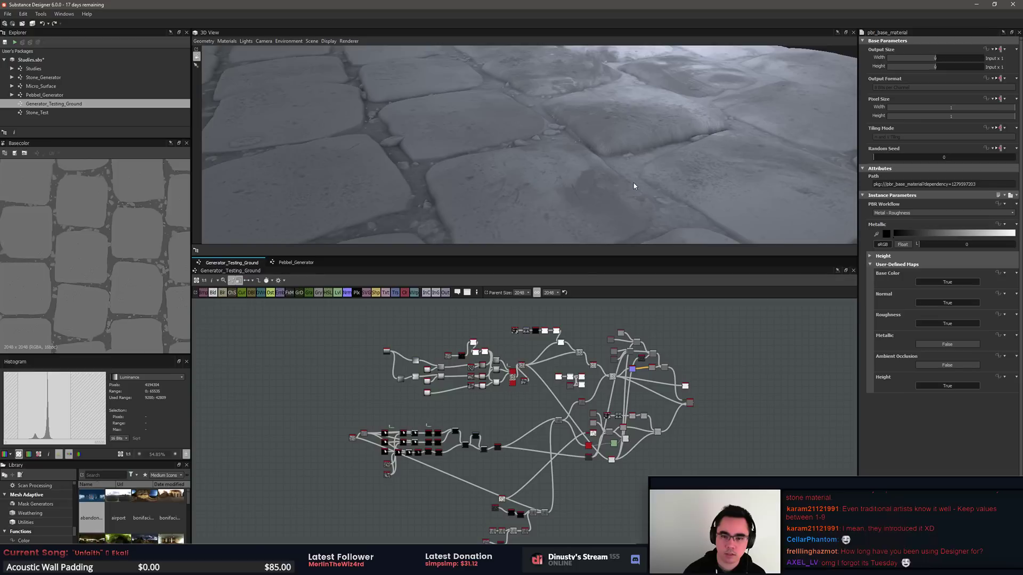
right_click(631, 371)
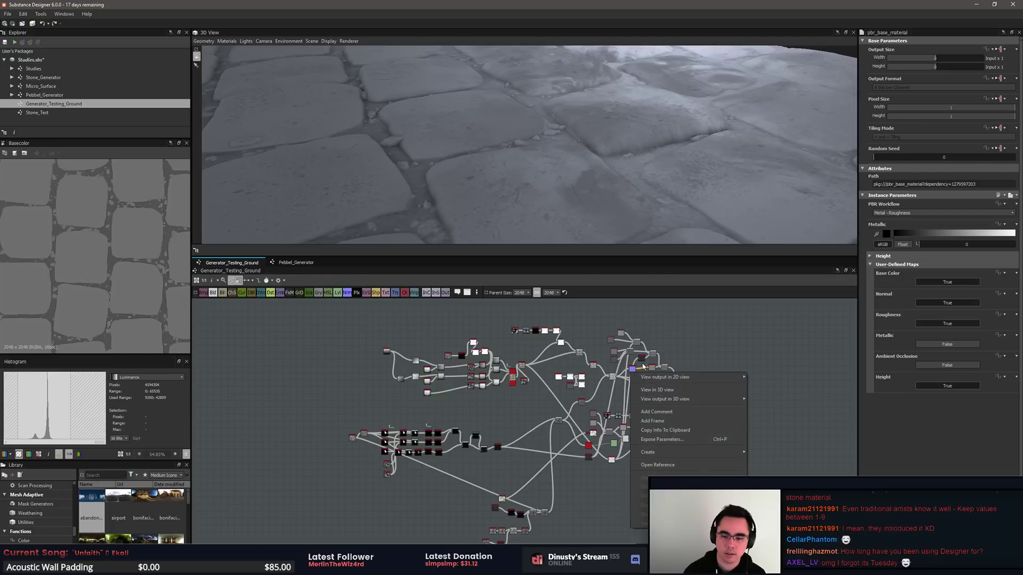
left_click(637, 367)
right_click_drag(632, 368, 601, 162)
right_click_drag(601, 162, 602, 165)
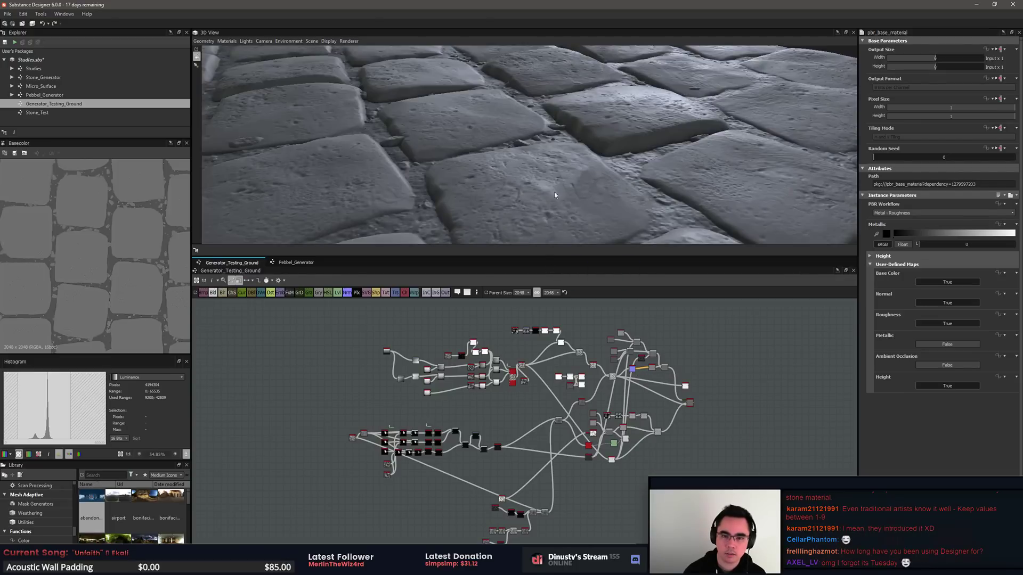
Step: Enlarge the 3D view and examine the cobblestone surface from several angles and distances
left_click_drag(555, 193, 551, 257)
scroll(574, 183, "down", 5)
scroll(539, 199, "down", 3)
scroll(564, 192, "up", 2)
scroll(563, 192, "up", 3)
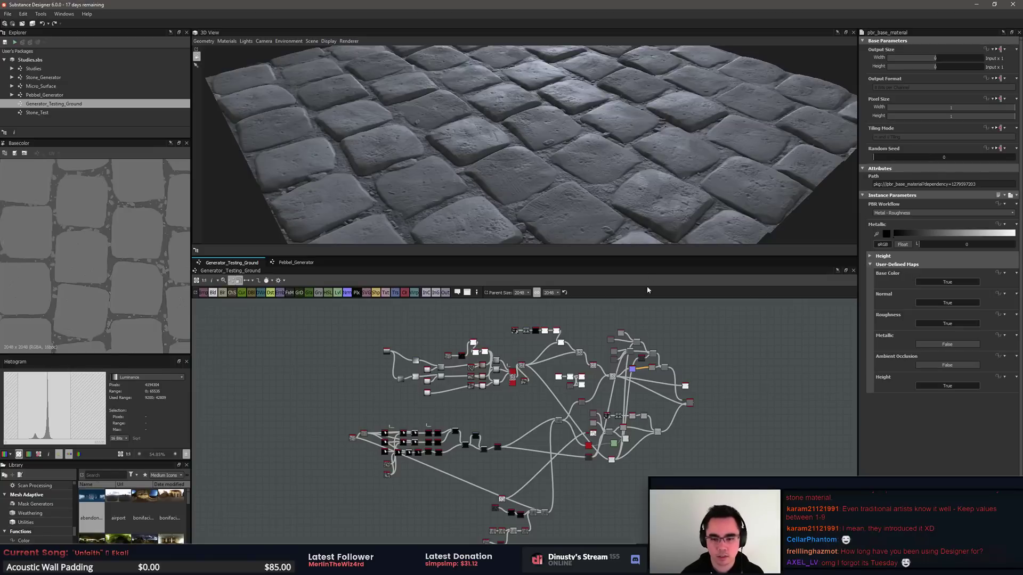
left_click_drag(659, 256, 612, 455)
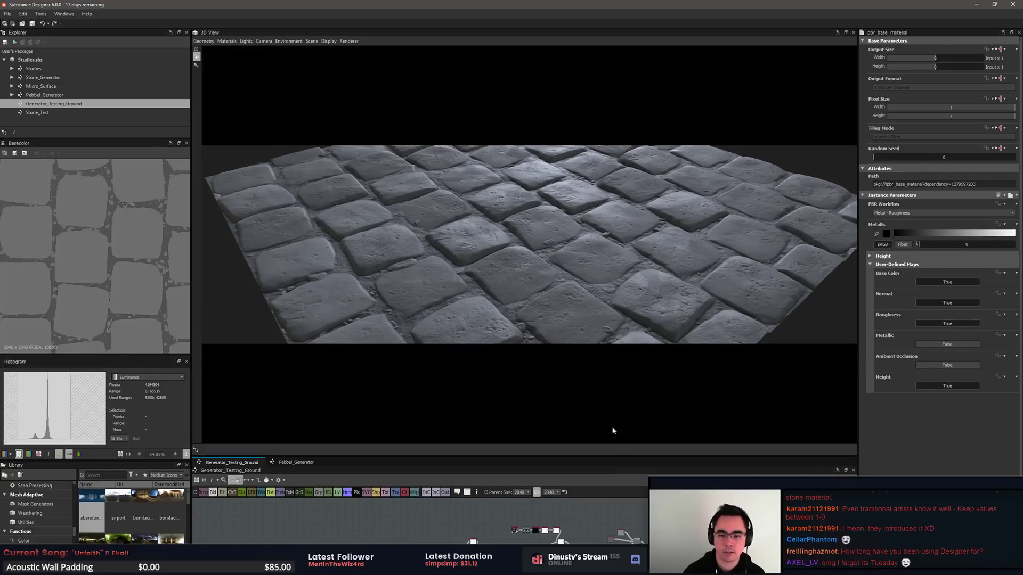
left_click_drag(560, 366, 556, 331)
scroll(557, 340, "down", 3)
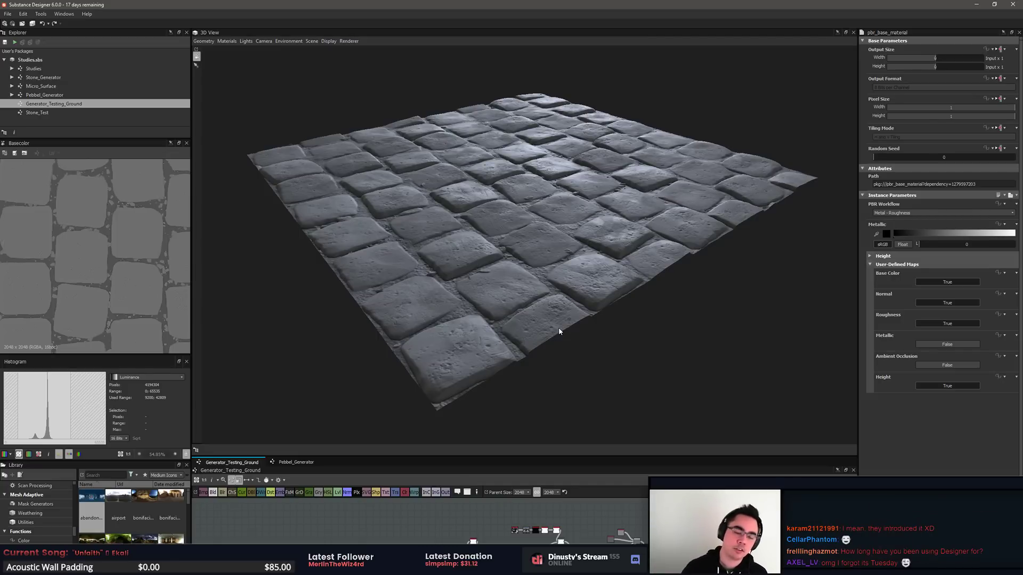
scroll(565, 326, "up", 2)
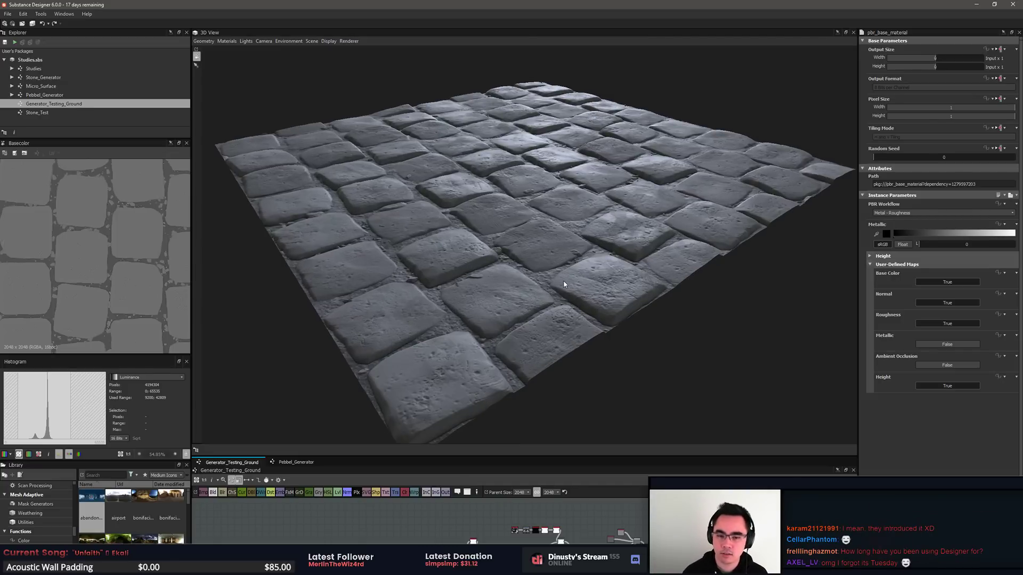
left_click_drag(591, 302, 591, 303)
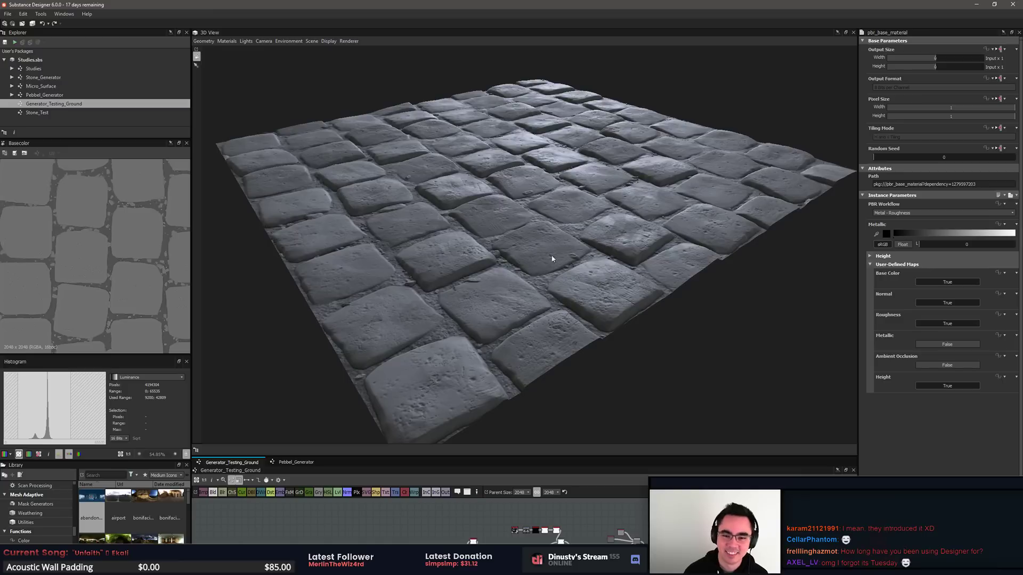
Step: Open the parameters of the 3D view's default material and look over the whole cobblestone plane
left_click(227, 41)
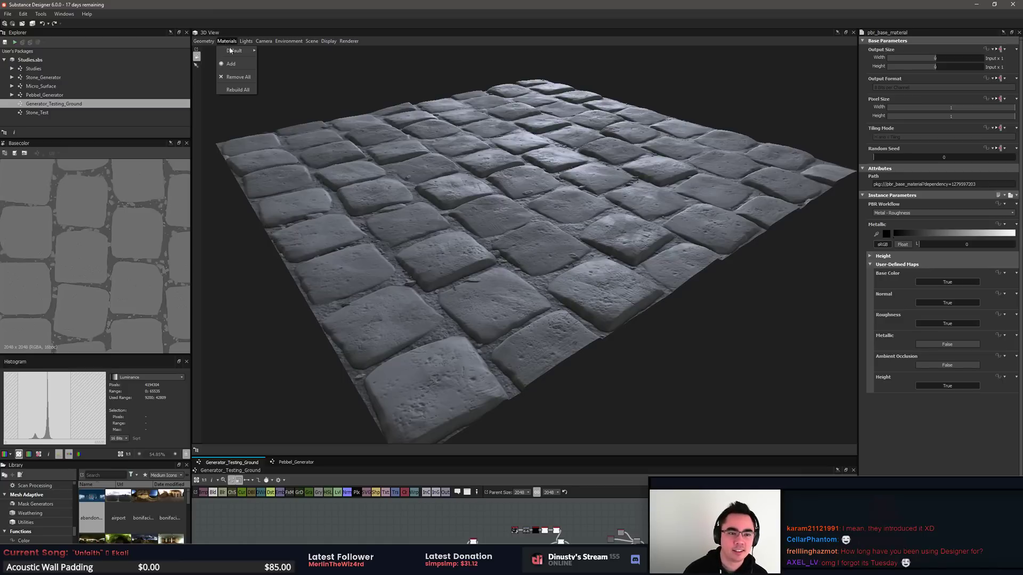
mouse_move(235, 53)
left_click(274, 54)
left_click_drag(653, 129, 575, 198)
scroll(615, 197, "up", 3)
scroll(551, 202, "down", 3)
scroll(574, 197, "down", 2)
scroll(615, 211, "down", 1)
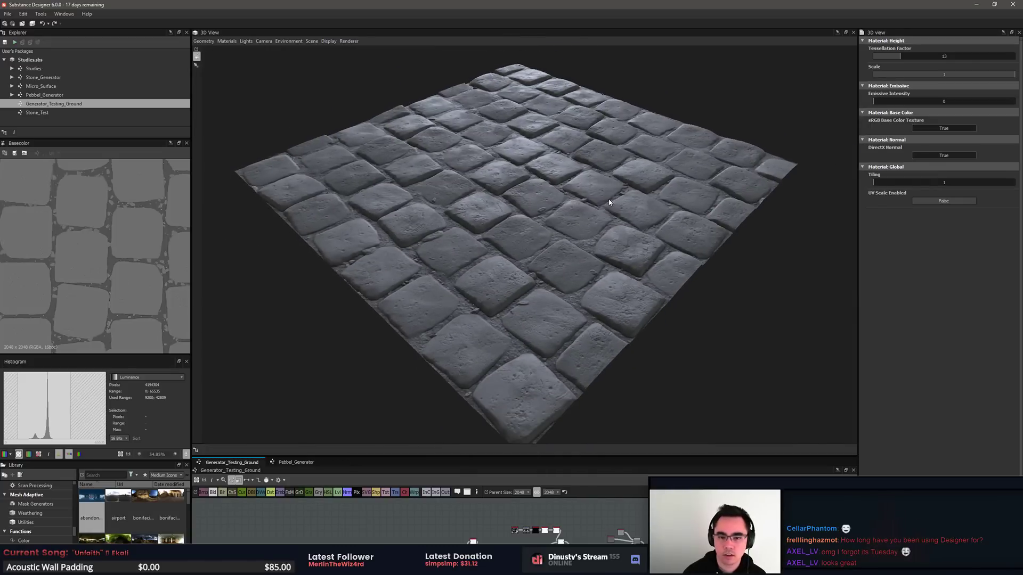
Step: Try a material height scale of 2 on the cobblestones and check the displacement from a low angle
double_click(957, 74)
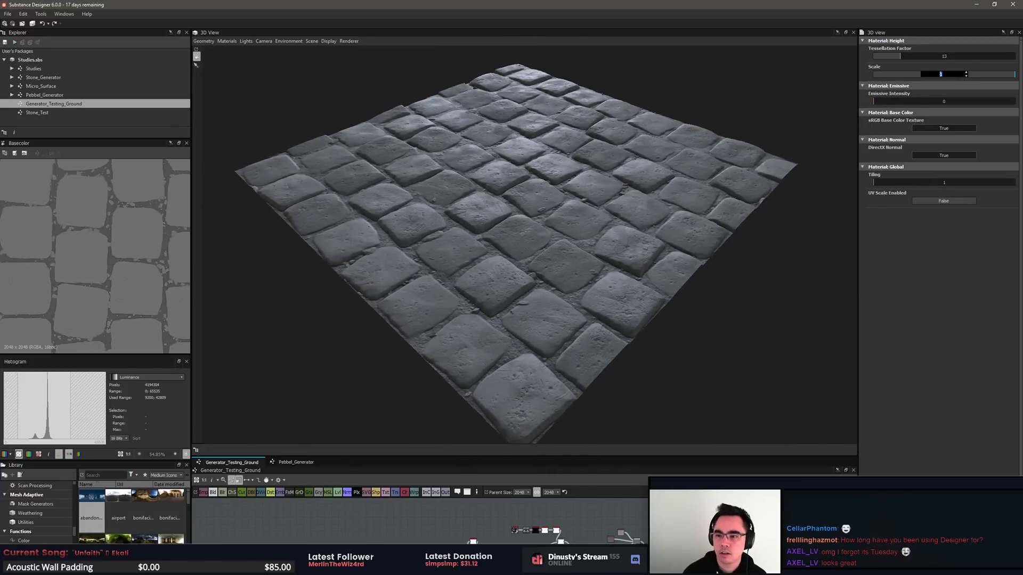
type("2")
key("Return")
left_click_drag(668, 115, 546, 194)
scroll(565, 150, "up", 4)
Step: Set the material's height scale to 1 and inspect the displaced cobblestones up close
left_click_drag(947, 75, 900, 97)
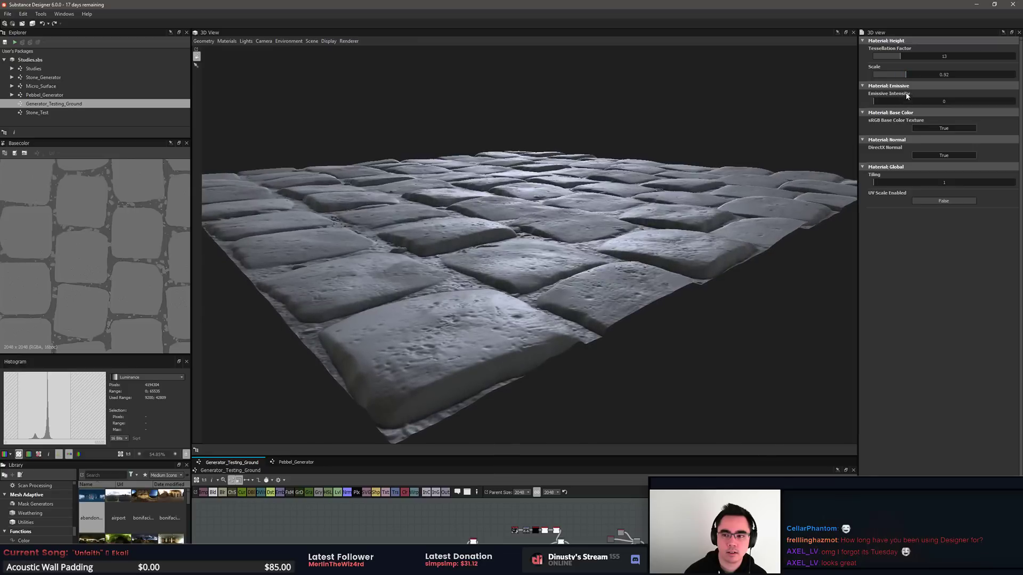
double_click(941, 74)
type("1")
key("Return")
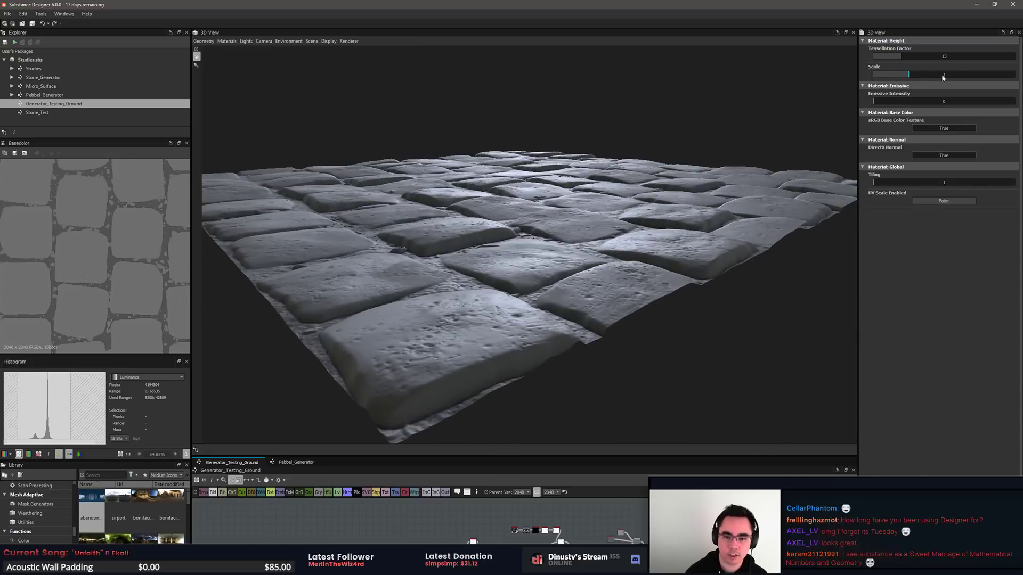
left_click_drag(714, 221, 637, 229)
scroll(637, 229, "up", 5)
left_click_drag(635, 266, 657, 230)
mouse_move(627, 233)
left_mouse_down()
mouse_move(500, 256)
mouse_move(528, 244)
mouse_move(614, 247)
left_mouse_up()
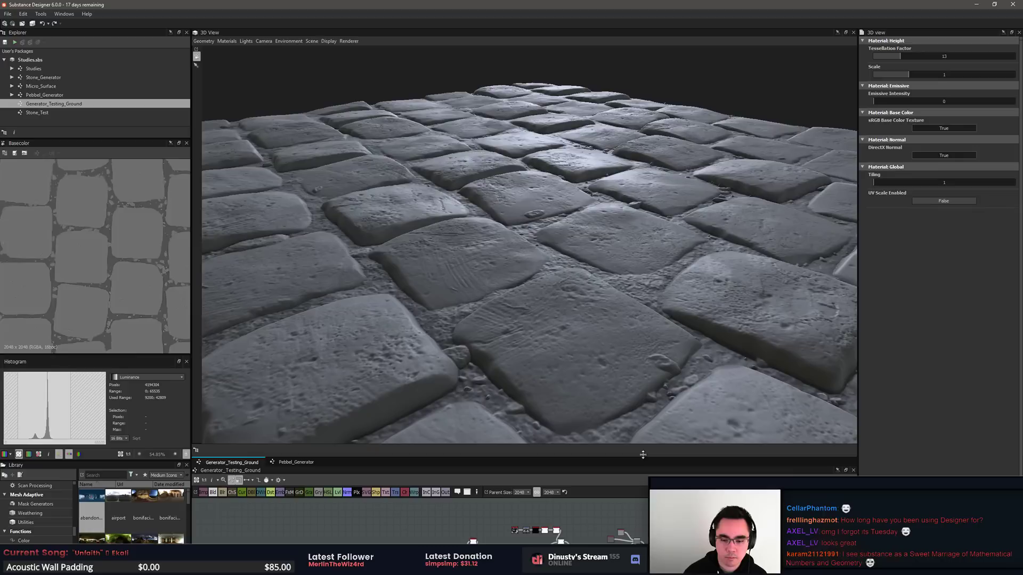
Step: Enlarge the node graph area and preview the cobblestone network's ambient occlusion node in the 2D view
left_click_drag(634, 457, 659, 341)
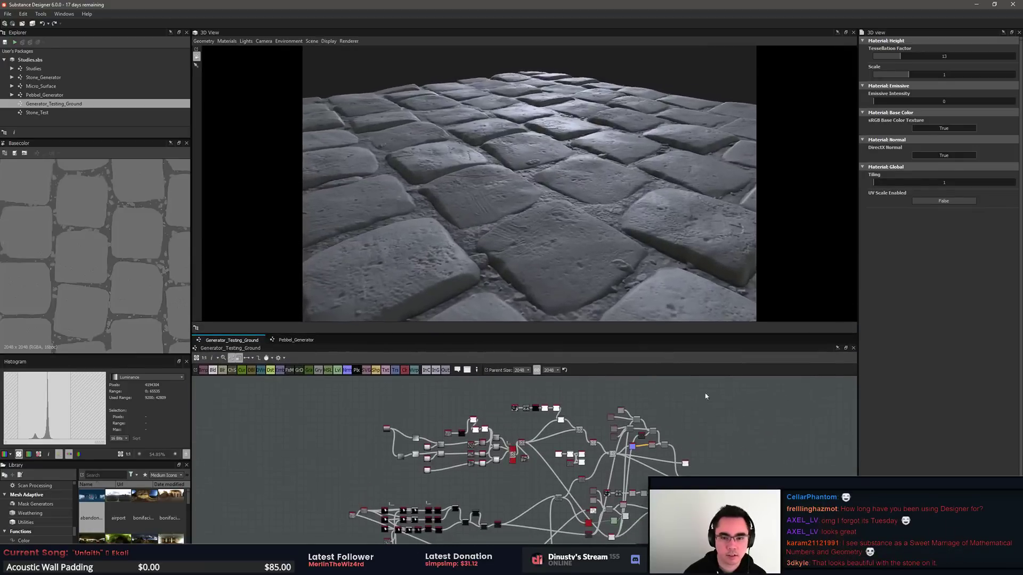
scroll(708, 429, "up", 8)
middle_click_drag(574, 415, 567, 356)
scroll(628, 394, "up", 3)
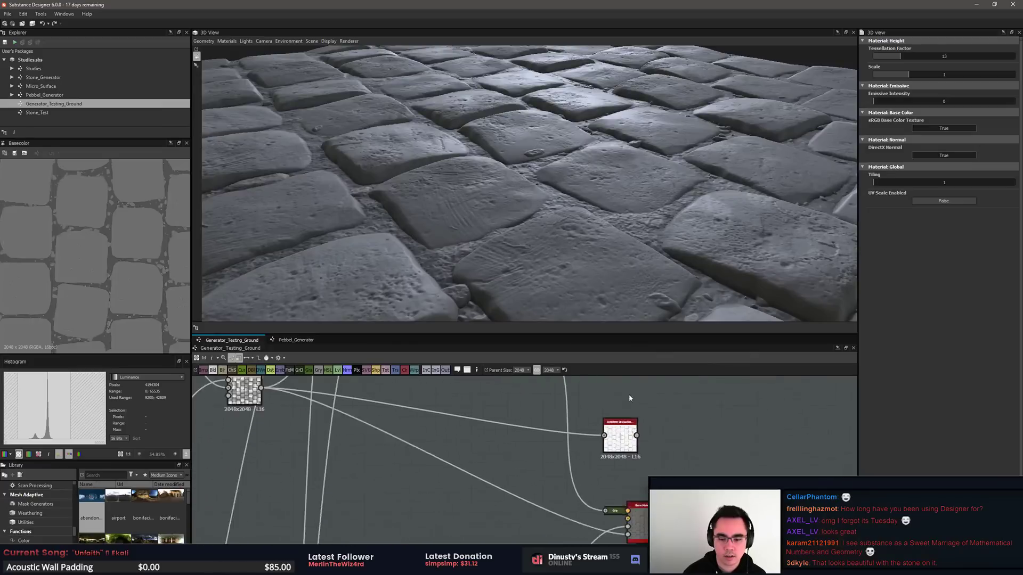
double_click(610, 433)
scroll(91, 233, "down", 3)
scroll(110, 308, "up", 3)
scroll(110, 308, "up", 3)
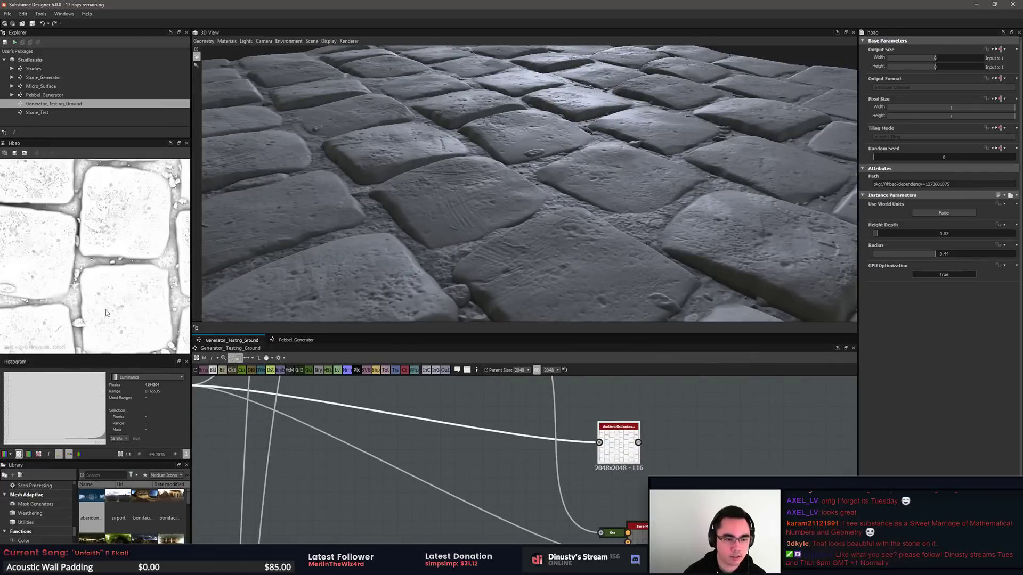
middle_click_drag(697, 478, 748, 422)
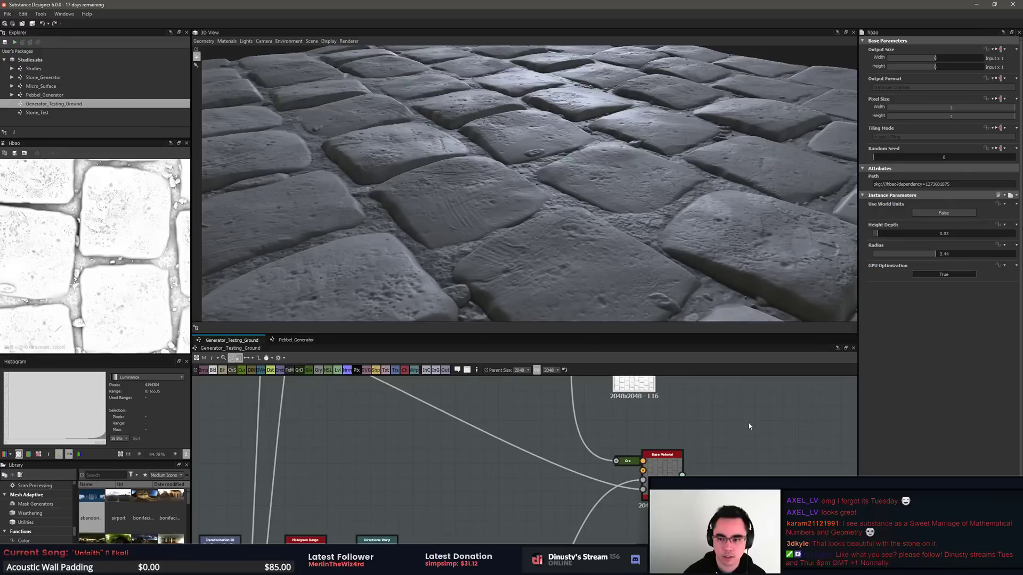
Step: Preview the cobblestone Base Material's base colour in the 2D view and examine it zoomed in and out
middle_click_drag(842, 402, 744, 436)
double_click(569, 527)
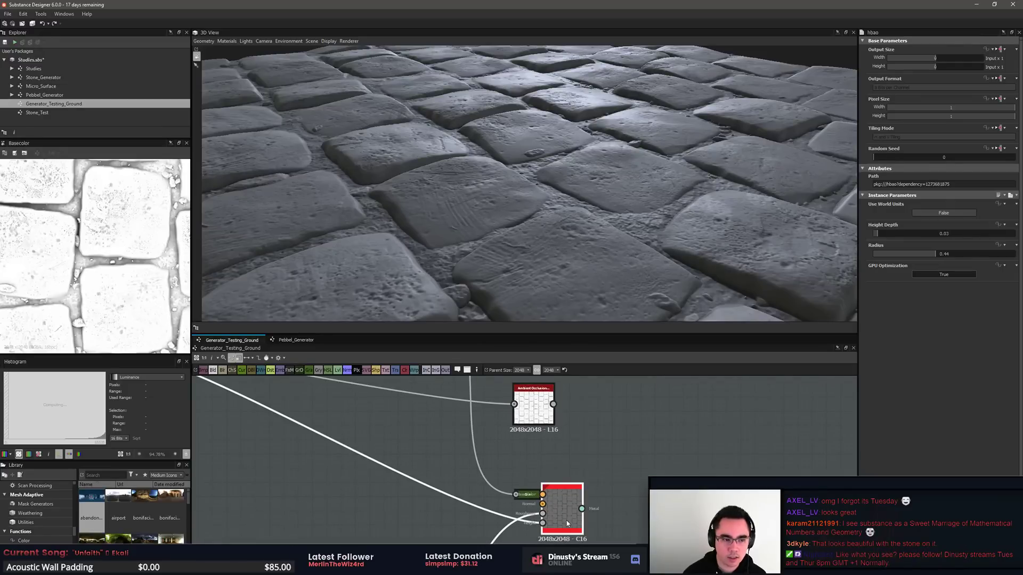
middle_click_drag(426, 503, 456, 485)
scroll(92, 251, "down", 4)
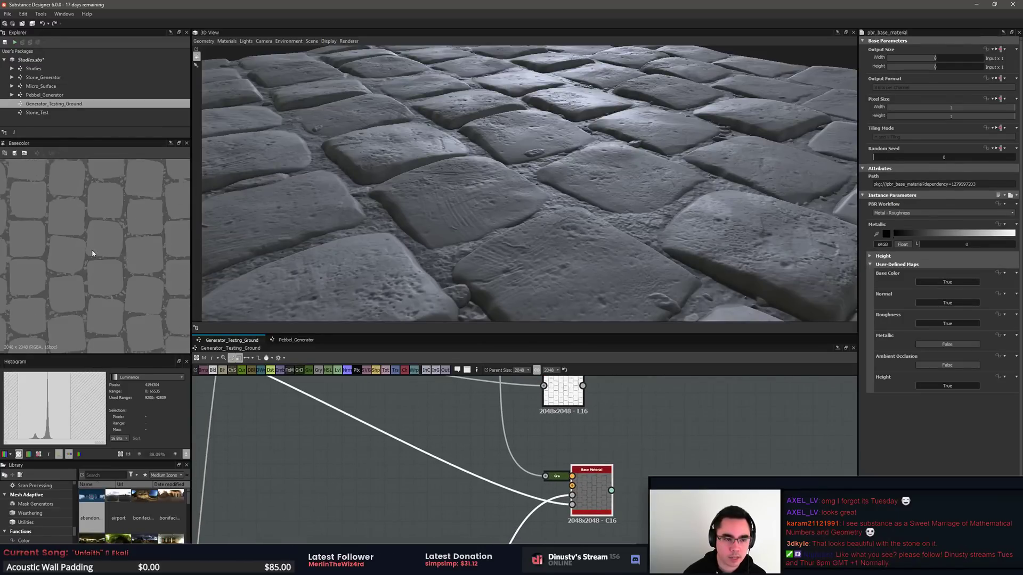
scroll(182, 207, "up", 6)
scroll(289, 417, "down", 2)
Step: Inspect the base colour chain, previewing the Invert Grayscale mask and the Soft Light Blend that combines it with the Curvature node
middle_click_drag(289, 417, 482, 494)
middle_click_drag(459, 415, 463, 461)
middle_click_drag(501, 507, 565, 508)
scroll(367, 426, "up", 2)
scroll(565, 507, "down", 2)
middle_click_drag(434, 438, 419, 469)
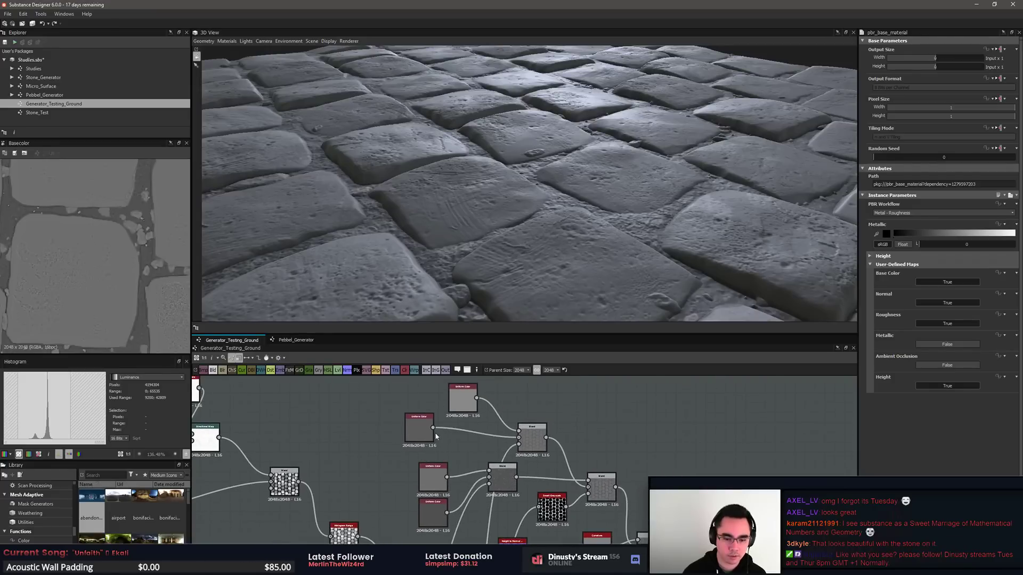
middle_click_drag(482, 507, 452, 453)
middle_click_drag(541, 490, 460, 466)
scroll(459, 466, "up", 2)
double_click(434, 410)
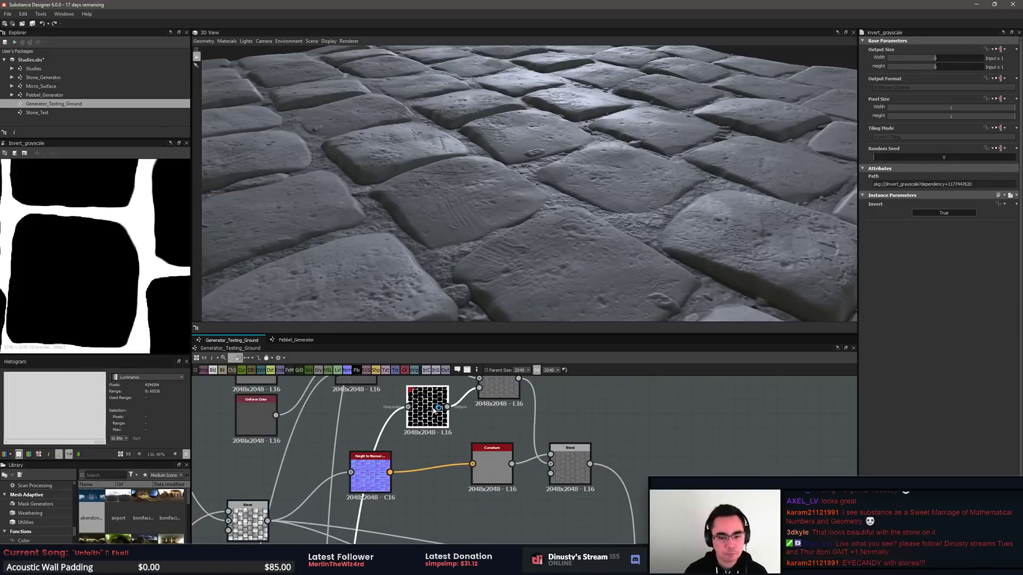
left_click(490, 471)
left_click(568, 469)
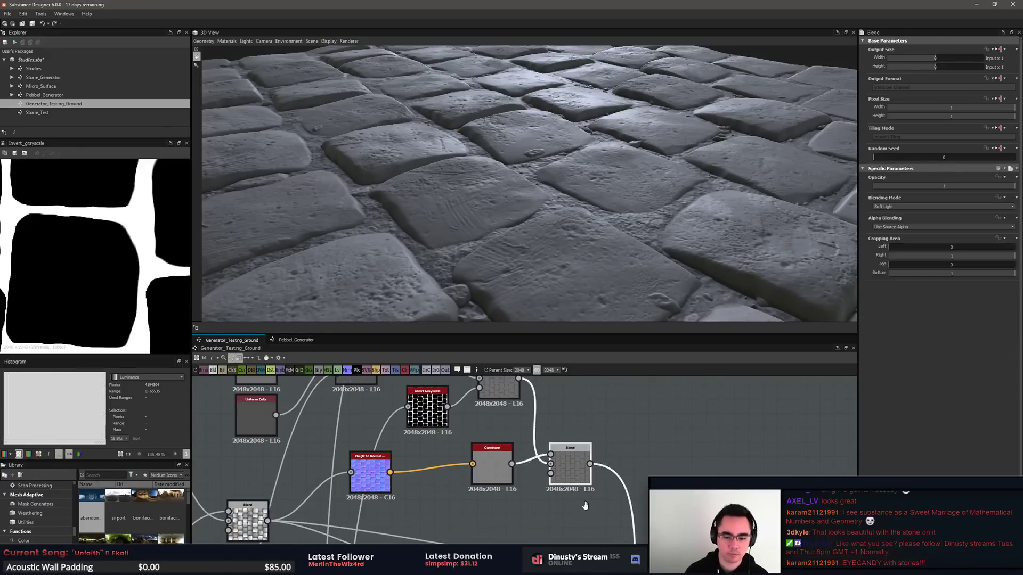
middle_click_drag(585, 505, 475, 441)
double_click(433, 410)
scroll(397, 461, "down", 2)
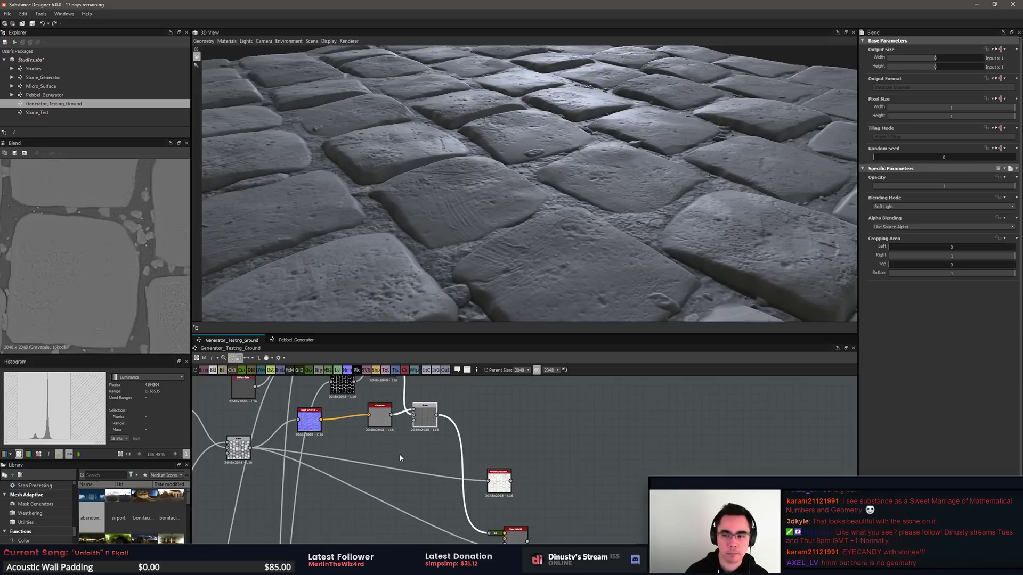
Step: Preview the final Blend of the grunge map and Directional Warp chain that feeds the cobblestone Base Material
scroll(401, 458, "down", 1)
middle_click_drag(358, 481, 438, 416)
scroll(440, 415, "down", 4)
scroll(413, 454, "up", 5)
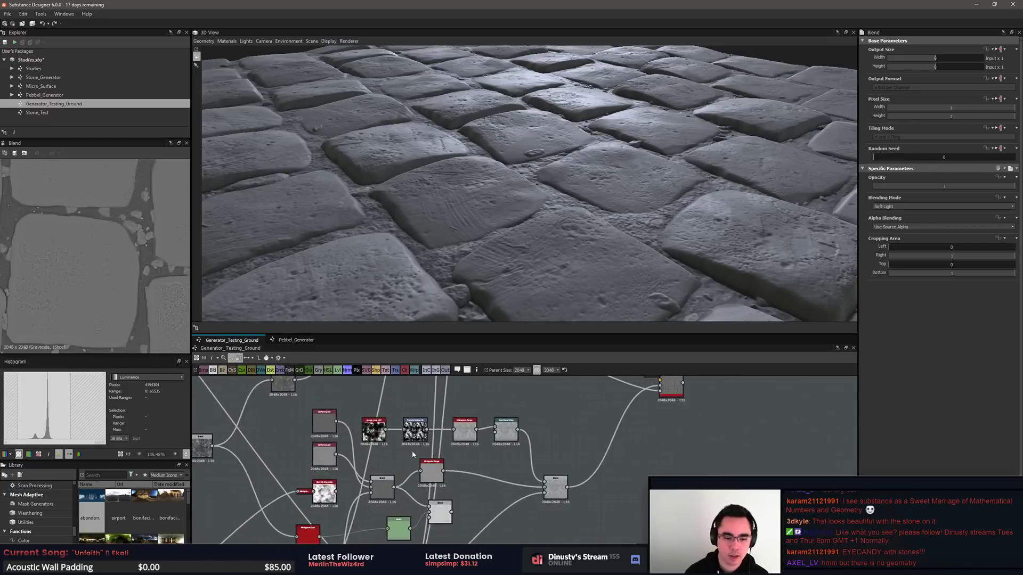
scroll(411, 450, "up", 2)
double_click(597, 501)
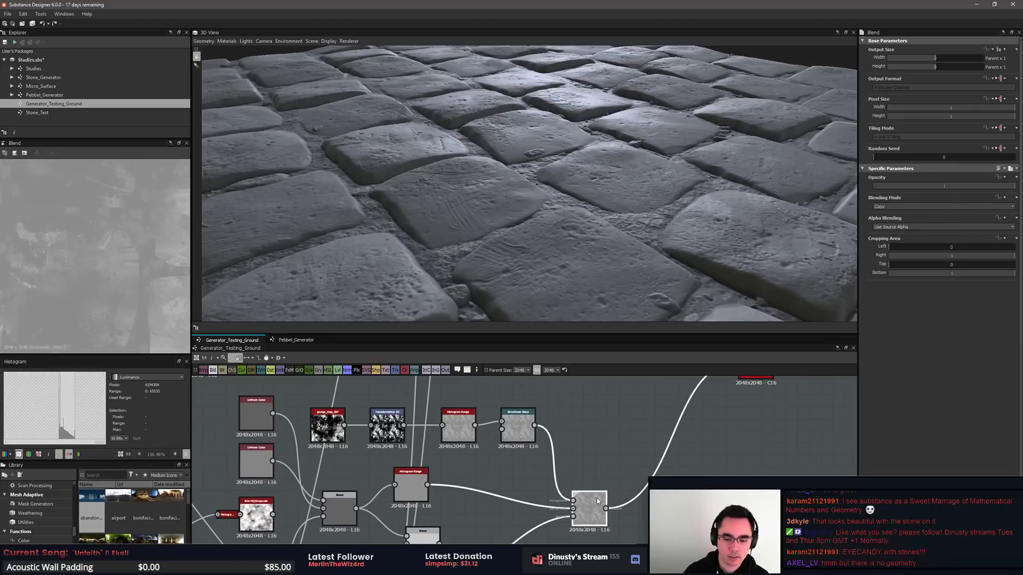
scroll(123, 273, "down", 6)
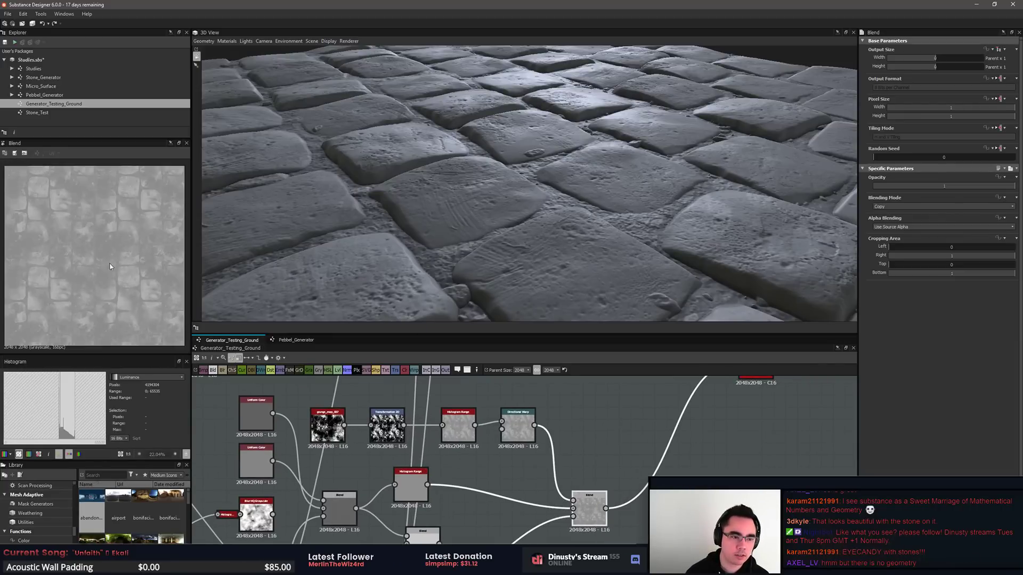
scroll(75, 226, "up", 4)
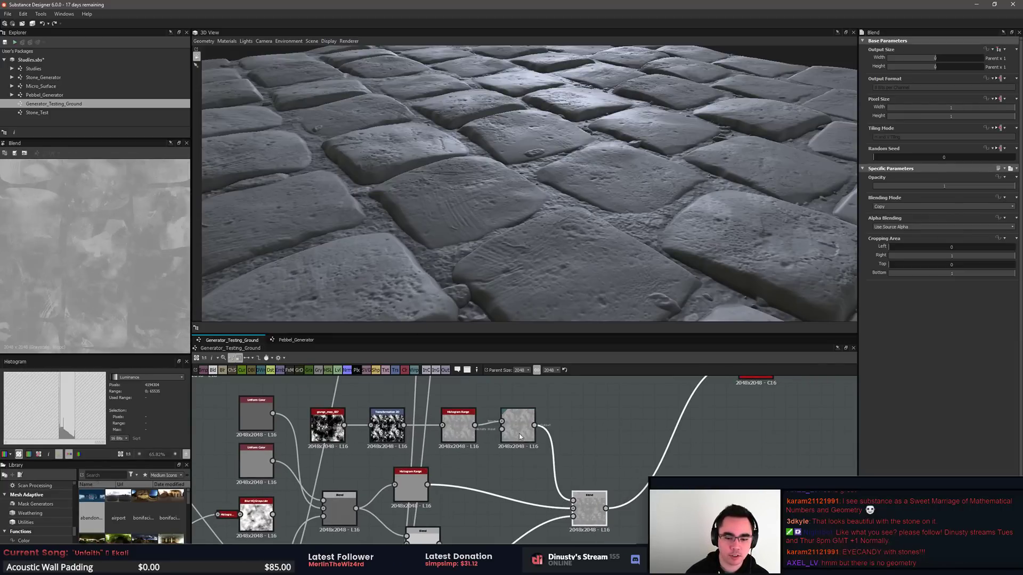
Step: Preview the grunge_map_007 chain through Transformation 2D, Histogram Range and Directional Warp, and compare it with the final Blend
double_click(458, 427)
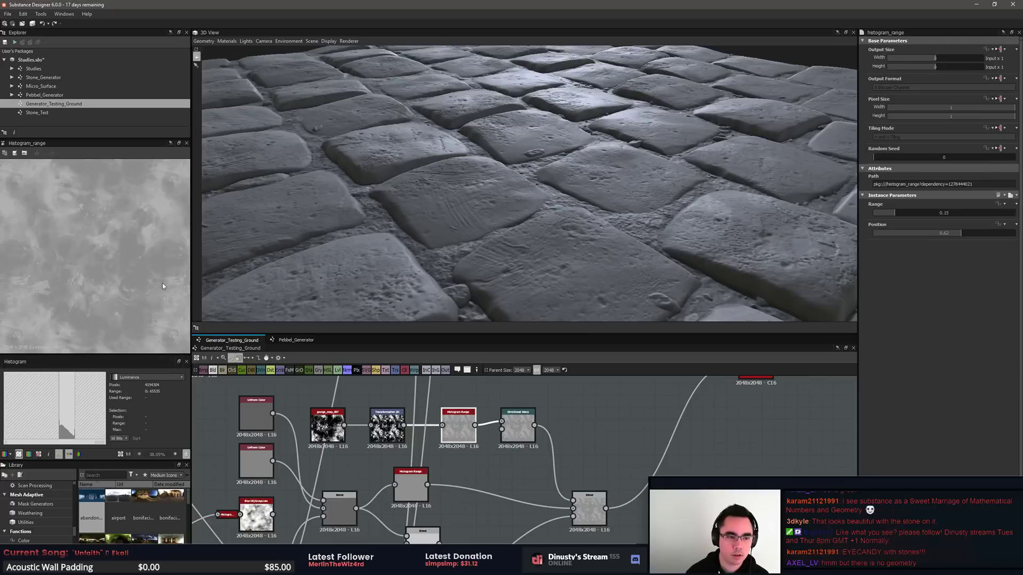
scroll(163, 286, "down", 2)
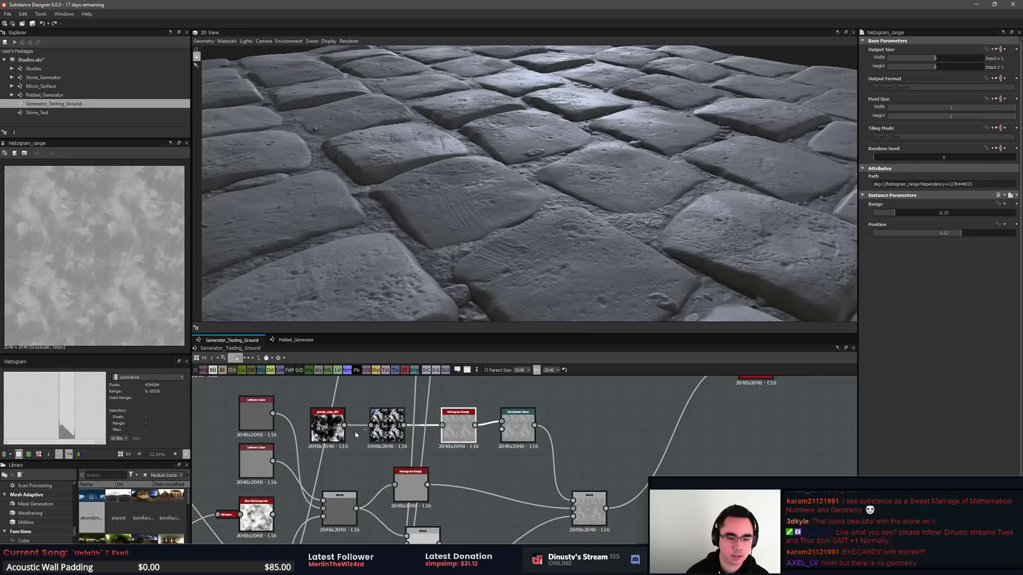
double_click(333, 429)
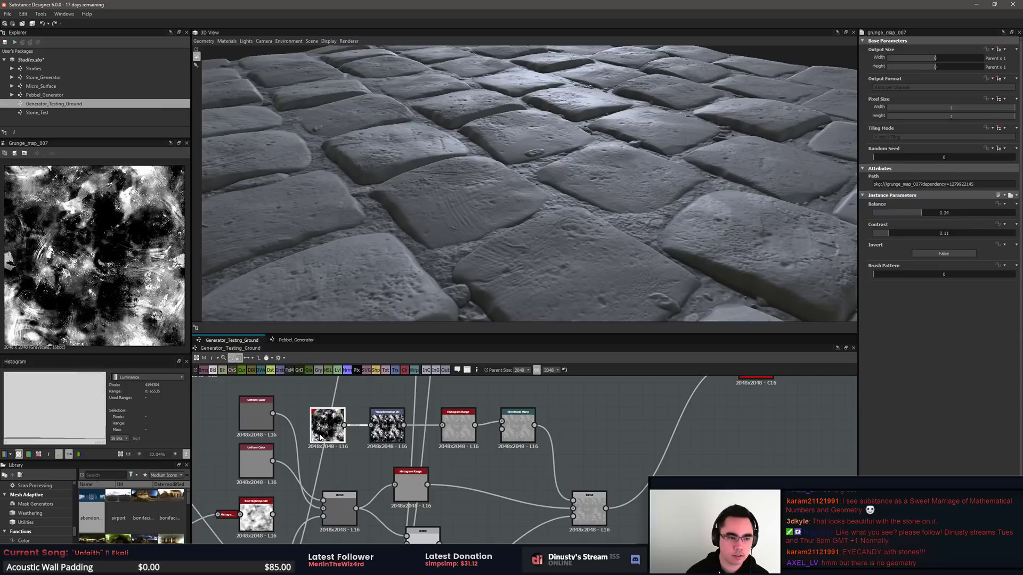
double_click(387, 441)
double_click(462, 431)
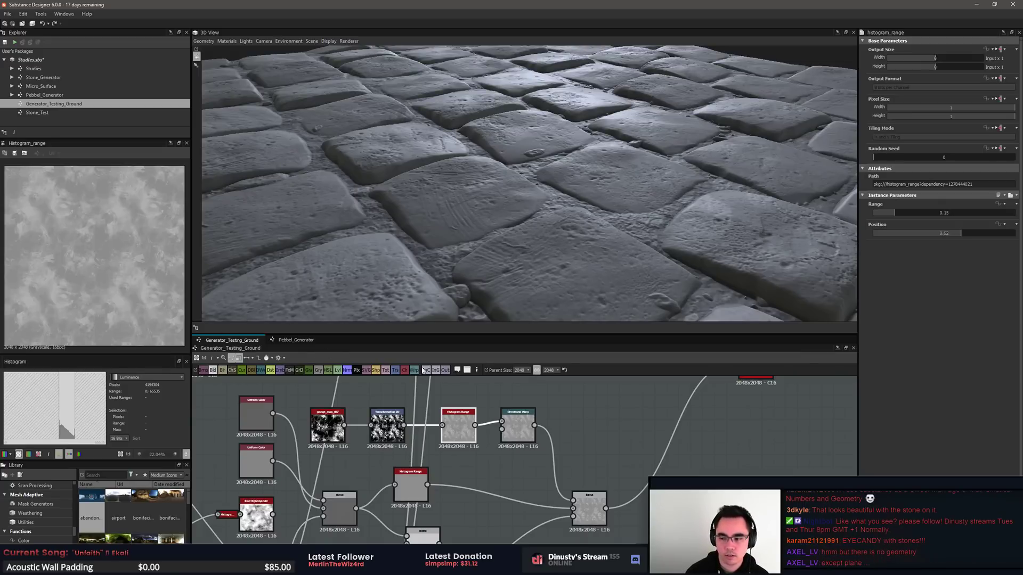
double_click(518, 427)
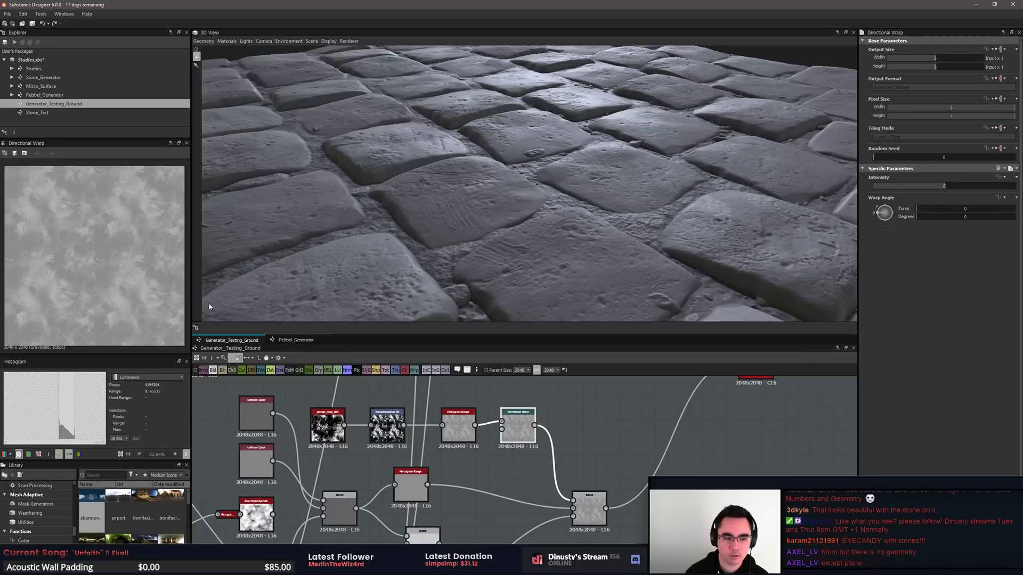
scroll(77, 268, "up", 5)
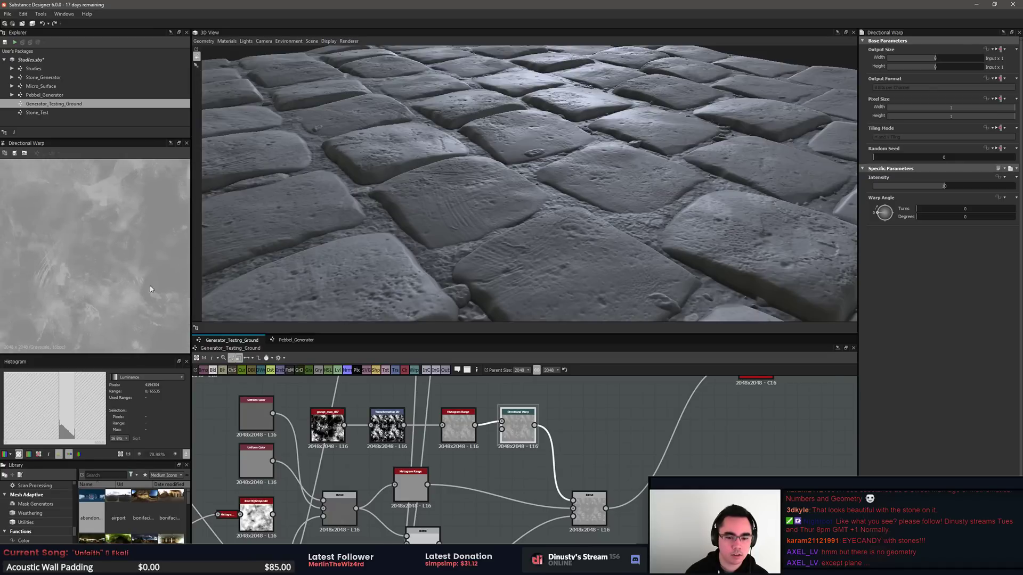
middle_click_drag(74, 285, 132, 297)
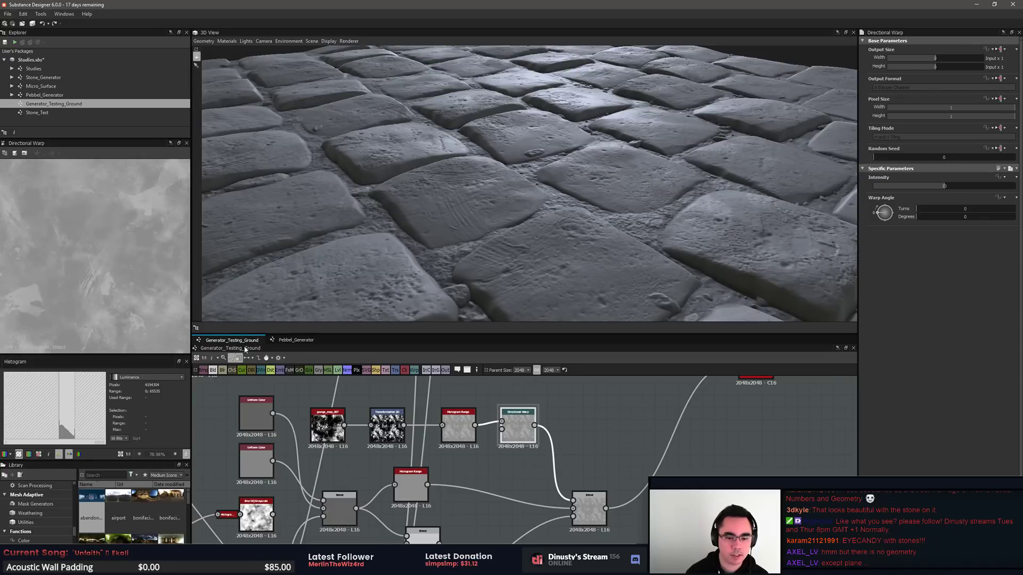
double_click(590, 511)
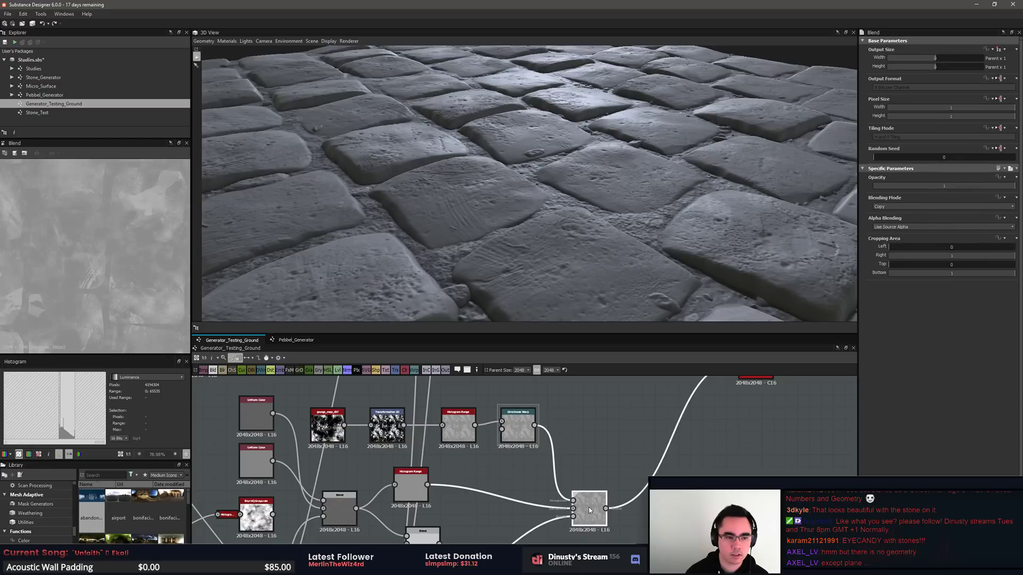
Step: Preview the Directional Warp of the grunge chain and reposition its node farther from the Histogram Range node
double_click(517, 426)
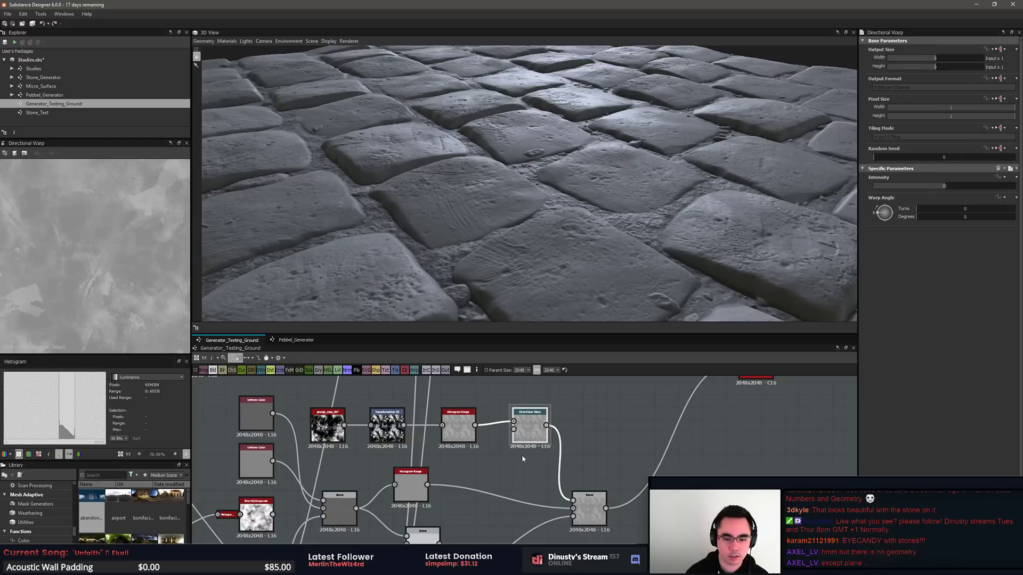
scroll(511, 449, "up", 5)
middle_click_drag(510, 446, 564, 473)
scroll(564, 474, "down", 1)
mouse_move(597, 450)
left_mouse_down()
mouse_move(599, 462)
mouse_move(590, 437)
left_mouse_up()
scroll(599, 458, "down", 3)
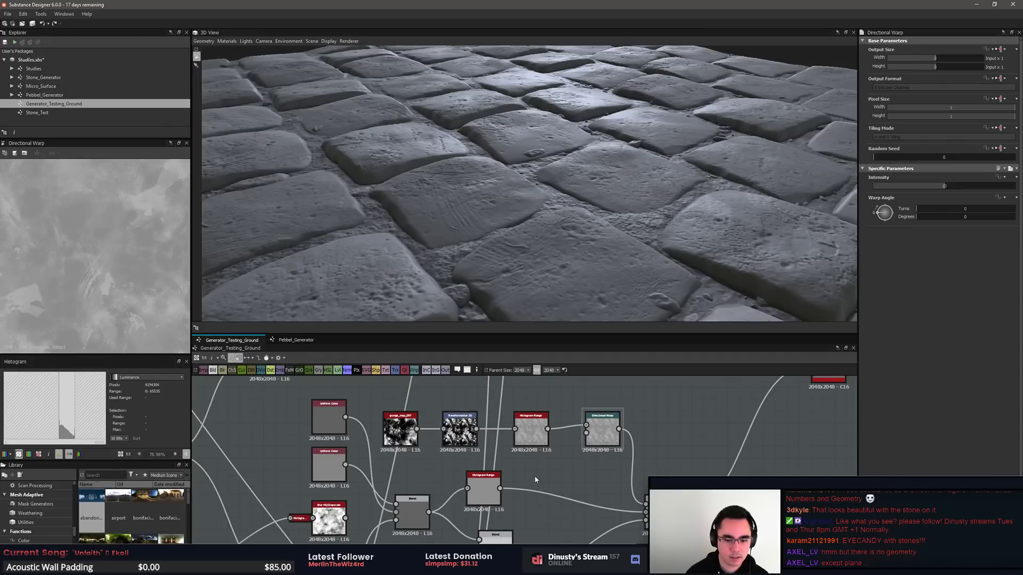
Step: Connect the noise node beside the stone pattern's tile generator to the grunge Directional Warp's intensity input
middle_click_drag(537, 475, 786, 505)
scroll(543, 475, "down", 2)
middle_click_drag(393, 423, 301, 400)
scroll(301, 400, "down", 1)
left_click_drag(303, 398, 650, 504)
middle_click_drag(673, 460, 620, 447)
scroll(612, 481, "up", 3)
middle_click_drag(653, 511, 579, 464)
scroll(579, 465, "up", 1)
left_click(522, 440)
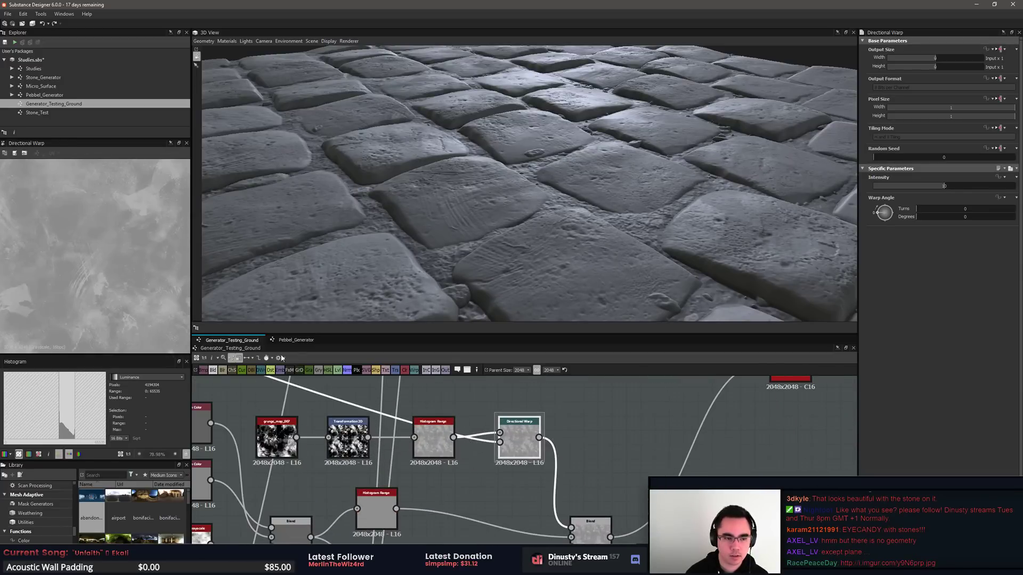
Step: Raise the grunge Directional Warp's intensity slightly and examine the warped map in the 2D view
scroll(90, 292, "down", 4)
scroll(89, 292, "up", 3)
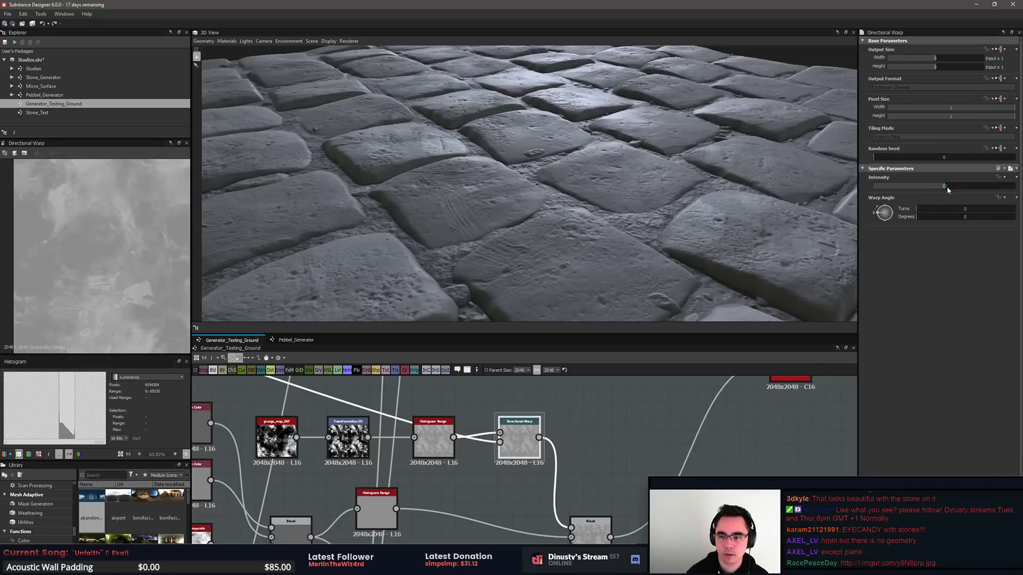
left_click_drag(948, 190, 987, 189)
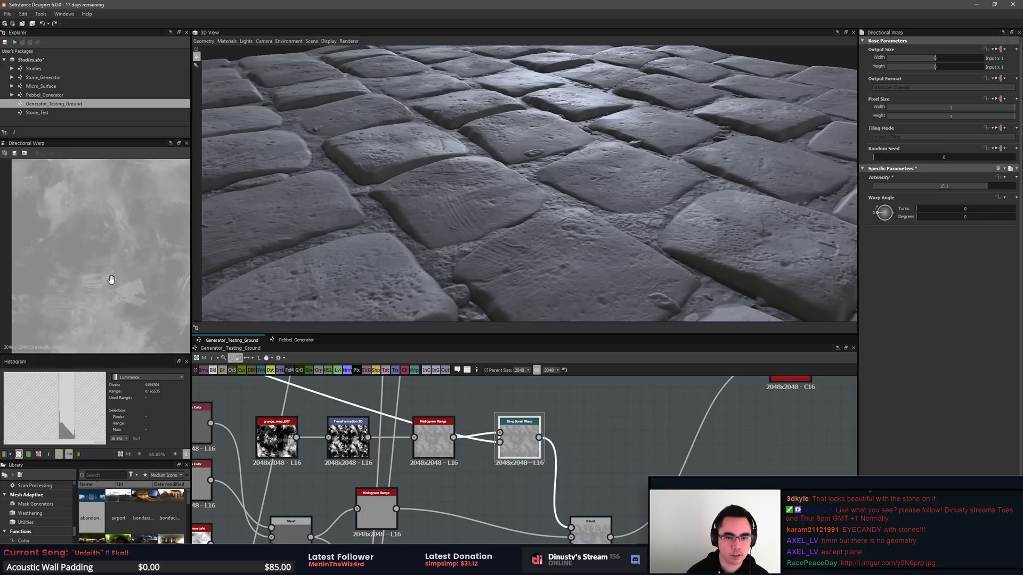
middle_click_drag(110, 279, 81, 245)
double_click(946, 186)
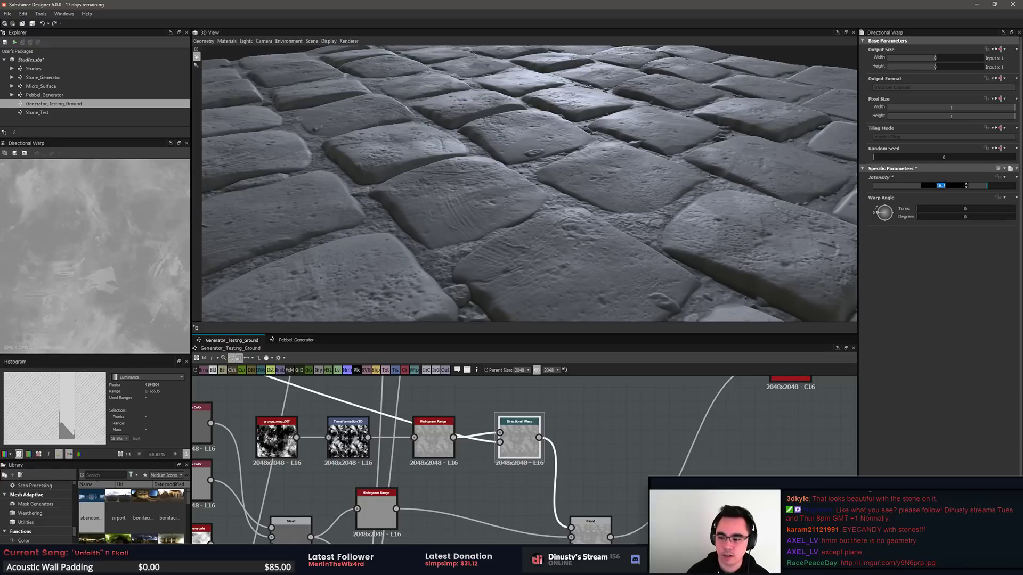
key("alt+Tab")
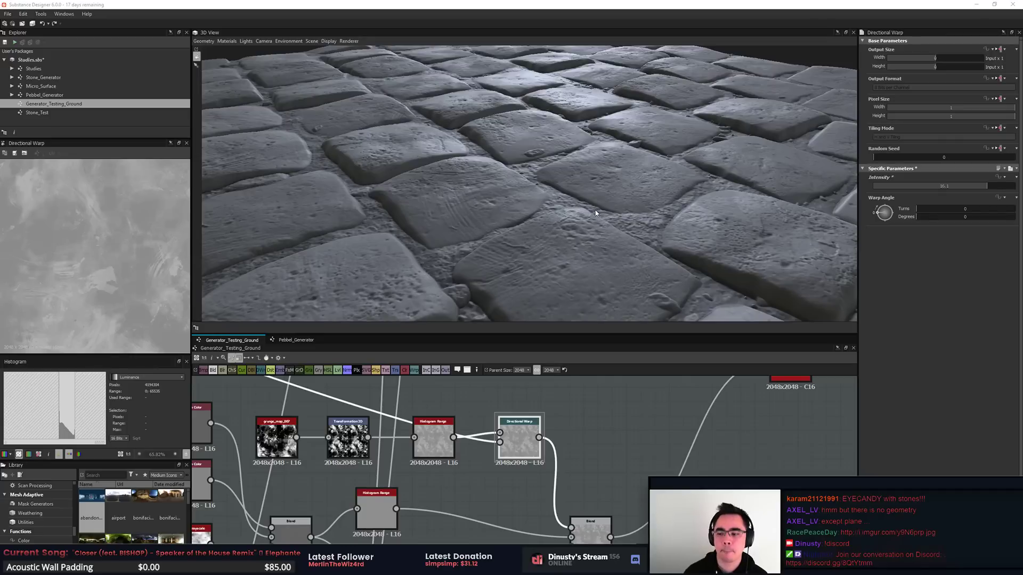
scroll(104, 294, "down", 1)
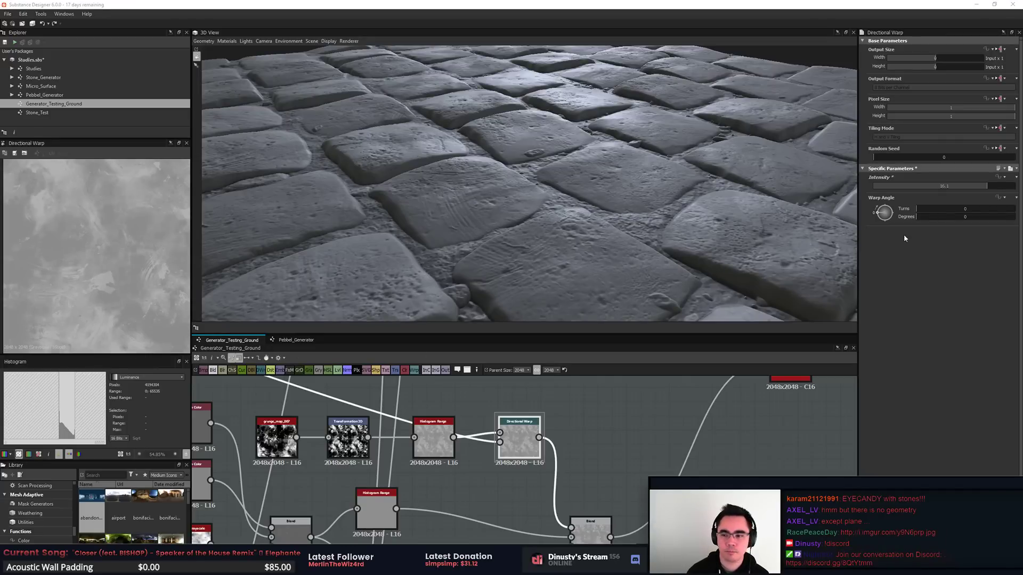
Step: Try Directional Warp intensities of 100 and 1000, checking the distortion in the 2D view and on the cobblestones
double_click(943, 186)
type("100")
key("Return")
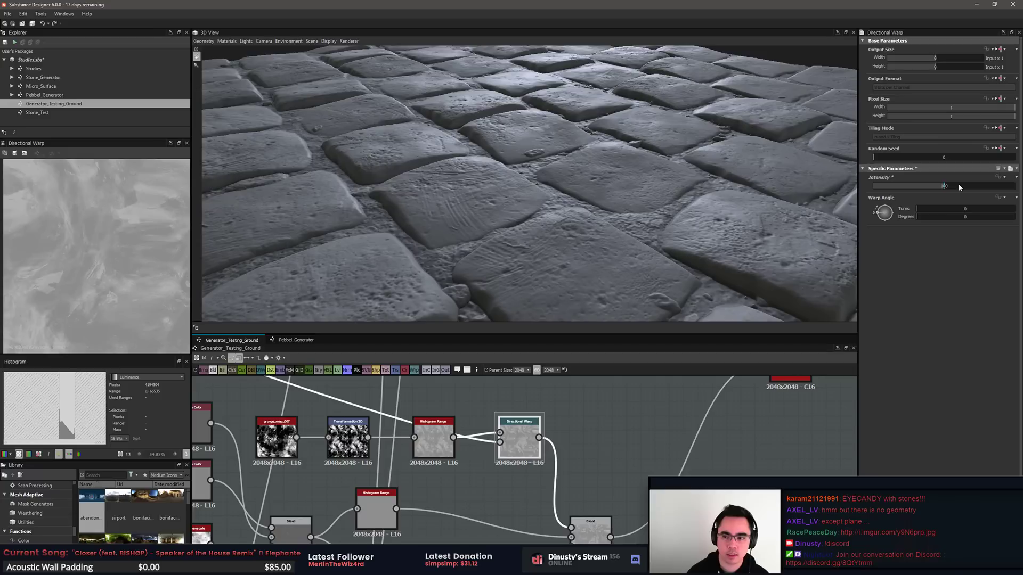
double_click(960, 186)
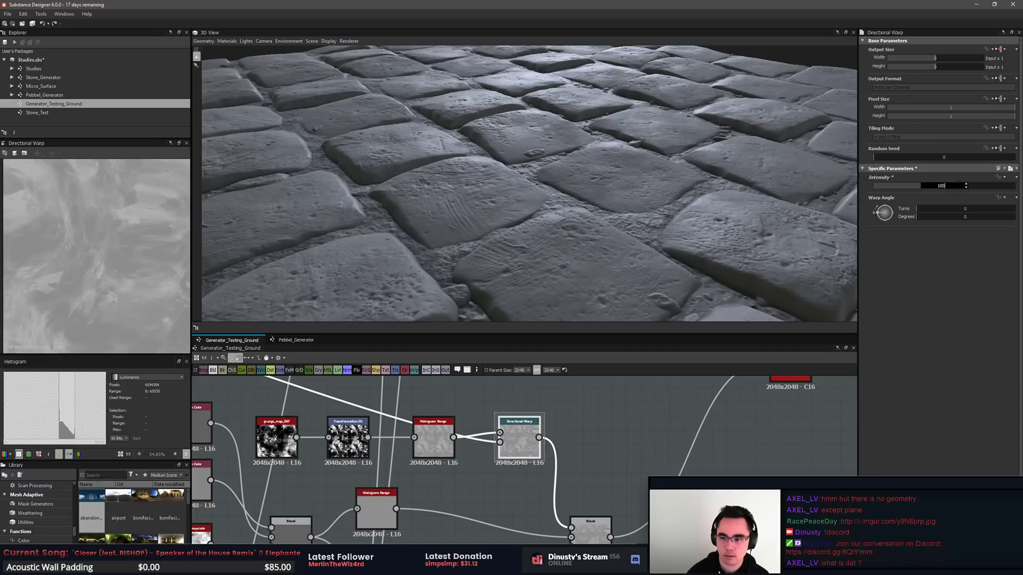
type("1000")
key("Return")
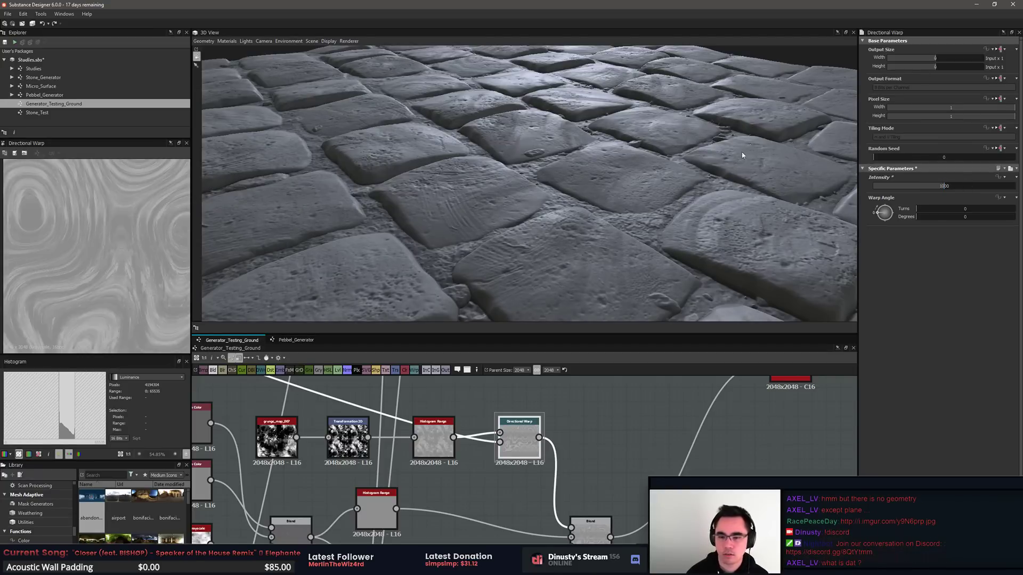
middle_click_drag(627, 198, 642, 227)
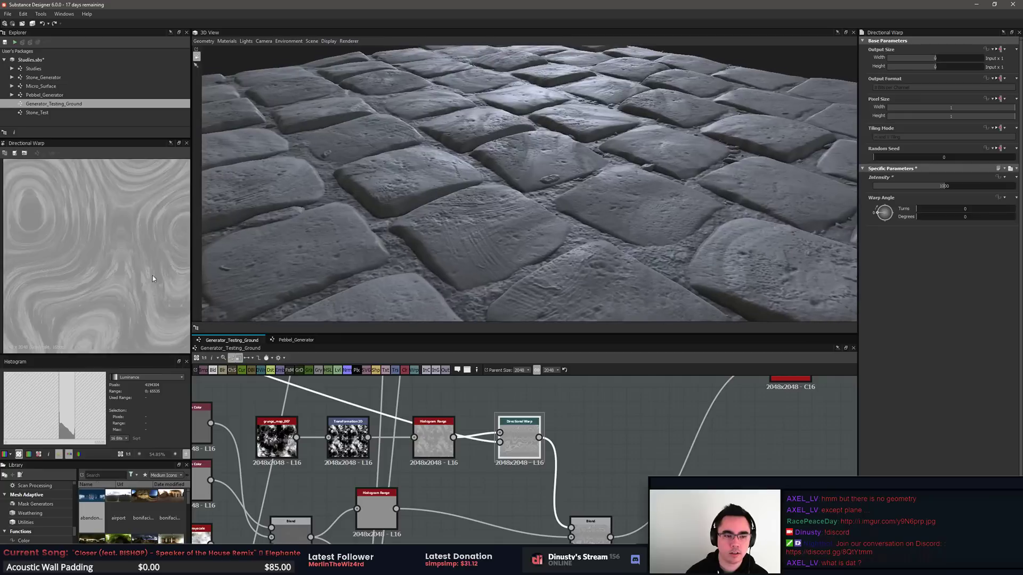
scroll(134, 275, "down", 6)
scroll(131, 275, "up", 3)
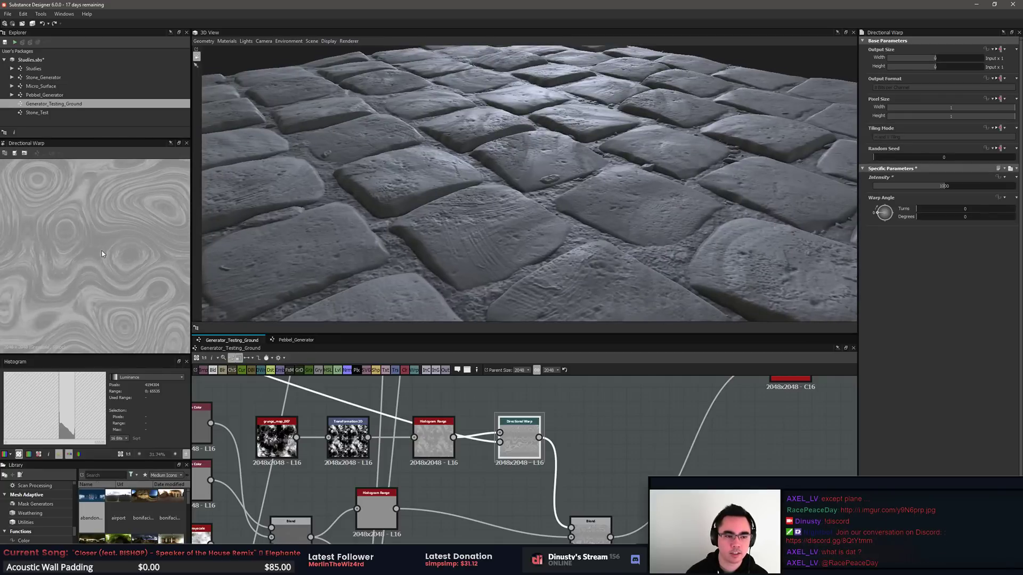
Step: Lower the grunge Directional Warp's intensity to about 107
left_click_drag(949, 186, 904, 186)
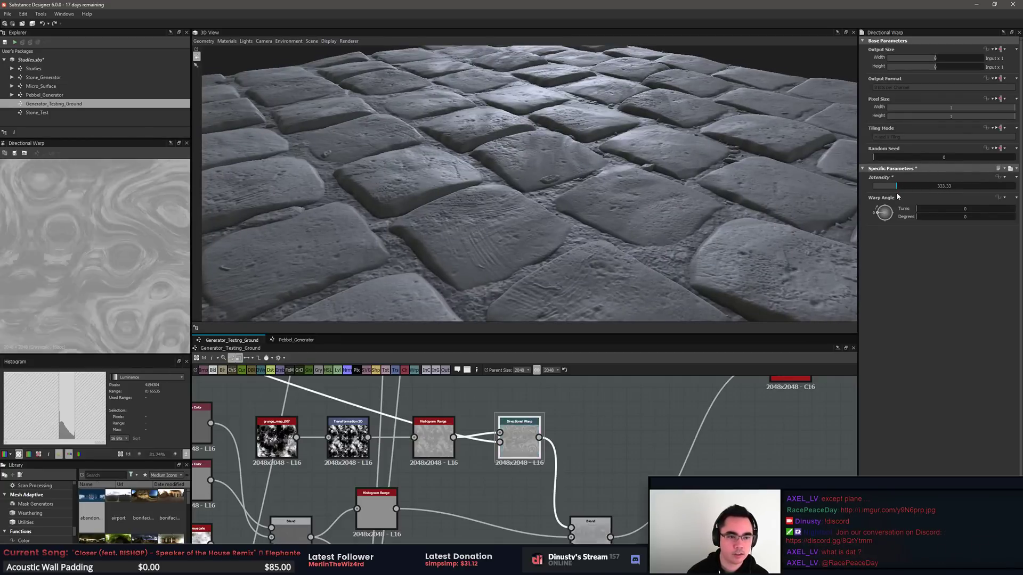
left_click_drag(899, 197, 890, 198)
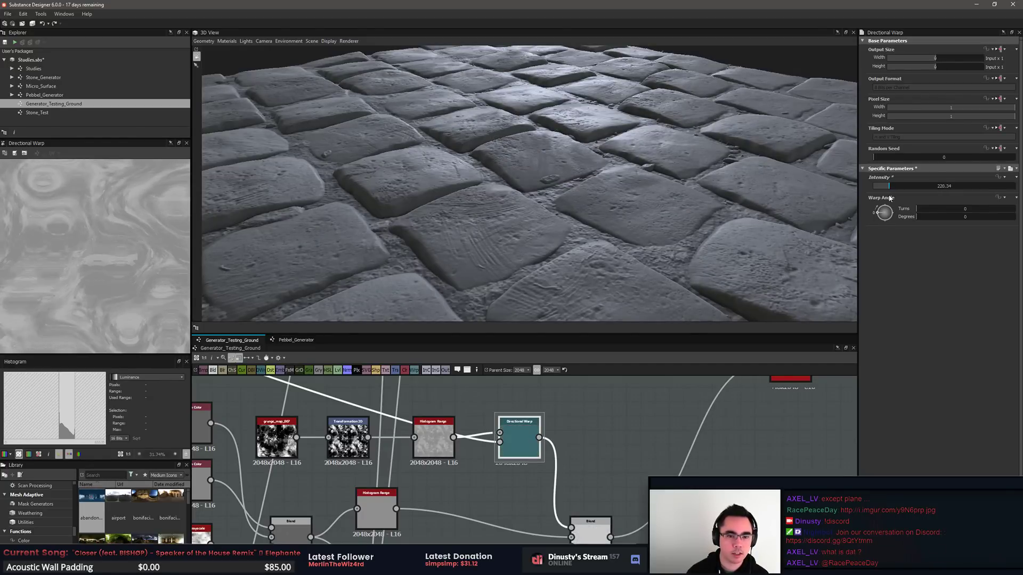
left_click_drag(888, 198, 882, 199)
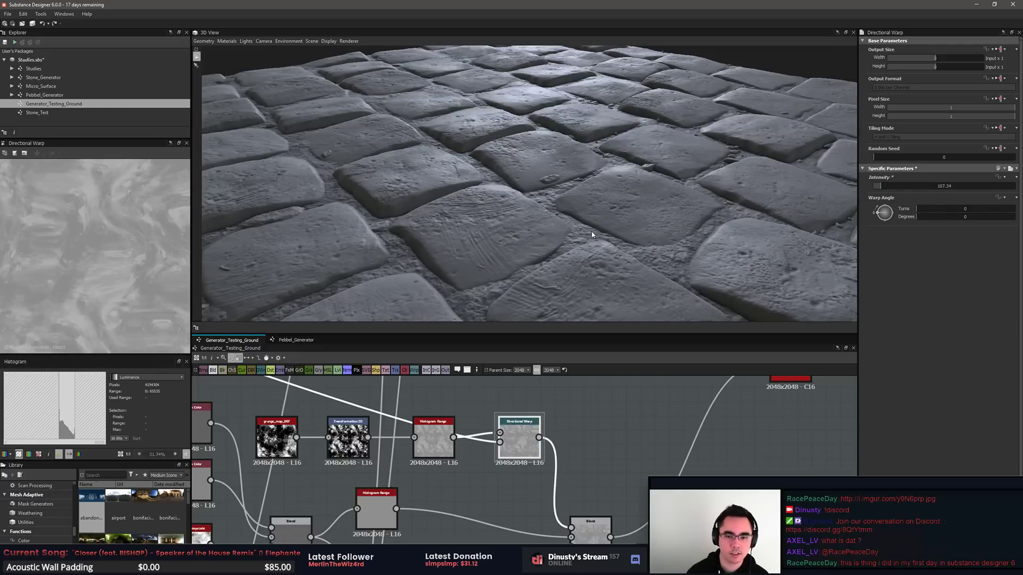
scroll(782, 460, "down", 2)
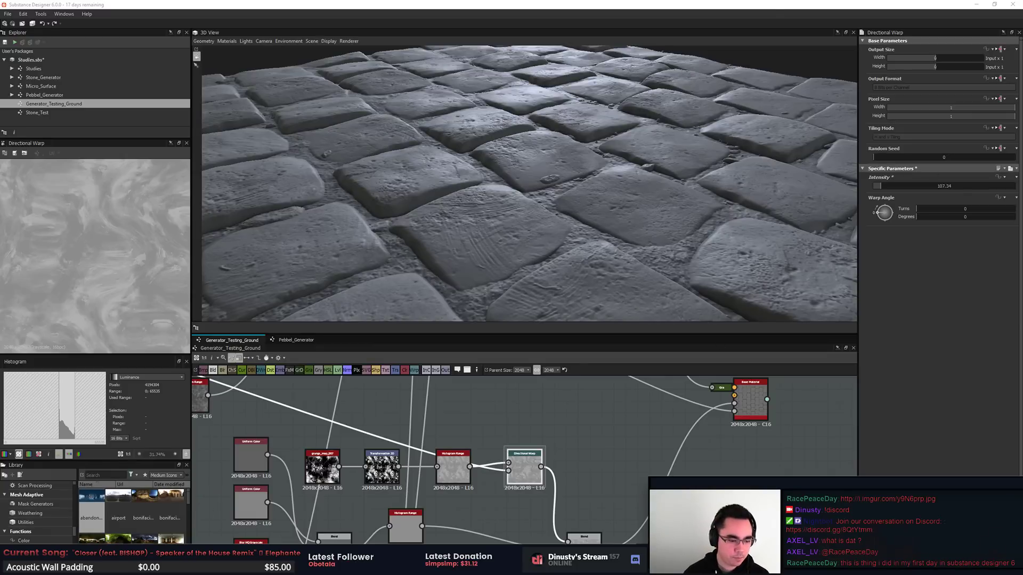
Step: Switch to the web browser, view the shared y9N6prp.jpg screenshot full size, and close it along with Brick_1.jpg
key("alt+Tab")
key("alt+Tab")
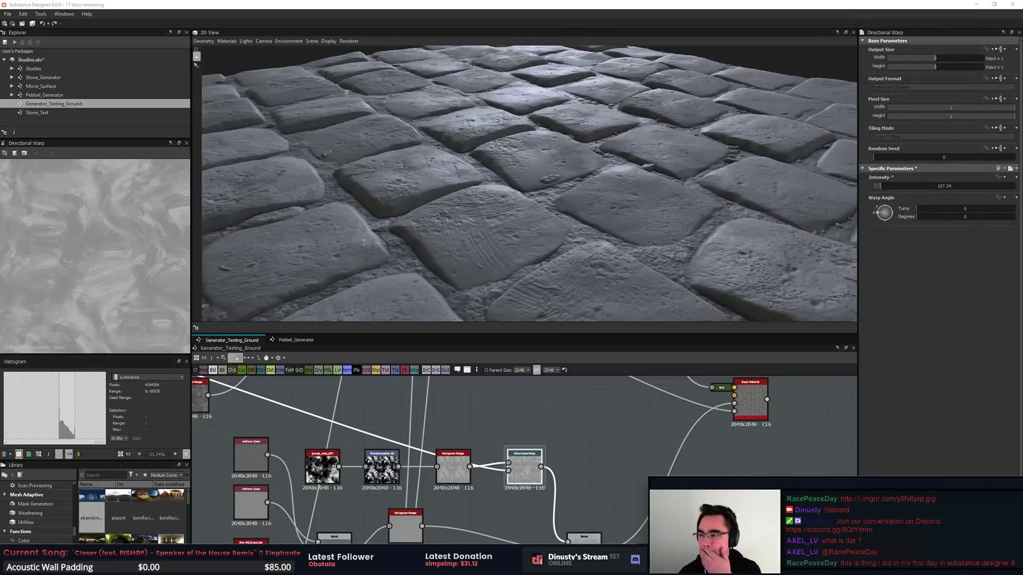
key("alt+Tab")
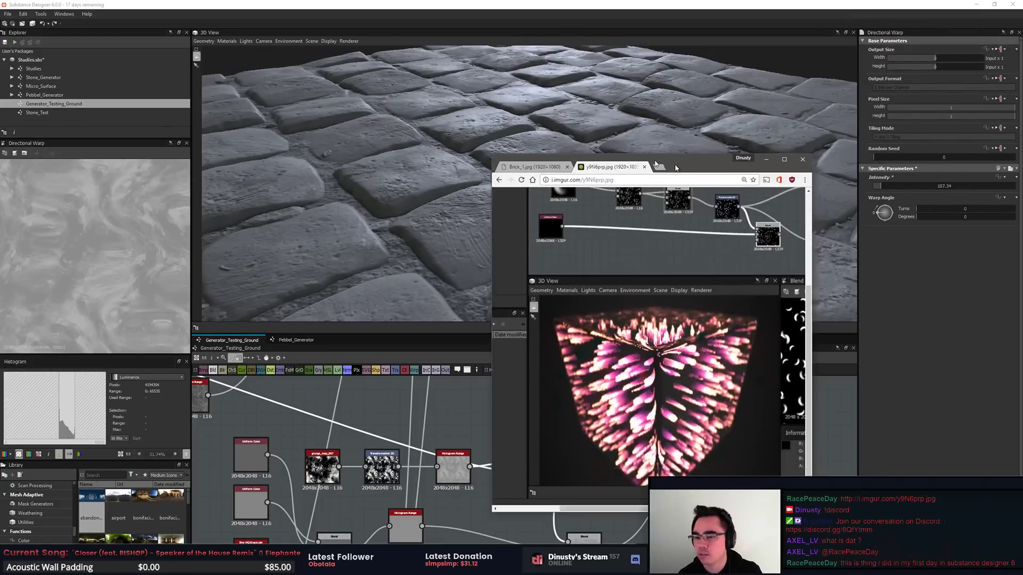
double_click(553, 141)
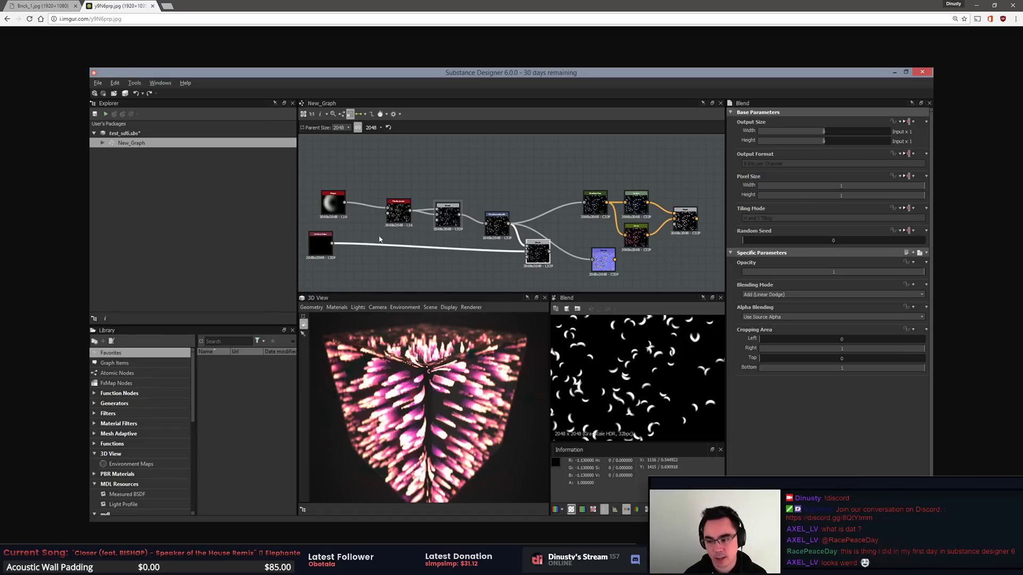
middle_click(127, 4)
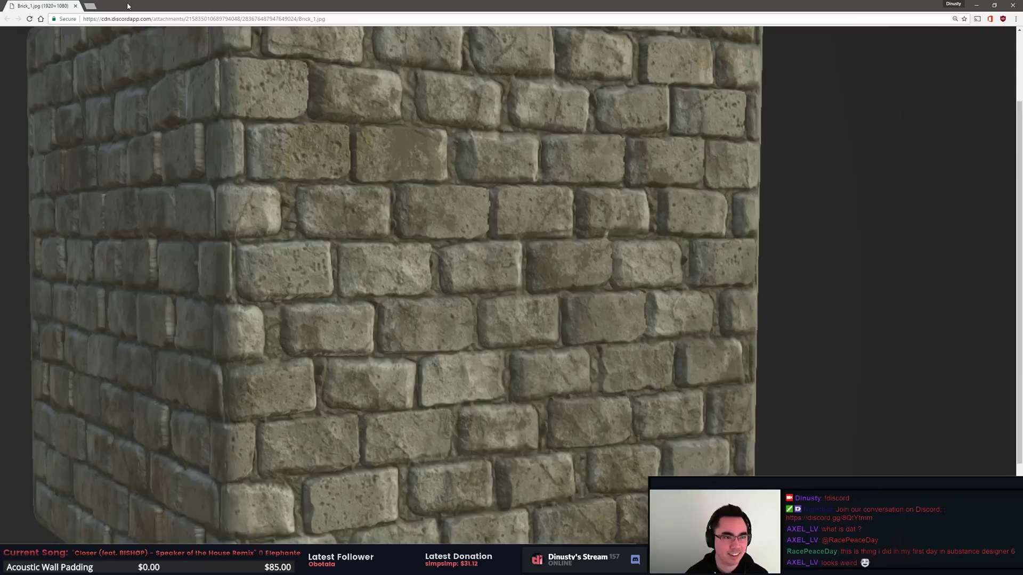
middle_click(67, 4)
Step: Locate the Directional Warp that feeds the stone pattern's Blend and preview its map in the 2D view
left_click_drag(546, 203, 545, 198)
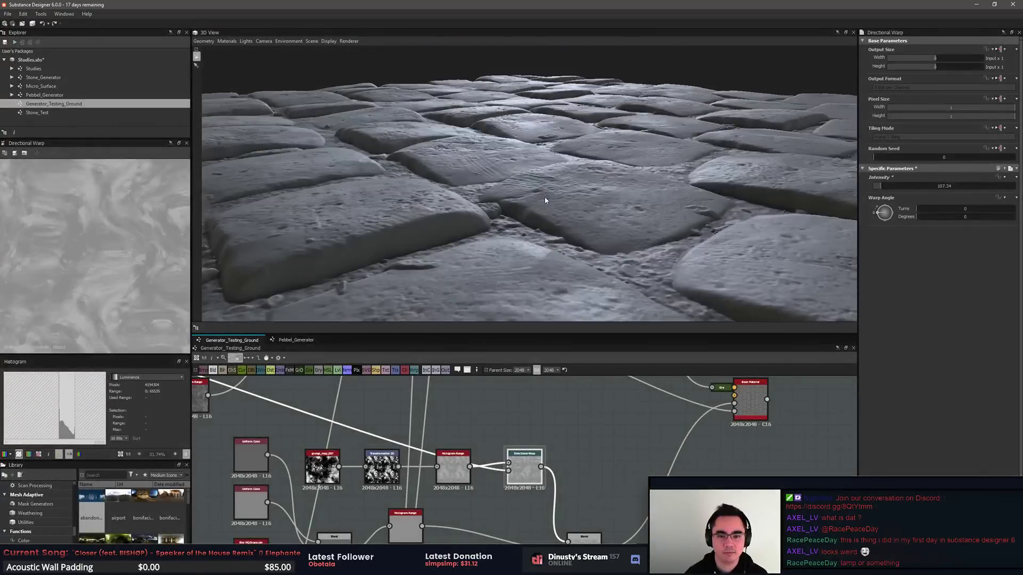
scroll(545, 199, "down", 3)
scroll(581, 486, "down", 2)
middle_click_drag(421, 436, 539, 453)
middle_click_drag(406, 409, 613, 538)
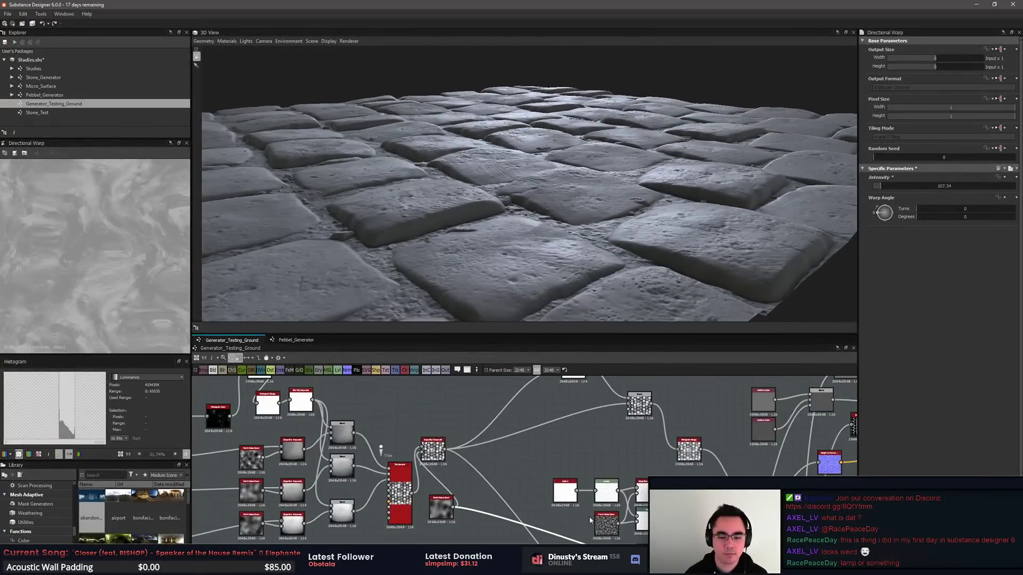
middle_click_drag(470, 458, 427, 504)
scroll(468, 469, "up", 3)
middle_click_drag(565, 439, 553, 510)
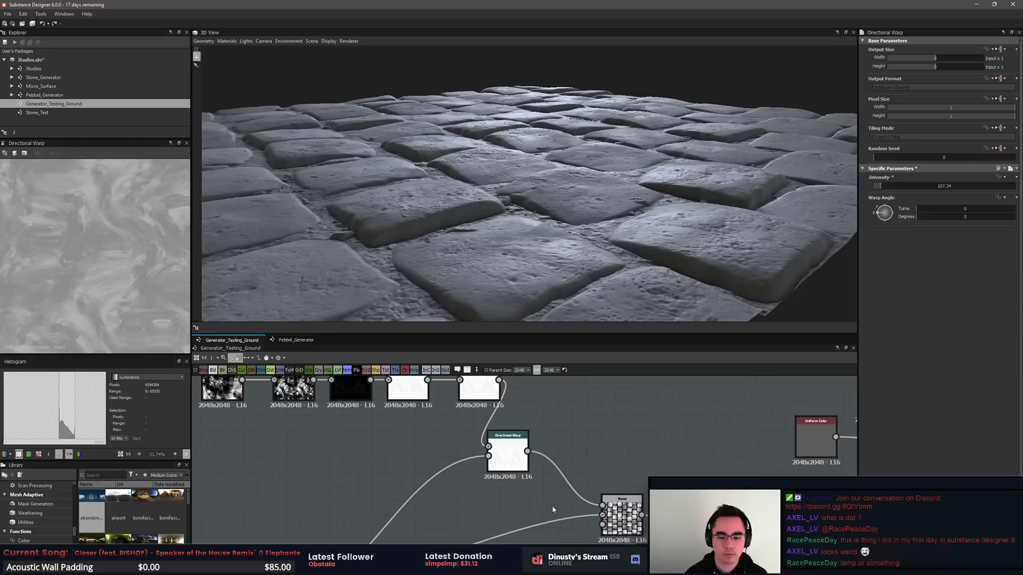
double_click(506, 455)
scroll(94, 278, "down", 1)
middle_click_drag(94, 279, 123, 300)
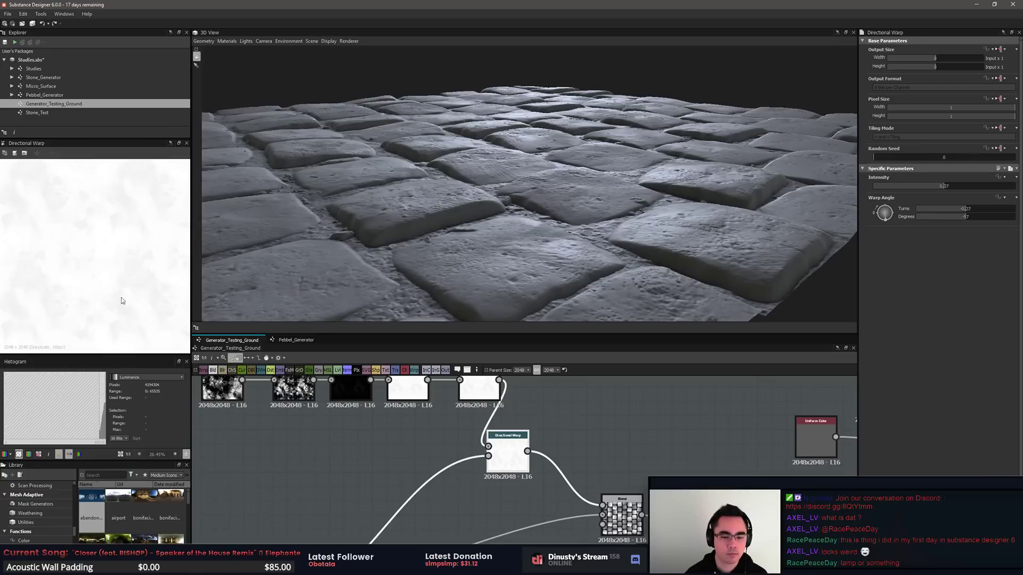
Step: Preview the stone pattern's Multiply Blend in the 2D view and examine the cobblestone surface from a higher angle in 3D
middle_click_drag(555, 477, 461, 404)
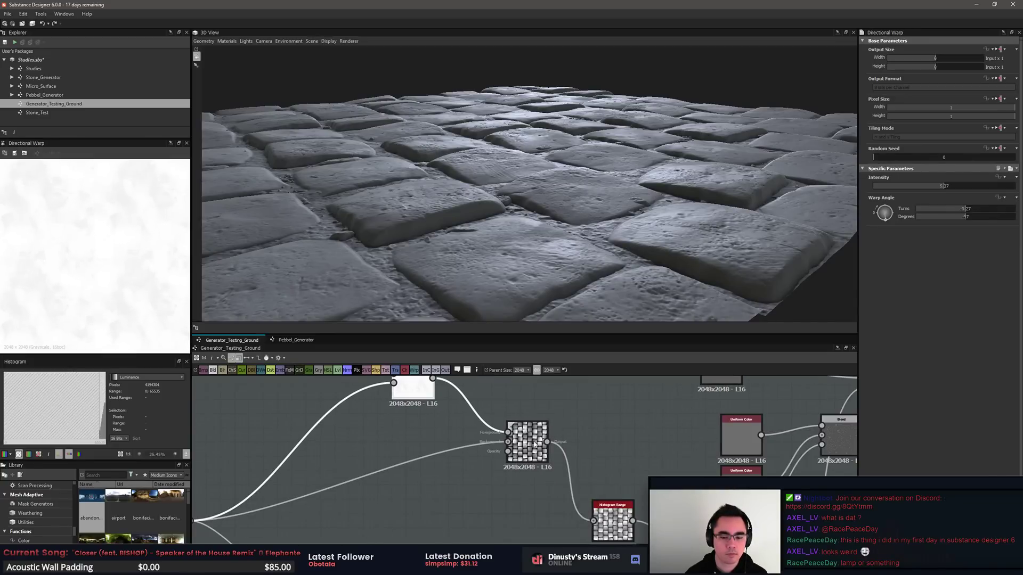
left_click(530, 449)
double_click(530, 449)
left_click(637, 449)
scroll(640, 452, "down", 4)
middle_click_drag(654, 471, 552, 415)
scroll(553, 416, "down", 2)
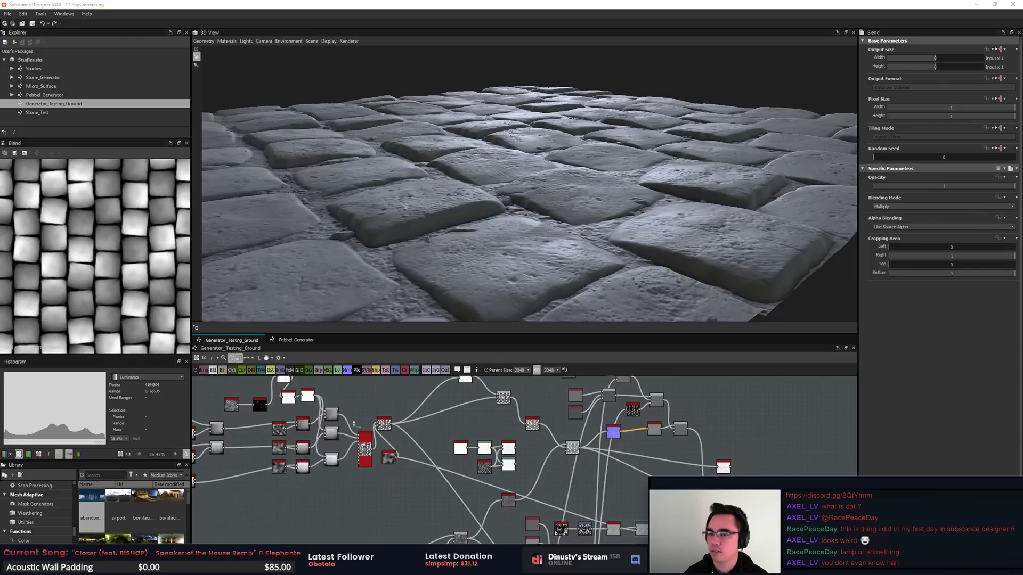
left_click_drag(593, 225, 565, 265)
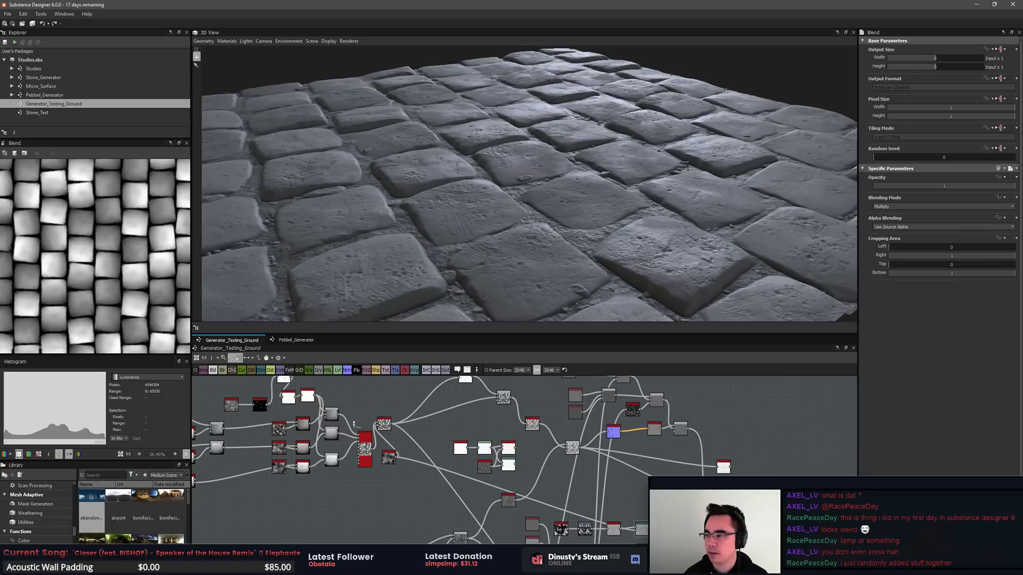